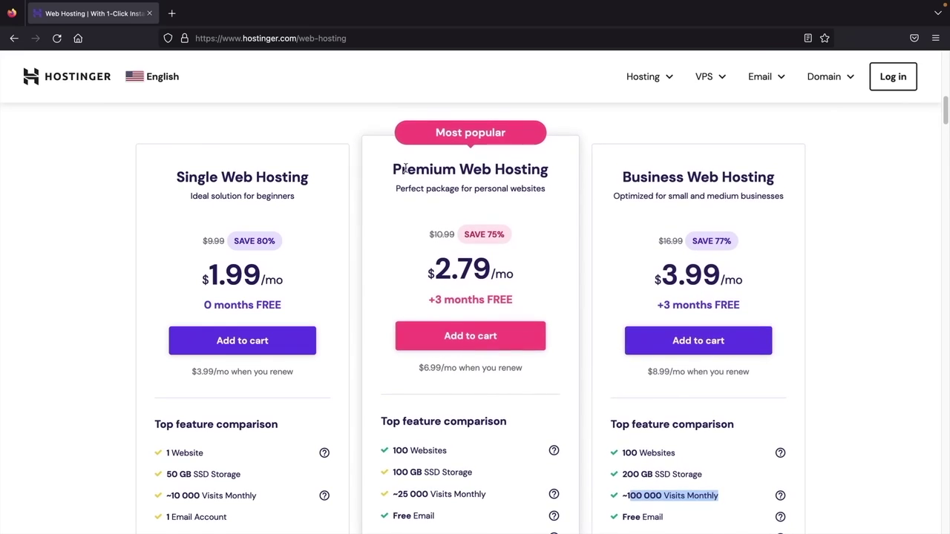
Add Premium Web Hosting to the cart and change its billing period from 48 to 24 months
{"action": "left_click", "coordinate": [492, 338]}
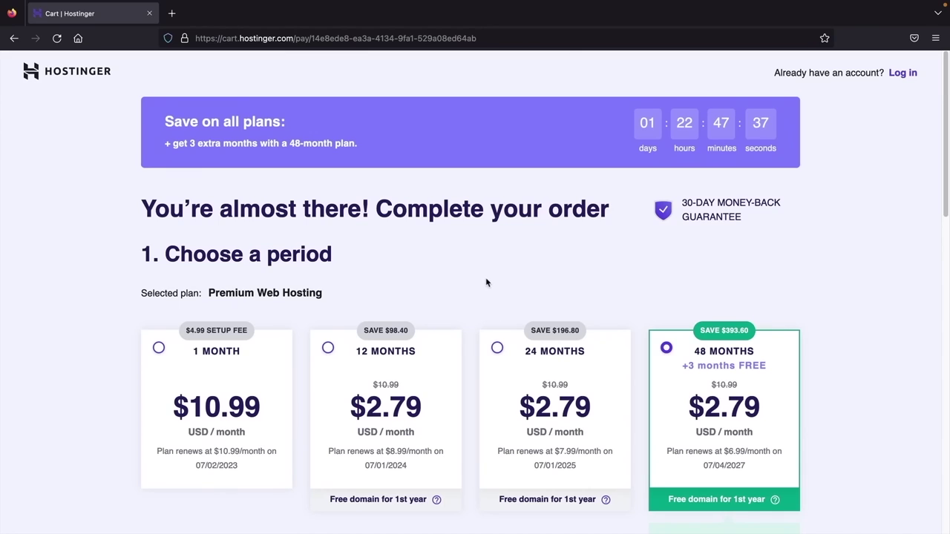
{"action": "scroll", "coordinate": [487, 271], "scroll_direction": "down", "scroll_amount": 1}
{"action": "scroll", "coordinate": [488, 267], "scroll_direction": "down", "scroll_amount": 3}
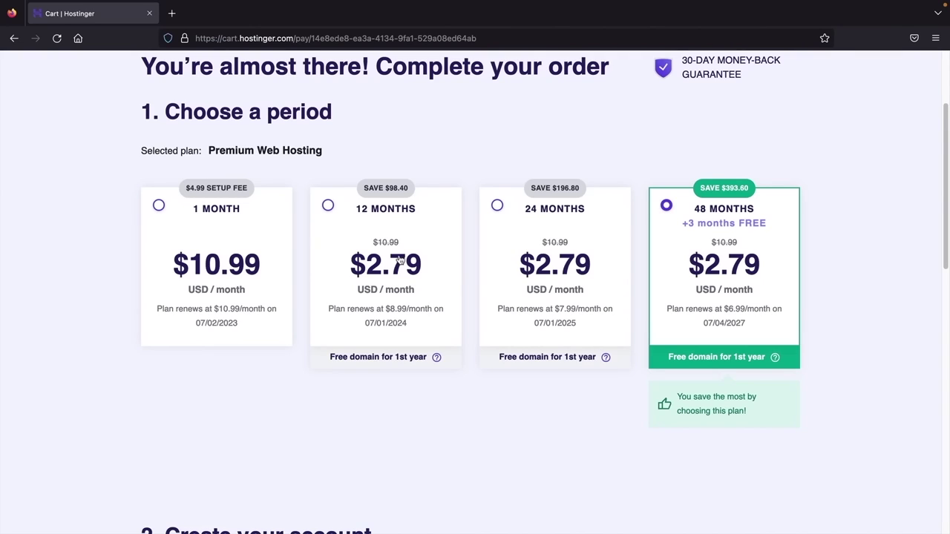
{"action": "key", "text": "Left"}
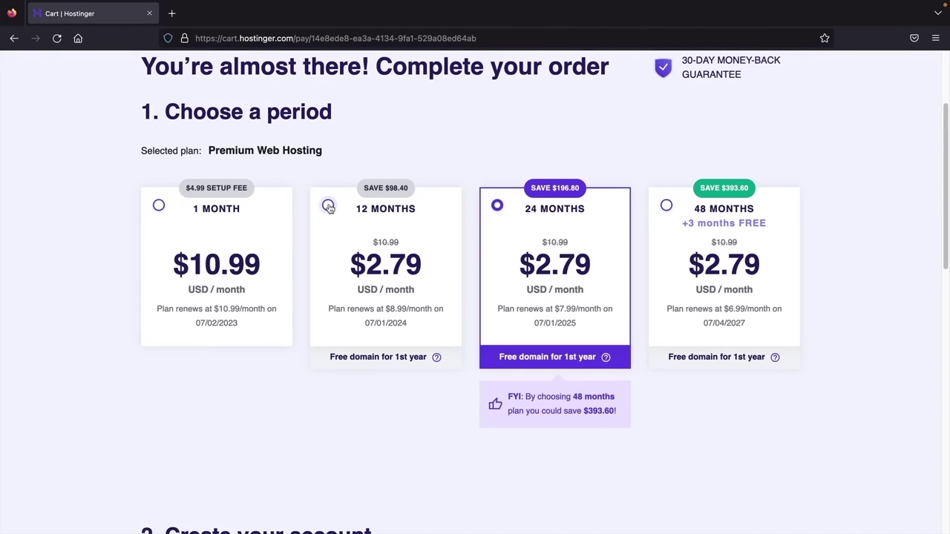
Choose the 12-month Premium period ($33.48 total) and scroll past account creation to the coupon link
{"action": "left_click", "coordinate": [328, 205]}
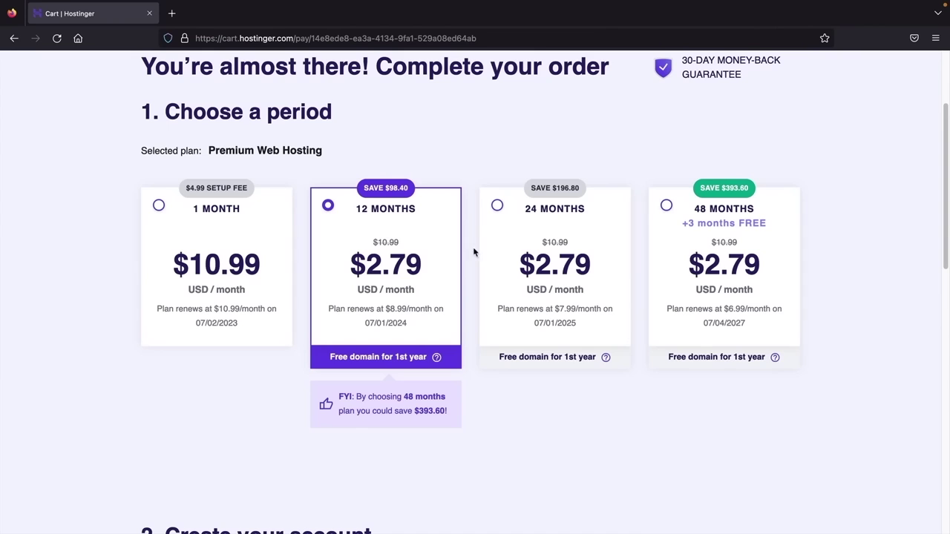
{"action": "scroll", "coordinate": [469, 253], "scroll_direction": "down", "scroll_amount": 3}
{"action": "scroll", "coordinate": [471, 259], "scroll_direction": "down", "scroll_amount": 5}
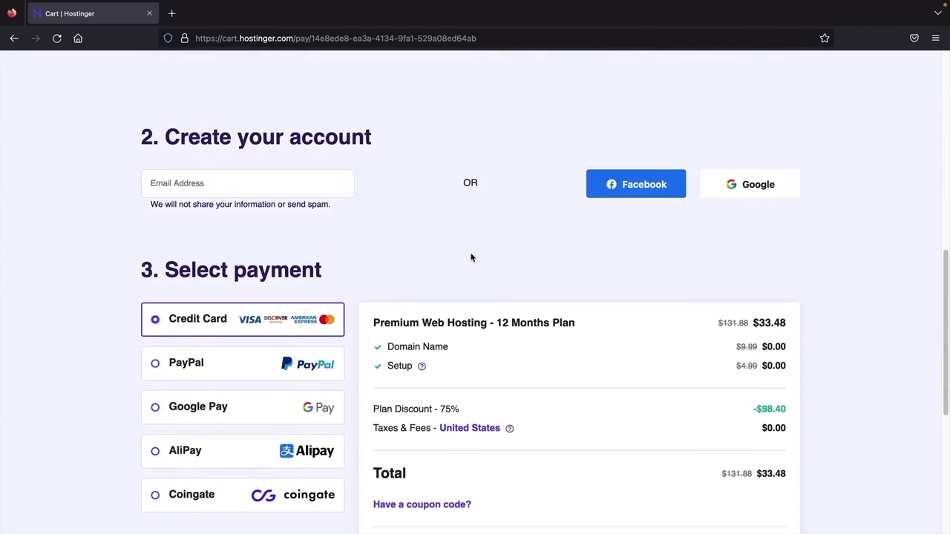
{"action": "scroll", "coordinate": [471, 258], "scroll_direction": "down", "scroll_amount": 1}
{"action": "left_click", "coordinate": [224, 154]}
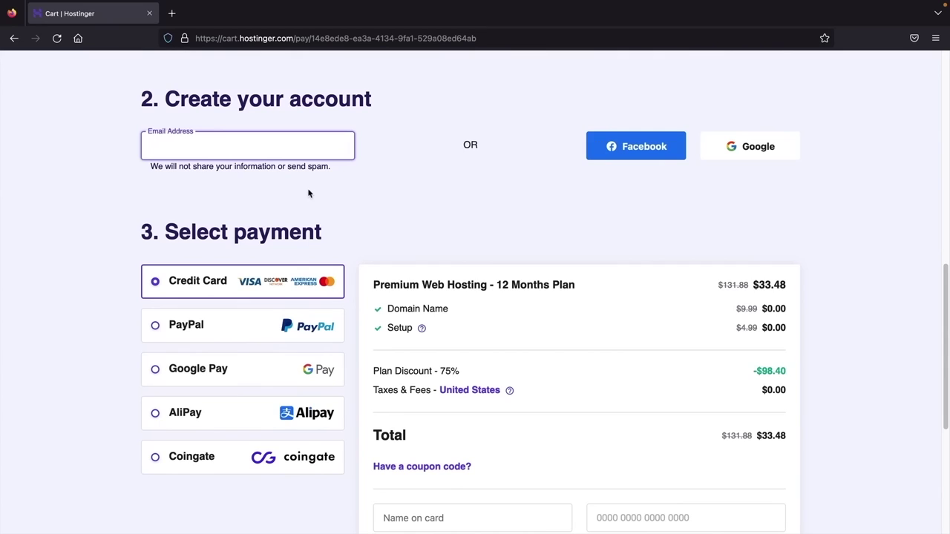
{"action": "scroll", "coordinate": [318, 182], "scroll_direction": "down", "scroll_amount": 1}
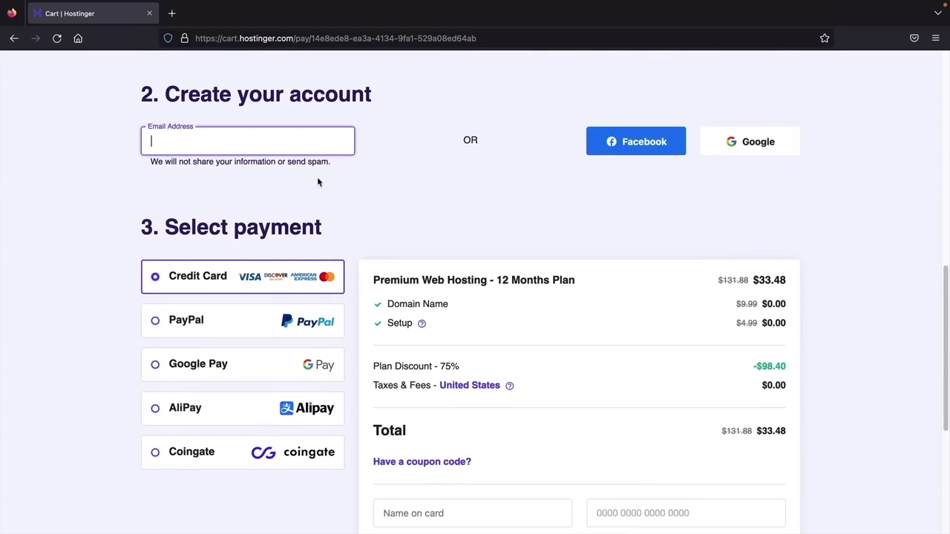
{"action": "scroll", "coordinate": [318, 183], "scroll_direction": "down", "scroll_amount": 3}
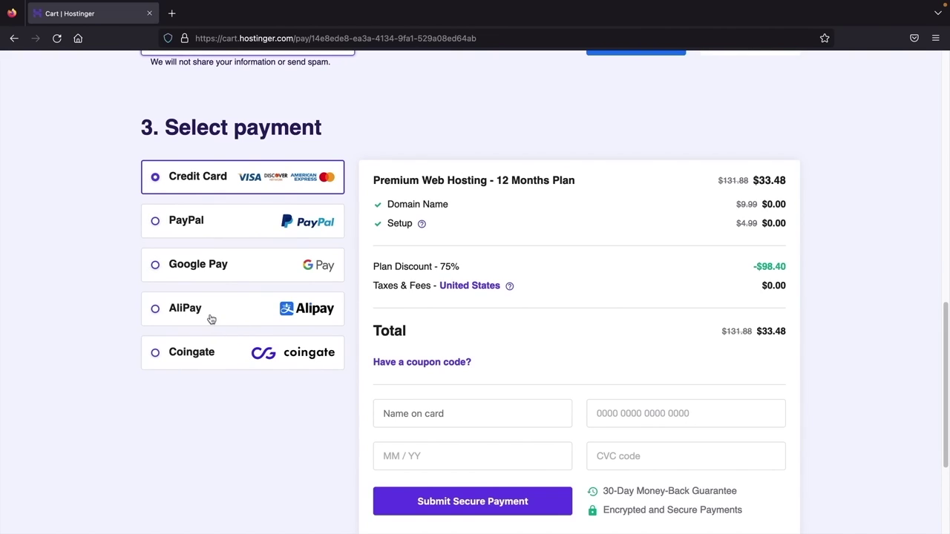
{"action": "scroll", "coordinate": [212, 319], "scroll_direction": "down", "scroll_amount": 1}
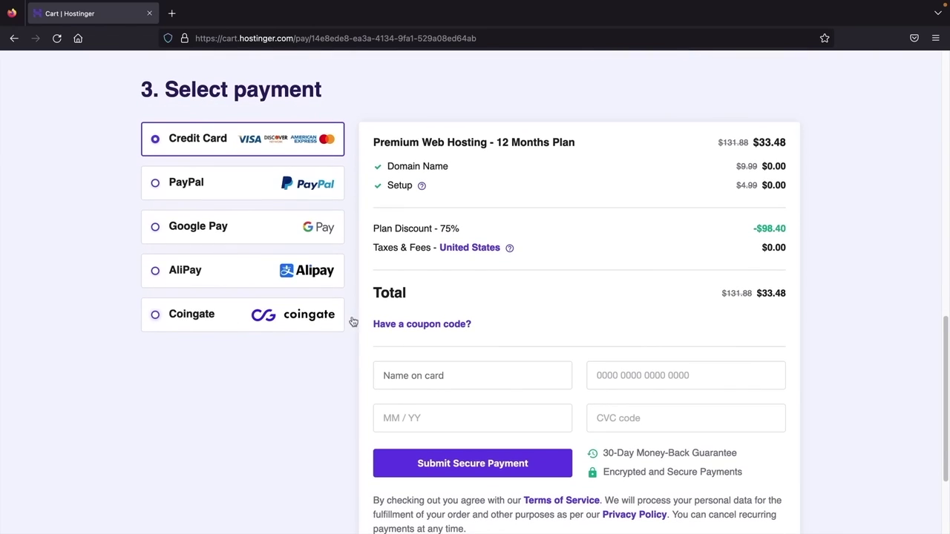
Enter and apply the coupon code, raising the discount to 77% and the total to $30.13
{"action": "left_click", "coordinate": [411, 329]}
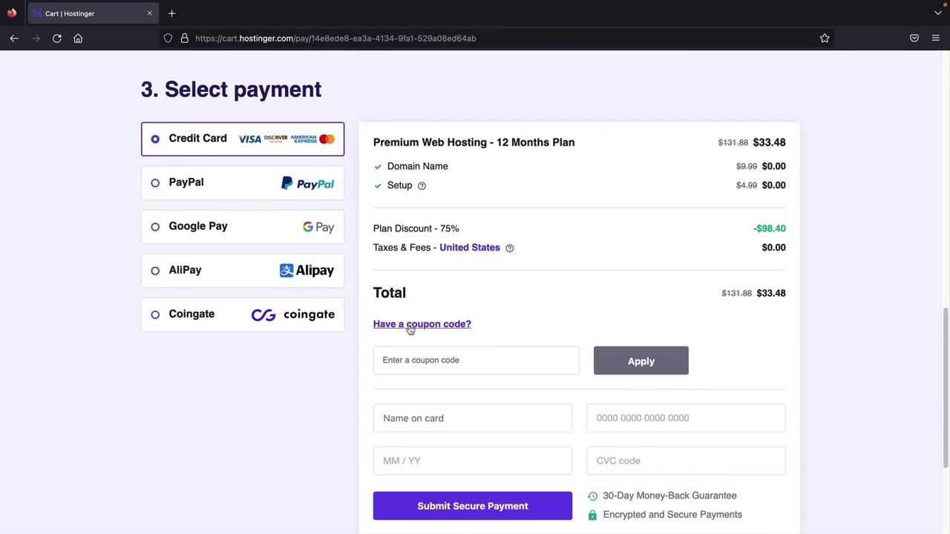
{"action": "scroll", "coordinate": [468, 331], "scroll_direction": "down", "scroll_amount": 1}
{"action": "left_click", "coordinate": [456, 333]}
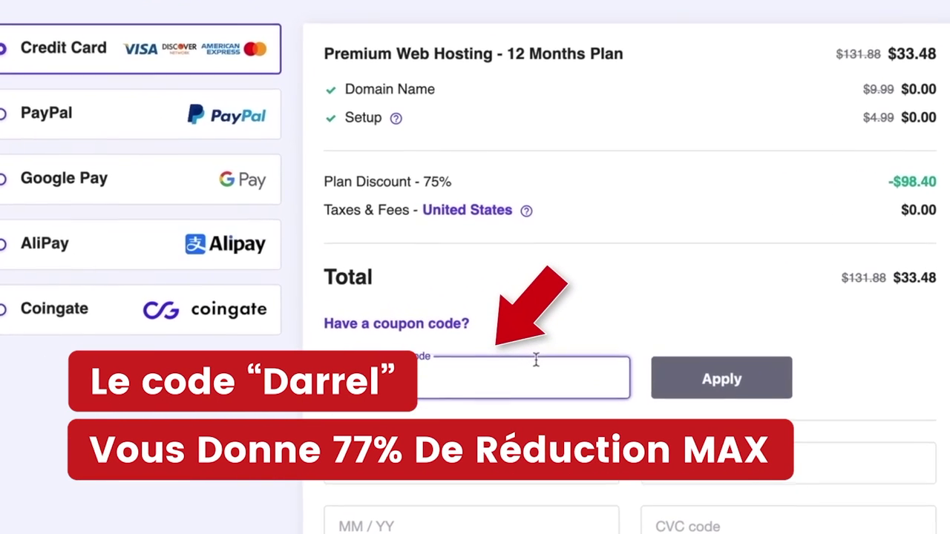
{"action": "type", "text": "Darrel"}
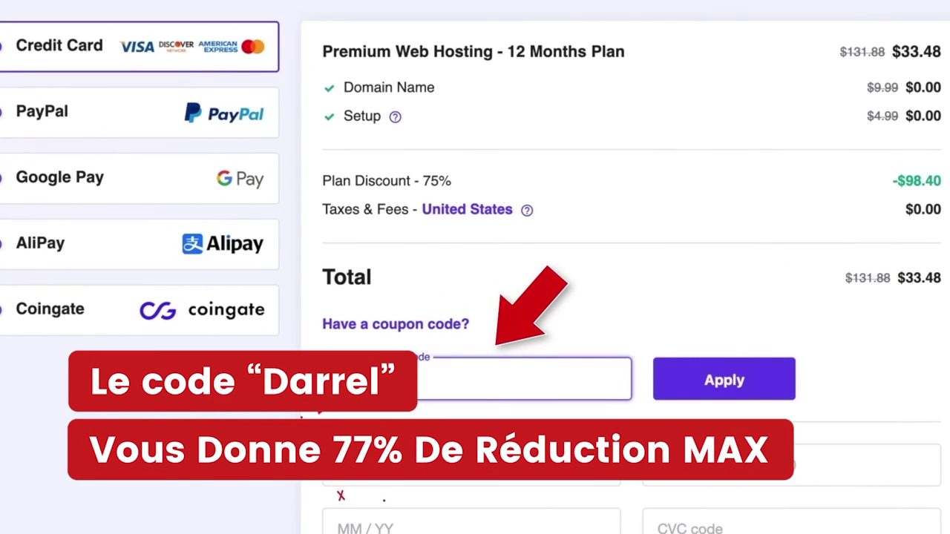
{"action": "left_click", "coordinate": [763, 382]}
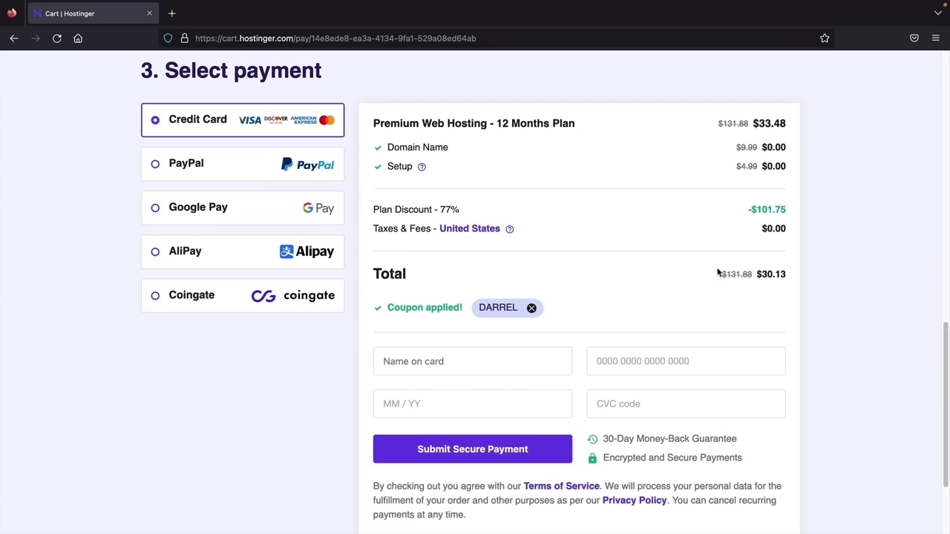
Select PayPal as the payment method for the order
{"action": "scroll", "coordinate": [586, 282], "scroll_direction": "down", "scroll_amount": 3}
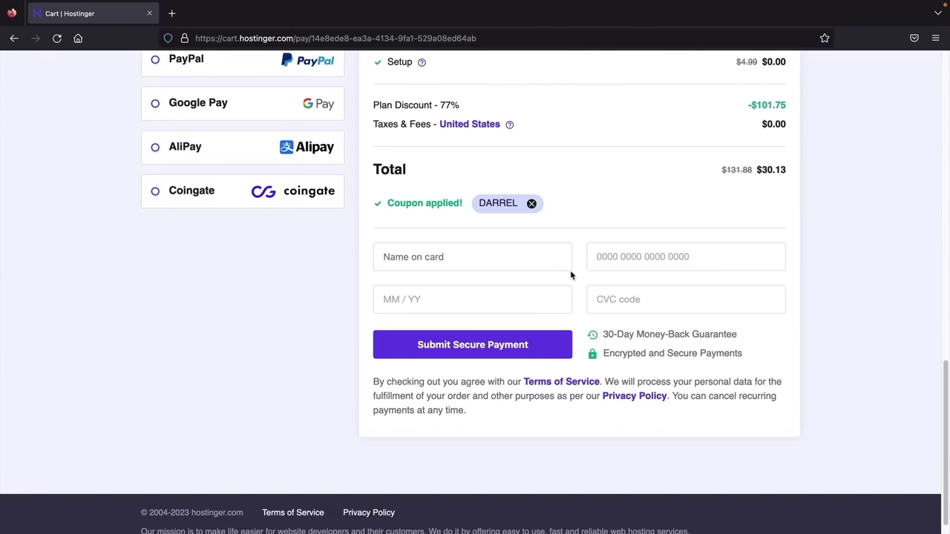
{"action": "left_click", "coordinate": [429, 258]}
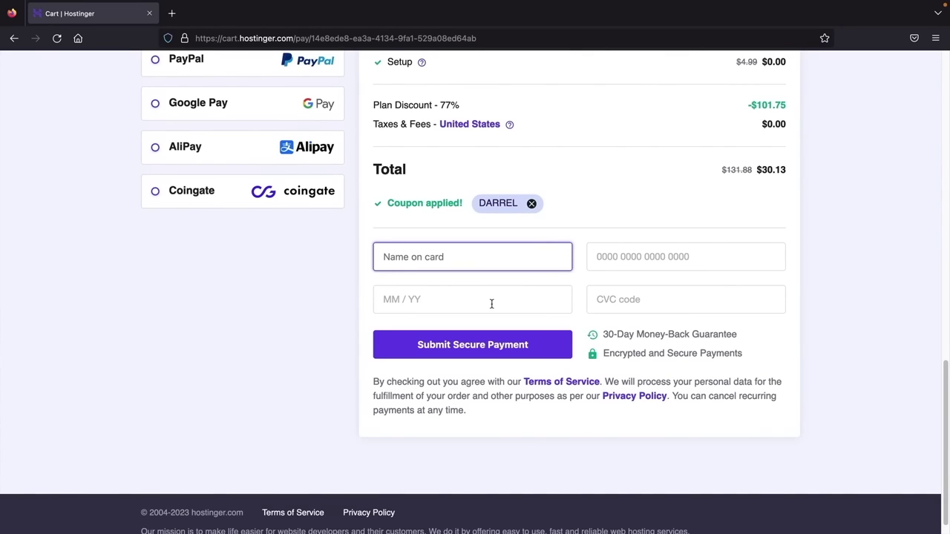
{"action": "scroll", "coordinate": [491, 303], "scroll_direction": "up", "scroll_amount": 2}
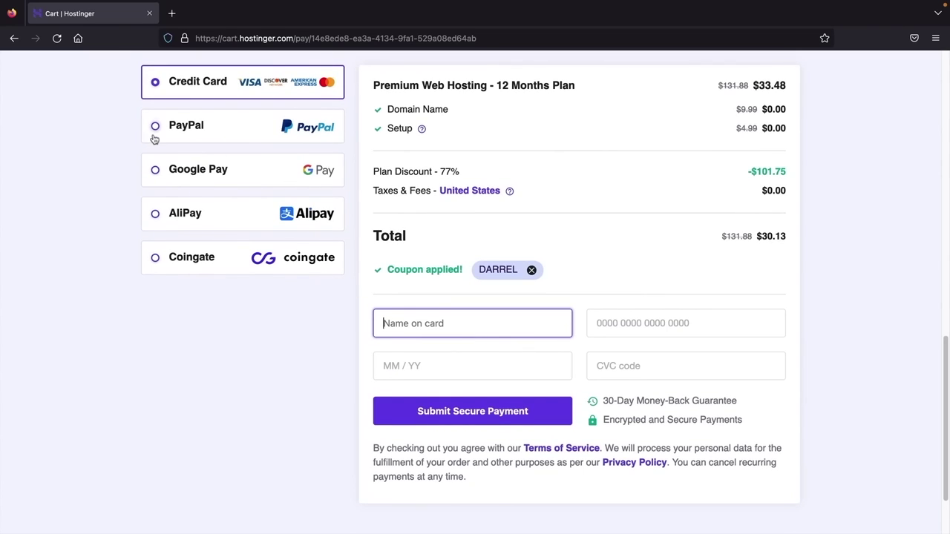
{"action": "left_click", "coordinate": [155, 131]}
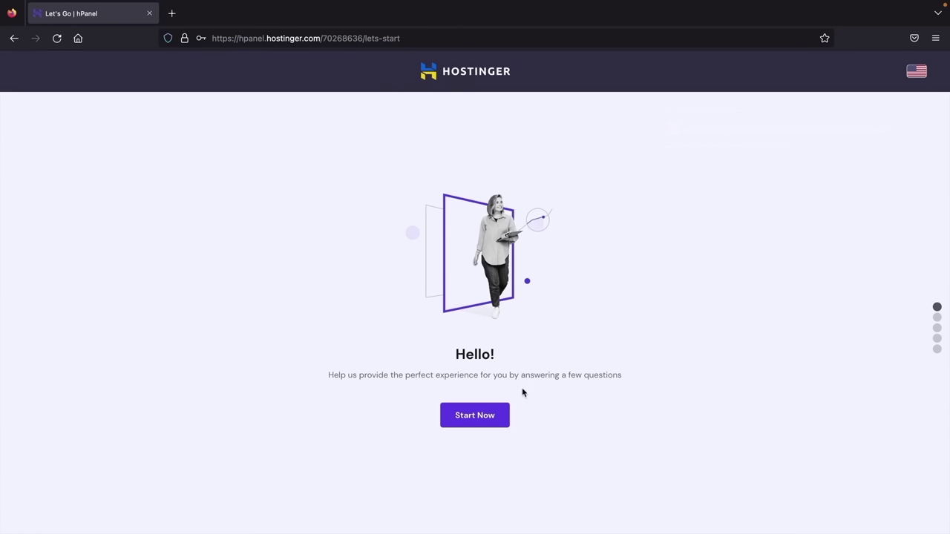
Answer the onboarding survey: for myself, building it myself, Business site, no help needed
{"action": "left_click", "coordinate": [481, 416]}
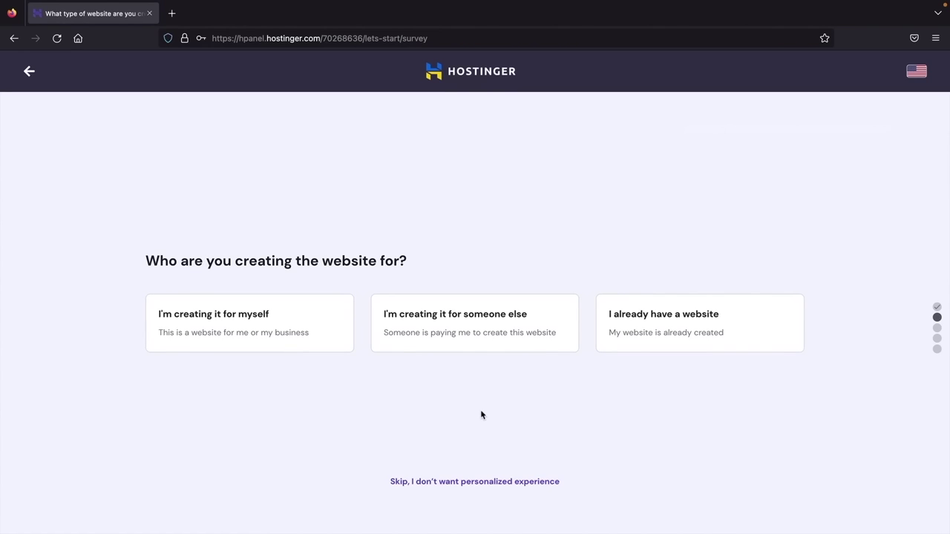
{"action": "left_click", "coordinate": [237, 331]}
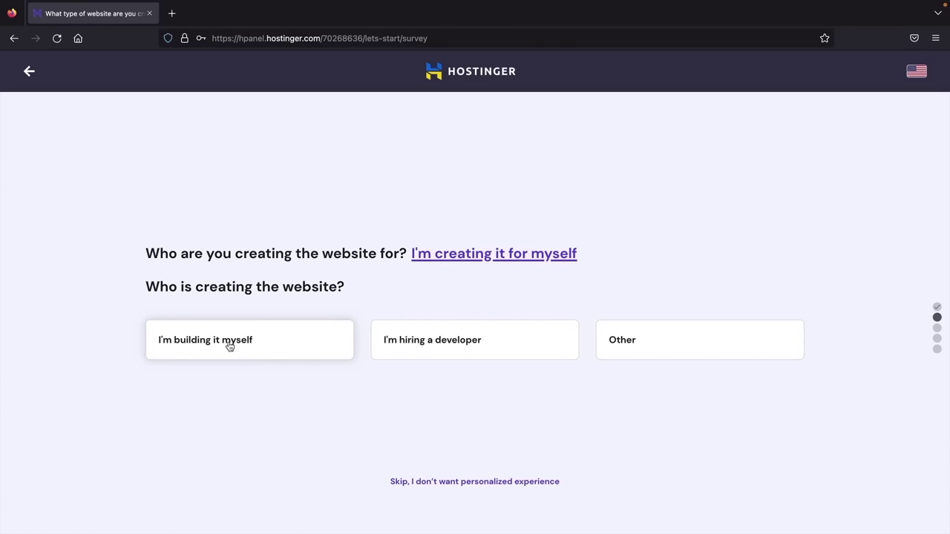
{"action": "left_click", "coordinate": [231, 346]}
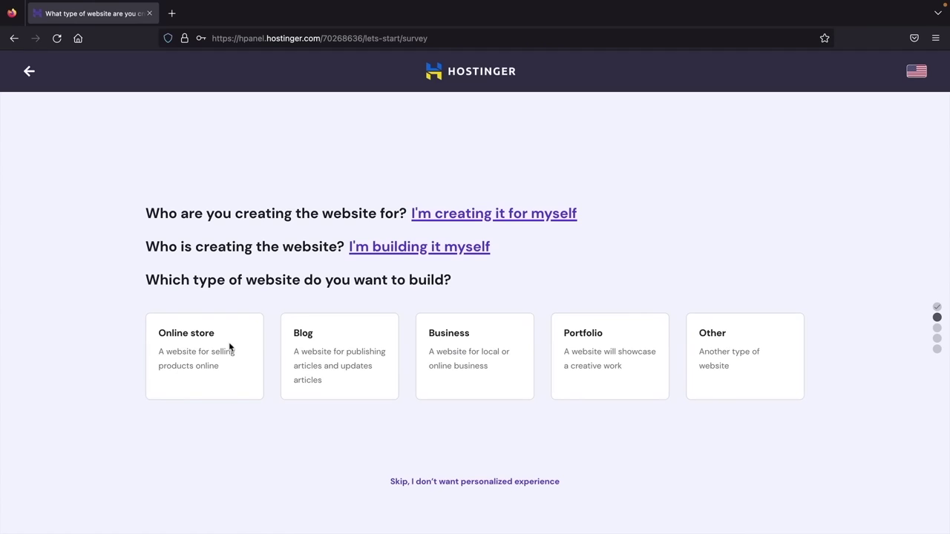
{"action": "left_click", "coordinate": [457, 348]}
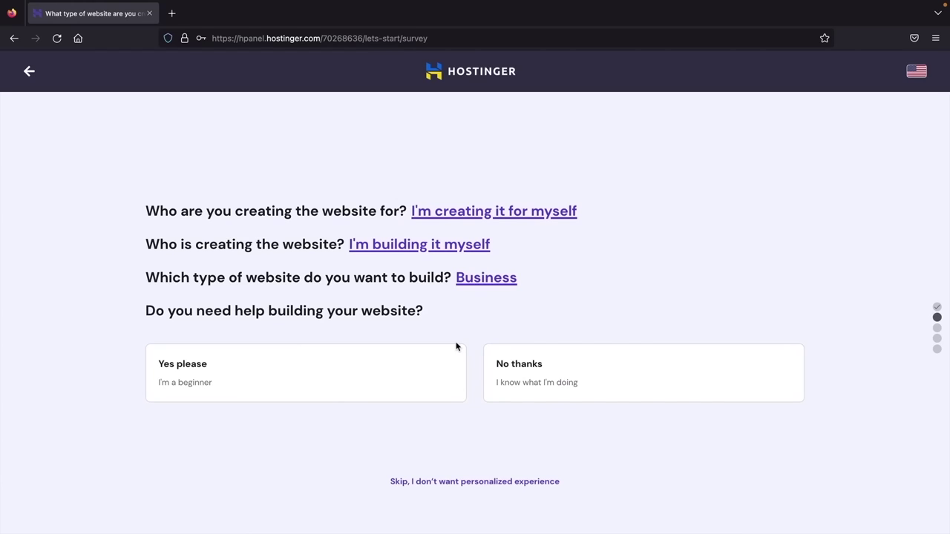
{"action": "left_click", "coordinate": [551, 381]}
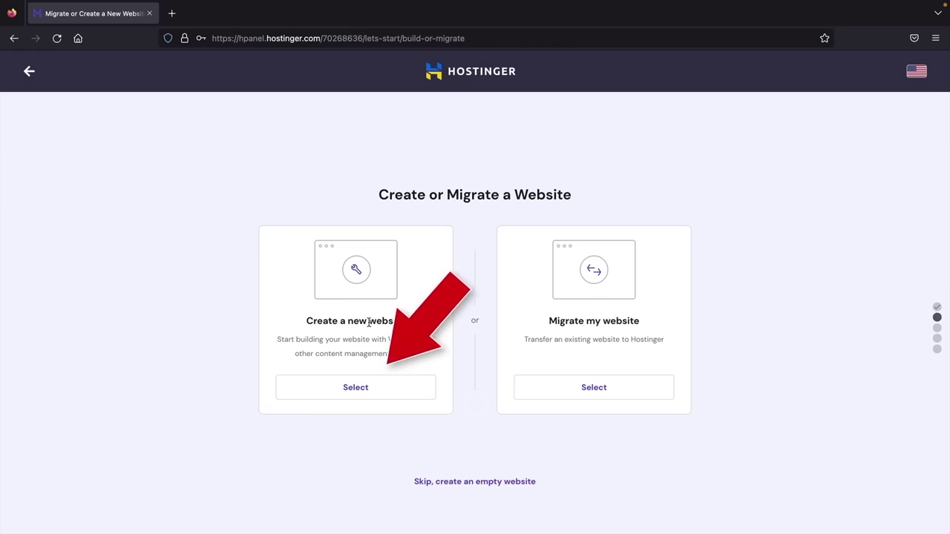
Create a new WordPress website and confirm its admin account details
{"action": "left_click", "coordinate": [356, 389]}
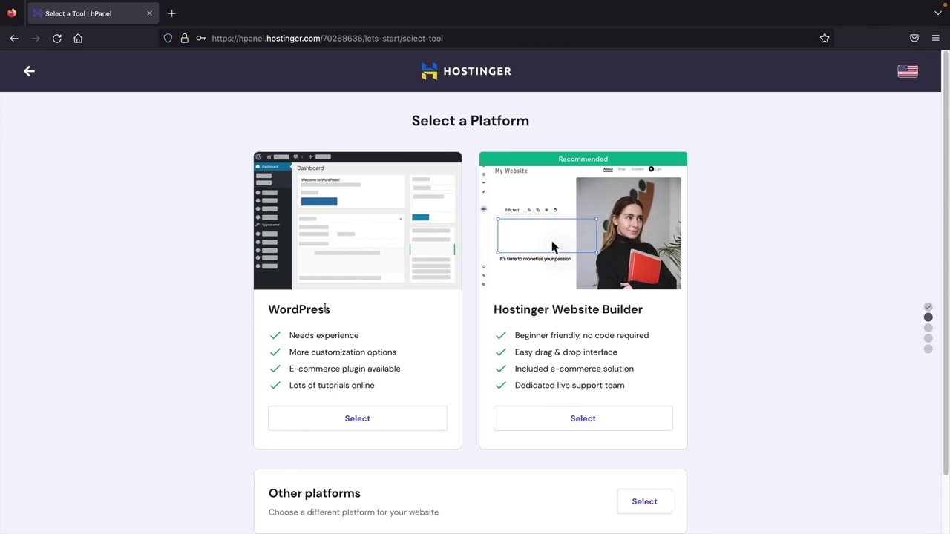
{"action": "left_click", "coordinate": [363, 420]}
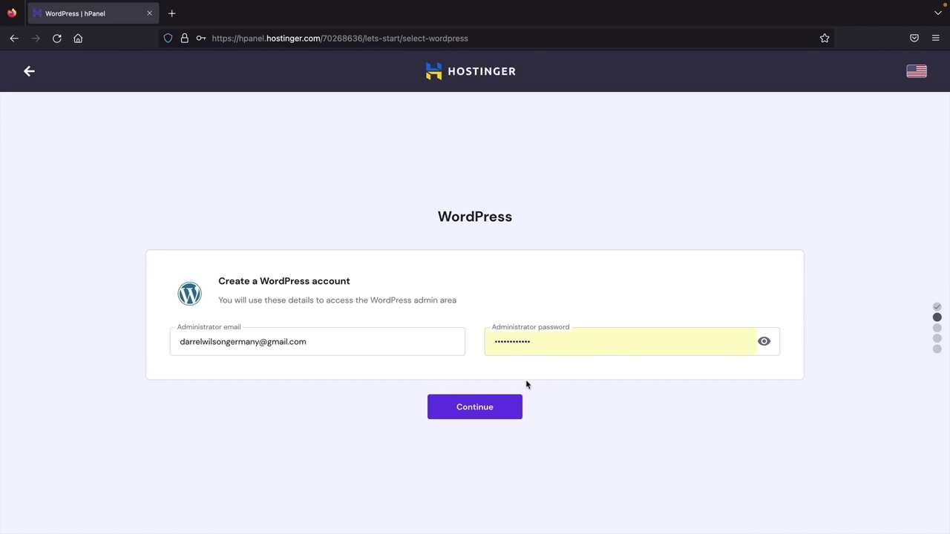
{"action": "left_click", "coordinate": [475, 407]}
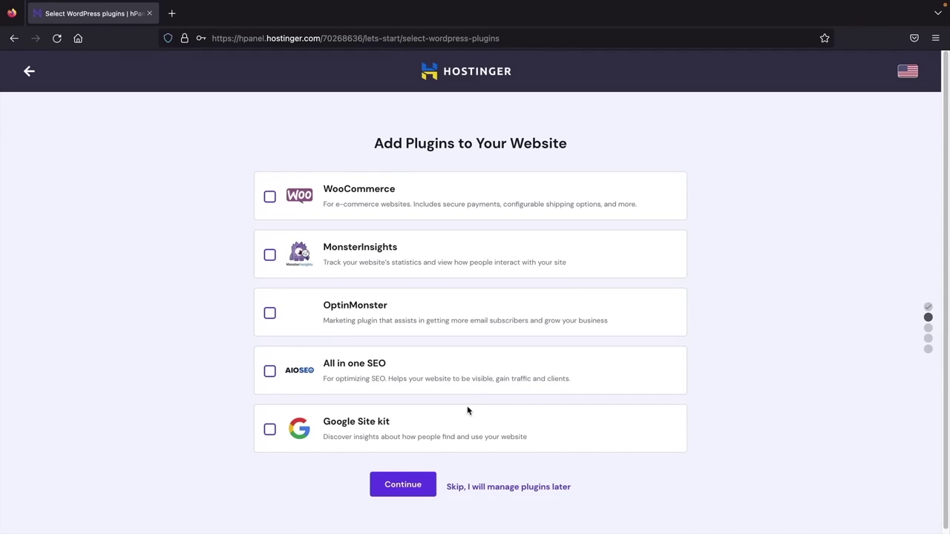
Skip the plugin and template selection steps
{"action": "left_click", "coordinate": [469, 484]}
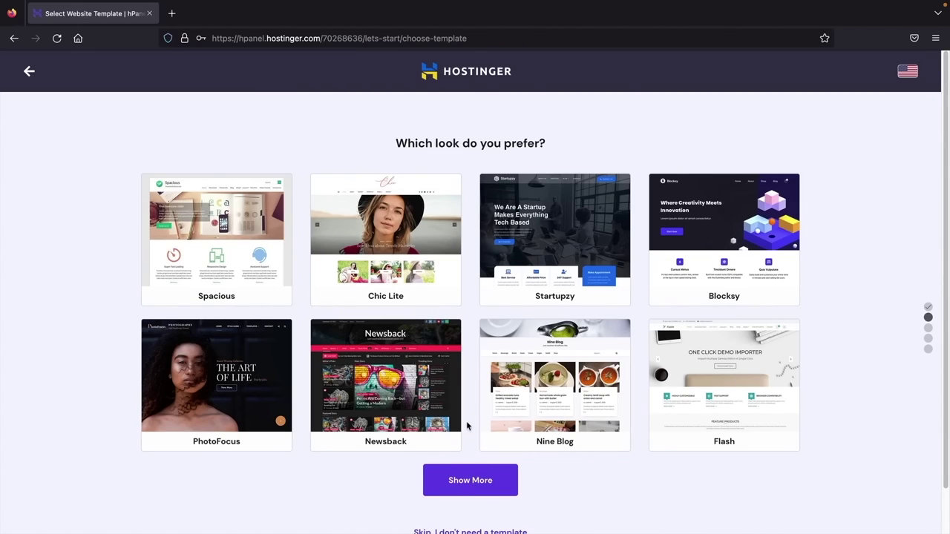
{"action": "scroll", "coordinate": [468, 426], "scroll_direction": "down", "scroll_amount": 1}
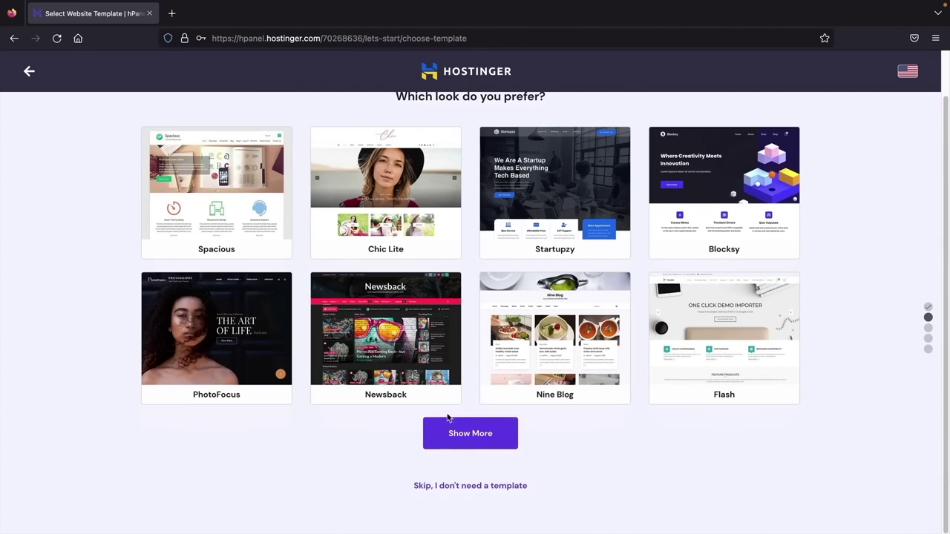
{"action": "left_click", "coordinate": [455, 486]}
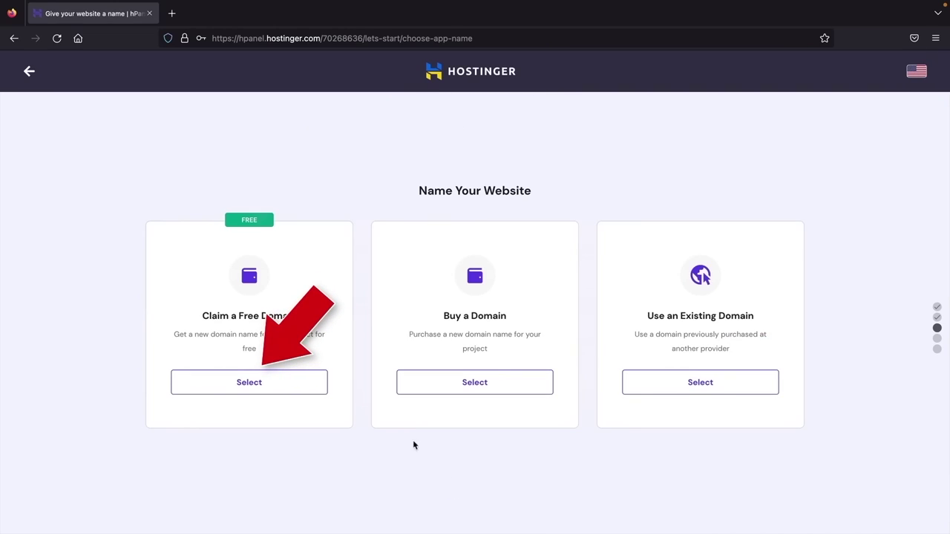
Claim the free domain darrelguide.com after checking its availability, then finish setup
{"action": "left_click", "coordinate": [254, 384]}
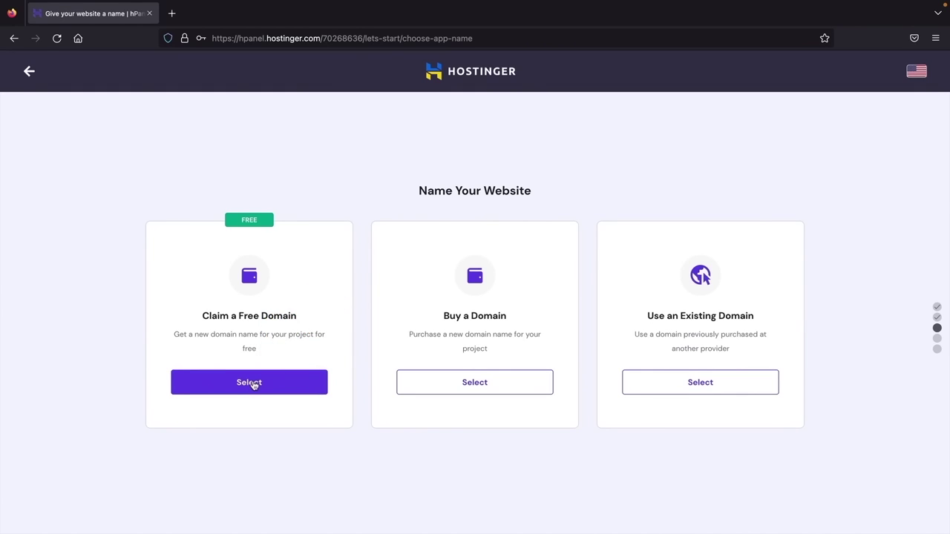
{"action": "left_click", "coordinate": [252, 384]}
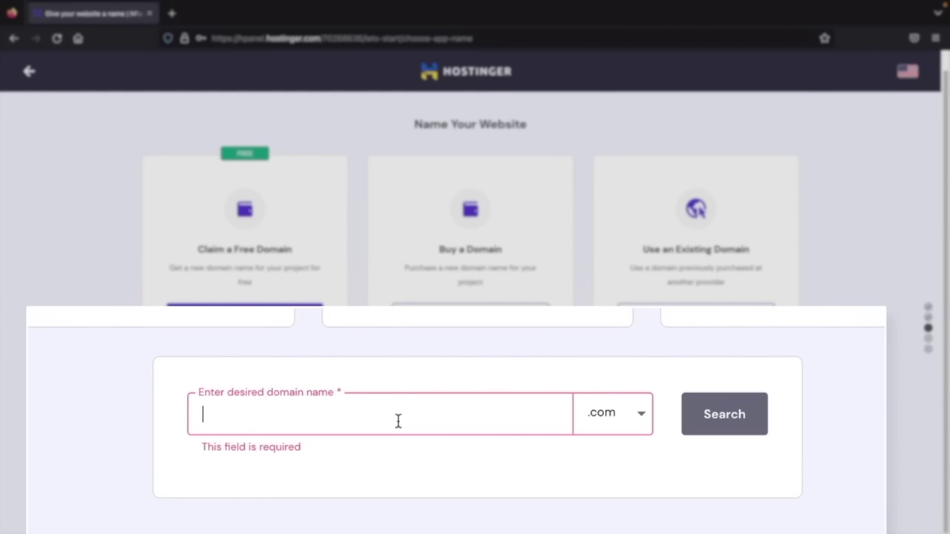
{"action": "type", "text": "darrelguide"}
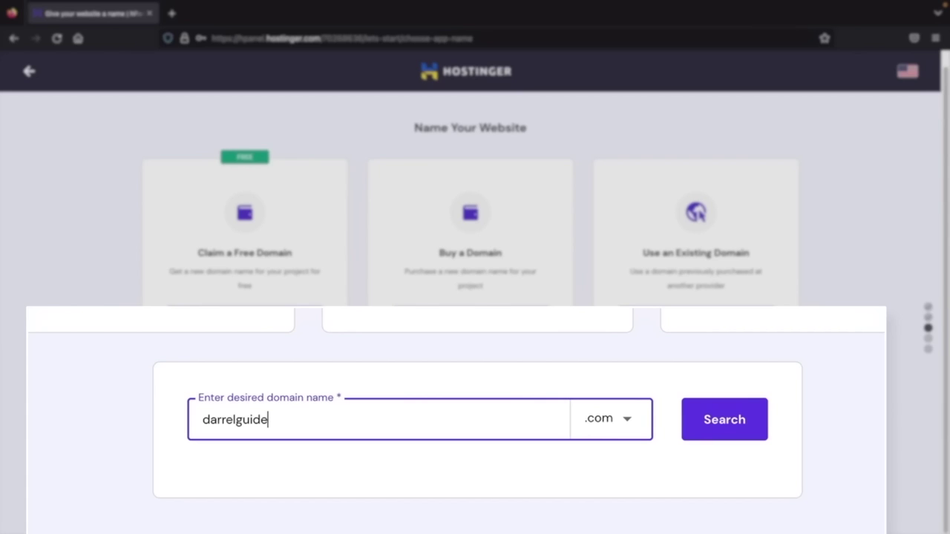
{"action": "left_click", "coordinate": [717, 424]}
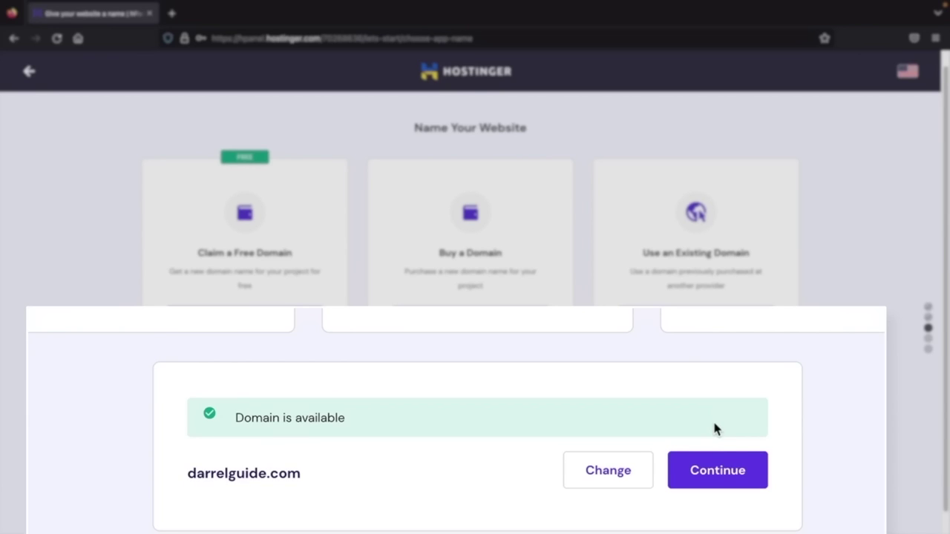
{"action": "scroll", "coordinate": [716, 429], "scroll_direction": "down", "scroll_amount": 1}
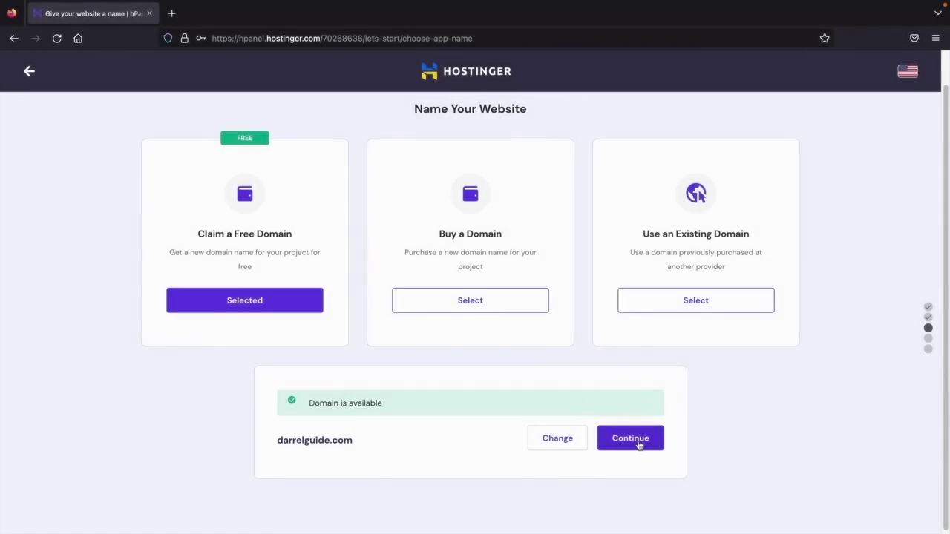
{"action": "left_click", "coordinate": [630, 439]}
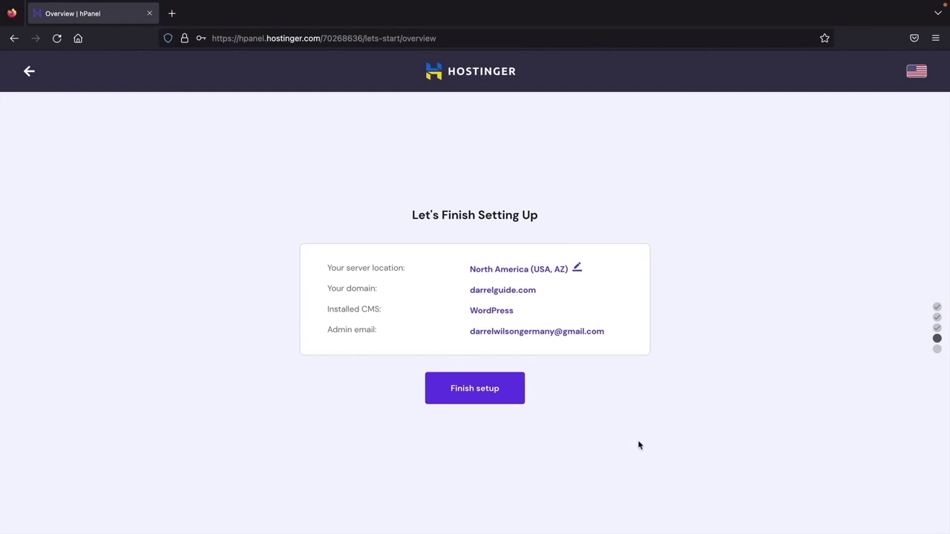
{"action": "left_click", "coordinate": [487, 394]}
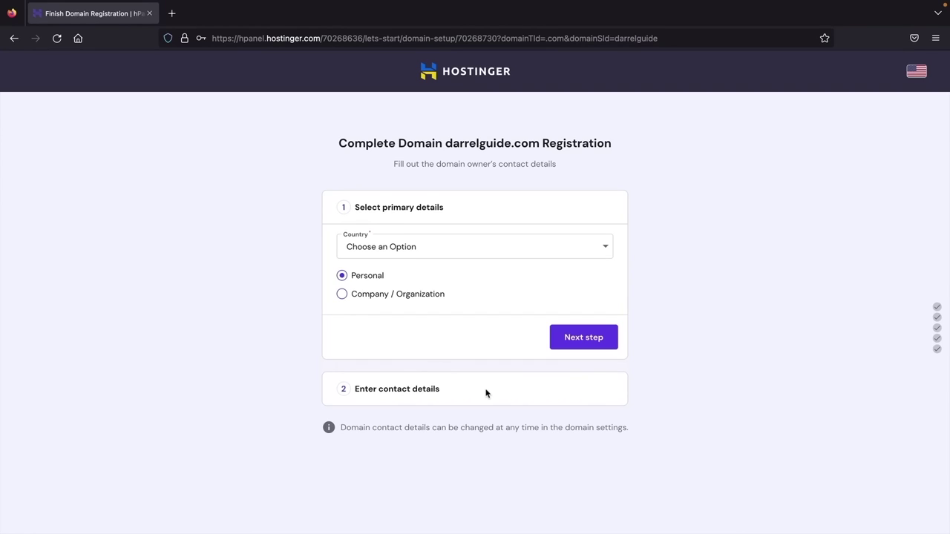
Register darrelguide.com with United States of America as country and submit the contact details
{"action": "left_click", "coordinate": [416, 250]}
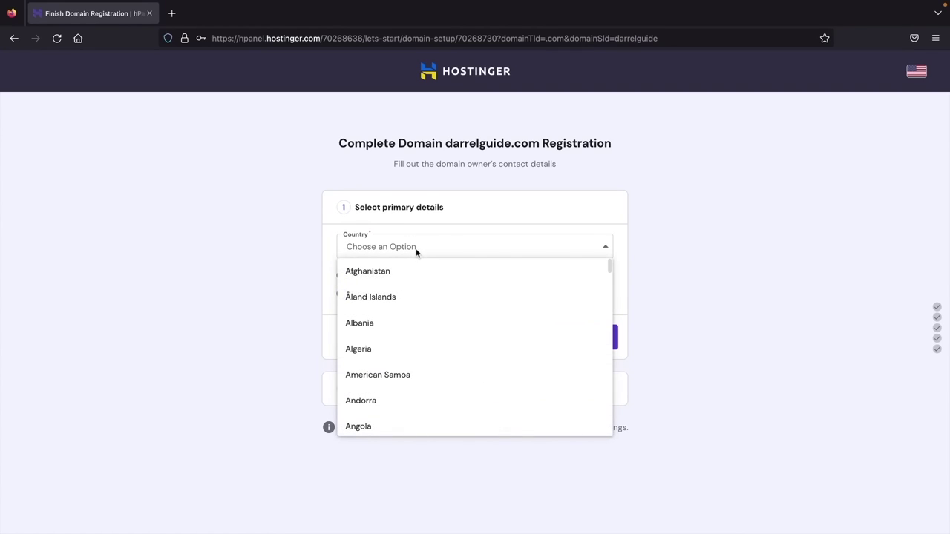
{"action": "scroll", "coordinate": [424, 303], "scroll_direction": "down", "scroll_amount": 15}
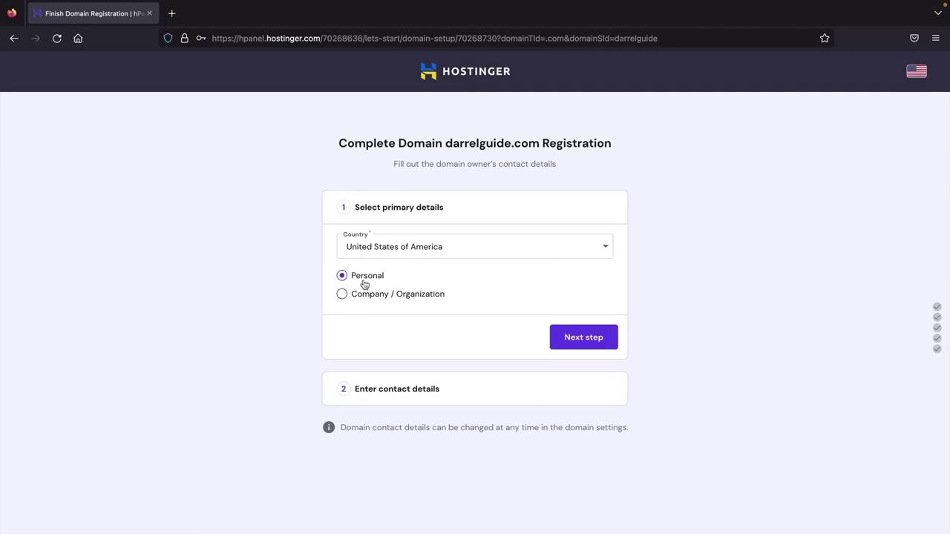
{"action": "left_click", "coordinate": [576, 340]}
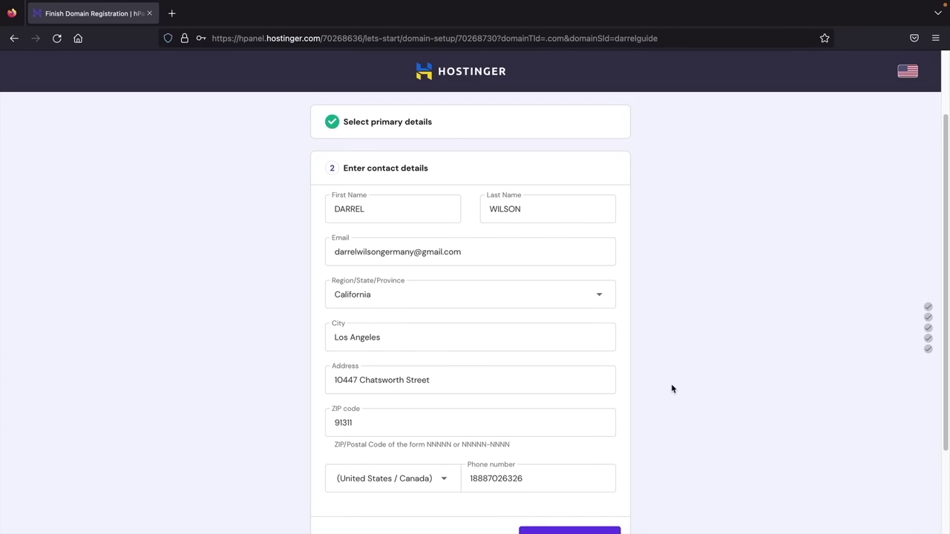
{"action": "scroll", "coordinate": [660, 373], "scroll_direction": "down", "scroll_amount": 2}
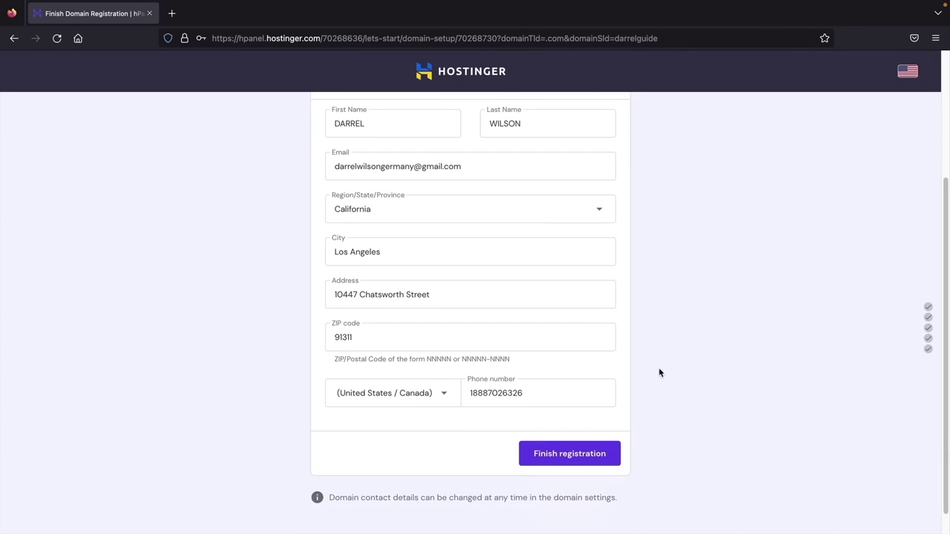
{"action": "left_click", "coordinate": [583, 462]}
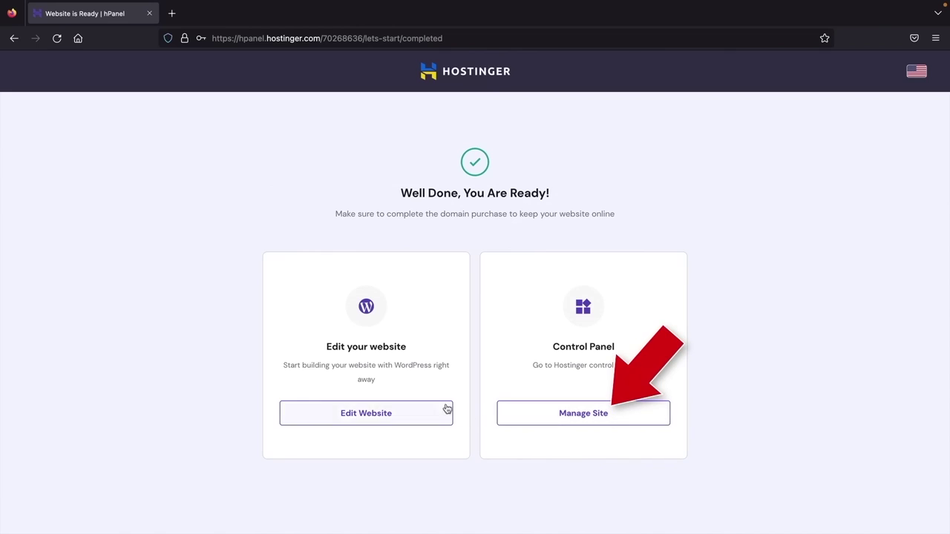
Open Manage Site in a new tab and go to the WordPress Dashboard
{"action": "left_click", "coordinate": [560, 418]}
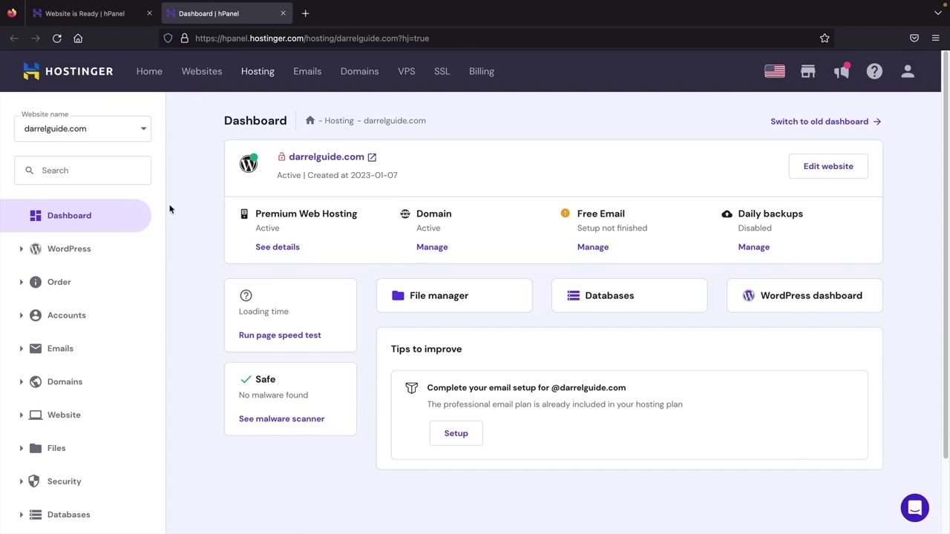
{"action": "left_click", "coordinate": [93, 251]}
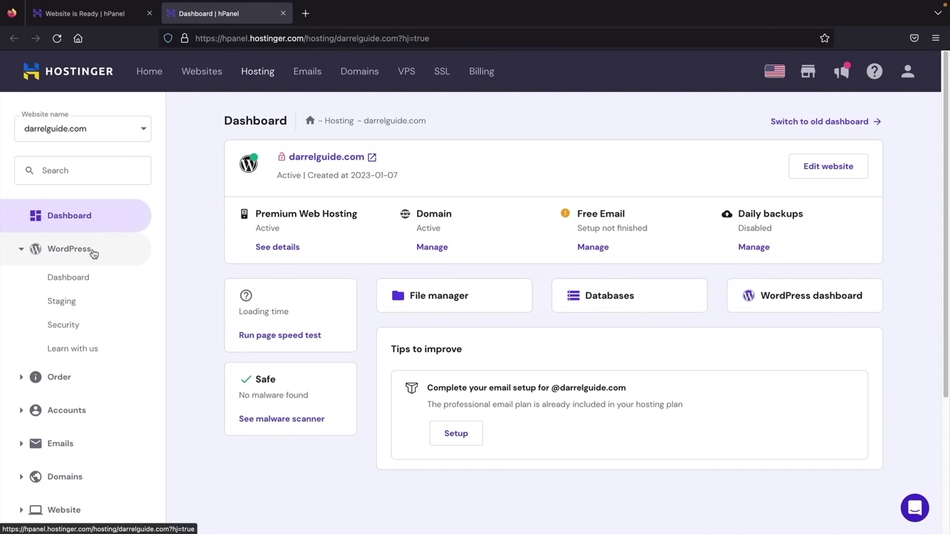
{"action": "left_click", "coordinate": [83, 280]}
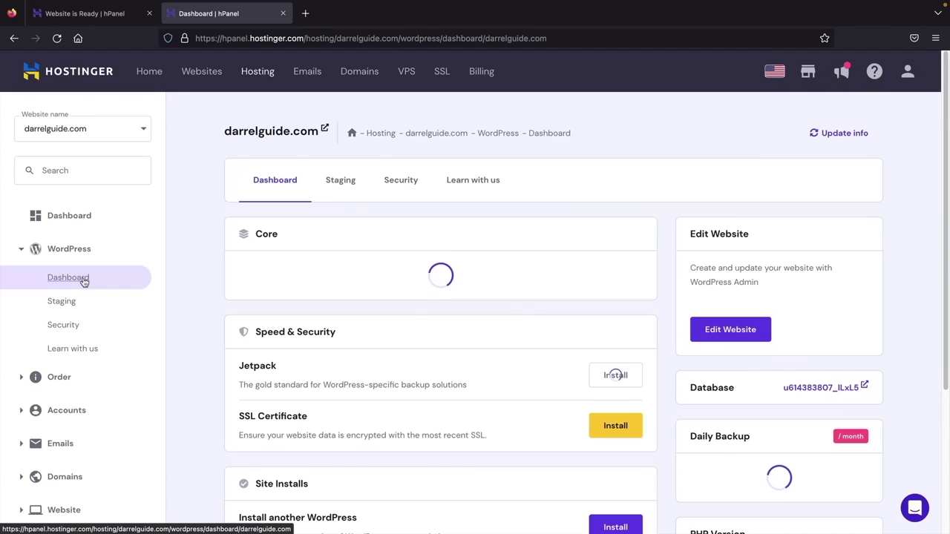
{"action": "scroll", "coordinate": [196, 238], "scroll_direction": "down", "scroll_amount": 1}
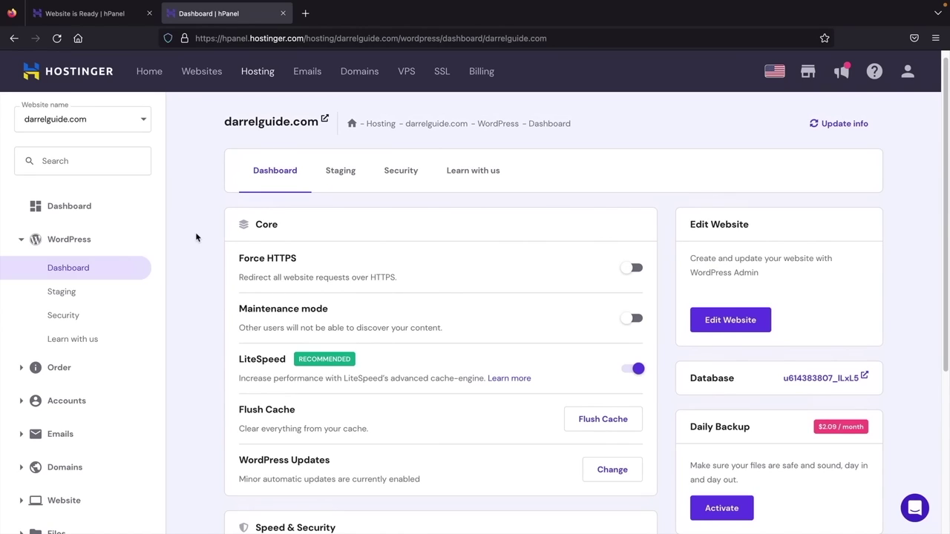
Check the site's connection security info and scroll down to the SSL Certificate option
{"action": "left_click", "coordinate": [185, 40]}
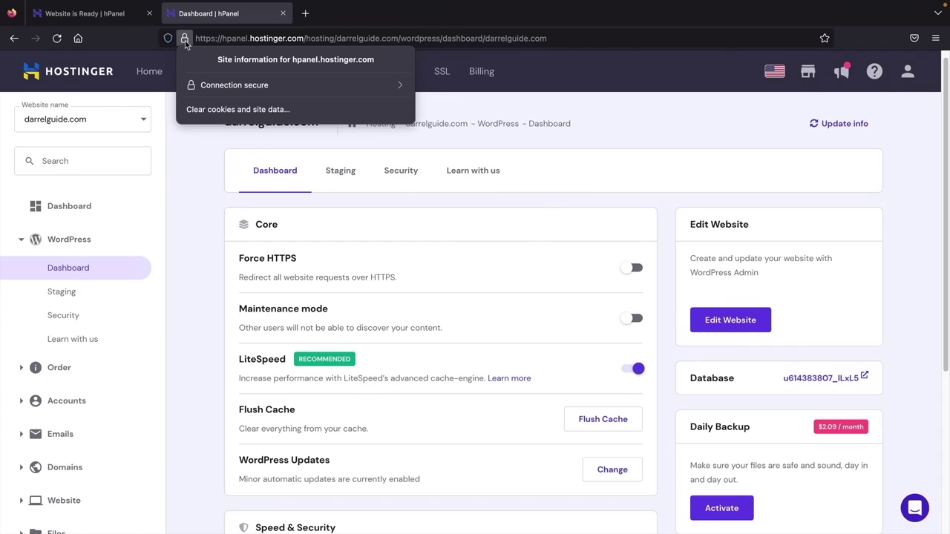
{"action": "left_click", "coordinate": [185, 40]}
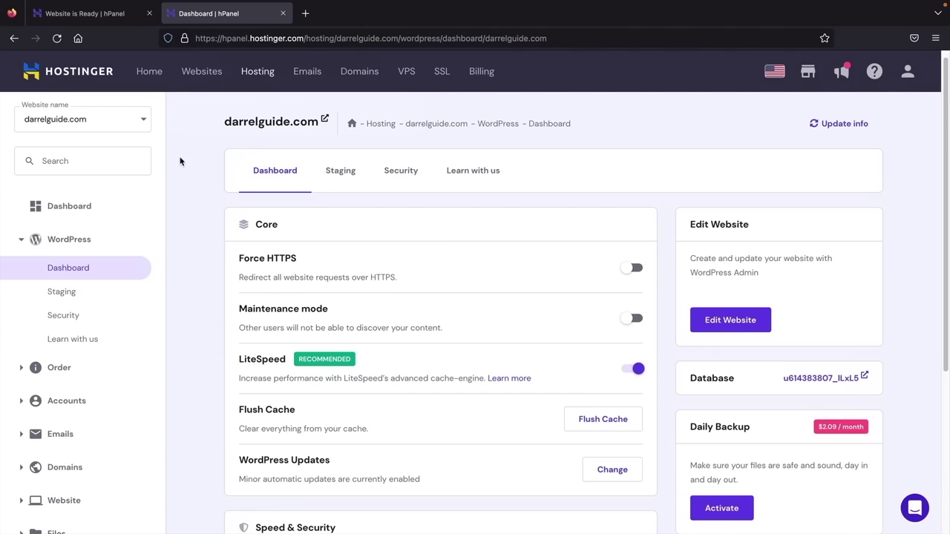
{"action": "scroll", "coordinate": [197, 184], "scroll_direction": "down", "scroll_amount": 5}
{"action": "scroll", "coordinate": [197, 184], "scroll_direction": "down", "scroll_amount": 2}
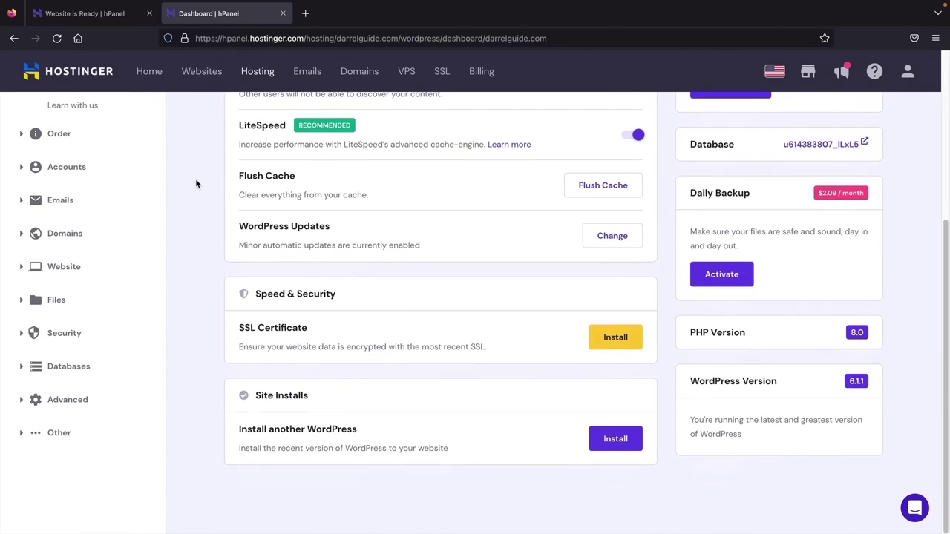
{"action": "left_click_drag", "start_coordinate": [238, 338], "coordinate": [307, 331]}
{"action": "left_click", "coordinate": [305, 332]}
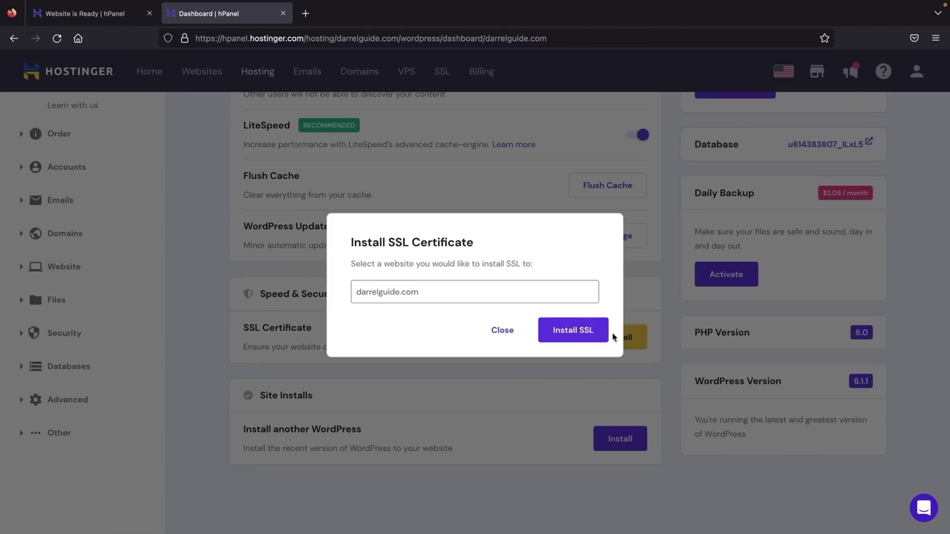
Install an SSL certificate on darrelguide.com and close the confirmation notice
{"action": "left_click", "coordinate": [625, 341]}
{"action": "left_click_drag", "start_coordinate": [422, 293], "coordinate": [355, 293]}
{"action": "left_click", "coordinate": [462, 298]}
{"action": "left_click", "coordinate": [567, 332]}
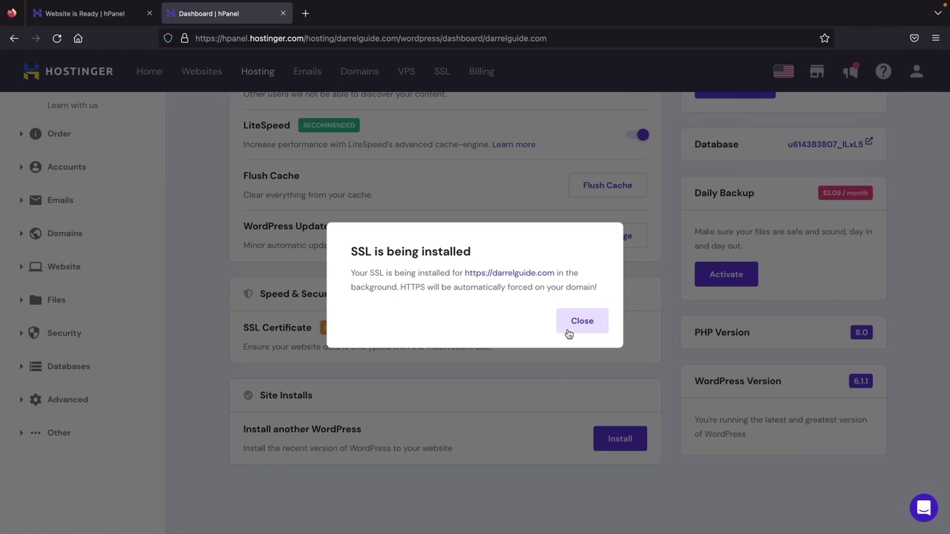
{"action": "left_click", "coordinate": [583, 322]}
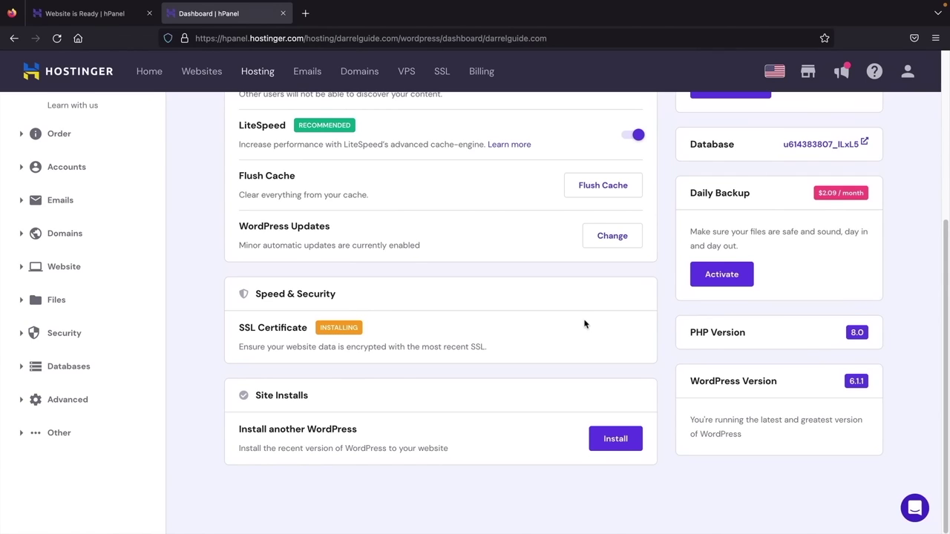
{"action": "scroll", "coordinate": [539, 324], "scroll_direction": "up", "scroll_amount": 5}
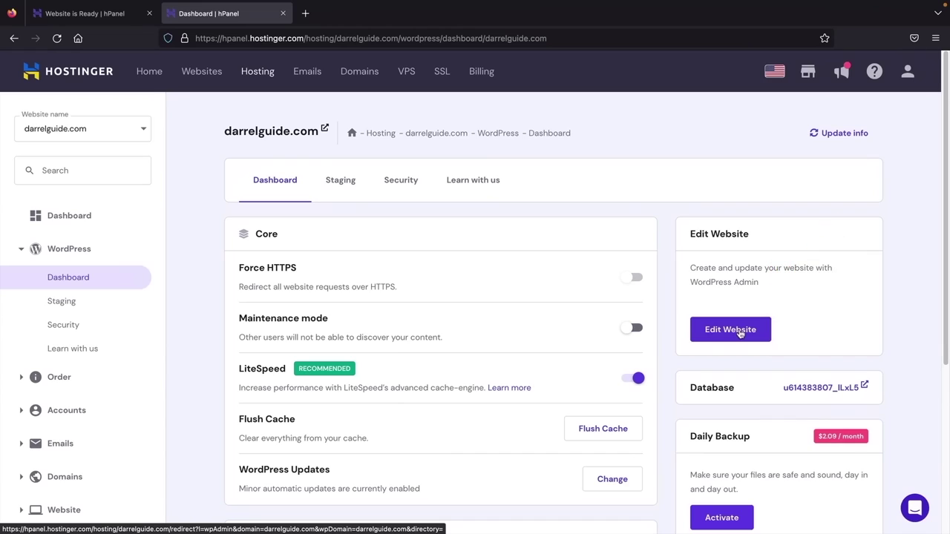
Open darrelguide.com's WordPress admin, then view the live front page from the admin bar
{"action": "left_click", "coordinate": [731, 329]}
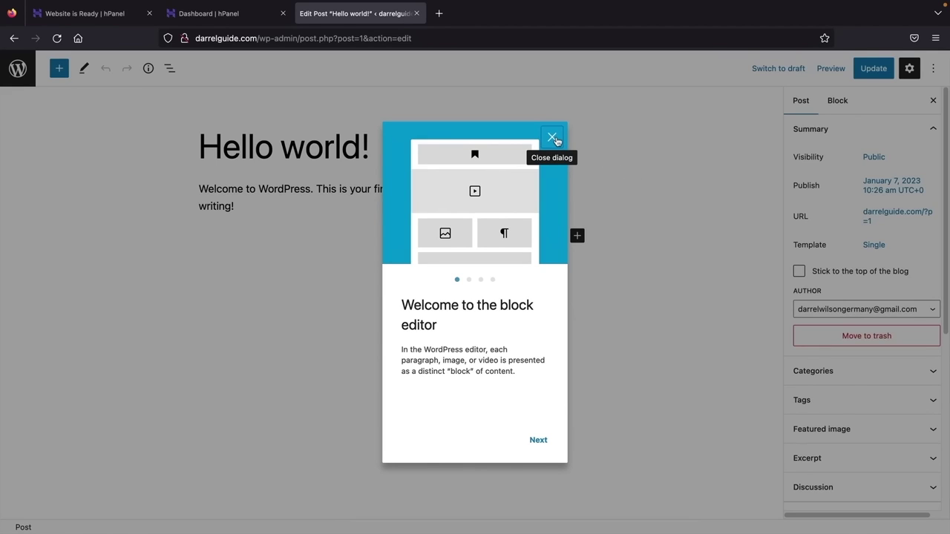
{"action": "left_click", "coordinate": [553, 138]}
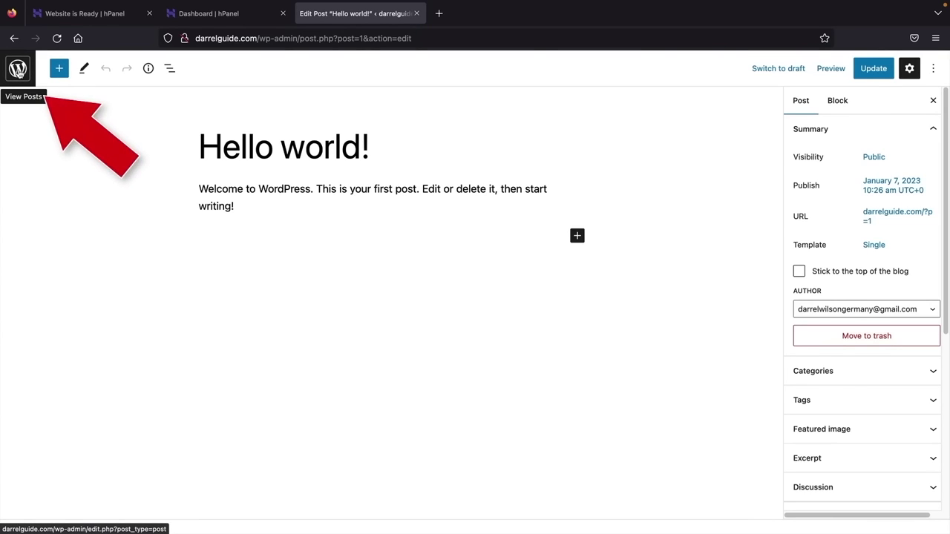
{"action": "left_click", "coordinate": [18, 71]}
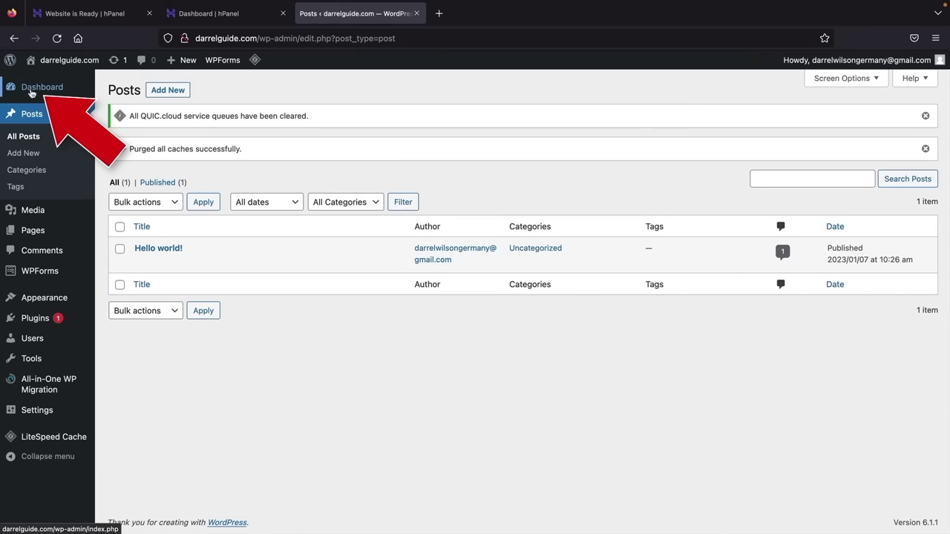
{"action": "left_click", "coordinate": [40, 90]}
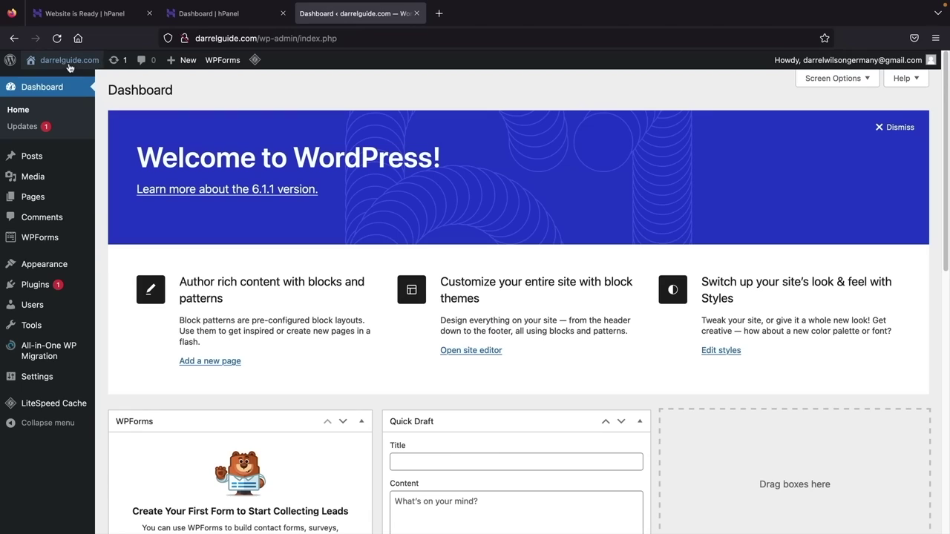
{"action": "mouse_move", "coordinate": [70, 65]}
{"action": "left_click", "coordinate": [43, 82]}
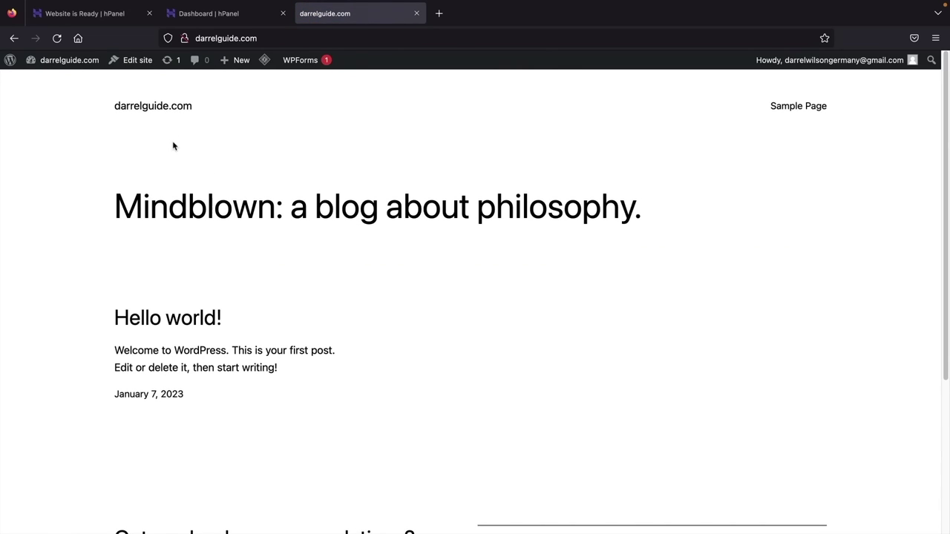
Reload the 'Mindblown' darrelguide.com front page, then go to the admin Dashboard from the site-name menu
{"action": "scroll", "coordinate": [180, 159], "scroll_direction": "down", "scroll_amount": 3}
{"action": "scroll", "coordinate": [181, 161], "scroll_direction": "down", "scroll_amount": 2}
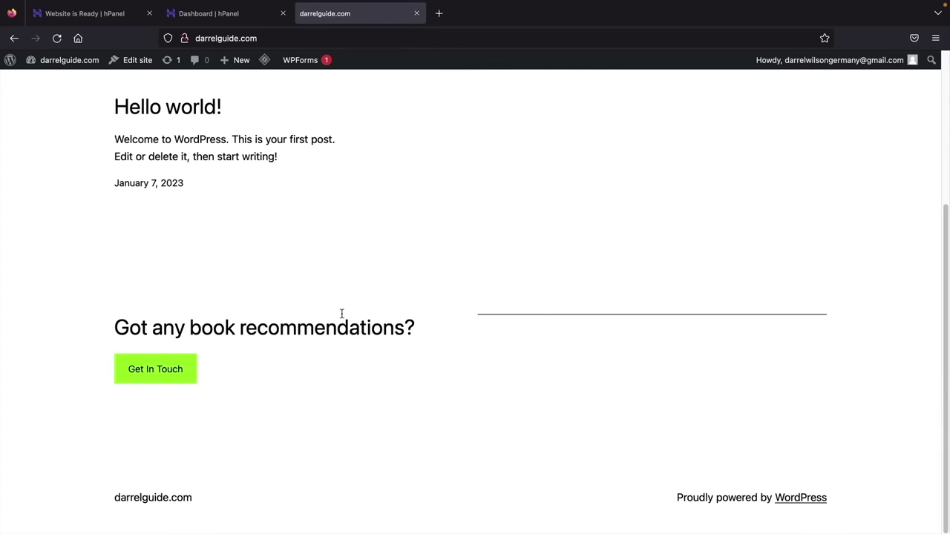
{"action": "scroll", "coordinate": [331, 318], "scroll_direction": "up", "scroll_amount": 5}
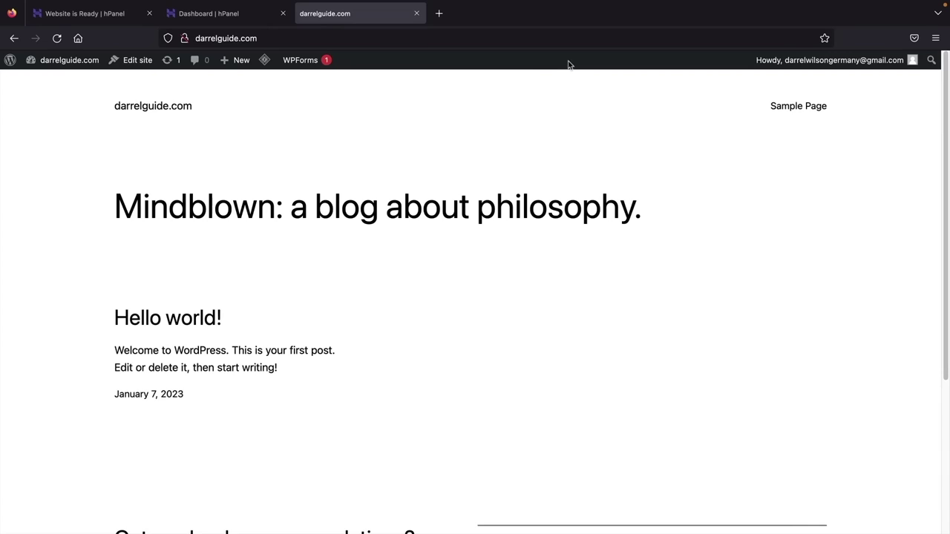
{"action": "left_click", "coordinate": [57, 39]}
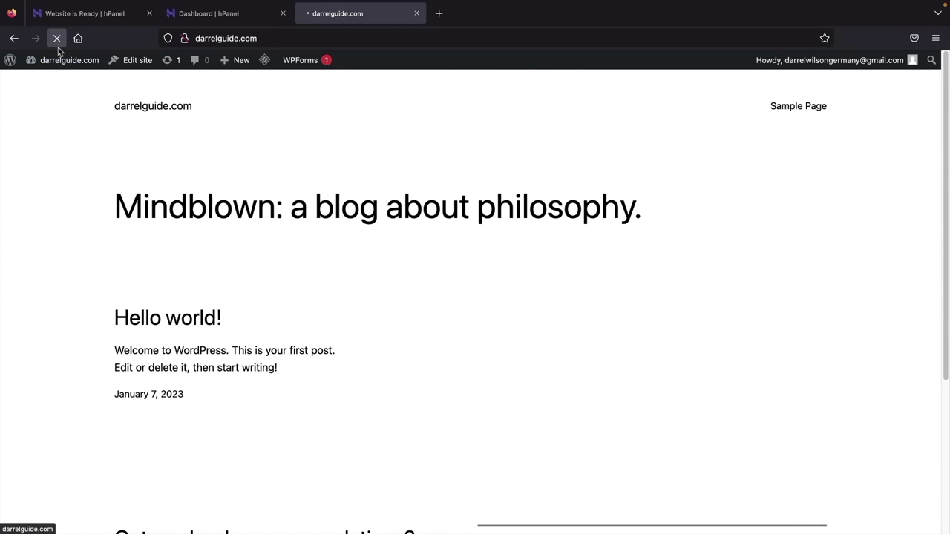
{"action": "mouse_move", "coordinate": [60, 60]}
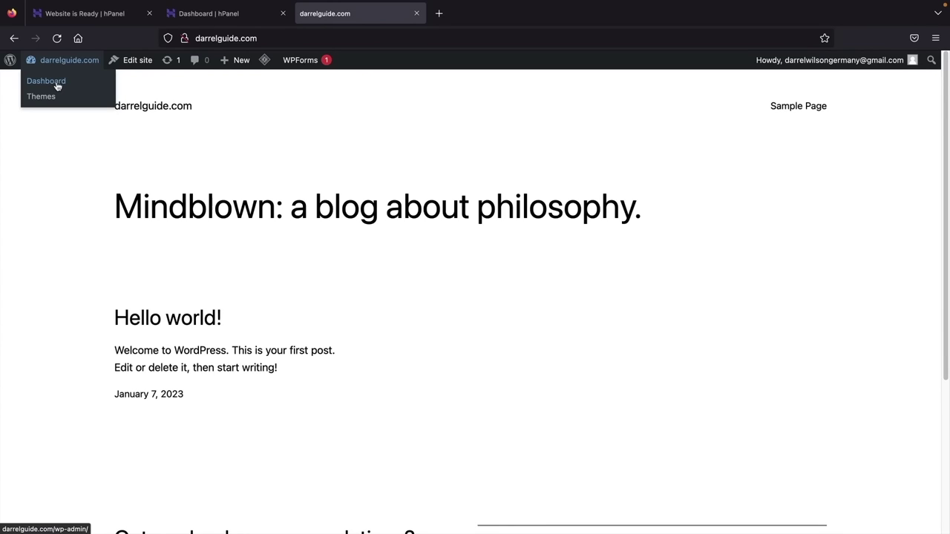
{"action": "left_click", "coordinate": [46, 82]}
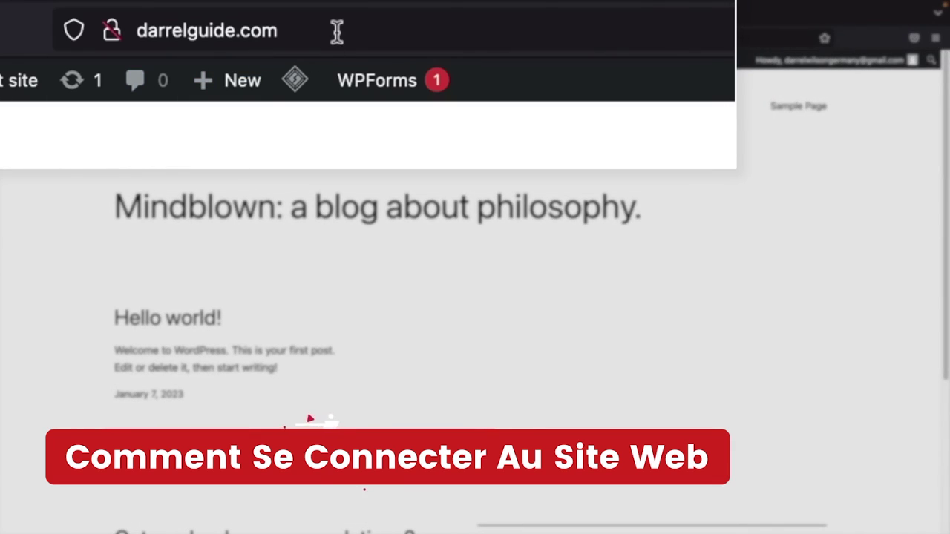
Append /wp-admin to the darrelguide.com address and load it
{"action": "left_click", "coordinate": [340, 31]}
{"action": "key", "text": "Right"}
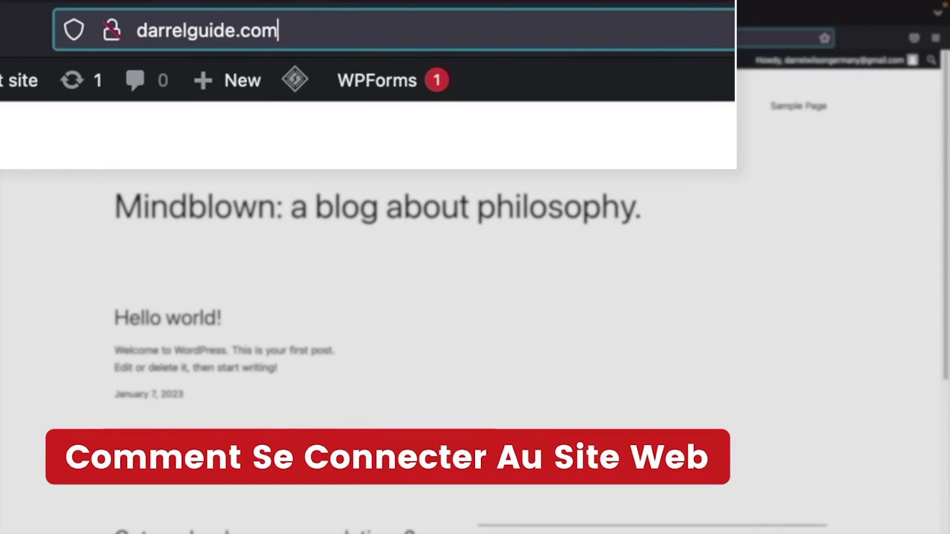
{"action": "type", "text": "/wp-admin"}
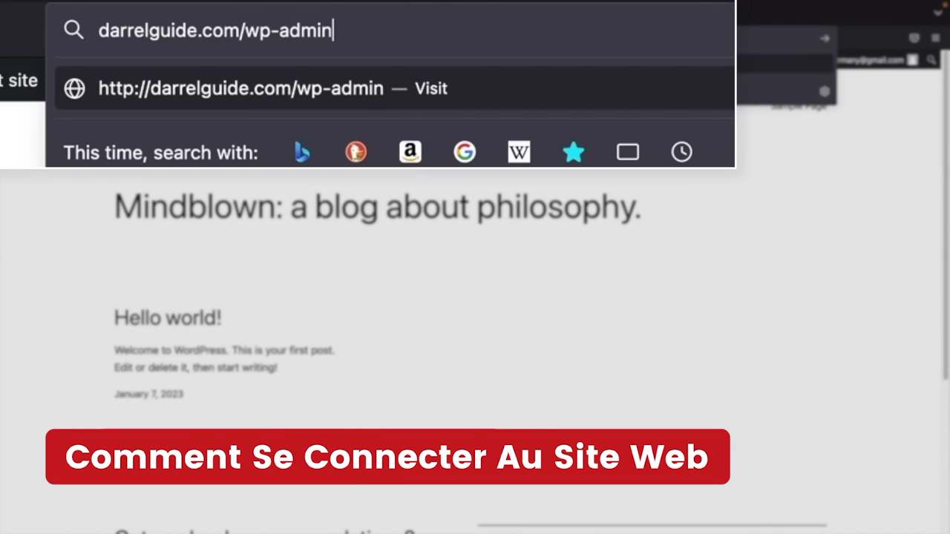
{"action": "key", "text": "Return"}
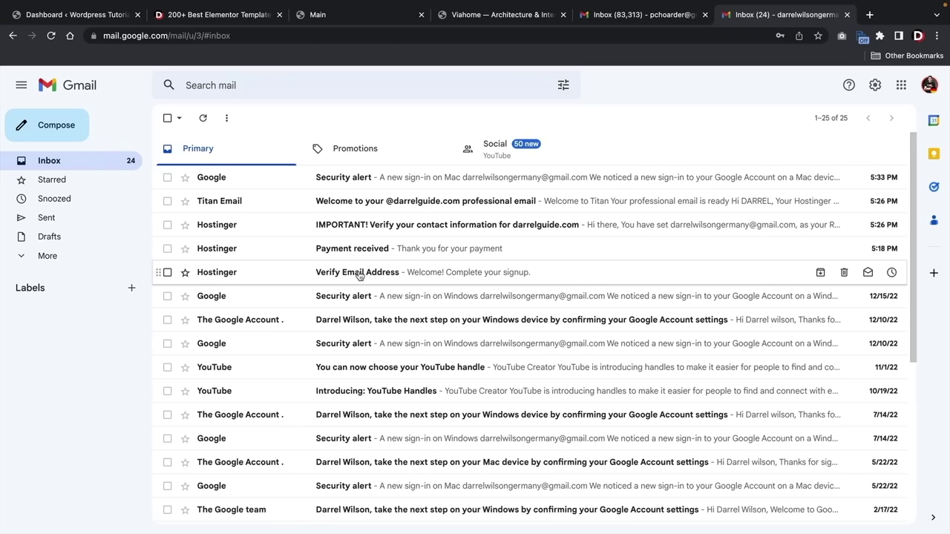
Confirm the Hostinger account address via the 'Verify Email Address' email
{"action": "left_click", "coordinate": [357, 273]}
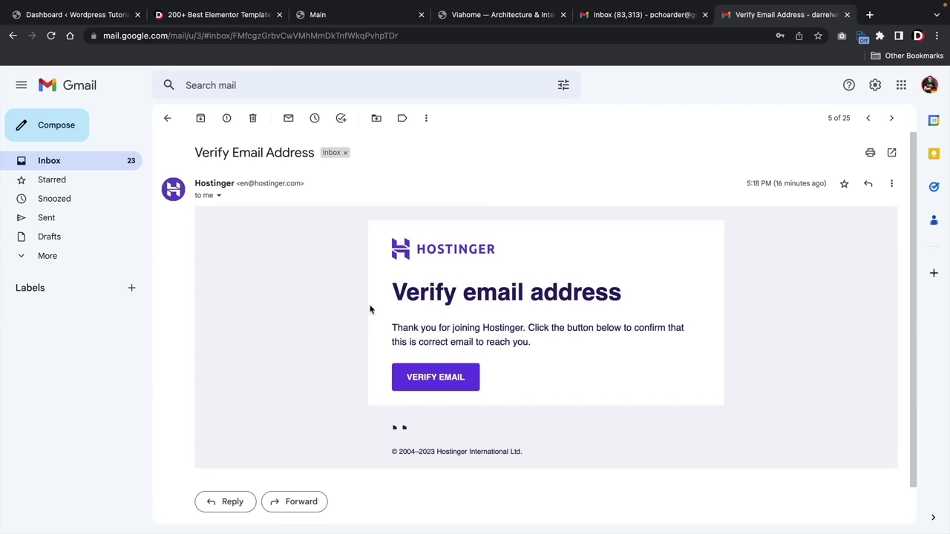
{"action": "left_click", "coordinate": [438, 378]}
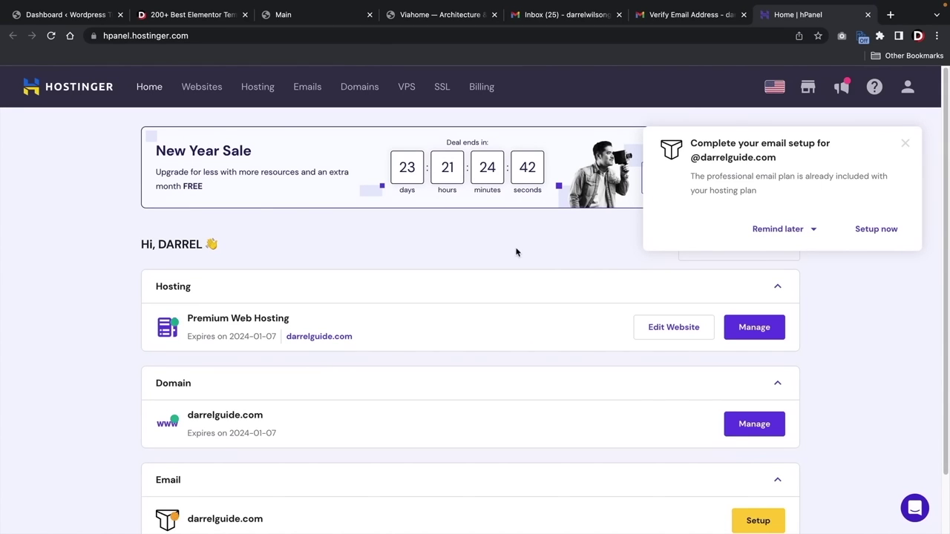
{"action": "left_click", "coordinate": [547, 18]}
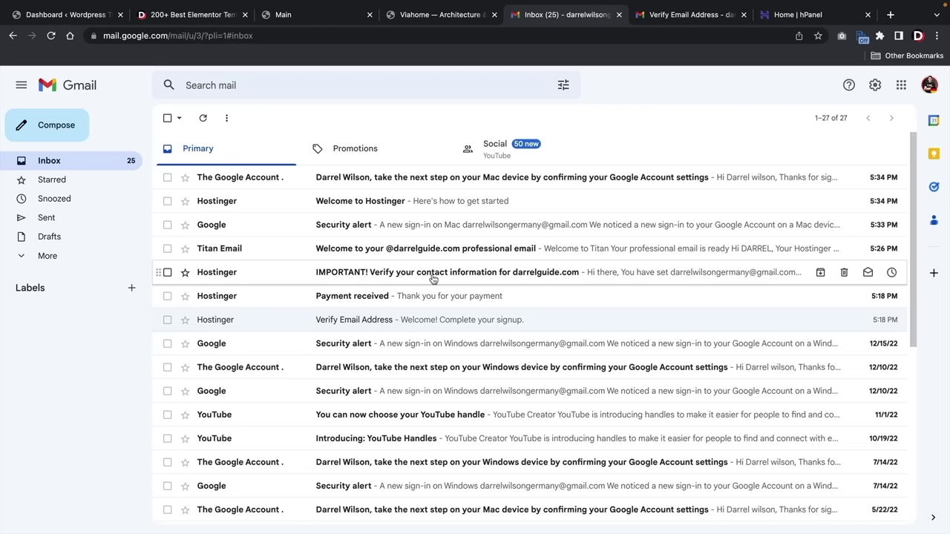
Verify the darrelguide.com domain contact address from the IMPORTANT email's link
{"action": "left_click", "coordinate": [244, 274]}
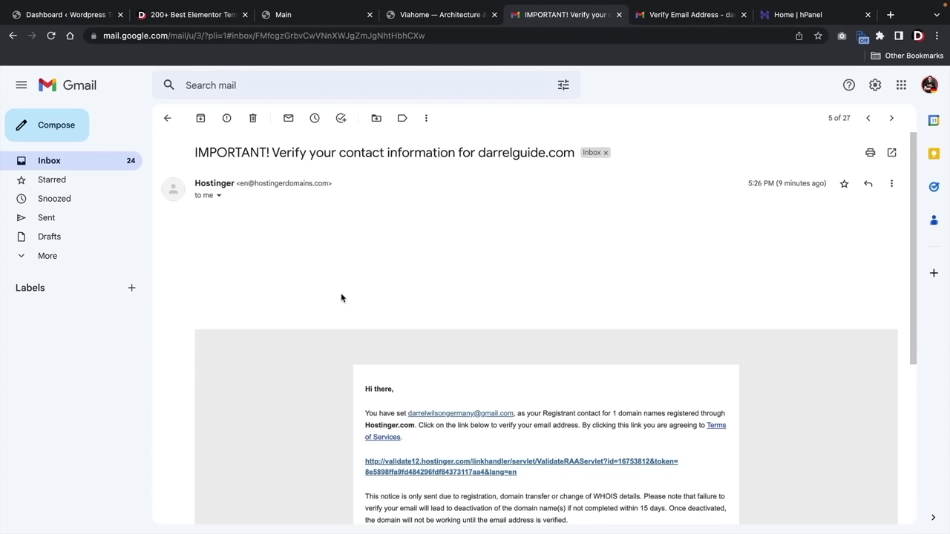
{"action": "scroll", "coordinate": [343, 294], "scroll_direction": "down", "scroll_amount": 4}
{"action": "scroll", "coordinate": [431, 267], "scroll_direction": "up", "scroll_amount": 2}
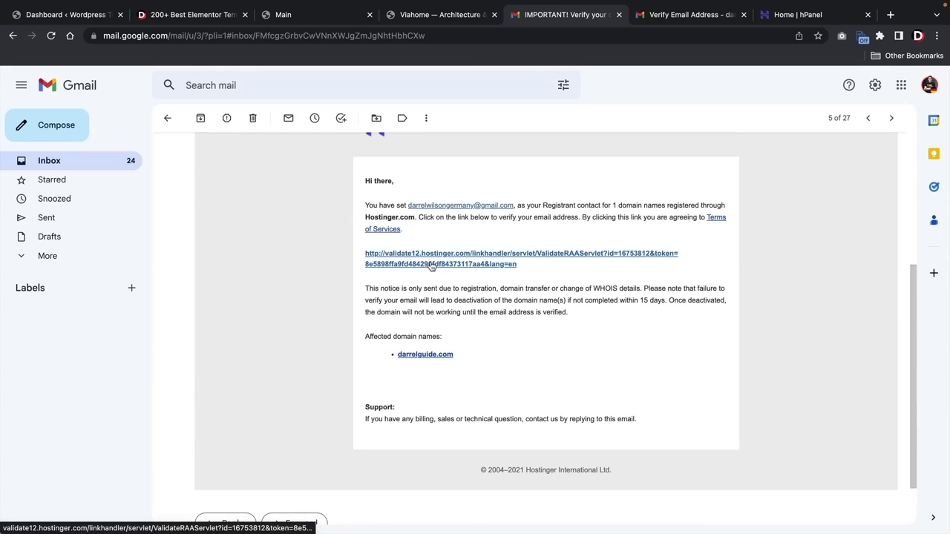
{"action": "left_click", "coordinate": [431, 265]}
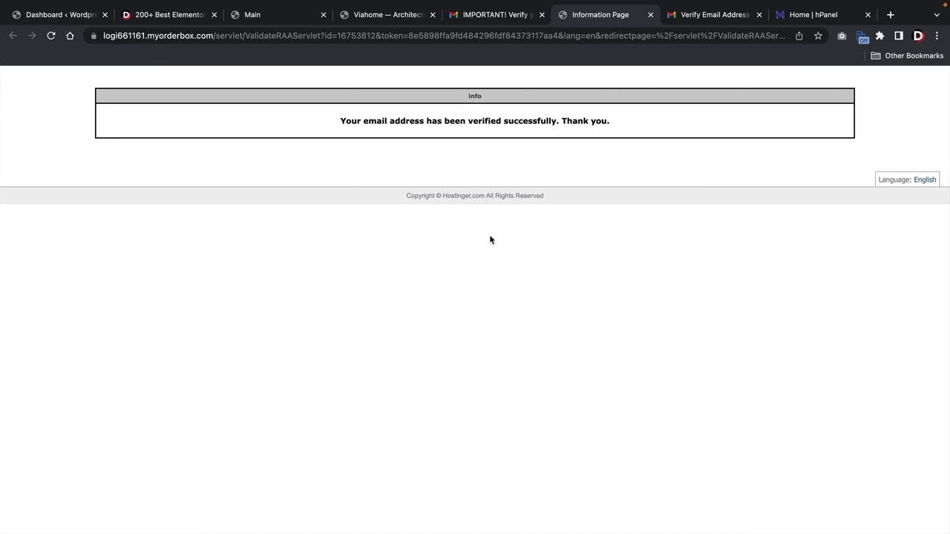
{"action": "left_click", "coordinate": [503, 18]}
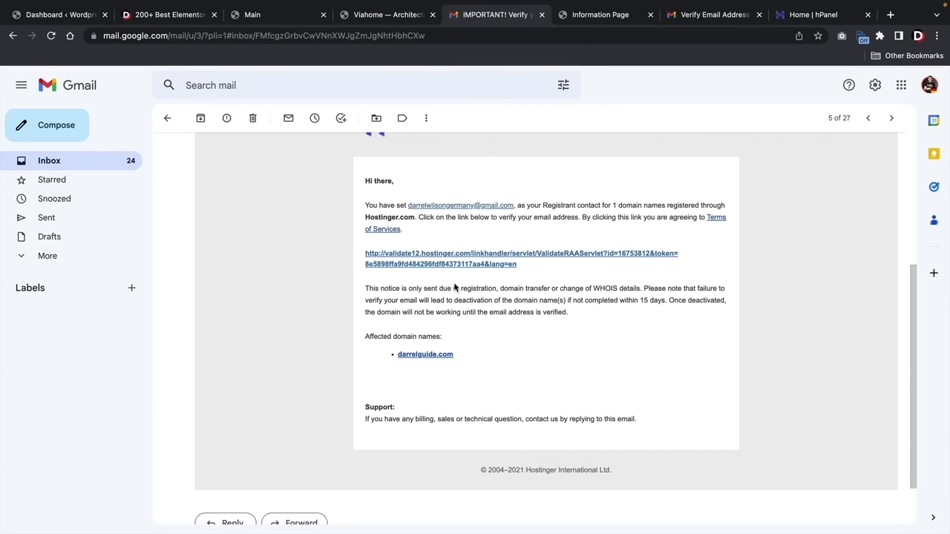
{"action": "scroll", "coordinate": [469, 324], "scroll_direction": "up", "scroll_amount": 1}
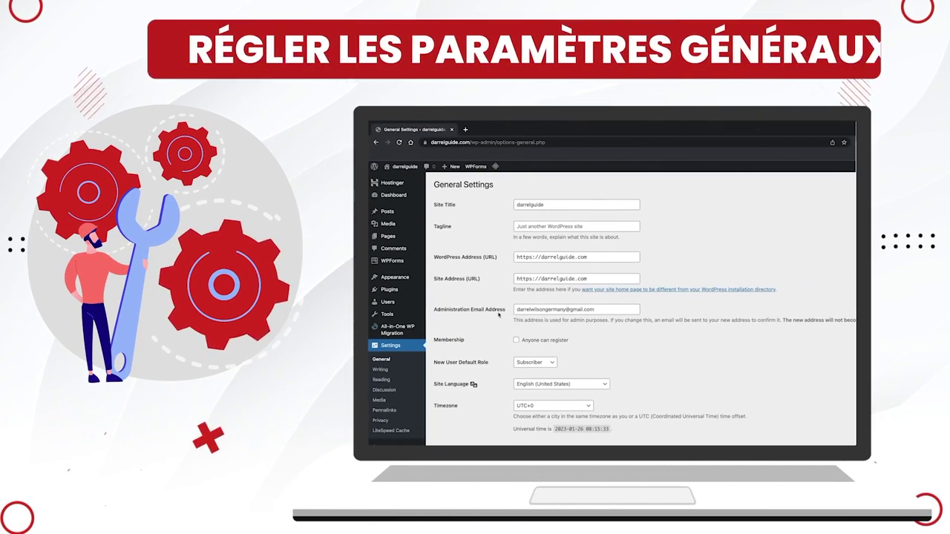
{"action": "scroll", "coordinate": [499, 312], "scroll_direction": "down", "scroll_amount": 3}
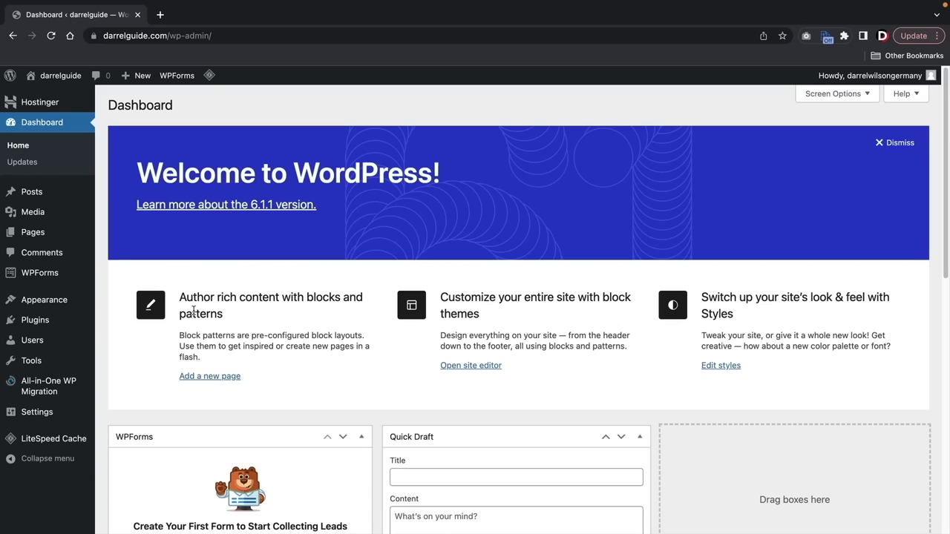
{"action": "left_click", "coordinate": [93, 36]}
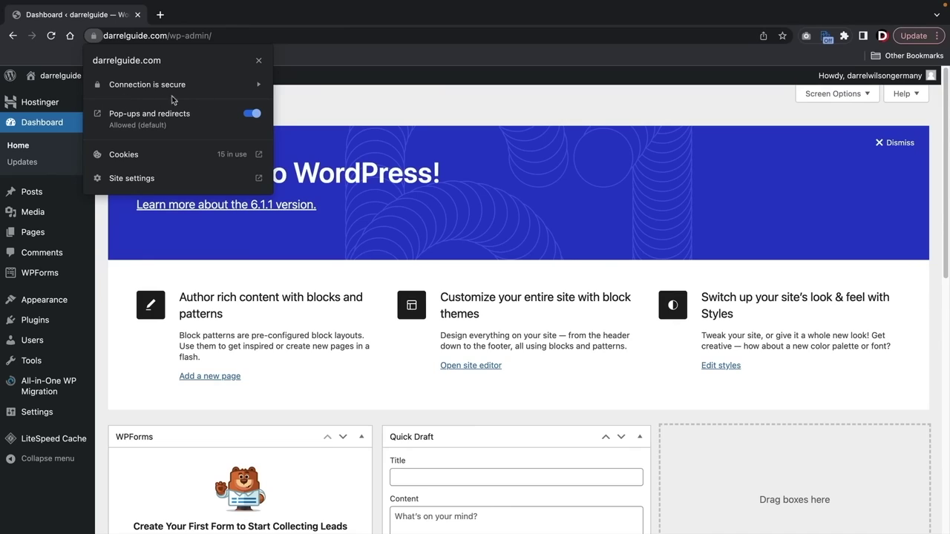
{"action": "left_click", "coordinate": [289, 106]}
{"action": "left_click", "coordinate": [66, 97]}
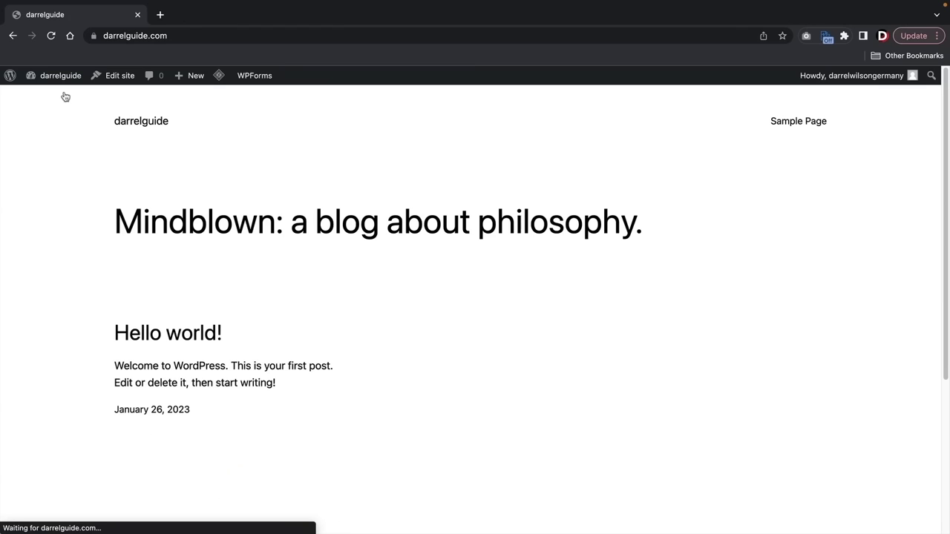
{"action": "left_click", "coordinate": [95, 36]}
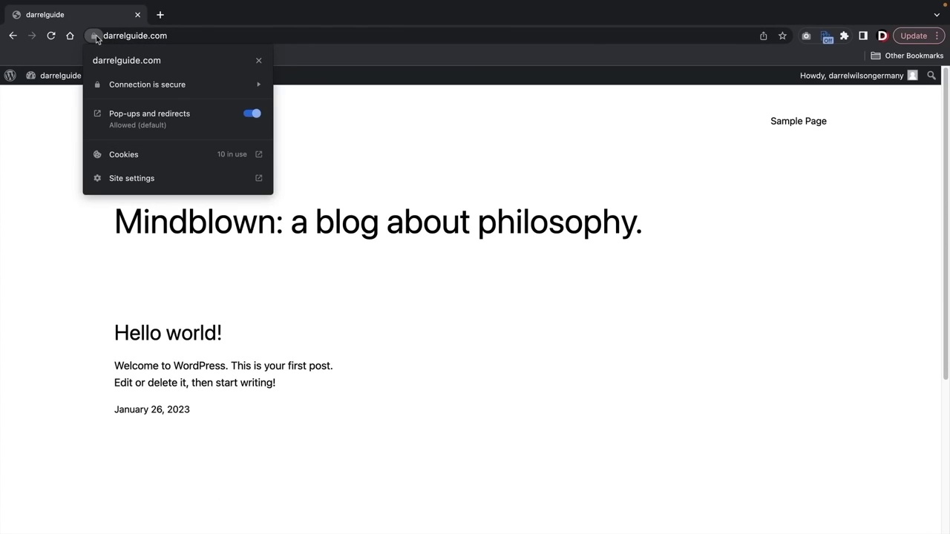
{"action": "left_click", "coordinate": [95, 36]}
{"action": "mouse_move", "coordinate": [61, 75]}
{"action": "left_click", "coordinate": [62, 96]}
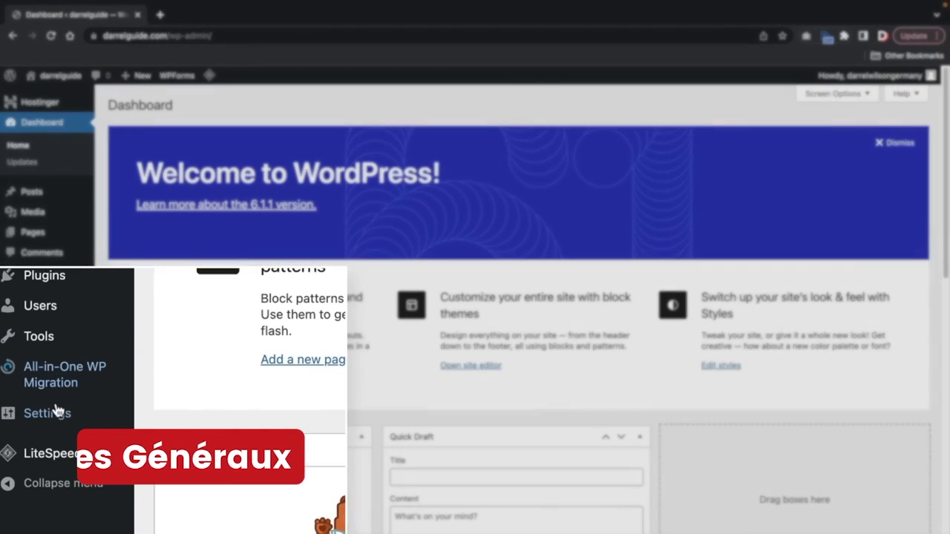
Check Site Language and the Administration Email Address in General Settings, save, then go to Permalinks
{"action": "mouse_move", "coordinate": [42, 413]}
{"action": "left_click", "coordinate": [170, 369]}
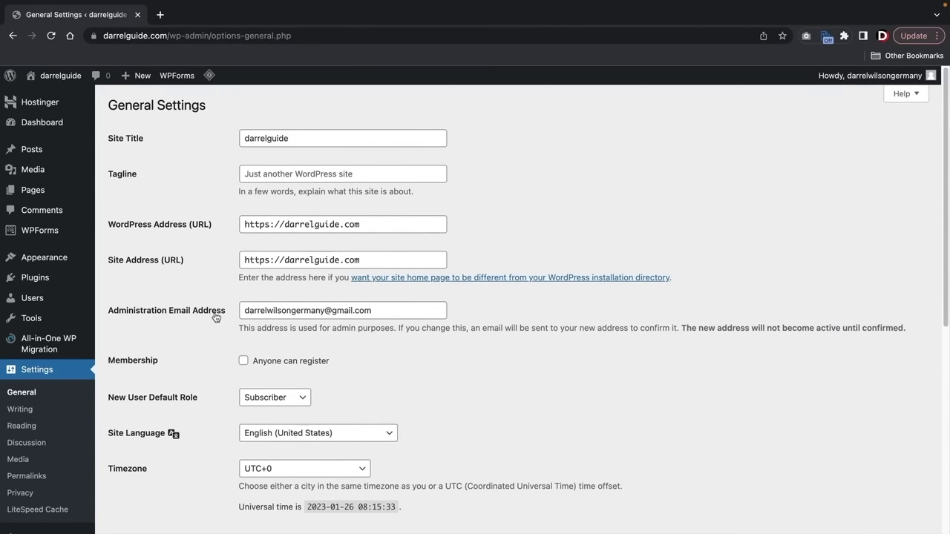
{"action": "scroll", "coordinate": [214, 316], "scroll_direction": "down", "scroll_amount": 3}
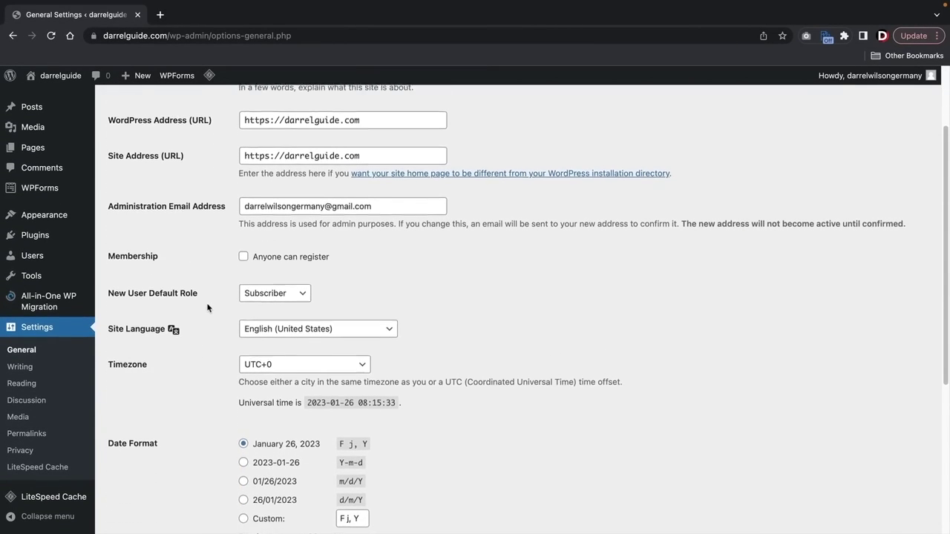
{"action": "left_click", "coordinate": [117, 326]}
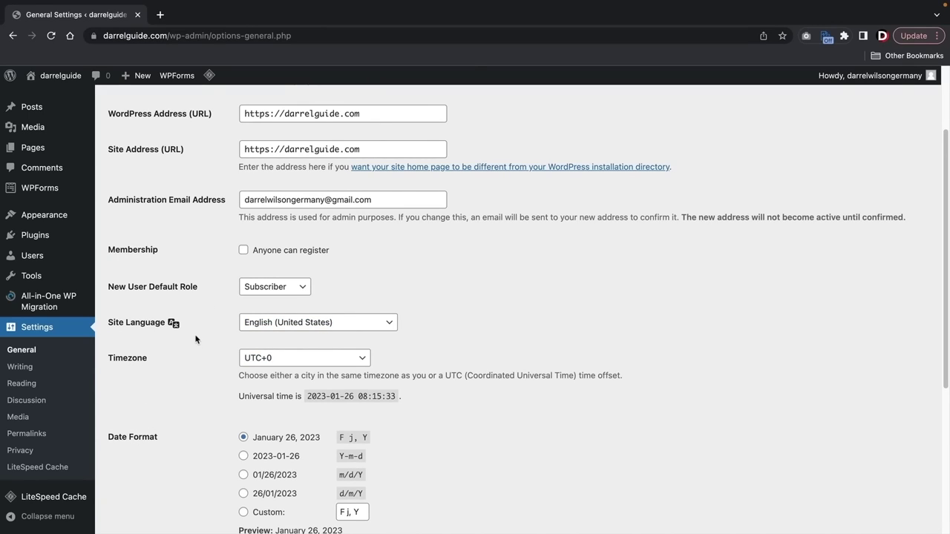
{"action": "triple_click", "coordinate": [298, 208]}
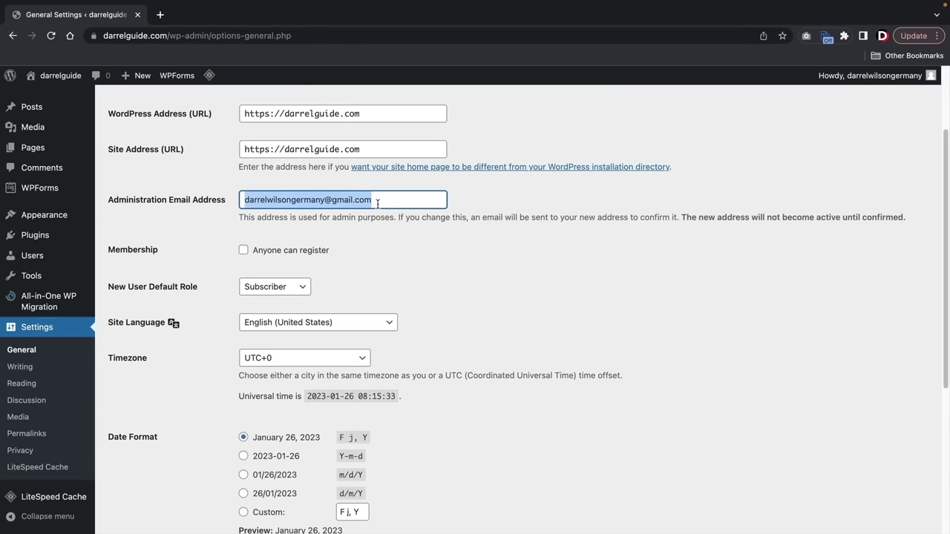
{"action": "left_click_drag", "start_coordinate": [378, 203], "coordinate": [242, 200]}
{"action": "scroll", "coordinate": [193, 332], "scroll_direction": "down", "scroll_amount": 4}
{"action": "left_click", "coordinate": [152, 475]}
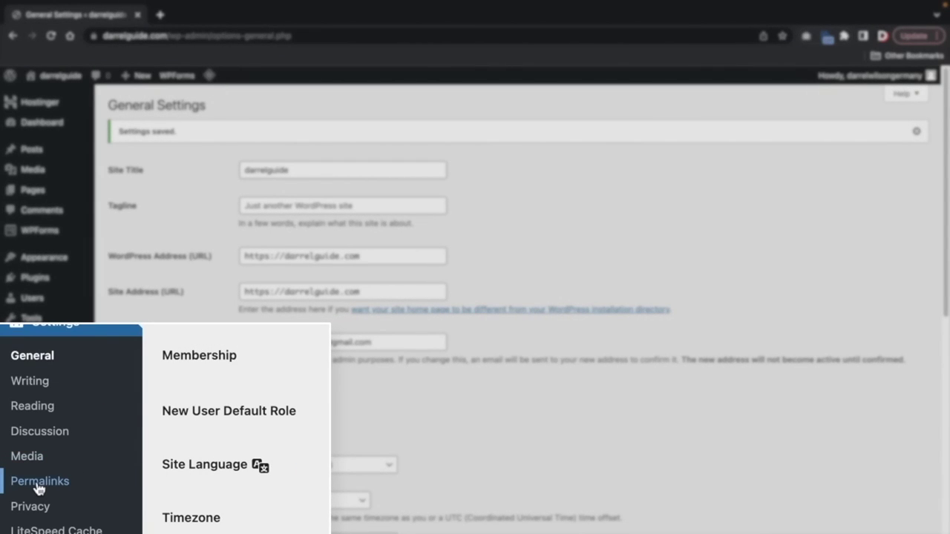
{"action": "left_click", "coordinate": [42, 488]}
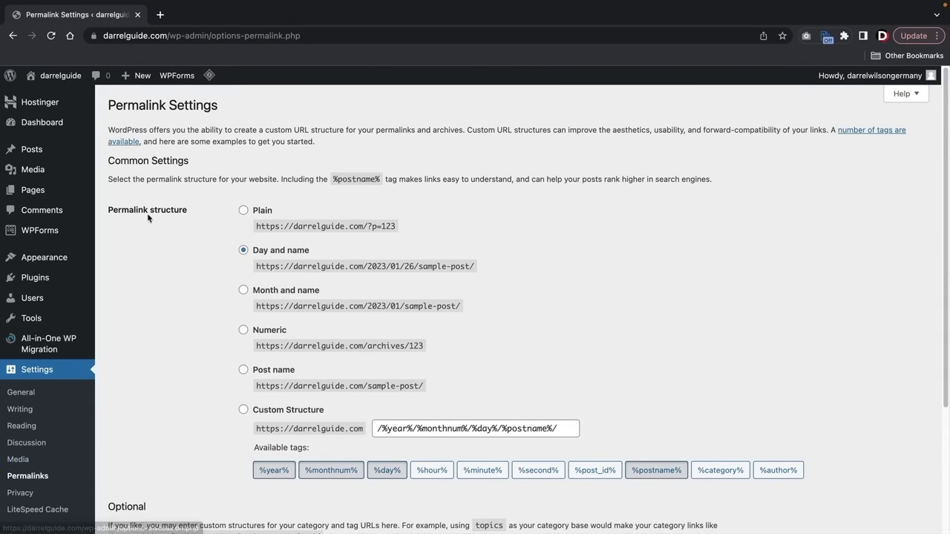
Change the permalink structure from Day and name to Post name and save
{"action": "left_click_drag", "start_coordinate": [122, 210], "coordinate": [190, 213]}
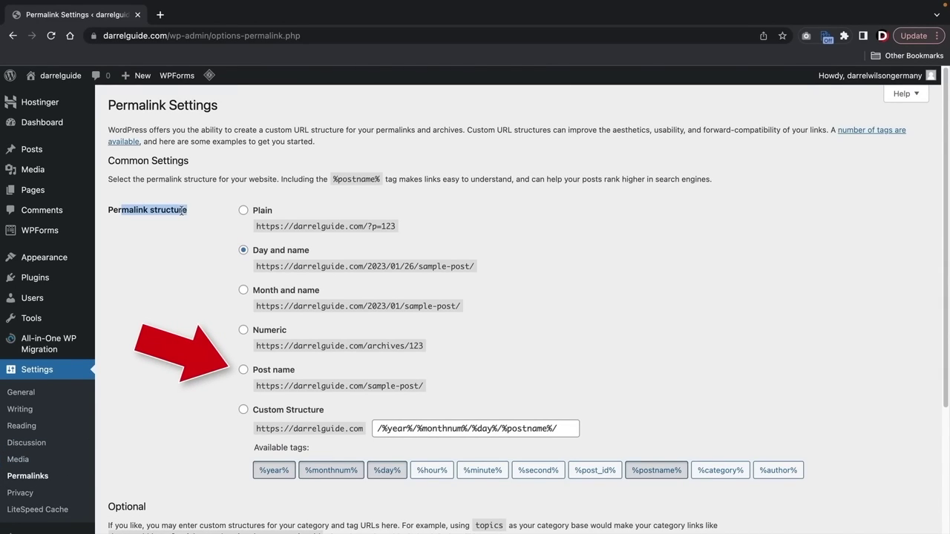
{"action": "left_click", "coordinate": [244, 370]}
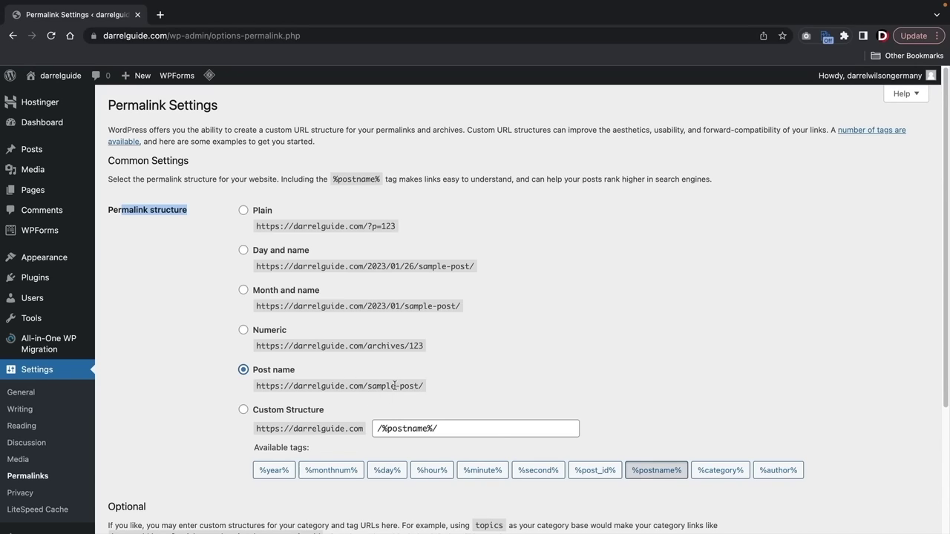
{"action": "left_click_drag", "start_coordinate": [371, 307], "coordinate": [448, 306]}
{"action": "left_click", "coordinate": [448, 306]}
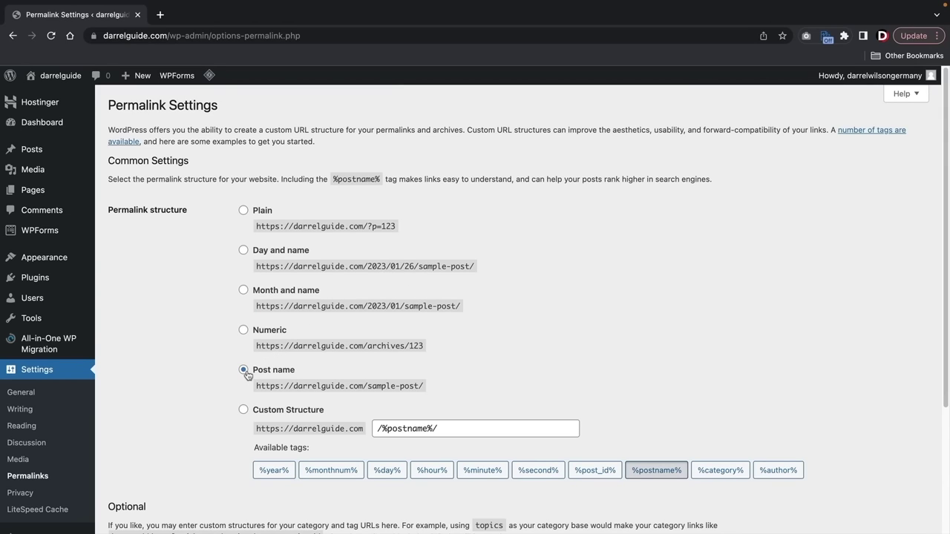
{"action": "scroll", "coordinate": [215, 376], "scroll_direction": "down", "scroll_amount": 5}
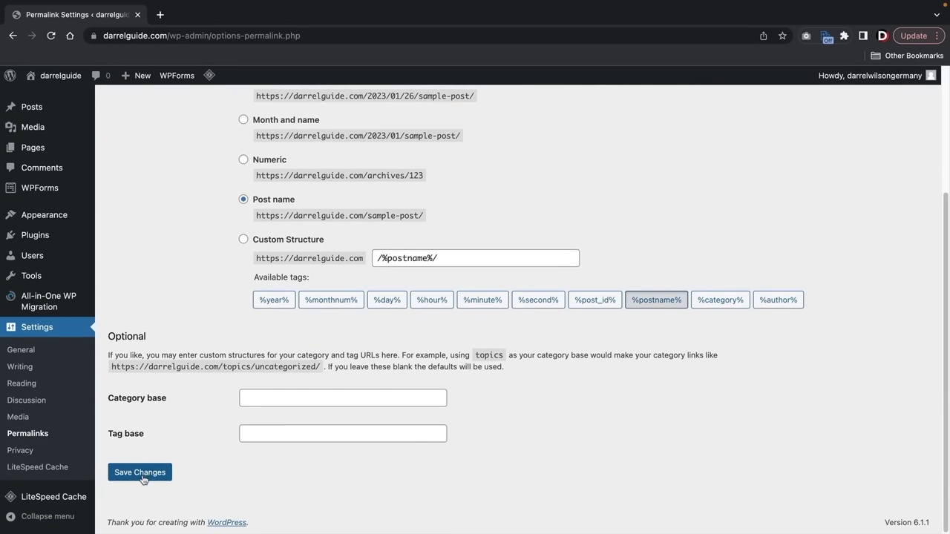
{"action": "left_click", "coordinate": [143, 476]}
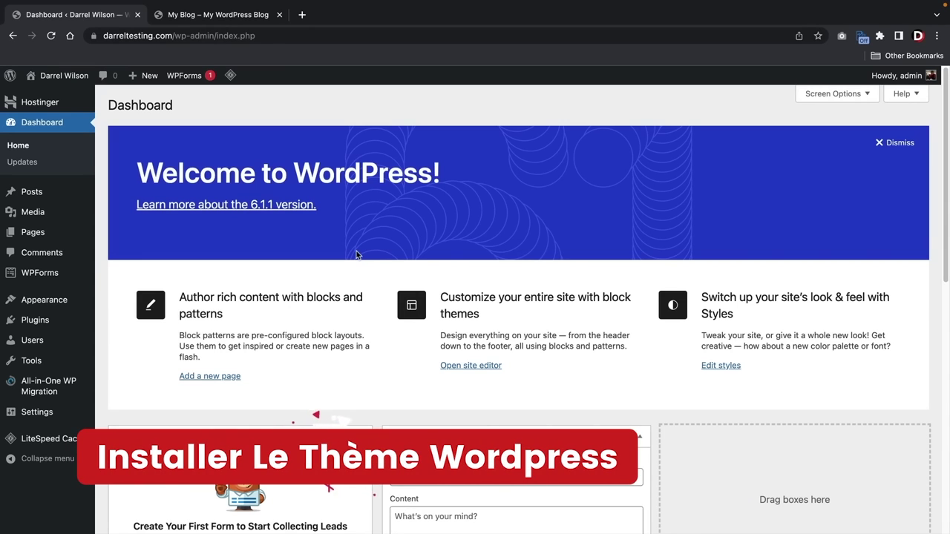
Visit the live site and scroll through its front page
{"action": "mouse_move", "coordinate": [61, 80]}
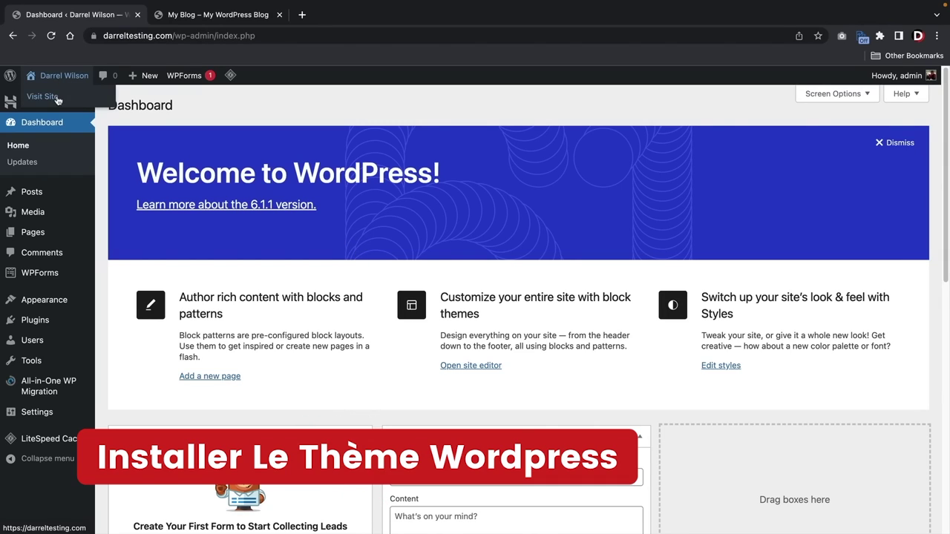
{"action": "left_click", "coordinate": [58, 98]}
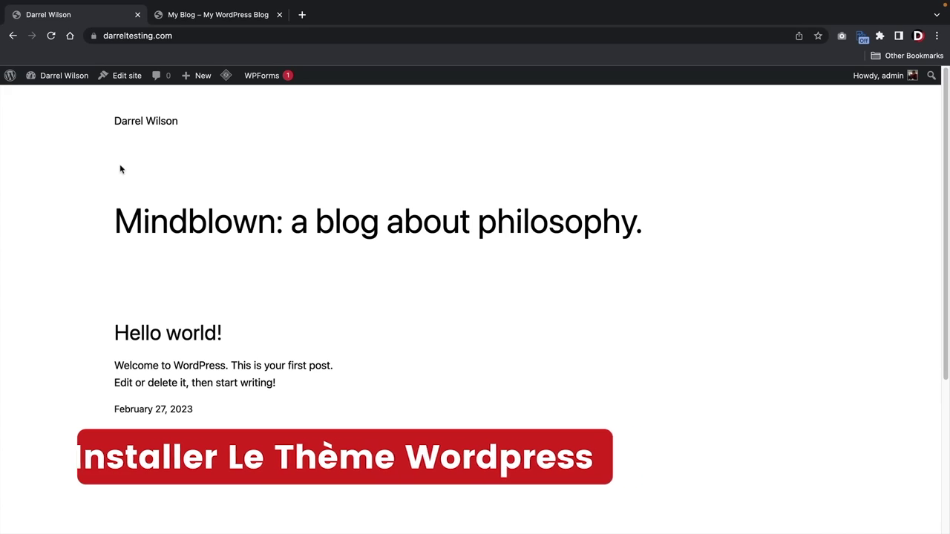
{"action": "scroll", "coordinate": [120, 169], "scroll_direction": "down", "scroll_amount": 5}
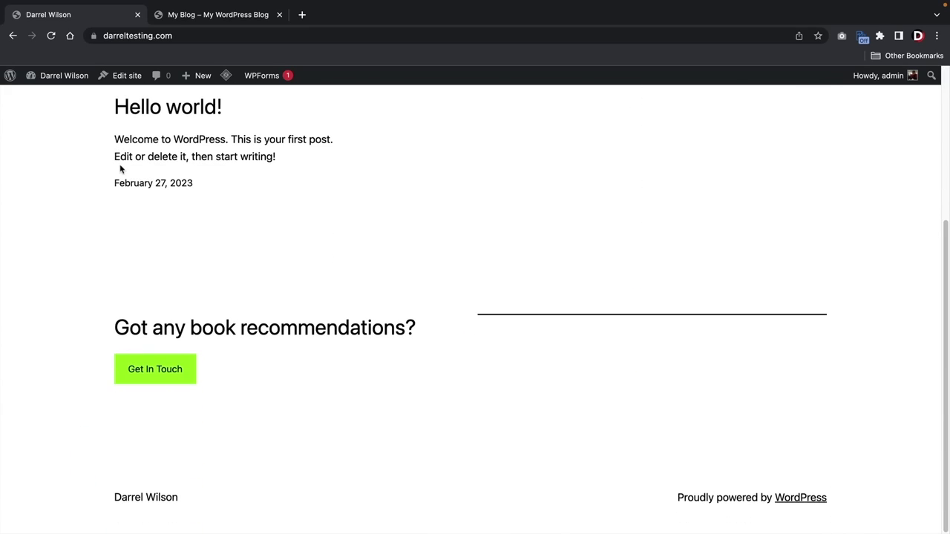
{"action": "scroll", "coordinate": [120, 170], "scroll_direction": "up", "scroll_amount": 5}
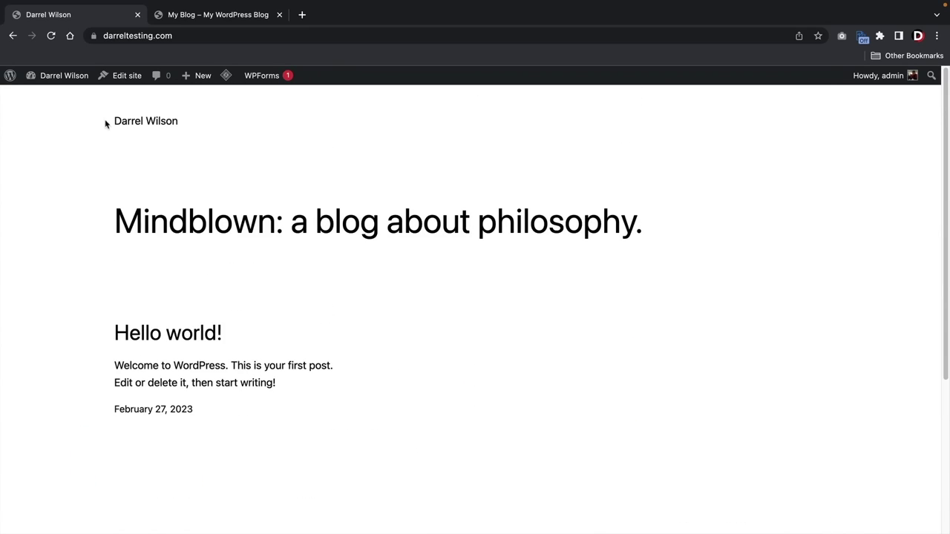
Return to the Dashboard and open Appearance > Themes
{"action": "mouse_move", "coordinate": [74, 79]}
{"action": "left_click", "coordinate": [66, 99]}
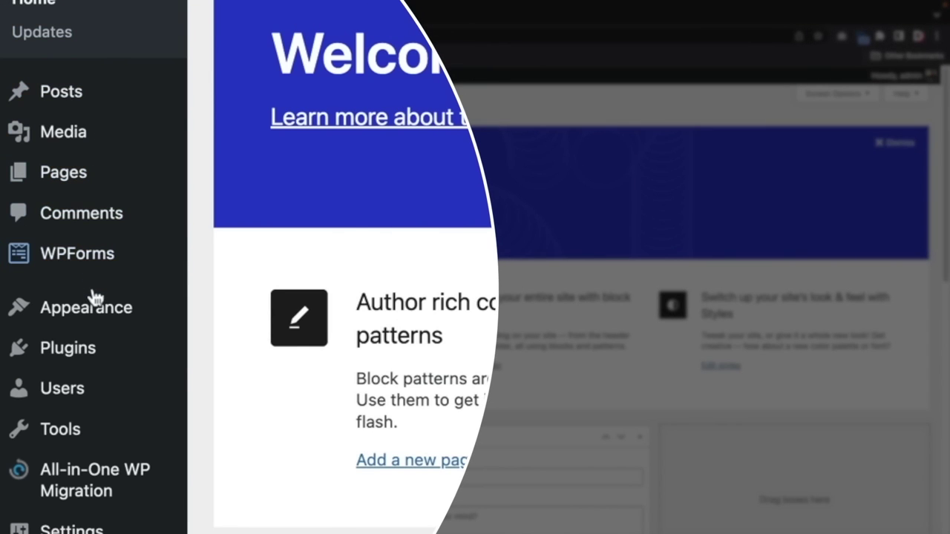
{"action": "mouse_move", "coordinate": [33, 303]}
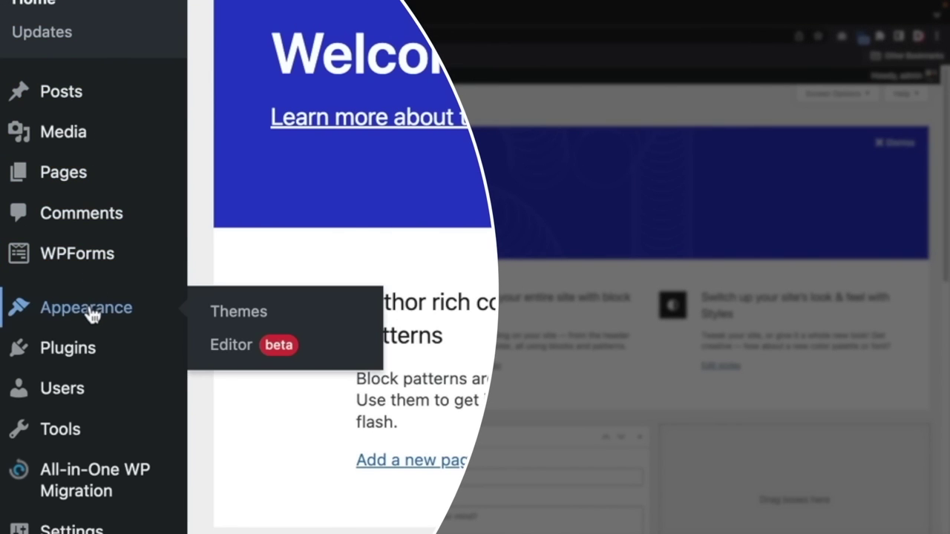
{"action": "left_click", "coordinate": [247, 320]}
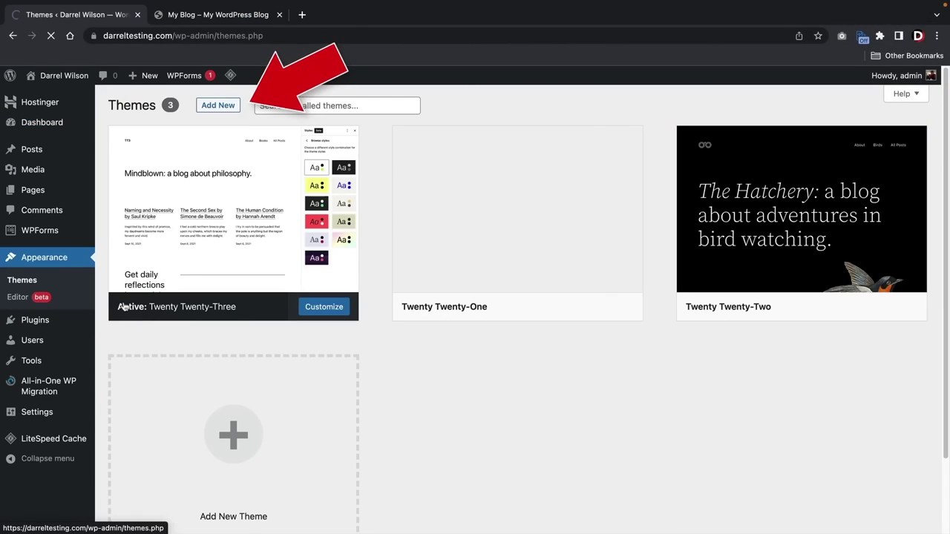
Open Add New themes and browse the Popular grid (Hello Elementor, Astra, Kadence) down and back up
{"action": "left_click", "coordinate": [216, 106]}
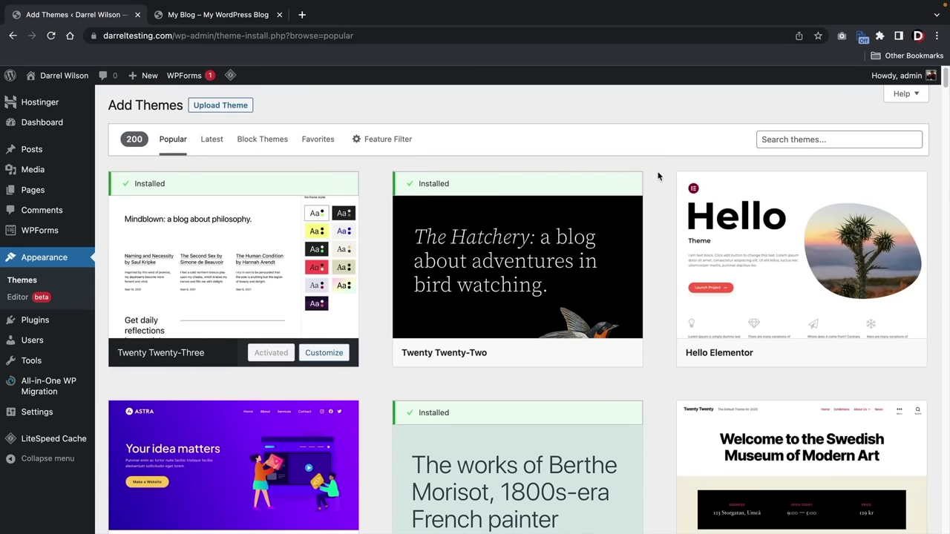
{"action": "scroll", "coordinate": [658, 176], "scroll_direction": "down", "scroll_amount": 3}
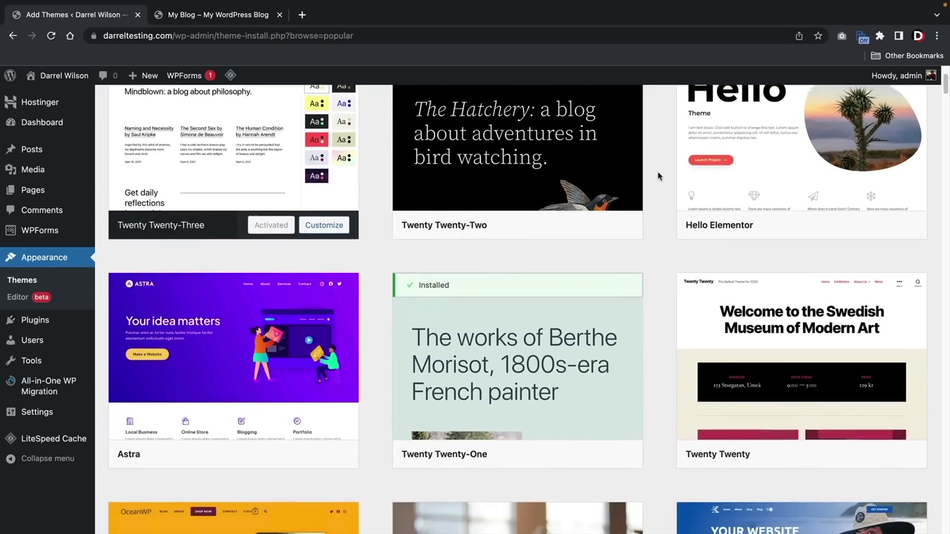
{"action": "scroll", "coordinate": [658, 176], "scroll_direction": "down", "scroll_amount": 1}
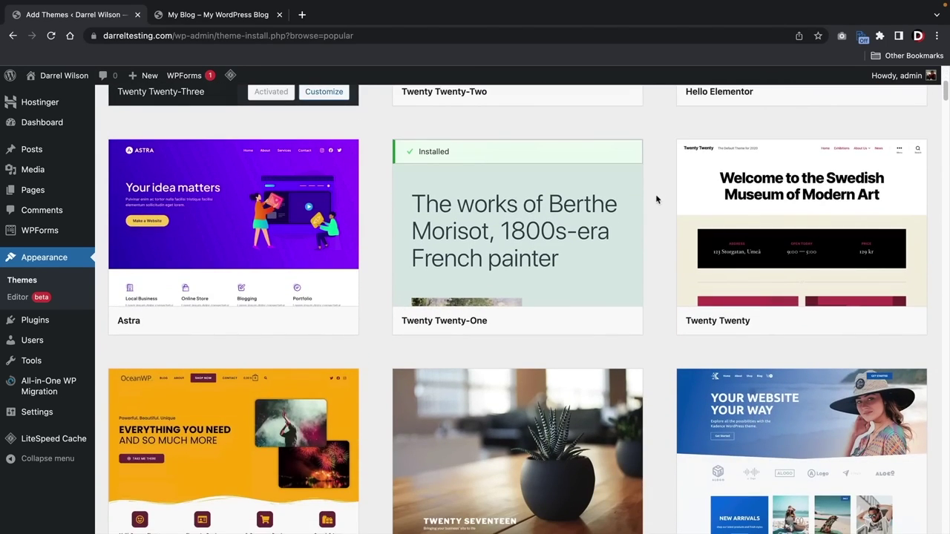
{"action": "scroll", "coordinate": [655, 199], "scroll_direction": "down", "scroll_amount": 3}
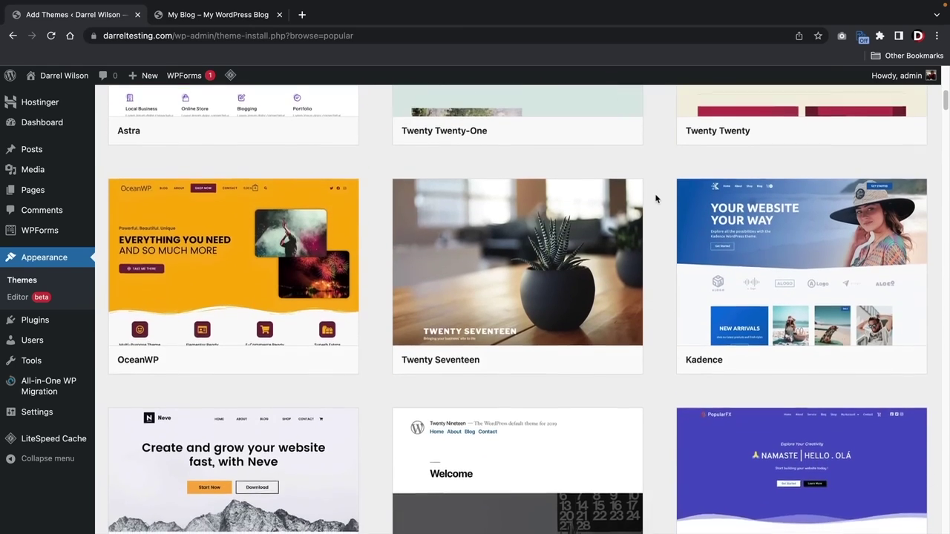
{"action": "scroll", "coordinate": [656, 199], "scroll_direction": "down", "scroll_amount": 1}
{"action": "mouse_move", "coordinate": [706, 215]}
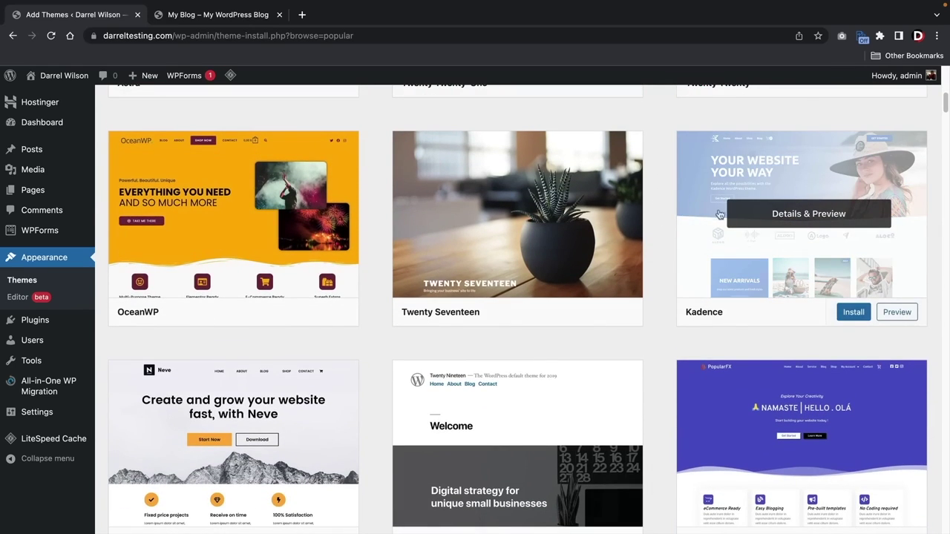
{"action": "scroll", "coordinate": [654, 223], "scroll_direction": "down", "scroll_amount": 2}
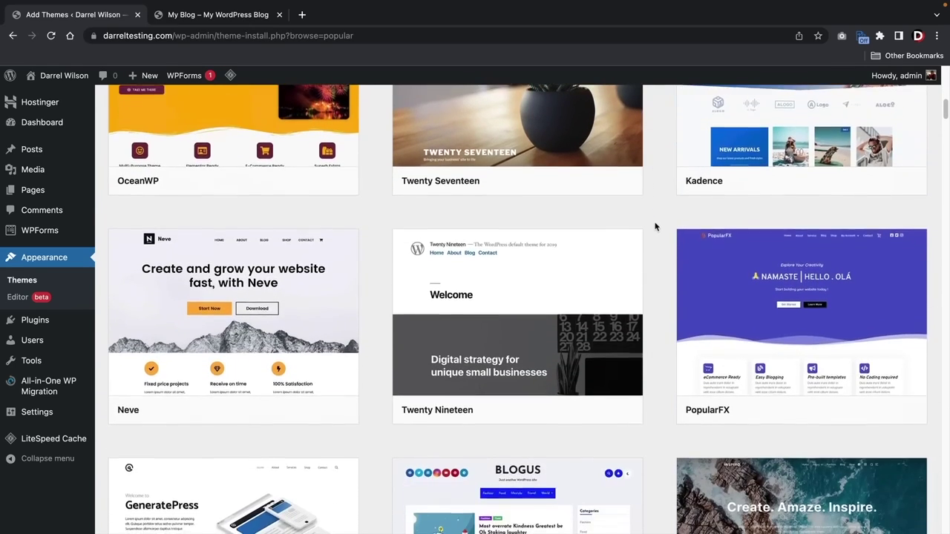
{"action": "scroll", "coordinate": [655, 226], "scroll_direction": "down", "scroll_amount": 5}
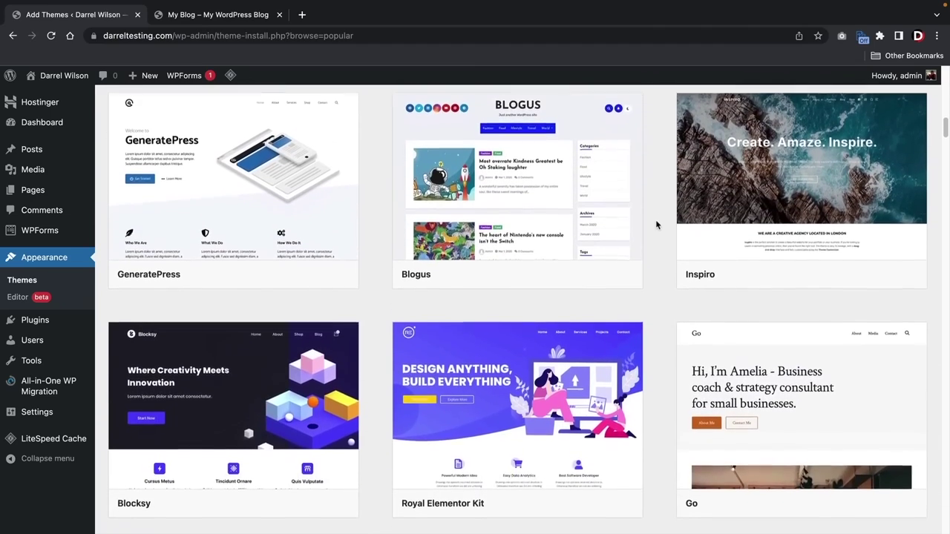
{"action": "scroll", "coordinate": [657, 224], "scroll_direction": "down", "scroll_amount": 2}
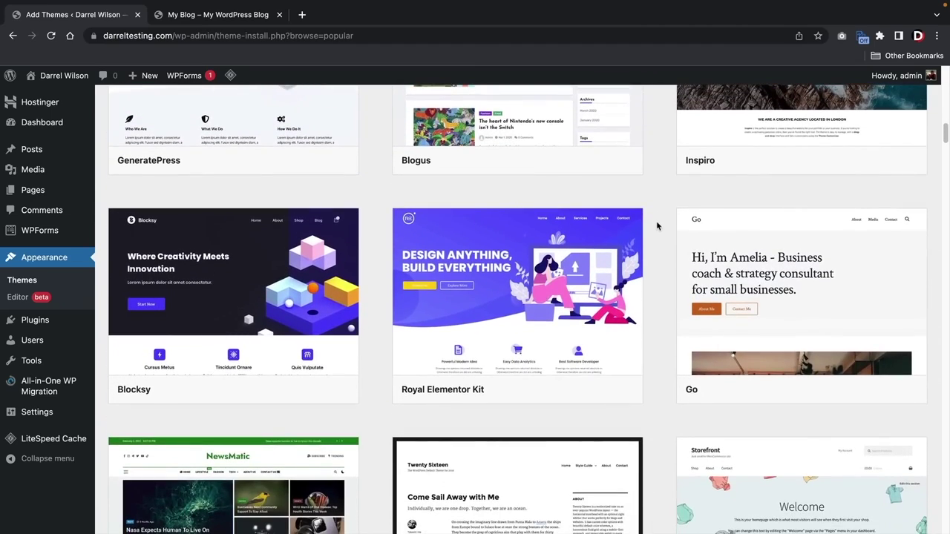
{"action": "scroll", "coordinate": [656, 226], "scroll_direction": "down", "scroll_amount": 3}
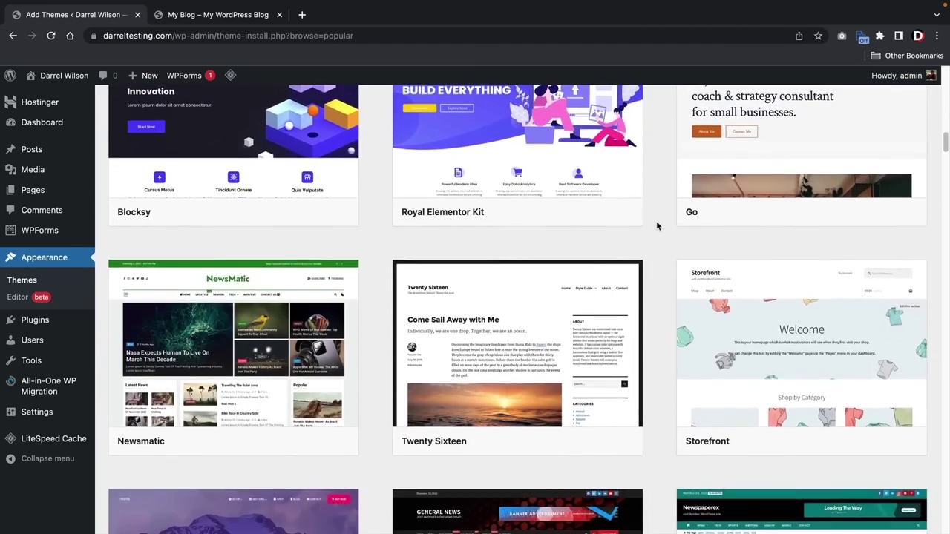
{"action": "scroll", "coordinate": [656, 226], "scroll_direction": "down", "scroll_amount": 4}
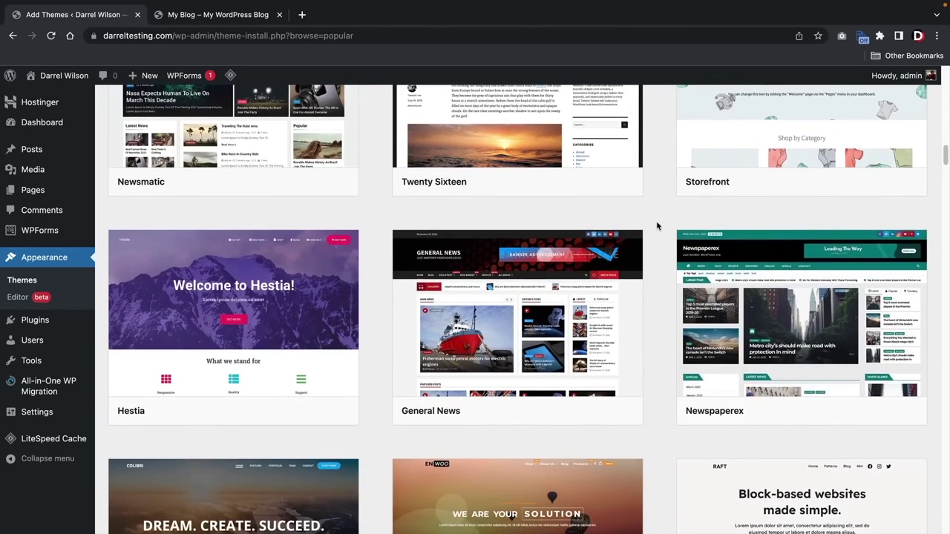
{"action": "scroll", "coordinate": [656, 225], "scroll_direction": "up", "scroll_amount": 10}
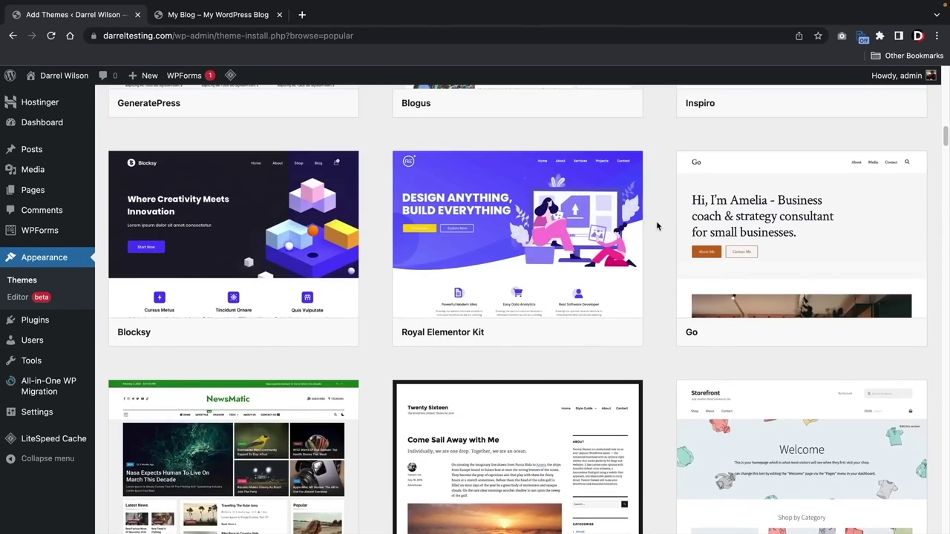
{"action": "scroll", "coordinate": [656, 224], "scroll_direction": "up", "scroll_amount": 10}
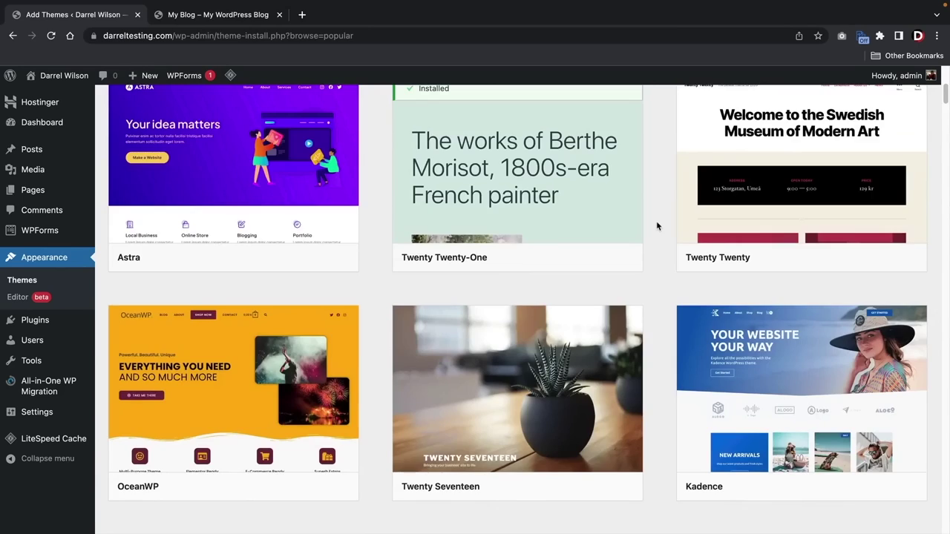
{"action": "scroll", "coordinate": [656, 225], "scroll_direction": "up", "scroll_amount": 2}
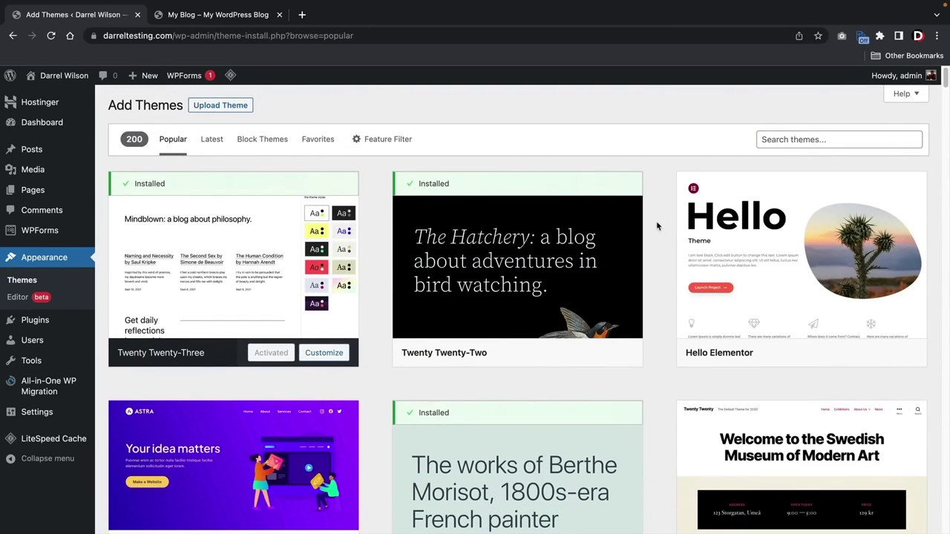
Search the theme directory for 'blocksy' and install the Blocksy theme
{"action": "left_click", "coordinate": [778, 141]}
{"action": "type", "text": "blocks"}
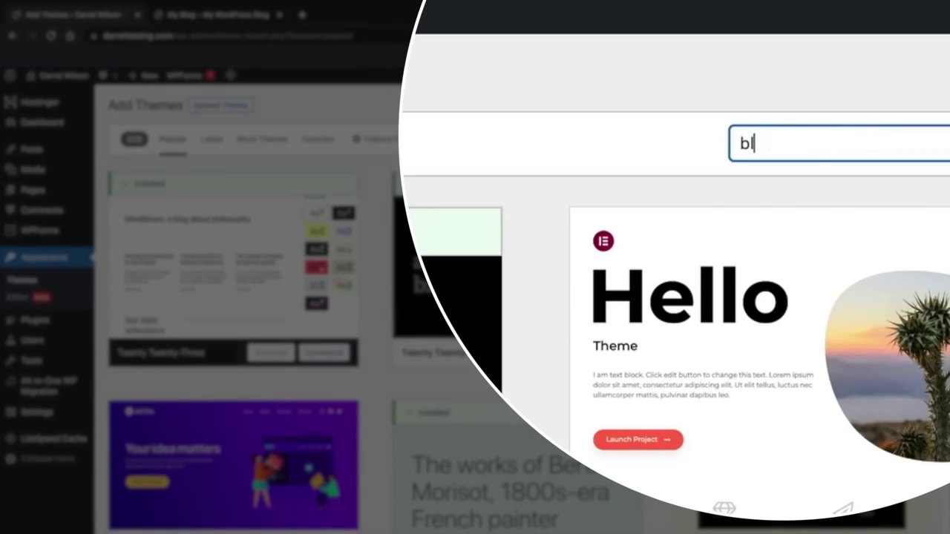
{"action": "type", "text": "y"}
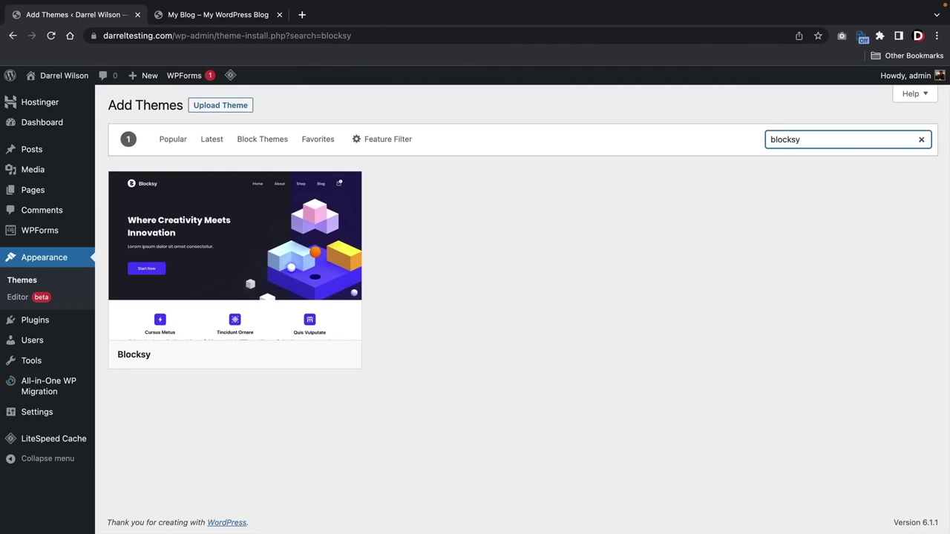
{"action": "mouse_move", "coordinate": [219, 254]}
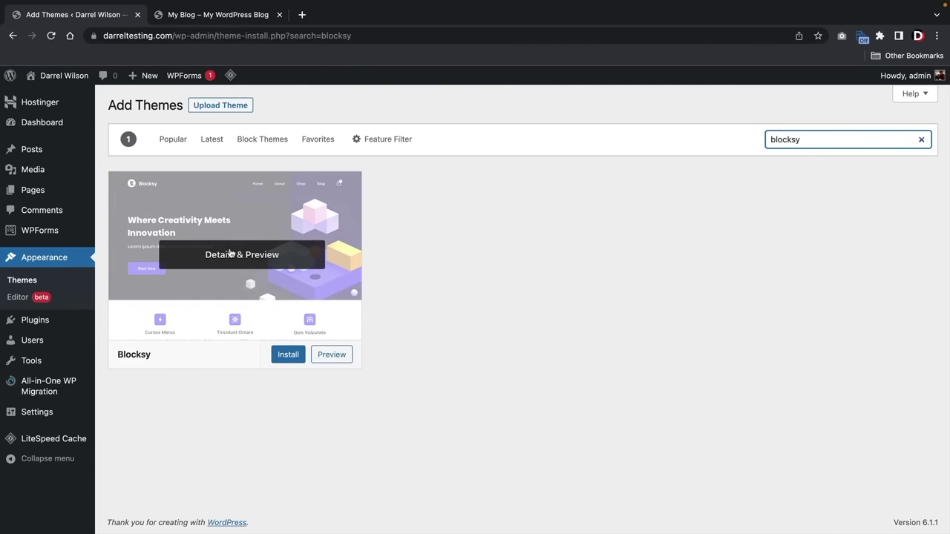
{"action": "left_click", "coordinate": [286, 361]}
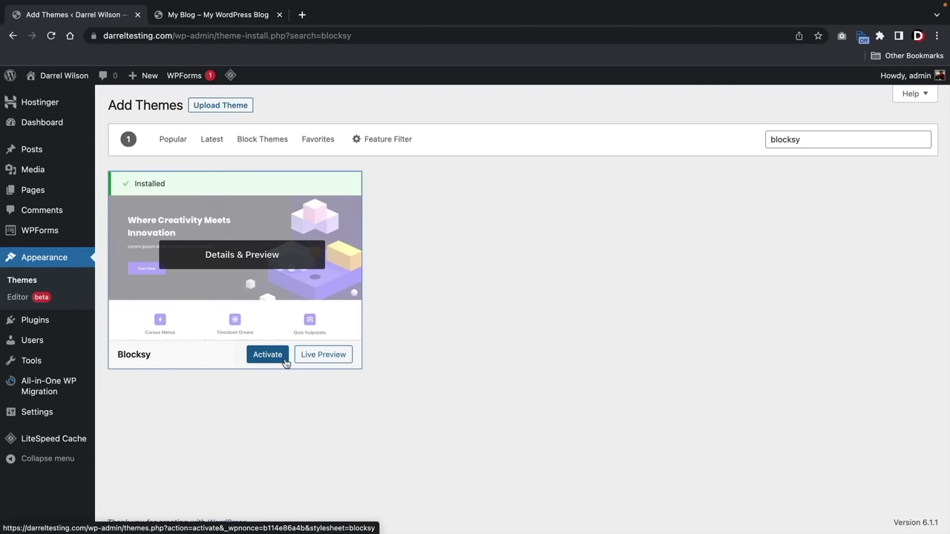
Activate Blocksy, install the Blocksy Companion plugin, and view the live front page
{"action": "left_click", "coordinate": [269, 361]}
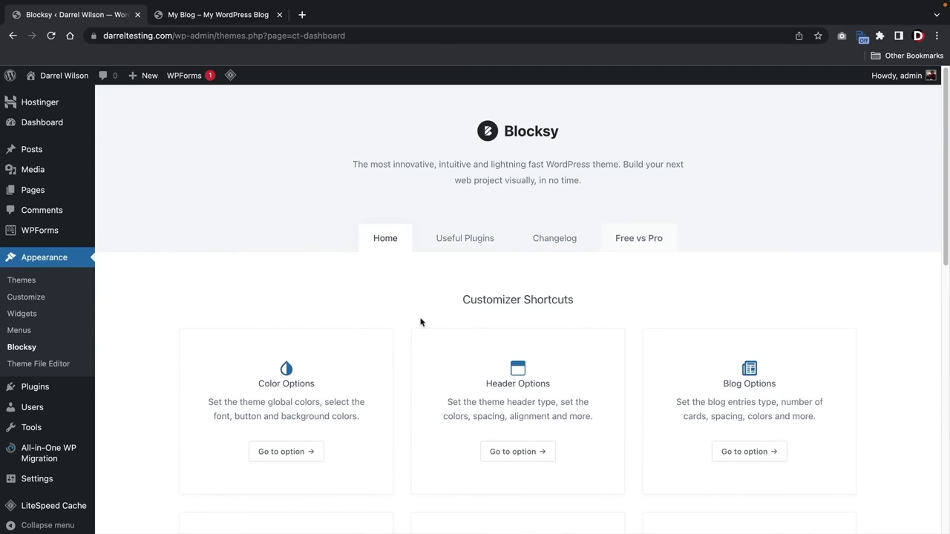
{"action": "scroll", "coordinate": [389, 311], "scroll_direction": "down", "scroll_amount": 5}
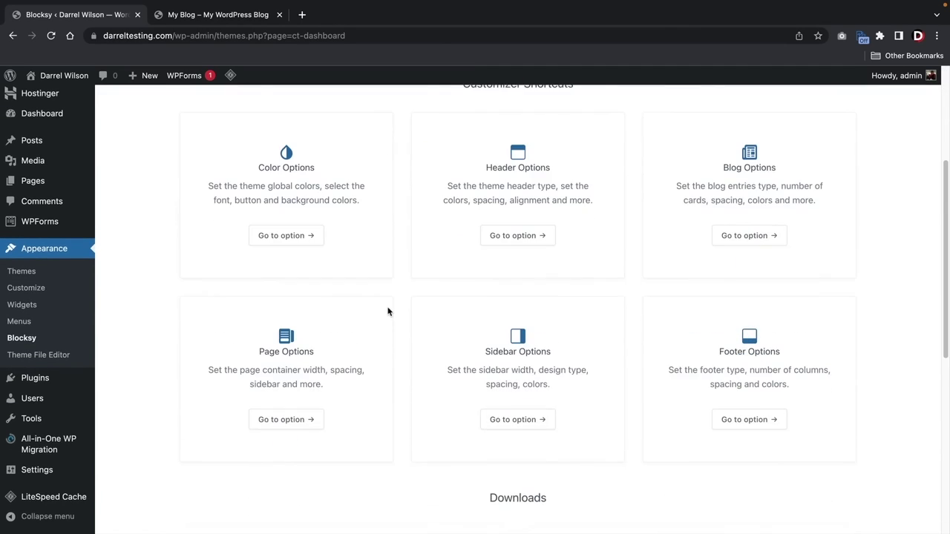
{"action": "scroll", "coordinate": [387, 312], "scroll_direction": "down", "scroll_amount": 6}
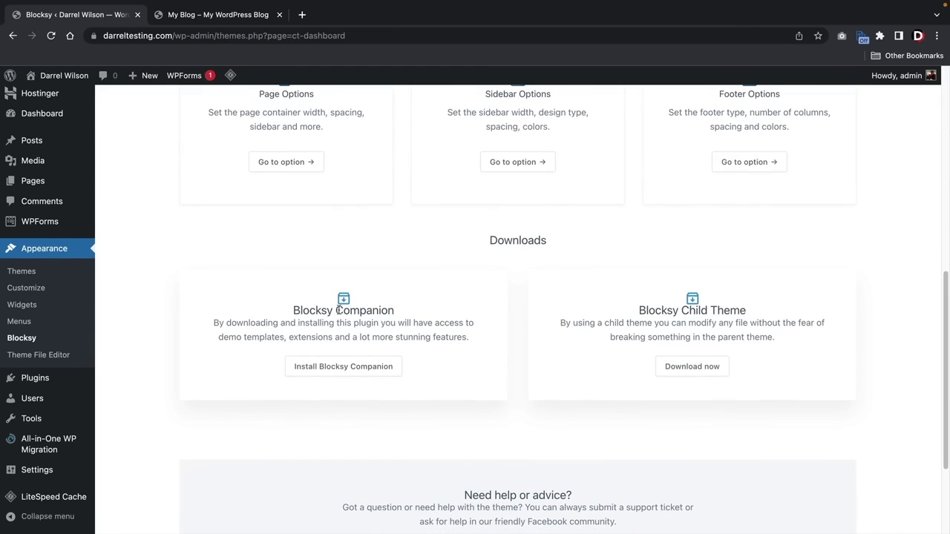
{"action": "left_click_drag", "start_coordinate": [303, 311], "coordinate": [388, 311]}
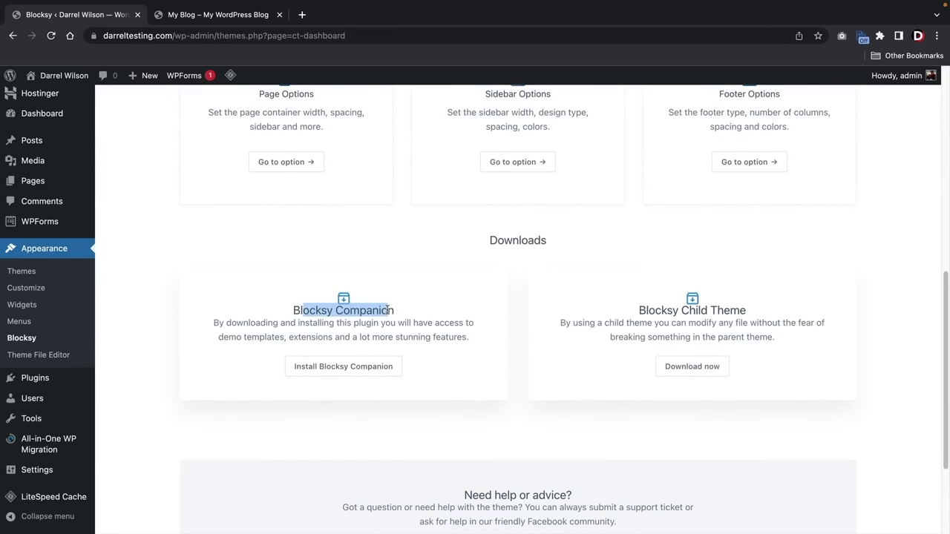
{"action": "left_click", "coordinate": [342, 371]}
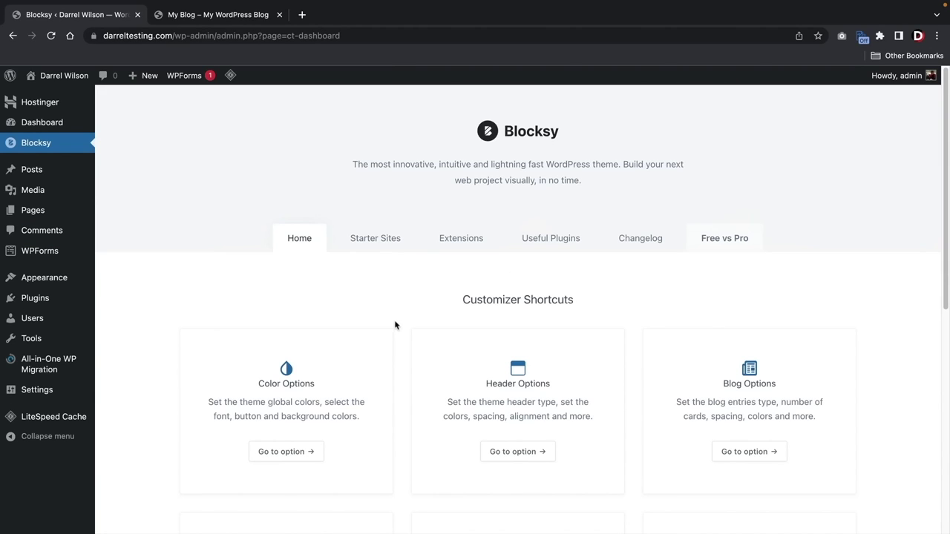
{"action": "left_click", "coordinate": [69, 99]}
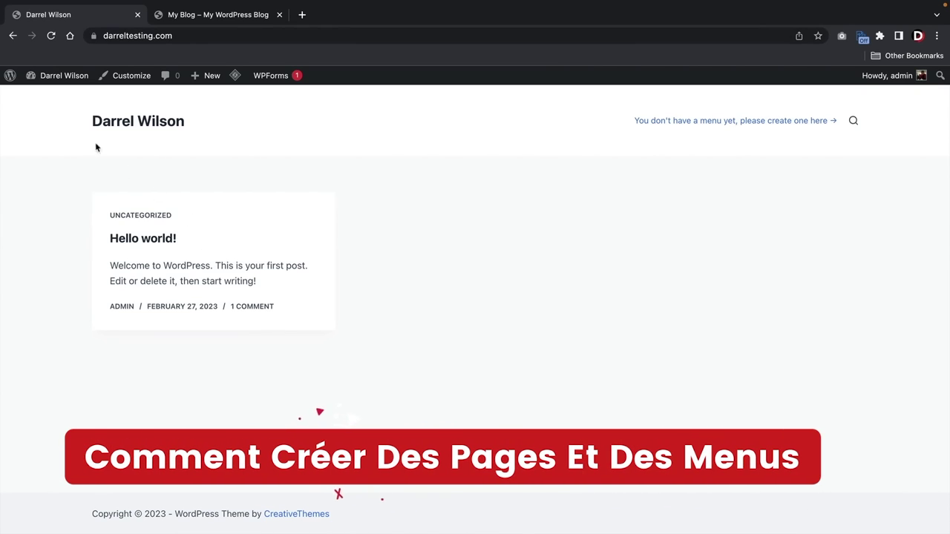
Bulk-move Privacy Policy and Sample Page to the Trash from All Pages, then start a new page
{"action": "mouse_move", "coordinate": [62, 80]}
{"action": "left_click", "coordinate": [58, 98]}
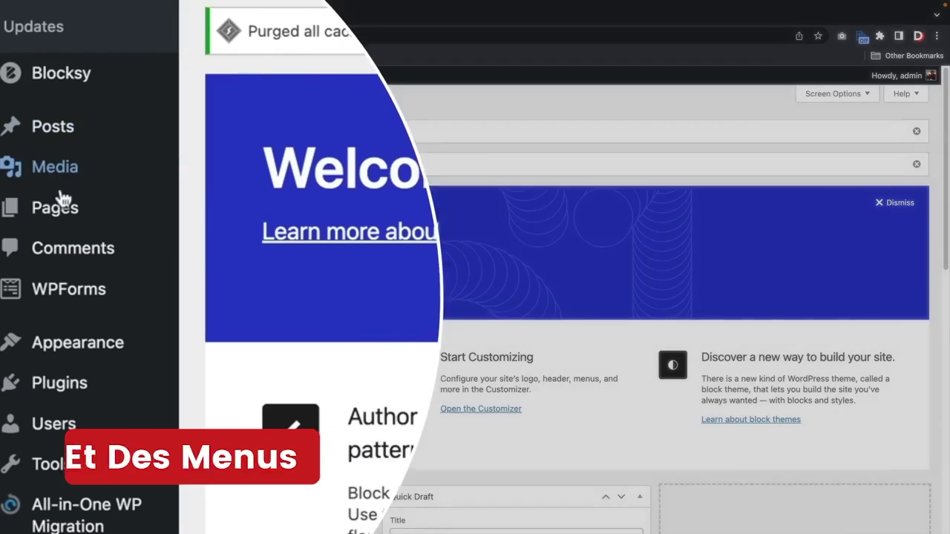
{"action": "mouse_move", "coordinate": [37, 257]}
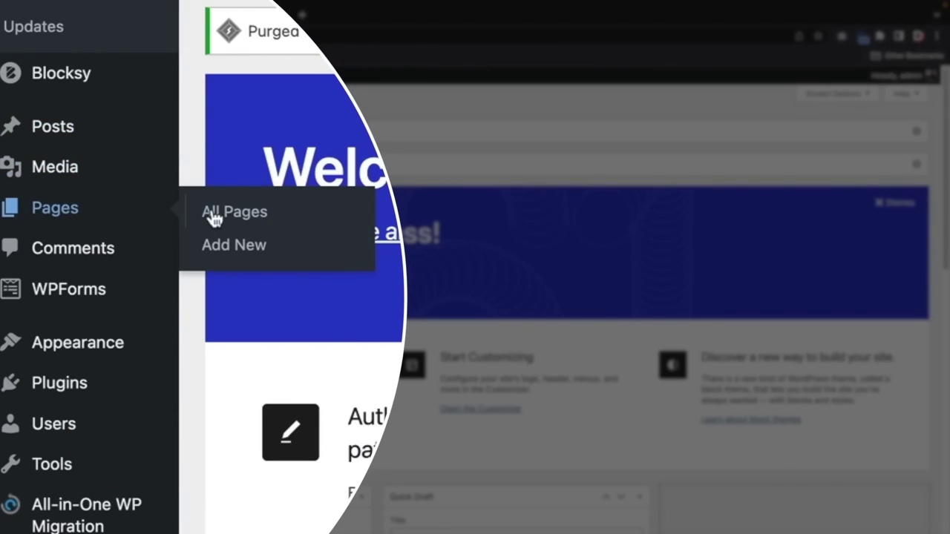
{"action": "left_click", "coordinate": [236, 218]}
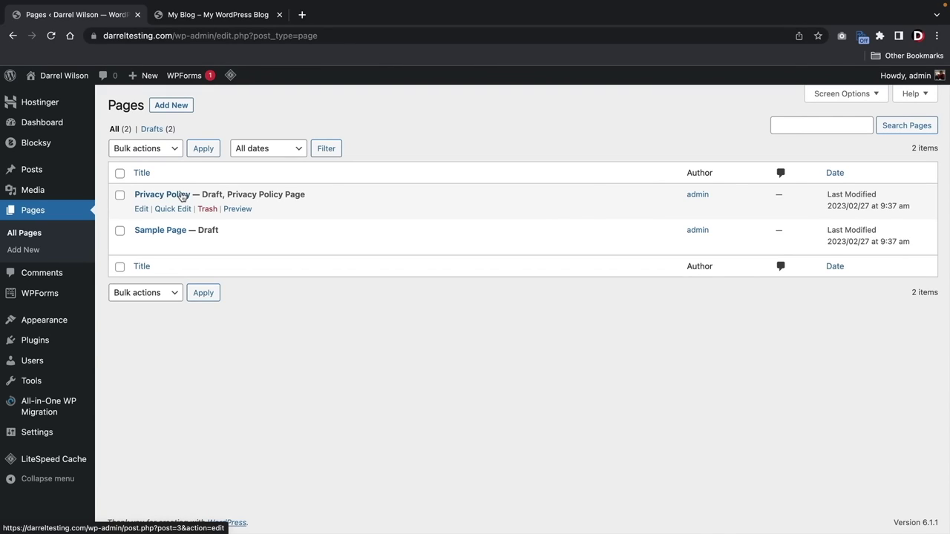
{"action": "left_click", "coordinate": [137, 151]}
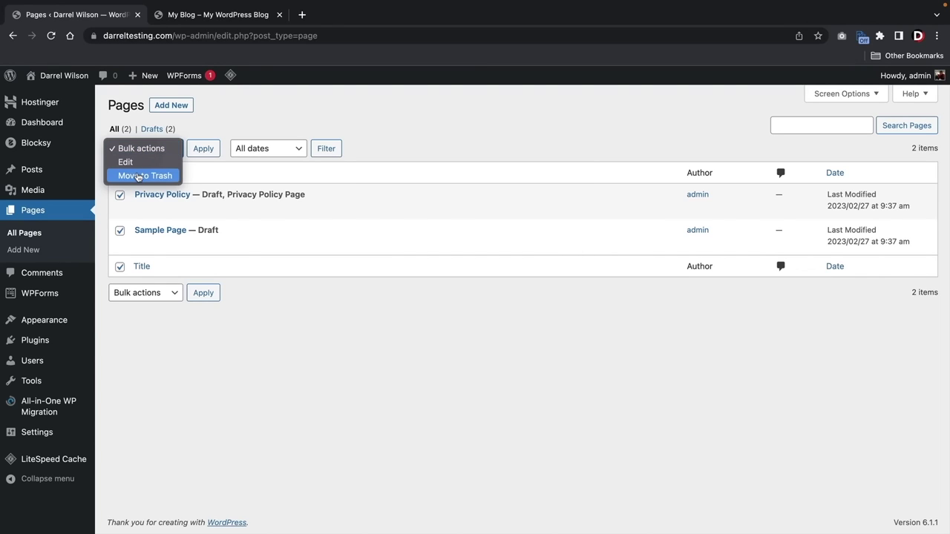
{"action": "left_click", "coordinate": [138, 176]}
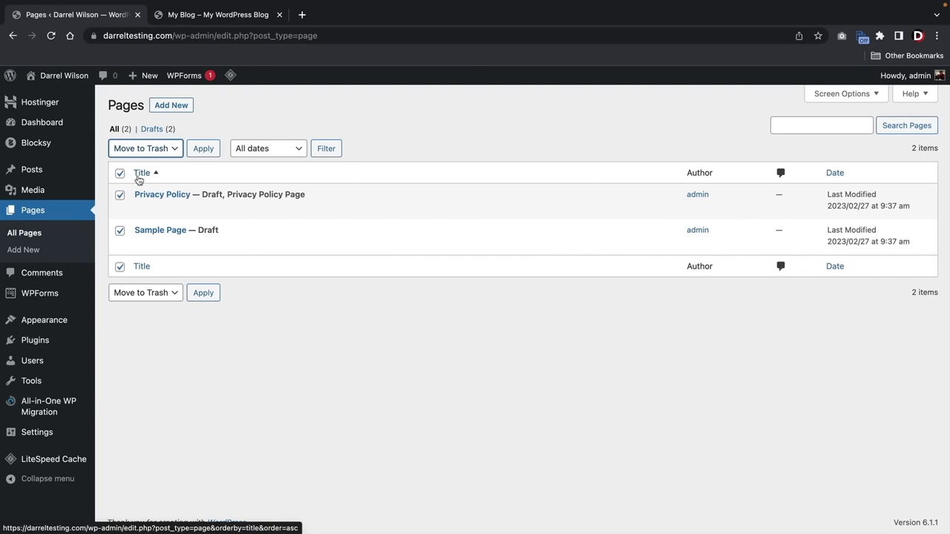
{"action": "left_click", "coordinate": [210, 148]}
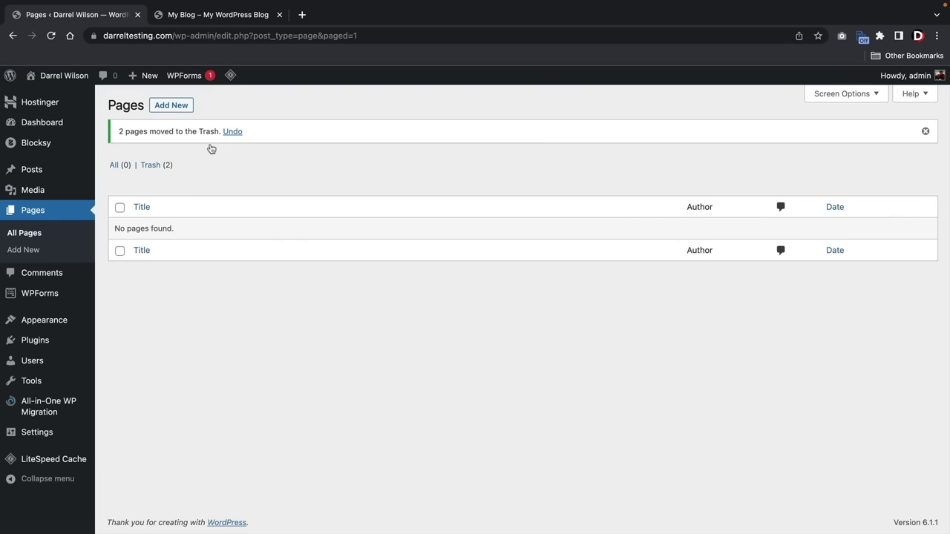
{"action": "left_click", "coordinate": [173, 106]}
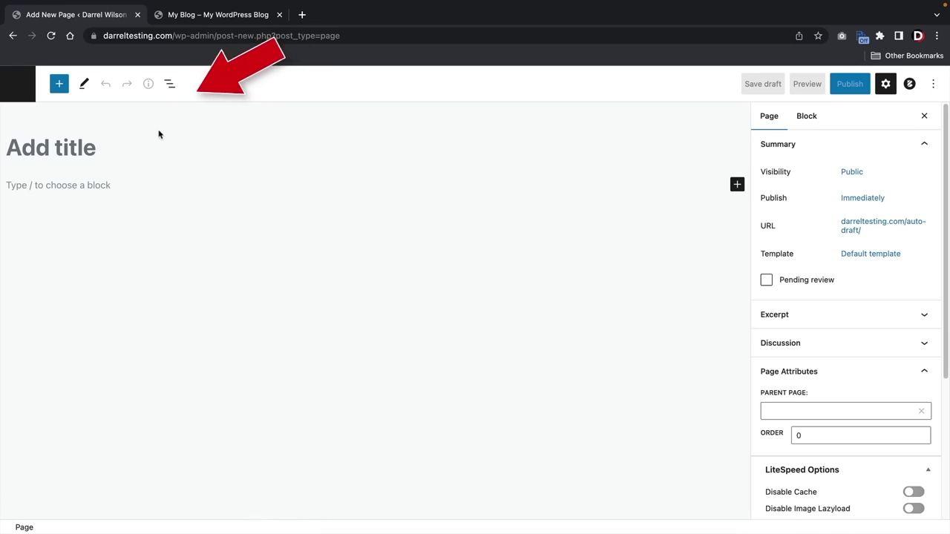
Title the new page 'Home' and publish it
{"action": "left_click", "coordinate": [138, 149]}
{"action": "type", "text": "Home"}
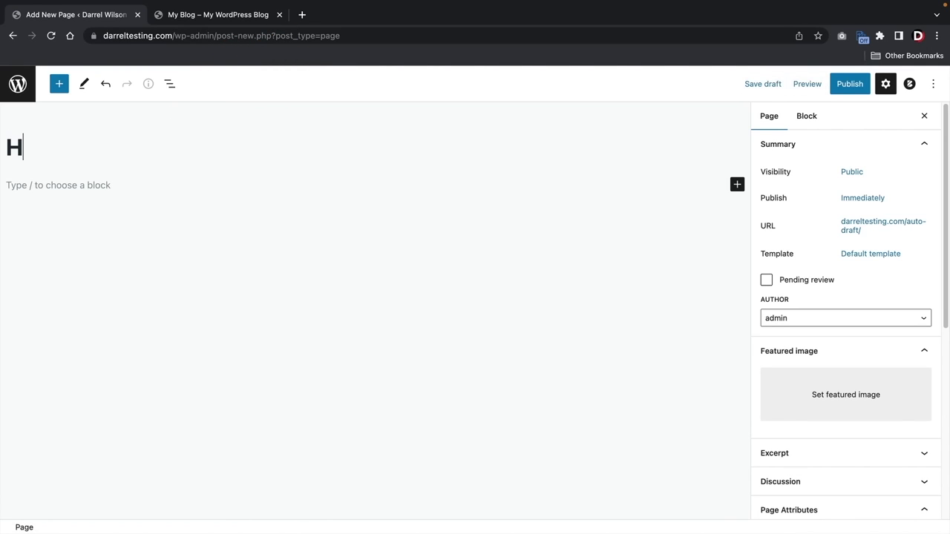
{"action": "left_click", "coordinate": [845, 91]}
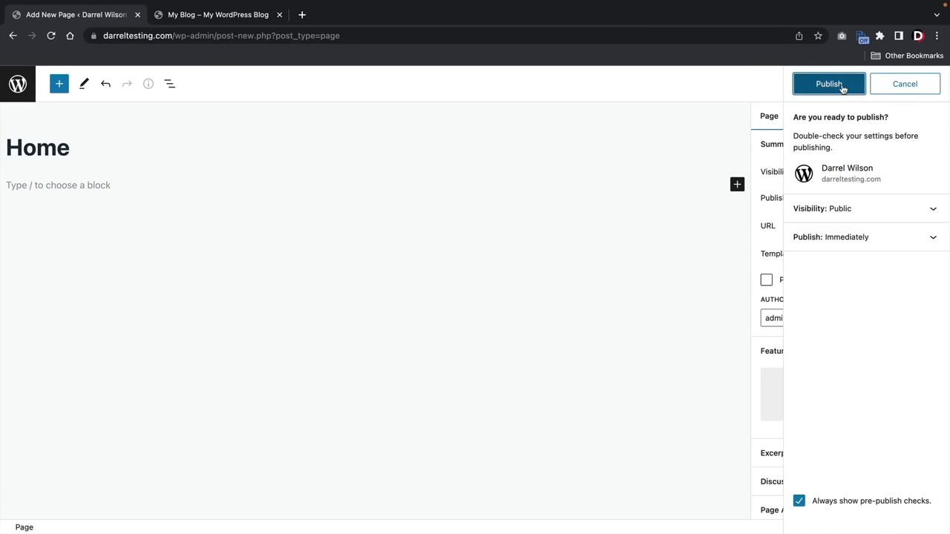
{"action": "left_click", "coordinate": [842, 87]}
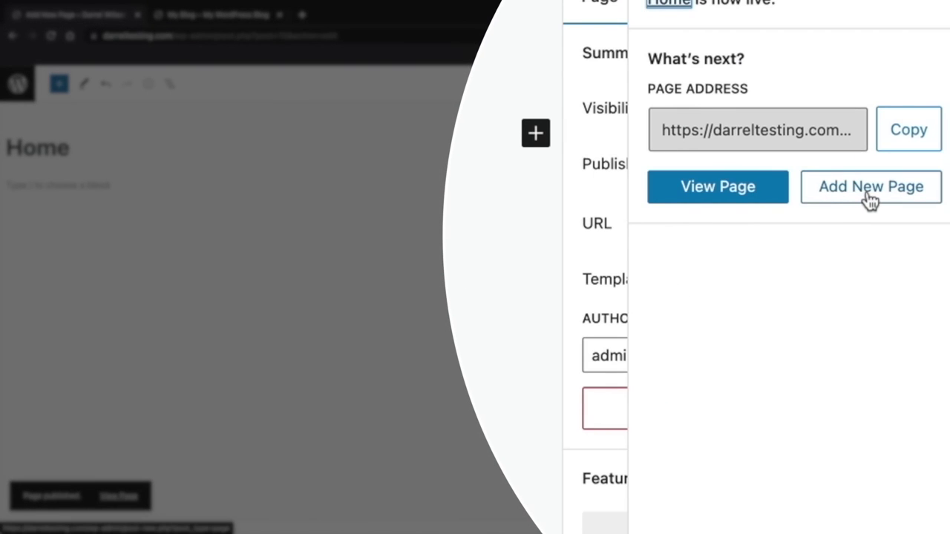
Create and publish a new page titled 'About Us'
{"action": "left_click", "coordinate": [868, 194]}
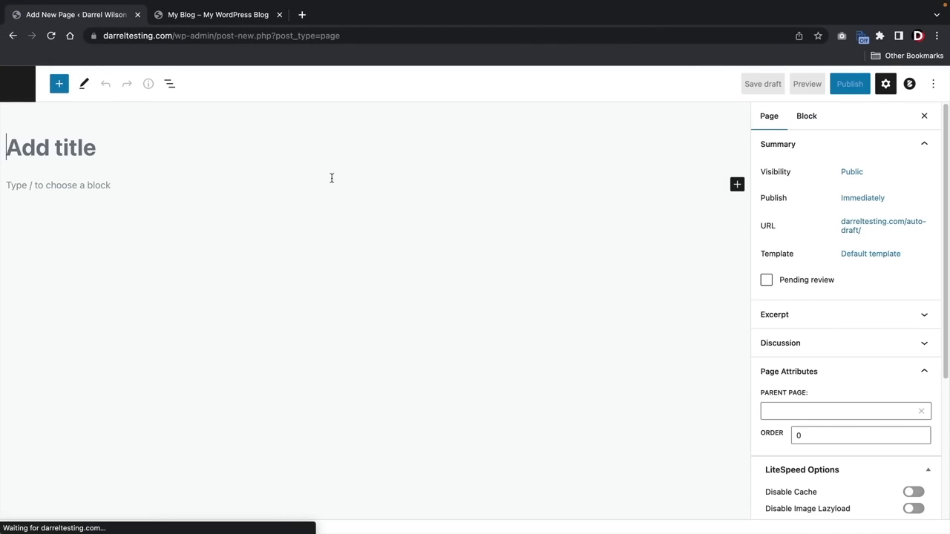
{"action": "type", "text": "About Us"}
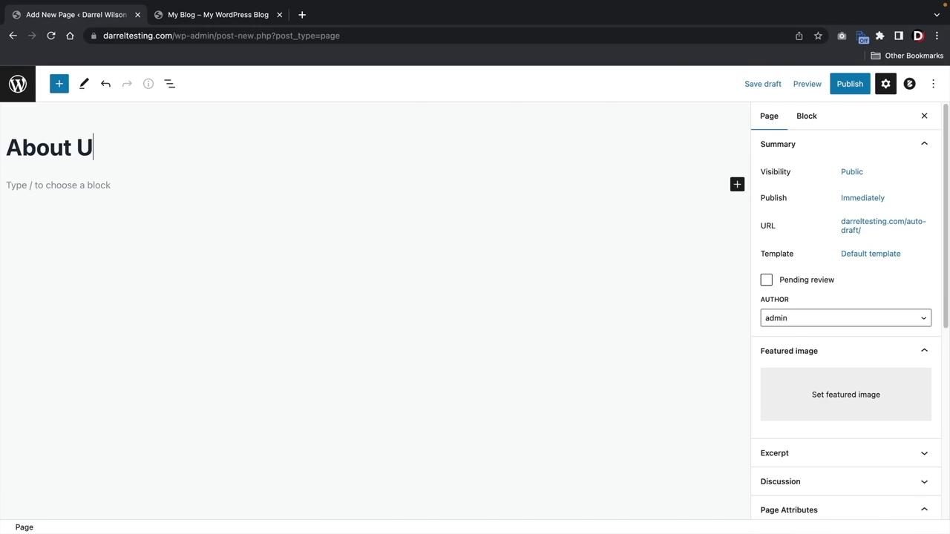
{"action": "left_click", "coordinate": [841, 90]}
{"action": "left_click", "coordinate": [830, 85]}
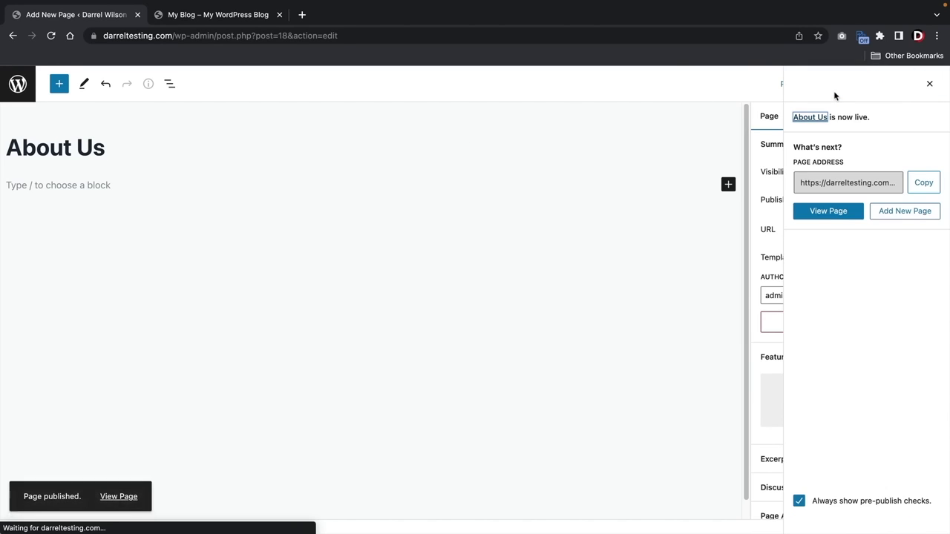
Create and publish a new page titled 'Contact', trimmed from 'Contact Us'
{"action": "left_click", "coordinate": [907, 216]}
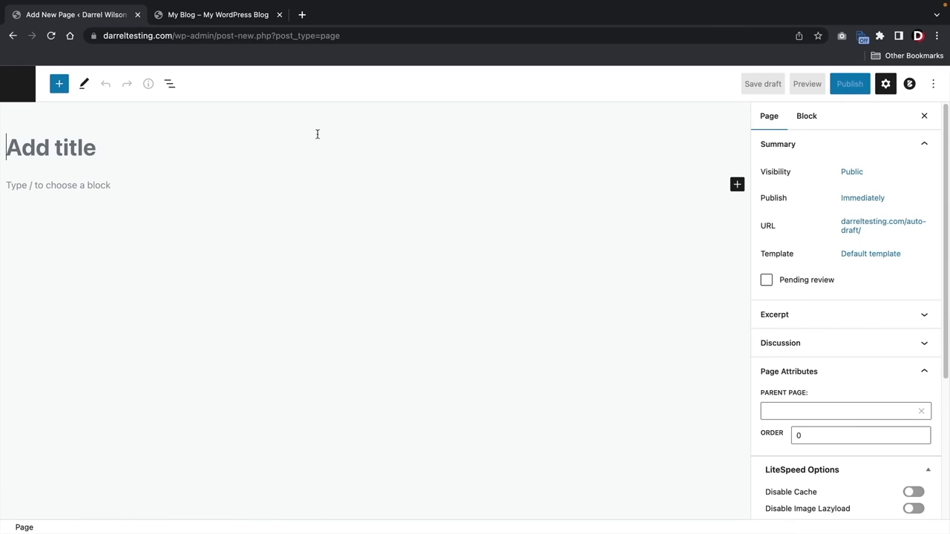
{"action": "type", "text": "Contact Us"}
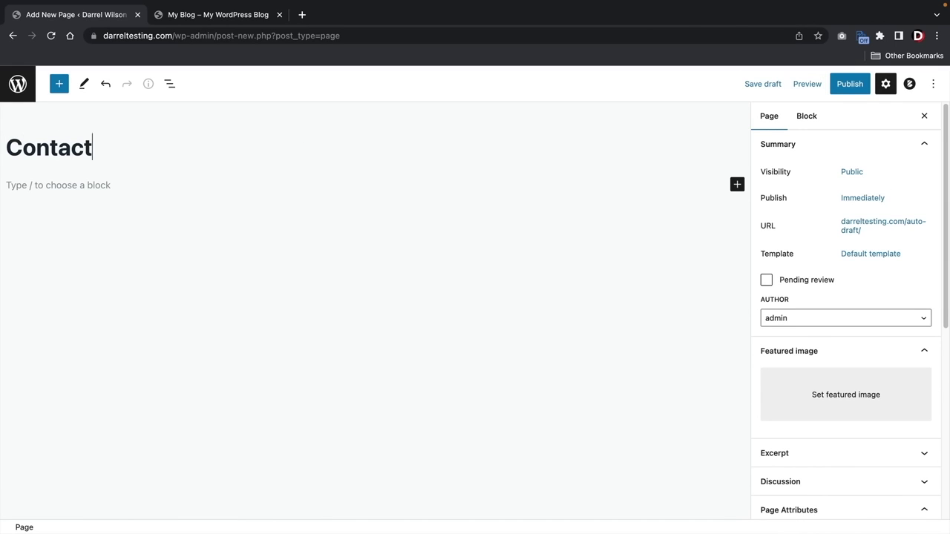
{"action": "key", "text": "BackSpace"}
{"action": "key", "text": "BackSpace"}
{"action": "key", "text": "BackSpace"}
{"action": "left_click", "coordinate": [850, 84]}
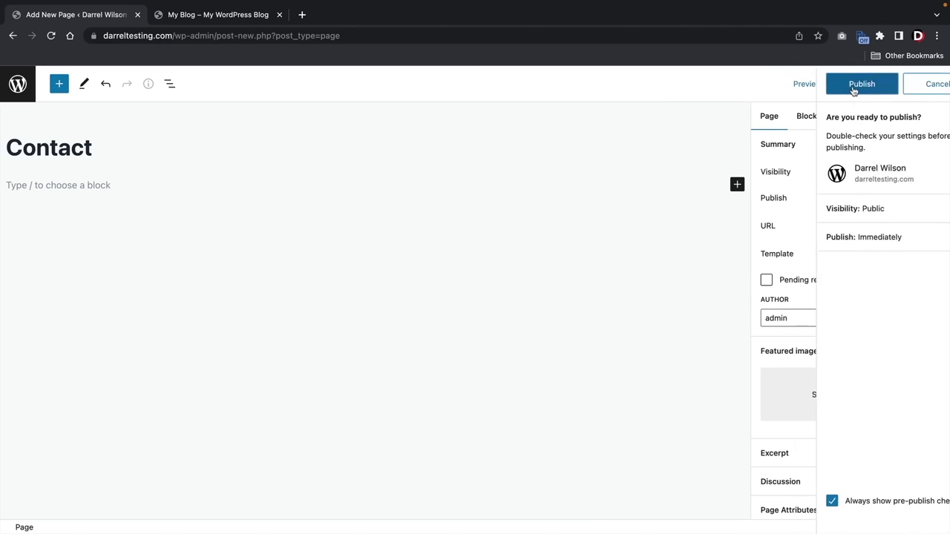
{"action": "left_click", "coordinate": [846, 86]}
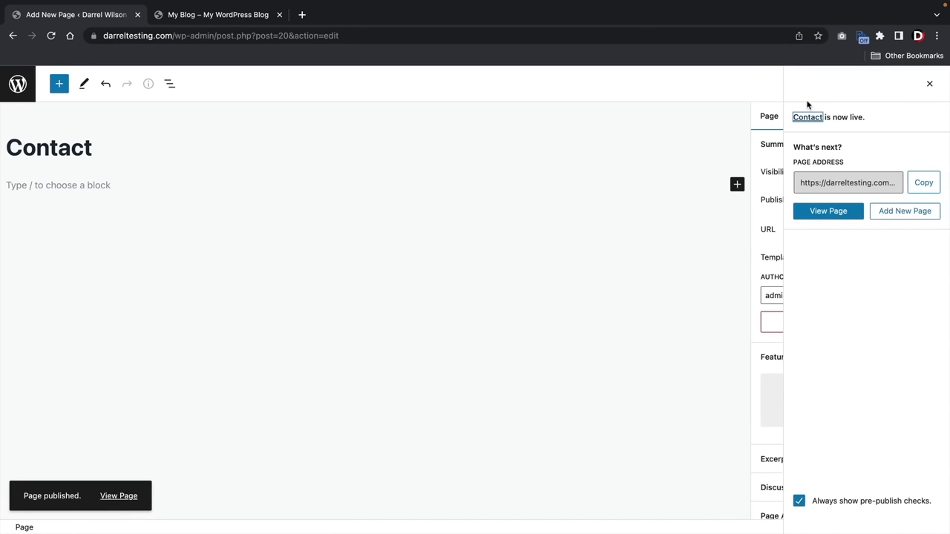
Create a menu named 'Main Menu' assigned to the Header Menu 1 location
{"action": "left_click", "coordinate": [18, 88]}
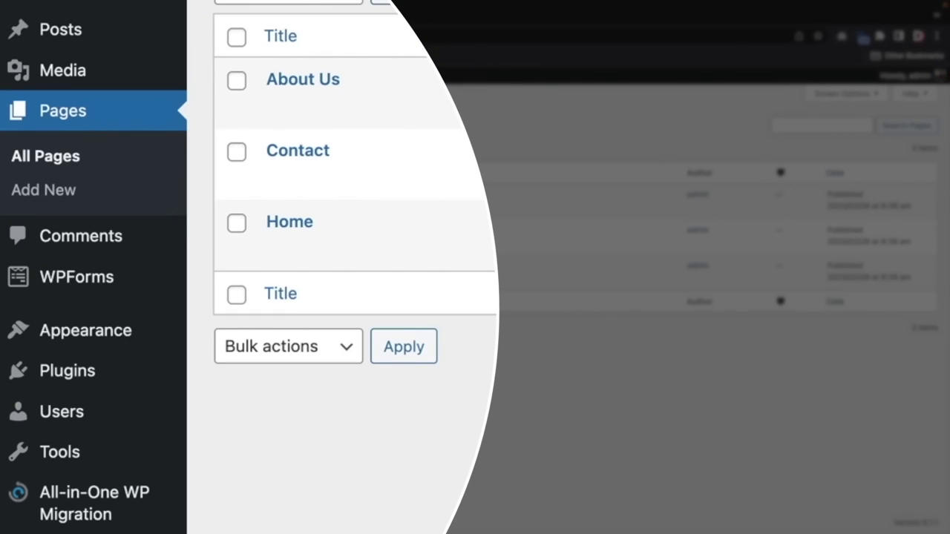
{"action": "mouse_move", "coordinate": [26, 334]}
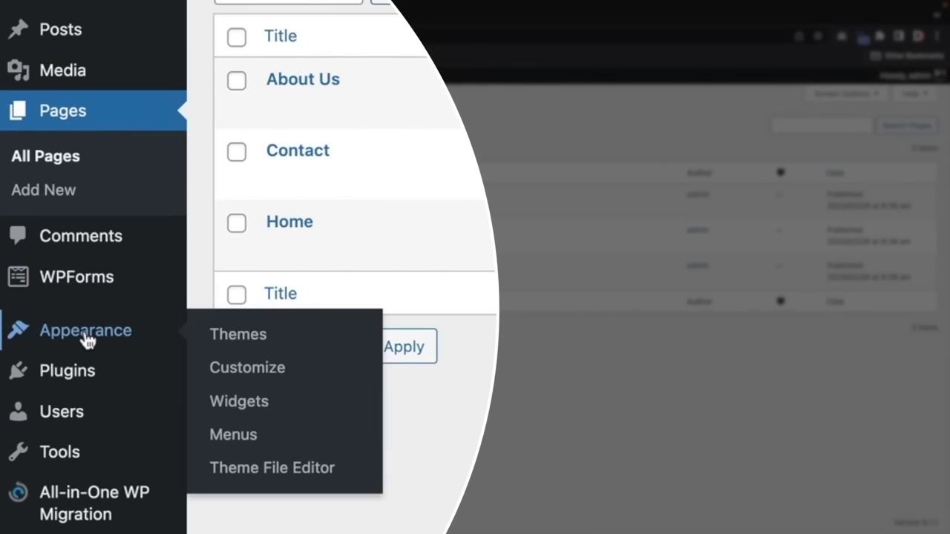
{"action": "left_click", "coordinate": [245, 435]}
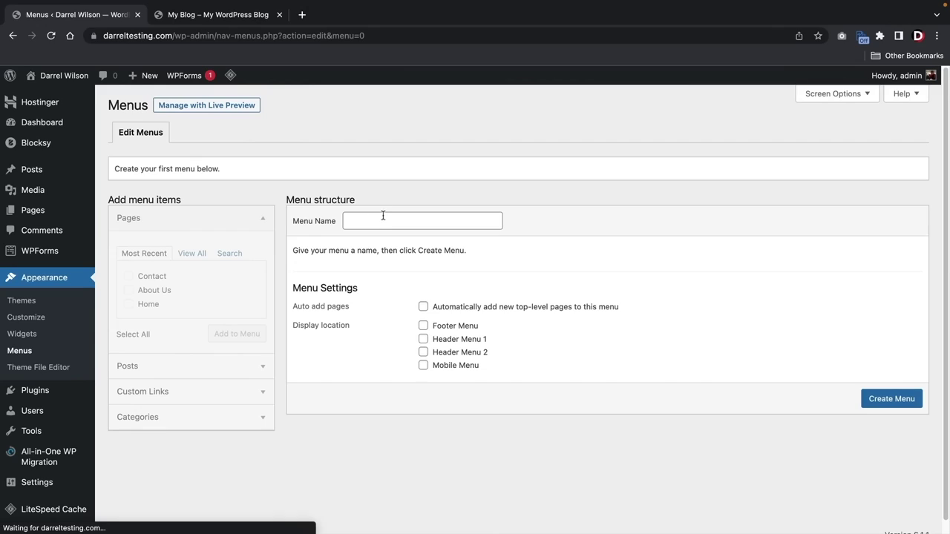
{"action": "left_click", "coordinate": [399, 220]}
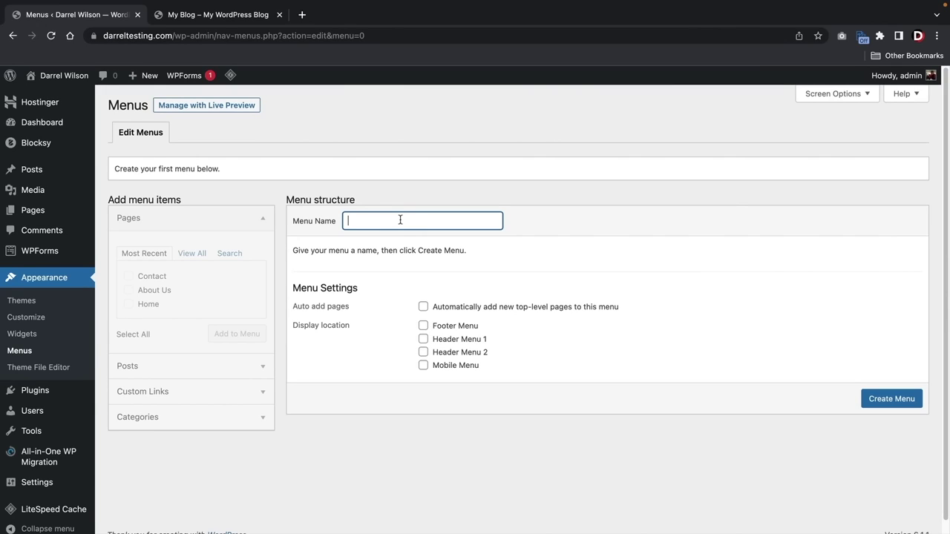
{"action": "type", "text": "Main Menu"}
{"action": "key", "text": "Tab"}
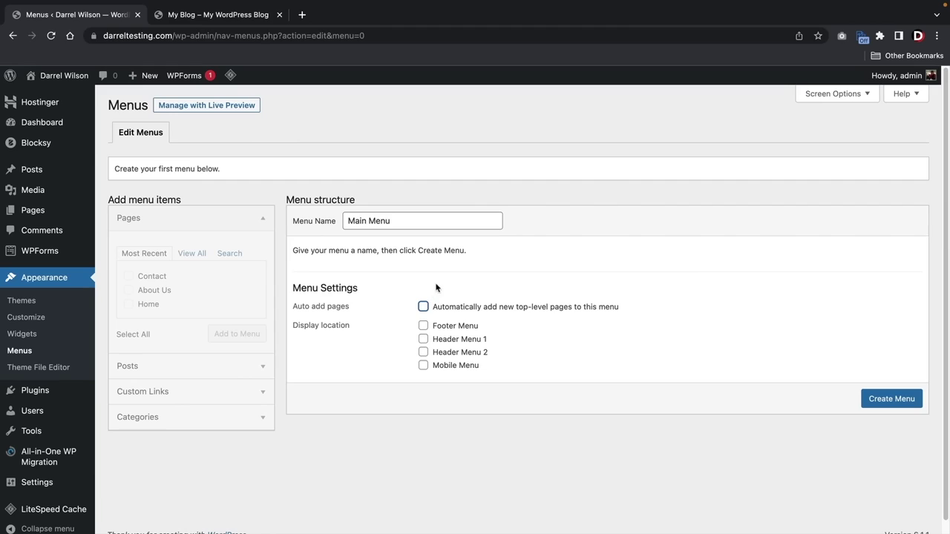
{"action": "left_click", "coordinate": [423, 340]}
{"action": "left_click", "coordinate": [873, 401]}
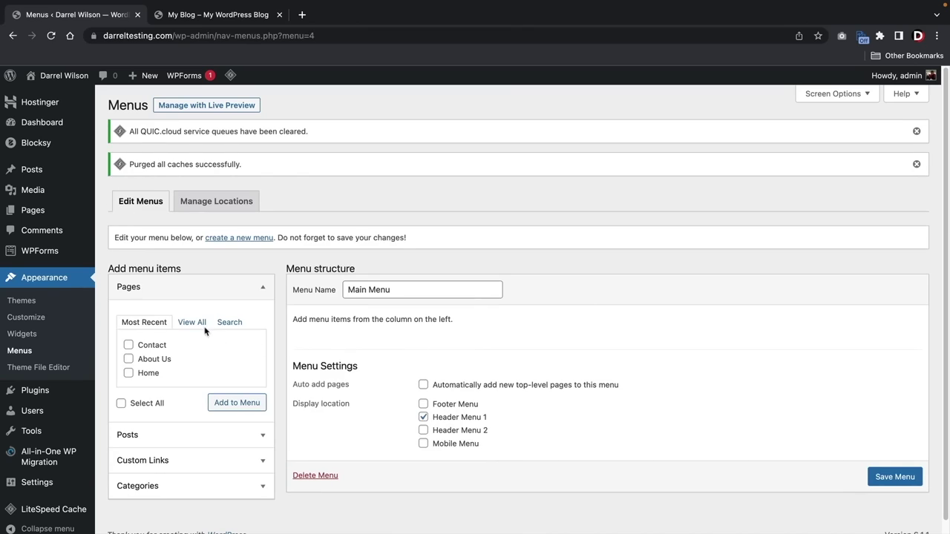
Add the Home, About Us, Contact and second Home pages to Main Menu
{"action": "left_click", "coordinate": [199, 324]}
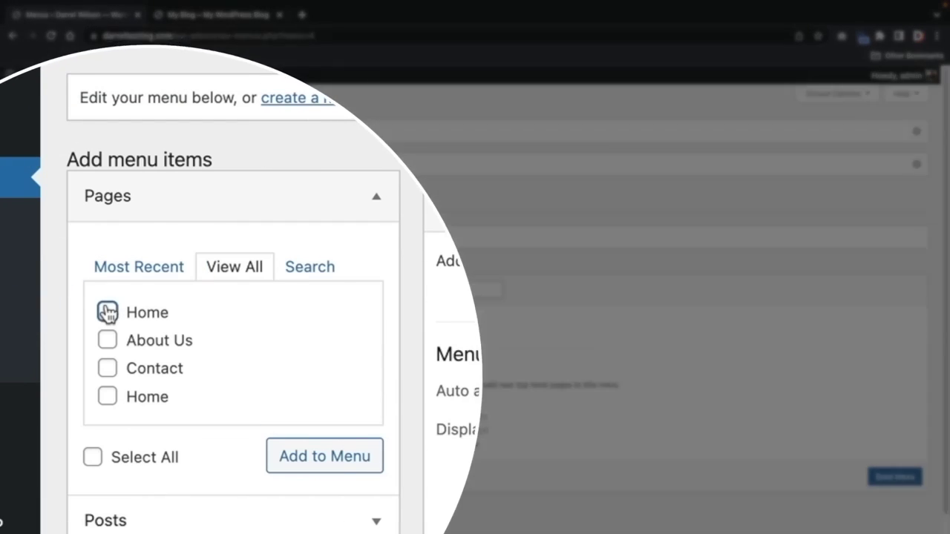
{"action": "left_click", "coordinate": [129, 345]}
{"action": "left_click", "coordinate": [129, 360]}
{"action": "left_click", "coordinate": [107, 369]}
{"action": "left_click", "coordinate": [106, 396]}
{"action": "left_click", "coordinate": [296, 455]}
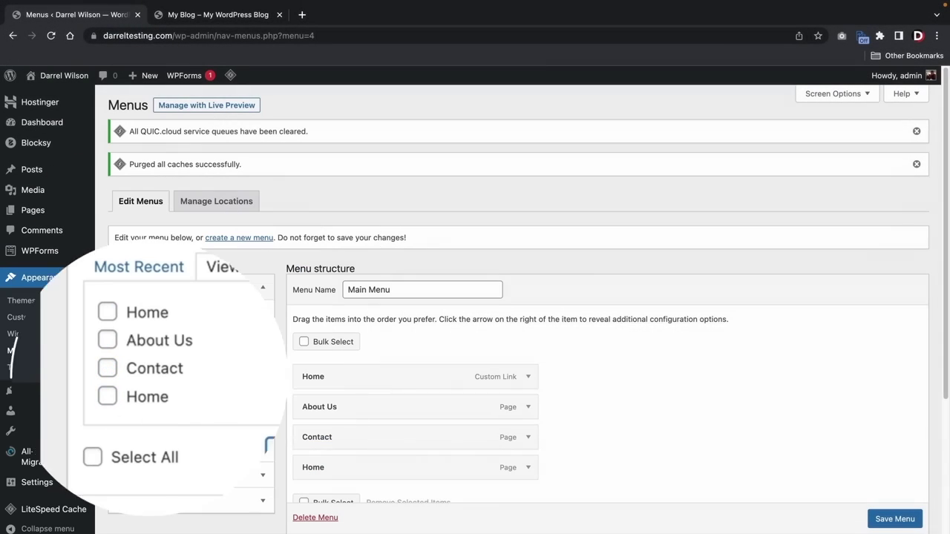
{"action": "scroll", "coordinate": [547, 356], "scroll_direction": "down", "scroll_amount": 3}
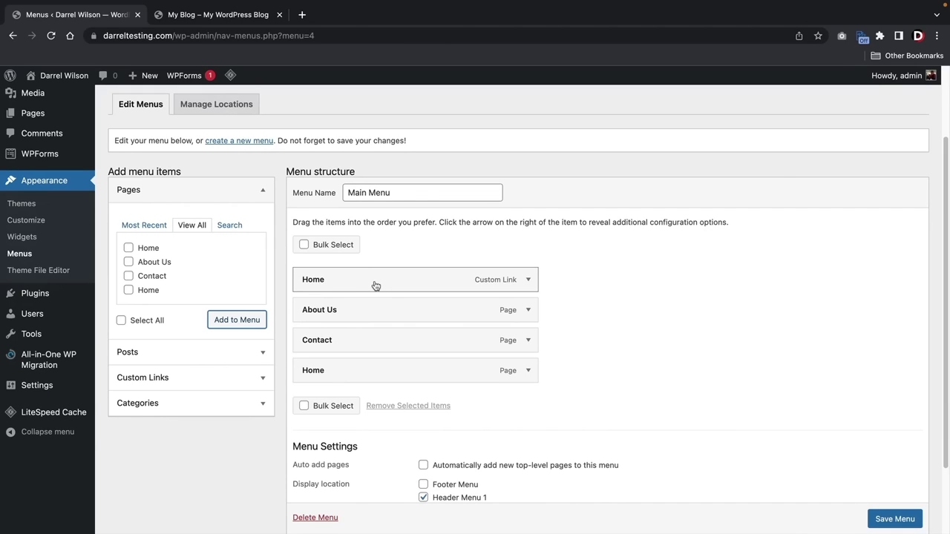
Inspect the Home custom link's URL and label, then remove it from the menu
{"action": "left_click", "coordinate": [529, 280]}
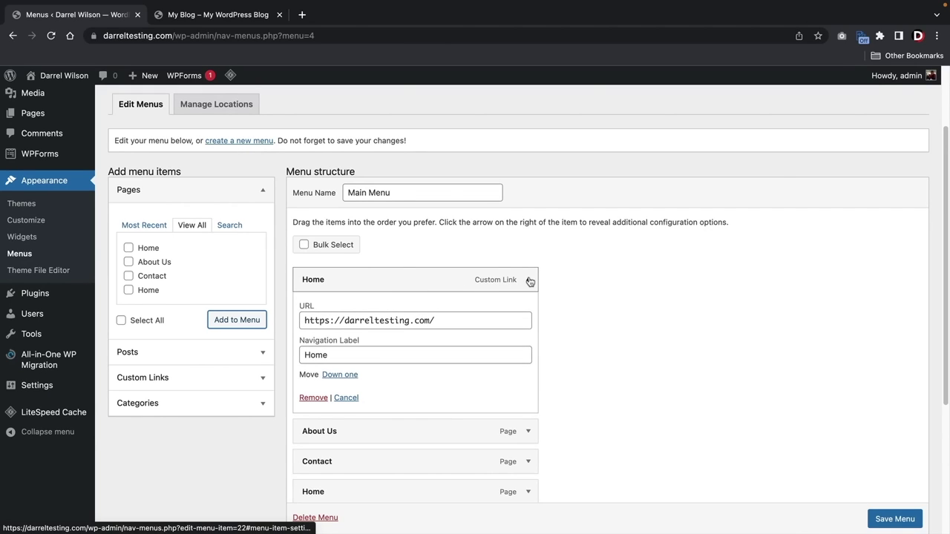
{"action": "left_click_drag", "start_coordinate": [466, 321], "coordinate": [346, 324]}
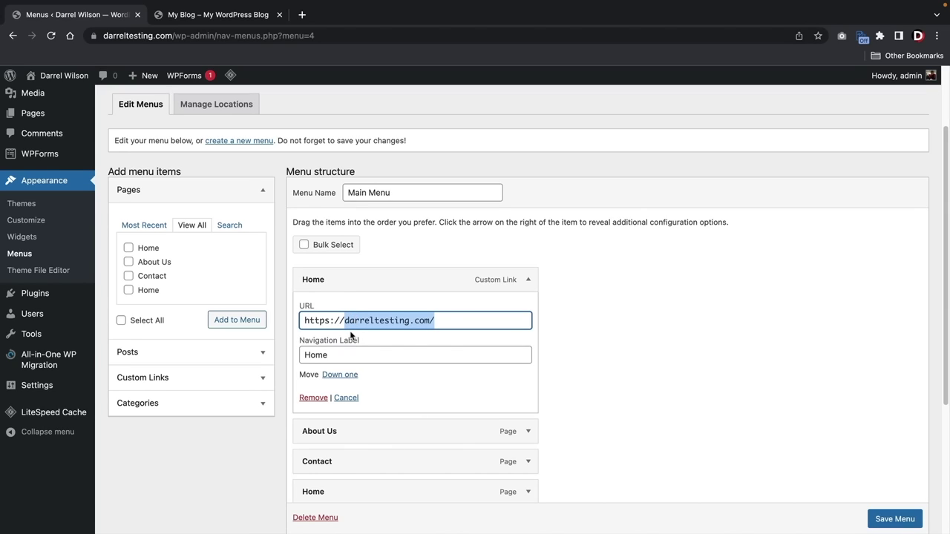
{"action": "left_click_drag", "start_coordinate": [340, 355], "coordinate": [299, 354]}
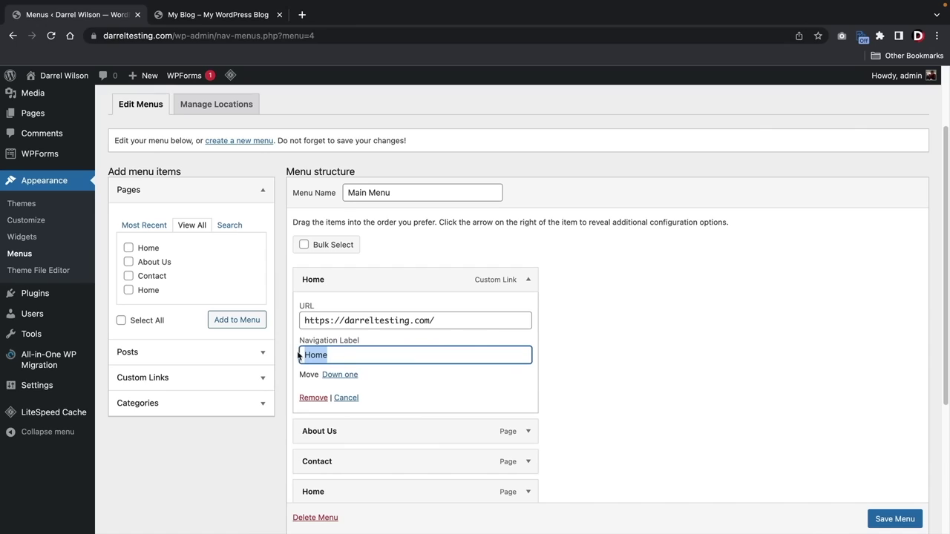
{"action": "left_click", "coordinate": [343, 320]}
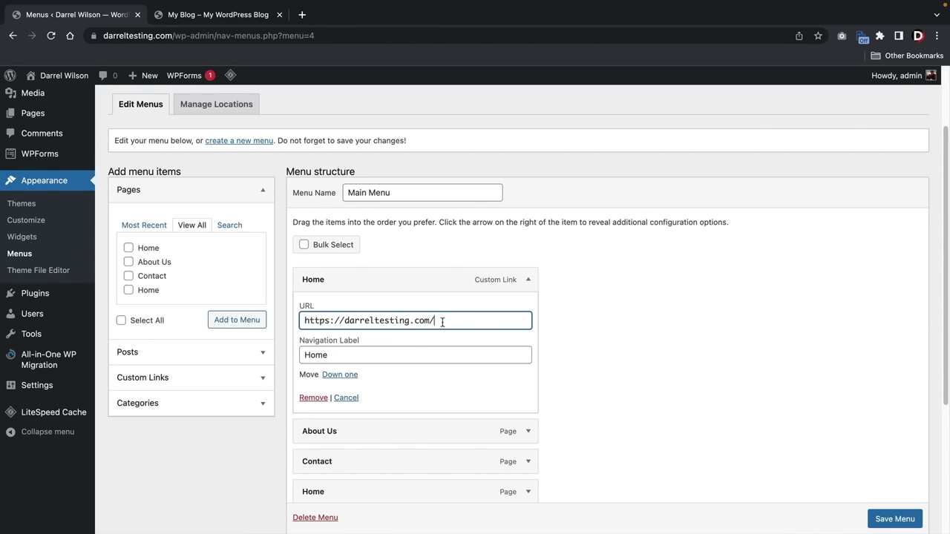
{"action": "key", "text": "Tab"}
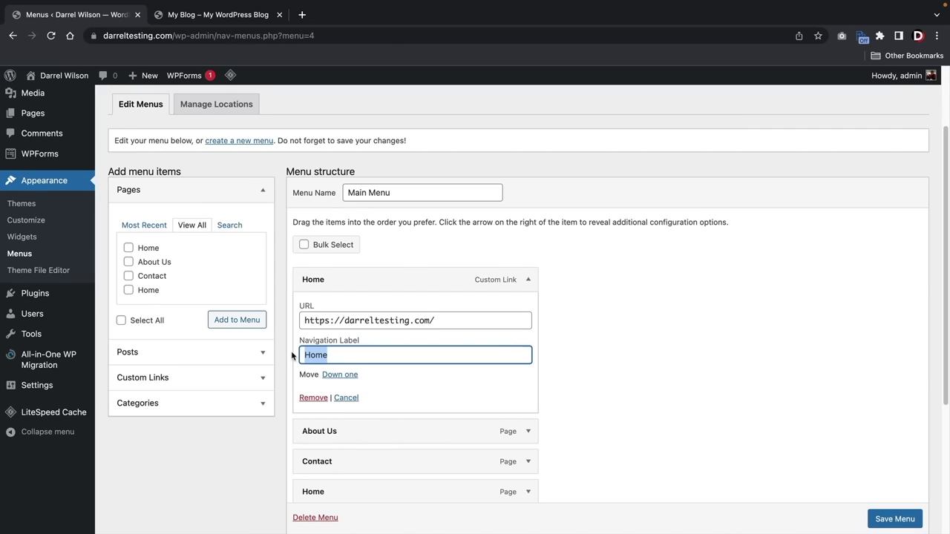
{"action": "left_click", "coordinate": [311, 399]}
Move the Home page to the top, keep About Us top-level, and save Main Menu
{"action": "left_click_drag", "start_coordinate": [352, 346], "coordinate": [352, 284]}
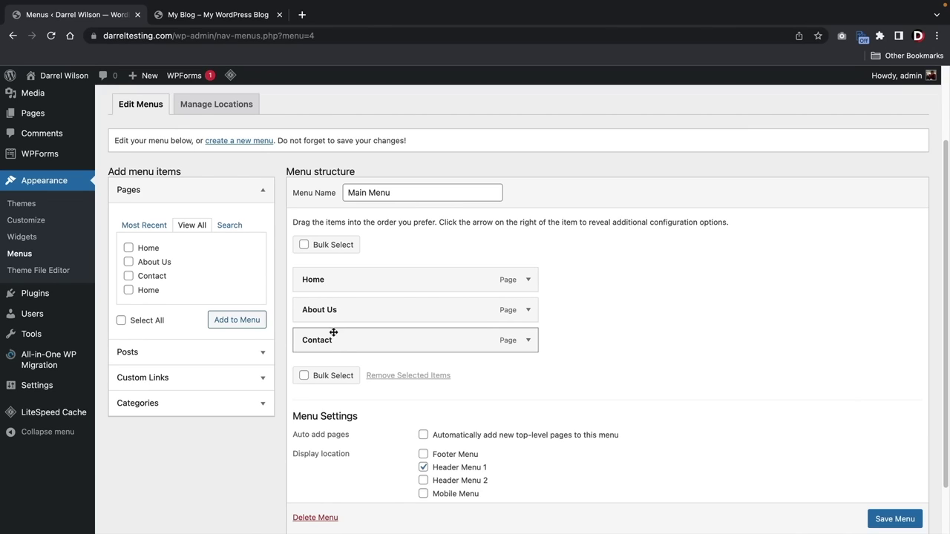
{"action": "left_click_drag", "start_coordinate": [333, 309], "coordinate": [364, 310]}
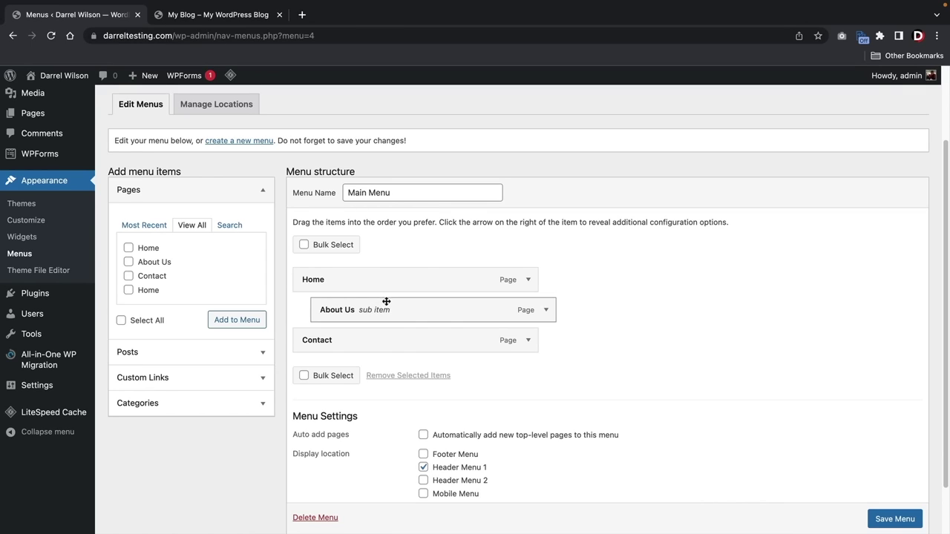
{"action": "left_click_drag", "start_coordinate": [427, 312], "coordinate": [416, 312]}
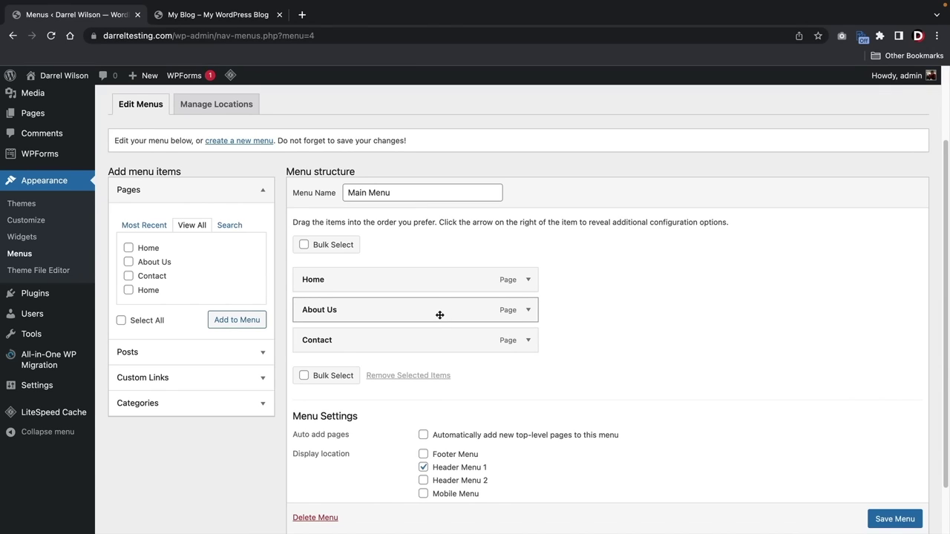
{"action": "scroll", "coordinate": [646, 384], "scroll_direction": "up", "scroll_amount": 1}
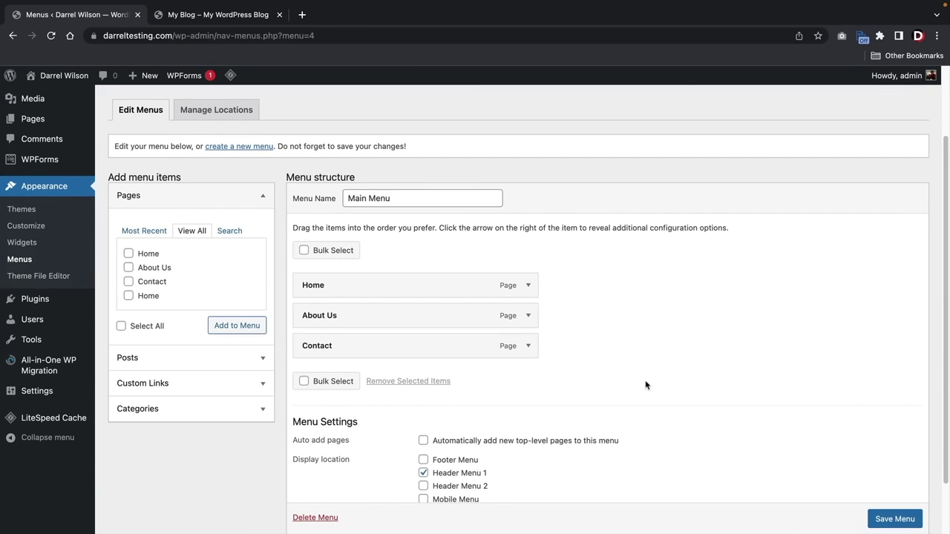
{"action": "left_click", "coordinate": [895, 519]}
{"action": "scroll", "coordinate": [900, 517], "scroll_direction": "down", "scroll_amount": 1}
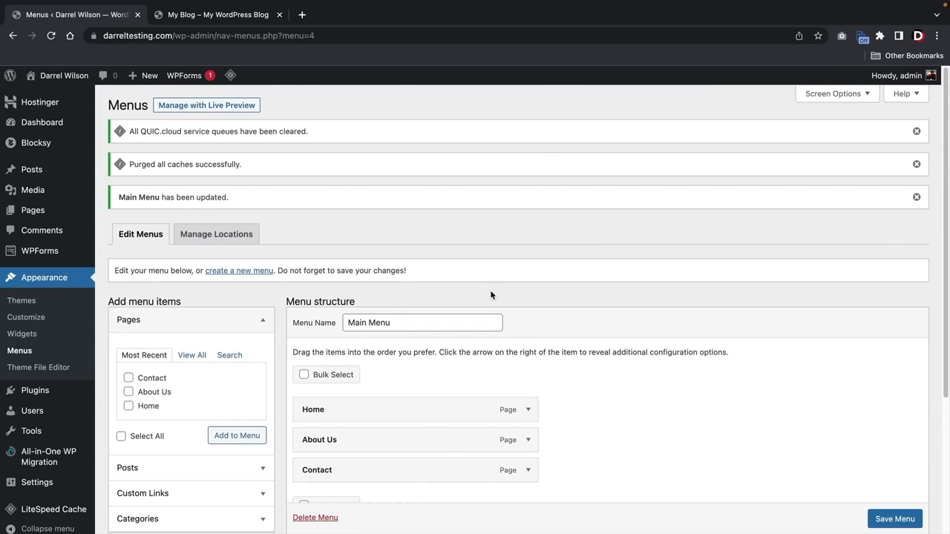
Visit the live site, try the Contact, About Us and Home header links, then return to the front page
{"action": "mouse_move", "coordinate": [62, 76]}
{"action": "left_click", "coordinate": [54, 98]}
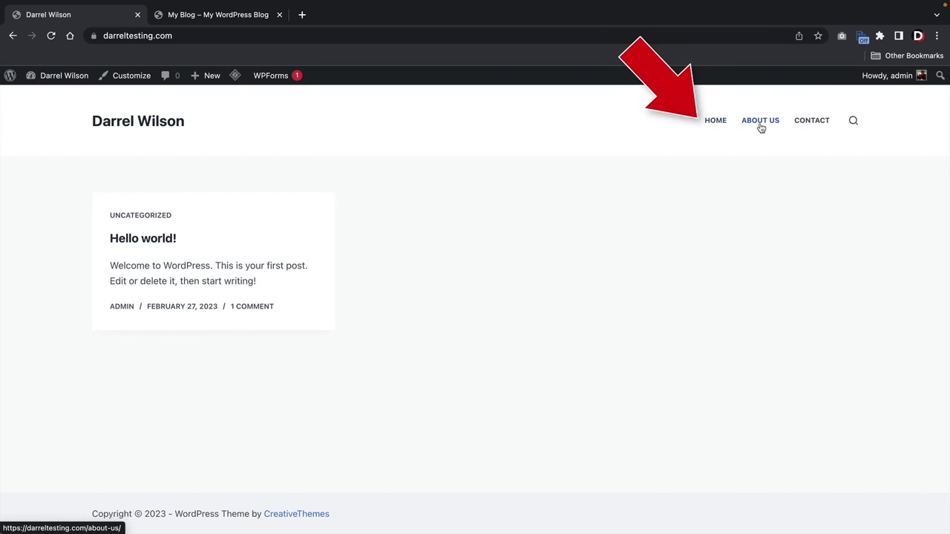
{"action": "left_click", "coordinate": [810, 127]}
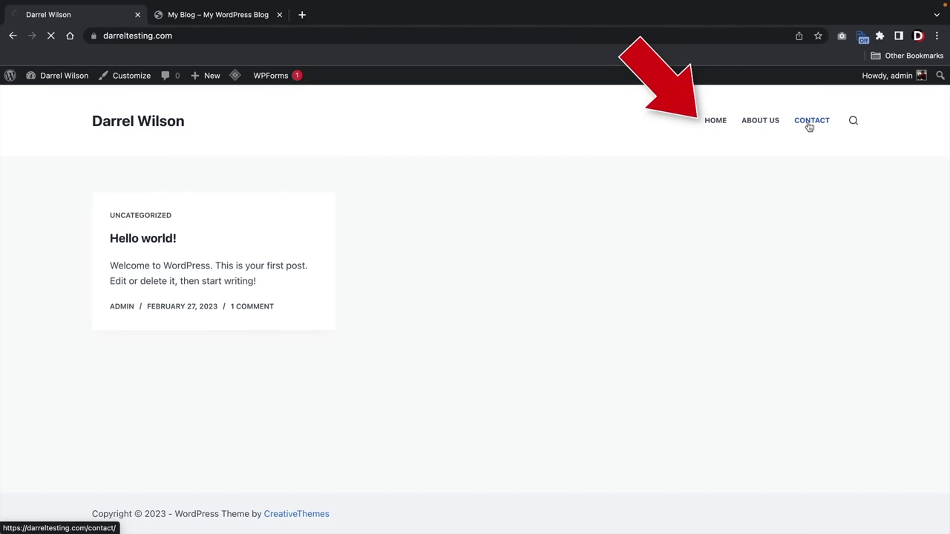
{"action": "left_click", "coordinate": [768, 125]}
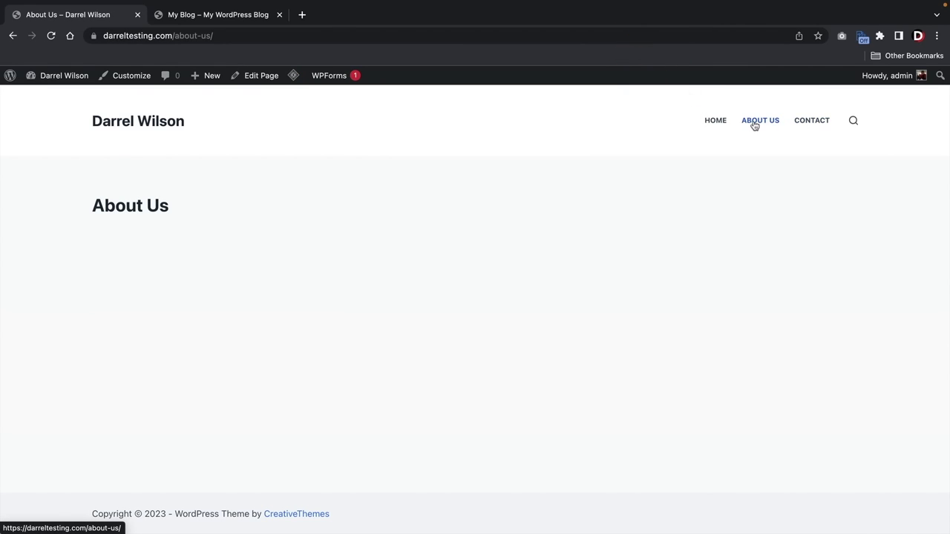
{"action": "left_click", "coordinate": [725, 125]}
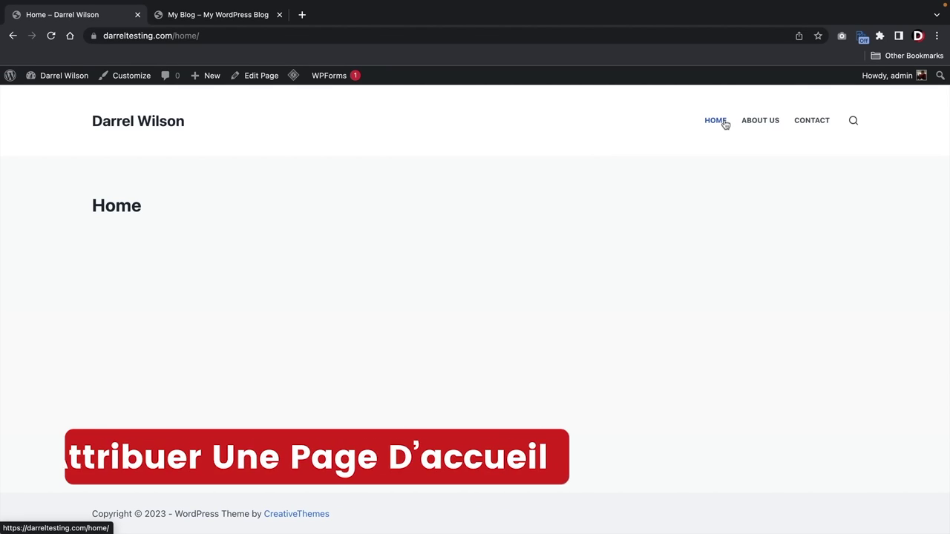
{"action": "left_click", "coordinate": [717, 124]}
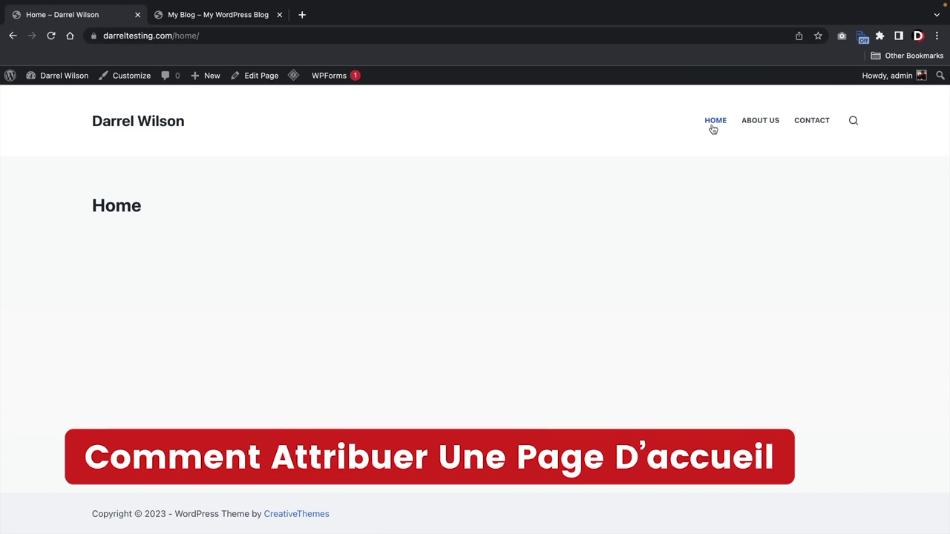
{"action": "left_click", "coordinate": [178, 124]}
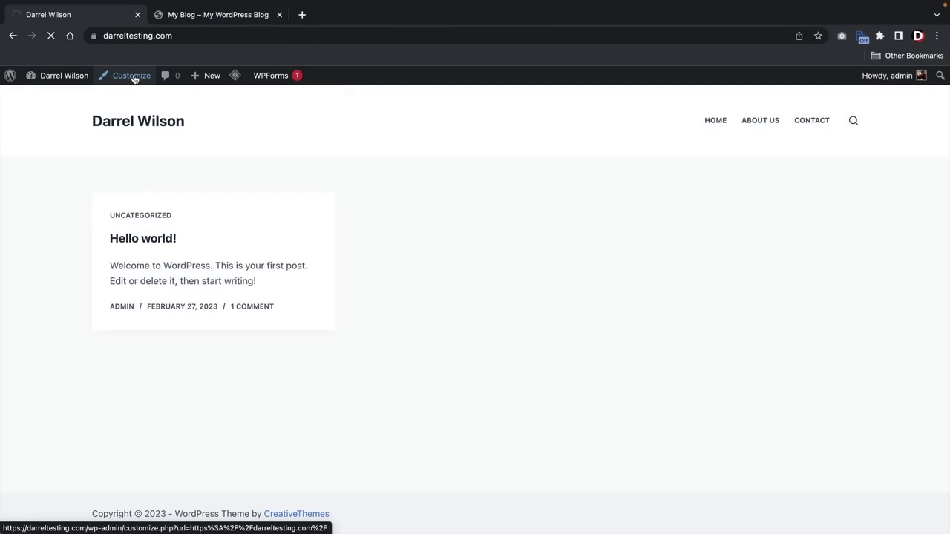
Open the Customizer and turn on dark mode with the moon toggle at the bottom of the sidebar
{"action": "left_click", "coordinate": [137, 75]}
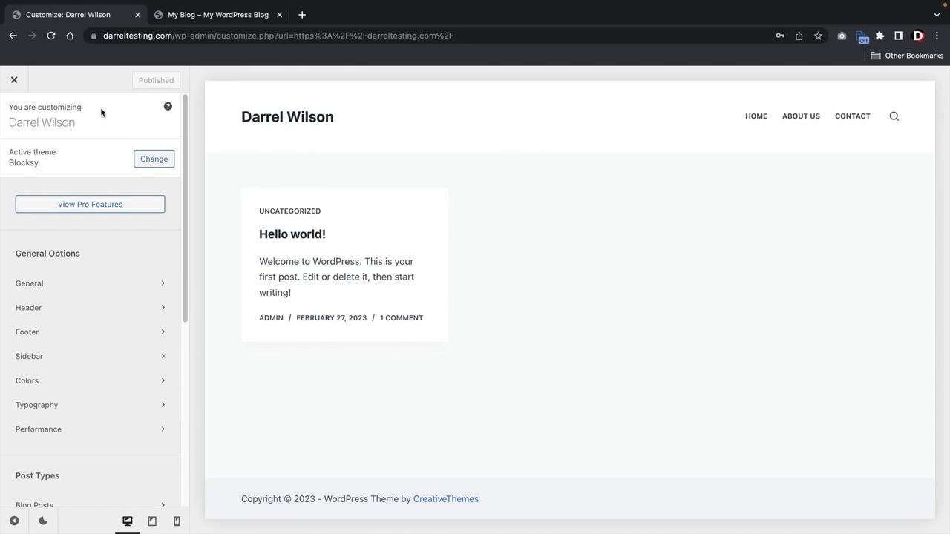
{"action": "scroll", "coordinate": [125, 165], "scroll_direction": "down", "scroll_amount": 3}
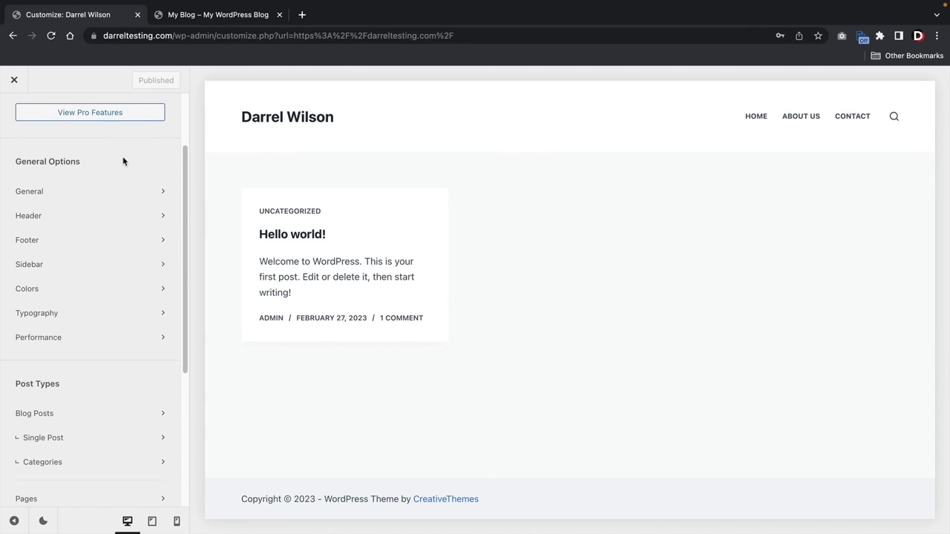
{"action": "scroll", "coordinate": [122, 158], "scroll_direction": "down", "scroll_amount": 1}
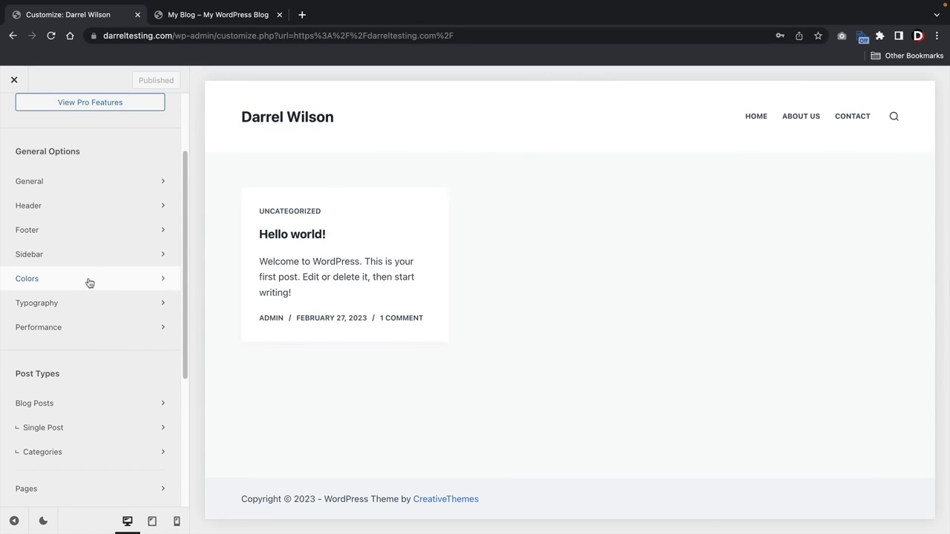
{"action": "scroll", "coordinate": [91, 261], "scroll_direction": "down", "scroll_amount": 1}
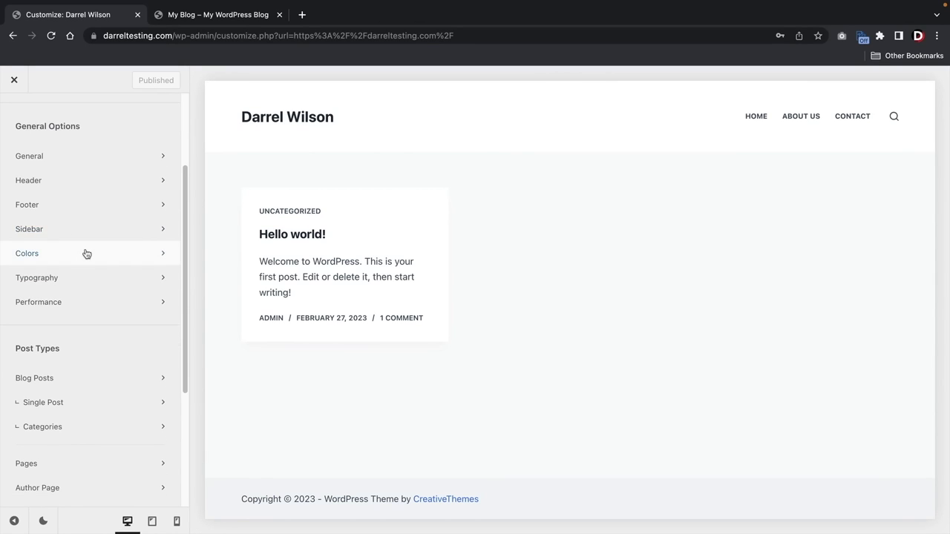
{"action": "scroll", "coordinate": [86, 254], "scroll_direction": "down", "scroll_amount": 5}
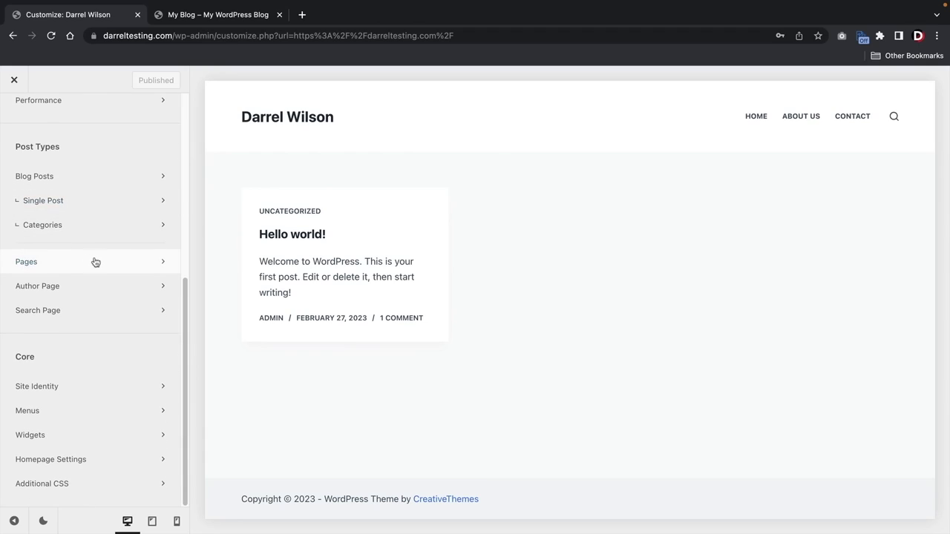
{"action": "left_click", "coordinate": [42, 521]}
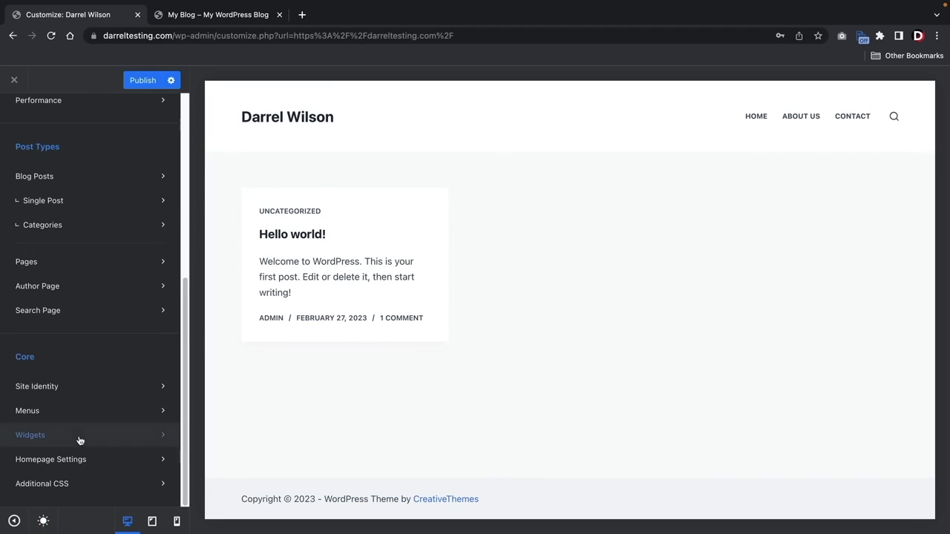
{"action": "scroll", "coordinate": [80, 441], "scroll_direction": "up", "scroll_amount": 8}
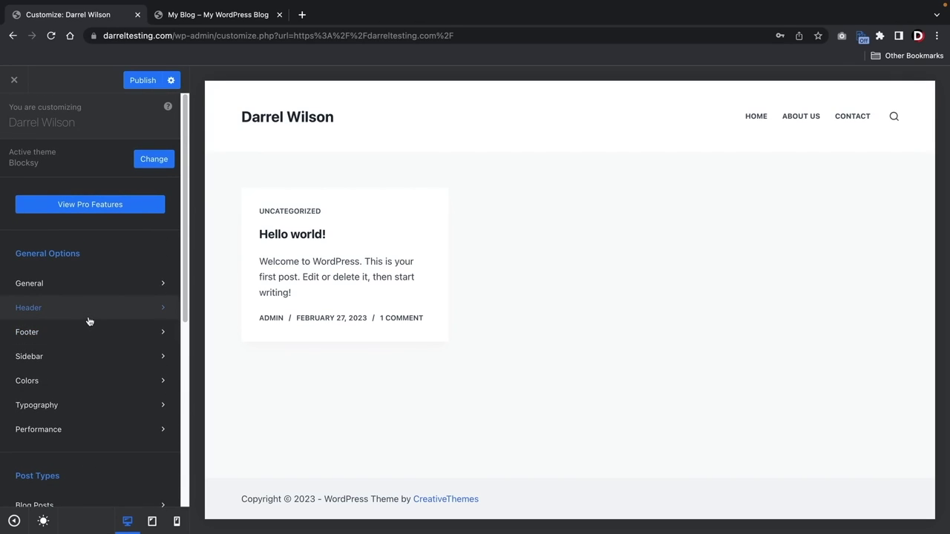
{"action": "scroll", "coordinate": [89, 322], "scroll_direction": "down", "scroll_amount": 5}
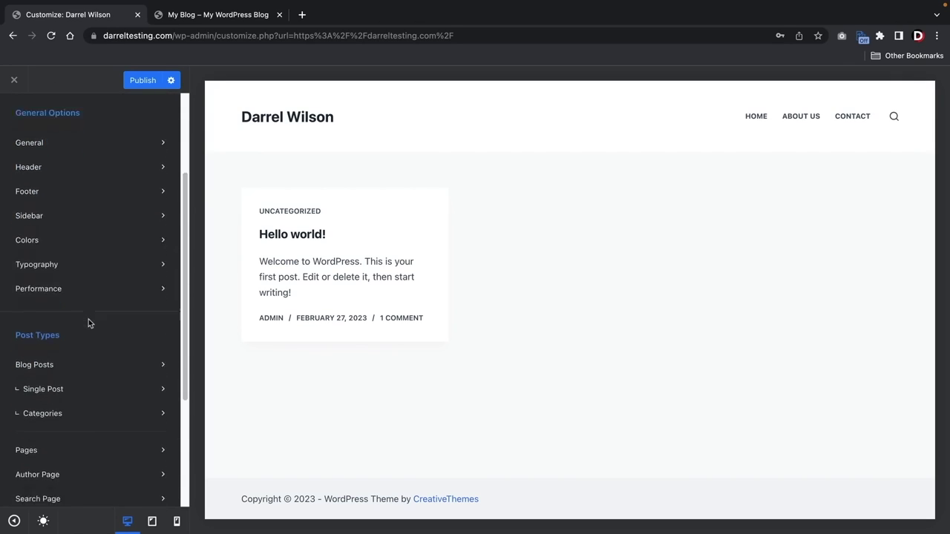
{"action": "scroll", "coordinate": [88, 322], "scroll_direction": "down", "scroll_amount": 3}
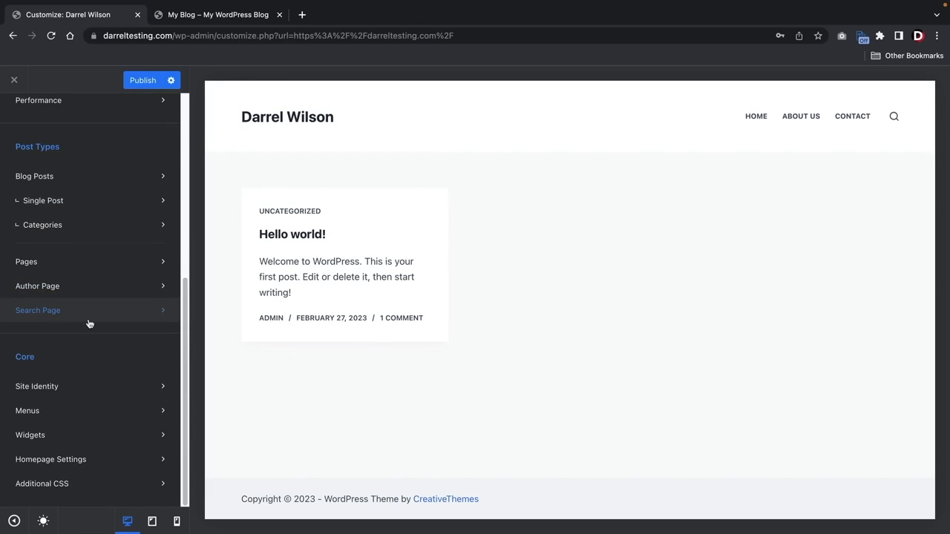
Set the homepage to display the static page 'Home' and publish the change
{"action": "left_click", "coordinate": [54, 461]}
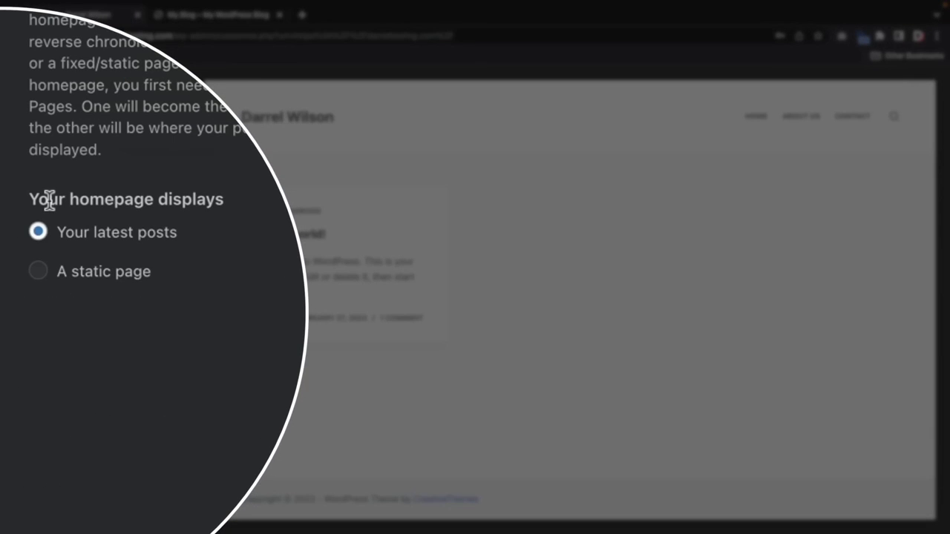
{"action": "left_click", "coordinate": [39, 272]}
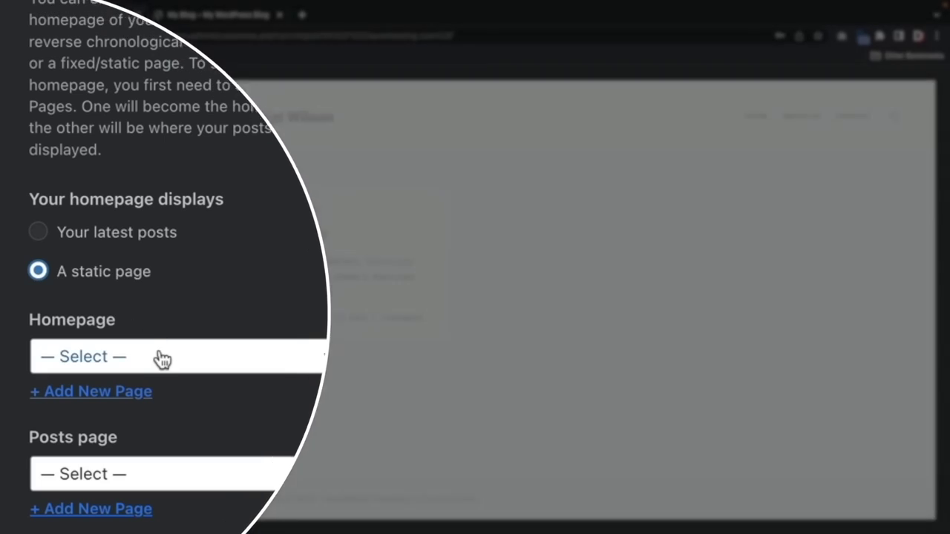
{"action": "left_click", "coordinate": [159, 357]}
{"action": "left_click", "coordinate": [77, 376]}
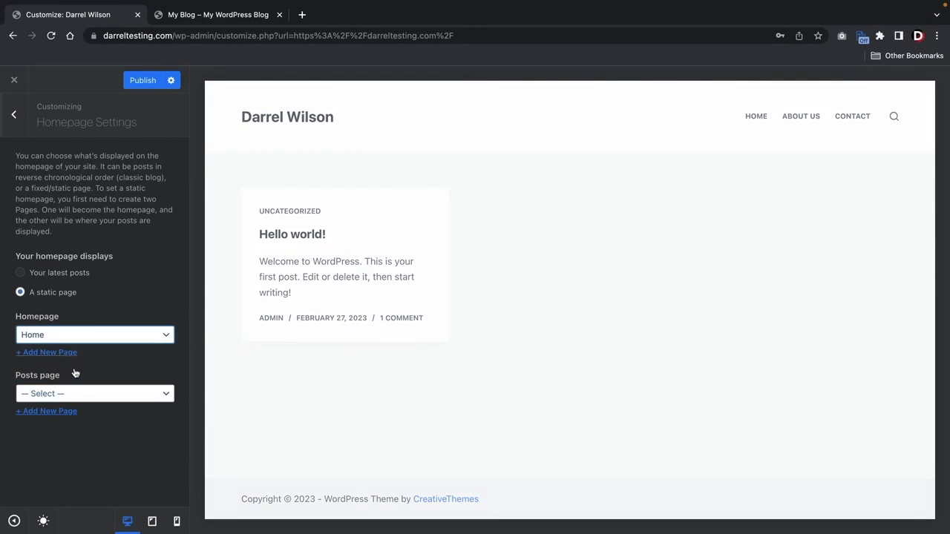
{"action": "left_click", "coordinate": [147, 82]}
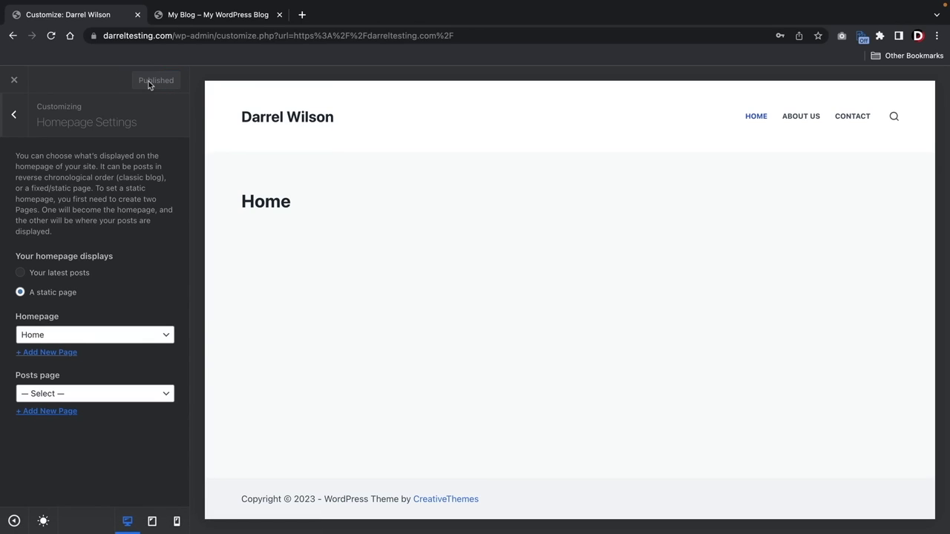
Go back to the main Customizer options list and scroll up to General Options
{"action": "left_click", "coordinate": [11, 116]}
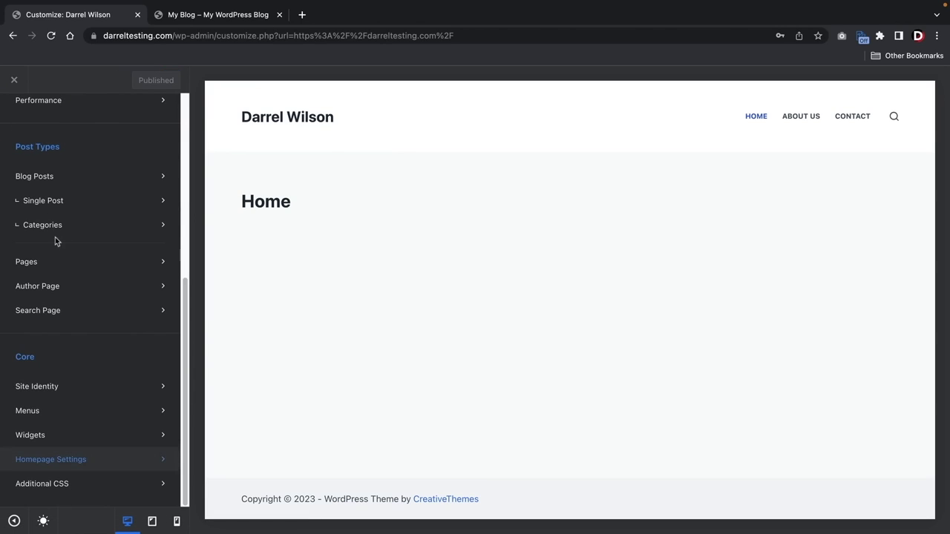
{"action": "scroll", "coordinate": [57, 242], "scroll_direction": "up", "scroll_amount": 5}
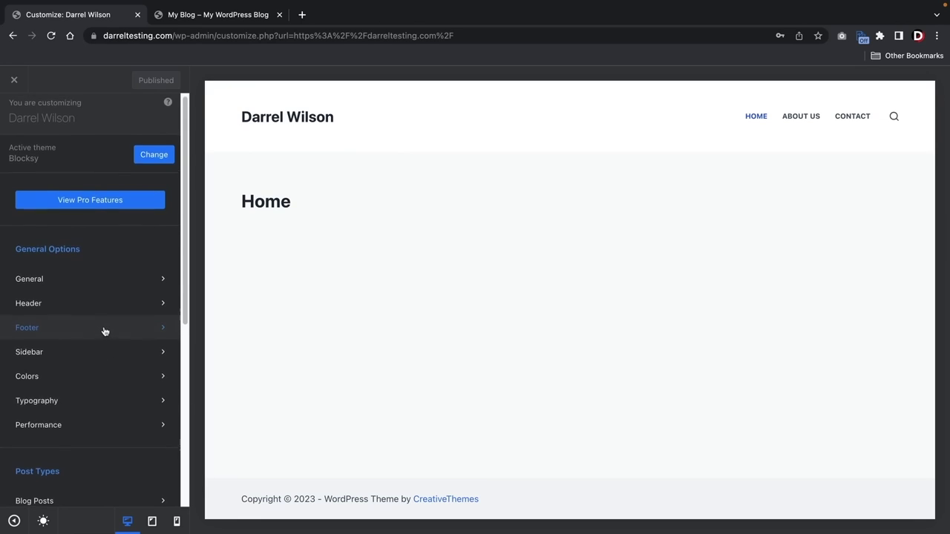
{"action": "scroll", "coordinate": [79, 277], "scroll_direction": "up", "scroll_amount": 1}
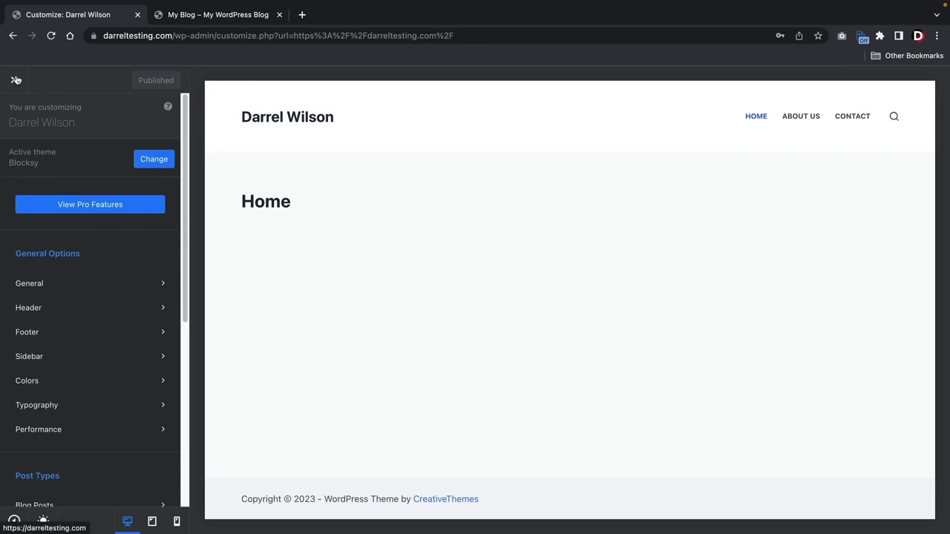
Close the Customizer, go to the Dashboard, and open Plugins > Add New
{"action": "left_click", "coordinate": [14, 81]}
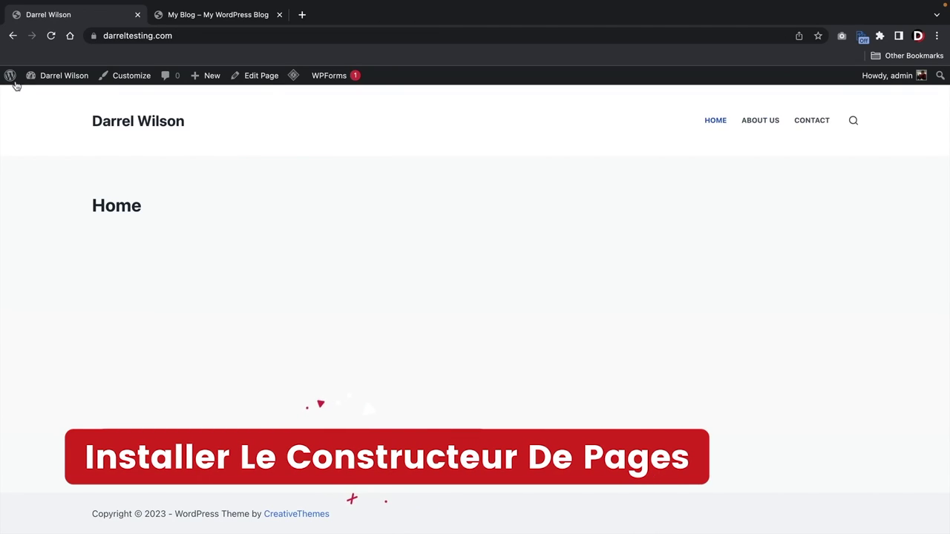
{"action": "left_click", "coordinate": [52, 96]}
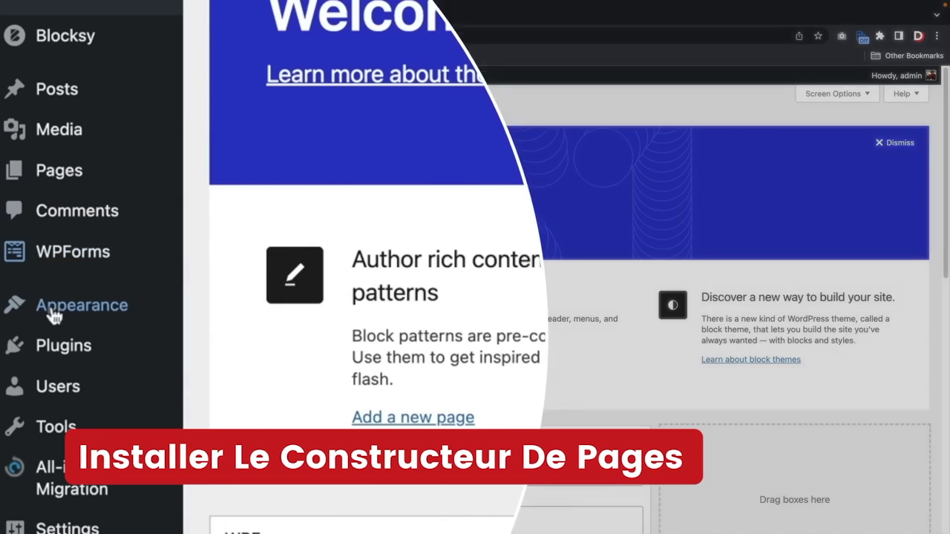
{"action": "mouse_move", "coordinate": [32, 337]}
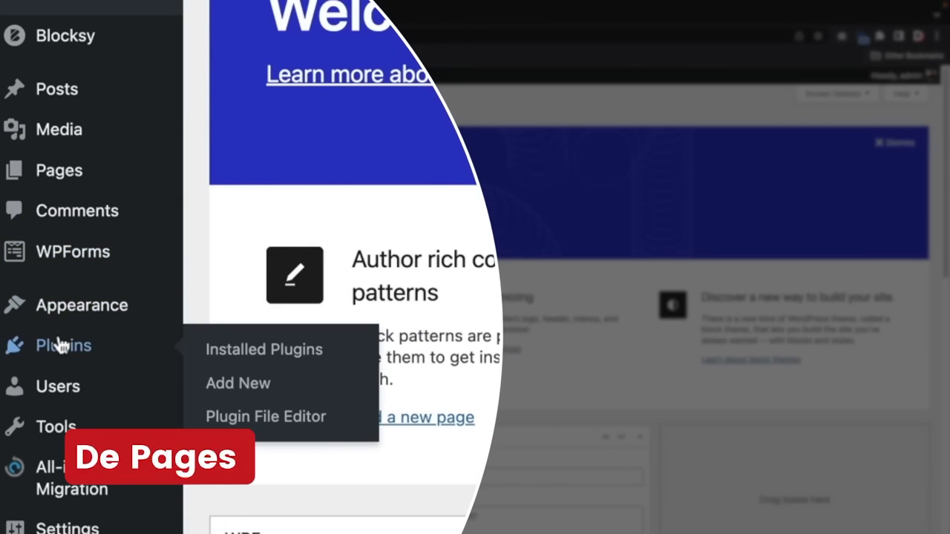
{"action": "left_click", "coordinate": [230, 385]}
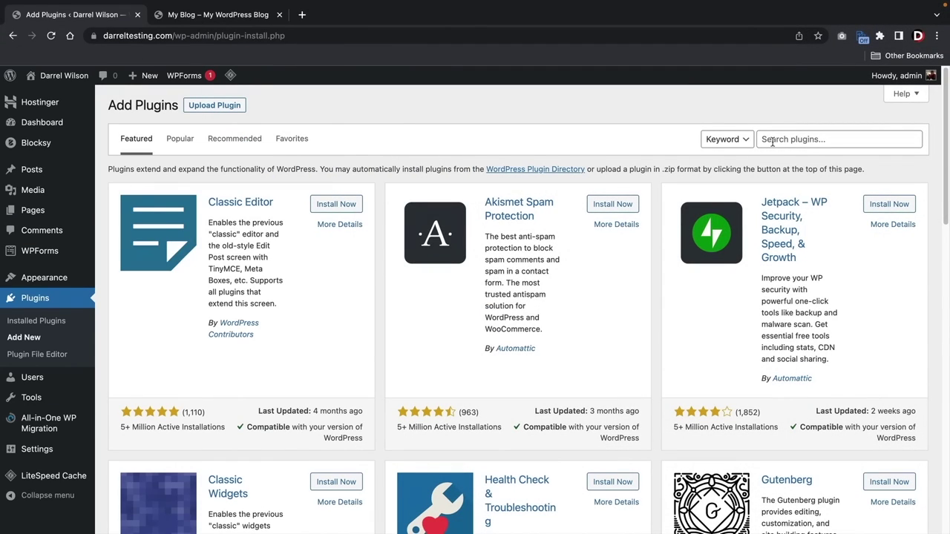
Search plugins for 'elementor', then install and activate Elementor Website Builder
{"action": "left_click", "coordinate": [773, 143]}
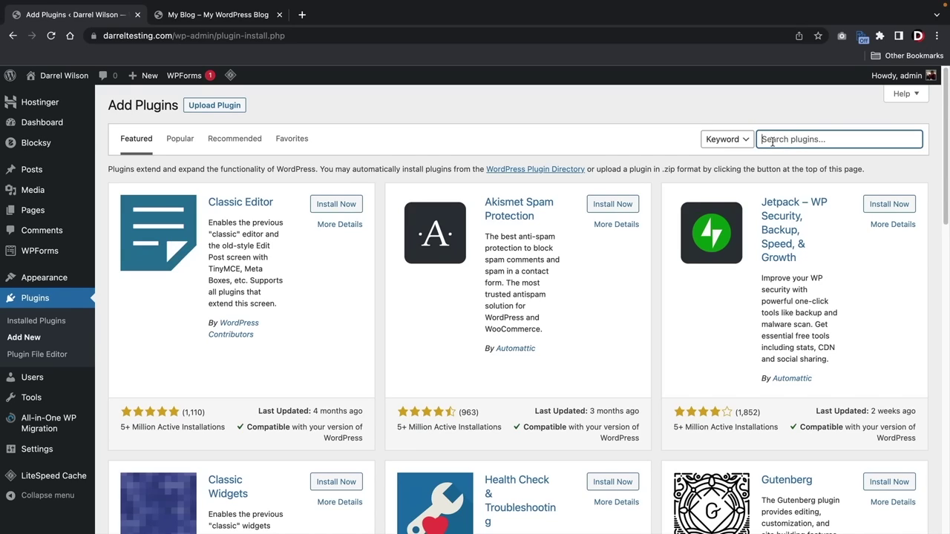
{"action": "type", "text": "elementor"}
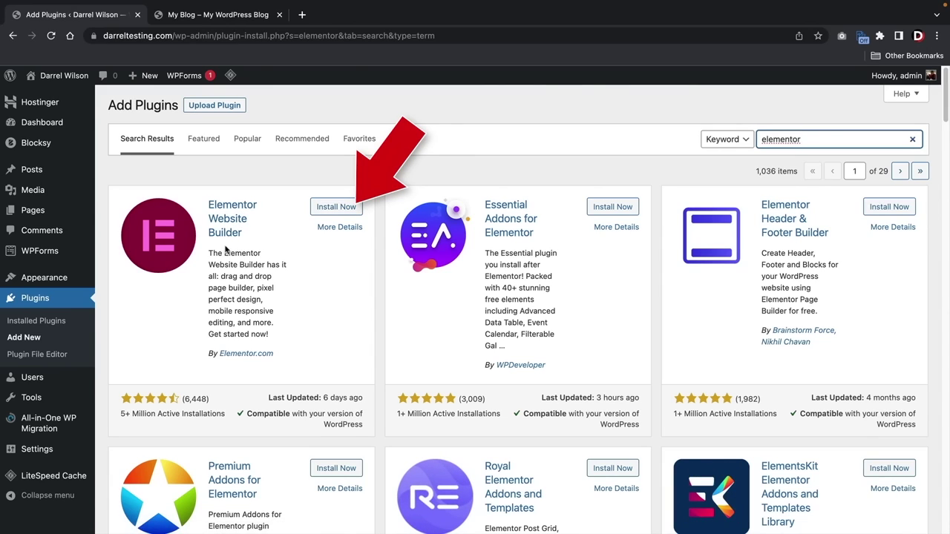
{"action": "left_click", "coordinate": [336, 211]}
{"action": "left_click", "coordinate": [340, 209]}
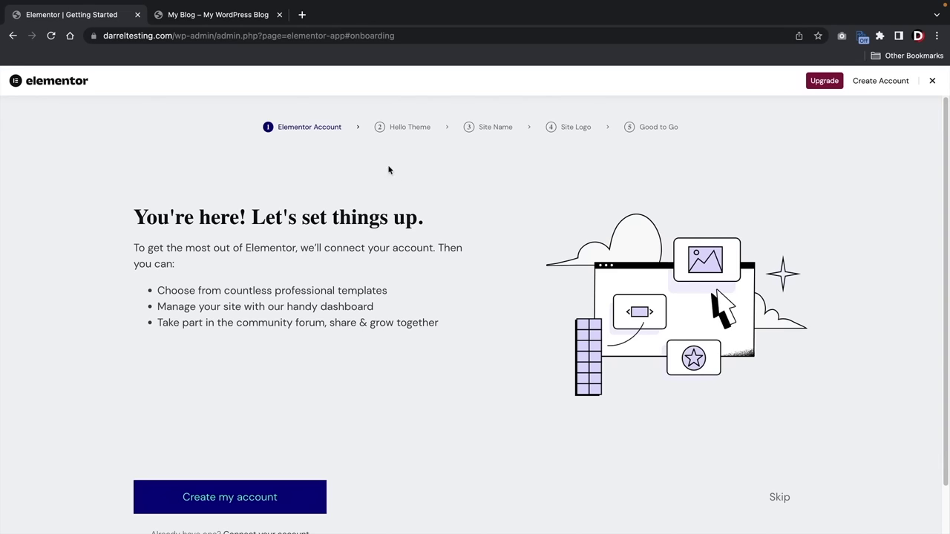
Close Elementor's onboarding wizard and go to Elementor > Settings
{"action": "left_click", "coordinate": [934, 83]}
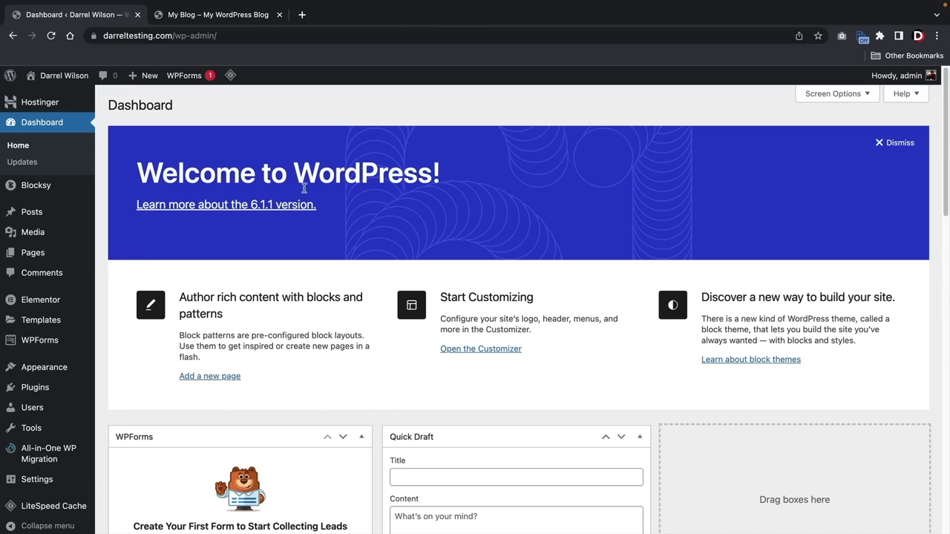
{"action": "mouse_move", "coordinate": [36, 302]}
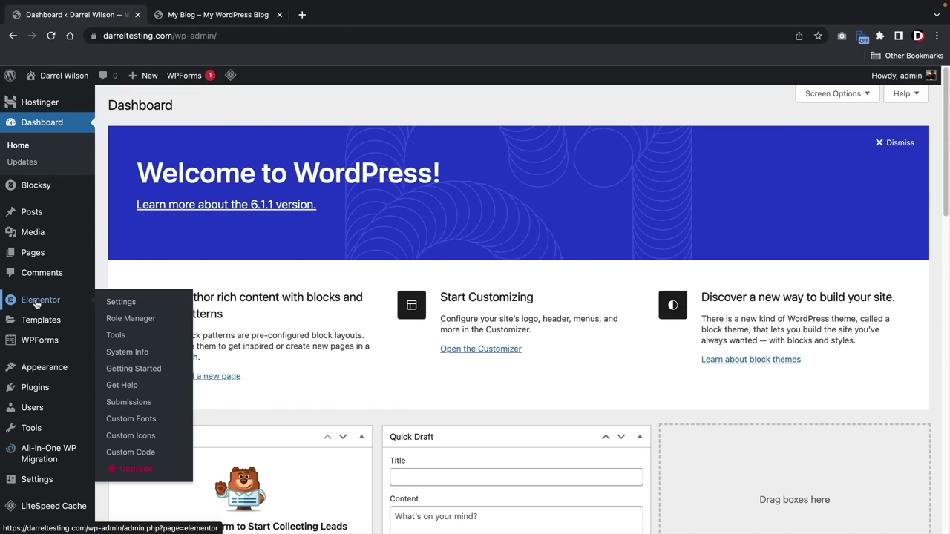
{"action": "left_click", "coordinate": [117, 302]}
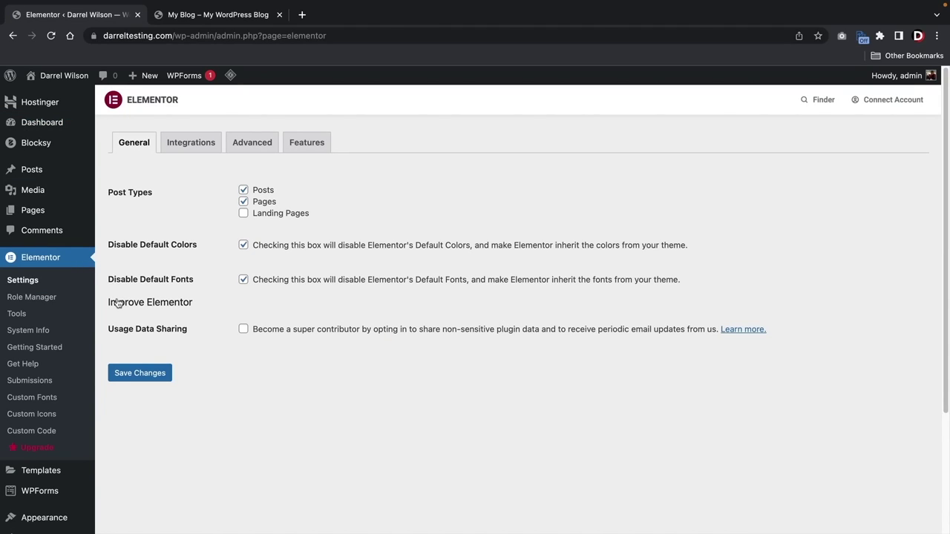
Open Elementor's Features tab and browse down to the Ongoing Experiments list
{"action": "left_click", "coordinate": [302, 144]}
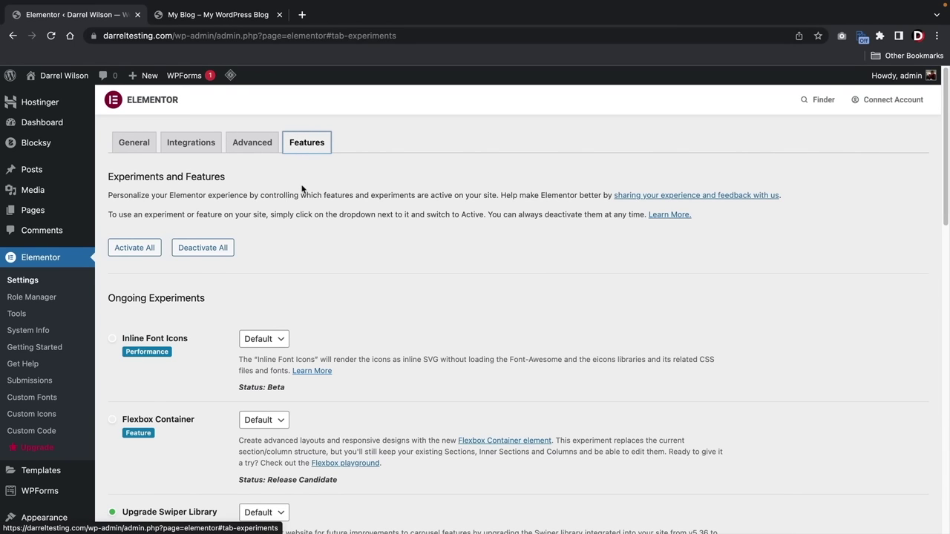
{"action": "scroll", "coordinate": [303, 186], "scroll_direction": "down", "scroll_amount": 3}
{"action": "scroll", "coordinate": [303, 183], "scroll_direction": "down", "scroll_amount": 2}
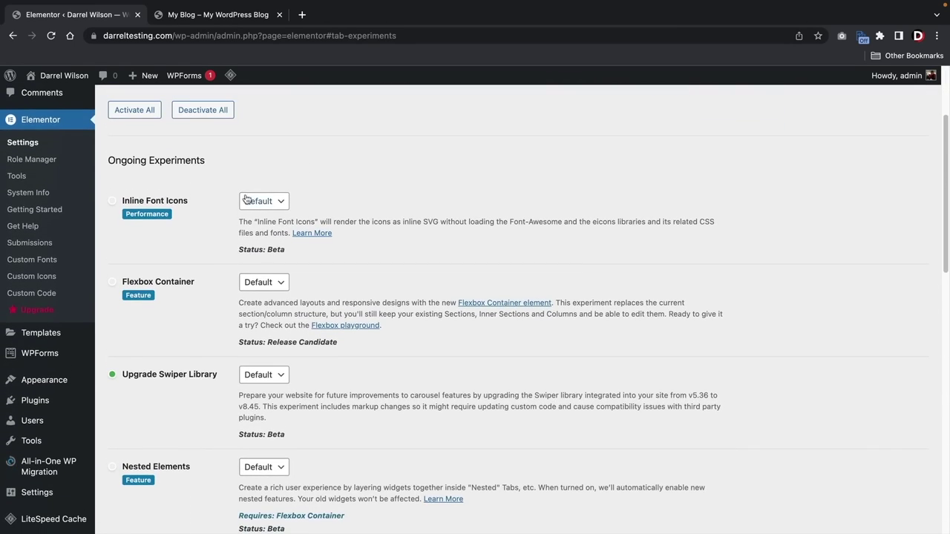
{"action": "left_click_drag", "start_coordinate": [212, 164], "coordinate": [115, 157]}
{"action": "double_click", "coordinate": [115, 158]}
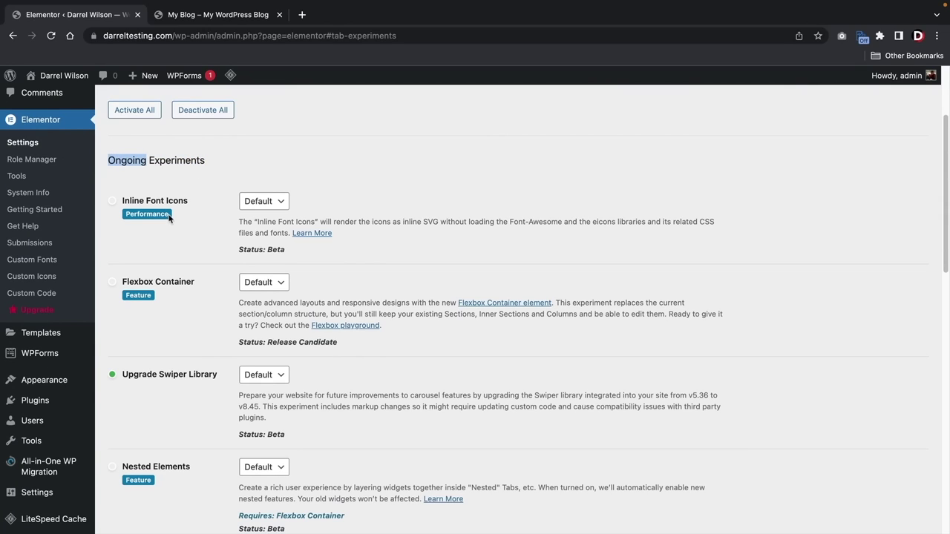
{"action": "scroll", "coordinate": [171, 216], "scroll_direction": "down", "scroll_amount": 1}
{"action": "scroll", "coordinate": [219, 338], "scroll_direction": "down", "scroll_amount": 2}
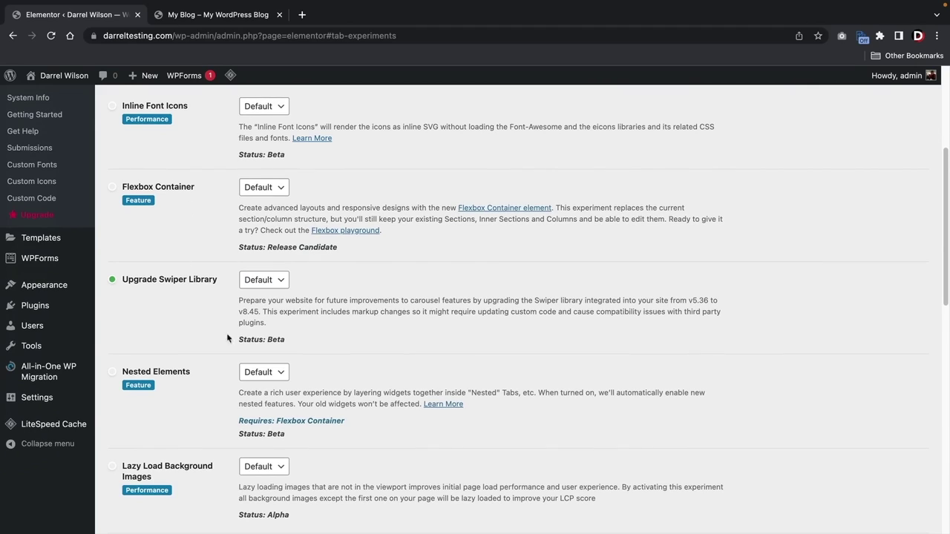
{"action": "scroll", "coordinate": [304, 335], "scroll_direction": "down", "scroll_amount": 5}
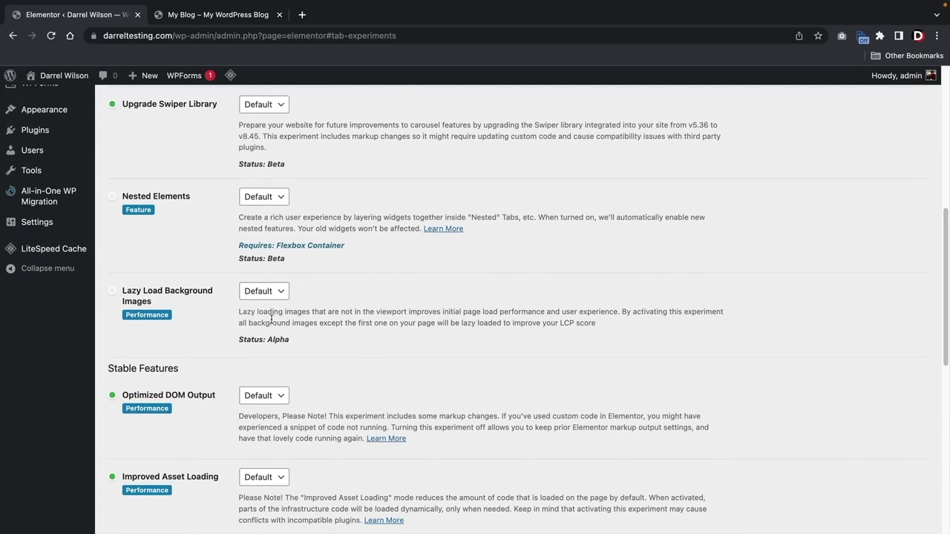
{"action": "scroll", "coordinate": [265, 320], "scroll_direction": "up", "scroll_amount": 4}
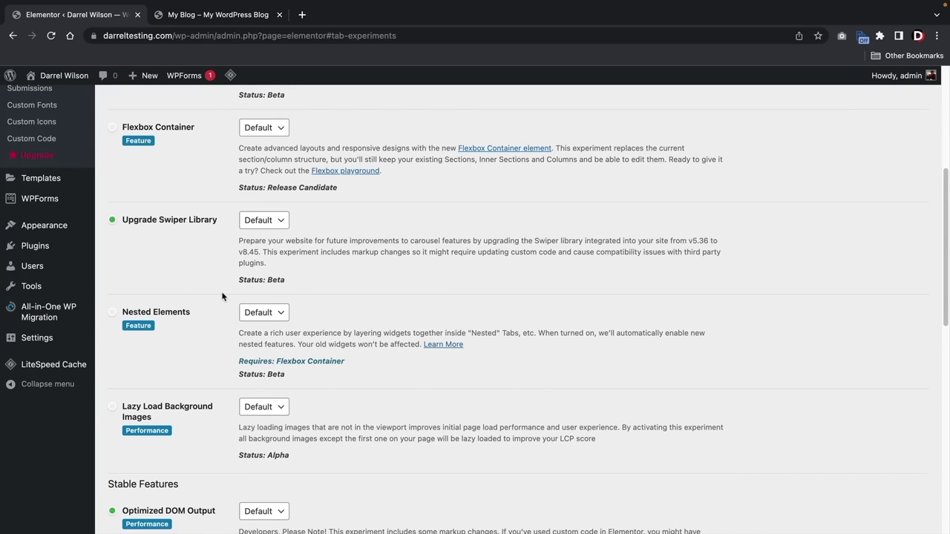
{"action": "scroll", "coordinate": [222, 297], "scroll_direction": "up", "scroll_amount": 4}
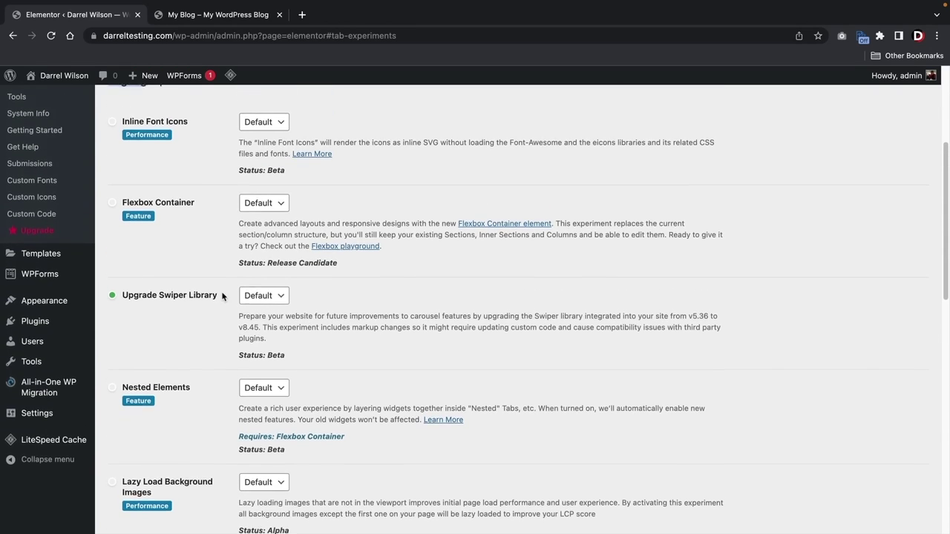
Change the Inline Font Icons experiment from Default to Active
{"action": "left_click", "coordinate": [210, 260]}
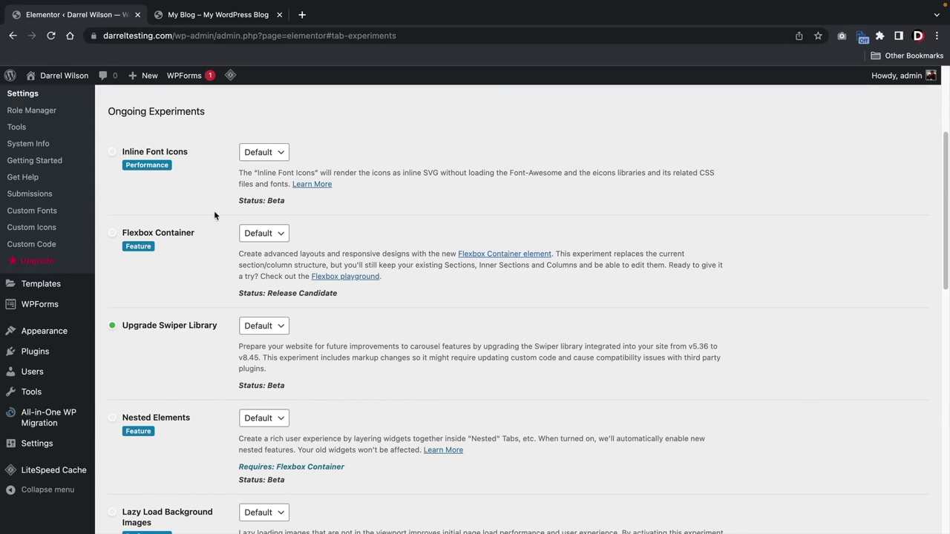
{"action": "left_click_drag", "start_coordinate": [122, 152], "coordinate": [190, 153]}
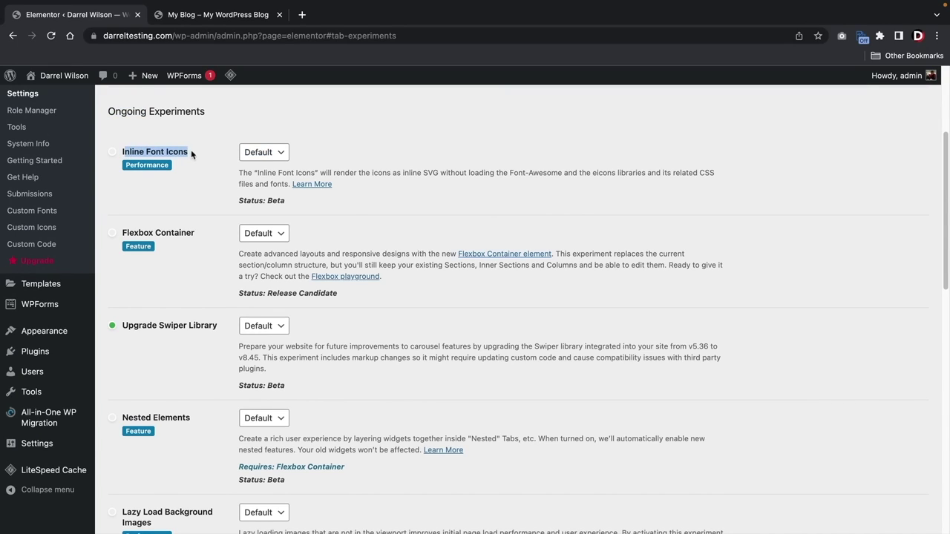
{"action": "left_click", "coordinate": [256, 152]}
{"action": "left_click", "coordinate": [260, 167]}
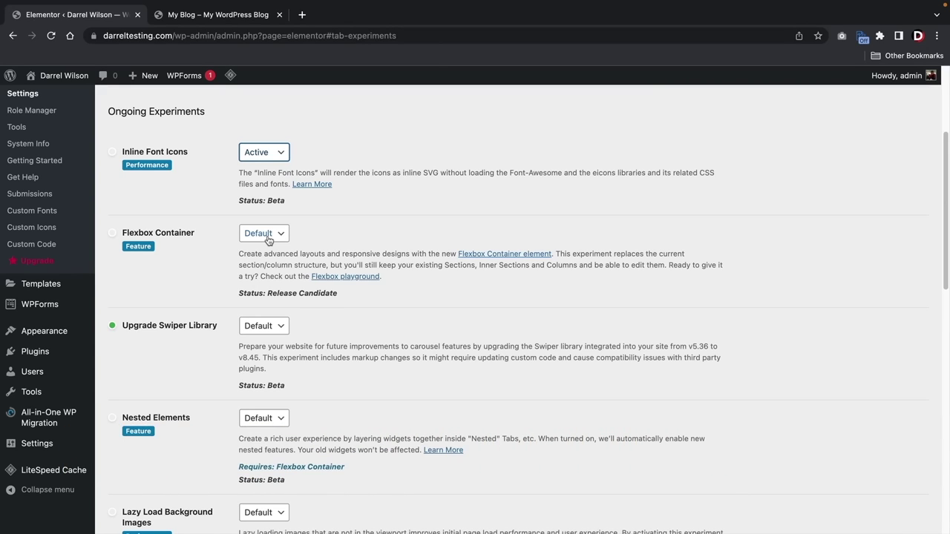
Switch the Flexbox Container and Upgrade Swiper Library experiments to Active
{"action": "left_click", "coordinate": [269, 240]}
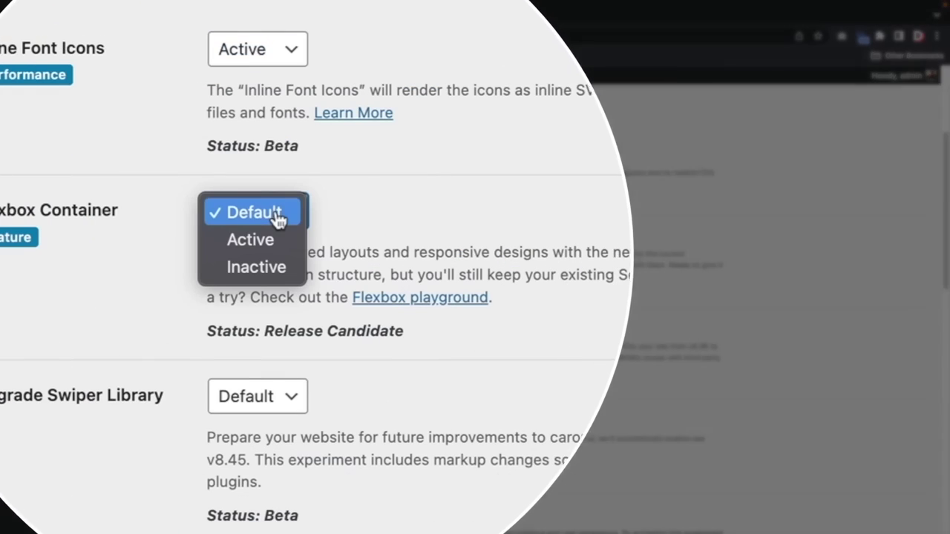
{"action": "left_click", "coordinate": [265, 242]}
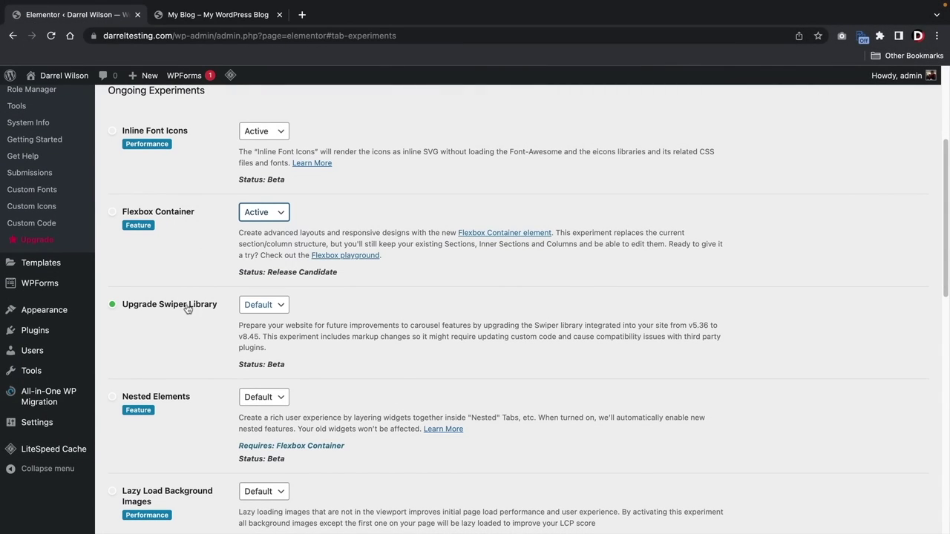
{"action": "left_click", "coordinate": [244, 307]}
{"action": "left_click", "coordinate": [253, 319]}
{"action": "scroll", "coordinate": [218, 331], "scroll_direction": "down", "scroll_amount": 2}
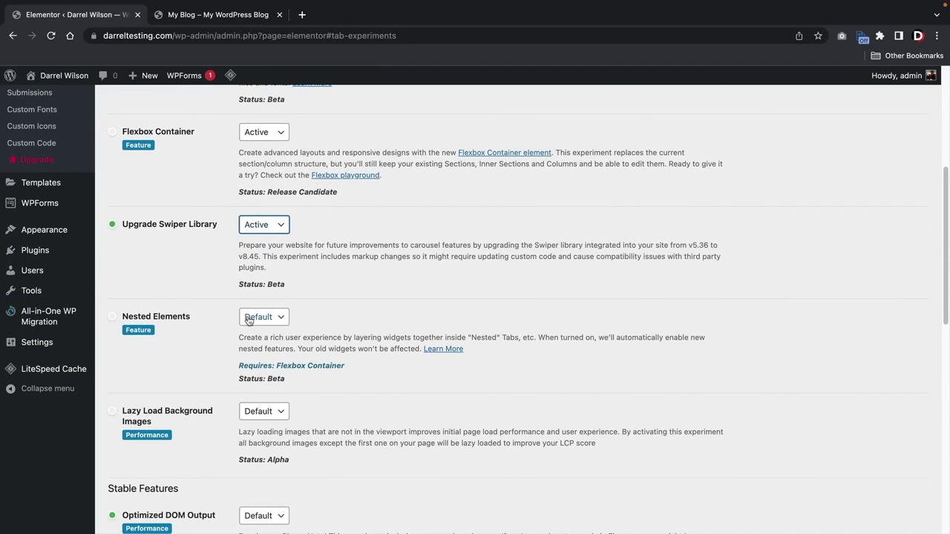
Switch the Nested Elements and Lazy Load Background Images experiments to Active as well
{"action": "left_click", "coordinate": [252, 318]}
{"action": "left_click", "coordinate": [258, 334]}
{"action": "scroll", "coordinate": [345, 334], "scroll_direction": "down", "scroll_amount": 3}
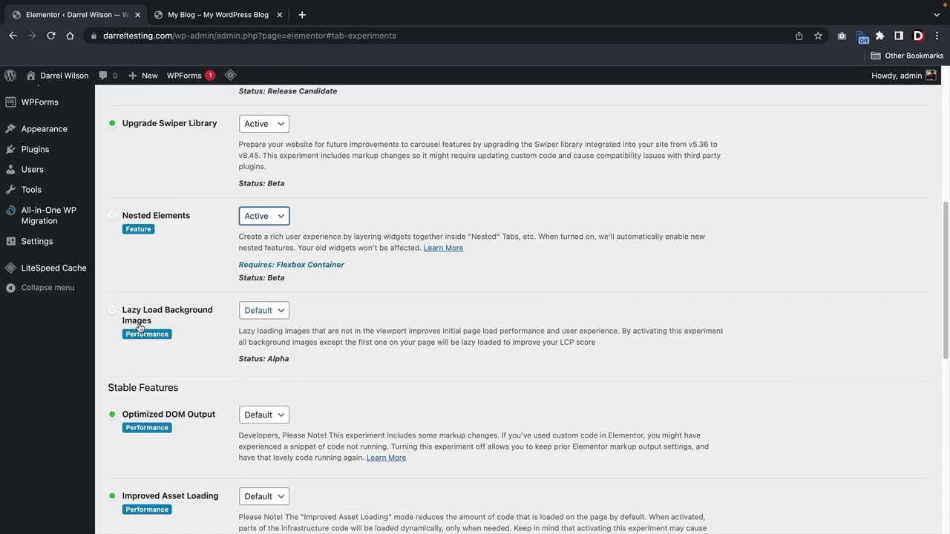
{"action": "left_click", "coordinate": [265, 312]}
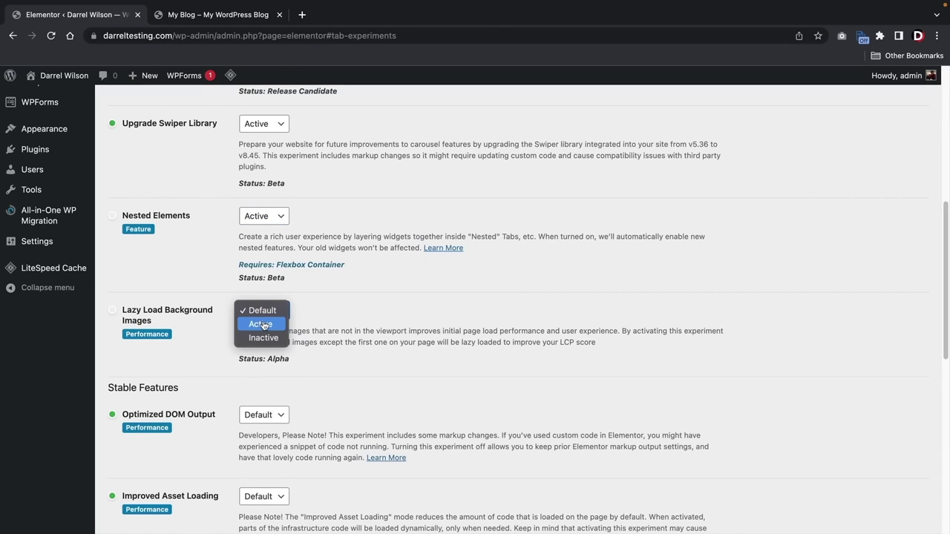
{"action": "left_click", "coordinate": [261, 325]}
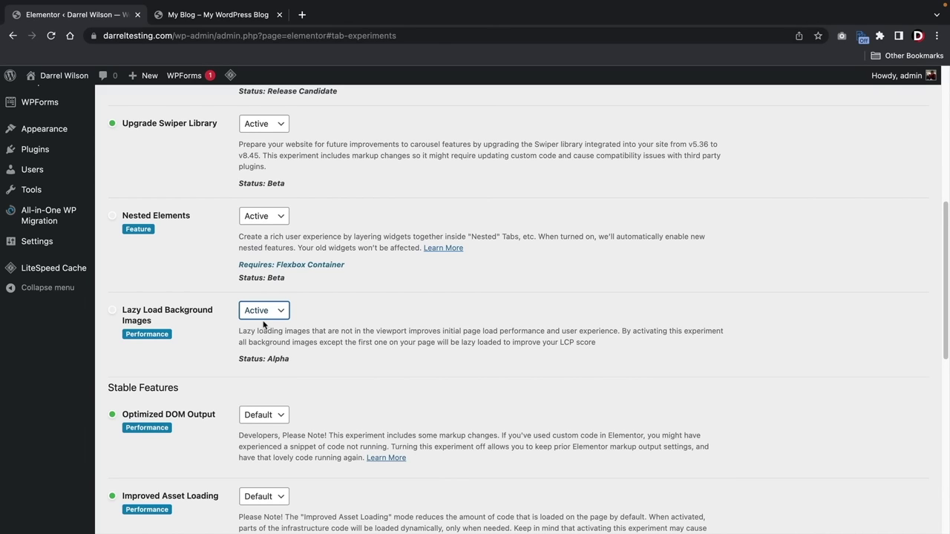
{"action": "scroll", "coordinate": [305, 340], "scroll_direction": "down", "scroll_amount": 5}
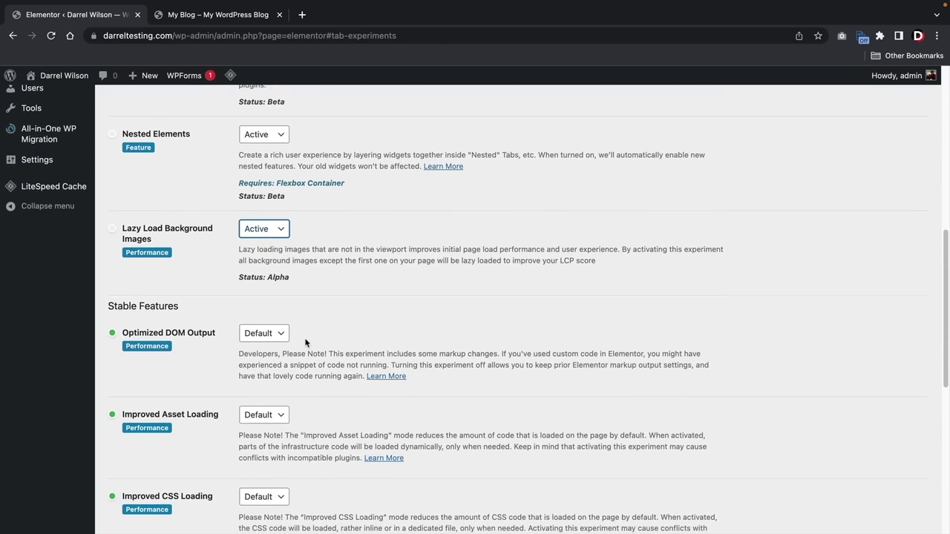
Save the Elementor Features changes and close the Developer Edition banner
{"action": "scroll", "coordinate": [305, 342], "scroll_direction": "down", "scroll_amount": 2}
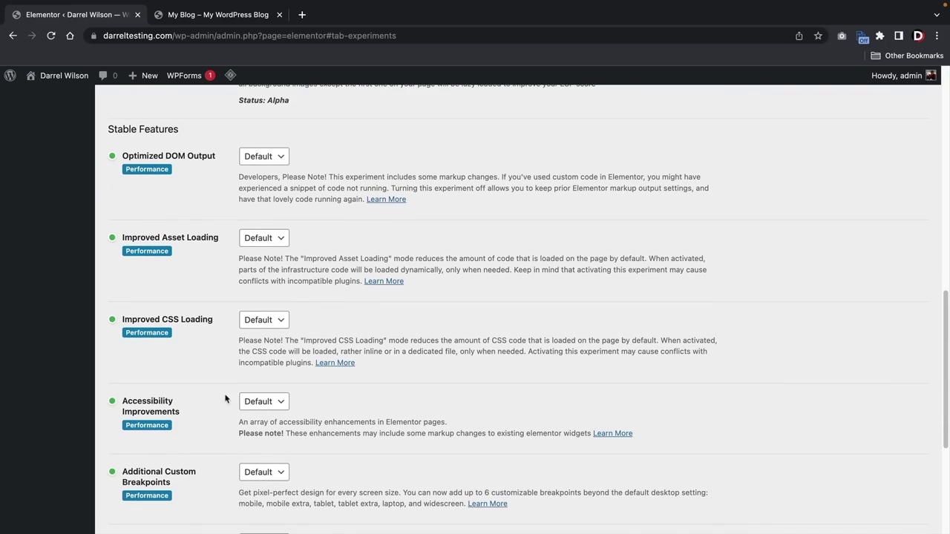
{"action": "scroll", "coordinate": [301, 391], "scroll_direction": "down", "scroll_amount": 6}
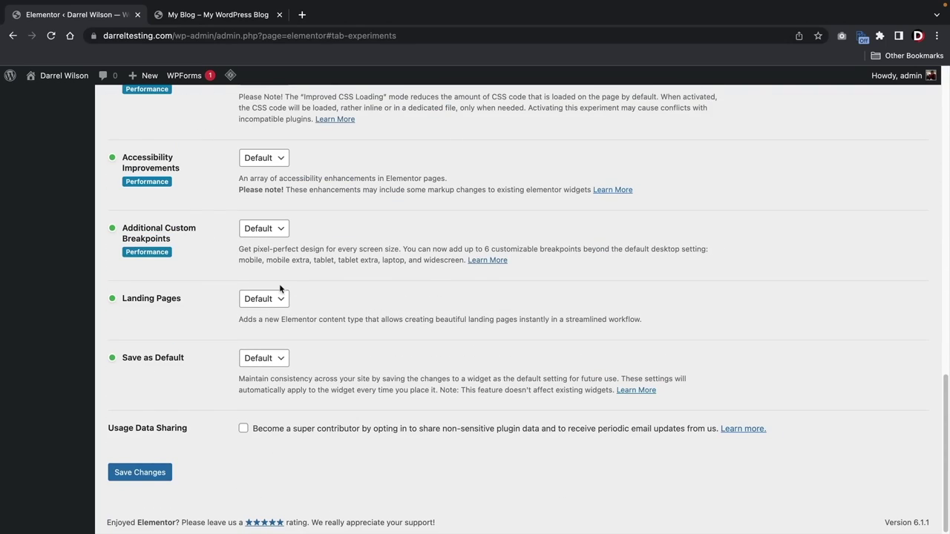
{"action": "scroll", "coordinate": [272, 231], "scroll_direction": "up", "scroll_amount": 1}
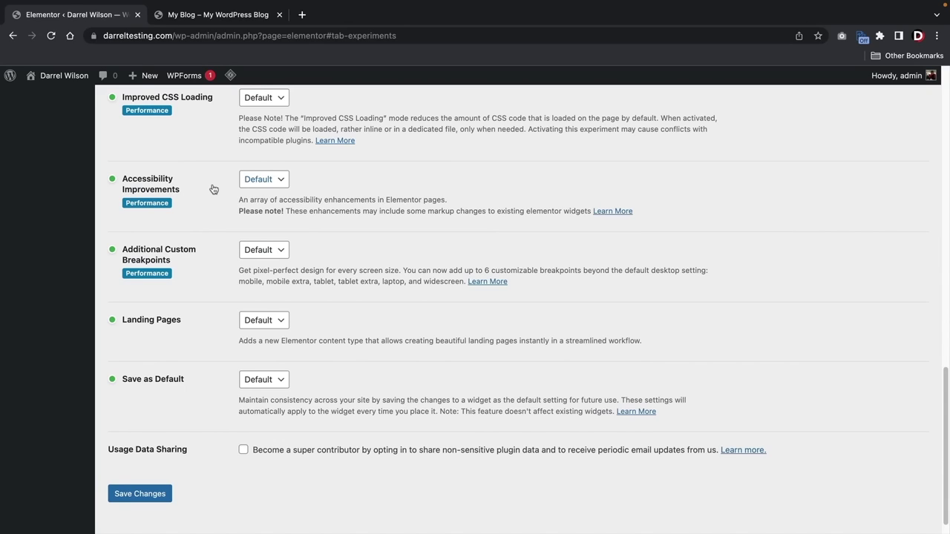
{"action": "scroll", "coordinate": [216, 296], "scroll_direction": "down", "scroll_amount": 1}
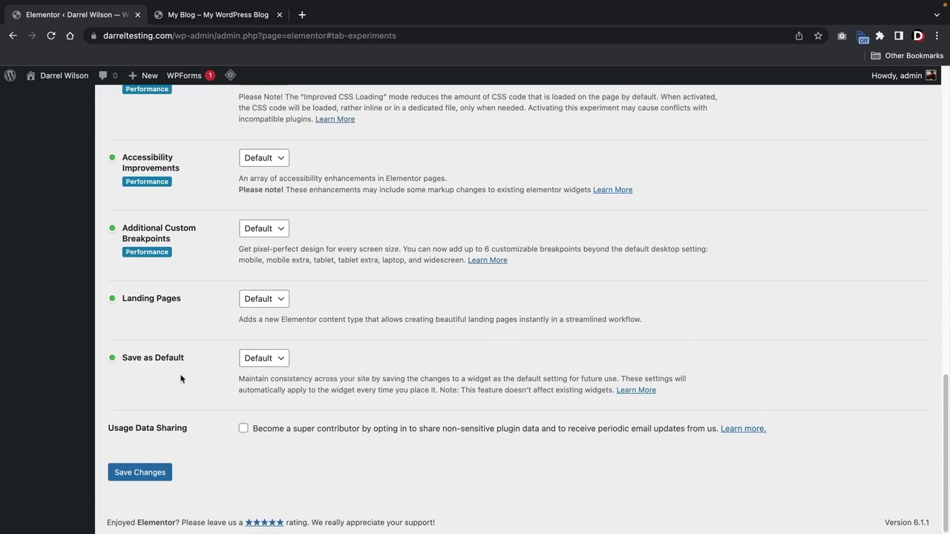
{"action": "left_click", "coordinate": [140, 475]}
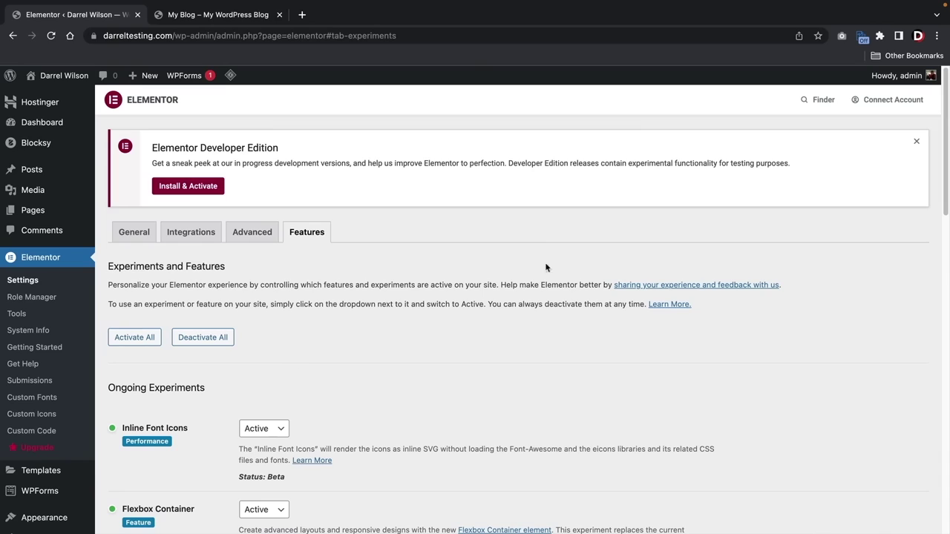
{"action": "left_click", "coordinate": [917, 141]}
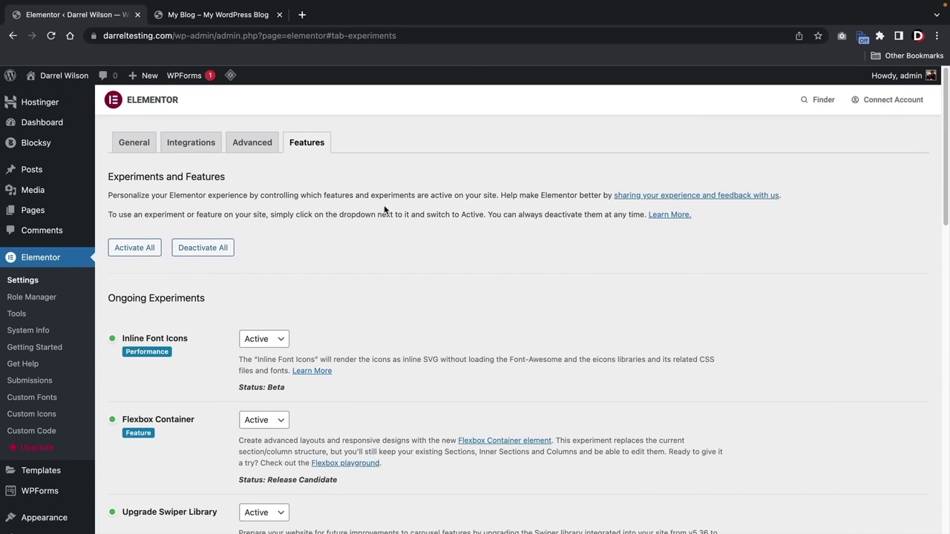
Go to the live site from the admin bar and open the Home page for editing
{"action": "mouse_move", "coordinate": [63, 75]}
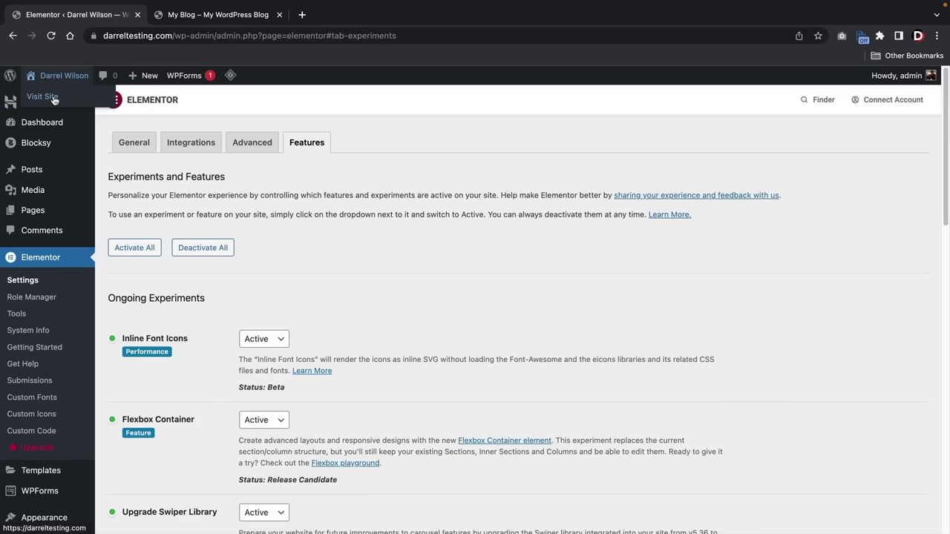
{"action": "left_click", "coordinate": [53, 100]}
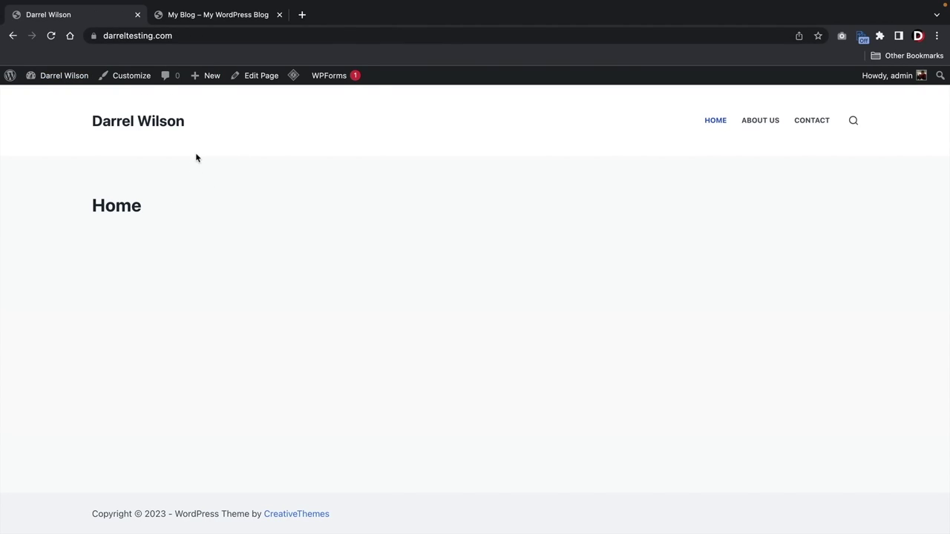
{"action": "left_click", "coordinate": [257, 77]}
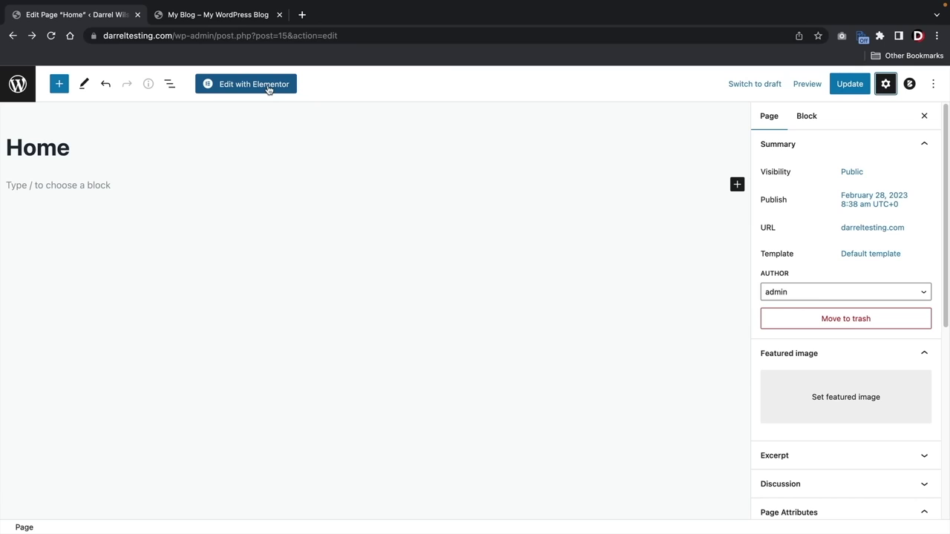
Set the Home page's Blocksy Page Title option to Disabled and update the page
{"action": "left_click_drag", "start_coordinate": [91, 153], "coordinate": [2, 153]}
{"action": "left_click", "coordinate": [22, 154]}
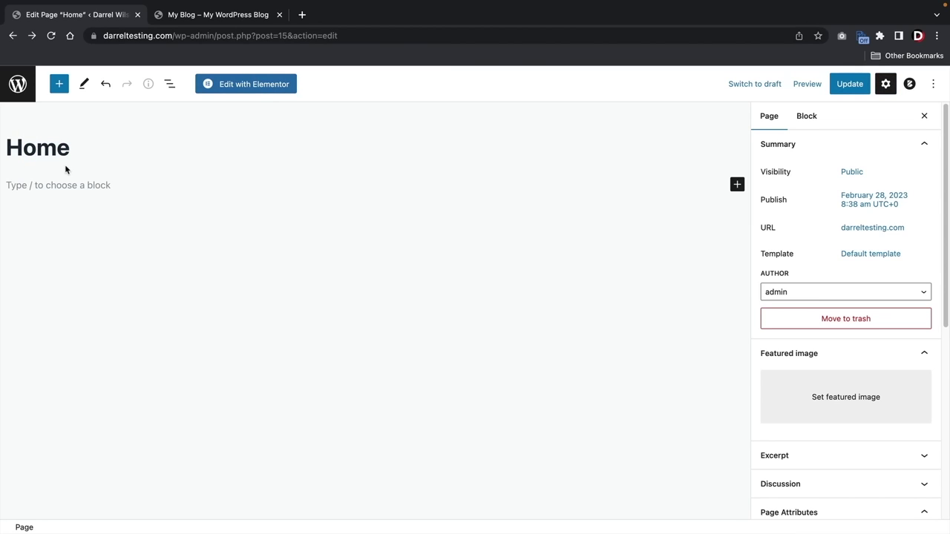
{"action": "left_click", "coordinate": [122, 185]}
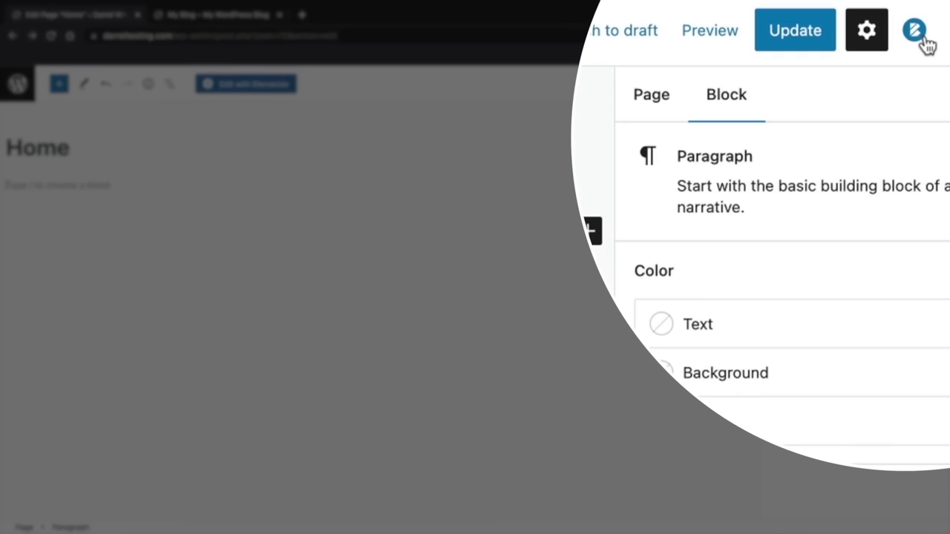
{"action": "left_click", "coordinate": [909, 83]}
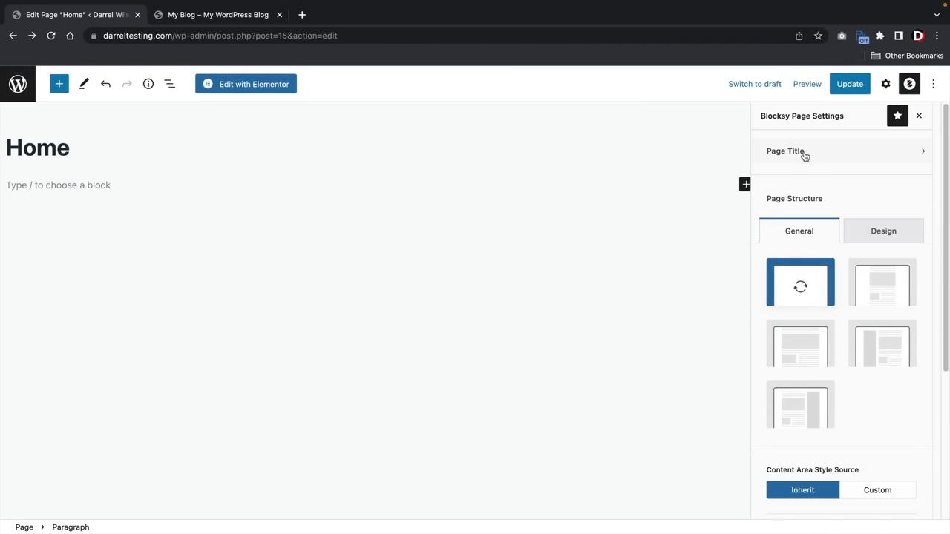
{"action": "left_click", "coordinate": [803, 155]}
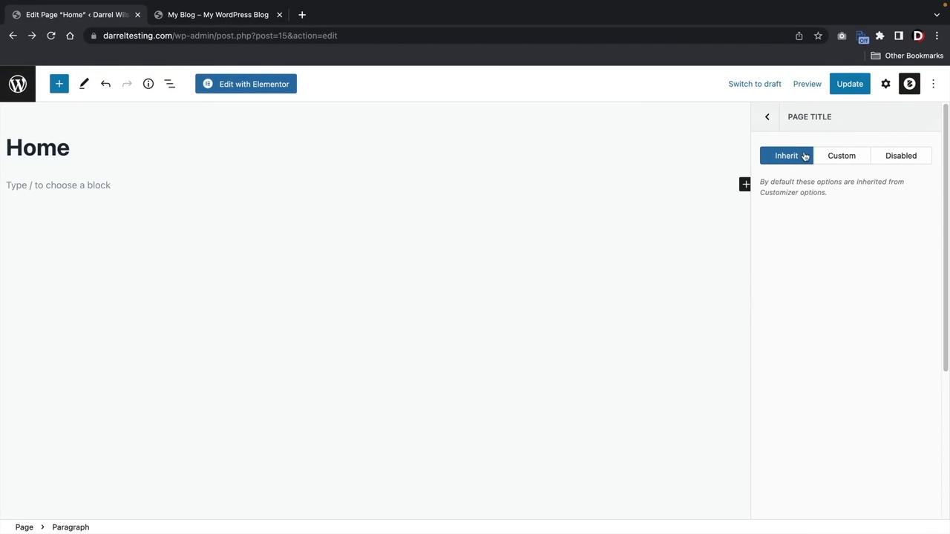
{"action": "left_click", "coordinate": [907, 163]}
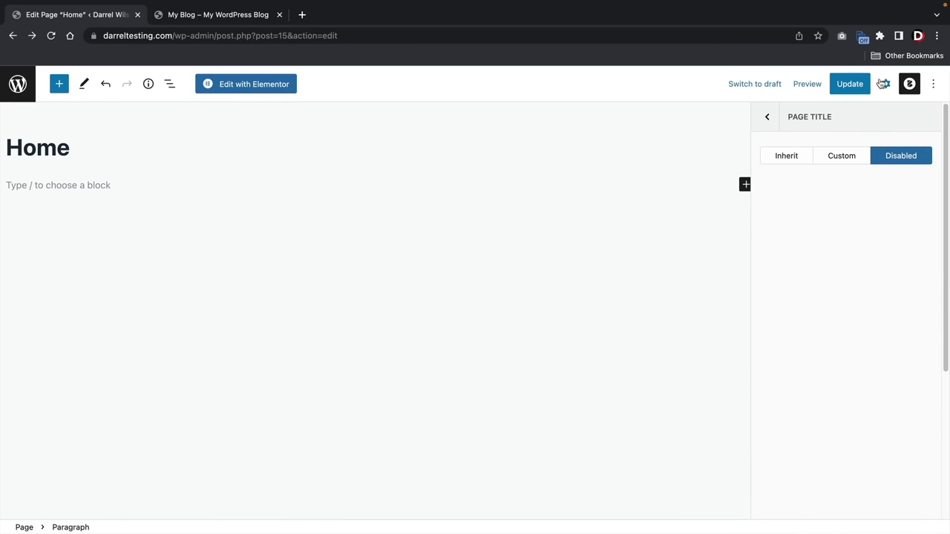
{"action": "left_click", "coordinate": [855, 86]}
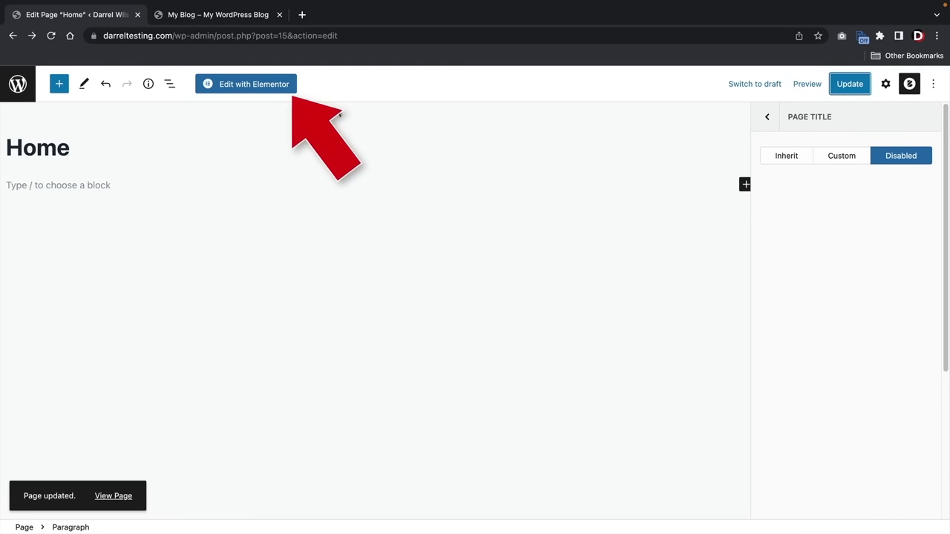
Open the page in Elementor and give the heading's container a Min Height of 80 VH
{"action": "left_click", "coordinate": [247, 88]}
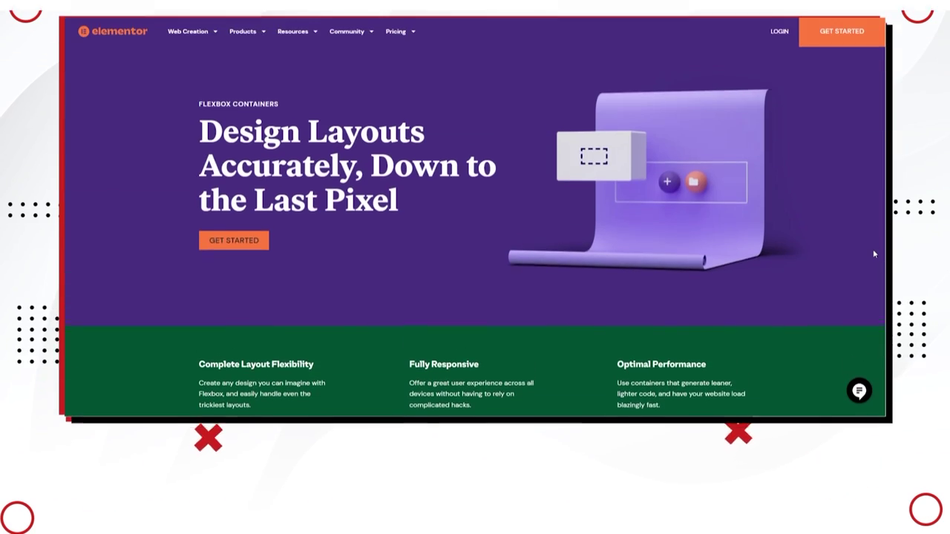
{"action": "scroll", "coordinate": [873, 269], "scroll_direction": "down", "scroll_amount": 5}
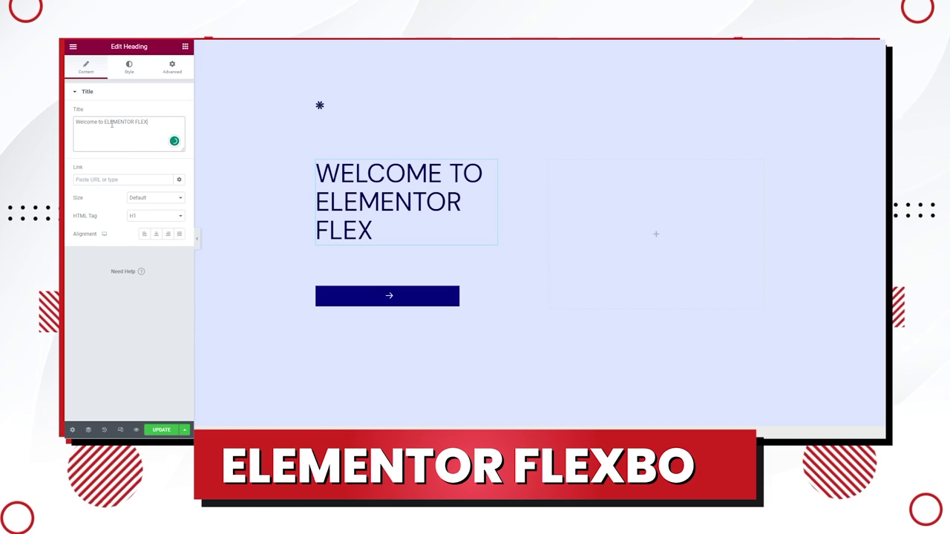
{"action": "type", "text": "BO"}
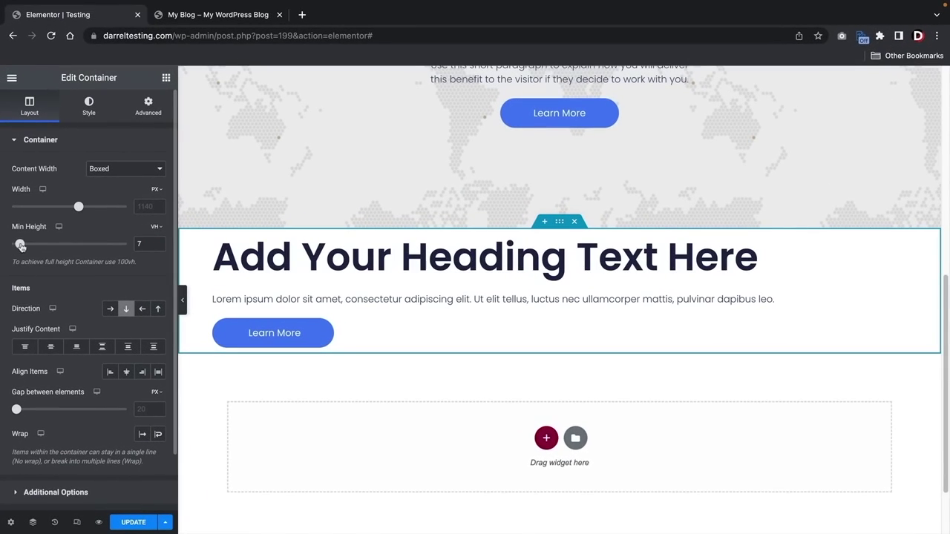
{"action": "left_click_drag", "start_coordinate": [20, 246], "coordinate": [103, 246]}
Set the container's Justify Content and Align Items both to Center
{"action": "scroll", "coordinate": [126, 256], "scroll_direction": "down", "scroll_amount": 1}
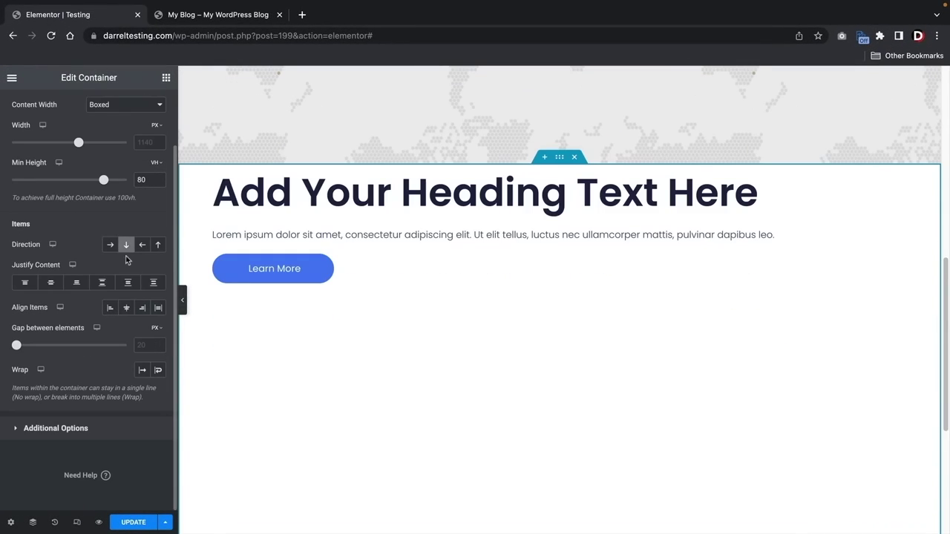
{"action": "left_click", "coordinate": [49, 282]}
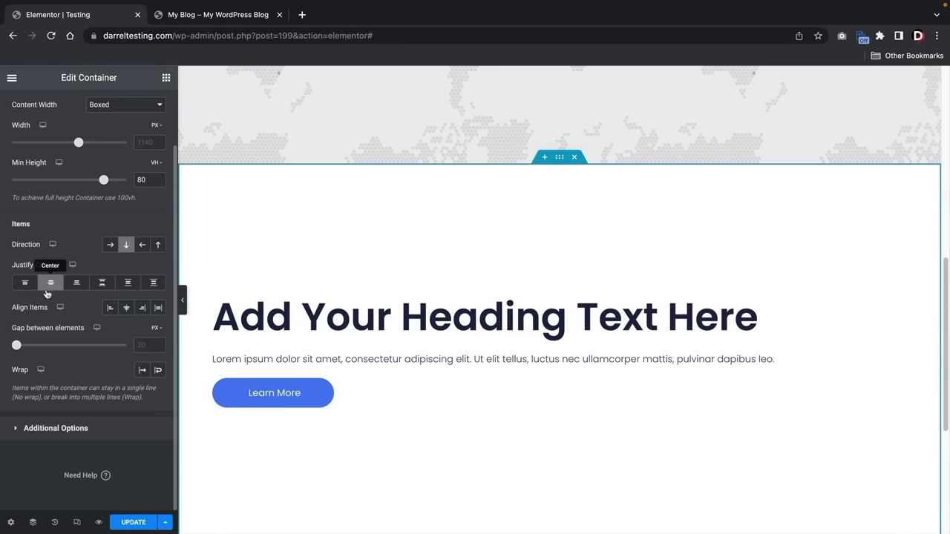
{"action": "left_click", "coordinate": [126, 308]}
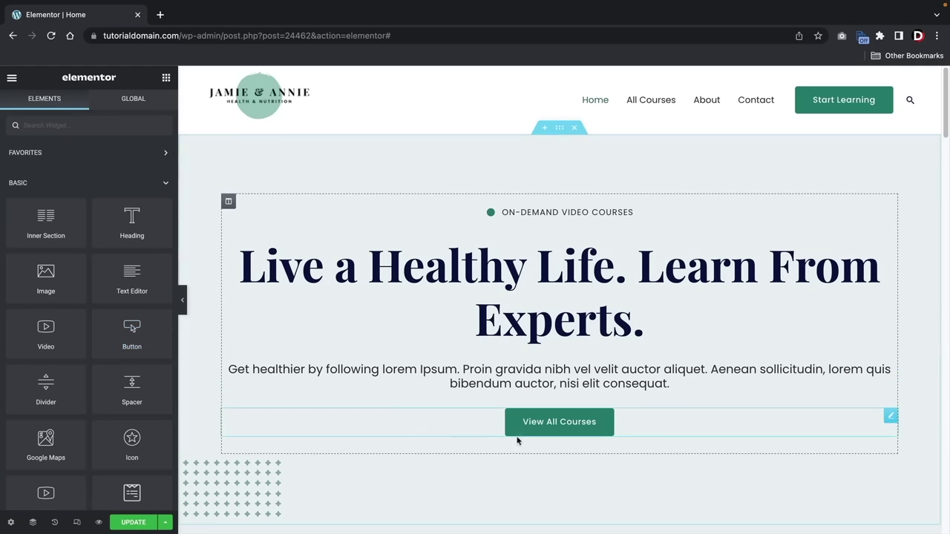
Drag a Button widget into the hero section
{"action": "left_click_drag", "start_coordinate": [118, 335], "coordinate": [549, 433]}
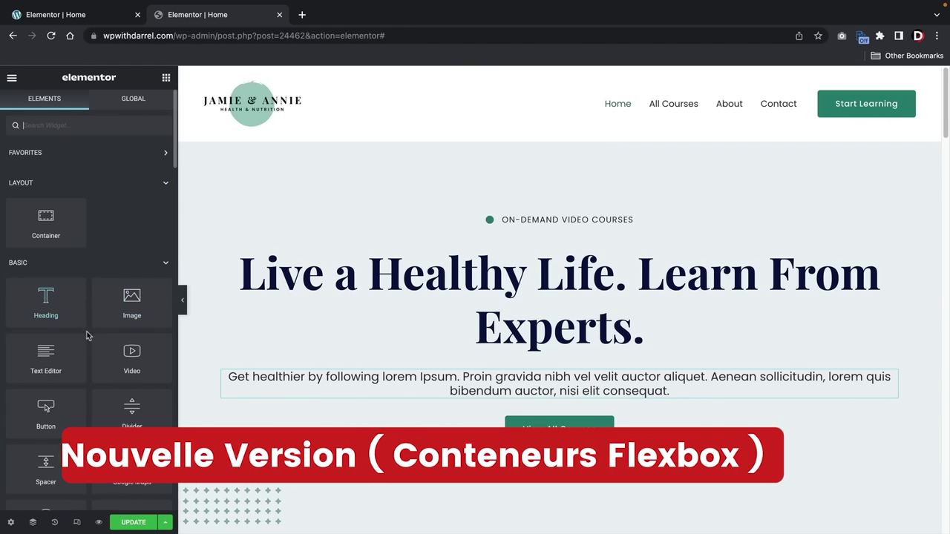
Add a Container below the hero text and place two View All Courses buttons inside it
{"action": "mouse_move", "coordinate": [37, 414]}
{"action": "left_mouse_down"}
{"action": "mouse_move", "coordinate": [234, 415]}
{"action": "mouse_move", "coordinate": [549, 440]}
{"action": "mouse_move", "coordinate": [564, 425]}
{"action": "mouse_move", "coordinate": [265, 400]}
{"action": "mouse_move", "coordinate": [46, 407]}
{"action": "left_mouse_up"}
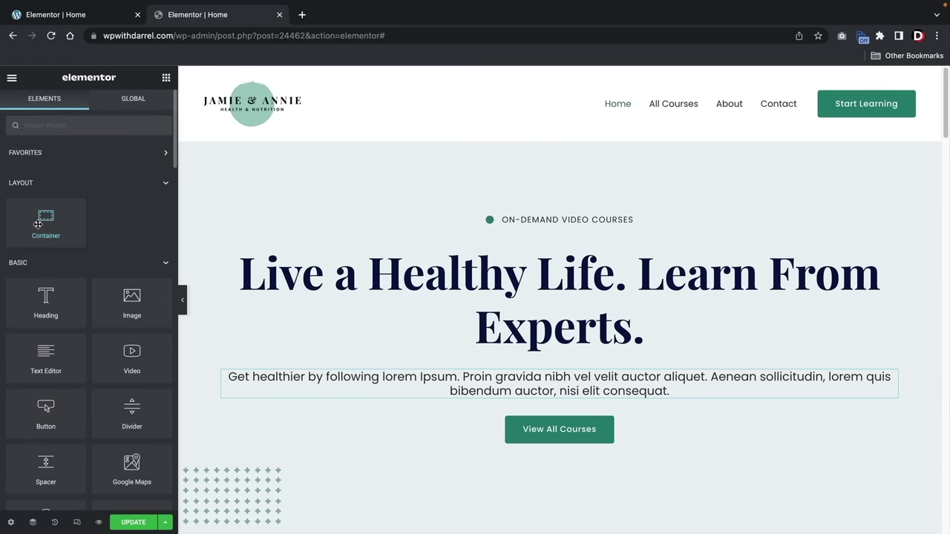
{"action": "left_click_drag", "start_coordinate": [45, 217], "coordinate": [544, 399]}
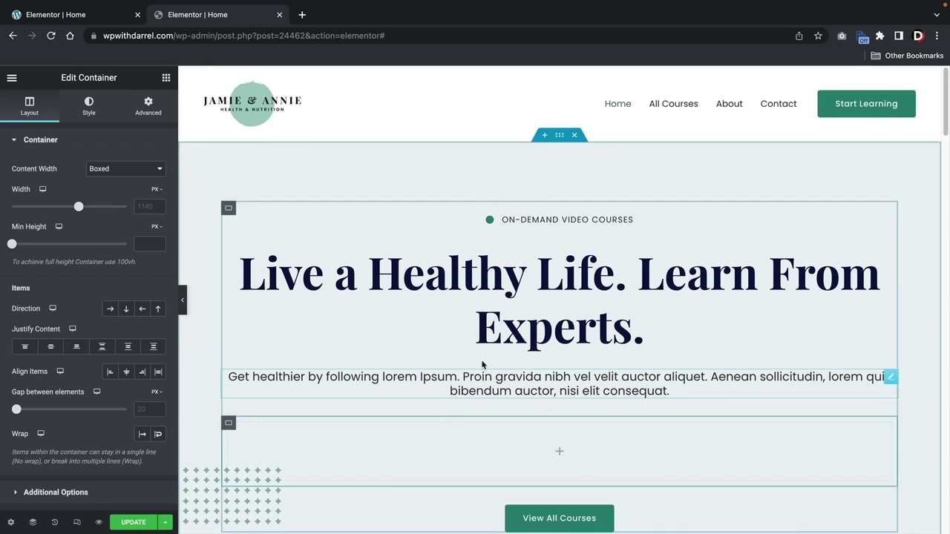
{"action": "left_click", "coordinate": [166, 78]}
{"action": "scroll", "coordinate": [282, 382], "scroll_direction": "down", "scroll_amount": 3}
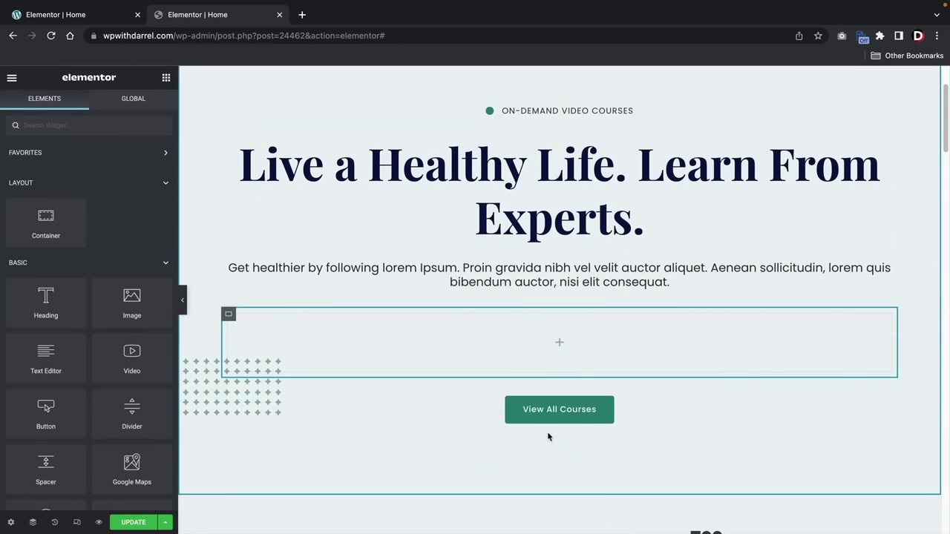
{"action": "right_click", "coordinate": [586, 410]}
{"action": "left_click", "coordinate": [613, 323]}
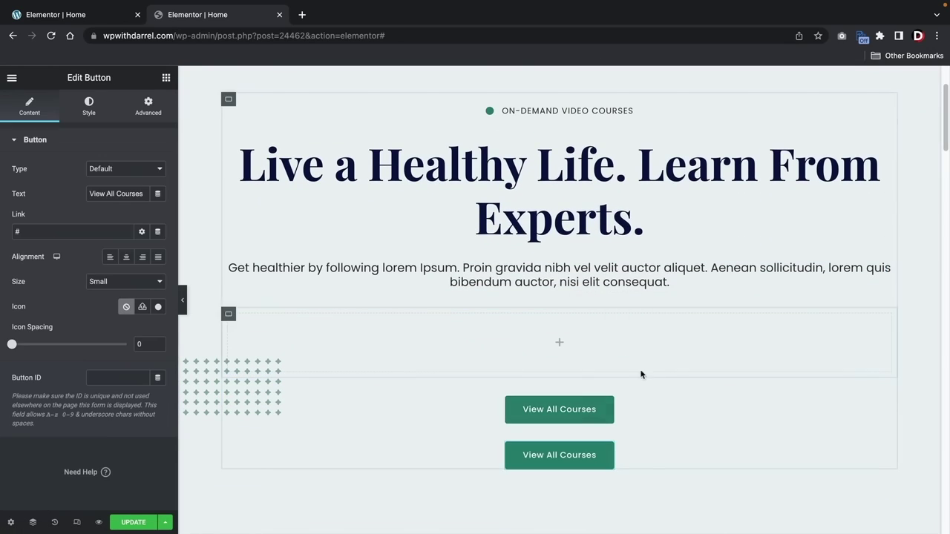
{"action": "left_click_drag", "start_coordinate": [594, 404], "coordinate": [556, 341]}
{"action": "left_click_drag", "start_coordinate": [591, 377], "coordinate": [512, 348]}
Lay the two buttons side by side, justify them to Center, and widen the gap between them
{"action": "left_click", "coordinate": [227, 312]}
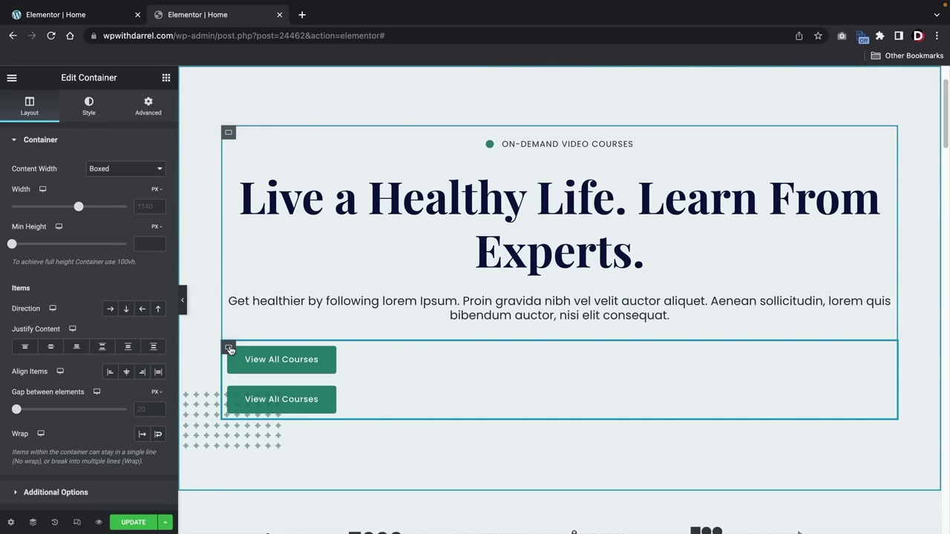
{"action": "left_click", "coordinate": [110, 309]}
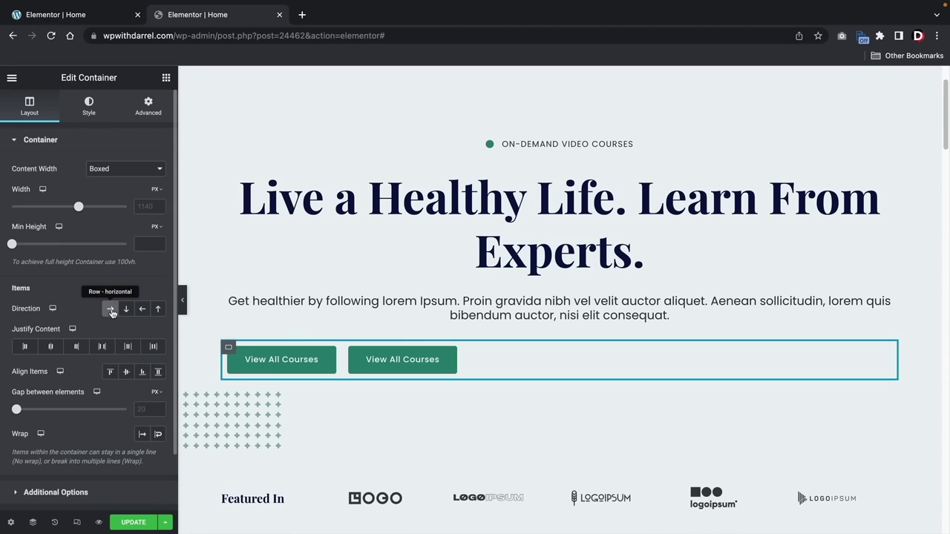
{"action": "left_click", "coordinate": [51, 347]}
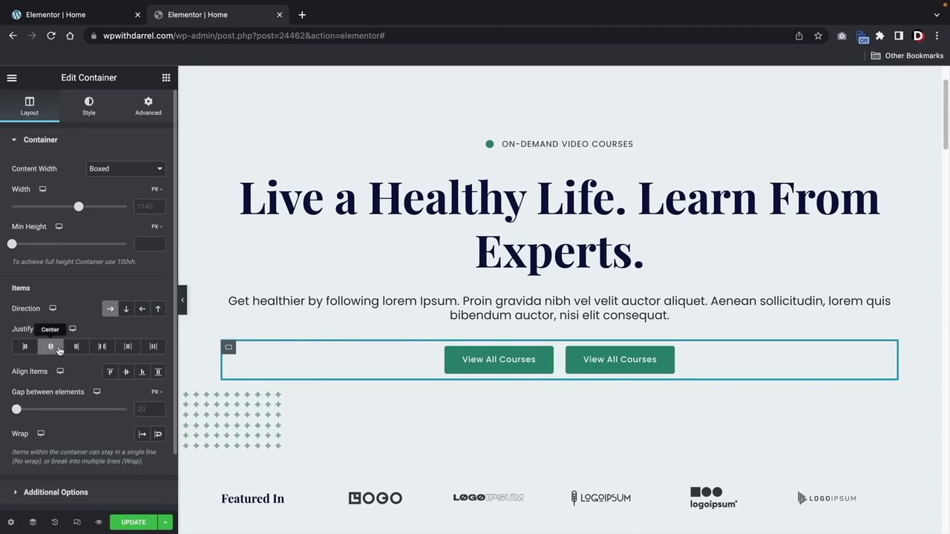
{"action": "left_click", "coordinate": [76, 347]}
{"action": "left_click", "coordinate": [127, 347]}
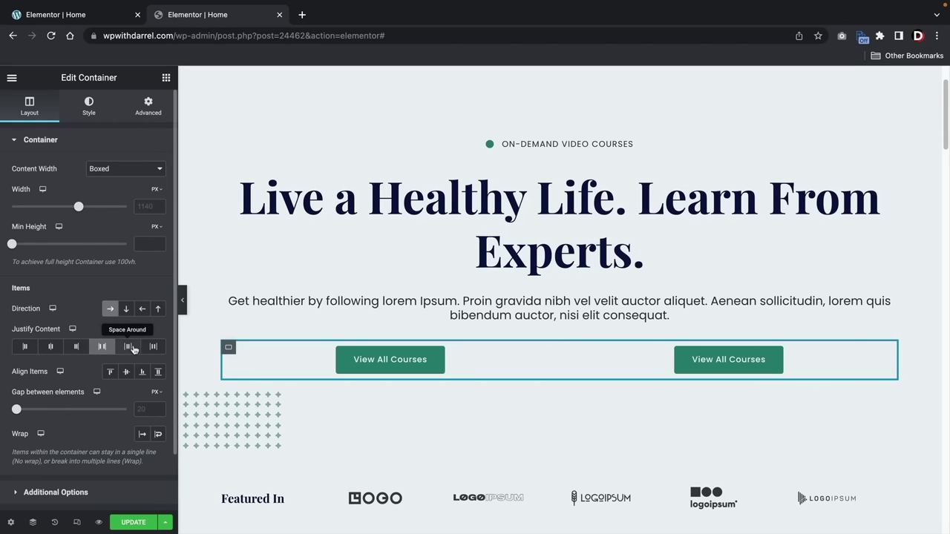
{"action": "left_click", "coordinate": [153, 346]}
{"action": "left_click", "coordinate": [51, 347]}
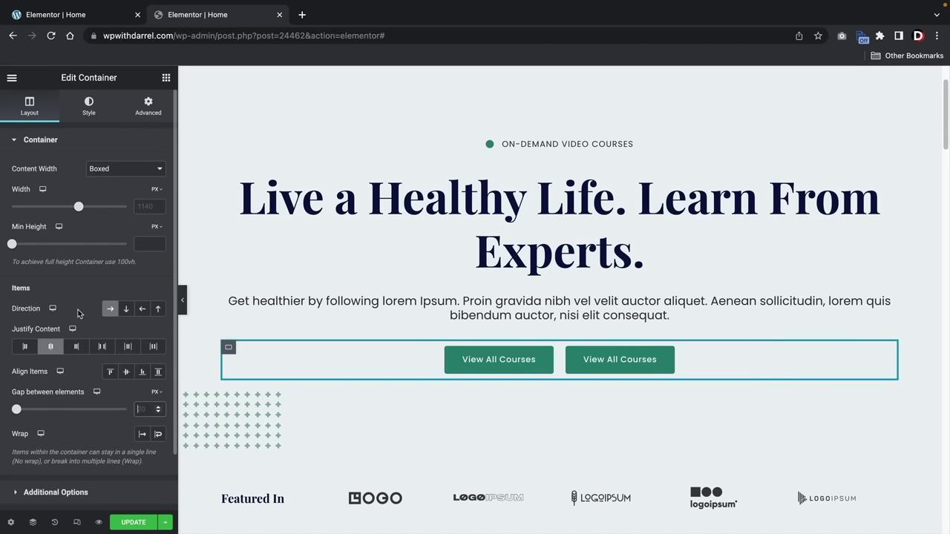
{"action": "mouse_move", "coordinate": [17, 413]}
{"action": "left_mouse_down"}
{"action": "mouse_move", "coordinate": [101, 409]}
{"action": "mouse_move", "coordinate": [21, 410]}
{"action": "left_mouse_up"}
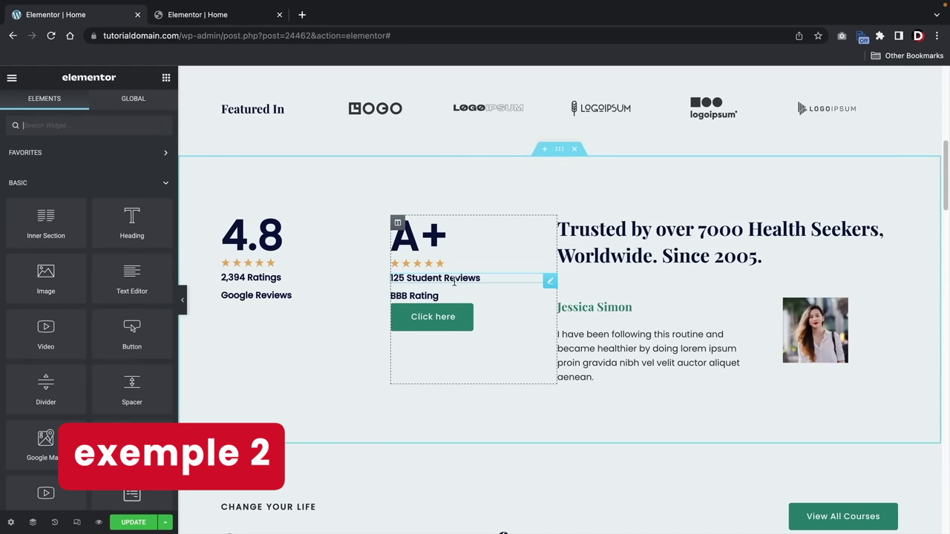
Set the A+ column's Vertical Align to Middle and Horizontal Align to Center
{"action": "left_click", "coordinate": [398, 223]}
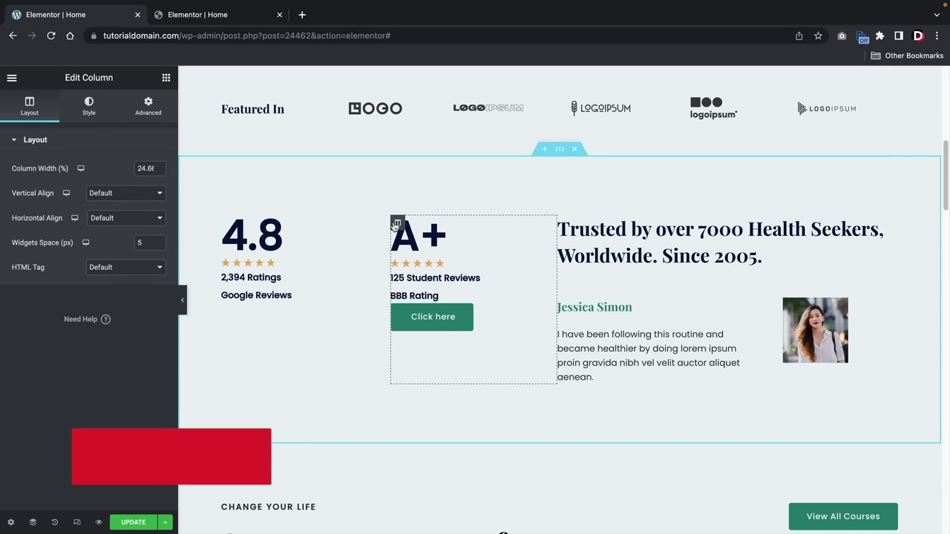
{"action": "left_click", "coordinate": [123, 192]}
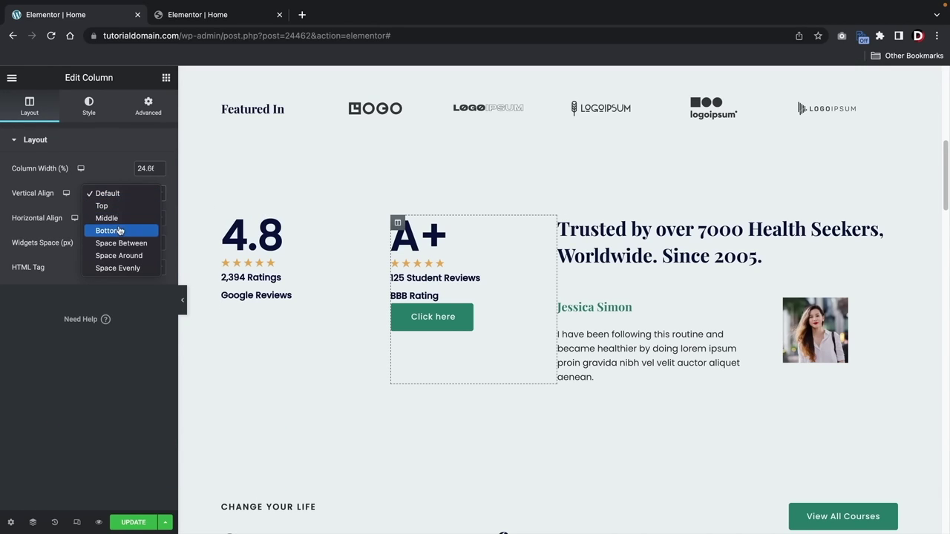
{"action": "key", "text": "Escape"}
{"action": "left_click", "coordinate": [118, 222]}
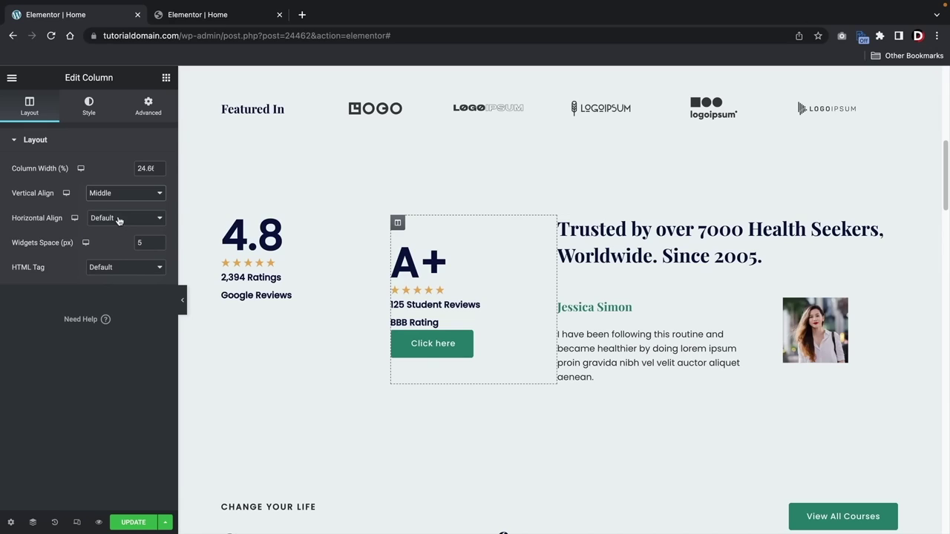
{"action": "left_click", "coordinate": [119, 221]}
{"action": "left_click", "coordinate": [113, 242]}
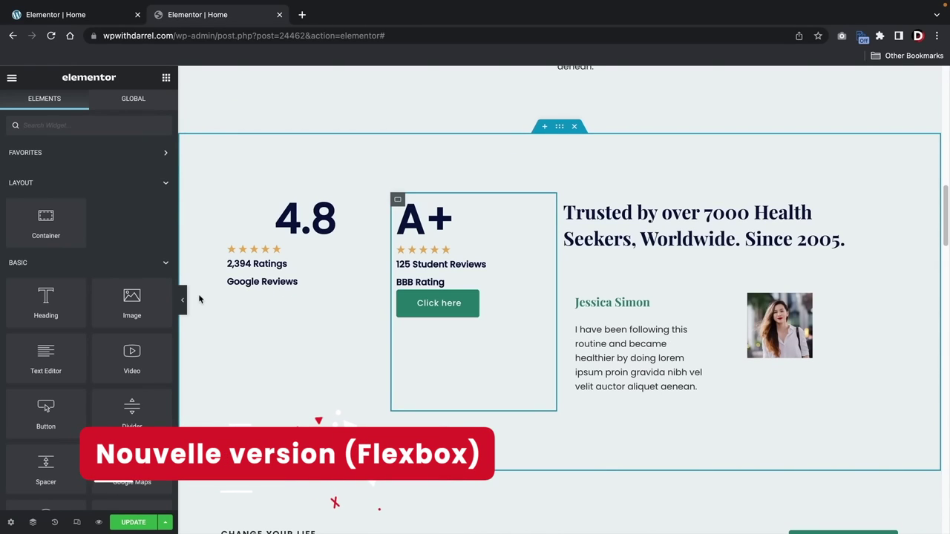
Select the A+ container and set its Justify Content and Align Items to Center
{"action": "left_click", "coordinate": [396, 199]}
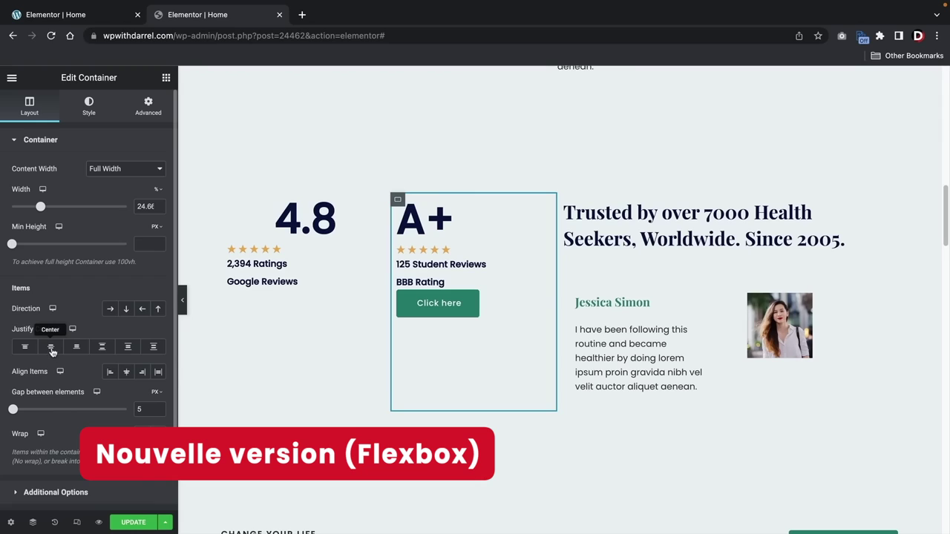
{"action": "left_click", "coordinate": [51, 349]}
{"action": "left_click", "coordinate": [76, 346]}
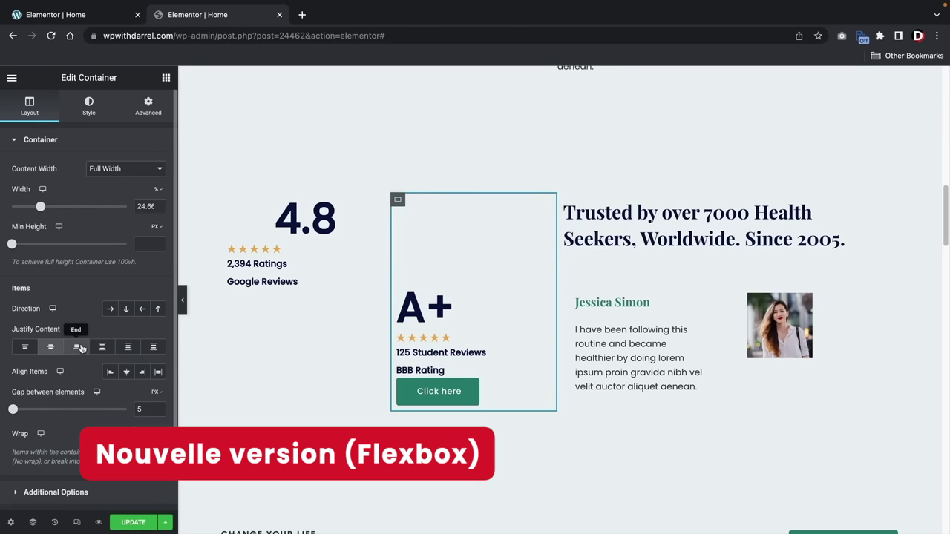
{"action": "left_click", "coordinate": [102, 347]}
{"action": "left_click", "coordinate": [128, 346]}
{"action": "left_click", "coordinate": [155, 346]}
{"action": "left_click", "coordinate": [128, 347]}
{"action": "left_click", "coordinate": [76, 347]}
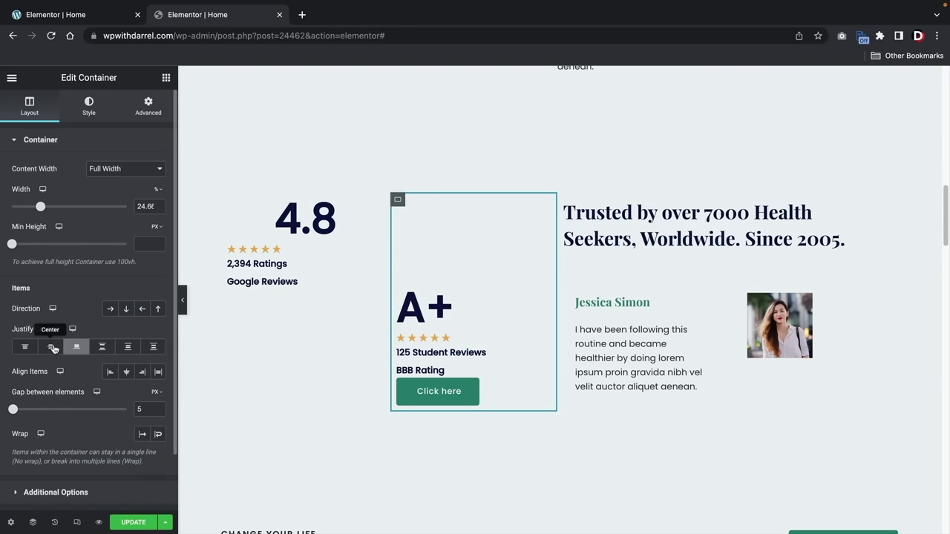
{"action": "left_click", "coordinate": [51, 347]}
{"action": "left_click", "coordinate": [126, 373]}
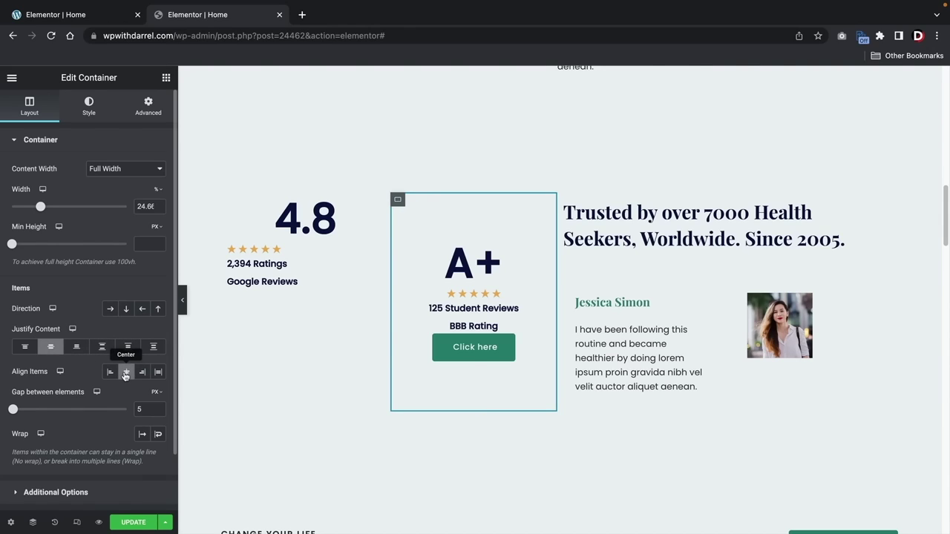
Try the other Justify Content spacing options for the A+ items, then return to Center
{"action": "left_click", "coordinate": [111, 347]}
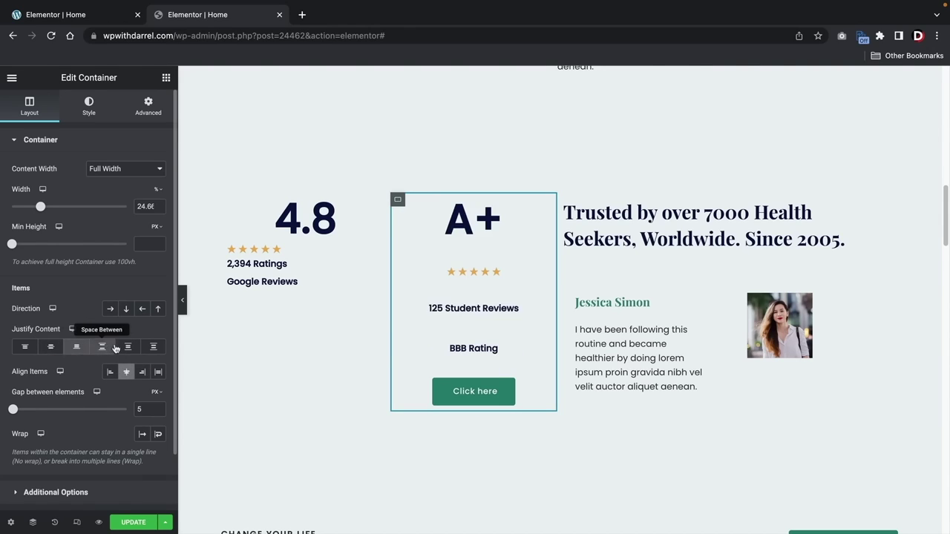
{"action": "left_click", "coordinate": [128, 347]}
{"action": "left_click", "coordinate": [153, 347]}
{"action": "left_click", "coordinate": [153, 346]}
{"action": "left_click", "coordinate": [129, 346]}
{"action": "left_click", "coordinate": [102, 346]}
{"action": "left_click", "coordinate": [76, 347]}
{"action": "left_click", "coordinate": [50, 347]}
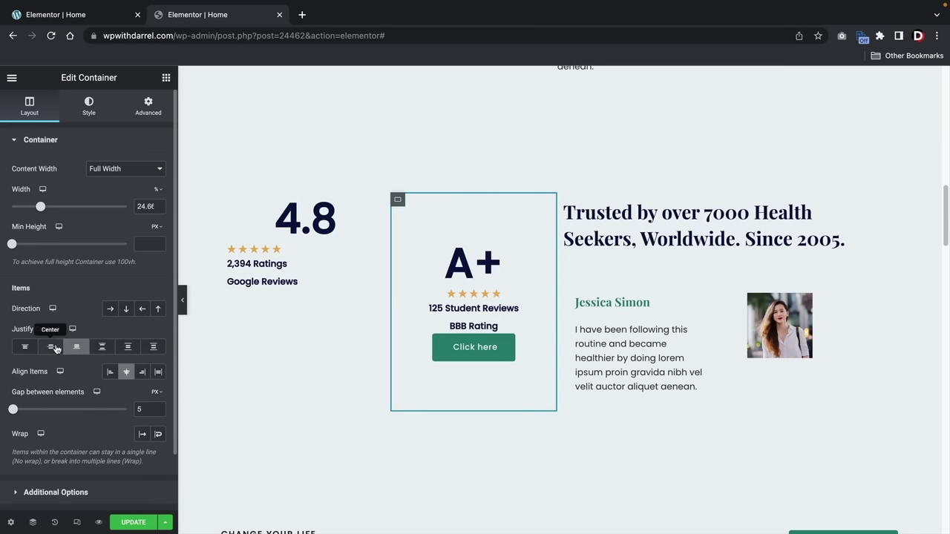
{"action": "left_click", "coordinate": [54, 347]}
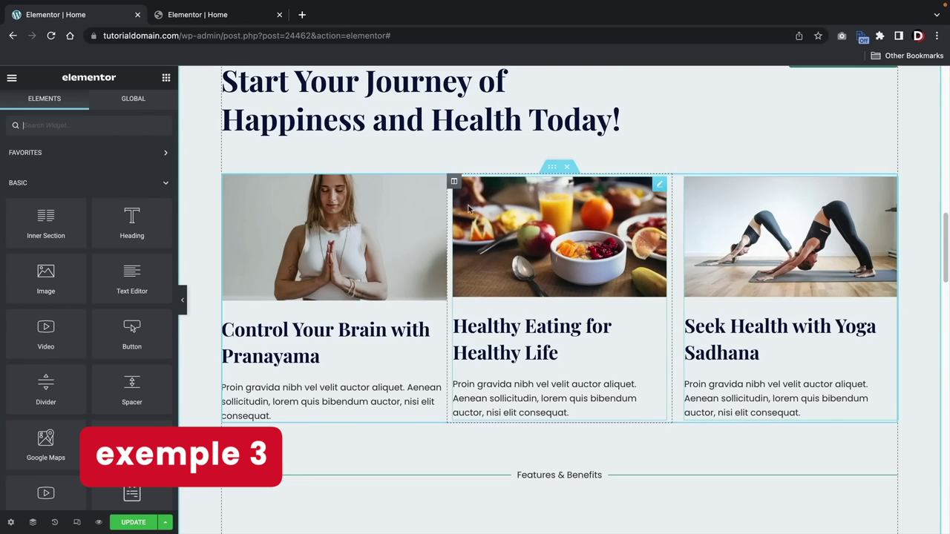
Drag the Pranayama image box into the third column and the yoga card into the first column
{"action": "left_click_drag", "start_coordinate": [439, 185], "coordinate": [767, 191]}
{"action": "left_click_drag", "start_coordinate": [892, 440], "coordinate": [346, 216]}
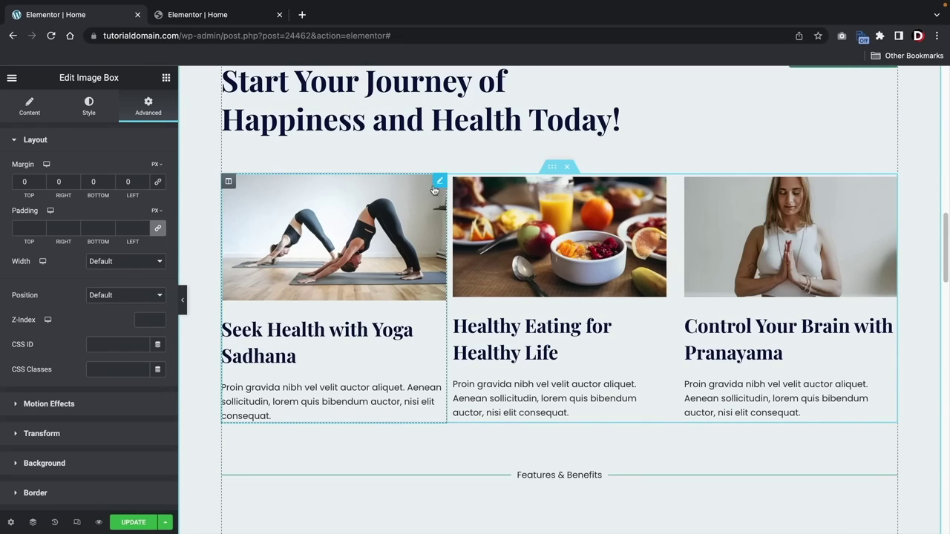
{"action": "left_click_drag", "start_coordinate": [439, 185], "coordinate": [801, 132]}
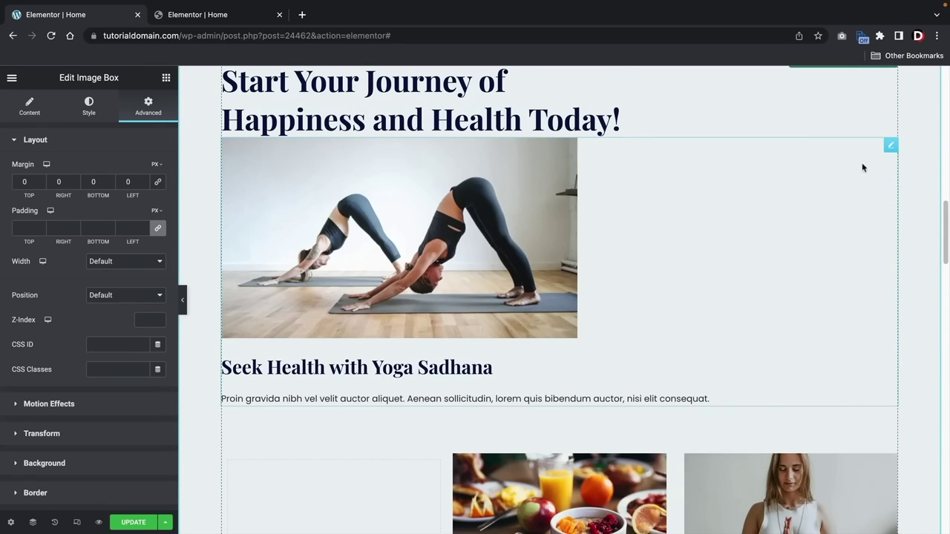
{"action": "left_click_drag", "start_coordinate": [891, 145], "coordinate": [545, 427]}
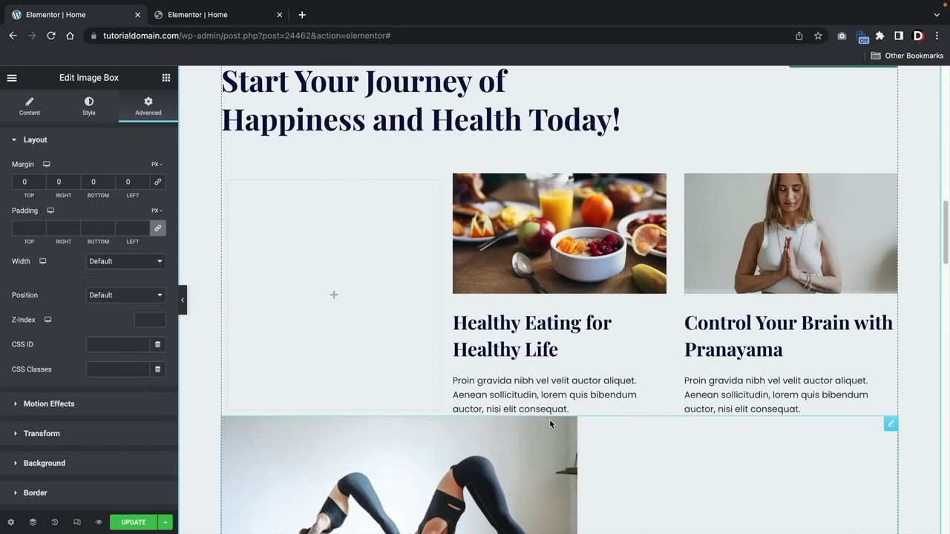
{"action": "left_click_drag", "start_coordinate": [890, 424], "coordinate": [352, 279]}
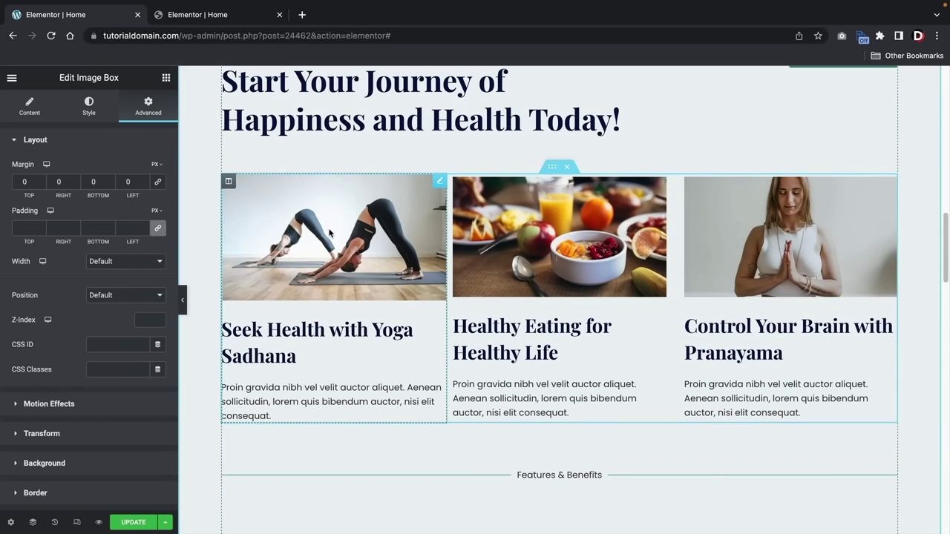
{"action": "key", "text": "ctrl+Tab"}
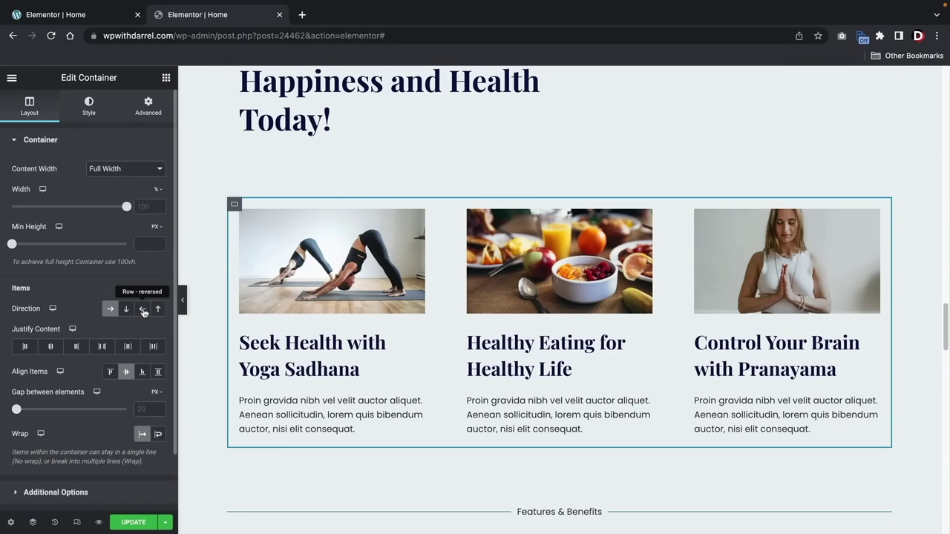
Set the Flexbox card row to Row - reversed direction, keeping the gap at 20 px
{"action": "left_click", "coordinate": [144, 312]}
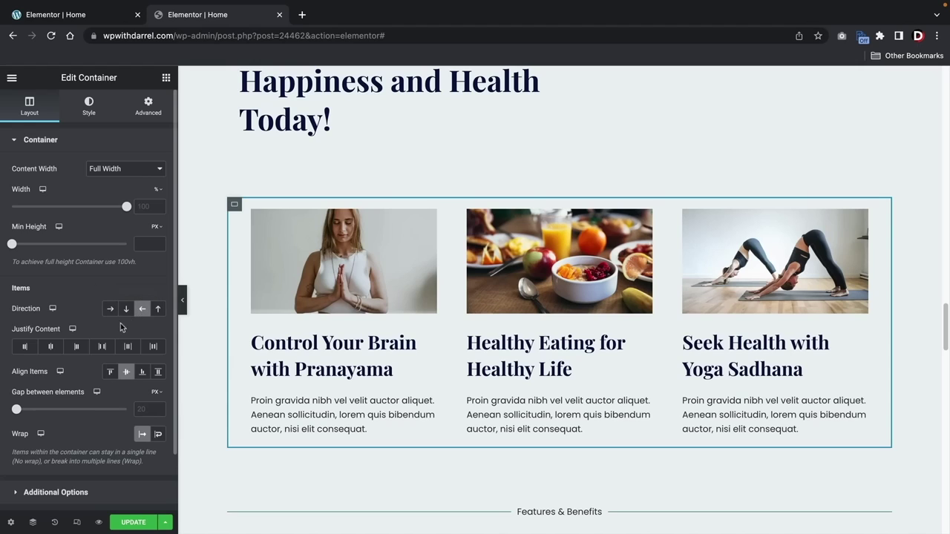
{"action": "mouse_move", "coordinate": [16, 410]}
{"action": "left_mouse_down"}
{"action": "mouse_move", "coordinate": [33, 411]}
{"action": "mouse_move", "coordinate": [15, 410]}
{"action": "left_mouse_up"}
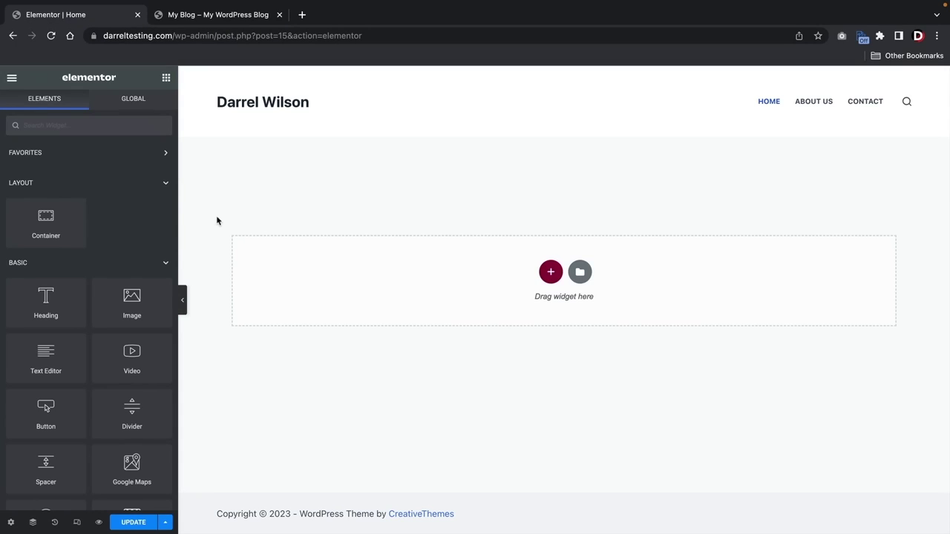
Switch to the My Blog tab showing the live Katalyst site
{"action": "left_click", "coordinate": [220, 15]}
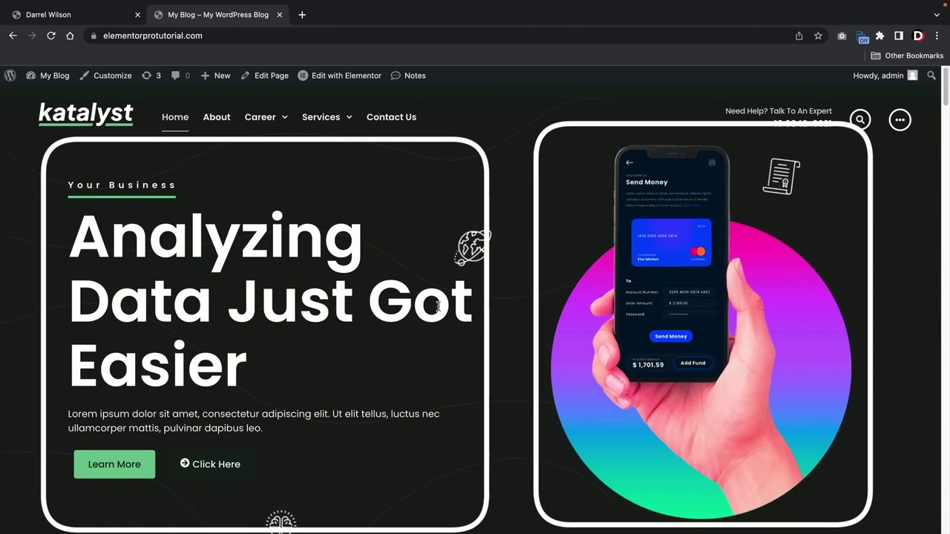
Highlight the Analyzing Data Just Got Easier headline and paragraph, then scroll to the service cards
{"action": "left_click_drag", "start_coordinate": [286, 364], "coordinate": [66, 253]}
{"action": "left_click", "coordinate": [67, 264]}
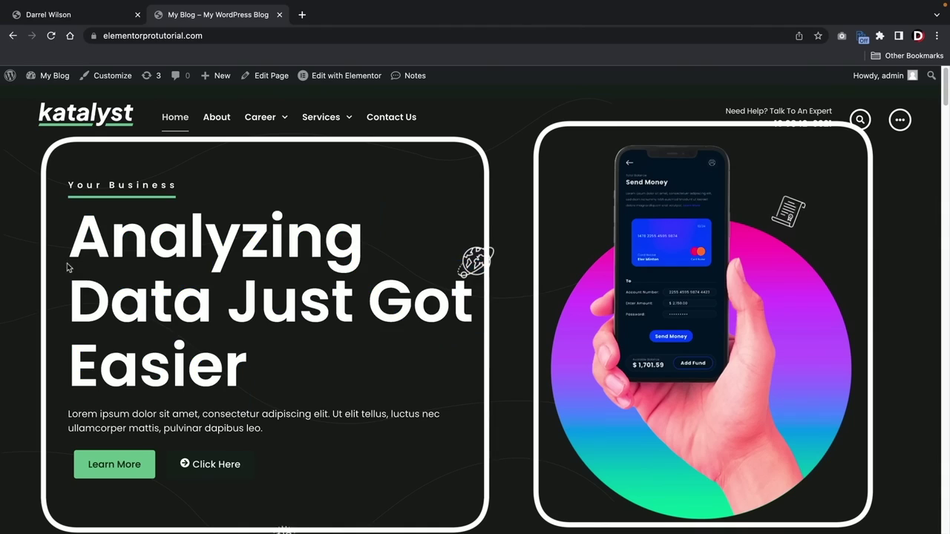
{"action": "triple_click", "coordinate": [131, 414]}
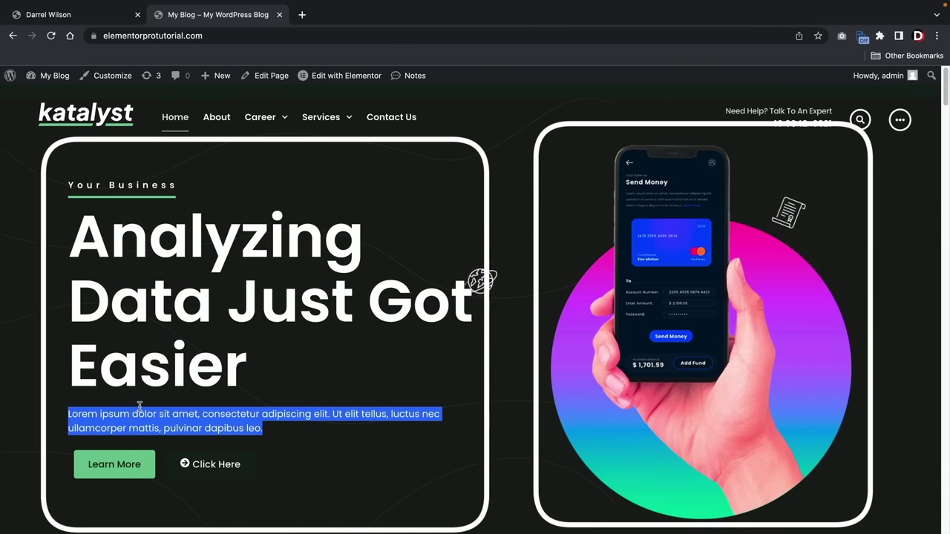
{"action": "left_click", "coordinate": [139, 407]}
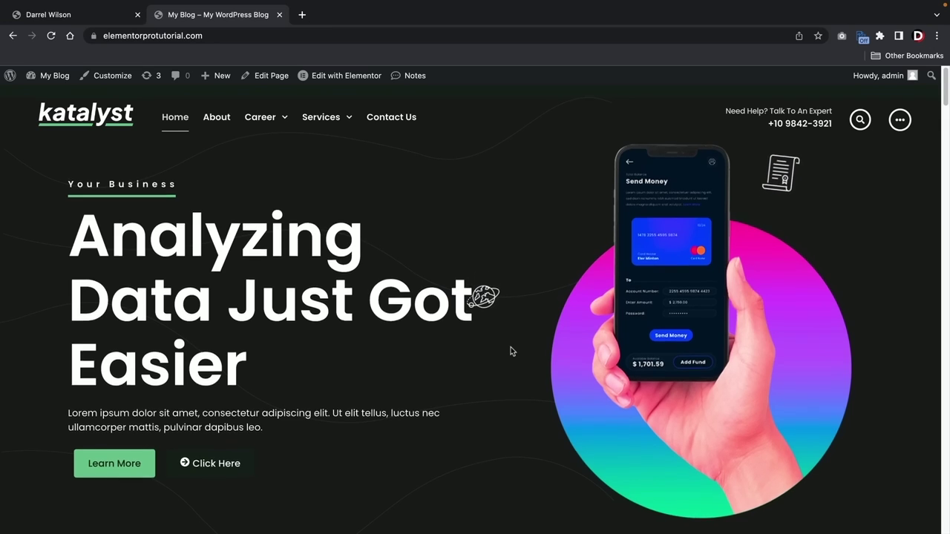
{"action": "scroll", "coordinate": [511, 350], "scroll_direction": "down", "scroll_amount": 3}
{"action": "scroll", "coordinate": [600, 361], "scroll_direction": "down", "scroll_amount": 5}
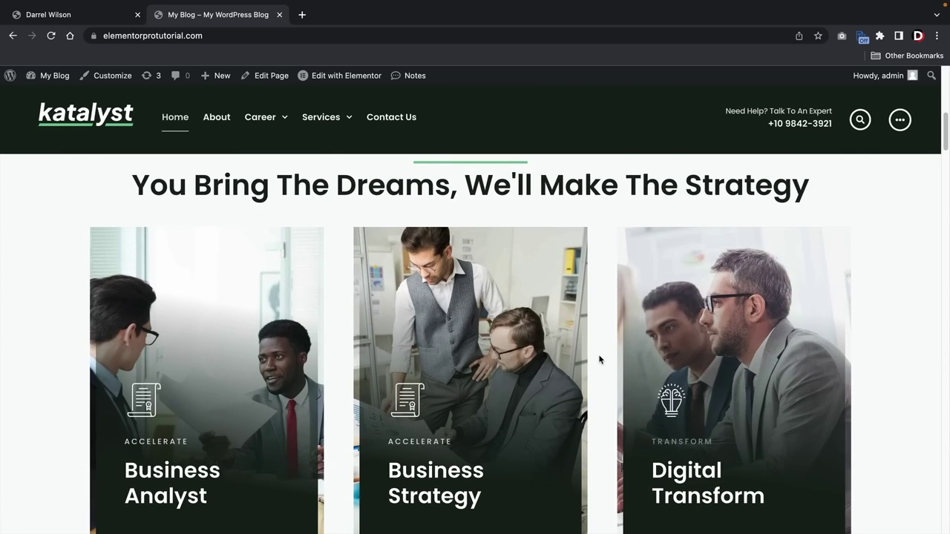
{"action": "scroll", "coordinate": [600, 360], "scroll_direction": "down", "scroll_amount": 1}
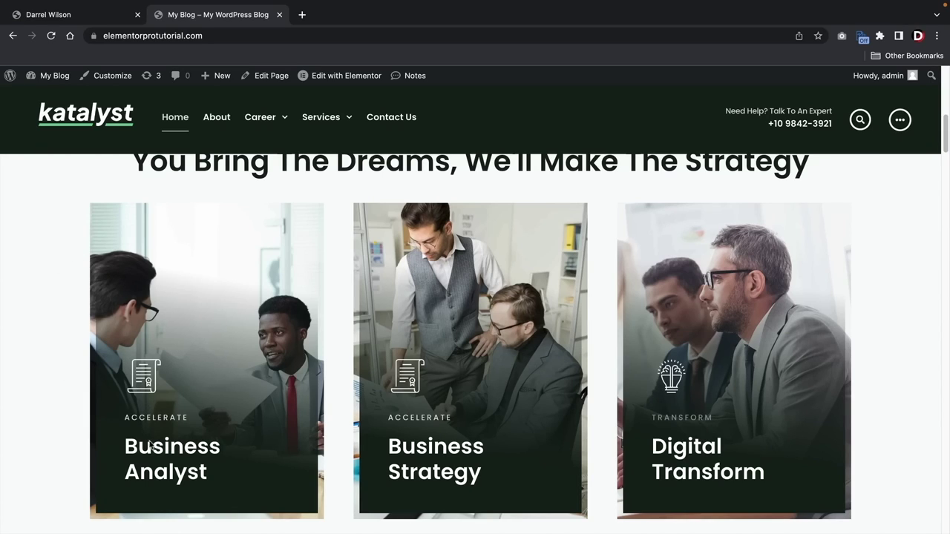
Highlight the Business Analyst, Business Strategy and Digital Transform card headings, then scroll to New Nestled Elements
{"action": "left_click_drag", "start_coordinate": [210, 480], "coordinate": [127, 417]}
{"action": "left_click", "coordinate": [127, 417]}
{"action": "left_click_drag", "start_coordinate": [209, 469], "coordinate": [128, 448]}
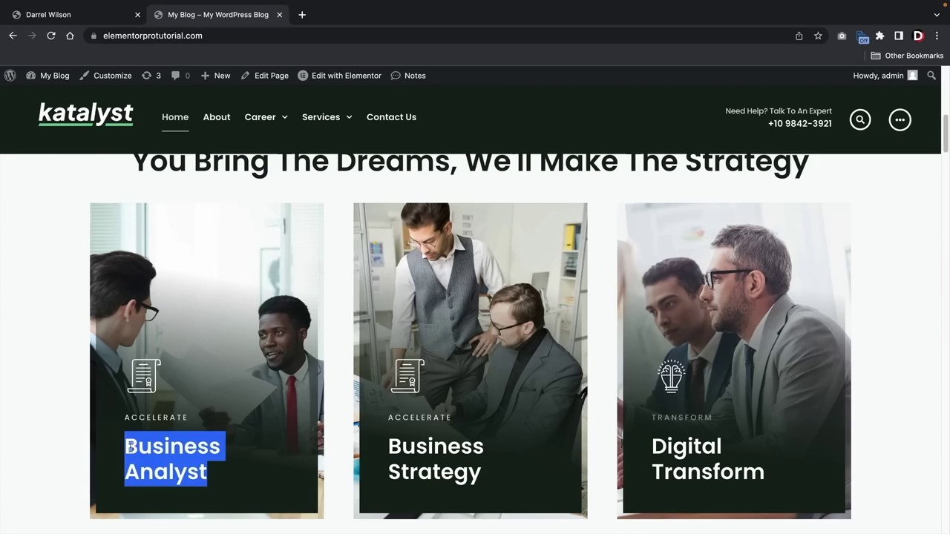
{"action": "left_click_drag", "start_coordinate": [484, 479], "coordinate": [379, 454]}
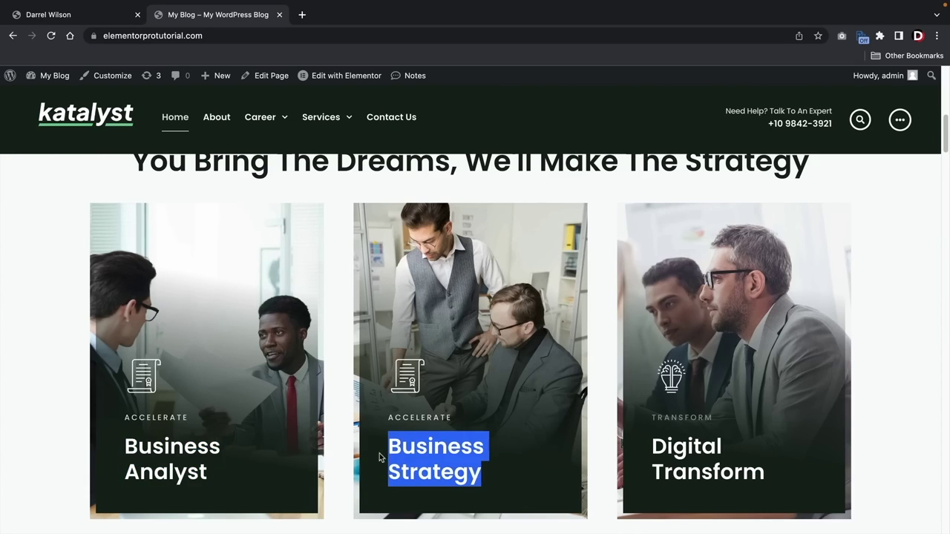
{"action": "triple_click", "coordinate": [697, 458]}
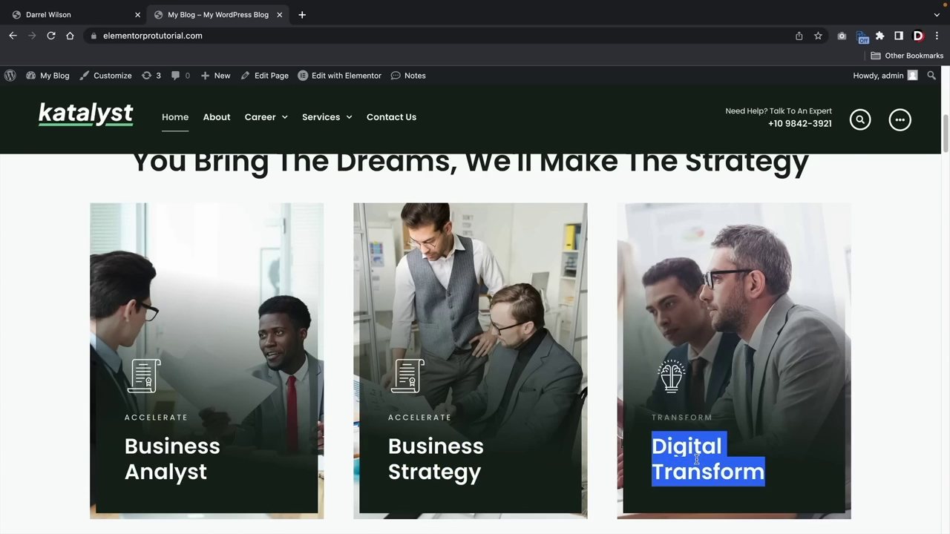
{"action": "left_click", "coordinate": [698, 458]}
{"action": "scroll", "coordinate": [698, 458], "scroll_direction": "up", "scroll_amount": 1}
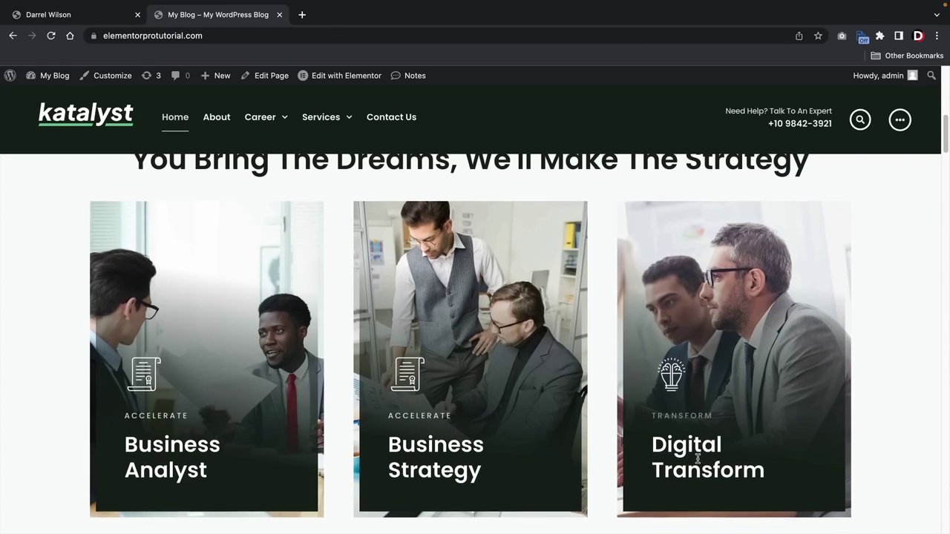
{"action": "scroll", "coordinate": [698, 459], "scroll_direction": "down", "scroll_amount": 3}
{"action": "scroll", "coordinate": [698, 461], "scroll_direction": "down", "scroll_amount": 3}
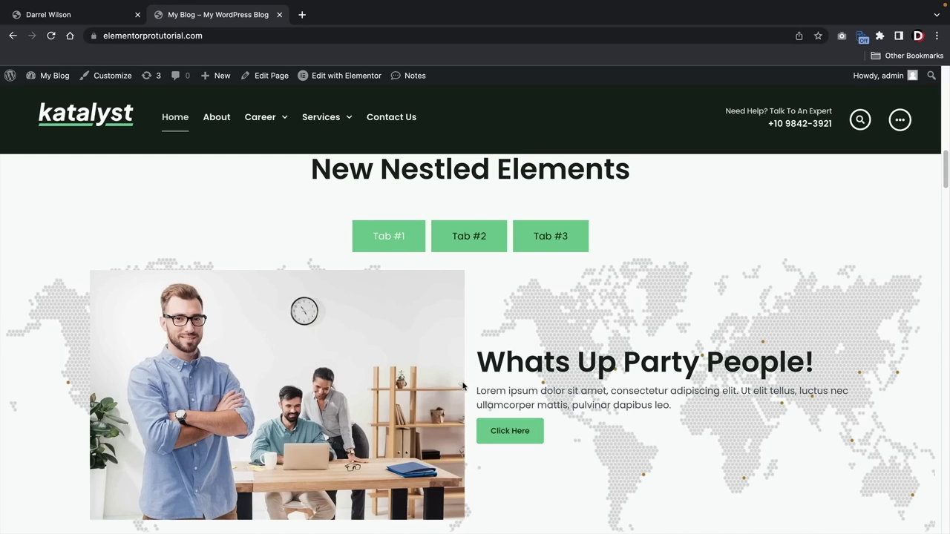
{"action": "left_click", "coordinate": [483, 239]}
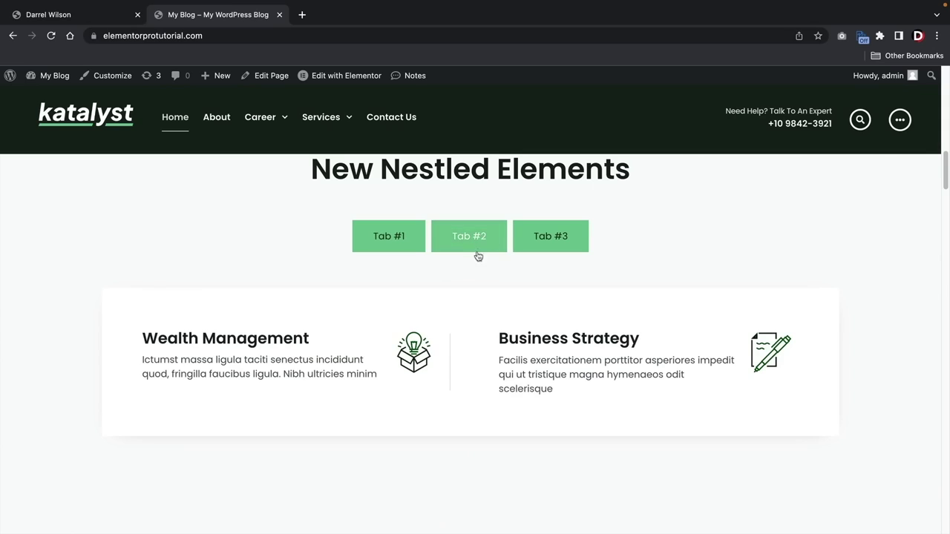
{"action": "left_click", "coordinate": [531, 247]}
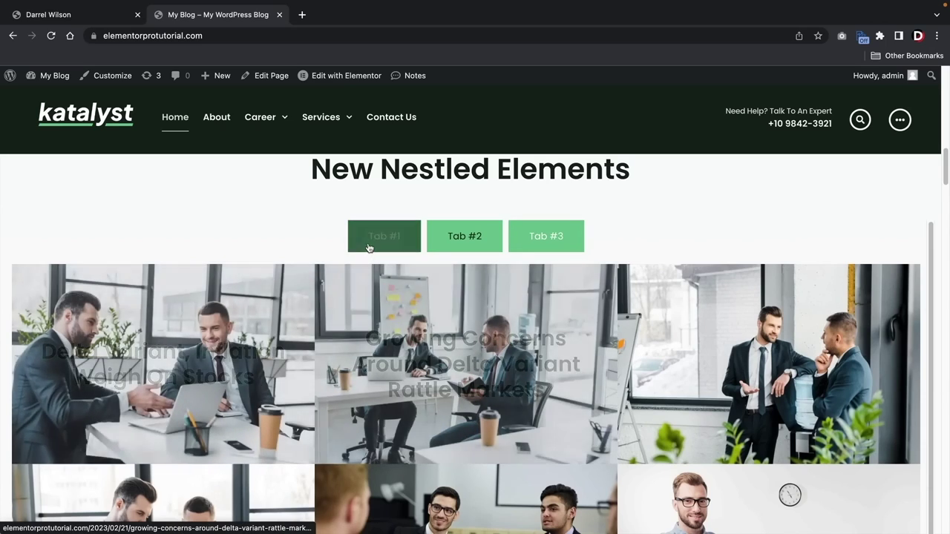
{"action": "left_click", "coordinate": [366, 246]}
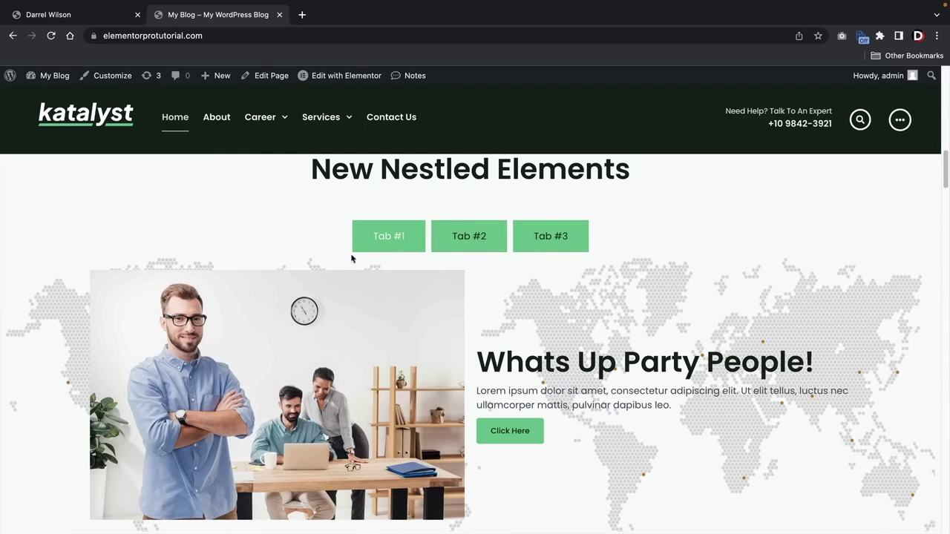
Scroll past the Redefine Your Future section to Consulting And Innovation Businesses
{"action": "scroll", "coordinate": [337, 246], "scroll_direction": "down", "scroll_amount": 5}
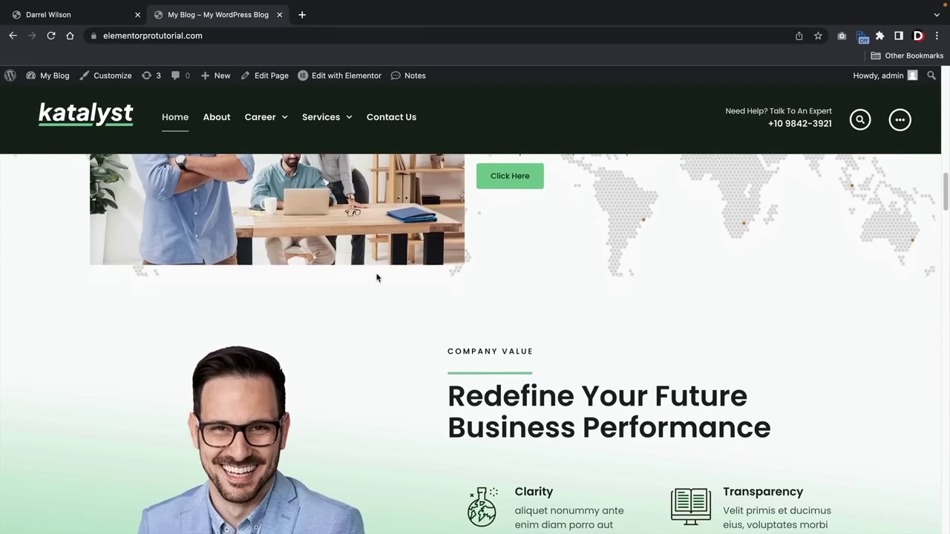
{"action": "scroll", "coordinate": [401, 290], "scroll_direction": "down", "scroll_amount": 1}
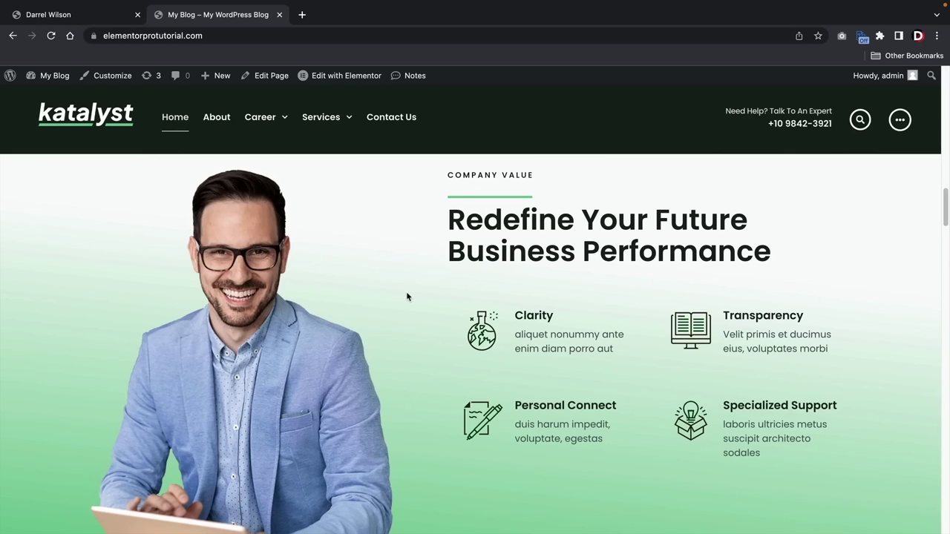
{"action": "scroll", "coordinate": [408, 297], "scroll_direction": "down", "scroll_amount": 1}
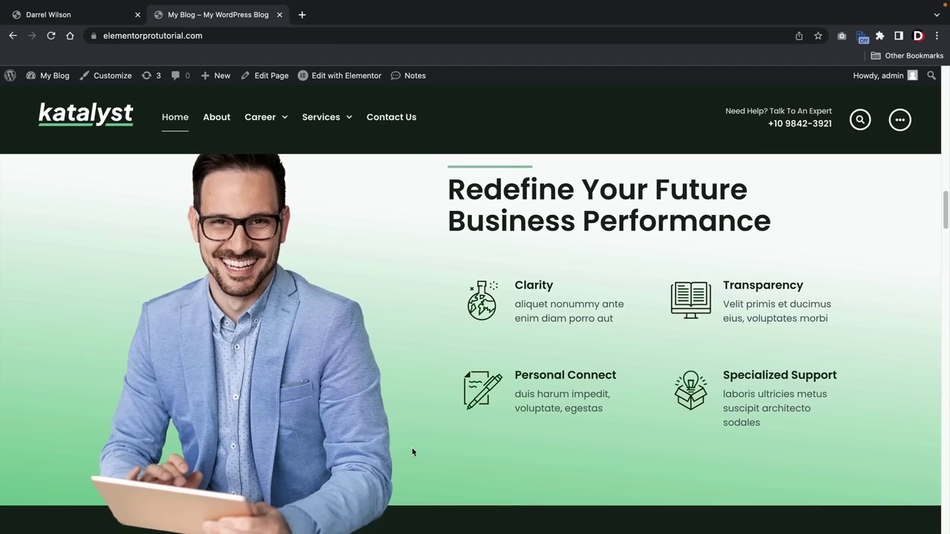
{"action": "scroll", "coordinate": [412, 452], "scroll_direction": "down", "scroll_amount": 2}
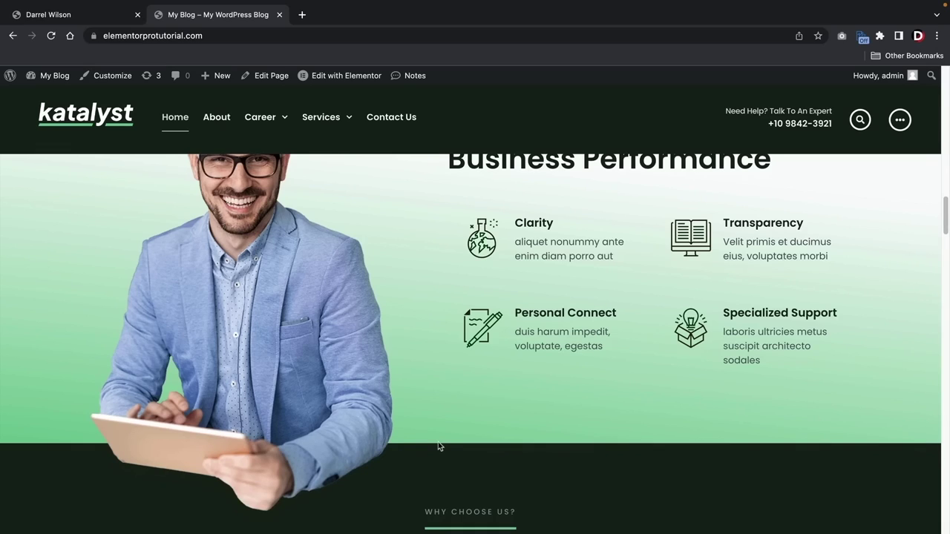
{"action": "scroll", "coordinate": [438, 445], "scroll_direction": "down", "scroll_amount": 3}
{"action": "scroll", "coordinate": [437, 443], "scroll_direction": "down", "scroll_amount": 2}
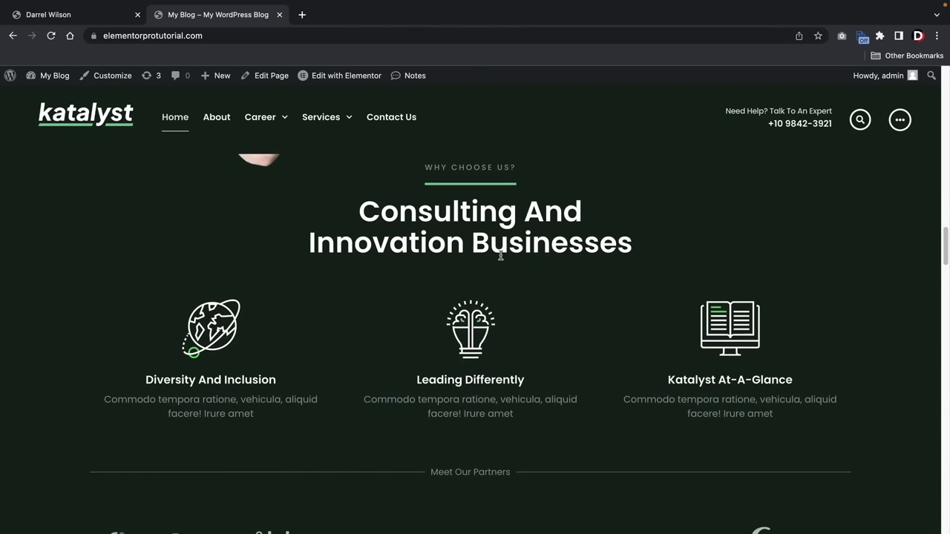
Highlight the word Consulting and the Meet Our Partners label, then continue to What We Do
{"action": "double_click", "coordinate": [502, 219]}
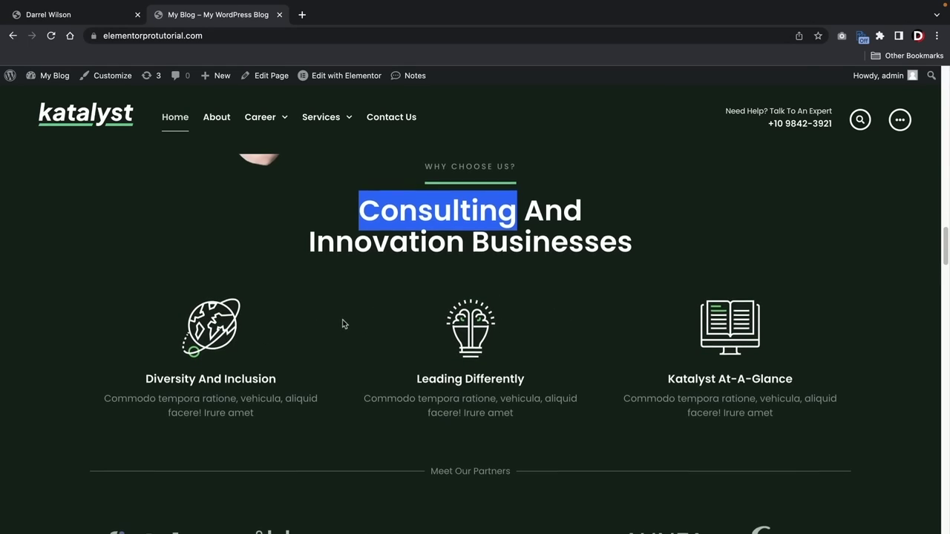
{"action": "scroll", "coordinate": [341, 321], "scroll_direction": "down", "scroll_amount": 2}
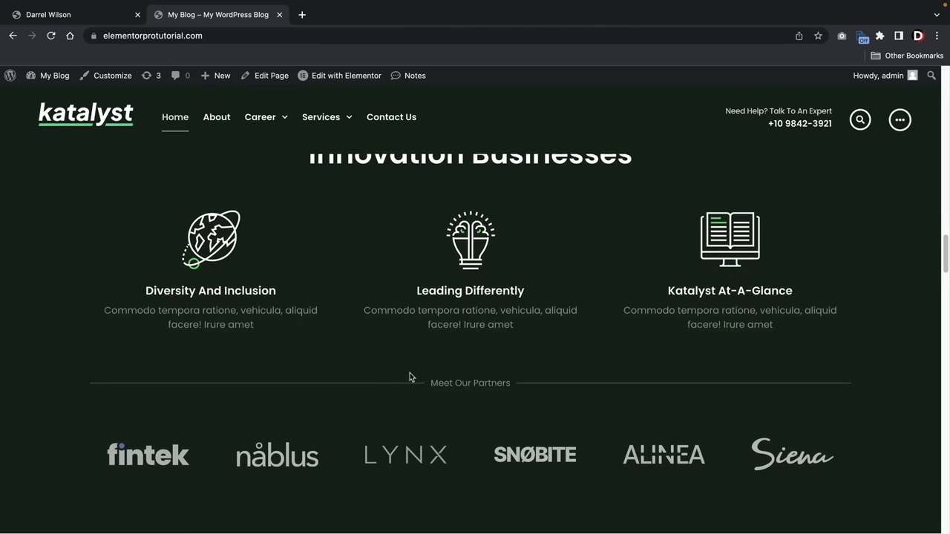
{"action": "left_click_drag", "start_coordinate": [430, 383], "coordinate": [502, 384]}
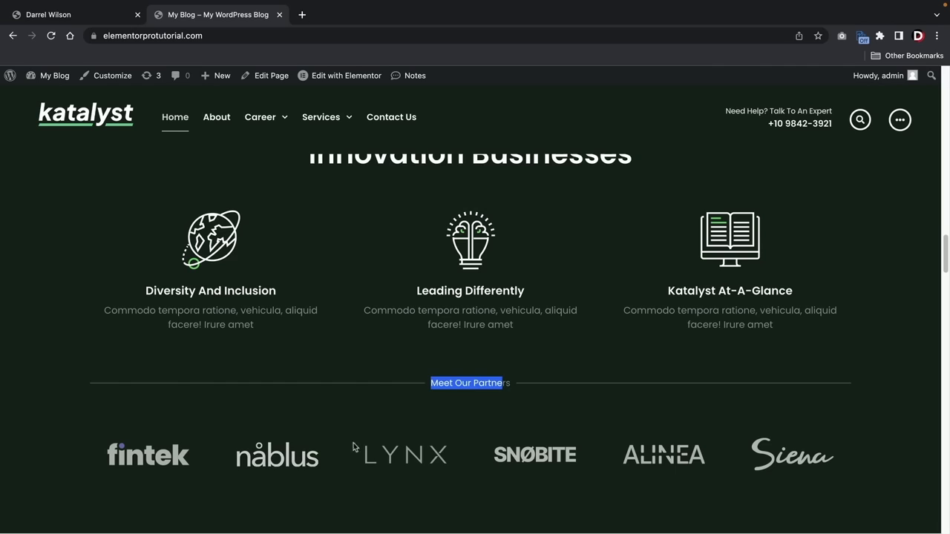
{"action": "left_click", "coordinate": [724, 437]}
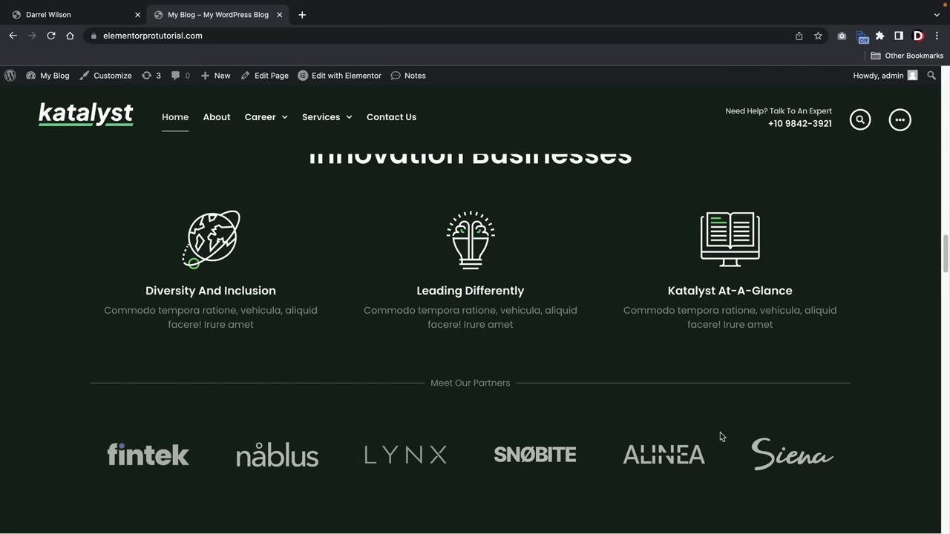
{"action": "scroll", "coordinate": [720, 432], "scroll_direction": "down", "scroll_amount": 5}
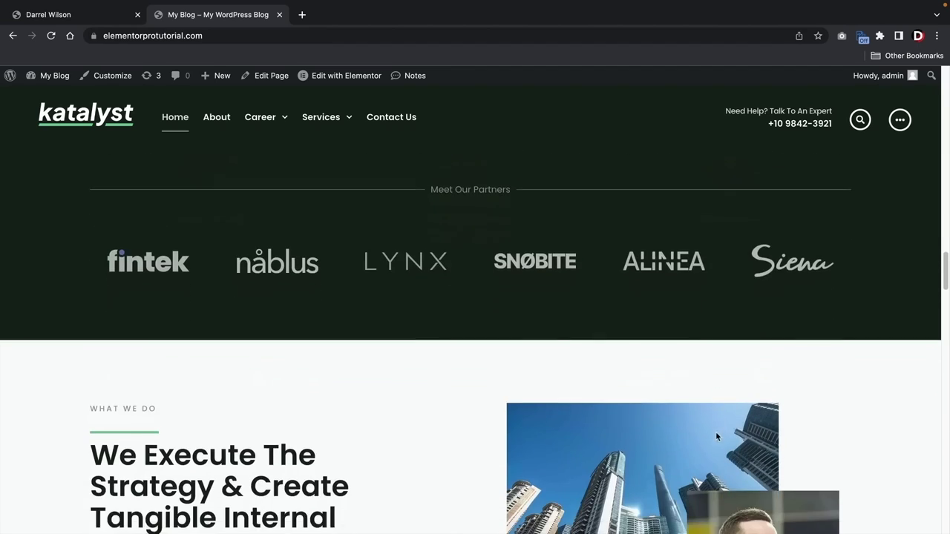
Scroll through testimonials, jobs, blog and Schedule A Visit to the footer, then jump back to top
{"action": "scroll", "coordinate": [715, 437], "scroll_direction": "down", "scroll_amount": 3}
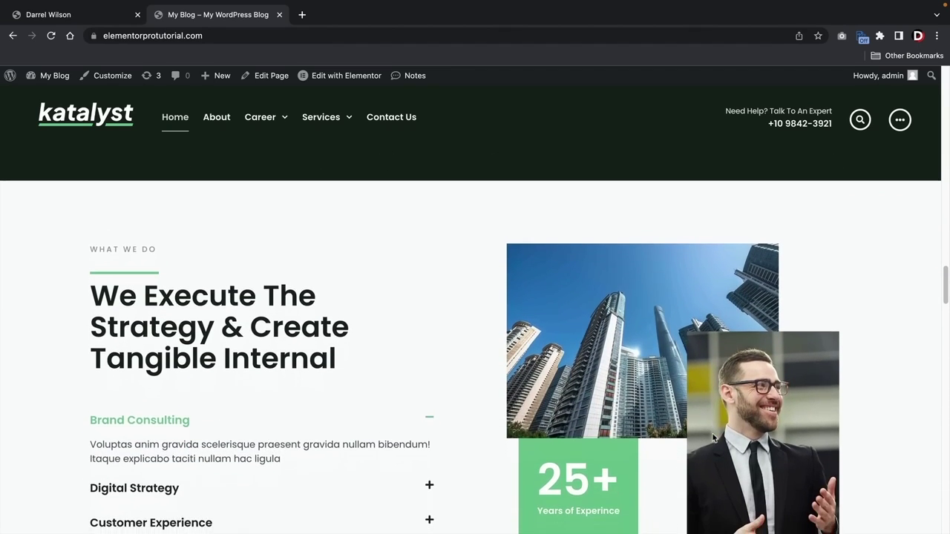
{"action": "scroll", "coordinate": [711, 433], "scroll_direction": "down", "scroll_amount": 2}
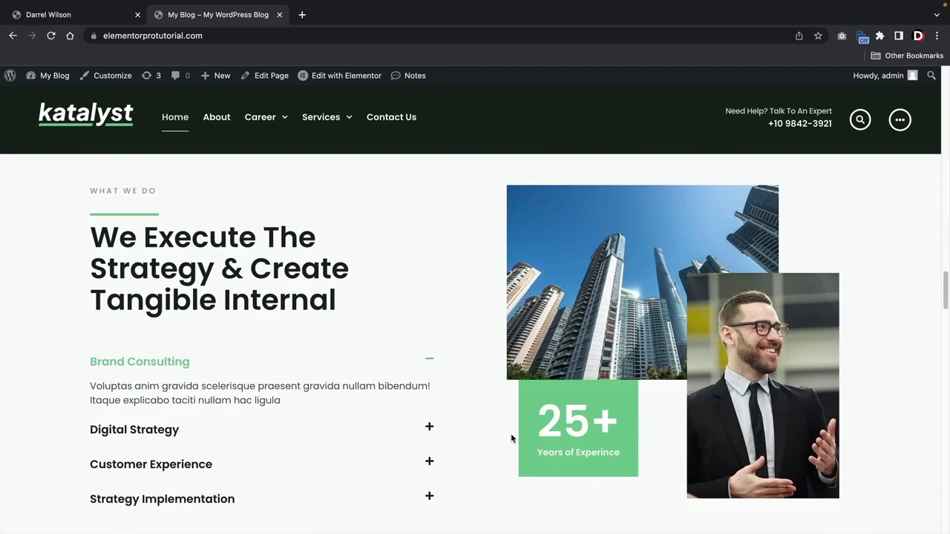
{"action": "scroll", "coordinate": [504, 439], "scroll_direction": "down", "scroll_amount": 9}
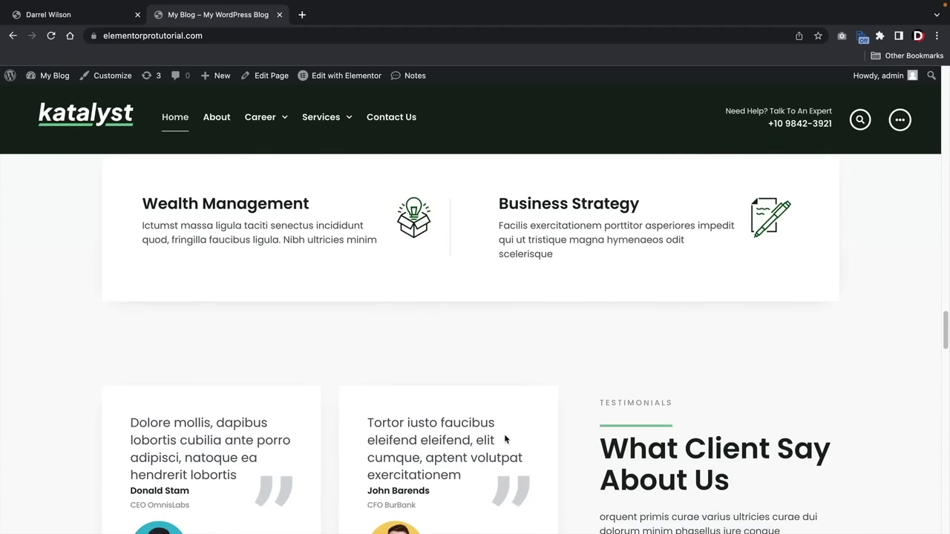
{"action": "scroll", "coordinate": [504, 440], "scroll_direction": "down", "scroll_amount": 8}
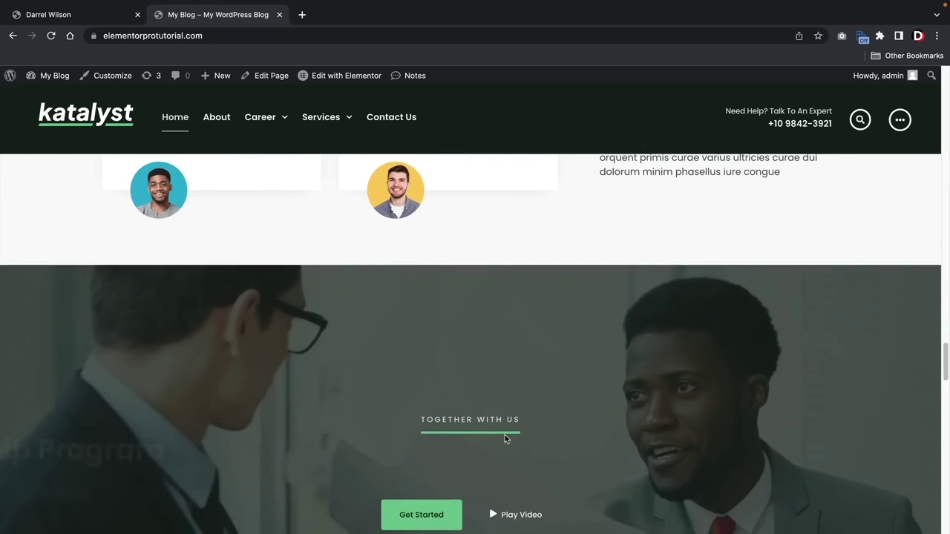
{"action": "scroll", "coordinate": [505, 435], "scroll_direction": "down", "scroll_amount": 8}
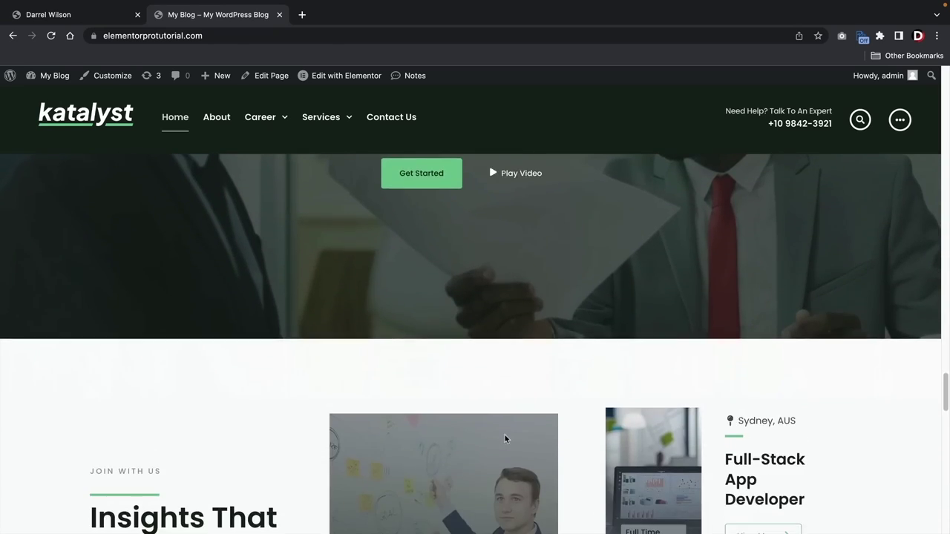
{"action": "scroll", "coordinate": [505, 435], "scroll_direction": "down", "scroll_amount": 8}
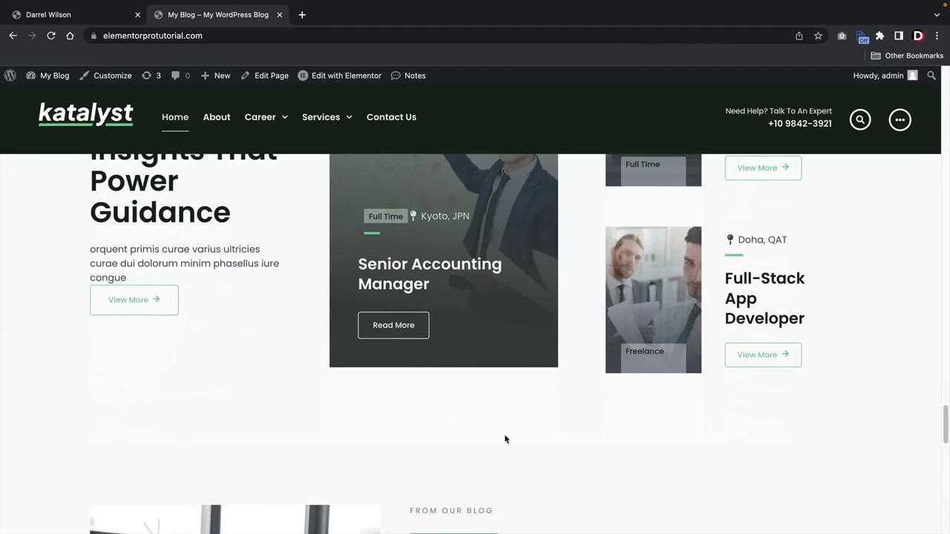
{"action": "scroll", "coordinate": [505, 439], "scroll_direction": "down", "scroll_amount": 5}
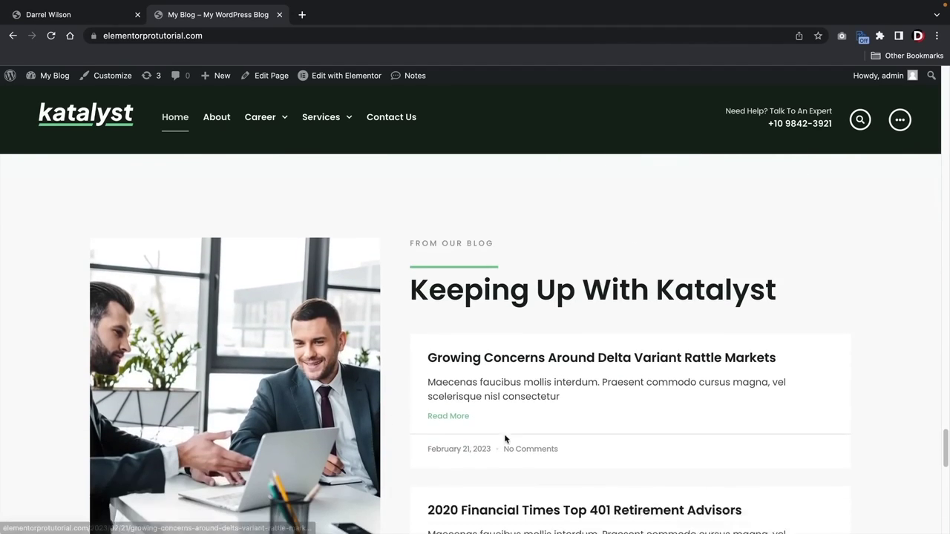
{"action": "scroll", "coordinate": [505, 439], "scroll_direction": "down", "scroll_amount": 1}
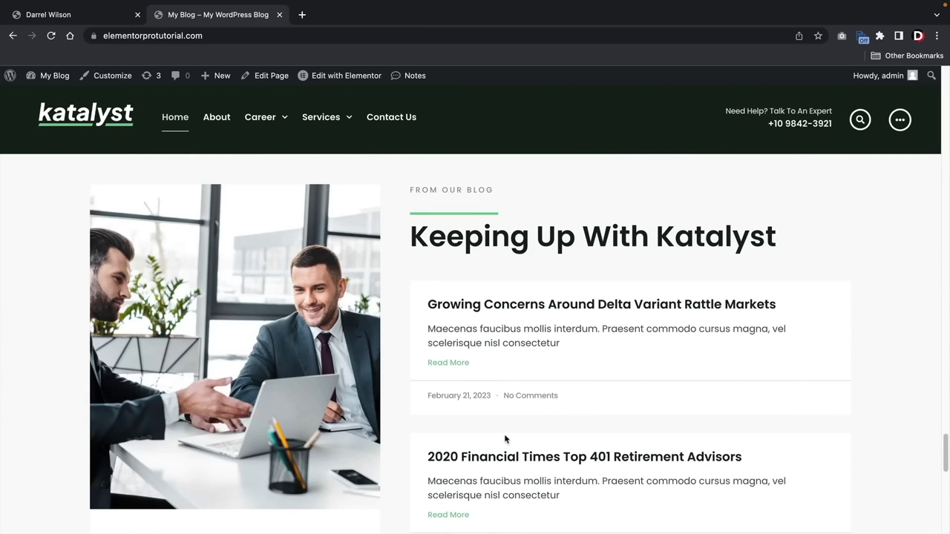
{"action": "scroll", "coordinate": [505, 439], "scroll_direction": "down", "scroll_amount": 6}
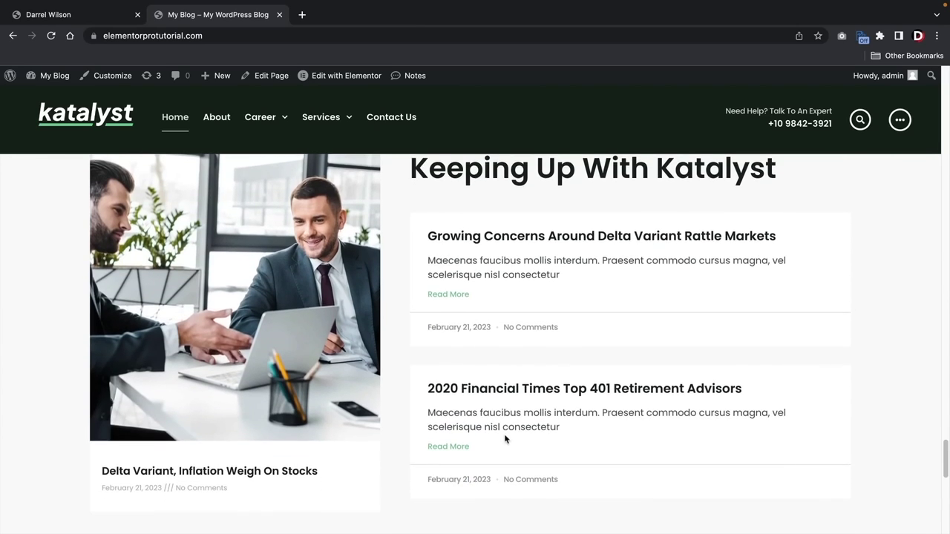
{"action": "scroll", "coordinate": [504, 439], "scroll_direction": "down", "scroll_amount": 4}
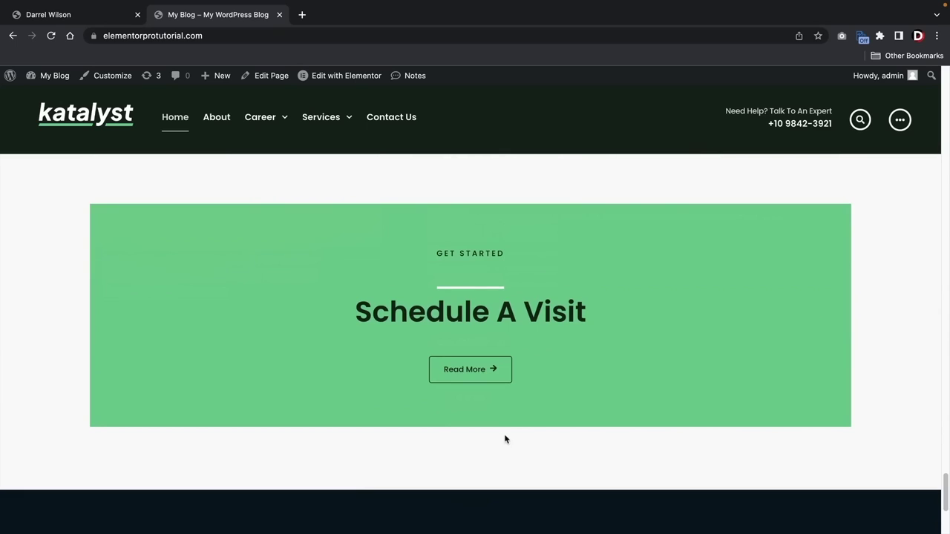
{"action": "scroll", "coordinate": [505, 439], "scroll_direction": "down", "scroll_amount": 5}
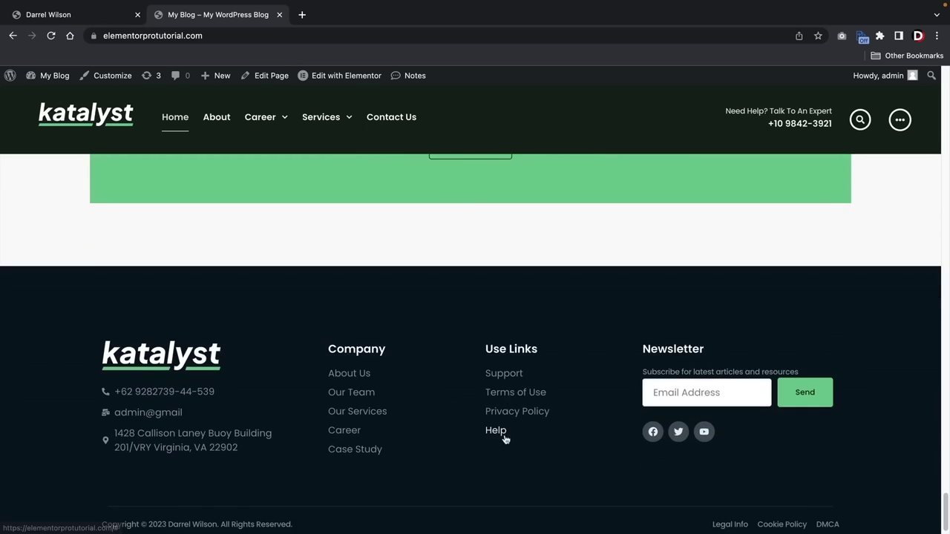
{"action": "left_click", "coordinate": [935, 516]}
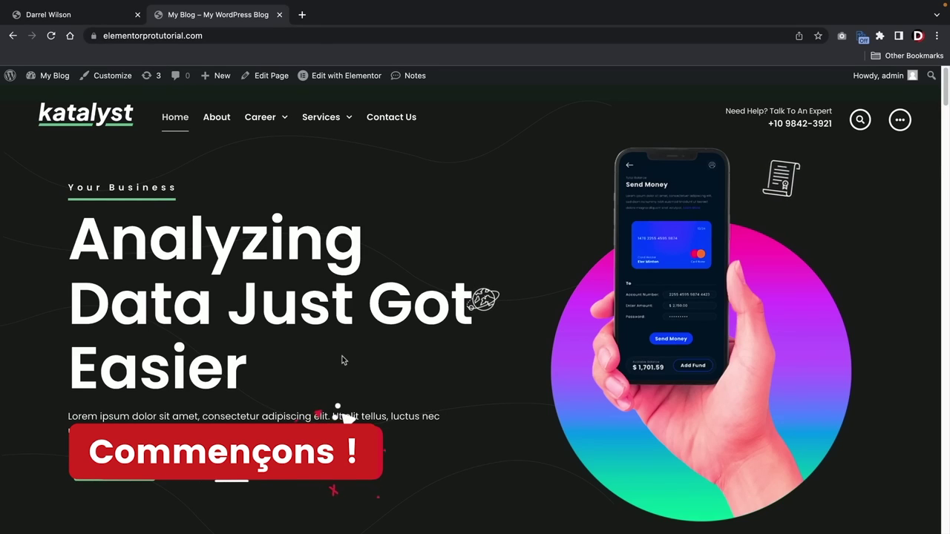
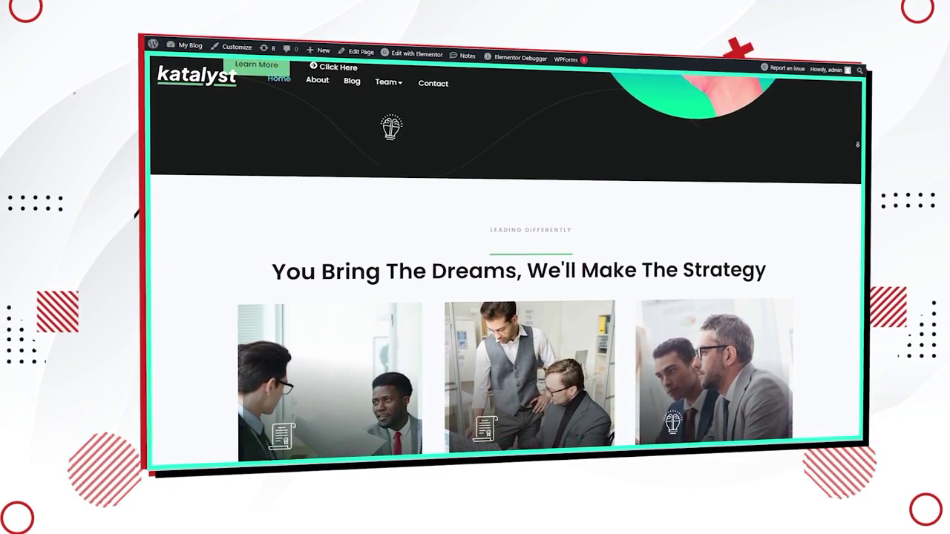
Switch to the Elementor Pro changelog tab showing the 3.12.0 release notes
{"action": "scroll", "coordinate": [505, 282], "scroll_direction": "down", "scroll_amount": 3}
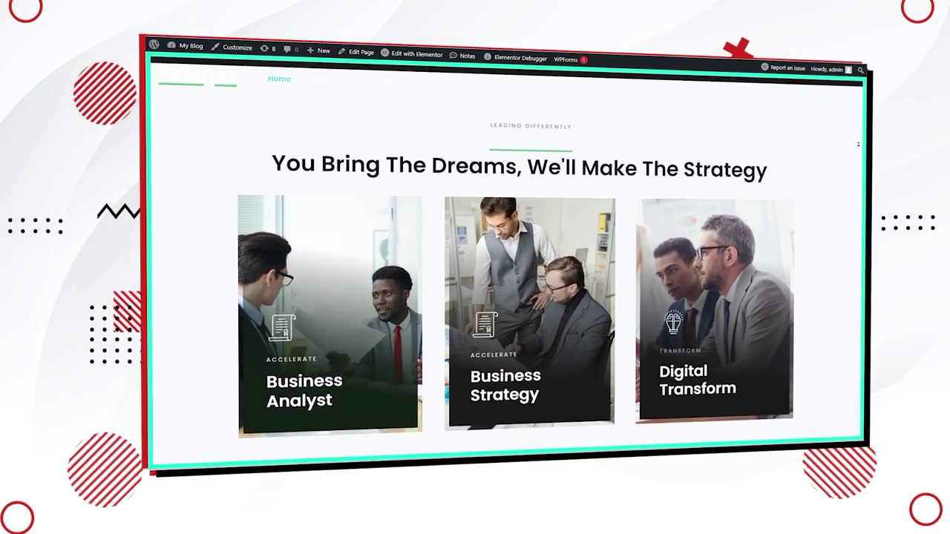
{"action": "scroll", "coordinate": [505, 282], "scroll_direction": "down", "scroll_amount": 3}
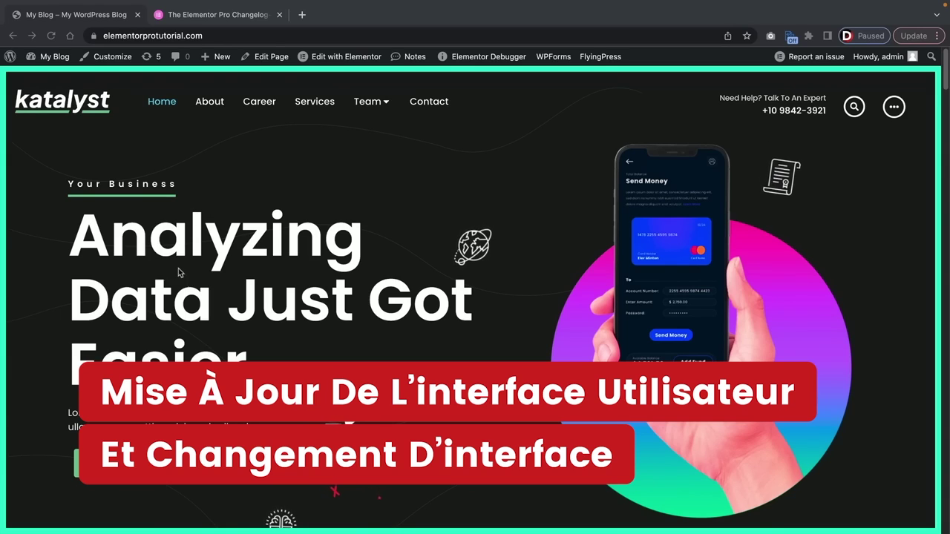
{"action": "key", "text": "ctrl+Tab"}
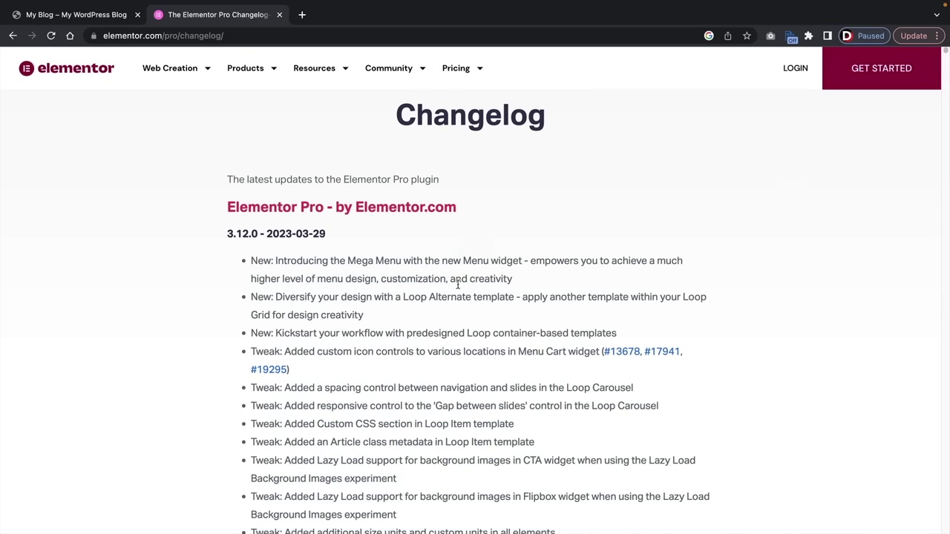
Return to the My Blog tab and open the Home page with Elementor
{"action": "left_click", "coordinate": [100, 16]}
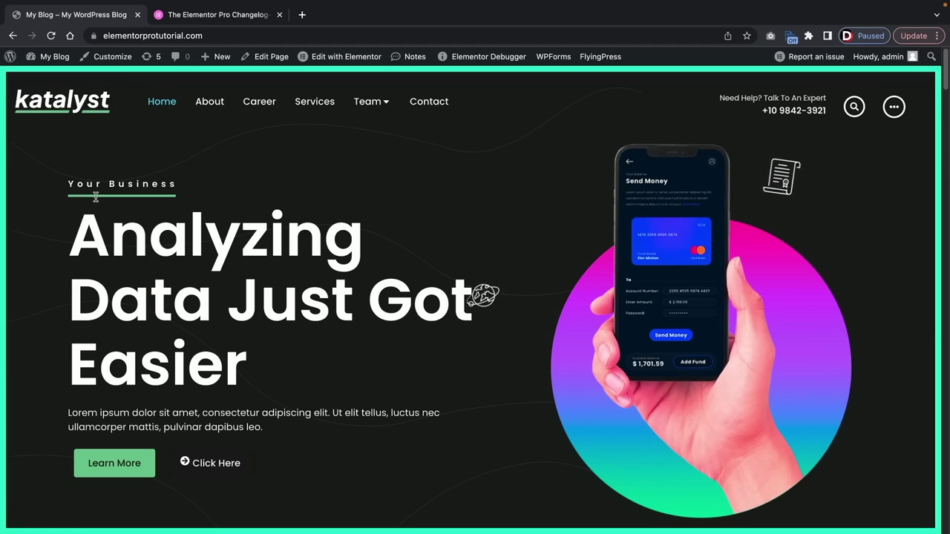
{"action": "left_click", "coordinate": [338, 65]}
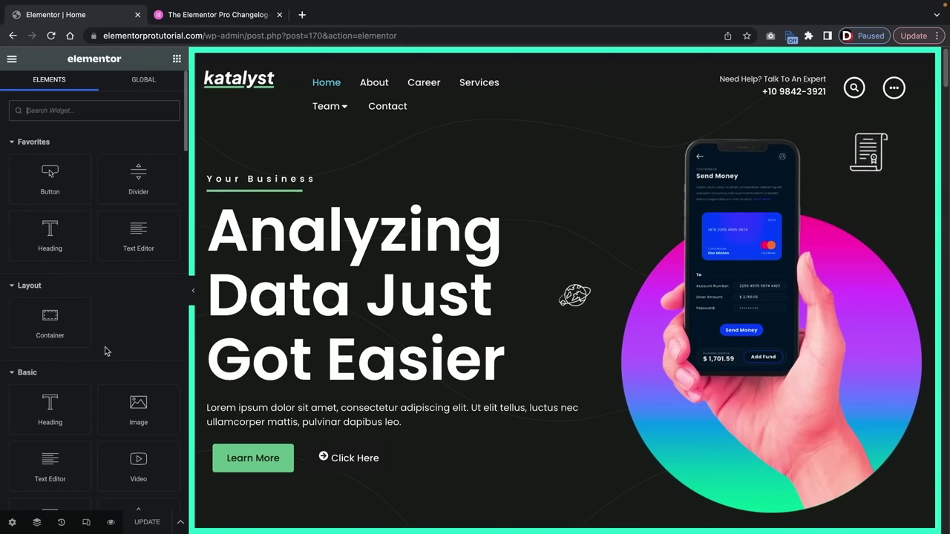
Exit Elementor from its main menu back to the WordPress block editor for Home
{"action": "scroll", "coordinate": [112, 341], "scroll_direction": "down", "scroll_amount": 2}
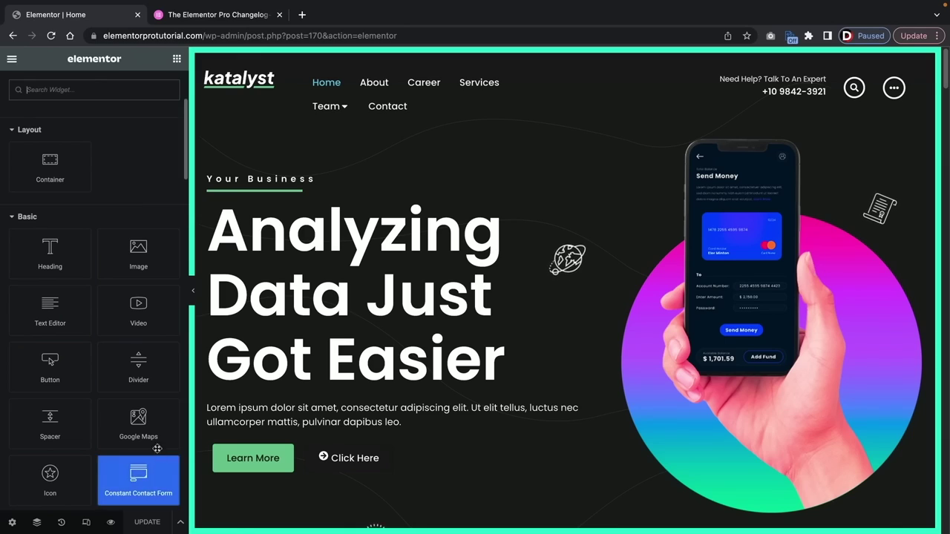
{"action": "scroll", "coordinate": [87, 371], "scroll_direction": "up", "scroll_amount": 3}
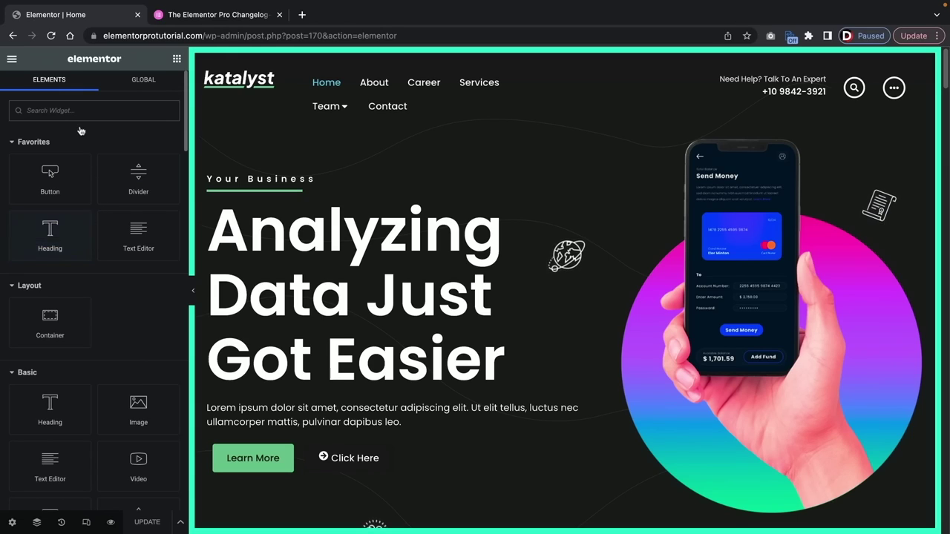
{"action": "left_click", "coordinate": [12, 59]}
{"action": "left_click", "coordinate": [61, 290]}
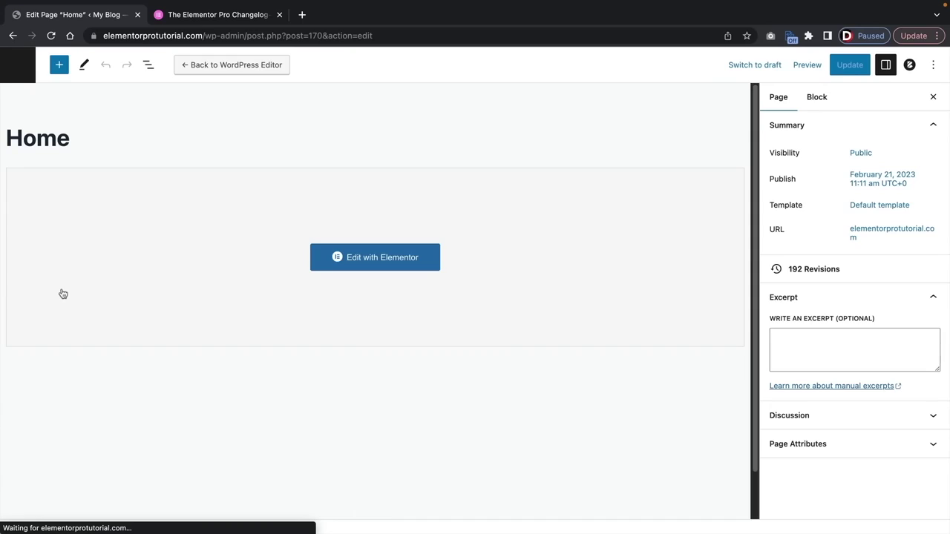
Go to the Pages list, then choose Elementor > Settings in the admin sidebar
{"action": "left_click", "coordinate": [18, 64]}
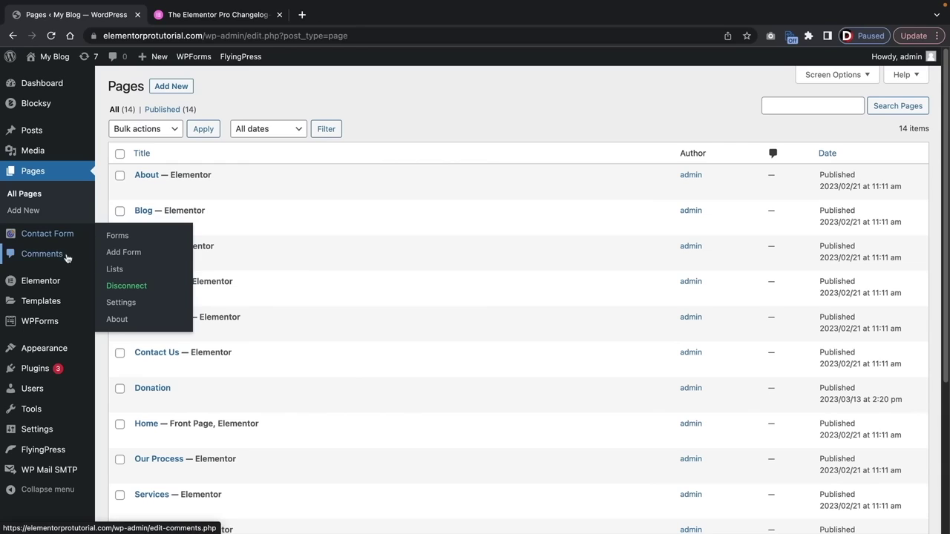
{"action": "mouse_move", "coordinate": [31, 285]}
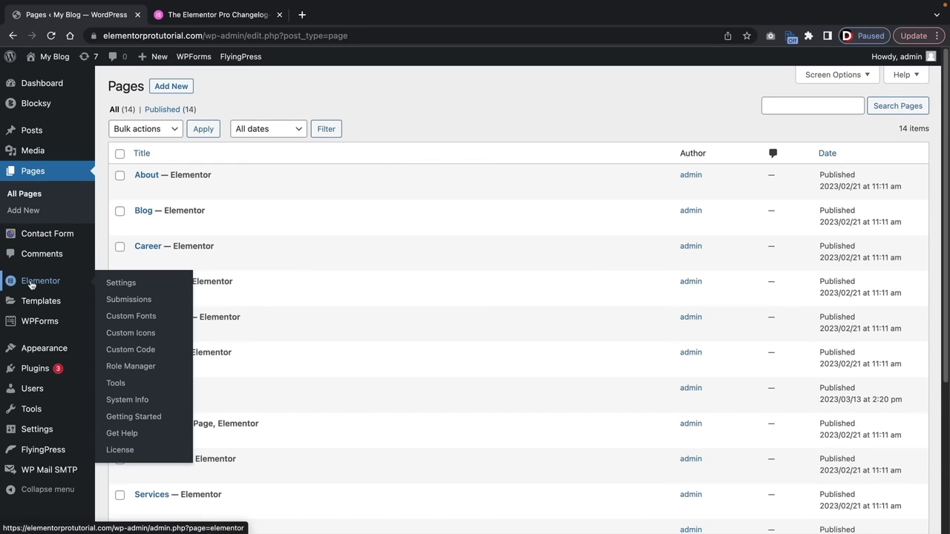
{"action": "left_click", "coordinate": [121, 284]}
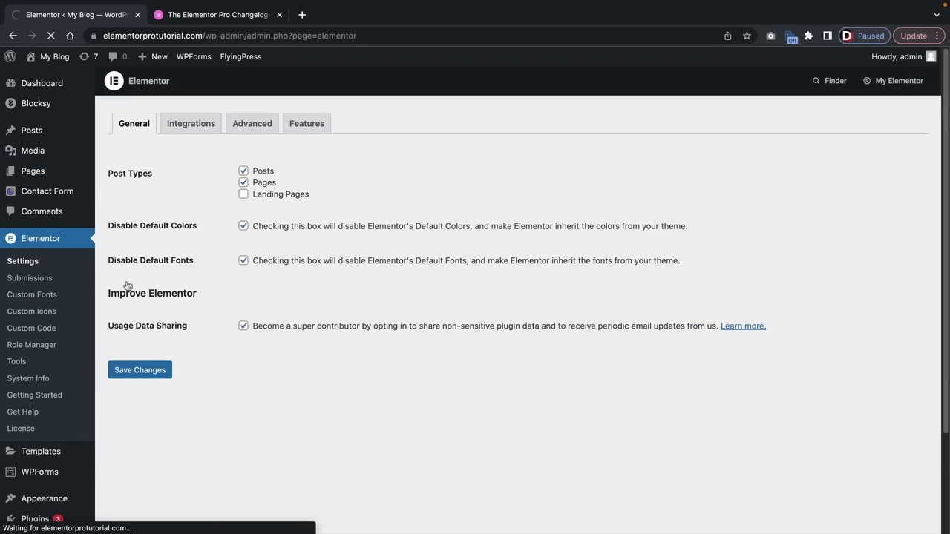
On the Features tab, set the Editor Top Bar experiment to Active
{"action": "left_click", "coordinate": [307, 125]}
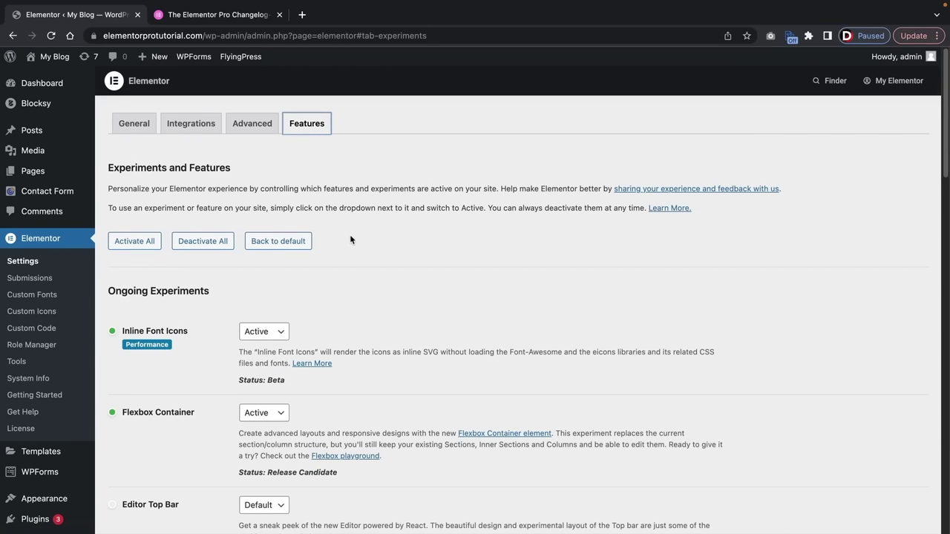
{"action": "scroll", "coordinate": [351, 239], "scroll_direction": "down", "scroll_amount": 5}
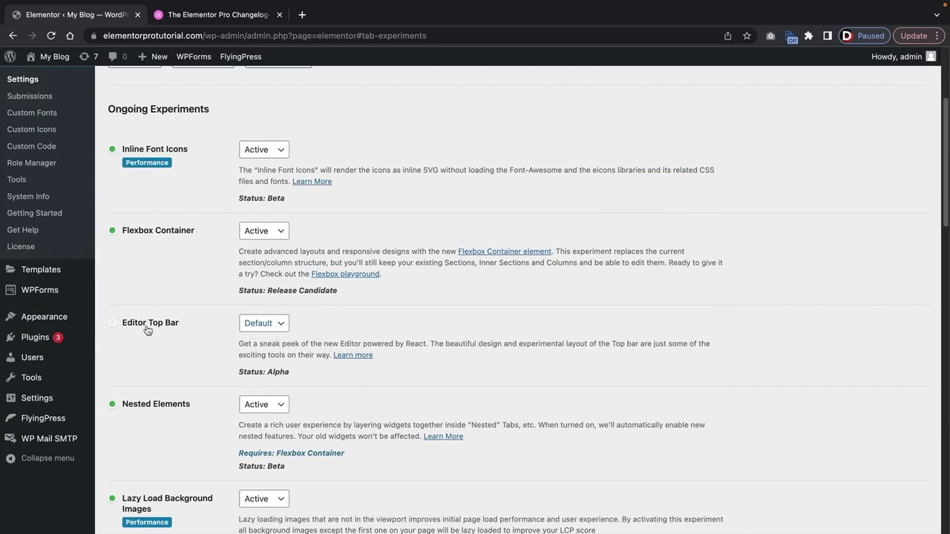
{"action": "left_click_drag", "start_coordinate": [245, 371], "coordinate": [227, 367]}
{"action": "left_click", "coordinate": [227, 368]}
{"action": "left_click", "coordinate": [258, 323]}
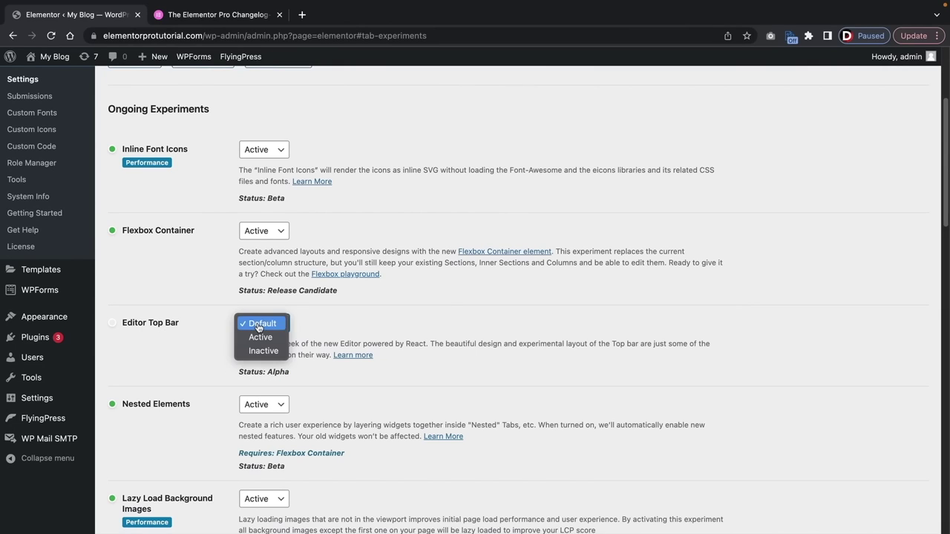
{"action": "left_click", "coordinate": [231, 354]}
Save the changes and visit the live Katalyst homepage via My Blog
{"action": "scroll", "coordinate": [208, 355], "scroll_direction": "down", "scroll_amount": 15}
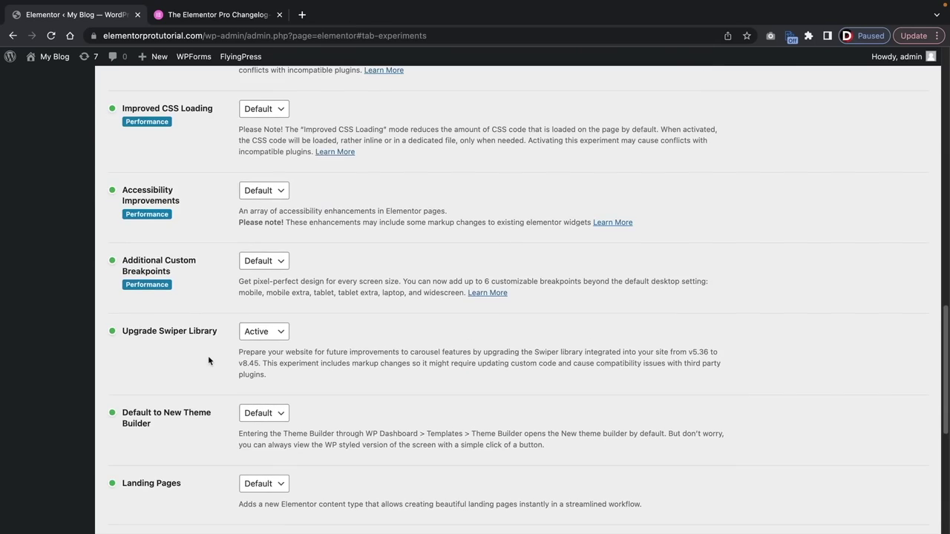
{"action": "left_click", "coordinate": [144, 474]}
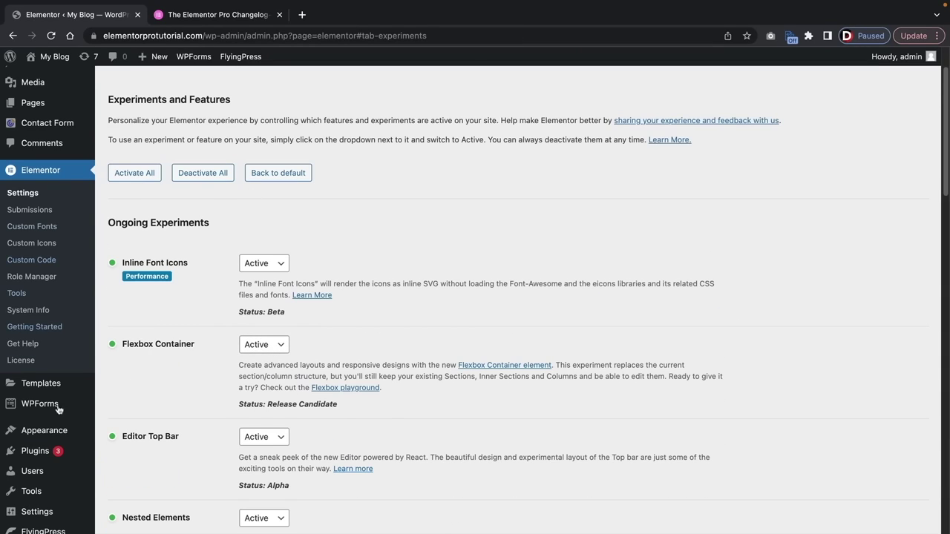
{"action": "mouse_move", "coordinate": [69, 54]}
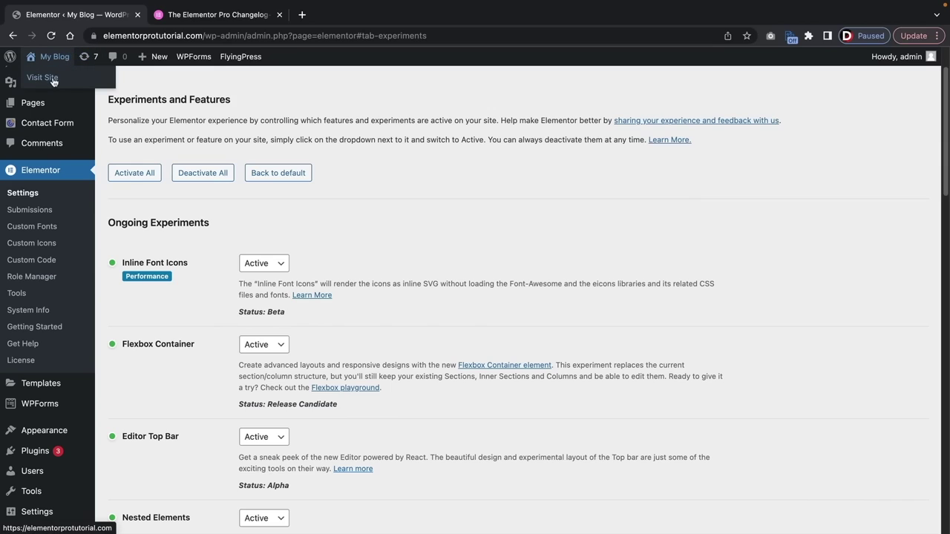
{"action": "left_click", "coordinate": [53, 80]}
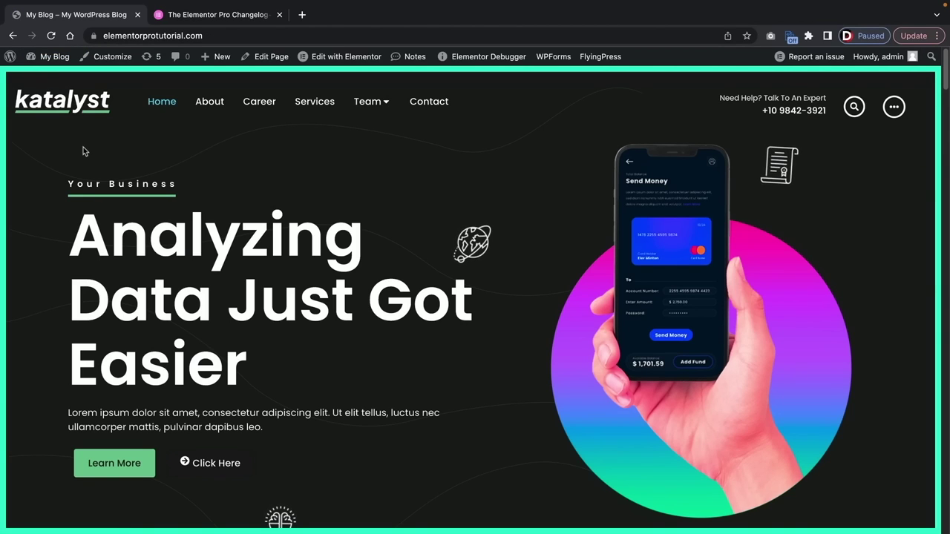
Edit the homepage in Elementor and preview it at tablet, mobile, then desktop widths
{"action": "left_click", "coordinate": [342, 56]}
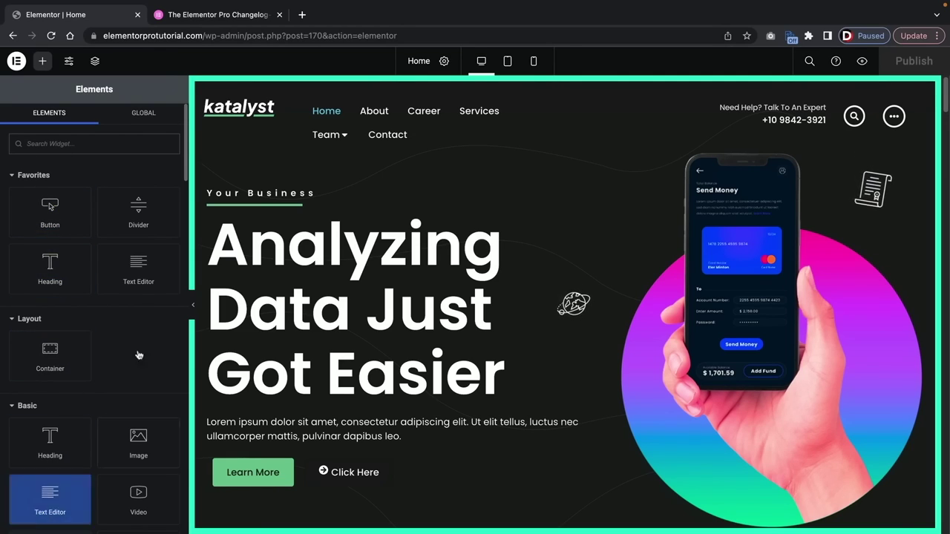
{"action": "left_click", "coordinate": [509, 61]}
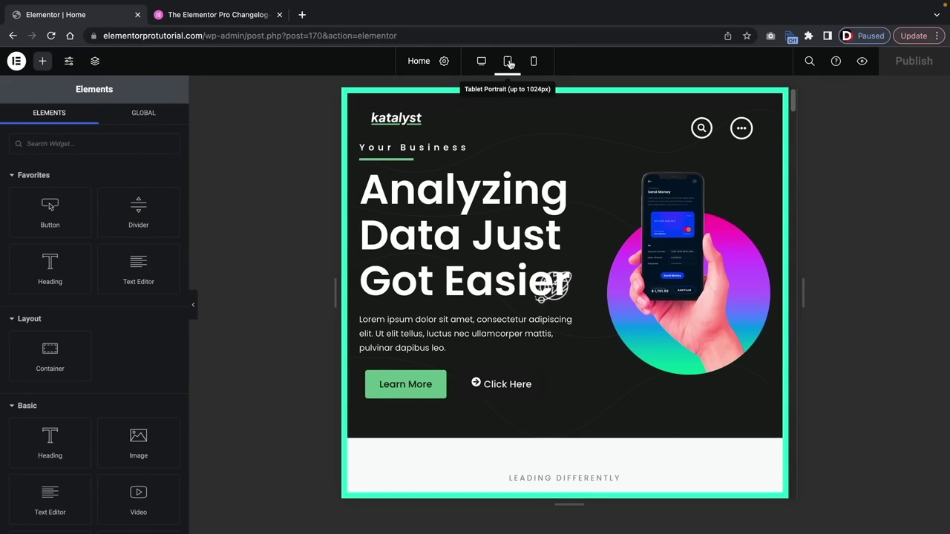
{"action": "left_click", "coordinate": [534, 64]}
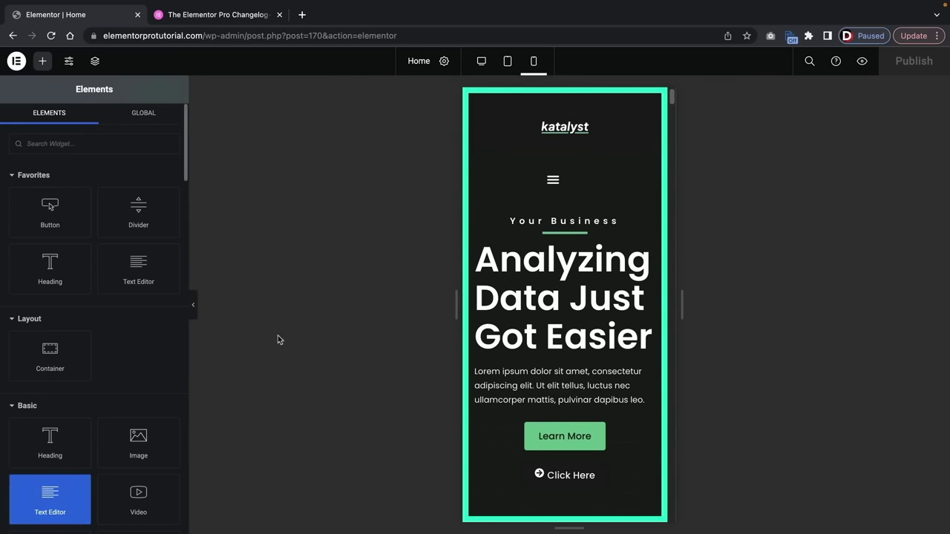
{"action": "left_click", "coordinate": [484, 62]}
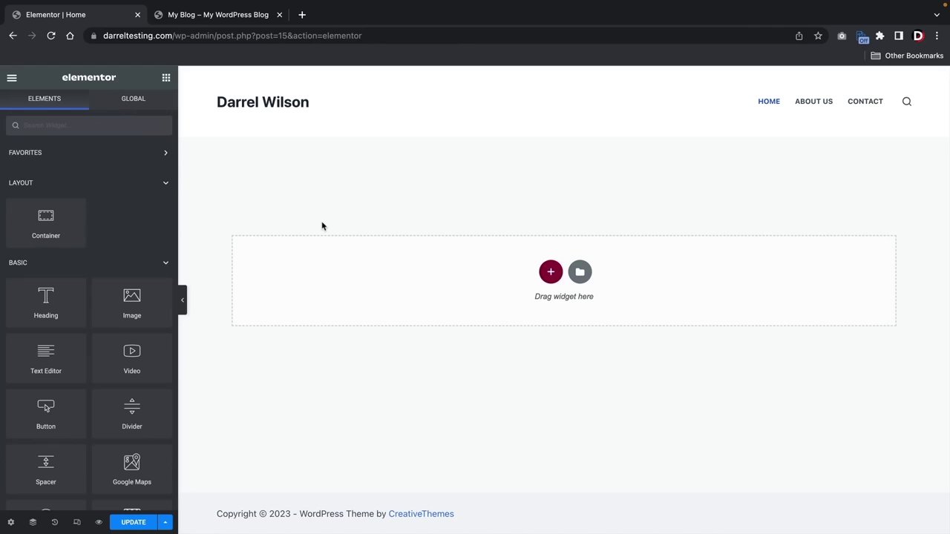
Glance at the Katalyst homepage tab, then add a new section on the empty page
{"action": "left_click", "coordinate": [207, 15]}
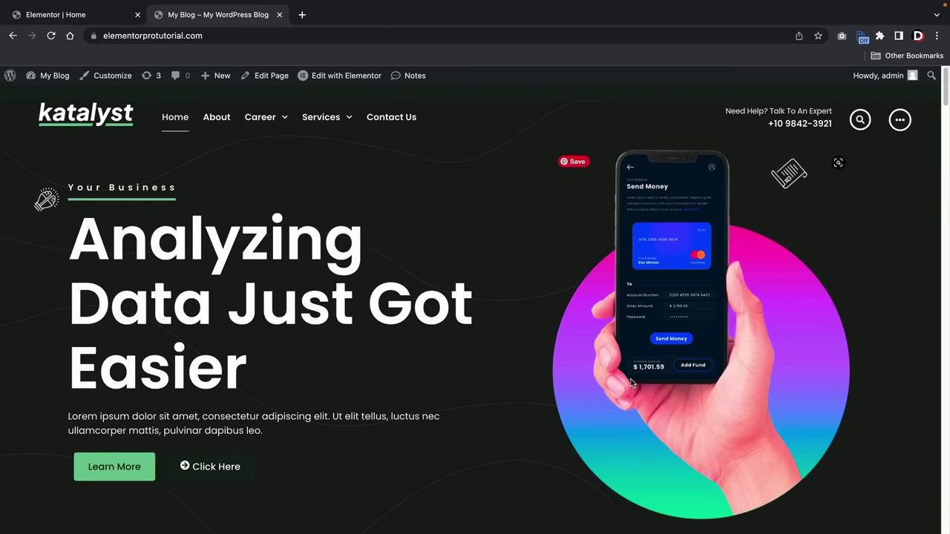
{"action": "left_click", "coordinate": [114, 25]}
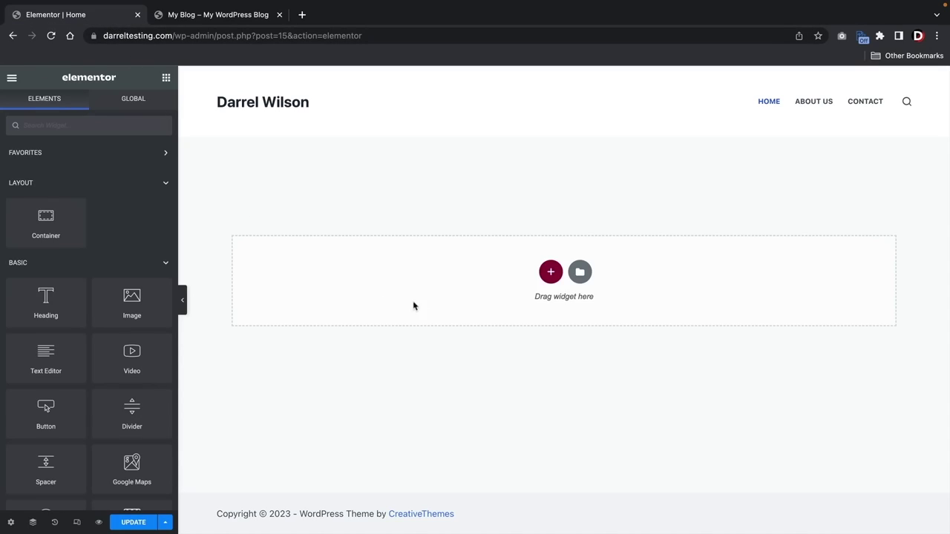
{"action": "left_click", "coordinate": [550, 273]}
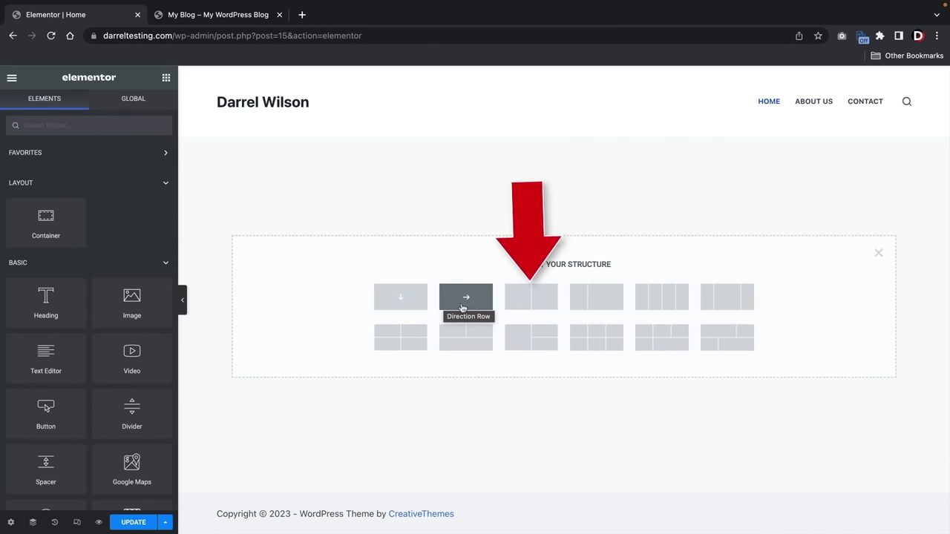
Create a two-column container and place a Heading widget in the left column
{"action": "left_click", "coordinate": [542, 302]}
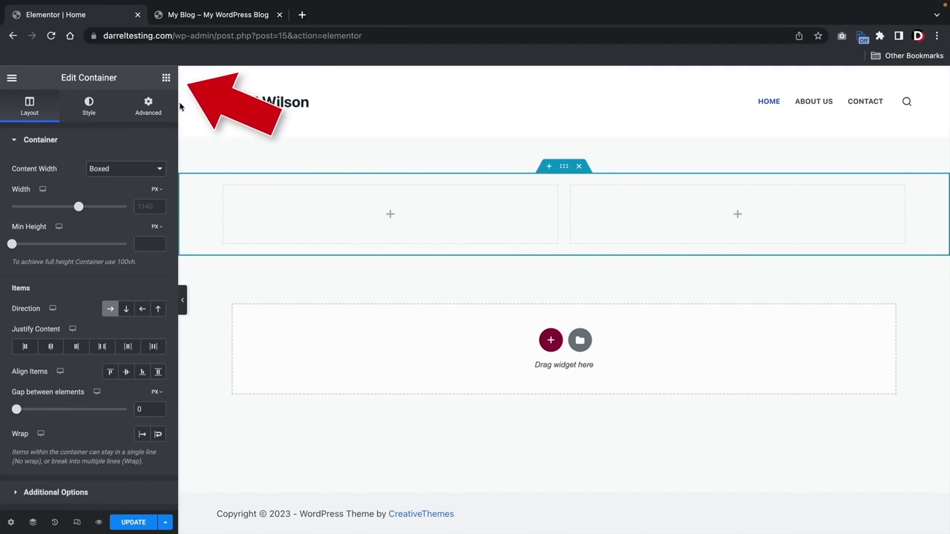
{"action": "left_click", "coordinate": [167, 78]}
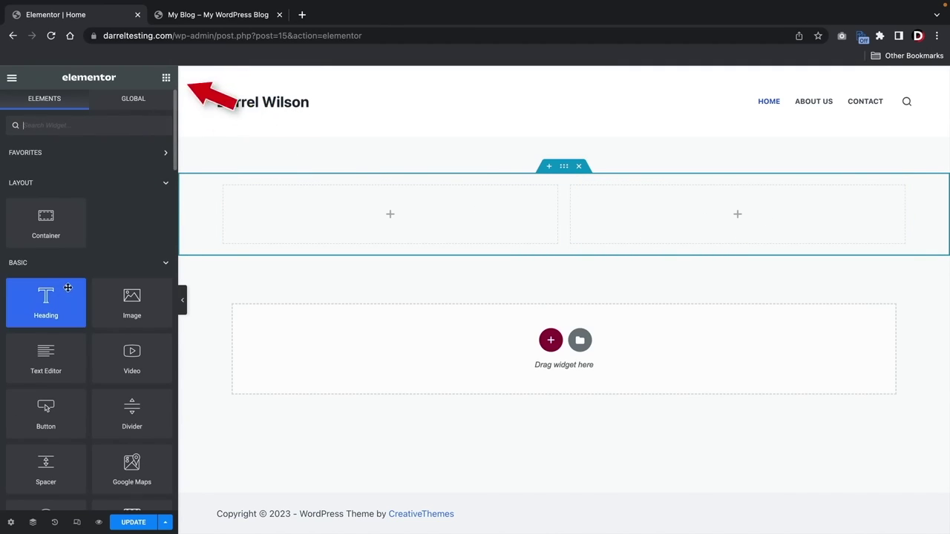
{"action": "left_click_drag", "start_coordinate": [48, 300], "coordinate": [319, 206]}
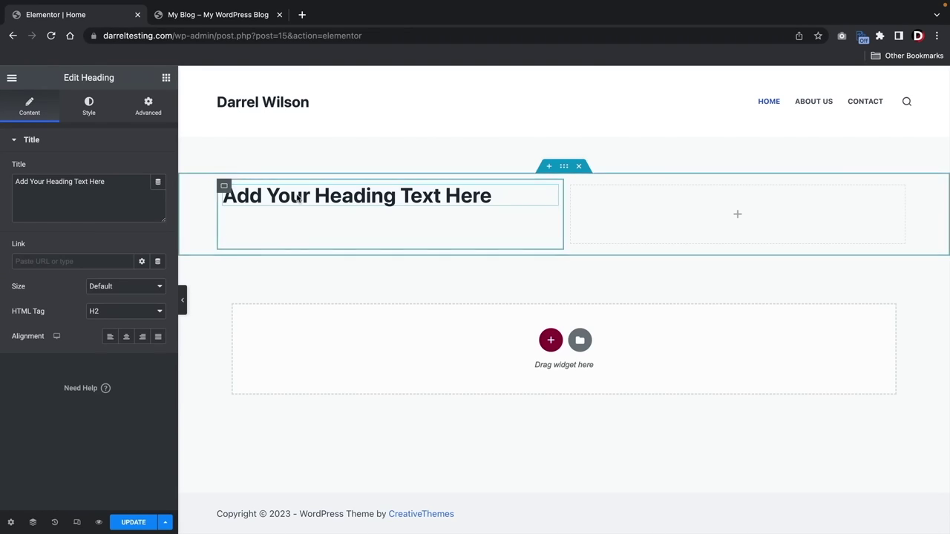
{"action": "left_click", "coordinate": [167, 77]}
Add a paragraph, Click here button and image, moving paragraph and button to the right column
{"action": "left_click_drag", "start_coordinate": [56, 343], "coordinate": [349, 199]}
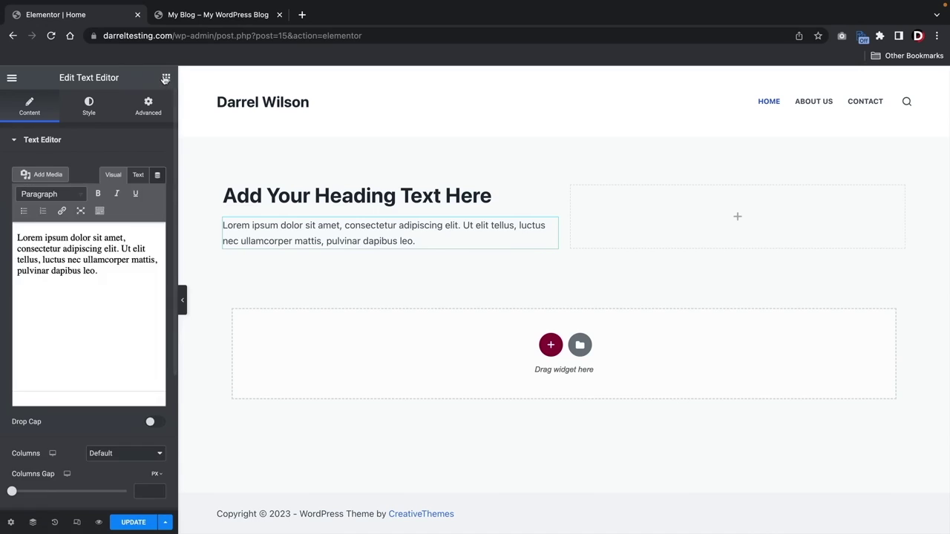
{"action": "left_click", "coordinate": [167, 78]}
{"action": "left_click_drag", "start_coordinate": [46, 412], "coordinate": [361, 245]}
{"action": "left_click", "coordinate": [167, 77]}
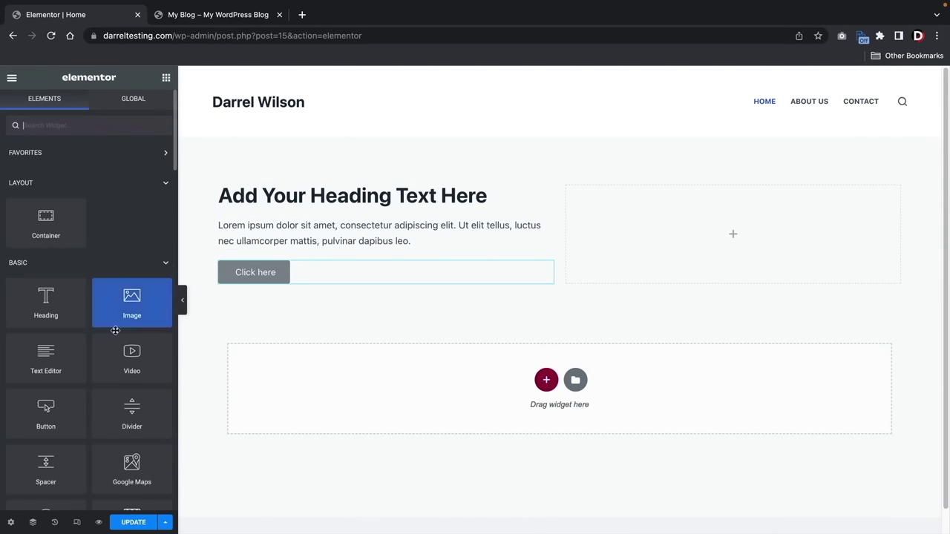
{"action": "left_click_drag", "start_coordinate": [132, 303], "coordinate": [346, 226]}
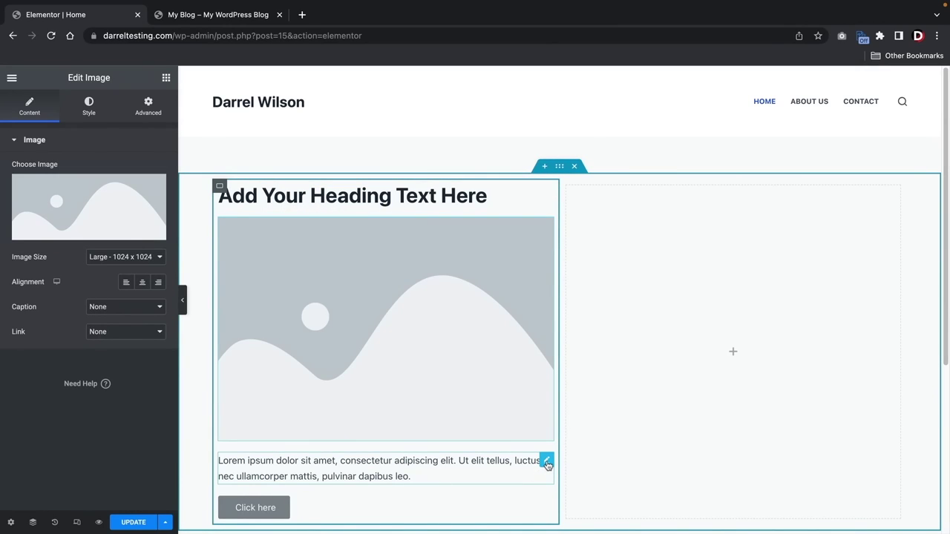
{"action": "left_click_drag", "start_coordinate": [547, 465], "coordinate": [679, 357]}
{"action": "left_click_drag", "start_coordinate": [314, 476], "coordinate": [673, 213]}
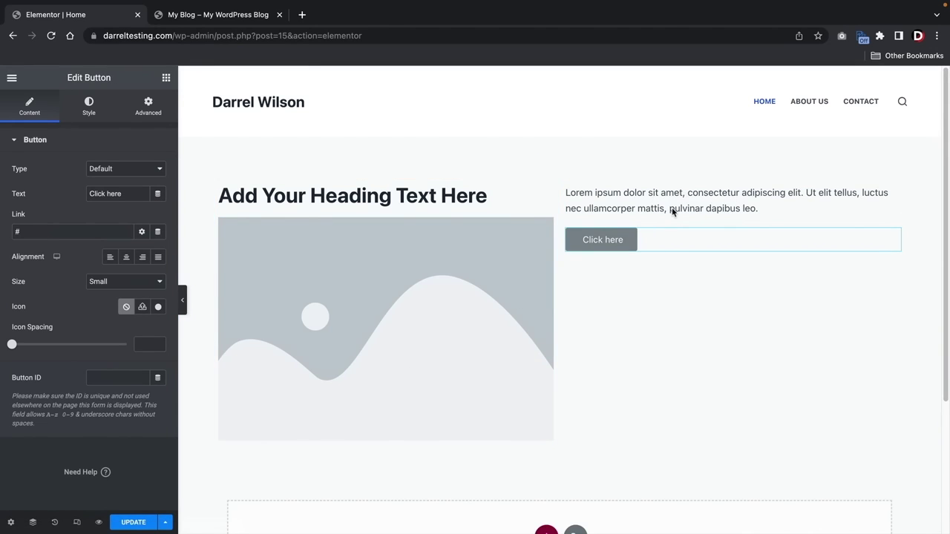
Duplicate the Click here button twice, making three buttons
{"action": "right_click", "coordinate": [628, 242]}
{"action": "left_click", "coordinate": [636, 271]}
{"action": "right_click", "coordinate": [628, 275]}
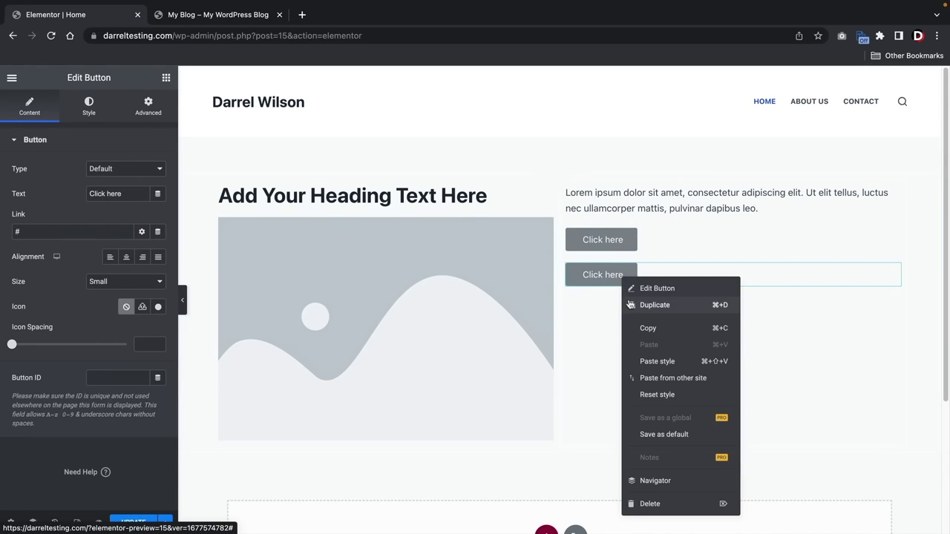
{"action": "left_click", "coordinate": [635, 305]}
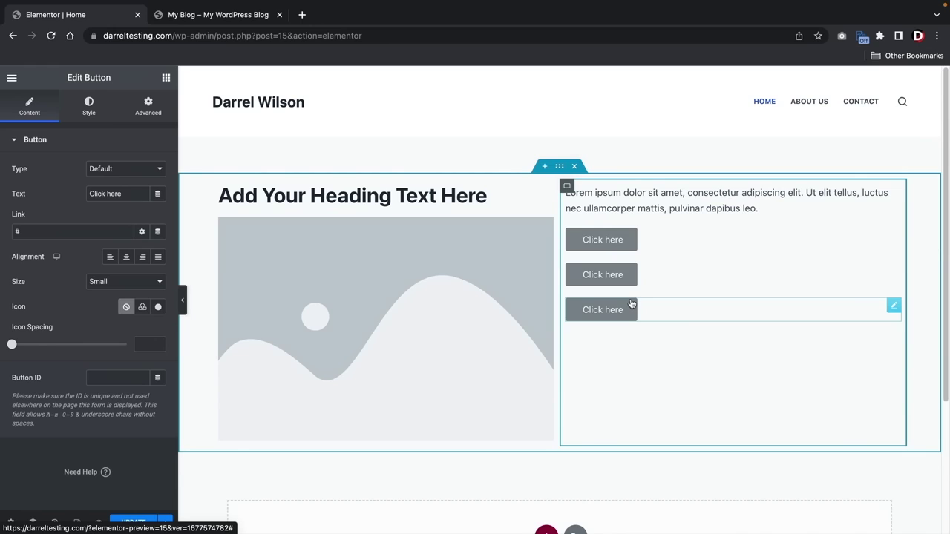
Delete all three buttons, the paragraph, the placeholder image and the heading
{"action": "right_click", "coordinate": [631, 308]}
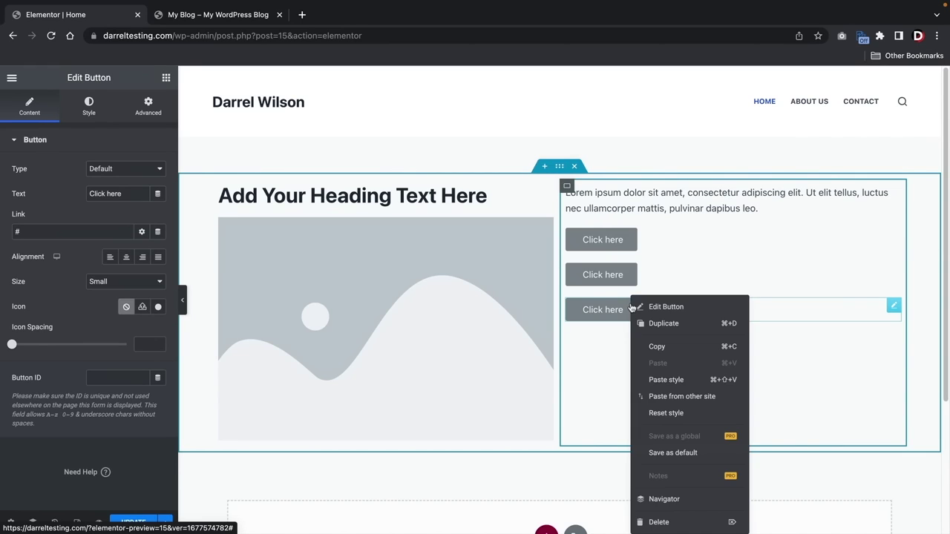
{"action": "left_click", "coordinate": [657, 522]}
{"action": "right_click", "coordinate": [600, 276]}
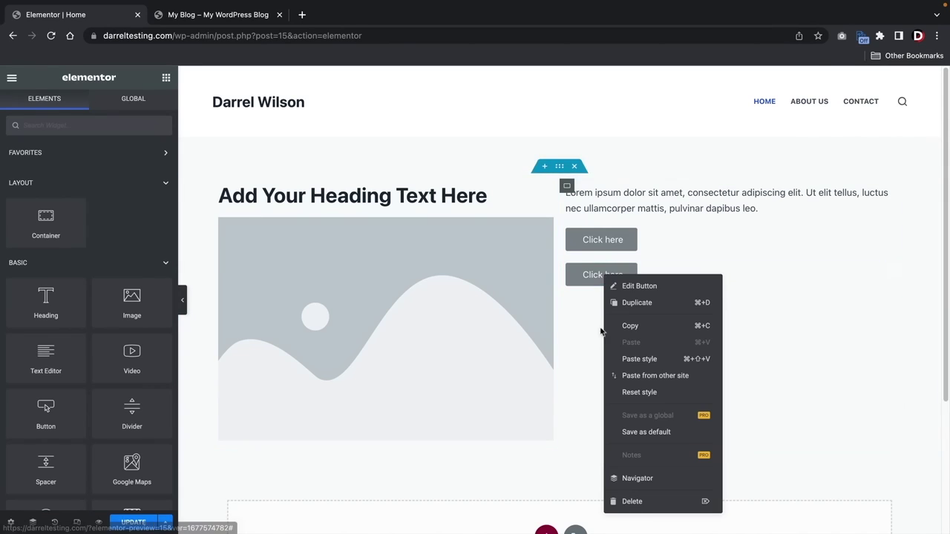
{"action": "left_click", "coordinate": [647, 503]}
{"action": "right_click", "coordinate": [621, 245]}
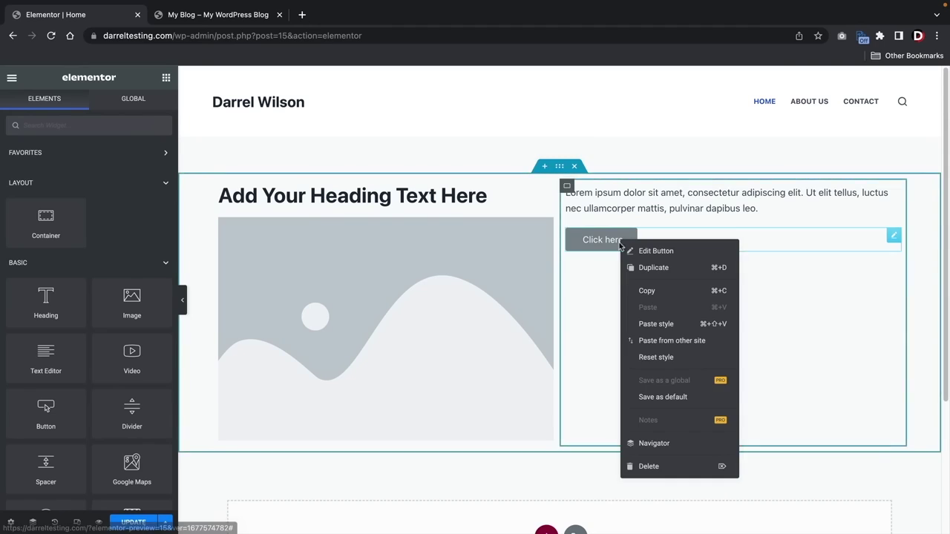
{"action": "left_click", "coordinate": [649, 466]}
{"action": "right_click", "coordinate": [603, 199]}
{"action": "left_click", "coordinate": [648, 435]}
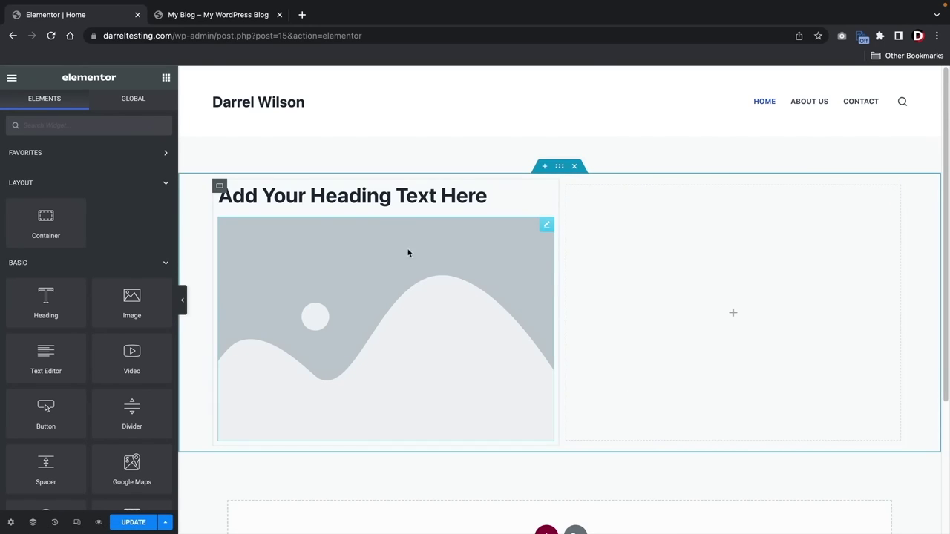
{"action": "right_click", "coordinate": [396, 250]}
{"action": "left_click", "coordinate": [441, 466]}
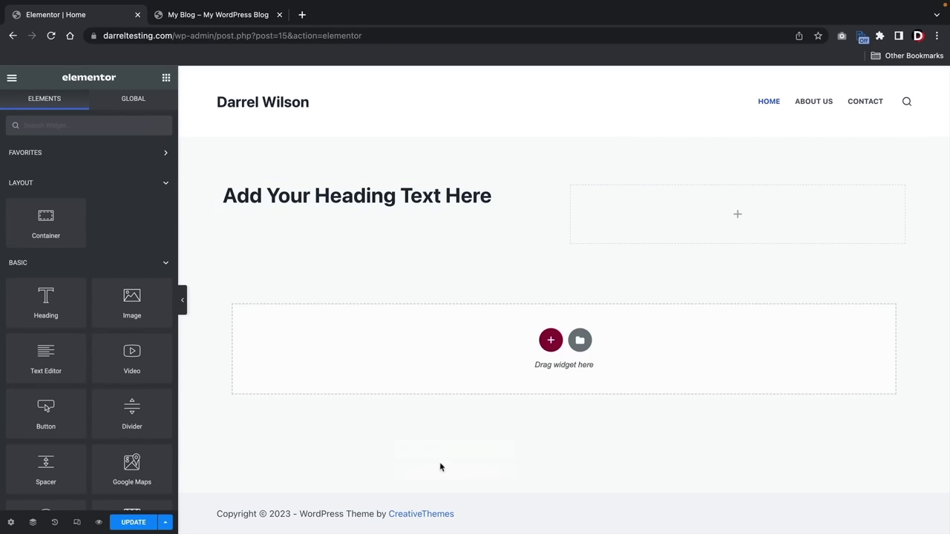
{"action": "right_click", "coordinate": [369, 192]}
{"action": "left_click", "coordinate": [401, 422]}
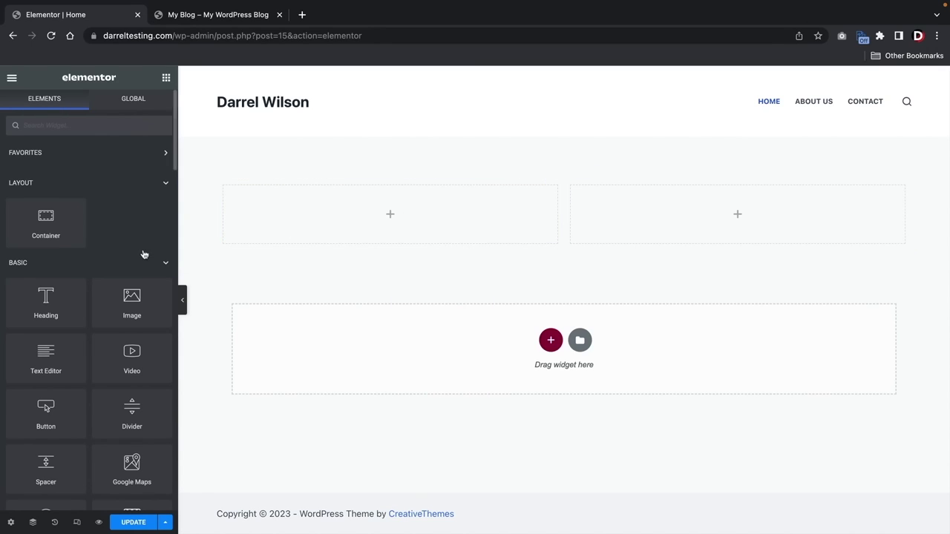
{"action": "scroll", "coordinate": [143, 253], "scroll_direction": "down", "scroll_amount": 2}
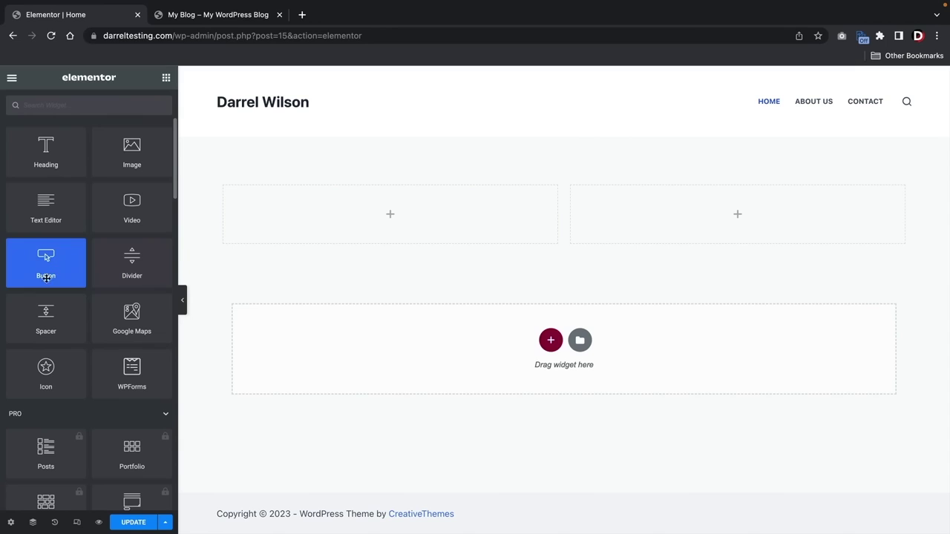
{"action": "scroll", "coordinate": [133, 245], "scroll_direction": "up", "scroll_amount": 1}
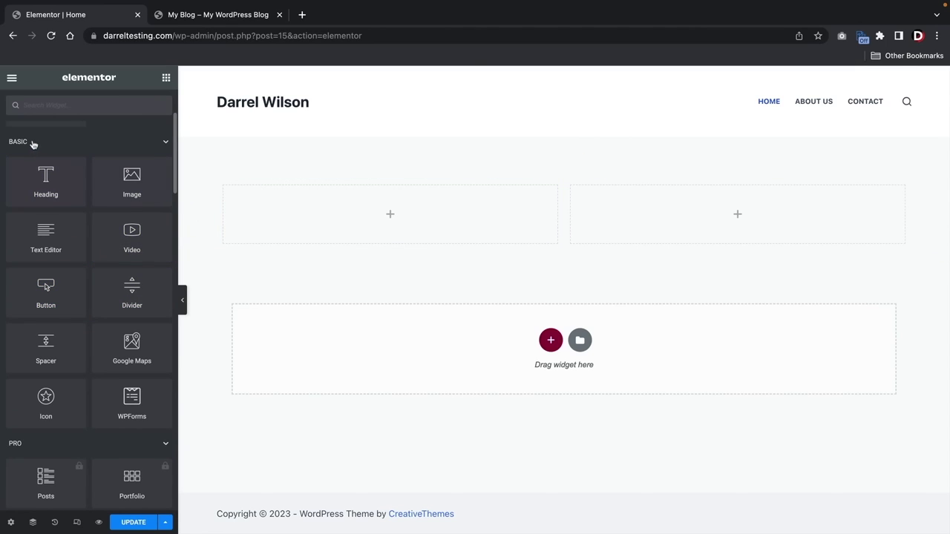
{"action": "scroll", "coordinate": [103, 257], "scroll_direction": "down", "scroll_amount": 5}
{"action": "scroll", "coordinate": [103, 256], "scroll_direction": "down", "scroll_amount": 1}
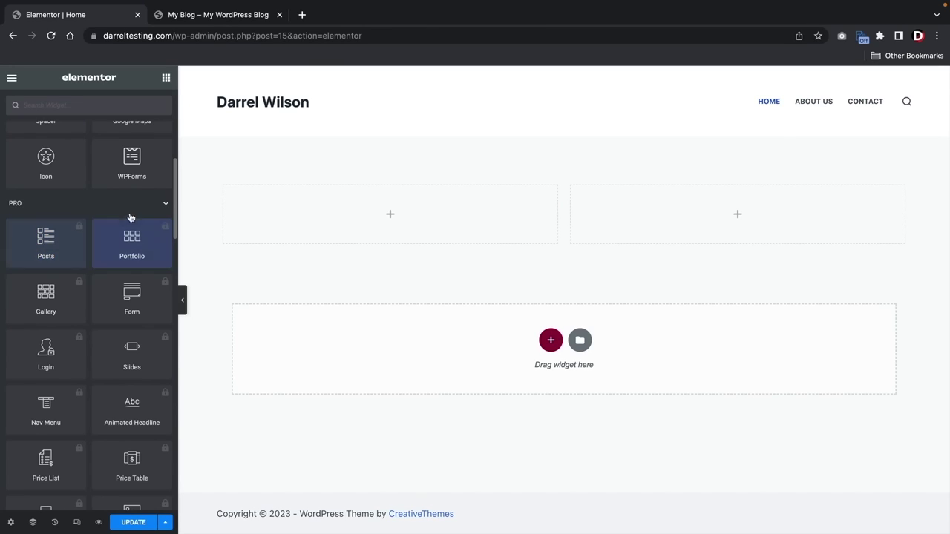
{"action": "left_click", "coordinate": [158, 207]}
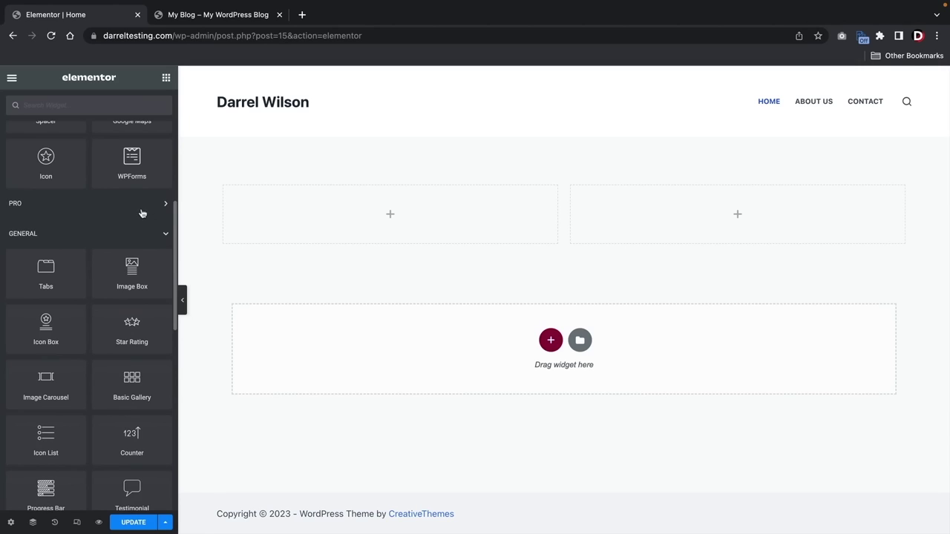
{"action": "scroll", "coordinate": [127, 215], "scroll_direction": "down", "scroll_amount": 1}
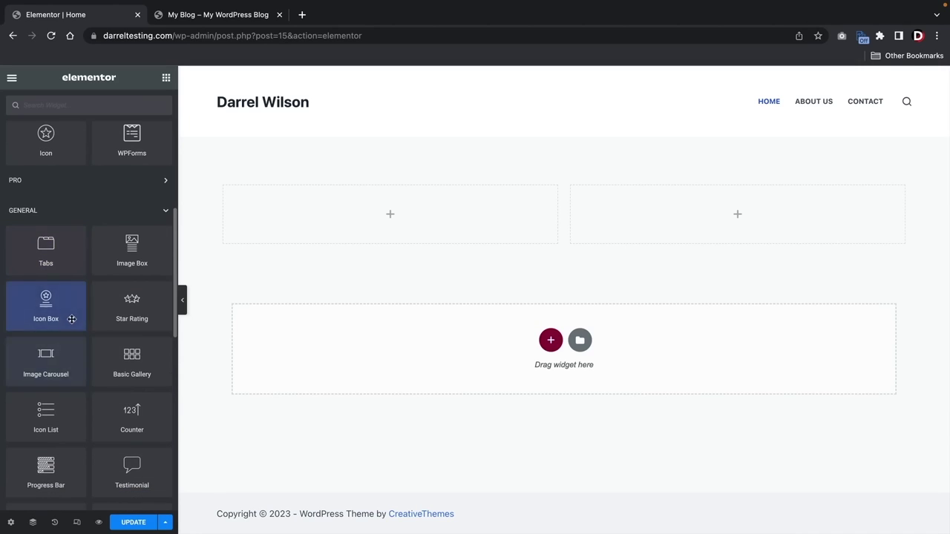
{"action": "scroll", "coordinate": [89, 326], "scroll_direction": "down", "scroll_amount": 10}
{"action": "scroll", "coordinate": [126, 316], "scroll_direction": "down", "scroll_amount": 2}
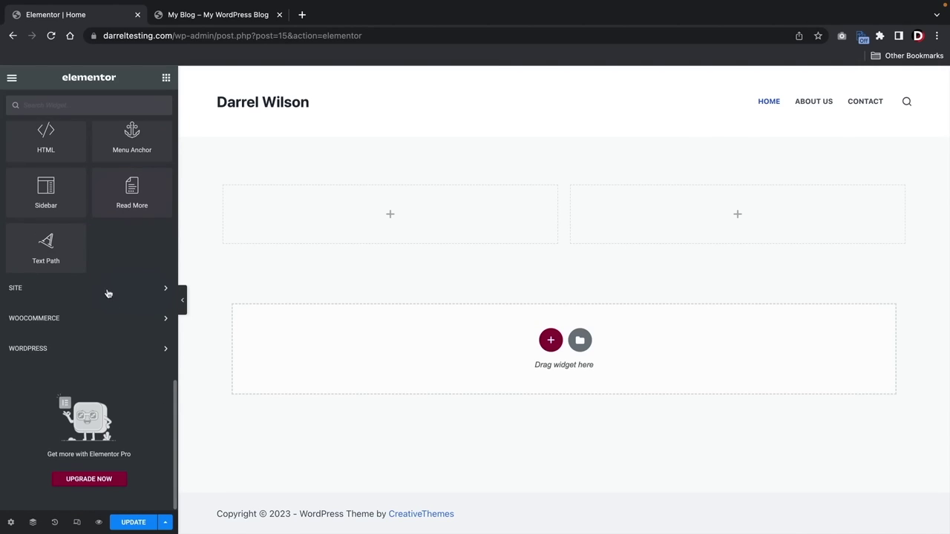
{"action": "left_click", "coordinate": [56, 352]}
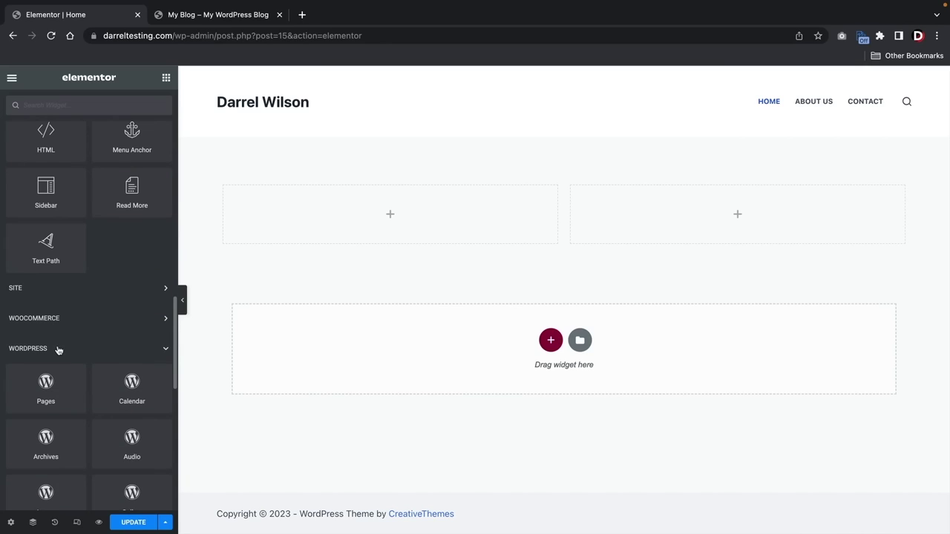
{"action": "left_click", "coordinate": [59, 350]}
{"action": "left_click", "coordinate": [63, 291]}
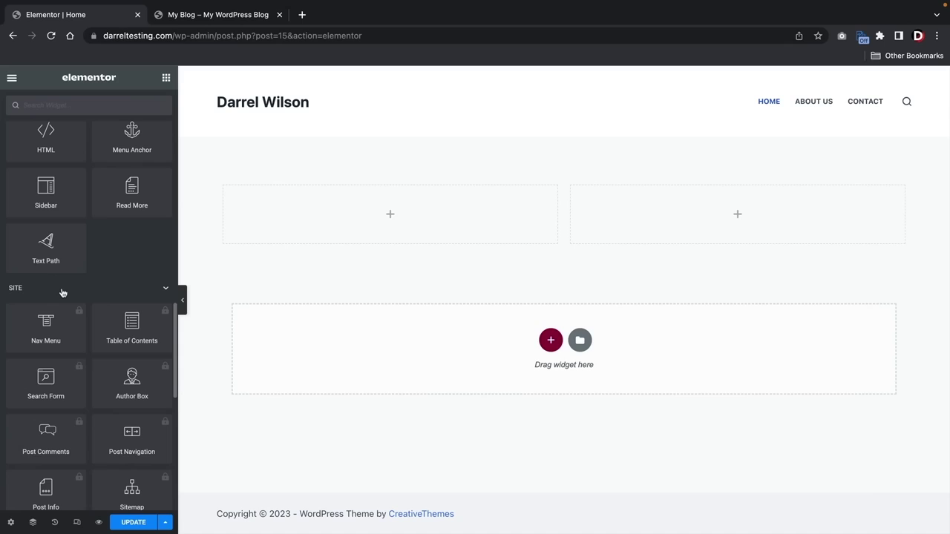
{"action": "left_click", "coordinate": [62, 291]}
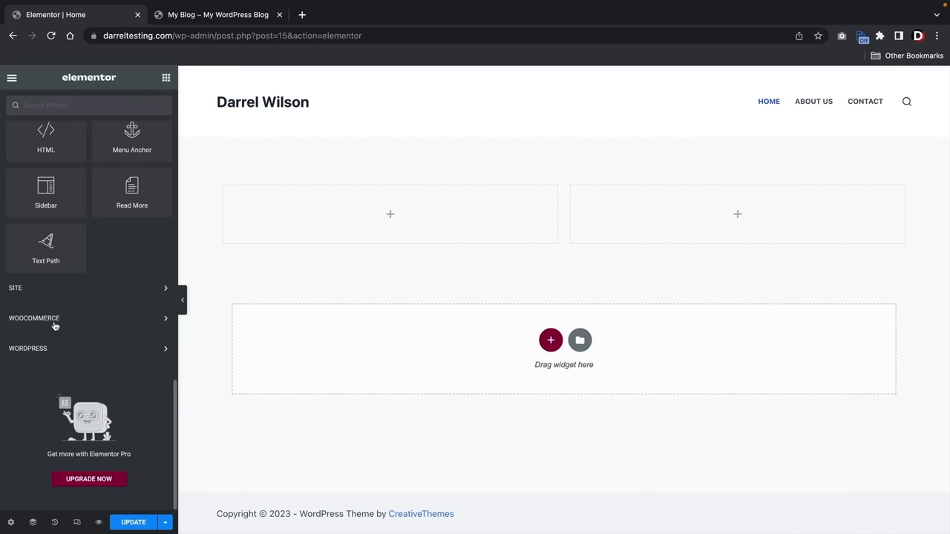
{"action": "scroll", "coordinate": [54, 325], "scroll_direction": "up", "scroll_amount": 20}
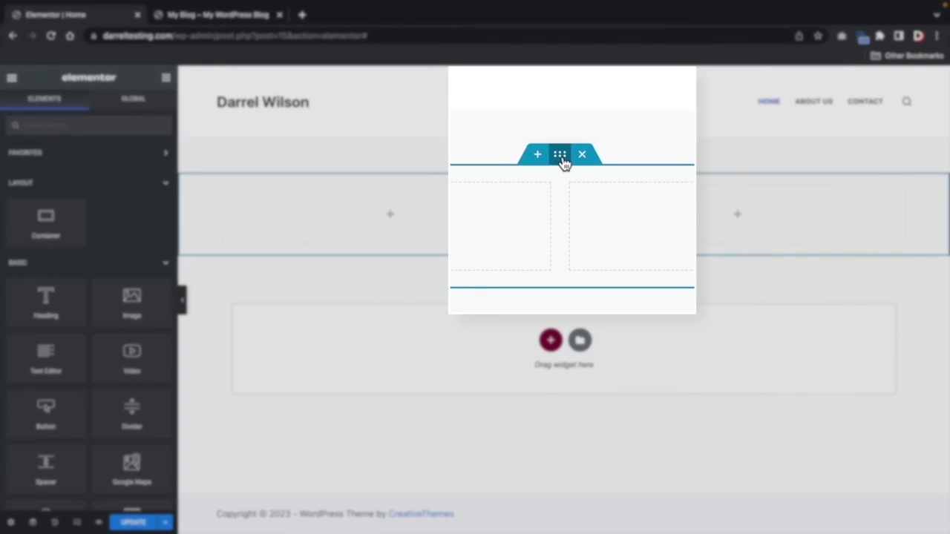
Open the container's settings, browse its Style border and Advanced options, then return to Style
{"action": "left_click", "coordinate": [564, 163]}
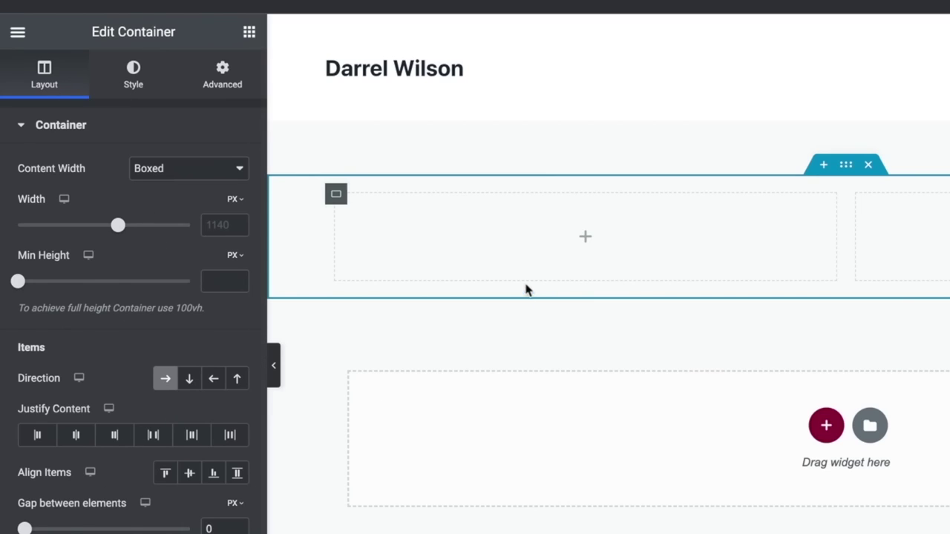
{"action": "left_click", "coordinate": [134, 81]}
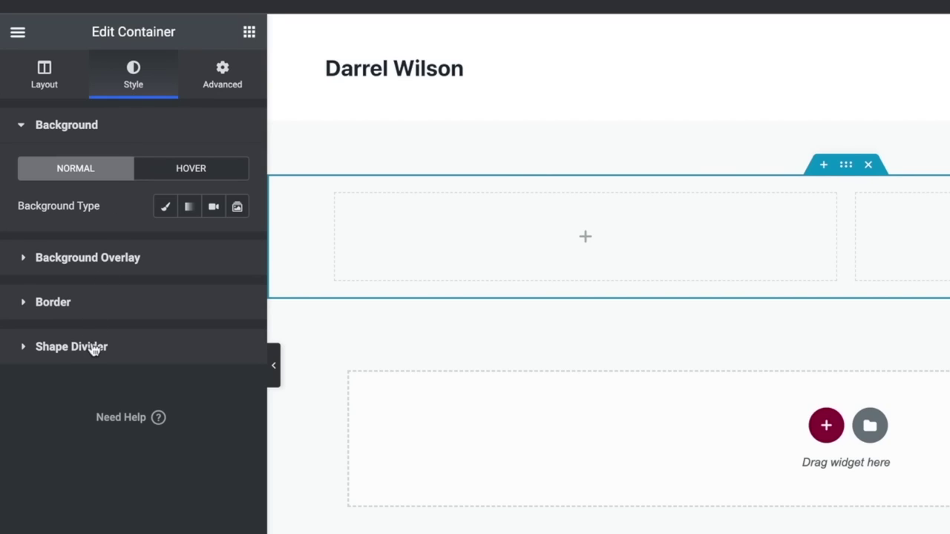
{"action": "left_click", "coordinate": [94, 312]}
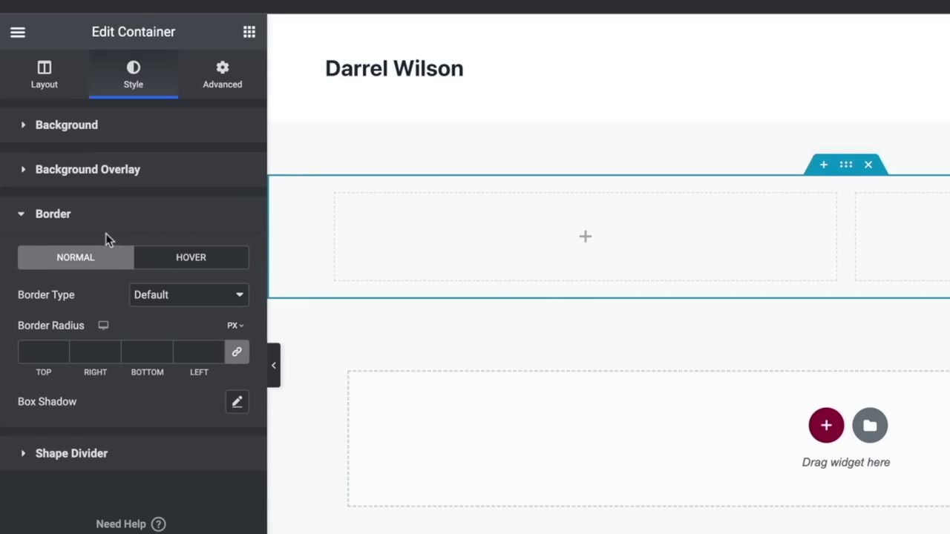
{"action": "left_click", "coordinate": [225, 82]}
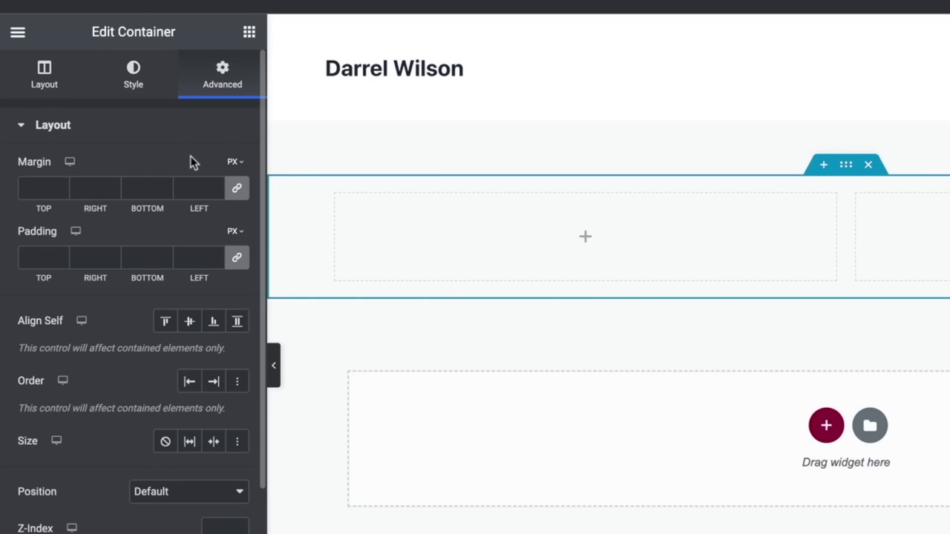
{"action": "scroll", "coordinate": [152, 335], "scroll_direction": "down", "scroll_amount": 2}
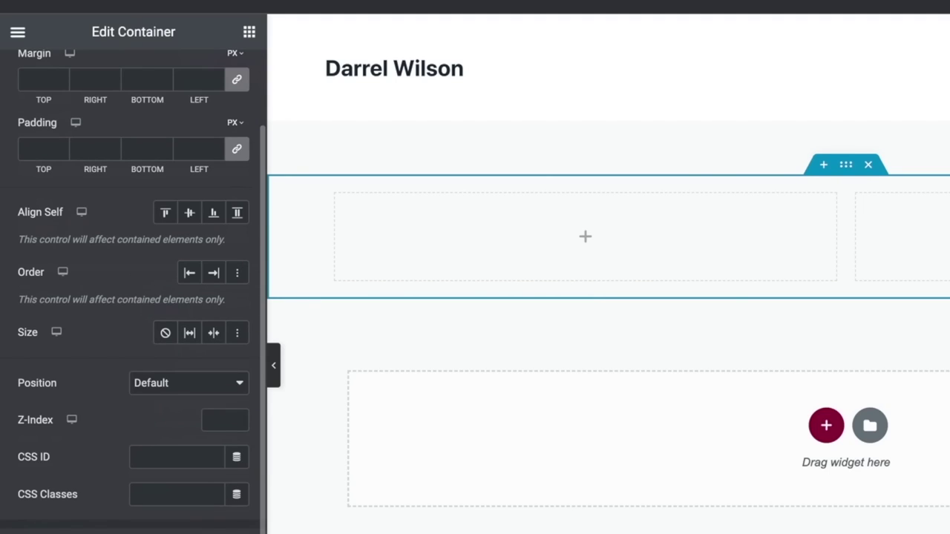
{"action": "scroll", "coordinate": [130, 423], "scroll_direction": "up", "scroll_amount": 2}
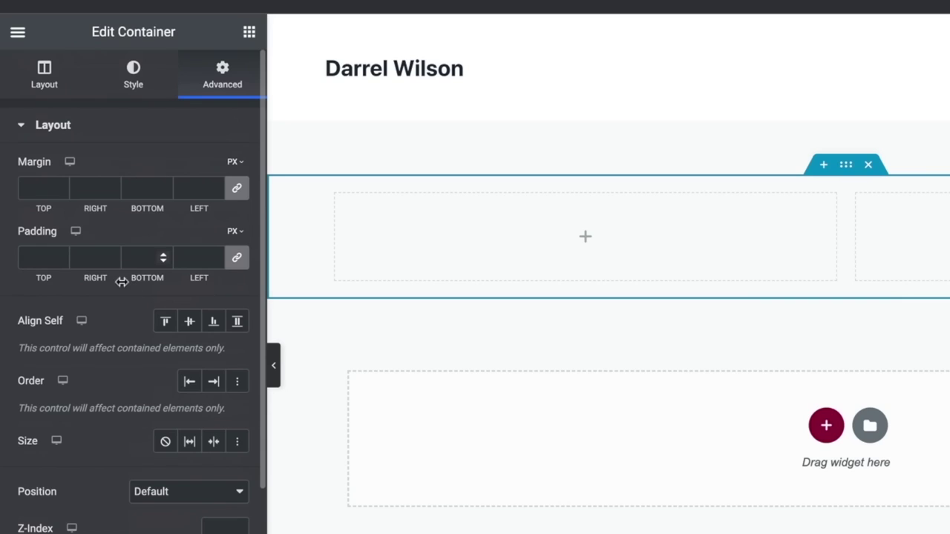
{"action": "left_click", "coordinate": [141, 83]}
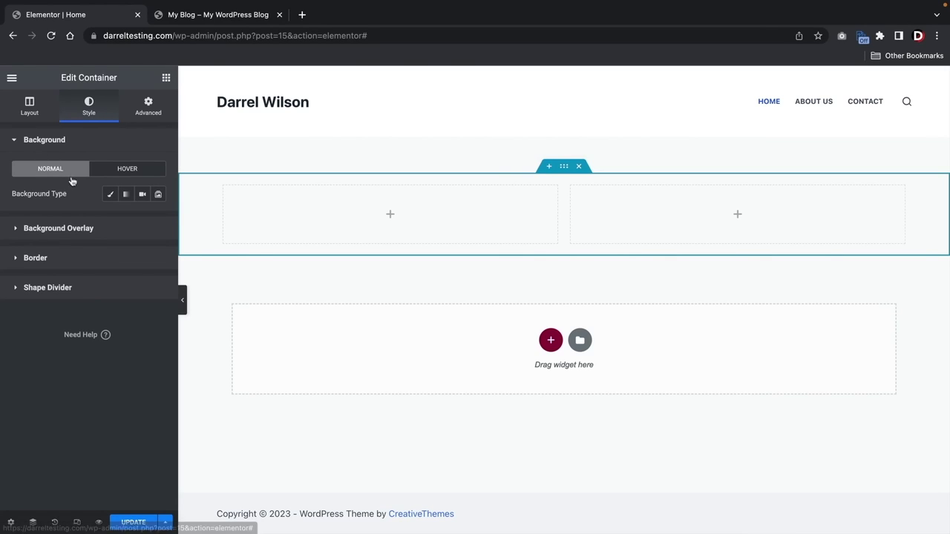
Give the container a classic colour background, trying out purple shades
{"action": "left_click", "coordinate": [108, 197]}
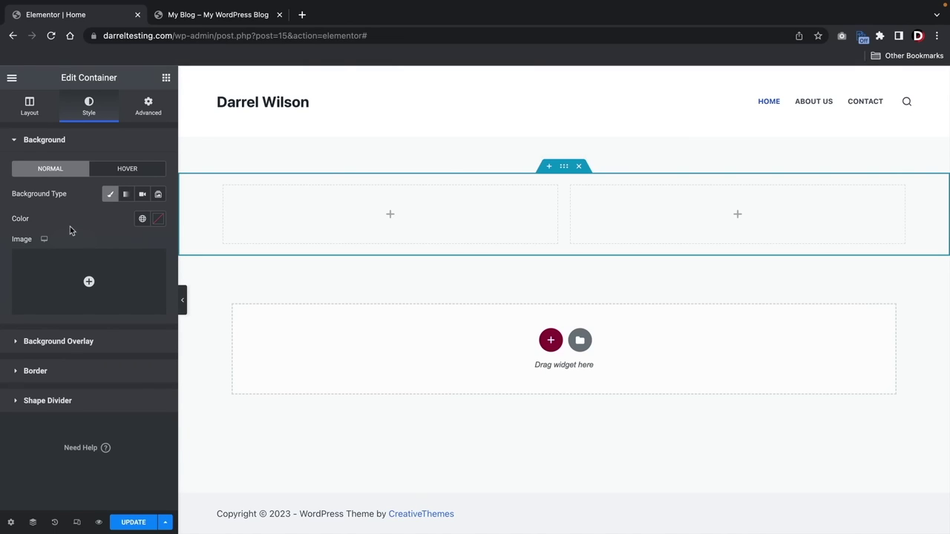
{"action": "left_click", "coordinate": [158, 220]}
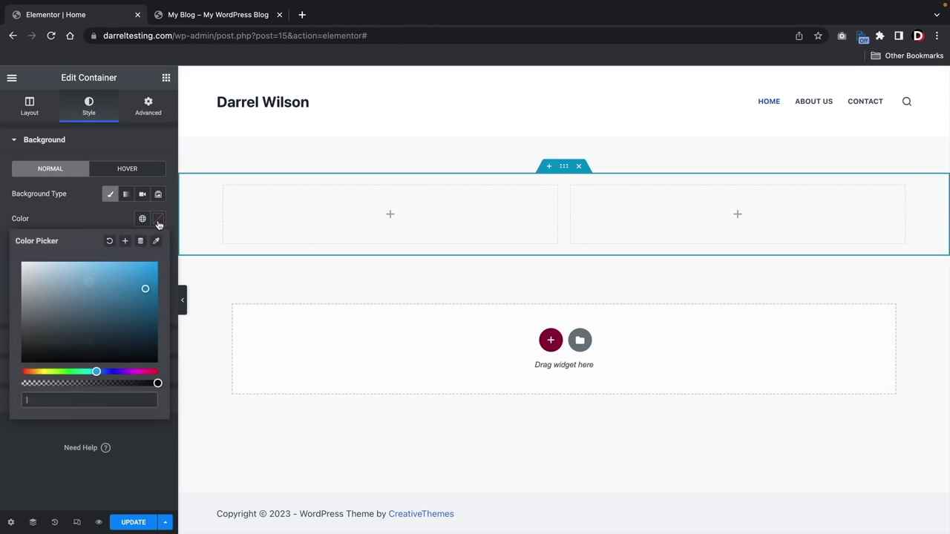
{"action": "left_click", "coordinate": [67, 408]}
{"action": "type", "text": "#"}
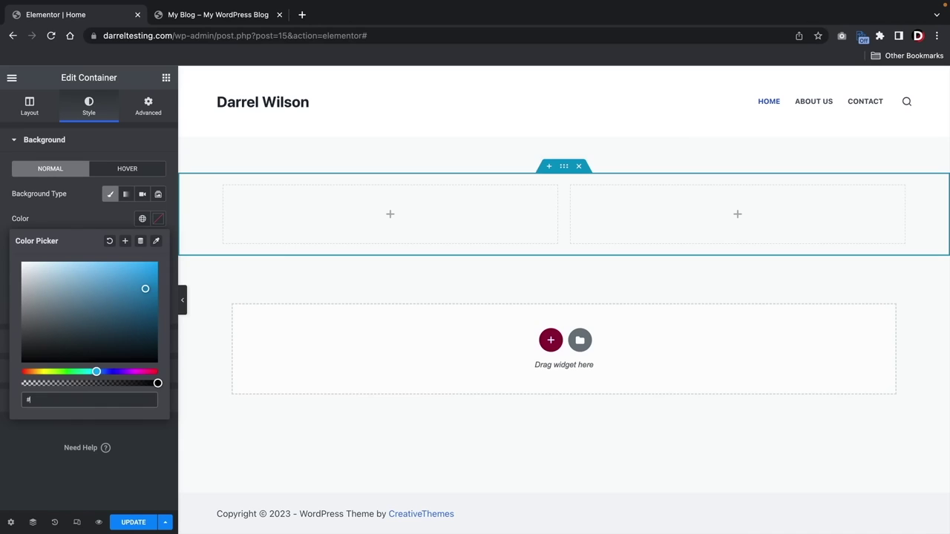
{"action": "mouse_move", "coordinate": [94, 319]}
{"action": "left_mouse_down"}
{"action": "mouse_move", "coordinate": [69, 319]}
{"action": "mouse_move", "coordinate": [91, 358]}
{"action": "mouse_move", "coordinate": [64, 352]}
{"action": "mouse_move", "coordinate": [102, 344]}
{"action": "left_mouse_up"}
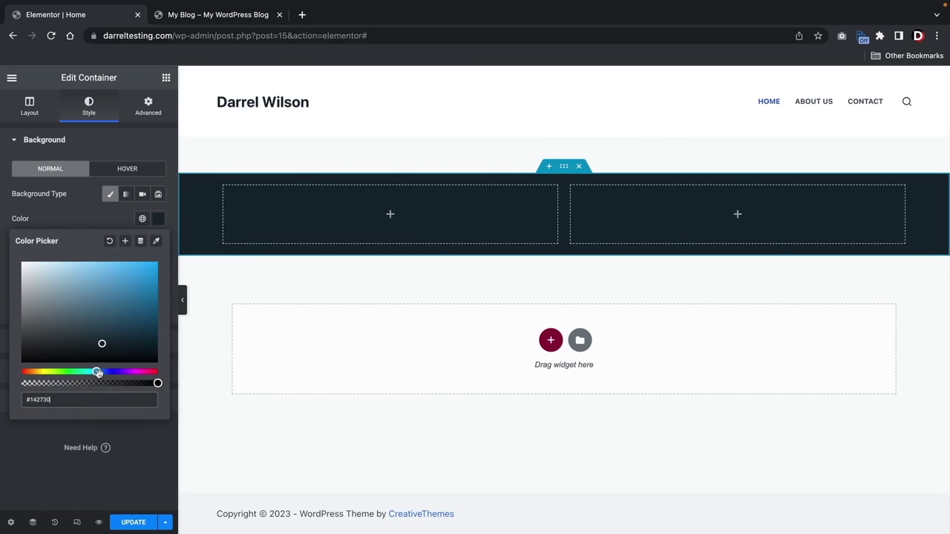
{"action": "left_click", "coordinate": [120, 373]}
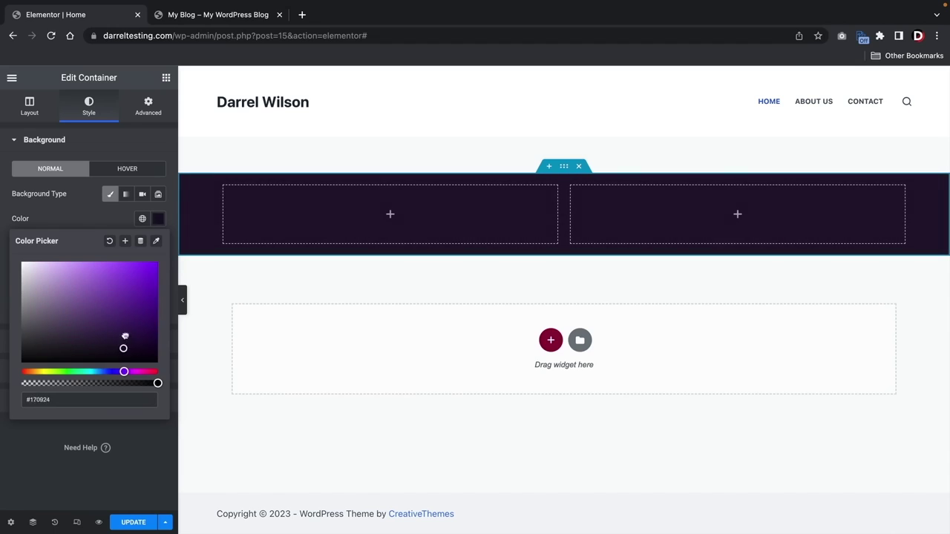
{"action": "left_click", "coordinate": [124, 311]}
{"action": "left_click", "coordinate": [96, 221]}
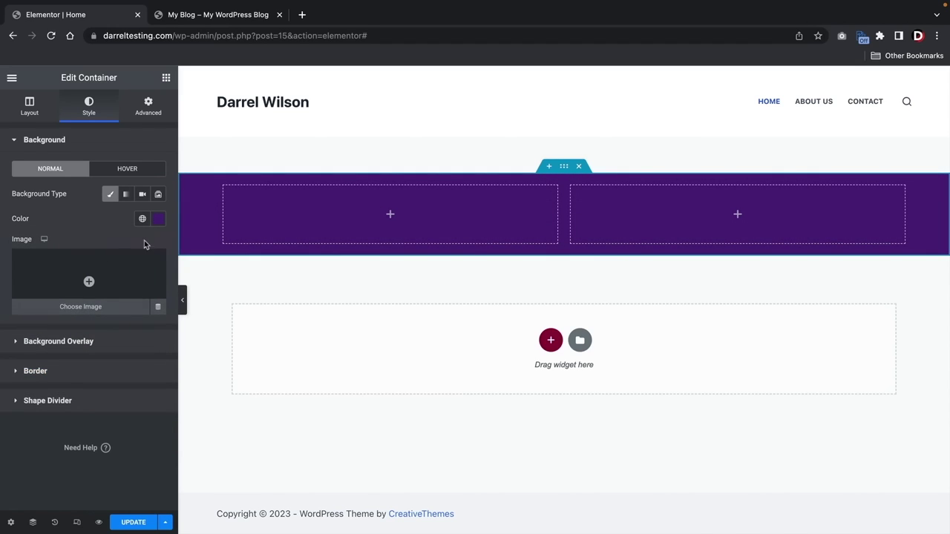
Set the container background colour to #181b19
{"action": "left_click", "coordinate": [158, 218]}
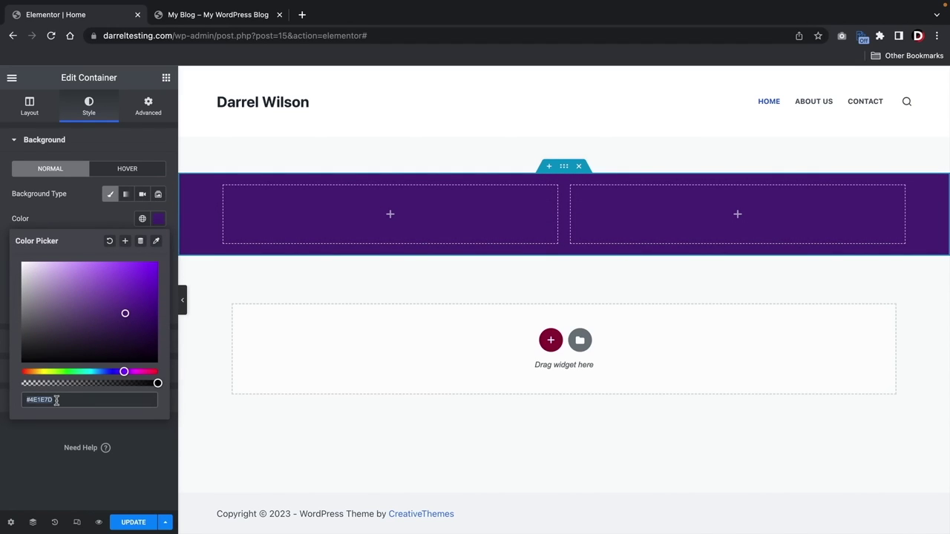
{"action": "type", "text": "#1"}
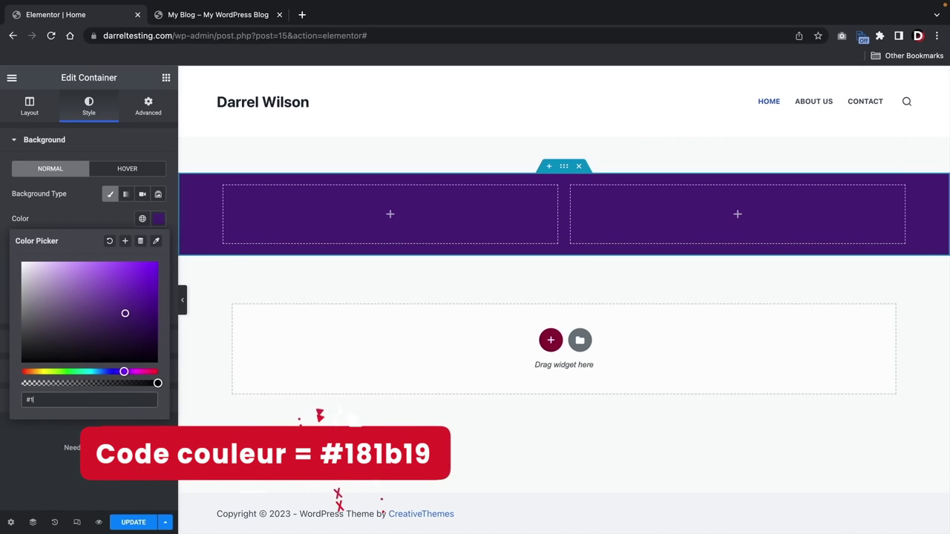
{"action": "type", "text": "81b19"}
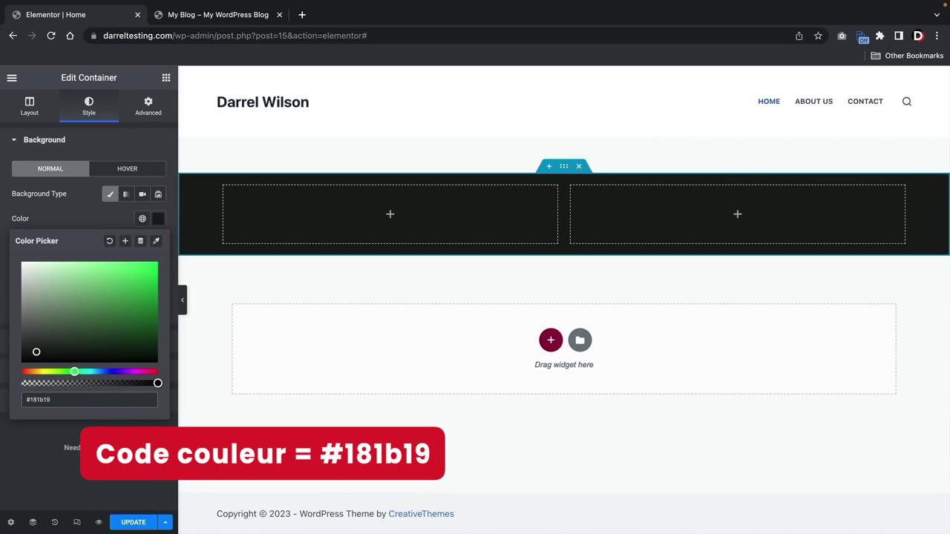
{"action": "key", "text": "Escape"}
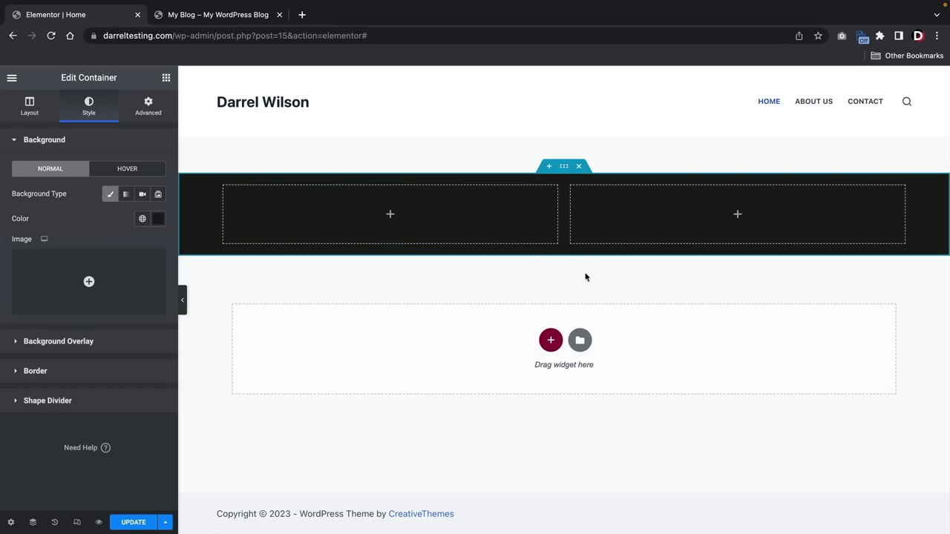
{"action": "left_click", "coordinate": [29, 109]}
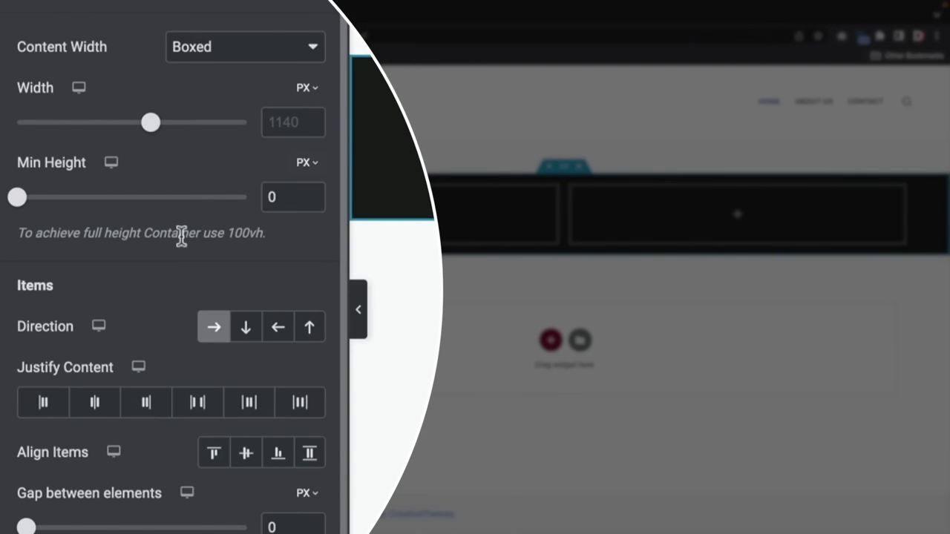
Set the container's minimum height to 100 VH
{"action": "left_click", "coordinate": [311, 165]}
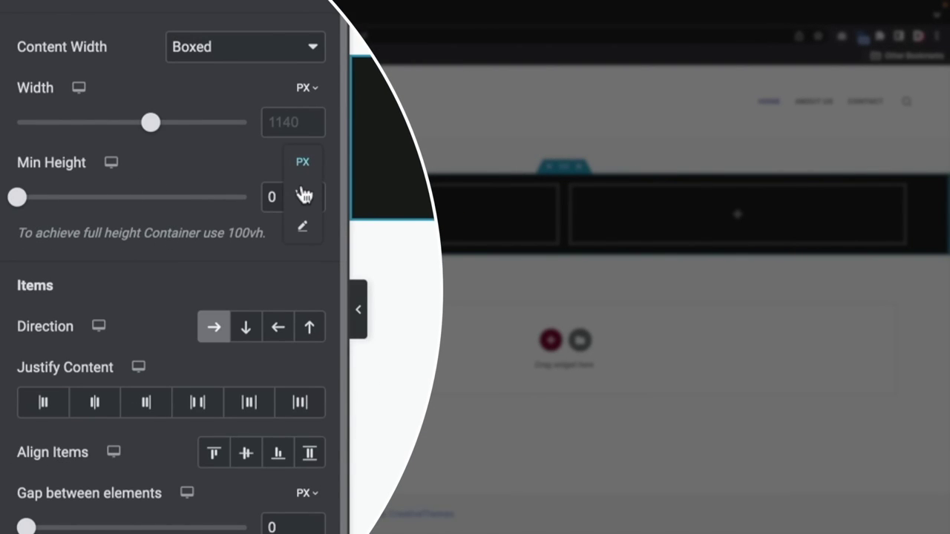
{"action": "left_click", "coordinate": [304, 195]}
{"action": "left_click_drag", "start_coordinate": [18, 199], "coordinate": [106, 200]}
{"action": "left_click_drag", "start_coordinate": [67, 248], "coordinate": [78, 247]}
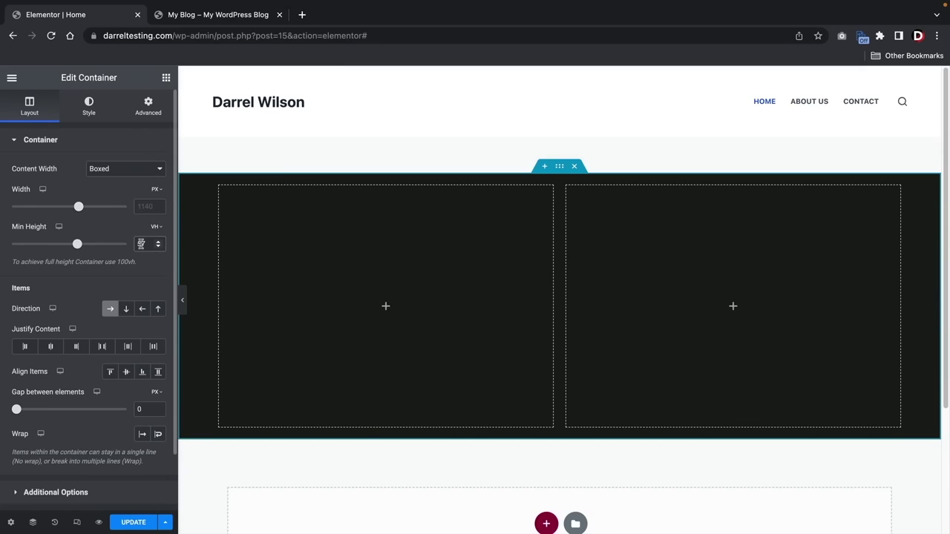
{"action": "type", "text": "100"}
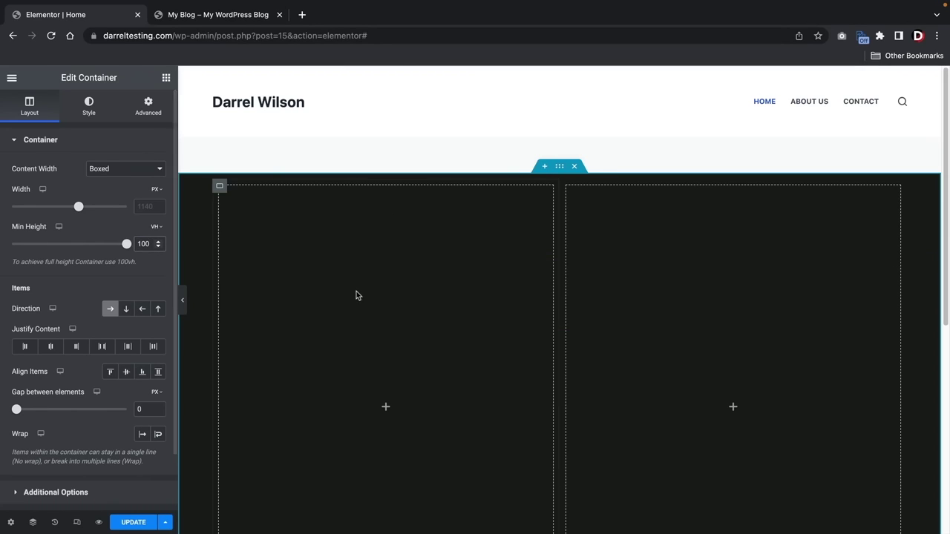
Widen the container's content width to 1328 px
{"action": "scroll", "coordinate": [356, 291], "scroll_direction": "down", "scroll_amount": 1}
{"action": "scroll", "coordinate": [356, 292], "scroll_direction": "down", "scroll_amount": 3}
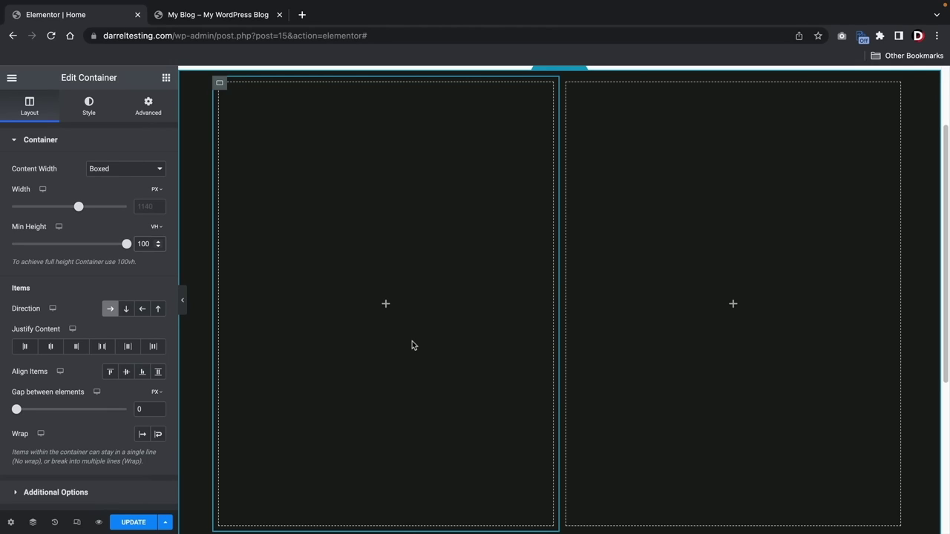
{"action": "left_click_drag", "start_coordinate": [79, 208], "coordinate": [98, 219]}
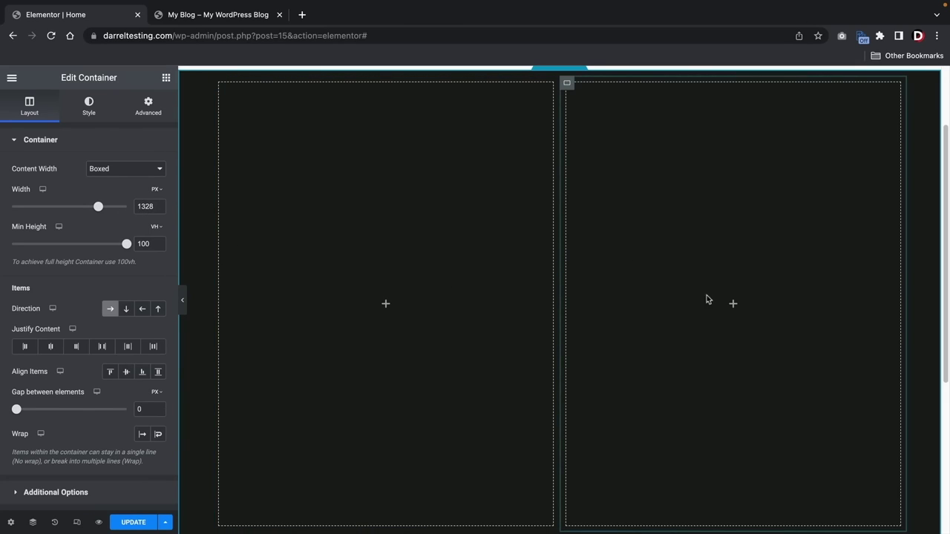
{"action": "scroll", "coordinate": [206, 347], "scroll_direction": "up", "scroll_amount": 1}
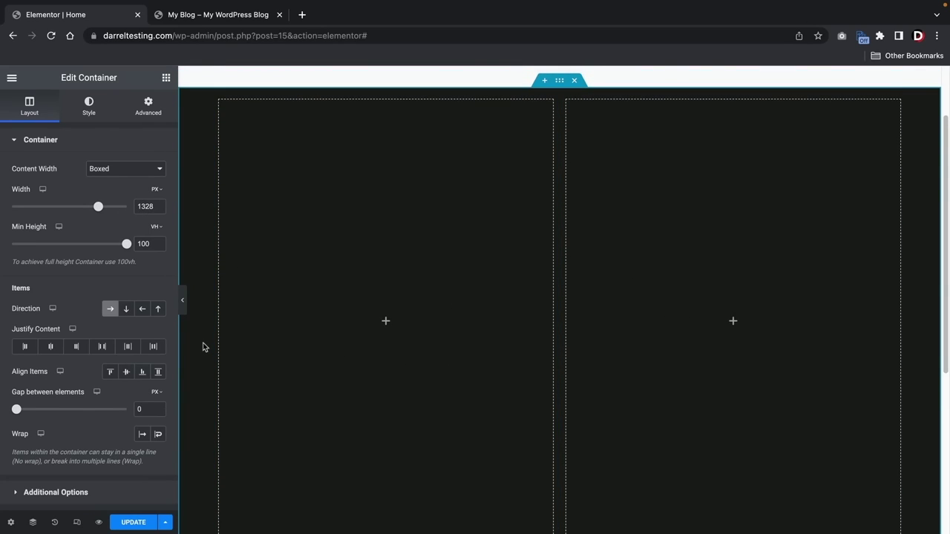
{"action": "scroll", "coordinate": [204, 347], "scroll_direction": "down", "scroll_amount": 1}
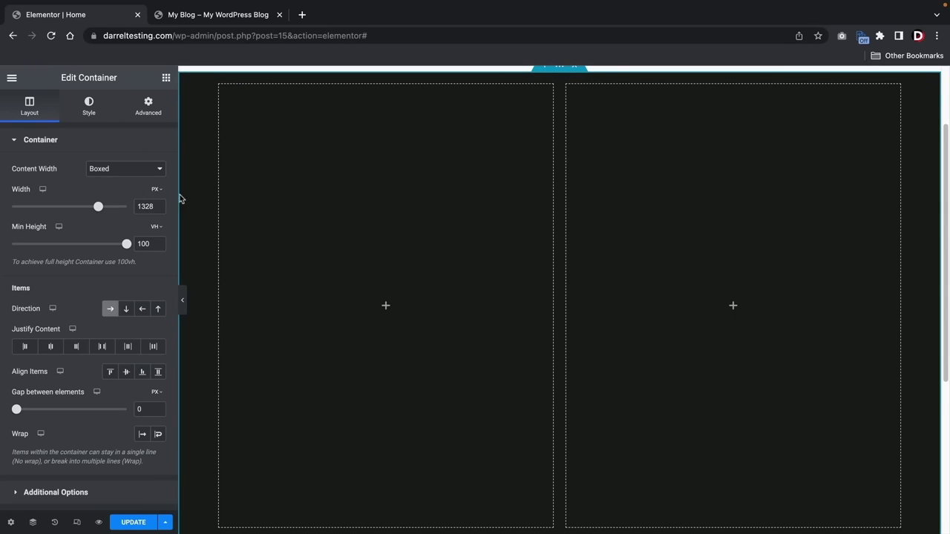
{"action": "left_click", "coordinate": [91, 106]}
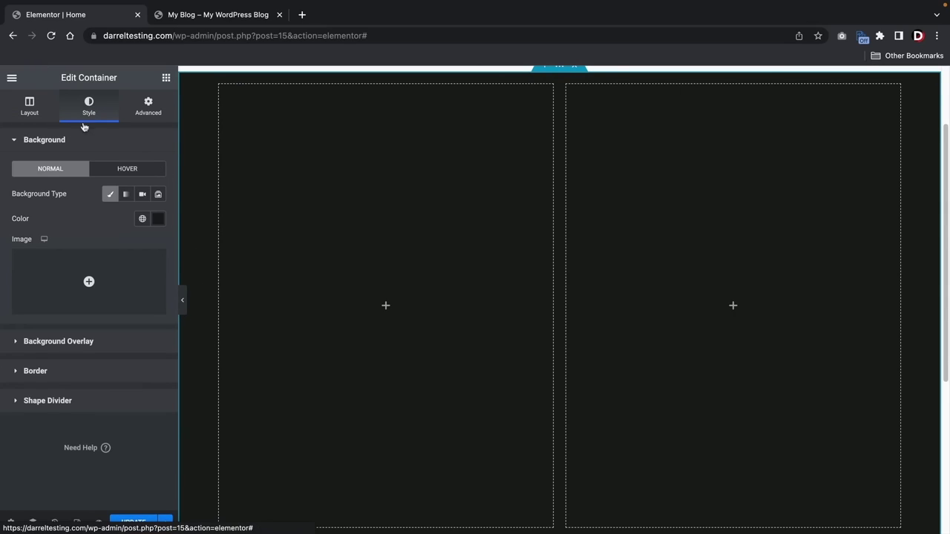
Insert line.png from the Media Library as a classic background overlay image
{"action": "left_click", "coordinate": [73, 344]}
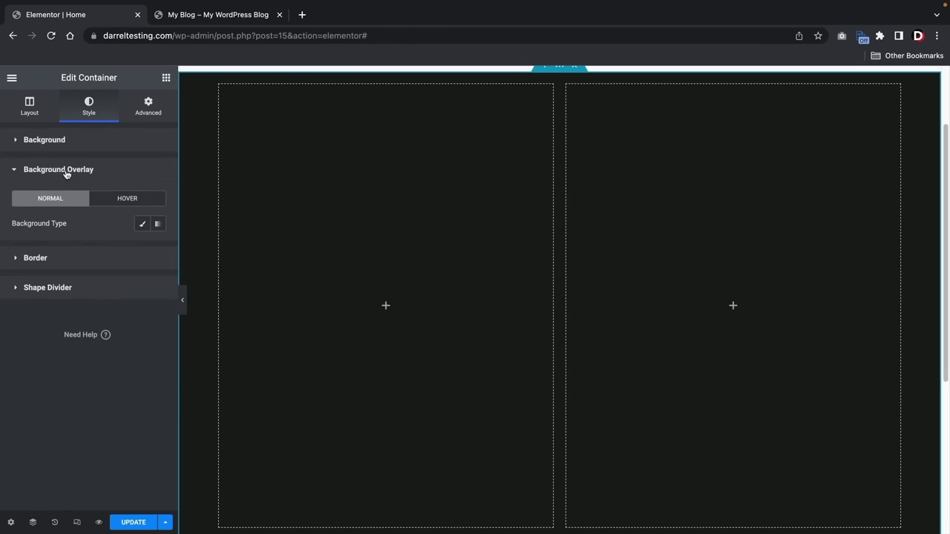
{"action": "left_click", "coordinate": [142, 226]}
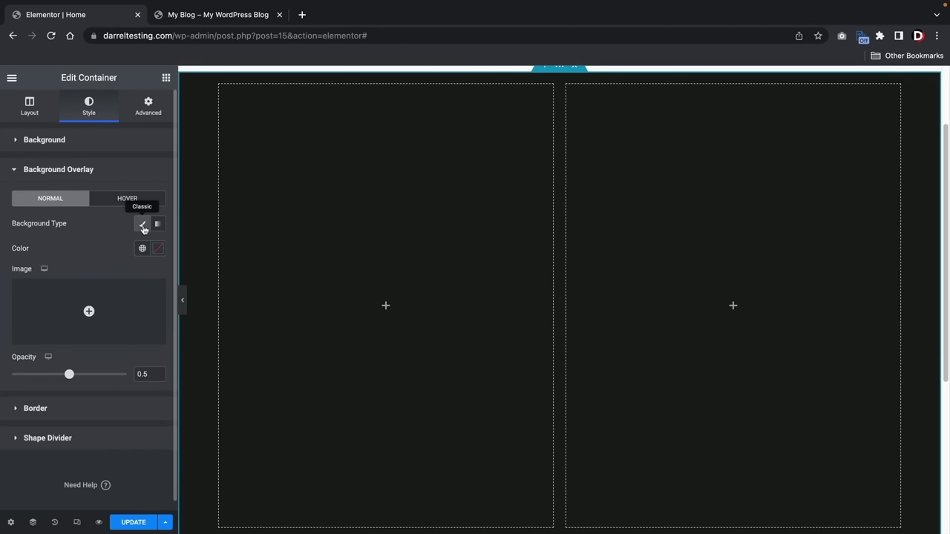
{"action": "mouse_move", "coordinate": [83, 308]}
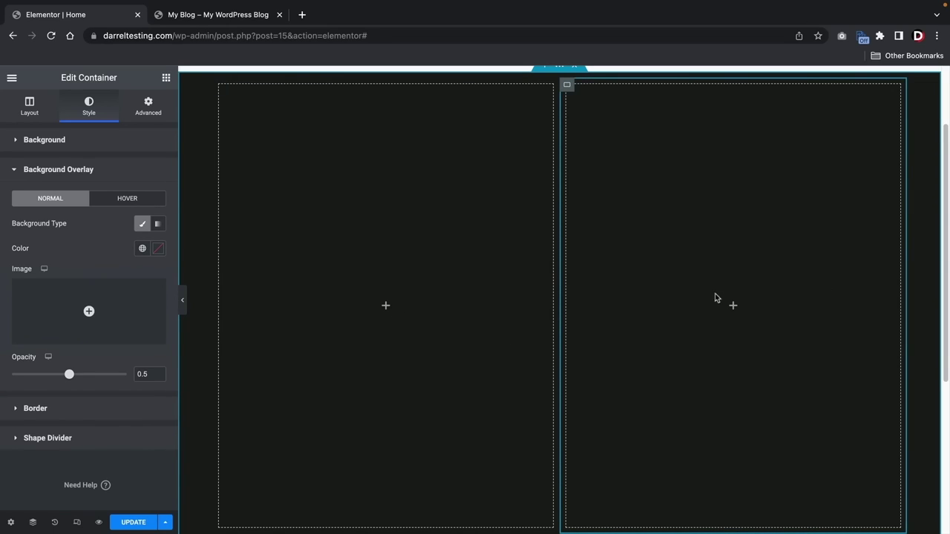
{"action": "mouse_move", "coordinate": [110, 318]}
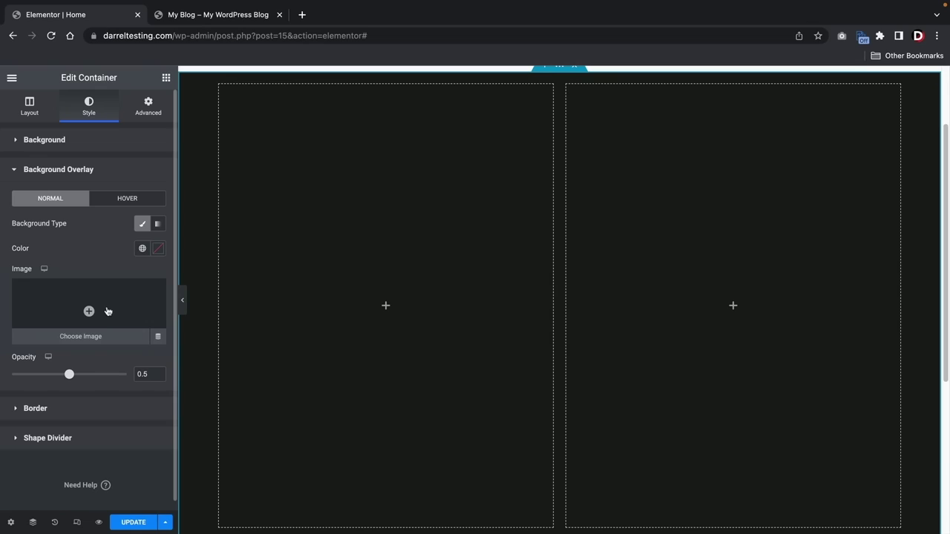
{"action": "left_click", "coordinate": [91, 311]}
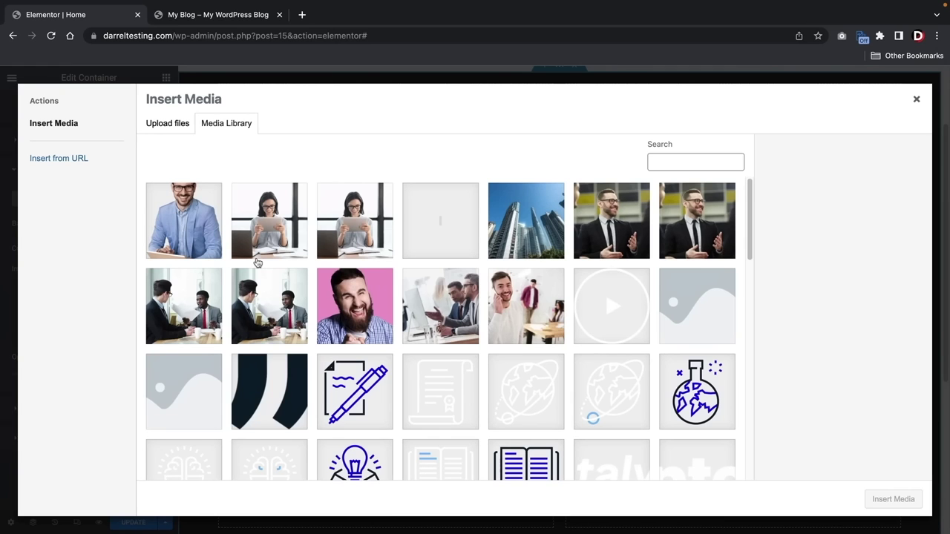
{"action": "scroll", "coordinate": [261, 259], "scroll_direction": "down", "scroll_amount": 5}
{"action": "left_click", "coordinate": [210, 346]}
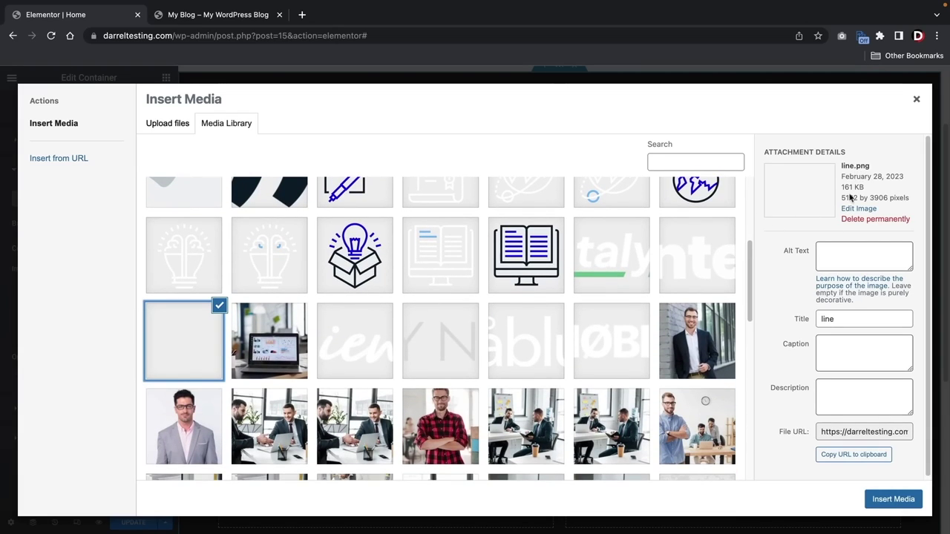
{"action": "left_click", "coordinate": [904, 499]}
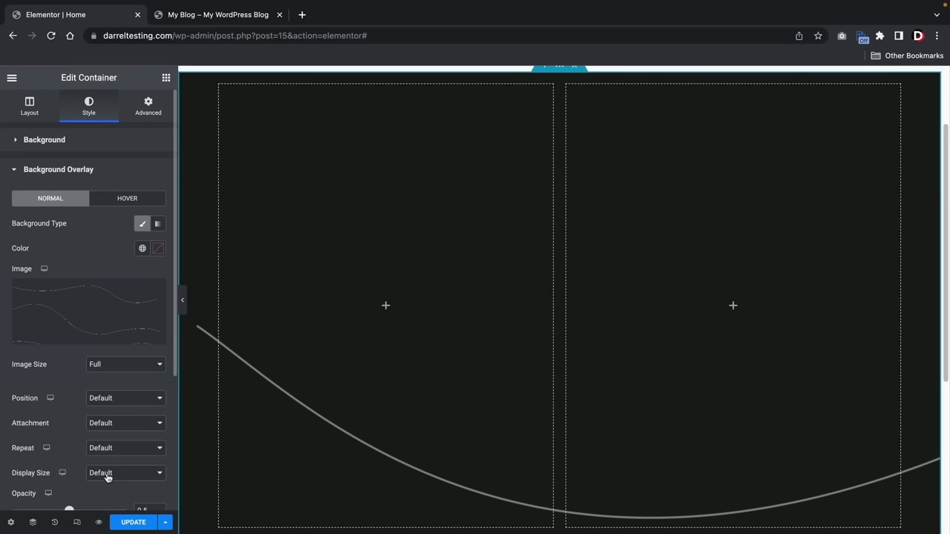
Set the overlay display size to Contain and repeat to No-repeat
{"action": "left_click", "coordinate": [110, 475]}
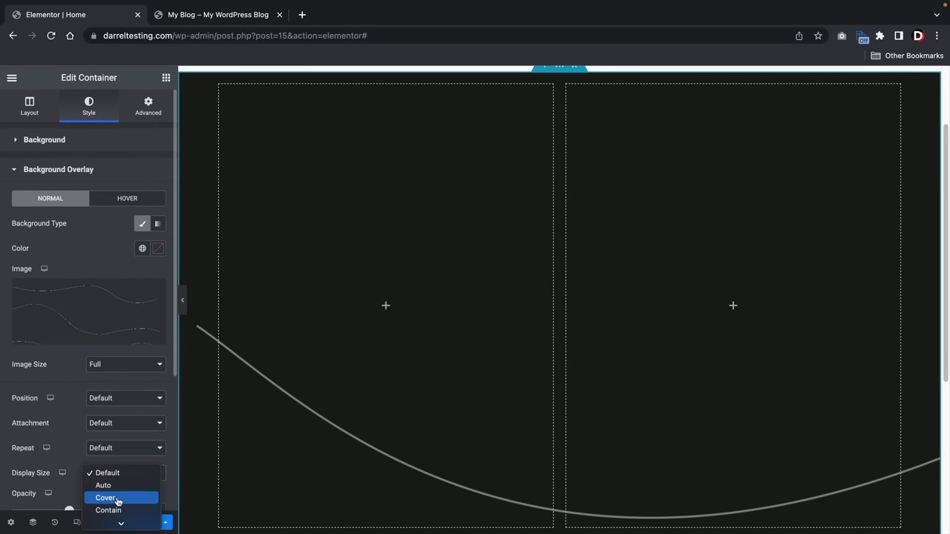
{"action": "left_click", "coordinate": [121, 510]}
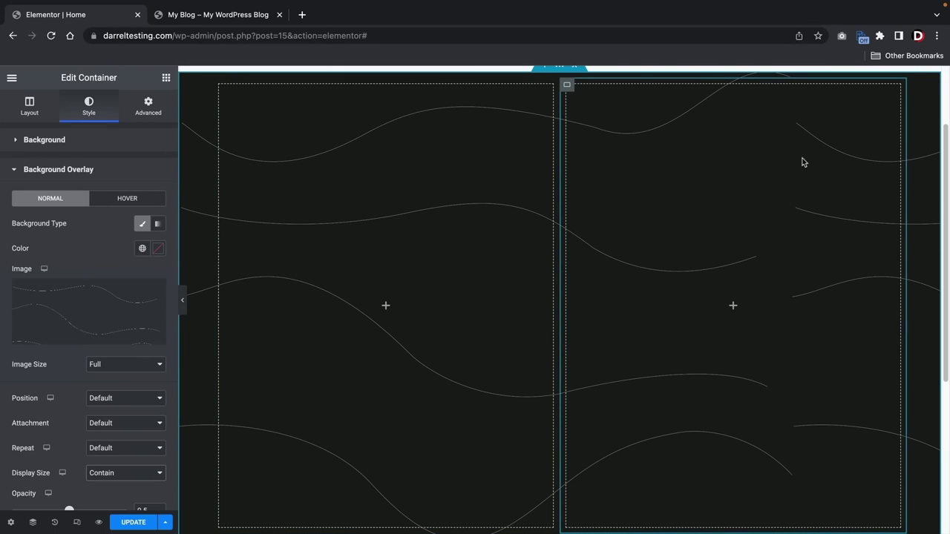
{"action": "left_click", "coordinate": [152, 448]}
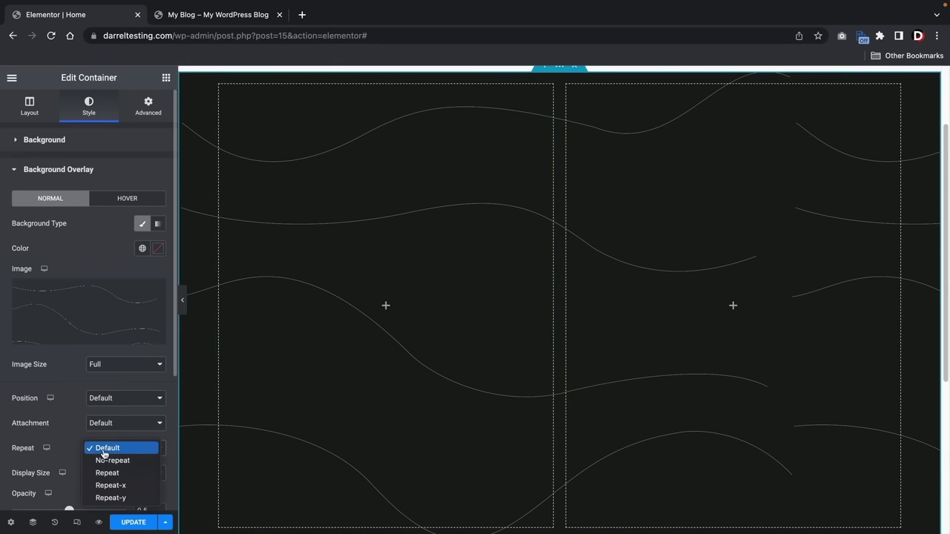
{"action": "left_click", "coordinate": [108, 461]}
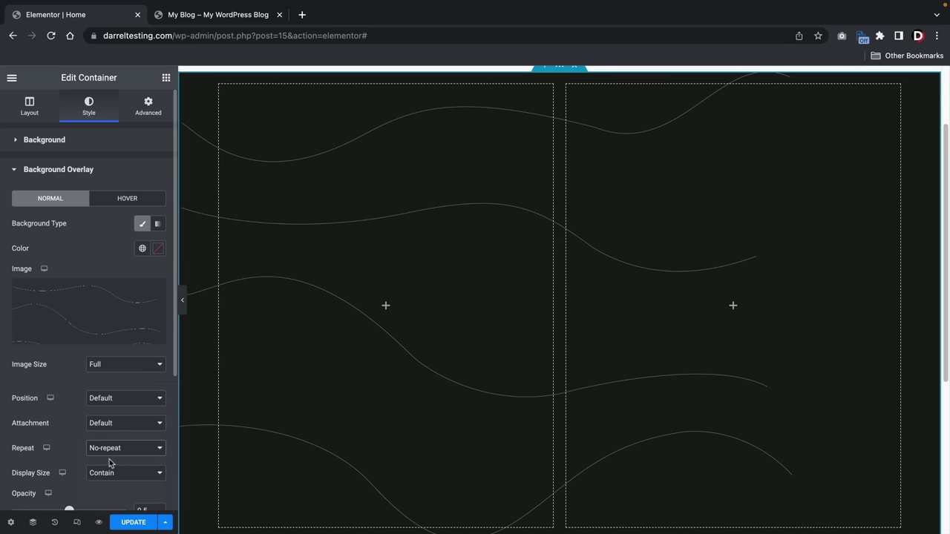
Position the overlay at Center Left after trying Center, Center Right and Top Left
{"action": "left_click", "coordinate": [129, 401]}
{"action": "left_click", "coordinate": [123, 410]}
{"action": "left_click", "coordinate": [130, 401]}
{"action": "left_click", "coordinate": [129, 412]}
{"action": "left_click", "coordinate": [130, 399]}
{"action": "left_click", "coordinate": [132, 410]}
{"action": "left_click", "coordinate": [137, 401]}
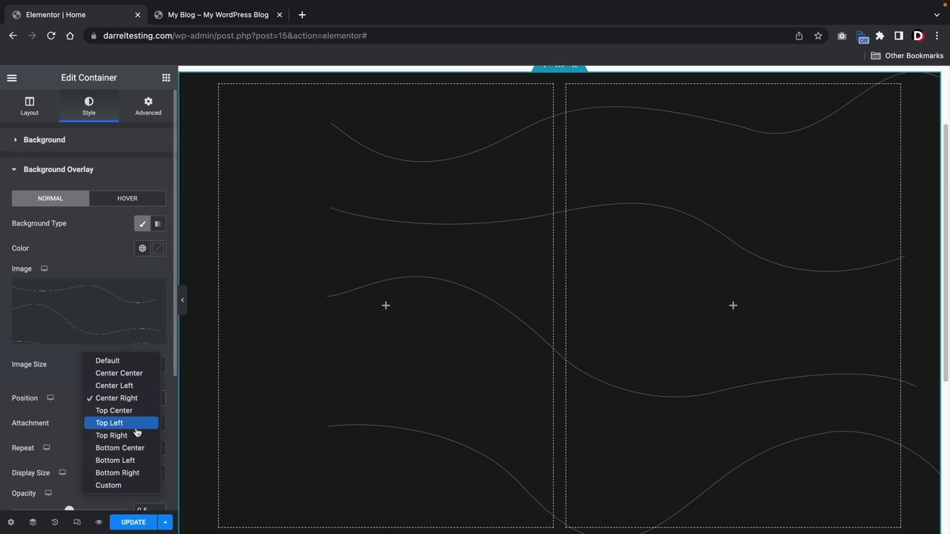
{"action": "left_click", "coordinate": [133, 423]}
{"action": "left_click", "coordinate": [129, 401]}
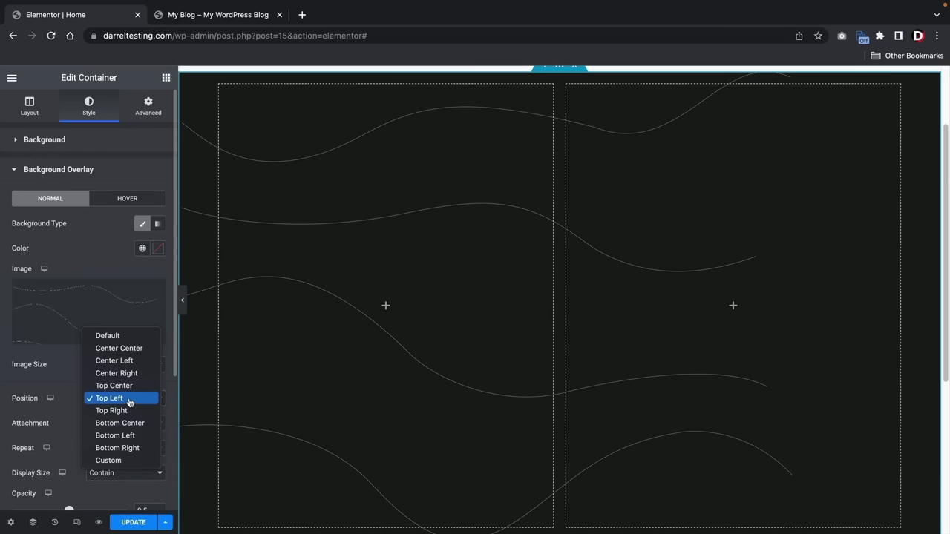
{"action": "left_click", "coordinate": [132, 361]}
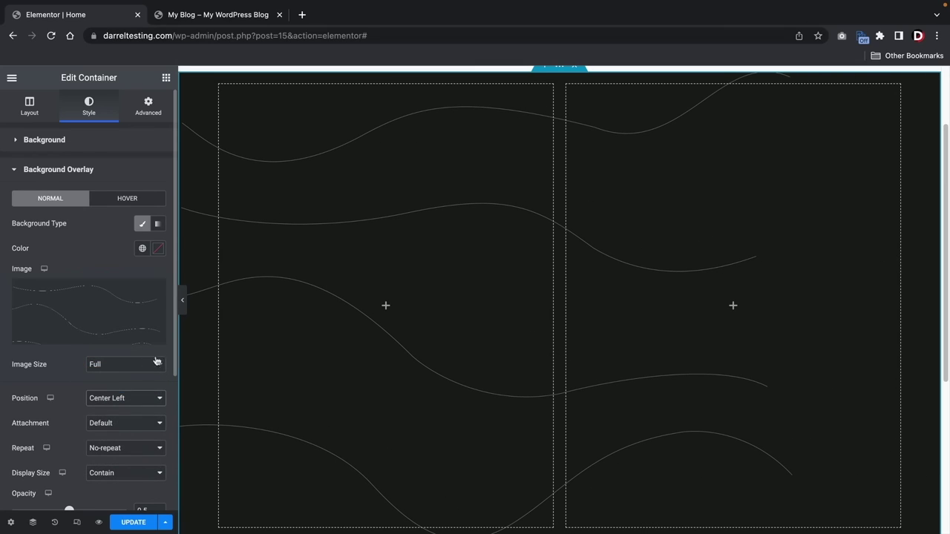
Preview the section, then compare it with the reference hero on the live site
{"action": "left_click", "coordinate": [184, 302]}
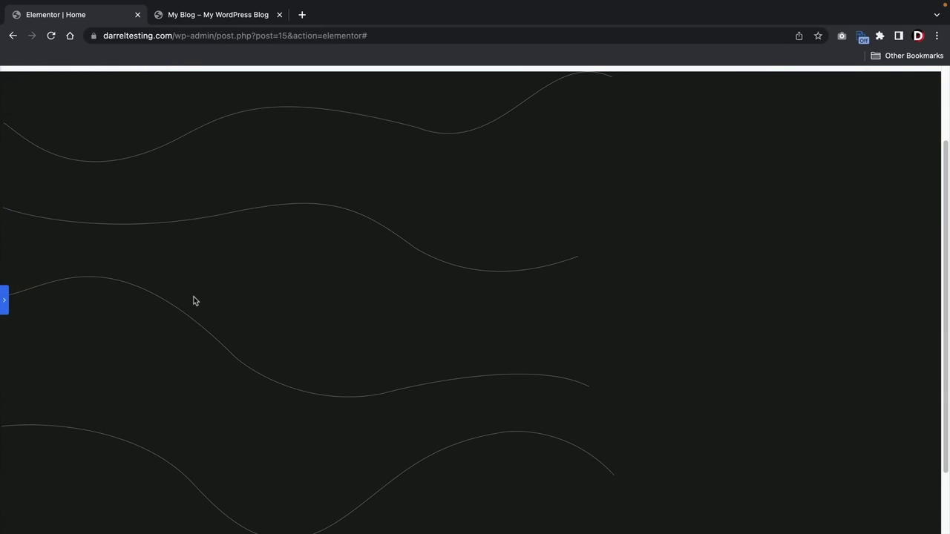
{"action": "scroll", "coordinate": [193, 301], "scroll_direction": "down", "scroll_amount": 1}
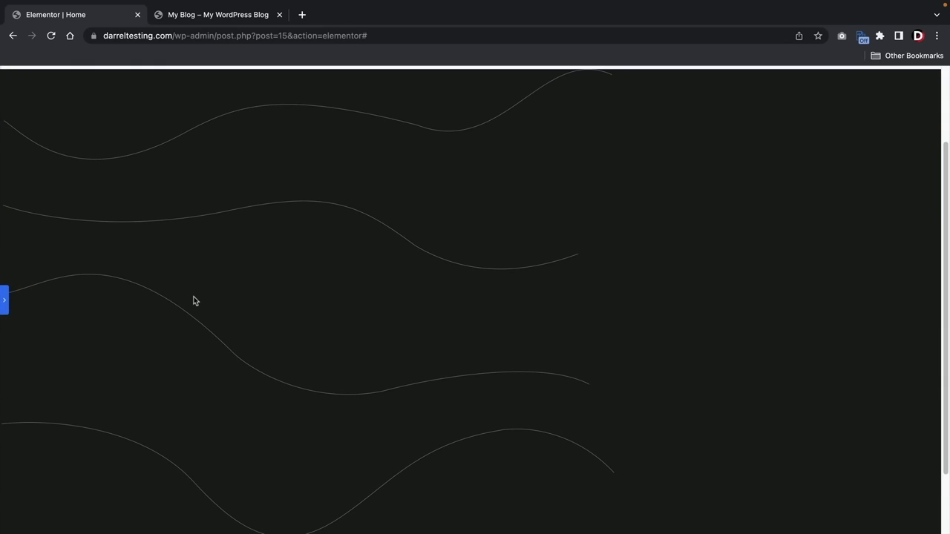
{"action": "left_click", "coordinate": [4, 300]}
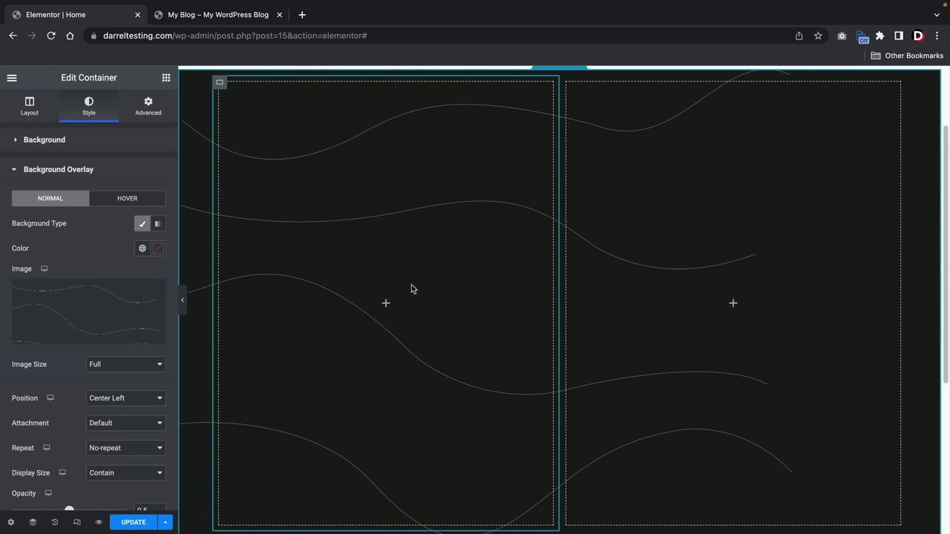
{"action": "left_click", "coordinate": [166, 77]}
{"action": "left_click", "coordinate": [216, 14]}
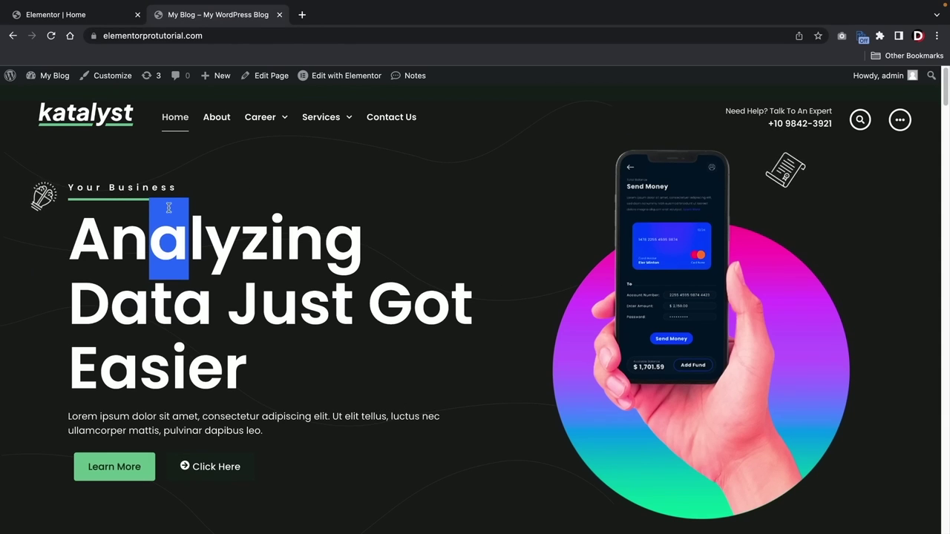
{"action": "left_click_drag", "start_coordinate": [177, 188], "coordinate": [91, 191]}
{"action": "left_click", "coordinate": [127, 16]}
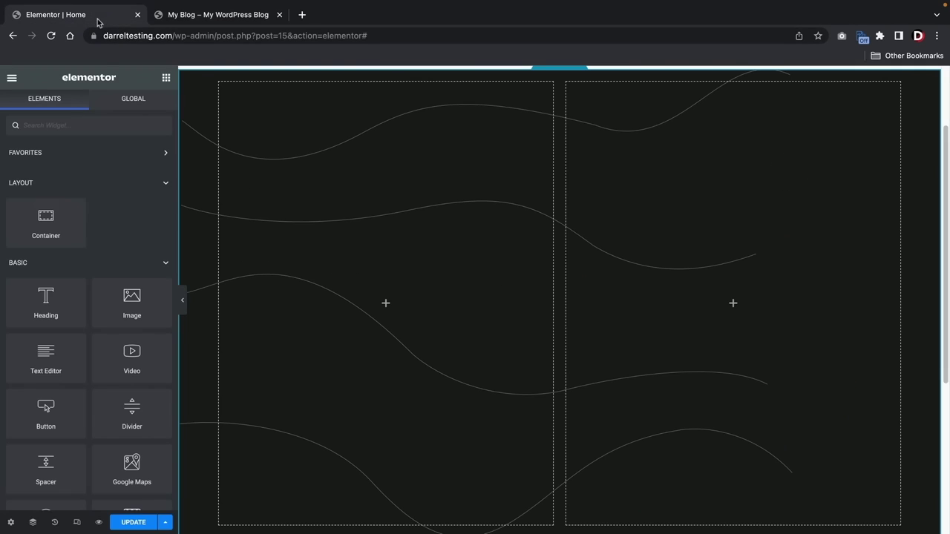
Add a Text Editor widget to the hero section and open its Motion Effects settings
{"action": "left_click_drag", "start_coordinate": [56, 351], "coordinate": [372, 296]}
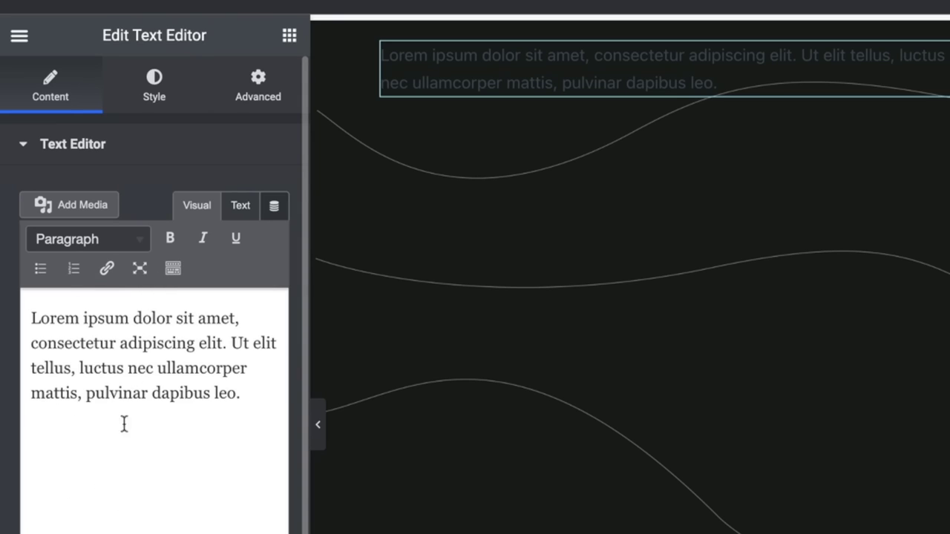
{"action": "left_click", "coordinate": [173, 95]}
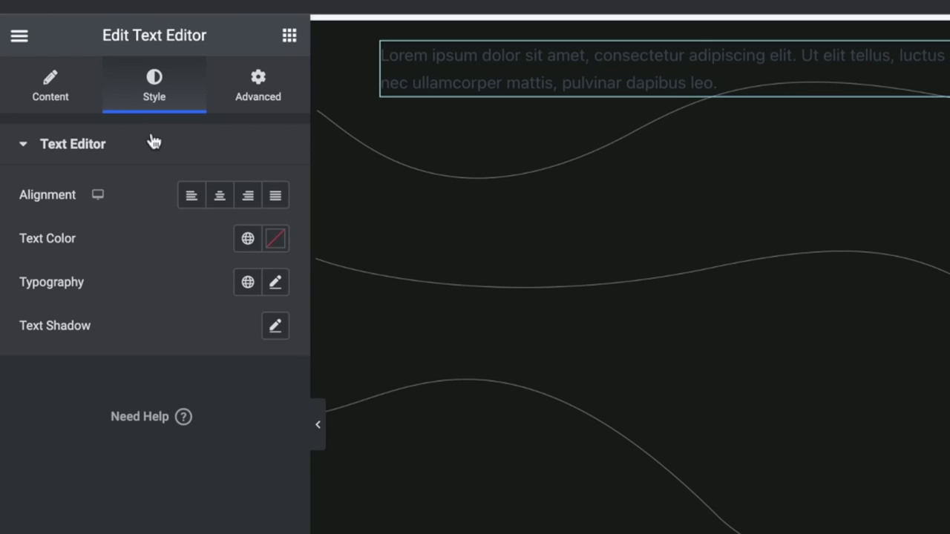
{"action": "left_click", "coordinate": [263, 100]}
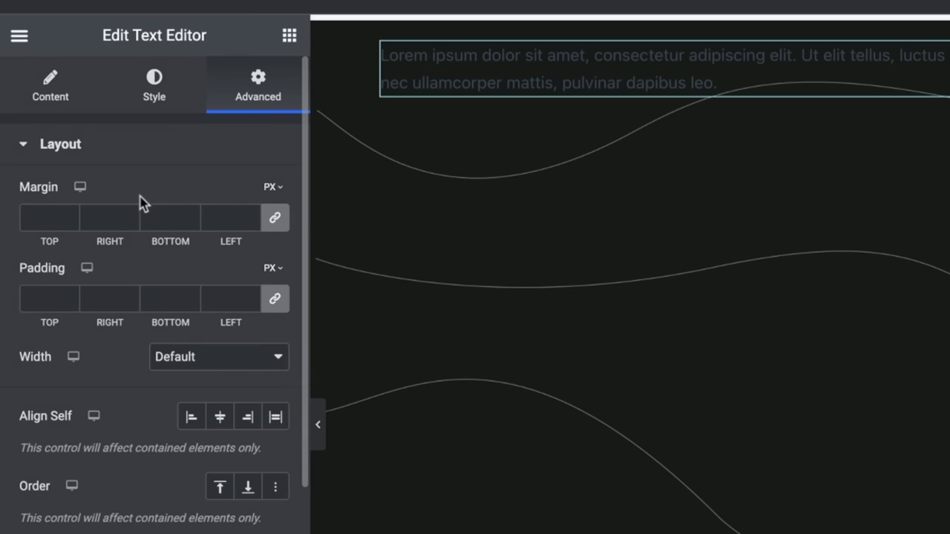
{"action": "scroll", "coordinate": [132, 316], "scroll_direction": "down", "scroll_amount": 5}
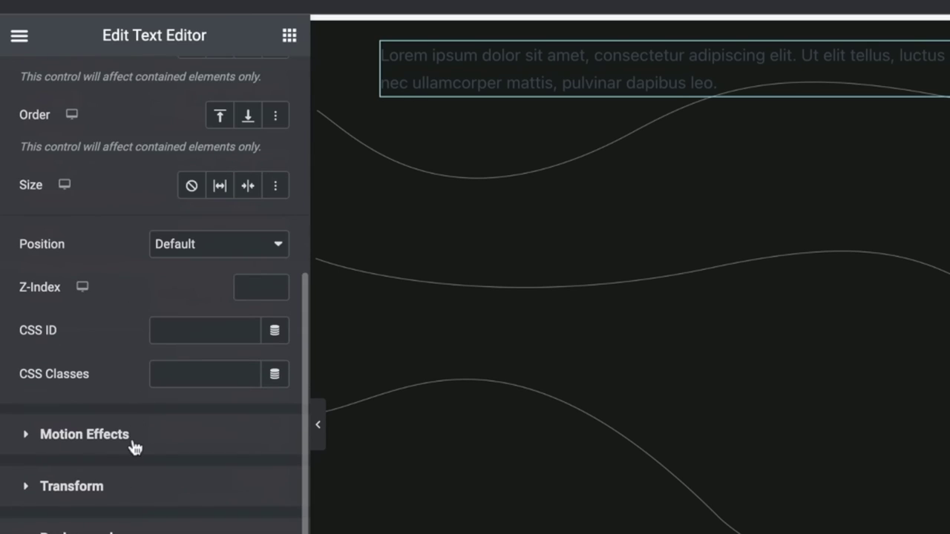
{"action": "left_click", "coordinate": [132, 443]}
Preview Fade In Left, Fade In Up, Fade In Down and Bounce In entrance animations
{"action": "left_click", "coordinate": [153, 274]}
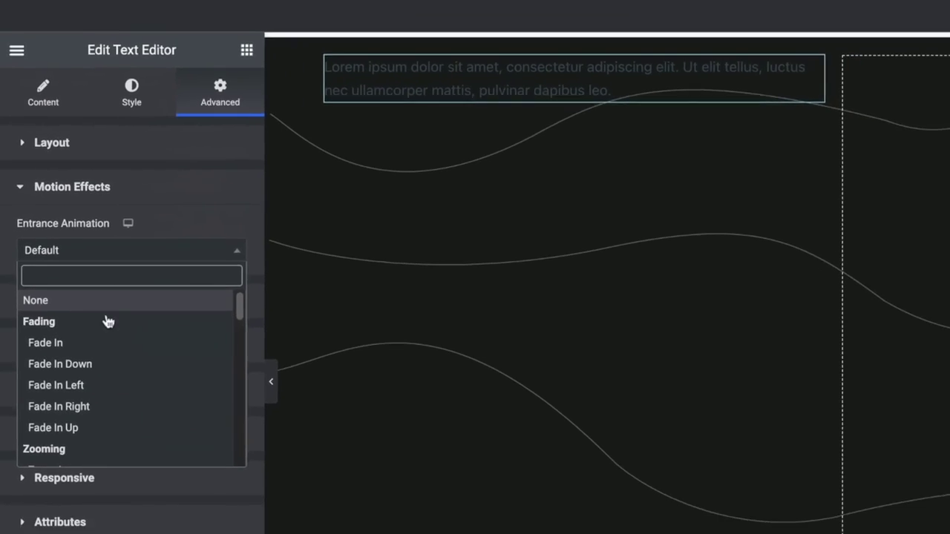
{"action": "left_click", "coordinate": [64, 429]}
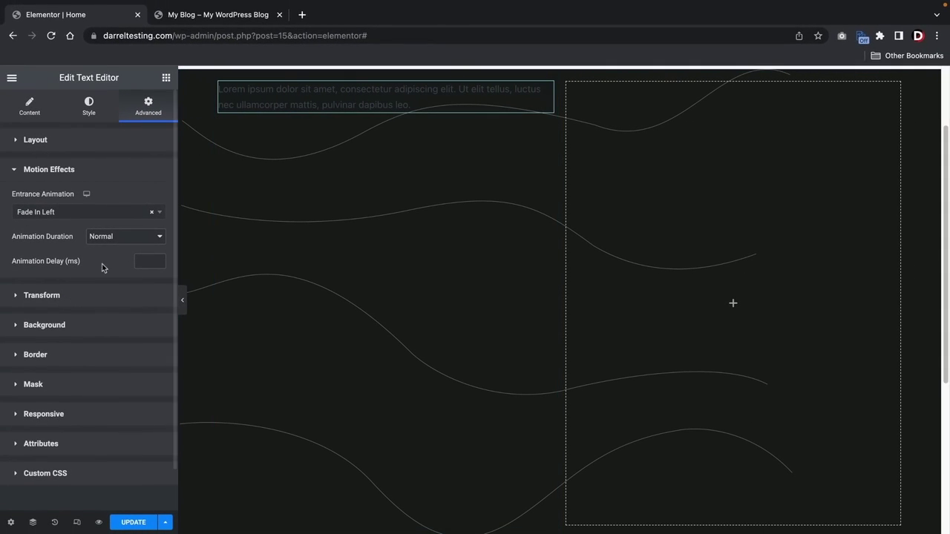
{"action": "left_click", "coordinate": [100, 214]}
{"action": "left_click", "coordinate": [75, 331]}
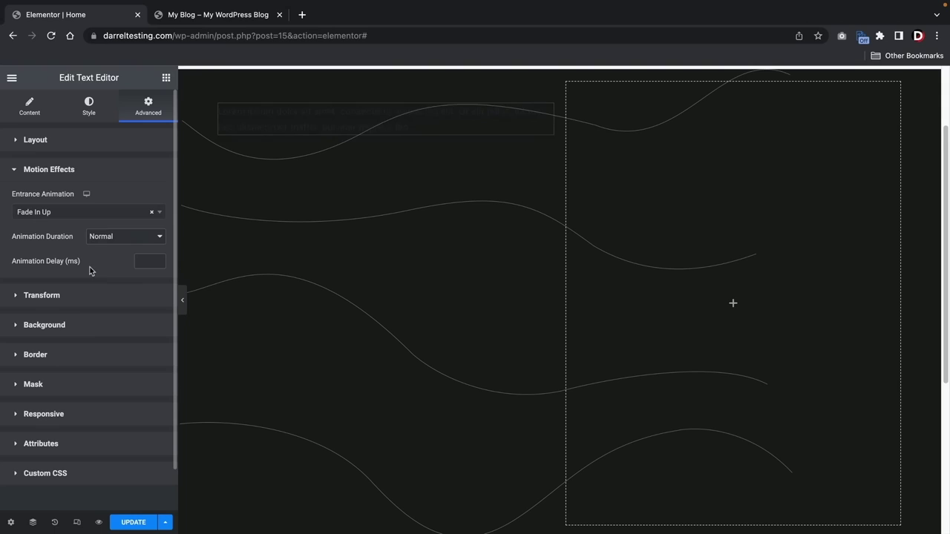
{"action": "left_click", "coordinate": [95, 215]}
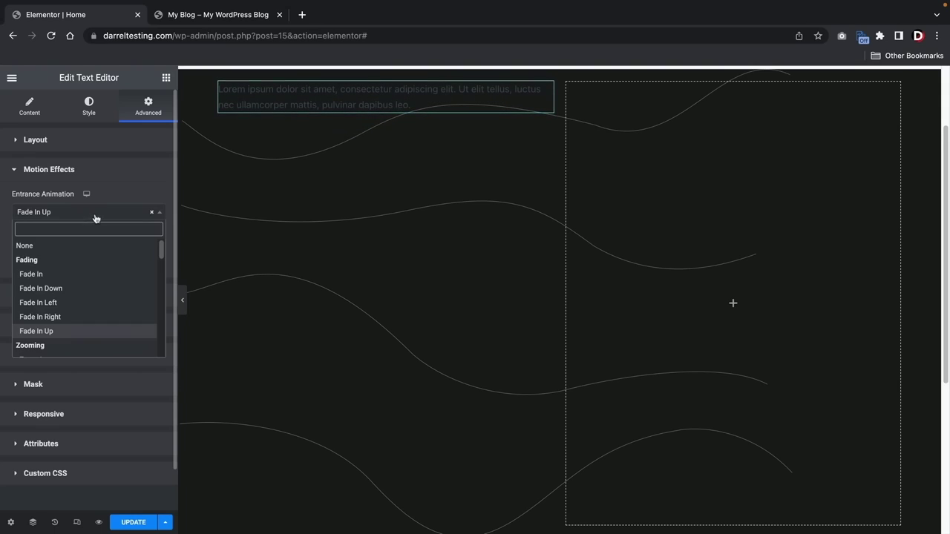
{"action": "left_click", "coordinate": [86, 288]}
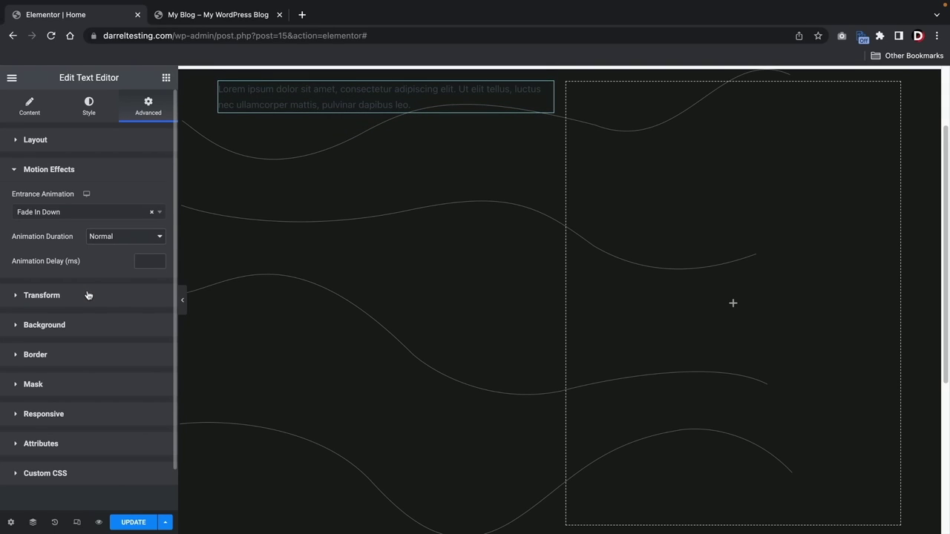
{"action": "left_click", "coordinate": [80, 215]}
{"action": "scroll", "coordinate": [64, 334], "scroll_direction": "down", "scroll_amount": 5}
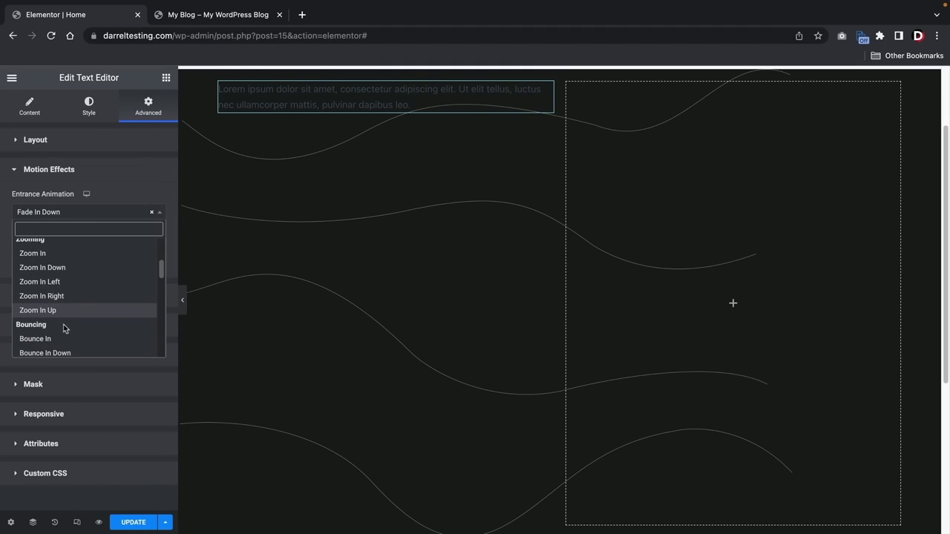
{"action": "left_click", "coordinate": [65, 318]}
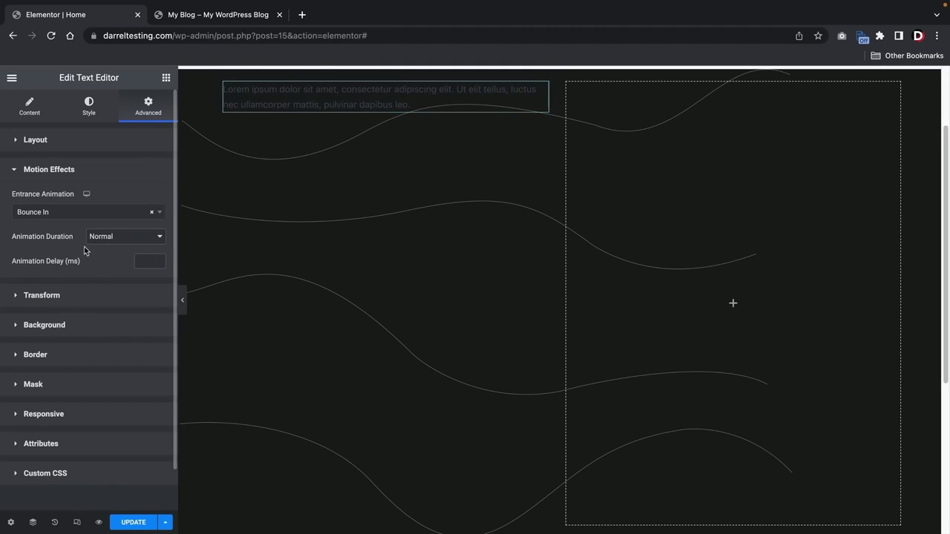
Try Pulse, then reset the entrance animation to Default and view the live home page
{"action": "left_click", "coordinate": [93, 220]}
{"action": "scroll", "coordinate": [149, 300], "scroll_direction": "down", "scroll_amount": 3}
{"action": "left_click", "coordinate": [33, 350]}
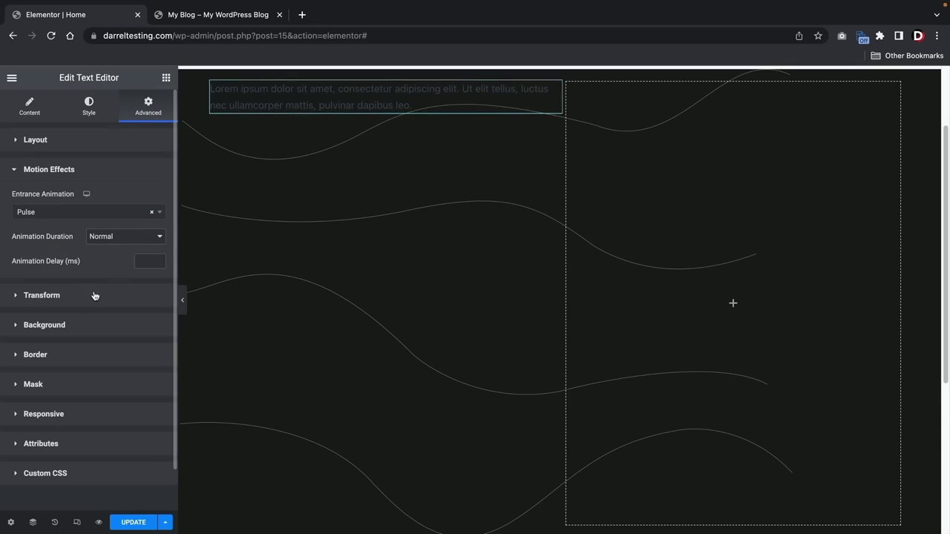
{"action": "left_click", "coordinate": [153, 213]}
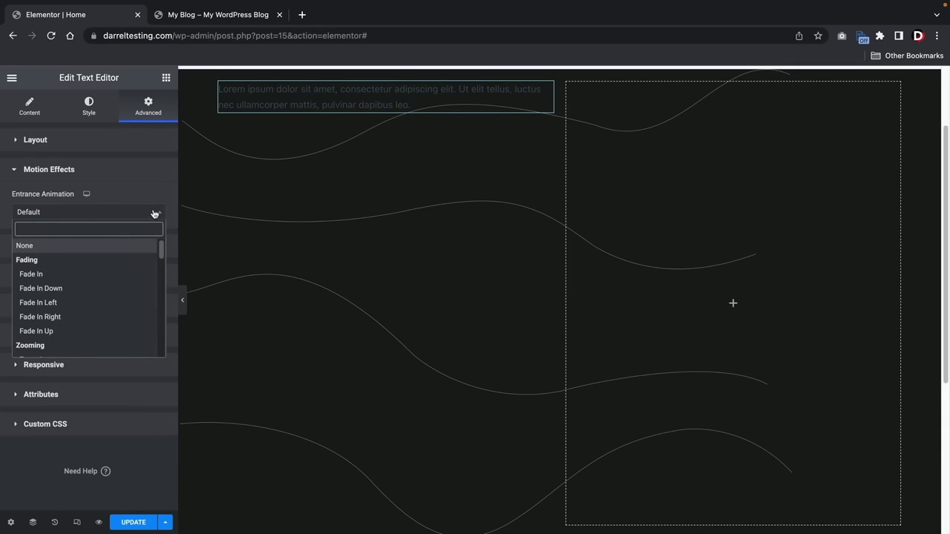
{"action": "left_click", "coordinate": [155, 213]}
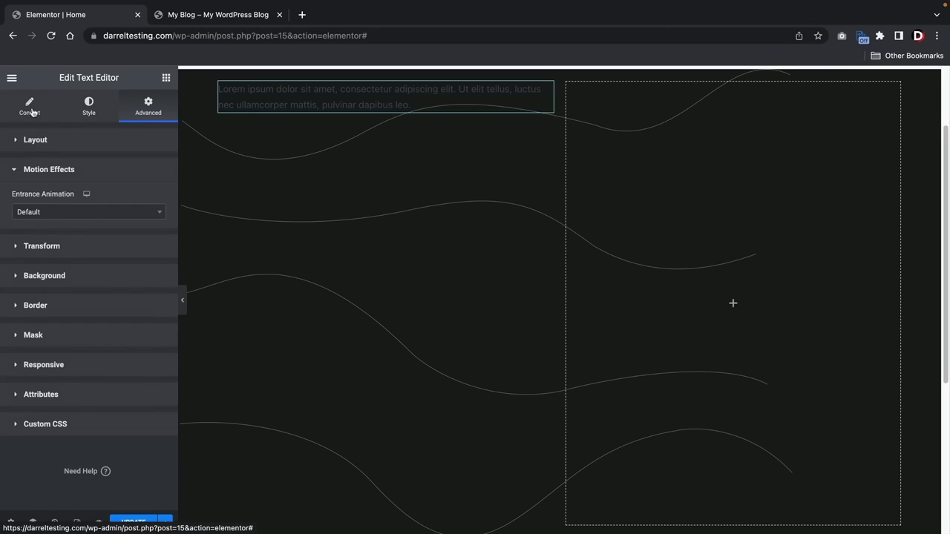
{"action": "left_click", "coordinate": [31, 110]}
{"action": "left_click", "coordinate": [212, 15]}
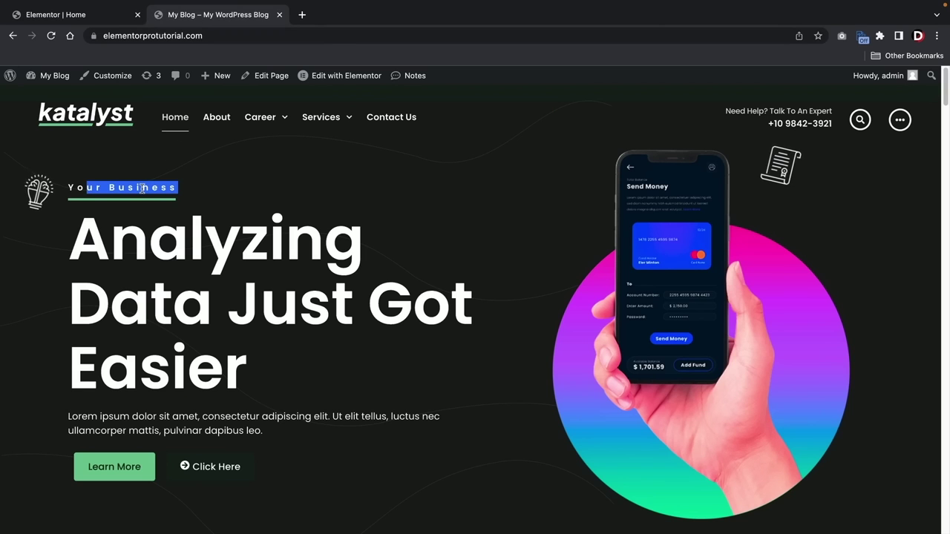
Replace the paragraph text with 'Your Business' and make it white
{"action": "key", "text": "ctrl+shift+Tab"}
{"action": "left_click_drag", "start_coordinate": [138, 282], "coordinate": [1, 222]}
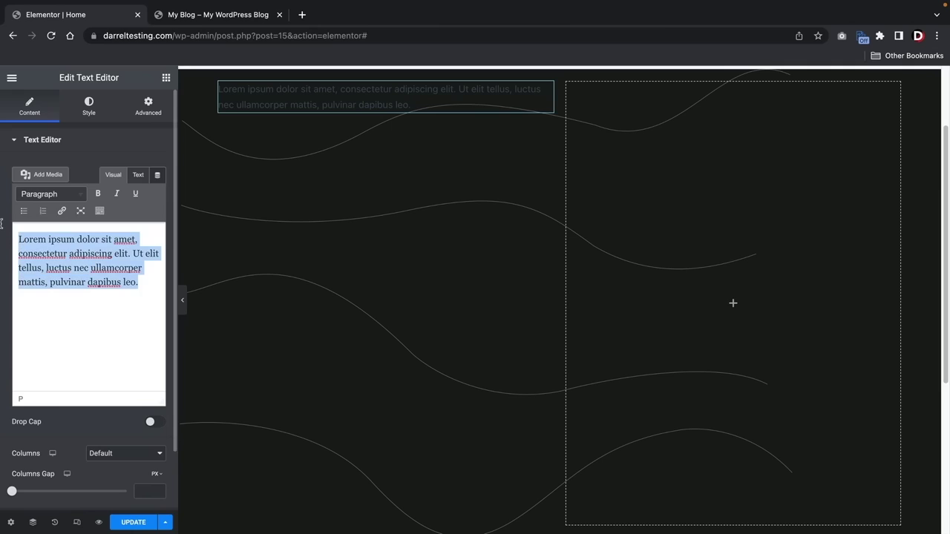
{"action": "type", "text": "Your Business"}
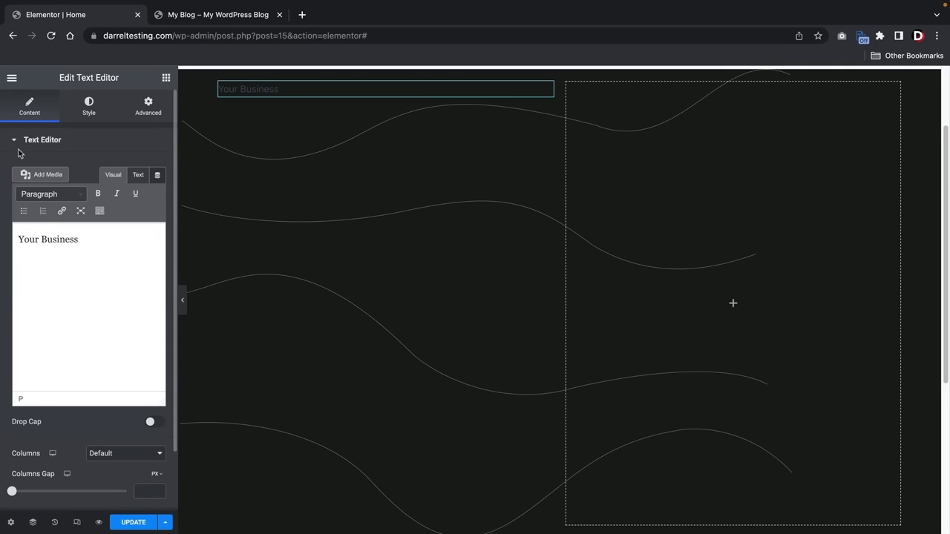
{"action": "left_click", "coordinate": [88, 110]}
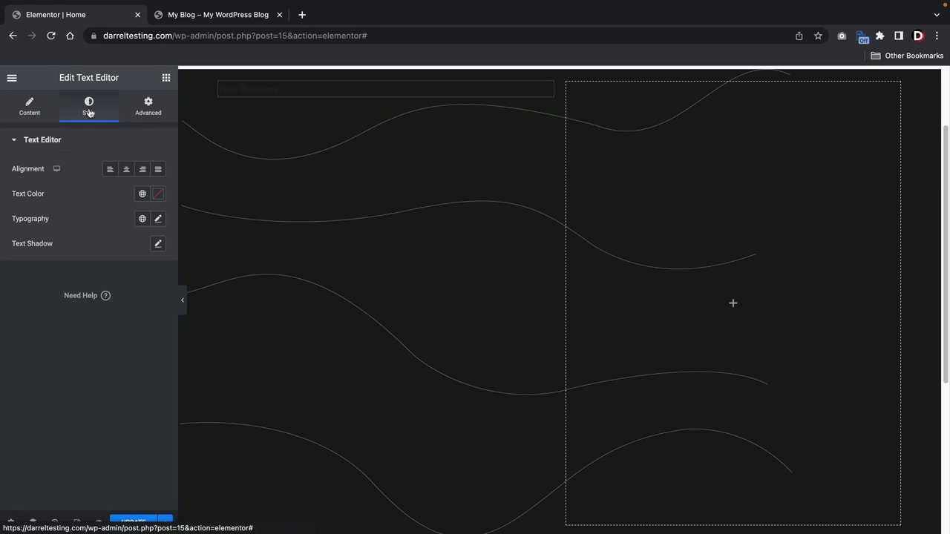
{"action": "left_click", "coordinate": [158, 194]}
{"action": "mouse_move", "coordinate": [92, 256]}
{"action": "left_mouse_down"}
{"action": "mouse_move", "coordinate": [51, 276]}
{"action": "mouse_move", "coordinate": [12, 236]}
{"action": "left_mouse_up"}
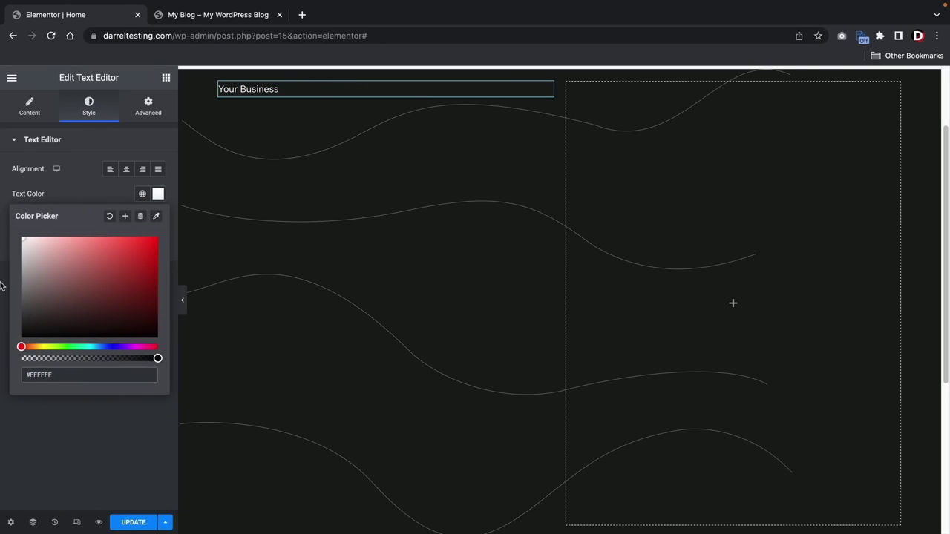
{"action": "left_click", "coordinate": [1, 286]}
Set the label's typography to Poppins Bold
{"action": "left_click", "coordinate": [159, 219]}
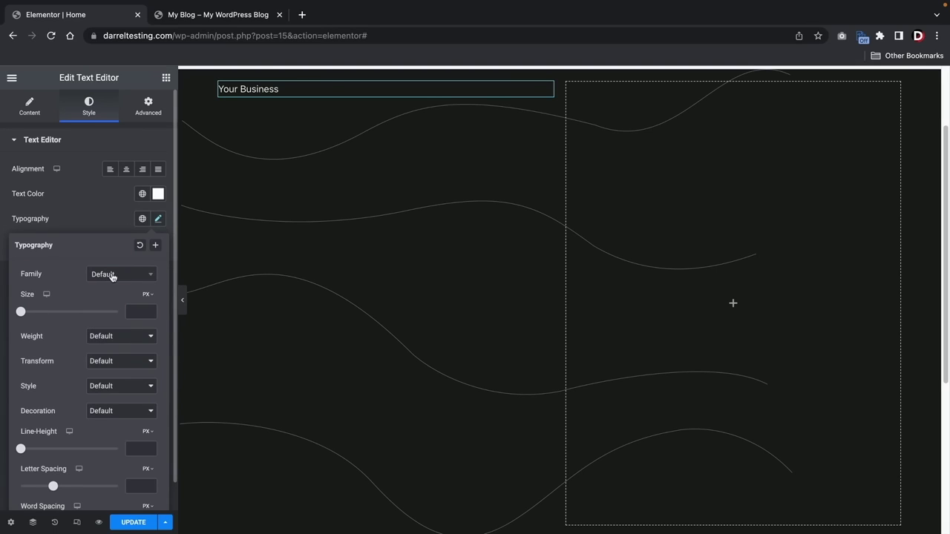
{"action": "left_click", "coordinate": [116, 275]}
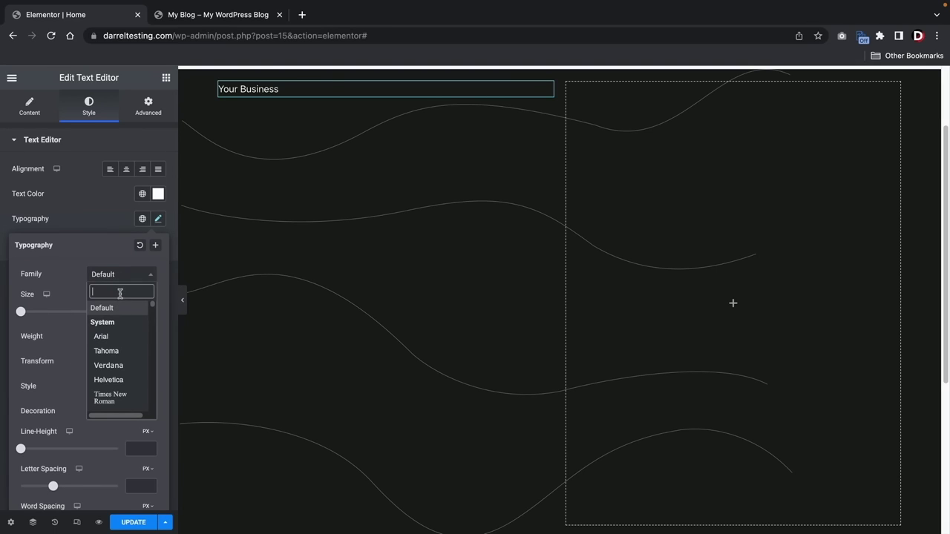
{"action": "type", "text": "popp"}
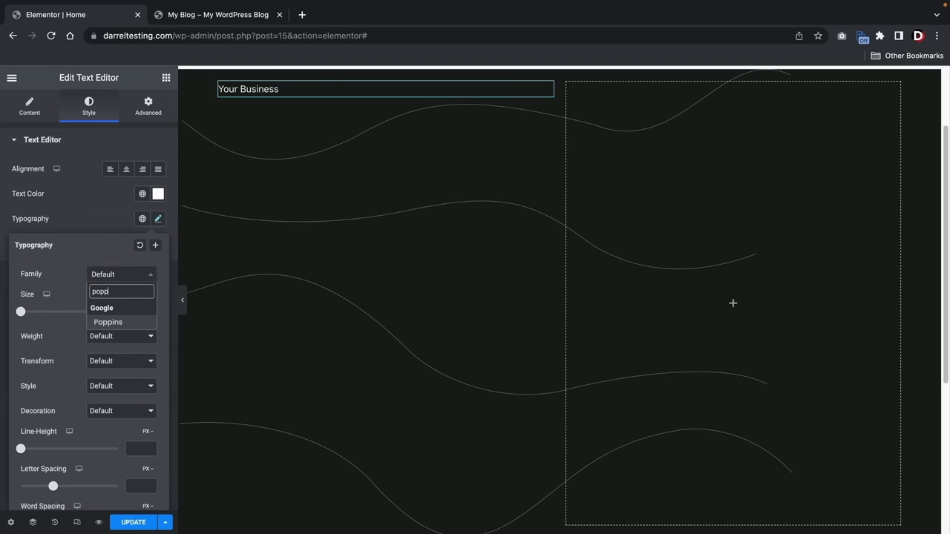
{"action": "left_click", "coordinate": [113, 322]}
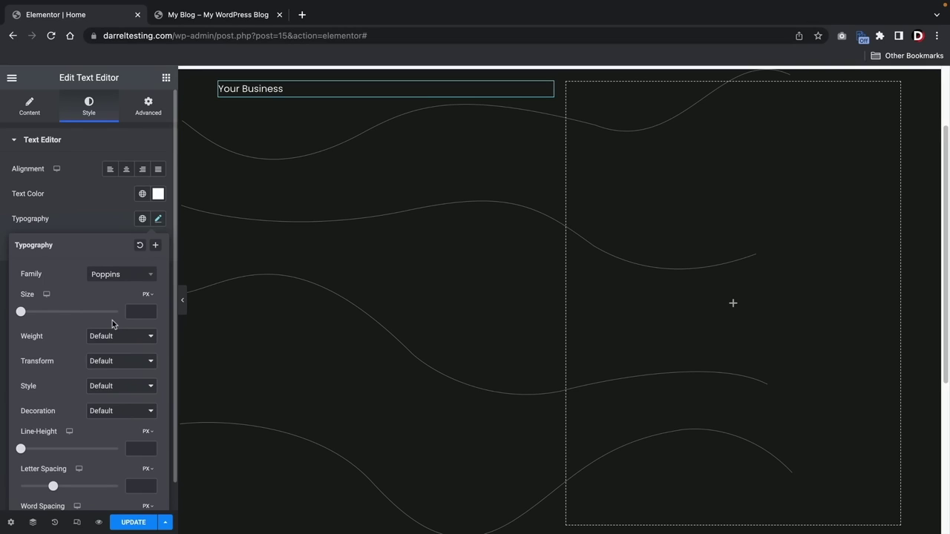
{"action": "left_click", "coordinate": [112, 337]}
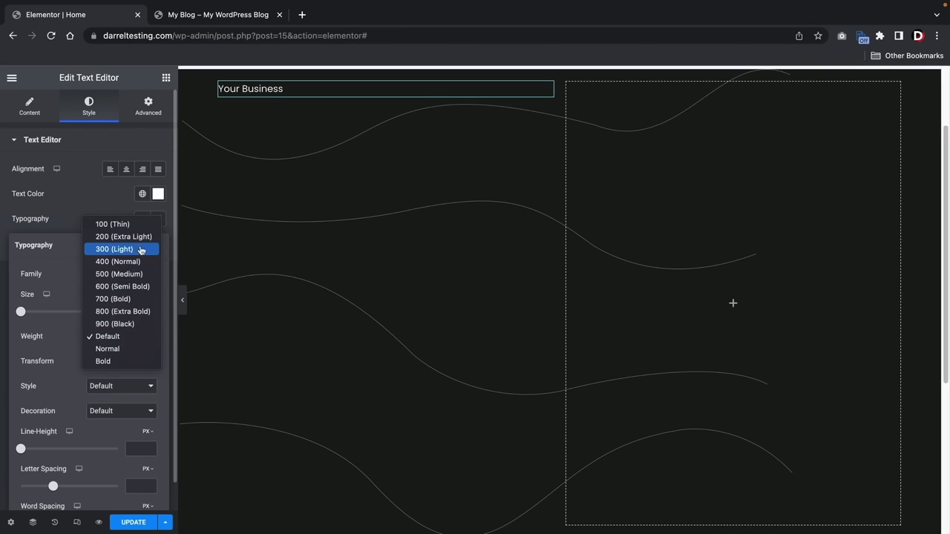
{"action": "left_click", "coordinate": [127, 225]}
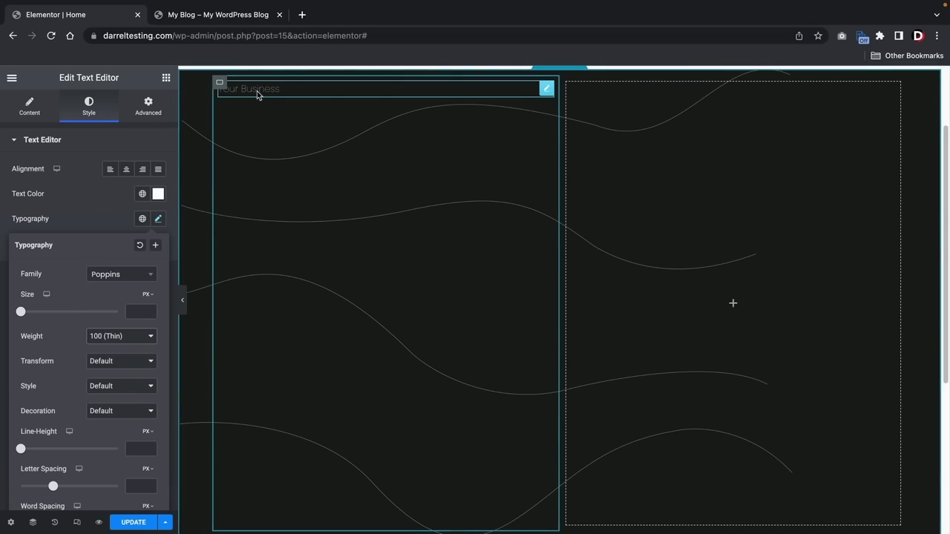
{"action": "left_click", "coordinate": [132, 276]}
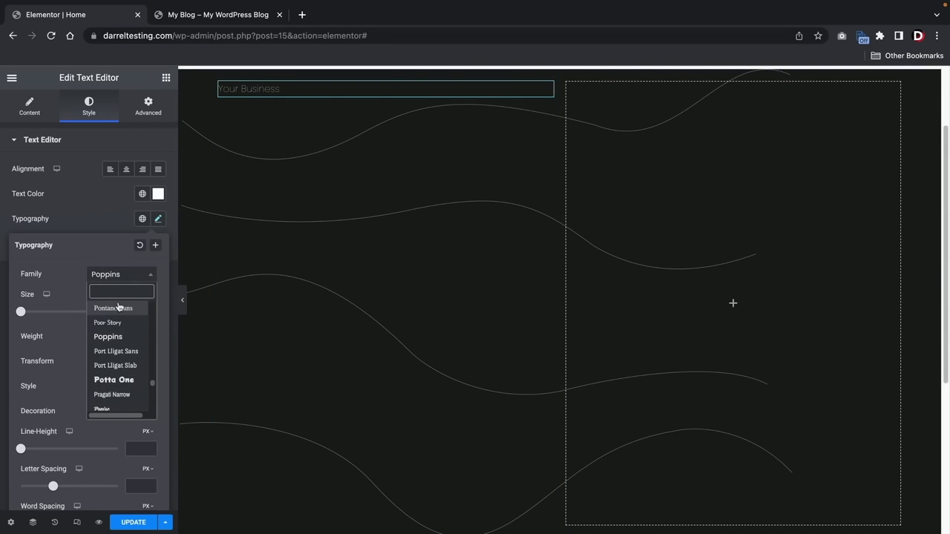
{"action": "left_click", "coordinate": [75, 333]}
{"action": "left_click", "coordinate": [119, 337]}
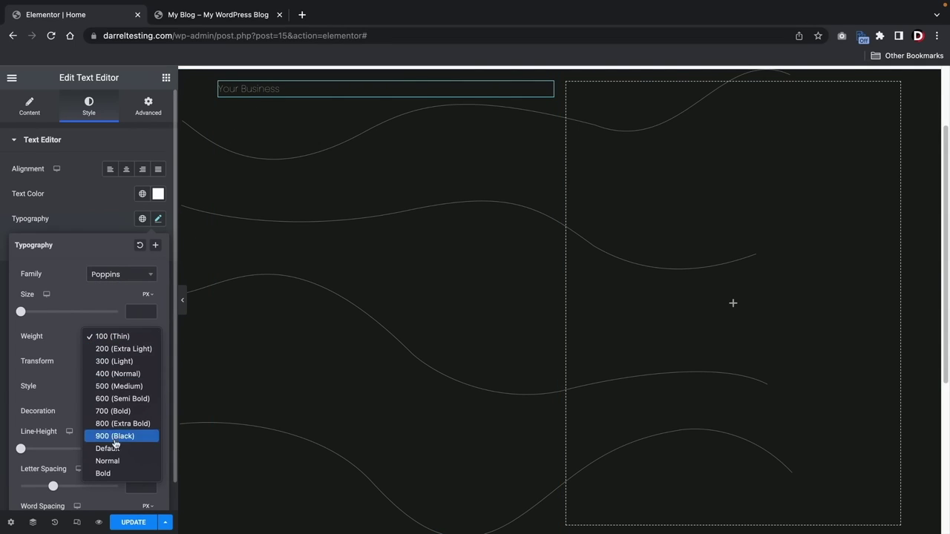
{"action": "left_click", "coordinate": [112, 472]}
Widen the label's letter spacing to 3, keeping transform, style and decoration at Default
{"action": "scroll", "coordinate": [88, 441], "scroll_direction": "down", "scroll_amount": 1}
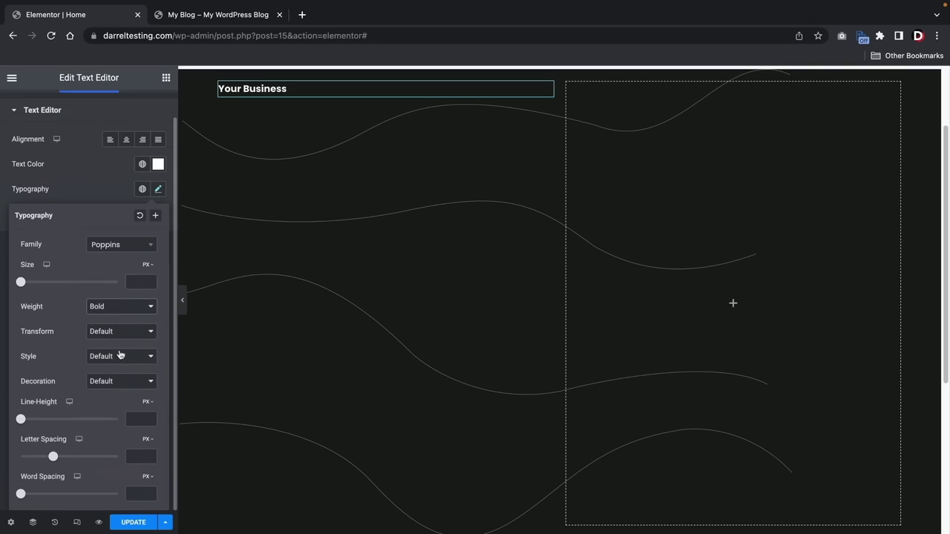
{"action": "left_click", "coordinate": [119, 336]}
{"action": "left_click", "coordinate": [119, 335]}
{"action": "left_click", "coordinate": [112, 358]}
{"action": "left_click", "coordinate": [112, 359]}
{"action": "left_click", "coordinate": [113, 381]}
{"action": "left_click", "coordinate": [113, 381]}
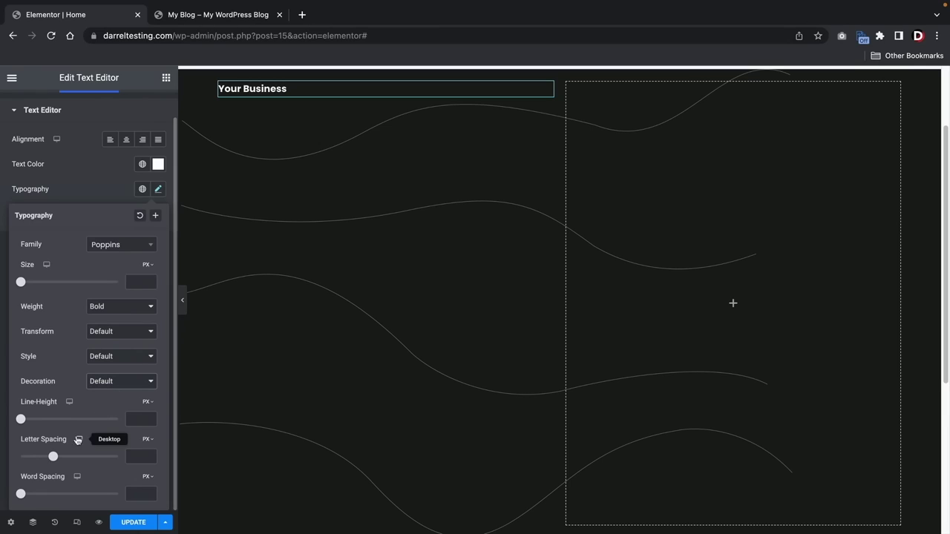
{"action": "left_click_drag", "start_coordinate": [56, 459], "coordinate": [75, 462]}
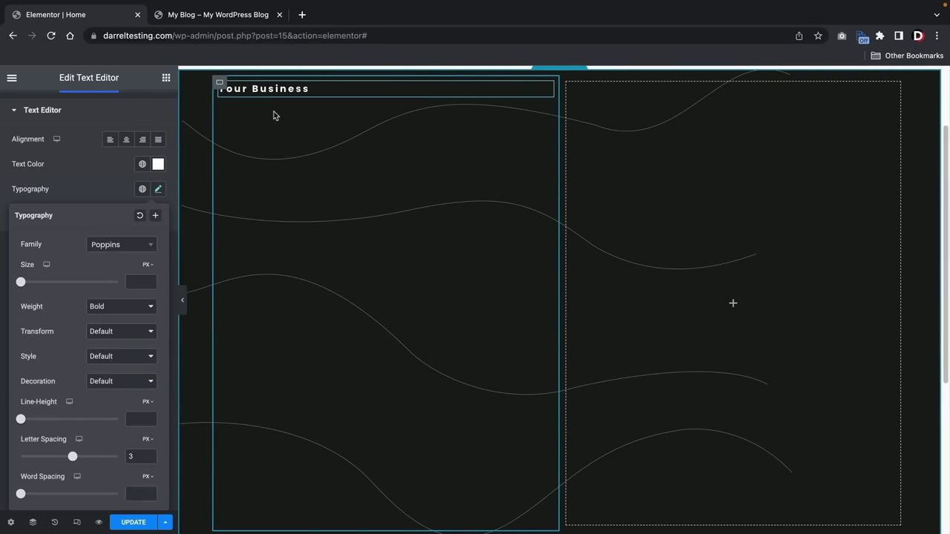
{"action": "left_click", "coordinate": [226, 16]}
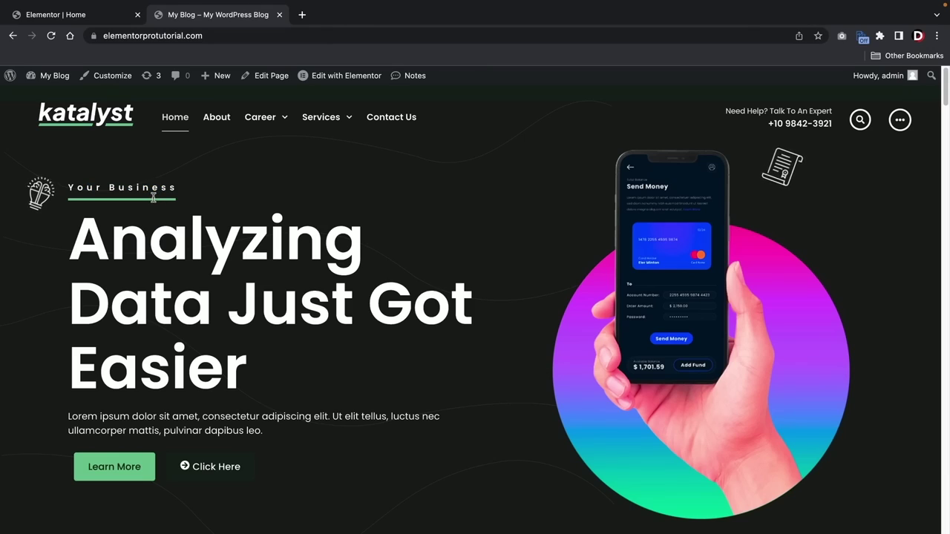
Add a Divider widget below the 'Your Business' label
{"action": "left_click", "coordinate": [102, 16]}
{"action": "left_click", "coordinate": [167, 78]}
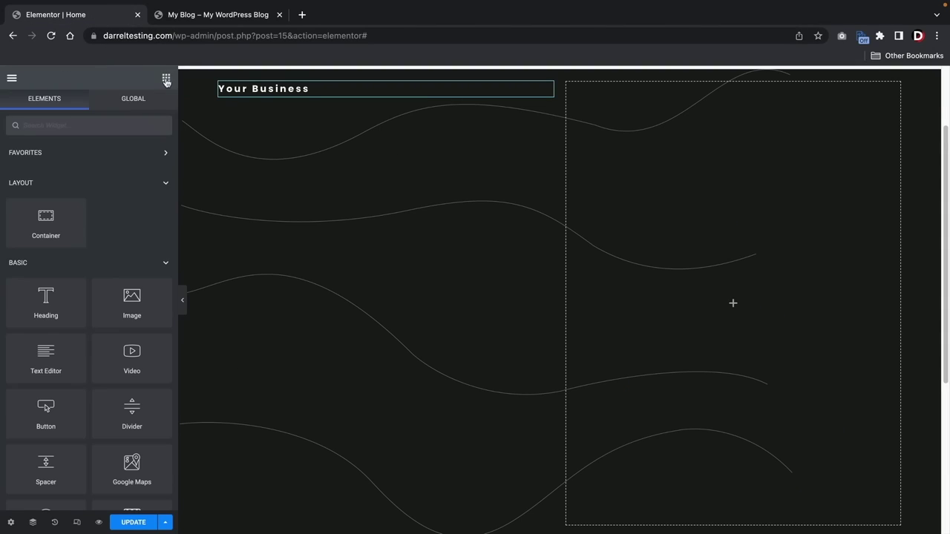
{"action": "left_click", "coordinate": [96, 128]}
{"action": "type", "text": "div"}
{"action": "left_click_drag", "start_coordinate": [80, 153], "coordinate": [284, 90]}
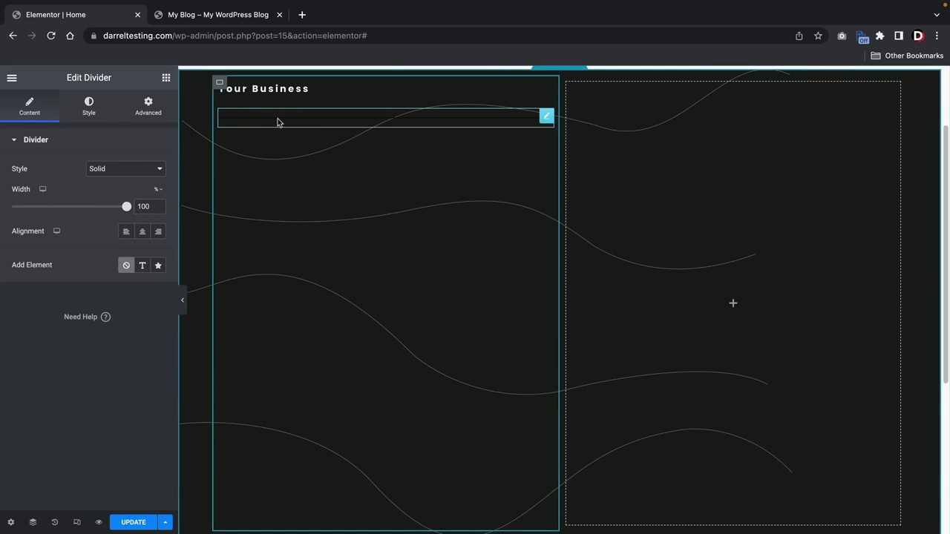
Colour the divider #6ec792 and set its weight to 2.5
{"action": "left_click", "coordinate": [89, 108]}
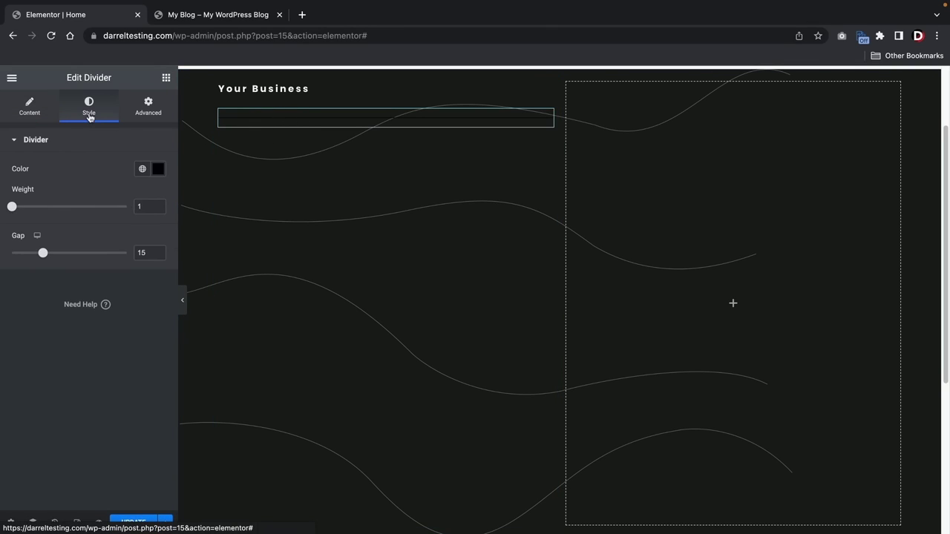
{"action": "left_click", "coordinate": [157, 169]}
{"action": "left_click", "coordinate": [214, 20]}
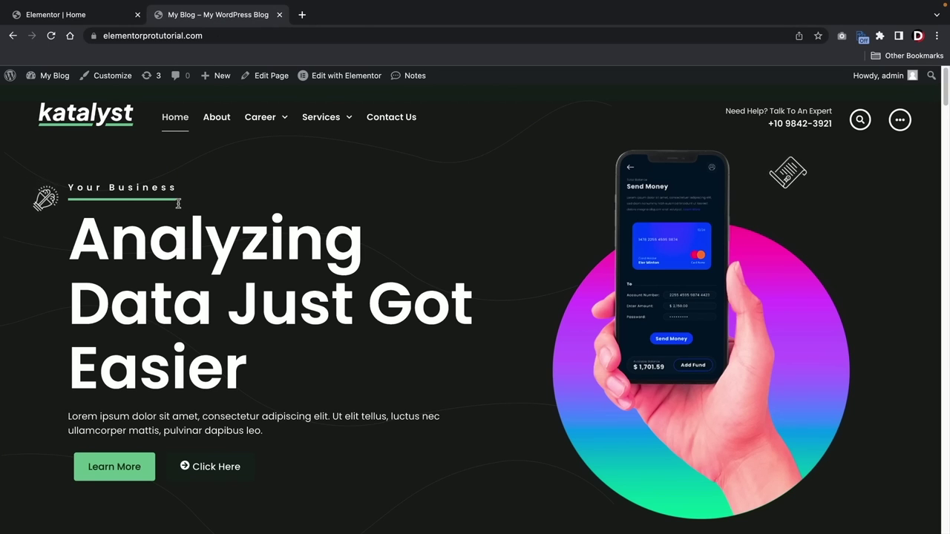
{"action": "left_click", "coordinate": [103, 21]}
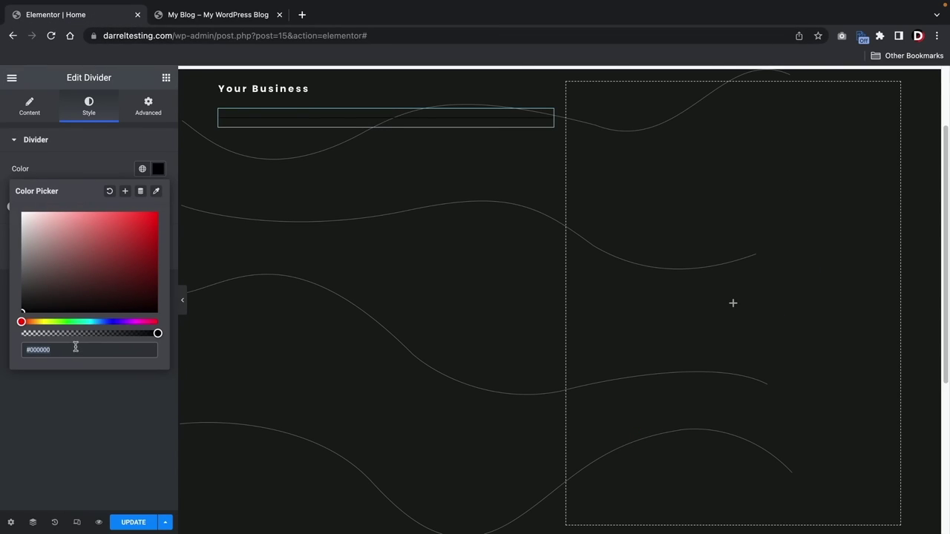
{"action": "type", "text": "#6"}
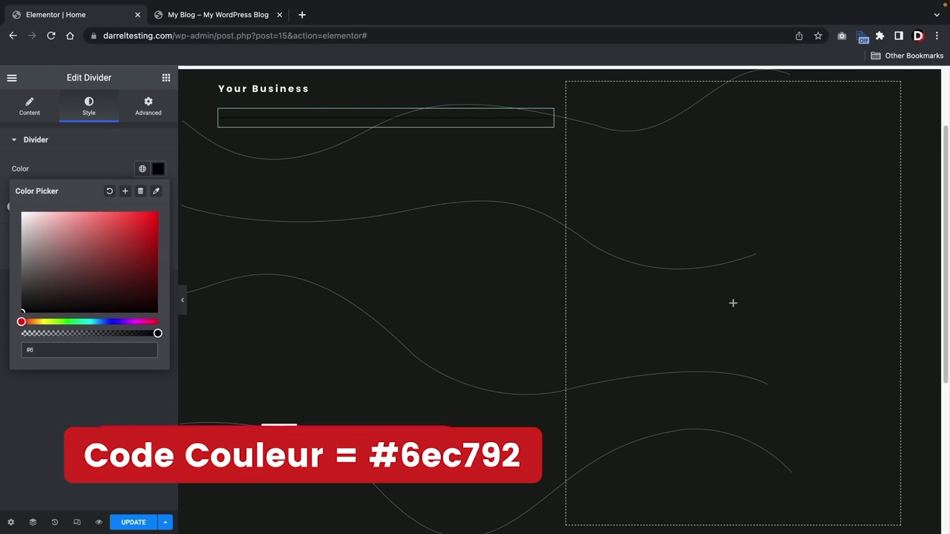
{"action": "type", "text": "ec7"}
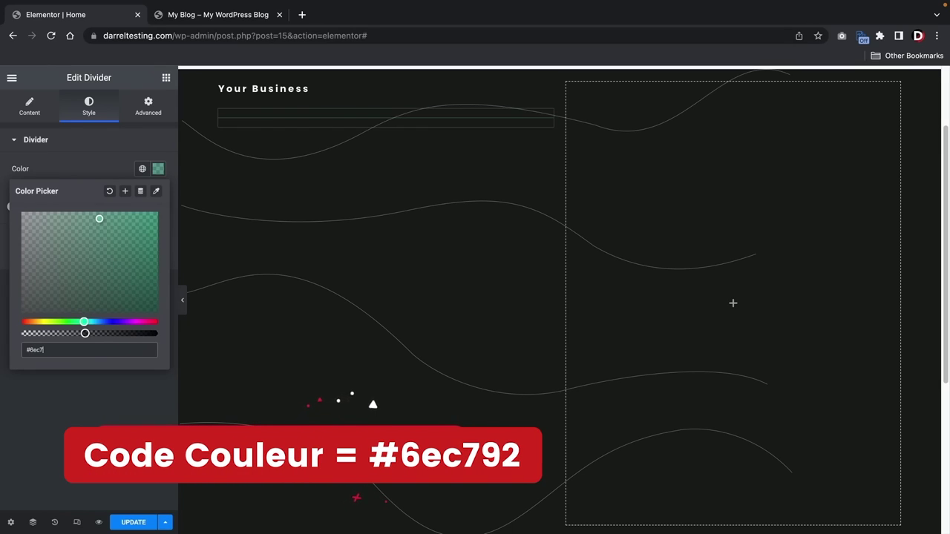
{"action": "type", "text": "92"}
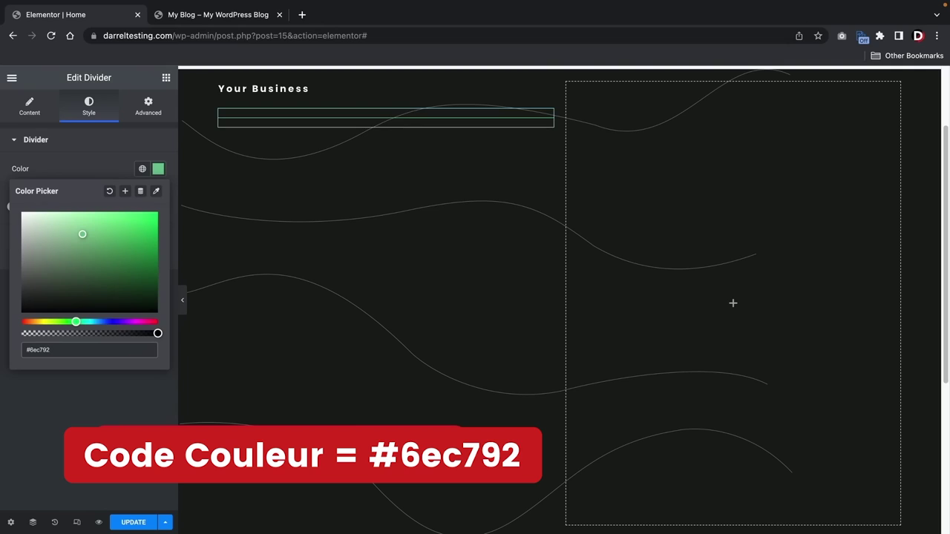
{"action": "left_click", "coordinate": [116, 394]}
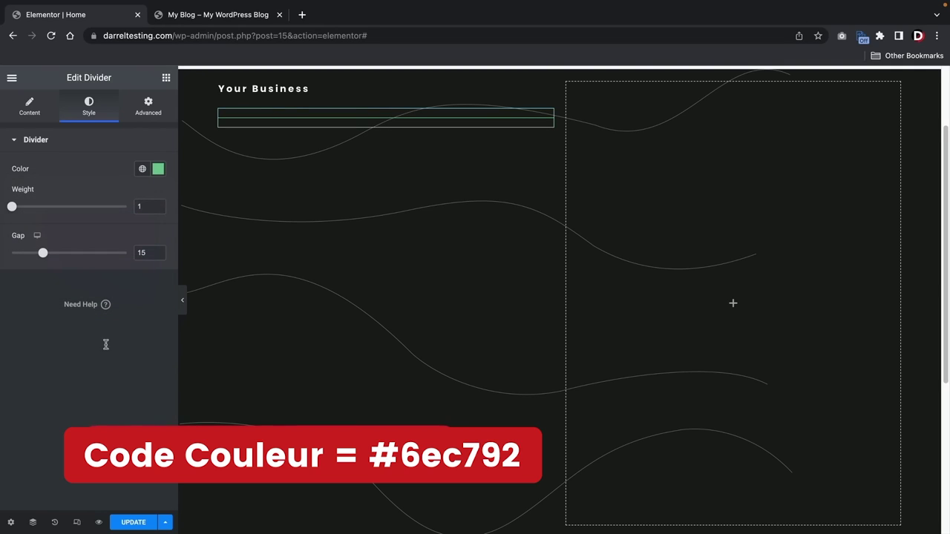
{"action": "left_click_drag", "start_coordinate": [19, 207], "coordinate": [32, 208]}
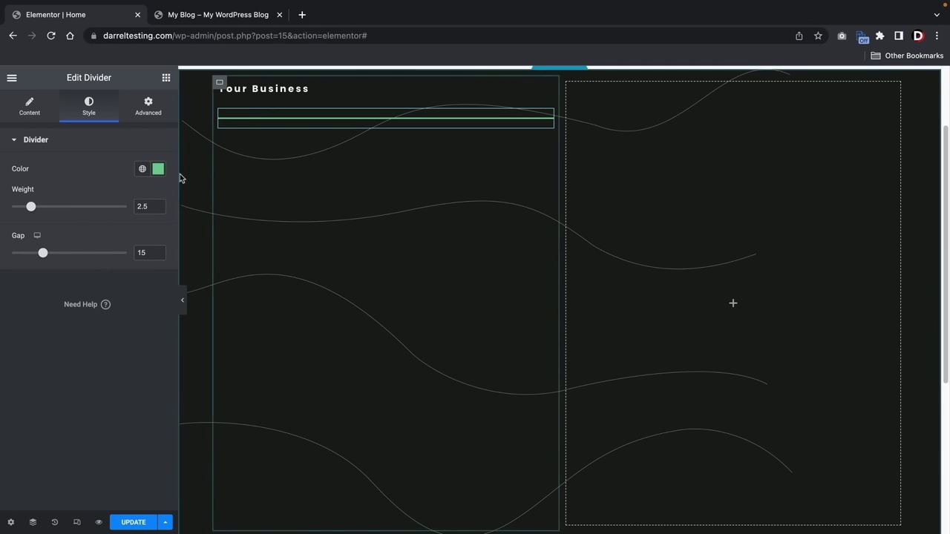
Set the divider width to 28% and its gap to 2
{"action": "left_click", "coordinate": [29, 112]}
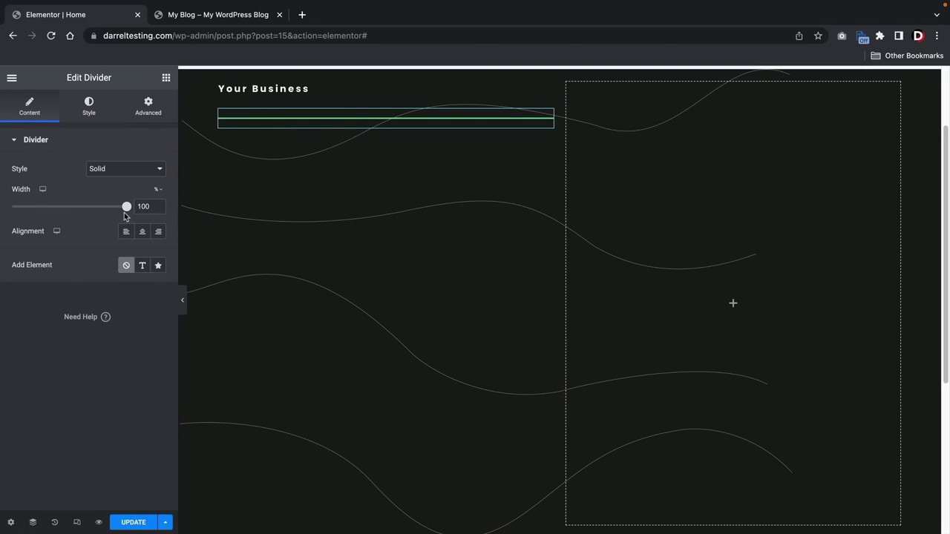
{"action": "left_click_drag", "start_coordinate": [126, 214], "coordinate": [44, 217]}
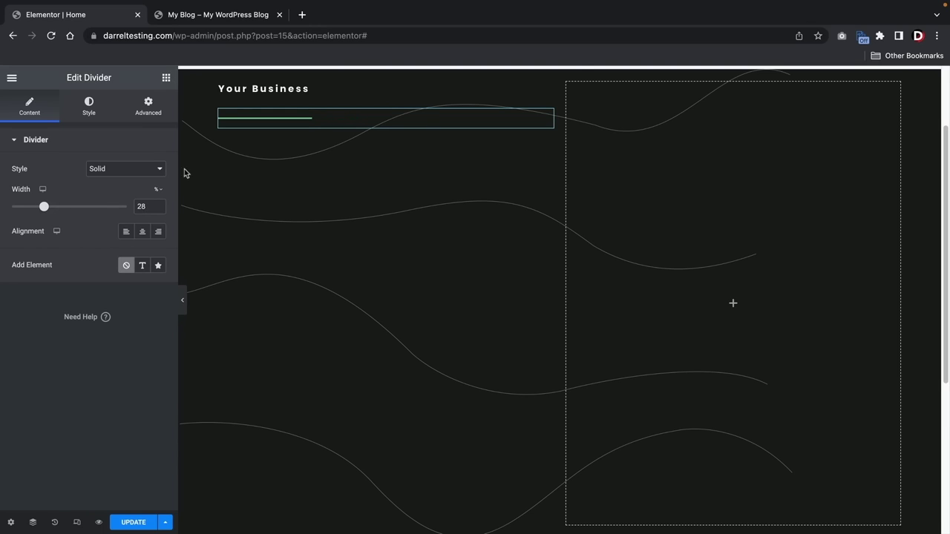
{"action": "left_click", "coordinate": [87, 113]}
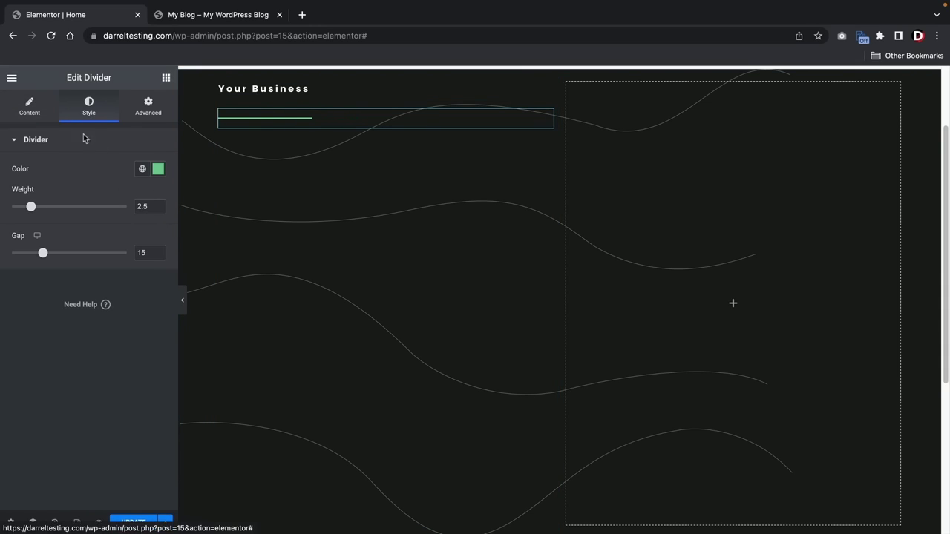
{"action": "left_click_drag", "start_coordinate": [35, 255], "coordinate": [12, 259]}
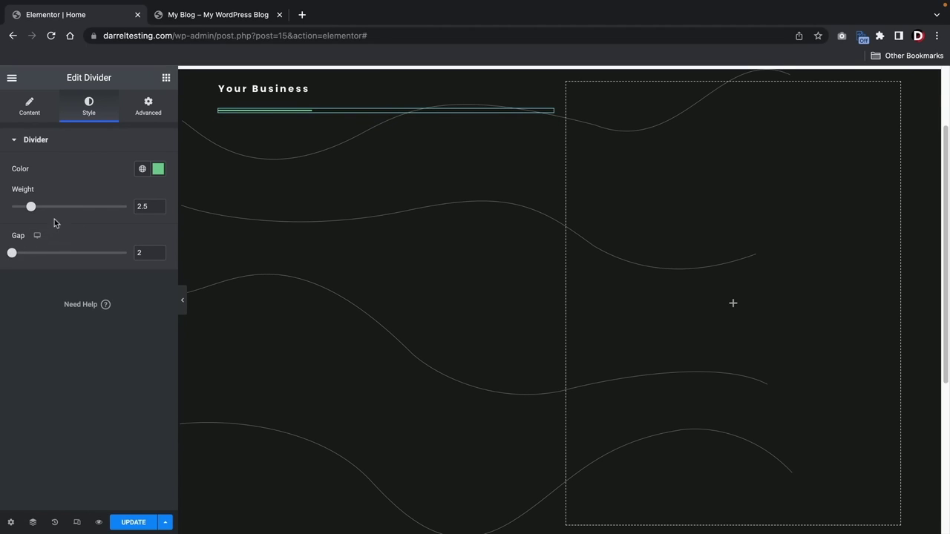
{"action": "left_click", "coordinate": [201, 17]}
{"action": "left_click_drag", "start_coordinate": [250, 395], "coordinate": [71, 247]}
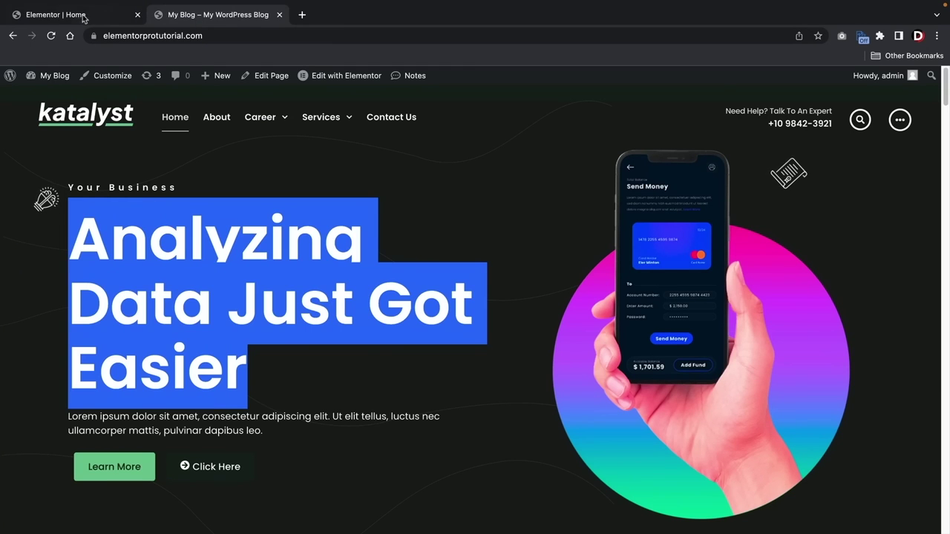
Drop a Heading widget under the divider titled 'Analyzing Just Got Easier'
{"action": "left_click", "coordinate": [84, 16]}
{"action": "left_click", "coordinate": [167, 78]}
{"action": "left_click_drag", "start_coordinate": [55, 293], "coordinate": [303, 107]}
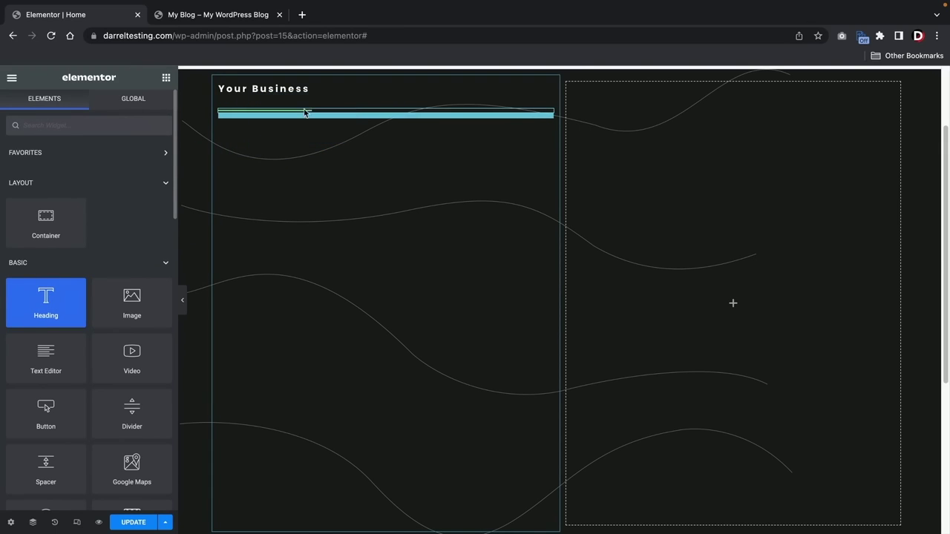
{"action": "left_click", "coordinate": [225, 21]}
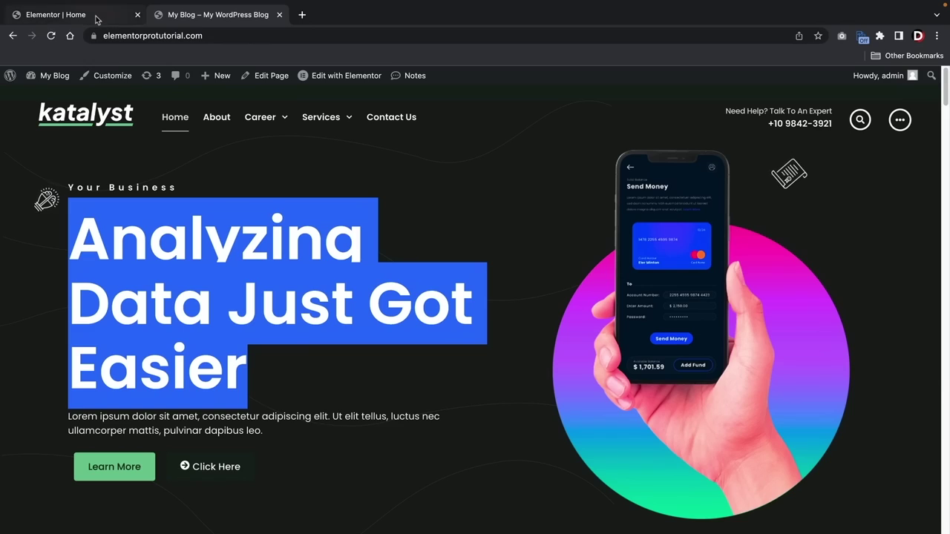
{"action": "left_click", "coordinate": [97, 19]}
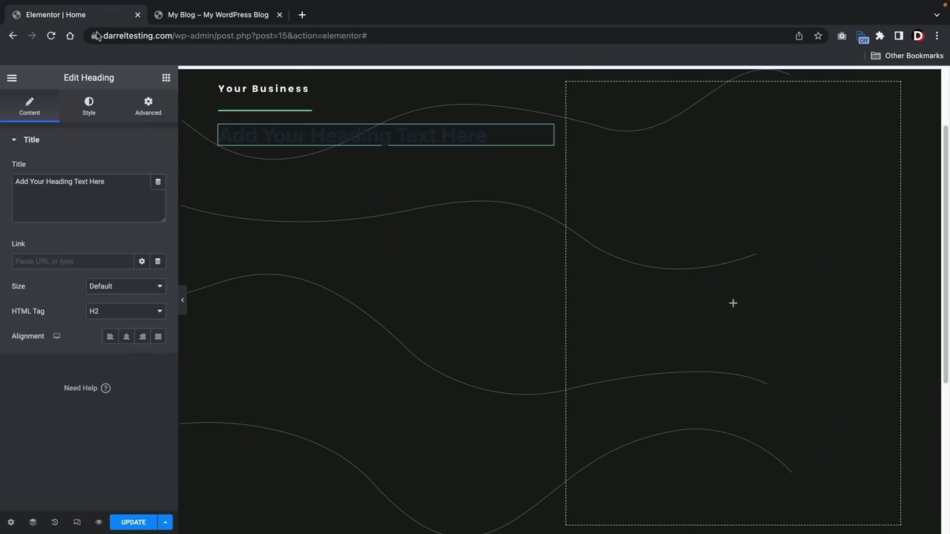
{"action": "triple_click", "coordinate": [117, 185]}
{"action": "type", "text": "Analyzing Just Got Easier"}
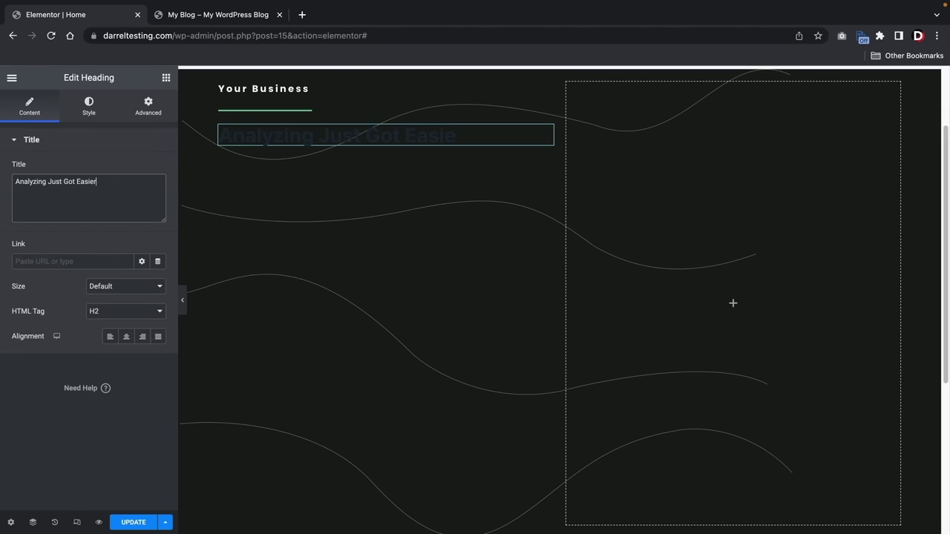
Style the heading white Poppins at 98 px
{"action": "left_click", "coordinate": [89, 105]}
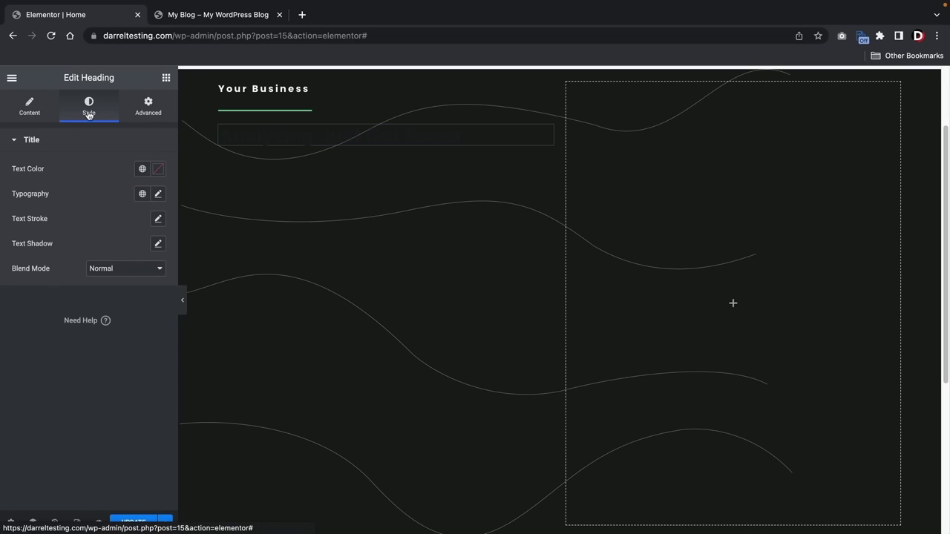
{"action": "left_click", "coordinate": [159, 169]}
{"action": "left_click_drag", "start_coordinate": [93, 250], "coordinate": [1, 210]}
{"action": "left_click", "coordinate": [64, 420]}
{"action": "left_click", "coordinate": [158, 194]}
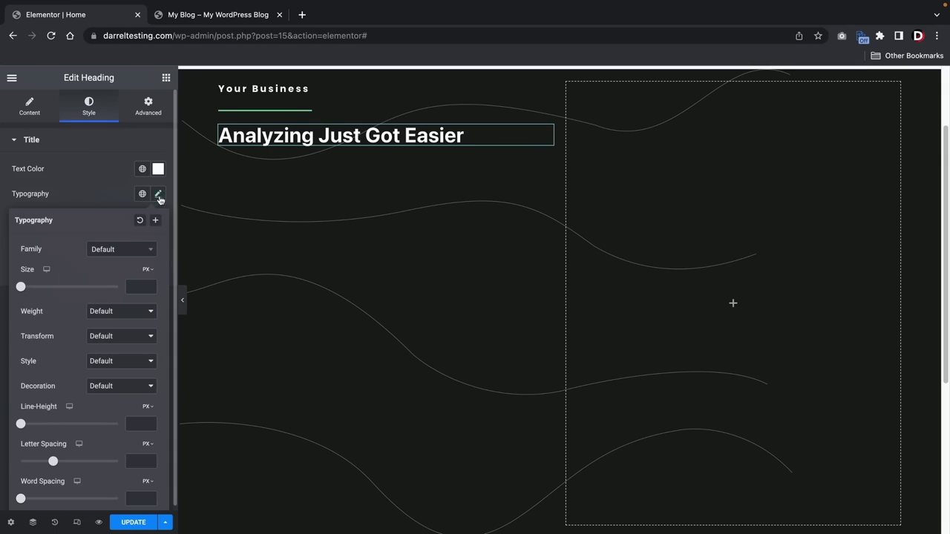
{"action": "left_click", "coordinate": [129, 251]}
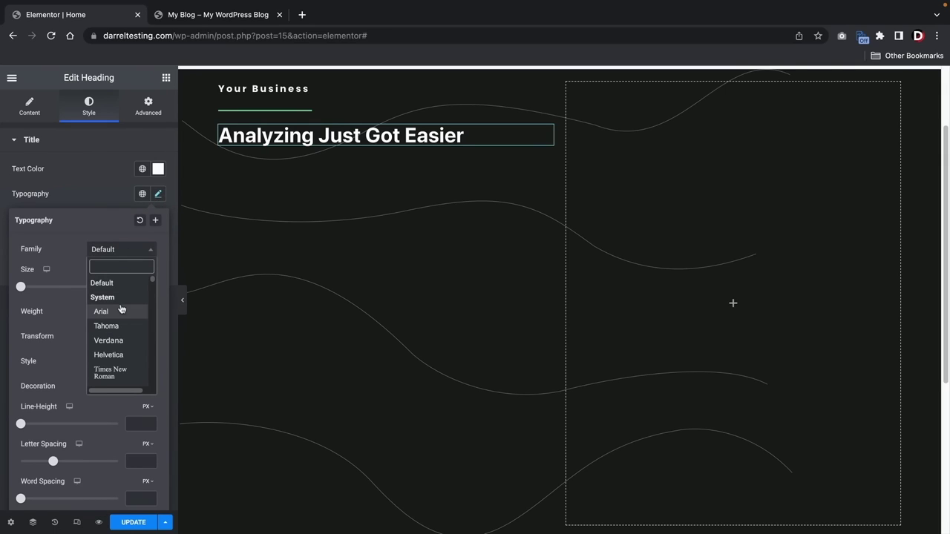
{"action": "type", "text": "popp"}
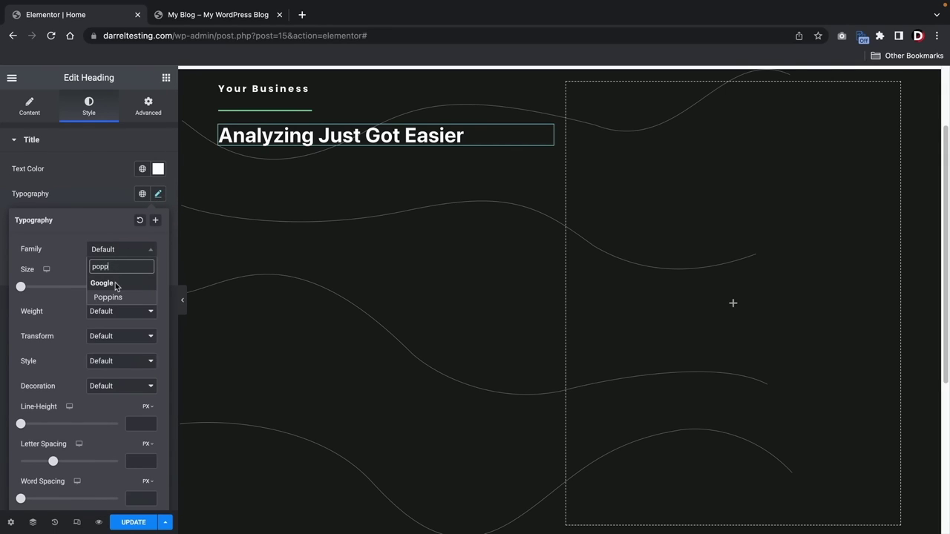
{"action": "left_click", "coordinate": [116, 298]}
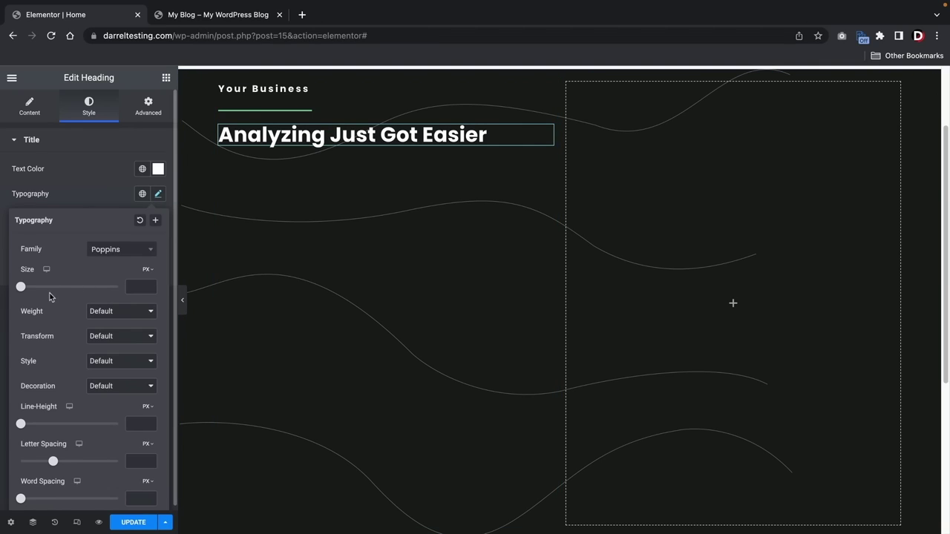
{"action": "left_click_drag", "start_coordinate": [22, 293], "coordinate": [69, 294]}
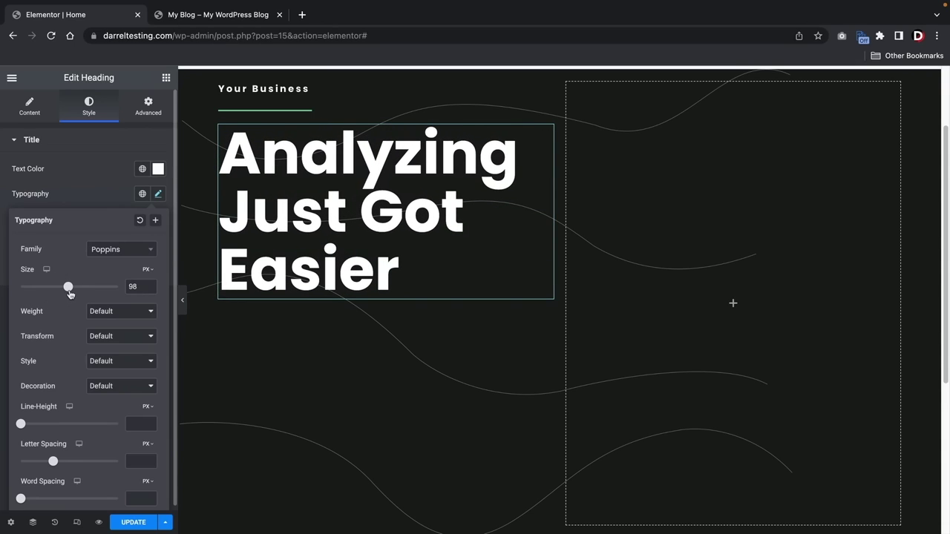
Insert 'Data' after 'Analyzing' in the heading title
{"action": "left_click", "coordinate": [30, 106]}
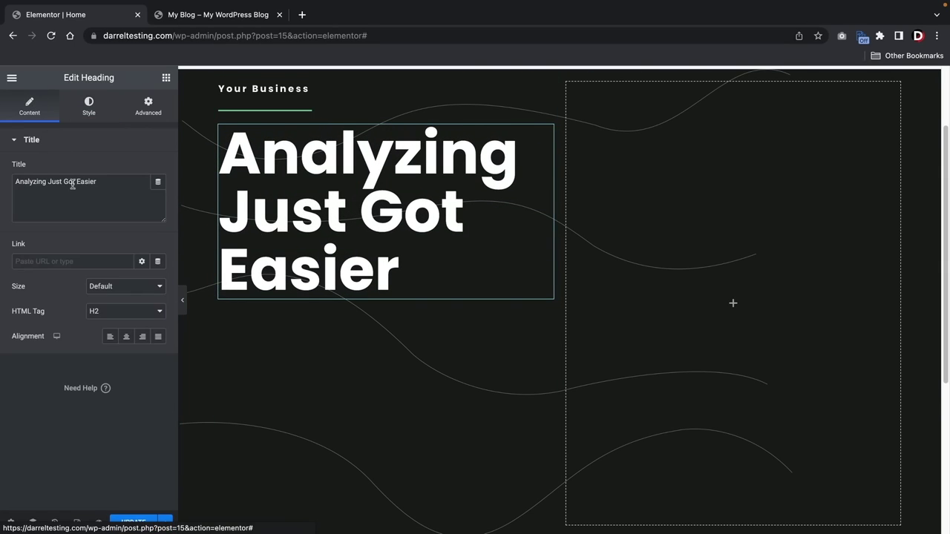
{"action": "left_click", "coordinate": [49, 183]}
{"action": "type", "text": "D"}
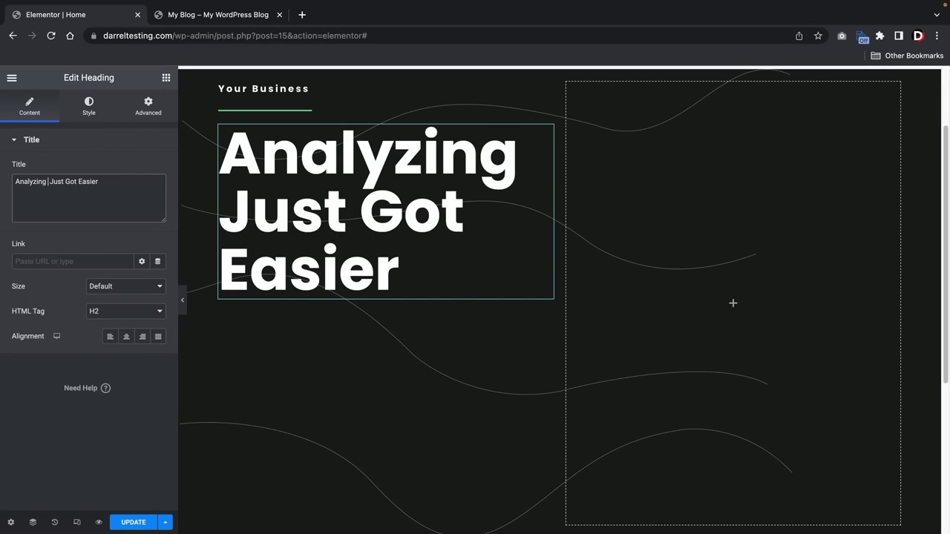
{"action": "type", "text": "ata"}
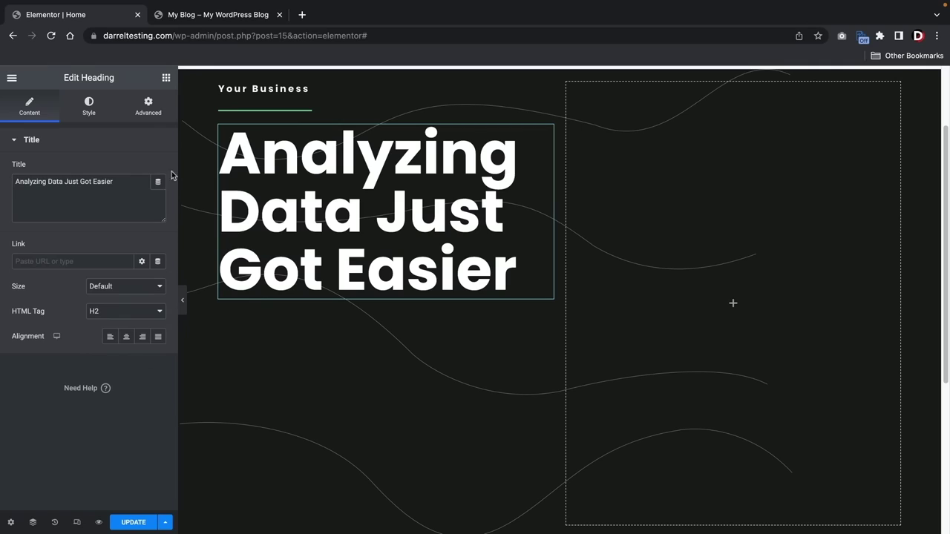
{"action": "left_click", "coordinate": [202, 18]}
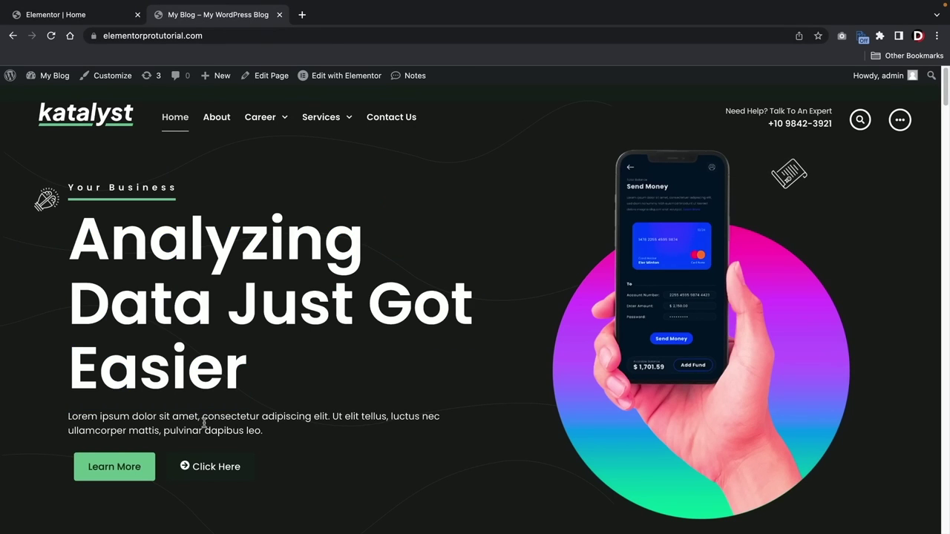
Add a paragraph below the hero heading and make its text white
{"action": "left_click", "coordinate": [75, 14]}
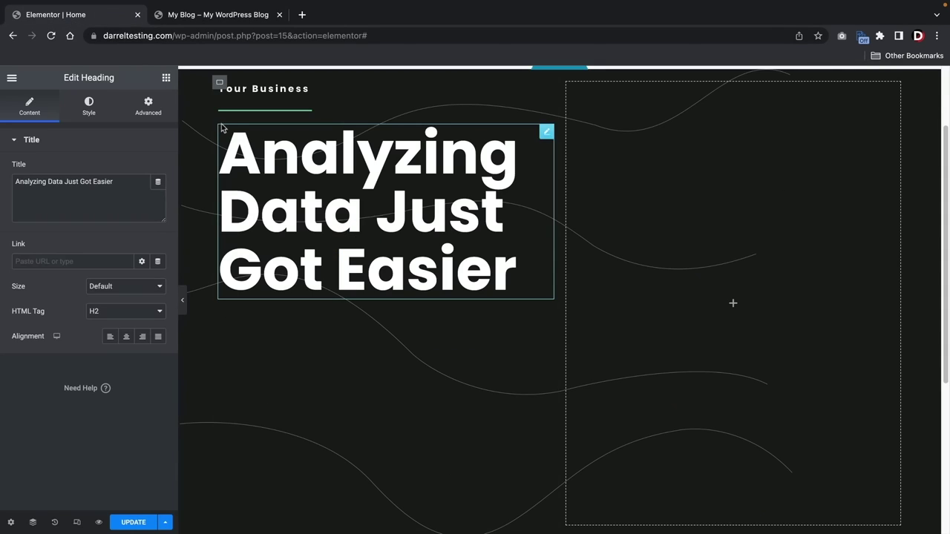
{"action": "left_click", "coordinate": [166, 77]}
{"action": "left_click_drag", "start_coordinate": [57, 363], "coordinate": [280, 296]}
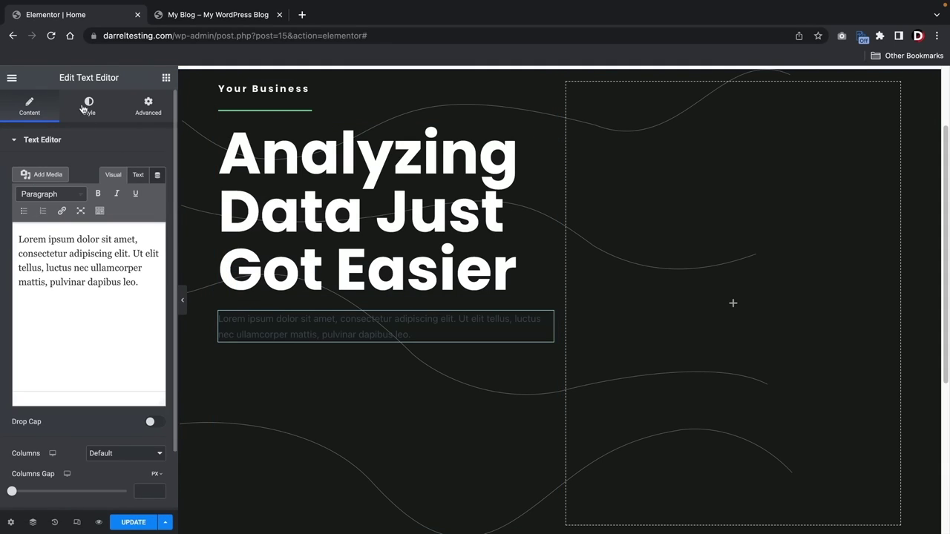
{"action": "left_click", "coordinate": [87, 107]}
{"action": "left_click", "coordinate": [158, 194]}
{"action": "left_click_drag", "start_coordinate": [89, 327], "coordinate": [11, 226]}
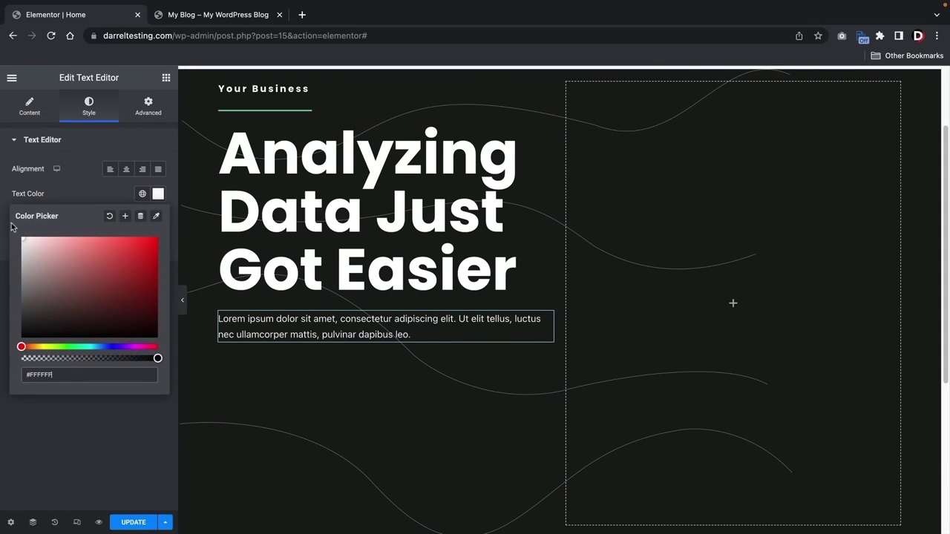
{"action": "left_click", "coordinate": [69, 415]}
Reopen the widgets list and compare with the reference site before returning to the editor
{"action": "left_click", "coordinate": [166, 77]}
{"action": "left_click", "coordinate": [215, 15]}
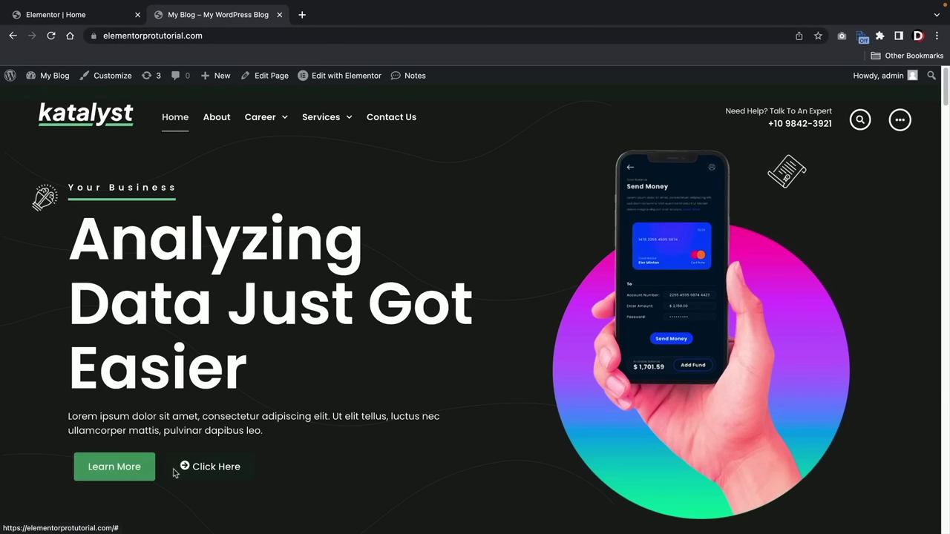
{"action": "left_click", "coordinate": [80, 15]}
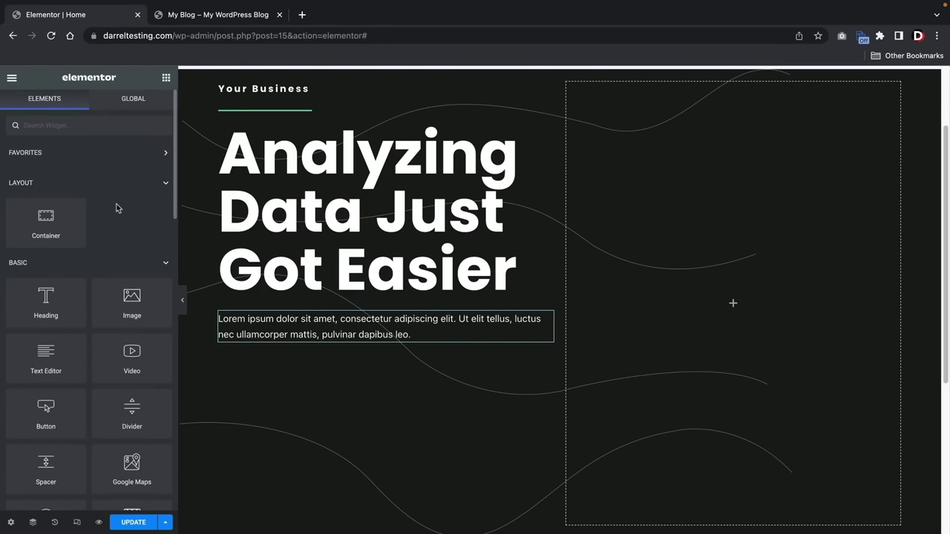
Try two buttons below the paragraph, compare with the live site, then delete both
{"action": "left_click", "coordinate": [113, 233]}
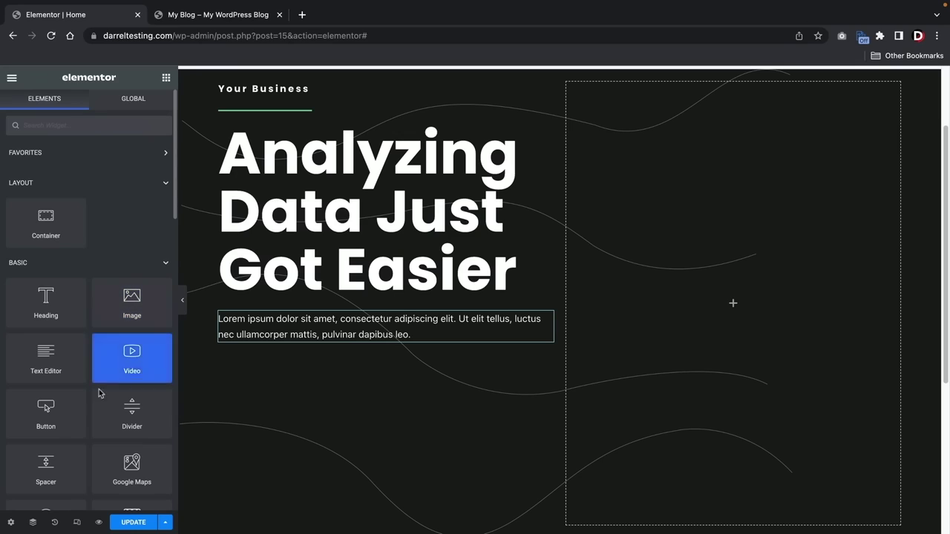
{"action": "left_click_drag", "start_coordinate": [53, 415], "coordinate": [314, 340]}
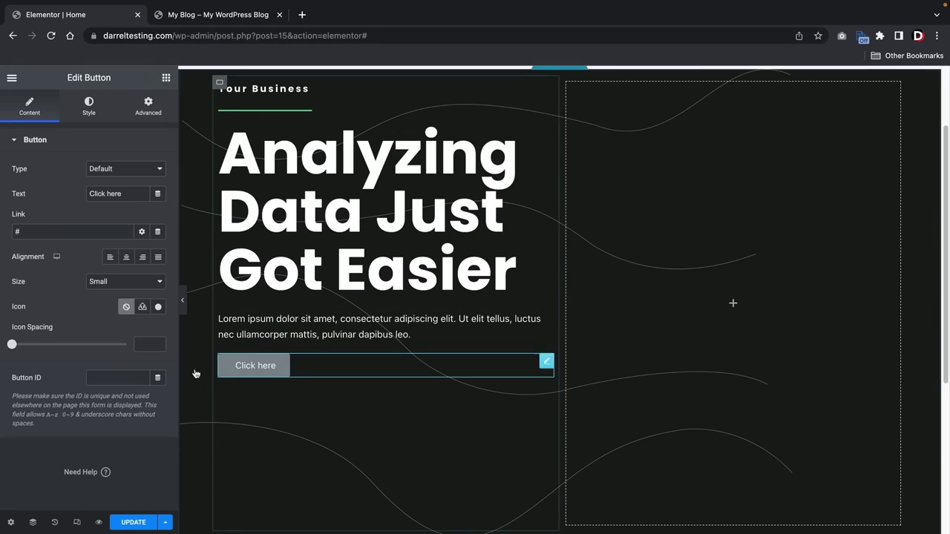
{"action": "left_click", "coordinate": [166, 78]}
{"action": "left_click_drag", "start_coordinate": [46, 413], "coordinate": [314, 376]}
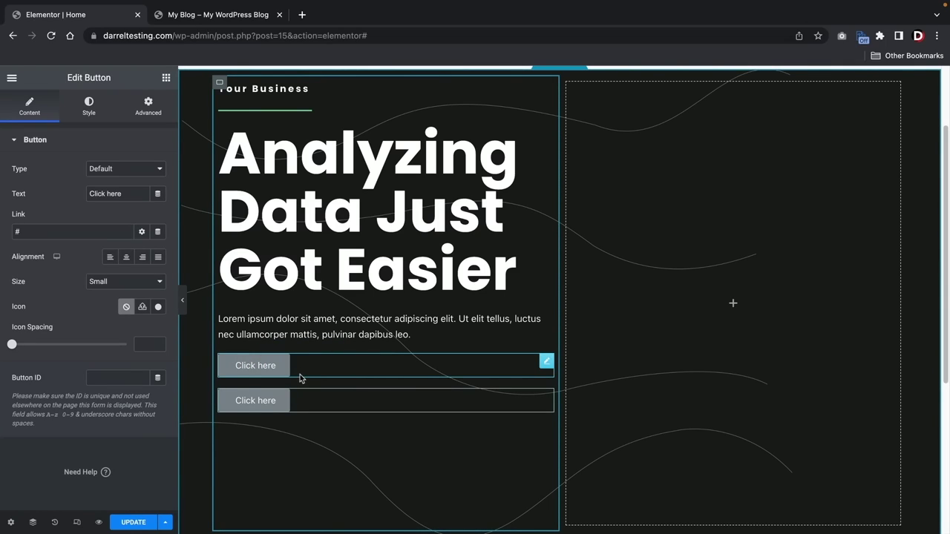
{"action": "left_click", "coordinate": [208, 16]}
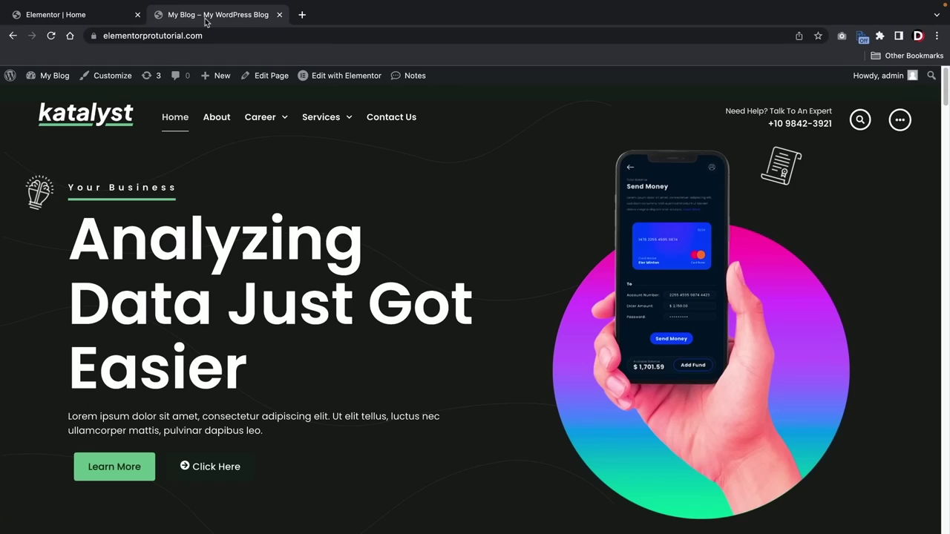
{"action": "left_click", "coordinate": [86, 16]}
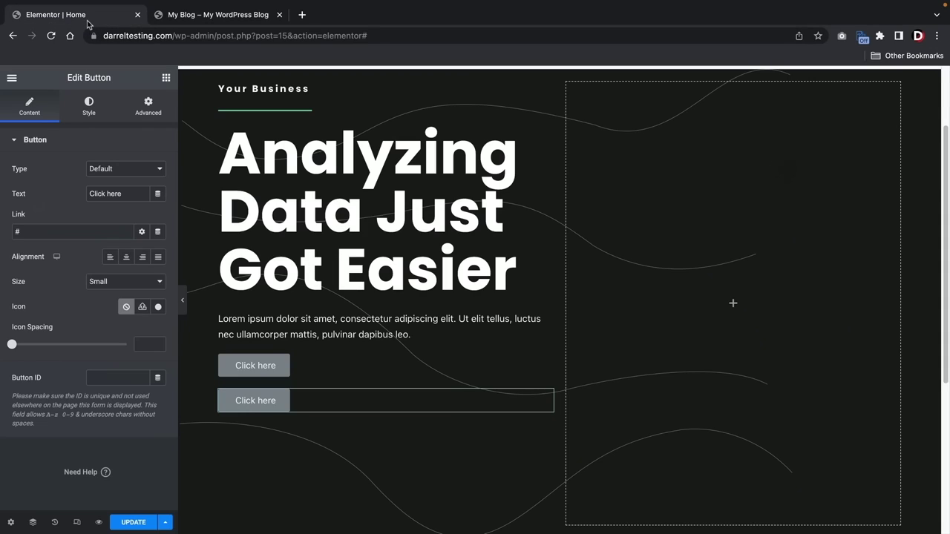
{"action": "right_click", "coordinate": [541, 395]}
{"action": "left_click", "coordinate": [570, 521]}
{"action": "right_click", "coordinate": [546, 365]}
{"action": "left_click", "coordinate": [568, 521]}
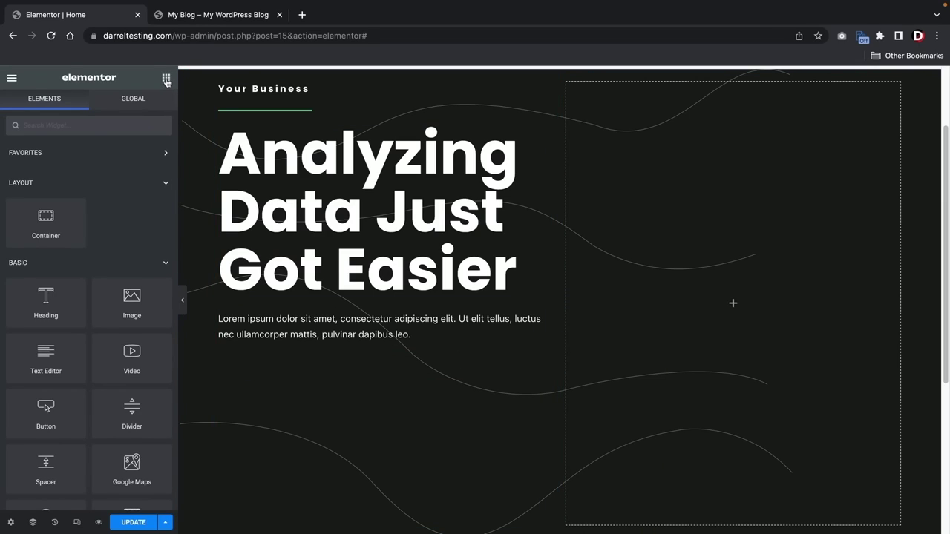
Add a container below the paragraph holding a default 'Click here' button
{"action": "left_click_drag", "start_coordinate": [37, 219], "coordinate": [285, 340]}
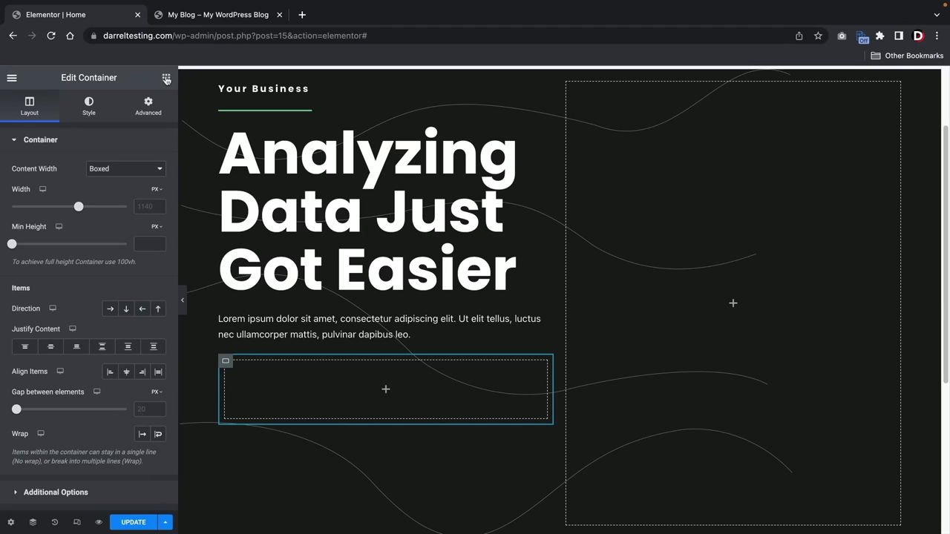
{"action": "left_click", "coordinate": [166, 79]}
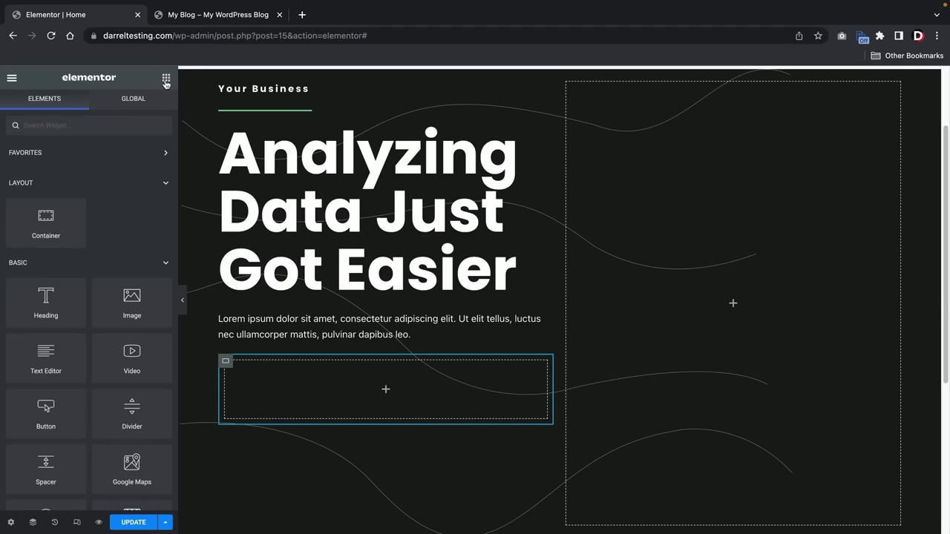
{"action": "left_click_drag", "start_coordinate": [64, 421], "coordinate": [312, 401]}
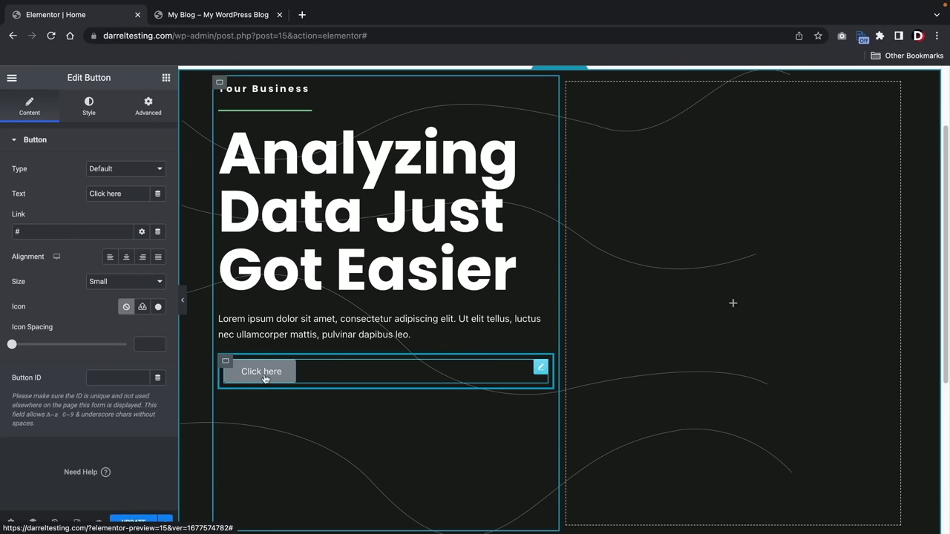
Change the button label to 'Learn More' and link it to the Contact page
{"action": "triple_click", "coordinate": [135, 193]}
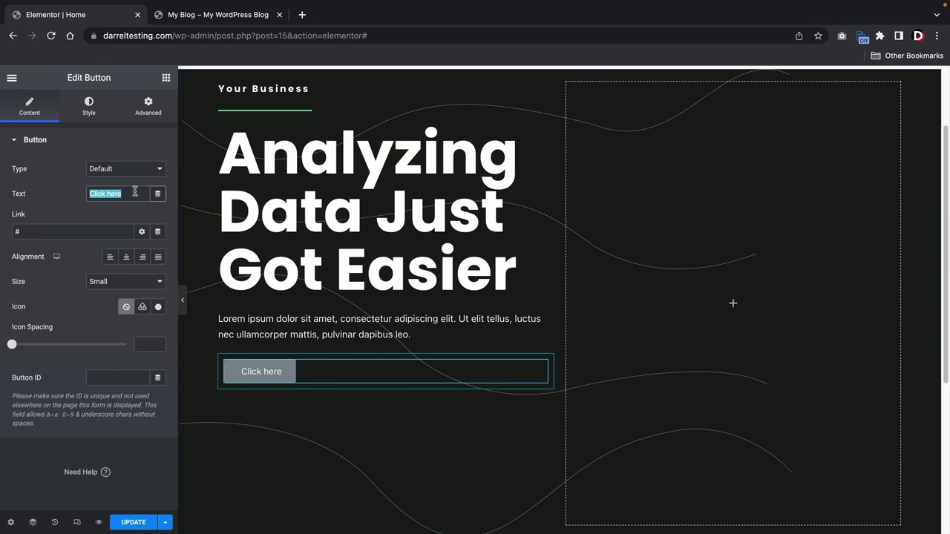
{"action": "type", "text": "Learn More"}
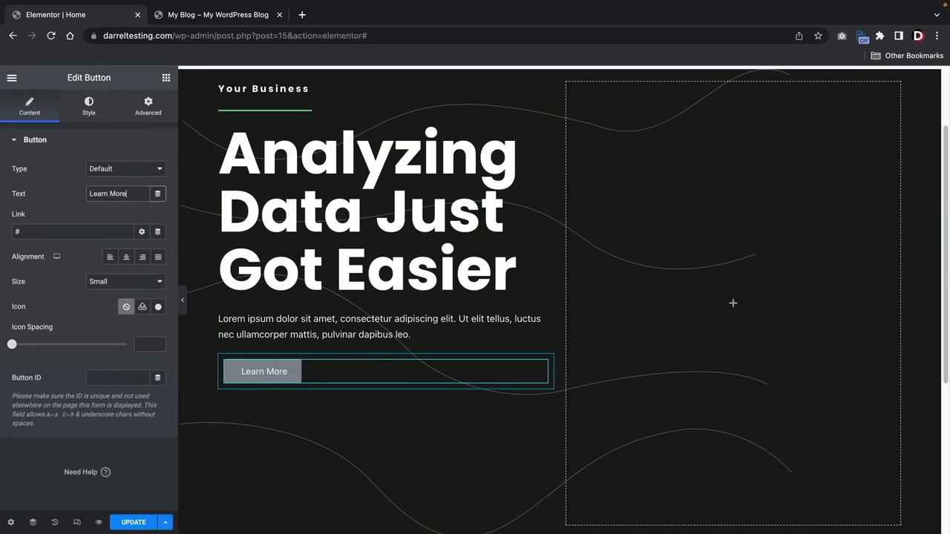
{"action": "triple_click", "coordinate": [71, 236]}
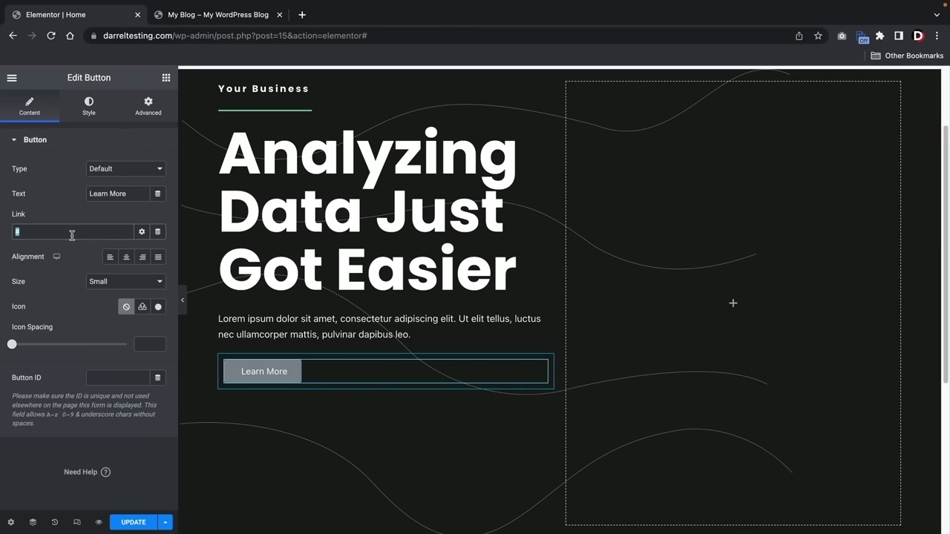
{"action": "type", "text": "contact"}
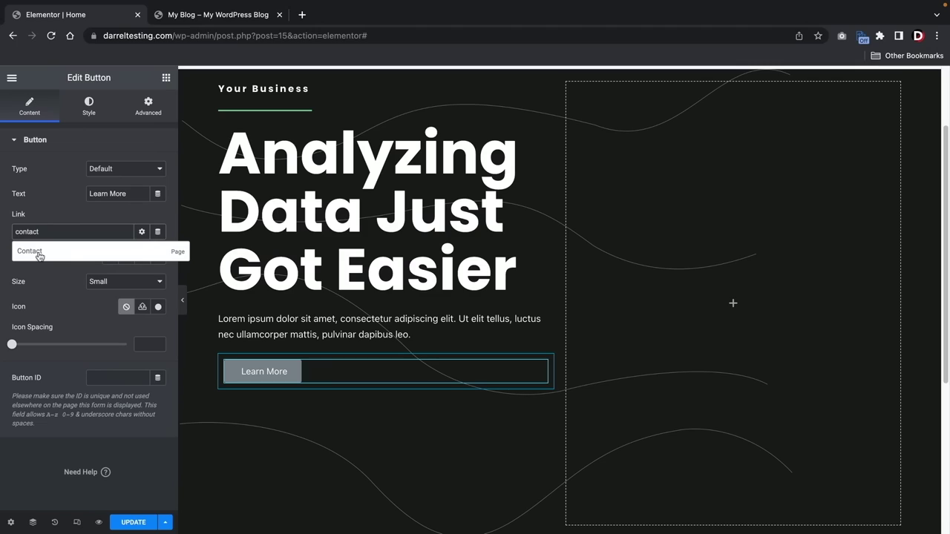
{"action": "double_click", "coordinate": [61, 235]}
{"action": "left_click", "coordinate": [57, 236]}
{"action": "double_click", "coordinate": [55, 236]}
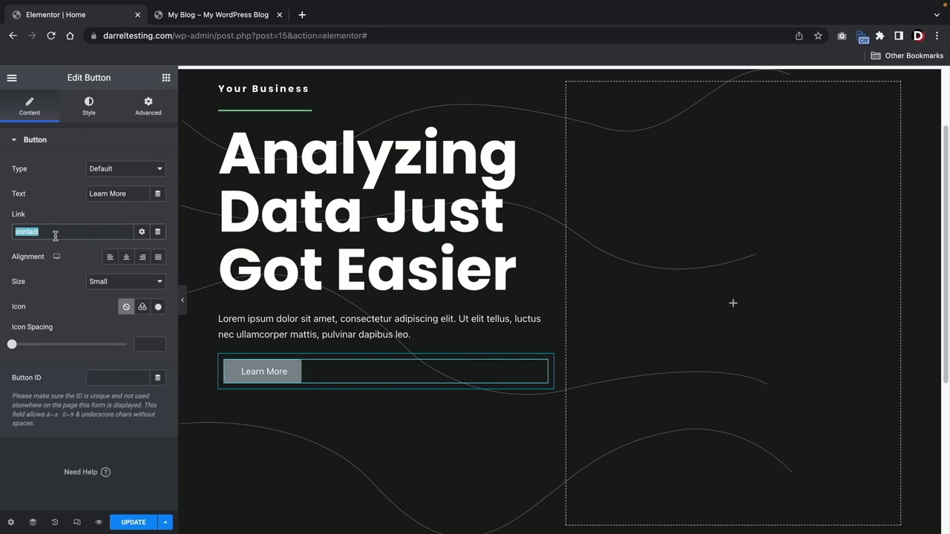
{"action": "type", "text": "contact"}
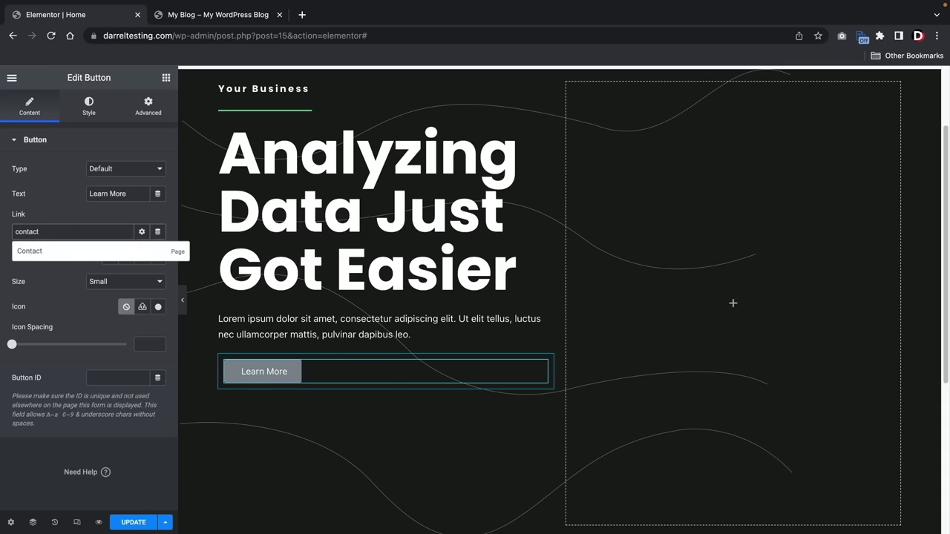
{"action": "left_click", "coordinate": [72, 252]}
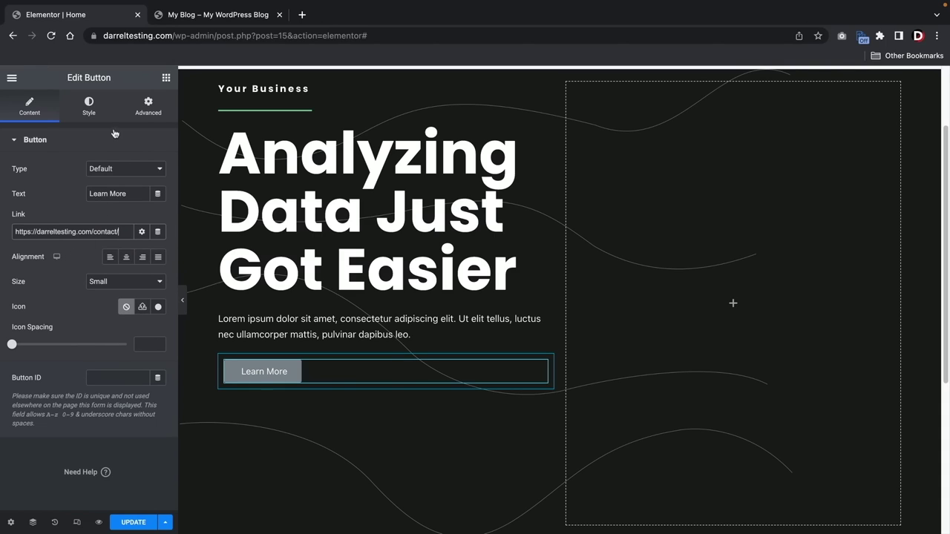
Compare the button's Hover and Normal styles, then give Normal a Classic solid background
{"action": "left_click", "coordinate": [92, 110]}
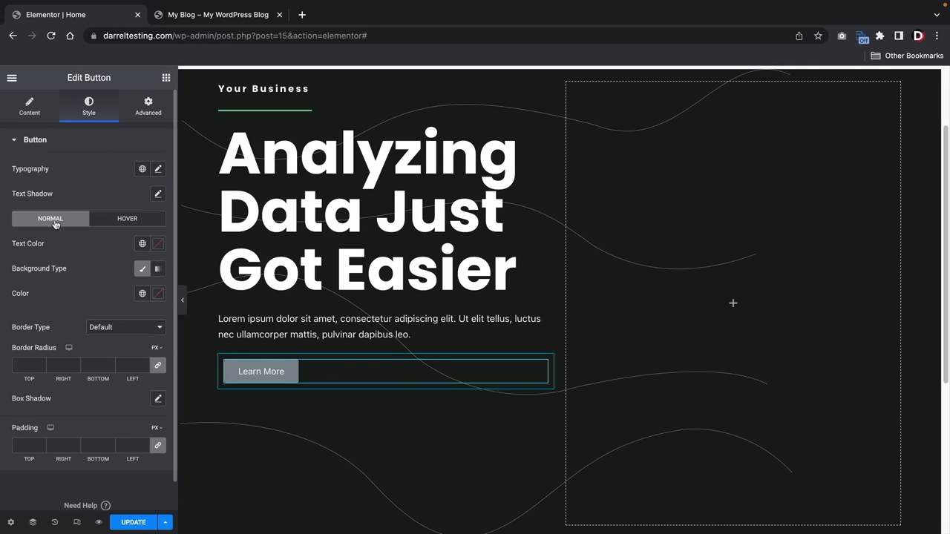
{"action": "left_click", "coordinate": [116, 222]}
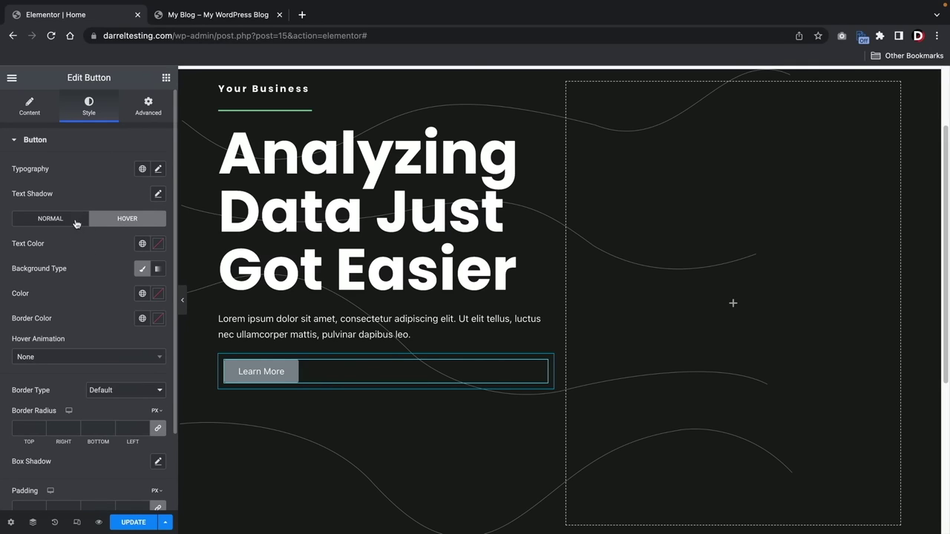
{"action": "left_click", "coordinate": [73, 223]}
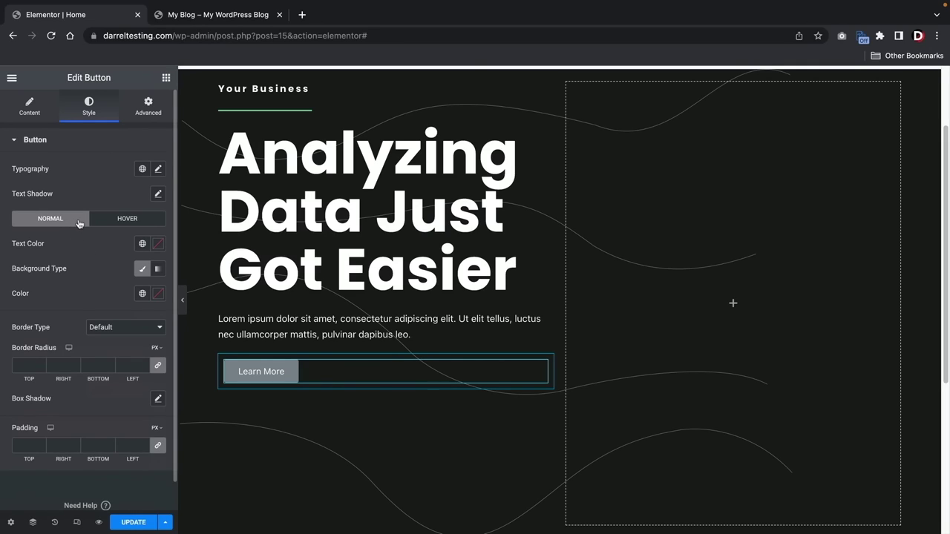
{"action": "left_click", "coordinate": [122, 225]}
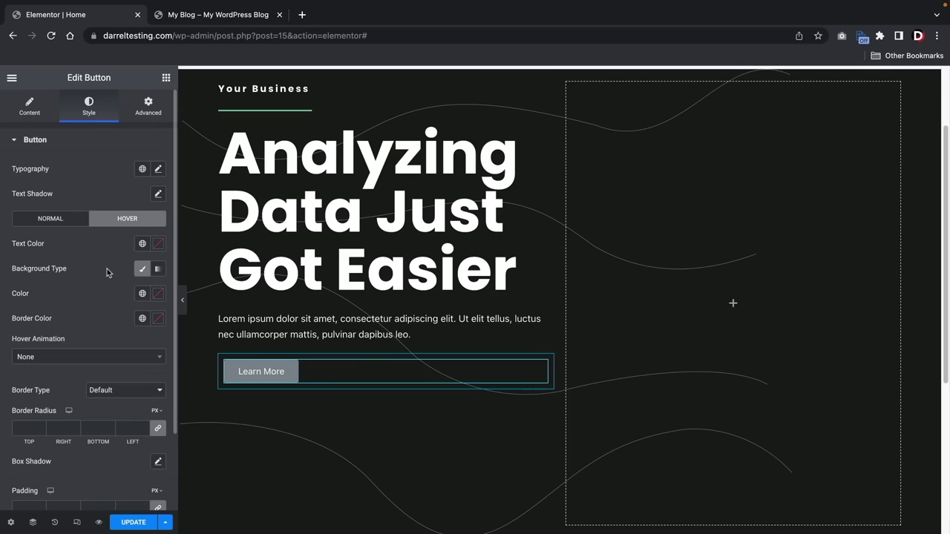
{"action": "left_click", "coordinate": [51, 218]}
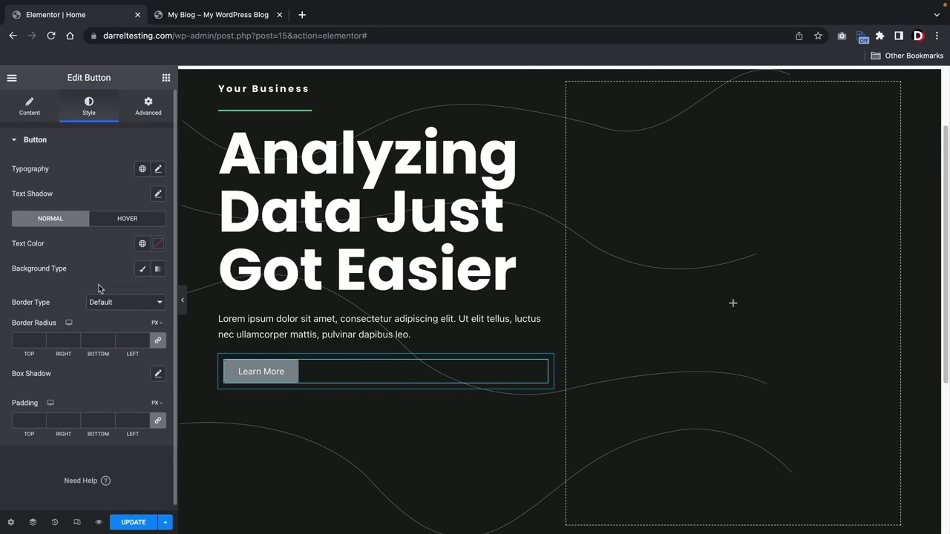
{"action": "left_click", "coordinate": [142, 269]}
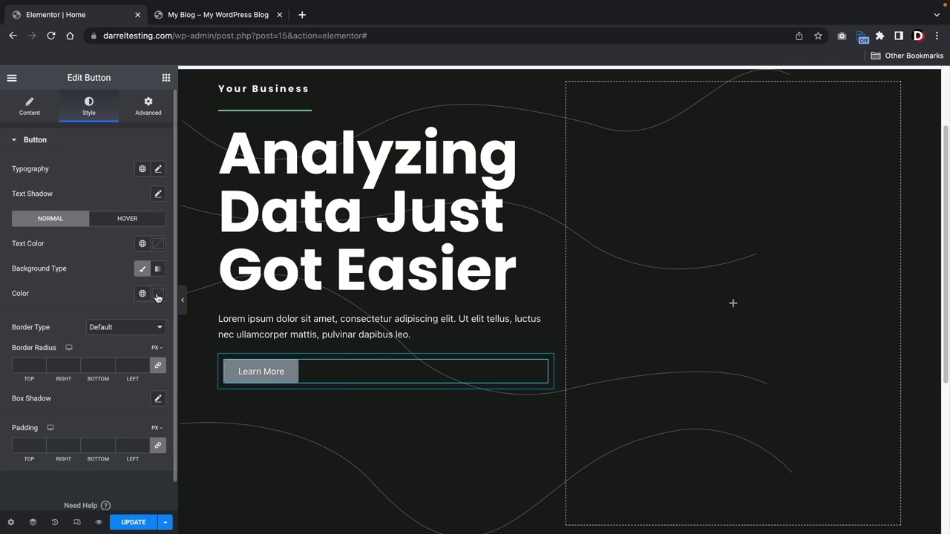
{"action": "left_click", "coordinate": [157, 294]}
{"action": "left_click", "coordinate": [157, 294]}
Copy the divider's green #6EC792 and paste it as the button's background colour
{"action": "left_click", "coordinate": [301, 111]}
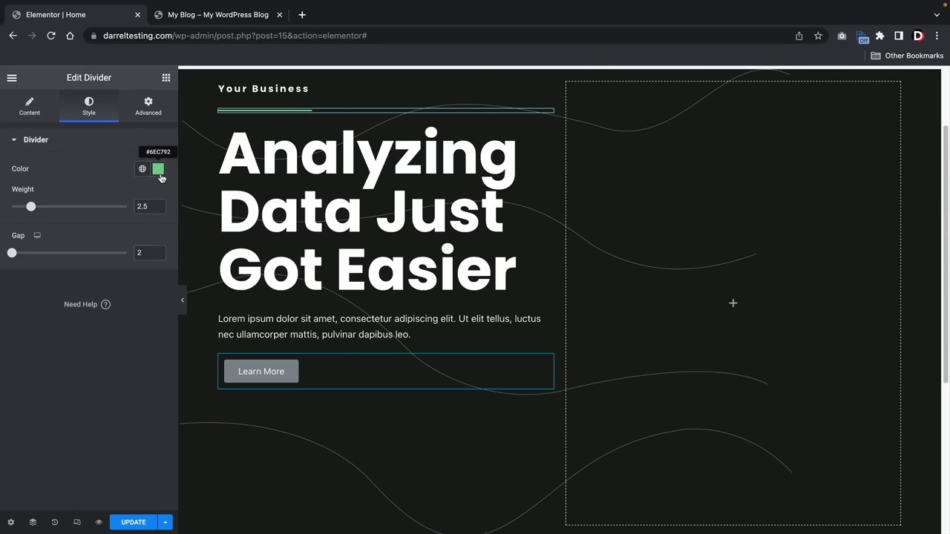
{"action": "left_click", "coordinate": [158, 170]}
{"action": "right_click", "coordinate": [40, 350]}
{"action": "left_click", "coordinate": [52, 357]}
{"action": "left_click", "coordinate": [63, 387]}
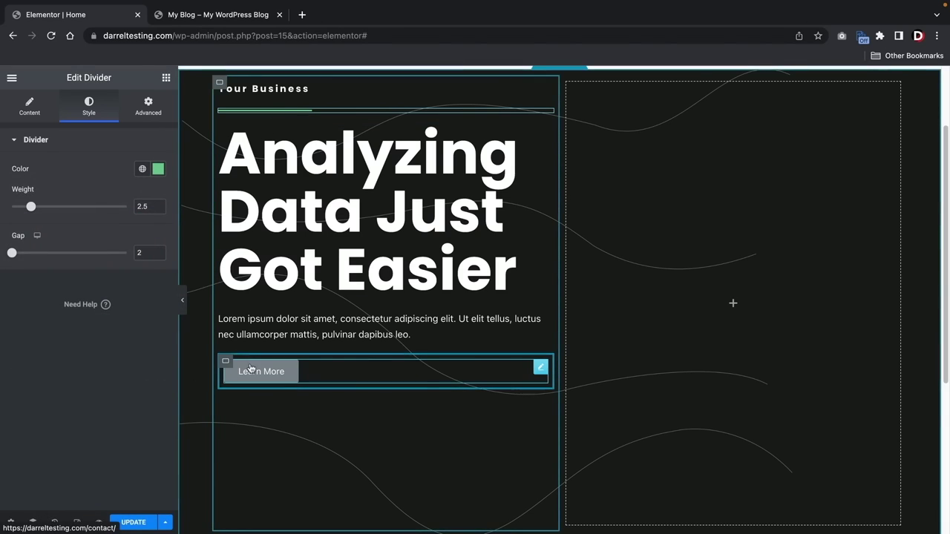
{"action": "left_click", "coordinate": [261, 371]}
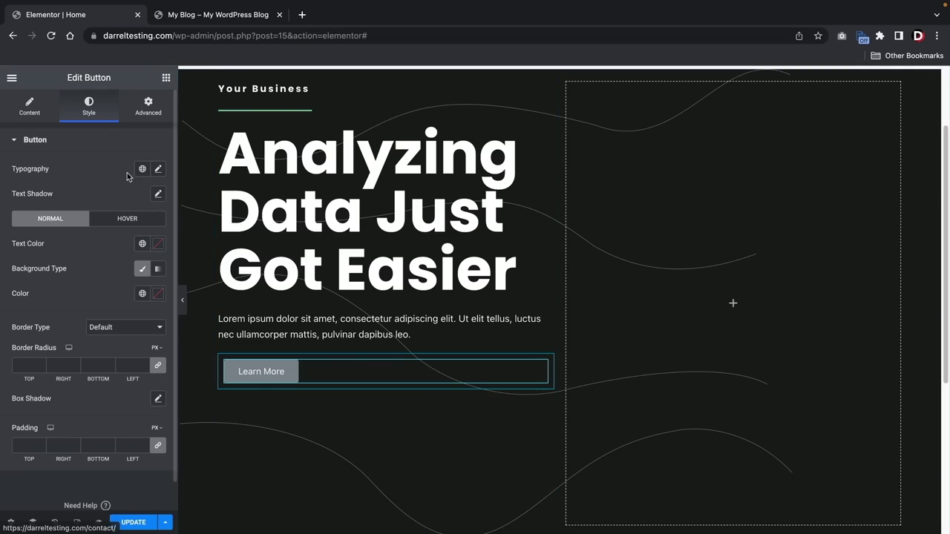
{"action": "left_click", "coordinate": [158, 293]}
{"action": "right_click", "coordinate": [37, 473]}
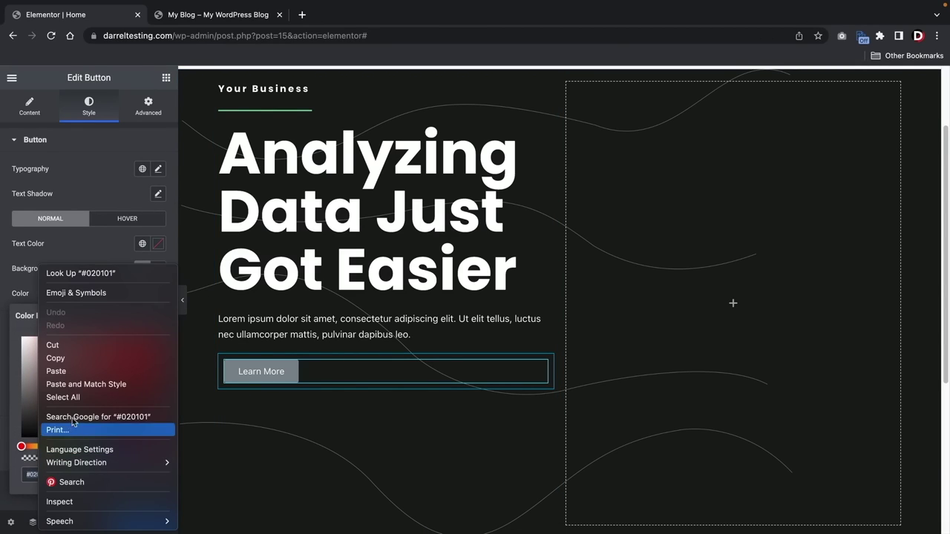
{"action": "left_click", "coordinate": [74, 371]}
{"action": "left_click", "coordinate": [108, 283]}
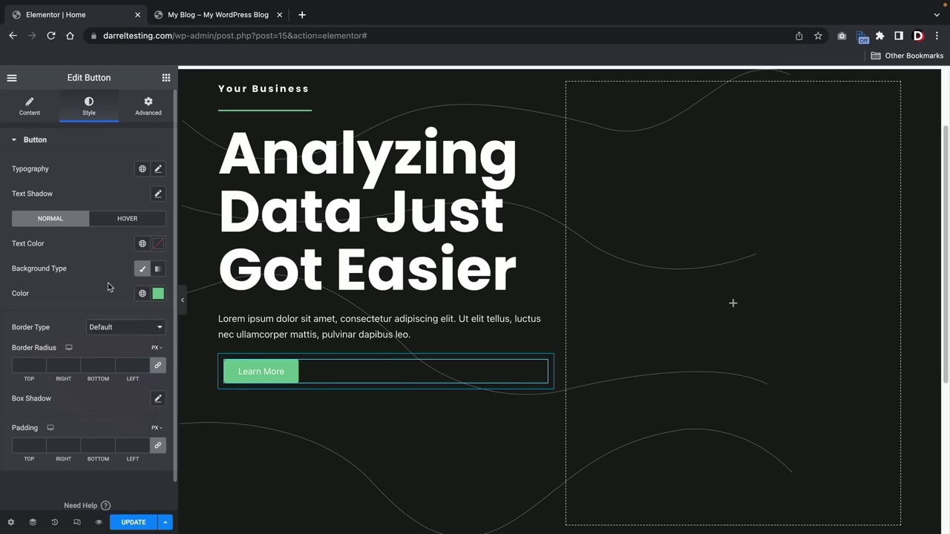
Raise the button's border radius up to 35, then set it back to 0
{"action": "left_click", "coordinate": [144, 366]}
{"action": "left_click", "coordinate": [143, 369]}
{"action": "left_click", "coordinate": [144, 364]}
{"action": "left_click", "coordinate": [144, 365]}
{"action": "left_click", "coordinate": [144, 364]}
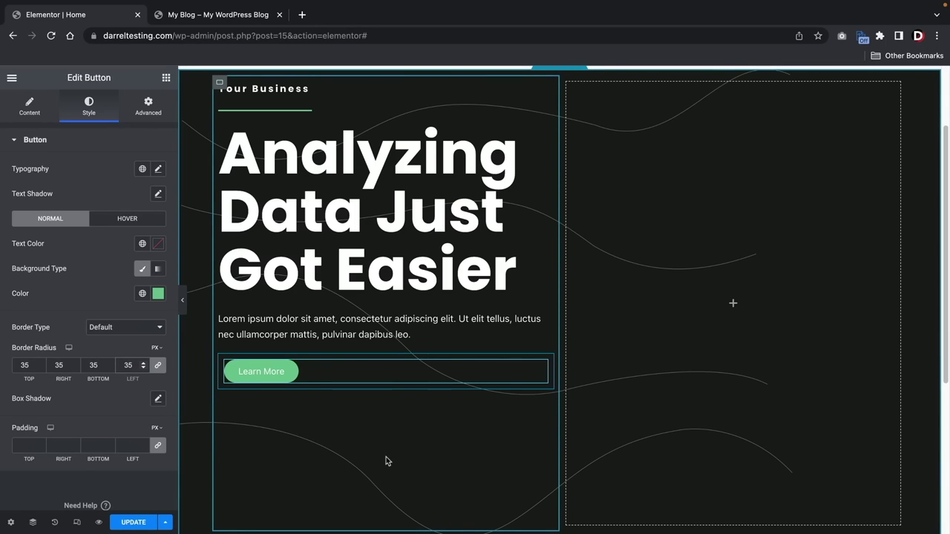
{"action": "left_click", "coordinate": [145, 368]}
{"action": "left_click", "coordinate": [145, 369]}
{"action": "left_click", "coordinate": [145, 369]}
{"action": "left_click", "coordinate": [145, 369]}
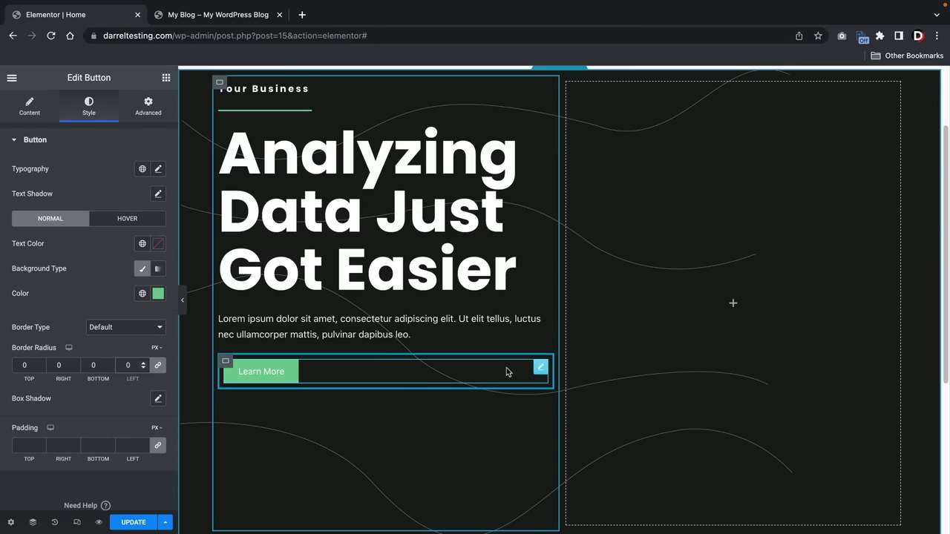
Set the Learn More button's typography font family to Poppins
{"action": "left_click", "coordinate": [157, 170]}
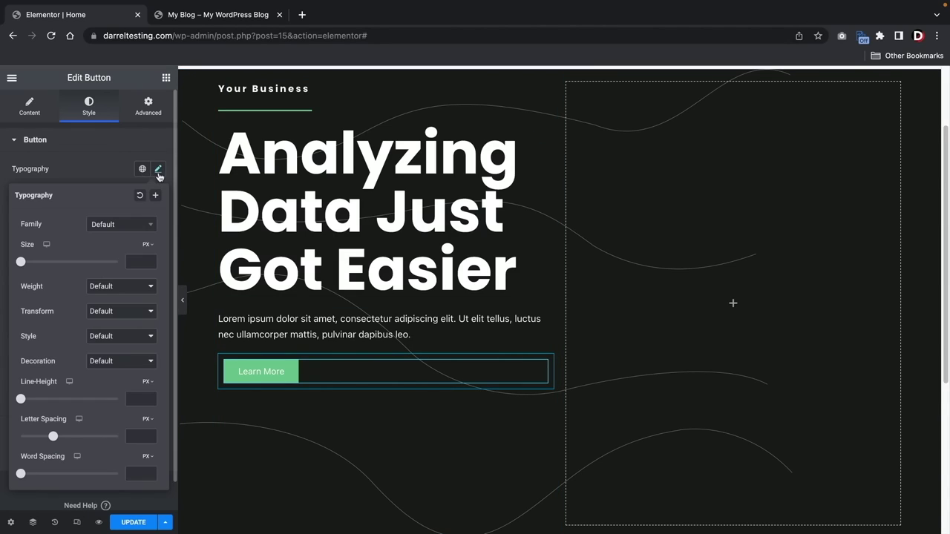
{"action": "left_click", "coordinate": [131, 225]}
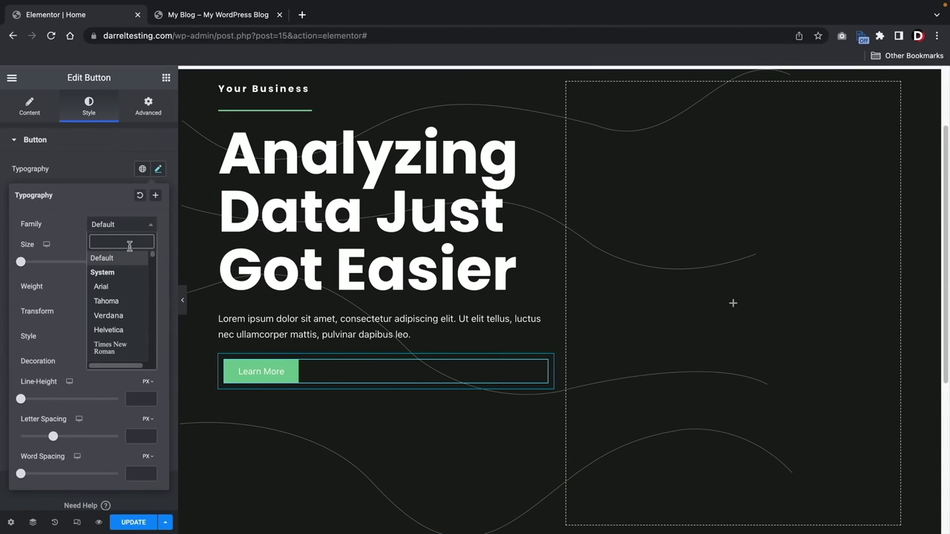
{"action": "type", "text": "popp"}
{"action": "left_click", "coordinate": [107, 286]}
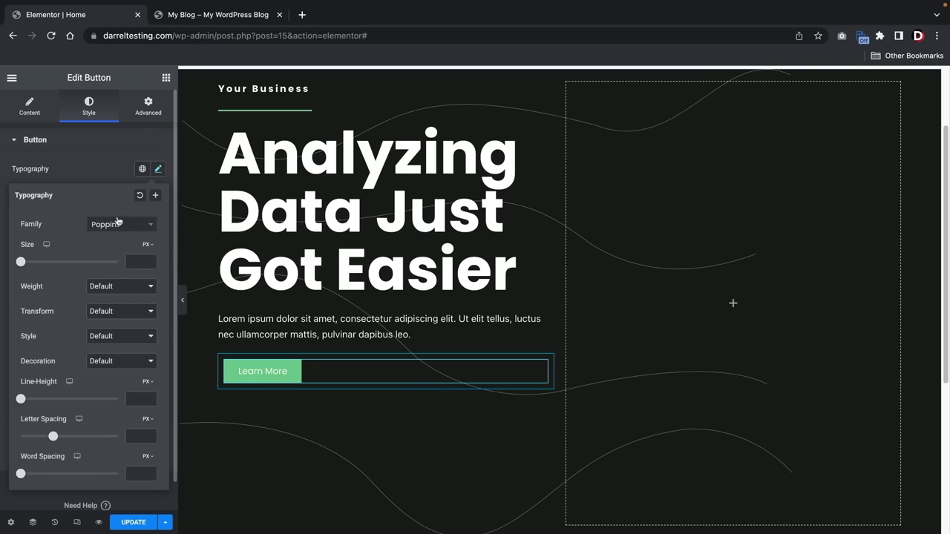
{"action": "left_click", "coordinate": [113, 172]}
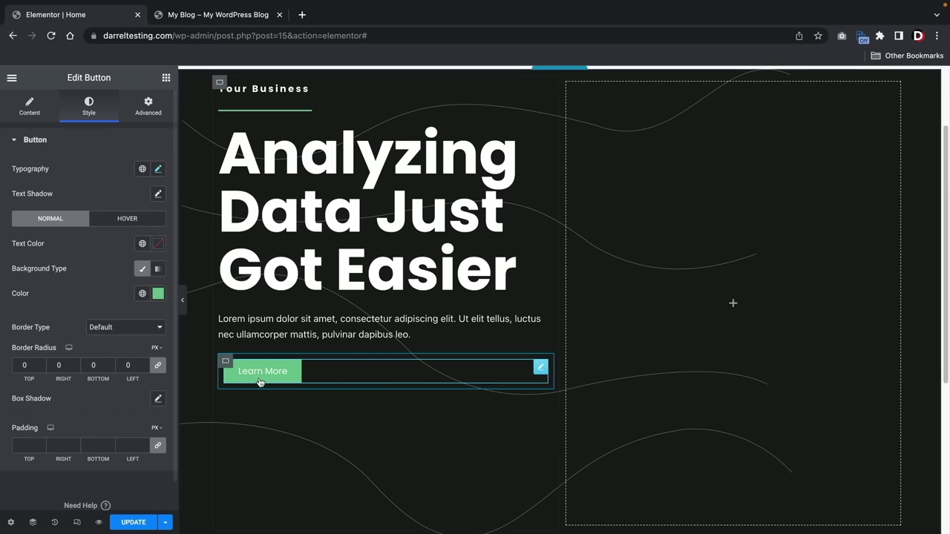
Duplicate the Learn More button and select its parent container
{"action": "right_click", "coordinate": [541, 370]}
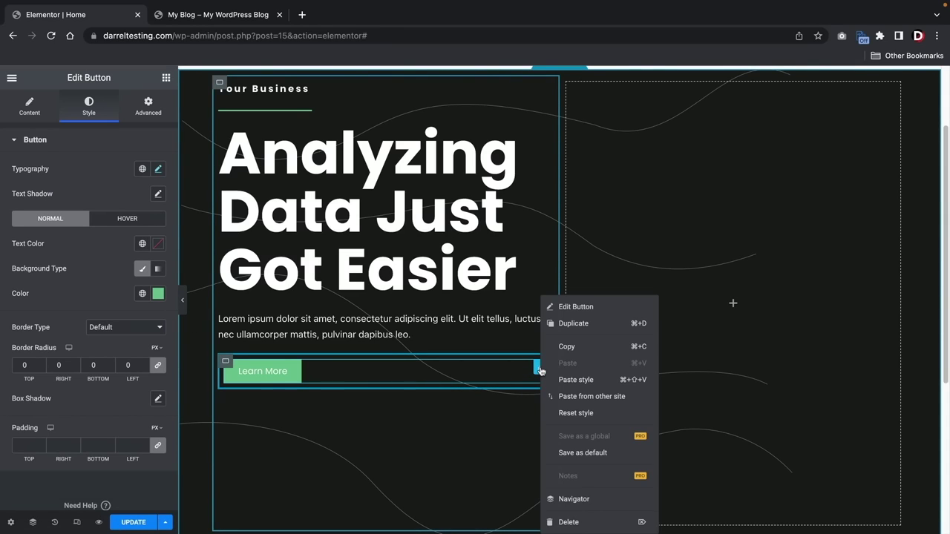
{"action": "left_click", "coordinate": [566, 323]}
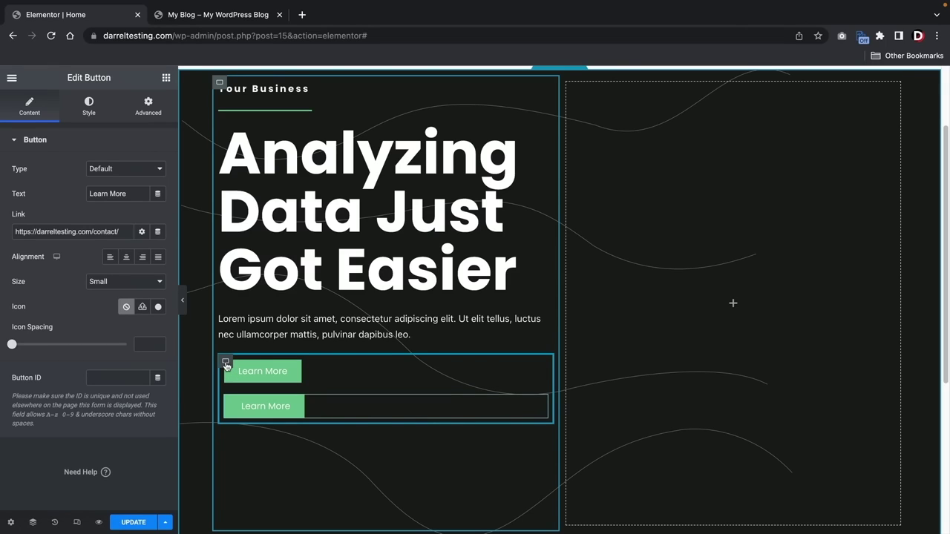
{"action": "left_click", "coordinate": [225, 364]}
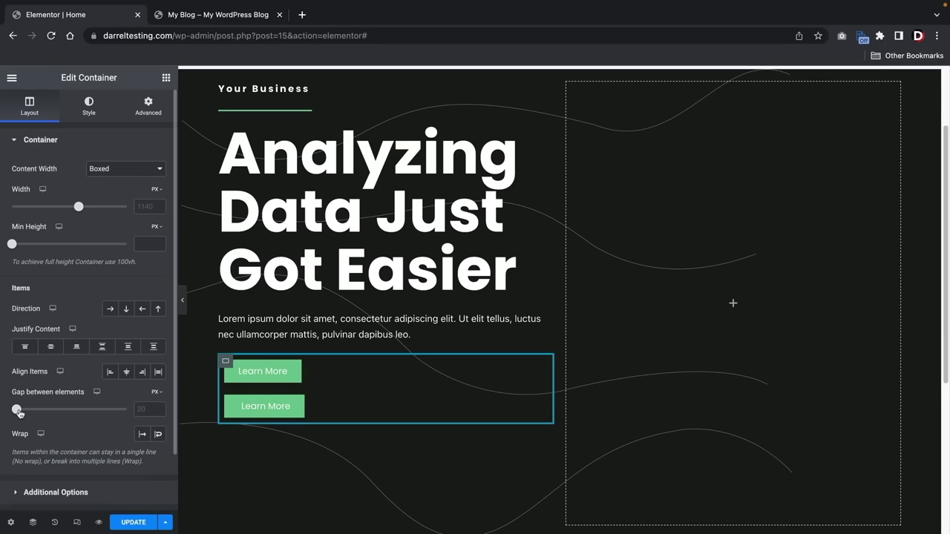
Set the container direction to Row and make the second button's background black
{"action": "left_click", "coordinate": [111, 310]}
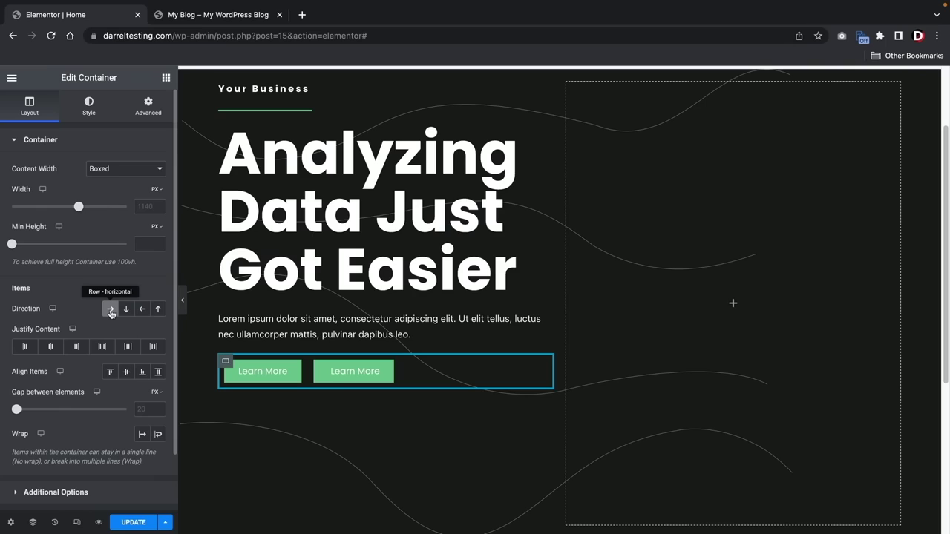
{"action": "left_click", "coordinate": [388, 370]}
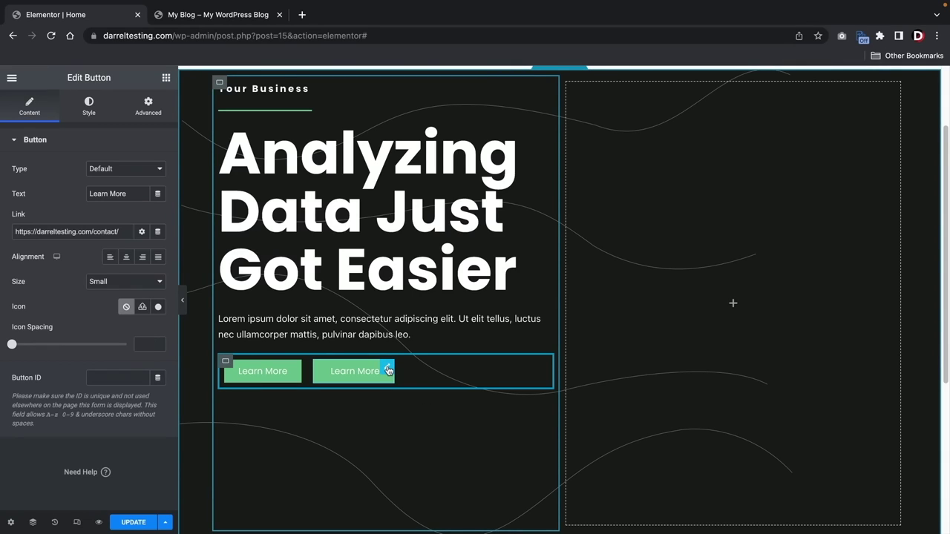
{"action": "left_click", "coordinate": [89, 107]}
{"action": "left_click", "coordinate": [158, 293]}
{"action": "left_click_drag", "start_coordinate": [85, 365], "coordinate": [17, 466]}
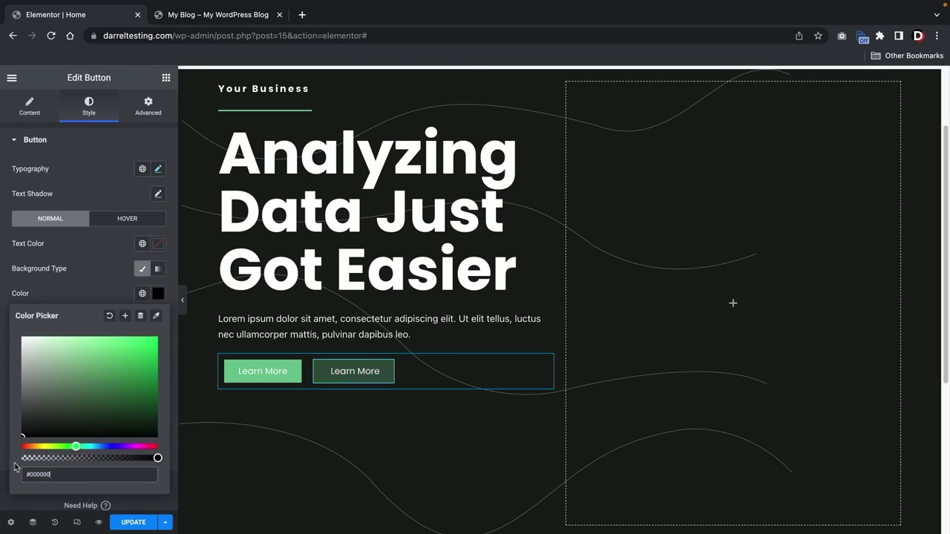
{"action": "left_click", "coordinate": [110, 275]}
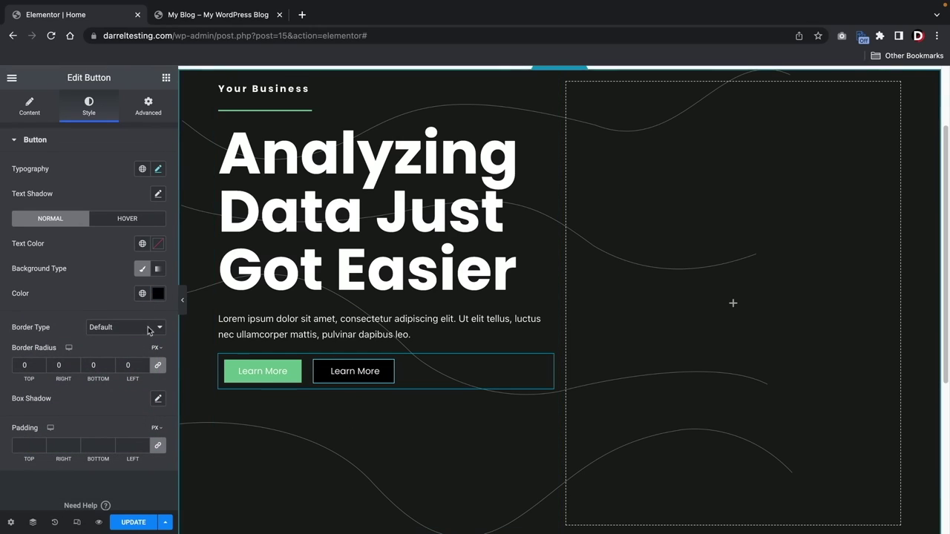
Try the container's other direction options, ending on Row - horizontal
{"action": "left_click", "coordinate": [224, 361]}
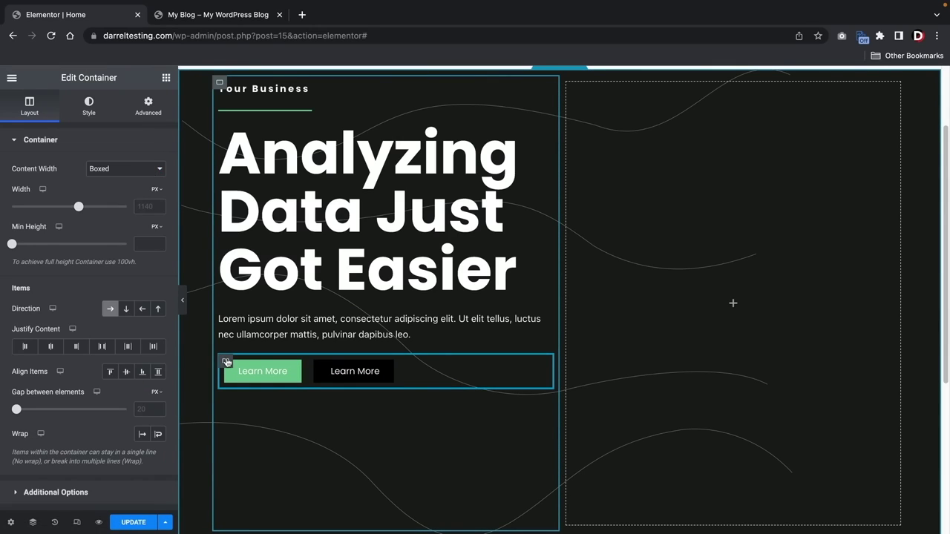
{"action": "left_click", "coordinate": [143, 310]}
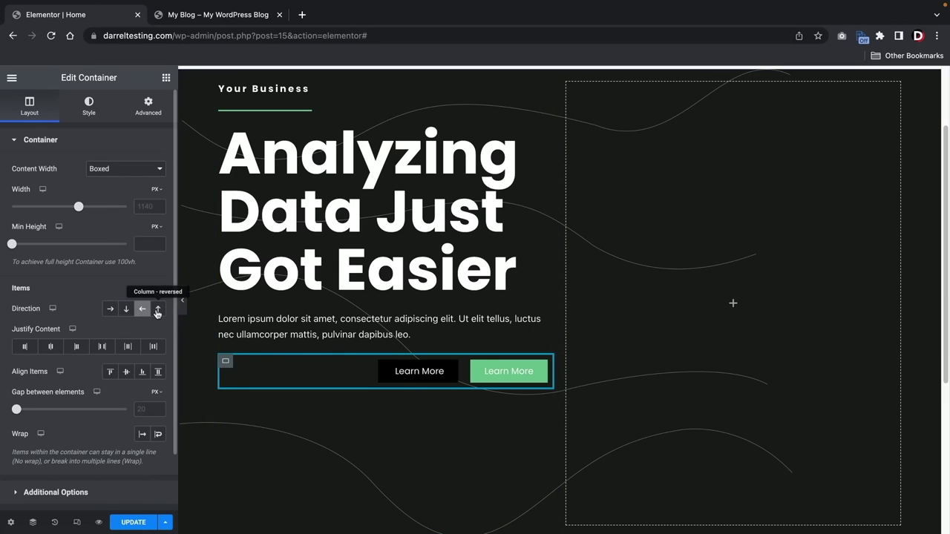
{"action": "left_click", "coordinate": [158, 311]}
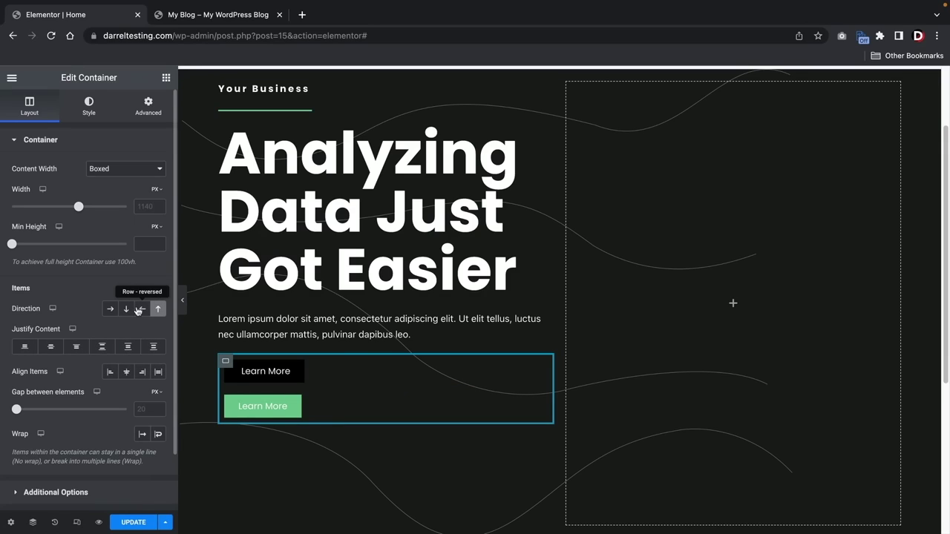
{"action": "left_click", "coordinate": [129, 311]}
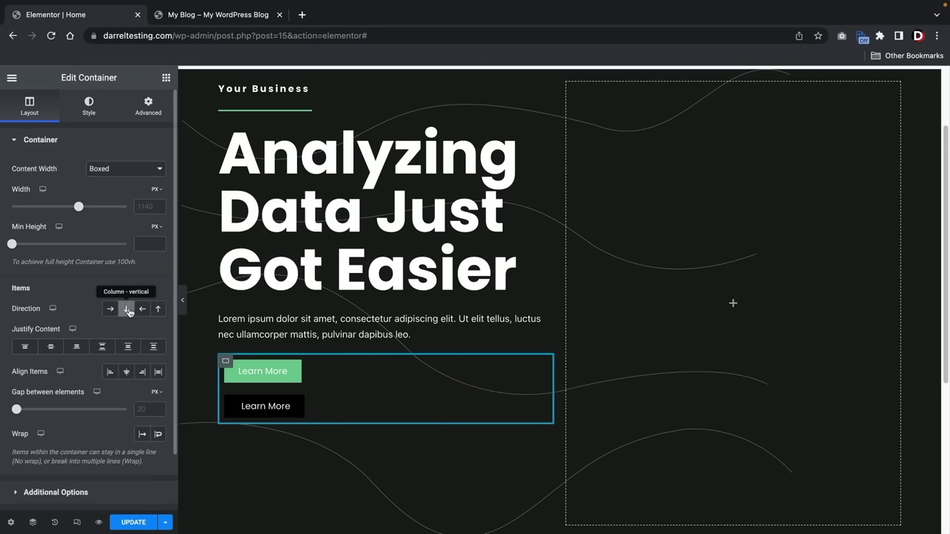
{"action": "left_click", "coordinate": [110, 310]}
{"action": "left_click", "coordinate": [126, 311]}
{"action": "left_click", "coordinate": [142, 310]}
{"action": "left_click", "coordinate": [159, 311]}
{"action": "left_click", "coordinate": [141, 311]}
{"action": "left_click", "coordinate": [126, 310]}
{"action": "left_click", "coordinate": [111, 311]}
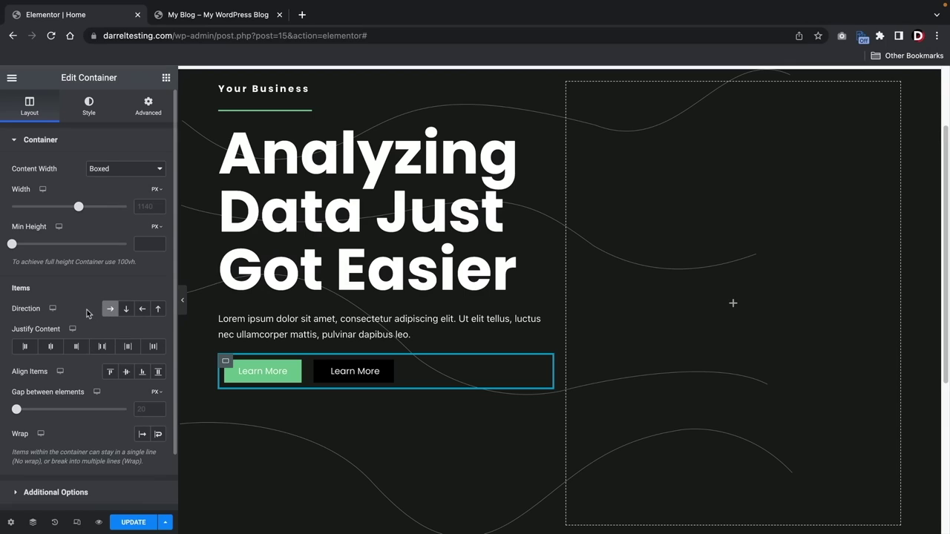
Try each Justify Content option for the buttons, ending on Start
{"action": "left_click", "coordinate": [51, 348]}
{"action": "left_click", "coordinate": [76, 347]}
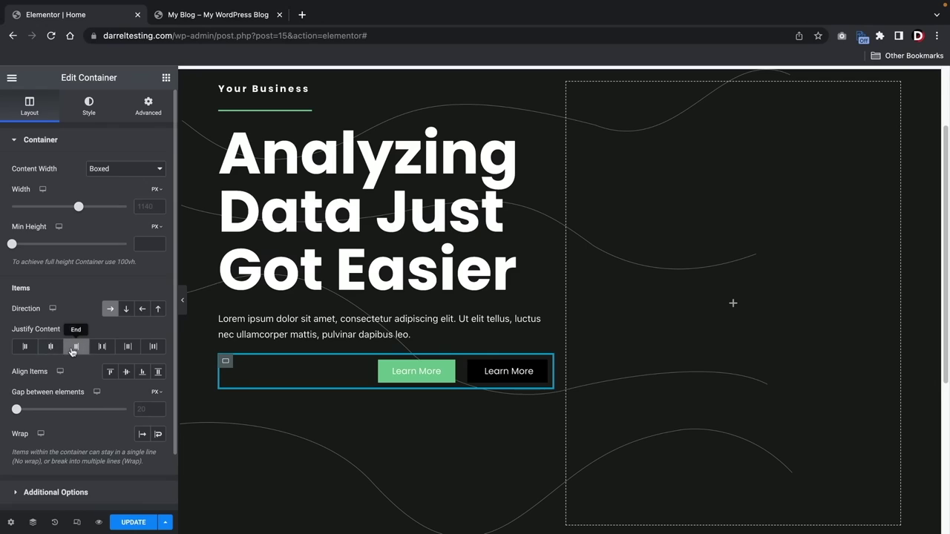
{"action": "left_click", "coordinate": [106, 347]}
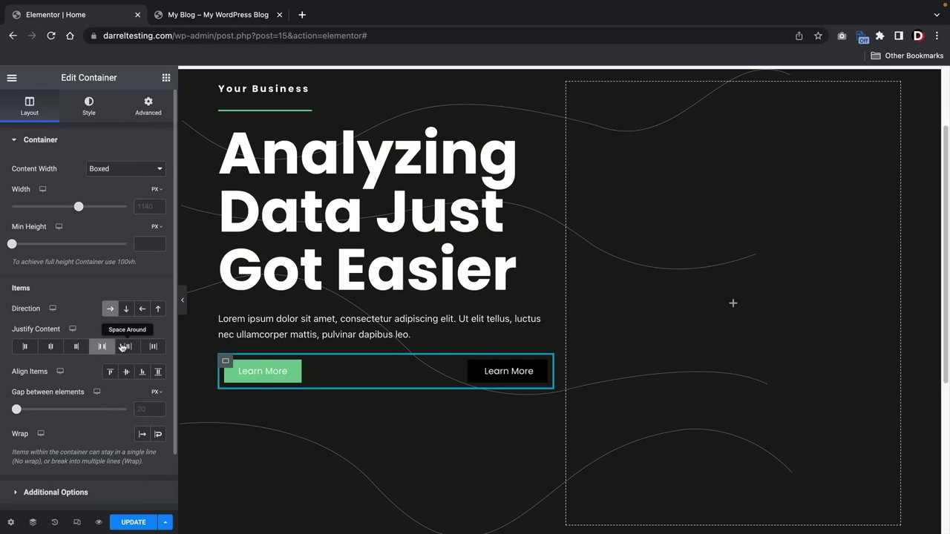
{"action": "left_click", "coordinate": [128, 346]}
{"action": "left_click", "coordinate": [152, 346]}
{"action": "left_click", "coordinate": [127, 347]}
{"action": "left_click", "coordinate": [102, 347]}
{"action": "left_click", "coordinate": [75, 347]}
{"action": "left_click", "coordinate": [50, 348]}
{"action": "left_click", "coordinate": [26, 347]}
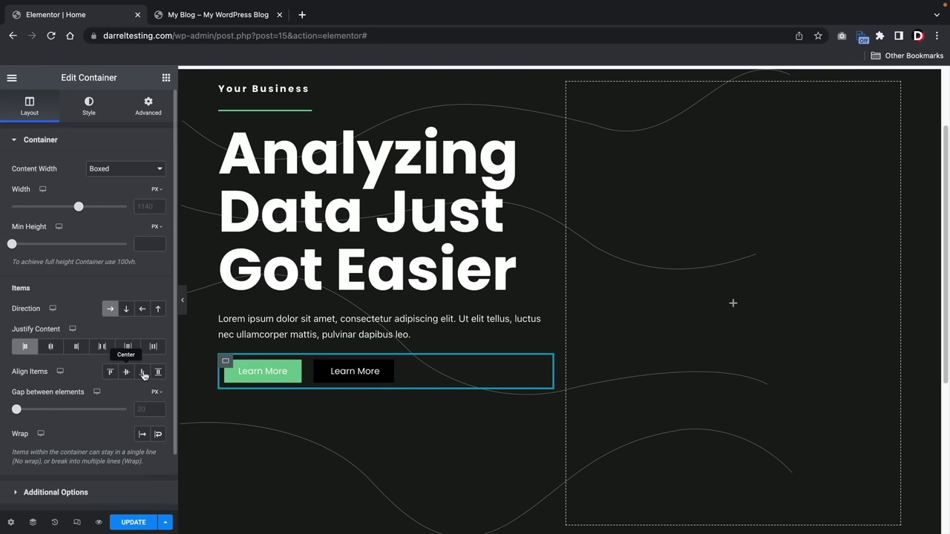
Align the buttons to the top, adjust the gap (ending at 20 px), and enable Wrap
{"action": "left_click", "coordinate": [111, 373]}
{"action": "mouse_move", "coordinate": [16, 410]}
{"action": "left_mouse_down"}
{"action": "mouse_move", "coordinate": [78, 414]}
{"action": "mouse_move", "coordinate": [16, 412]}
{"action": "left_mouse_up"}
{"action": "scroll", "coordinate": [38, 414], "scroll_direction": "down", "scroll_amount": 1}
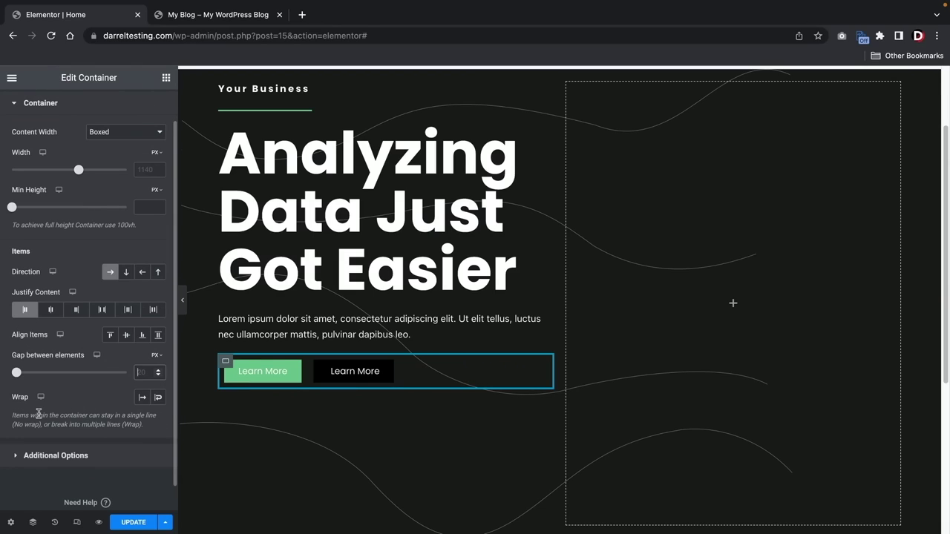
{"action": "left_click", "coordinate": [159, 400]}
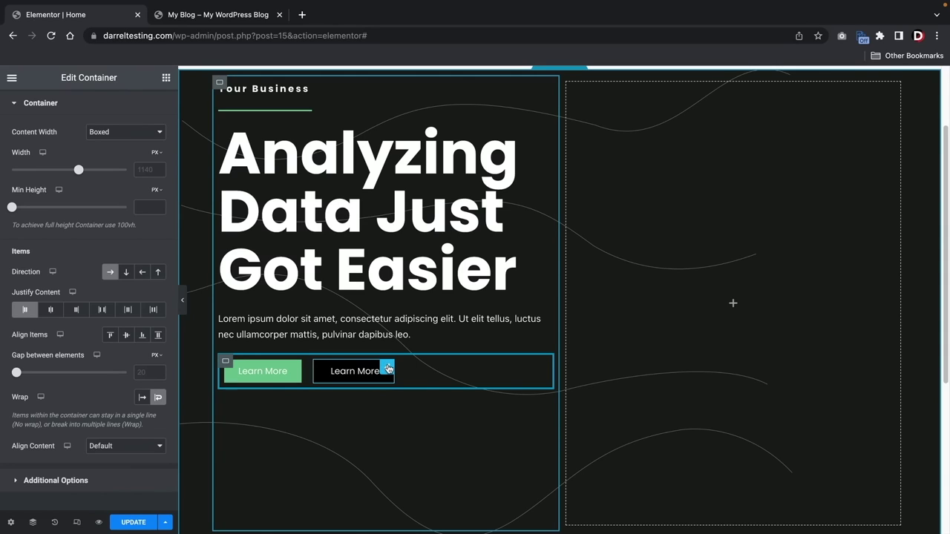
Duplicate the black, third and green Learn More buttons to make five buttons
{"action": "right_click", "coordinate": [387, 369]}
{"action": "left_click", "coordinate": [425, 324]}
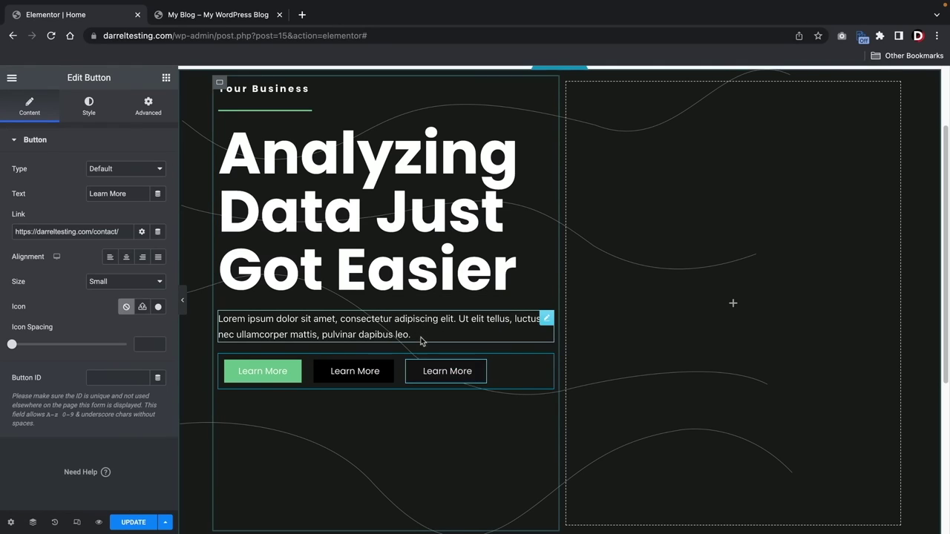
{"action": "right_click", "coordinate": [477, 366]}
{"action": "left_click", "coordinate": [510, 325]}
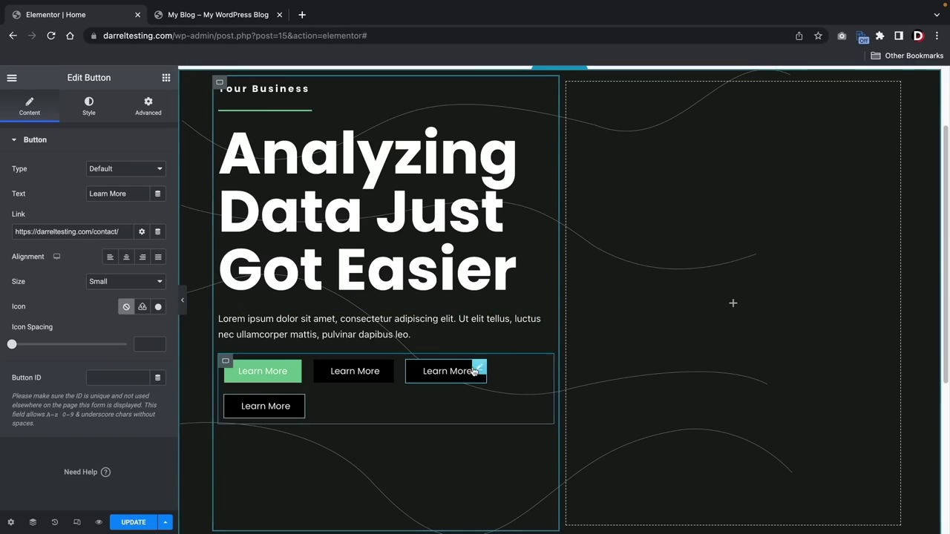
{"action": "right_click", "coordinate": [480, 369]}
{"action": "right_click", "coordinate": [294, 370]}
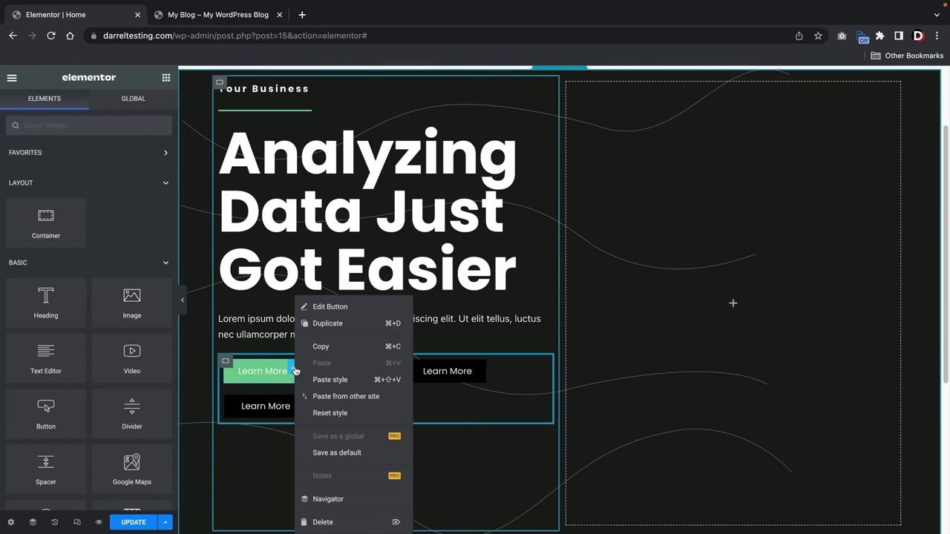
{"action": "left_click", "coordinate": [328, 326]}
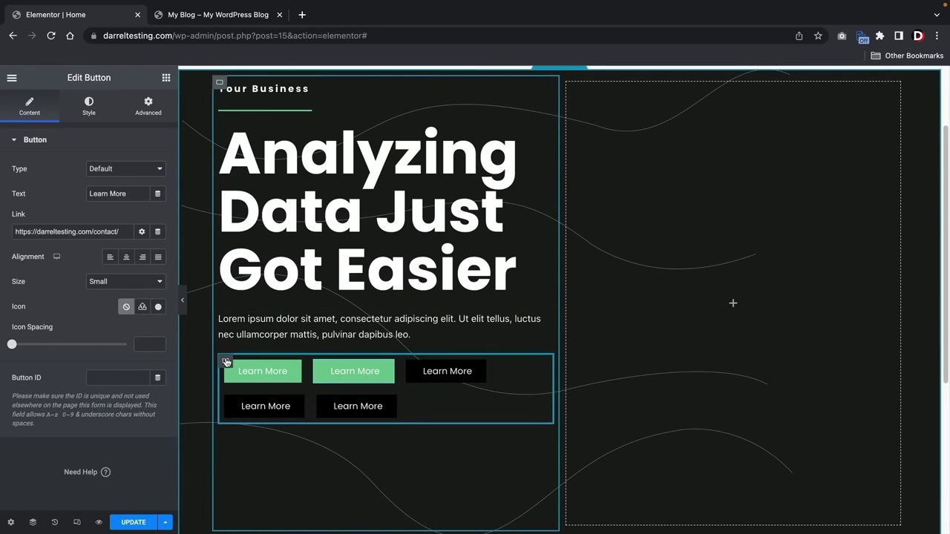
Toggle the container's Wrap setting to compare one row versus two rows of buttons
{"action": "left_click", "coordinate": [226, 361]}
{"action": "left_click", "coordinate": [142, 436]}
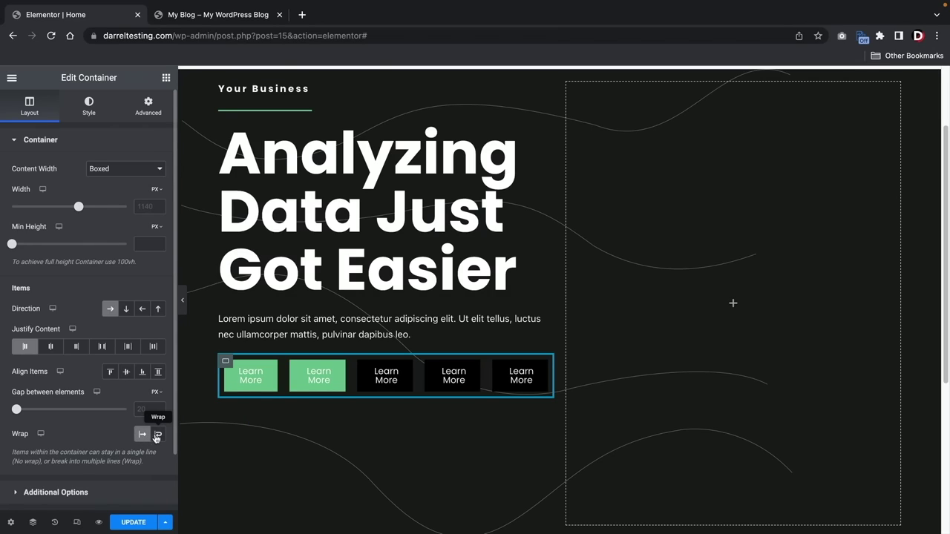
{"action": "left_click", "coordinate": [158, 435]}
{"action": "scroll", "coordinate": [94, 429], "scroll_direction": "down", "scroll_amount": 1}
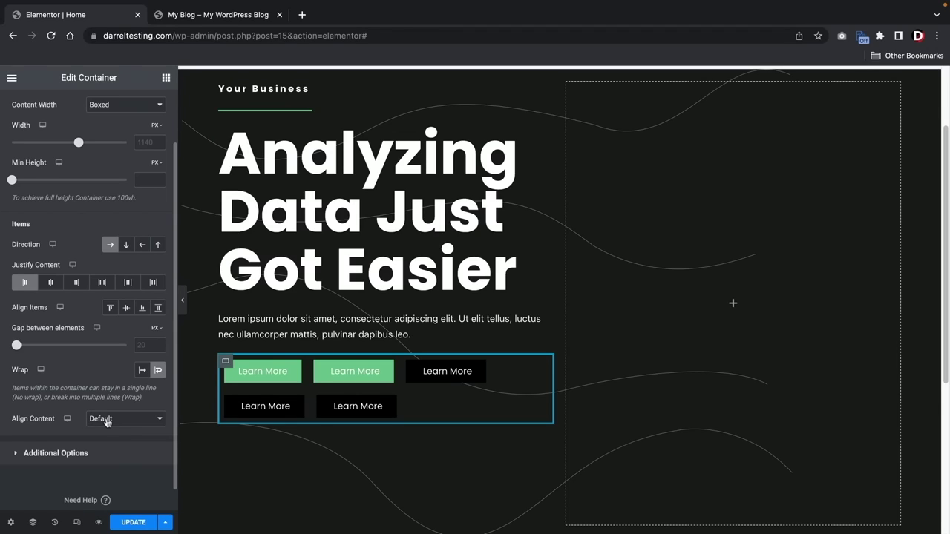
Try Center, End and Space Around for Align Content, reset it to Default, and set No Wrap
{"action": "left_click", "coordinate": [107, 420]}
{"action": "left_click", "coordinate": [109, 430]}
{"action": "left_click", "coordinate": [122, 421]}
{"action": "left_click", "coordinate": [112, 444]}
{"action": "left_click", "coordinate": [122, 420]}
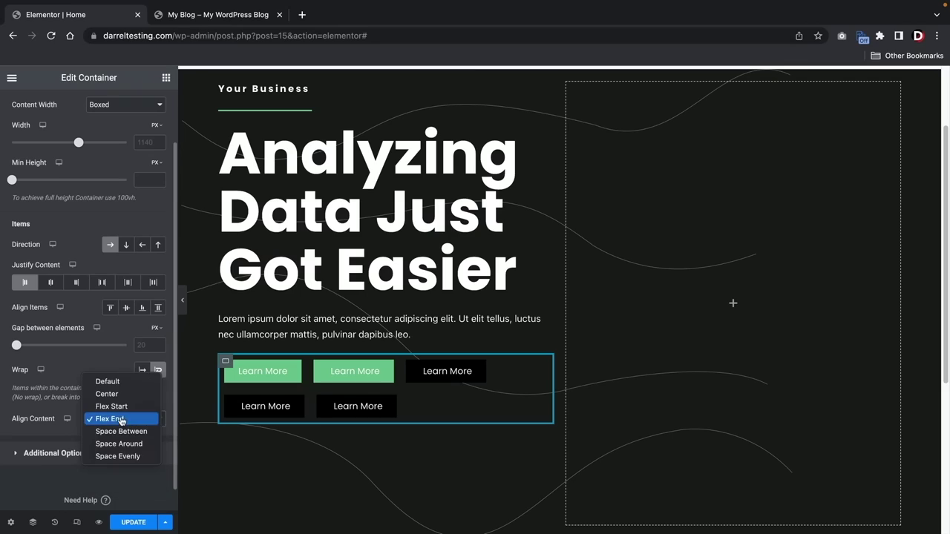
{"action": "left_click", "coordinate": [119, 444]}
{"action": "left_click", "coordinate": [130, 419]}
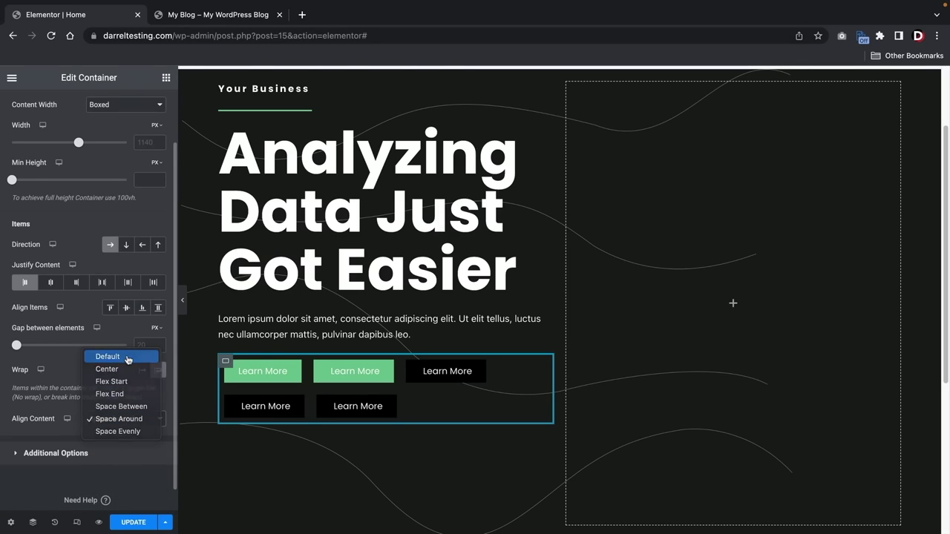
{"action": "left_click", "coordinate": [127, 359]}
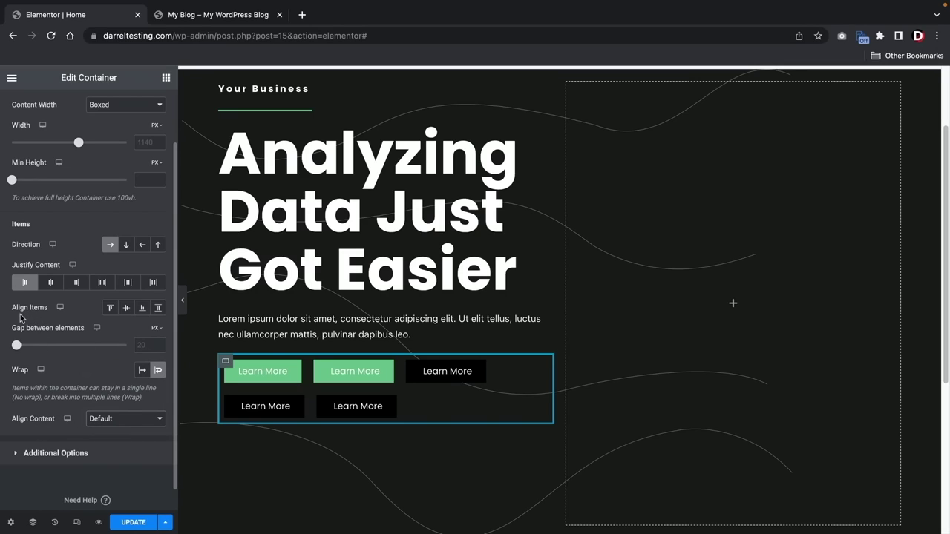
{"action": "left_click", "coordinate": [138, 373]}
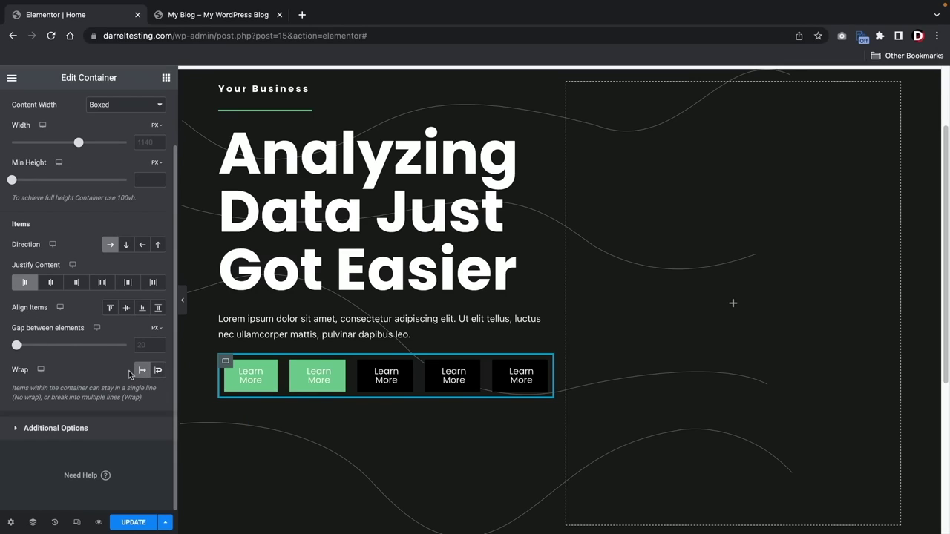
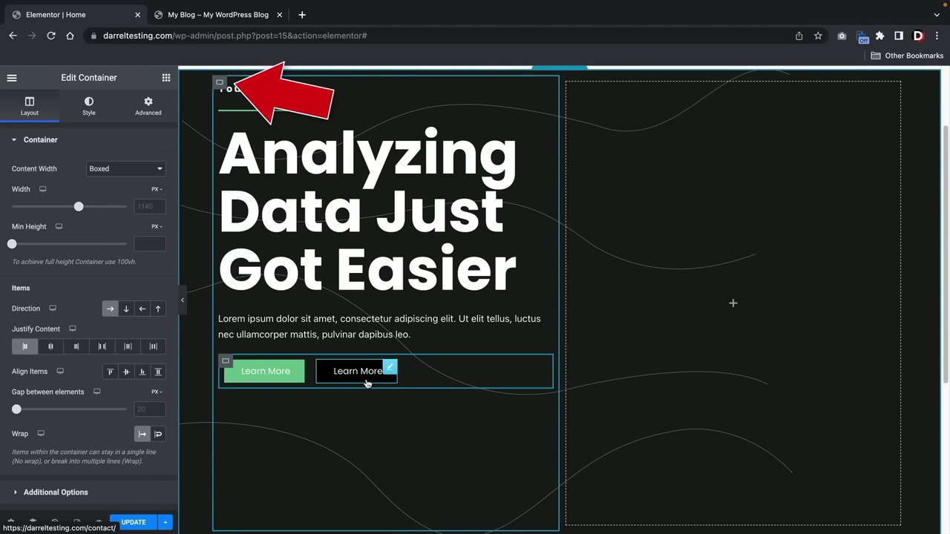
Try the left column's reversed and row directions, then return it to the default stacked layout
{"action": "left_click", "coordinate": [219, 84]}
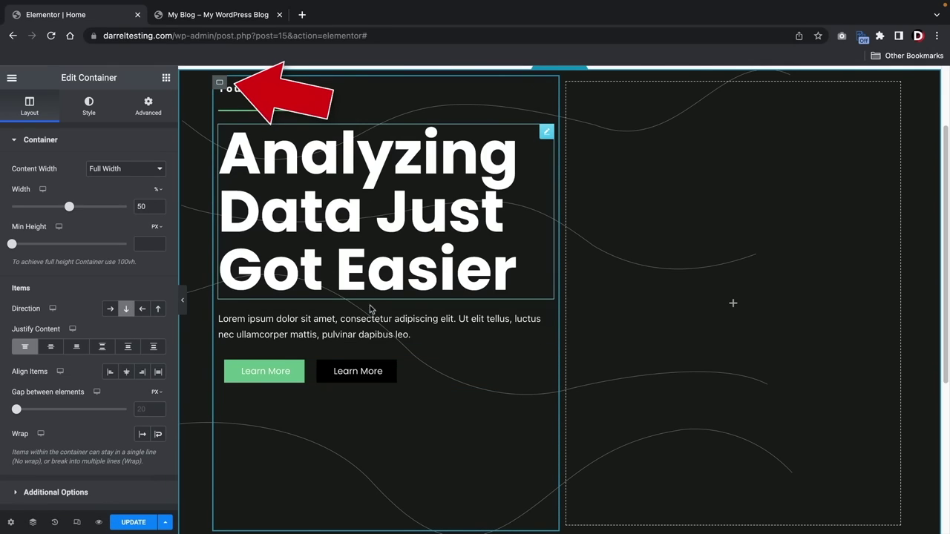
{"action": "left_click", "coordinate": [158, 311]}
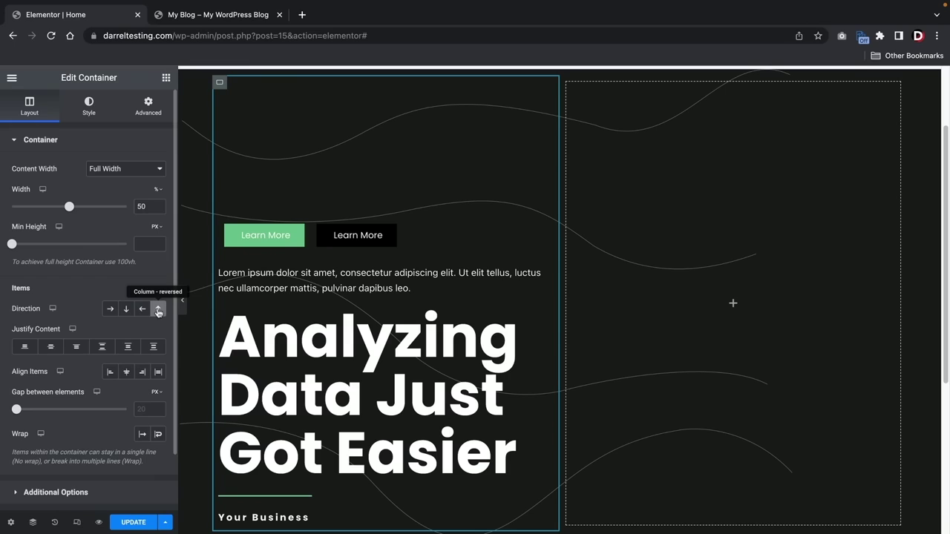
{"action": "left_click", "coordinate": [159, 310]}
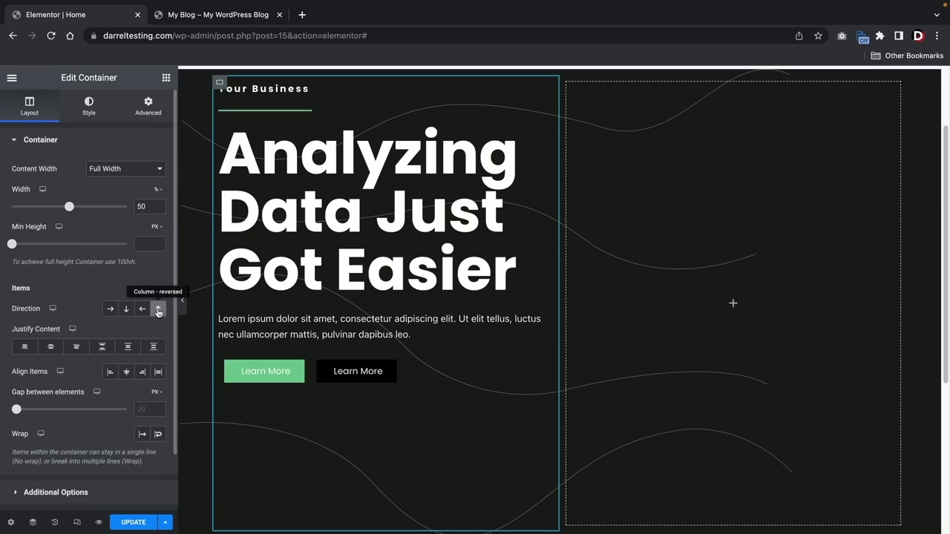
{"action": "left_click", "coordinate": [143, 311]}
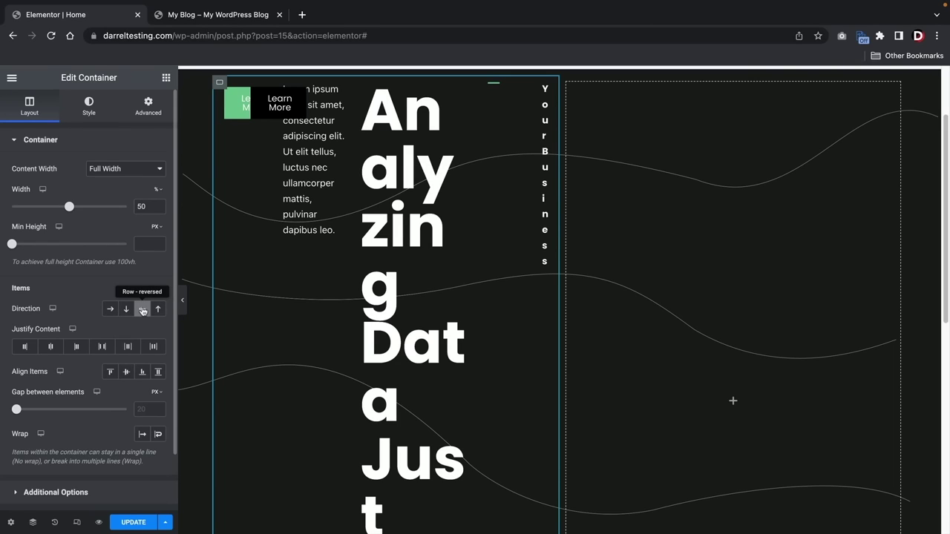
{"action": "left_click", "coordinate": [143, 310]}
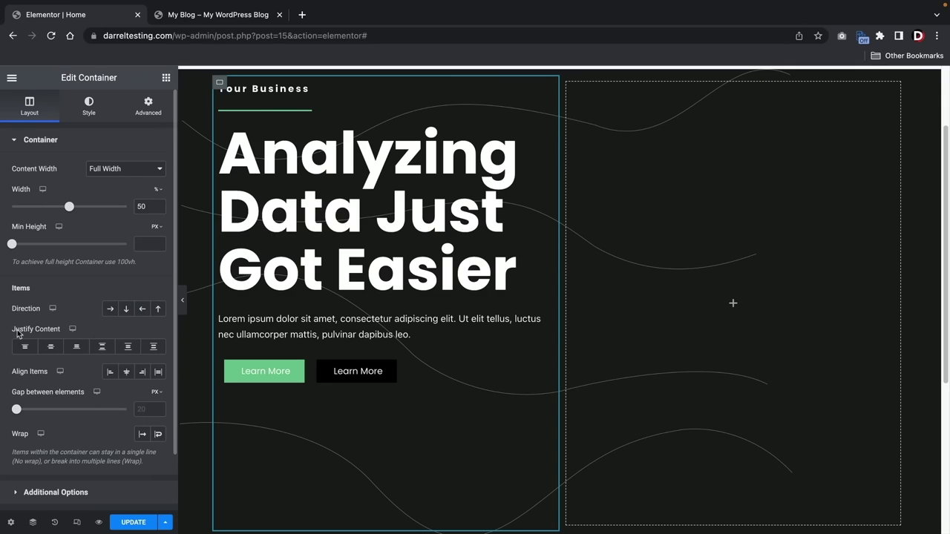
Try each Justify Content option, settle on Center, and view the live Katalyst homepage
{"action": "left_click", "coordinate": [26, 348]}
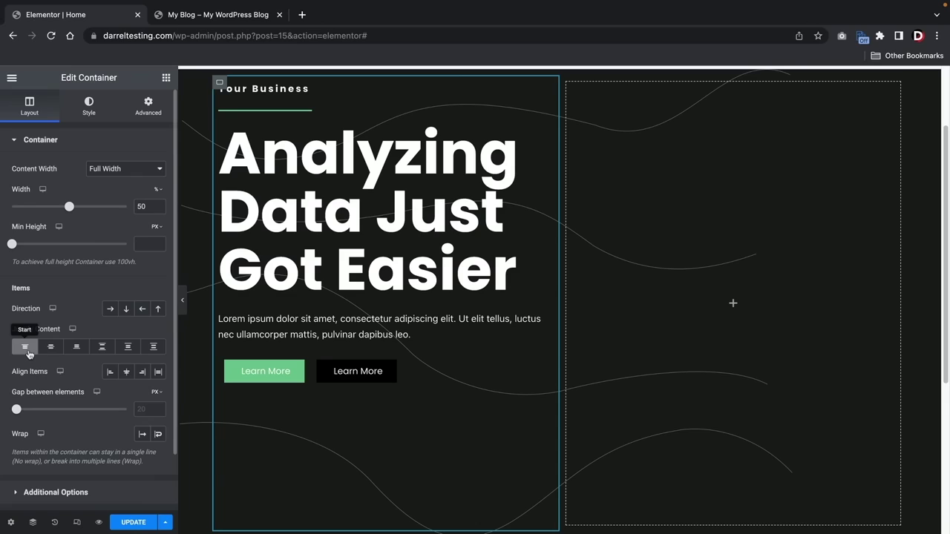
{"action": "left_click", "coordinate": [50, 348]}
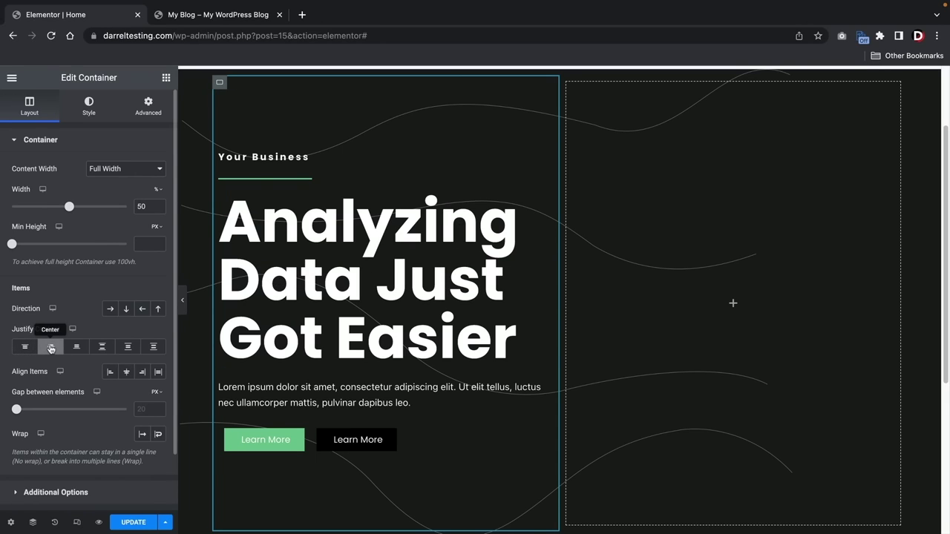
{"action": "left_click", "coordinate": [76, 348]}
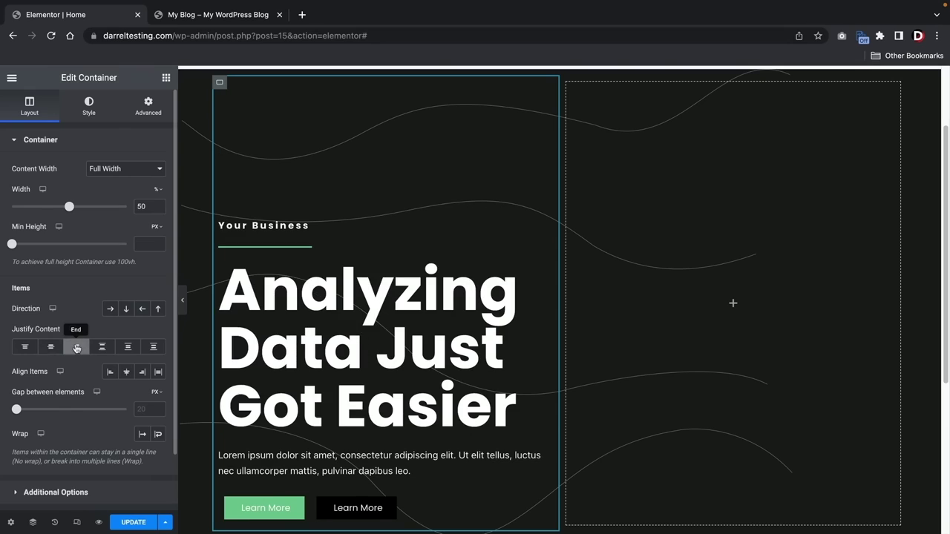
{"action": "left_click", "coordinate": [79, 348]}
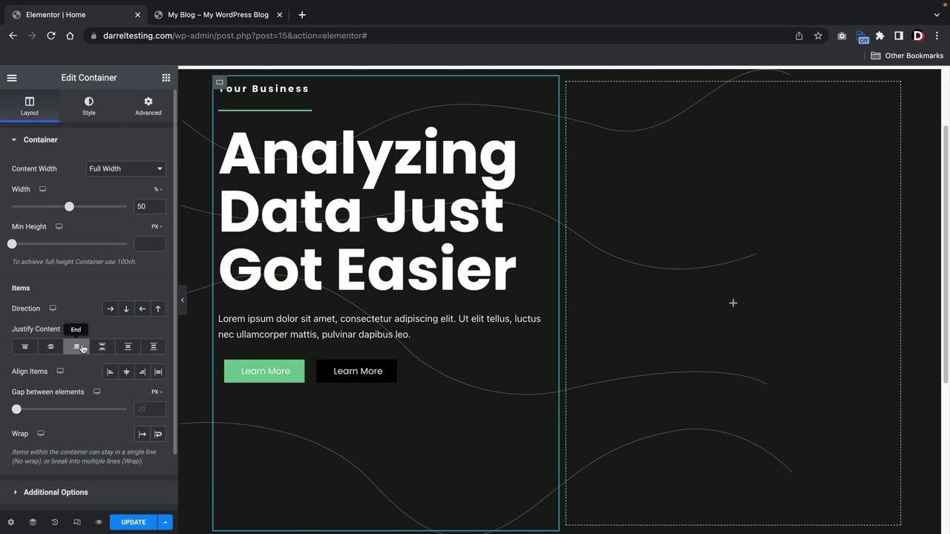
{"action": "left_click", "coordinate": [81, 349]}
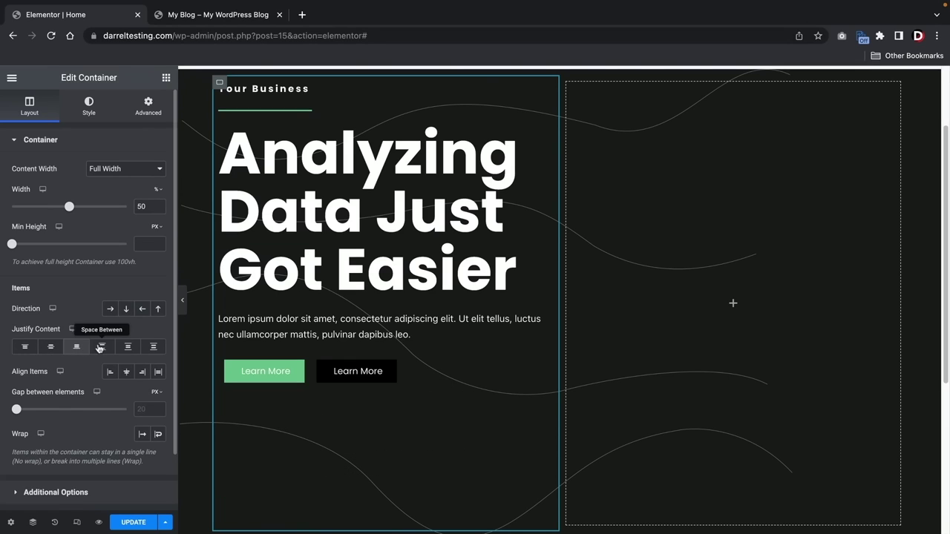
{"action": "left_click", "coordinate": [101, 347]}
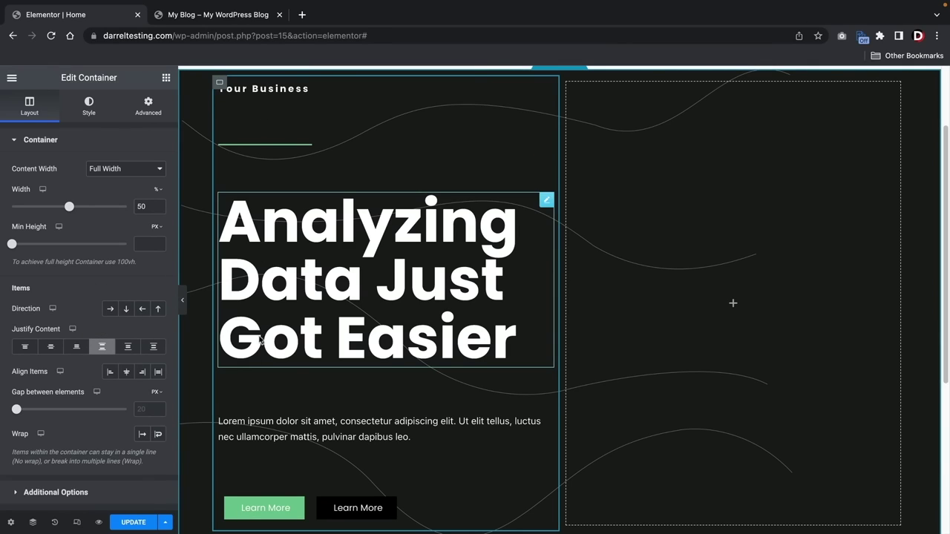
{"action": "left_click", "coordinate": [129, 346]}
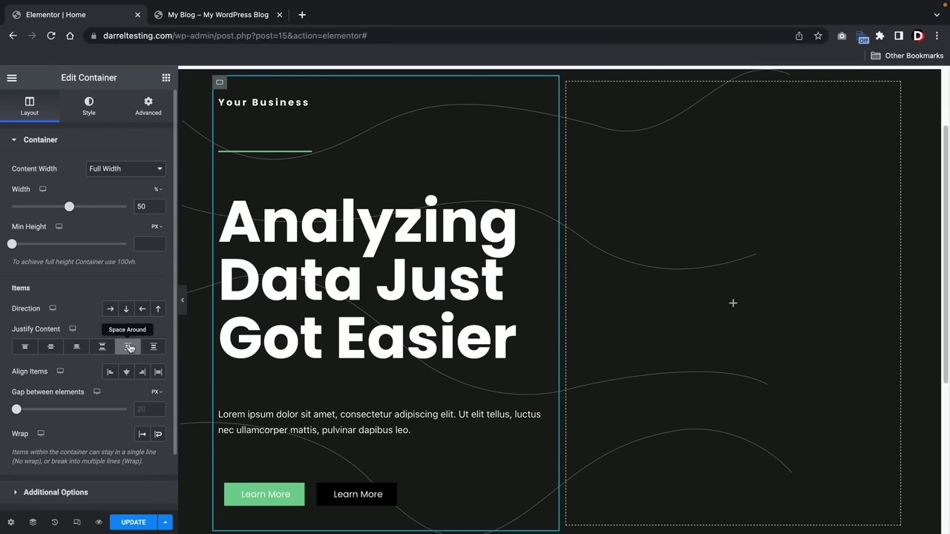
{"action": "left_click", "coordinate": [154, 347]}
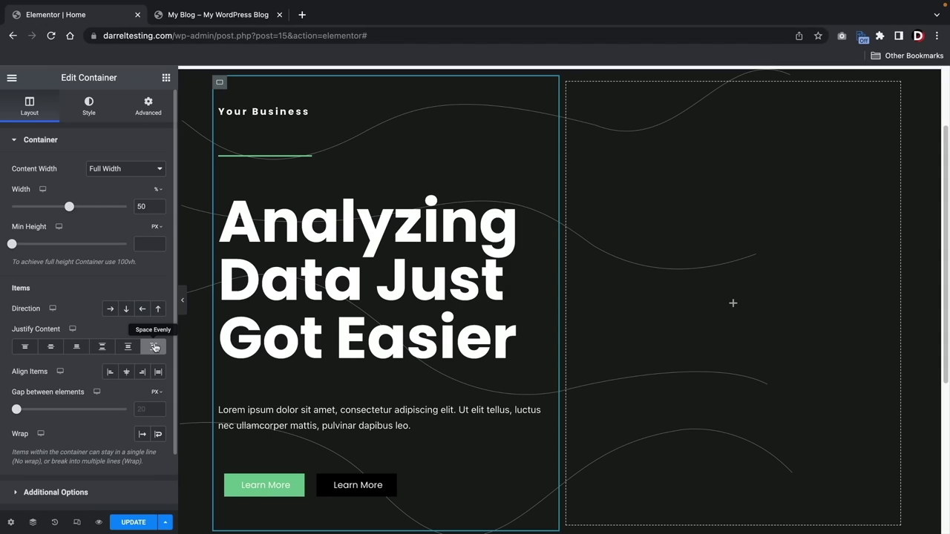
{"action": "left_click", "coordinate": [154, 347]}
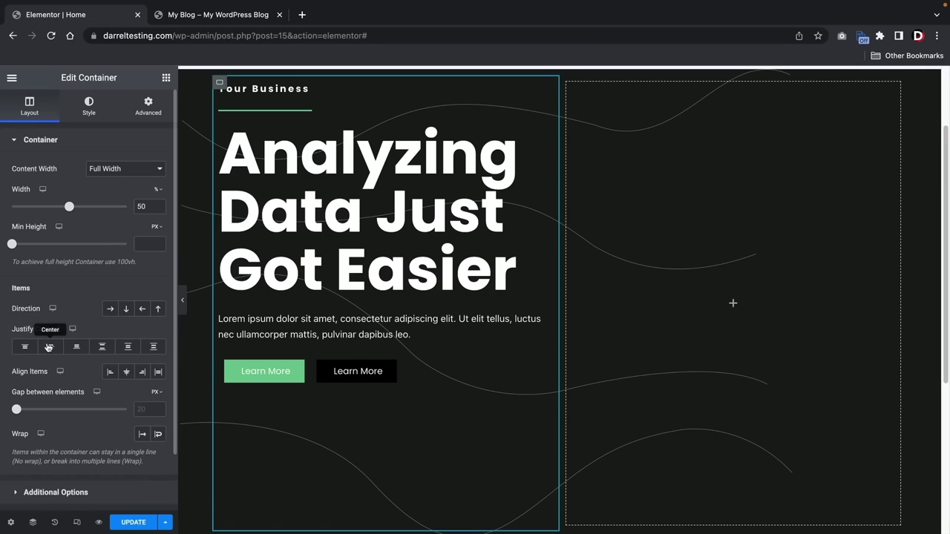
{"action": "left_click", "coordinate": [50, 348]}
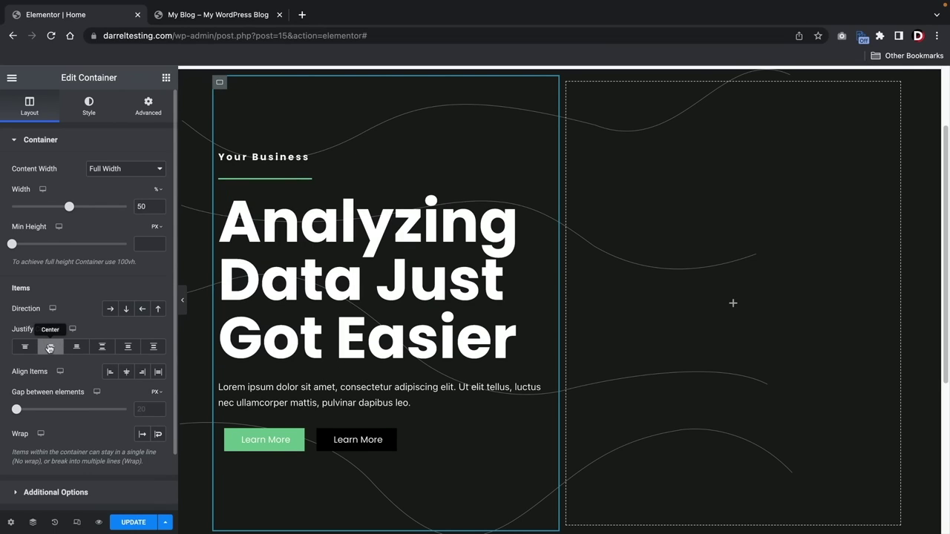
{"action": "left_click", "coordinate": [204, 18]}
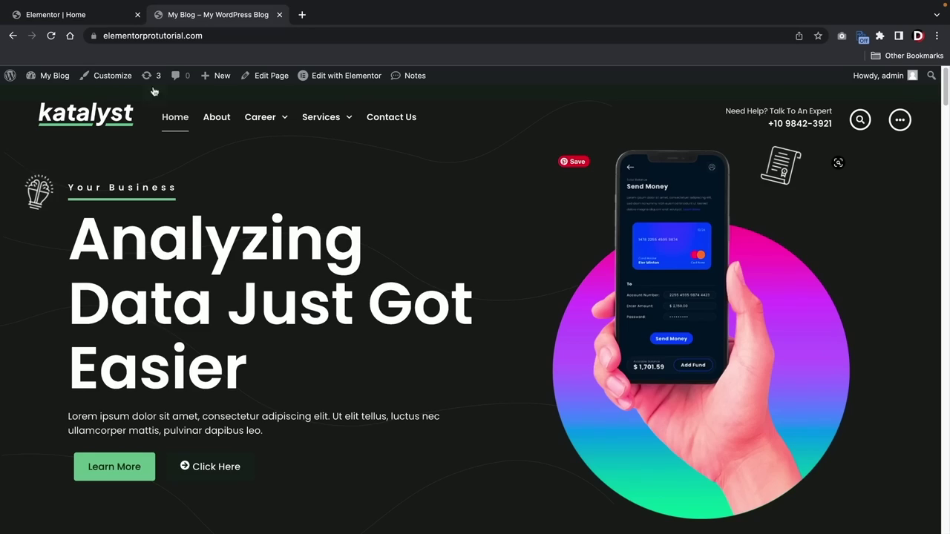
Add an Image widget to the right column with the hand-holding-phone image from the Media Library
{"action": "left_click", "coordinate": [74, 14]}
{"action": "left_click", "coordinate": [167, 78]}
{"action": "left_click_drag", "start_coordinate": [132, 300], "coordinate": [684, 300]}
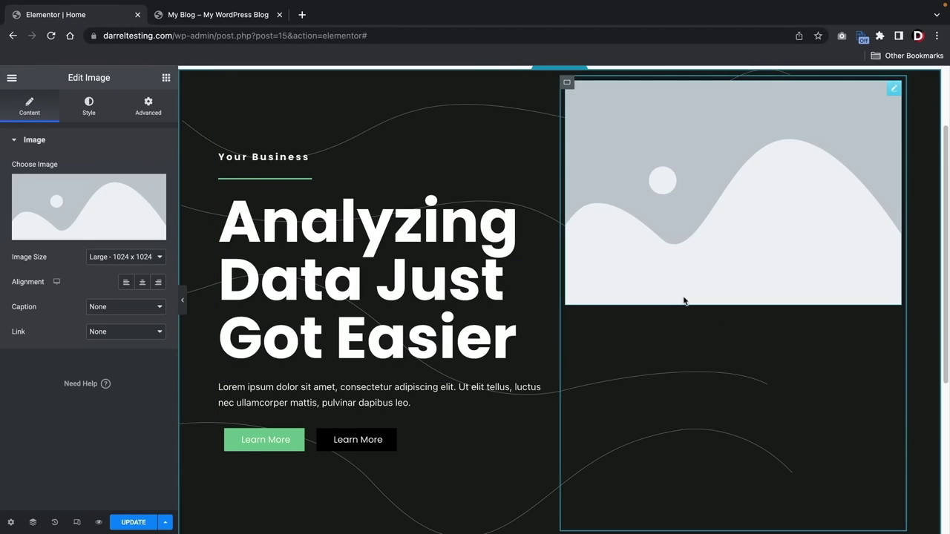
{"action": "left_click", "coordinate": [64, 205]}
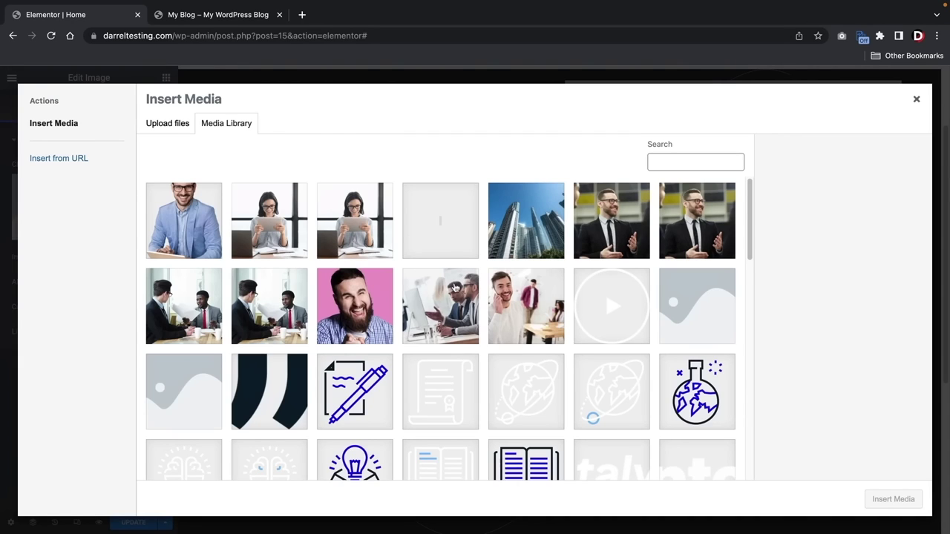
{"action": "scroll", "coordinate": [456, 288], "scroll_direction": "down", "scroll_amount": 3}
{"action": "scroll", "coordinate": [456, 288], "scroll_direction": "down", "scroll_amount": 5}
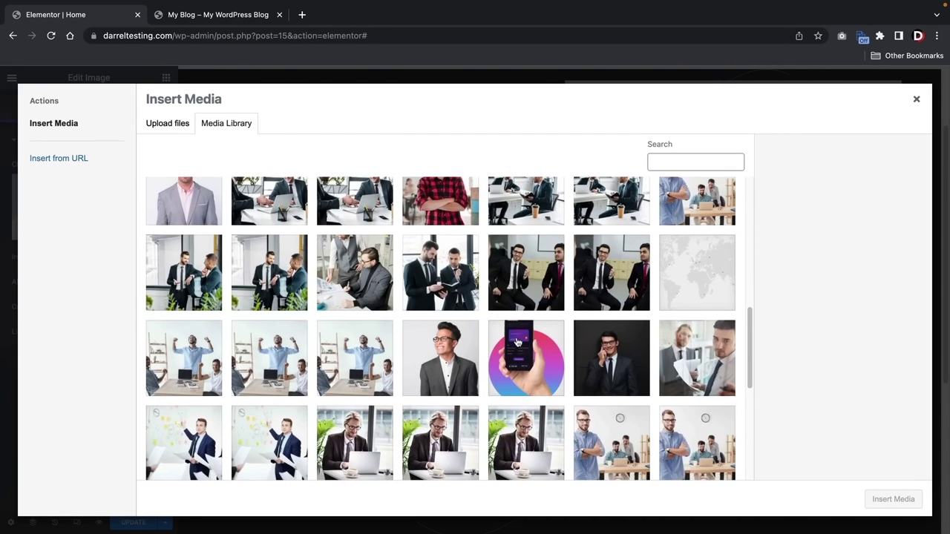
{"action": "left_click", "coordinate": [526, 359]}
{"action": "left_click", "coordinate": [894, 499]}
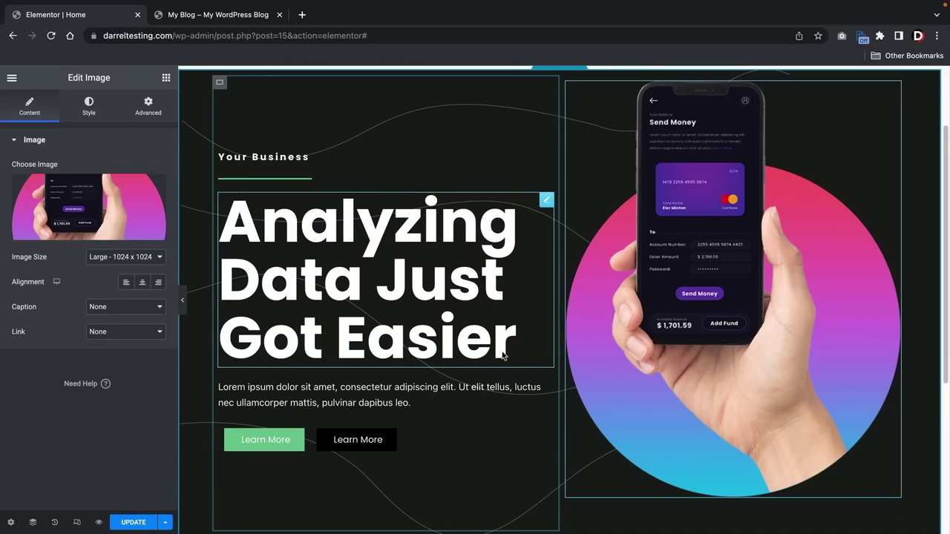
Set the right column's Justify Content to Center, preview it, and compare with the Katalyst page
{"action": "left_click", "coordinate": [567, 85]}
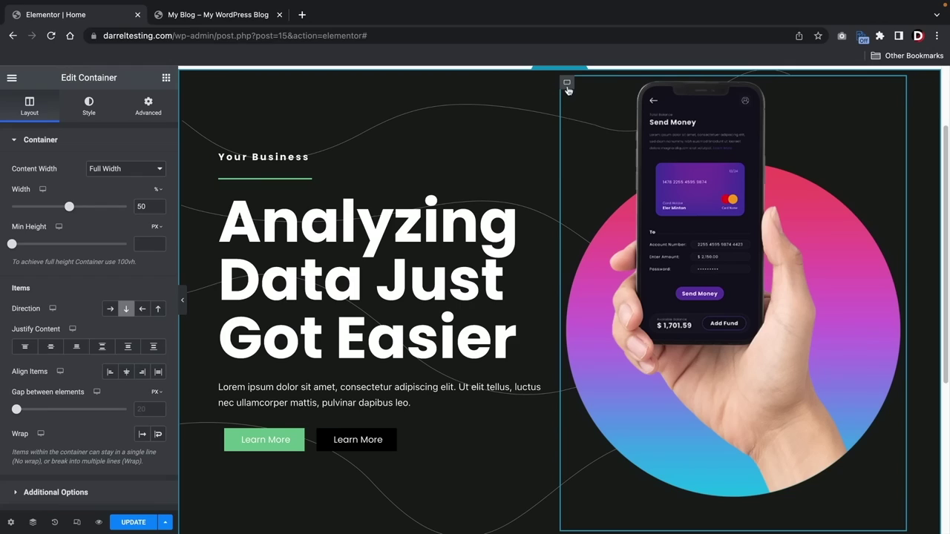
{"action": "left_click", "coordinate": [51, 347]}
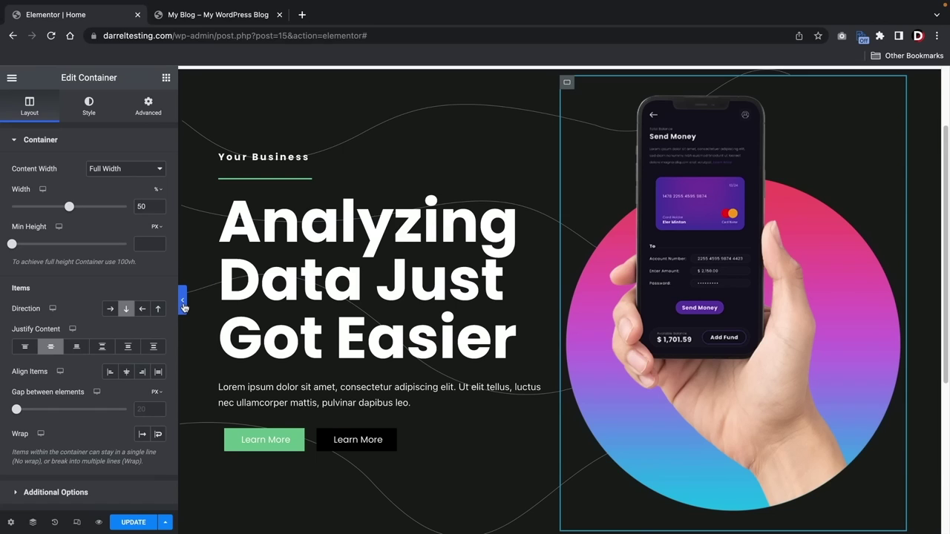
{"action": "left_click", "coordinate": [183, 304]}
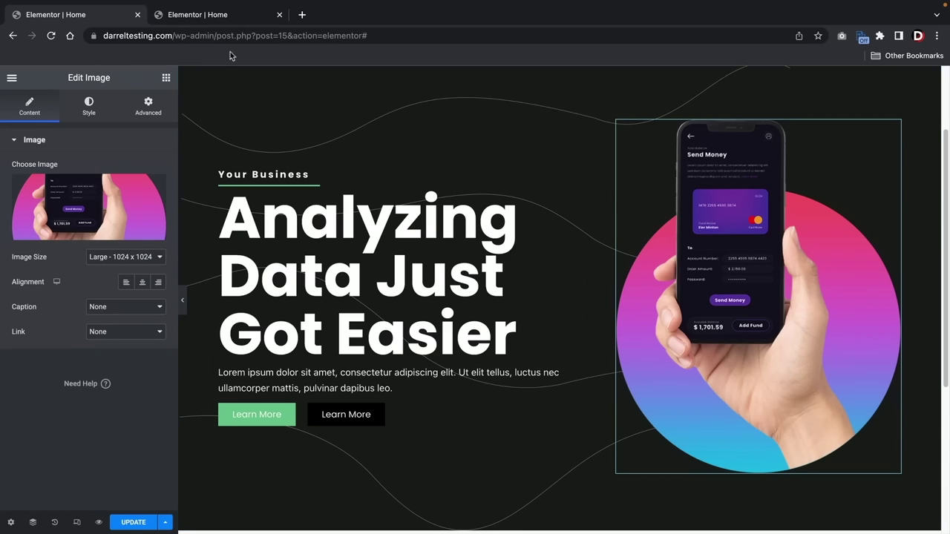
{"action": "left_click", "coordinate": [239, 18]}
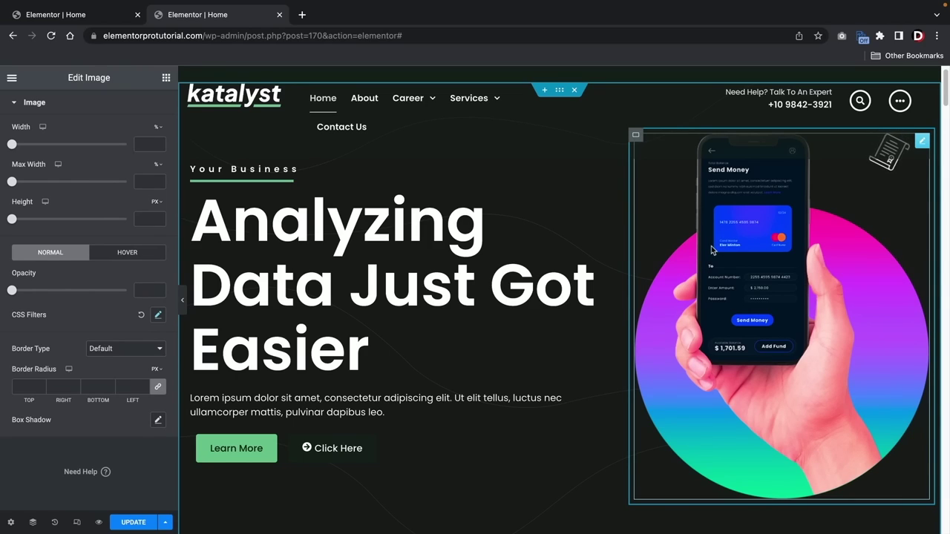
{"action": "left_click", "coordinate": [111, 18]}
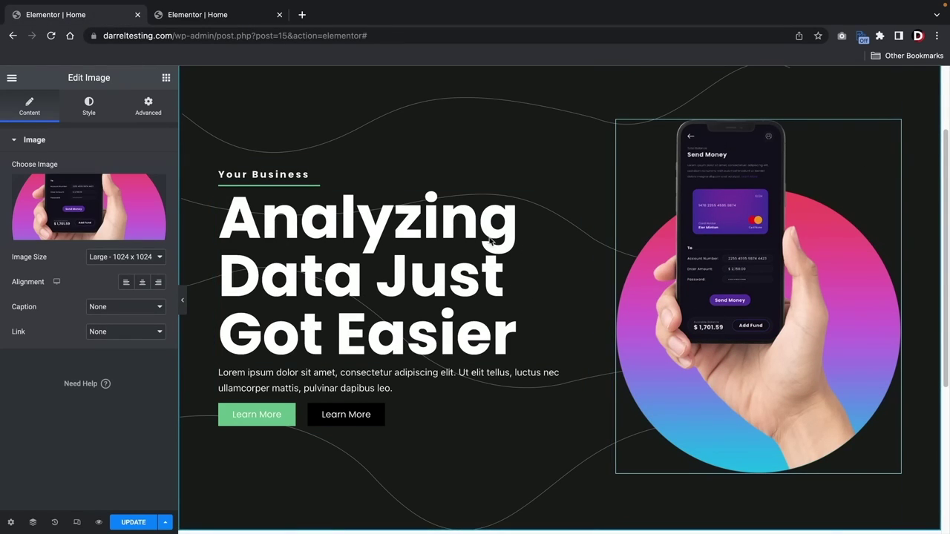
Give the phone image CSS filters of blur 0.3, saturation 200 and hue 326, then preview
{"action": "left_click", "coordinate": [94, 116]}
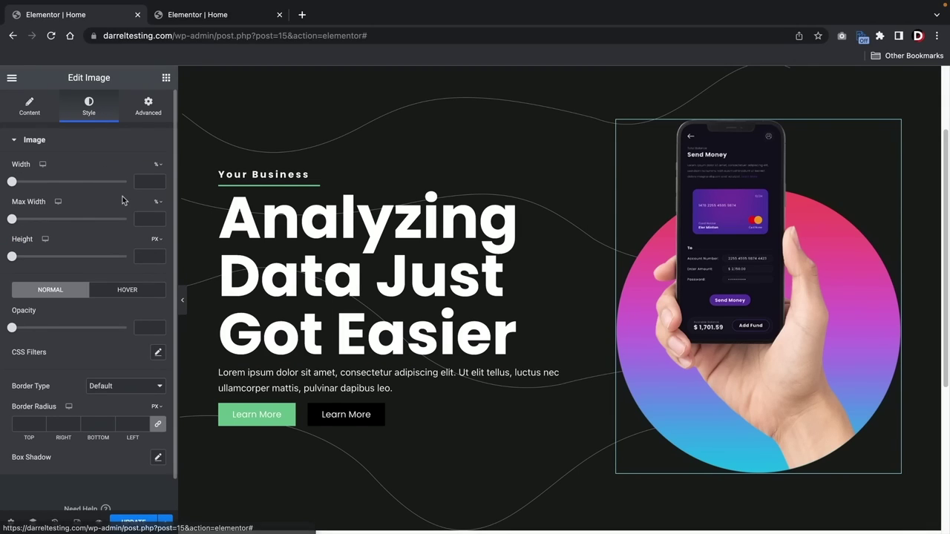
{"action": "left_click", "coordinate": [159, 354]}
{"action": "scroll", "coordinate": [82, 332], "scroll_direction": "down", "scroll_amount": 1}
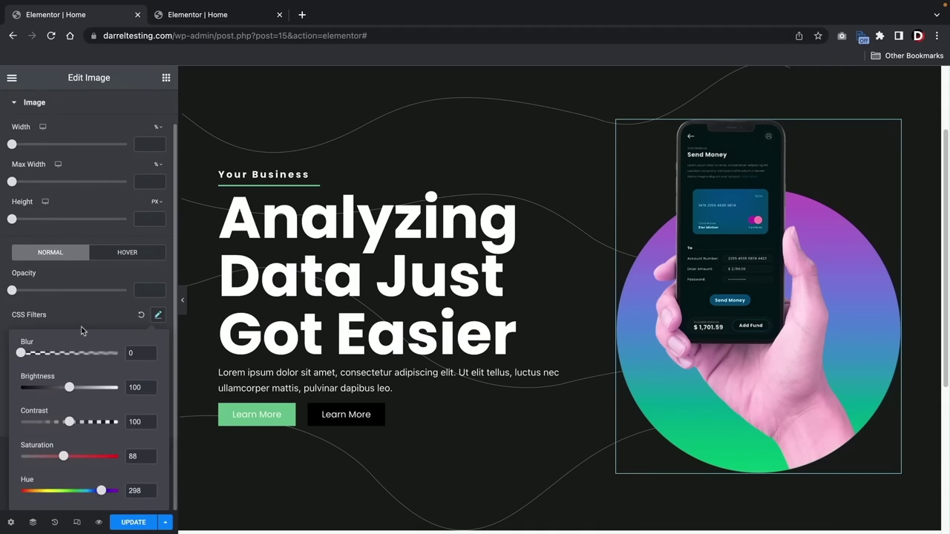
{"action": "left_click_drag", "start_coordinate": [101, 491], "coordinate": [122, 489]}
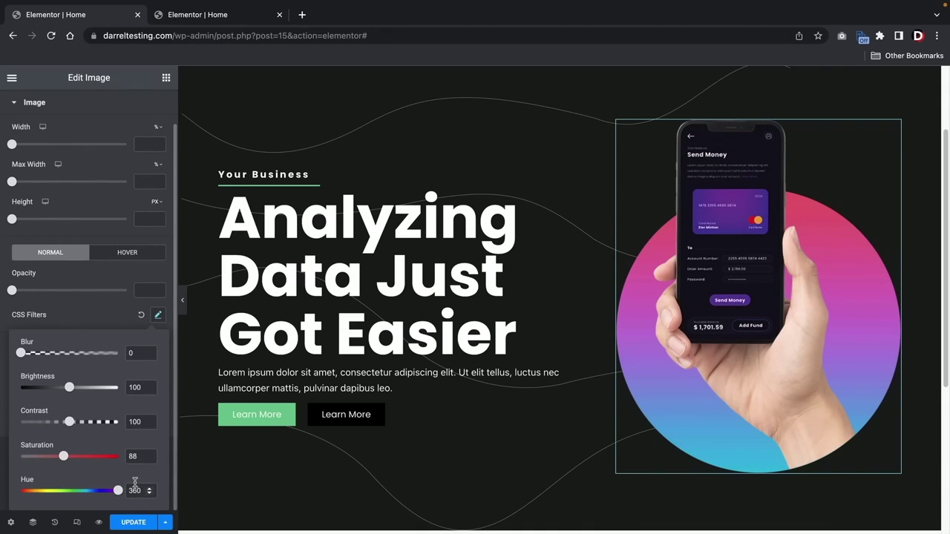
{"action": "left_click", "coordinate": [118, 490]}
{"action": "left_click_drag", "start_coordinate": [115, 491], "coordinate": [113, 491]}
{"action": "mouse_move", "coordinate": [21, 353]}
{"action": "left_mouse_down"}
{"action": "mouse_move", "coordinate": [60, 354]}
{"action": "mouse_move", "coordinate": [25, 359]}
{"action": "left_mouse_up"}
{"action": "left_click_drag", "start_coordinate": [58, 459], "coordinate": [119, 458]}
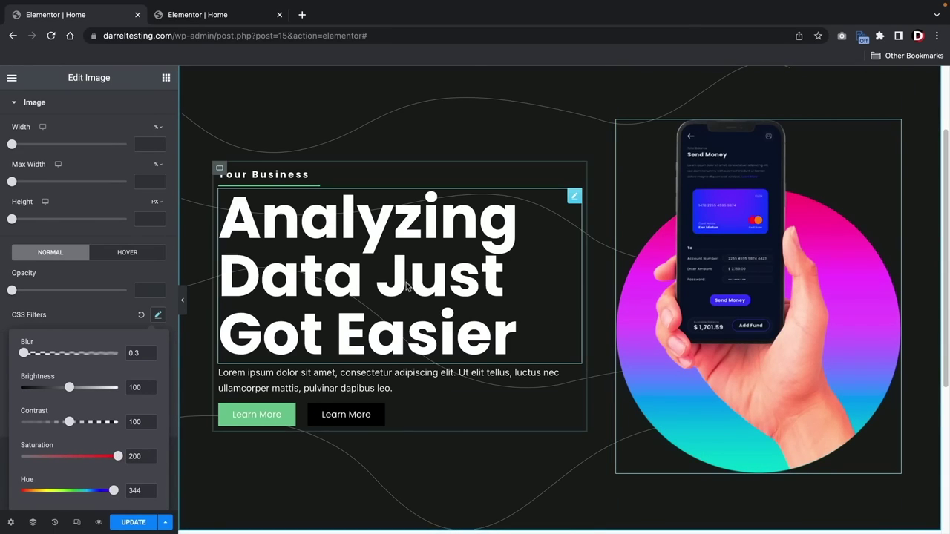
{"action": "left_click_drag", "start_coordinate": [113, 496], "coordinate": [109, 498]}
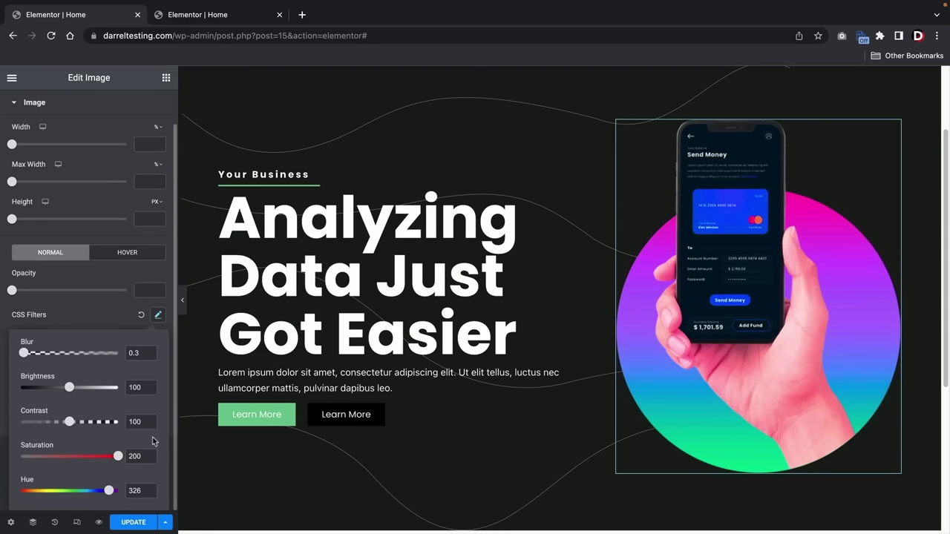
{"action": "left_click", "coordinate": [185, 305]}
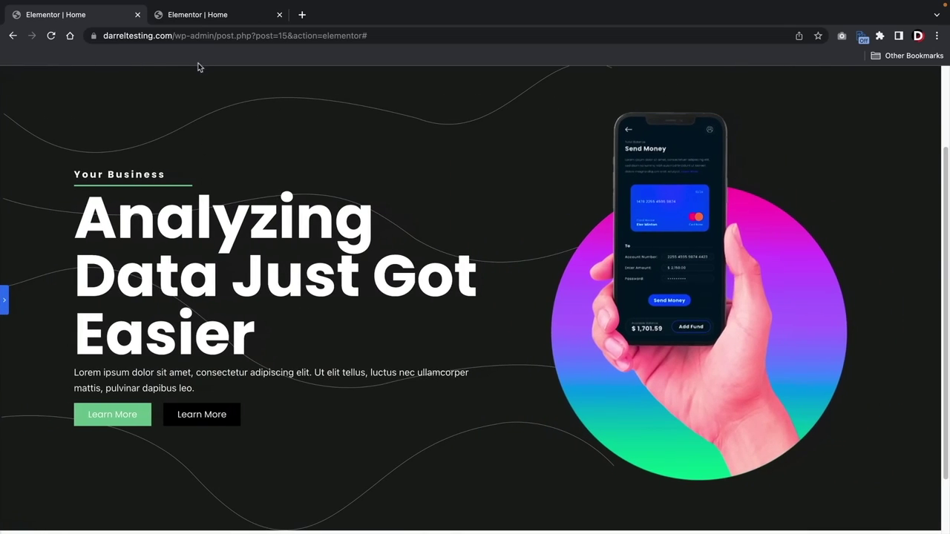
Reopen the editing panel with the widget list and check the Katalyst site's Business Strategy cards
{"action": "left_click", "coordinate": [200, 15]}
{"action": "left_click", "coordinate": [106, 15]}
{"action": "left_click", "coordinate": [5, 300]}
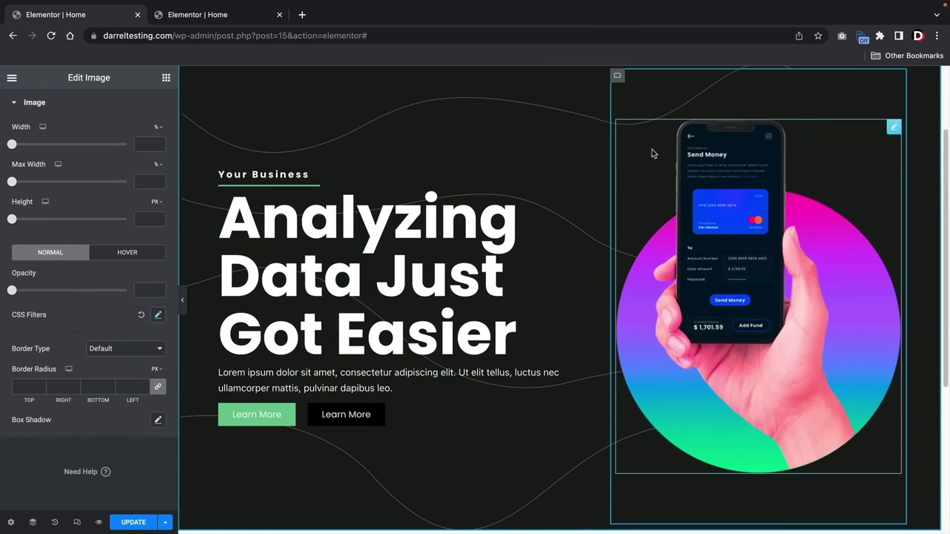
{"action": "left_click", "coordinate": [213, 211]}
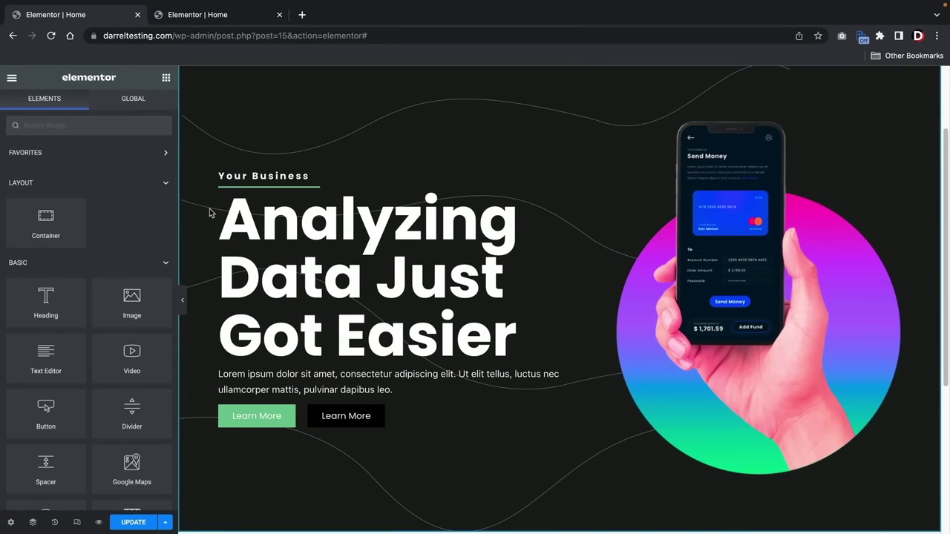
{"action": "left_click", "coordinate": [233, 21]}
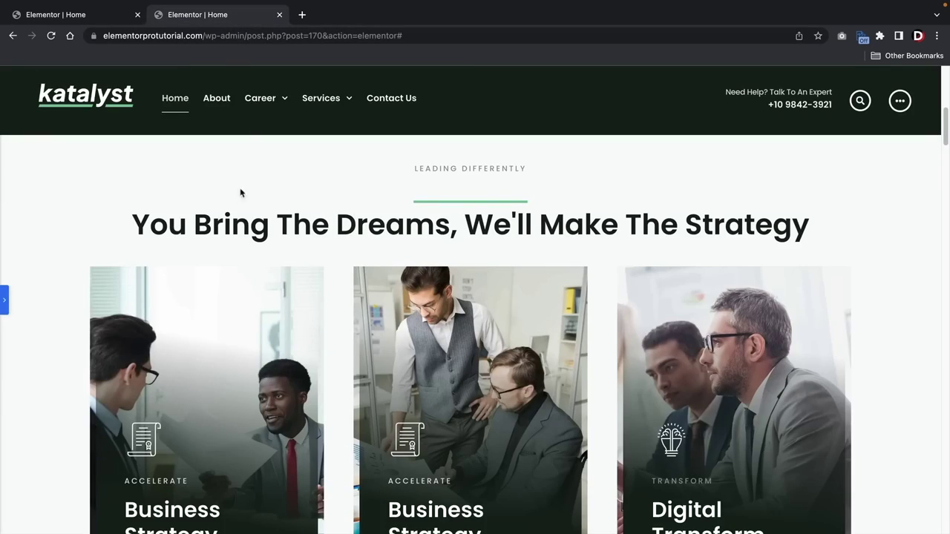
{"action": "scroll", "coordinate": [29, 272], "scroll_direction": "down", "scroll_amount": 2}
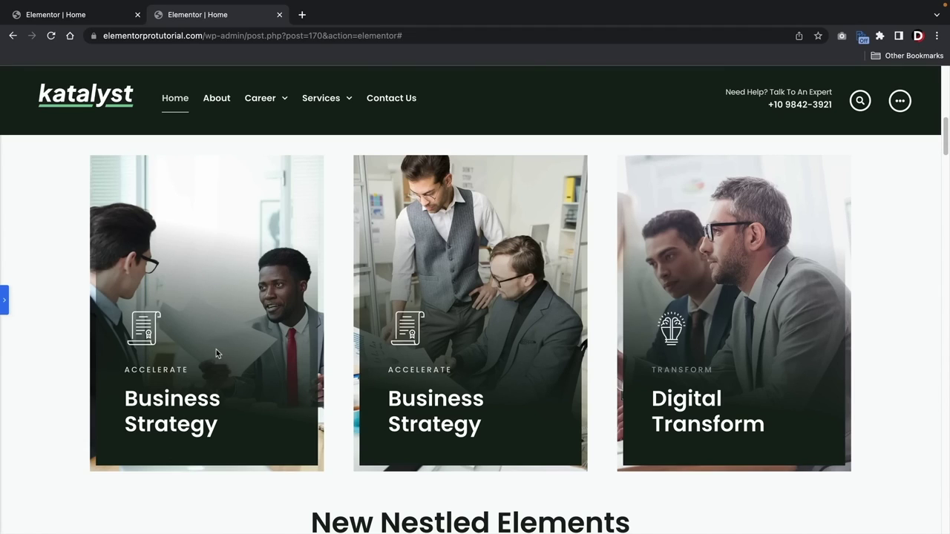
{"action": "left_click", "coordinate": [81, 15]}
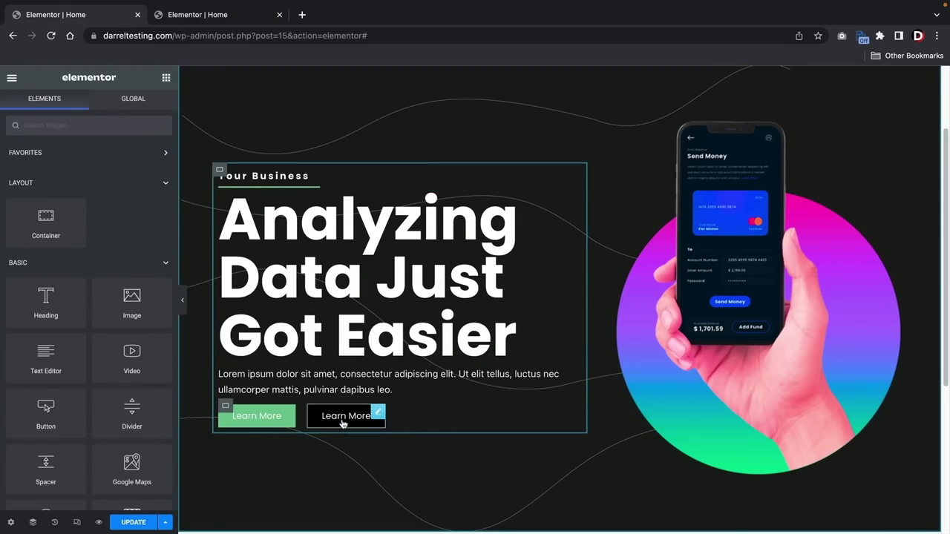
Add a new horizontal row container in the empty area below the hero
{"action": "scroll", "coordinate": [338, 427], "scroll_direction": "down", "scroll_amount": 5}
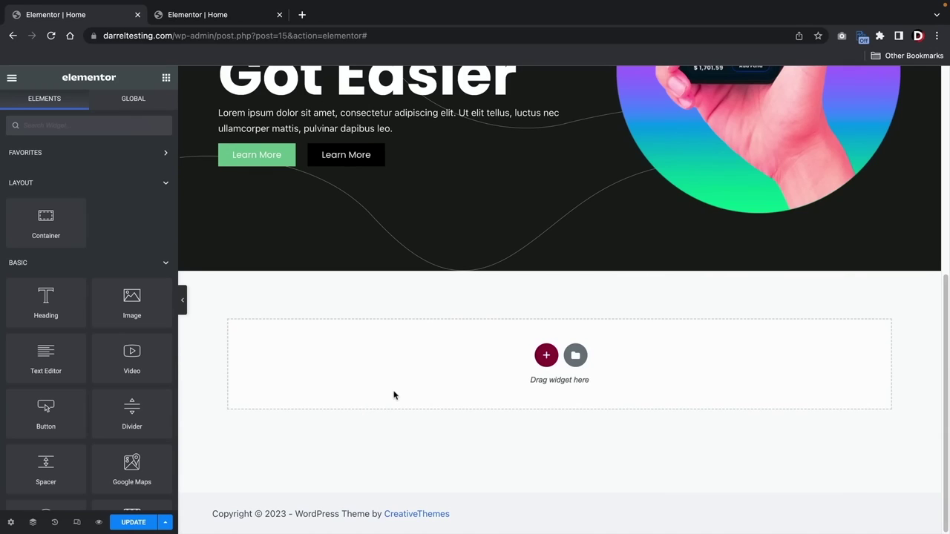
{"action": "left_click", "coordinate": [545, 357]}
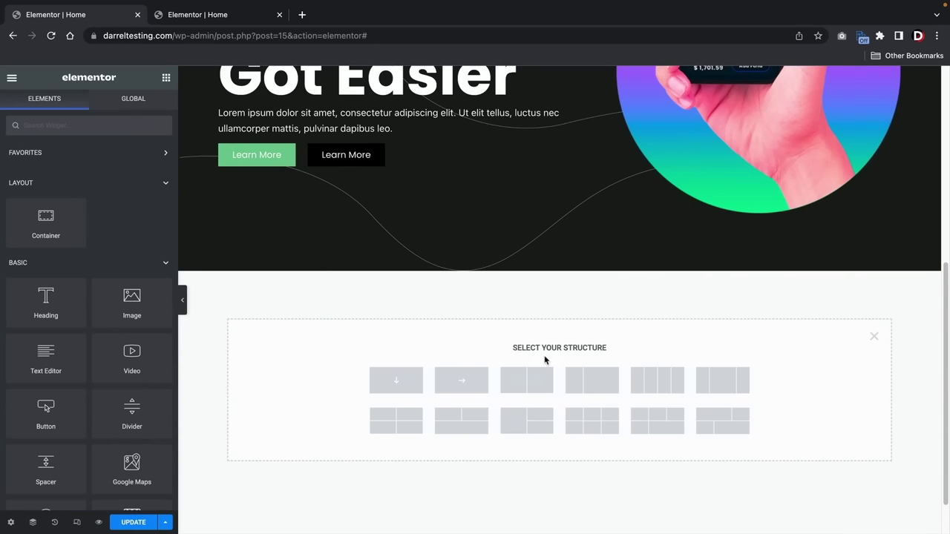
{"action": "left_click", "coordinate": [459, 383]}
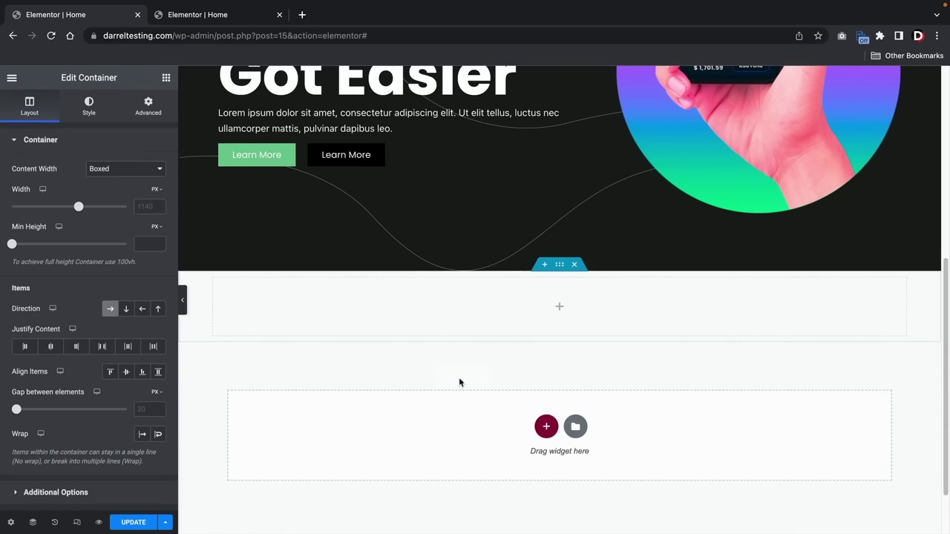
{"action": "left_click", "coordinate": [167, 79]}
Open the Navigator and select the hero's inner text container
{"action": "scroll", "coordinate": [278, 293], "scroll_direction": "up", "scroll_amount": 3}
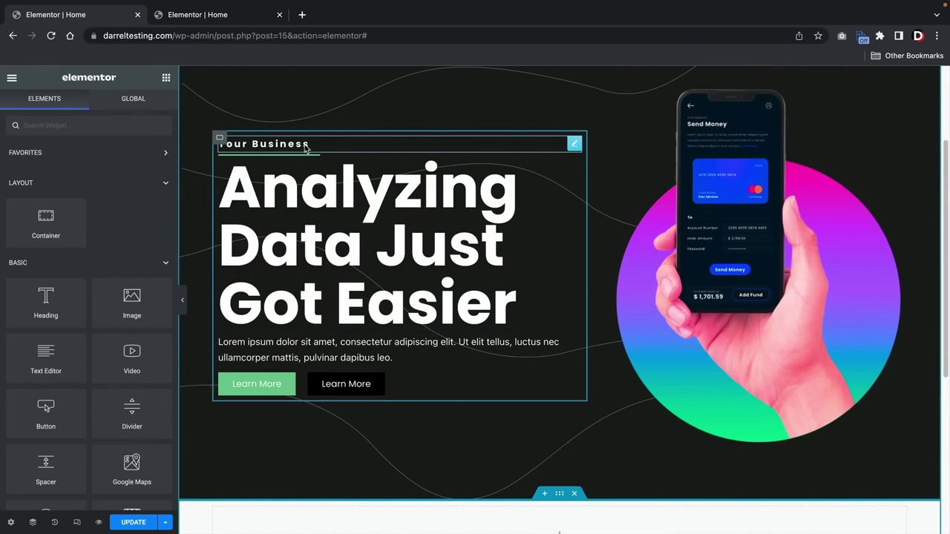
{"action": "left_click", "coordinate": [33, 524]}
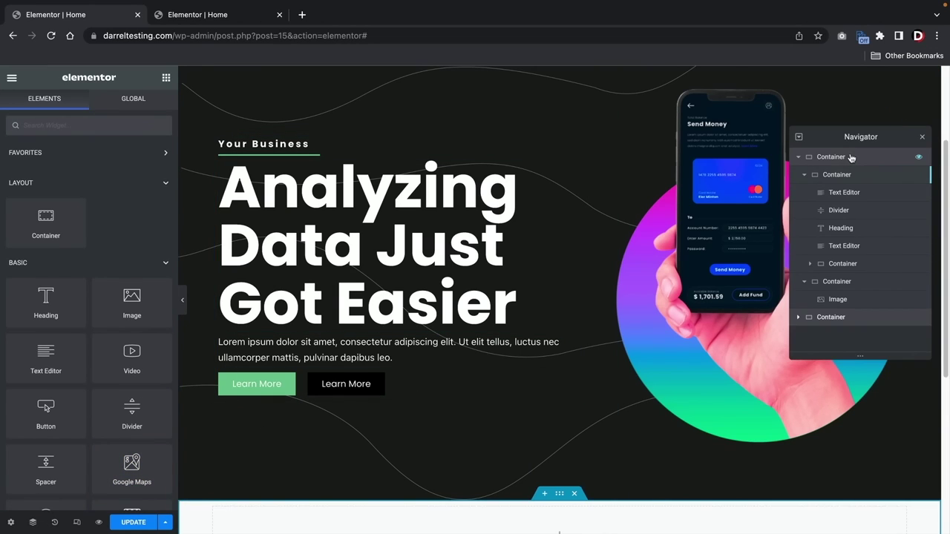
{"action": "left_click", "coordinate": [851, 158]}
{"action": "left_click", "coordinate": [846, 176]}
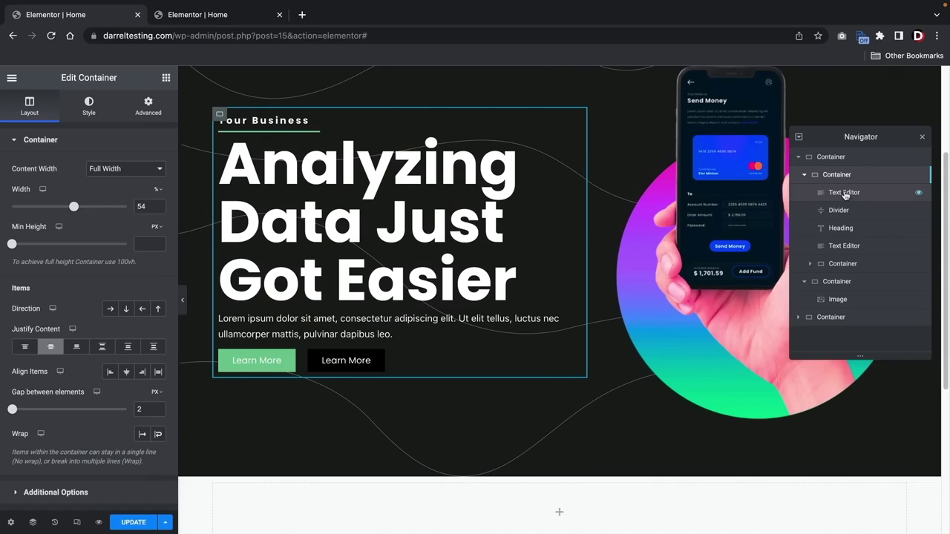
Duplicate the Your Business text and the divider in Navigator, then expand the new empty container
{"action": "right_click", "coordinate": [845, 194]}
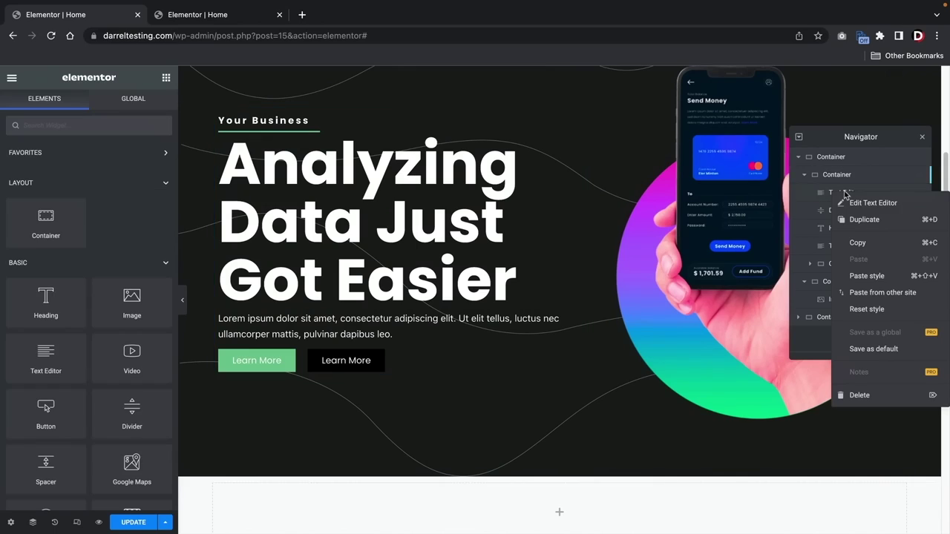
{"action": "left_click", "coordinate": [813, 186]}
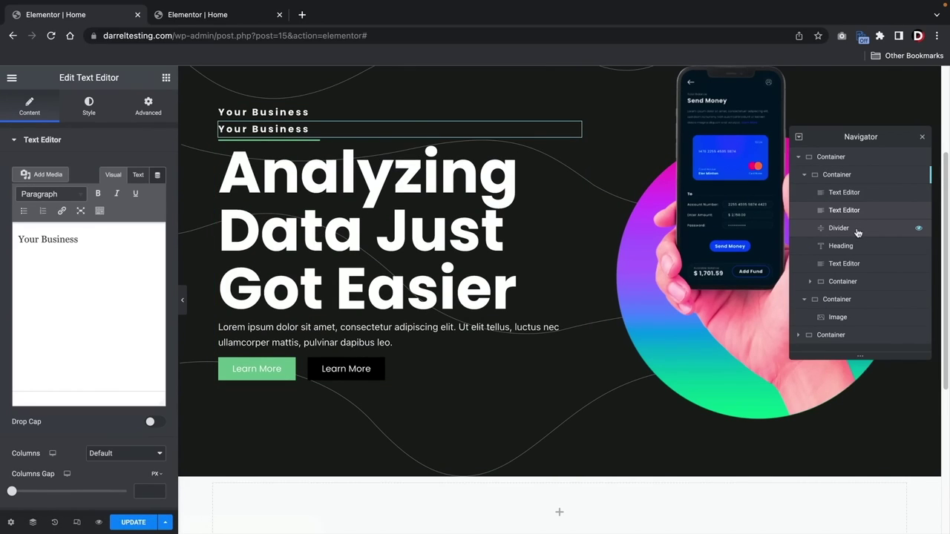
{"action": "right_click", "coordinate": [859, 230]}
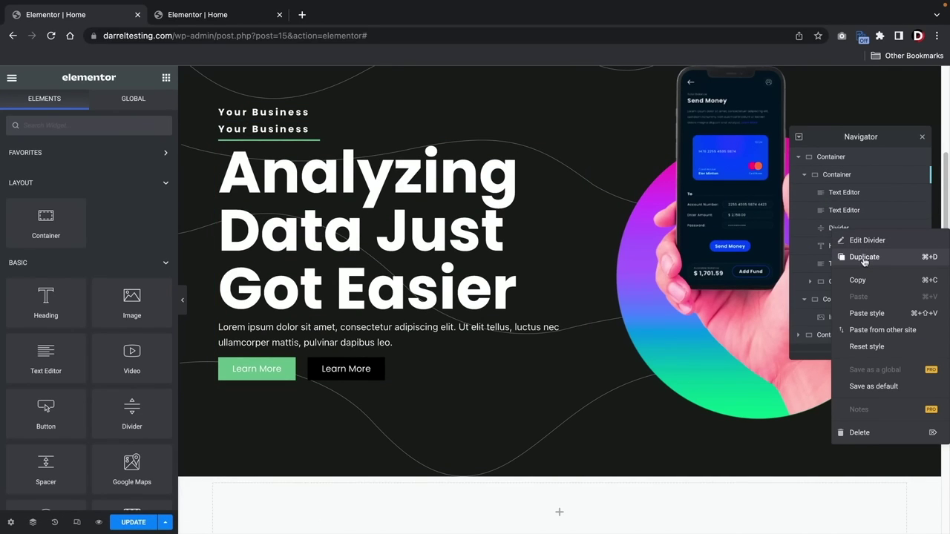
{"action": "left_click", "coordinate": [864, 257]}
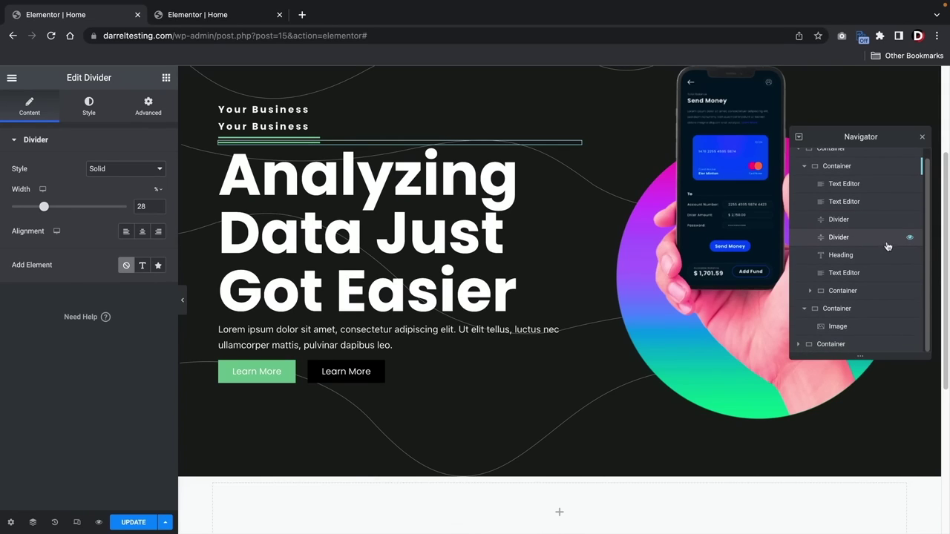
{"action": "left_click", "coordinate": [799, 344]}
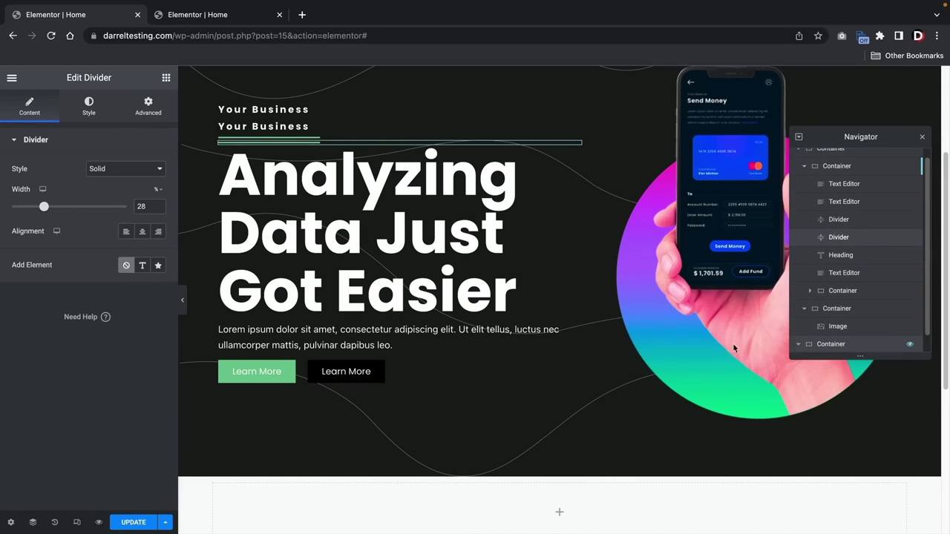
{"action": "scroll", "coordinate": [750, 345], "scroll_direction": "down", "scroll_amount": 3}
{"action": "scroll", "coordinate": [839, 327], "scroll_direction": "down", "scroll_amount": 1}
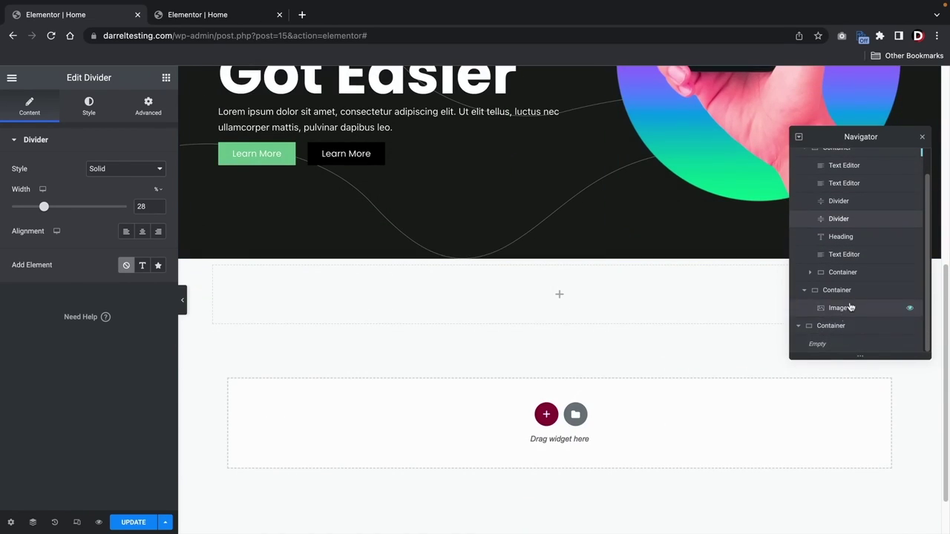
{"action": "scroll", "coordinate": [718, 314], "scroll_direction": "up", "scroll_amount": 3}
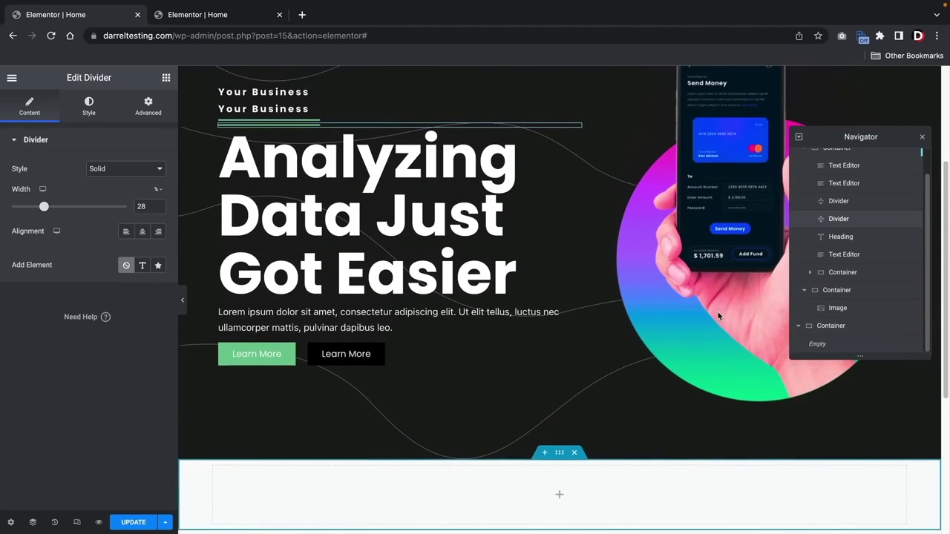
{"action": "scroll", "coordinate": [718, 315], "scroll_direction": "up", "scroll_amount": 2}
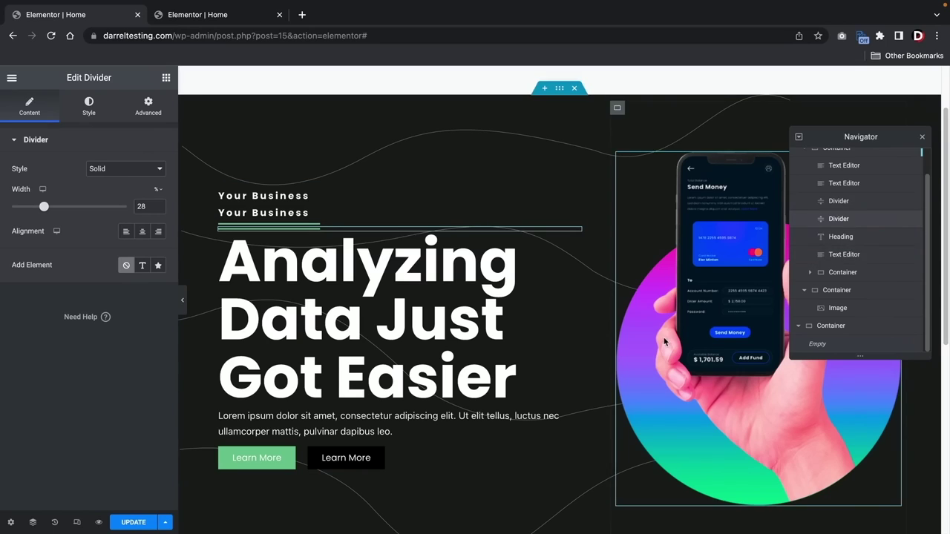
{"action": "scroll", "coordinate": [683, 357], "scroll_direction": "down", "scroll_amount": 5}
{"action": "scroll", "coordinate": [824, 294], "scroll_direction": "up", "scroll_amount": 1}
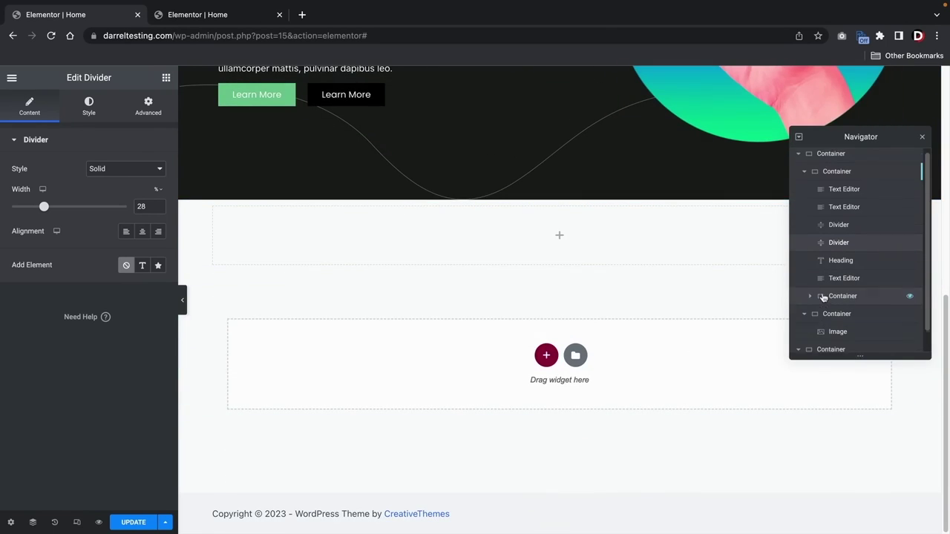
Move the Your Business and divider copies into the new row, plus a duplicated Analyzing Data heading
{"action": "left_click", "coordinate": [848, 214]}
{"action": "left_click_drag", "start_coordinate": [847, 214], "coordinate": [843, 344]}
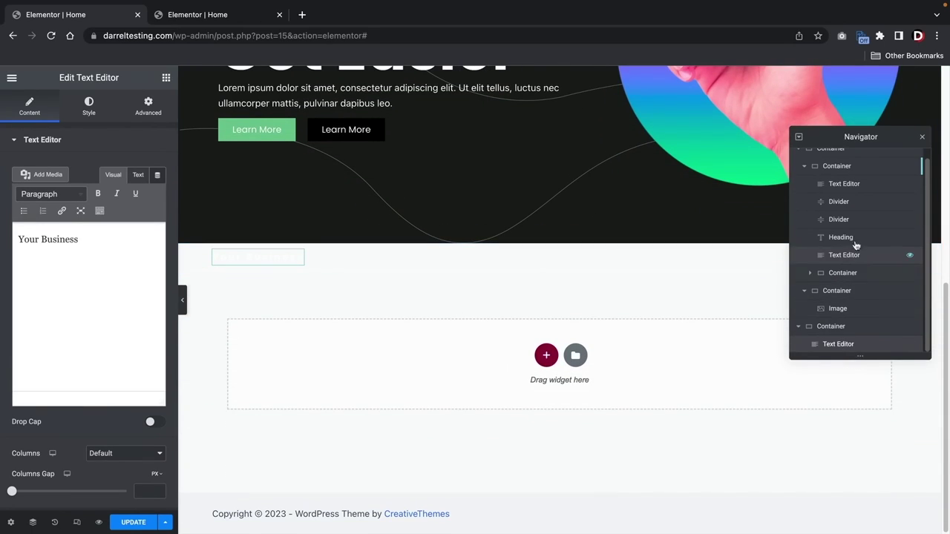
{"action": "left_click_drag", "start_coordinate": [848, 223], "coordinate": [849, 339]}
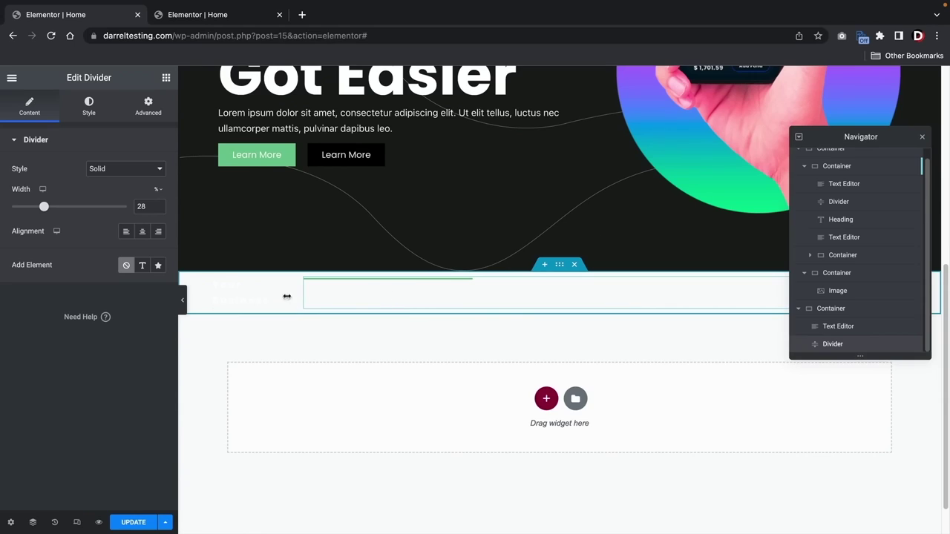
{"action": "left_click", "coordinate": [291, 299]}
{"action": "left_click", "coordinate": [324, 289]}
{"action": "left_click", "coordinate": [289, 292]}
{"action": "left_click", "coordinate": [317, 297]}
{"action": "left_click", "coordinate": [282, 303]}
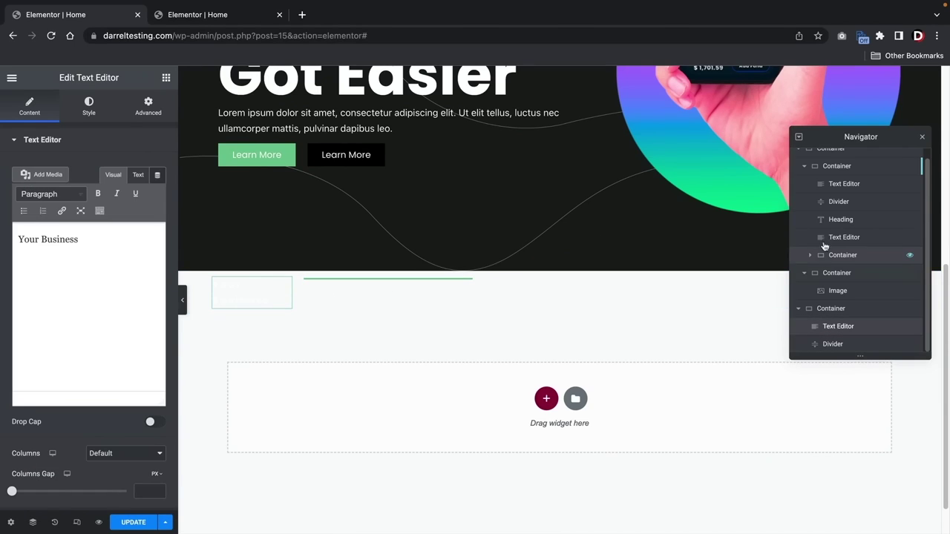
{"action": "right_click", "coordinate": [859, 223]}
{"action": "left_click", "coordinate": [862, 247]}
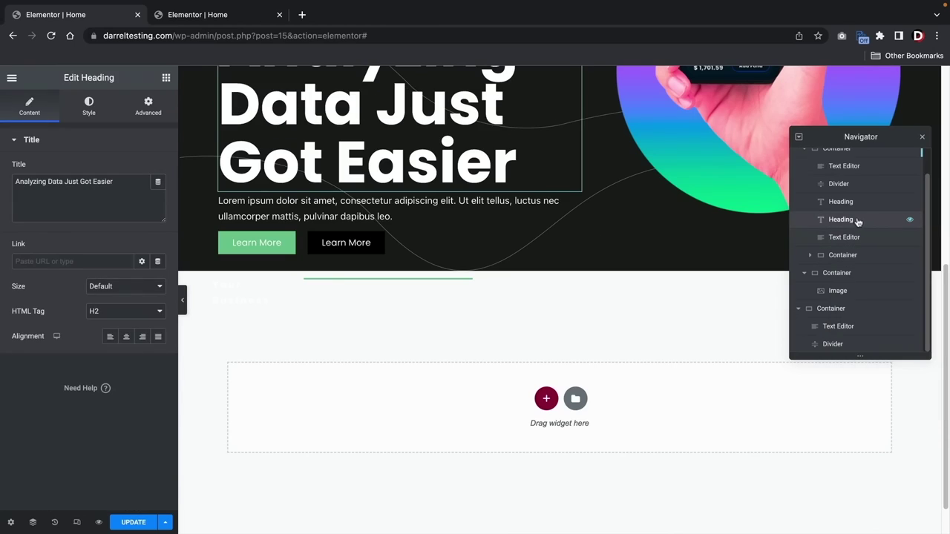
{"action": "left_click_drag", "start_coordinate": [872, 222], "coordinate": [843, 303]}
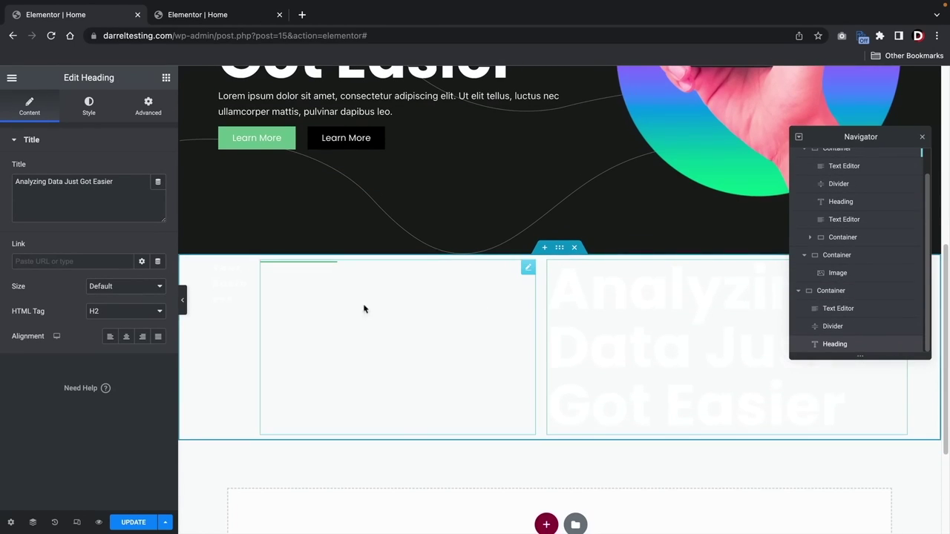
Colour the new row's Your Business text and heading black, then close the Navigator
{"action": "left_click", "coordinate": [232, 304]}
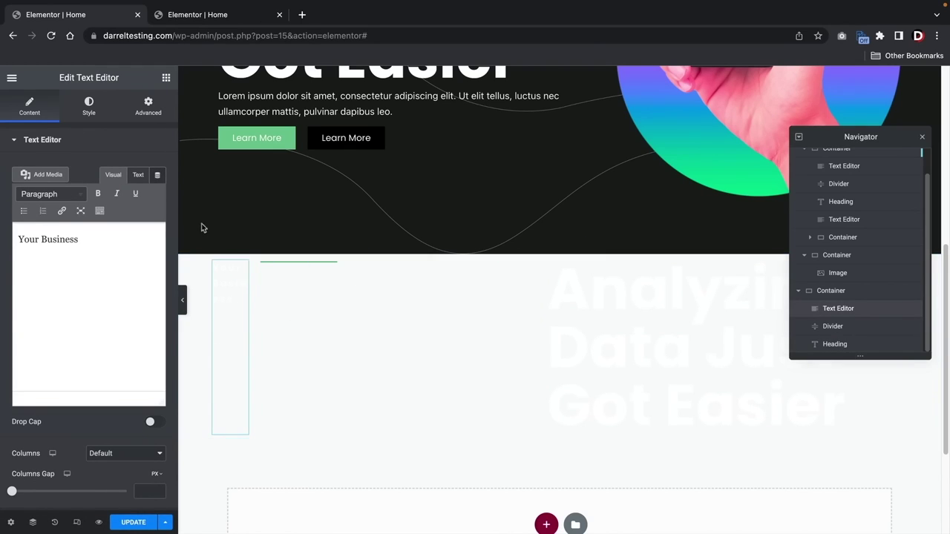
{"action": "left_click", "coordinate": [93, 110]}
{"action": "left_click", "coordinate": [157, 194]}
{"action": "left_click_drag", "start_coordinate": [67, 245], "coordinate": [22, 362]}
{"action": "left_click", "coordinate": [598, 343]}
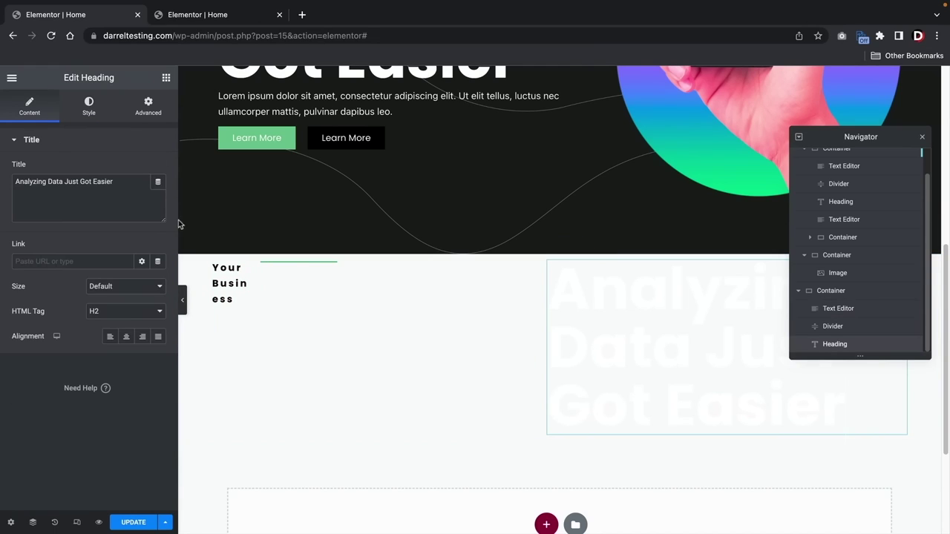
{"action": "left_click", "coordinate": [88, 108]}
{"action": "left_click", "coordinate": [158, 168]}
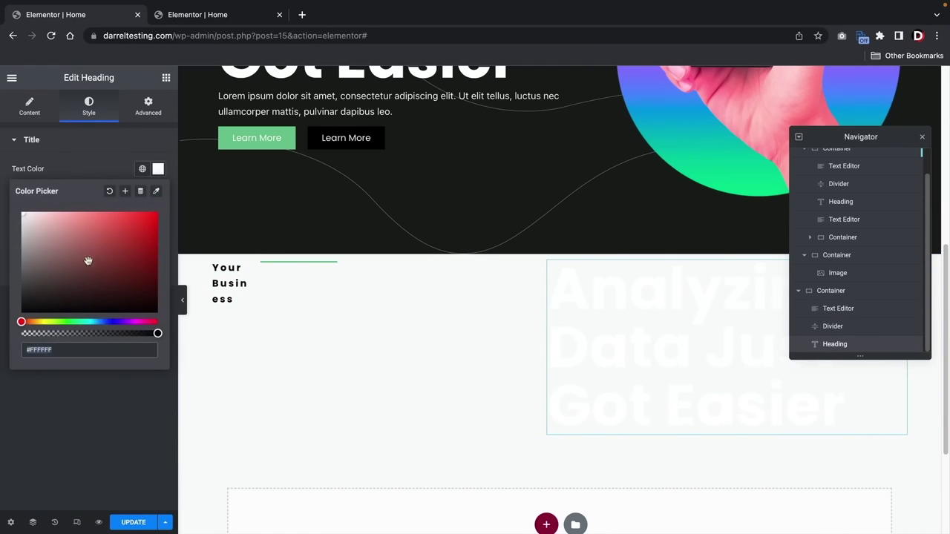
{"action": "left_click_drag", "start_coordinate": [94, 254], "coordinate": [1, 344]}
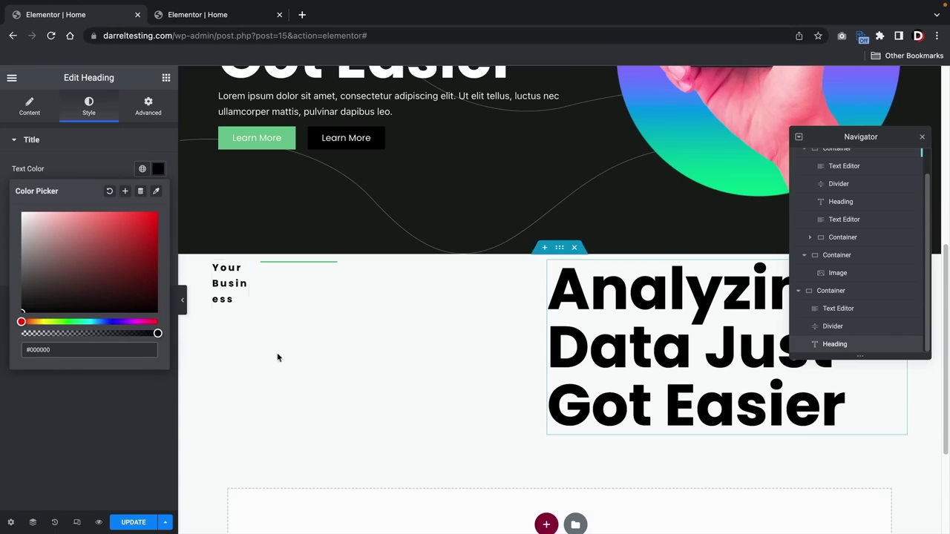
{"action": "left_click", "coordinate": [922, 136]}
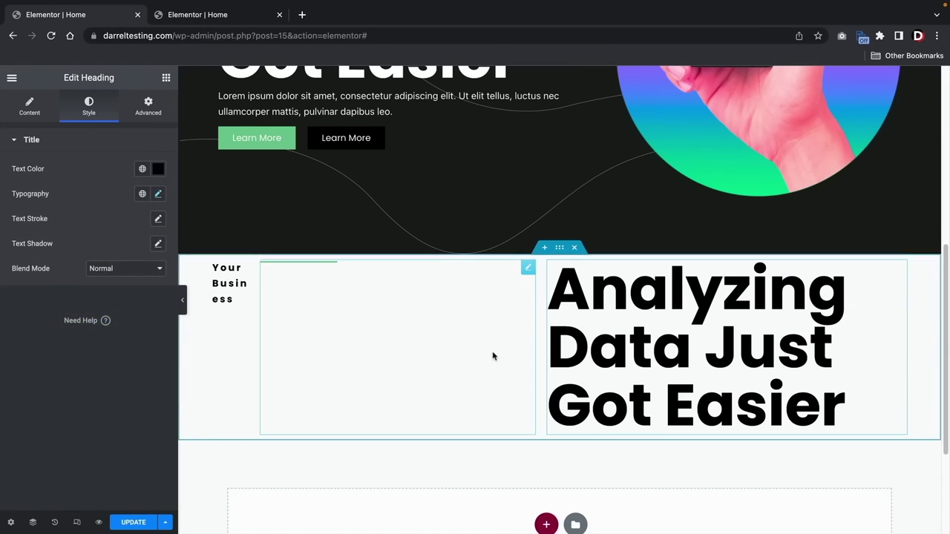
{"action": "scroll", "coordinate": [490, 357], "scroll_direction": "down", "scroll_amount": 2}
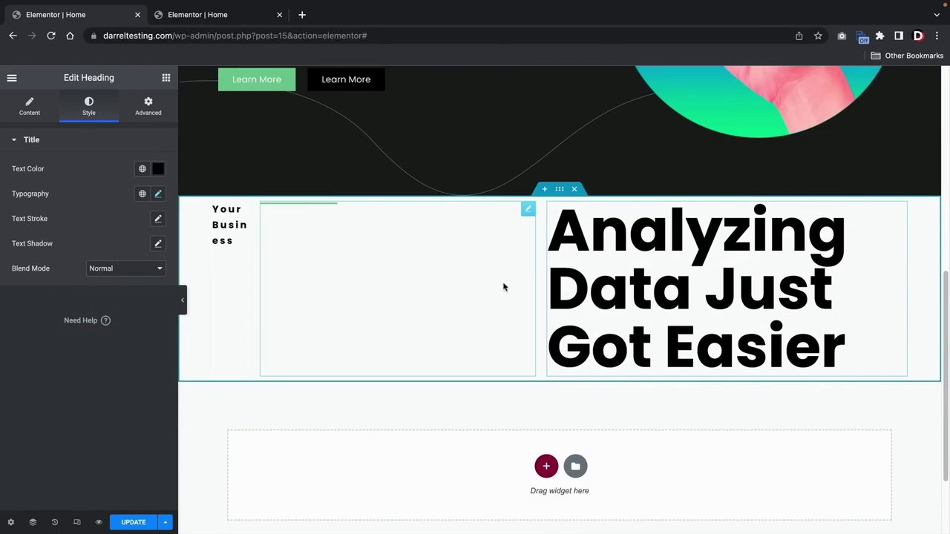
Set the copied Analyzing Data heading's typography size to 40 px
{"action": "triple_click", "coordinate": [707, 256]}
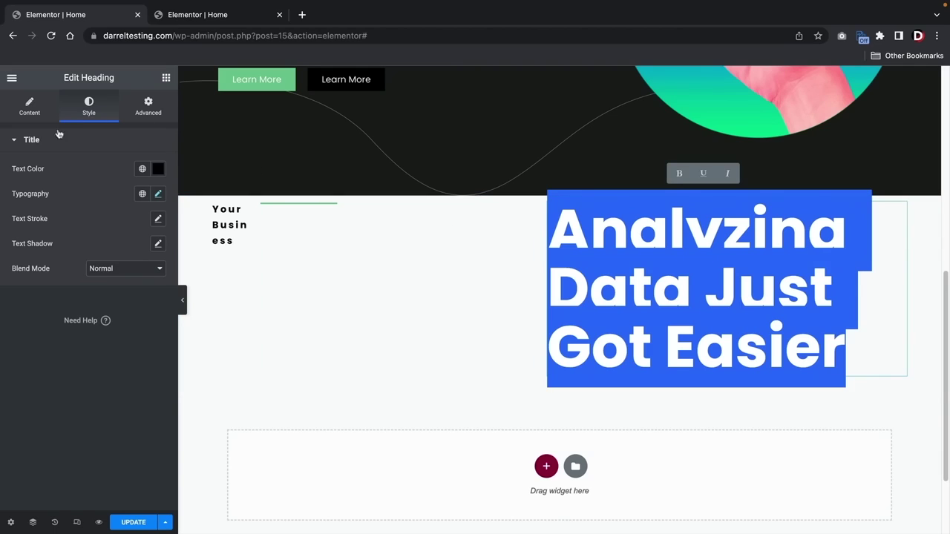
{"action": "left_click", "coordinate": [159, 194]}
{"action": "left_click_drag", "start_coordinate": [69, 288], "coordinate": [42, 290]}
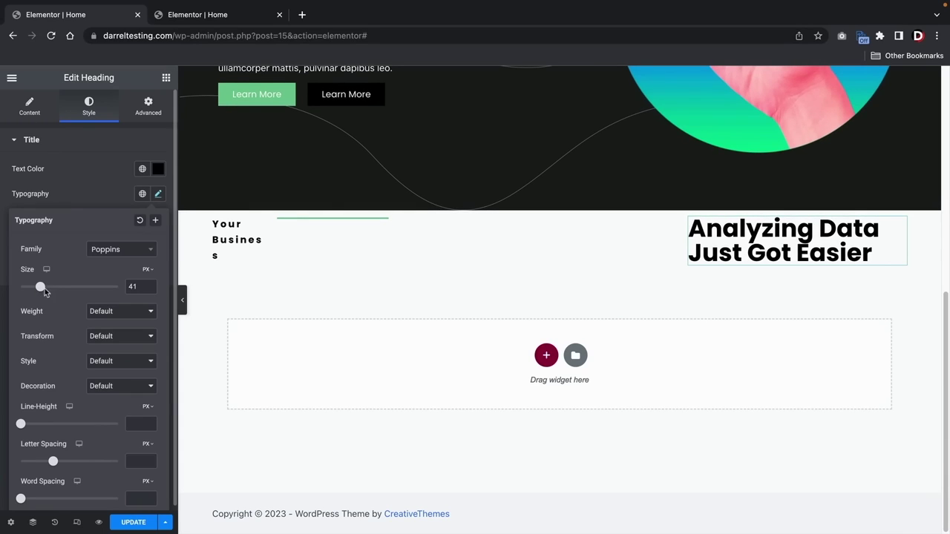
{"action": "left_click", "coordinate": [149, 290]}
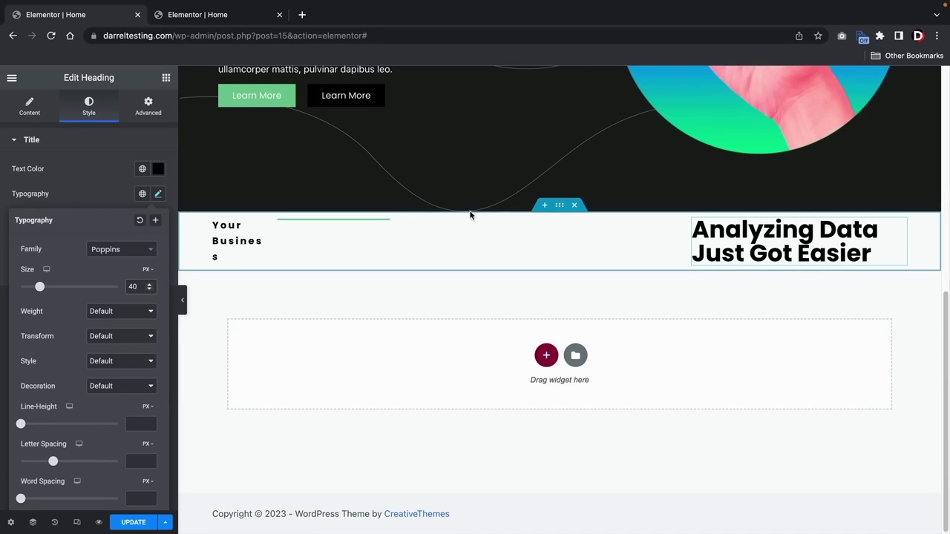
{"action": "left_click", "coordinate": [560, 207]}
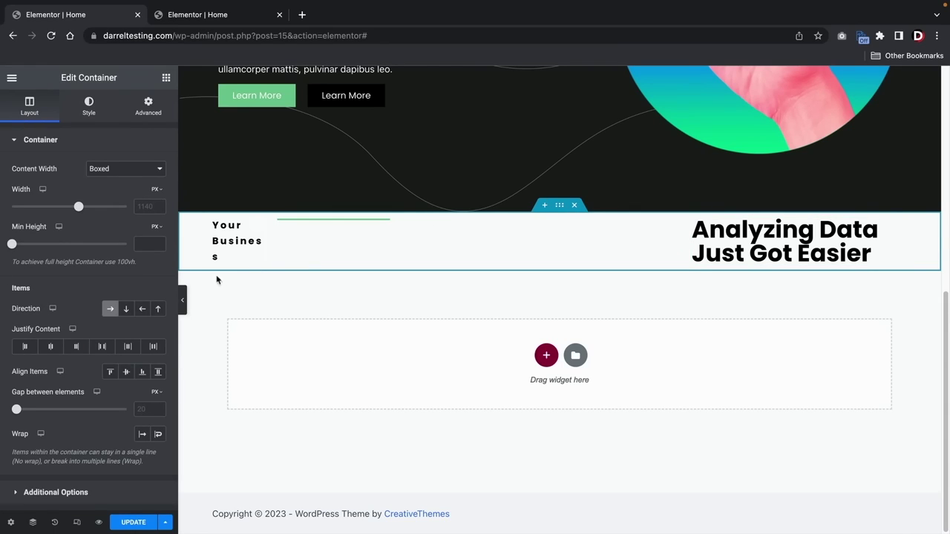
Set the container to Column with centred Justify Content and Align Items, and centre the divider
{"action": "left_click", "coordinate": [126, 309]}
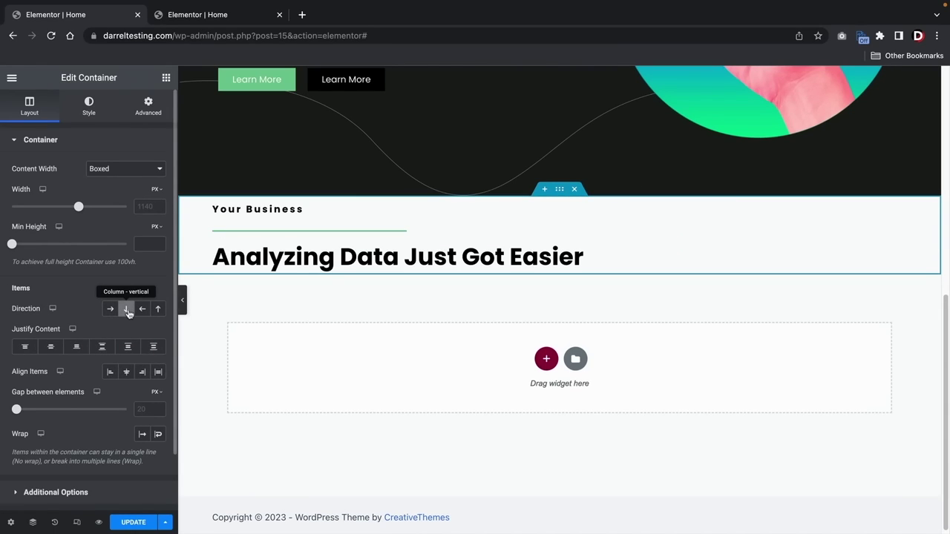
{"action": "left_click", "coordinate": [50, 346]}
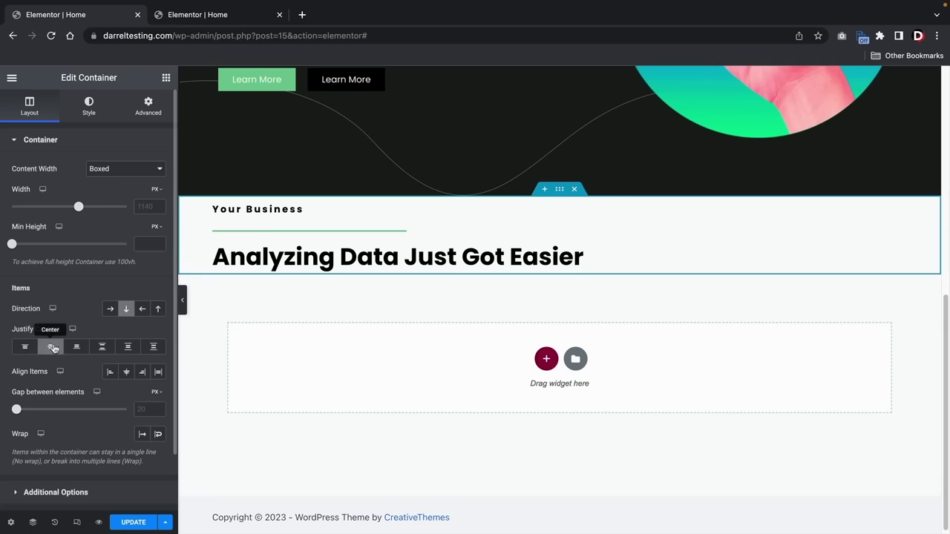
{"action": "left_click", "coordinate": [127, 371]}
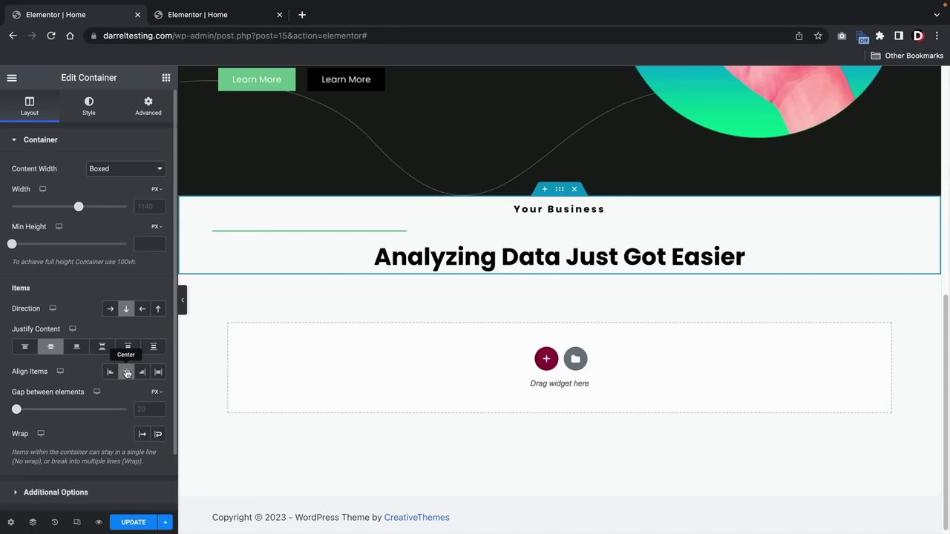
{"action": "left_click", "coordinate": [309, 233]}
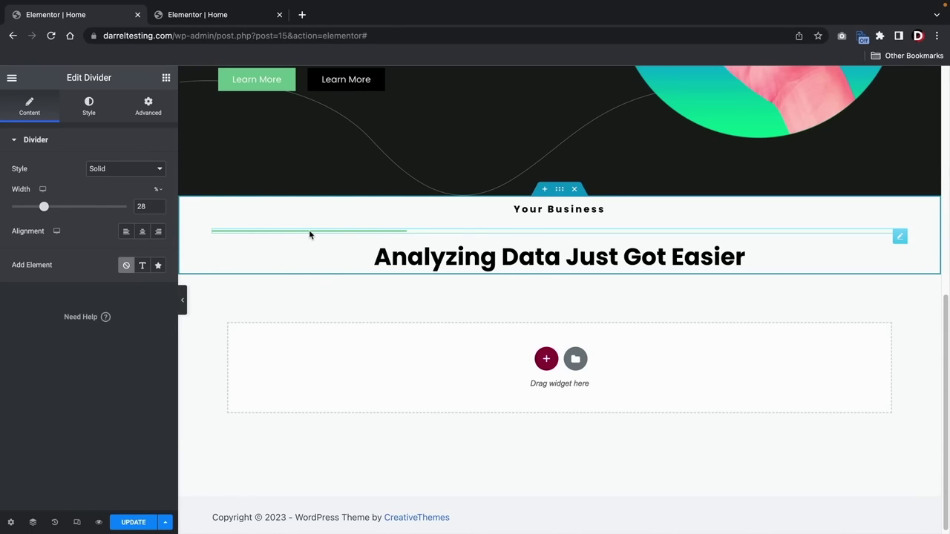
{"action": "left_click", "coordinate": [141, 233]}
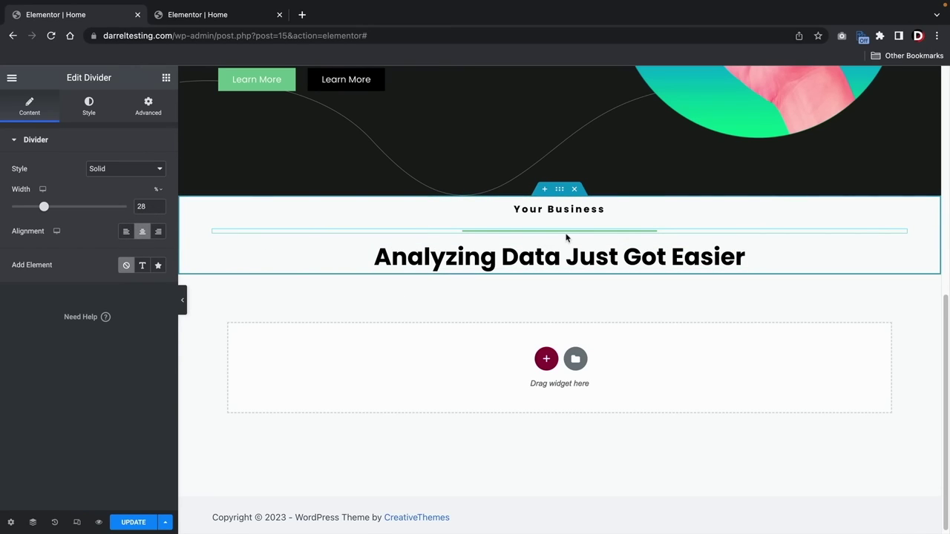
{"action": "left_click", "coordinate": [598, 209]}
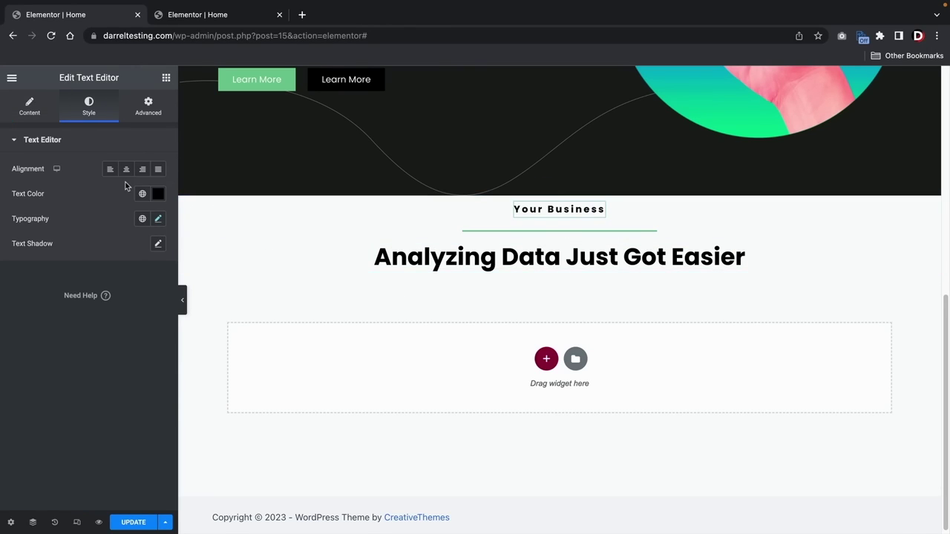
Colour the Your Business label light grey #BDB1B1, matching the reference site's label
{"action": "left_click", "coordinate": [157, 195]}
{"action": "left_click", "coordinate": [35, 284]}
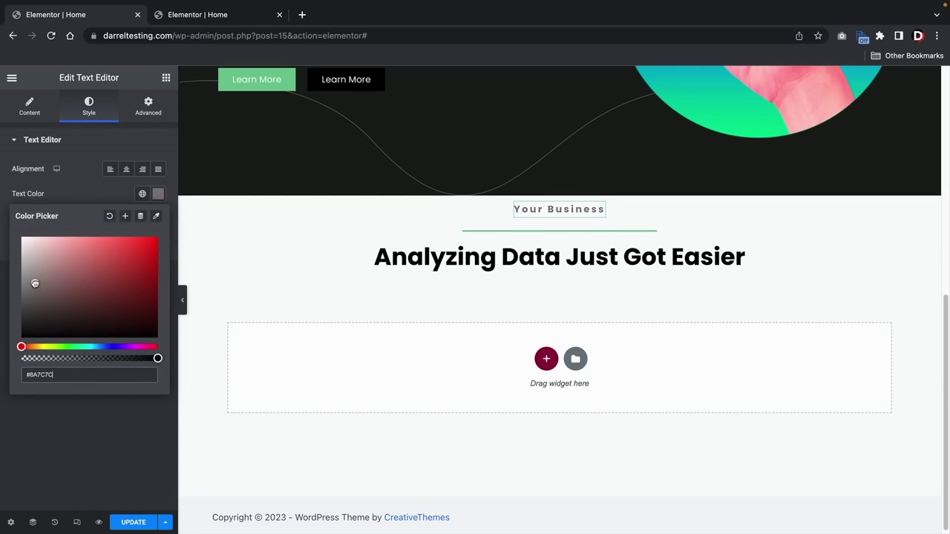
{"action": "left_click", "coordinate": [200, 15]}
{"action": "scroll", "coordinate": [445, 221], "scroll_direction": "up", "scroll_amount": 3}
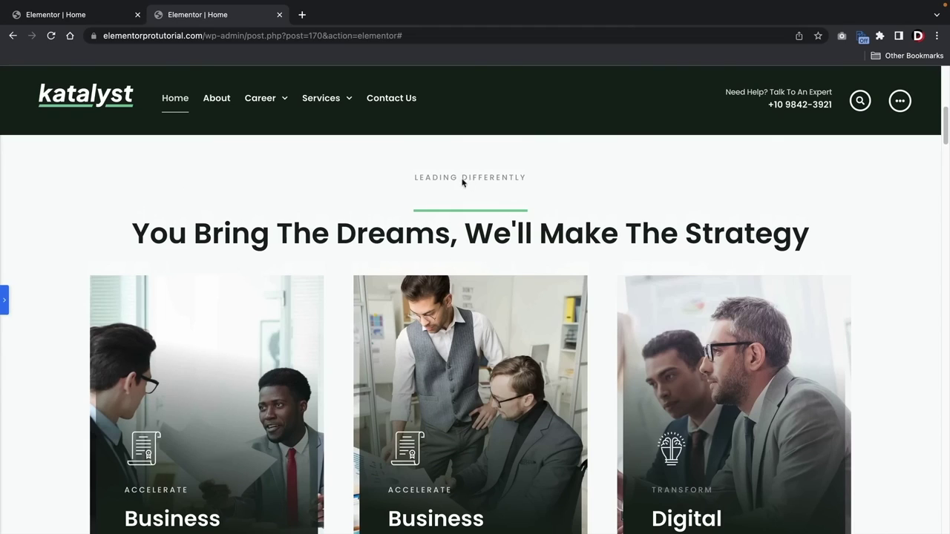
{"action": "left_click", "coordinate": [95, 17]}
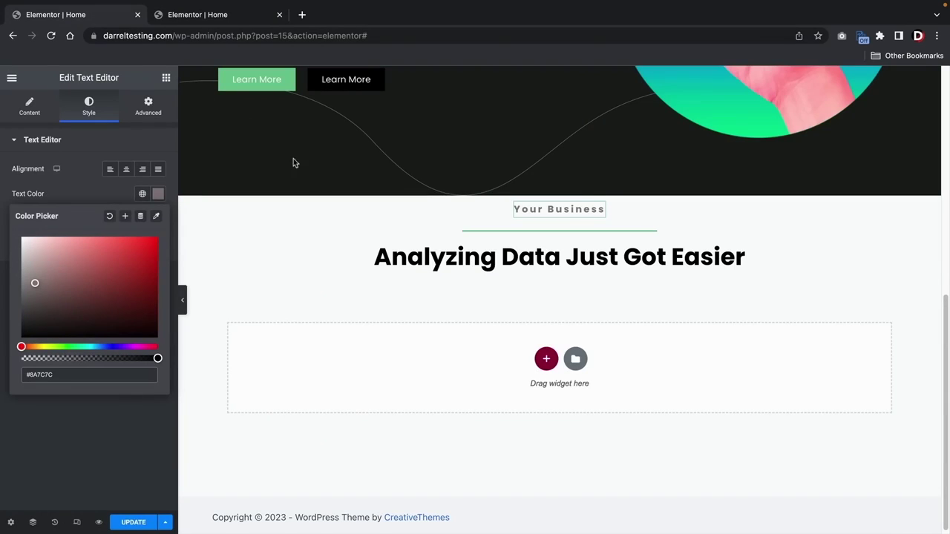
{"action": "left_click_drag", "start_coordinate": [106, 252], "coordinate": [30, 264]}
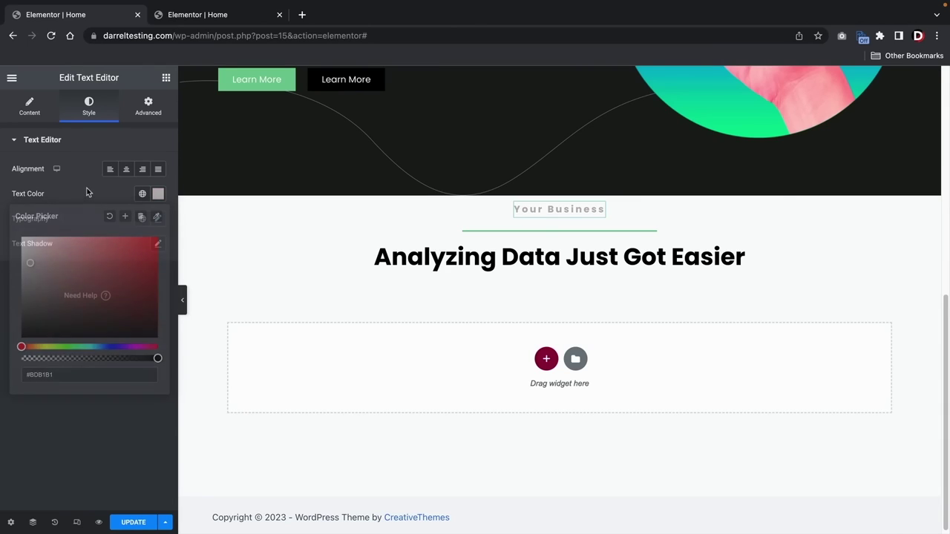
{"action": "left_click", "coordinate": [126, 237]}
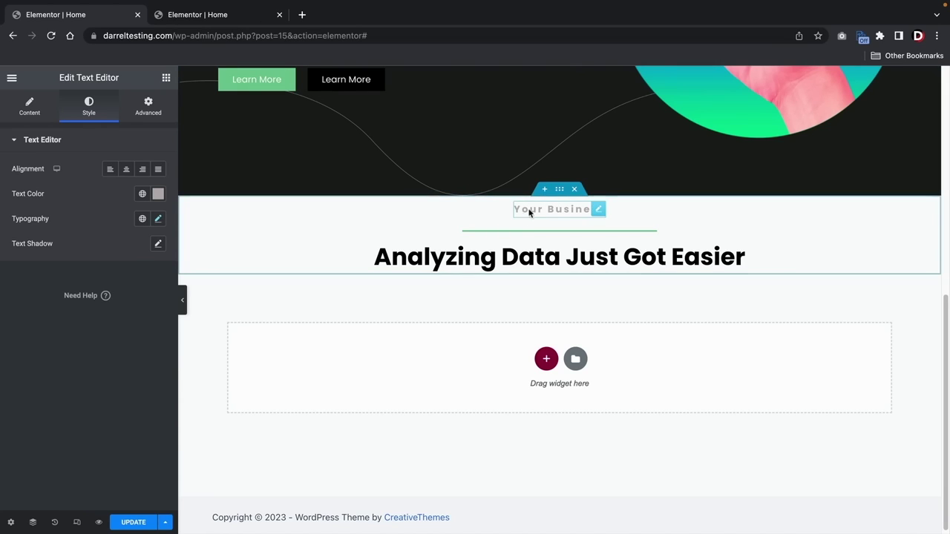
{"action": "left_click", "coordinate": [561, 191]}
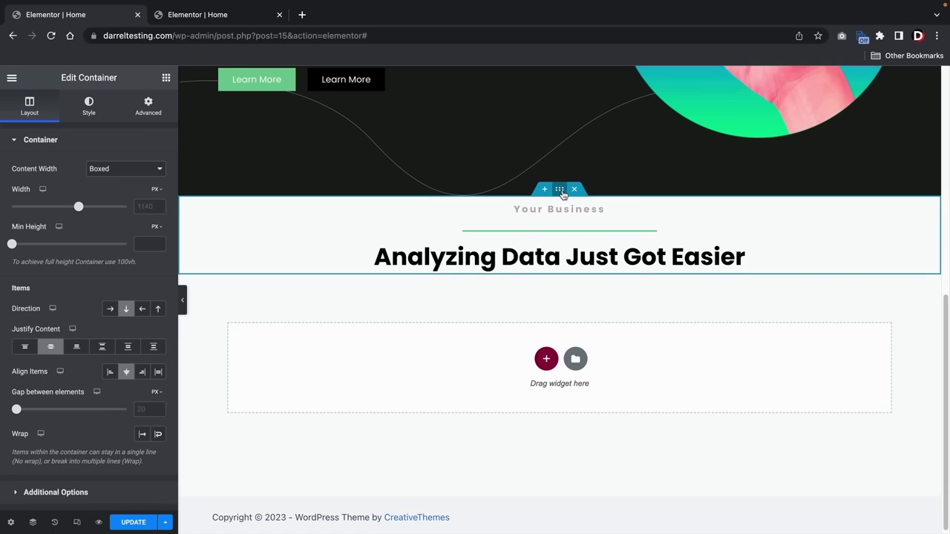
Unlink the container's padding and set 50 px top and 31 px bottom
{"action": "left_click", "coordinate": [151, 112]}
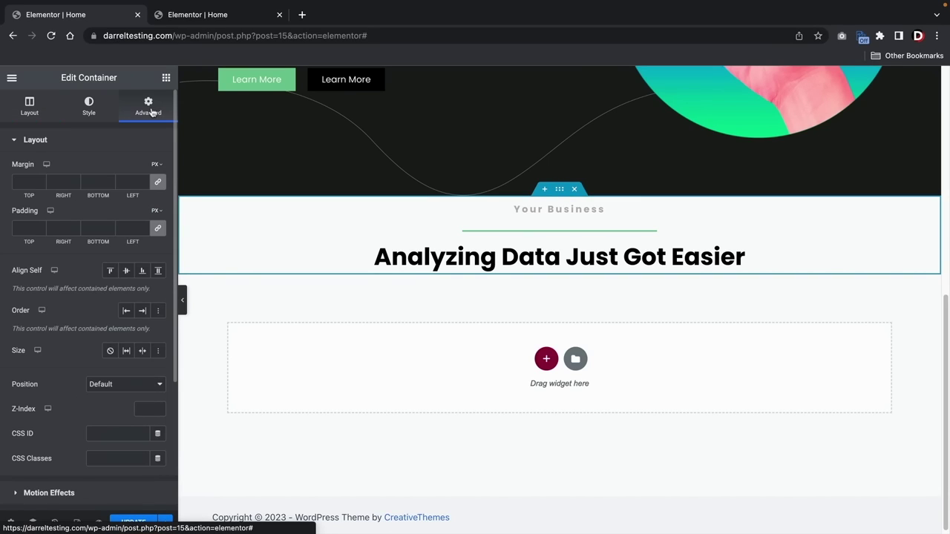
{"action": "left_click", "coordinate": [158, 229]}
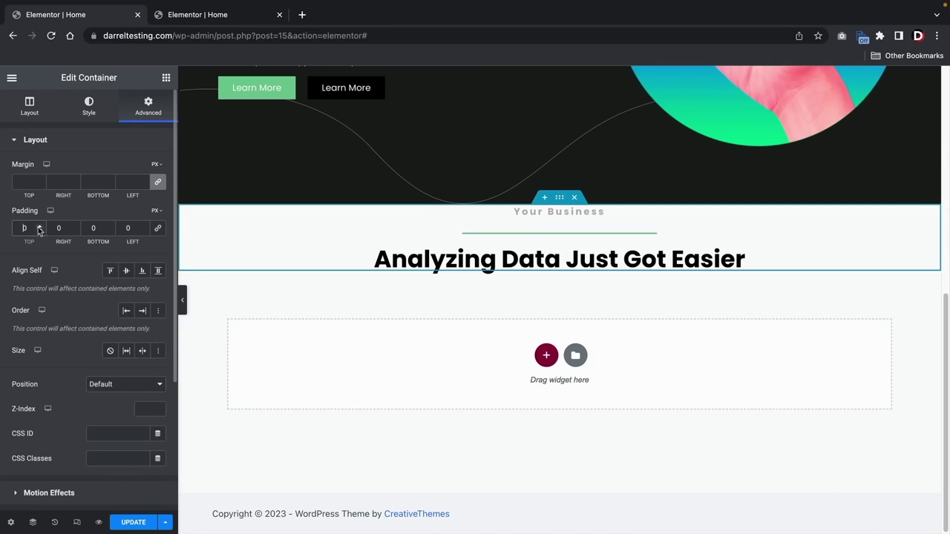
{"action": "left_click", "coordinate": [38, 227]}
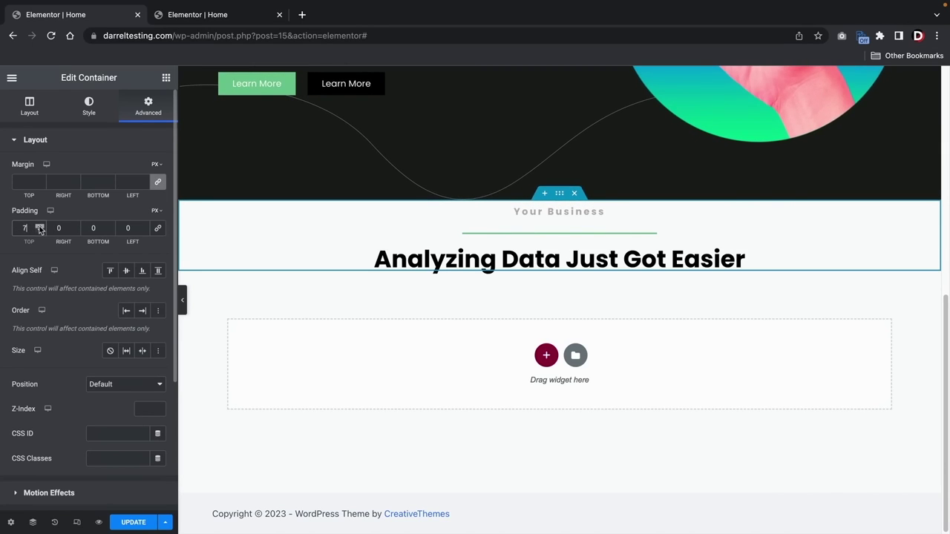
{"action": "left_click_drag", "start_coordinate": [41, 230], "coordinate": [40, 231]}
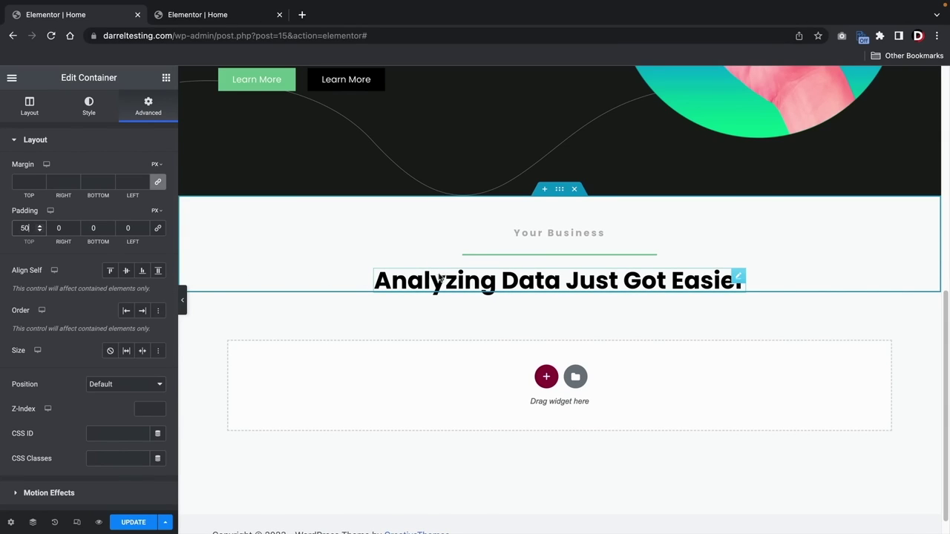
{"action": "left_click", "coordinate": [107, 232]}
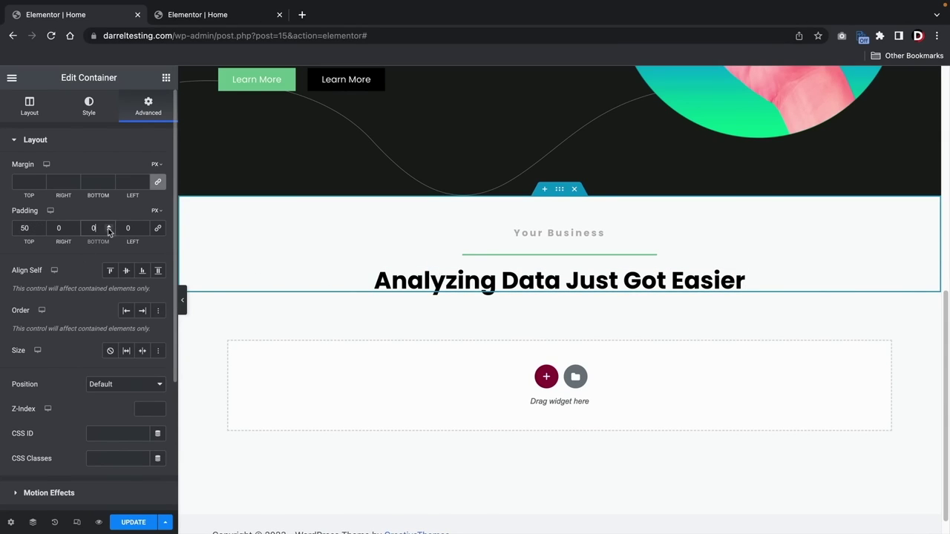
{"action": "left_click_drag", "start_coordinate": [108, 229], "coordinate": [109, 229]}
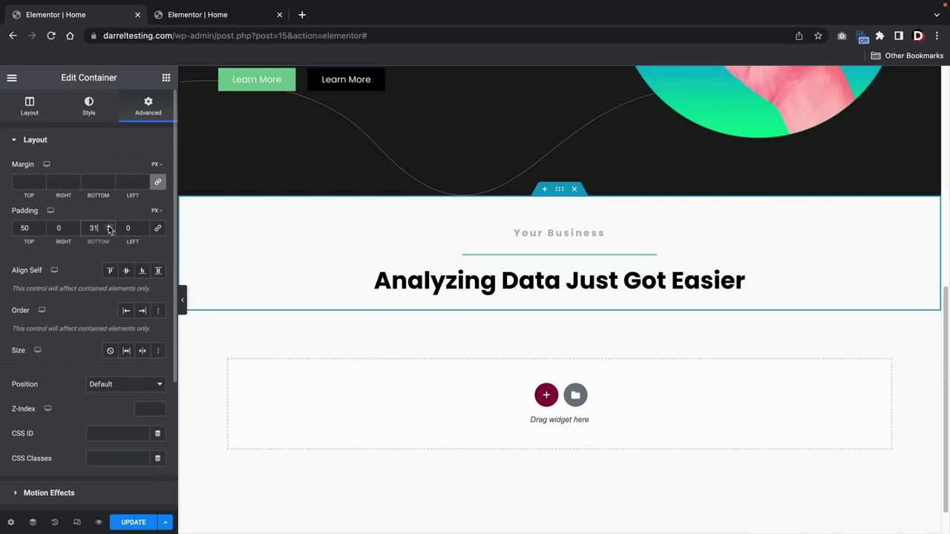
{"action": "left_click", "coordinate": [514, 254]}
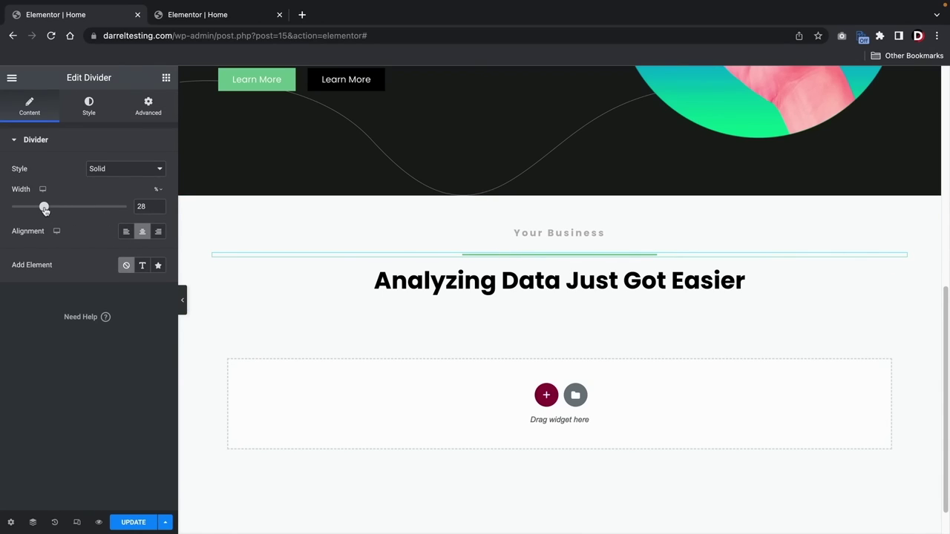
Shorten the green divider to 15% width and append '. We Make Wealth.' to the heading
{"action": "left_click_drag", "start_coordinate": [42, 210], "coordinate": [30, 215]}
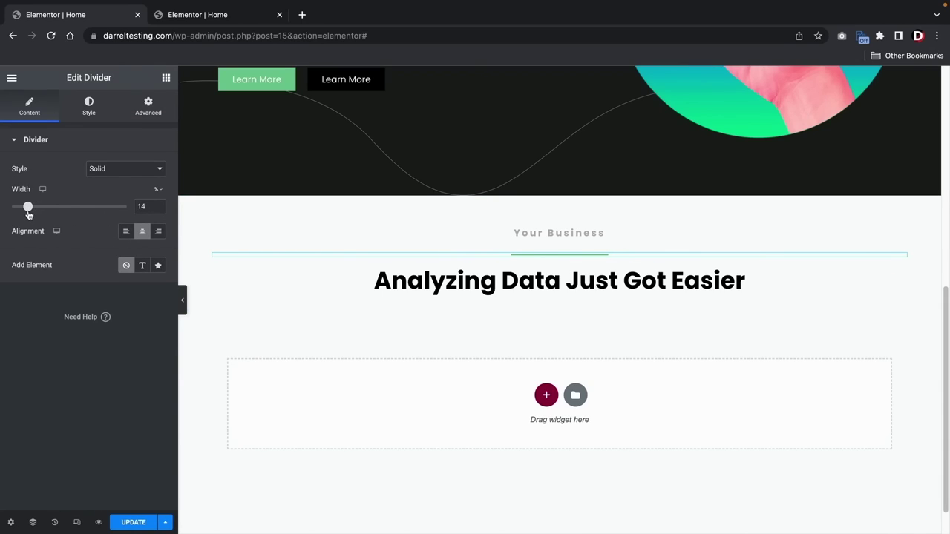
{"action": "left_click", "coordinate": [692, 279]}
{"action": "left_click", "coordinate": [30, 106]}
{"action": "left_click", "coordinate": [123, 186]}
{"action": "type", "text": ". we will make your"}
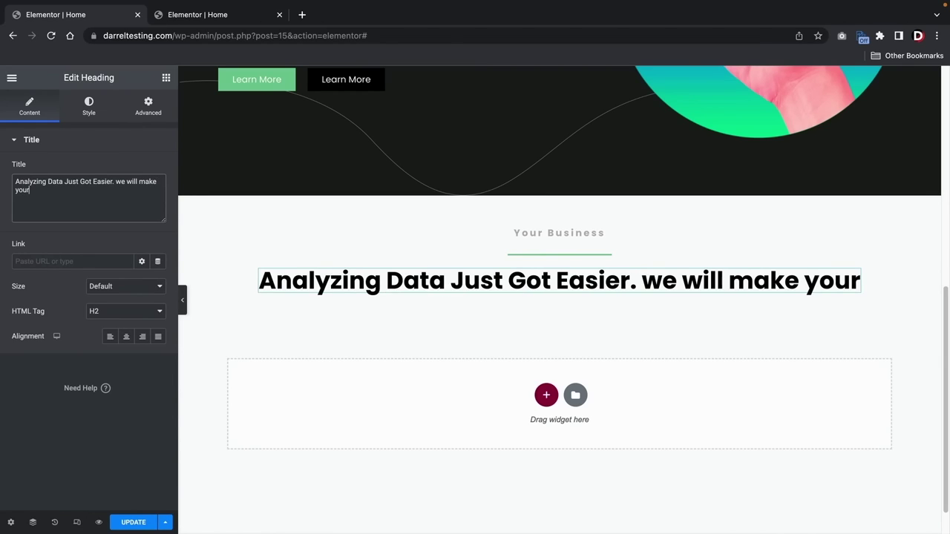
{"action": "key", "text": "BackSpace"}
{"action": "key", "text": "BackSpace"}
{"action": "key", "text": "BackSpace"}
{"action": "key", "text": "BackSpace"}
{"action": "key", "text": "BackSpace"}
{"action": "key", "text": "BackSpace"}
{"action": "key", "text": "BackSpace"}
{"action": "key", "text": "BackSpace"}
{"action": "key", "text": "BackSpace"}
{"action": "key", "text": "BackSpace"}
{"action": "key", "text": "BackSpace"}
{"action": "key", "text": "BackSpace"}
{"action": "key", "text": "BackSpace"}
{"action": "key", "text": "BackSpace"}
{"action": "key", "text": "BackSpace"}
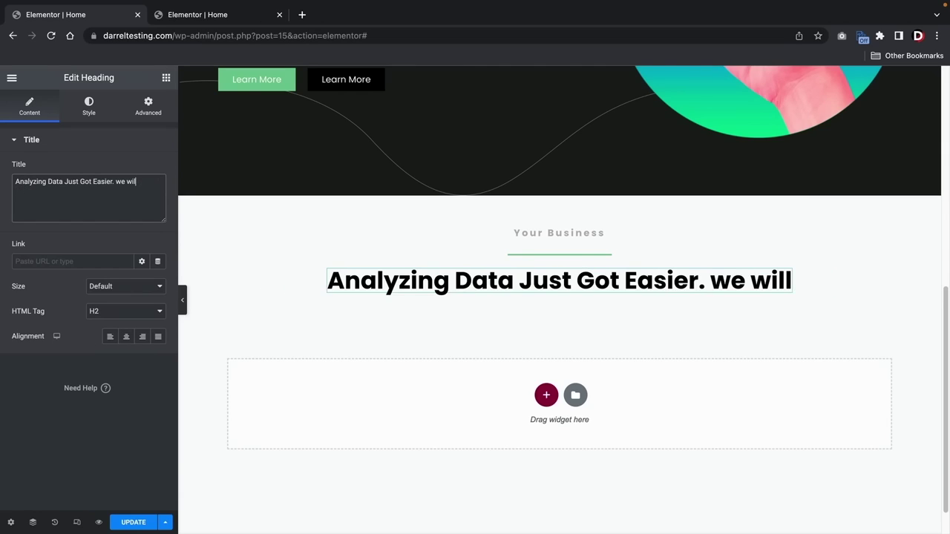
{"action": "key", "text": "BackSpace"}
{"action": "key", "text": "BackSpace"}
{"action": "key", "text": "BackSpace"}
{"action": "type", "text": "We Make Wealth."}
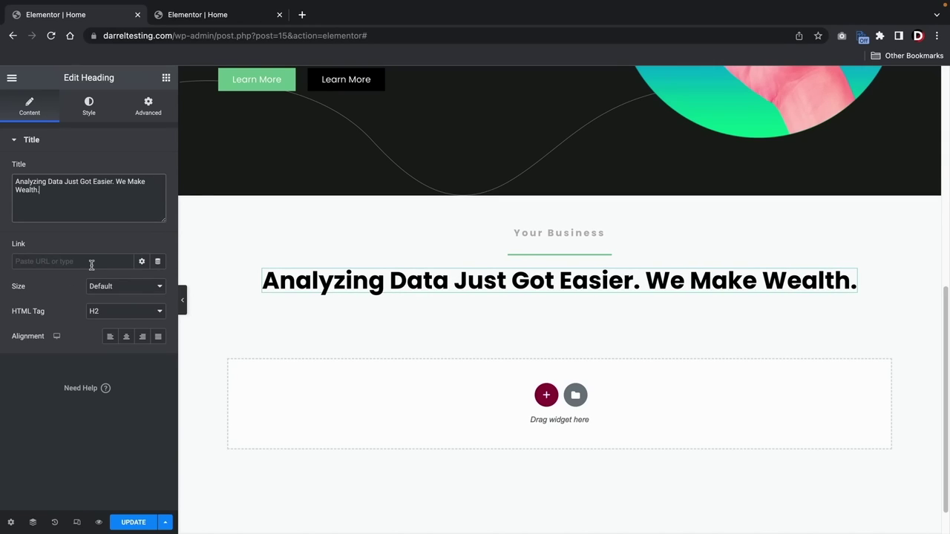
{"action": "left_click", "coordinate": [225, 18]}
Add a new single-row container below the Analyzing Data heading
{"action": "scroll", "coordinate": [302, 283], "scroll_direction": "down", "scroll_amount": 5}
{"action": "scroll", "coordinate": [245, 245], "scroll_direction": "up", "scroll_amount": 2}
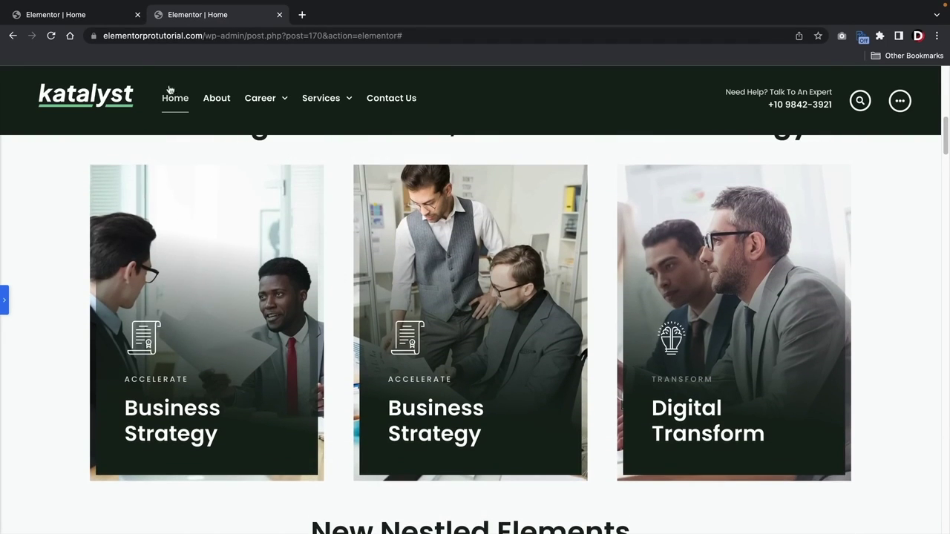
{"action": "left_click", "coordinate": [112, 20]}
{"action": "left_click", "coordinate": [543, 388]}
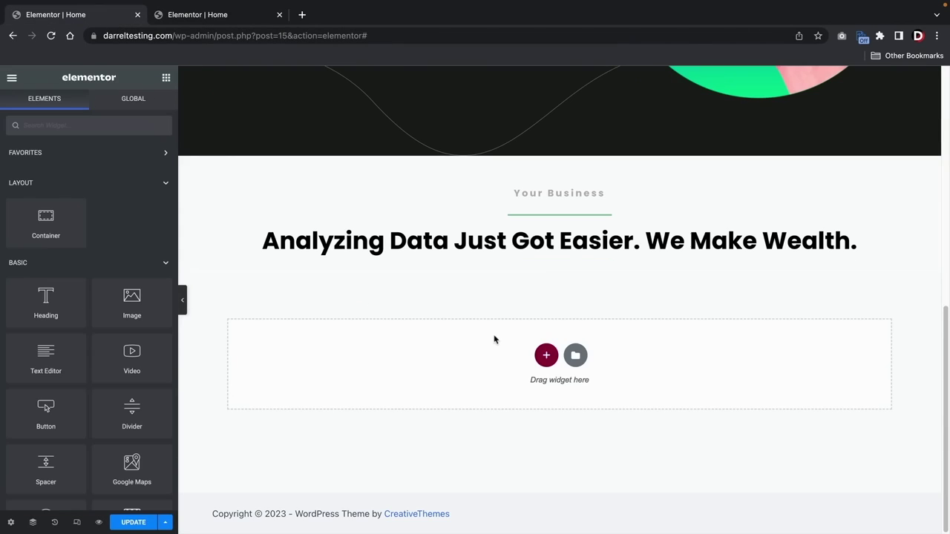
{"action": "left_click", "coordinate": [546, 356]}
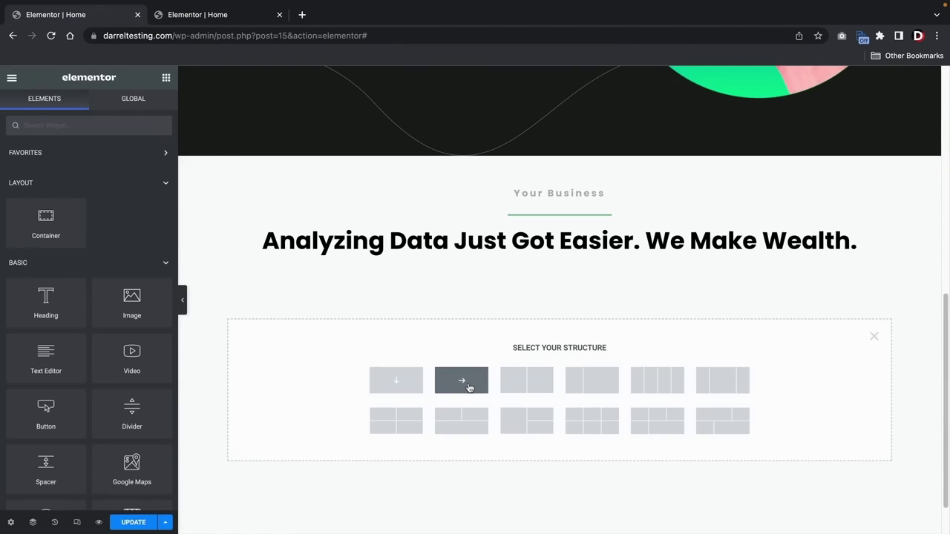
{"action": "left_click", "coordinate": [469, 385]}
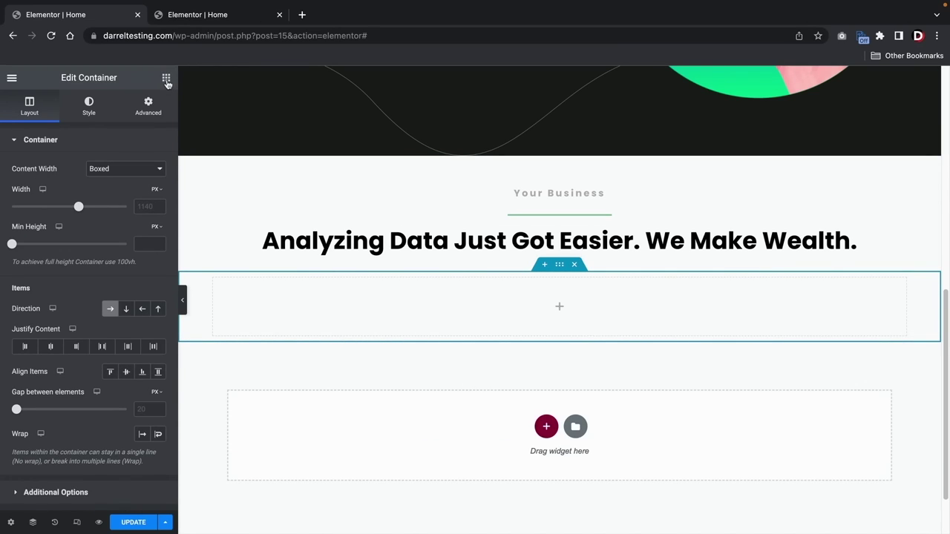
Nest three Container elements inside the new section
{"action": "left_click", "coordinate": [167, 79]}
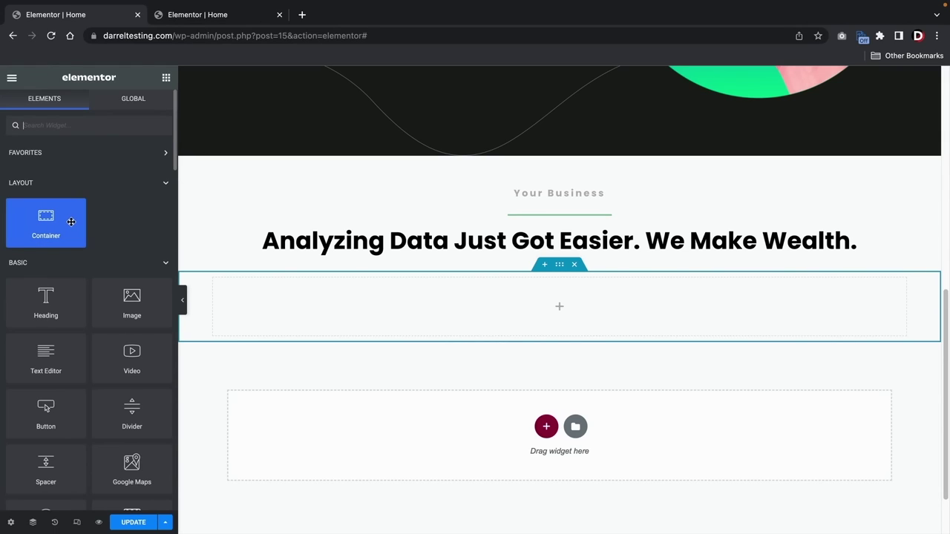
{"action": "left_click_drag", "start_coordinate": [45, 219], "coordinate": [320, 307]}
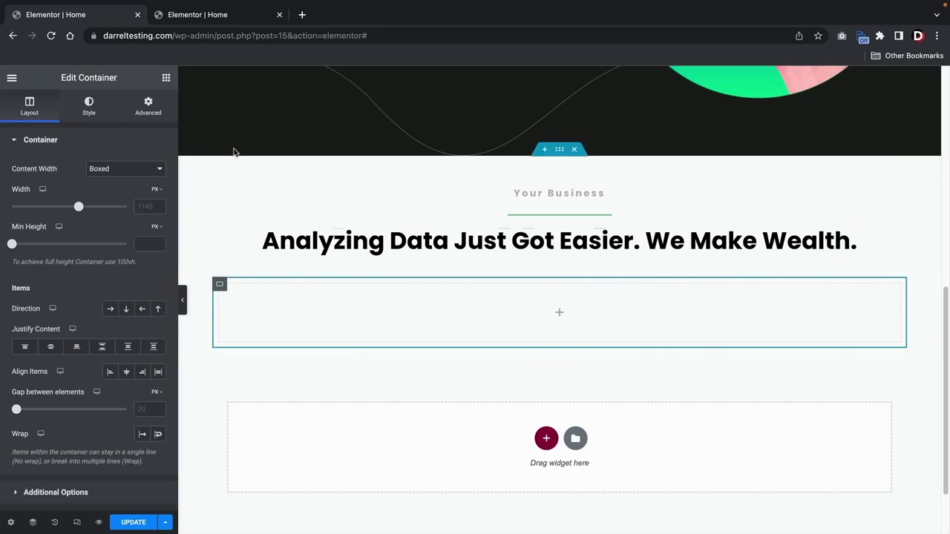
{"action": "left_click", "coordinate": [166, 78]}
{"action": "left_click_drag", "start_coordinate": [46, 219], "coordinate": [354, 307]}
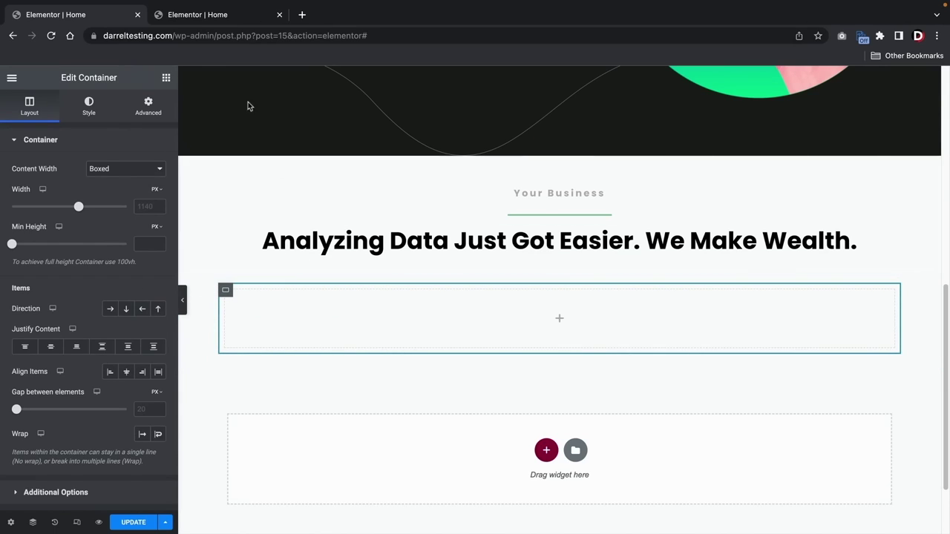
{"action": "left_click", "coordinate": [166, 79]}
{"action": "left_click_drag", "start_coordinate": [54, 219], "coordinate": [354, 324]}
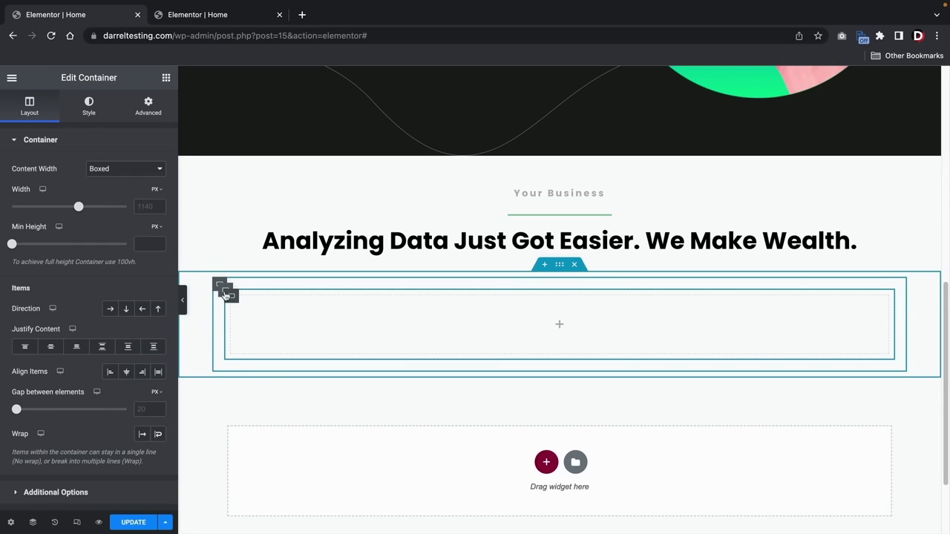
Give the nested container a classic background using the photo of two businessmen at a table
{"action": "left_click", "coordinate": [32, 523]}
{"action": "scroll", "coordinate": [826, 295], "scroll_direction": "down", "scroll_amount": 3}
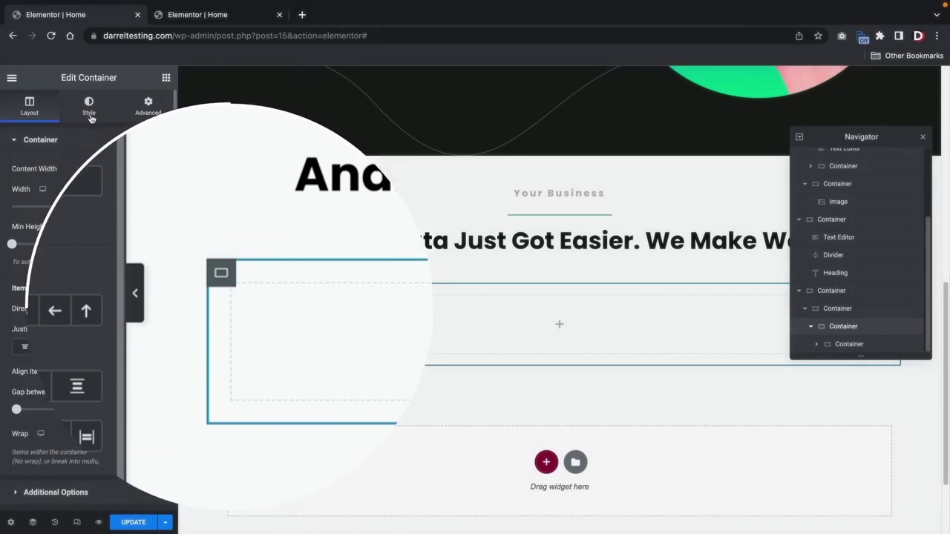
{"action": "left_click", "coordinate": [89, 108]}
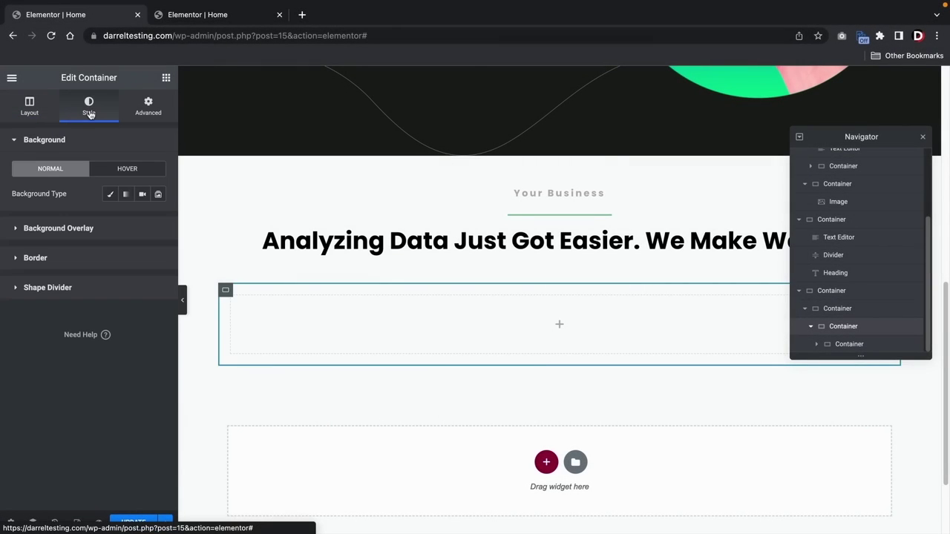
{"action": "left_click", "coordinate": [110, 196]}
{"action": "left_click", "coordinate": [95, 279]}
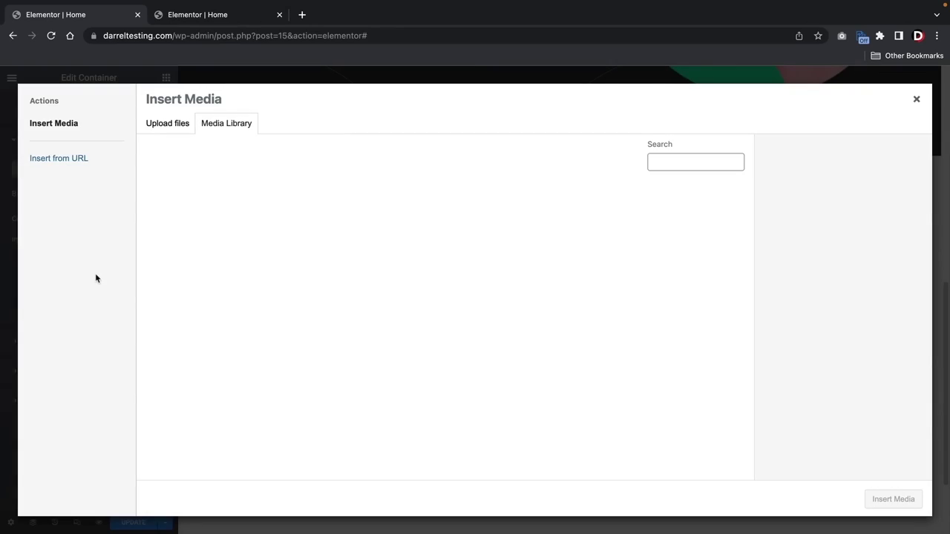
{"action": "left_click", "coordinate": [295, 312]}
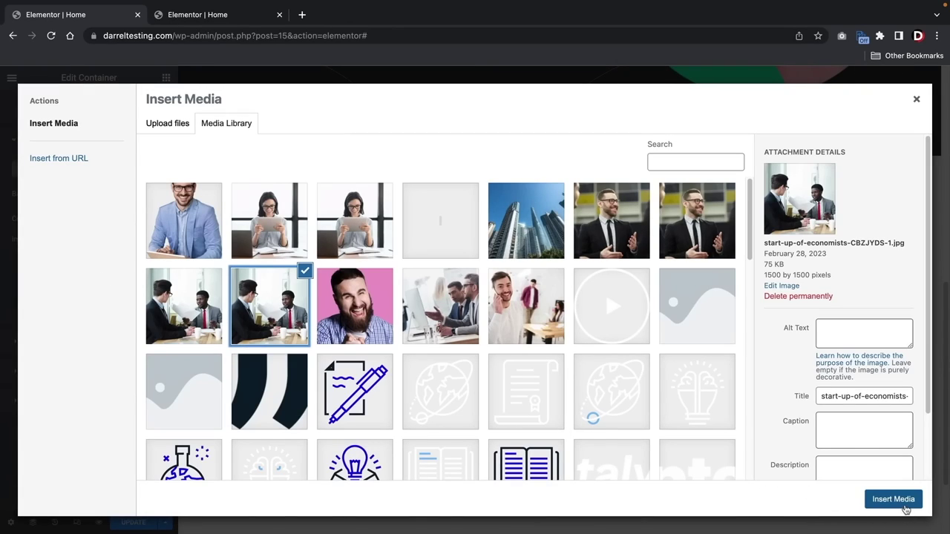
{"action": "left_click", "coordinate": [899, 502]}
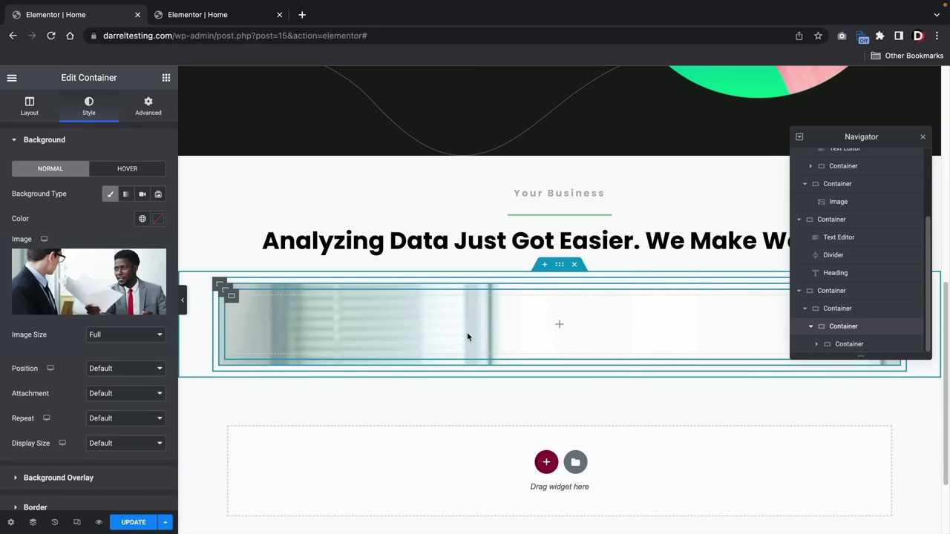
Set the background photo's display size to Cover and position to Center Center
{"action": "left_click", "coordinate": [135, 443]}
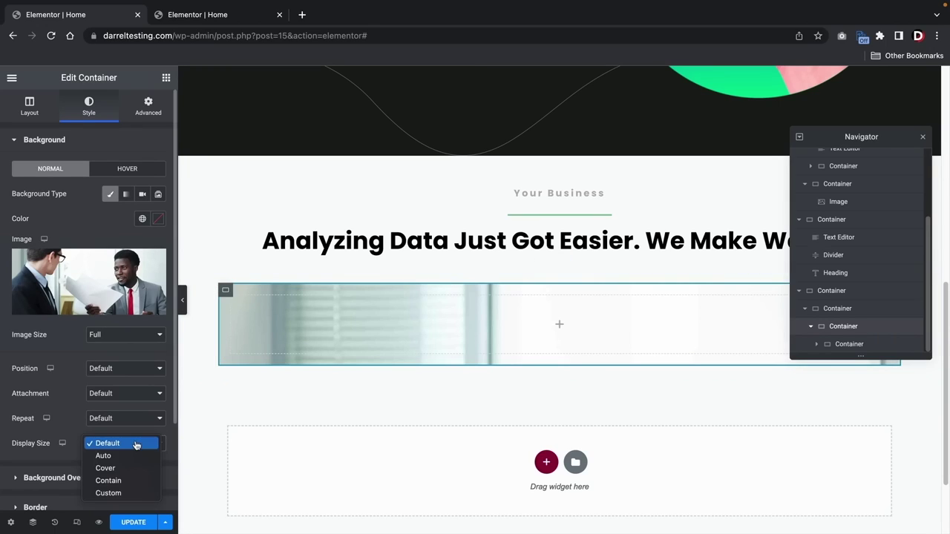
{"action": "left_click", "coordinate": [128, 469]}
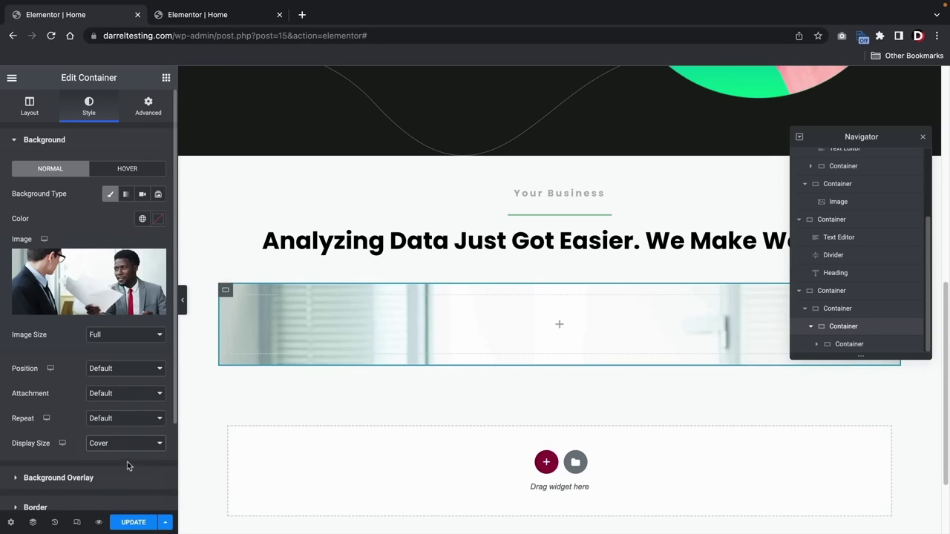
{"action": "left_click", "coordinate": [120, 371]}
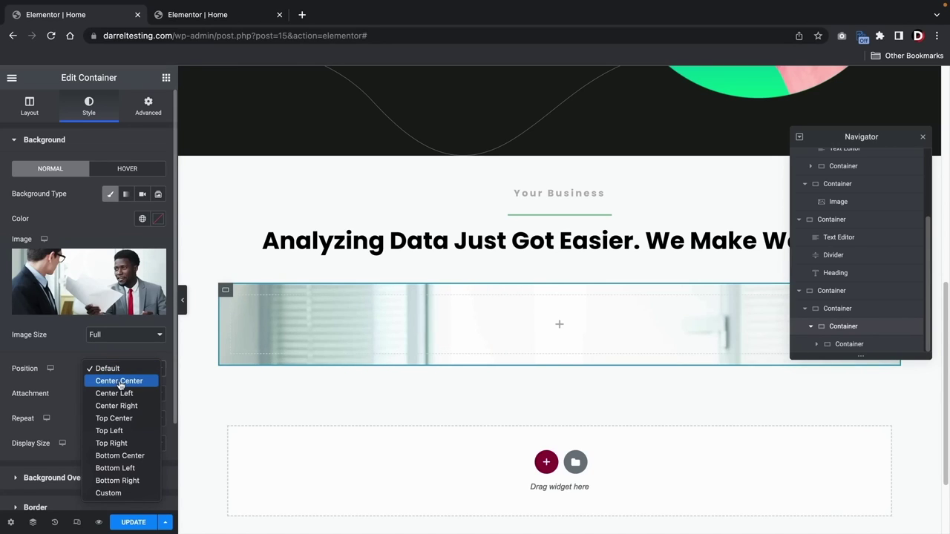
{"action": "left_click", "coordinate": [120, 380]}
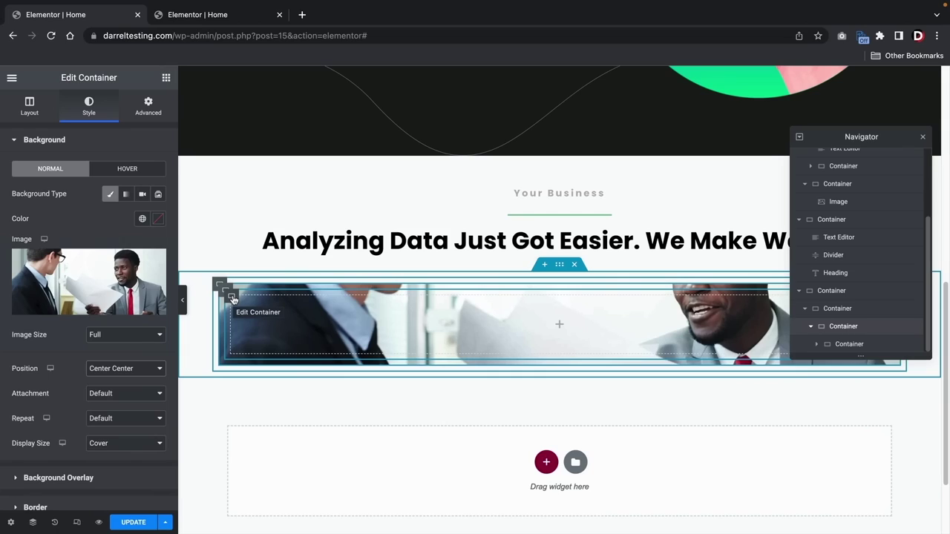
{"action": "left_click", "coordinate": [232, 299]}
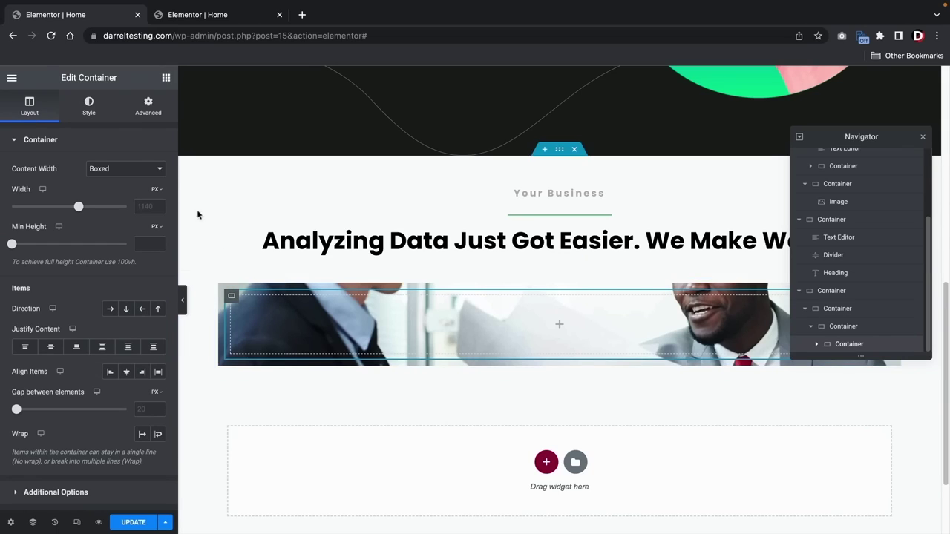
Give the inner container a gradient background from transparent #FFFFFF00 to black #000000
{"action": "left_click", "coordinate": [89, 108]}
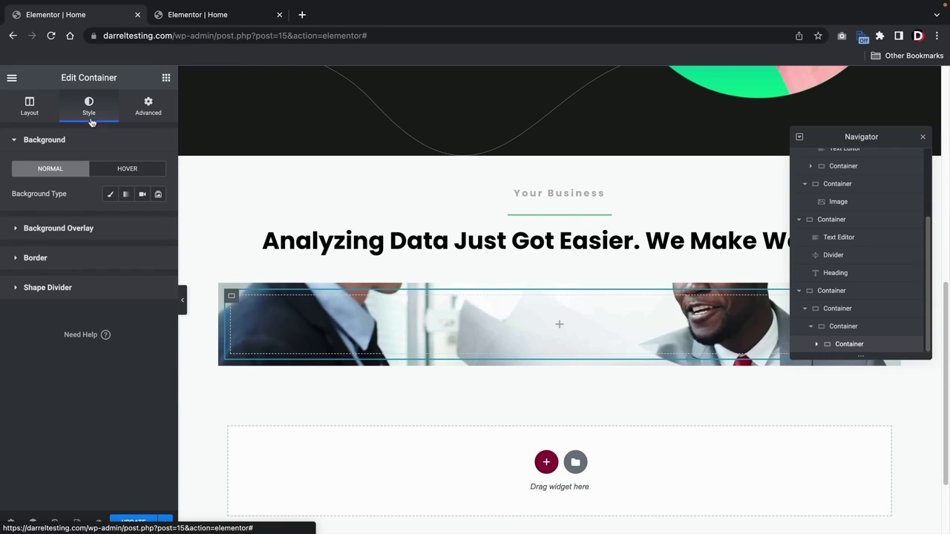
{"action": "left_click", "coordinate": [127, 196]}
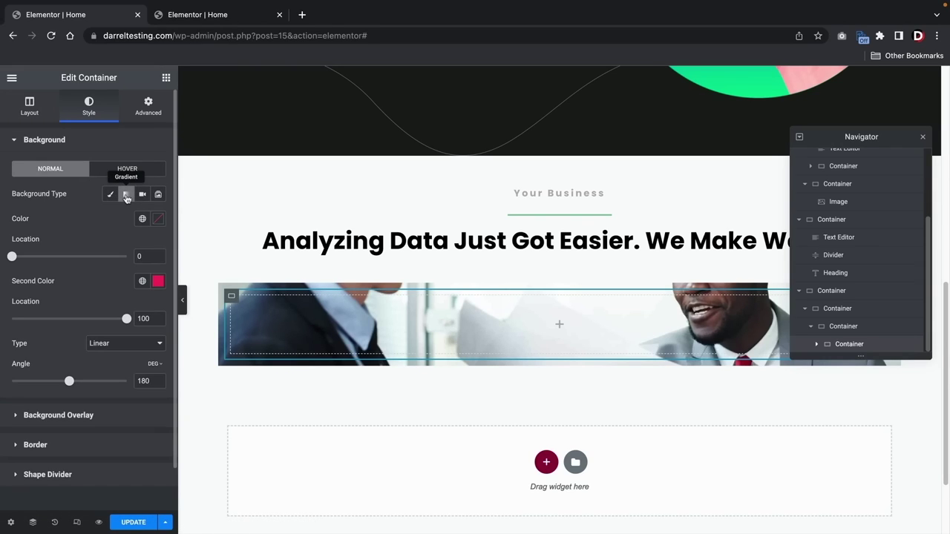
{"action": "left_click", "coordinate": [158, 218]}
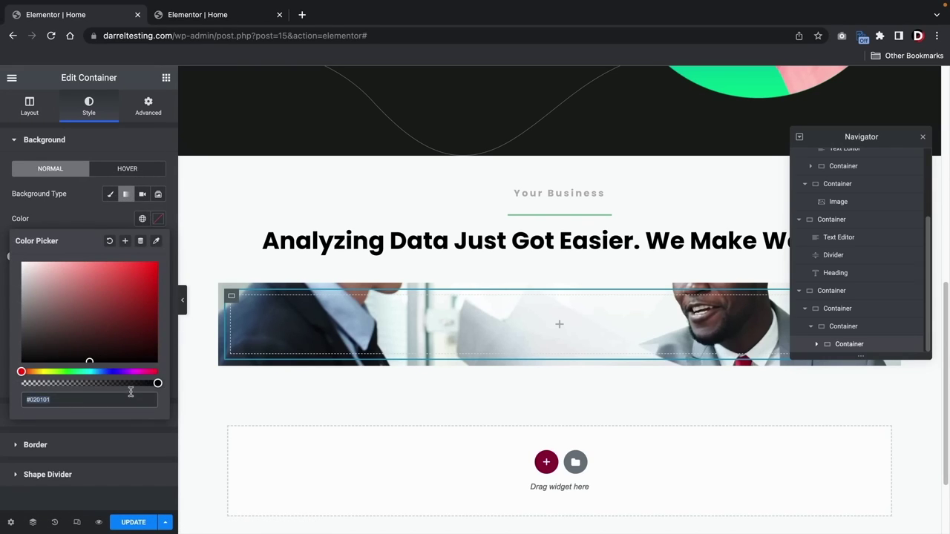
{"action": "left_click_drag", "start_coordinate": [111, 338], "coordinate": [30, 272]}
{"action": "left_click_drag", "start_coordinate": [157, 384], "coordinate": [20, 383]}
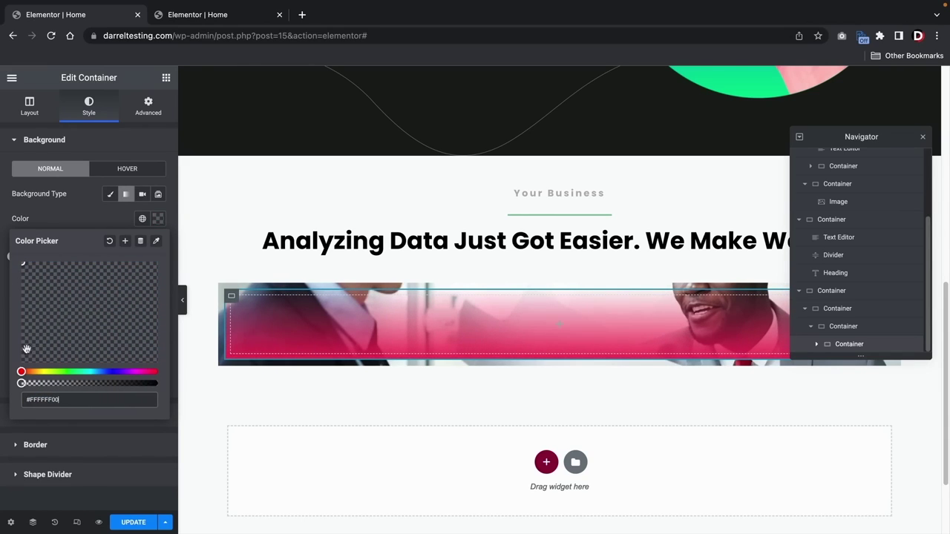
{"action": "left_click", "coordinate": [80, 206]}
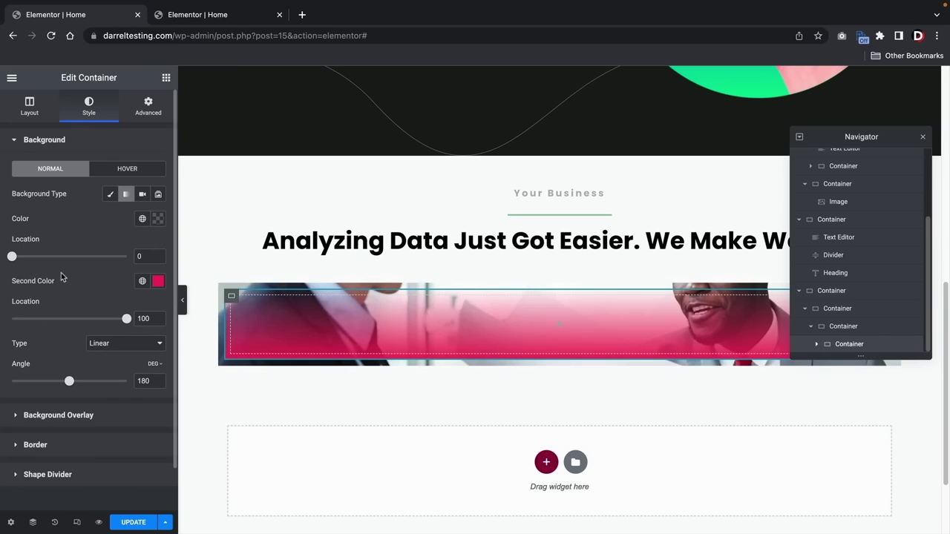
{"action": "left_click", "coordinate": [158, 280]}
{"action": "left_click_drag", "start_coordinate": [101, 333], "coordinate": [15, 441]}
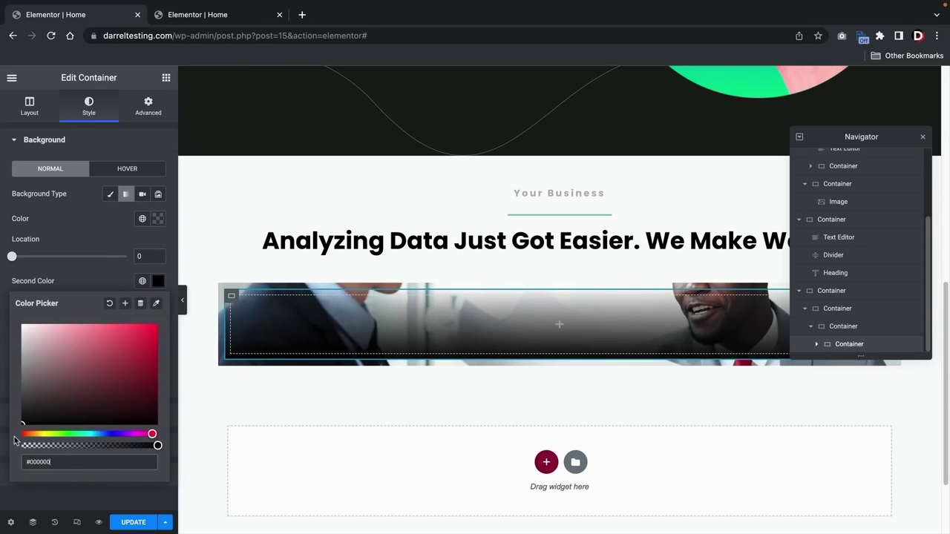
{"action": "left_click", "coordinate": [77, 273]}
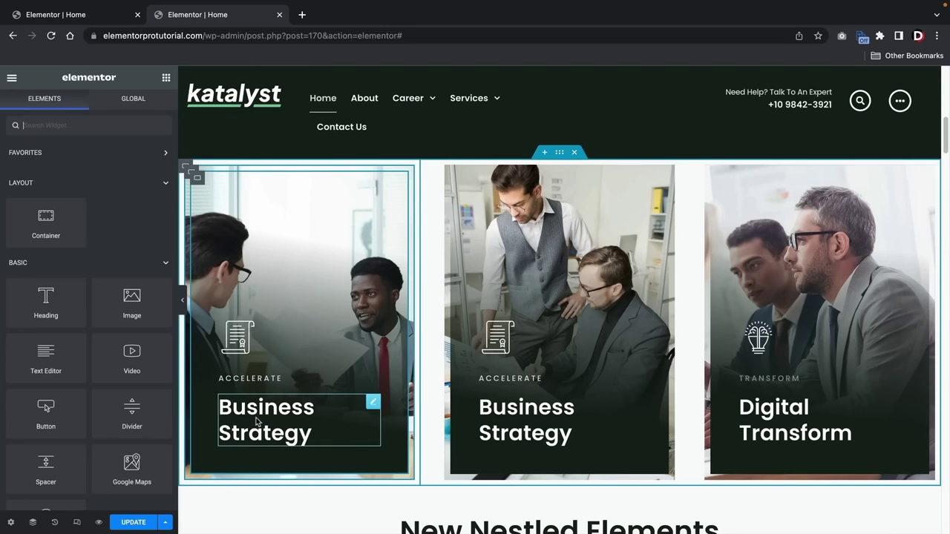
Add a 200 px spacer inside the inner container, with an image widget below it
{"action": "left_click", "coordinate": [98, 19]}
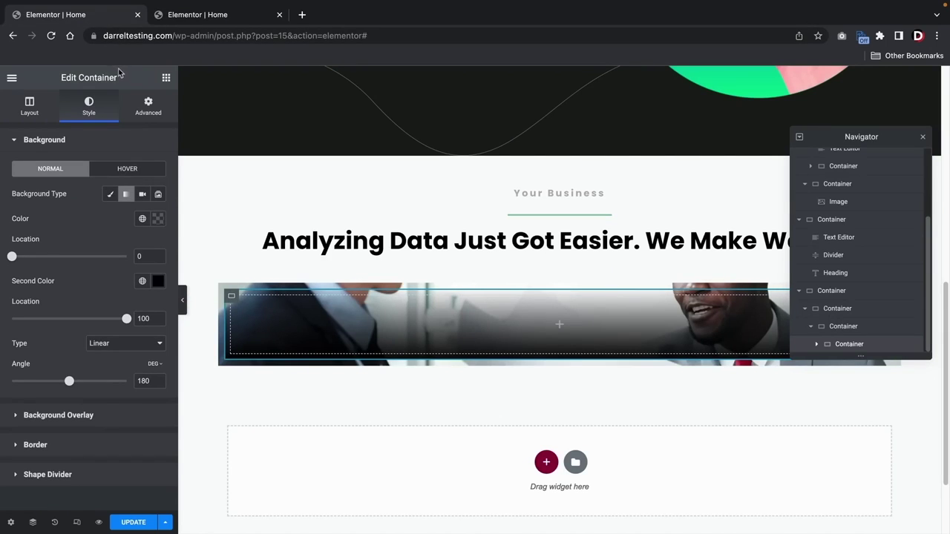
{"action": "left_click", "coordinate": [165, 77]}
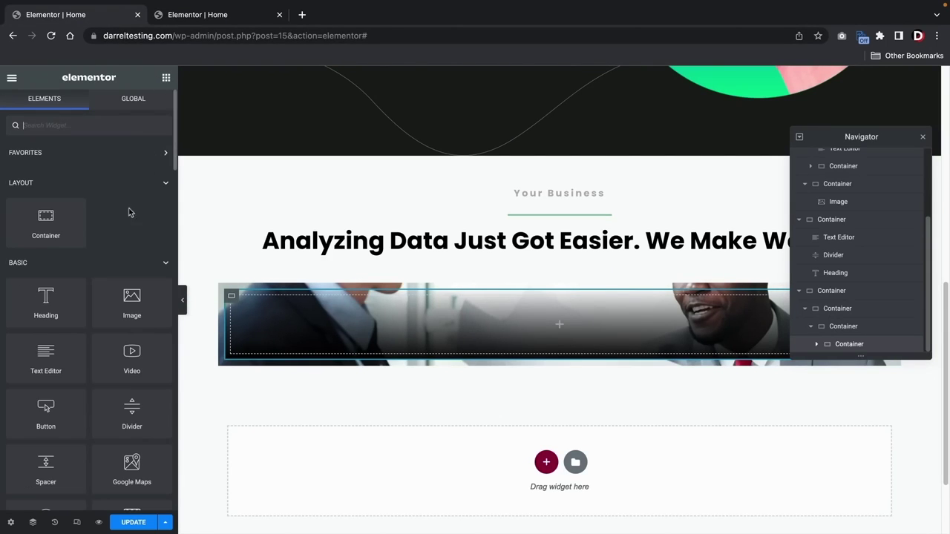
{"action": "left_click_drag", "start_coordinate": [65, 468], "coordinate": [410, 322]}
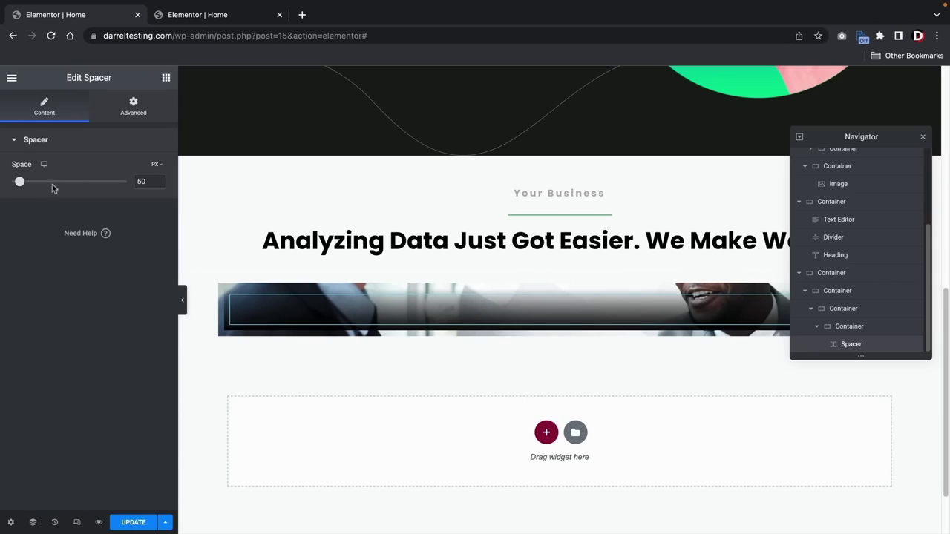
{"action": "type", "text": "200"}
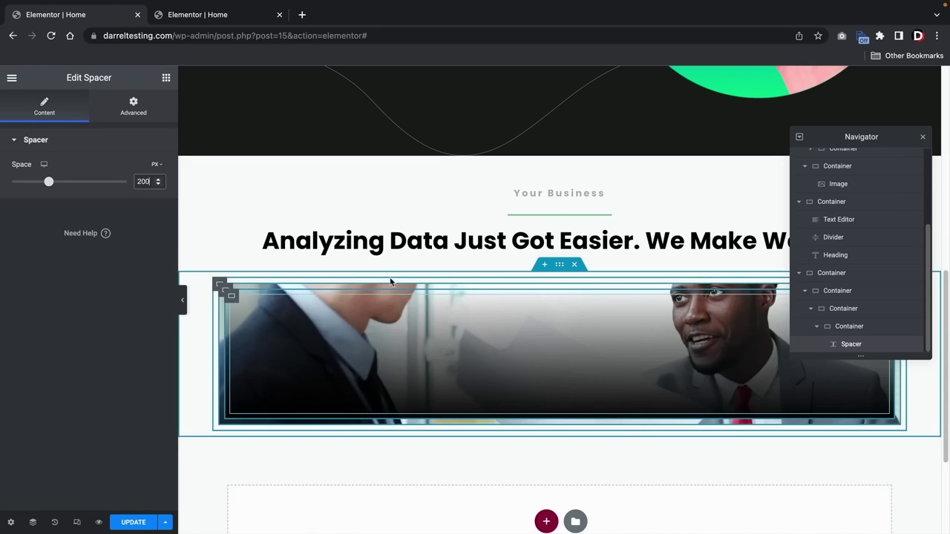
{"action": "left_click", "coordinate": [166, 78]}
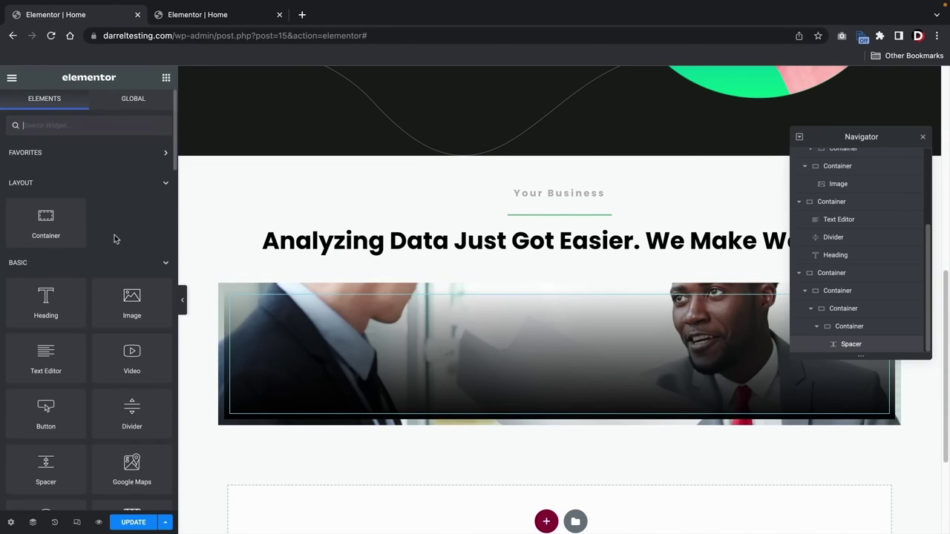
{"action": "left_click_drag", "start_coordinate": [123, 312], "coordinate": [365, 392]}
Replace the placeholder with the certificate scroll icon from the Media Library, aligned left
{"action": "scroll", "coordinate": [329, 382], "scroll_direction": "down", "scroll_amount": 3}
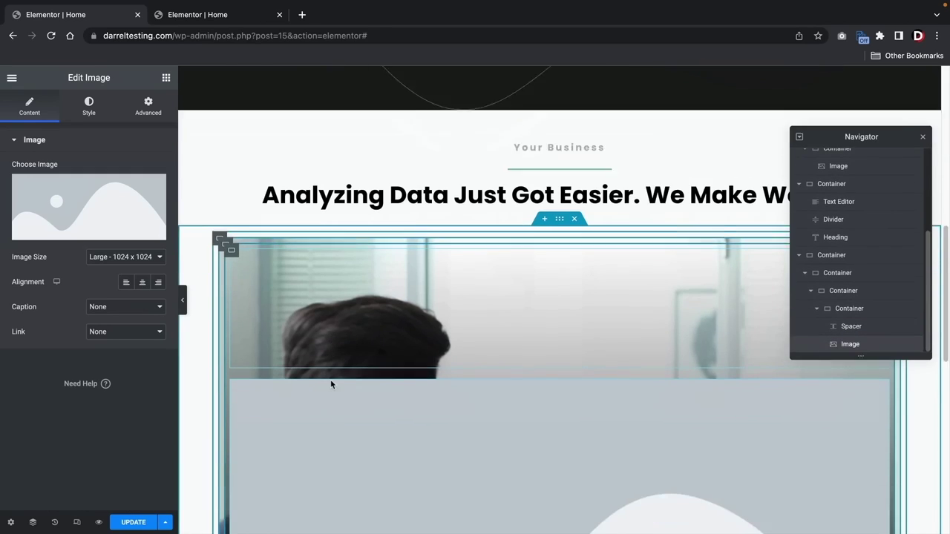
{"action": "left_click", "coordinate": [84, 207]}
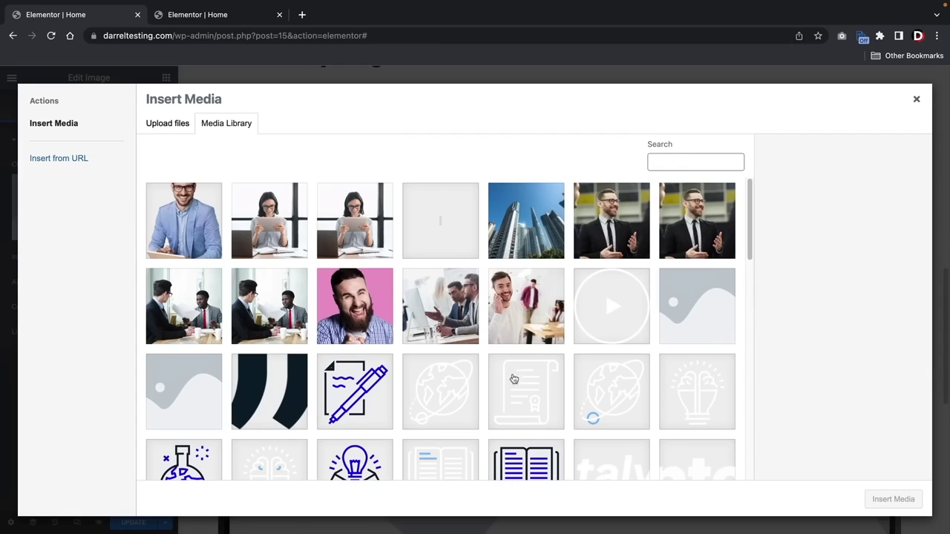
{"action": "left_click", "coordinate": [514, 377]}
{"action": "left_click", "coordinate": [893, 500]}
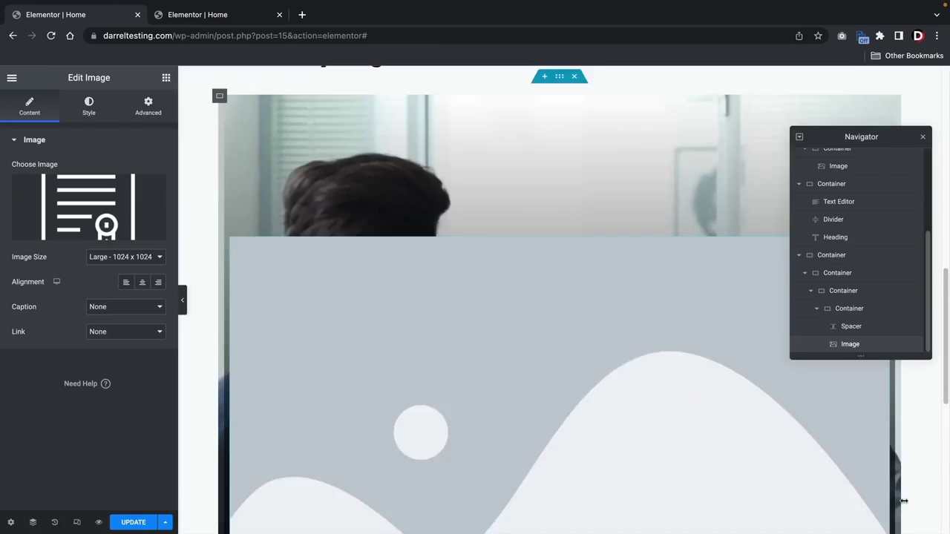
{"action": "left_click", "coordinate": [125, 283]}
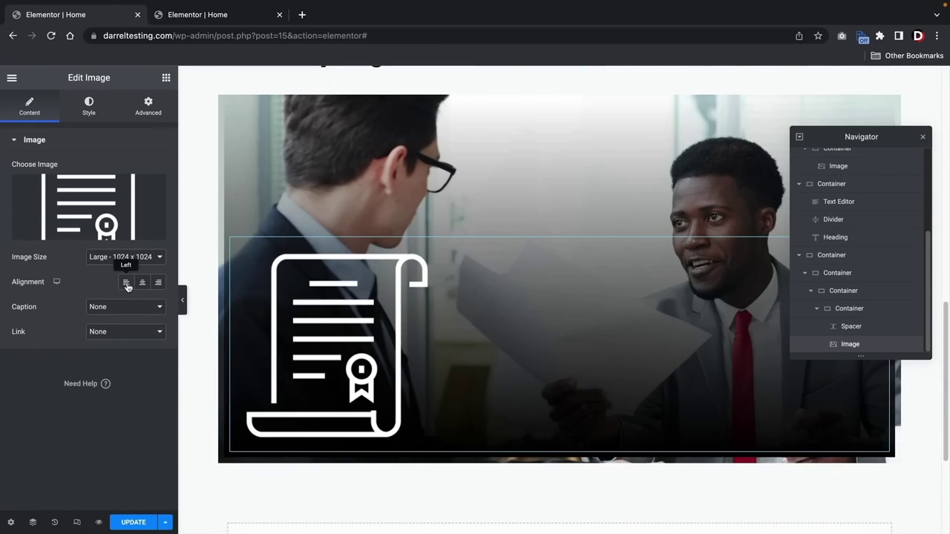
Set the icon's width to 34 px
{"action": "left_click", "coordinate": [89, 108]}
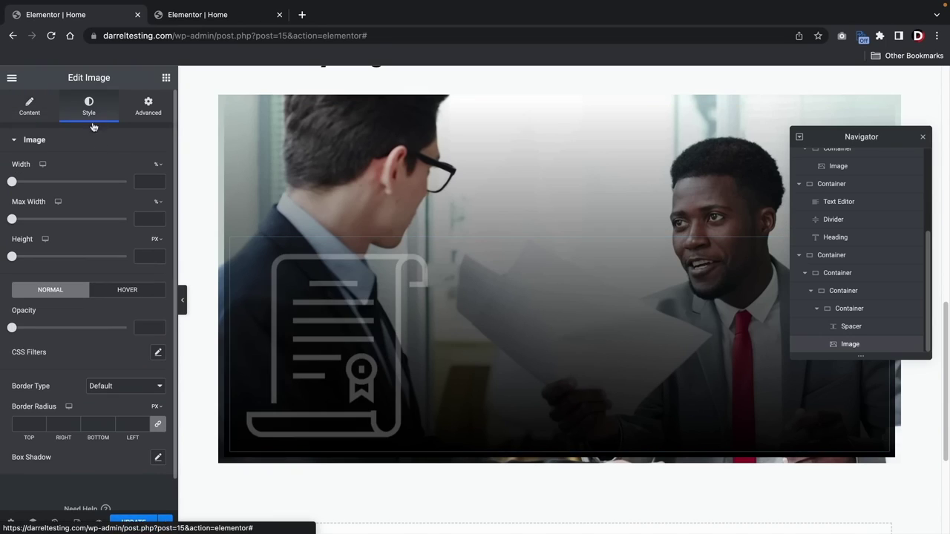
{"action": "left_click_drag", "start_coordinate": [12, 182], "coordinate": [30, 181]}
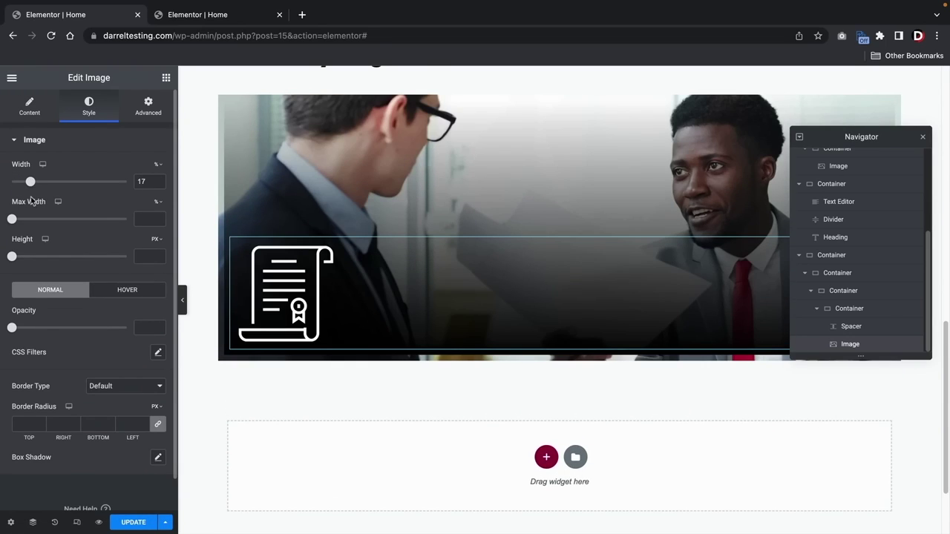
{"action": "left_click", "coordinate": [158, 167]}
{"action": "left_click", "coordinate": [158, 181]}
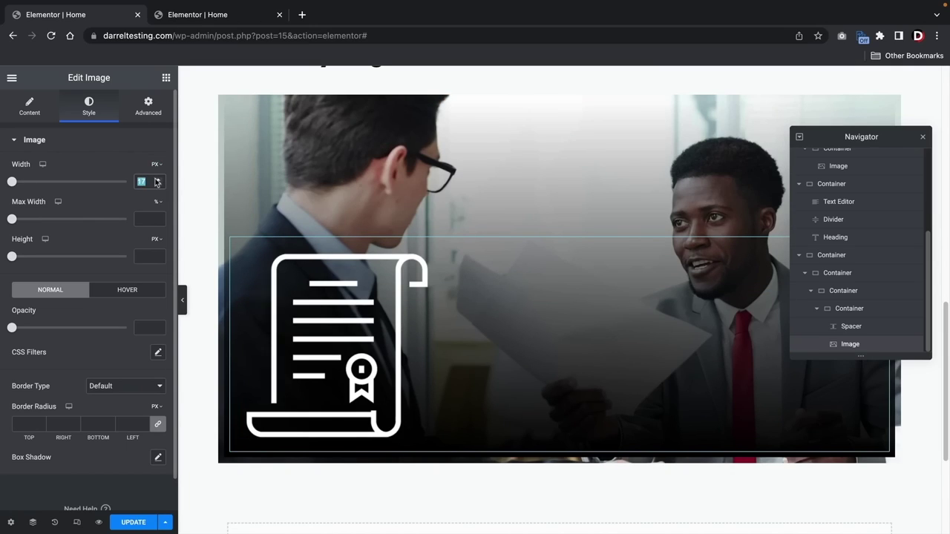
{"action": "type", "text": "34"}
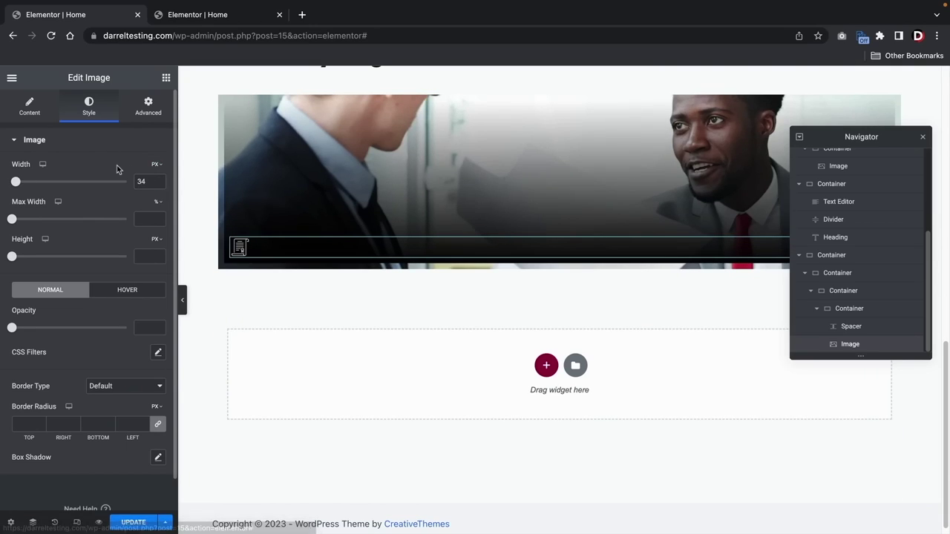
Set the image size to Full and compare with the reference site
{"action": "left_click", "coordinate": [35, 112]}
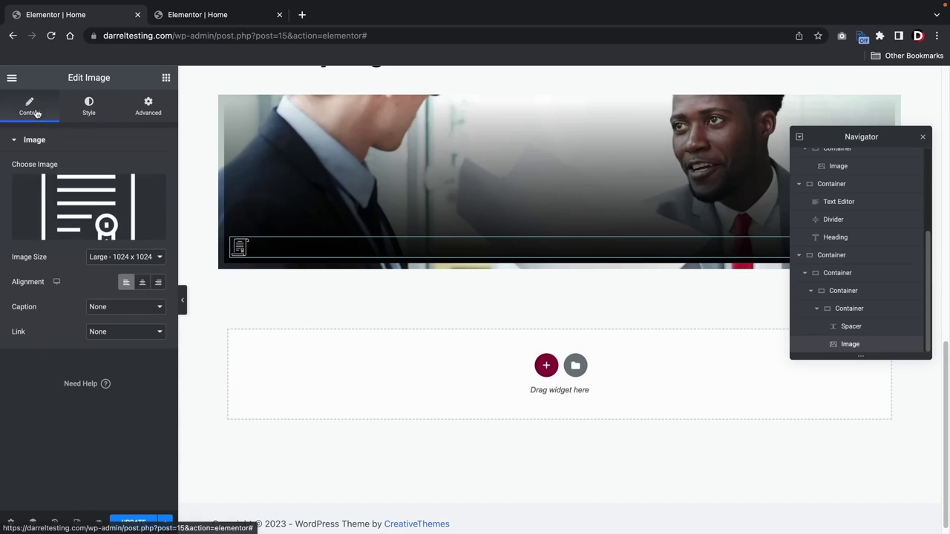
{"action": "left_click", "coordinate": [122, 257]}
{"action": "left_click", "coordinate": [117, 294]}
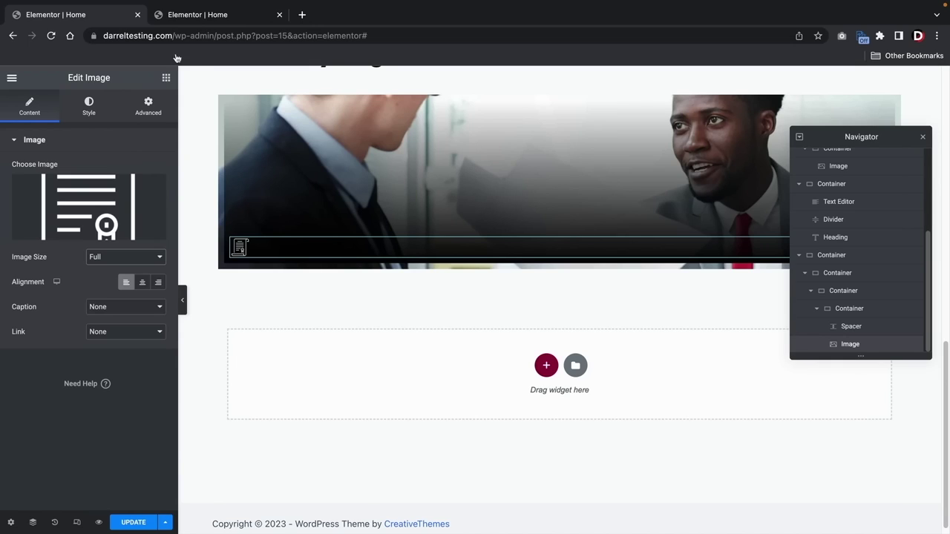
{"action": "left_click", "coordinate": [194, 15]}
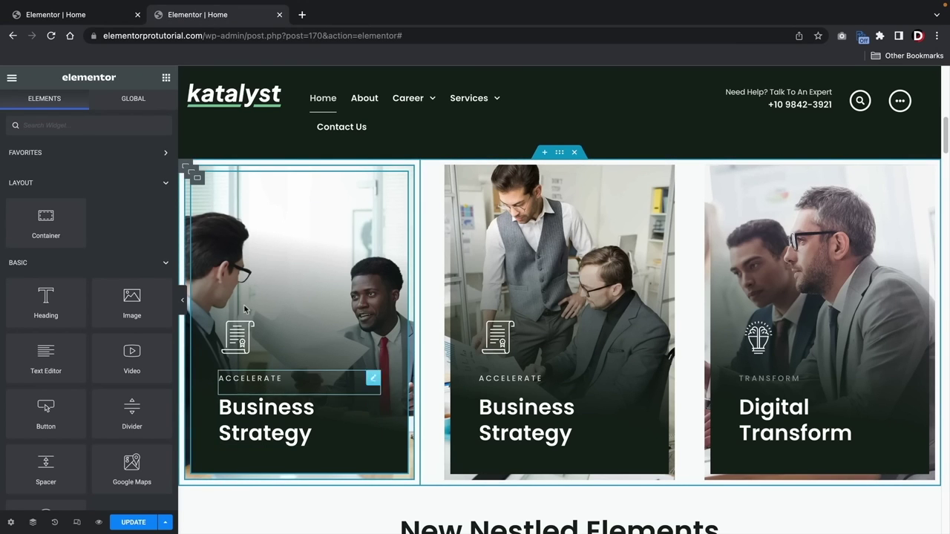
{"action": "left_click", "coordinate": [94, 15]}
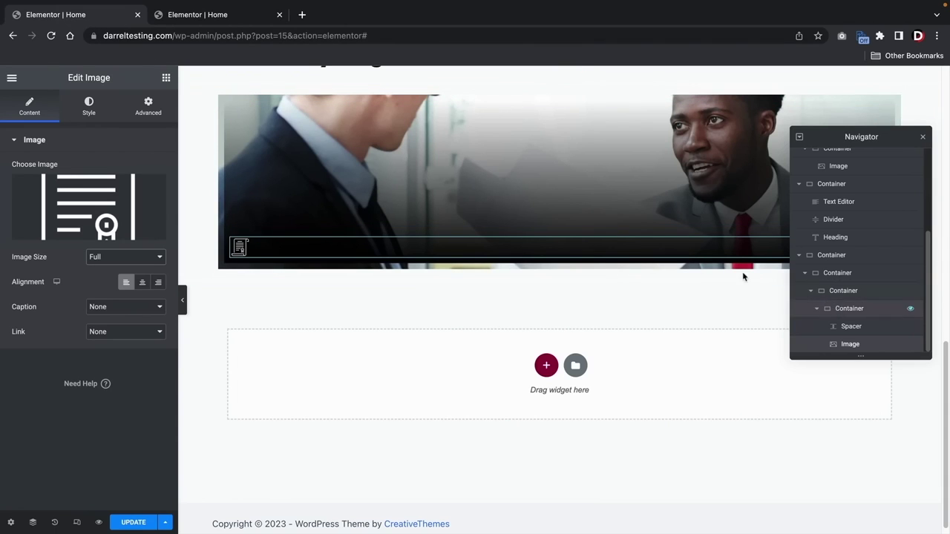
{"action": "scroll", "coordinate": [731, 316], "scroll_direction": "up", "scroll_amount": 3}
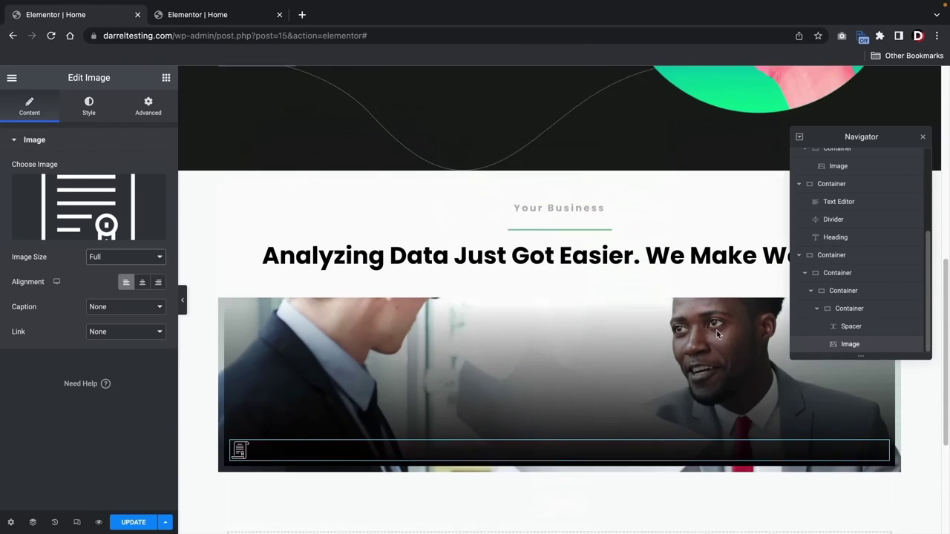
{"action": "scroll", "coordinate": [713, 332], "scroll_direction": "down", "scroll_amount": 2}
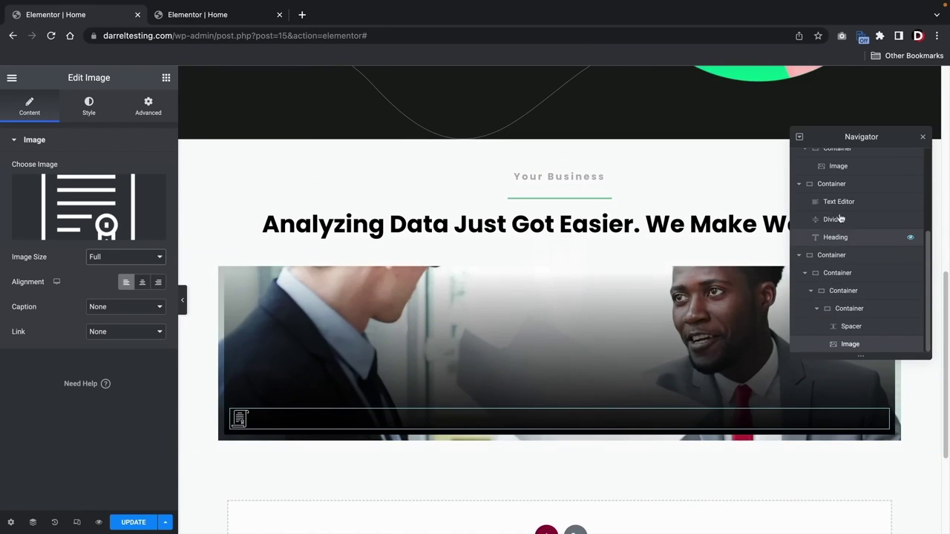
Duplicate the Your Business text and the main heading in the Navigator
{"action": "left_click", "coordinate": [840, 203]}
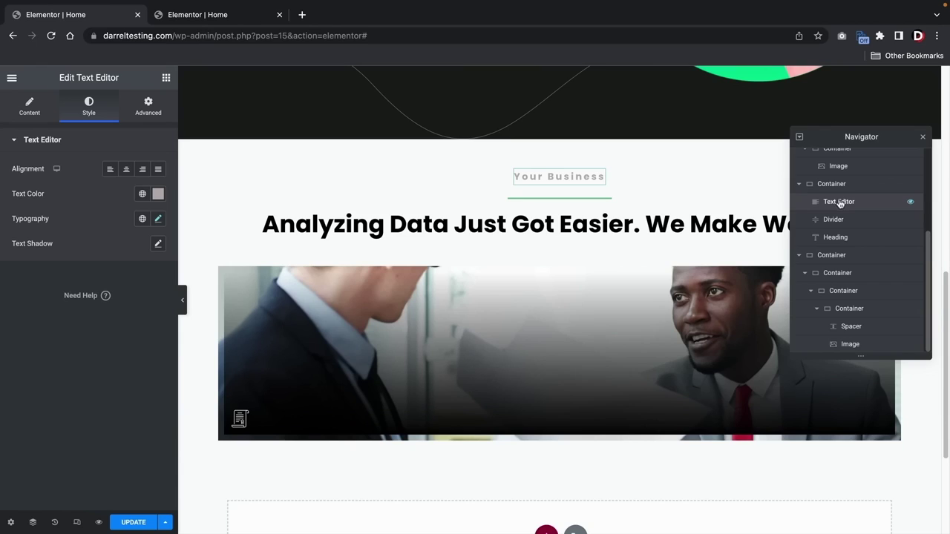
{"action": "right_click", "coordinate": [840, 203]}
{"action": "left_click", "coordinate": [851, 232]}
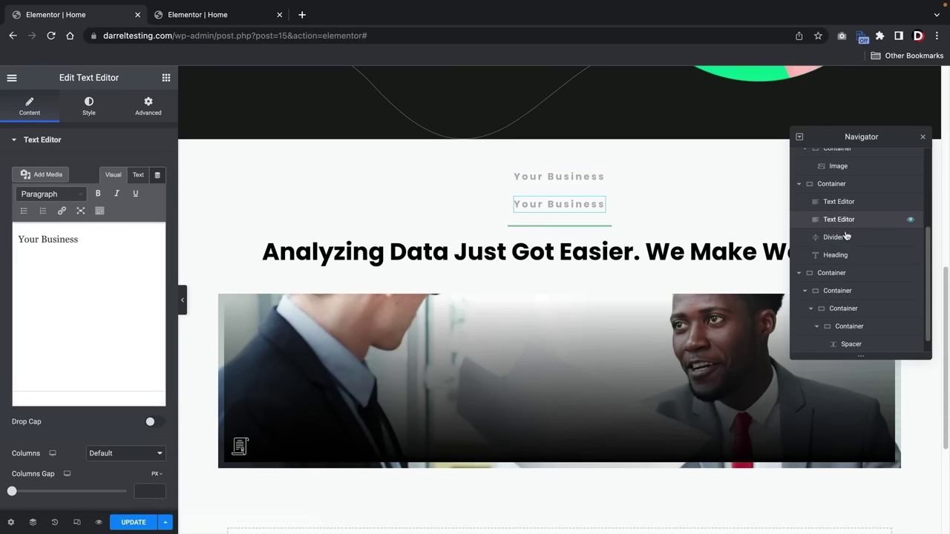
{"action": "left_click", "coordinate": [843, 255]}
{"action": "right_click", "coordinate": [843, 255]}
{"action": "left_click", "coordinate": [854, 283]}
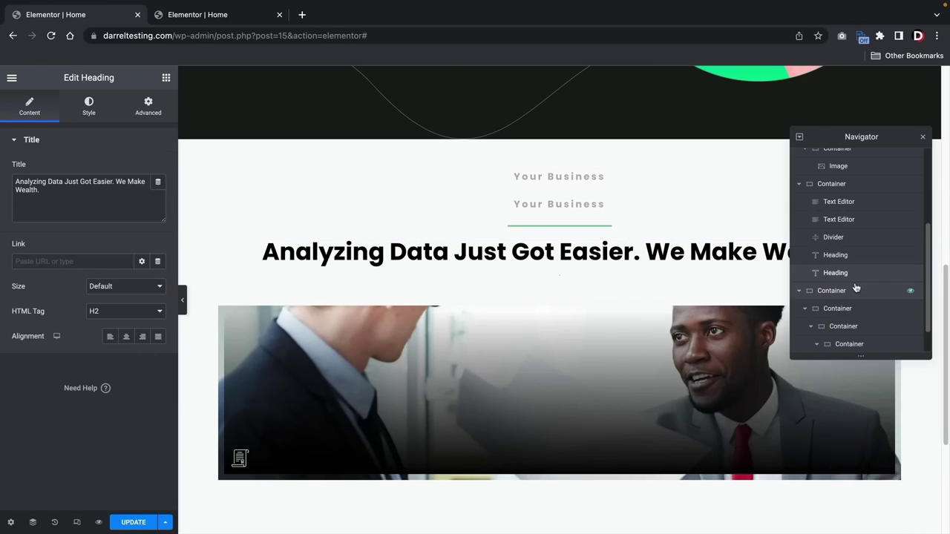
Move both copies into the photo box beneath the certificate icon
{"action": "scroll", "coordinate": [832, 237], "scroll_direction": "down", "scroll_amount": 1}
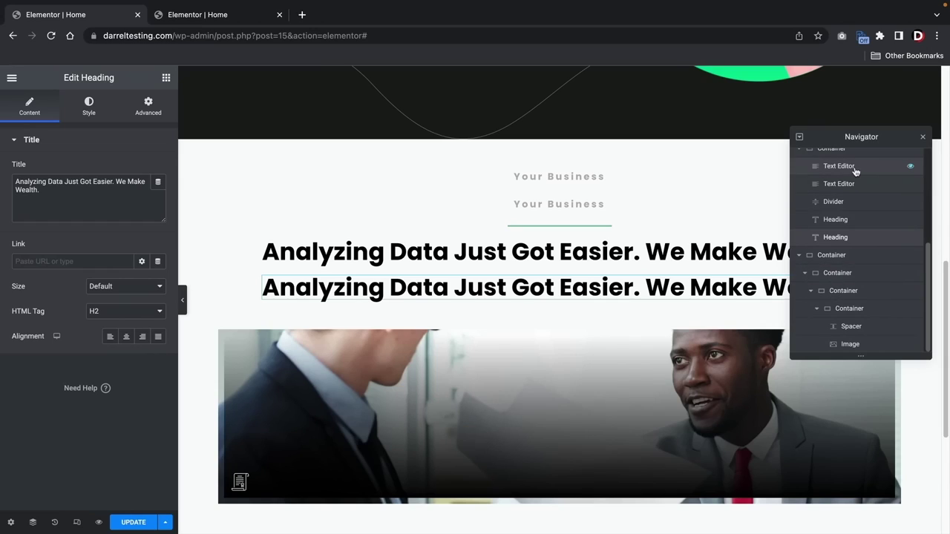
{"action": "left_click_drag", "start_coordinate": [853, 169], "coordinate": [881, 343]}
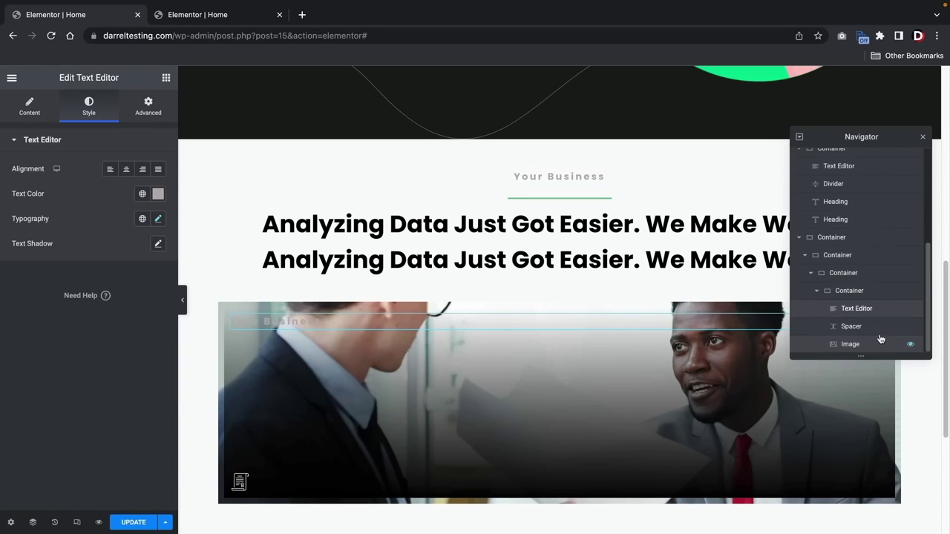
{"action": "left_click_drag", "start_coordinate": [866, 310], "coordinate": [865, 343]}
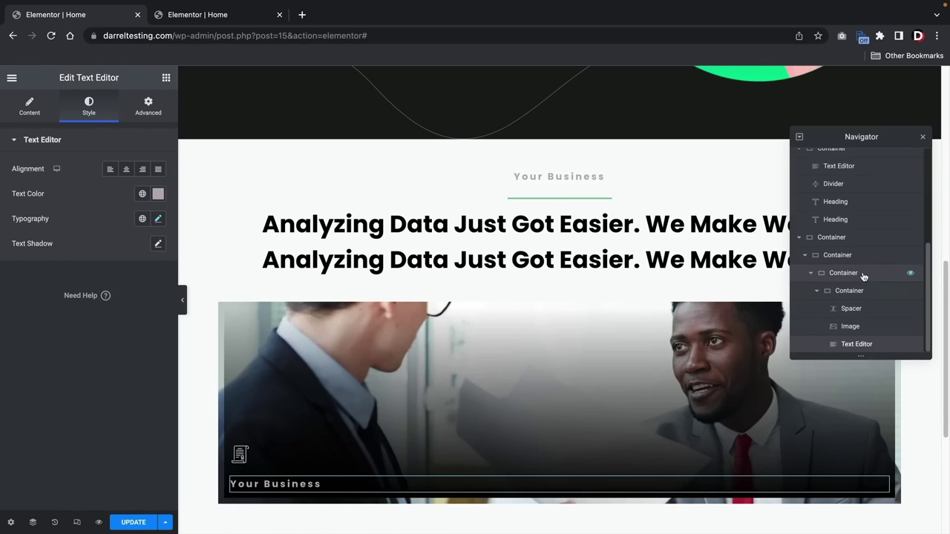
{"action": "left_click", "coordinate": [855, 223]}
{"action": "left_click_drag", "start_coordinate": [859, 236], "coordinate": [866, 341]}
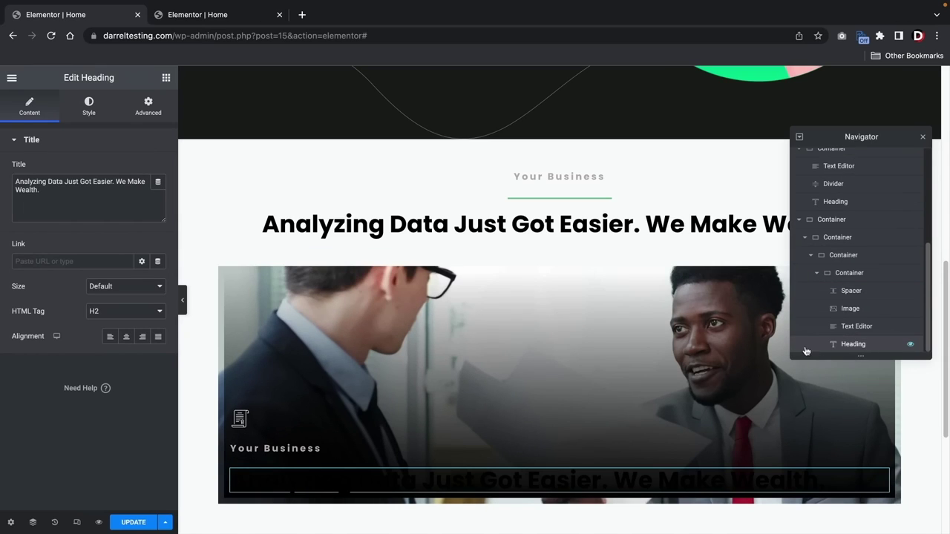
{"action": "scroll", "coordinate": [562, 343], "scroll_direction": "down", "scroll_amount": 1}
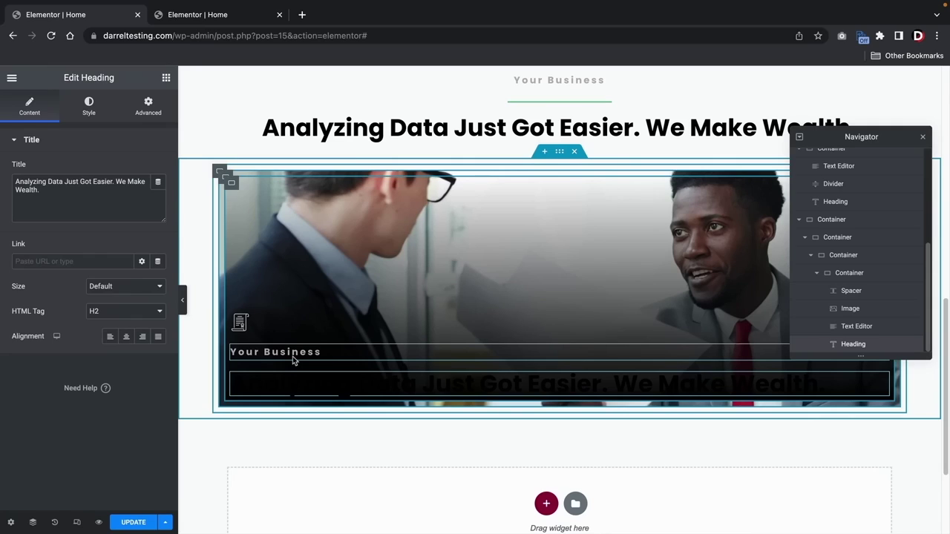
Shorten the photo box heading to 'Analyzing Data' and make its text white
{"action": "triple_click", "coordinate": [299, 384]}
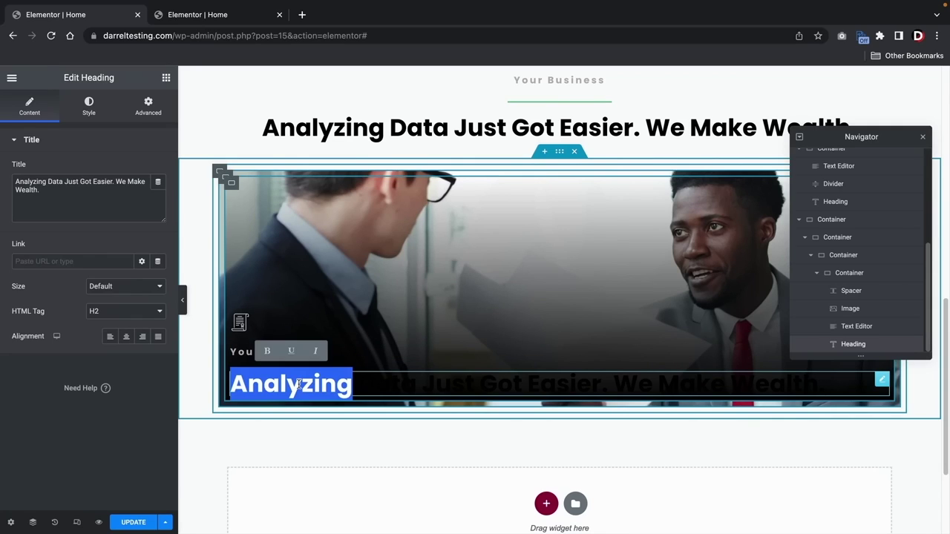
{"action": "left_click", "coordinate": [70, 186]}
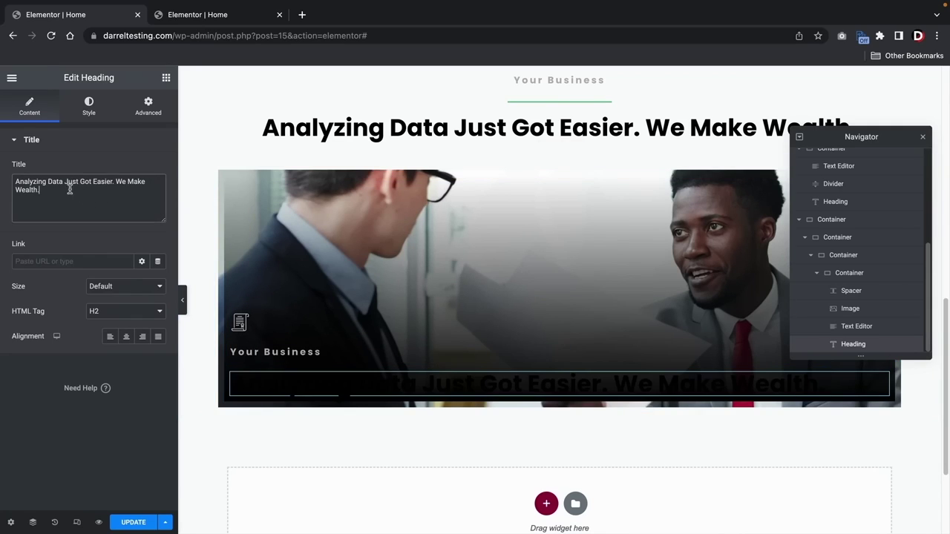
{"action": "key", "text": "ctrl+shift+End"}
{"action": "key", "text": "BackSpace"}
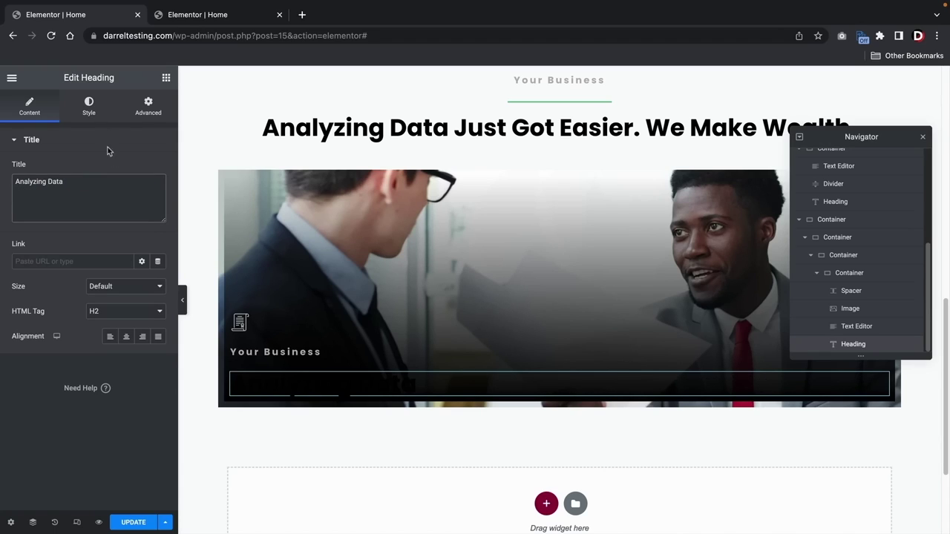
{"action": "left_click", "coordinate": [89, 108]}
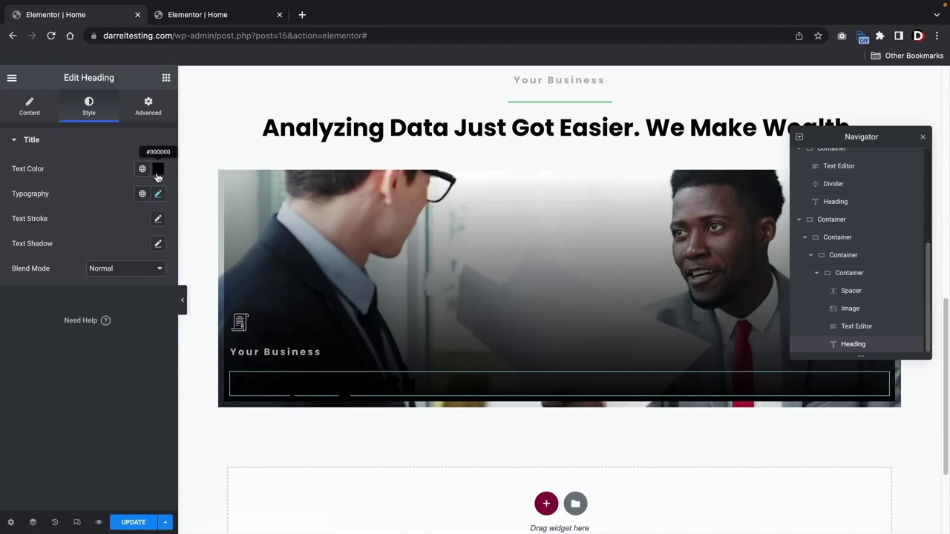
{"action": "left_click", "coordinate": [158, 175]}
{"action": "left_click_drag", "start_coordinate": [44, 223], "coordinate": [4, 205]}
{"action": "left_click", "coordinate": [81, 441]}
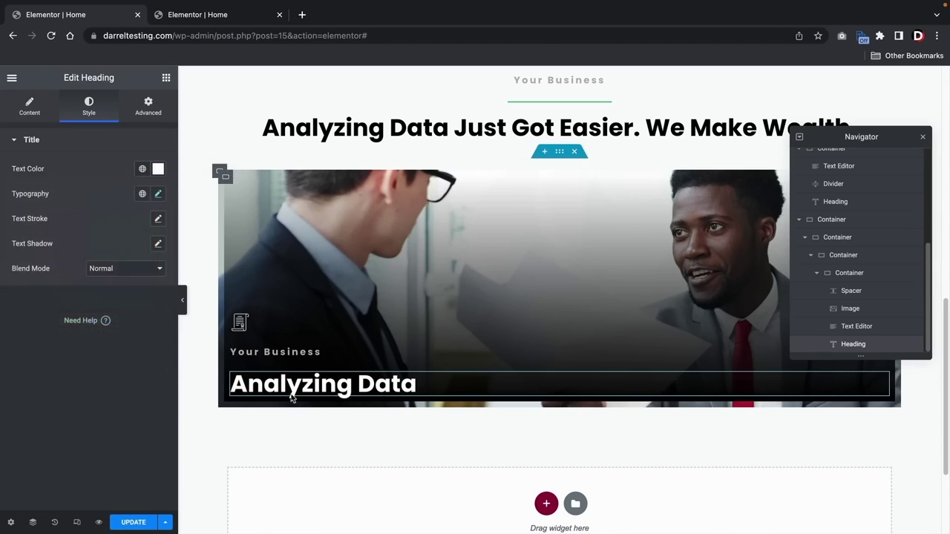
Make the Your Business label white and underlined
{"action": "left_click", "coordinate": [275, 352]}
{"action": "left_click", "coordinate": [158, 194]}
{"action": "left_click_drag", "start_coordinate": [72, 305], "coordinate": [16, 257]}
{"action": "left_click", "coordinate": [90, 195]}
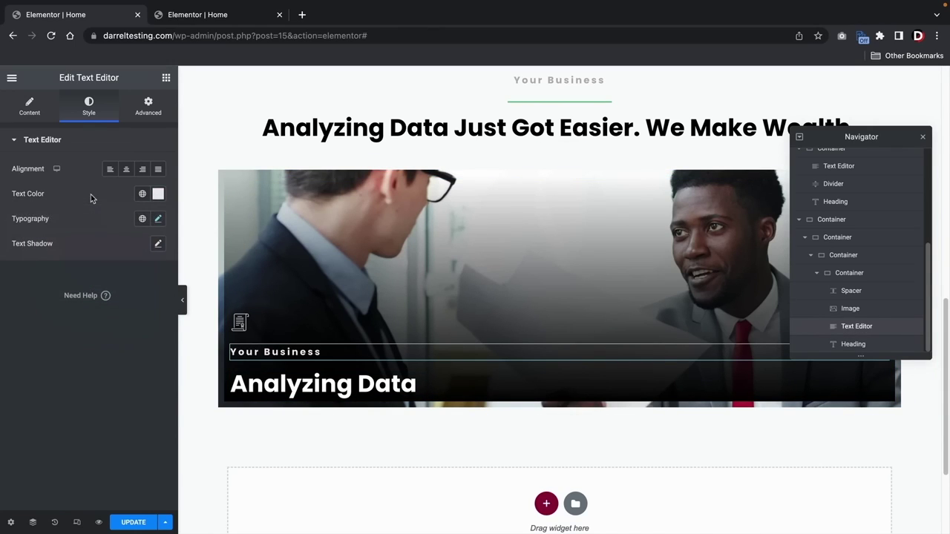
{"action": "left_click", "coordinate": [159, 220]}
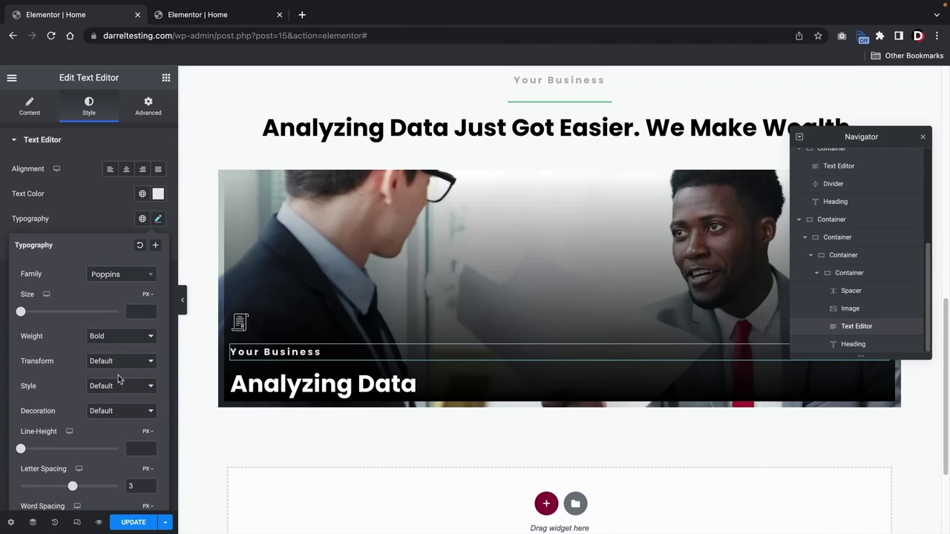
{"action": "left_click", "coordinate": [120, 424]}
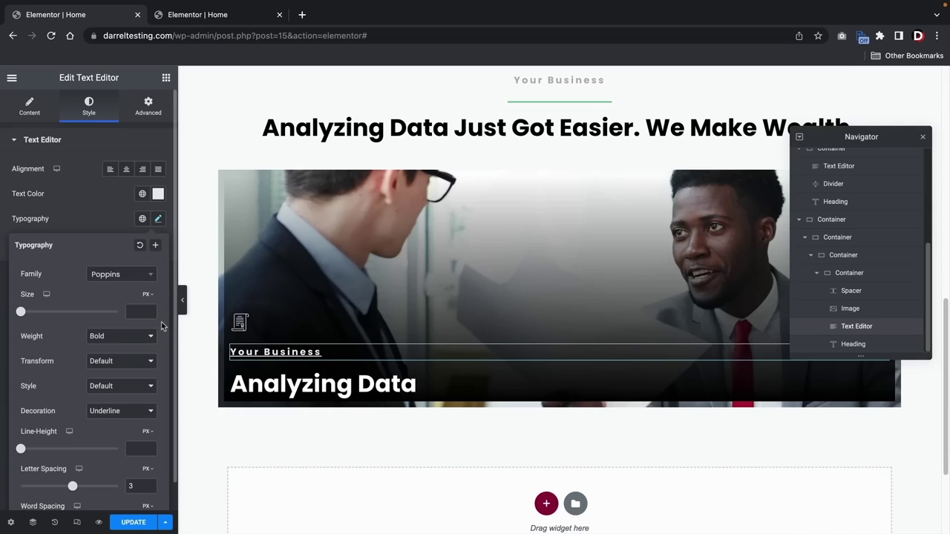
Set the inner card container's linked padding to 50 px on all sides in Advanced > Layout
{"action": "left_click", "coordinate": [231, 183]}
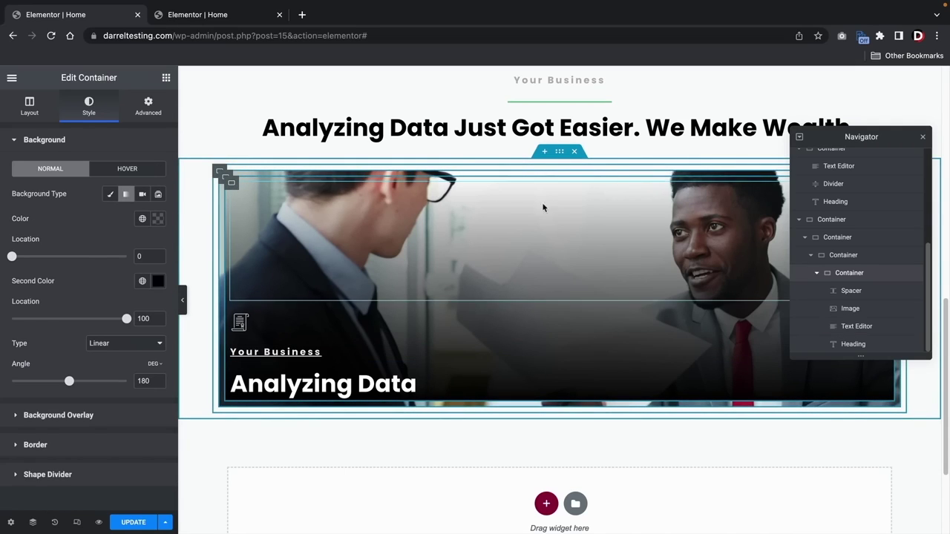
{"action": "left_click", "coordinate": [924, 139]}
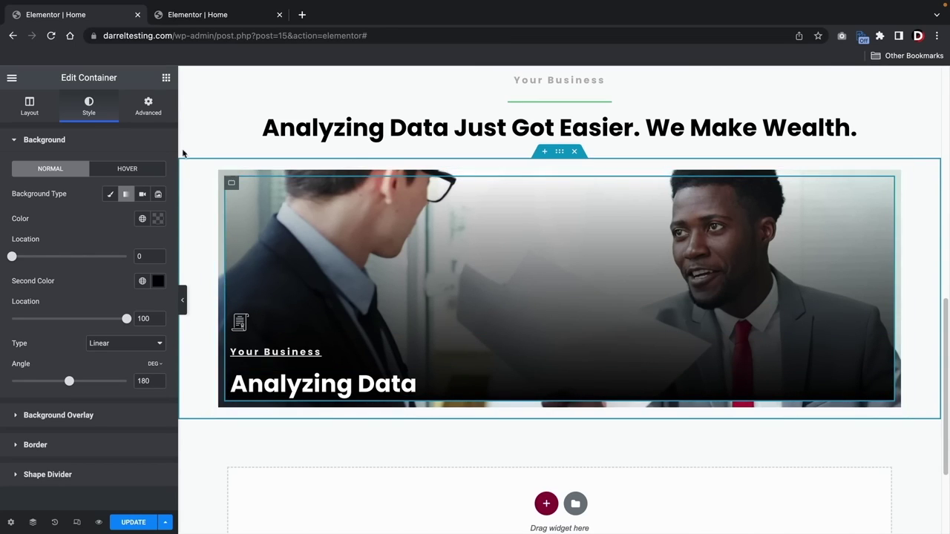
{"action": "left_click", "coordinate": [151, 108]}
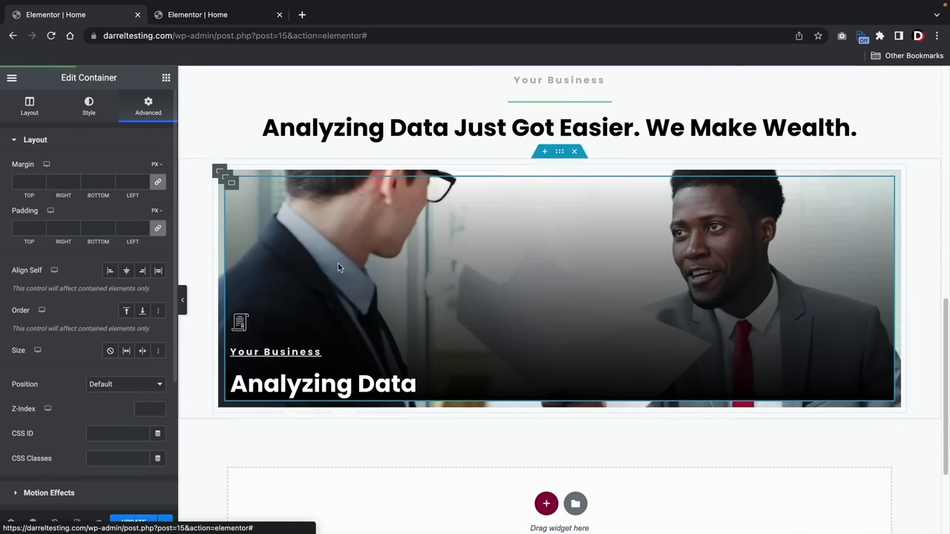
{"action": "left_click", "coordinate": [41, 228]}
{"action": "left_click_drag", "start_coordinate": [40, 227], "coordinate": [41, 229]}
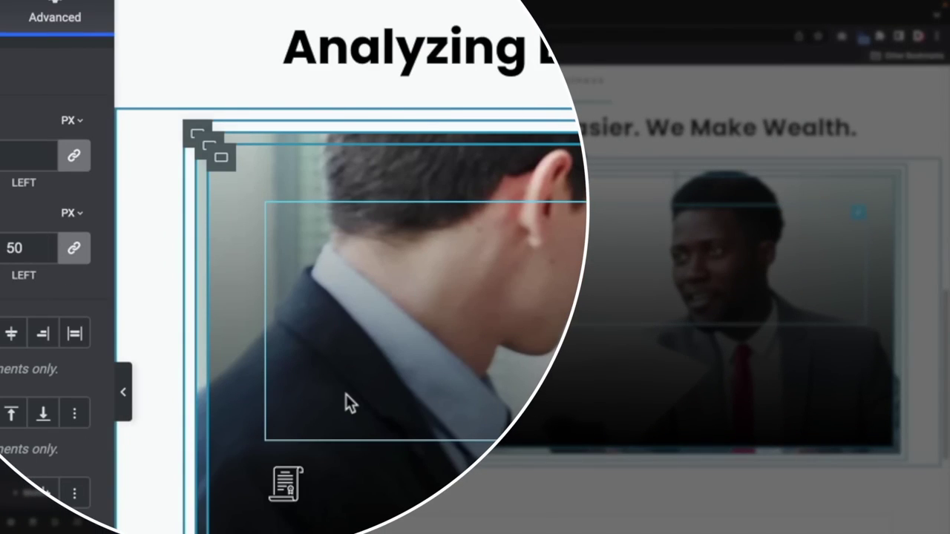
Duplicate the 'Your Business / Analyzing Data' card twice so three identical cards fill the row
{"action": "right_click", "coordinate": [198, 135]}
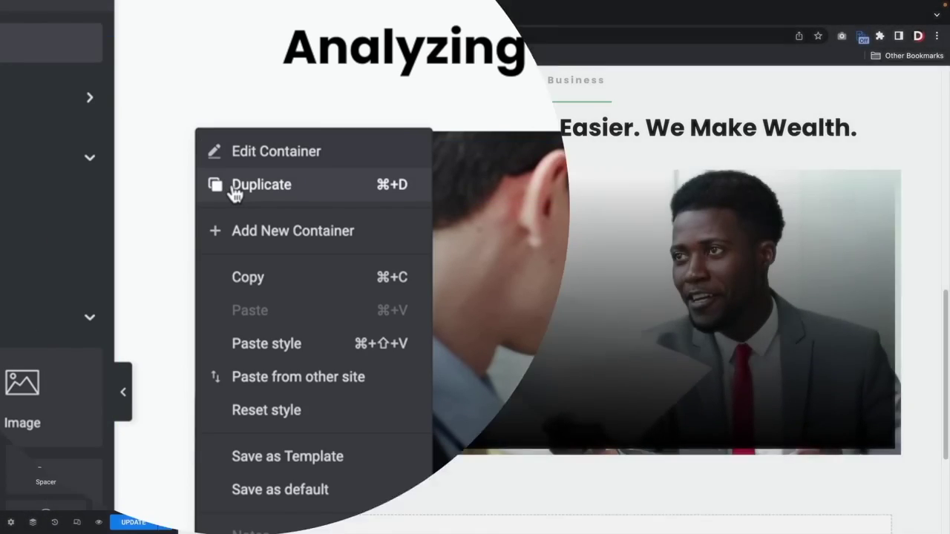
{"action": "left_click", "coordinate": [205, 186]}
{"action": "right_click", "coordinate": [219, 172]}
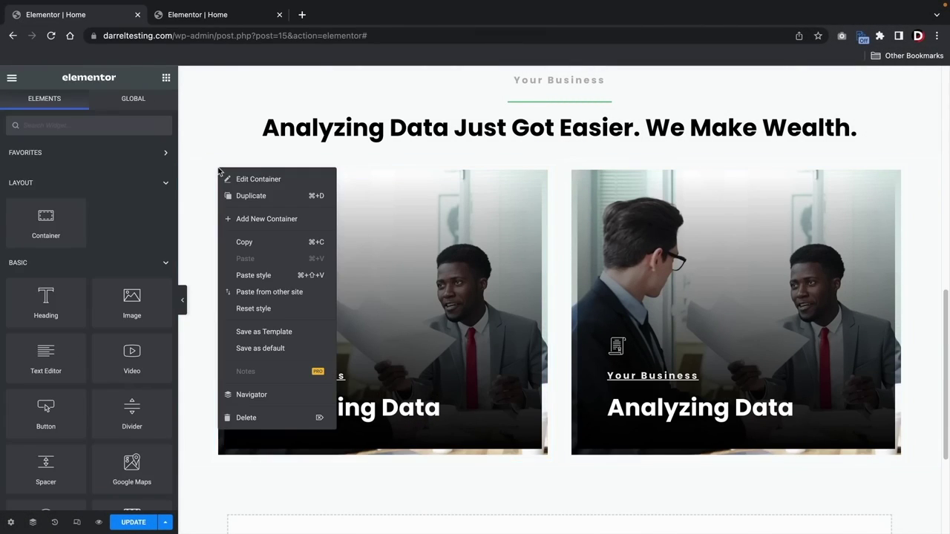
{"action": "left_click", "coordinate": [237, 196]}
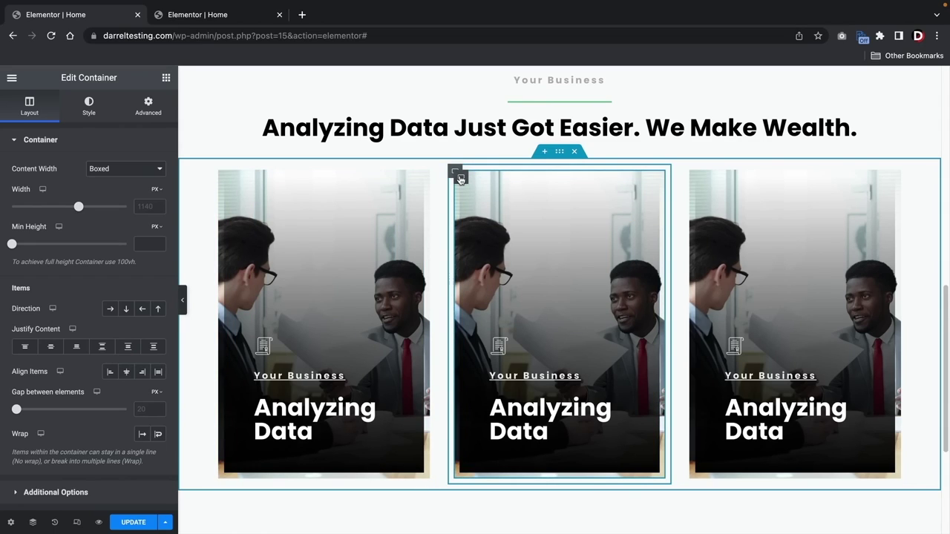
Replace the middle card's background with the smiling man in glasses photo
{"action": "left_click", "coordinate": [89, 106]}
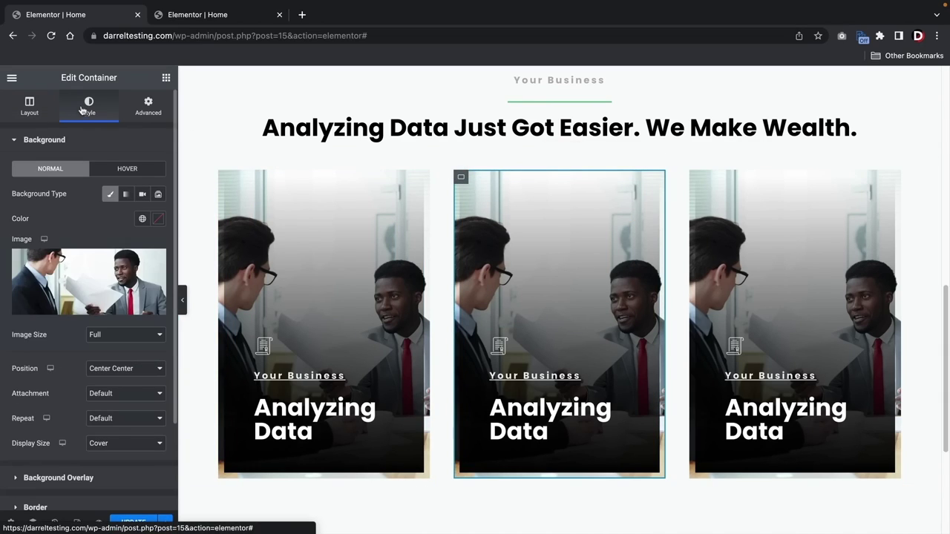
{"action": "left_click", "coordinate": [91, 279]}
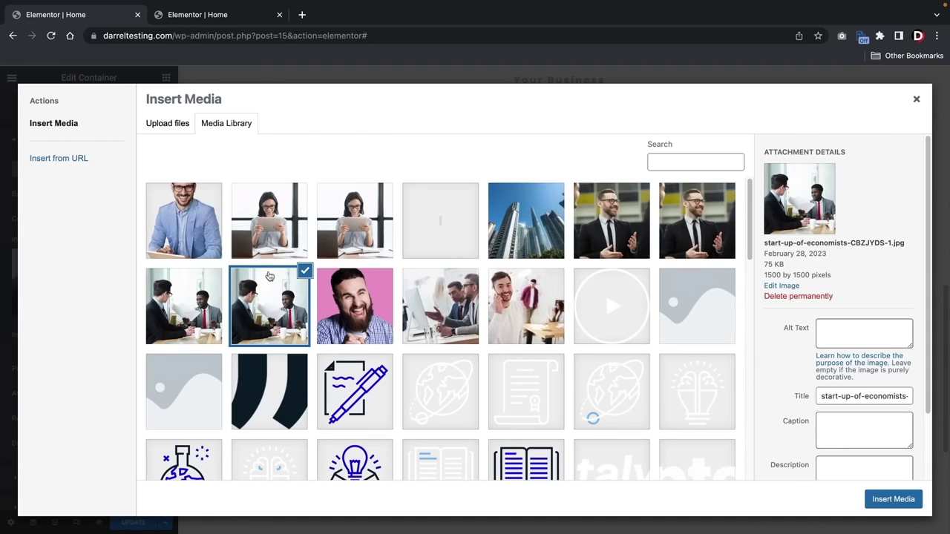
{"action": "left_click", "coordinate": [624, 236]}
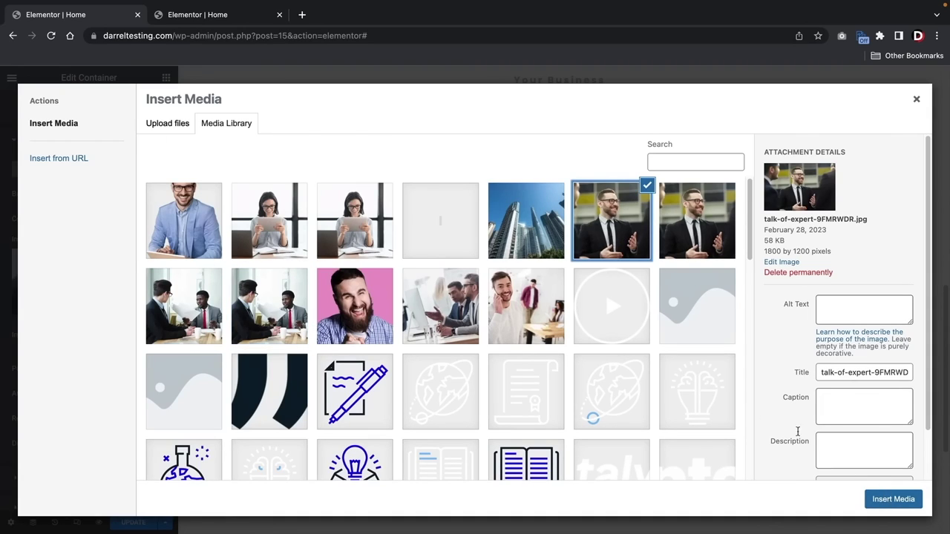
{"action": "left_click", "coordinate": [894, 498]}
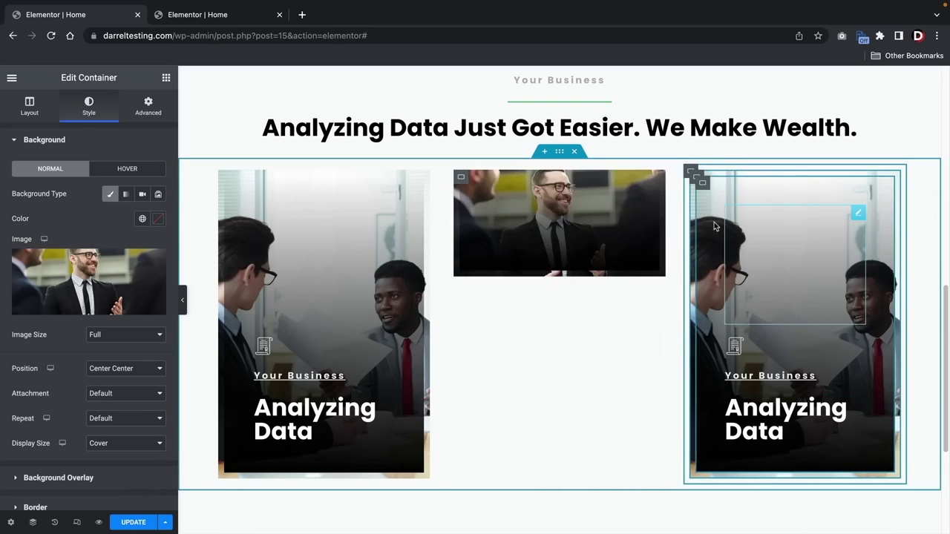
Replace the right card's background with the office photo of the man with crossed arms
{"action": "left_click", "coordinate": [697, 180]}
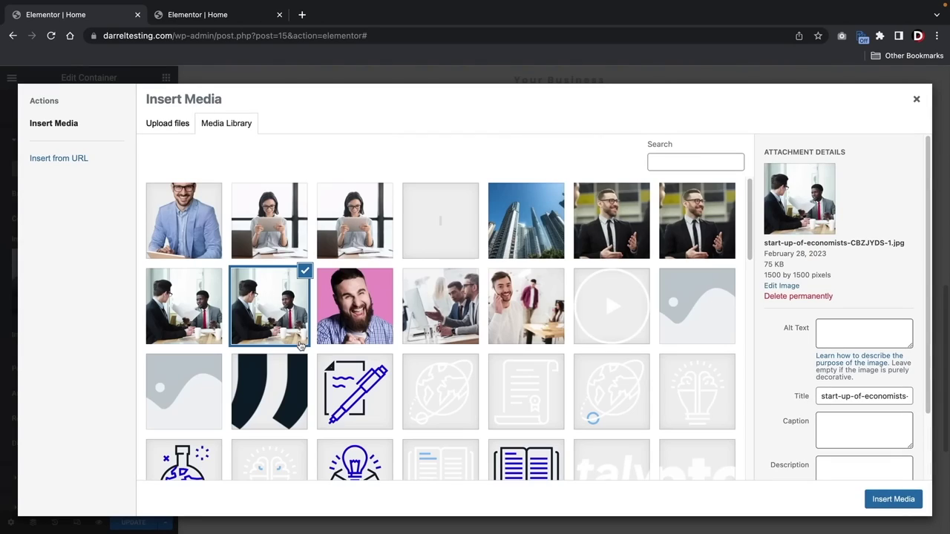
{"action": "scroll", "coordinate": [301, 345], "scroll_direction": "down", "scroll_amount": 10}
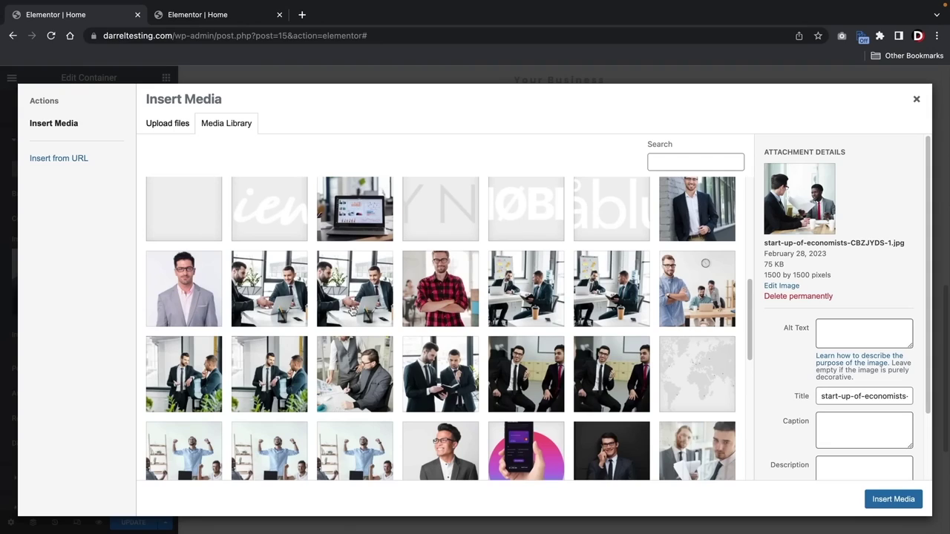
{"action": "left_click", "coordinate": [712, 288]}
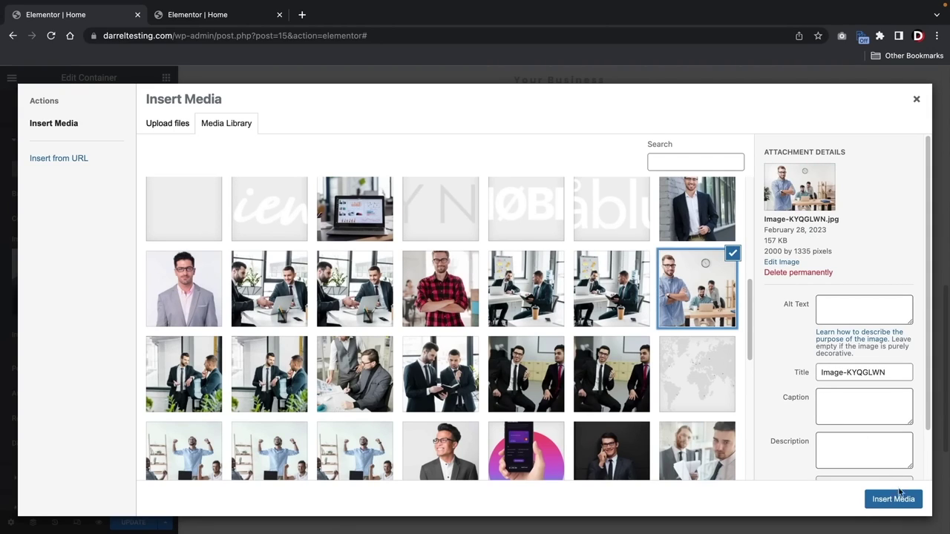
{"action": "left_click", "coordinate": [901, 499]}
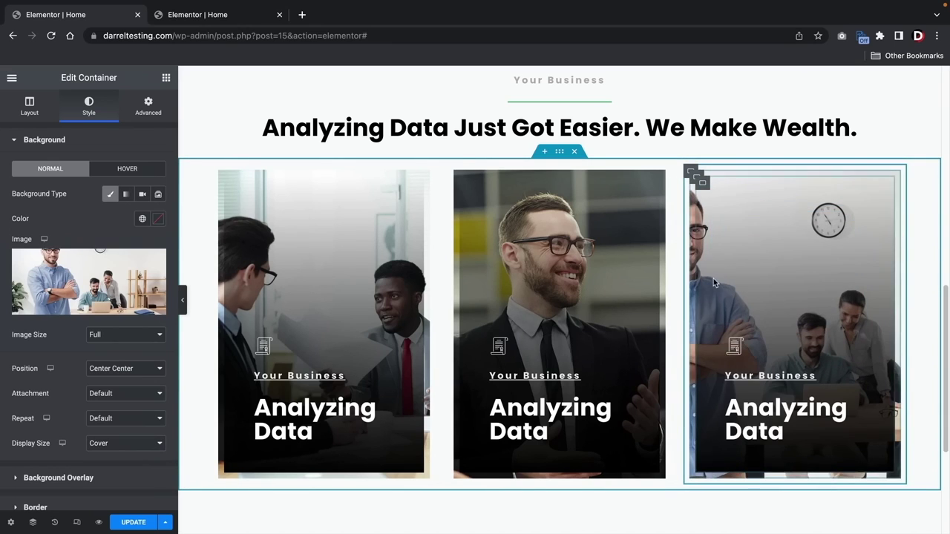
Set the right card's background position to Custom and shift the photo left with a negative X
{"action": "left_click", "coordinate": [126, 369]}
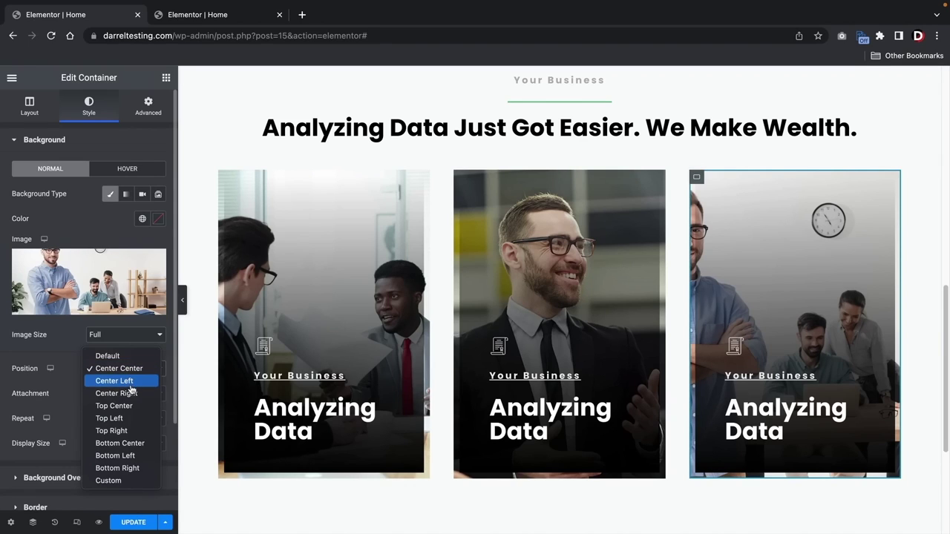
{"action": "left_click", "coordinate": [132, 394]}
{"action": "left_click", "coordinate": [130, 371]}
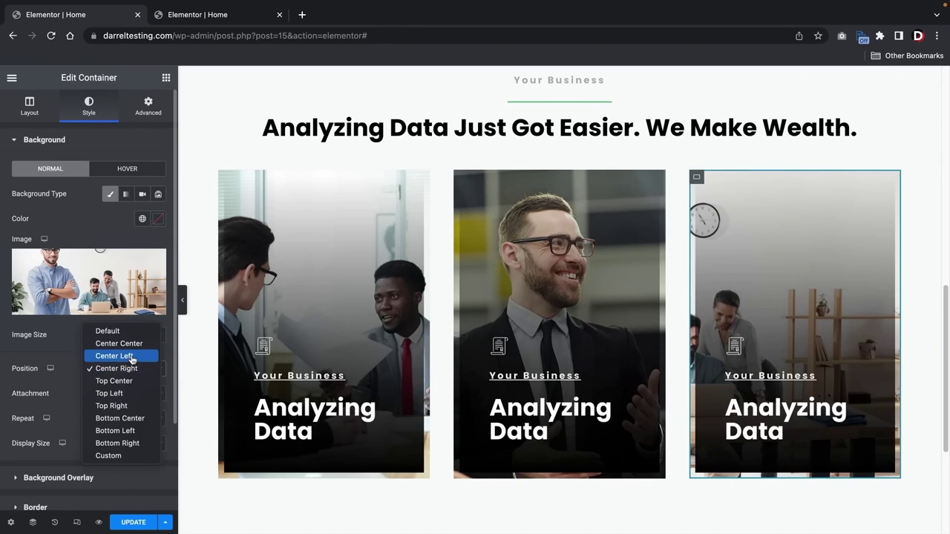
{"action": "left_click", "coordinate": [131, 360]}
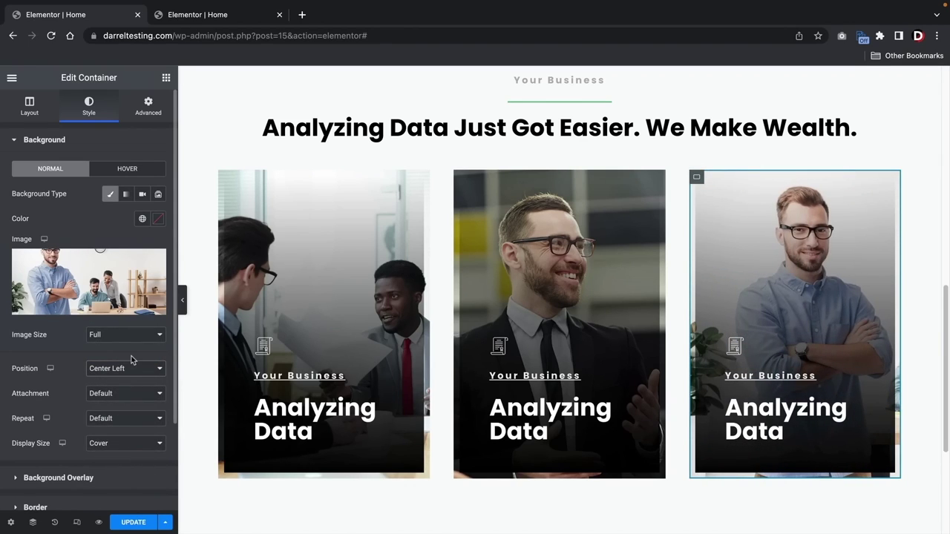
{"action": "left_click", "coordinate": [128, 337]}
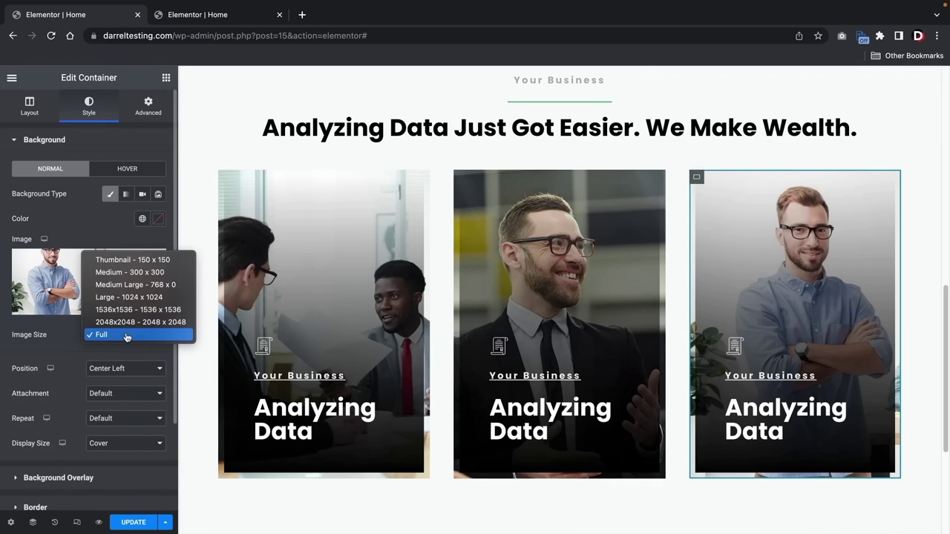
{"action": "left_click", "coordinate": [127, 336]}
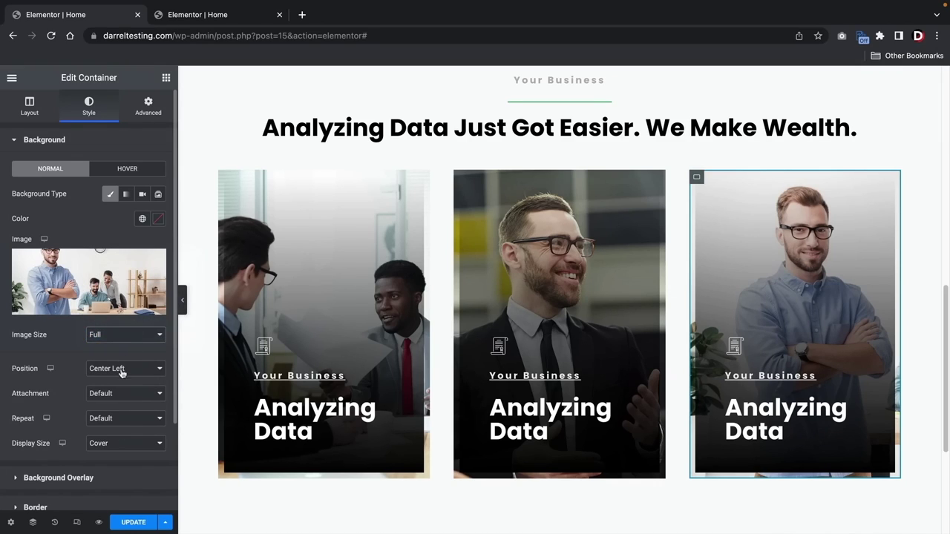
{"action": "left_click", "coordinate": [123, 372]}
{"action": "left_click", "coordinate": [121, 469]}
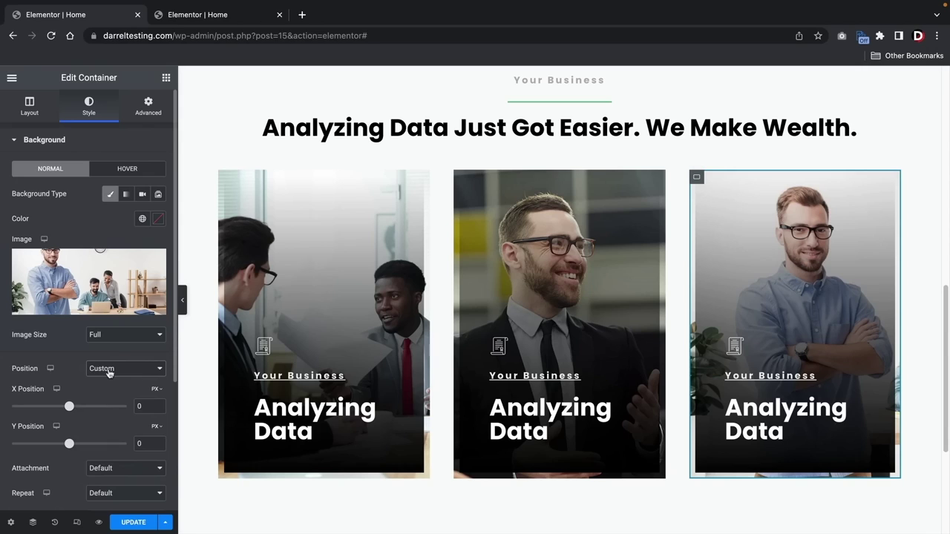
{"action": "left_click_drag", "start_coordinate": [69, 408], "coordinate": [59, 408]}
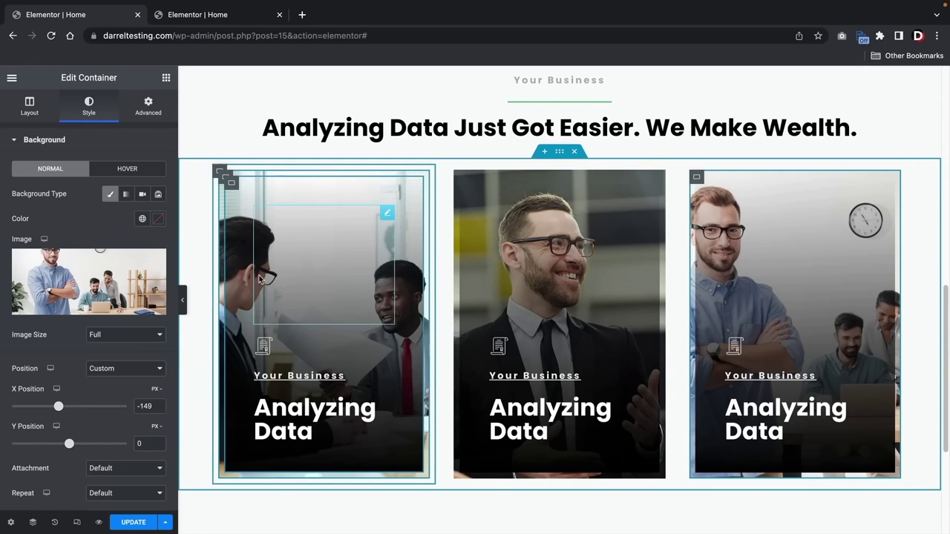
Make the left card's gradient Second Color slightly transparent by lowering its alpha
{"action": "left_click", "coordinate": [230, 186]}
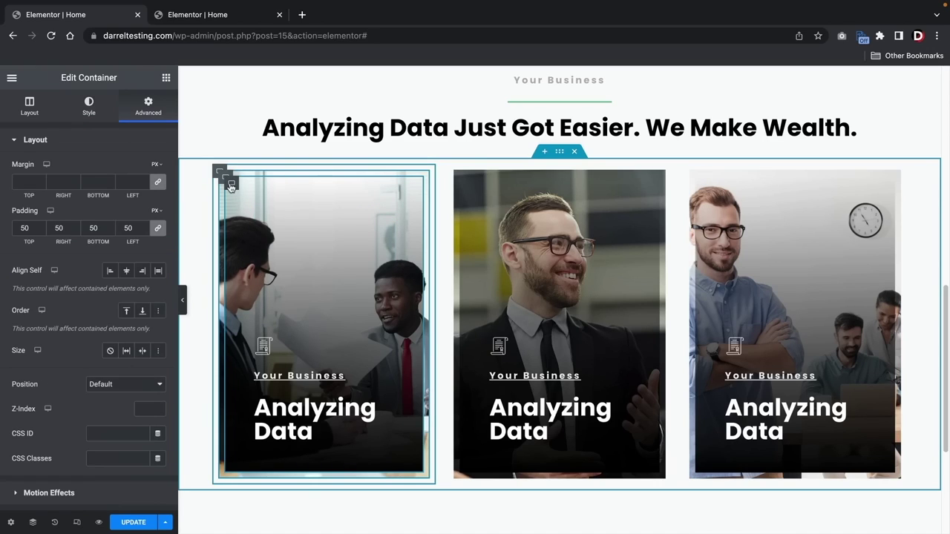
{"action": "left_click", "coordinate": [100, 119]}
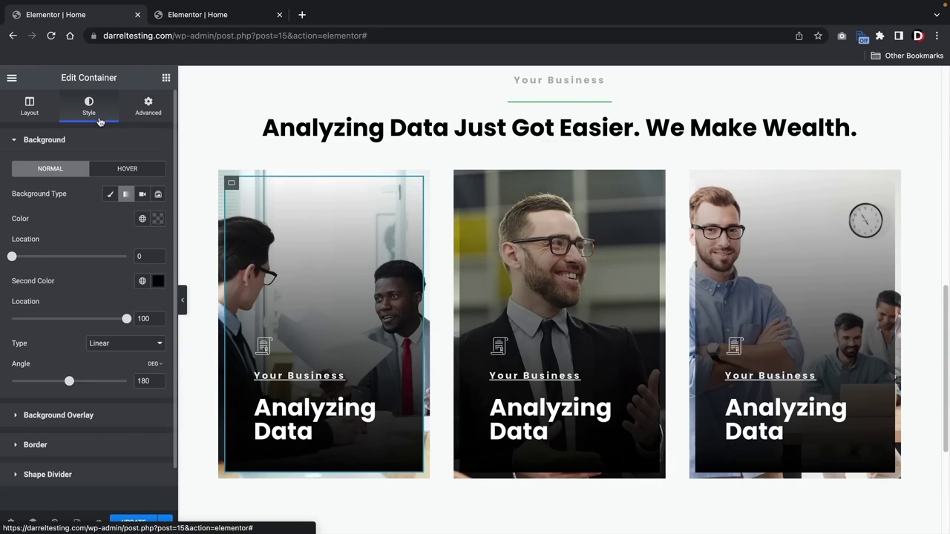
{"action": "left_click", "coordinate": [159, 285]}
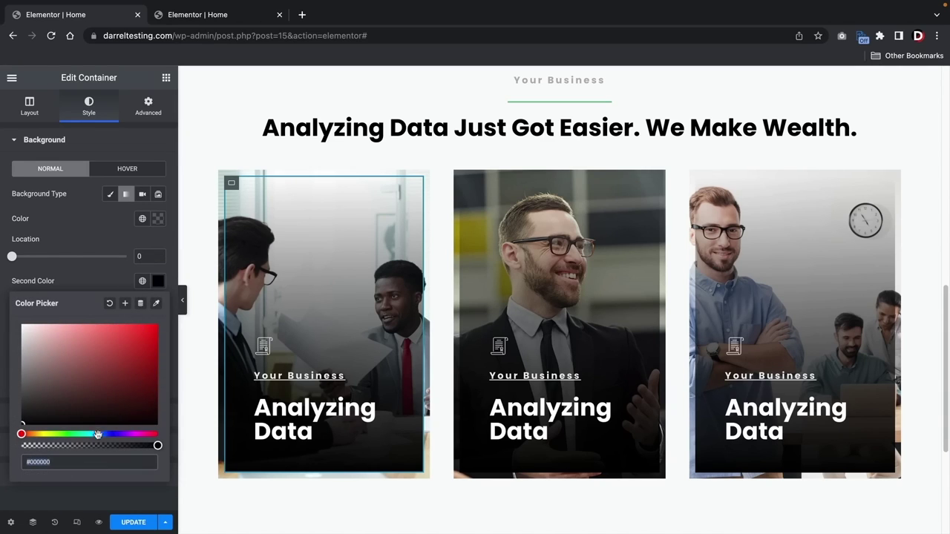
{"action": "left_click_drag", "start_coordinate": [157, 446], "coordinate": [2, 452]}
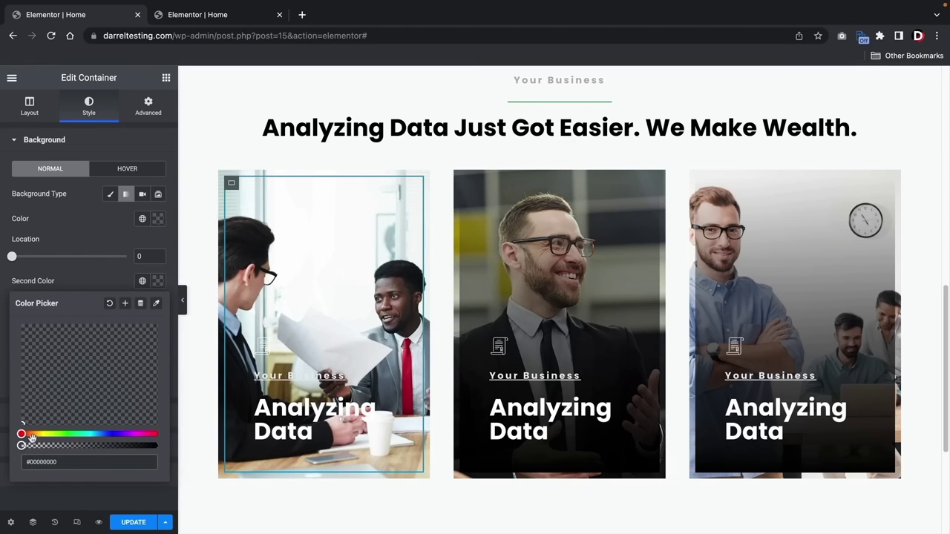
{"action": "left_click_drag", "start_coordinate": [21, 446], "coordinate": [144, 447]}
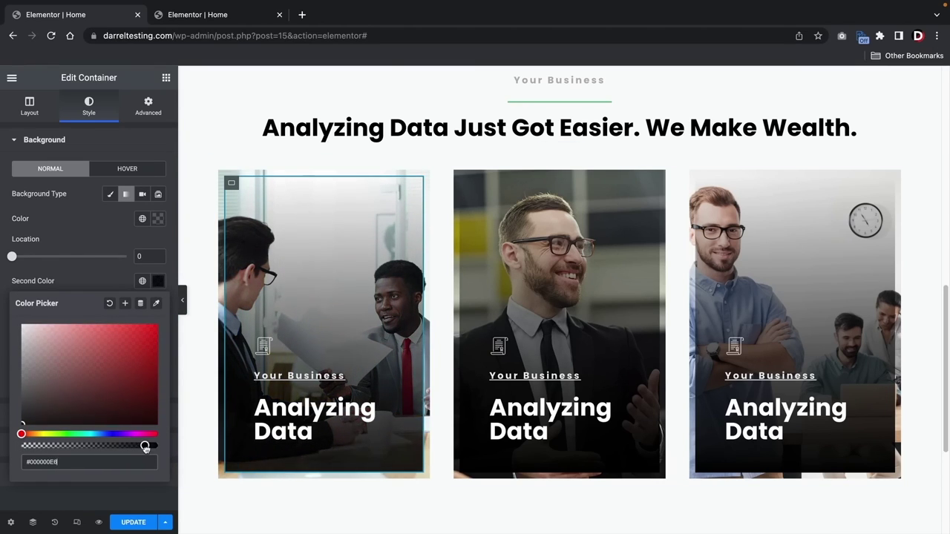
{"action": "left_click", "coordinate": [111, 284]}
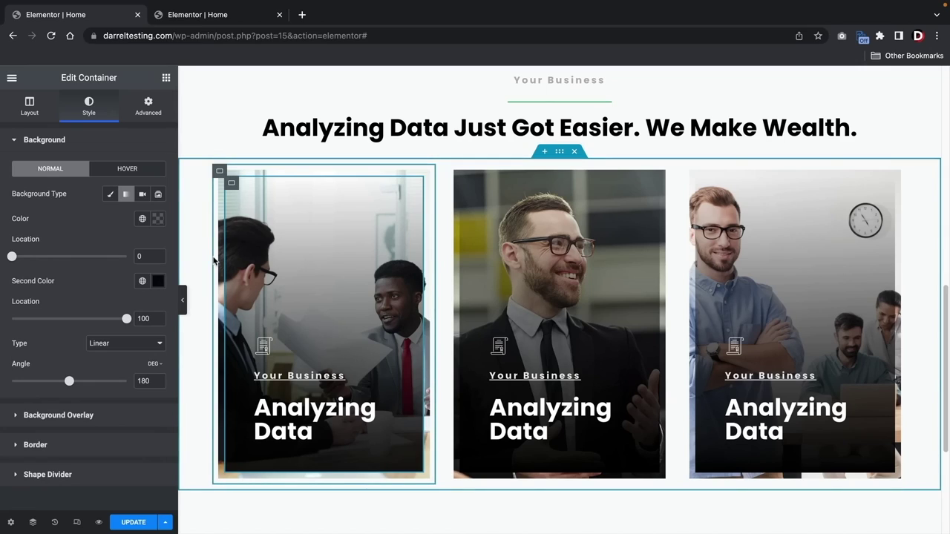
{"action": "left_click", "coordinate": [191, 457]}
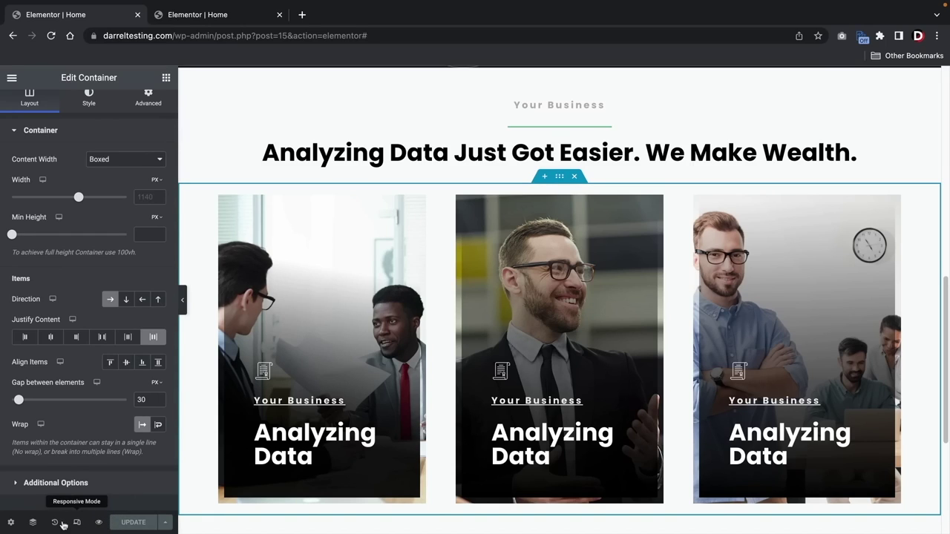
Preview the page in a new tab, scroll through the hero and three photo cards, then return
{"action": "left_click", "coordinate": [101, 524]}
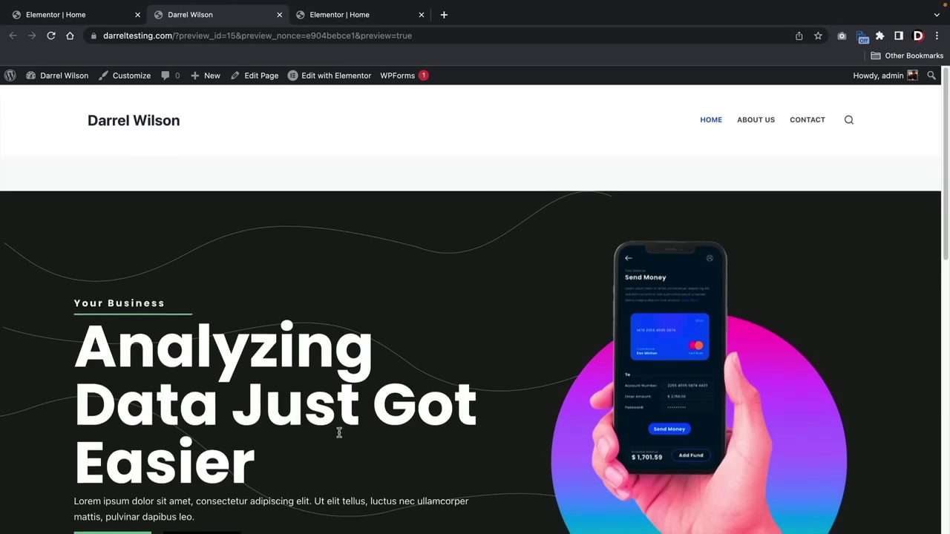
{"action": "scroll", "coordinate": [340, 435], "scroll_direction": "down", "scroll_amount": 3}
{"action": "scroll", "coordinate": [334, 372], "scroll_direction": "down", "scroll_amount": 5}
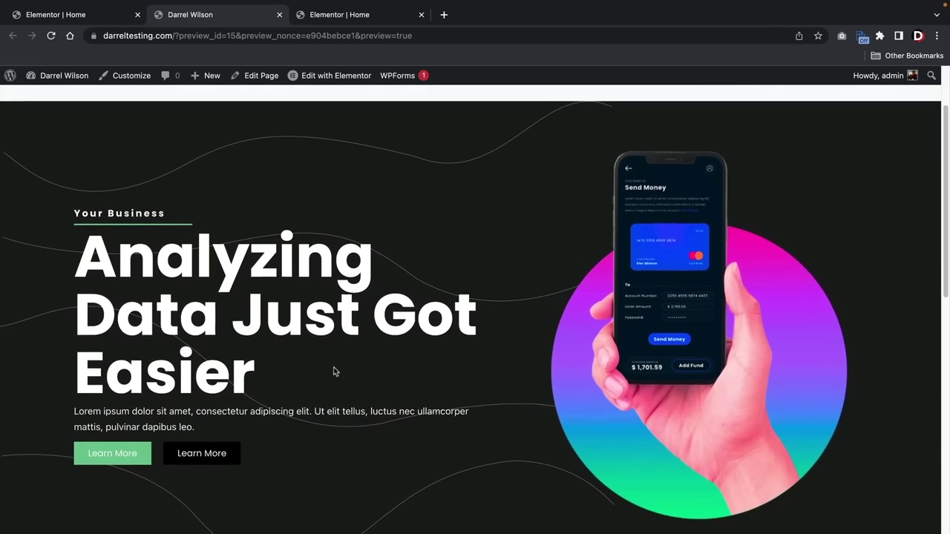
{"action": "scroll", "coordinate": [334, 372], "scroll_direction": "down", "scroll_amount": 2}
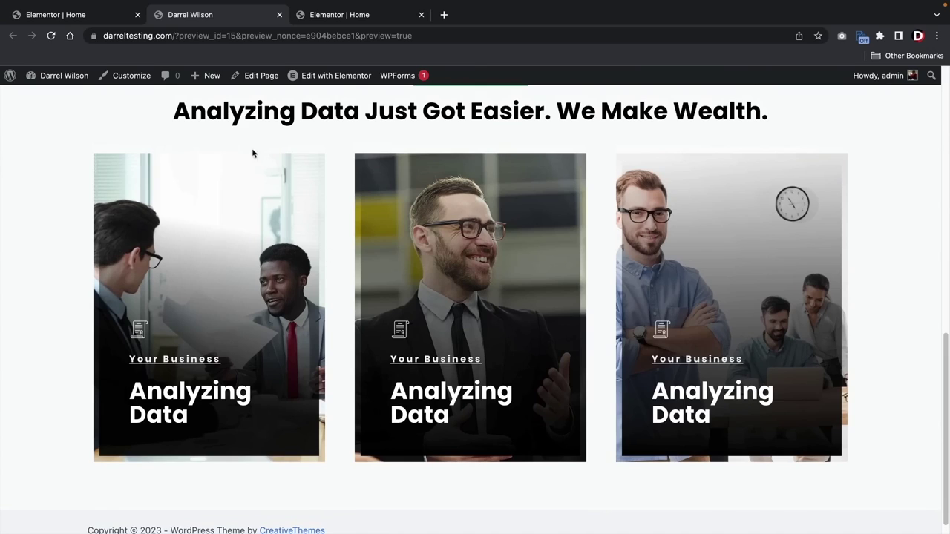
{"action": "left_click", "coordinate": [100, 15]}
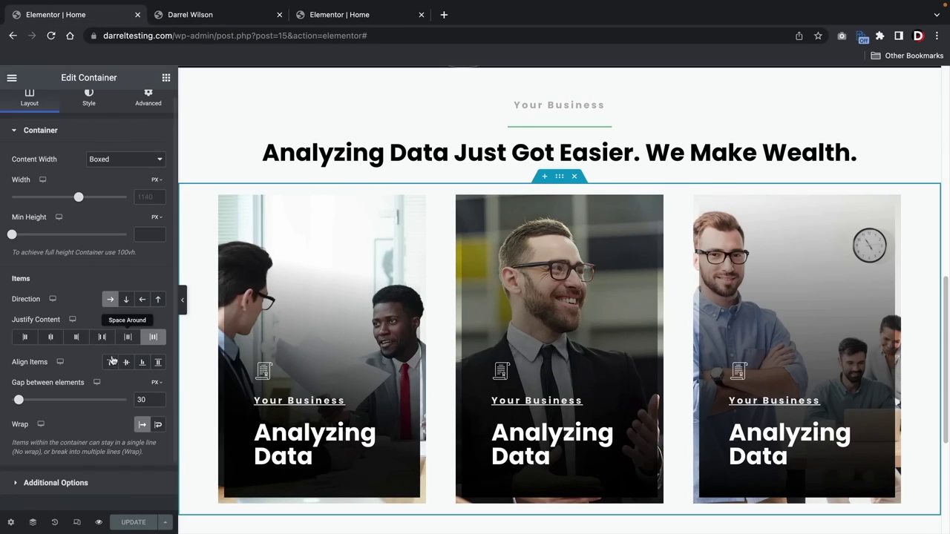
Preview the page at tablet and then 360 px mobile width, then switch back to desktop
{"action": "left_click", "coordinate": [78, 523]}
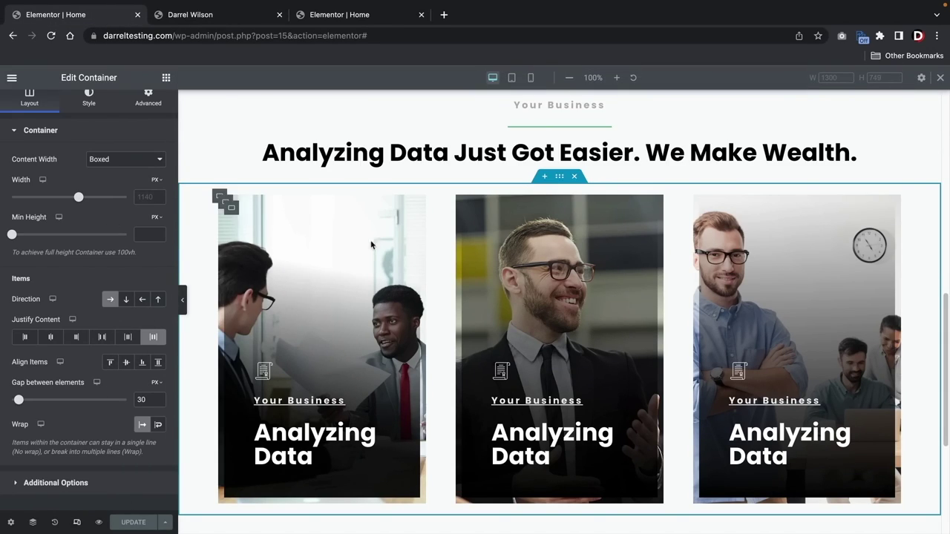
{"action": "left_click", "coordinate": [512, 79]}
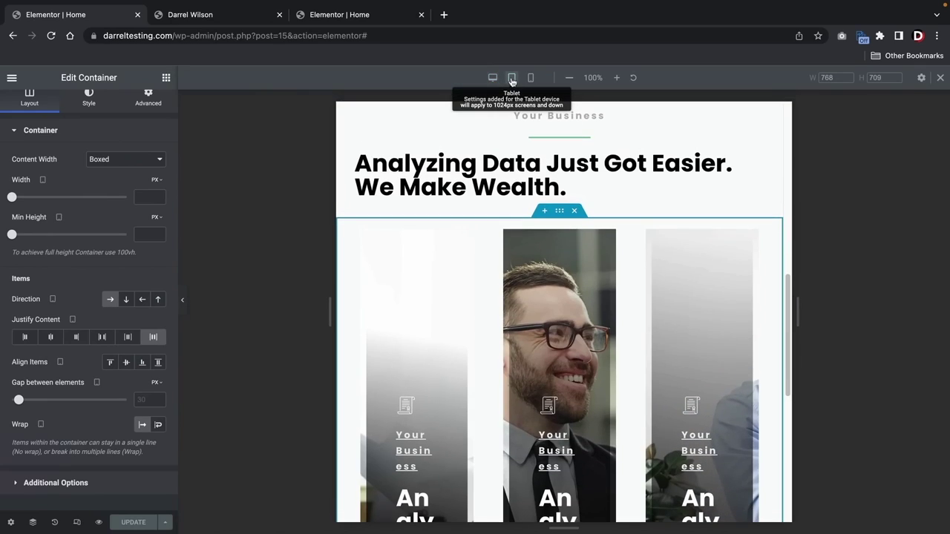
{"action": "scroll", "coordinate": [514, 163], "scroll_direction": "up", "scroll_amount": 8}
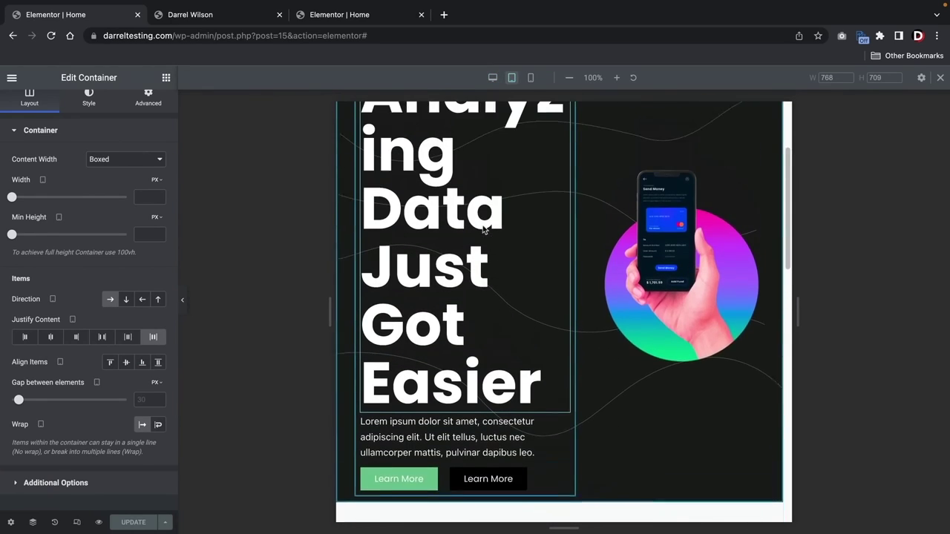
{"action": "left_click", "coordinate": [530, 78]}
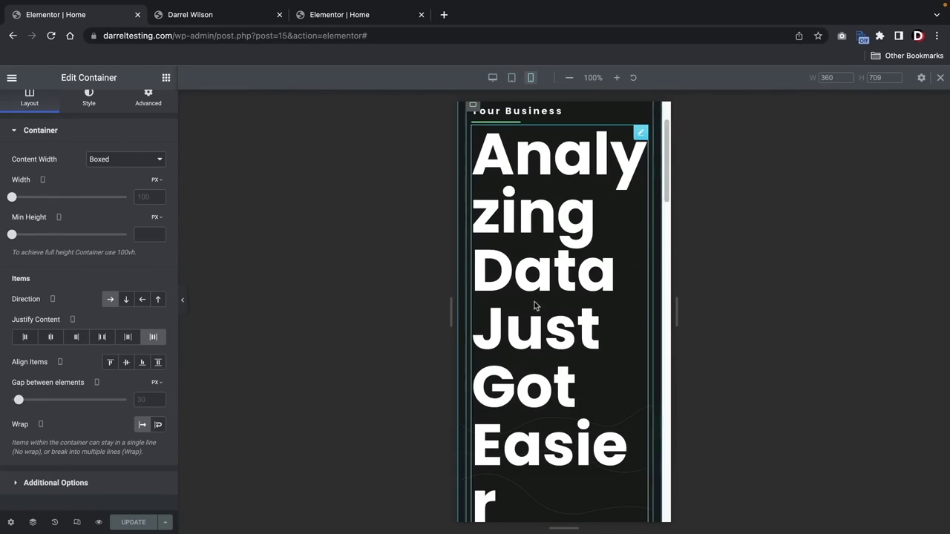
{"action": "scroll", "coordinate": [537, 305], "scroll_direction": "down", "scroll_amount": 10}
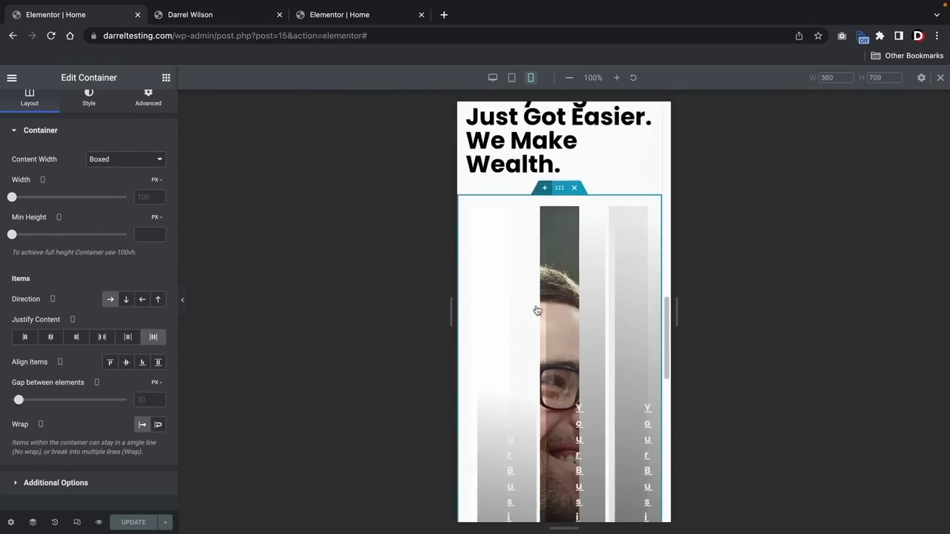
{"action": "scroll", "coordinate": [536, 310], "scroll_direction": "up", "scroll_amount": 5}
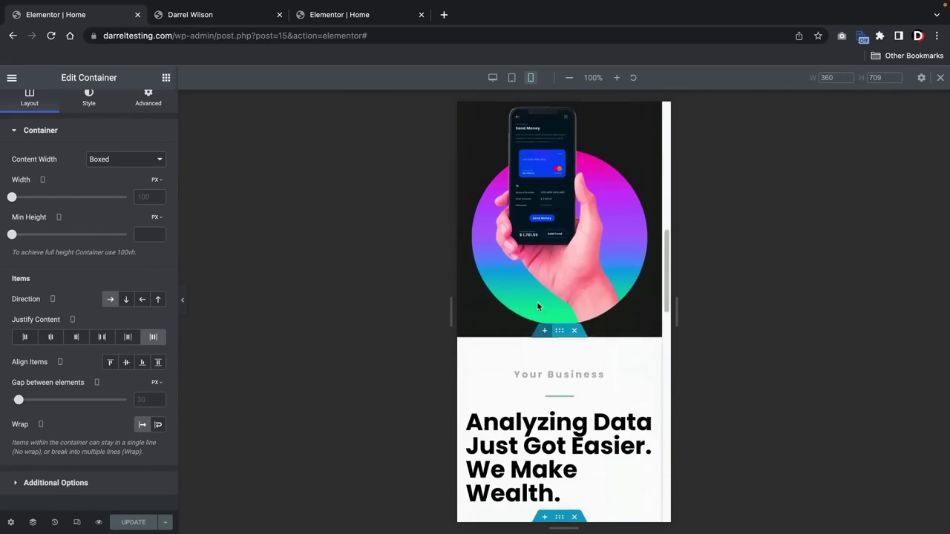
{"action": "scroll", "coordinate": [538, 305], "scroll_direction": "up", "scroll_amount": 4}
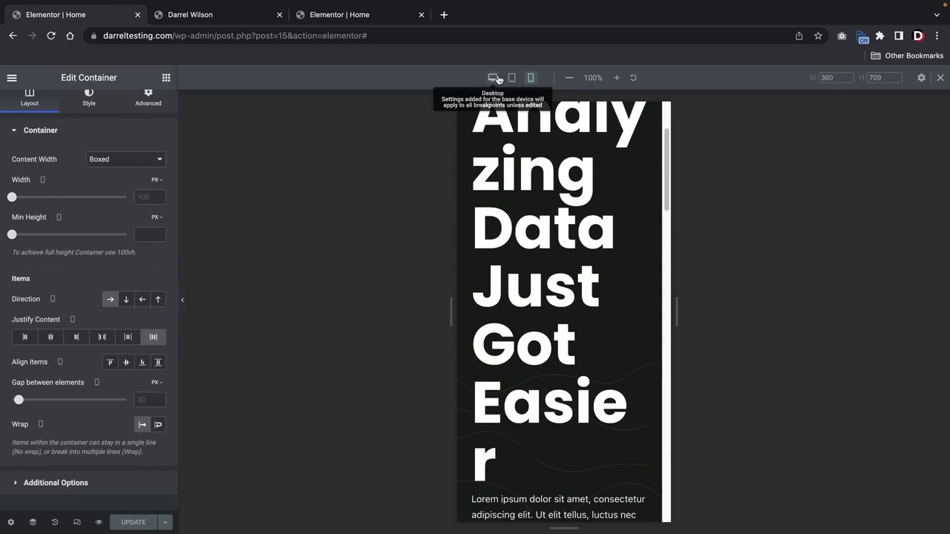
{"action": "left_click", "coordinate": [495, 78]}
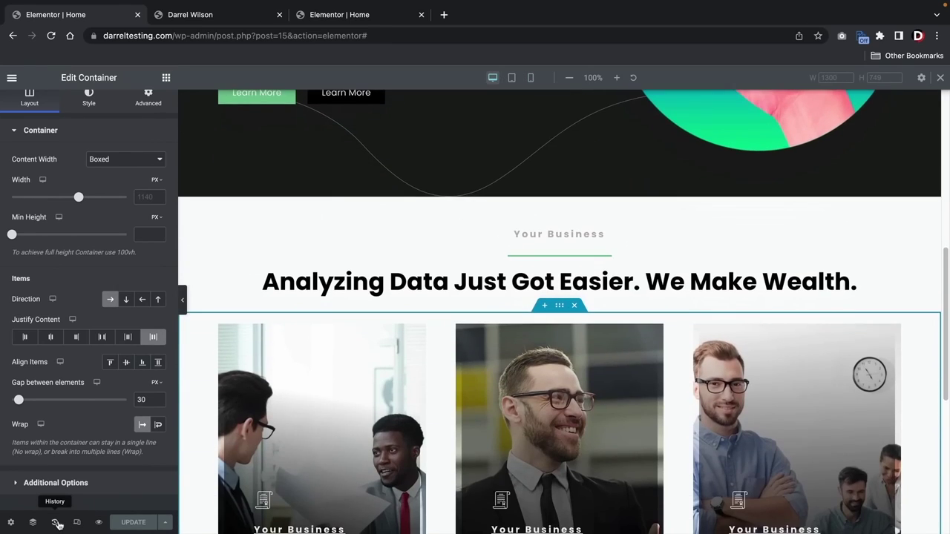
Open the History panel and restore an earlier 'Container Wrap' state
{"action": "left_click", "coordinate": [56, 523]}
{"action": "scroll", "coordinate": [222, 334], "scroll_direction": "down", "scroll_amount": 2}
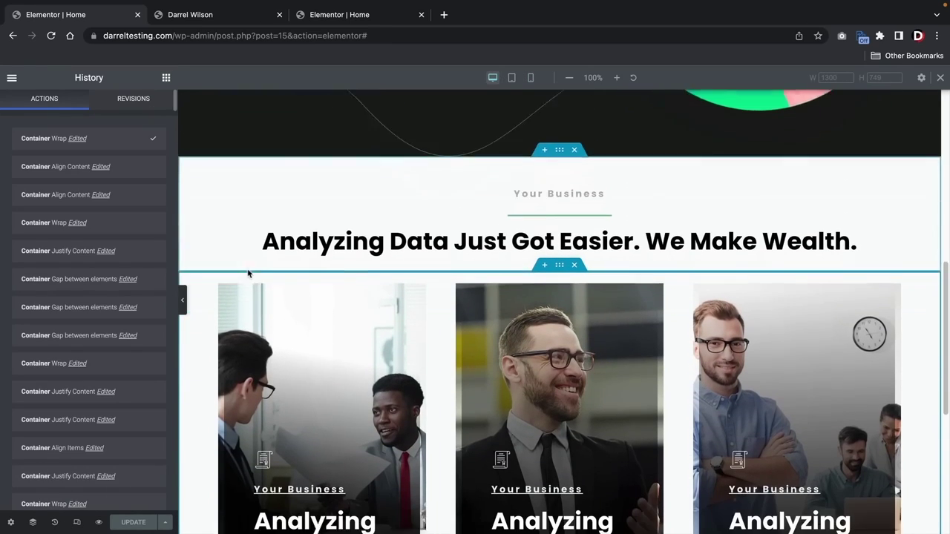
{"action": "scroll", "coordinate": [212, 349], "scroll_direction": "down", "scroll_amount": 3}
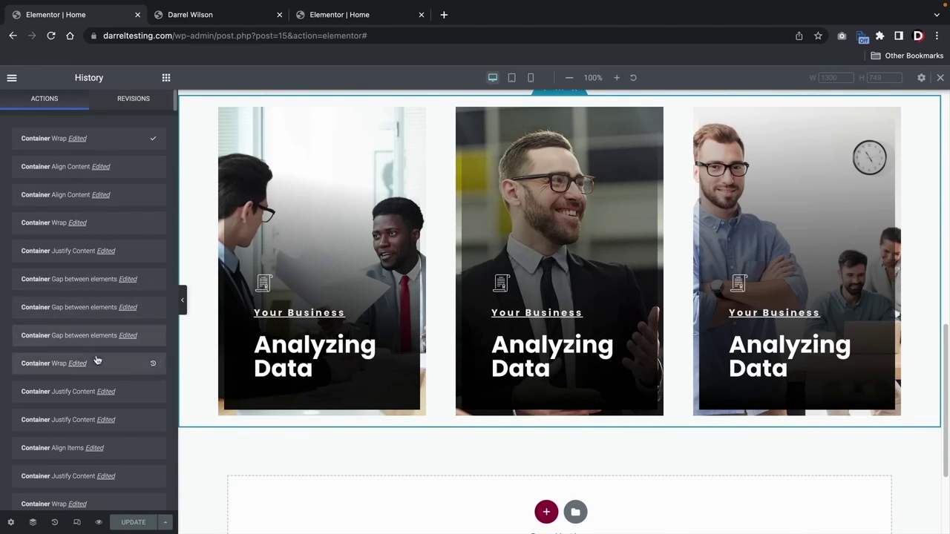
{"action": "scroll", "coordinate": [125, 419], "scroll_direction": "down", "scroll_amount": 2}
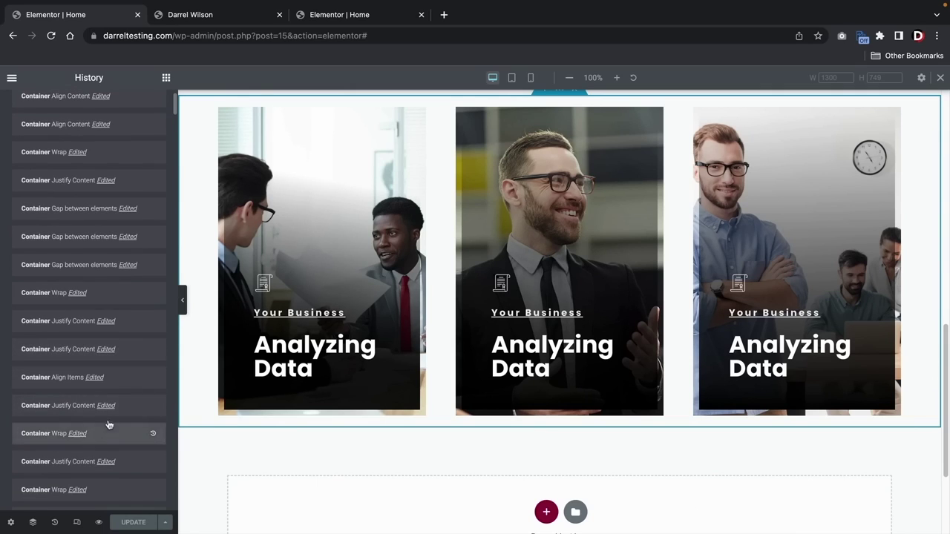
{"action": "left_click", "coordinate": [134, 292]}
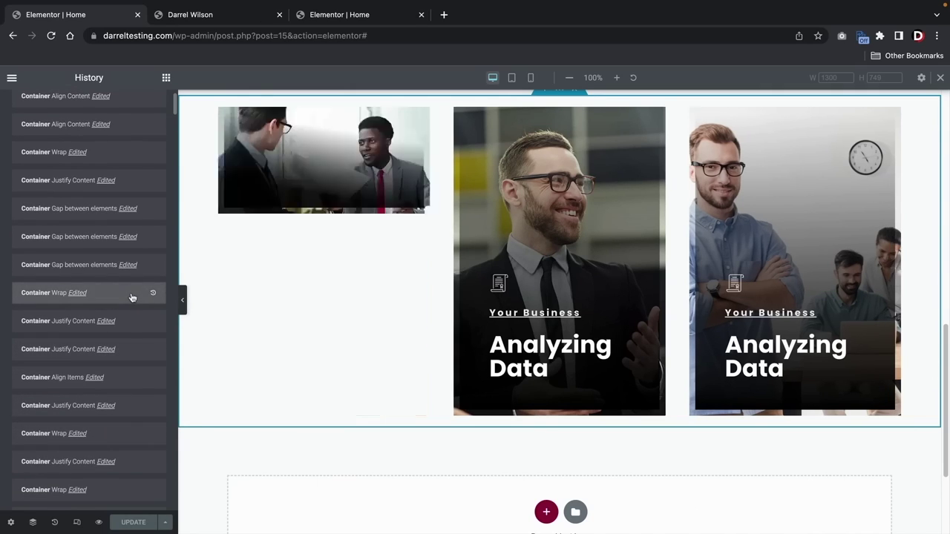
Jump to a much earlier page state, then restore the latest 'Container Wrap' state with three cards
{"action": "scroll", "coordinate": [126, 418], "scroll_direction": "down", "scroll_amount": 5}
{"action": "scroll", "coordinate": [126, 416], "scroll_direction": "down", "scroll_amount": 10}
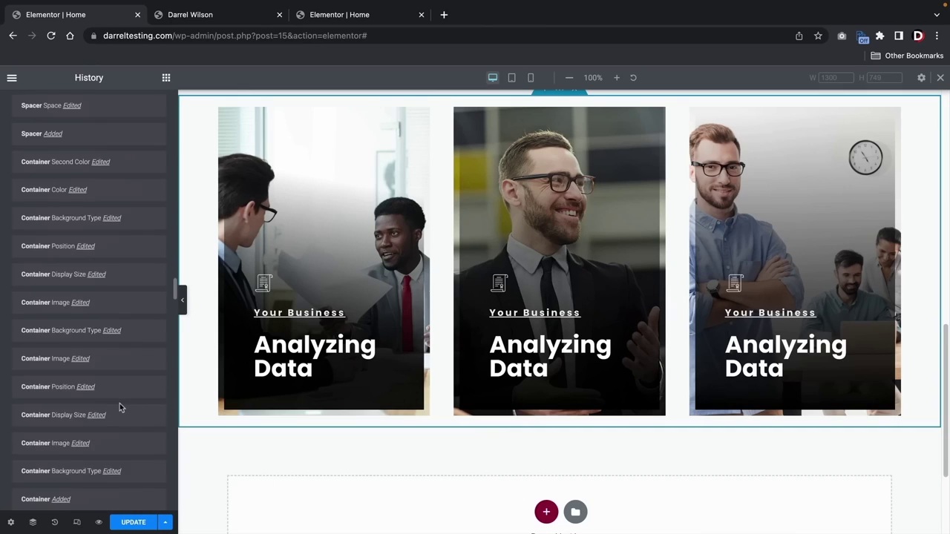
{"action": "scroll", "coordinate": [122, 405], "scroll_direction": "down", "scroll_amount": 4}
{"action": "left_click", "coordinate": [131, 402]}
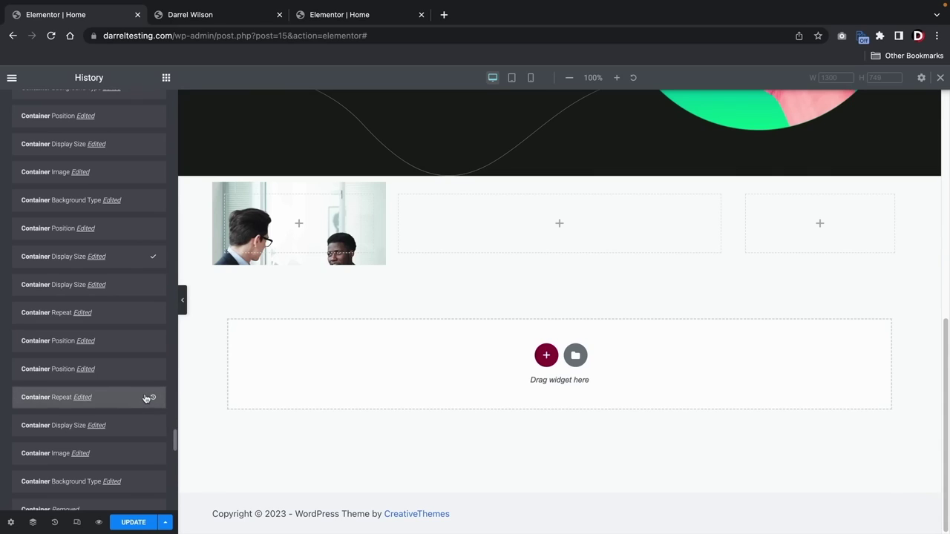
{"action": "scroll", "coordinate": [141, 399], "scroll_direction": "up", "scroll_amount": 10}
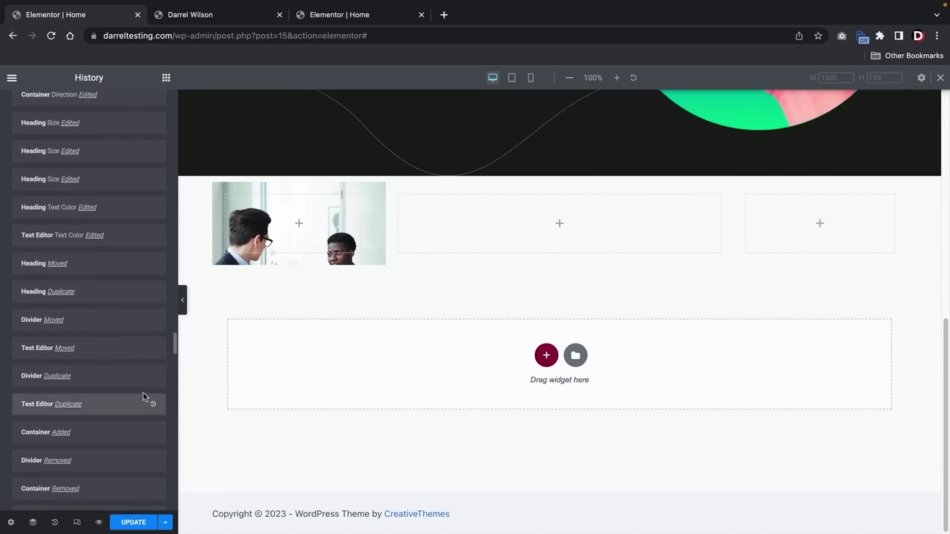
{"action": "scroll", "coordinate": [130, 401], "scroll_direction": "up", "scroll_amount": 10}
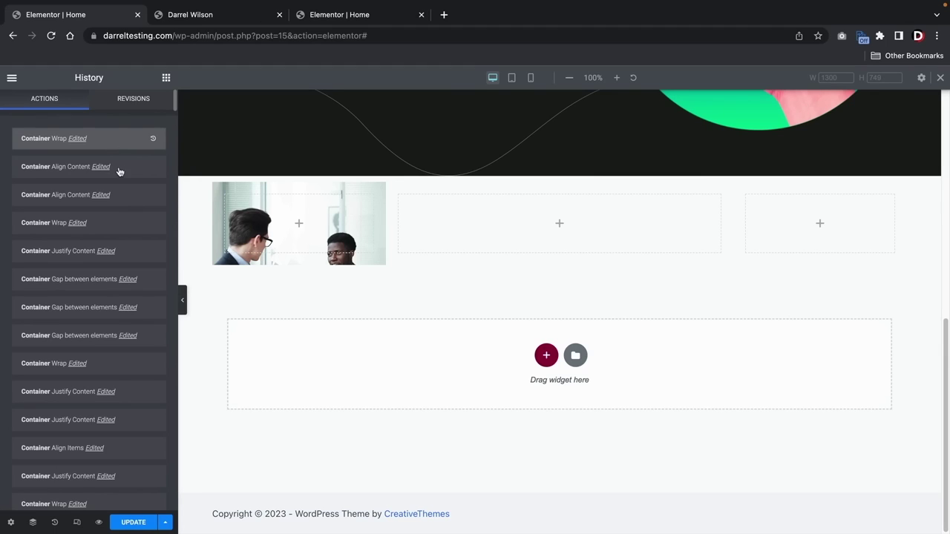
{"action": "left_click", "coordinate": [111, 141]}
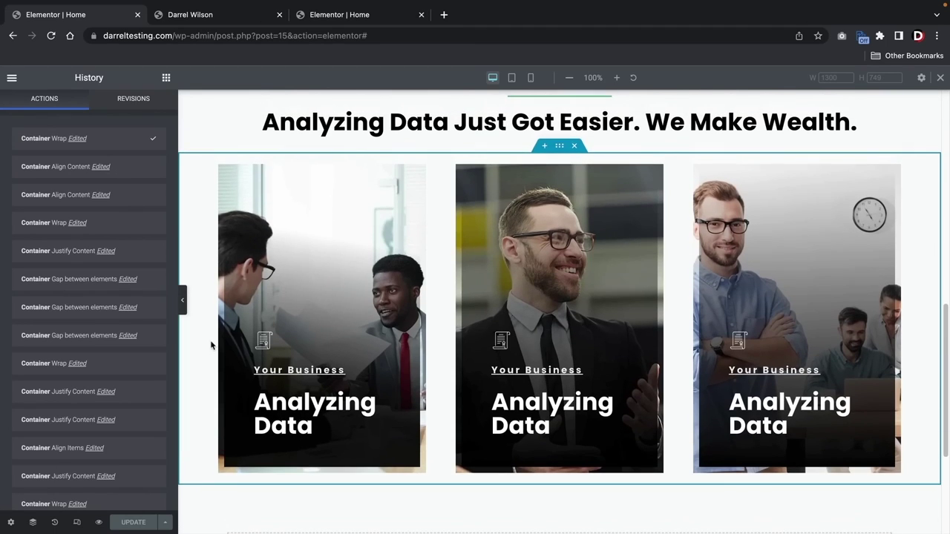
In the Navigator, expand the containers and drag one to the top of the page and back
{"action": "left_click", "coordinate": [37, 523]}
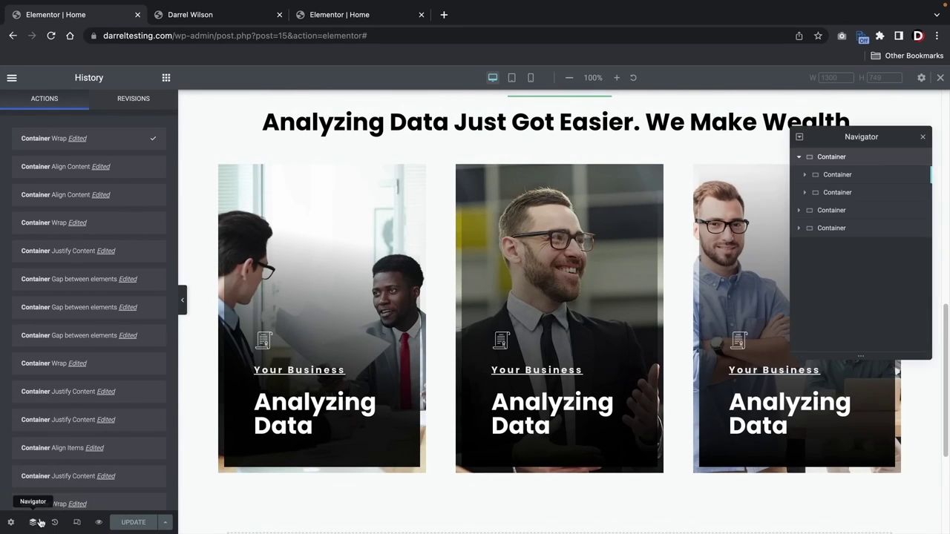
{"action": "left_click", "coordinate": [800, 211]}
{"action": "left_click", "coordinate": [799, 282]}
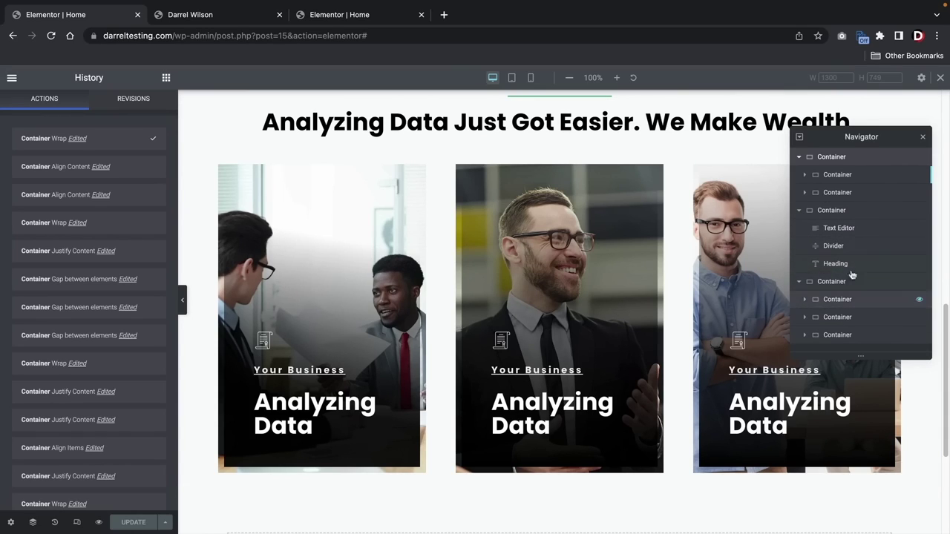
{"action": "left_click", "coordinate": [821, 282]}
{"action": "left_click_drag", "start_coordinate": [822, 282], "coordinate": [838, 166]}
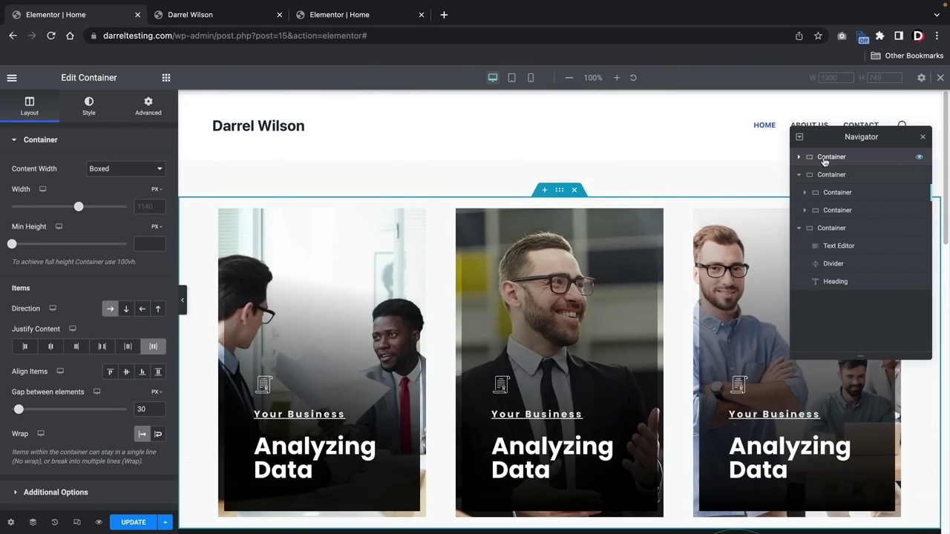
{"action": "left_click_drag", "start_coordinate": [824, 162], "coordinate": [820, 221]}
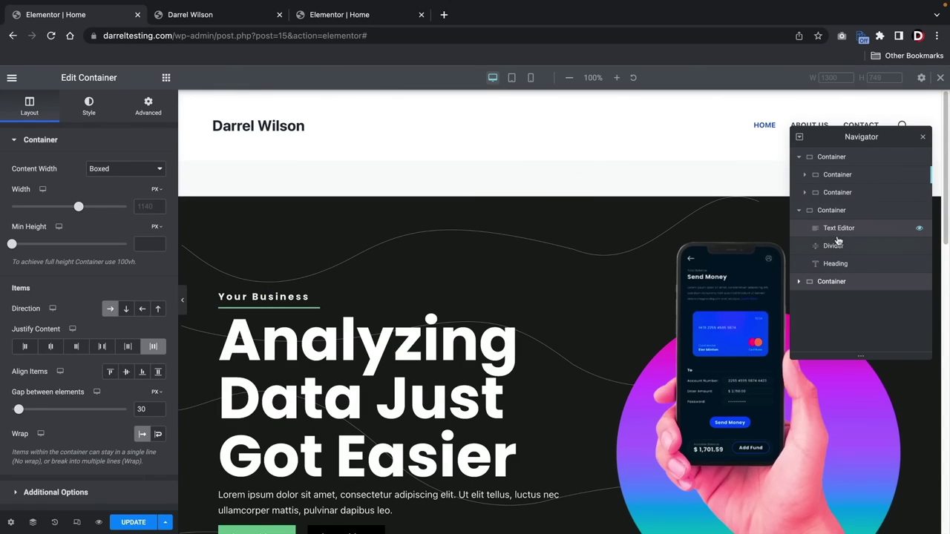
Revert the container moves through History and bring up the Home page's Page Settings
{"action": "left_click", "coordinate": [56, 524]}
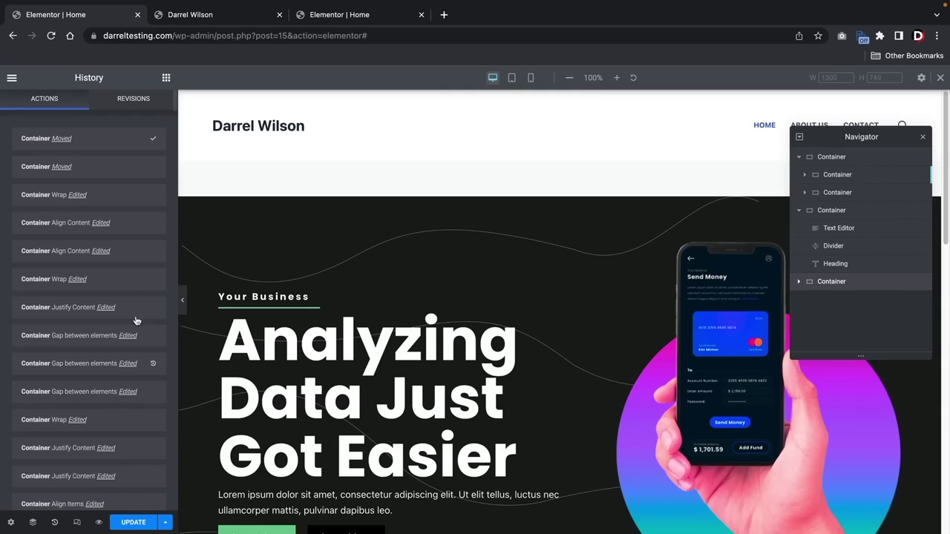
{"action": "left_click", "coordinate": [120, 194]}
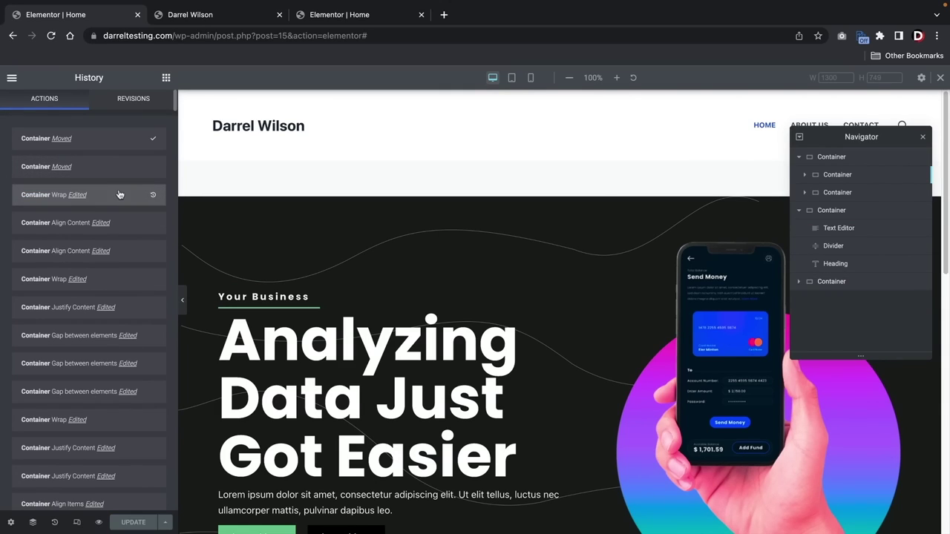
{"action": "left_click", "coordinate": [827, 228]}
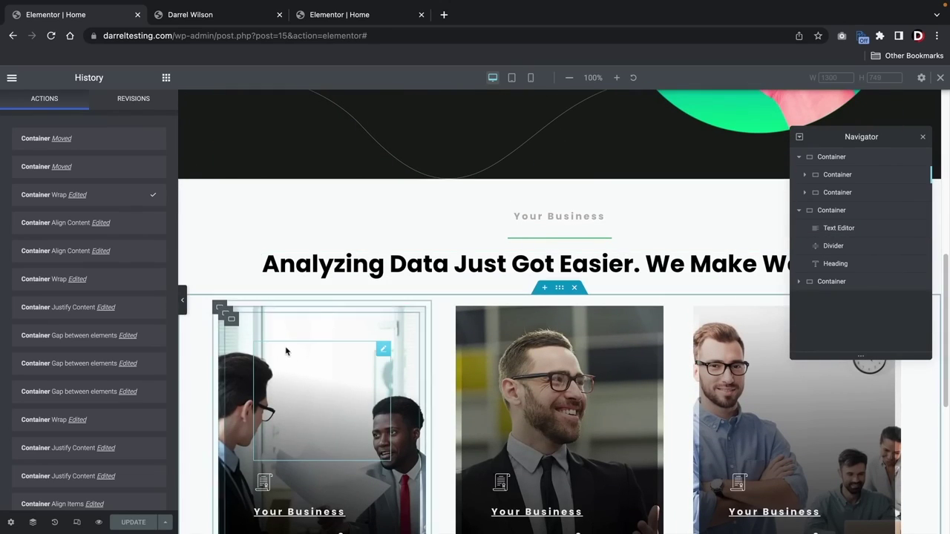
{"action": "left_click", "coordinate": [9, 524]}
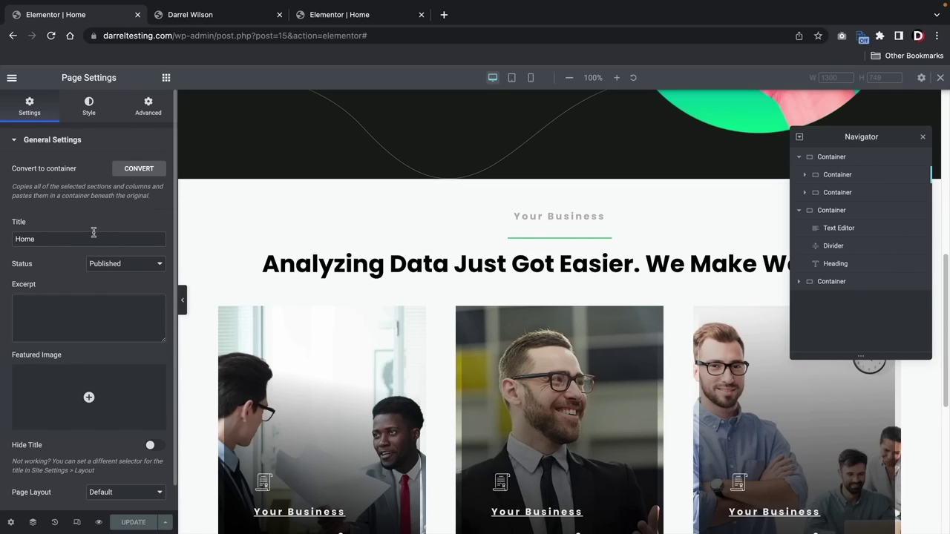
Link the Body Style padding values and set them to 10 px on every side
{"action": "scroll", "coordinate": [45, 251], "scroll_direction": "down", "scroll_amount": 1}
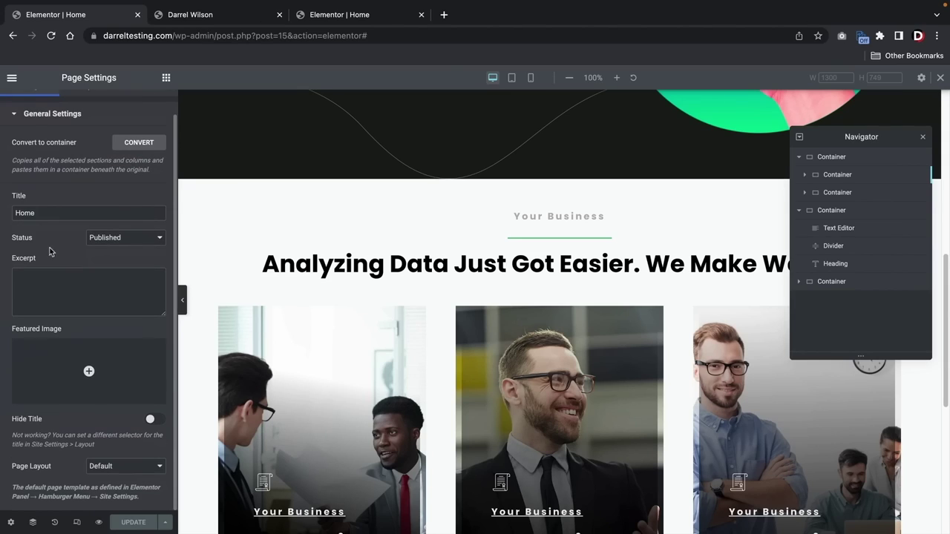
{"action": "scroll", "coordinate": [93, 448], "scroll_direction": "up", "scroll_amount": 1}
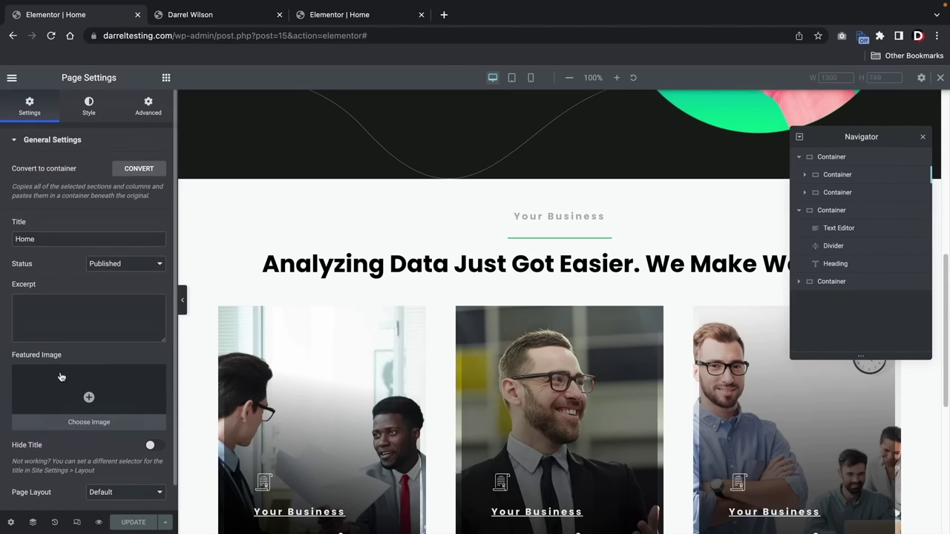
{"action": "left_click", "coordinate": [90, 113]}
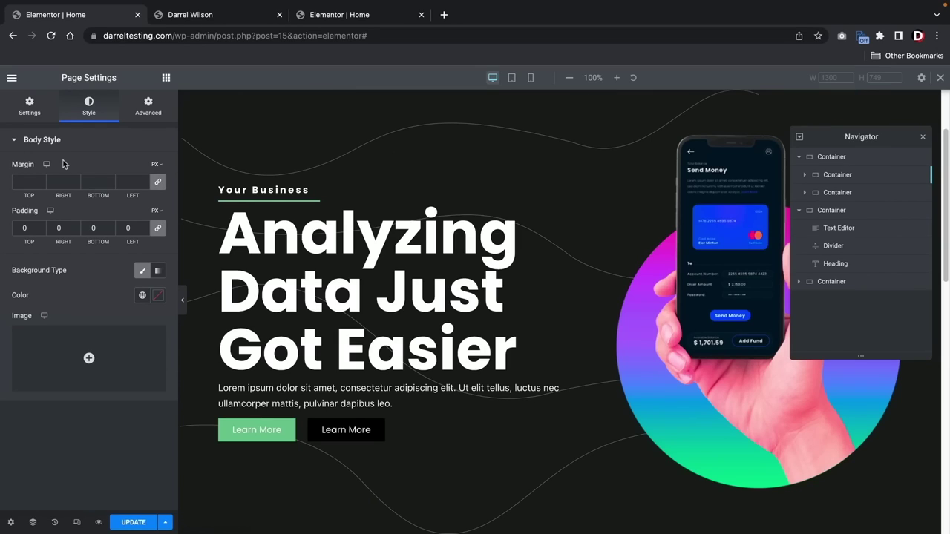
{"action": "left_click", "coordinate": [158, 229]}
{"action": "left_click_drag", "start_coordinate": [40, 227], "coordinate": [42, 232]}
Publish the page edits to the live site with Update
{"action": "left_click", "coordinate": [139, 116]}
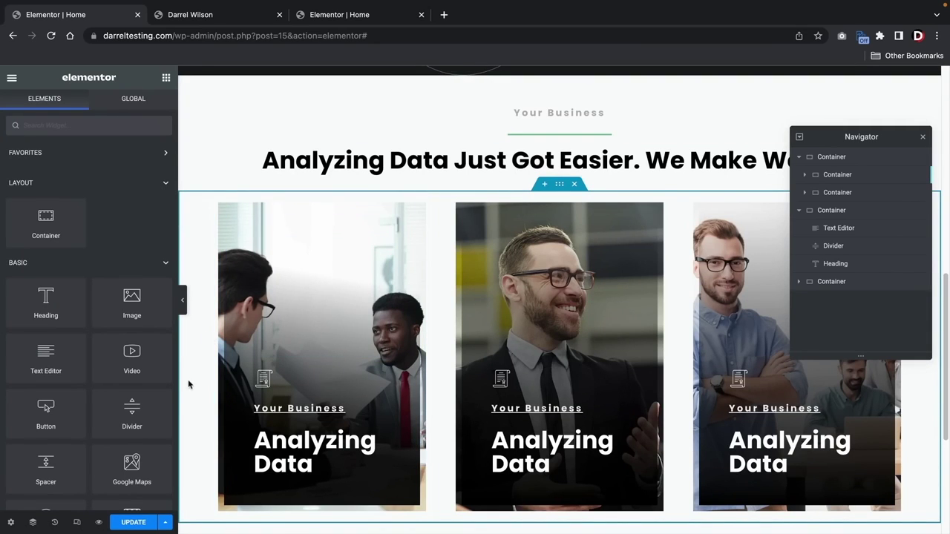
{"action": "left_click", "coordinate": [135, 523]}
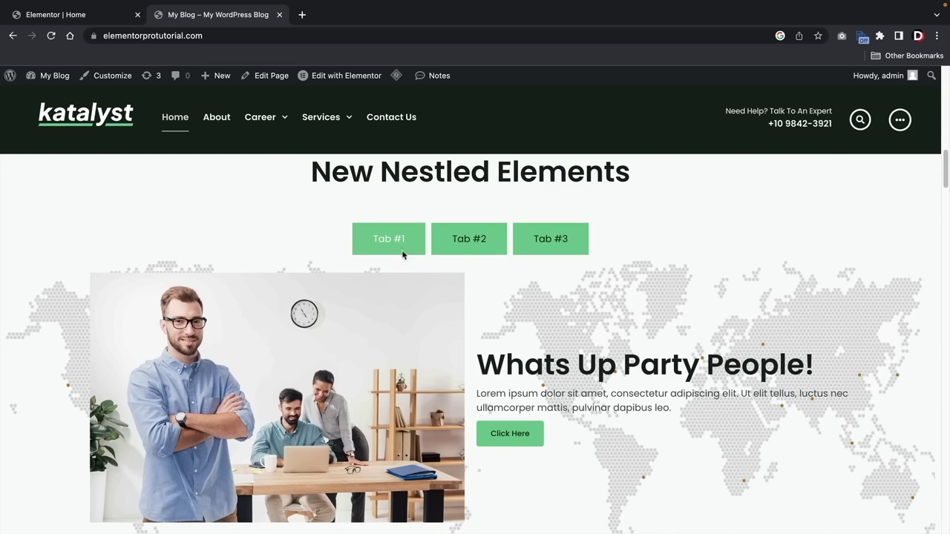
On the live page, switch through Tab #2, Tab #3, Tab #2 and Tab #1, then return to Elementor
{"action": "scroll", "coordinate": [405, 256], "scroll_direction": "down", "scroll_amount": 1}
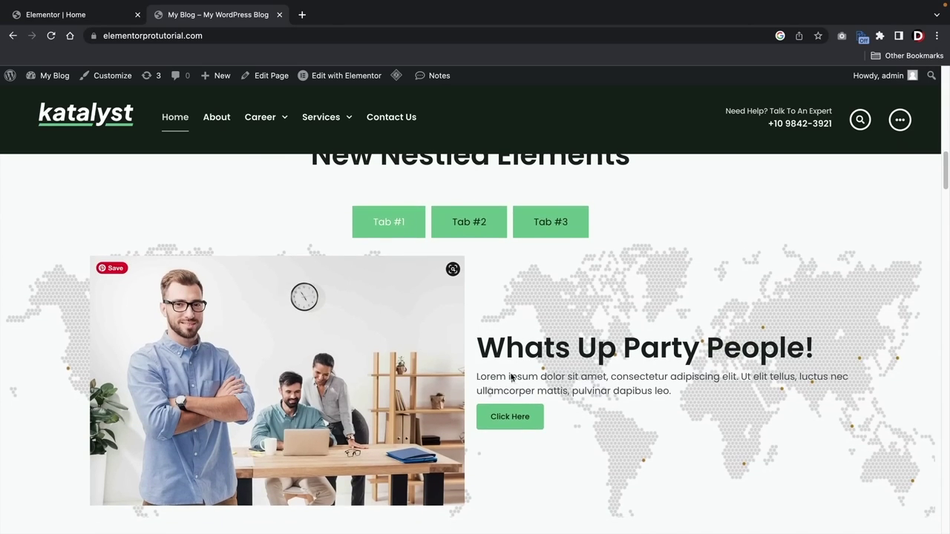
{"action": "left_click", "coordinate": [478, 224]}
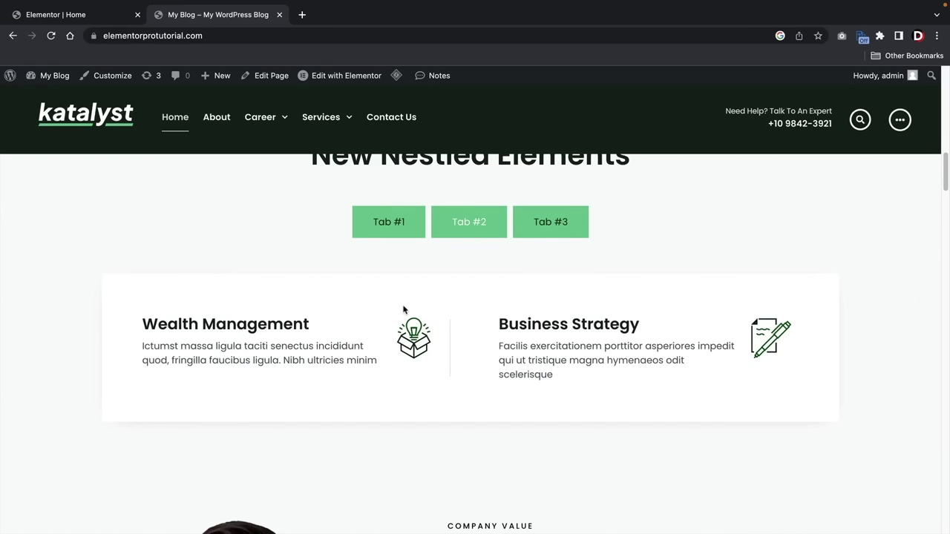
{"action": "left_click", "coordinate": [522, 234]}
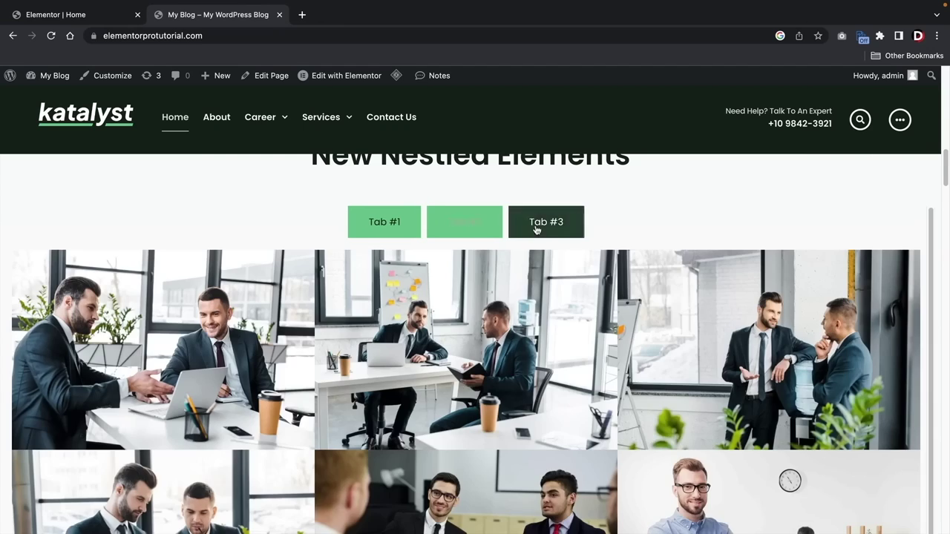
{"action": "left_click", "coordinate": [466, 231]}
{"action": "left_click", "coordinate": [394, 229]}
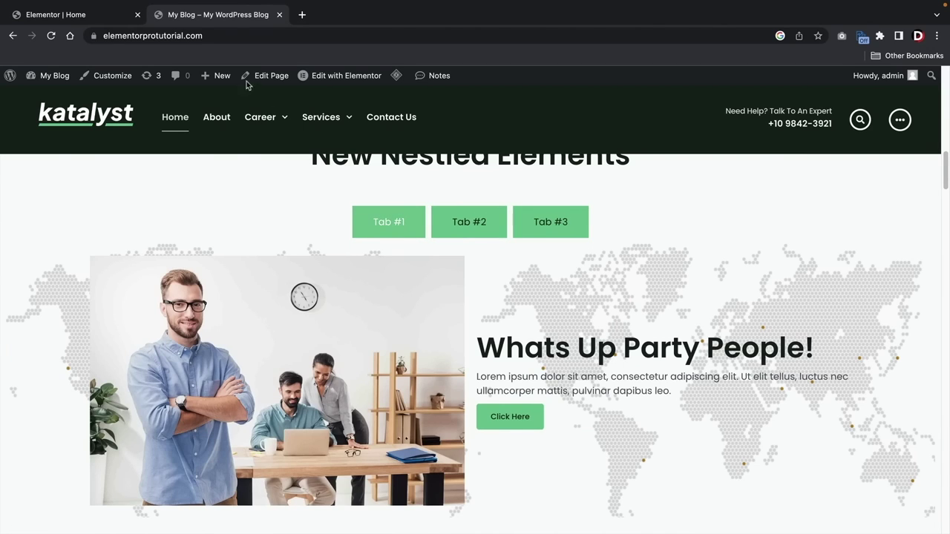
{"action": "left_click", "coordinate": [92, 20]}
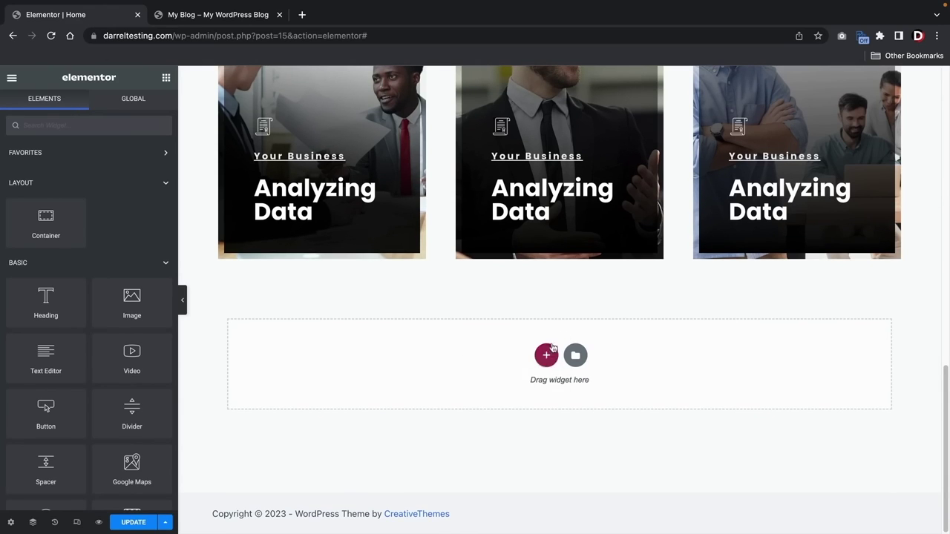
Duplicate the 'Analyzing Data Just Got Easier' heading section, move the copy below the image cards, and add a new section beneath it
{"action": "scroll", "coordinate": [522, 338], "scroll_direction": "up", "scroll_amount": 5}
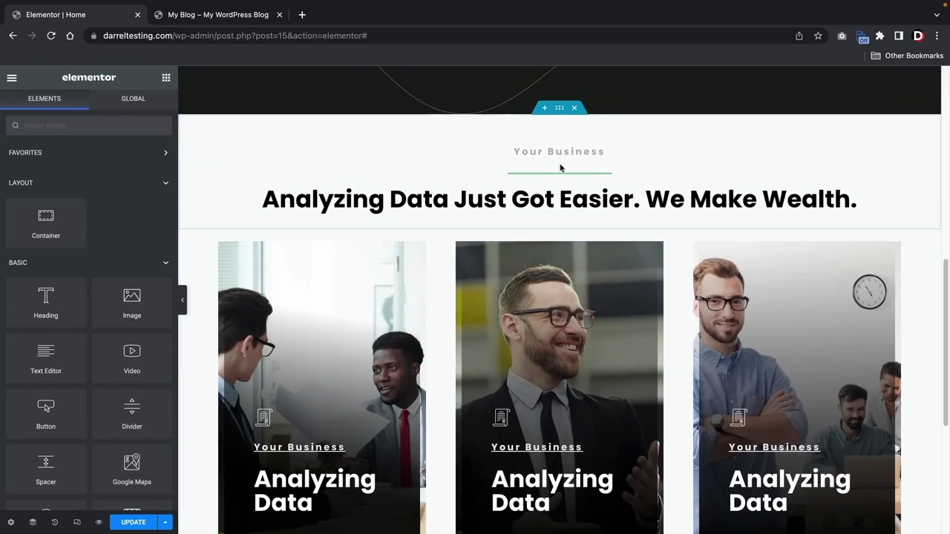
{"action": "right_click", "coordinate": [563, 111]}
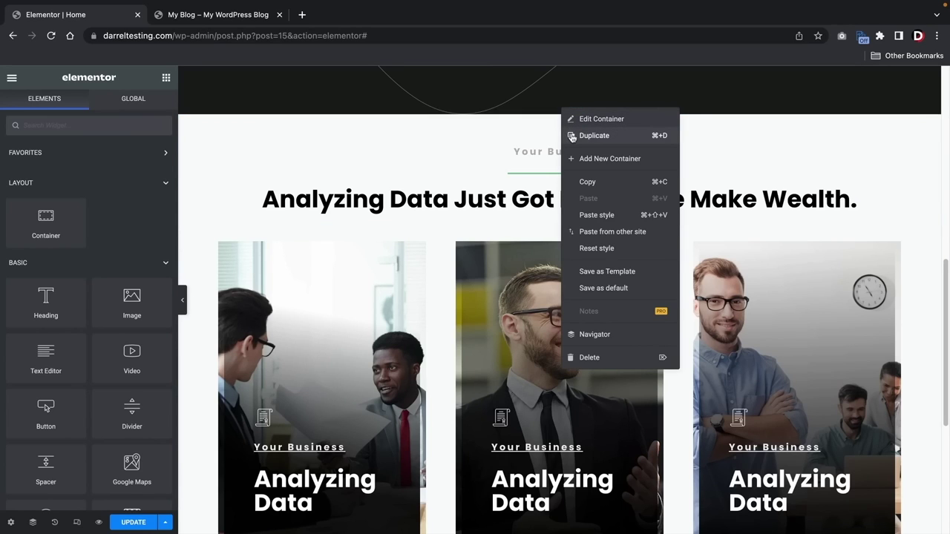
{"action": "left_click", "coordinate": [572, 137]}
{"action": "scroll", "coordinate": [492, 216], "scroll_direction": "down", "scroll_amount": 3}
{"action": "scroll", "coordinate": [553, 141], "scroll_direction": "up", "scroll_amount": 1}
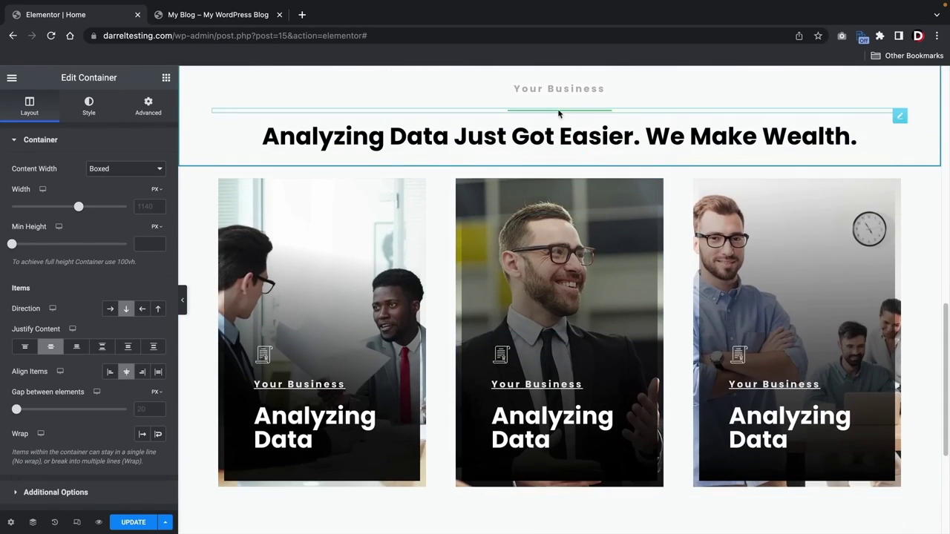
{"action": "left_click_drag", "start_coordinate": [559, 88], "coordinate": [536, 495]}
{"action": "scroll", "coordinate": [531, 475], "scroll_direction": "down", "scroll_amount": 3}
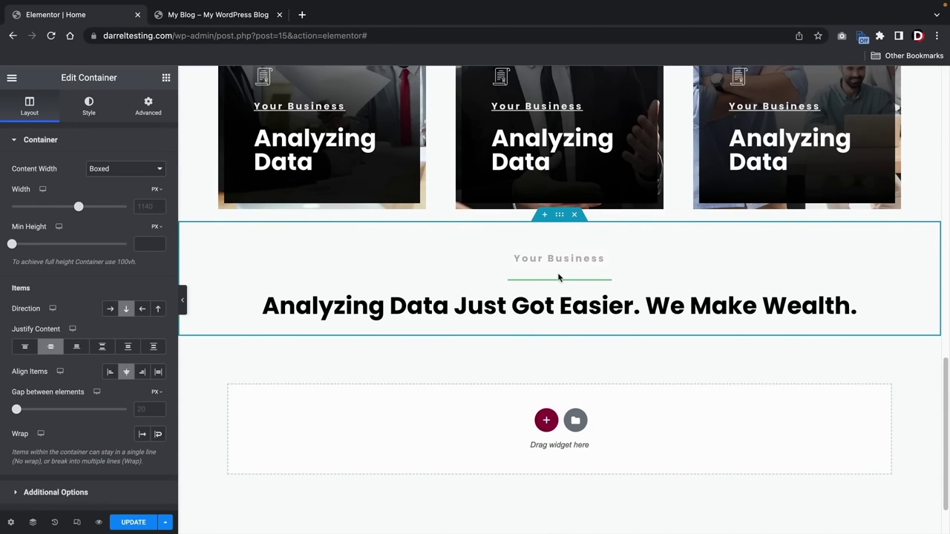
{"action": "left_click", "coordinate": [547, 421]}
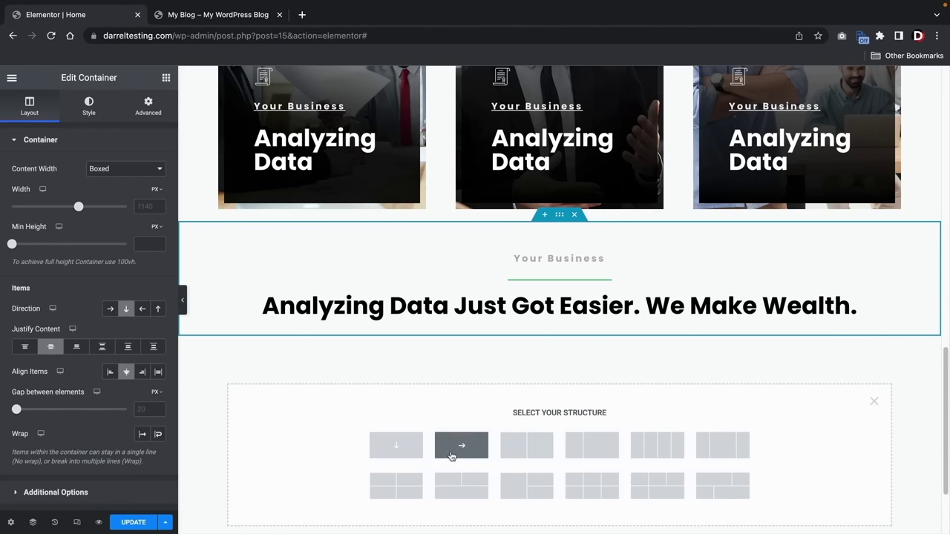
Create a row container below the heading and drop a Tabs widget into it
{"action": "left_click", "coordinate": [452, 455]}
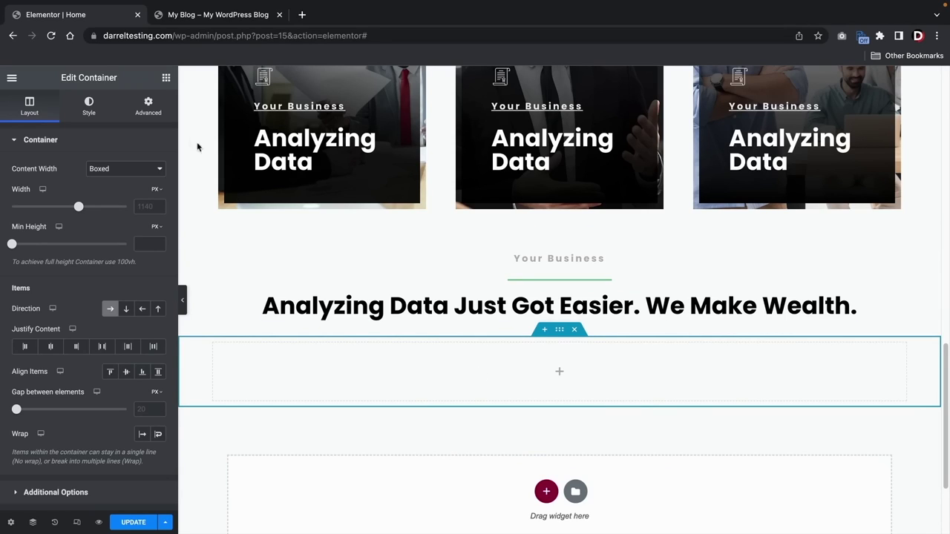
{"action": "left_click", "coordinate": [166, 77]}
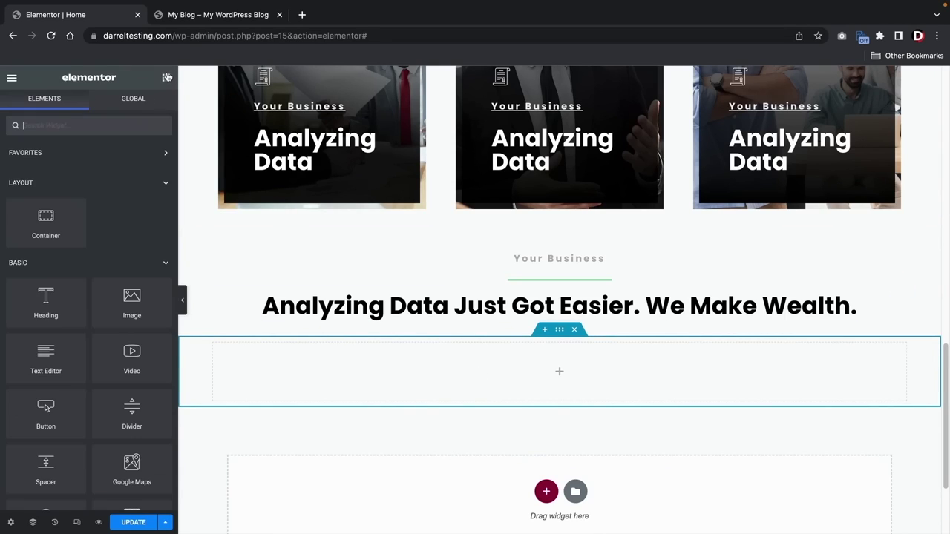
{"action": "type", "text": "tabs"}
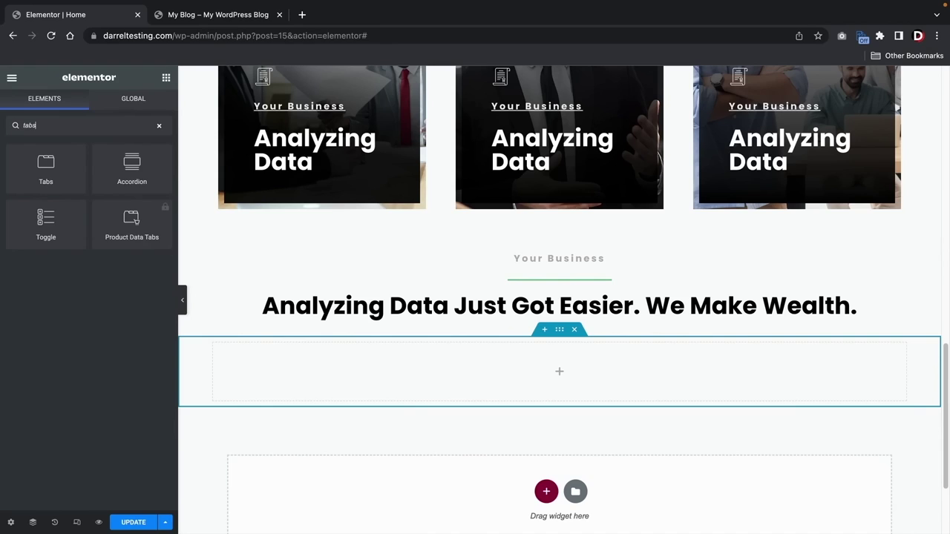
{"action": "left_click_drag", "start_coordinate": [57, 174], "coordinate": [486, 375]}
Check Tabs #2 and #3, then split Tab #1's content into two stacked containers
{"action": "scroll", "coordinate": [479, 342], "scroll_direction": "down", "scroll_amount": 1}
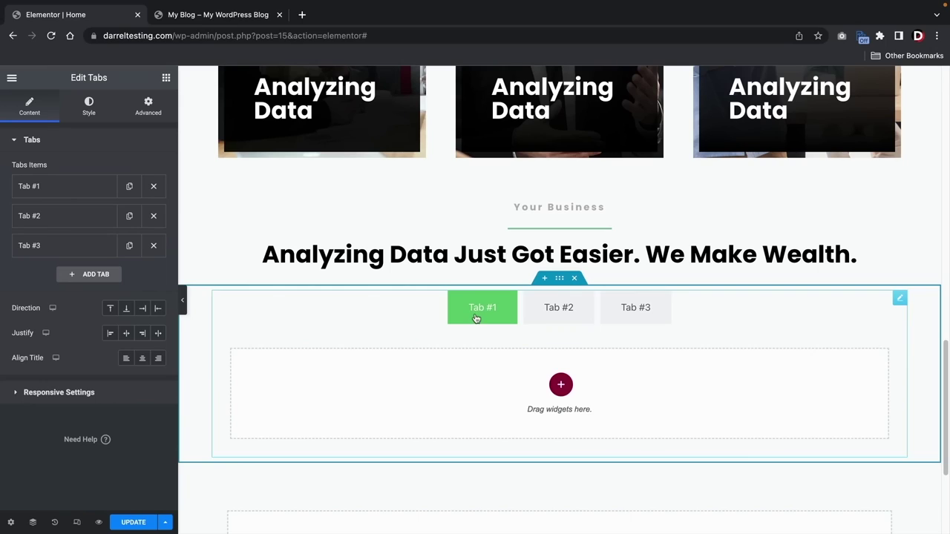
{"action": "left_click", "coordinate": [560, 313]}
{"action": "left_click", "coordinate": [611, 313]}
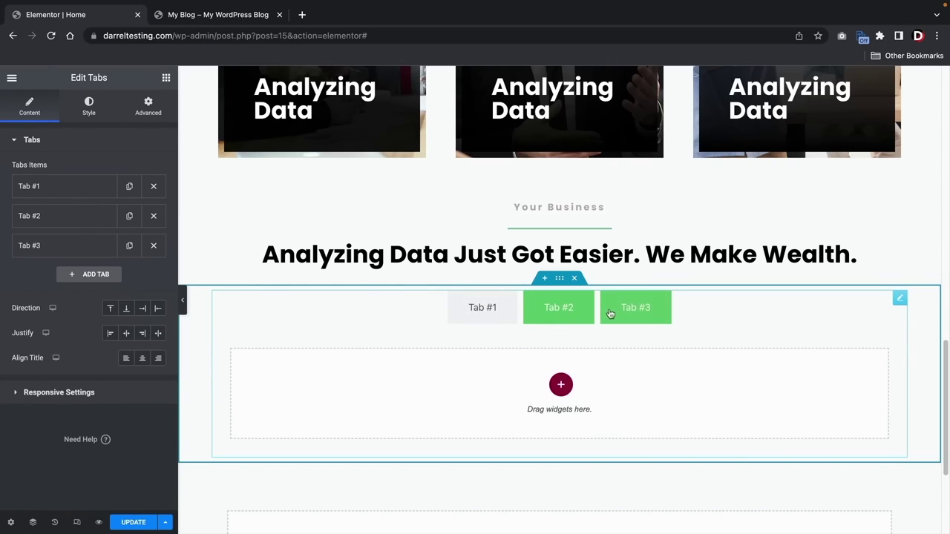
{"action": "left_click", "coordinate": [493, 311]}
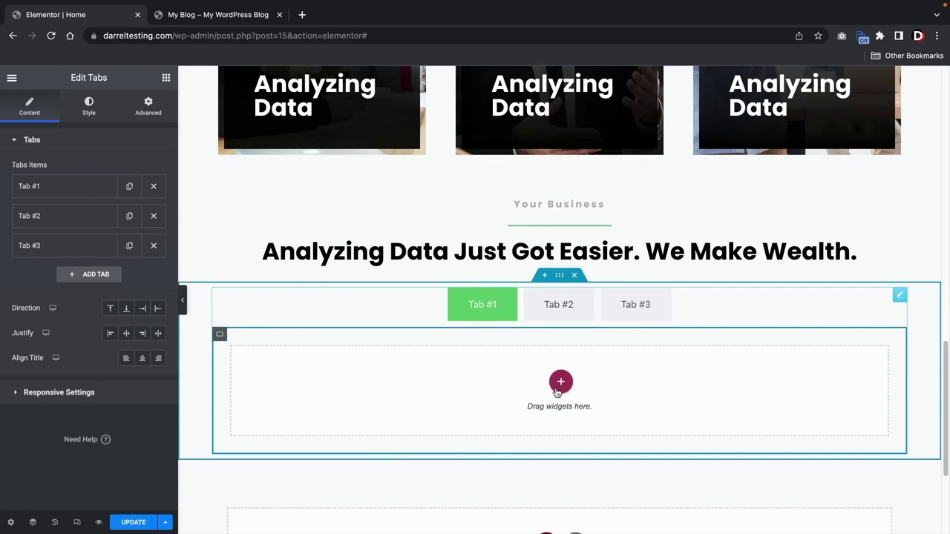
{"action": "scroll", "coordinate": [559, 391], "scroll_direction": "down", "scroll_amount": 1}
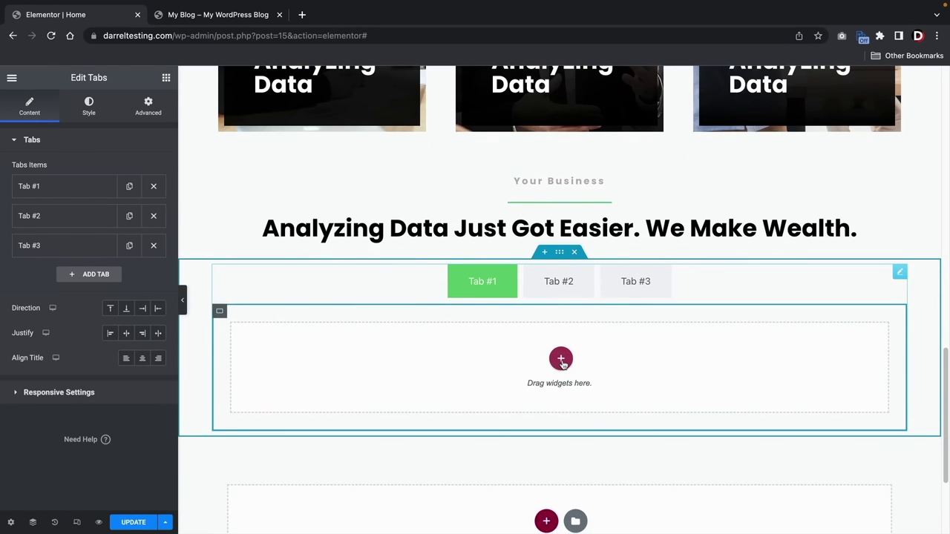
{"action": "left_click", "coordinate": [561, 360]}
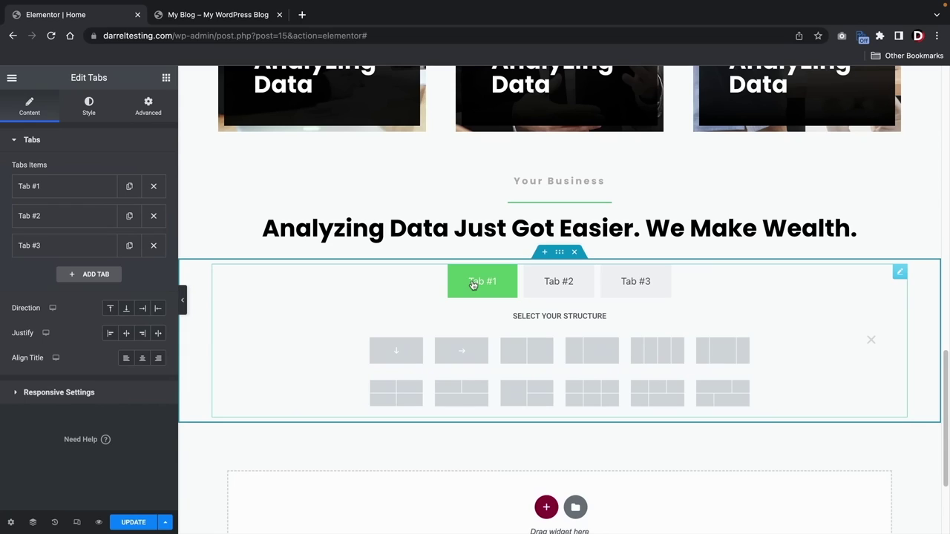
{"action": "scroll", "coordinate": [475, 393], "scroll_direction": "down", "scroll_amount": 3}
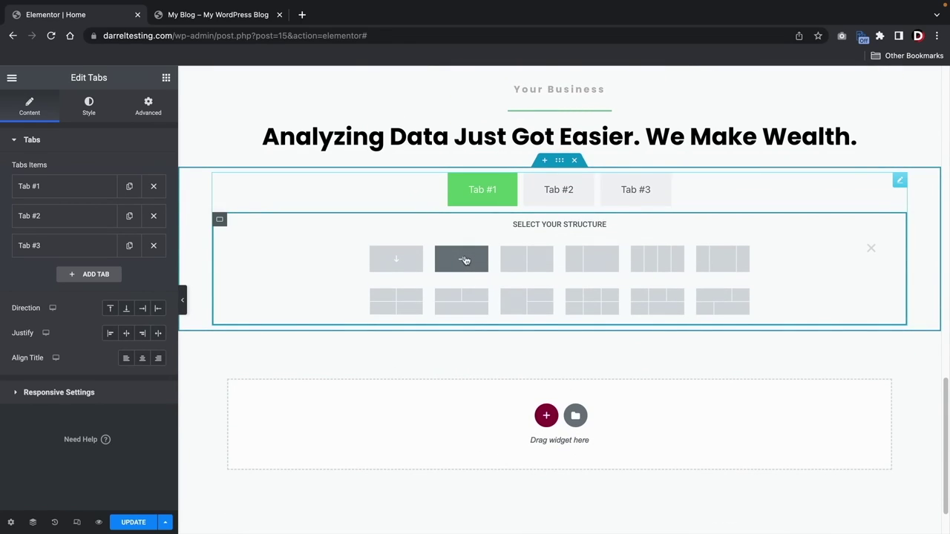
{"action": "left_click", "coordinate": [537, 261]}
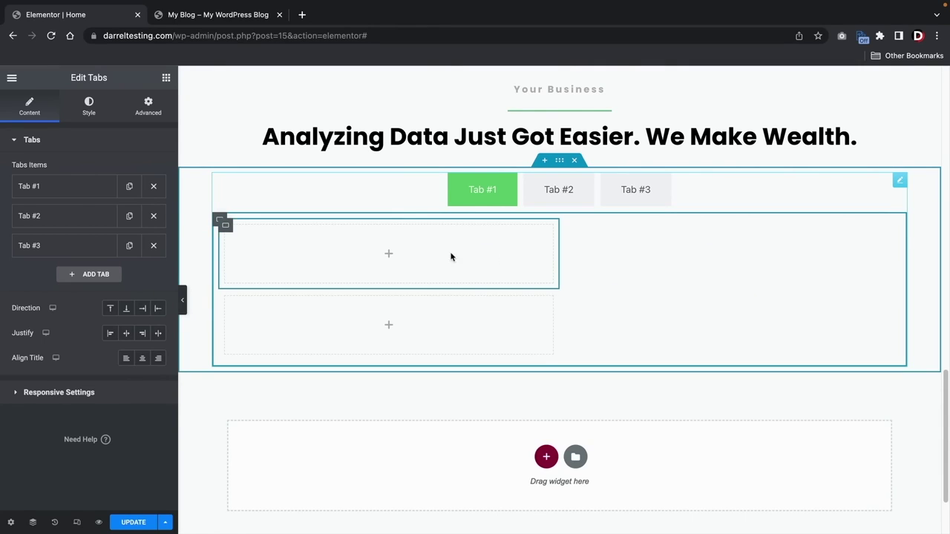
Add an Image widget to the top container showing the photo of the man with crossed arms
{"action": "left_click", "coordinate": [166, 79]}
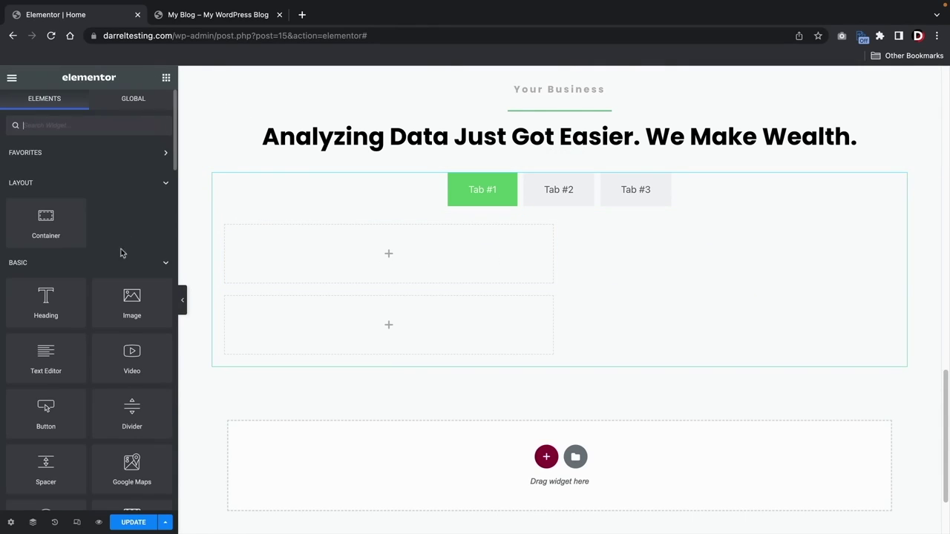
{"action": "left_click_drag", "start_coordinate": [131, 300], "coordinate": [355, 255]}
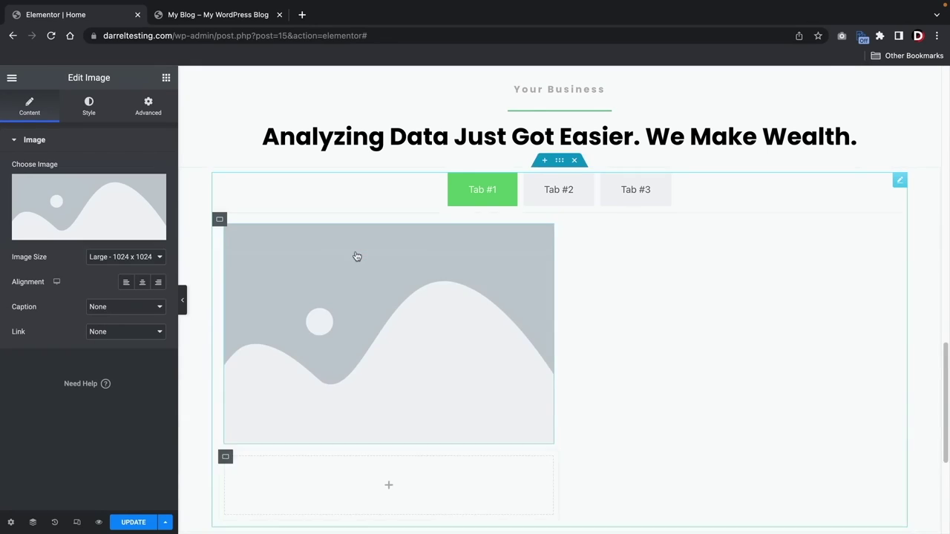
{"action": "scroll", "coordinate": [350, 255], "scroll_direction": "down", "scroll_amount": 3}
{"action": "left_click", "coordinate": [121, 199]}
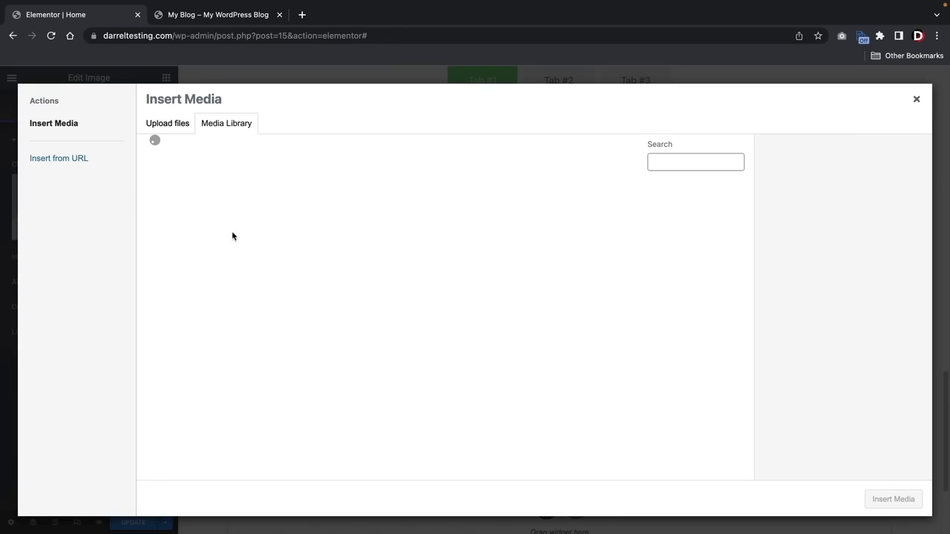
{"action": "scroll", "coordinate": [592, 418], "scroll_direction": "down", "scroll_amount": 4}
{"action": "left_click", "coordinate": [719, 383]}
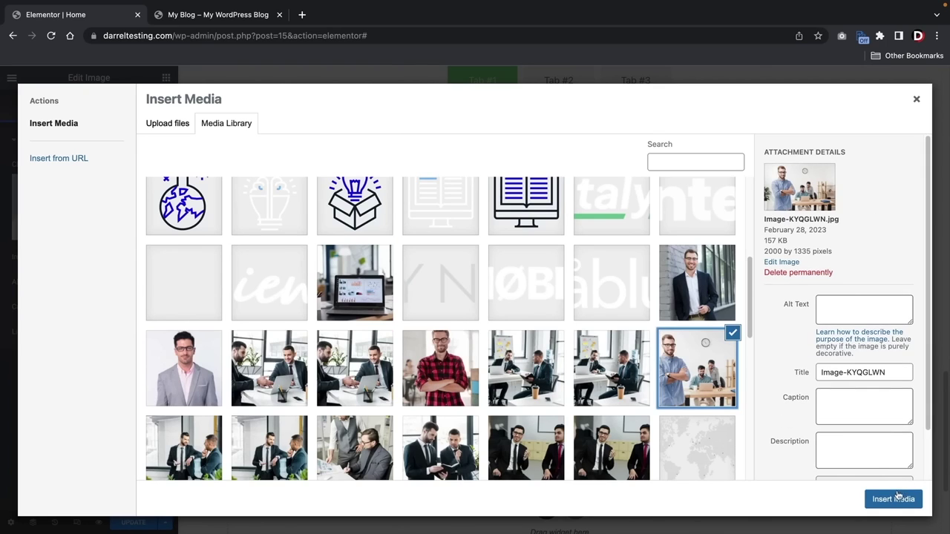
{"action": "left_click", "coordinate": [895, 499]}
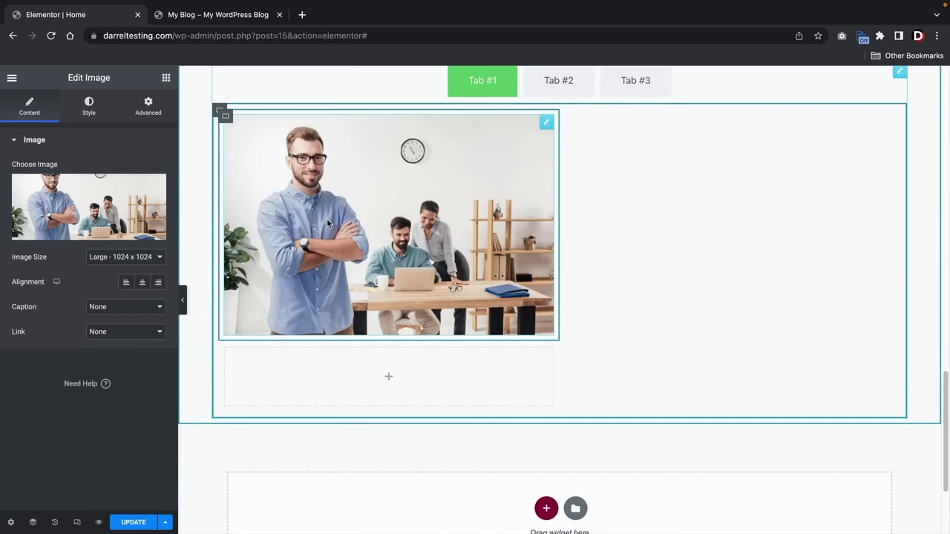
Add a Heading, a Text Editor and a Button below the image
{"action": "left_click", "coordinate": [166, 78]}
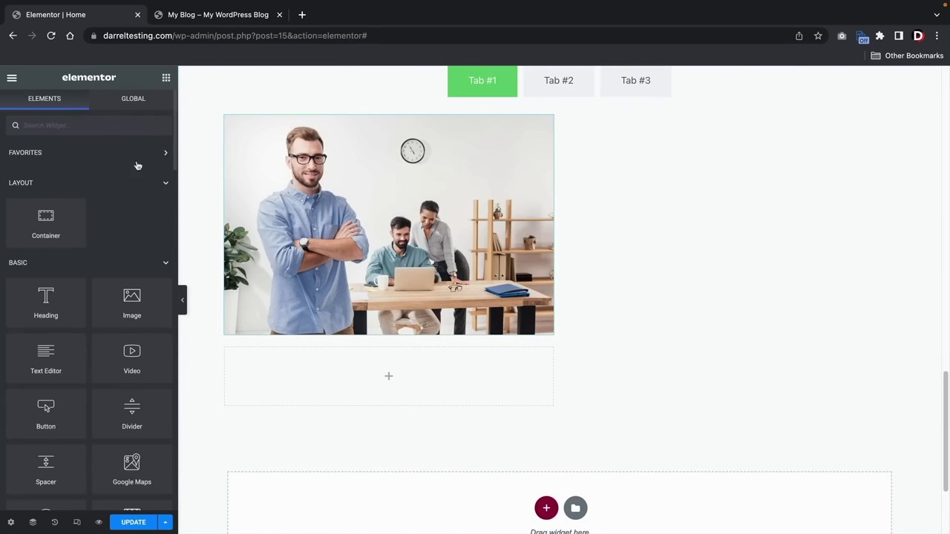
{"action": "left_click_drag", "start_coordinate": [56, 310], "coordinate": [384, 383]}
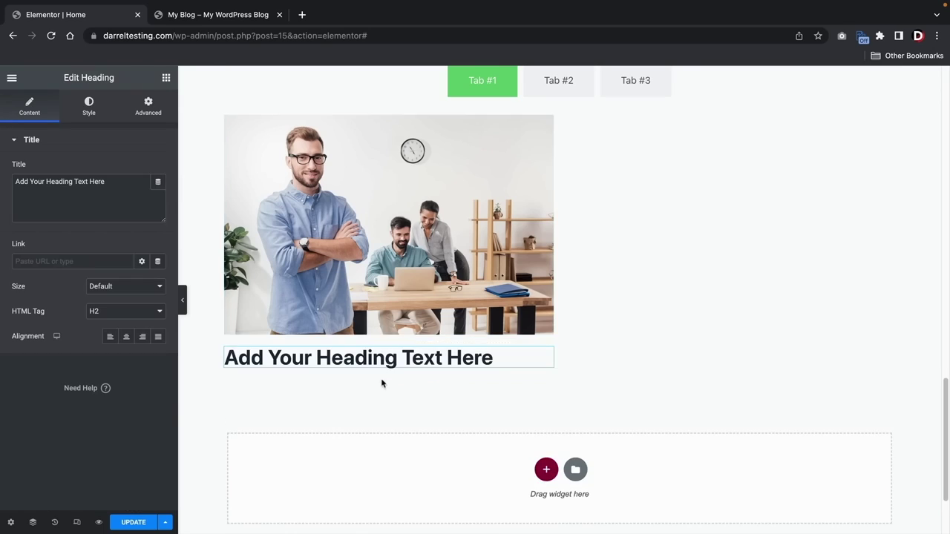
{"action": "left_click", "coordinate": [166, 78]}
{"action": "left_click_drag", "start_coordinate": [46, 358], "coordinate": [317, 371]}
{"action": "left_click", "coordinate": [166, 78]}
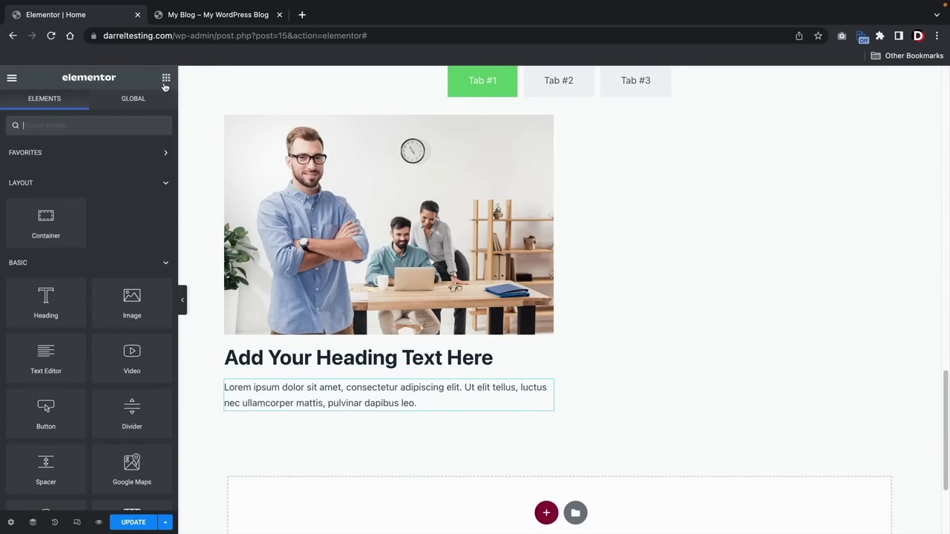
{"action": "left_click_drag", "start_coordinate": [63, 407], "coordinate": [343, 405]}
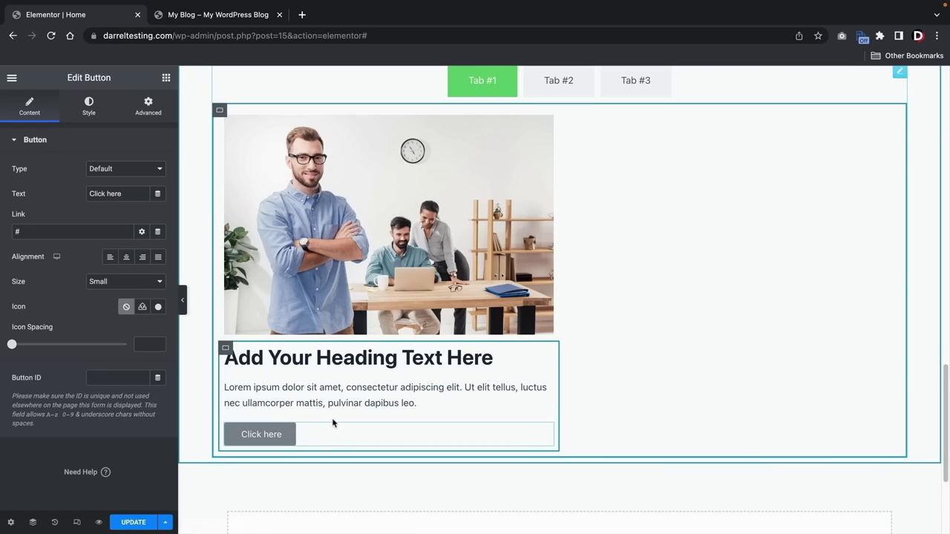
Copy the hero's Learn More button and paste its green style onto the Click here button
{"action": "scroll", "coordinate": [332, 423], "scroll_direction": "up", "scroll_amount": 15}
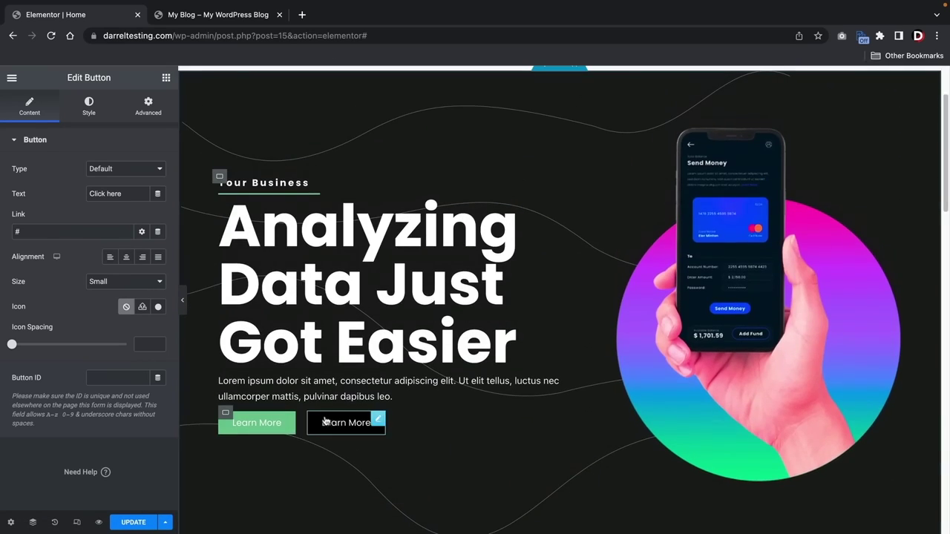
{"action": "right_click", "coordinate": [288, 423]}
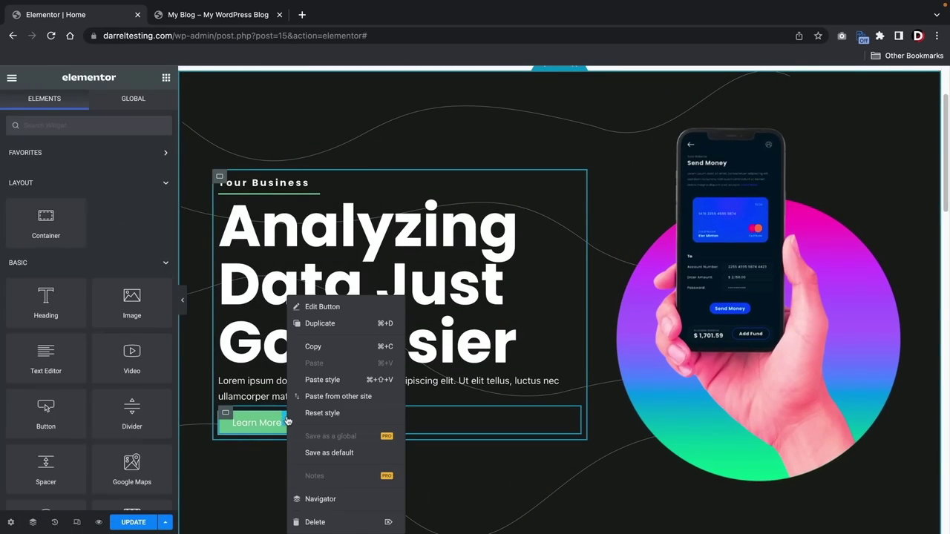
{"action": "left_click", "coordinate": [334, 346]}
{"action": "scroll", "coordinate": [374, 416], "scroll_direction": "down", "scroll_amount": 15}
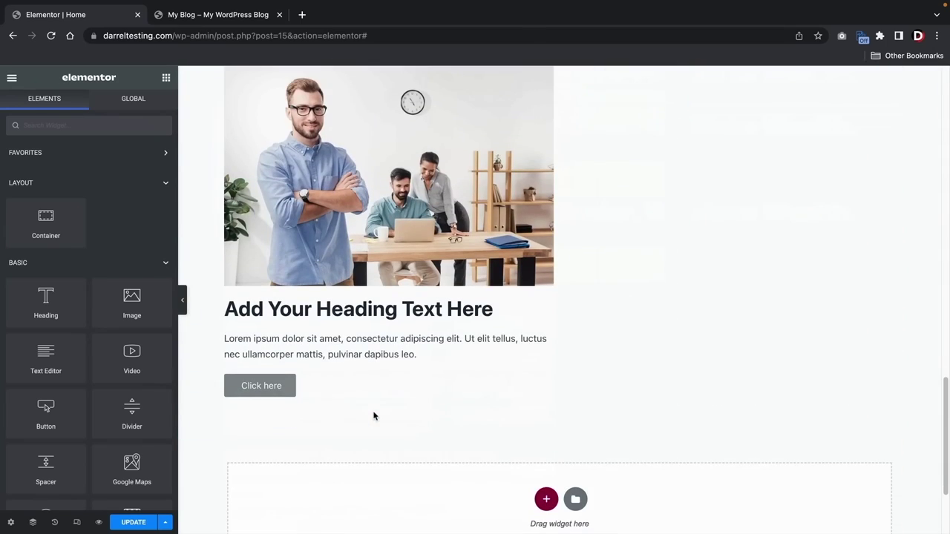
{"action": "right_click", "coordinate": [292, 386]}
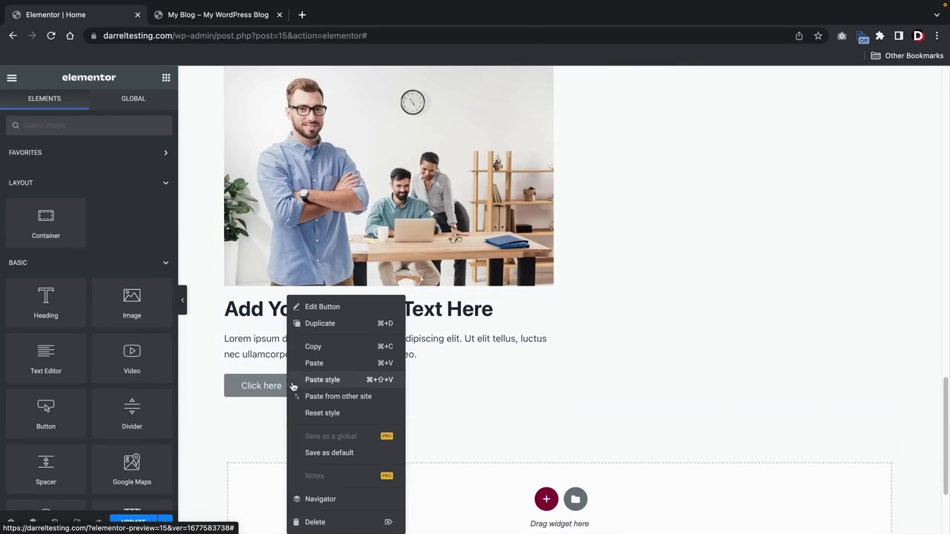
{"action": "left_click", "coordinate": [306, 386]}
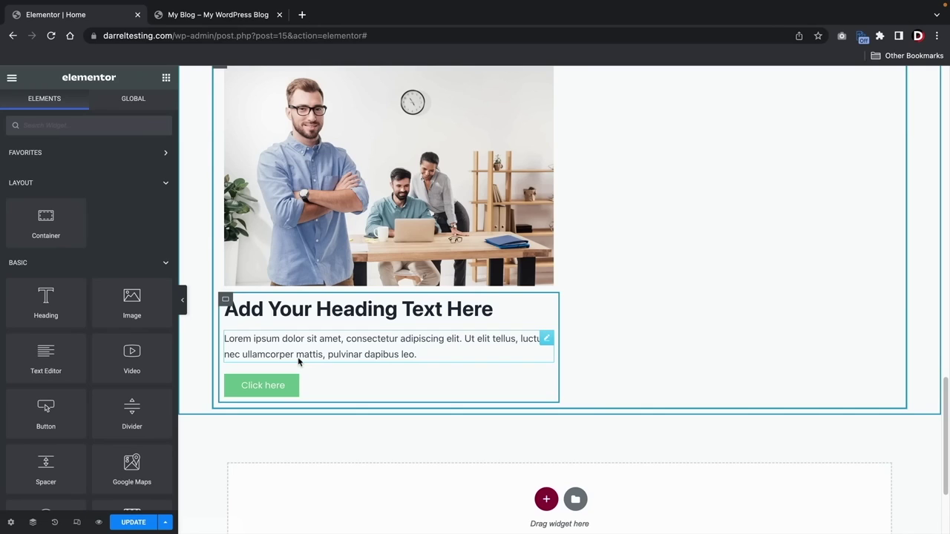
{"action": "scroll", "coordinate": [298, 363], "scroll_direction": "up", "scroll_amount": 2}
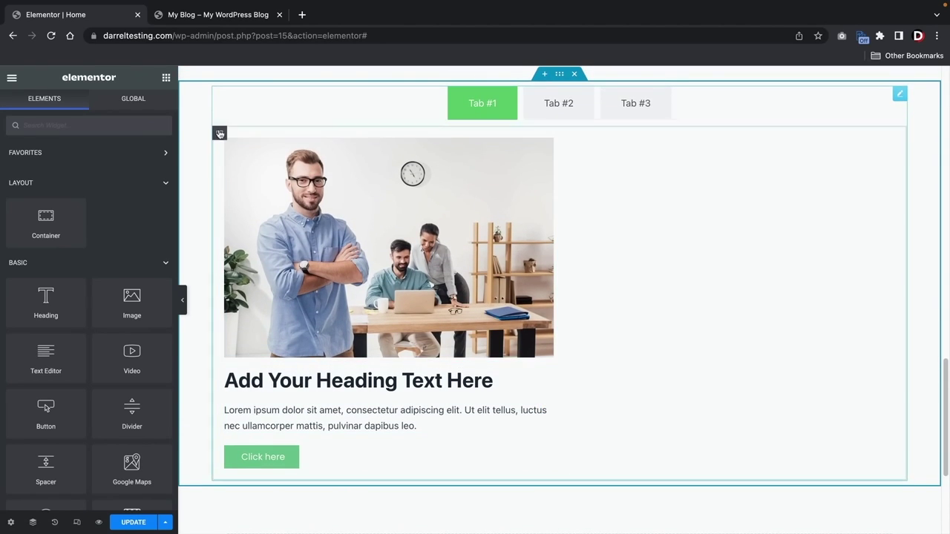
{"action": "left_click", "coordinate": [254, 476]}
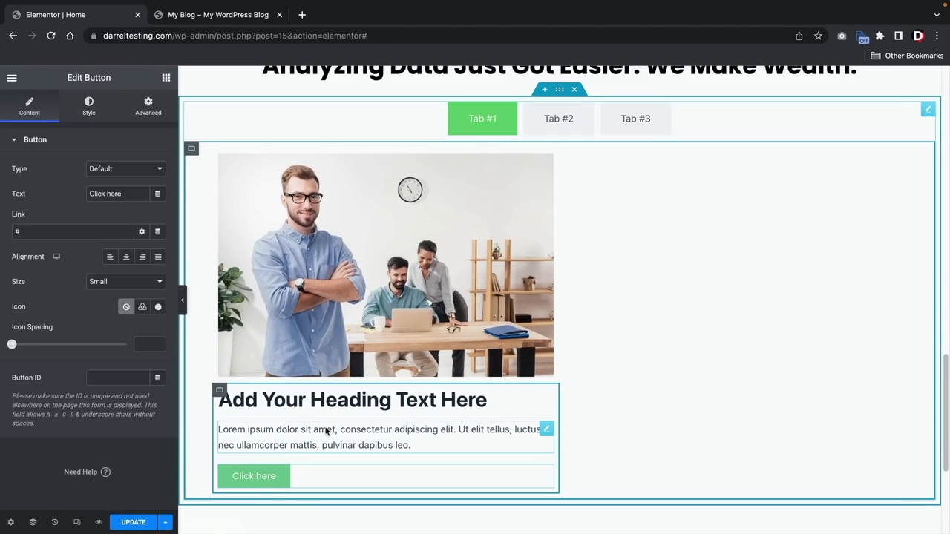
Set Tab #1's container to Full Width, Row direction, with Justify Content and Align Items centred
{"action": "left_click", "coordinate": [191, 150]}
{"action": "left_click", "coordinate": [141, 170]}
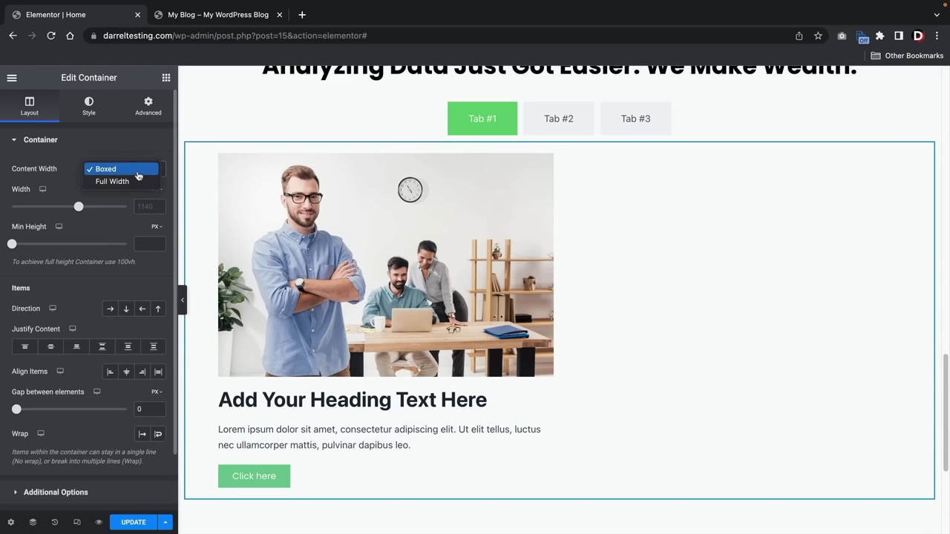
{"action": "left_click", "coordinate": [112, 181]}
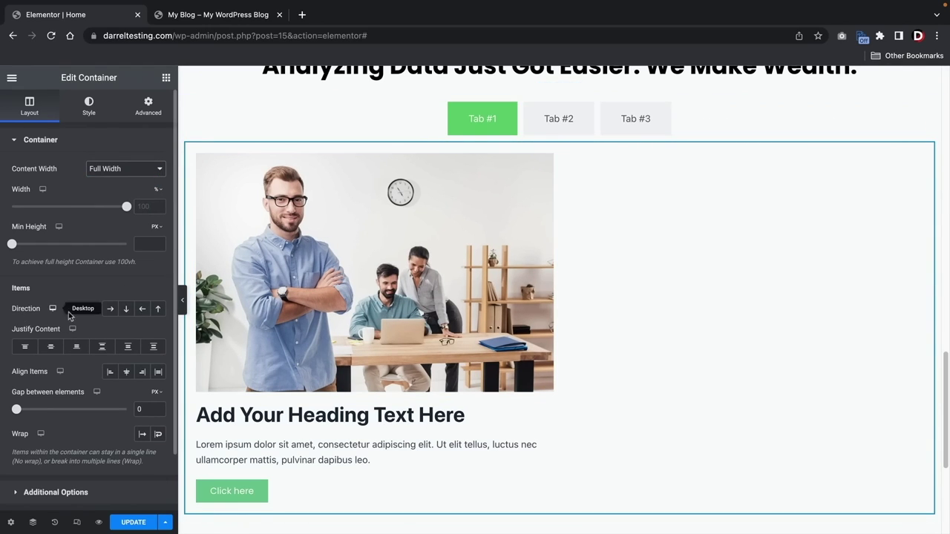
{"action": "left_click", "coordinate": [111, 309]}
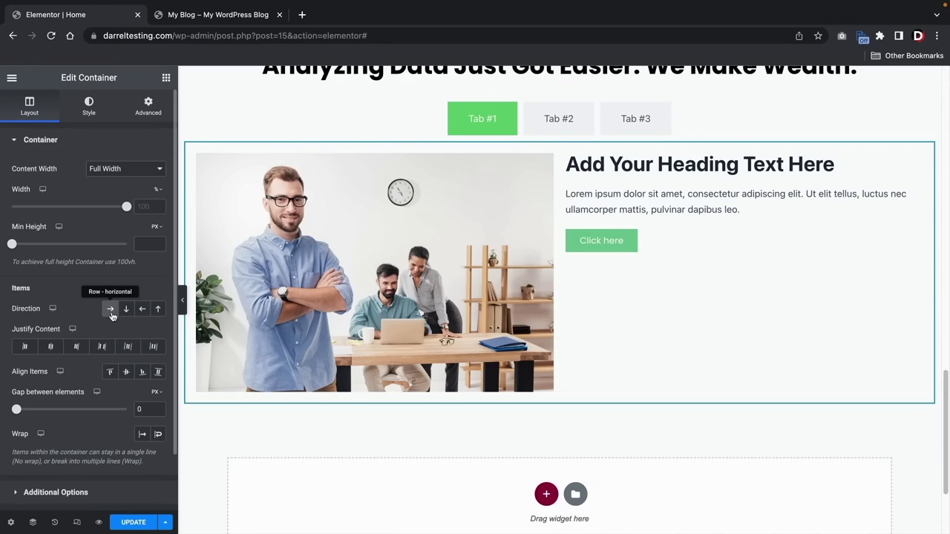
{"action": "left_click", "coordinate": [50, 346]}
{"action": "left_click", "coordinate": [126, 372]}
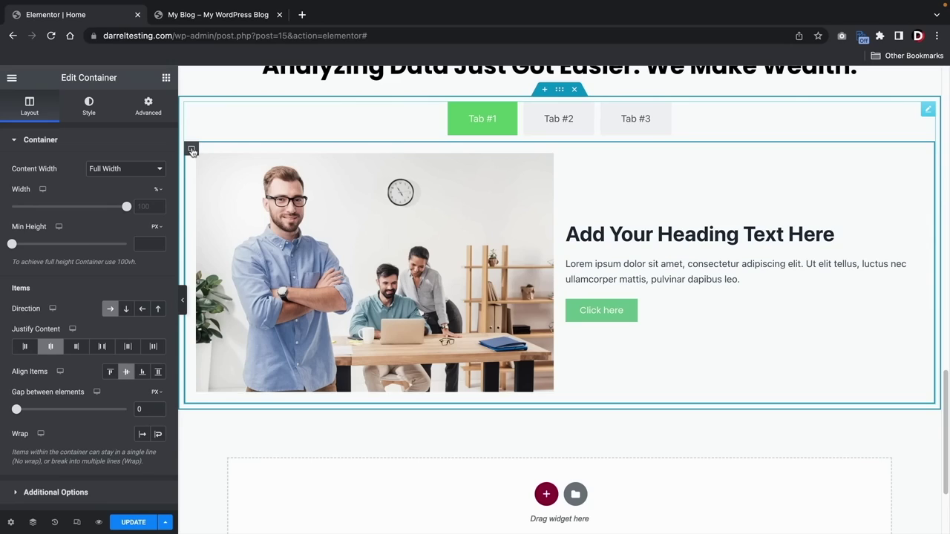
{"action": "left_click", "coordinate": [91, 111]}
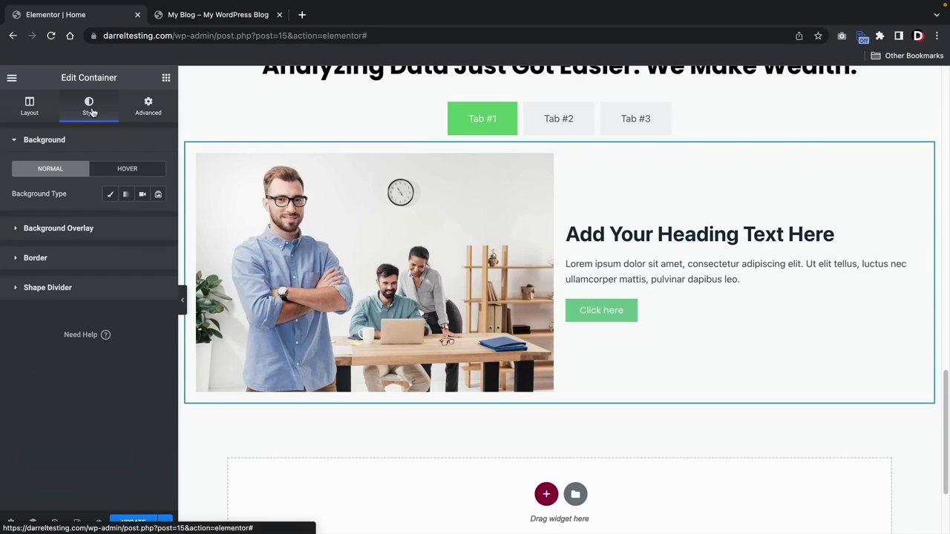
Give Tab #1's container a Classic background using the dotted world-map image
{"action": "left_click", "coordinate": [101, 194]}
{"action": "left_click", "coordinate": [76, 271]}
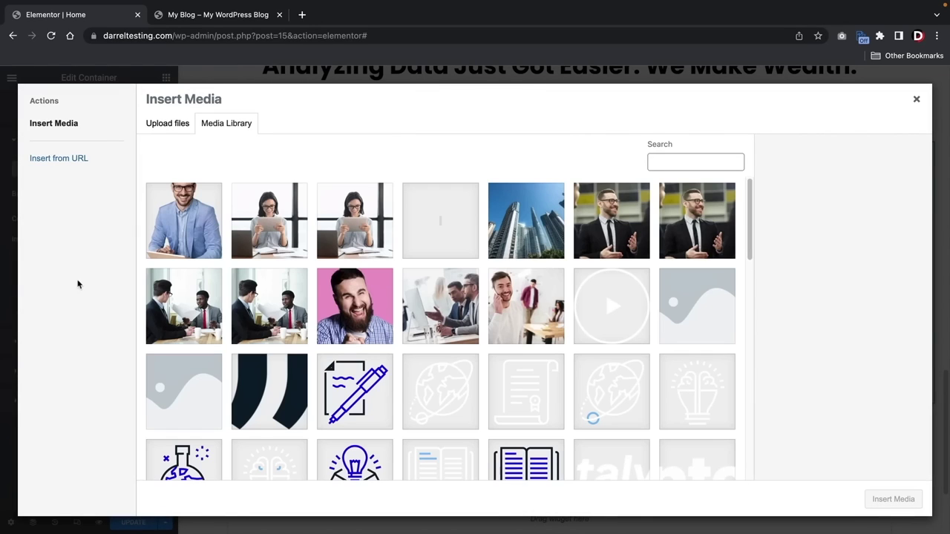
{"action": "scroll", "coordinate": [328, 351], "scroll_direction": "down", "scroll_amount": 2}
{"action": "scroll", "coordinate": [438, 233], "scroll_direction": "up", "scroll_amount": 1}
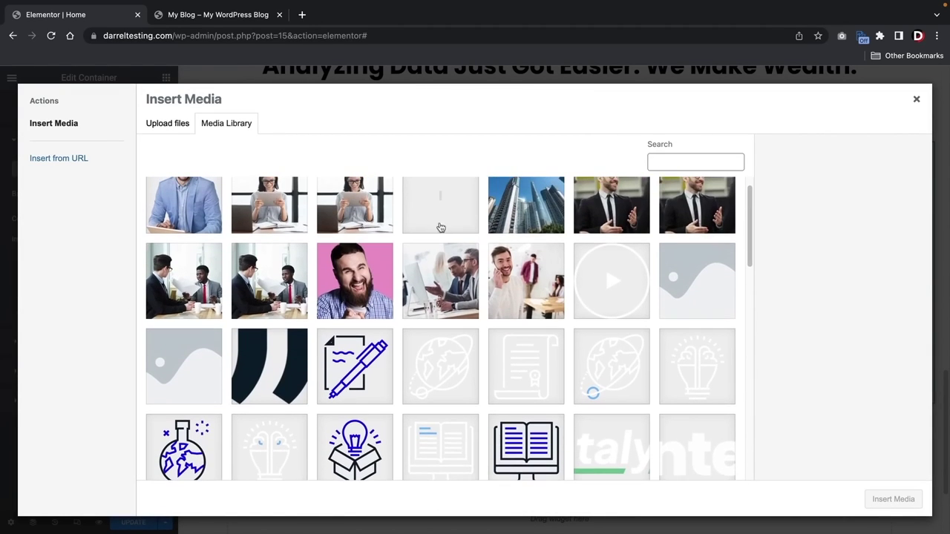
{"action": "left_click", "coordinate": [443, 209]}
{"action": "scroll", "coordinate": [461, 243], "scroll_direction": "down", "scroll_amount": 10}
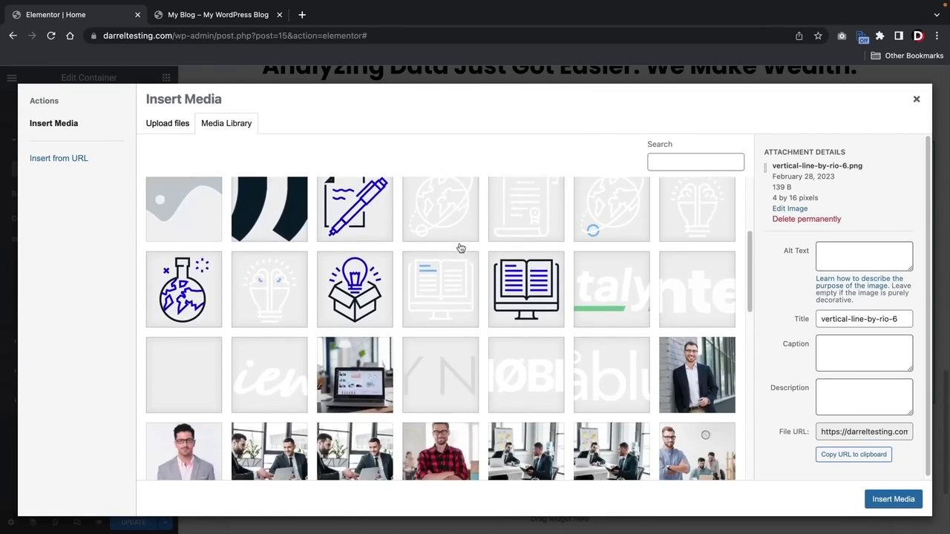
{"action": "left_click", "coordinate": [713, 298]}
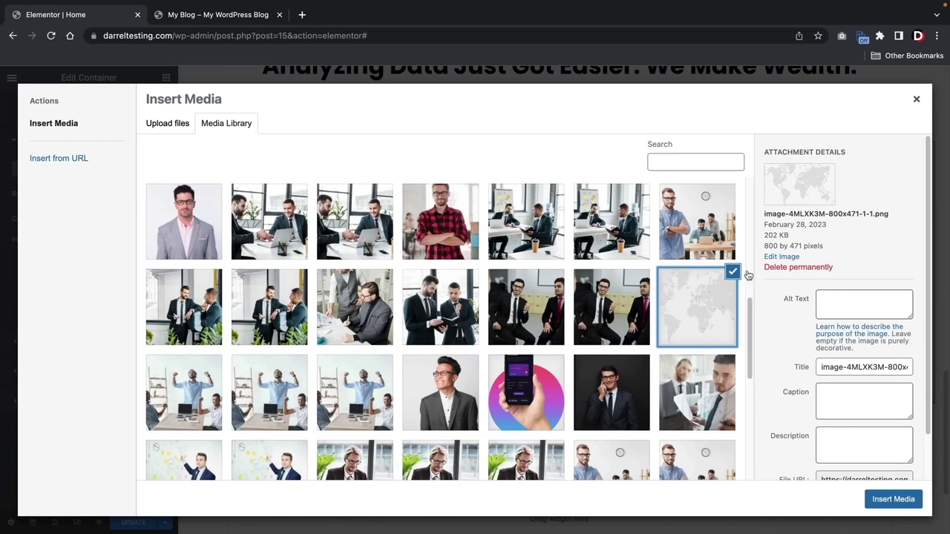
{"action": "left_click", "coordinate": [877, 499]}
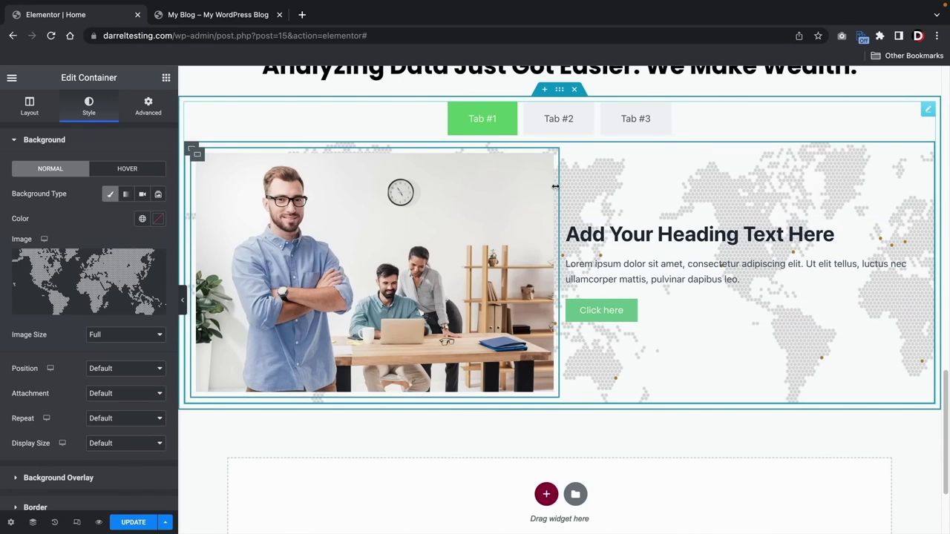
Add a container to Tab #2 holding two side-by-side inner containers
{"action": "left_click", "coordinate": [568, 122]}
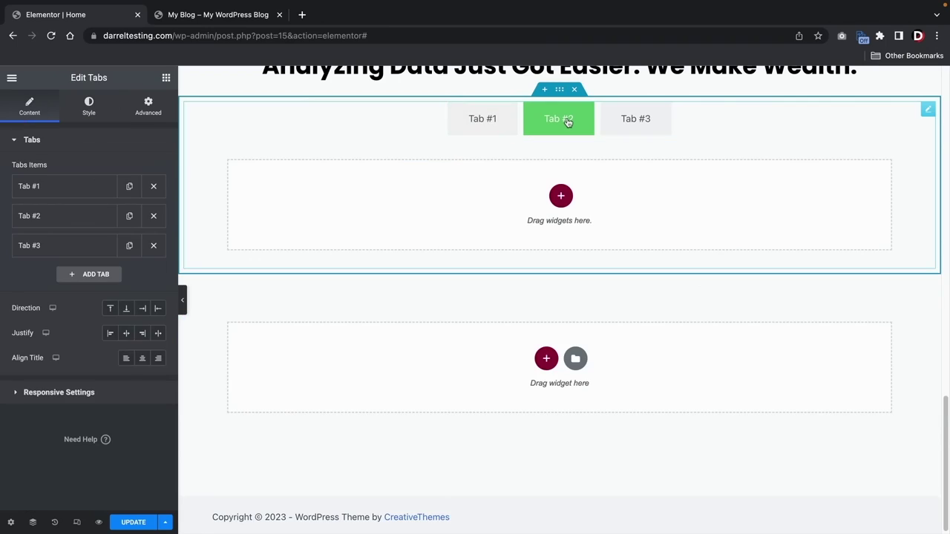
{"action": "left_click", "coordinate": [560, 196]}
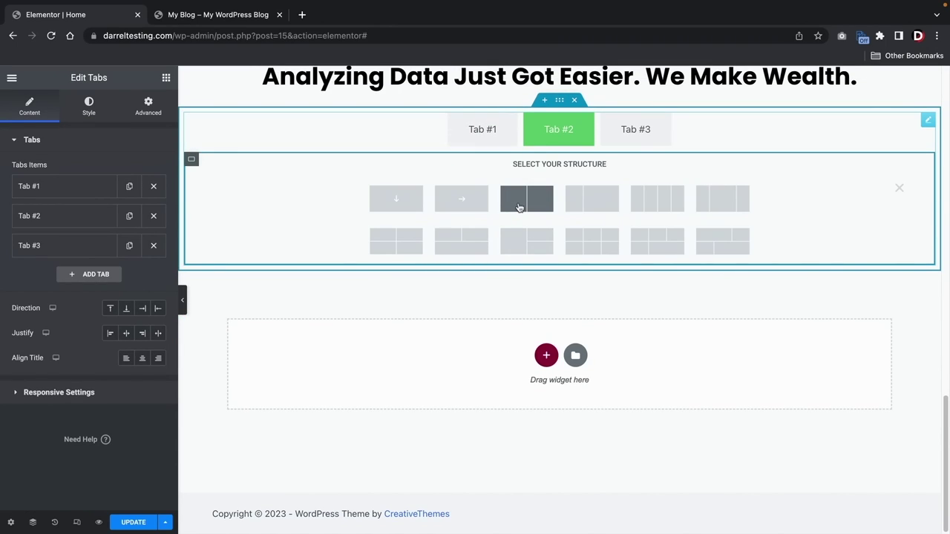
{"action": "left_click", "coordinate": [460, 204]}
{"action": "left_click", "coordinate": [166, 77]}
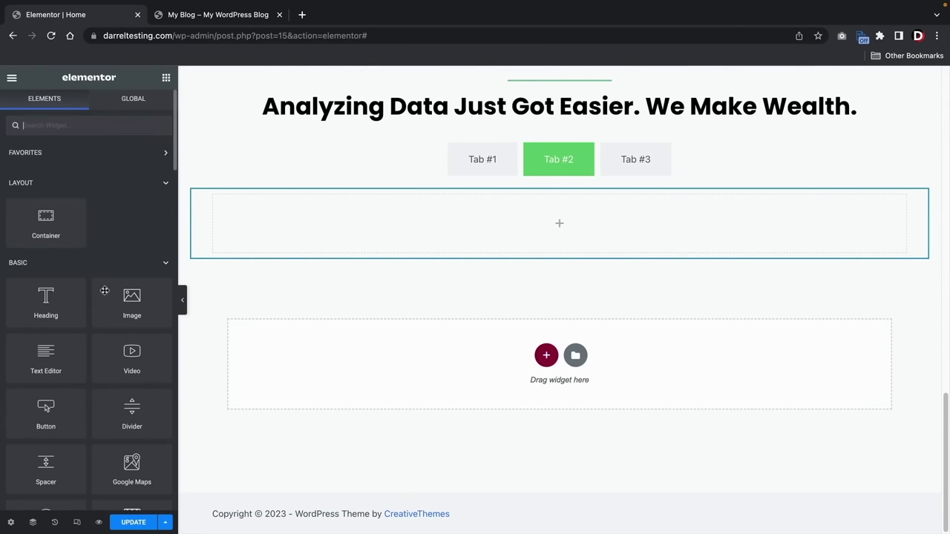
{"action": "left_click_drag", "start_coordinate": [64, 229], "coordinate": [485, 240]}
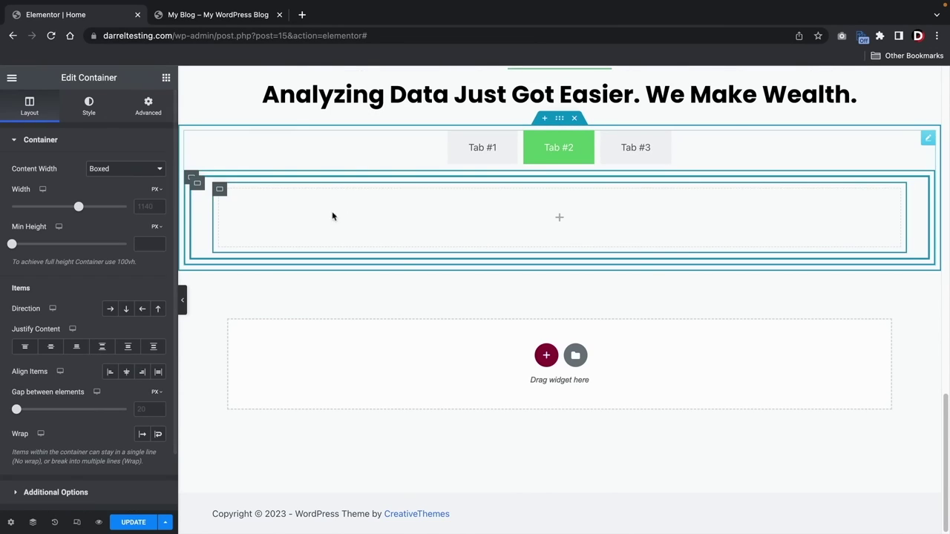
{"action": "right_click", "coordinate": [219, 193]}
{"action": "left_click", "coordinate": [239, 215]}
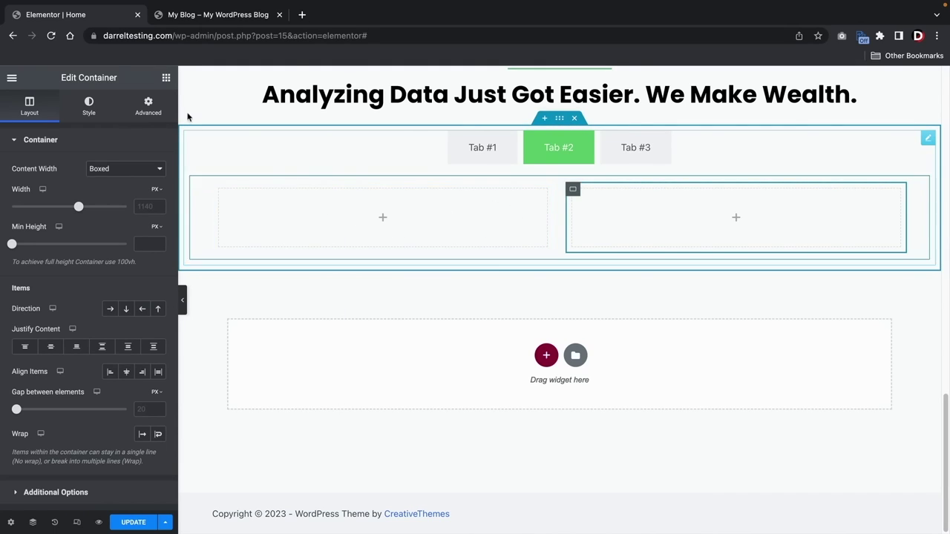
Search 'imag' and place an Image Box in the left inner container
{"action": "left_click", "coordinate": [167, 77]}
{"action": "type", "text": "imag"}
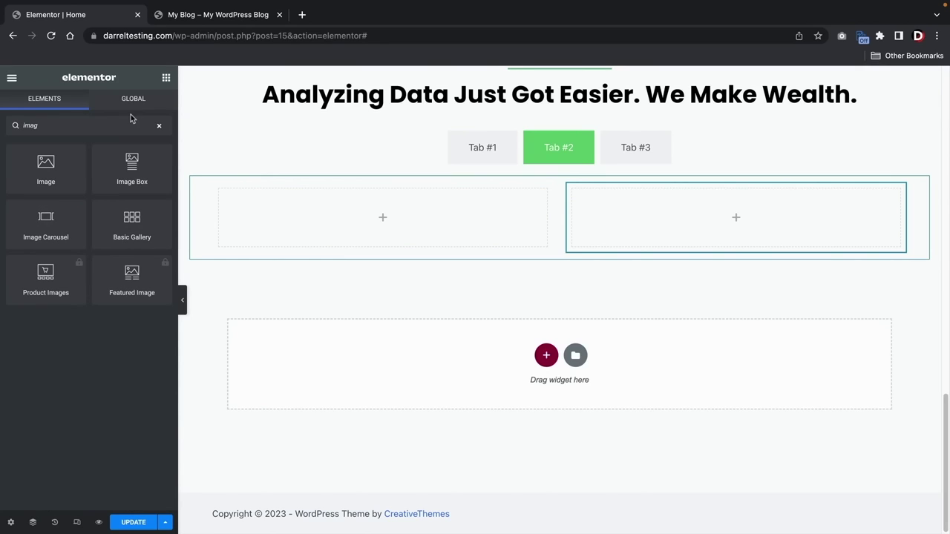
{"action": "left_click_drag", "start_coordinate": [132, 169], "coordinate": [289, 213]}
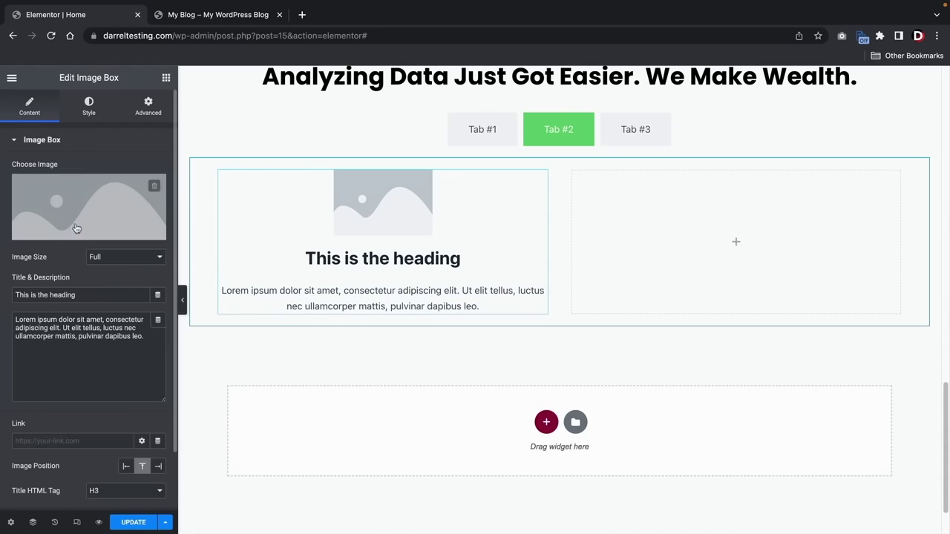
Set the Image Box's image to the bulb-in-box illustration
{"action": "scroll", "coordinate": [60, 388], "scroll_direction": "down", "scroll_amount": 1}
{"action": "scroll", "coordinate": [63, 238], "scroll_direction": "up", "scroll_amount": 1}
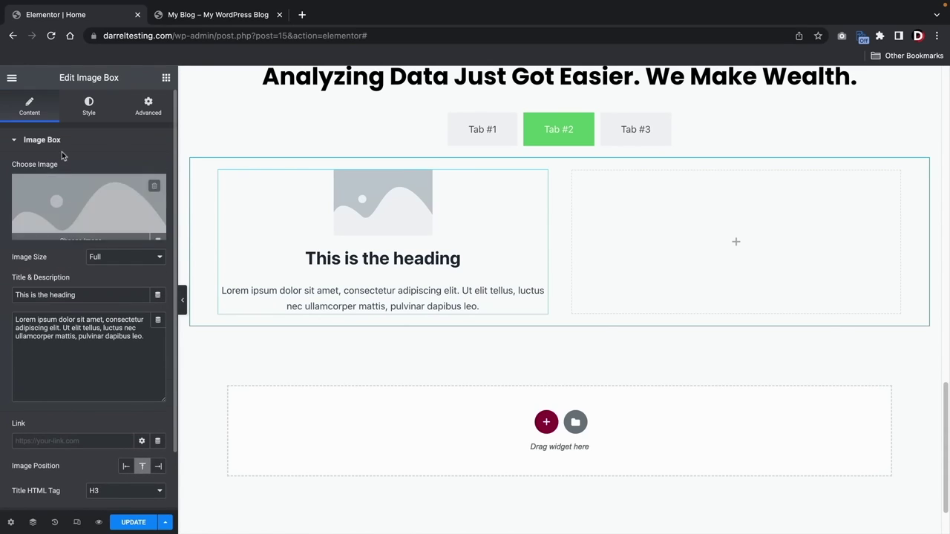
{"action": "left_click", "coordinate": [88, 106]}
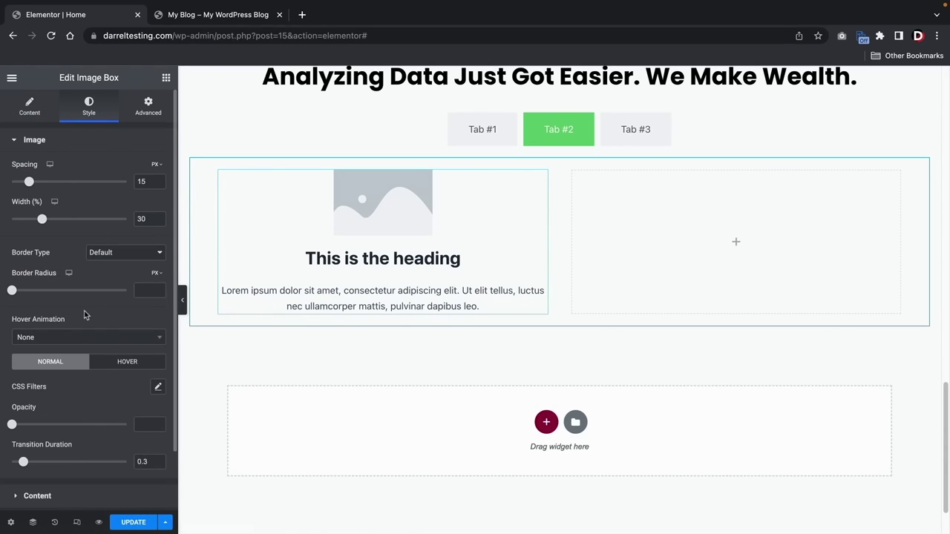
{"action": "left_click", "coordinate": [30, 108]}
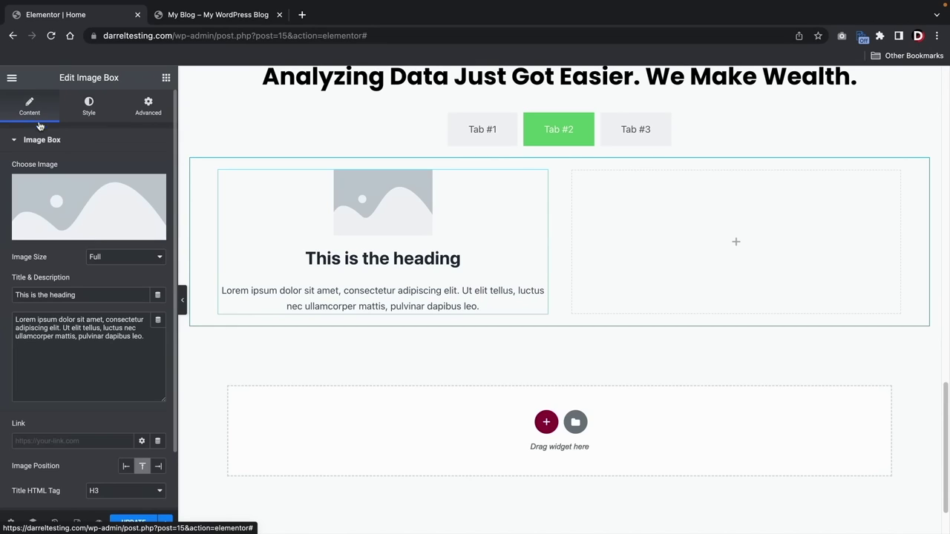
{"action": "left_click", "coordinate": [60, 210]}
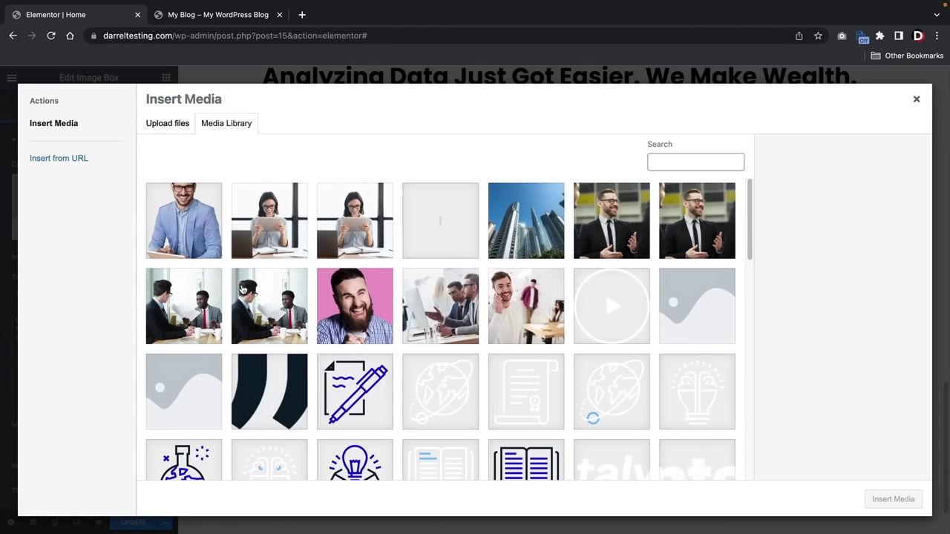
{"action": "scroll", "coordinate": [444, 379], "scroll_direction": "down", "scroll_amount": 2}
{"action": "left_click", "coordinate": [384, 389]}
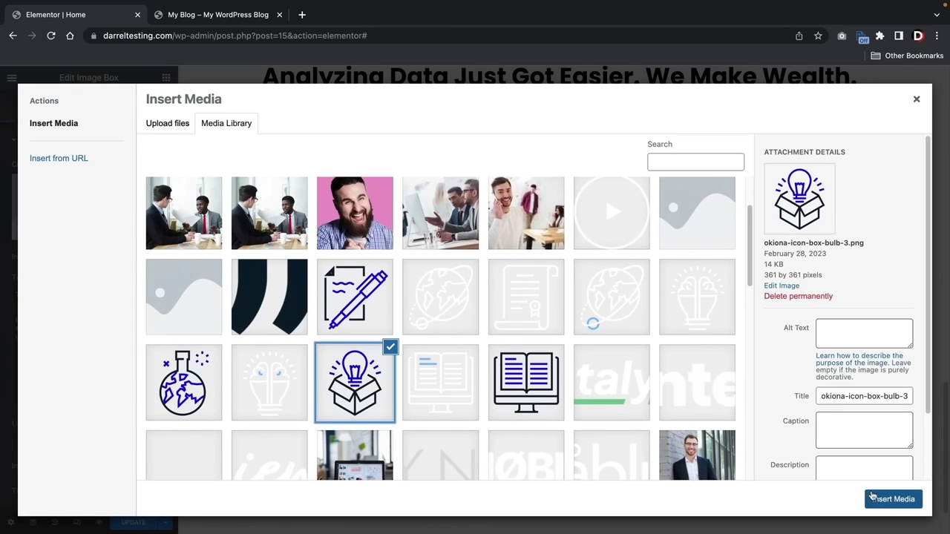
{"action": "left_click", "coordinate": [883, 500]}
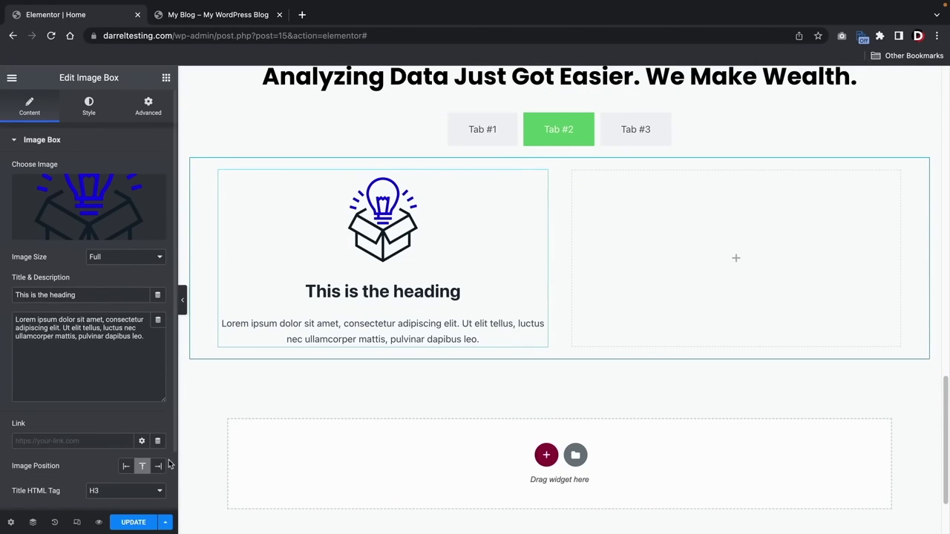
Set Image Position to Right, title it 'Wealth Management', and trim the description's ending
{"action": "left_click", "coordinate": [158, 466]}
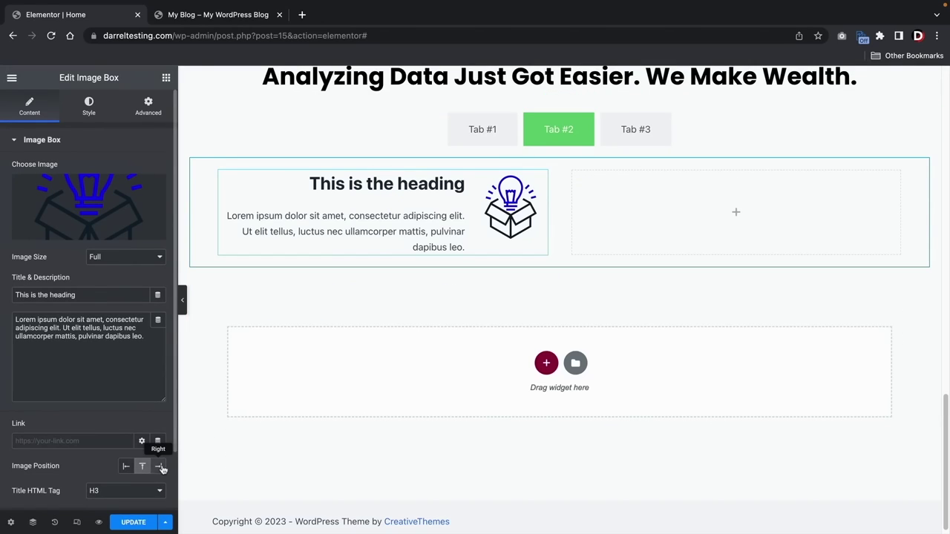
{"action": "triple_click", "coordinate": [82, 294]}
{"action": "type", "text": "Wealth Management"}
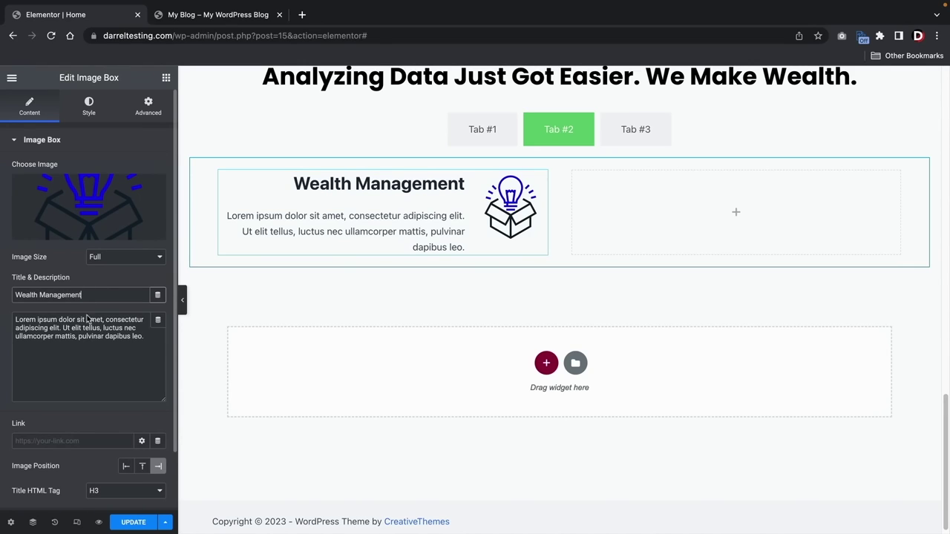
{"action": "left_click_drag", "start_coordinate": [145, 337], "coordinate": [77, 338]}
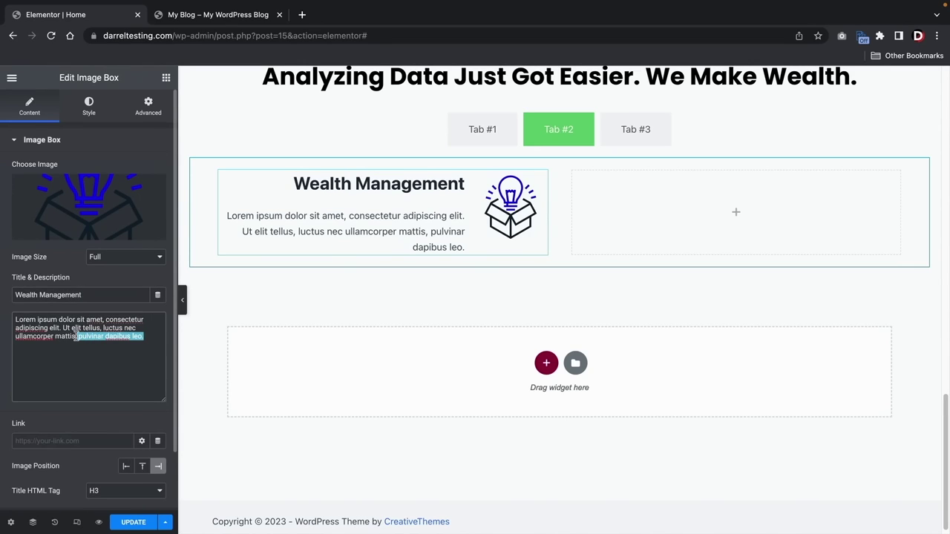
{"action": "key", "text": "BackSpace"}
{"action": "key", "text": "BackSpace"}
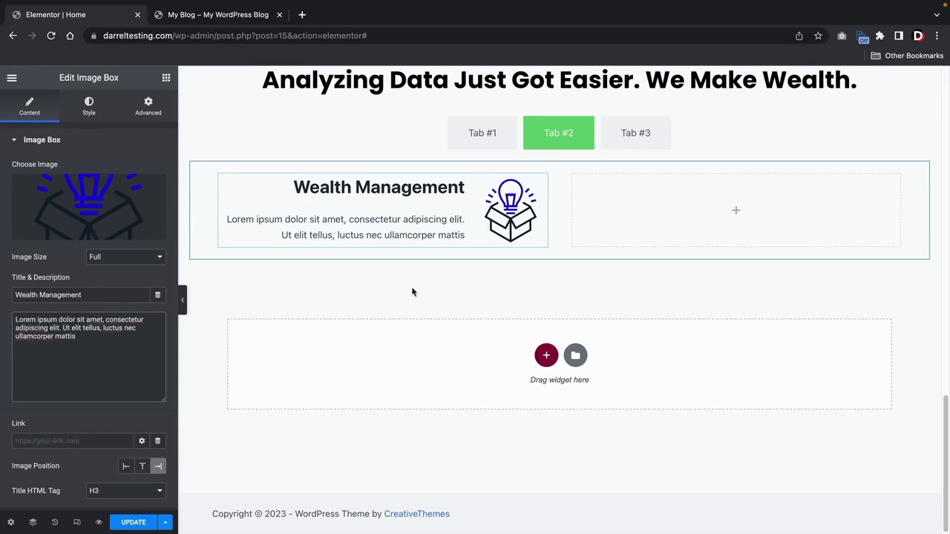
Set the image width to 20%, left-align title and description, and set title spacing to about 8
{"action": "left_click", "coordinate": [88, 109]}
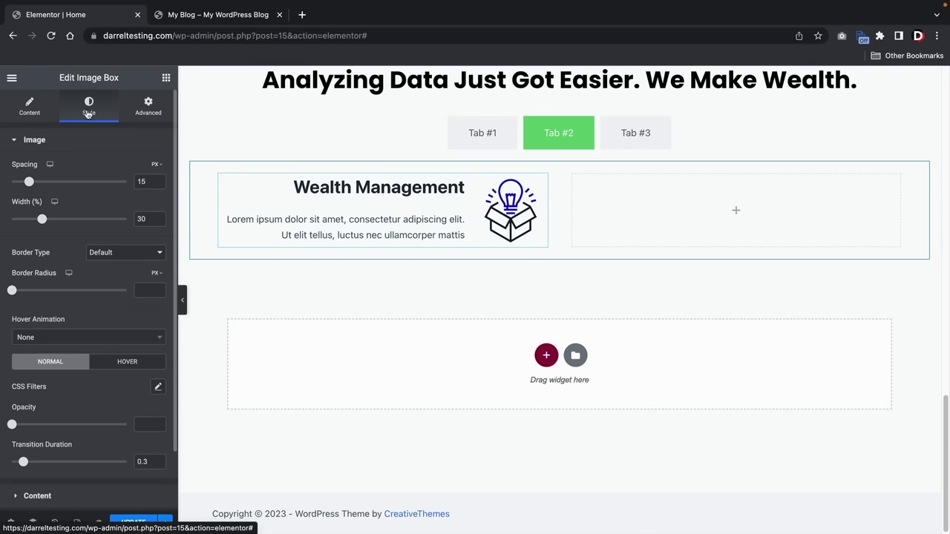
{"action": "left_click", "coordinate": [158, 223]}
{"action": "left_click", "coordinate": [158, 222]}
{"action": "left_click", "coordinate": [158, 223]}
{"action": "left_click", "coordinate": [158, 222]}
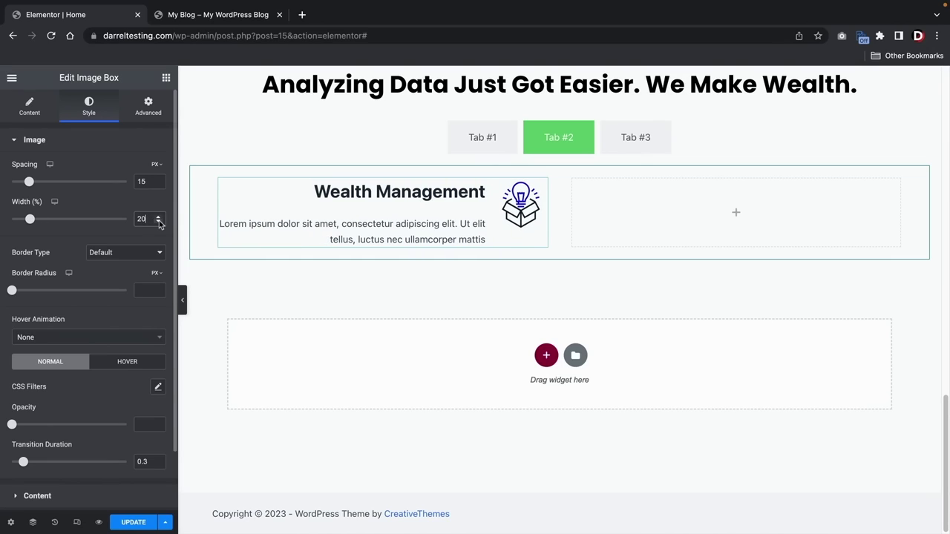
{"action": "left_click", "coordinate": [71, 503]}
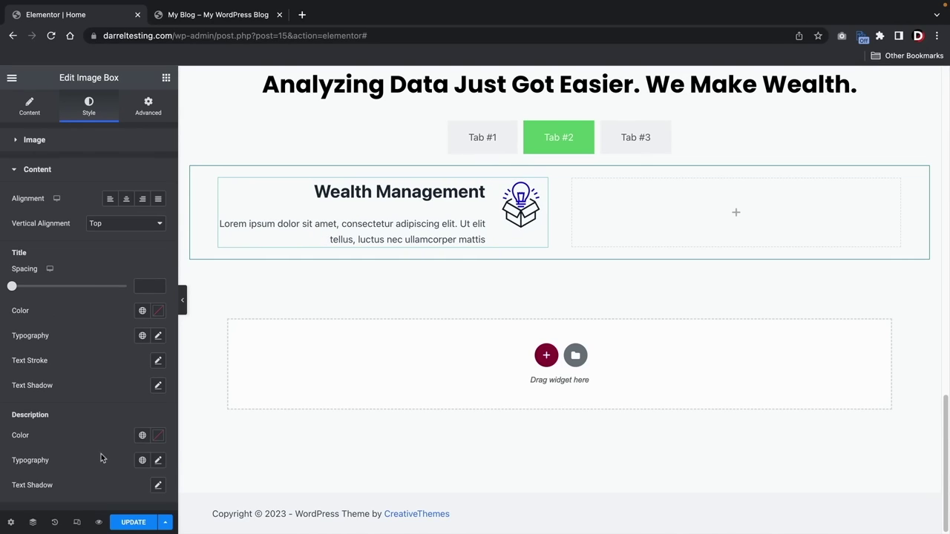
{"action": "left_click", "coordinate": [111, 200]}
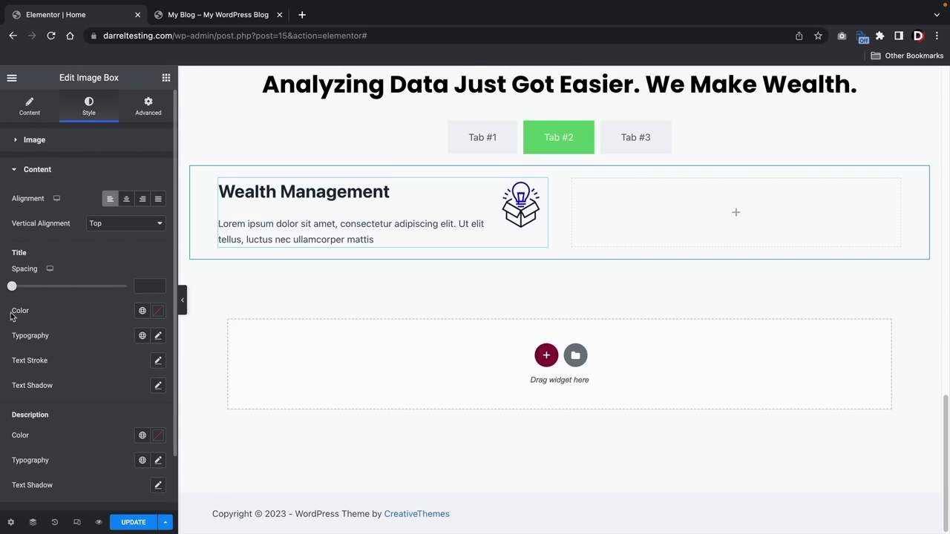
{"action": "left_click_drag", "start_coordinate": [11, 286], "coordinate": [22, 292]}
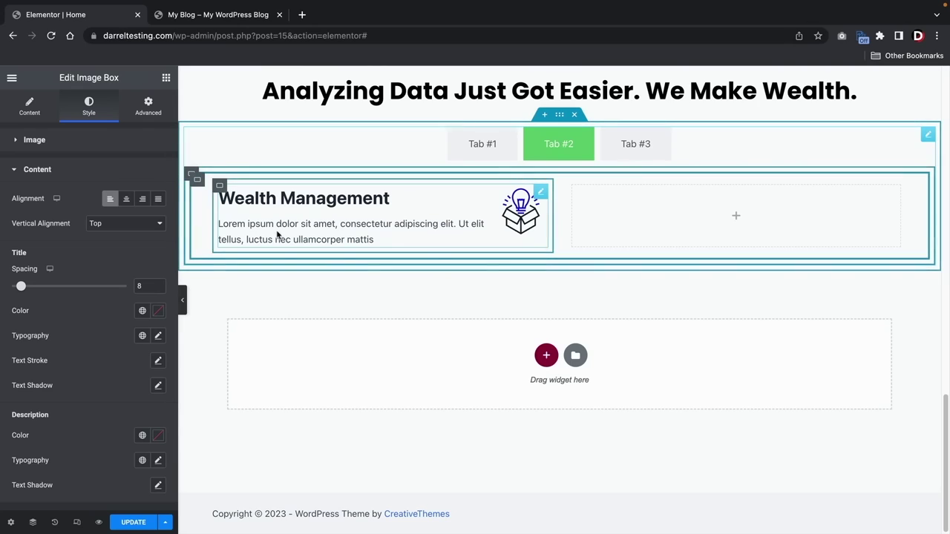
Duplicate the Wealth Management image box into Tab #2's empty right column and select its container
{"action": "right_click", "coordinate": [544, 194]}
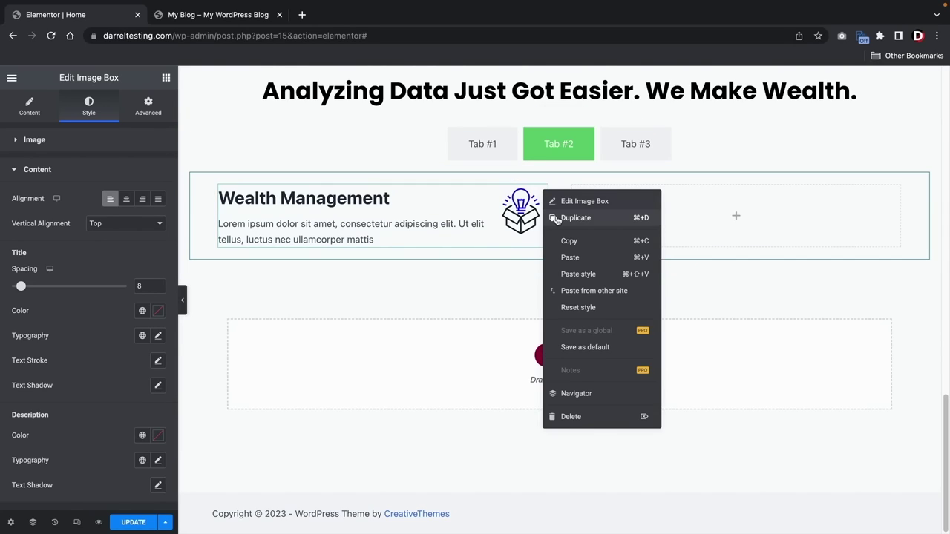
{"action": "left_click", "coordinate": [556, 216]}
{"action": "left_click_drag", "start_coordinate": [540, 255], "coordinate": [731, 241]}
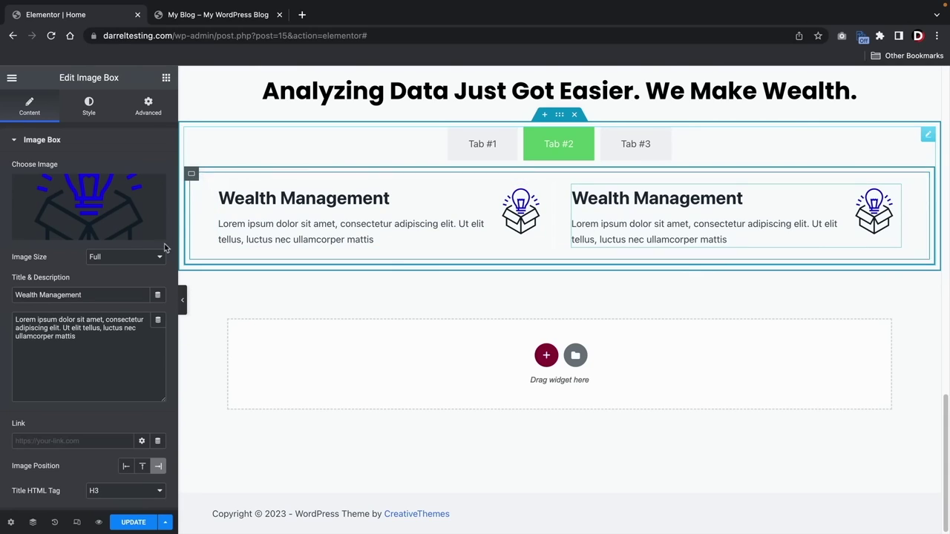
{"action": "scroll", "coordinate": [431, 385], "scroll_direction": "up", "scroll_amount": 1}
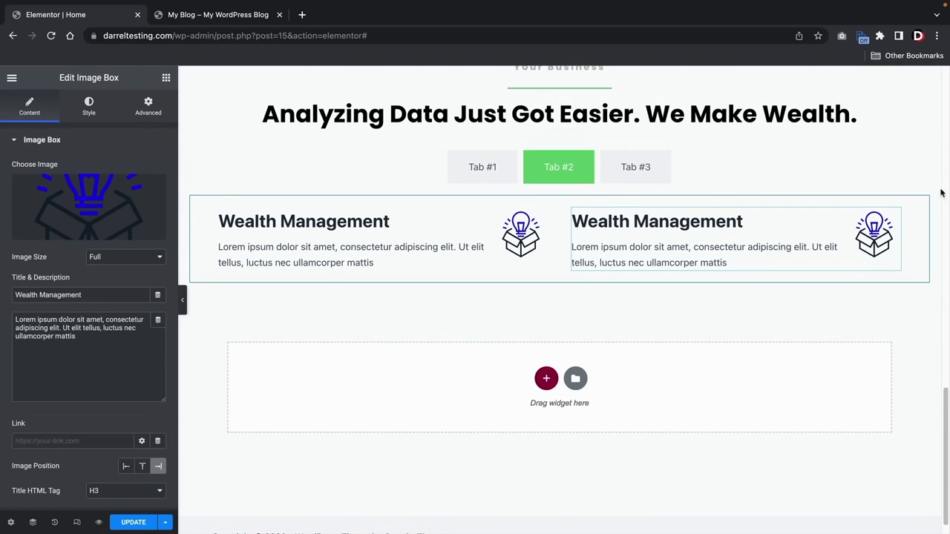
{"action": "left_click", "coordinate": [197, 205]}
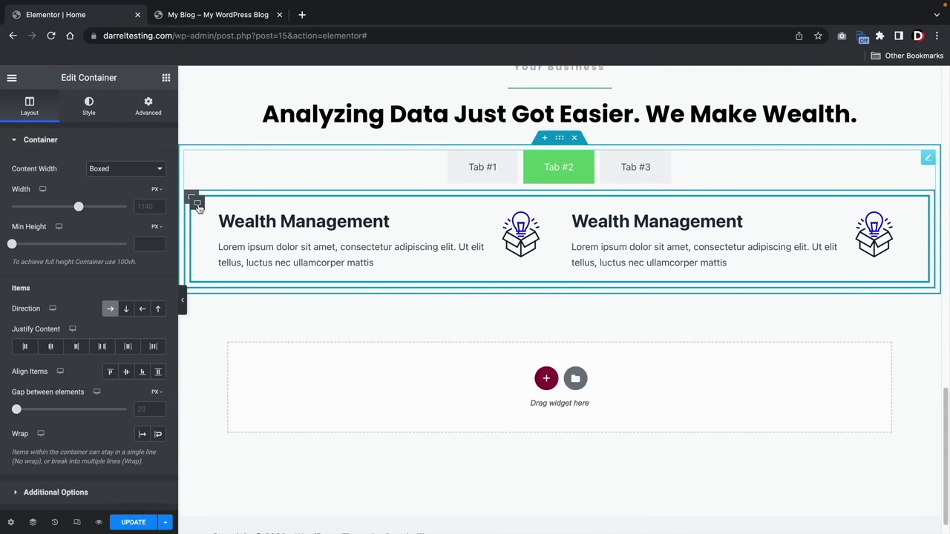
Add a box shadow to Tab #2's container and give it 50 px padding on all sides
{"action": "left_click", "coordinate": [89, 108]}
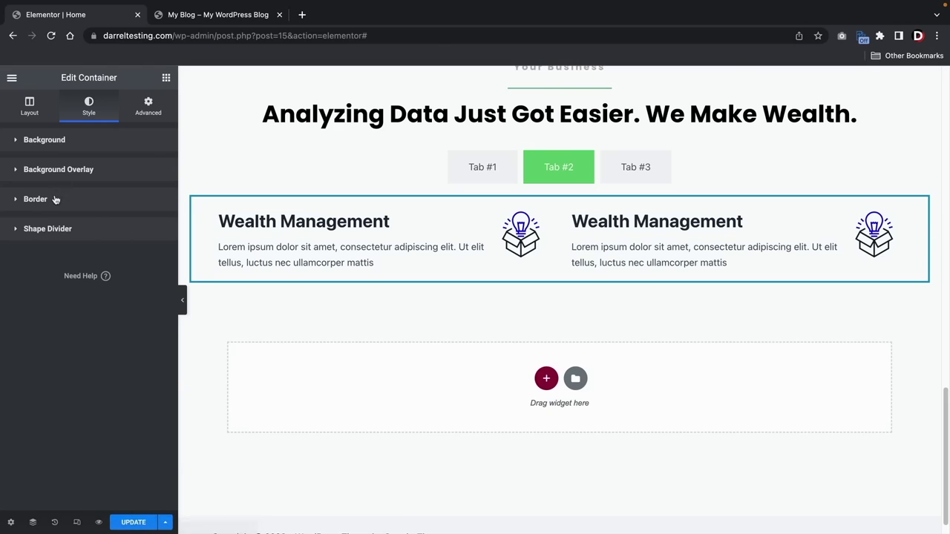
{"action": "left_click", "coordinate": [52, 201]}
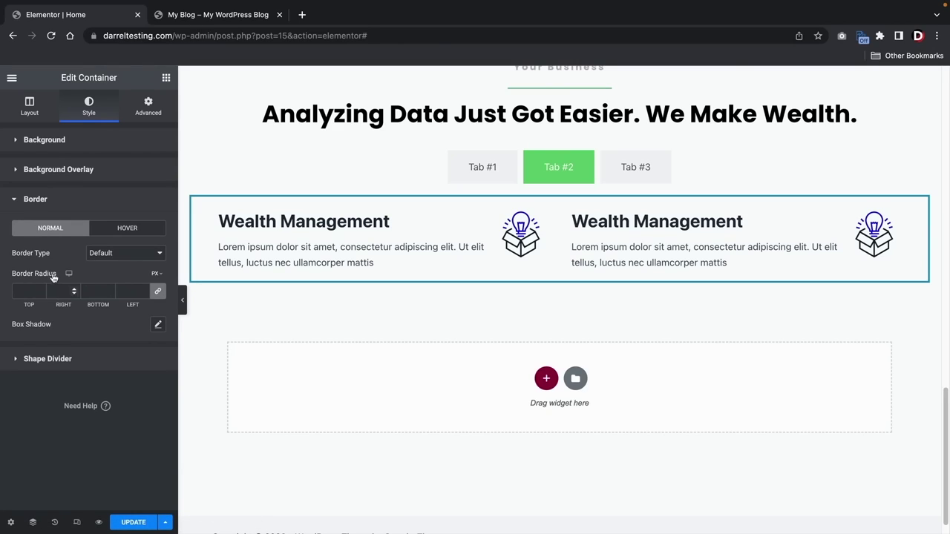
{"action": "left_click", "coordinate": [158, 327]}
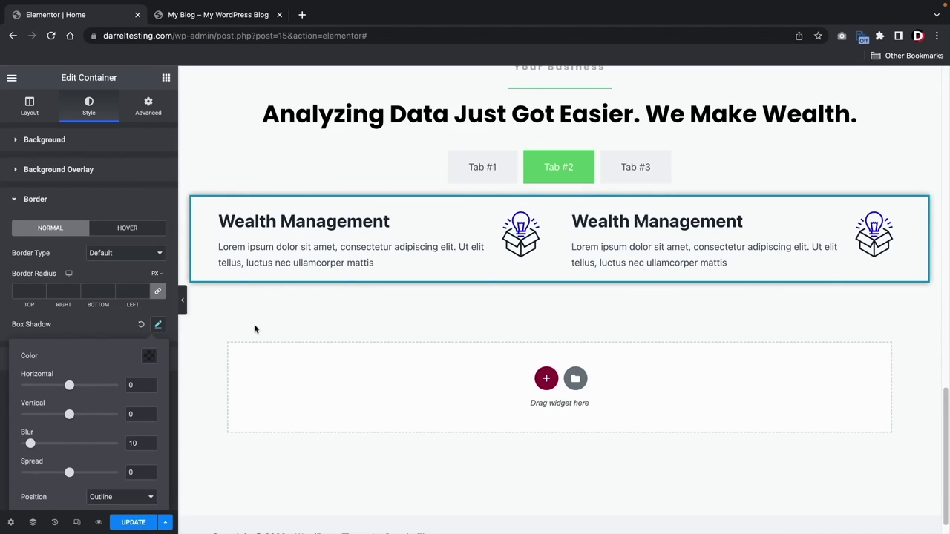
{"action": "left_click", "coordinate": [147, 109]}
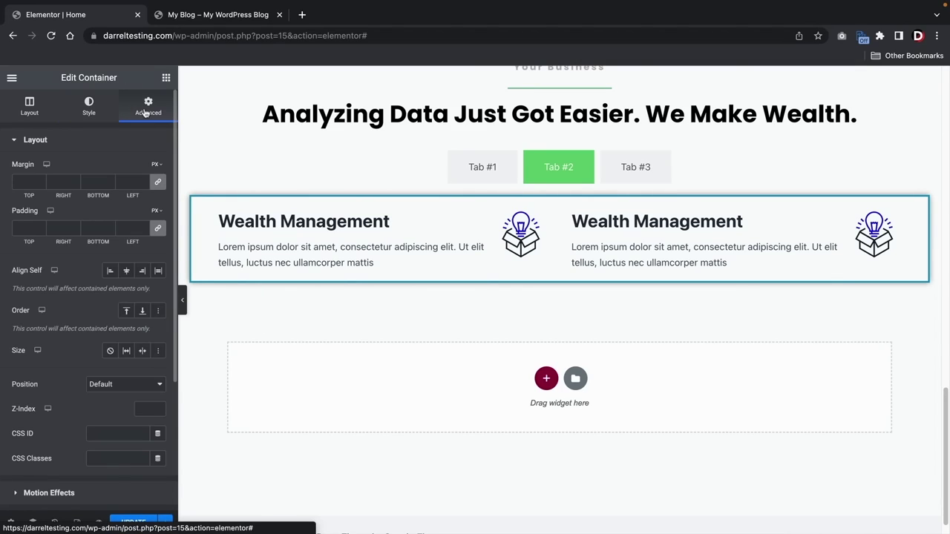
{"action": "left_click", "coordinate": [146, 229]}
{"action": "type", "text": "6"}
{"action": "key", "text": "Up"}
{"action": "key", "text": "Up"}
{"action": "key", "text": "Up"}
{"action": "key", "text": "Up"}
{"action": "key", "text": "Up"}
{"action": "key", "text": "Up"}
{"action": "key", "text": "Up"}
{"action": "key", "text": "Up"}
{"action": "key", "text": "Up"}
{"action": "key", "text": "Up"}
{"action": "key", "text": "Up"}
{"action": "key", "text": "Up"}
{"action": "key", "text": "Up"}
{"action": "key", "text": "Up"}
{"action": "key", "text": "Up"}
{"action": "key", "text": "Up"}
{"action": "key", "text": "Up"}
{"action": "key", "text": "Up"}
{"action": "key", "text": "Up"}
{"action": "key", "text": "Up"}
{"action": "key", "text": "Up"}
{"action": "key", "text": "Up"}
{"action": "key", "text": "Up"}
{"action": "key", "text": "Up"}
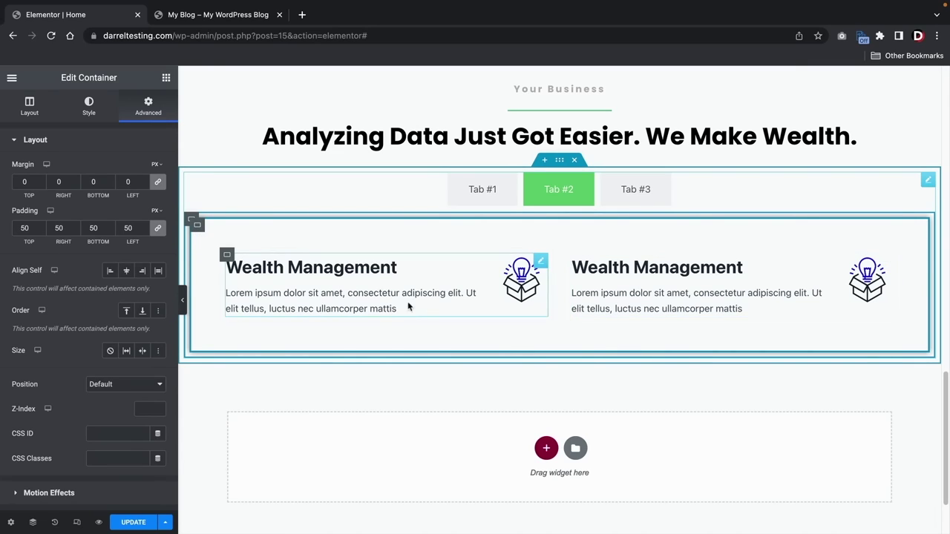
Set the inner container holding both image boxes to 900 px width
{"action": "left_click", "coordinate": [199, 226]}
{"action": "left_click", "coordinate": [30, 106]}
{"action": "left_click_drag", "start_coordinate": [83, 205], "coordinate": [65, 213]}
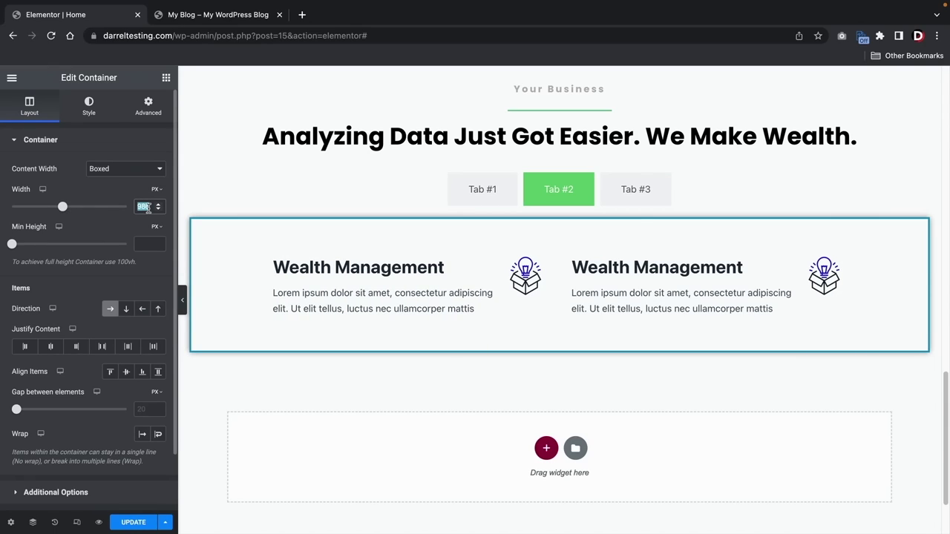
{"action": "type", "text": "900"}
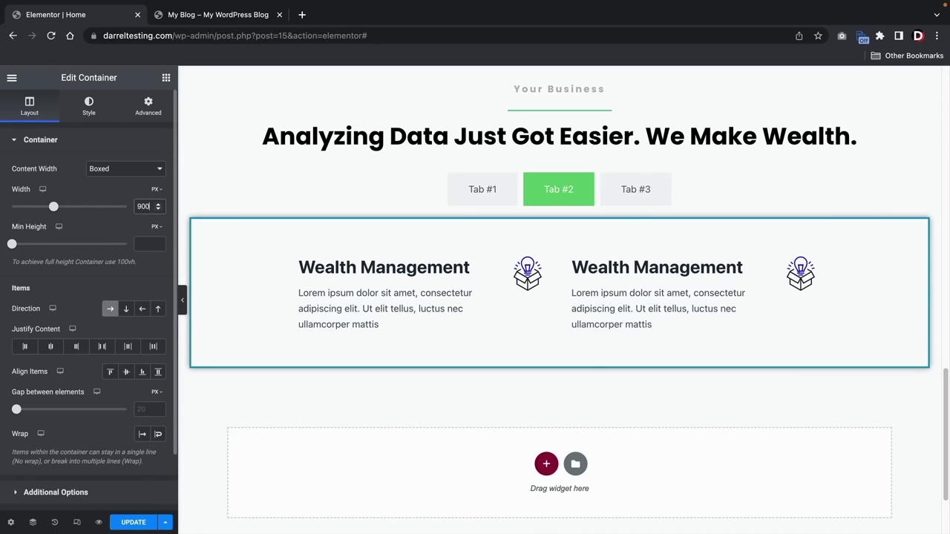
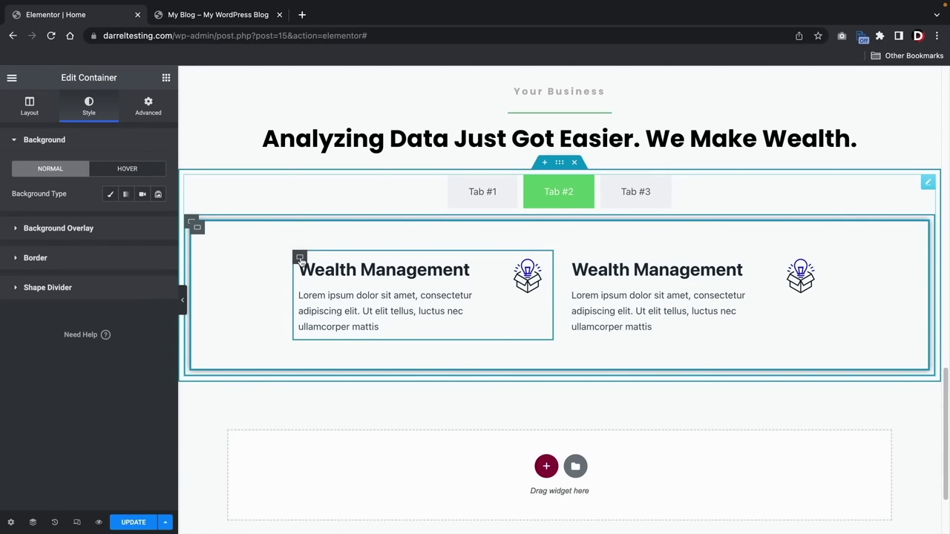
Give the first Wealth Management box a solid 1 px right border in grey #909090
{"action": "left_click", "coordinate": [64, 260]}
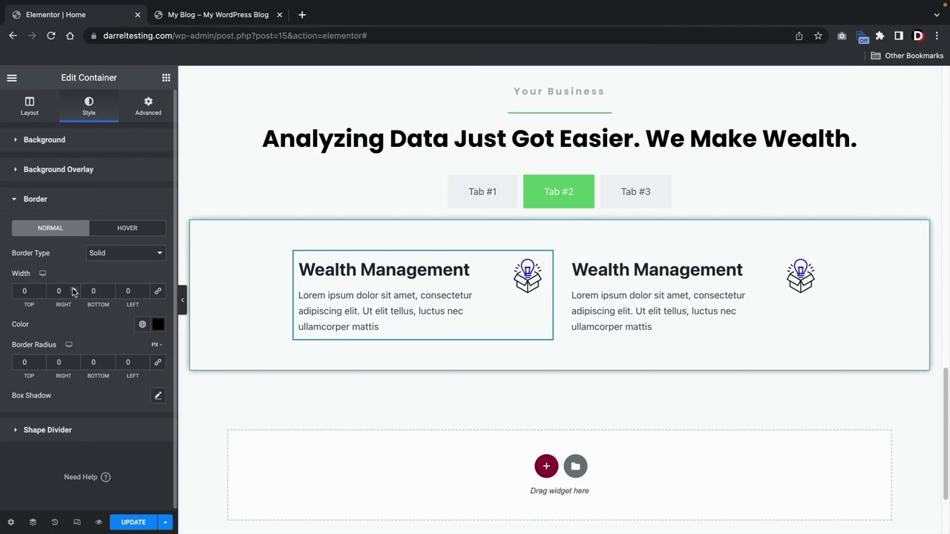
{"action": "left_click", "coordinate": [74, 289]}
{"action": "left_click", "coordinate": [74, 289]}
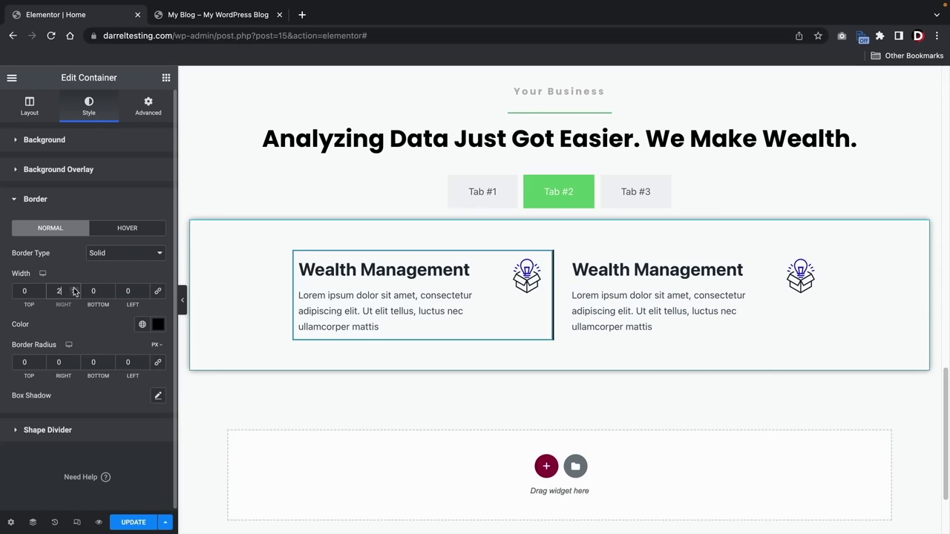
{"action": "left_click", "coordinate": [74, 294]}
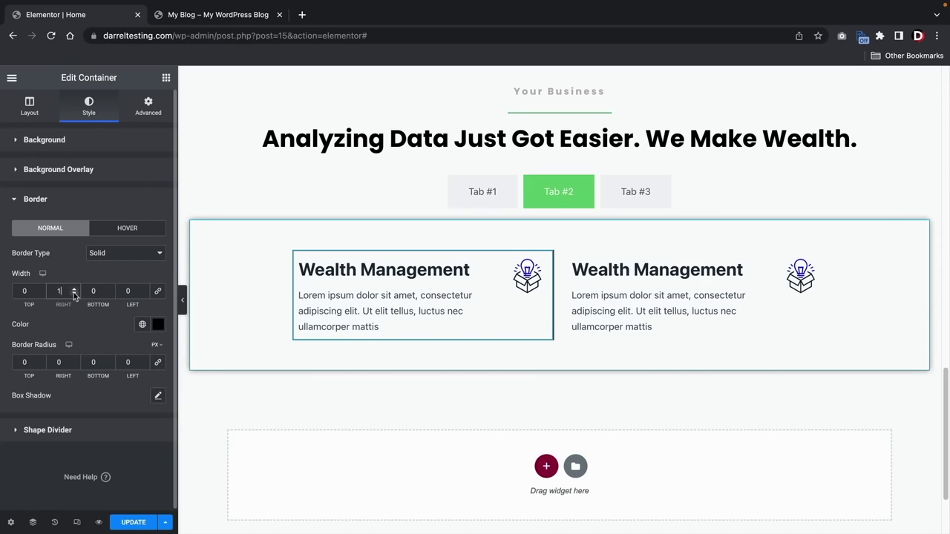
{"action": "left_click", "coordinate": [158, 325]}
{"action": "left_click", "coordinate": [36, 404]}
{"action": "left_click_drag", "start_coordinate": [30, 408], "coordinate": [22, 411]}
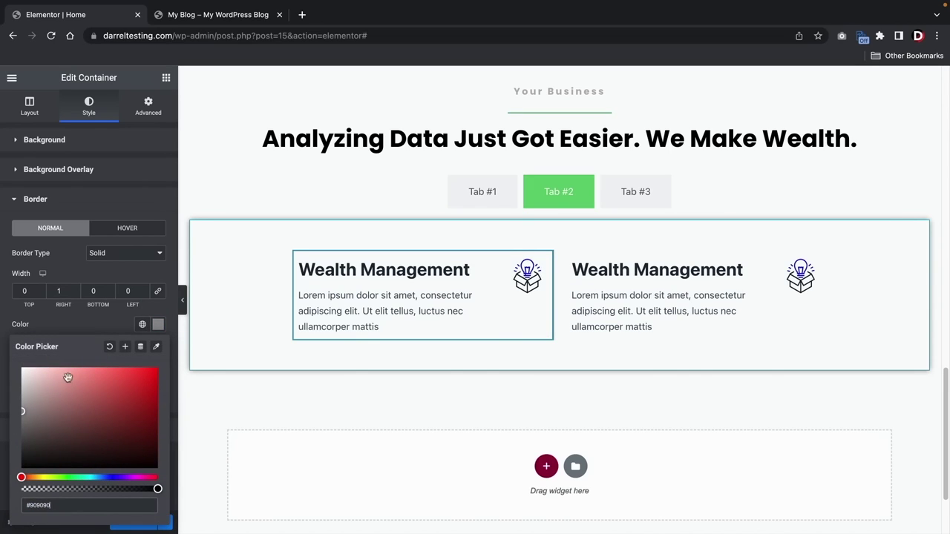
Preview Tab #3 and Tab #2 of the tabs widget, ending on Tab #3's empty content
{"action": "left_click", "coordinate": [352, 201]}
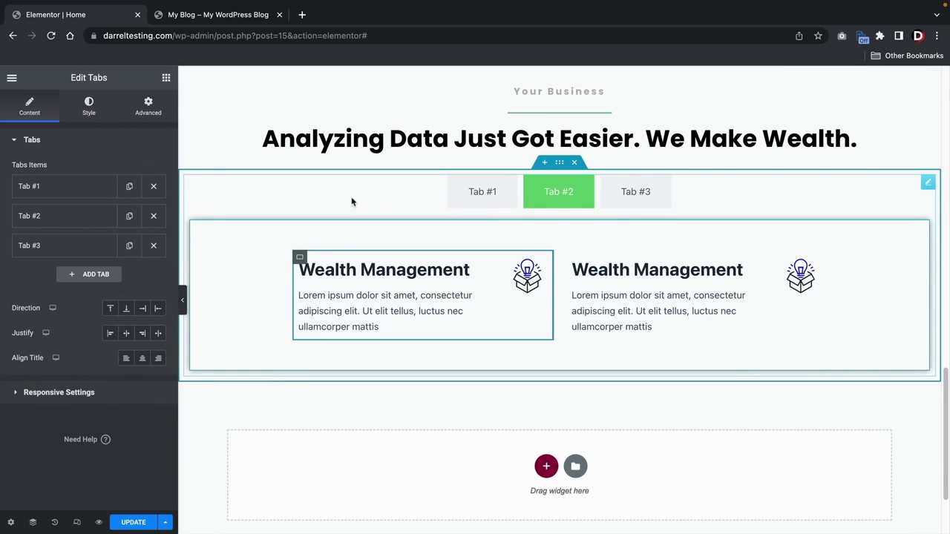
{"action": "left_click", "coordinate": [634, 202]}
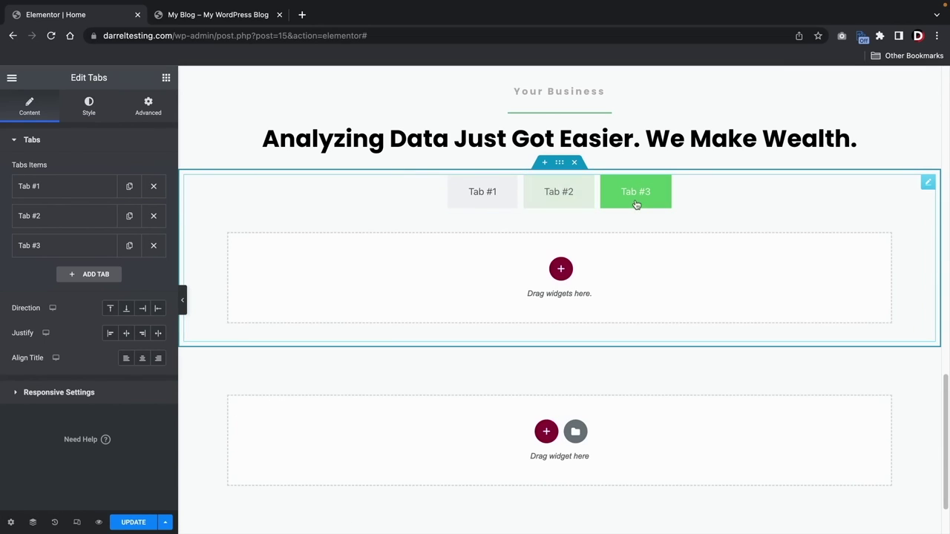
{"action": "left_click", "coordinate": [558, 197]}
{"action": "left_click", "coordinate": [594, 91]}
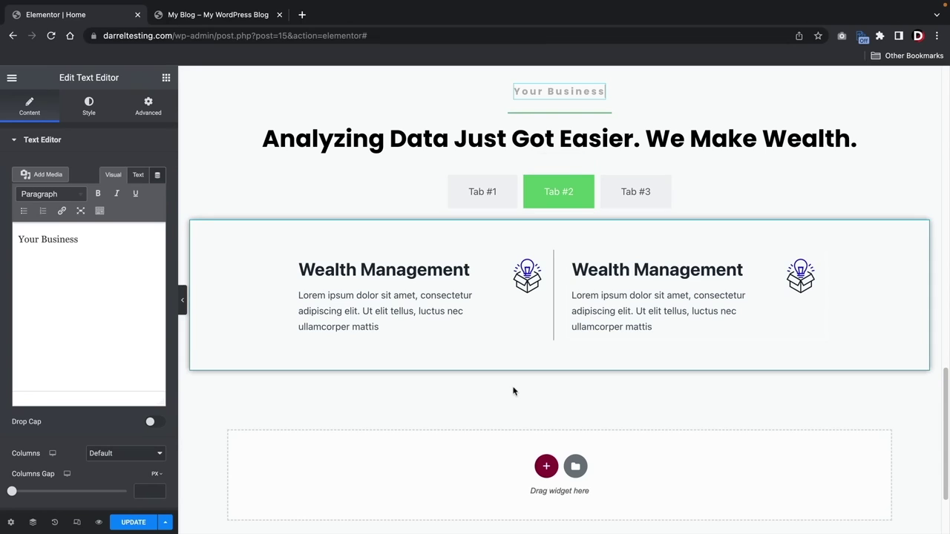
{"action": "left_click", "coordinate": [642, 202]}
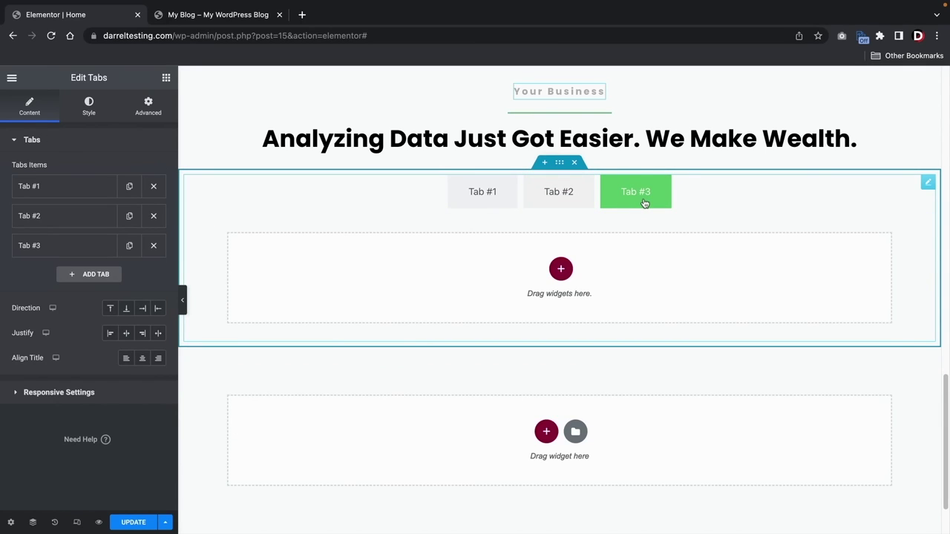
{"action": "left_click", "coordinate": [217, 14]}
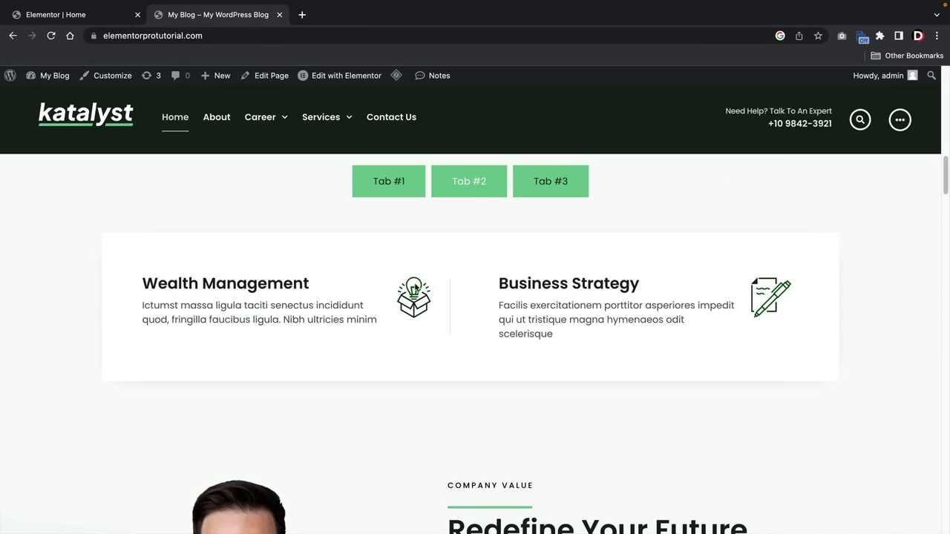
{"action": "left_click", "coordinate": [547, 182]}
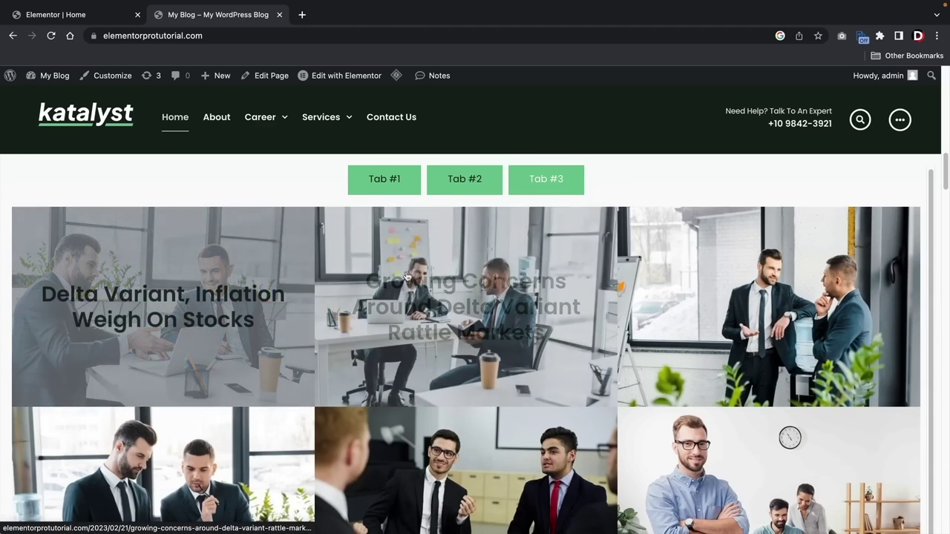
{"action": "scroll", "coordinate": [716, 290], "scroll_direction": "down", "scroll_amount": 1}
{"action": "scroll", "coordinate": [716, 290], "scroll_direction": "down", "scroll_amount": 2}
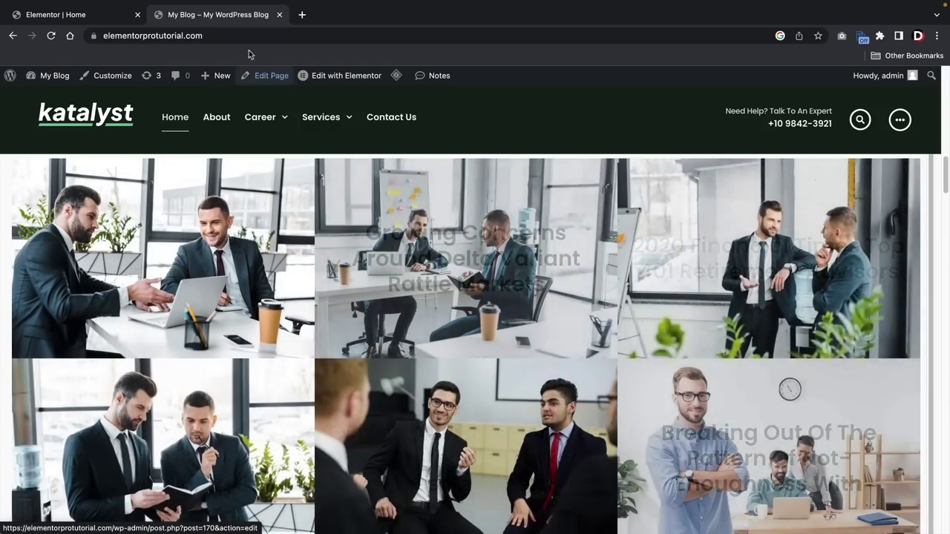
{"action": "left_click", "coordinate": [56, 14]}
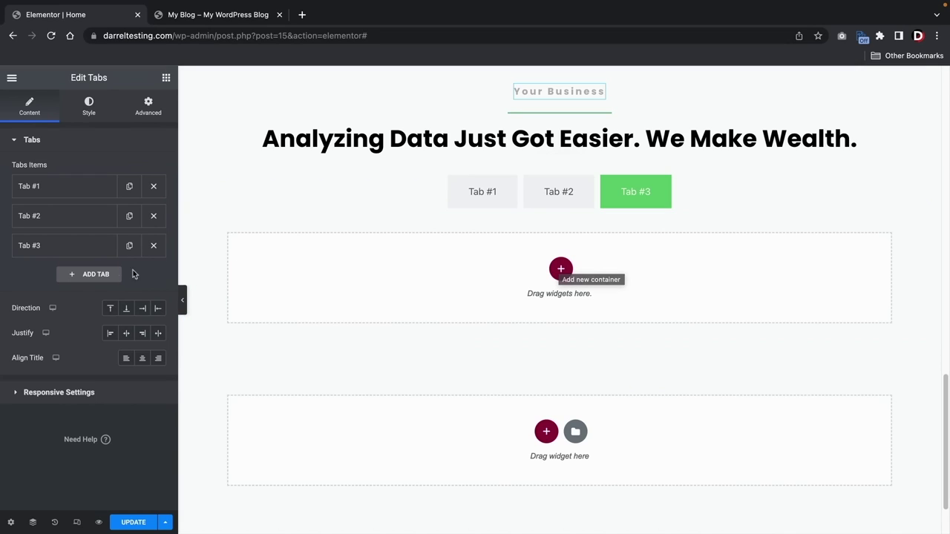
Add and remove a fourth tab, show Tab #2's content, and open the tabs widget's Style settings
{"action": "left_click", "coordinate": [93, 275]}
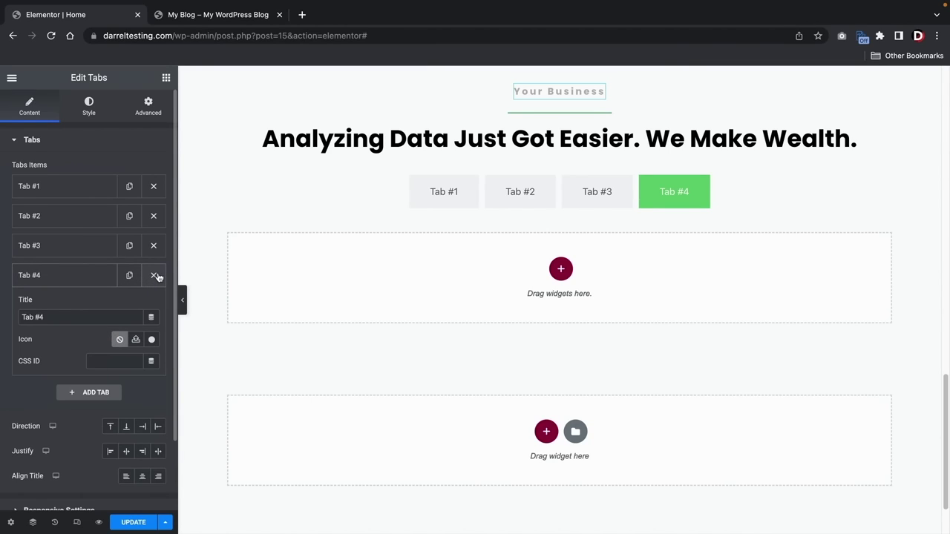
{"action": "left_click", "coordinate": [155, 275]}
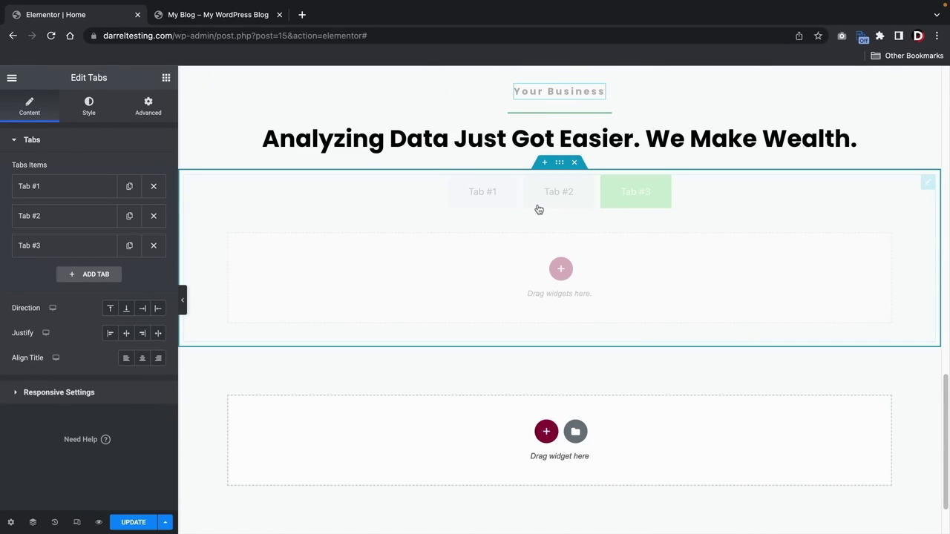
{"action": "left_click", "coordinate": [515, 197]}
{"action": "left_click", "coordinate": [541, 192]}
{"action": "left_click", "coordinate": [575, 188]}
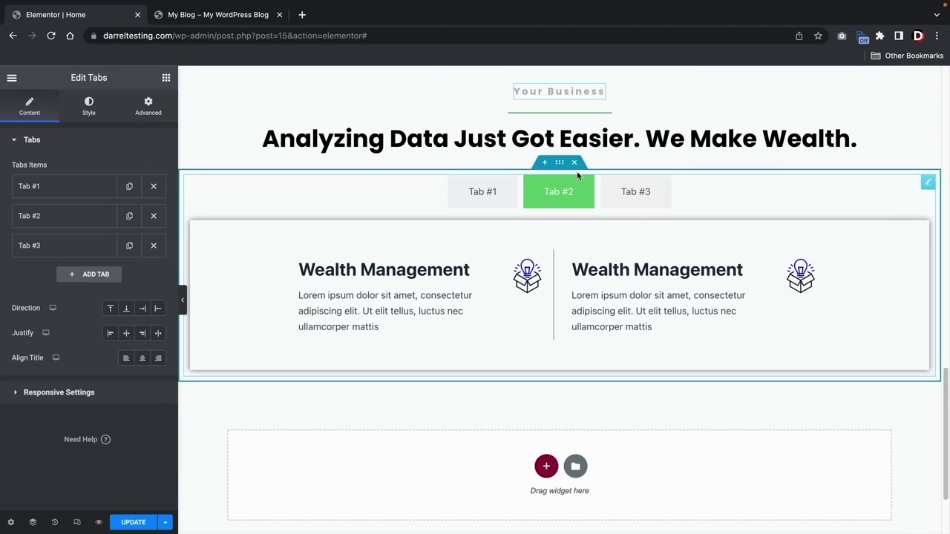
{"action": "left_click", "coordinate": [93, 113]}
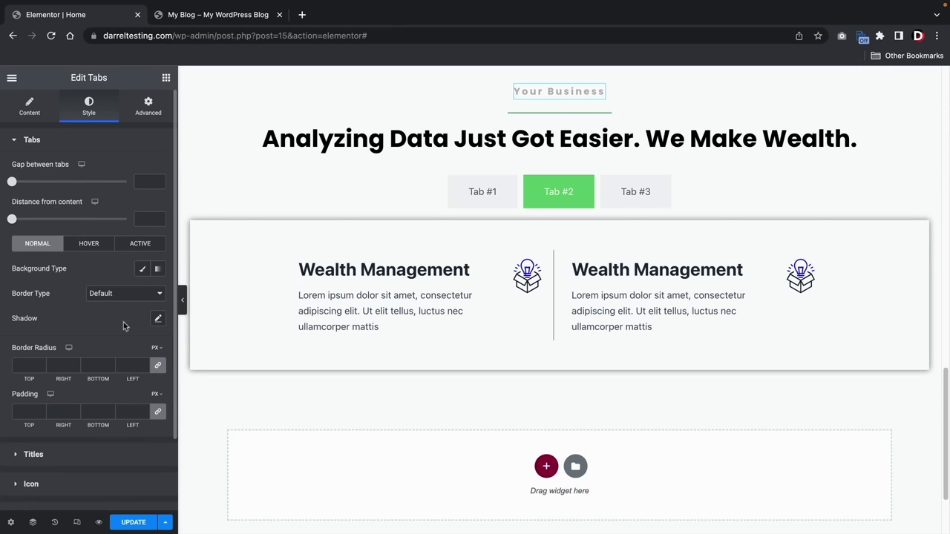
Set the tab title typography to the Poppins family at Bold weight
{"action": "scroll", "coordinate": [111, 325], "scroll_direction": "down", "scroll_amount": 3}
{"action": "left_click", "coordinate": [44, 371]}
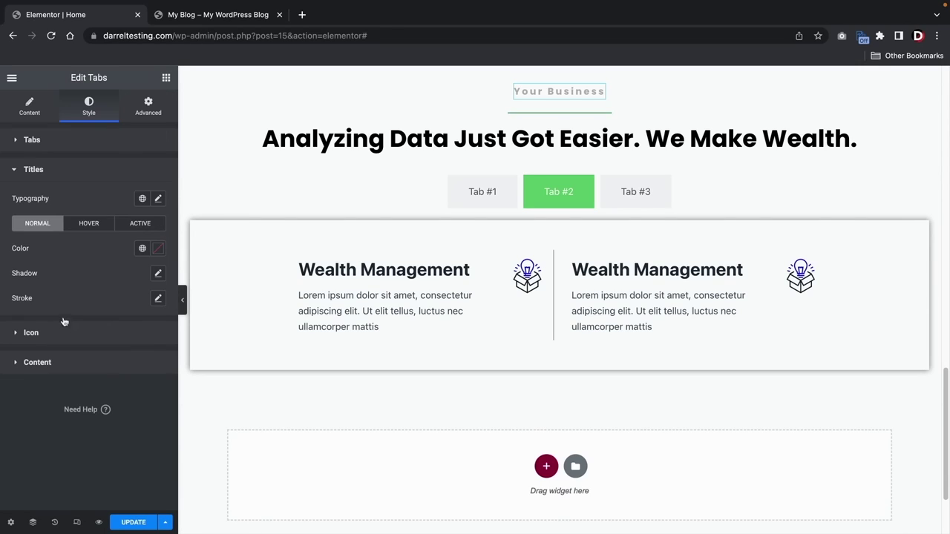
{"action": "left_click", "coordinate": [159, 200]}
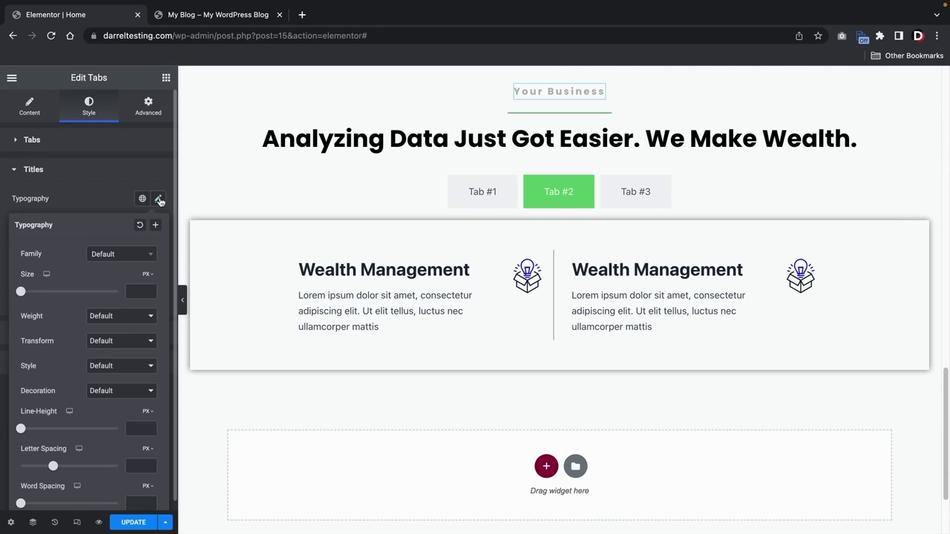
{"action": "left_click", "coordinate": [123, 256]}
{"action": "type", "text": "po"}
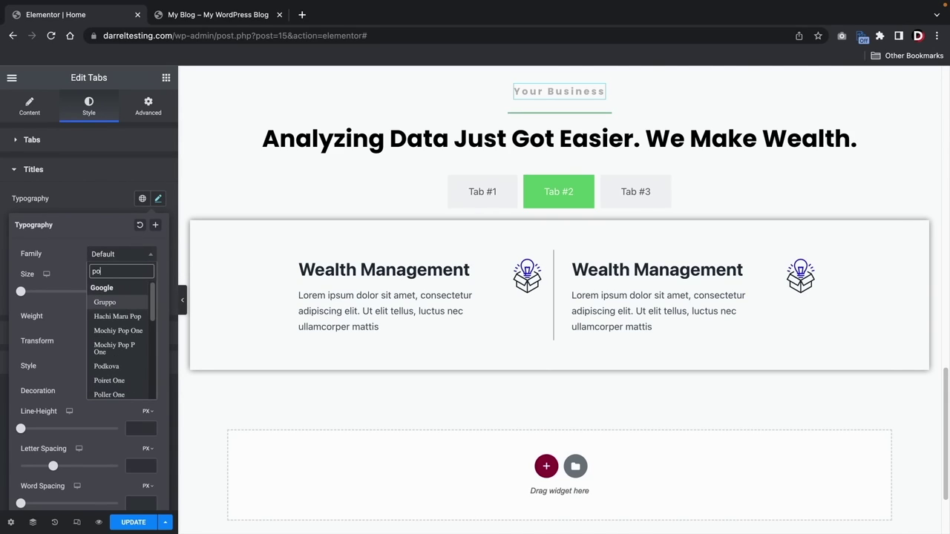
{"action": "type", "text": "pp"}
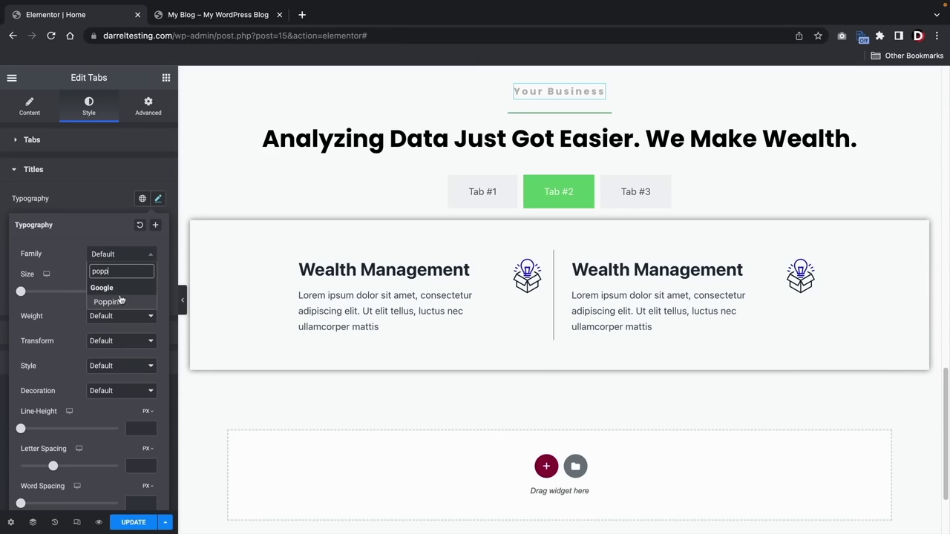
{"action": "left_click", "coordinate": [123, 301]}
{"action": "left_click", "coordinate": [123, 316]}
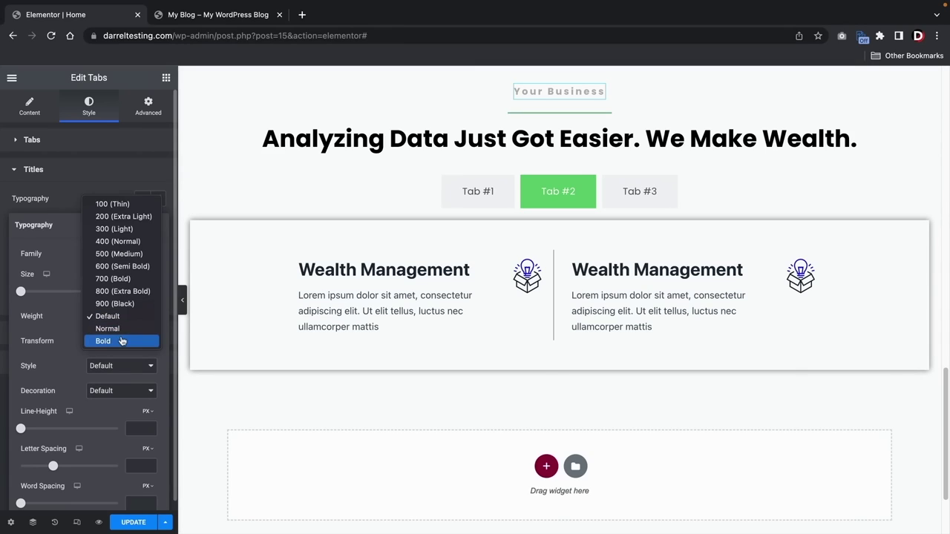
{"action": "left_click", "coordinate": [121, 340]}
{"action": "left_click", "coordinate": [75, 253]}
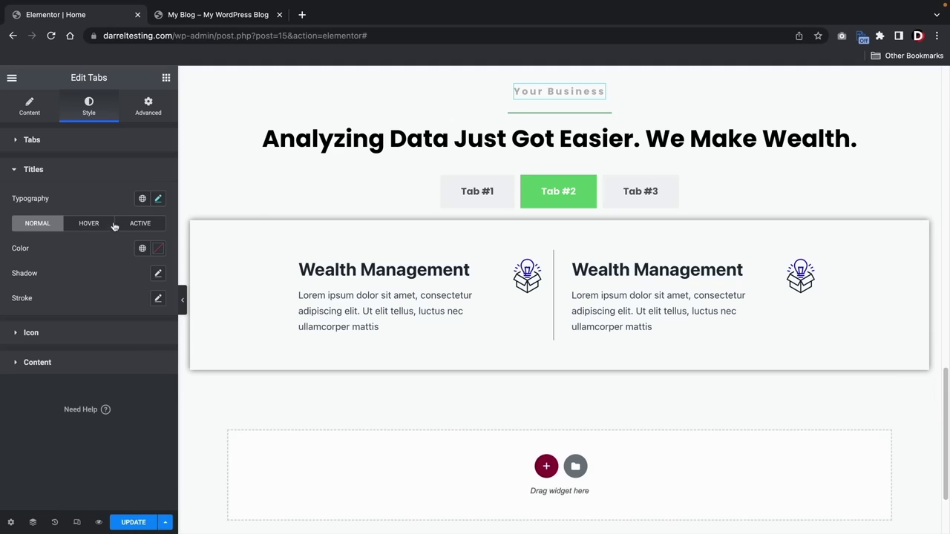
Give the tab buttons a solid background and copy the green divider's hex colour #6EC792
{"action": "left_click", "coordinate": [47, 141]}
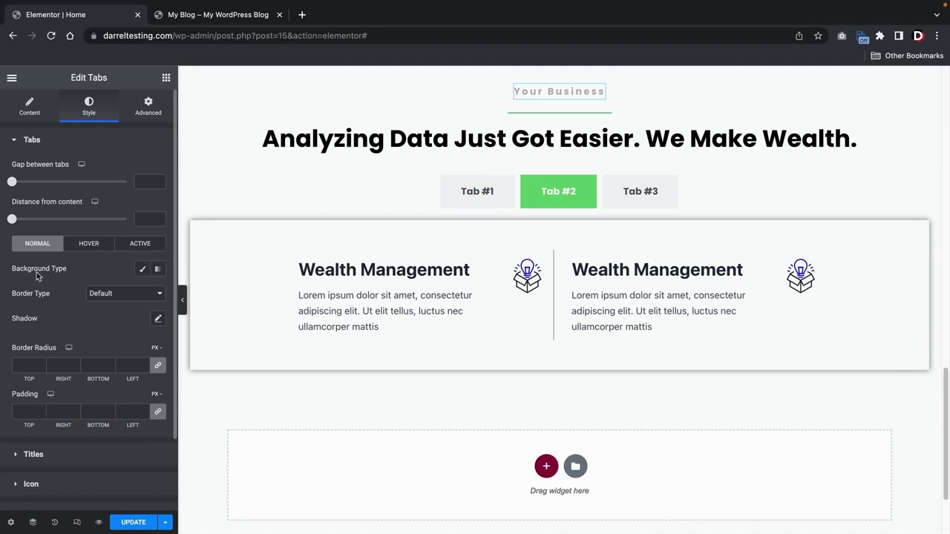
{"action": "left_click", "coordinate": [142, 269]}
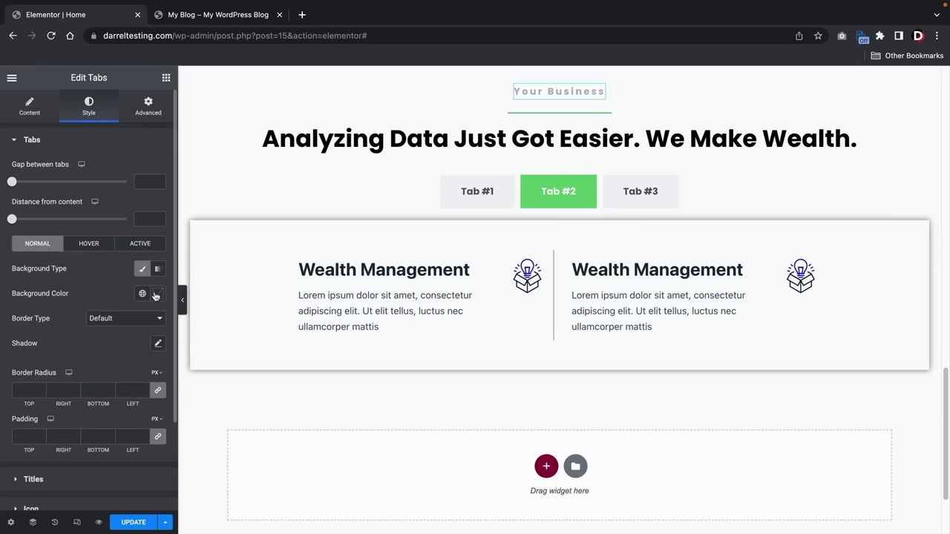
{"action": "left_click", "coordinate": [157, 294]}
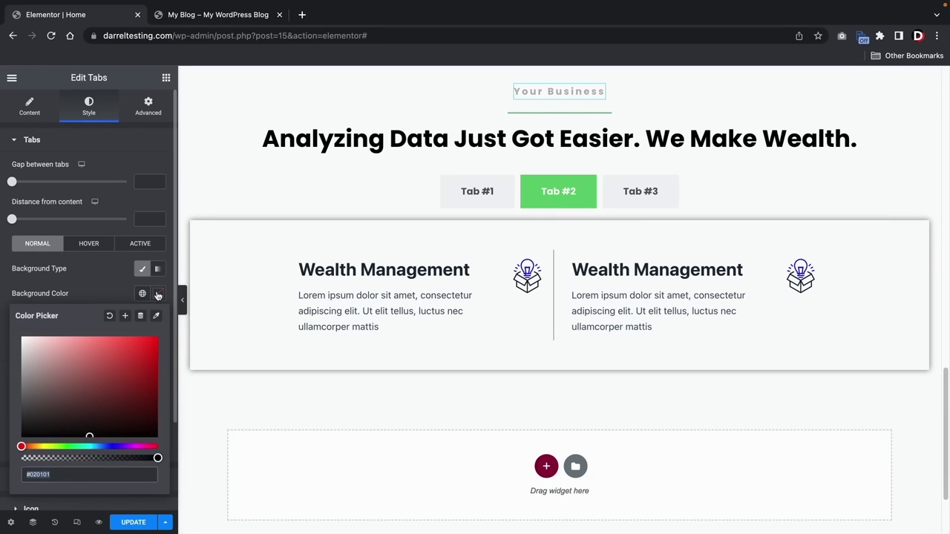
{"action": "scroll", "coordinate": [446, 245], "scroll_direction": "up", "scroll_amount": 2}
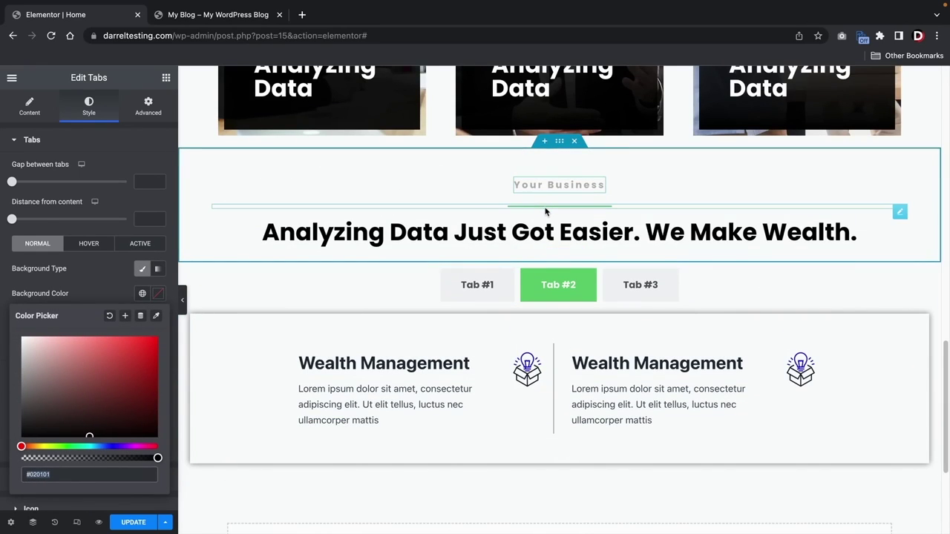
{"action": "left_click", "coordinate": [545, 210]}
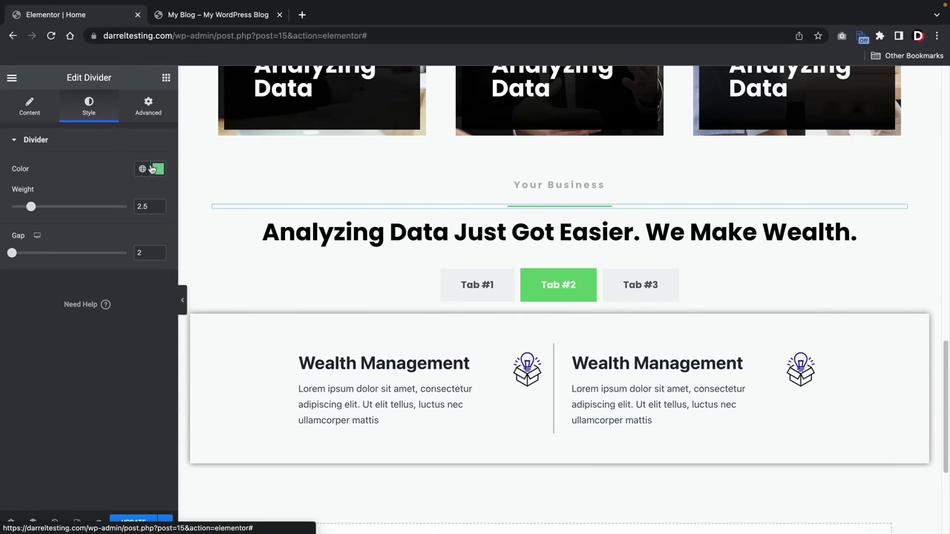
{"action": "left_click", "coordinate": [150, 168]}
{"action": "right_click", "coordinate": [38, 351]}
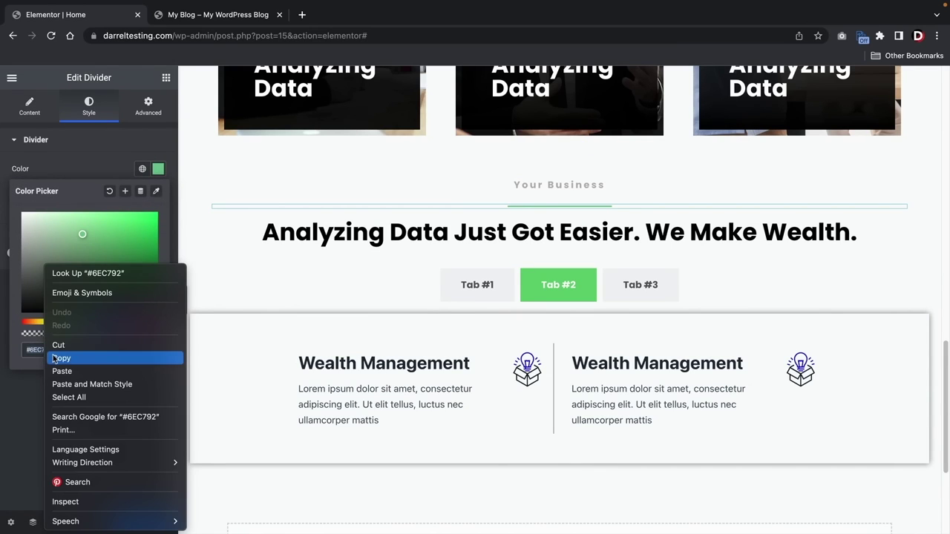
{"action": "left_click", "coordinate": [53, 359]}
{"action": "scroll", "coordinate": [314, 375], "scroll_direction": "down", "scroll_amount": 3}
{"action": "scroll", "coordinate": [408, 218], "scroll_direction": "up", "scroll_amount": 1}
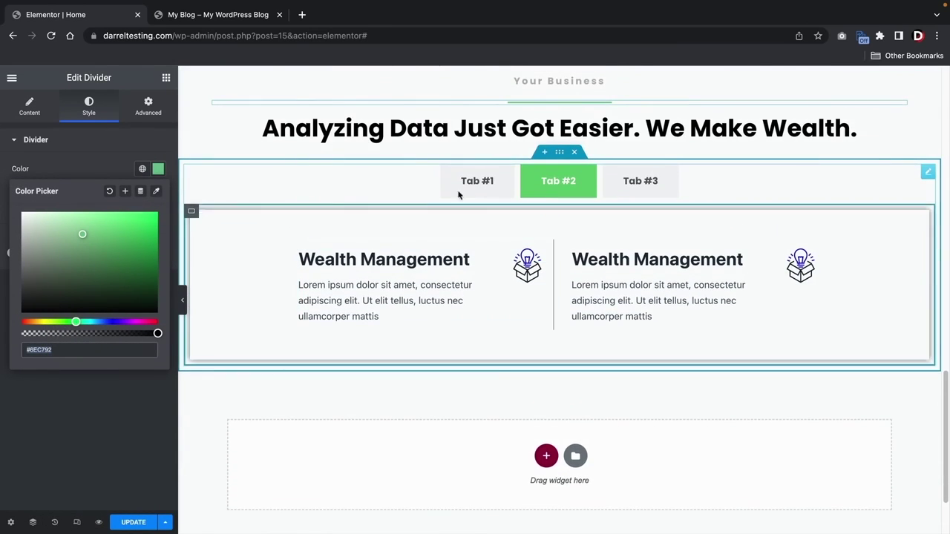
Paste #6EC792 as the normal-state tab background colour
{"action": "left_click", "coordinate": [446, 198]}
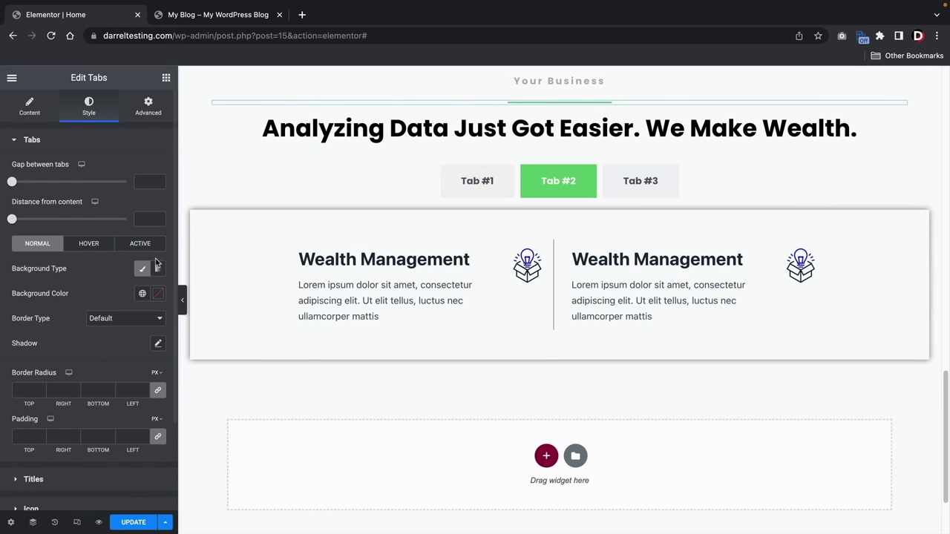
{"action": "left_click", "coordinate": [158, 294]}
{"action": "double_click", "coordinate": [46, 469]}
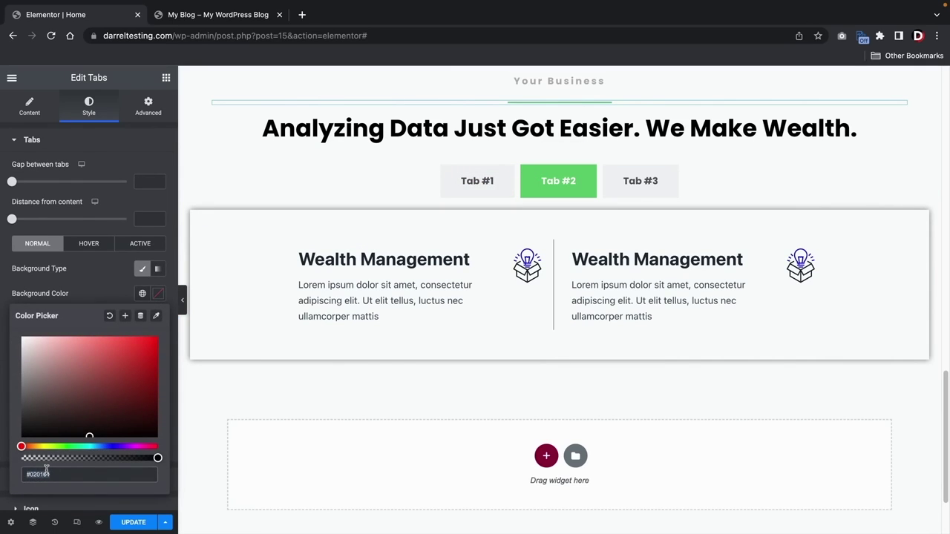
{"action": "right_click", "coordinate": [46, 469]}
{"action": "left_click", "coordinate": [111, 359]}
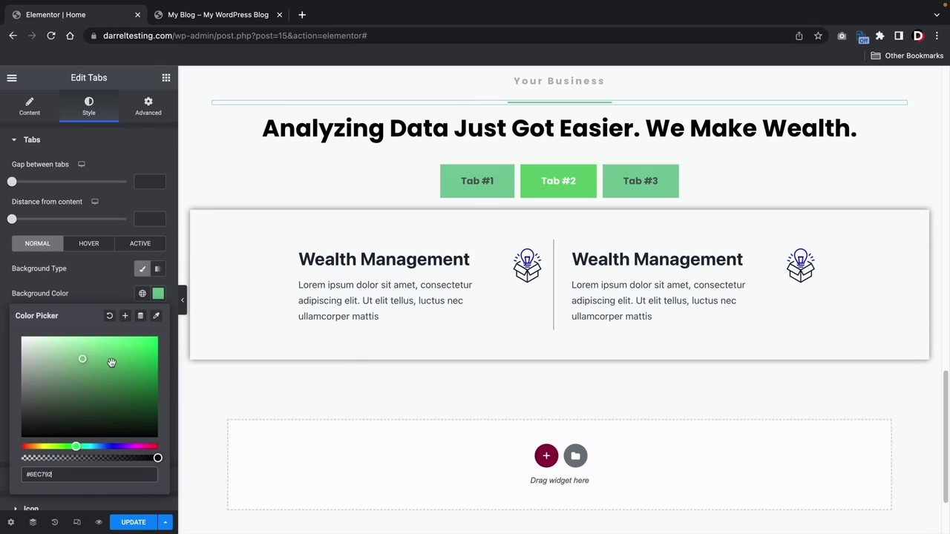
{"action": "left_click", "coordinate": [107, 276]}
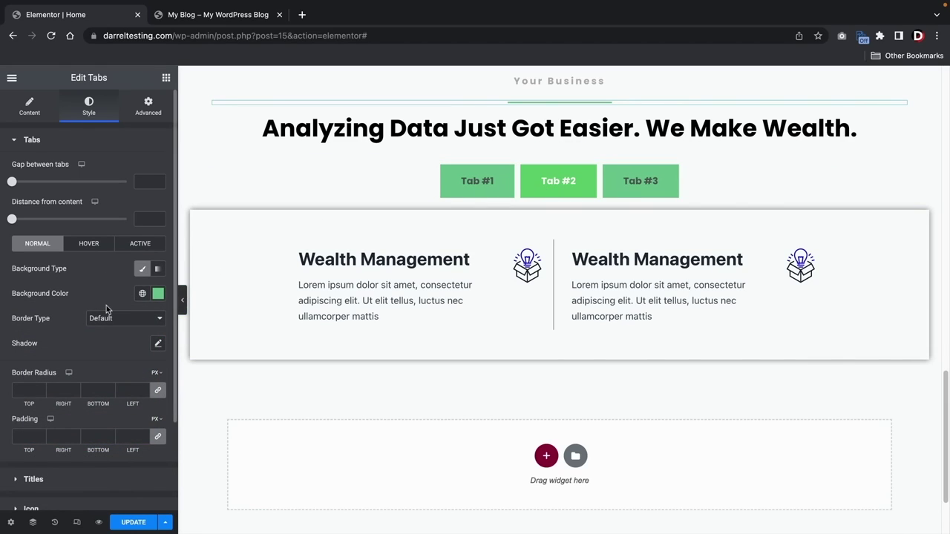
{"action": "scroll", "coordinate": [106, 309], "scroll_direction": "down", "scroll_amount": 2}
{"action": "scroll", "coordinate": [106, 305], "scroll_direction": "up", "scroll_amount": 1}
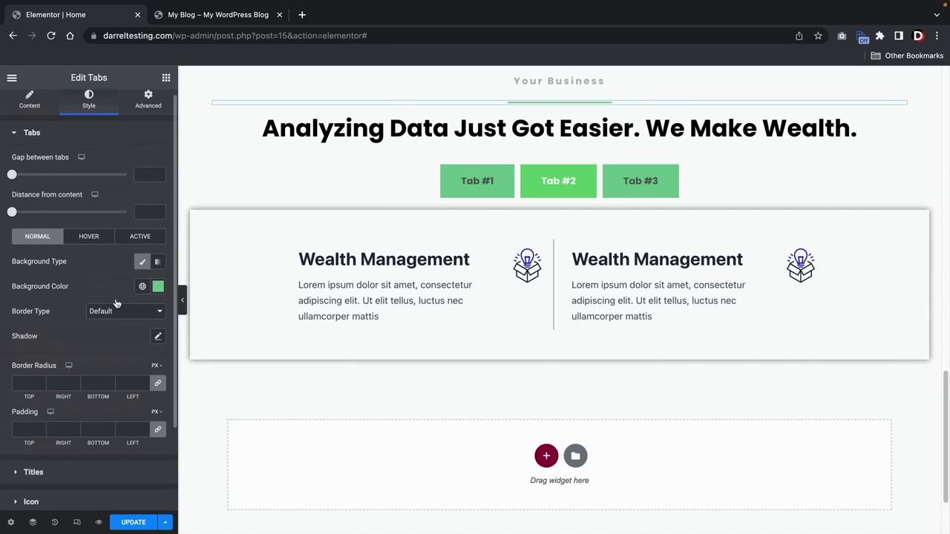
Set the active-state tab background colour to #6EC792
{"action": "left_click", "coordinate": [141, 236]}
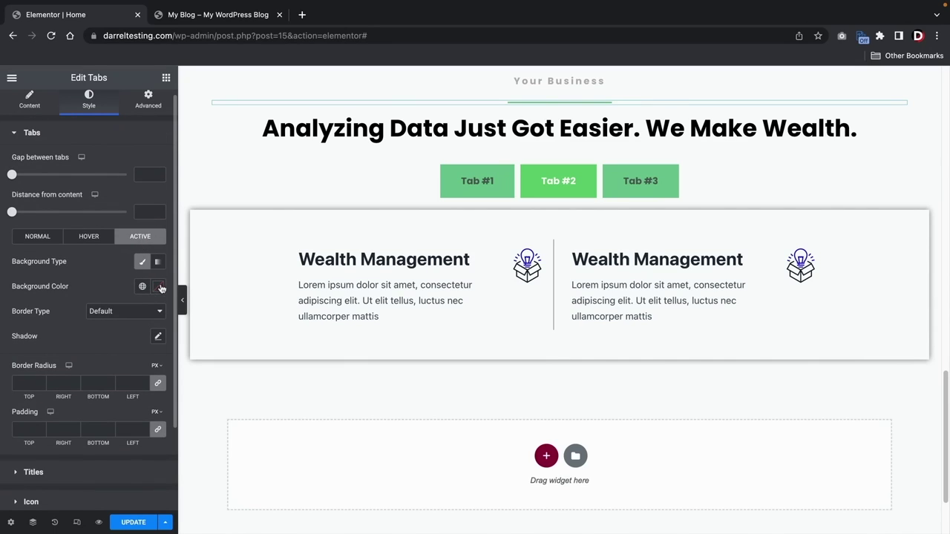
{"action": "left_click", "coordinate": [157, 287]}
{"action": "right_click", "coordinate": [49, 464]}
{"action": "left_click", "coordinate": [64, 369]}
{"action": "left_click", "coordinate": [107, 282]}
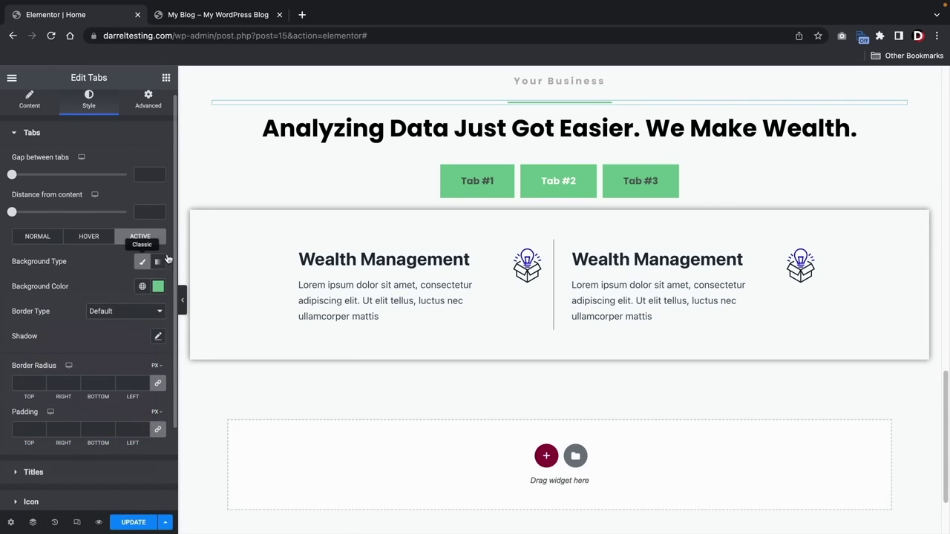
Set the hover-state tab background colour to black #000000
{"action": "left_click", "coordinate": [87, 240]}
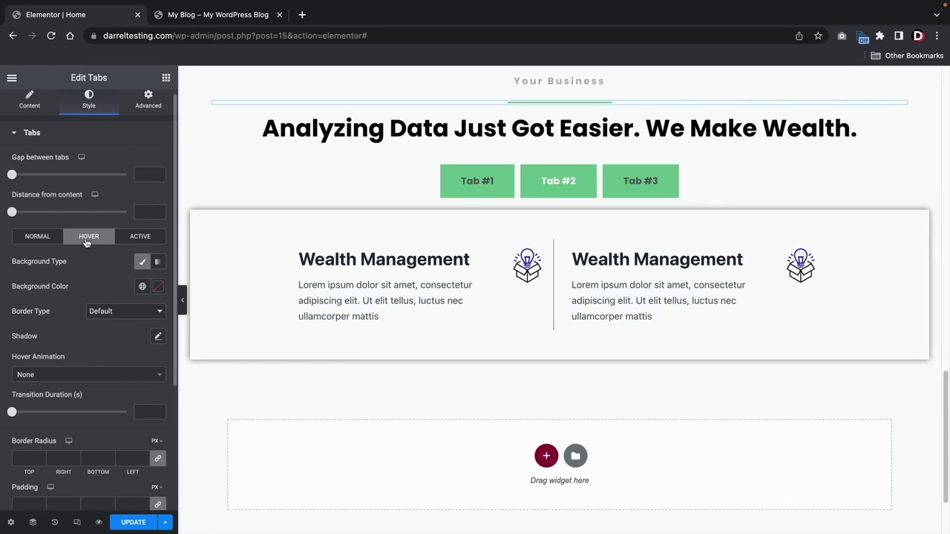
{"action": "left_click", "coordinate": [157, 291]}
{"action": "left_click_drag", "start_coordinate": [92, 374], "coordinate": [12, 444]}
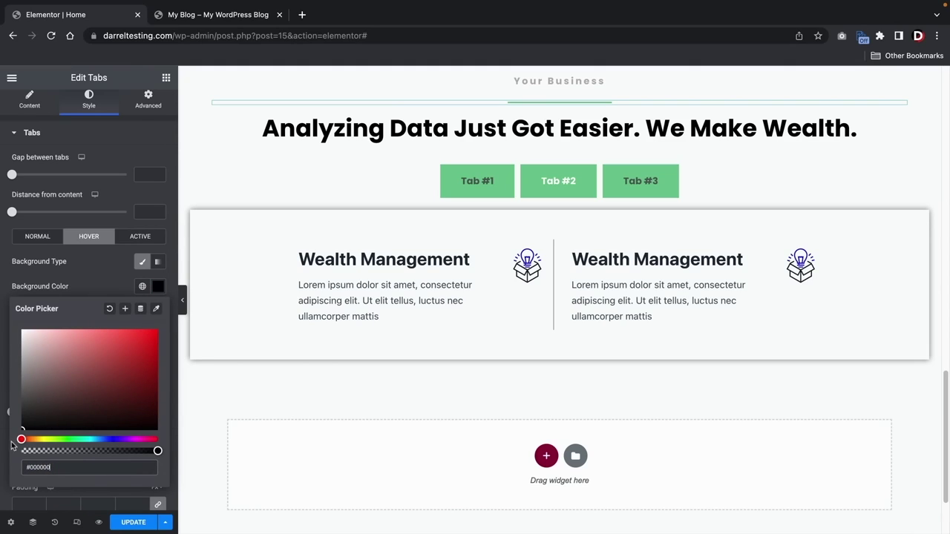
{"action": "left_click", "coordinate": [94, 275]}
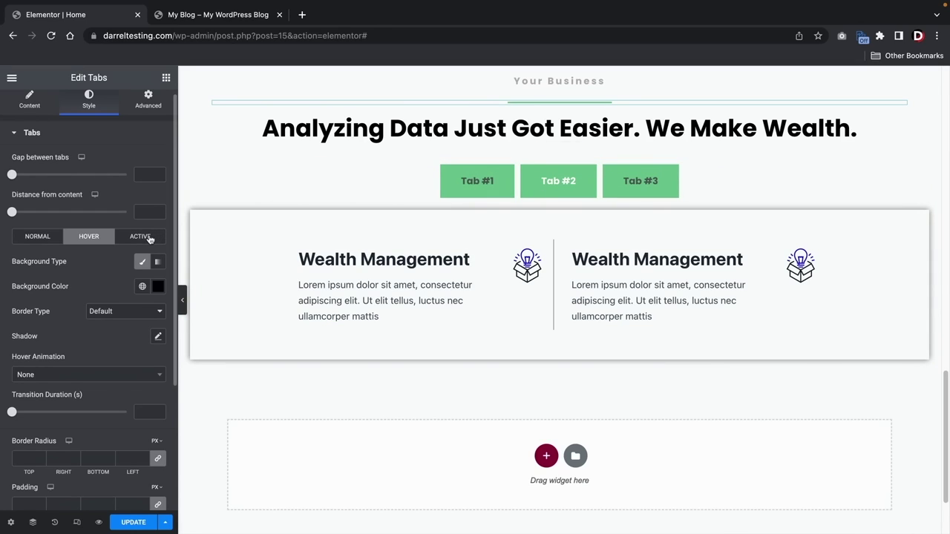
{"action": "left_click", "coordinate": [31, 112]}
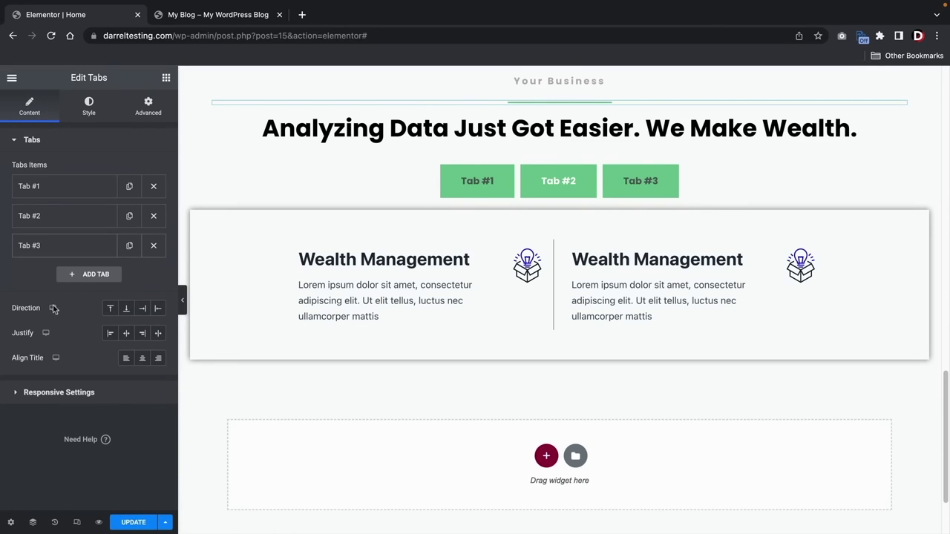
{"action": "left_click", "coordinate": [110, 336]}
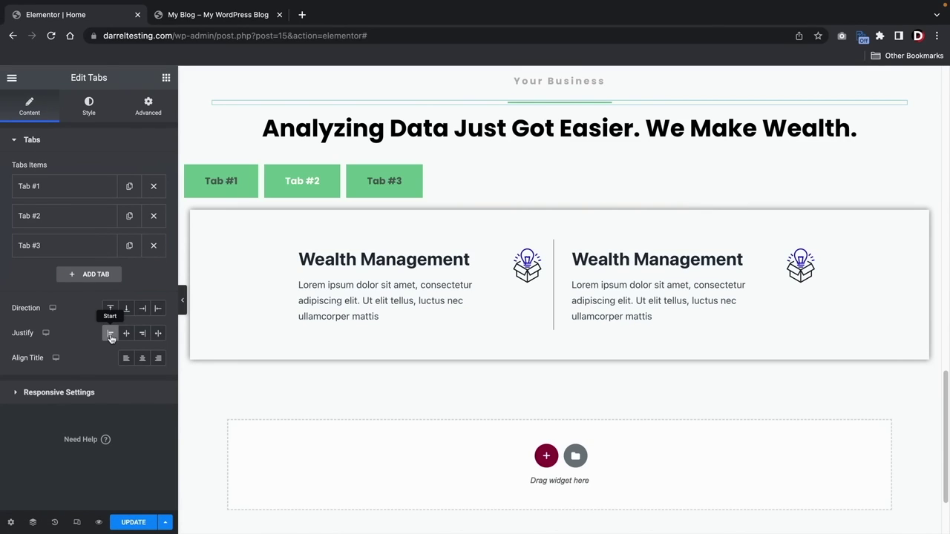
{"action": "left_click", "coordinate": [126, 334]}
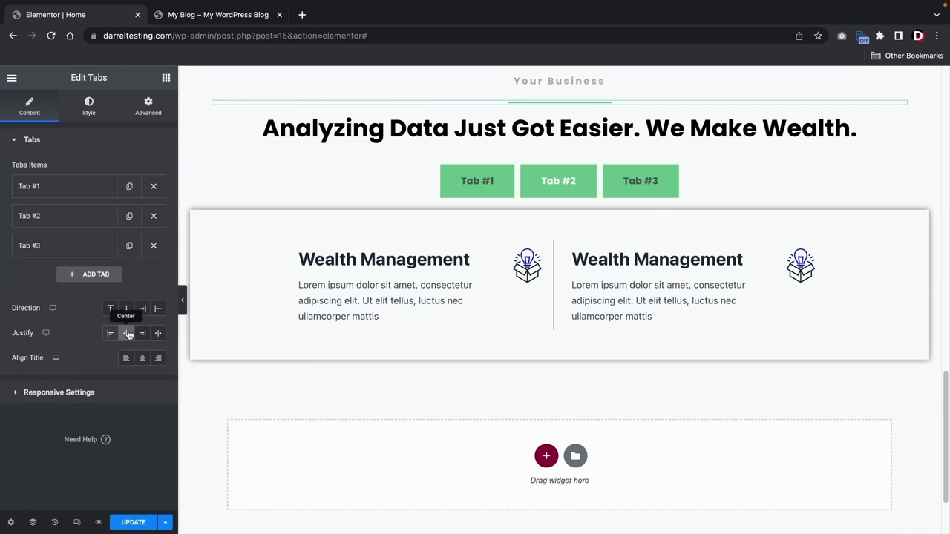
{"action": "left_click", "coordinate": [142, 335]}
{"action": "left_click", "coordinate": [157, 334]}
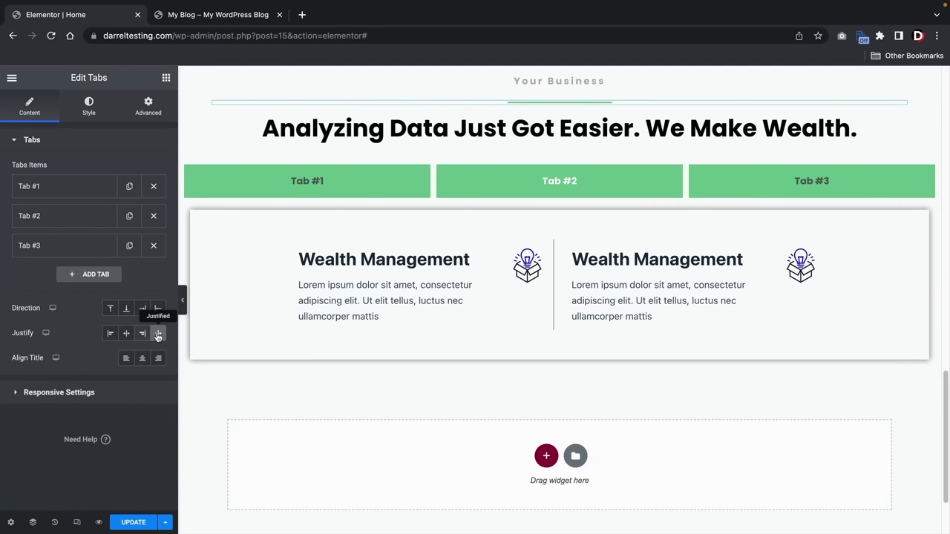
{"action": "left_click", "coordinate": [157, 334]}
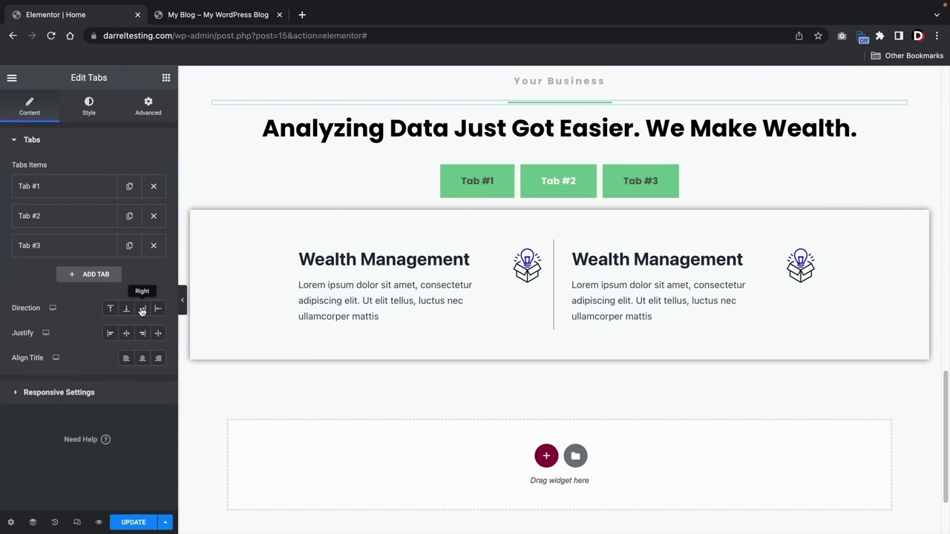
{"action": "left_click", "coordinate": [143, 312]}
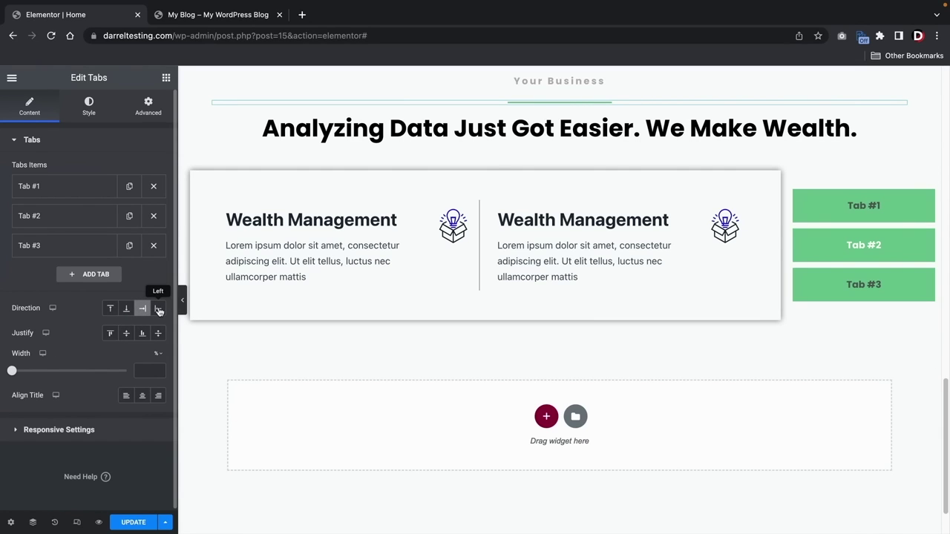
{"action": "left_click", "coordinate": [158, 312]}
{"action": "left_click", "coordinate": [278, 204]}
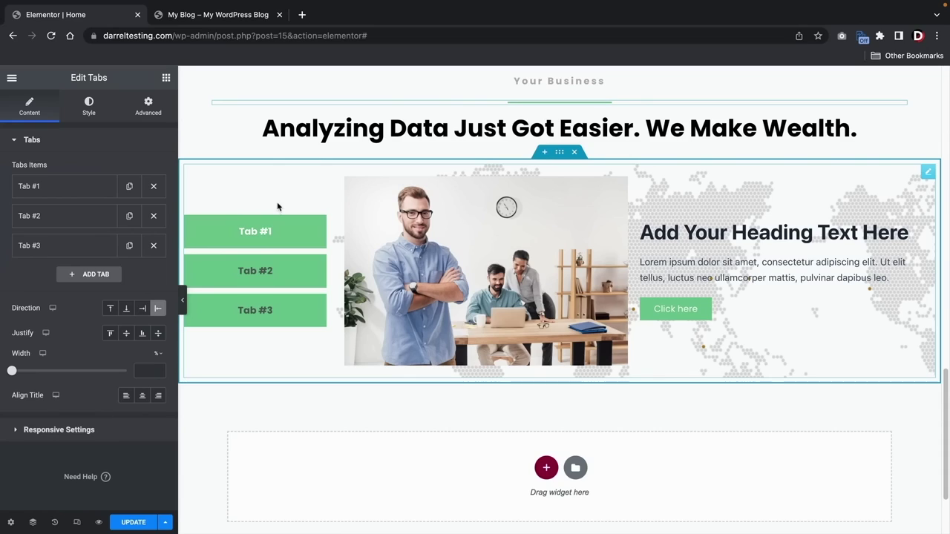
{"action": "left_click", "coordinate": [266, 256]}
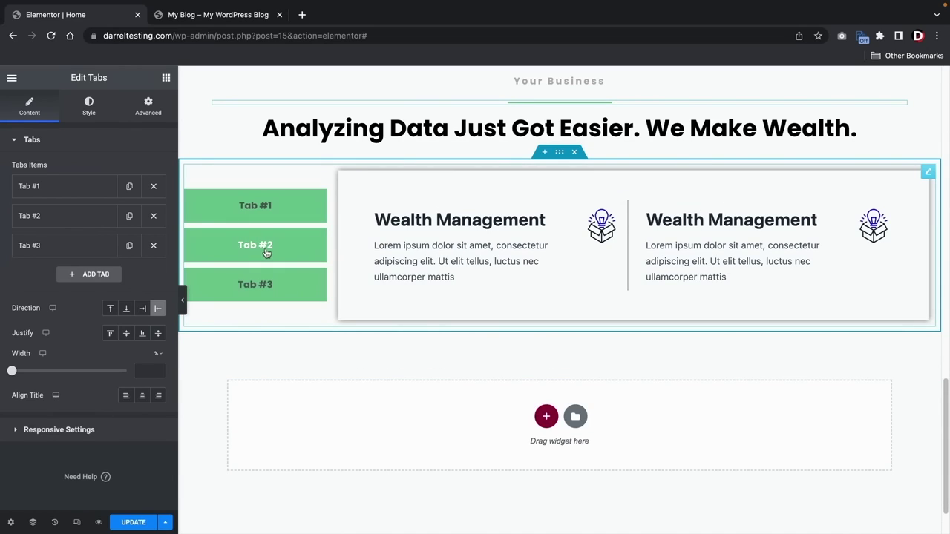
{"action": "left_click", "coordinate": [140, 311]}
{"action": "left_click", "coordinate": [126, 310]}
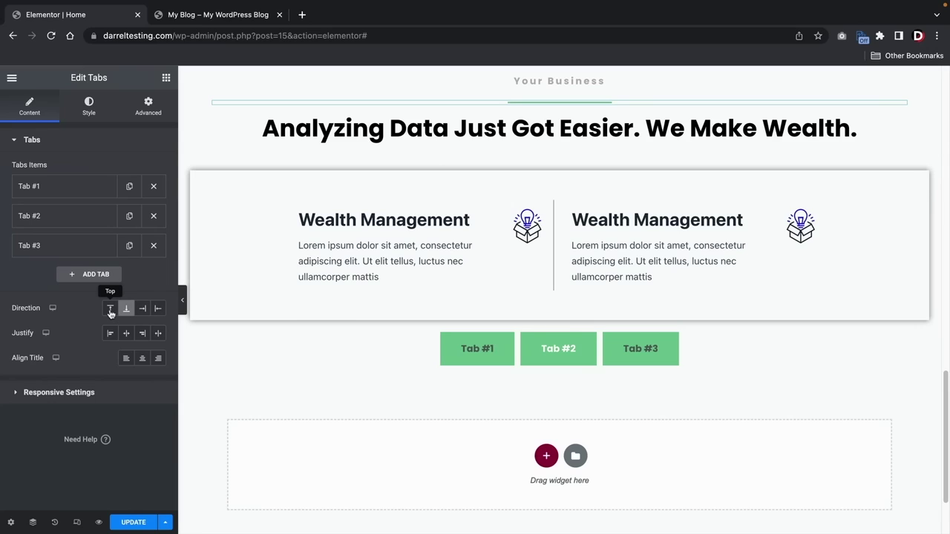
{"action": "left_click", "coordinate": [110, 310]}
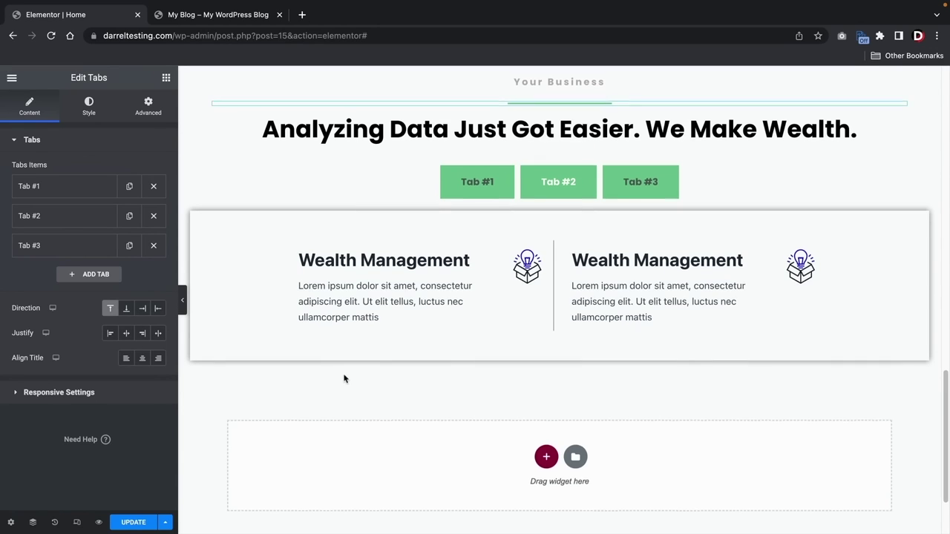
On the live site, view the Company Value 'Redefine Your Future Business Performance' section
{"action": "scroll", "coordinate": [347, 320], "scroll_direction": "up", "scroll_amount": 2}
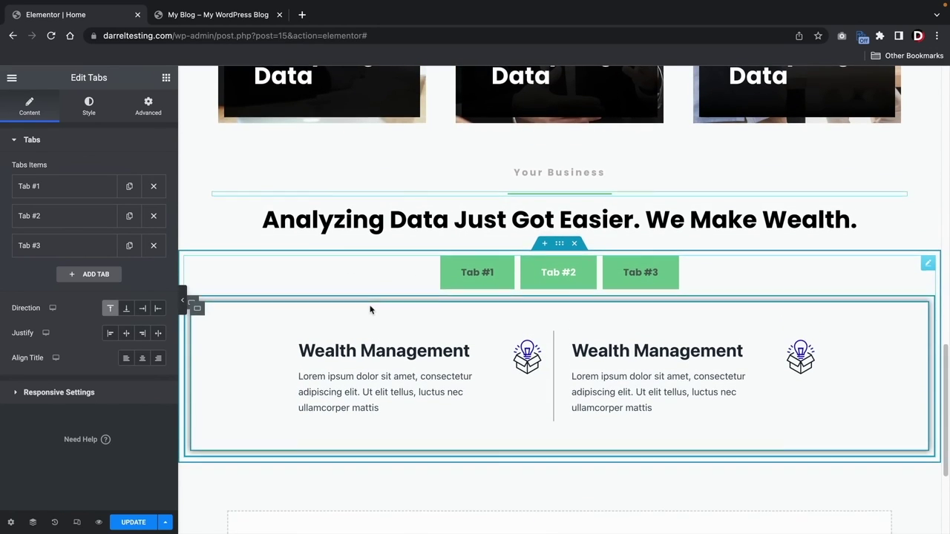
{"action": "scroll", "coordinate": [370, 310], "scroll_direction": "down", "scroll_amount": 4}
{"action": "left_click", "coordinate": [226, 16]}
{"action": "scroll", "coordinate": [318, 276], "scroll_direction": "down", "scroll_amount": 6}
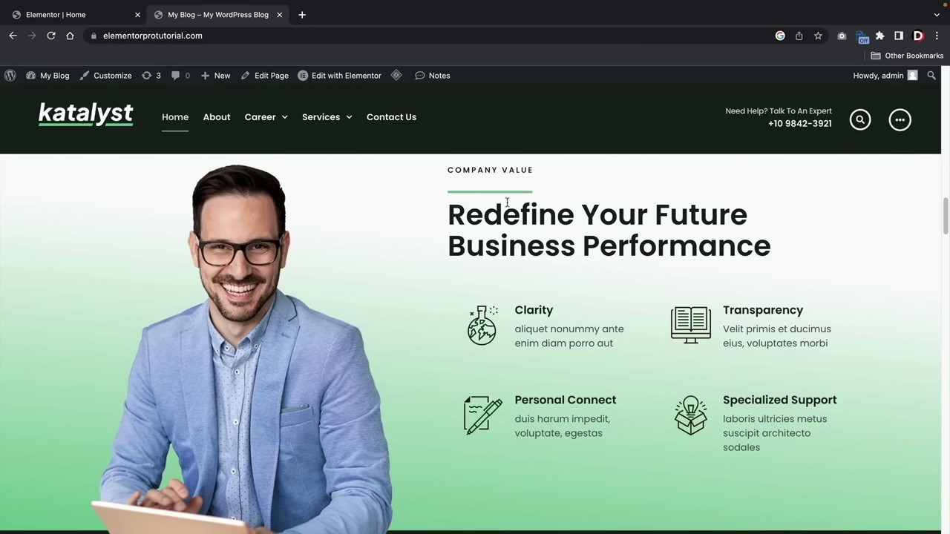
{"action": "left_click_drag", "start_coordinate": [509, 170], "coordinate": [475, 170]}
{"action": "left_click_drag", "start_coordinate": [463, 214], "coordinate": [771, 246]}
{"action": "left_click", "coordinate": [764, 246]}
{"action": "scroll", "coordinate": [632, 247], "scroll_direction": "down", "scroll_amount": 1}
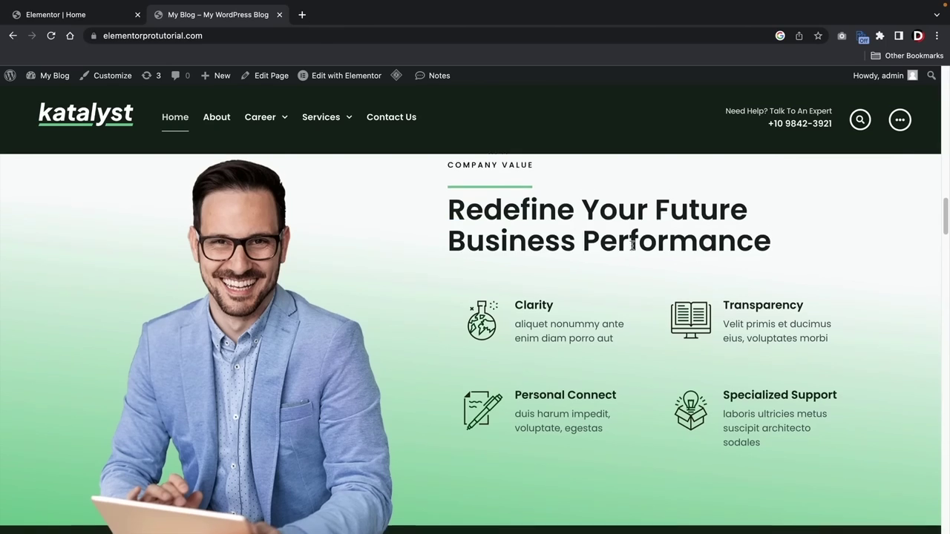
{"action": "scroll", "coordinate": [632, 247], "scroll_direction": "down", "scroll_amount": 2}
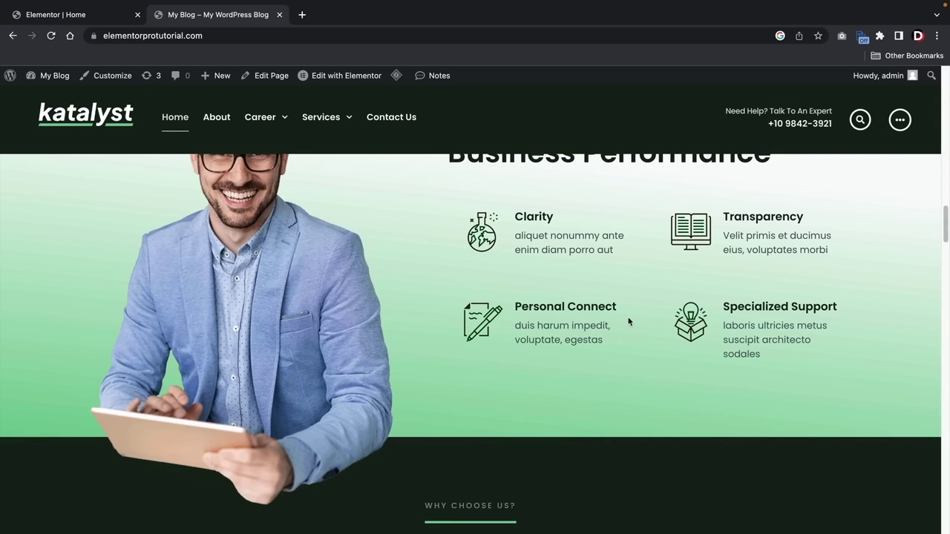
Back in the editor, add a two-column container at the bottom of the page
{"action": "left_click", "coordinate": [55, 14]}
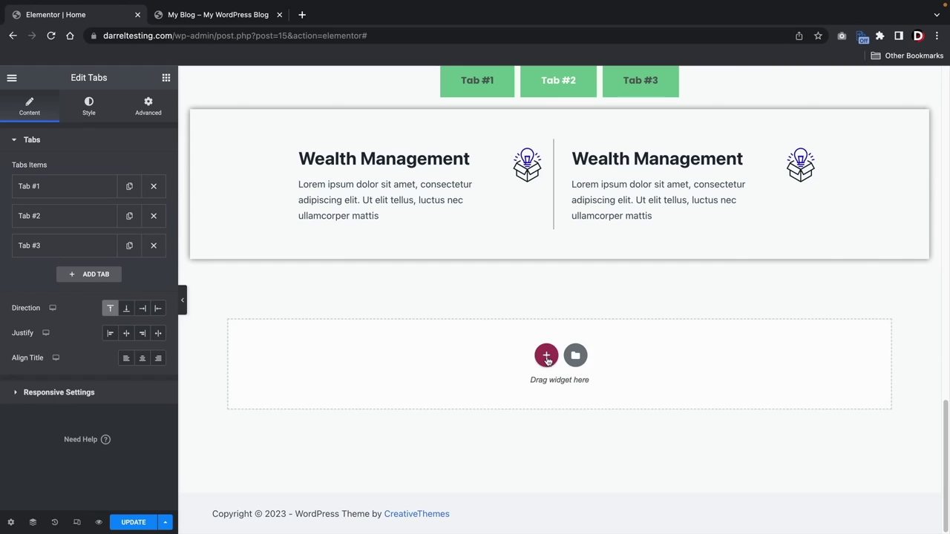
{"action": "left_click", "coordinate": [546, 357]}
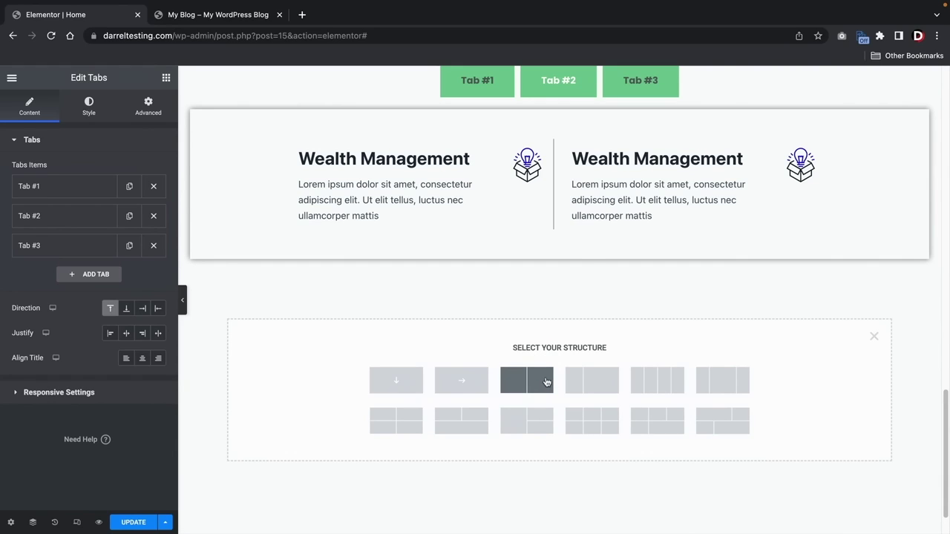
{"action": "left_click", "coordinate": [547, 381]}
{"action": "left_click", "coordinate": [485, 314]}
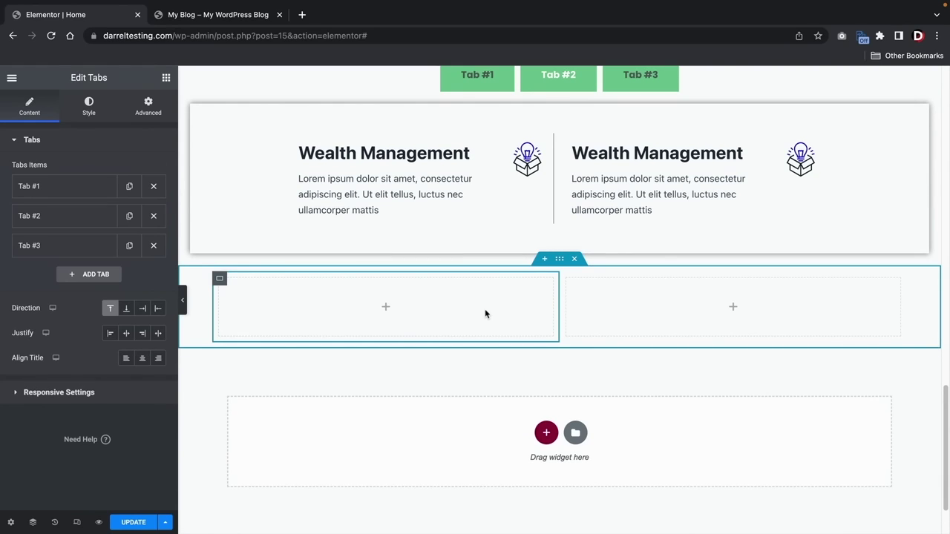
{"action": "scroll", "coordinate": [485, 318], "scroll_direction": "up", "scroll_amount": 5}
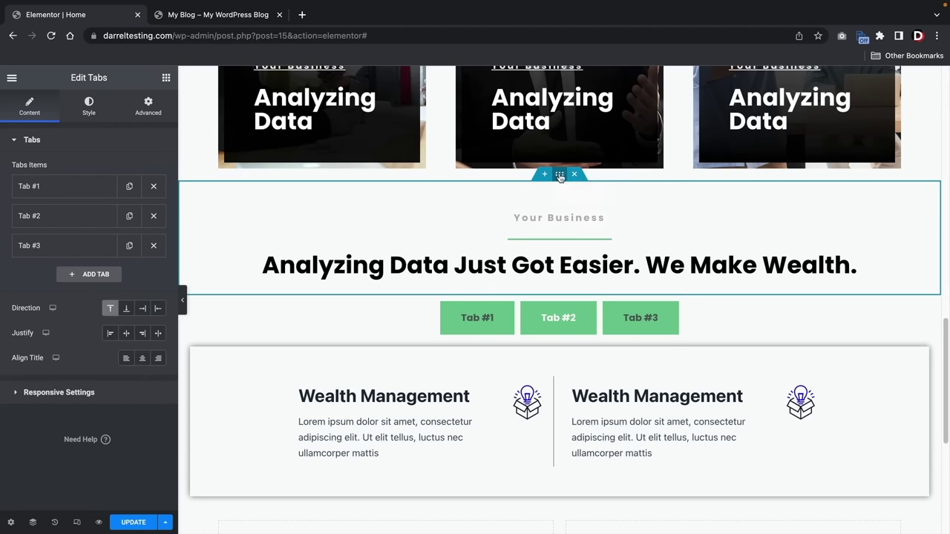
Save the Your Business container as a template named 'Header Section'
{"action": "right_click", "coordinate": [561, 176]}
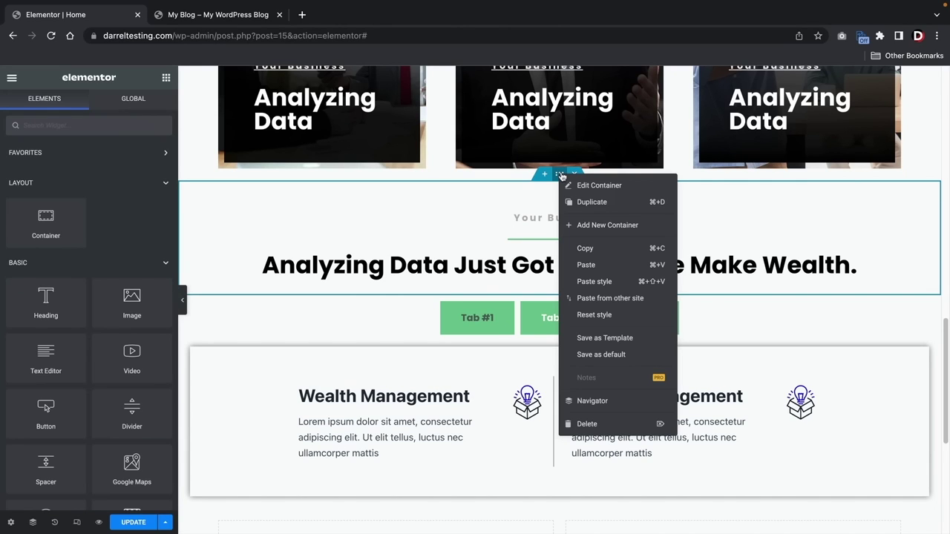
{"action": "left_click", "coordinate": [591, 340]}
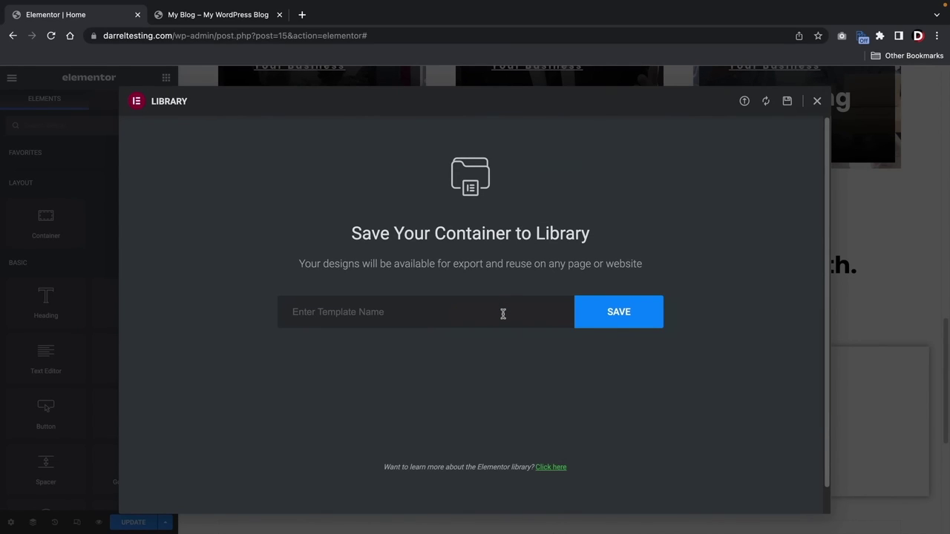
{"action": "type", "text": "Header Section"}
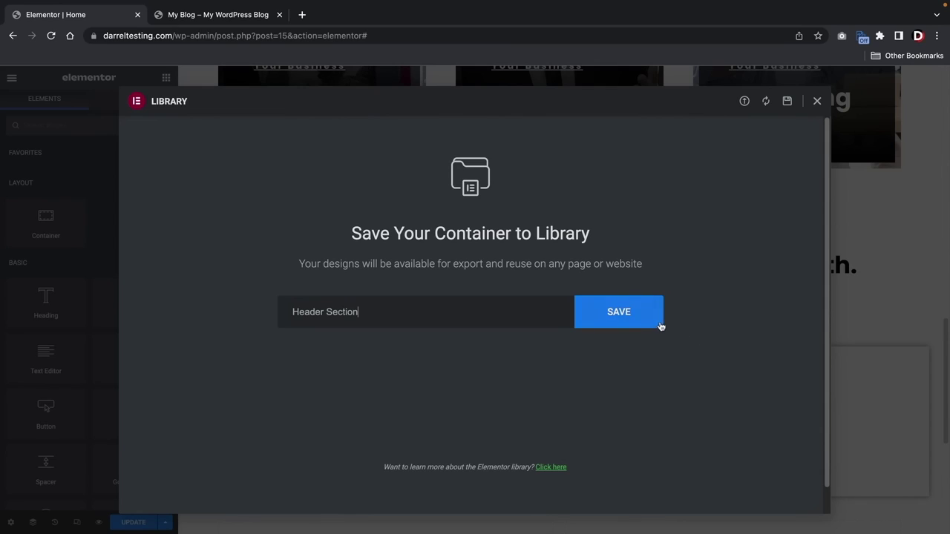
{"action": "left_click", "coordinate": [660, 326]}
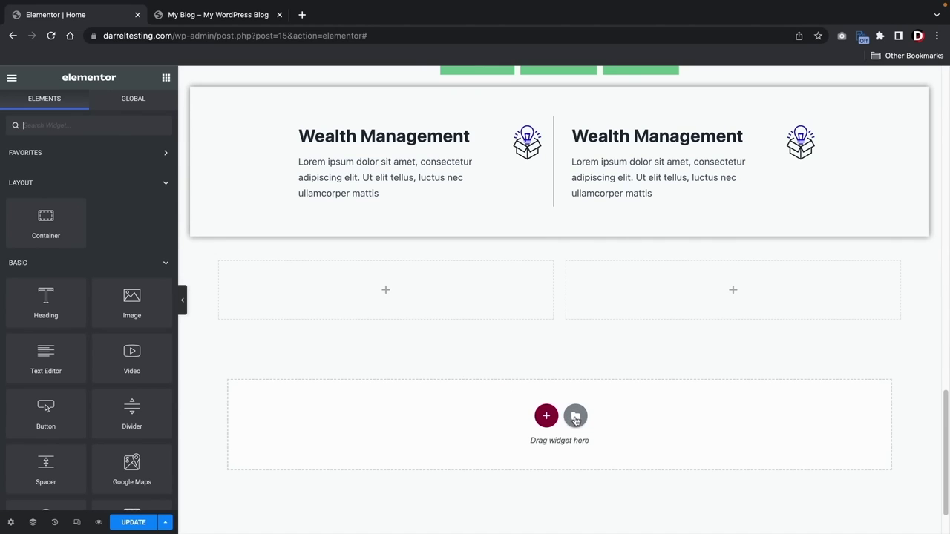
Insert the Header Section template from My Templates, applying its container settings
{"action": "left_click", "coordinate": [575, 416]}
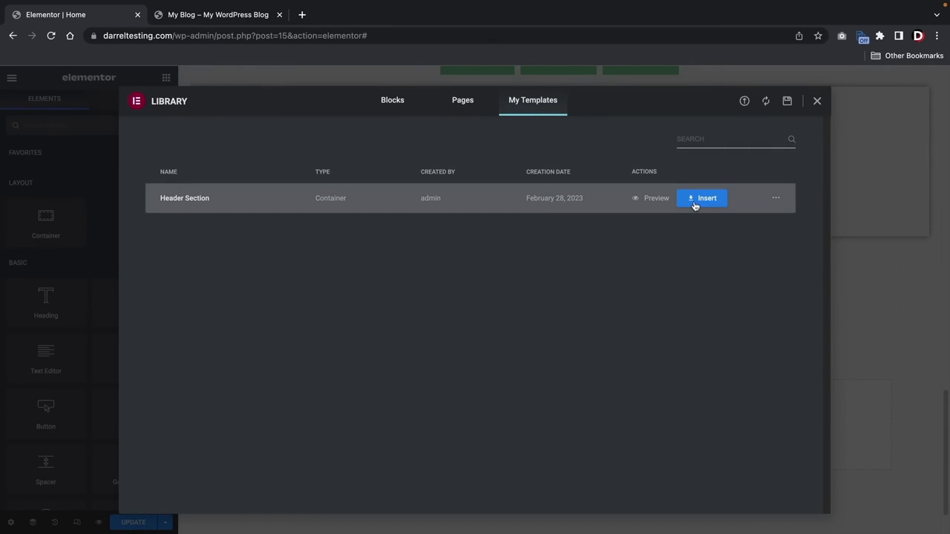
{"action": "left_click", "coordinate": [695, 202]}
{"action": "left_click", "coordinate": [535, 337]}
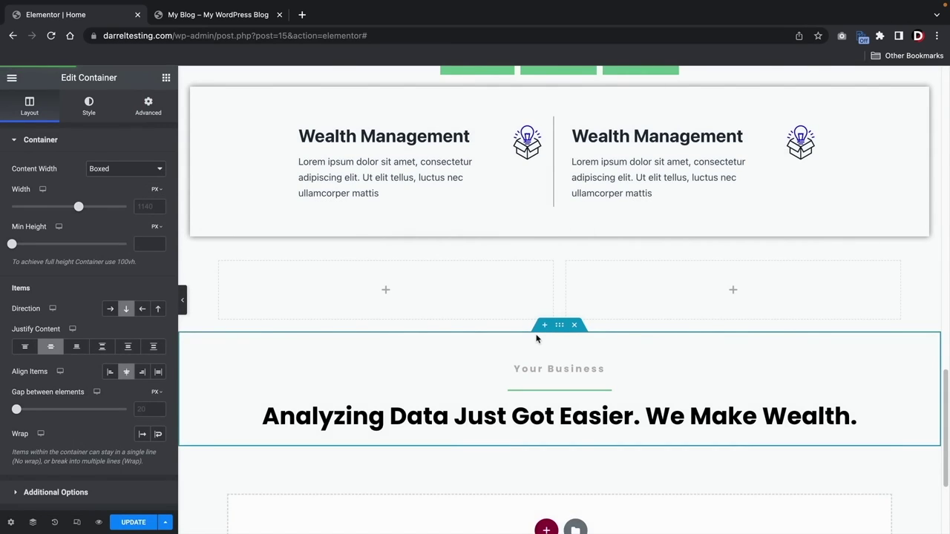
{"action": "scroll", "coordinate": [537, 338], "scroll_direction": "down", "scroll_amount": 2}
{"action": "left_click", "coordinate": [539, 312]}
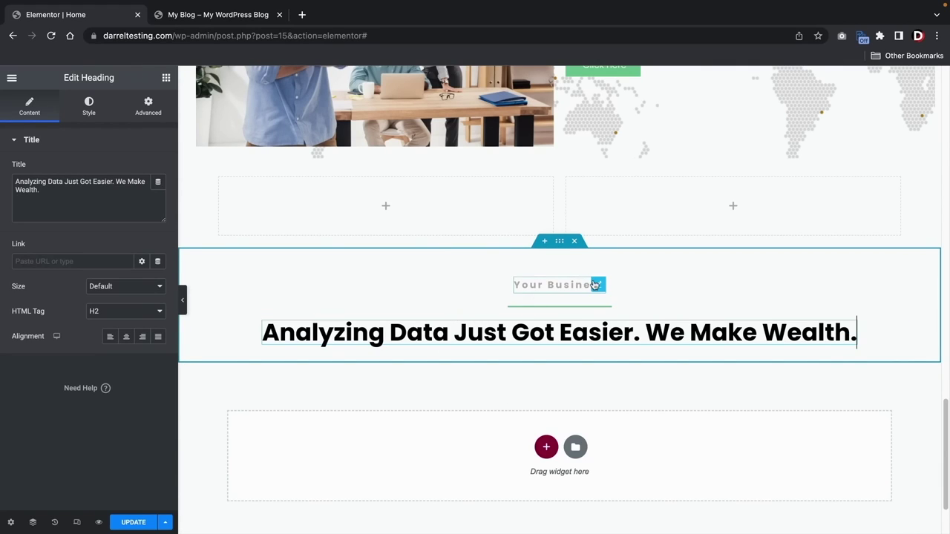
Drag the Your Business text, divider and Analyzing Data heading into the right column; left-align the divider
{"action": "left_click_drag", "start_coordinate": [599, 285], "coordinate": [721, 212]}
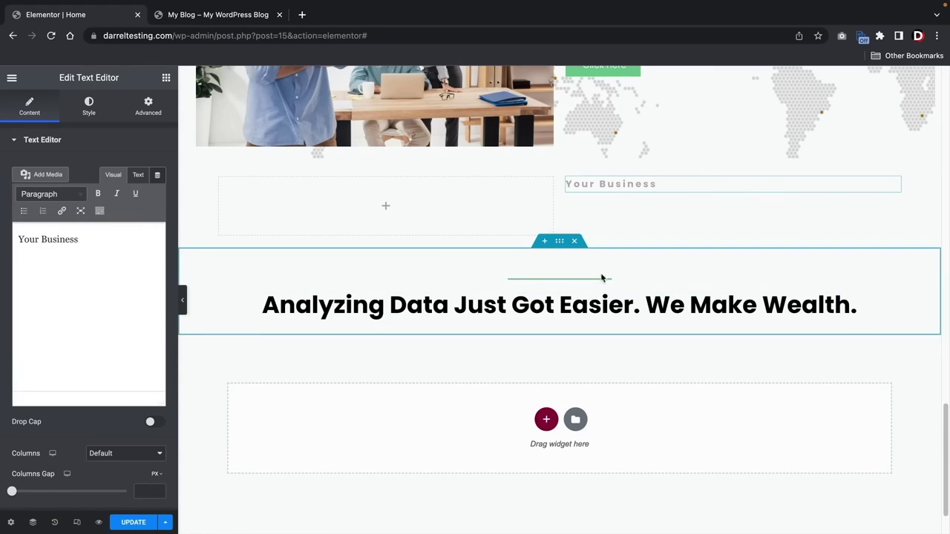
{"action": "left_click_drag", "start_coordinate": [611, 280], "coordinate": [651, 192]}
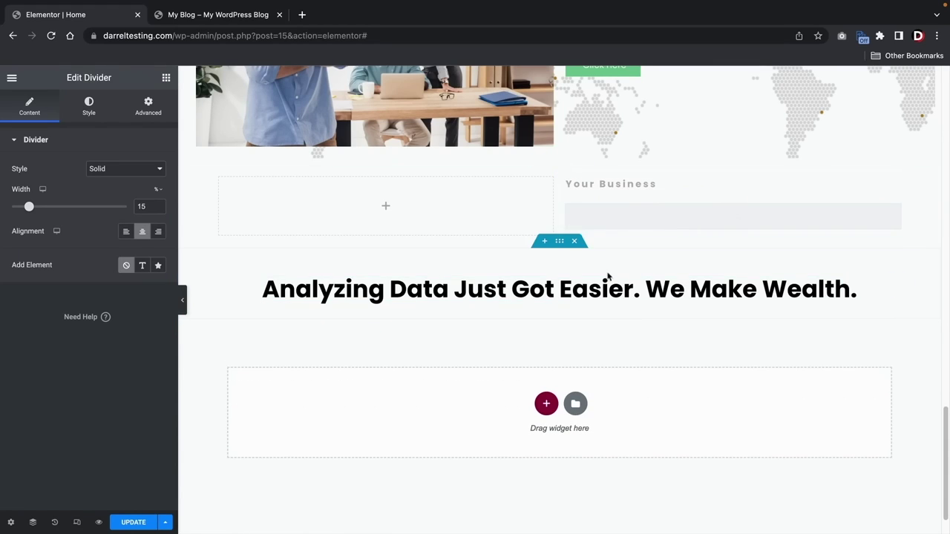
{"action": "left_click_drag", "start_coordinate": [849, 284], "coordinate": [731, 207]}
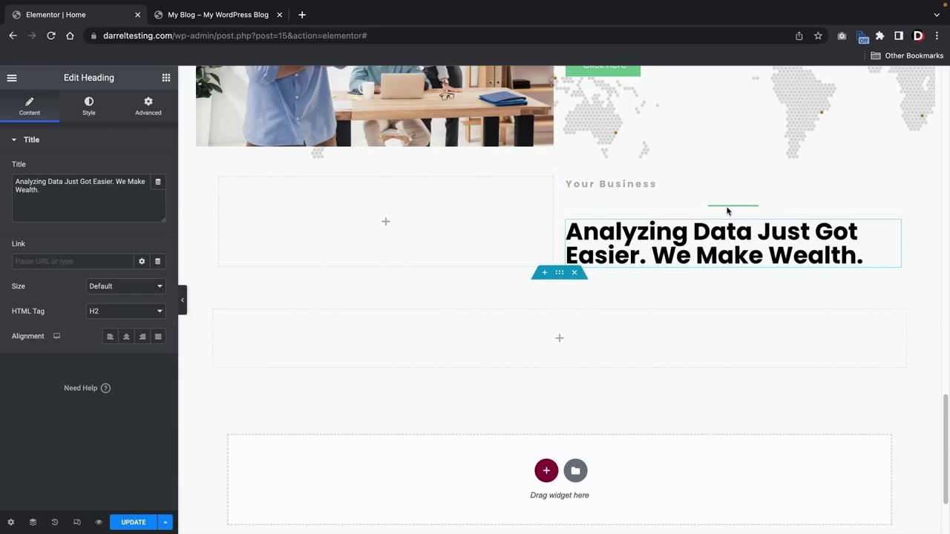
{"action": "left_click", "coordinate": [732, 206]}
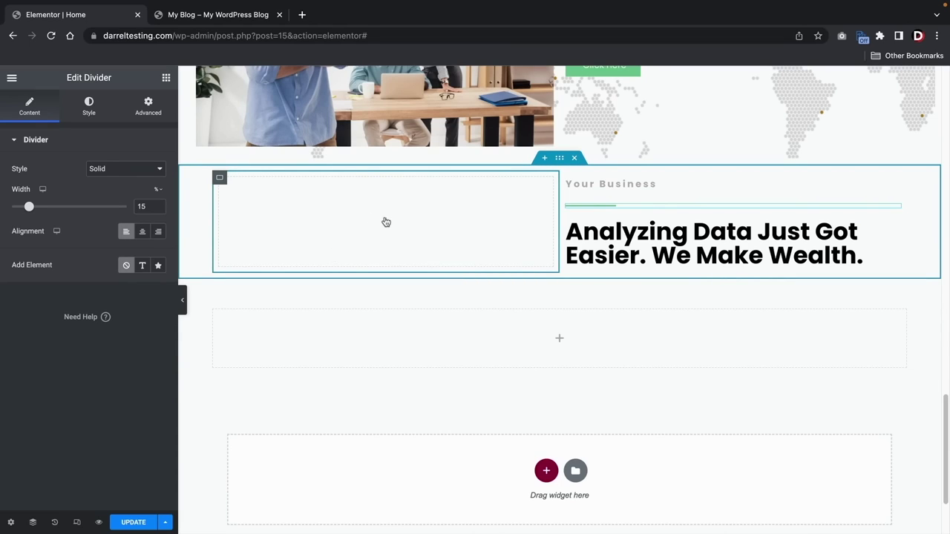
{"action": "left_click", "coordinate": [386, 222]}
Add an Image widget to the left column showing the portrait of the man with a tablet
{"action": "left_click_drag", "start_coordinate": [129, 315], "coordinate": [338, 226]}
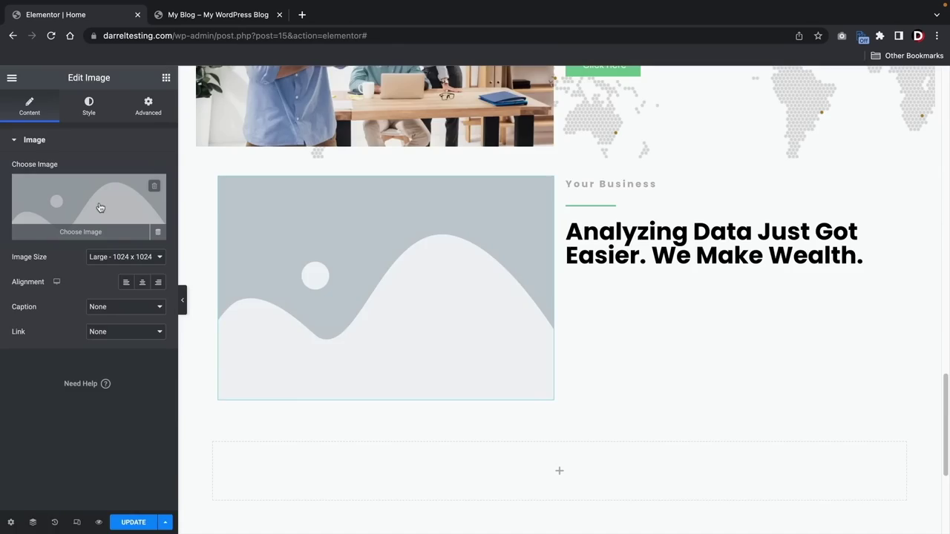
{"action": "left_click", "coordinate": [100, 207]}
{"action": "scroll", "coordinate": [402, 310], "scroll_direction": "down", "scroll_amount": 10}
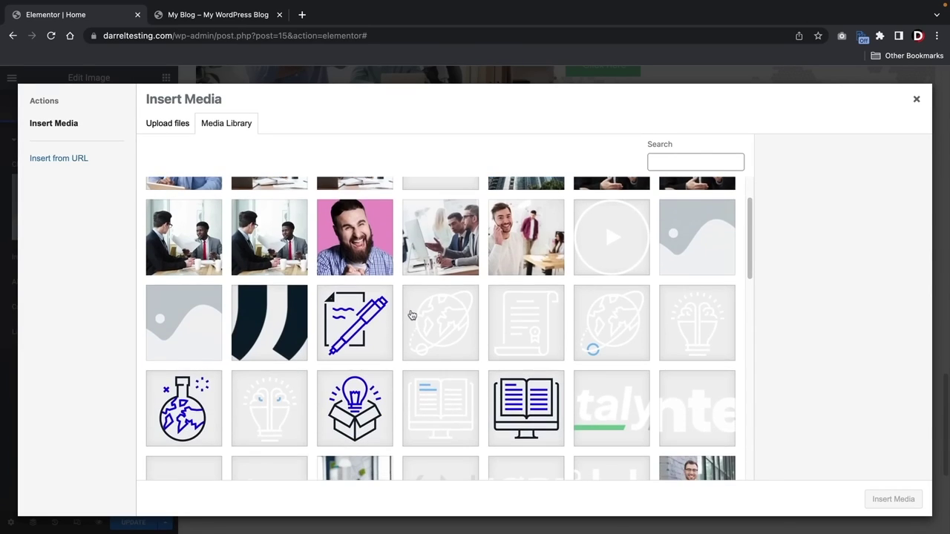
{"action": "scroll", "coordinate": [412, 315], "scroll_direction": "down", "scroll_amount": 3}
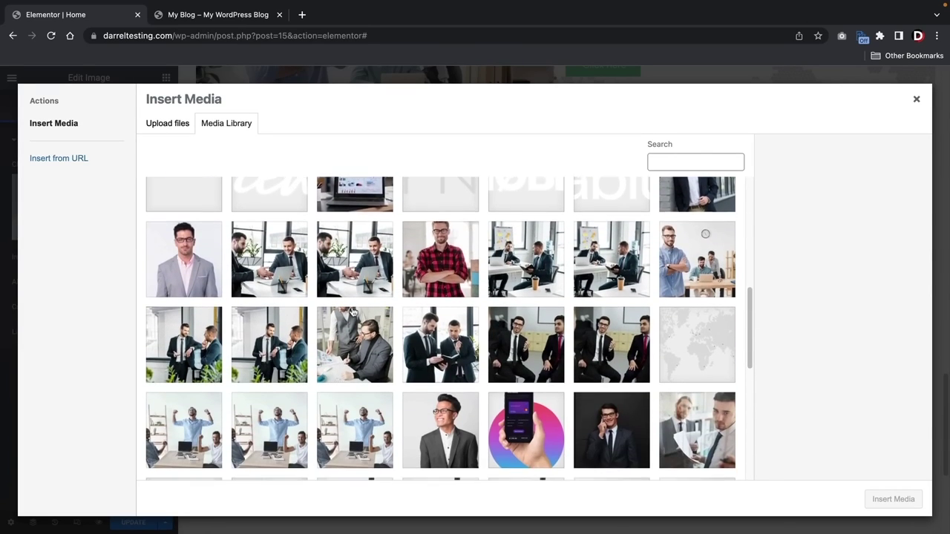
{"action": "scroll", "coordinate": [353, 313], "scroll_direction": "down", "scroll_amount": 3}
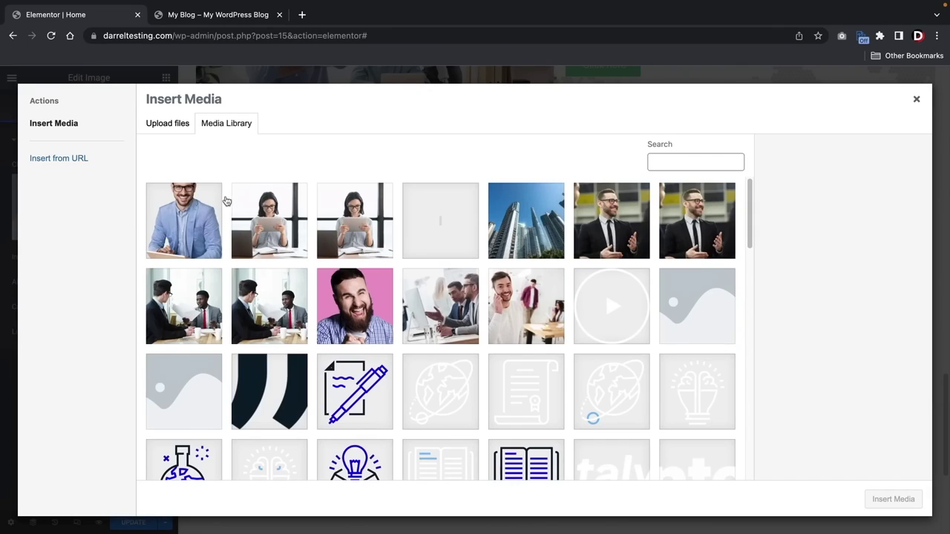
{"action": "left_click", "coordinate": [194, 210]}
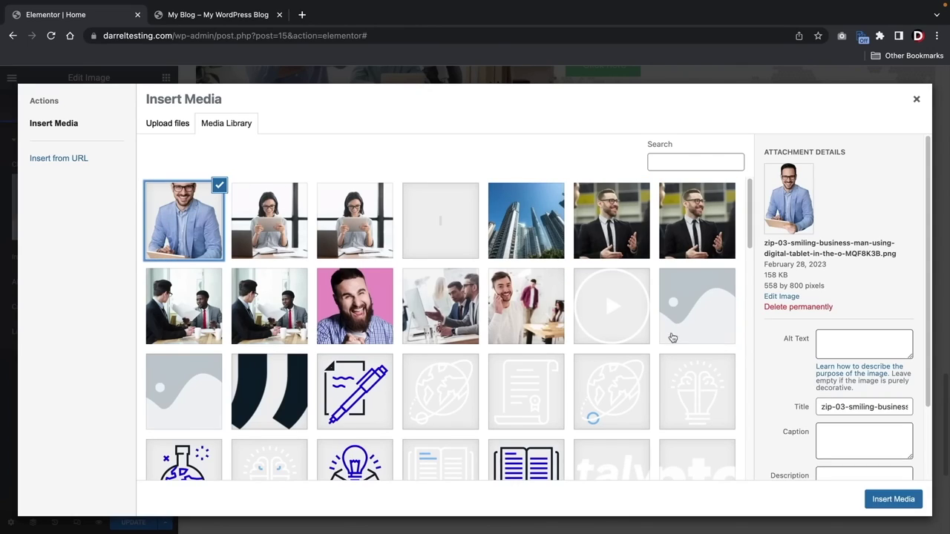
{"action": "left_click", "coordinate": [894, 499]}
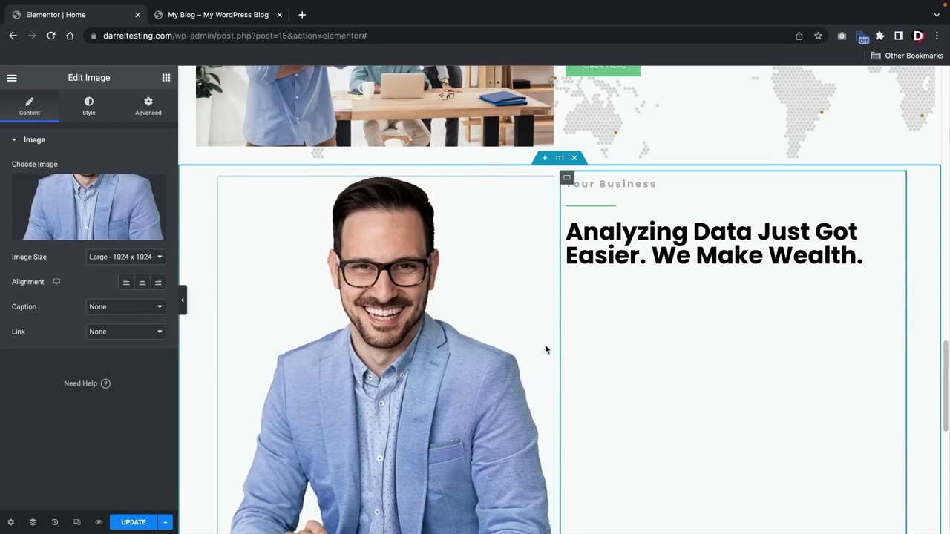
{"action": "scroll", "coordinate": [458, 337], "scroll_direction": "down", "scroll_amount": 1}
{"action": "scroll", "coordinate": [459, 337], "scroll_direction": "down", "scroll_amount": 3}
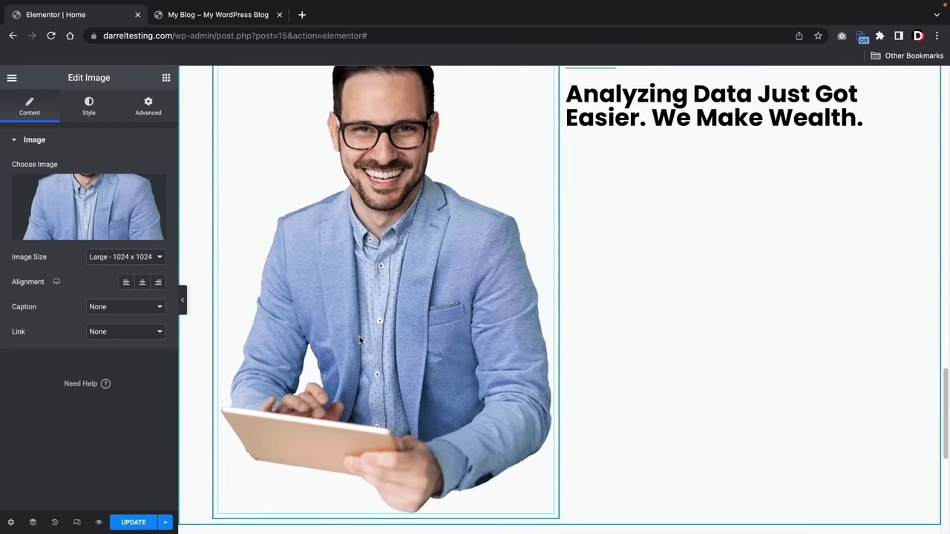
{"action": "scroll", "coordinate": [359, 336], "scroll_direction": "up", "scroll_amount": 2}
{"action": "left_click", "coordinate": [602, 347]}
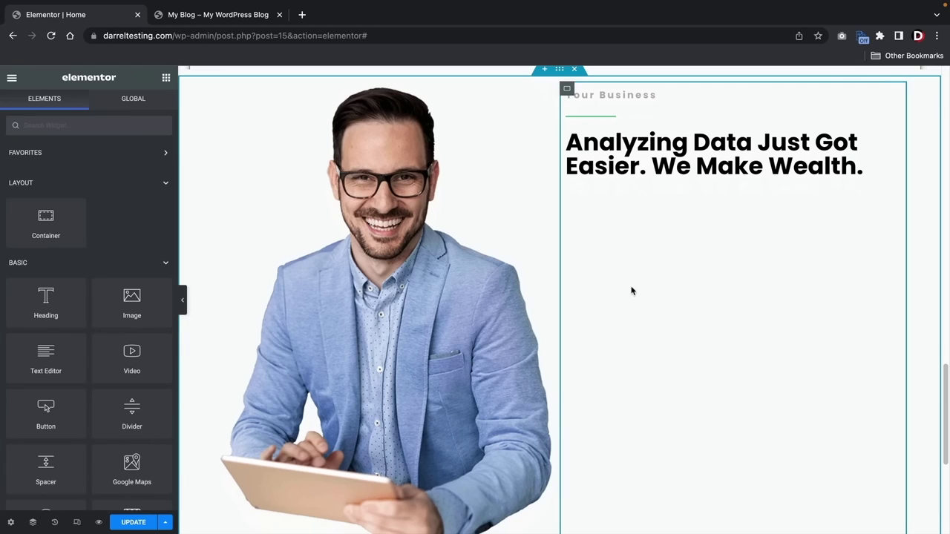
Add a new Container to the right column beneath the Analyzing Data heading
{"action": "scroll", "coordinate": [631, 291], "scroll_direction": "up", "scroll_amount": 4}
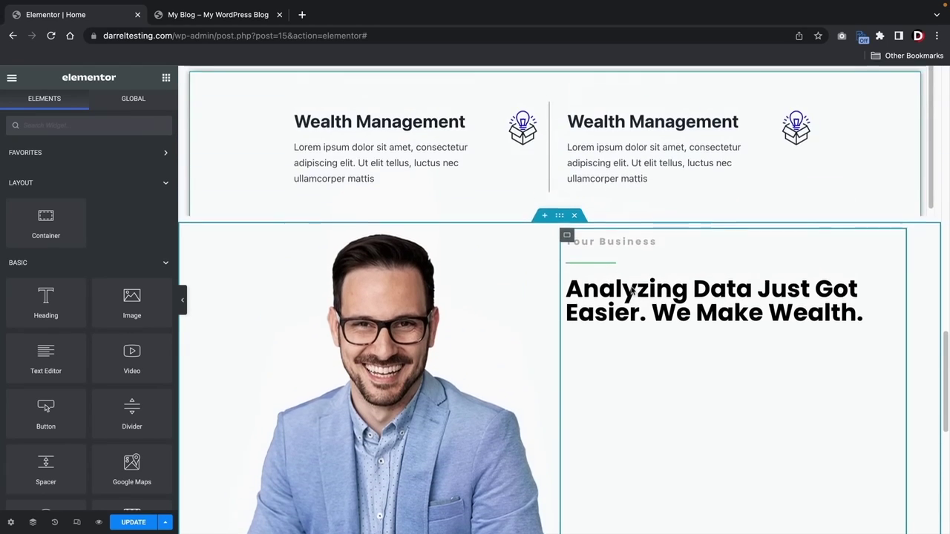
{"action": "scroll", "coordinate": [582, 223], "scroll_direction": "down", "scroll_amount": 2}
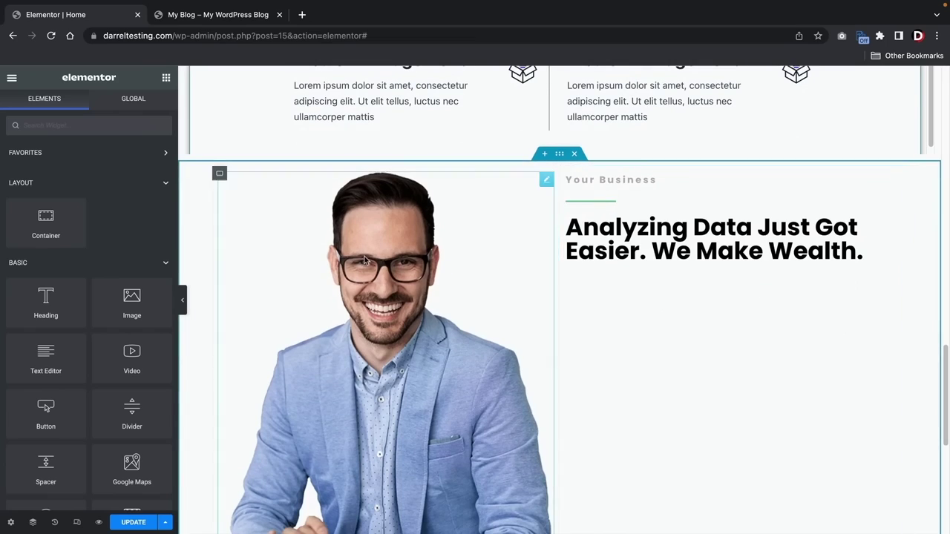
{"action": "left_click_drag", "start_coordinate": [46, 222], "coordinate": [674, 276]}
{"action": "scroll", "coordinate": [690, 285], "scroll_direction": "down", "scroll_amount": 1}
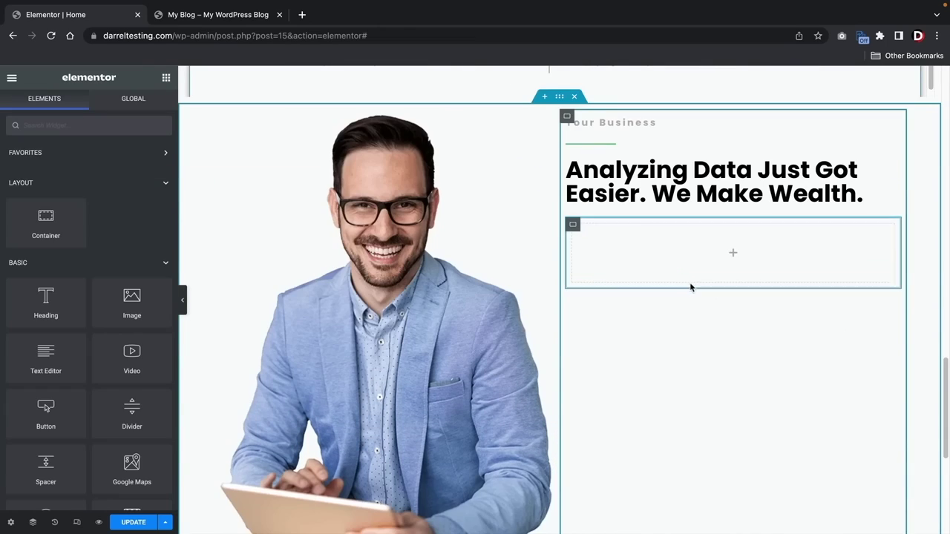
{"action": "scroll", "coordinate": [690, 280], "scroll_direction": "up", "scroll_amount": 3}
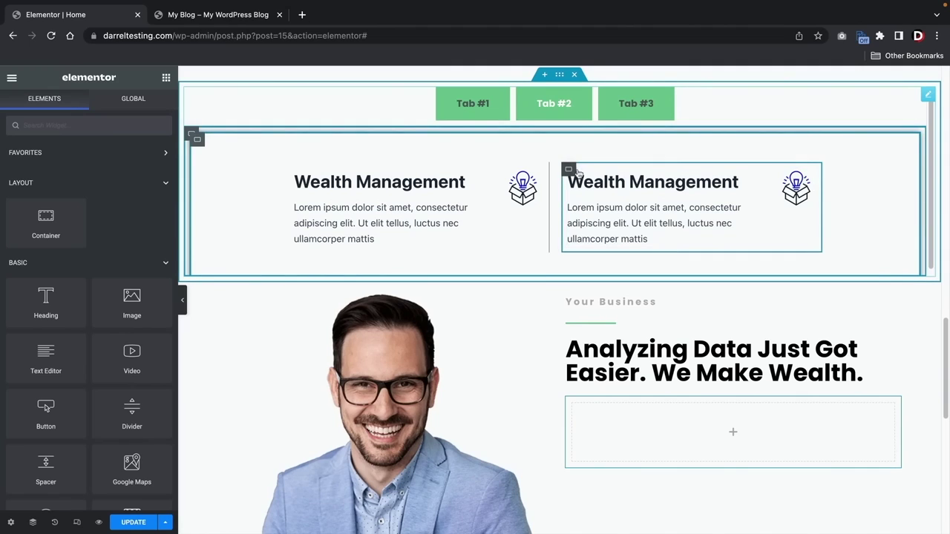
Duplicate the Wealth Management image box twice
{"action": "right_click", "coordinate": [810, 179]}
{"action": "left_click", "coordinate": [831, 204]}
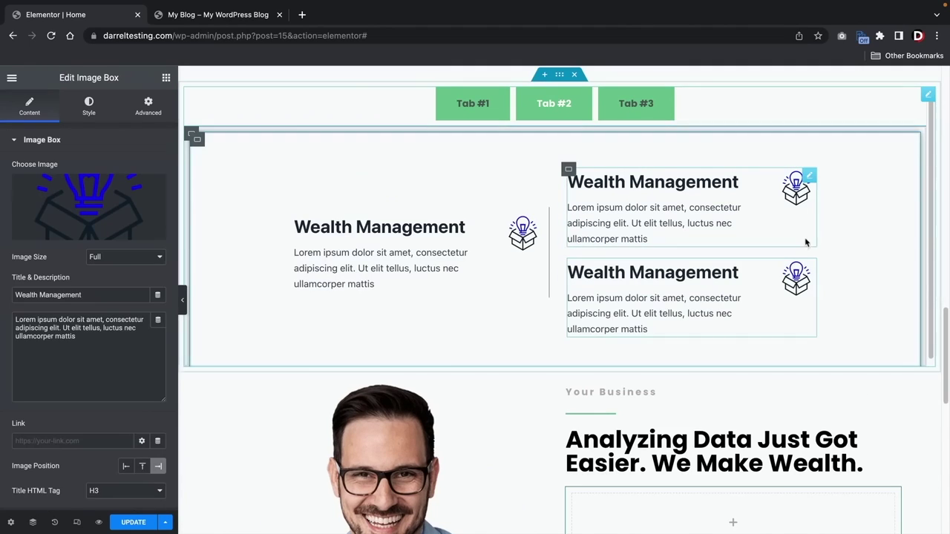
{"action": "right_click", "coordinate": [811, 249]}
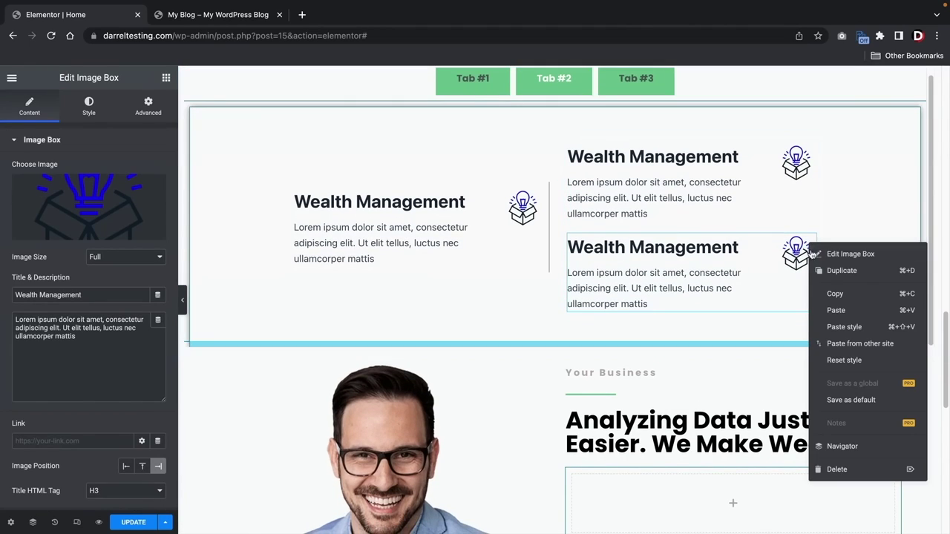
{"action": "left_click", "coordinate": [815, 271]}
Move two Wealth Management image boxes into the new container, one below the other
{"action": "scroll", "coordinate": [821, 191], "scroll_direction": "down", "scroll_amount": 2}
{"action": "left_click_drag", "start_coordinate": [812, 141], "coordinate": [705, 402]}
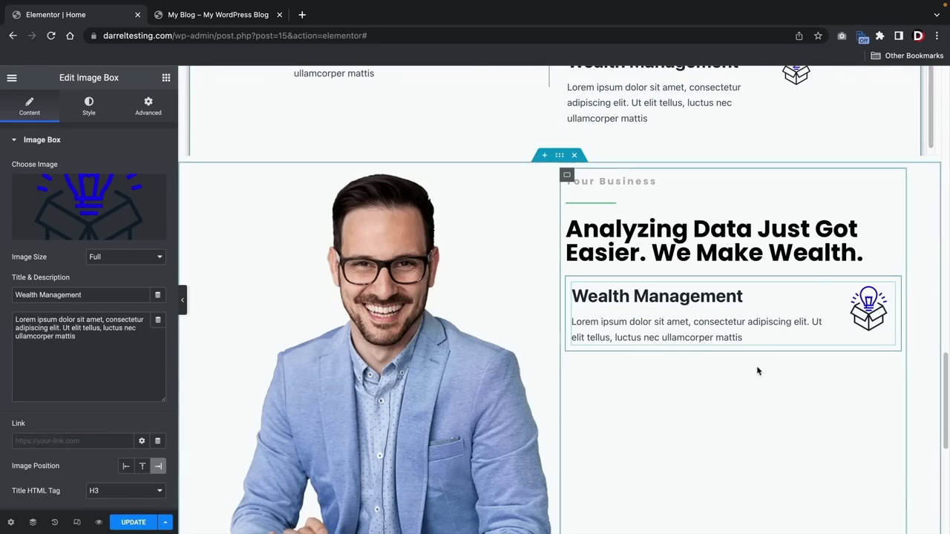
{"action": "scroll", "coordinate": [780, 312], "scroll_direction": "up", "scroll_amount": 4}
{"action": "left_click_drag", "start_coordinate": [814, 260], "coordinate": [689, 501]}
{"action": "scroll", "coordinate": [687, 475], "scroll_direction": "down", "scroll_amount": 3}
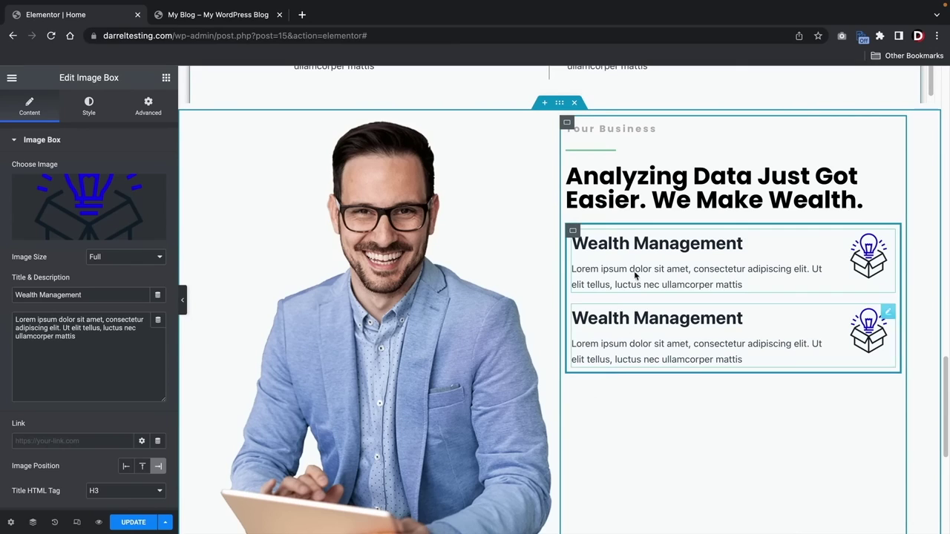
Set the first Wealth Management box's title typography size to 20 px
{"action": "left_click", "coordinate": [89, 106]}
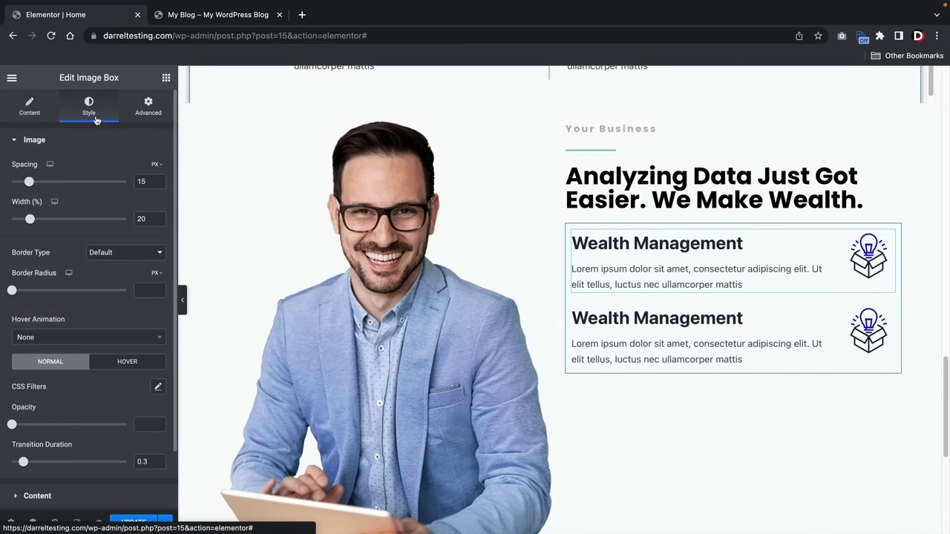
{"action": "left_click", "coordinate": [31, 106]}
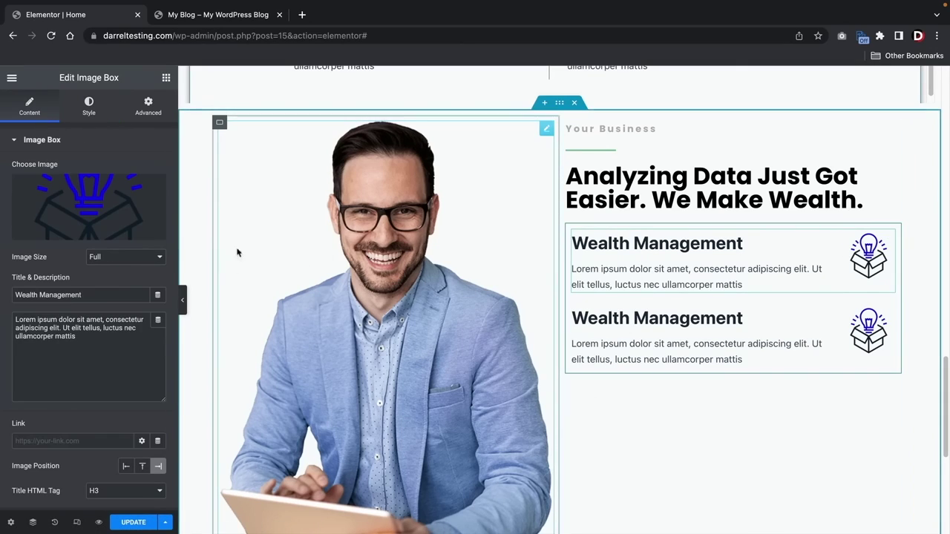
{"action": "left_click", "coordinate": [89, 111]}
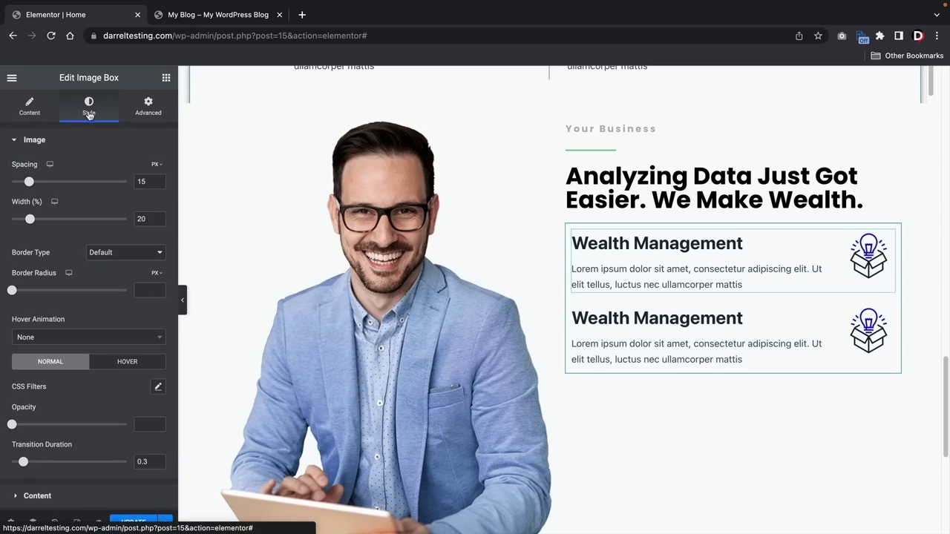
{"action": "left_click", "coordinate": [67, 496]}
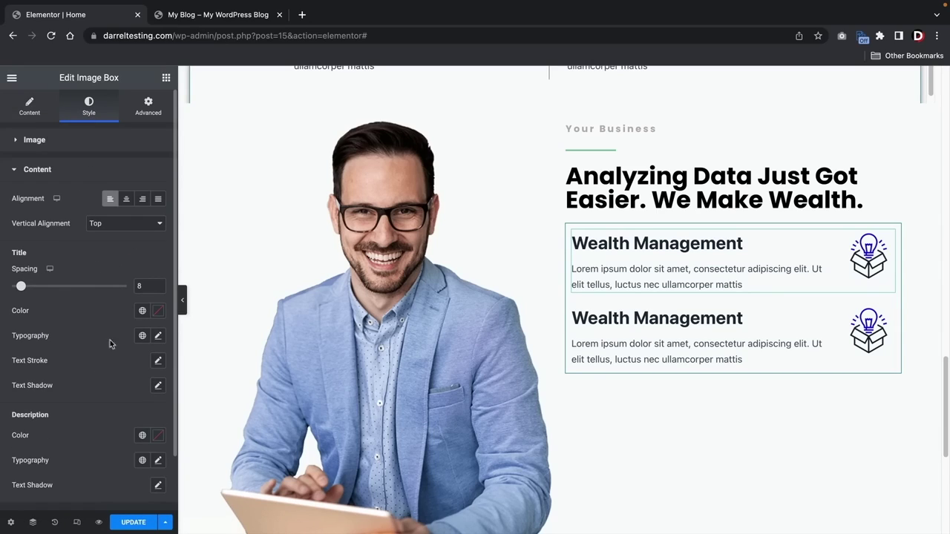
{"action": "left_click", "coordinate": [158, 336]}
{"action": "left_click_drag", "start_coordinate": [23, 435], "coordinate": [33, 437]}
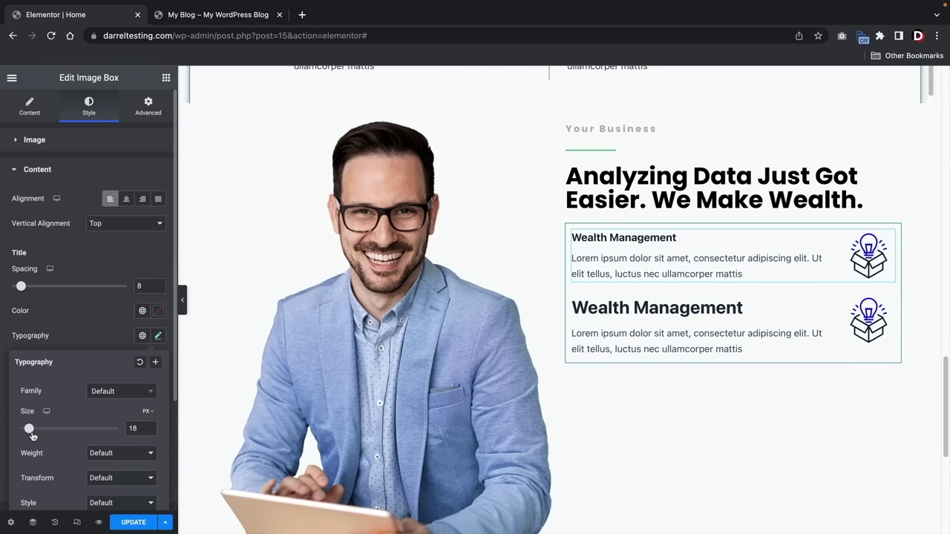
{"action": "left_click", "coordinate": [584, 265]}
{"action": "scroll", "coordinate": [88, 391], "scroll_direction": "down", "scroll_amount": 5}
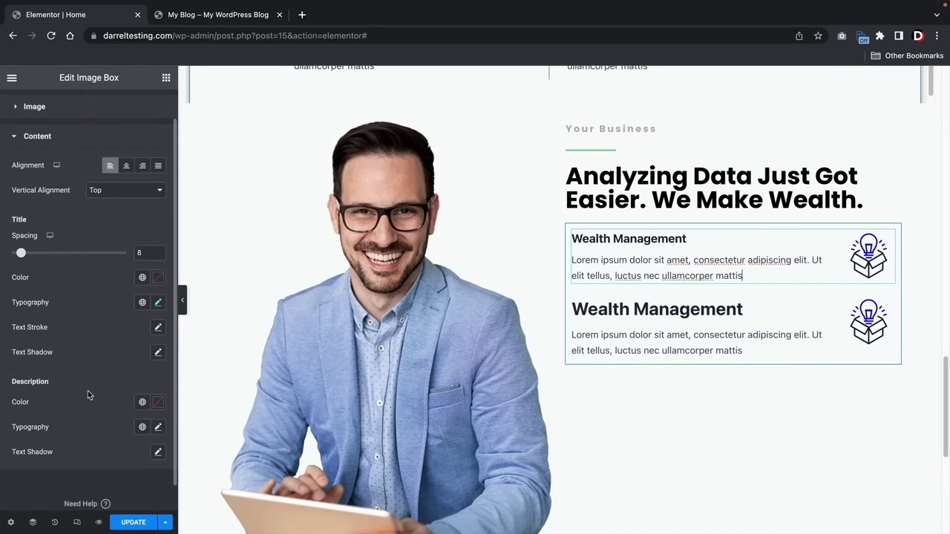
Copy the first box's style and paste it onto the second Wealth Management box
{"action": "right_click", "coordinate": [893, 236]}
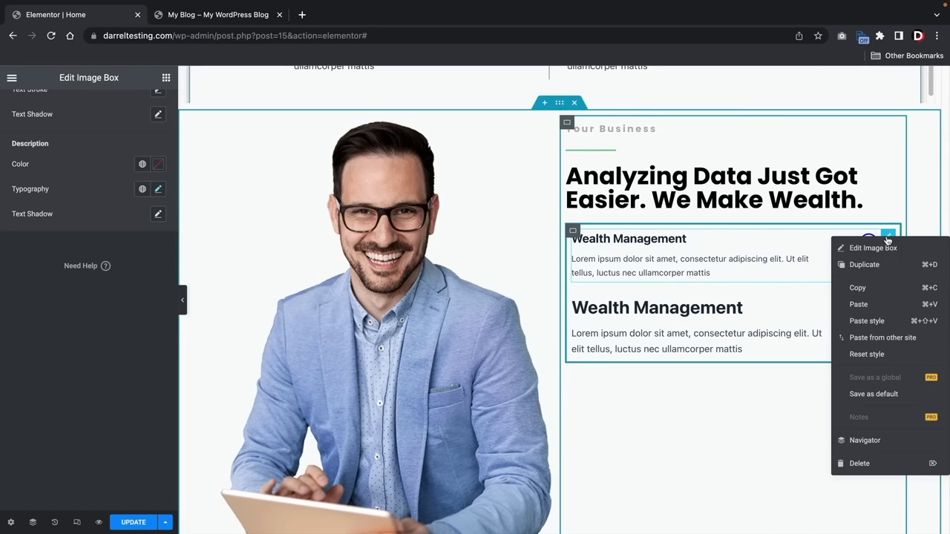
{"action": "left_click", "coordinate": [817, 283]}
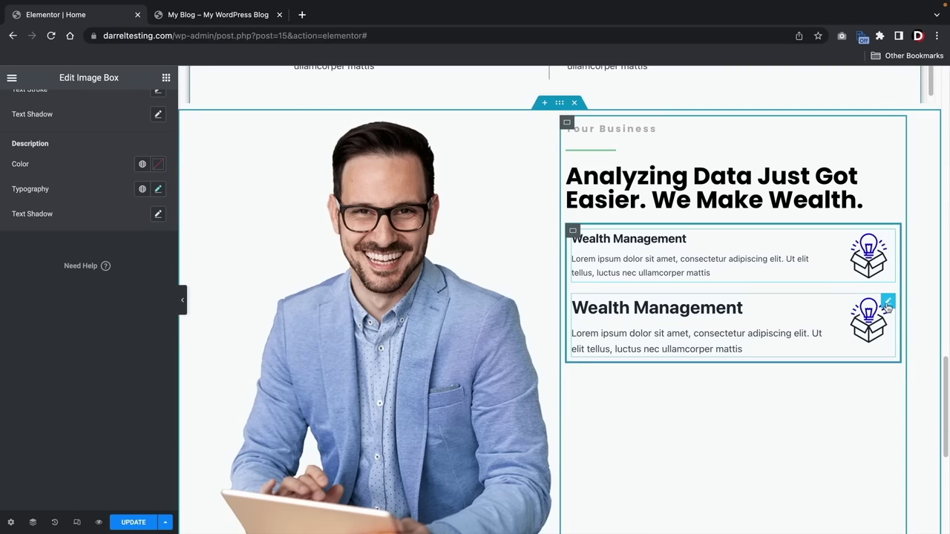
{"action": "right_click", "coordinate": [888, 306]}
{"action": "left_click", "coordinate": [893, 379]}
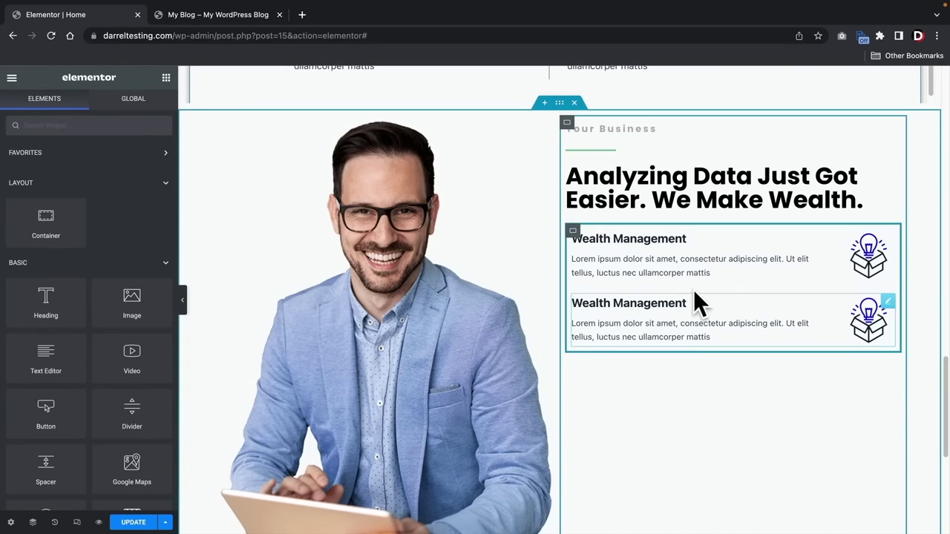
Set the inner container's direction to Row - horizontal so the boxes sit side by side
{"action": "left_click", "coordinate": [574, 231]}
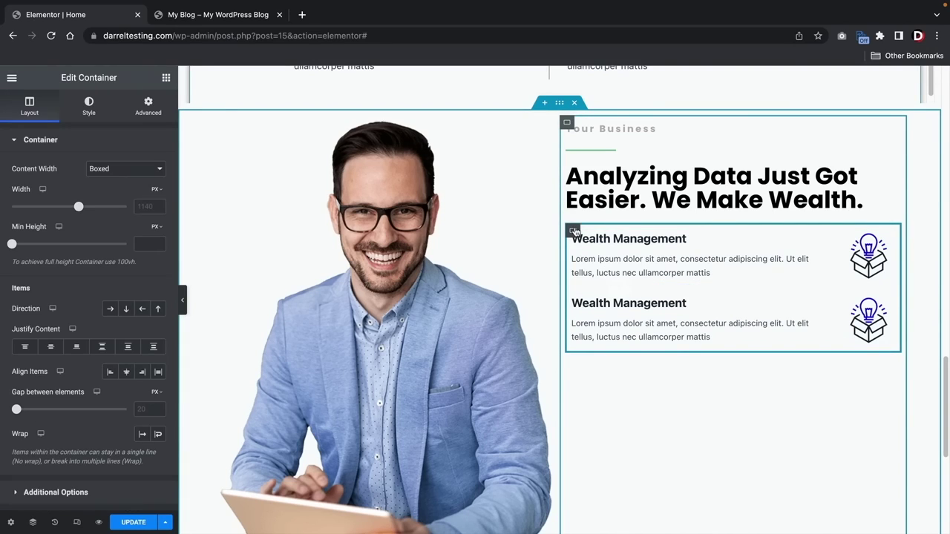
{"action": "left_click", "coordinate": [111, 311]}
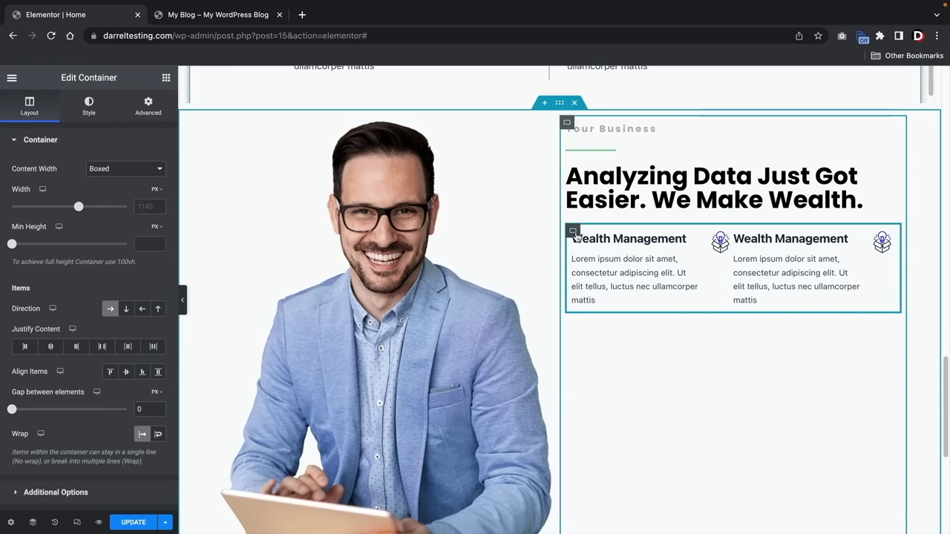
{"action": "left_click", "coordinate": [600, 291]}
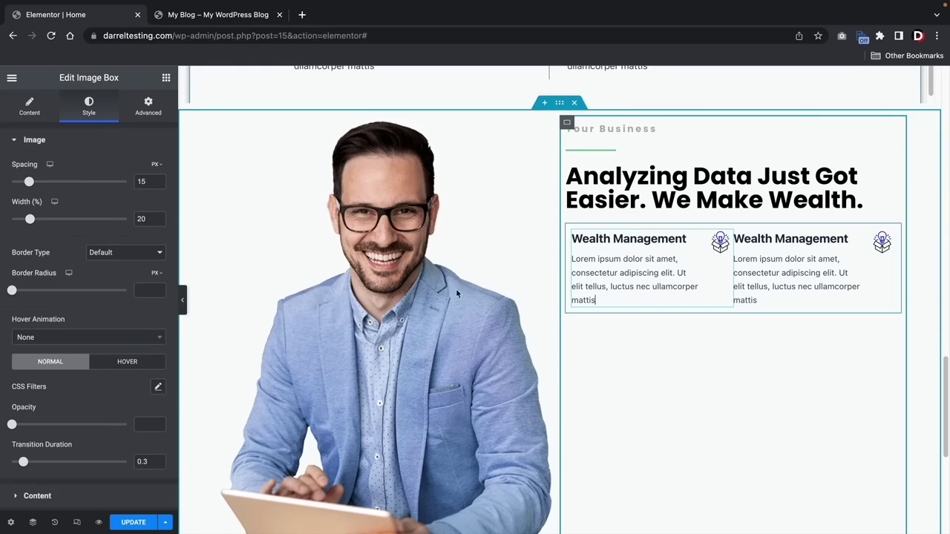
Delete the end of the left Wealth Management box's description
{"action": "left_click", "coordinate": [30, 107]}
{"action": "left_click", "coordinate": [84, 336]}
{"action": "left_click_drag", "start_coordinate": [65, 331], "coordinate": [62, 328]}
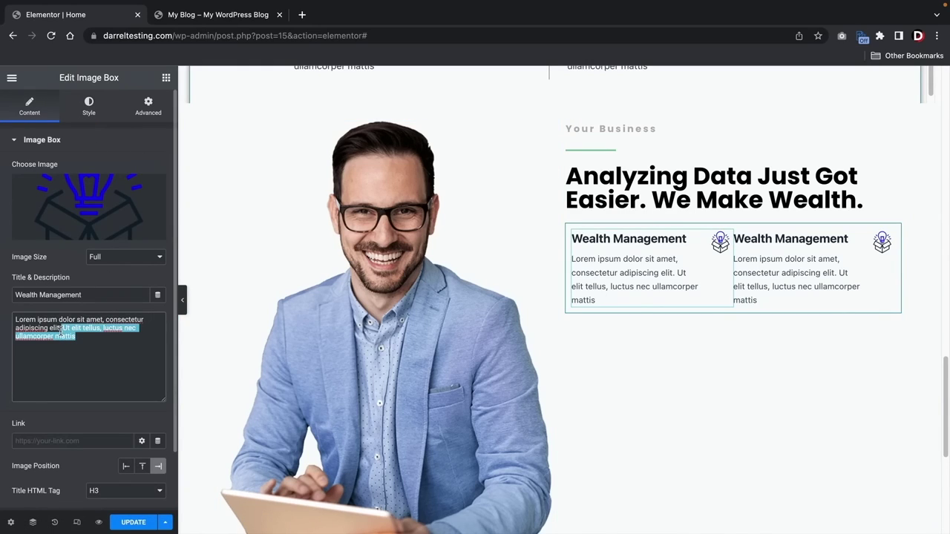
{"action": "key", "text": "BackSpace"}
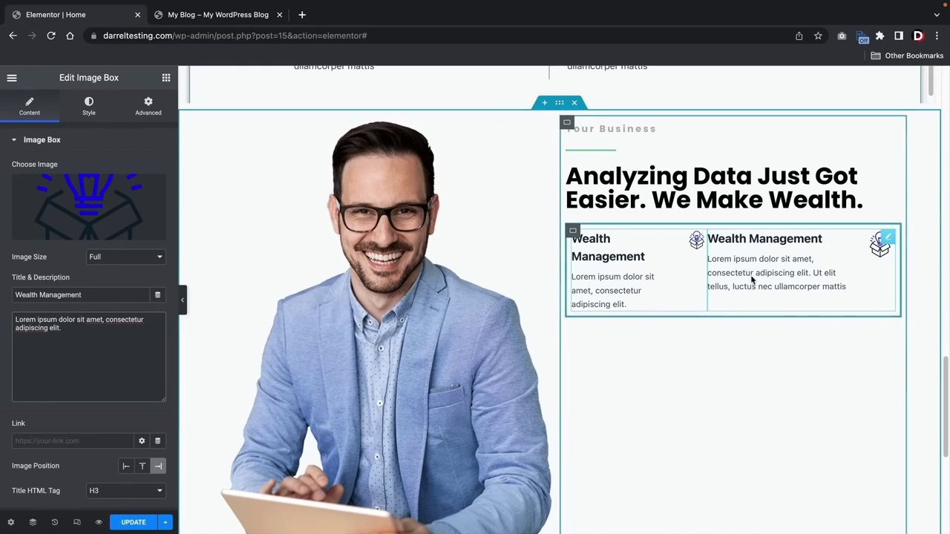
Trim the right box's description after 'Ut' and duplicate the row of boxes
{"action": "left_click", "coordinate": [753, 250]}
{"action": "left_click_drag", "start_coordinate": [80, 337], "coordinate": [83, 328]}
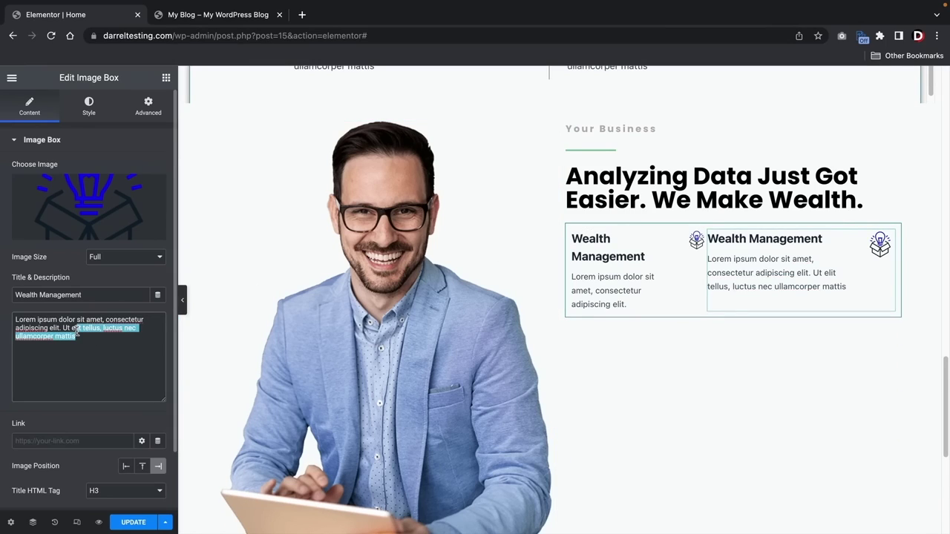
{"action": "key", "text": "BackSpace"}
{"action": "key", "text": "BackSpace"}
{"action": "key", "text": "BackSpace"}
{"action": "key", "text": "BackSpace"}
{"action": "key", "text": "BackSpace"}
{"action": "key", "text": "BackSpace"}
{"action": "key", "text": "BackSpace"}
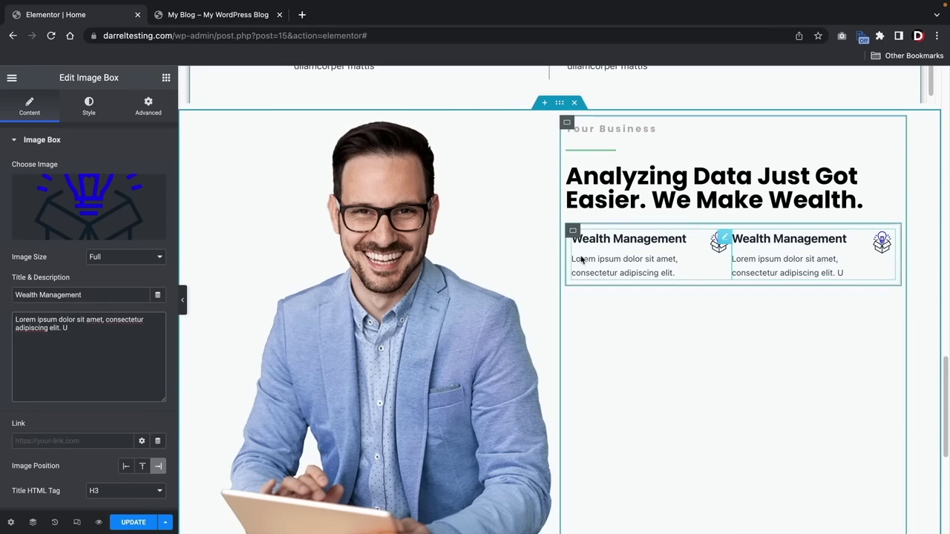
{"action": "right_click", "coordinate": [574, 232]}
{"action": "left_click", "coordinate": [587, 261]}
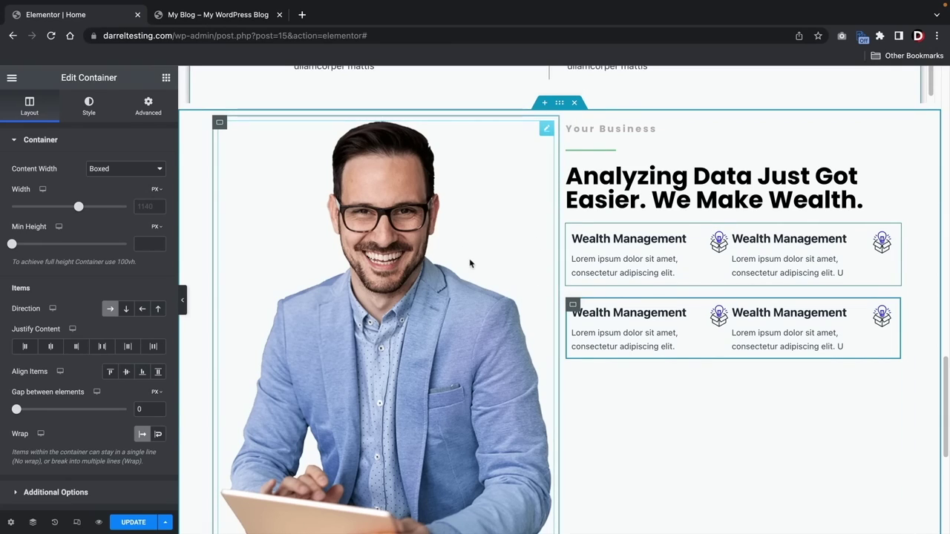
Set the outer container width to 1300 and keep Row direction with the image on the left
{"action": "left_click", "coordinate": [560, 103]}
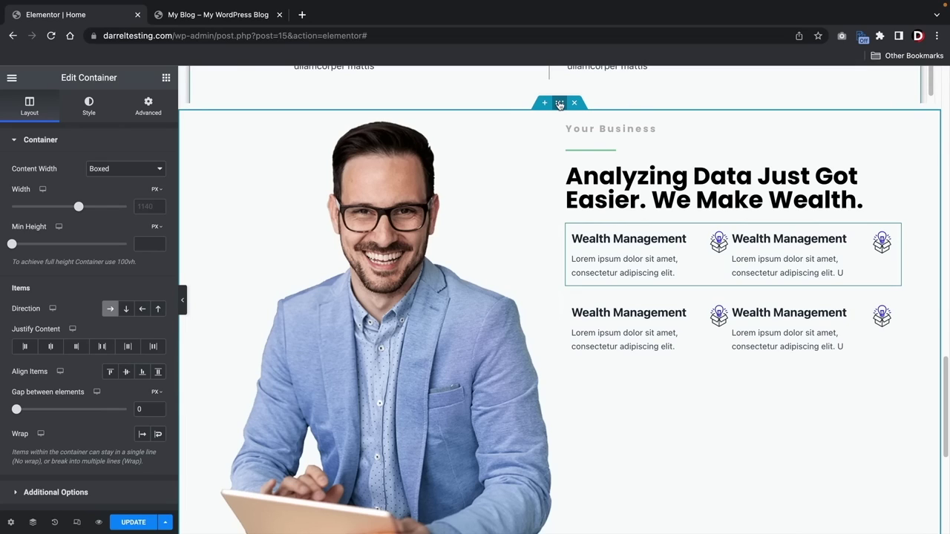
{"action": "type", "text": "1300"}
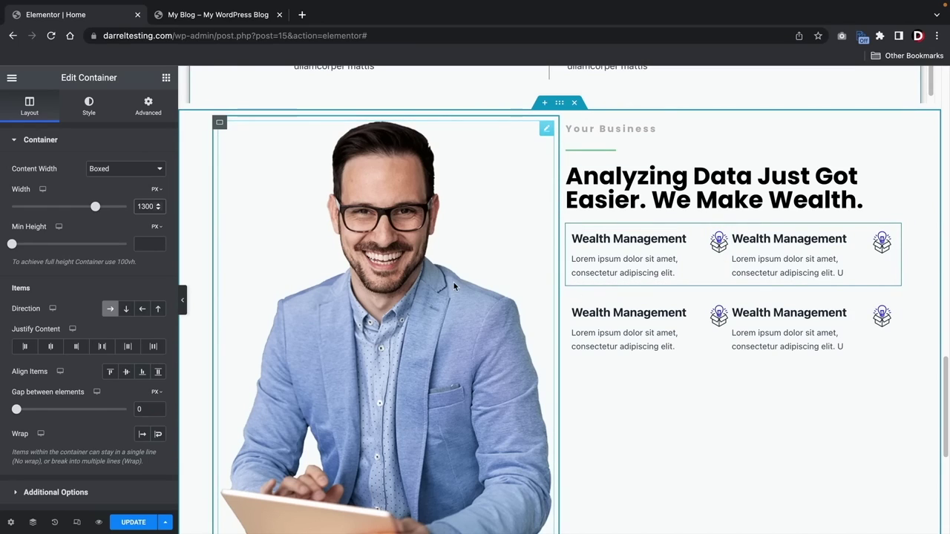
{"action": "left_click", "coordinate": [143, 311]}
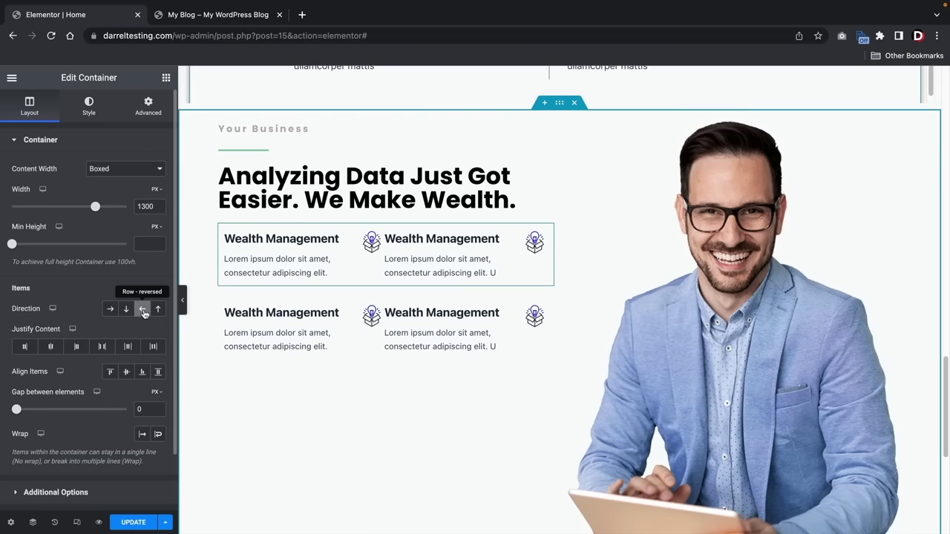
{"action": "left_click", "coordinate": [142, 309]}
{"action": "left_click", "coordinate": [142, 309]}
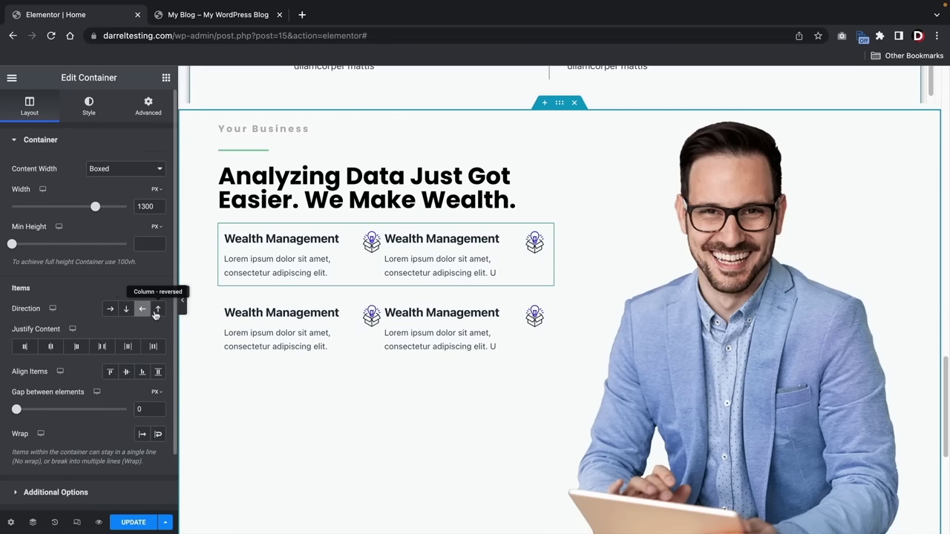
{"action": "left_click", "coordinate": [110, 309]}
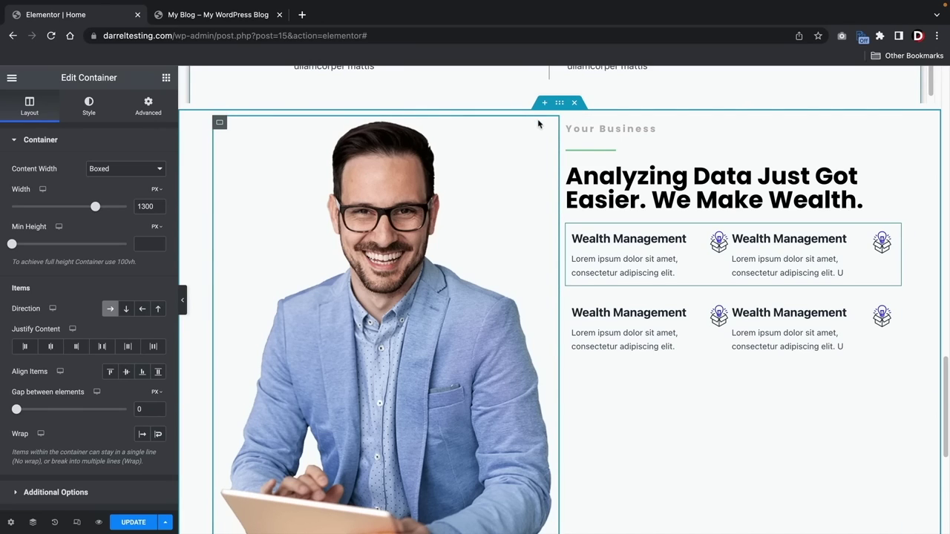
{"action": "scroll", "coordinate": [522, 159], "scroll_direction": "down", "scroll_amount": 4}
{"action": "scroll", "coordinate": [466, 344], "scroll_direction": "up", "scroll_amount": 2}
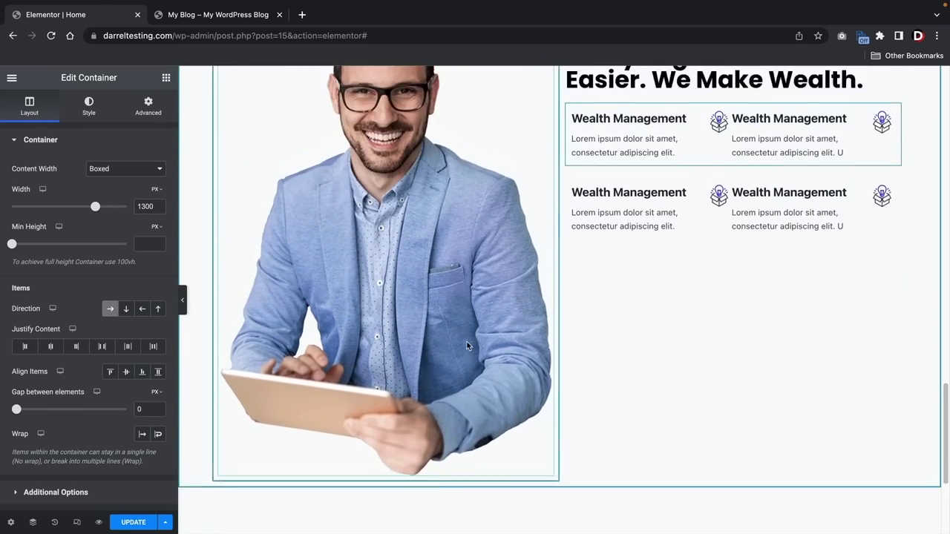
{"action": "scroll", "coordinate": [466, 344], "scroll_direction": "up", "scroll_amount": 3}
{"action": "left_click", "coordinate": [148, 107]}
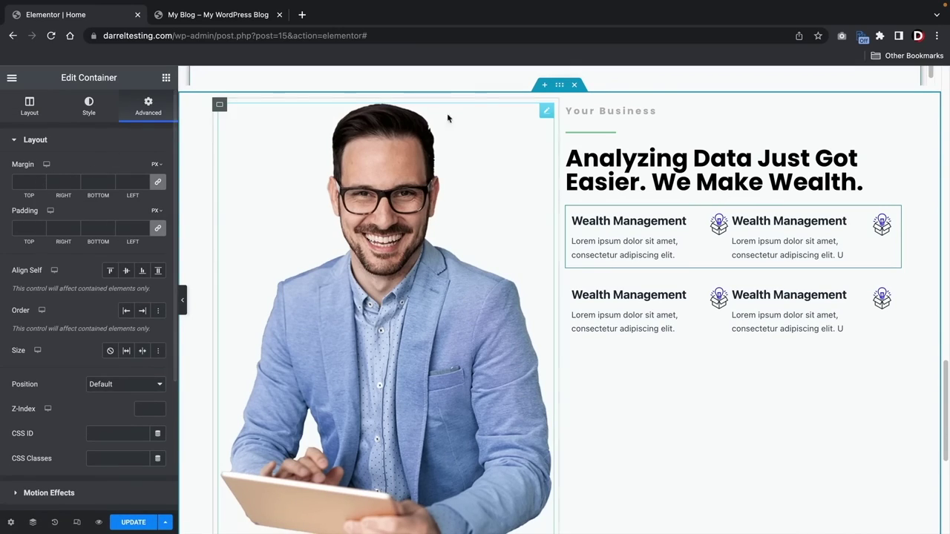
Give the image container 100 px padding at the top and bottom
{"action": "left_click", "coordinate": [29, 228]}
{"action": "type", "text": "0"}
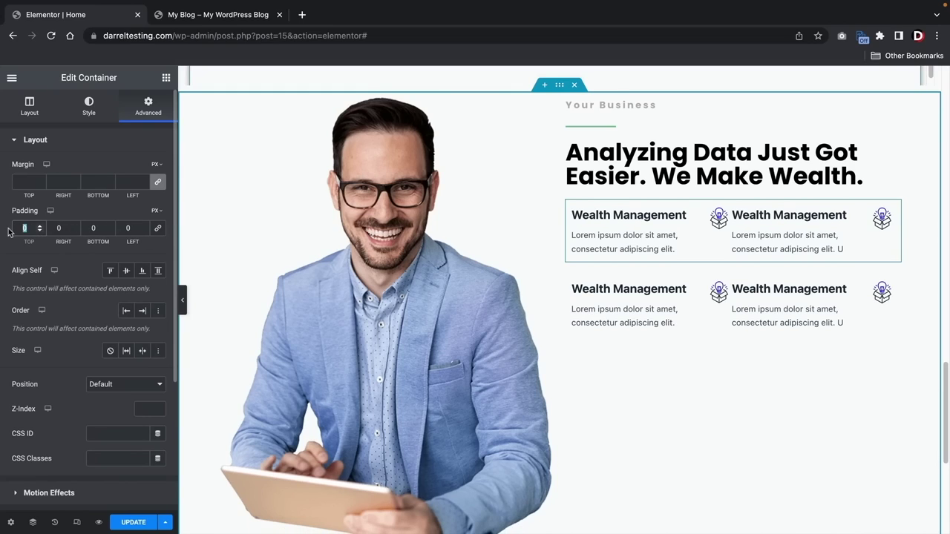
{"action": "type", "text": "100"}
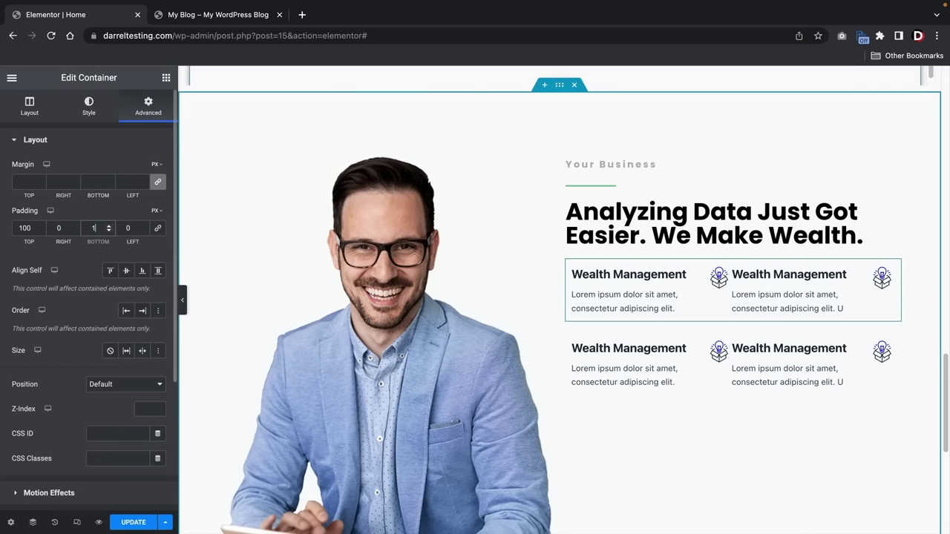
{"action": "left_click", "coordinate": [526, 290]}
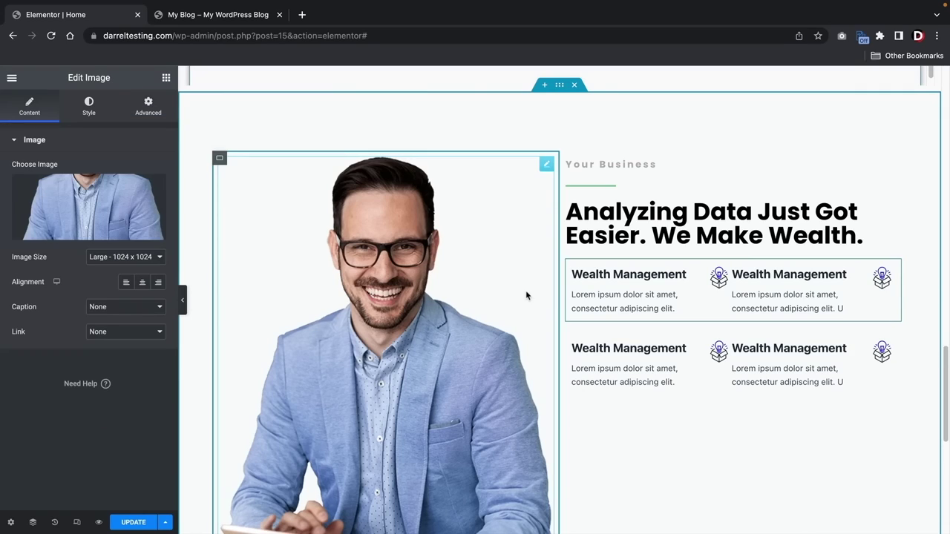
{"action": "left_click", "coordinate": [564, 87]}
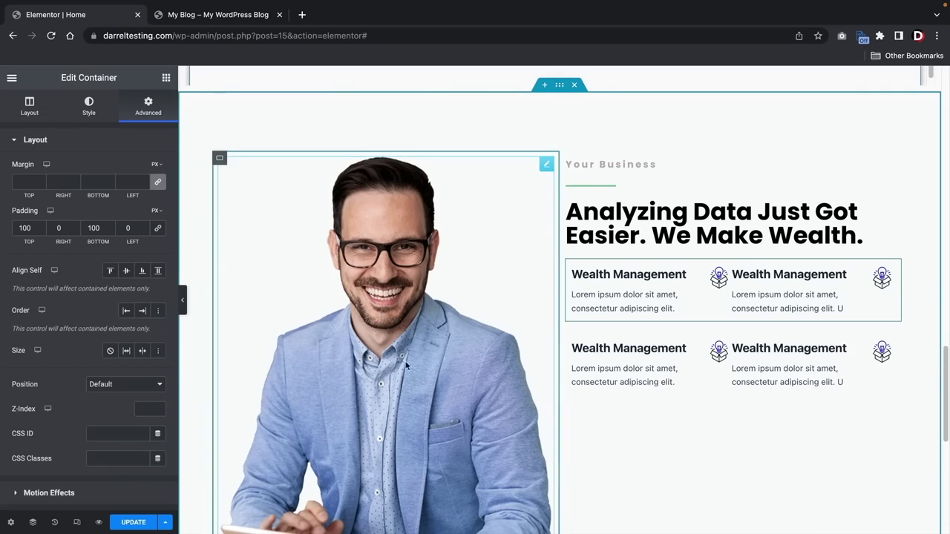
{"action": "left_click", "coordinate": [29, 105]}
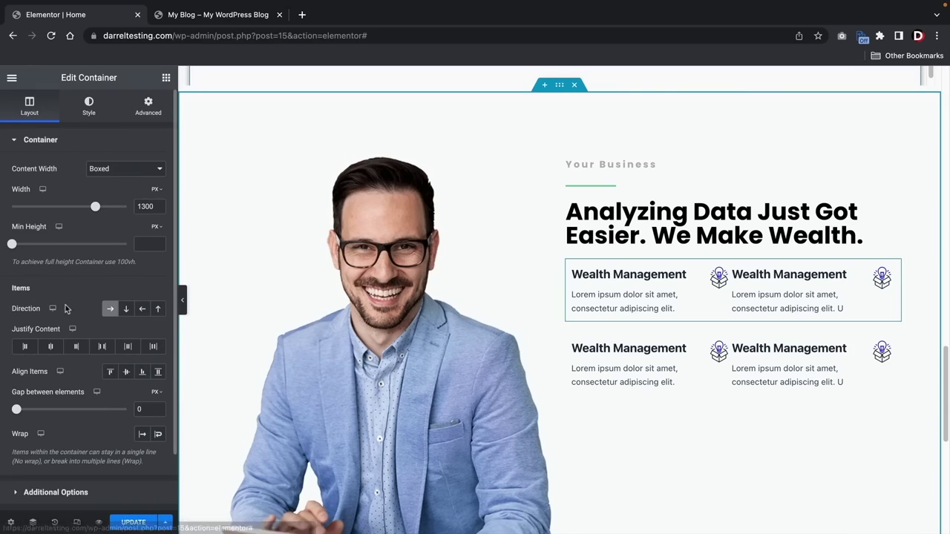
Widen the gap between the image and text columns, then select the tablet photo
{"action": "left_click_drag", "start_coordinate": [18, 411], "coordinate": [26, 413]}
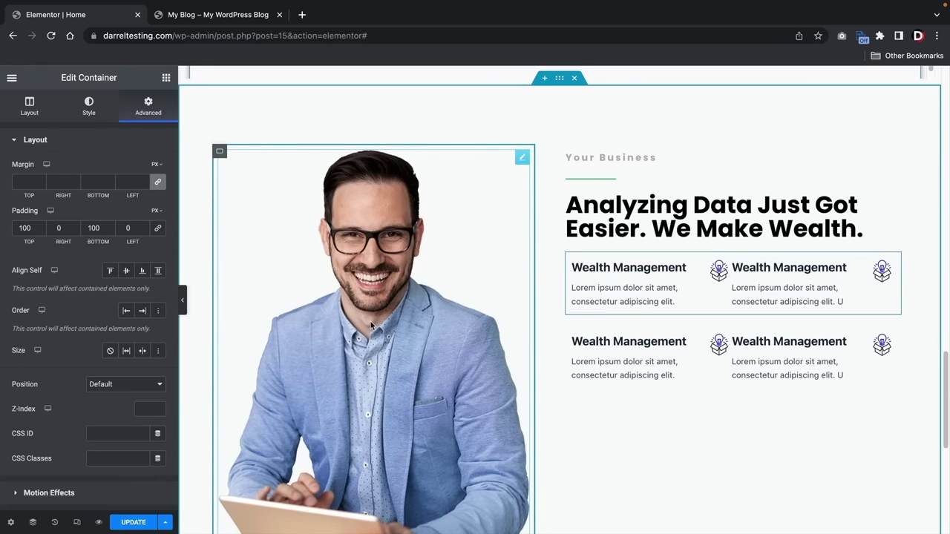
{"action": "scroll", "coordinate": [541, 338], "scroll_direction": "down", "scroll_amount": 3}
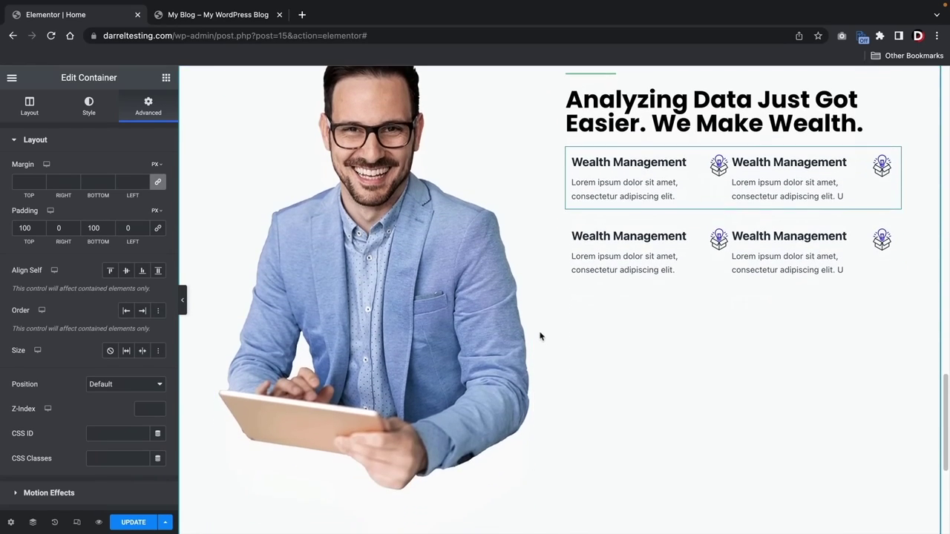
{"action": "left_click", "coordinate": [444, 291]}
{"action": "scroll", "coordinate": [530, 312], "scroll_direction": "down", "scroll_amount": 1}
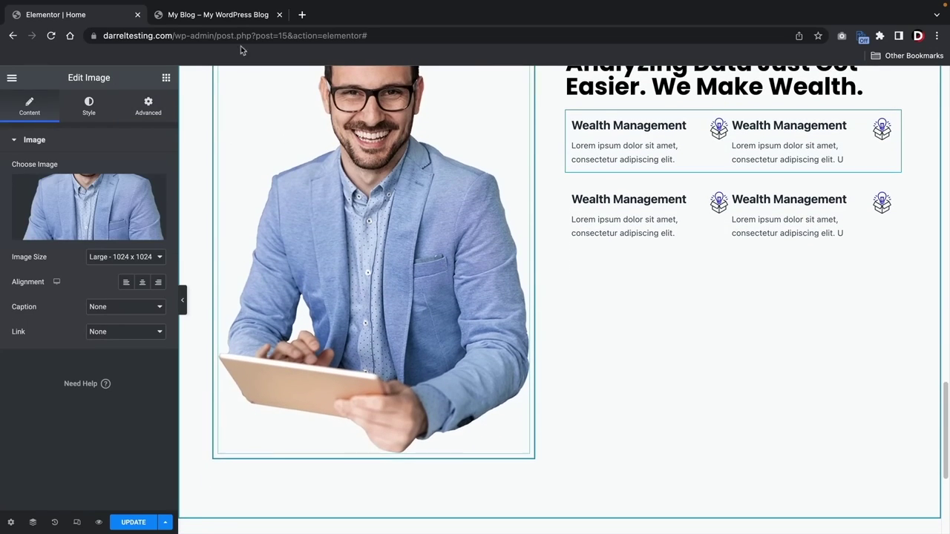
{"action": "left_click", "coordinate": [223, 15]}
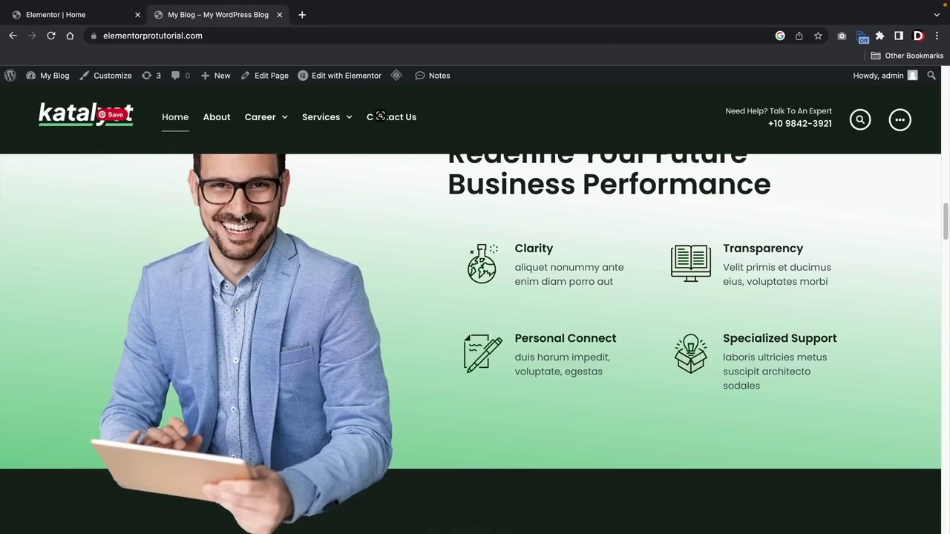
{"action": "scroll", "coordinate": [348, 435], "scroll_direction": "down", "scroll_amount": 3}
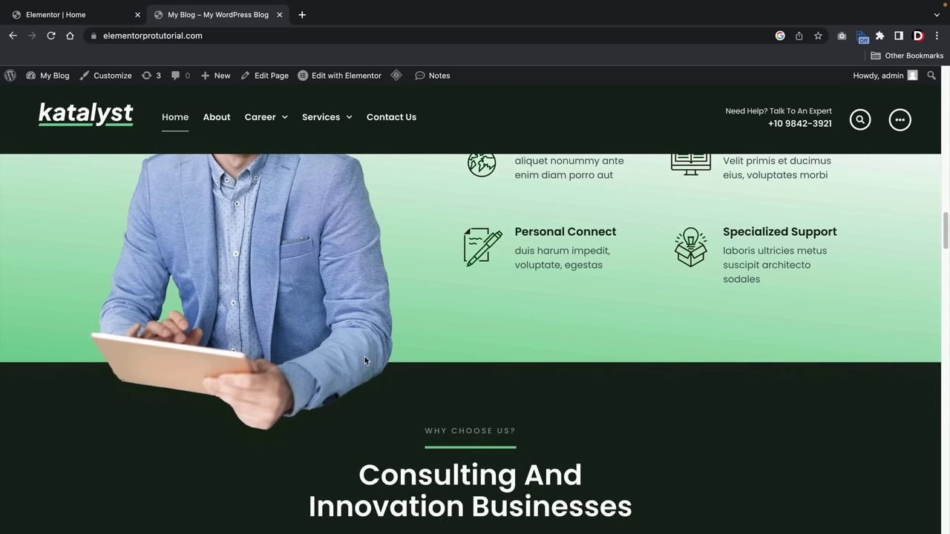
{"action": "left_click", "coordinate": [88, 19]}
{"action": "scroll", "coordinate": [280, 228], "scroll_direction": "up", "scroll_amount": 1}
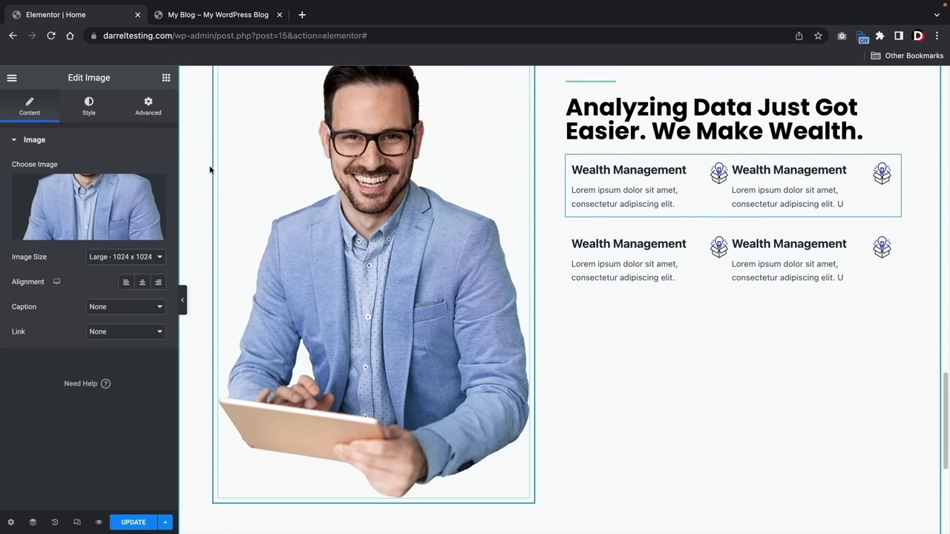
Unlink the image margins and set bottom to -220 px and right to -30 px
{"action": "left_click", "coordinate": [152, 112]}
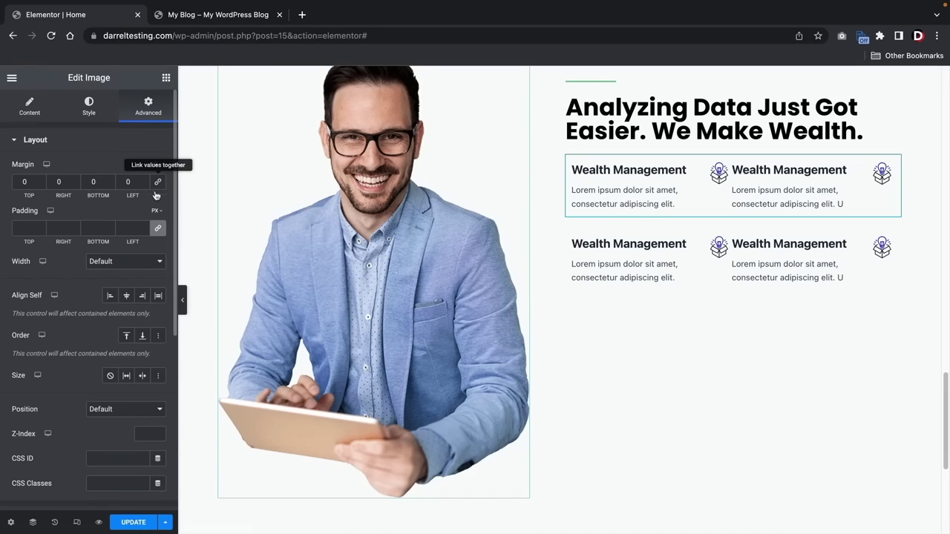
{"action": "double_click", "coordinate": [94, 182]}
{"action": "type", "text": "-20"}
{"action": "type", "text": "2"}
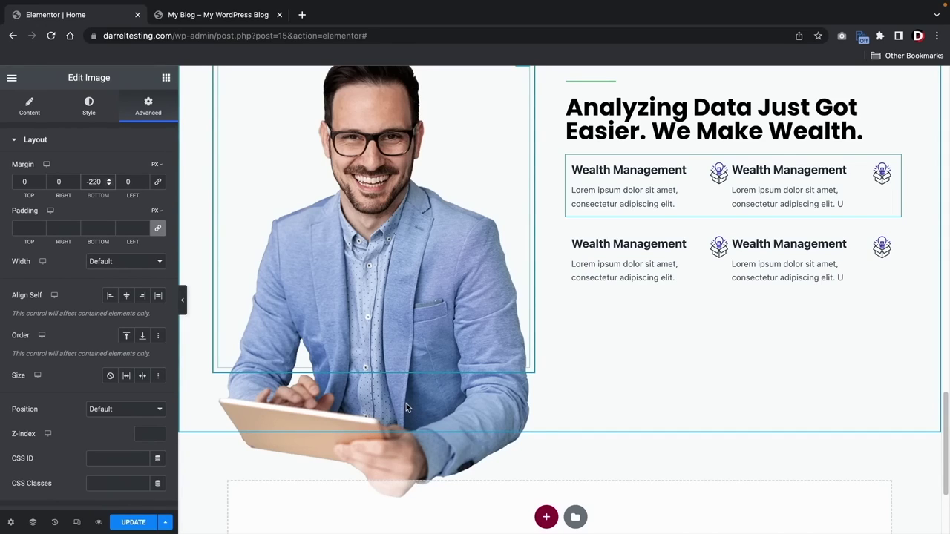
{"action": "double_click", "coordinate": [59, 182]}
{"action": "type", "text": "-30"}
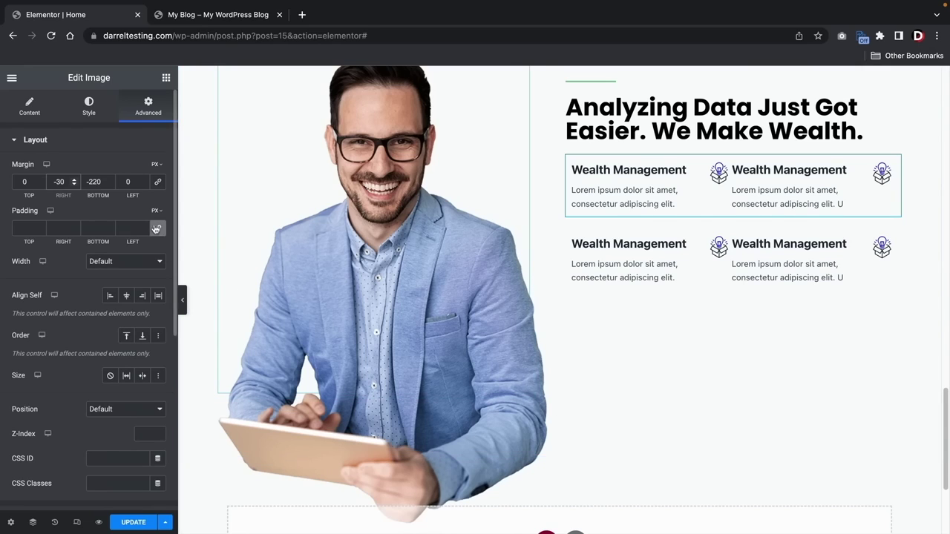
{"action": "scroll", "coordinate": [265, 204], "scroll_direction": "up", "scroll_amount": 3}
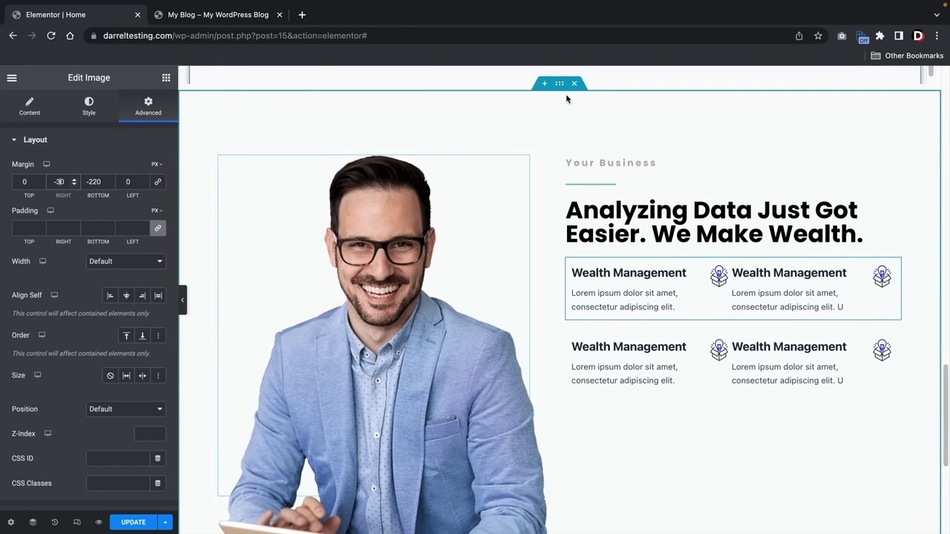
Switch the section background to Gradient with pure white #FFFFFF as the first colour
{"action": "left_click", "coordinate": [559, 84]}
{"action": "scroll", "coordinate": [446, 222], "scroll_direction": "down", "scroll_amount": 2}
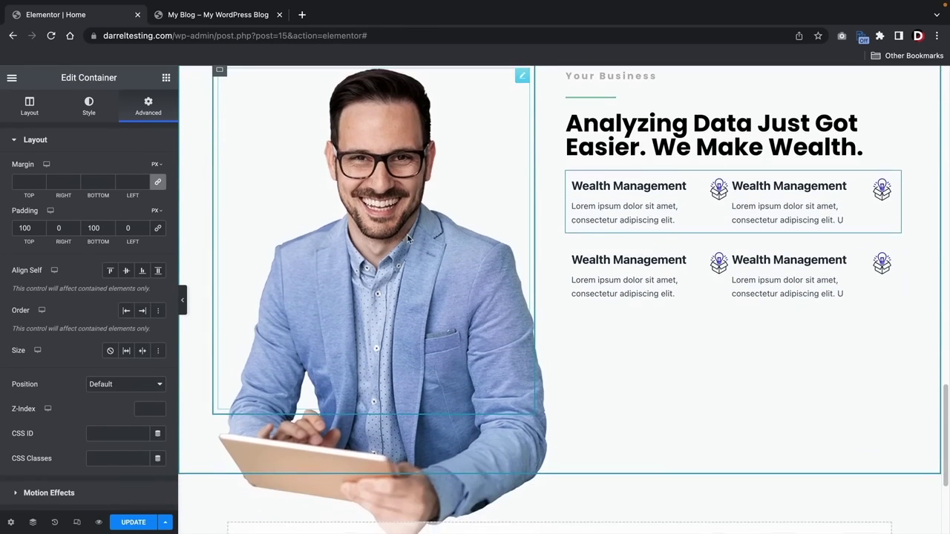
{"action": "left_click", "coordinate": [89, 108]}
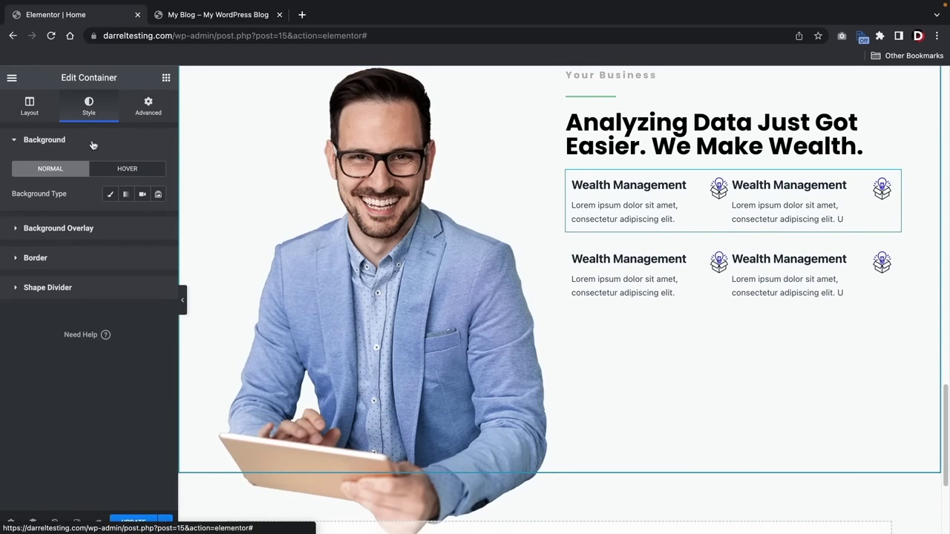
{"action": "left_click", "coordinate": [126, 194]}
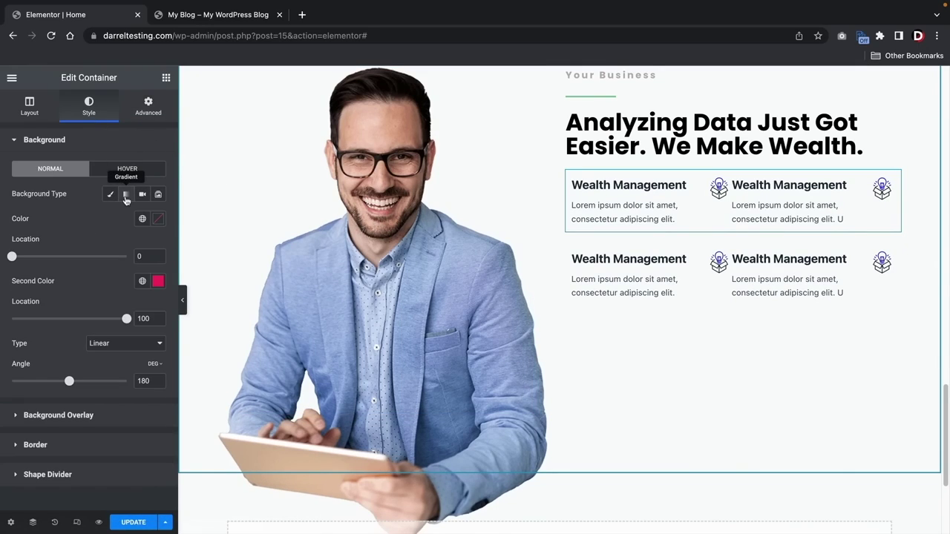
{"action": "left_click", "coordinate": [157, 219]}
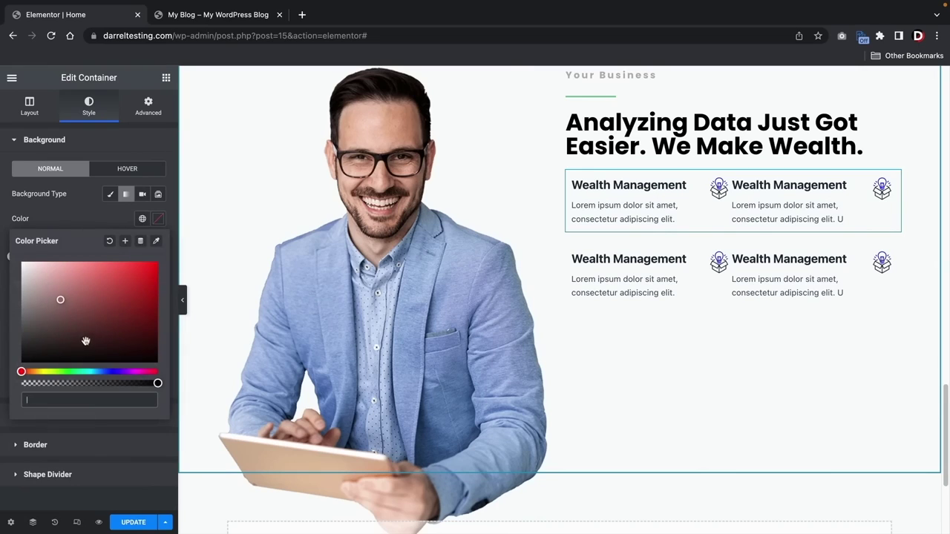
{"action": "left_click_drag", "start_coordinate": [59, 299], "coordinate": [37, 278]}
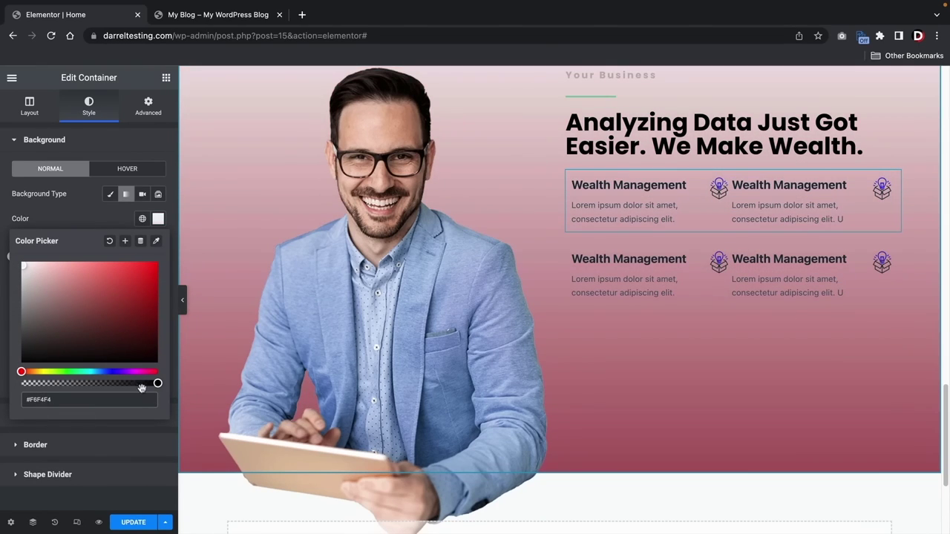
{"action": "left_click_drag", "start_coordinate": [23, 268], "coordinate": [21, 262]}
{"action": "left_click", "coordinate": [68, 215]}
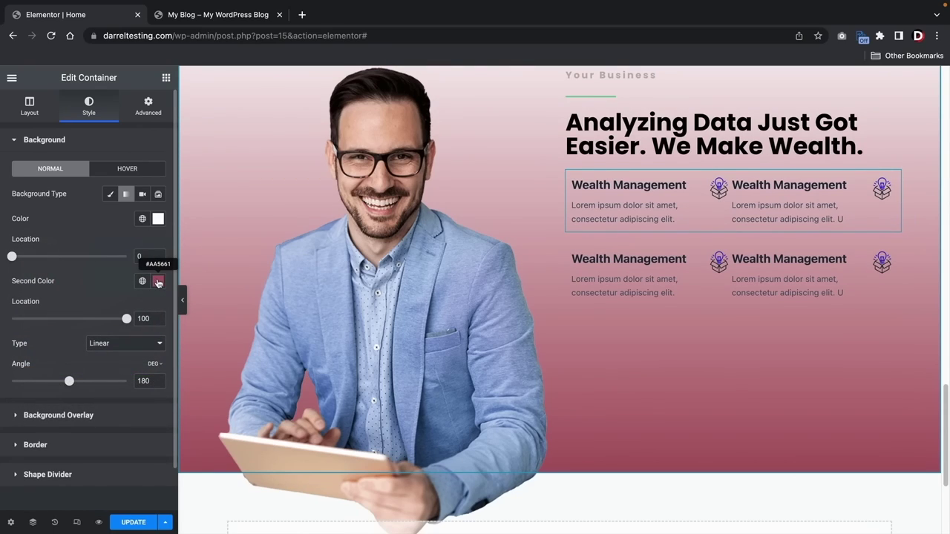
Copy the green hex colour #6EC792 from the divider under Your Business
{"action": "left_click", "coordinate": [594, 95]}
{"action": "left_click", "coordinate": [89, 106]}
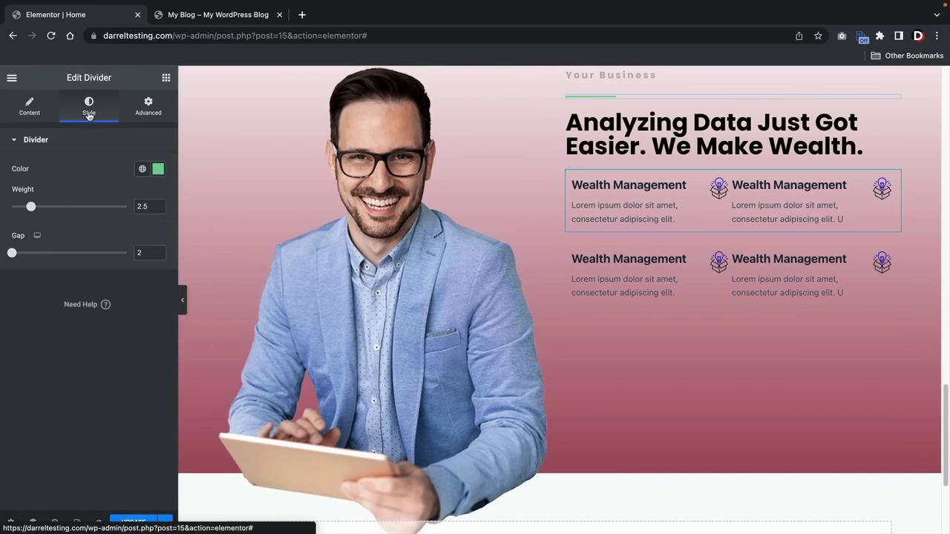
{"action": "left_click", "coordinate": [142, 178]}
{"action": "left_click_drag", "start_coordinate": [28, 349], "coordinate": [52, 350]}
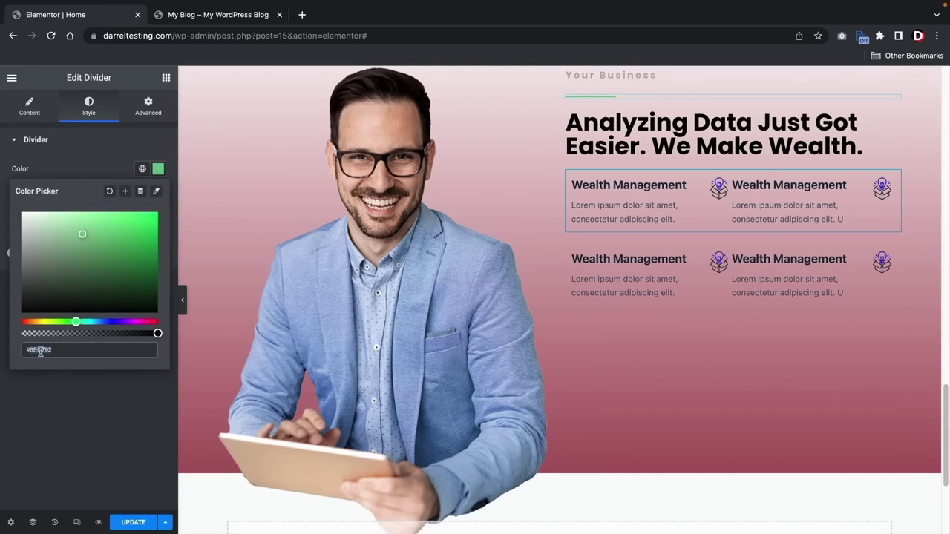
{"action": "right_click", "coordinate": [46, 350]}
{"action": "left_click", "coordinate": [58, 345]}
{"action": "left_click", "coordinate": [101, 176]}
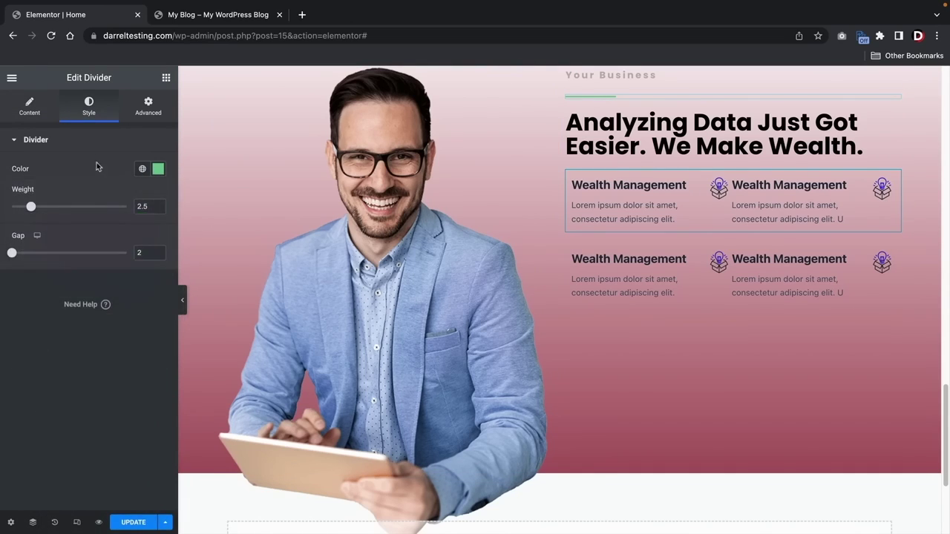
Paste #6EC792 as the section gradient's second colour
{"action": "right_click", "coordinate": [199, 264]}
{"action": "left_click", "coordinate": [213, 278]}
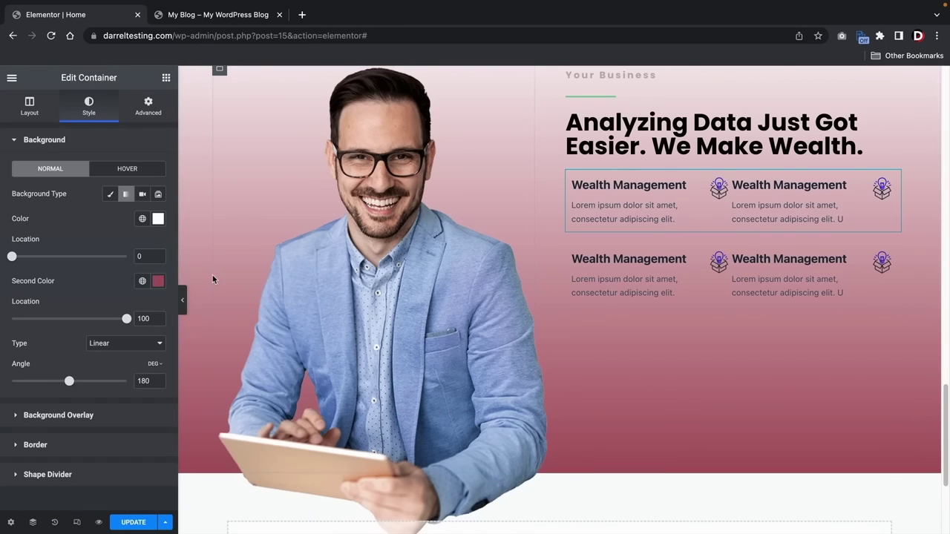
{"action": "left_click", "coordinate": [158, 280]}
{"action": "right_click", "coordinate": [45, 461]}
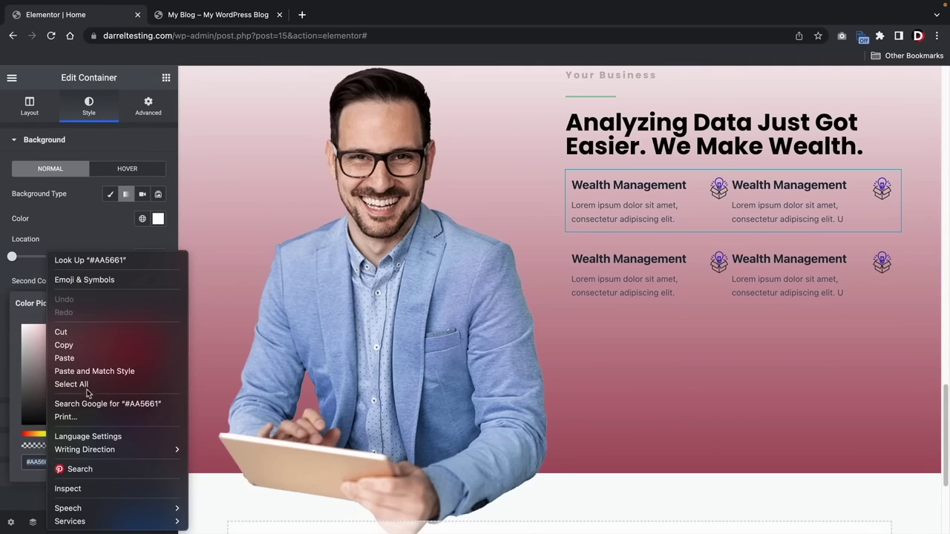
{"action": "left_click", "coordinate": [89, 361]}
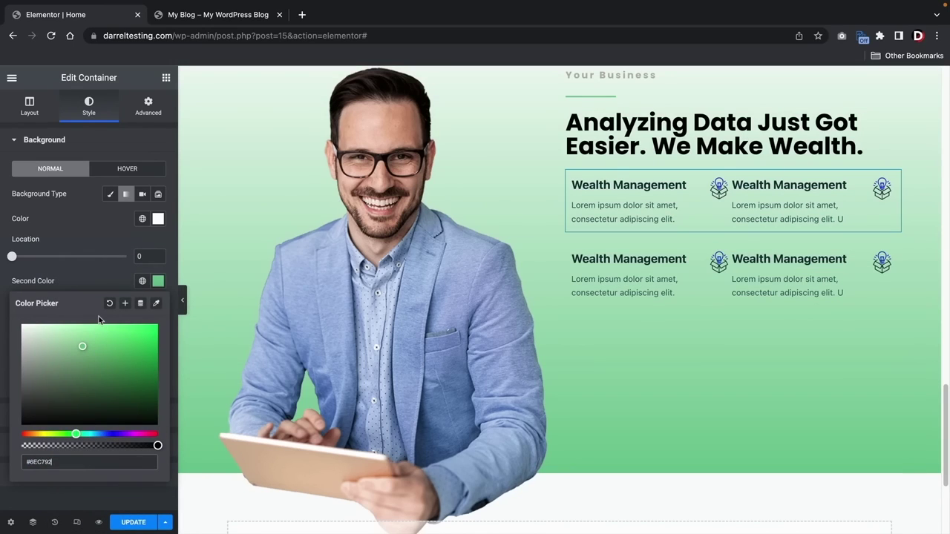
{"action": "left_click", "coordinate": [138, 257]}
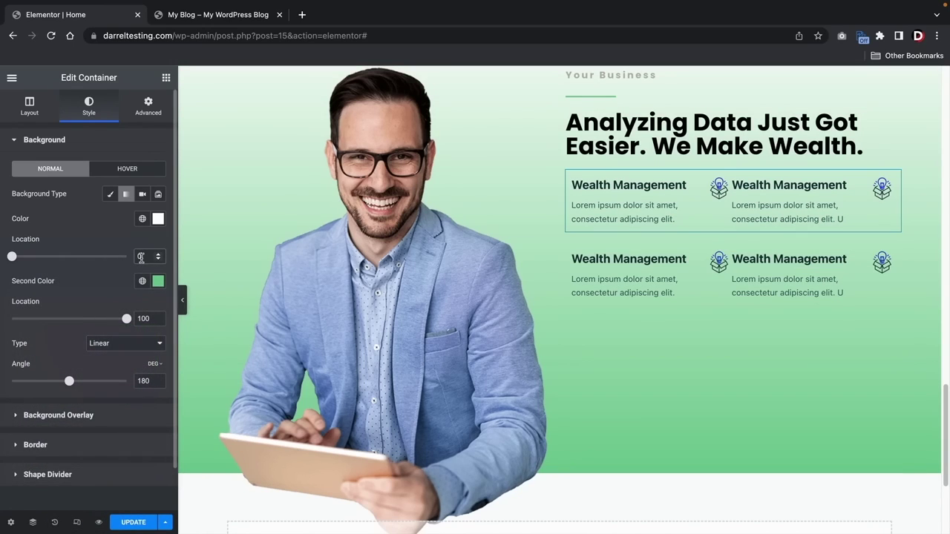
Set the white stop location to 35, change the gradient angle, and preview the page
{"action": "type", "text": "3535"}
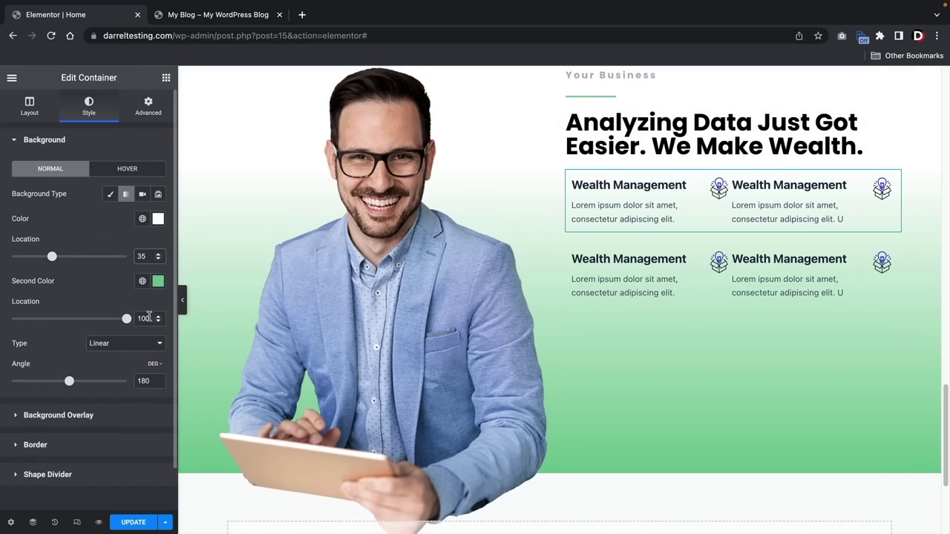
{"action": "left_click", "coordinate": [145, 381]}
{"action": "type", "text": "210"}
{"action": "key", "text": "ctrl+p"}
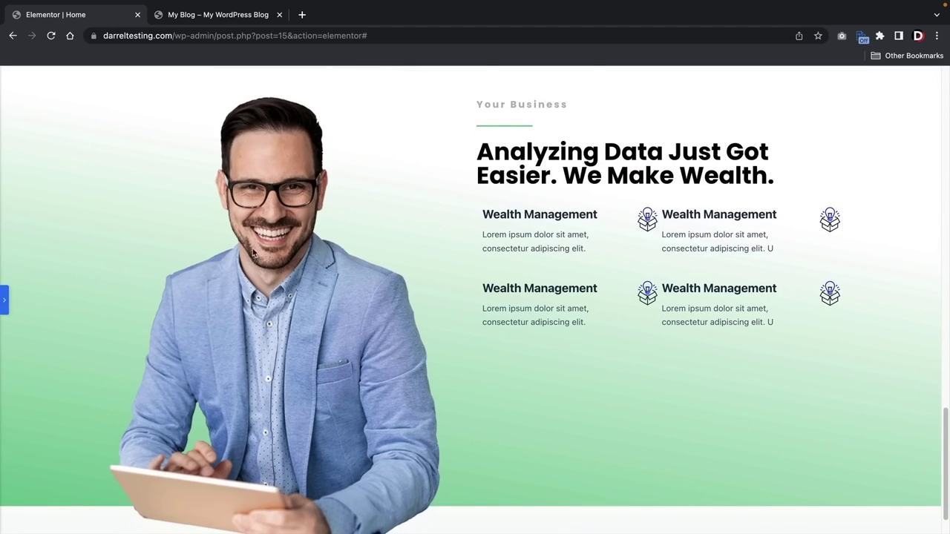
Scroll through the green gradient section in preview and reopen the Elementor sidebar
{"action": "scroll", "coordinate": [278, 309], "scroll_direction": "down", "scroll_amount": 2}
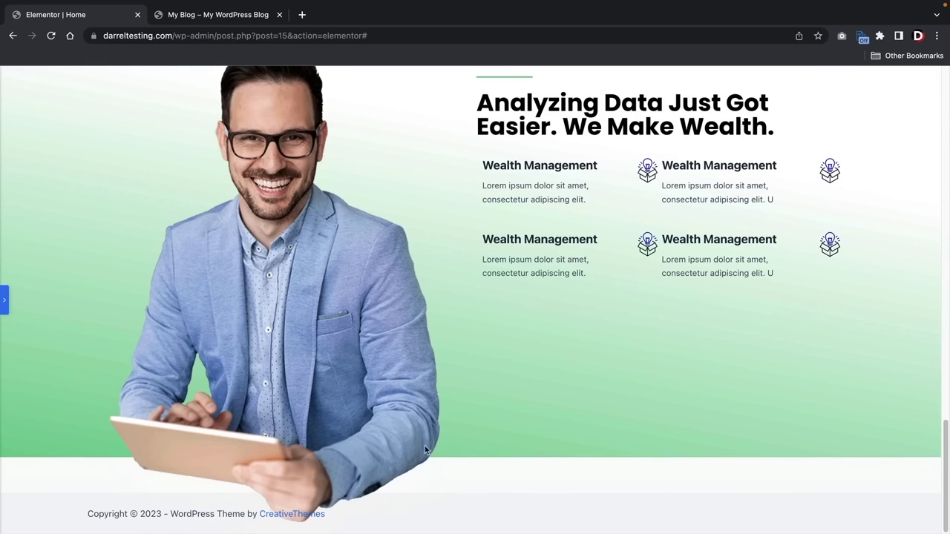
{"action": "scroll", "coordinate": [394, 303], "scroll_direction": "up", "scroll_amount": 1}
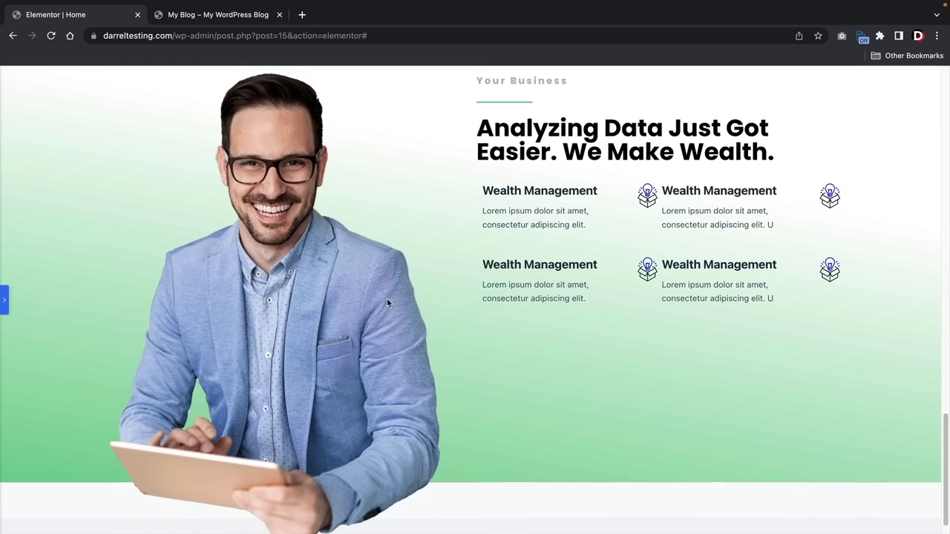
{"action": "scroll", "coordinate": [385, 298], "scroll_direction": "up", "scroll_amount": 1}
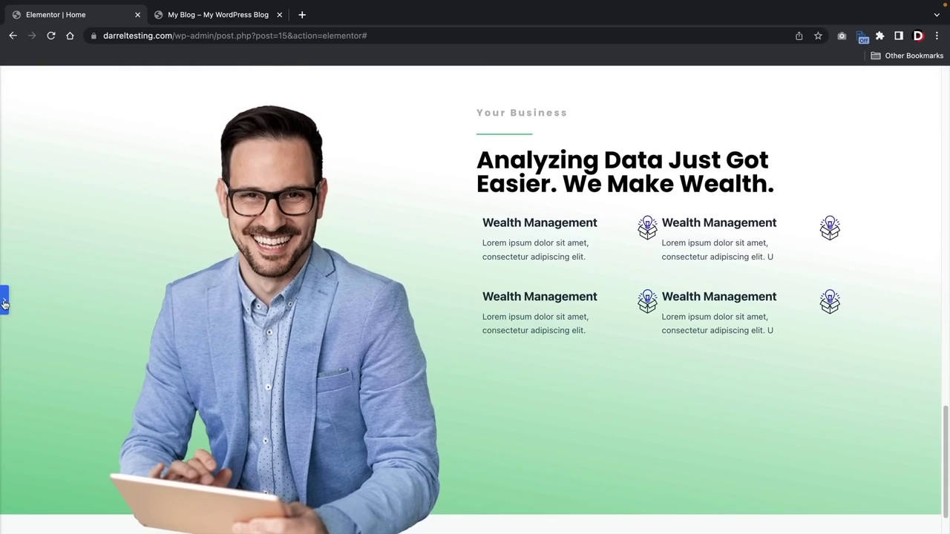
{"action": "left_click", "coordinate": [5, 300]}
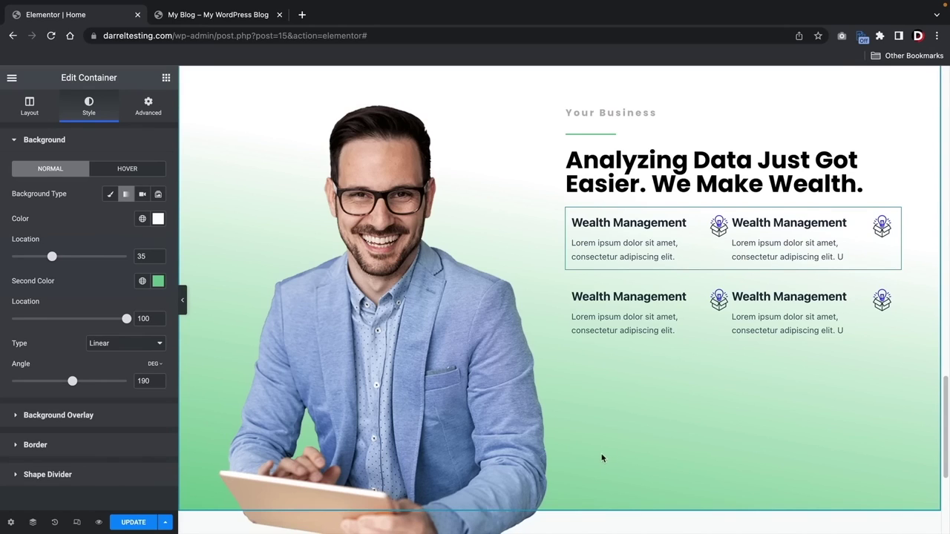
Set the section's bottom padding to 80 in the Advanced spacing settings
{"action": "scroll", "coordinate": [579, 434], "scroll_direction": "up", "scroll_amount": 1}
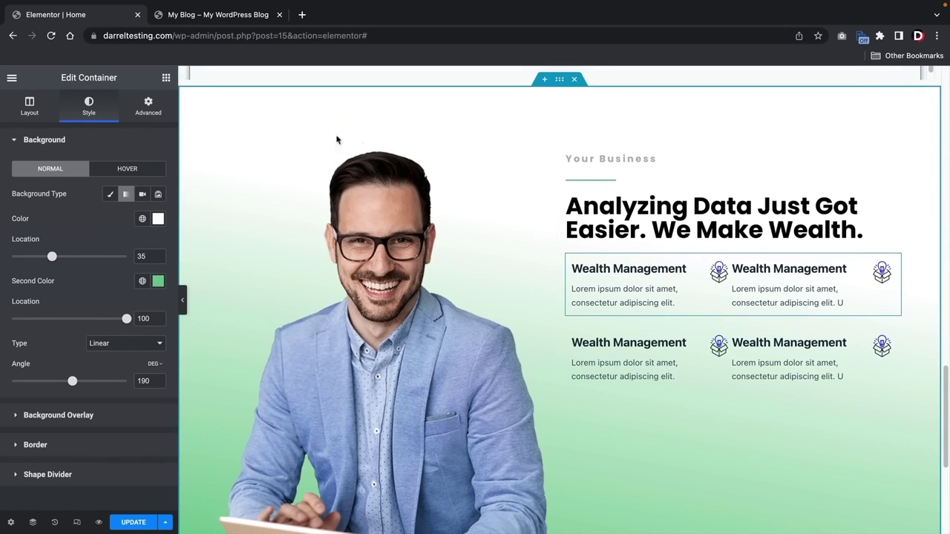
{"action": "left_click", "coordinate": [145, 107]}
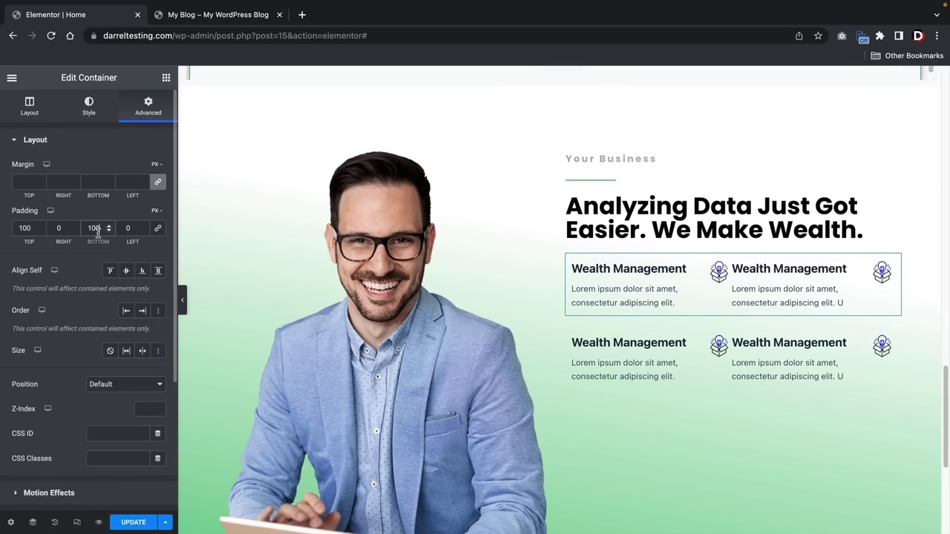
{"action": "type", "text": "50"}
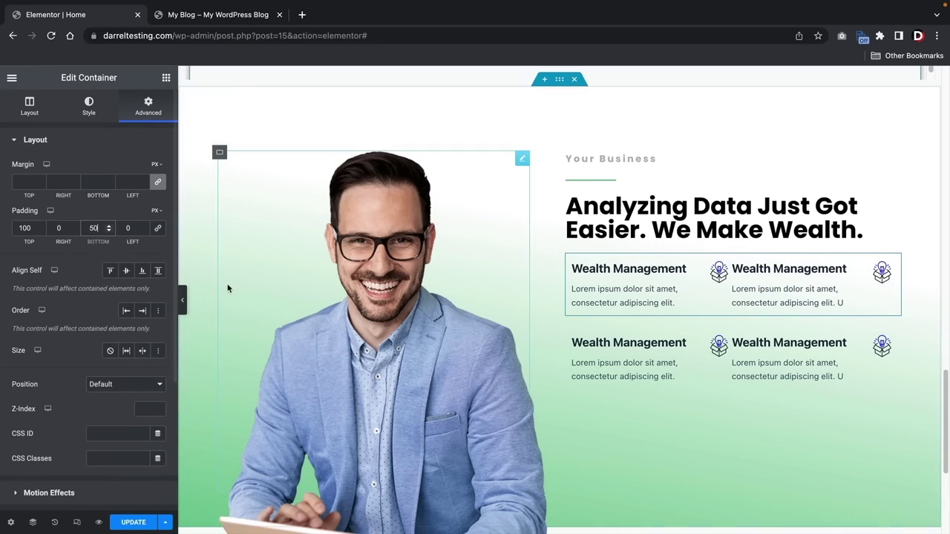
{"action": "scroll", "coordinate": [483, 362], "scroll_direction": "down", "scroll_amount": 1}
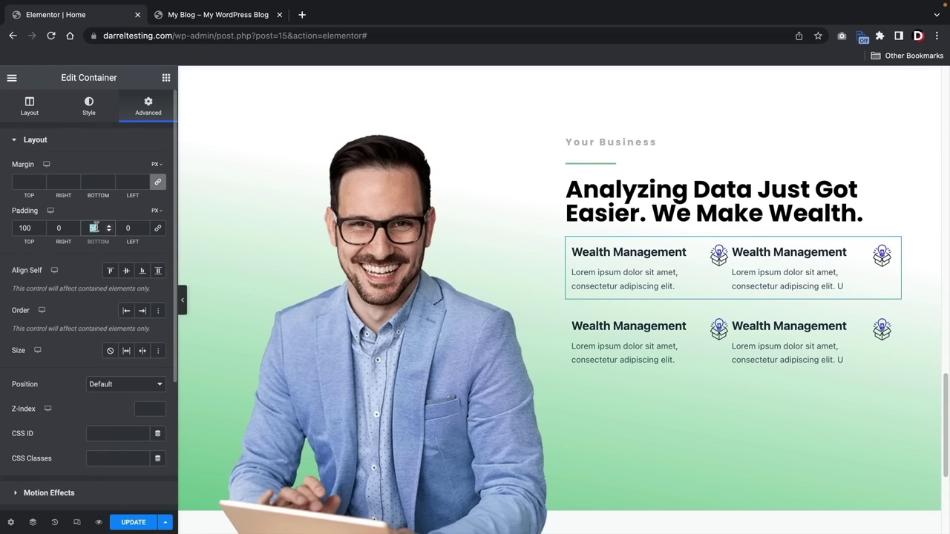
{"action": "type", "text": "80"}
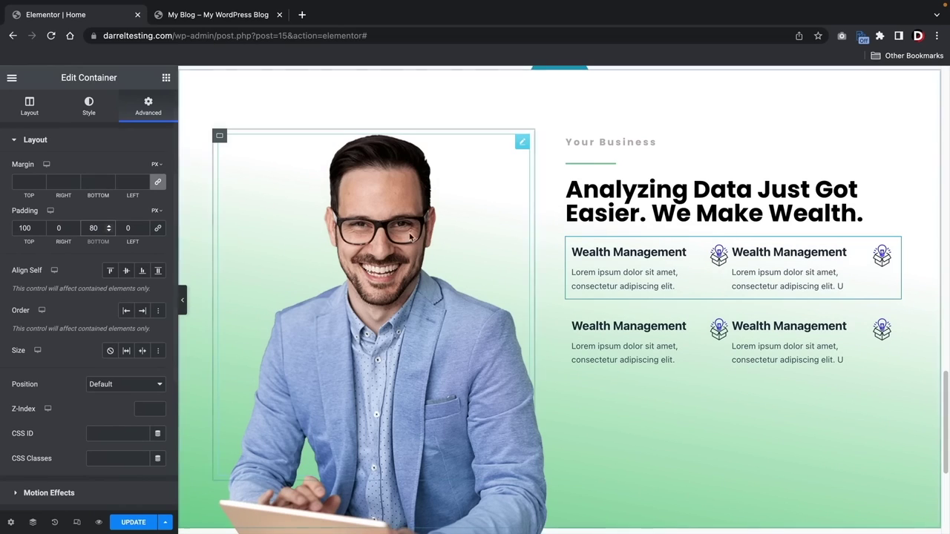
{"action": "scroll", "coordinate": [614, 438], "scroll_direction": "down", "scroll_amount": 2}
{"action": "scroll", "coordinate": [613, 437], "scroll_direction": "up", "scroll_amount": 1}
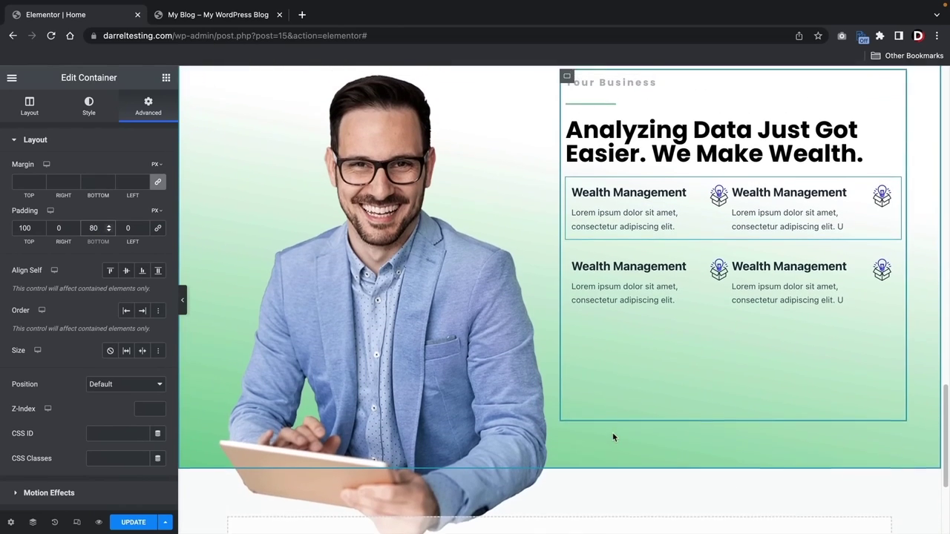
Centre the text column's content vertically beside the photo and update the page
{"action": "left_click", "coordinate": [612, 420]}
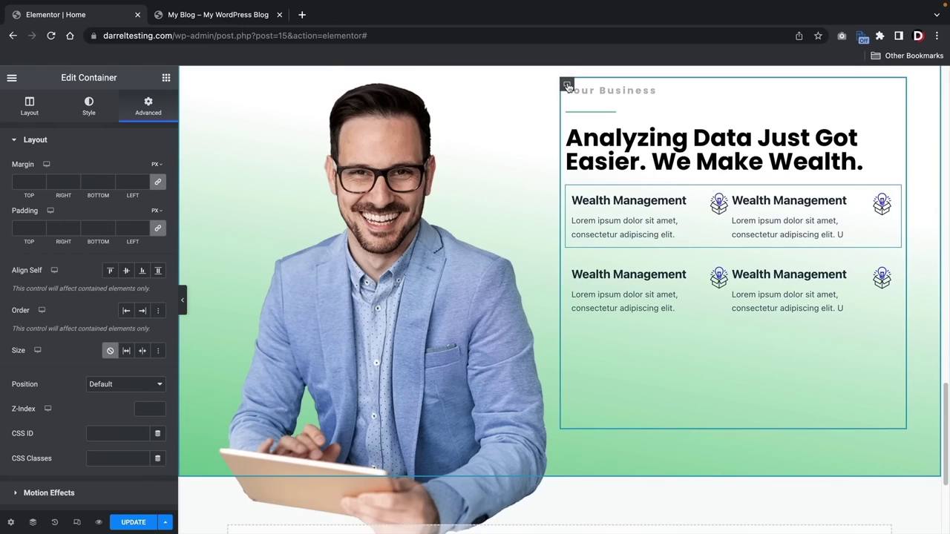
{"action": "left_click", "coordinate": [29, 106]}
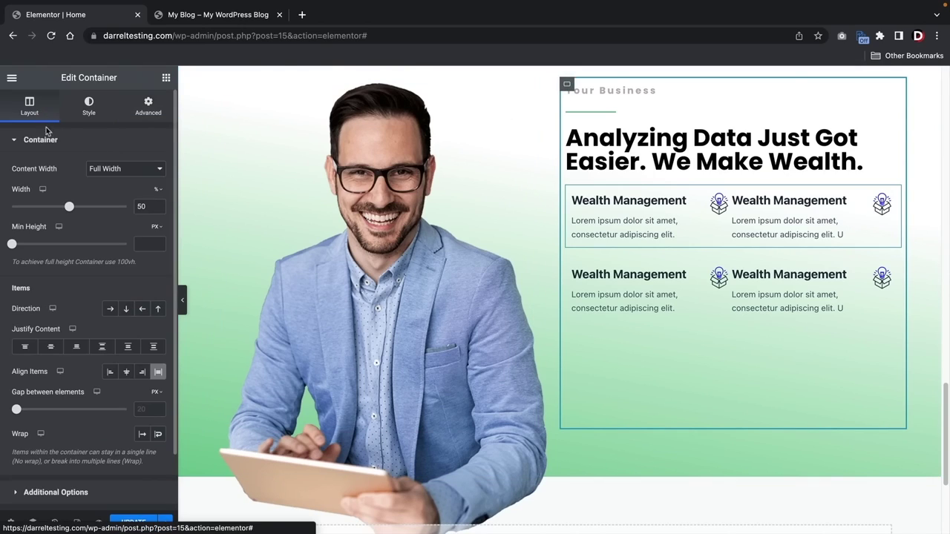
{"action": "left_click", "coordinate": [52, 348]}
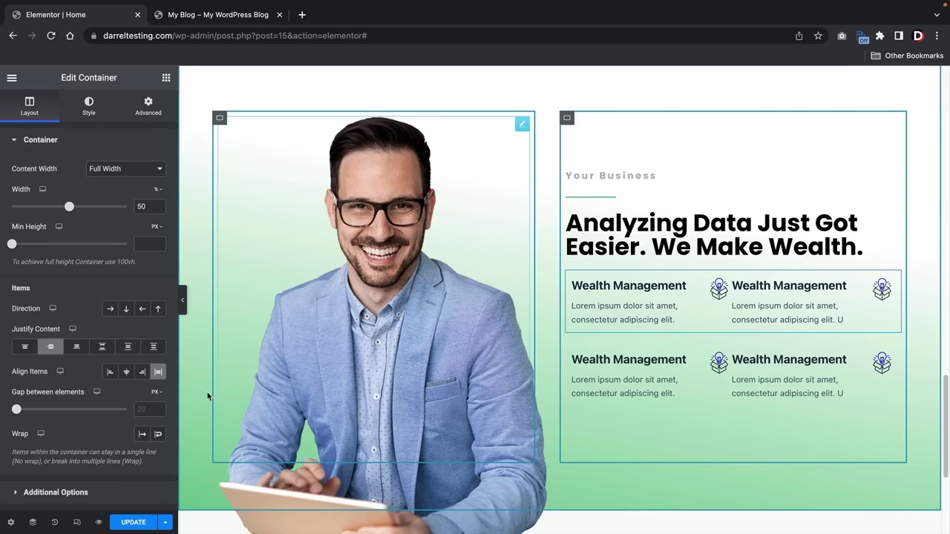
{"action": "left_click", "coordinate": [130, 523]}
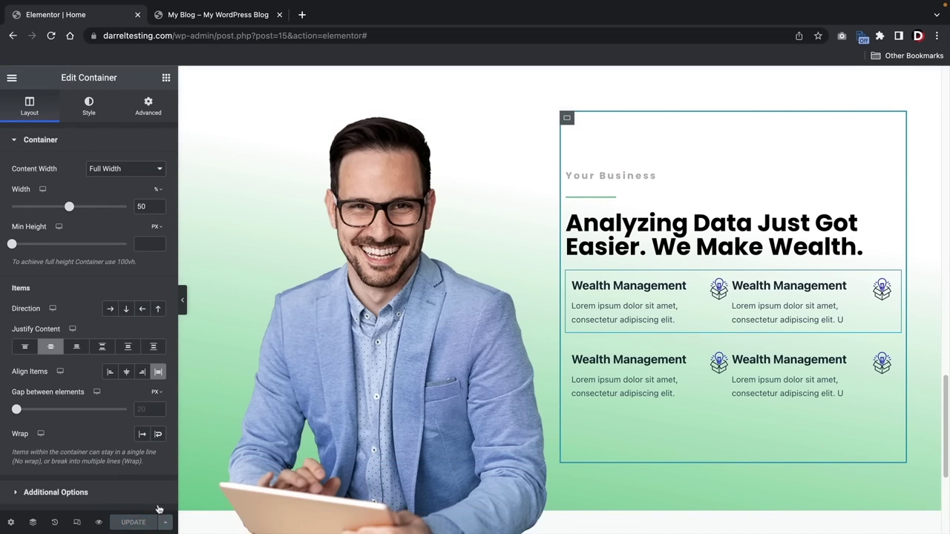
{"action": "left_click_drag", "start_coordinate": [946, 463], "coordinate": [946, 186]}
Preview the page without the editor, then view the live Katalyst site's Consulting And Innovation Businesses section
{"action": "left_click", "coordinate": [182, 300]}
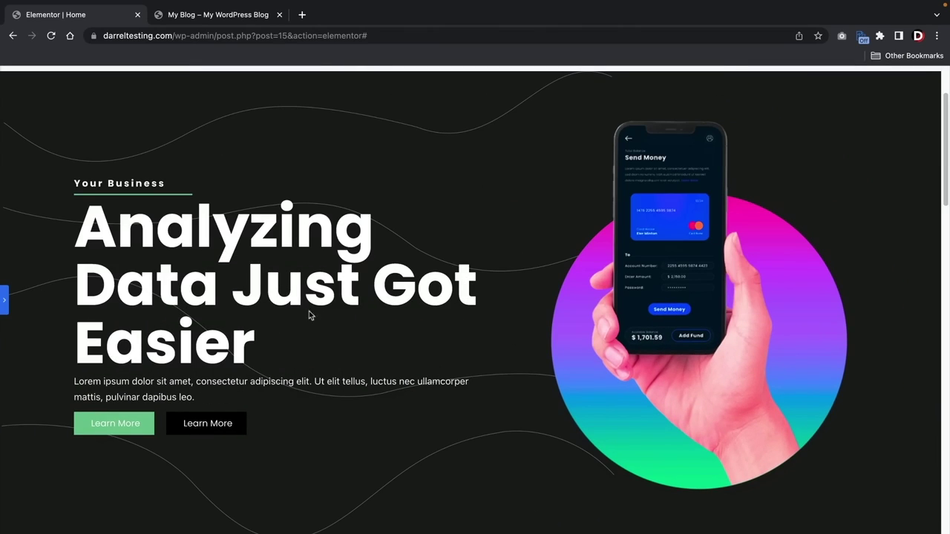
{"action": "scroll", "coordinate": [387, 353], "scroll_direction": "down", "scroll_amount": 10}
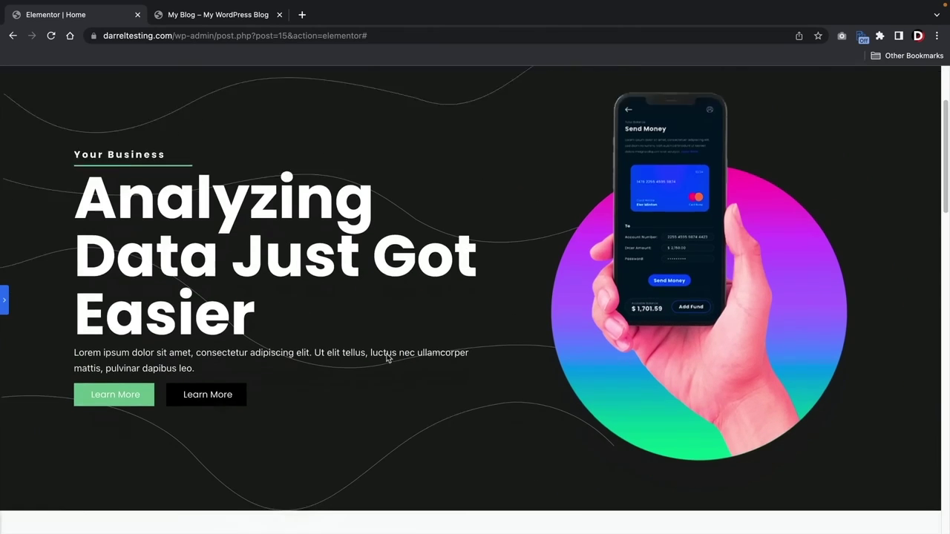
{"action": "scroll", "coordinate": [386, 358], "scroll_direction": "up", "scroll_amount": 1}
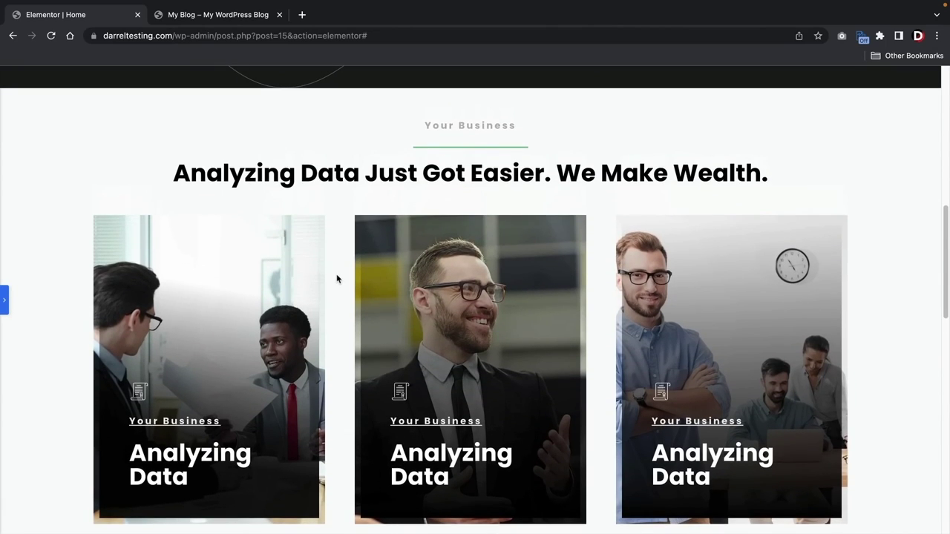
{"action": "scroll", "coordinate": [337, 278], "scroll_direction": "down", "scroll_amount": 5}
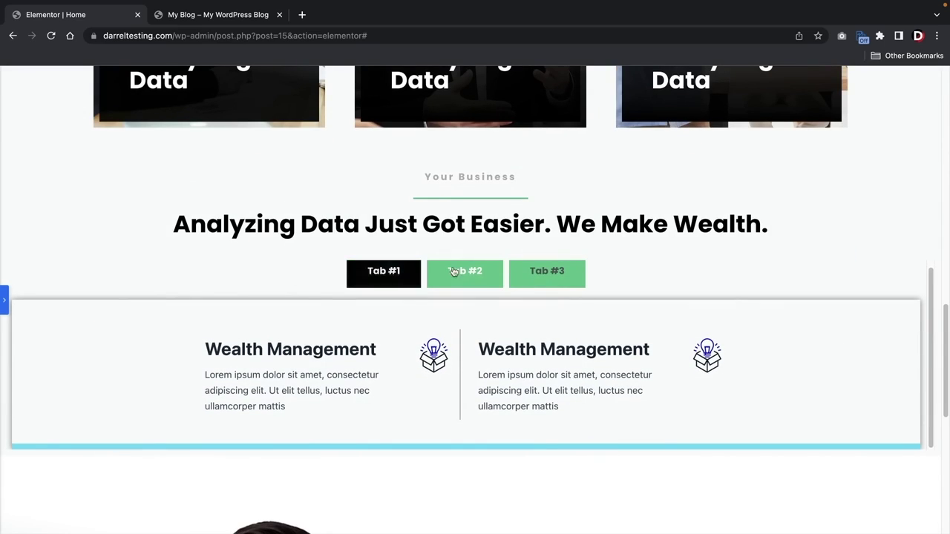
{"action": "scroll", "coordinate": [507, 220], "scroll_direction": "down", "scroll_amount": 5}
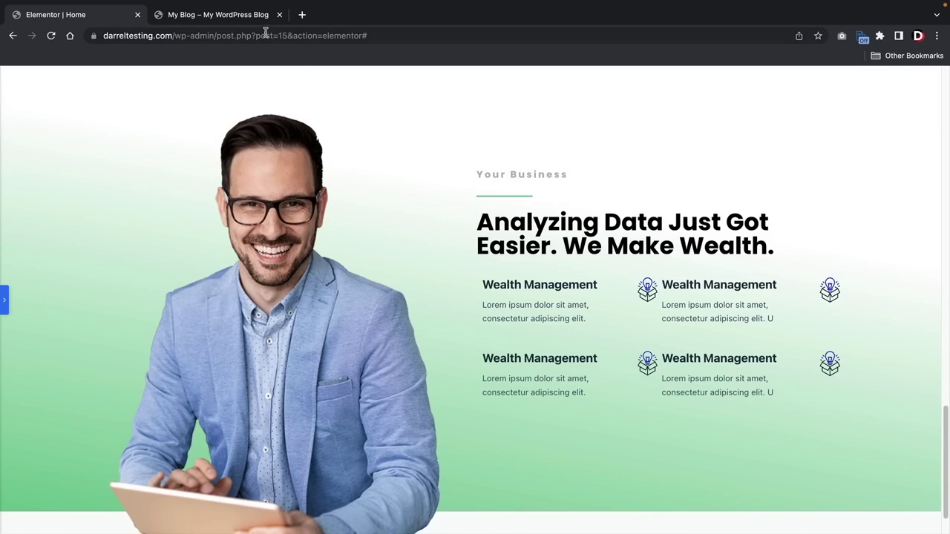
{"action": "left_click", "coordinate": [245, 20]}
{"action": "scroll", "coordinate": [436, 307], "scroll_direction": "down", "scroll_amount": 4}
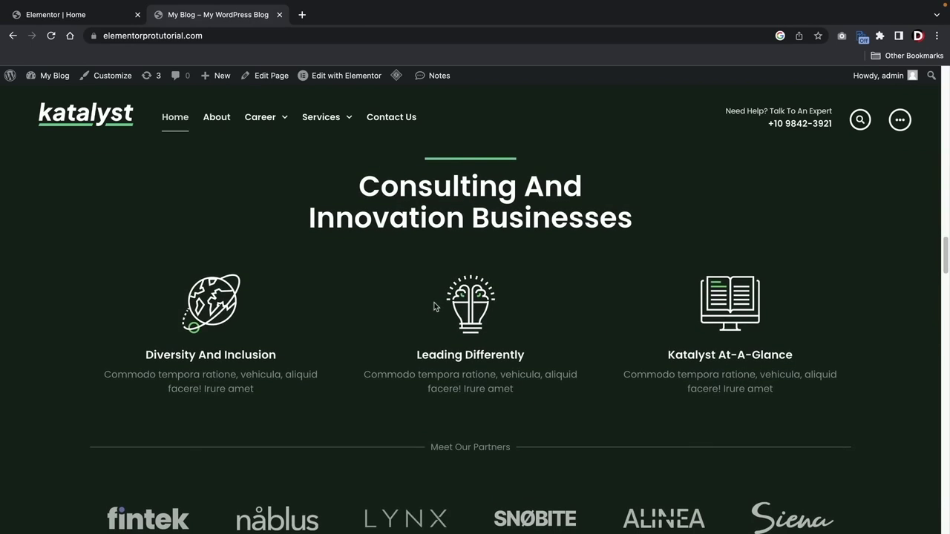
Review the Katalyst Diversity And Inclusion card, then return to the Elementor Home tab with its widget panel
{"action": "scroll", "coordinate": [435, 306], "scroll_direction": "up", "scroll_amount": 1}
{"action": "left_click_drag", "start_coordinate": [435, 182], "coordinate": [487, 184]}
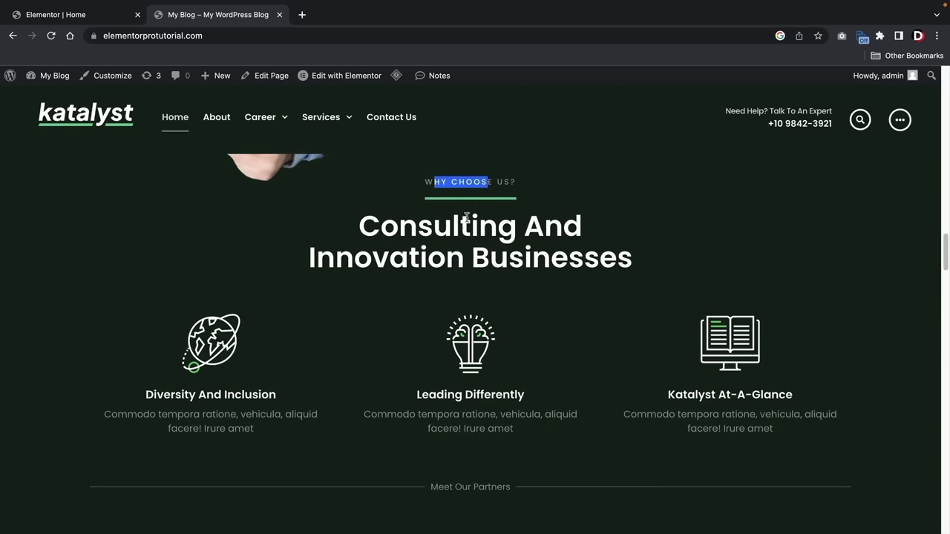
{"action": "scroll", "coordinate": [446, 245], "scroll_direction": "down", "scroll_amount": 2}
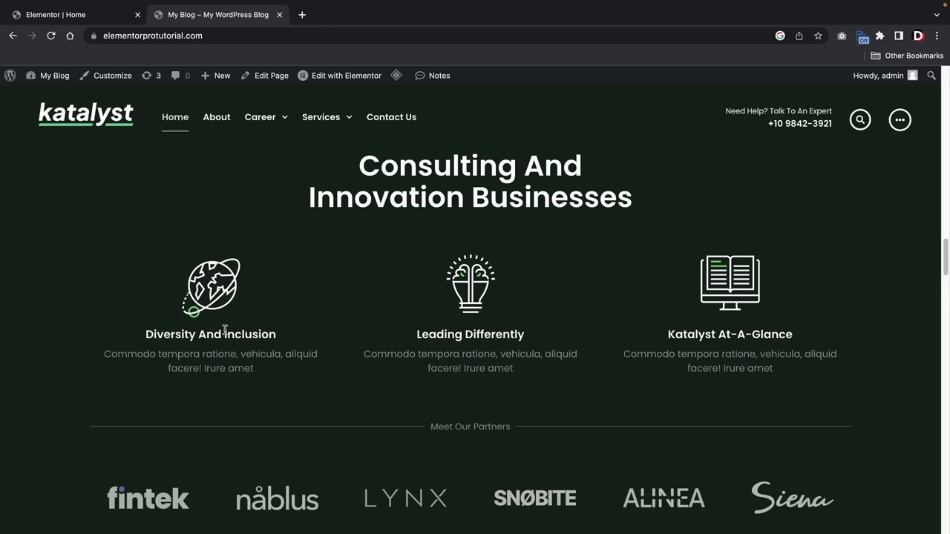
{"action": "left_click_drag", "start_coordinate": [223, 334], "coordinate": [238, 355]}
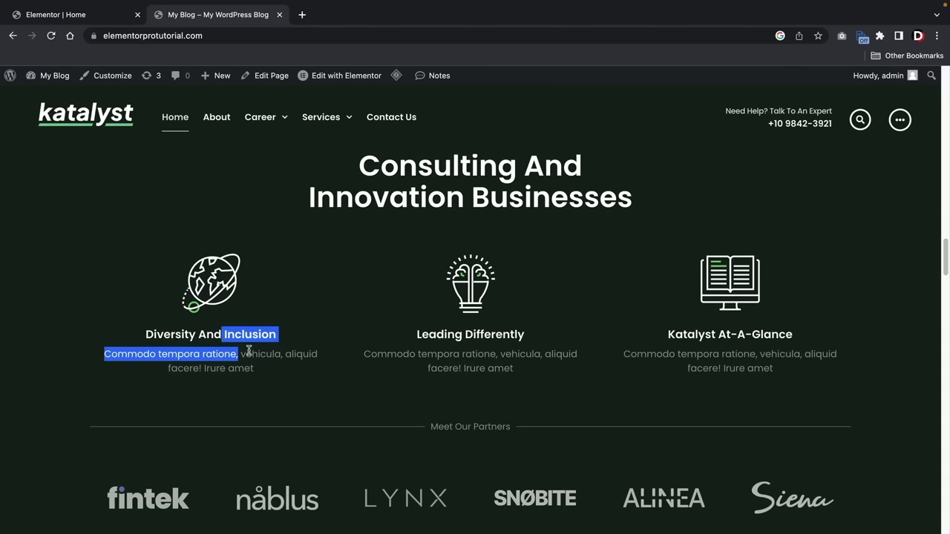
{"action": "left_click", "coordinate": [294, 302]}
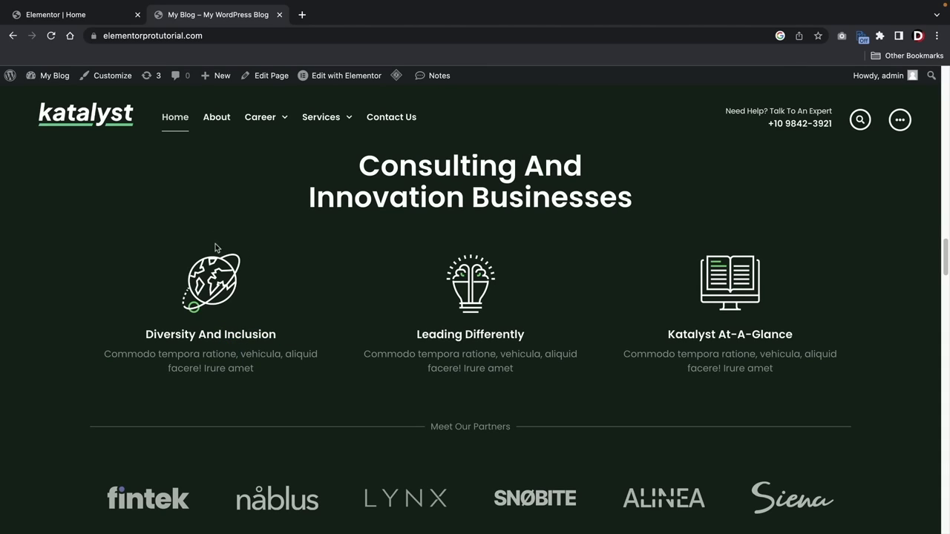
{"action": "left_click", "coordinate": [90, 20]}
{"action": "scroll", "coordinate": [416, 321], "scroll_direction": "down", "scroll_amount": 1}
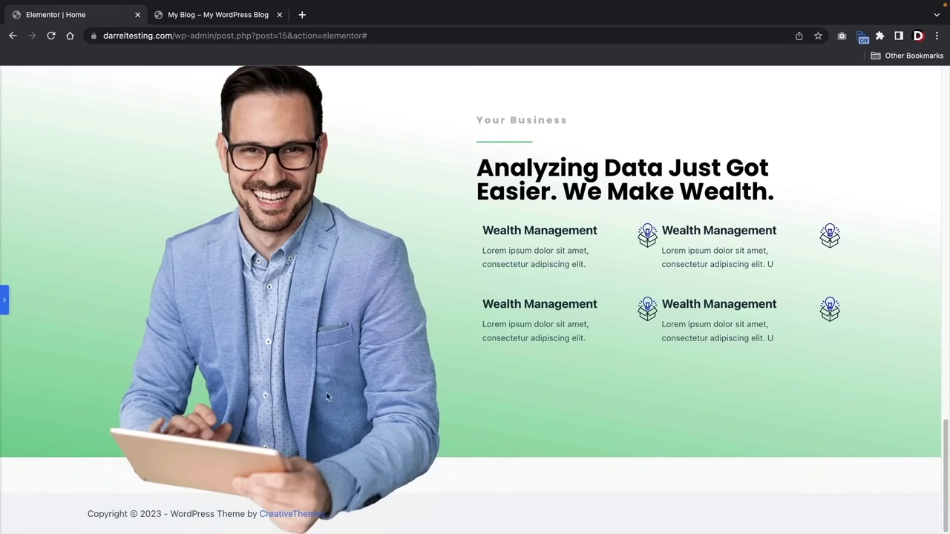
{"action": "left_click", "coordinate": [3, 303]}
Insert the saved Header Section template from My Templates at the page bottom, applying its container settings
{"action": "scroll", "coordinate": [557, 356], "scroll_direction": "down", "scroll_amount": 5}
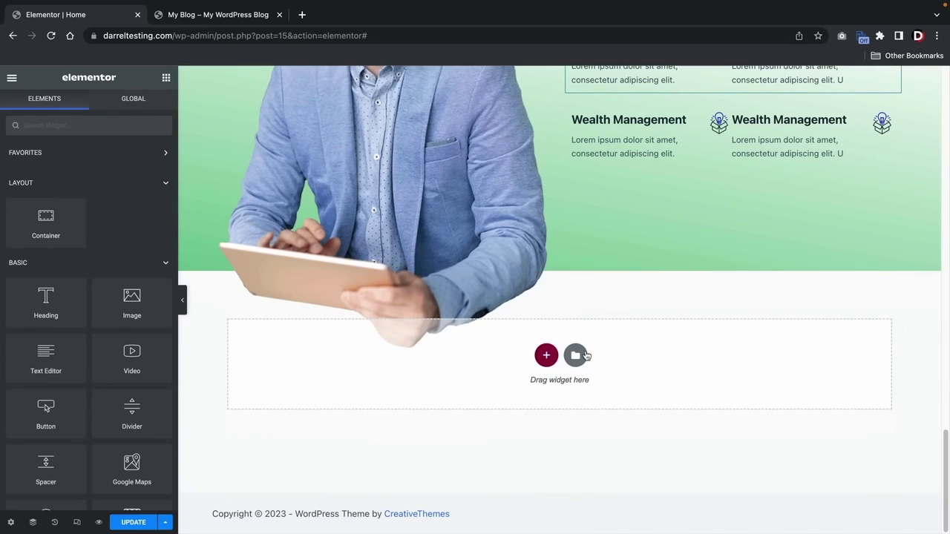
{"action": "left_click", "coordinate": [577, 357]}
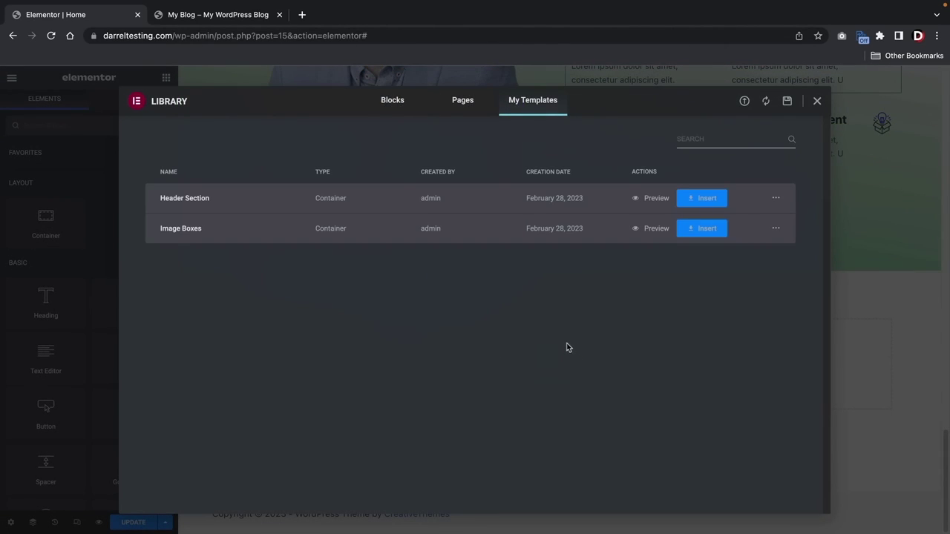
{"action": "left_click", "coordinate": [706, 199]}
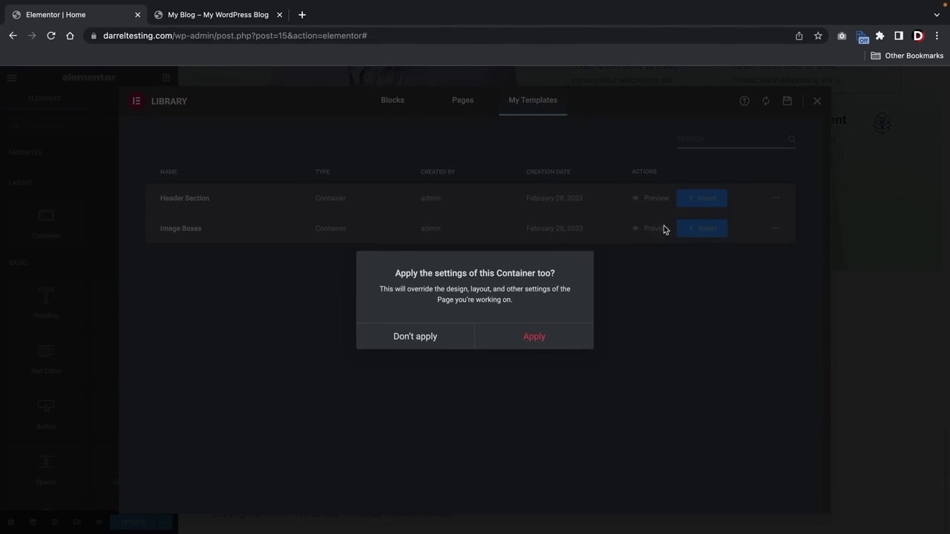
{"action": "left_click", "coordinate": [541, 337]}
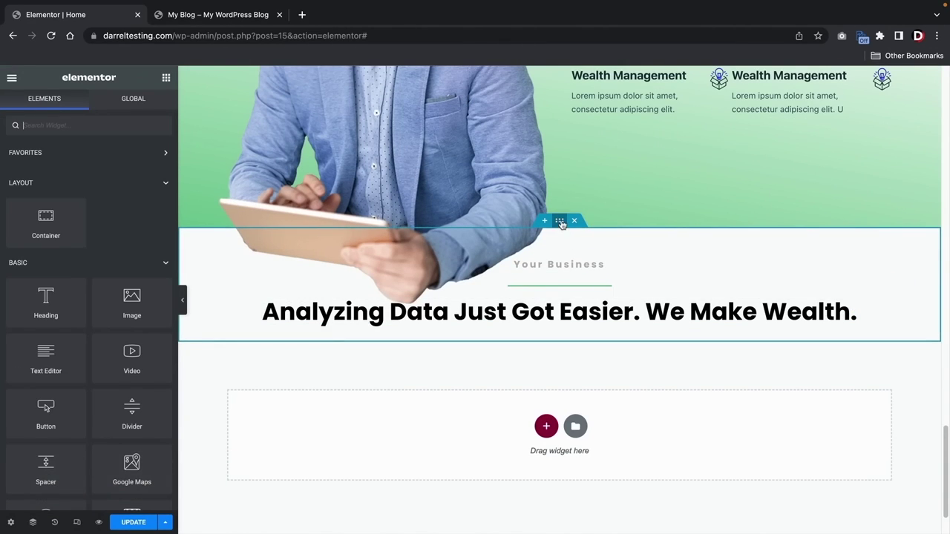
Raise the inserted Header Section container's top padding from 50 to 150 px
{"action": "left_click", "coordinate": [560, 222]}
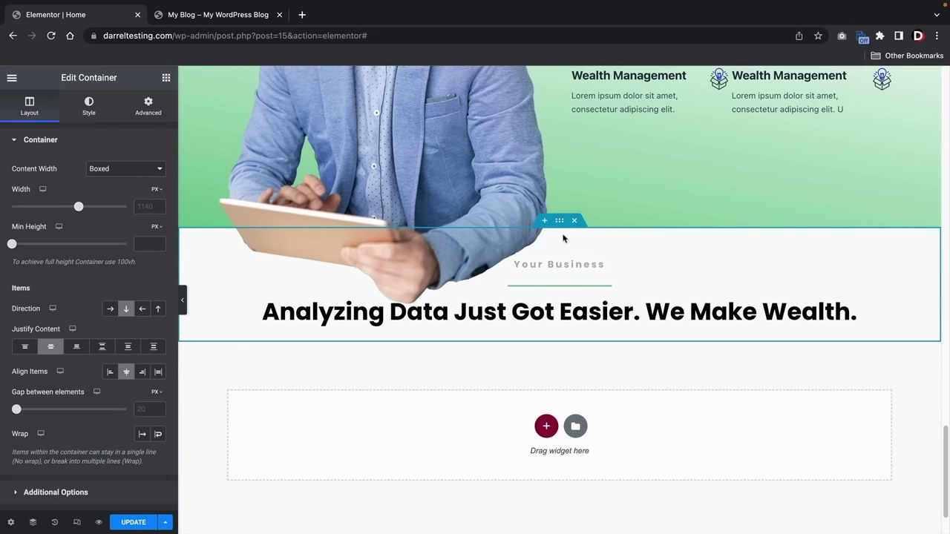
{"action": "left_click", "coordinate": [148, 106]}
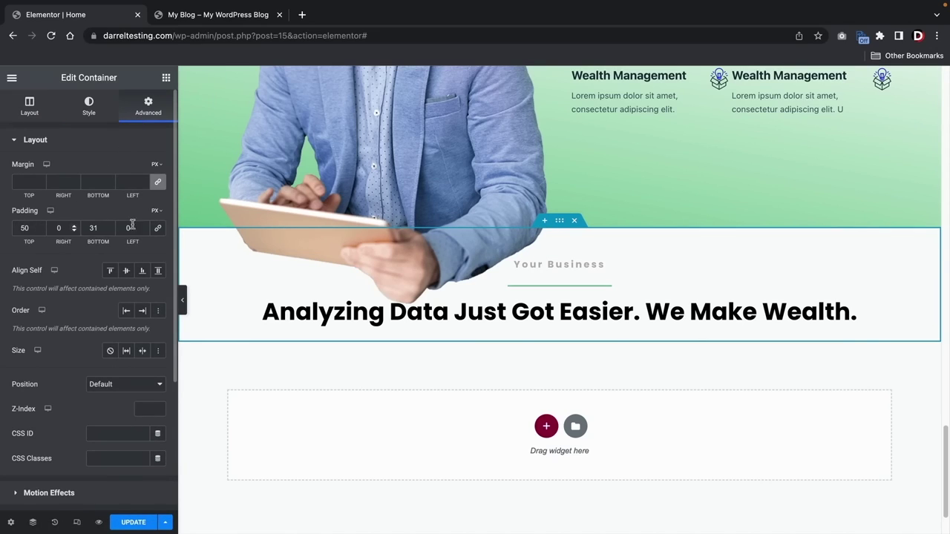
{"action": "left_click", "coordinate": [26, 229]}
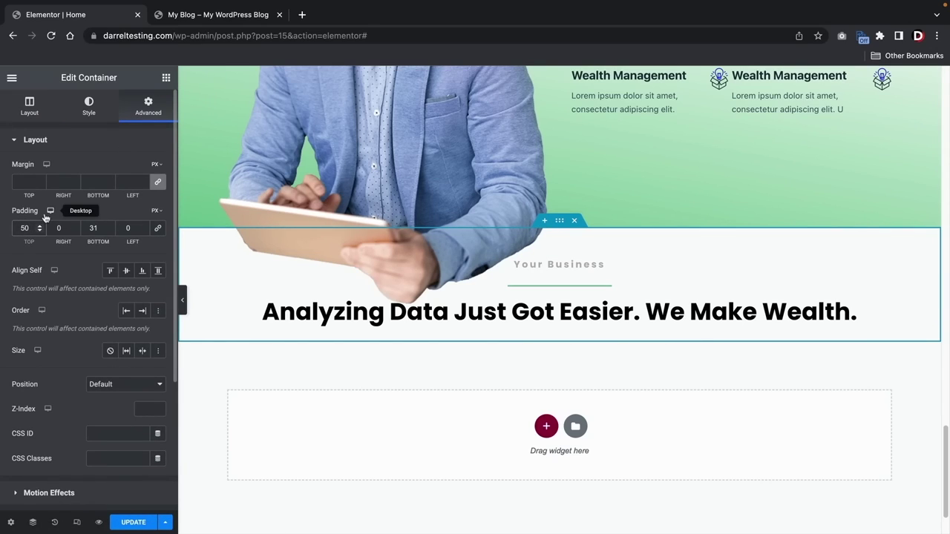
{"action": "left_click", "coordinate": [22, 228]}
{"action": "type", "text": "1"}
{"action": "scroll", "coordinate": [356, 325], "scroll_direction": "down", "scroll_amount": 3}
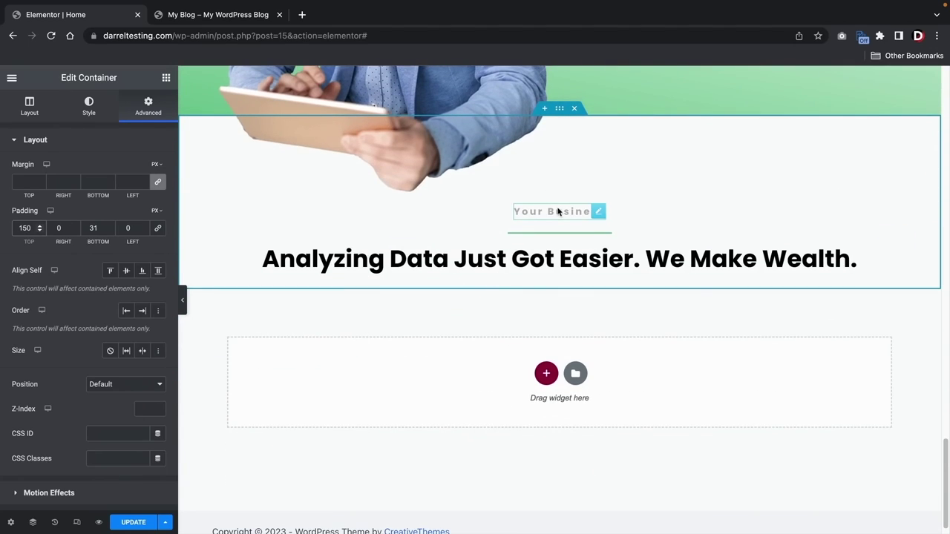
{"action": "left_click", "coordinate": [554, 211]}
Set the Your Business label and Analyzing Data heading text colour to white #FFFFFF
{"action": "triple_click", "coordinate": [555, 210]}
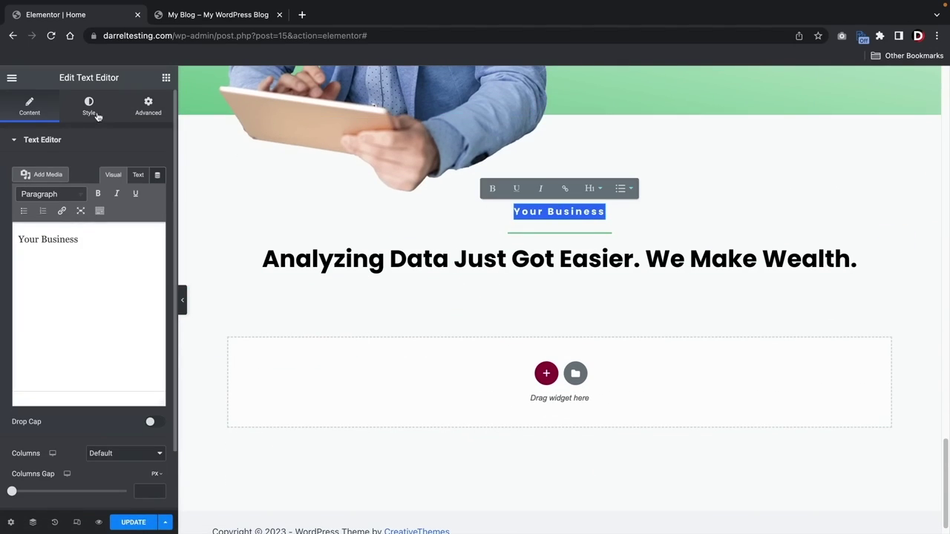
{"action": "left_click", "coordinate": [88, 106]}
{"action": "left_click", "coordinate": [158, 195]}
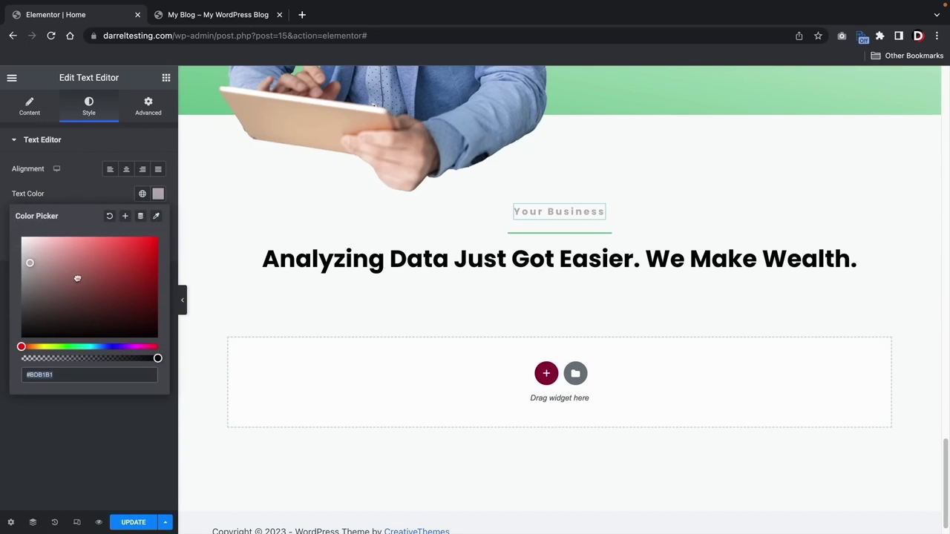
{"action": "left_click", "coordinate": [9, 236]}
{"action": "triple_click", "coordinate": [338, 246]}
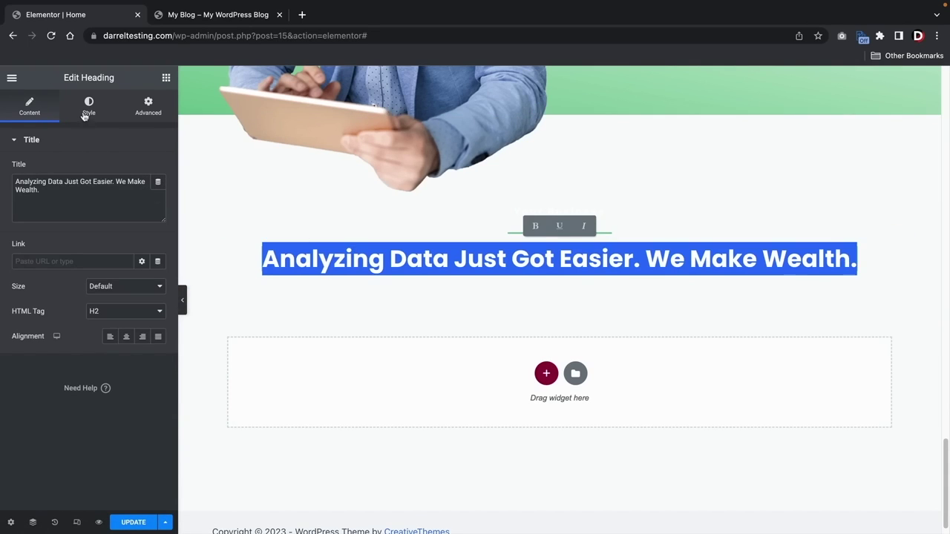
{"action": "left_click", "coordinate": [88, 106]}
{"action": "left_click", "coordinate": [158, 169]}
{"action": "left_click_drag", "start_coordinate": [93, 257], "coordinate": [21, 213]}
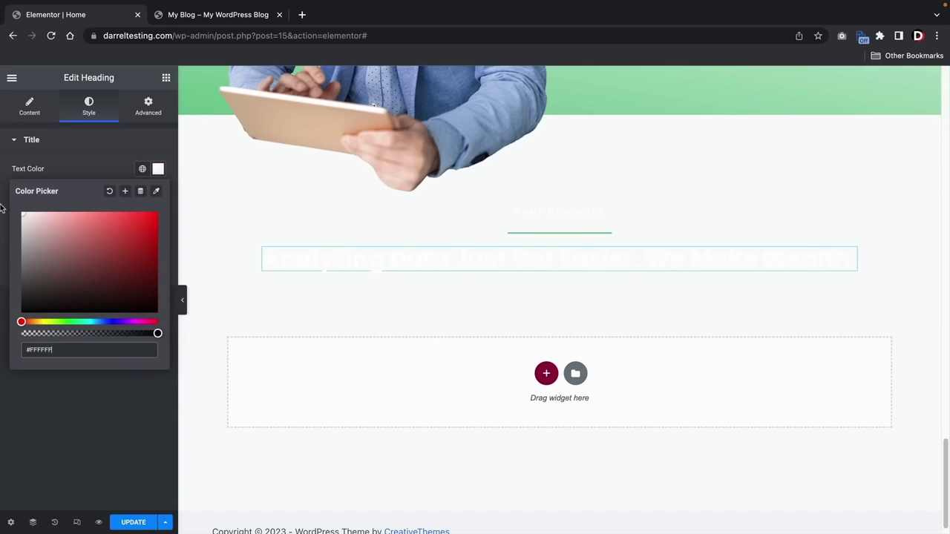
Give the section a Classic solid black #000000 background
{"action": "left_click", "coordinate": [264, 169]}
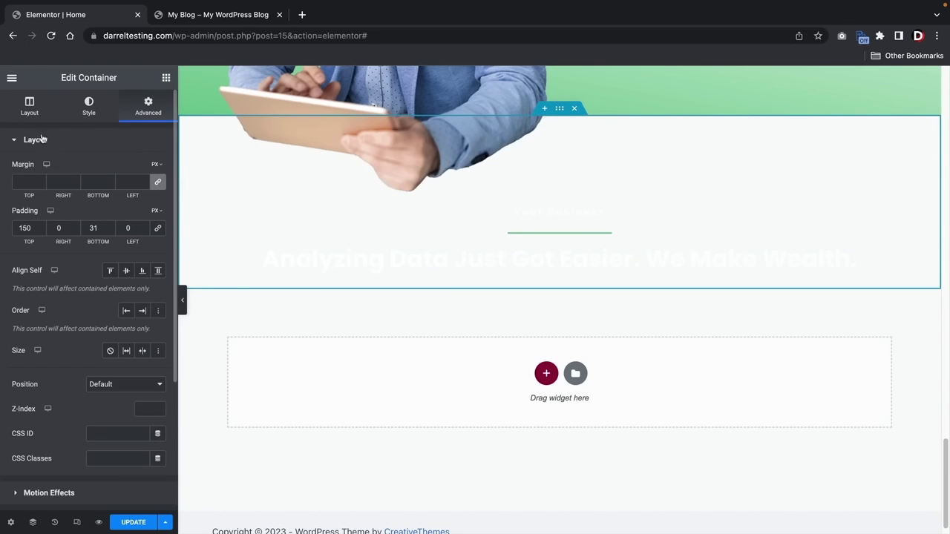
{"action": "left_click", "coordinate": [104, 116]}
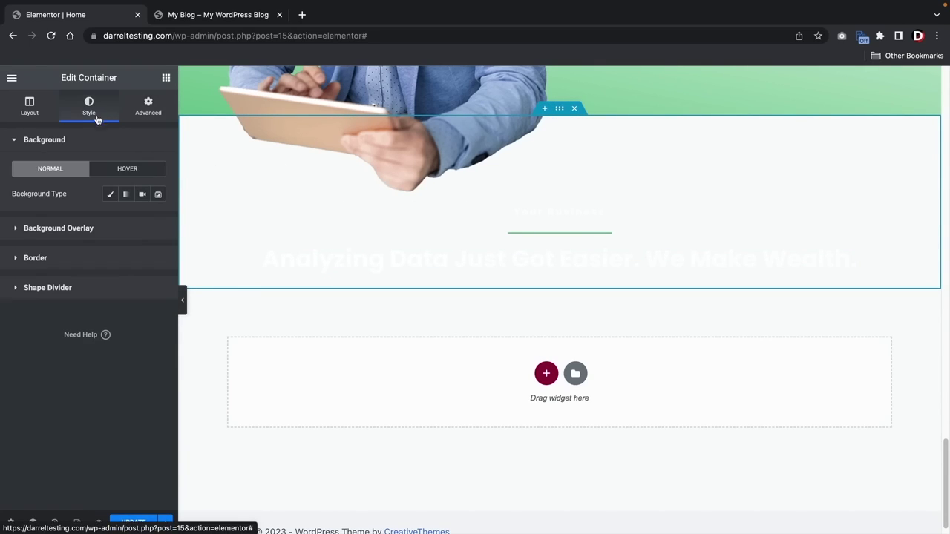
{"action": "left_click", "coordinate": [110, 194]}
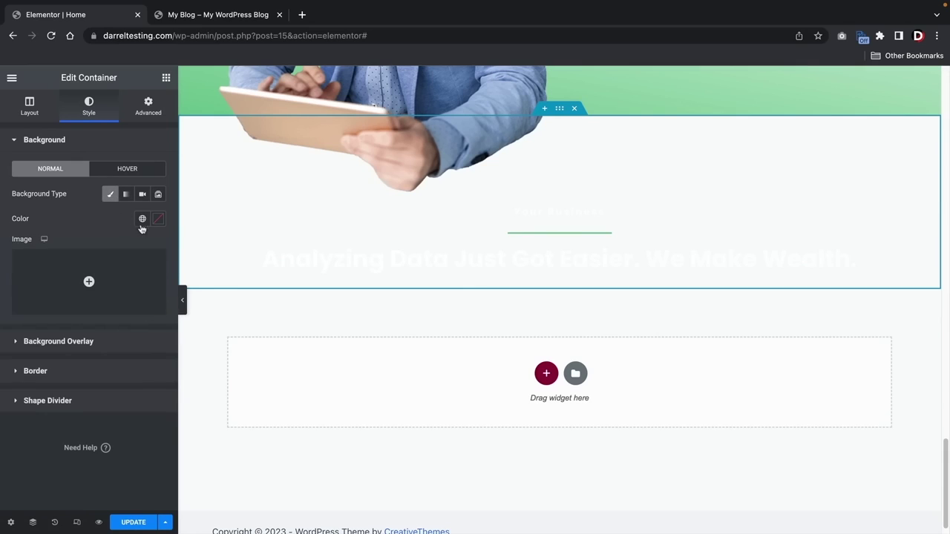
{"action": "left_click", "coordinate": [141, 221]}
{"action": "left_click_drag", "start_coordinate": [113, 299], "coordinate": [28, 362]}
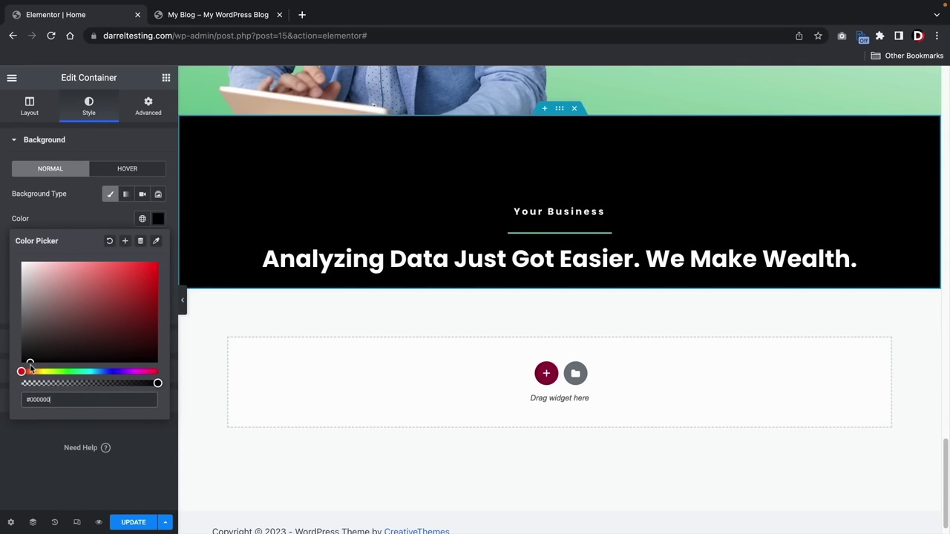
{"action": "left_click", "coordinate": [91, 215]}
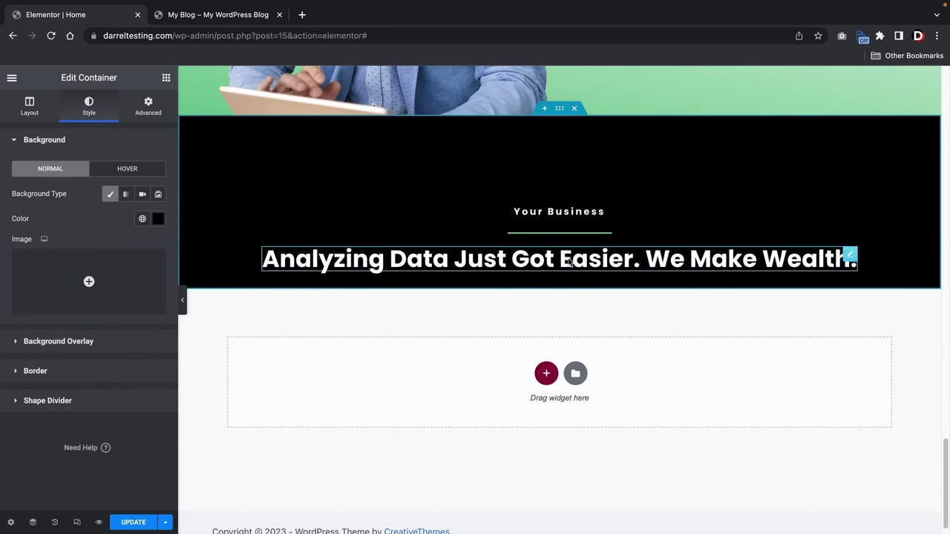
Drop a new container below the heading and place an Image Box widget inside it
{"action": "left_click", "coordinate": [167, 79]}
{"action": "left_click_drag", "start_coordinate": [52, 225], "coordinate": [530, 271]}
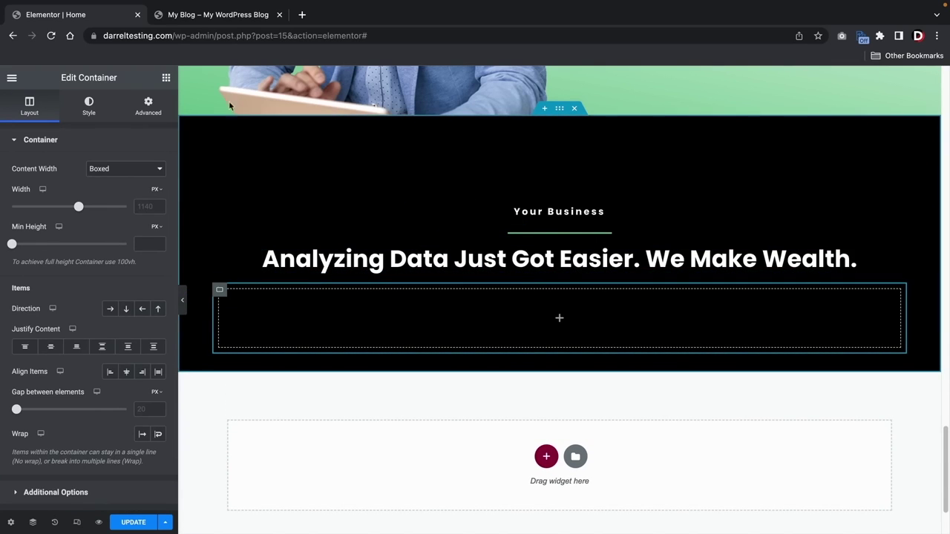
{"action": "left_click", "coordinate": [167, 79]}
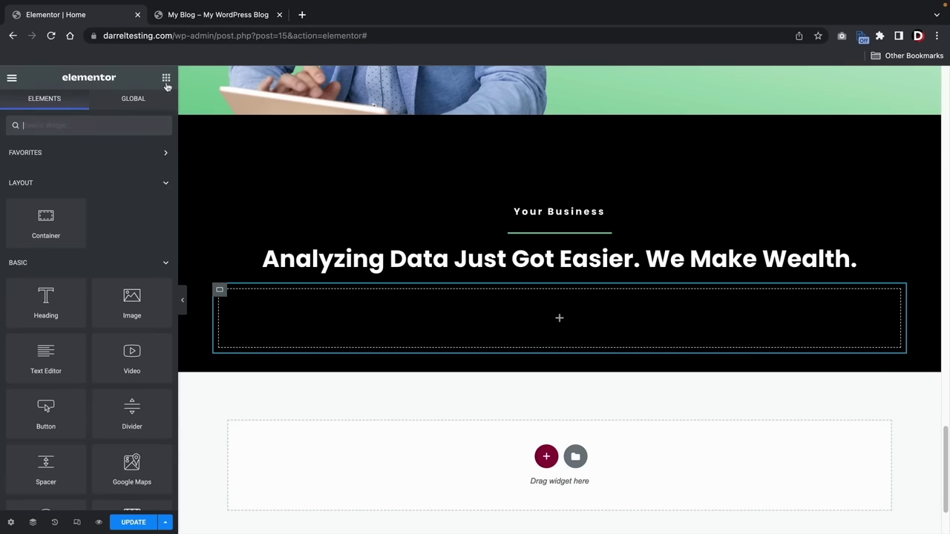
{"action": "type", "text": "image"}
{"action": "left_click_drag", "start_coordinate": [143, 158], "coordinate": [391, 304]}
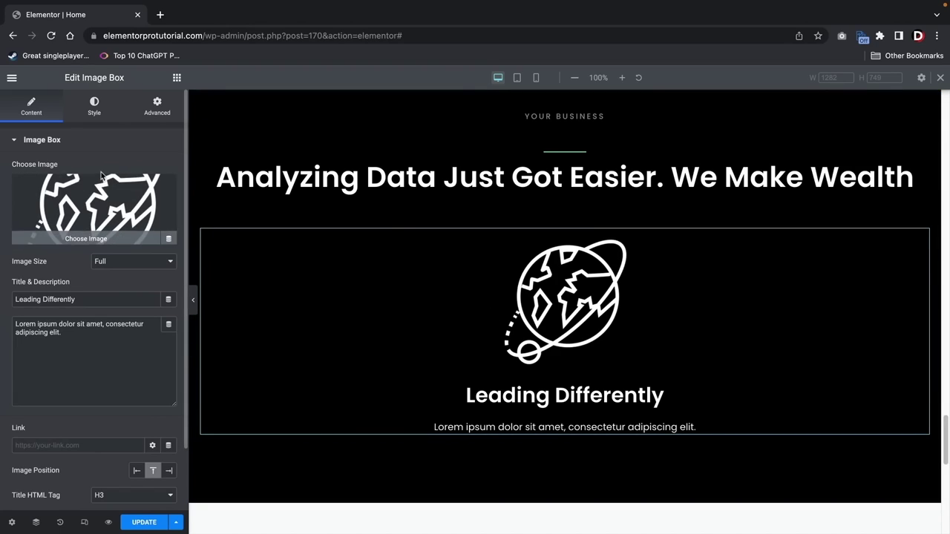
Review the image box title's Poppins size 35 typography in the Style tab
{"action": "left_click_drag", "start_coordinate": [80, 300], "coordinate": [3, 299]}
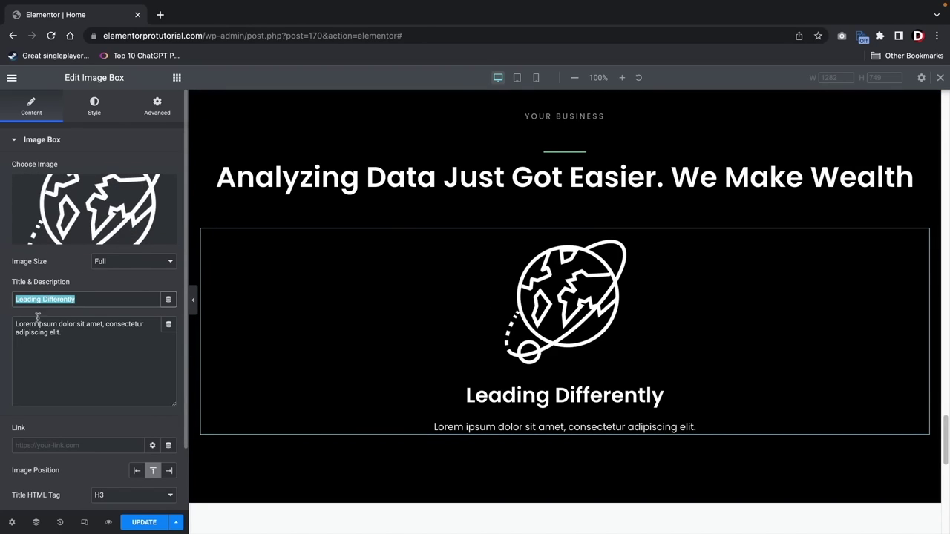
{"action": "mouse_move", "coordinate": [71, 201]}
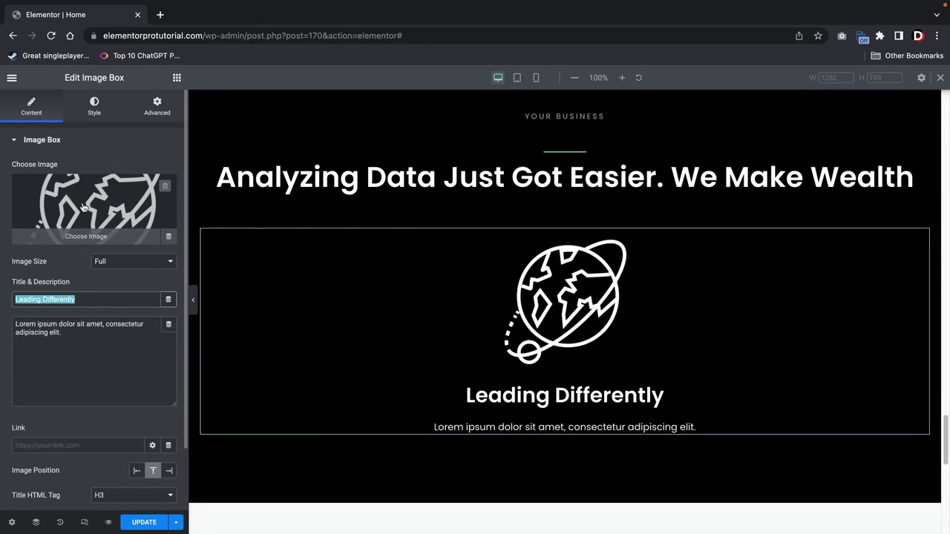
{"action": "left_click", "coordinate": [94, 106]}
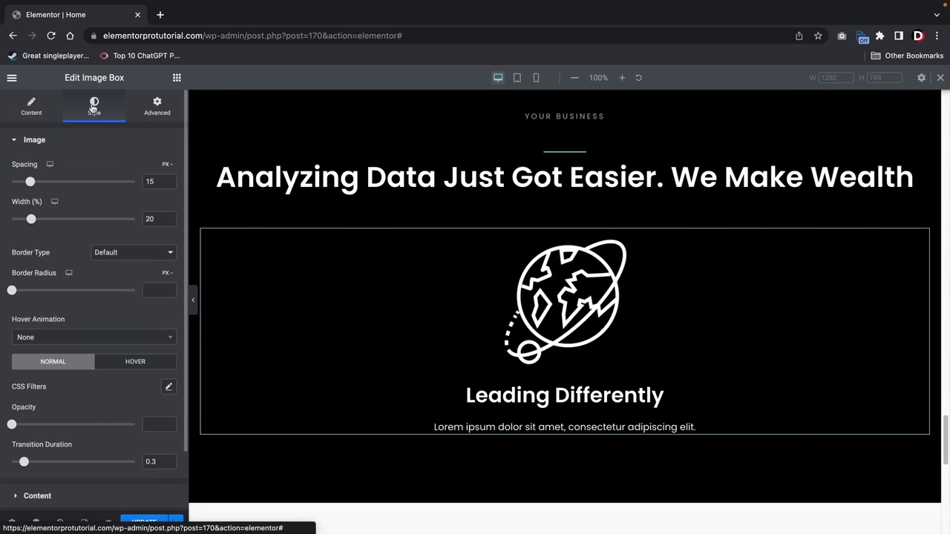
{"action": "left_click", "coordinate": [69, 496]}
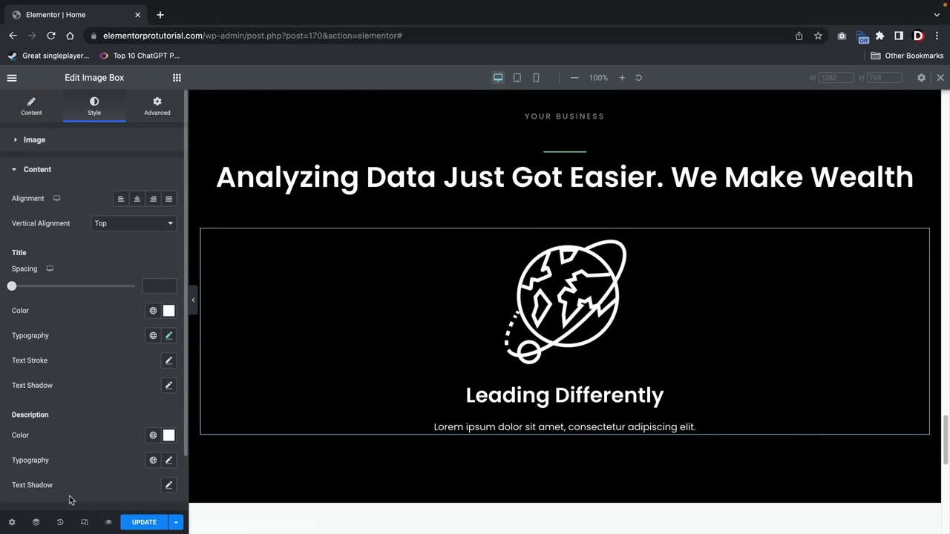
{"action": "left_click", "coordinate": [169, 336]}
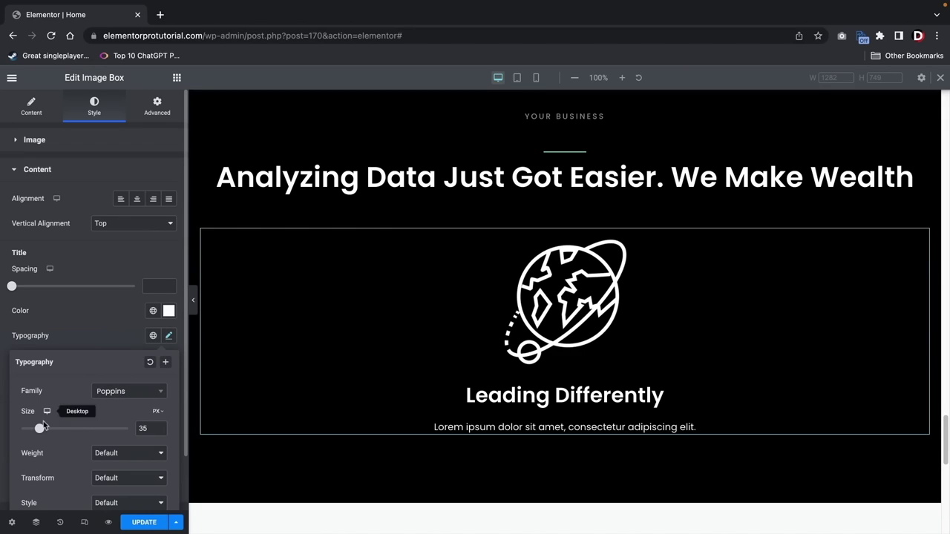
{"action": "left_click", "coordinate": [327, 340]}
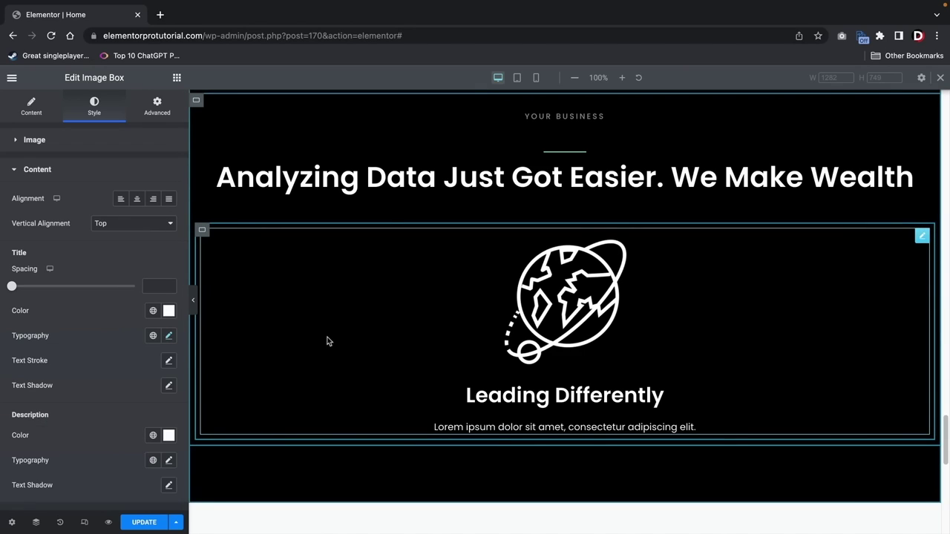
{"action": "left_click", "coordinate": [177, 79]}
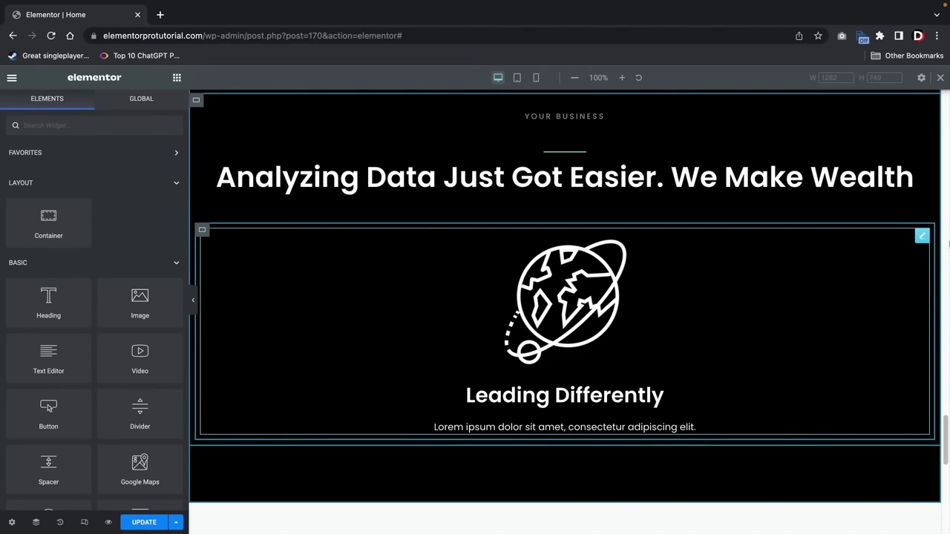
Duplicate the image box twice and set its container's direction to Row
{"action": "right_click", "coordinate": [921, 237]}
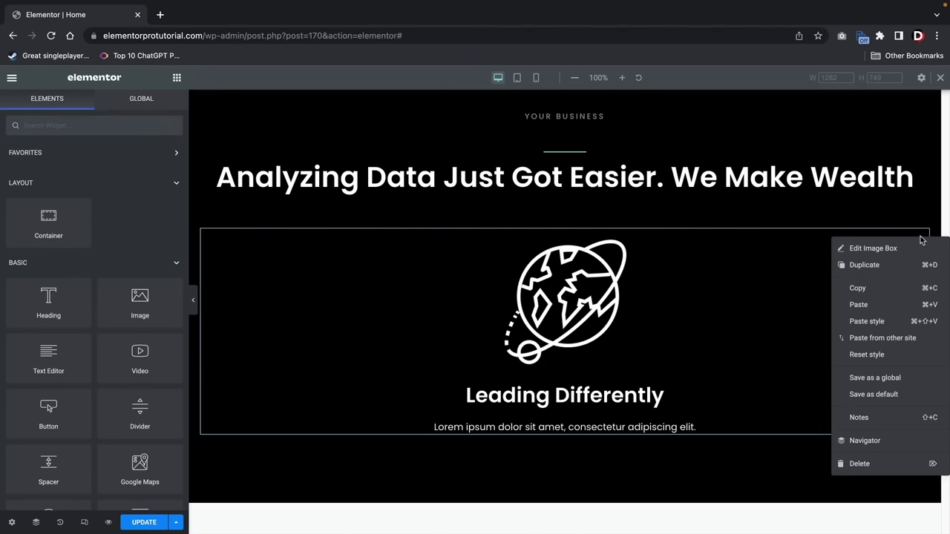
{"action": "left_click", "coordinate": [915, 266]}
{"action": "right_click", "coordinate": [915, 265]}
{"action": "left_click", "coordinate": [913, 267]}
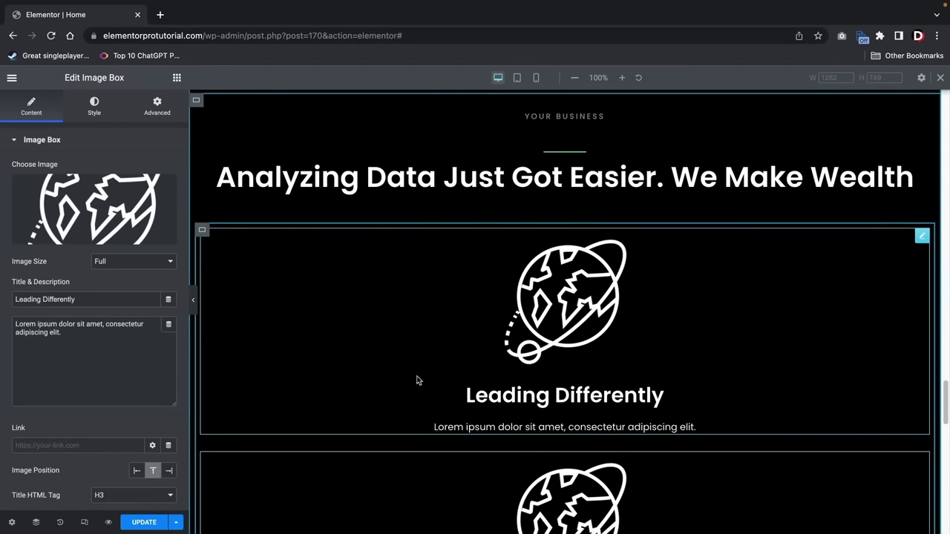
{"action": "left_click", "coordinate": [202, 231]}
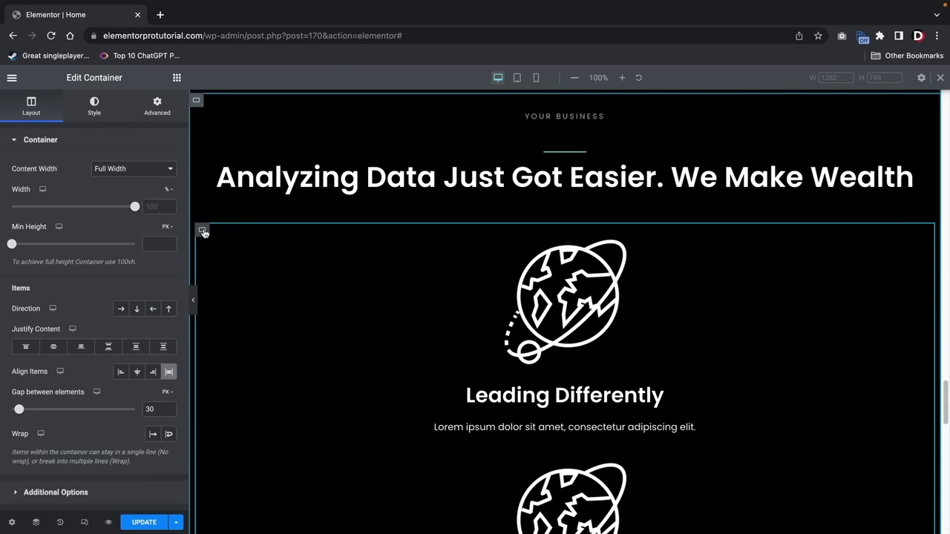
{"action": "left_click", "coordinate": [120, 312]}
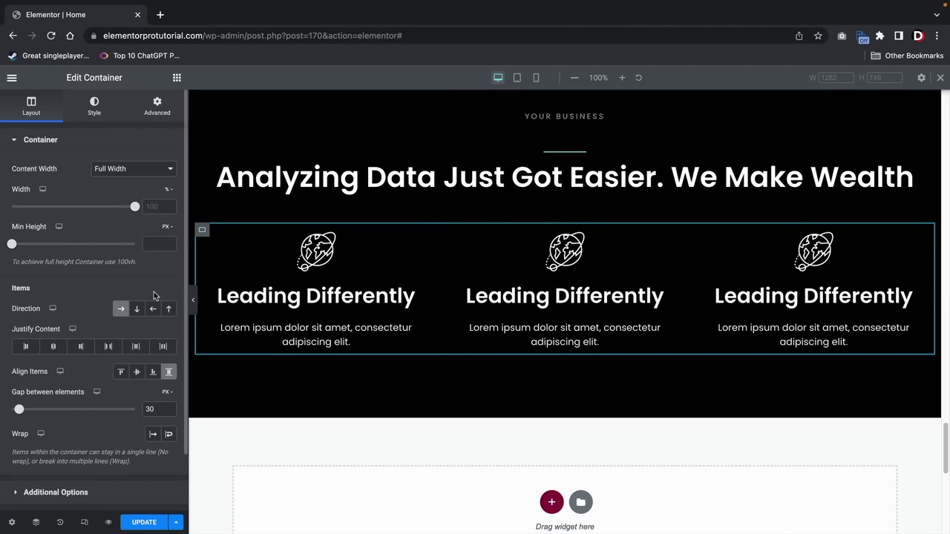
Pad the image boxes' container 20 px at top and bottom
{"action": "left_click", "coordinate": [156, 108]}
{"action": "left_click", "coordinate": [44, 230]}
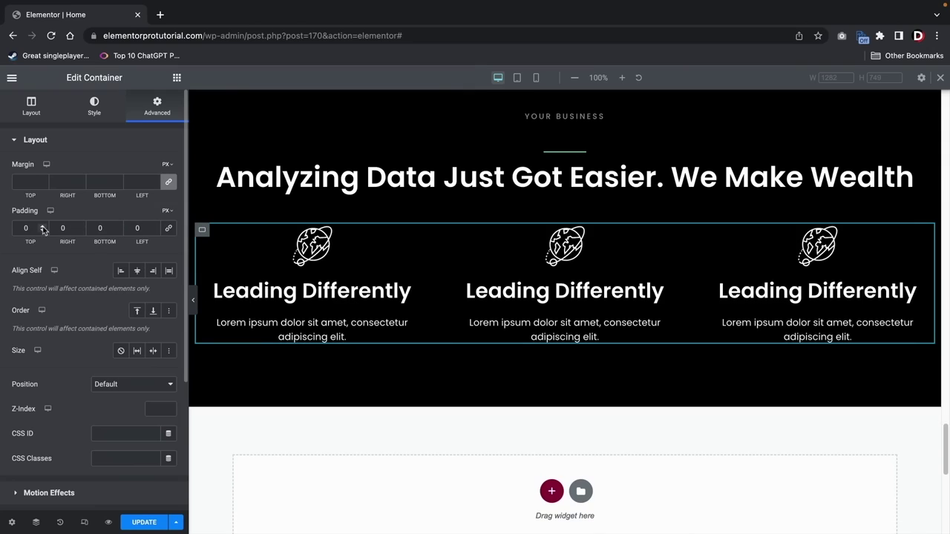
{"action": "left_click", "coordinate": [24, 228]}
{"action": "type", "text": "2"}
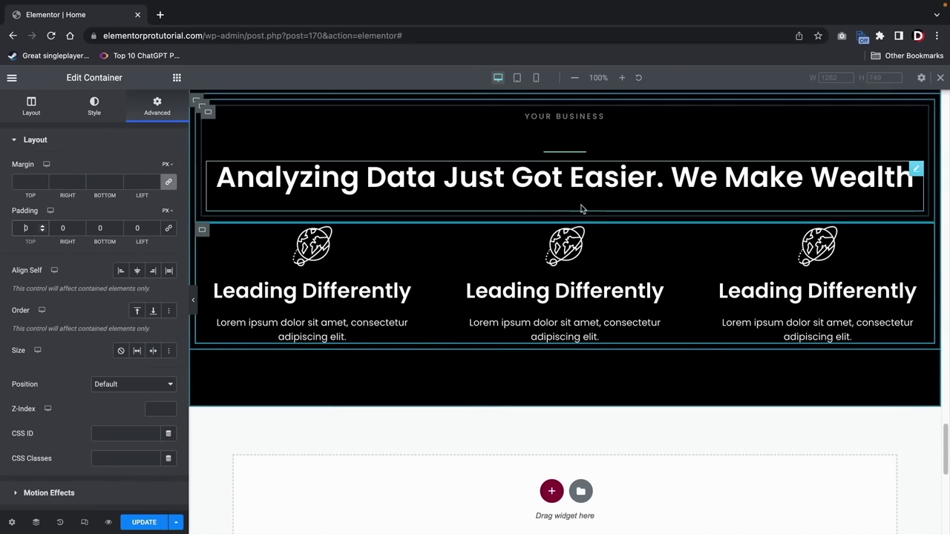
{"action": "key", "text": "Tab"}
{"action": "key", "text": "Tab"}
{"action": "type", "text": "20"}
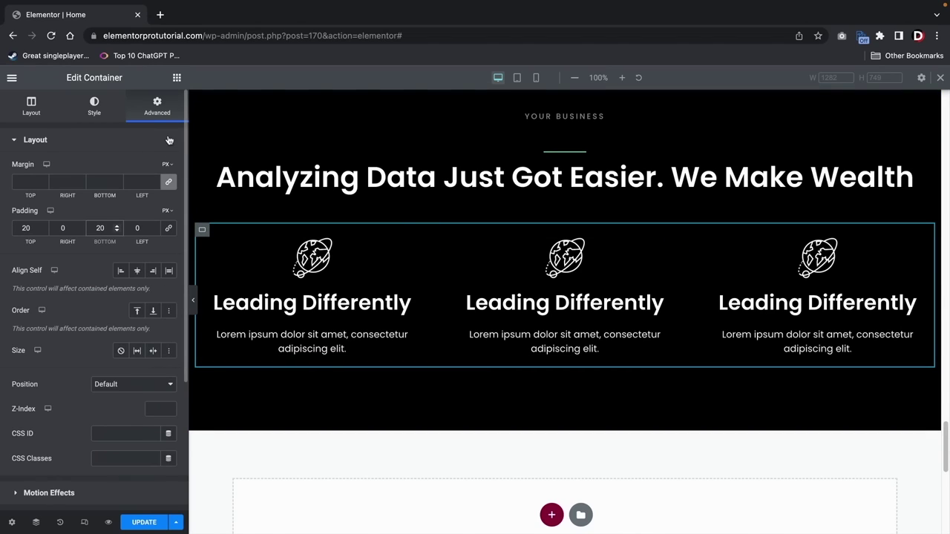
{"action": "left_click", "coordinate": [177, 81]}
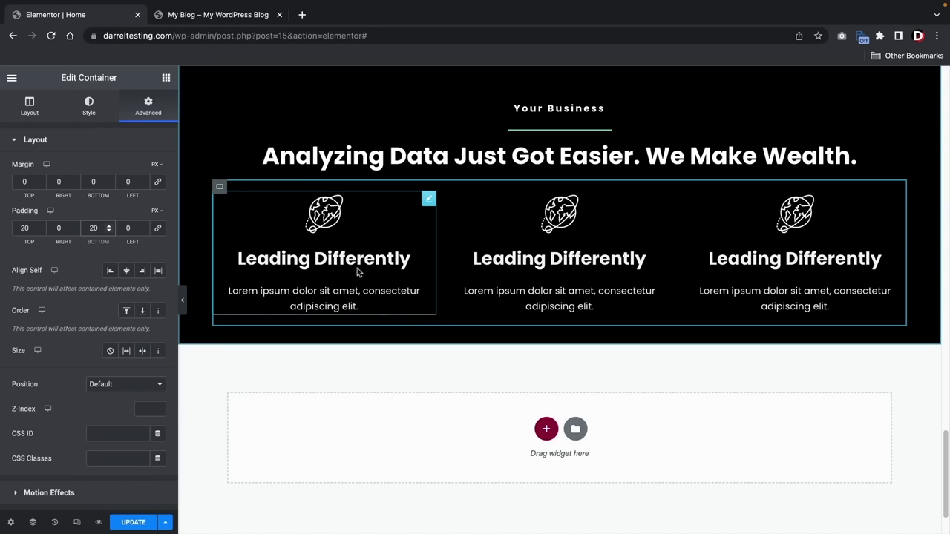
Check the reference site's Meet Our Partners heading, then drop a new container below the image boxes
{"action": "left_click", "coordinate": [239, 18]}
{"action": "left_click_drag", "start_coordinate": [361, 318], "coordinate": [569, 320]}
{"action": "left_click", "coordinate": [585, 319]}
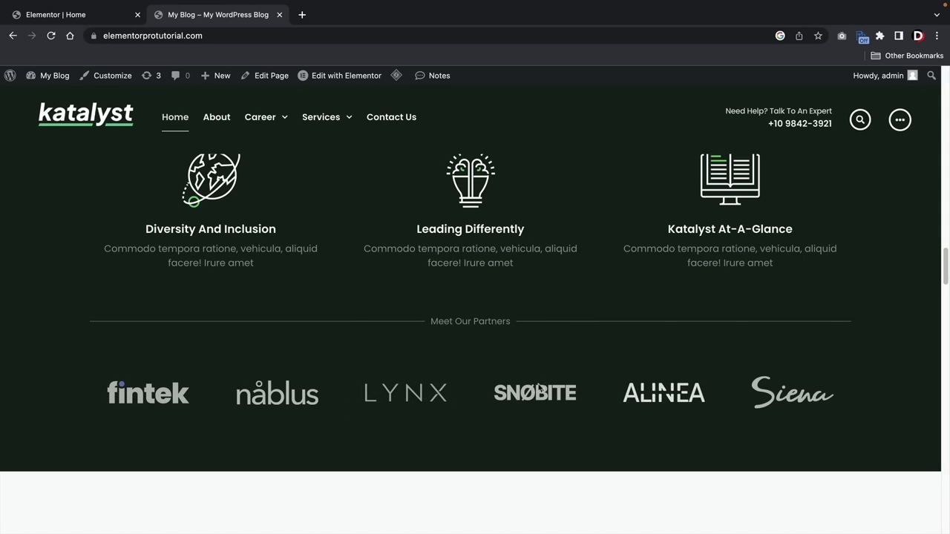
{"action": "left_click", "coordinate": [89, 15]}
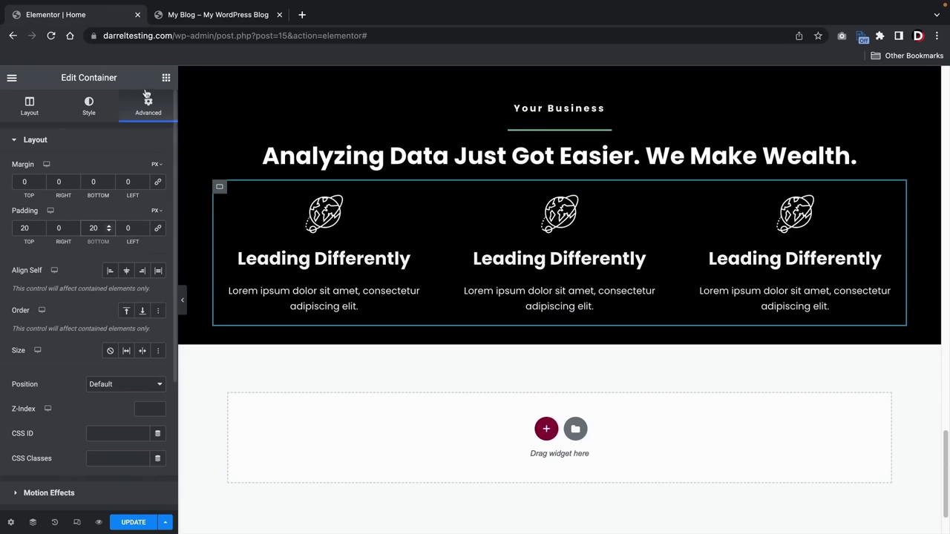
{"action": "left_click", "coordinate": [166, 77]}
{"action": "left_click_drag", "start_coordinate": [46, 221], "coordinate": [536, 335]}
Drop a Divider widget into the new container and label it 'Meet Our Partners'
{"action": "left_click", "coordinate": [166, 78]}
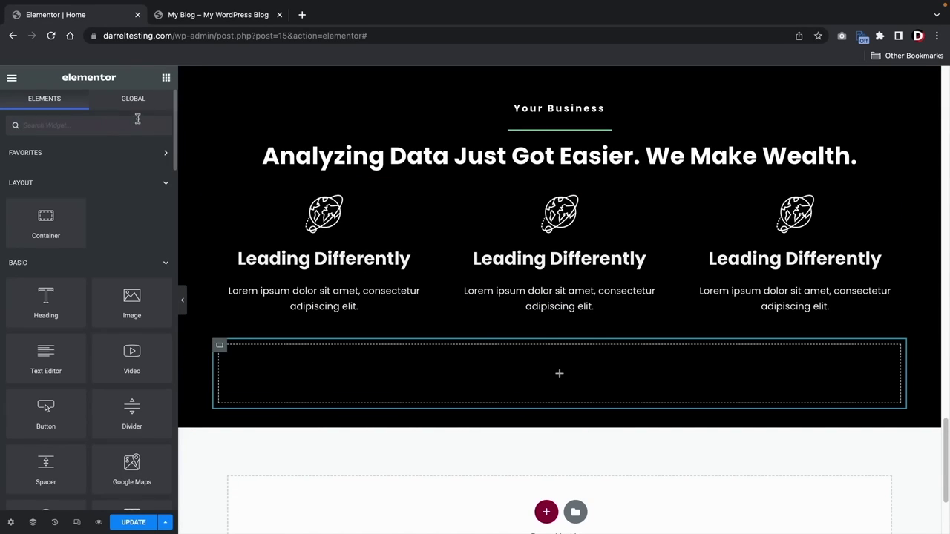
{"action": "left_click", "coordinate": [84, 131]}
{"action": "type", "text": "div"}
{"action": "left_click_drag", "start_coordinate": [46, 170], "coordinate": [549, 373]}
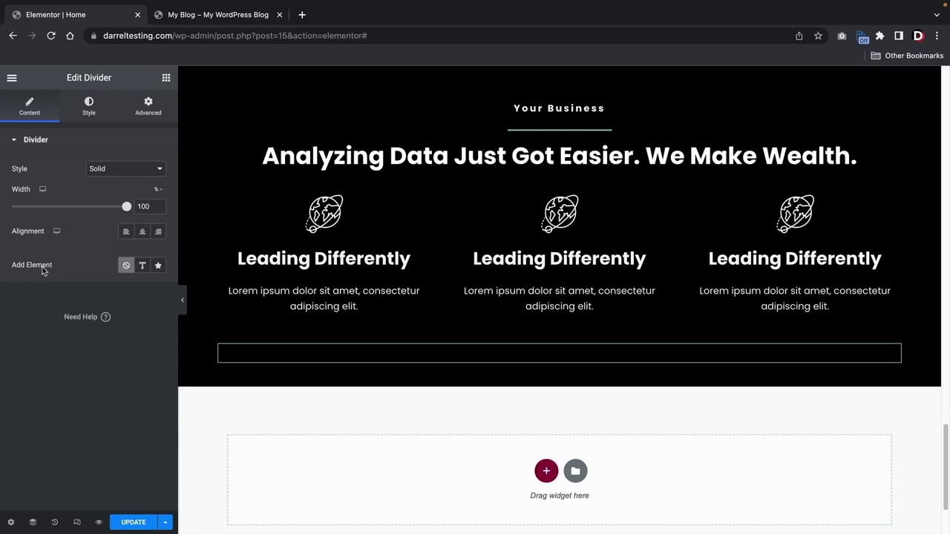
{"action": "left_click", "coordinate": [142, 265]}
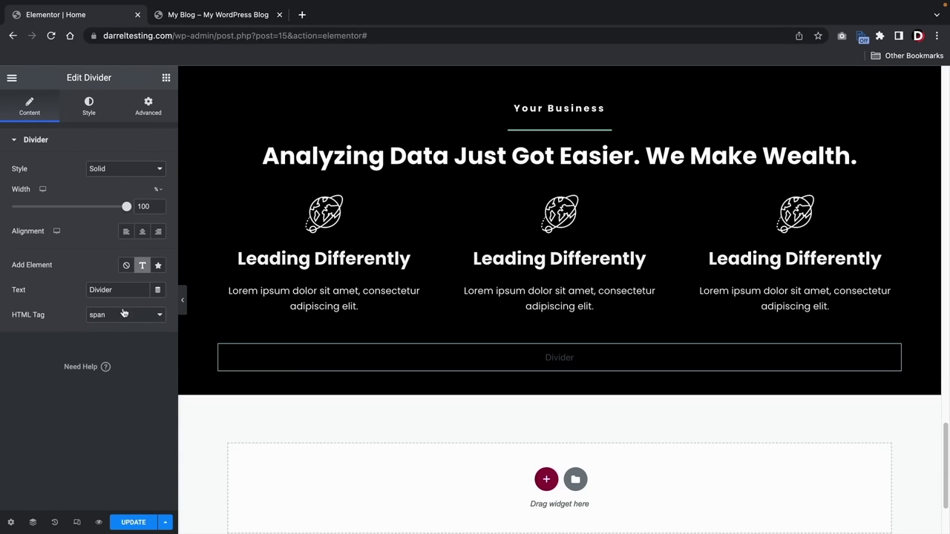
{"action": "double_click", "coordinate": [122, 292]}
{"action": "type", "text": "Meet Our Partners"}
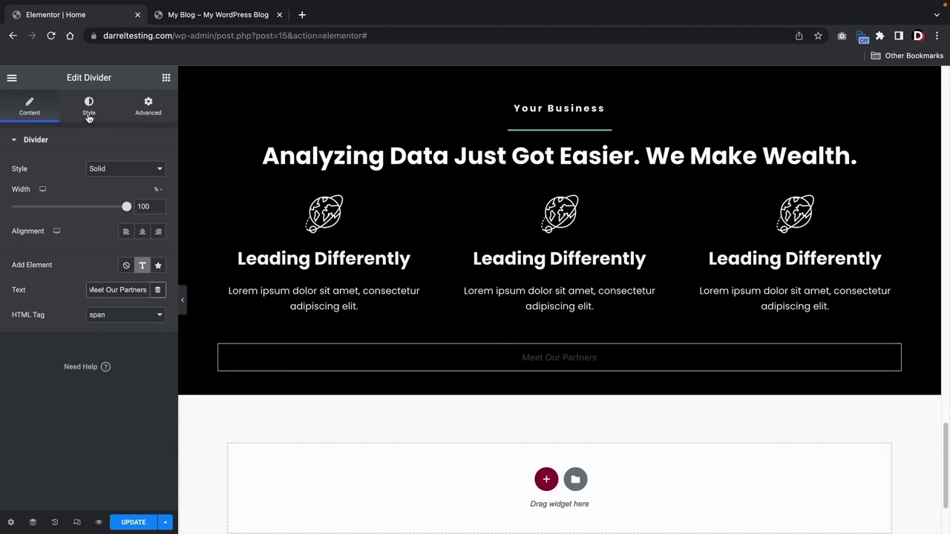
Colour the divider line grey (#797979) and its label text white (#FFFFFF)
{"action": "left_click", "coordinate": [88, 111]}
{"action": "left_click", "coordinate": [157, 172]}
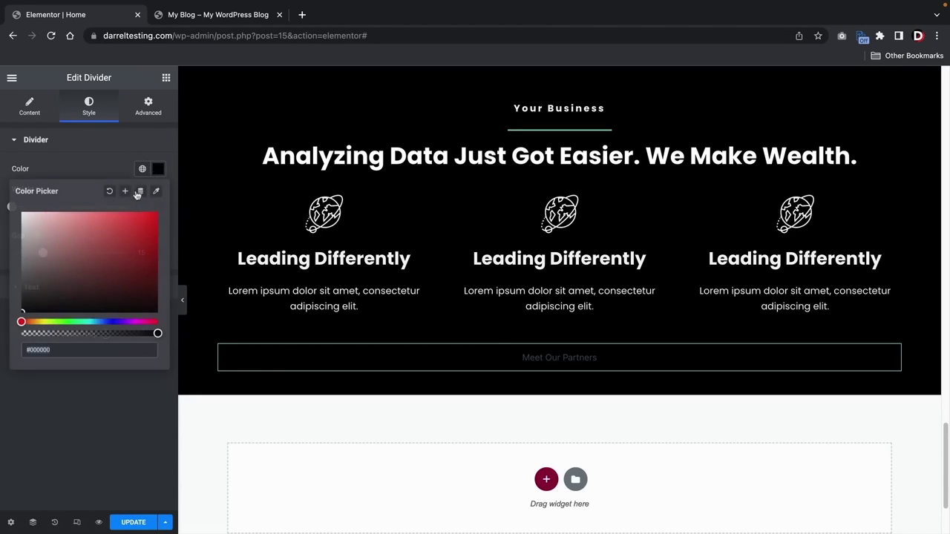
{"action": "left_click_drag", "start_coordinate": [68, 253], "coordinate": [20, 267]}
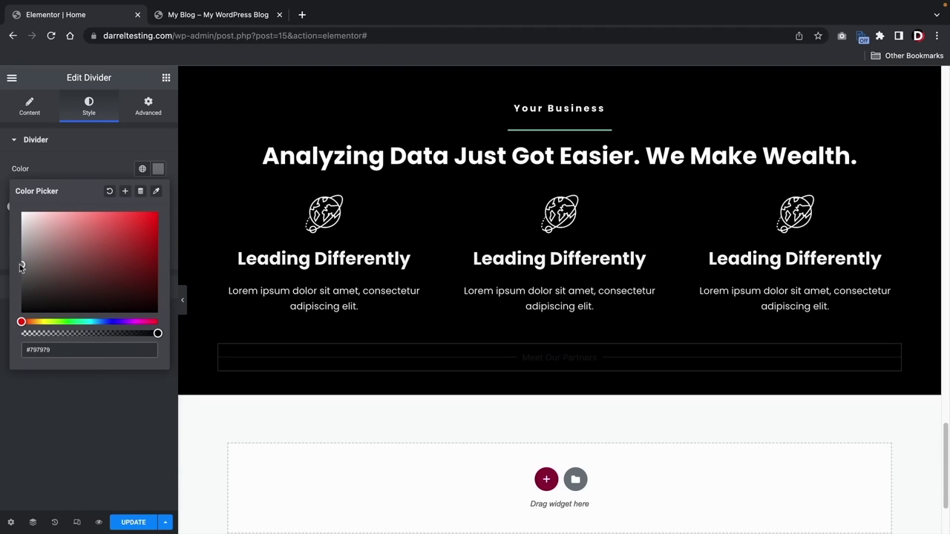
{"action": "left_click", "coordinate": [76, 149]}
{"action": "left_click", "coordinate": [79, 149]}
{"action": "left_click", "coordinate": [60, 287]}
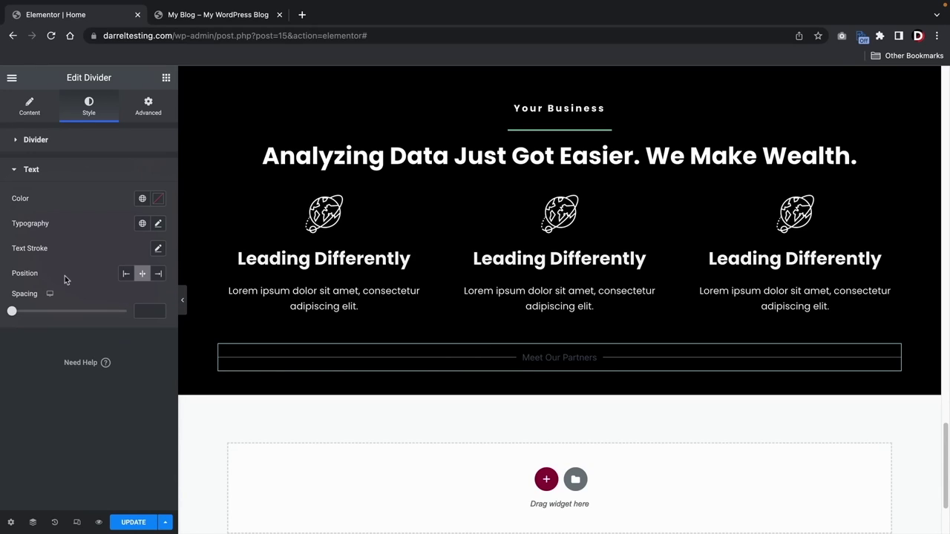
{"action": "left_click", "coordinate": [158, 198]}
{"action": "type", "text": "#FFFFFF"}
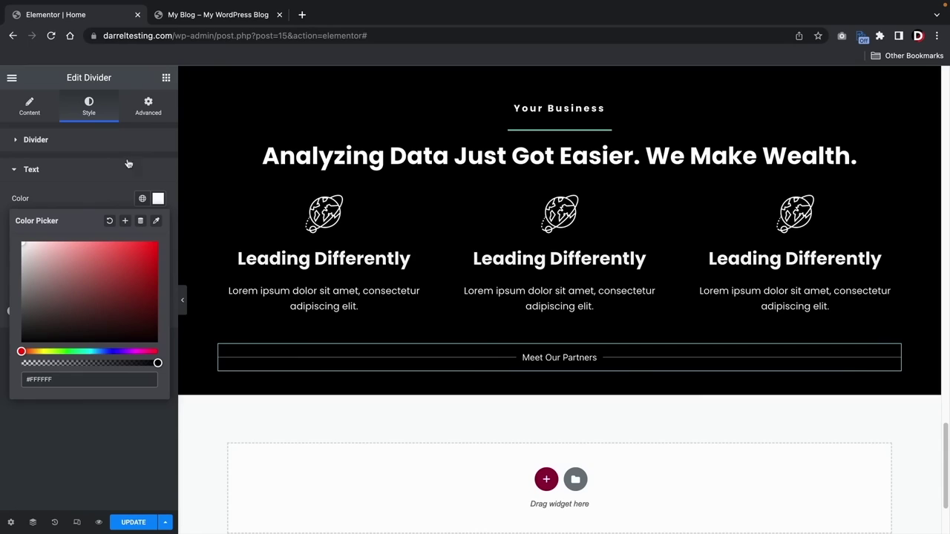
{"action": "left_click", "coordinate": [164, 78]}
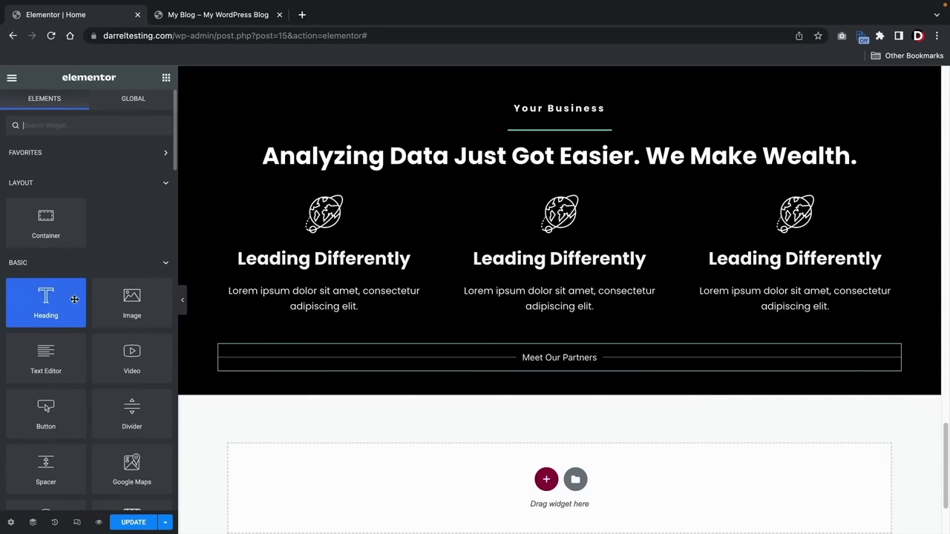
Add an empty container below the divider and check the live site's partner logos
{"action": "scroll", "coordinate": [114, 230], "scroll_direction": "down", "scroll_amount": 2}
{"action": "left_click_drag", "start_coordinate": [52, 135], "coordinate": [537, 373]}
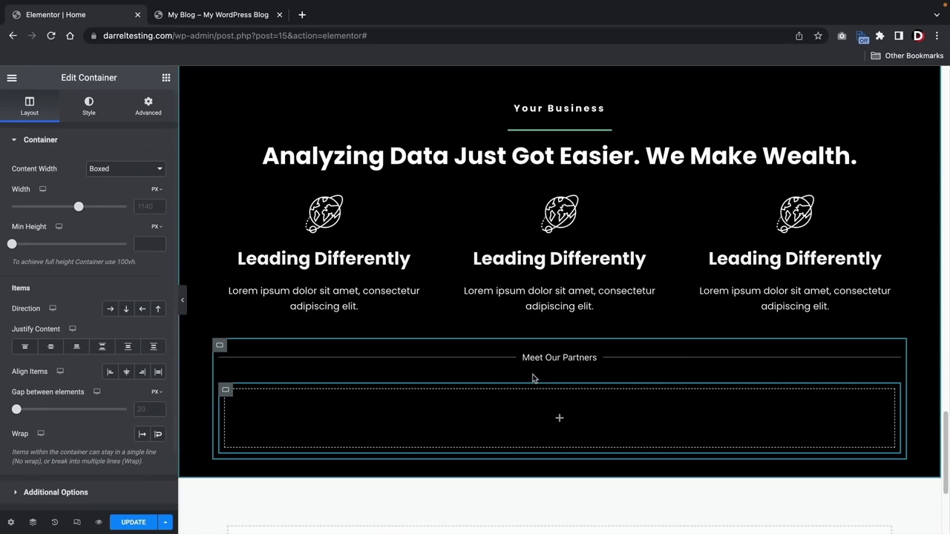
{"action": "scroll", "coordinate": [534, 377], "scroll_direction": "down", "scroll_amount": 1}
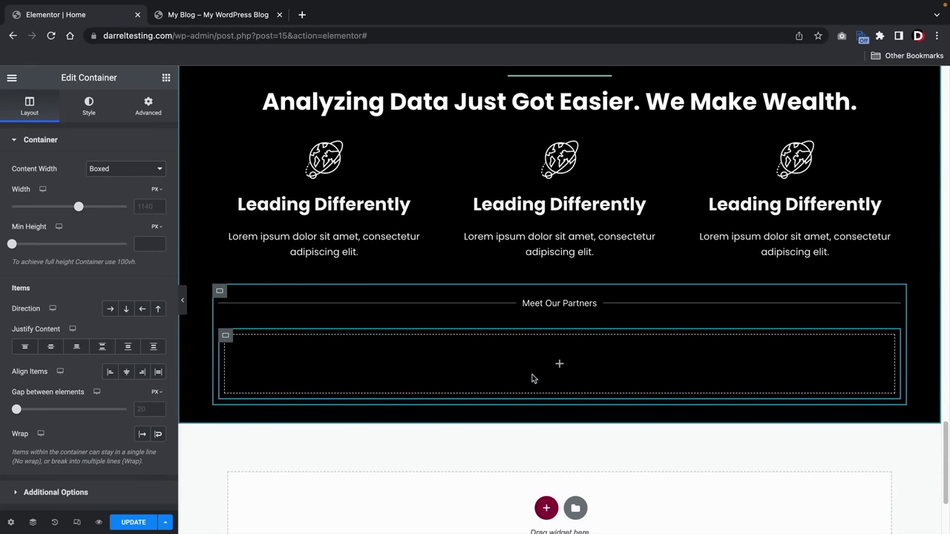
{"action": "left_click", "coordinate": [213, 17]}
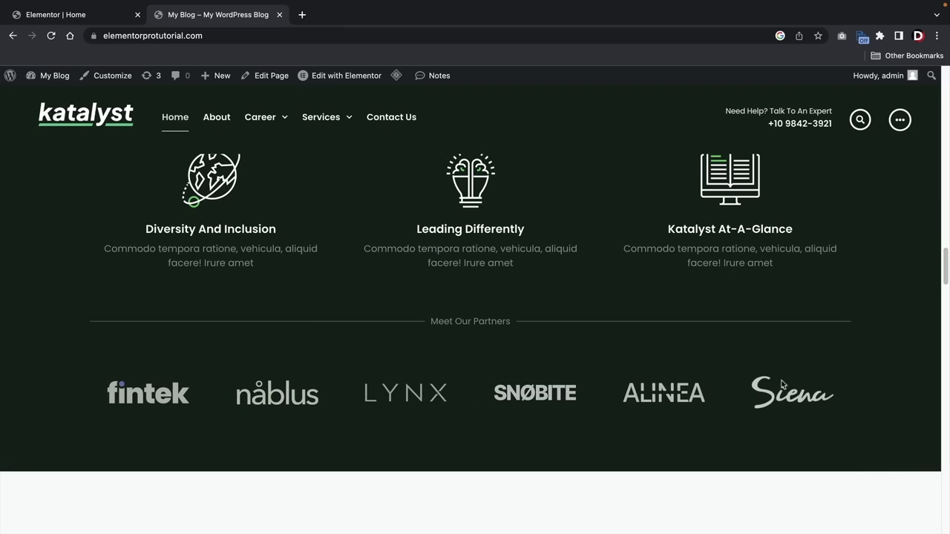
{"action": "left_click", "coordinate": [108, 22]}
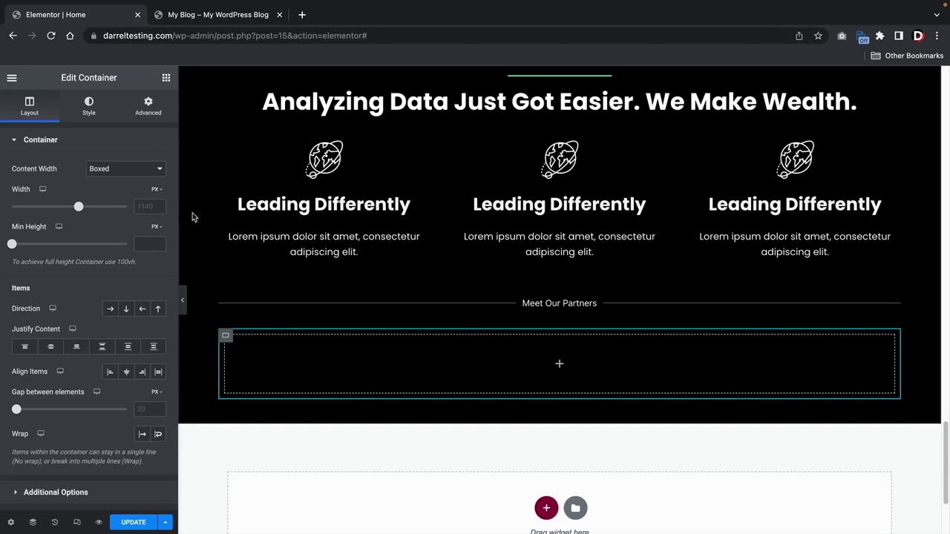
Nest a container inside it and add an Image widget showing the Siena logo
{"action": "left_click", "coordinate": [166, 77]}
{"action": "left_click_drag", "start_coordinate": [54, 223], "coordinate": [405, 361]}
{"action": "left_click", "coordinate": [166, 78]}
{"action": "left_click_drag", "start_coordinate": [132, 303], "coordinate": [349, 386]}
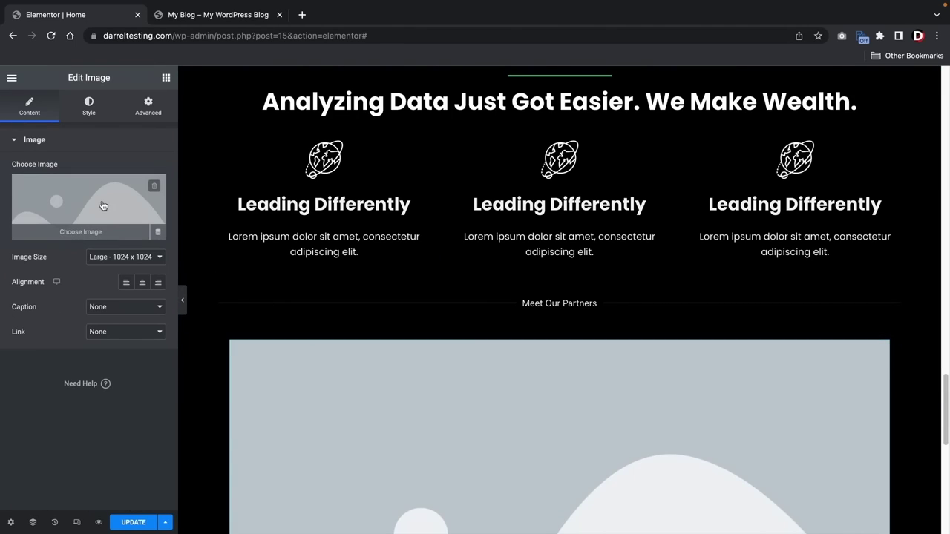
{"action": "left_click", "coordinate": [102, 205]}
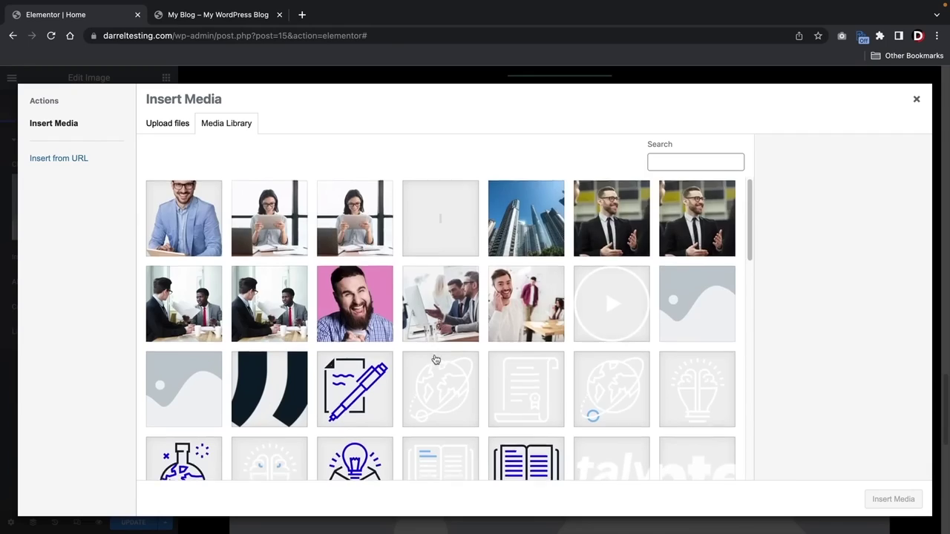
{"action": "scroll", "coordinate": [520, 341], "scroll_direction": "down", "scroll_amount": 3}
{"action": "scroll", "coordinate": [603, 326], "scroll_direction": "down", "scroll_amount": 1}
{"action": "left_click", "coordinate": [258, 311]}
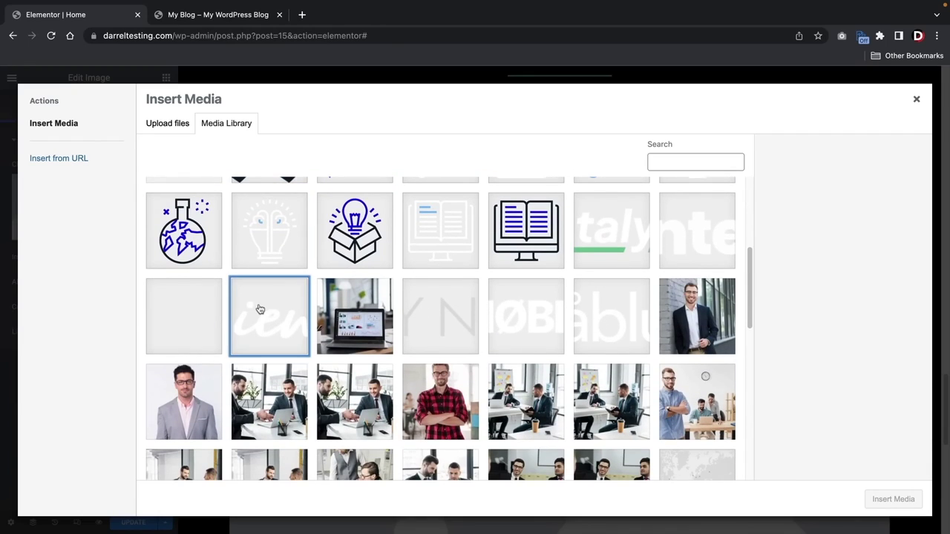
{"action": "left_click", "coordinate": [894, 501]}
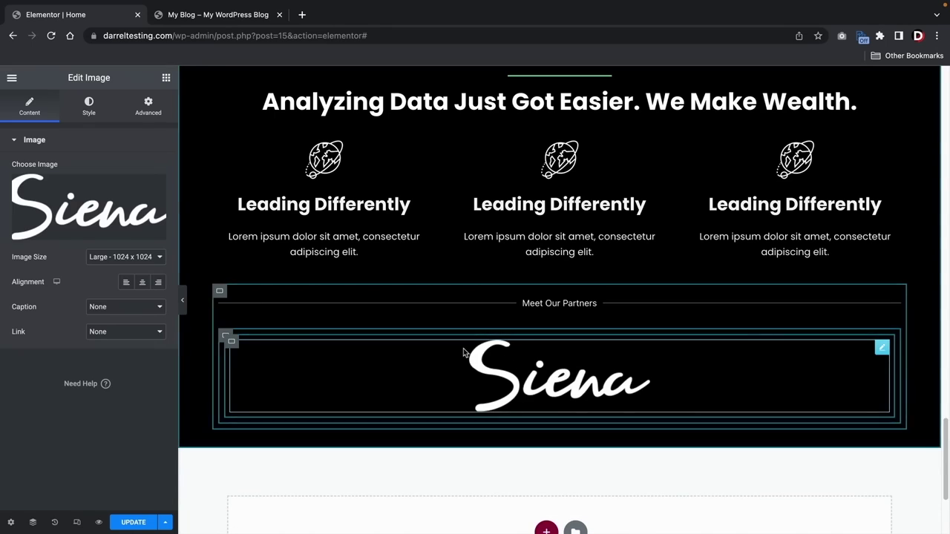
Add a second Image widget below the Siena logo showing the fintek logo
{"action": "scroll", "coordinate": [544, 308], "scroll_direction": "down", "scroll_amount": 1}
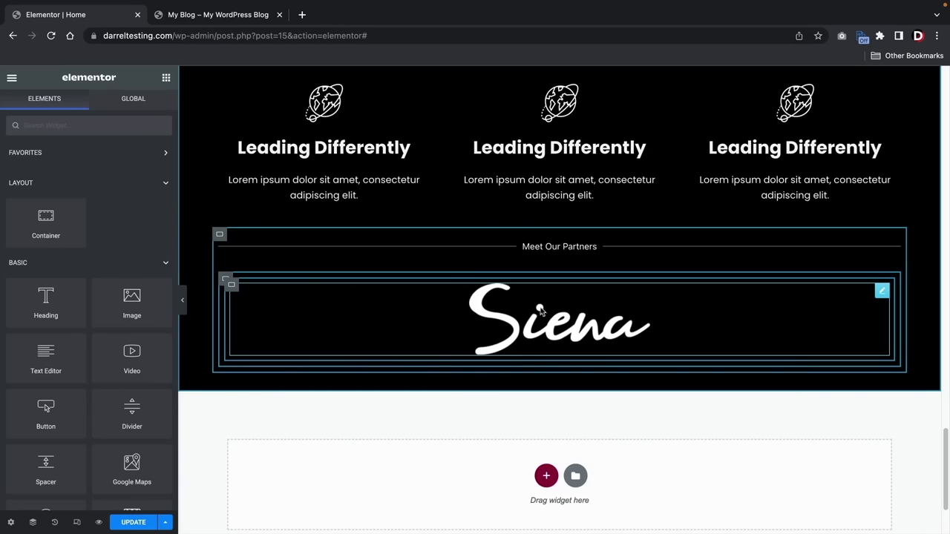
{"action": "left_click_drag", "start_coordinate": [132, 301], "coordinate": [552, 340]}
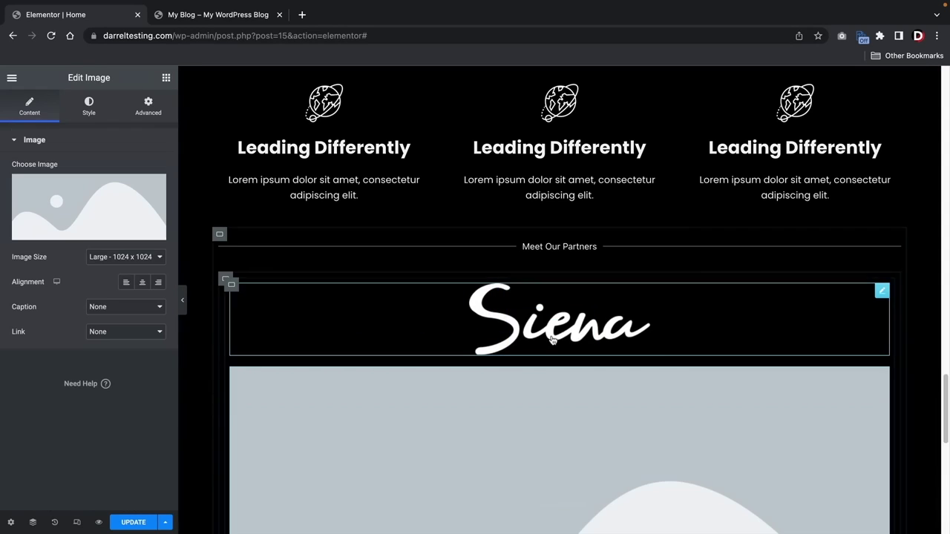
{"action": "left_click", "coordinate": [71, 207]}
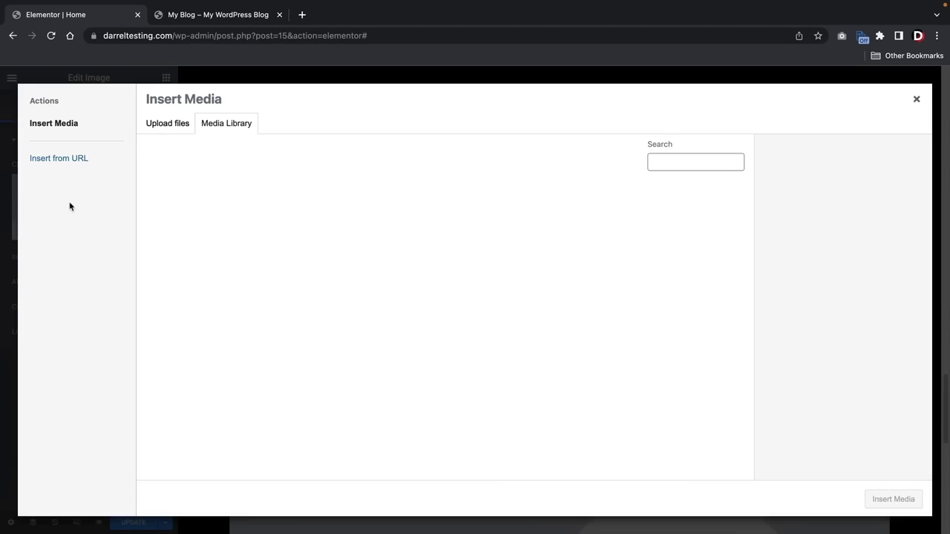
{"action": "scroll", "coordinate": [480, 441], "scroll_direction": "down", "scroll_amount": 2}
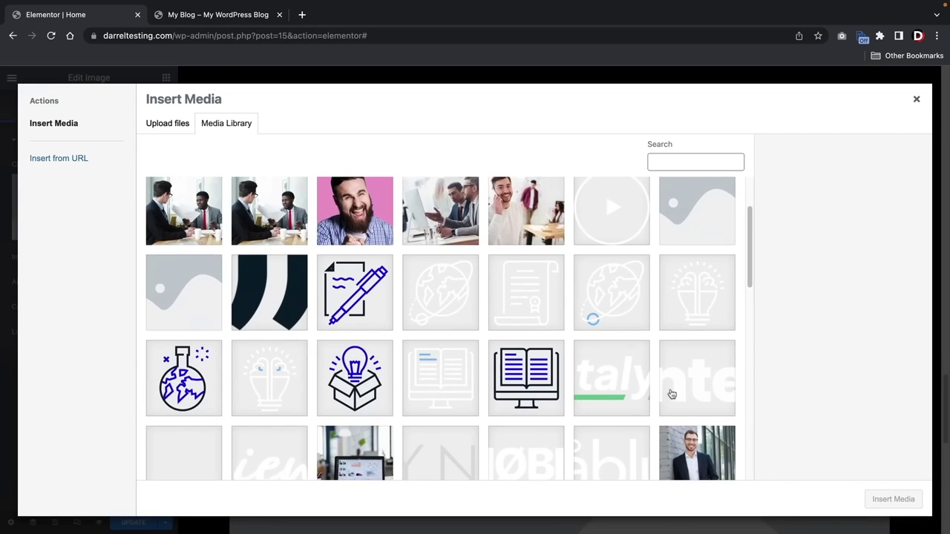
{"action": "left_click", "coordinate": [681, 392]}
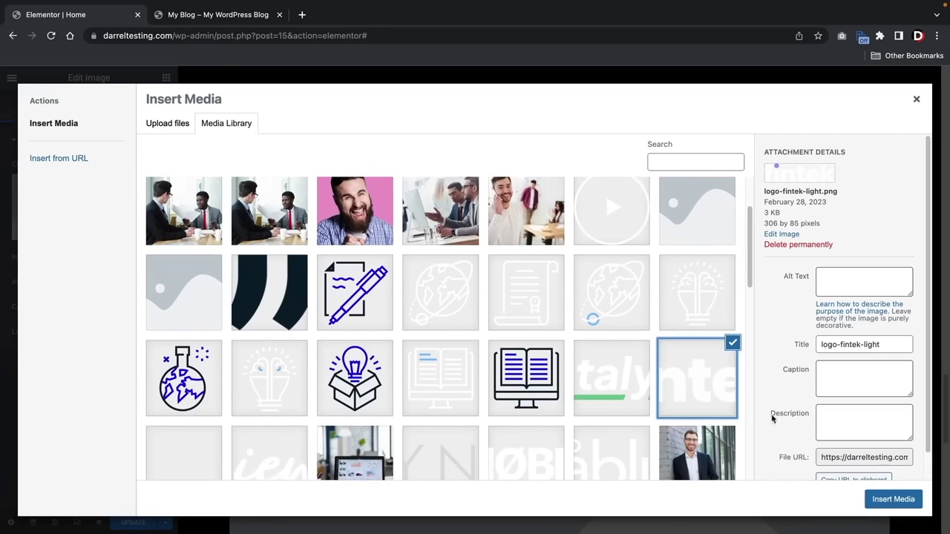
{"action": "left_click", "coordinate": [894, 500]}
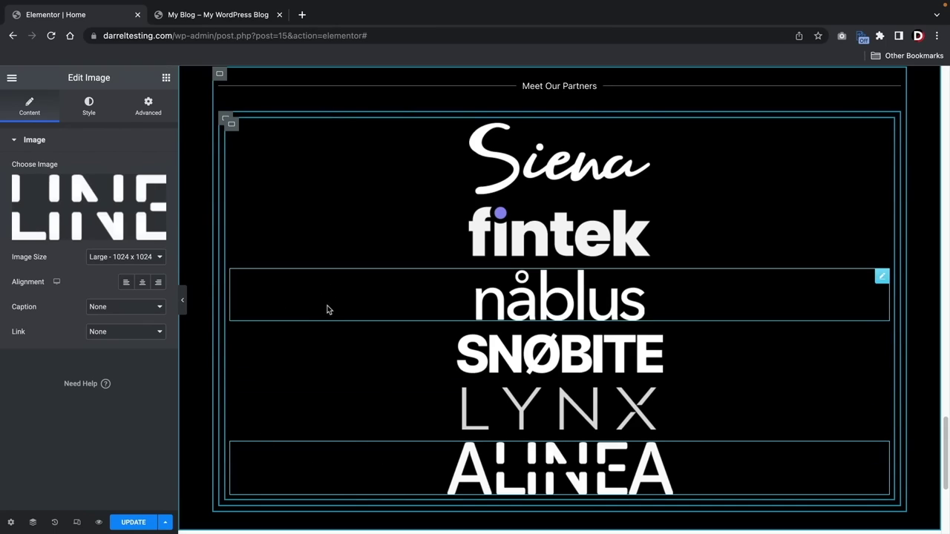
{"action": "left_click", "coordinate": [232, 125]}
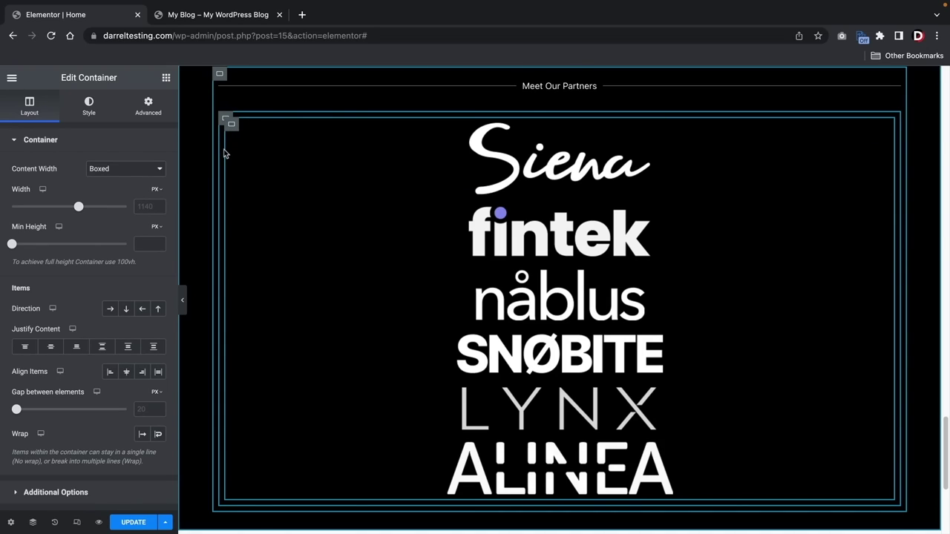
Set the logos container to Row direction, Center alignment, 60 px gap and No Wrap
{"action": "left_click", "coordinate": [106, 313]}
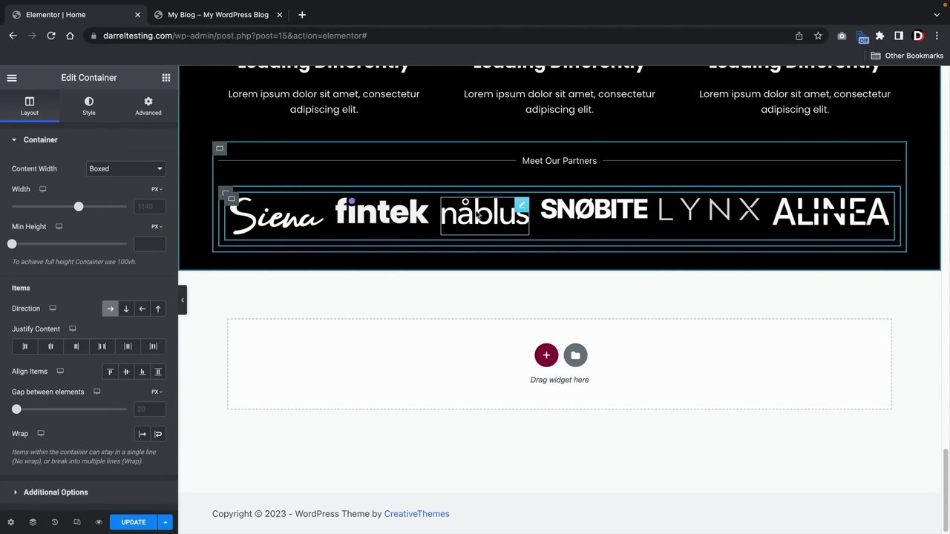
{"action": "left_click", "coordinate": [127, 372]}
{"action": "left_click", "coordinate": [143, 373]}
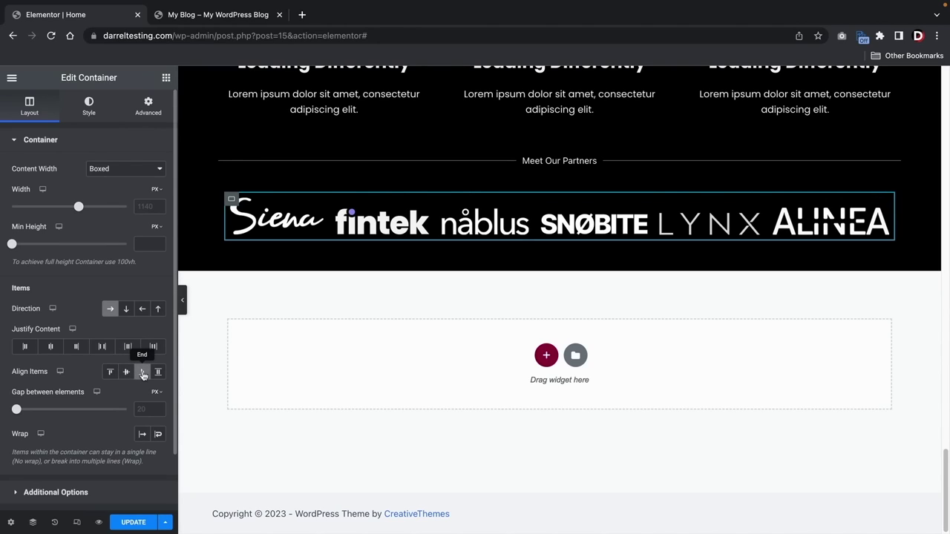
{"action": "left_click", "coordinate": [156, 374]}
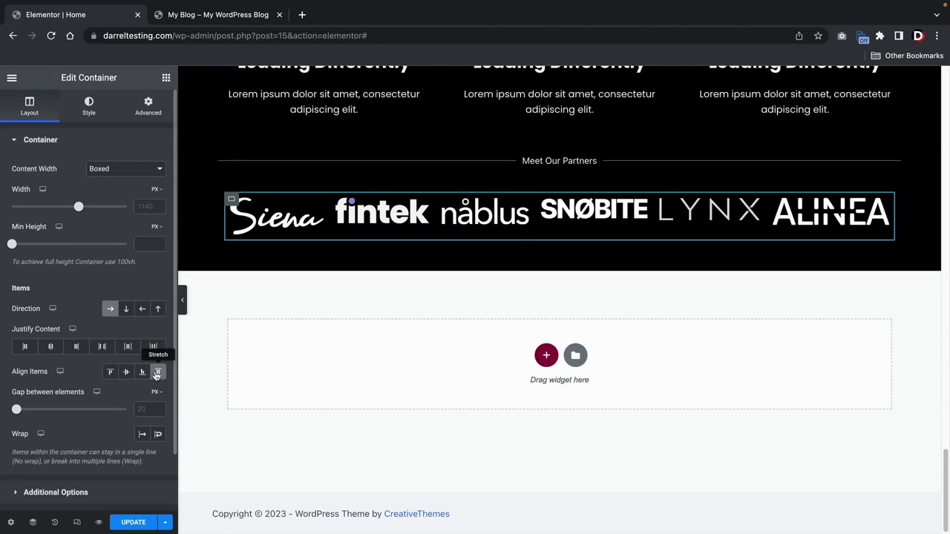
{"action": "left_click", "coordinate": [112, 374]}
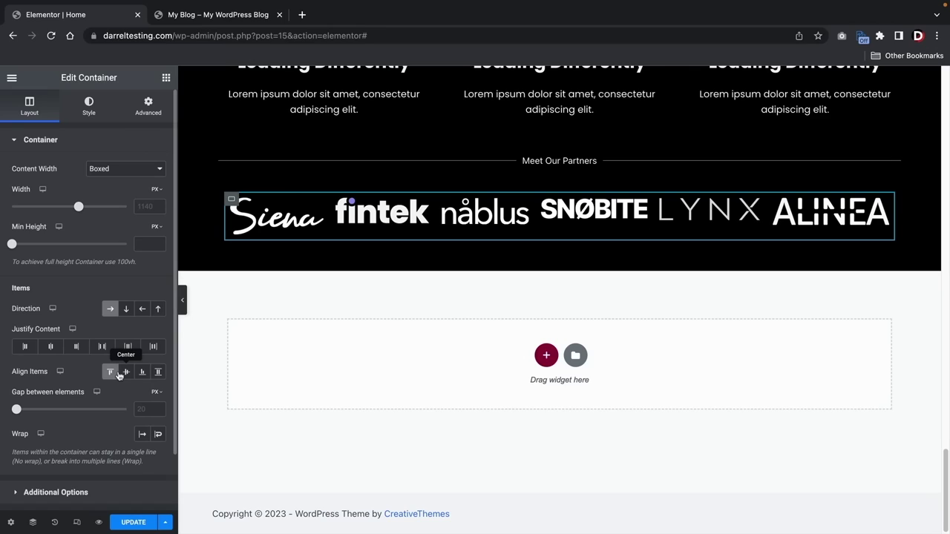
{"action": "left_click", "coordinate": [127, 373]}
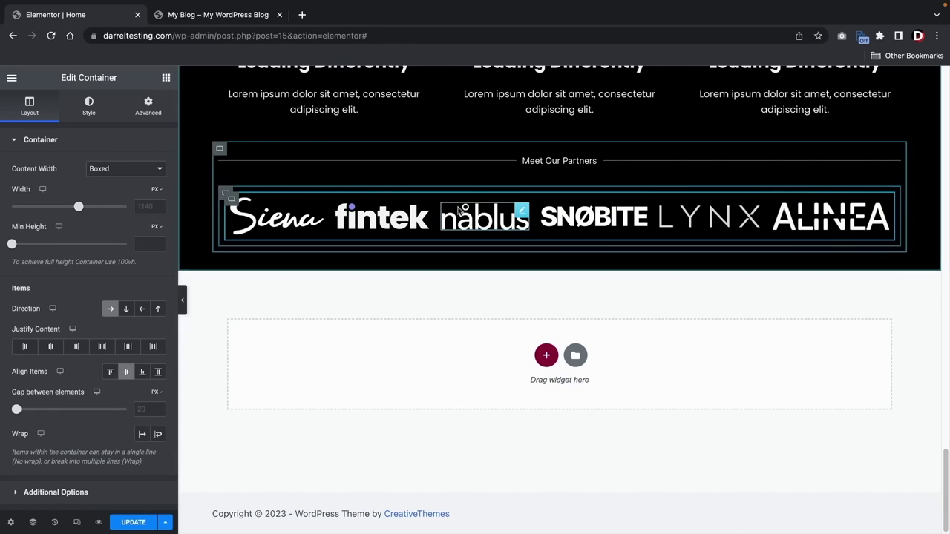
{"action": "left_click_drag", "start_coordinate": [18, 412], "coordinate": [27, 414]}
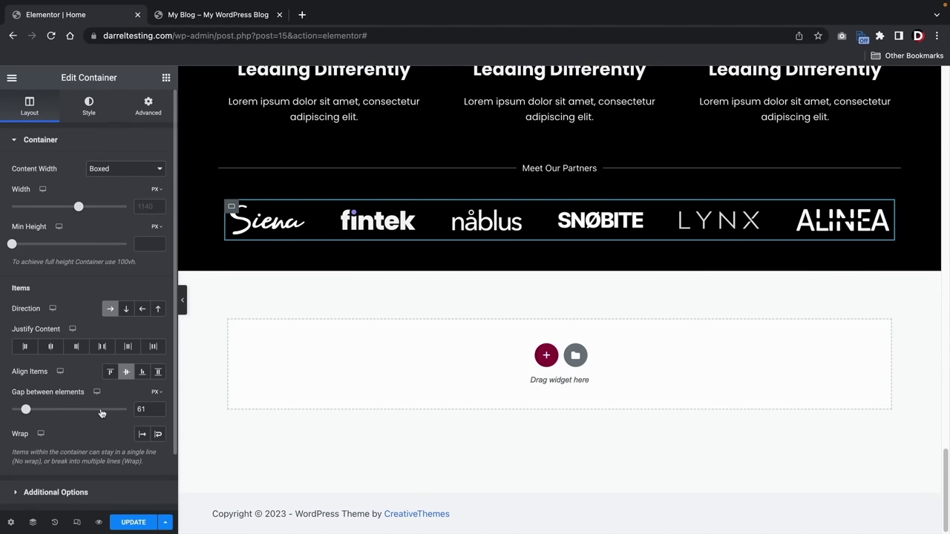
{"action": "left_click", "coordinate": [158, 412]}
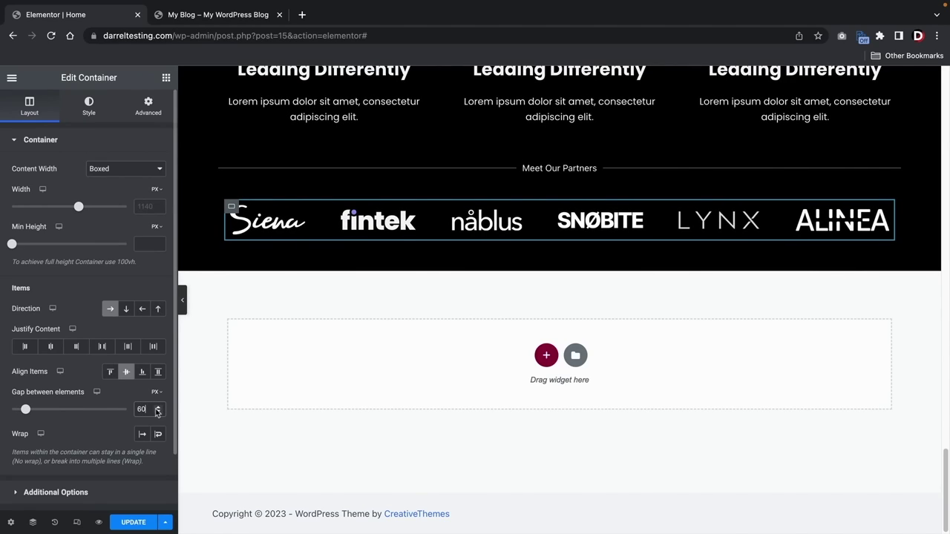
{"action": "left_click", "coordinate": [141, 436]}
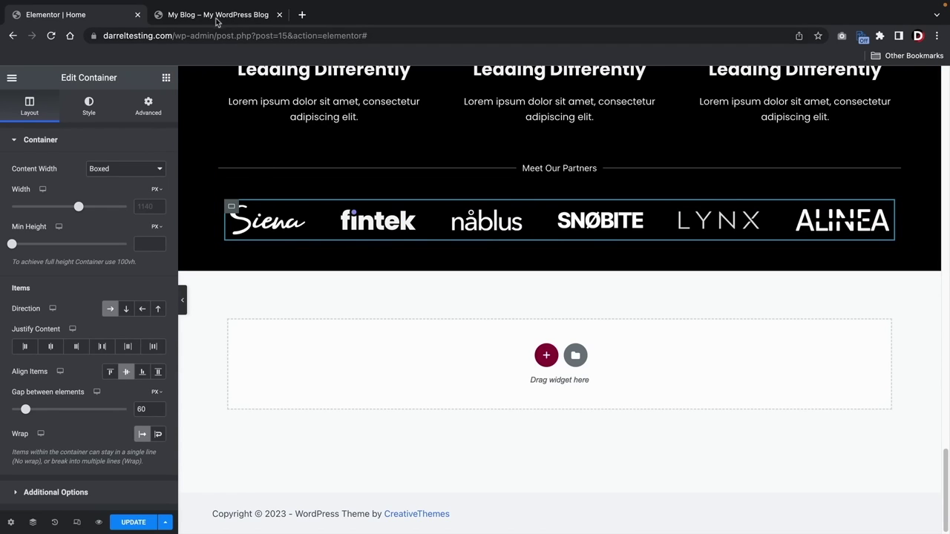
{"action": "scroll", "coordinate": [291, 233], "scroll_direction": "up", "scroll_amount": 3}
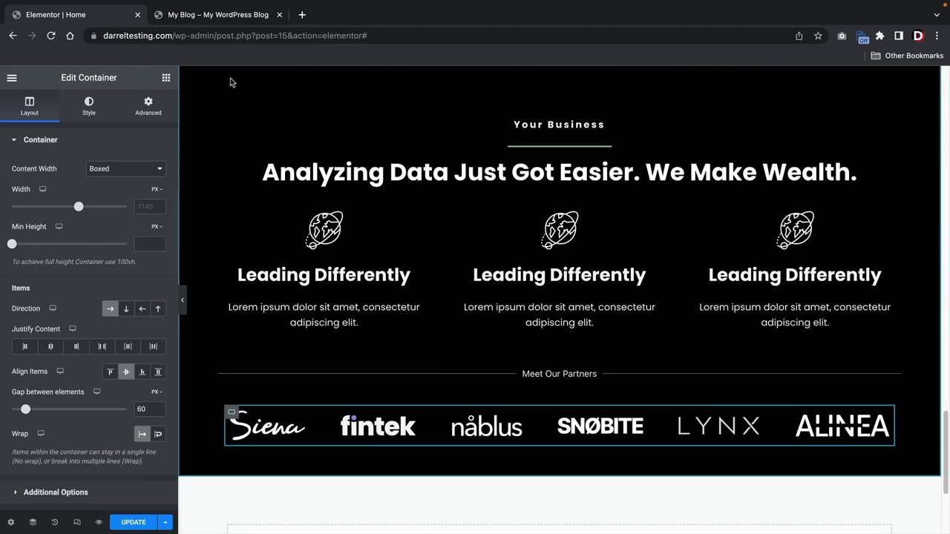
Compare the partner logos with the live site, then return to the editor
{"action": "left_click", "coordinate": [218, 18]}
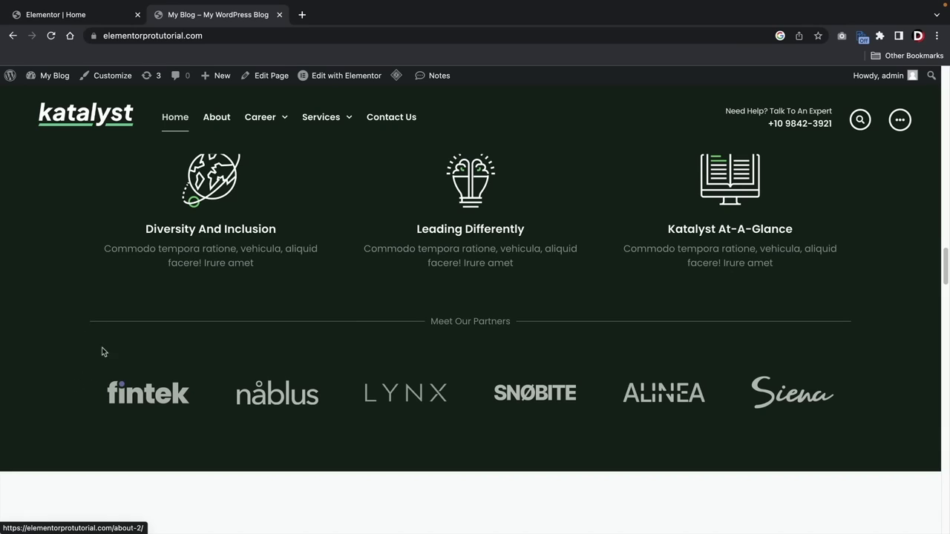
{"action": "left_click", "coordinate": [97, 18]}
{"action": "scroll", "coordinate": [242, 385], "scroll_direction": "down", "scroll_amount": 1}
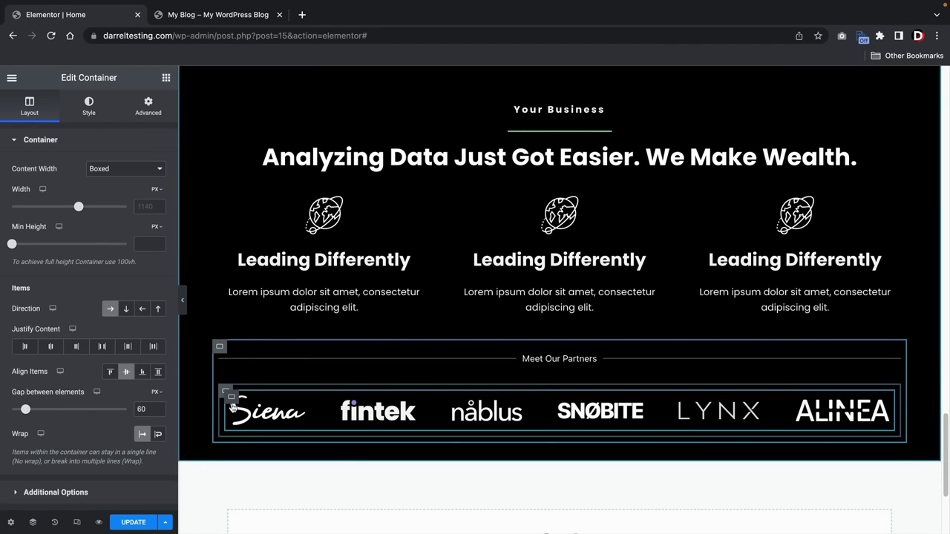
Set 25 px padding on all four sides of the inner logos container
{"action": "left_click", "coordinate": [225, 393]}
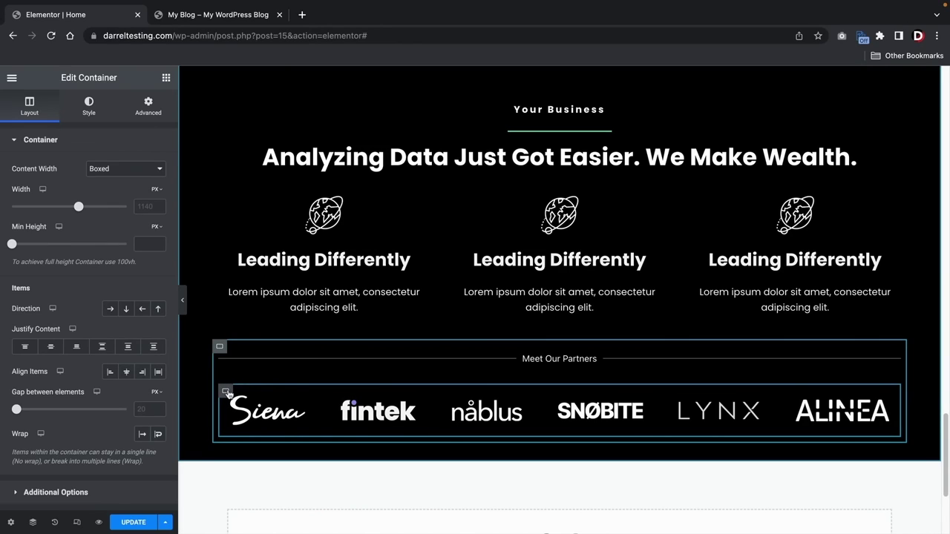
{"action": "left_click", "coordinate": [148, 107]}
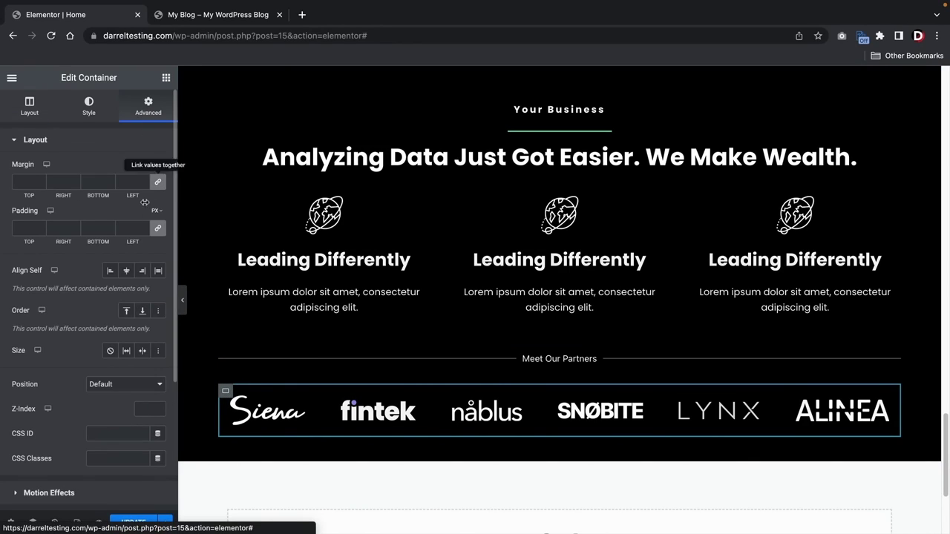
{"action": "left_click", "coordinate": [38, 228]}
{"action": "type", "text": "4"}
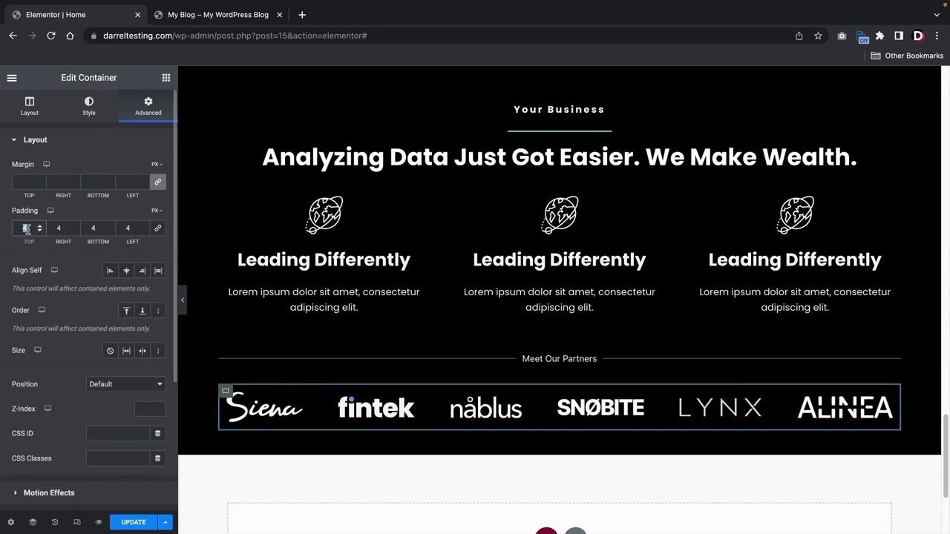
{"action": "type", "text": "25"}
{"action": "key", "text": "Tab"}
{"action": "type", "text": "25"}
{"action": "left_click", "coordinate": [100, 230]}
{"action": "type", "text": "25"}
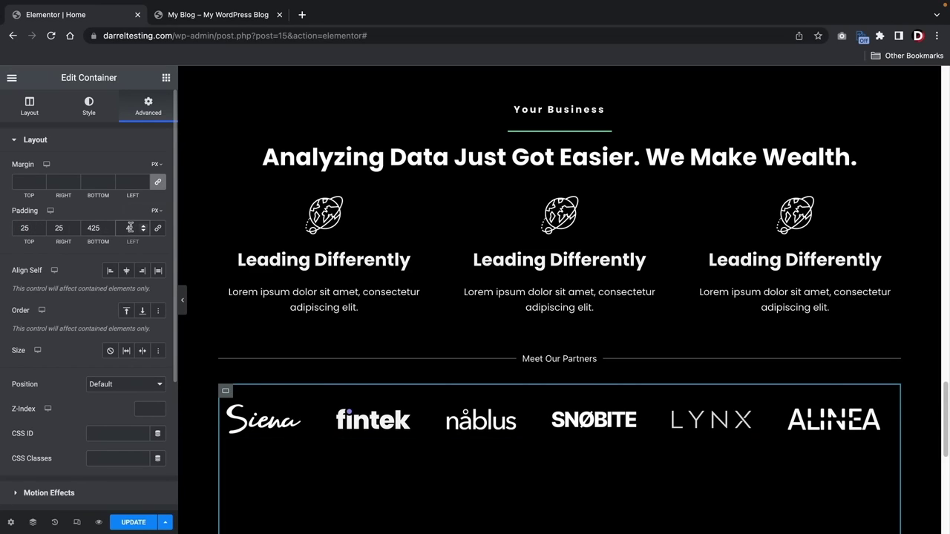
{"action": "left_click", "coordinate": [134, 228]}
{"action": "type", "text": "2525"}
{"action": "double_click", "coordinate": [128, 228]}
{"action": "type", "text": "25"}
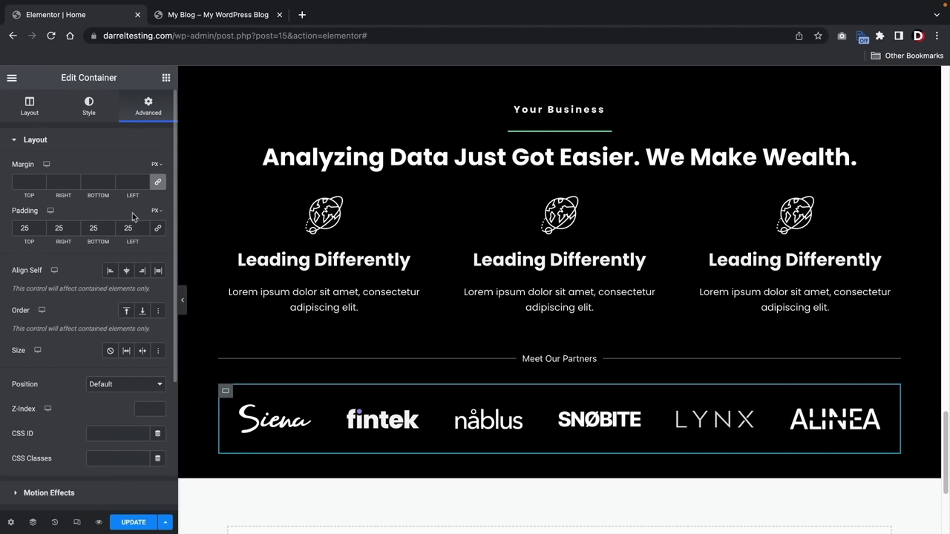
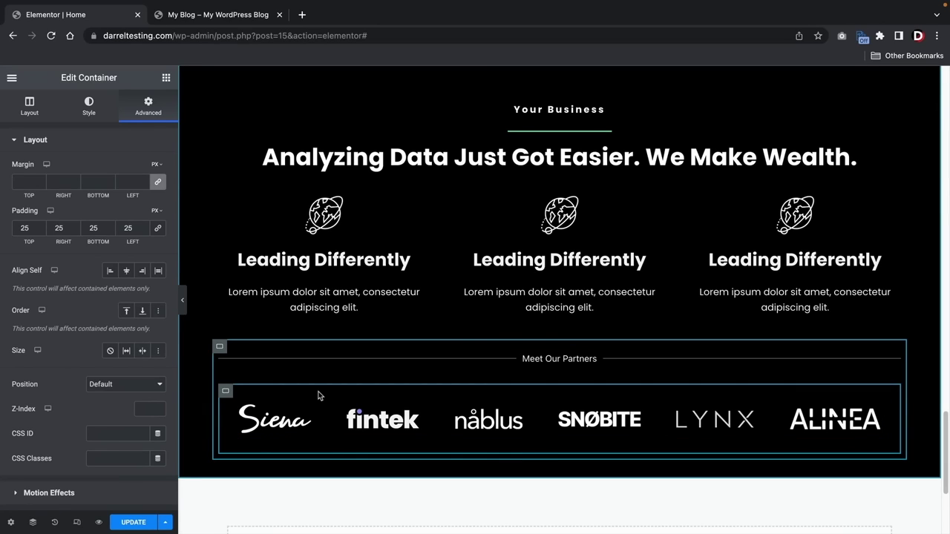
Add a two-column container and insert the saved Header Section template onto the page
{"action": "scroll", "coordinate": [320, 395], "scroll_direction": "down", "scroll_amount": 5}
{"action": "left_click", "coordinate": [227, 15]}
{"action": "scroll", "coordinate": [383, 289], "scroll_direction": "down", "scroll_amount": 4}
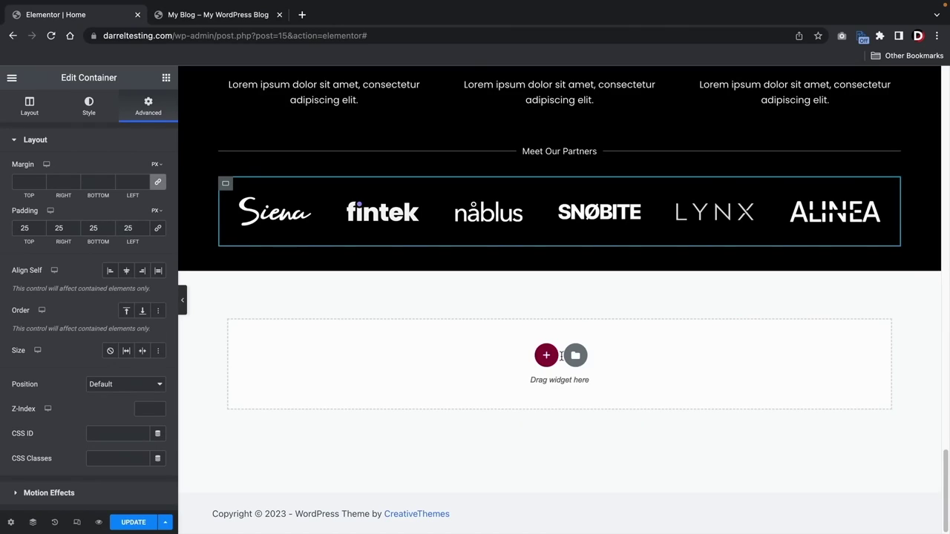
{"action": "left_click", "coordinate": [547, 356]}
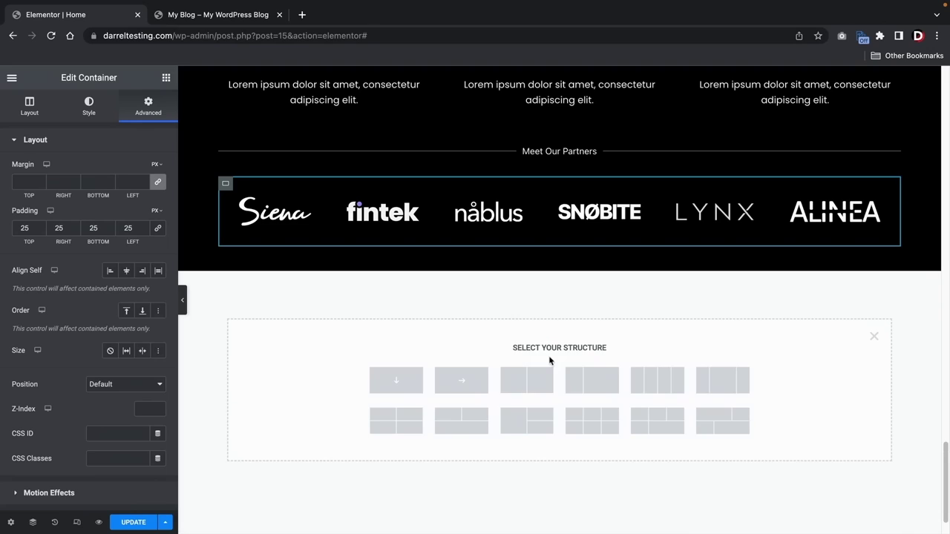
{"action": "left_click", "coordinate": [545, 383]}
{"action": "left_click", "coordinate": [575, 421]}
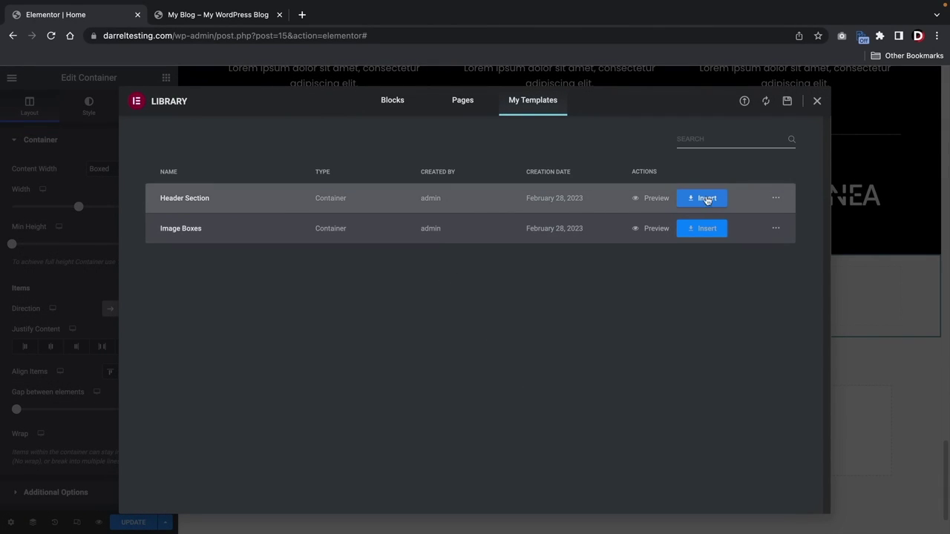
{"action": "left_click", "coordinate": [699, 201]}
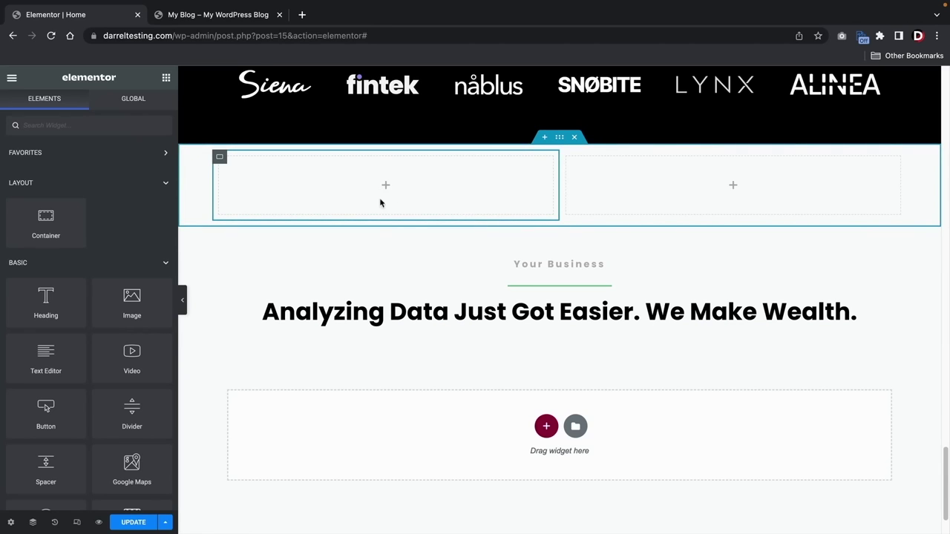
Move the Your Business text, a left-aligned divider and the heading into the left column
{"action": "left_click_drag", "start_coordinate": [586, 265], "coordinate": [386, 178]}
{"action": "left_click_drag", "start_coordinate": [610, 259], "coordinate": [299, 175]}
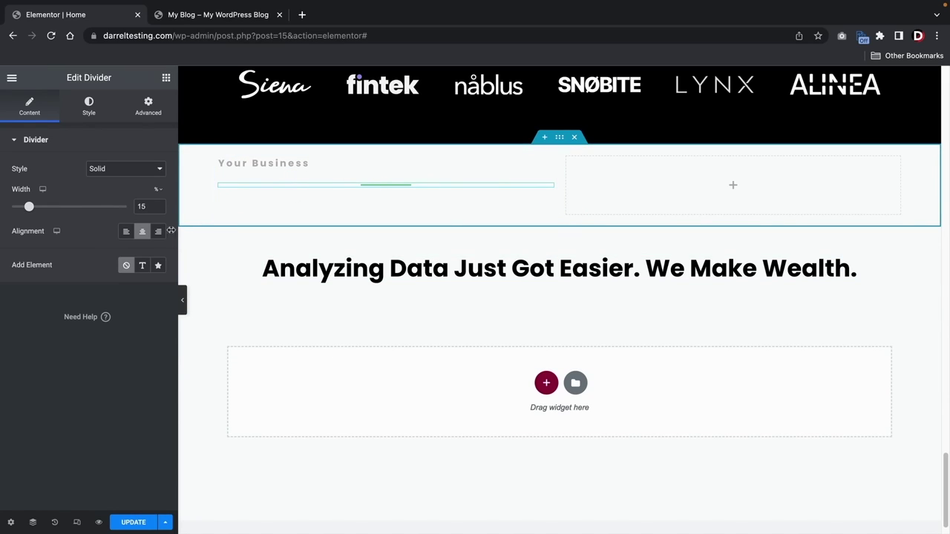
{"action": "left_click", "coordinate": [126, 230]}
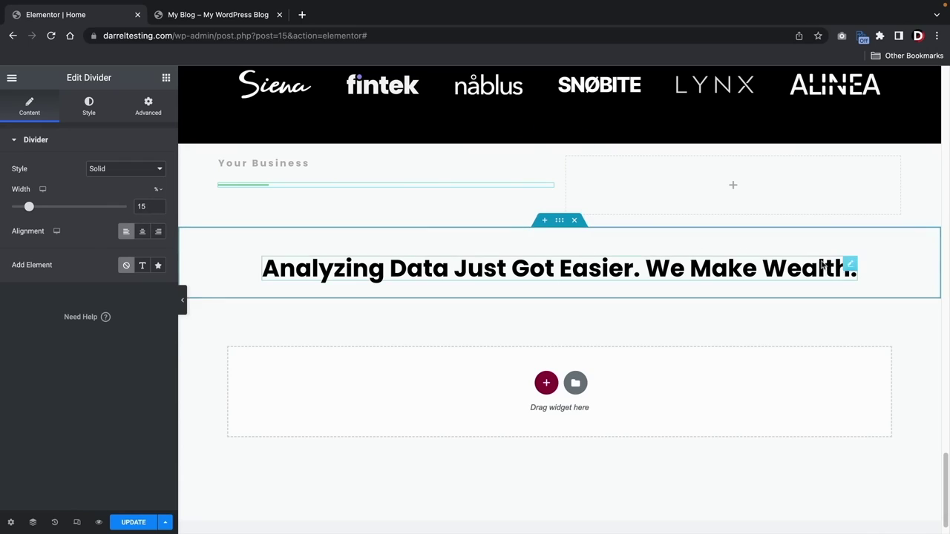
{"action": "left_click_drag", "start_coordinate": [341, 269], "coordinate": [287, 196]}
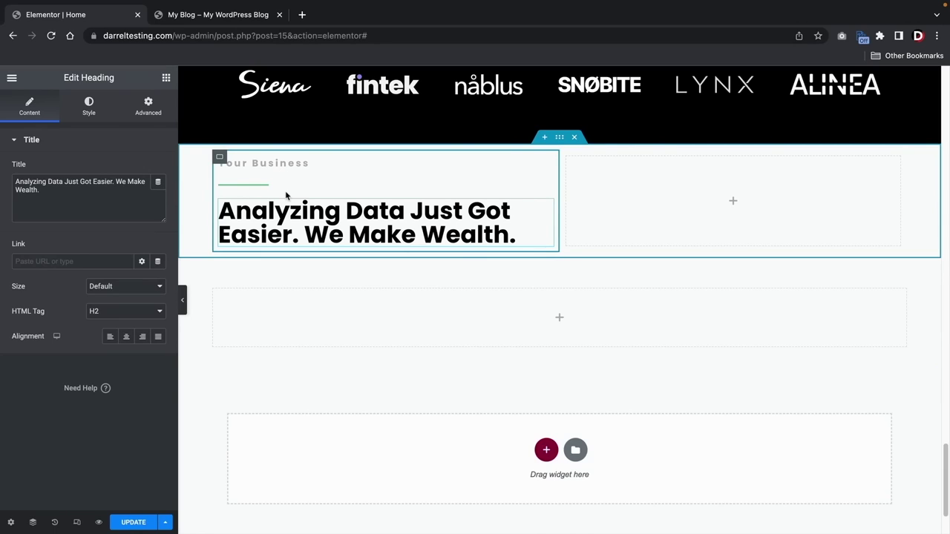
Add an Accordion under the heading and duplicate its second item twice, making four items
{"action": "left_click", "coordinate": [166, 77]}
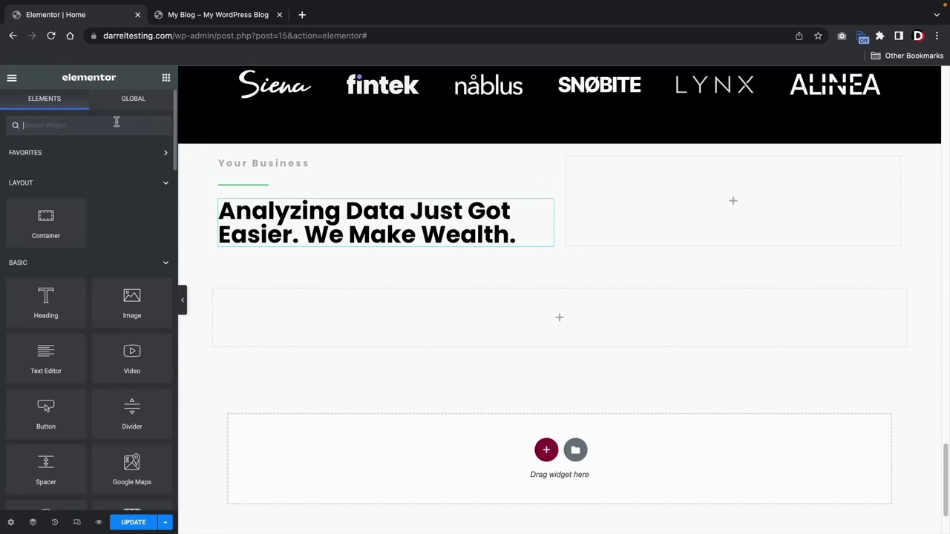
{"action": "type", "text": "accor"}
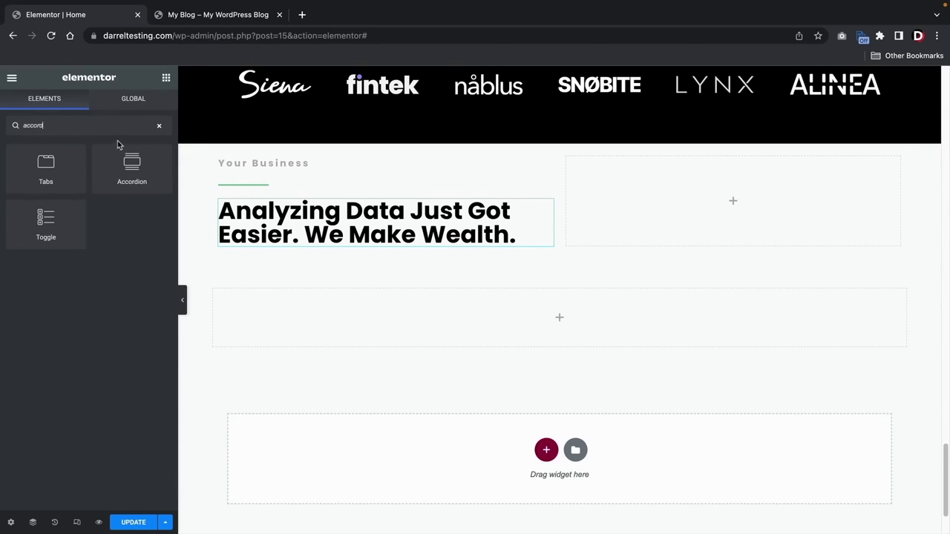
{"action": "type", "text": "d"}
{"action": "left_click_drag", "start_coordinate": [131, 167], "coordinate": [290, 248]}
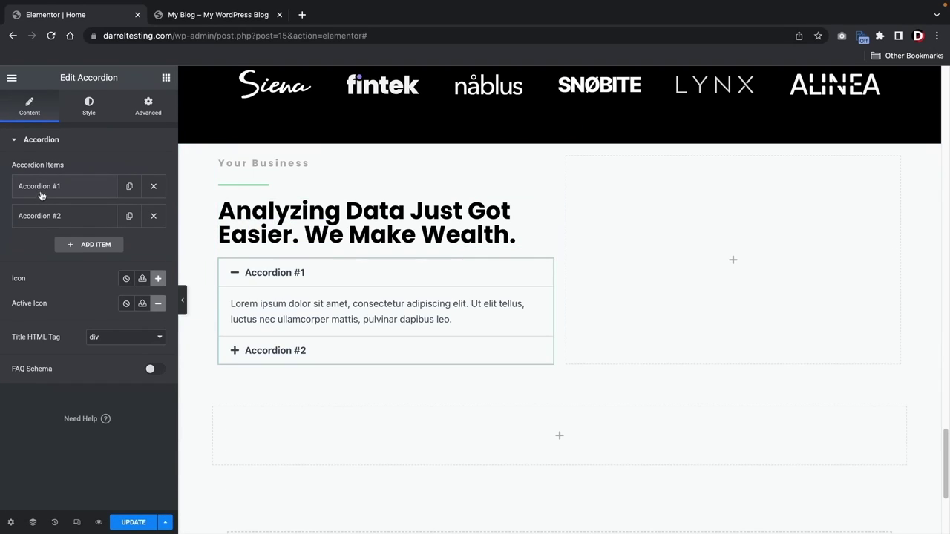
{"action": "left_click", "coordinate": [65, 192]}
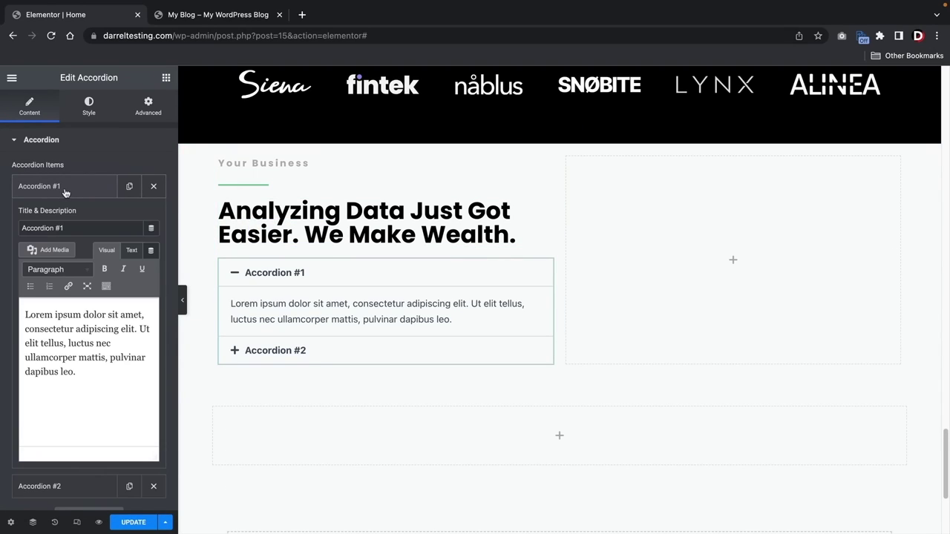
{"action": "left_click_drag", "start_coordinate": [66, 230], "coordinate": [21, 227]}
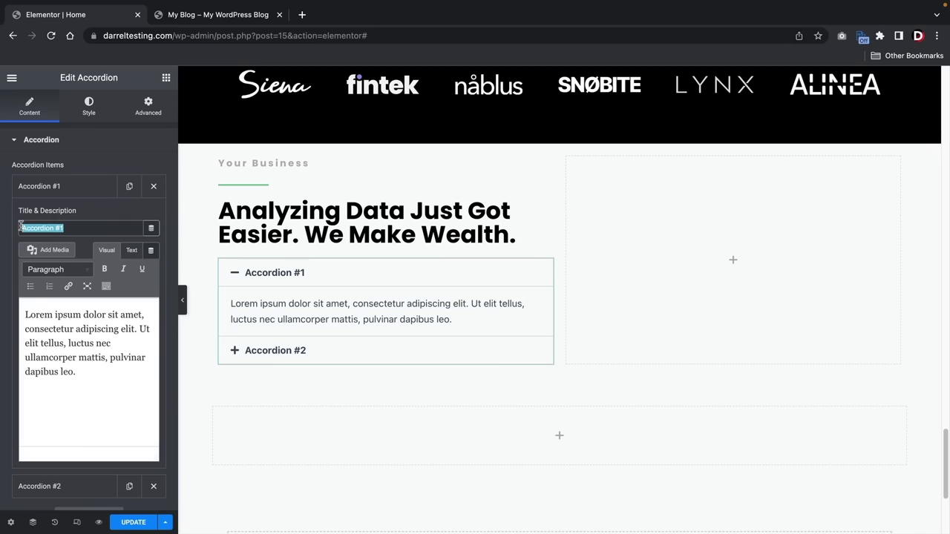
{"action": "left_click_drag", "start_coordinate": [96, 379], "coordinate": [12, 320]}
{"action": "left_click", "coordinate": [76, 188]}
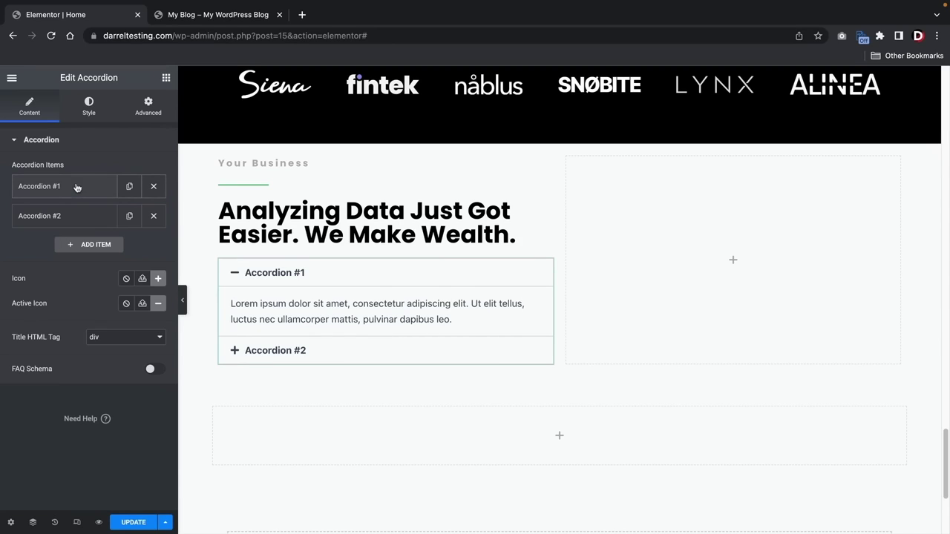
{"action": "left_click", "coordinate": [131, 216]}
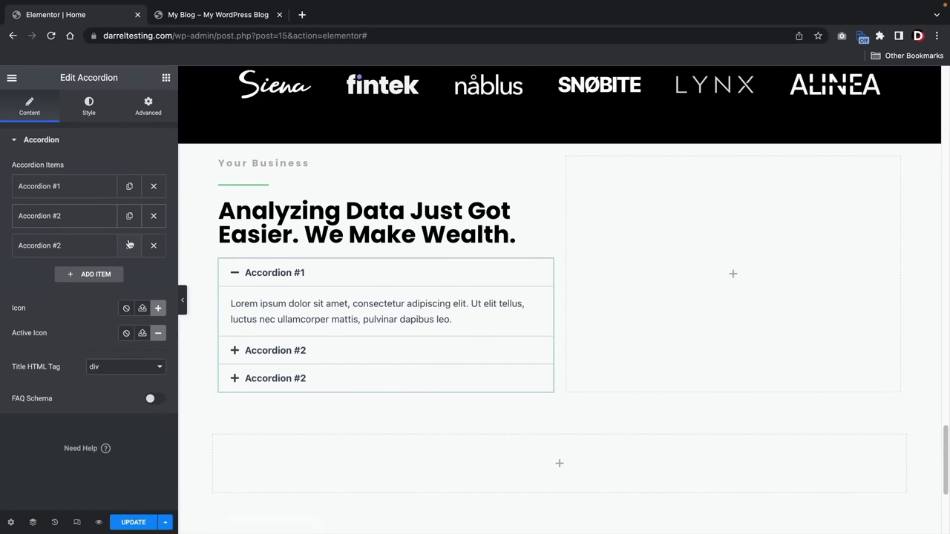
{"action": "left_click", "coordinate": [130, 245]}
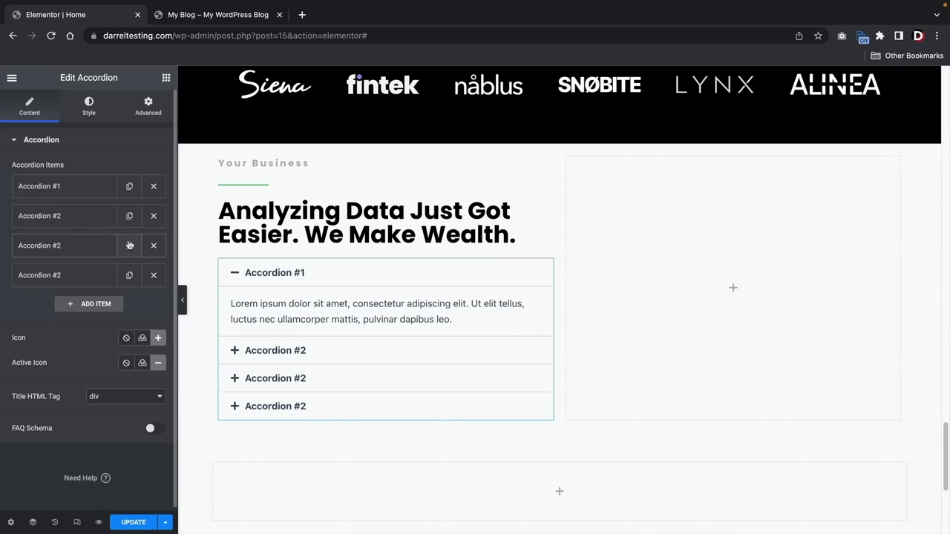
Set the accordion title typography to the Poppins font
{"action": "left_click", "coordinate": [89, 107]}
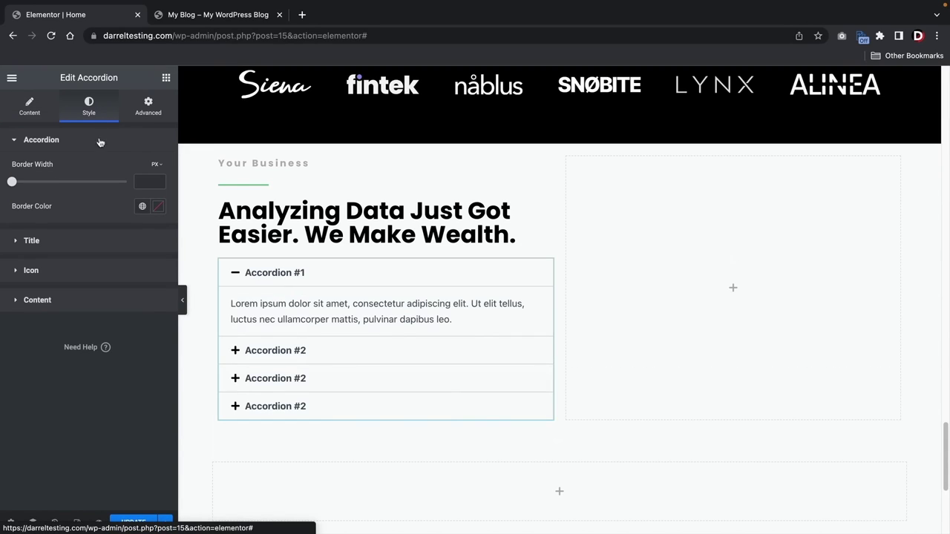
{"action": "left_click", "coordinate": [48, 240]}
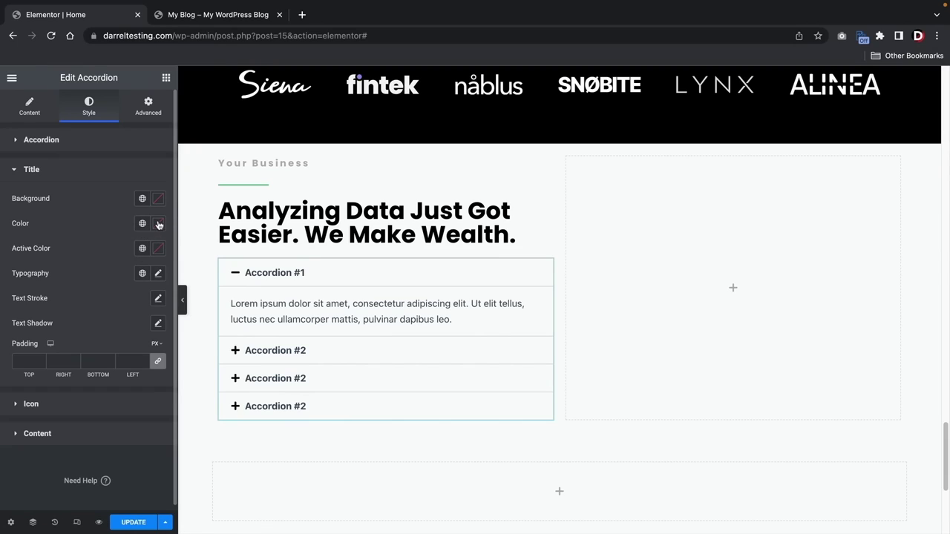
{"action": "left_click", "coordinate": [158, 274]}
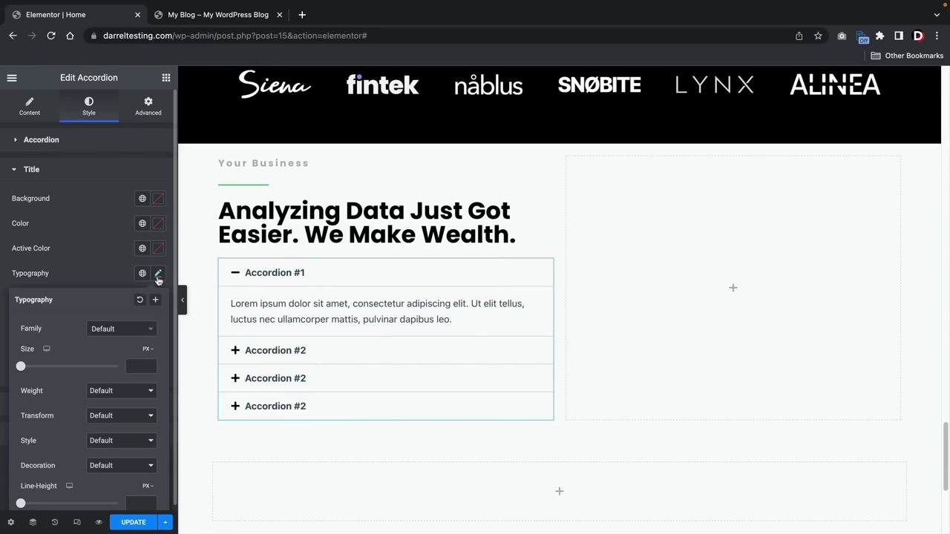
{"action": "left_click", "coordinate": [122, 334]}
{"action": "type", "text": "popp"}
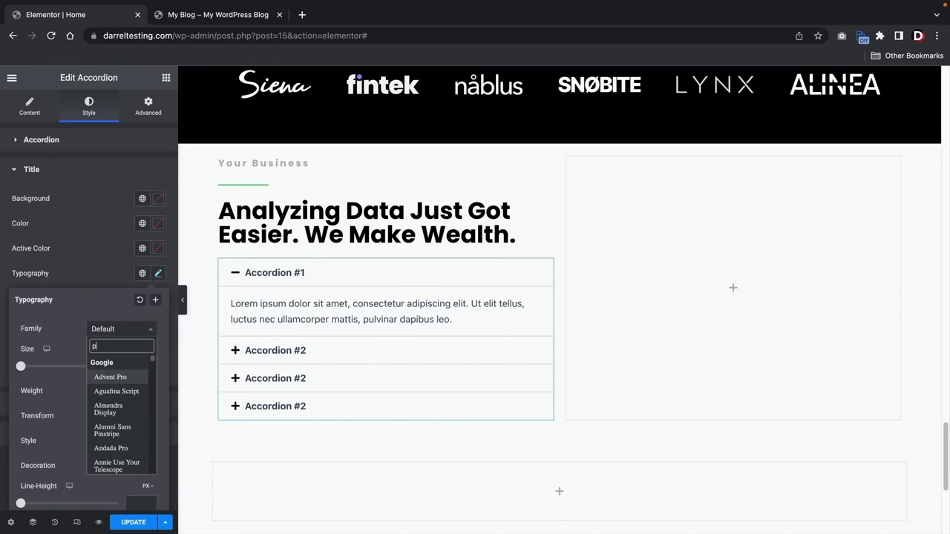
{"action": "left_click", "coordinate": [107, 377]}
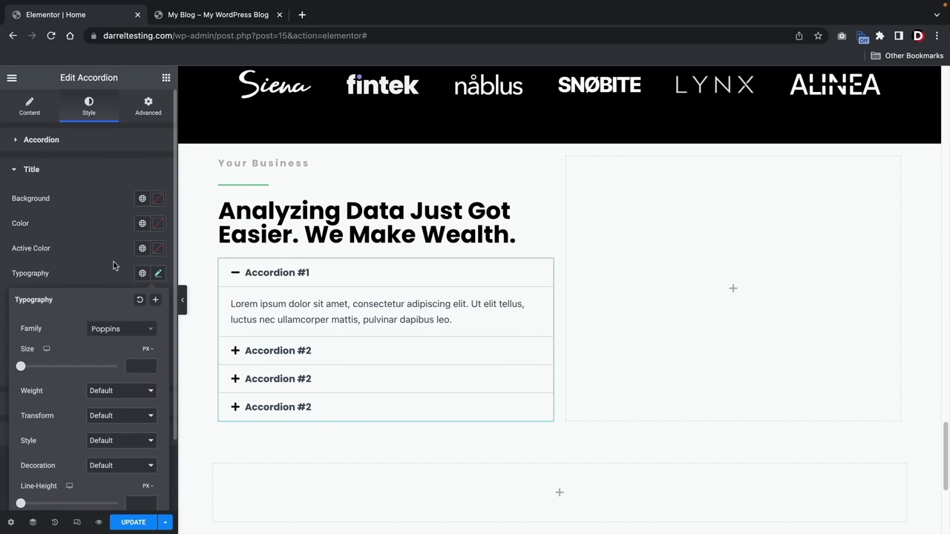
{"action": "left_click", "coordinate": [115, 266]}
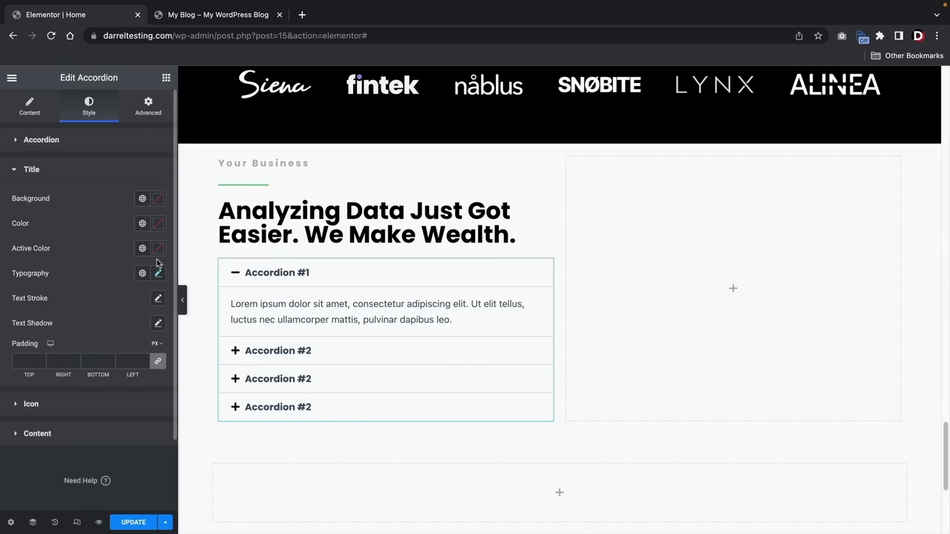
Align the accordion's +/- icons to the end (right side)
{"action": "left_click", "coordinate": [72, 407]}
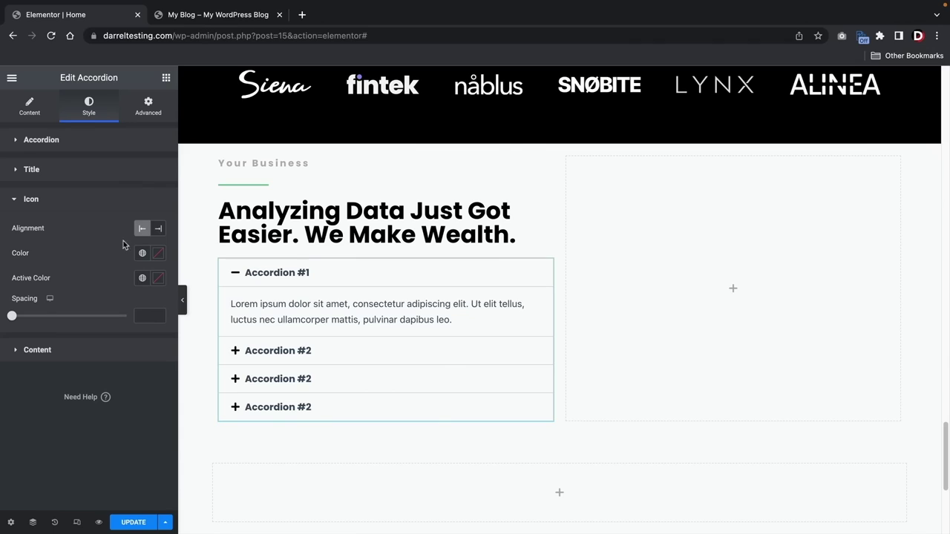
{"action": "left_click", "coordinate": [158, 228]}
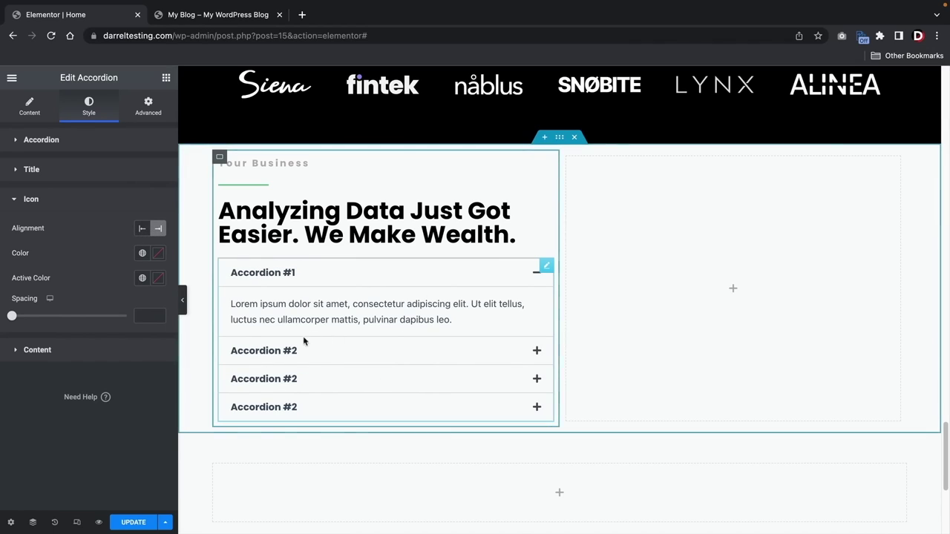
{"action": "left_click", "coordinate": [72, 351]}
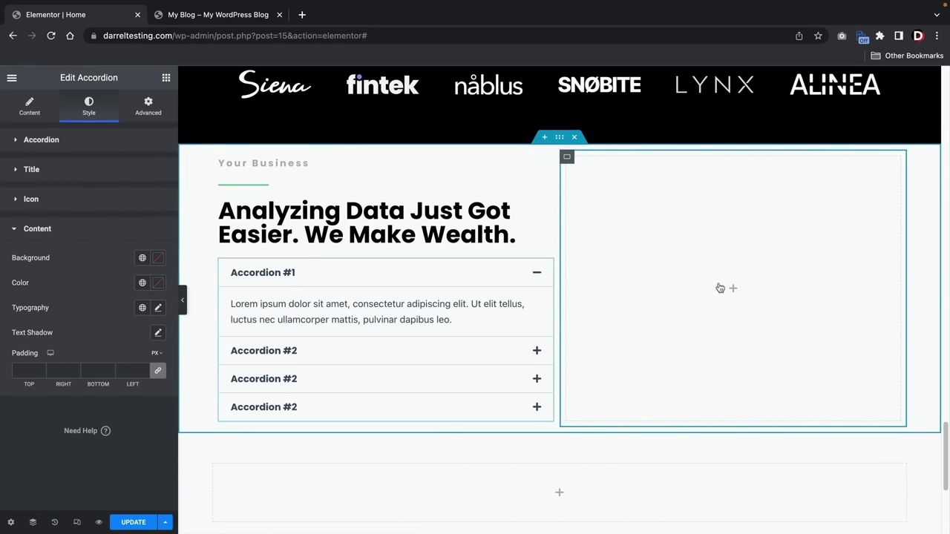
Add a container to the right column holding the woman-with-tablet photo
{"action": "left_click", "coordinate": [166, 77]}
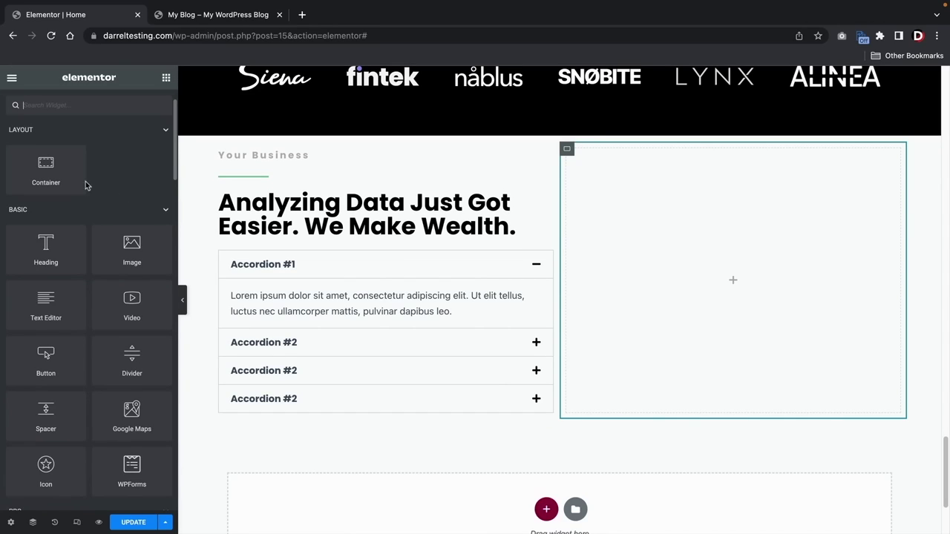
{"action": "left_click_drag", "start_coordinate": [78, 182], "coordinate": [684, 297]}
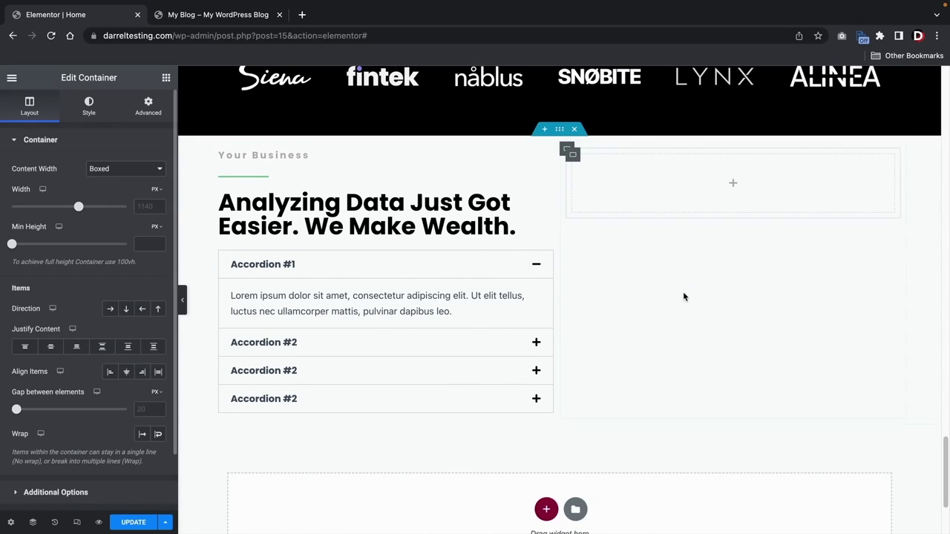
{"action": "left_click", "coordinate": [166, 78]}
{"action": "left_click_drag", "start_coordinate": [122, 304], "coordinate": [706, 178]}
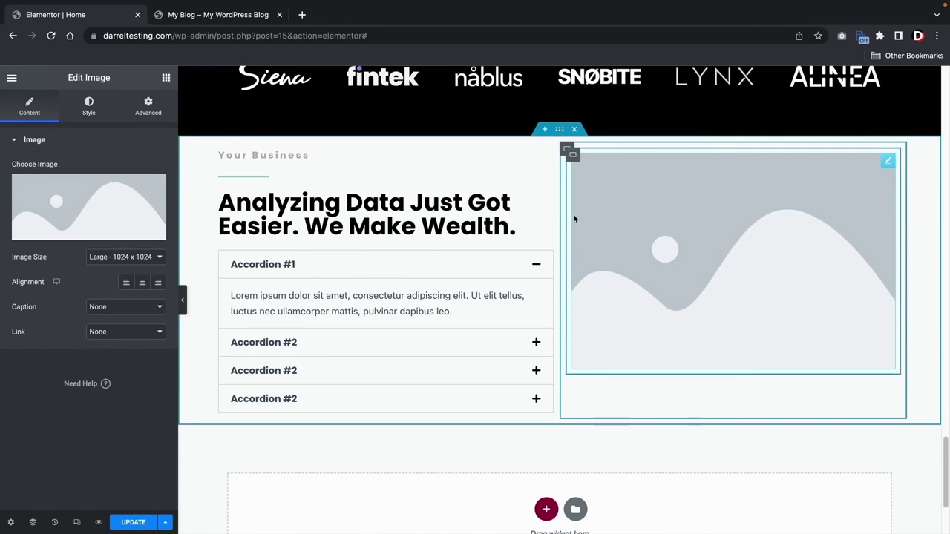
{"action": "left_click", "coordinate": [63, 201]}
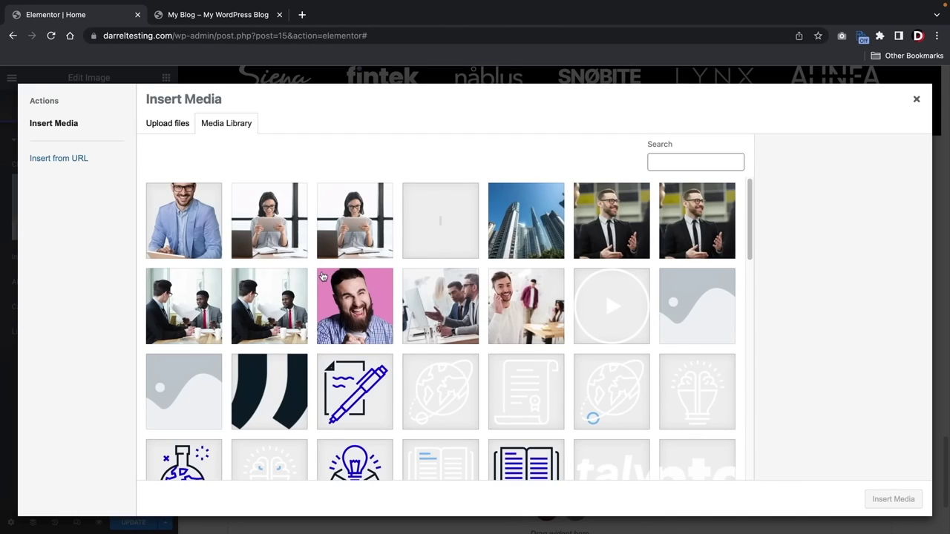
{"action": "left_click", "coordinate": [205, 20]}
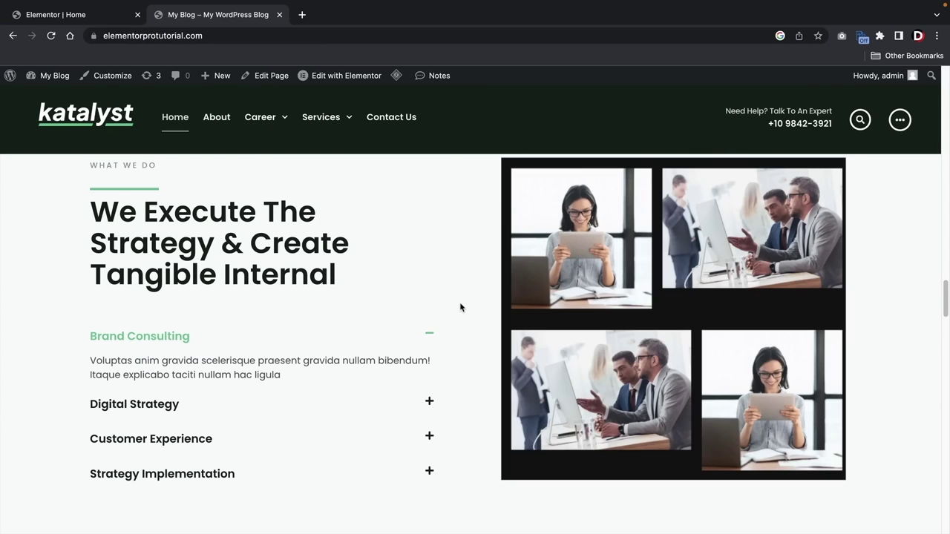
{"action": "left_click", "coordinate": [83, 22]}
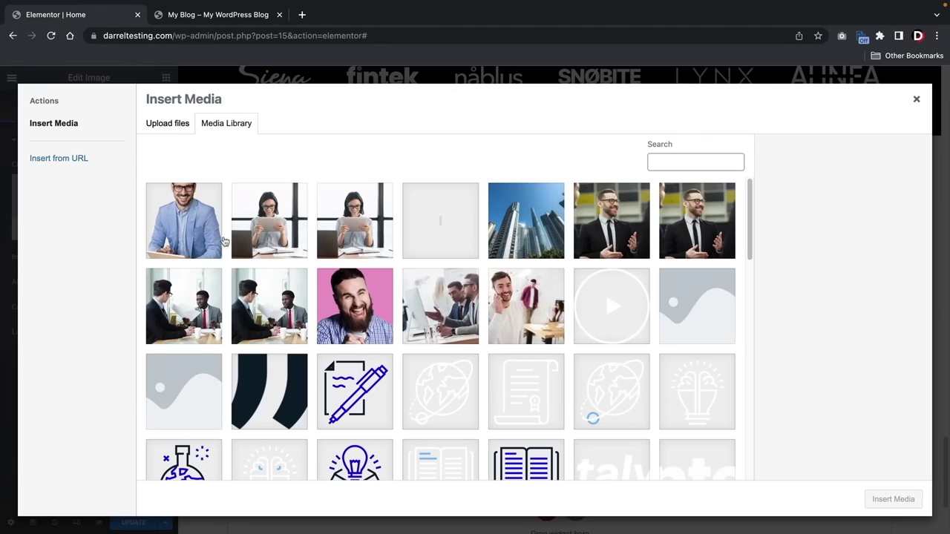
{"action": "left_click", "coordinate": [340, 237]}
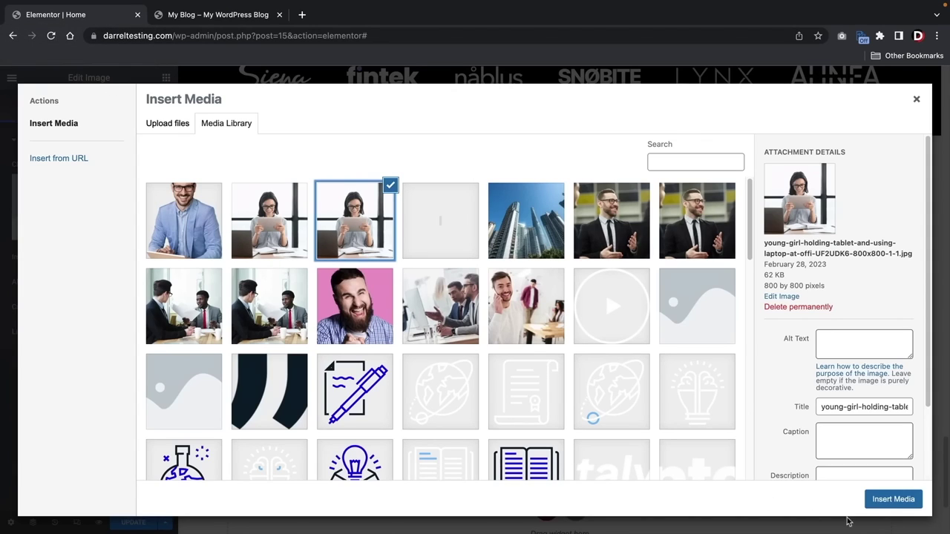
{"action": "left_click", "coordinate": [893, 500]}
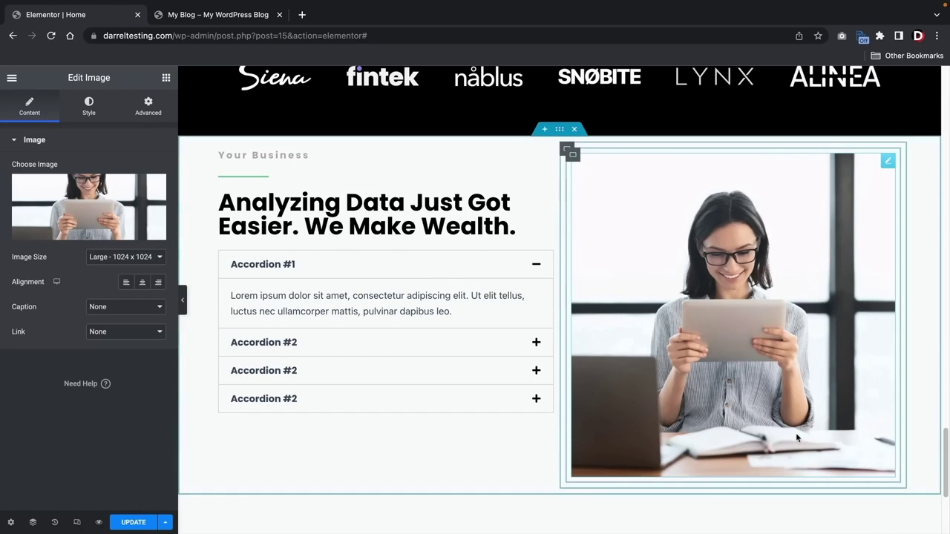
Add the businessmen-at-desktop image below it and drag its edge to narrow it
{"action": "scroll", "coordinate": [466, 235], "scroll_direction": "down", "scroll_amount": 1}
{"action": "left_click", "coordinate": [167, 78]}
{"action": "left_click_drag", "start_coordinate": [132, 302], "coordinate": [748, 456]}
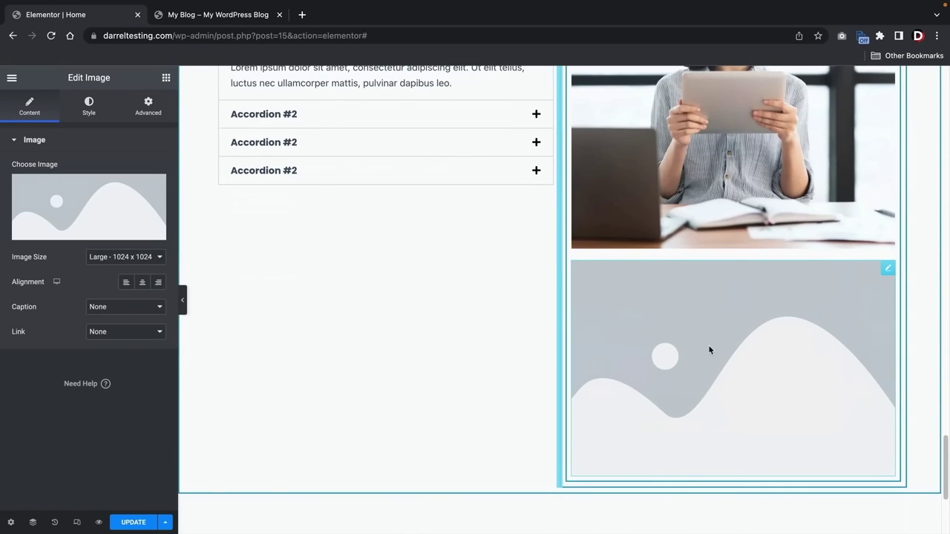
{"action": "left_click", "coordinate": [75, 199]}
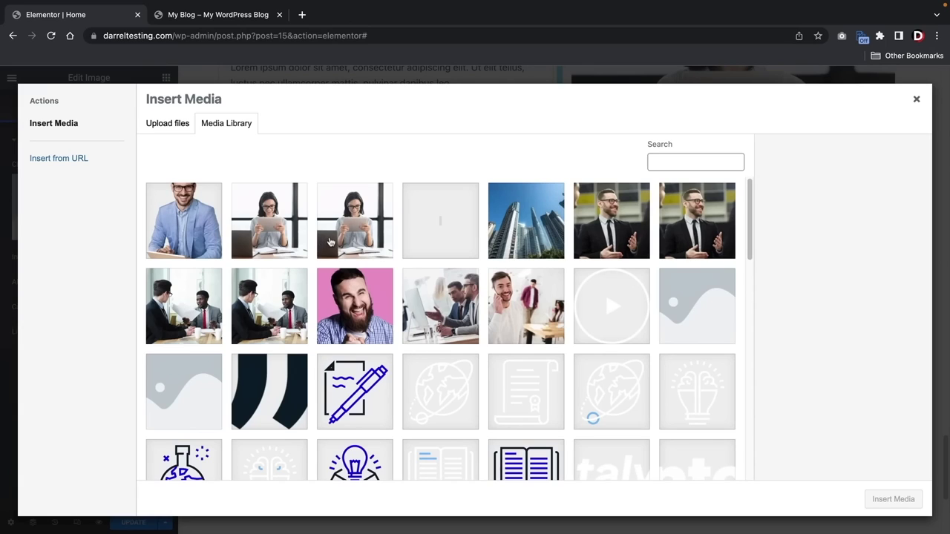
{"action": "left_click", "coordinate": [448, 307]}
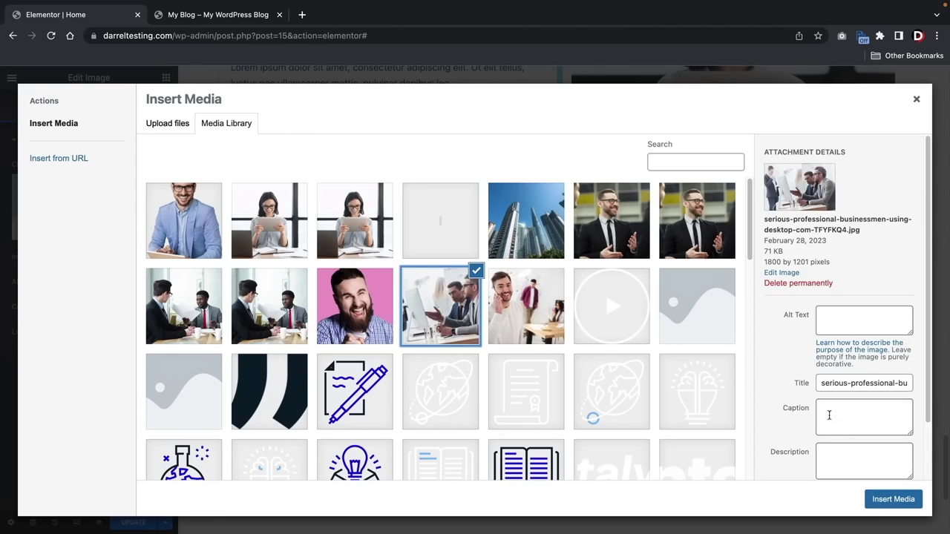
{"action": "left_click", "coordinate": [883, 500]}
{"action": "scroll", "coordinate": [820, 445], "scroll_direction": "up", "scroll_amount": 3}
{"action": "left_click", "coordinate": [822, 289]}
{"action": "scroll", "coordinate": [822, 290], "scroll_direction": "up", "scroll_amount": 2}
{"action": "left_click_drag", "start_coordinate": [895, 258], "coordinate": [774, 261]}
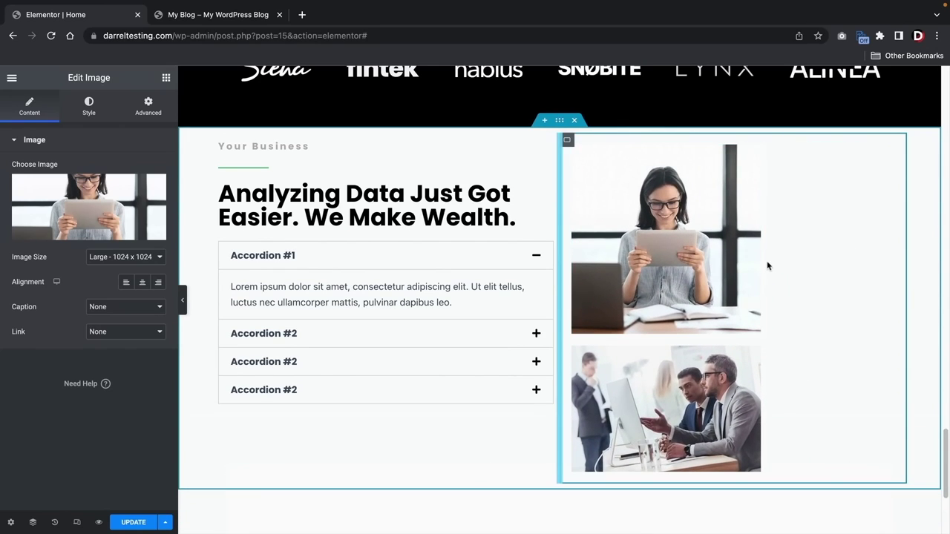
{"action": "left_click", "coordinate": [574, 149]}
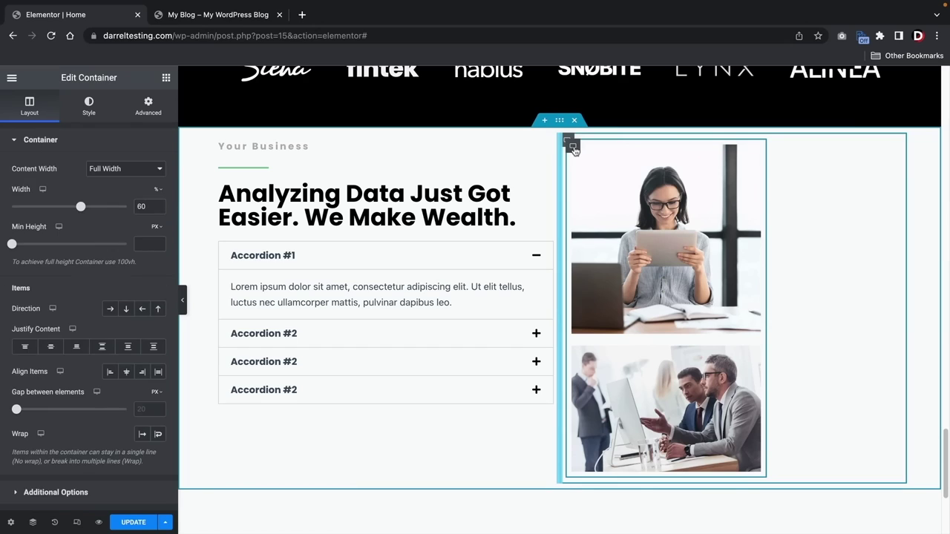
Set the photo container to Row, widen it, duplicate it, and reverse the lower row's photos
{"action": "left_click", "coordinate": [111, 310]}
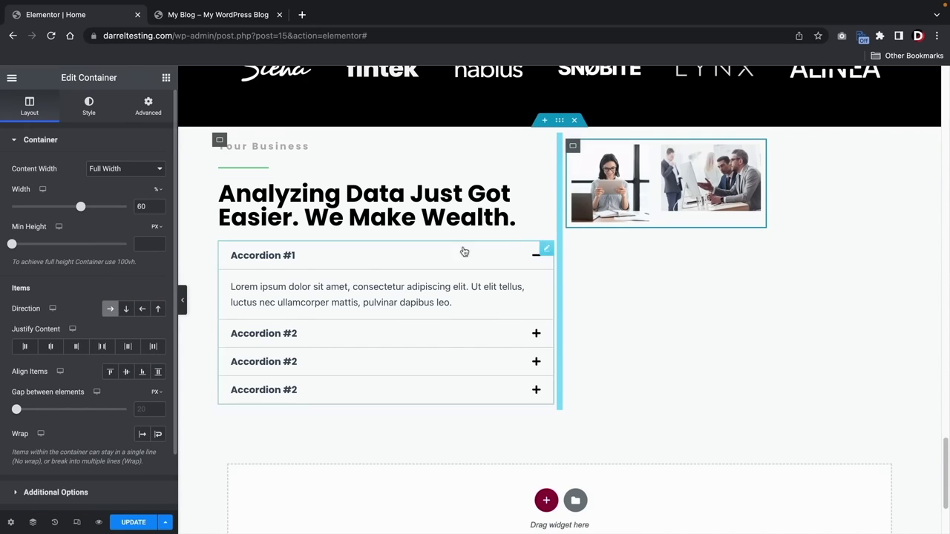
{"action": "left_click_drag", "start_coordinate": [767, 183], "coordinate": [921, 206]}
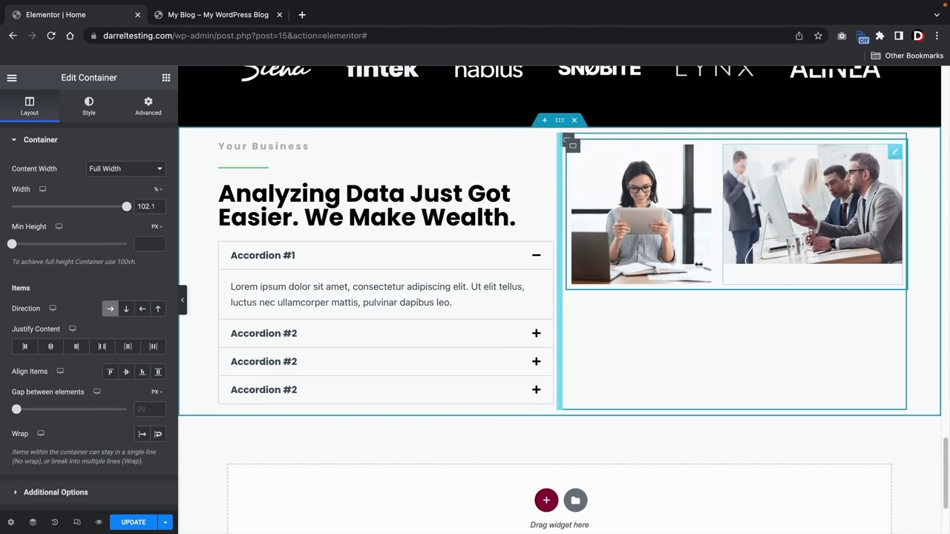
{"action": "right_click", "coordinate": [574, 148]}
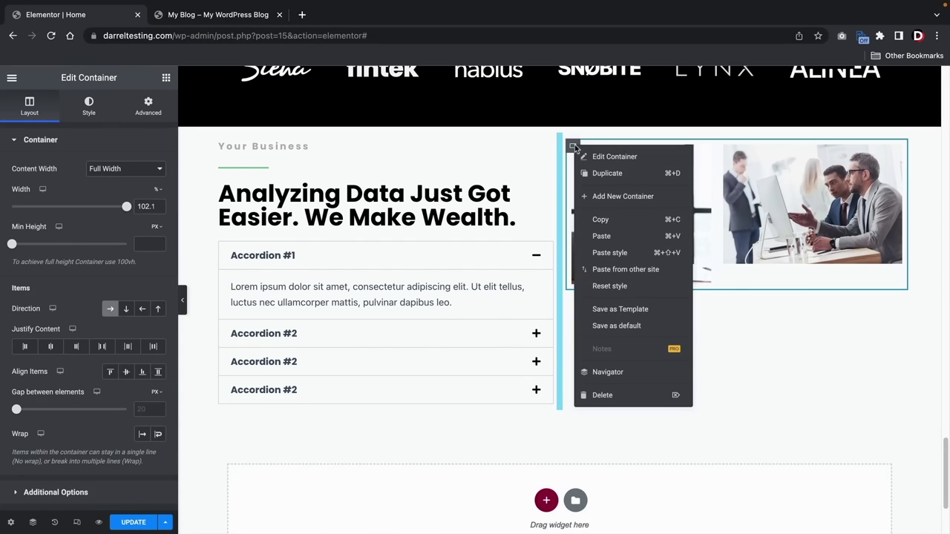
{"action": "left_click", "coordinate": [587, 167]}
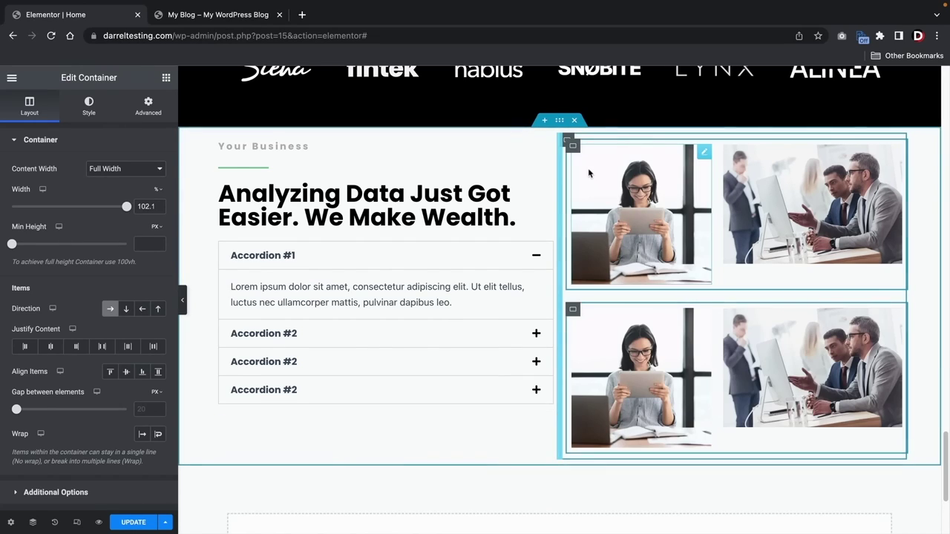
{"action": "left_click_drag", "start_coordinate": [816, 334], "coordinate": [598, 324]}
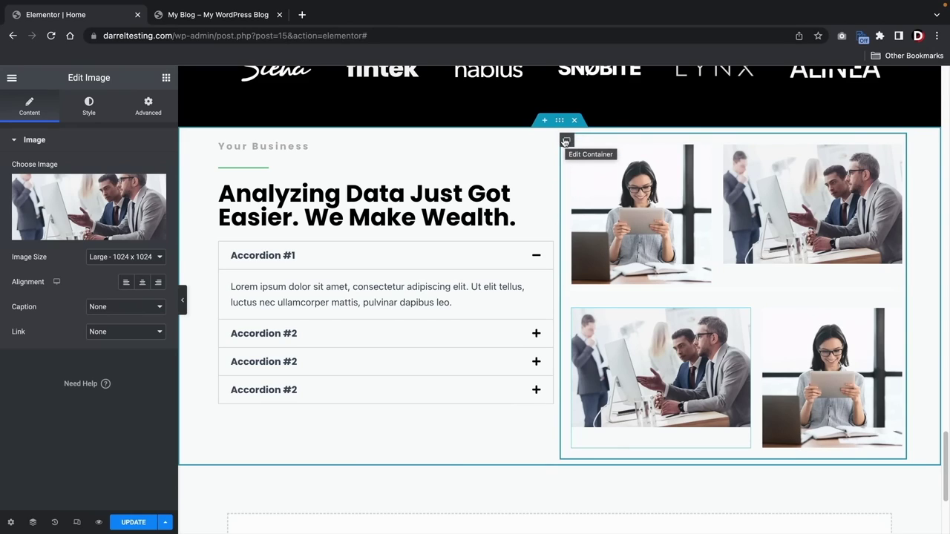
Give the photo area a classic #0F0F0F background and reset its padding to 0
{"action": "left_click", "coordinate": [565, 141]}
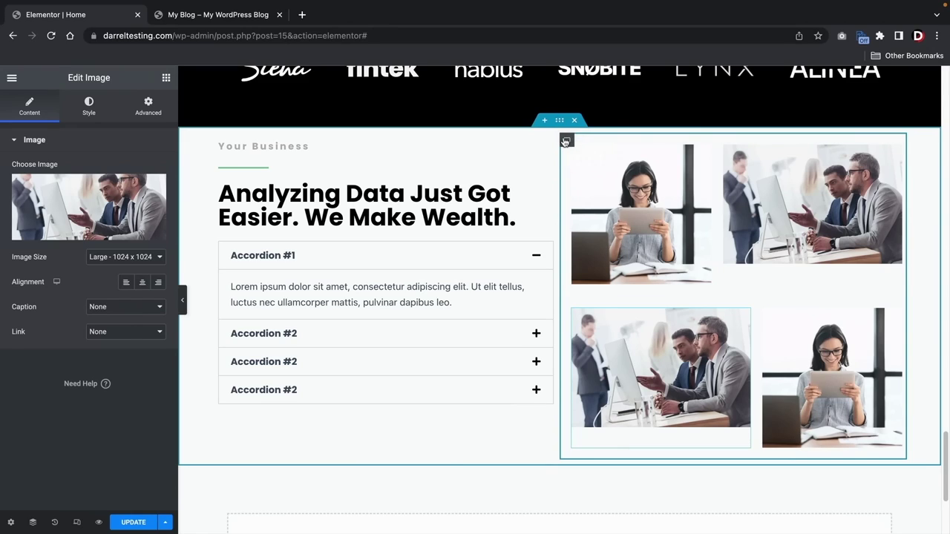
{"action": "left_click", "coordinate": [101, 118]}
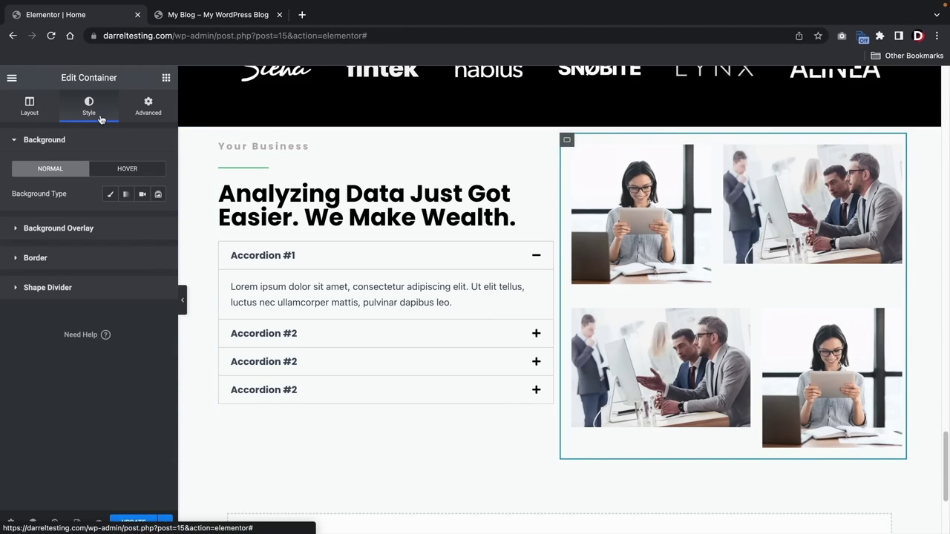
{"action": "left_click", "coordinate": [109, 194]}
{"action": "left_click_drag", "start_coordinate": [84, 297], "coordinate": [21, 357]}
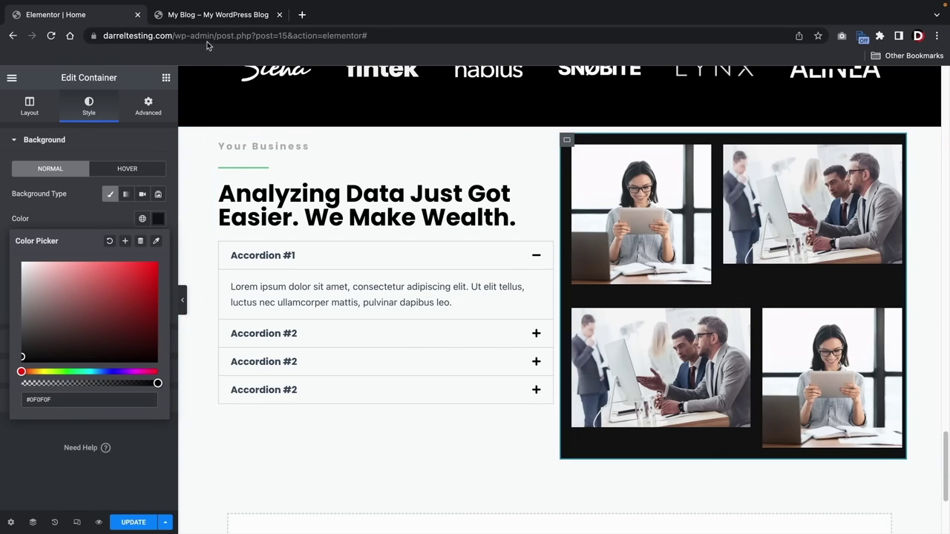
{"action": "left_click", "coordinate": [214, 15]}
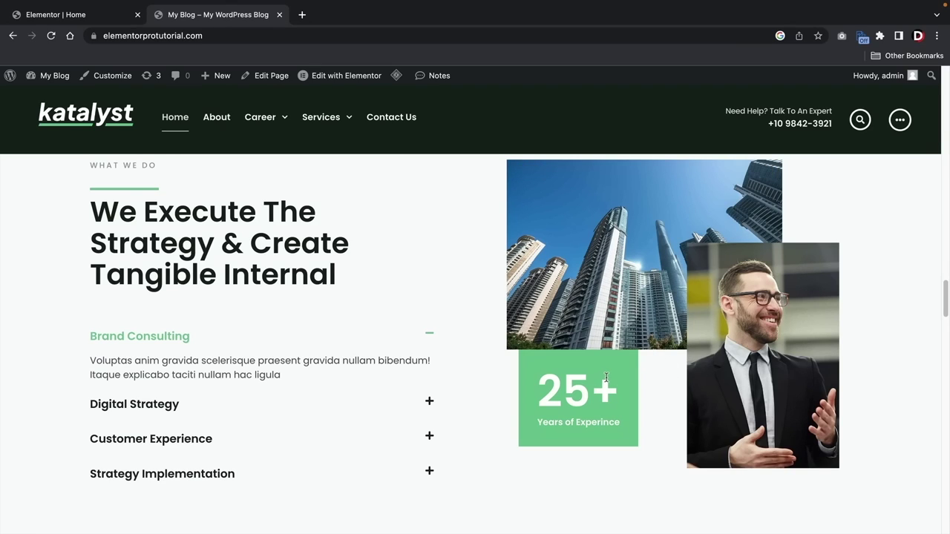
{"action": "left_click", "coordinate": [40, 15]}
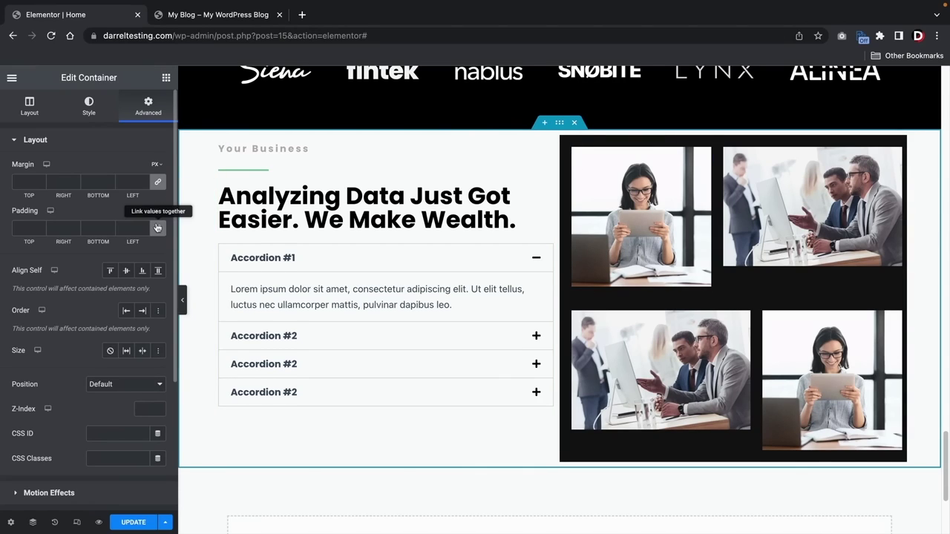
{"action": "left_click", "coordinate": [42, 230]}
{"action": "left_click", "coordinate": [36, 231]}
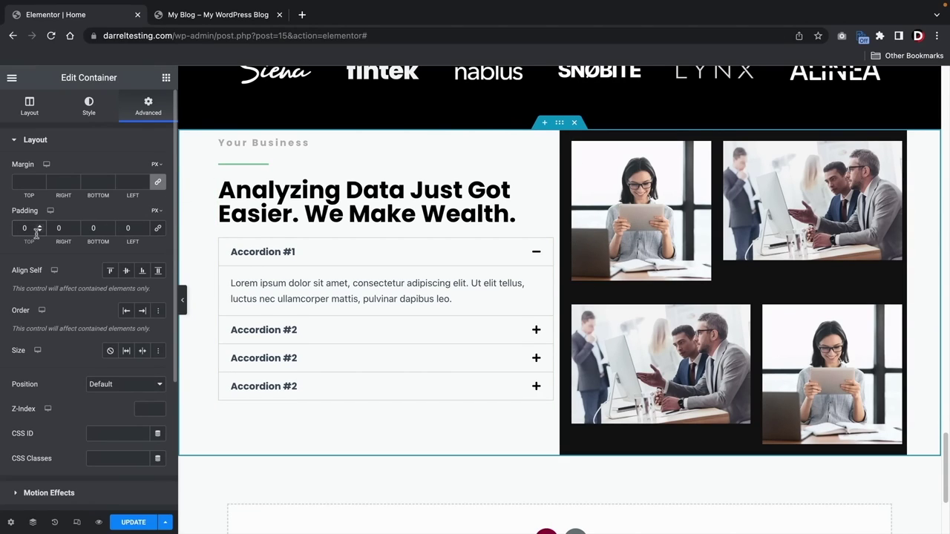
Set the section padding to top 80 px and bottom 40 px, then hide the editor panel
{"action": "type", "text": "40"}
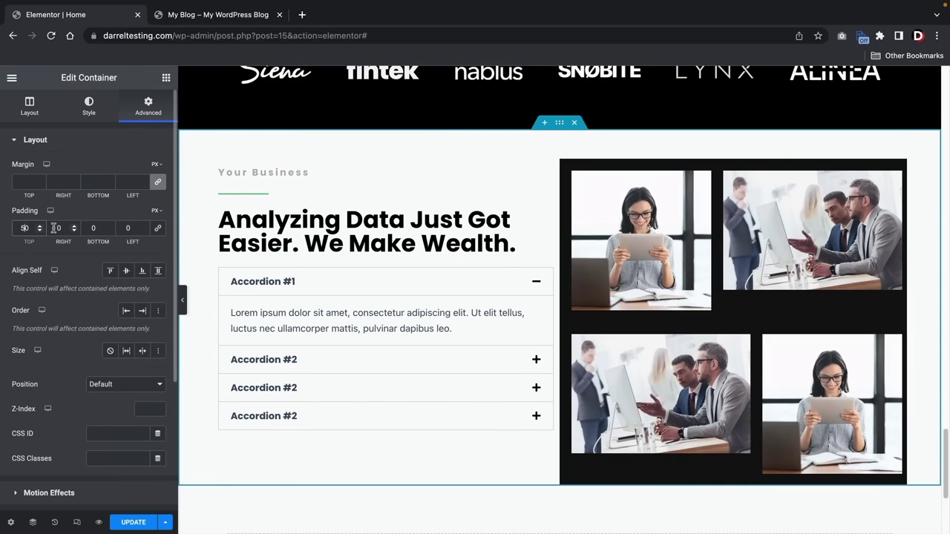
{"action": "key", "text": "shift+Up"}
{"action": "key", "text": "shift+Up"}
{"action": "key", "text": "shift+Up"}
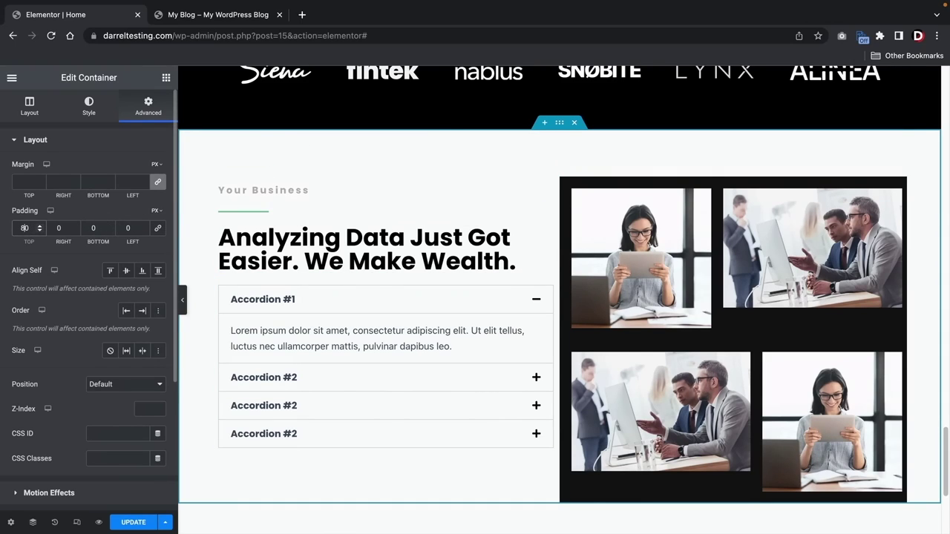
{"action": "left_click", "coordinate": [94, 228]}
{"action": "type", "text": "40"}
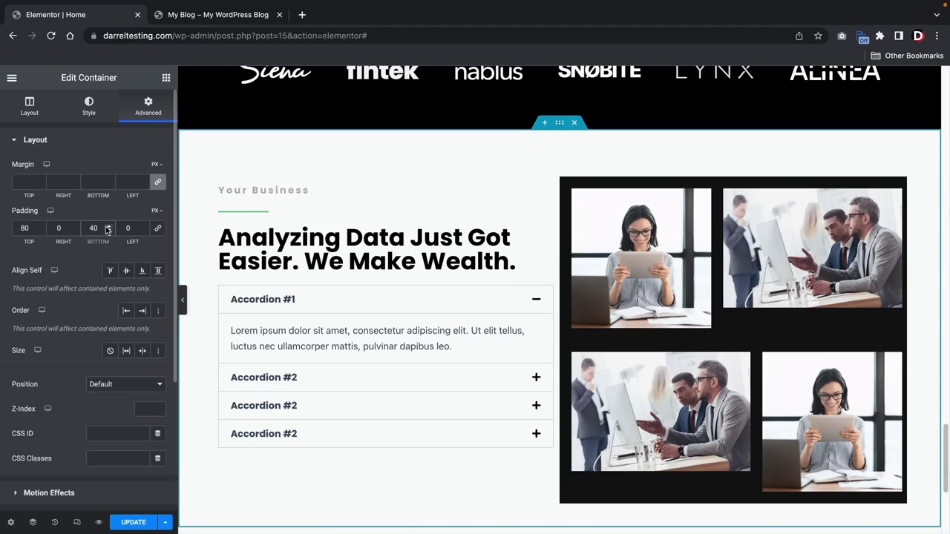
{"action": "left_click", "coordinate": [182, 300]}
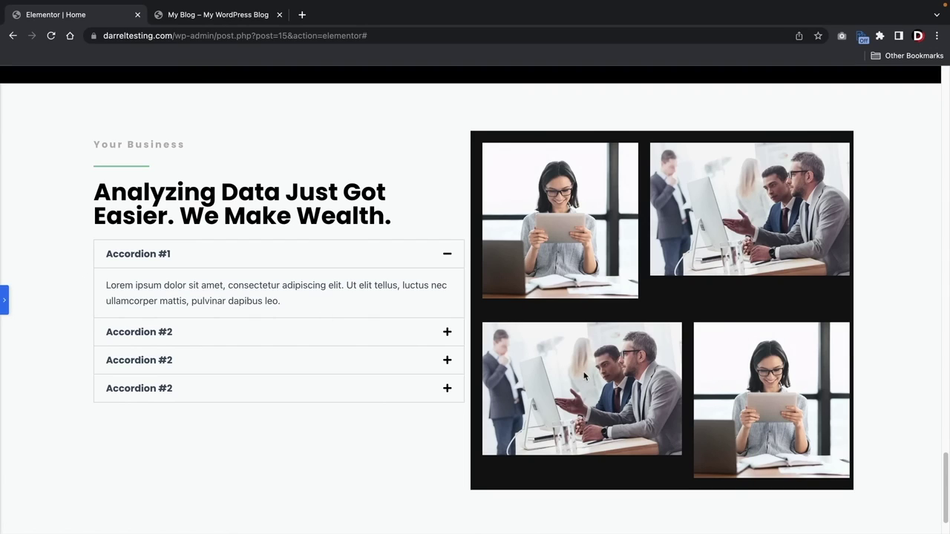
Check the Wealth Management card on the live My Blog site, then open the saved templates library
{"action": "left_click", "coordinate": [250, 17]}
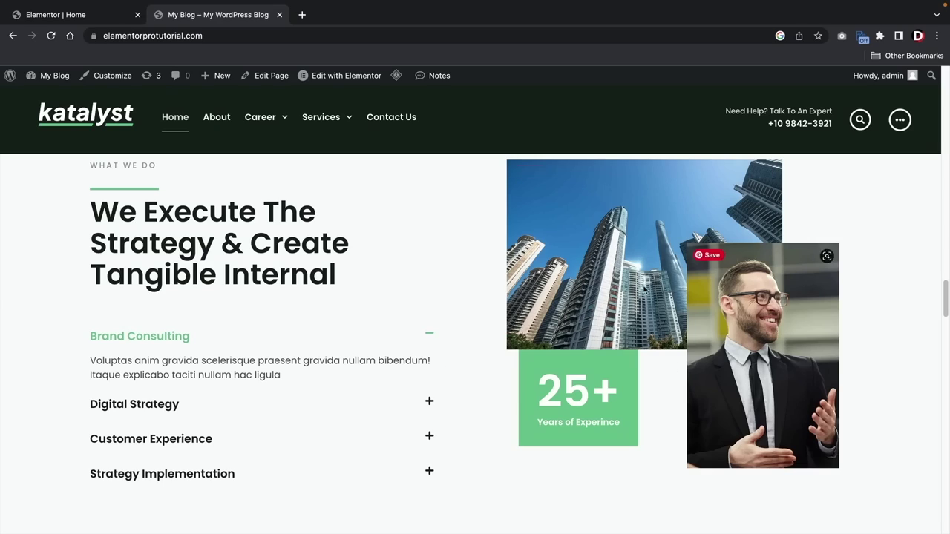
{"action": "left_click", "coordinate": [427, 334]}
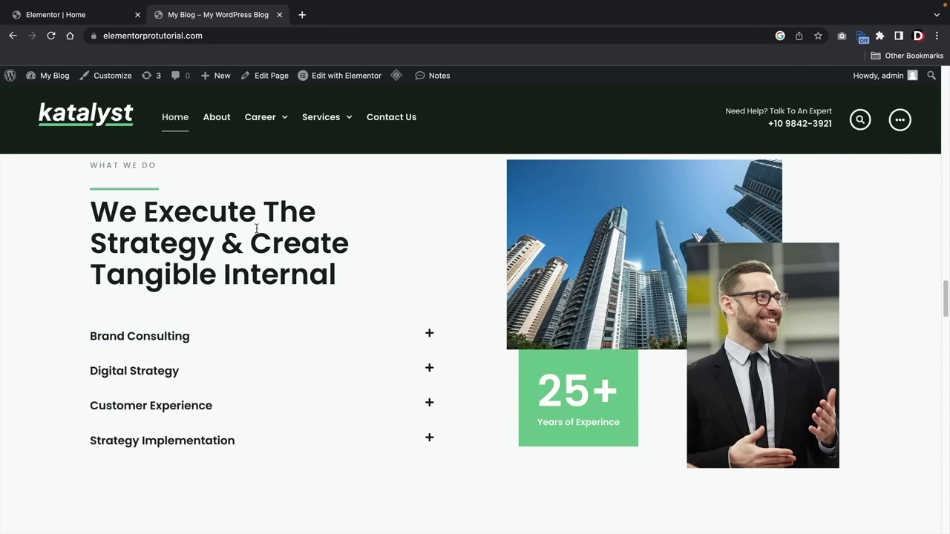
{"action": "left_click", "coordinate": [78, 15]}
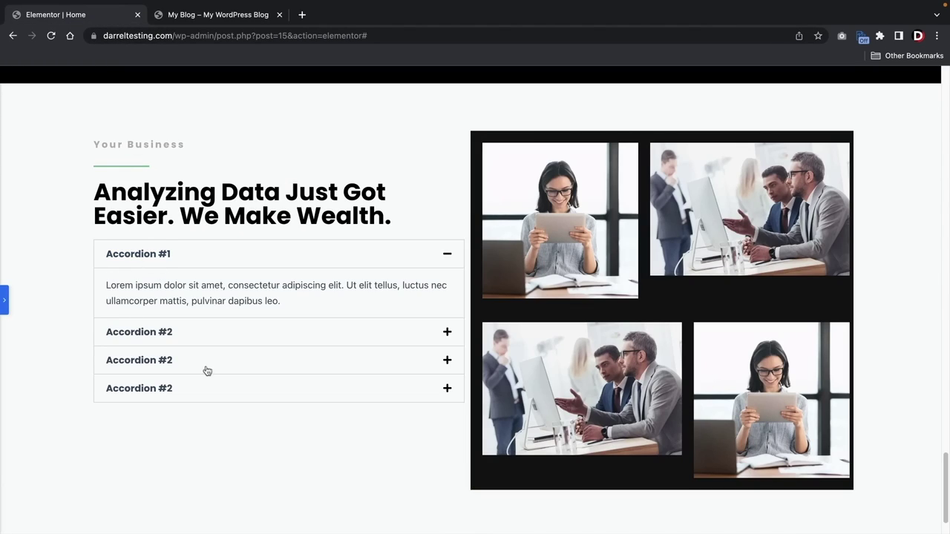
{"action": "left_click", "coordinate": [193, 16]}
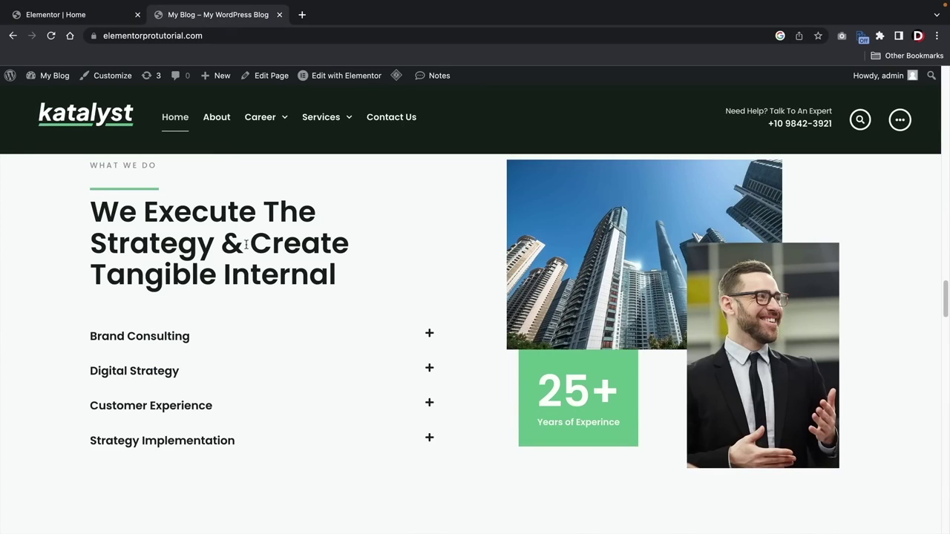
{"action": "scroll", "coordinate": [272, 355], "scroll_direction": "down", "scroll_amount": 10}
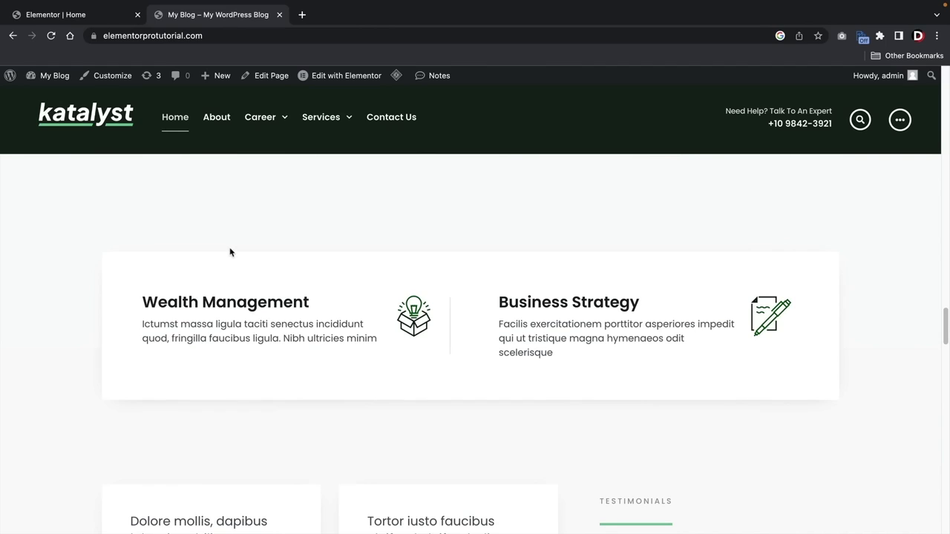
{"action": "left_click", "coordinate": [109, 21]}
{"action": "scroll", "coordinate": [397, 339], "scroll_direction": "down", "scroll_amount": 3}
{"action": "left_click", "coordinate": [575, 358]}
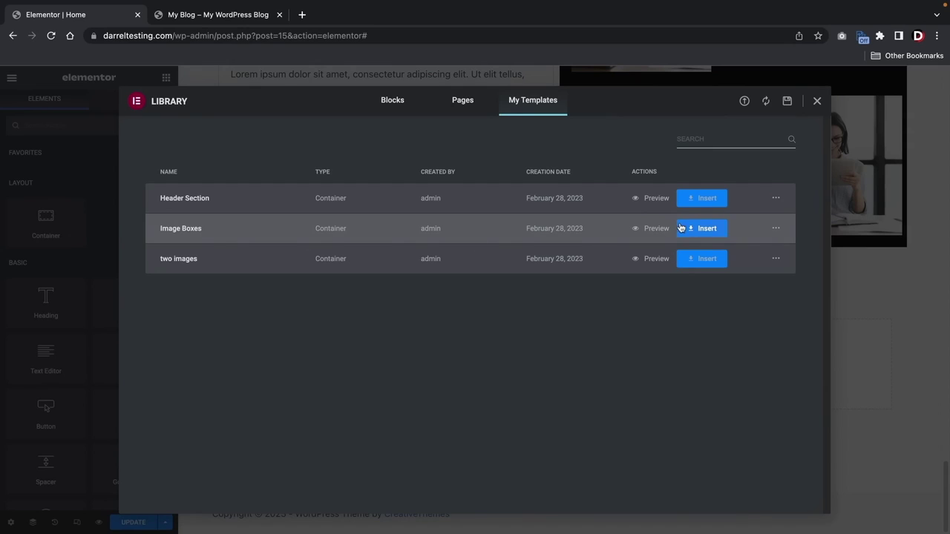
Insert the Image Boxes template with its settings applied and compare it with the live site
{"action": "left_click", "coordinate": [680, 227]}
{"action": "left_click", "coordinate": [542, 339]}
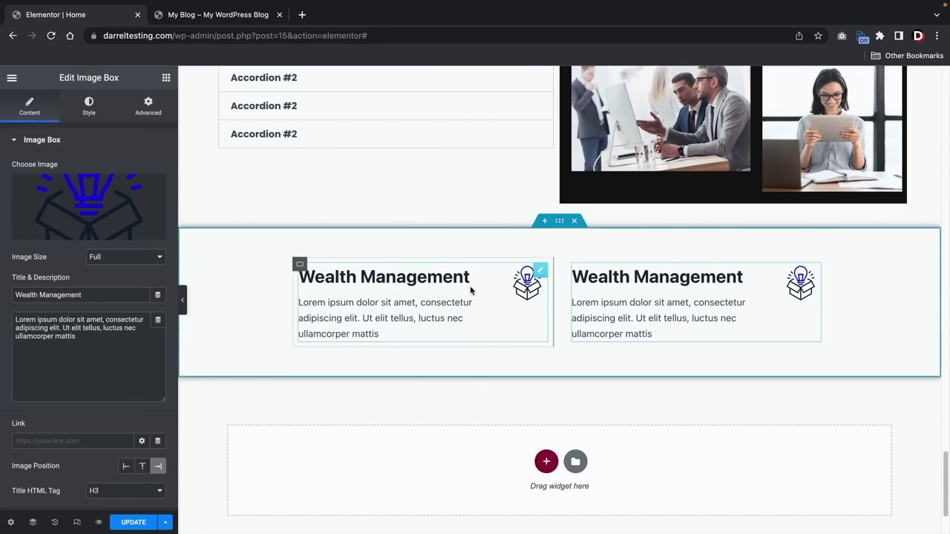
{"action": "left_click", "coordinate": [230, 18]}
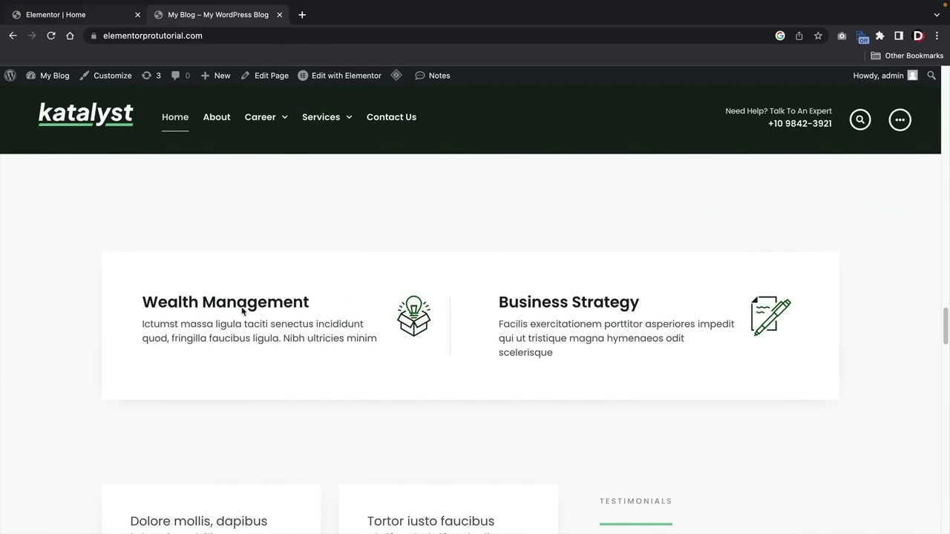
{"action": "left_click", "coordinate": [111, 21]}
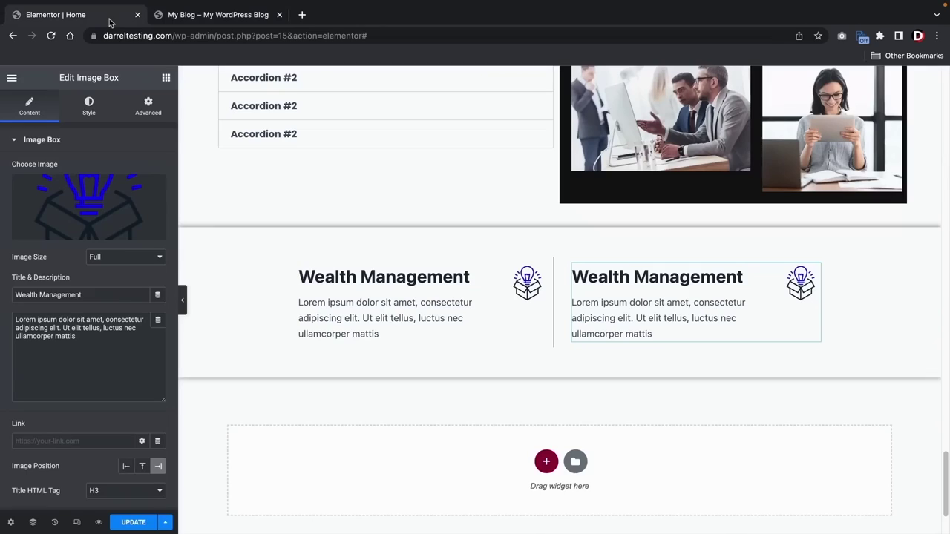
{"action": "left_click", "coordinate": [559, 221]}
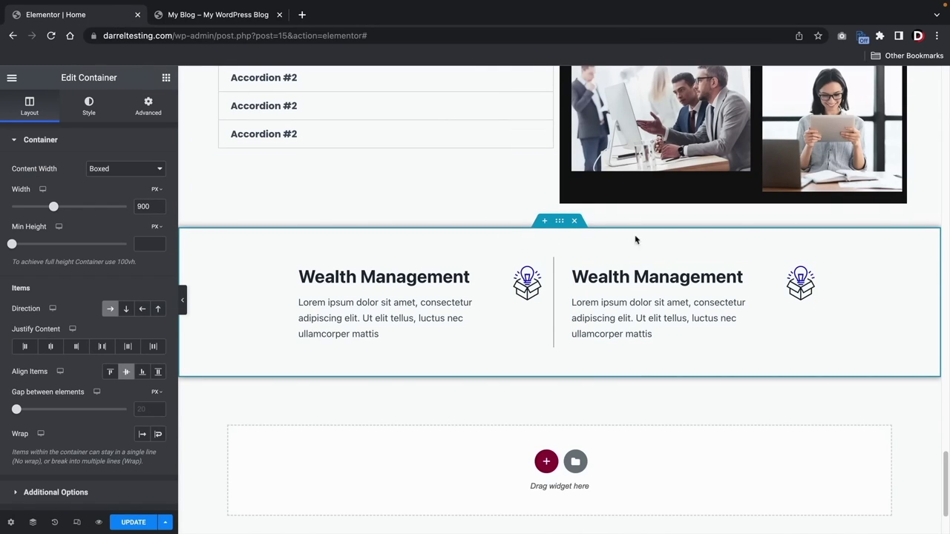
Remove the box shadow, move the right image box under the left, and delete the empty column
{"action": "left_click", "coordinate": [86, 110]}
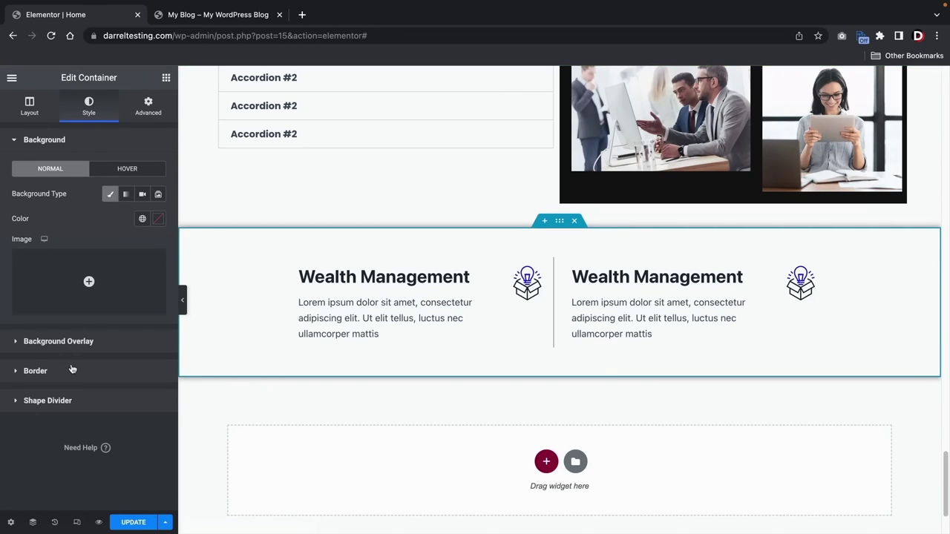
{"action": "left_click", "coordinate": [72, 369]}
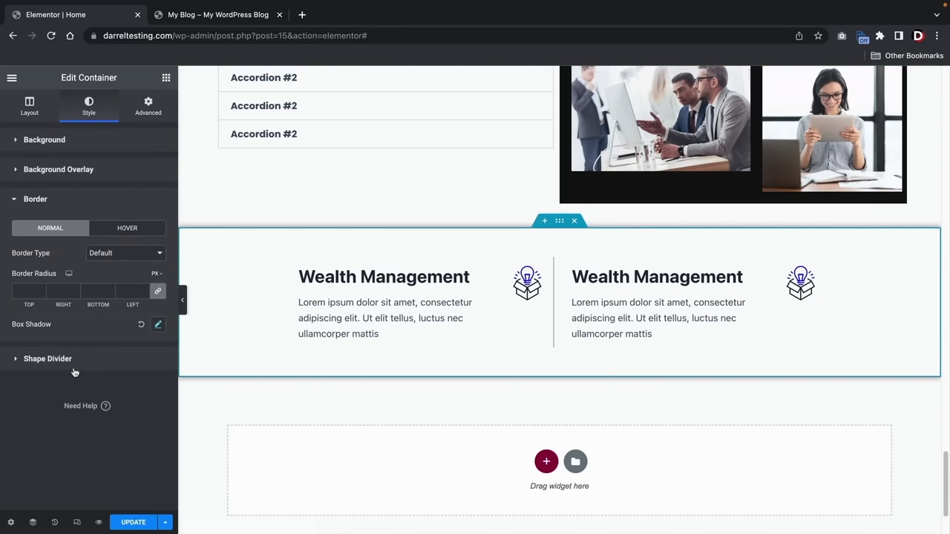
{"action": "left_click", "coordinate": [141, 326]}
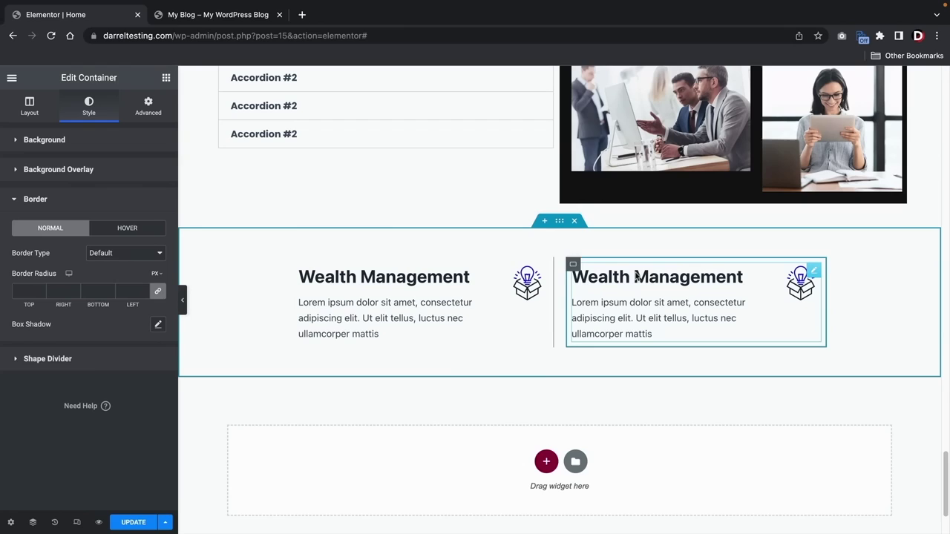
{"action": "left_click_drag", "start_coordinate": [810, 276], "coordinate": [427, 326]}
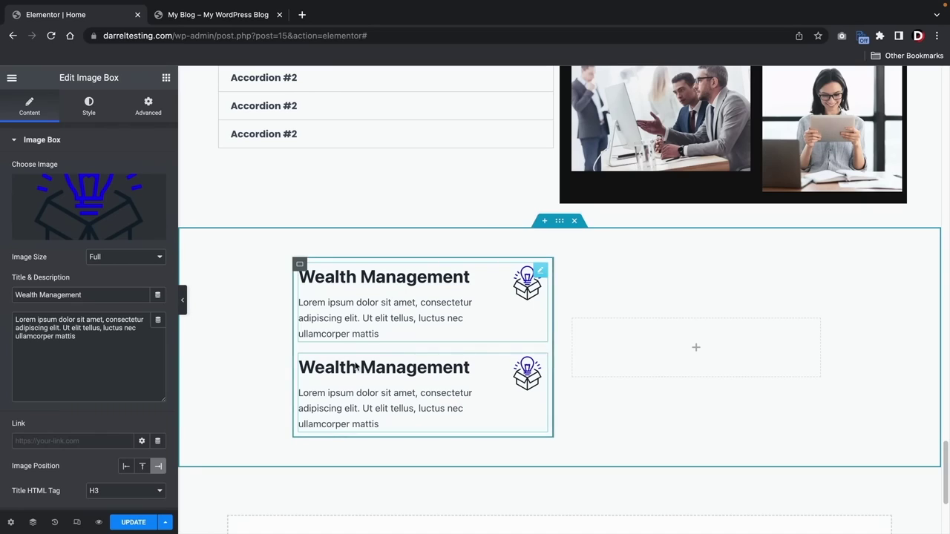
{"action": "right_click", "coordinate": [684, 341]}
{"action": "left_click", "coordinate": [723, 522]}
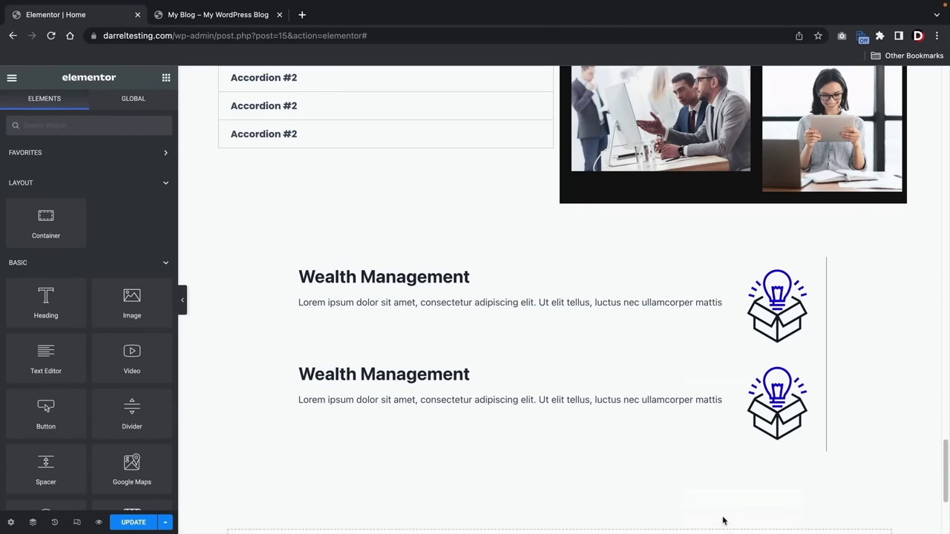
Set the image-box container's direction to Row and check its box shadow settings
{"action": "left_click", "coordinate": [300, 264]}
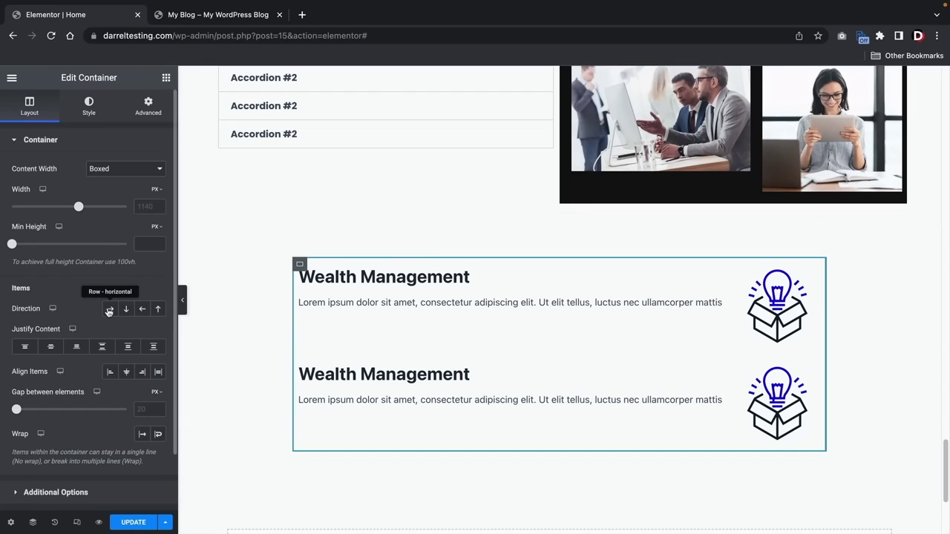
{"action": "left_click", "coordinate": [110, 310]}
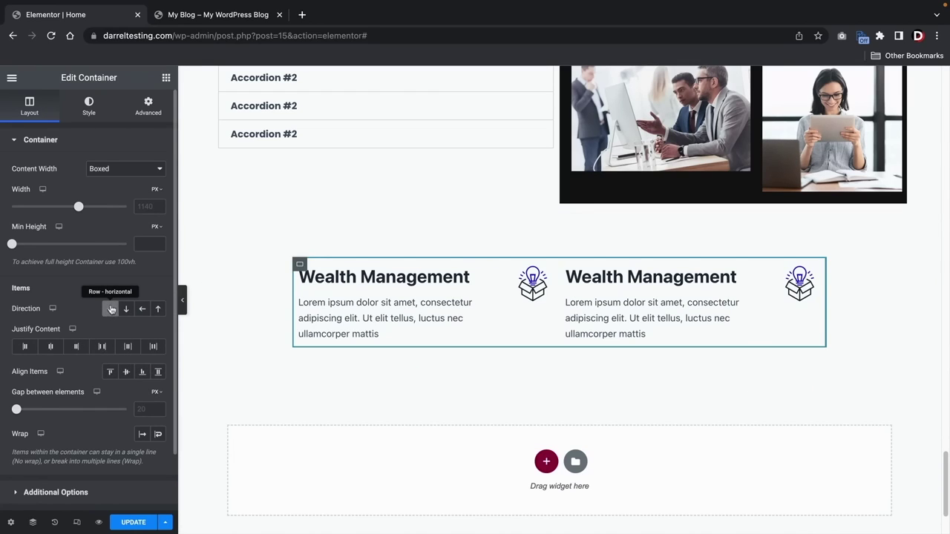
{"action": "left_click", "coordinate": [89, 107]}
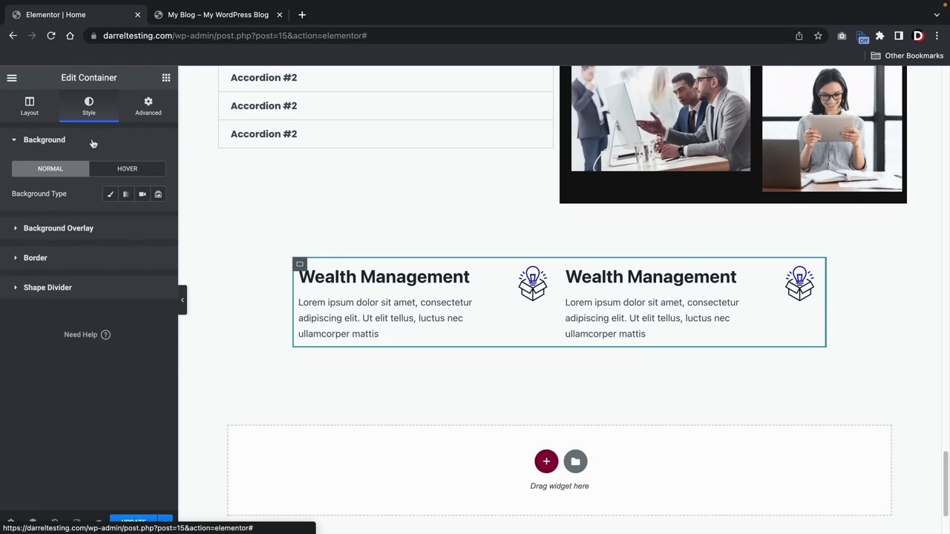
{"action": "left_click", "coordinate": [67, 259]}
{"action": "left_click", "coordinate": [157, 396]}
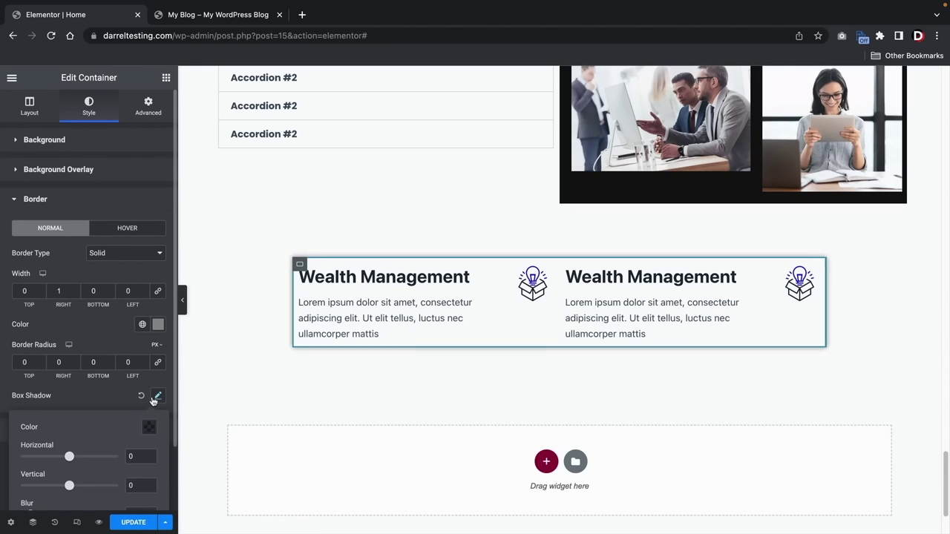
{"action": "scroll", "coordinate": [96, 273], "scroll_direction": "down", "scroll_amount": 2}
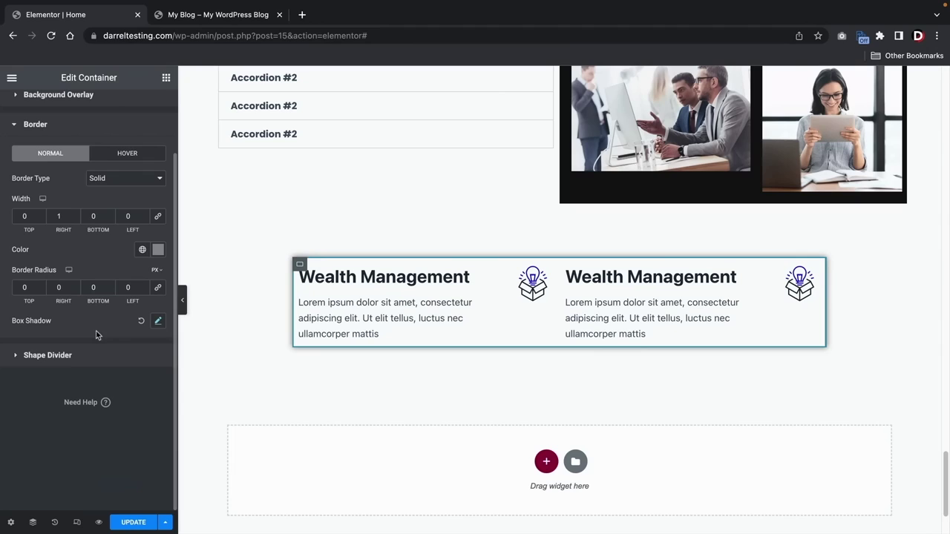
{"action": "left_click", "coordinate": [300, 264]}
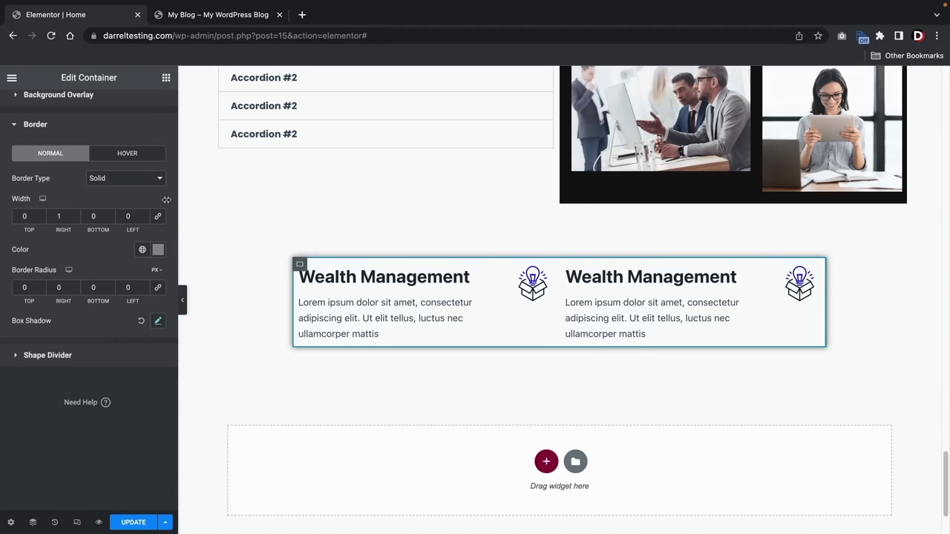
{"action": "left_click", "coordinate": [149, 108]}
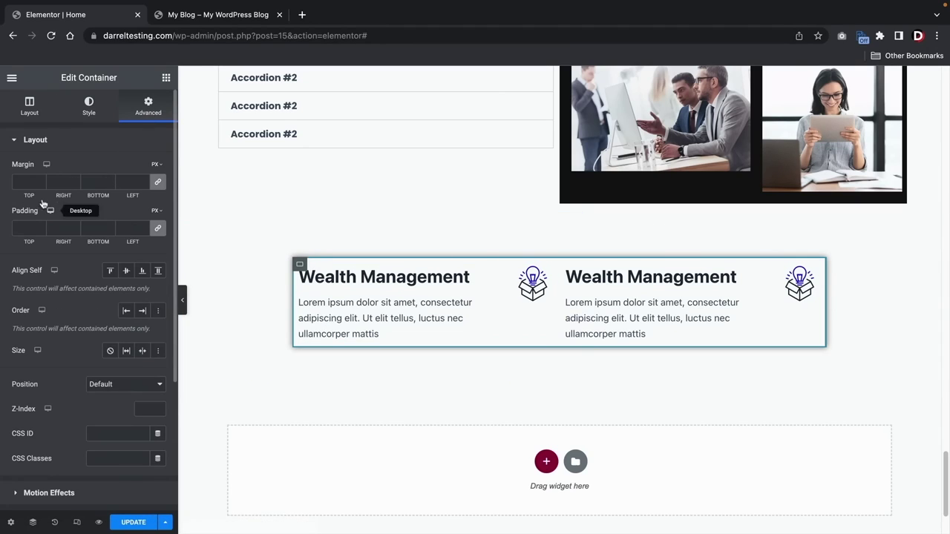
Adjust the linked padding spinner from 45 down to 40 px on all sides
{"action": "left_click", "coordinate": [39, 232]}
{"action": "left_click", "coordinate": [39, 231]}
{"action": "left_click", "coordinate": [39, 232]}
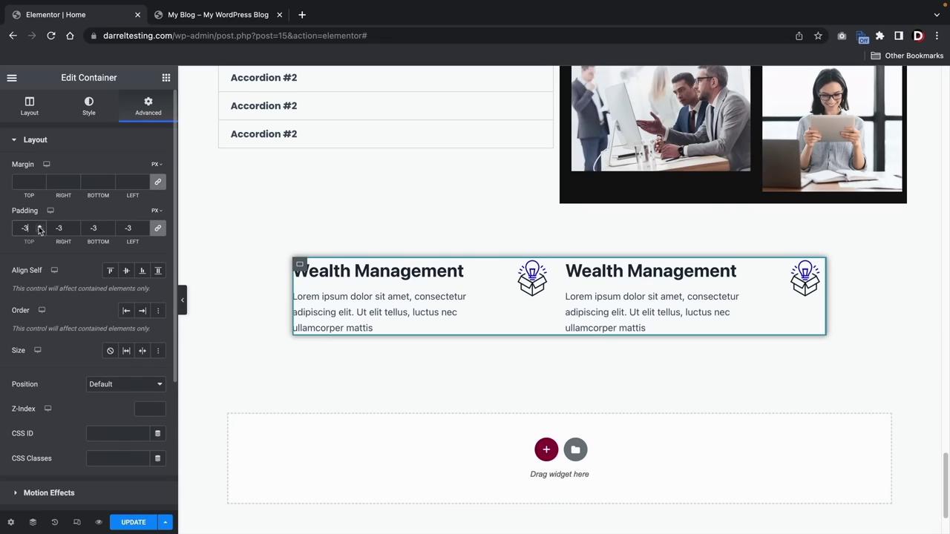
{"action": "left_click_drag", "start_coordinate": [40, 228], "coordinate": [40, 230]}
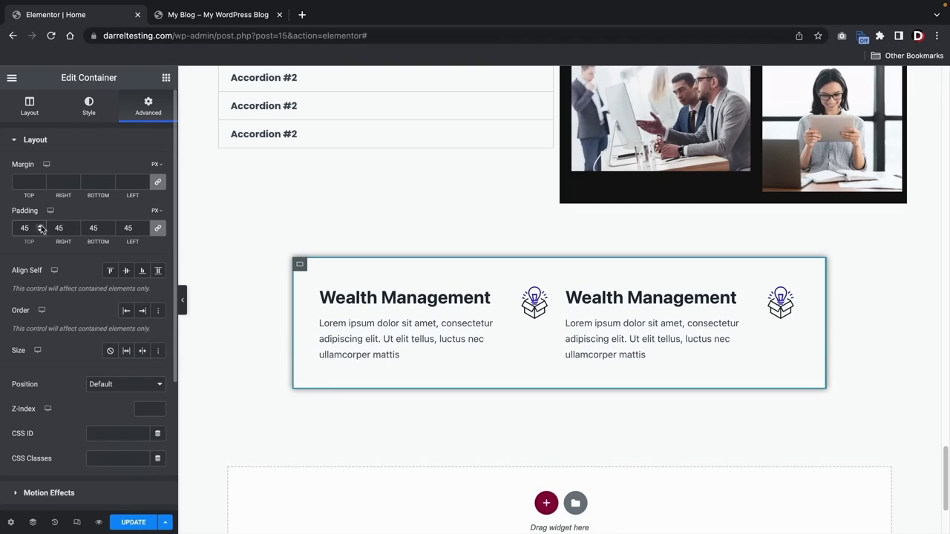
{"action": "left_click_drag", "start_coordinate": [40, 232], "coordinate": [41, 233]}
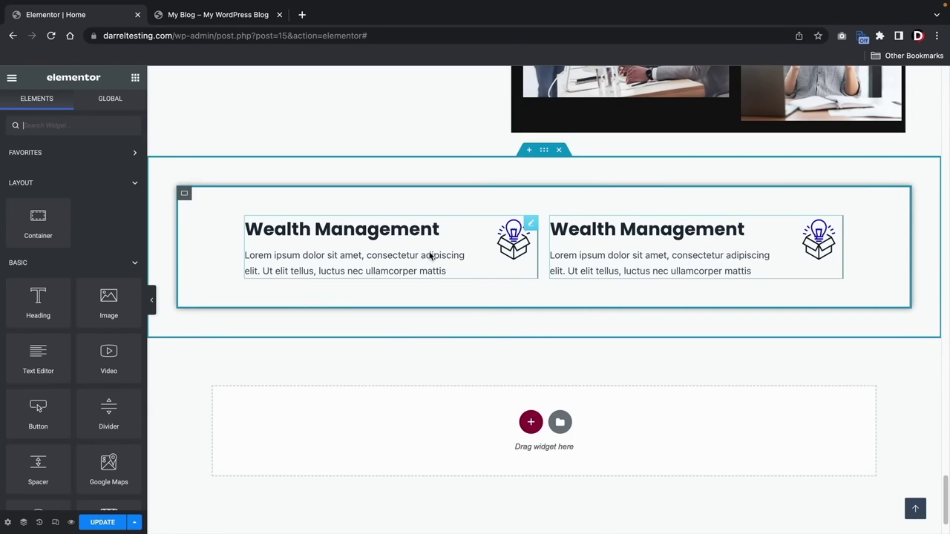
{"action": "left_click", "coordinate": [239, 19]}
{"action": "scroll", "coordinate": [394, 295], "scroll_direction": "up", "scroll_amount": 10}
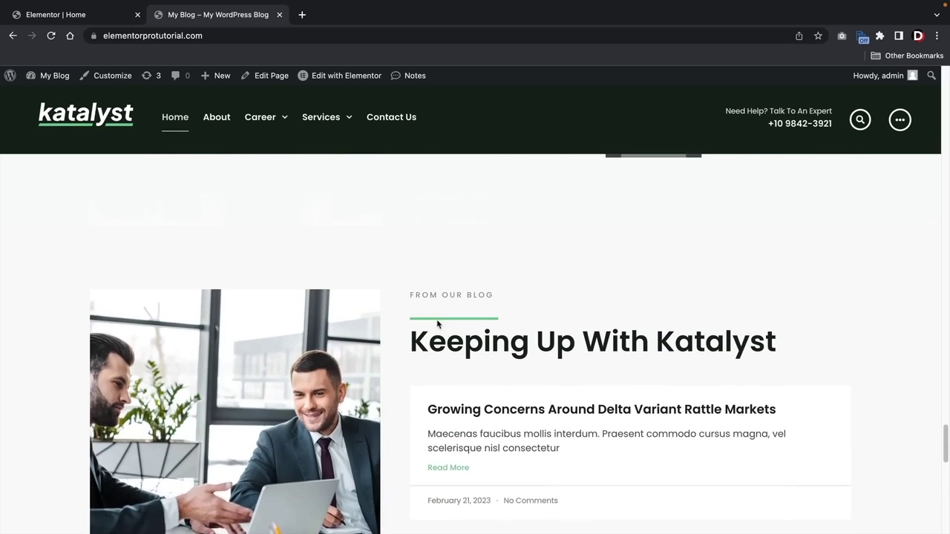
{"action": "scroll", "coordinate": [458, 329], "scroll_direction": "up", "scroll_amount": 10}
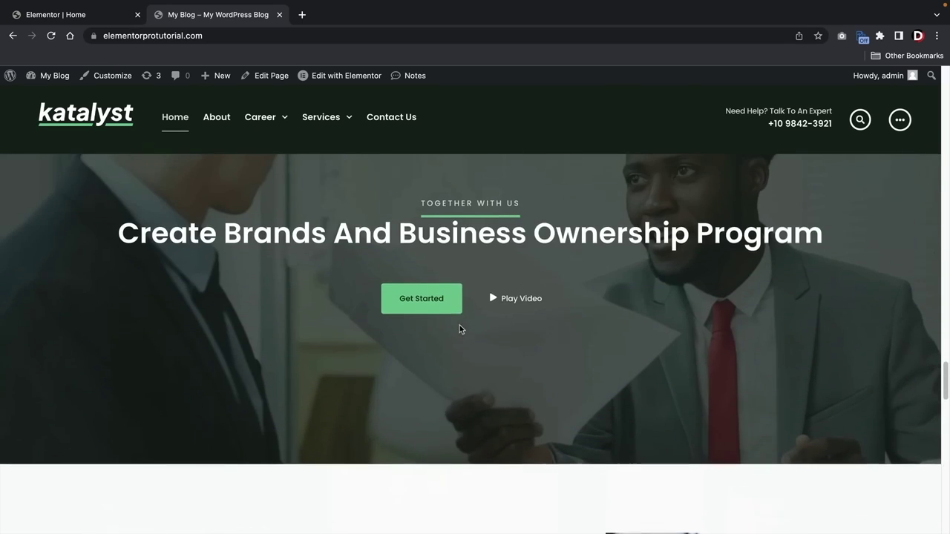
{"action": "scroll", "coordinate": [459, 324], "scroll_direction": "up", "scroll_amount": 8}
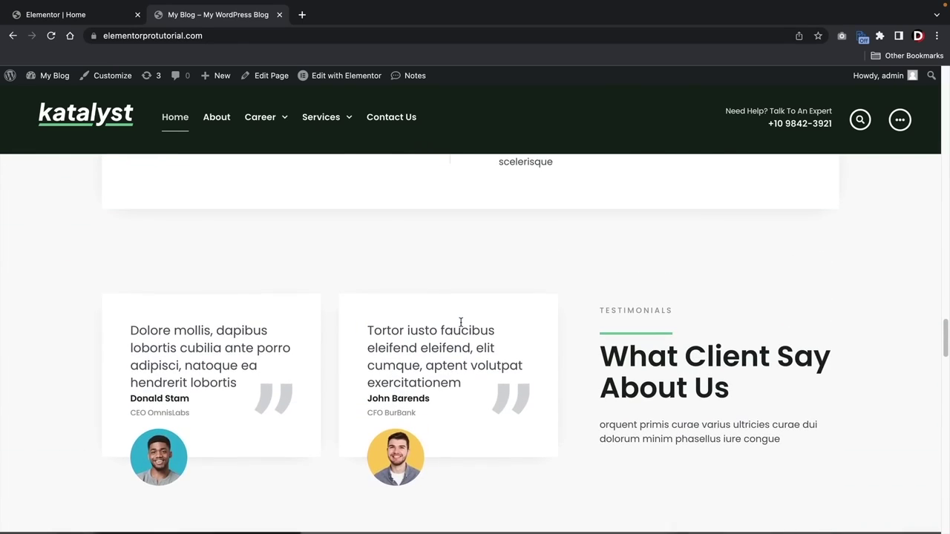
{"action": "scroll", "coordinate": [461, 322], "scroll_direction": "down", "scroll_amount": 7}
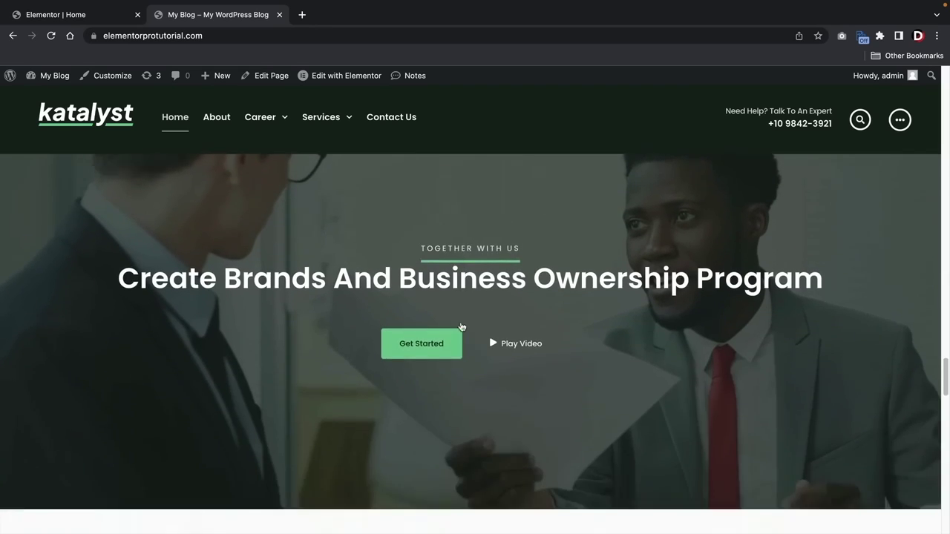
{"action": "scroll", "coordinate": [461, 325], "scroll_direction": "down", "scroll_amount": 6}
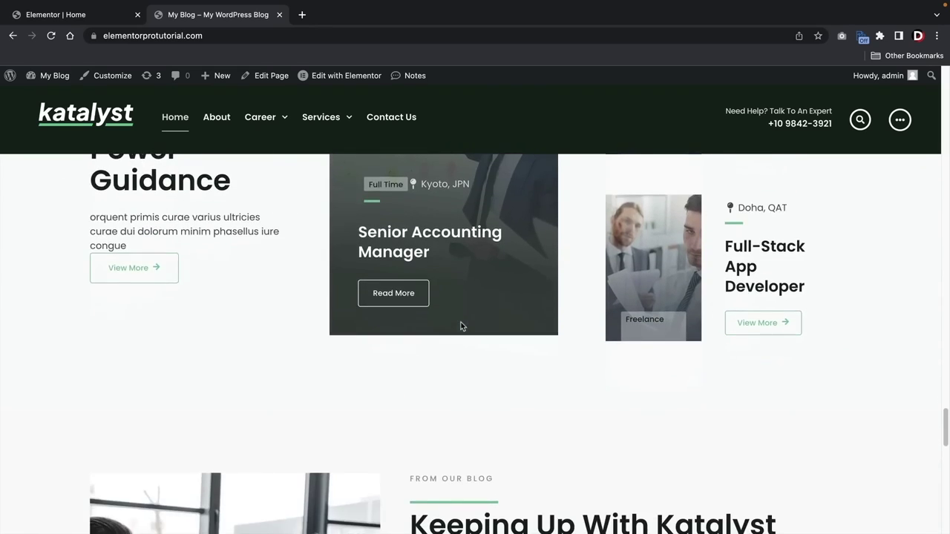
{"action": "scroll", "coordinate": [461, 327], "scroll_direction": "down", "scroll_amount": 3}
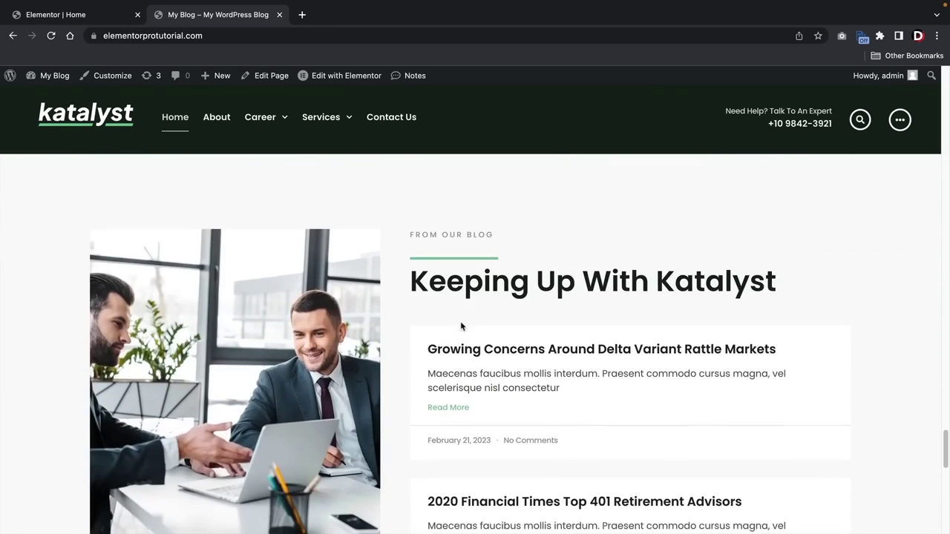
{"action": "scroll", "coordinate": [461, 325], "scroll_direction": "down", "scroll_amount": 5}
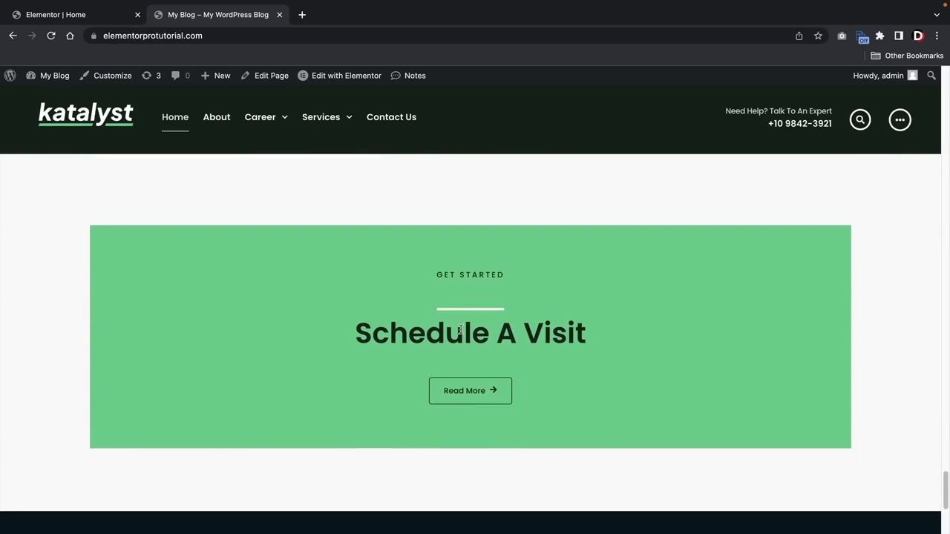
{"action": "scroll", "coordinate": [460, 330], "scroll_direction": "down", "scroll_amount": 1}
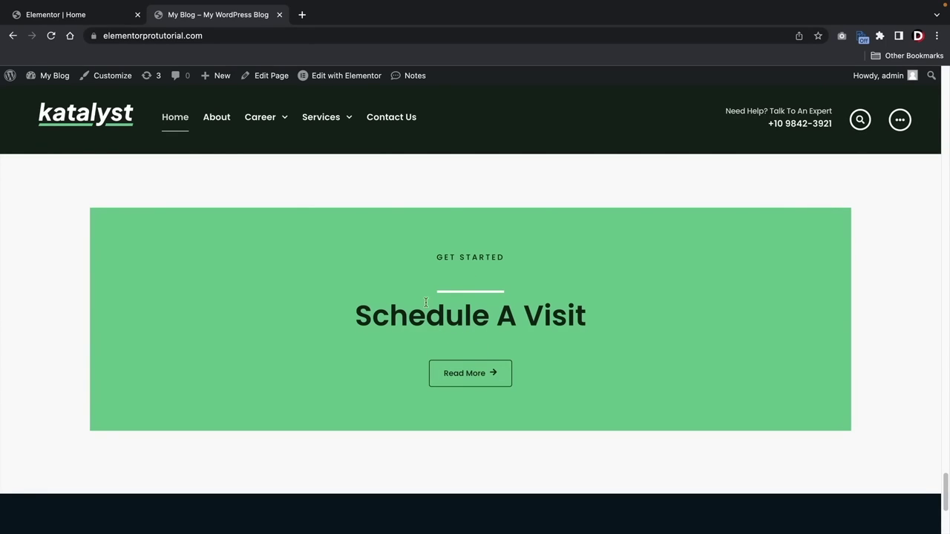
{"action": "left_click", "coordinate": [72, 14]}
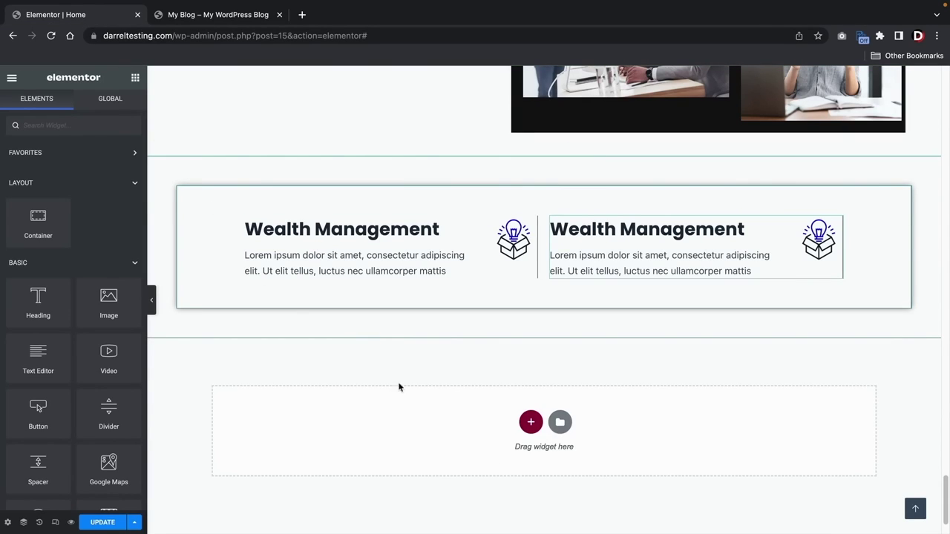
{"action": "scroll", "coordinate": [418, 388], "scroll_direction": "down", "scroll_amount": 2}
Open the template library's Blocks tab and browse the ready-made blocks
{"action": "left_click", "coordinate": [562, 358]}
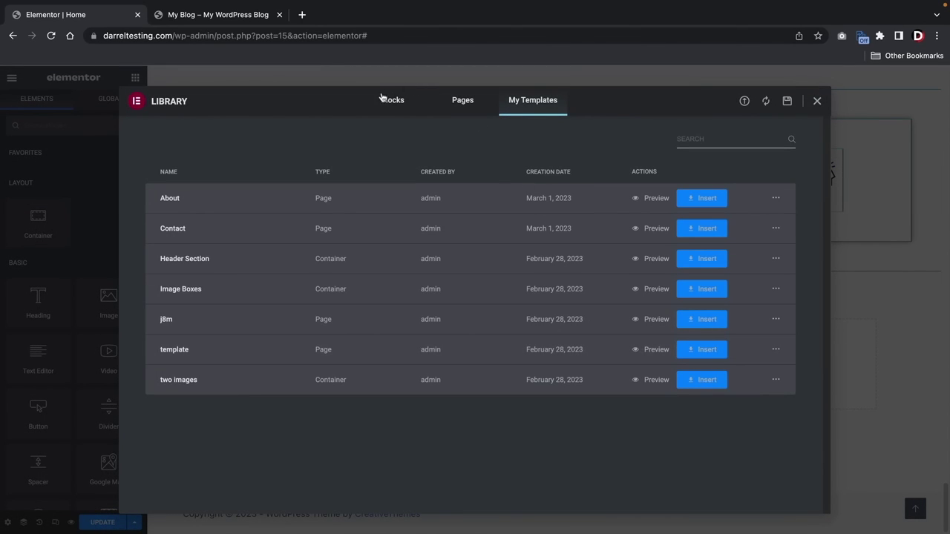
{"action": "left_click", "coordinate": [387, 111]}
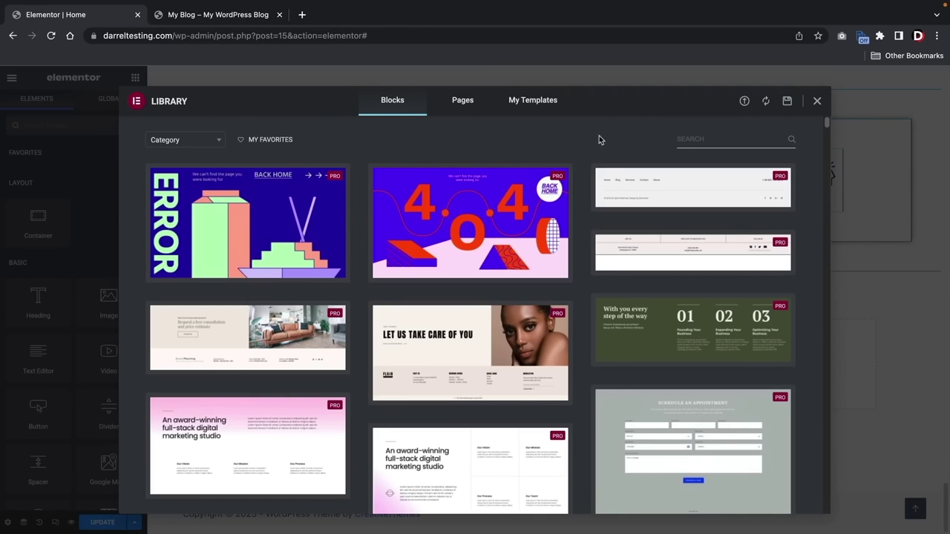
{"action": "scroll", "coordinate": [586, 163], "scroll_direction": "down", "scroll_amount": 5}
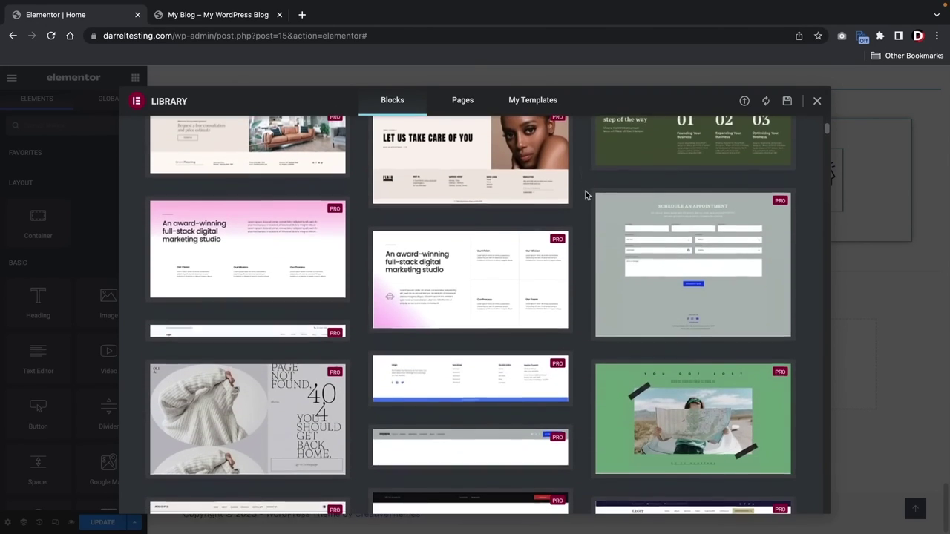
{"action": "scroll", "coordinate": [587, 195], "scroll_direction": "down", "scroll_amount": 10}
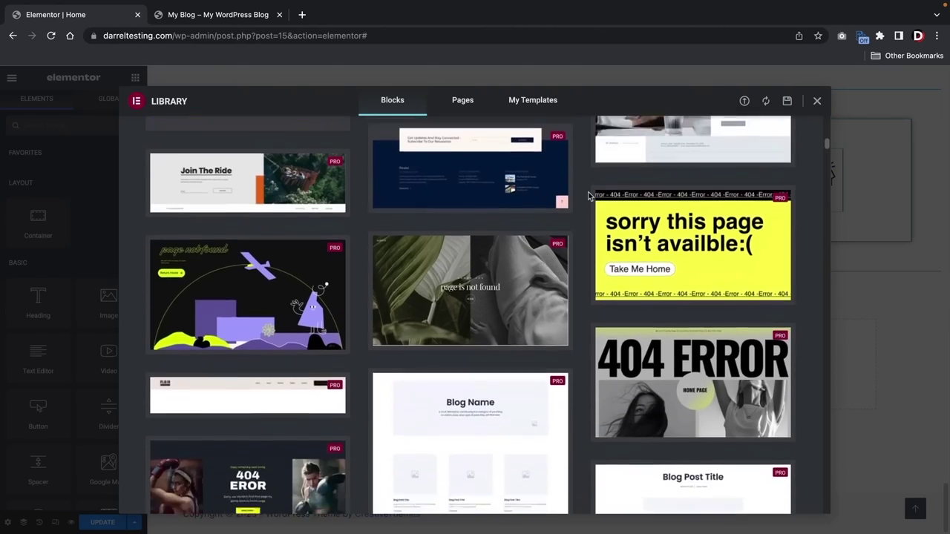
{"action": "scroll", "coordinate": [588, 195], "scroll_direction": "down", "scroll_amount": 10}
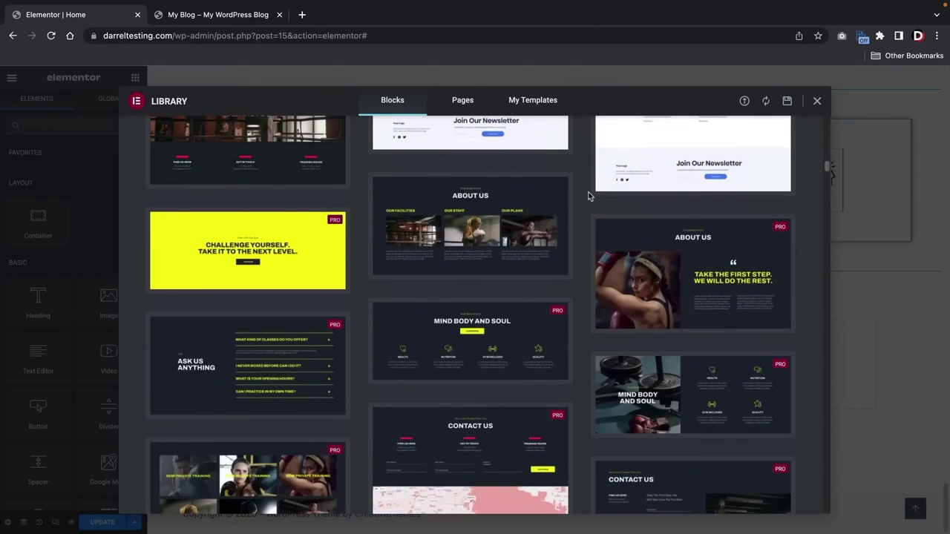
{"action": "mouse_move", "coordinate": [448, 243]}
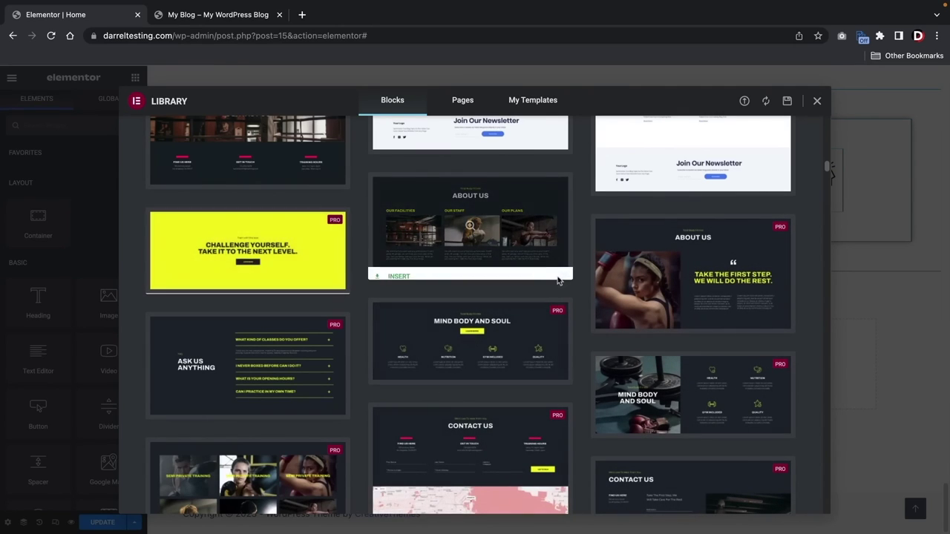
{"action": "scroll", "coordinate": [580, 272], "scroll_direction": "up", "scroll_amount": 3}
{"action": "scroll", "coordinate": [581, 271], "scroll_direction": "up", "scroll_amount": 20}
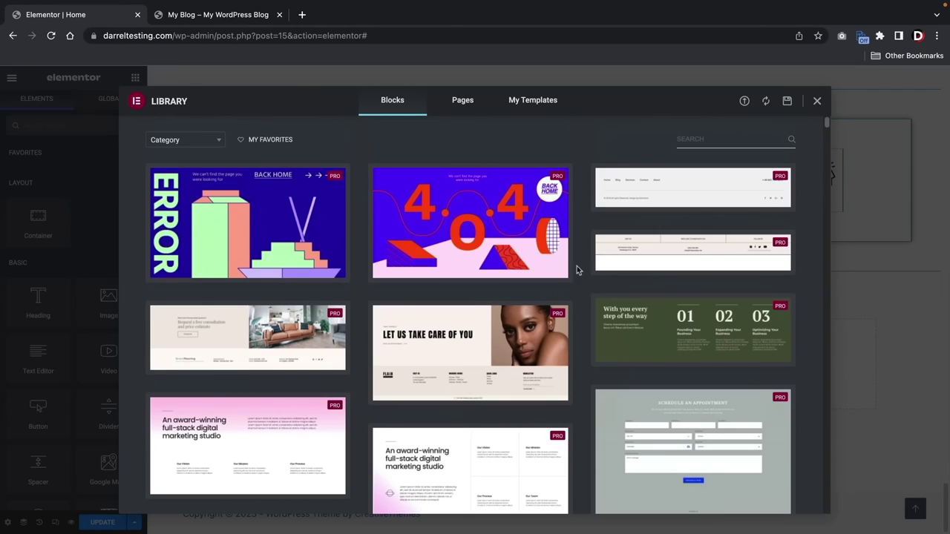
Filter blocks by the Hero category and insert the centered 'This Headline Grabs Visitors’ Attention' block
{"action": "left_click", "coordinate": [205, 142]}
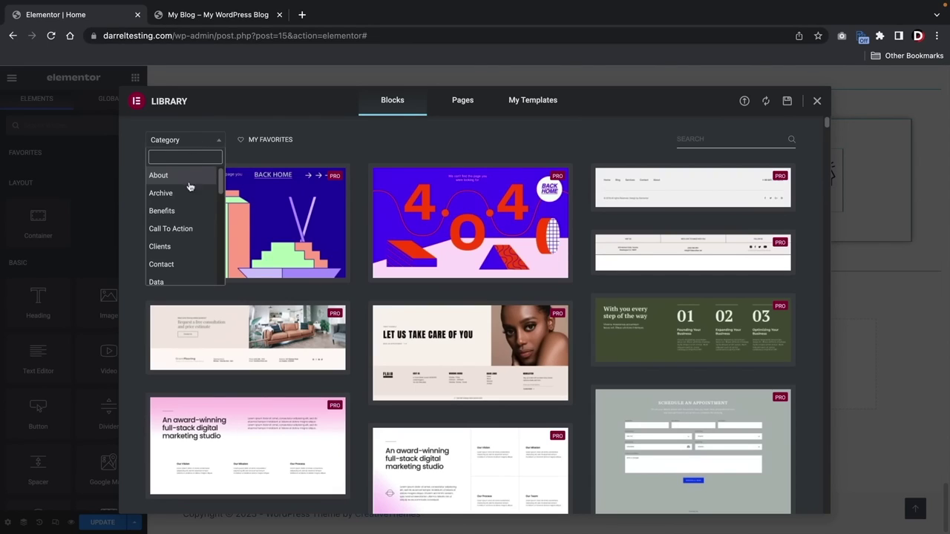
{"action": "scroll", "coordinate": [188, 205], "scroll_direction": "down", "scroll_amount": 5}
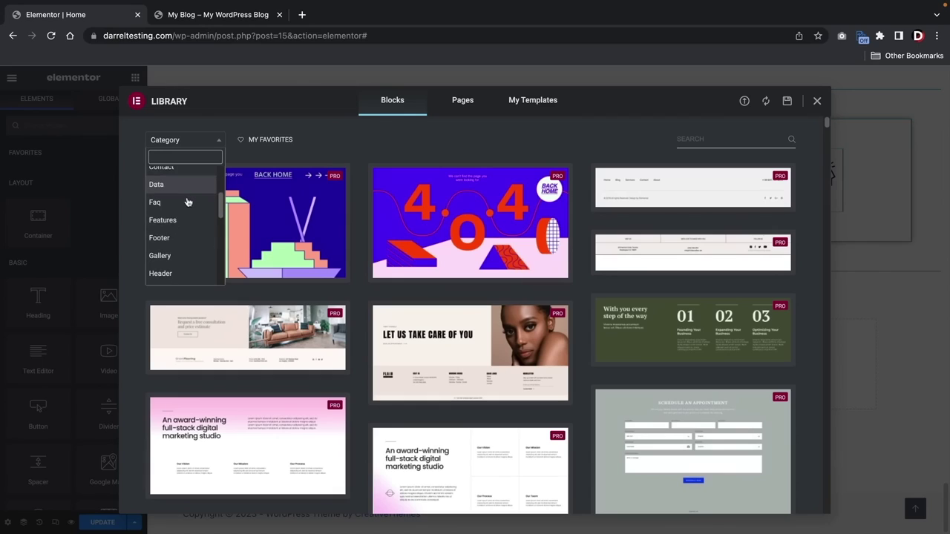
{"action": "scroll", "coordinate": [187, 202], "scroll_direction": "down", "scroll_amount": 4}
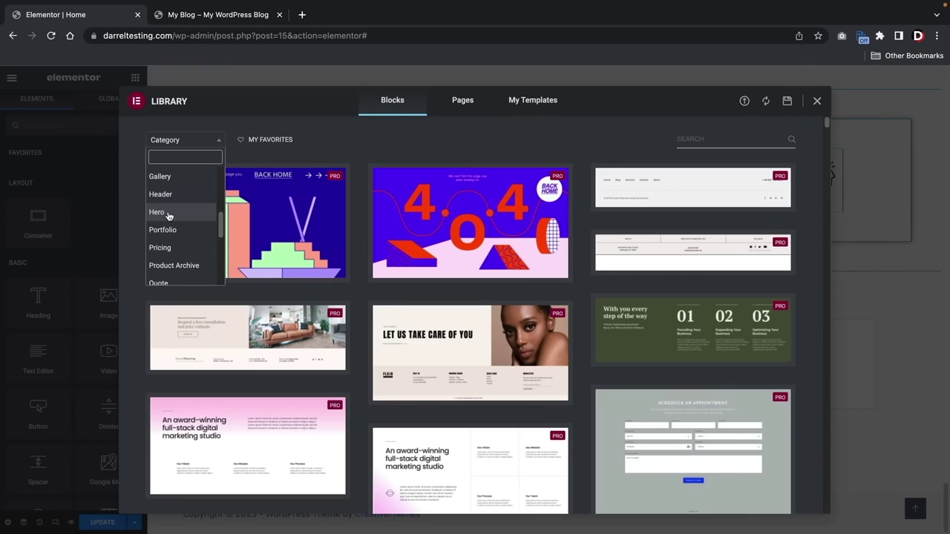
{"action": "left_click", "coordinate": [168, 215]}
{"action": "scroll", "coordinate": [573, 234], "scroll_direction": "down", "scroll_amount": 2}
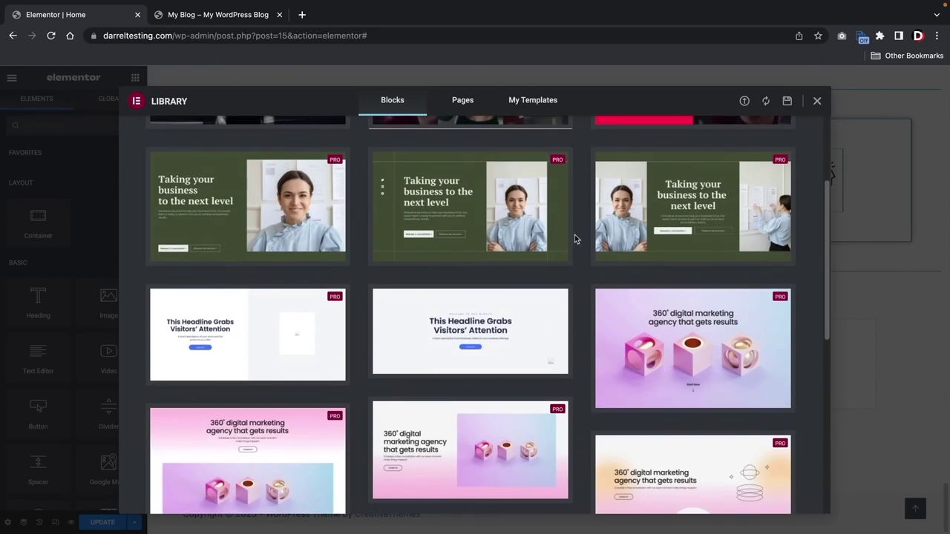
{"action": "mouse_move", "coordinate": [449, 364]}
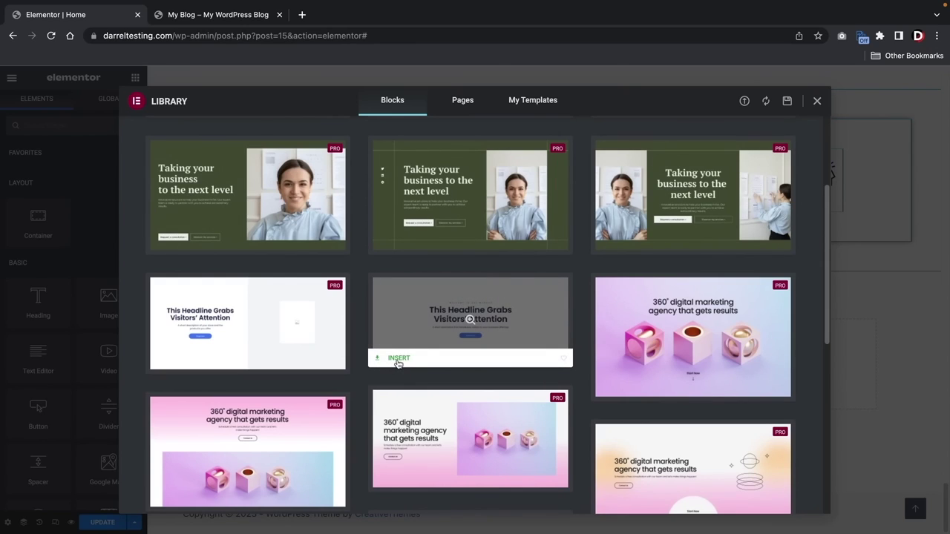
{"action": "left_click", "coordinate": [399, 360]}
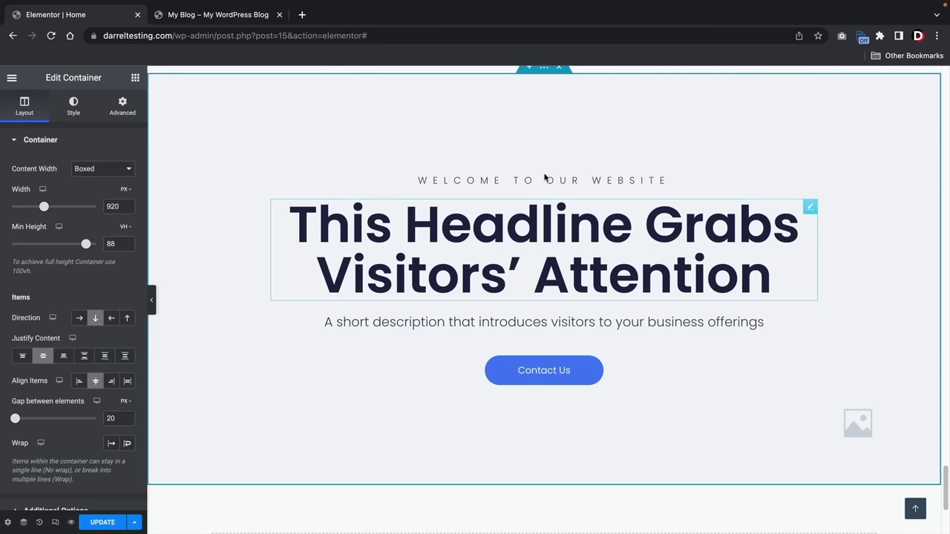
Compare the live site's Schedule A Visit section with the hero in the editor
{"action": "left_click", "coordinate": [245, 16]}
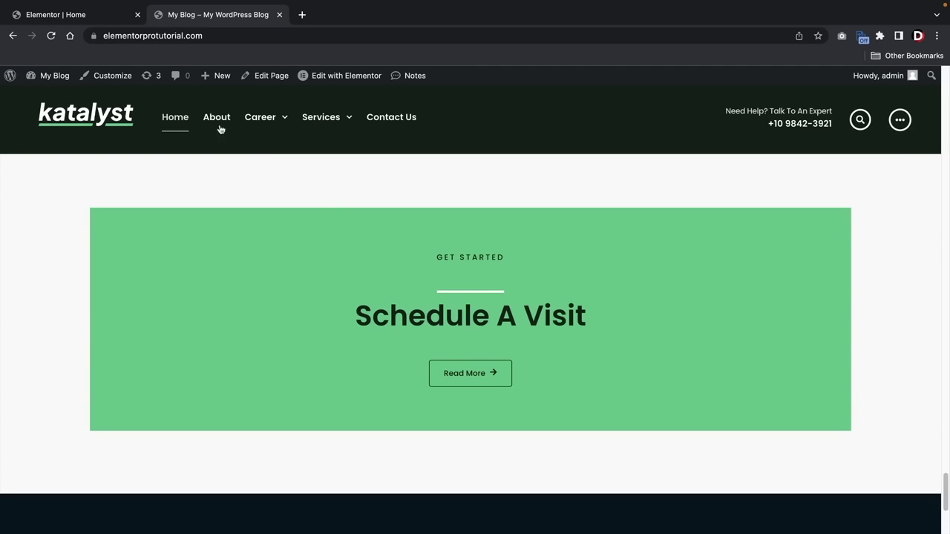
{"action": "left_click", "coordinate": [70, 15]}
{"action": "left_click", "coordinate": [517, 181]}
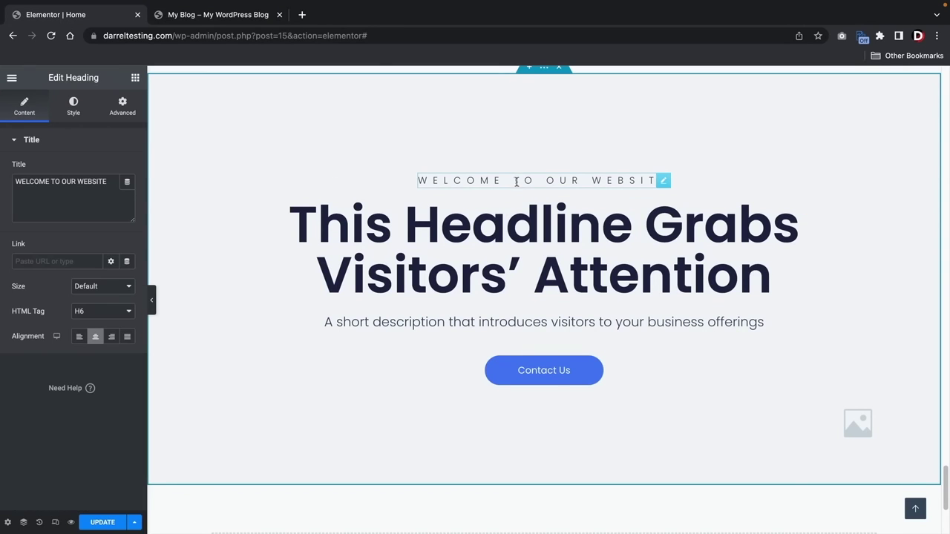
{"action": "left_click", "coordinate": [232, 19]}
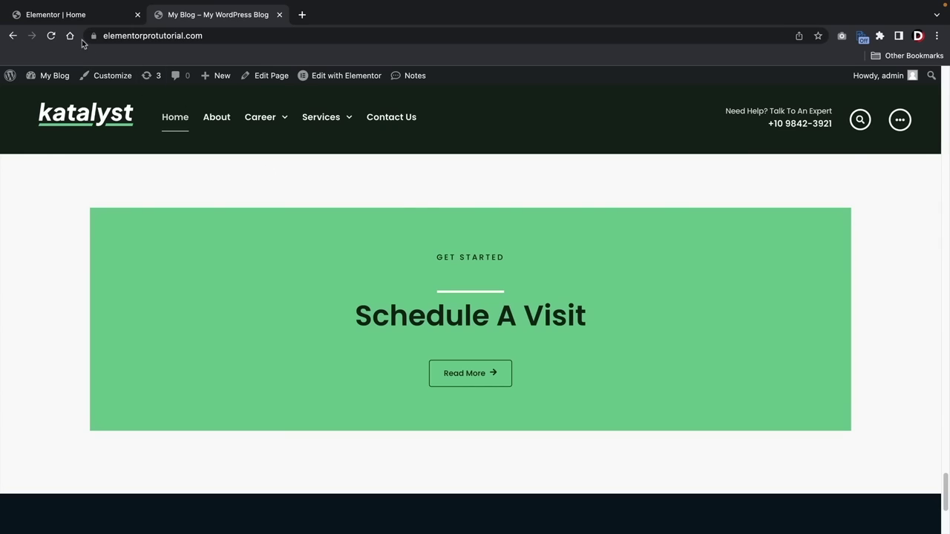
{"action": "left_click", "coordinate": [82, 15]}
Replace the big hero headline text with 'Schedule A Visit'
{"action": "triple_click", "coordinate": [386, 212]}
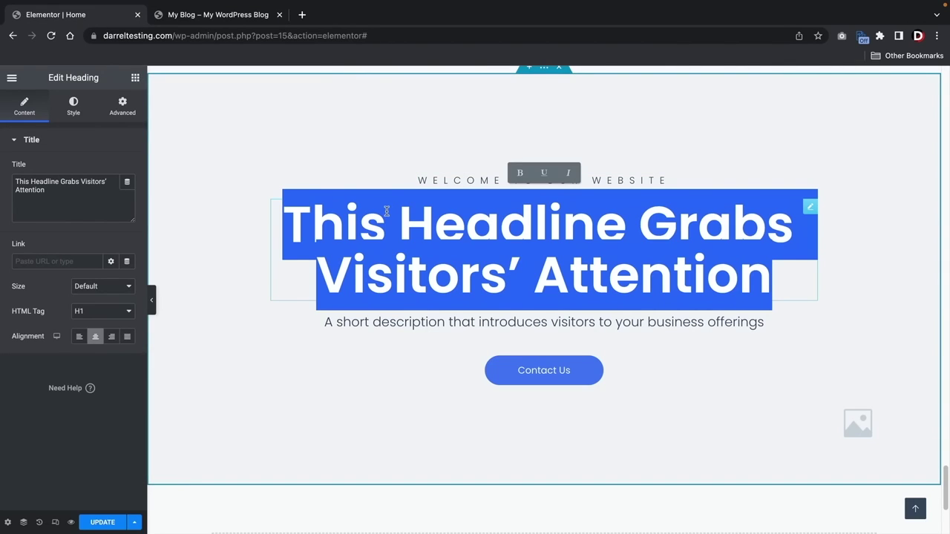
{"action": "type", "text": "Schedu"}
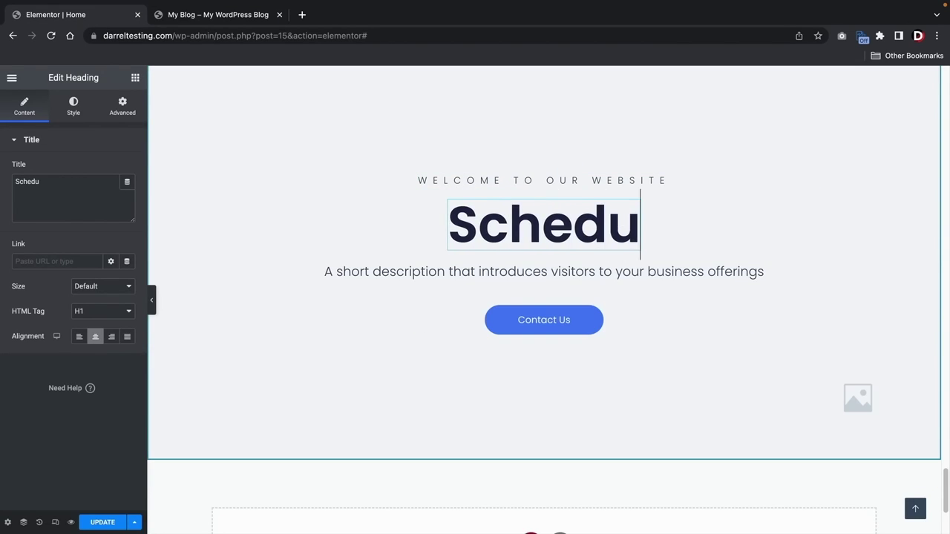
{"action": "type", "text": "le A CV"}
{"action": "key", "text": "BackSpace"}
{"action": "key", "text": "BackSpace"}
{"action": "key", "text": "BackSpace"}
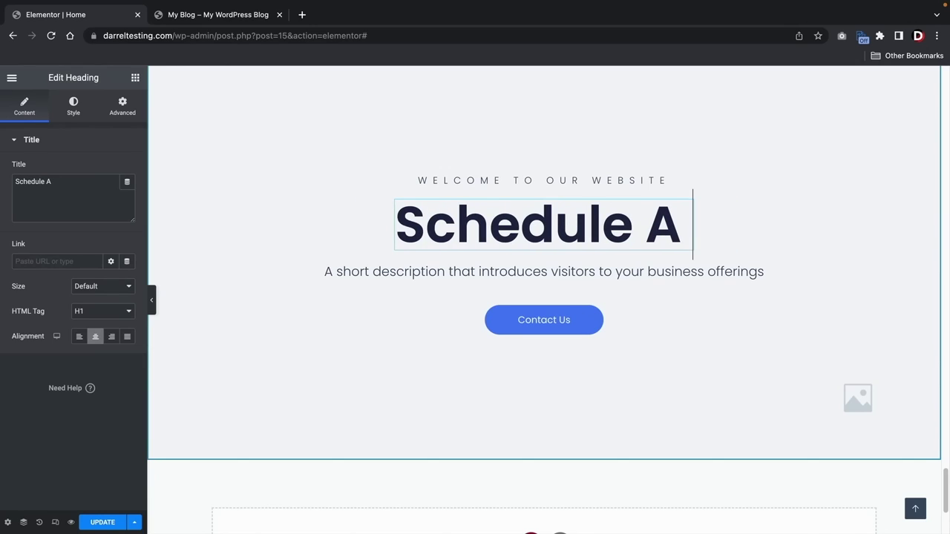
{"action": "type", "text": "vis"}
{"action": "key", "text": "BackSpace"}
{"action": "key", "text": "BackSpace"}
{"action": "key", "text": "BackSpace"}
{"action": "key", "text": "BackSpace"}
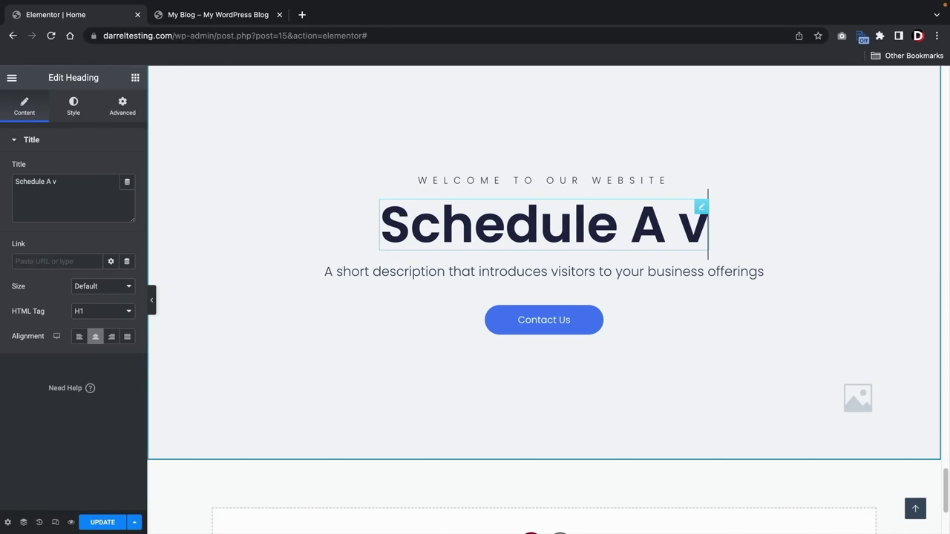
{"action": "type", "text": "Visit"}
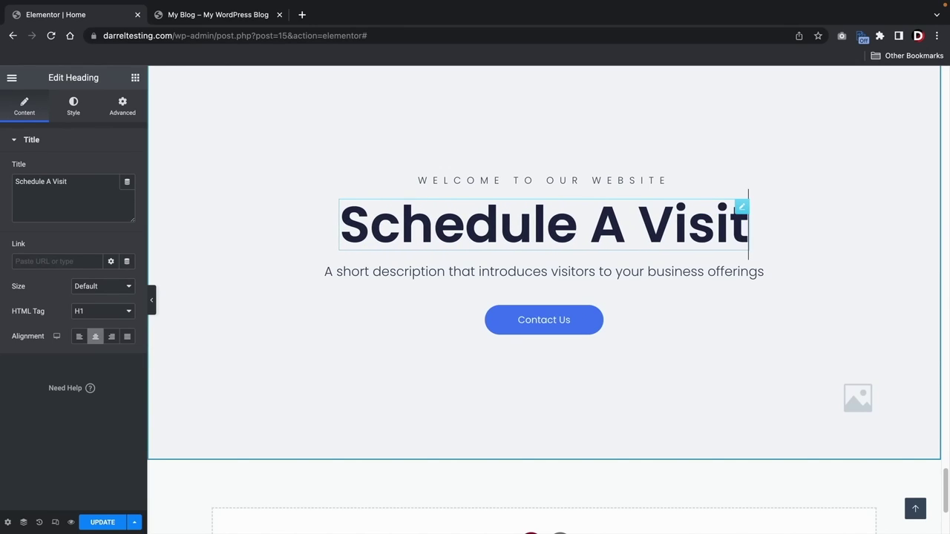
Delete the short description text widget below the headline
{"action": "left_click", "coordinate": [484, 270]}
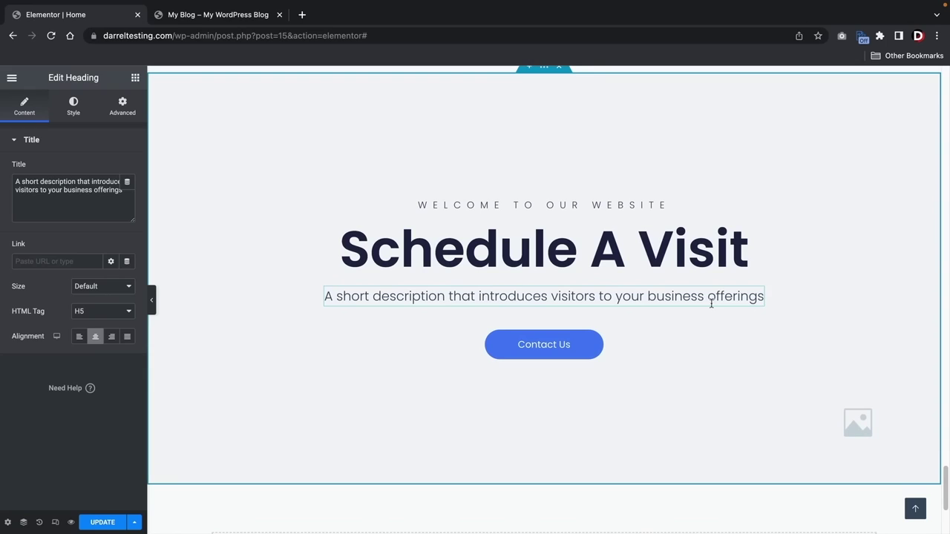
{"action": "right_click", "coordinate": [758, 294]}
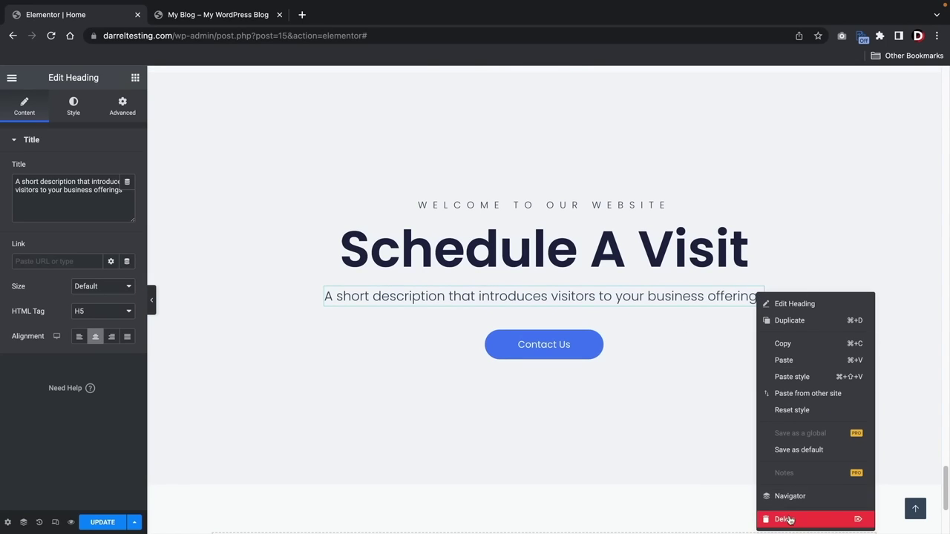
{"action": "left_click", "coordinate": [785, 519]}
{"action": "scroll", "coordinate": [626, 276], "scroll_direction": "up", "scroll_amount": 1}
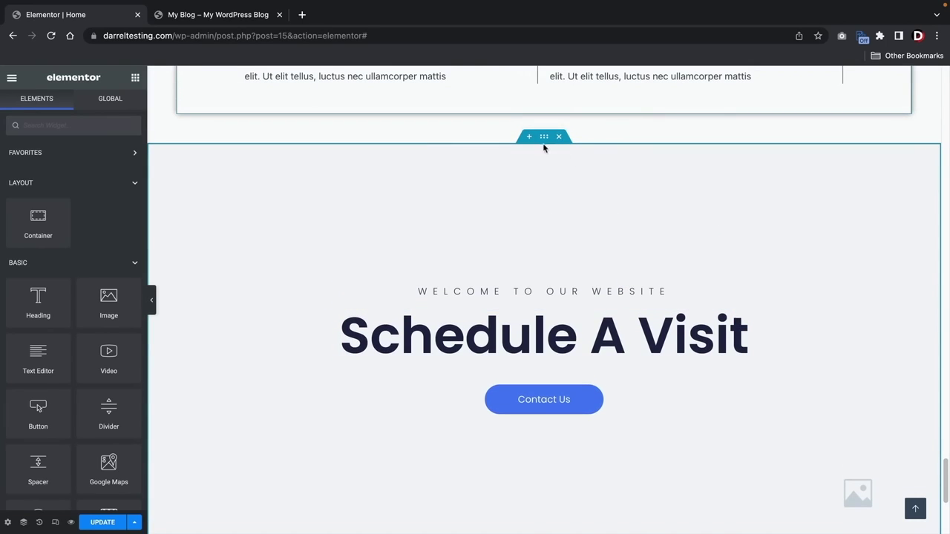
Lower the hero container's minimum height to 54 vh
{"action": "scroll", "coordinate": [779, 305], "scroll_direction": "down", "scroll_amount": 1}
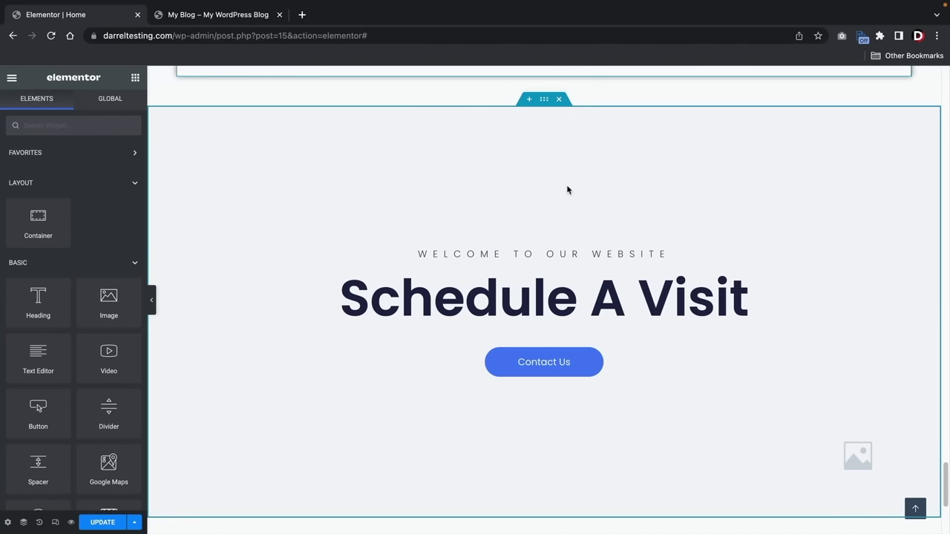
{"action": "left_click", "coordinate": [545, 108]}
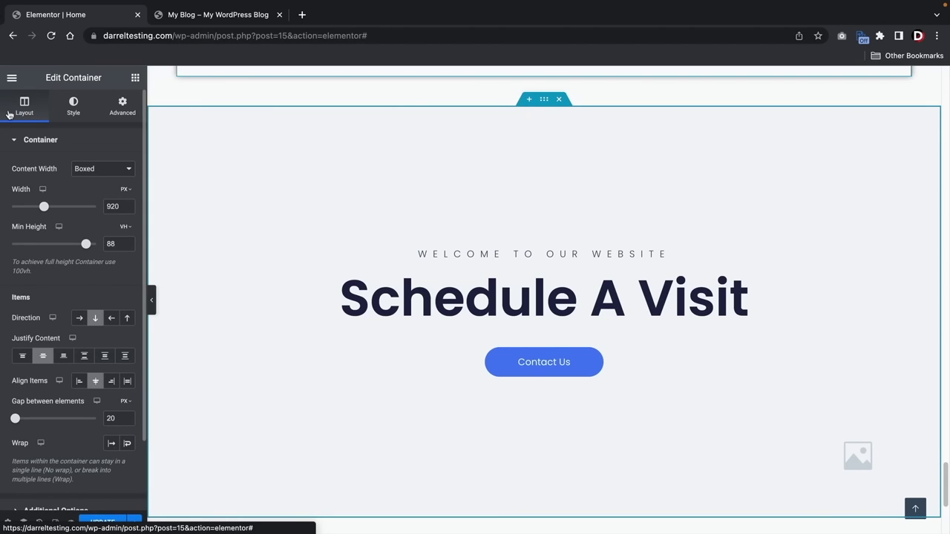
{"action": "left_click_drag", "start_coordinate": [87, 247], "coordinate": [59, 247]}
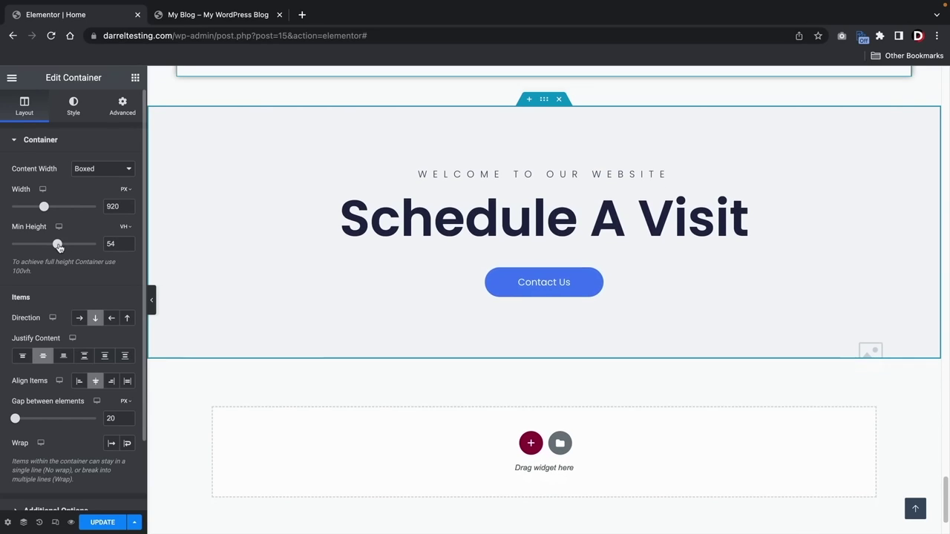
Shrink the Schedule A Visit heading's font size to 73 px
{"action": "left_click", "coordinate": [406, 226]}
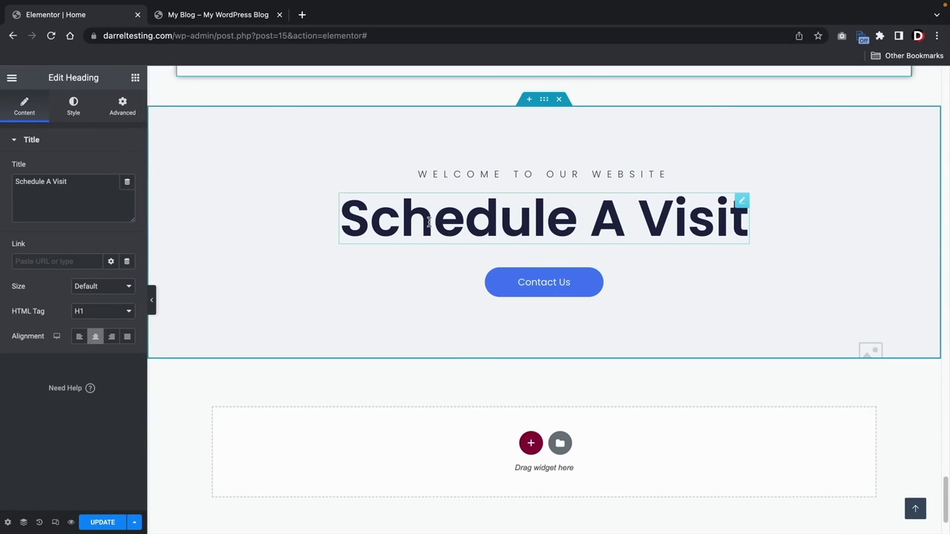
{"action": "left_click", "coordinate": [73, 109]}
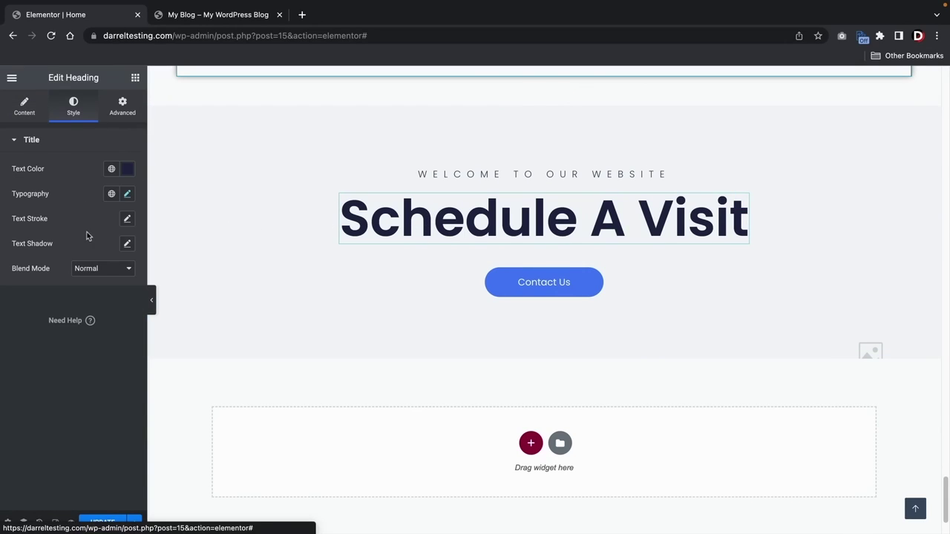
{"action": "left_click", "coordinate": [127, 194]}
{"action": "left_click_drag", "start_coordinate": [51, 288], "coordinate": [44, 291]}
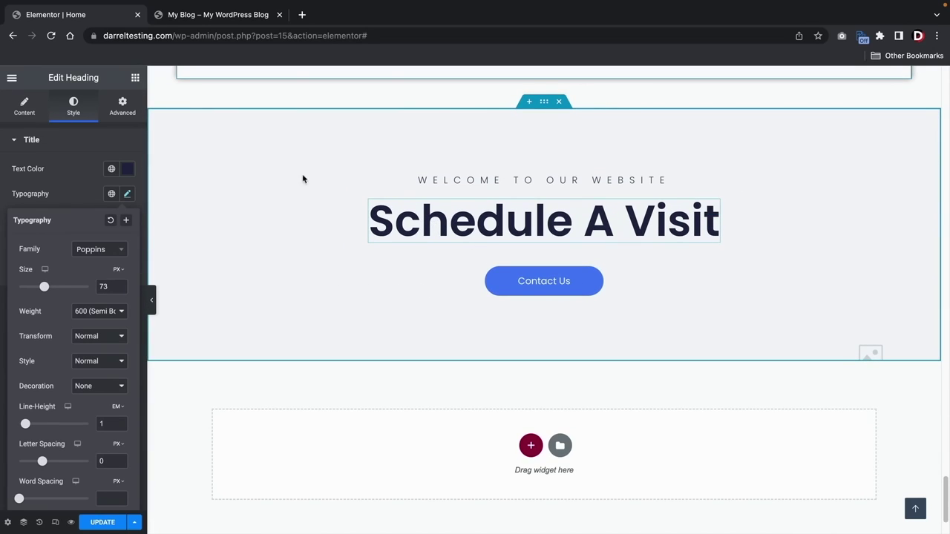
Remove the hero's background image and give it a solid green #21D387 colour
{"action": "left_click", "coordinate": [545, 102]}
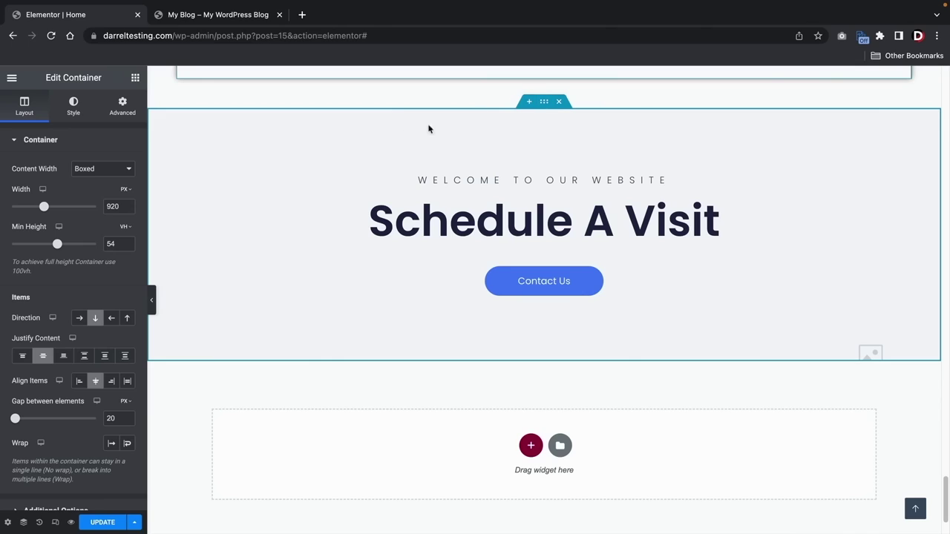
{"action": "left_click", "coordinate": [79, 112]}
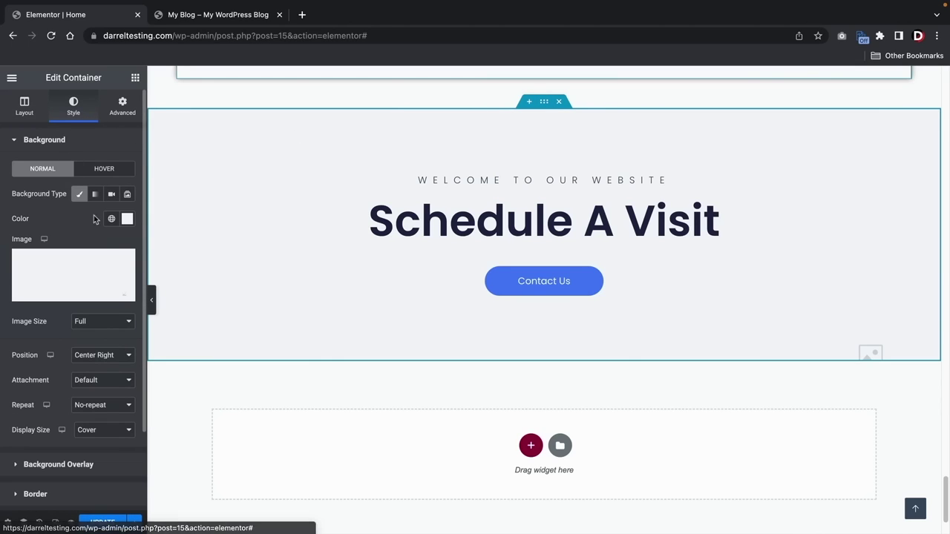
{"action": "left_click", "coordinate": [127, 219]}
{"action": "left_click", "coordinate": [115, 280]}
{"action": "left_click_drag", "start_coordinate": [152, 268], "coordinate": [181, 280]}
{"action": "left_click", "coordinate": [73, 218]}
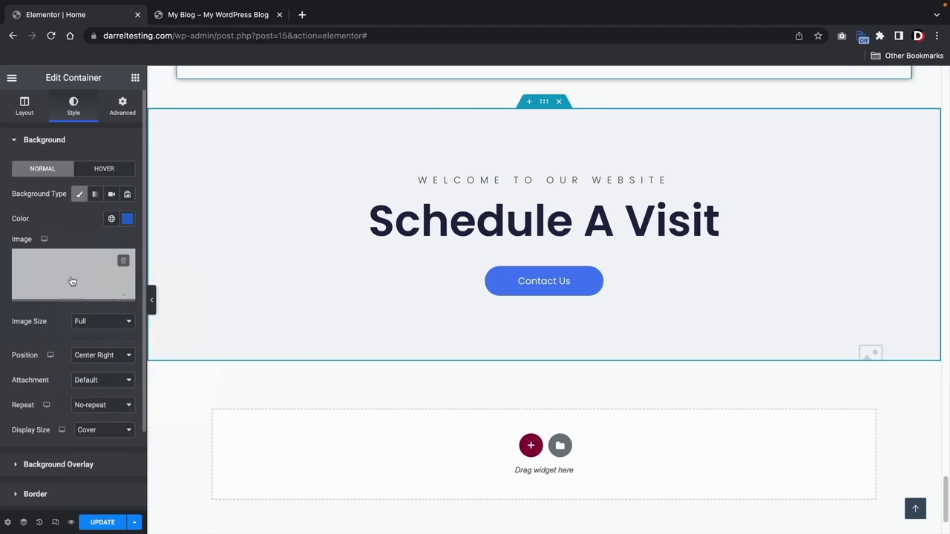
{"action": "left_click", "coordinate": [125, 263]}
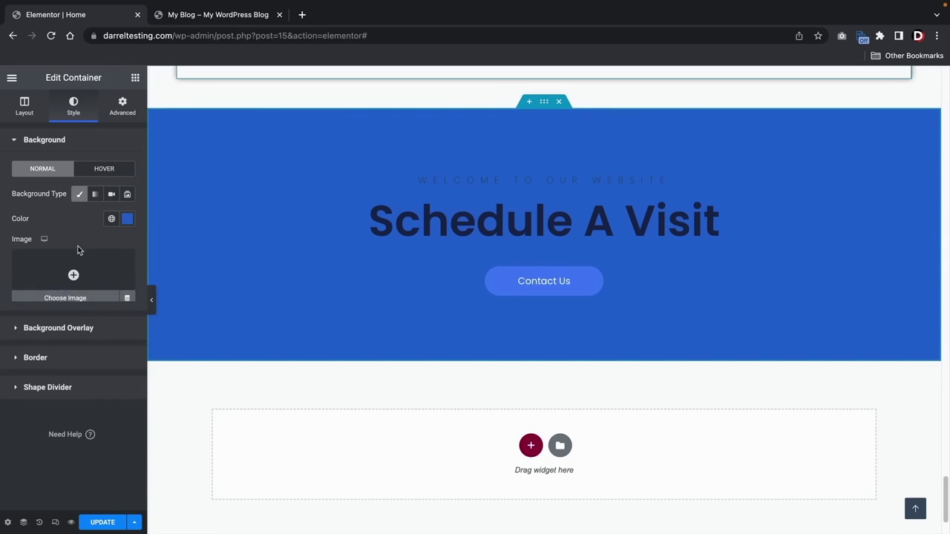
{"action": "left_click", "coordinate": [127, 219]}
{"action": "left_click_drag", "start_coordinate": [120, 372], "coordinate": [123, 373]}
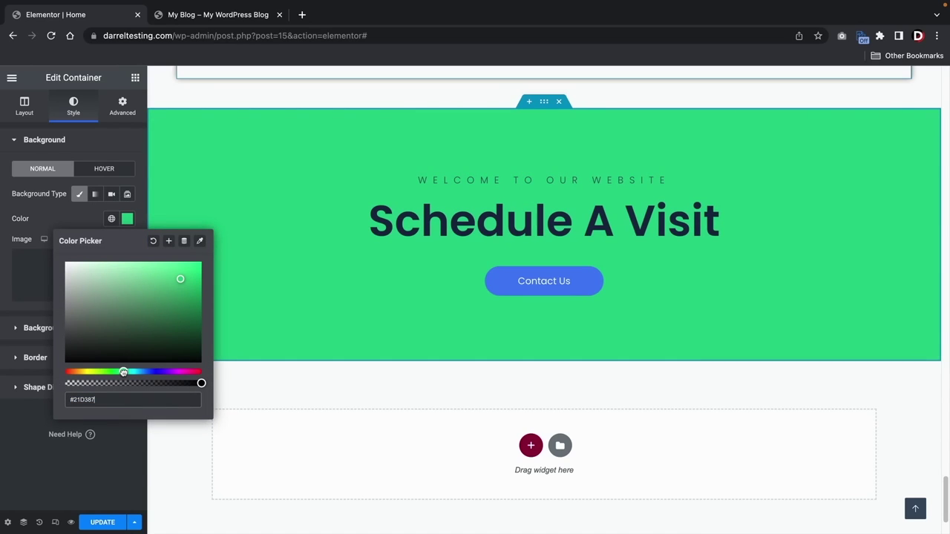
{"action": "left_click", "coordinate": [68, 221]}
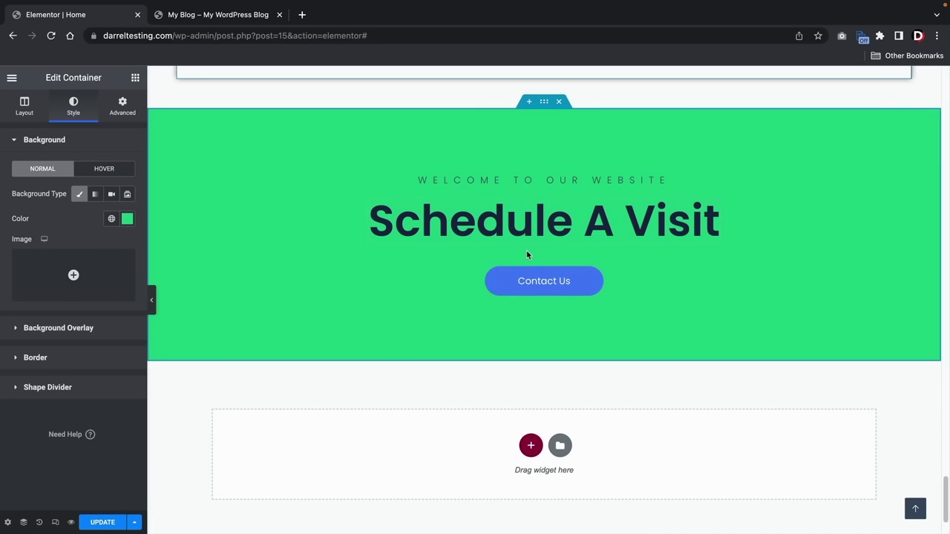
{"action": "scroll", "coordinate": [525, 276], "scroll_direction": "up", "scroll_amount": 10}
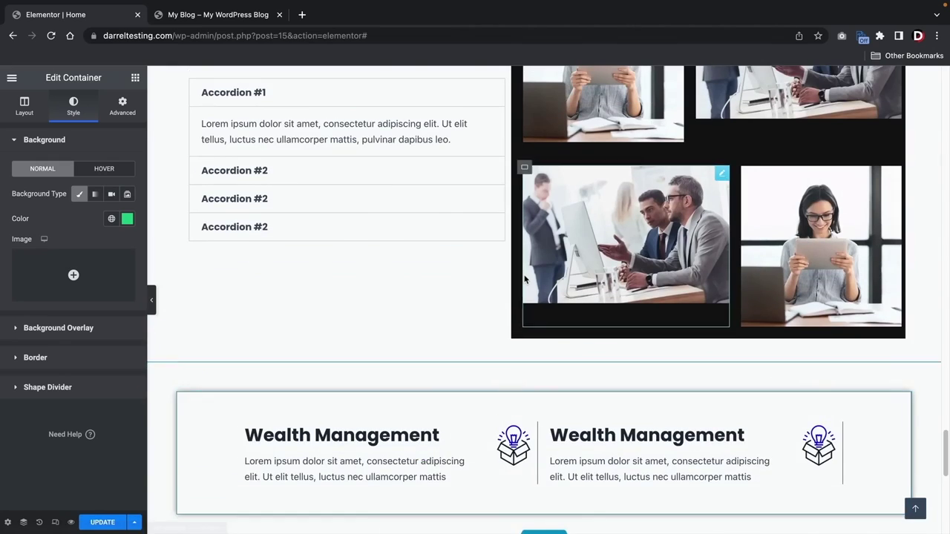
Copy the Learn More button and paste its black style onto Contact us
{"action": "scroll", "coordinate": [525, 276], "scroll_direction": "up", "scroll_amount": 15}
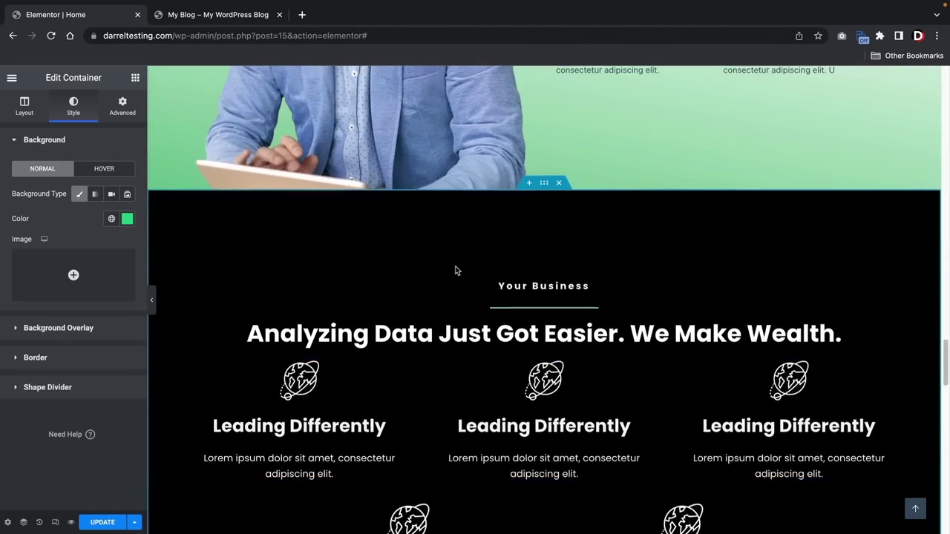
{"action": "scroll", "coordinate": [457, 271], "scroll_direction": "up", "scroll_amount": 15}
{"action": "scroll", "coordinate": [456, 269], "scroll_direction": "up", "scroll_amount": 10}
{"action": "scroll", "coordinate": [329, 297], "scroll_direction": "up", "scroll_amount": 3}
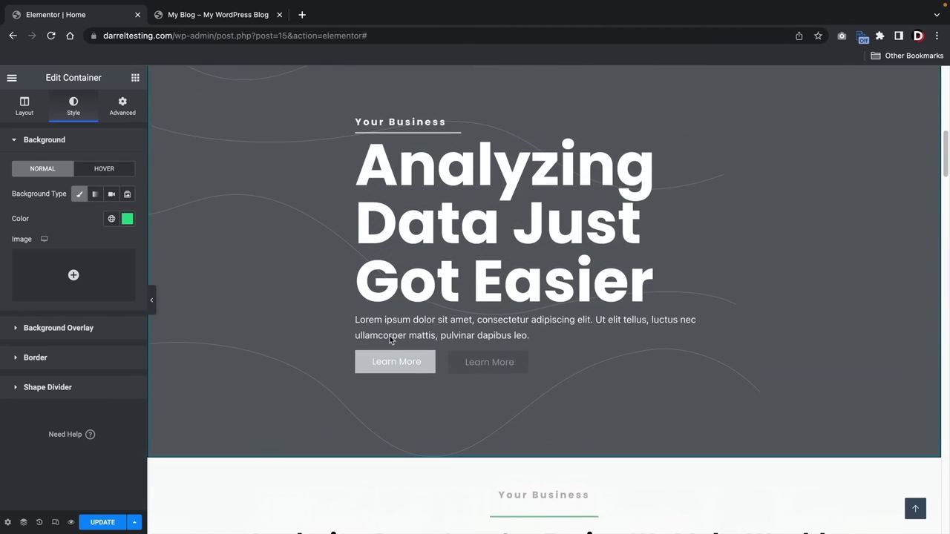
{"action": "scroll", "coordinate": [391, 339], "scroll_direction": "up", "scroll_amount": 5}
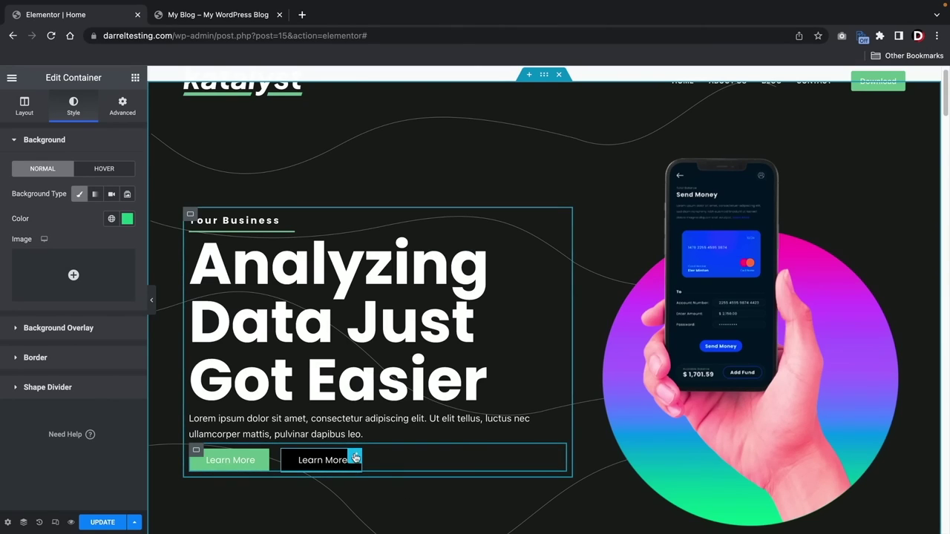
{"action": "right_click", "coordinate": [355, 458]}
{"action": "left_click", "coordinate": [393, 347]}
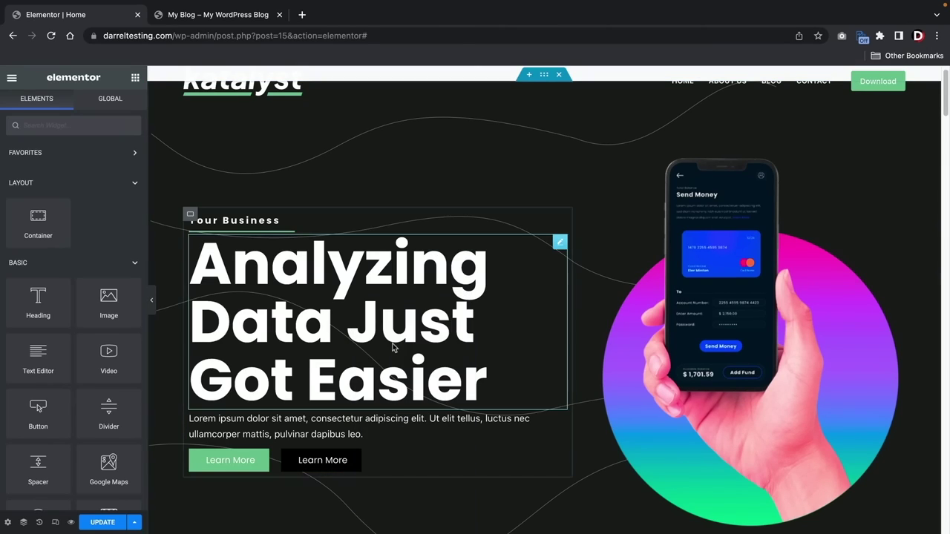
{"action": "scroll", "coordinate": [497, 429], "scroll_direction": "down", "scroll_amount": 15}
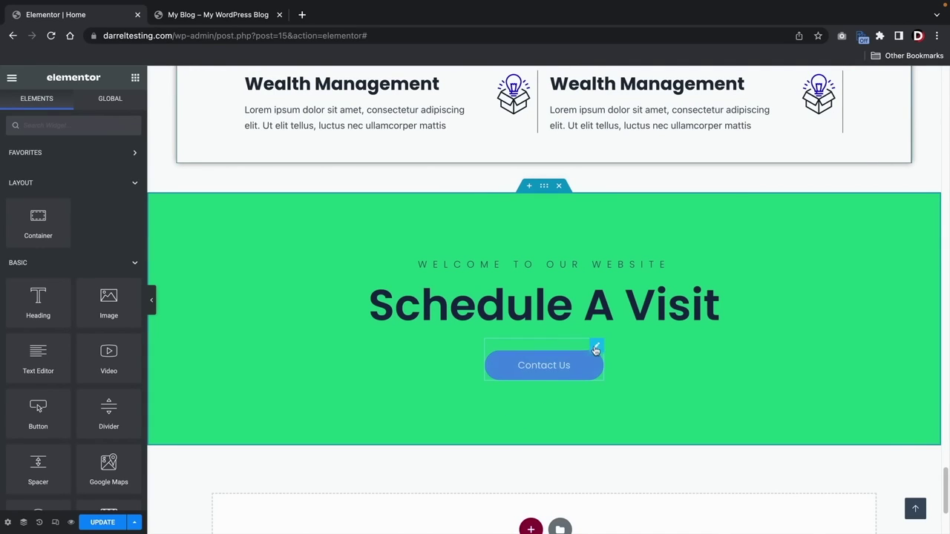
{"action": "right_click", "coordinate": [596, 370]}
{"action": "left_click", "coordinate": [631, 379]}
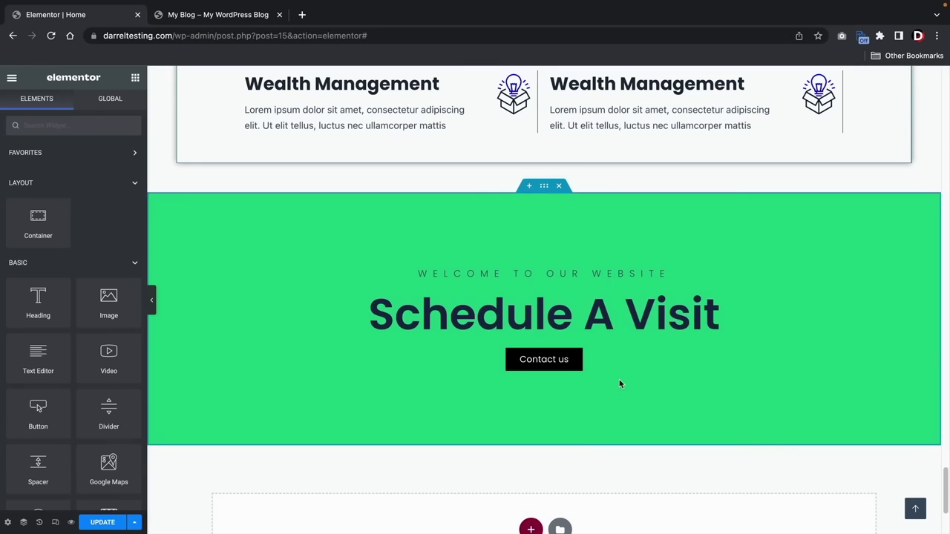
Make Schedule A Visit white and the WELCOME TO OUR WEBSITE line black, then save
{"action": "triple_click", "coordinate": [598, 320]}
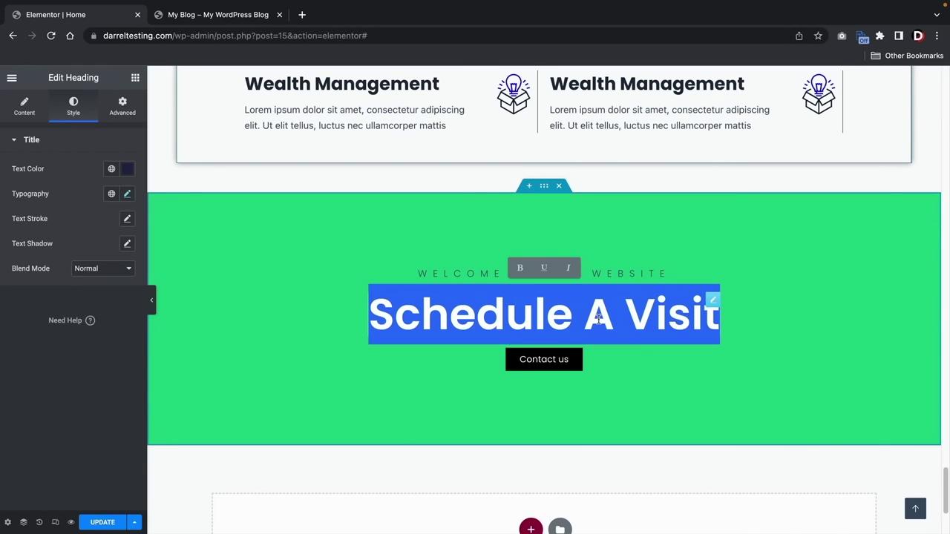
{"action": "left_click", "coordinate": [127, 168]}
{"action": "left_click", "coordinate": [67, 214]}
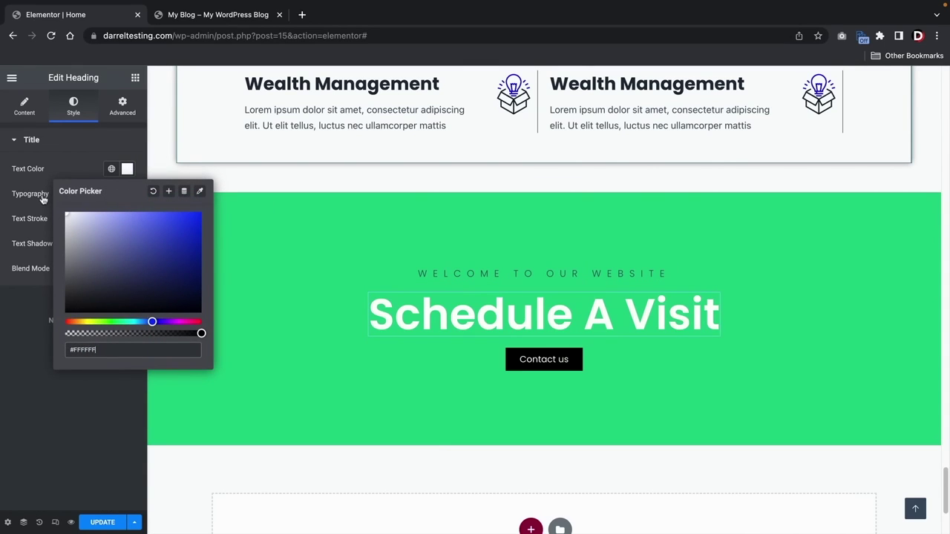
{"action": "left_click", "coordinate": [440, 275]}
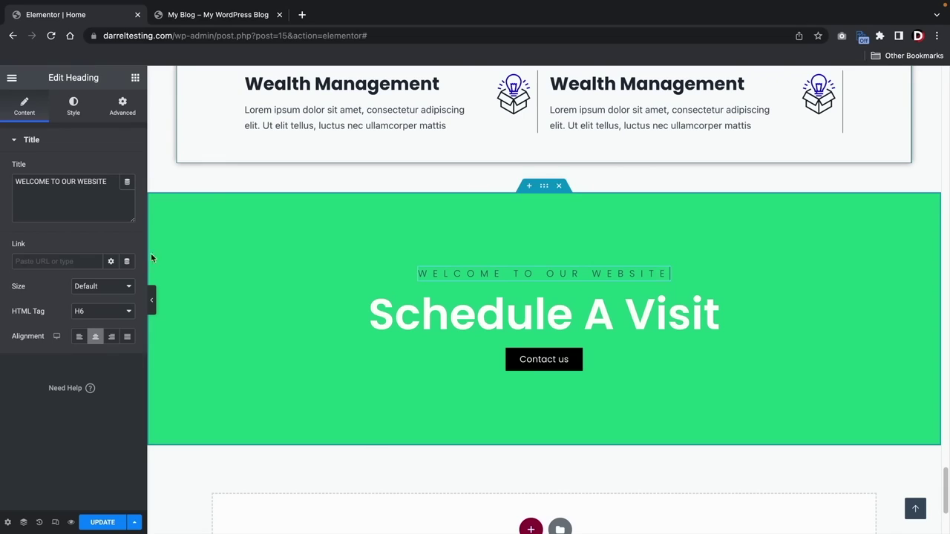
{"action": "left_click", "coordinate": [74, 104]}
{"action": "left_click", "coordinate": [127, 169]}
{"action": "left_click_drag", "start_coordinate": [80, 290], "coordinate": [64, 329]}
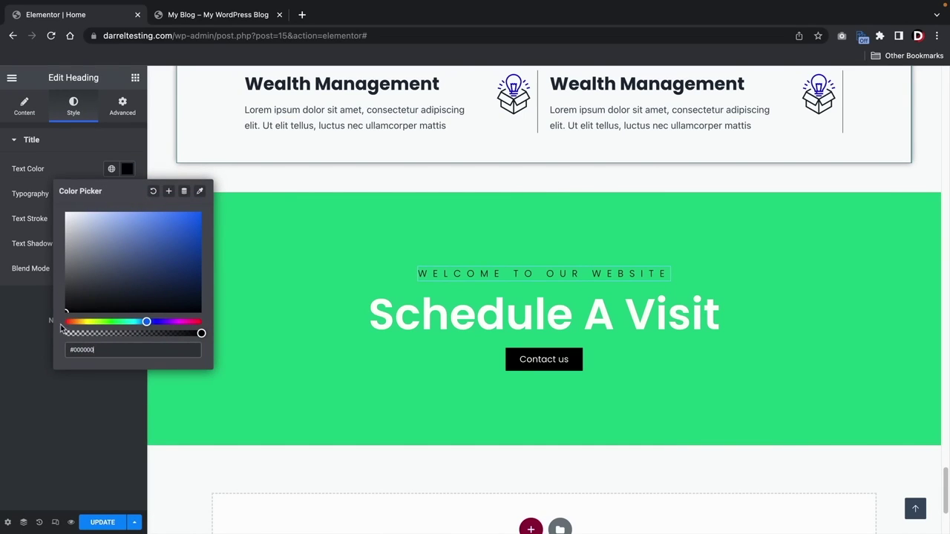
{"action": "left_click", "coordinate": [25, 389]}
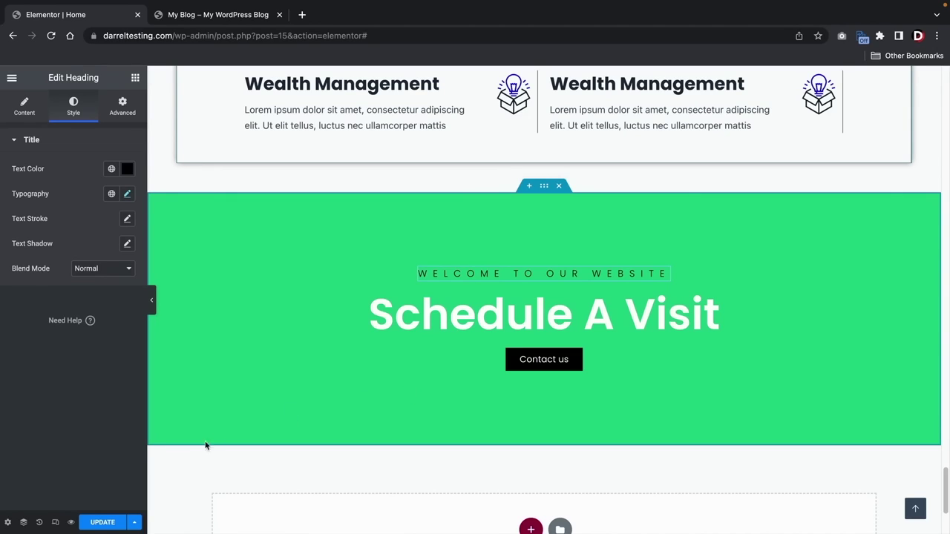
{"action": "left_click", "coordinate": [103, 523]}
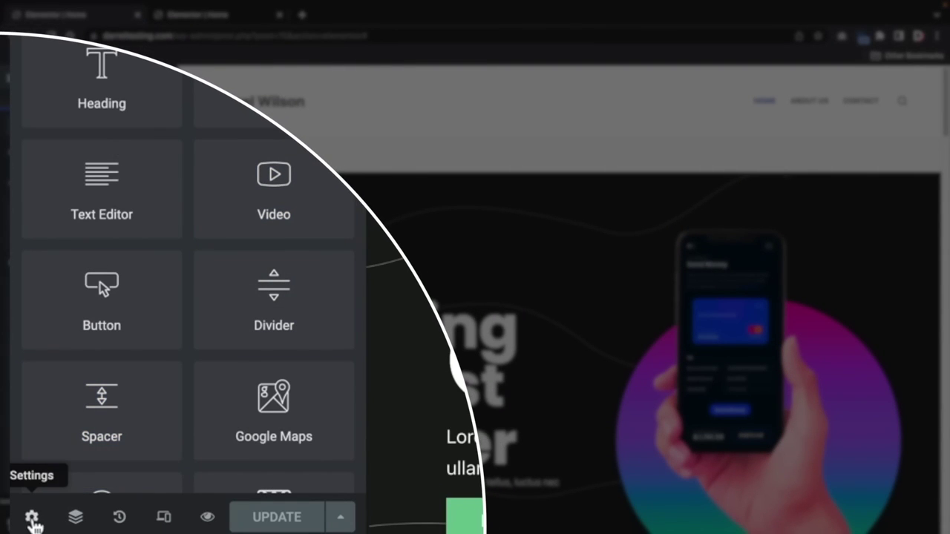
Set the Home page layout to Elementor Full Width and preview it without the panel
{"action": "left_click", "coordinate": [33, 519]}
{"action": "scroll", "coordinate": [150, 407], "scroll_direction": "down", "scroll_amount": 1}
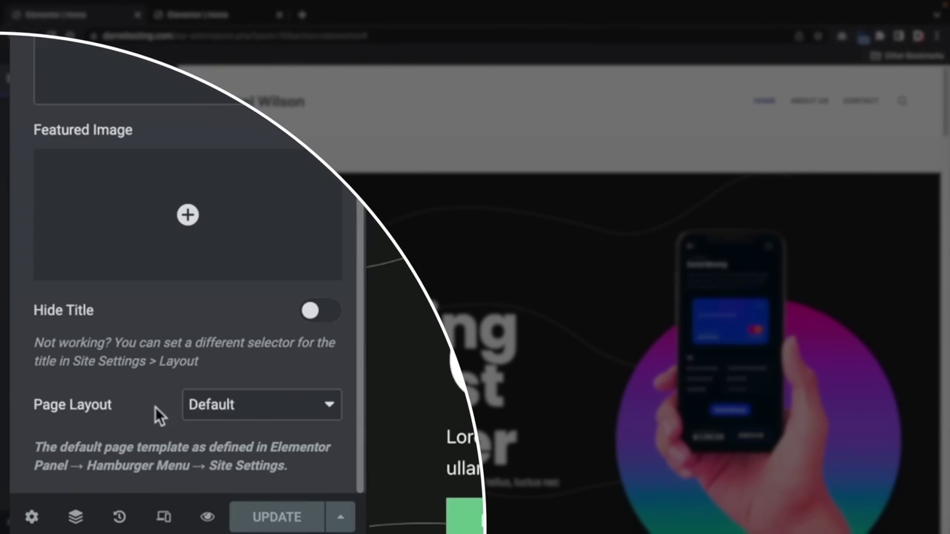
{"action": "left_click", "coordinate": [233, 413]}
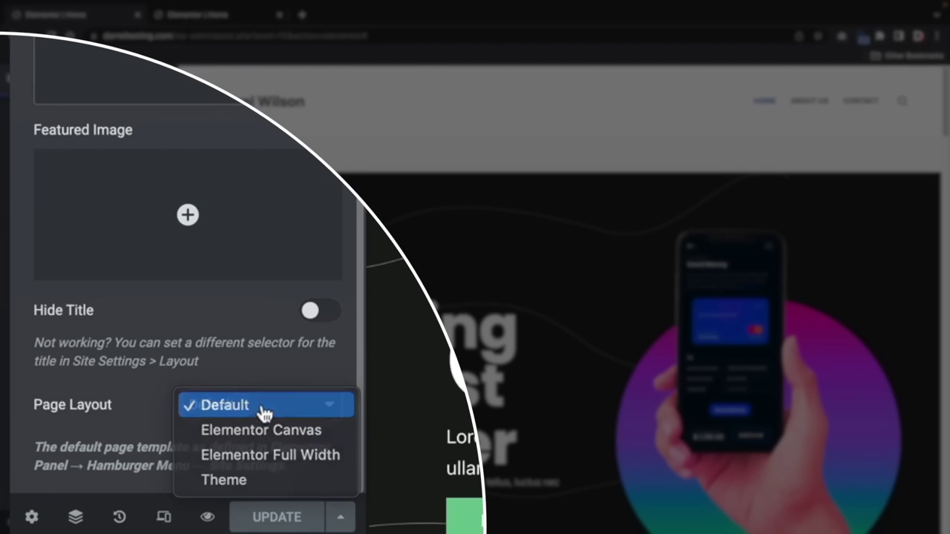
{"action": "left_click", "coordinate": [256, 418]}
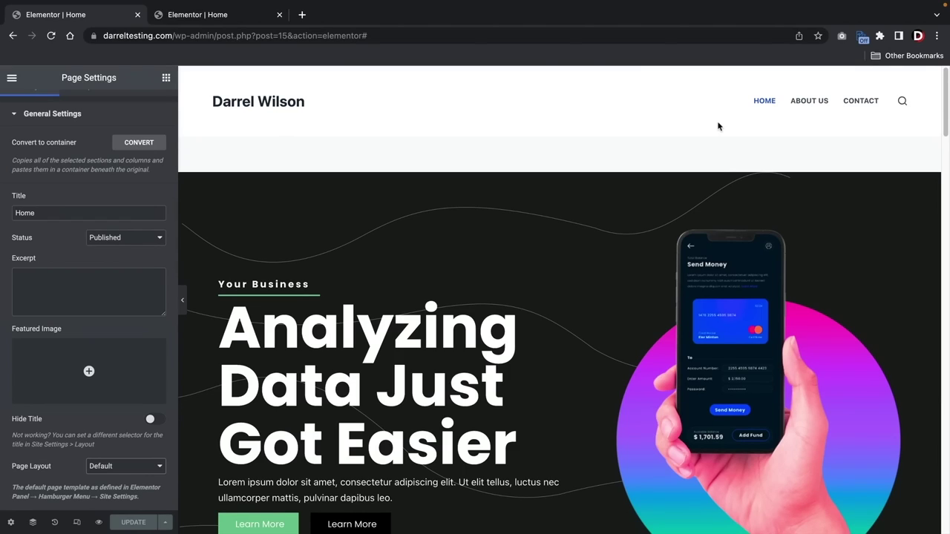
{"action": "left_click", "coordinate": [145, 466]}
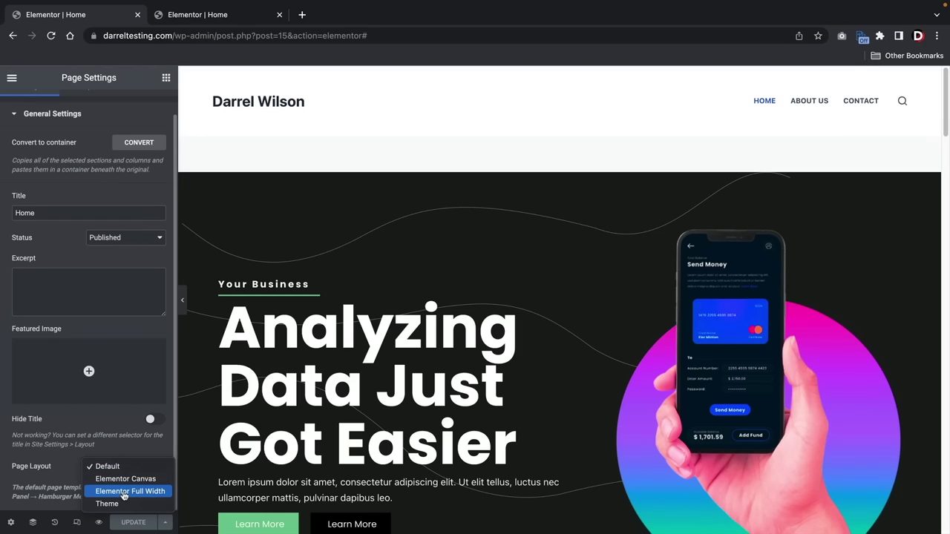
{"action": "left_click", "coordinate": [123, 493]}
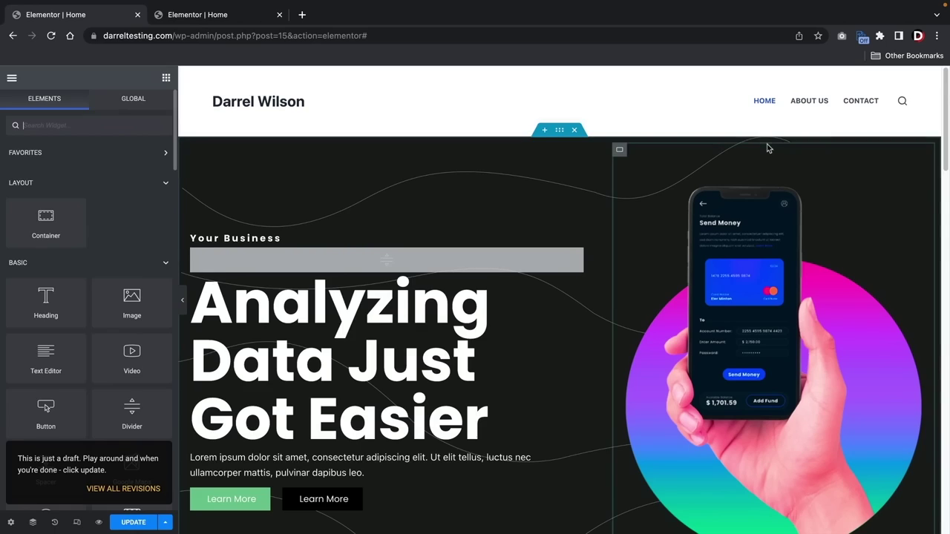
{"action": "left_click", "coordinate": [182, 300]}
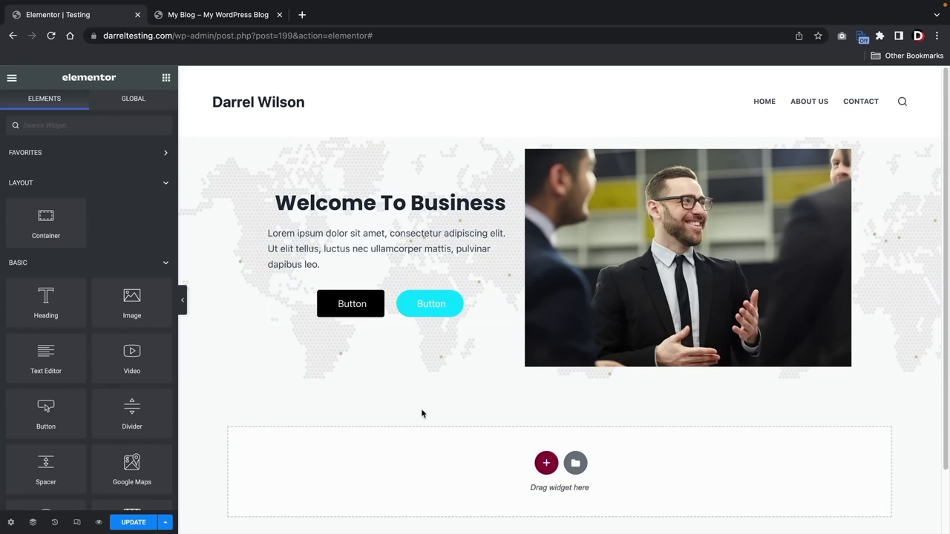
Add a new two-column section at the bottom of the page
{"action": "scroll", "coordinate": [421, 413], "scroll_direction": "down", "scroll_amount": 2}
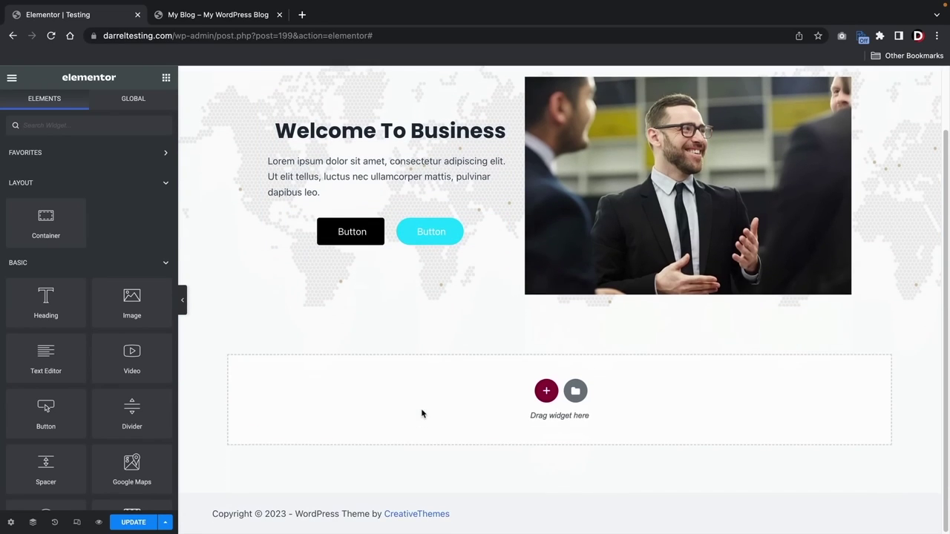
{"action": "left_click", "coordinate": [546, 391]}
{"action": "left_click", "coordinate": [543, 423]}
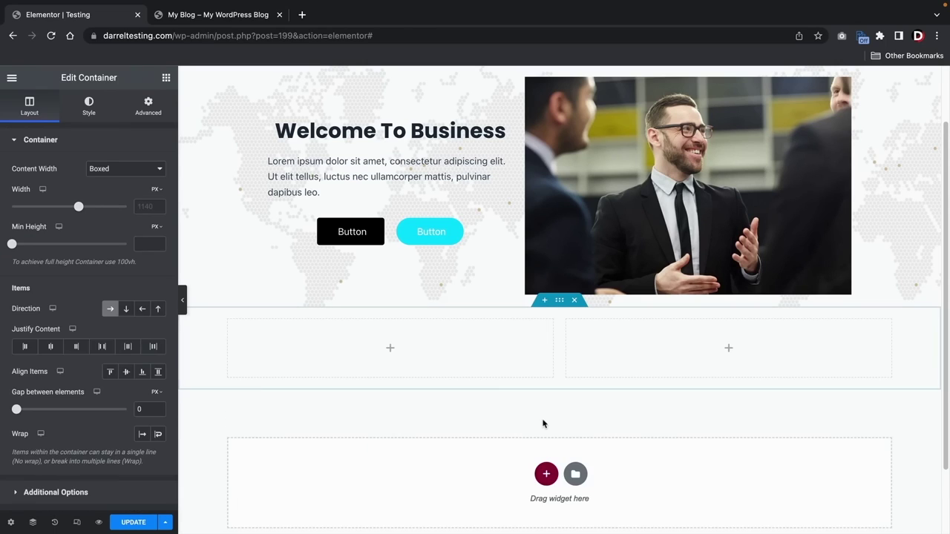
Fill the left column with a heading, text paragraph, and an inner container holding a button
{"action": "left_click", "coordinate": [166, 78]}
{"action": "left_click_drag", "start_coordinate": [46, 301], "coordinate": [341, 348]}
{"action": "left_click", "coordinate": [166, 78]}
{"action": "left_click_drag", "start_coordinate": [46, 355], "coordinate": [311, 338]}
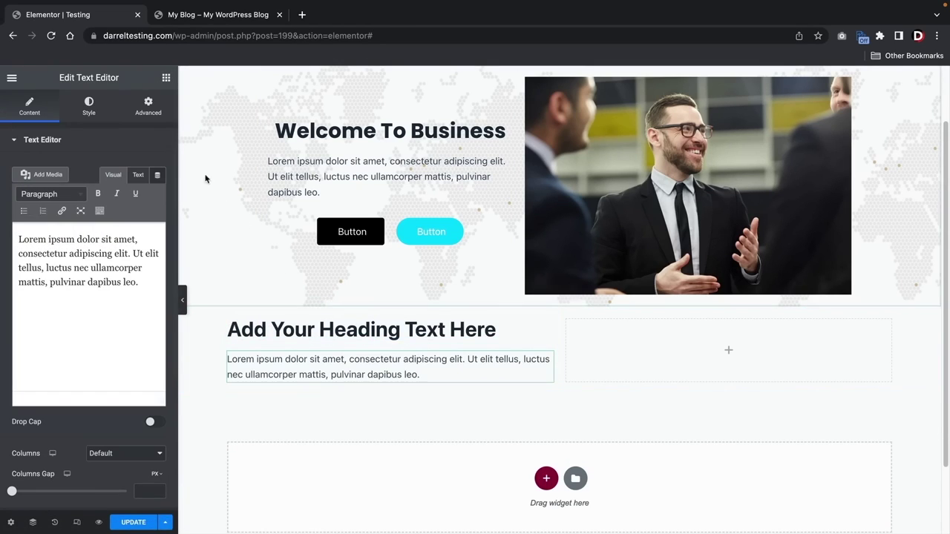
{"action": "left_click", "coordinate": [166, 78]}
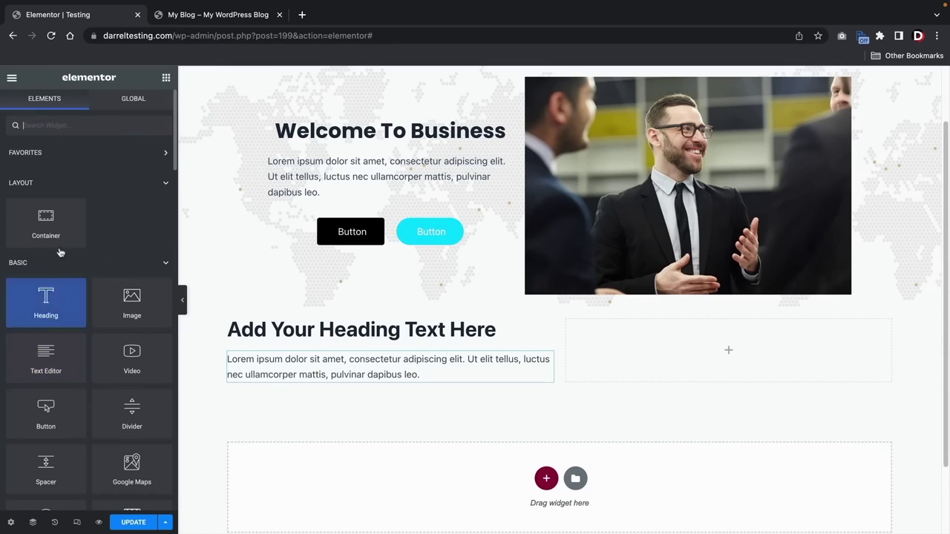
{"action": "left_click_drag", "start_coordinate": [48, 223], "coordinate": [321, 385]}
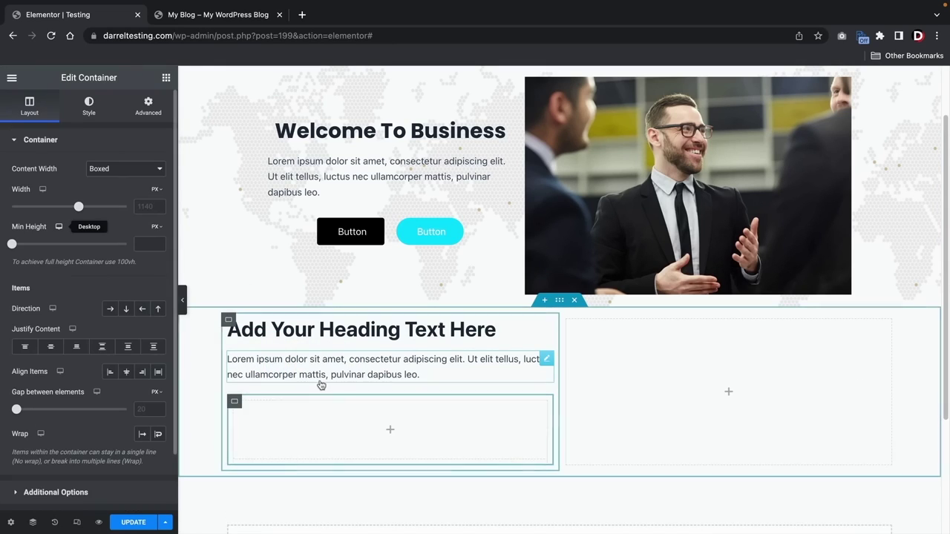
{"action": "left_click", "coordinate": [166, 78]}
{"action": "left_click_drag", "start_coordinate": [105, 409], "coordinate": [290, 429]}
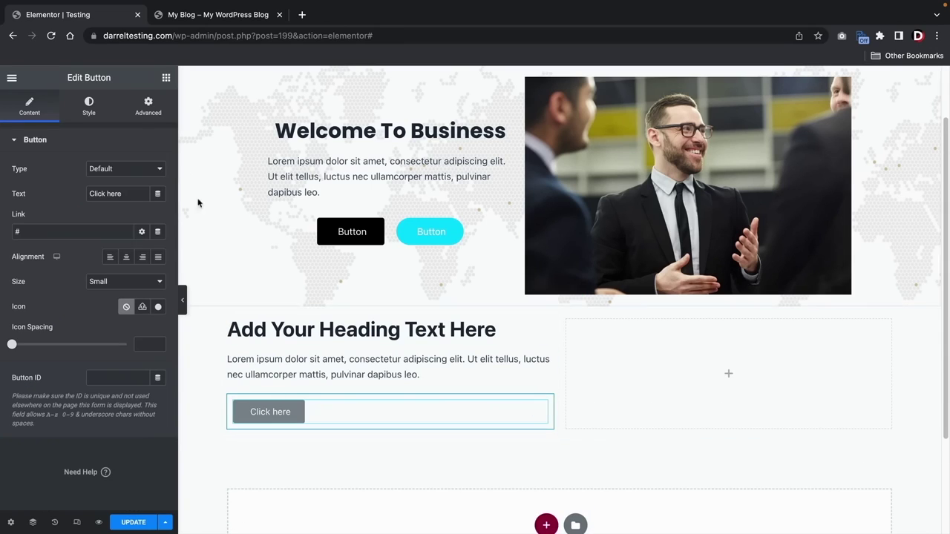
Duplicate the Click here button and give the first one a red #FF0909 background
{"action": "right_click", "coordinate": [263, 420]}
{"action": "left_click", "coordinate": [286, 323]}
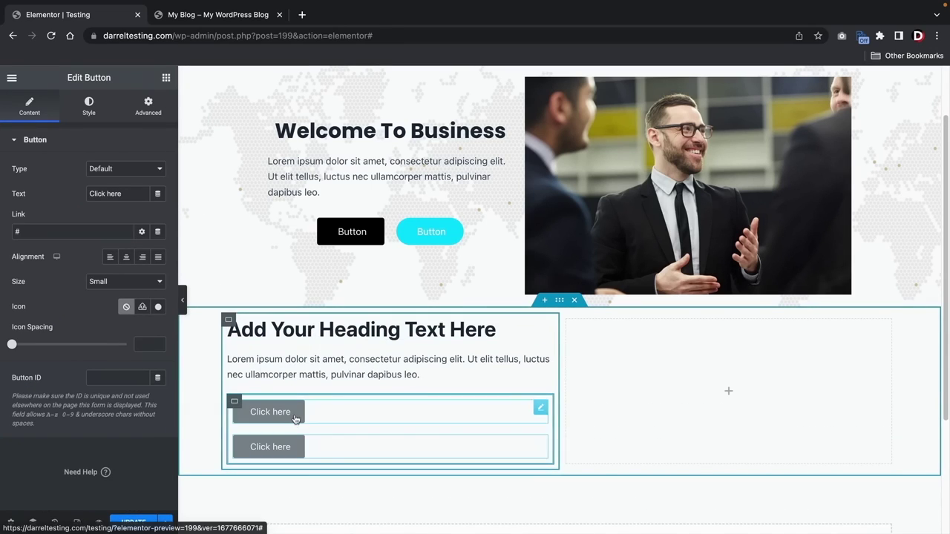
{"action": "left_click", "coordinate": [88, 107]}
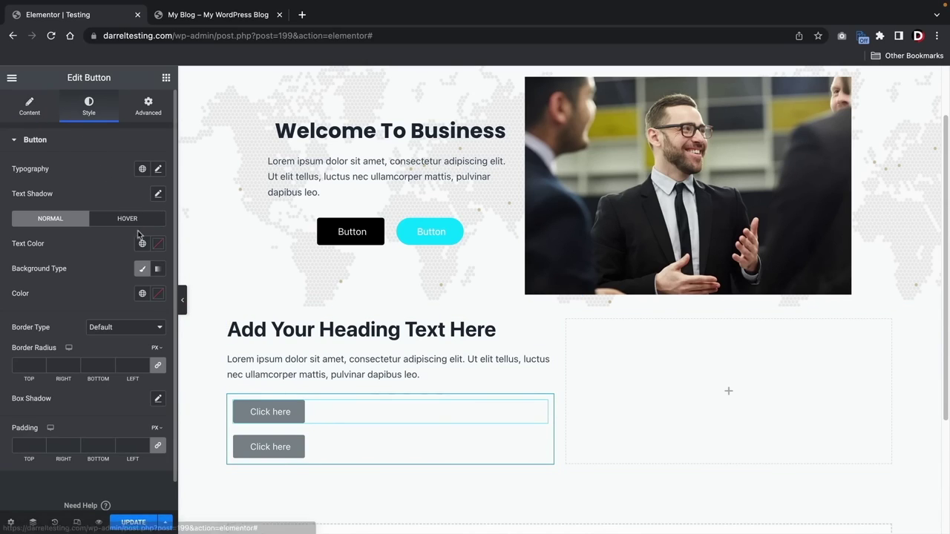
{"action": "left_click", "coordinate": [158, 294]}
{"action": "type", "text": "#FF0909"}
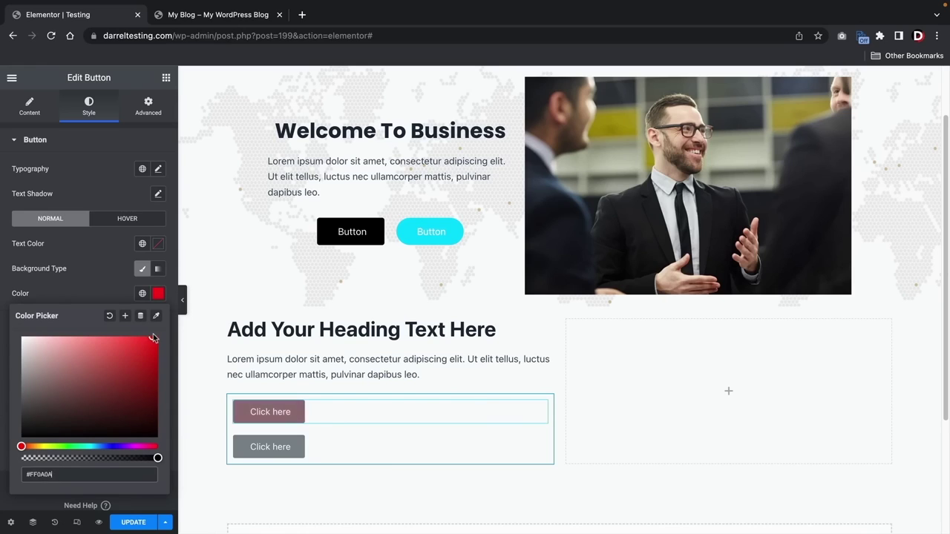
{"action": "left_click", "coordinate": [123, 290]}
Place an Image widget in the empty right column
{"action": "scroll", "coordinate": [338, 393], "scroll_direction": "down", "scroll_amount": 1}
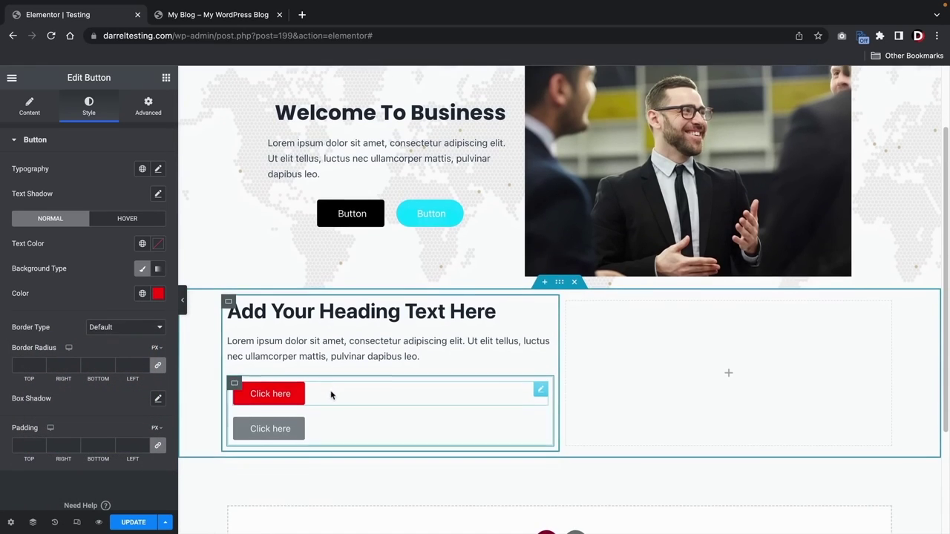
{"action": "left_click", "coordinate": [167, 78]}
{"action": "left_click_drag", "start_coordinate": [117, 299], "coordinate": [646, 340]}
Set the right column's image to the smiling businessman-in-a-suit photo
{"action": "left_click", "coordinate": [92, 208]}
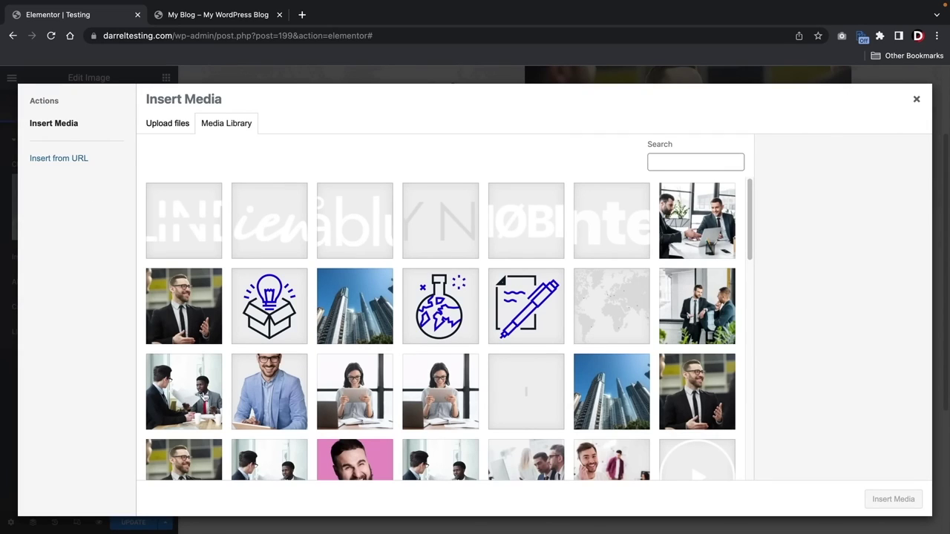
{"action": "left_click", "coordinate": [183, 306]}
{"action": "left_click", "coordinate": [891, 498]}
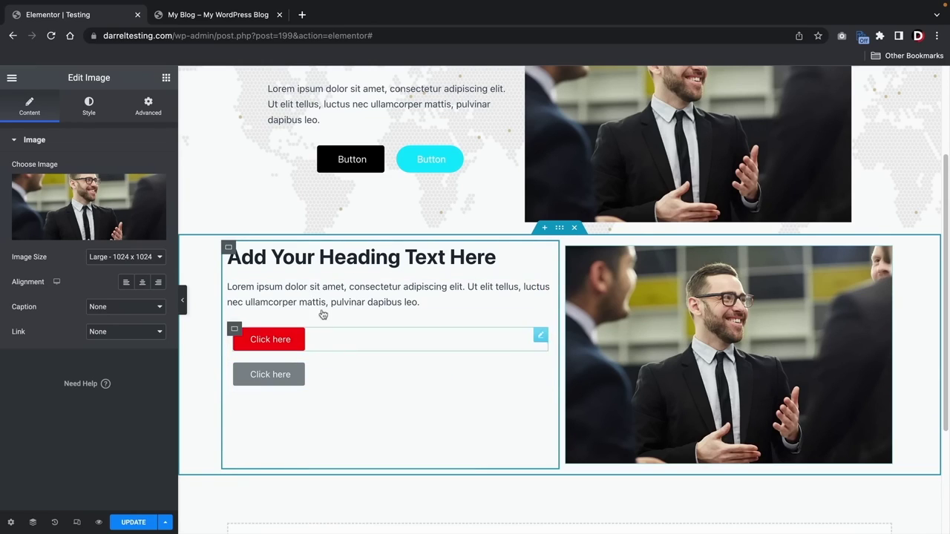
Centre the left column container's content vertically and horizontally
{"action": "left_click", "coordinate": [229, 249]}
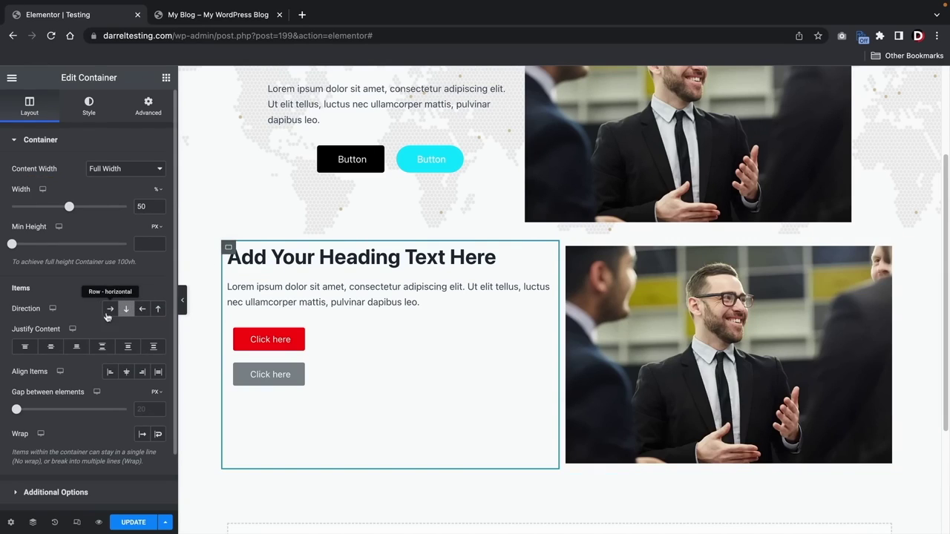
{"action": "left_click", "coordinate": [51, 348]}
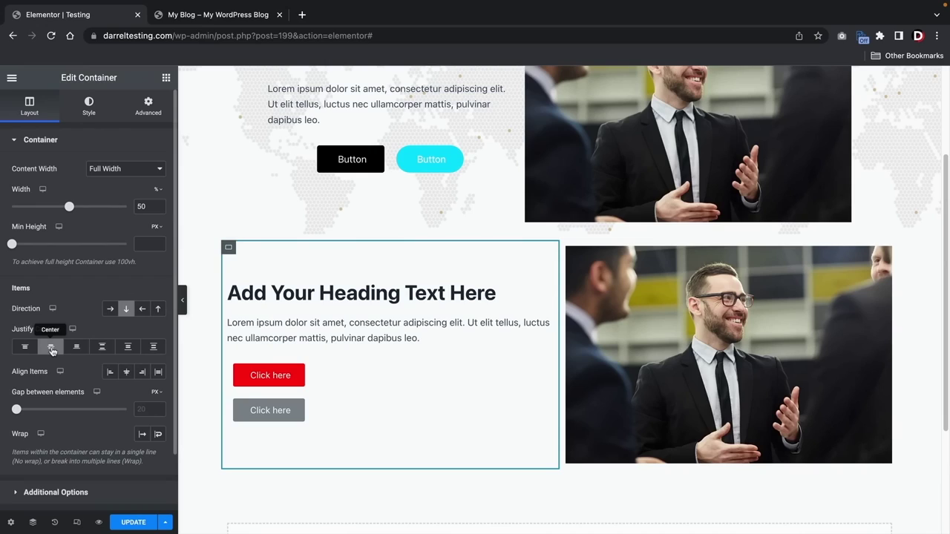
{"action": "left_click", "coordinate": [127, 374]}
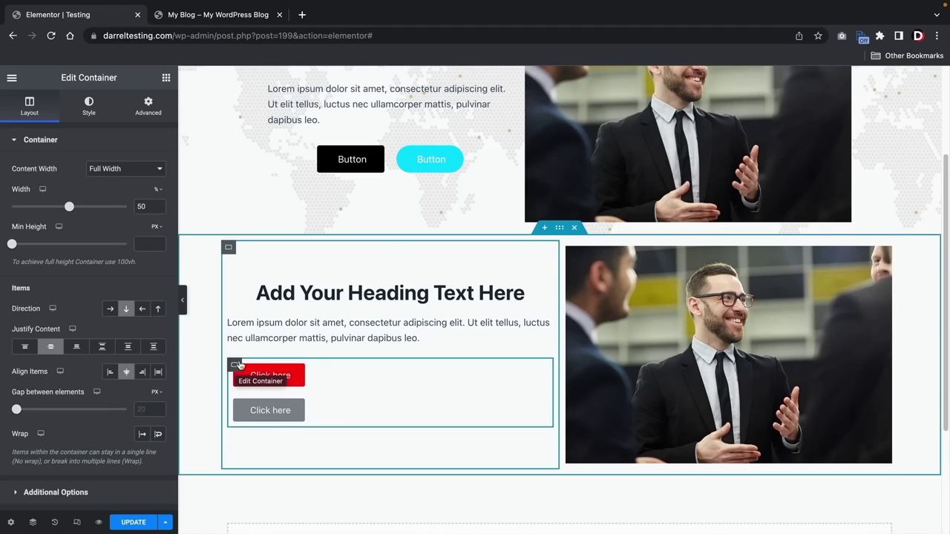
Centre-align the paragraph text
{"action": "left_click", "coordinate": [270, 331]}
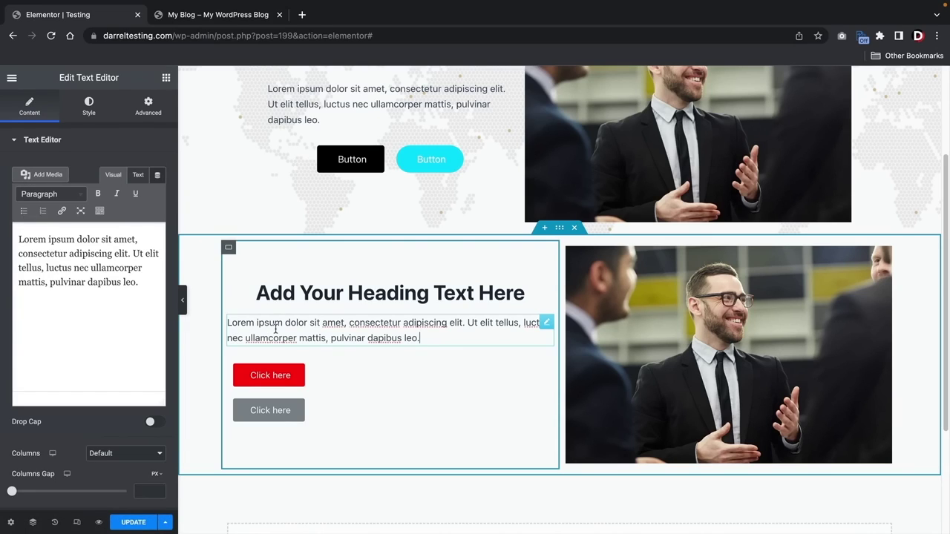
{"action": "left_click", "coordinate": [88, 106]}
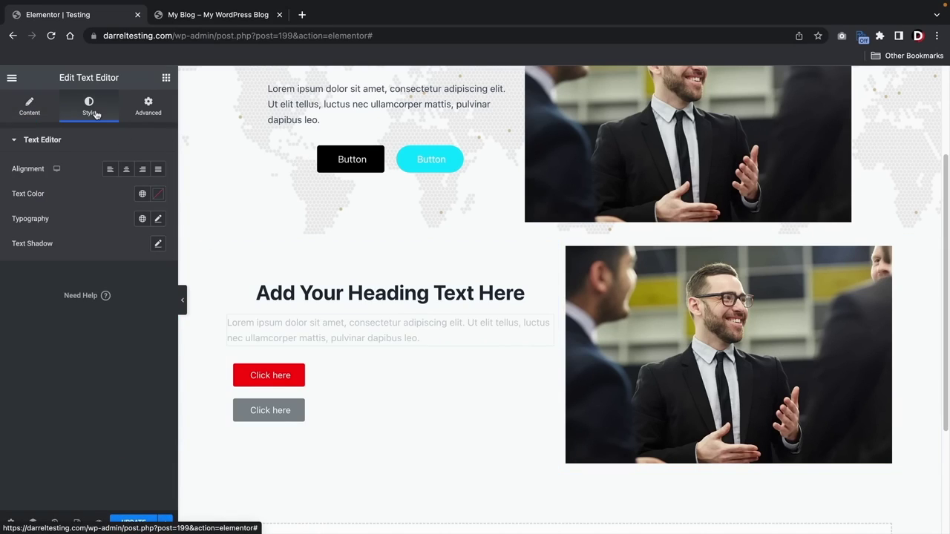
{"action": "left_click", "coordinate": [126, 170]}
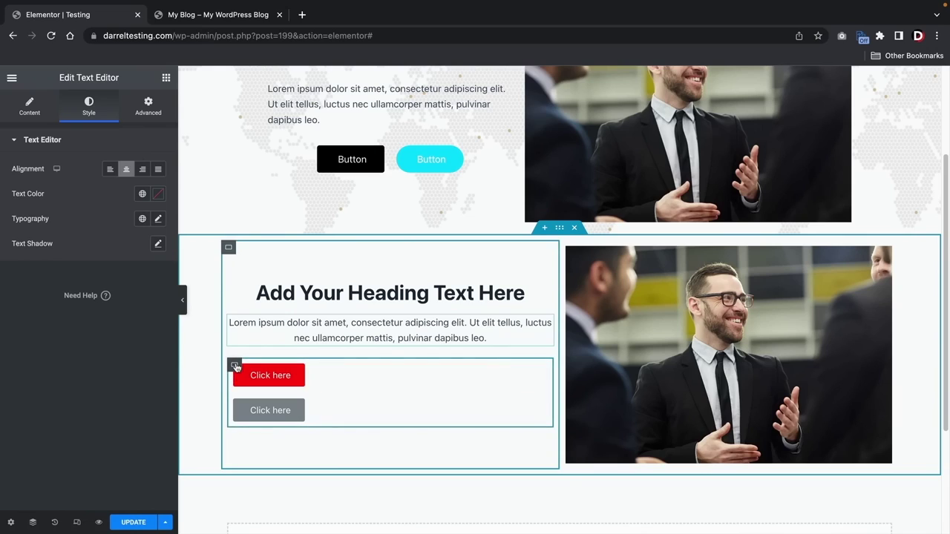
Put the two Click here buttons side by side, centred, and narrow the text column to about 44%
{"action": "left_click", "coordinate": [235, 366]}
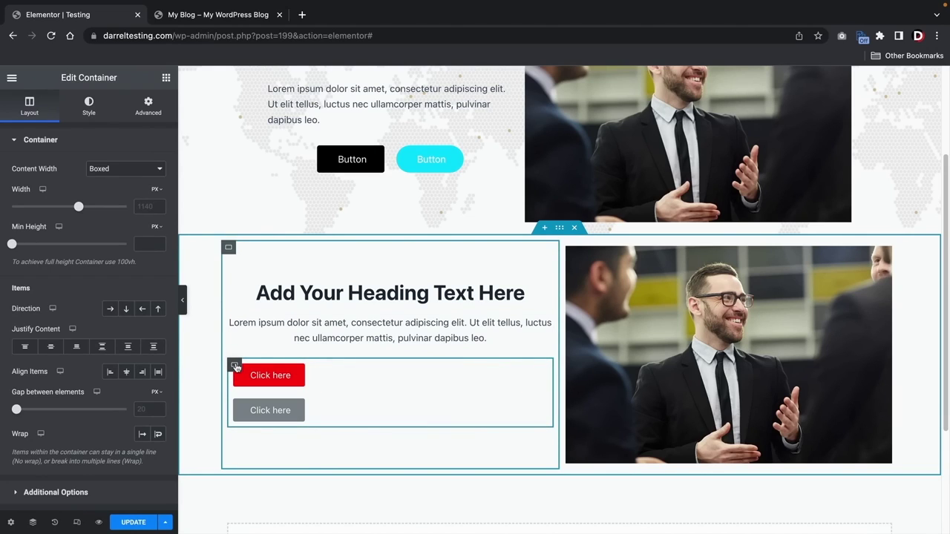
{"action": "left_click", "coordinate": [111, 311]}
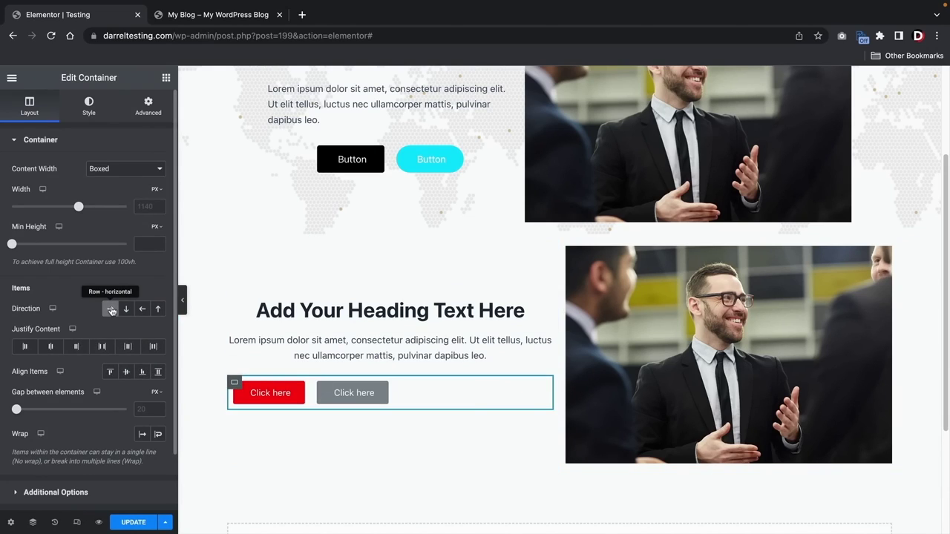
{"action": "left_click", "coordinate": [50, 348]}
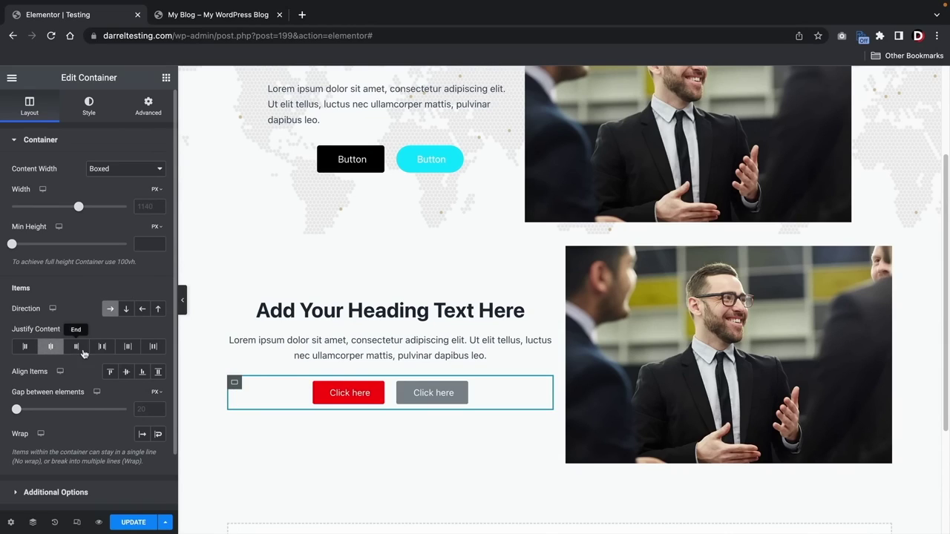
{"action": "left_click", "coordinate": [77, 347]}
{"action": "left_click", "coordinate": [102, 347]}
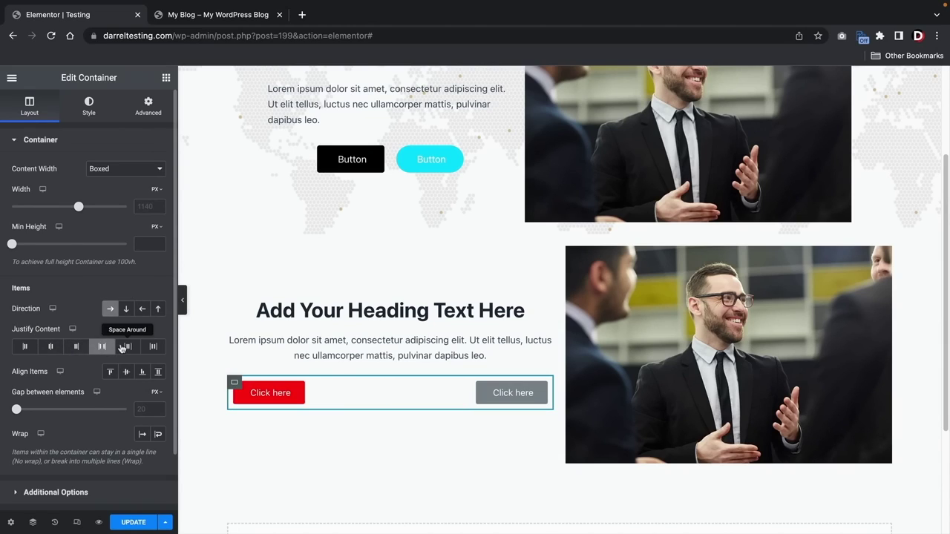
{"action": "left_click", "coordinate": [126, 347]}
{"action": "left_click", "coordinate": [153, 347]}
{"action": "left_click", "coordinate": [102, 347]}
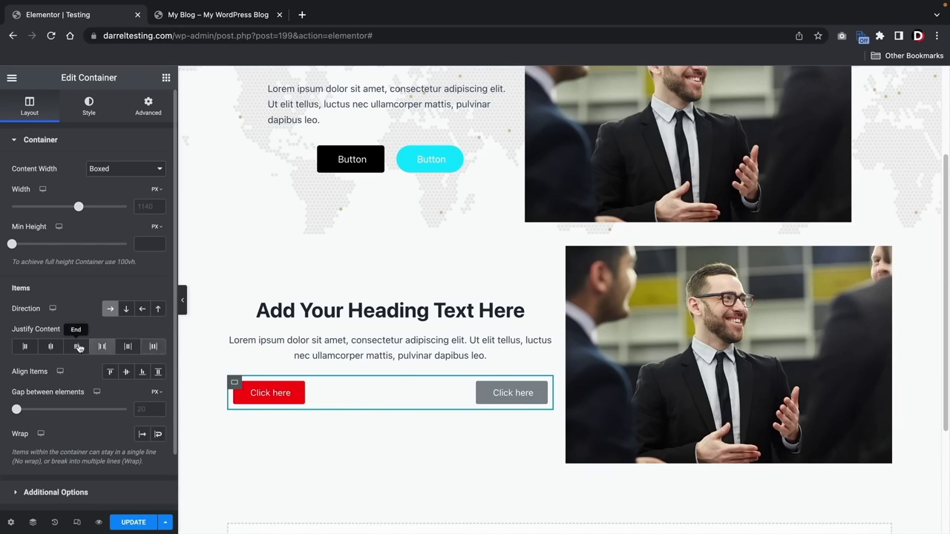
{"action": "left_click", "coordinate": [76, 347]}
{"action": "left_click", "coordinate": [52, 347]}
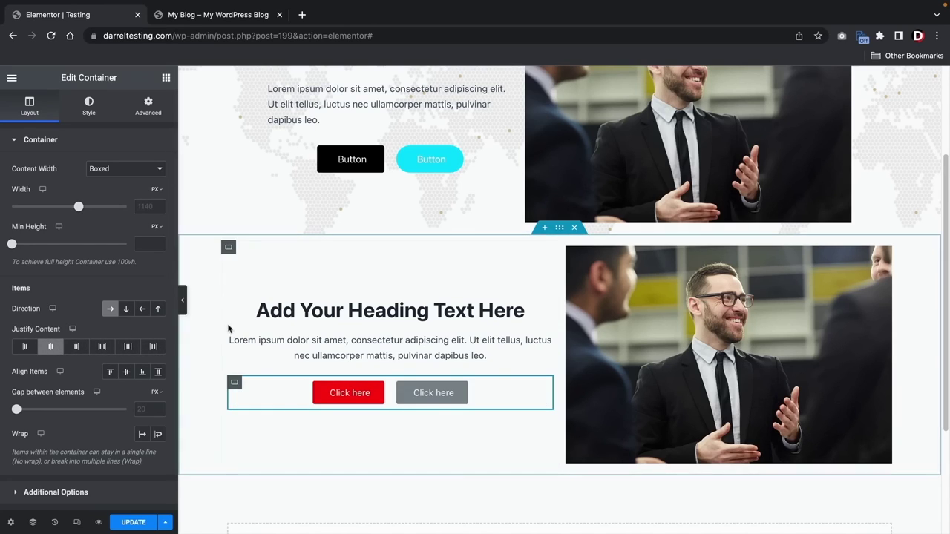
{"action": "left_click_drag", "start_coordinate": [559, 290], "coordinate": [530, 290]}
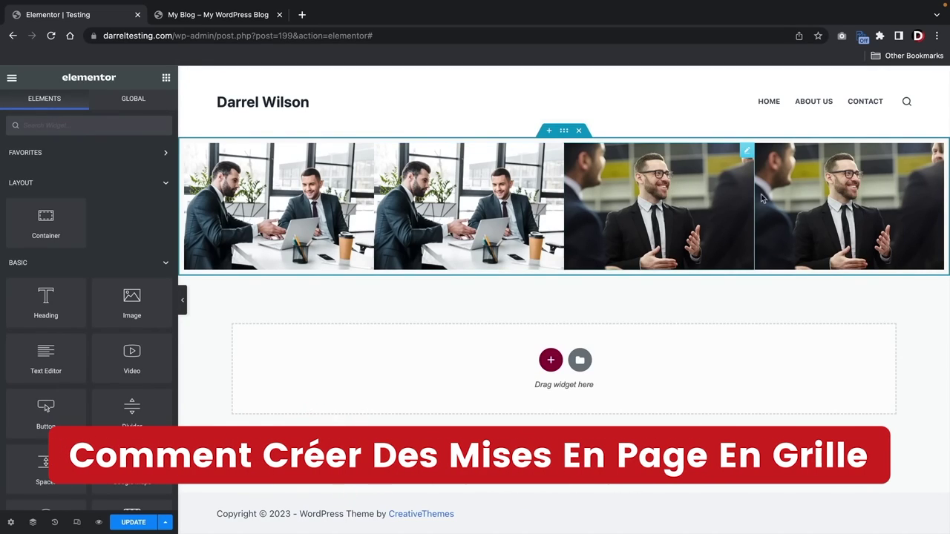
Preview the page with the four-photo row, then bring the editing panel back
{"action": "left_click", "coordinate": [182, 300]}
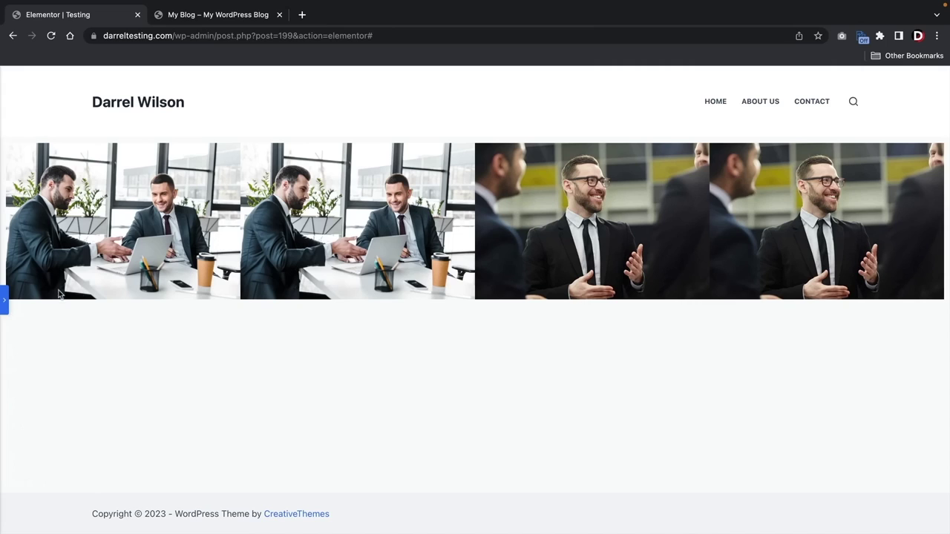
{"action": "left_click", "coordinate": [4, 304]}
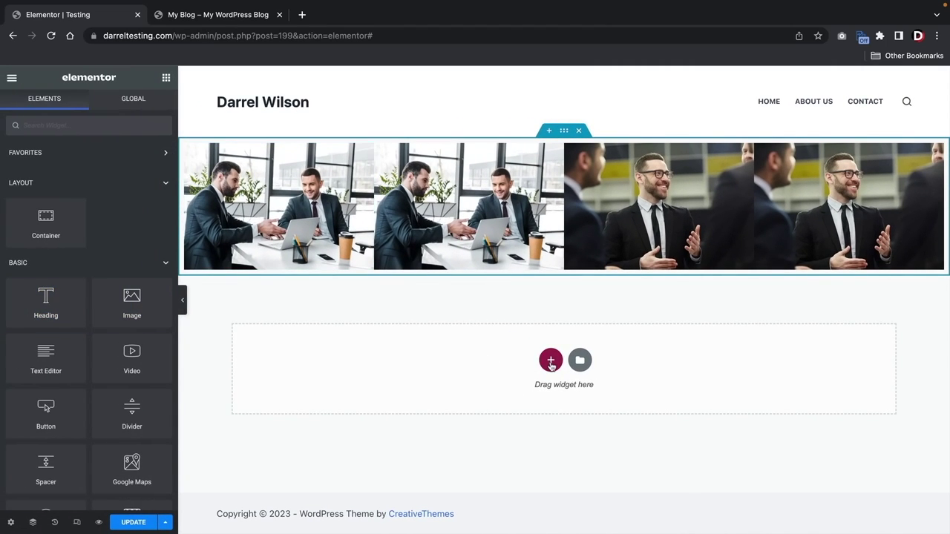
Add a new row container below the gallery holding the office meeting photo
{"action": "left_click", "coordinate": [551, 360]}
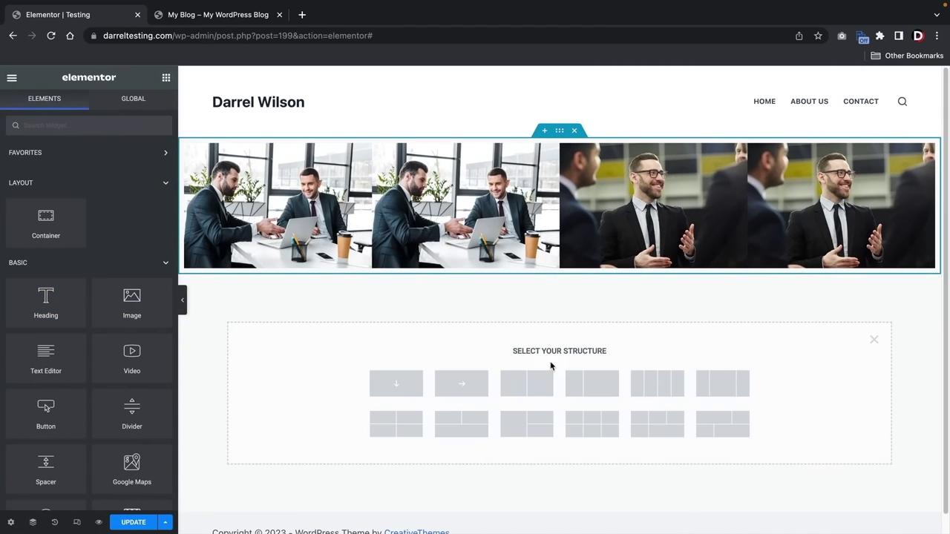
{"action": "left_click", "coordinate": [462, 384]}
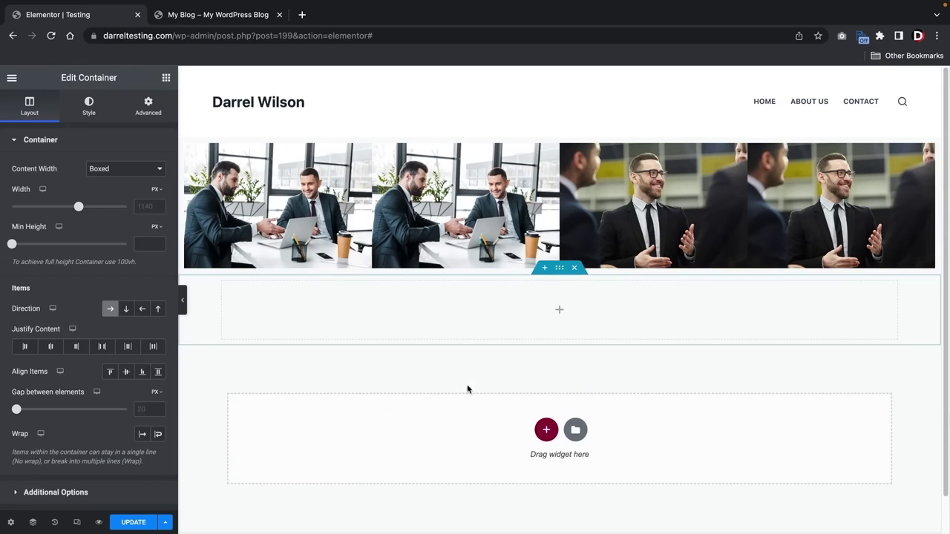
{"action": "left_click", "coordinate": [167, 77]}
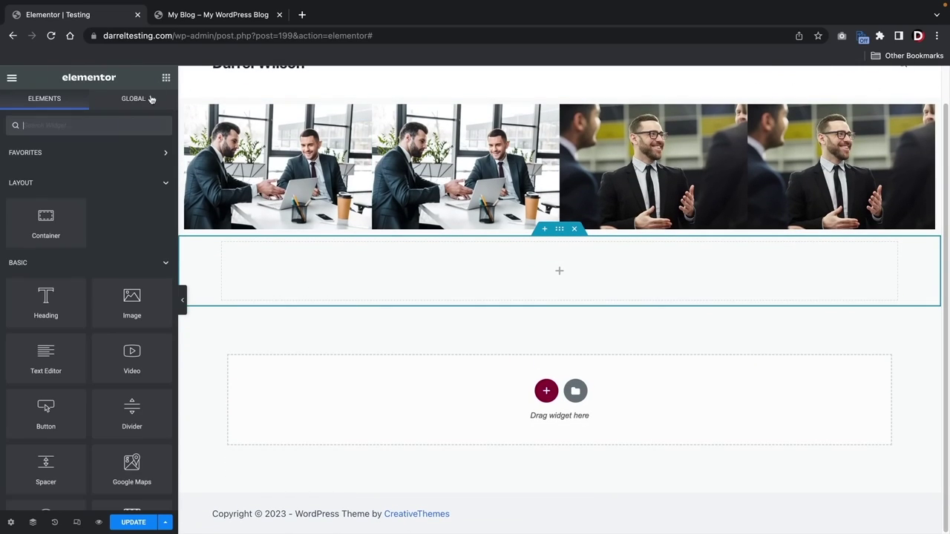
{"action": "left_click_drag", "start_coordinate": [132, 302], "coordinate": [437, 277]}
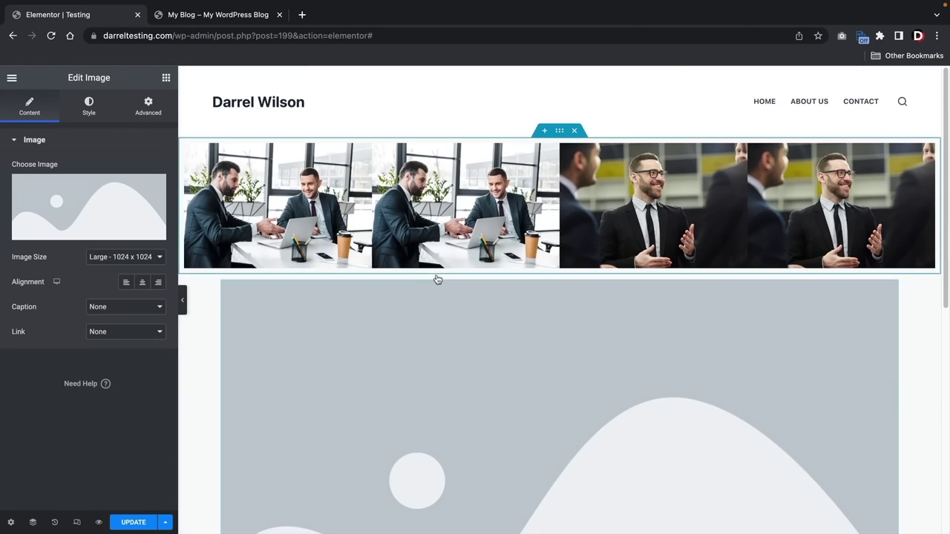
{"action": "left_click", "coordinate": [70, 197]}
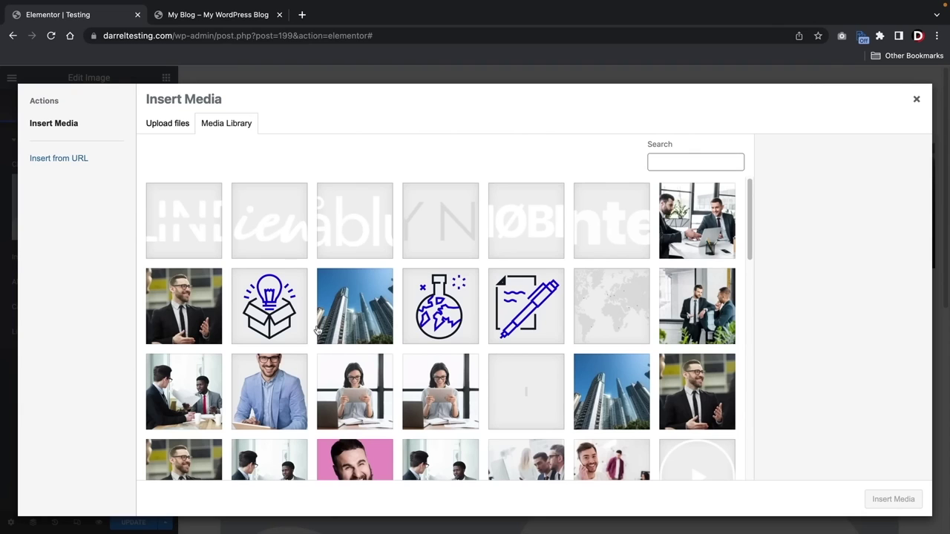
{"action": "left_click", "coordinate": [704, 226]}
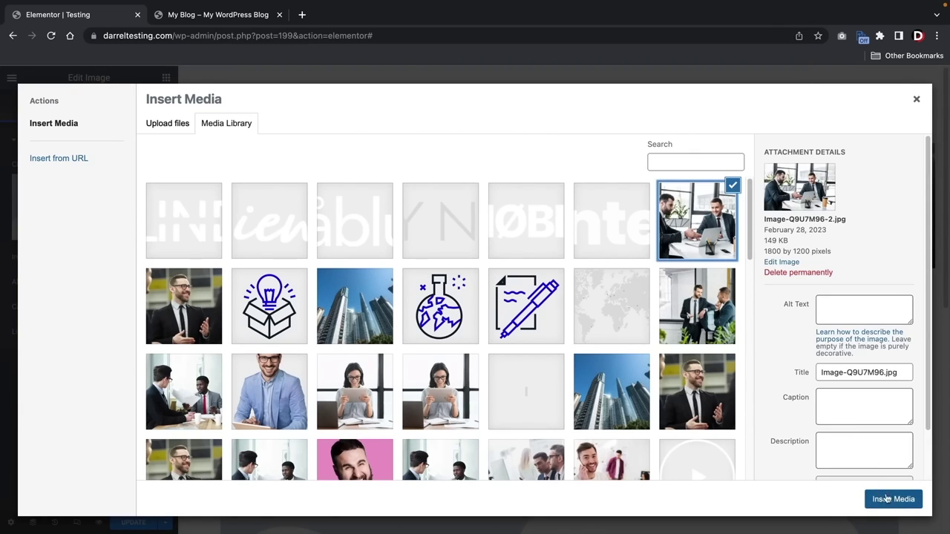
{"action": "left_click", "coordinate": [893, 499]}
Add a second image beside it showing the smiling man in glasses
{"action": "left_click", "coordinate": [166, 77]}
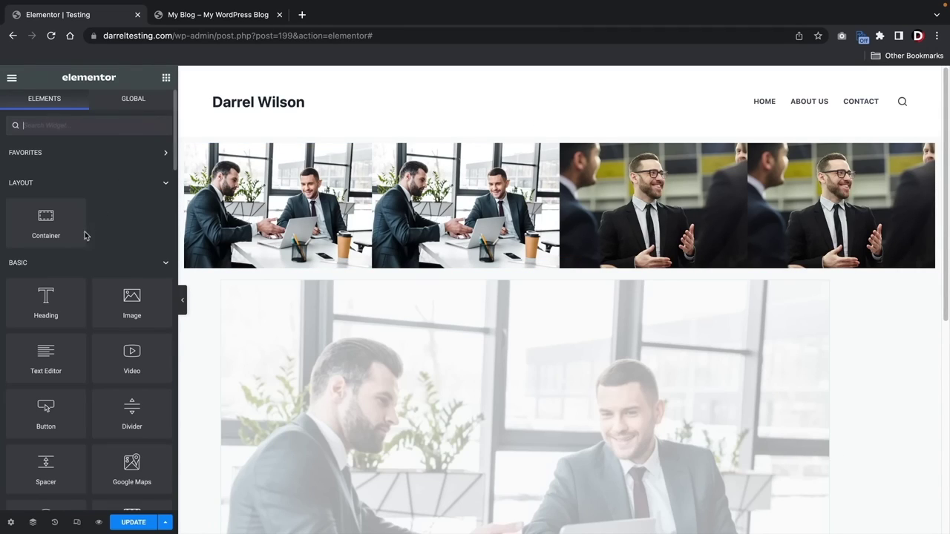
{"action": "left_click_drag", "start_coordinate": [128, 304], "coordinate": [455, 290]}
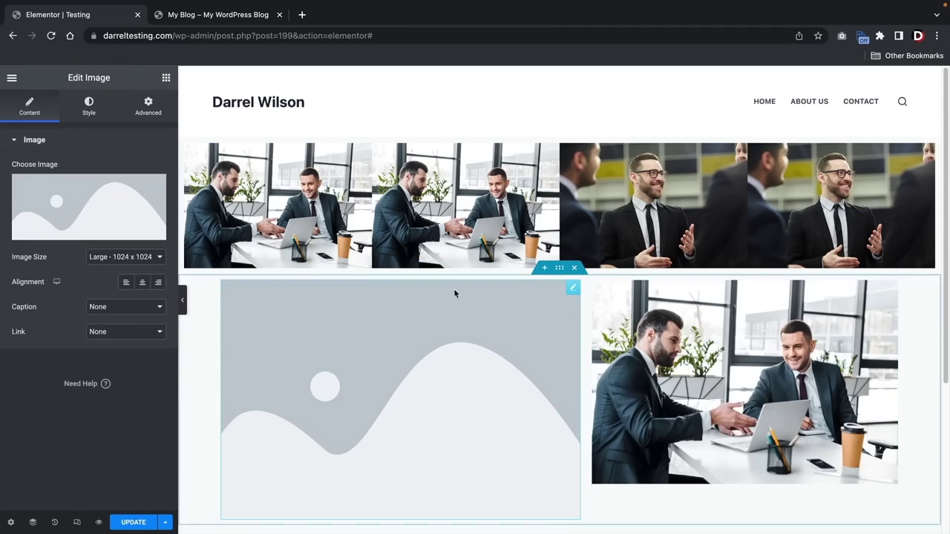
{"action": "left_click", "coordinate": [85, 213]}
{"action": "left_click", "coordinate": [191, 300]}
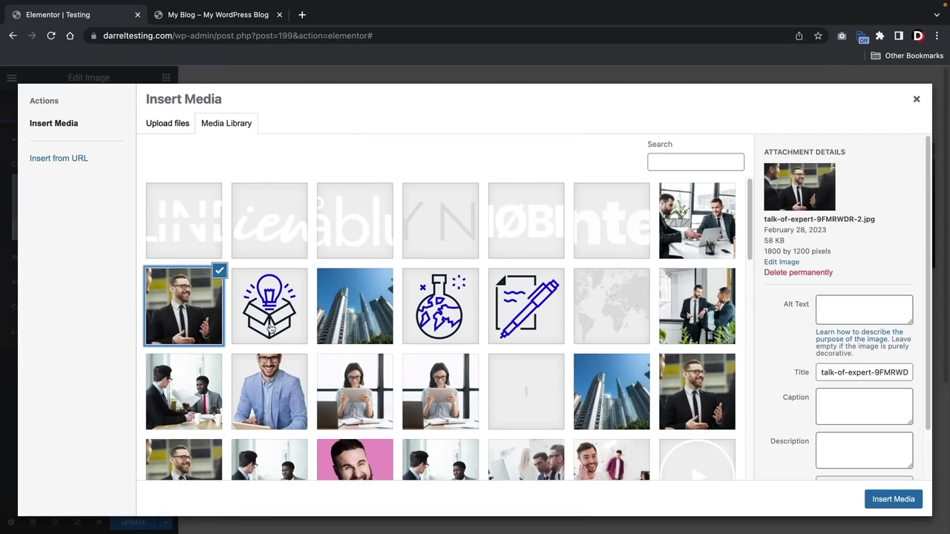
{"action": "left_click", "coordinate": [870, 496]}
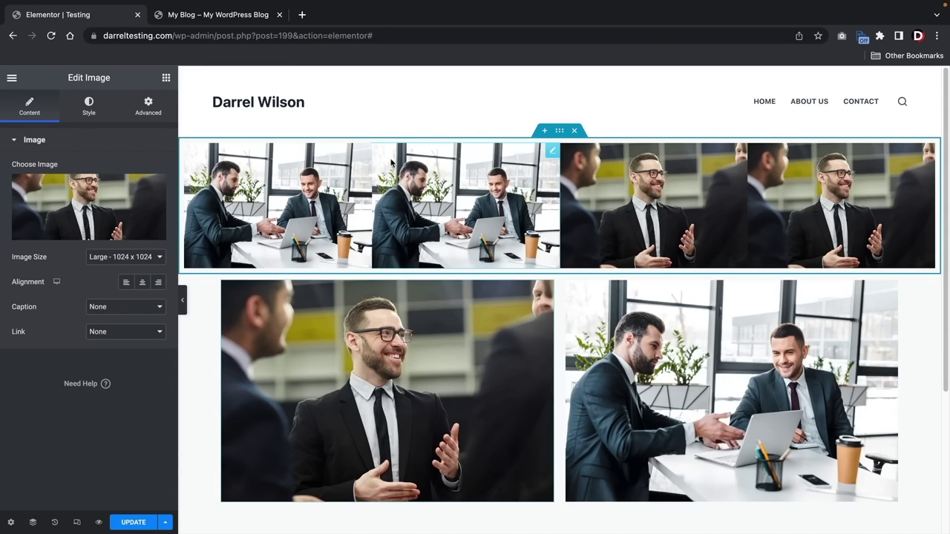
Replace the second top-row photo with the pink-background portrait slice4-1.jpg
{"action": "left_click", "coordinate": [391, 162]}
{"action": "left_click", "coordinate": [84, 197]}
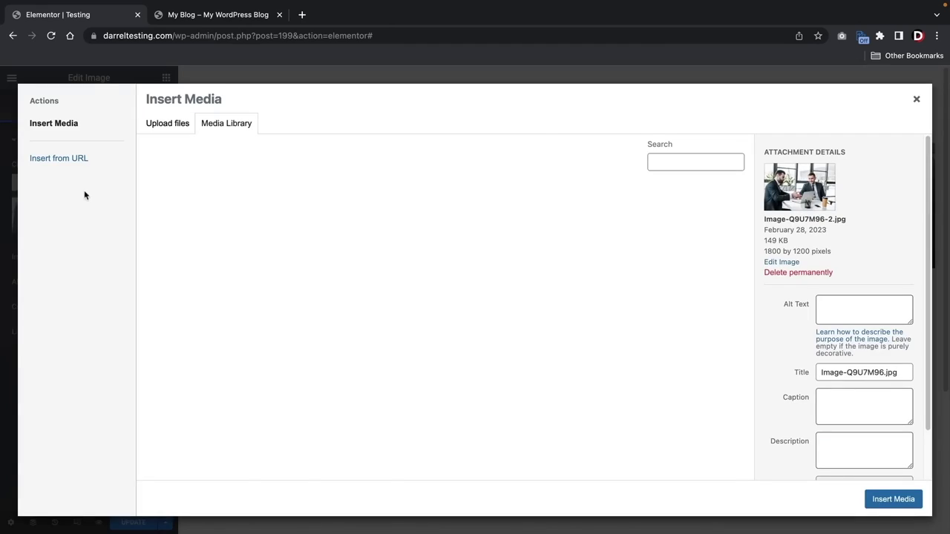
{"action": "scroll", "coordinate": [414, 394], "scroll_direction": "down", "scroll_amount": 1}
{"action": "left_click", "coordinate": [379, 371]}
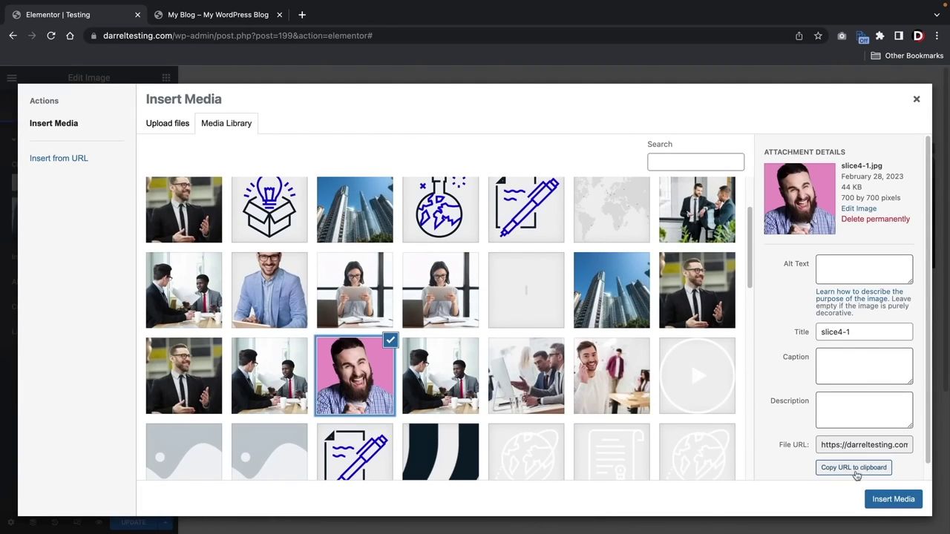
{"action": "left_click", "coordinate": [893, 499]}
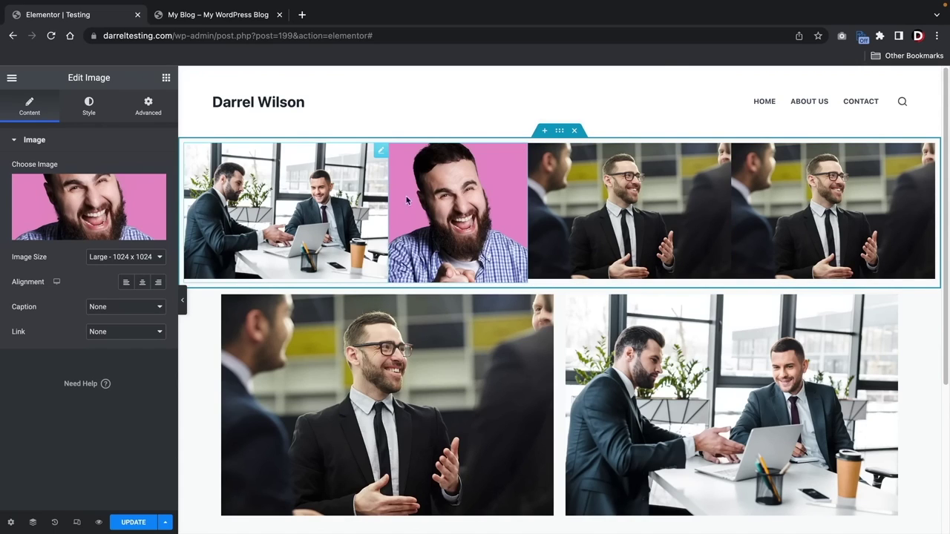
{"action": "scroll", "coordinate": [367, 268], "scroll_direction": "down", "scroll_amount": 2}
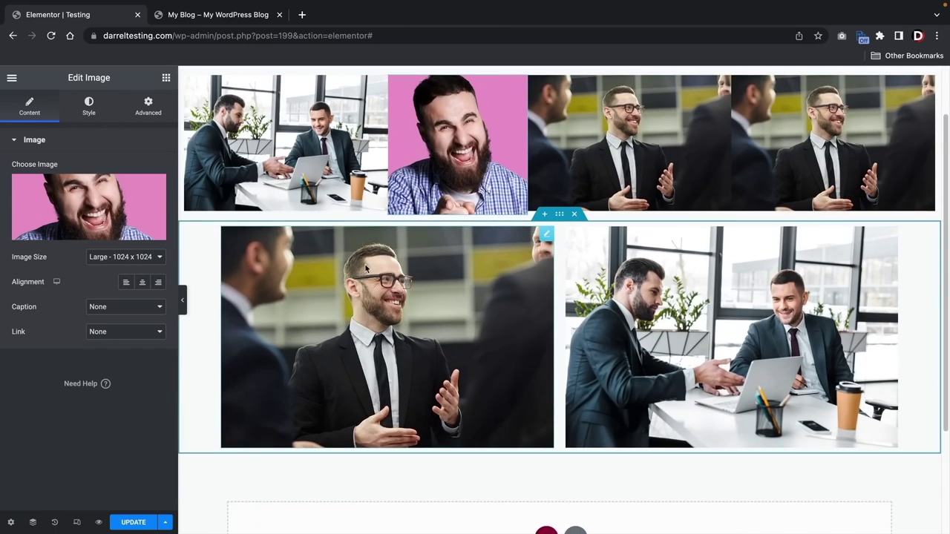
Duplicate the lower row's smiling man photo and office photo
{"action": "right_click", "coordinate": [369, 295]}
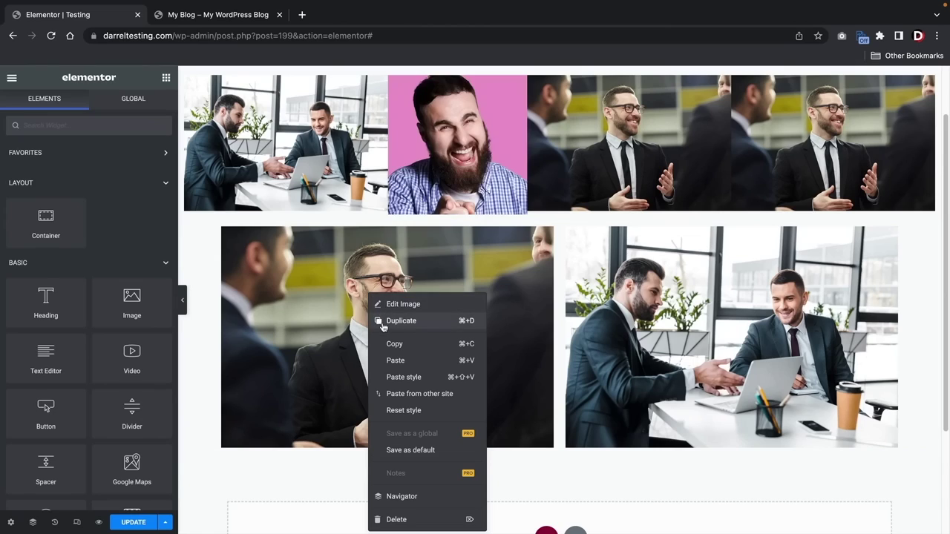
{"action": "left_click", "coordinate": [382, 321]}
{"action": "right_click", "coordinate": [765, 301]}
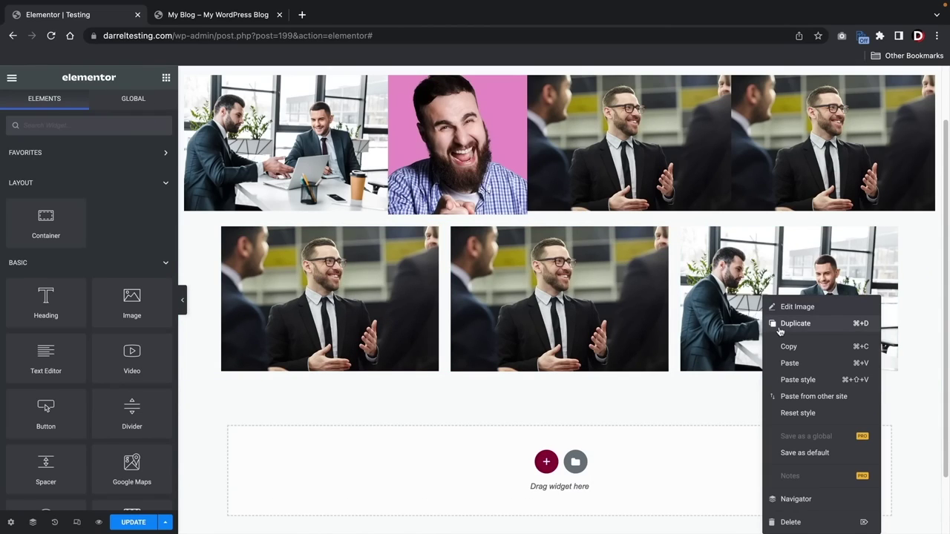
{"action": "left_click", "coordinate": [776, 324]}
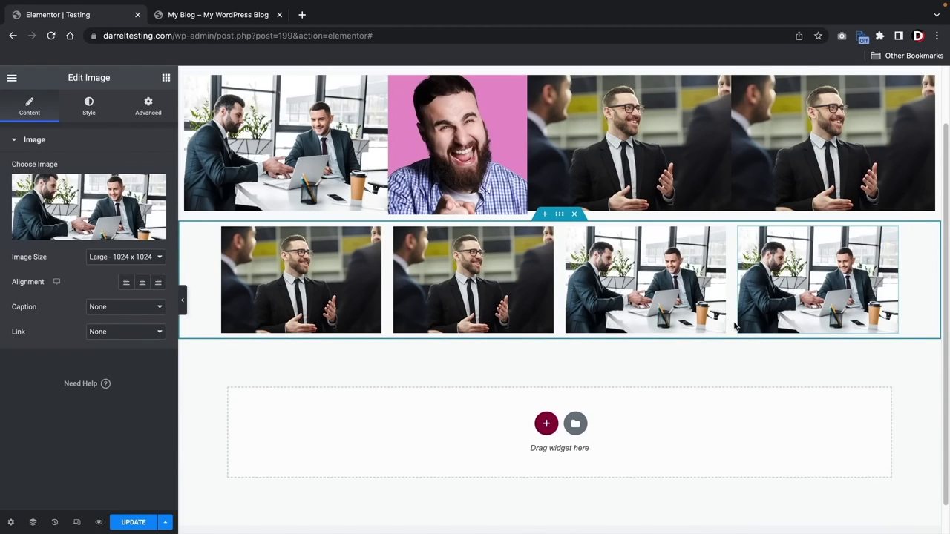
Make the lower row container span the full page width, keeping normal image order
{"action": "left_click", "coordinate": [561, 216]}
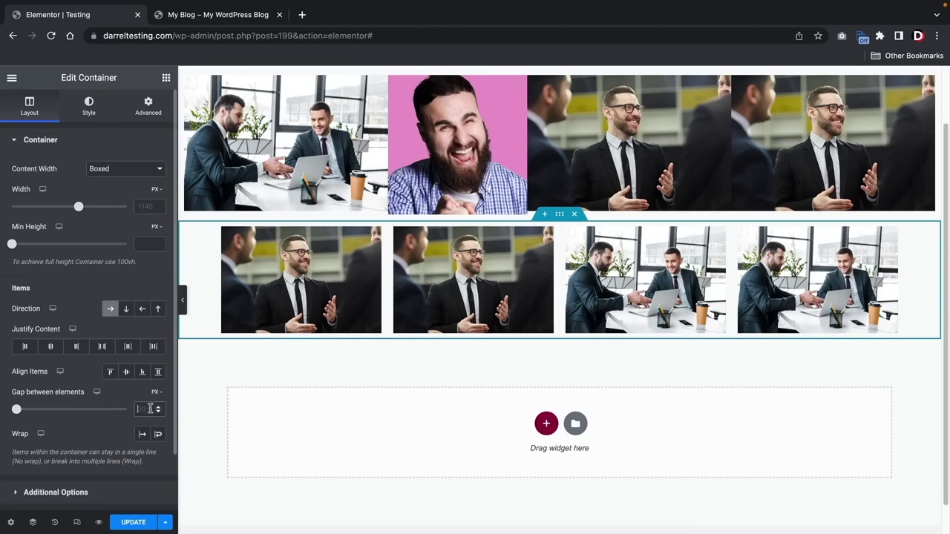
{"action": "type", "text": "0"}
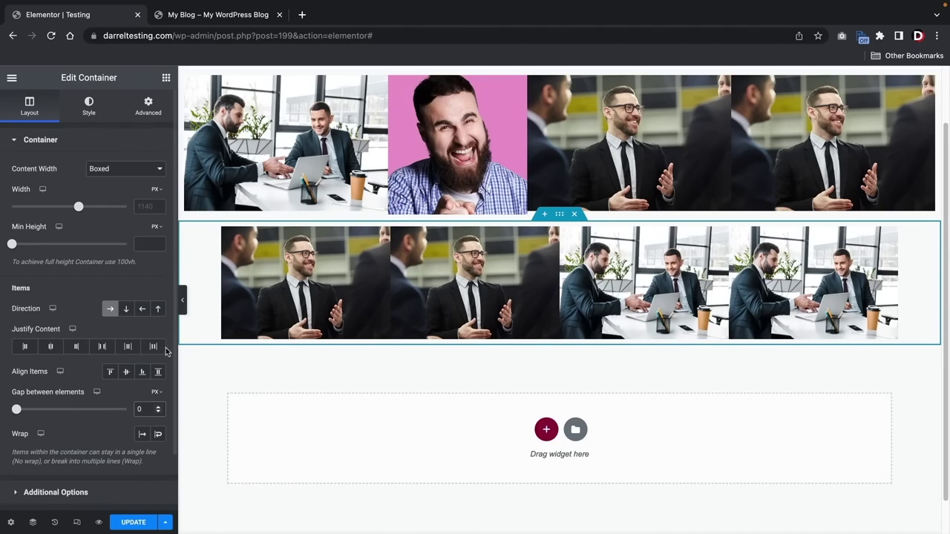
{"action": "left_click", "coordinate": [143, 310]}
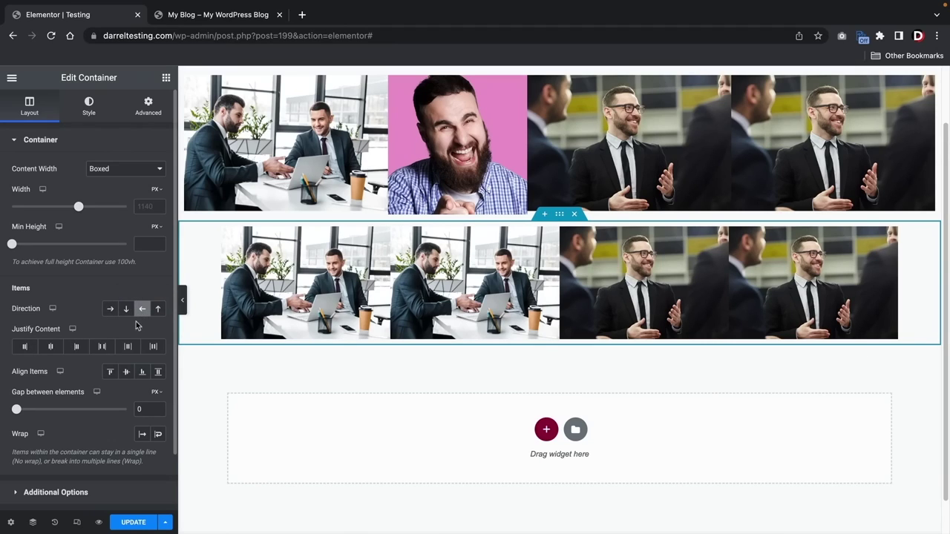
{"action": "left_click", "coordinate": [111, 311]}
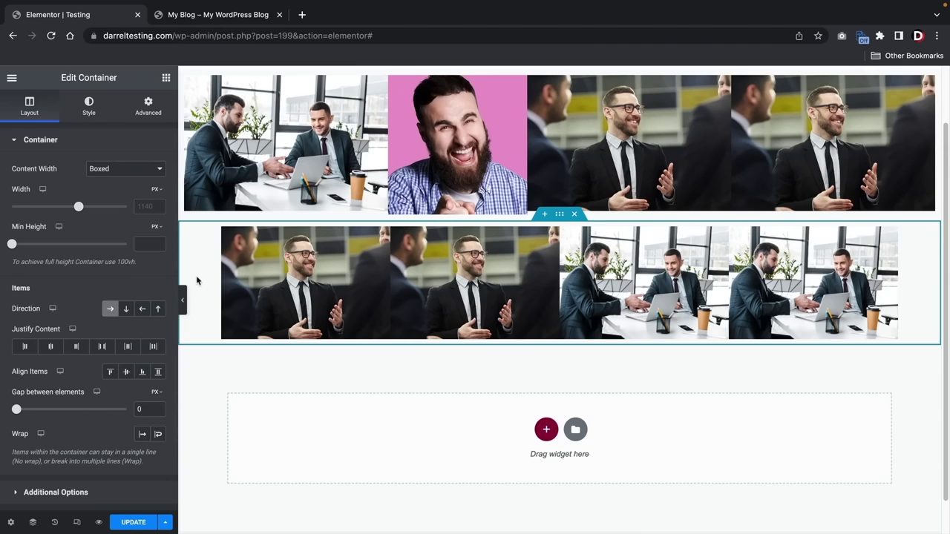
{"action": "left_click", "coordinate": [127, 170]}
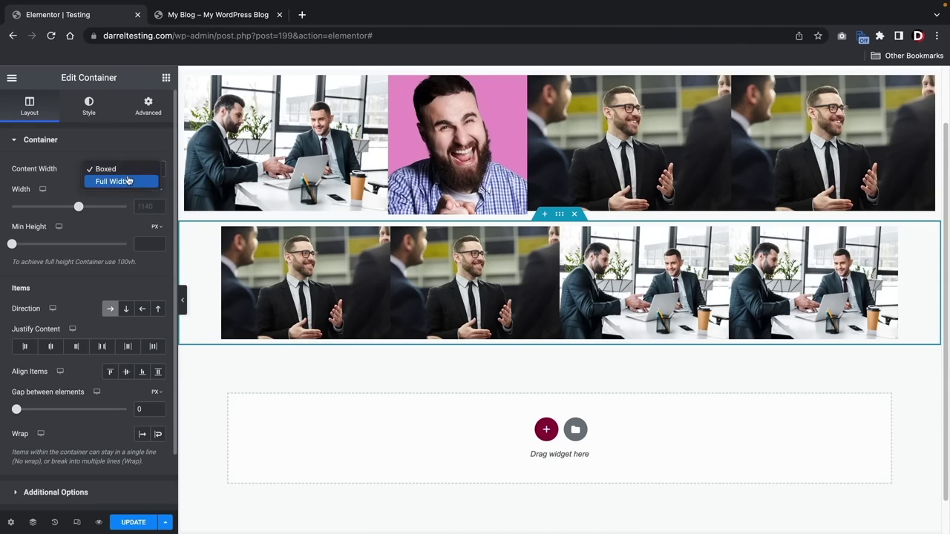
{"action": "left_click", "coordinate": [127, 182]}
{"action": "scroll", "coordinate": [255, 343], "scroll_direction": "down", "scroll_amount": 2}
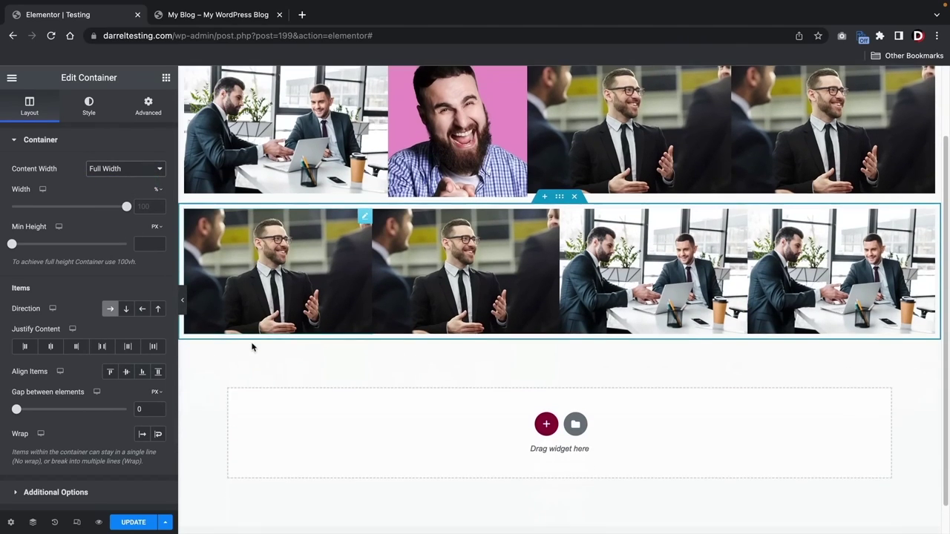
Set the lower container's padding to 0 and preview the edge-to-edge photos
{"action": "left_click", "coordinate": [182, 300]}
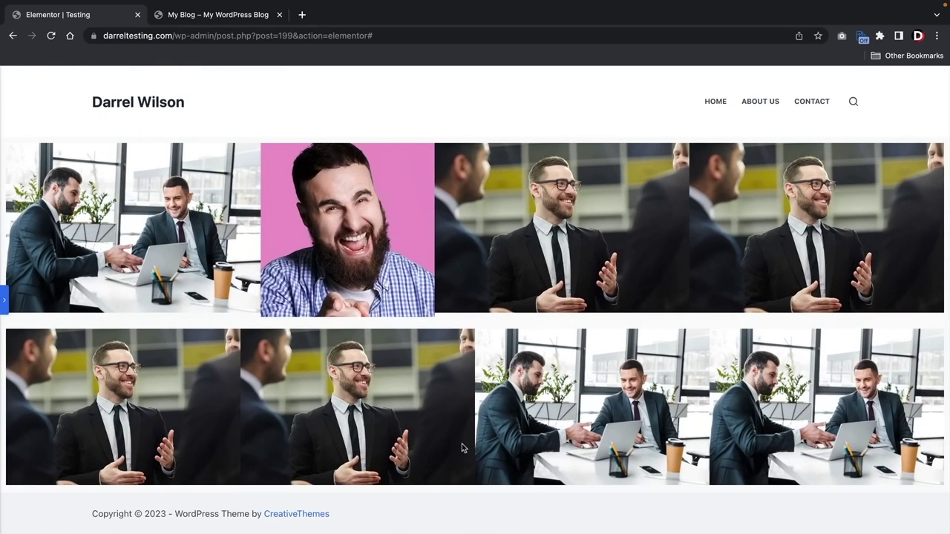
{"action": "key", "text": "ctrl+p"}
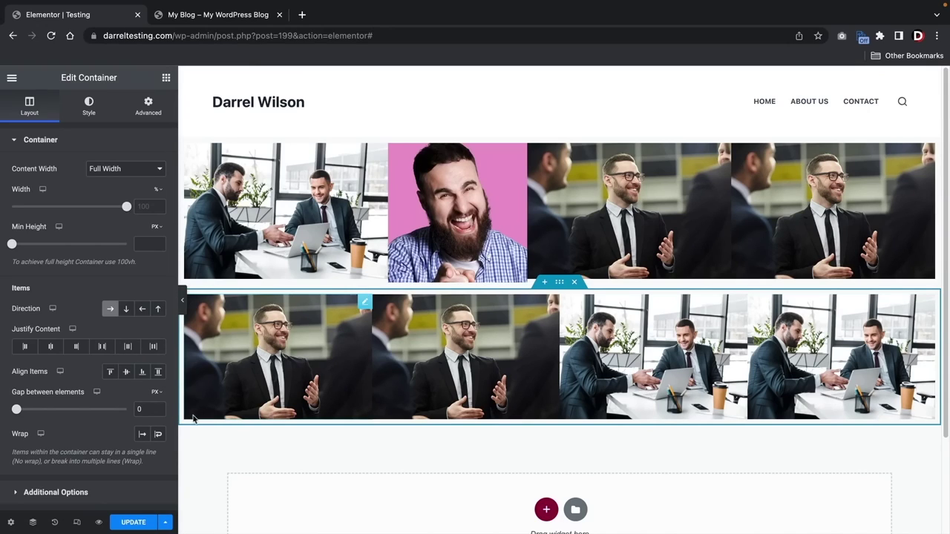
{"action": "left_click", "coordinate": [148, 106]}
{"action": "left_click", "coordinate": [35, 229]}
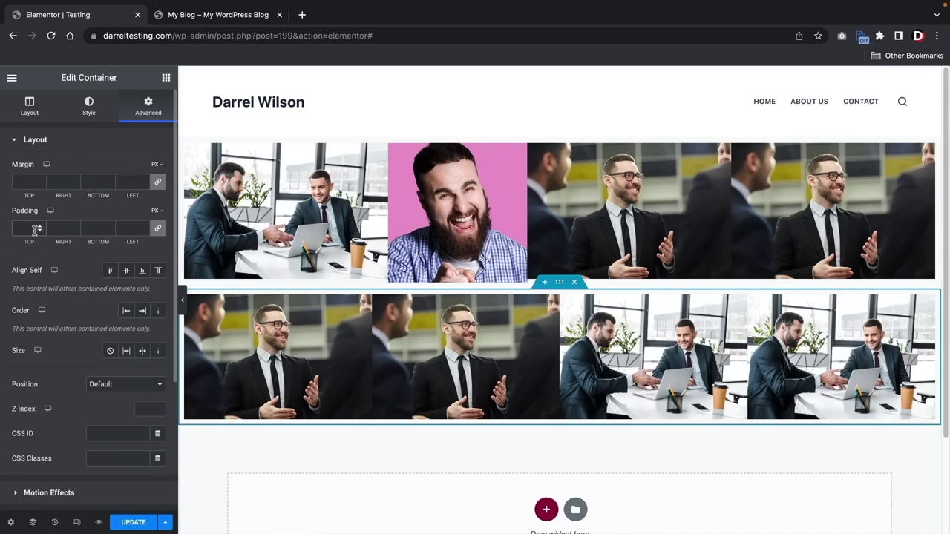
{"action": "type", "text": "0"}
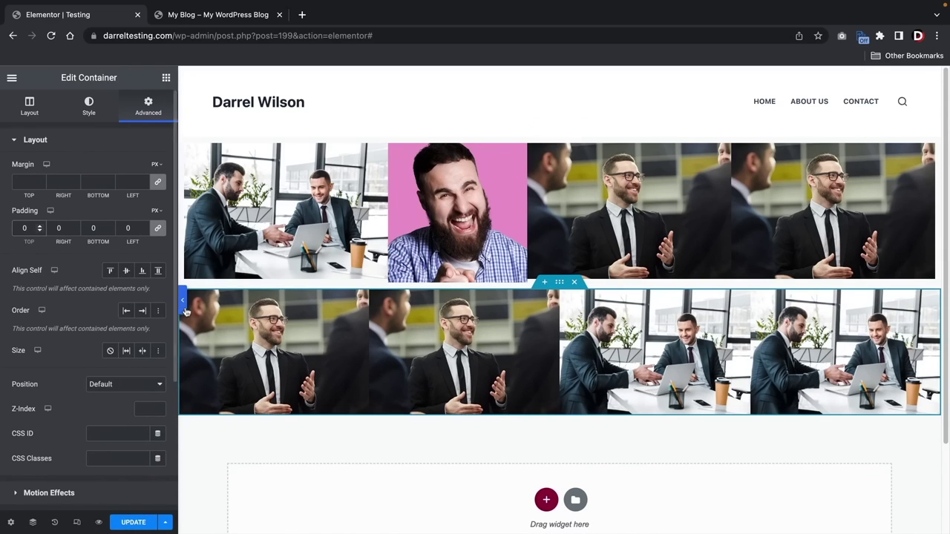
{"action": "left_click", "coordinate": [182, 301]}
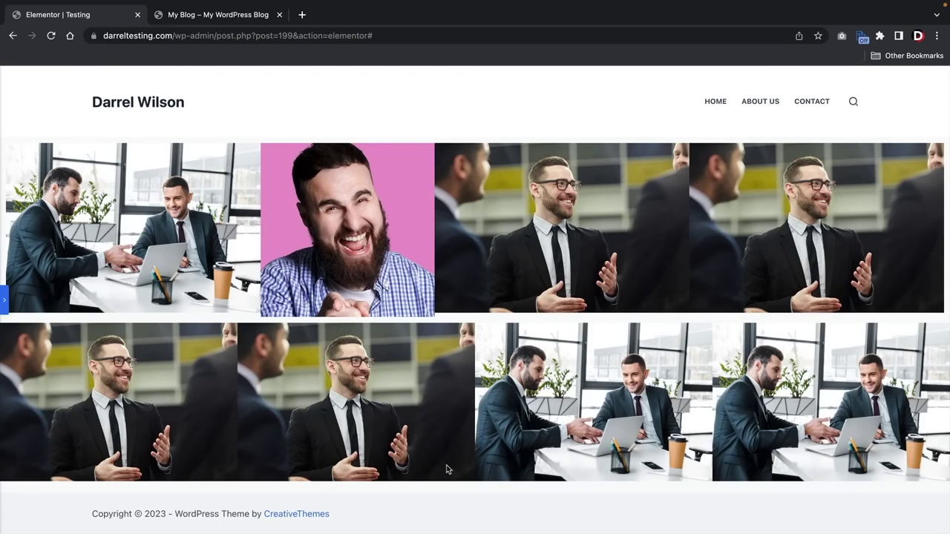
{"action": "left_click", "coordinate": [6, 301]}
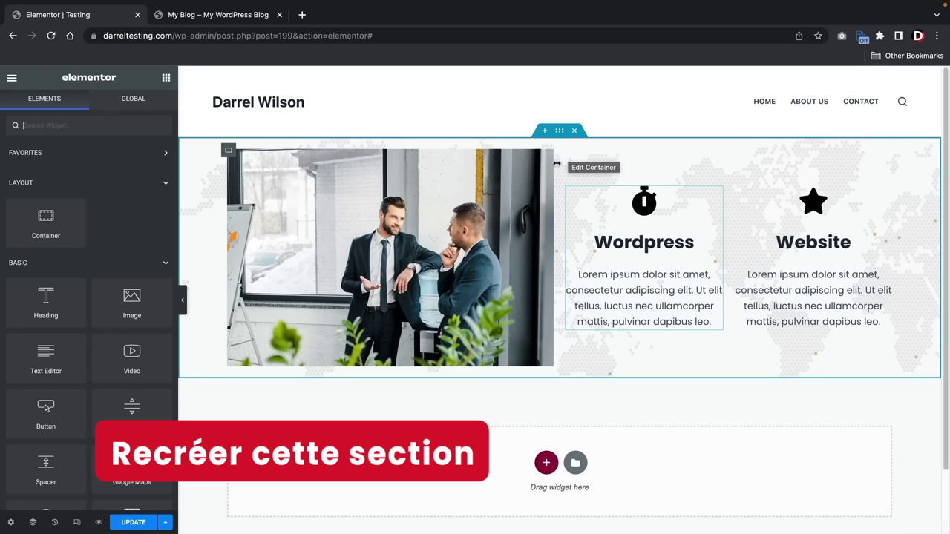
Add a two-column section with the photo of two men by the window in the left column
{"action": "scroll", "coordinate": [549, 416], "scroll_direction": "down", "scroll_amount": 2}
{"action": "left_click", "coordinate": [546, 391]}
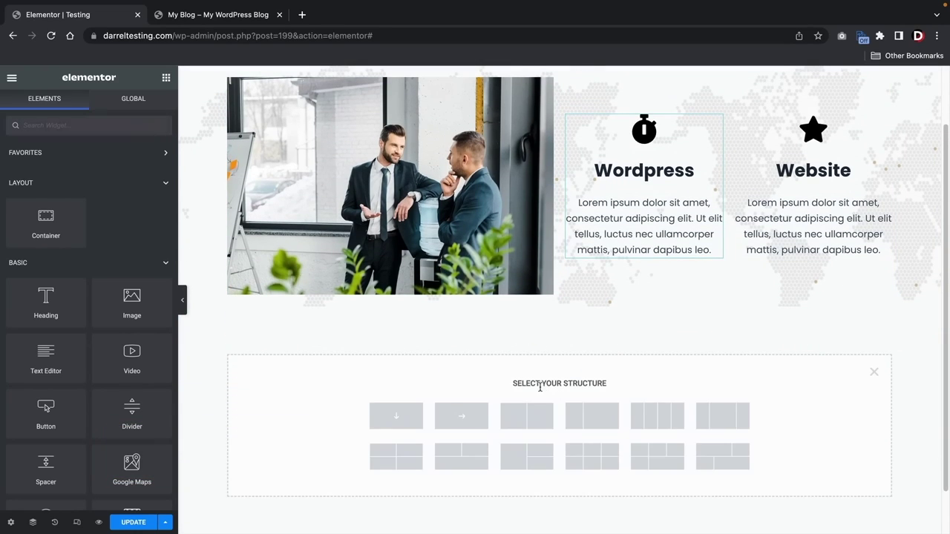
{"action": "left_click", "coordinate": [544, 419]}
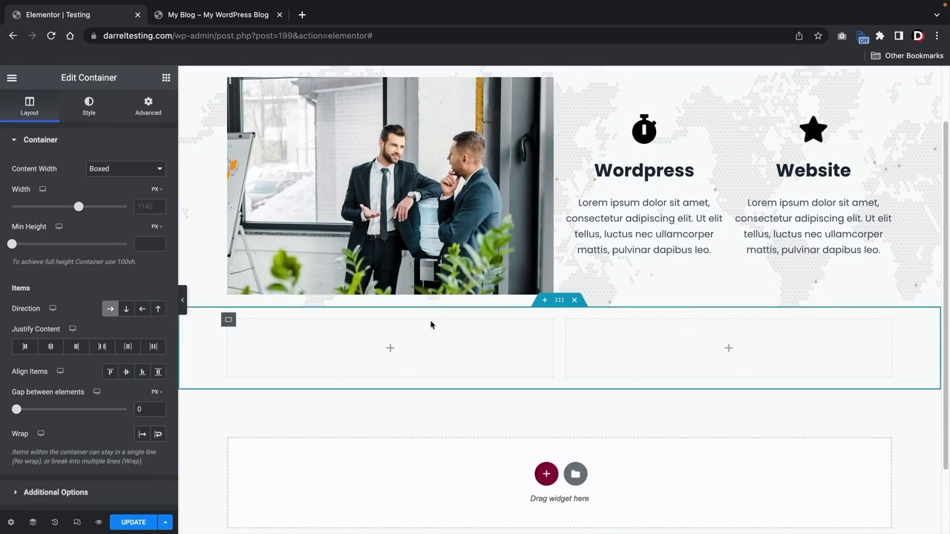
{"action": "left_click", "coordinate": [390, 348]}
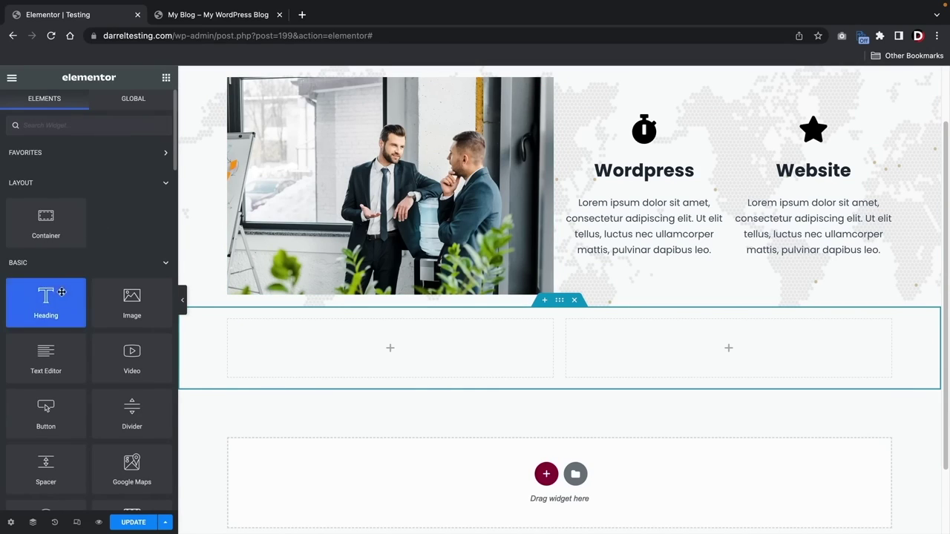
{"action": "left_click_drag", "start_coordinate": [132, 304], "coordinate": [380, 314]}
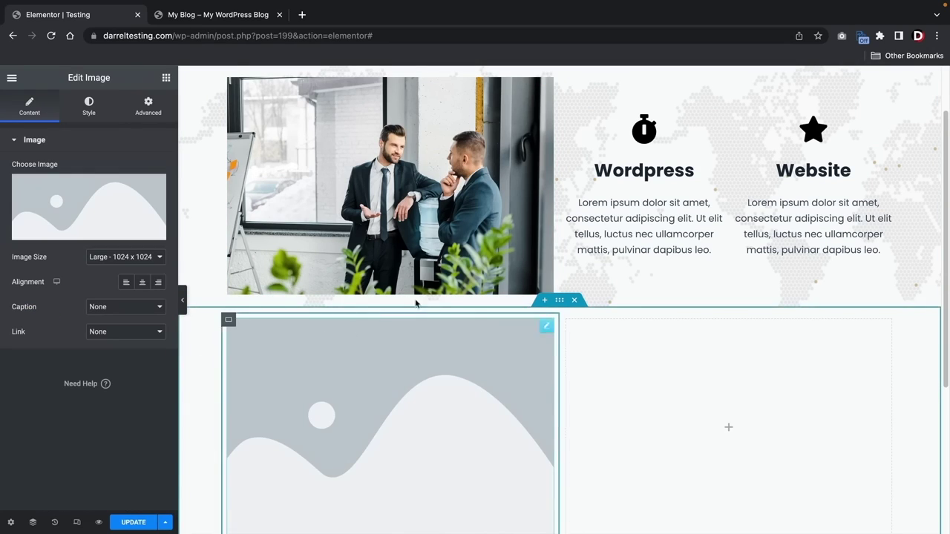
{"action": "left_click", "coordinate": [122, 219]}
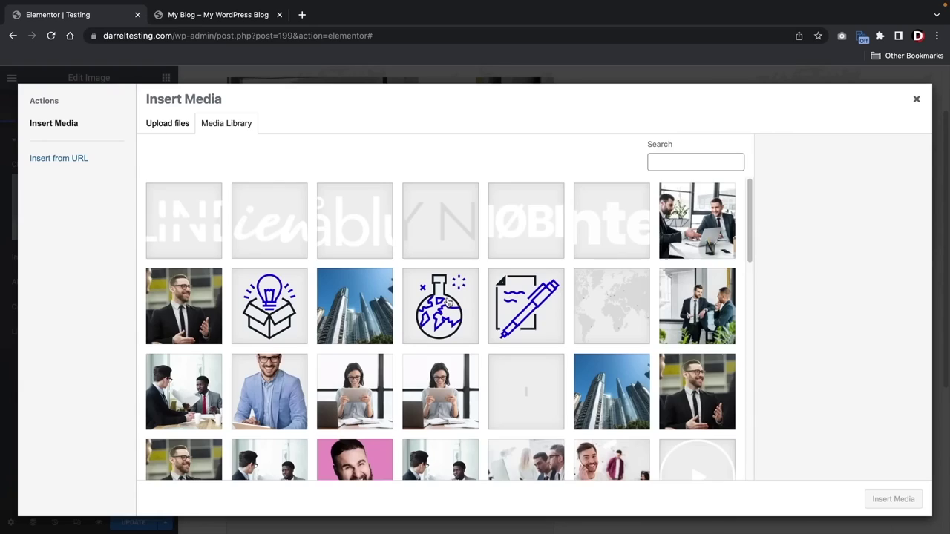
{"action": "left_click", "coordinate": [721, 301]}
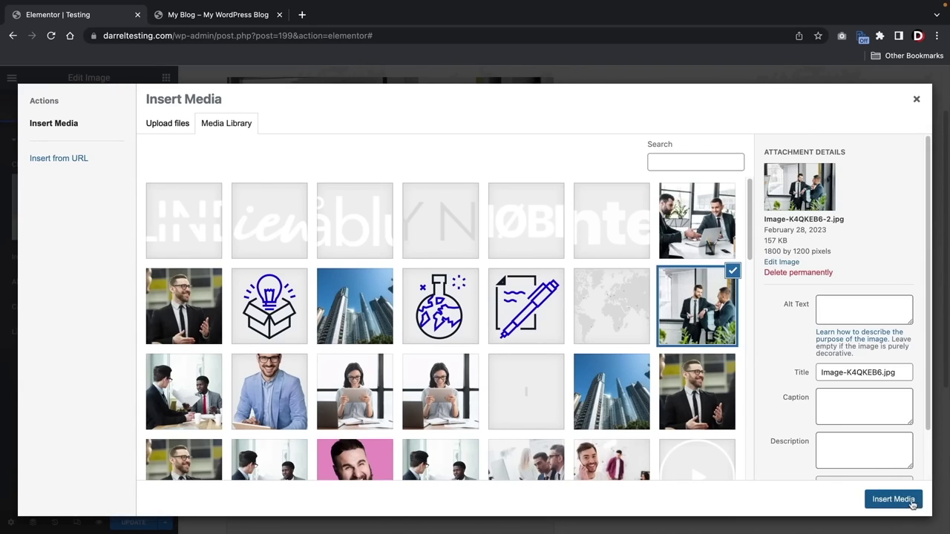
{"action": "left_click", "coordinate": [911, 502]}
Add a Welcome icon box to the right column and duplicate it so two stack there
{"action": "left_click", "coordinate": [45, 124]}
{"action": "type", "text": "icon"}
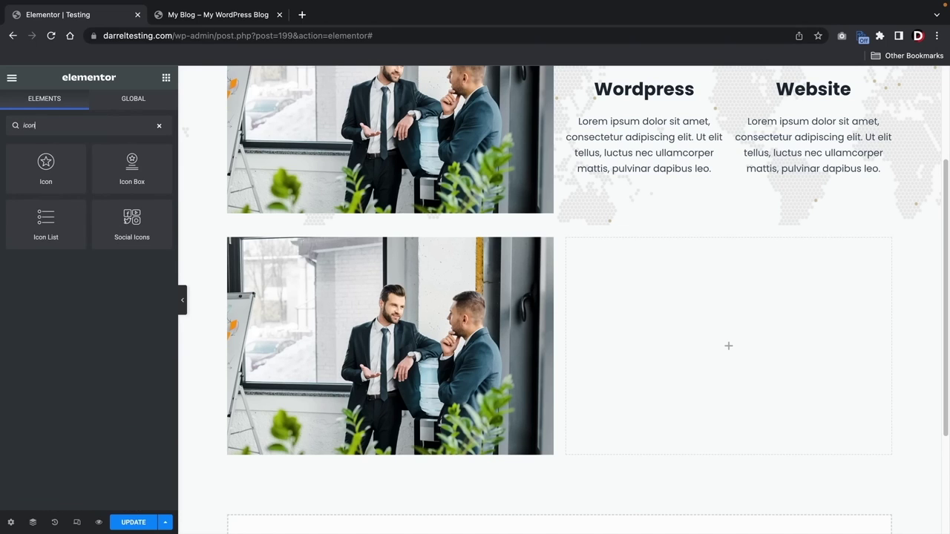
{"action": "left_click_drag", "start_coordinate": [115, 171], "coordinate": [723, 349]}
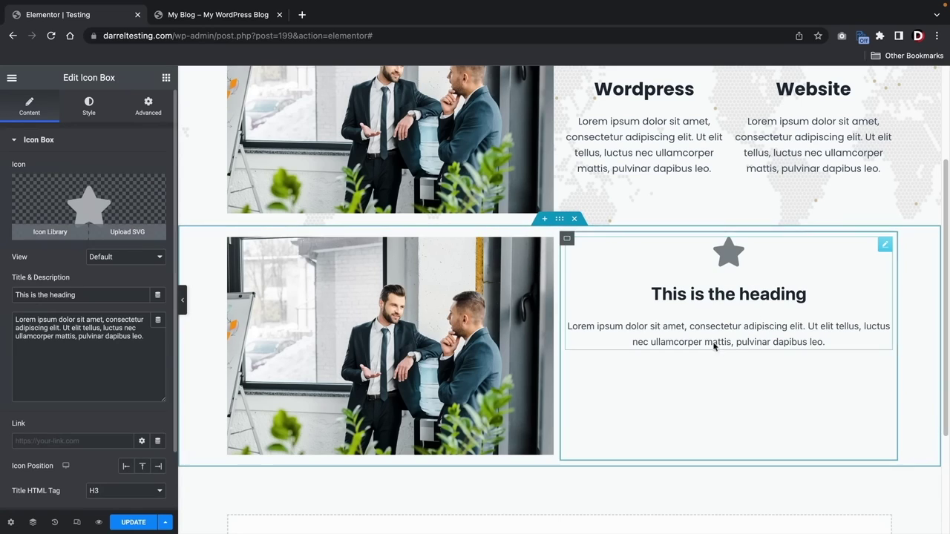
{"action": "mouse_move", "coordinate": [129, 207]}
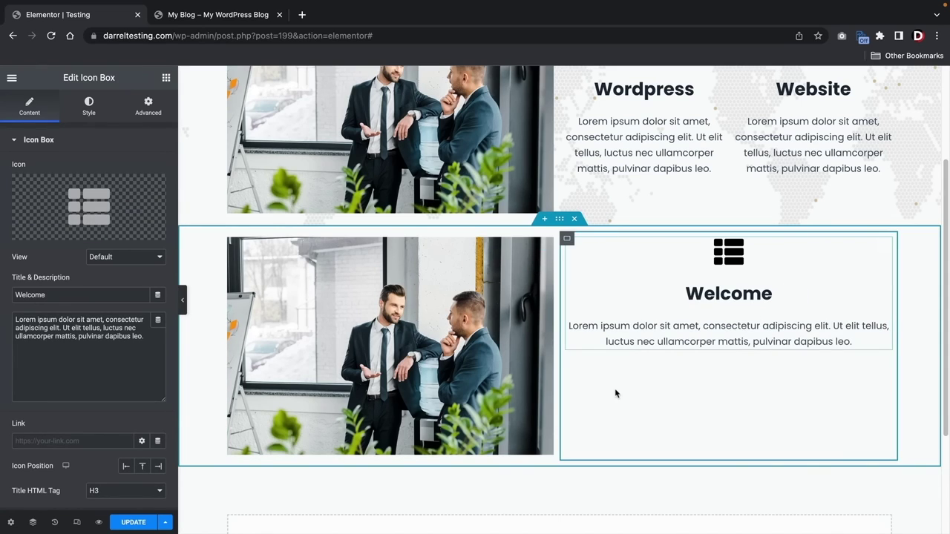
{"action": "right_click", "coordinate": [879, 249]}
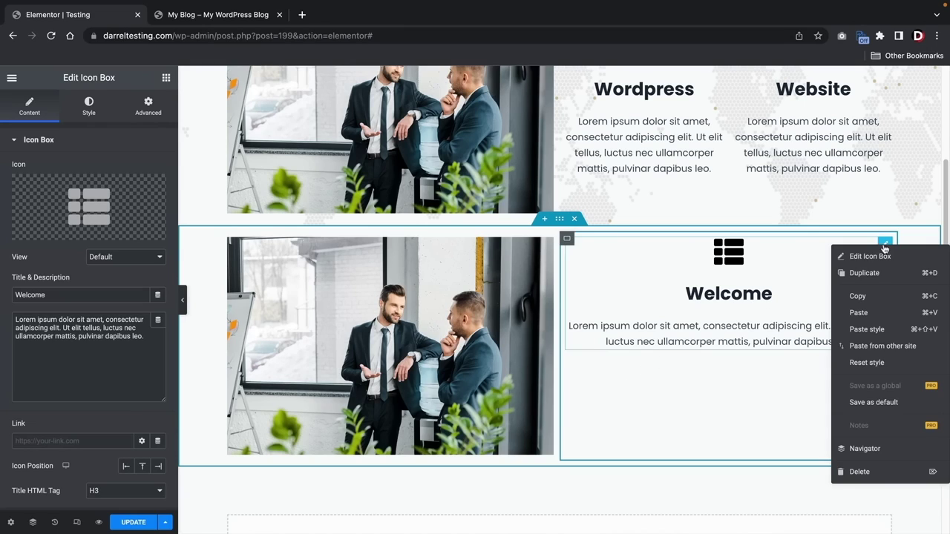
{"action": "left_click", "coordinate": [888, 273]}
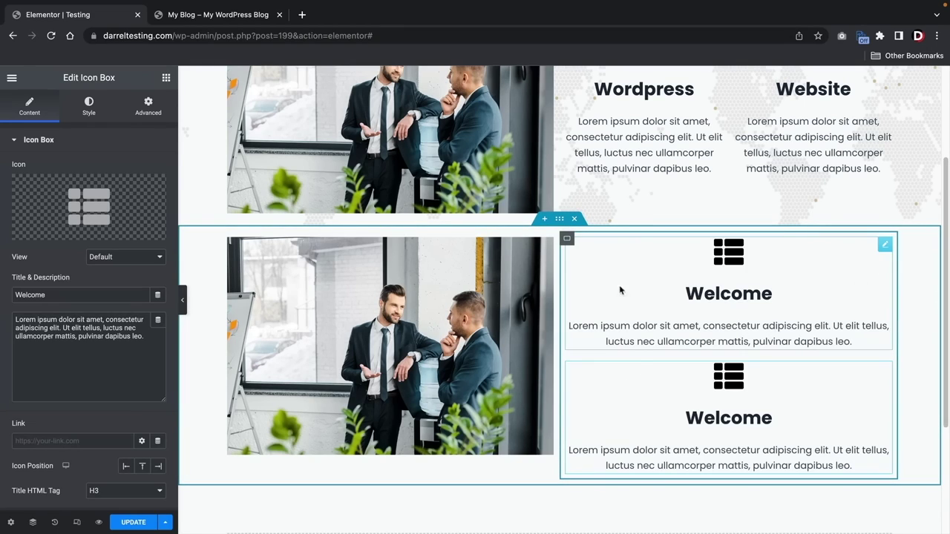
{"action": "left_click", "coordinate": [568, 241]}
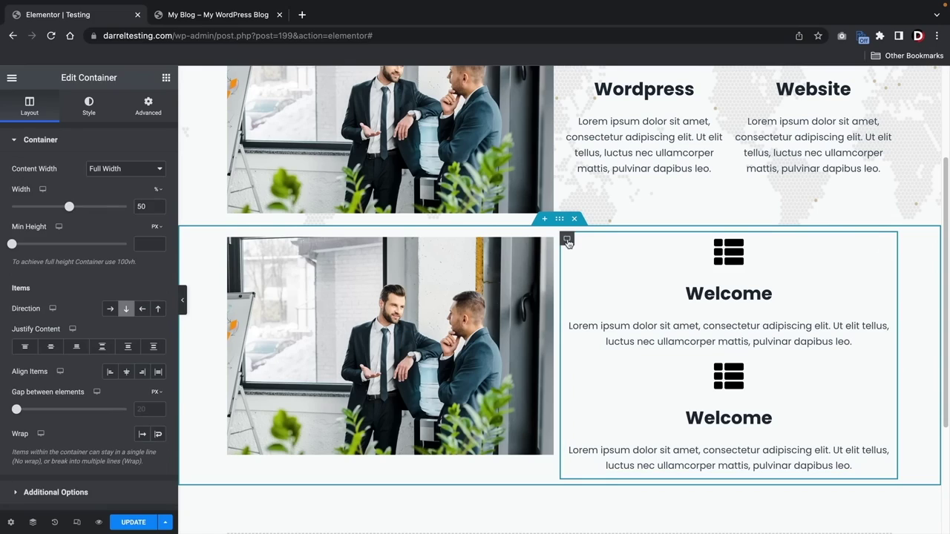
Set the right column to Row with centred items; try Row-reversed and Column on the outer container, ending on Row
{"action": "left_click", "coordinate": [111, 310]}
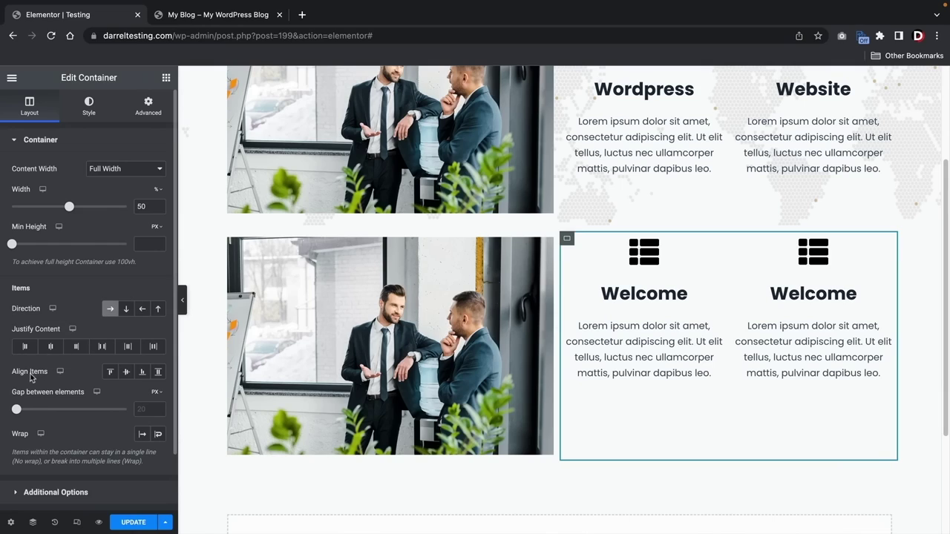
{"action": "left_click", "coordinate": [125, 373]}
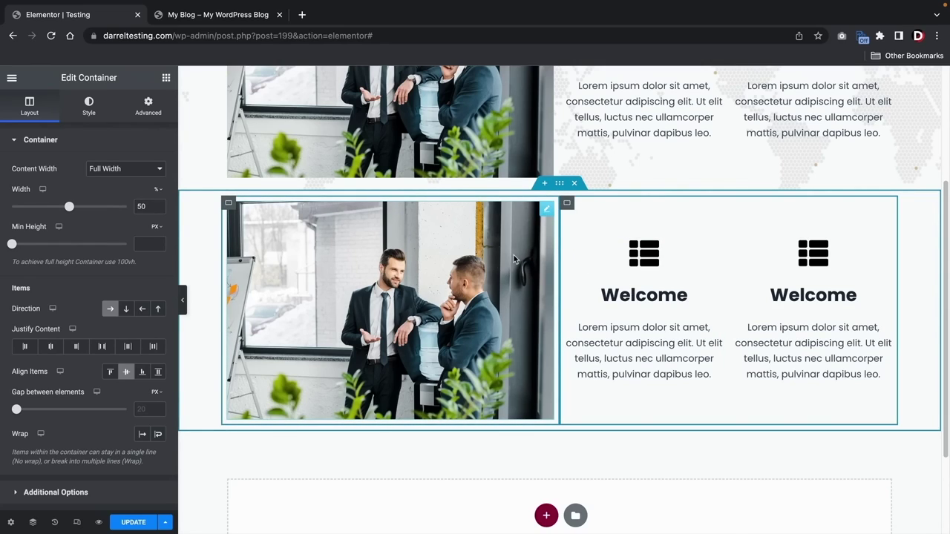
{"action": "left_click", "coordinate": [559, 182]}
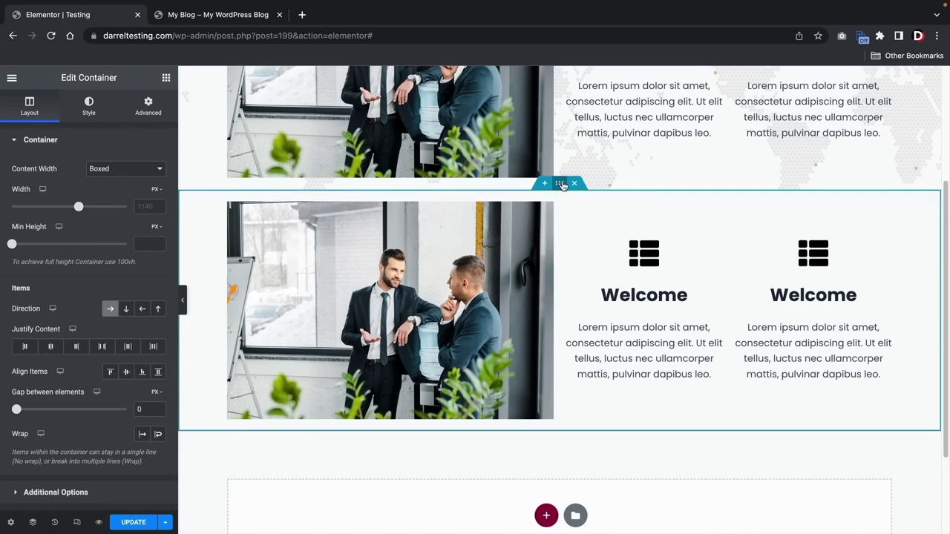
{"action": "left_click", "coordinate": [143, 310]}
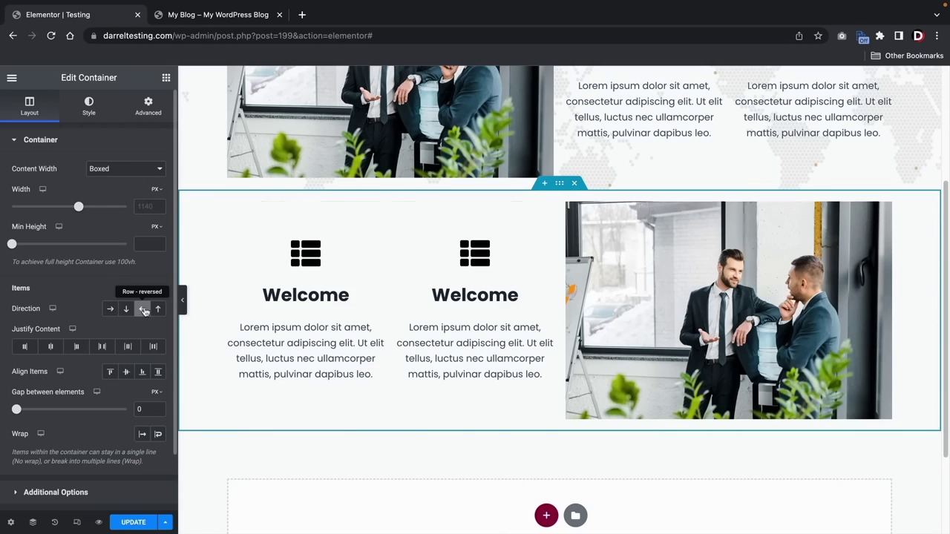
{"action": "left_click", "coordinate": [143, 310]}
{"action": "left_click", "coordinate": [111, 309]}
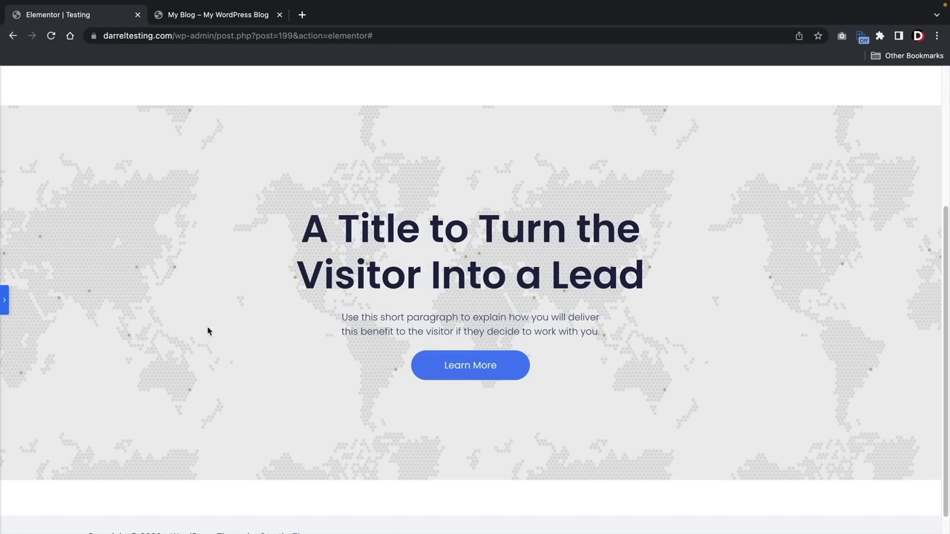
Create a single-column container at the page bottom and add a Heading widget to it
{"action": "left_click", "coordinate": [3, 304]}
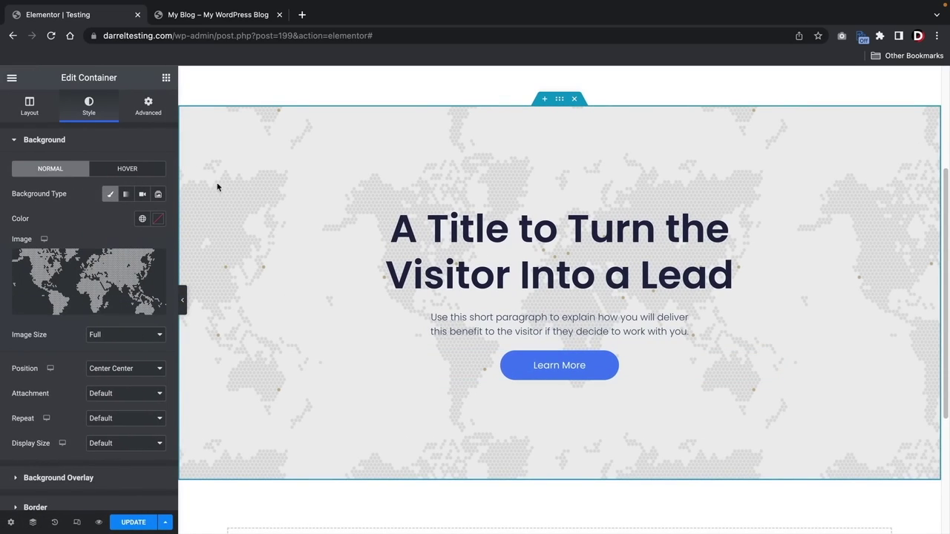
{"action": "scroll", "coordinate": [363, 333], "scroll_direction": "down", "scroll_amount": 5}
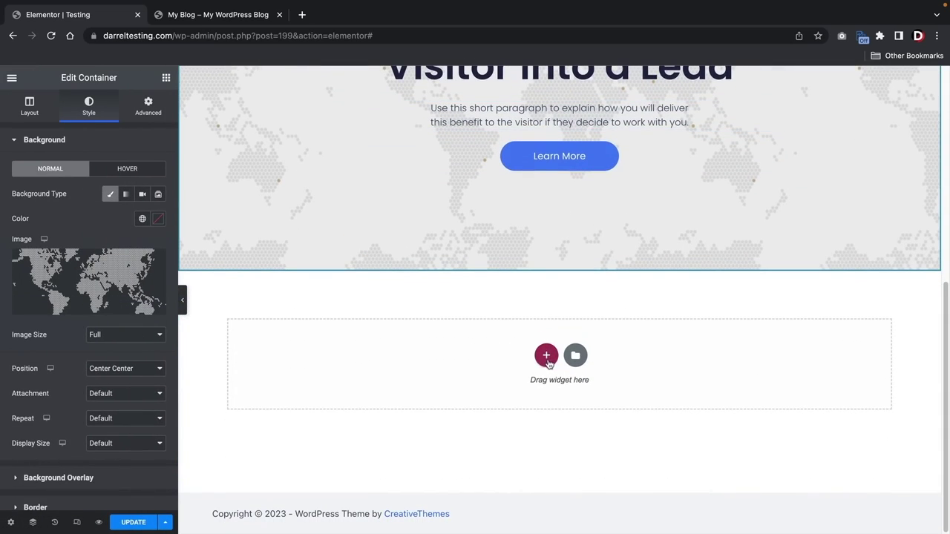
{"action": "left_click", "coordinate": [546, 356]}
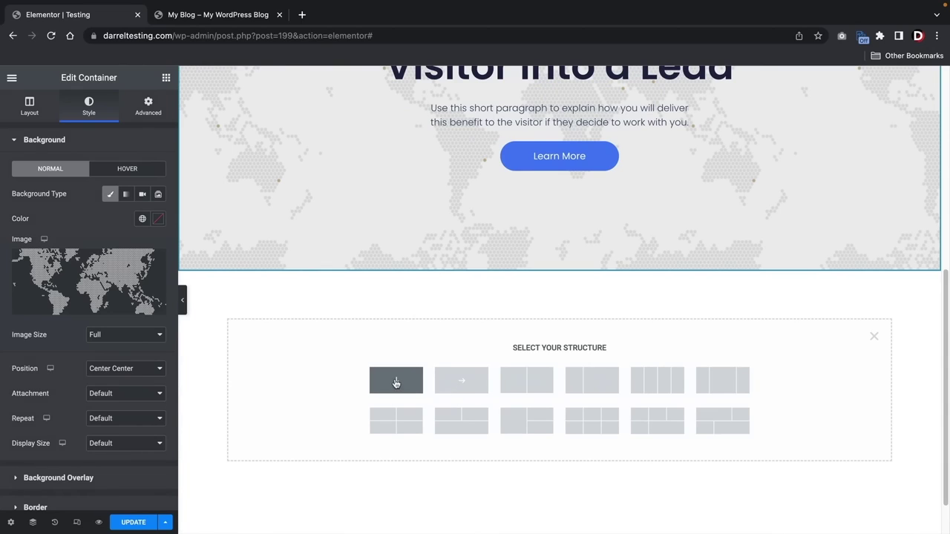
{"action": "left_click", "coordinate": [396, 381]}
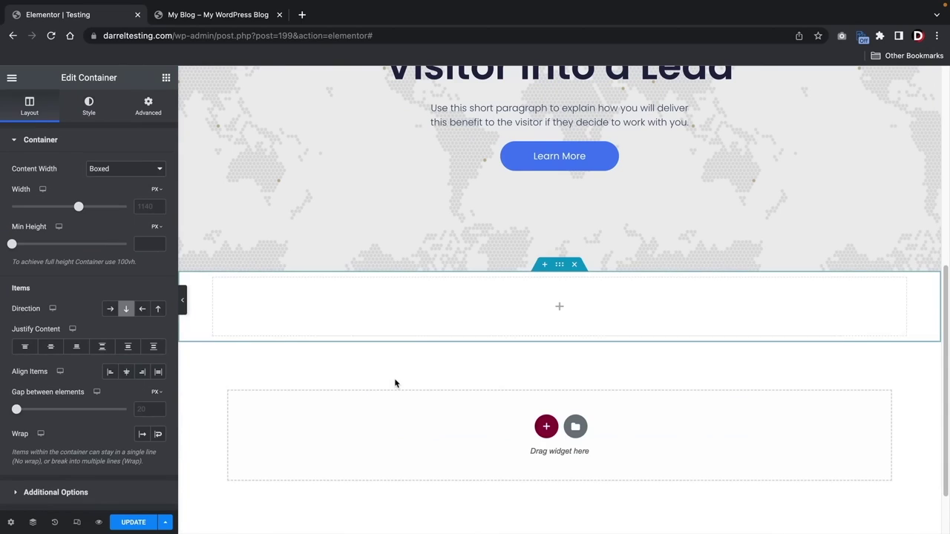
{"action": "left_click", "coordinate": [166, 77]}
{"action": "left_click_drag", "start_coordinate": [78, 293], "coordinate": [538, 309]}
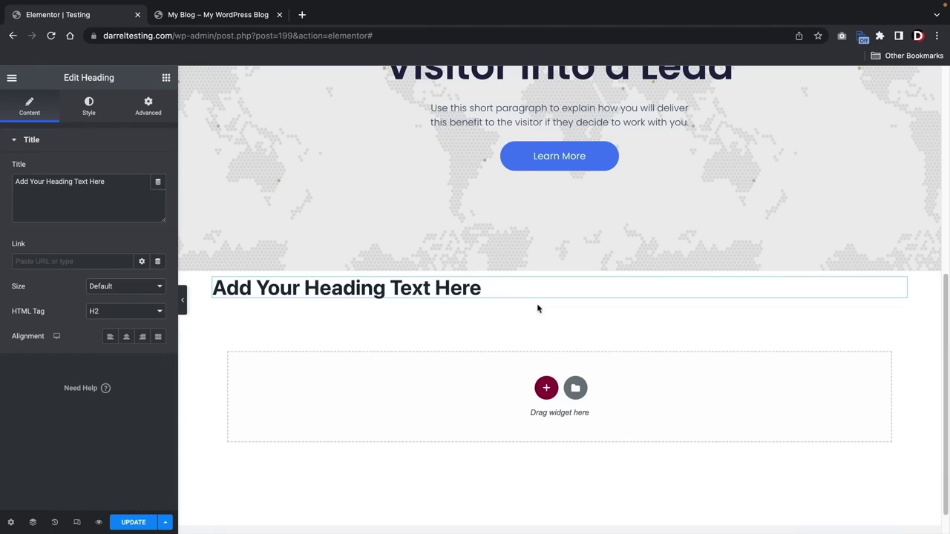
Add a Text Editor paragraph and a Learn More button beneath the heading
{"action": "left_click", "coordinate": [166, 77]}
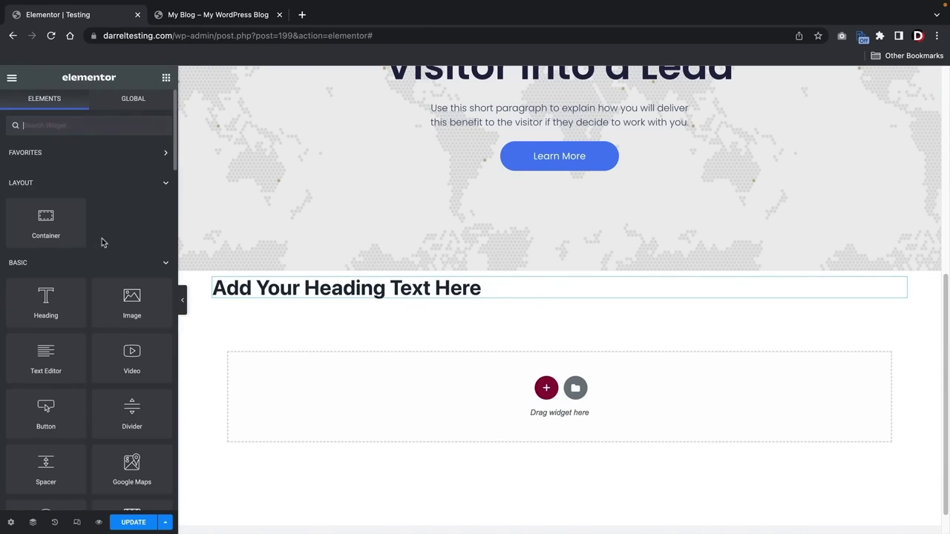
{"action": "left_click_drag", "start_coordinate": [56, 348], "coordinate": [285, 292]}
{"action": "left_click", "coordinate": [166, 77]}
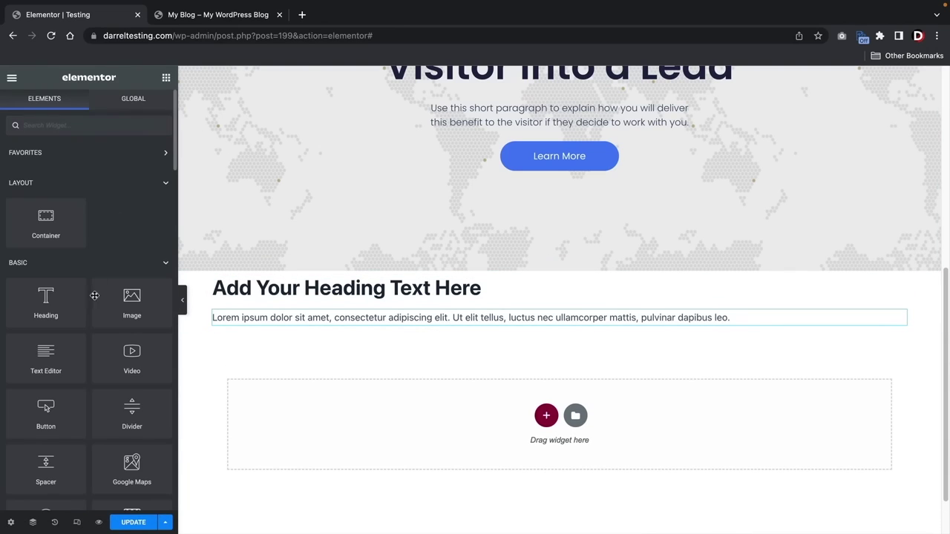
{"action": "left_click_drag", "start_coordinate": [67, 405], "coordinate": [312, 334]}
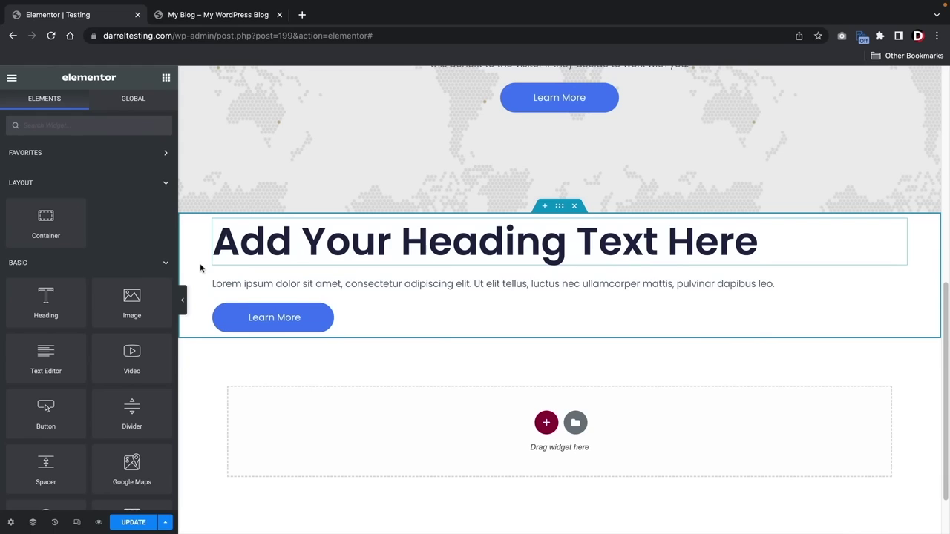
{"action": "scroll", "coordinate": [433, 247], "scroll_direction": "up", "scroll_amount": 3}
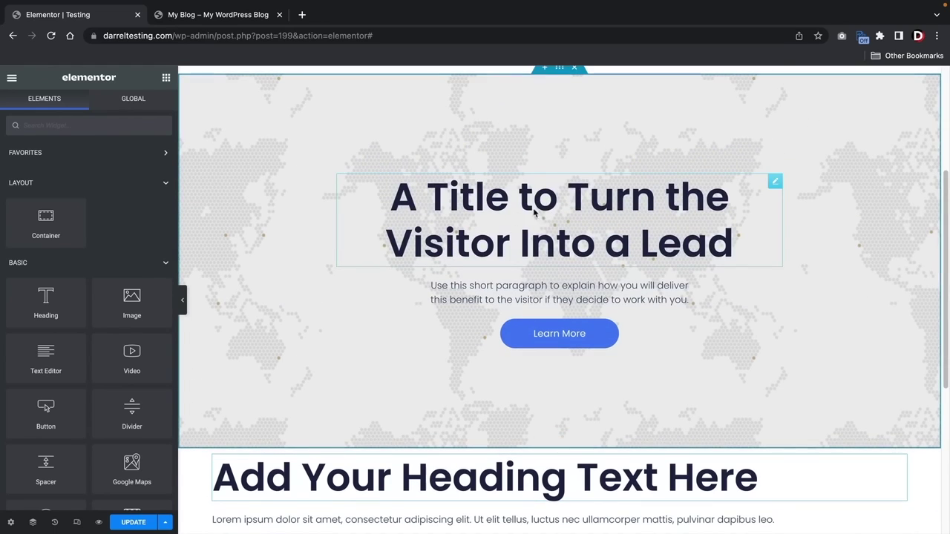
{"action": "scroll", "coordinate": [483, 243], "scroll_direction": "down", "scroll_amount": 1}
{"action": "scroll", "coordinate": [483, 243], "scroll_direction": "down", "scroll_amount": 2}
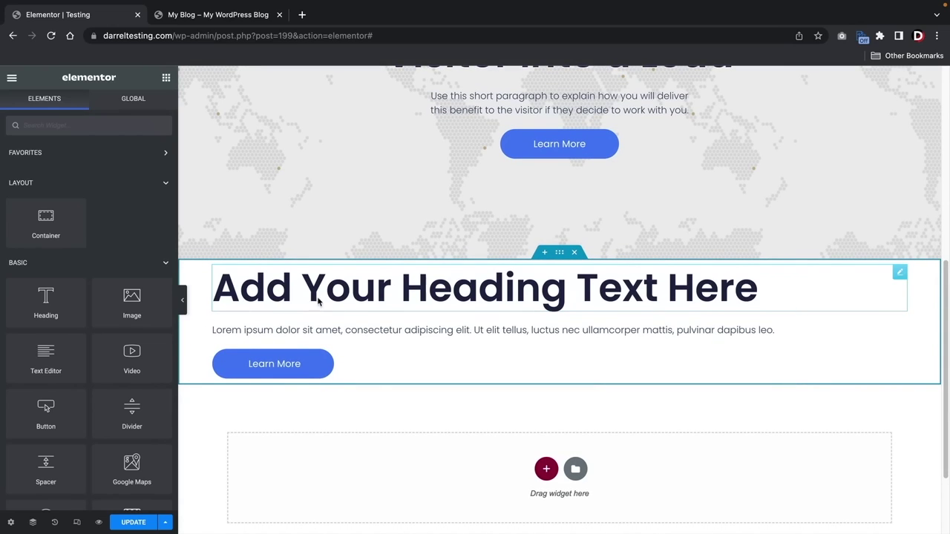
{"action": "scroll", "coordinate": [518, 128], "scroll_direction": "up", "scroll_amount": 1}
{"action": "scroll", "coordinate": [492, 111], "scroll_direction": "down", "scroll_amount": 1}
{"action": "scroll", "coordinate": [383, 243], "scroll_direction": "down", "scroll_amount": 1}
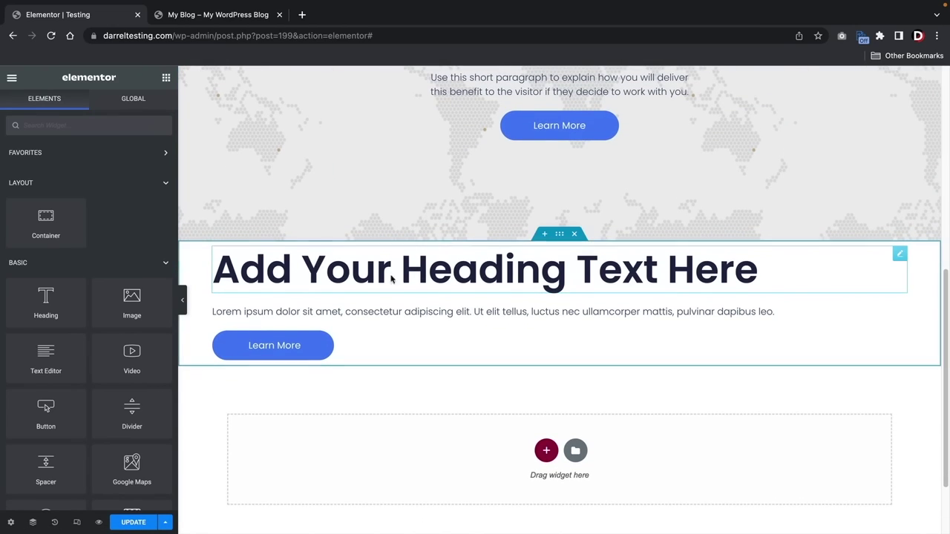
{"action": "scroll", "coordinate": [522, 316], "scroll_direction": "down", "scroll_amount": 1}
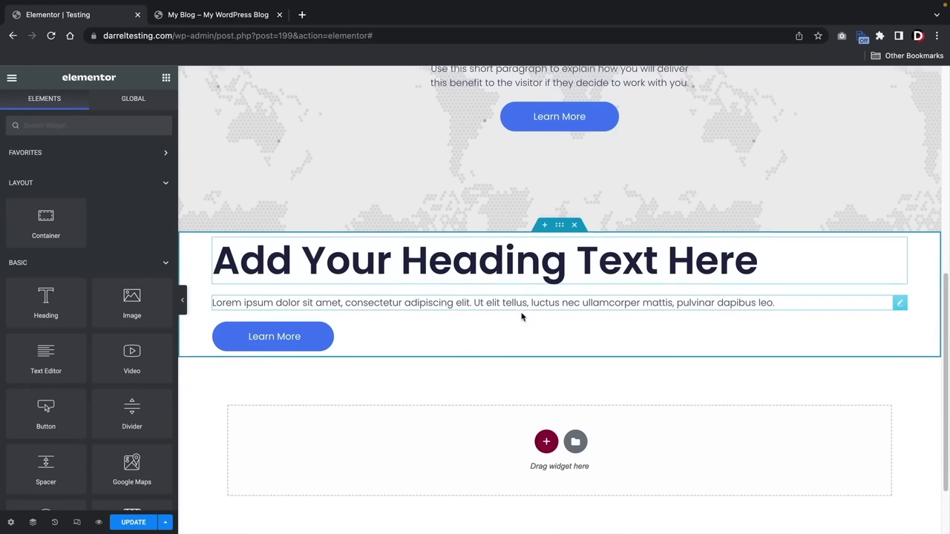
Give the container a minimum height of 80 VH
{"action": "left_click", "coordinate": [560, 222]}
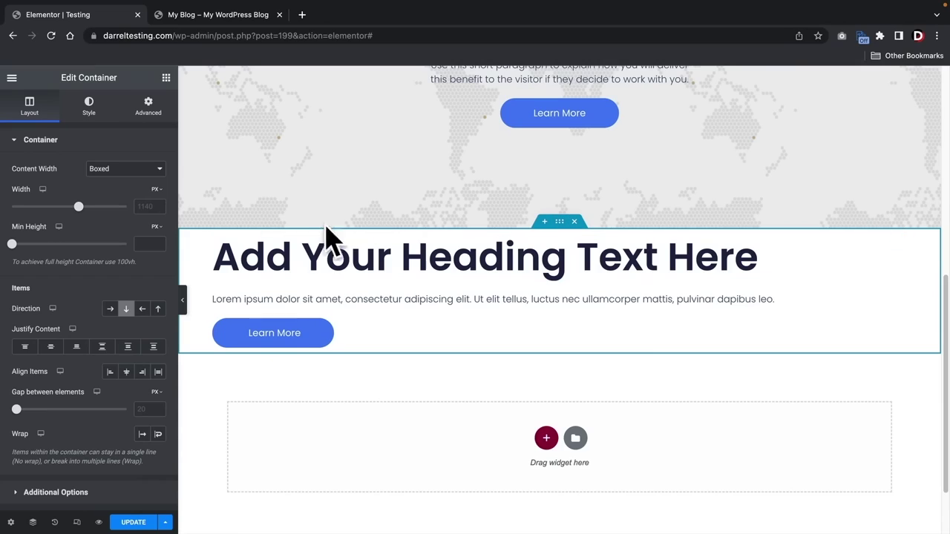
{"action": "left_click", "coordinate": [143, 245]}
{"action": "type", "text": "80"}
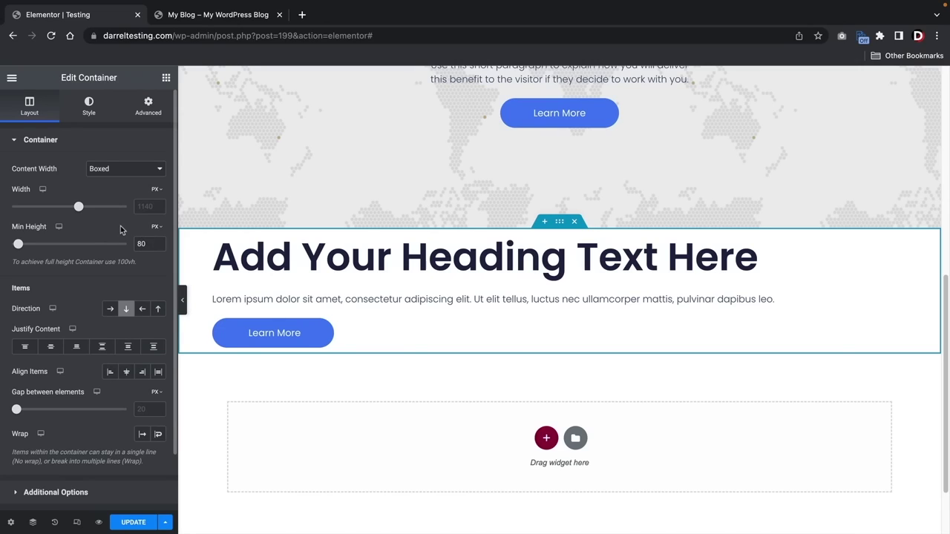
{"action": "left_click", "coordinate": [156, 227]}
{"action": "left_click", "coordinate": [157, 247]}
{"action": "left_click_drag", "start_coordinate": [12, 246], "coordinate": [104, 246]}
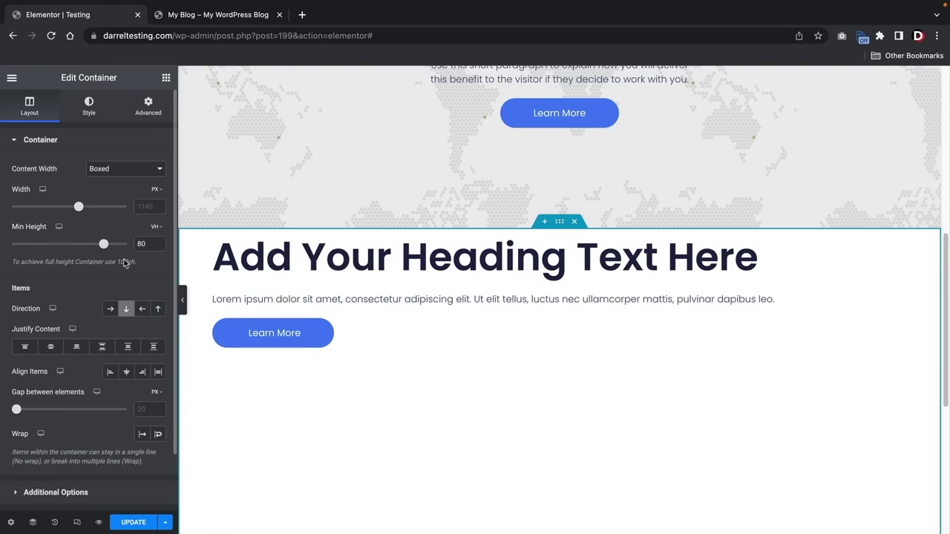
Keep the container's direction as Column, with Justify Content Center and Align Items Center
{"action": "scroll", "coordinate": [115, 273], "scroll_direction": "down", "scroll_amount": 2}
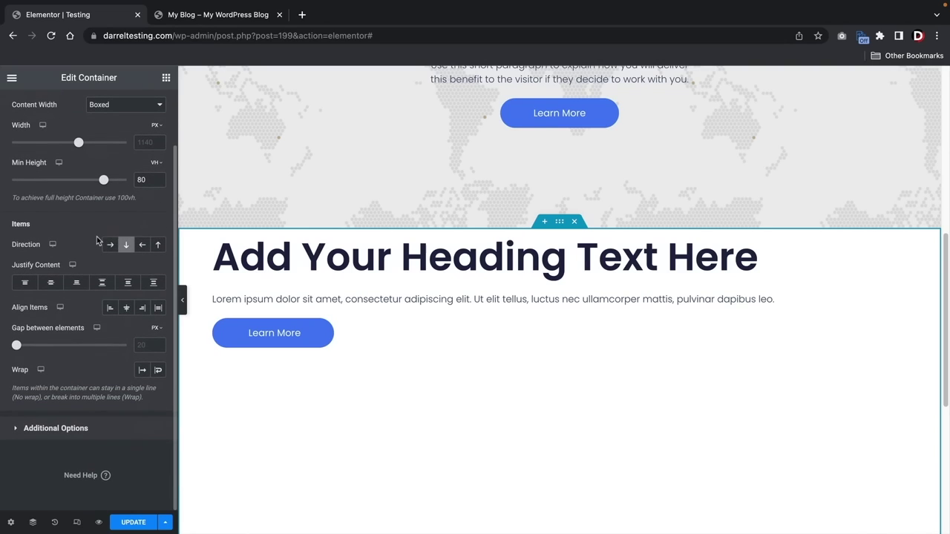
{"action": "scroll", "coordinate": [195, 268], "scroll_direction": "down", "scroll_amount": 2}
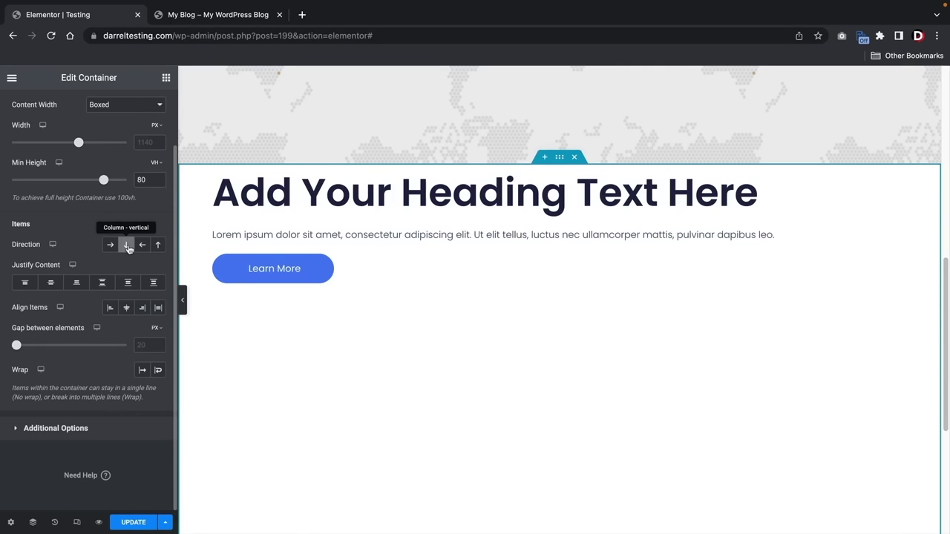
{"action": "left_click", "coordinate": [114, 247]}
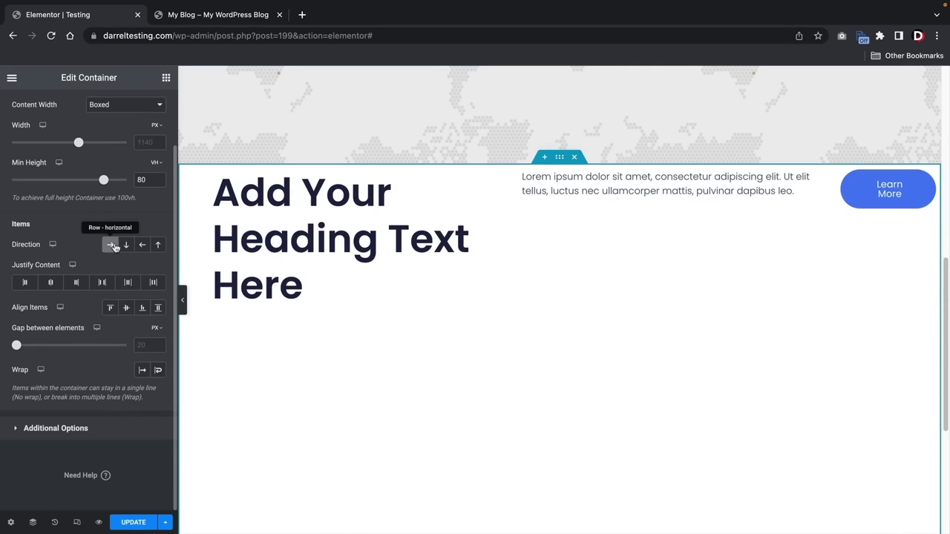
{"action": "left_click", "coordinate": [113, 247]}
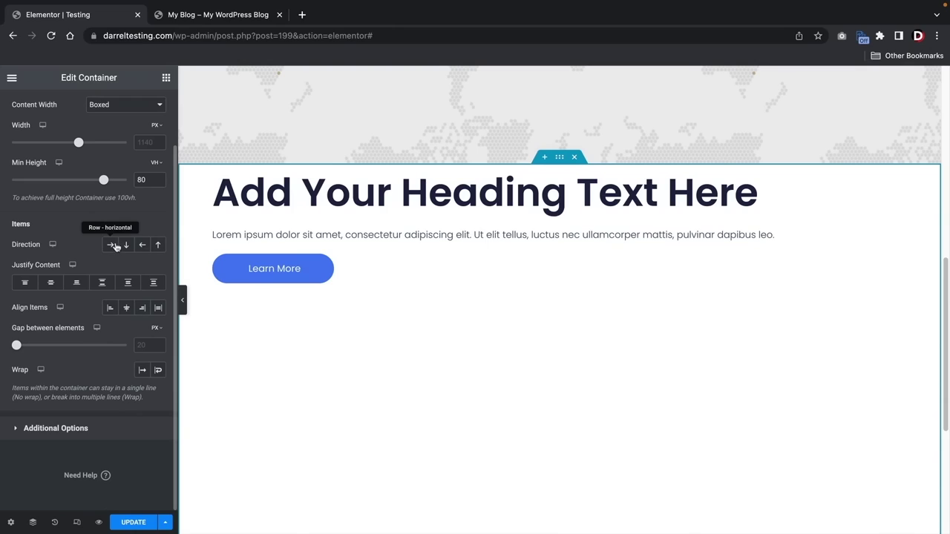
{"action": "left_click", "coordinate": [127, 247]}
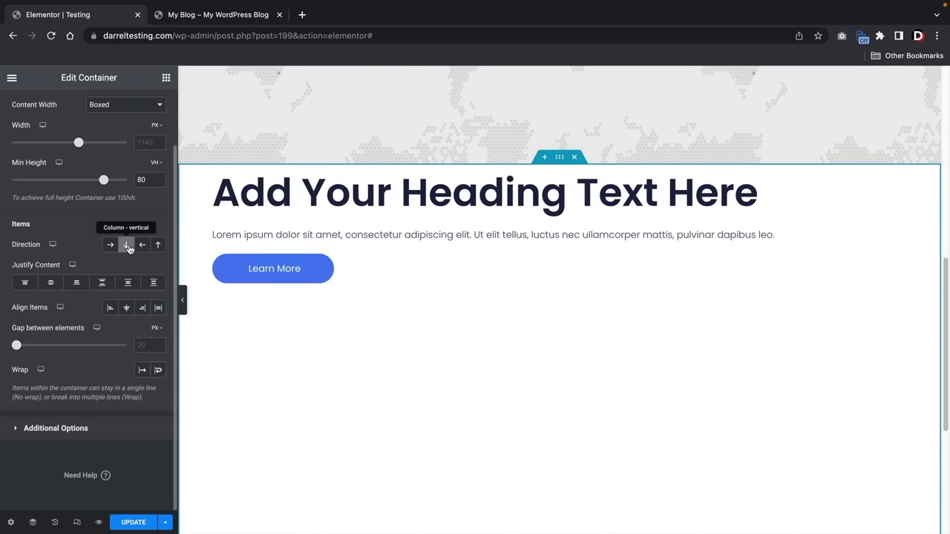
{"action": "left_click", "coordinate": [49, 283]}
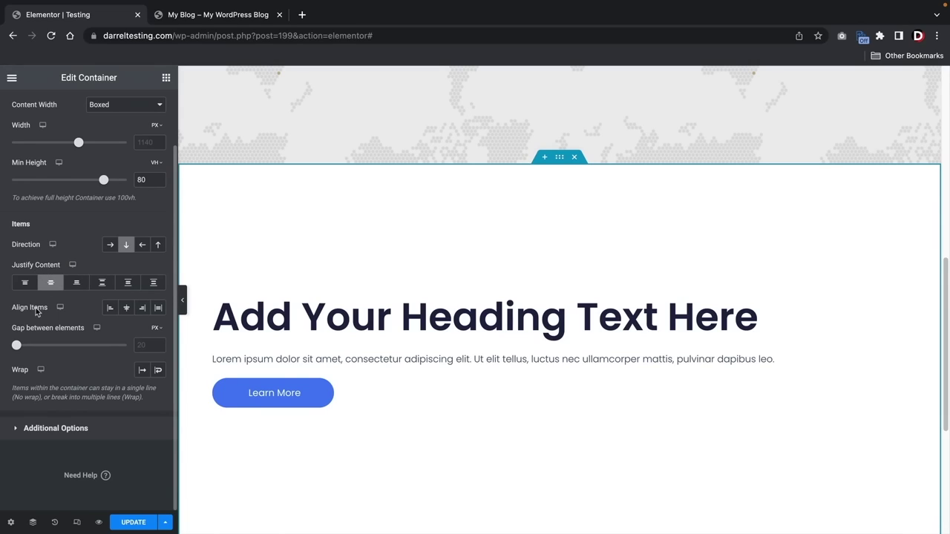
{"action": "left_click", "coordinate": [126, 310]}
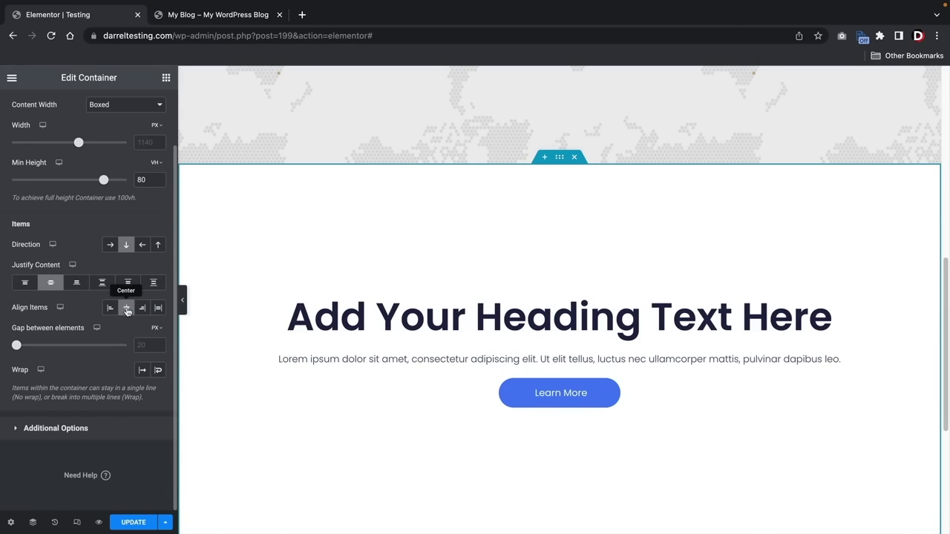
{"action": "scroll", "coordinate": [290, 345], "scroll_direction": "down", "scroll_amount": 2}
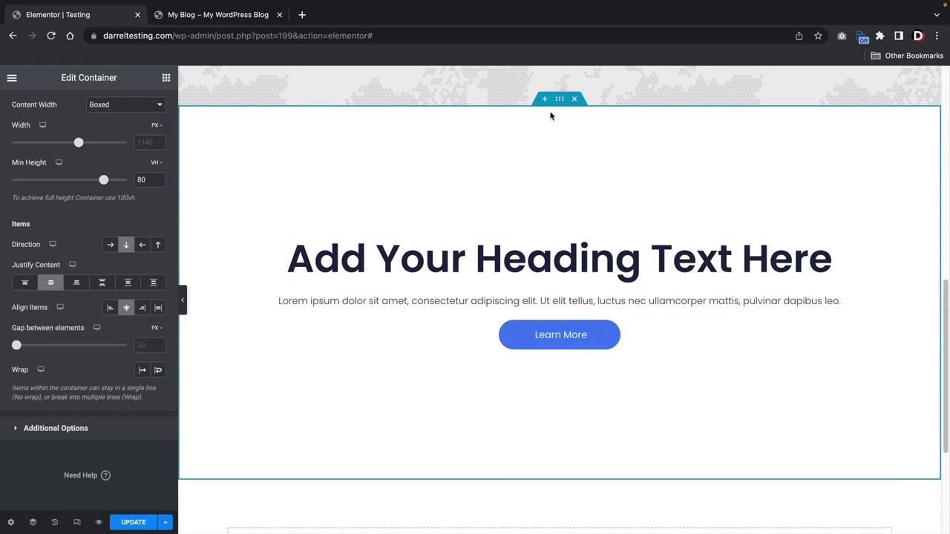
{"action": "scroll", "coordinate": [141, 178], "scroll_direction": "up", "scroll_amount": 2}
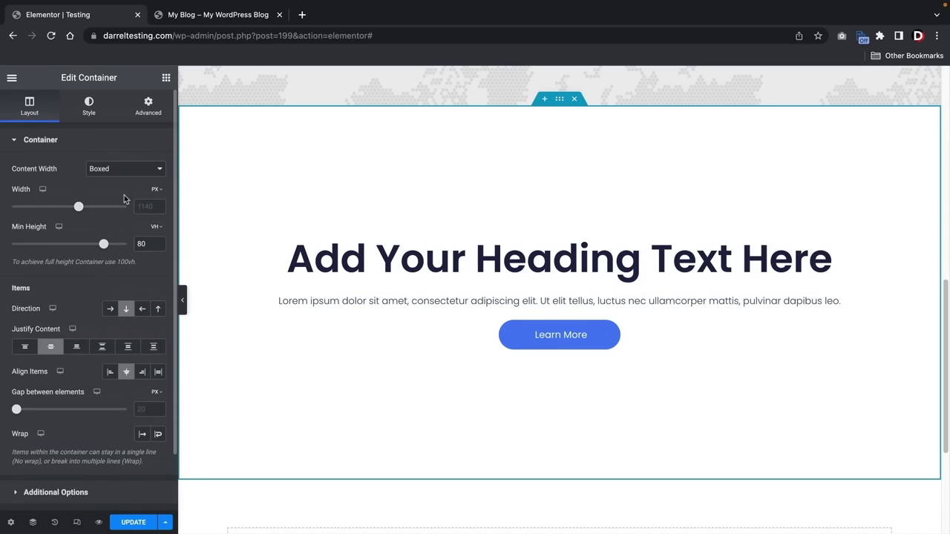
Set the container's classic background image to the world map from the Media Library
{"action": "left_click", "coordinate": [85, 117]}
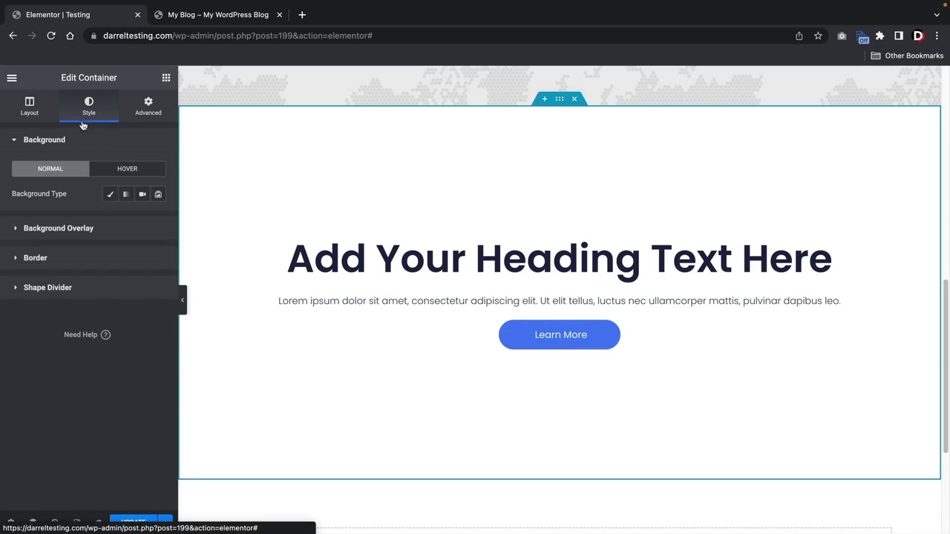
{"action": "left_click", "coordinate": [109, 195]}
{"action": "left_click", "coordinate": [86, 275]}
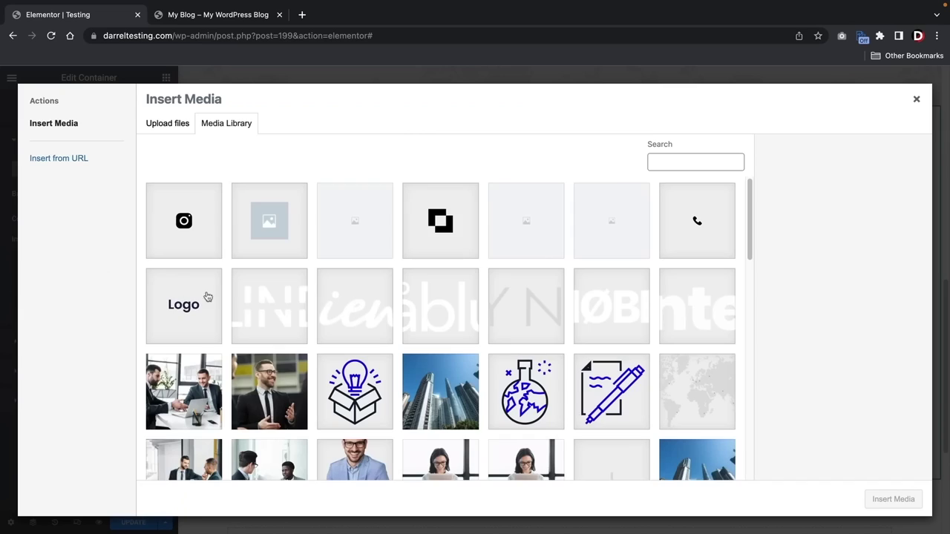
{"action": "left_click", "coordinate": [710, 383]}
{"action": "left_click", "coordinate": [893, 499]}
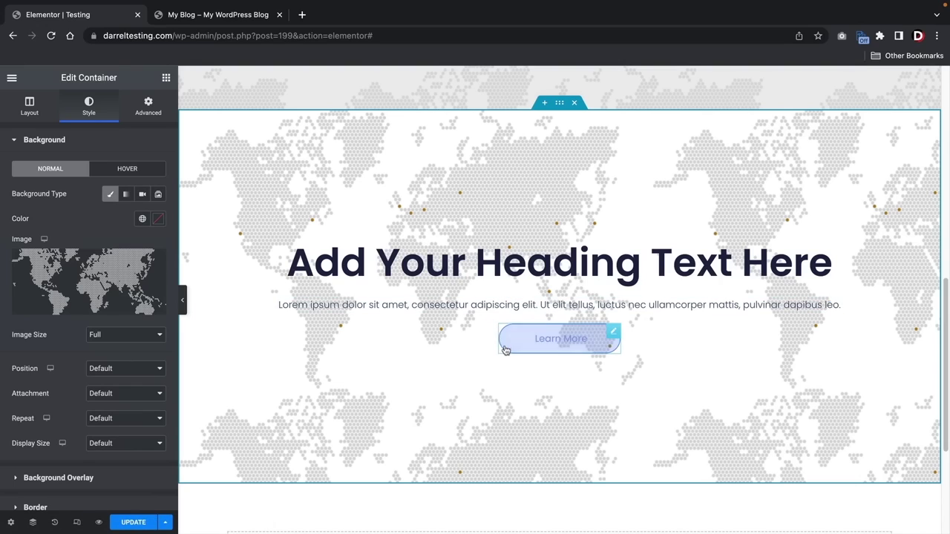
Add an empty inner container below Learn More and delete the extra Click here button
{"action": "left_click", "coordinate": [167, 77]}
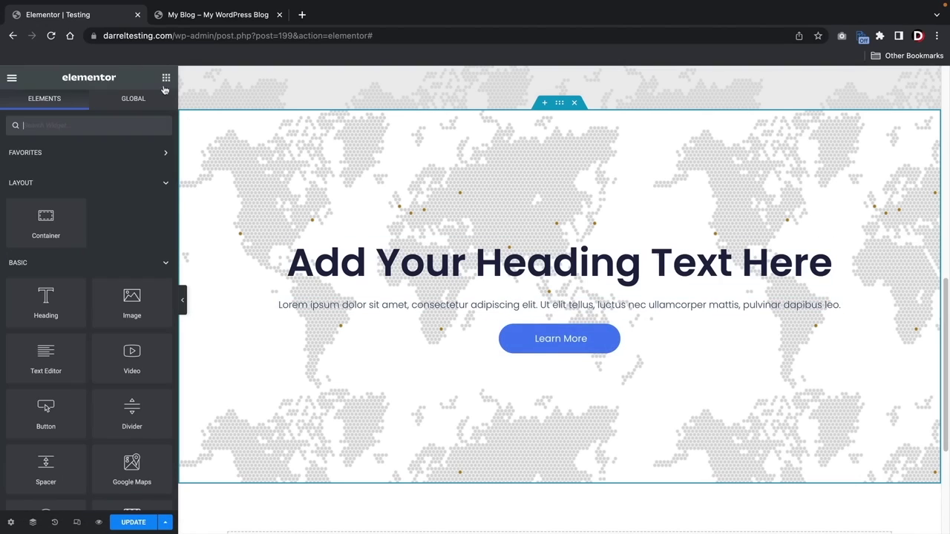
{"action": "left_click_drag", "start_coordinate": [46, 409], "coordinate": [544, 344]}
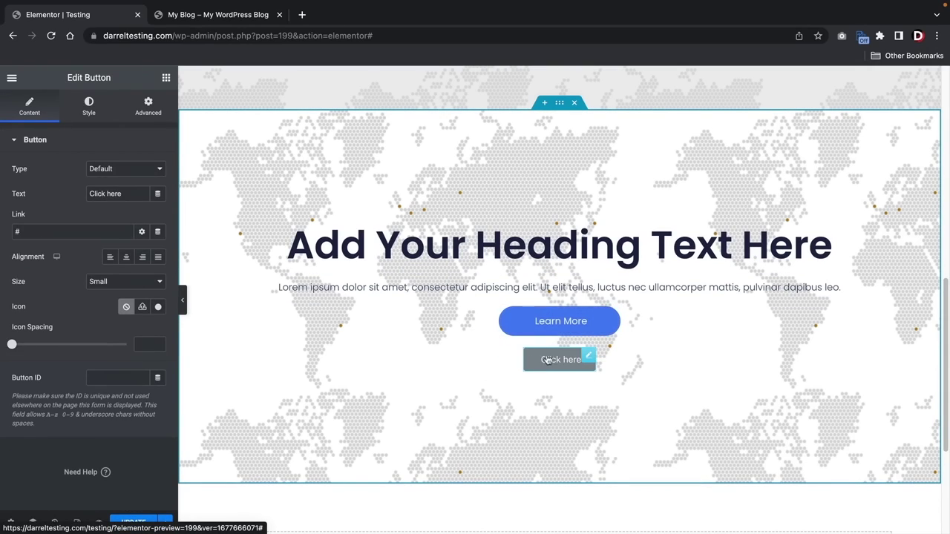
{"action": "left_click", "coordinate": [166, 78]}
{"action": "left_click_drag", "start_coordinate": [74, 223], "coordinate": [573, 326]}
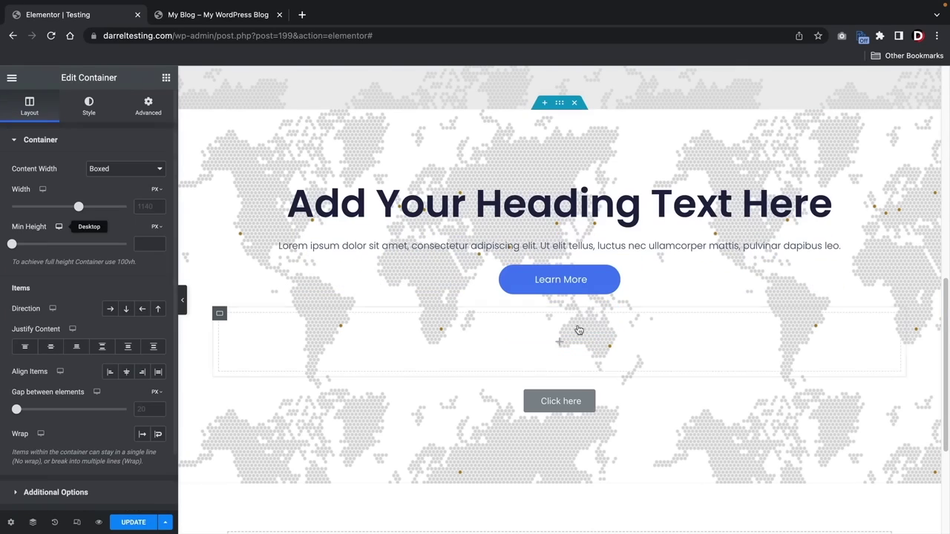
{"action": "right_click", "coordinate": [568, 406]}
{"action": "left_click", "coordinate": [590, 522]}
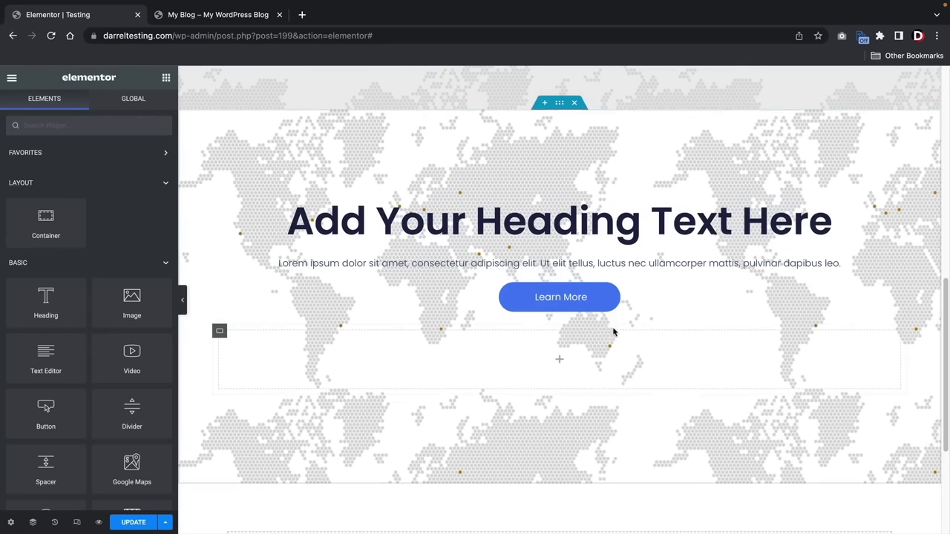
Duplicate the Learn More button and move both copies into the inner container
{"action": "right_click", "coordinate": [588, 297]}
{"action": "left_click", "coordinate": [603, 323]}
{"action": "left_click_drag", "start_coordinate": [553, 319], "coordinate": [490, 379]}
{"action": "left_click_drag", "start_coordinate": [553, 314], "coordinate": [340, 375]}
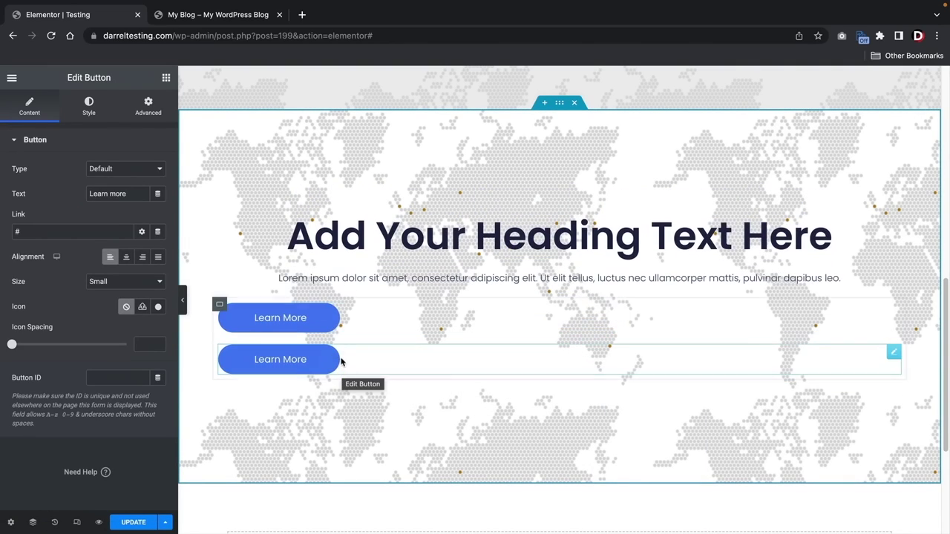
{"action": "left_click", "coordinate": [220, 305]}
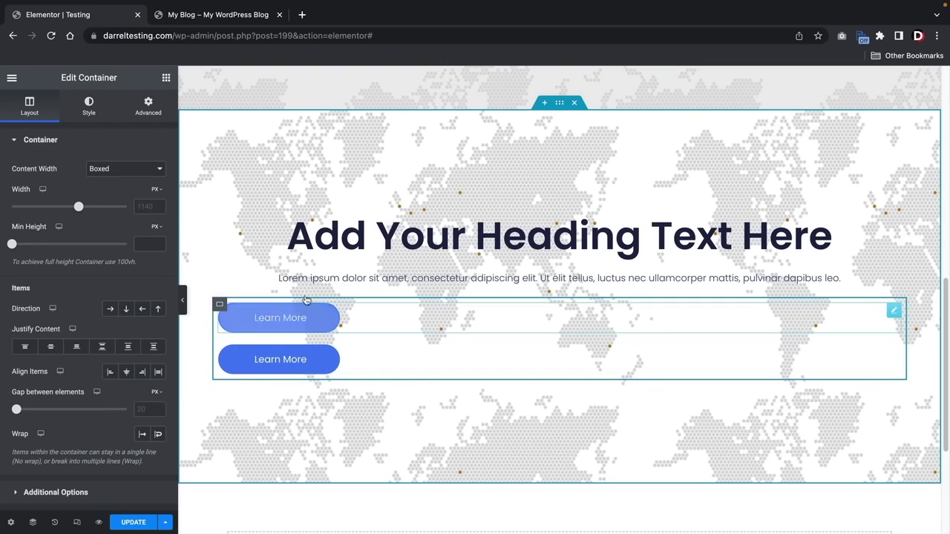
{"action": "left_click_drag", "start_coordinate": [276, 320], "coordinate": [273, 359]}
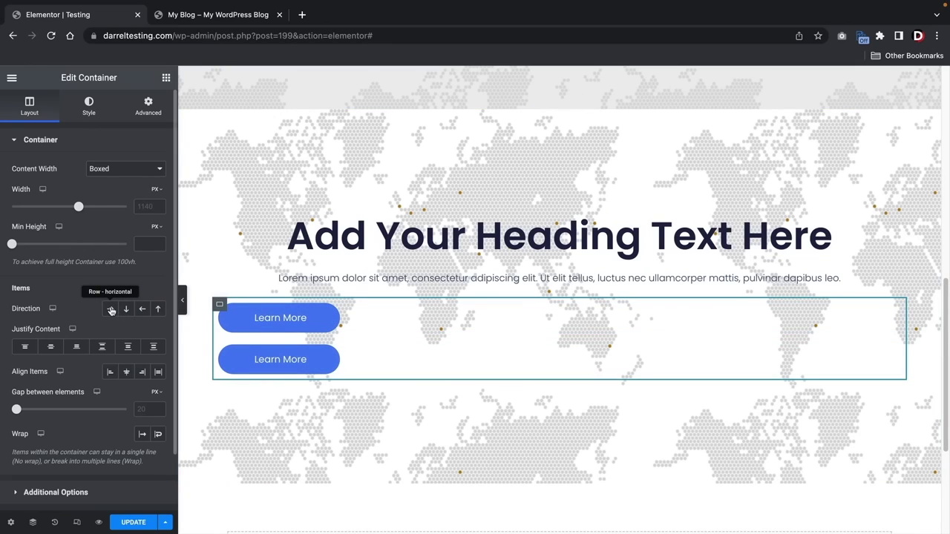
Set the inner container's direction to Row and Justify Content to Center
{"action": "left_click", "coordinate": [111, 310]}
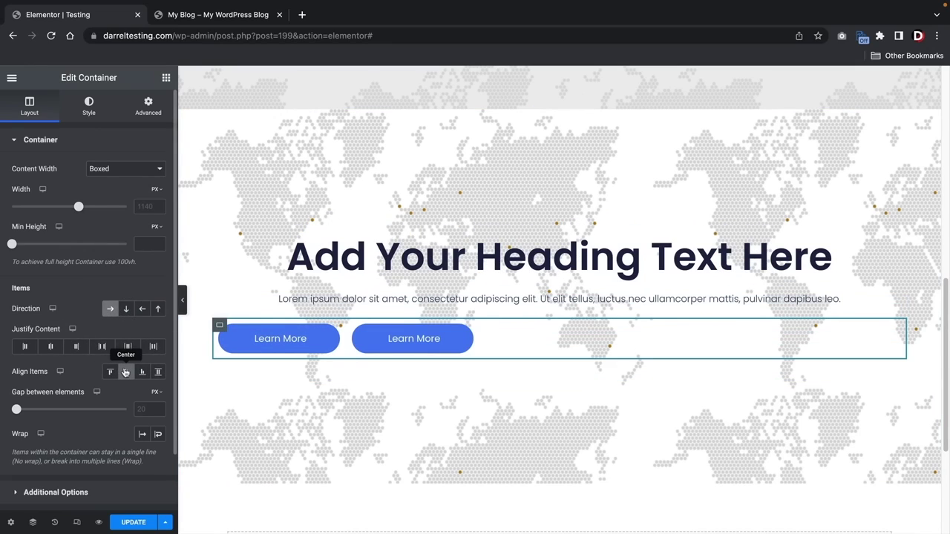
{"action": "left_click", "coordinate": [51, 347]}
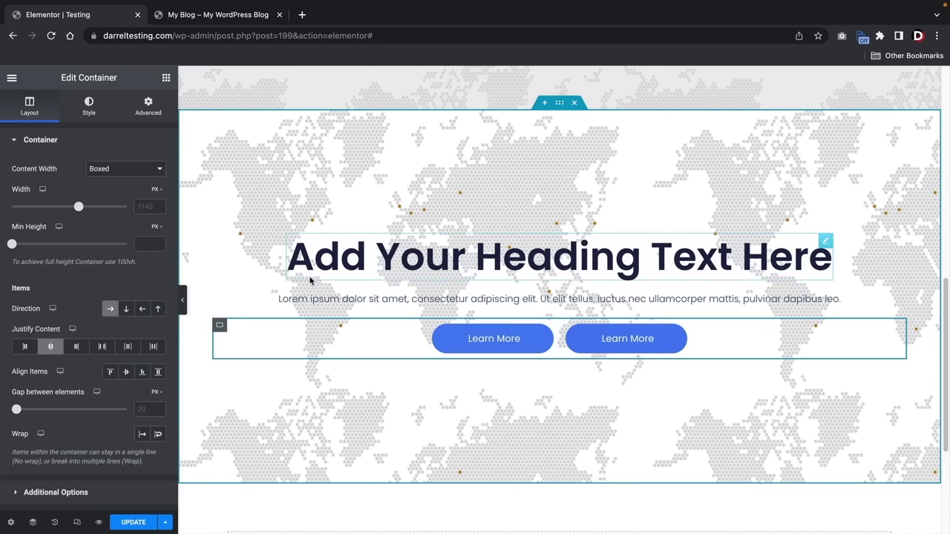
{"action": "scroll", "coordinate": [431, 287], "scroll_direction": "up", "scroll_amount": 5}
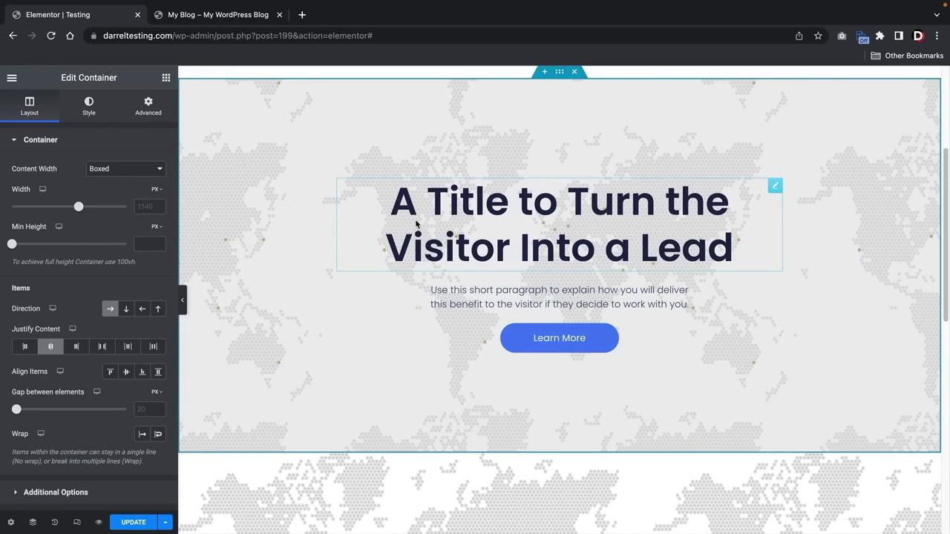
{"action": "scroll", "coordinate": [446, 282], "scroll_direction": "down", "scroll_amount": 5}
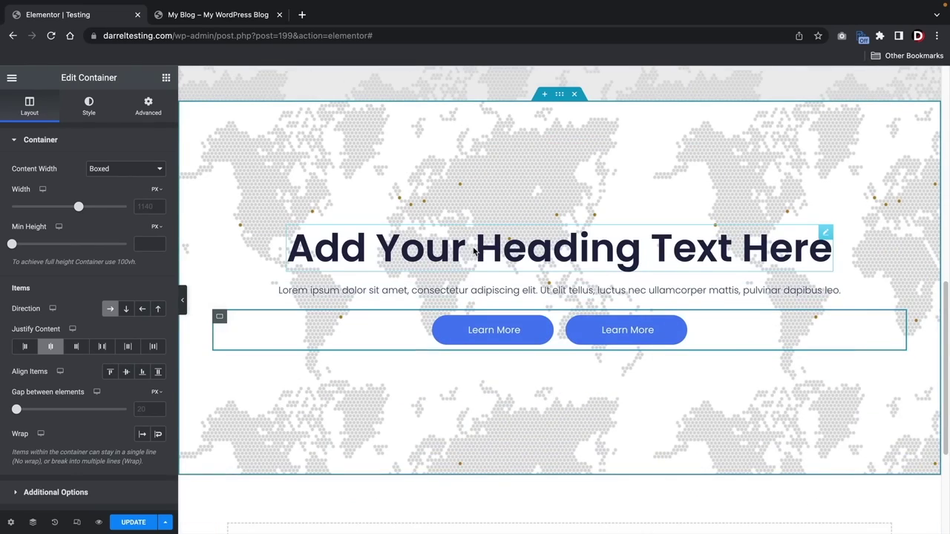
{"action": "scroll", "coordinate": [558, 181], "scroll_direction": "down", "scroll_amount": 1}
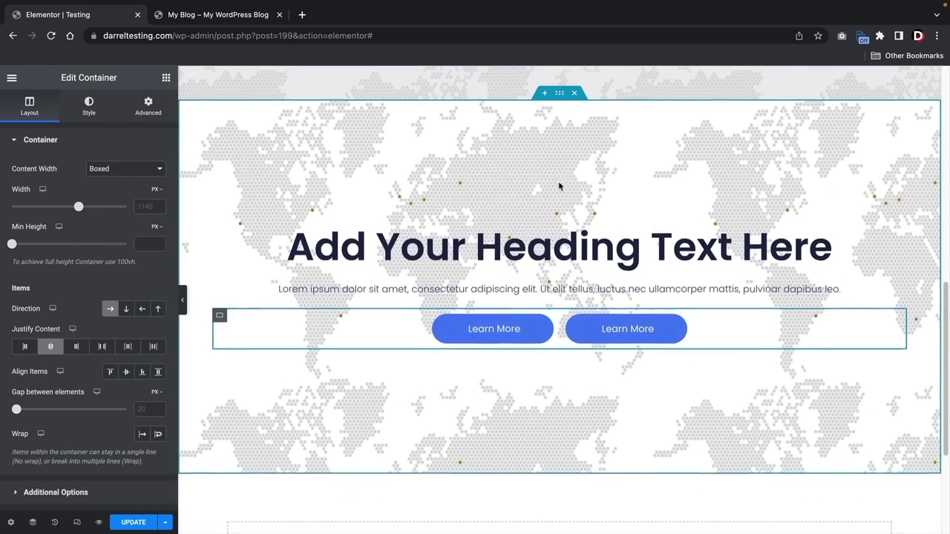
Set the world-map container's content width to 800 px, then select the heading
{"action": "left_click", "coordinate": [559, 92]}
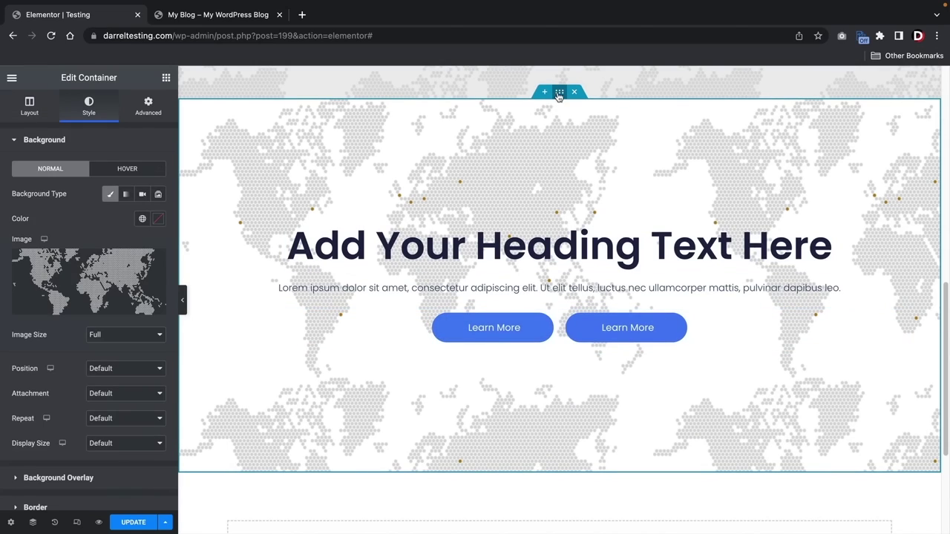
{"action": "left_click", "coordinate": [30, 107]}
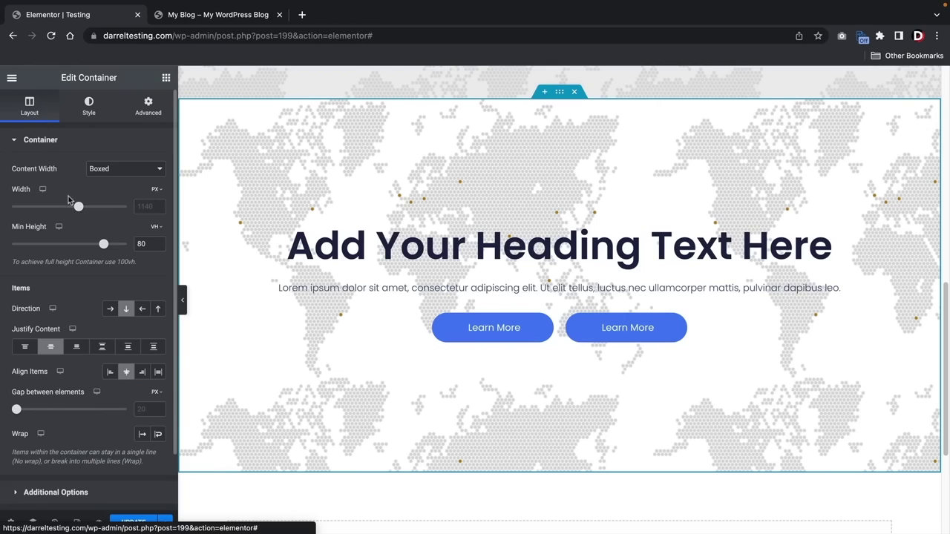
{"action": "left_click_drag", "start_coordinate": [79, 208], "coordinate": [43, 212]}
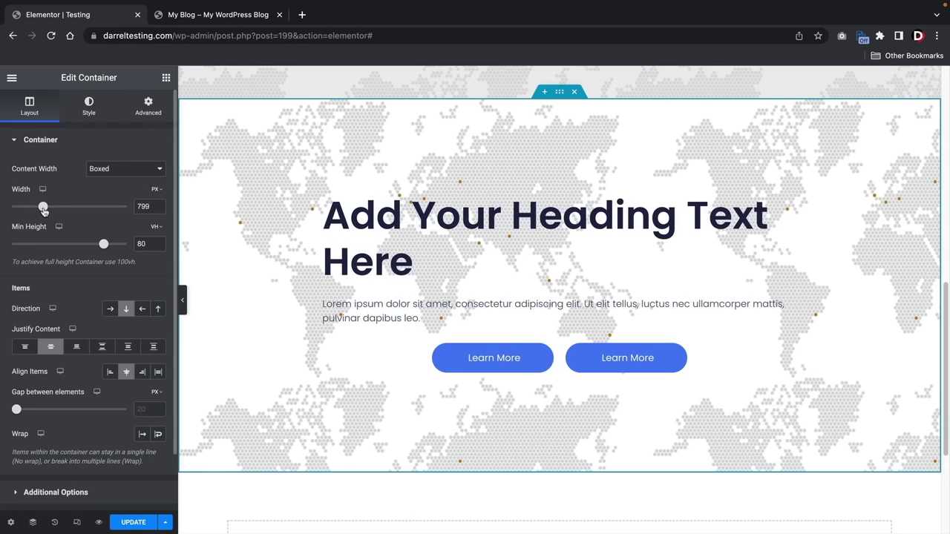
{"action": "left_click", "coordinate": [158, 203]}
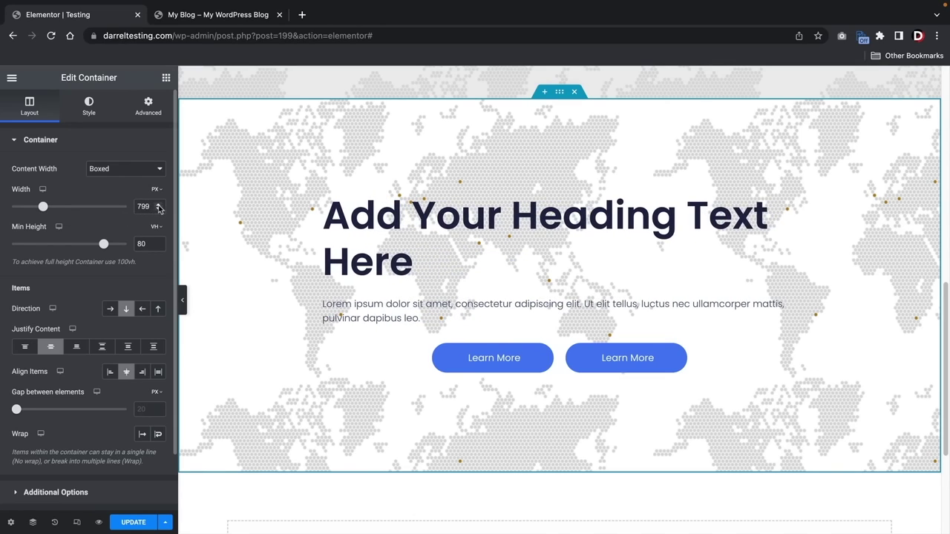
{"action": "left_click", "coordinate": [456, 232]}
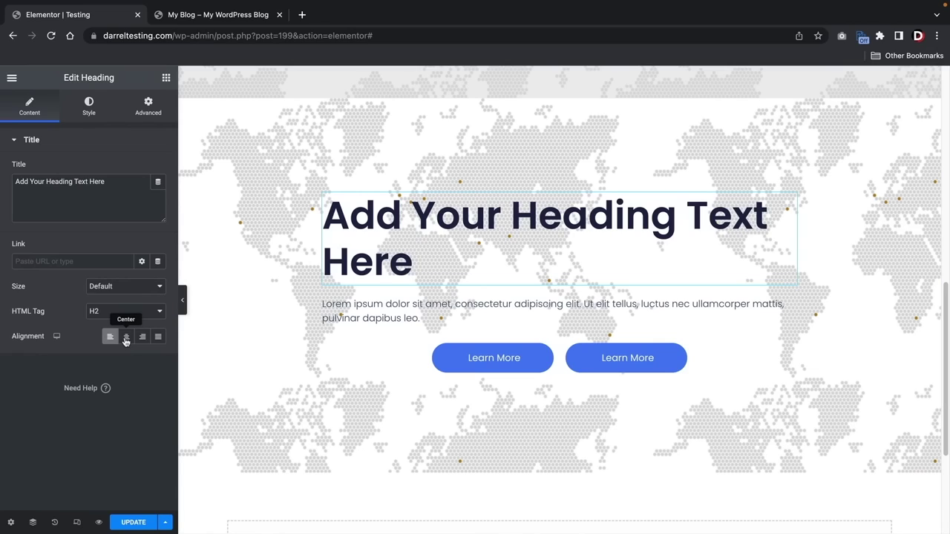
Centre-align the heading, then set the Text Editor paragraph's alignment to Center
{"action": "left_click", "coordinate": [126, 339]}
{"action": "left_click", "coordinate": [423, 308]}
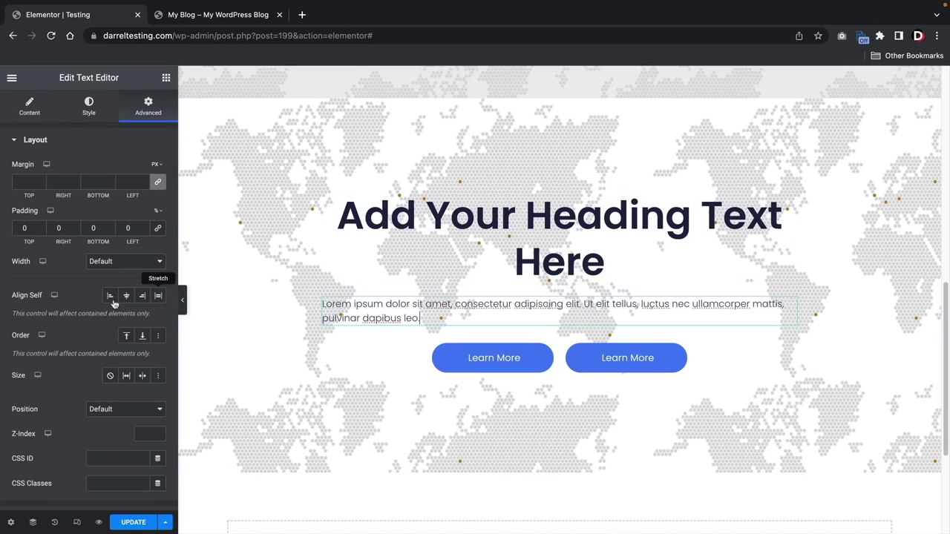
{"action": "left_click", "coordinate": [89, 106]}
{"action": "left_click", "coordinate": [127, 169]}
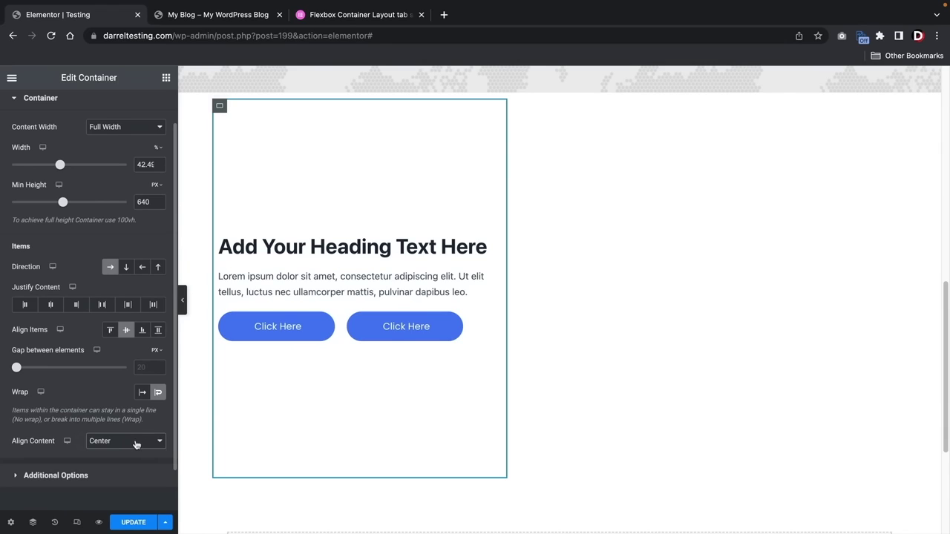
Try Align Content Flex Start, Flex End, Space Around and Space Evenly, then reset to Default
{"action": "left_click", "coordinate": [136, 444]}
{"action": "left_click", "coordinate": [138, 452]}
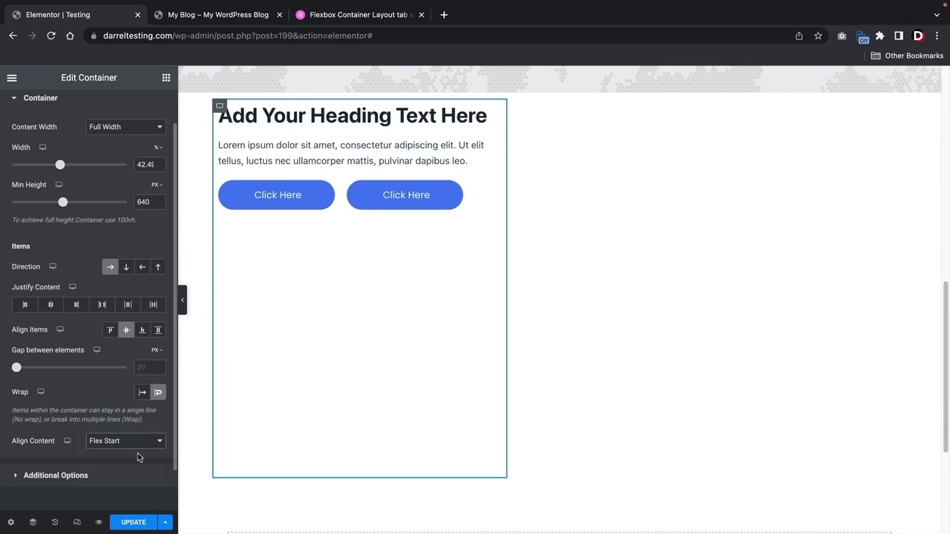
{"action": "left_click", "coordinate": [137, 446]}
{"action": "left_click", "coordinate": [134, 452]}
{"action": "left_click", "coordinate": [135, 443]}
{"action": "key", "text": "Escape"}
{"action": "left_click", "coordinate": [134, 448]}
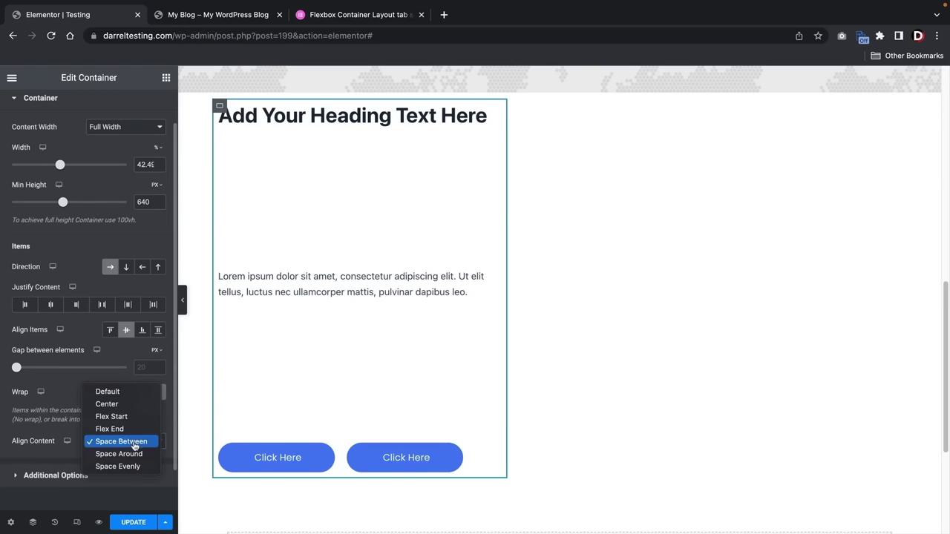
{"action": "left_click", "coordinate": [132, 453]}
{"action": "left_click", "coordinate": [136, 445]}
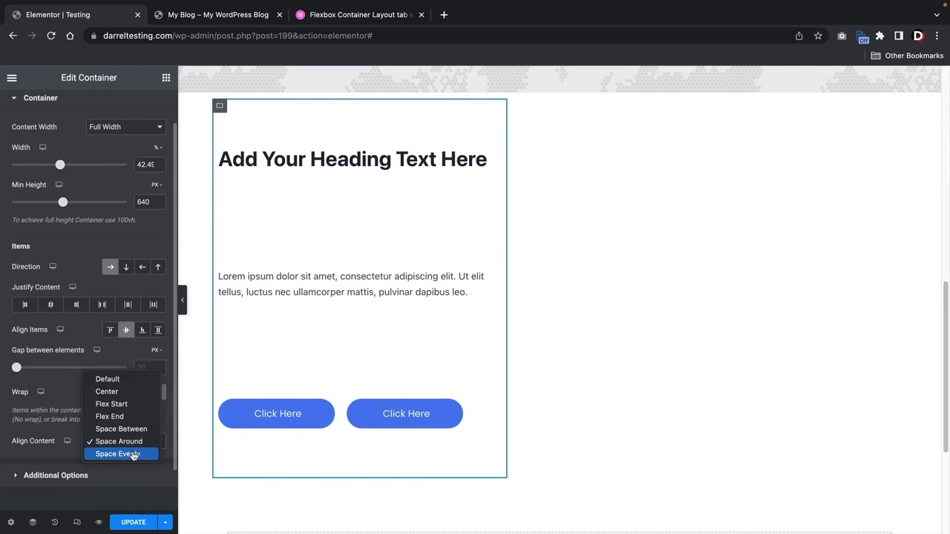
{"action": "left_click", "coordinate": [134, 453]}
{"action": "left_click", "coordinate": [132, 445]}
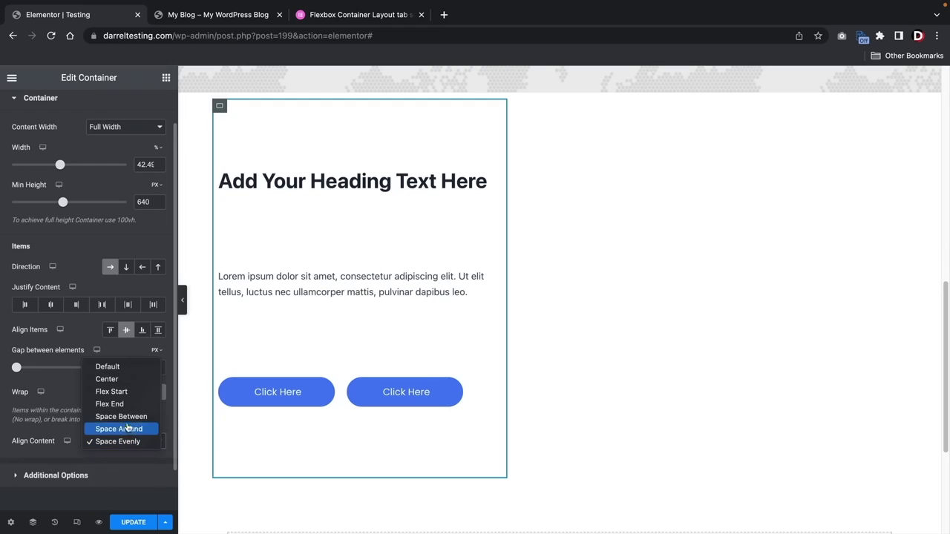
{"action": "left_click", "coordinate": [131, 367]}
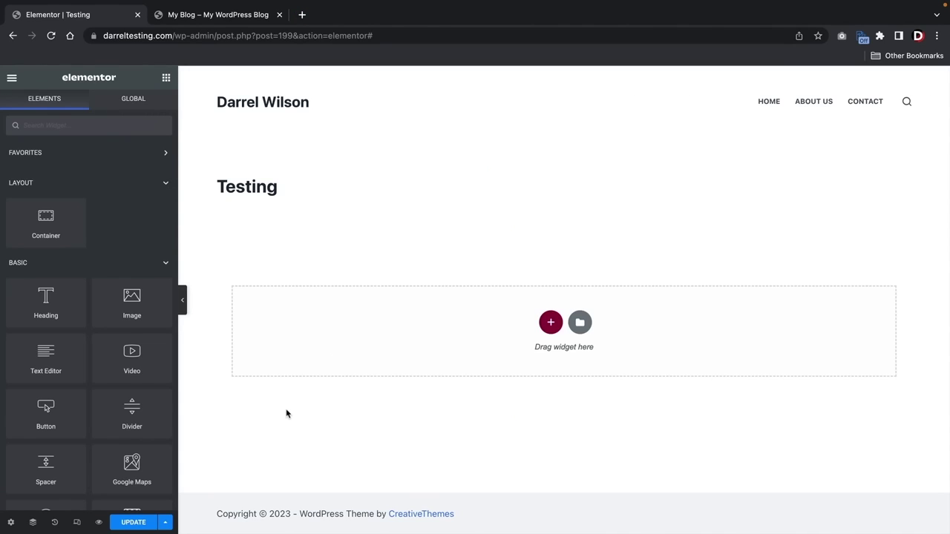
Add a two-column container to the page and select its left column
{"action": "left_click", "coordinate": [550, 323]}
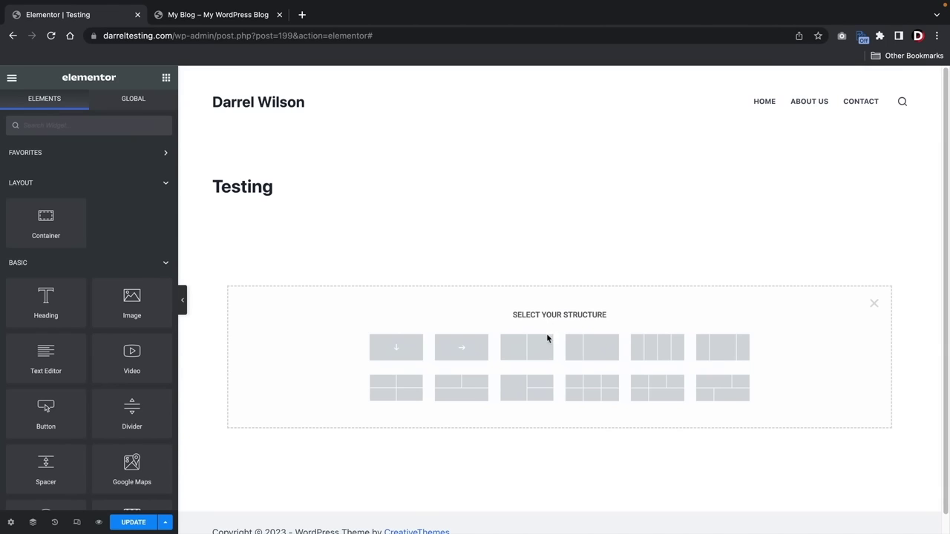
{"action": "left_click", "coordinate": [537, 352]}
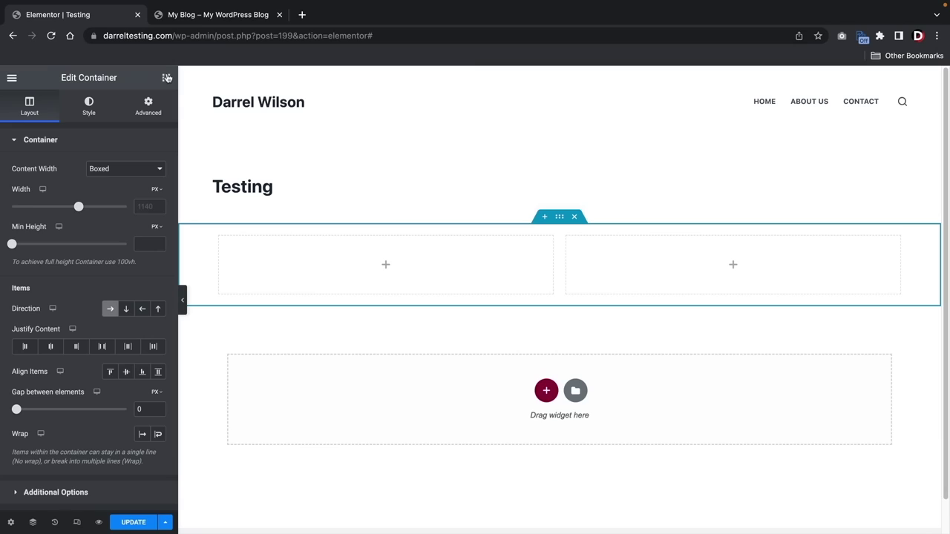
{"action": "left_click", "coordinate": [220, 237]}
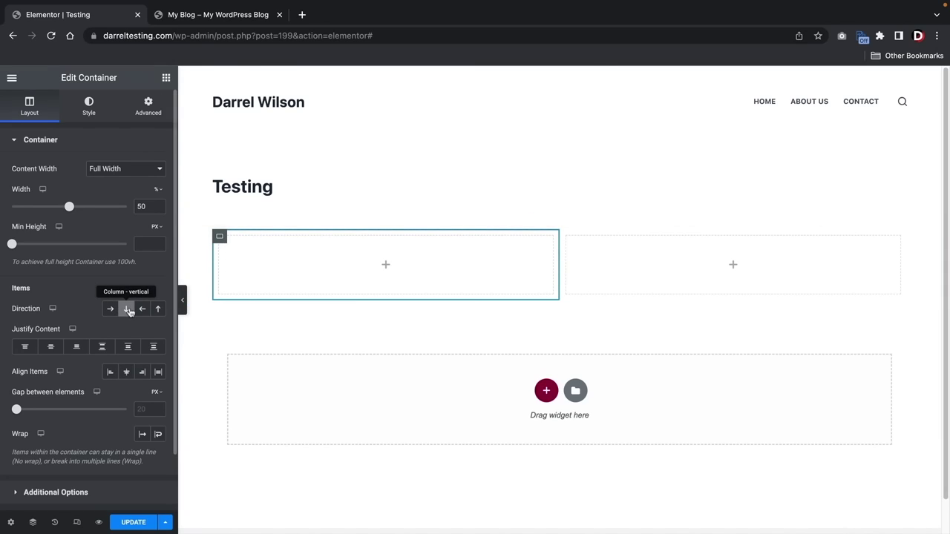
Place a Heading, a Text Editor and a Button in the left column
{"action": "left_click", "coordinate": [166, 78]}
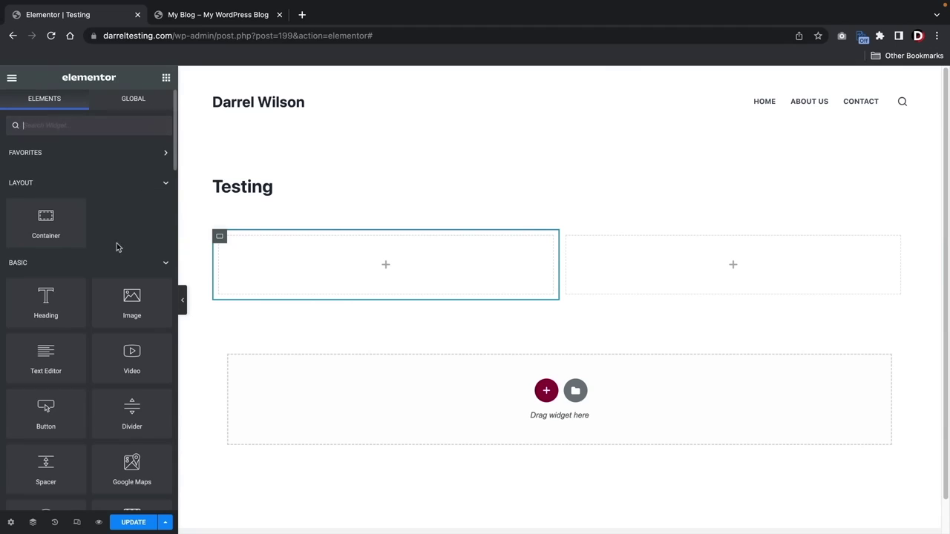
{"action": "left_click_drag", "start_coordinate": [44, 305], "coordinate": [294, 261]}
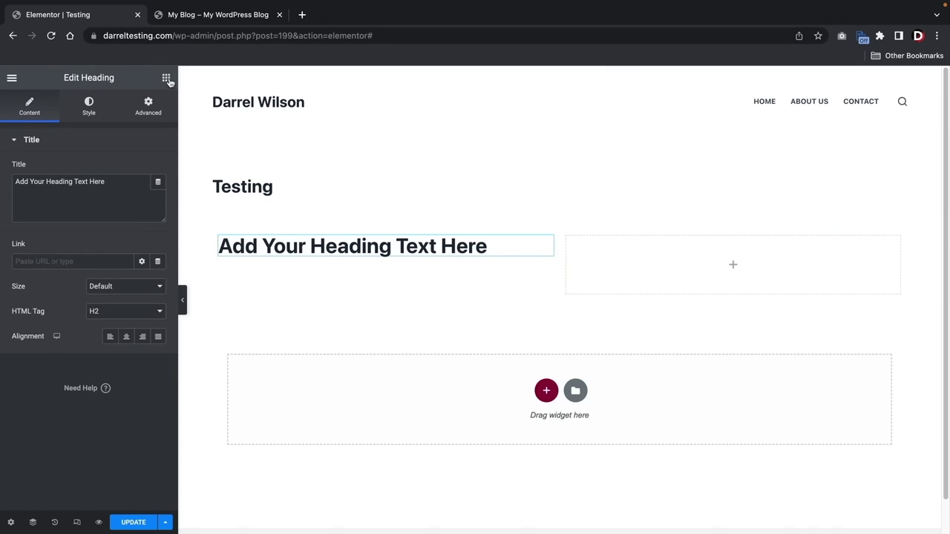
{"action": "left_click", "coordinate": [166, 78]}
{"action": "left_click_drag", "start_coordinate": [46, 356], "coordinate": [328, 255]}
{"action": "left_click", "coordinate": [166, 77]}
{"action": "left_click_drag", "start_coordinate": [45, 410], "coordinate": [349, 288]}
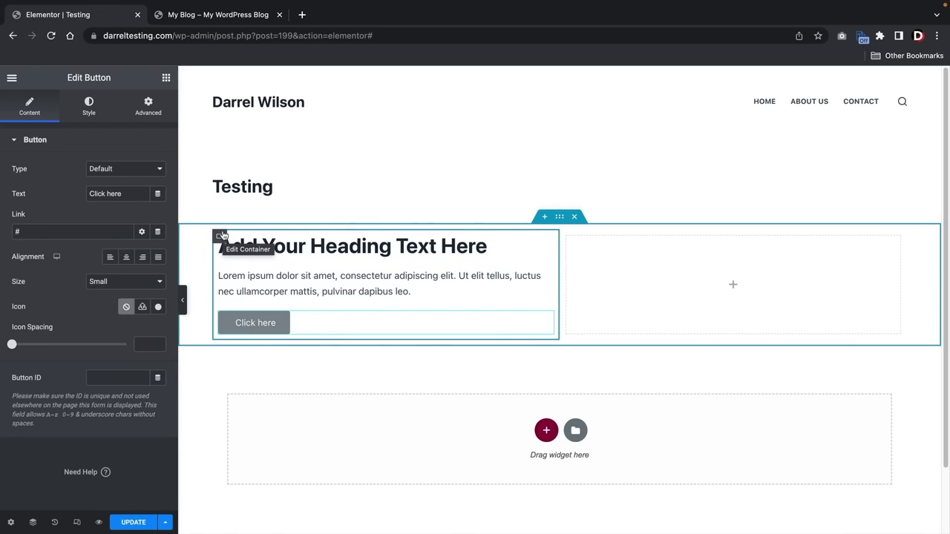
Set the left column's Min Height to 477 px
{"action": "left_click", "coordinate": [221, 236]}
{"action": "left_click_drag", "start_coordinate": [18, 248], "coordinate": [54, 249]}
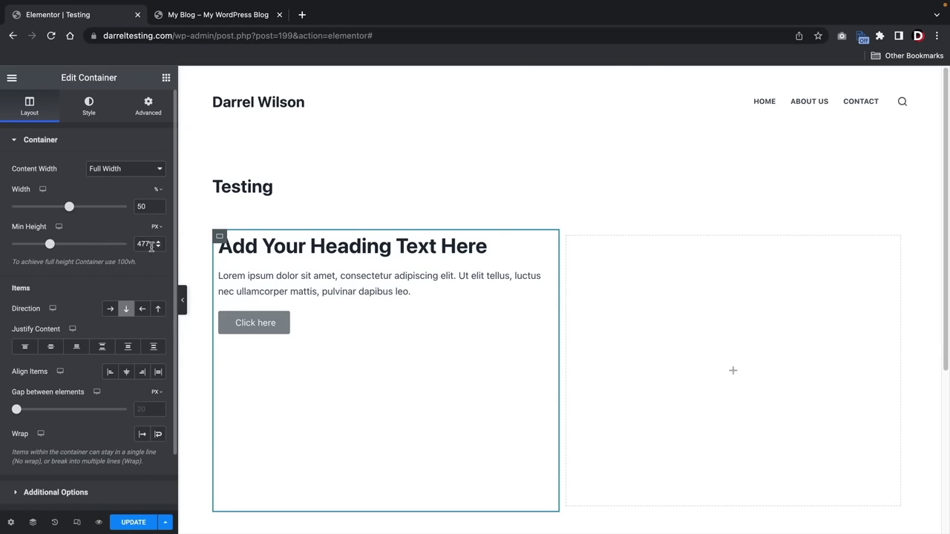
{"action": "scroll", "coordinate": [130, 282], "scroll_direction": "down", "scroll_amount": 2}
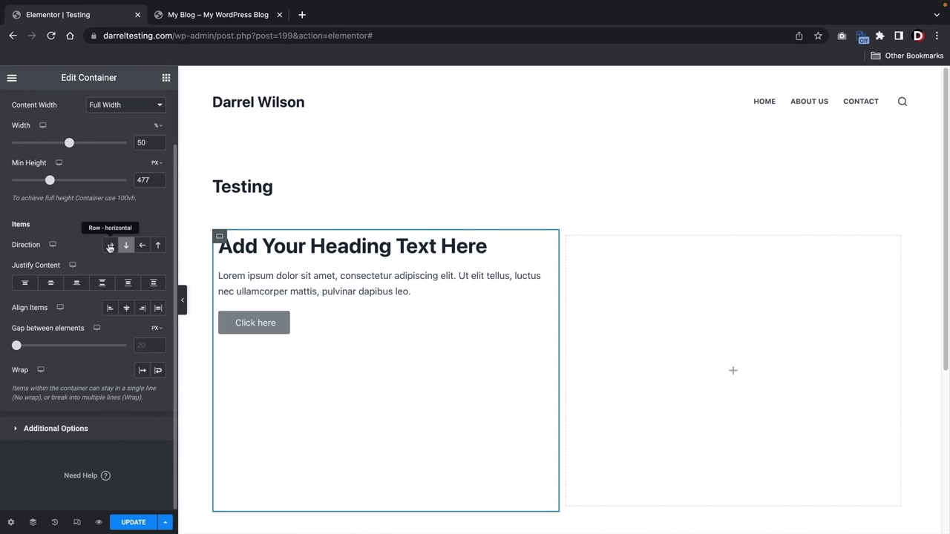
Set the left column to Direction Row, Align Items Center, with Wrap enabled
{"action": "left_click", "coordinate": [110, 248]}
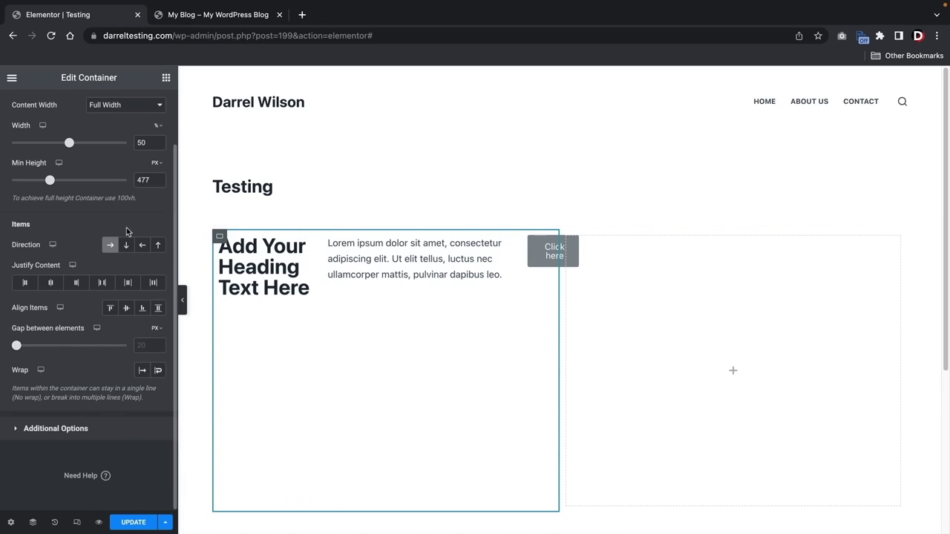
{"action": "left_click", "coordinate": [127, 312]}
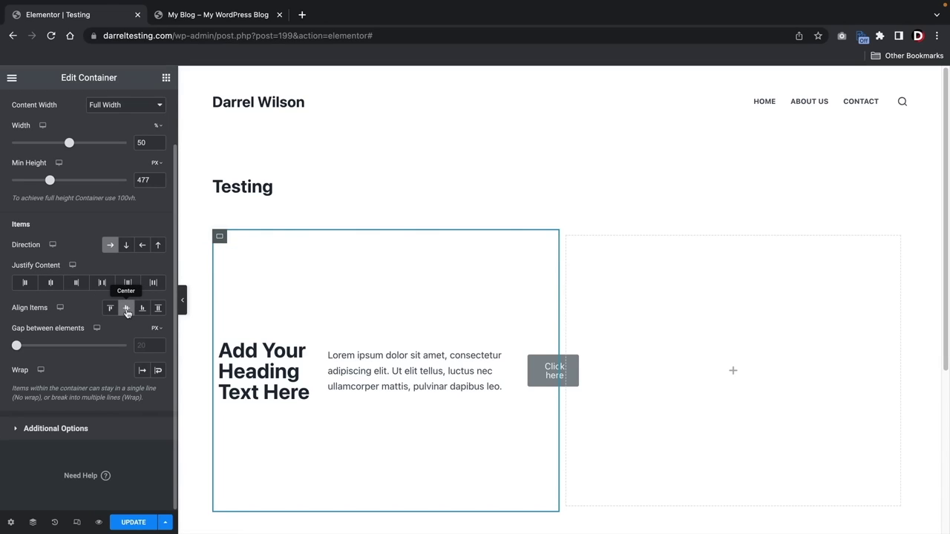
{"action": "left_click", "coordinate": [158, 372]}
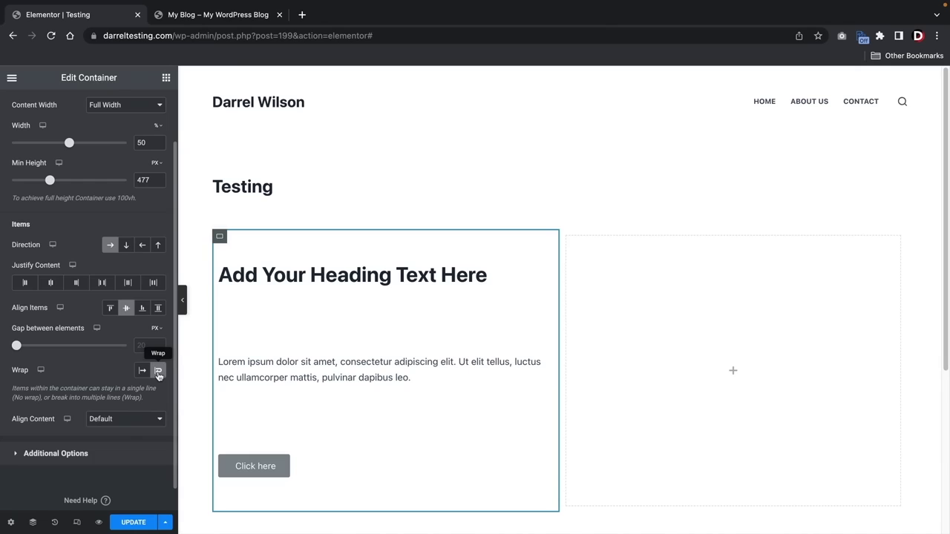
{"action": "scroll", "coordinate": [97, 389], "scroll_direction": "down", "scroll_amount": 1}
{"action": "scroll", "coordinate": [98, 389], "scroll_direction": "down", "scroll_amount": 1}
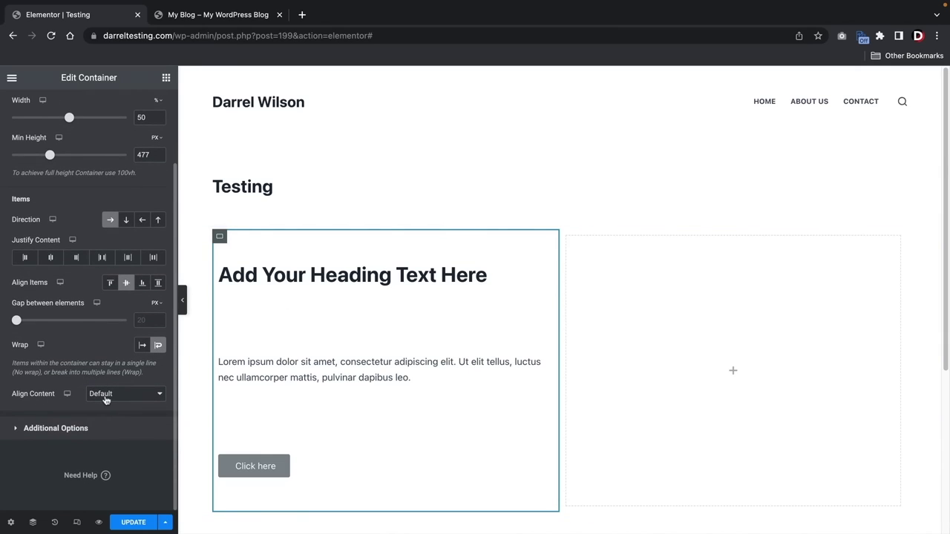
Try Align Content Center, Flex Start, Flex End, Space Between and Space Around on the wrapped items
{"action": "left_click", "coordinate": [104, 396]}
{"action": "left_click", "coordinate": [110, 407]}
{"action": "left_click", "coordinate": [119, 397]}
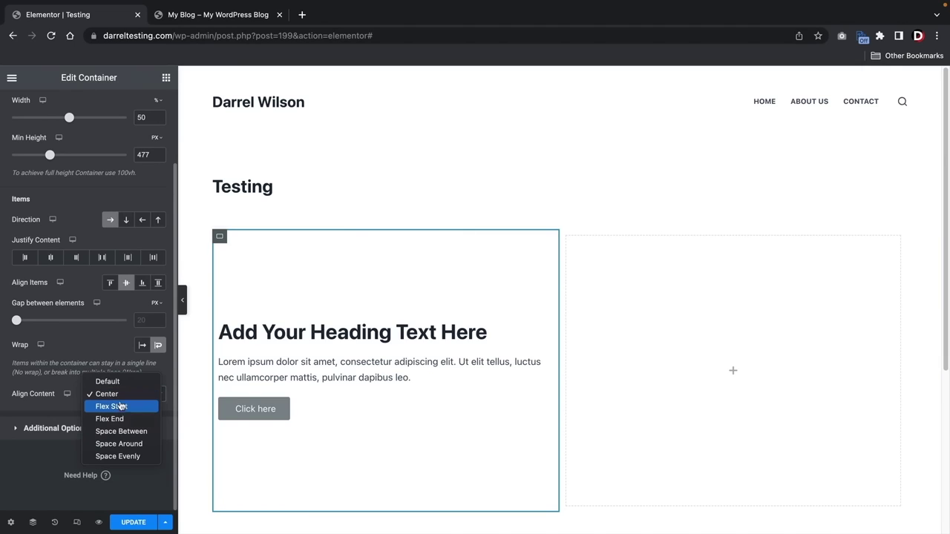
{"action": "left_click", "coordinate": [123, 407]}
{"action": "left_click", "coordinate": [124, 401]}
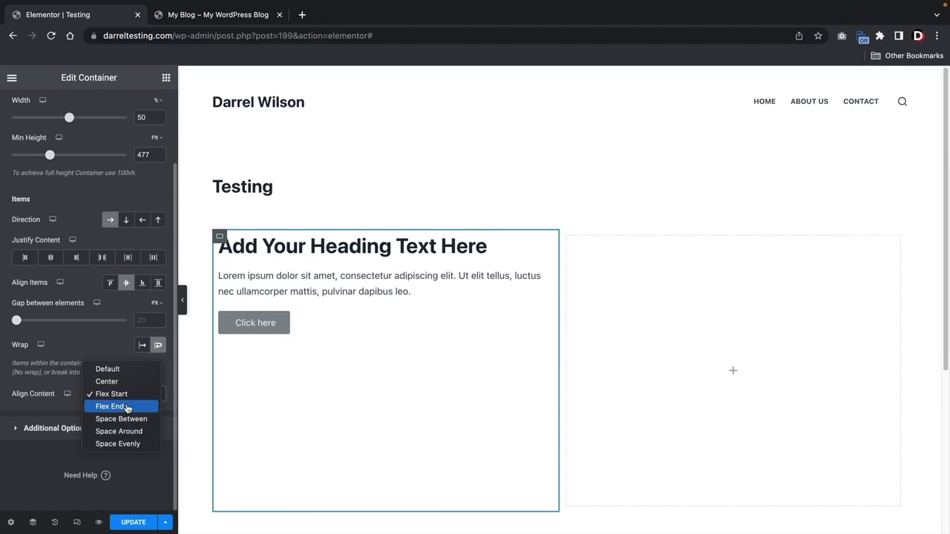
{"action": "left_click", "coordinate": [127, 407]}
{"action": "left_click", "coordinate": [132, 403]}
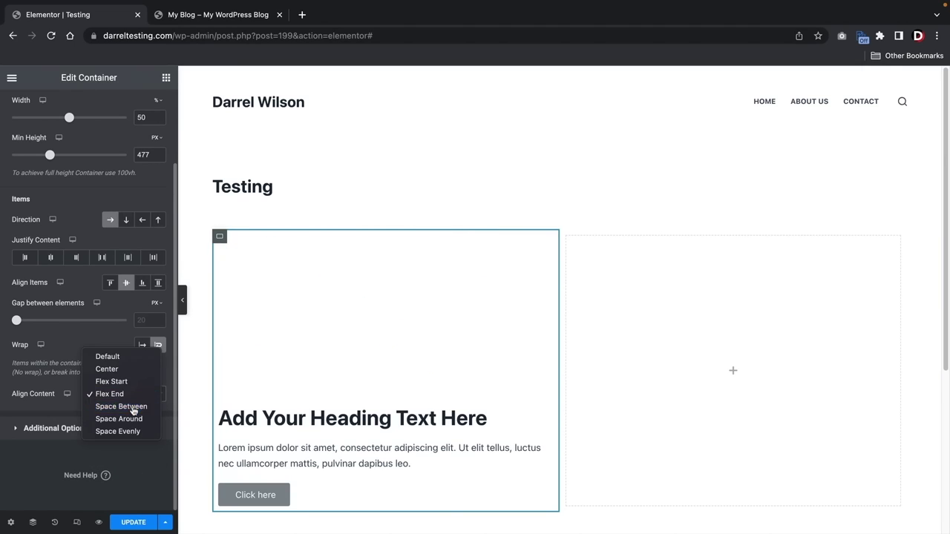
{"action": "left_click", "coordinate": [134, 406]}
{"action": "left_click", "coordinate": [137, 399]}
{"action": "left_click", "coordinate": [134, 407]}
Compare Space Evenly and Space Between, then leave Align Content on Center
{"action": "left_click", "coordinate": [134, 404]}
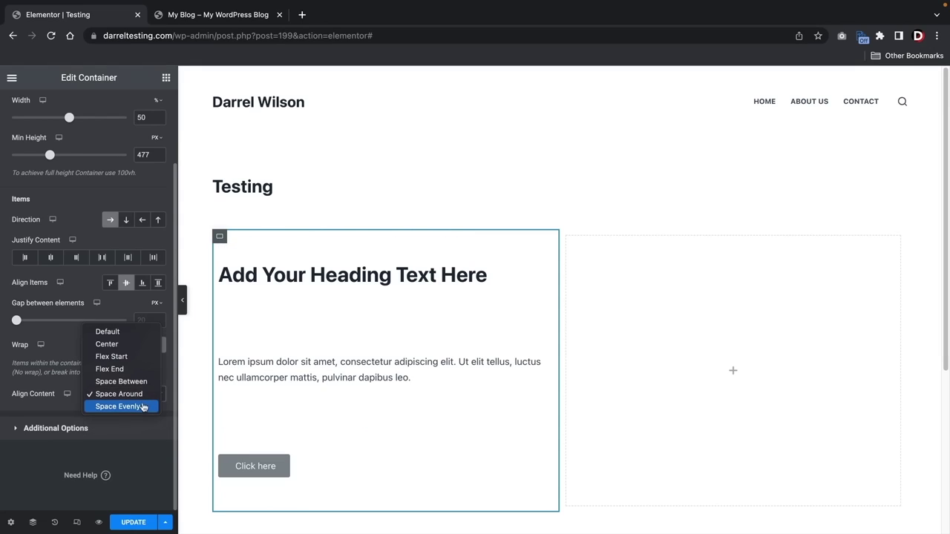
{"action": "left_click", "coordinate": [143, 409]}
{"action": "left_click", "coordinate": [147, 394]}
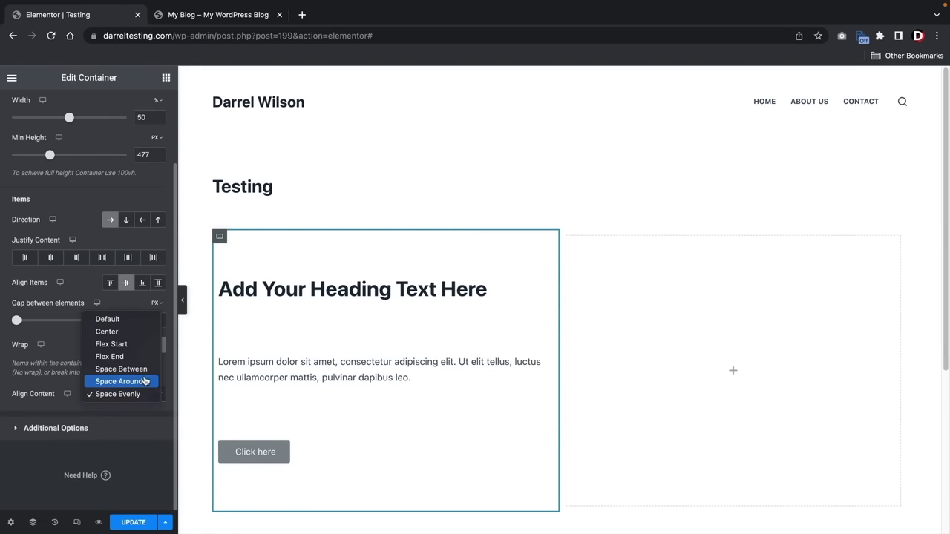
{"action": "left_click", "coordinate": [143, 370]}
{"action": "left_click", "coordinate": [145, 392]}
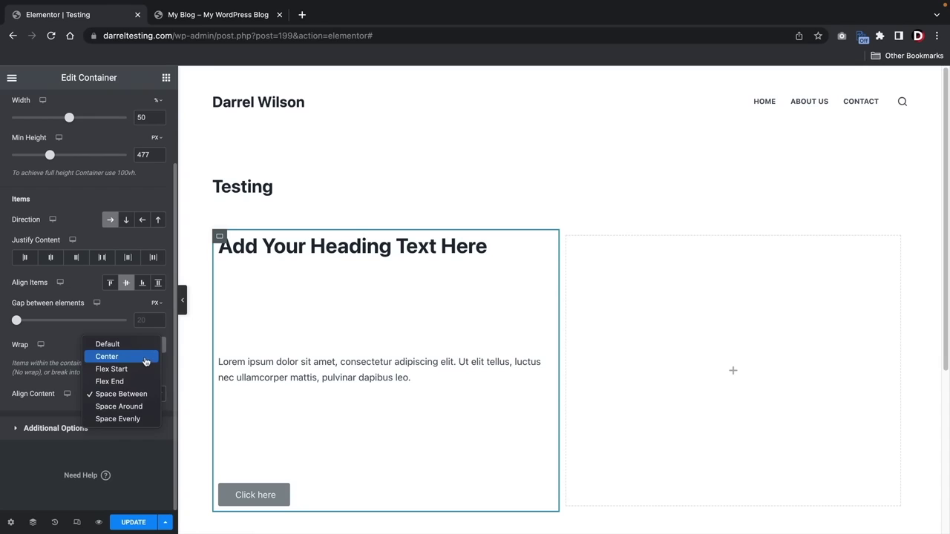
{"action": "left_click", "coordinate": [146, 361]}
{"action": "left_click", "coordinate": [133, 394]}
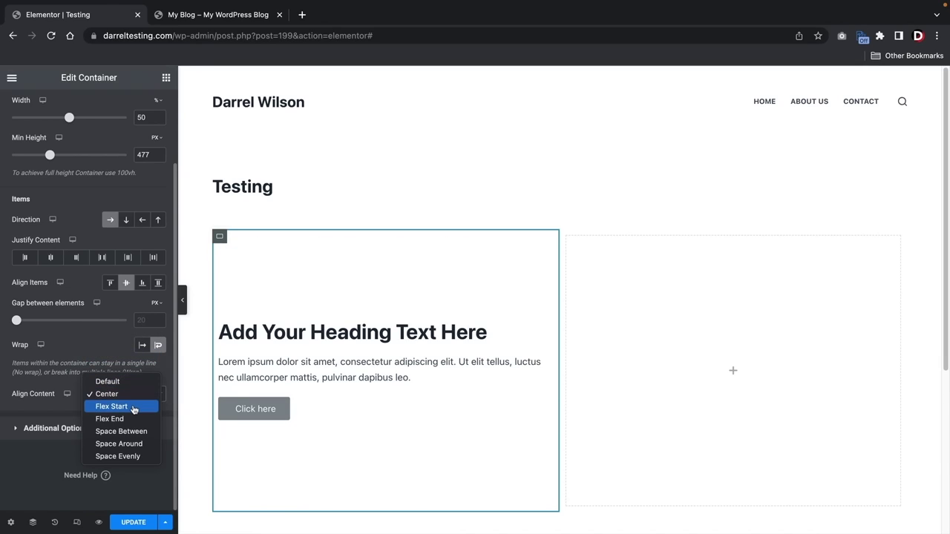
{"action": "left_click", "coordinate": [133, 398]}
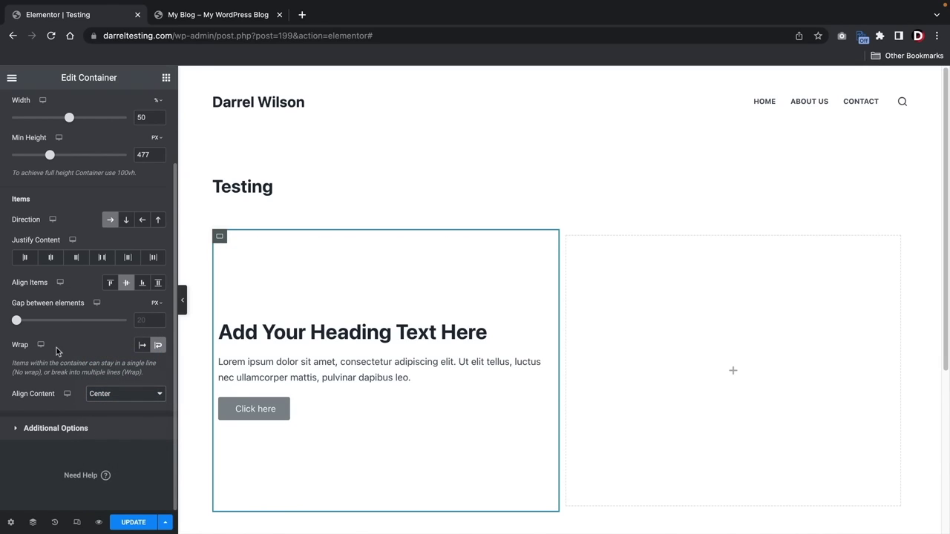
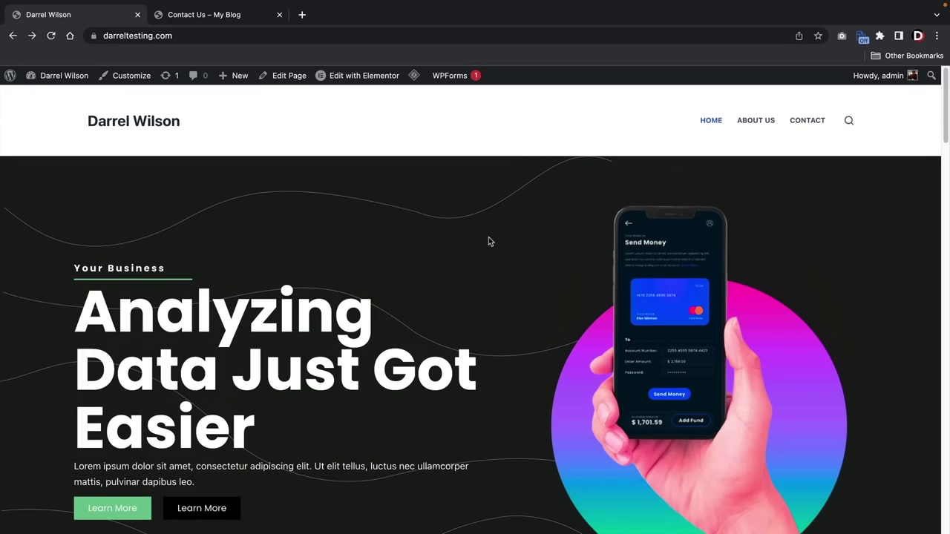
Revert the About Us page from Elementor to the default WordPress editor, then relaunch Elementor
{"action": "left_click", "coordinate": [748, 122]}
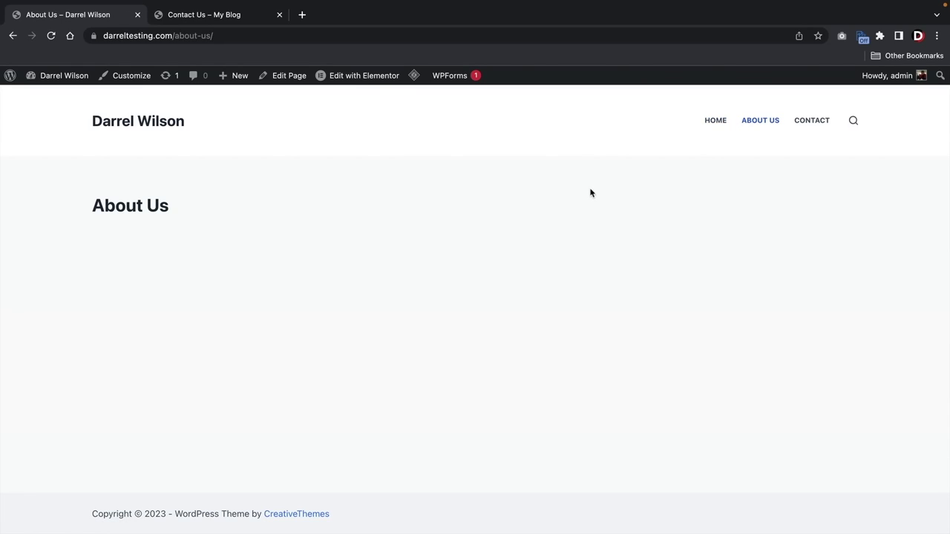
{"action": "left_click", "coordinate": [280, 78]}
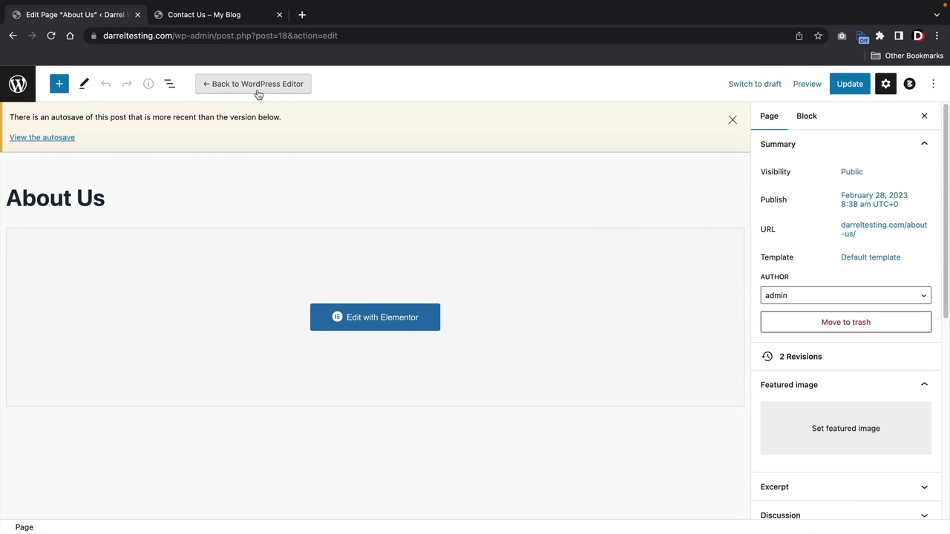
{"action": "left_click", "coordinate": [234, 84]}
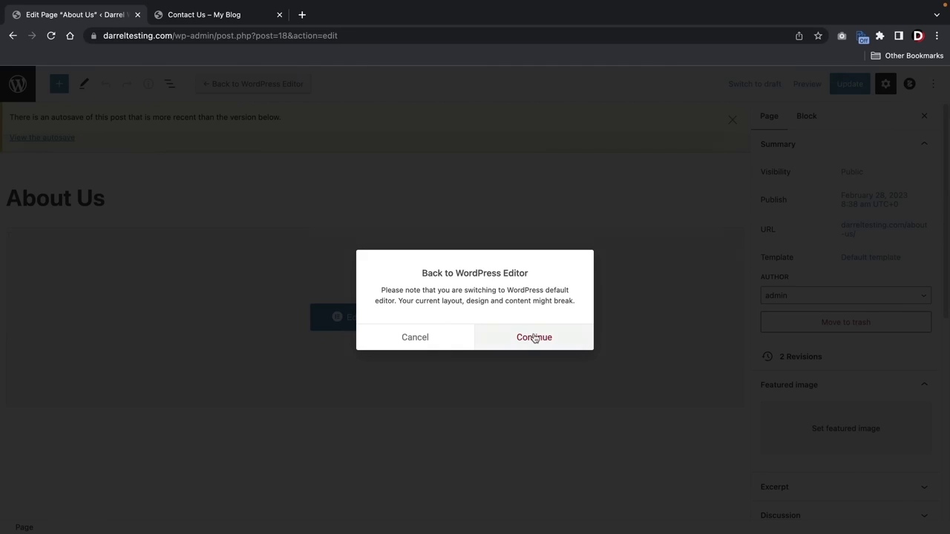
{"action": "left_click", "coordinate": [535, 335]}
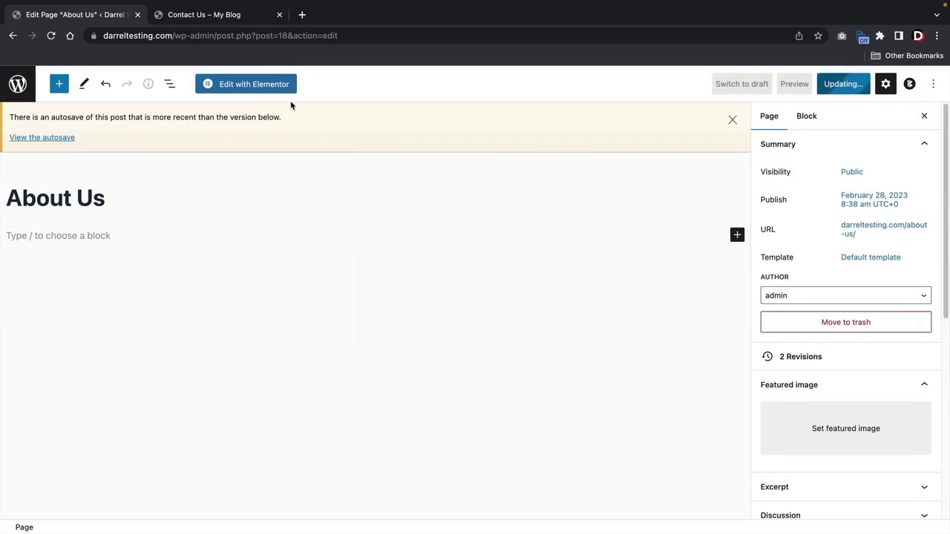
{"action": "left_click", "coordinate": [245, 85]}
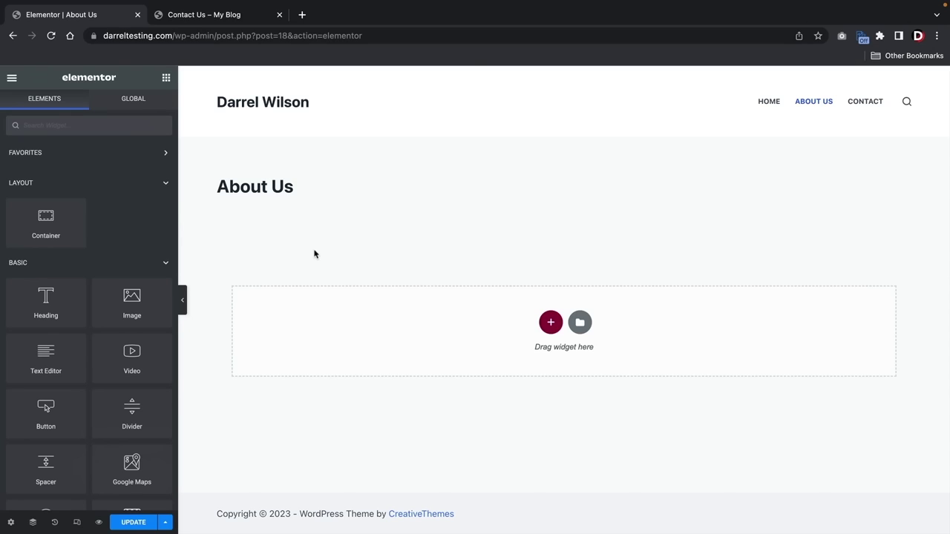
Set the About Us page layout to Elementor Full Width and open the template library
{"action": "left_click_drag", "start_coordinate": [303, 194], "coordinate": [204, 190]}
{"action": "left_click", "coordinate": [203, 190]}
{"action": "left_click", "coordinate": [13, 523]}
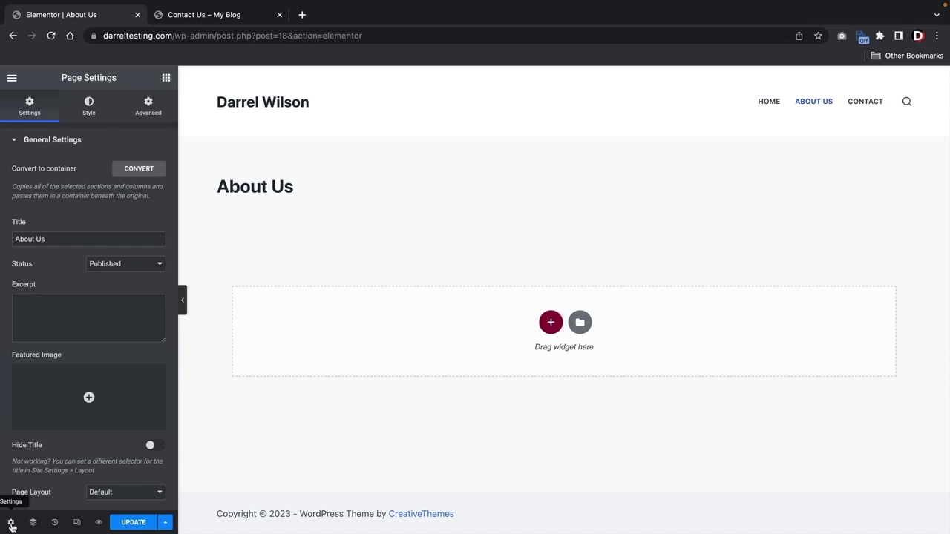
{"action": "left_click", "coordinate": [113, 493]}
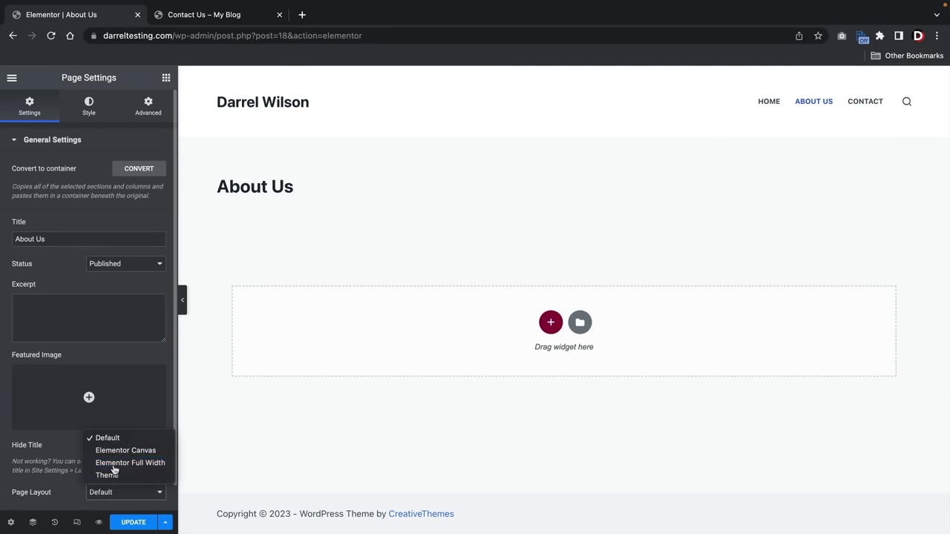
{"action": "left_click", "coordinate": [115, 464]}
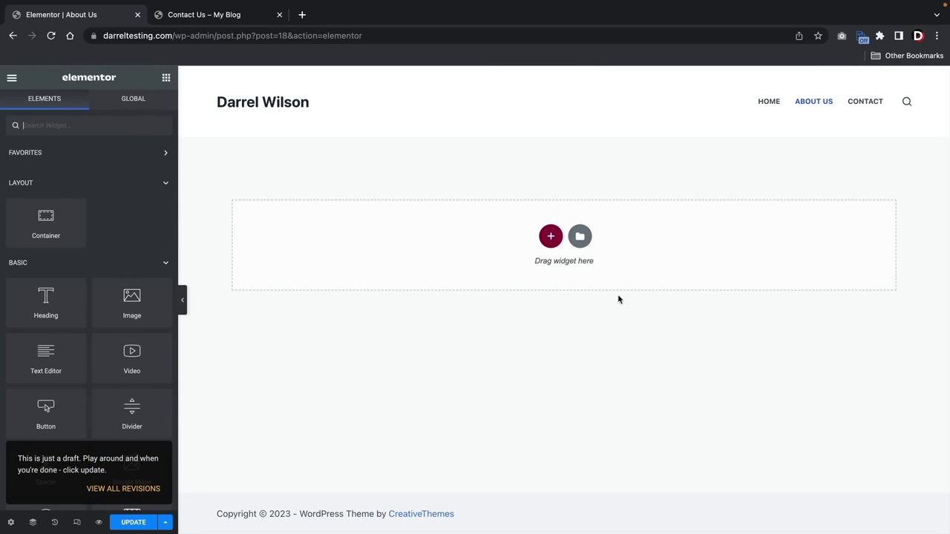
{"action": "left_click", "coordinate": [582, 237]}
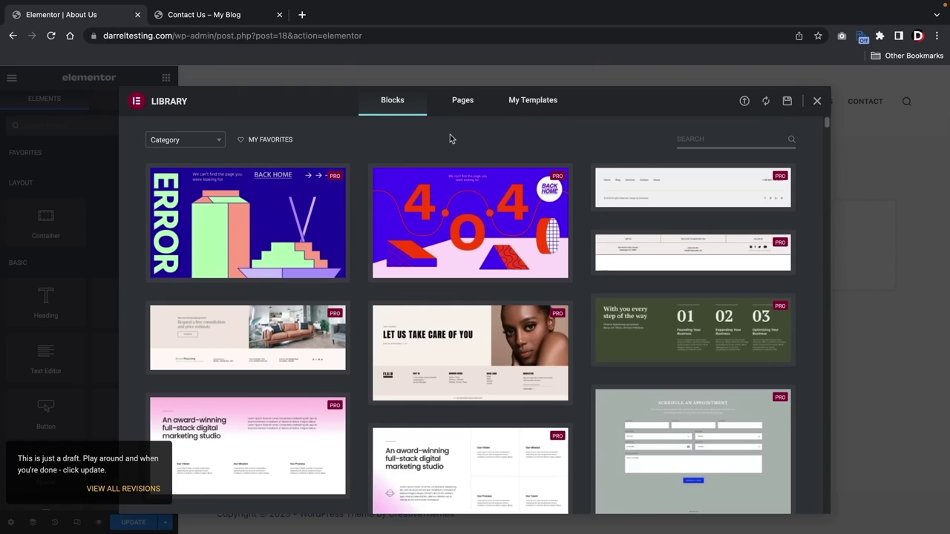
{"action": "left_click", "coordinate": [459, 103]}
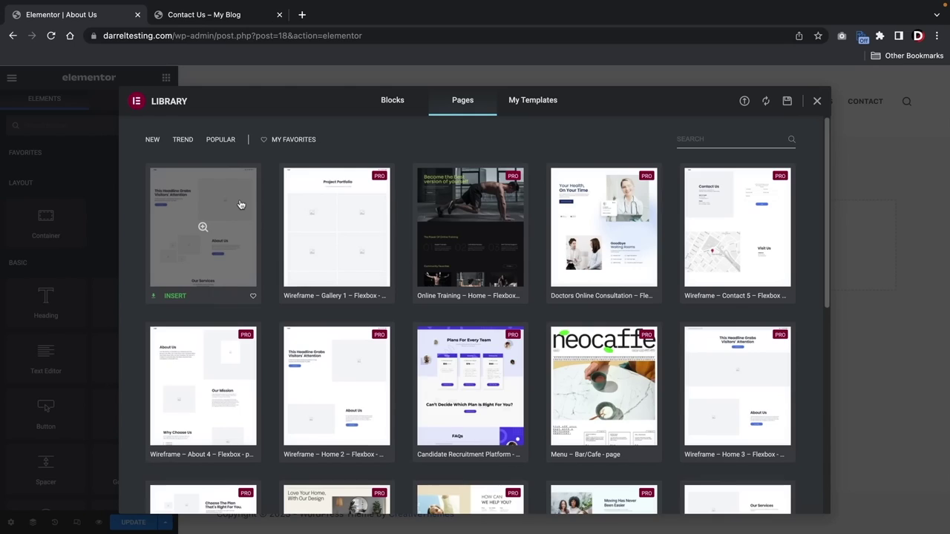
{"action": "scroll", "coordinate": [303, 250], "scroll_direction": "down", "scroll_amount": 5}
{"action": "scroll", "coordinate": [402, 316], "scroll_direction": "up", "scroll_amount": 3}
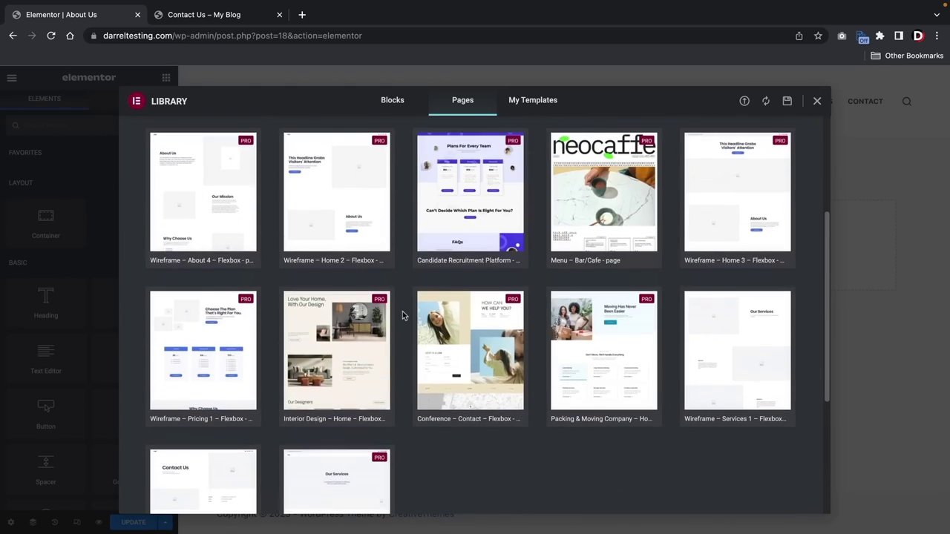
{"action": "scroll", "coordinate": [402, 315], "scroll_direction": "up", "scroll_amount": 3}
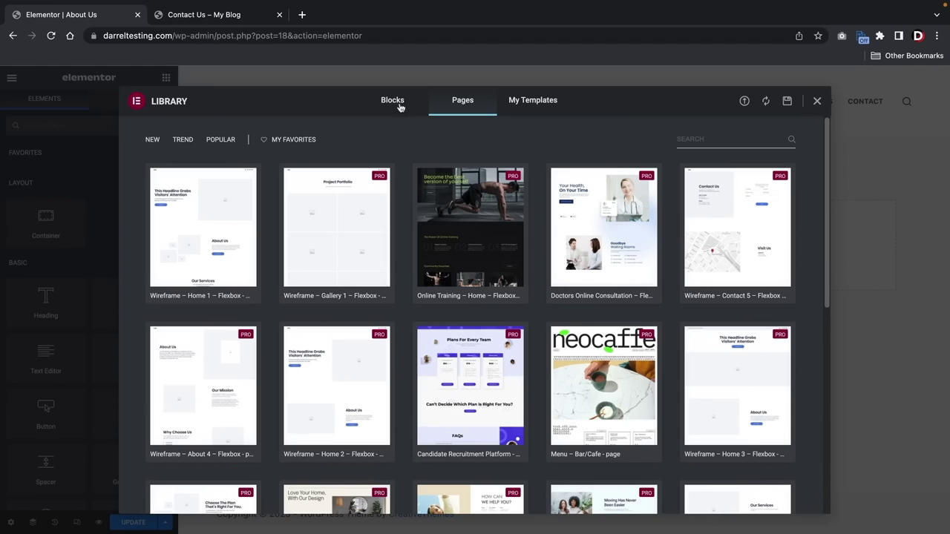
{"action": "left_click", "coordinate": [401, 103]}
{"action": "scroll", "coordinate": [537, 264], "scroll_direction": "down", "scroll_amount": 10}
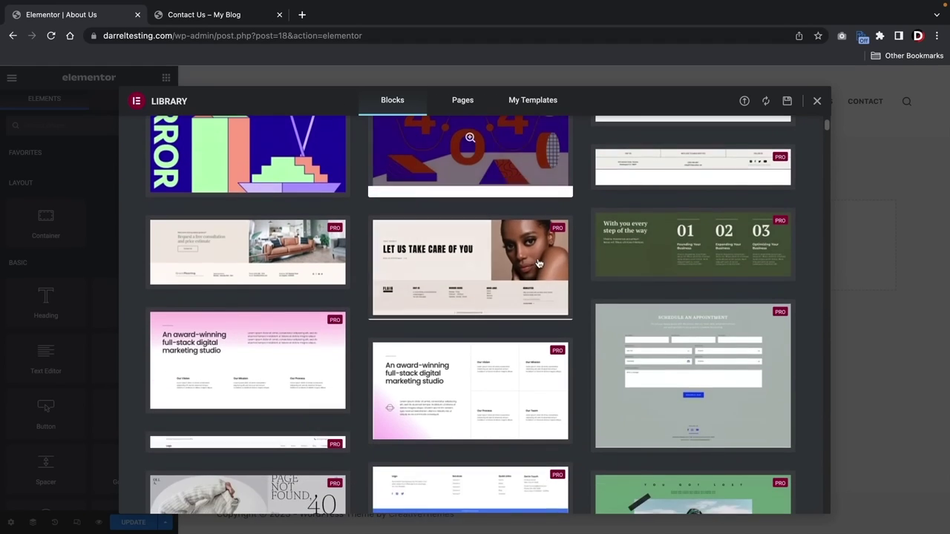
{"action": "scroll", "coordinate": [537, 262], "scroll_direction": "down", "scroll_amount": 15}
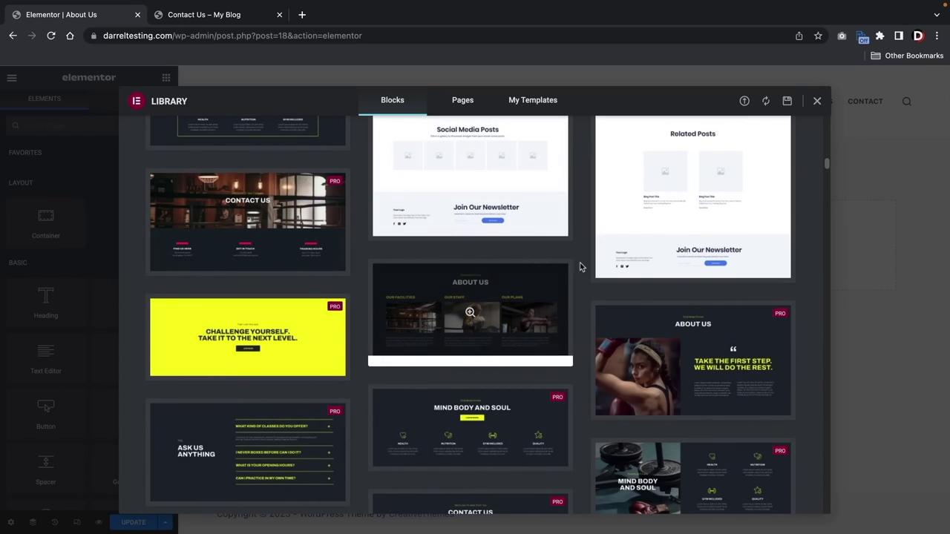
{"action": "scroll", "coordinate": [544, 255], "scroll_direction": "down", "scroll_amount": 2}
{"action": "mouse_move", "coordinate": [492, 246]}
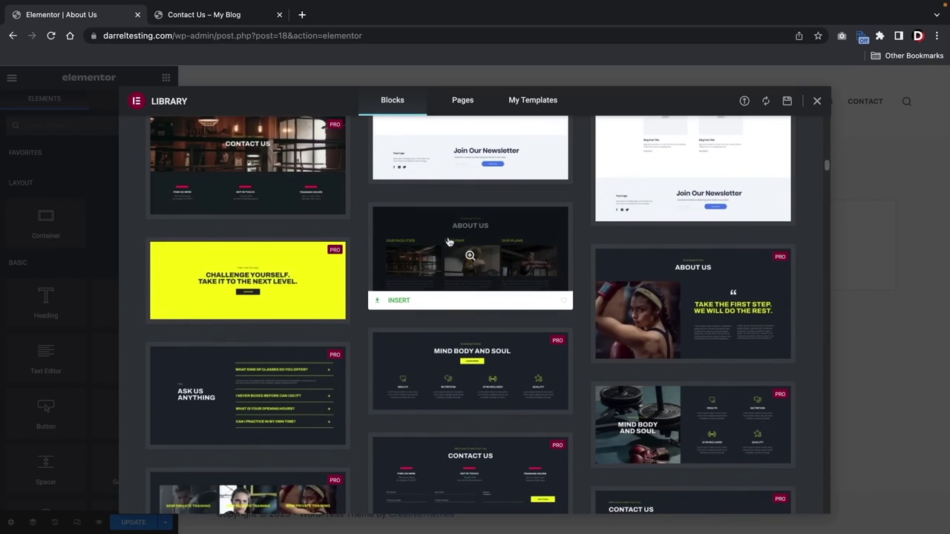
{"action": "scroll", "coordinate": [440, 264], "scroll_direction": "down", "scroll_amount": 10}
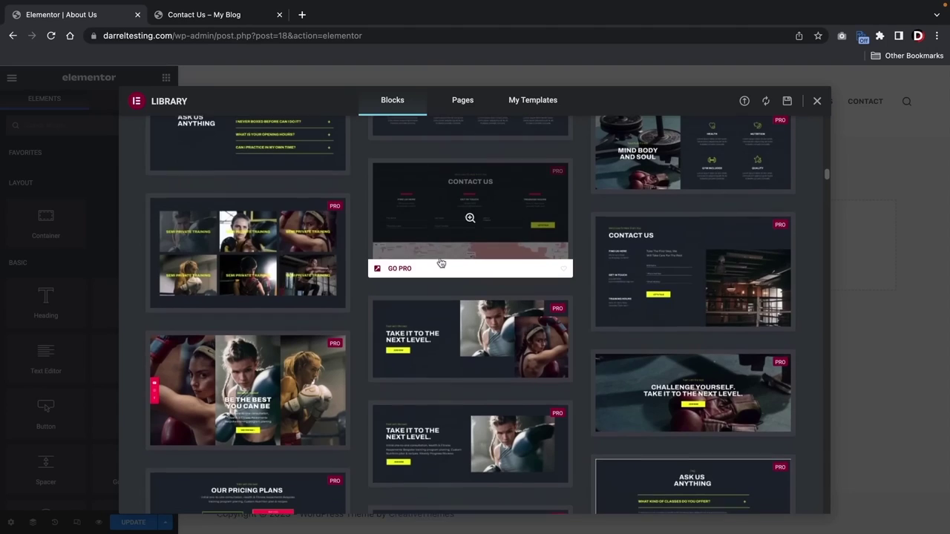
{"action": "scroll", "coordinate": [437, 256], "scroll_direction": "down", "scroll_amount": 10}
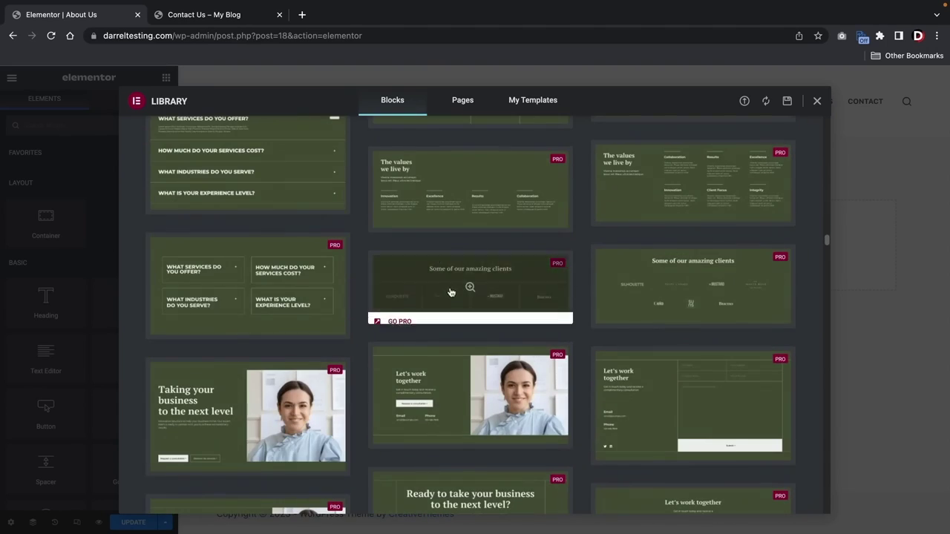
{"action": "scroll", "coordinate": [547, 295], "scroll_direction": "down", "scroll_amount": 8}
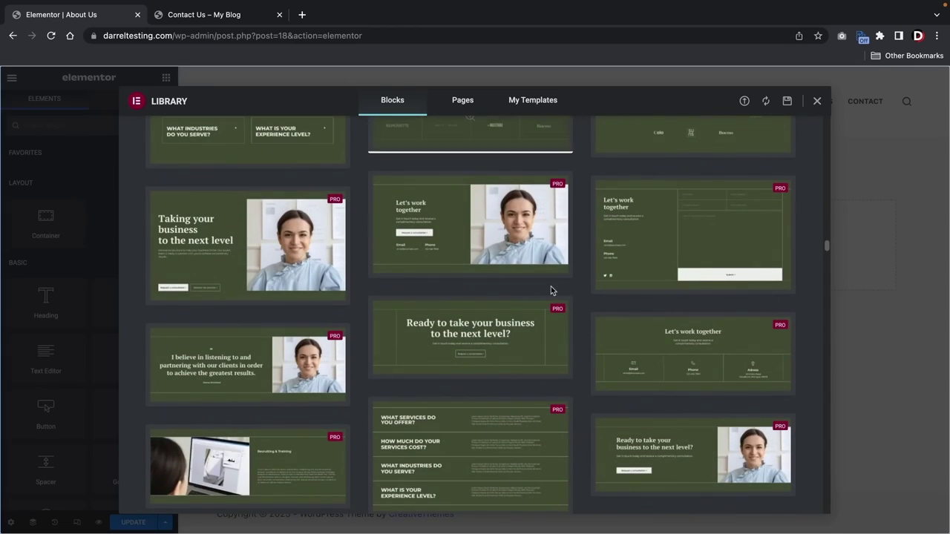
{"action": "scroll", "coordinate": [549, 292], "scroll_direction": "down", "scroll_amount": 3}
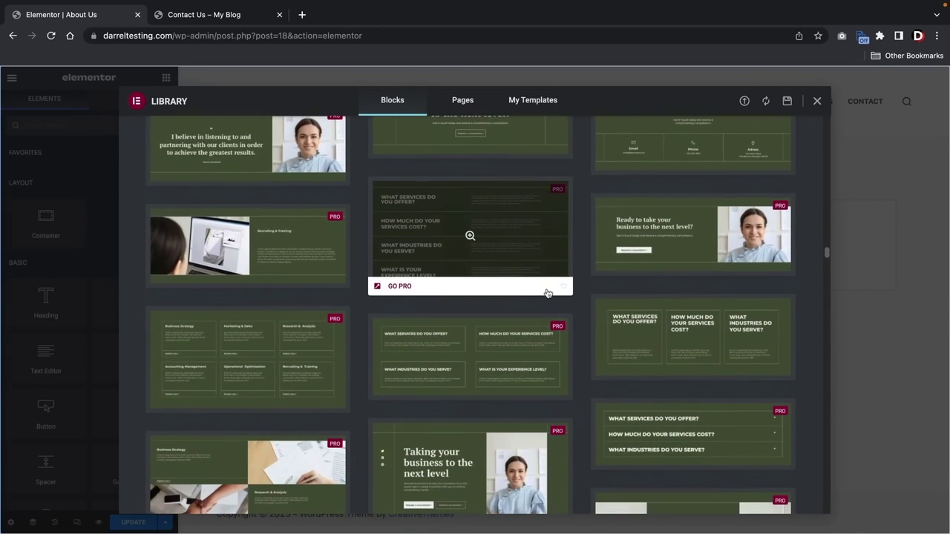
{"action": "scroll", "coordinate": [547, 294], "scroll_direction": "up", "scroll_amount": 4}
{"action": "scroll", "coordinate": [547, 294], "scroll_direction": "up", "scroll_amount": 10}
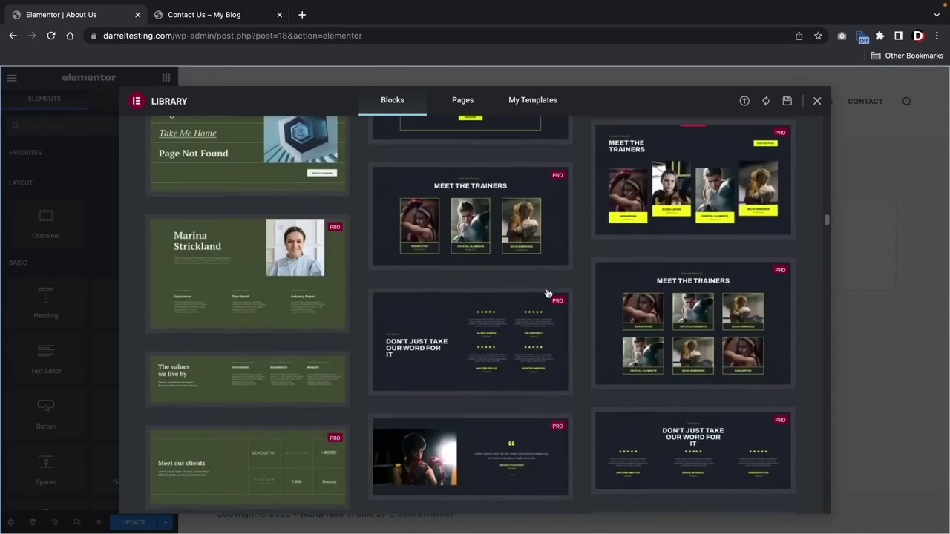
{"action": "scroll", "coordinate": [547, 294], "scroll_direction": "up", "scroll_amount": 10}
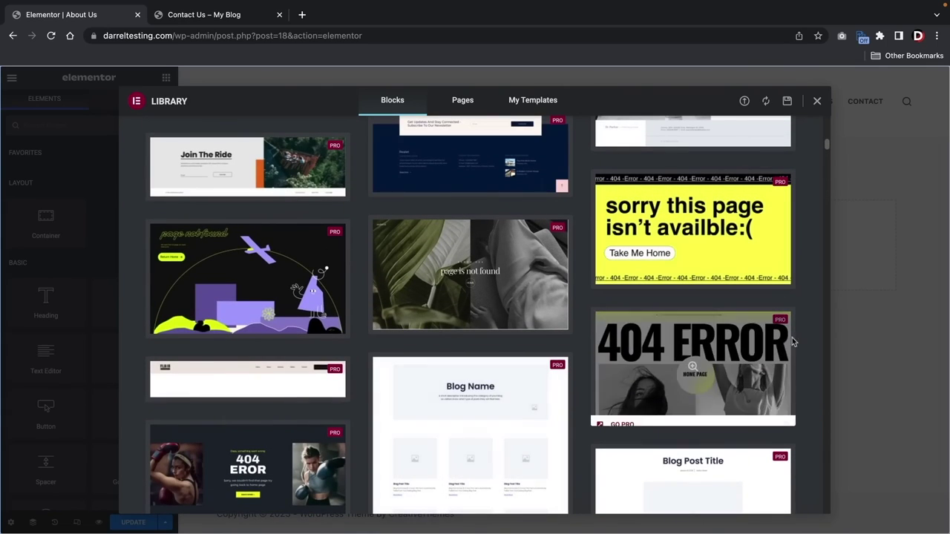
{"action": "left_click_drag", "start_coordinate": [827, 164], "coordinate": [825, 113]}
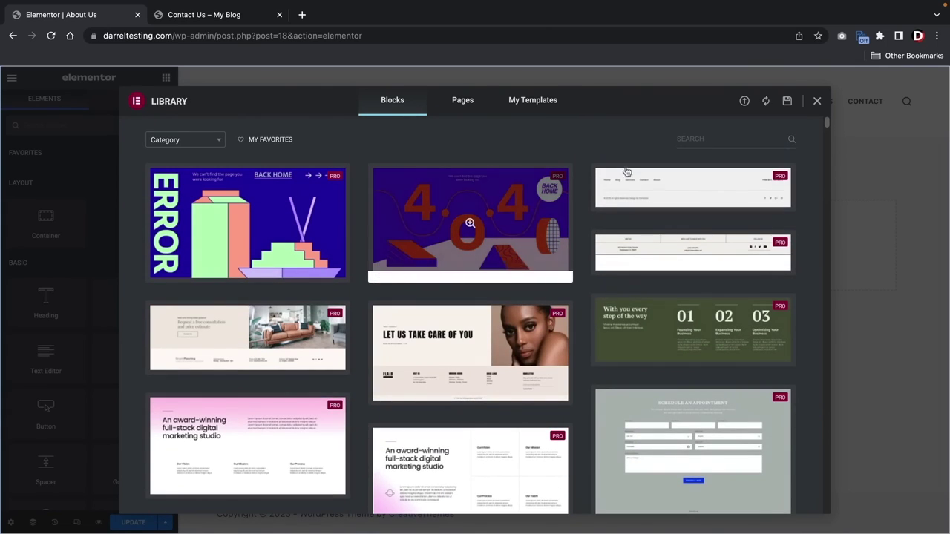
{"action": "left_click", "coordinate": [745, 102]}
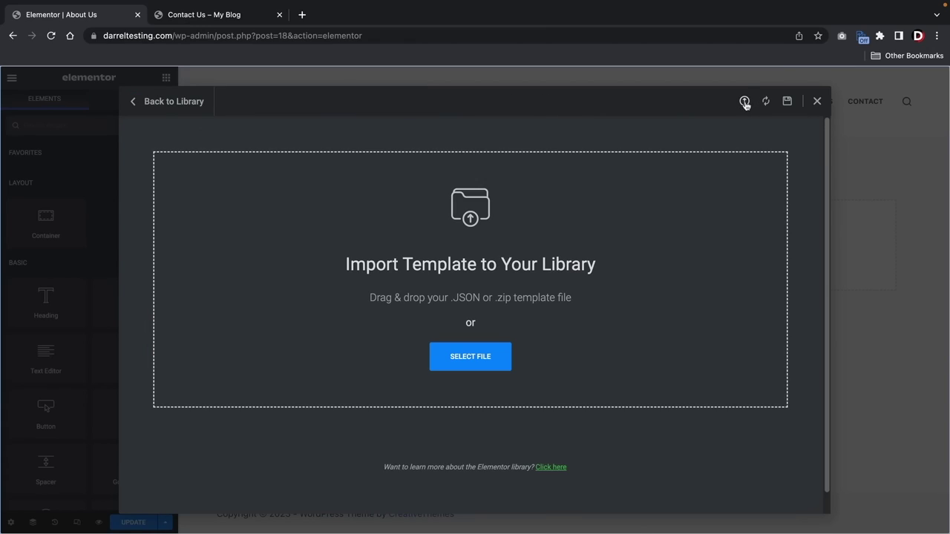
Import About.json, then insert the About template along with its page settings
{"action": "left_click", "coordinate": [477, 362]}
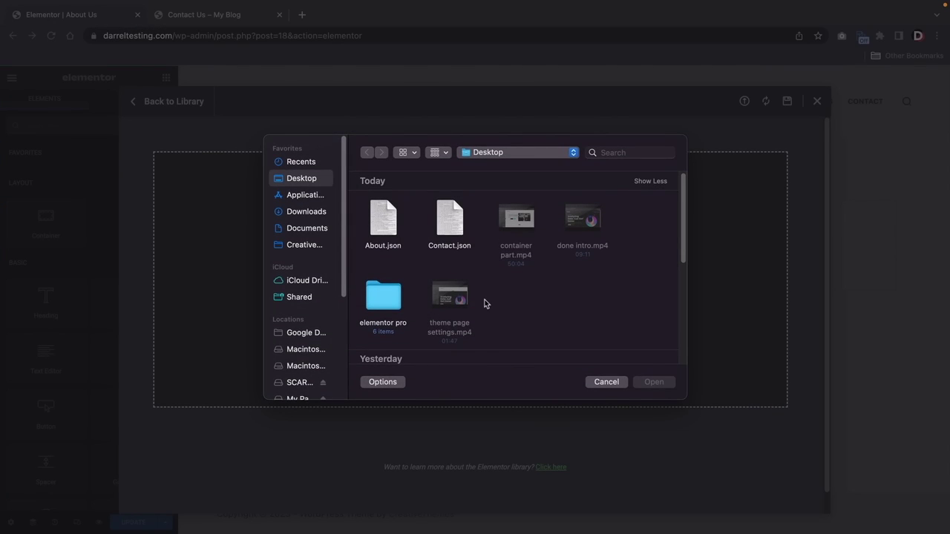
{"action": "left_click", "coordinate": [382, 249]}
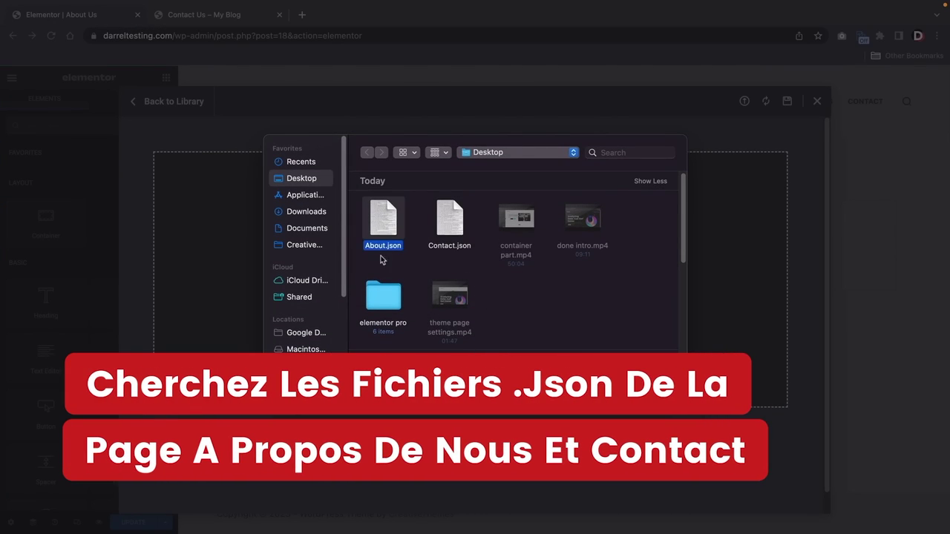
{"action": "left_click", "coordinate": [448, 225]}
{"action": "mouse_move", "coordinate": [461, 297]}
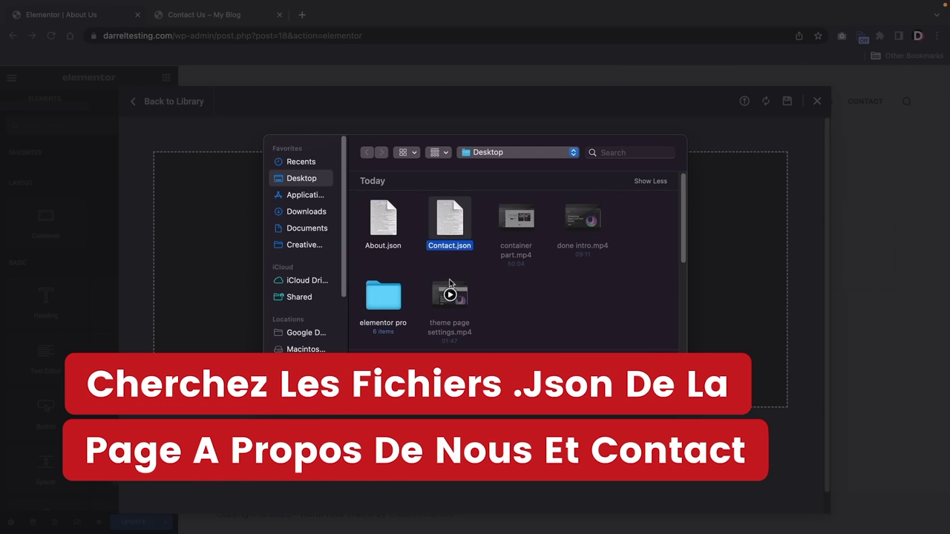
{"action": "left_click", "coordinate": [382, 248]}
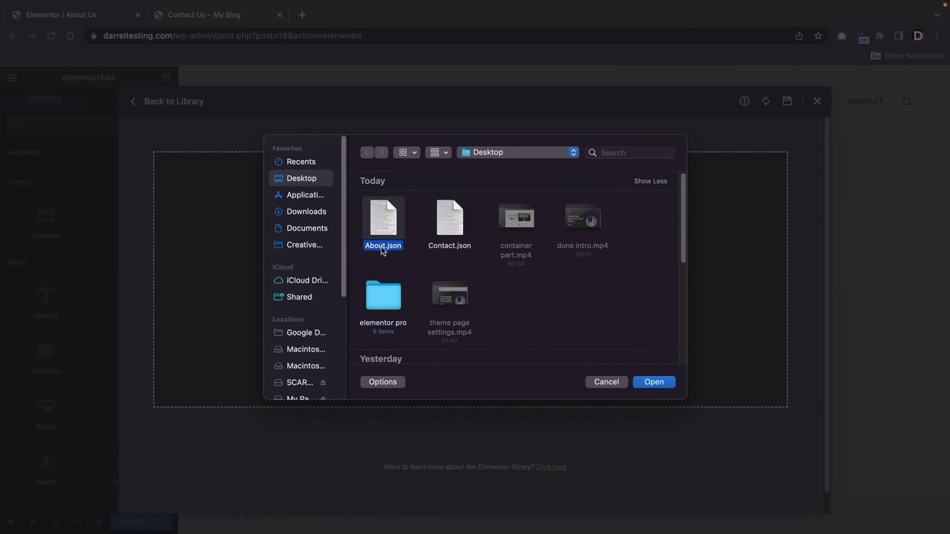
{"action": "left_click", "coordinate": [657, 384]}
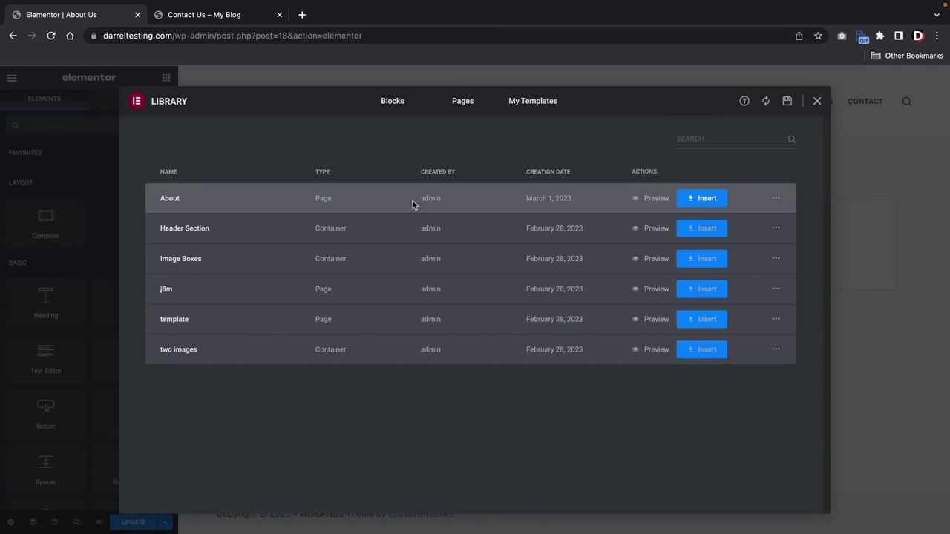
{"action": "left_click", "coordinate": [699, 203]}
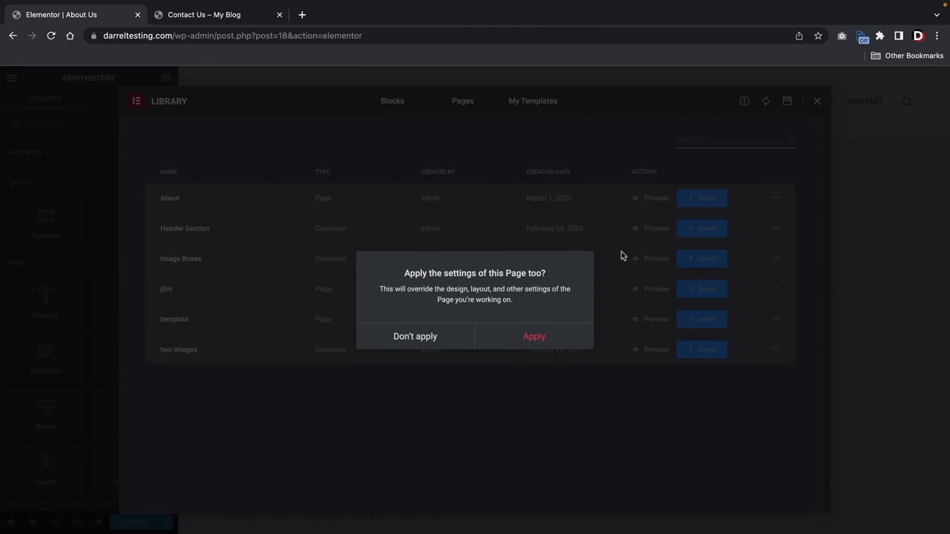
{"action": "left_click", "coordinate": [532, 338]}
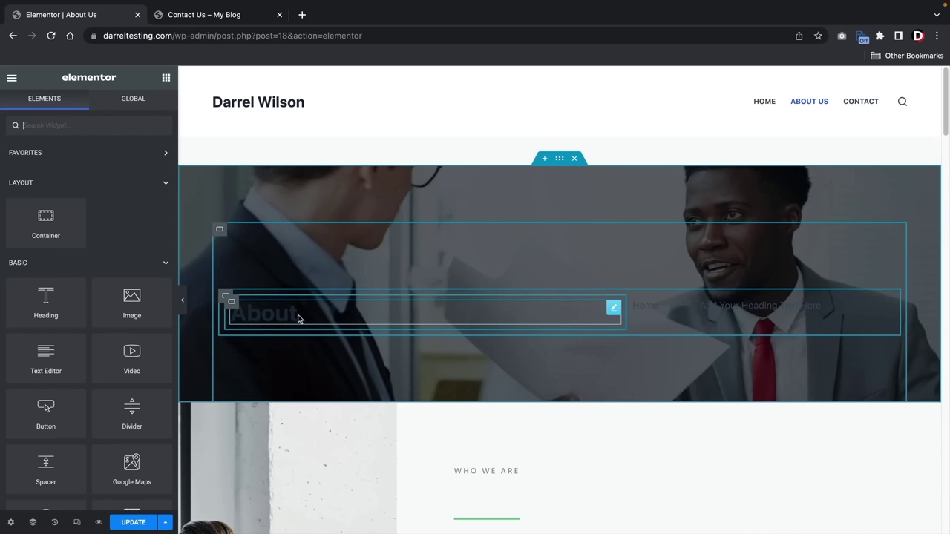
Set the About hero heading's text colour to white (#FFFFFF)
{"action": "scroll", "coordinate": [299, 318], "scroll_direction": "down", "scroll_amount": 5}
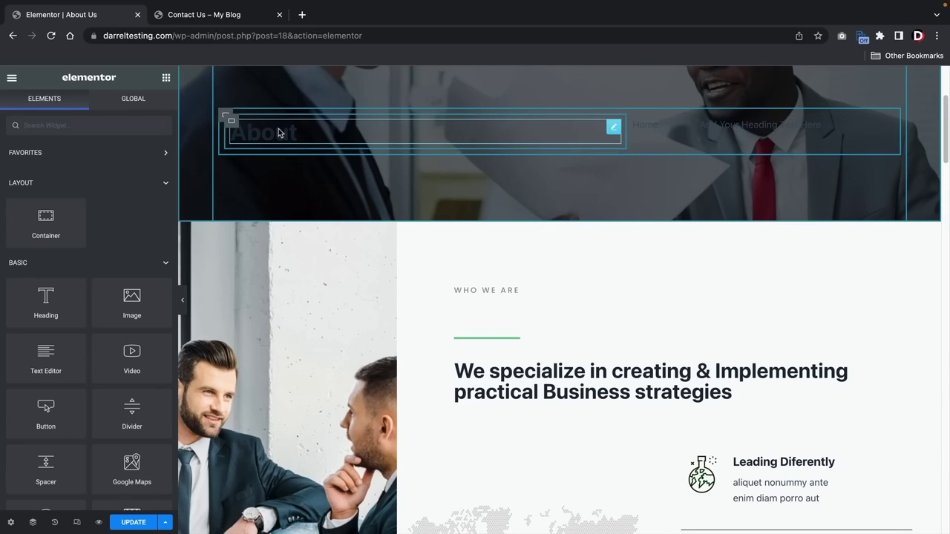
{"action": "left_click", "coordinate": [256, 141]}
{"action": "left_click", "coordinate": [83, 110]}
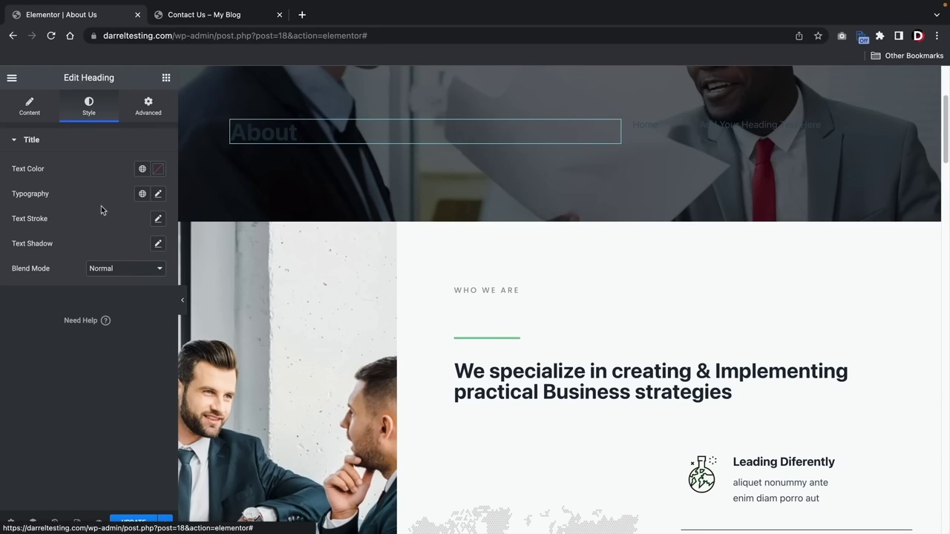
{"action": "left_click", "coordinate": [157, 170]}
{"action": "left_click_drag", "start_coordinate": [69, 242], "coordinate": [36, 201]}
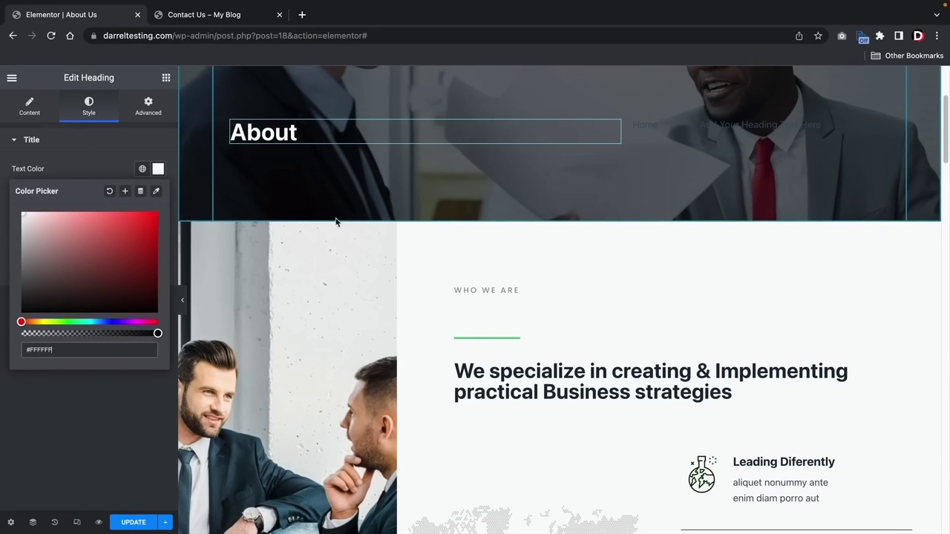
{"action": "scroll", "coordinate": [498, 311], "scroll_direction": "down", "scroll_amount": 3}
{"action": "scroll", "coordinate": [497, 310], "scroll_direction": "down", "scroll_amount": 5}
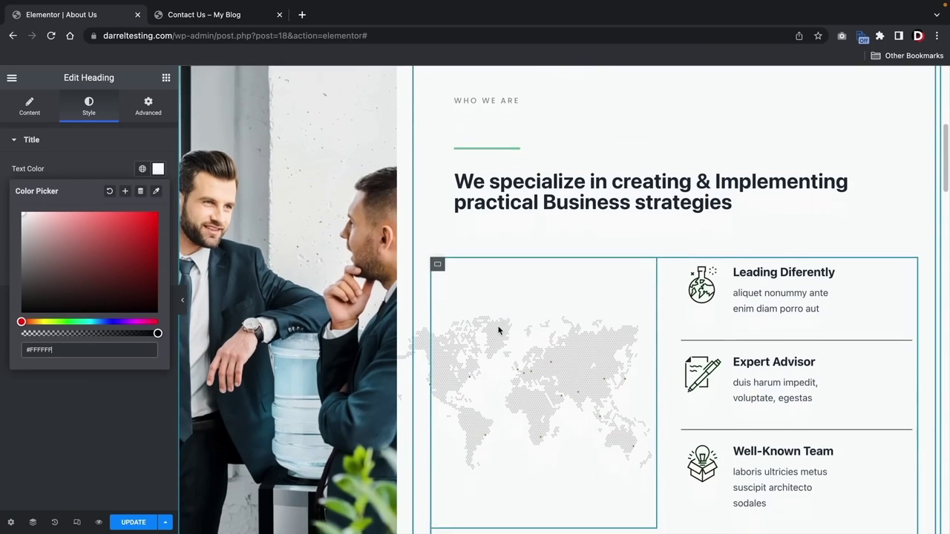
{"action": "scroll", "coordinate": [500, 325], "scroll_direction": "down", "scroll_amount": 10}
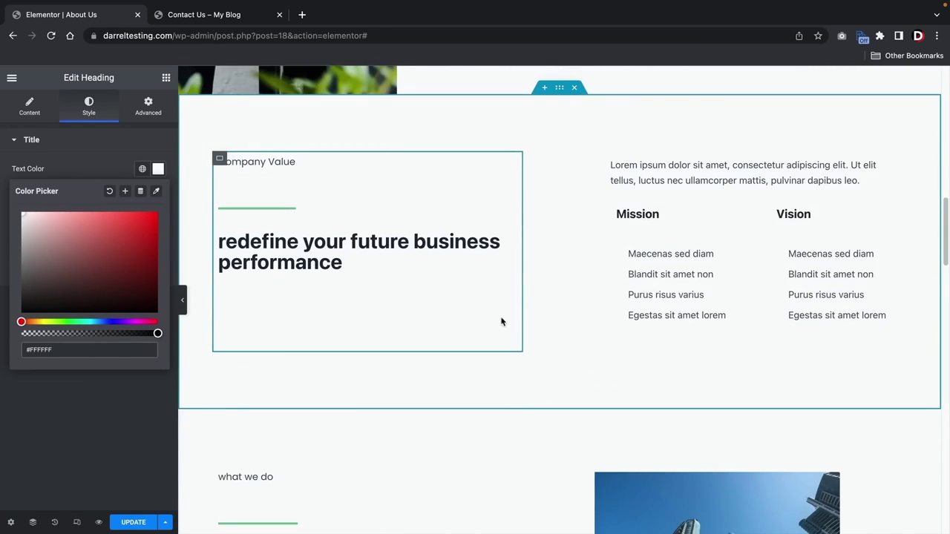
{"action": "scroll", "coordinate": [500, 319], "scroll_direction": "down", "scroll_amount": 12}
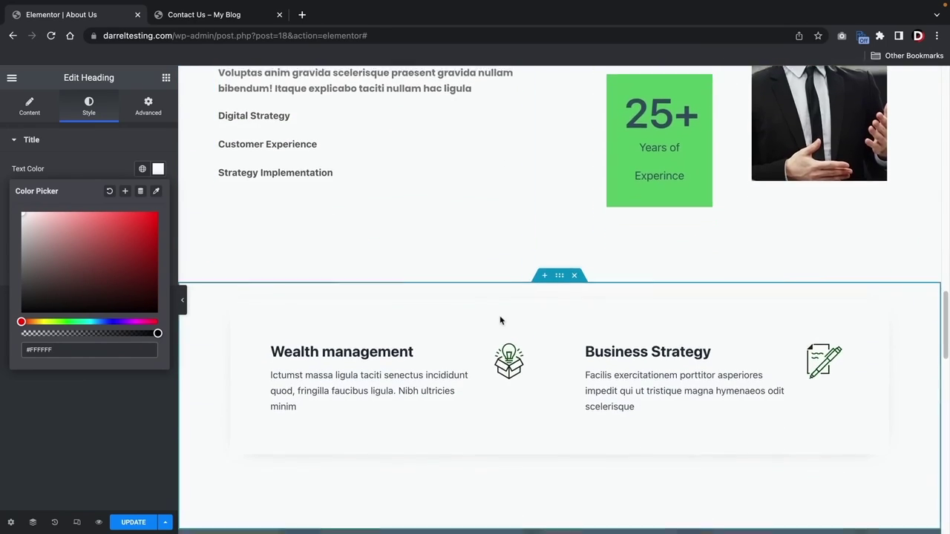
{"action": "scroll", "coordinate": [614, 297], "scroll_direction": "down", "scroll_amount": 15}
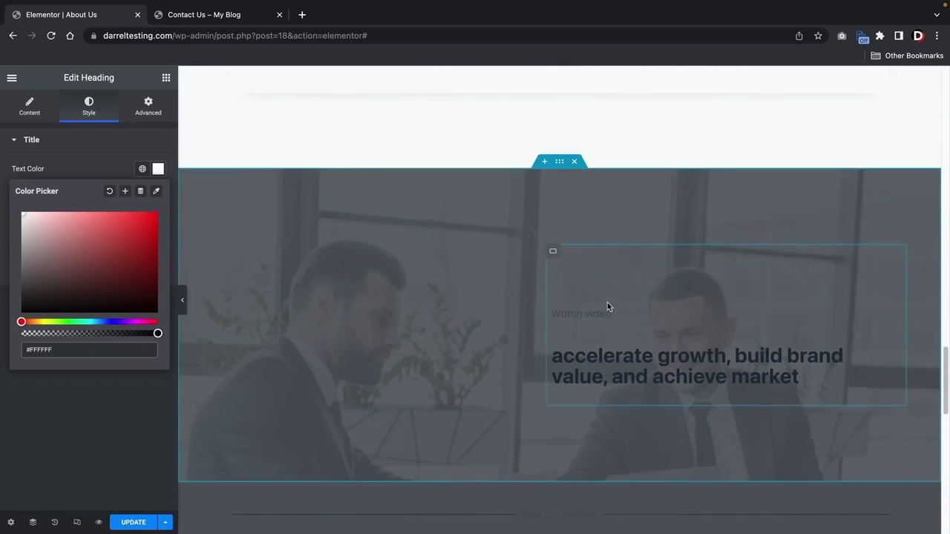
{"action": "scroll", "coordinate": [606, 305], "scroll_direction": "down", "scroll_amount": 8}
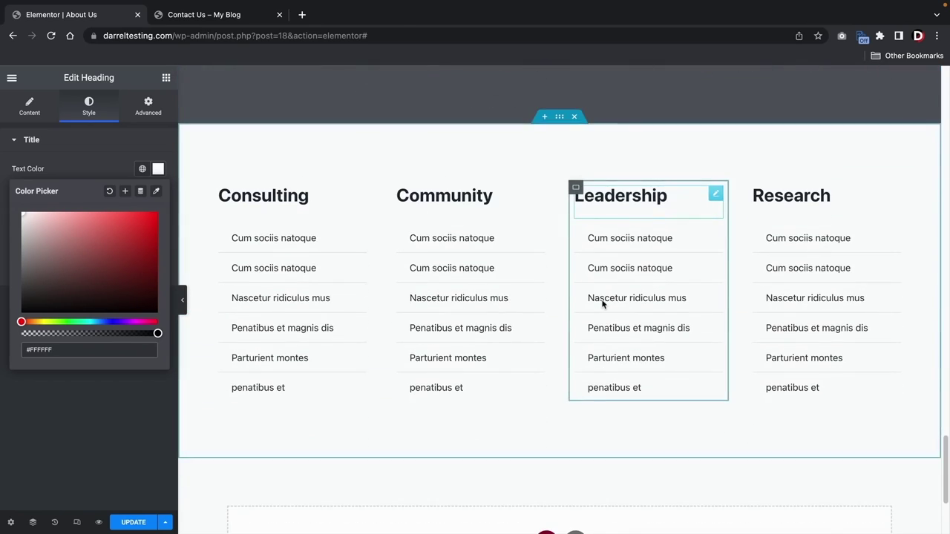
{"action": "scroll", "coordinate": [590, 364], "scroll_direction": "up", "scroll_amount": 15}
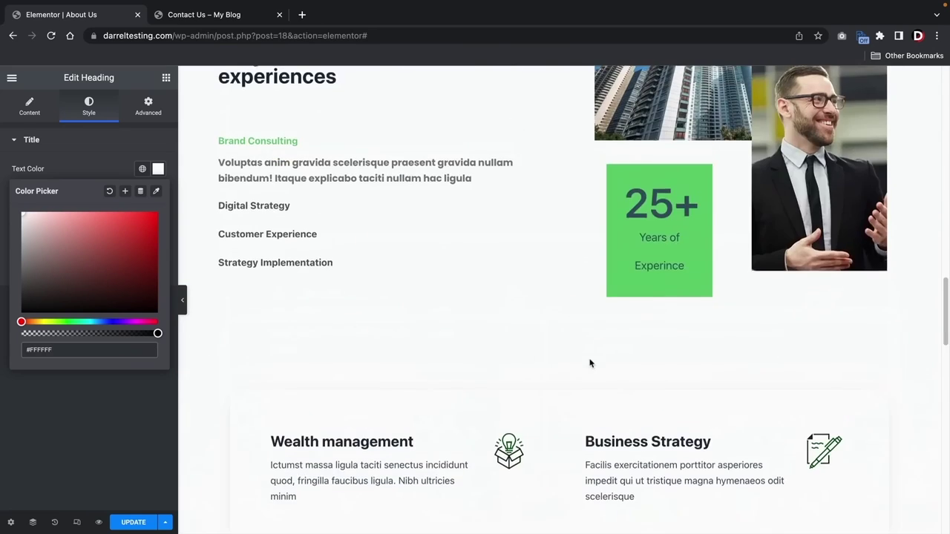
{"action": "scroll", "coordinate": [590, 363], "scroll_direction": "up", "scroll_amount": 15}
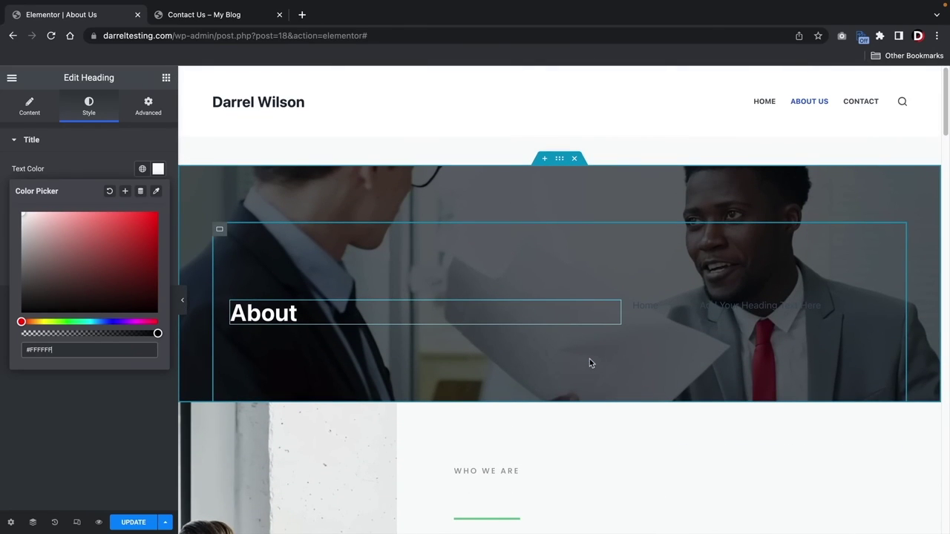
{"action": "scroll", "coordinate": [589, 359], "scroll_direction": "down", "scroll_amount": 5}
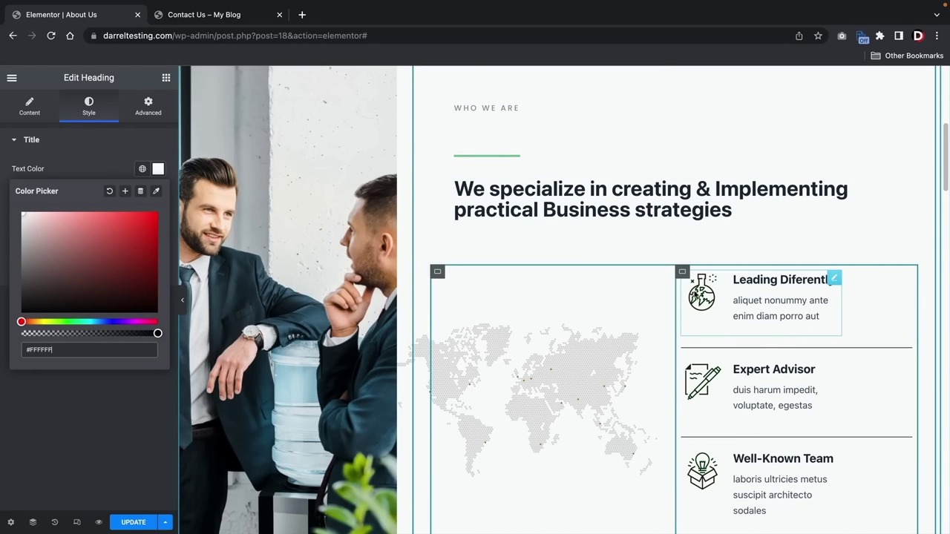
{"action": "scroll", "coordinate": [695, 295], "scroll_direction": "down", "scroll_amount": 7}
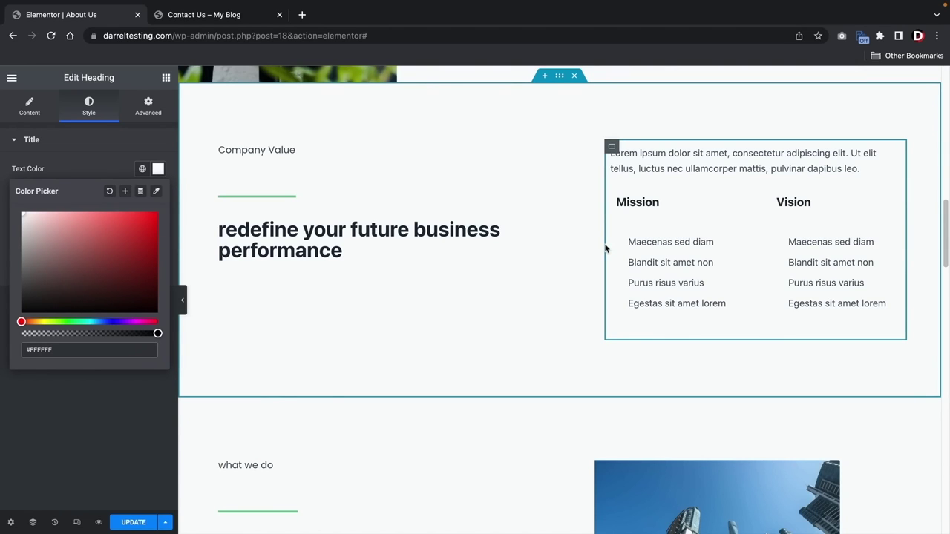
{"action": "scroll", "coordinate": [458, 284], "scroll_direction": "up", "scroll_amount": 7}
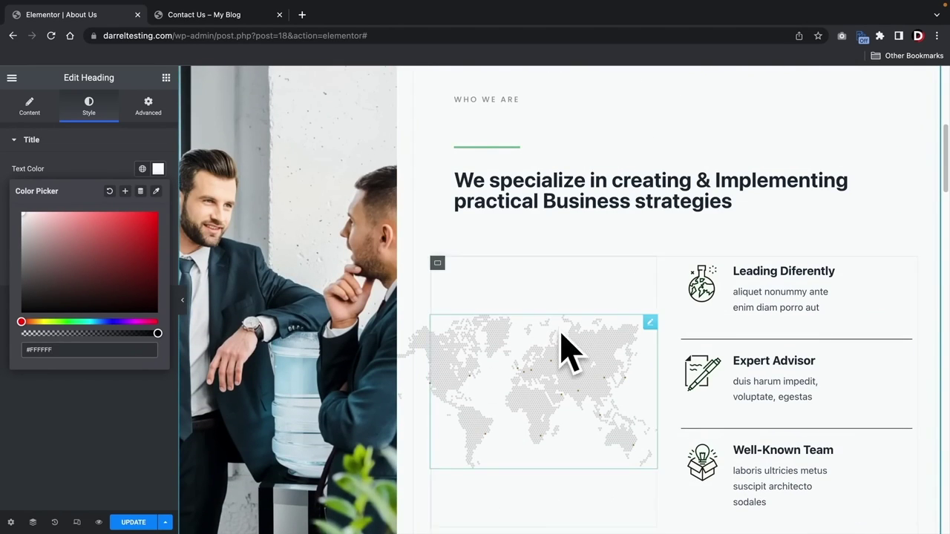
{"action": "scroll", "coordinate": [556, 330], "scroll_direction": "up", "scroll_amount": 5}
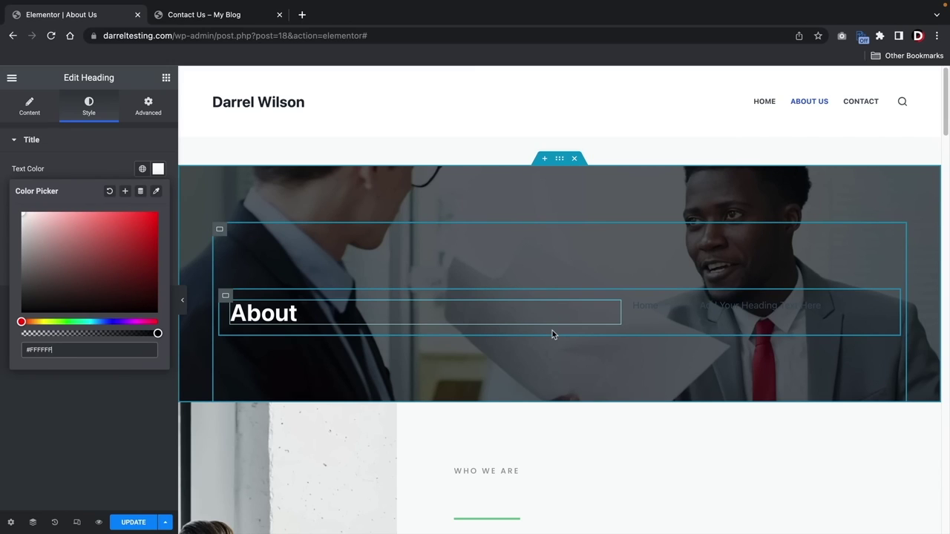
{"action": "left_click", "coordinate": [139, 449]}
Save the About Us page and view it live, scrolling through the white About heading
{"action": "left_click", "coordinate": [134, 522]}
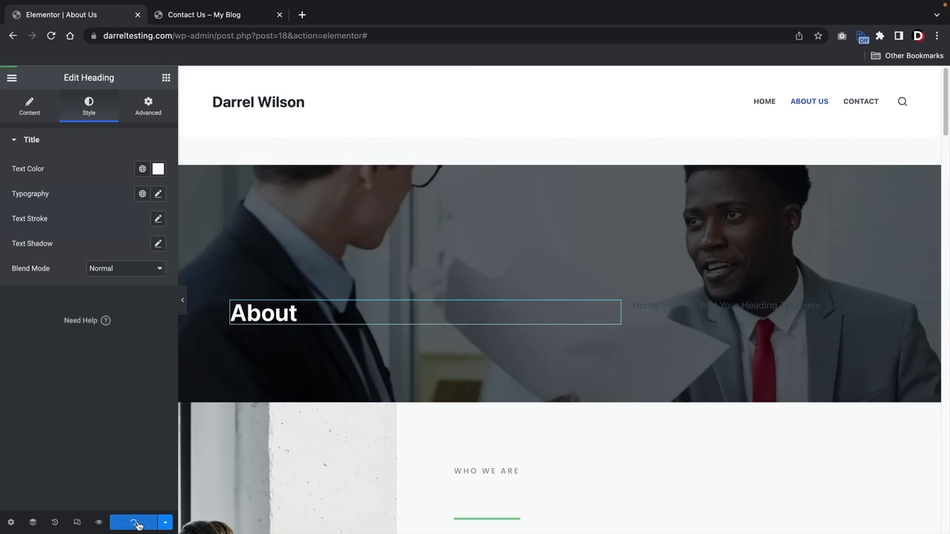
{"action": "left_click", "coordinate": [11, 77]}
{"action": "left_click", "coordinate": [63, 302]}
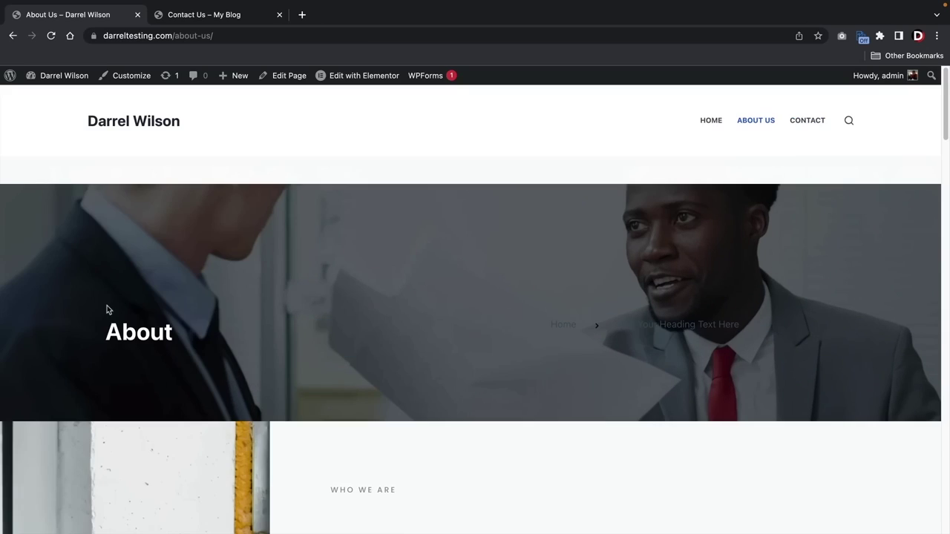
{"action": "scroll", "coordinate": [108, 309], "scroll_direction": "down", "scroll_amount": 10}
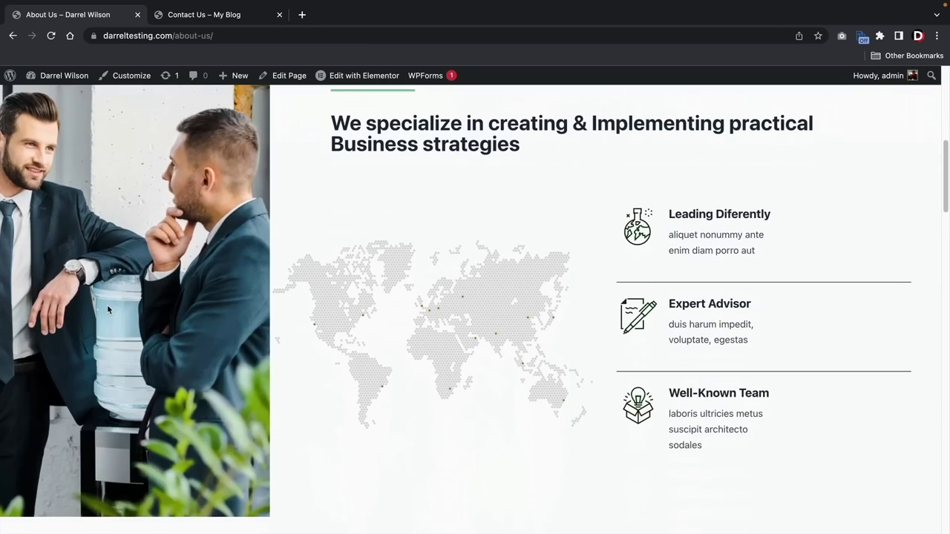
{"action": "scroll", "coordinate": [107, 310], "scroll_direction": "down", "scroll_amount": 15}
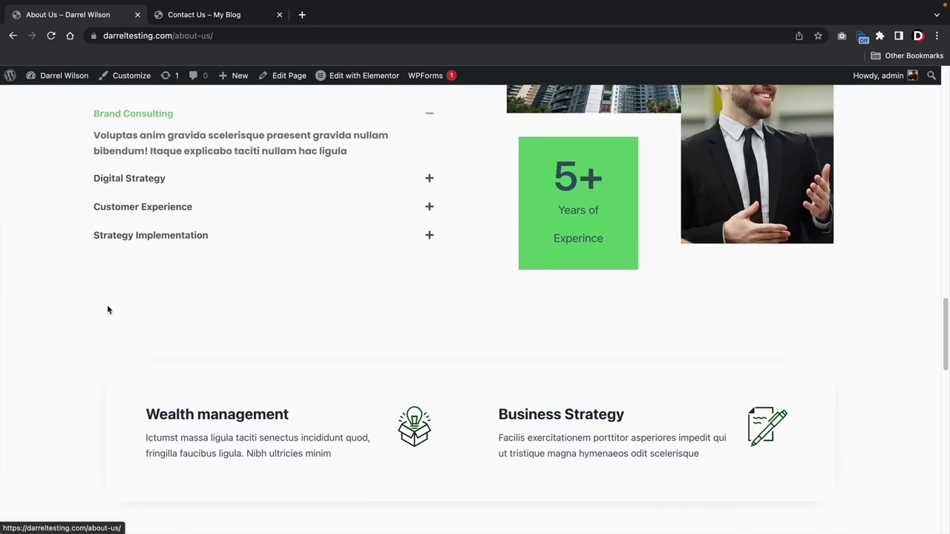
{"action": "scroll", "coordinate": [107, 309], "scroll_direction": "down", "scroll_amount": 10}
{"action": "scroll", "coordinate": [206, 384], "scroll_direction": "up", "scroll_amount": 8}
{"action": "scroll", "coordinate": [212, 385], "scroll_direction": "up", "scroll_amount": 20}
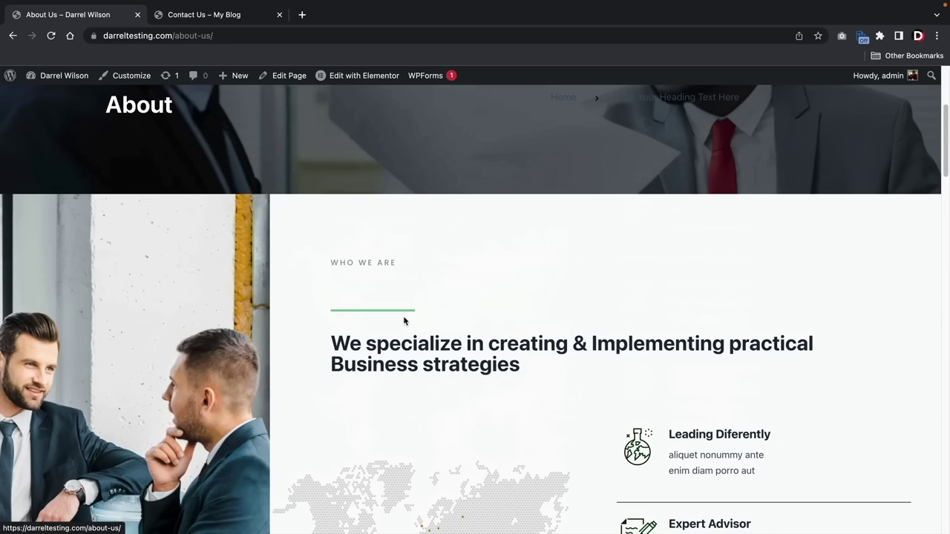
{"action": "scroll", "coordinate": [365, 318], "scroll_direction": "up", "scroll_amount": 5}
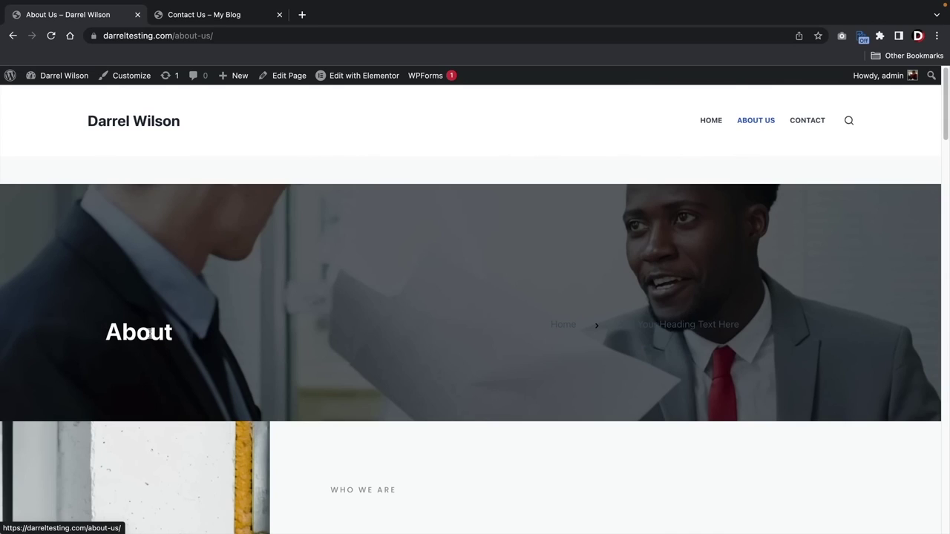
Open the Contact page in Elementor and set its page layout to Elementor Full Width
{"action": "left_click", "coordinate": [800, 123]}
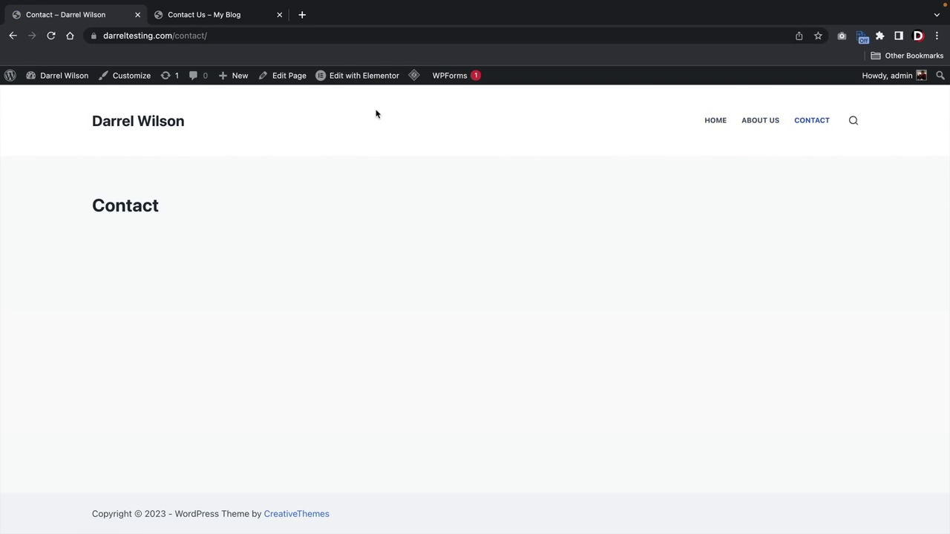
{"action": "mouse_move", "coordinate": [354, 79]}
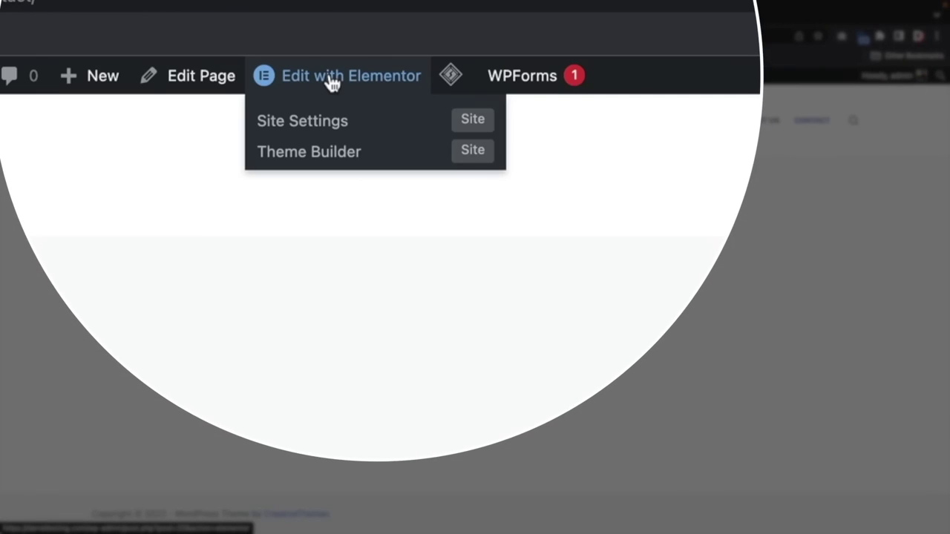
{"action": "left_click", "coordinate": [332, 79]}
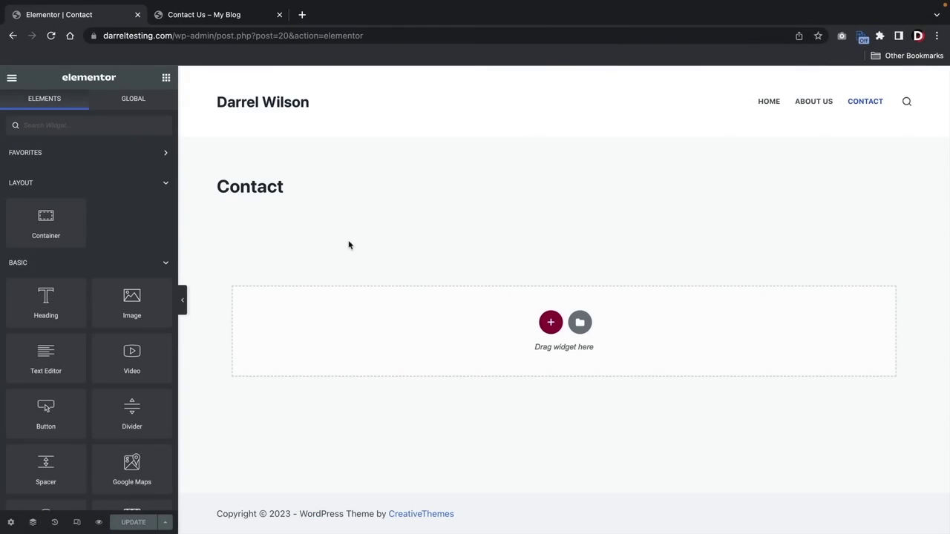
{"action": "left_click", "coordinate": [10, 522]}
{"action": "left_click", "coordinate": [116, 490]}
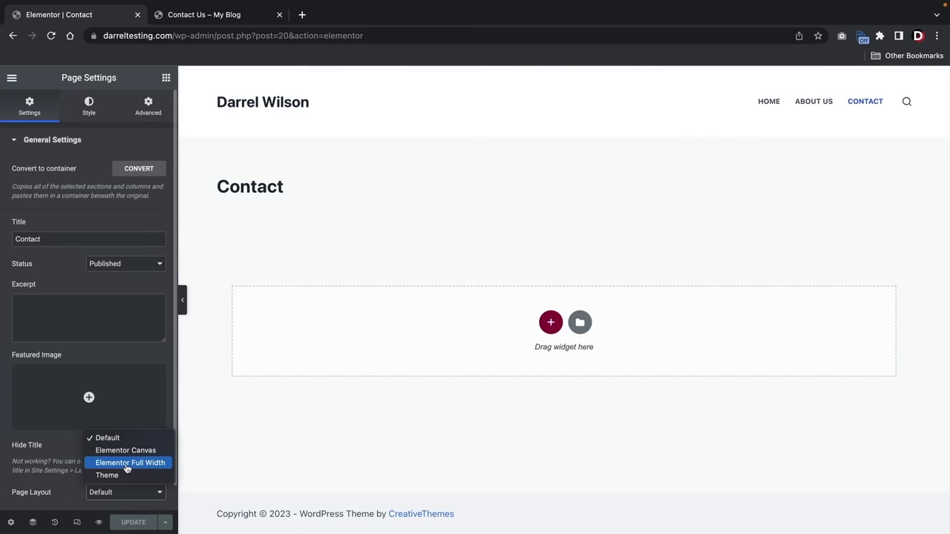
{"action": "left_click", "coordinate": [127, 463]}
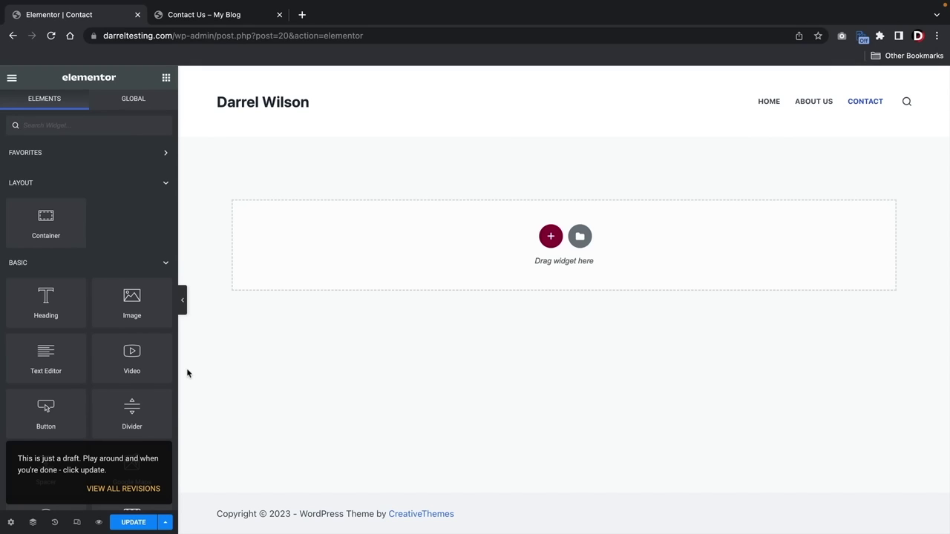
Import Contact.json and insert the Contact template with its page settings
{"action": "left_click", "coordinate": [579, 236]}
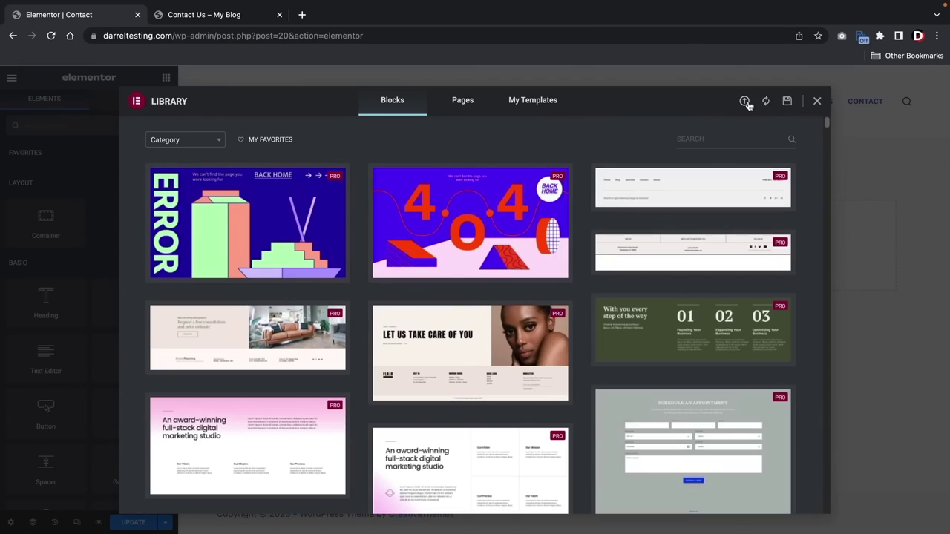
{"action": "left_click", "coordinate": [744, 101]}
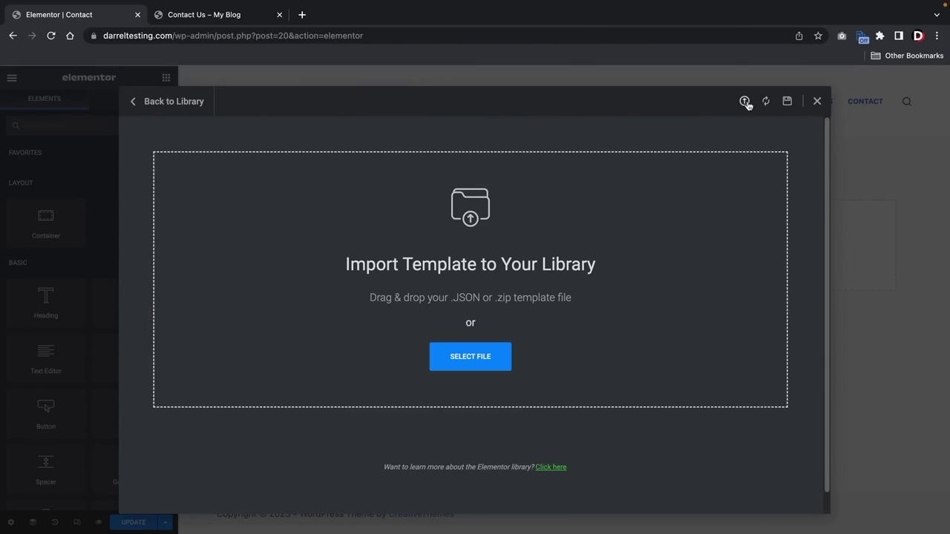
{"action": "left_click", "coordinate": [477, 360]}
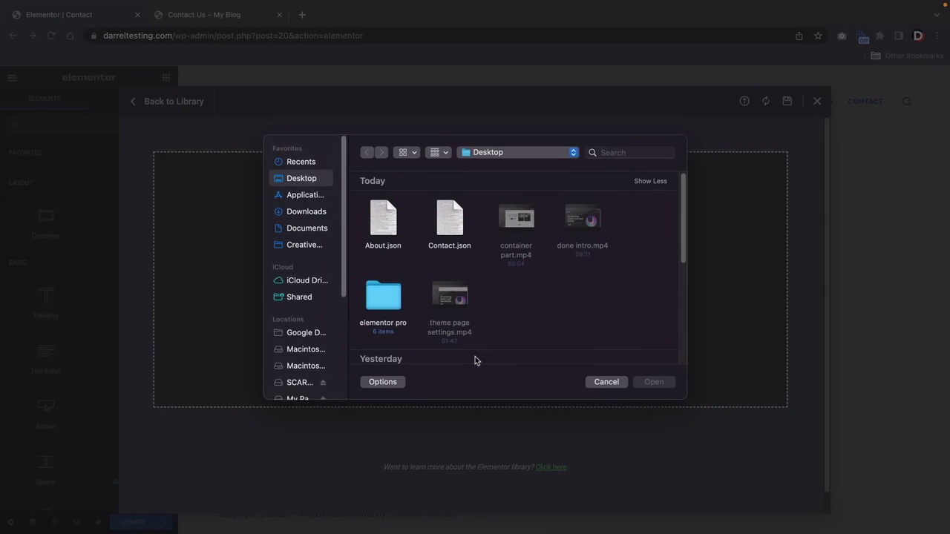
{"action": "left_click", "coordinate": [458, 248]}
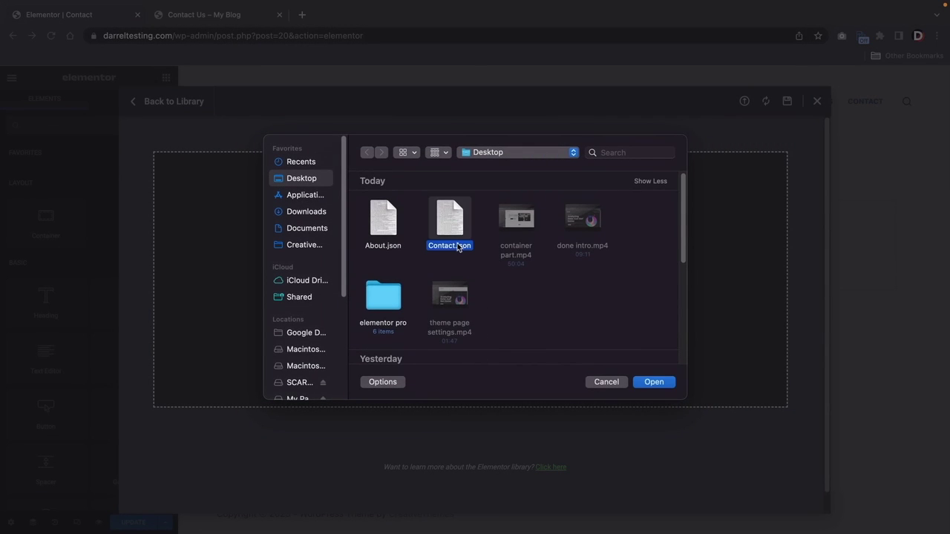
{"action": "left_click", "coordinate": [654, 382]}
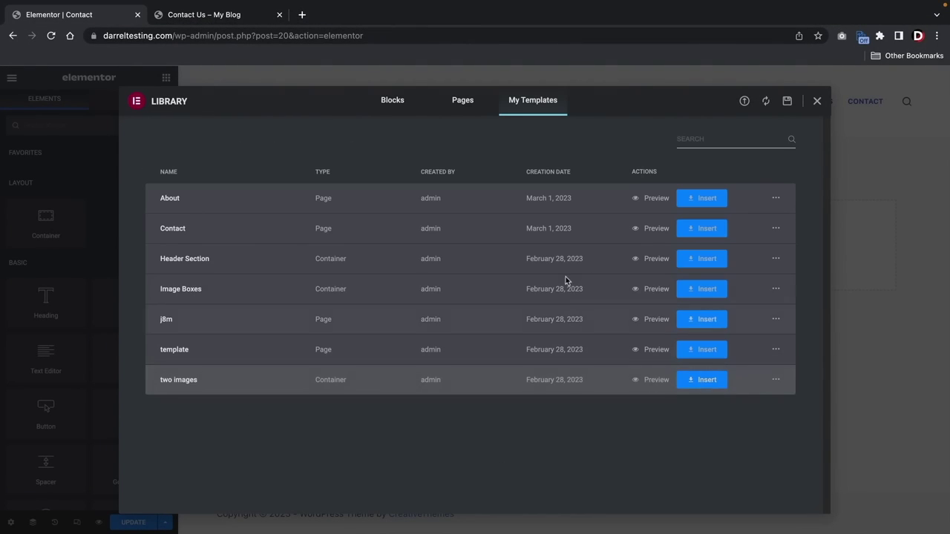
{"action": "left_click", "coordinate": [691, 230]}
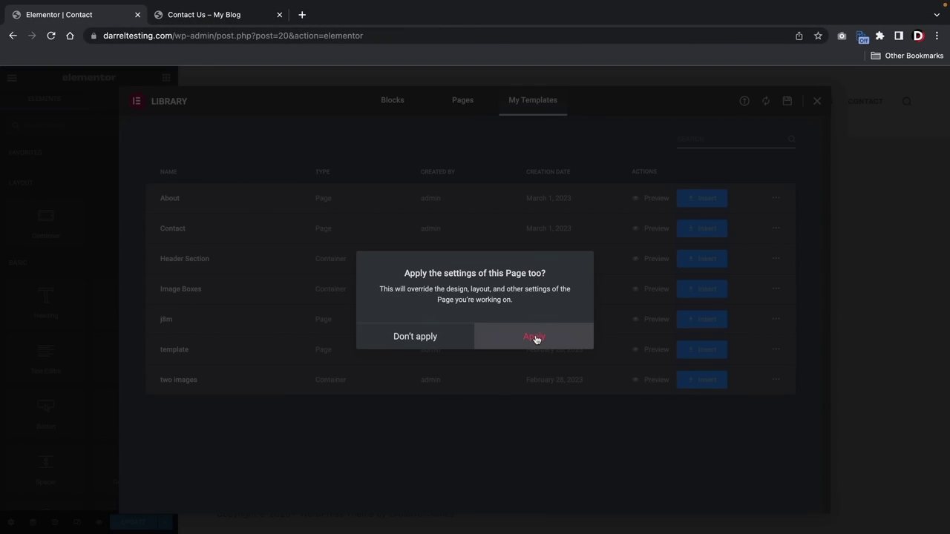
{"action": "left_click", "coordinate": [535, 338]}
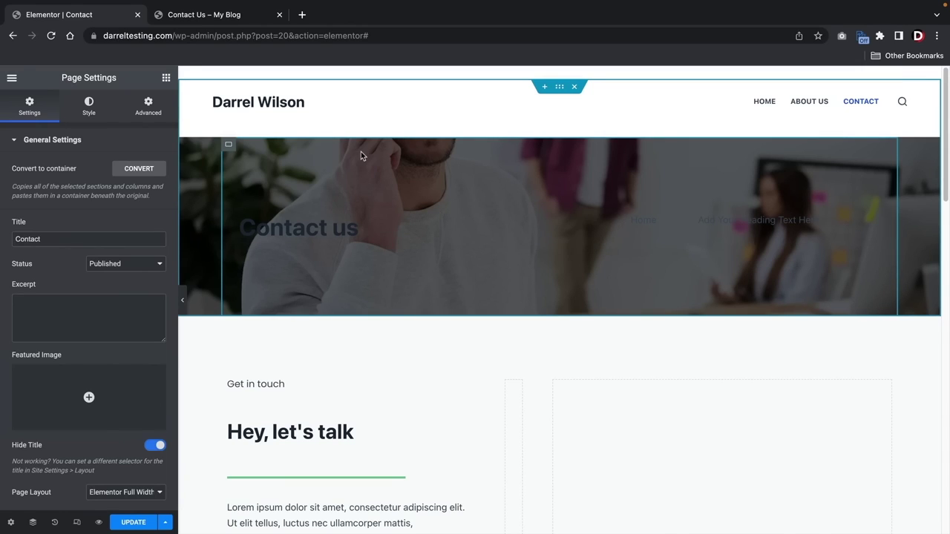
Save the Contact page and place a WPForms widget, searched as 'wp', in the right column
{"action": "left_click", "coordinate": [138, 525]}
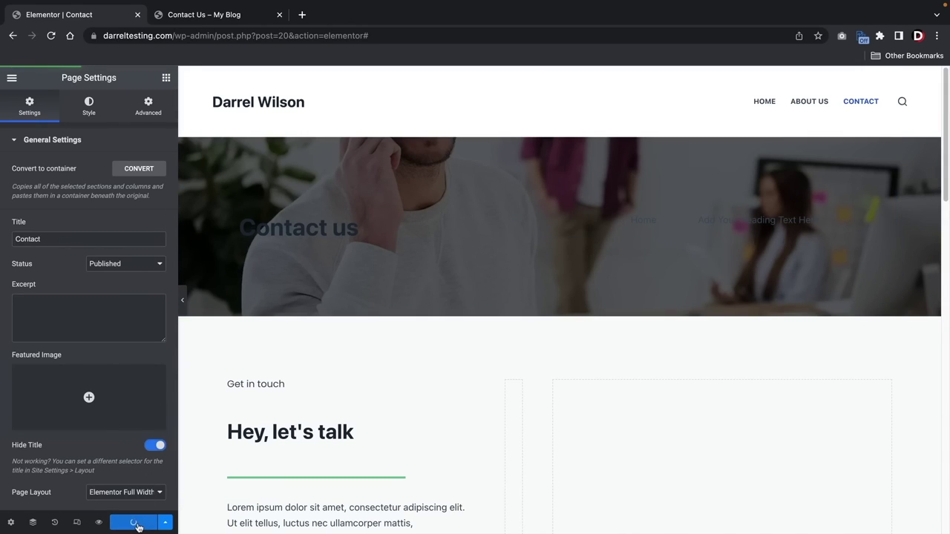
{"action": "scroll", "coordinate": [393, 453], "scroll_direction": "down", "scroll_amount": 5}
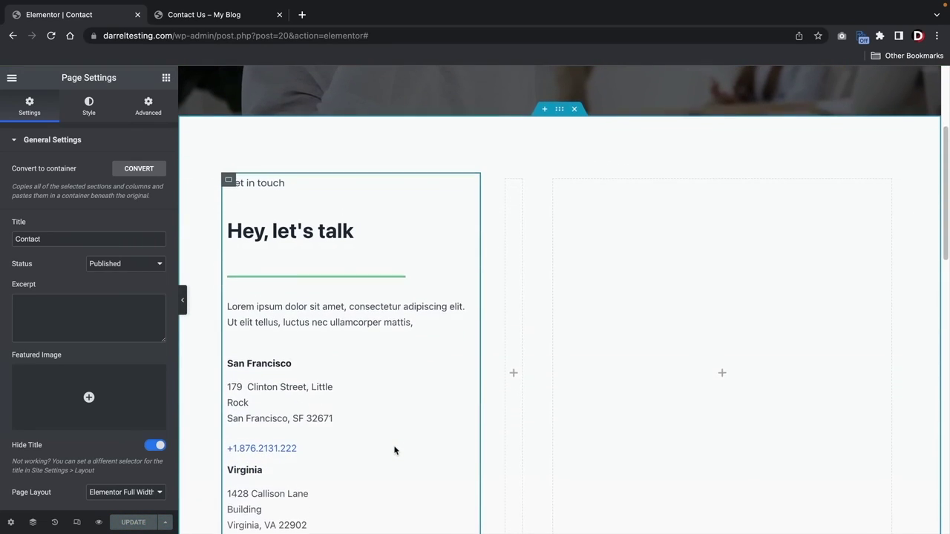
{"action": "scroll", "coordinate": [394, 451], "scroll_direction": "down", "scroll_amount": 2}
{"action": "left_click", "coordinate": [166, 77]}
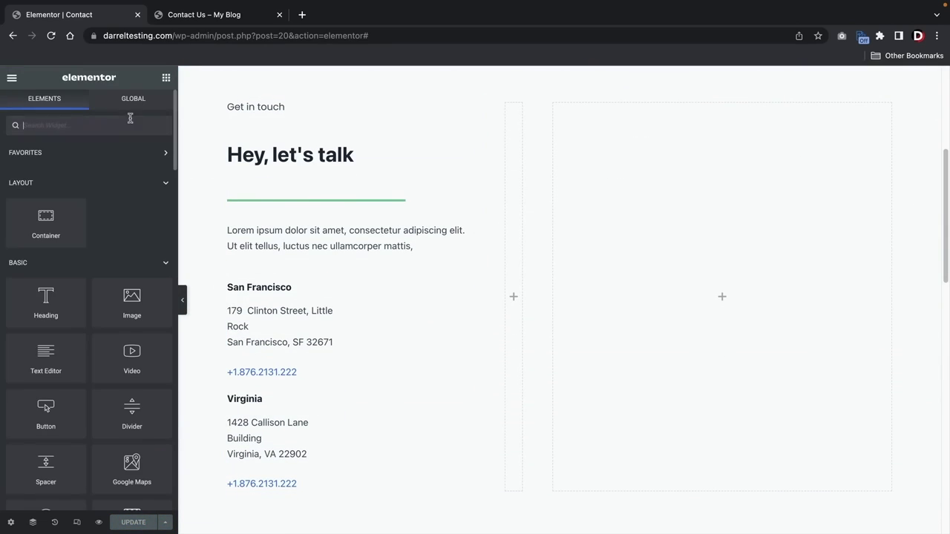
{"action": "type", "text": "wpform"}
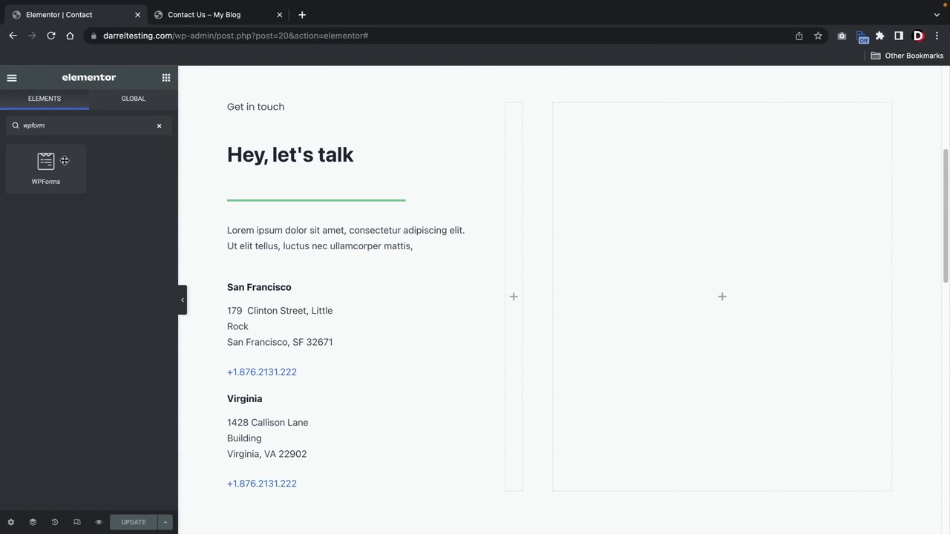
{"action": "left_click_drag", "start_coordinate": [64, 161], "coordinate": [680, 289]}
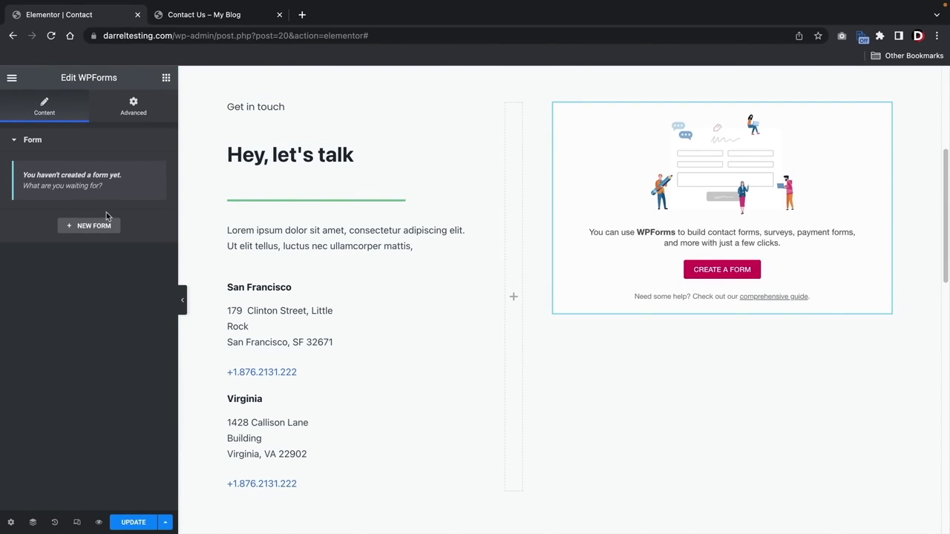
Exit the Elementor editor and confirm leaving the page
{"action": "left_click", "coordinate": [12, 78]}
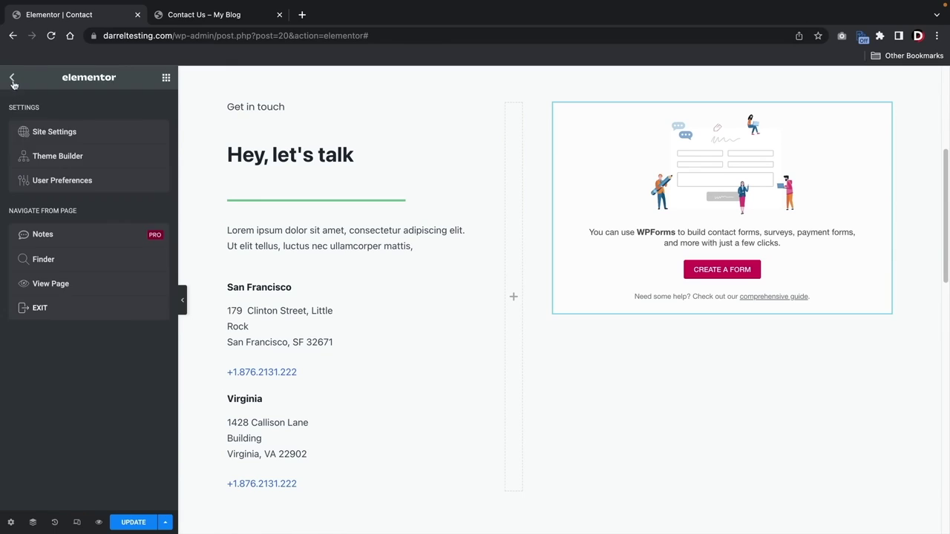
{"action": "left_click", "coordinate": [60, 308]}
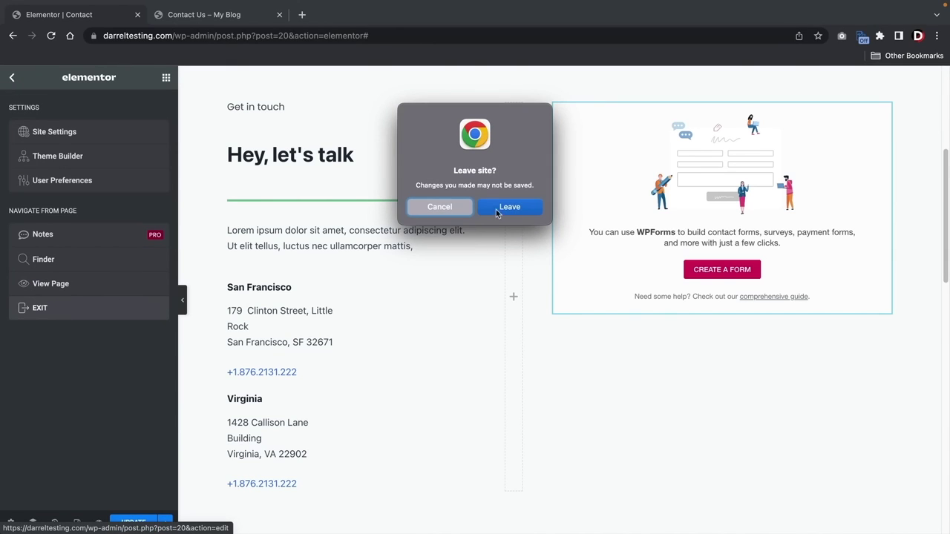
{"action": "left_click", "coordinate": [495, 212]}
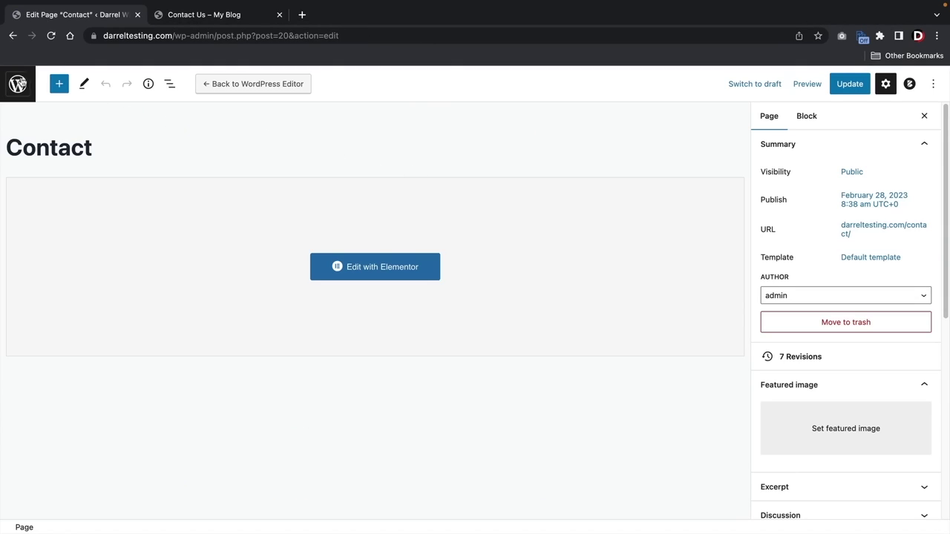
Go from the Pages list to WPForms > All Forms and begin creating a new form
{"action": "left_click", "coordinate": [22, 84]}
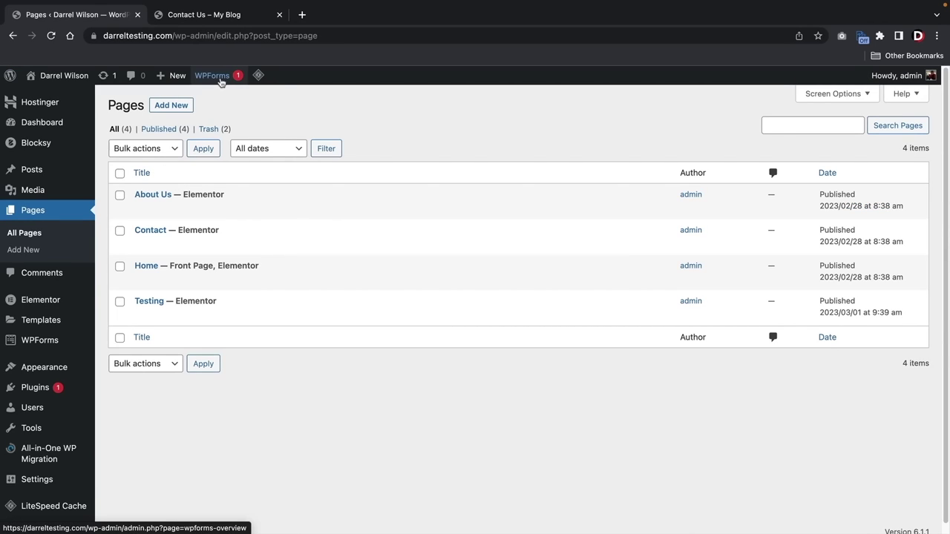
{"action": "mouse_move", "coordinate": [220, 80]}
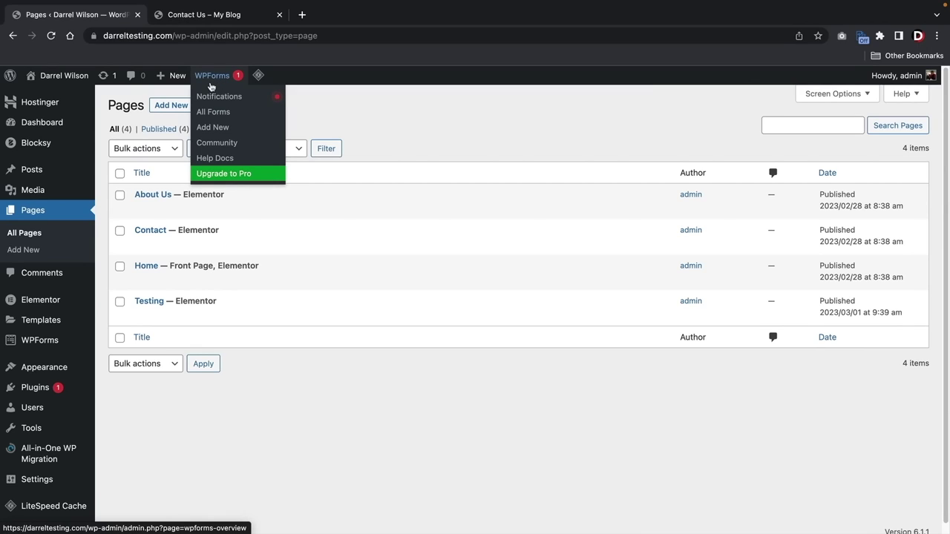
{"action": "mouse_move", "coordinate": [33, 345]}
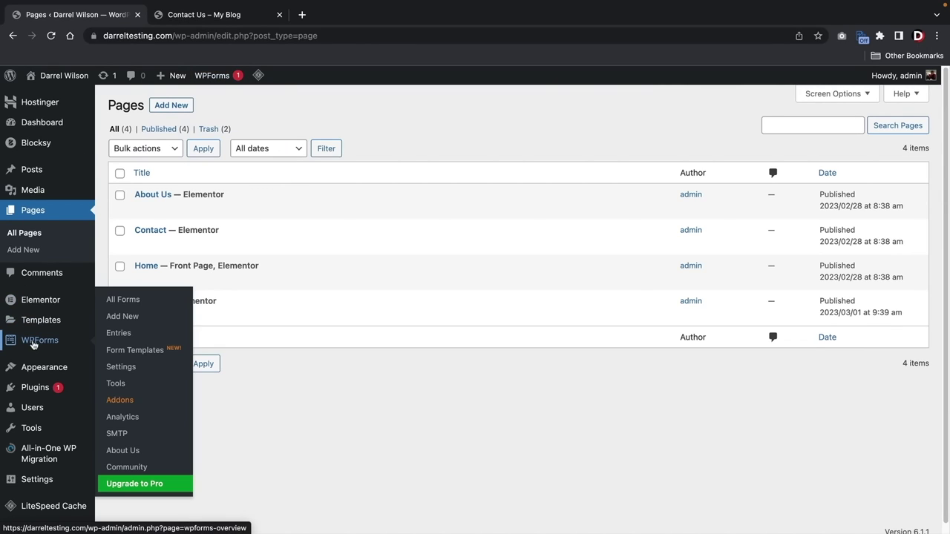
{"action": "left_click", "coordinate": [32, 345]}
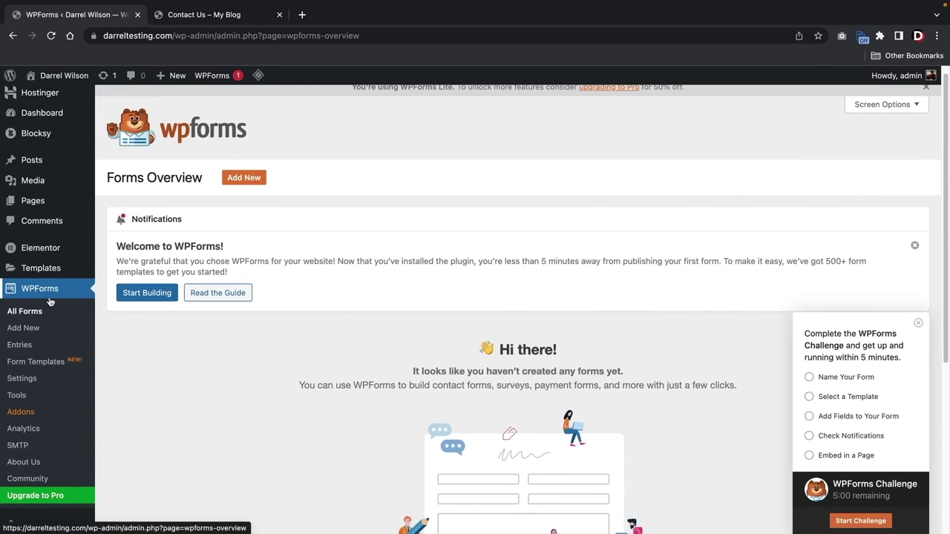
{"action": "scroll", "coordinate": [380, 296], "scroll_direction": "down", "scroll_amount": 4}
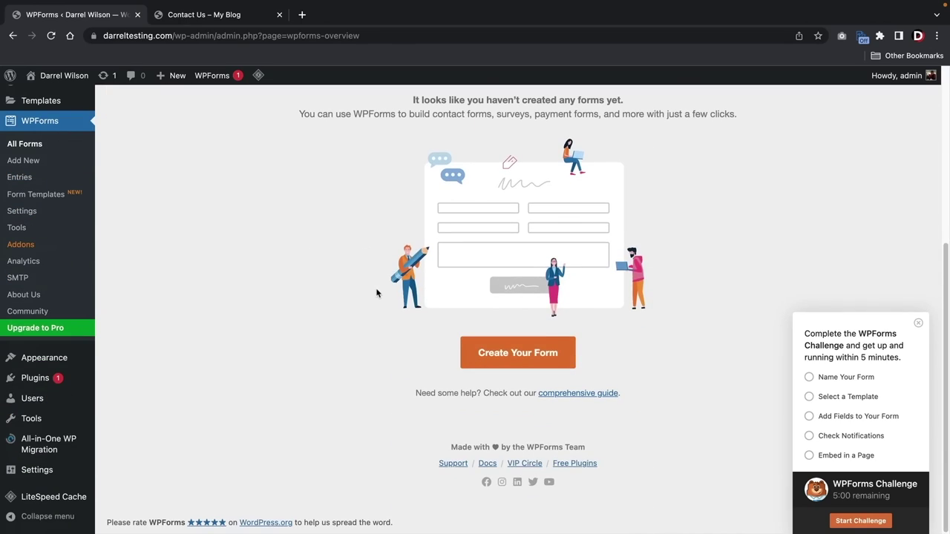
{"action": "left_click", "coordinate": [529, 355]}
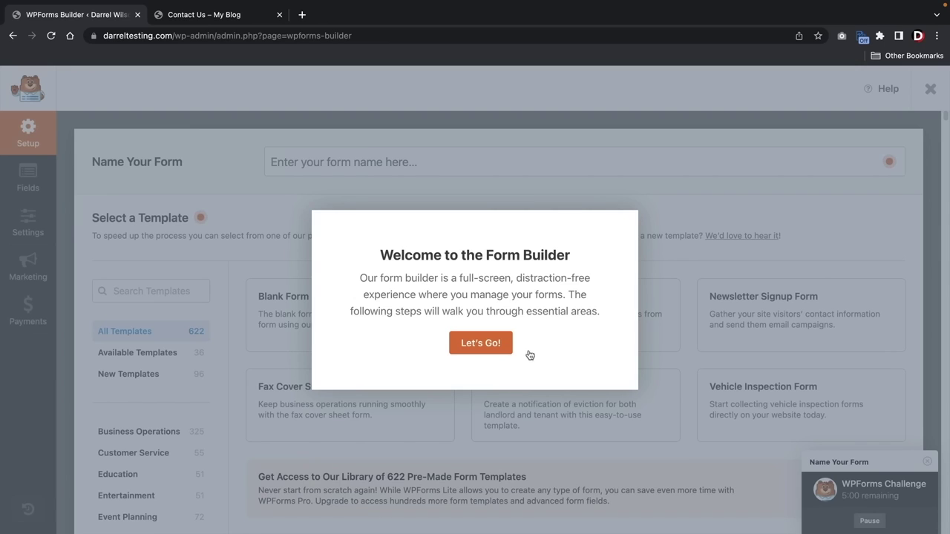
Dismiss the WPForms welcome and naming tip, then use the Simple Contact Form template
{"action": "left_click", "coordinate": [492, 342]}
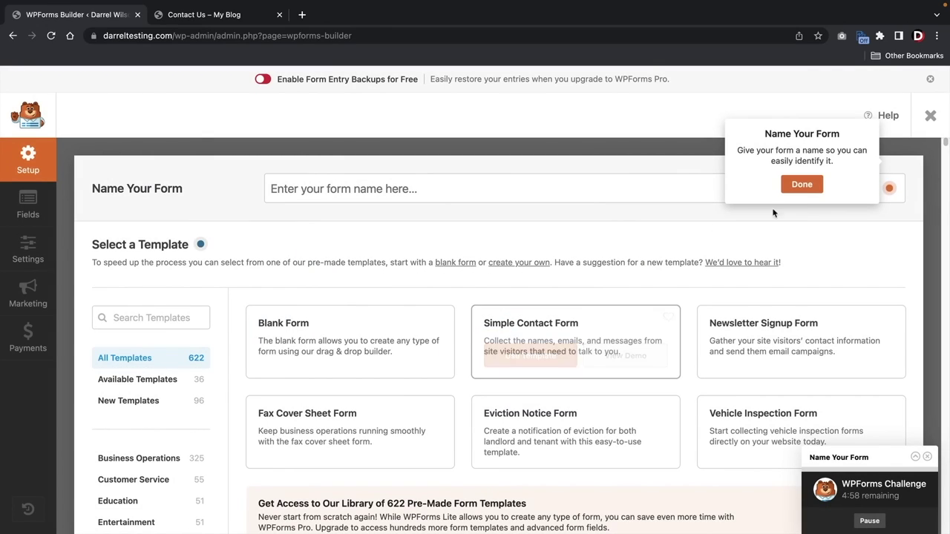
{"action": "left_click", "coordinate": [802, 185]}
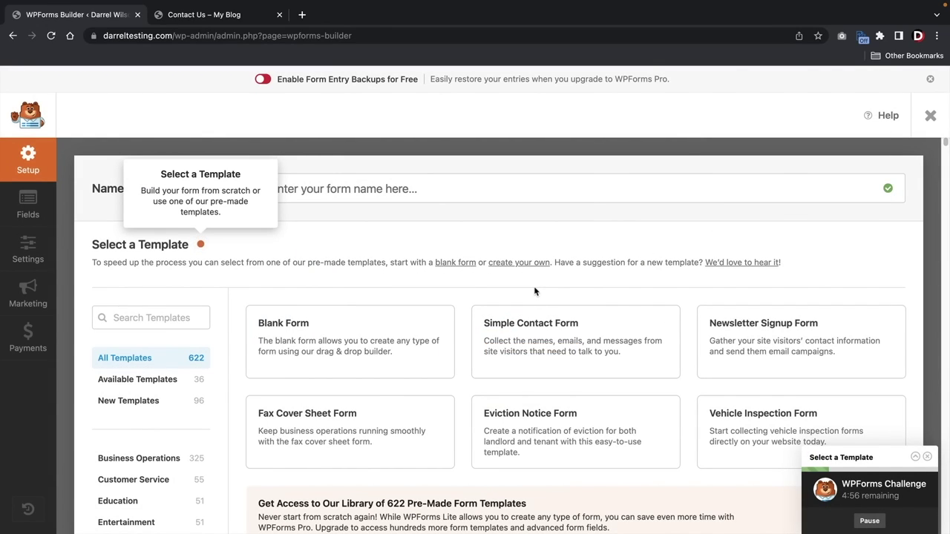
{"action": "scroll", "coordinate": [552, 290], "scroll_direction": "down", "scroll_amount": 1}
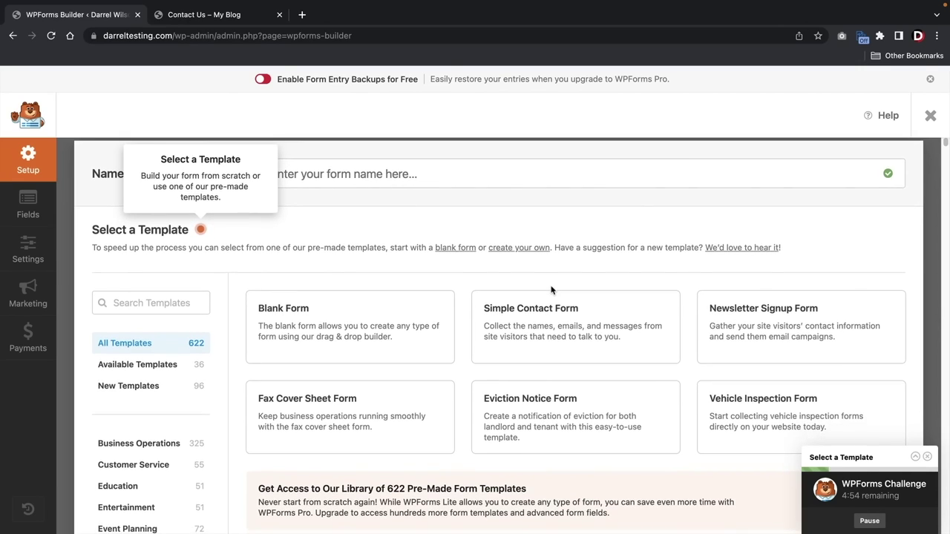
{"action": "scroll", "coordinate": [552, 290], "scroll_direction": "down", "scroll_amount": 1}
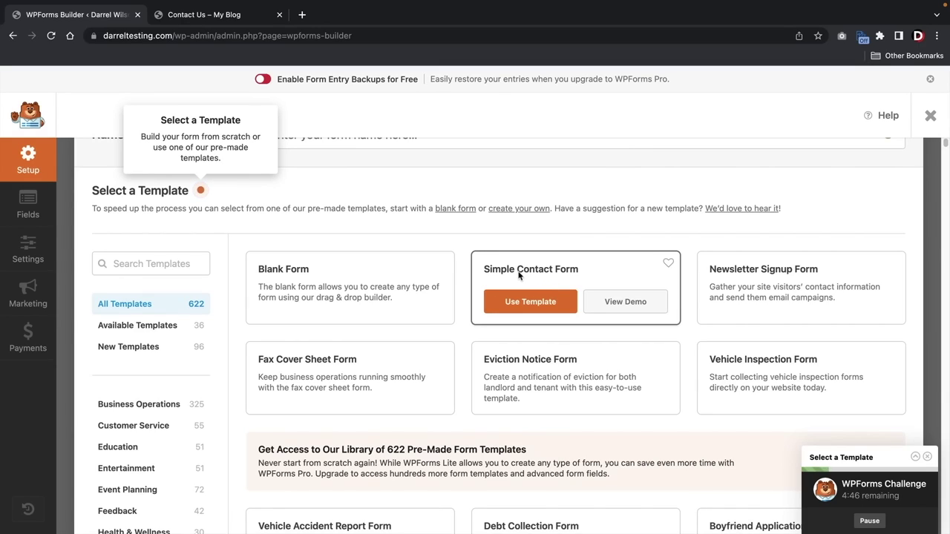
{"action": "left_click", "coordinate": [526, 303]}
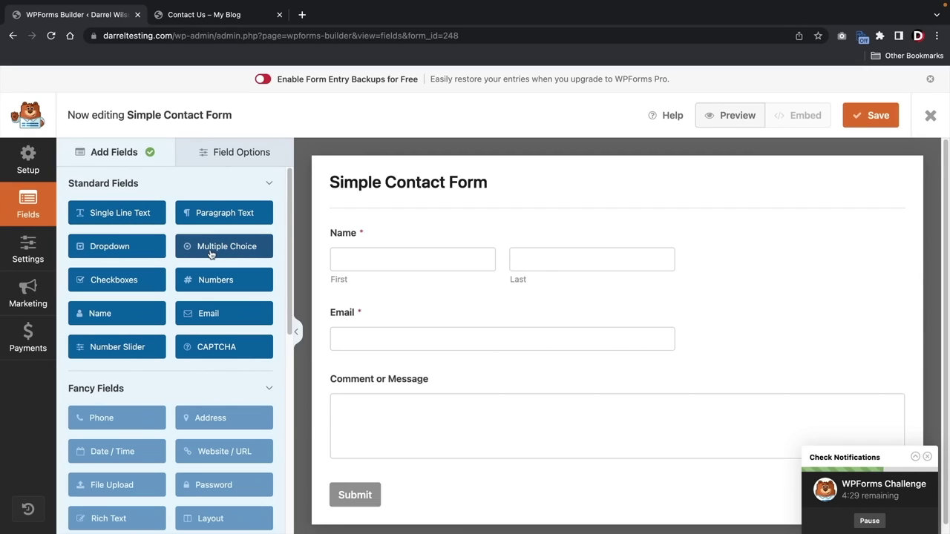
Insert a Multiple Choice field between Name and Email offering Web Design, SEO Packages and Custom Development
{"action": "left_click_drag", "start_coordinate": [214, 246], "coordinate": [374, 303]}
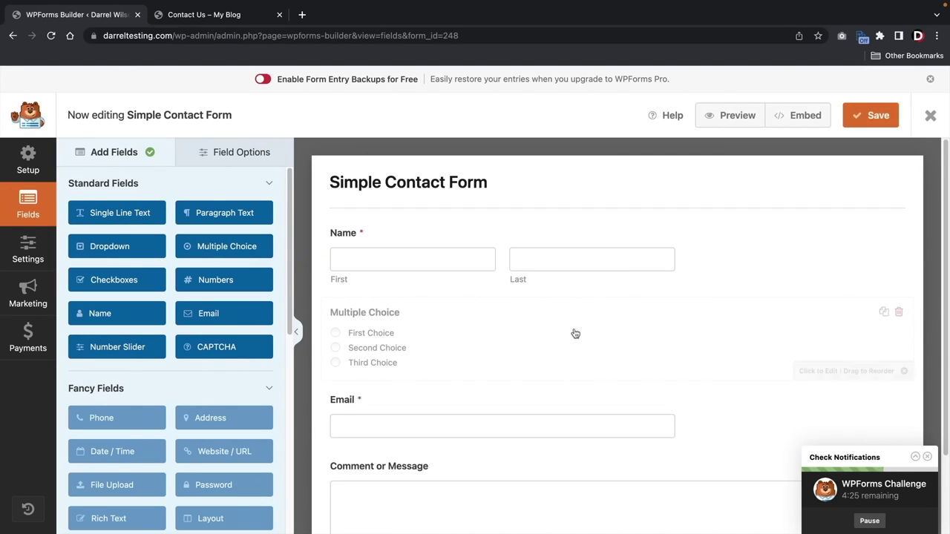
{"action": "left_click", "coordinate": [382, 334]}
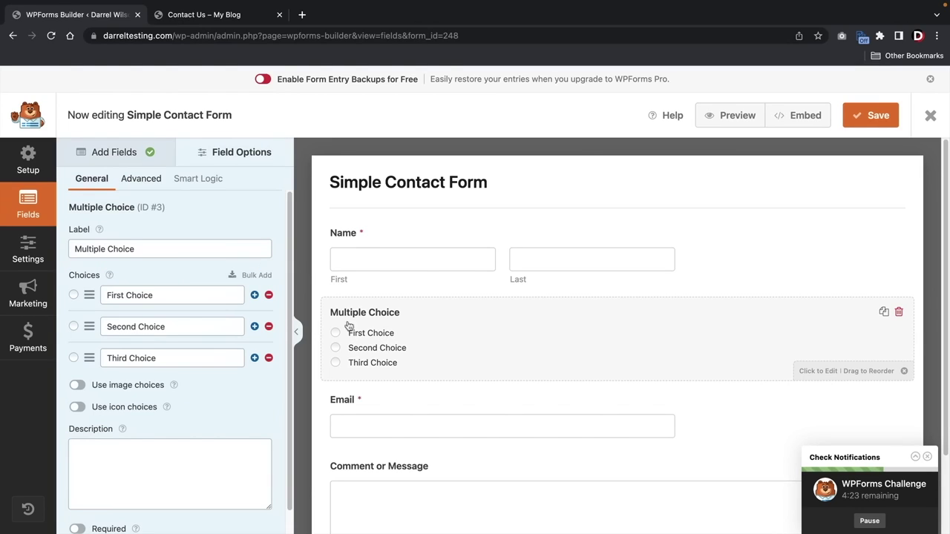
{"action": "left_click", "coordinate": [172, 294]}
{"action": "key", "text": "alt+shift+Left"}
{"action": "key", "text": "alt+shift+Left"}
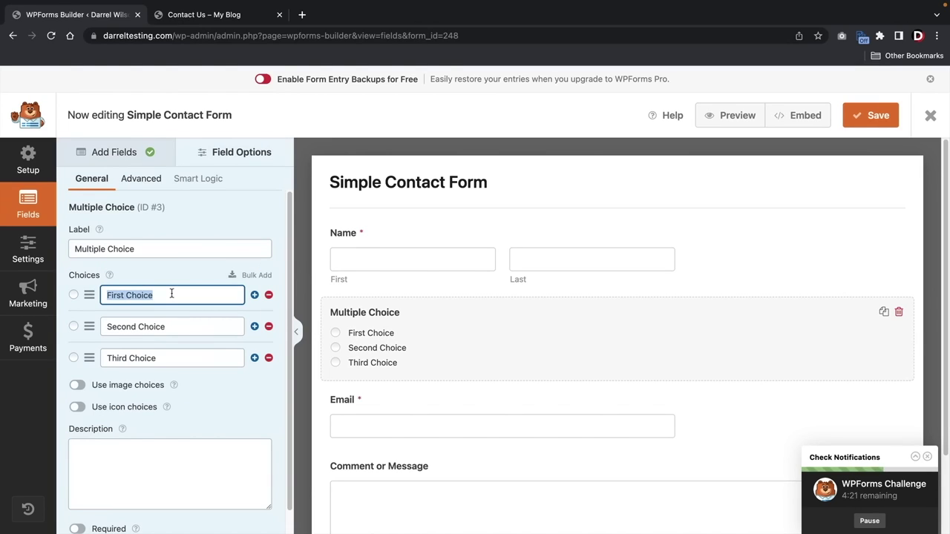
{"action": "type", "text": "Web Design"}
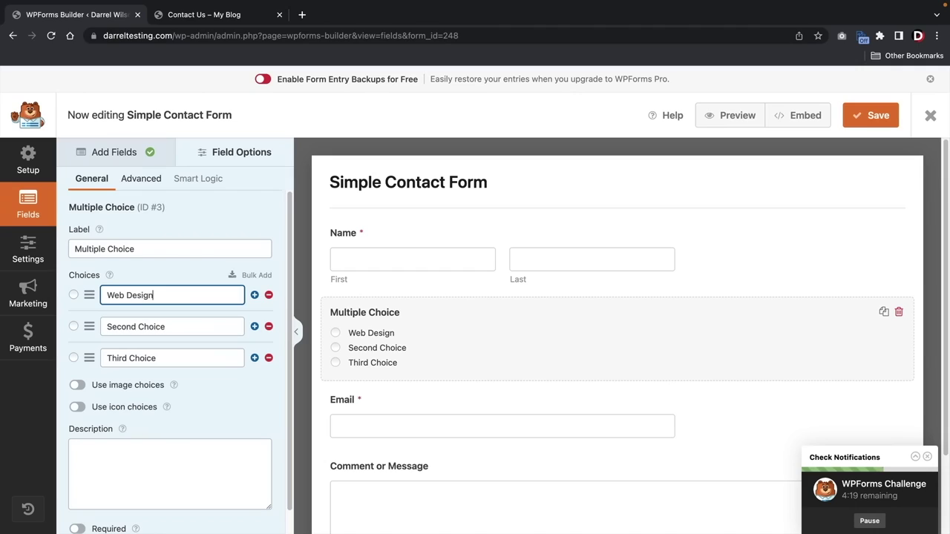
{"action": "triple_click", "coordinate": [162, 318]}
{"action": "type", "text": "SEO Packages"}
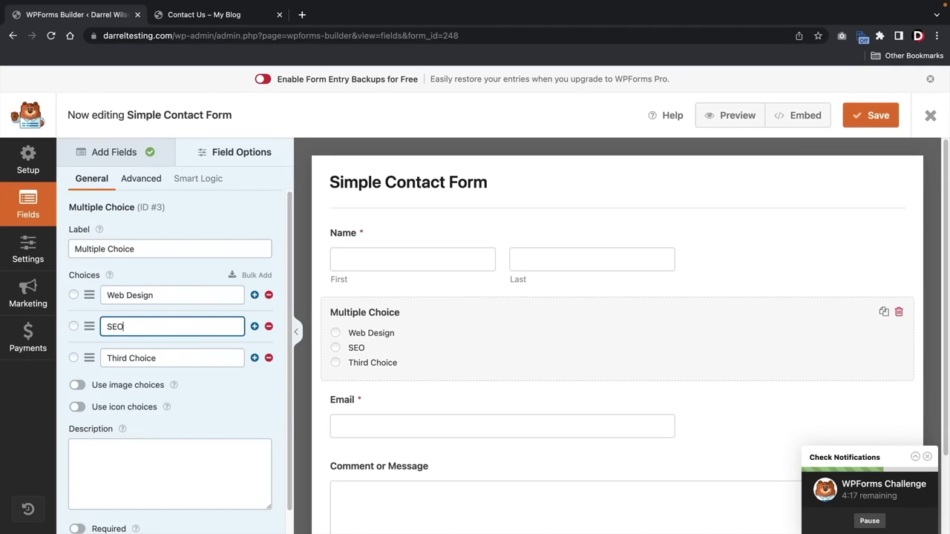
{"action": "triple_click", "coordinate": [159, 357]}
{"action": "type", "text": "Custom Development"}
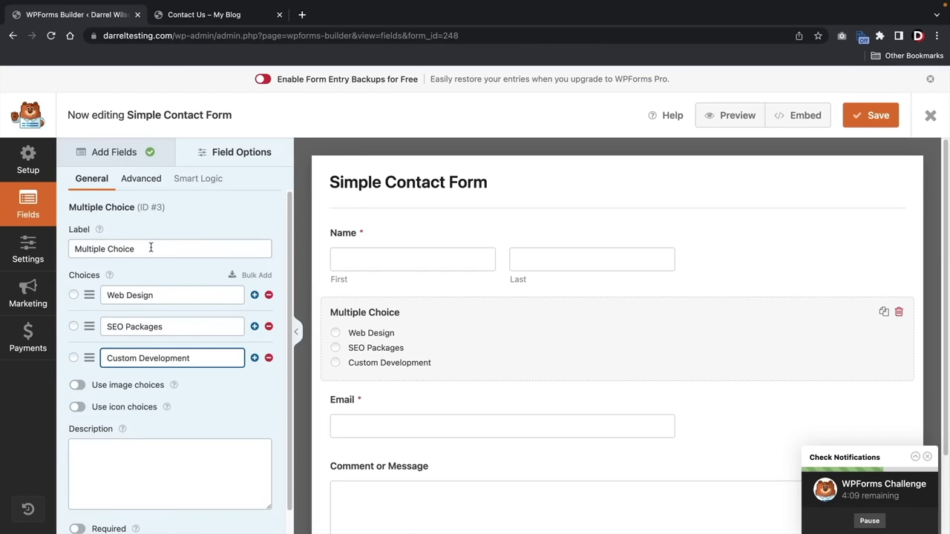
Label the field 'What services do you need?' and save the form
{"action": "triple_click", "coordinate": [151, 248]}
{"action": "type", "text": "What set"}
{"action": "key", "text": "BackSpace"}
{"action": "type", "text": "rvicces d"}
{"action": "key", "text": "BackSpace"}
{"action": "key", "text": "BackSpace"}
{"action": "key", "text": "BackSpace"}
{"action": "key", "text": "BackSpace"}
{"action": "key", "text": "BackSpace"}
{"action": "type", "text": "es"}
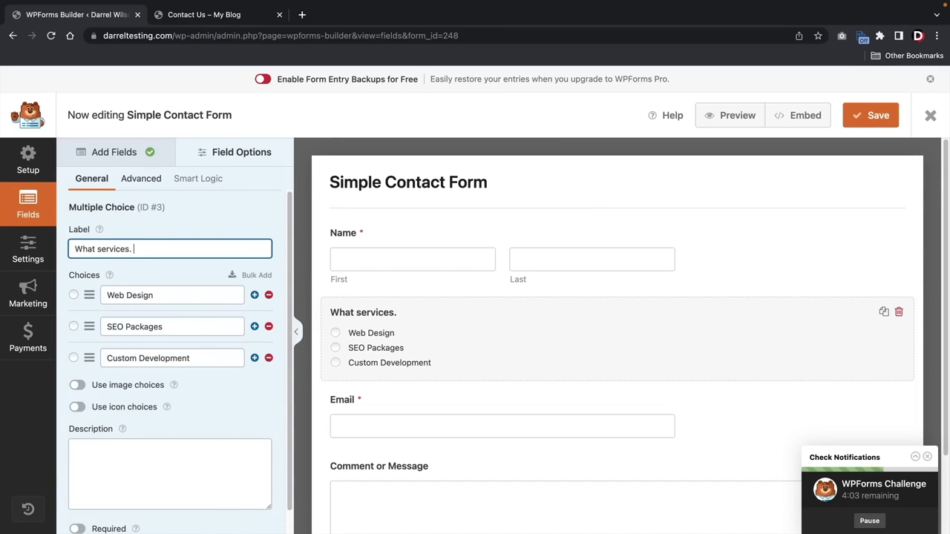
{"action": "type", "text": " do you need?"}
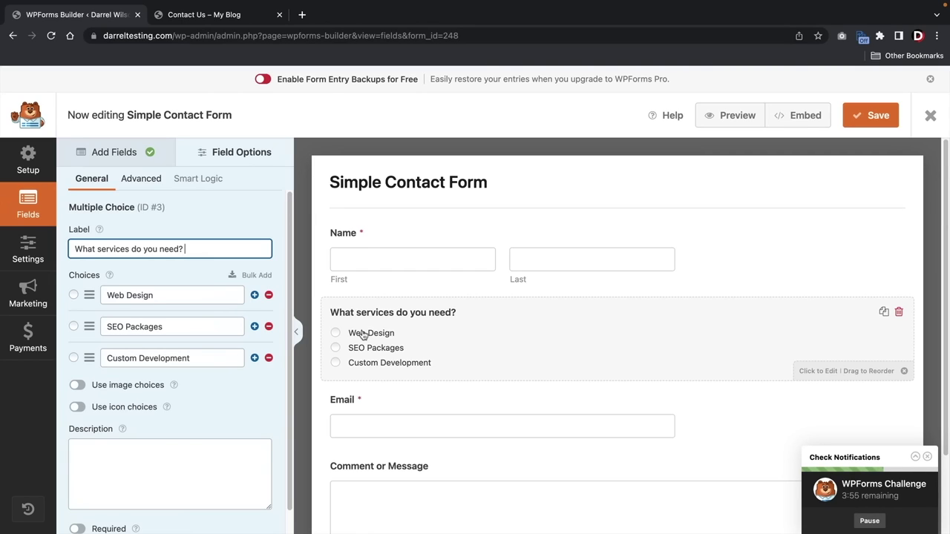
{"action": "scroll", "coordinate": [452, 363], "scroll_direction": "down", "scroll_amount": 1}
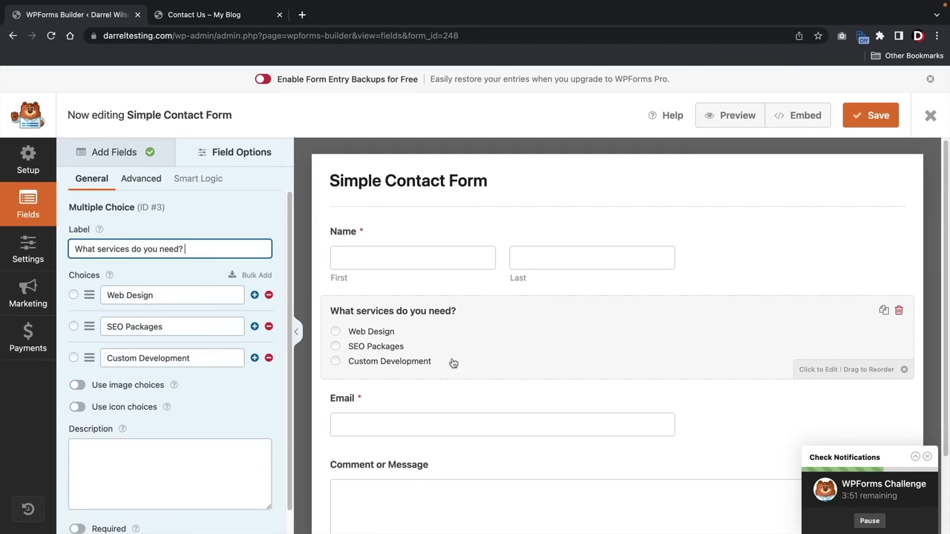
{"action": "scroll", "coordinate": [453, 363], "scroll_direction": "down", "scroll_amount": 3}
{"action": "scroll", "coordinate": [460, 350], "scroll_direction": "up", "scroll_amount": 2}
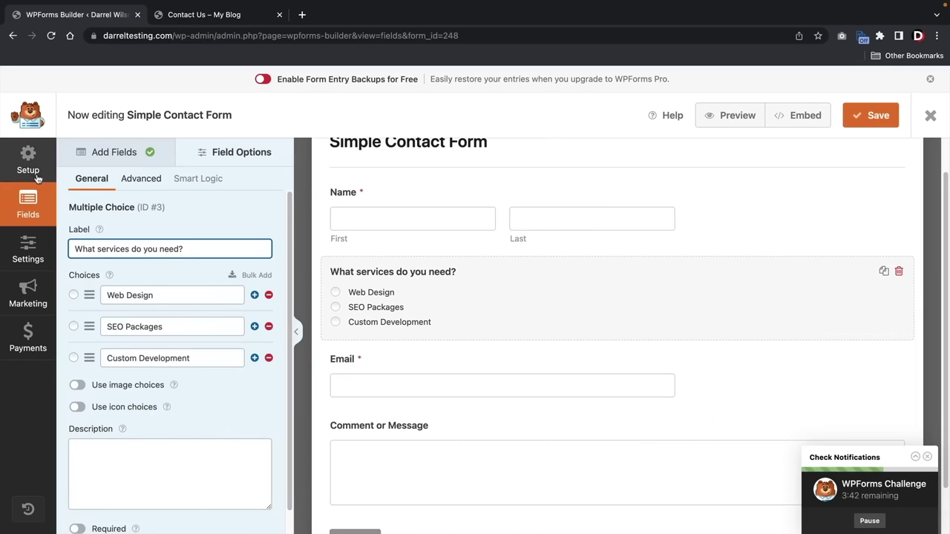
{"action": "left_click", "coordinate": [245, 153]}
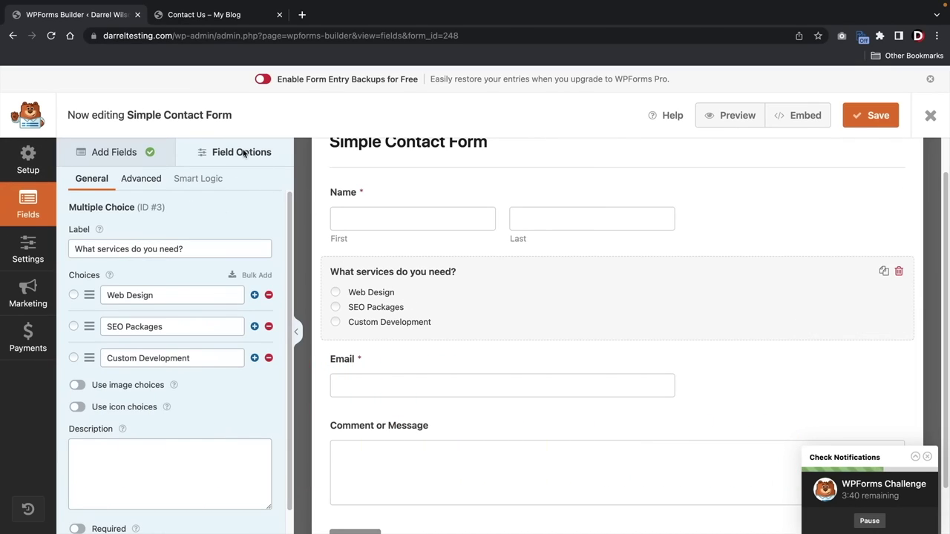
{"action": "left_click", "coordinate": [117, 152]}
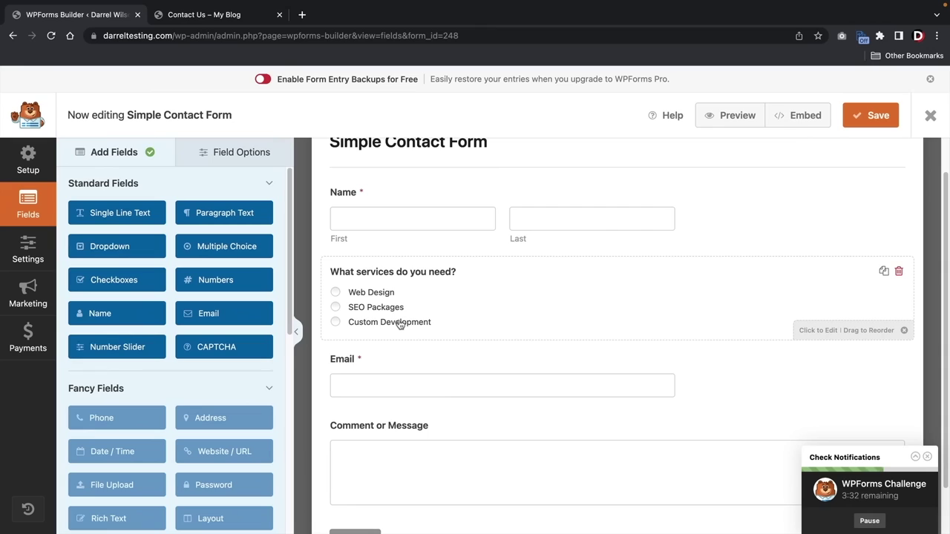
{"action": "left_click", "coordinate": [870, 116]}
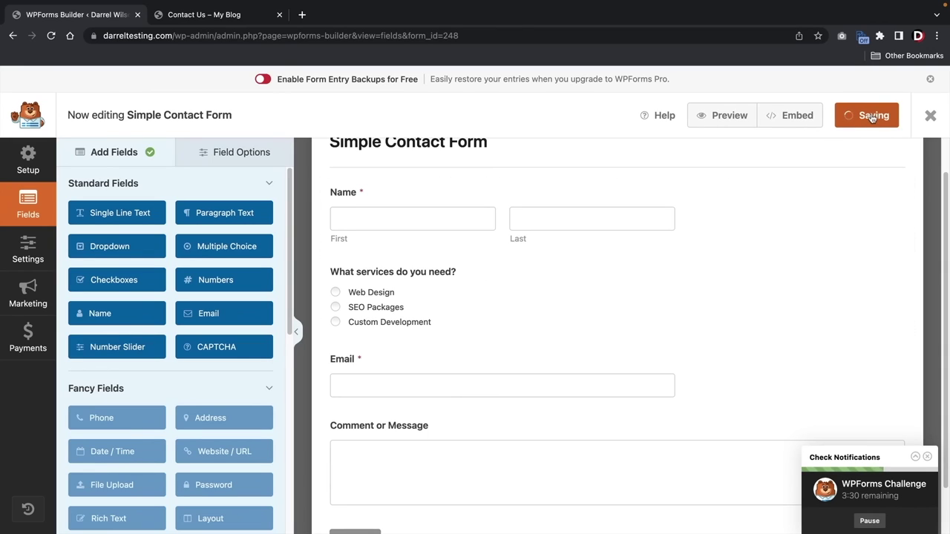
Copy the Simple Contact Form shortcode [wpforms id="248"] from the forms list
{"action": "left_click", "coordinate": [930, 117]}
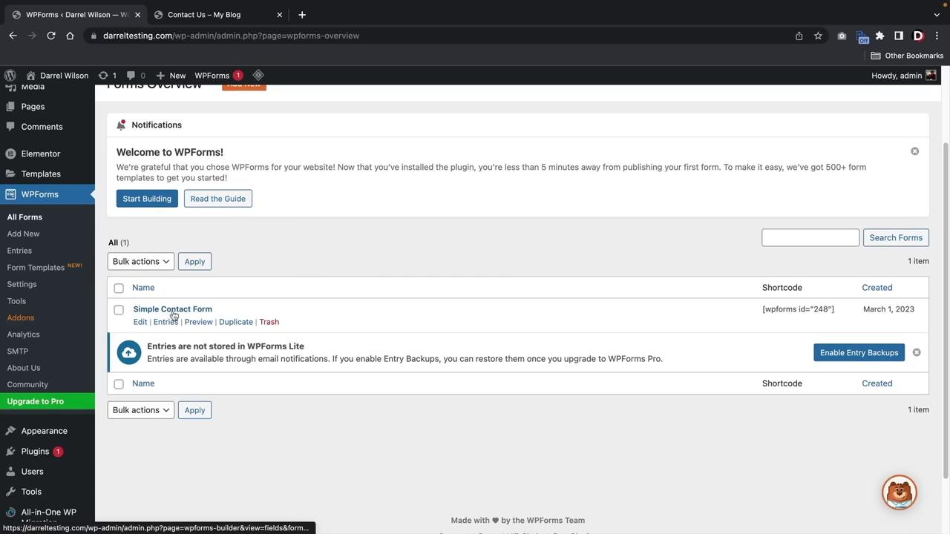
{"action": "triple_click", "coordinate": [772, 307]}
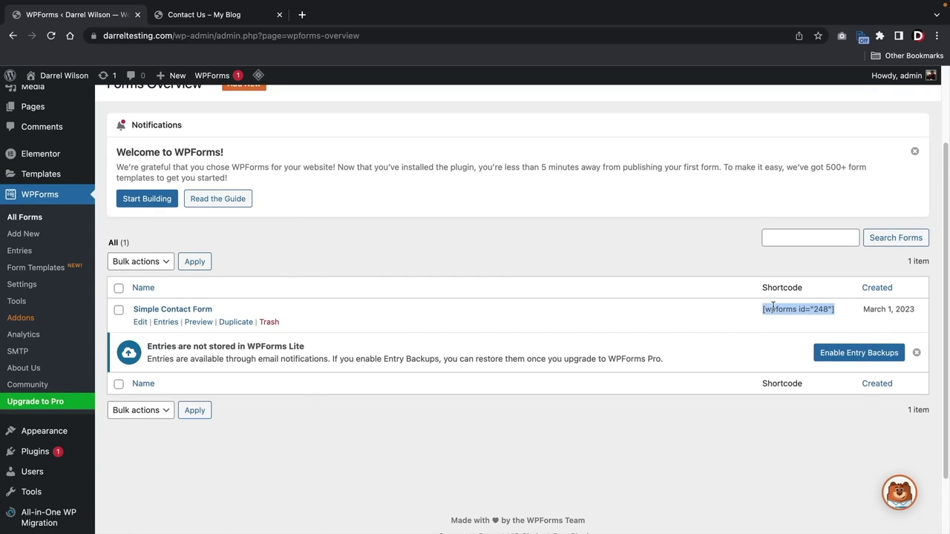
{"action": "right_click", "coordinate": [773, 307]}
{"action": "left_click", "coordinate": [757, 331]}
Go to the live site's Contact page and open it in Elementor
{"action": "mouse_move", "coordinate": [56, 75]}
{"action": "left_click", "coordinate": [64, 100]}
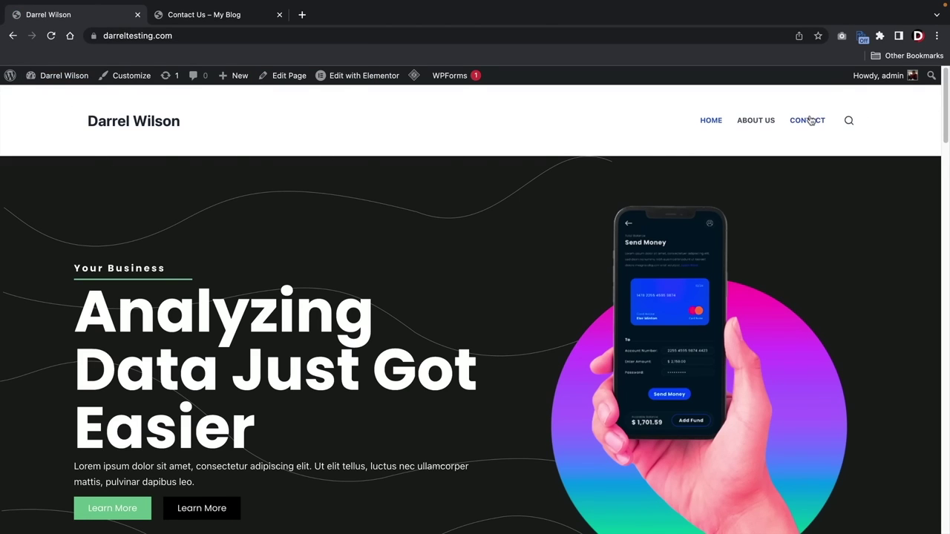
{"action": "left_click", "coordinate": [811, 120]}
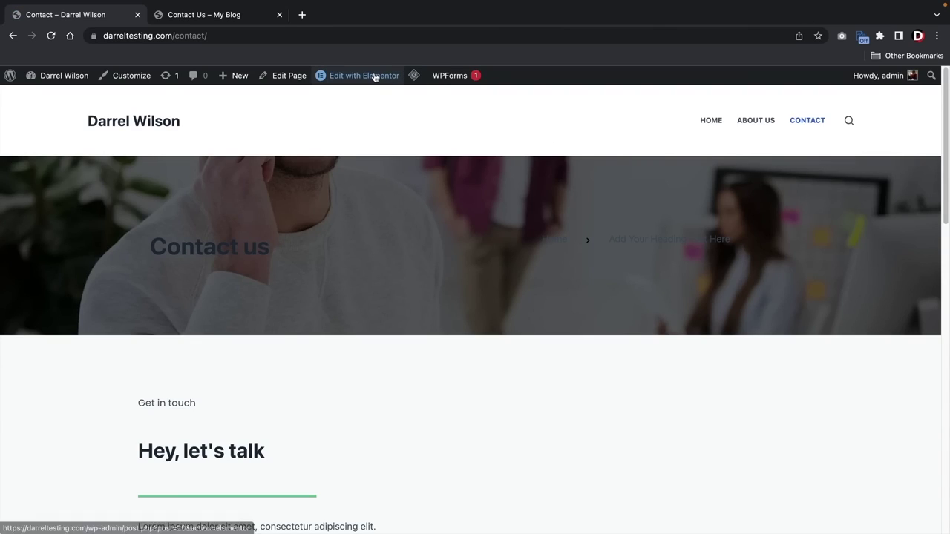
{"action": "left_click", "coordinate": [374, 77]}
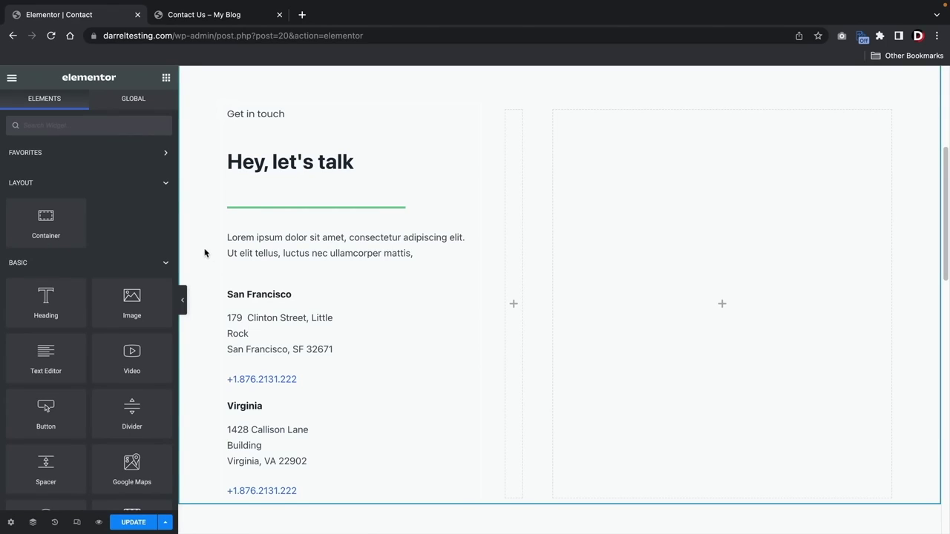
{"action": "left_click", "coordinate": [126, 125]}
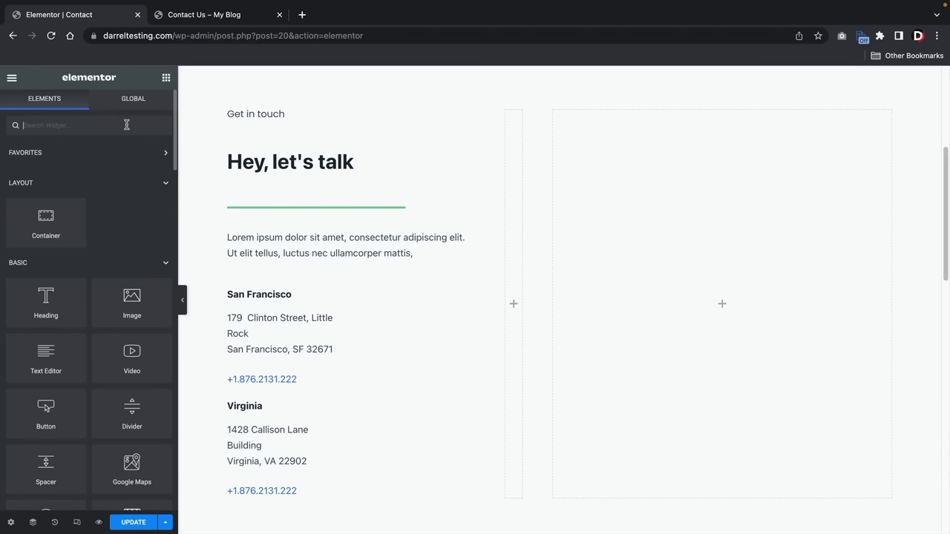
{"action": "type", "text": "sho"}
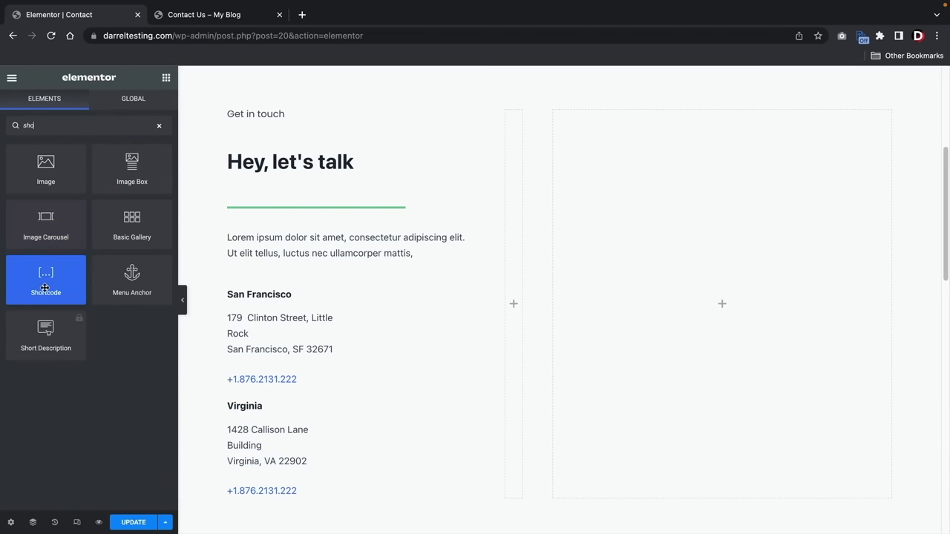
{"action": "left_click_drag", "start_coordinate": [40, 282], "coordinate": [724, 310]}
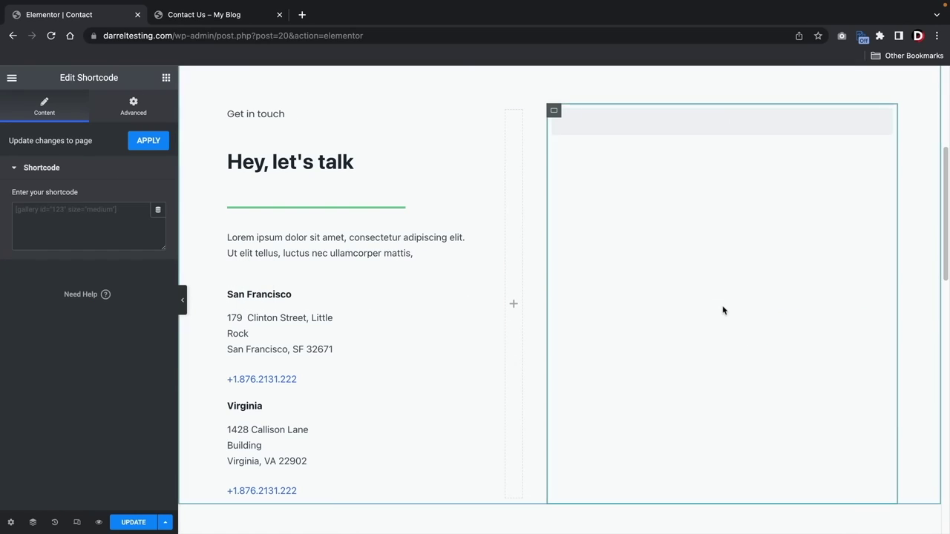
{"action": "left_click", "coordinate": [68, 207]}
{"action": "right_click", "coordinate": [70, 208]}
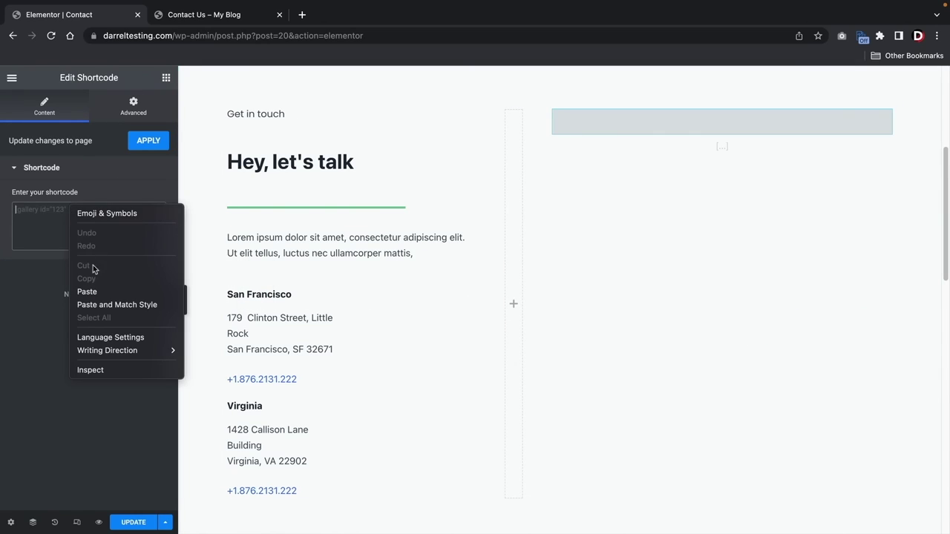
{"action": "left_click", "coordinate": [89, 292]}
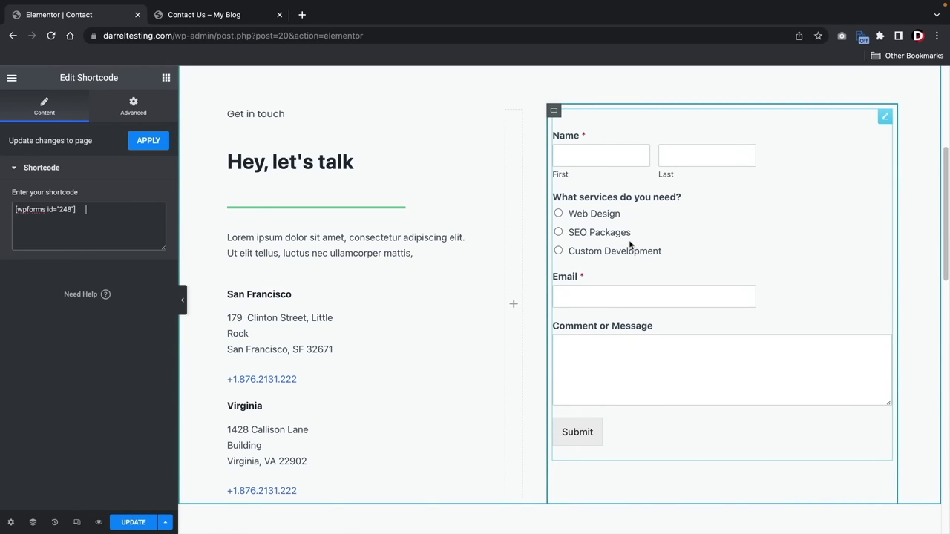
{"action": "right_click", "coordinate": [883, 123]}
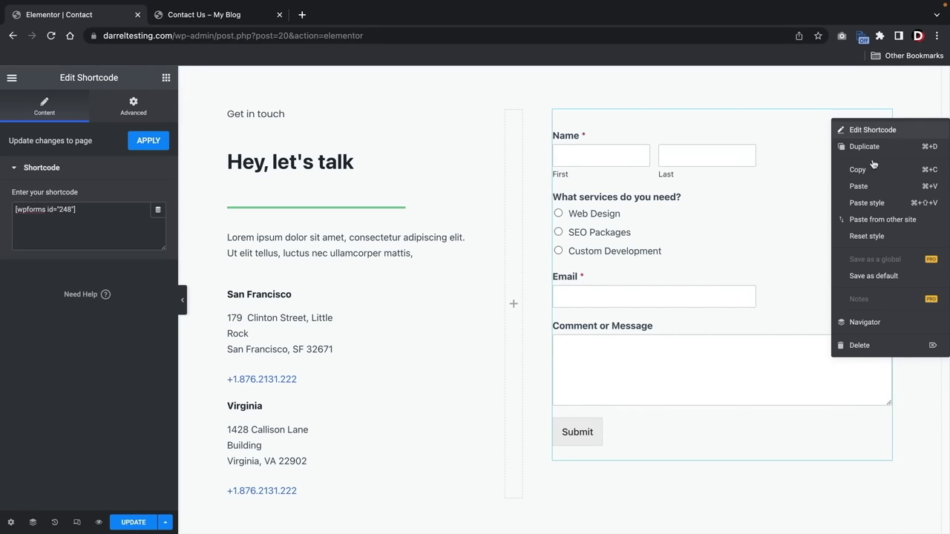
{"action": "left_click", "coordinate": [862, 347]}
{"action": "left_click", "coordinate": [118, 126]}
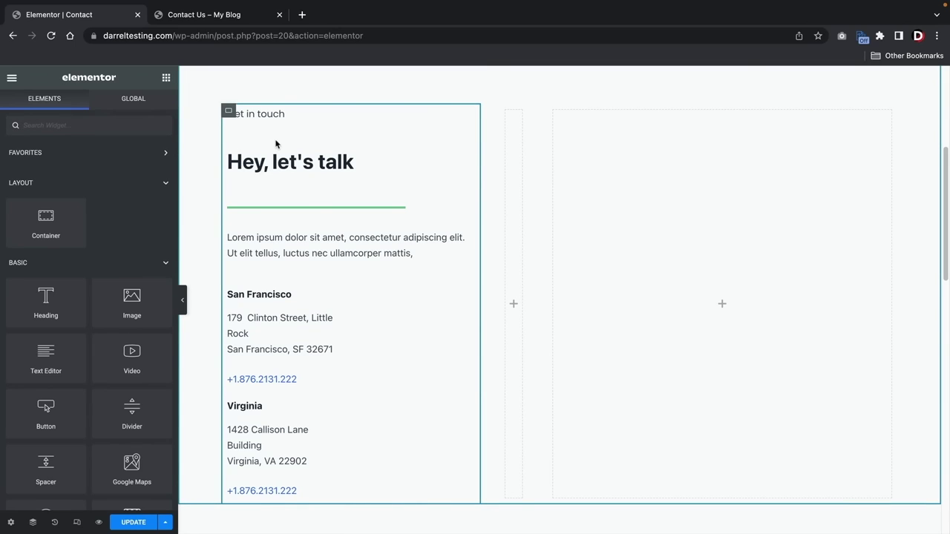
Add a WPForms widget showing Simple Contact Form to the Contact page's right column
{"action": "type", "text": "wpform"}
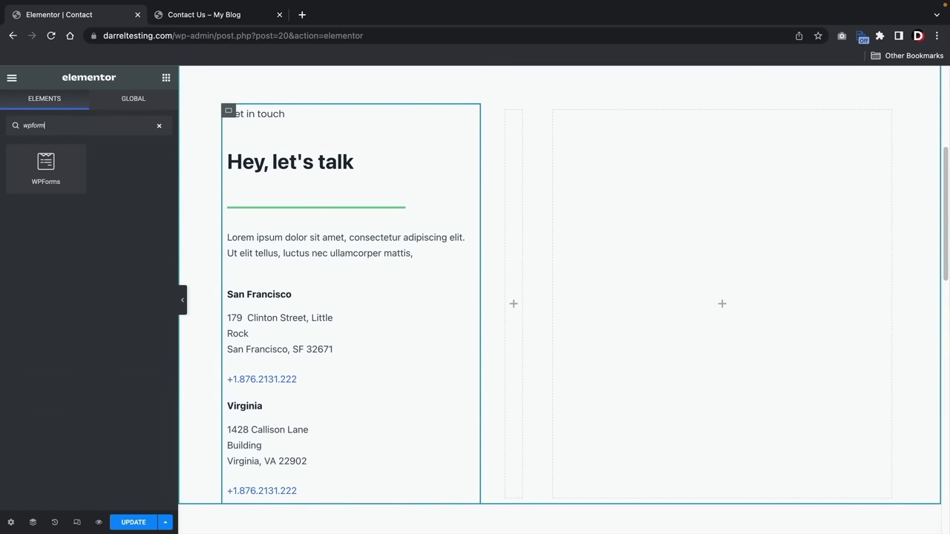
{"action": "left_click_drag", "start_coordinate": [42, 174], "coordinate": [699, 304]}
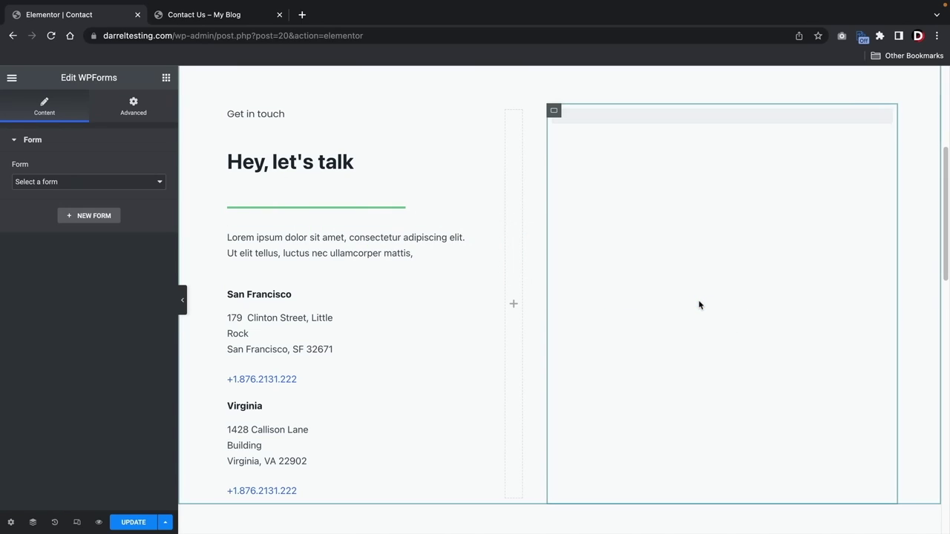
{"action": "left_click", "coordinate": [47, 182]}
{"action": "left_click", "coordinate": [53, 194]}
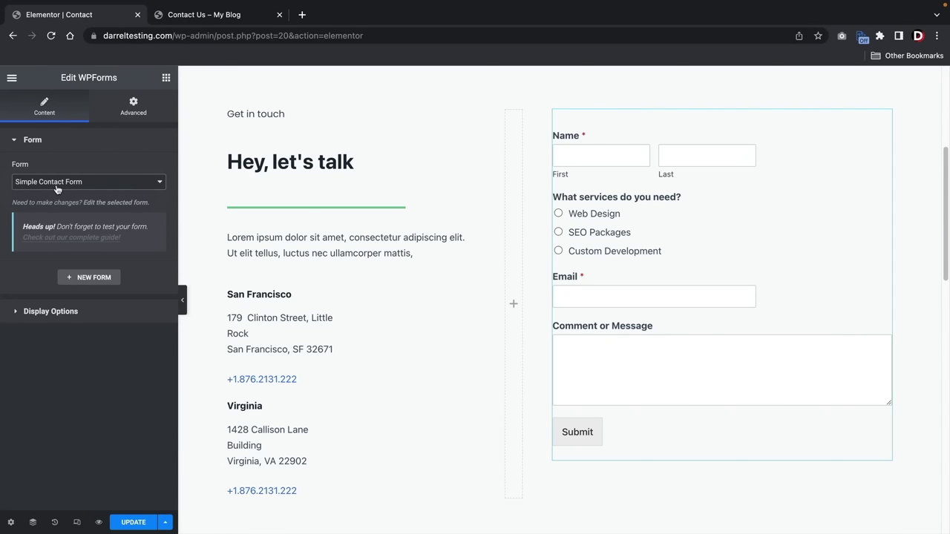
Leave the form name and description hidden and update the page
{"action": "left_click", "coordinate": [47, 312]}
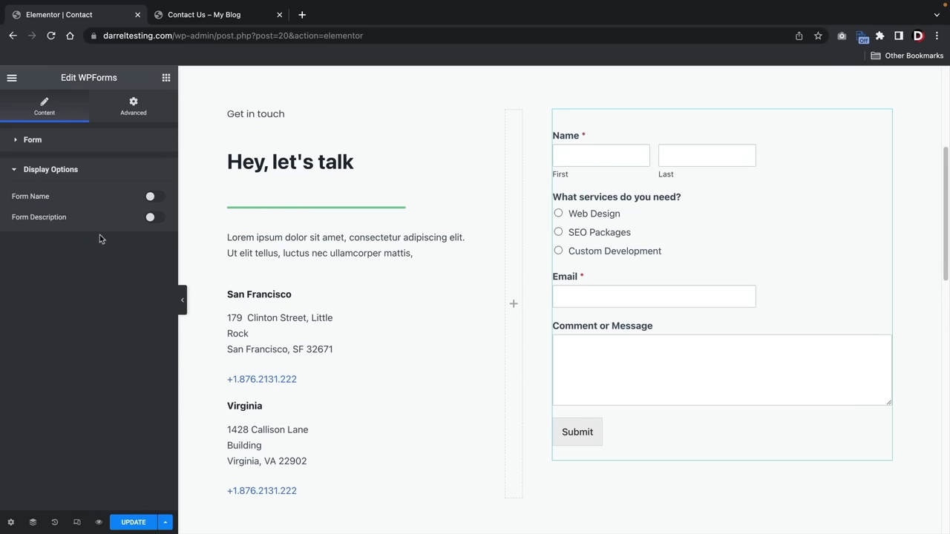
{"action": "left_click", "coordinate": [151, 196]}
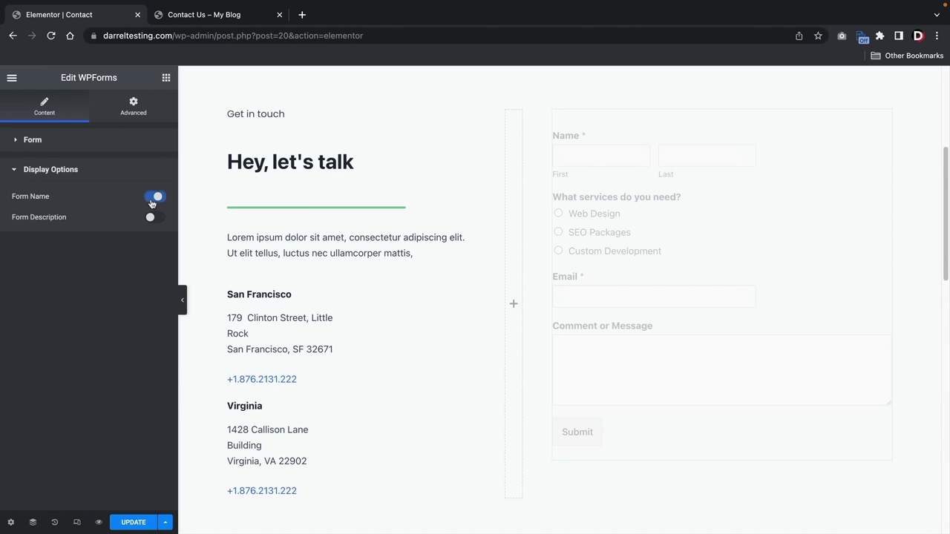
{"action": "left_click", "coordinate": [152, 219]}
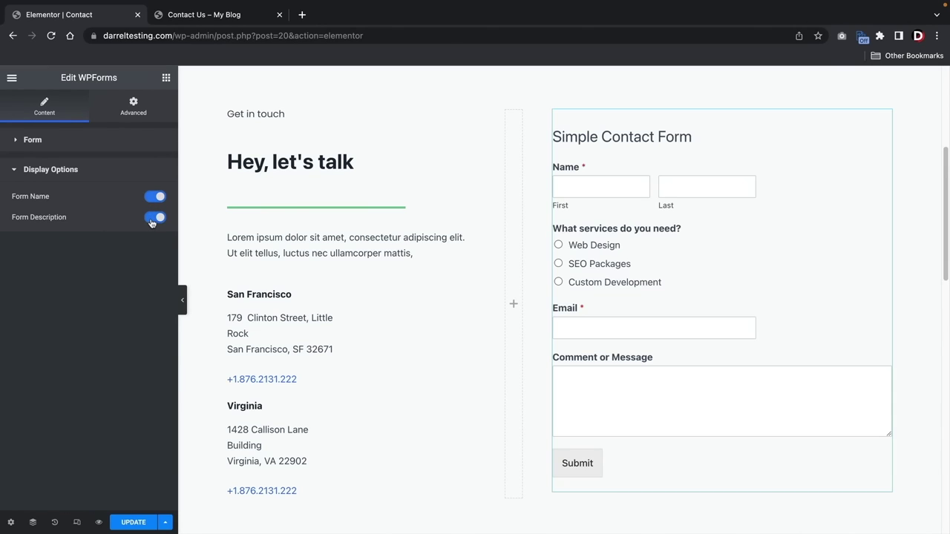
{"action": "left_click", "coordinate": [153, 219]}
{"action": "left_click", "coordinate": [155, 197]}
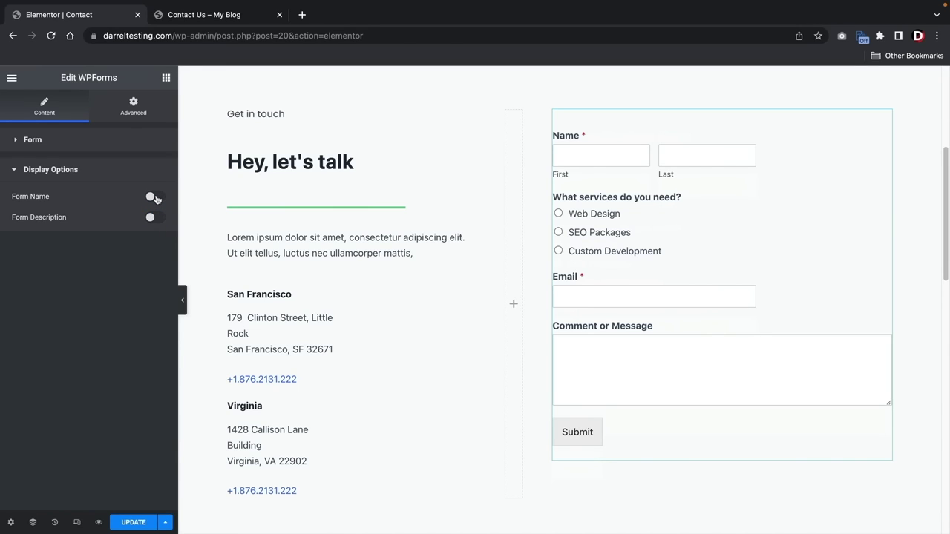
{"action": "left_click", "coordinate": [134, 522]}
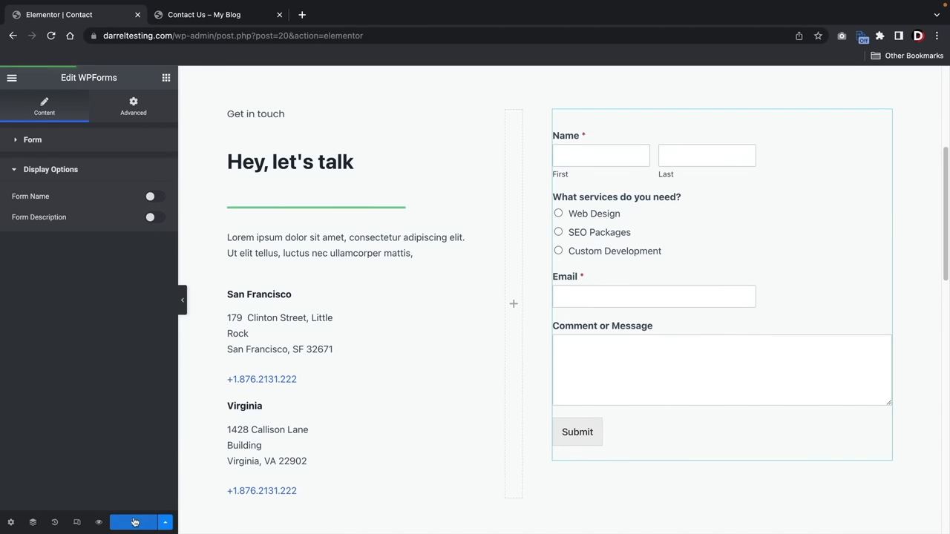
{"action": "left_click", "coordinate": [11, 79]}
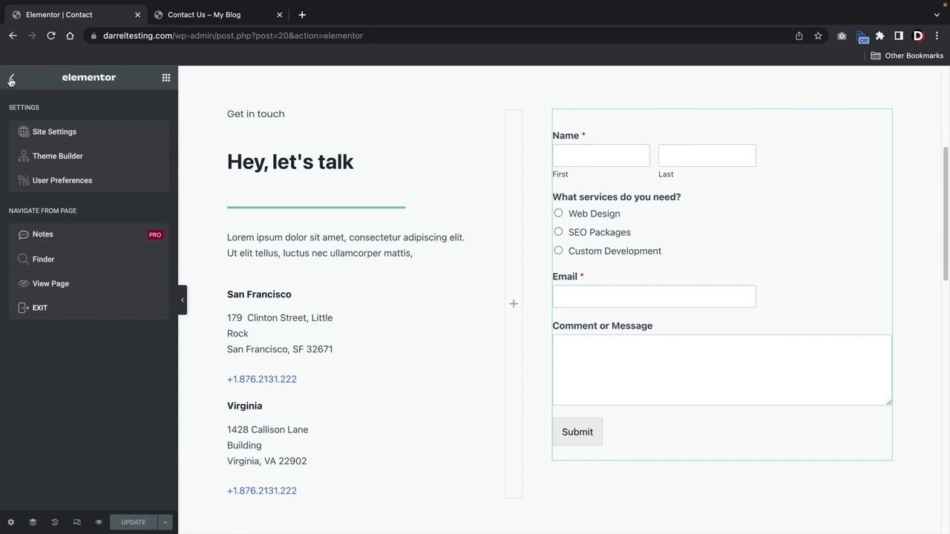
On the live Contact page, enter a test name, pick Web Design, add an e-mail and message 'howdy'
{"action": "left_click", "coordinate": [63, 282]}
{"action": "left_click", "coordinate": [497, 209]}
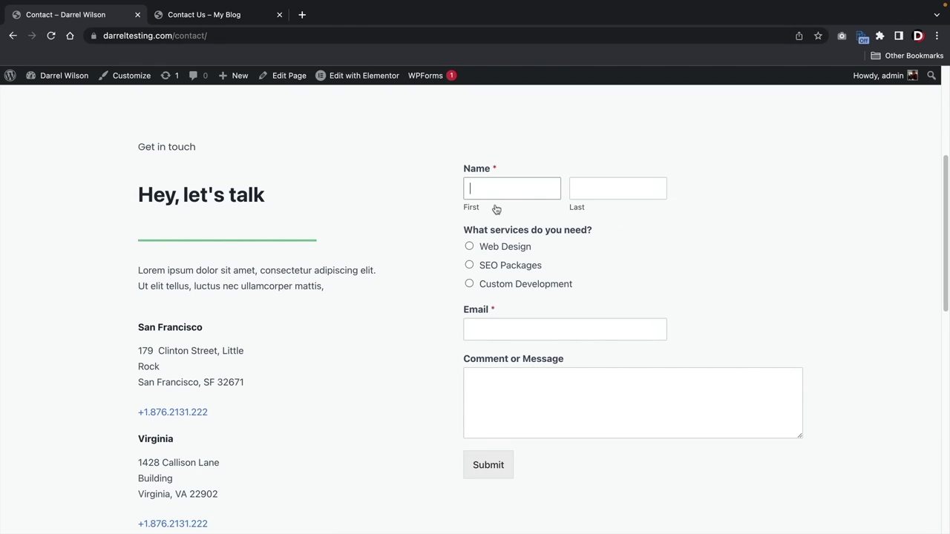
{"action": "type", "text": "darrel"}
{"action": "key", "text": "Tab"}
{"action": "type", "text": "wilson"}
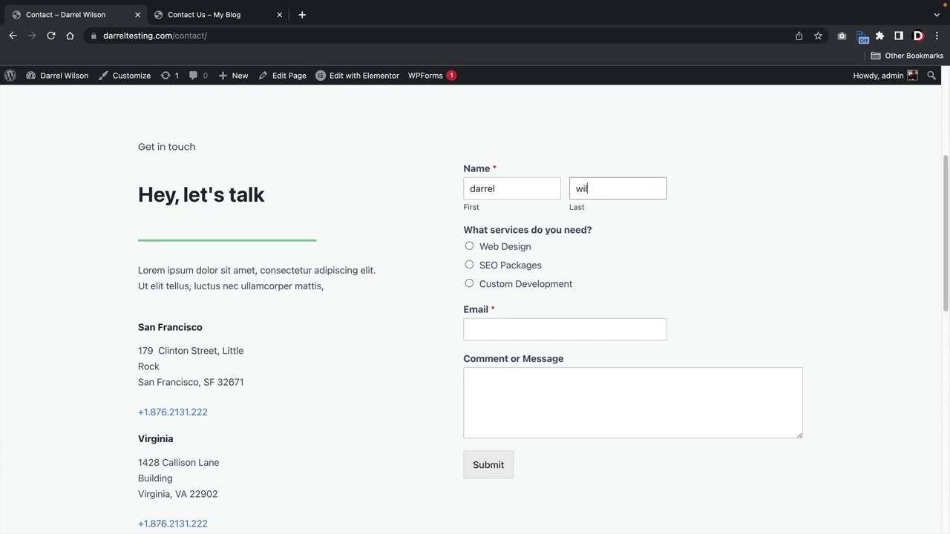
{"action": "left_click", "coordinate": [469, 247]}
{"action": "left_click", "coordinate": [508, 324]}
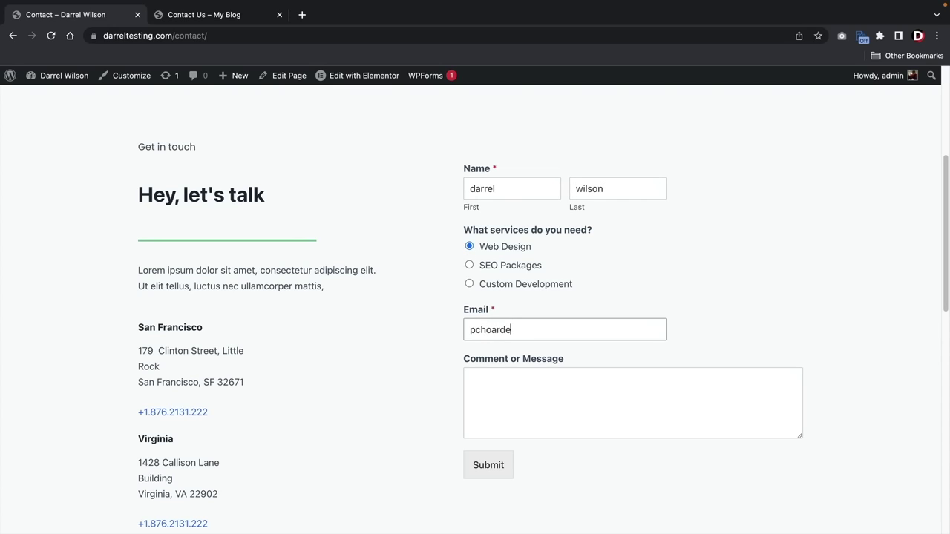
{"action": "left_click", "coordinate": [470, 378]}
{"action": "type", "text": "howdy!"}
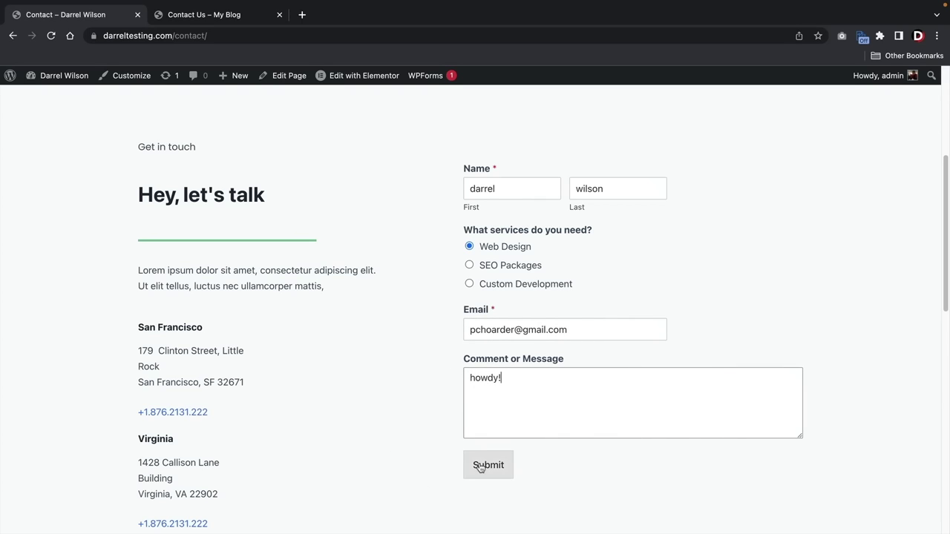
Submit the test message and return to the WordPress dashboard
{"action": "left_click", "coordinate": [481, 464]}
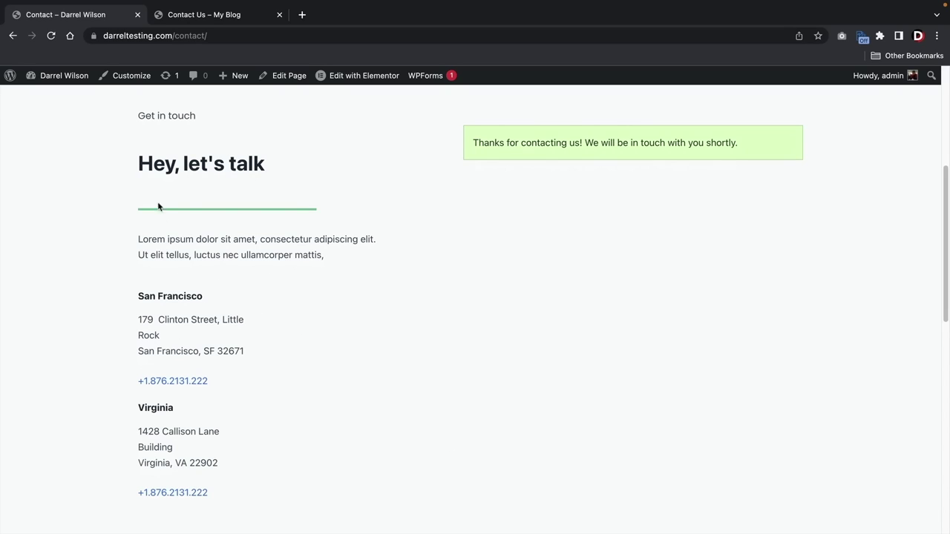
{"action": "mouse_move", "coordinate": [63, 77]}
{"action": "left_click", "coordinate": [64, 97]}
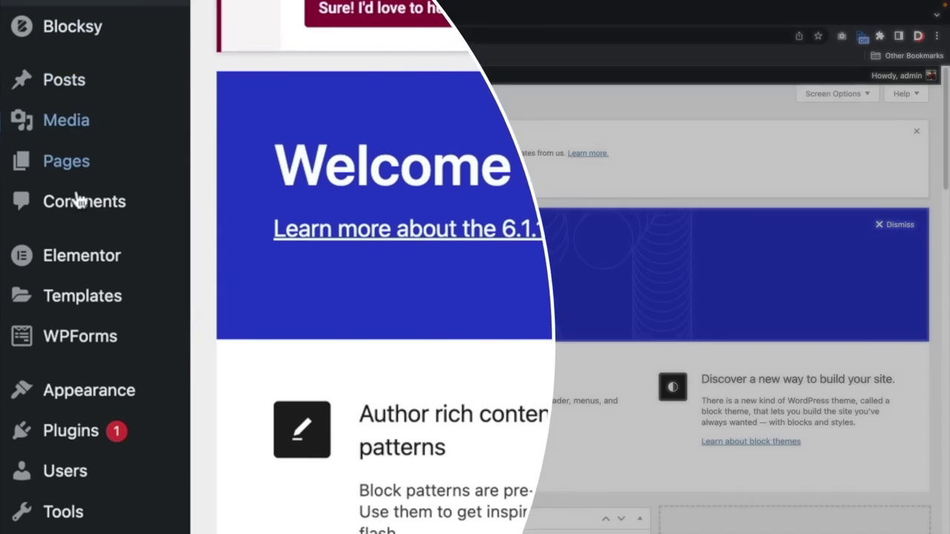
Open Simple Contact Form from WPForms All Forms in the form builder
{"action": "mouse_move", "coordinate": [40, 343]}
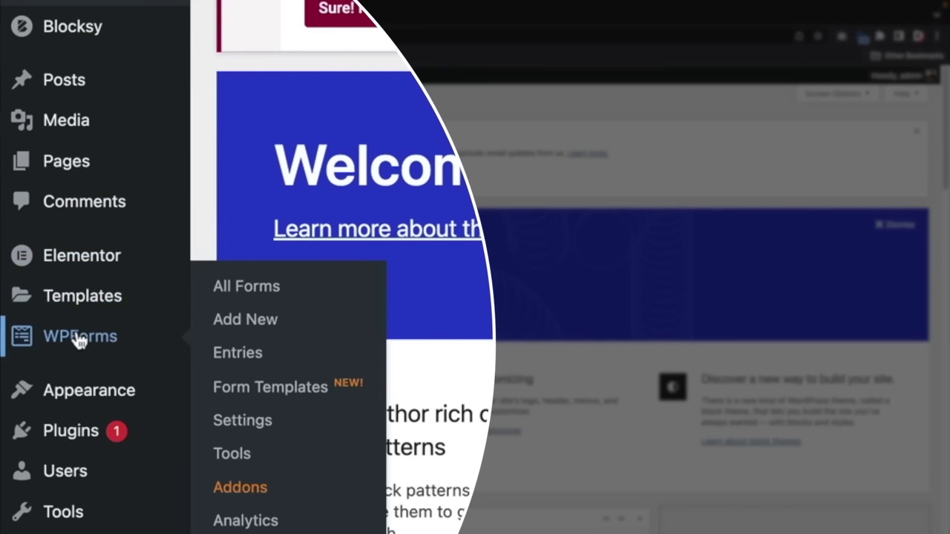
{"action": "left_click", "coordinate": [240, 300]}
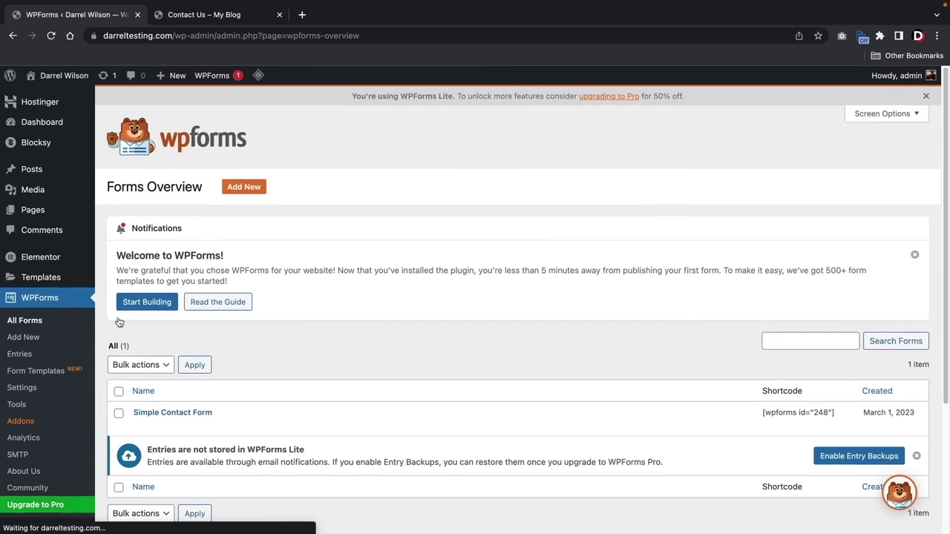
{"action": "scroll", "coordinate": [126, 327], "scroll_direction": "down", "scroll_amount": 2}
{"action": "left_click", "coordinate": [141, 352]}
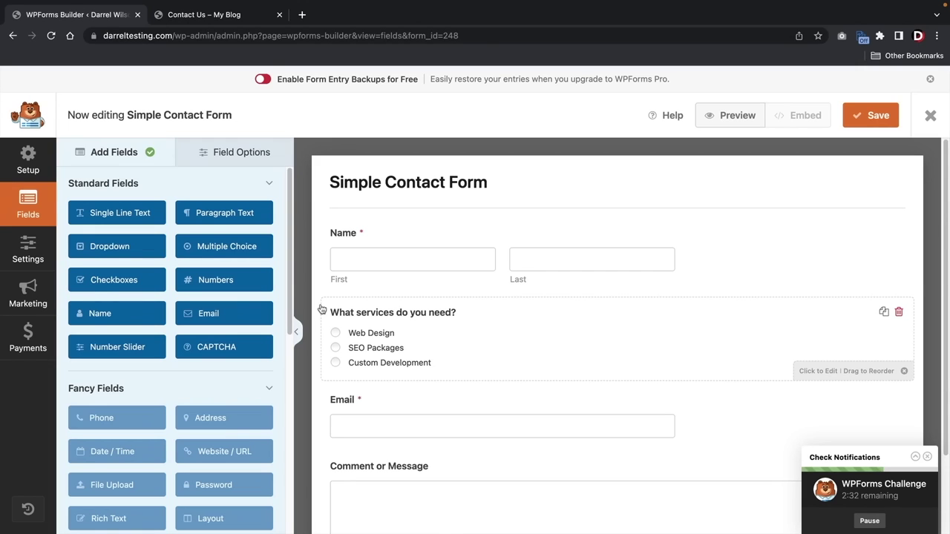
Show the General settings and select the Form Name and Submit Button Text values
{"action": "left_click", "coordinate": [29, 249]}
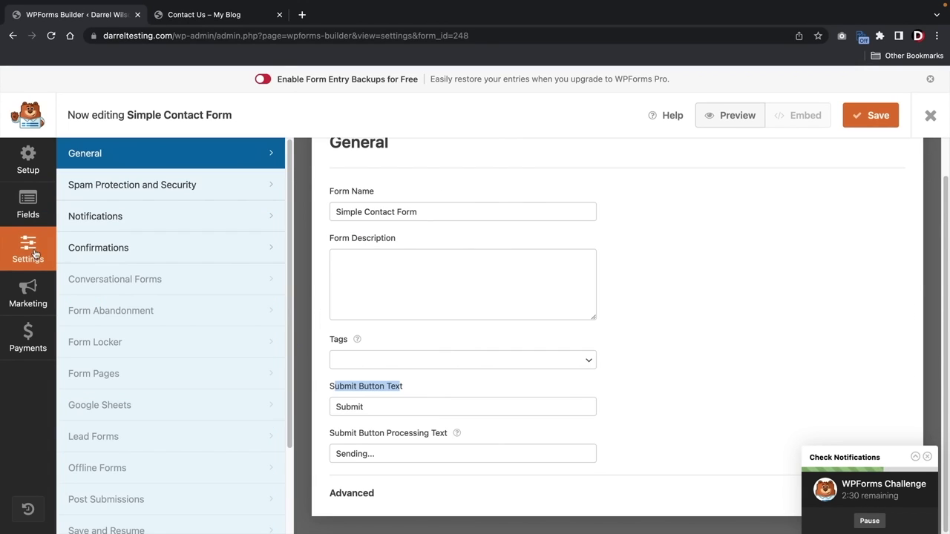
{"action": "left_click", "coordinate": [403, 212]}
{"action": "key", "text": "super+a"}
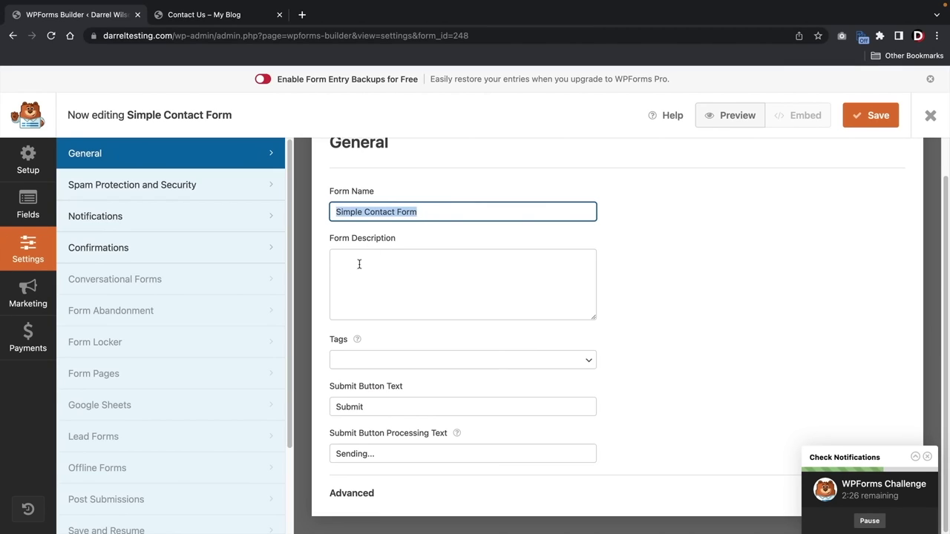
{"action": "left_click", "coordinate": [373, 409]}
{"action": "key", "text": "super+a"}
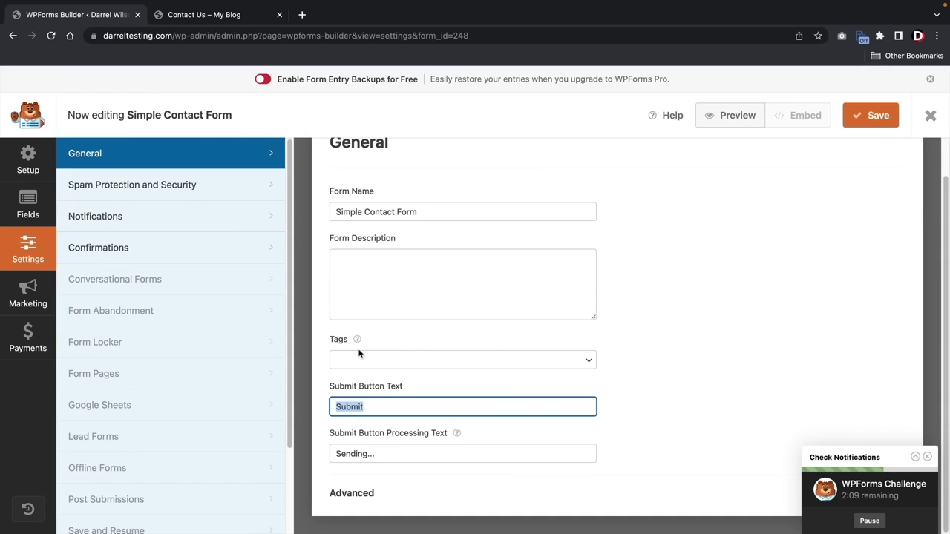
In Notifications, dismiss the popups and set Send To Email Address to your own e-mail
{"action": "left_click", "coordinate": [130, 219]}
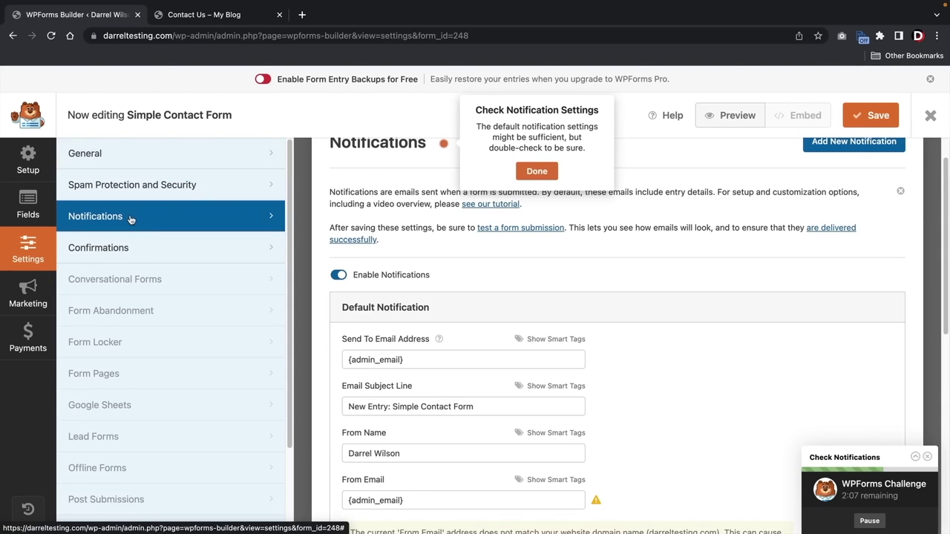
{"action": "left_click", "coordinate": [532, 171]}
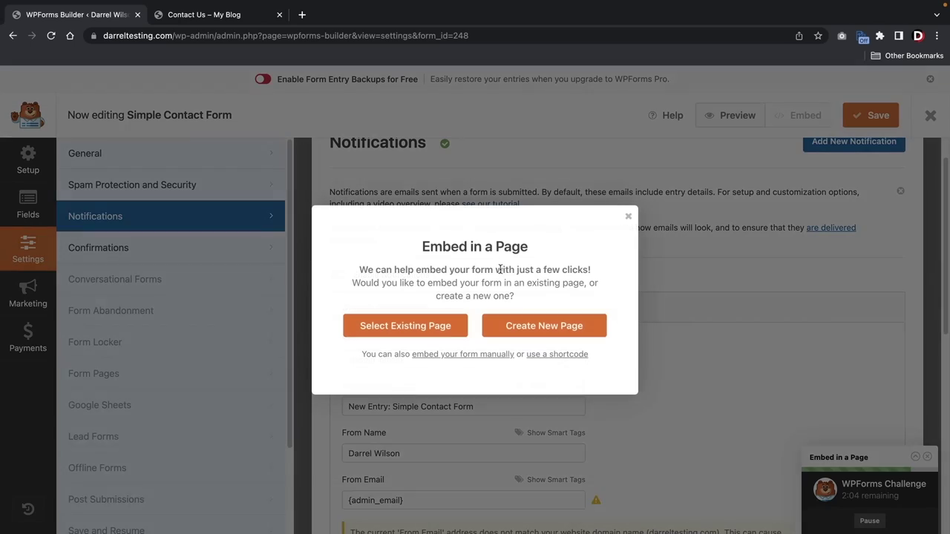
{"action": "left_click", "coordinate": [629, 218]}
{"action": "scroll", "coordinate": [629, 249], "scroll_direction": "down", "scroll_amount": 2}
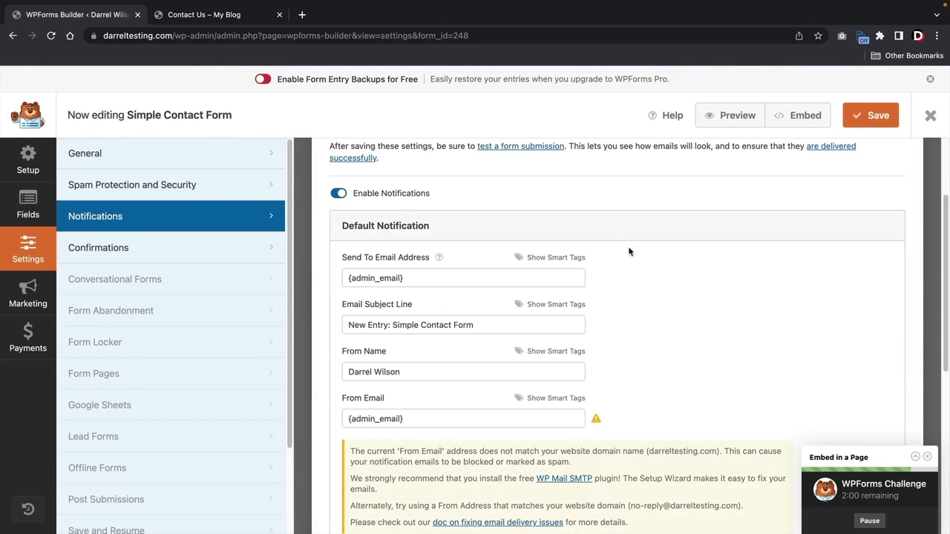
{"action": "scroll", "coordinate": [629, 251], "scroll_direction": "down", "scroll_amount": 1}
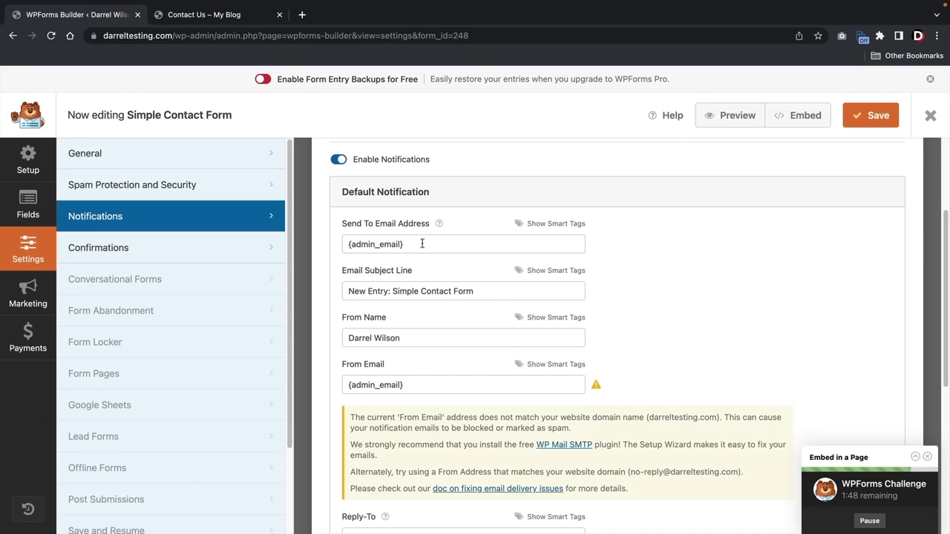
{"action": "left_click_drag", "start_coordinate": [418, 245], "coordinate": [321, 249]}
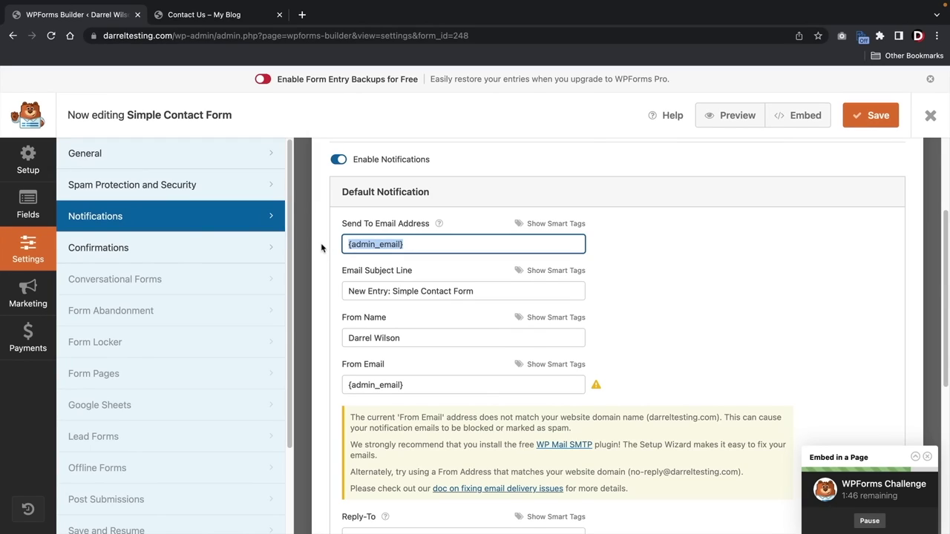
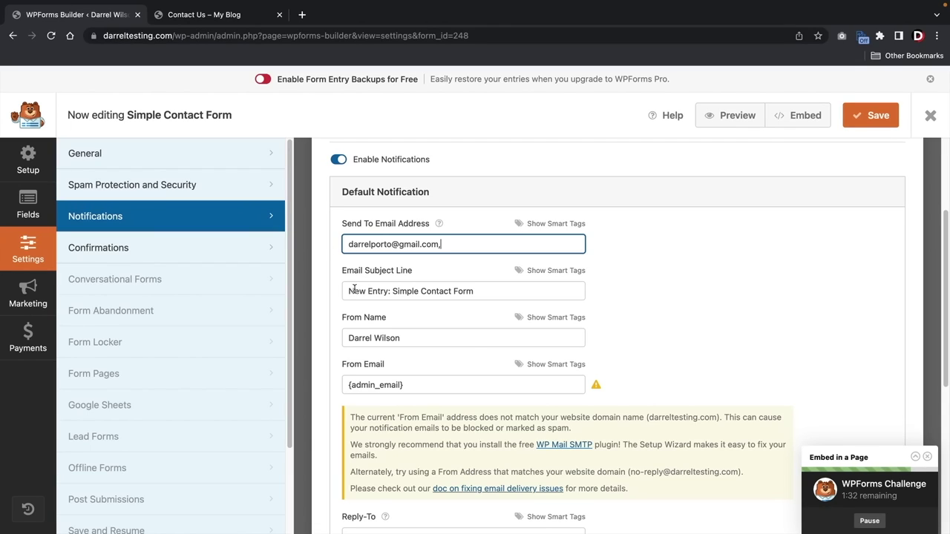
Replace 'Simple Contact Form' at the end of the Email Subject Line with the site's name
{"action": "left_click_drag", "start_coordinate": [350, 292], "coordinate": [474, 294]}
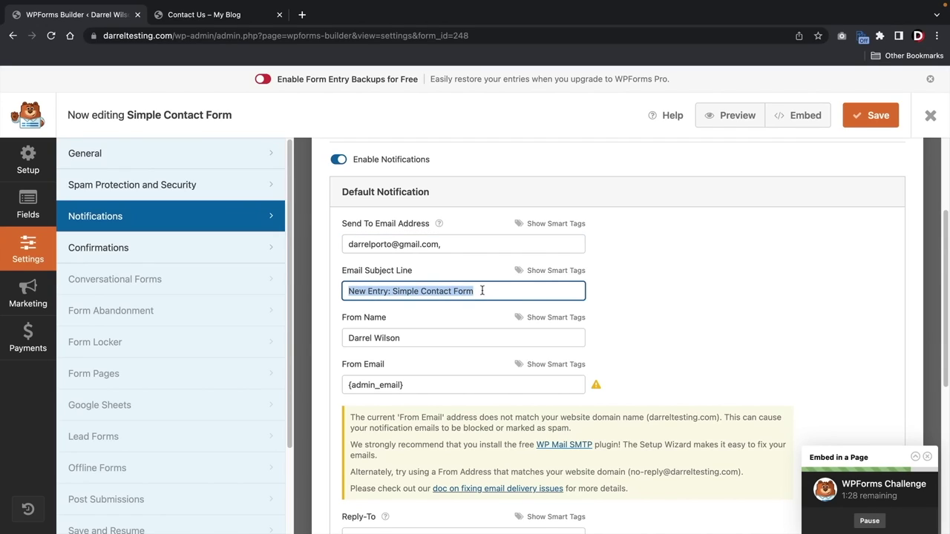
{"action": "left_click", "coordinate": [482, 290]}
{"action": "left_click_drag", "start_coordinate": [393, 291], "coordinate": [544, 288]}
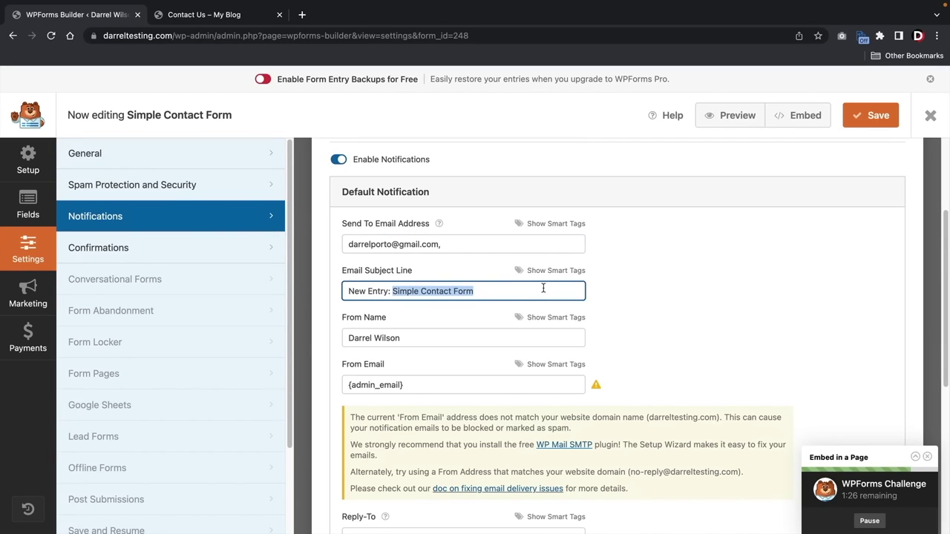
{"action": "type", "text": "DarrelTesting"}
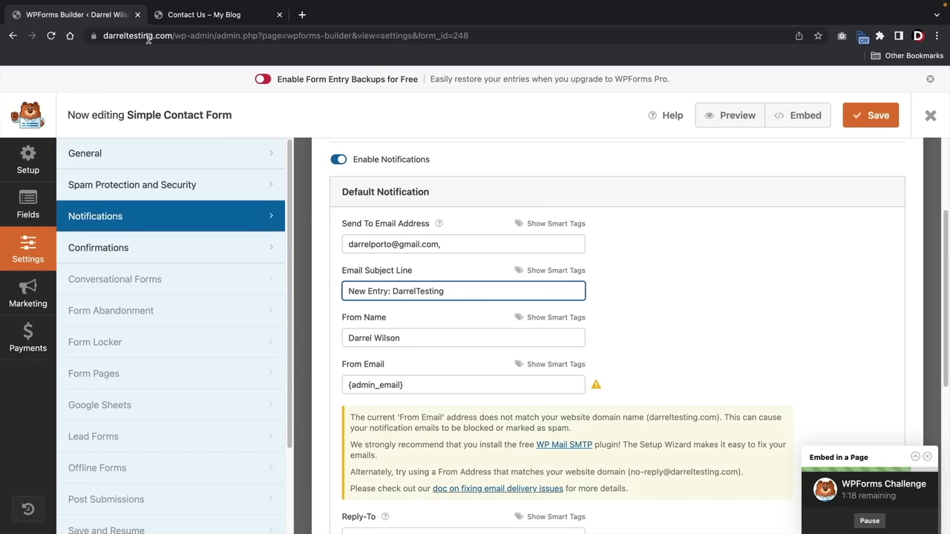
{"action": "left_click", "coordinate": [425, 382]}
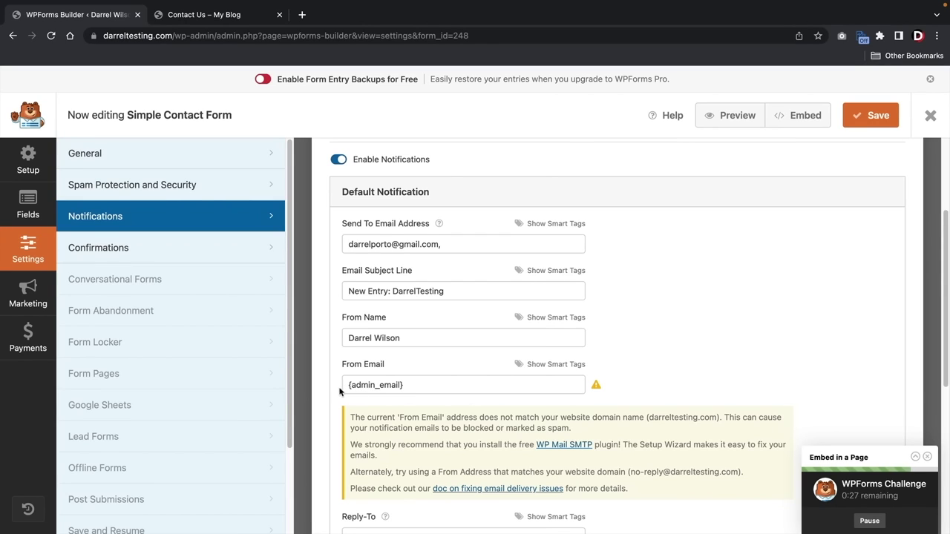
{"action": "scroll", "coordinate": [340, 392], "scroll_direction": "down", "scroll_amount": 3}
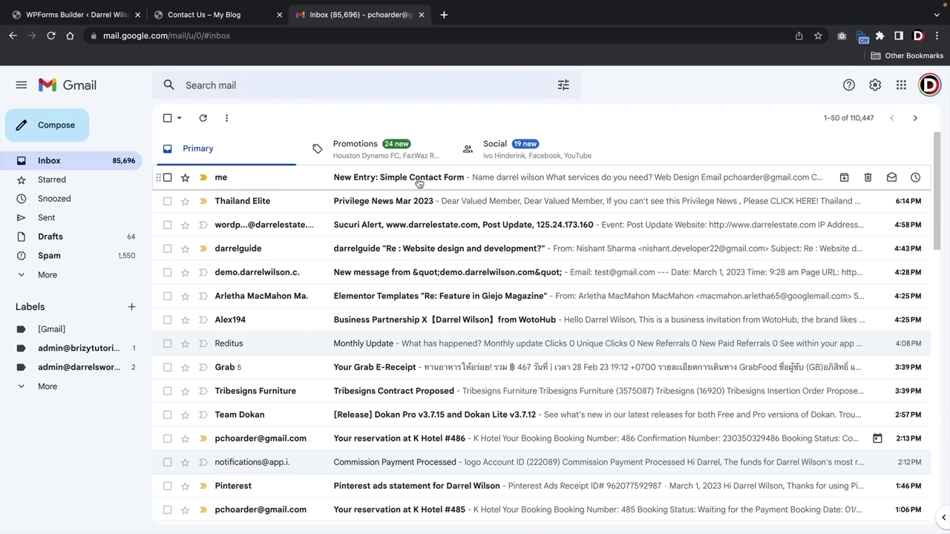
Open the 'New Entry: Simple Contact Form' email showing Web Design and the 'howdy' message
{"action": "left_click", "coordinate": [420, 184]}
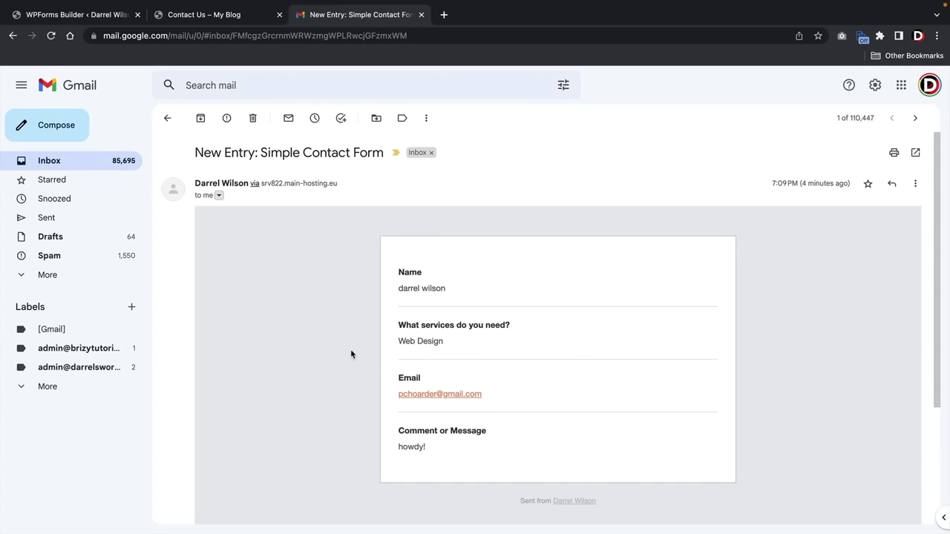
{"action": "key", "text": "ctrl+1"}
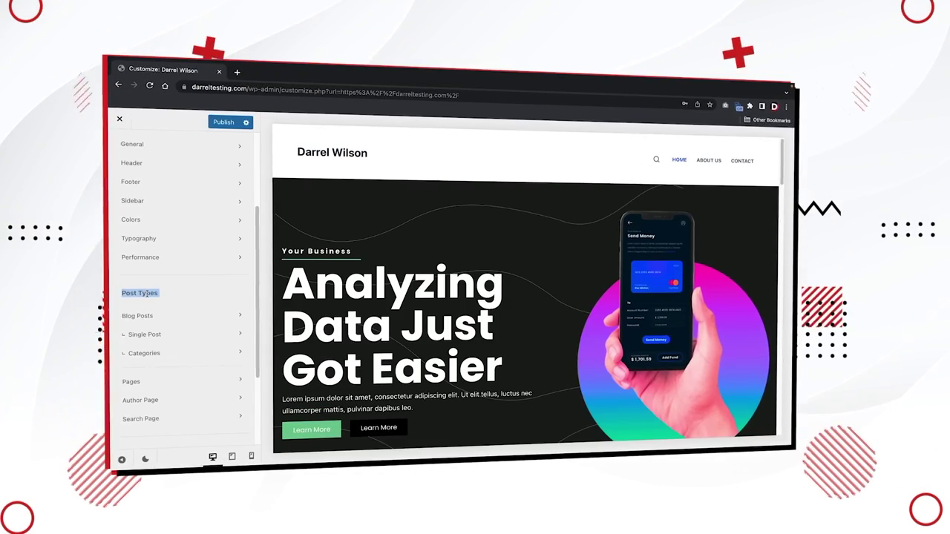
Open the Customizer's Header section and load the About page in the preview
{"action": "scroll", "coordinate": [134, 304], "scroll_direction": "down", "scroll_amount": 1}
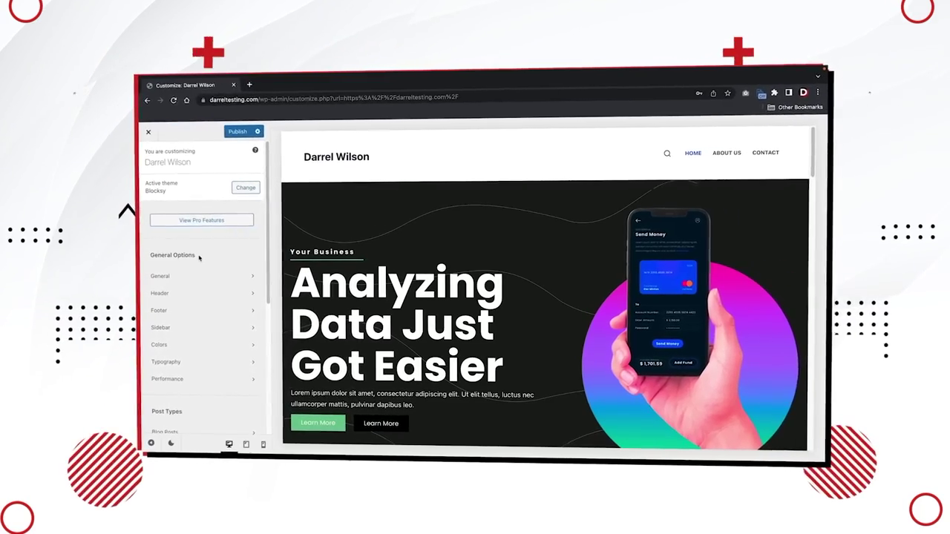
{"action": "left_click_drag", "start_coordinate": [199, 257], "coordinate": [150, 255]}
{"action": "left_click", "coordinate": [145, 295]}
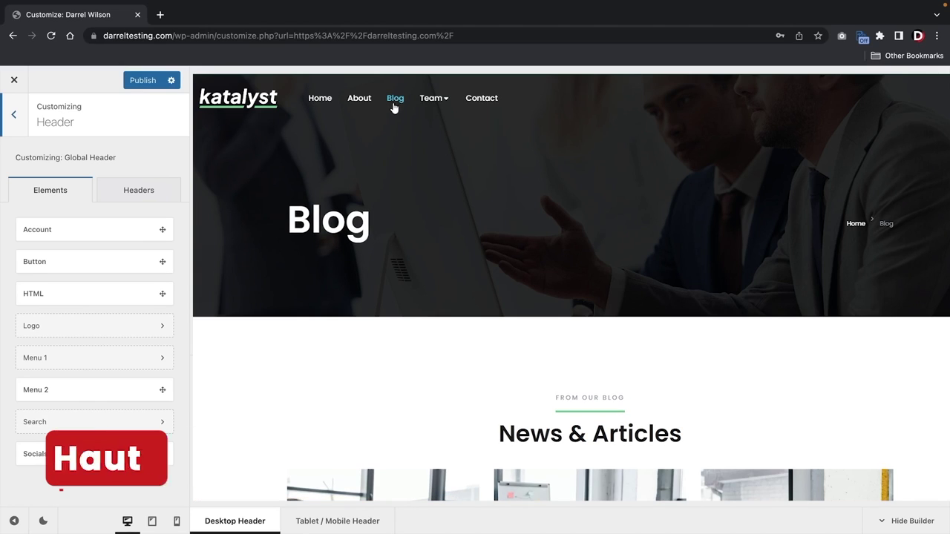
{"action": "left_click", "coordinate": [355, 102]}
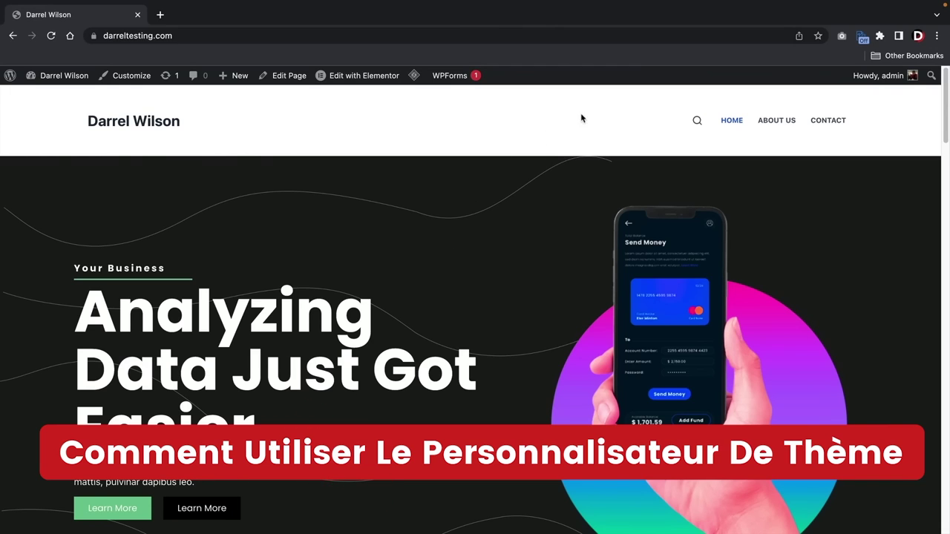
Launch the Blocksy Customizer from the homepage and browse its General Options, Post Types and Core groups
{"action": "left_click_drag", "start_coordinate": [945, 112], "coordinate": [945, 475]}
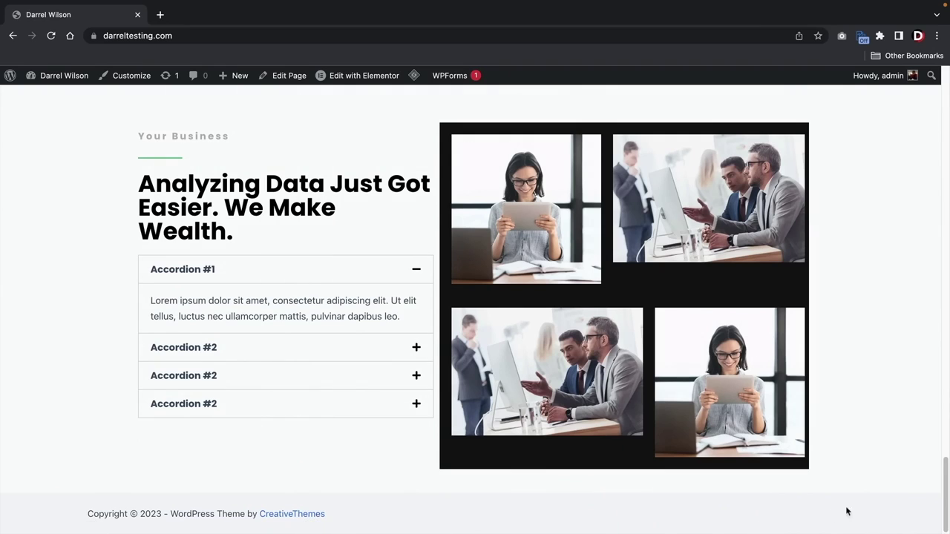
{"action": "left_click_drag", "start_coordinate": [947, 488], "coordinate": [946, 101]}
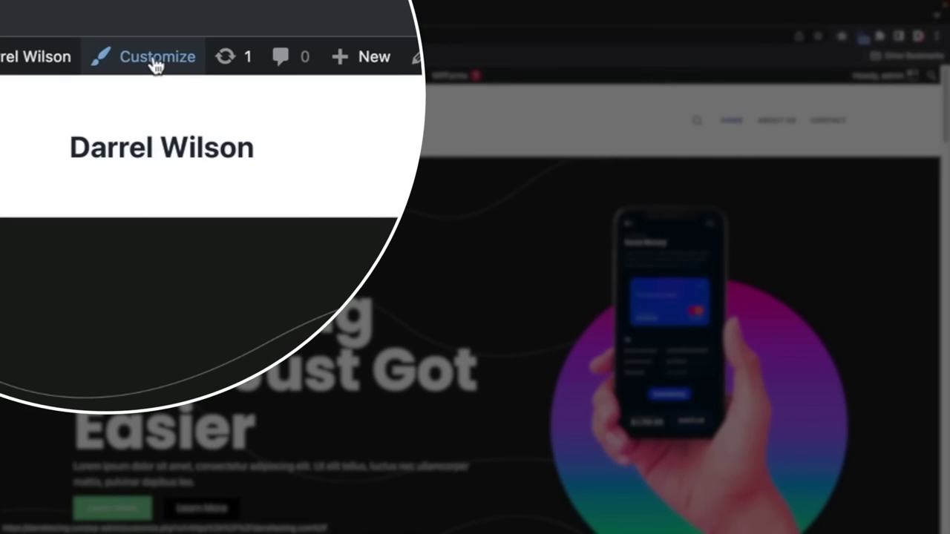
{"action": "left_click", "coordinate": [131, 77]}
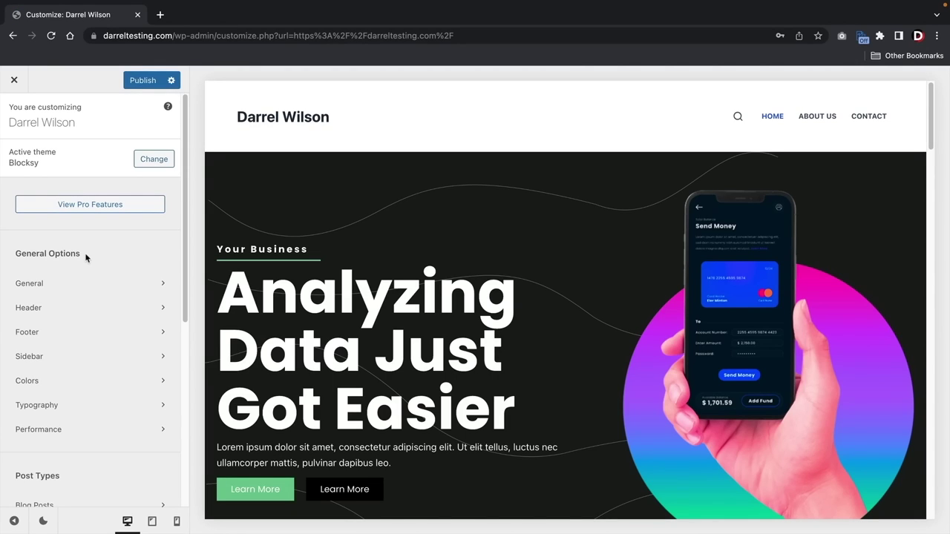
{"action": "left_click_drag", "start_coordinate": [85, 257], "coordinate": [18, 254]}
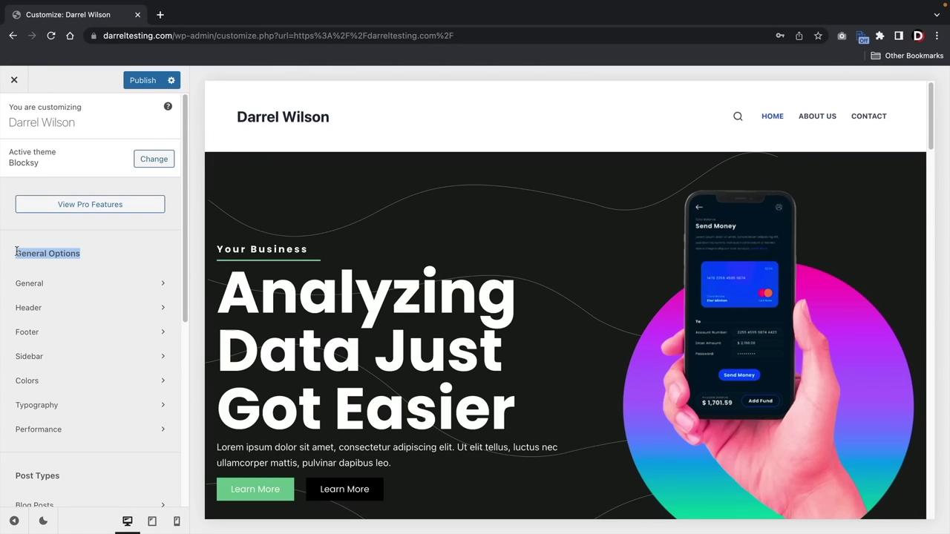
{"action": "scroll", "coordinate": [81, 334], "scroll_direction": "down", "scroll_amount": 5}
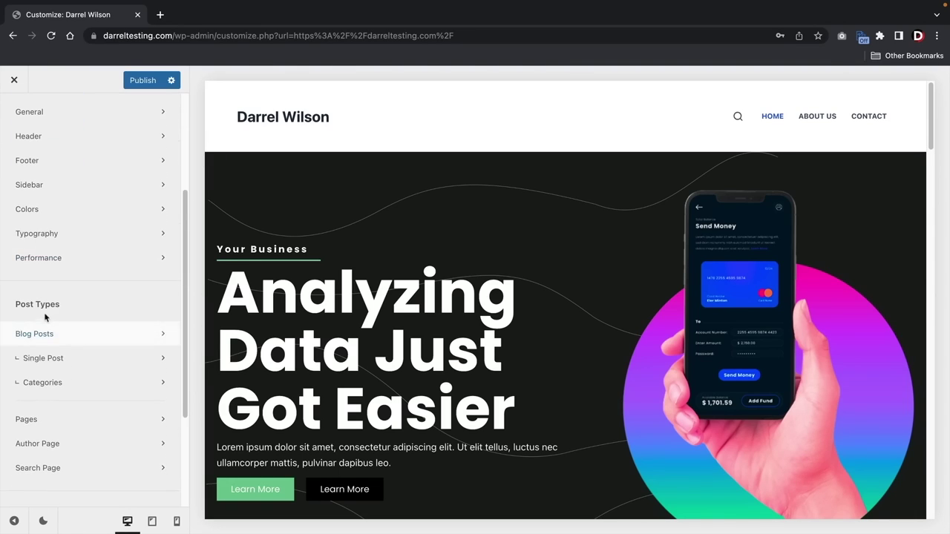
{"action": "double_click", "coordinate": [46, 305]}
{"action": "triple_click", "coordinate": [46, 305]}
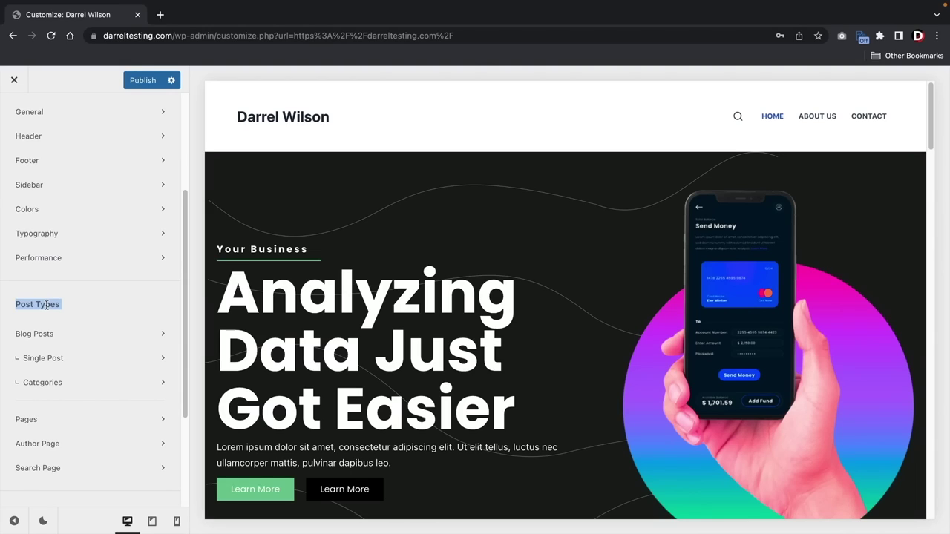
{"action": "scroll", "coordinate": [46, 305], "scroll_direction": "down", "scroll_amount": 2}
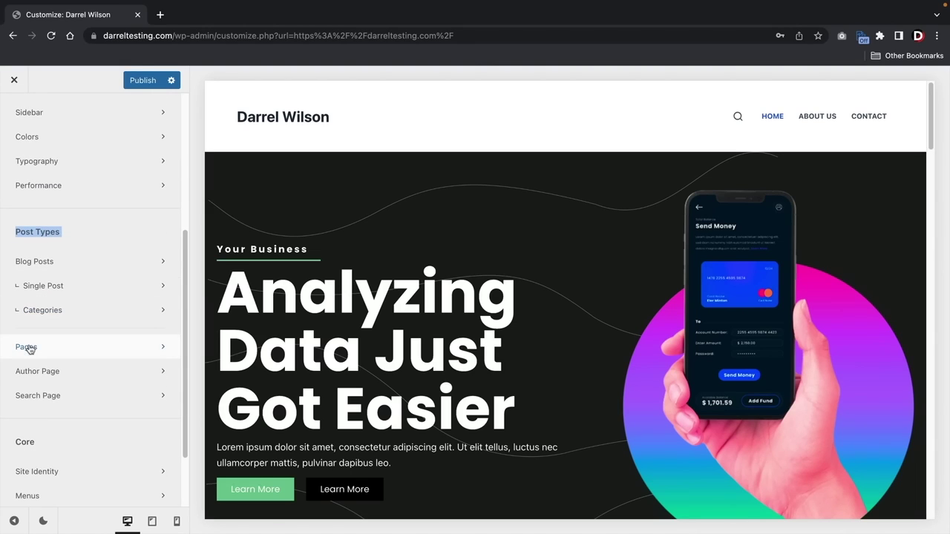
{"action": "scroll", "coordinate": [30, 349], "scroll_direction": "down", "scroll_amount": 2}
{"action": "left_click_drag", "start_coordinate": [15, 357], "coordinate": [35, 361]}
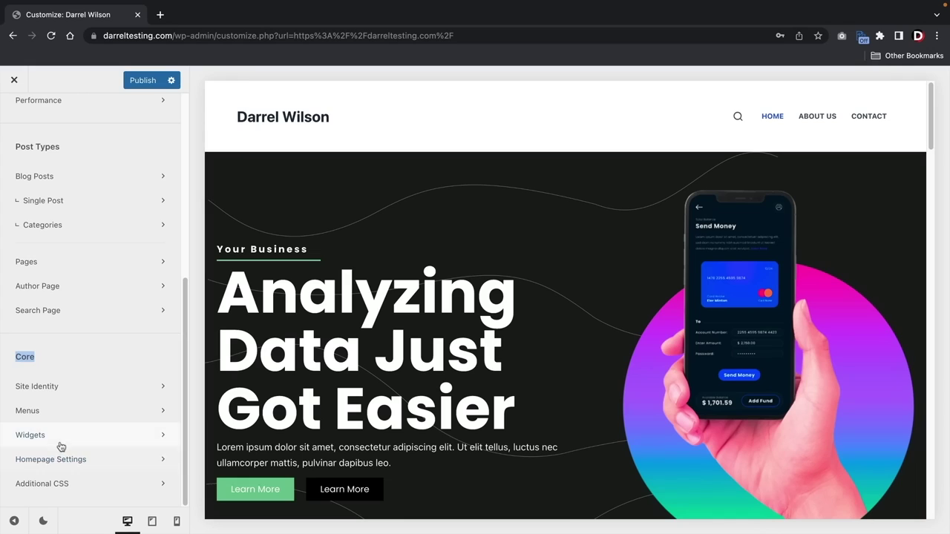
{"action": "scroll", "coordinate": [62, 445], "scroll_direction": "up", "scroll_amount": 8}
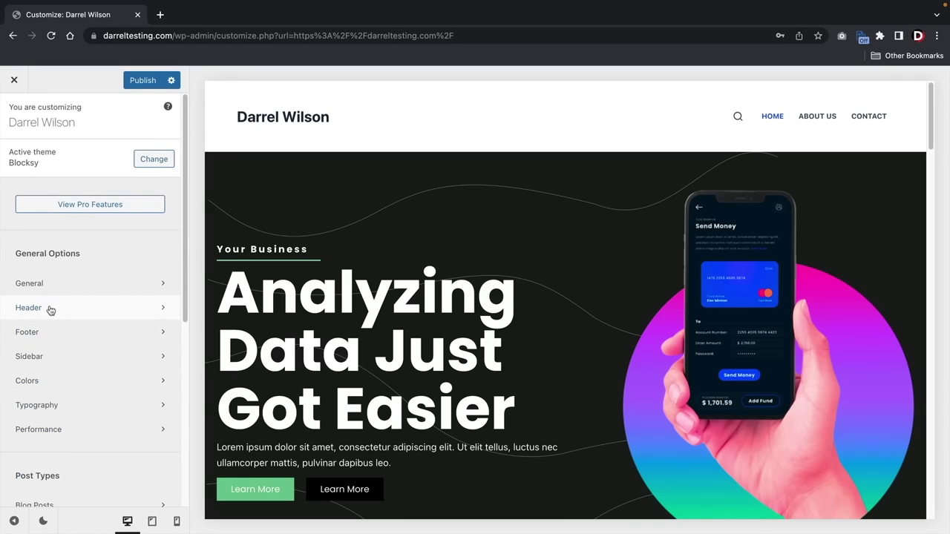
In the header builder, shift the logo and Menu 1 between rows and remove Search
{"action": "left_click", "coordinate": [50, 308]}
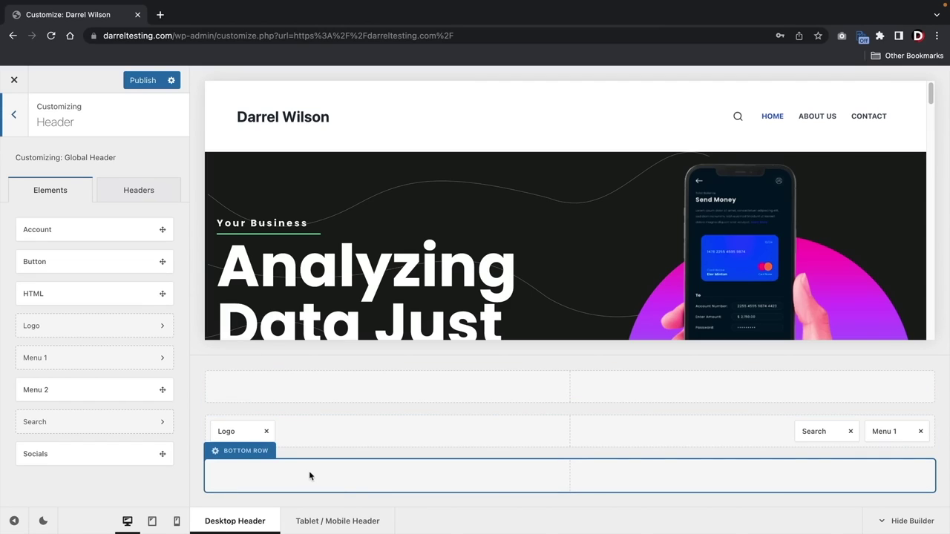
{"action": "left_click_drag", "start_coordinate": [250, 432], "coordinate": [290, 386]}
{"action": "left_click_drag", "start_coordinate": [881, 432], "coordinate": [880, 476]}
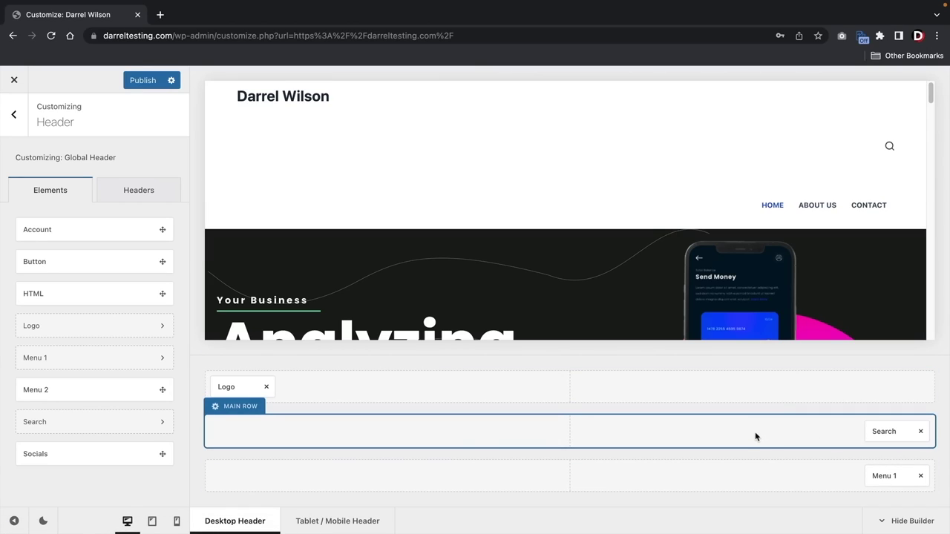
{"action": "left_click", "coordinate": [921, 432]}
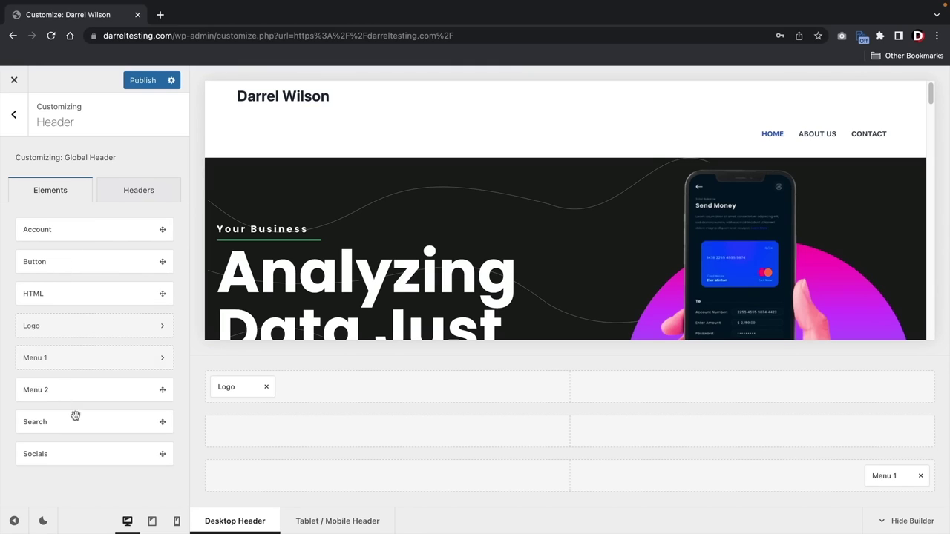
Put a Button, Menu 1 and the logo in the main header row, then open Logo settings
{"action": "left_click_drag", "start_coordinate": [74, 261], "coordinate": [851, 438]}
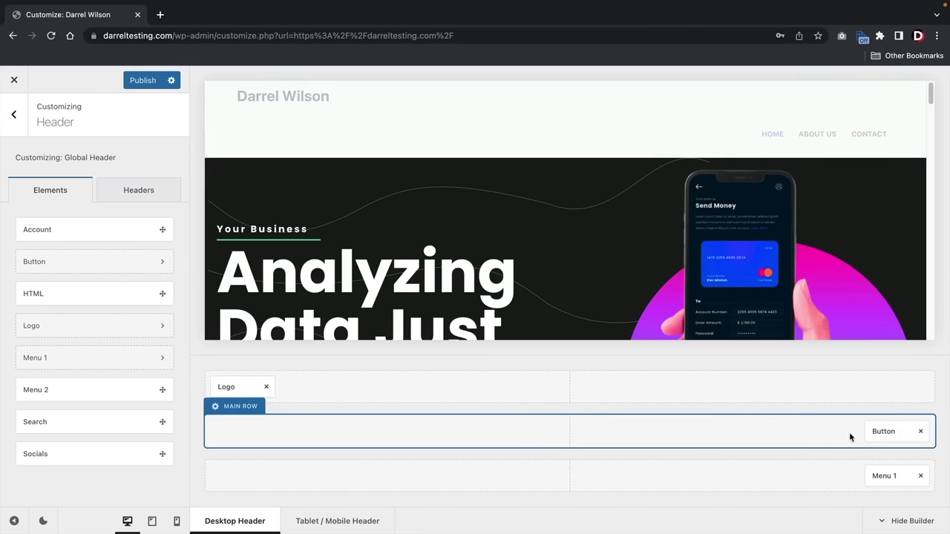
{"action": "left_click_drag", "start_coordinate": [897, 477], "coordinate": [825, 432]}
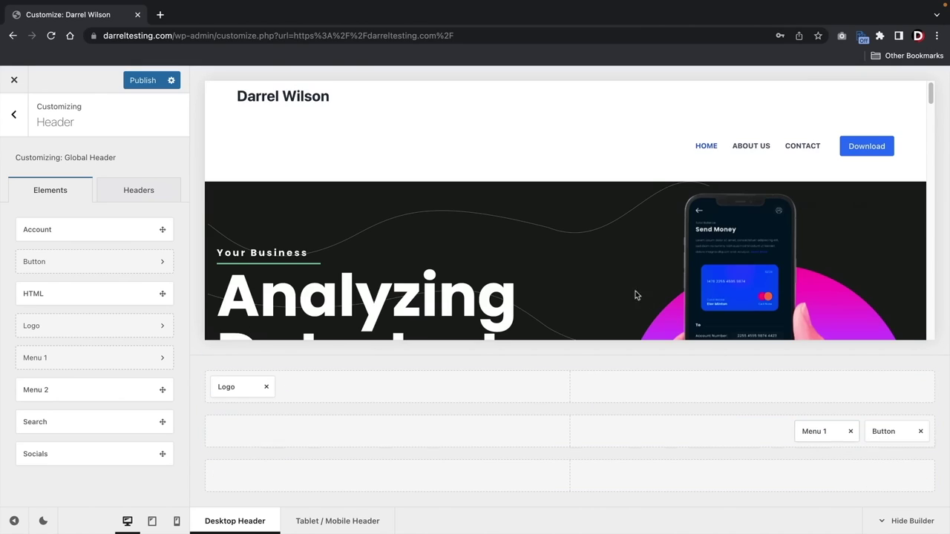
{"action": "left_click_drag", "start_coordinate": [240, 381], "coordinate": [240, 424]}
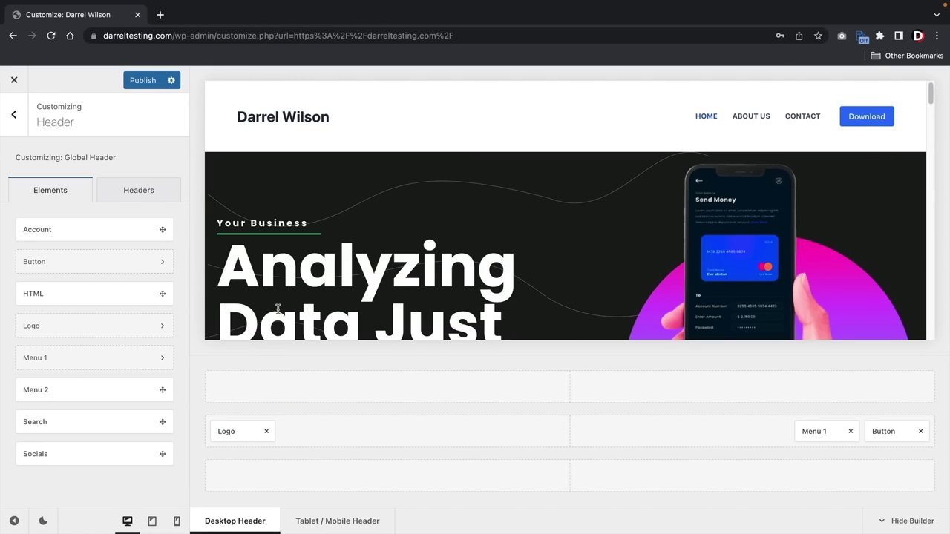
{"action": "left_click", "coordinate": [237, 433]}
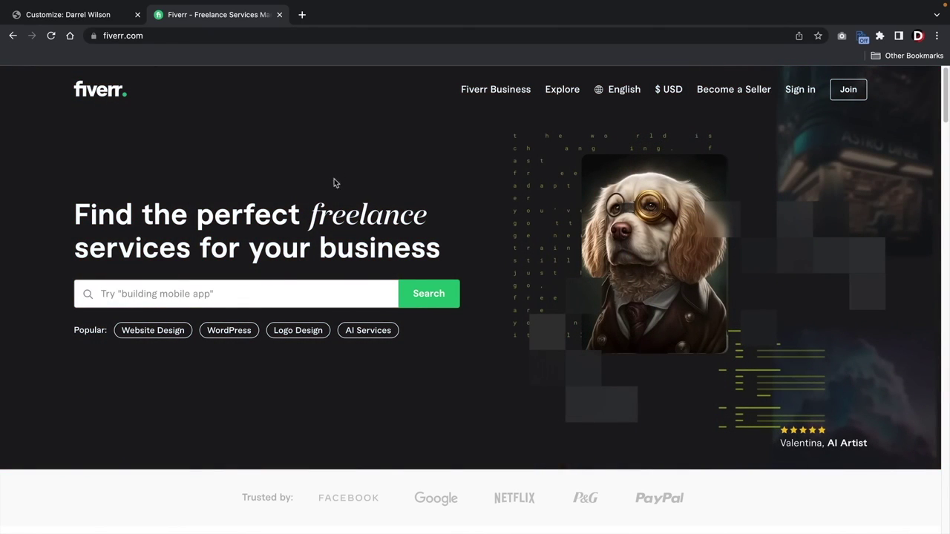
Search Fiverr for 'logo design' and browse the 213,660 matching services
{"action": "left_click", "coordinate": [147, 294]}
{"action": "type", "text": "logo design"}
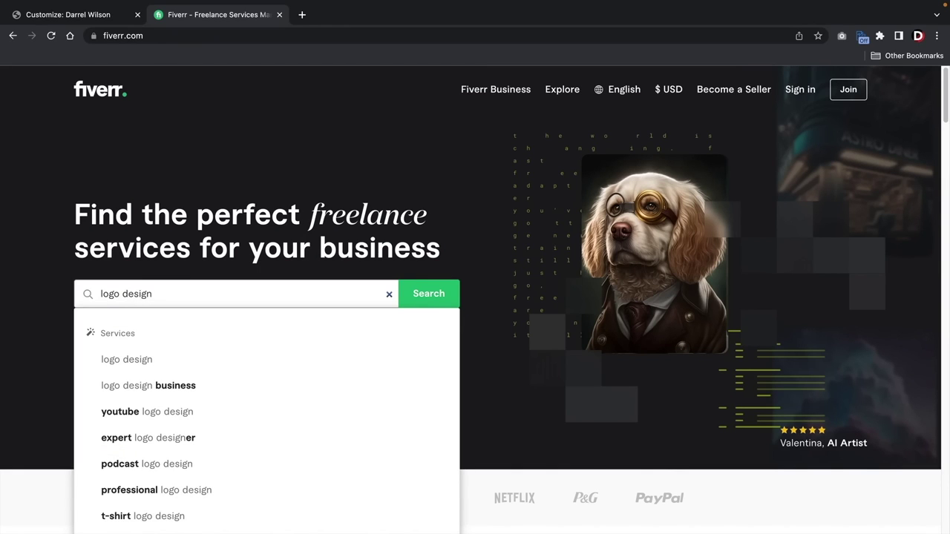
{"action": "left_click", "coordinate": [417, 301]}
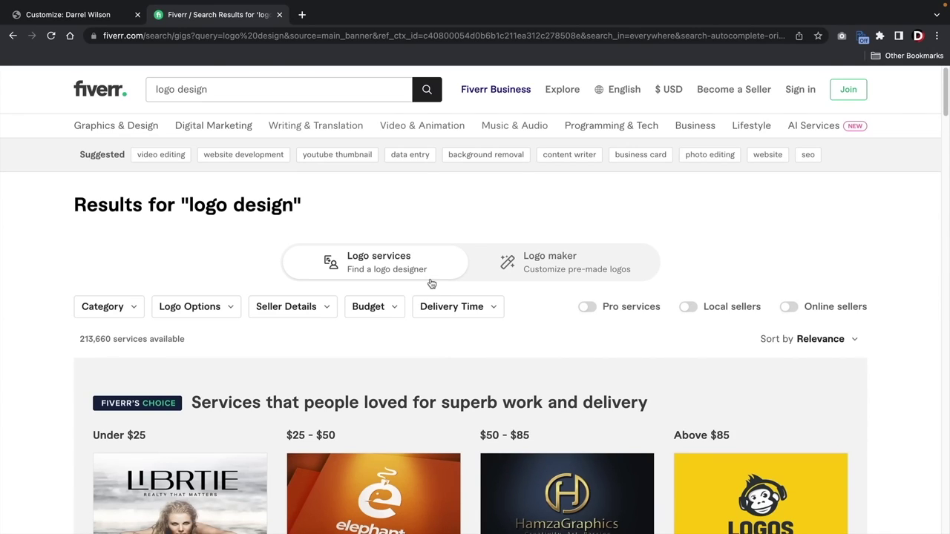
{"action": "scroll", "coordinate": [432, 284], "scroll_direction": "down", "scroll_amount": 5}
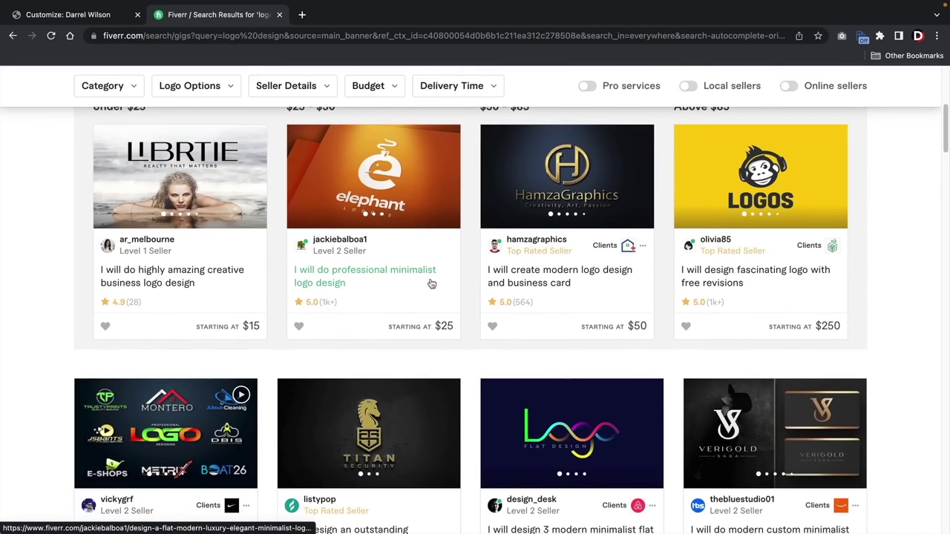
{"action": "scroll", "coordinate": [432, 283], "scroll_direction": "down", "scroll_amount": 3}
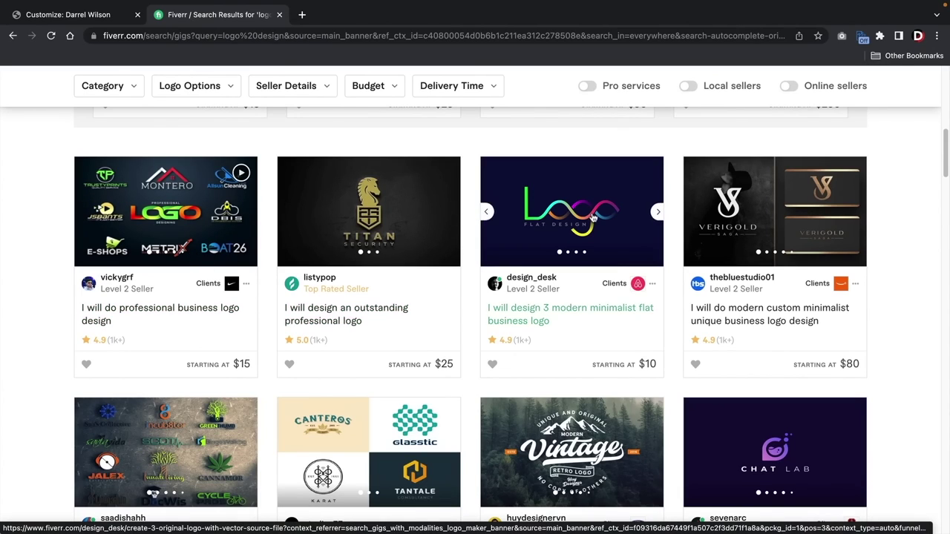
{"action": "scroll", "coordinate": [765, 234], "scroll_direction": "up", "scroll_amount": 6}
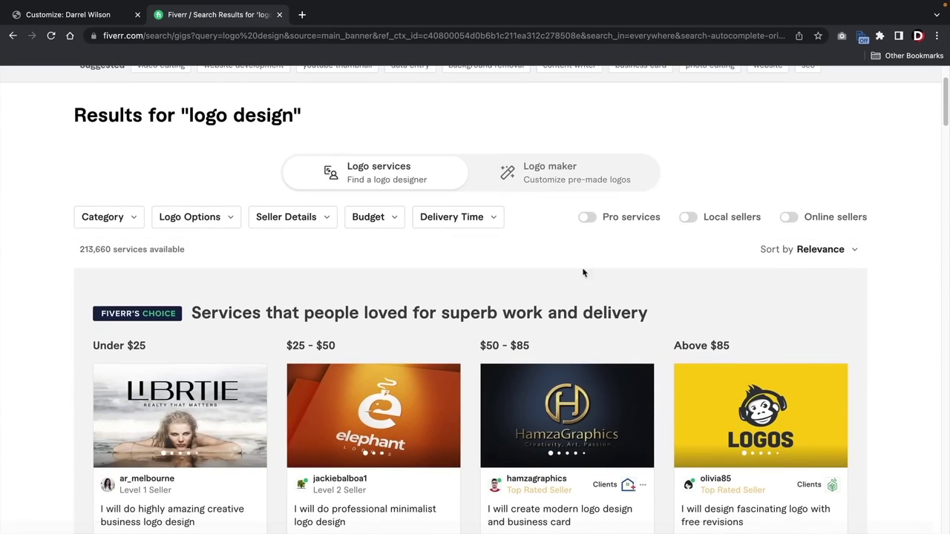
Filter the logo design results to the Value budget, under $30
{"action": "left_click", "coordinate": [387, 221]}
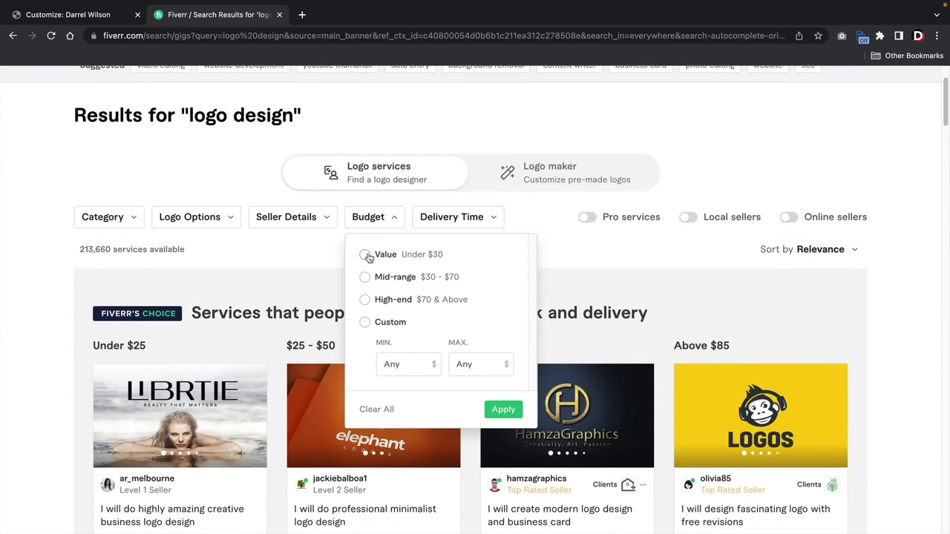
{"action": "left_click", "coordinate": [365, 255]}
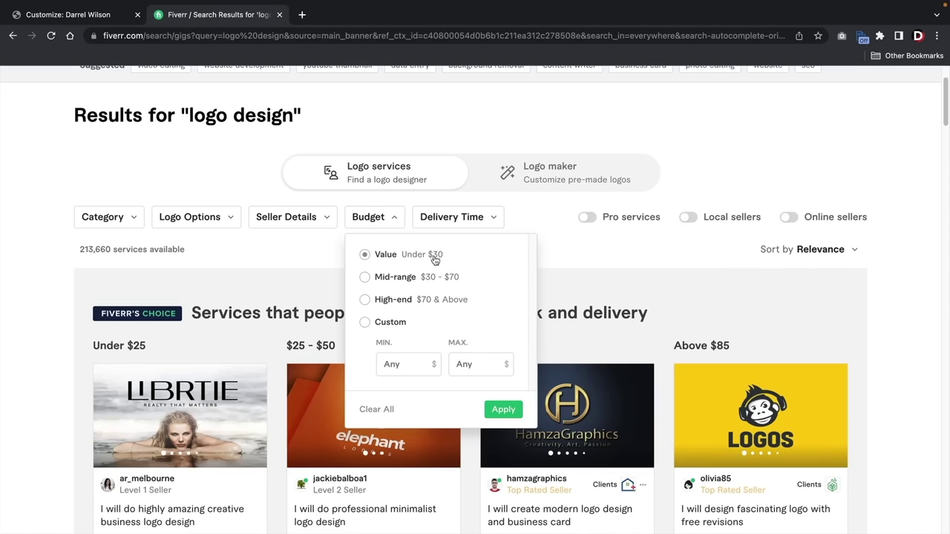
{"action": "left_click", "coordinate": [502, 410]}
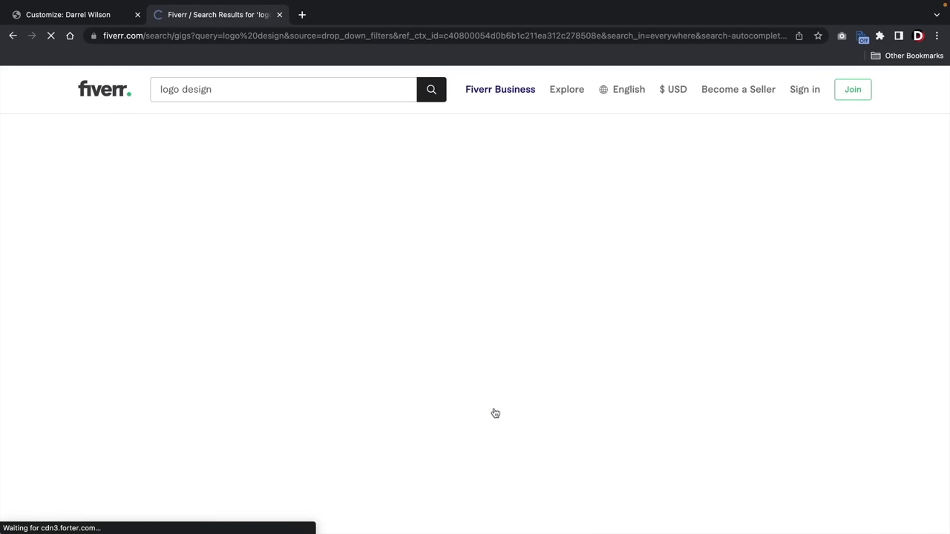
{"action": "scroll", "coordinate": [520, 408], "scroll_direction": "down", "scroll_amount": 3}
{"action": "scroll", "coordinate": [522, 407], "scroll_direction": "down", "scroll_amount": 3}
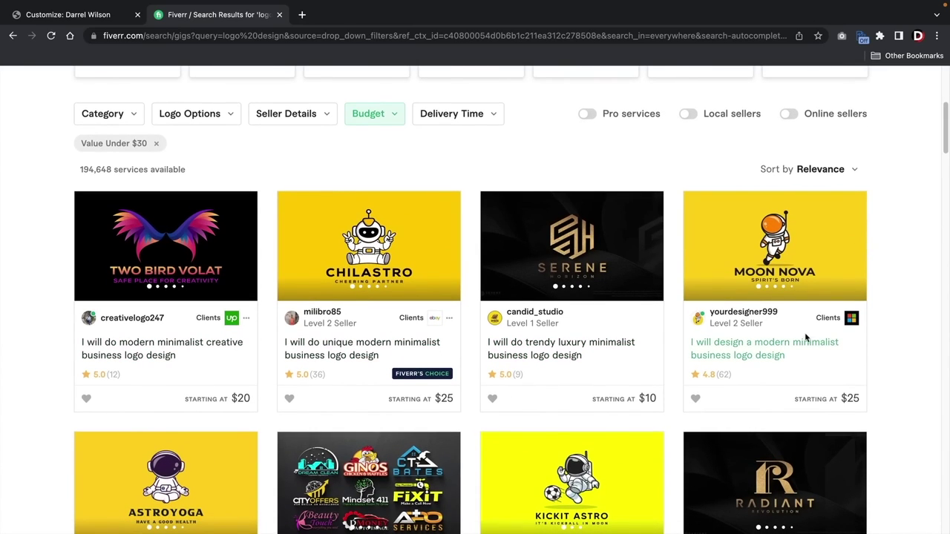
{"action": "scroll", "coordinate": [772, 334], "scroll_direction": "down", "scroll_amount": 2}
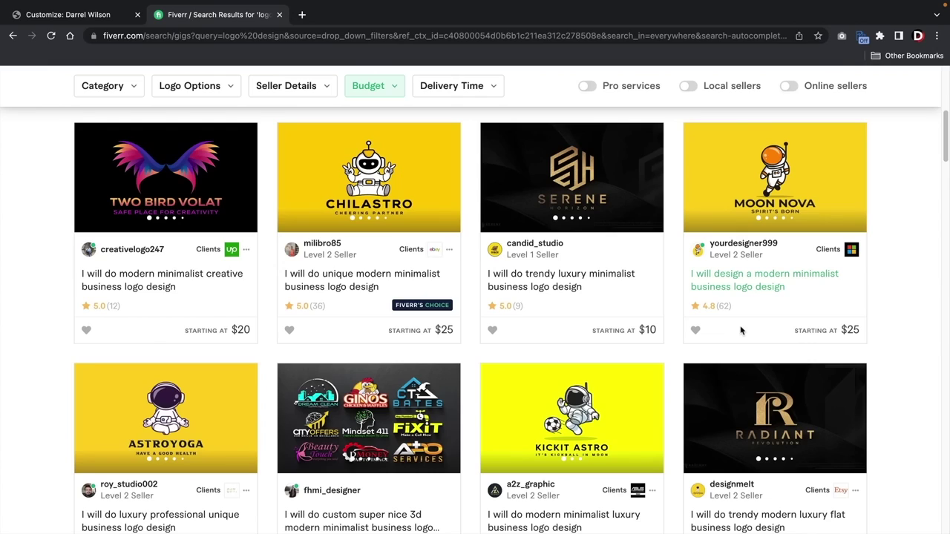
{"action": "mouse_move", "coordinate": [852, 252]}
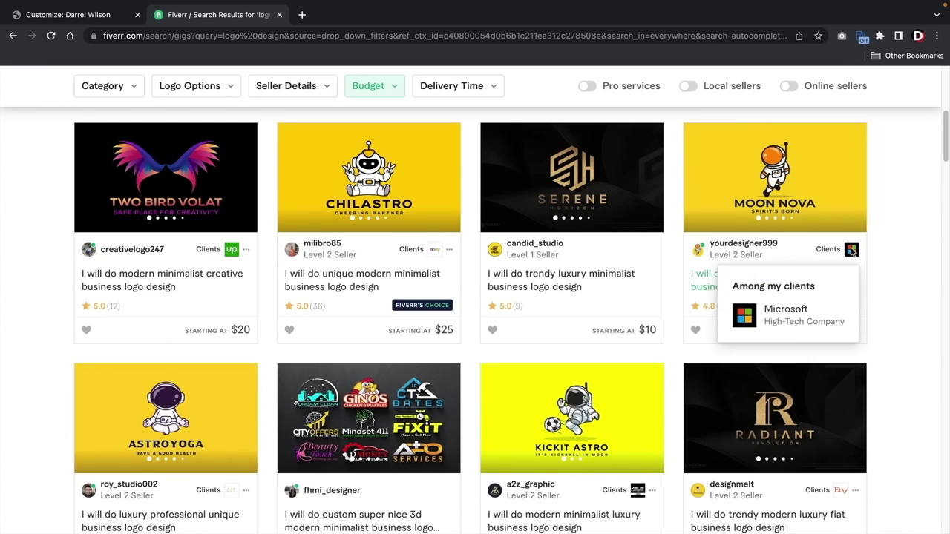
{"action": "mouse_move", "coordinate": [233, 253]}
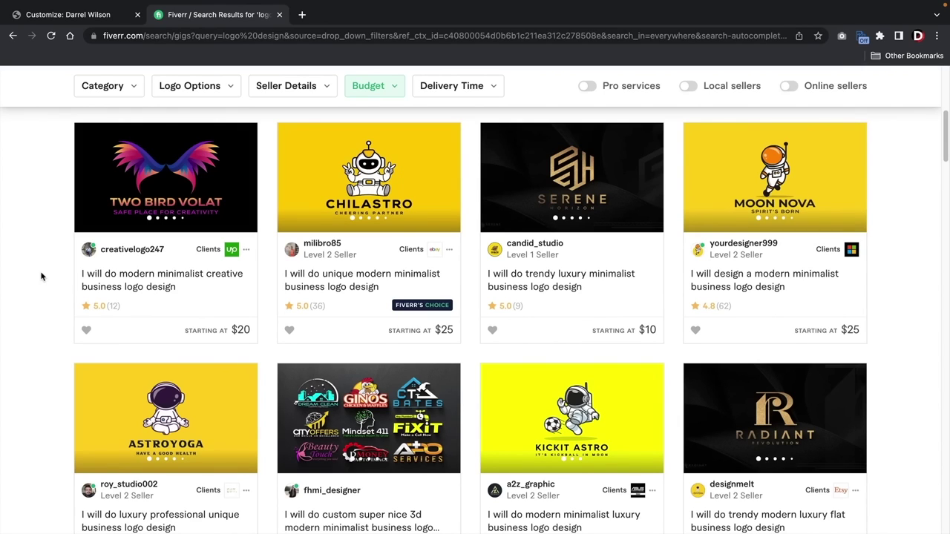
Browse the under-$30 logo gigs and dismiss the survey popup
{"action": "scroll", "coordinate": [41, 277], "scroll_direction": "down", "scroll_amount": 3}
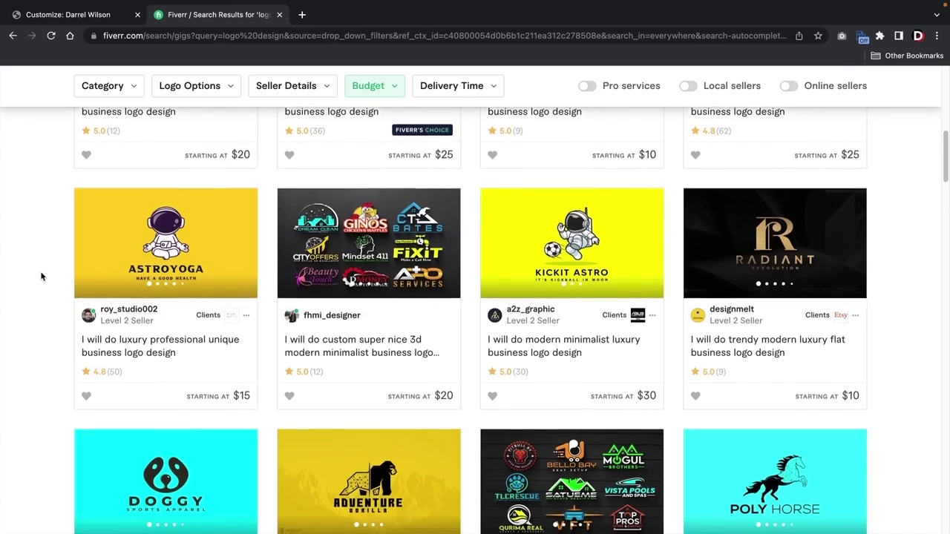
{"action": "scroll", "coordinate": [41, 277], "scroll_direction": "down", "scroll_amount": 1}
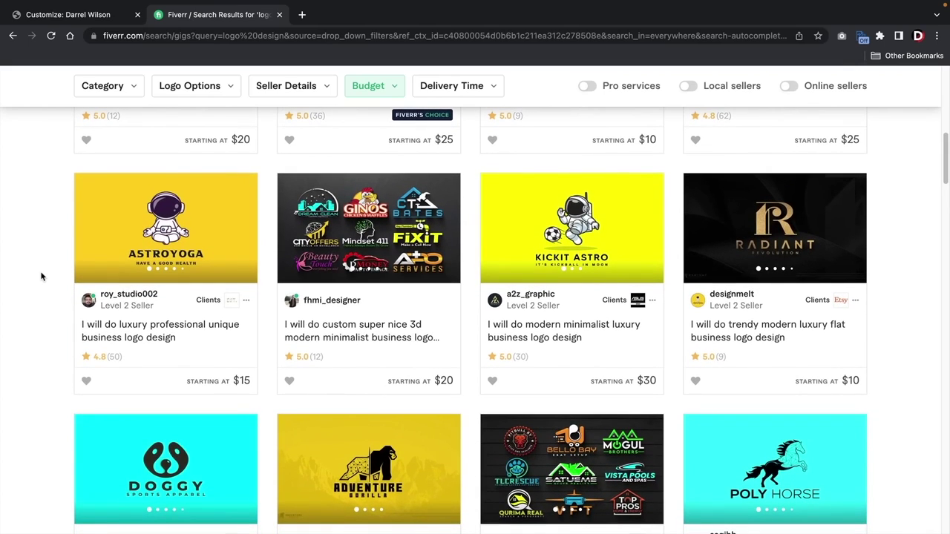
{"action": "scroll", "coordinate": [41, 277], "scroll_direction": "down", "scroll_amount": 1}
{"action": "scroll", "coordinate": [41, 277], "scroll_direction": "down", "scroll_amount": 2}
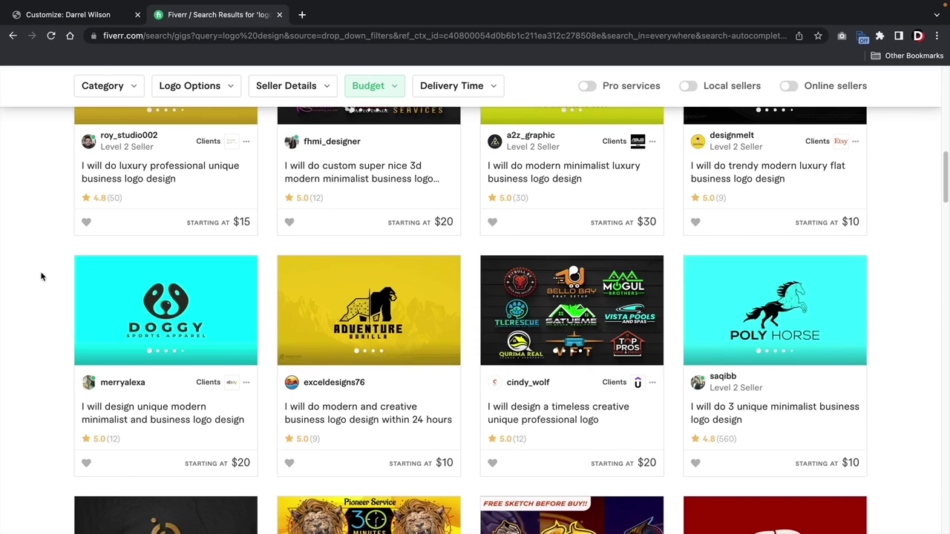
{"action": "scroll", "coordinate": [43, 279], "scroll_direction": "down", "scroll_amount": 2}
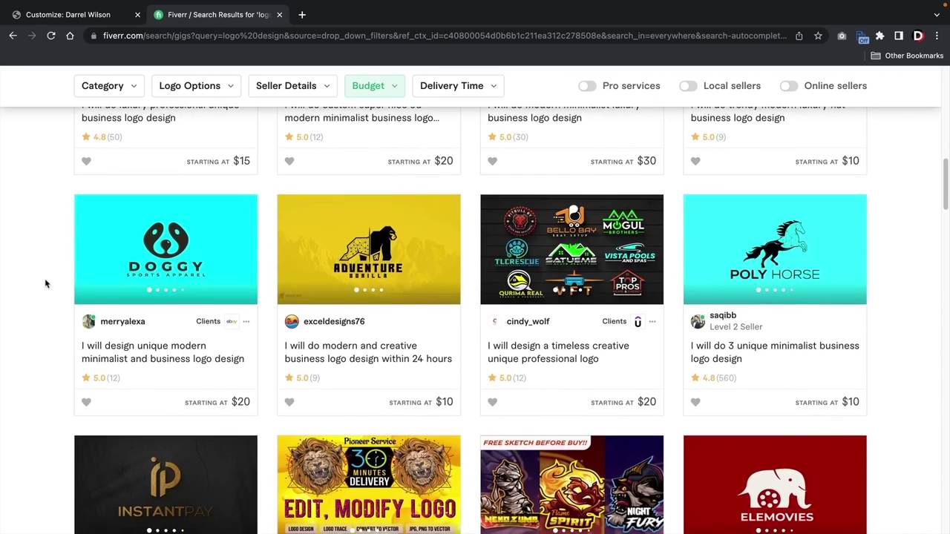
{"action": "scroll", "coordinate": [44, 282], "scroll_direction": "down", "scroll_amount": 1}
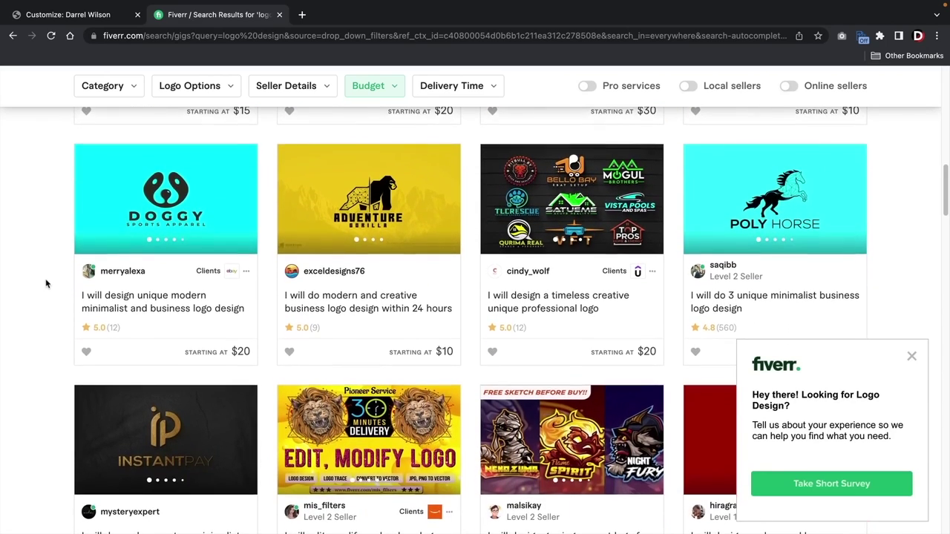
{"action": "scroll", "coordinate": [46, 283], "scroll_direction": "down", "scroll_amount": 3}
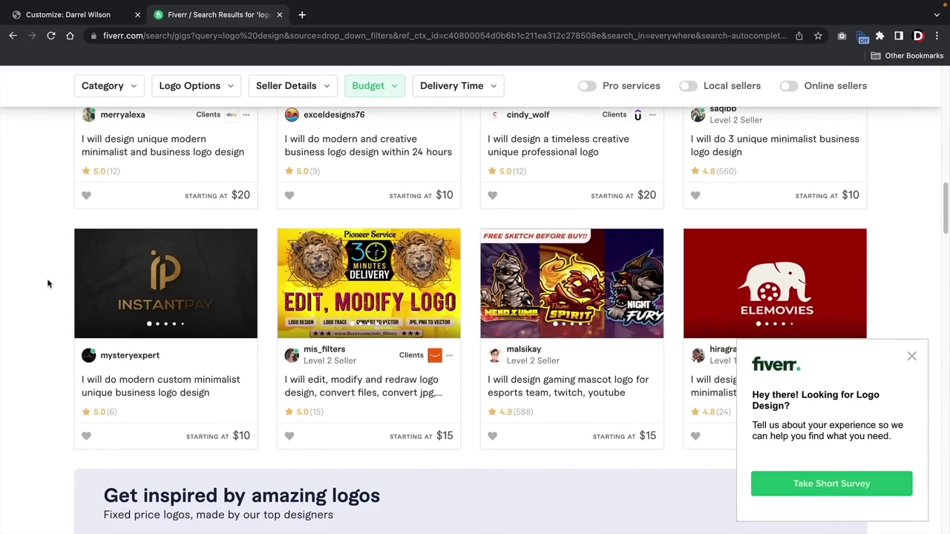
{"action": "scroll", "coordinate": [48, 283], "scroll_direction": "down", "scroll_amount": 1}
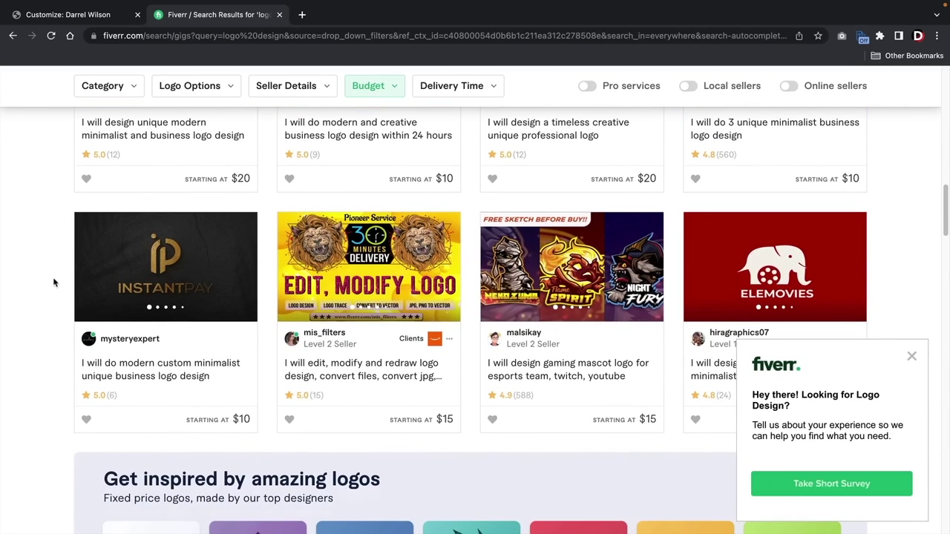
{"action": "scroll", "coordinate": [54, 283], "scroll_direction": "down", "scroll_amount": 2}
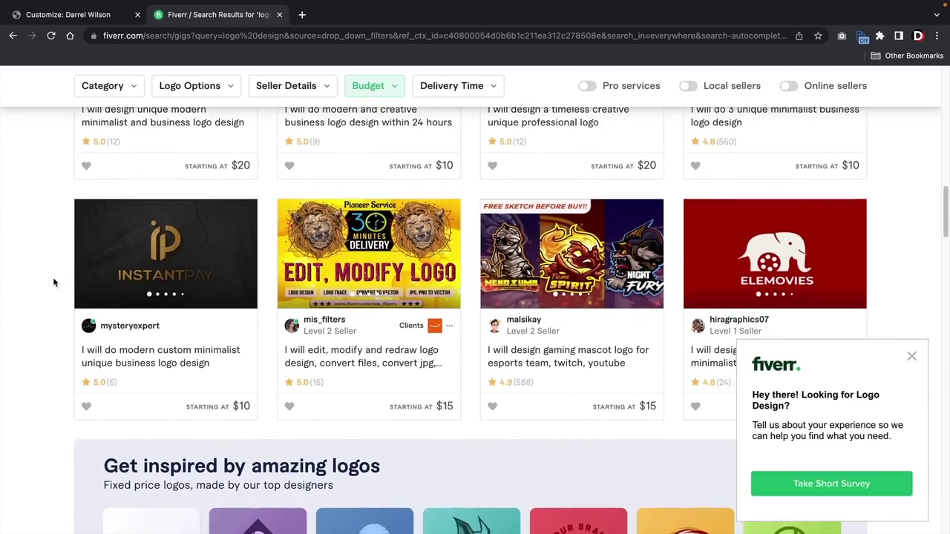
{"action": "scroll", "coordinate": [53, 282], "scroll_direction": "down", "scroll_amount": 5}
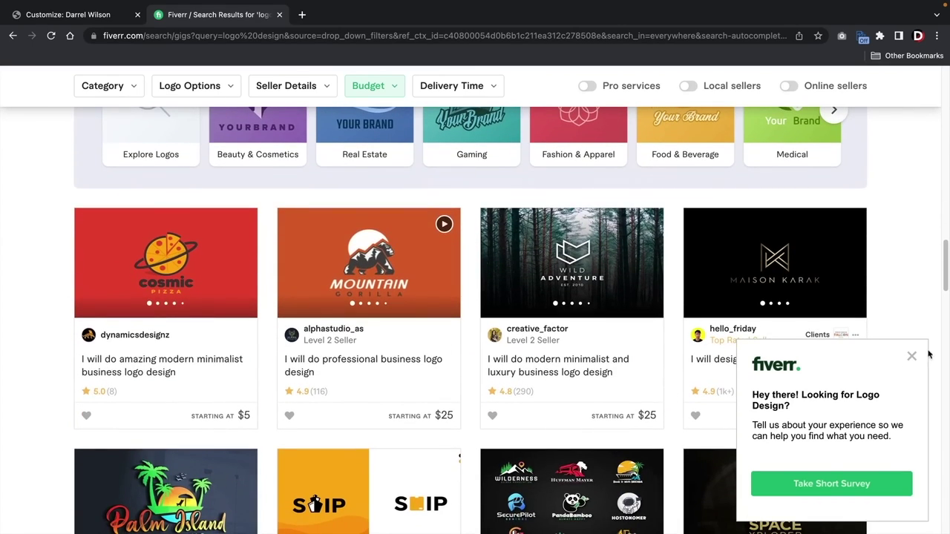
{"action": "left_click", "coordinate": [913, 357]}
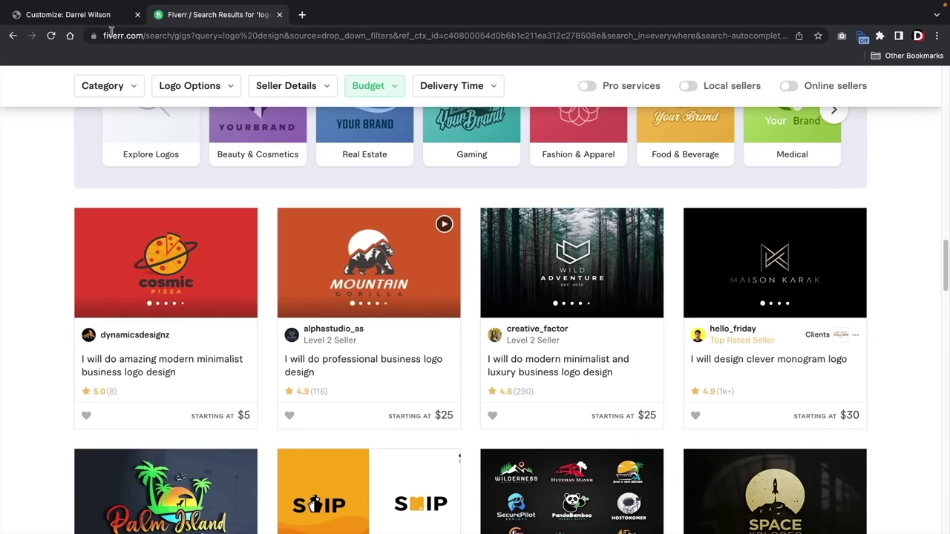
Back in the Customizer, set the white katalyst image from the media library as the header logo
{"action": "left_click", "coordinate": [92, 16]}
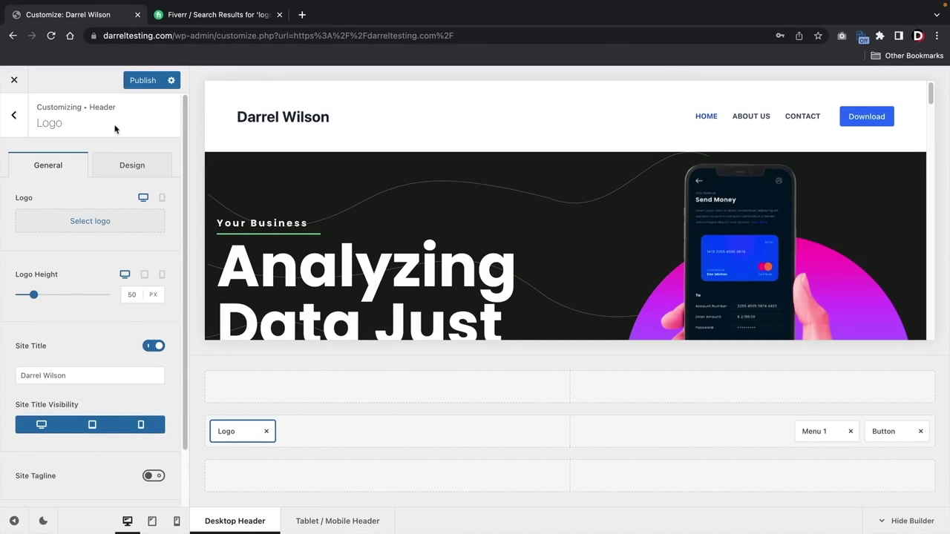
{"action": "left_click", "coordinate": [92, 227]}
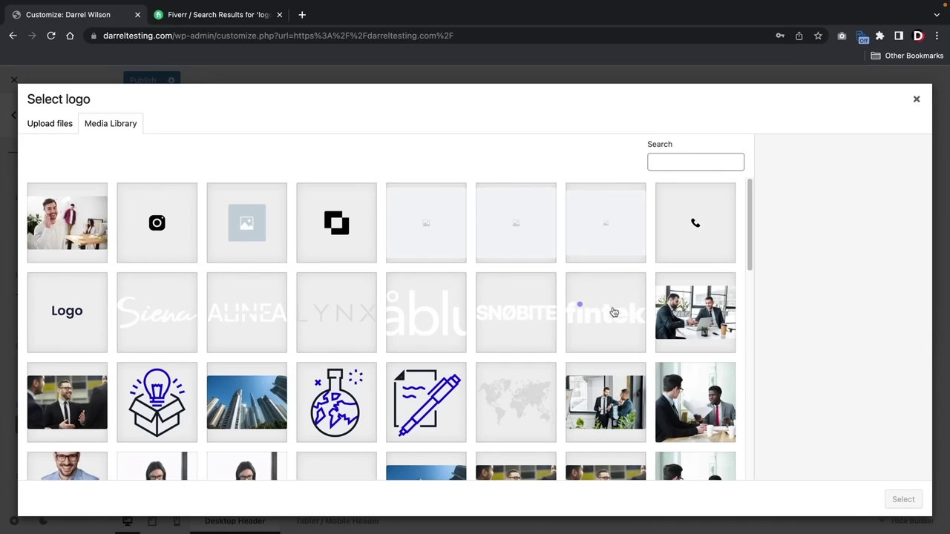
{"action": "left_click", "coordinate": [610, 316]}
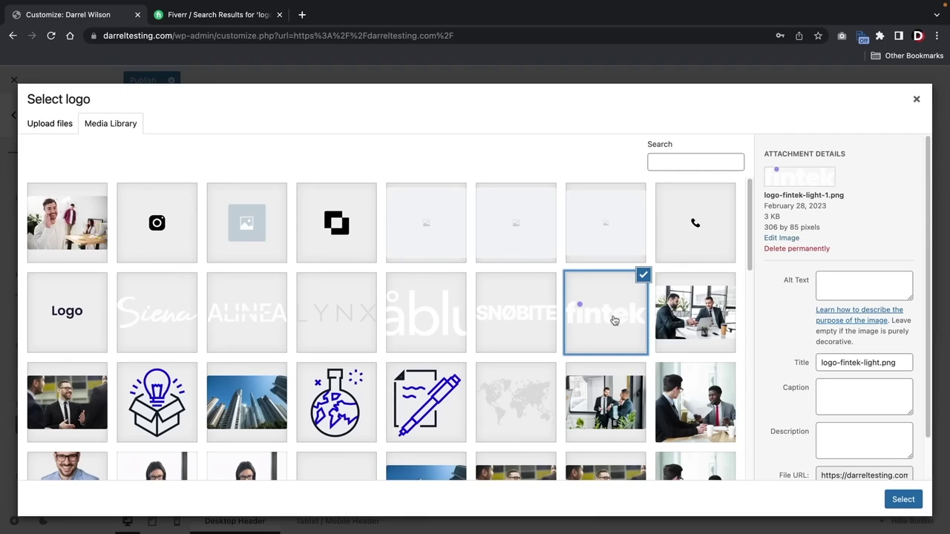
{"action": "left_click", "coordinate": [513, 315]}
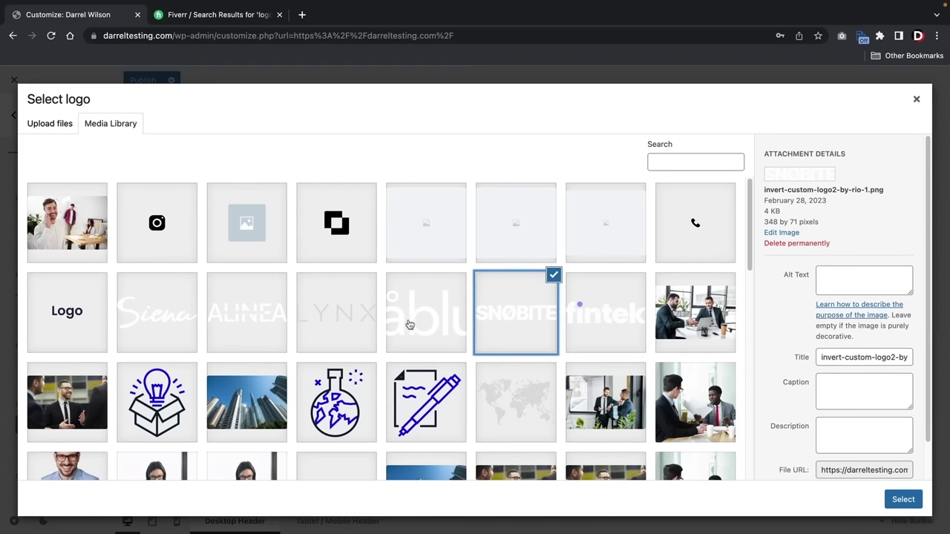
{"action": "left_click", "coordinate": [602, 317]}
{"action": "left_click", "coordinate": [602, 320]}
{"action": "scroll", "coordinate": [459, 356], "scroll_direction": "down", "scroll_amount": 5}
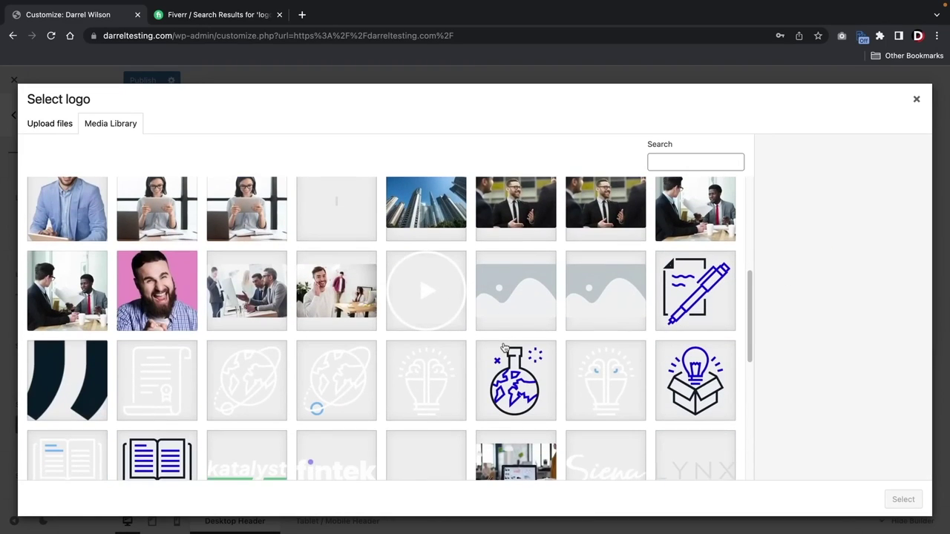
{"action": "left_click", "coordinate": [273, 399]}
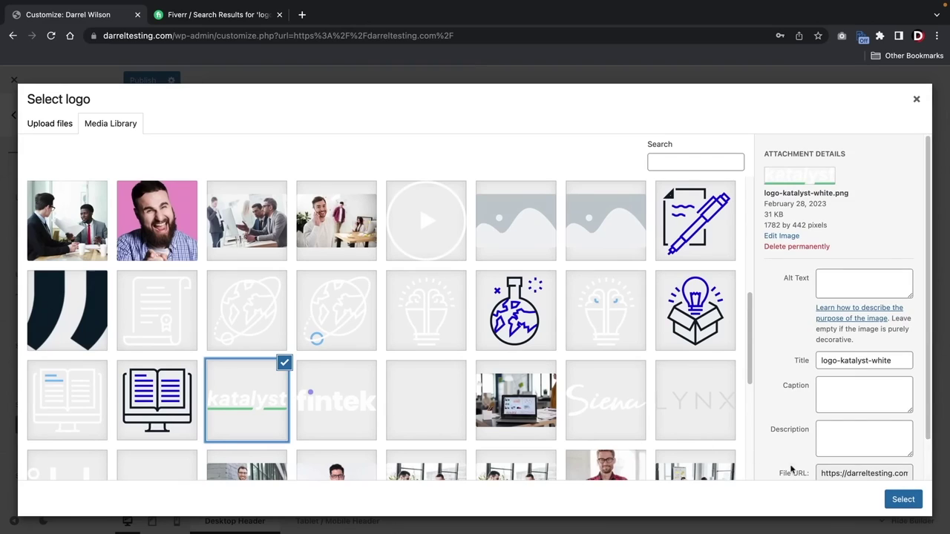
{"action": "left_click", "coordinate": [920, 500]}
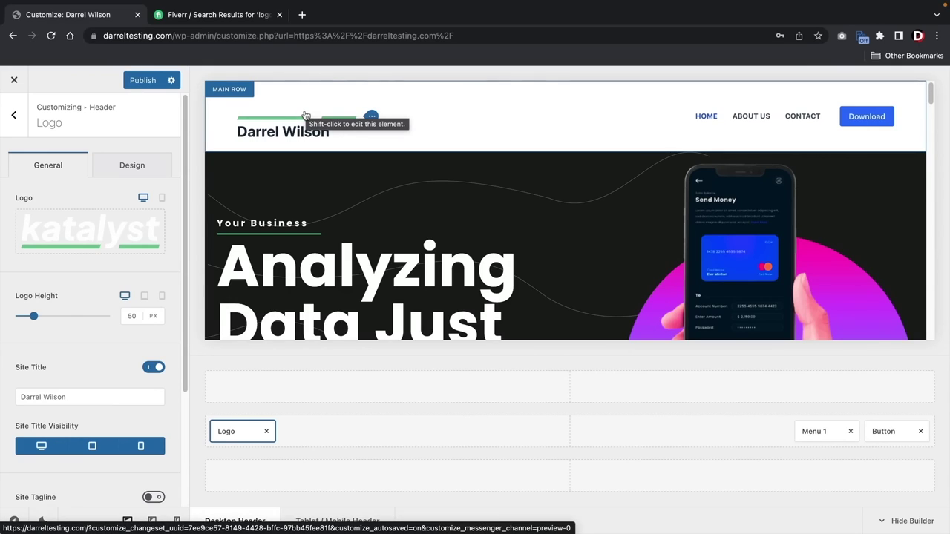
Hide the site title in the header logo settings
{"action": "mouse_move", "coordinate": [74, 248]}
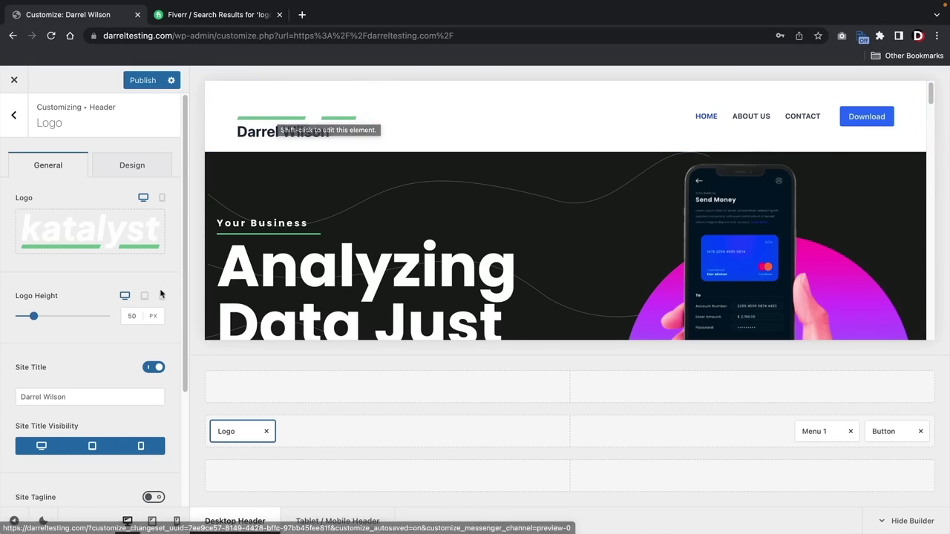
{"action": "left_click", "coordinate": [156, 368]}
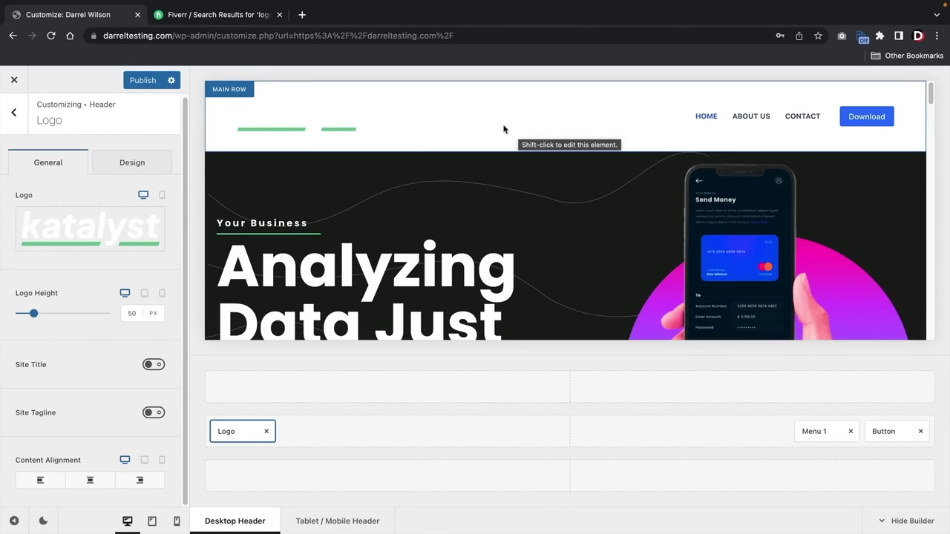
{"action": "mouse_move", "coordinate": [127, 234]}
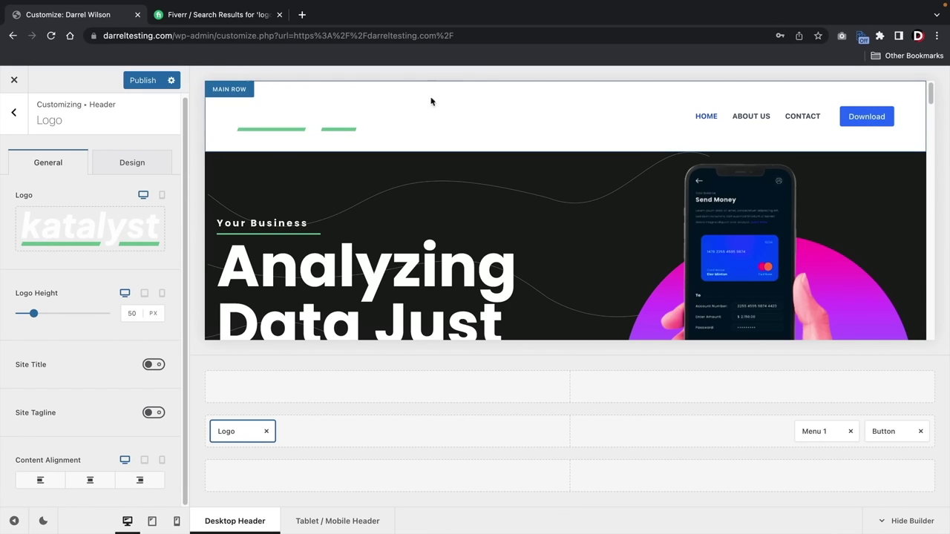
Give the header main row a solid slate-blue Color 3 (#3A4F66) background
{"action": "left_click", "coordinate": [219, 414]}
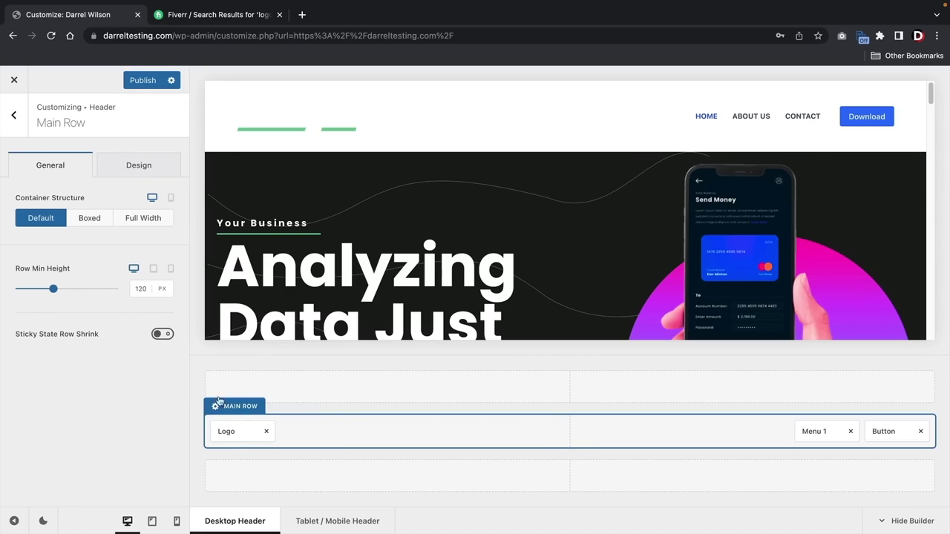
{"action": "left_click", "coordinate": [129, 167]}
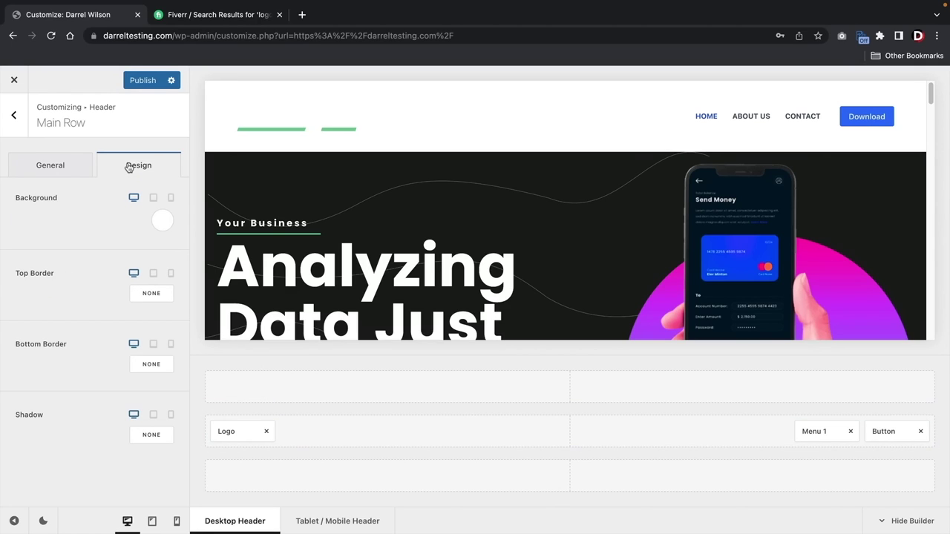
{"action": "left_click", "coordinate": [162, 221]}
{"action": "left_click_drag", "start_coordinate": [91, 359], "coordinate": [3, 418]}
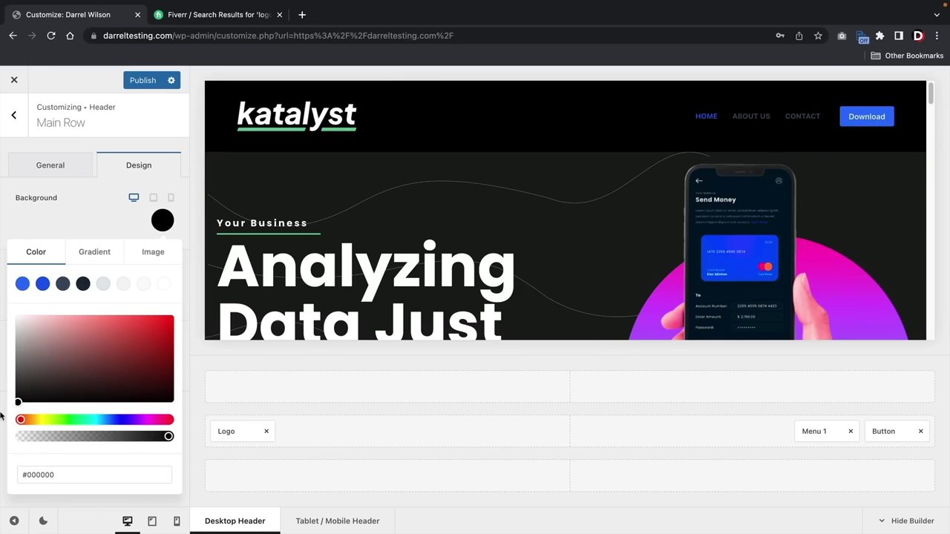
{"action": "left_click", "coordinate": [96, 252]}
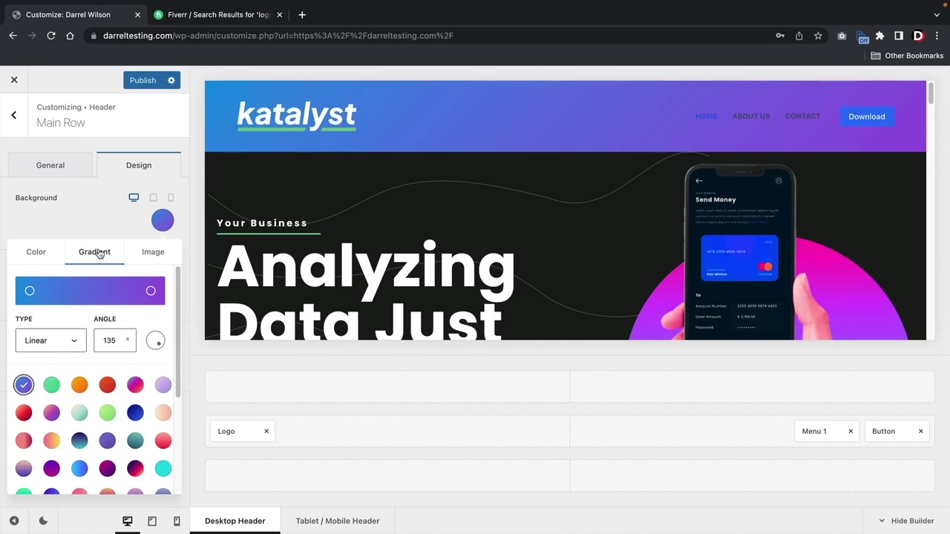
{"action": "left_click", "coordinate": [36, 254]}
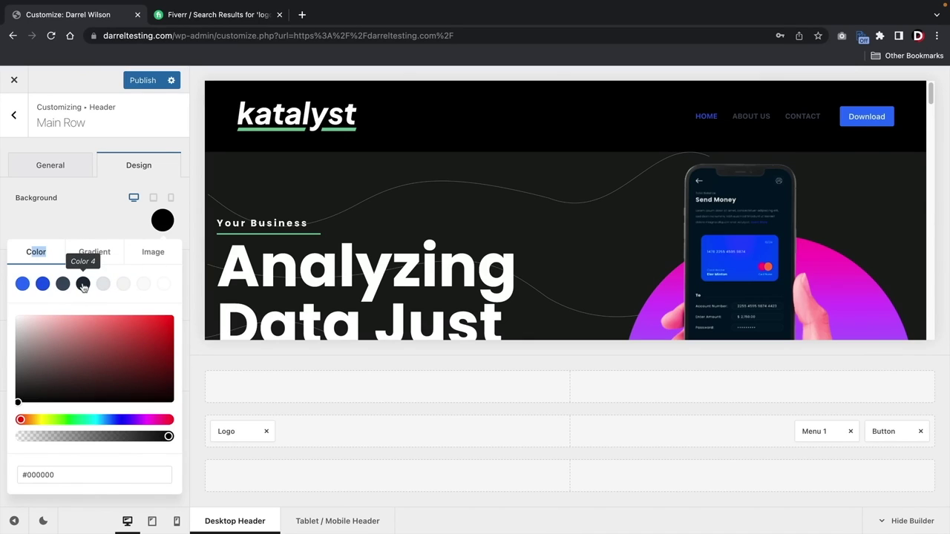
{"action": "left_click", "coordinate": [64, 285]}
{"action": "left_click", "coordinate": [101, 222]}
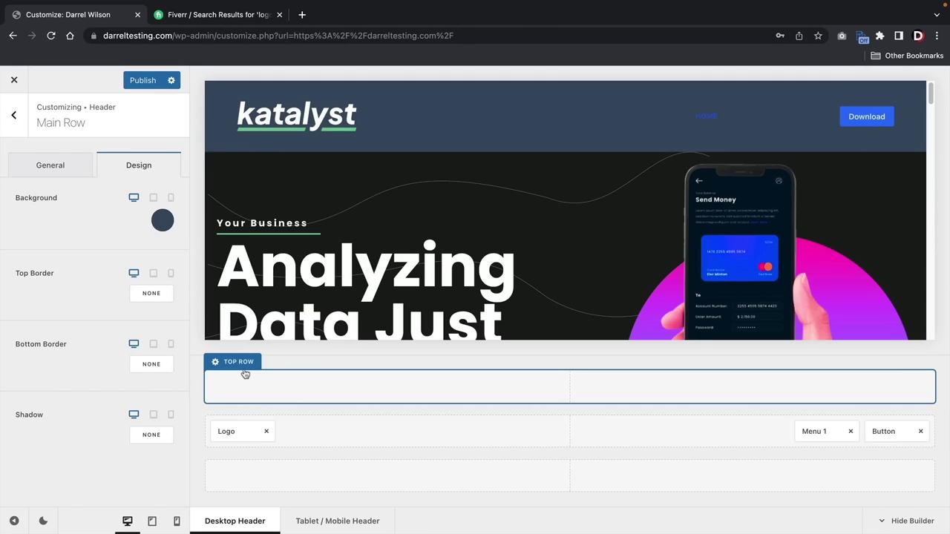
Move the Download button to the top row, set its background to Color 2, then move the button back
{"action": "left_click_drag", "start_coordinate": [883, 430], "coordinate": [893, 386]}
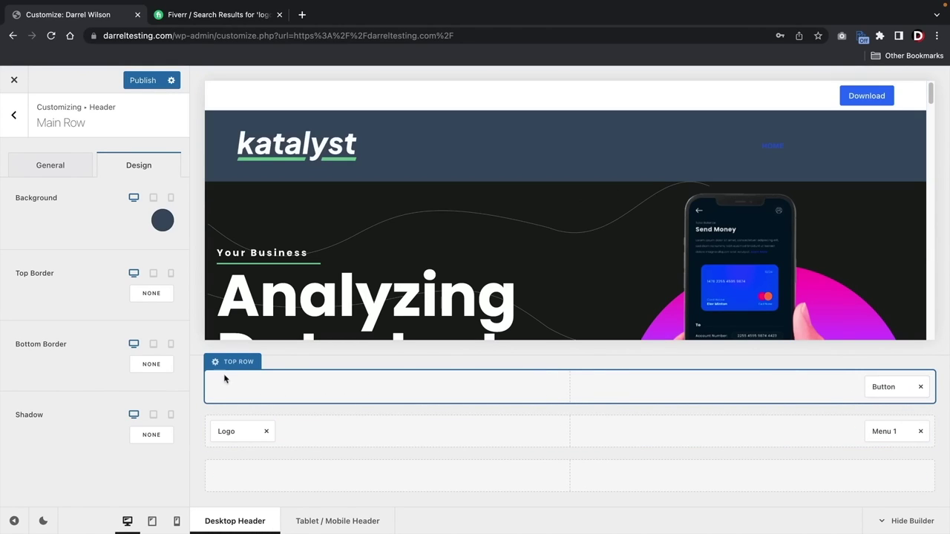
{"action": "left_click", "coordinate": [239, 364]}
{"action": "left_click", "coordinate": [141, 166]}
{"action": "left_click", "coordinate": [158, 225]}
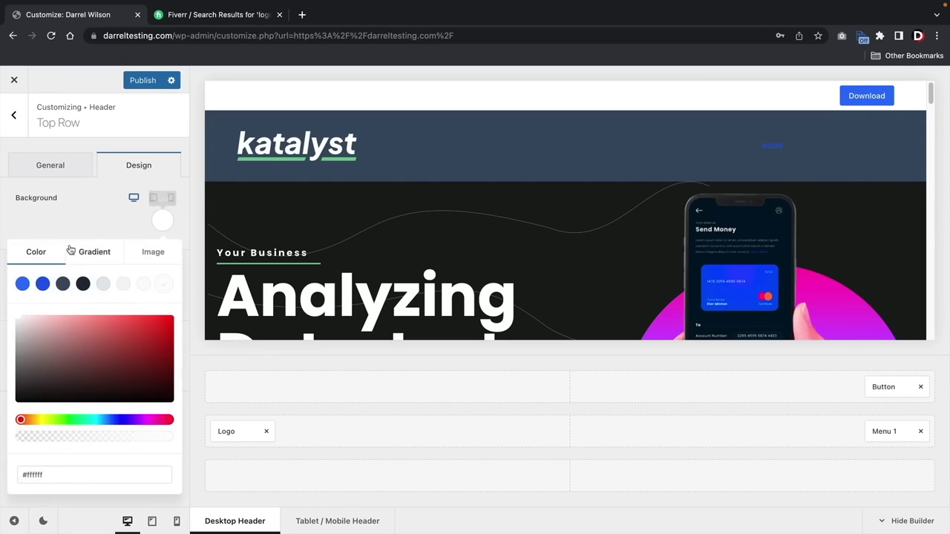
{"action": "left_click", "coordinate": [43, 284]}
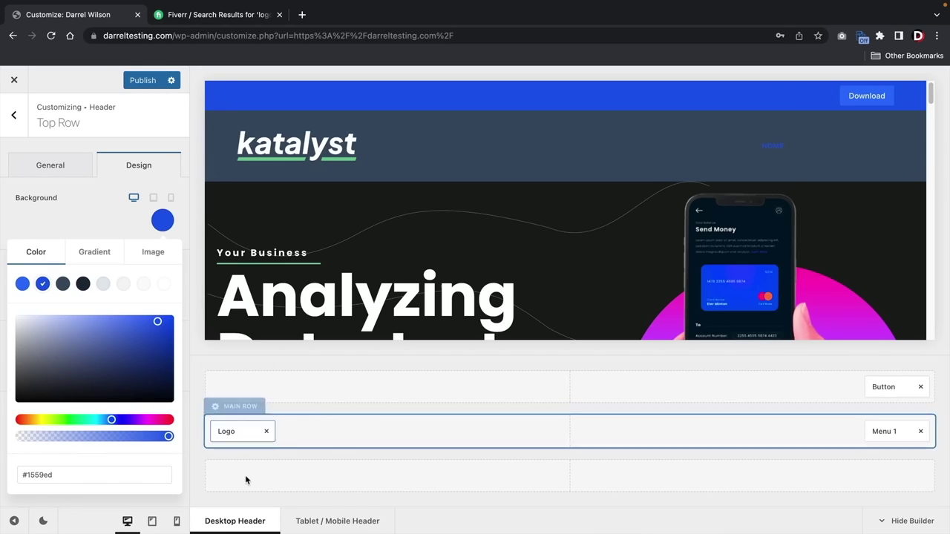
{"action": "left_click_drag", "start_coordinate": [882, 380], "coordinate": [903, 427]}
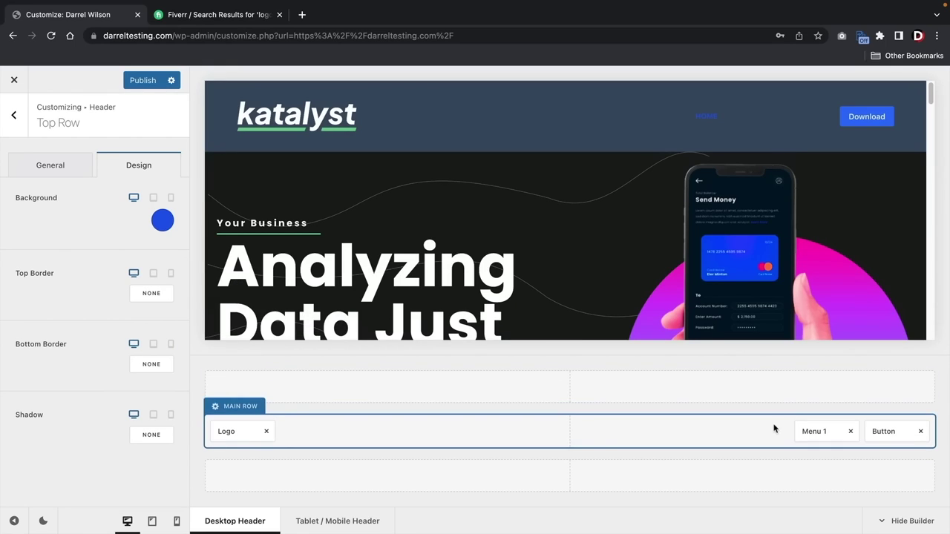
{"action": "left_click", "coordinate": [775, 428]}
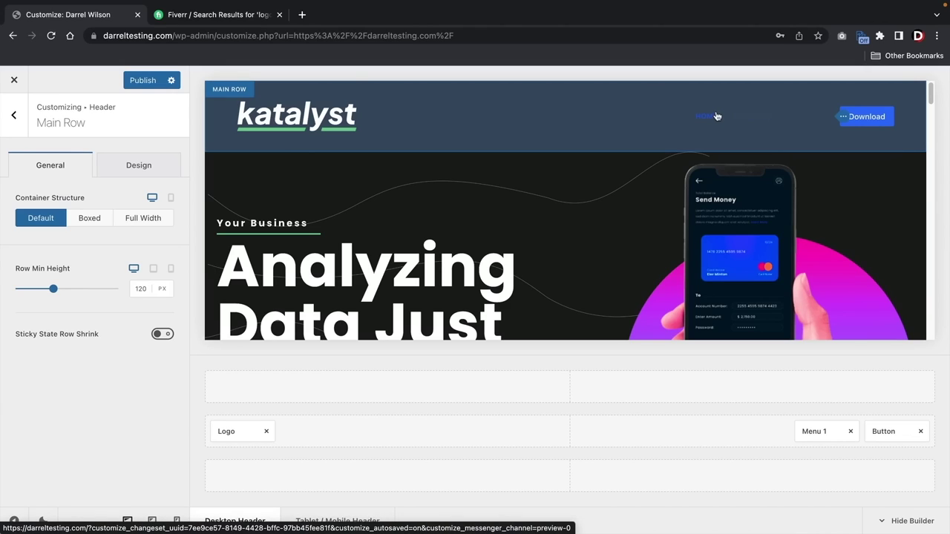
Set both Menu 1 font colour swatches to white (#ffffff)
{"action": "left_click", "coordinate": [822, 435]}
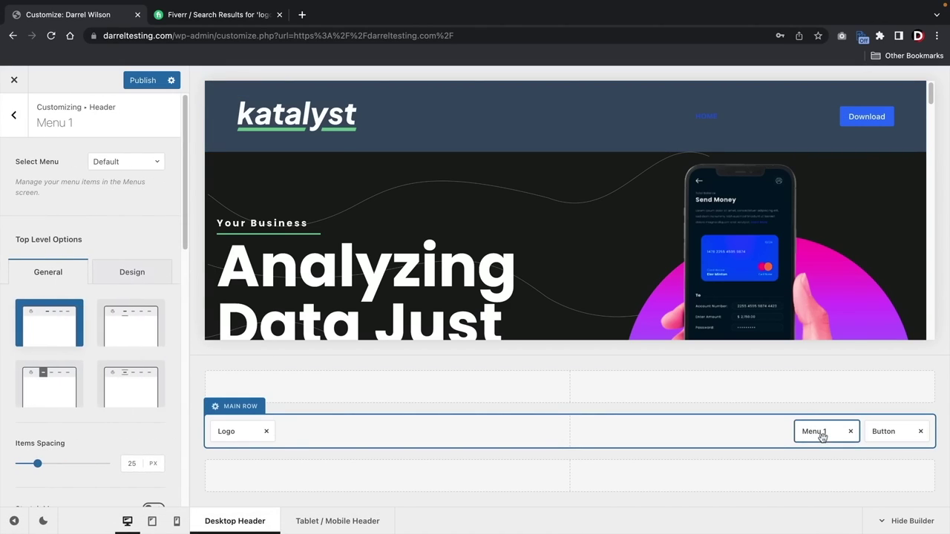
{"action": "left_click", "coordinate": [136, 277]}
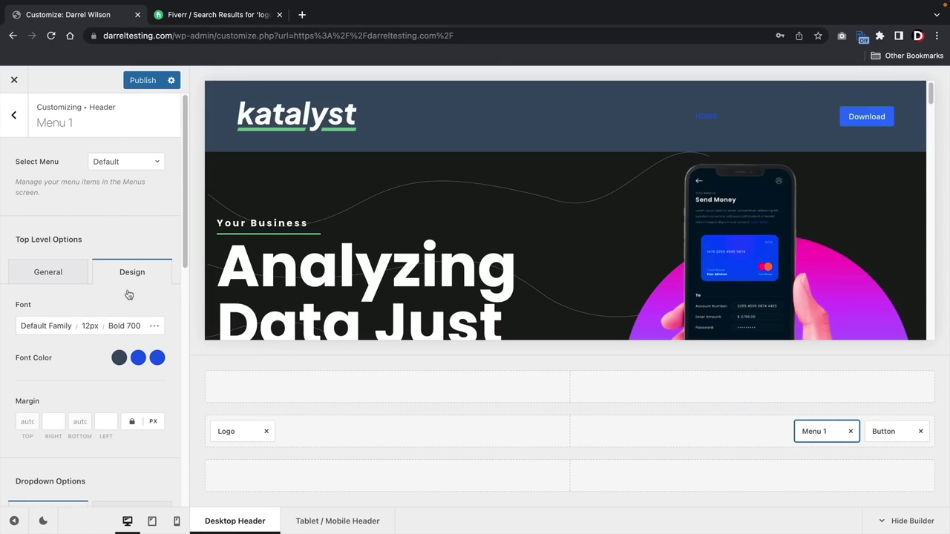
{"action": "left_click", "coordinate": [115, 361]}
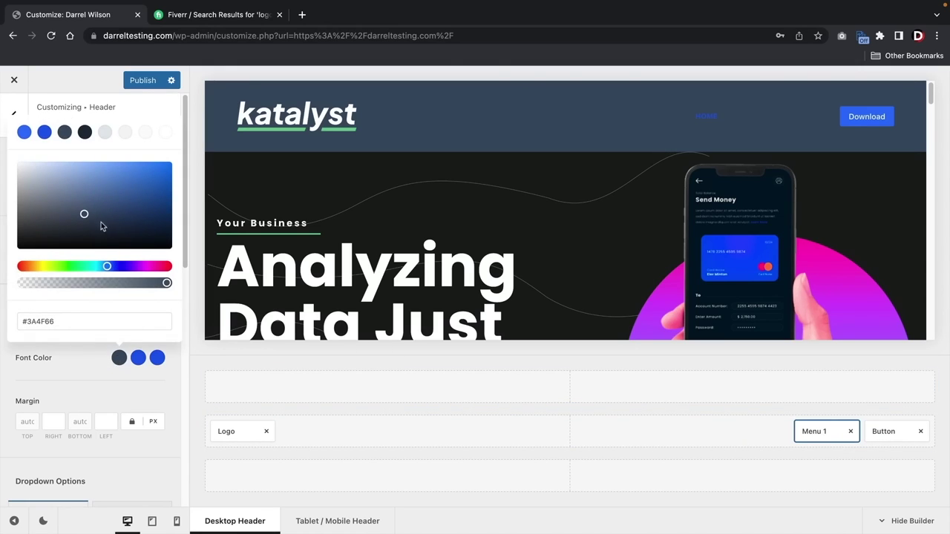
{"action": "left_click_drag", "start_coordinate": [82, 214], "coordinate": [21, 165]}
{"action": "left_click_drag", "start_coordinate": [79, 202], "coordinate": [18, 162]}
{"action": "left_click", "coordinate": [138, 358]}
{"action": "left_click_drag", "start_coordinate": [82, 211], "coordinate": [4, 158]}
{"action": "left_click", "coordinate": [68, 375]}
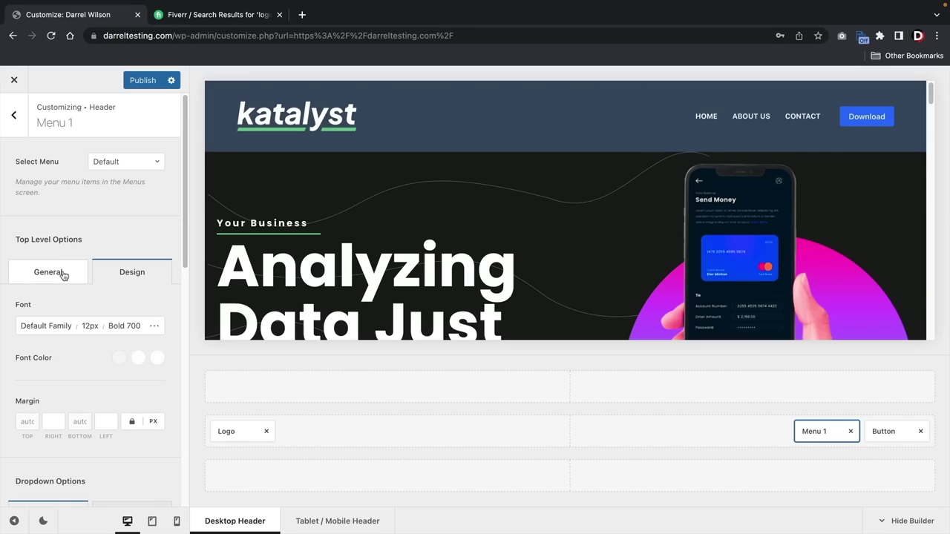
Try the Type 2 and Type 3 menu styles, then keep the default Type 1
{"action": "left_click", "coordinate": [62, 272]}
{"action": "left_click", "coordinate": [115, 331]}
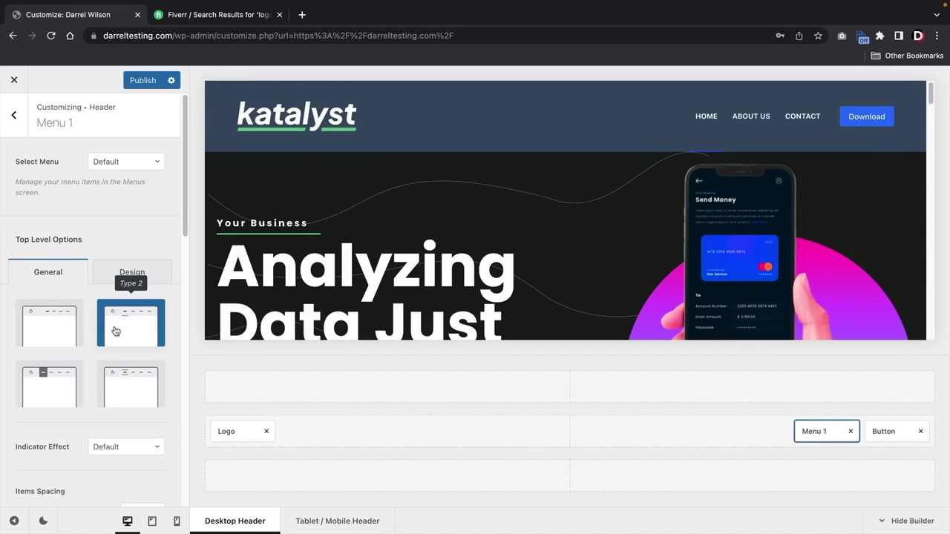
{"action": "left_click", "coordinate": [125, 392]}
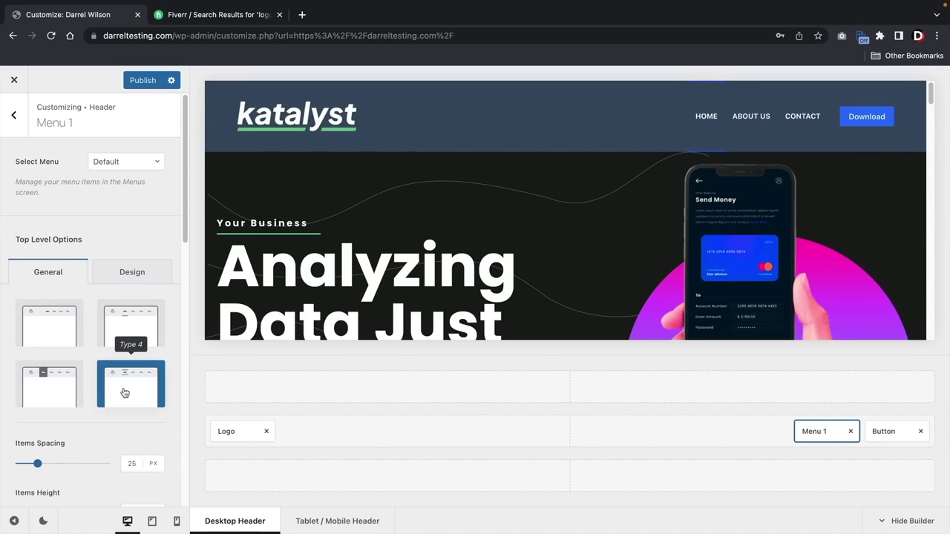
{"action": "left_click", "coordinate": [54, 392]}
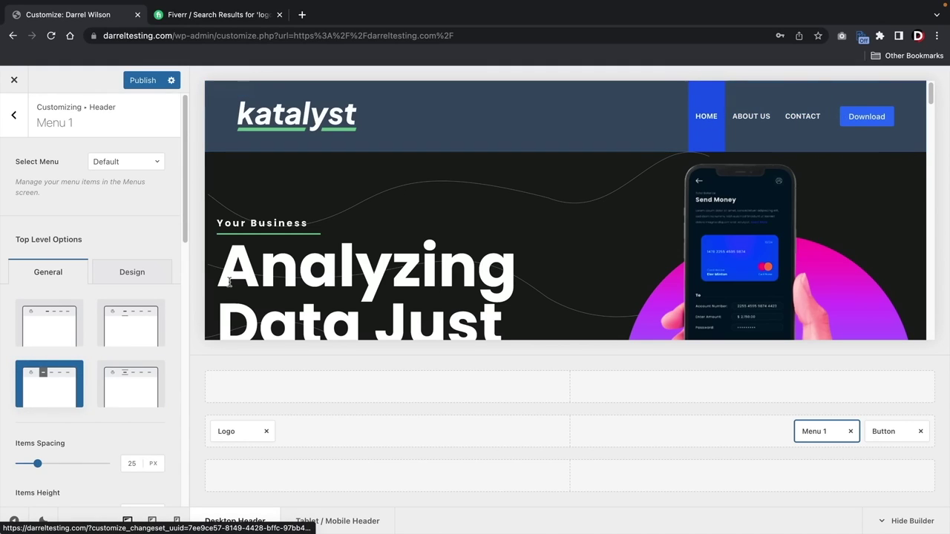
{"action": "left_click", "coordinate": [131, 384]}
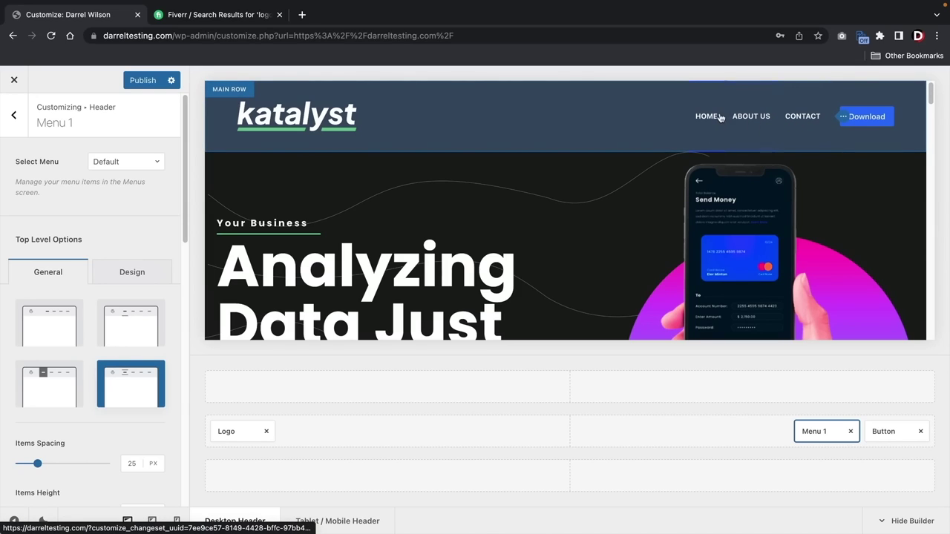
{"action": "left_click", "coordinate": [119, 321]}
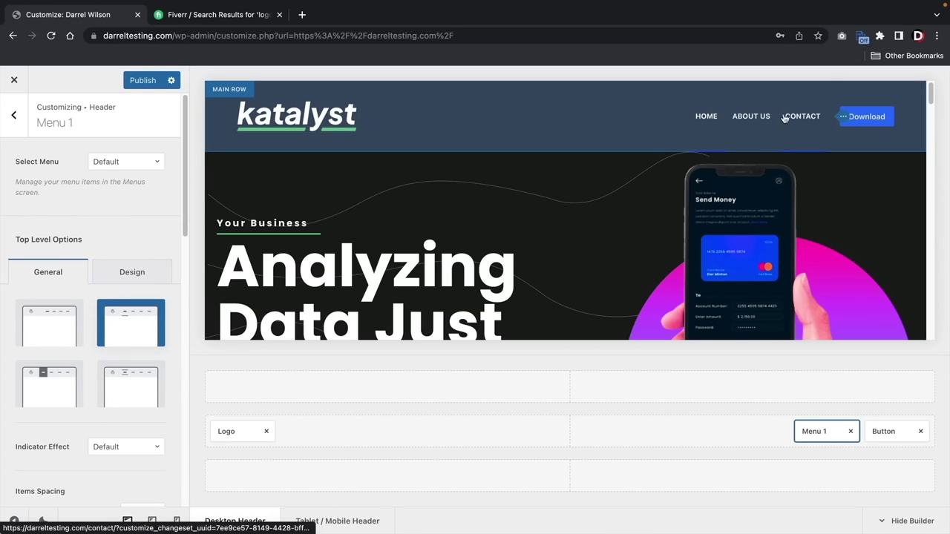
{"action": "left_click", "coordinate": [53, 322]}
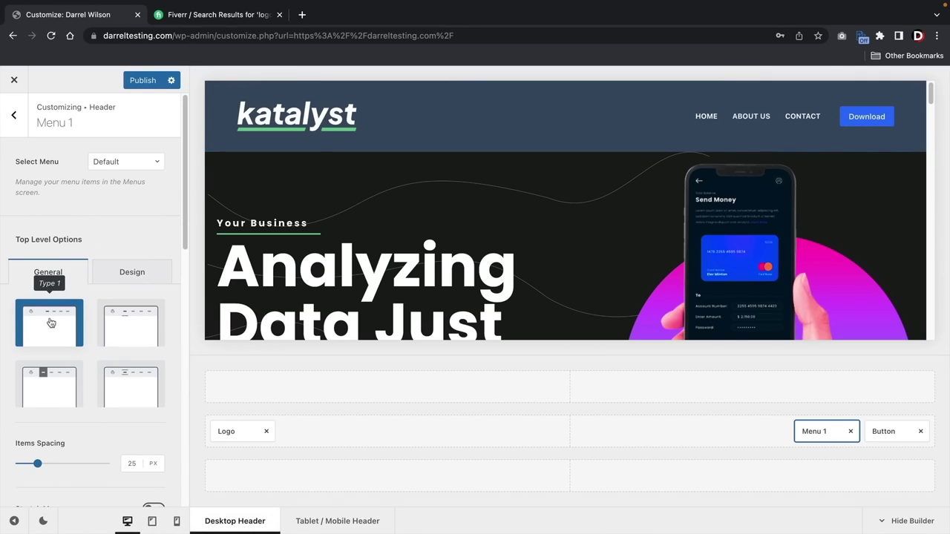
Make the Download button a Ghost button and return to the header elements list
{"action": "left_click", "coordinate": [883, 433]}
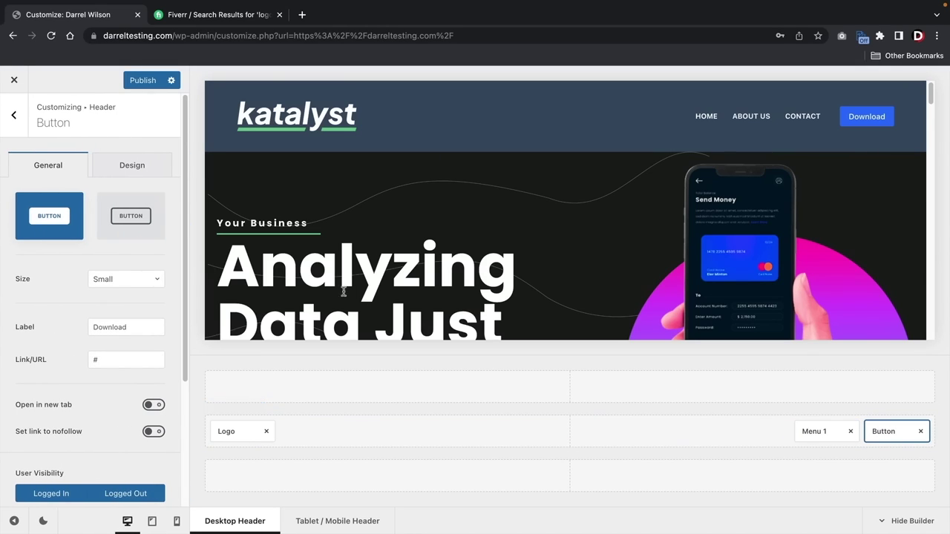
{"action": "left_click", "coordinate": [130, 218]}
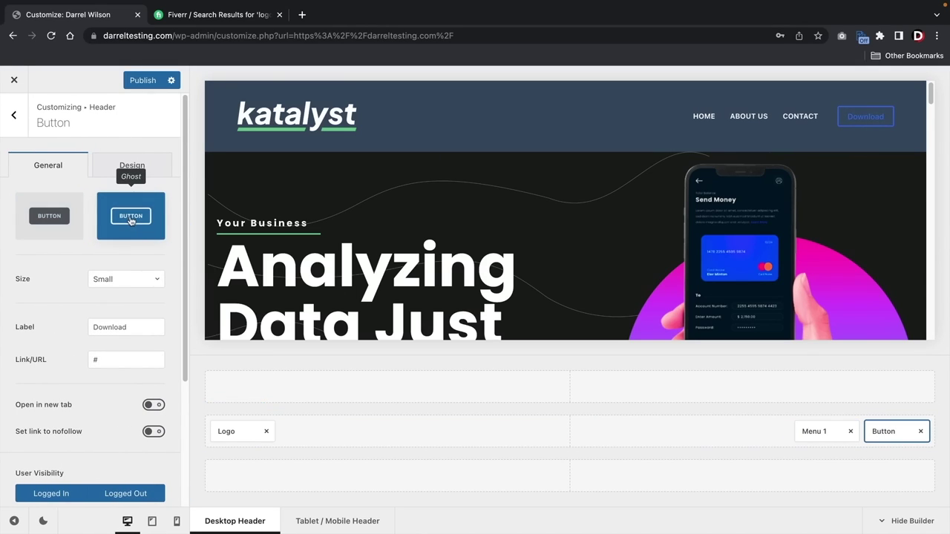
{"action": "left_click", "coordinate": [132, 165]}
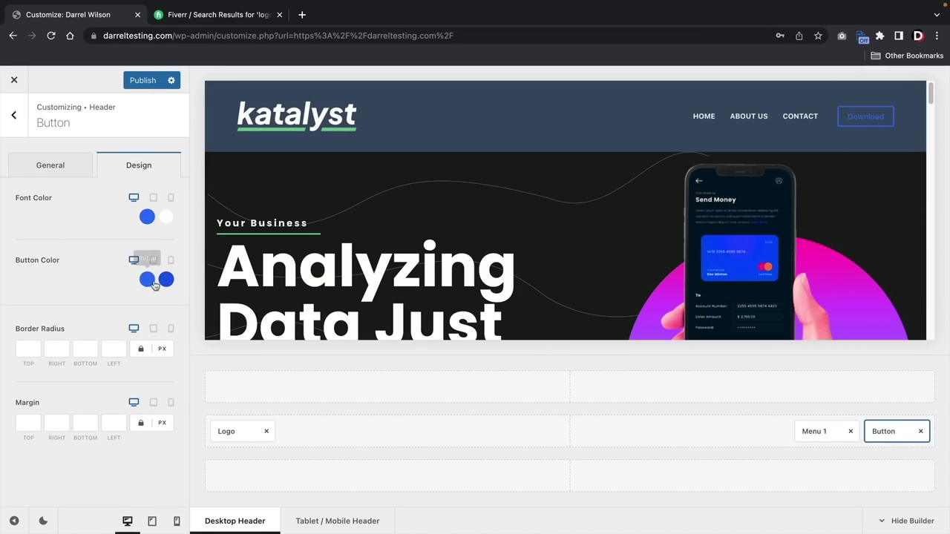
{"action": "left_click", "coordinate": [226, 431]}
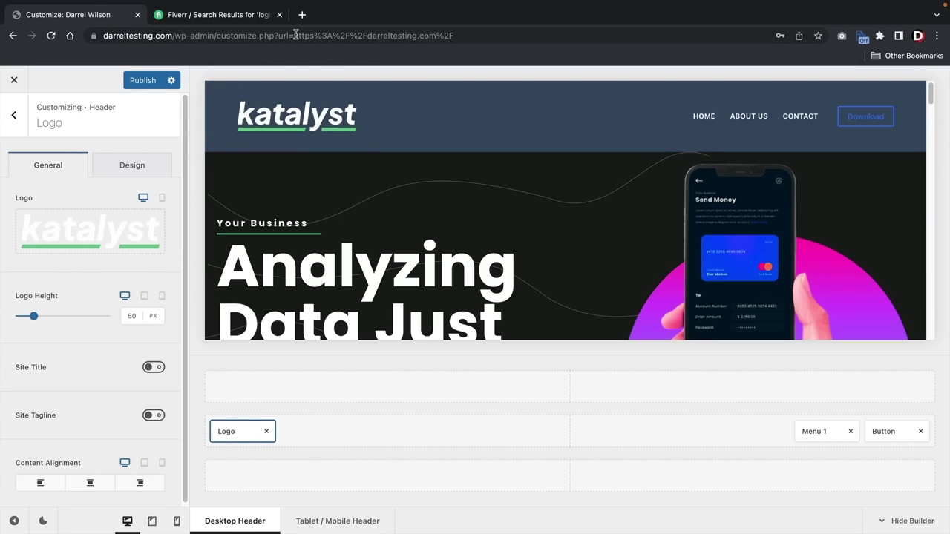
{"action": "left_click", "coordinate": [27, 120]}
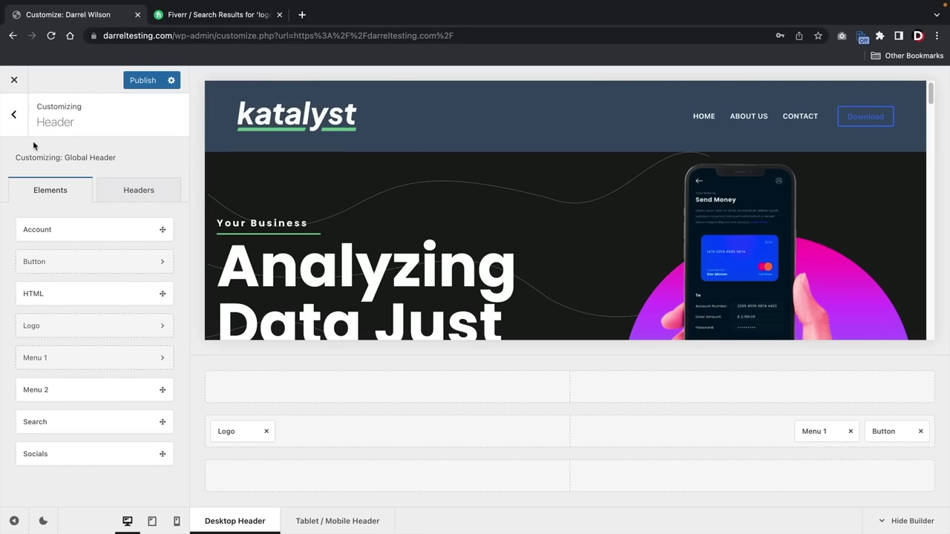
Switch on Transparent Functionality for the Global Header
{"action": "left_click", "coordinate": [136, 192]}
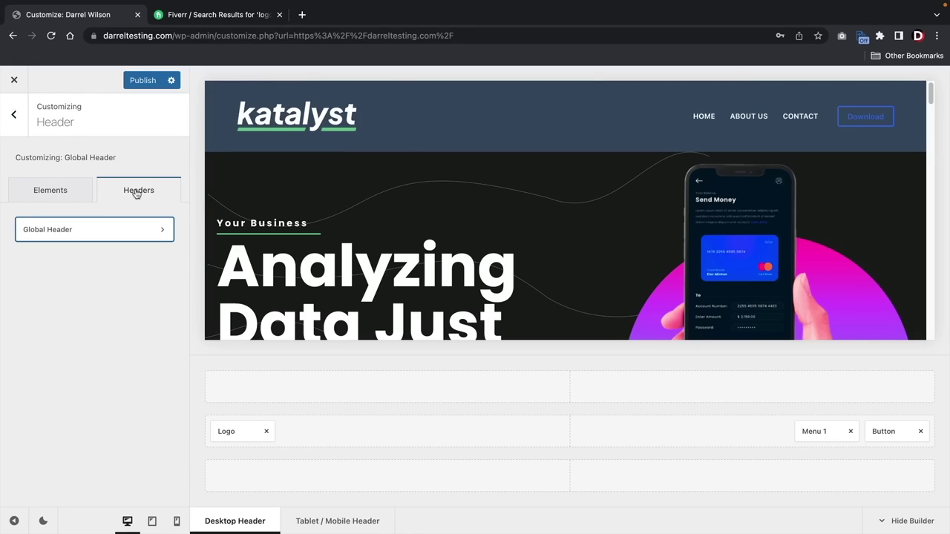
{"action": "left_click", "coordinate": [43, 233]}
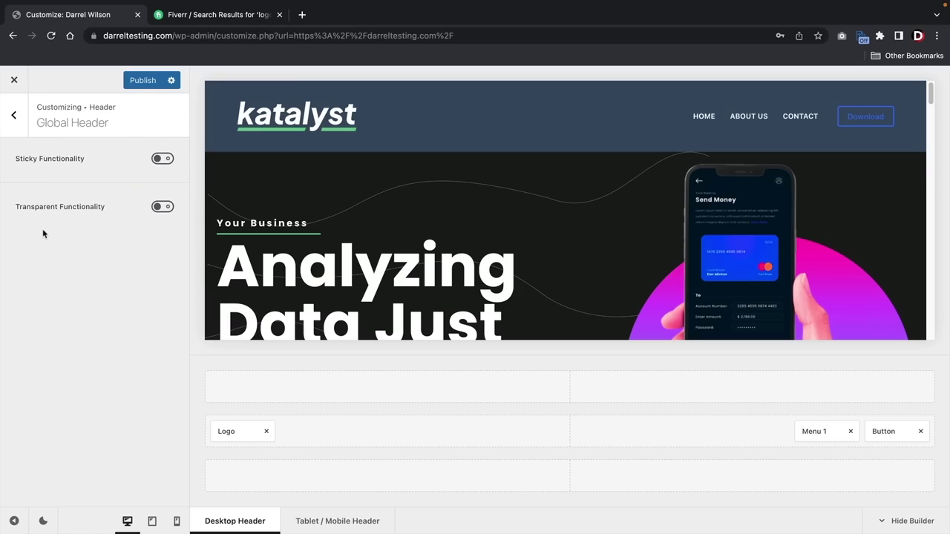
{"action": "left_click", "coordinate": [163, 207]}
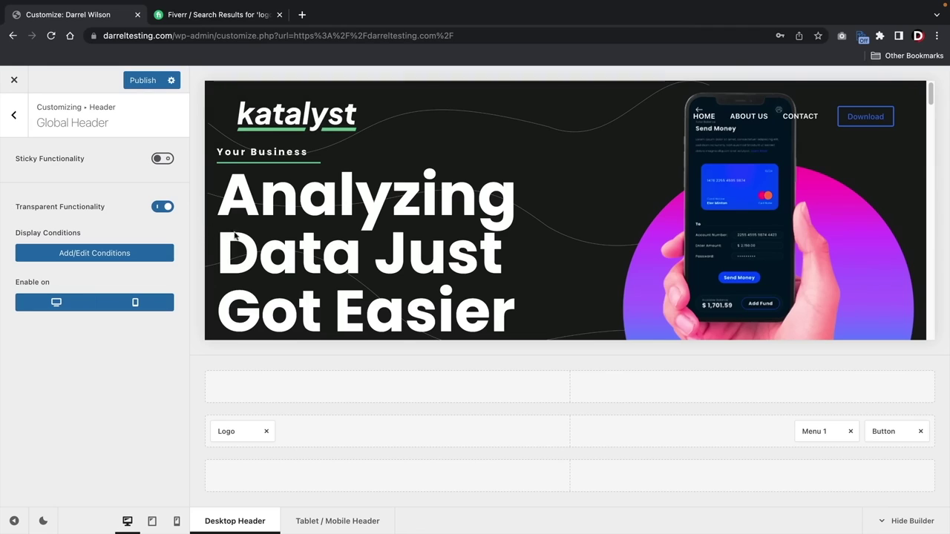
{"action": "scroll", "coordinate": [587, 255], "scroll_direction": "down", "scroll_amount": 1}
{"action": "scroll", "coordinate": [591, 257], "scroll_direction": "up", "scroll_amount": 1}
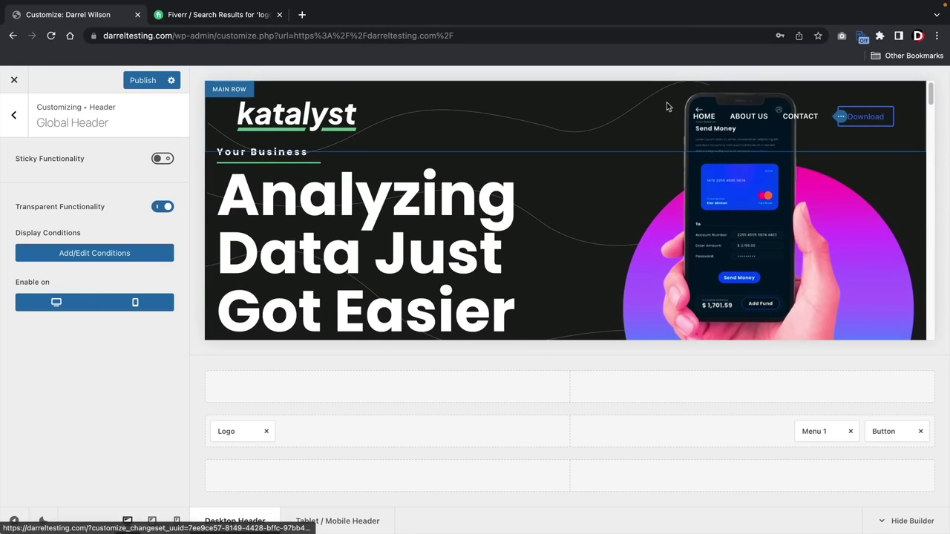
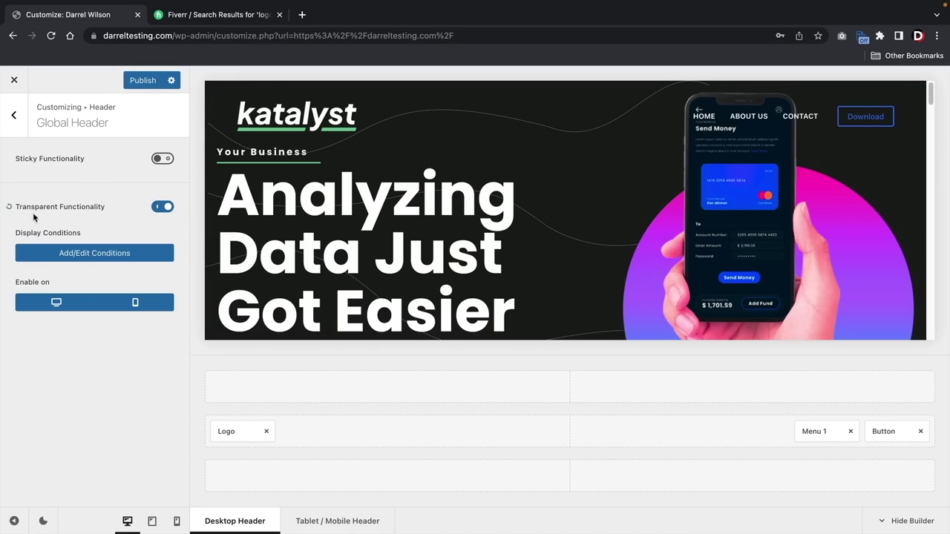
Change the transparent header's Include condition from Entire Website to Page ID Home and save
{"action": "left_click", "coordinate": [53, 259]}
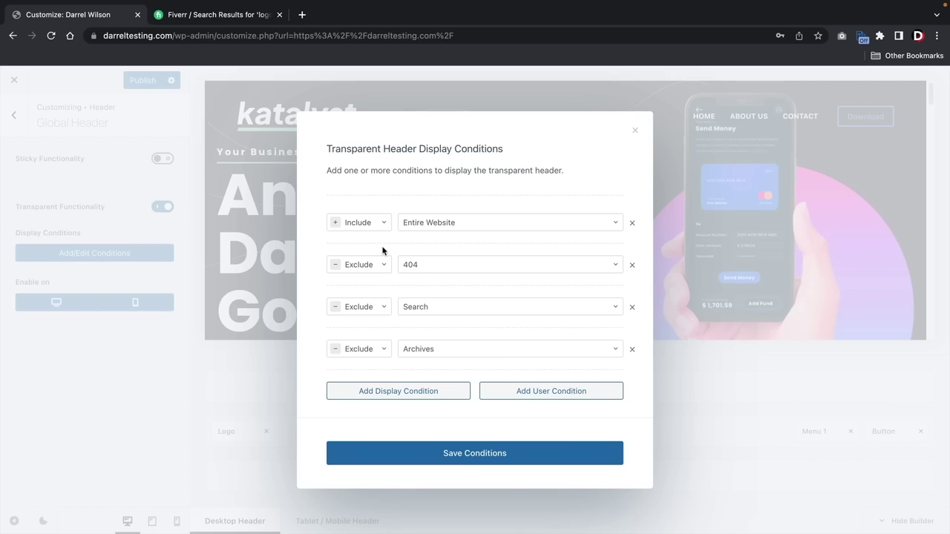
{"action": "left_click", "coordinate": [452, 226]}
{"action": "scroll", "coordinate": [466, 318], "scroll_direction": "down", "scroll_amount": 1}
{"action": "scroll", "coordinate": [466, 319], "scroll_direction": "down", "scroll_amount": 3}
{"action": "scroll", "coordinate": [466, 319], "scroll_direction": "down", "scroll_amount": 5}
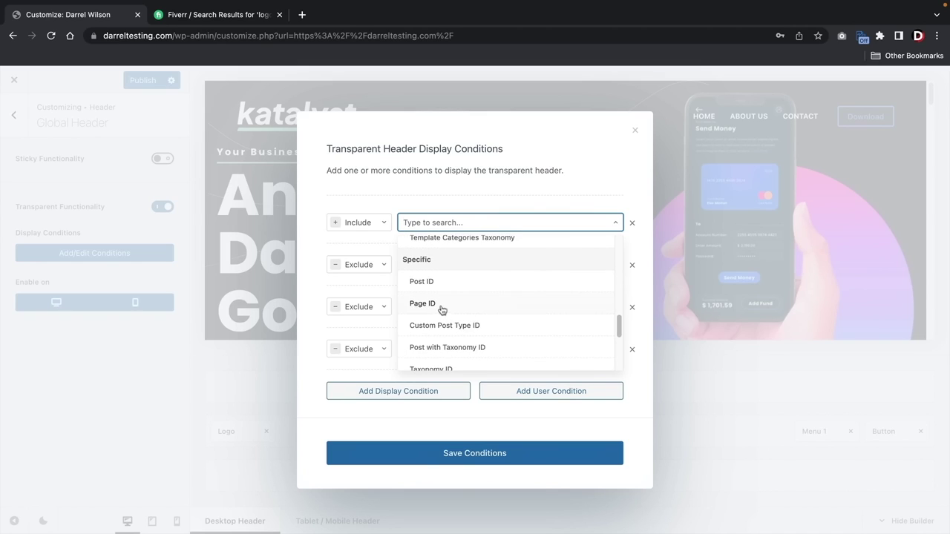
{"action": "left_click", "coordinate": [438, 306]}
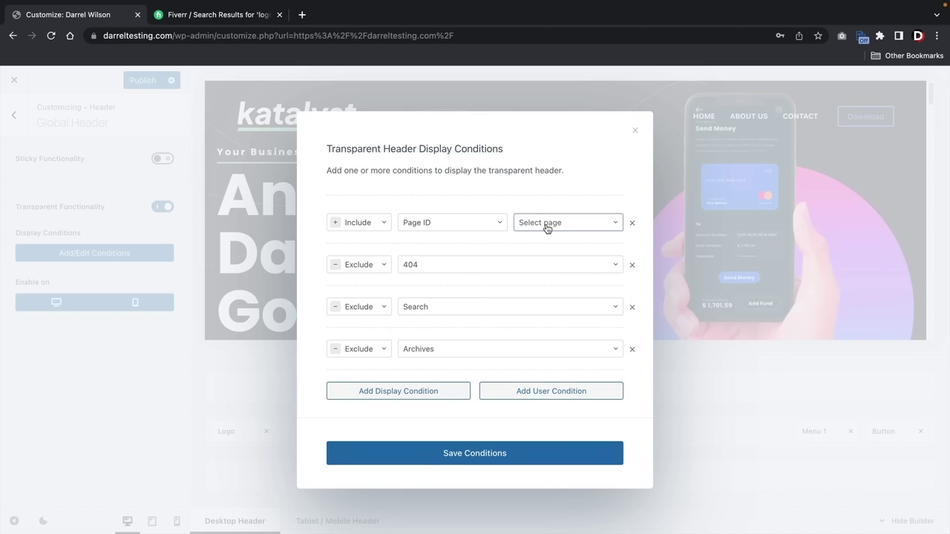
{"action": "left_click", "coordinate": [545, 226]}
{"action": "left_click", "coordinate": [431, 314]}
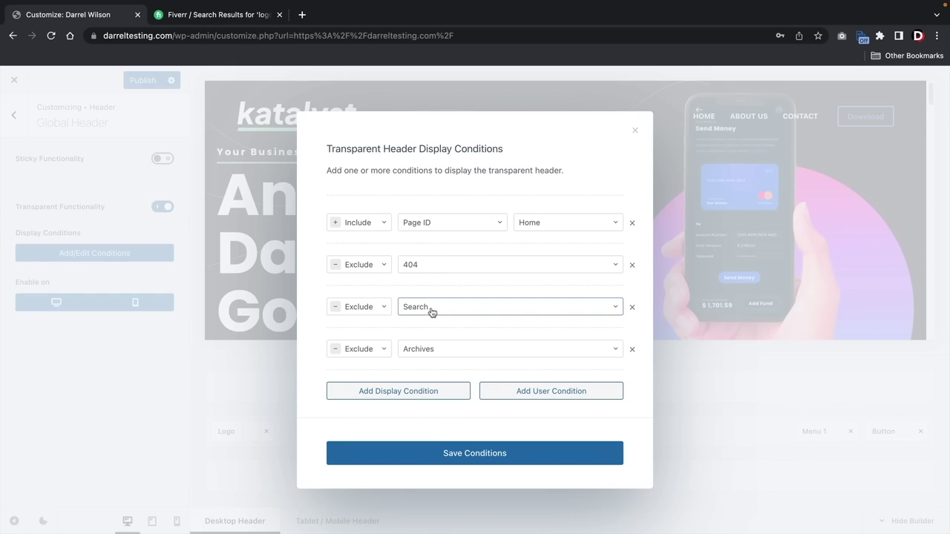
{"action": "left_click", "coordinate": [479, 462]}
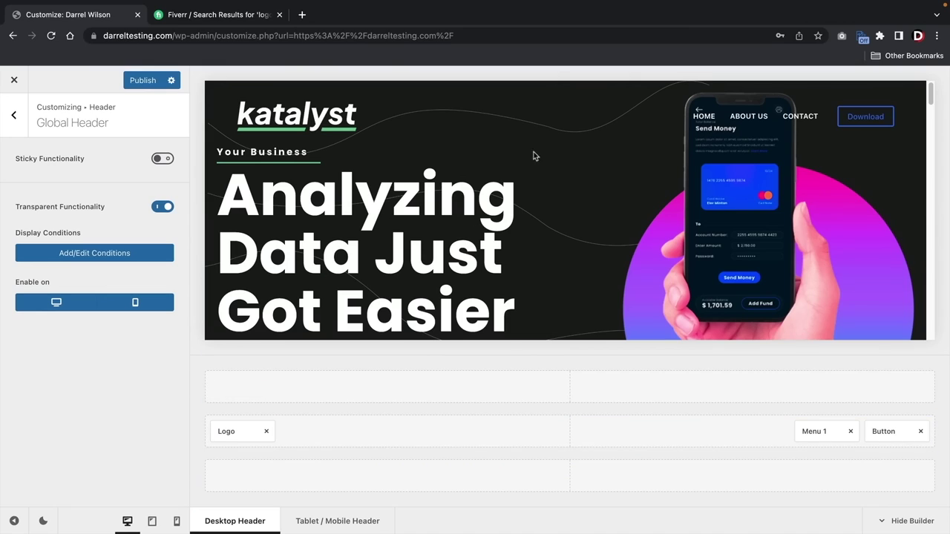
Set the main header row's default background colour to dark navy and publish
{"action": "left_click", "coordinate": [324, 440]}
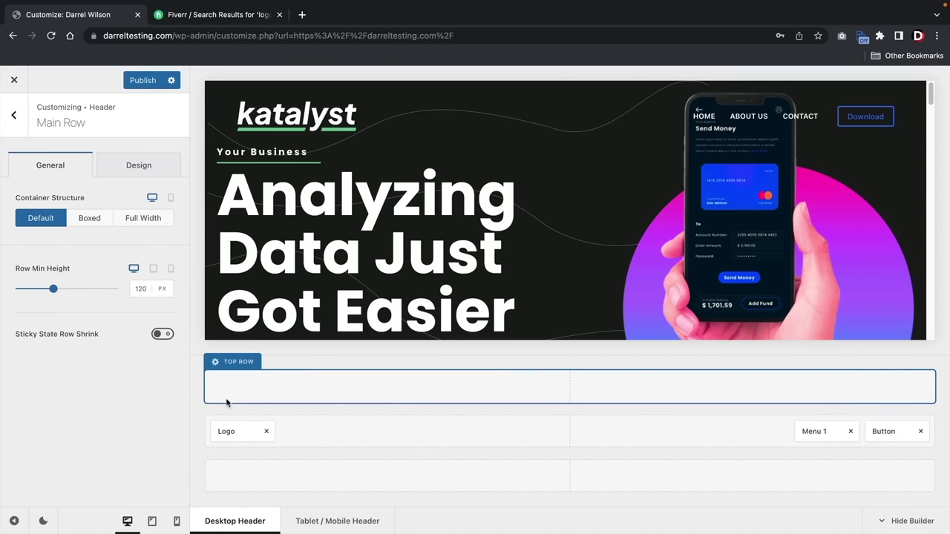
{"action": "left_click", "coordinate": [148, 178]}
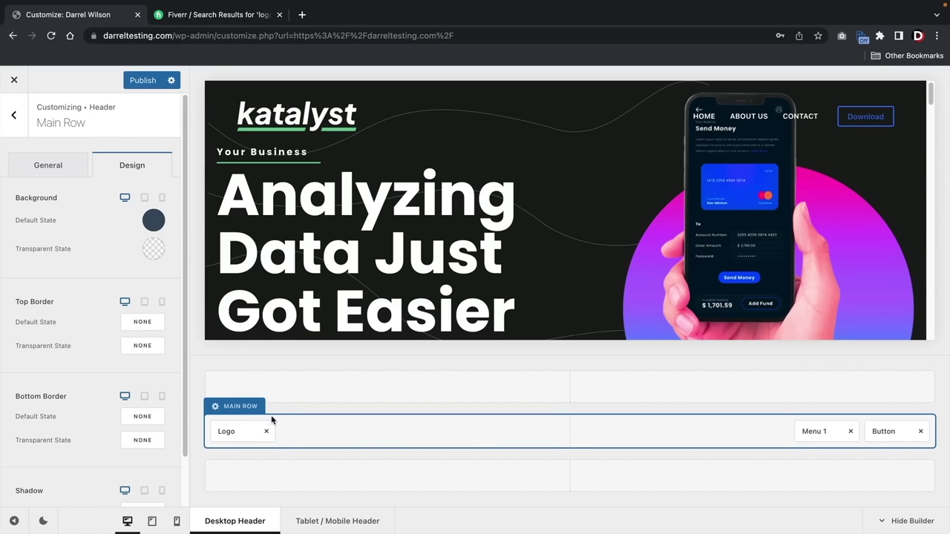
{"action": "left_click", "coordinate": [153, 220]}
{"action": "mouse_move", "coordinate": [109, 379]}
{"action": "left_mouse_down"}
{"action": "mouse_move", "coordinate": [102, 374]}
{"action": "mouse_move", "coordinate": [95, 391]}
{"action": "mouse_move", "coordinate": [97, 383]}
{"action": "left_mouse_up"}
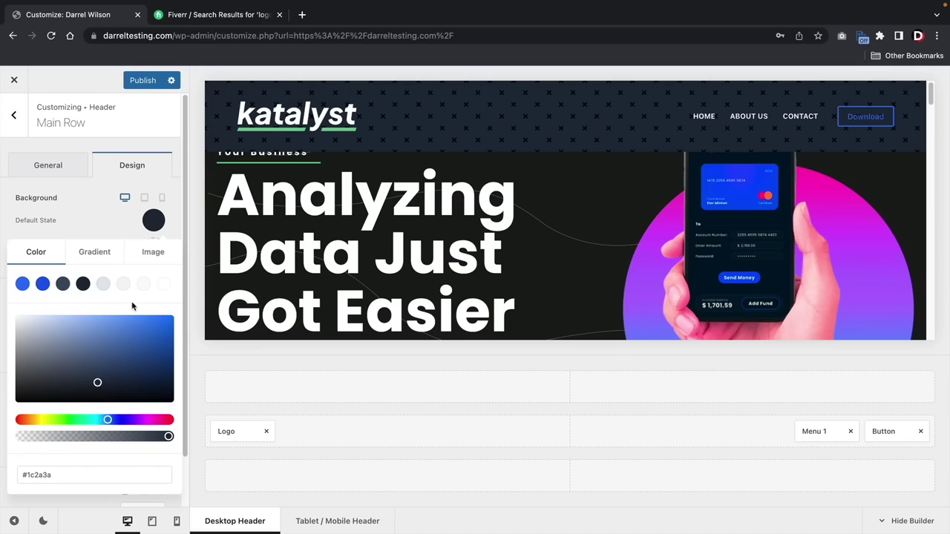
{"action": "left_click", "coordinate": [145, 82]}
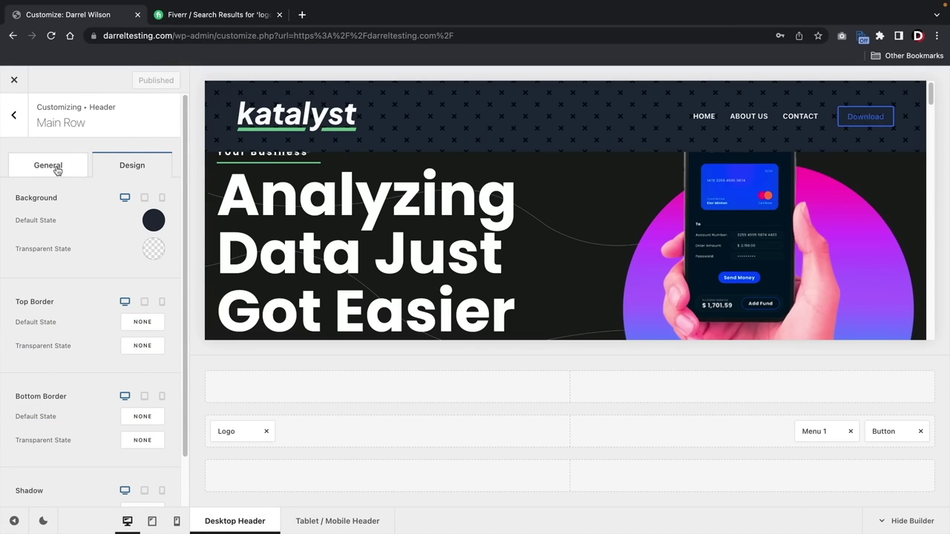
Return to the top-level options, publish again, and close the Customizer to view the live site
{"action": "left_click", "coordinate": [28, 165]}
{"action": "left_click", "coordinate": [14, 118]}
{"action": "left_click", "coordinate": [21, 123]}
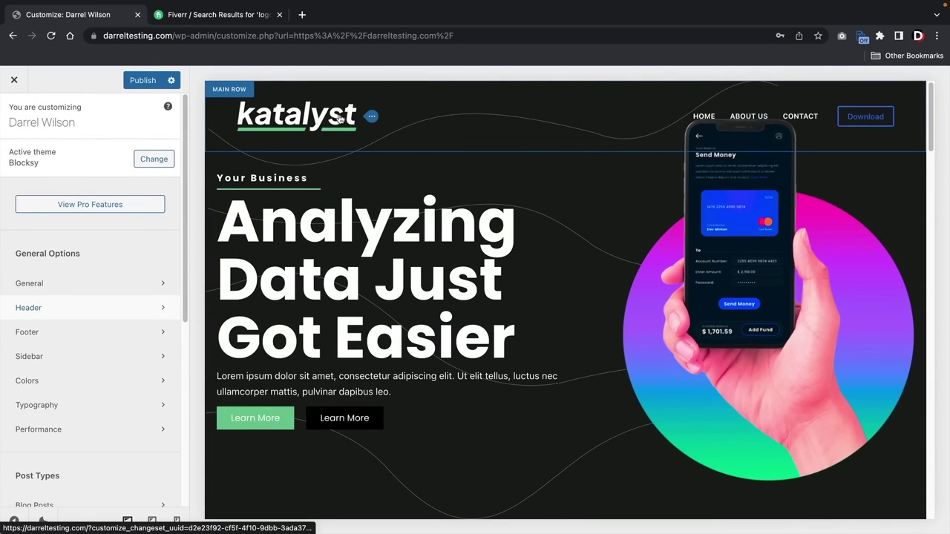
{"action": "left_click", "coordinate": [142, 83]}
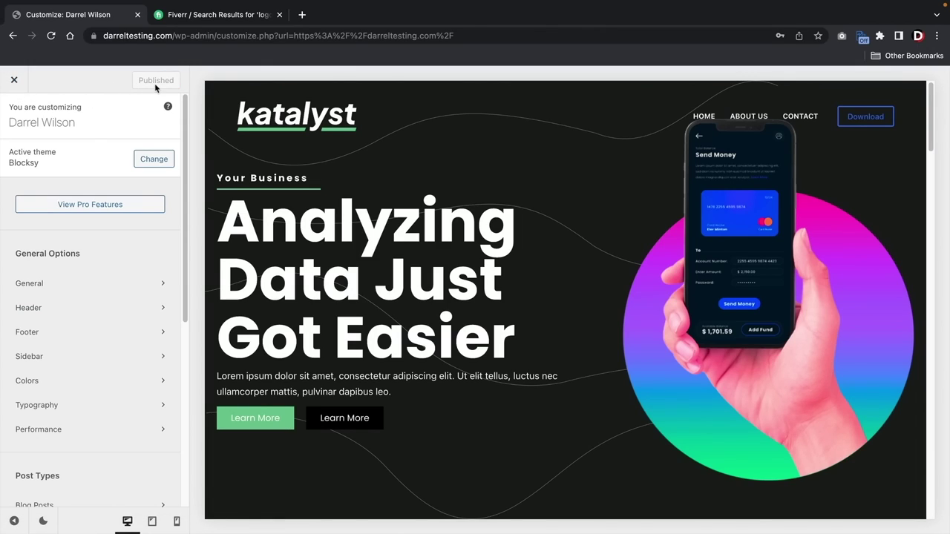
{"action": "left_click", "coordinate": [14, 82]}
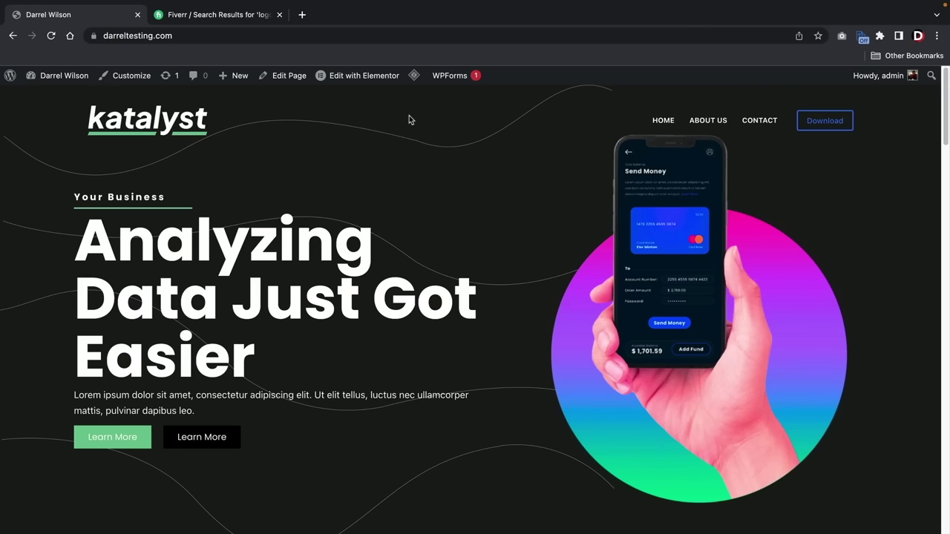
{"action": "left_click", "coordinate": [762, 122]}
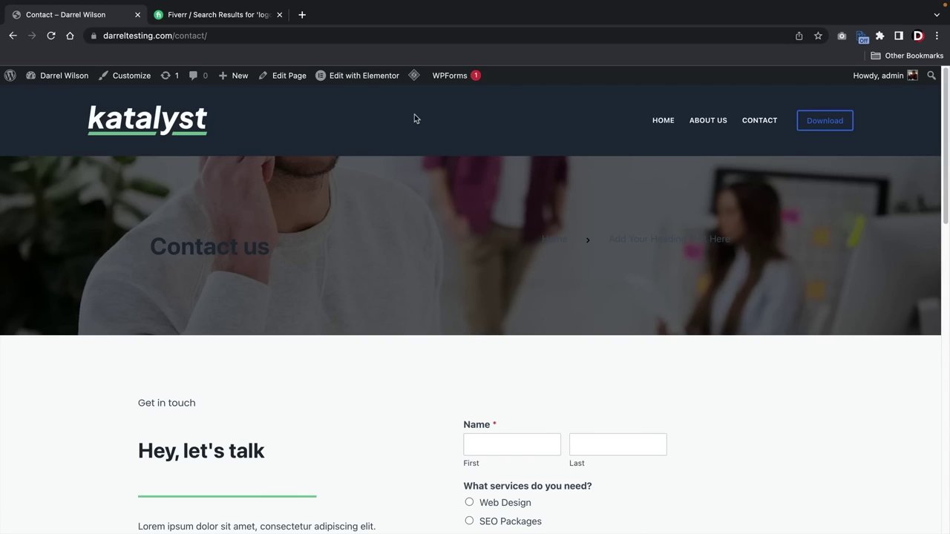
{"action": "left_click", "coordinate": [662, 122]}
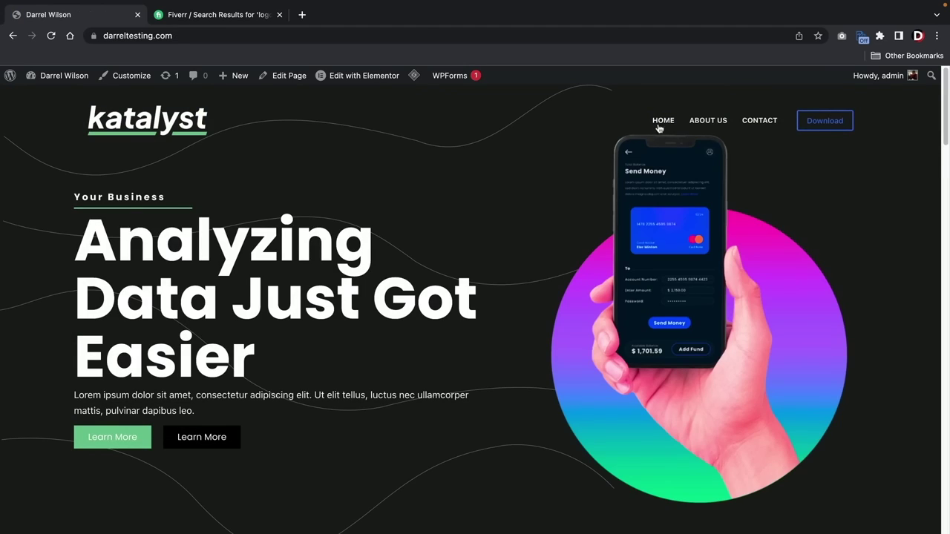
Enable the Scroll to Top button under General and test it in the preview
{"action": "left_click", "coordinate": [137, 77]}
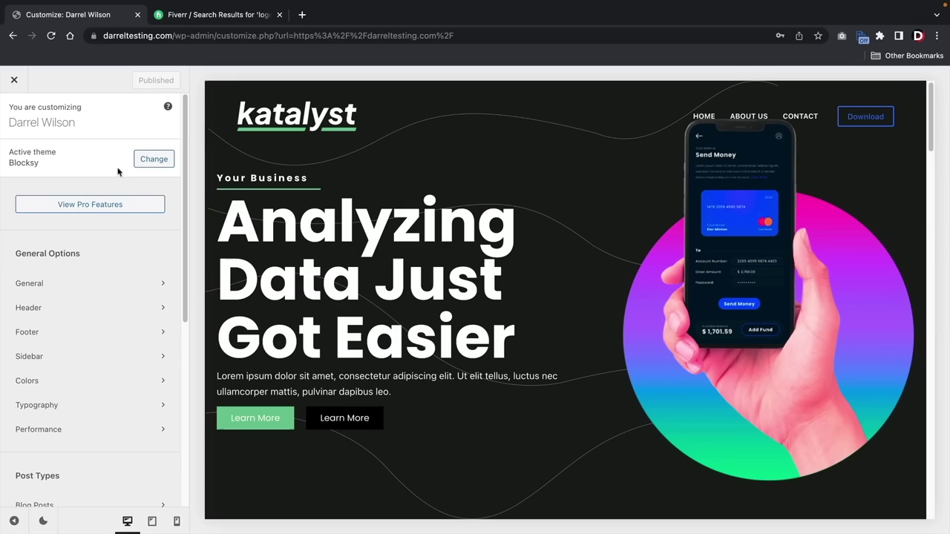
{"action": "left_click", "coordinate": [59, 285]}
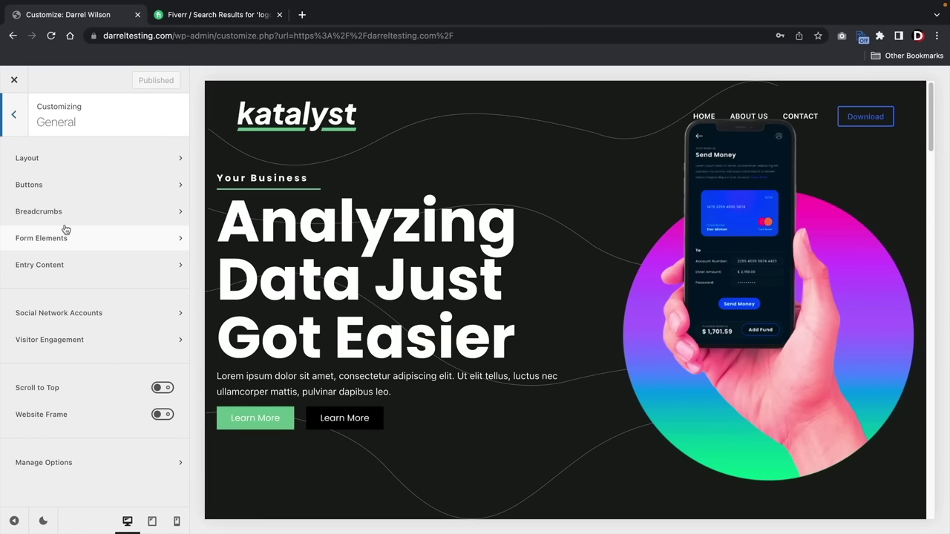
{"action": "left_click", "coordinate": [161, 388]}
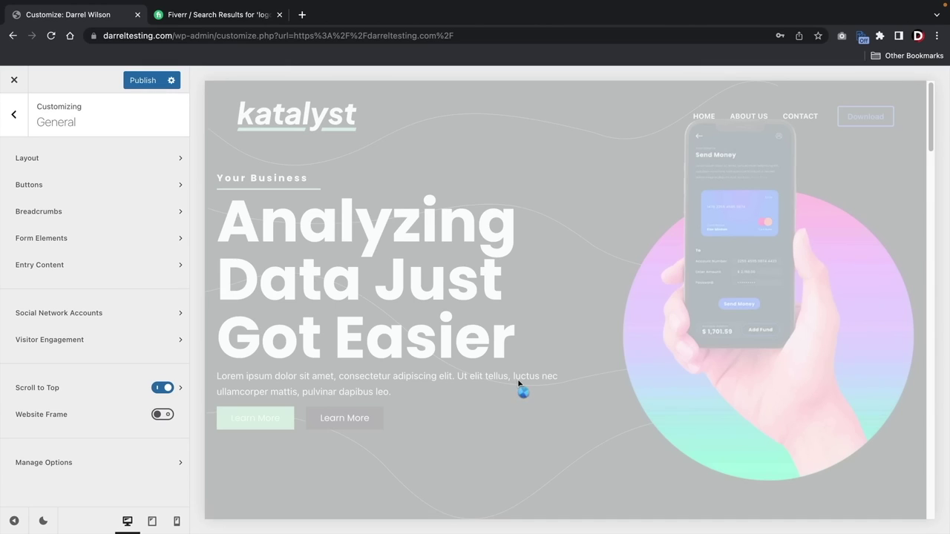
{"action": "scroll", "coordinate": [518, 384], "scroll_direction": "down", "scroll_amount": 5}
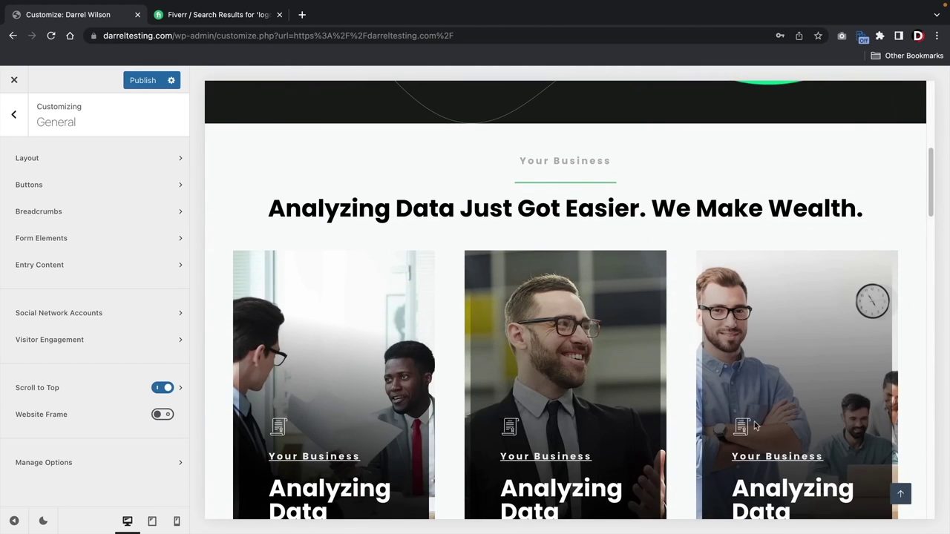
{"action": "left_click", "coordinate": [901, 496]}
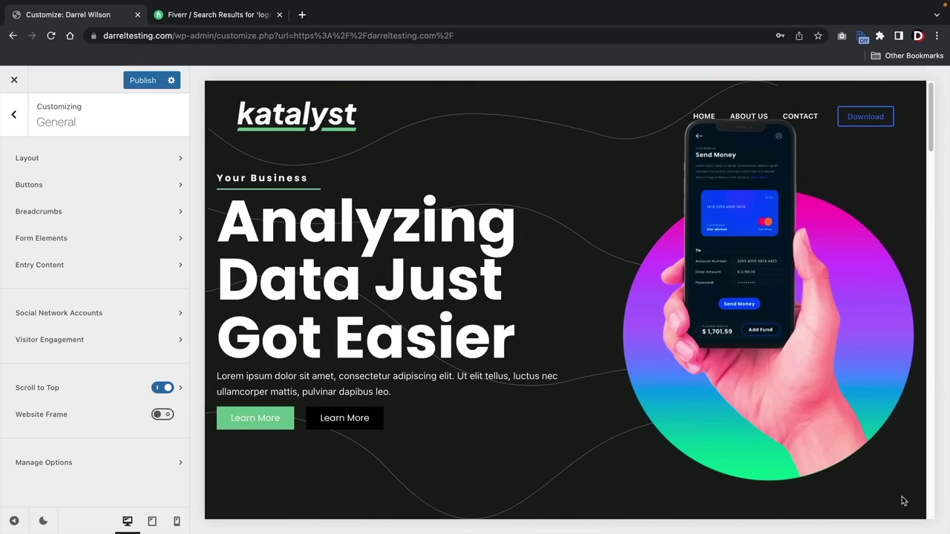
Try a light cyan Website Frame, then switch the Website Frame back off
{"action": "left_click", "coordinate": [160, 415]}
{"action": "left_click", "coordinate": [179, 416]}
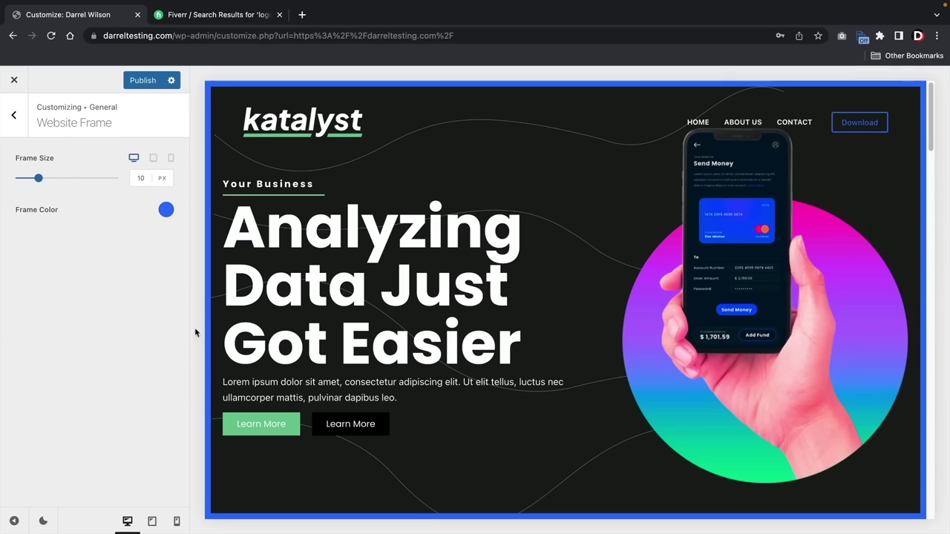
{"action": "left_click", "coordinate": [166, 211]}
{"action": "left_click_drag", "start_coordinate": [91, 303], "coordinate": [91, 273]}
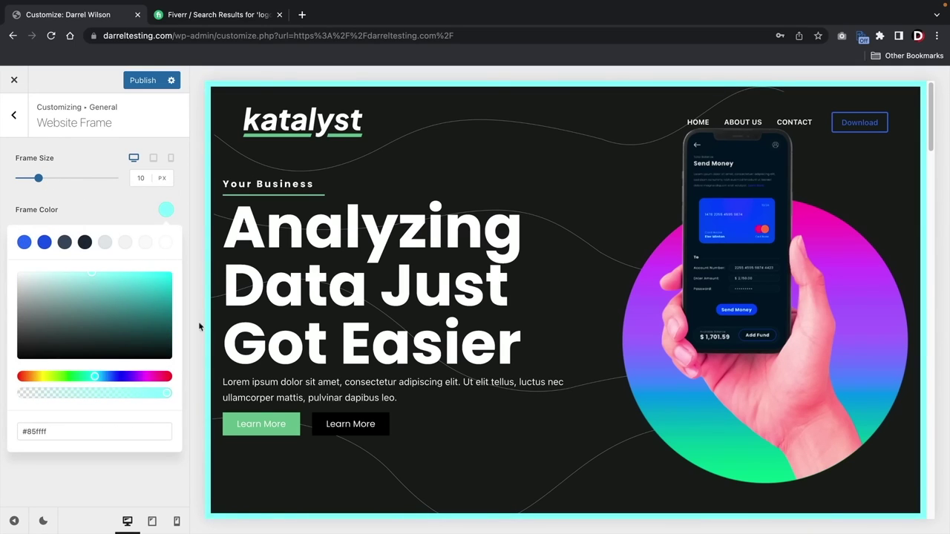
{"action": "scroll", "coordinate": [335, 378], "scroll_direction": "down", "scroll_amount": 5}
{"action": "scroll", "coordinate": [335, 375], "scroll_direction": "down", "scroll_amount": 10}
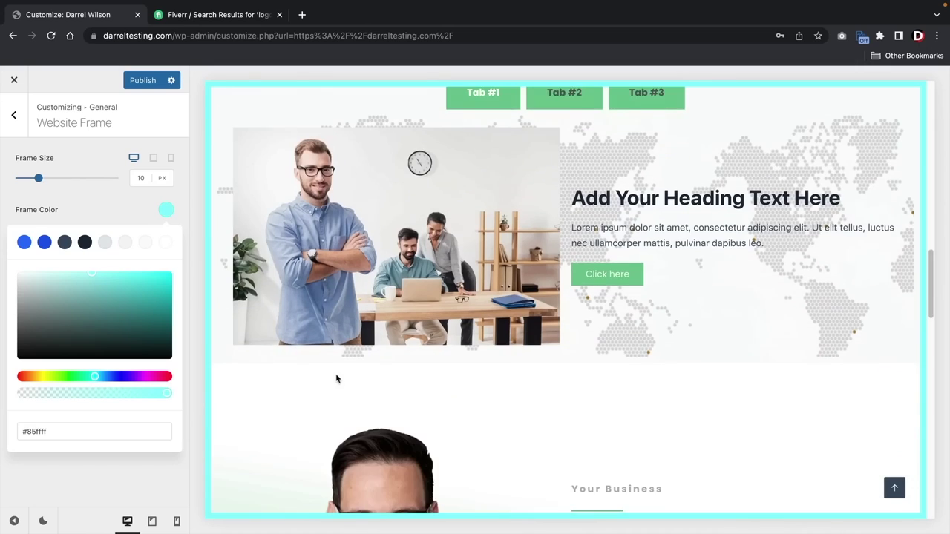
{"action": "scroll", "coordinate": [335, 375], "scroll_direction": "up", "scroll_amount": 7}
{"action": "scroll", "coordinate": [335, 373], "scroll_direction": "up", "scroll_amount": 8}
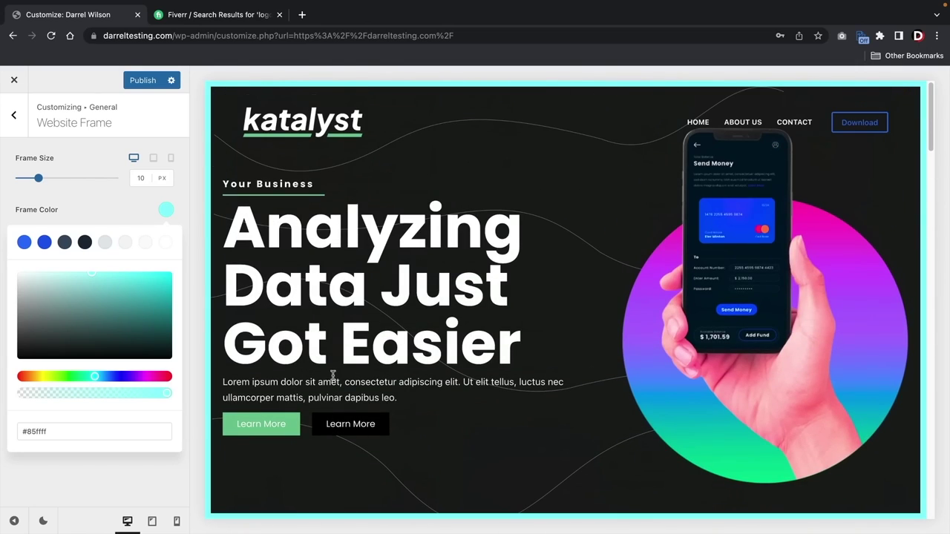
{"action": "left_click", "coordinate": [15, 115]}
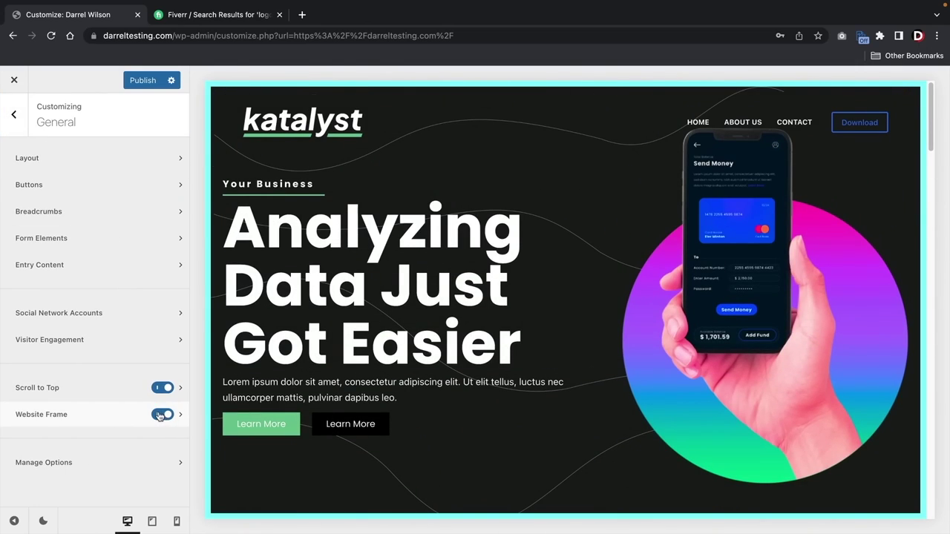
{"action": "left_click", "coordinate": [160, 414]}
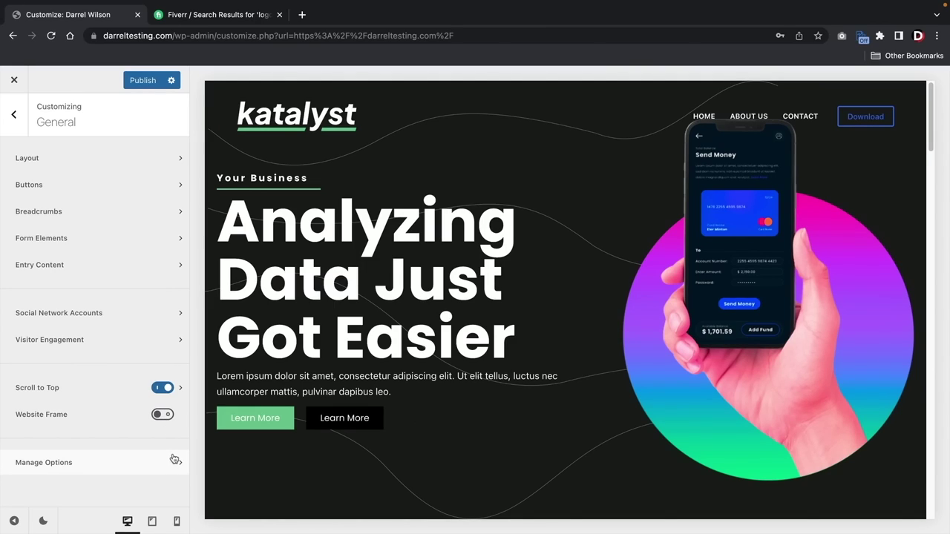
Look through the Buttons and Site Layout settings, then return to the main Customizer options
{"action": "left_click", "coordinate": [76, 185]}
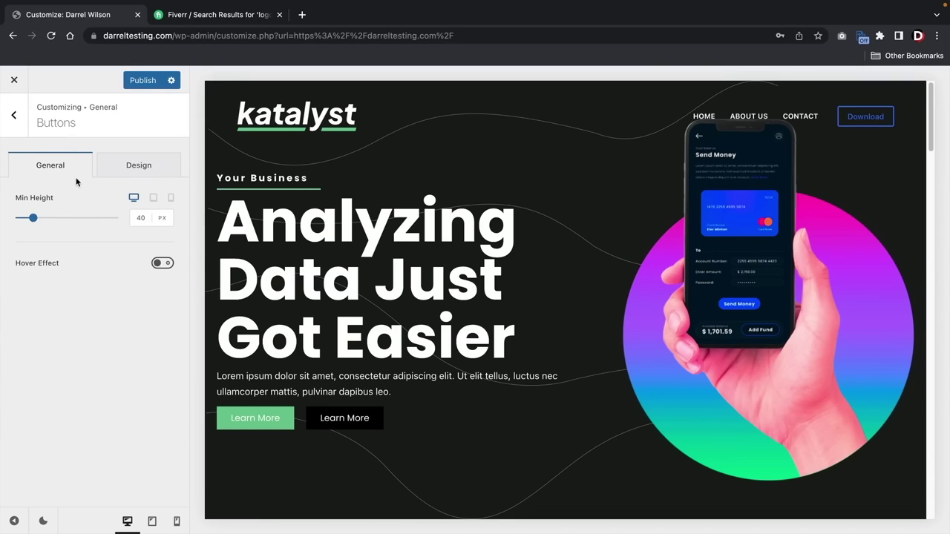
{"action": "left_click", "coordinate": [15, 117]}
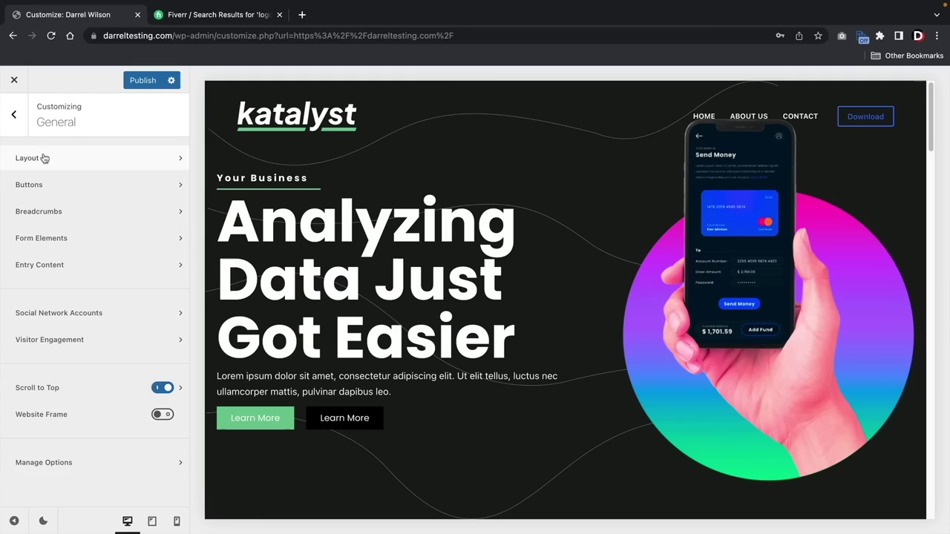
{"action": "left_click", "coordinate": [45, 158]}
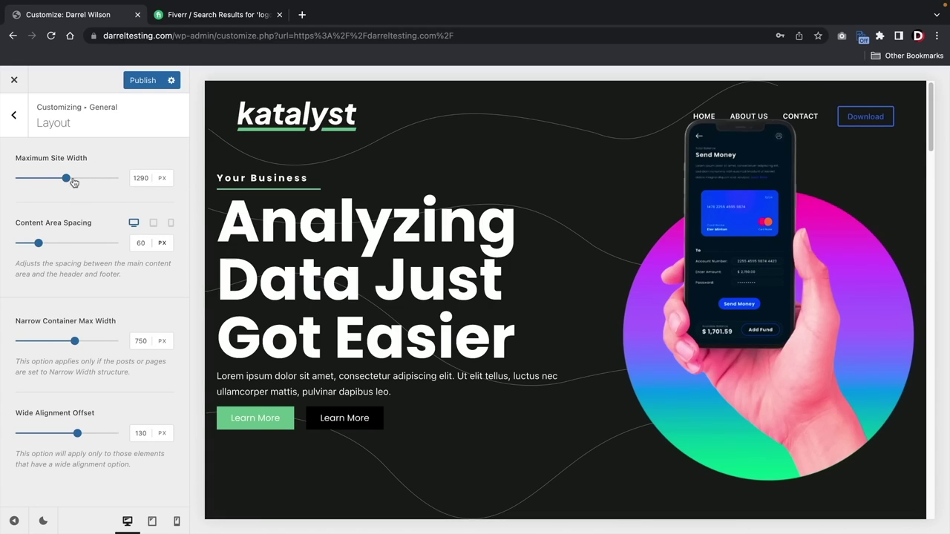
{"action": "left_click", "coordinate": [17, 126]}
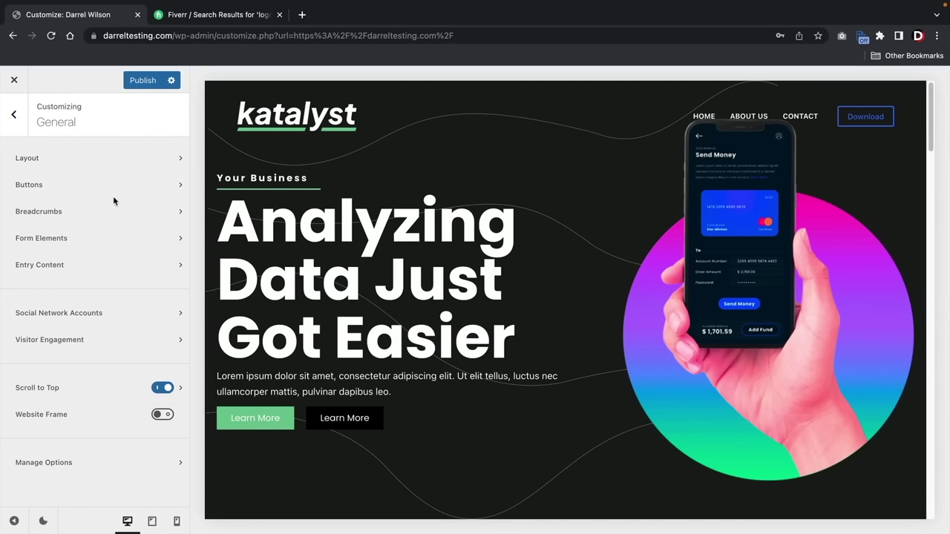
{"action": "left_click", "coordinate": [12, 125]}
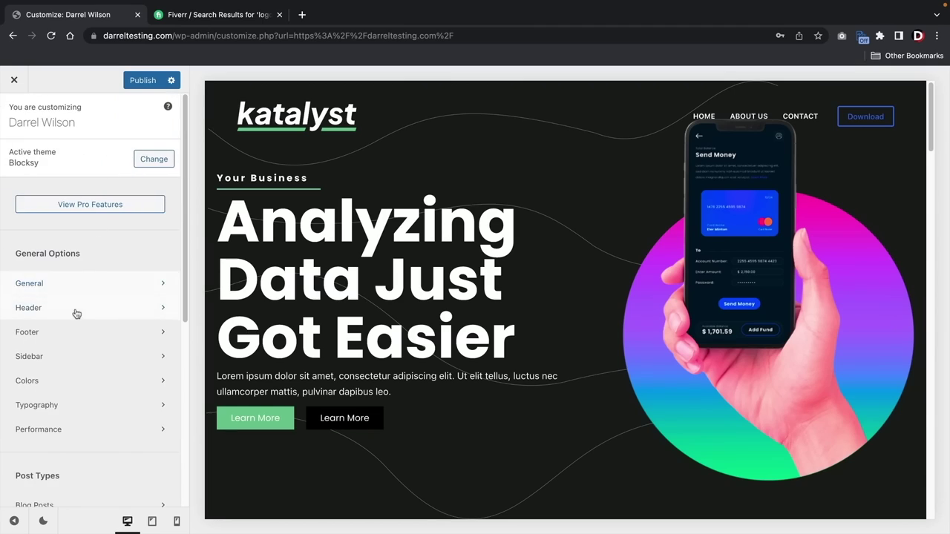
Give the header's Download button the Default style and a green button colour
{"action": "left_click", "coordinate": [77, 308]}
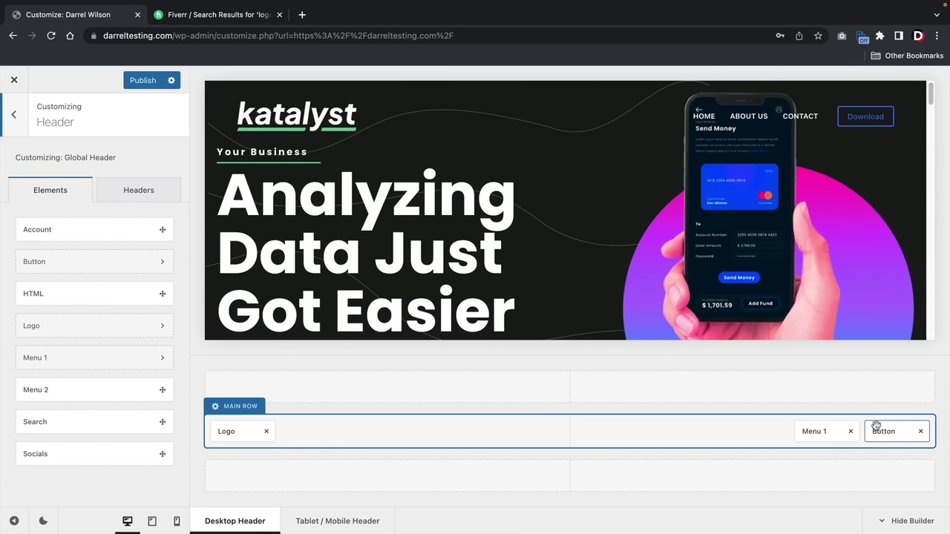
{"action": "left_click", "coordinate": [873, 427]}
{"action": "left_click", "coordinate": [63, 222]}
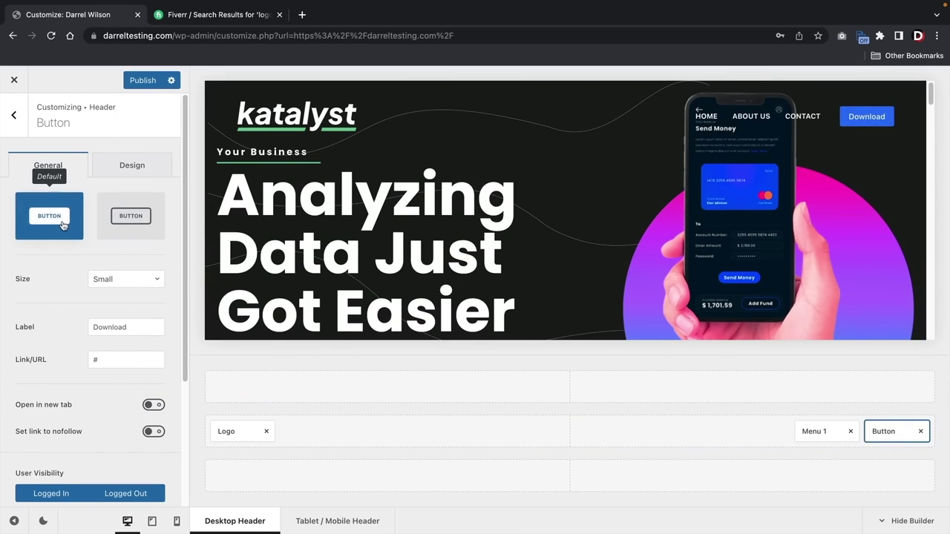
{"action": "left_click", "coordinate": [122, 166]}
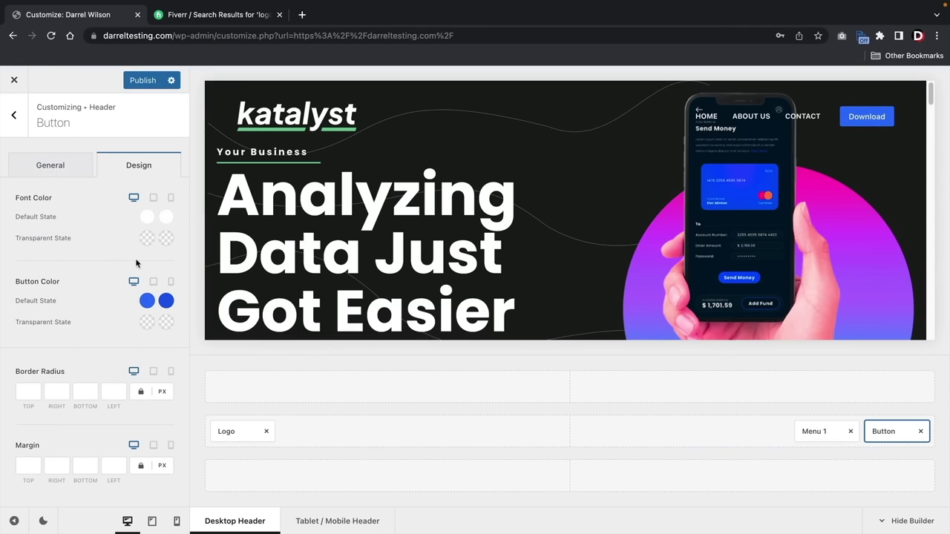
{"action": "left_click", "coordinate": [147, 300]}
{"action": "left_click", "coordinate": [105, 333]}
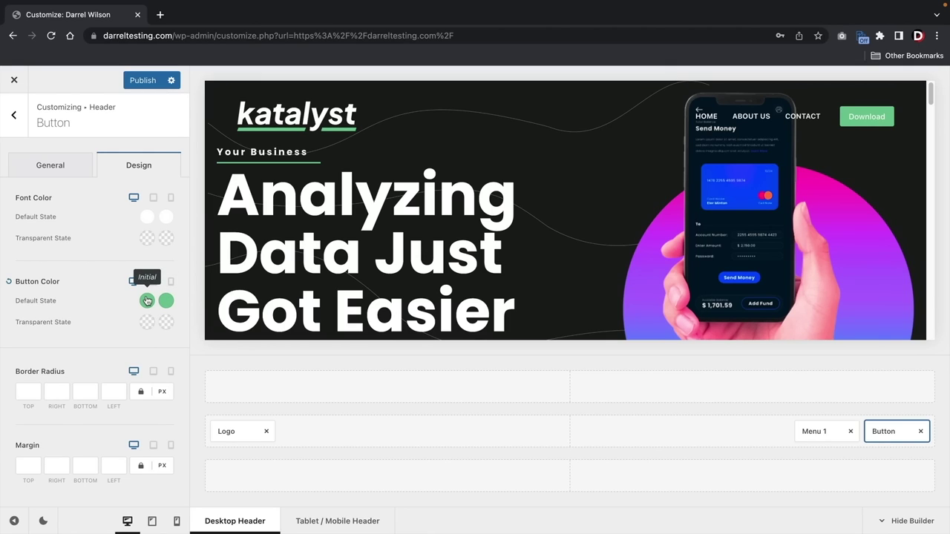
{"action": "left_click", "coordinate": [15, 122]}
{"action": "left_click", "coordinate": [15, 122]}
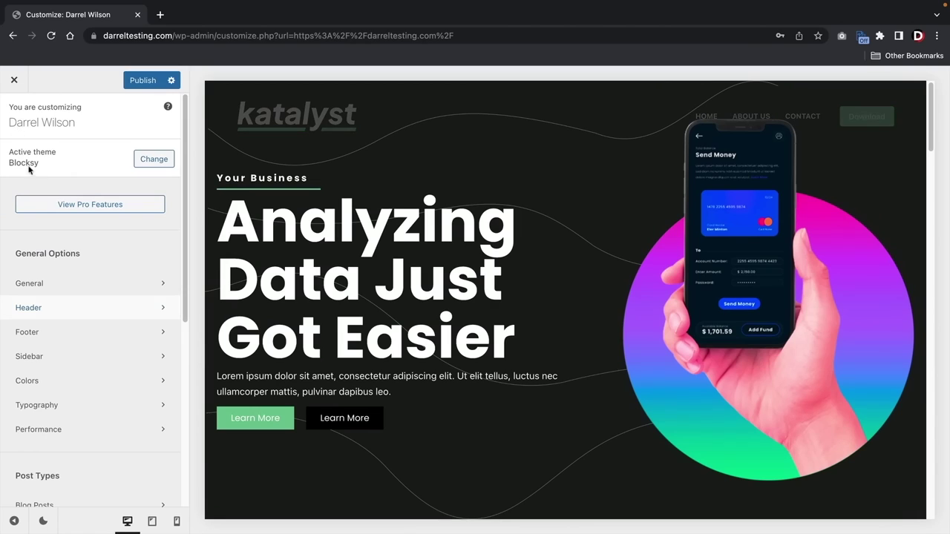
Drag Widget Areas 1, 2 and 3 into the footer middle row's columns and edit Widget Area 1
{"action": "left_click", "coordinate": [45, 339]}
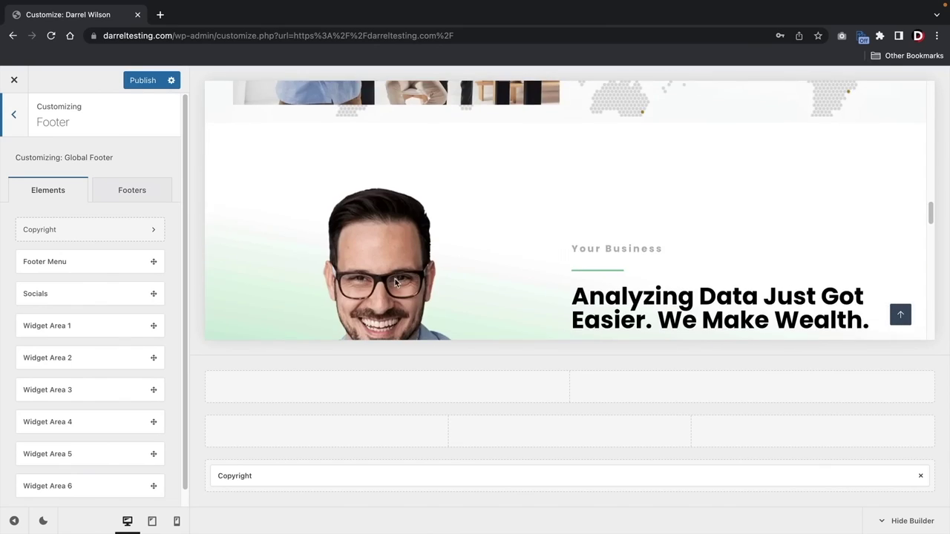
{"action": "scroll", "coordinate": [394, 283], "scroll_direction": "up", "scroll_amount": 3}
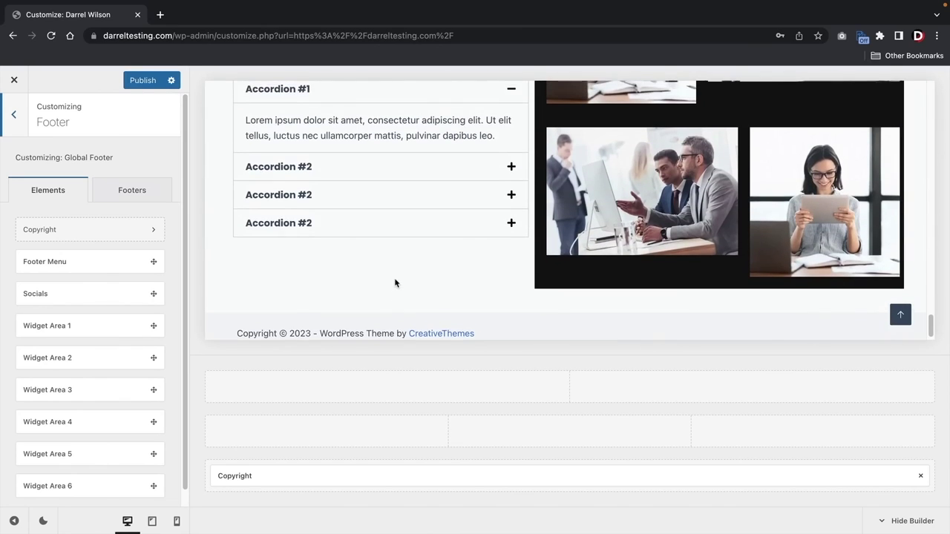
{"action": "scroll", "coordinate": [394, 283], "scroll_direction": "down", "scroll_amount": 2}
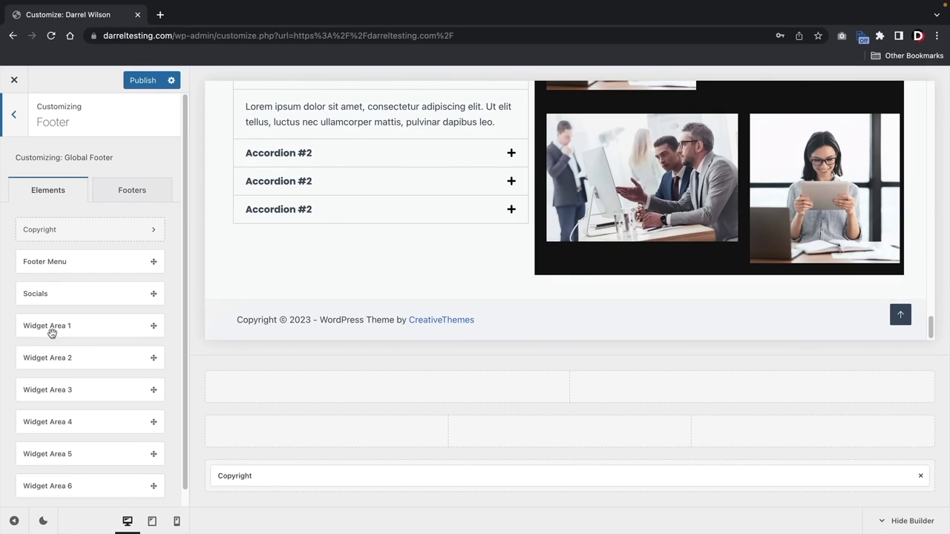
{"action": "left_click_drag", "start_coordinate": [46, 328], "coordinate": [292, 433]}
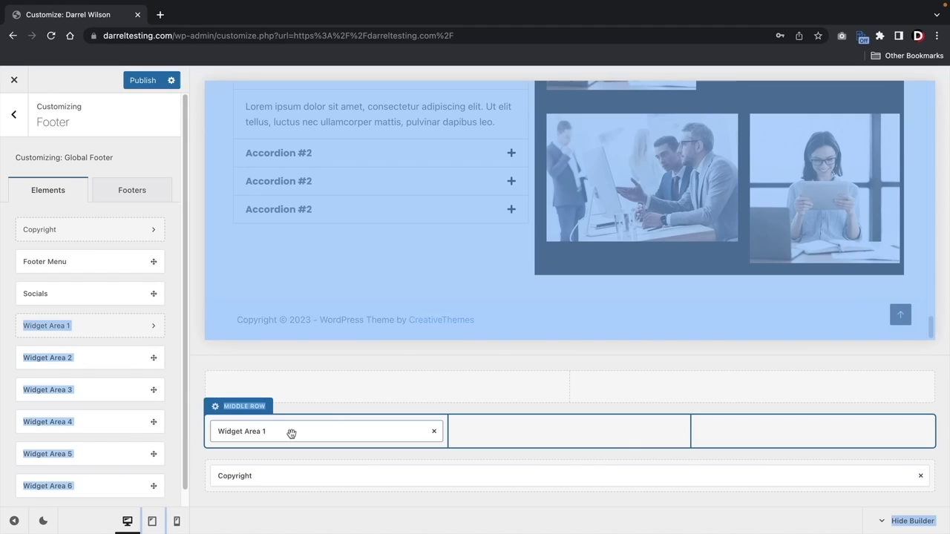
{"action": "left_click_drag", "start_coordinate": [97, 360], "coordinate": [524, 440]}
{"action": "left_click_drag", "start_coordinate": [91, 390], "coordinate": [795, 431]}
{"action": "left_click", "coordinate": [277, 431]}
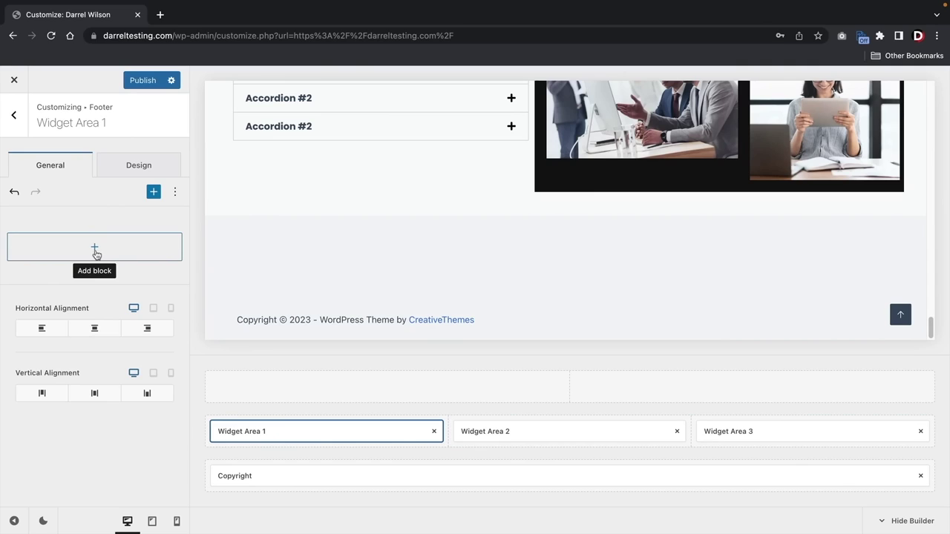
Add a bold 'About Us' paragraph to Widget Area 1
{"action": "left_click", "coordinate": [95, 252]}
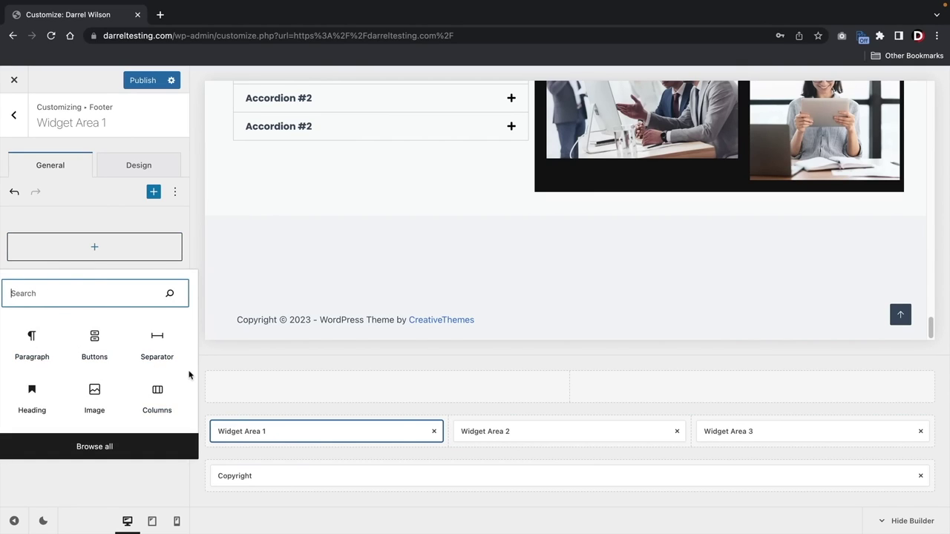
{"action": "left_click", "coordinate": [96, 450]}
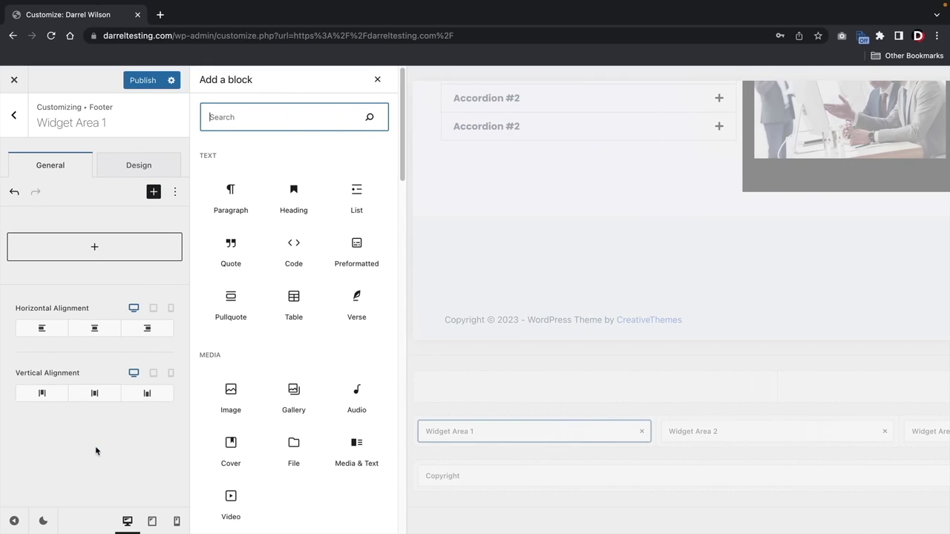
{"action": "scroll", "coordinate": [279, 351], "scroll_direction": "down", "scroll_amount": 3}
{"action": "scroll", "coordinate": [279, 351], "scroll_direction": "down", "scroll_amount": 10}
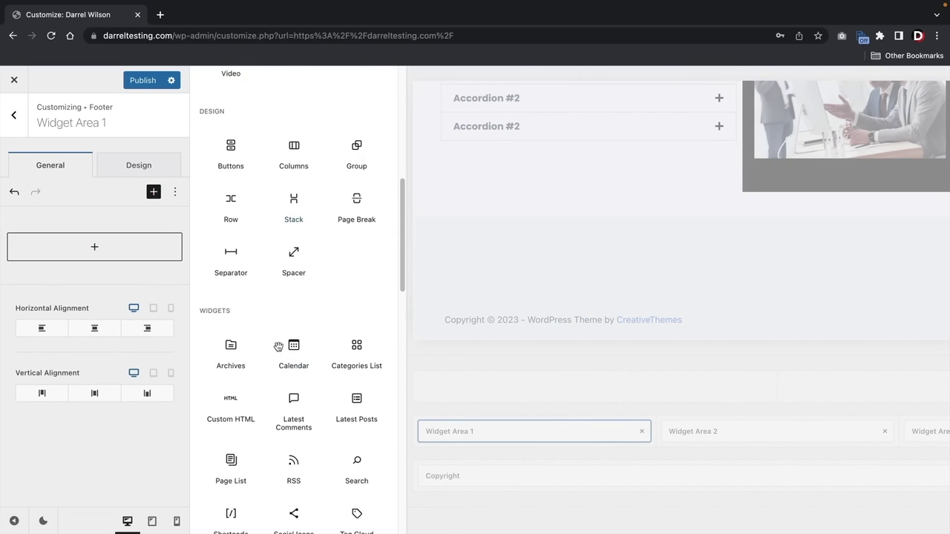
{"action": "scroll", "coordinate": [279, 346], "scroll_direction": "down", "scroll_amount": 10}
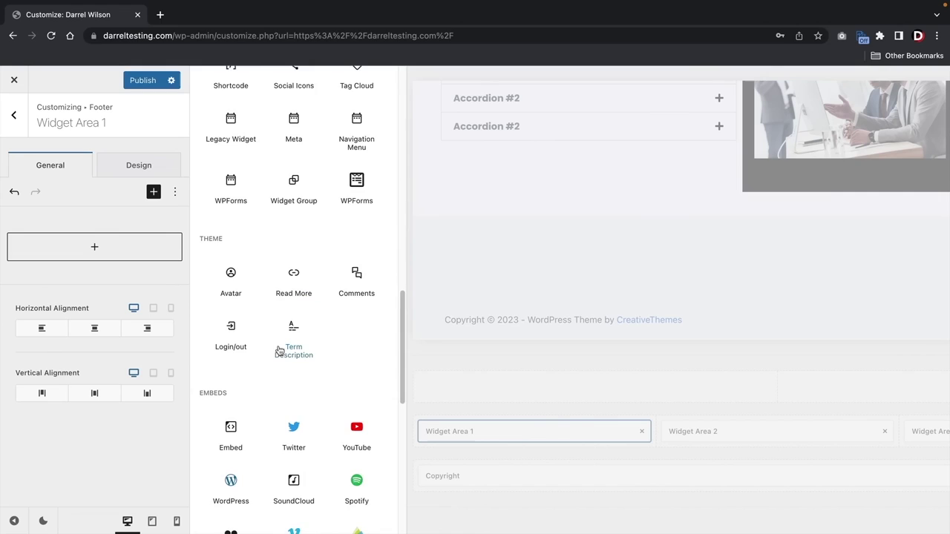
{"action": "scroll", "coordinate": [276, 349], "scroll_direction": "down", "scroll_amount": 3}
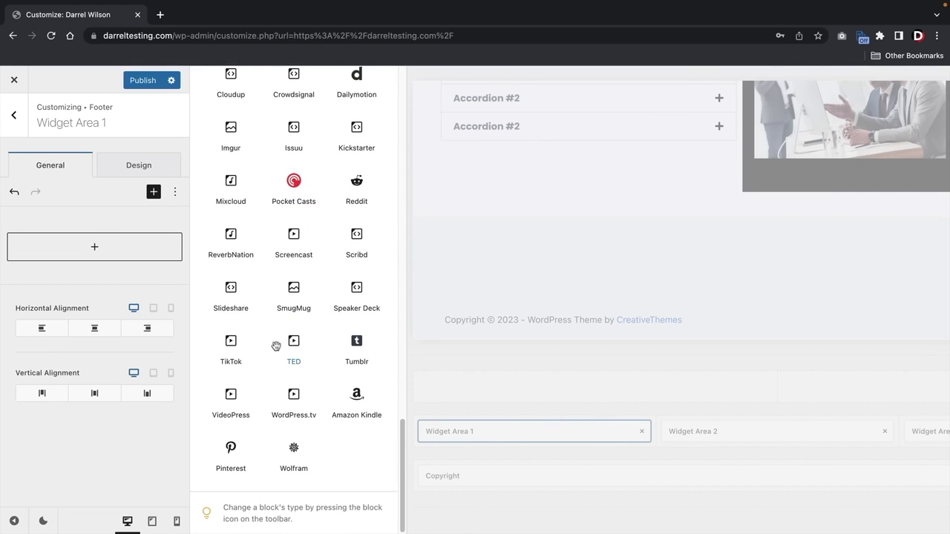
{"action": "scroll", "coordinate": [276, 346], "scroll_direction": "up", "scroll_amount": 5}
{"action": "scroll", "coordinate": [278, 347], "scroll_direction": "up", "scroll_amount": 6}
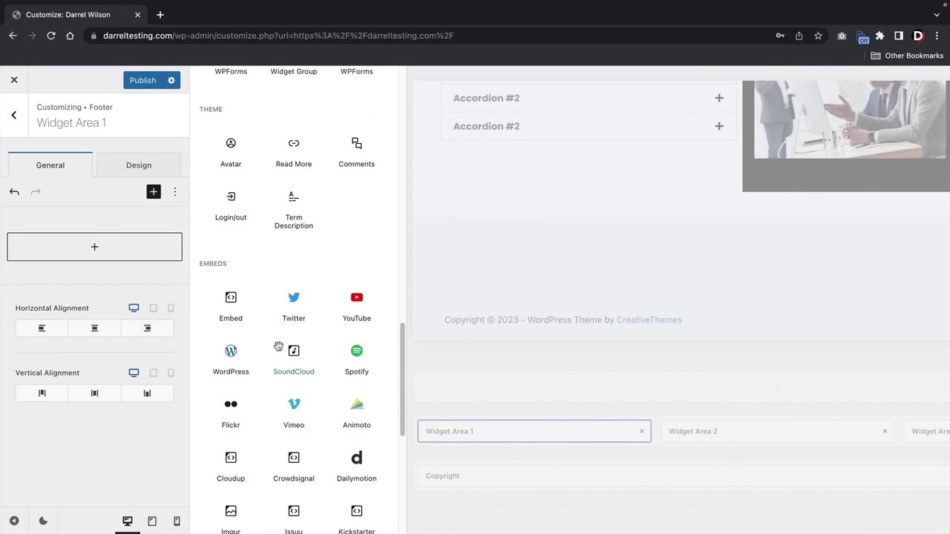
{"action": "scroll", "coordinate": [278, 349], "scroll_direction": "up", "scroll_amount": 2}
{"action": "scroll", "coordinate": [278, 351], "scroll_direction": "up", "scroll_amount": 4}
{"action": "scroll", "coordinate": [281, 349], "scroll_direction": "up", "scroll_amount": 5}
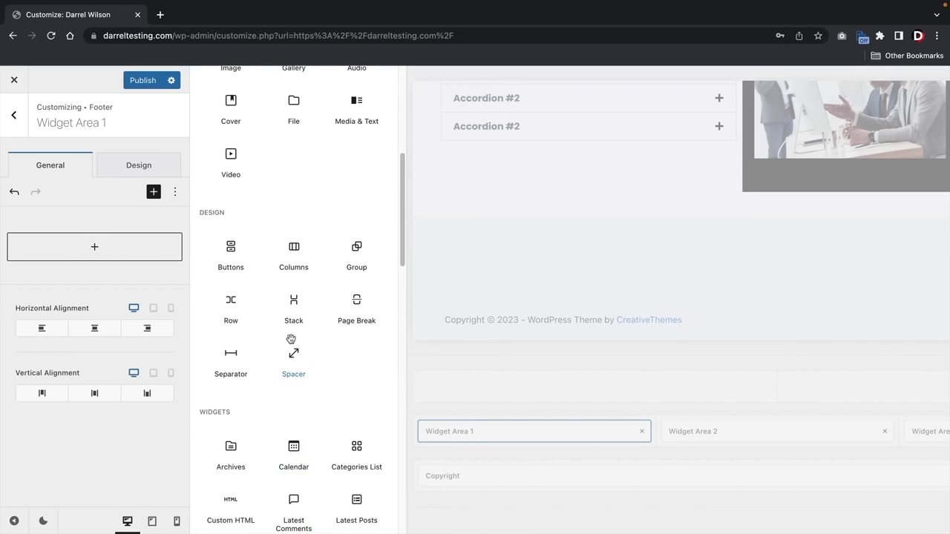
{"action": "scroll", "coordinate": [234, 338], "scroll_direction": "up", "scroll_amount": 1}
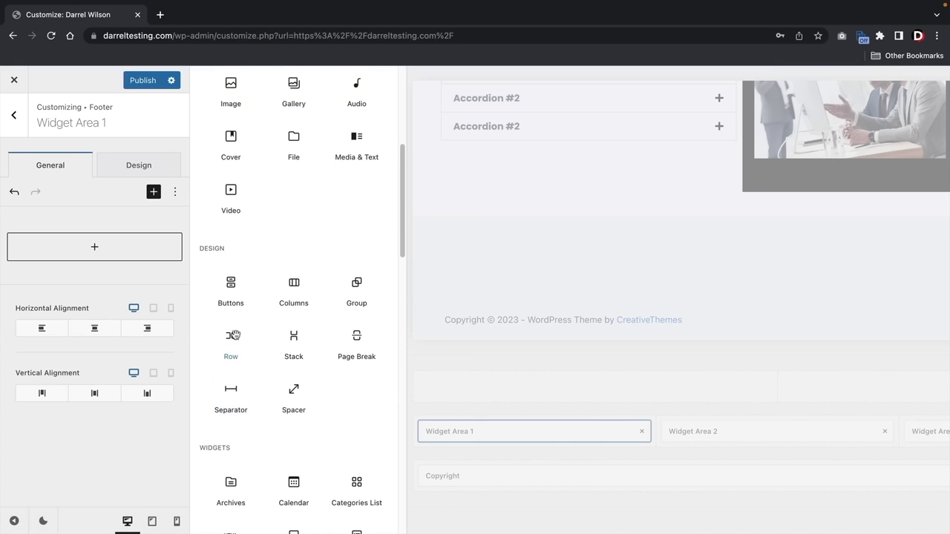
{"action": "scroll", "coordinate": [234, 335], "scroll_direction": "up", "scroll_amount": 4}
{"action": "scroll", "coordinate": [283, 297], "scroll_direction": "up", "scroll_amount": 5}
{"action": "left_click", "coordinate": [227, 194]}
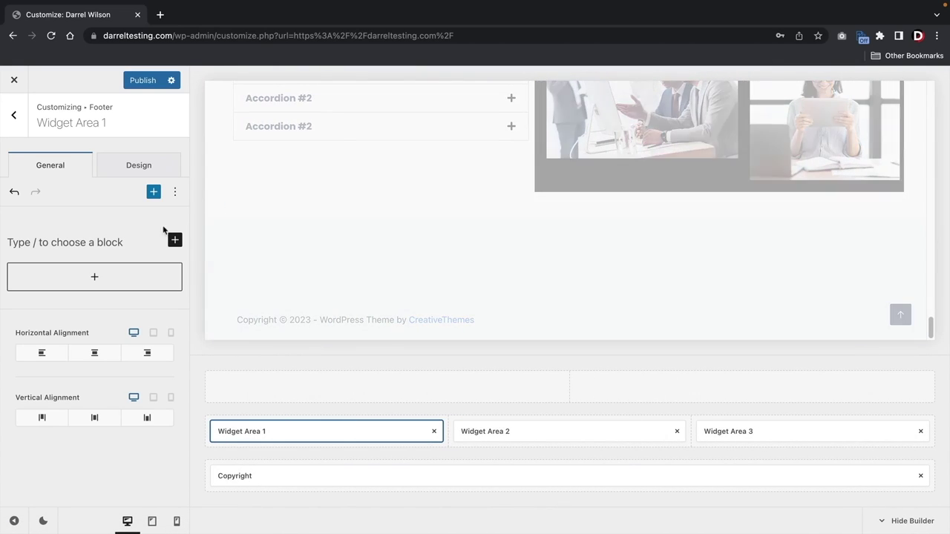
{"action": "type", "text": "Ab"}
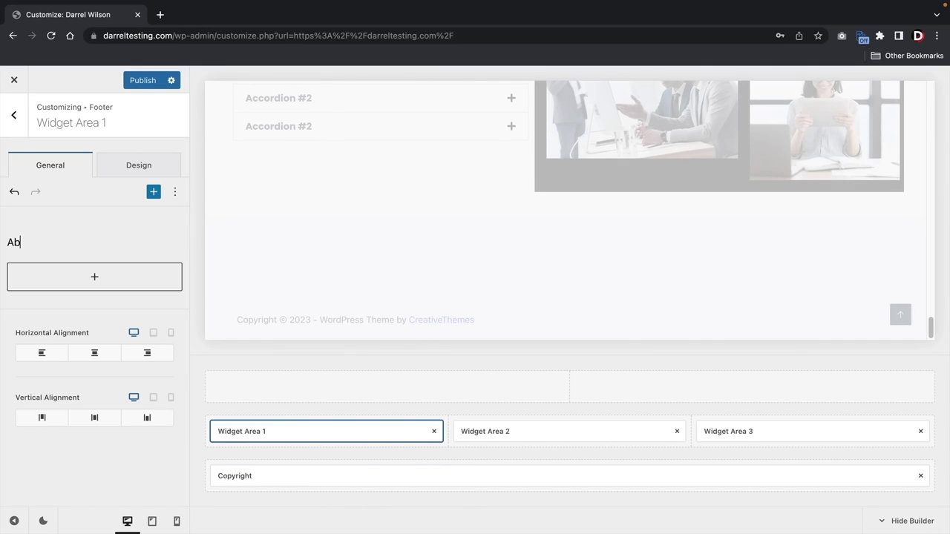
{"action": "type", "text": "out Us"}
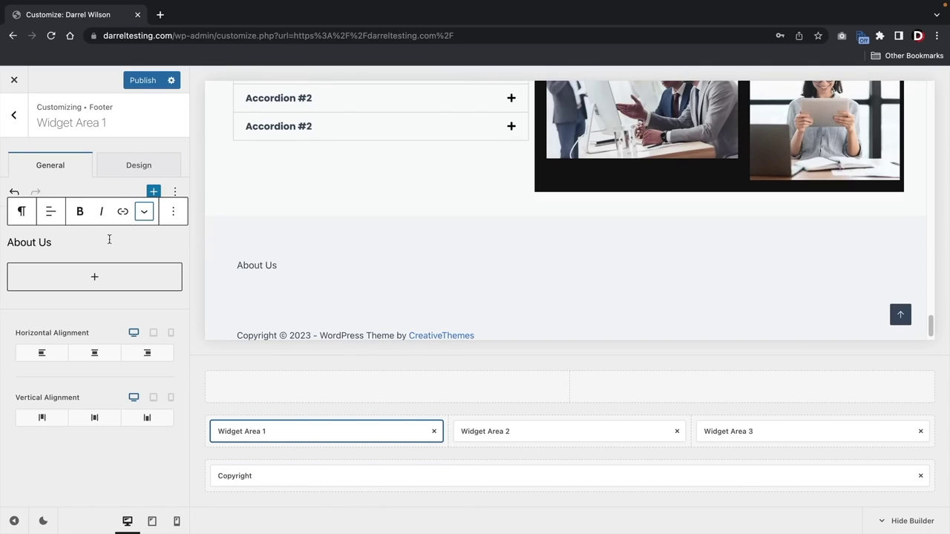
{"action": "triple_click", "coordinate": [31, 239]}
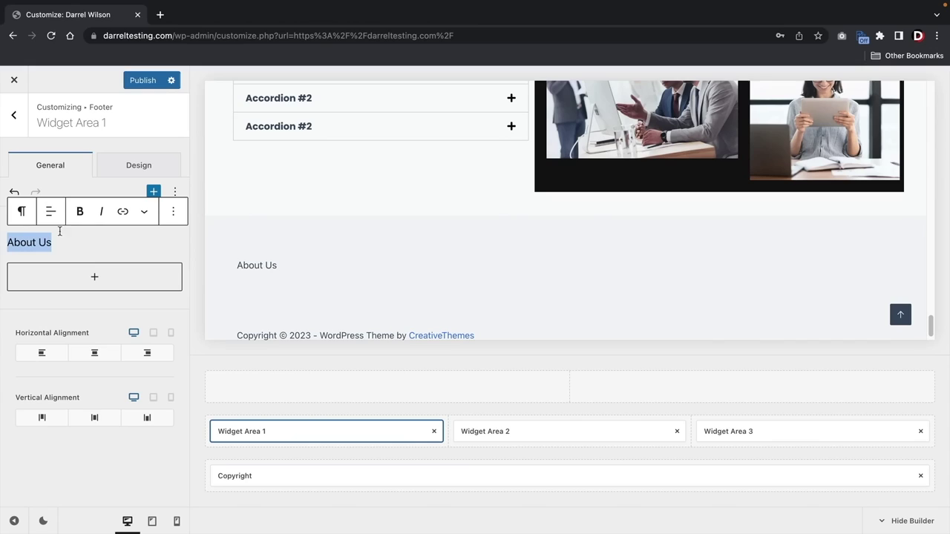
{"action": "left_click", "coordinate": [80, 212]}
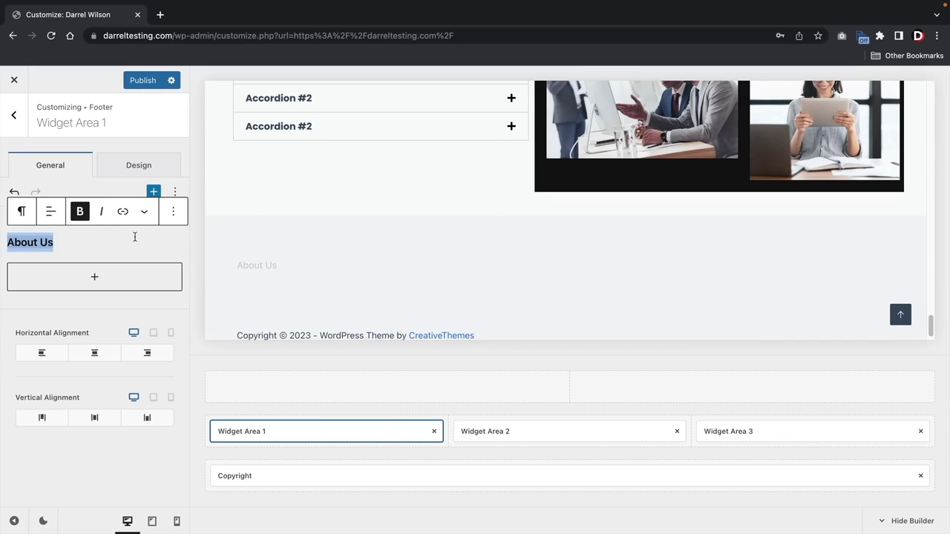
Below About Us, add a paragraph containing the pasted site description text
{"action": "left_click", "coordinate": [95, 279]}
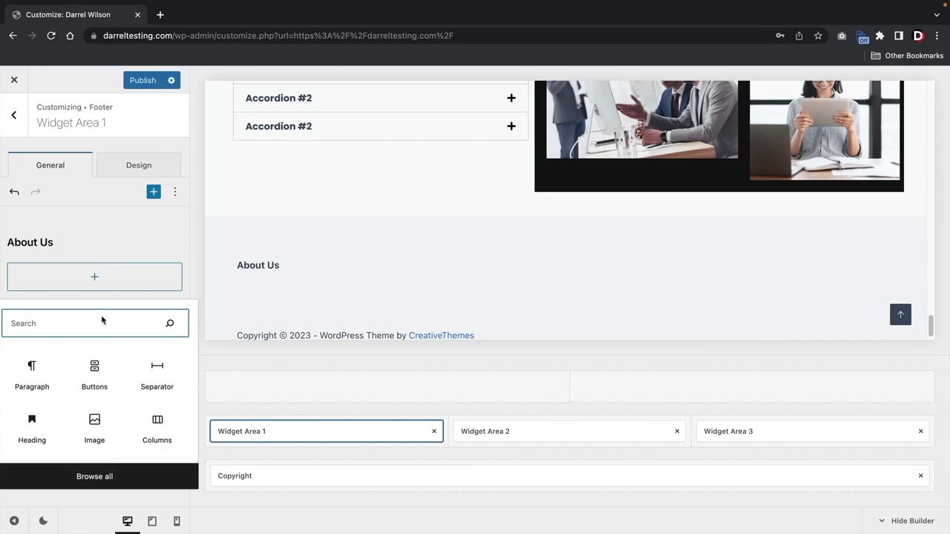
{"action": "left_click", "coordinate": [158, 374]}
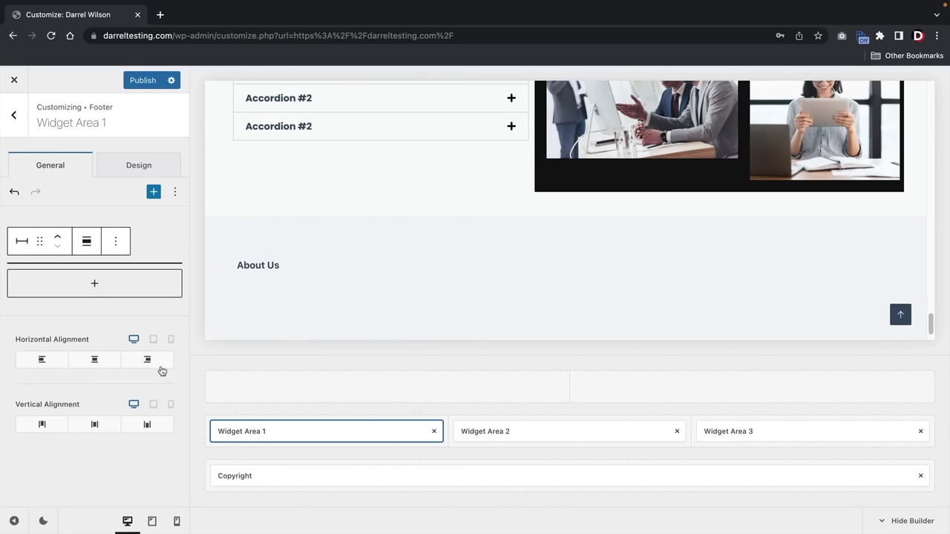
{"action": "key", "text": "BackSpace"}
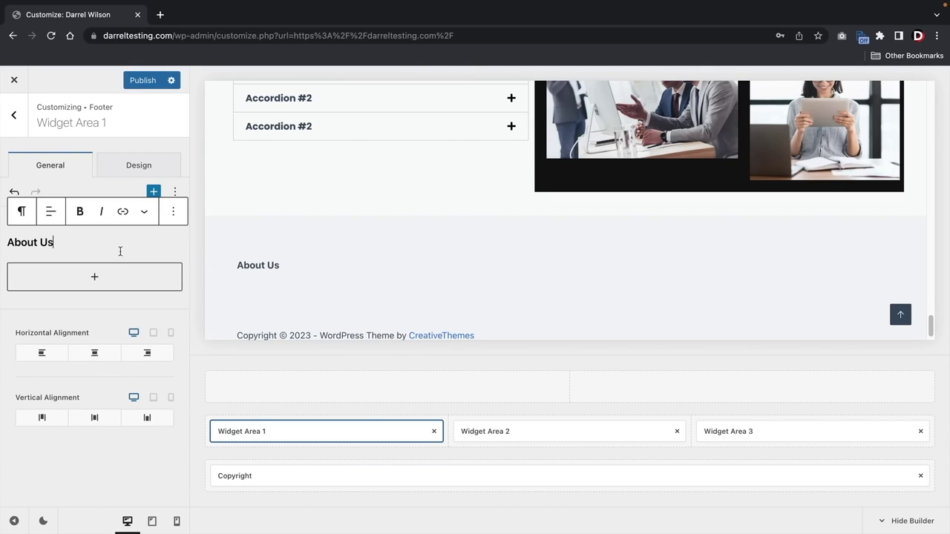
{"action": "left_click", "coordinate": [95, 281]}
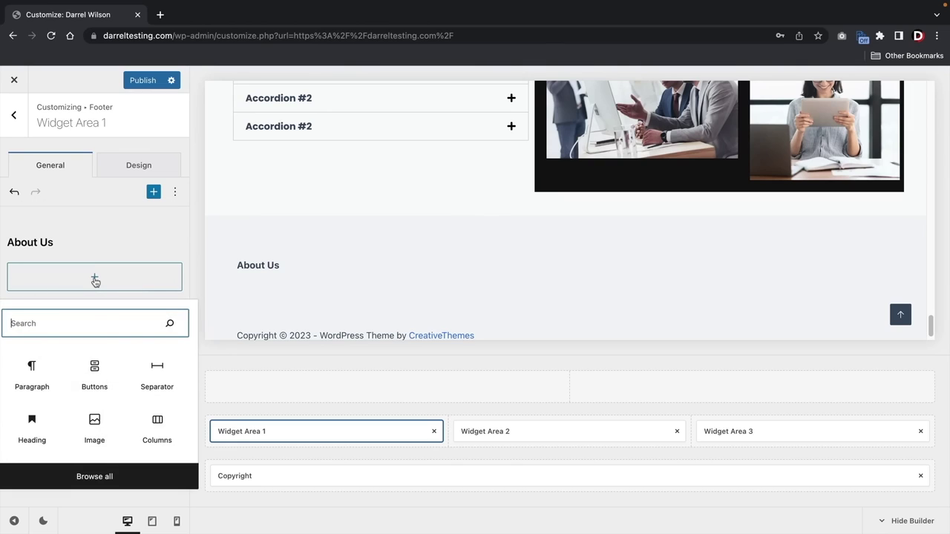
{"action": "left_click", "coordinate": [104, 488]}
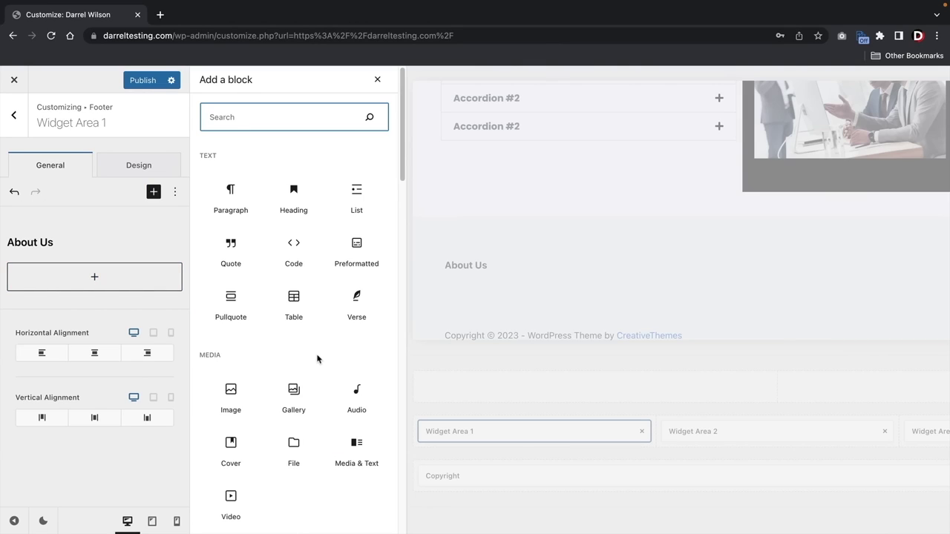
{"action": "left_click", "coordinate": [231, 199]}
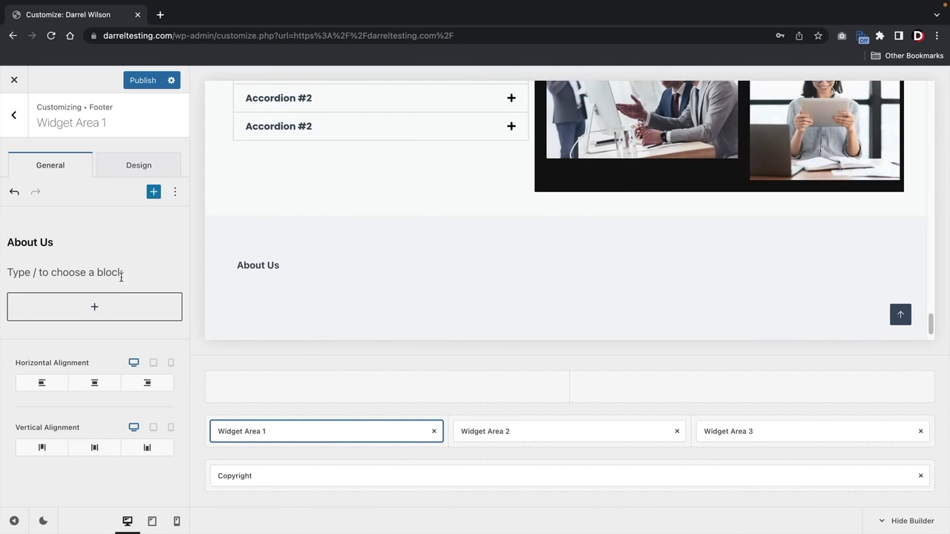
{"action": "right_click", "coordinate": [79, 272]}
{"action": "left_click", "coordinate": [117, 354]}
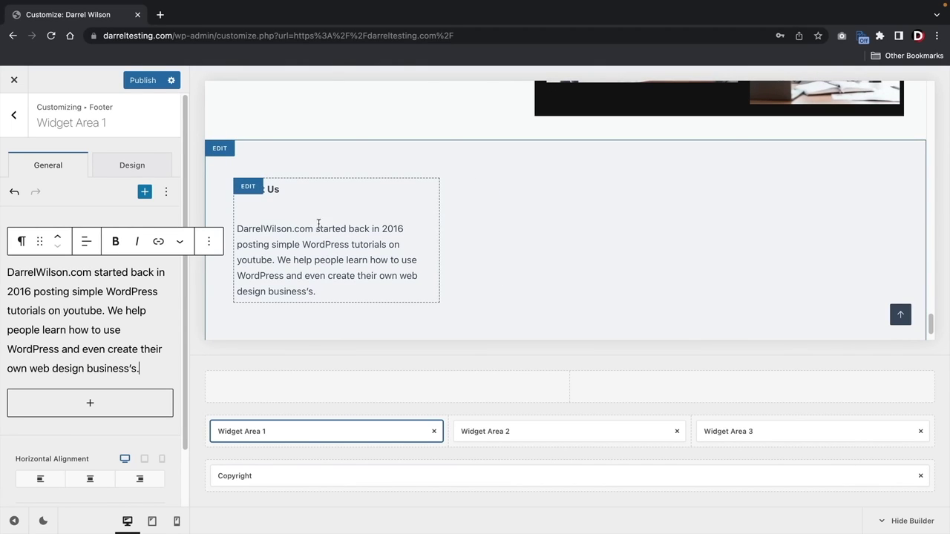
{"action": "left_click", "coordinate": [285, 195]}
{"action": "left_click", "coordinate": [50, 242]}
{"action": "left_click", "coordinate": [51, 273]}
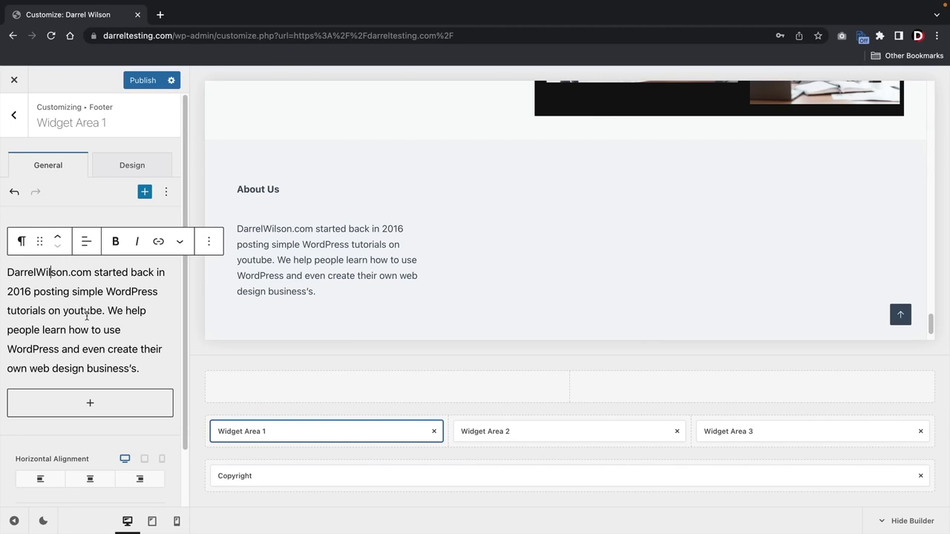
Insert a Page List block into Widget Area 2
{"action": "left_click", "coordinate": [502, 434]}
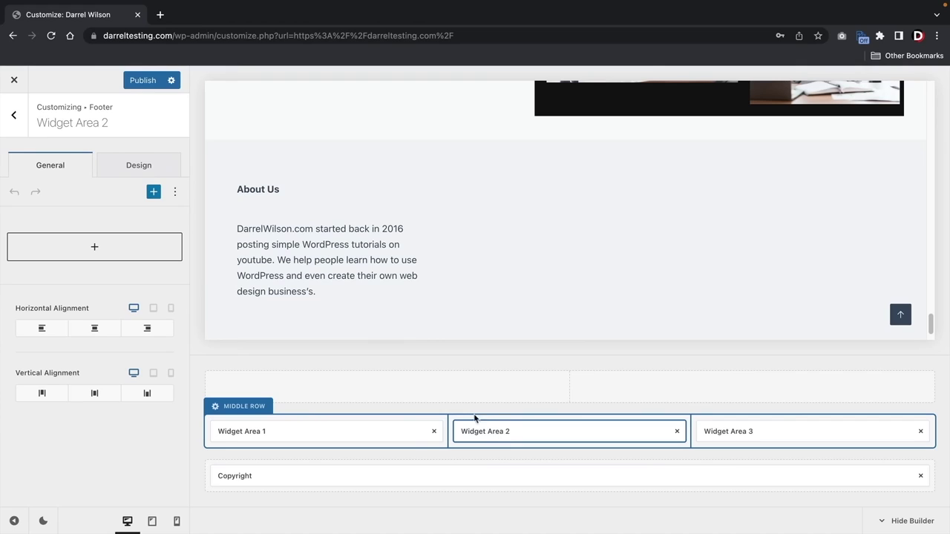
{"action": "left_click", "coordinate": [95, 248]}
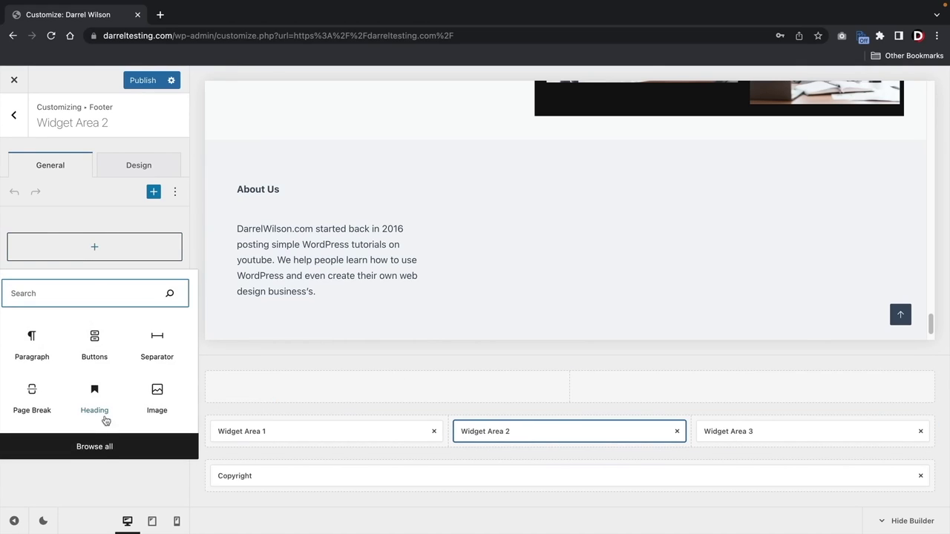
{"action": "left_click", "coordinate": [101, 450]}
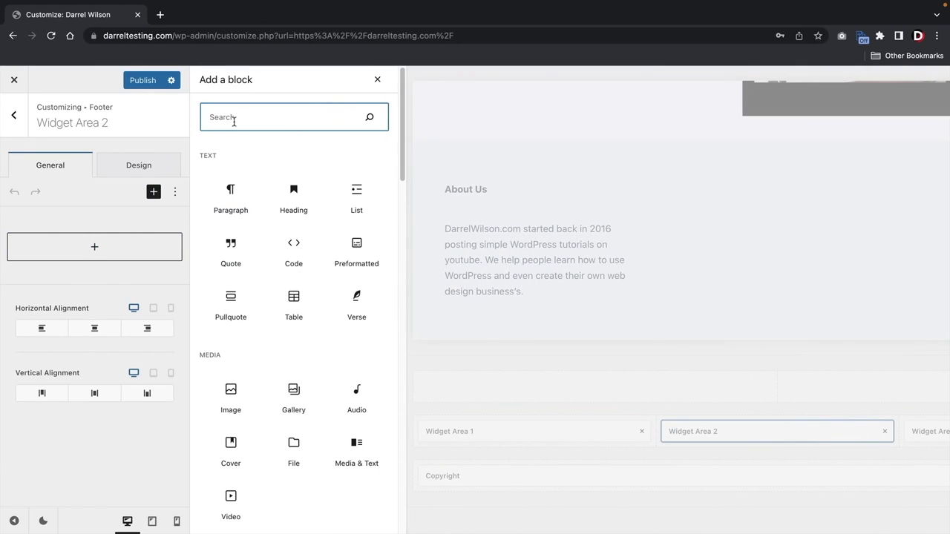
{"action": "type", "text": "pag"}
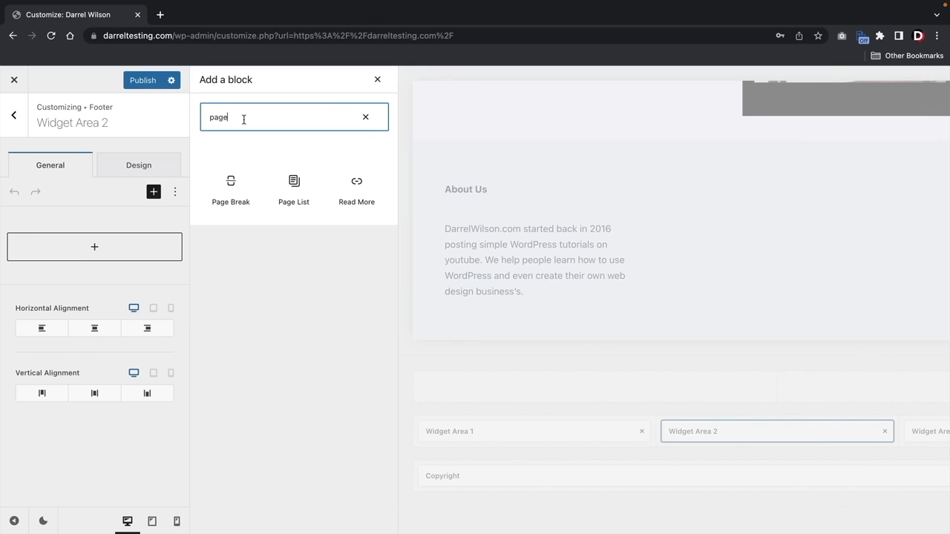
{"action": "type", "text": "e"}
{"action": "left_click", "coordinate": [295, 184]}
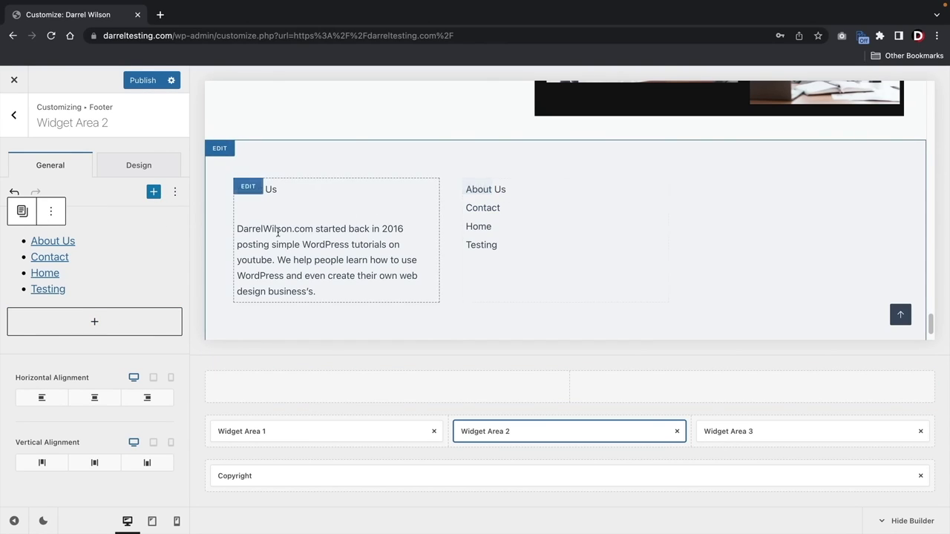
Add a 'Pages' heading and move it above the page list
{"action": "left_click", "coordinate": [154, 193]}
{"action": "type", "text": "page"}
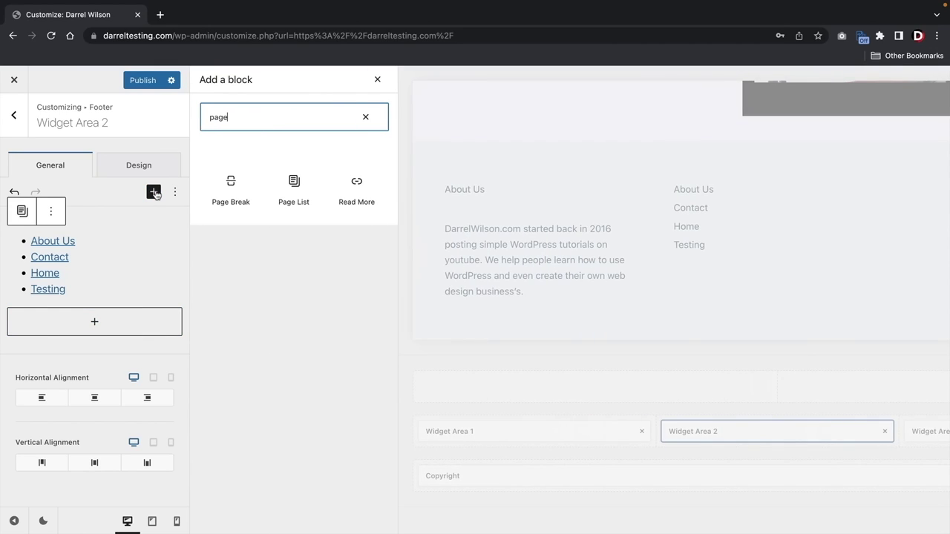
{"action": "double_click", "coordinate": [252, 125]}
{"action": "type", "text": "head"}
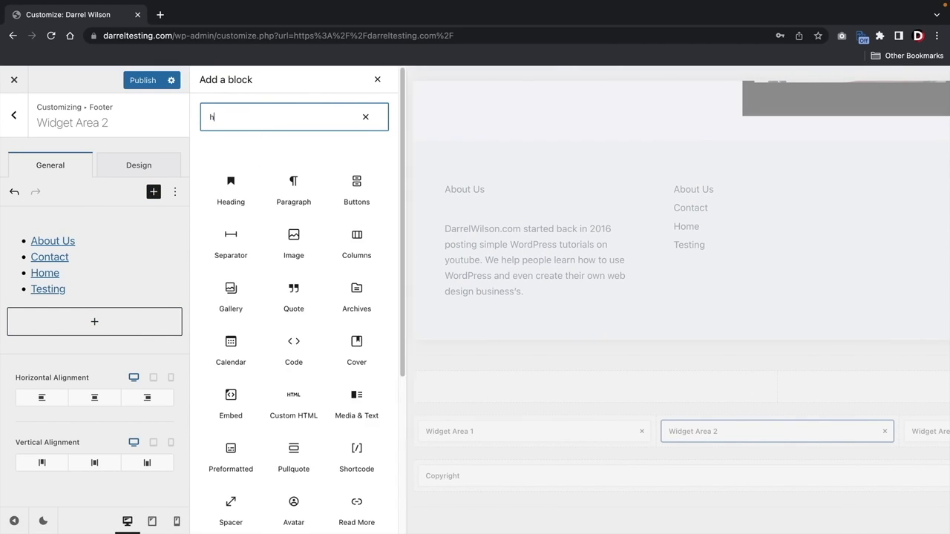
{"action": "left_click", "coordinate": [234, 185]}
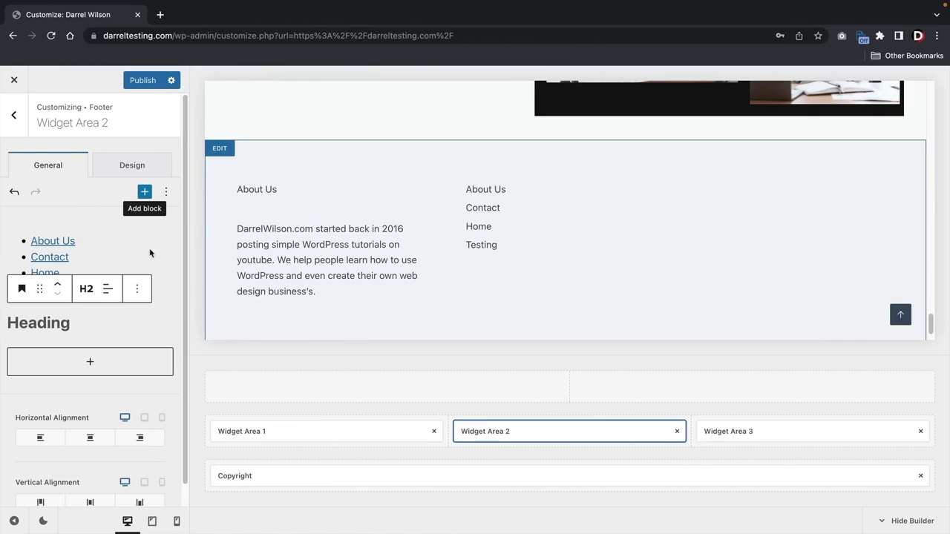
{"action": "left_click", "coordinate": [63, 322]}
{"action": "type", "text": "Pages"}
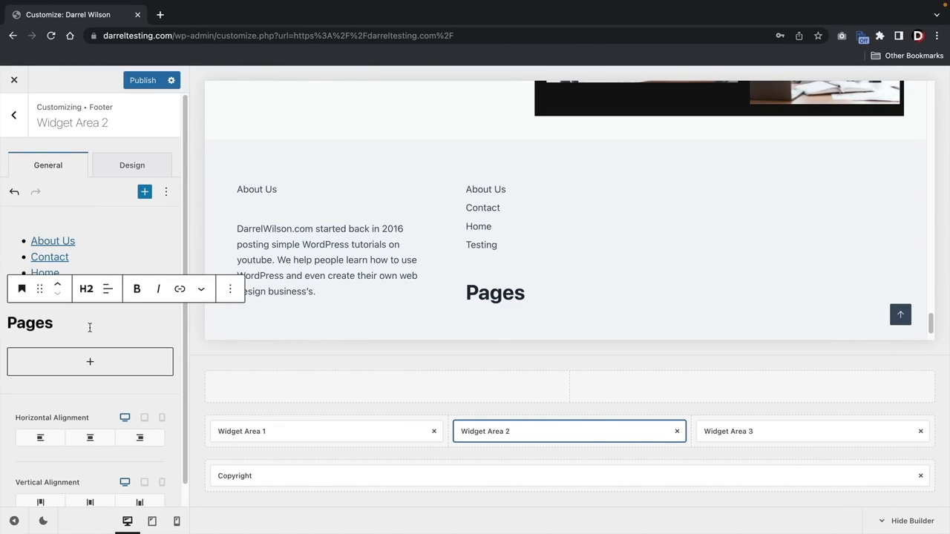
{"action": "left_click", "coordinate": [57, 283]}
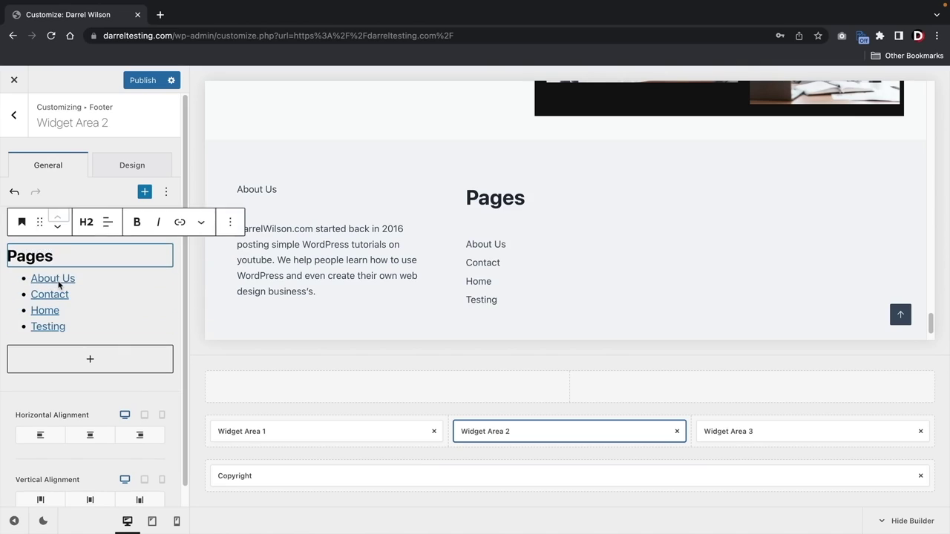
{"action": "left_click", "coordinate": [510, 199]}
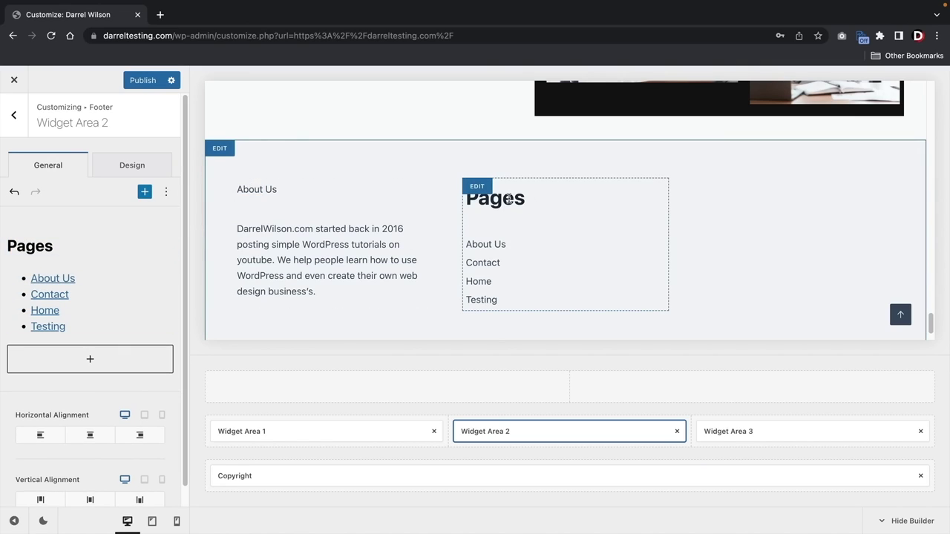
Transform the About Us line in Widget Area 1 into a heading
{"action": "triple_click", "coordinate": [273, 190]}
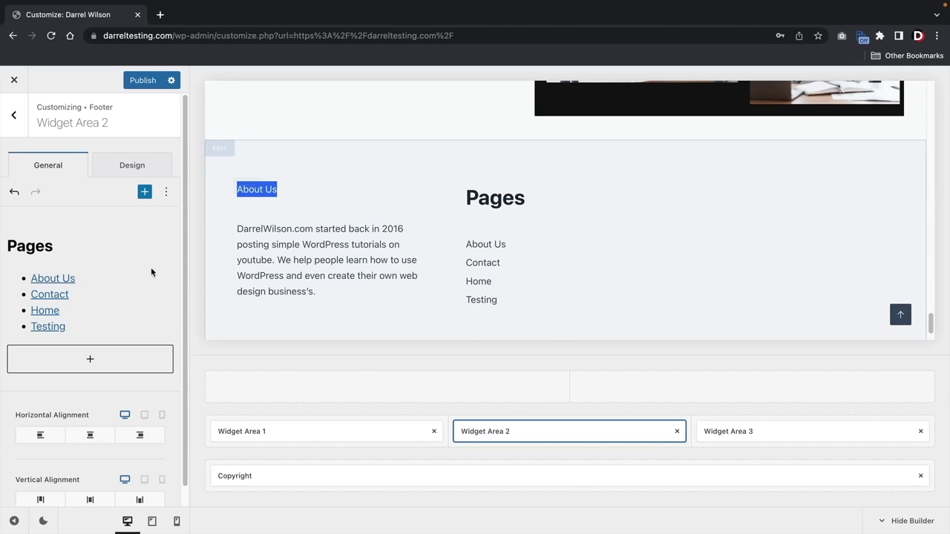
{"action": "left_click", "coordinate": [304, 434]}
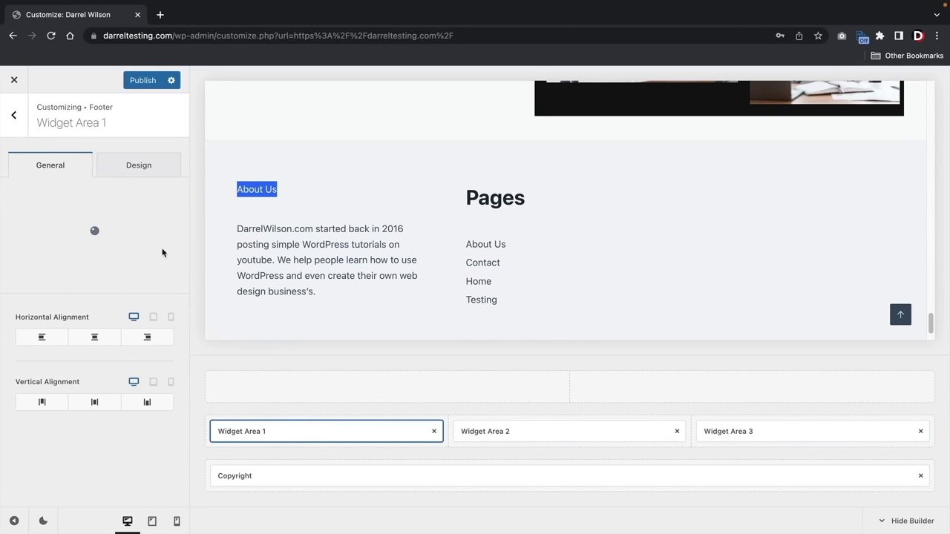
{"action": "triple_click", "coordinate": [36, 243]}
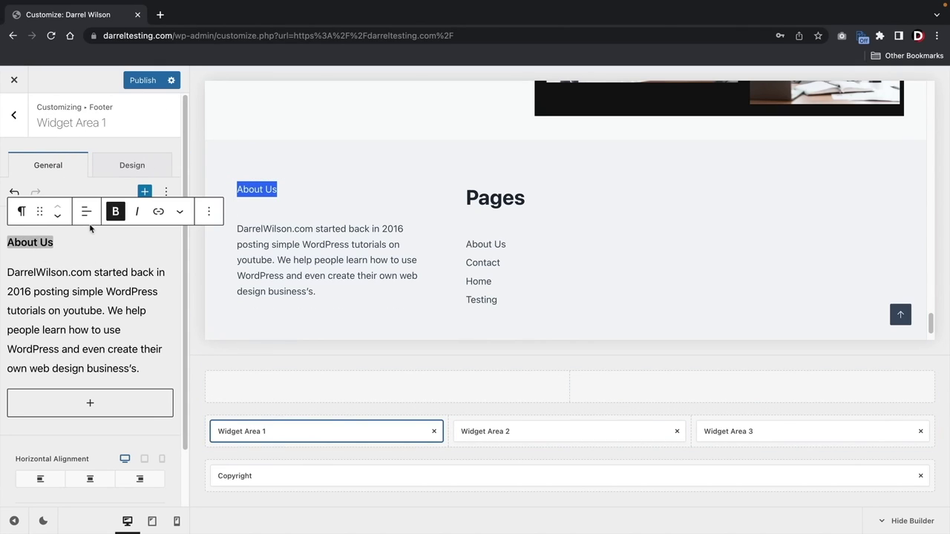
{"action": "left_click", "coordinate": [22, 211]}
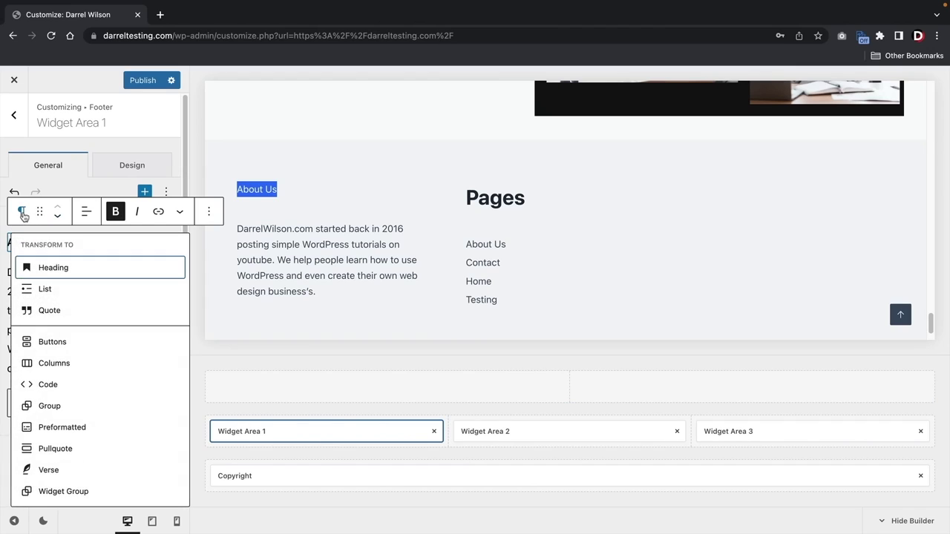
{"action": "left_click", "coordinate": [52, 273]}
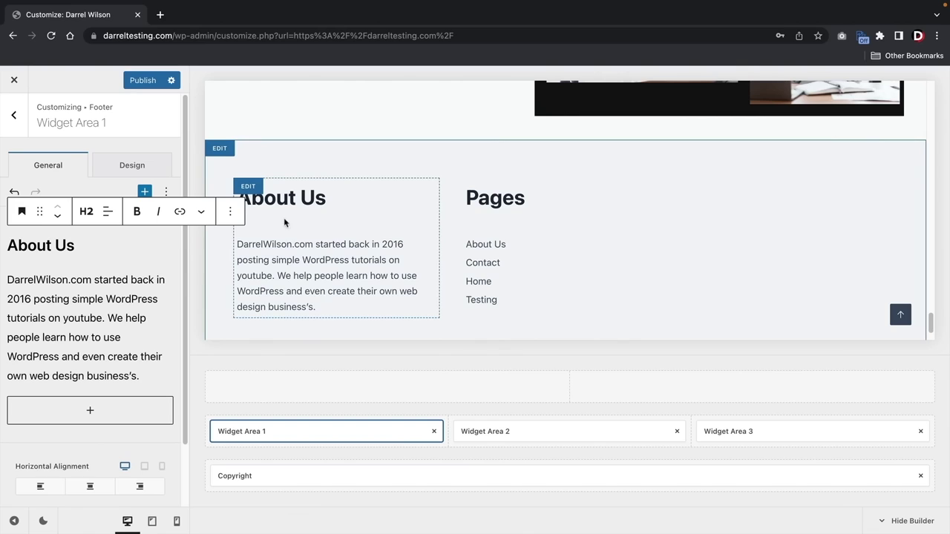
Add a 'Contact Us' heading to Widget Area 3
{"action": "left_click", "coordinate": [734, 435]}
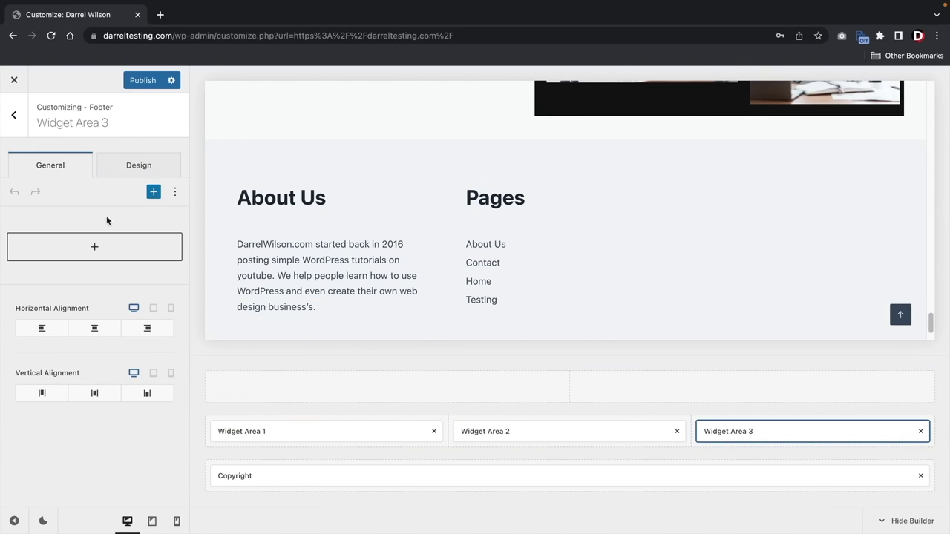
{"action": "left_click", "coordinate": [97, 248]}
{"action": "type", "text": "heading"}
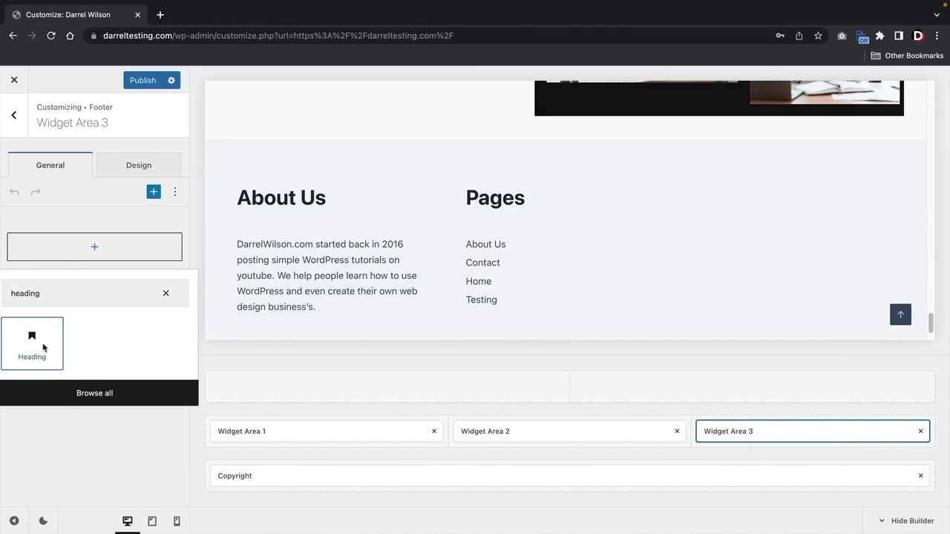
{"action": "left_click", "coordinate": [32, 337]}
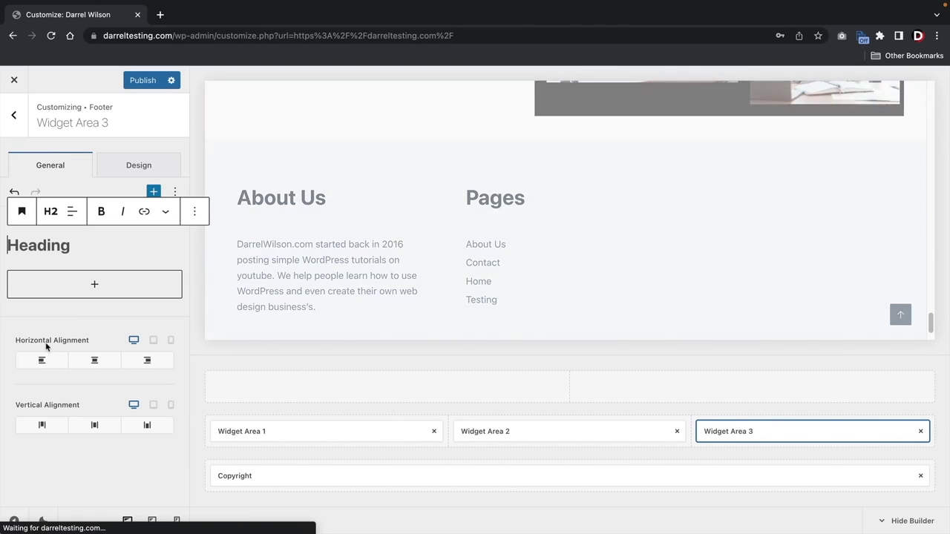
{"action": "type", "text": "Contact Us"}
Browse the block library's Embeds section for Pinterest to add under Contact Us
{"action": "left_click", "coordinate": [95, 284]}
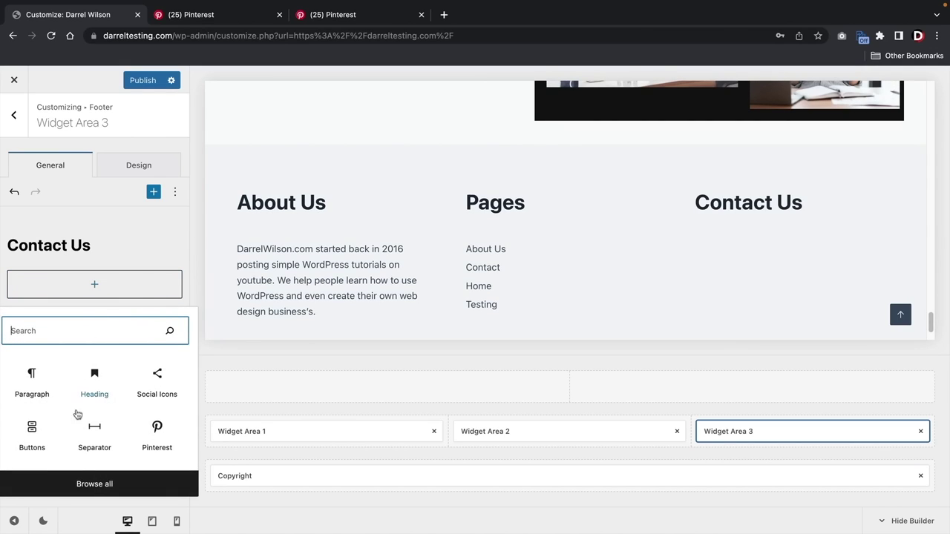
{"action": "left_click", "coordinate": [96, 484]}
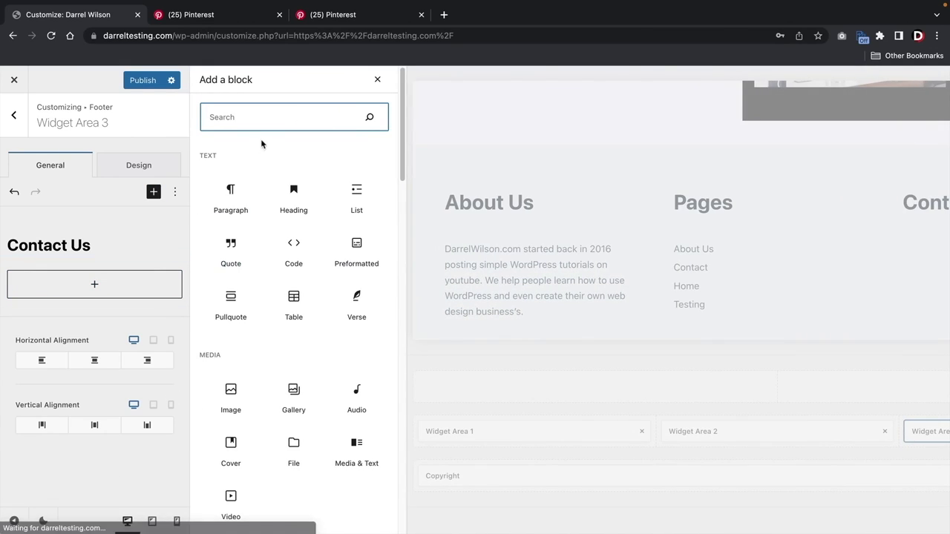
{"action": "scroll", "coordinate": [287, 216], "scroll_direction": "down", "scroll_amount": 3}
{"action": "scroll", "coordinate": [287, 226], "scroll_direction": "down", "scroll_amount": 5}
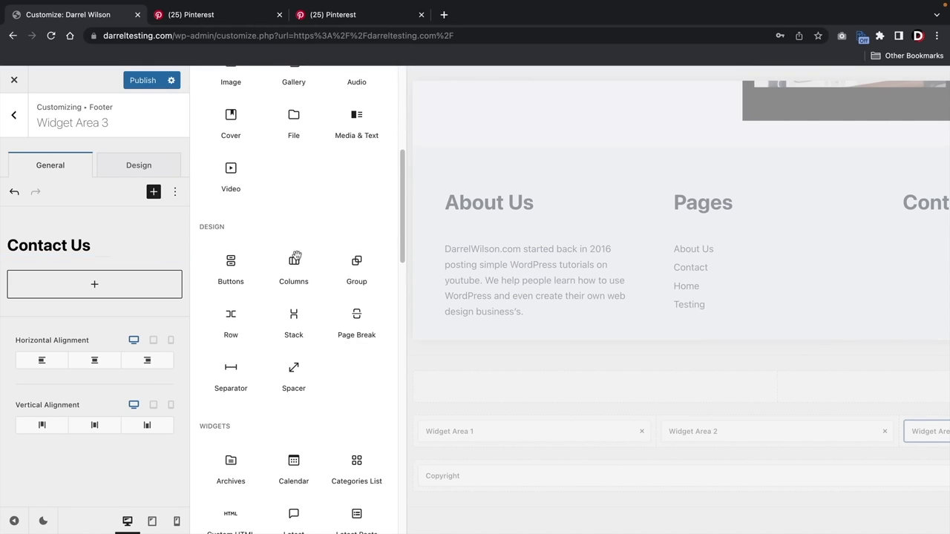
{"action": "scroll", "coordinate": [297, 270], "scroll_direction": "down", "scroll_amount": 3}
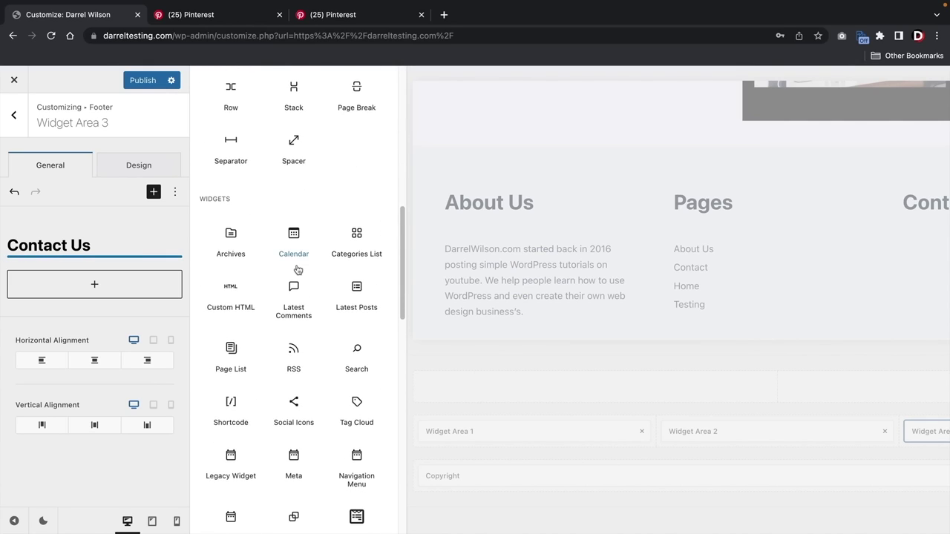
{"action": "scroll", "coordinate": [297, 271], "scroll_direction": "down", "scroll_amount": 2}
{"action": "scroll", "coordinate": [295, 274], "scroll_direction": "down", "scroll_amount": 1}
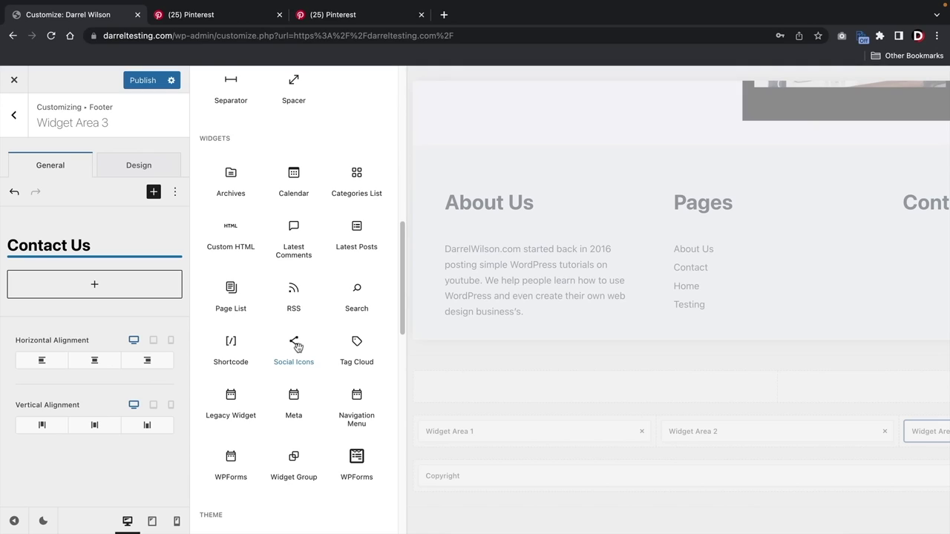
{"action": "mouse_move", "coordinate": [297, 346]}
{"action": "left_mouse_down"}
{"action": "mouse_move", "coordinate": [282, 336]}
{"action": "mouse_move", "coordinate": [312, 351]}
{"action": "left_mouse_up"}
{"action": "scroll", "coordinate": [299, 362], "scroll_direction": "down", "scroll_amount": 4}
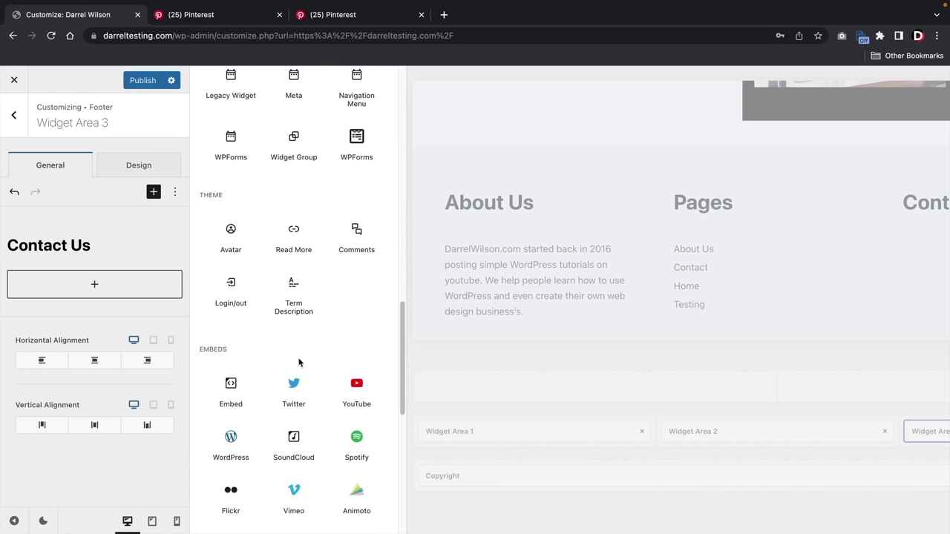
{"action": "scroll", "coordinate": [299, 362], "scroll_direction": "down", "scroll_amount": 4}
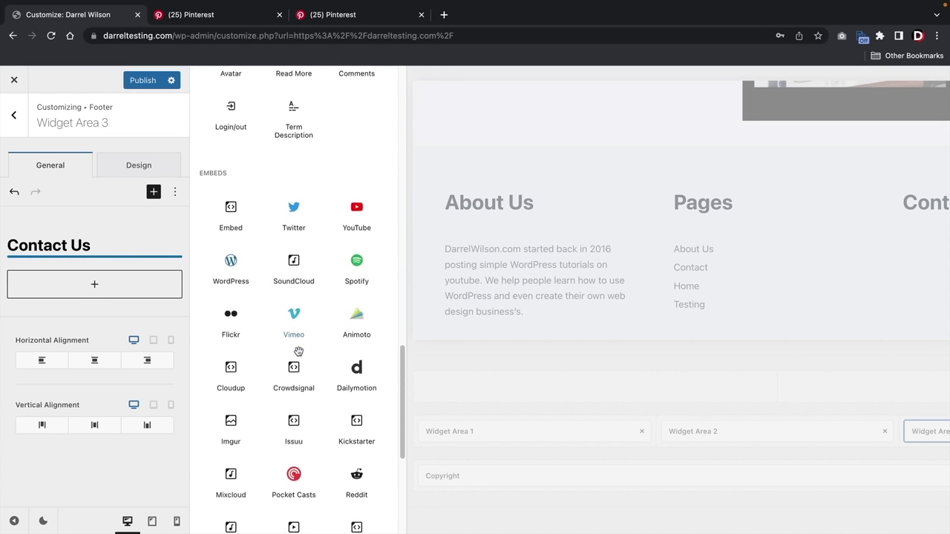
{"action": "scroll", "coordinate": [297, 350], "scroll_direction": "down", "scroll_amount": 3}
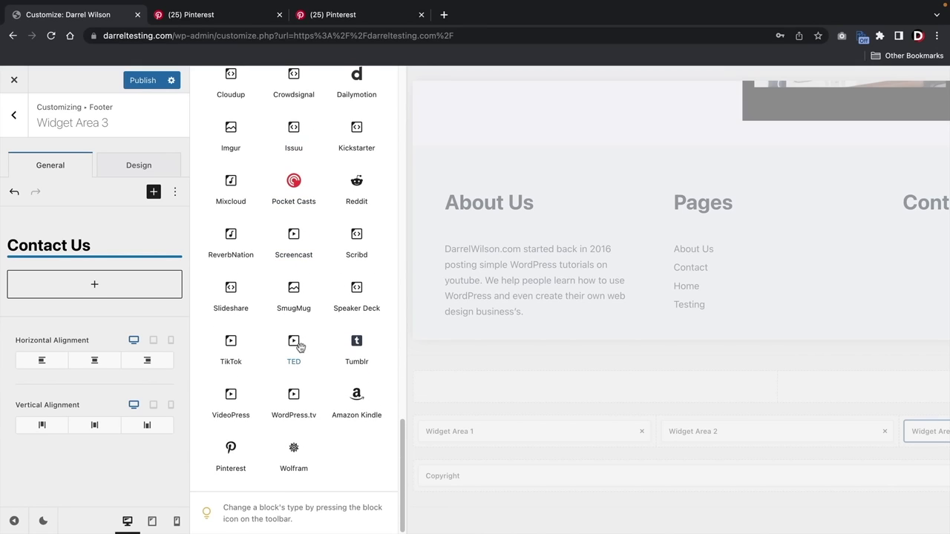
{"action": "scroll", "coordinate": [307, 322], "scroll_direction": "up", "scroll_amount": 3}
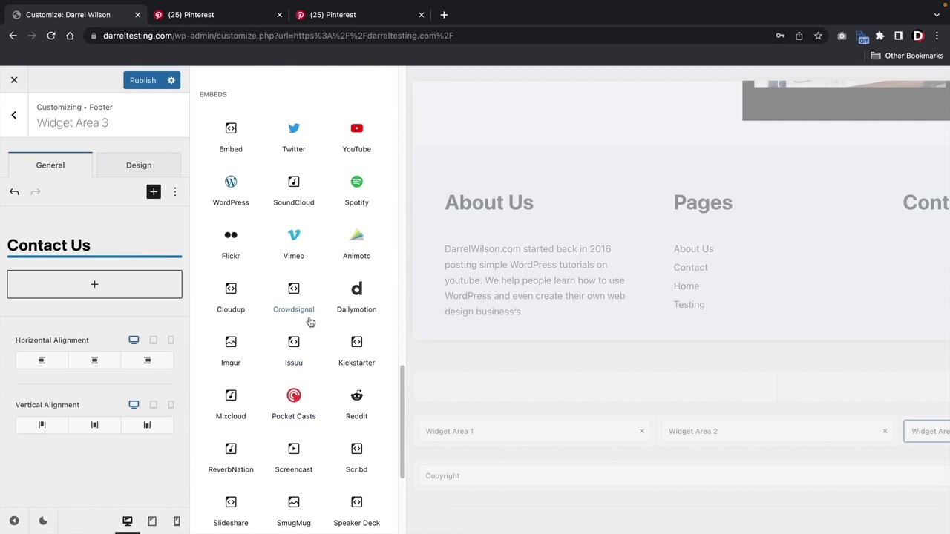
{"action": "scroll", "coordinate": [295, 426], "scroll_direction": "down", "scroll_amount": 2}
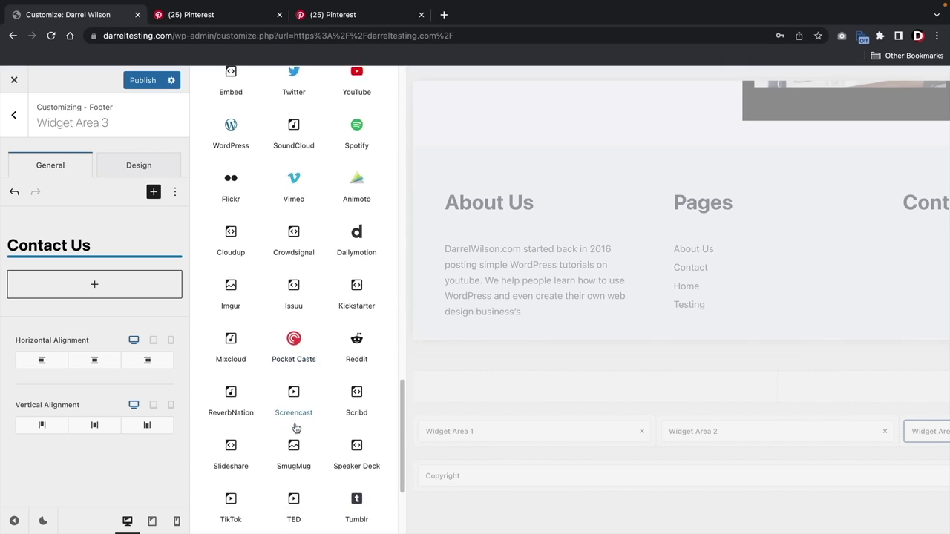
{"action": "scroll", "coordinate": [295, 426], "scroll_direction": "down", "scroll_amount": 1}
Add a Pinterest embed with the pasted profile URL and check the embedded feed
{"action": "left_click", "coordinate": [234, 471]}
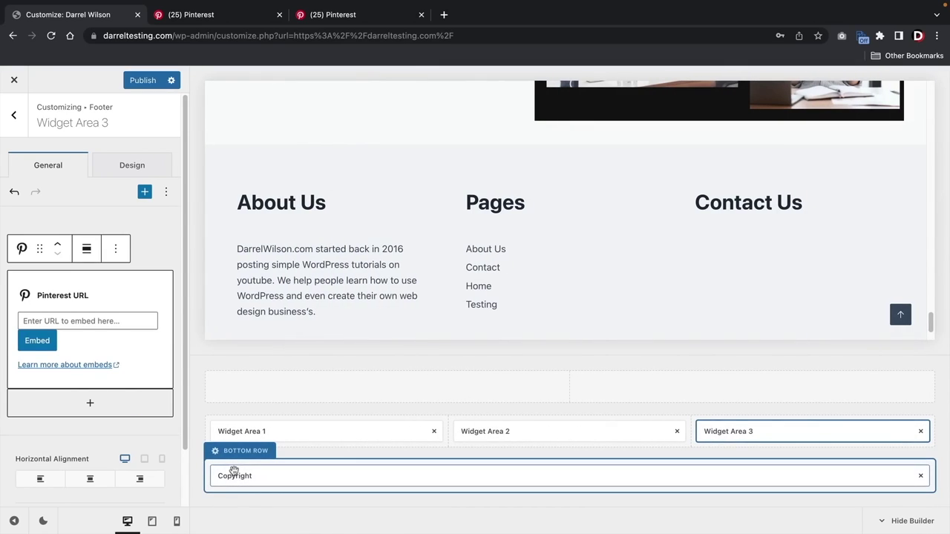
{"action": "left_click", "coordinate": [77, 323]}
{"action": "right_click", "coordinate": [67, 320]}
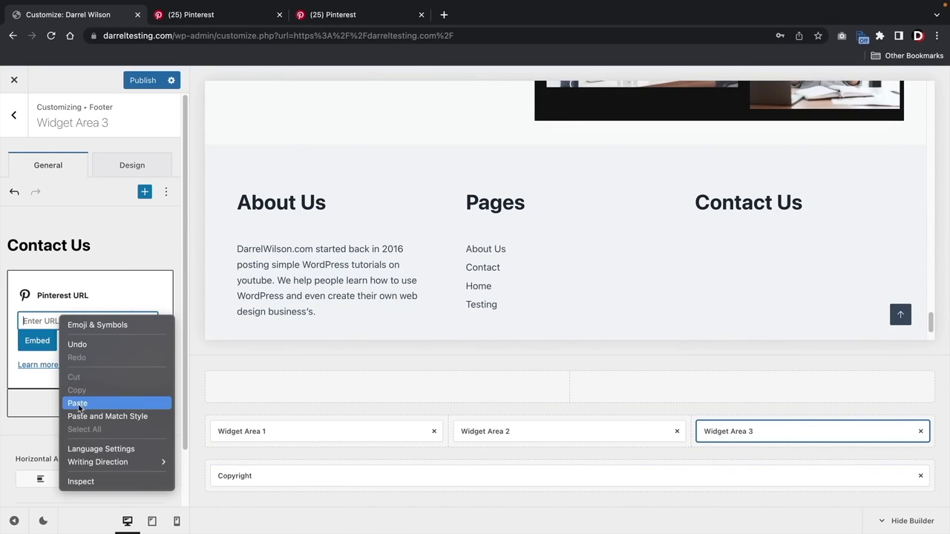
{"action": "left_click", "coordinate": [78, 401]}
{"action": "left_click", "coordinate": [36, 343]}
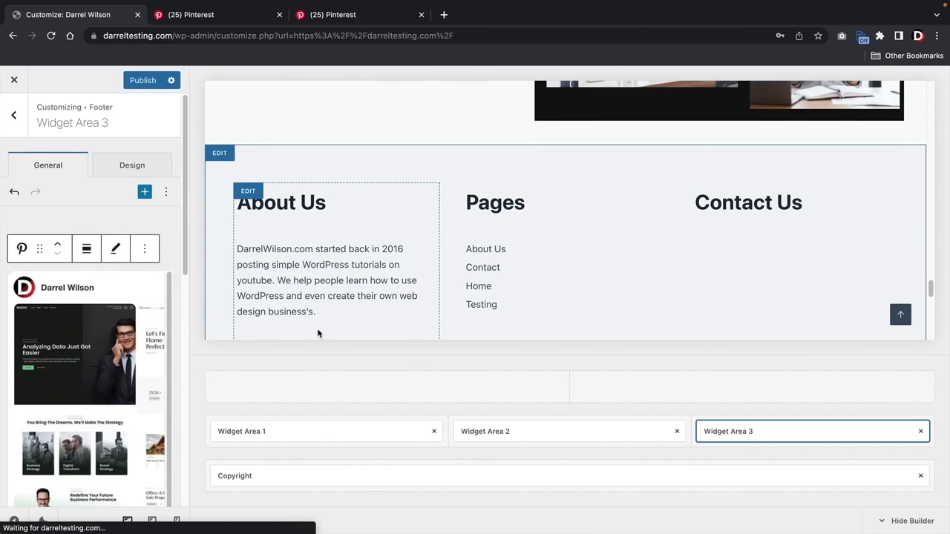
{"action": "scroll", "coordinate": [769, 254], "scroll_direction": "down", "scroll_amount": 5}
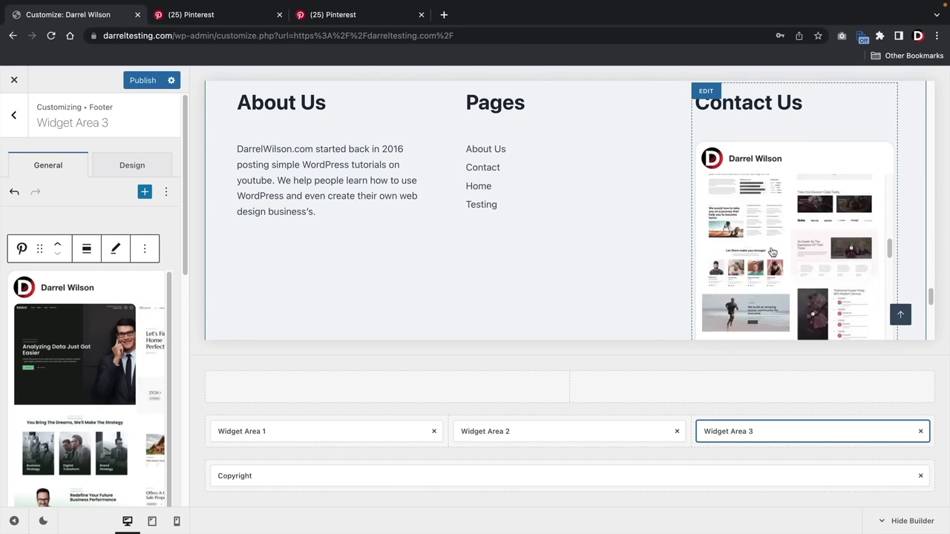
{"action": "scroll", "coordinate": [772, 252], "scroll_direction": "down", "scroll_amount": 10}
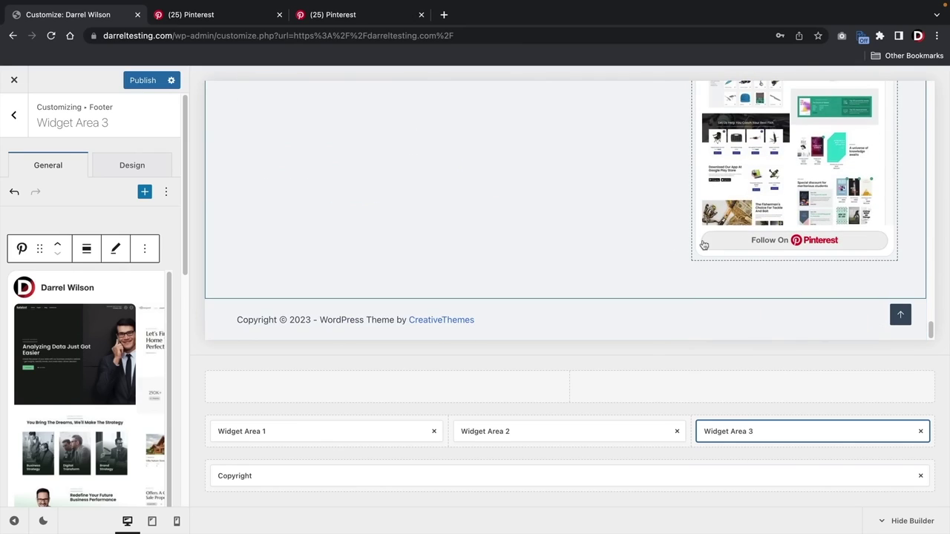
{"action": "scroll", "coordinate": [714, 245], "scroll_direction": "up", "scroll_amount": 10}
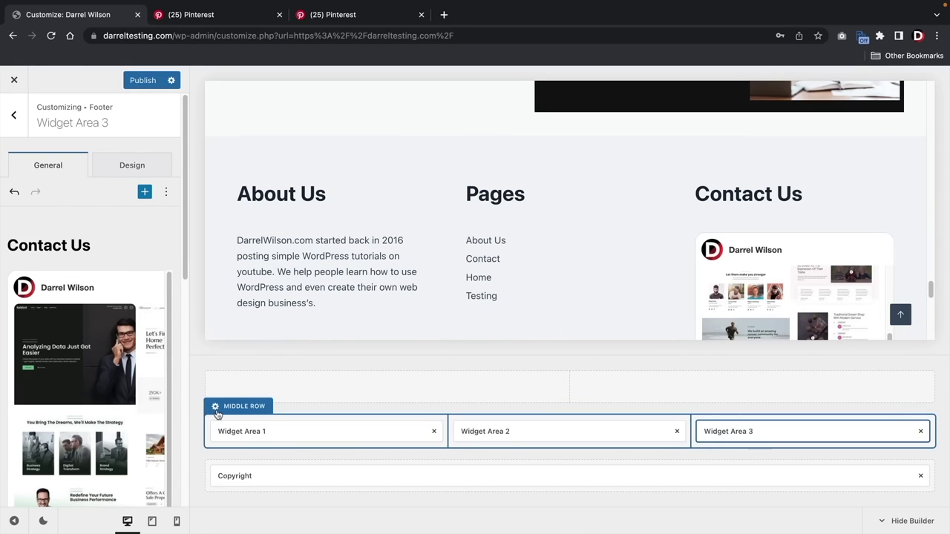
Review the footer middle row's Design options, then keep its columns at 3 after trying 4
{"action": "left_click", "coordinate": [239, 406]}
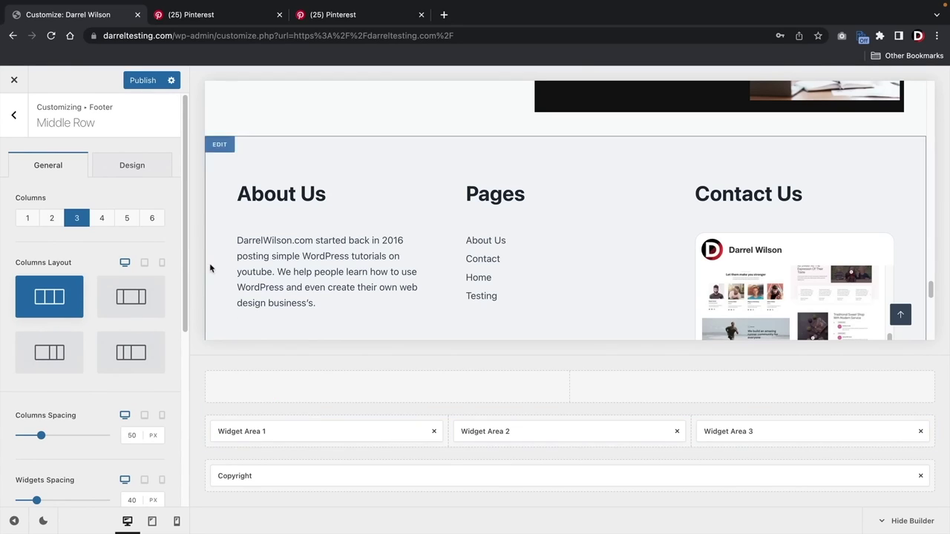
{"action": "left_click", "coordinate": [148, 164]}
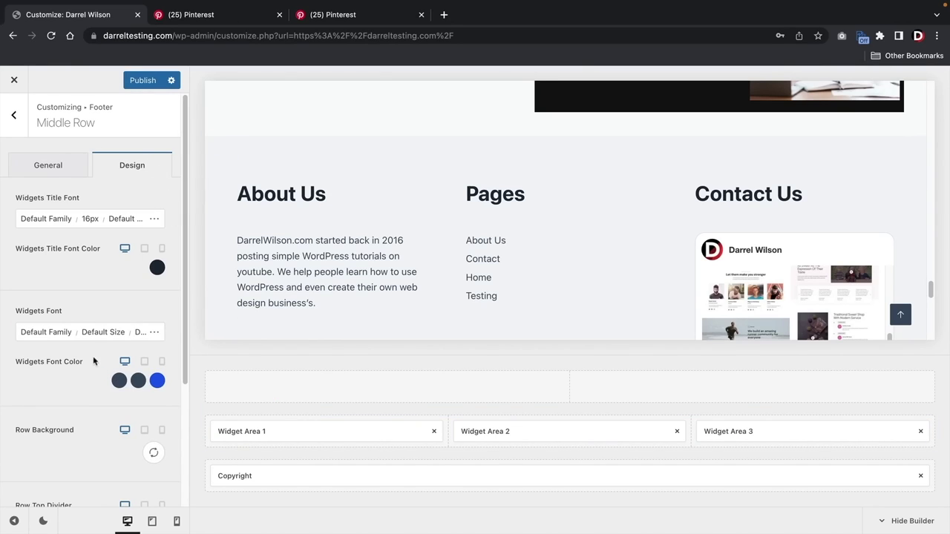
{"action": "scroll", "coordinate": [86, 363], "scroll_direction": "down", "scroll_amount": 1}
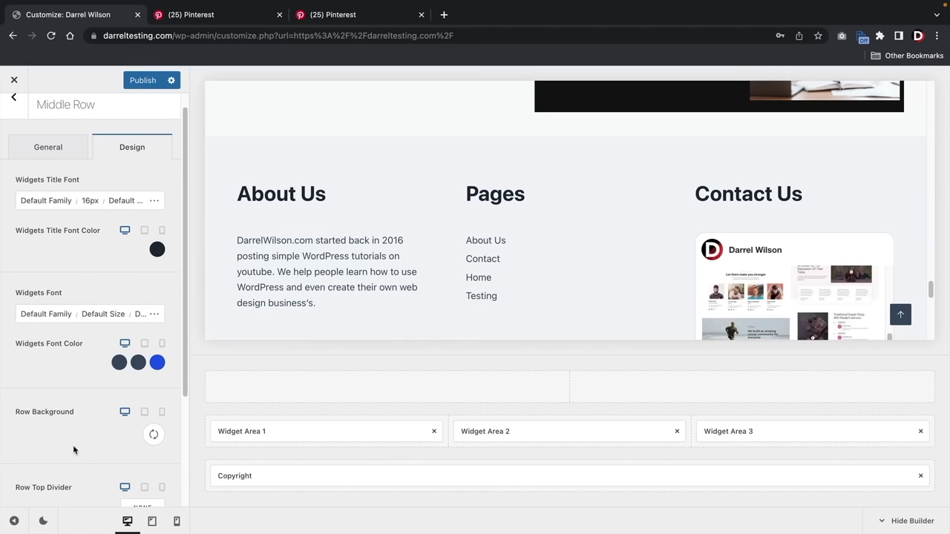
{"action": "scroll", "coordinate": [75, 426], "scroll_direction": "down", "scroll_amount": 4}
{"action": "scroll", "coordinate": [107, 413], "scroll_direction": "up", "scroll_amount": 5}
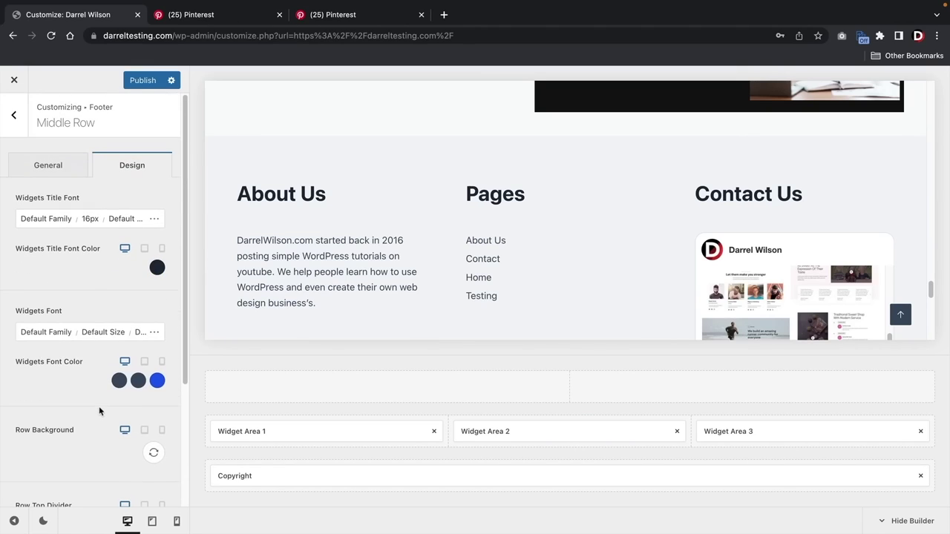
{"action": "left_click", "coordinate": [52, 169]}
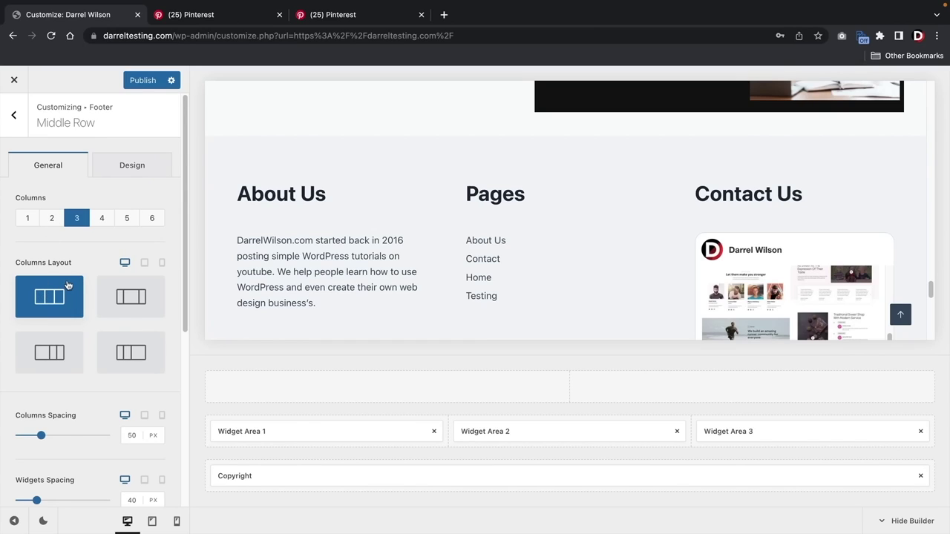
{"action": "left_click", "coordinate": [102, 220]}
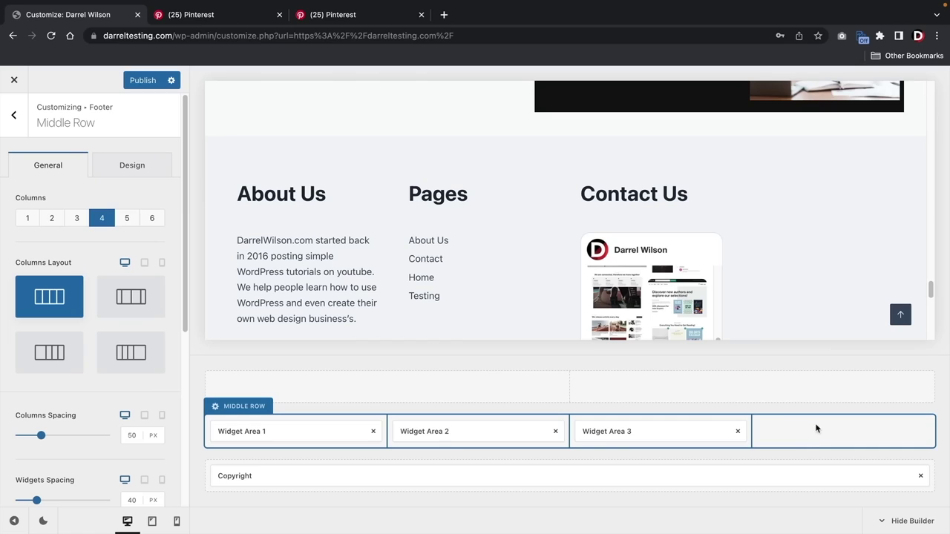
{"action": "left_click", "coordinate": [76, 220]}
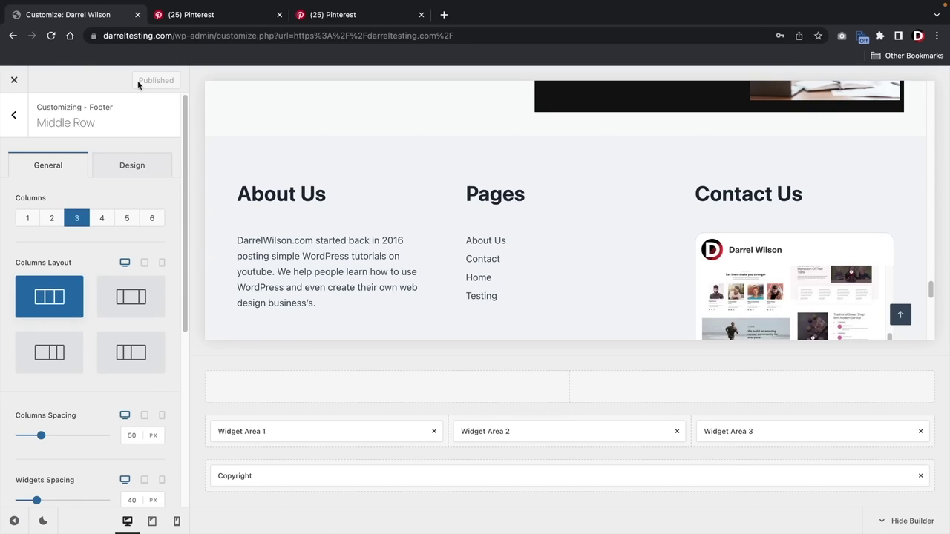
Leave the middle row settings and return to the top-level Customizer options
{"action": "left_click", "coordinate": [14, 115]}
{"action": "left_click", "coordinate": [14, 117]}
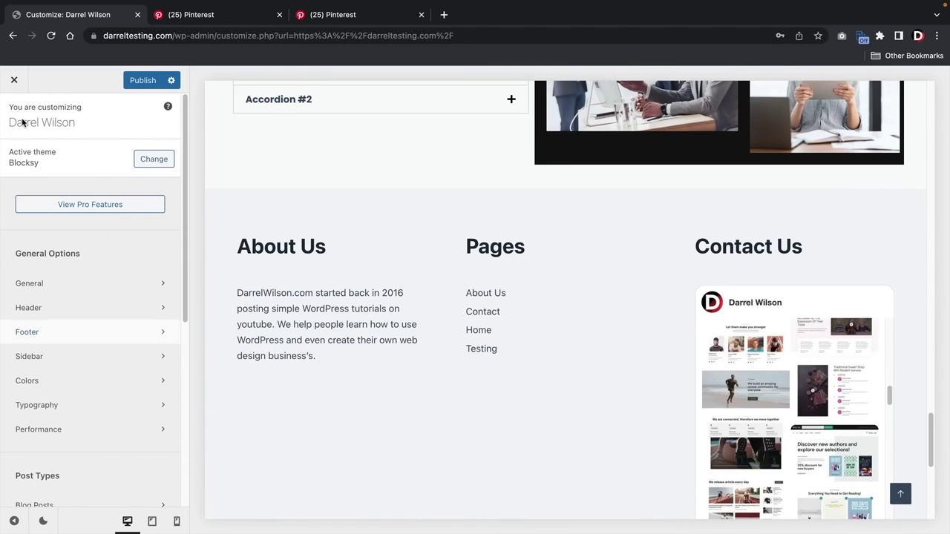
{"action": "scroll", "coordinate": [116, 241], "scroll_direction": "down", "scroll_amount": 8}
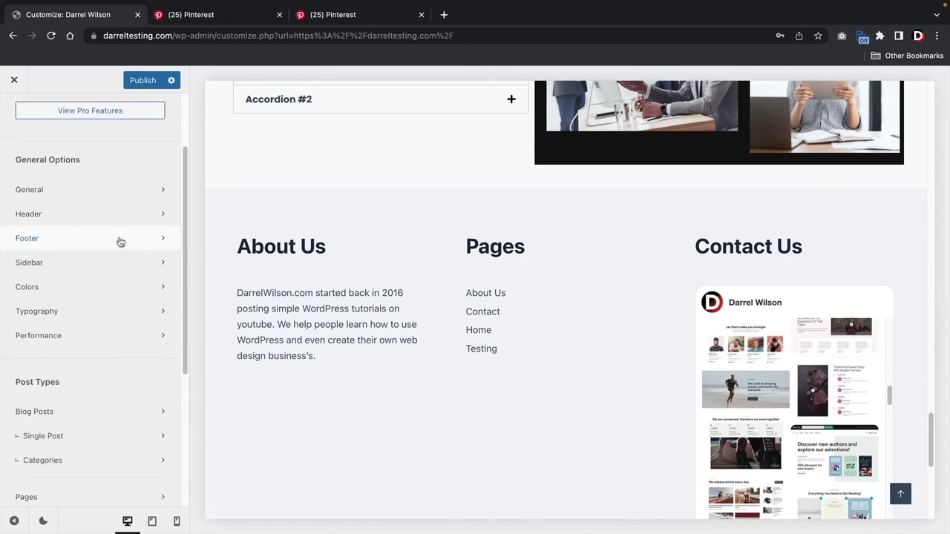
{"action": "scroll", "coordinate": [113, 246], "scroll_direction": "down", "scroll_amount": 2}
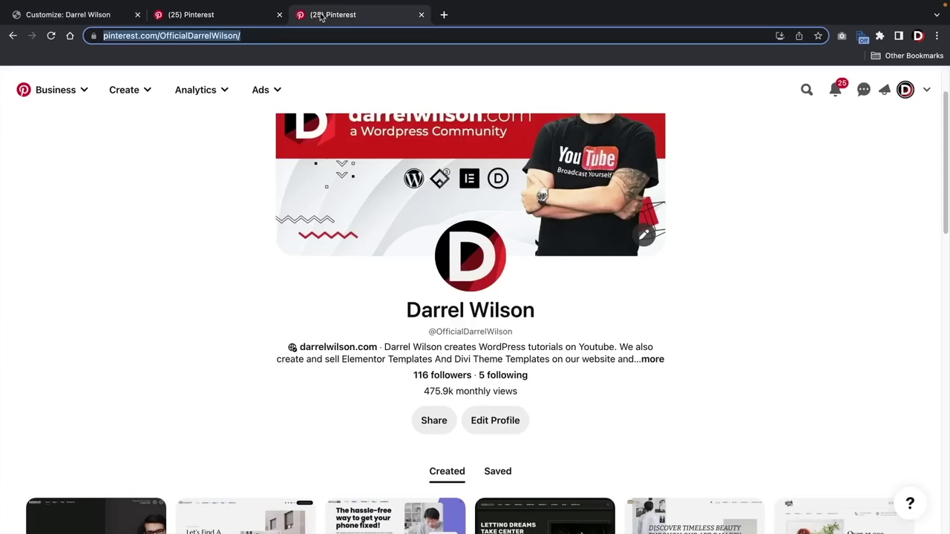
Copy the Pinterest profile URL, close that duplicate tab, and return to the Customizer
{"action": "left_click", "coordinate": [321, 15]}
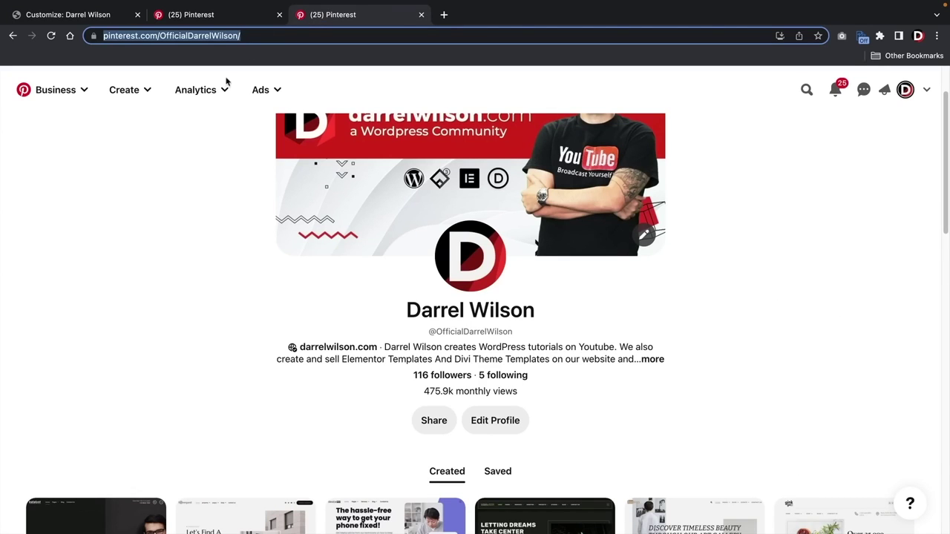
{"action": "right_click", "coordinate": [145, 39]}
{"action": "left_click", "coordinate": [163, 135]}
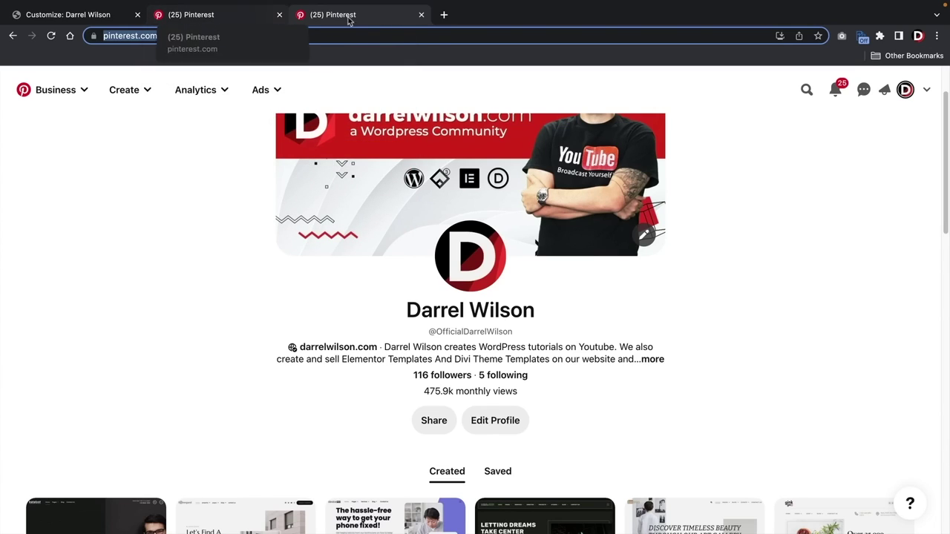
{"action": "left_click", "coordinate": [421, 15]}
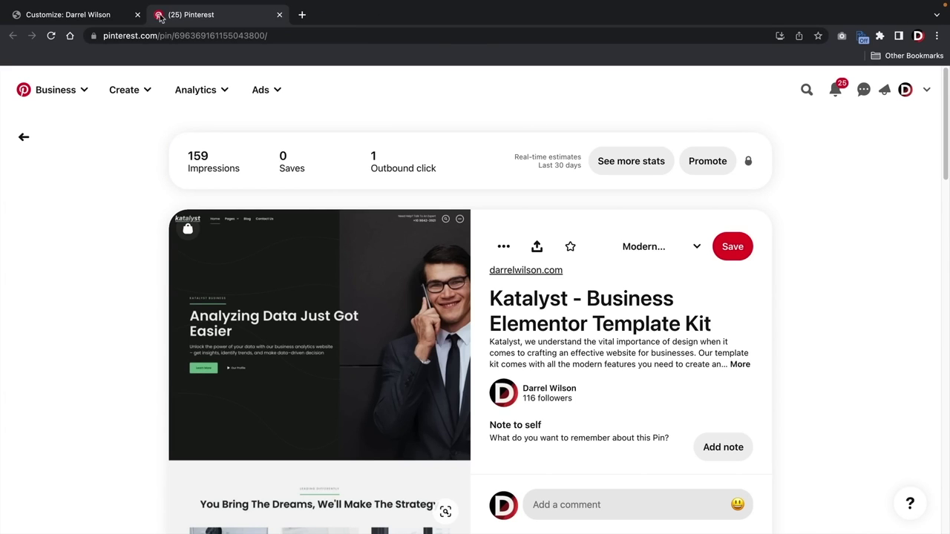
{"action": "left_click", "coordinate": [106, 22]}
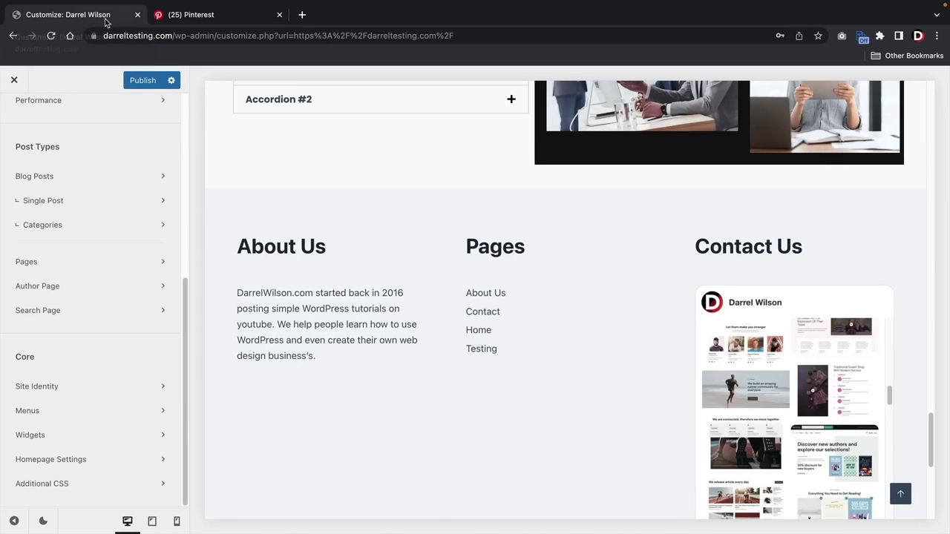
In Site Identity, set and crop the phone-in-hand image as site icon, then publish
{"action": "left_click", "coordinate": [75, 387]}
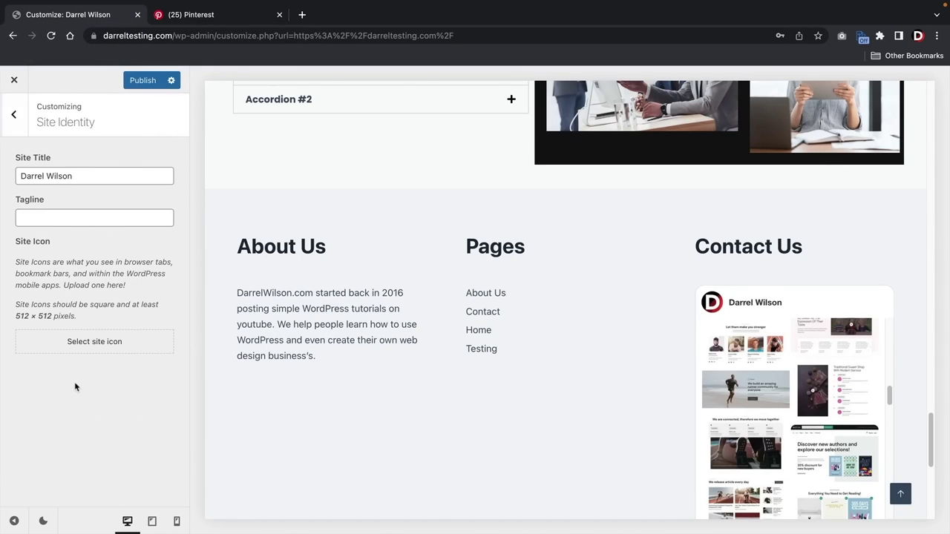
{"action": "left_click", "coordinate": [86, 344]}
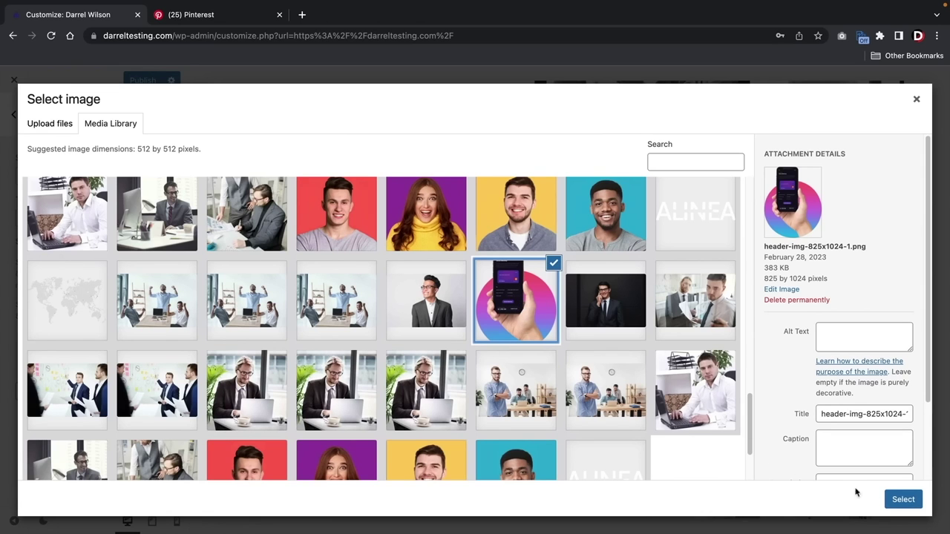
{"action": "left_click", "coordinate": [902, 501]}
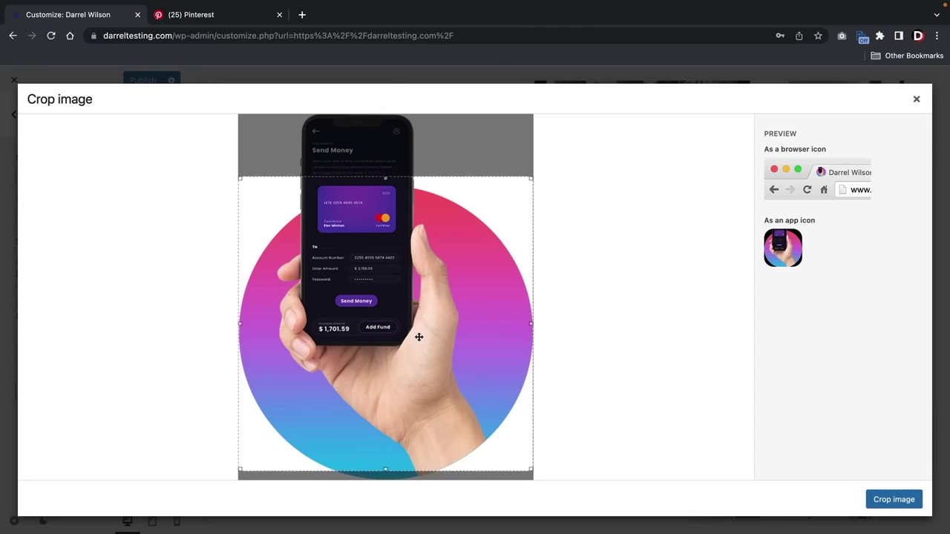
{"action": "left_click", "coordinate": [896, 501]}
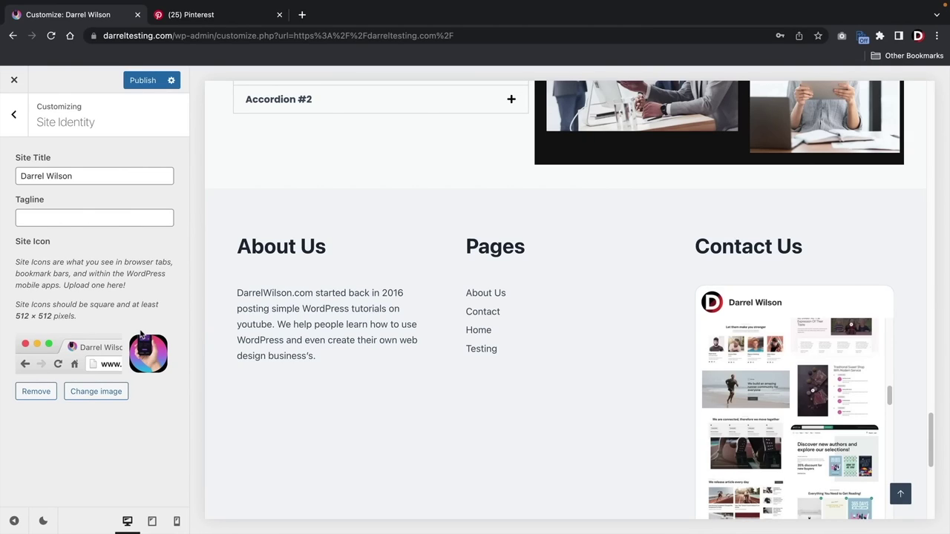
{"action": "left_click", "coordinate": [148, 82]}
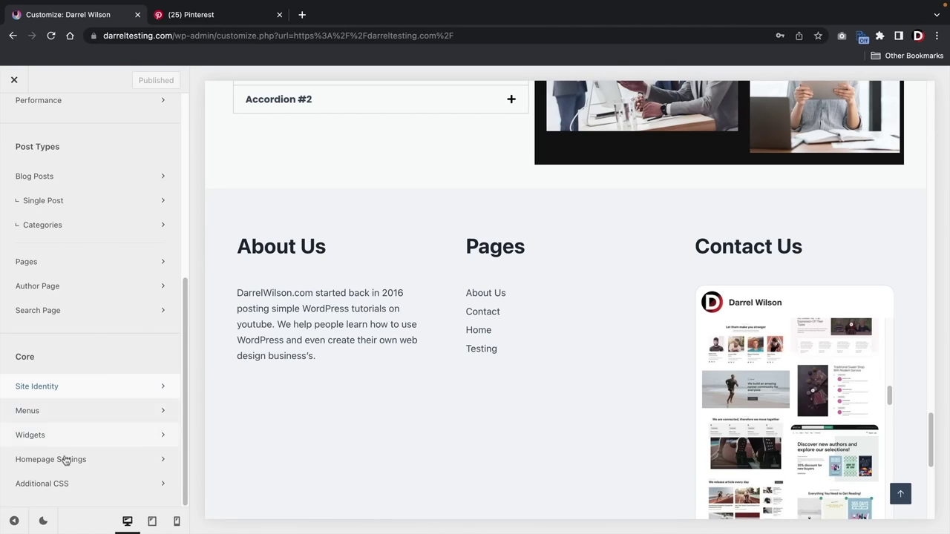
Leave Home as the static homepage and add a new 'Blog' page as the posts page
{"action": "left_click", "coordinate": [70, 459]}
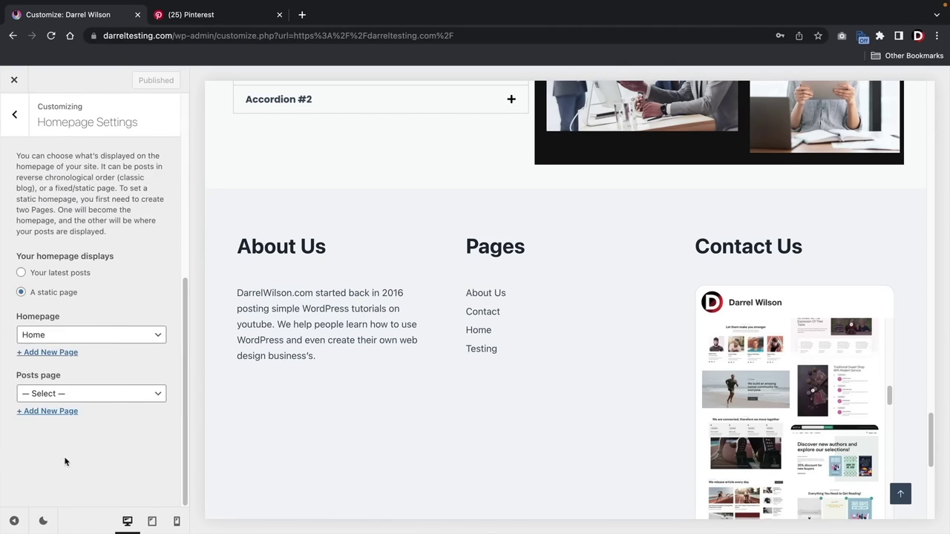
{"action": "left_click", "coordinate": [128, 335]}
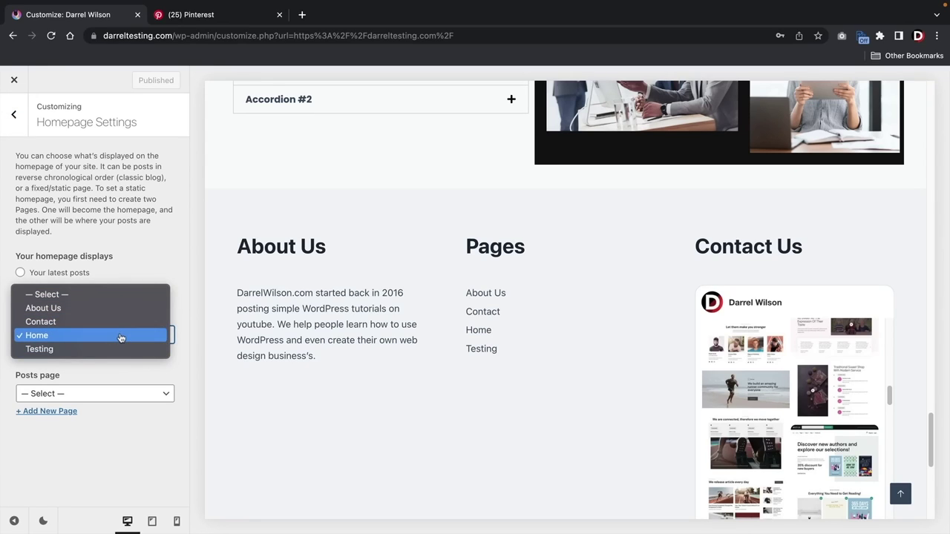
{"action": "left_click", "coordinate": [122, 336]}
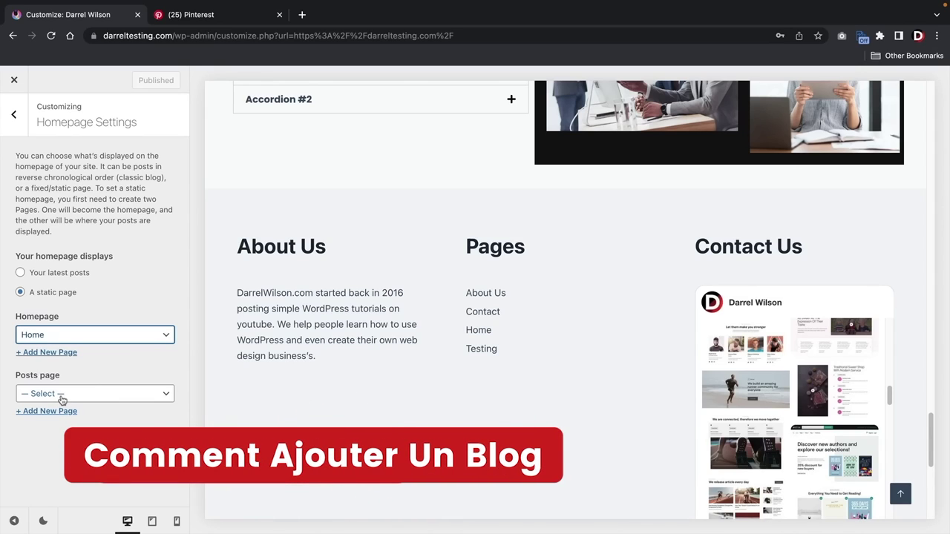
{"action": "left_click", "coordinate": [55, 412]}
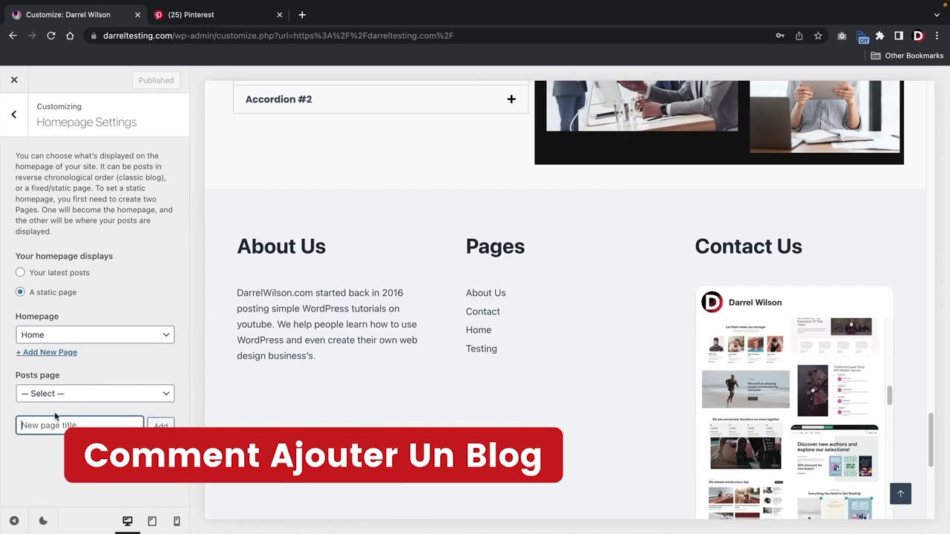
{"action": "type", "text": "Blog"}
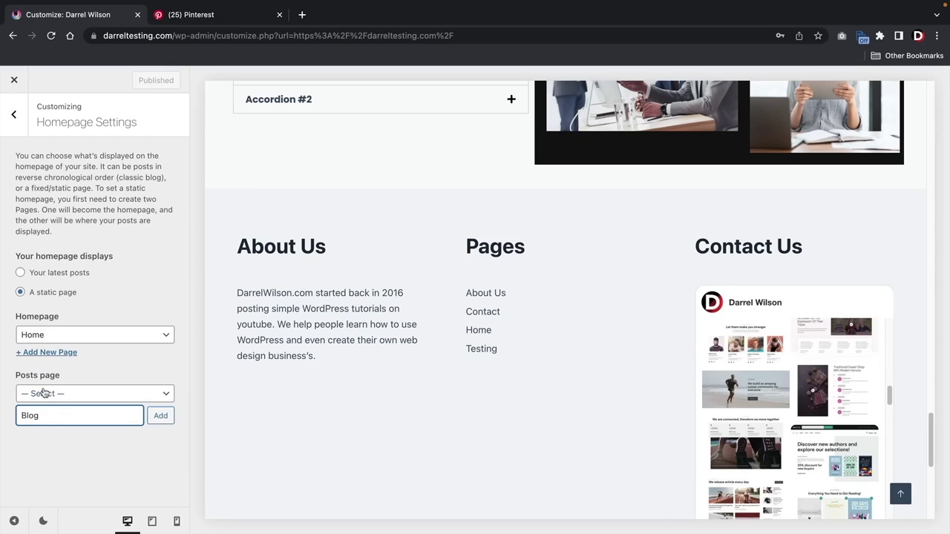
{"action": "left_click", "coordinate": [161, 416]}
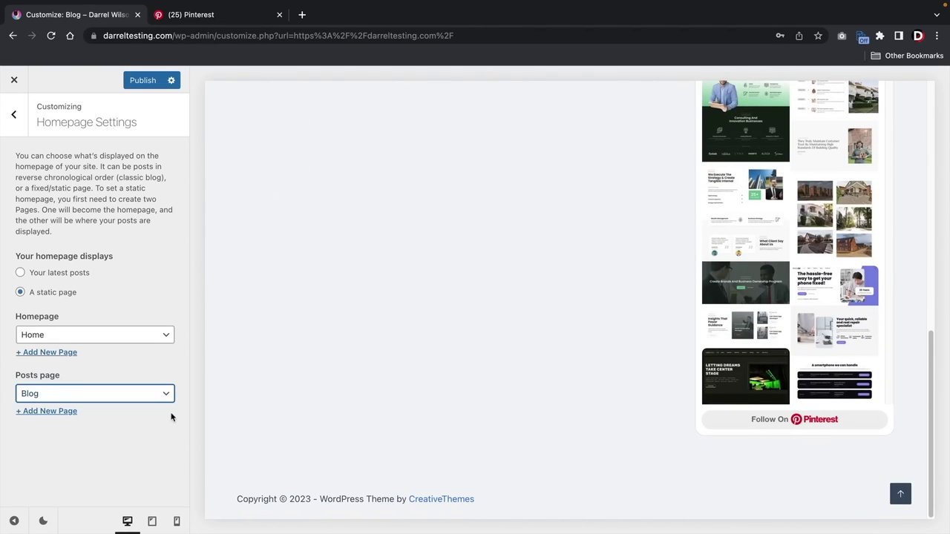
{"action": "scroll", "coordinate": [314, 380], "scroll_direction": "up", "scroll_amount": 10}
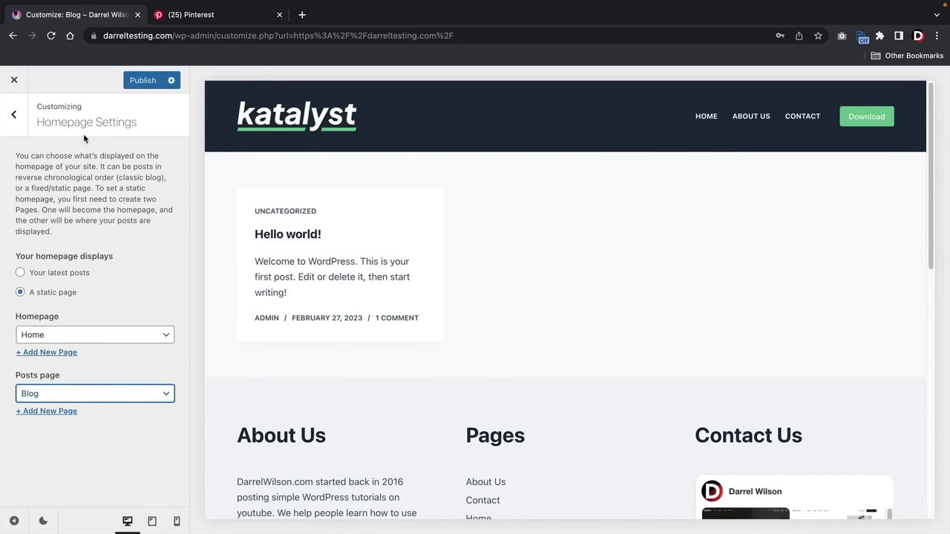
Add the Blog page to the Main Menu from the Pages items
{"action": "left_click", "coordinate": [13, 117]}
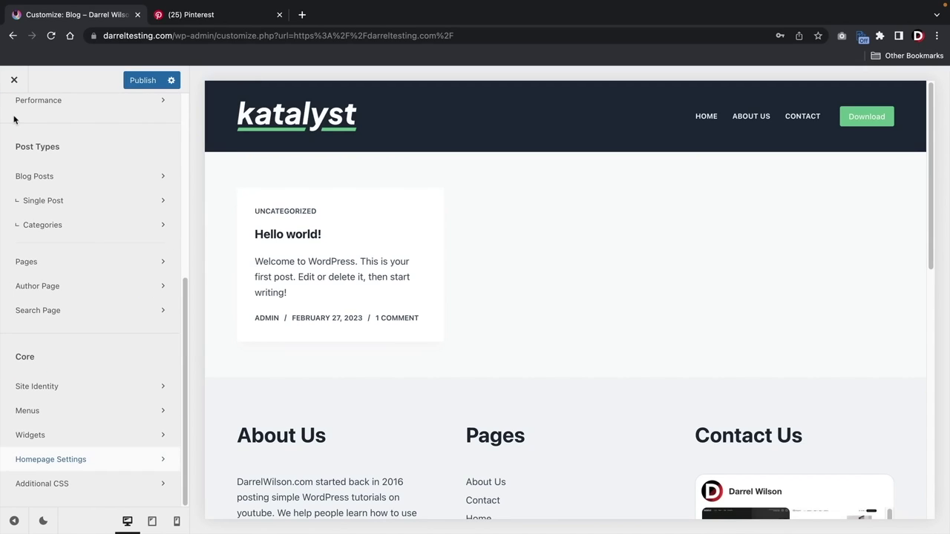
{"action": "left_click", "coordinate": [88, 413]}
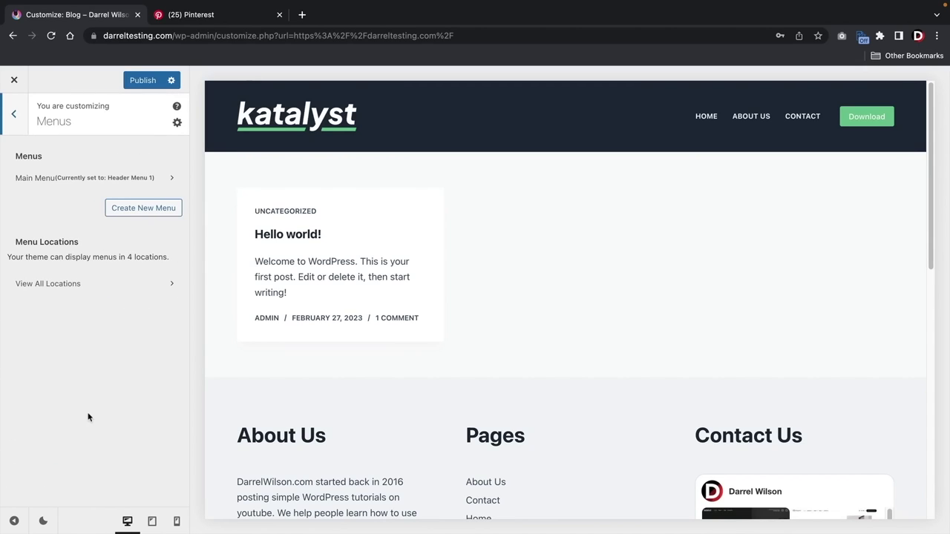
{"action": "left_click", "coordinate": [109, 180]}
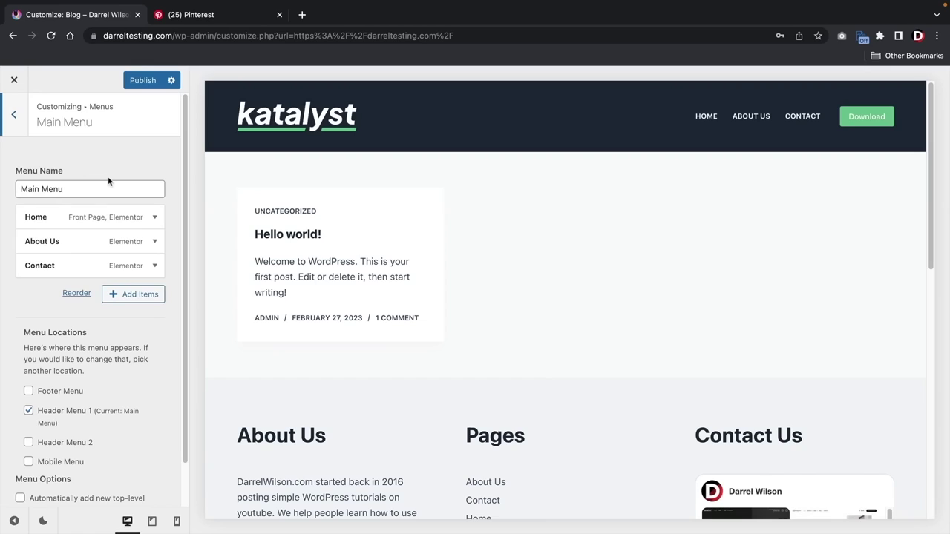
{"action": "scroll", "coordinate": [98, 342], "scroll_direction": "down", "scroll_amount": 1}
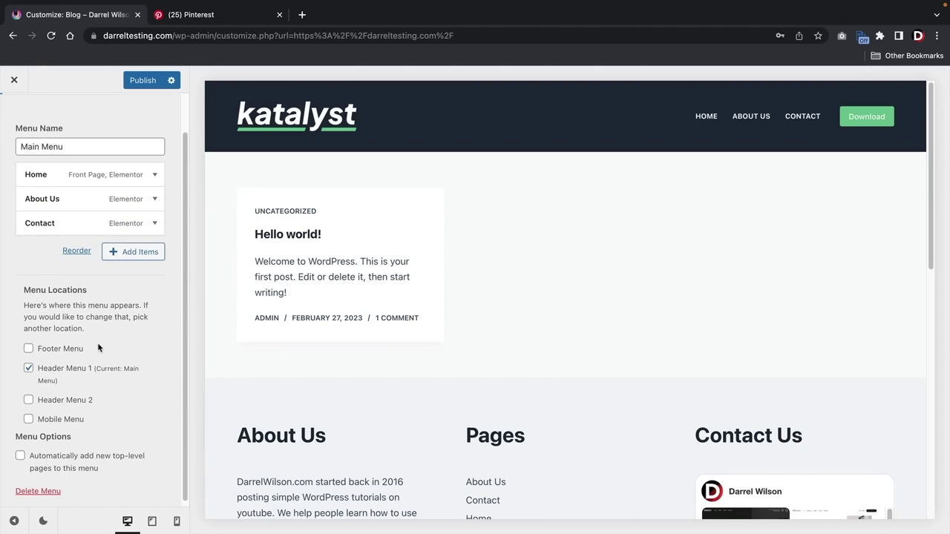
{"action": "scroll", "coordinate": [97, 343], "scroll_direction": "up", "scroll_amount": 1}
{"action": "left_click", "coordinate": [124, 296]}
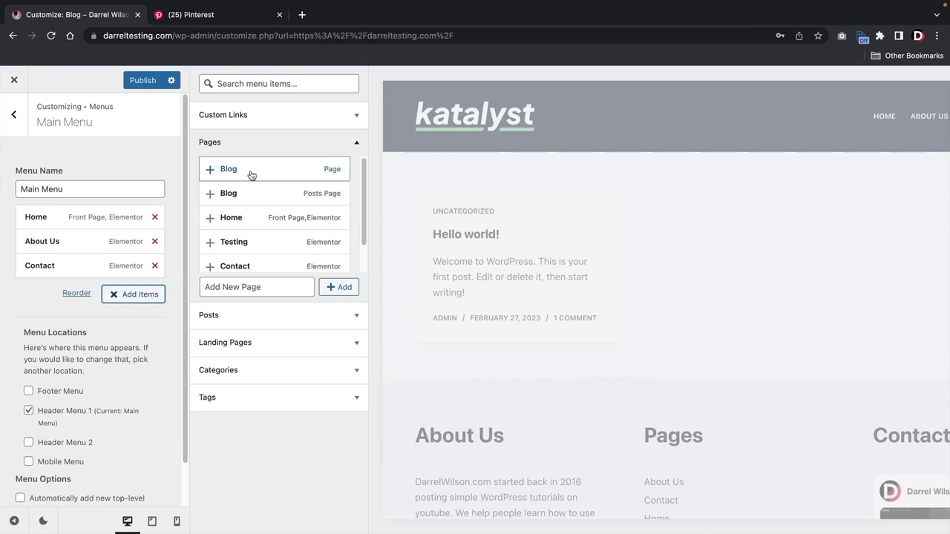
{"action": "left_click", "coordinate": [210, 196]}
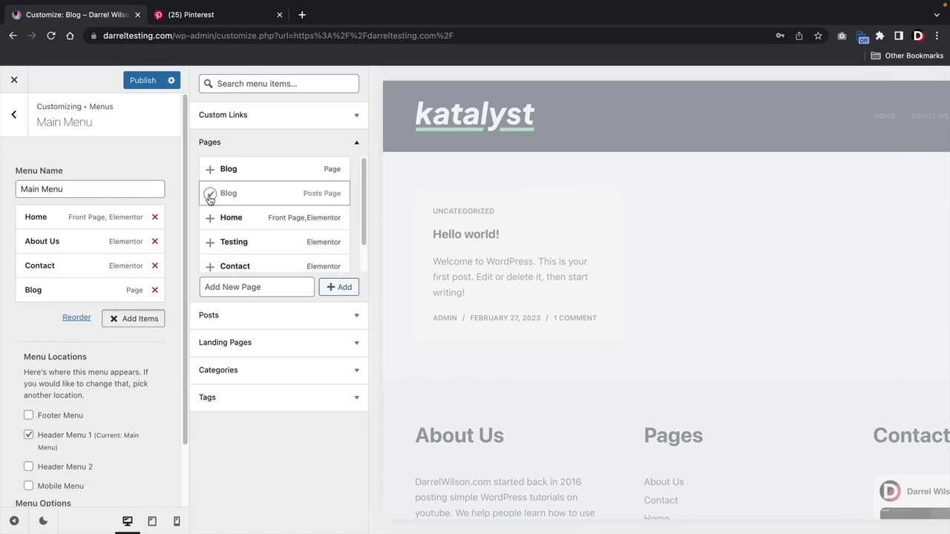
Place Blog as a top-level item between About Us and Contact and publish the menu
{"action": "left_click_drag", "start_coordinate": [72, 288], "coordinate": [74, 267]}
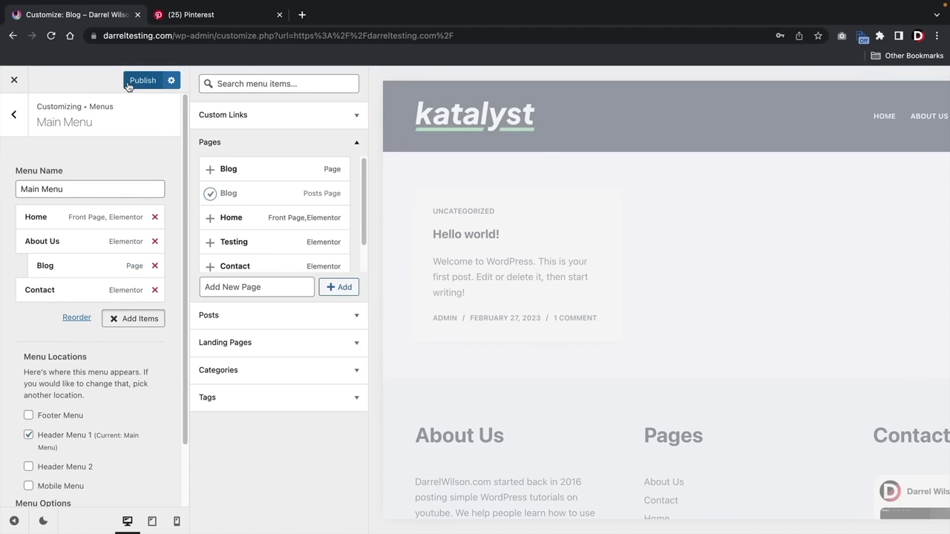
{"action": "left_click", "coordinate": [128, 83]}
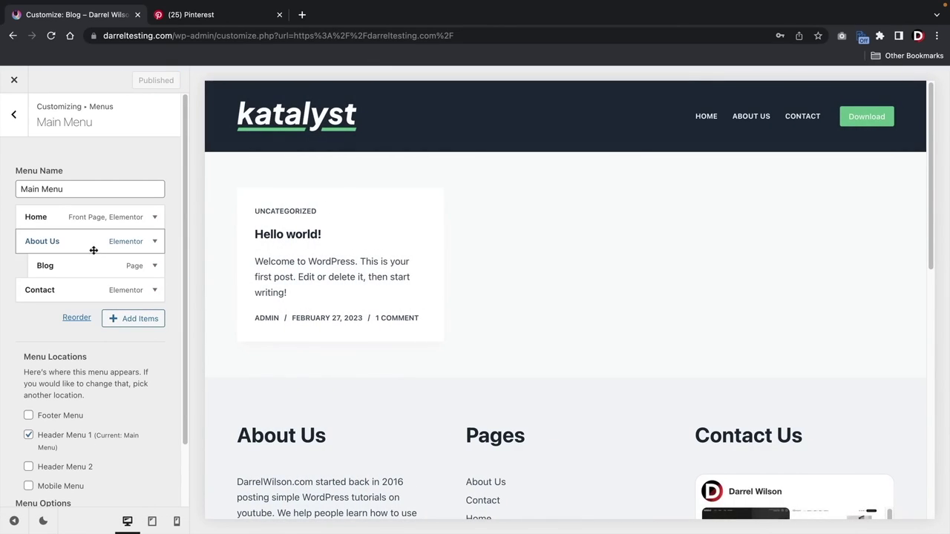
{"action": "left_click_drag", "start_coordinate": [113, 263], "coordinate": [101, 264]}
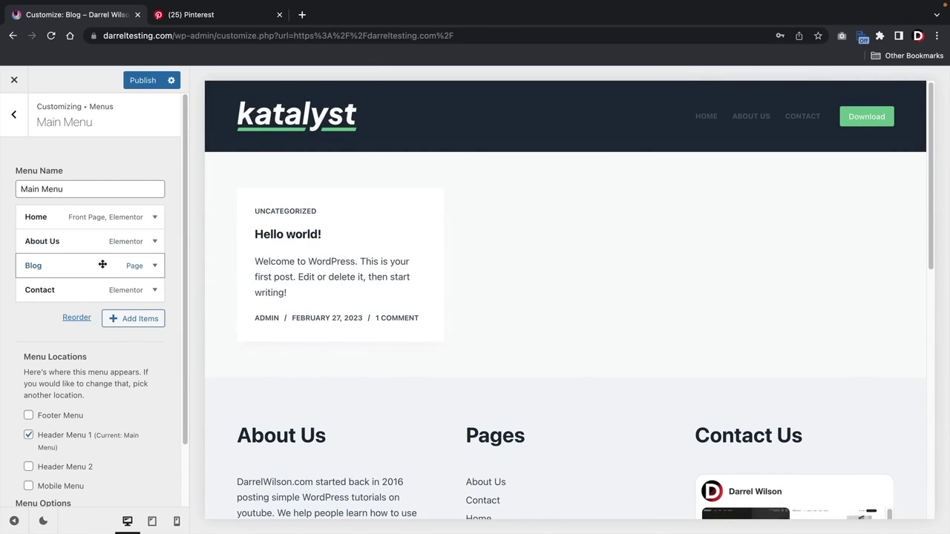
{"action": "left_click", "coordinate": [147, 85]}
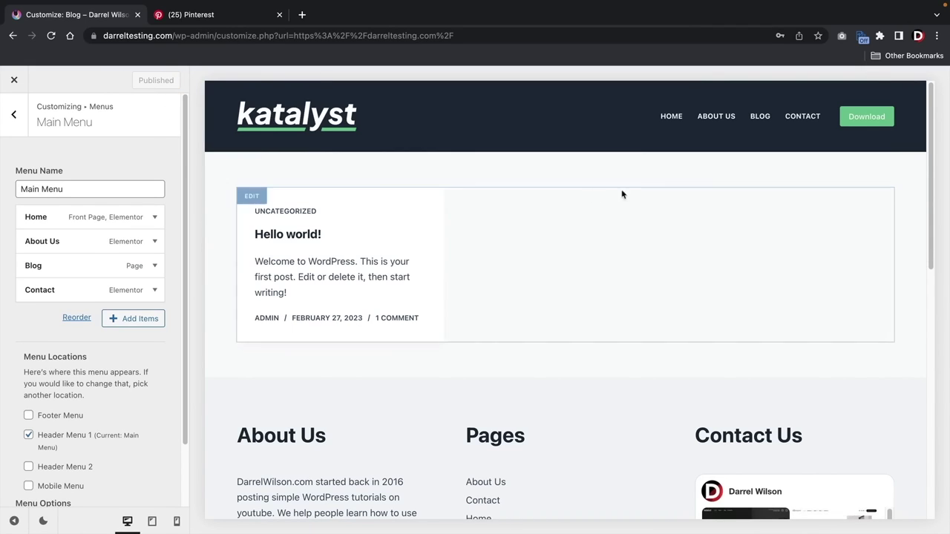
{"action": "left_click", "coordinate": [757, 119]}
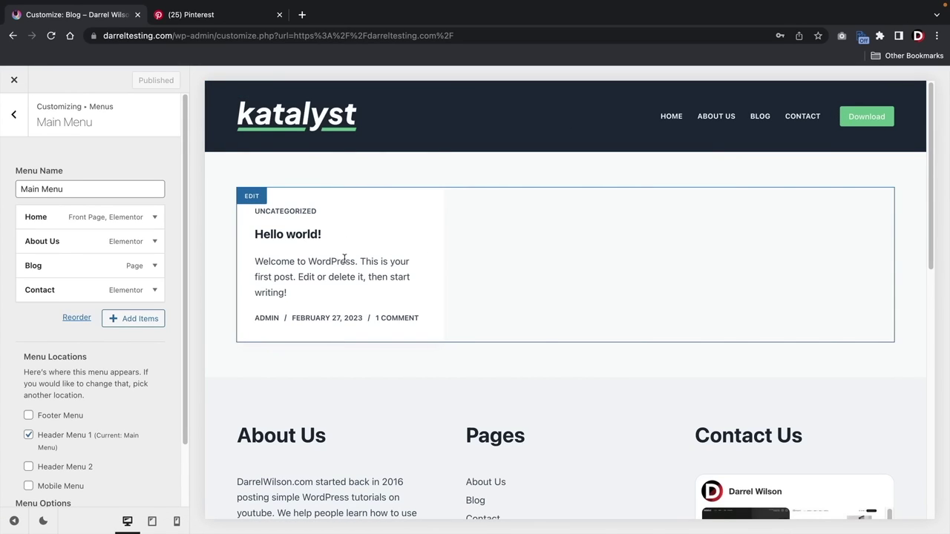
{"action": "left_click", "coordinate": [13, 122]}
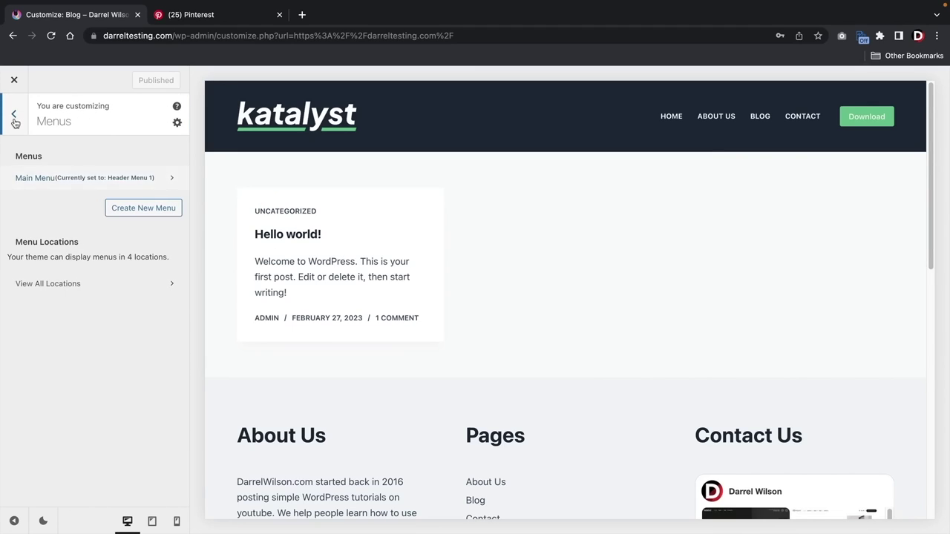
Switch the Blog Posts structure to the Simple list layout after trying Classic
{"action": "left_click", "coordinate": [14, 122]}
{"action": "scroll", "coordinate": [59, 363], "scroll_direction": "up", "scroll_amount": 4}
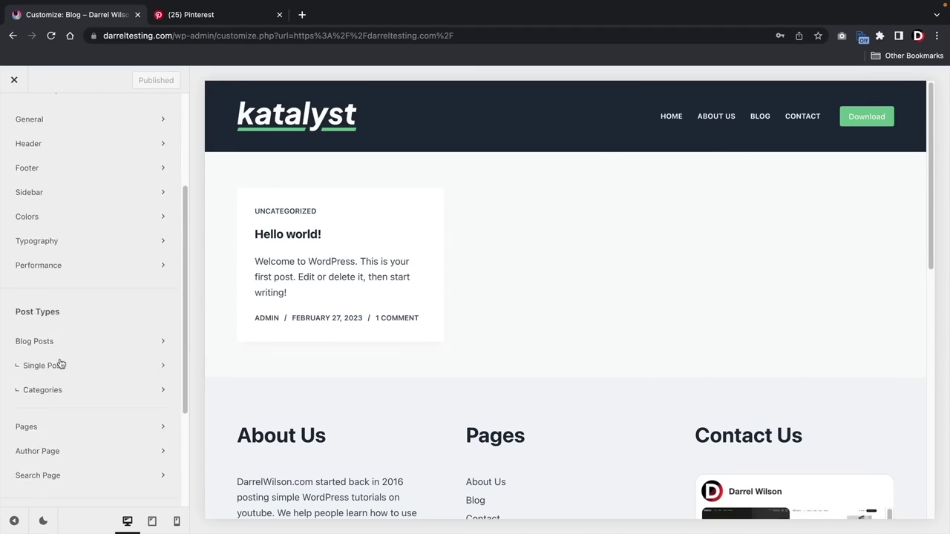
{"action": "scroll", "coordinate": [91, 308], "scroll_direction": "down", "scroll_amount": 2}
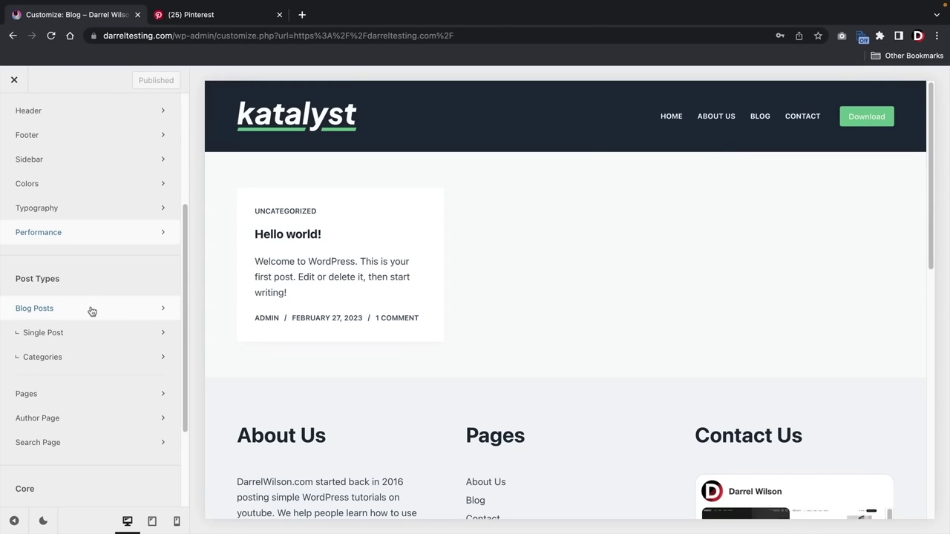
{"action": "left_click", "coordinate": [92, 310]}
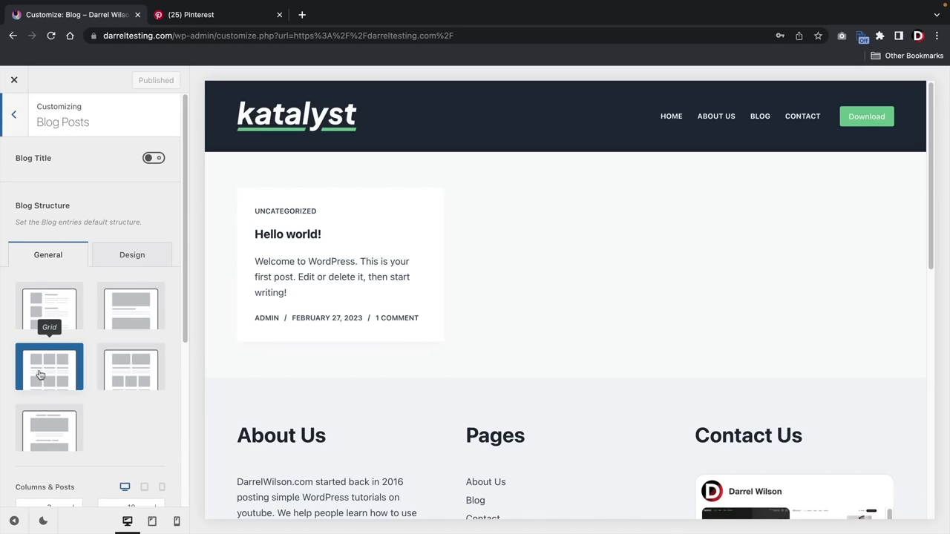
{"action": "left_click", "coordinate": [124, 323]}
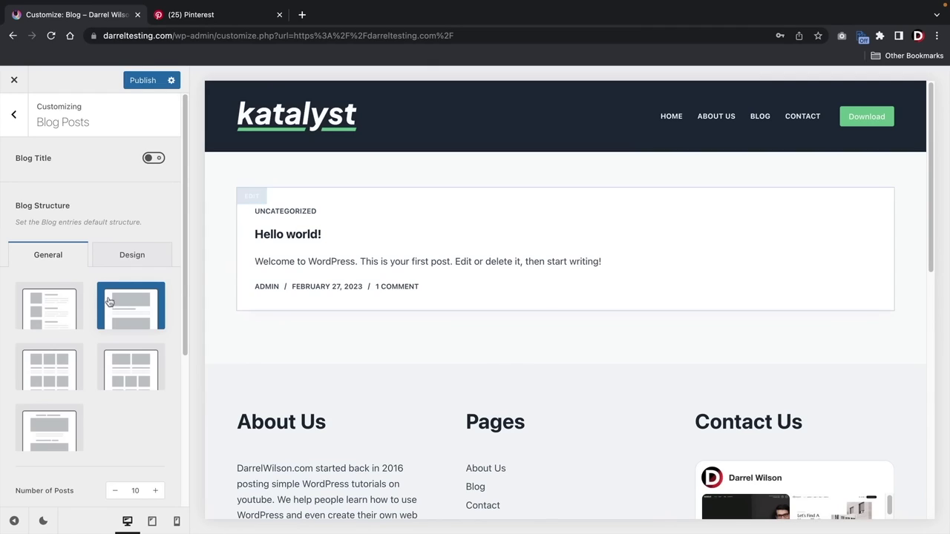
{"action": "left_click", "coordinate": [46, 320]}
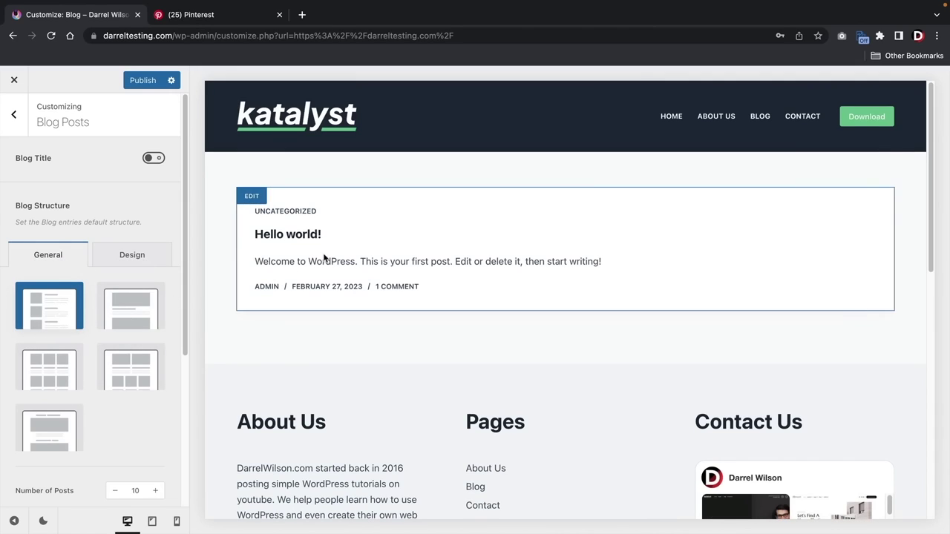
Review Single Post settings on the 'Hello world!' preview and publish the layout changes
{"action": "left_click", "coordinate": [14, 118]}
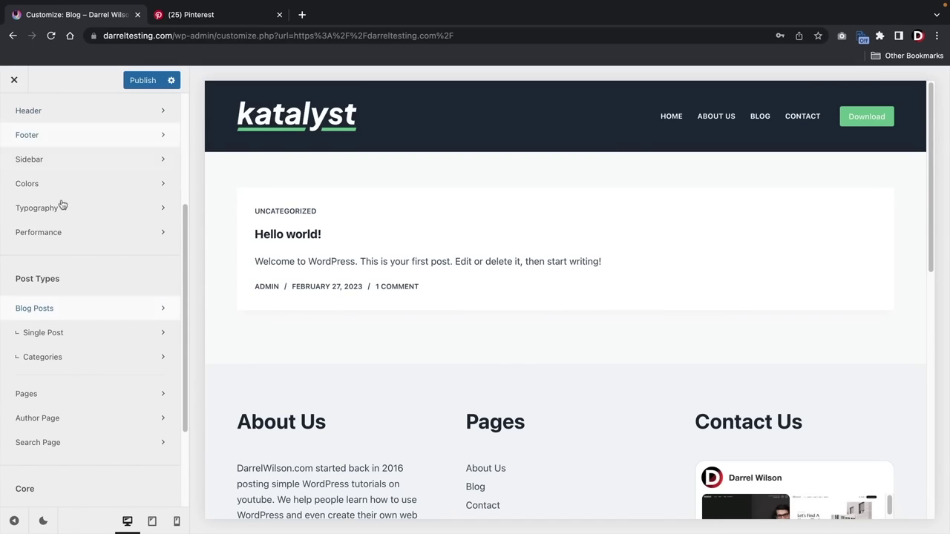
{"action": "left_click", "coordinate": [77, 338]}
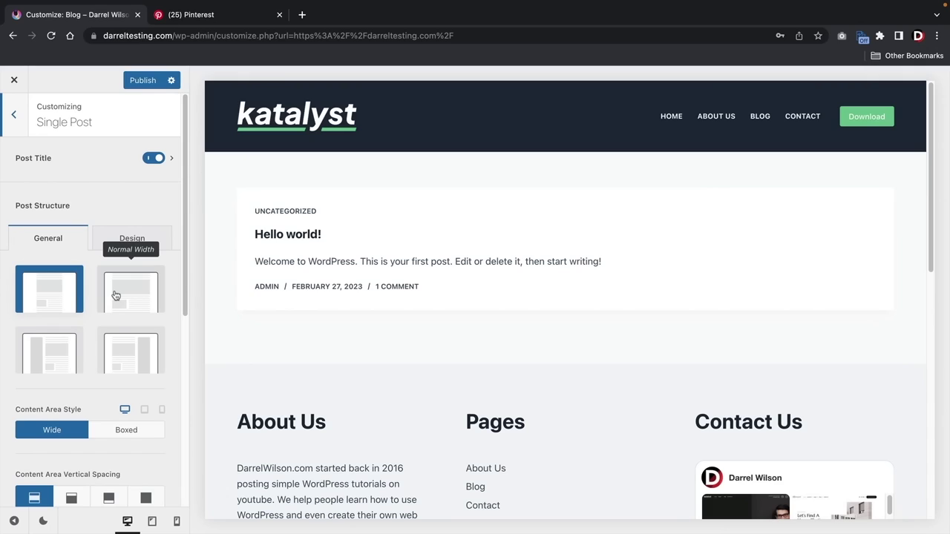
{"action": "left_click", "coordinate": [282, 235]}
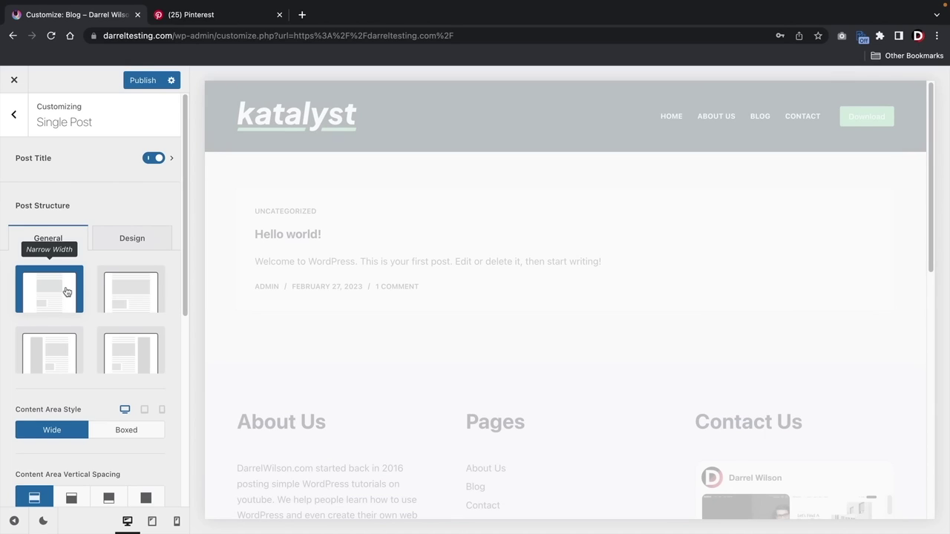
{"action": "left_click", "coordinate": [144, 82]}
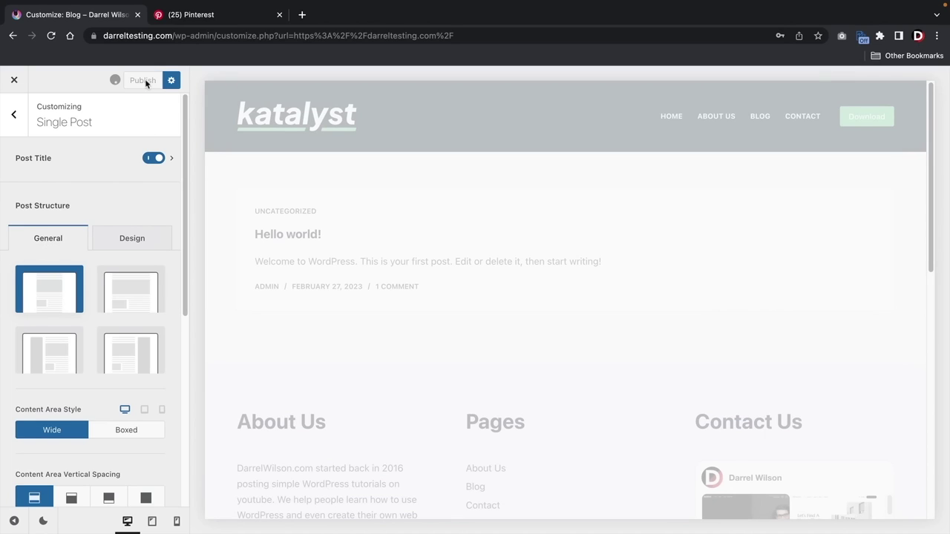
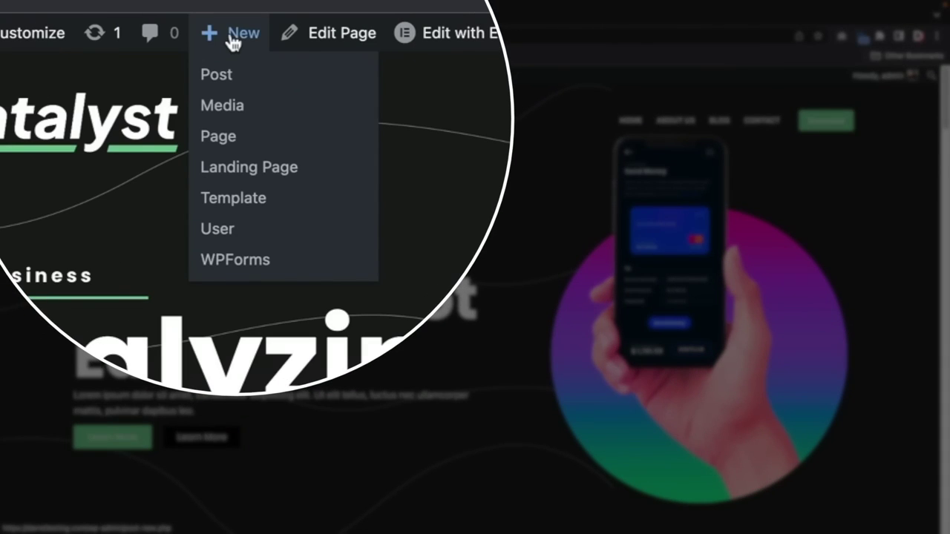
Create a post titled 'Top 10 Reasons To Work In Corporate' with the business meeting photo as featured image
{"action": "left_click", "coordinate": [225, 78]}
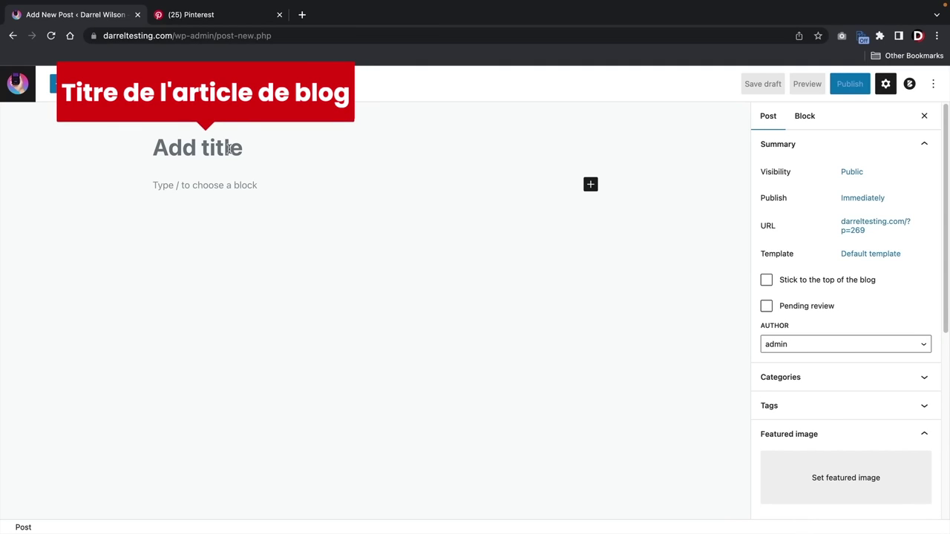
{"action": "type", "text": "Top 10 "}
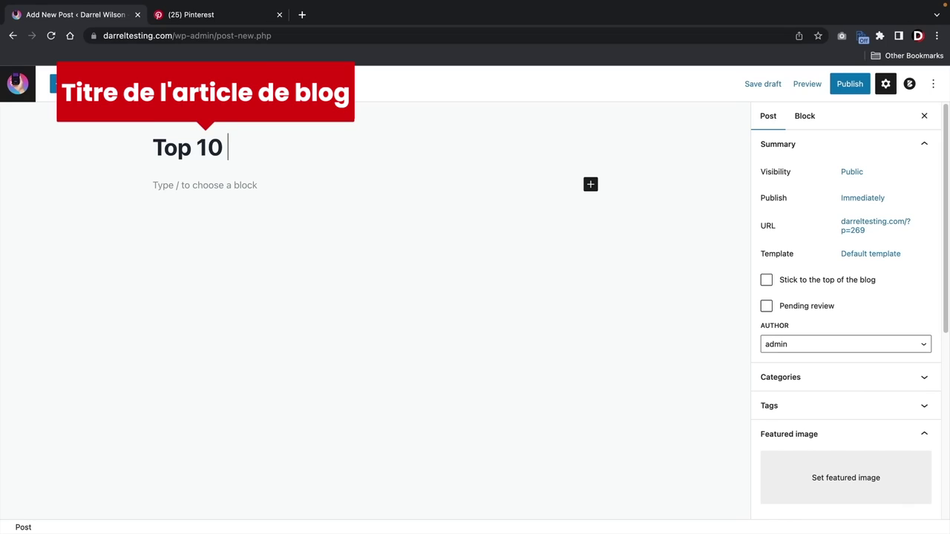
{"action": "type", "text": "Reasons To Work I"}
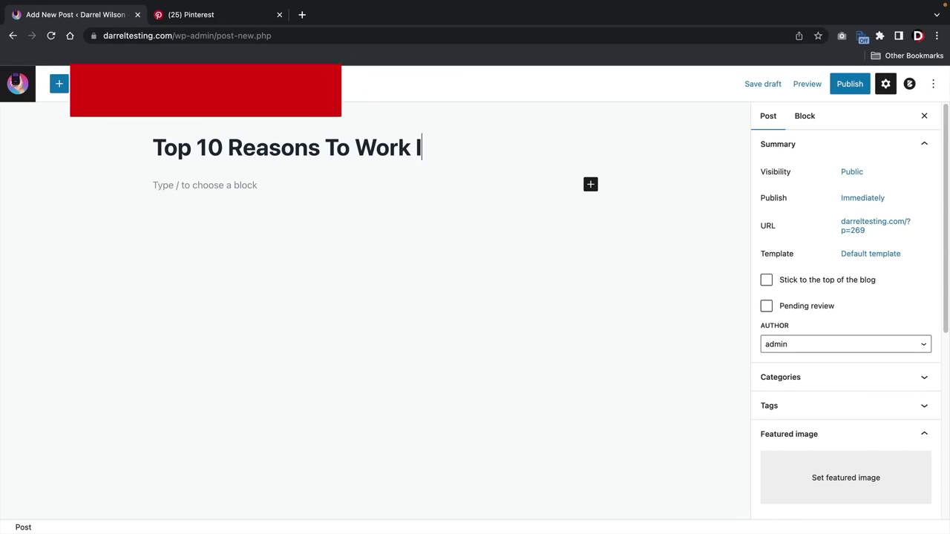
{"action": "type", "text": "n Corporate"}
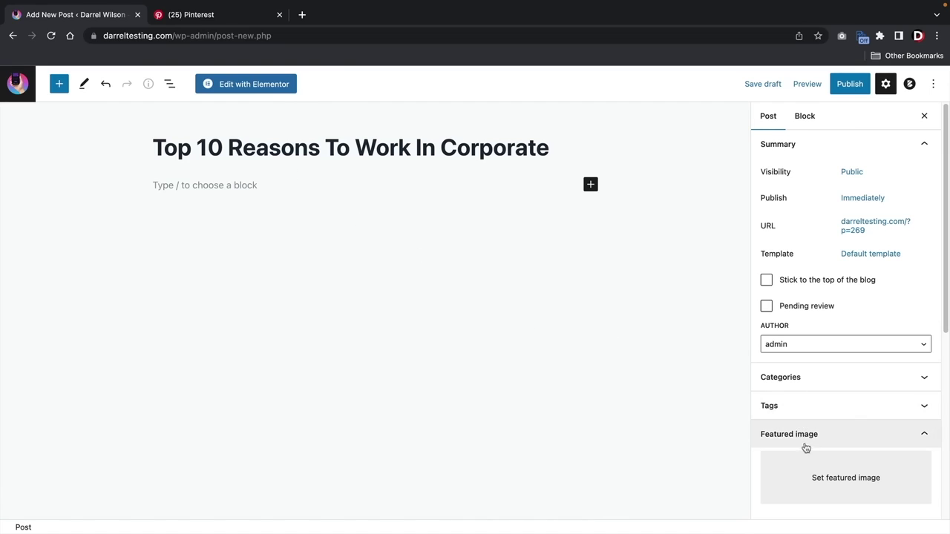
{"action": "left_click", "coordinate": [809, 482]}
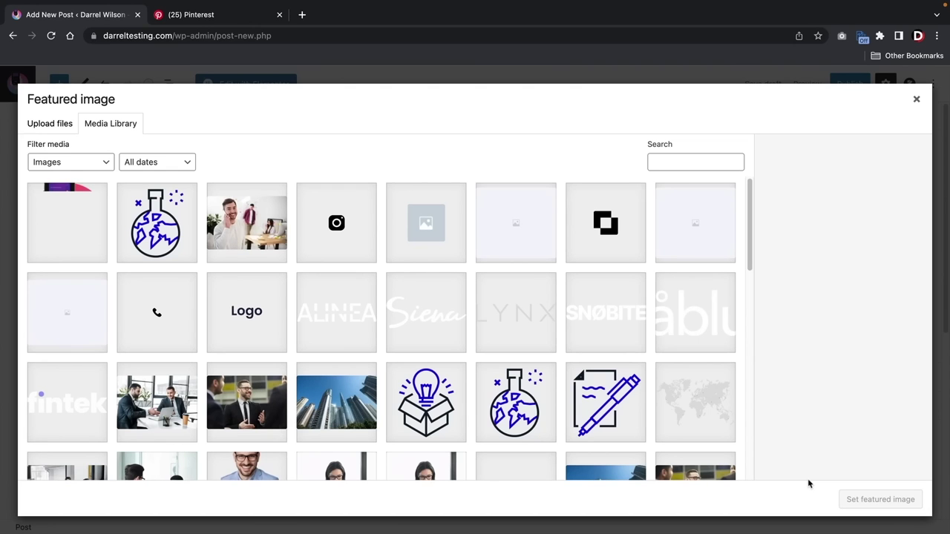
{"action": "left_click", "coordinate": [165, 394]}
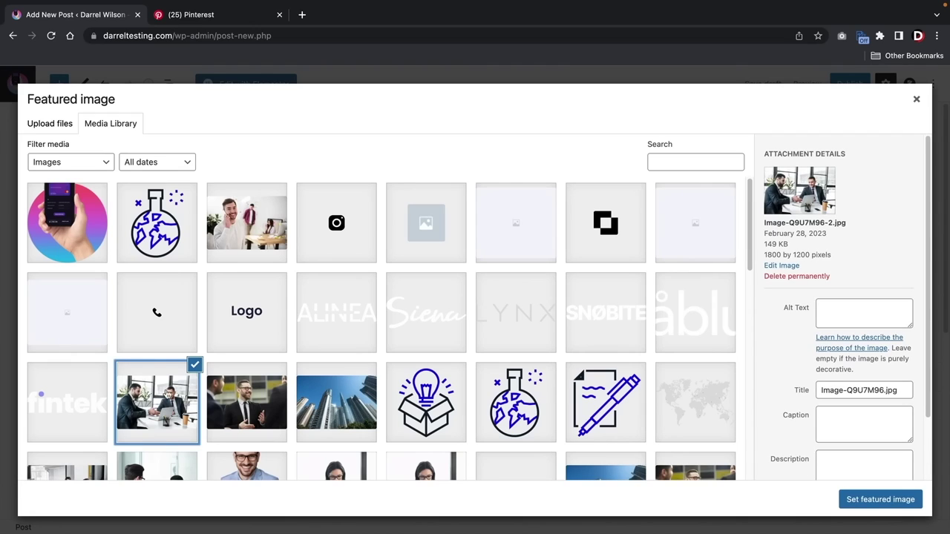
{"action": "left_click", "coordinate": [879, 501]}
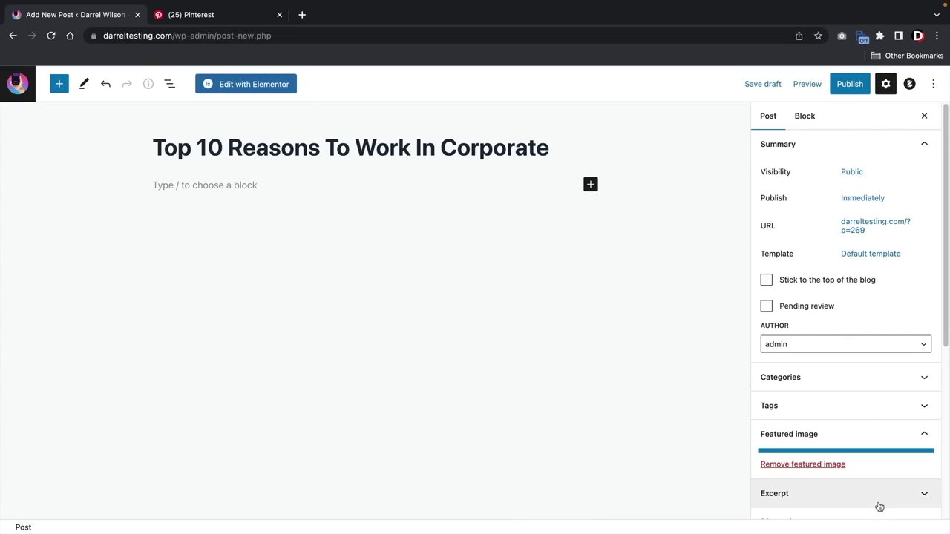
{"action": "left_click", "coordinate": [212, 187]}
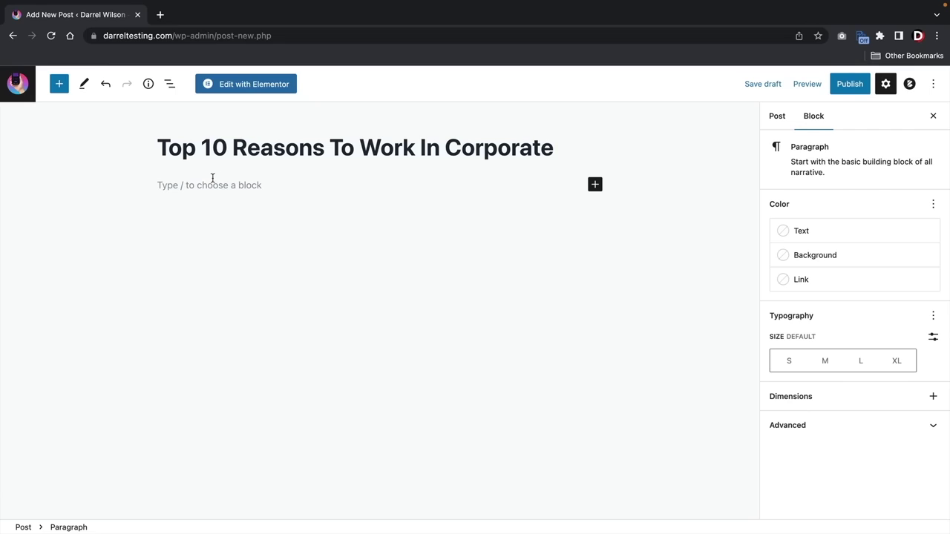
Paste the copied Lorem Ipsum article text into the post body
{"action": "right_click", "coordinate": [180, 187]}
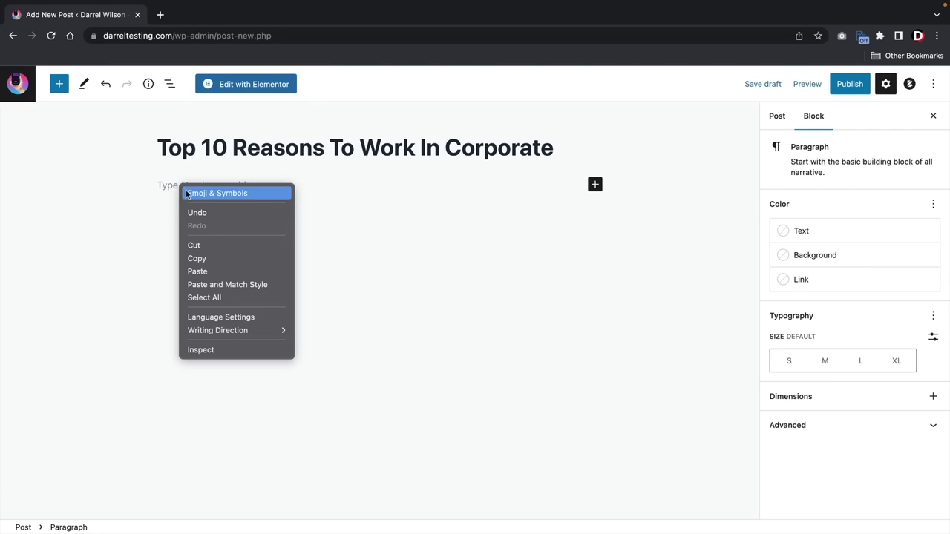
{"action": "left_click", "coordinate": [223, 276]}
{"action": "scroll", "coordinate": [297, 267], "scroll_direction": "up", "scroll_amount": 5}
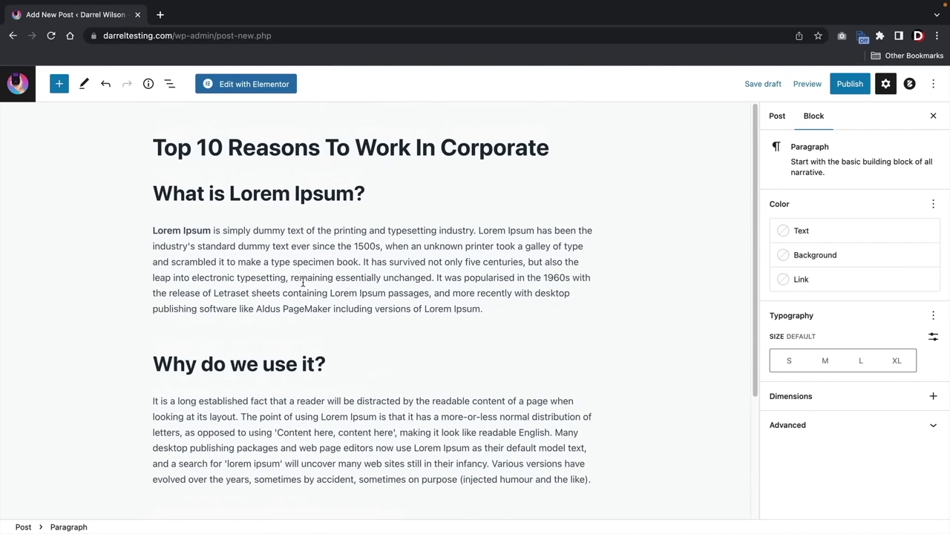
{"action": "scroll", "coordinate": [365, 257], "scroll_direction": "down", "scroll_amount": 3}
{"action": "scroll", "coordinate": [365, 257], "scroll_direction": "up", "scroll_amount": 3}
Show the Post settings and add an empty block after the first paragraph
{"action": "left_click", "coordinate": [772, 118]}
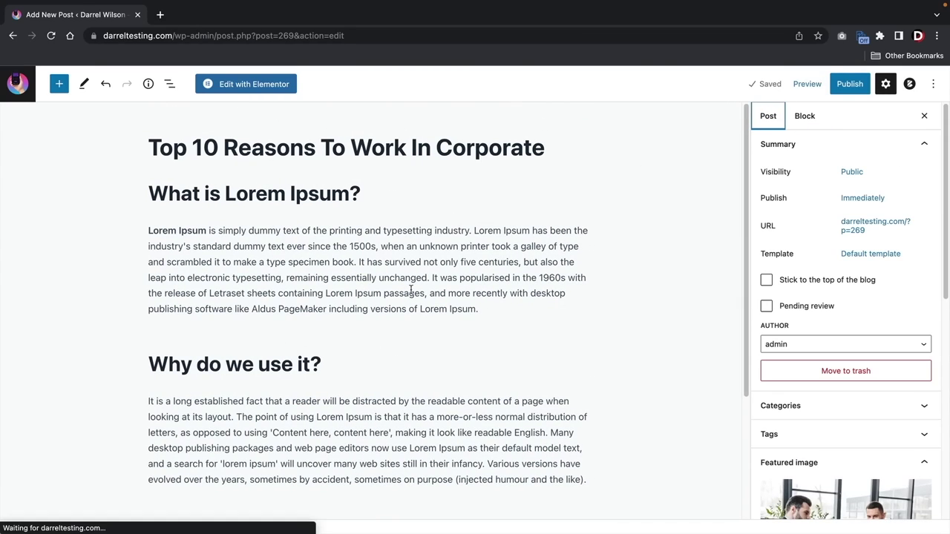
{"action": "left_click", "coordinate": [496, 310]}
{"action": "key", "text": "Return"}
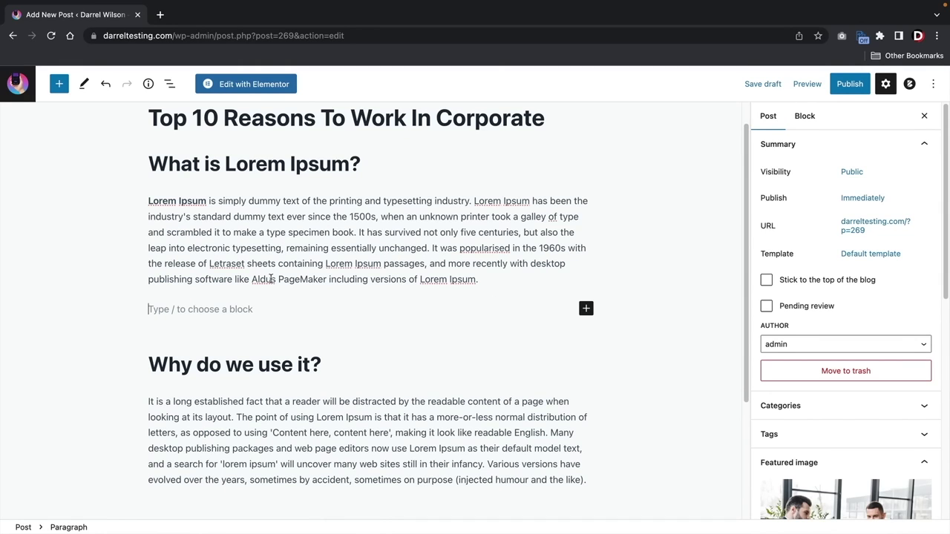
Insert the Media Library photo of two men at a table as an image block
{"action": "left_click", "coordinate": [59, 86]}
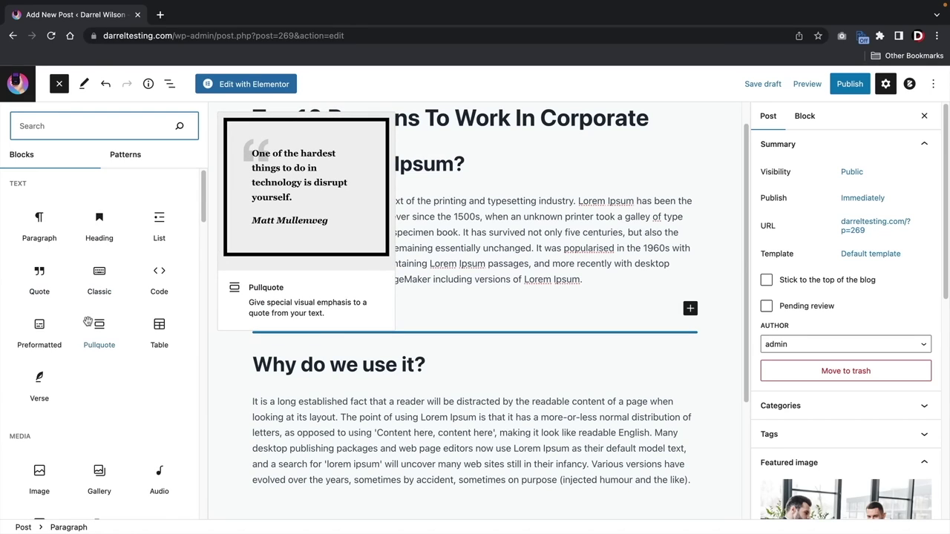
{"action": "scroll", "coordinate": [88, 323], "scroll_direction": "down", "scroll_amount": 5}
{"action": "scroll", "coordinate": [88, 323], "scroll_direction": "up", "scroll_amount": 2}
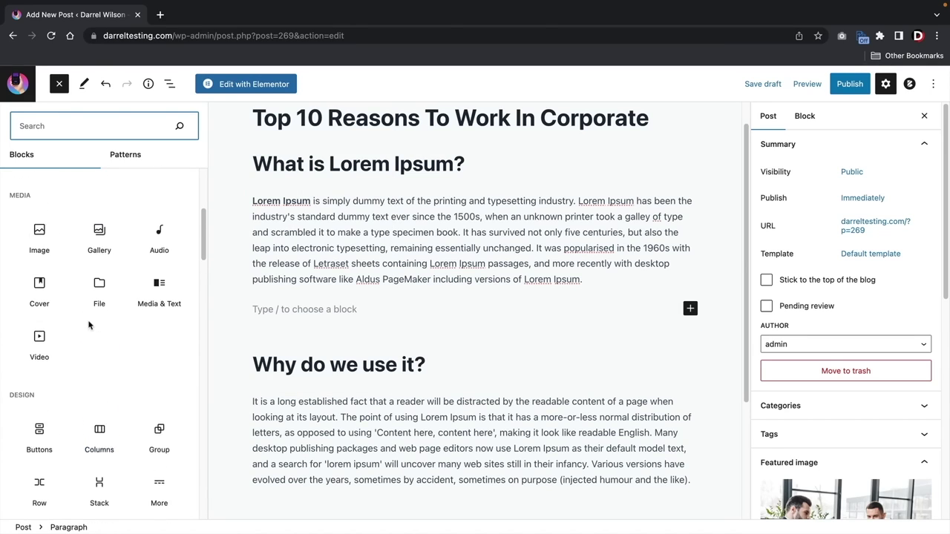
{"action": "scroll", "coordinate": [88, 324], "scroll_direction": "up", "scroll_amount": 1}
{"action": "left_click", "coordinate": [39, 296]}
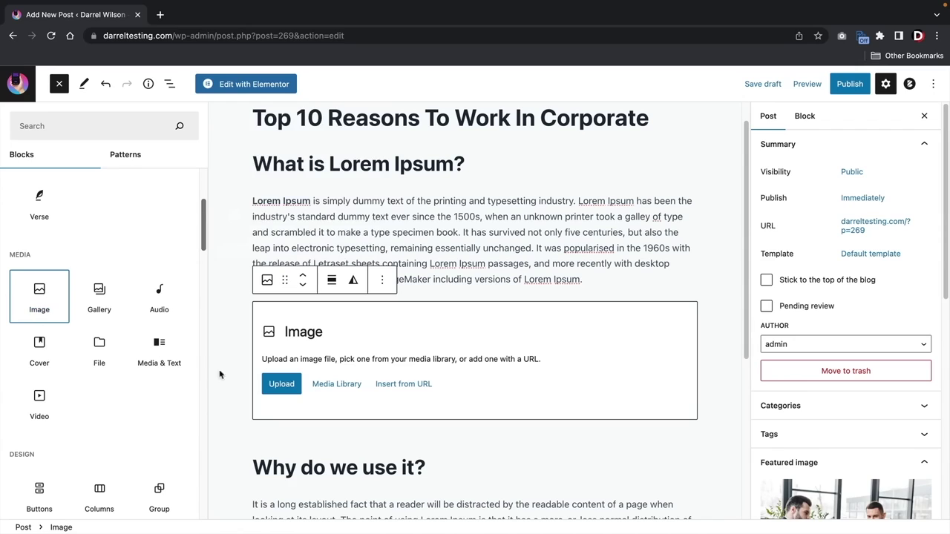
{"action": "left_click", "coordinate": [242, 387]}
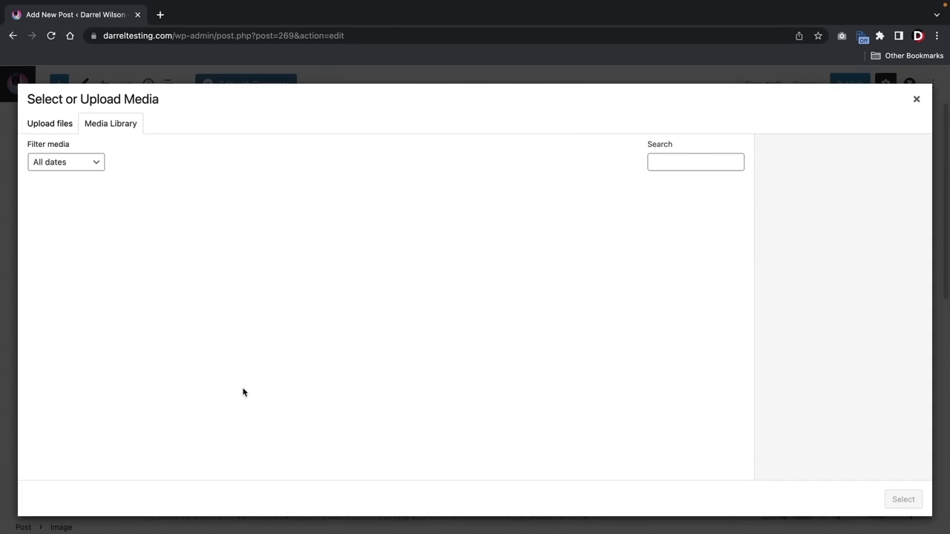
{"action": "scroll", "coordinate": [213, 349], "scroll_direction": "down", "scroll_amount": 5}
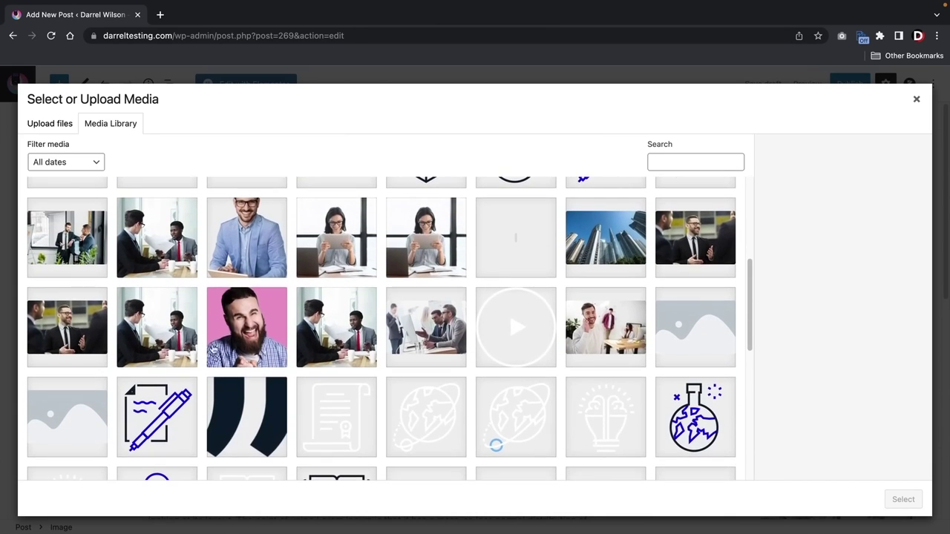
{"action": "left_click", "coordinate": [187, 338]}
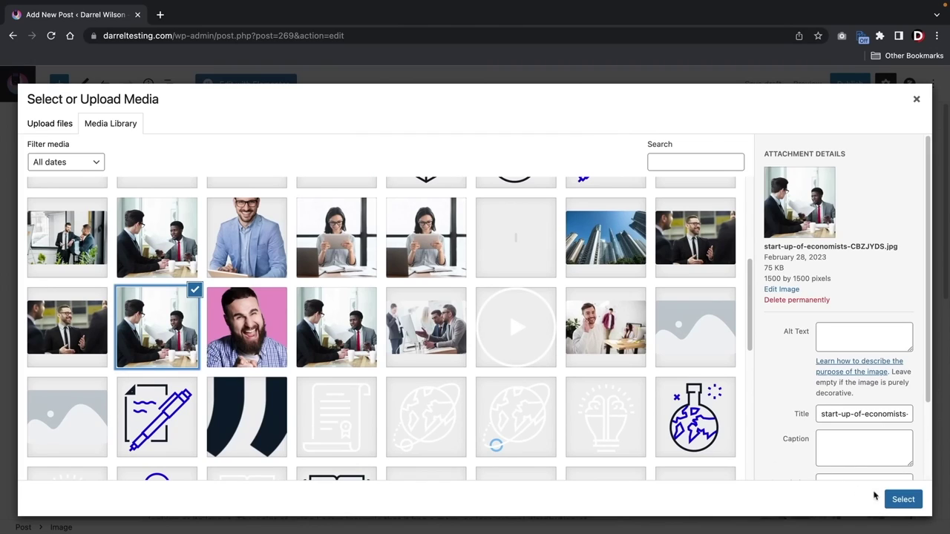
{"action": "left_click", "coordinate": [903, 500]}
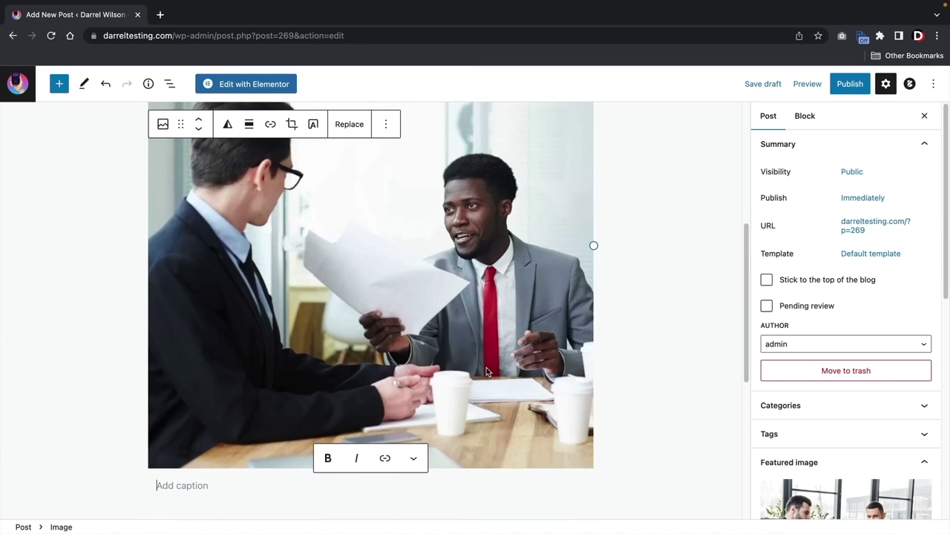
Shrink the inserted photo to a smaller size and start publishing the post
{"action": "left_click_drag", "start_coordinate": [582, 336], "coordinate": [333, 292]}
{"action": "scroll", "coordinate": [558, 383], "scroll_direction": "up", "scroll_amount": 3}
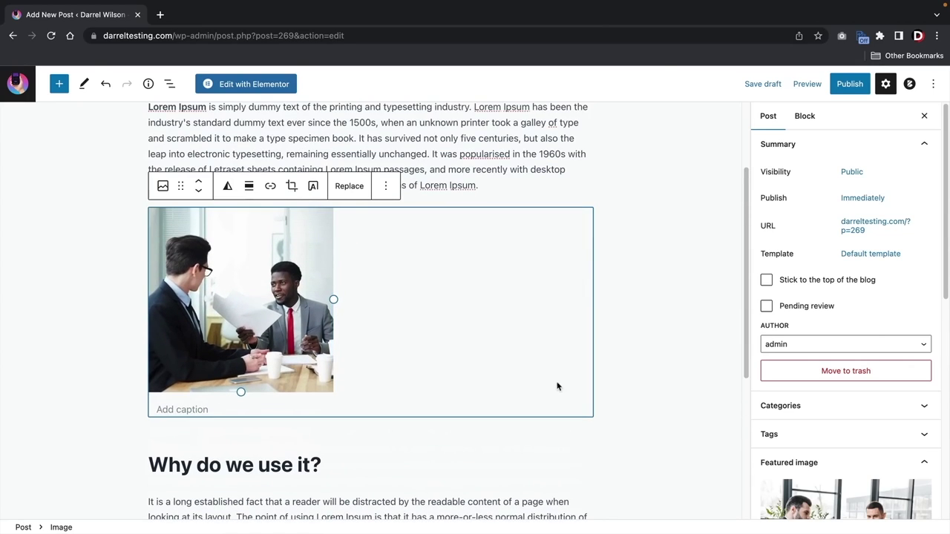
{"action": "left_click", "coordinate": [841, 88]}
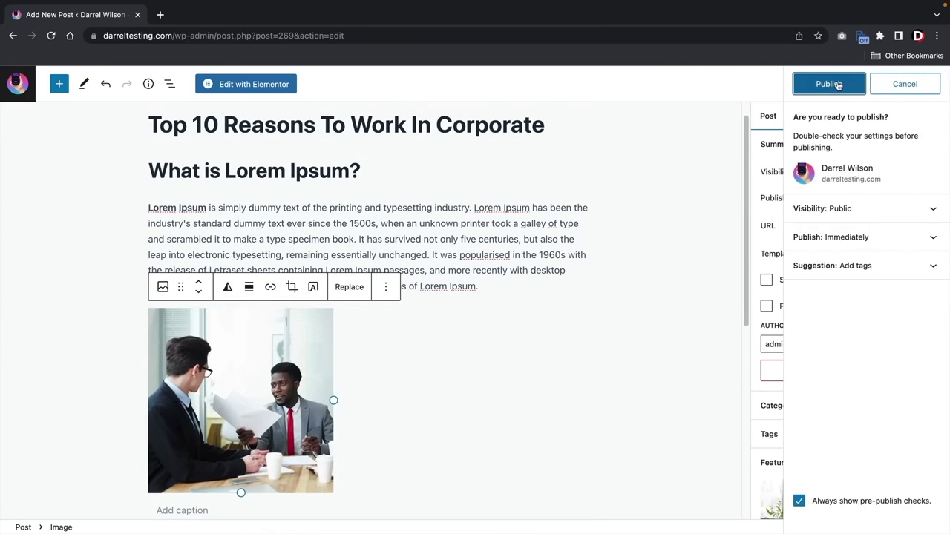
Confirm publishing the post and open its live page
{"action": "left_click", "coordinate": [837, 84]}
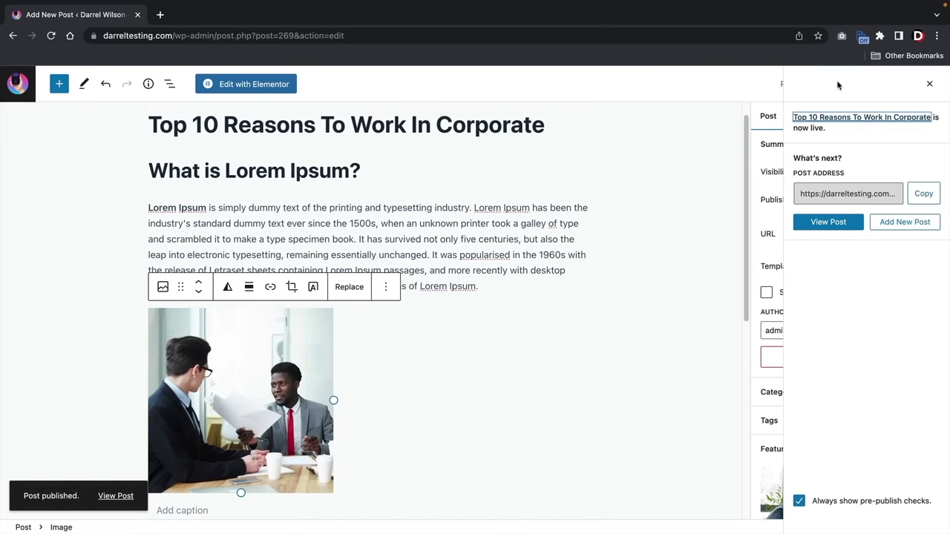
{"action": "left_click", "coordinate": [116, 496]}
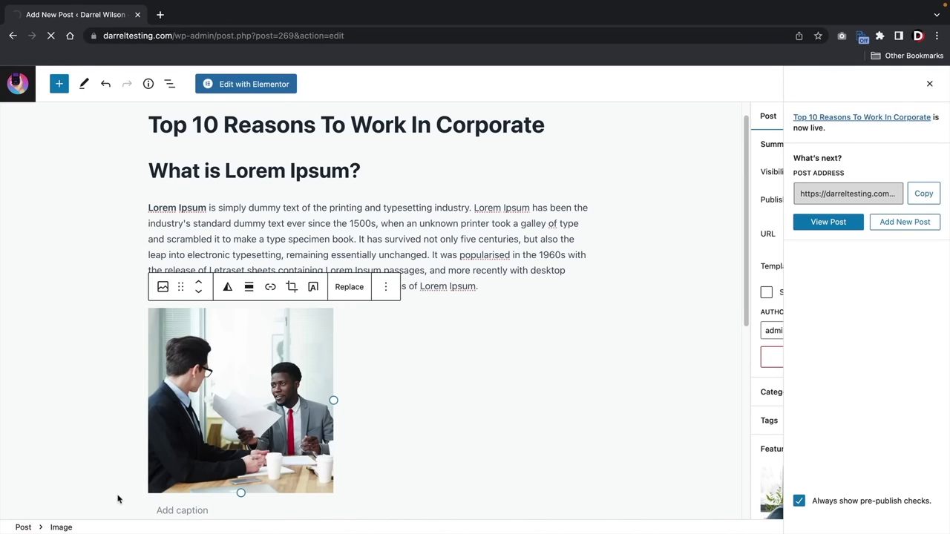
{"action": "scroll", "coordinate": [316, 231], "scroll_direction": "down", "scroll_amount": 2}
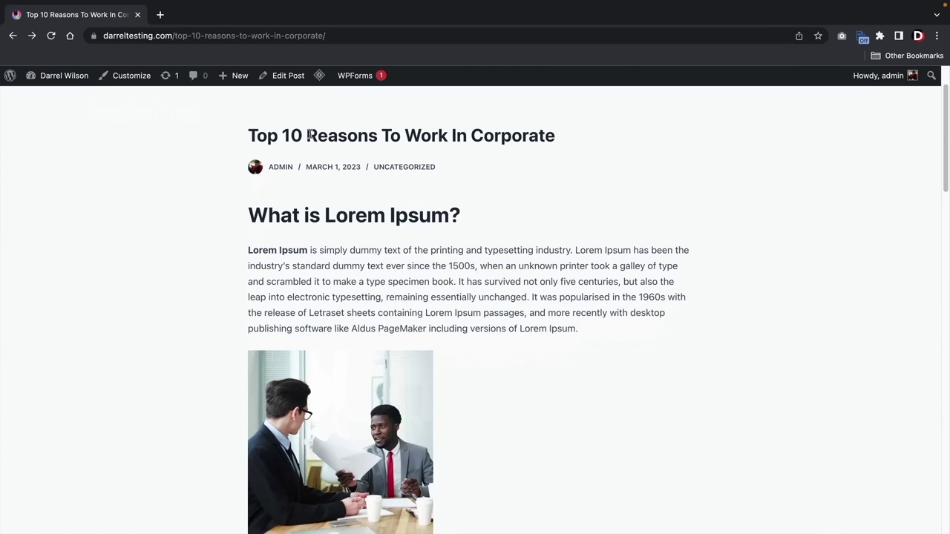
Review the live post's title, Lorem Ipsum sections, photo and comment box
{"action": "left_click_drag", "start_coordinate": [257, 135], "coordinate": [597, 139]}
{"action": "scroll", "coordinate": [352, 178], "scroll_direction": "down", "scroll_amount": 1}
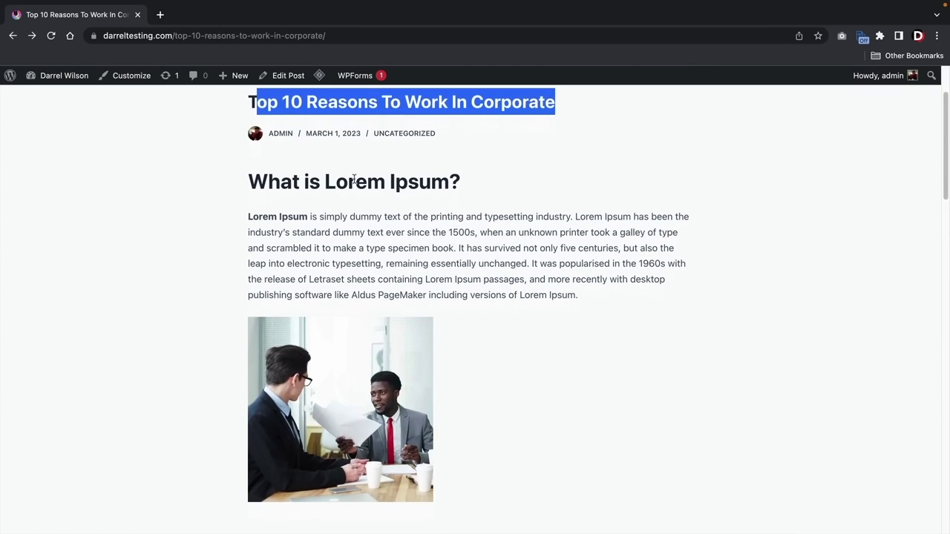
{"action": "left_click", "coordinate": [457, 202]}
{"action": "scroll", "coordinate": [452, 204], "scroll_direction": "down", "scroll_amount": 4}
{"action": "scroll", "coordinate": [367, 247], "scroll_direction": "down", "scroll_amount": 10}
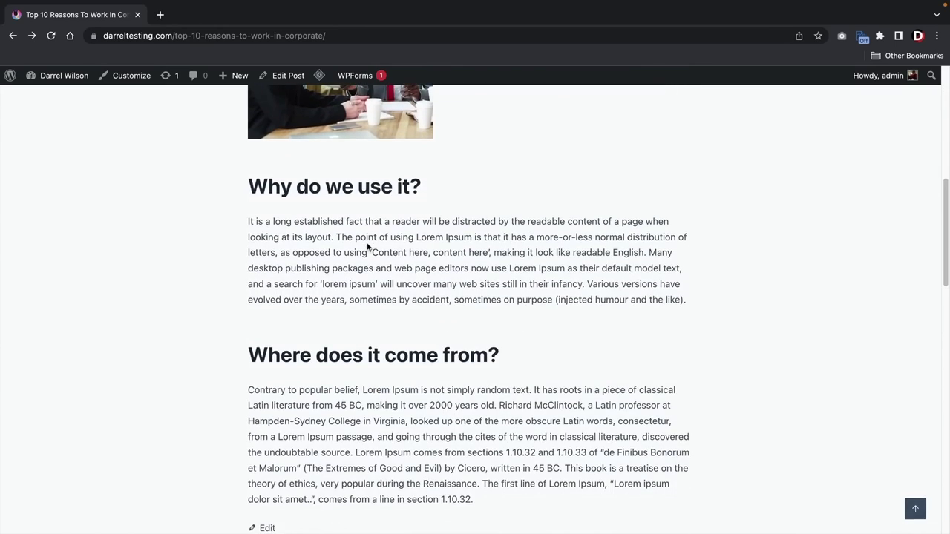
{"action": "left_click", "coordinate": [330, 237]}
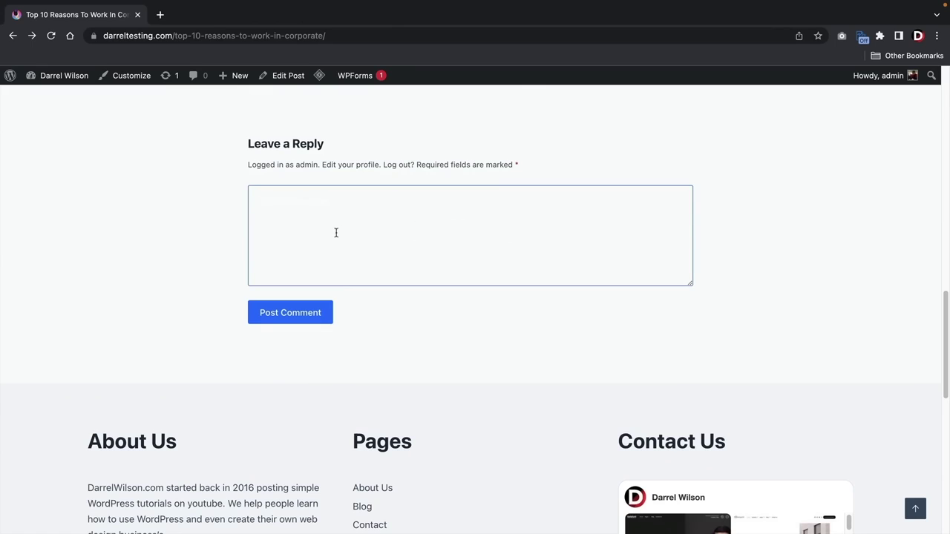
{"action": "scroll", "coordinate": [330, 237], "scroll_direction": "up", "scroll_amount": 15}
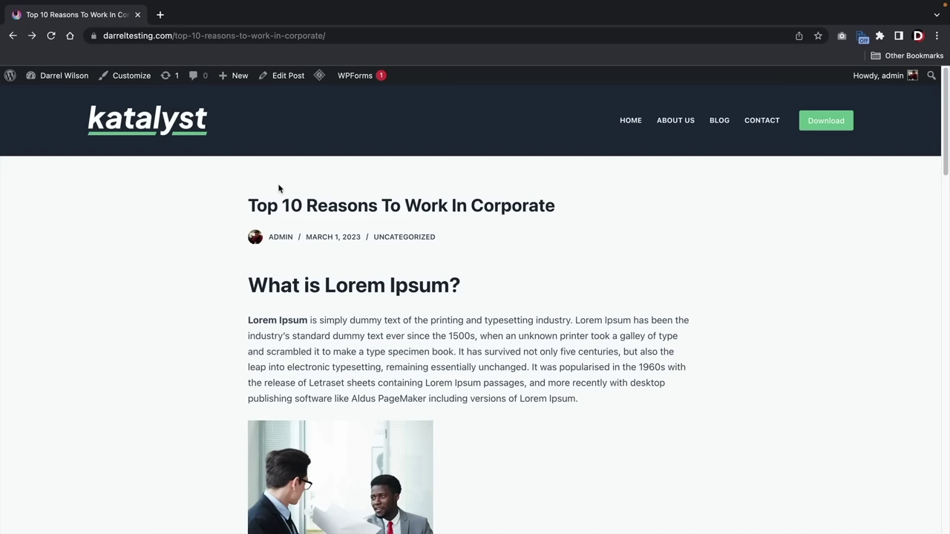
In the Customizer's Single Post settings, enable featured image, share box, author box, post tags and navigation
{"action": "left_click", "coordinate": [122, 76]}
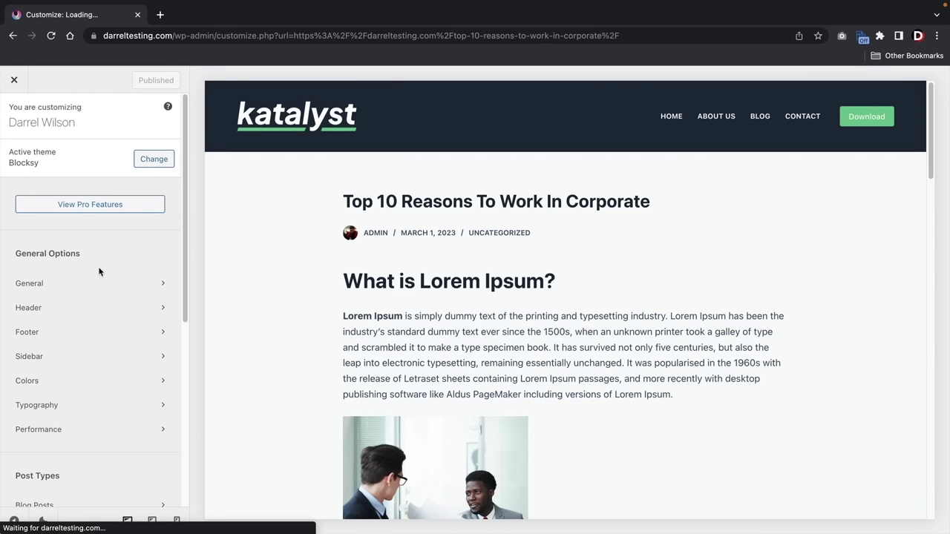
{"action": "scroll", "coordinate": [96, 274], "scroll_direction": "down", "scroll_amount": 2}
{"action": "left_click", "coordinate": [61, 381]}
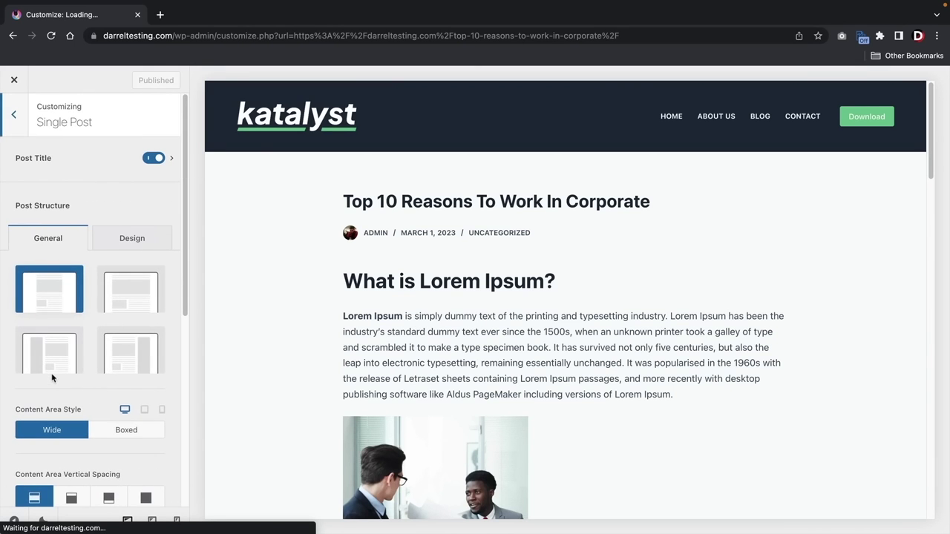
{"action": "scroll", "coordinate": [113, 188], "scroll_direction": "down", "scroll_amount": 4}
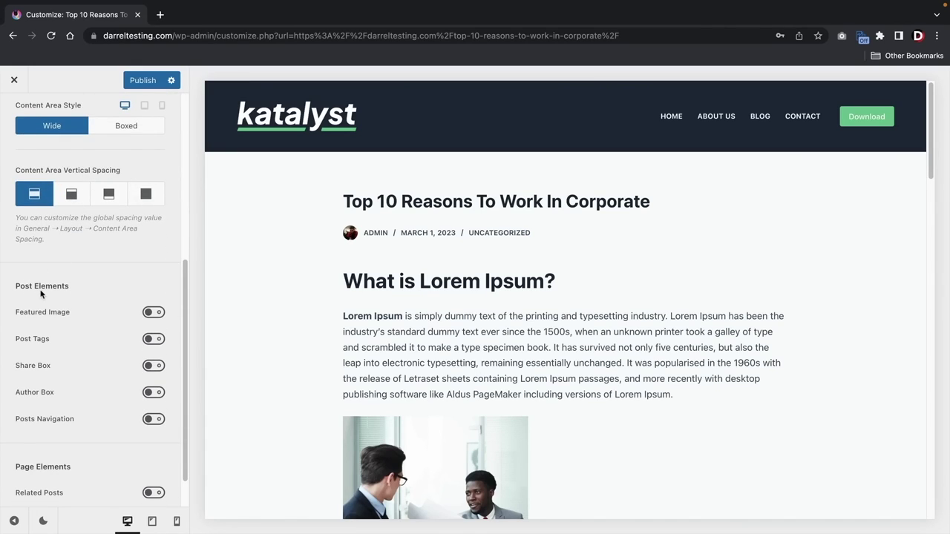
{"action": "left_click", "coordinate": [153, 312]}
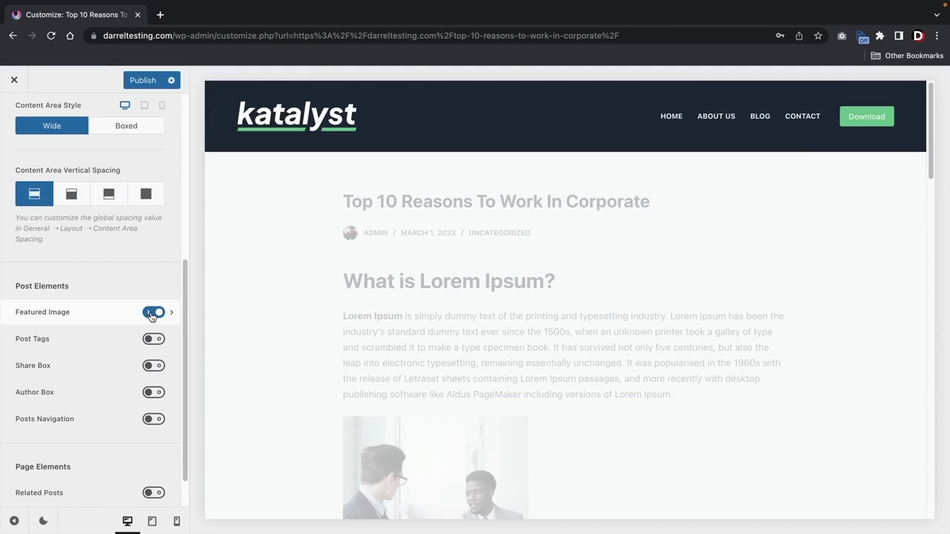
{"action": "left_click", "coordinate": [154, 368]}
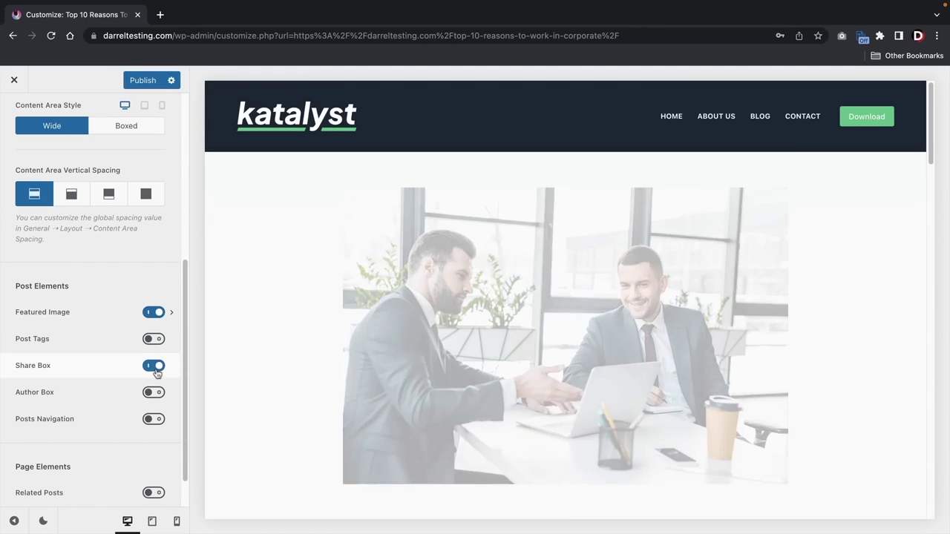
{"action": "left_click", "coordinate": [150, 394]}
{"action": "left_click", "coordinate": [153, 339]}
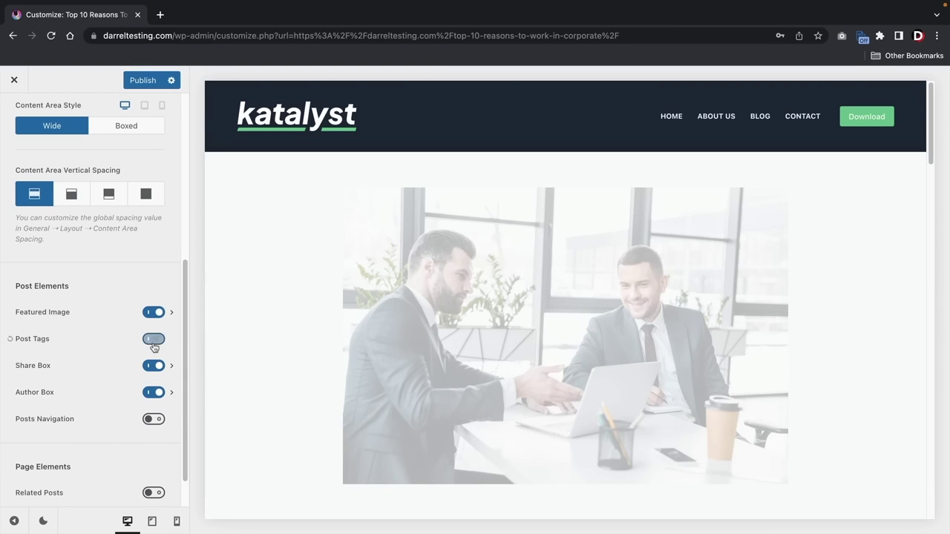
{"action": "left_click", "coordinate": [149, 420]}
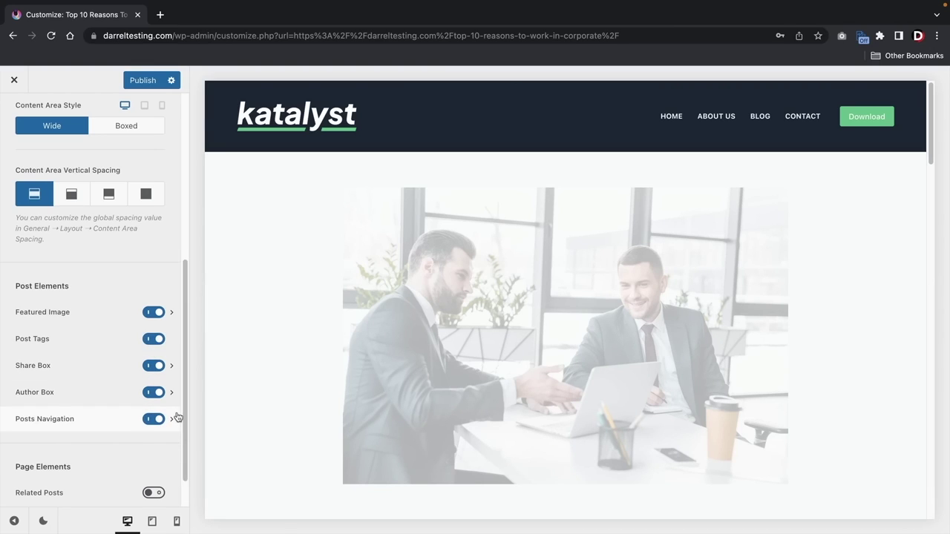
Publish the Single Post changes and close the Customizer back to the post
{"action": "scroll", "coordinate": [346, 396], "scroll_direction": "down", "scroll_amount": 5}
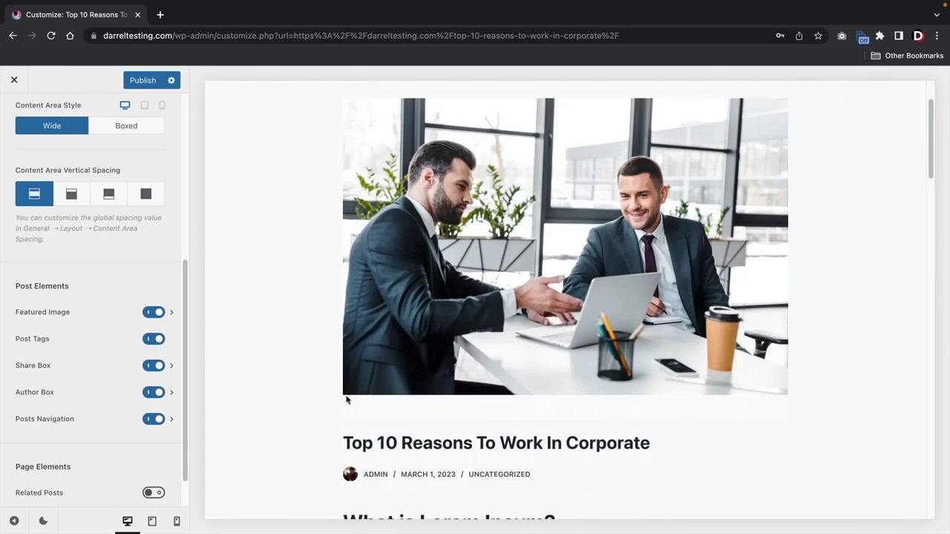
{"action": "scroll", "coordinate": [346, 398], "scroll_direction": "down", "scroll_amount": 10}
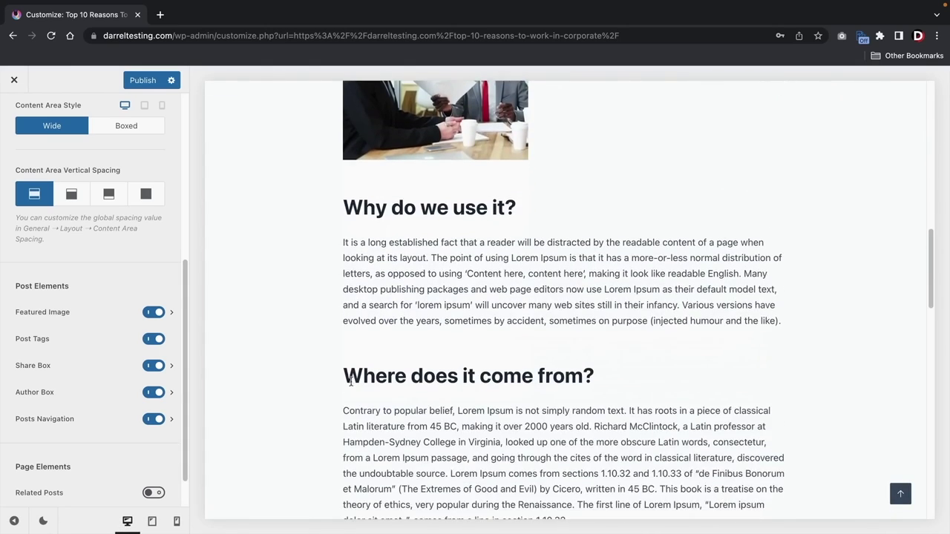
{"action": "scroll", "coordinate": [351, 382], "scroll_direction": "up", "scroll_amount": 1}
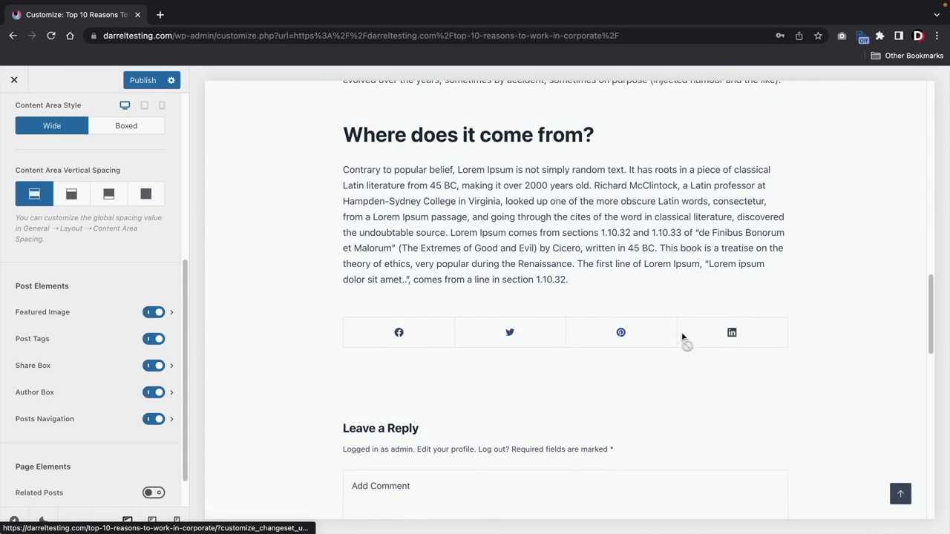
{"action": "scroll", "coordinate": [561, 369], "scroll_direction": "down", "scroll_amount": 1}
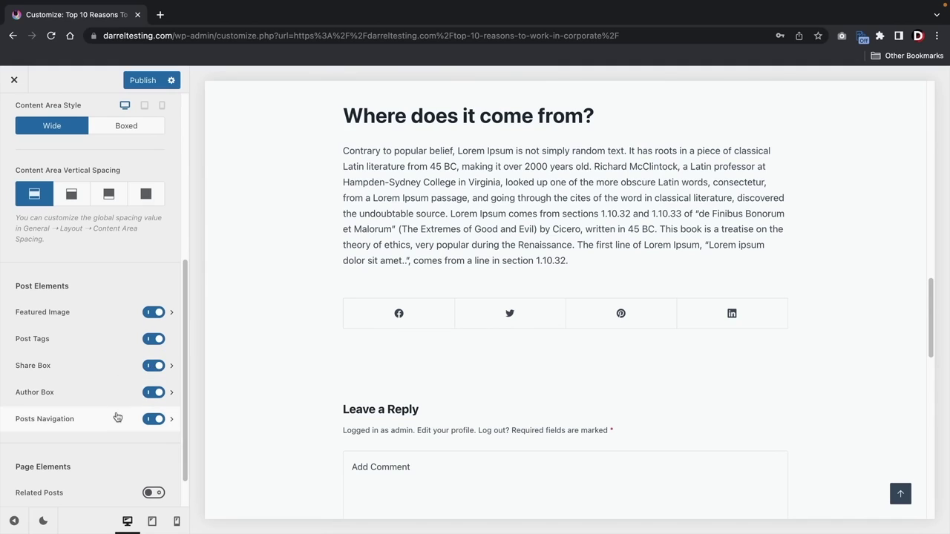
{"action": "scroll", "coordinate": [104, 349], "scroll_direction": "up", "scroll_amount": 5}
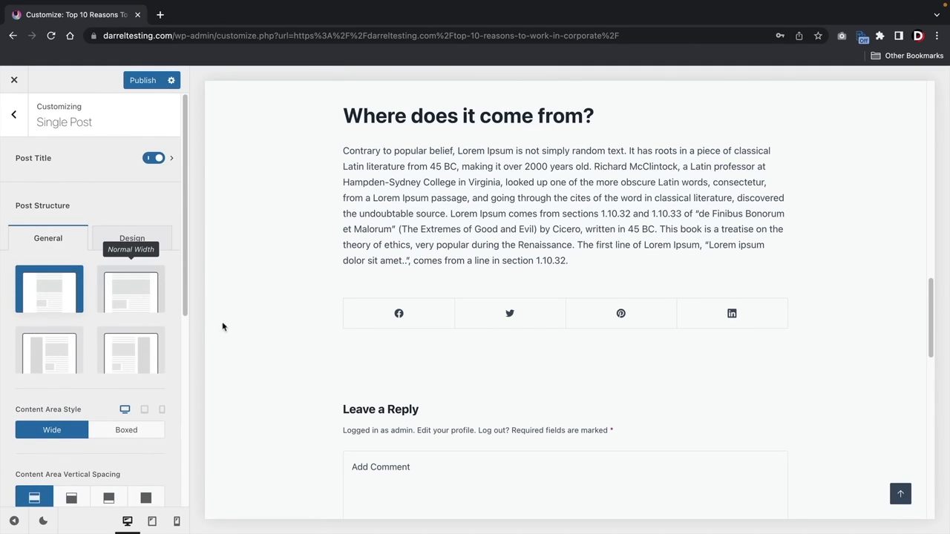
{"action": "scroll", "coordinate": [264, 353], "scroll_direction": "up", "scroll_amount": 8}
{"action": "scroll", "coordinate": [263, 353], "scroll_direction": "up", "scroll_amount": 5}
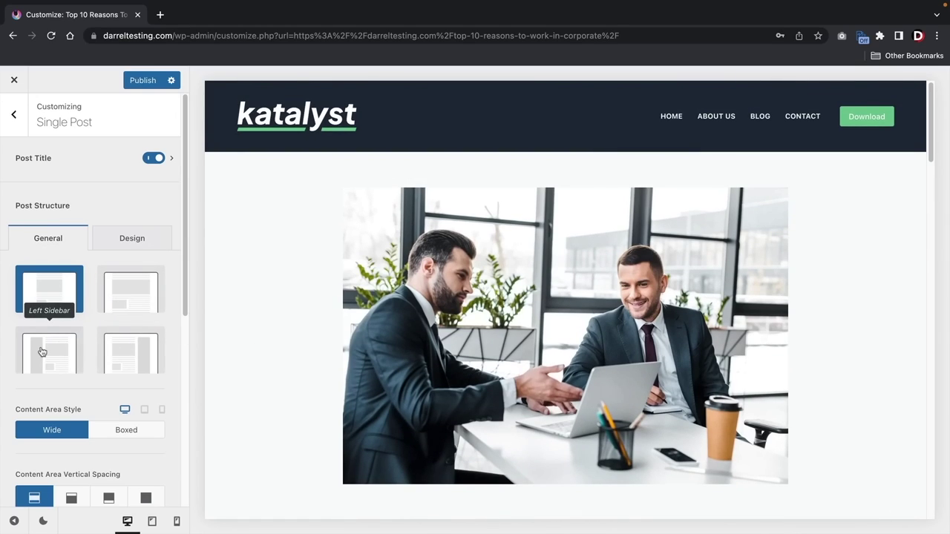
{"action": "left_click", "coordinate": [143, 80]}
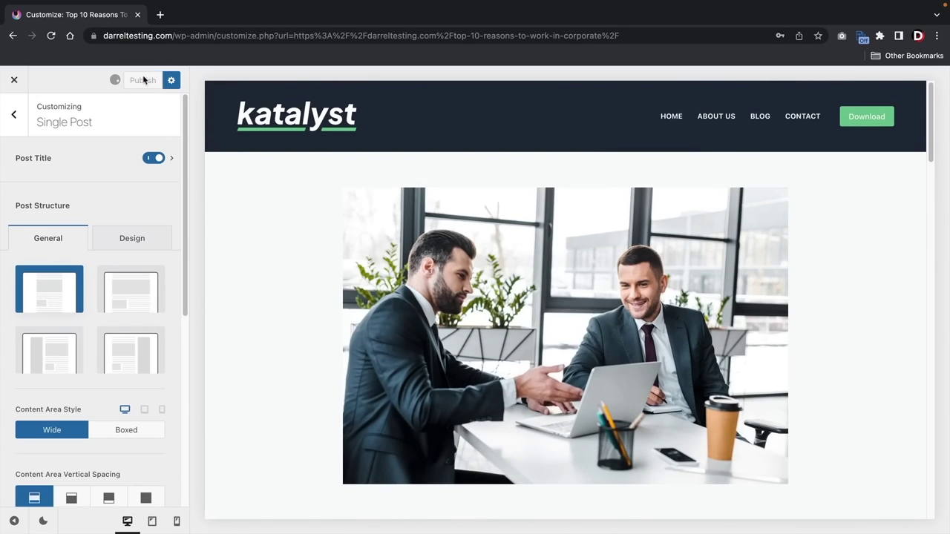
{"action": "left_click", "coordinate": [14, 82]}
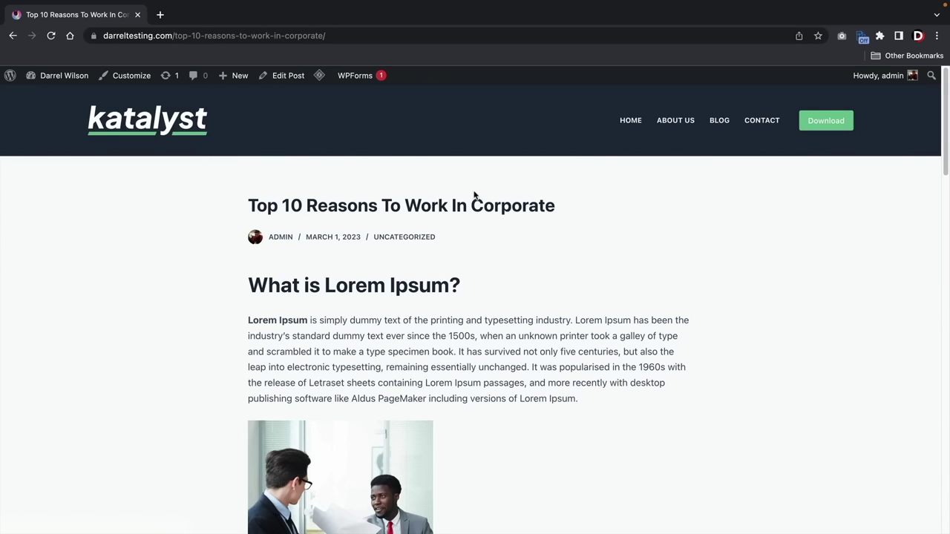
Purge this page's LSCache and scroll through the reloaded post to check the featured image
{"action": "mouse_move", "coordinate": [319, 75]}
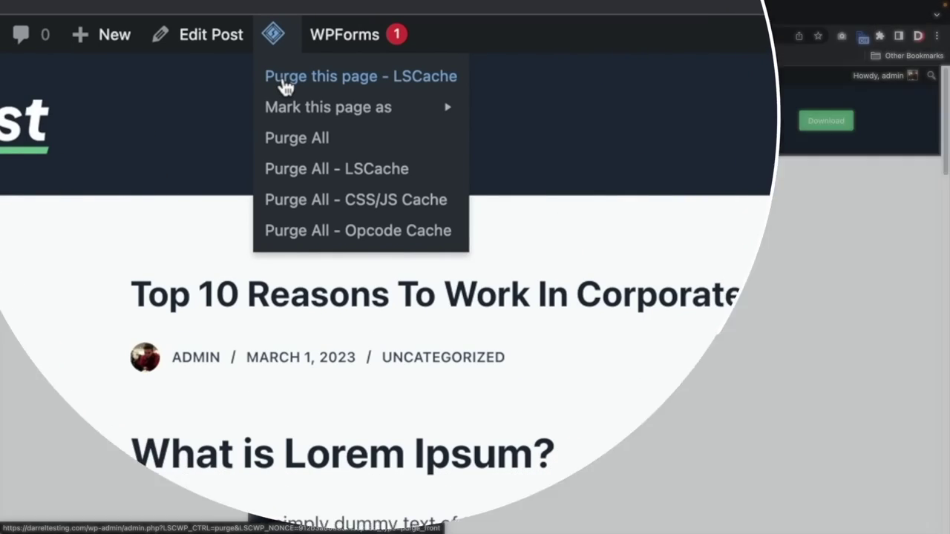
{"action": "left_click", "coordinate": [286, 86]}
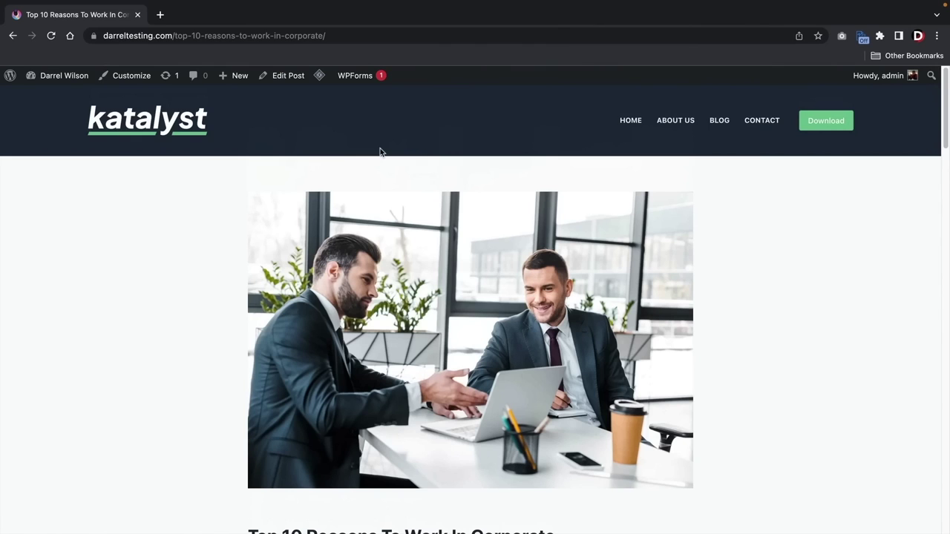
{"action": "scroll", "coordinate": [374, 283], "scroll_direction": "down", "scroll_amount": 1}
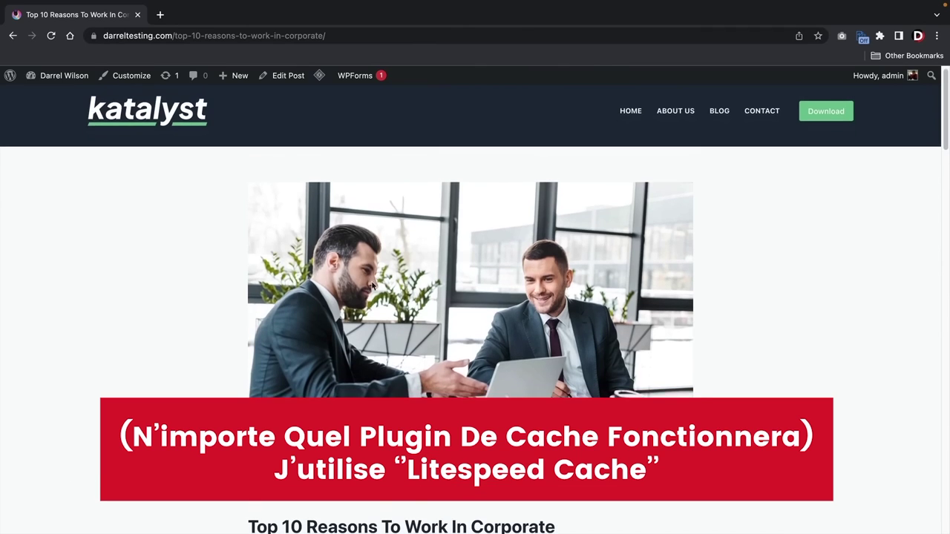
{"action": "scroll", "coordinate": [375, 282], "scroll_direction": "down", "scroll_amount": 5}
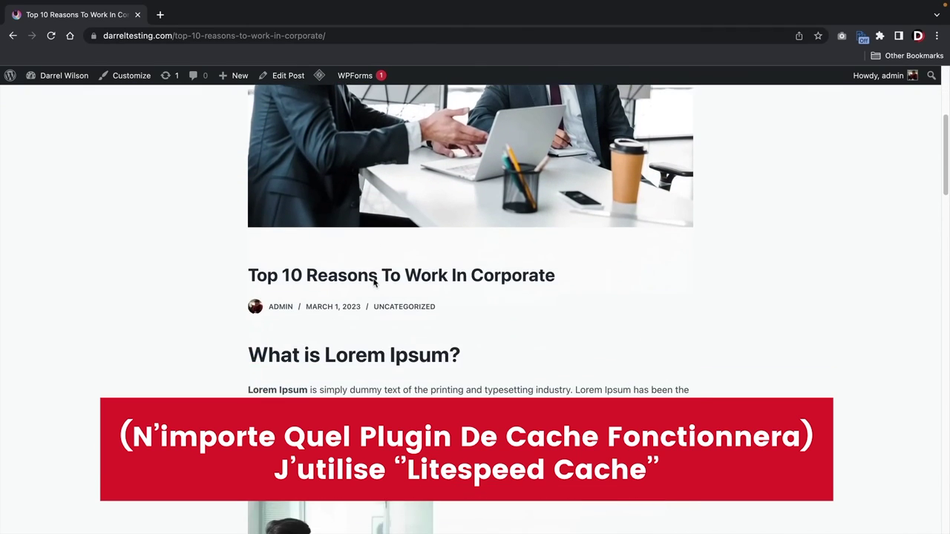
{"action": "scroll", "coordinate": [374, 279], "scroll_direction": "down", "scroll_amount": 5}
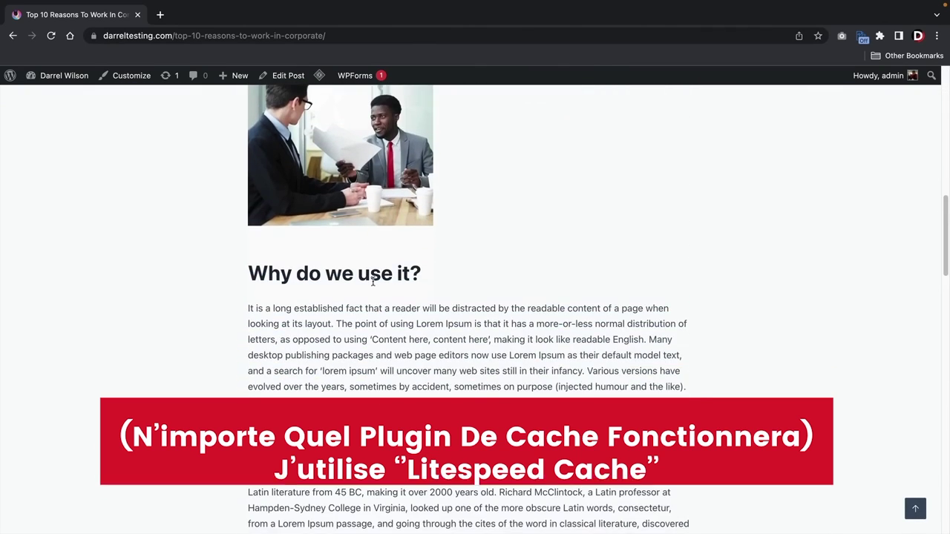
{"action": "scroll", "coordinate": [373, 282], "scroll_direction": "down", "scroll_amount": 2}
{"action": "scroll", "coordinate": [374, 284], "scroll_direction": "up", "scroll_amount": 11}
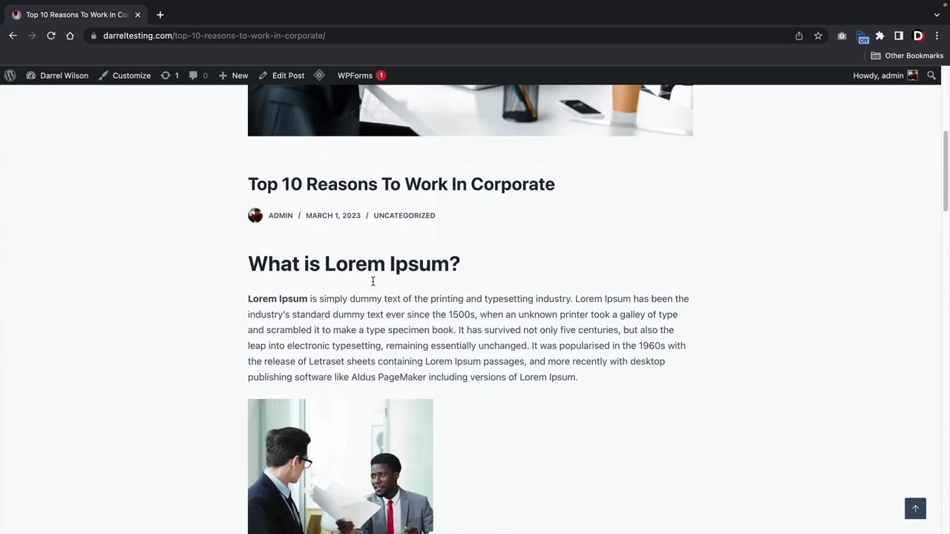
{"action": "scroll", "coordinate": [374, 285], "scroll_direction": "up", "scroll_amount": 2}
{"action": "mouse_move", "coordinate": [320, 75]}
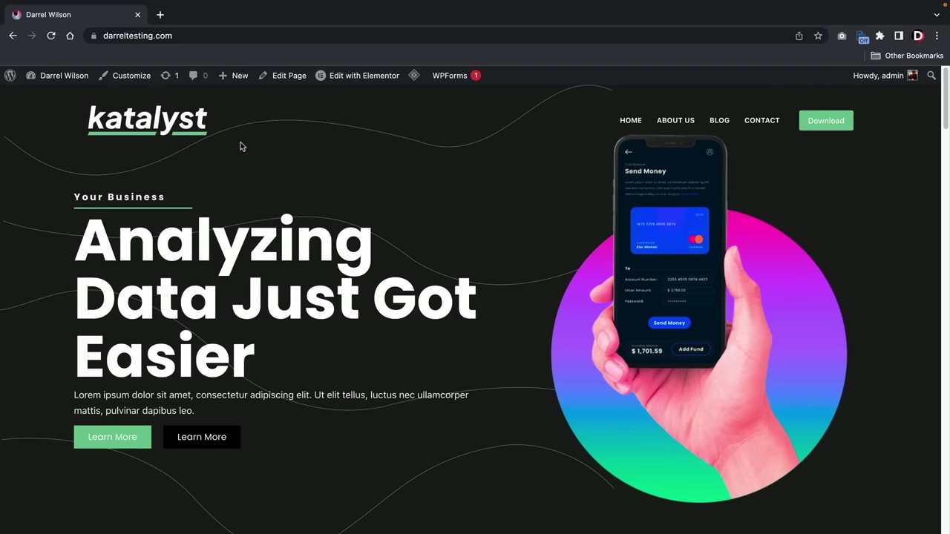
Open the Katalyst homepage with Edit with Elementor
{"action": "left_click", "coordinate": [364, 75]}
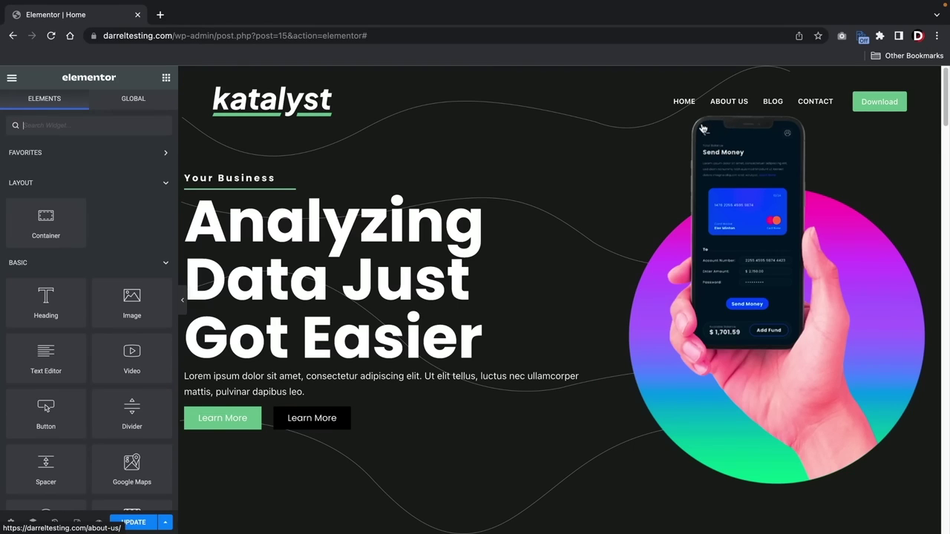
Give the hero container 120 px top and 50 px bottom padding, then preview full width
{"action": "right_click", "coordinate": [205, 146]}
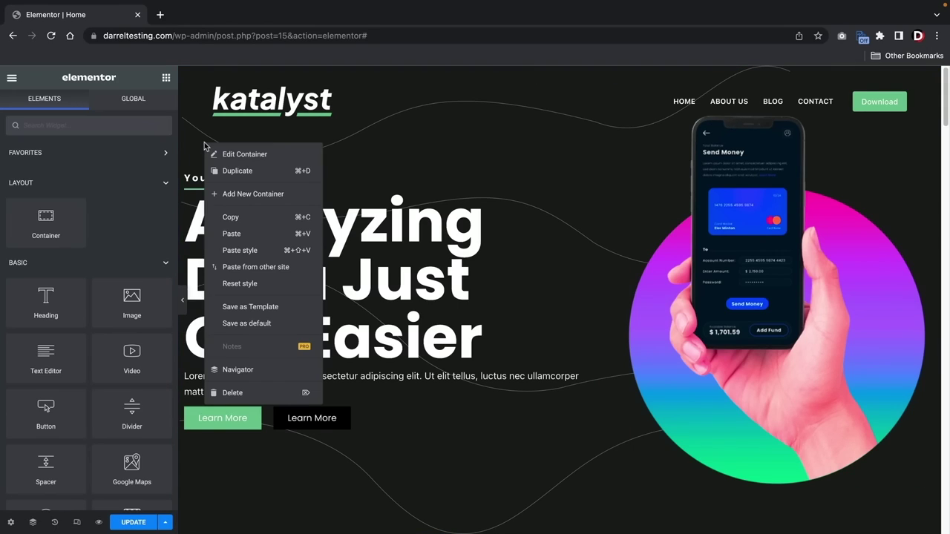
{"action": "left_click", "coordinate": [224, 154]}
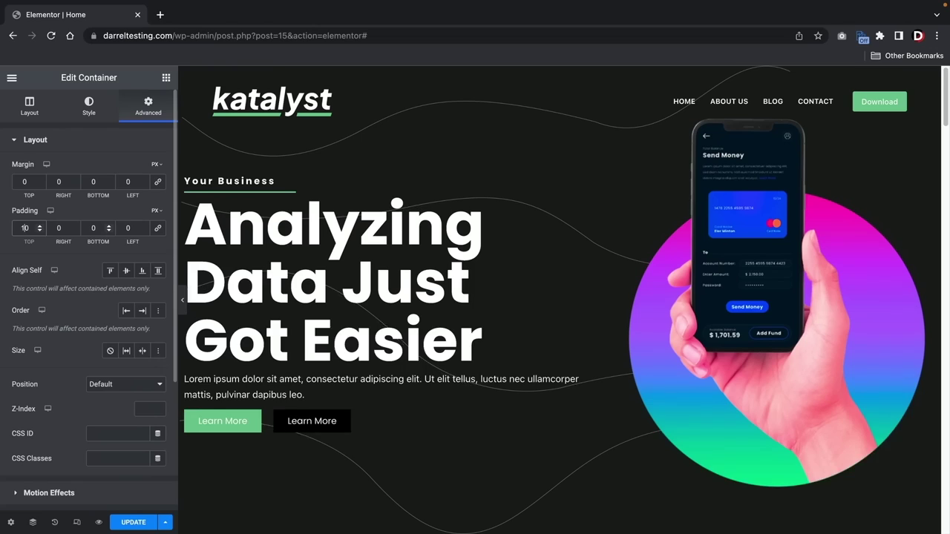
{"action": "type", "text": "12"}
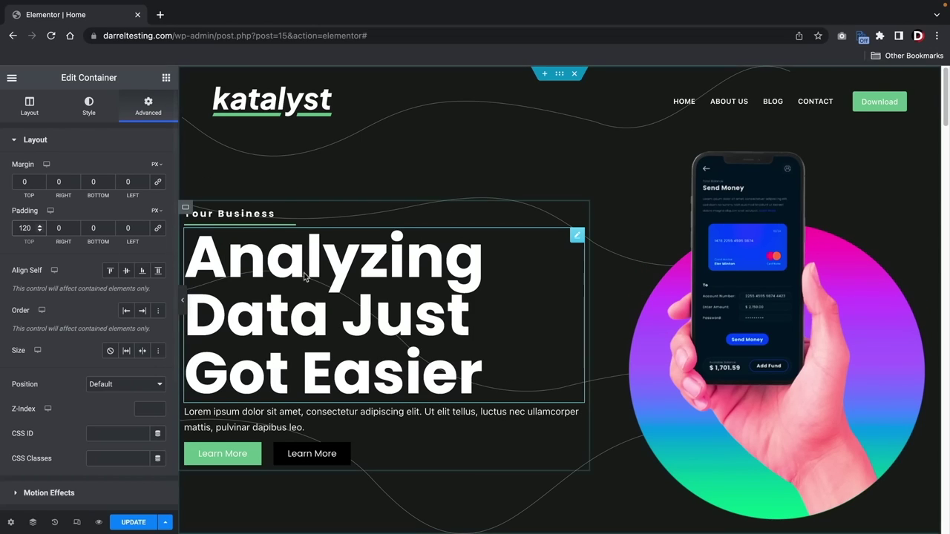
{"action": "scroll", "coordinate": [309, 275], "scroll_direction": "down", "scroll_amount": 1}
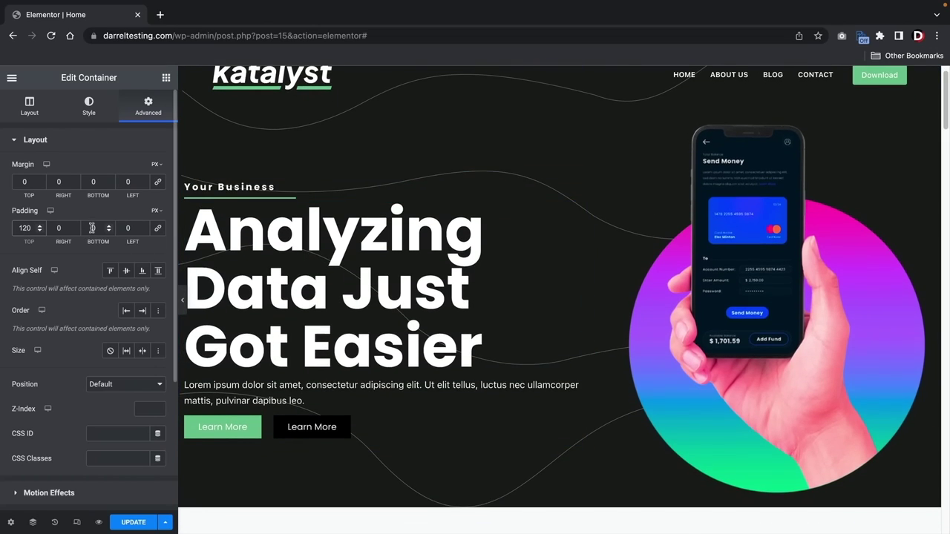
{"action": "type", "text": "50"}
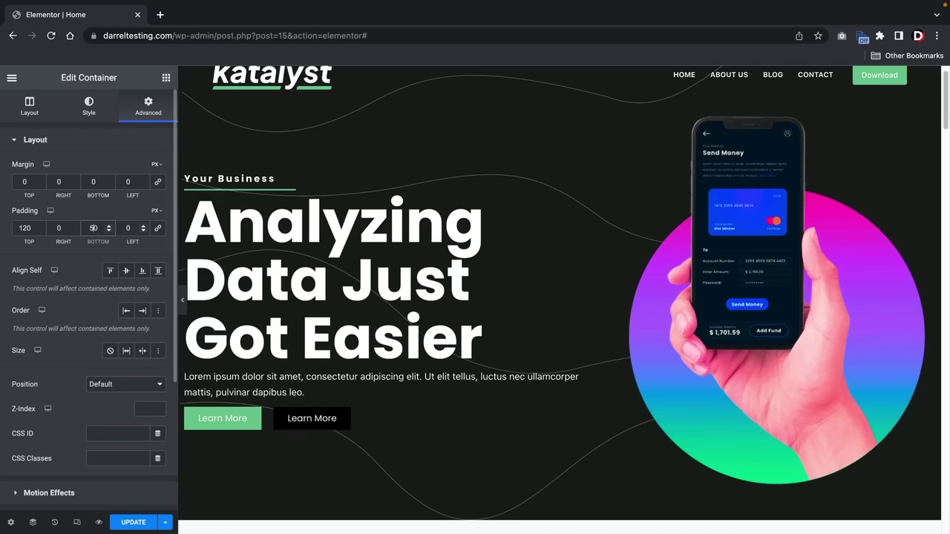
{"action": "left_click", "coordinate": [182, 303]}
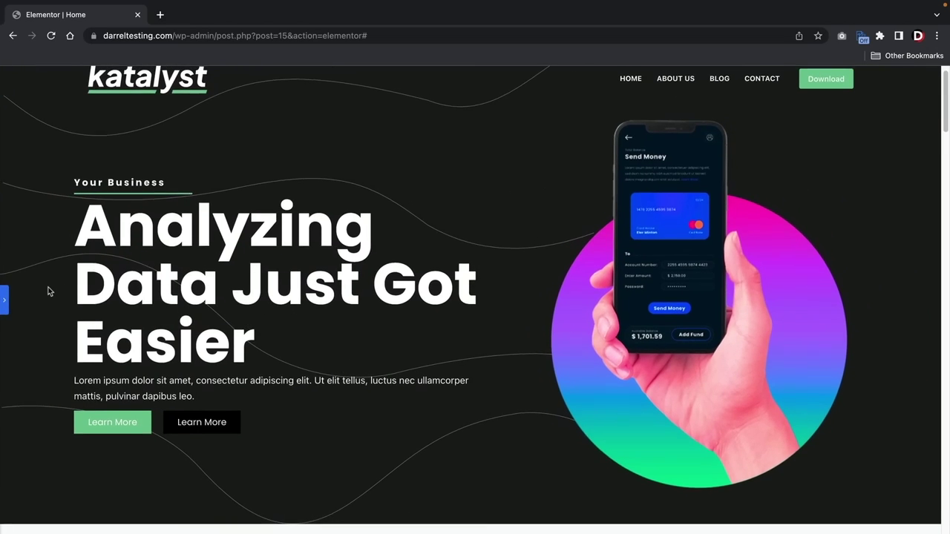
{"action": "scroll", "coordinate": [51, 291], "scroll_direction": "up", "scroll_amount": 1}
{"action": "scroll", "coordinate": [231, 302], "scroll_direction": "down", "scroll_amount": 1}
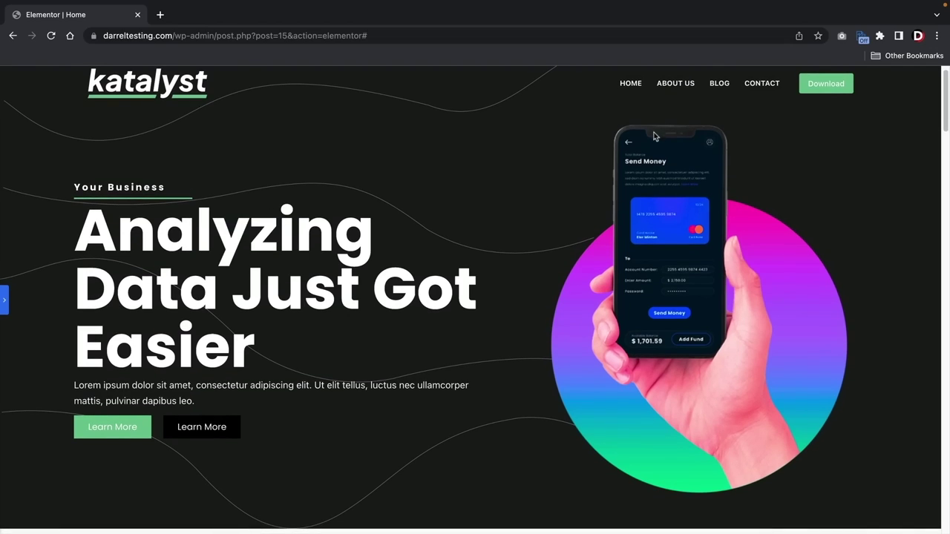
Expand the Elementor editor panel again
{"action": "left_click", "coordinate": [3, 301]}
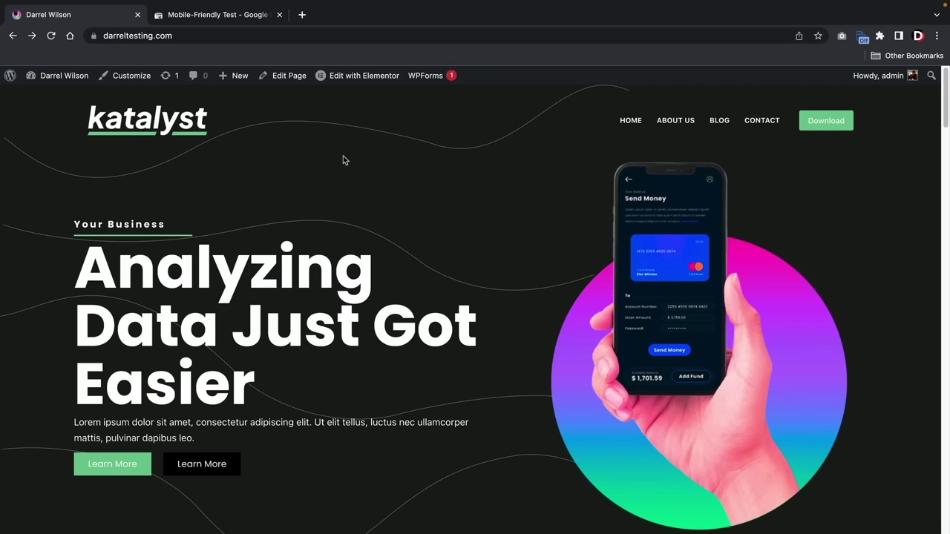
{"action": "left_click", "coordinate": [244, 22]}
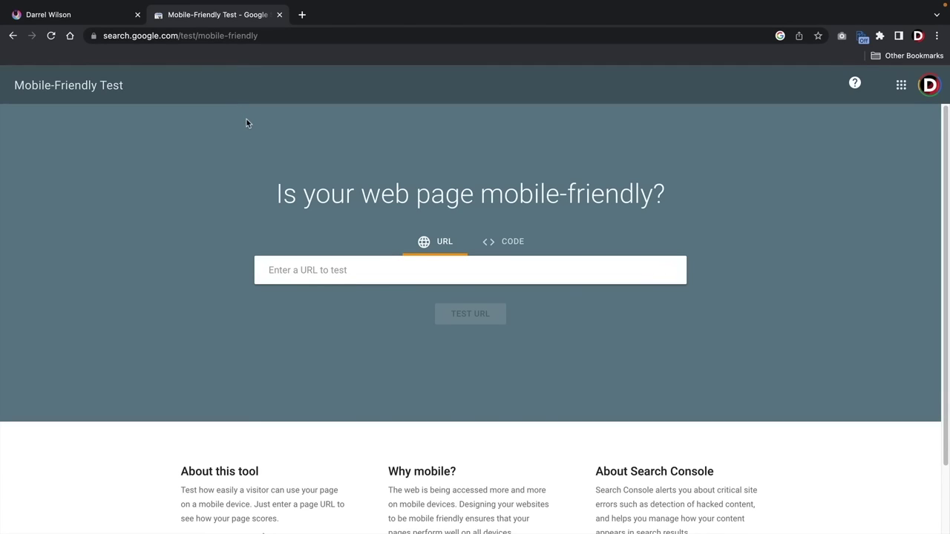
{"action": "left_click", "coordinate": [102, 23]}
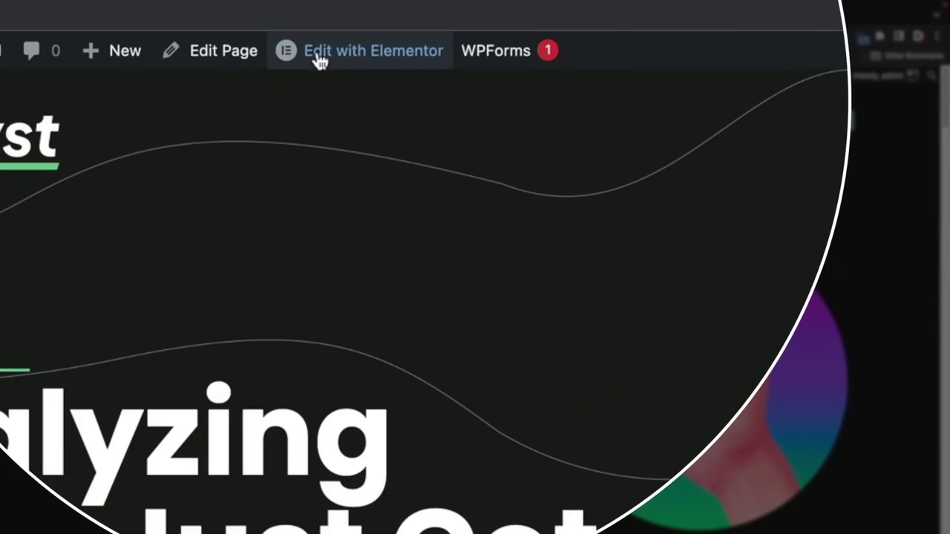
Reopen the homepage via Edit with Elementor in the admin bar
{"action": "mouse_move", "coordinate": [336, 79]}
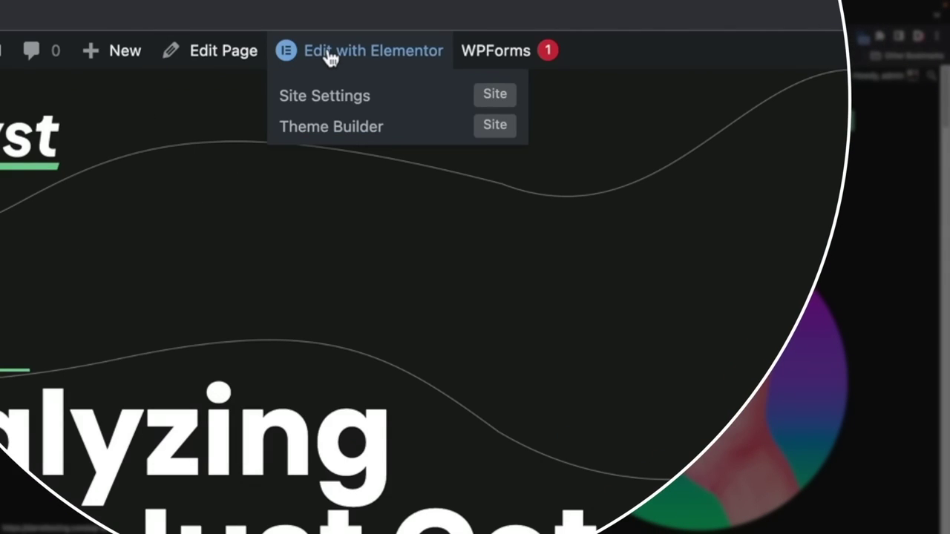
{"action": "left_click", "coordinate": [331, 58]}
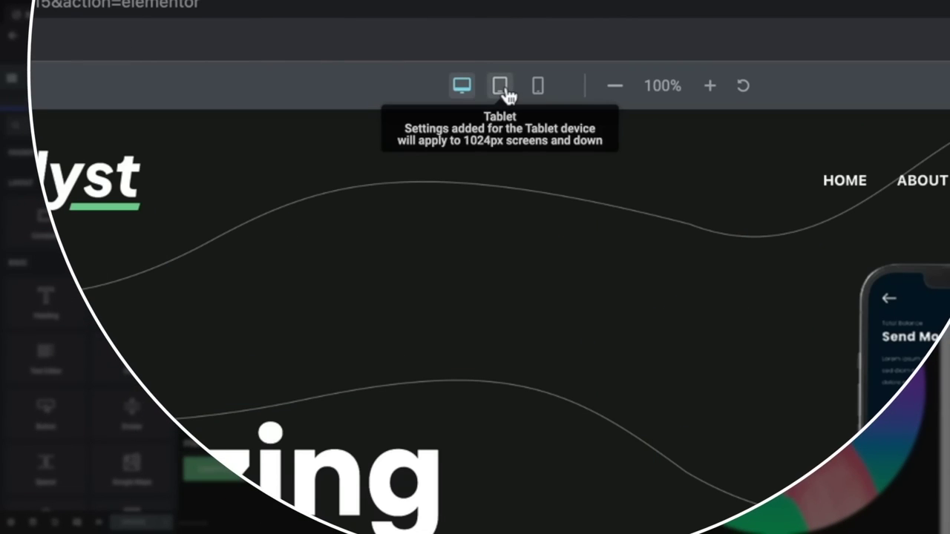
{"action": "left_click", "coordinate": [512, 78]}
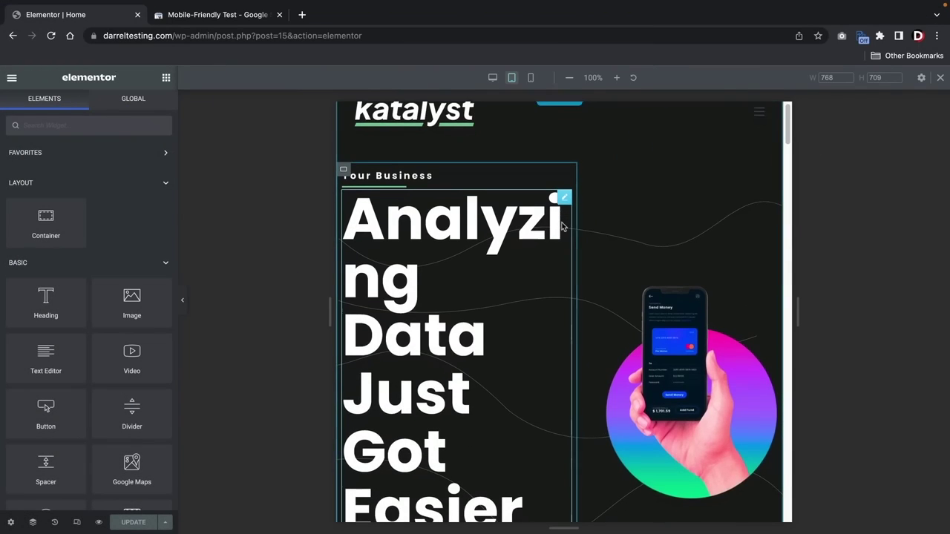
{"action": "scroll", "coordinate": [594, 234], "scroll_direction": "down", "scroll_amount": 3}
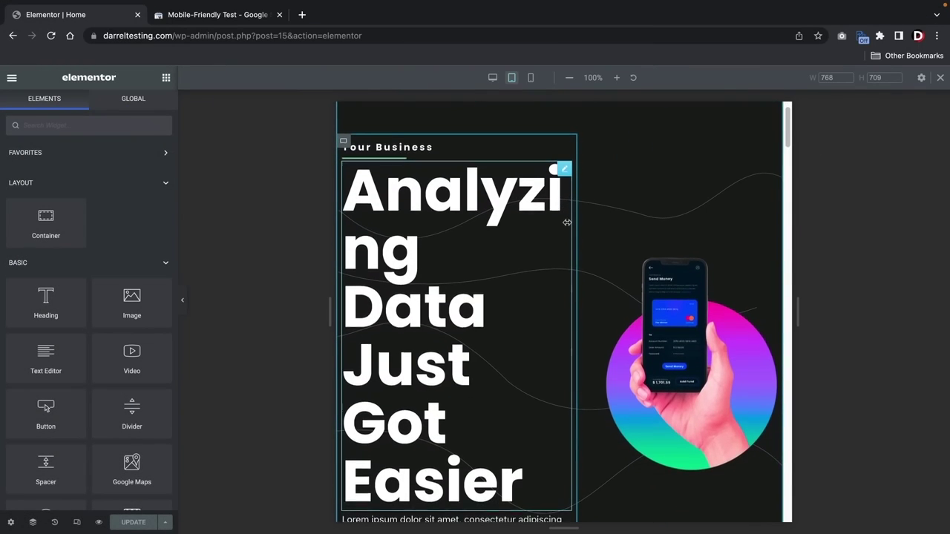
{"action": "scroll", "coordinate": [595, 235], "scroll_direction": "down", "scroll_amount": 7}
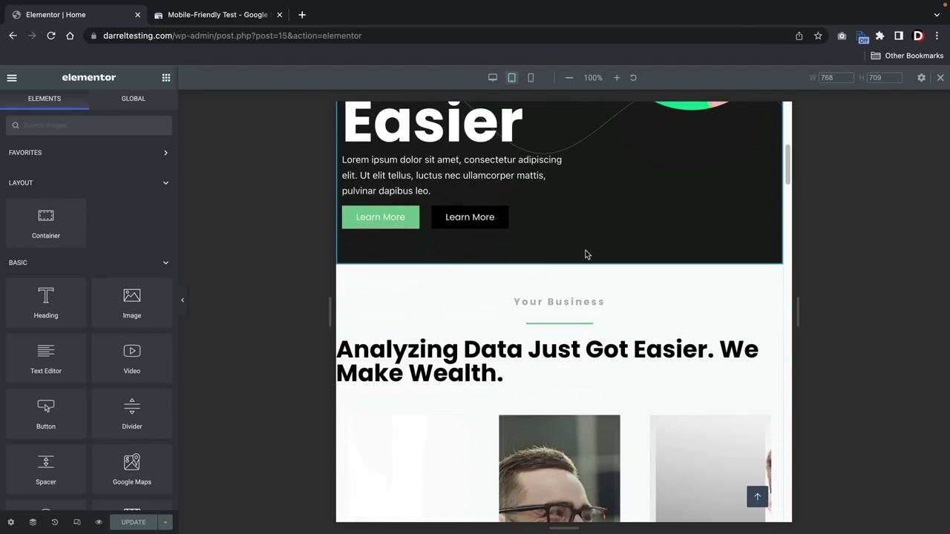
{"action": "scroll", "coordinate": [587, 251], "scroll_direction": "down", "scroll_amount": 2}
{"action": "scroll", "coordinate": [591, 263], "scroll_direction": "up", "scroll_amount": 12}
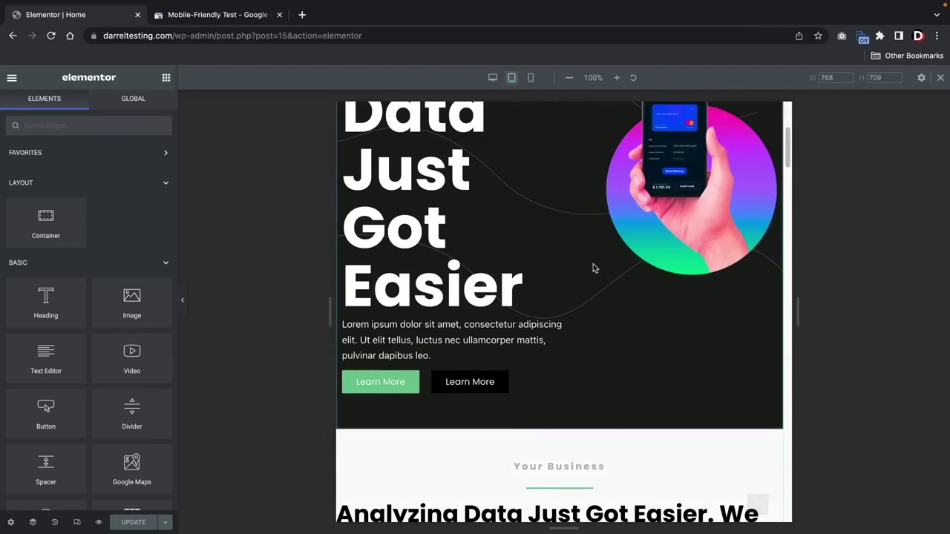
{"action": "left_click", "coordinate": [532, 79]}
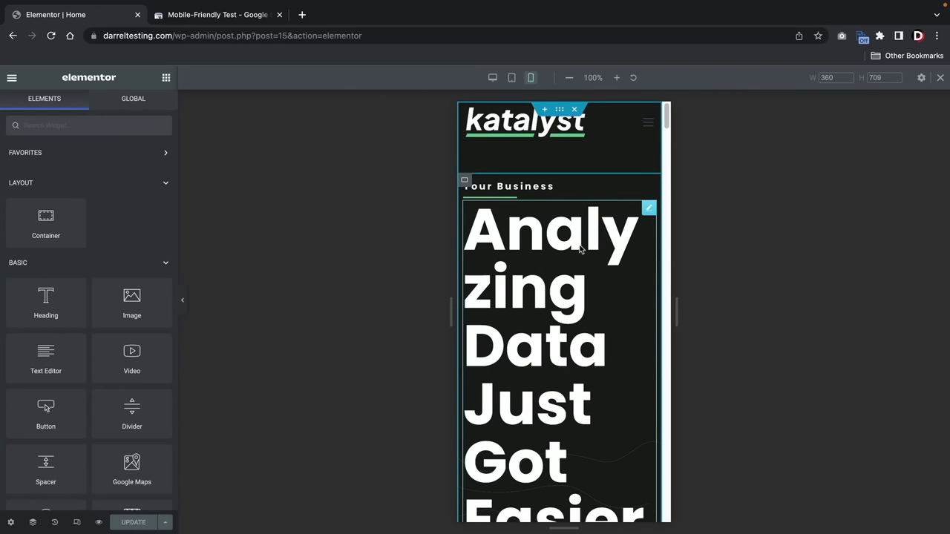
{"action": "scroll", "coordinate": [580, 250], "scroll_direction": "down", "scroll_amount": 12}
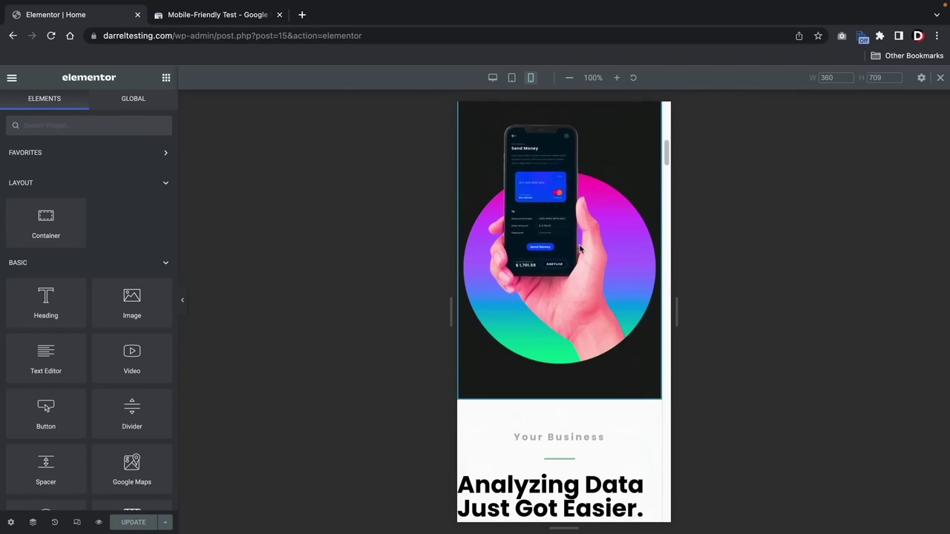
{"action": "scroll", "coordinate": [581, 250], "scroll_direction": "down", "scroll_amount": 10}
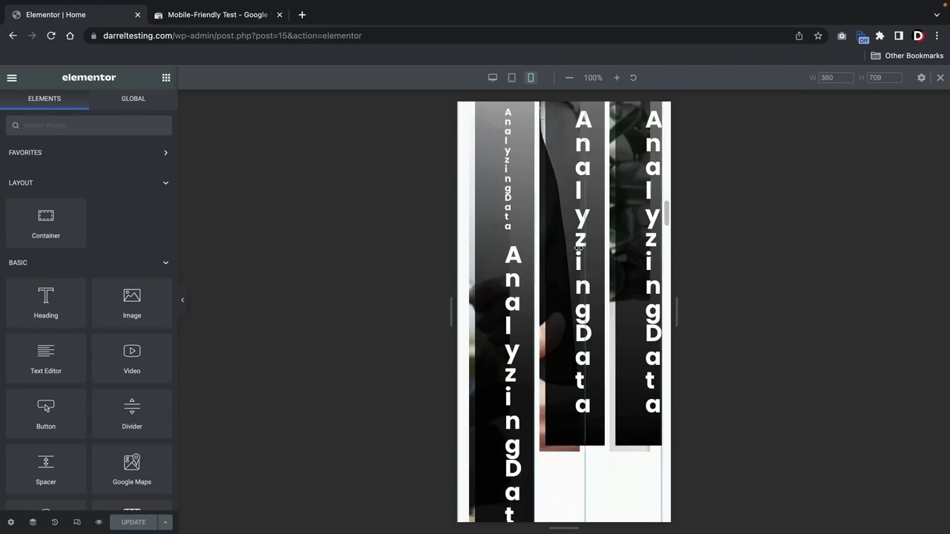
{"action": "scroll", "coordinate": [579, 249], "scroll_direction": "down", "scroll_amount": 10}
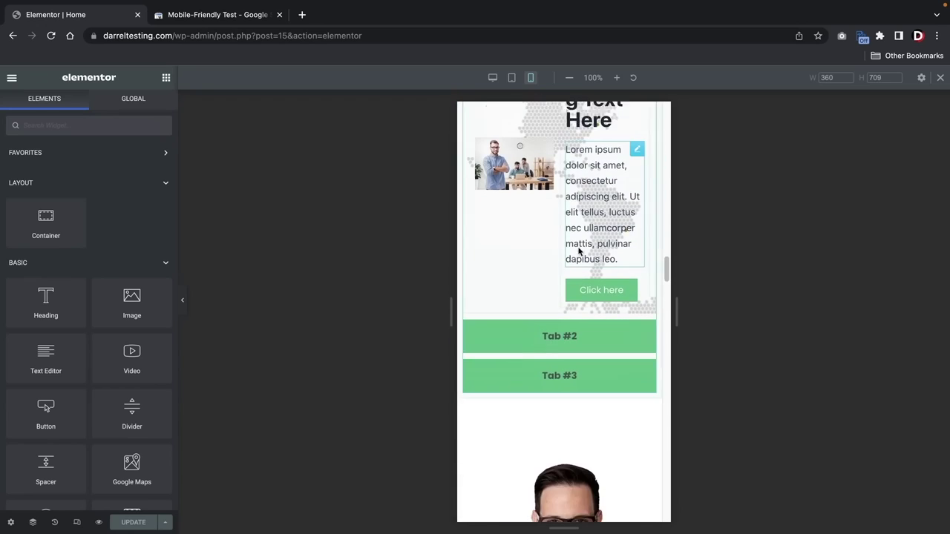
{"action": "scroll", "coordinate": [579, 251], "scroll_direction": "up", "scroll_amount": 15}
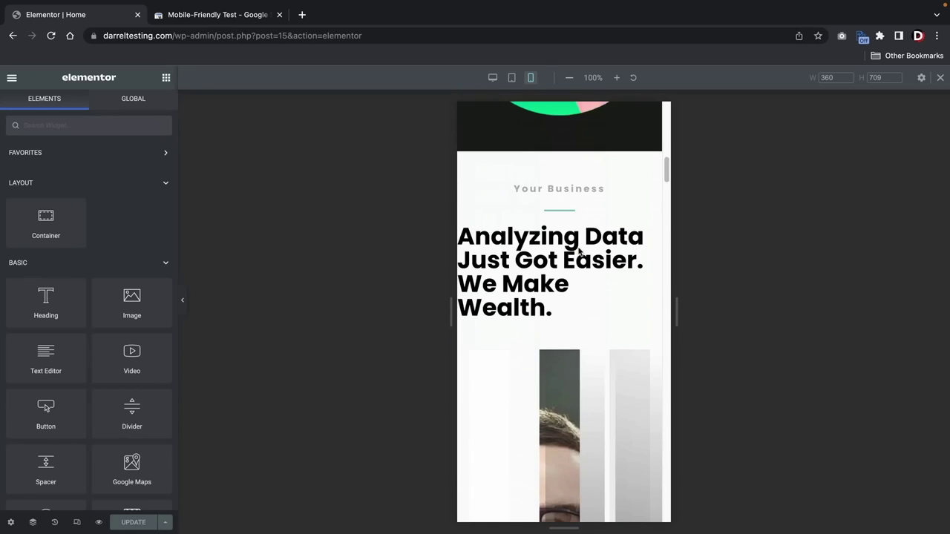
{"action": "scroll", "coordinate": [579, 251], "scroll_direction": "up", "scroll_amount": 8}
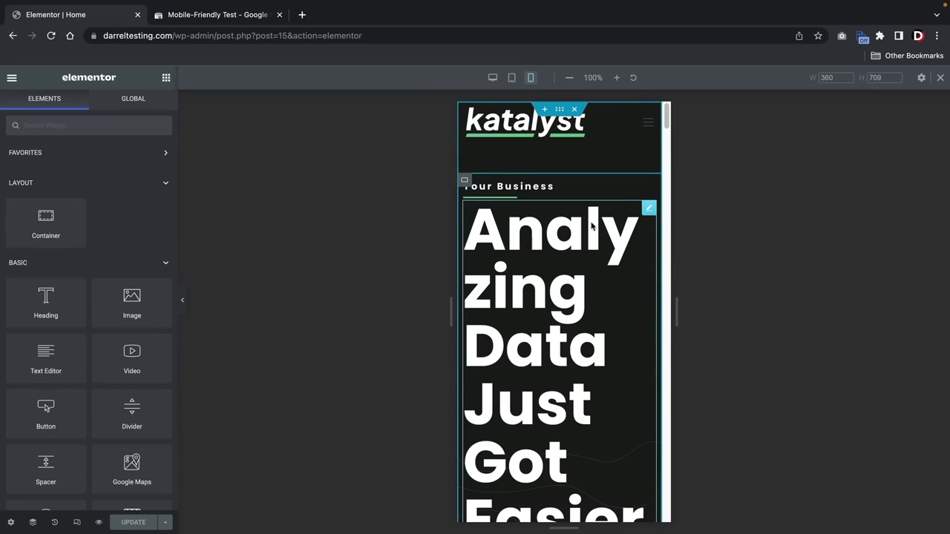
{"action": "left_click", "coordinate": [512, 78]}
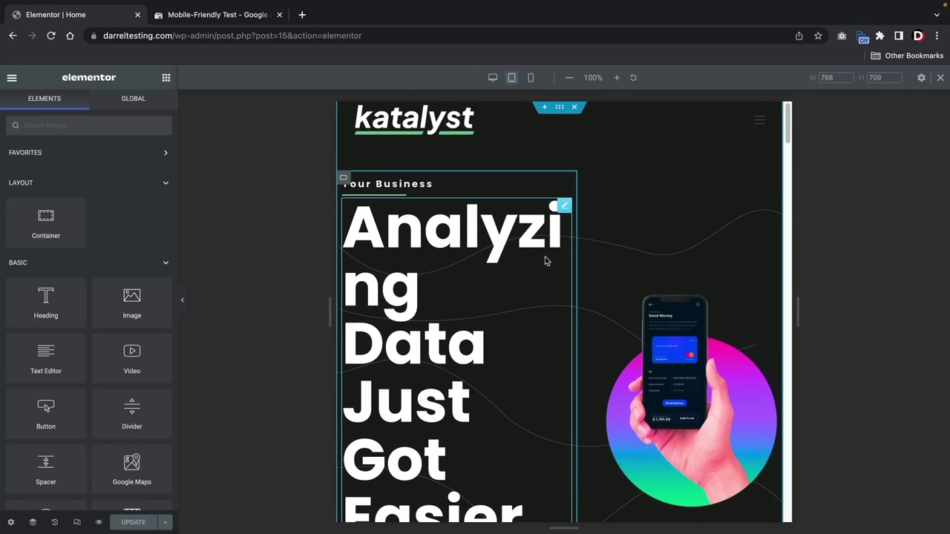
{"action": "scroll", "coordinate": [548, 260], "scroll_direction": "down", "scroll_amount": 4}
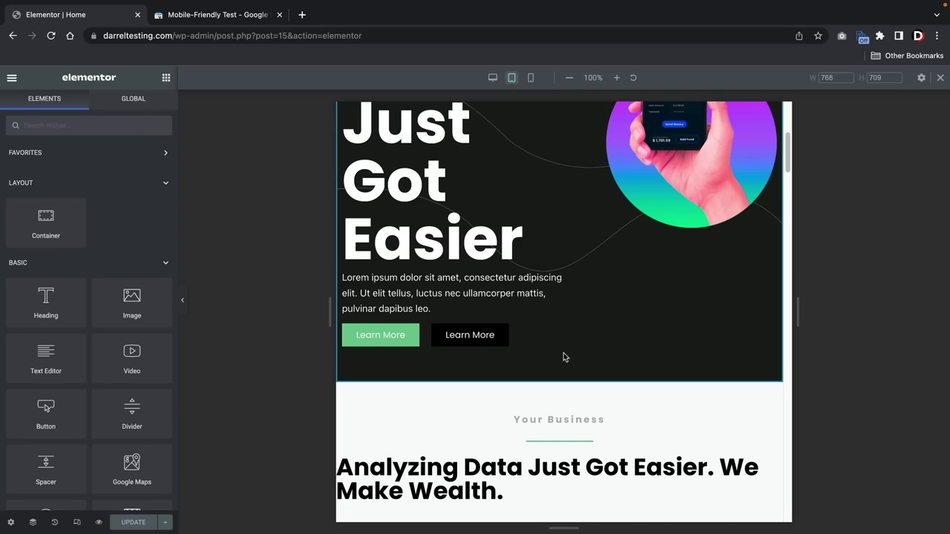
{"action": "scroll", "coordinate": [564, 357], "scroll_direction": "up", "scroll_amount": 4}
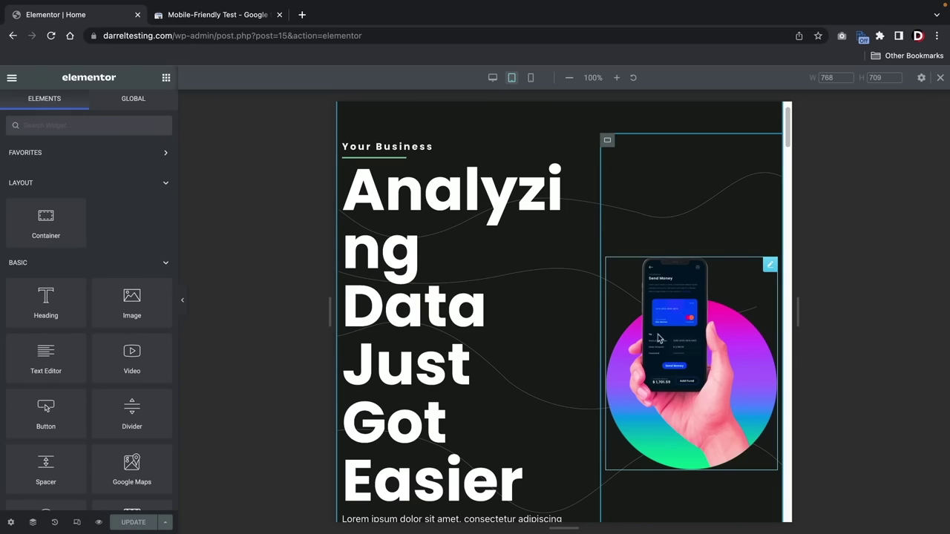
Shrink the hero heading's tablet font size to 73 px, then preview the page at mobile width
{"action": "left_click", "coordinate": [564, 171]}
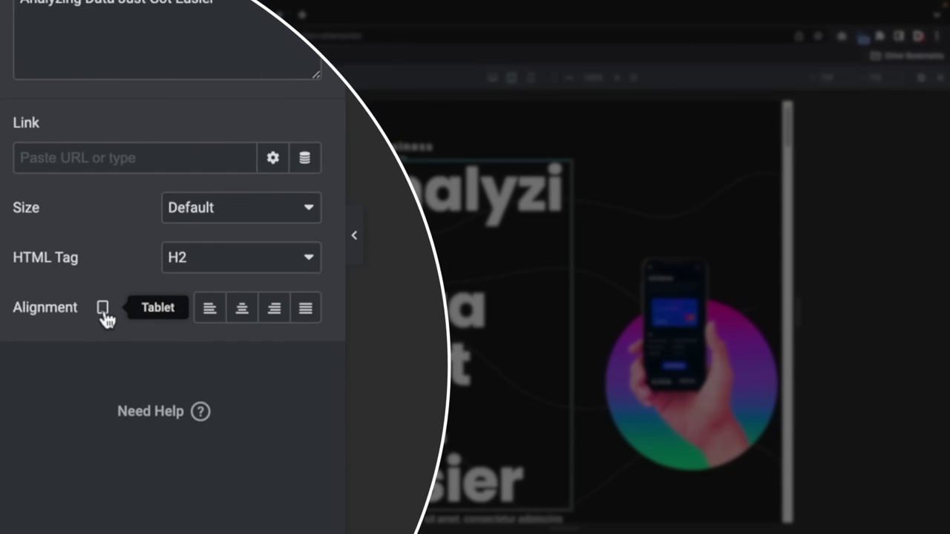
{"action": "left_click", "coordinate": [104, 315]}
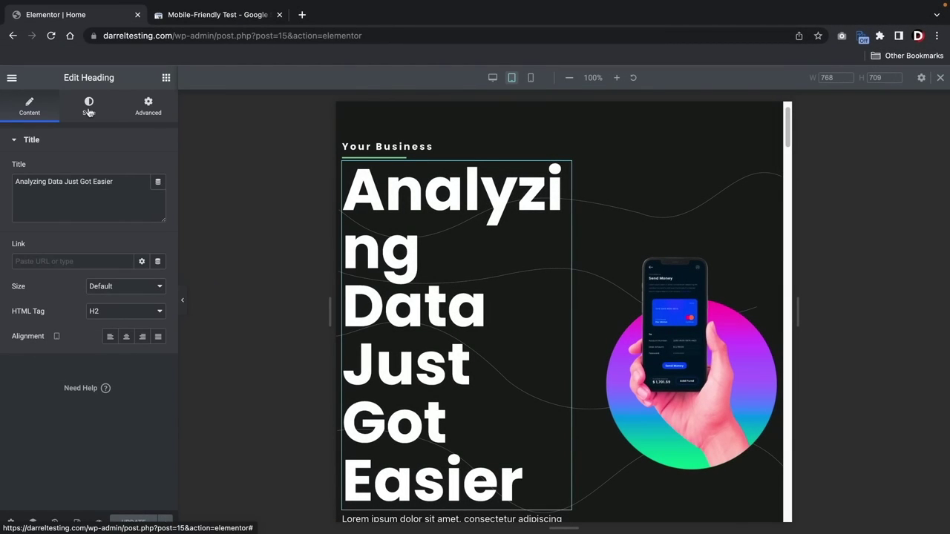
{"action": "left_click", "coordinate": [88, 108]}
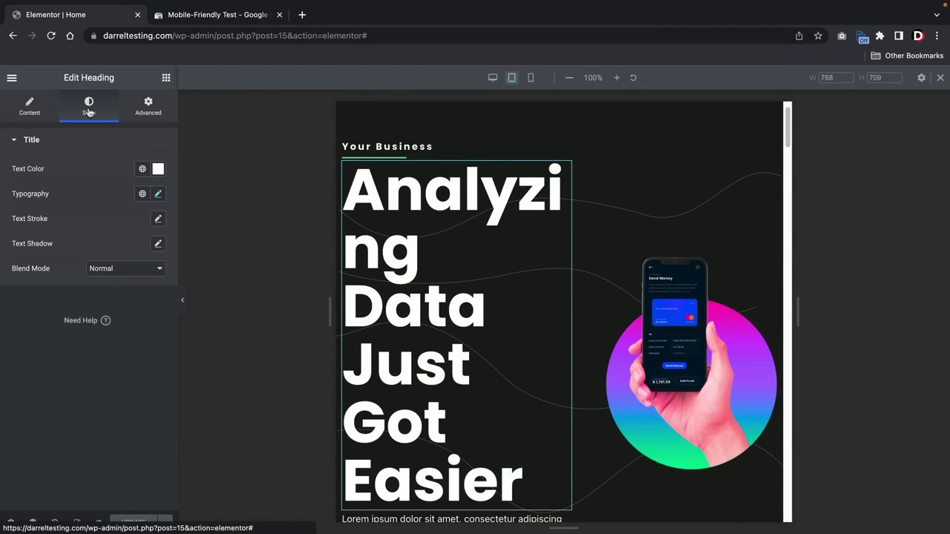
{"action": "left_click", "coordinate": [158, 195]}
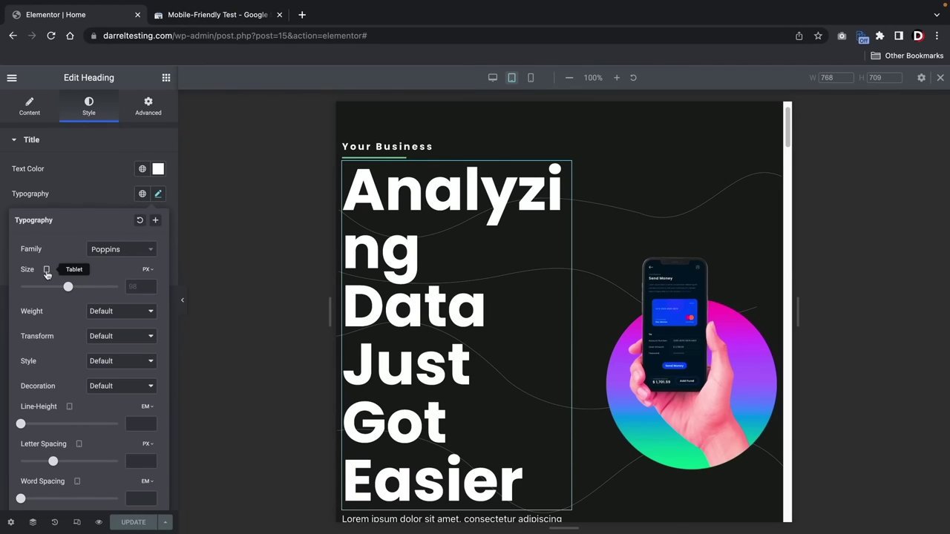
{"action": "left_click", "coordinate": [46, 271]}
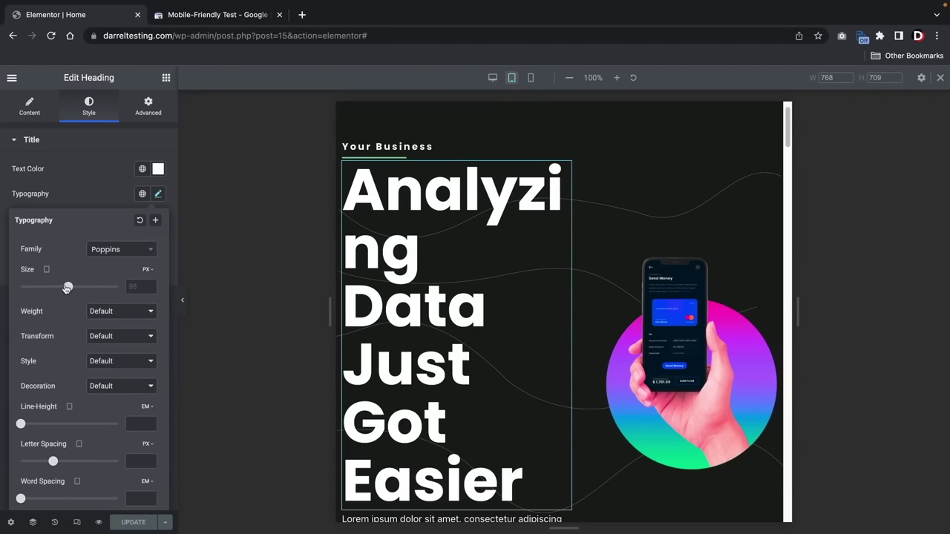
{"action": "left_click_drag", "start_coordinate": [68, 286], "coordinate": [55, 288]}
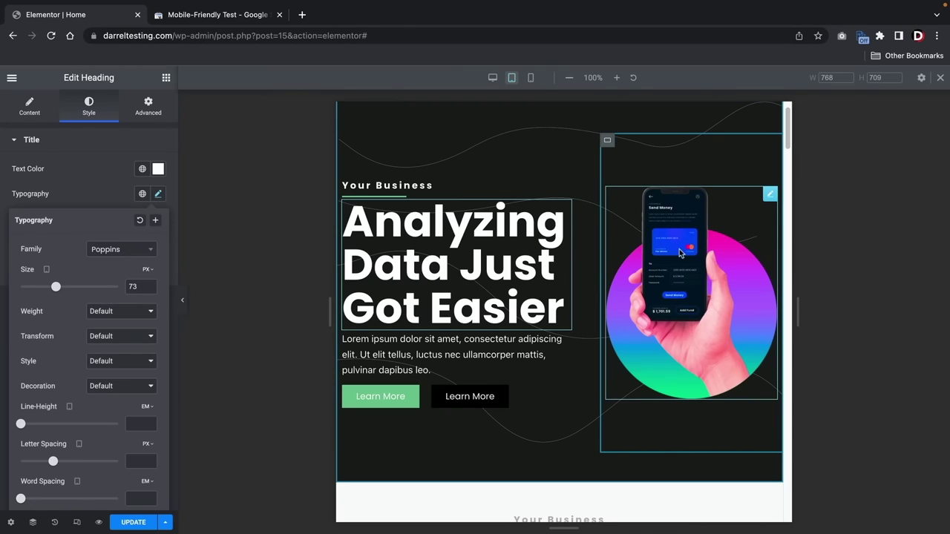
{"action": "left_click", "coordinate": [530, 79]}
{"action": "left_click", "coordinate": [530, 78]}
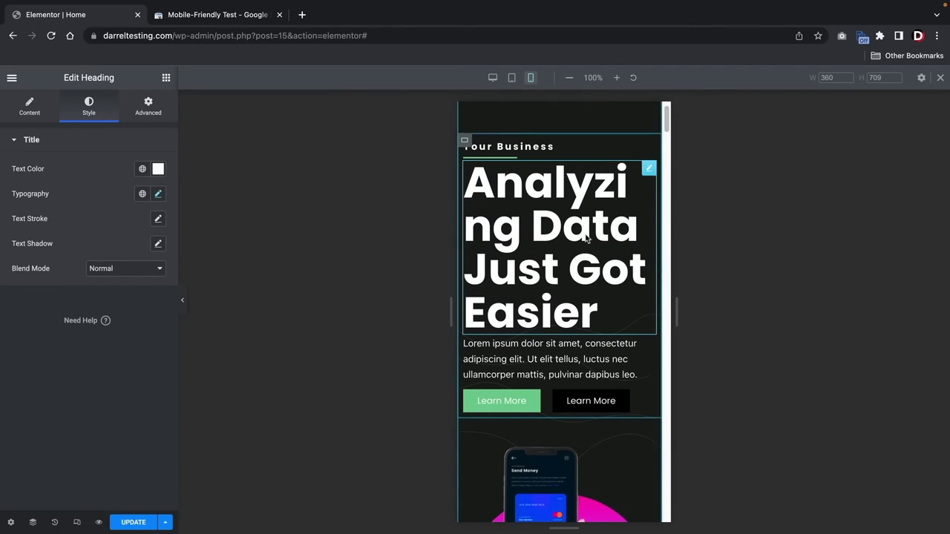
Return to the 768 px tablet preview and duplicate the hero container
{"action": "scroll", "coordinate": [568, 401], "scroll_direction": "down", "scroll_amount": 2}
{"action": "scroll", "coordinate": [568, 401], "scroll_direction": "up", "scroll_amount": 3}
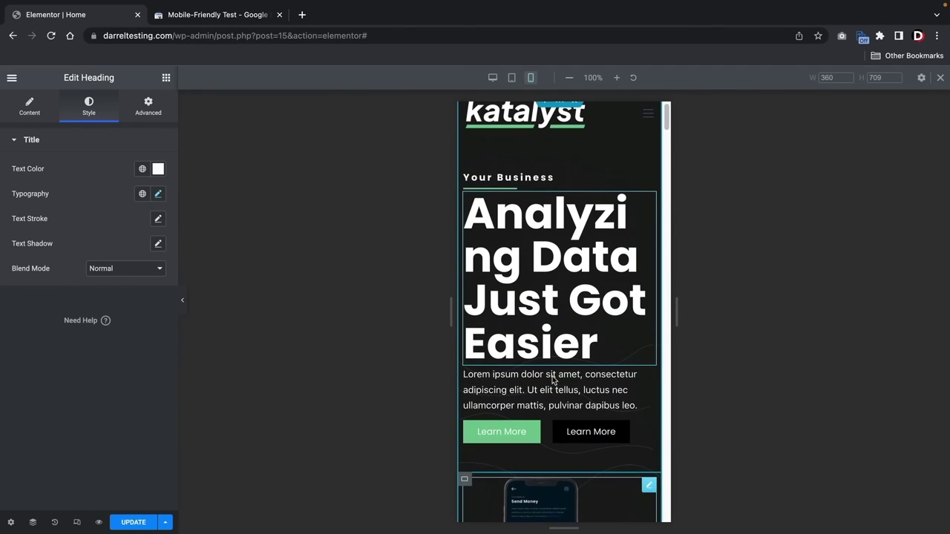
{"action": "left_click", "coordinate": [512, 78]}
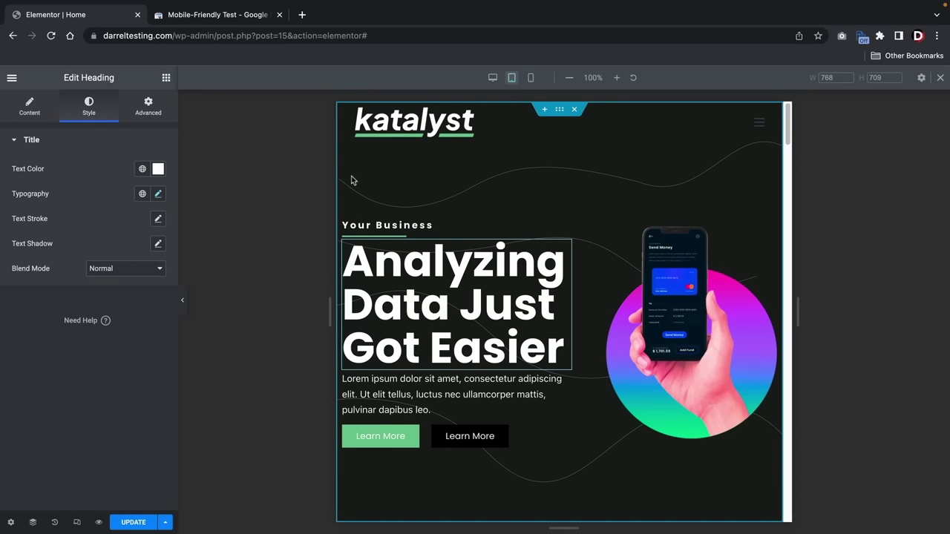
{"action": "right_click", "coordinate": [353, 181]}
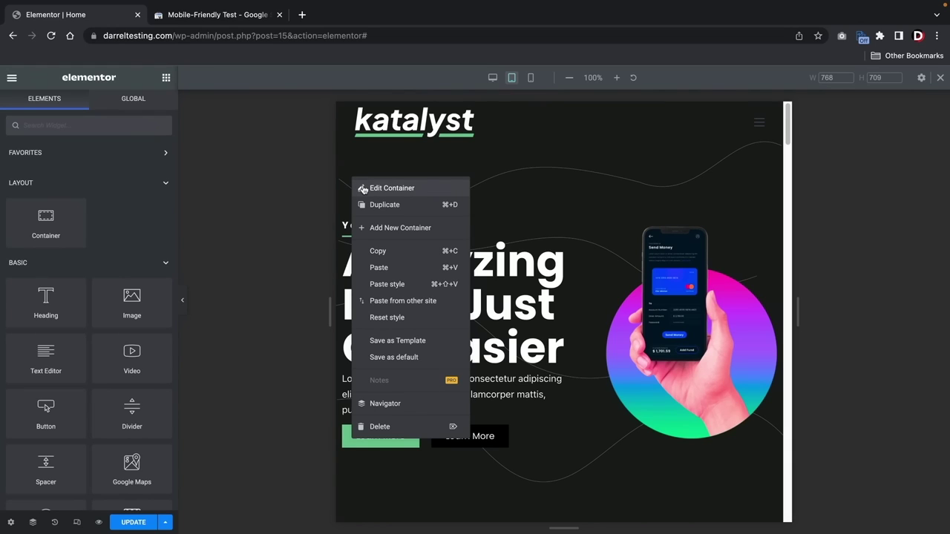
{"action": "left_click", "coordinate": [368, 205]}
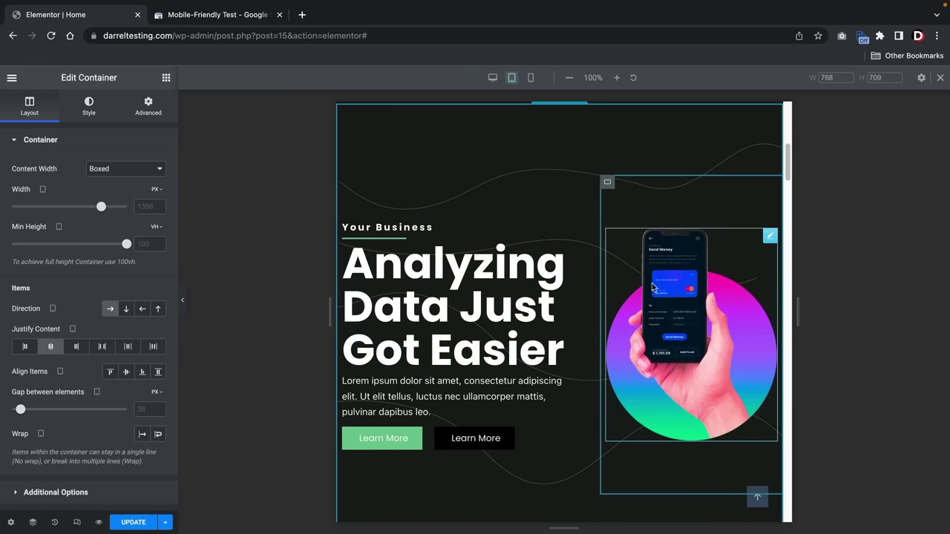
{"action": "right_click", "coordinate": [608, 185]}
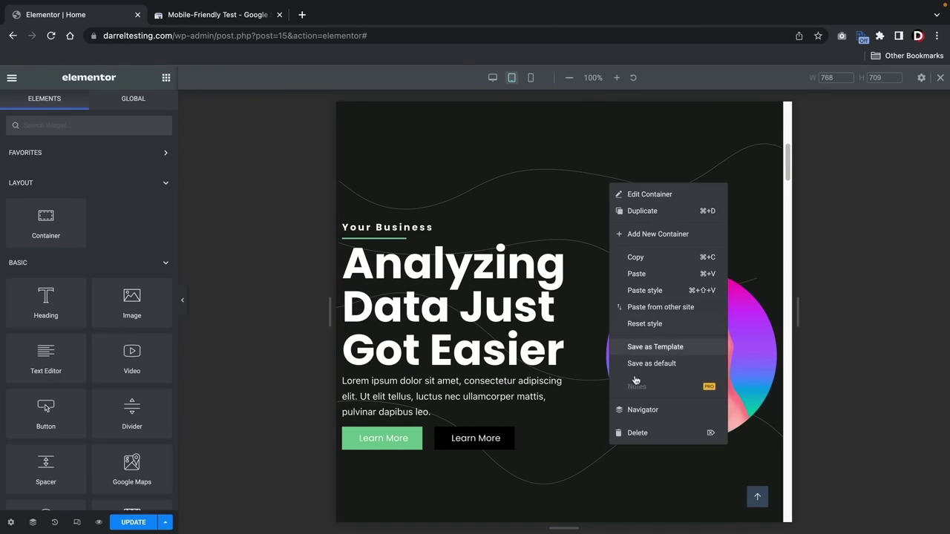
{"action": "left_click", "coordinate": [635, 432]}
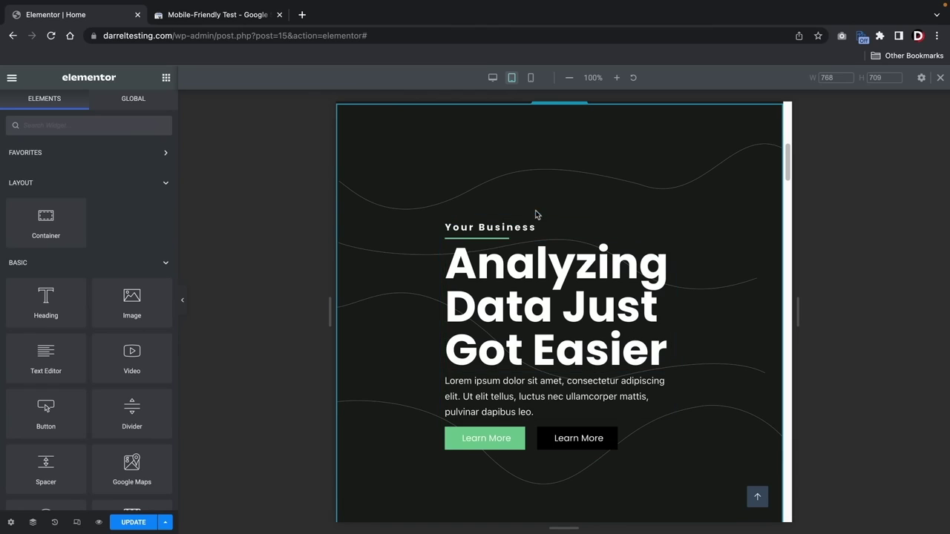
{"action": "key", "text": "ctrl+z"}
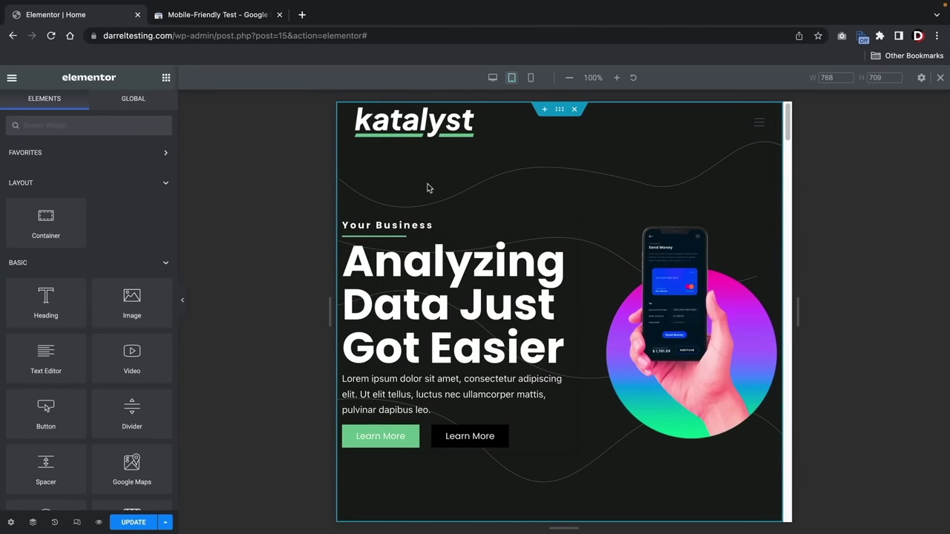
Turn on Hide On Tablet and Hide On Mobile for the katalyst hero container
{"action": "right_click", "coordinate": [427, 184]}
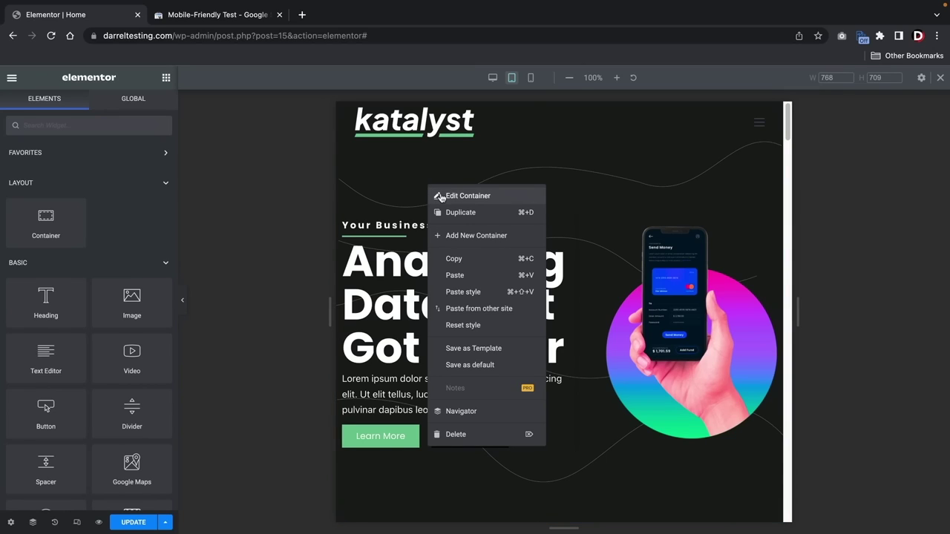
{"action": "left_click", "coordinate": [440, 197]}
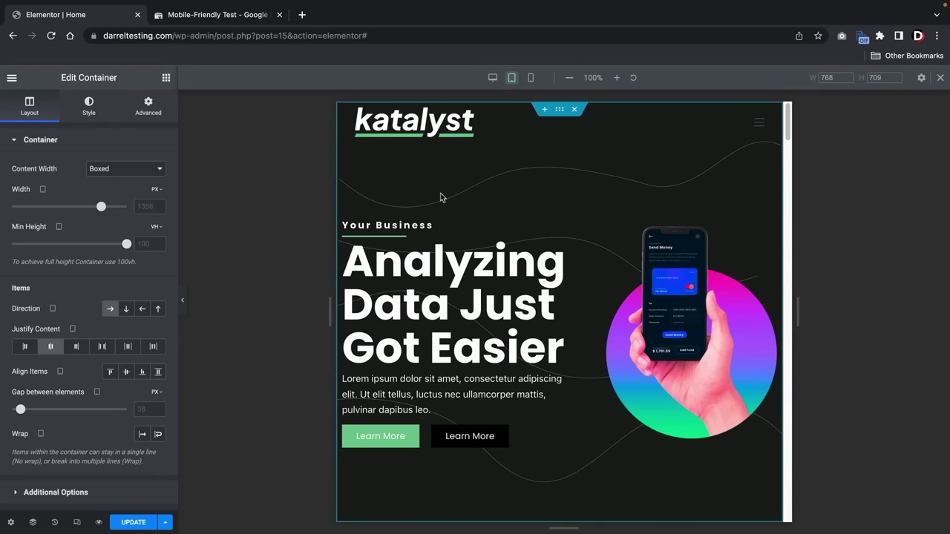
{"action": "left_click", "coordinate": [150, 111]}
{"action": "scroll", "coordinate": [103, 239], "scroll_direction": "down", "scroll_amount": 5}
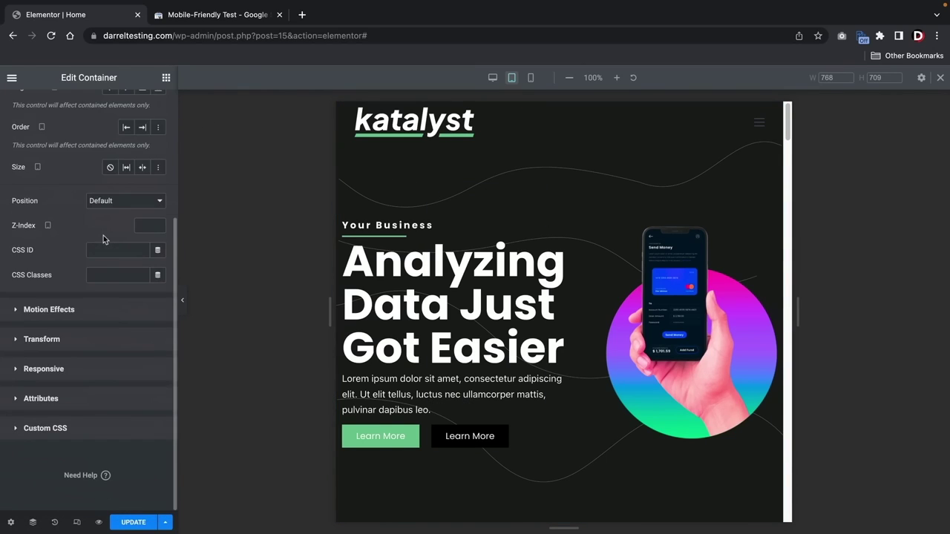
{"action": "left_click", "coordinate": [61, 373]}
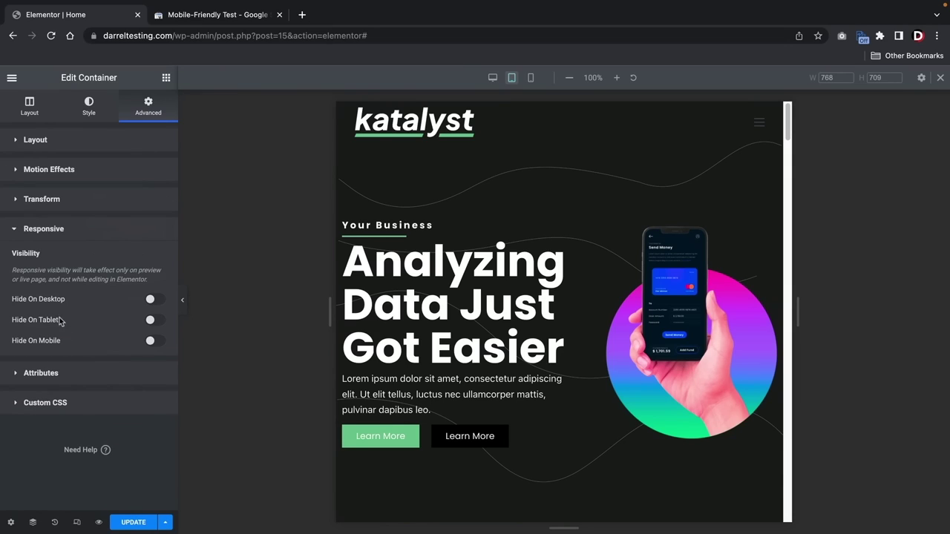
{"action": "left_click", "coordinate": [150, 320]}
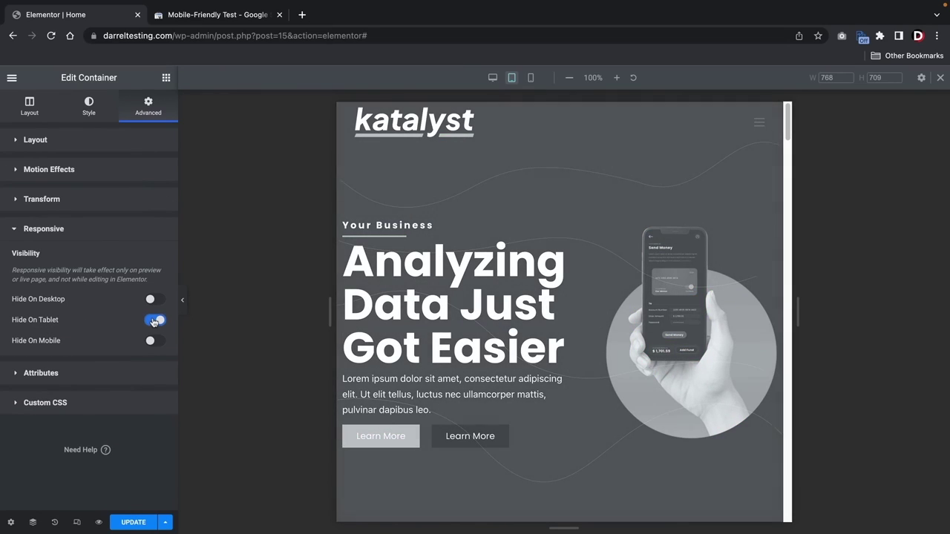
{"action": "left_click", "coordinate": [152, 341]}
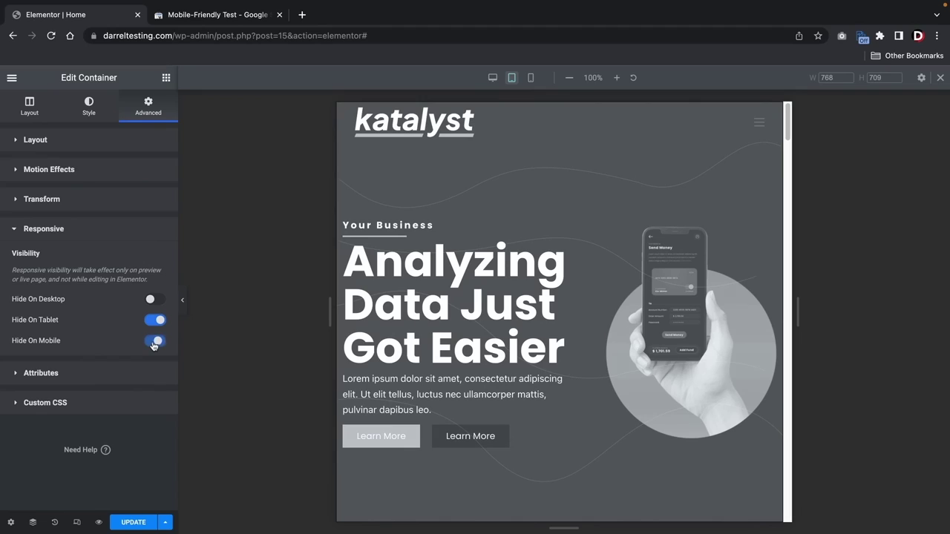
{"action": "key", "text": "ctrl+i"}
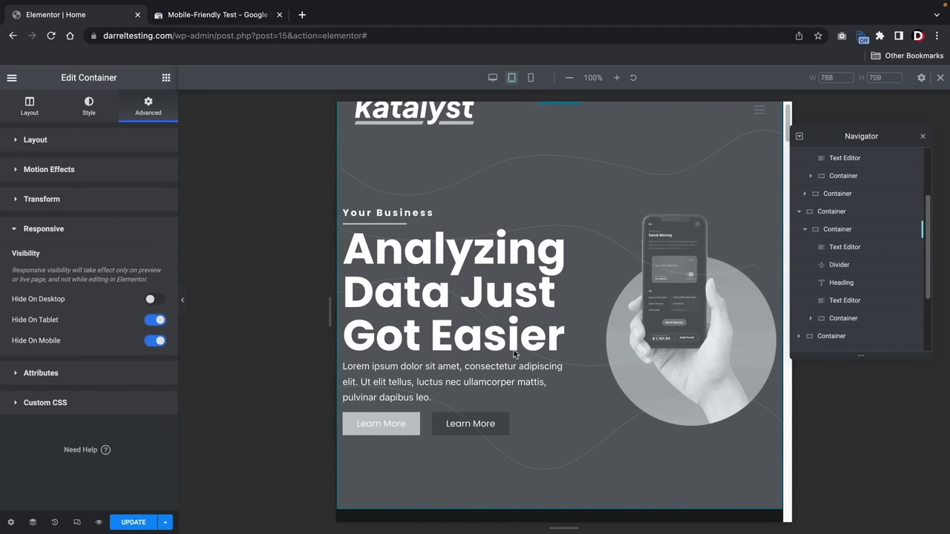
Switch on Hide On Desktop for the dark 'Analyzing Data' duplicate hero container
{"action": "scroll", "coordinate": [496, 336], "scroll_direction": "down", "scroll_amount": 6}
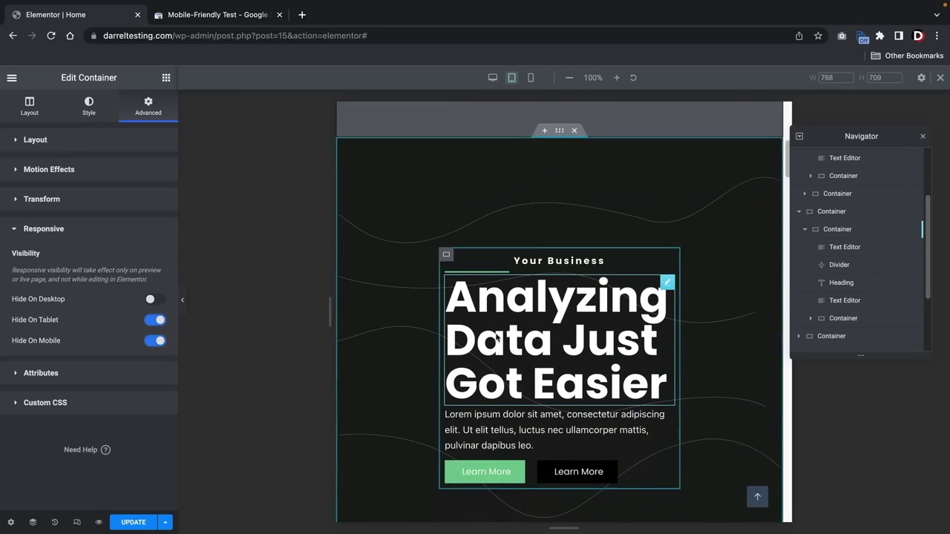
{"action": "left_click", "coordinate": [475, 226]}
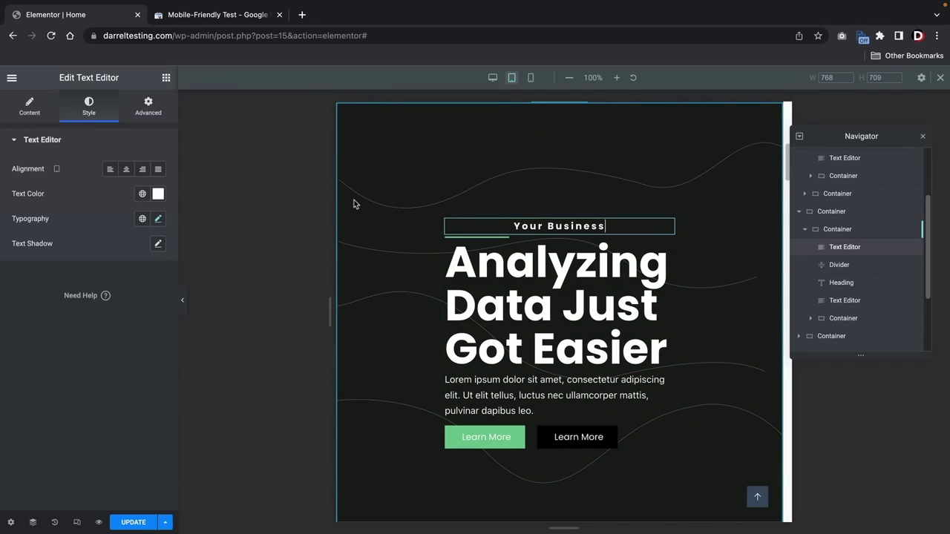
{"action": "right_click", "coordinate": [369, 195]}
{"action": "left_click", "coordinate": [384, 206]}
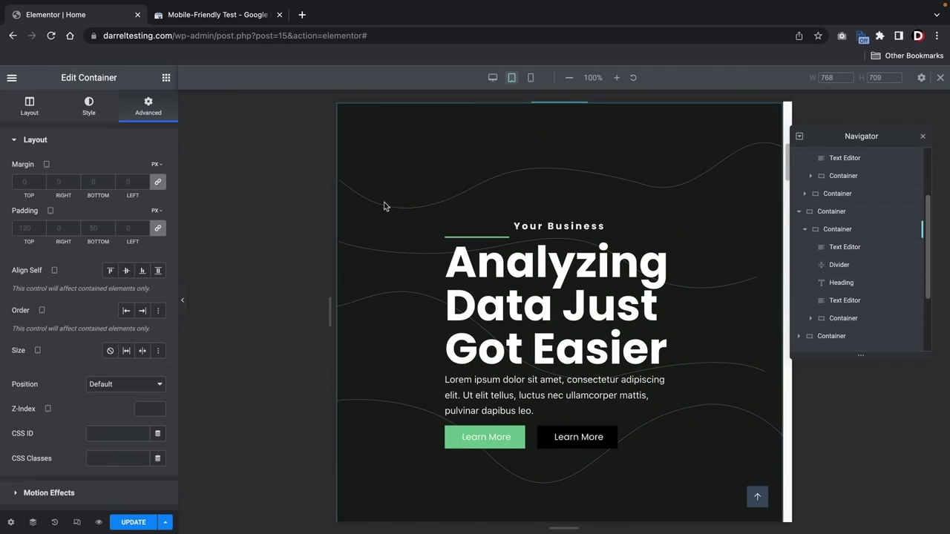
{"action": "scroll", "coordinate": [112, 352], "scroll_direction": "down", "scroll_amount": 5}
{"action": "left_click", "coordinate": [80, 375]}
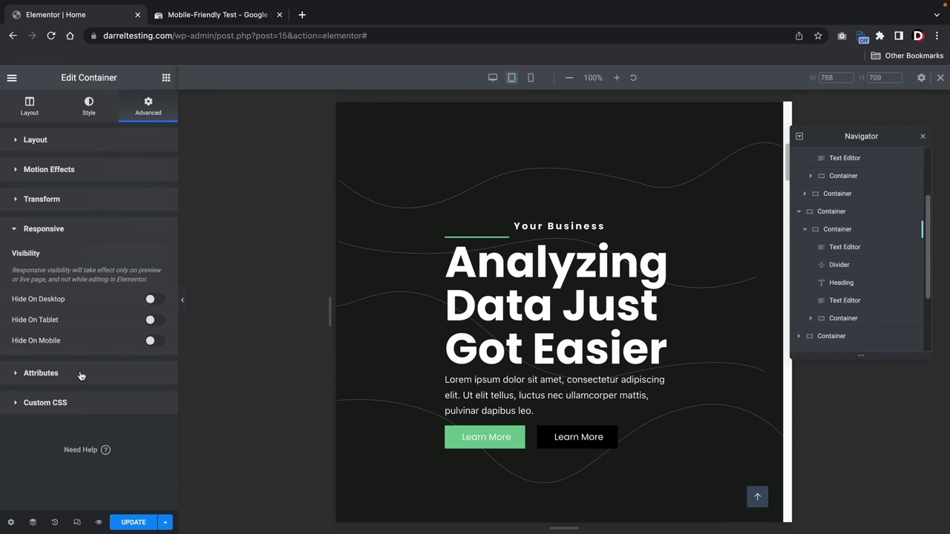
{"action": "left_click", "coordinate": [149, 300]}
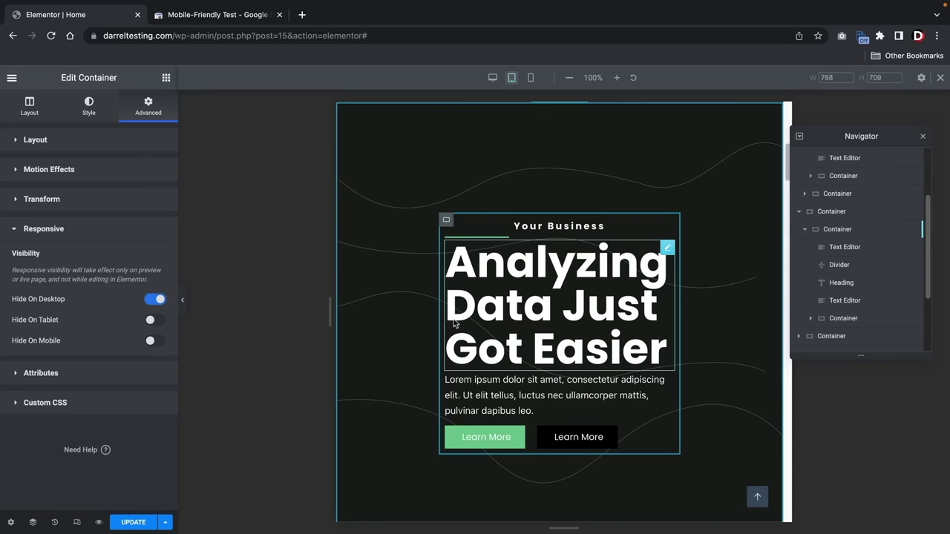
{"action": "scroll", "coordinate": [508, 290], "scroll_direction": "up", "scroll_amount": 5}
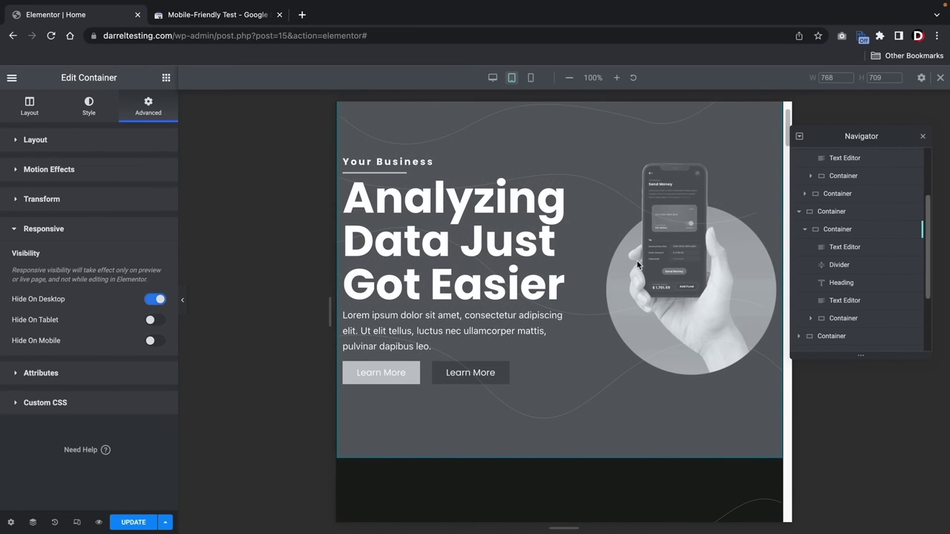
{"action": "scroll", "coordinate": [570, 350], "scroll_direction": "down", "scroll_amount": 5}
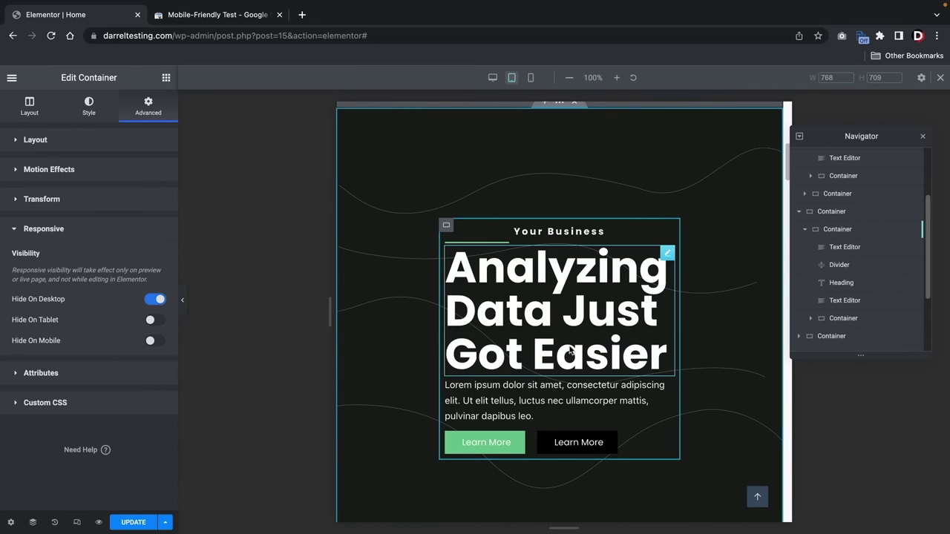
Centre the Your Business text and its divider on tablet
{"action": "left_click", "coordinate": [554, 231]}
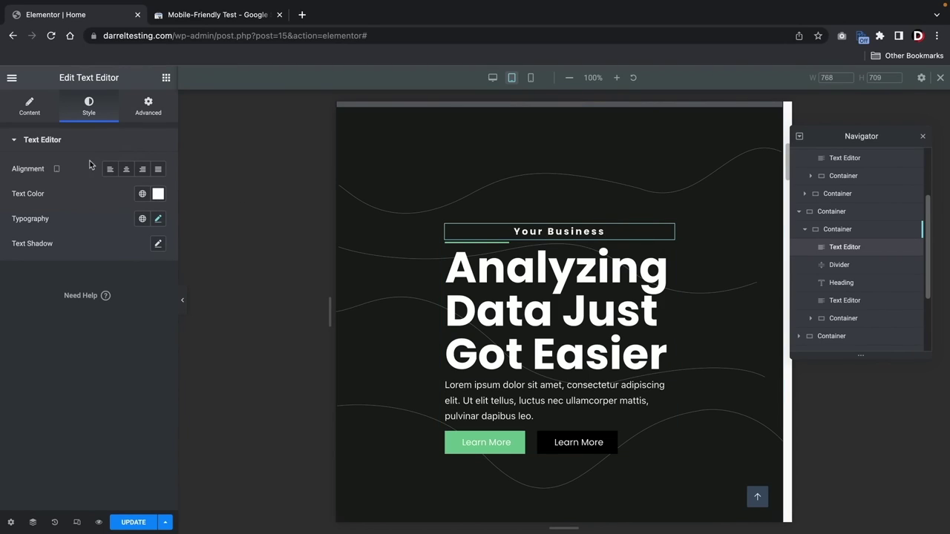
{"action": "left_click", "coordinate": [126, 170]}
{"action": "left_click", "coordinate": [455, 249]}
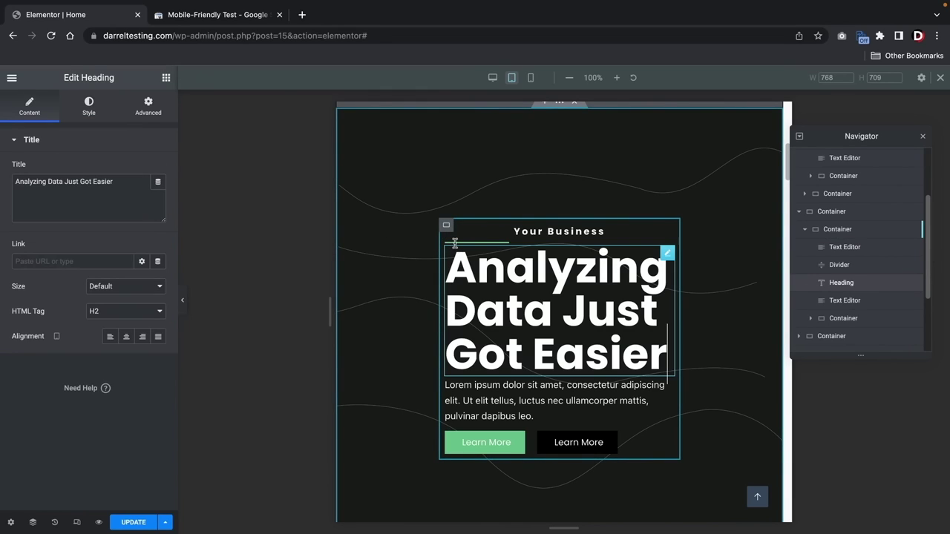
{"action": "left_click", "coordinate": [851, 268]}
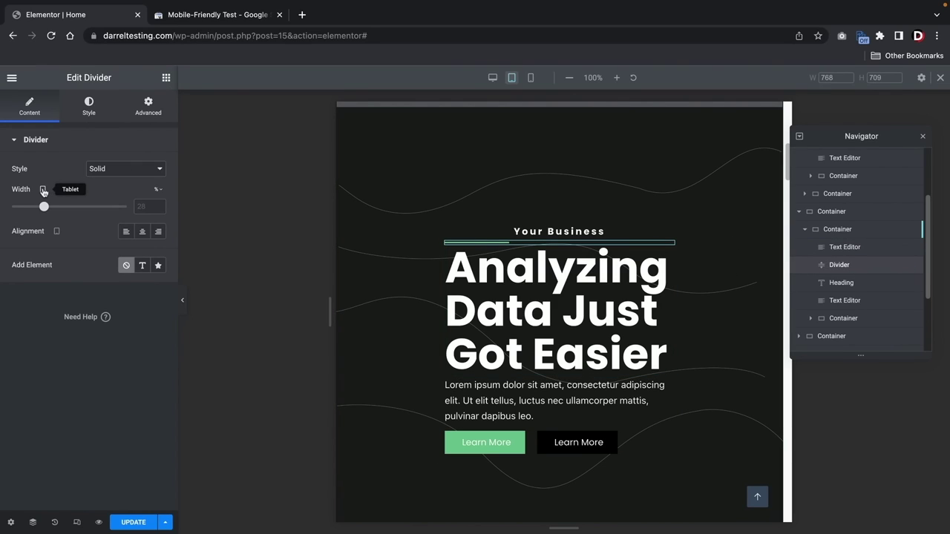
{"action": "left_click", "coordinate": [142, 232]}
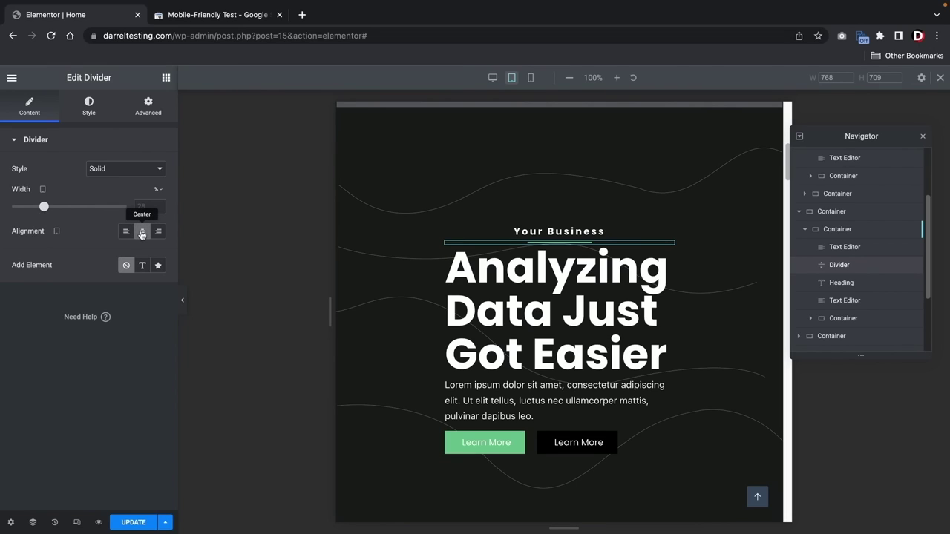
Enlarge the Analyzing Data heading's tablet font size to 91 px
{"action": "left_click", "coordinate": [668, 254]}
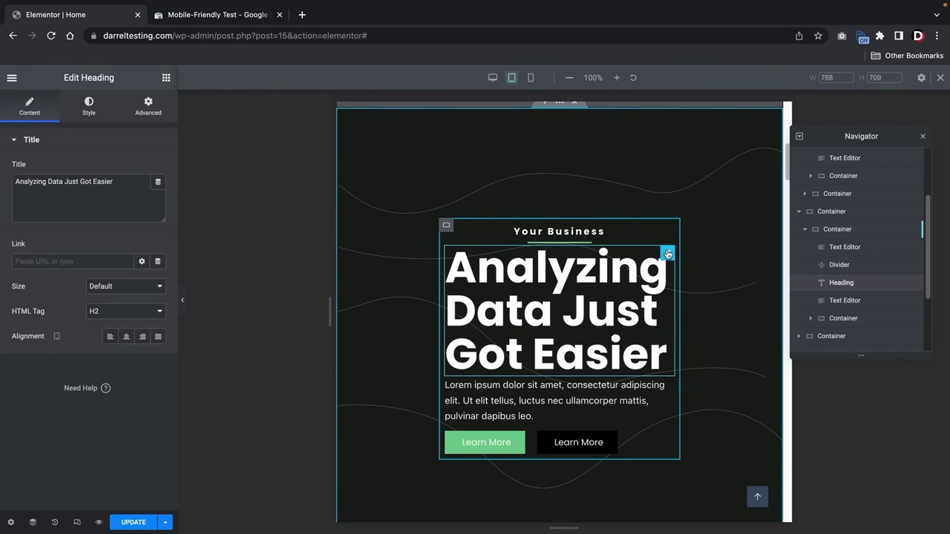
{"action": "left_click", "coordinate": [89, 108]}
{"action": "left_click", "coordinate": [158, 194]}
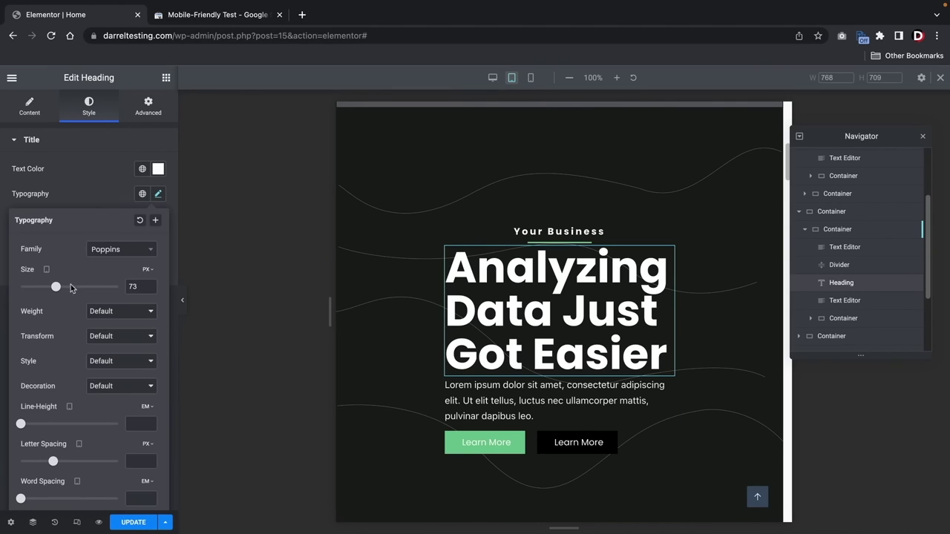
{"action": "left_click_drag", "start_coordinate": [56, 287], "coordinate": [67, 289]}
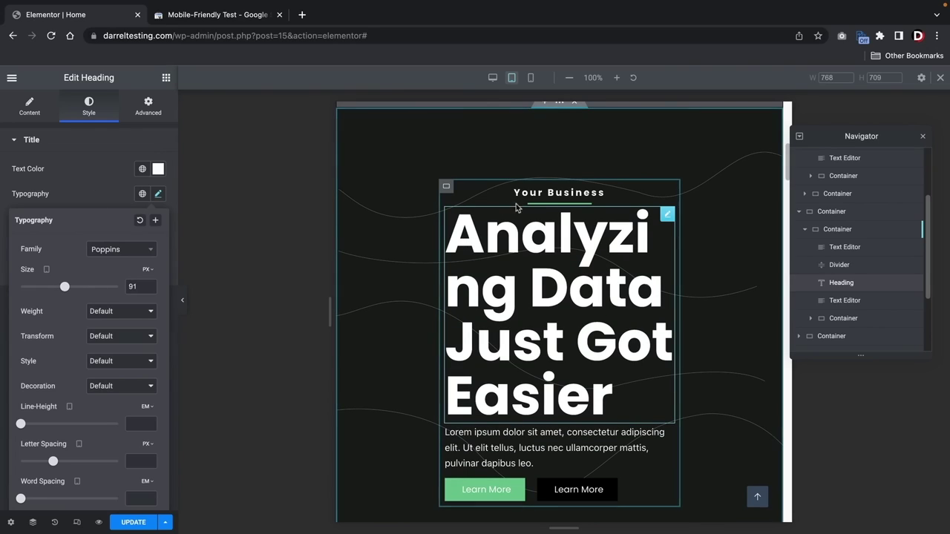
Widen the hero content container to 648 px and centre the heading on tablet
{"action": "left_click", "coordinate": [447, 188]}
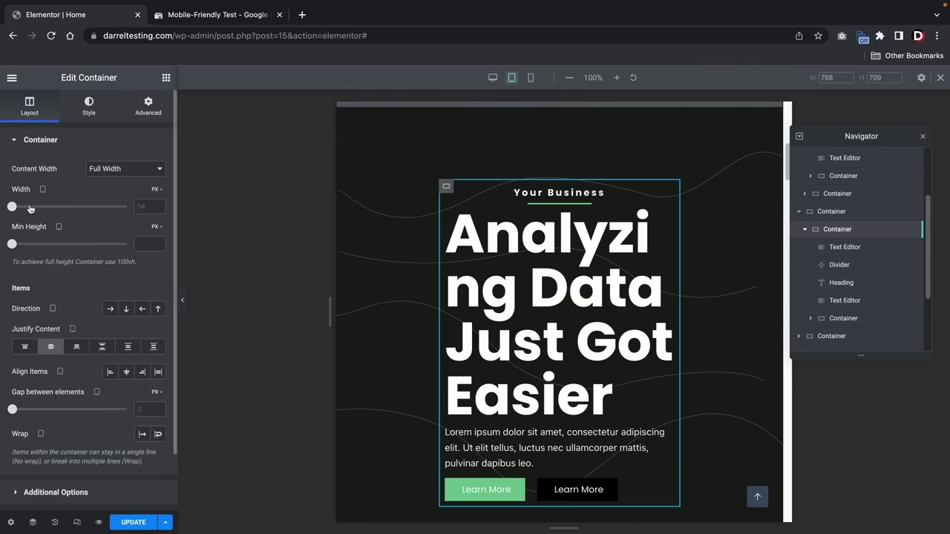
{"action": "left_click_drag", "start_coordinate": [14, 210], "coordinate": [30, 211]}
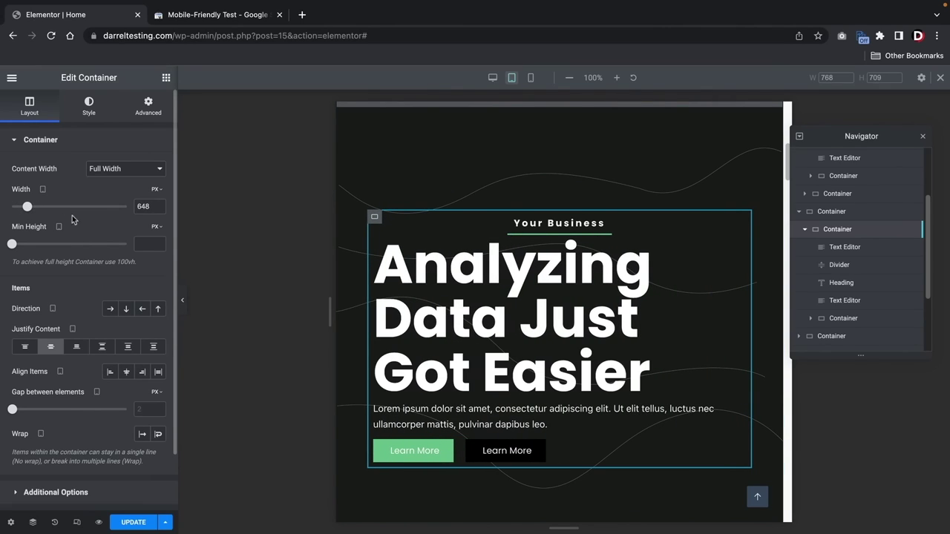
{"action": "left_click", "coordinate": [478, 289]}
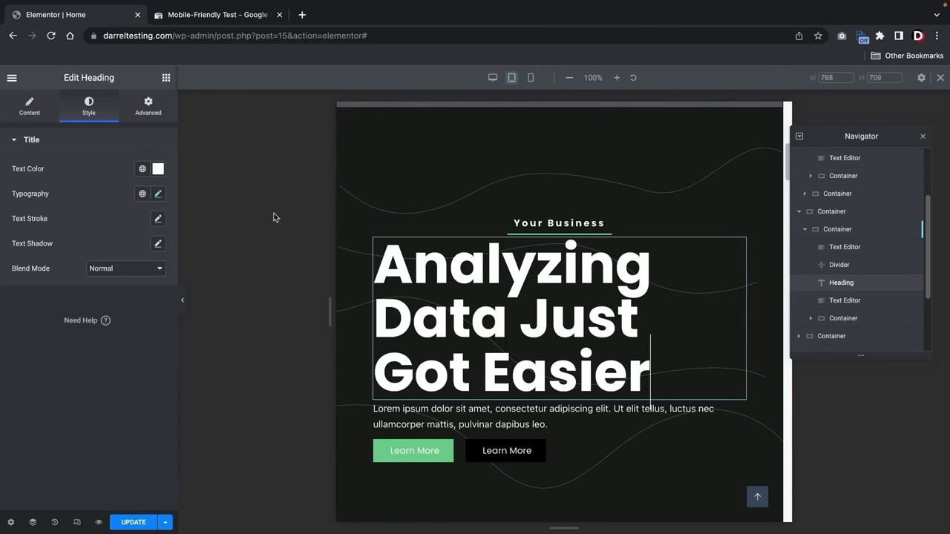
{"action": "left_click", "coordinate": [33, 107]}
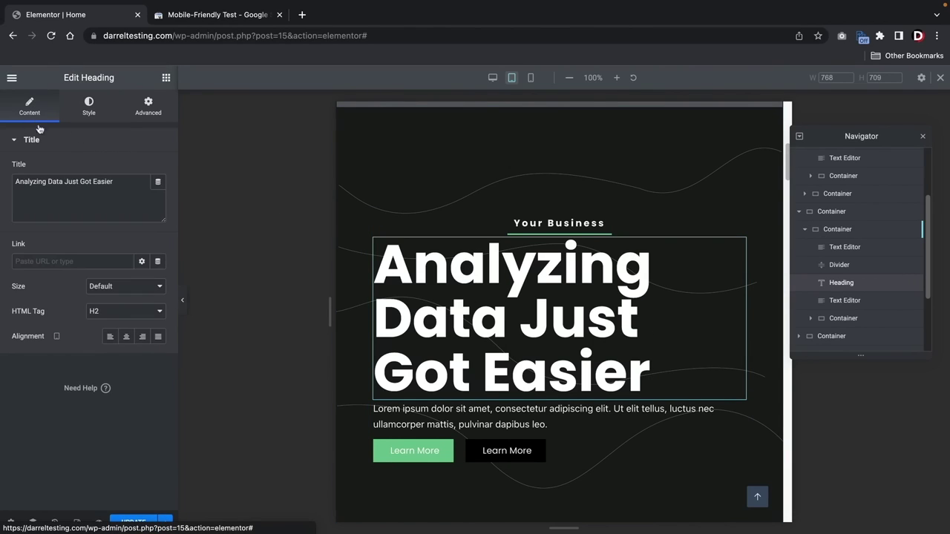
{"action": "left_click", "coordinate": [126, 337]}
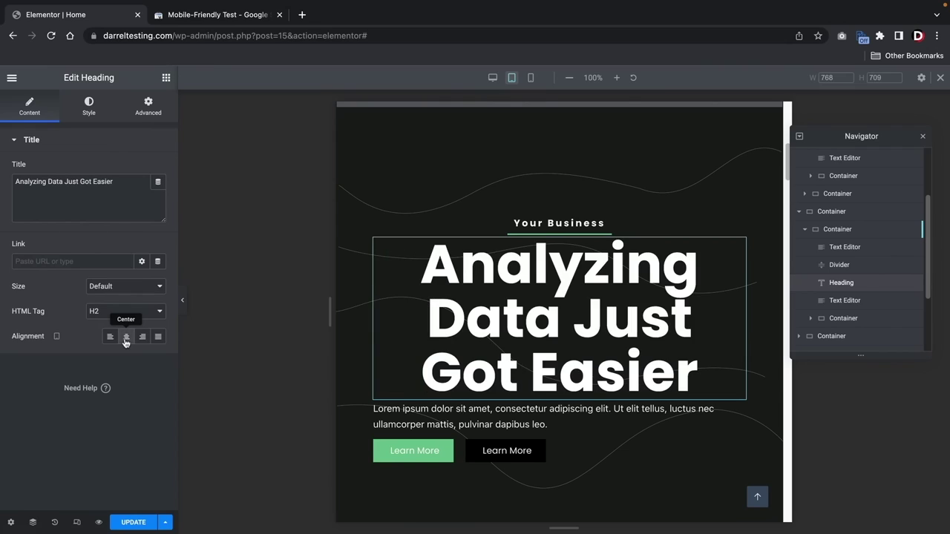
Centre the paragraph text and the Learn More buttons on tablet
{"action": "left_click", "coordinate": [518, 407]}
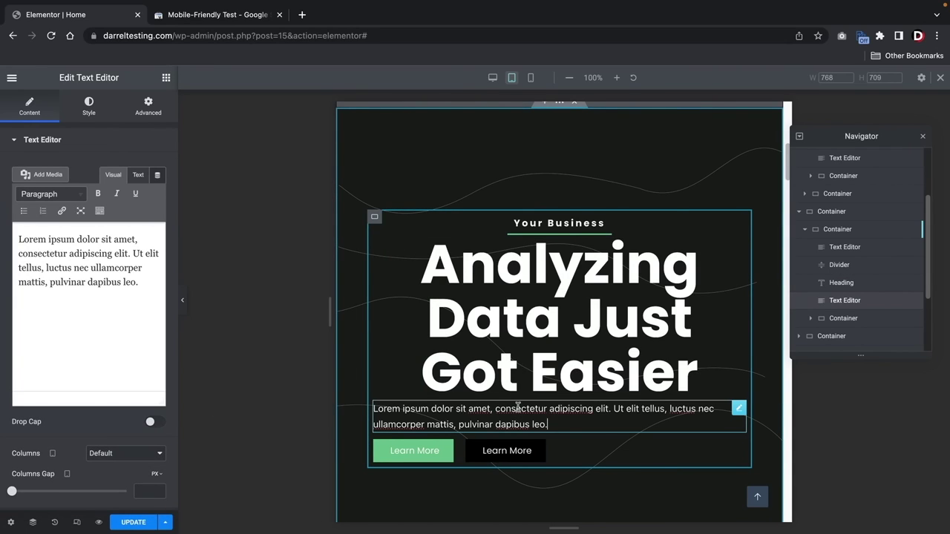
{"action": "left_click", "coordinate": [89, 107]}
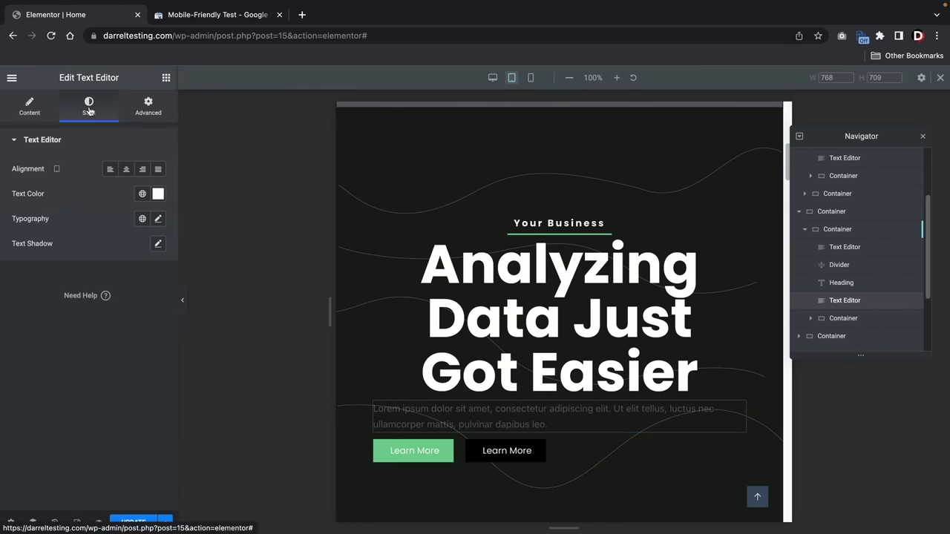
{"action": "left_click", "coordinate": [127, 169]}
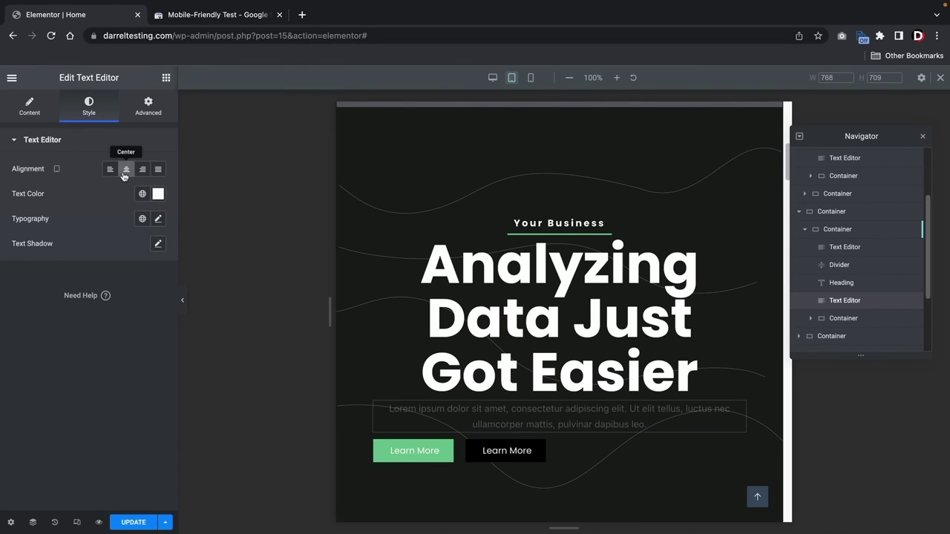
{"action": "left_click", "coordinate": [381, 443]}
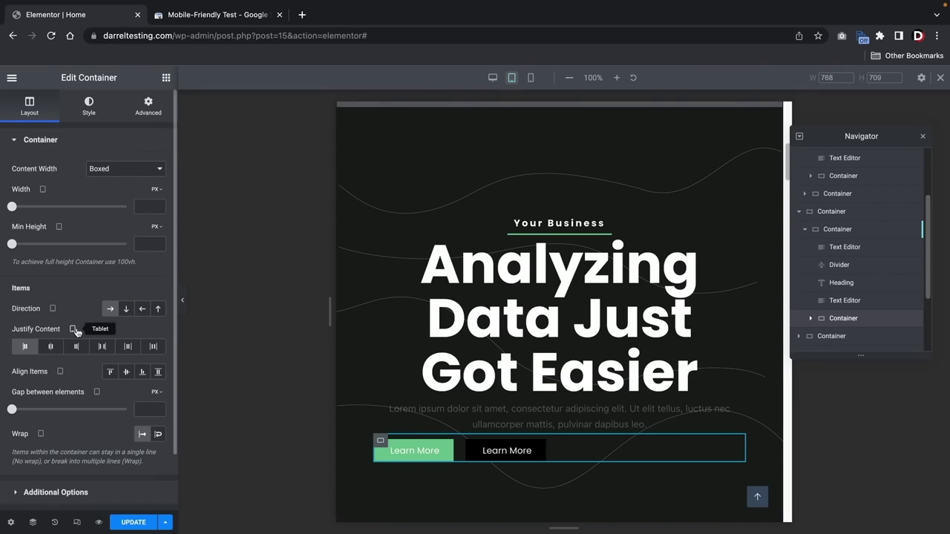
{"action": "left_click", "coordinate": [61, 345]}
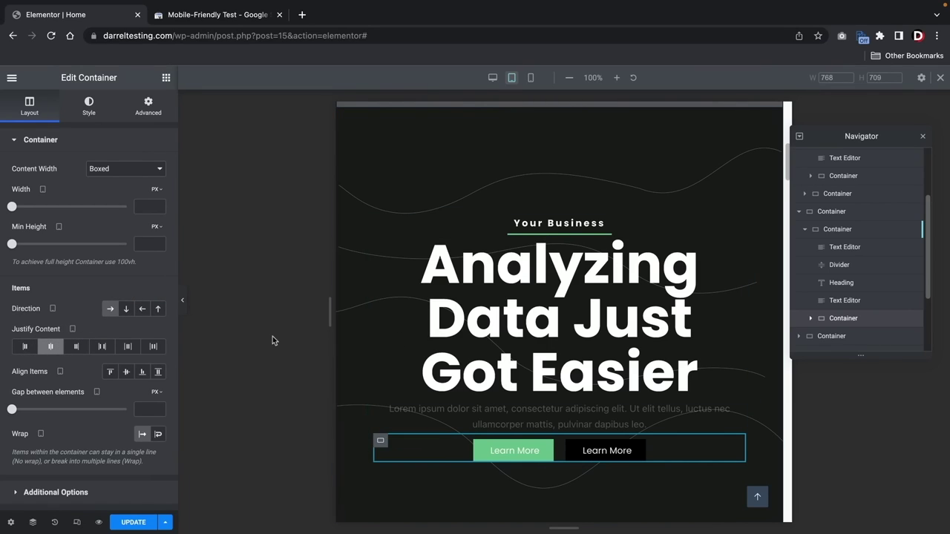
{"action": "scroll", "coordinate": [476, 343], "scroll_direction": "down", "scroll_amount": 1}
{"action": "scroll", "coordinate": [476, 343], "scroll_direction": "up", "scroll_amount": 1}
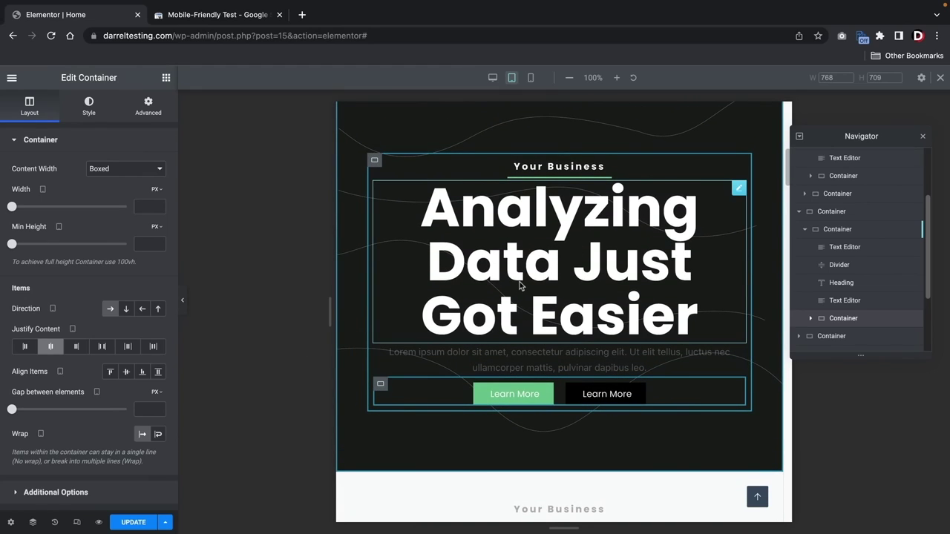
{"action": "scroll", "coordinate": [519, 282], "scroll_direction": "up", "scroll_amount": 5}
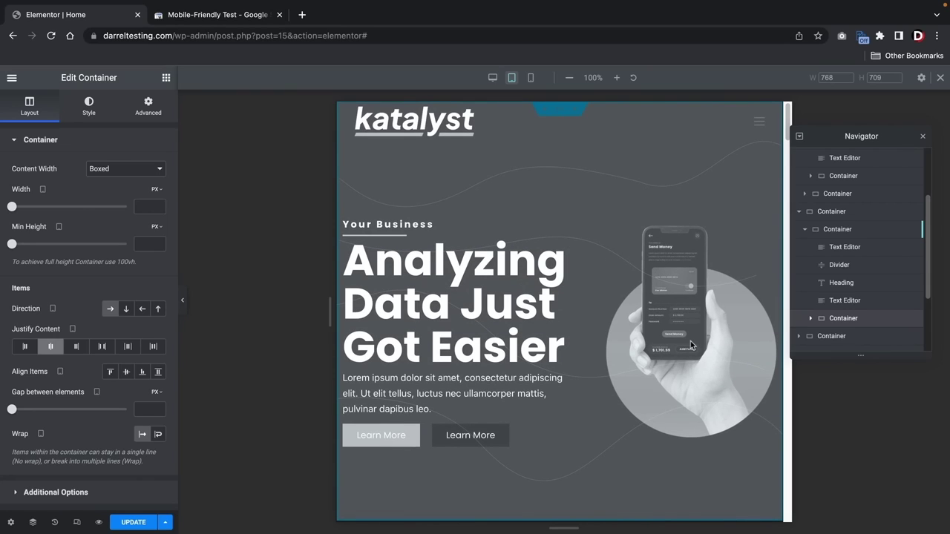
{"action": "scroll", "coordinate": [445, 285], "scroll_direction": "down", "scroll_amount": 5}
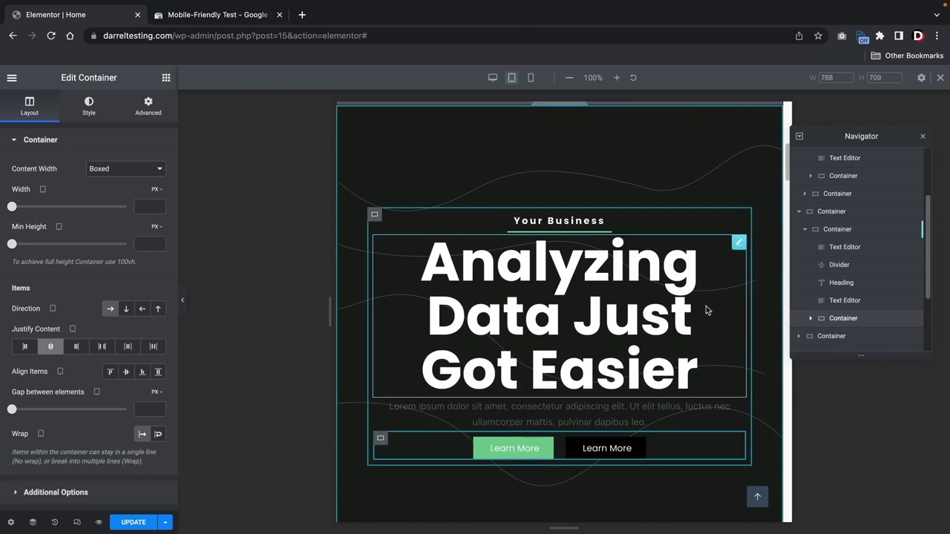
{"action": "scroll", "coordinate": [705, 310], "scroll_direction": "down", "scroll_amount": 1}
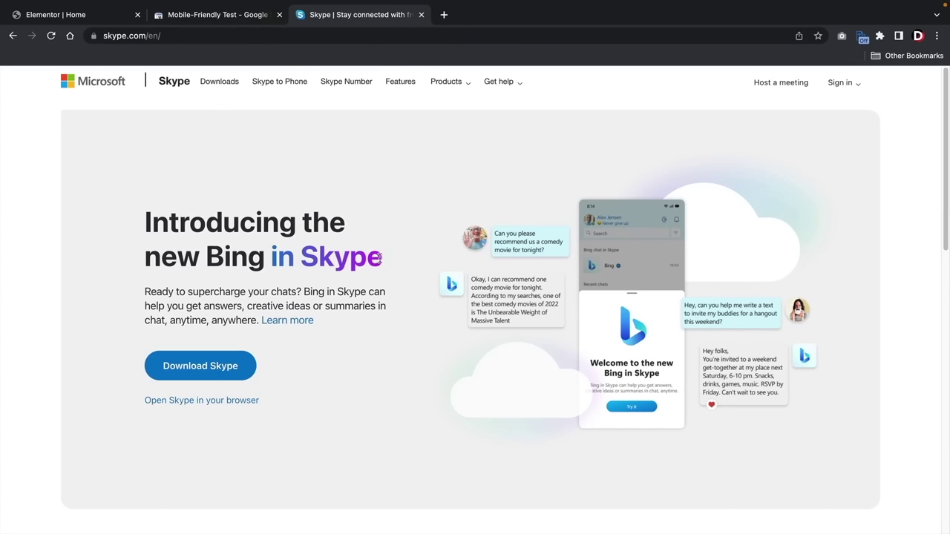
{"action": "left_click_drag", "start_coordinate": [380, 258], "coordinate": [144, 215]}
{"action": "triple_click", "coordinate": [183, 311]}
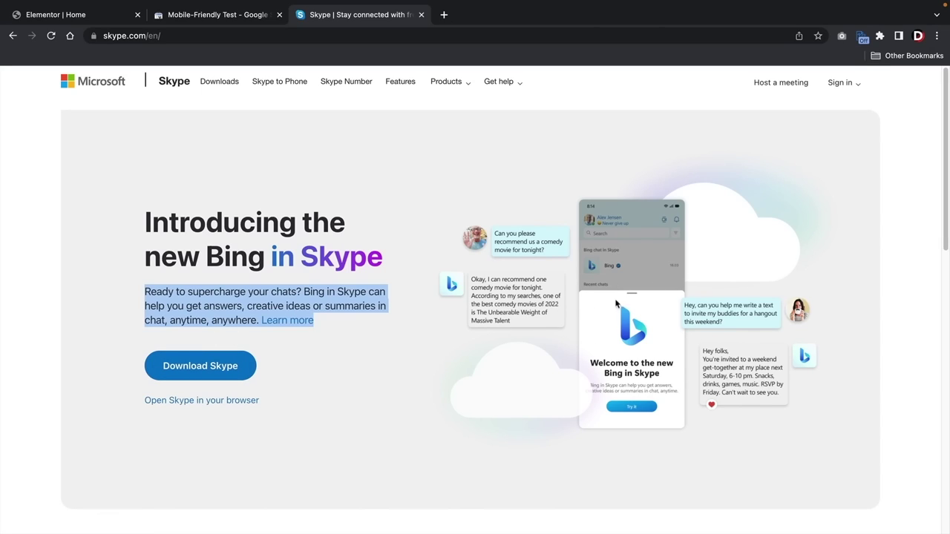
{"action": "mouse_move", "coordinate": [416, 2]}
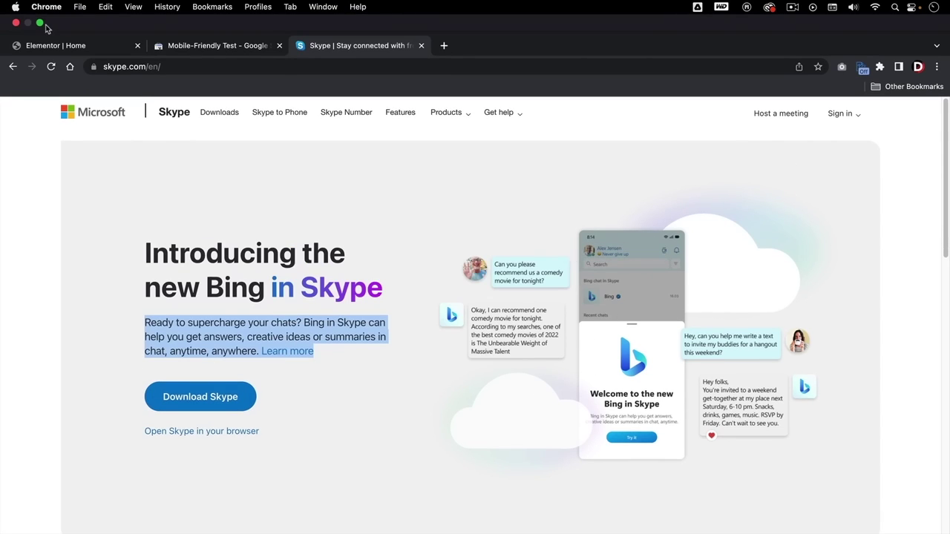
{"action": "left_click", "coordinate": [41, 24]}
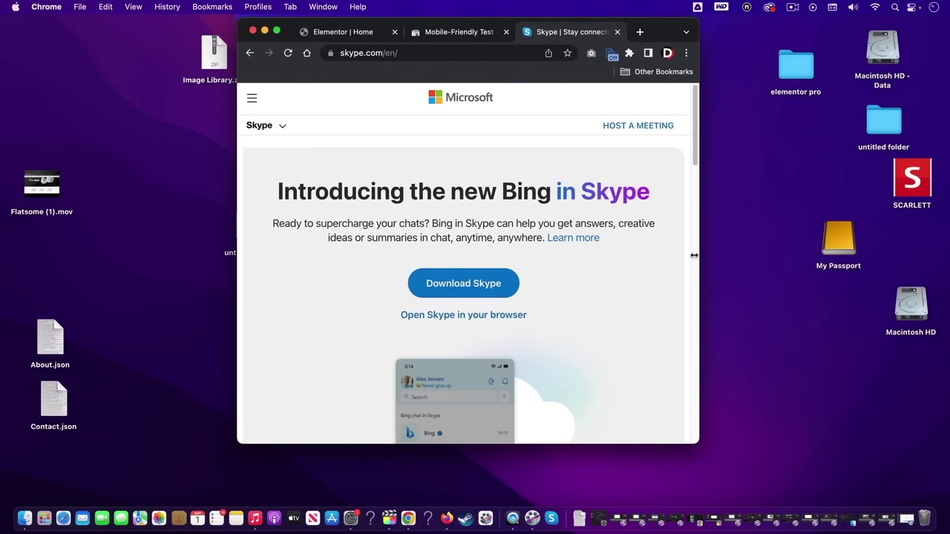
{"action": "left_click_drag", "start_coordinate": [695, 256], "coordinate": [520, 264]}
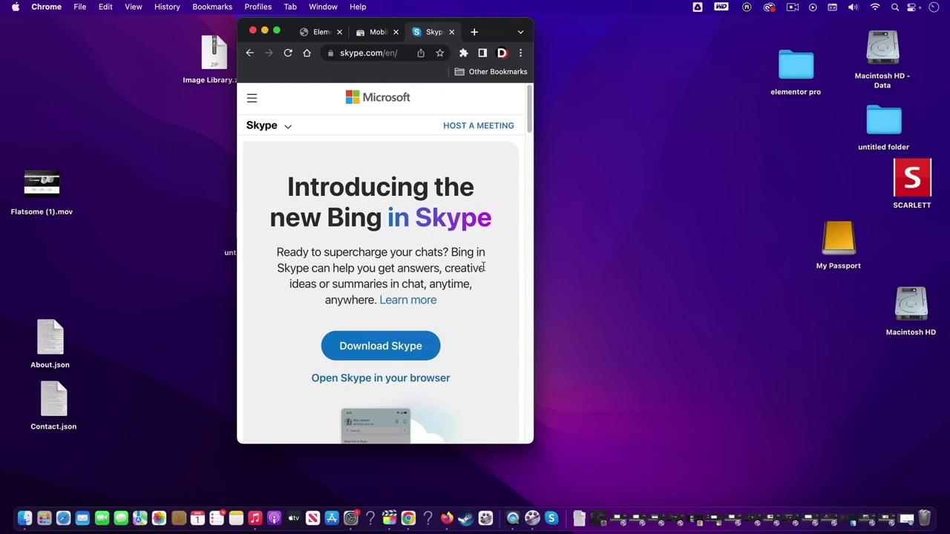
{"action": "scroll", "coordinate": [479, 270], "scroll_direction": "down", "scroll_amount": 2}
{"action": "scroll", "coordinate": [478, 270], "scroll_direction": "up", "scroll_amount": 2}
{"action": "left_click_drag", "start_coordinate": [485, 217], "coordinate": [327, 189]}
{"action": "scroll", "coordinate": [364, 259], "scroll_direction": "down", "scroll_amount": 4}
{"action": "scroll", "coordinate": [364, 258], "scroll_direction": "down", "scroll_amount": 3}
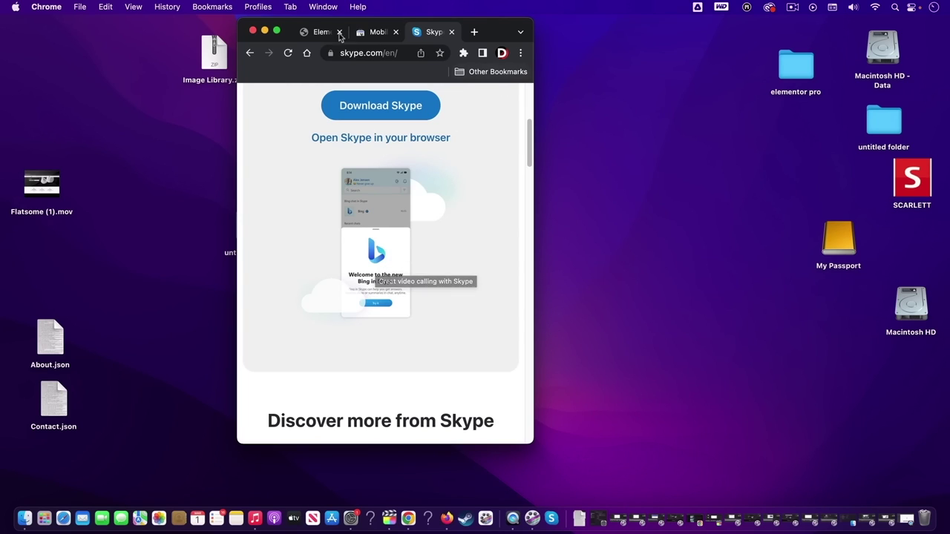
Reduce the hero heading's tablet font size from 91 to 74 px
{"action": "left_click", "coordinate": [277, 31]}
{"action": "key", "text": "super+1"}
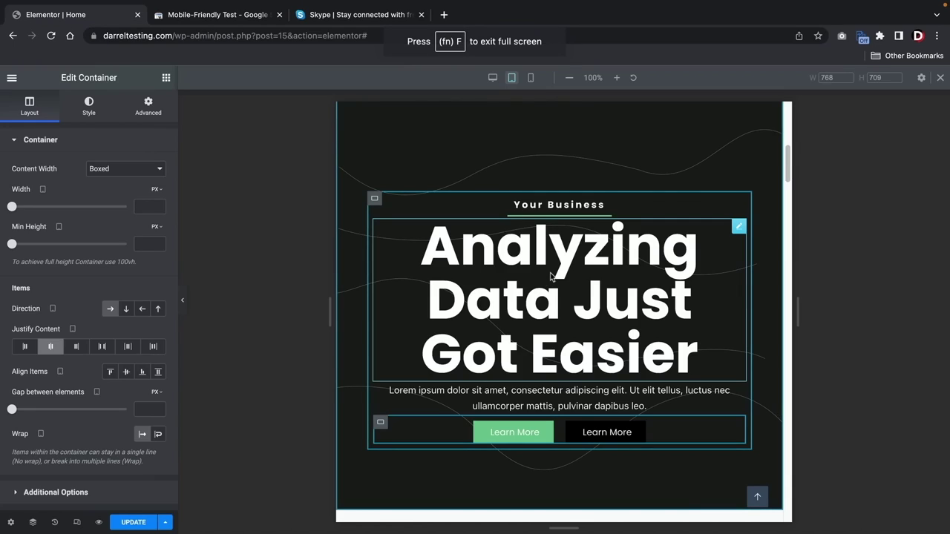
{"action": "scroll", "coordinate": [557, 237], "scroll_direction": "down", "scroll_amount": 2}
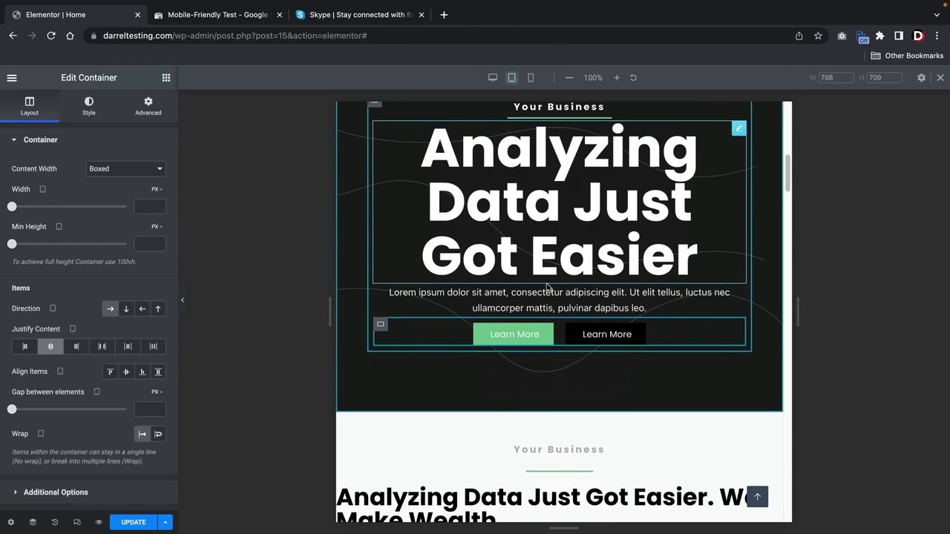
{"action": "left_click", "coordinate": [560, 225]}
{"action": "left_click", "coordinate": [87, 112]}
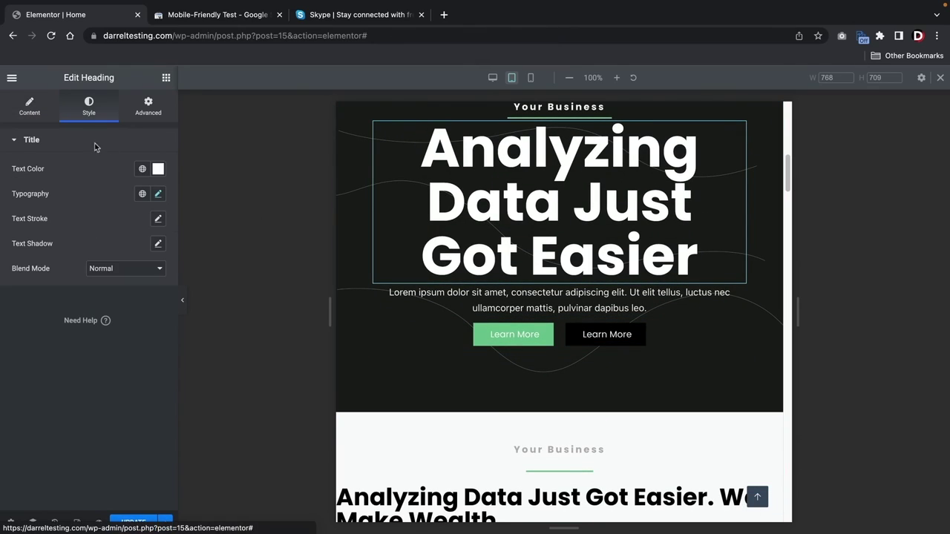
{"action": "left_click", "coordinate": [159, 194]}
{"action": "left_click_drag", "start_coordinate": [65, 289], "coordinate": [56, 288]}
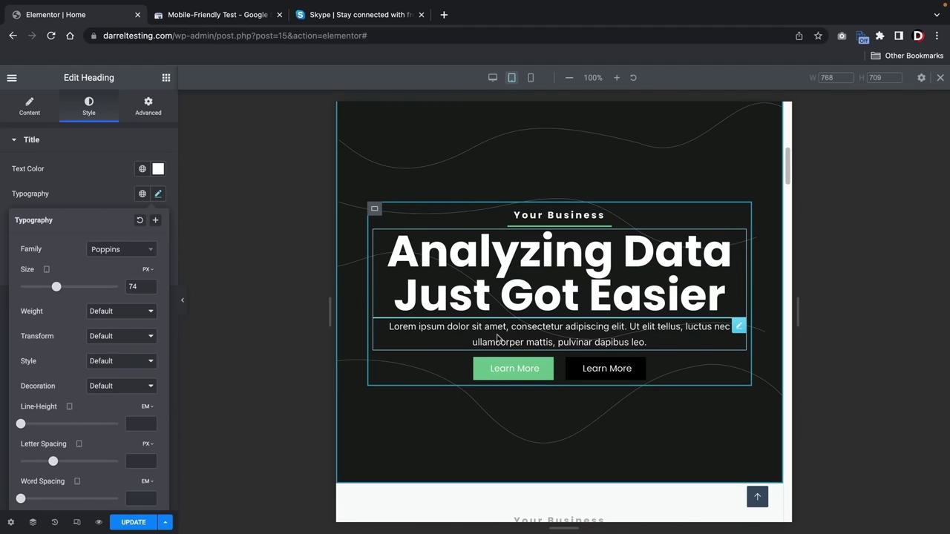
Centre the We Make Wealth heading below the hero
{"action": "scroll", "coordinate": [497, 339], "scroll_direction": "down", "scroll_amount": 5}
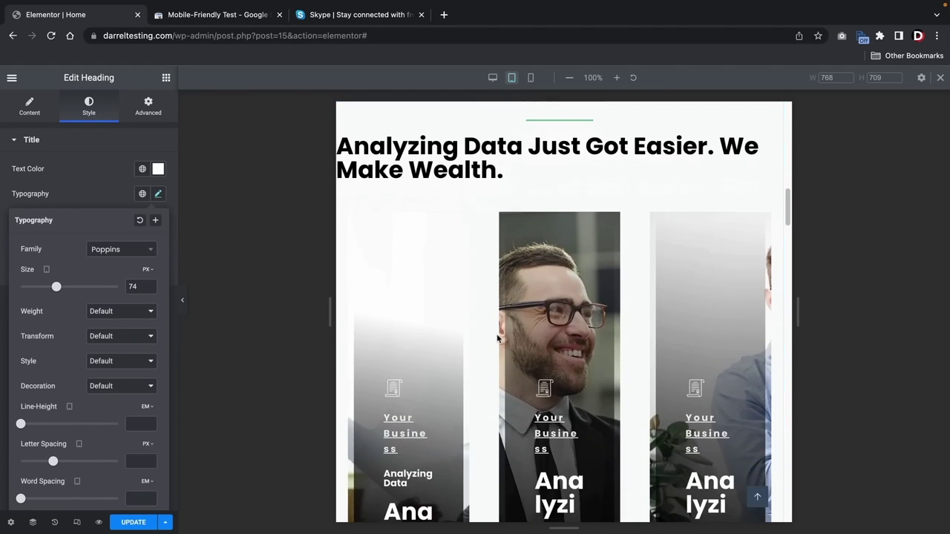
{"action": "left_click", "coordinate": [523, 241]}
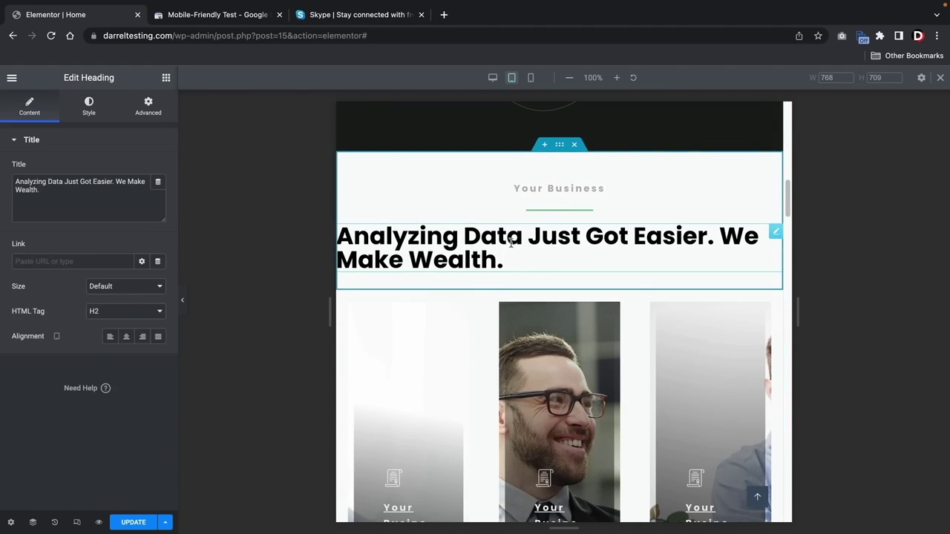
{"action": "left_click", "coordinate": [127, 337]}
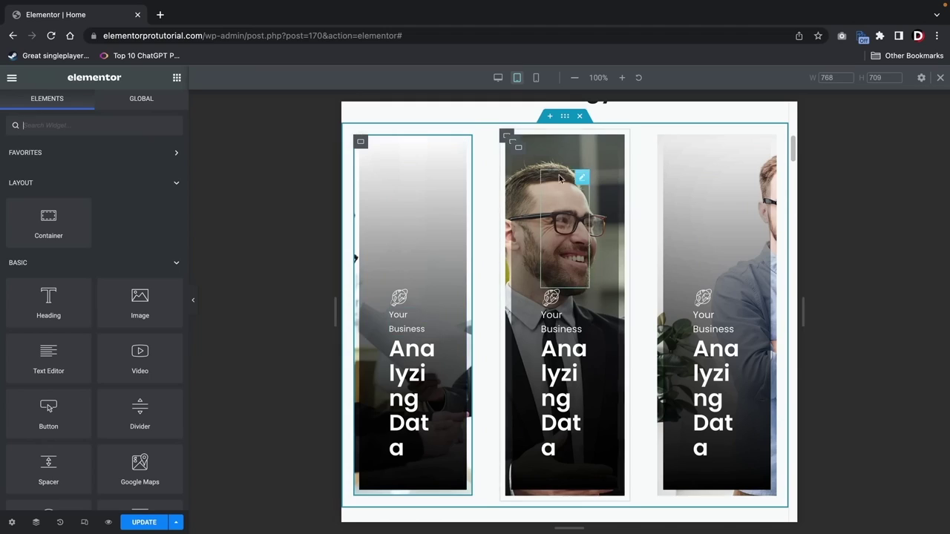
Set the image-card container's tablet direction to Column, then Column-reversed
{"action": "left_click", "coordinate": [565, 117]}
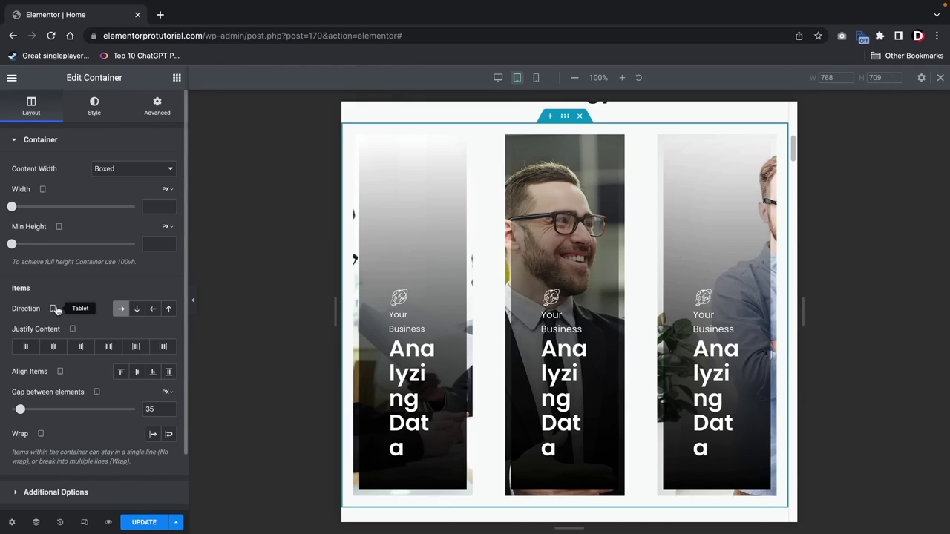
{"action": "left_click", "coordinate": [121, 309]}
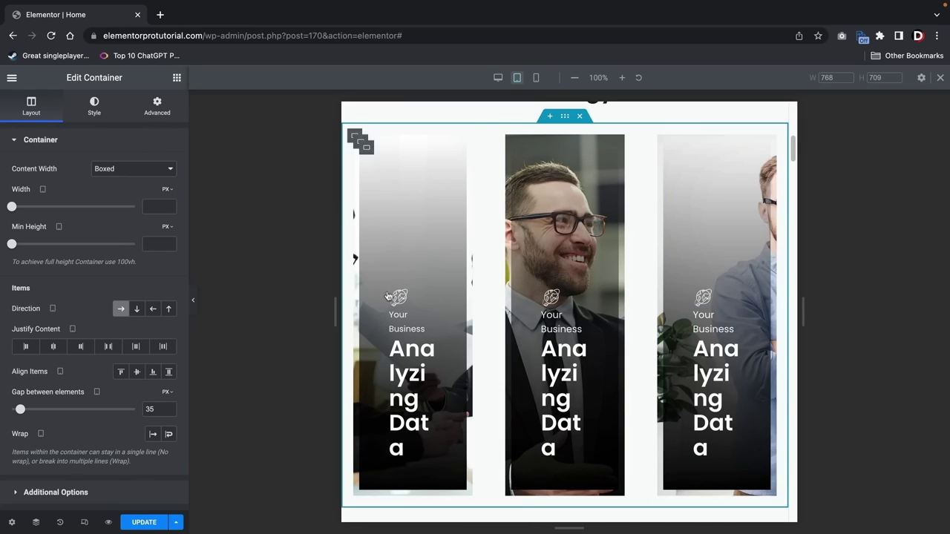
{"action": "left_click", "coordinate": [119, 309]}
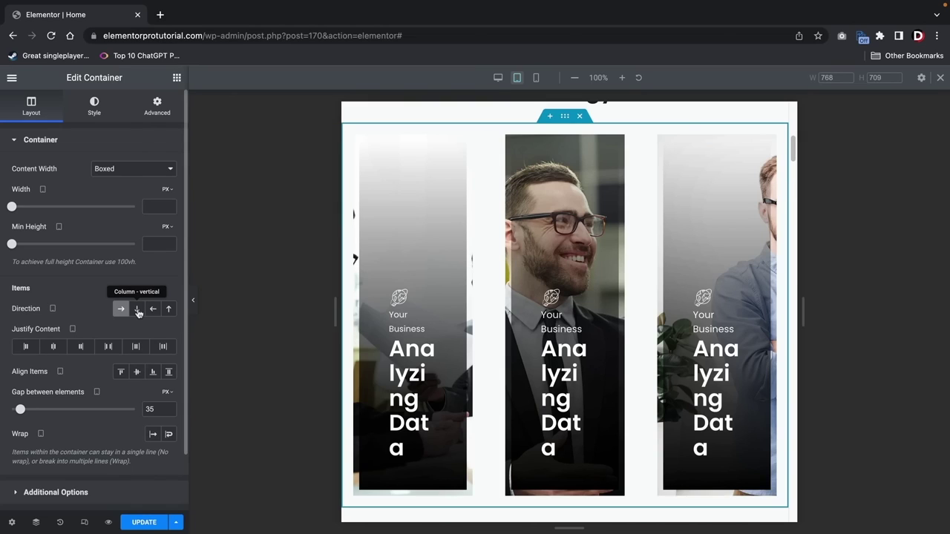
{"action": "left_click", "coordinate": [137, 311]}
{"action": "left_click", "coordinate": [169, 309]}
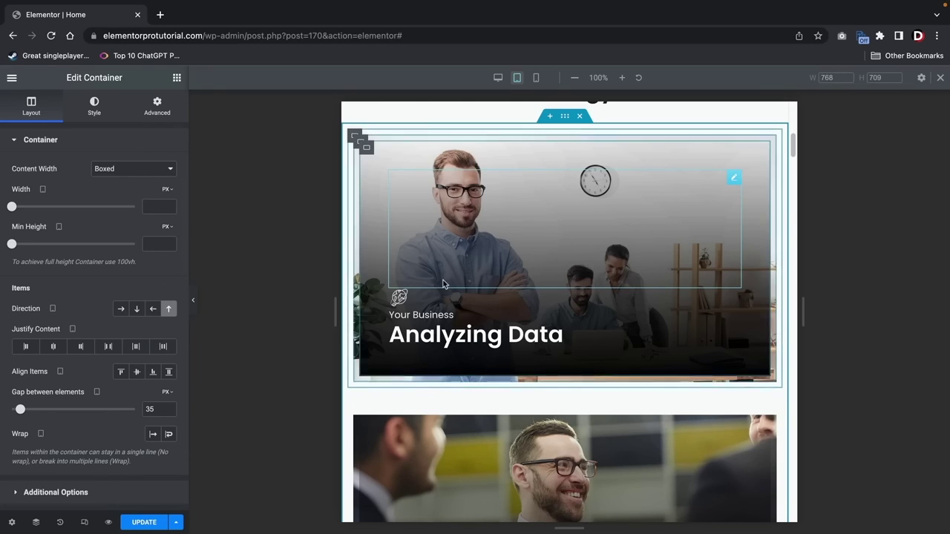
{"action": "scroll", "coordinate": [563, 306], "scroll_direction": "down", "scroll_amount": 1}
{"action": "scroll", "coordinate": [563, 304], "scroll_direction": "down", "scroll_amount": 5}
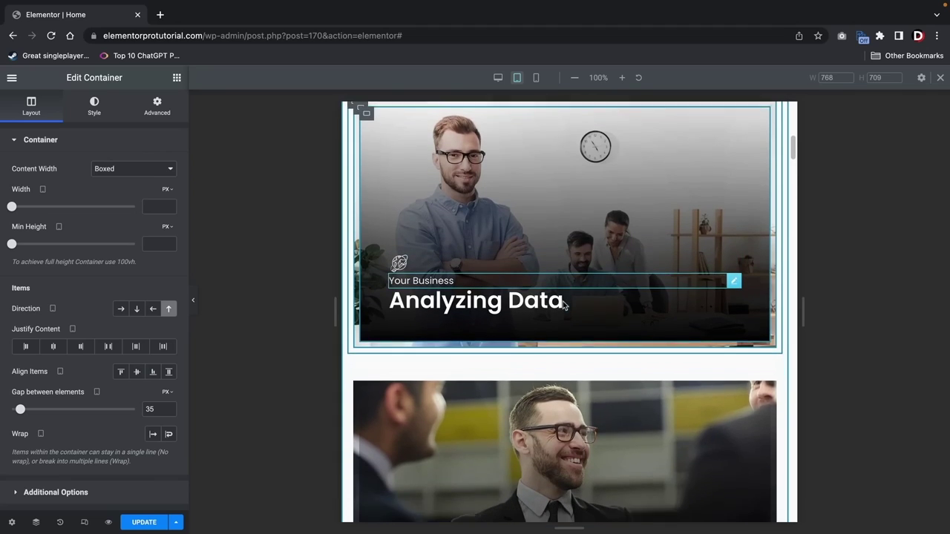
{"action": "scroll", "coordinate": [562, 301], "scroll_direction": "down", "scroll_amount": 7}
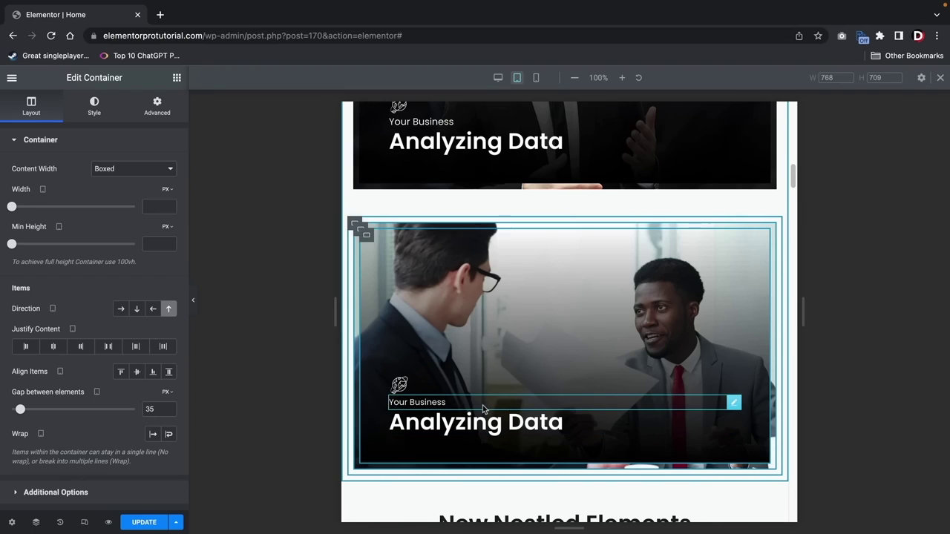
{"action": "left_click", "coordinate": [480, 423]}
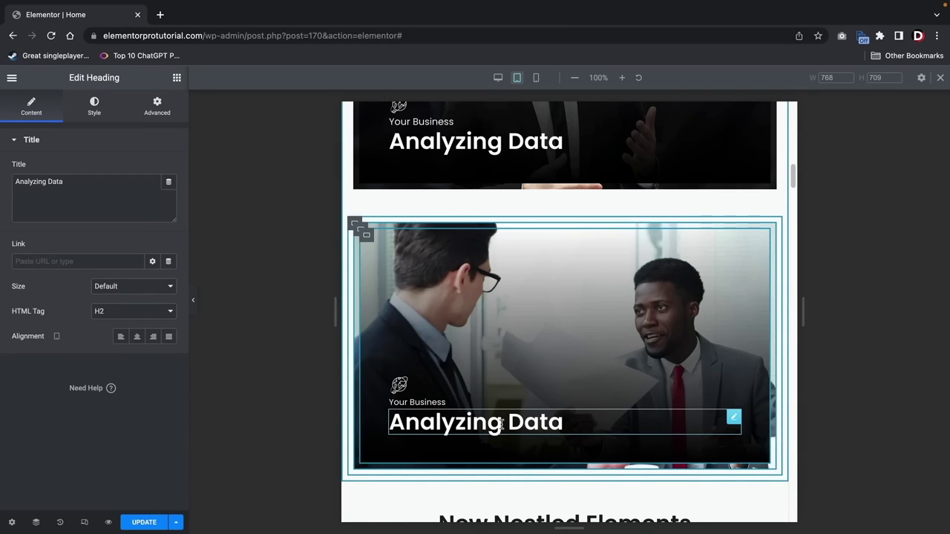
{"action": "left_click", "coordinate": [138, 337]}
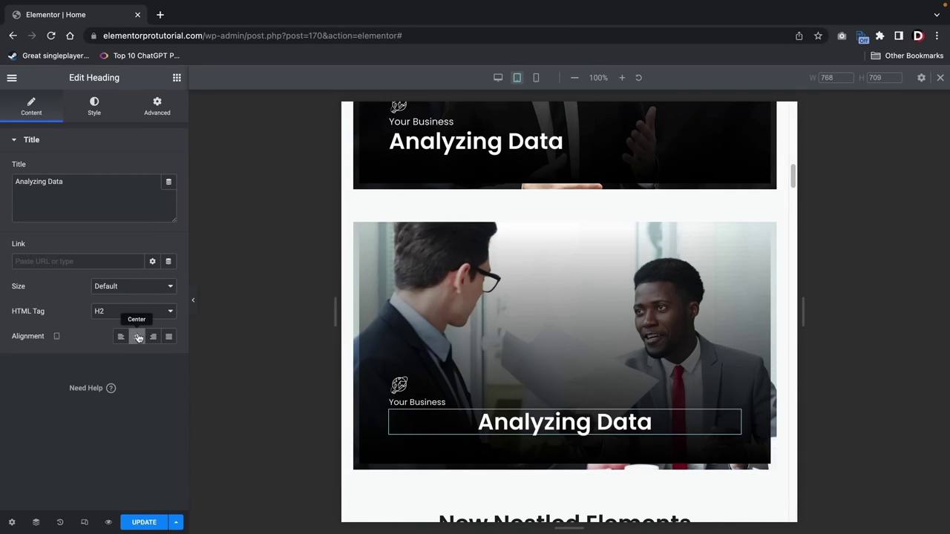
{"action": "left_click", "coordinate": [469, 398]}
{"action": "left_click", "coordinate": [95, 111]}
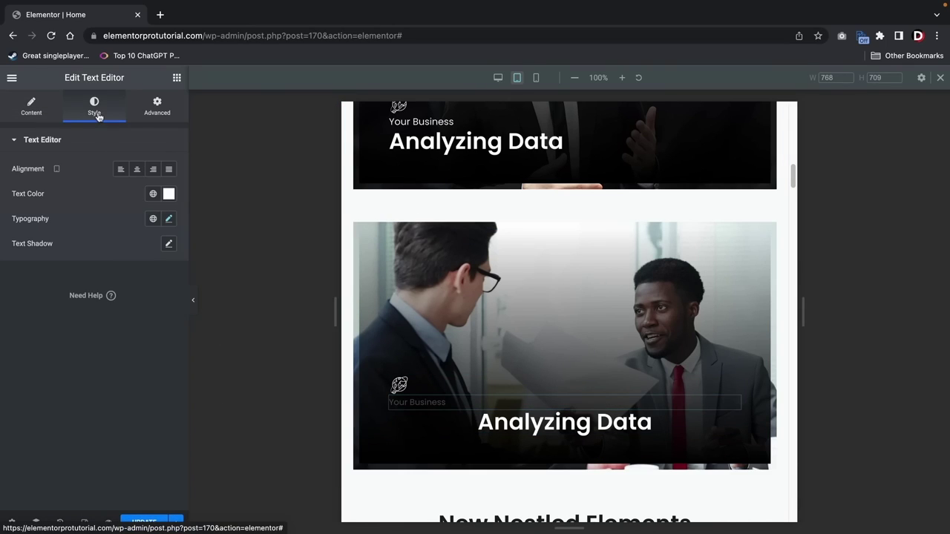
{"action": "left_click", "coordinate": [138, 170]}
{"action": "left_click", "coordinate": [414, 385]}
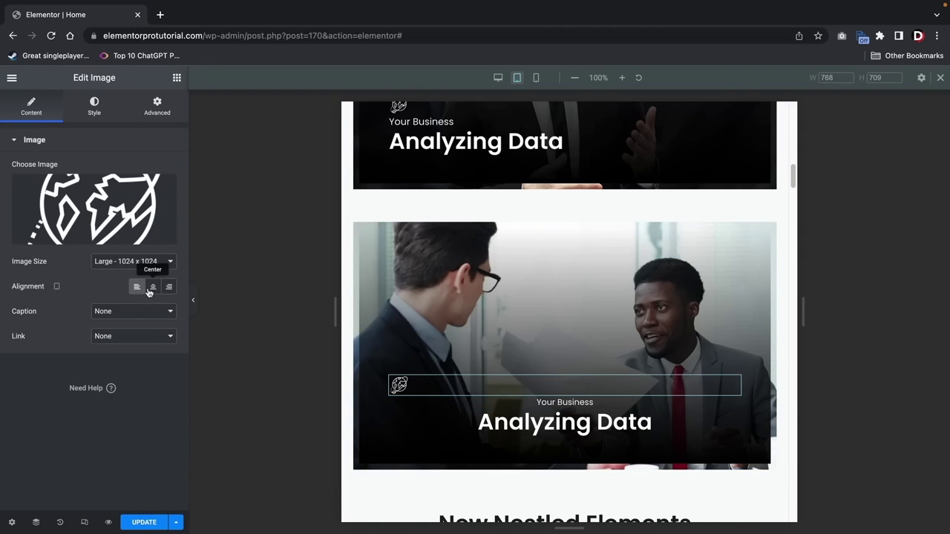
{"action": "left_click", "coordinate": [152, 286]}
{"action": "scroll", "coordinate": [584, 317], "scroll_direction": "up", "scroll_amount": 3}
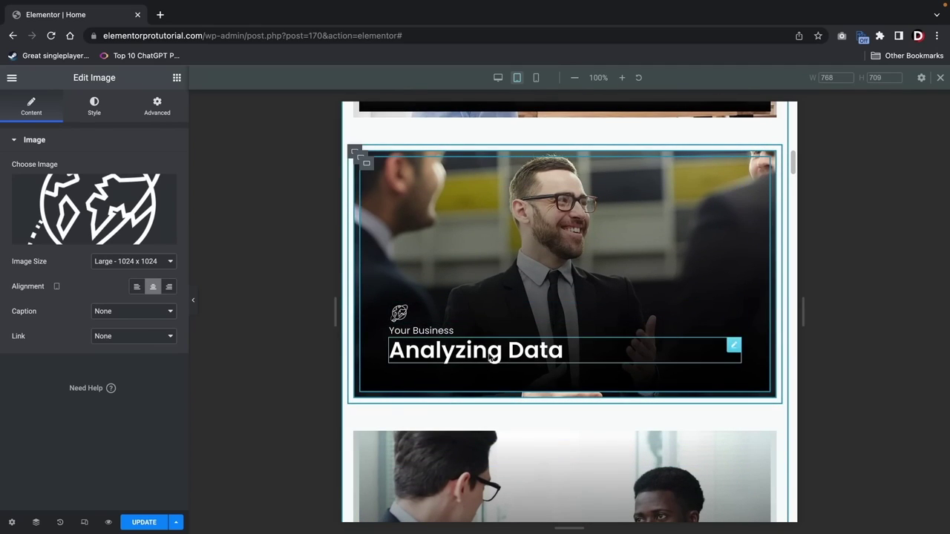
{"action": "scroll", "coordinate": [540, 350], "scroll_direction": "down", "scroll_amount": 4}
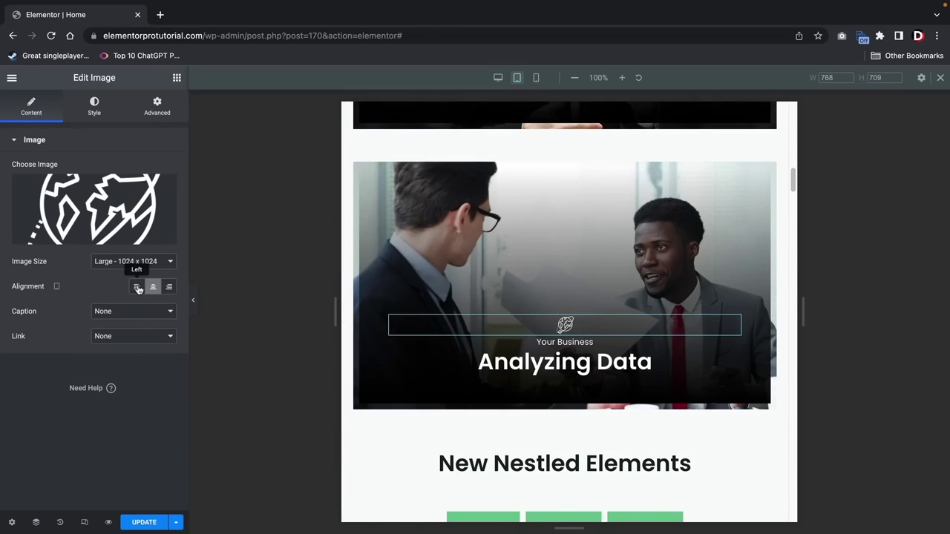
{"action": "left_click", "coordinate": [137, 286]}
{"action": "left_click", "coordinate": [538, 342]}
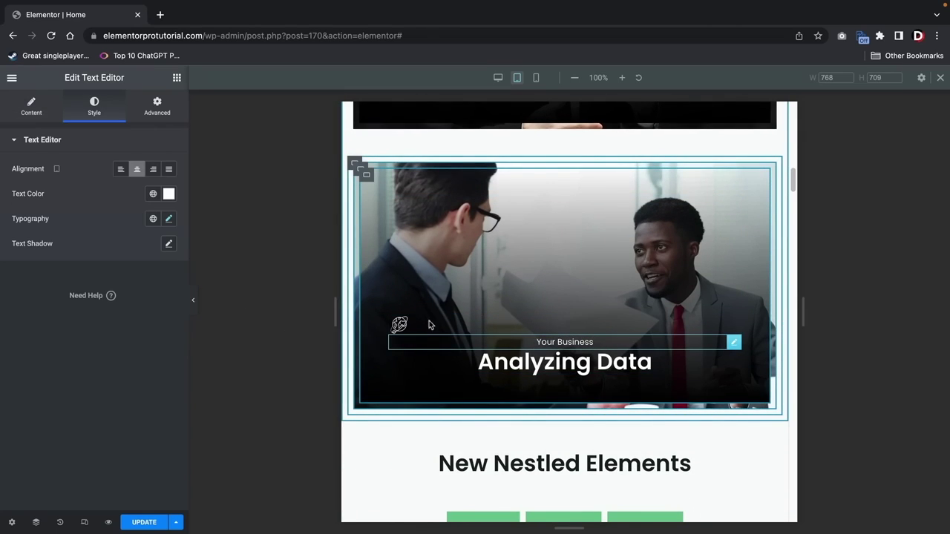
{"action": "left_click", "coordinate": [121, 170]}
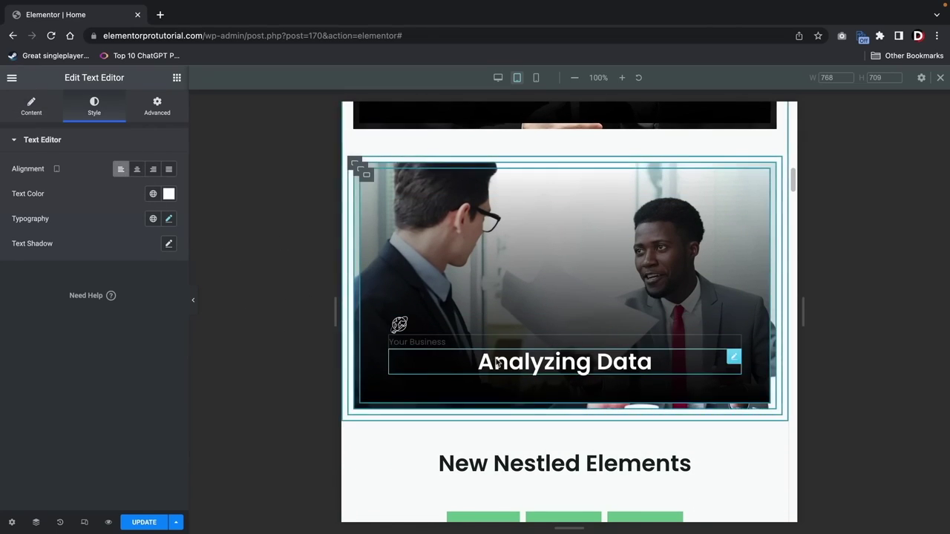
{"action": "left_click", "coordinate": [564, 361]}
{"action": "left_click", "coordinate": [120, 337]}
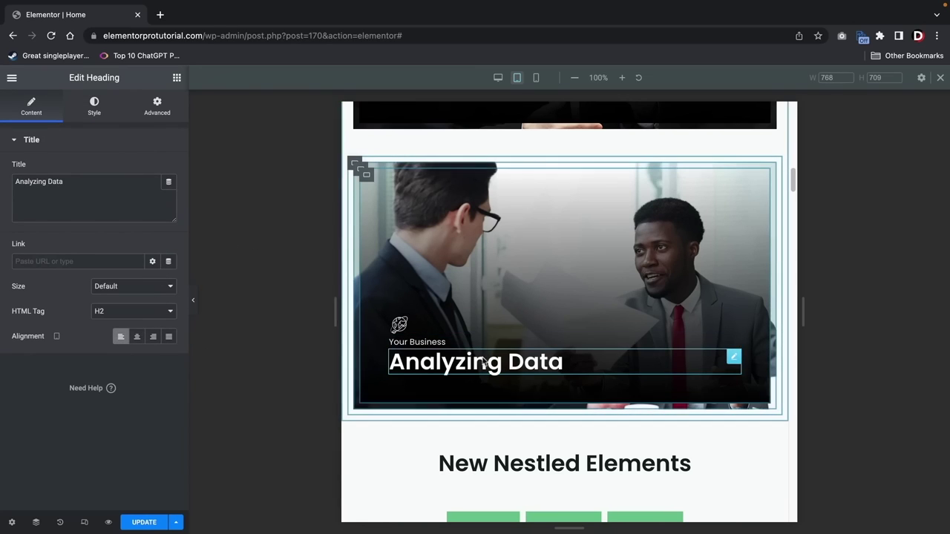
{"action": "scroll", "coordinate": [492, 343], "scroll_direction": "up", "scroll_amount": 5}
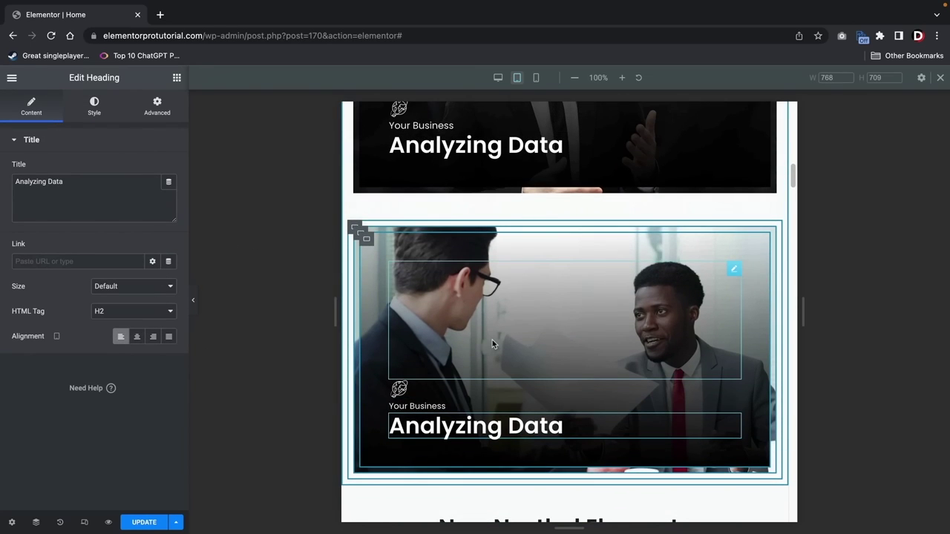
{"action": "scroll", "coordinate": [492, 344], "scroll_direction": "up", "scroll_amount": 3}
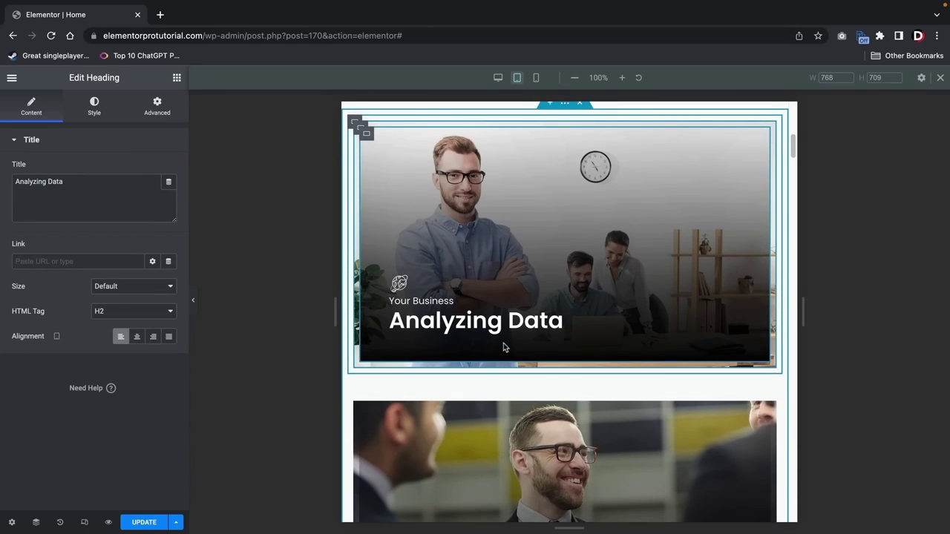
{"action": "scroll", "coordinate": [511, 342], "scroll_direction": "down", "scroll_amount": 5}
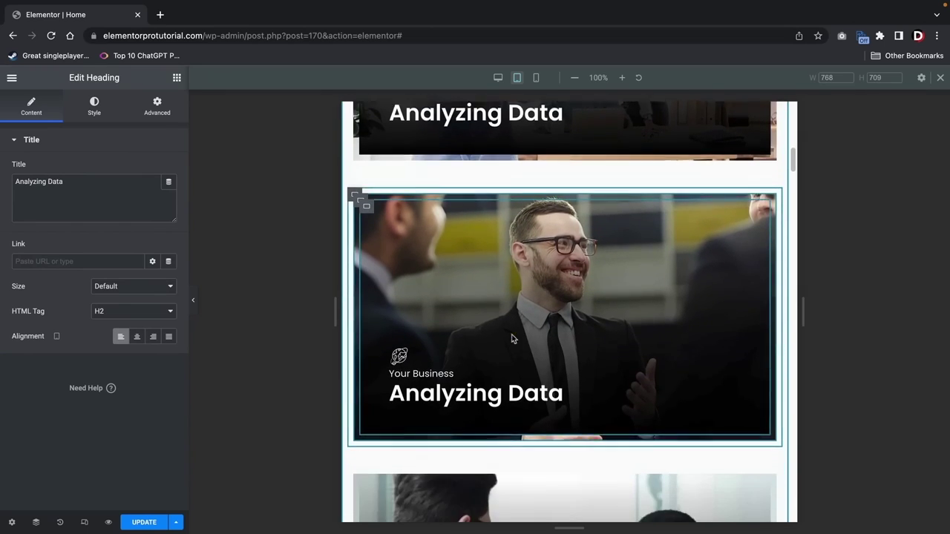
{"action": "scroll", "coordinate": [512, 339], "scroll_direction": "down", "scroll_amount": 1}
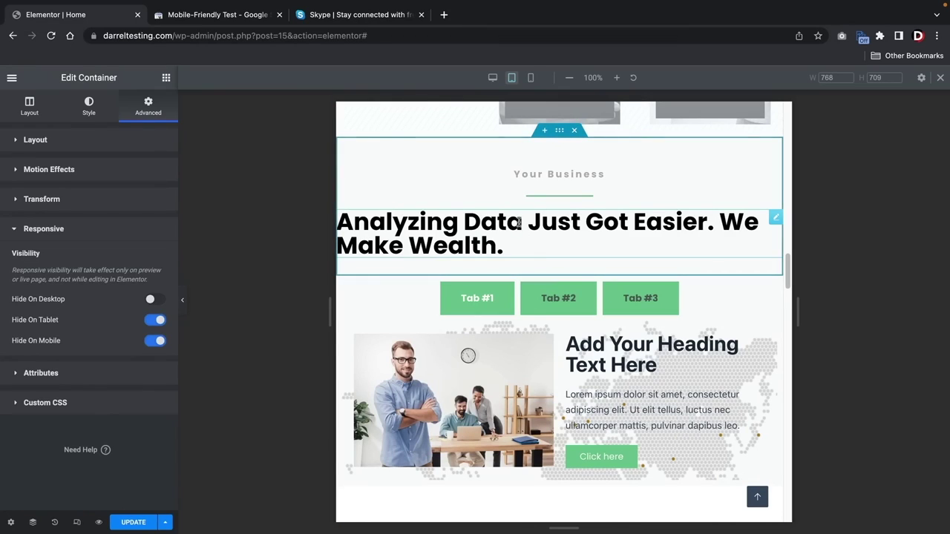
Centre the 'We Make Wealth' heading on tablet, then select the Tabs widget
{"action": "left_click", "coordinate": [519, 224]}
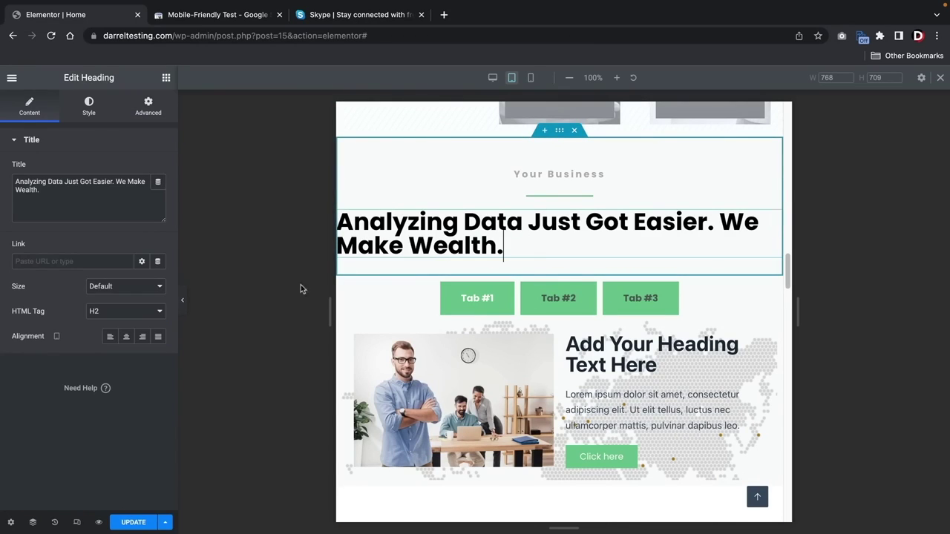
{"action": "left_click", "coordinate": [55, 339]}
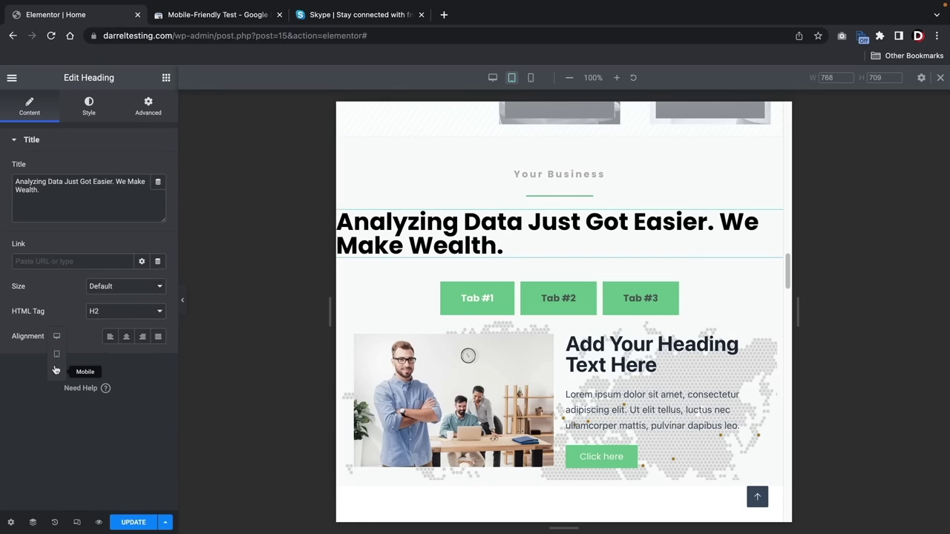
{"action": "left_click", "coordinate": [57, 354]}
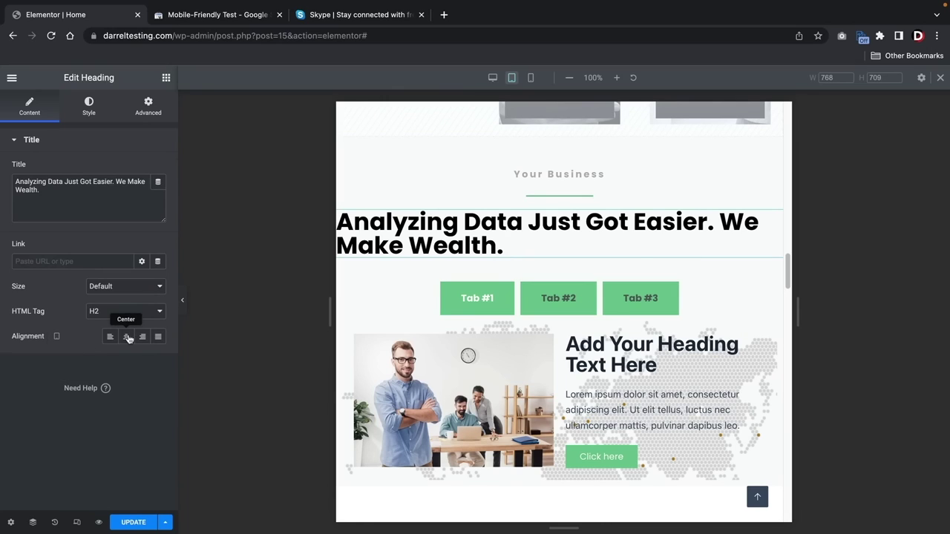
{"action": "left_click", "coordinate": [126, 337]}
{"action": "scroll", "coordinate": [605, 349], "scroll_direction": "down", "scroll_amount": 2}
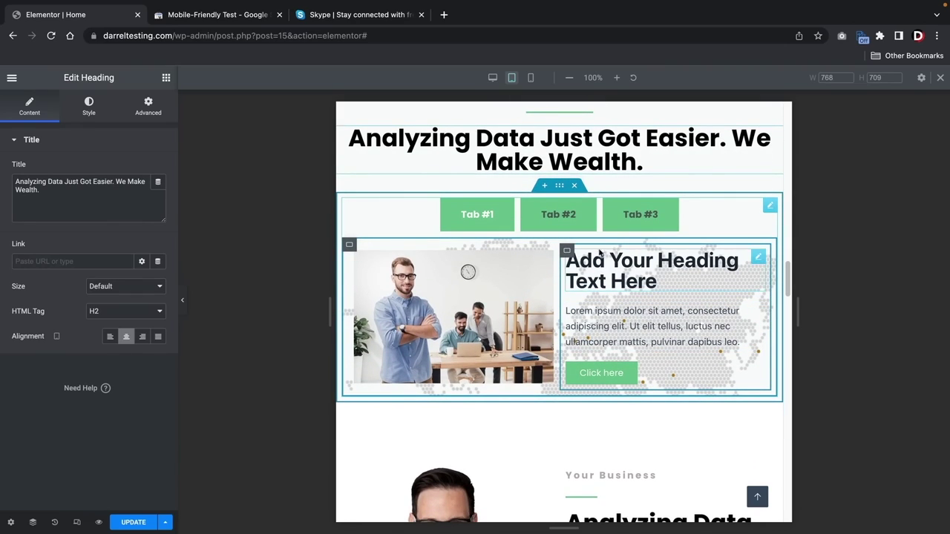
{"action": "left_click", "coordinate": [590, 326]}
{"action": "scroll", "coordinate": [590, 327], "scroll_direction": "down", "scroll_amount": 5}
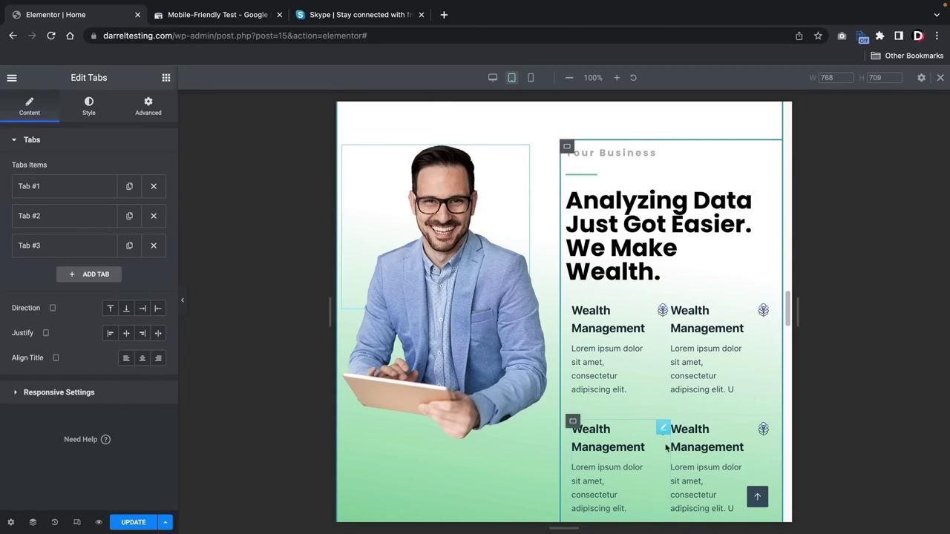
Give the hero image a tablet height of 800 px
{"action": "left_click", "coordinate": [473, 310]}
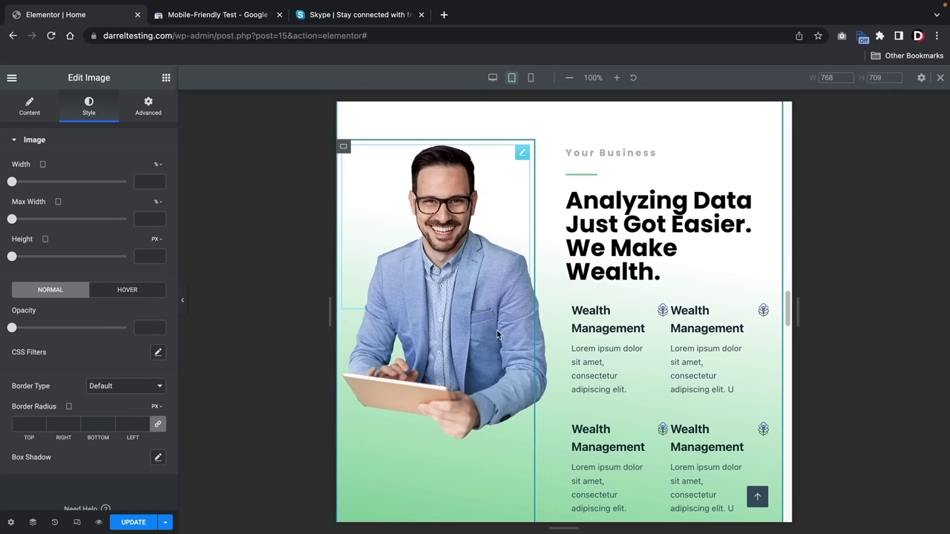
{"action": "scroll", "coordinate": [498, 335], "scroll_direction": "down", "scroll_amount": 2}
{"action": "scroll", "coordinate": [498, 335], "scroll_direction": "up", "scroll_amount": 2}
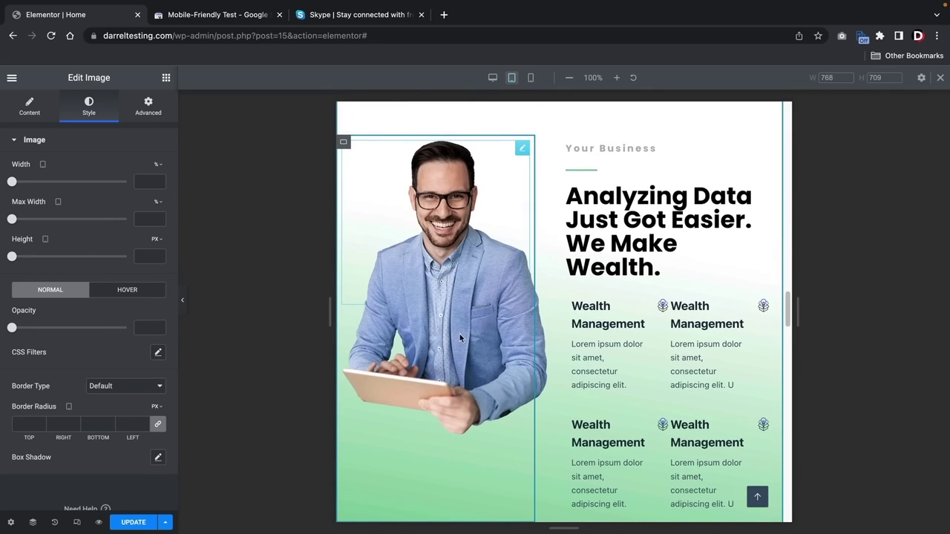
{"action": "scroll", "coordinate": [460, 337], "scroll_direction": "down", "scroll_amount": 2}
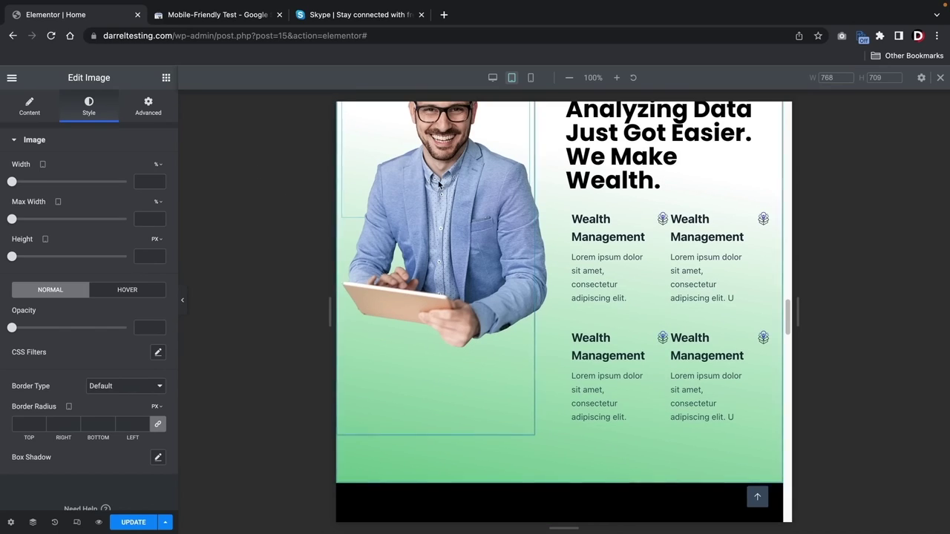
{"action": "left_click", "coordinate": [35, 108]}
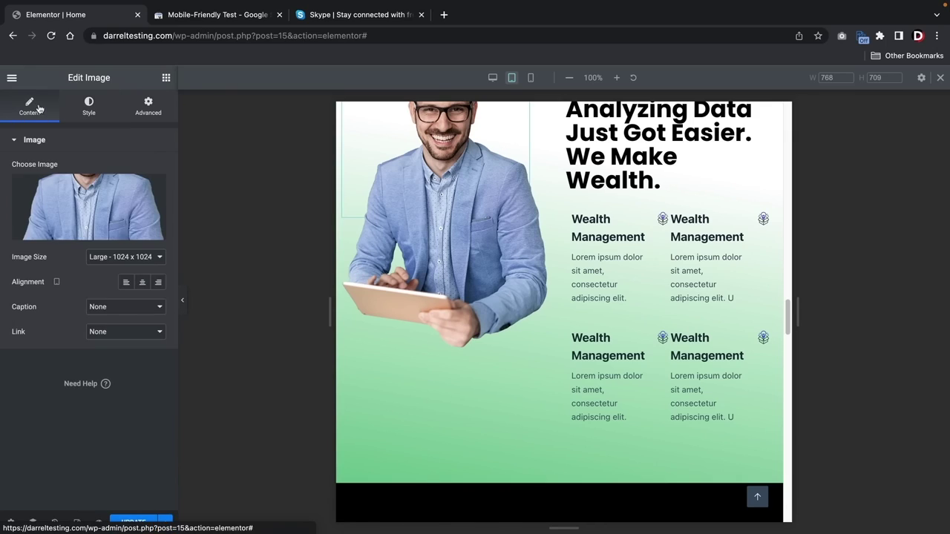
{"action": "left_click", "coordinate": [93, 112]}
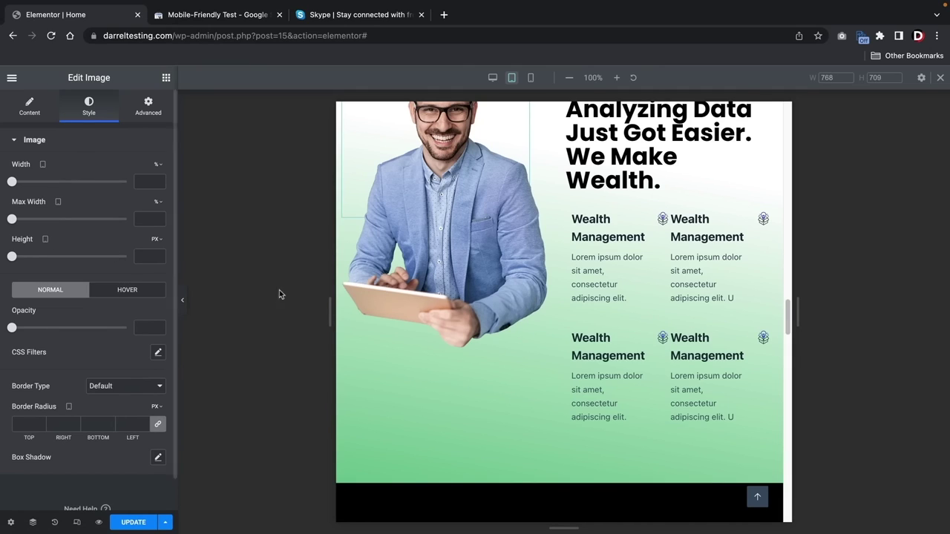
{"action": "scroll", "coordinate": [445, 305], "scroll_direction": "up", "scroll_amount": 2}
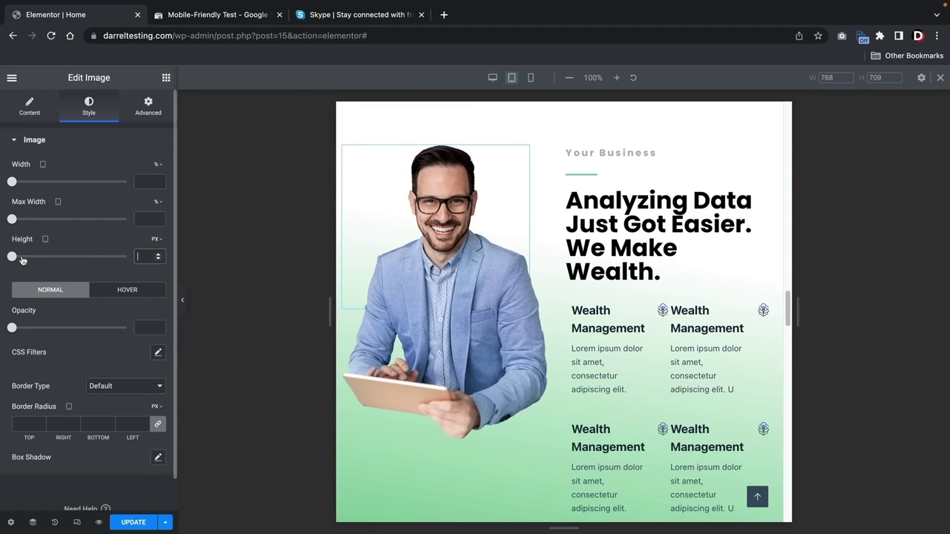
{"action": "left_click_drag", "start_coordinate": [11, 256], "coordinate": [138, 259]}
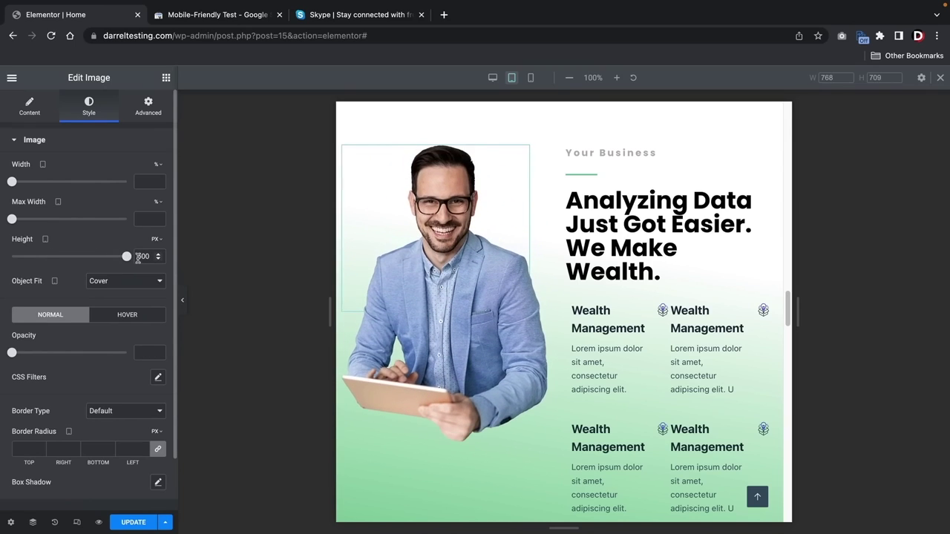
{"action": "double_click", "coordinate": [142, 257]}
{"action": "type", "text": "800"}
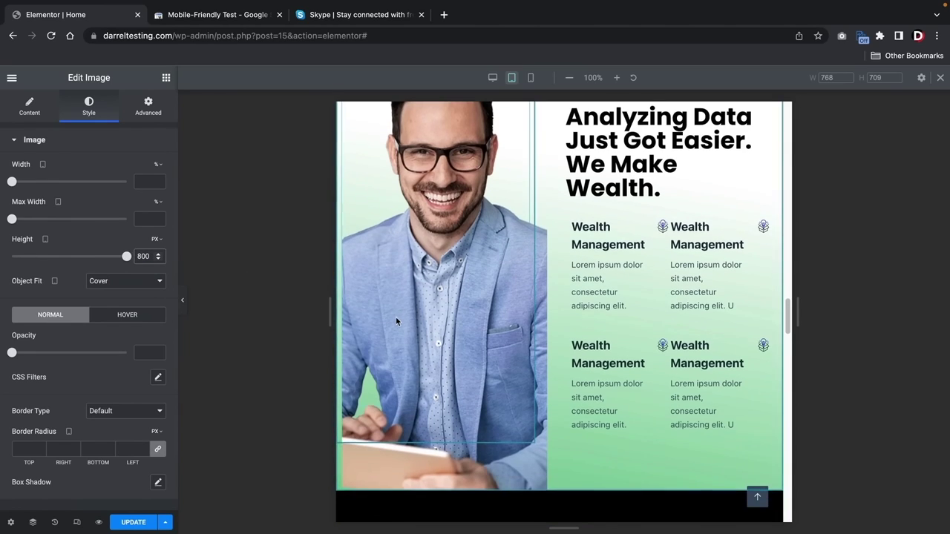
{"action": "double_click", "coordinate": [144, 256]}
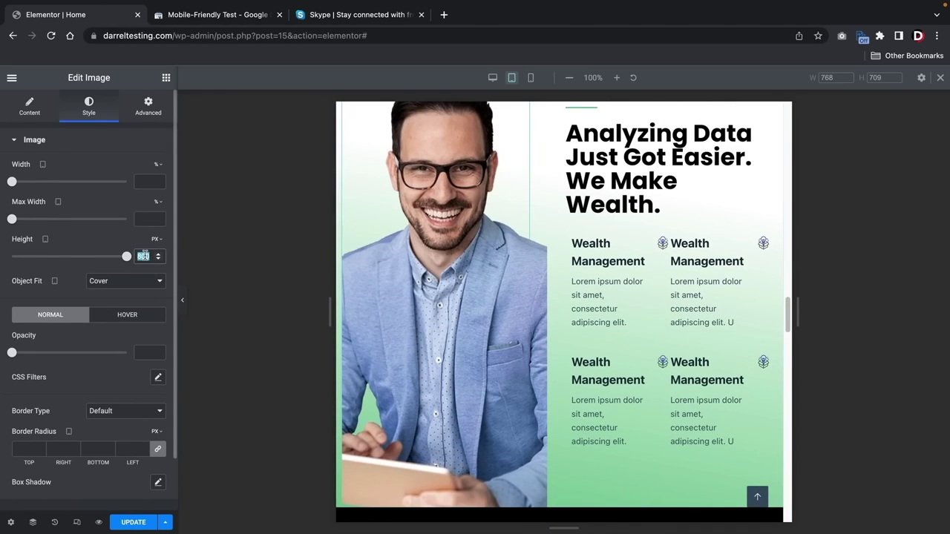
{"action": "type", "text": "700"}
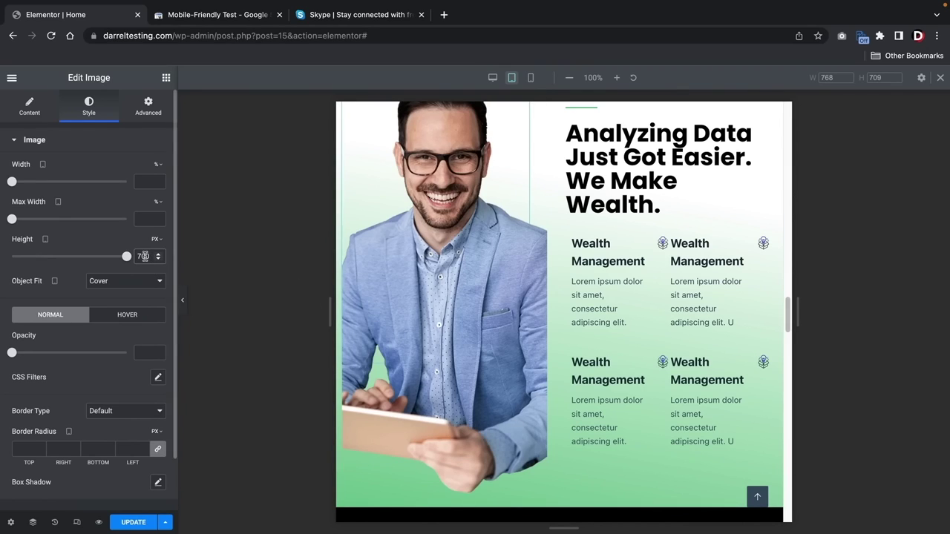
{"action": "double_click", "coordinate": [143, 256]}
{"action": "type", "text": "800"}
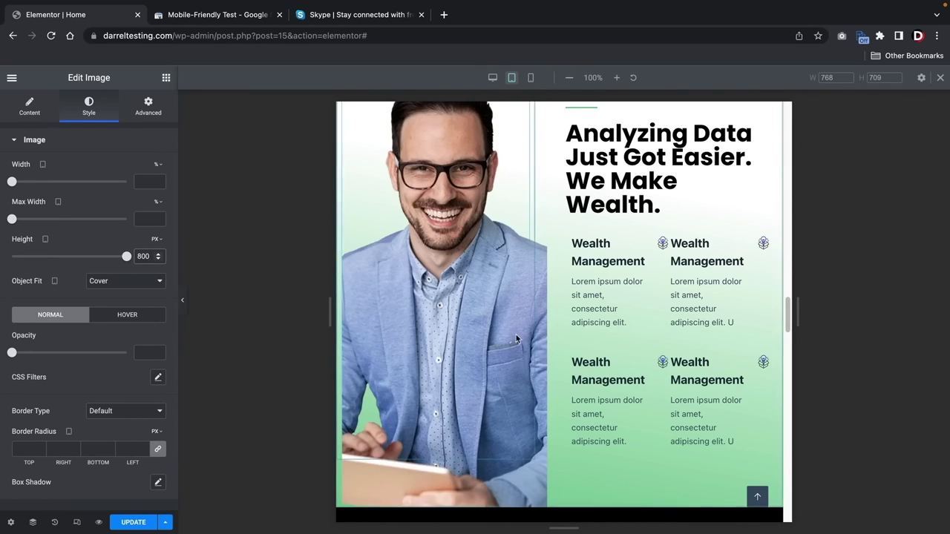
Set the image's Object Fit to Cover after trying Fill and Contain
{"action": "left_click", "coordinate": [123, 282]}
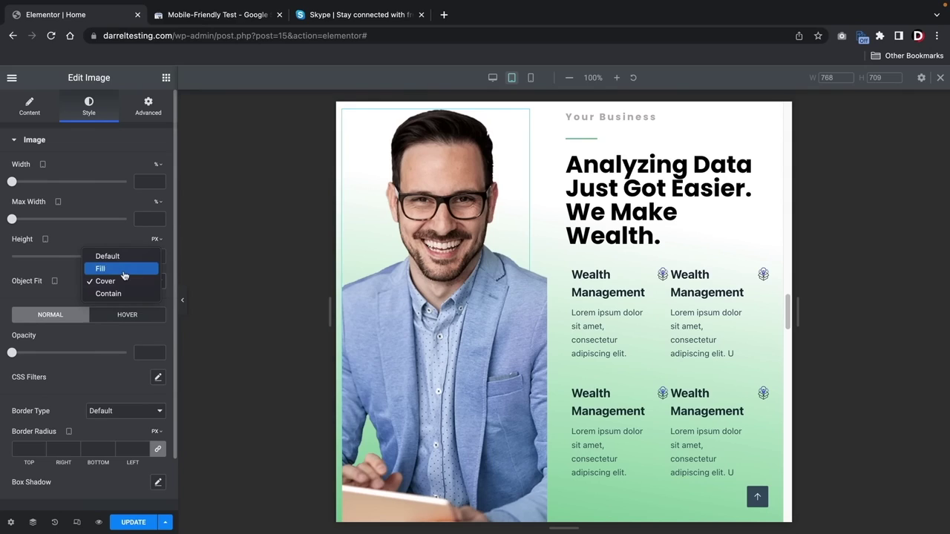
{"action": "left_click", "coordinate": [123, 267]}
{"action": "left_click", "coordinate": [124, 281]}
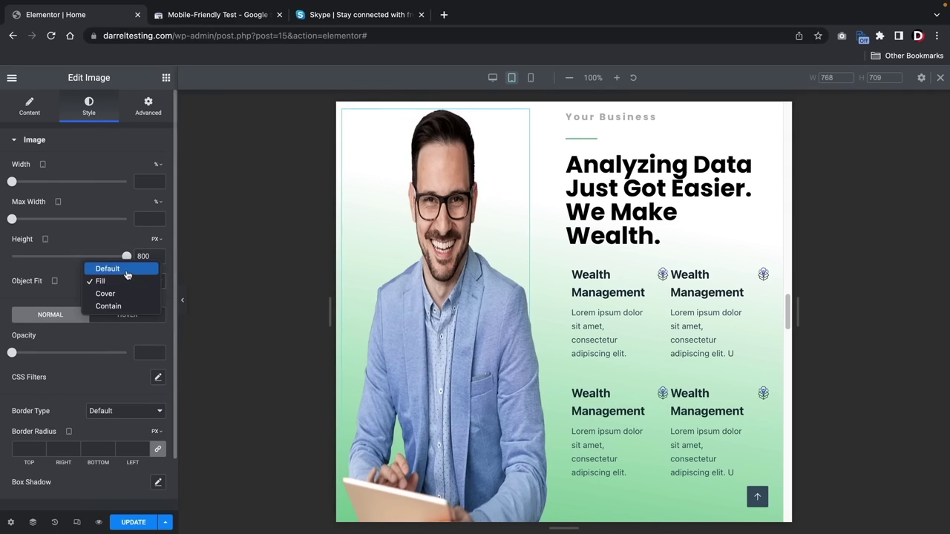
{"action": "left_click", "coordinate": [125, 268]}
{"action": "left_click", "coordinate": [127, 281]}
{"action": "left_click", "coordinate": [119, 319]}
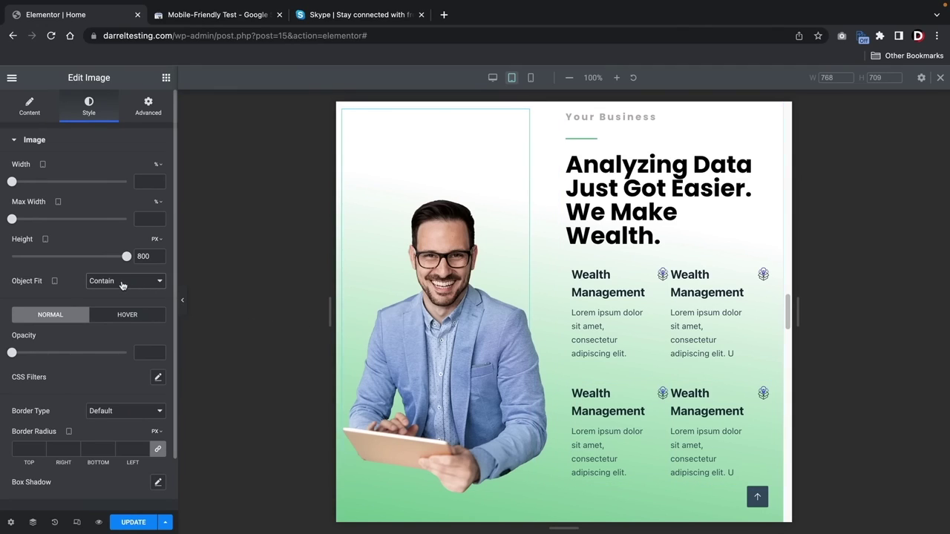
{"action": "left_click", "coordinate": [106, 282]}
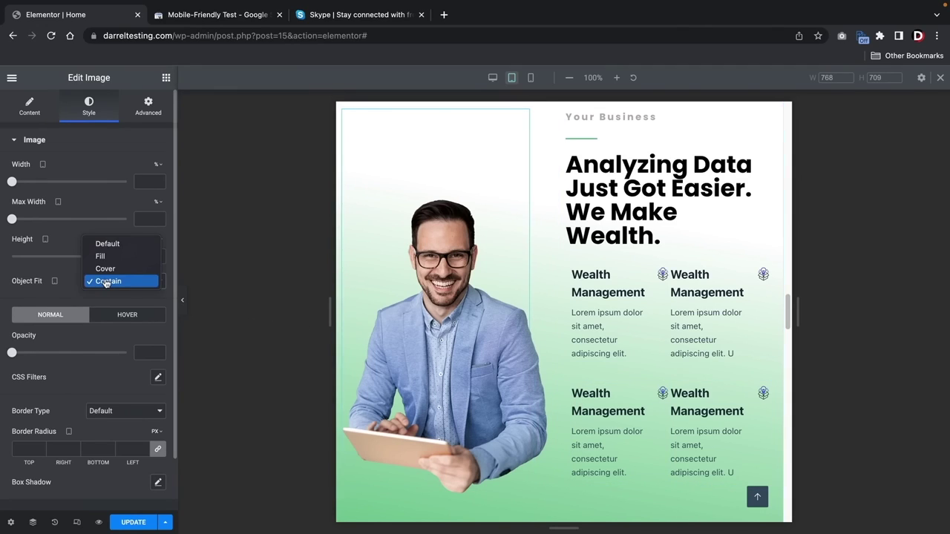
{"action": "left_click", "coordinate": [126, 283]}
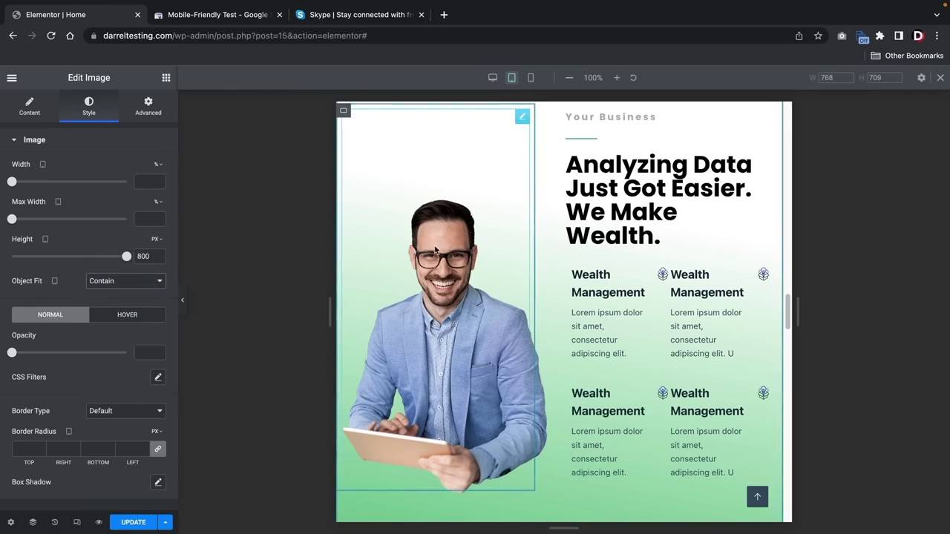
{"action": "left_click", "coordinate": [115, 283]}
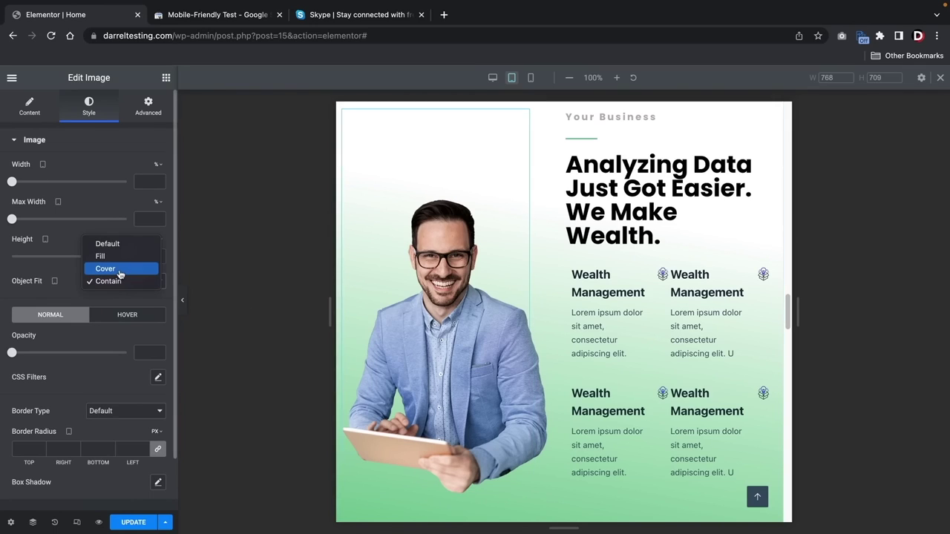
{"action": "left_click", "coordinate": [105, 268]}
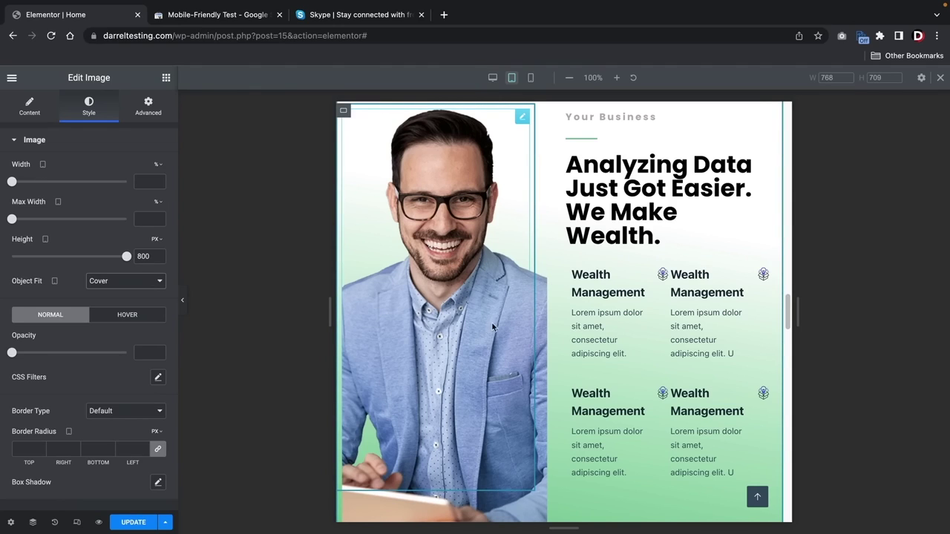
{"action": "scroll", "coordinate": [575, 339], "scroll_direction": "up", "scroll_amount": 1}
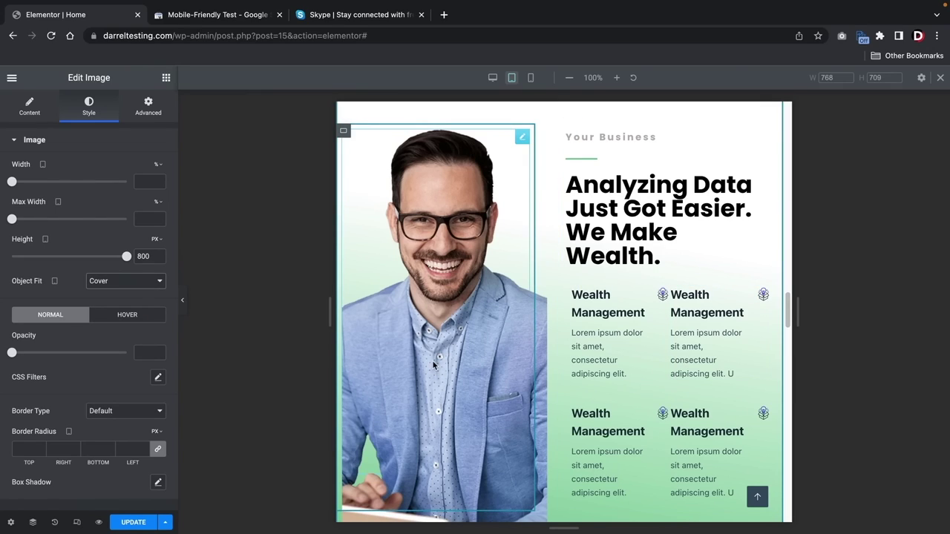
{"action": "scroll", "coordinate": [606, 357], "scroll_direction": "down", "scroll_amount": 5}
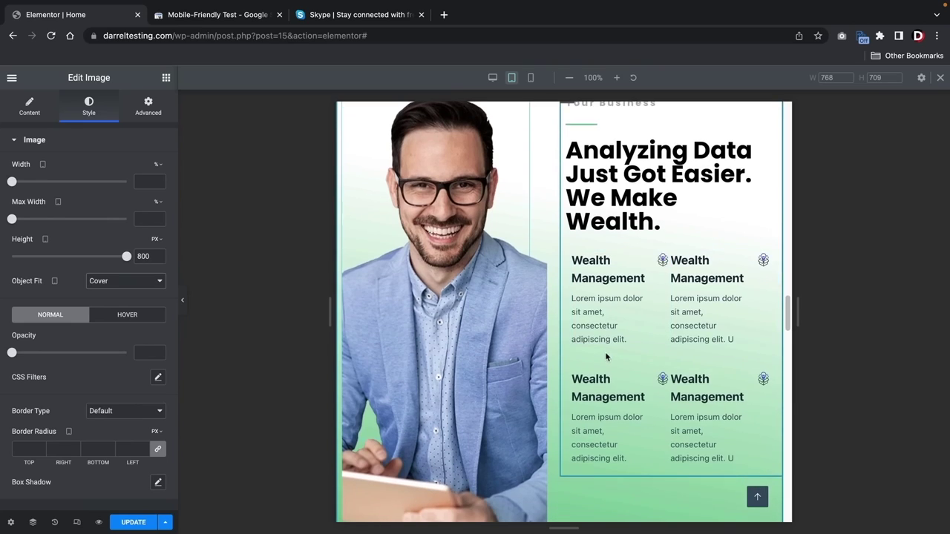
{"action": "scroll", "coordinate": [606, 357], "scroll_direction": "down", "scroll_amount": 8}
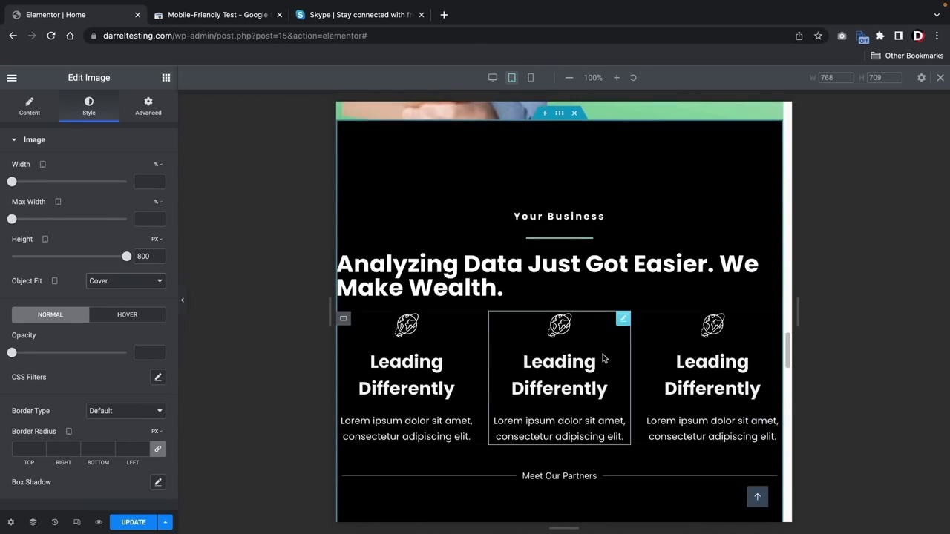
Centre the 'Analyzing Data Just Got Easier. We Make Wealth.' heading and select its section container
{"action": "left_click", "coordinate": [500, 232]}
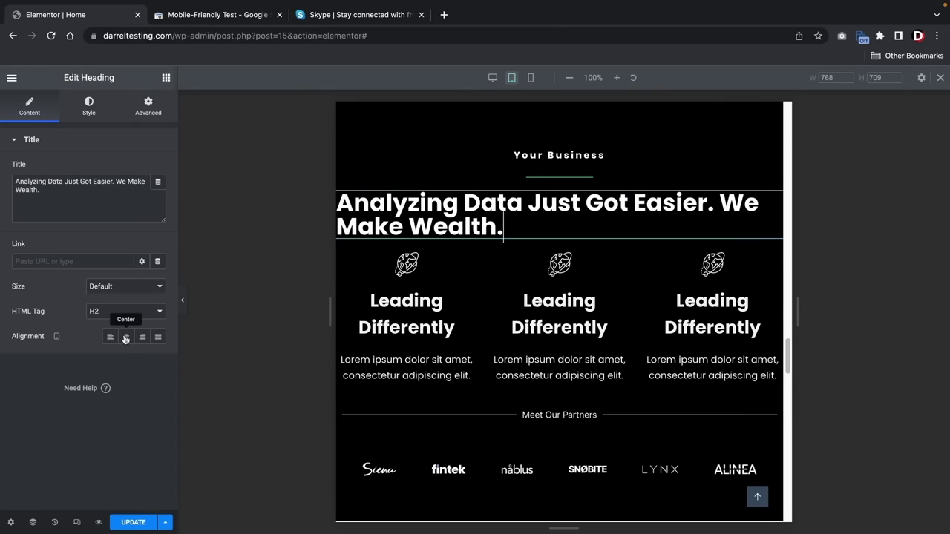
{"action": "left_click", "coordinate": [126, 336]}
{"action": "scroll", "coordinate": [496, 339], "scroll_direction": "up", "scroll_amount": 3}
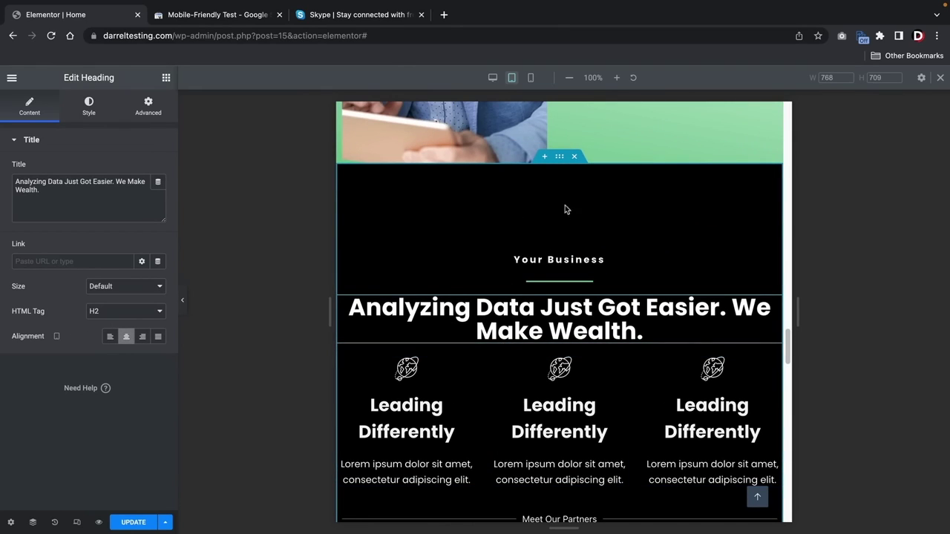
{"action": "left_click", "coordinate": [560, 157]}
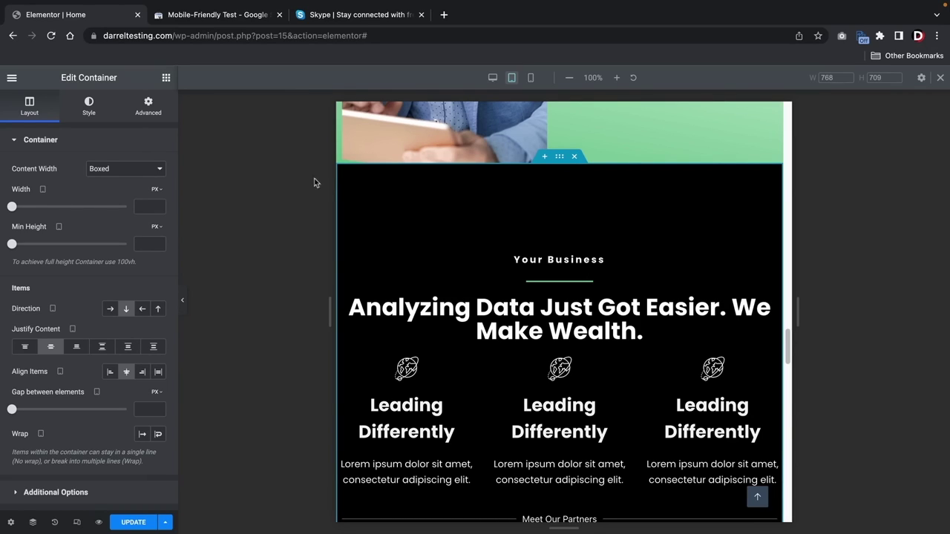
Reset the dark section's tablet padding and set its top padding to 50
{"action": "left_click", "coordinate": [153, 112]}
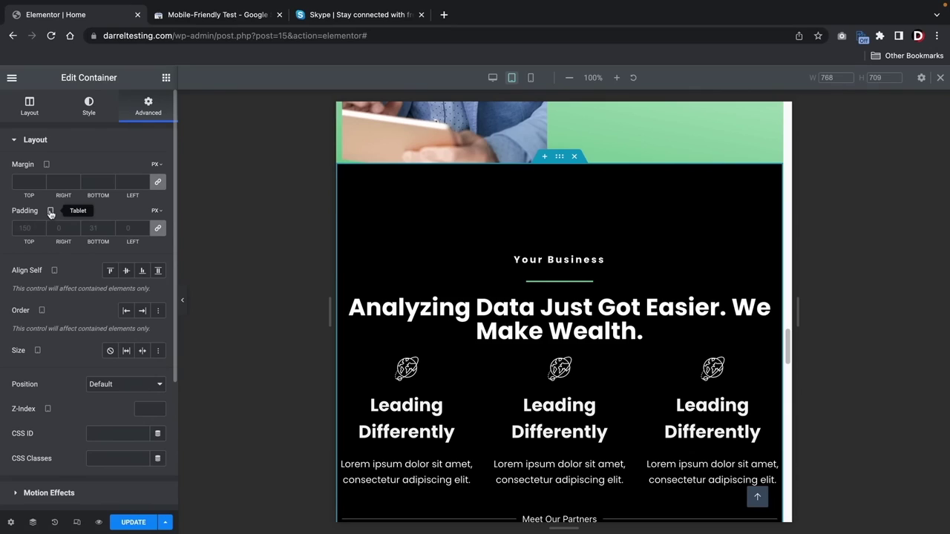
{"action": "left_click", "coordinate": [35, 231]}
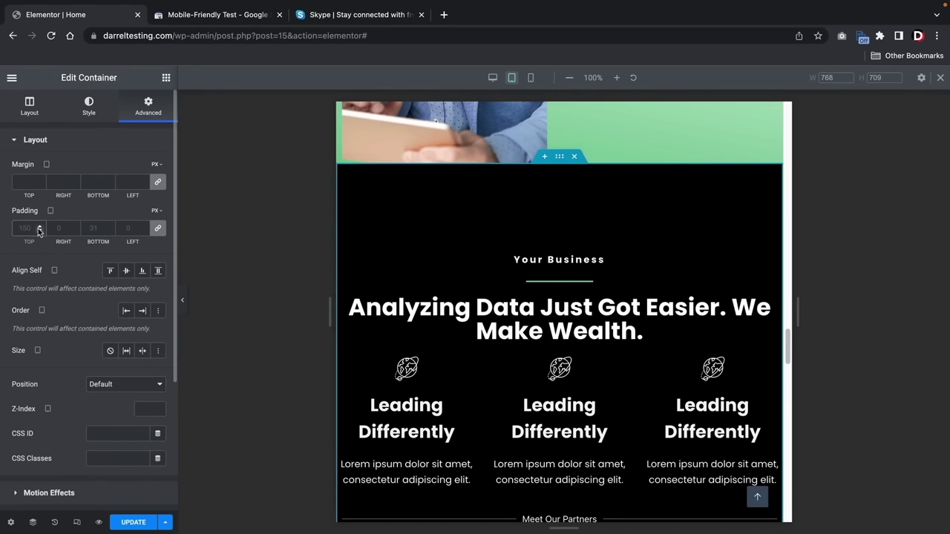
{"action": "left_click", "coordinate": [92, 229]}
{"action": "left_click", "coordinate": [27, 230]}
{"action": "left_click", "coordinate": [157, 228]}
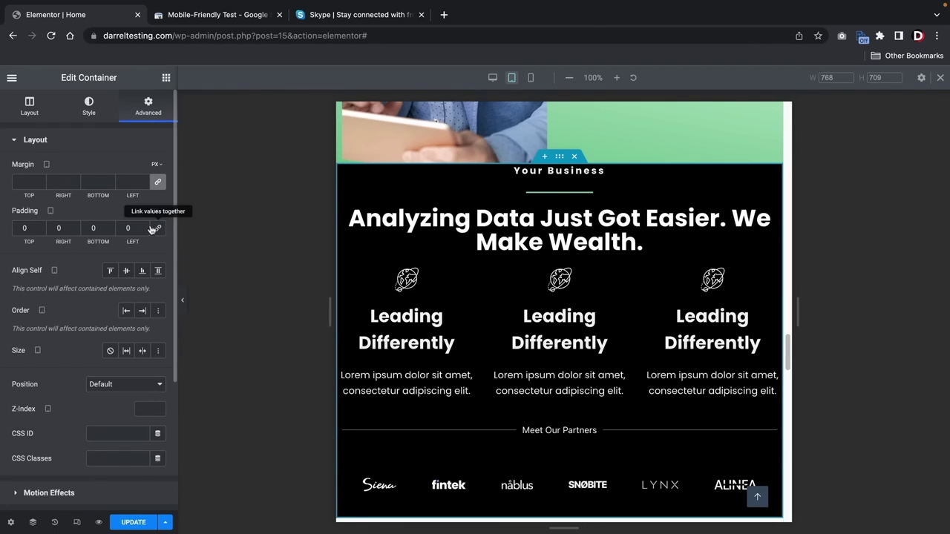
{"action": "left_click", "coordinate": [28, 229]}
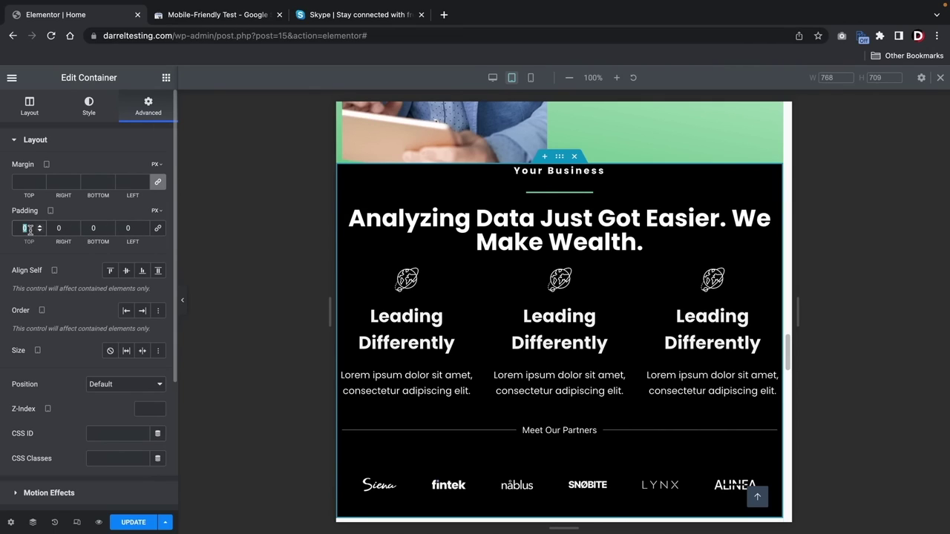
{"action": "type", "text": "100"}
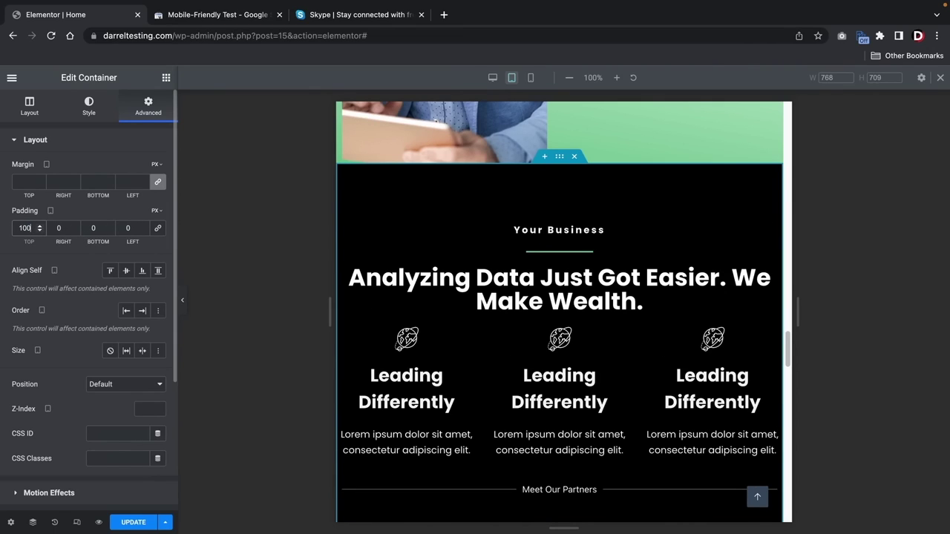
{"action": "key", "text": "ctrl+a"}
{"action": "type", "text": "0"}
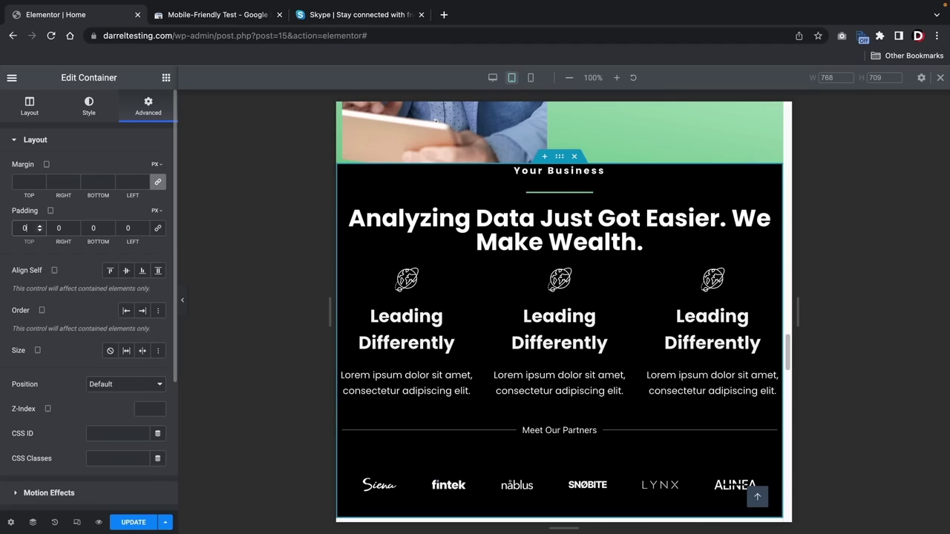
{"action": "key", "text": "ctrl+a"}
{"action": "type", "text": "50"}
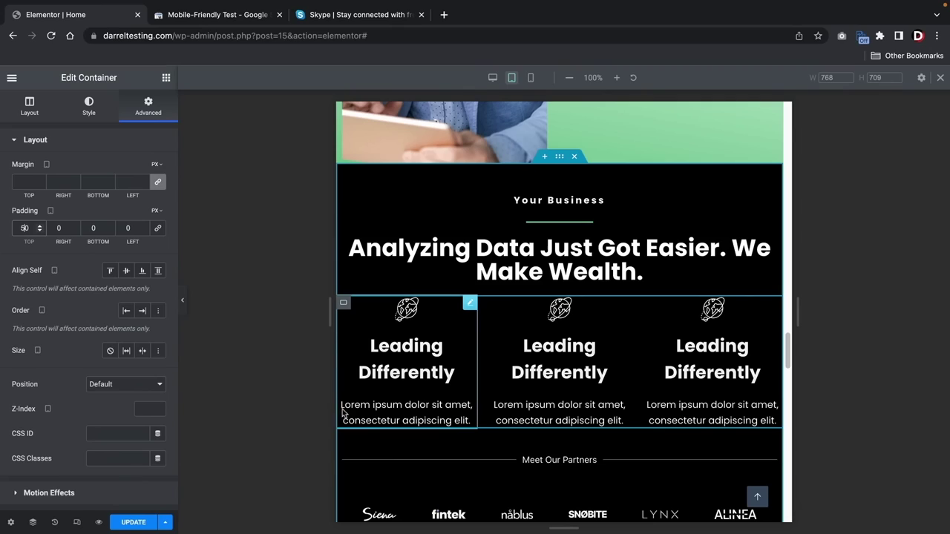
Set the remaining tablet padding to 40 right, 40 left and 30 bottom
{"action": "left_click", "coordinate": [66, 229]}
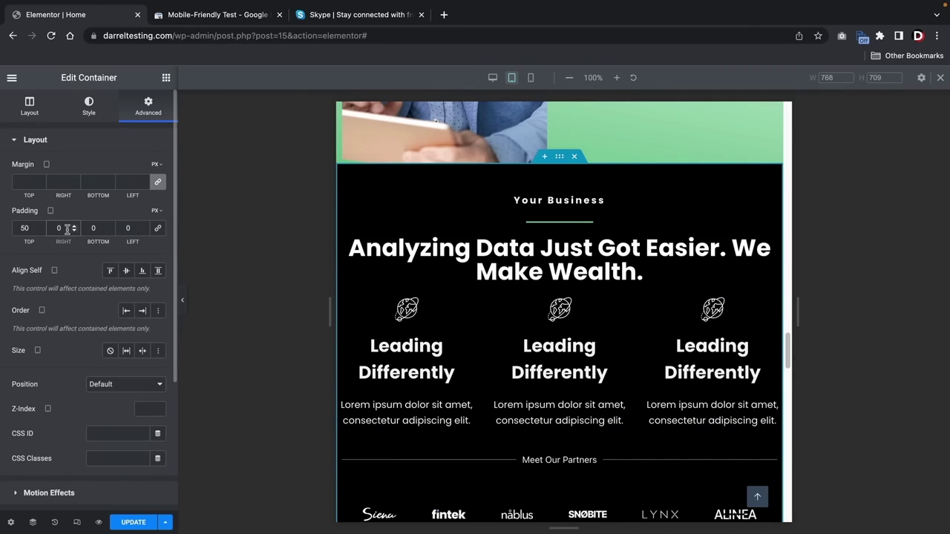
{"action": "type", "text": "4"}
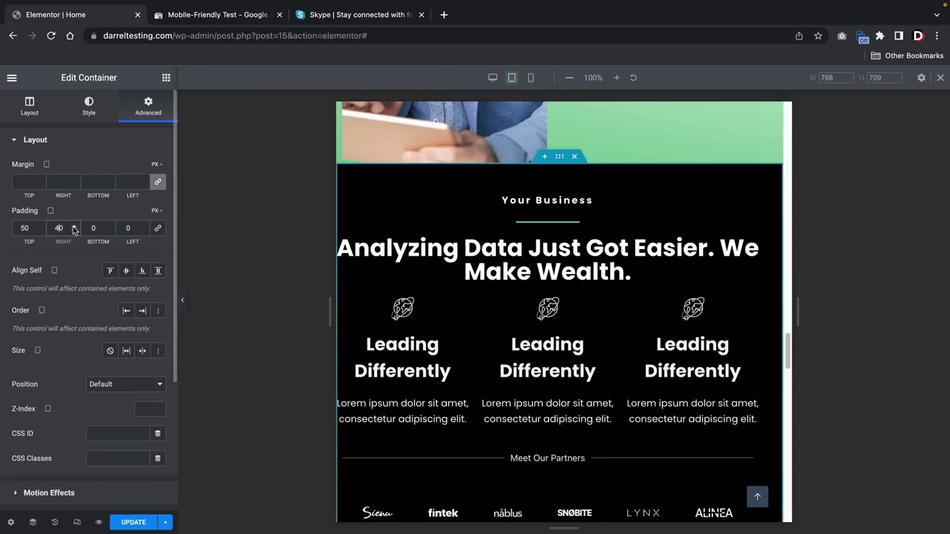
{"action": "left_click", "coordinate": [124, 228]}
{"action": "type", "text": "4"}
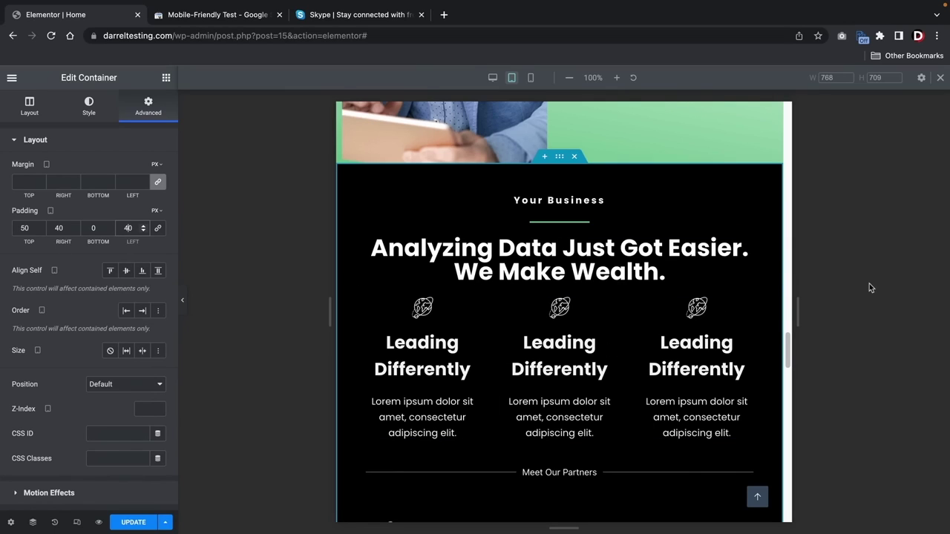
{"action": "scroll", "coordinate": [698, 334], "scroll_direction": "down", "scroll_amount": 3}
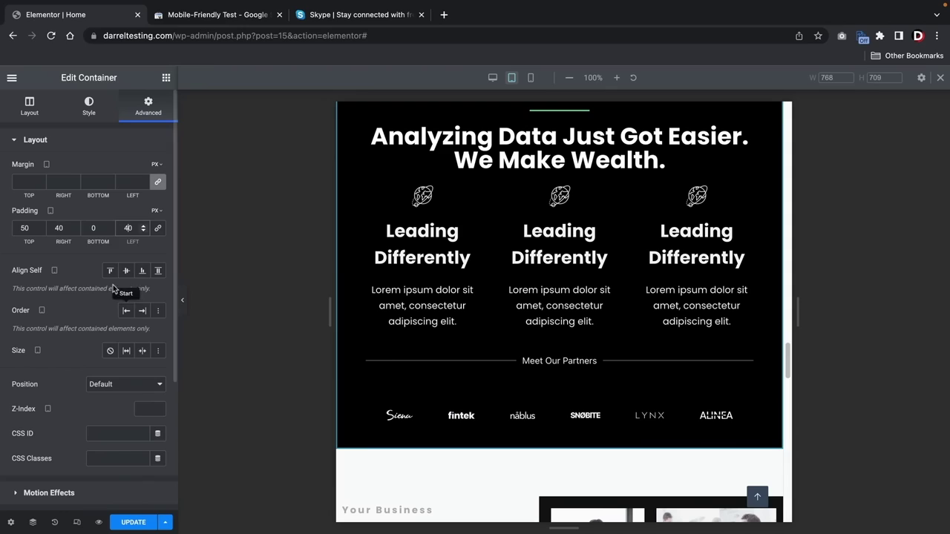
{"action": "left_click", "coordinate": [91, 228]}
{"action": "type", "text": "3"}
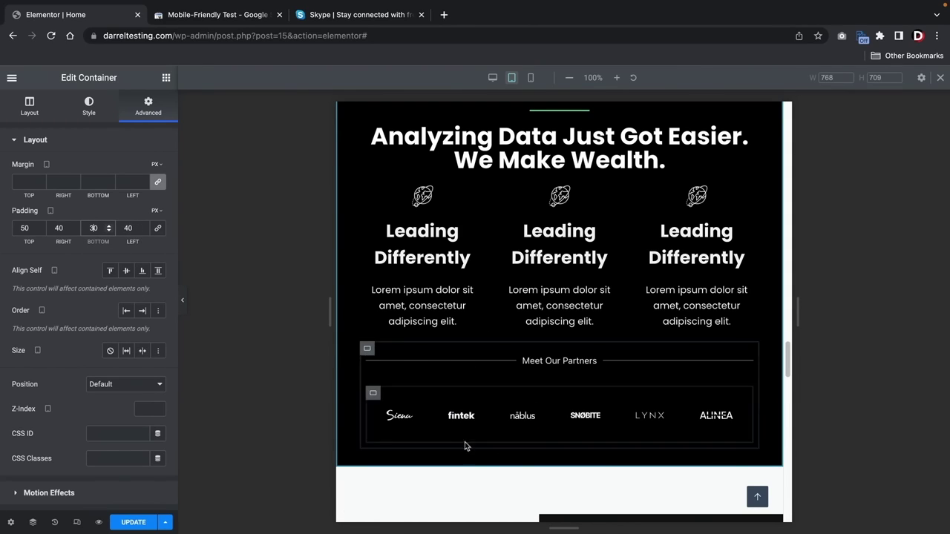
{"action": "scroll", "coordinate": [509, 297], "scroll_direction": "up", "scroll_amount": 2}
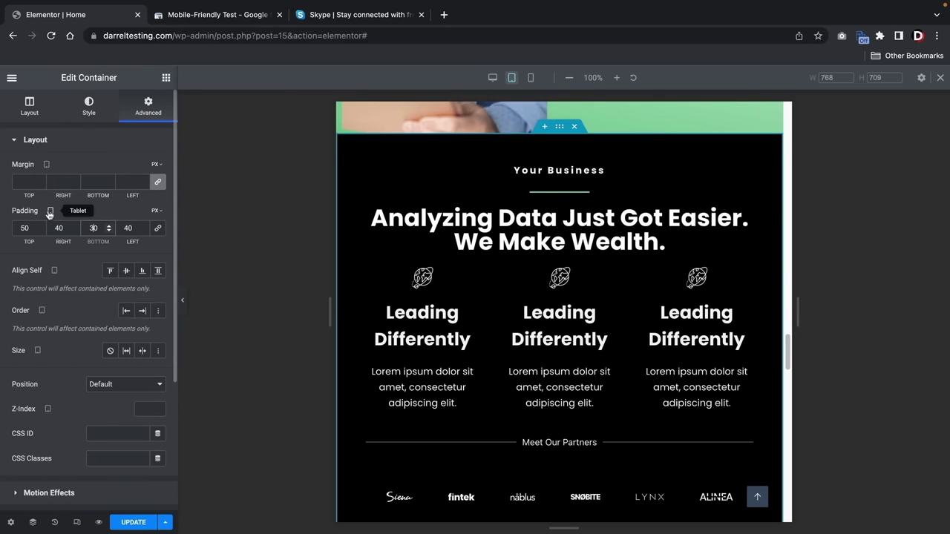
{"action": "left_click", "coordinate": [96, 119]}
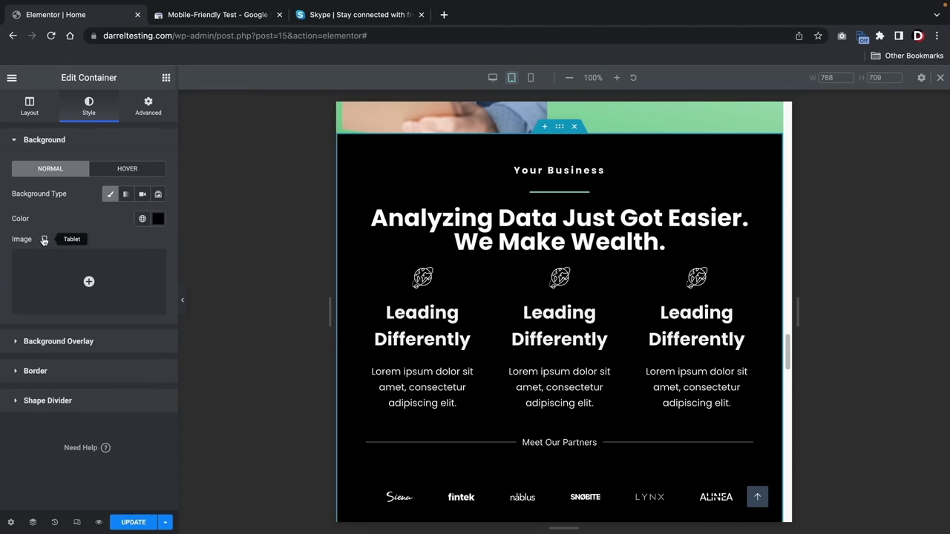
{"action": "left_click", "coordinate": [69, 342]}
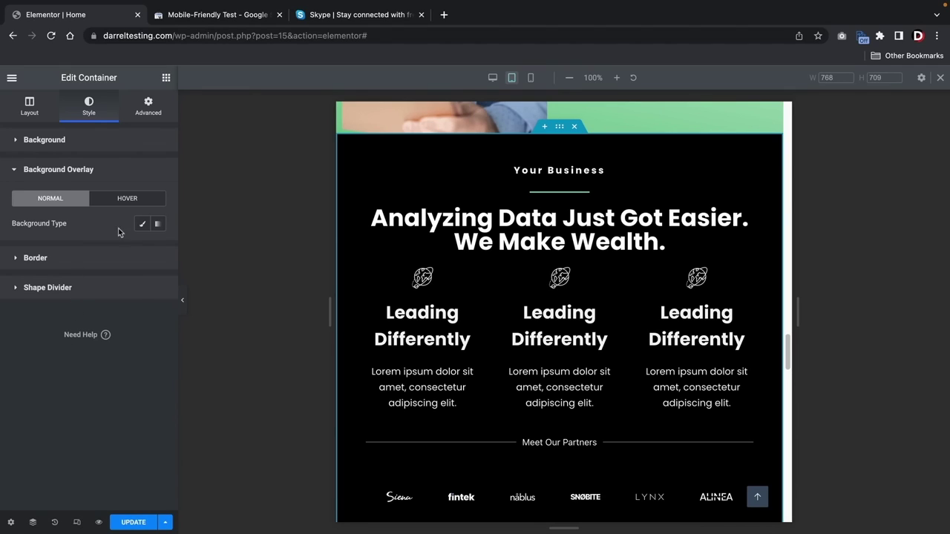
{"action": "left_click", "coordinate": [111, 258]}
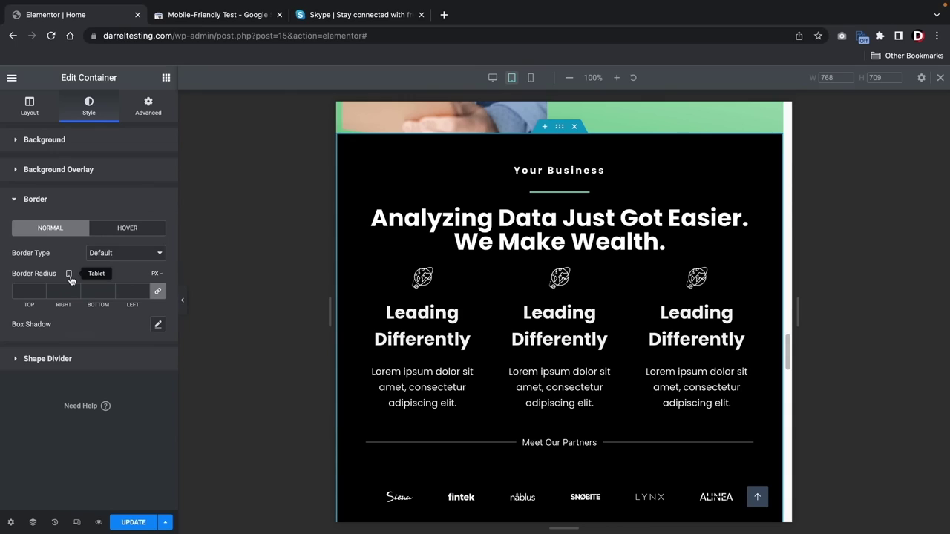
{"action": "left_click", "coordinate": [33, 113]}
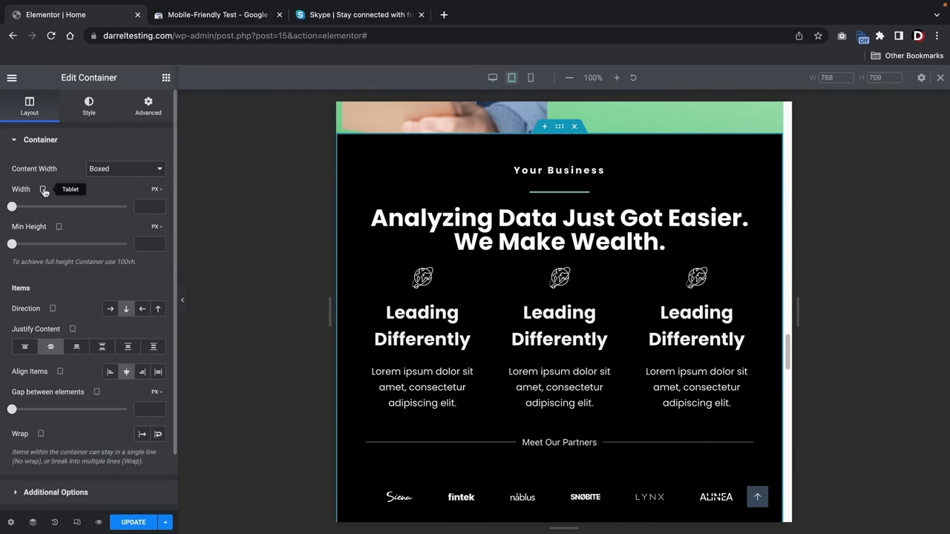
{"action": "mouse_move", "coordinate": [59, 227]}
{"action": "left_click", "coordinate": [142, 310]}
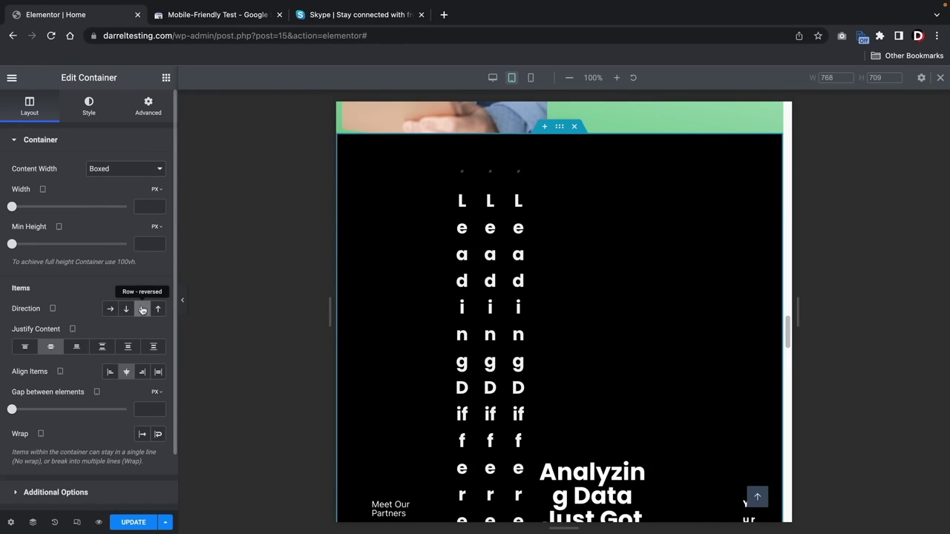
{"action": "left_click", "coordinate": [143, 310]}
{"action": "left_click", "coordinate": [157, 310]}
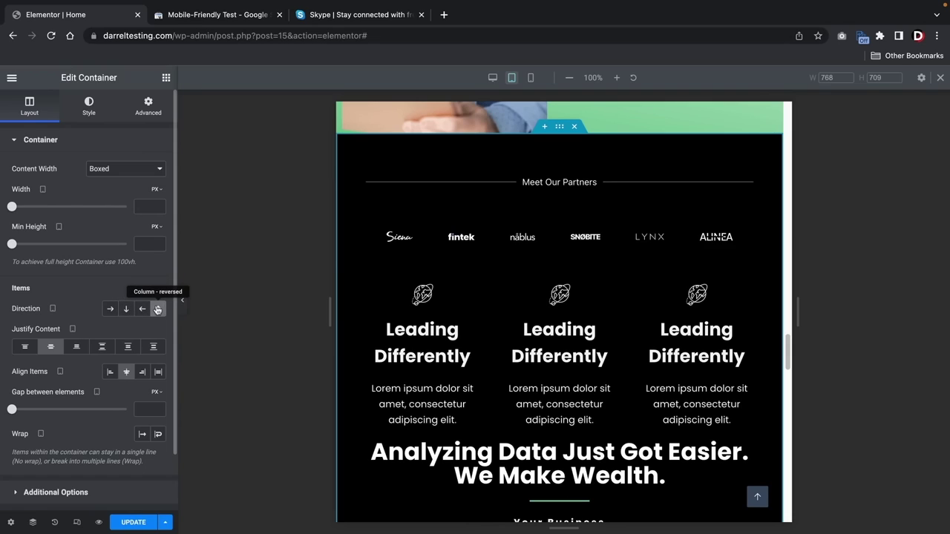
{"action": "scroll", "coordinate": [432, 329], "scroll_direction": "down", "scroll_amount": 1}
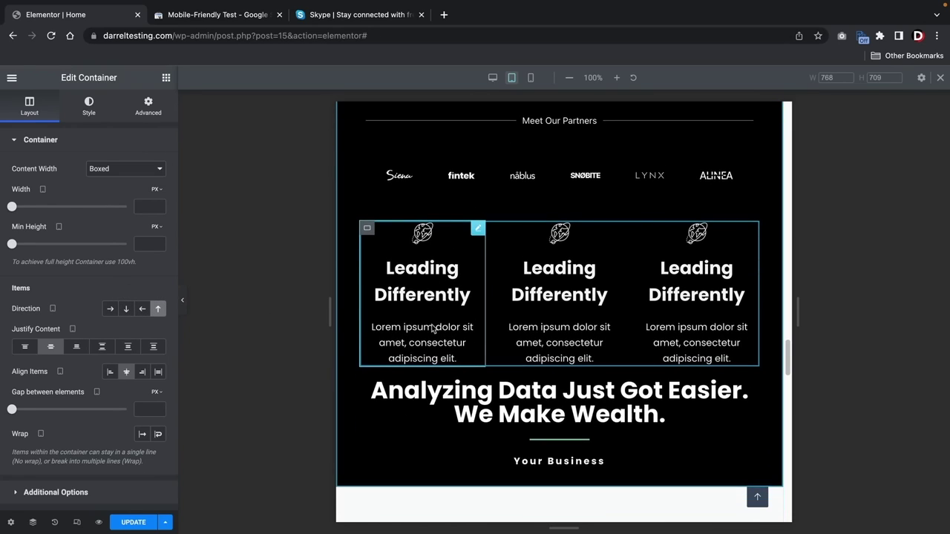
{"action": "left_click", "coordinate": [127, 310]}
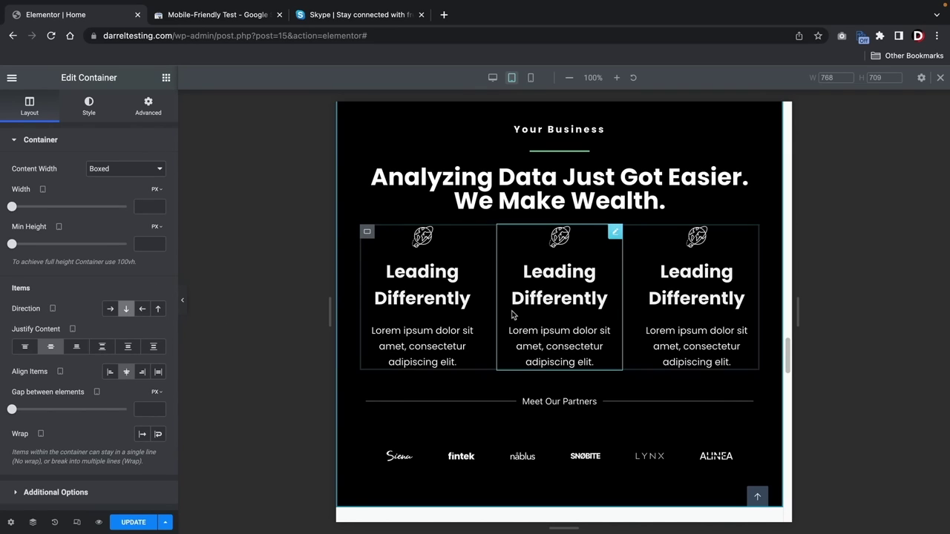
{"action": "scroll", "coordinate": [512, 297], "scroll_direction": "down", "scroll_amount": 5}
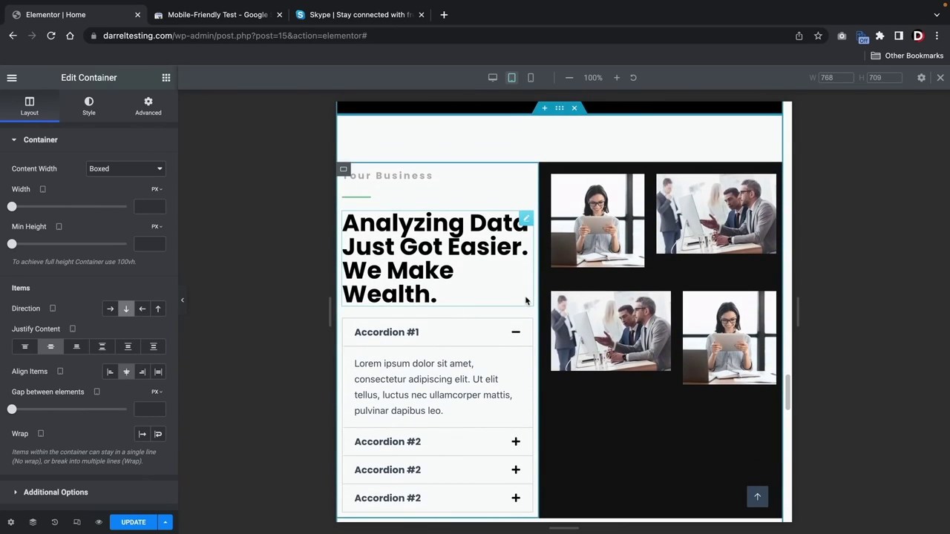
{"action": "scroll", "coordinate": [525, 297], "scroll_direction": "down", "scroll_amount": 1}
Select the heading-and-accordion column and widen it to 500 px on tablet
{"action": "left_click", "coordinate": [547, 151]}
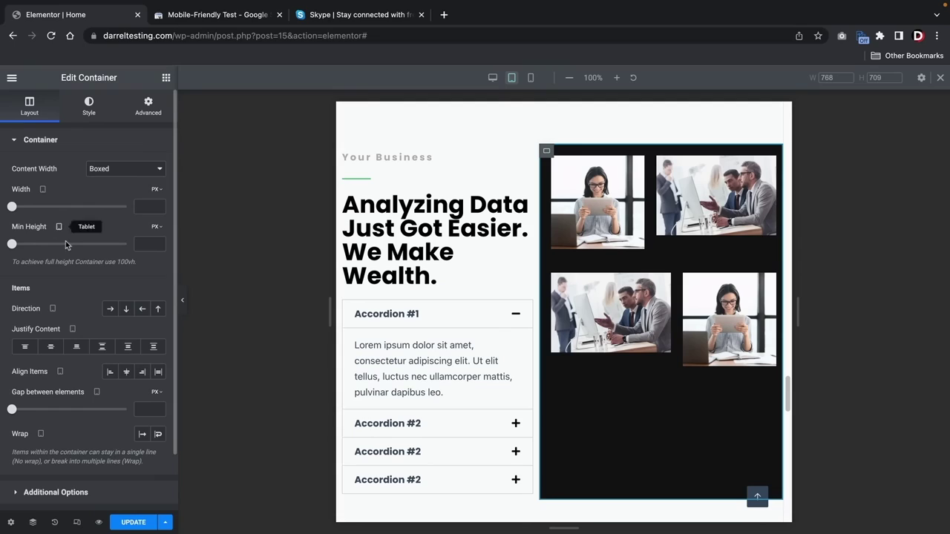
{"action": "left_click", "coordinate": [344, 152]}
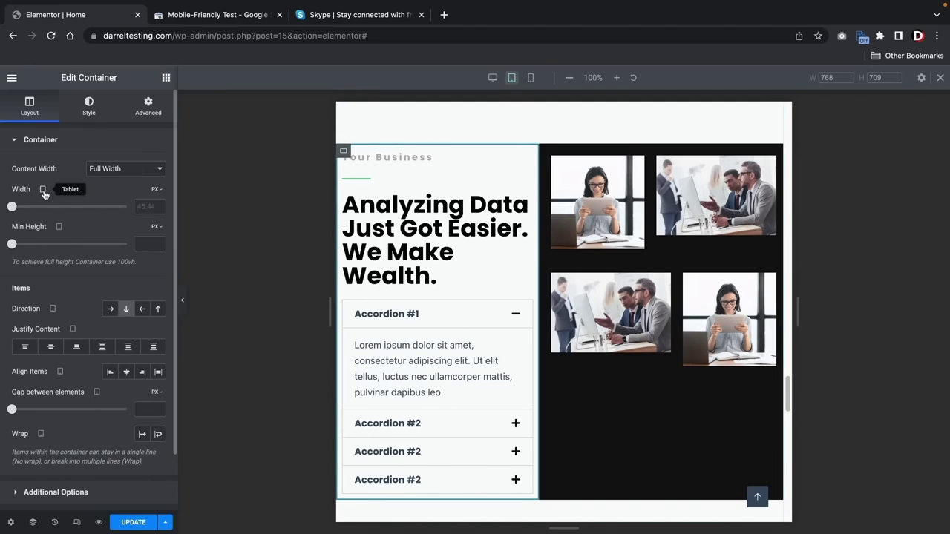
{"action": "mouse_move", "coordinate": [14, 207]}
{"action": "left_mouse_down"}
{"action": "mouse_move", "coordinate": [21, 206]}
{"action": "mouse_move", "coordinate": [14, 210]}
{"action": "left_mouse_up"}
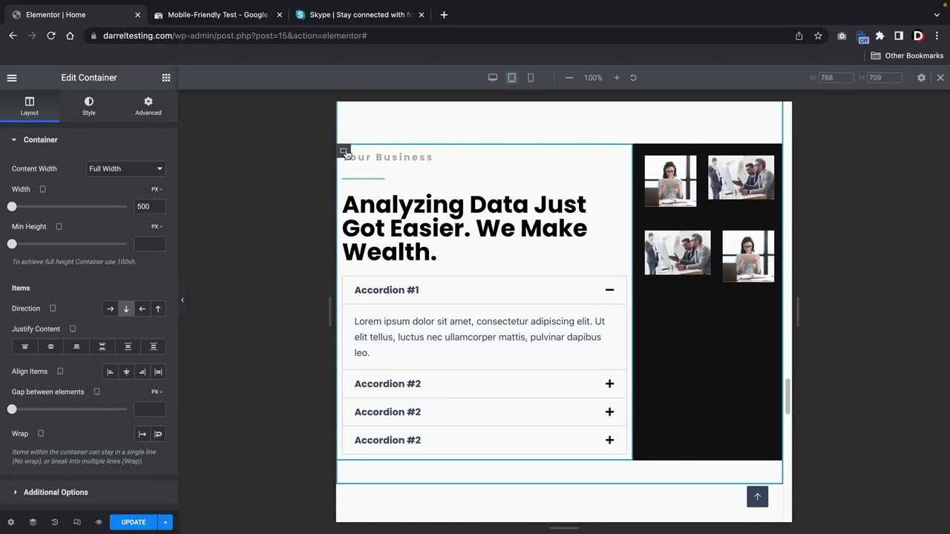
Unlink the column's padding and set it to 30 top, 20 right, 30 bottom, 20 left
{"action": "left_click", "coordinate": [148, 108]}
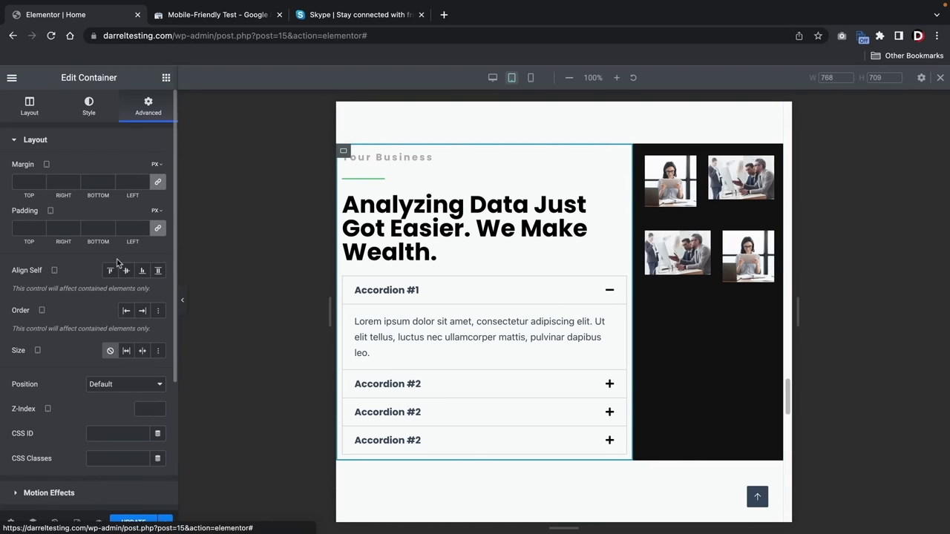
{"action": "left_click", "coordinate": [157, 228]}
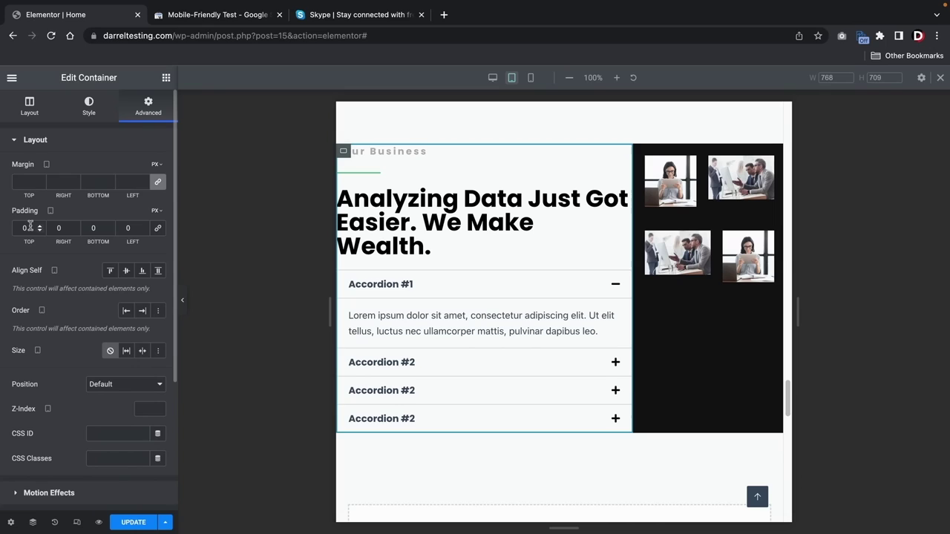
{"action": "left_click", "coordinate": [39, 225]}
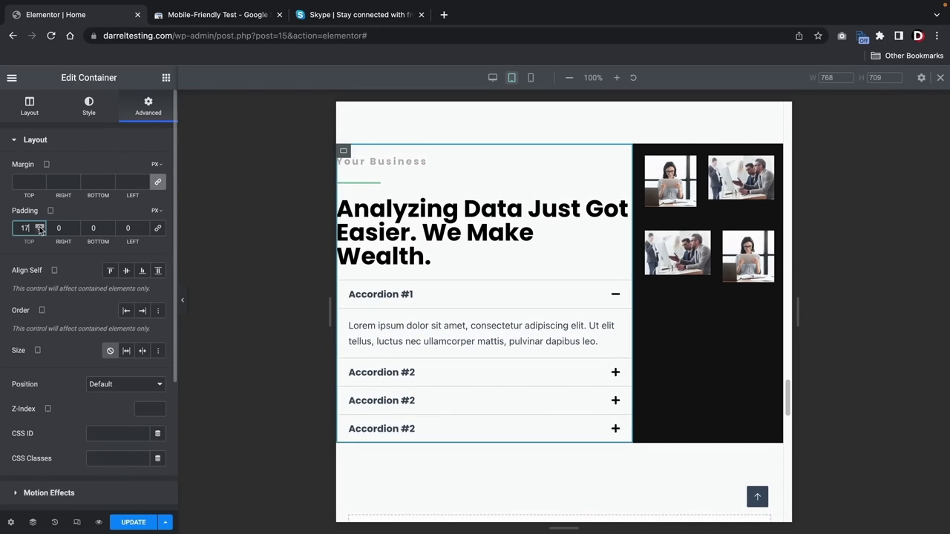
{"action": "left_click_drag", "start_coordinate": [39, 228], "coordinate": [39, 229]}
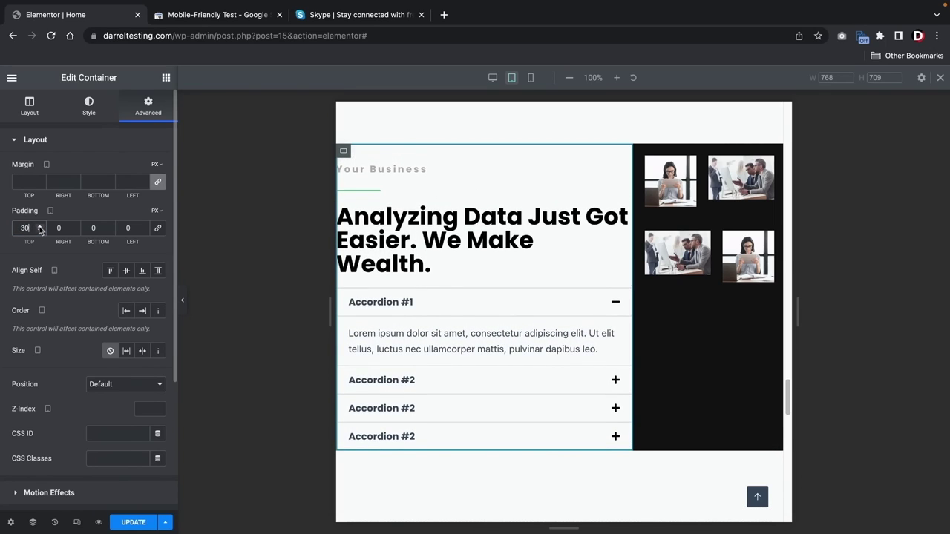
{"action": "left_click", "coordinate": [97, 228]}
{"action": "type", "text": "30"}
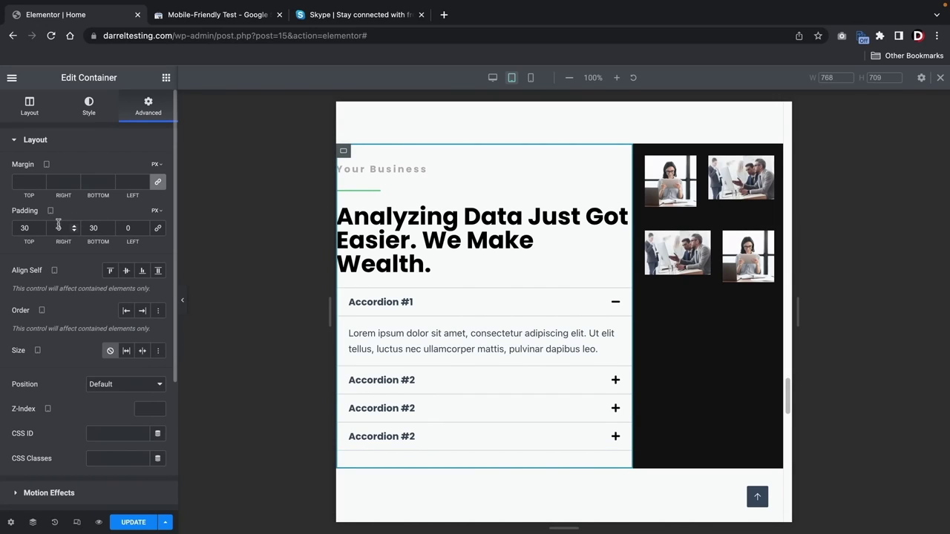
{"action": "left_click", "coordinate": [59, 228]}
{"action": "type", "text": "20"}
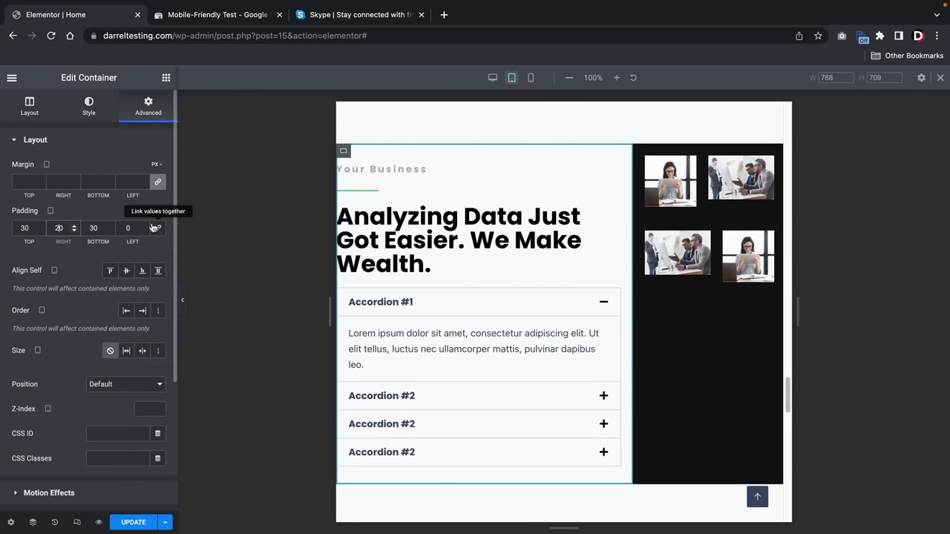
{"action": "left_click", "coordinate": [133, 228]}
{"action": "type", "text": "20"}
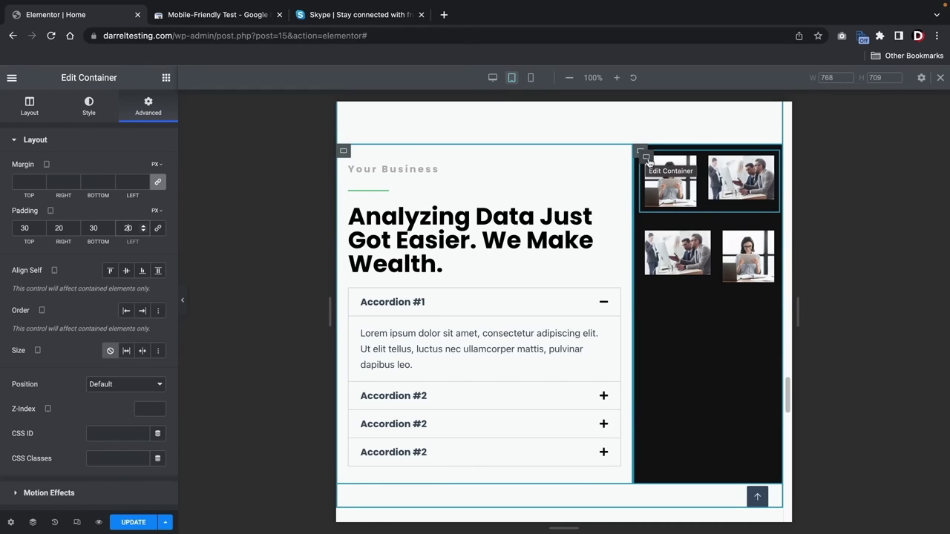
Set the right-hand image container's direction to Column - vertical so the images stack
{"action": "left_click", "coordinate": [646, 158]}
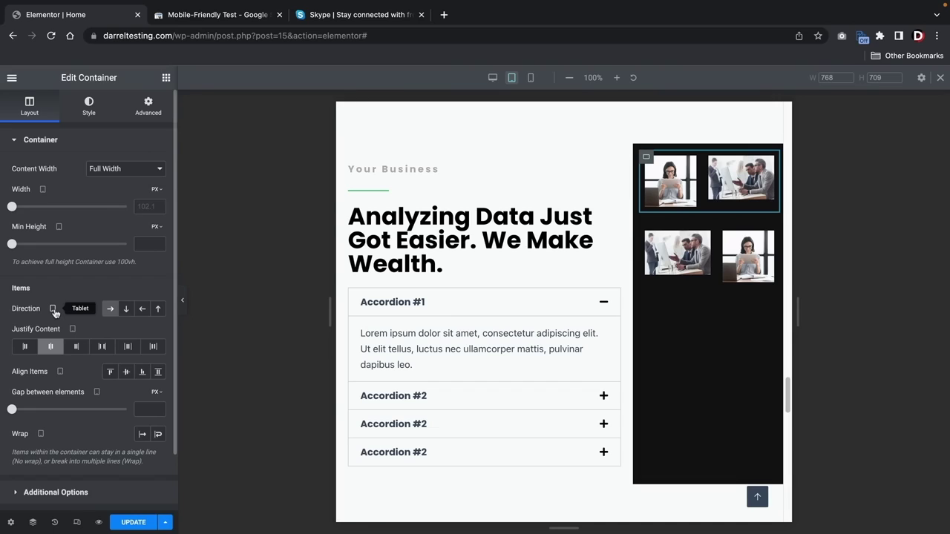
{"action": "left_click", "coordinate": [128, 313]}
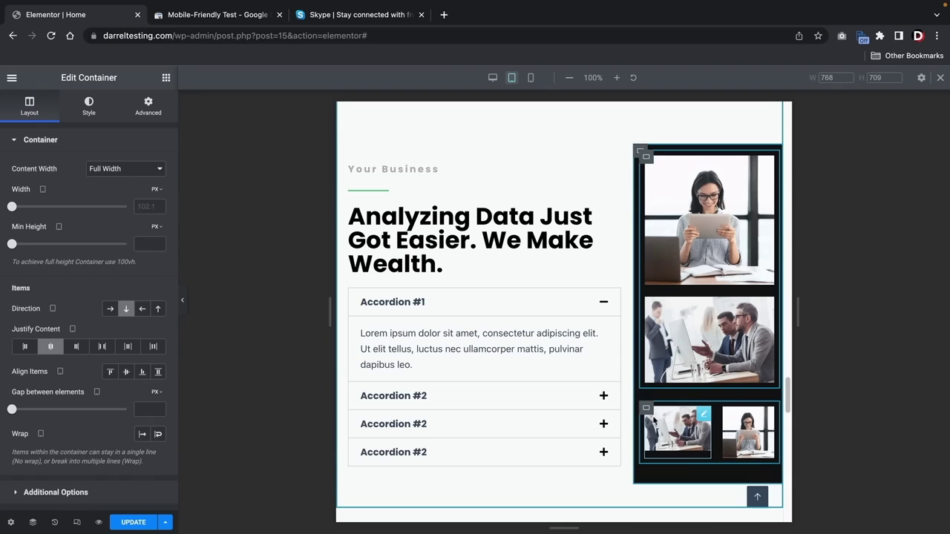
{"action": "left_click", "coordinate": [647, 409]}
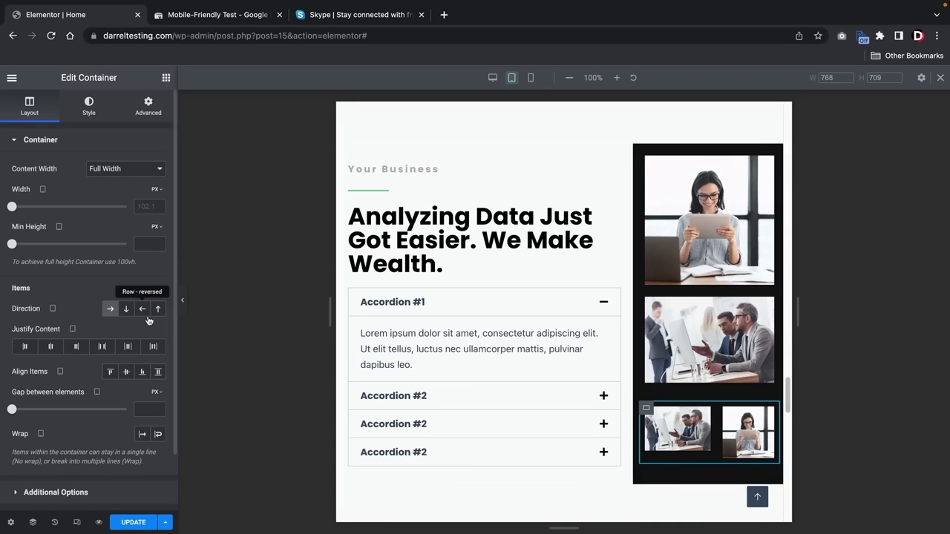
{"action": "scroll", "coordinate": [323, 228], "scroll_direction": "down", "scroll_amount": 1}
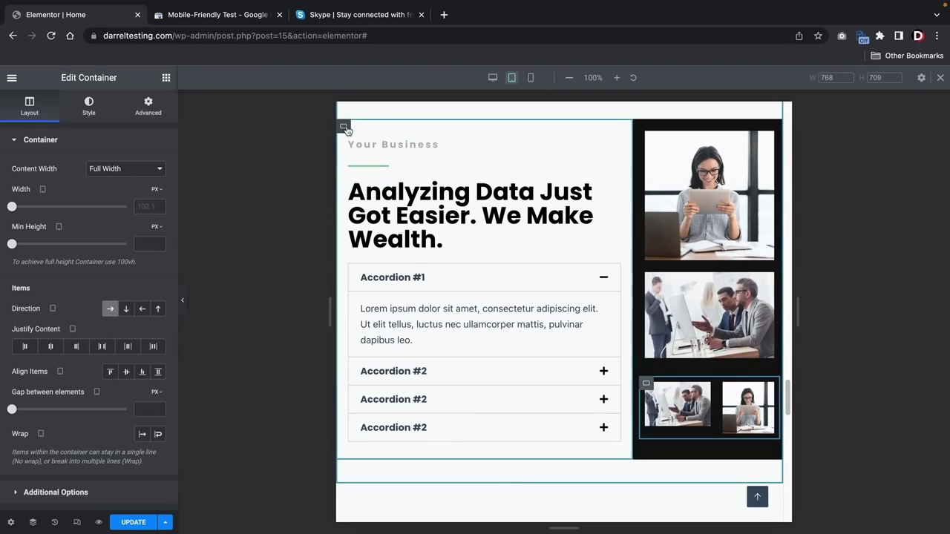
{"action": "left_click", "coordinate": [345, 130]}
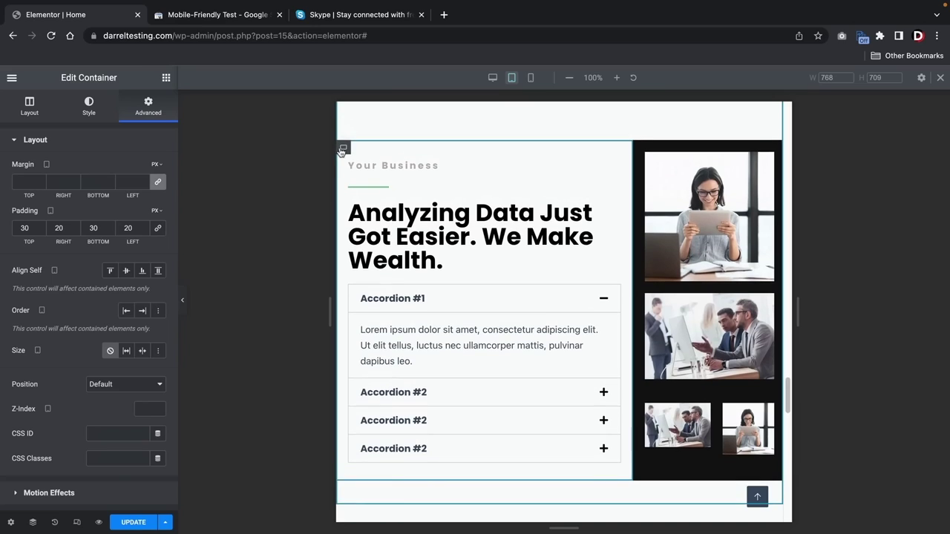
{"action": "scroll", "coordinate": [384, 182], "scroll_direction": "up", "scroll_amount": 5}
{"action": "left_click", "coordinate": [559, 217]}
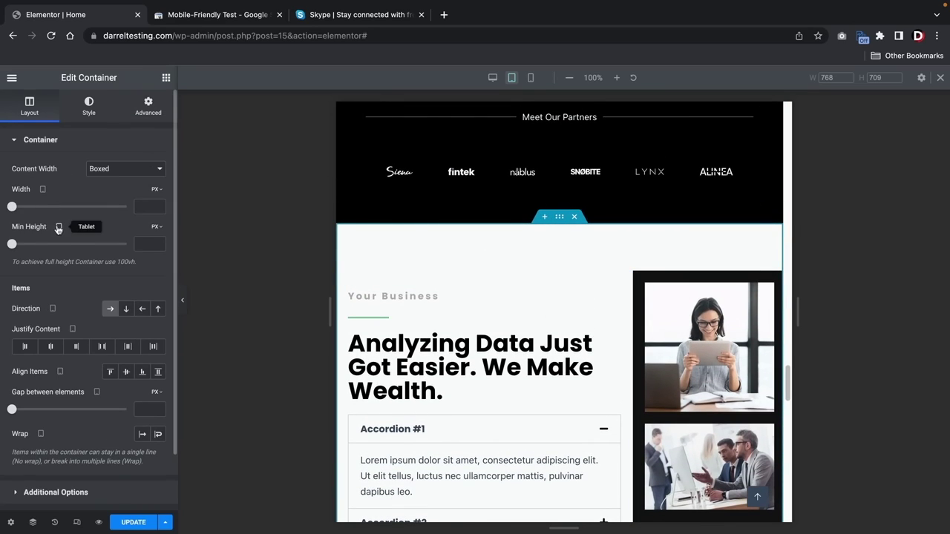
{"action": "scroll", "coordinate": [92, 277], "scroll_direction": "down", "scroll_amount": 2}
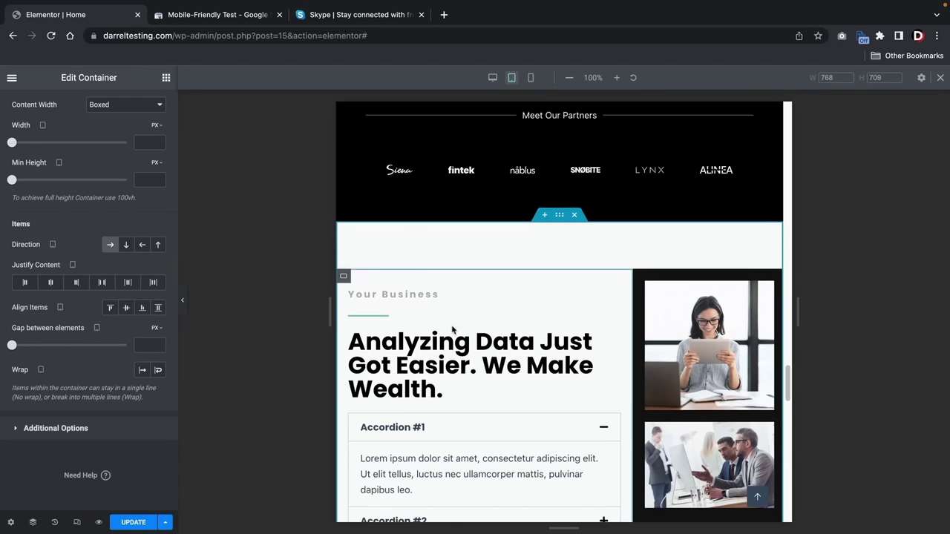
{"action": "scroll", "coordinate": [453, 327], "scroll_direction": "down", "scroll_amount": 4}
{"action": "scroll", "coordinate": [452, 323], "scroll_direction": "down", "scroll_amount": 8}
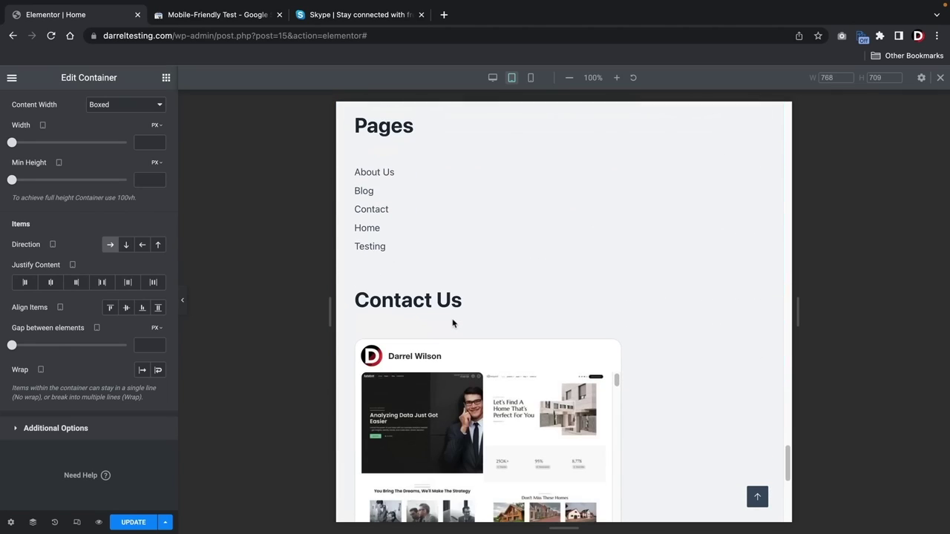
{"action": "scroll", "coordinate": [453, 323], "scroll_direction": "down", "scroll_amount": 1}
{"action": "scroll", "coordinate": [452, 323], "scroll_direction": "up", "scroll_amount": 6}
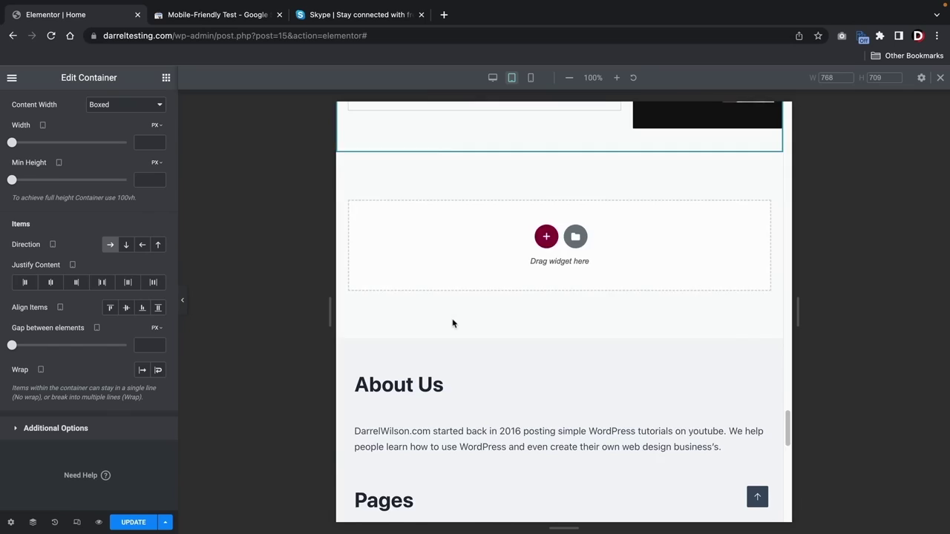
{"action": "scroll", "coordinate": [453, 323], "scroll_direction": "up", "scroll_amount": 12}
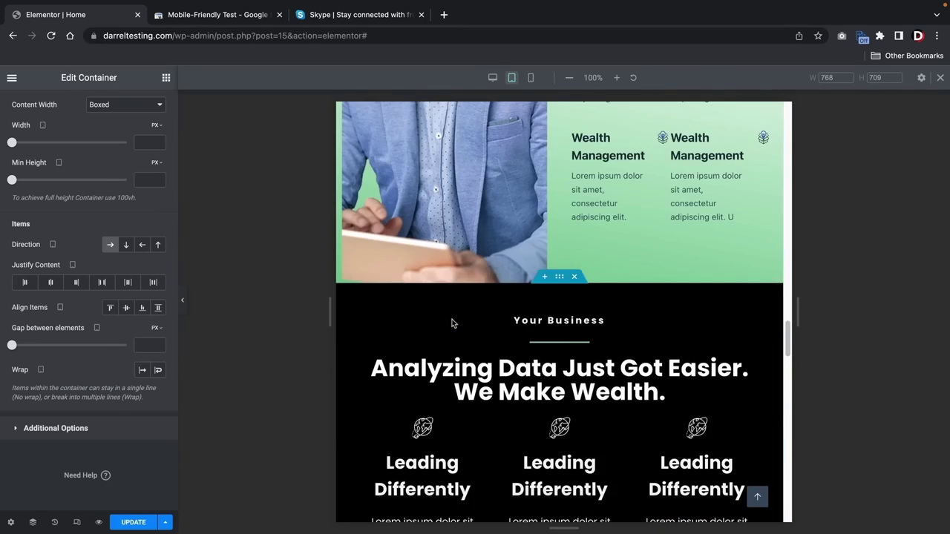
{"action": "scroll", "coordinate": [453, 323], "scroll_direction": "up", "scroll_amount": 15}
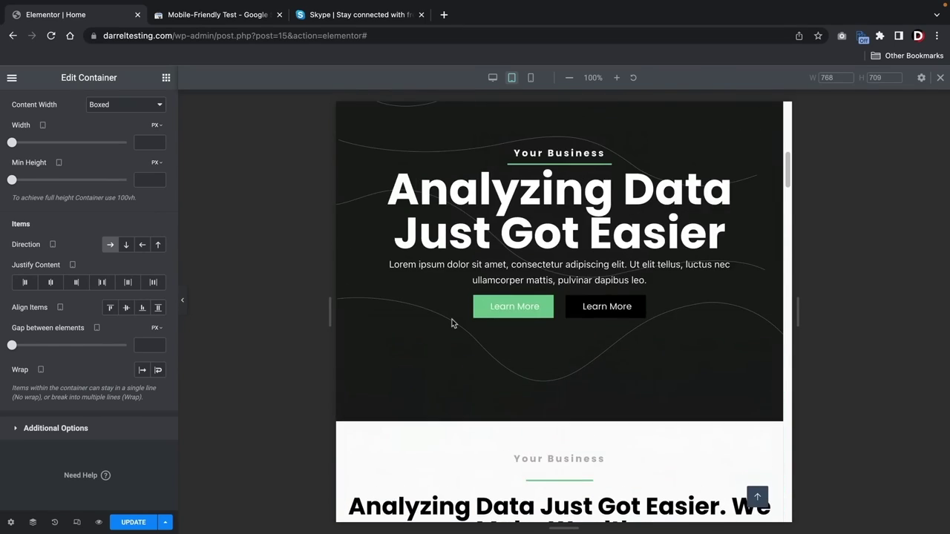
{"action": "scroll", "coordinate": [453, 323], "scroll_direction": "up", "scroll_amount": 8}
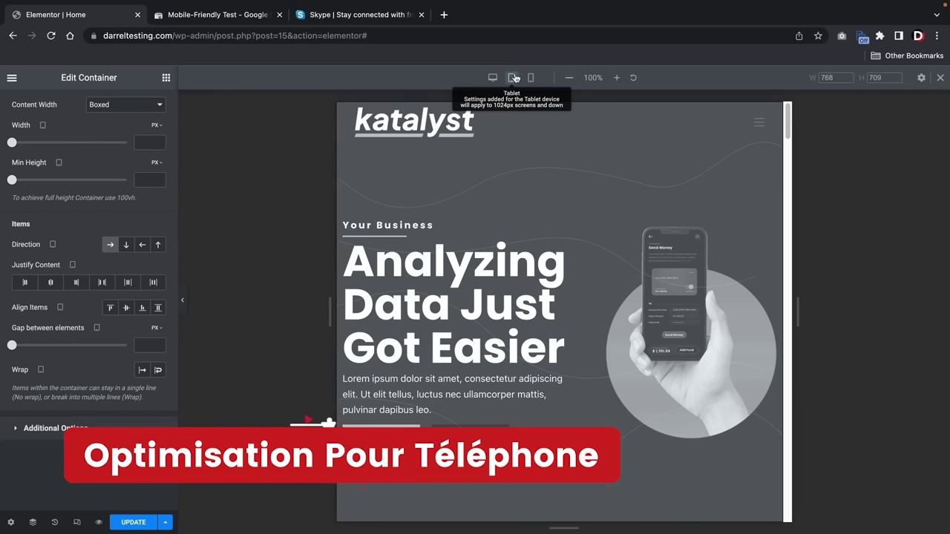
Switch the preview to the mobile screen size and bring the hero into view
{"action": "left_click", "coordinate": [531, 78]}
{"action": "scroll", "coordinate": [542, 189], "scroll_direction": "down", "scroll_amount": 2}
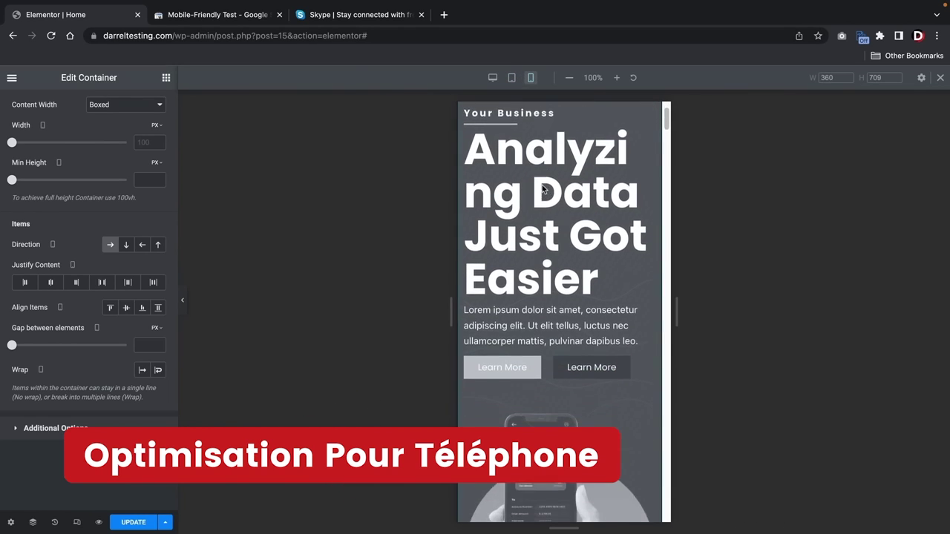
{"action": "scroll", "coordinate": [542, 189], "scroll_direction": "down", "scroll_amount": 10}
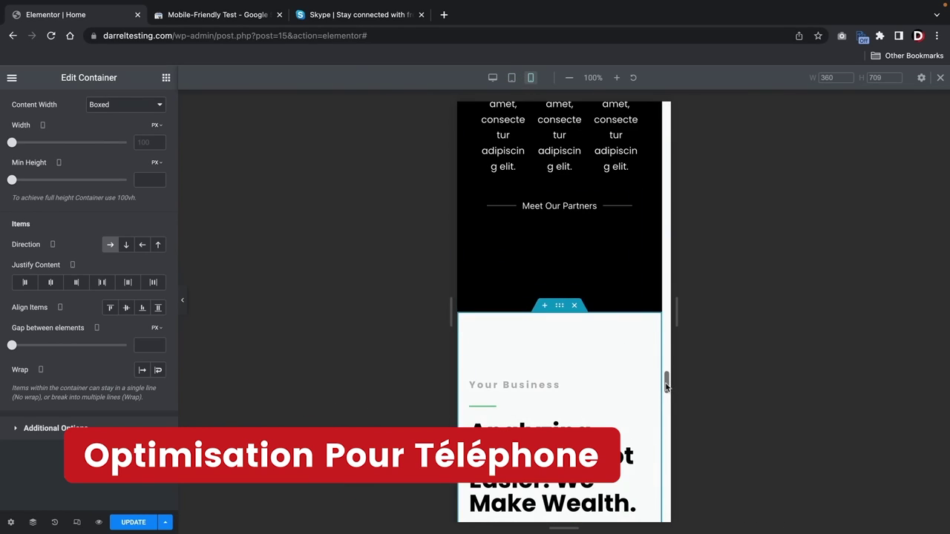
{"action": "left_click_drag", "start_coordinate": [666, 385], "coordinate": [688, 161]}
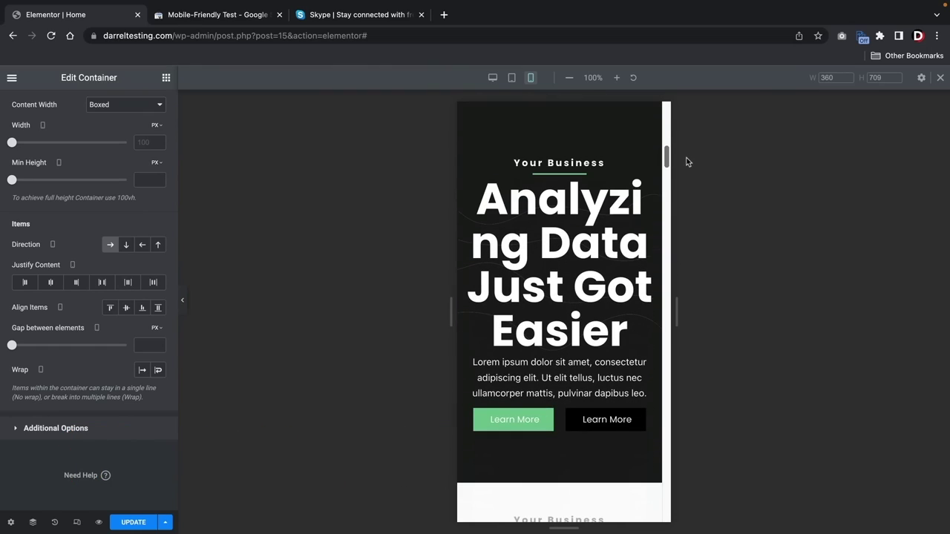
Set the mobile hero heading's typography size to 61
{"action": "left_click", "coordinate": [688, 162]}
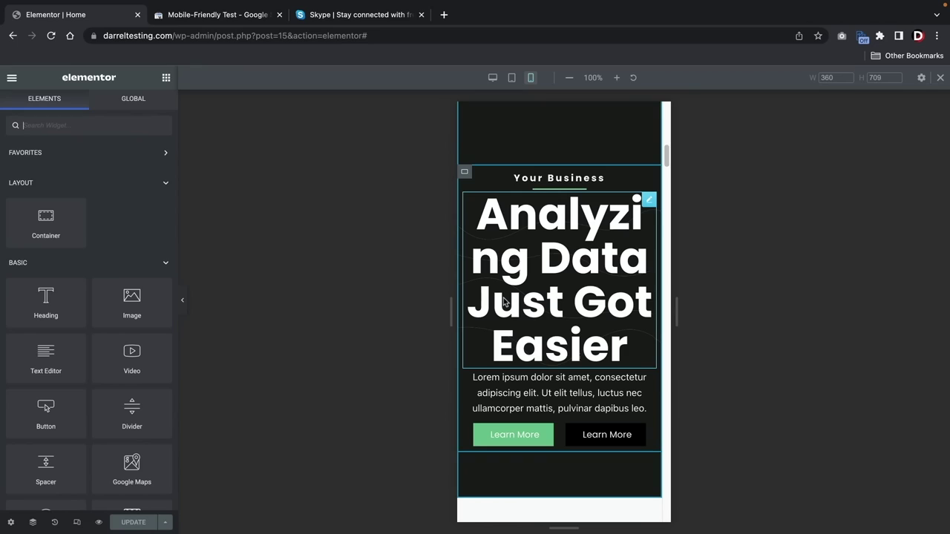
{"action": "left_click", "coordinate": [647, 199]}
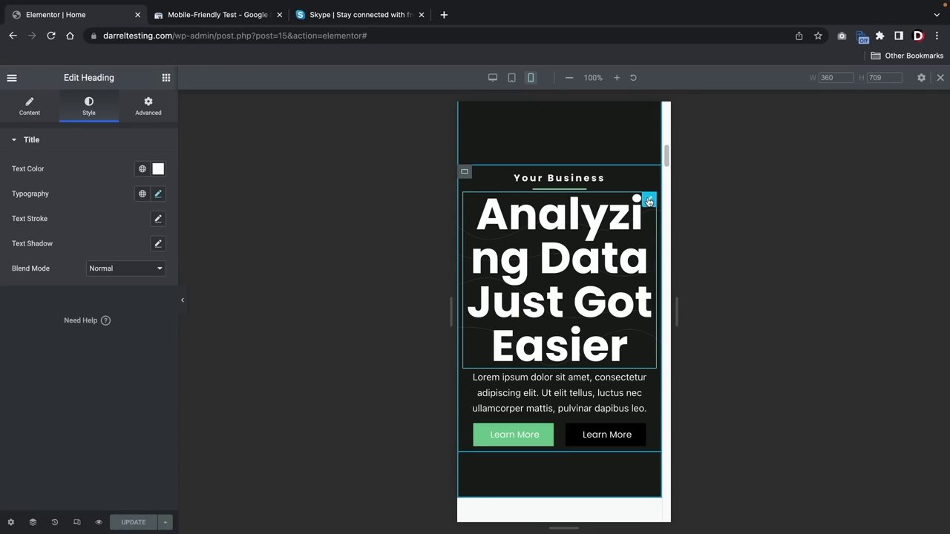
{"action": "left_click", "coordinate": [159, 193]}
{"action": "left_click_drag", "start_coordinate": [61, 289], "coordinate": [52, 290]}
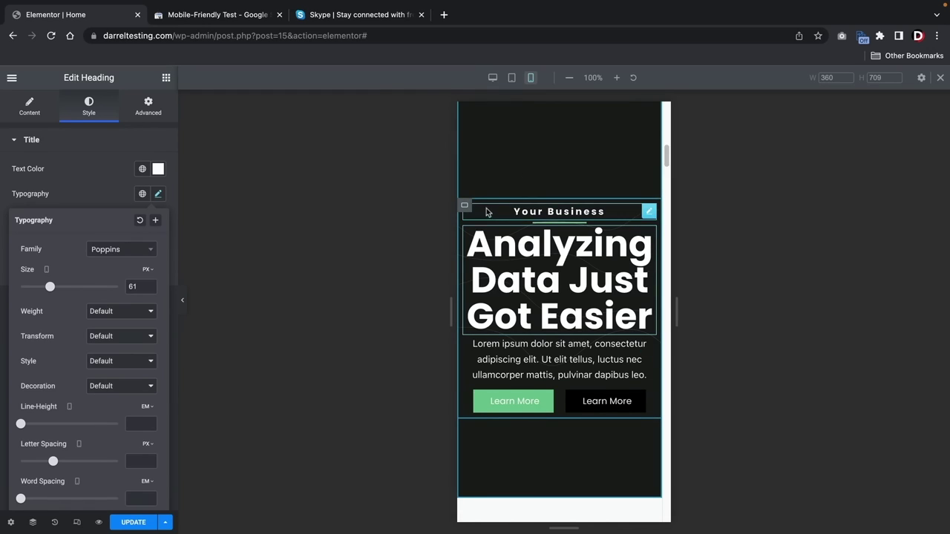
{"action": "left_click", "coordinate": [465, 208]}
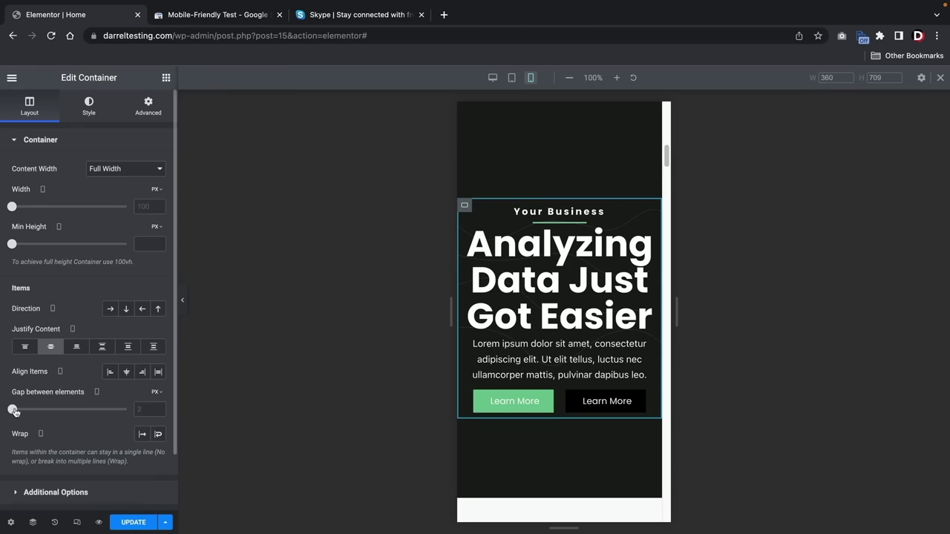
Set the hero container's gap between elements to 30 on mobile
{"action": "left_click_drag", "start_coordinate": [14, 412], "coordinate": [21, 413]}
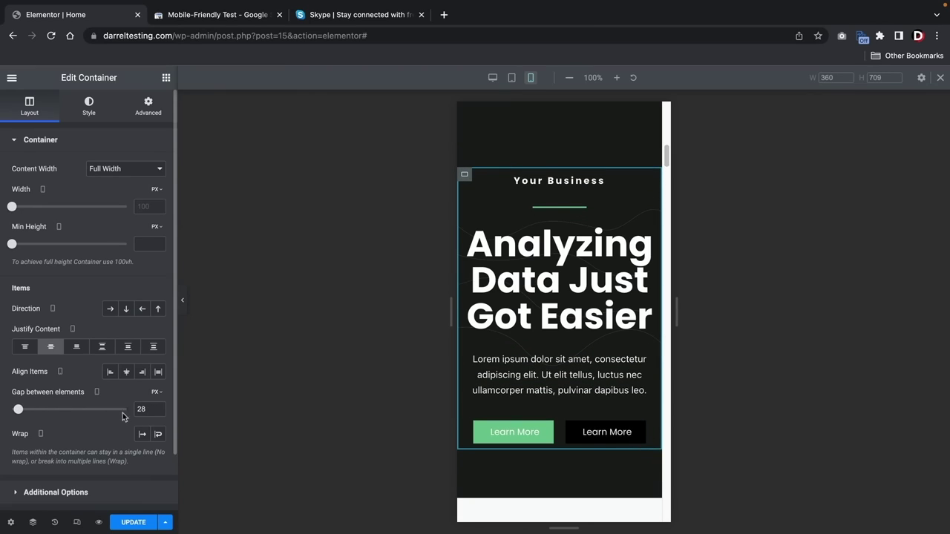
{"action": "left_click", "coordinate": [160, 407]}
{"action": "left_click", "coordinate": [159, 407]}
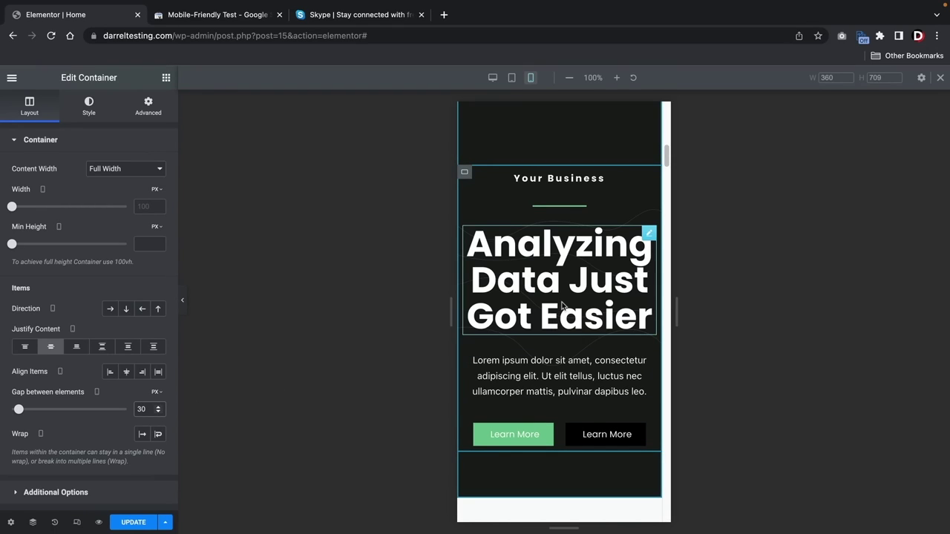
{"action": "scroll", "coordinate": [561, 307], "scroll_direction": "up", "scroll_amount": 1}
{"action": "scroll", "coordinate": [553, 298], "scroll_direction": "down", "scroll_amount": 1}
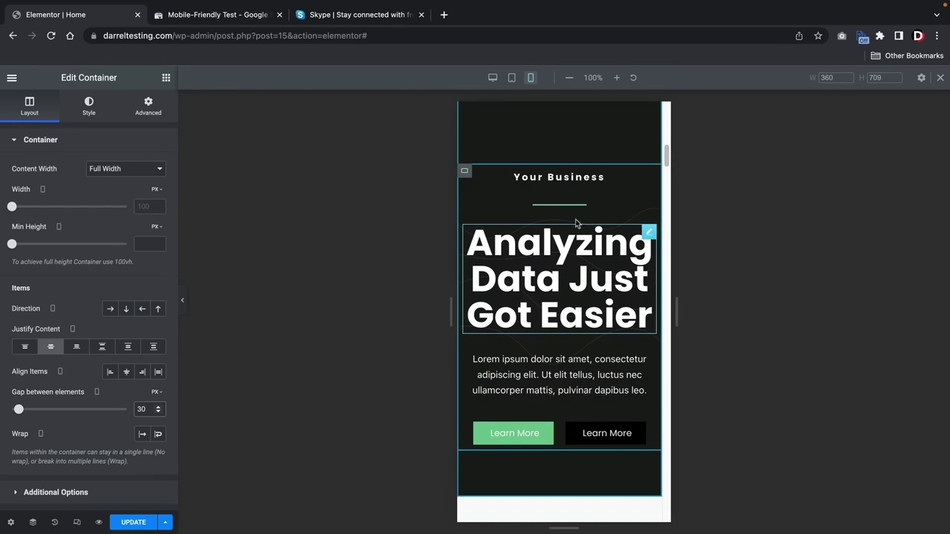
{"action": "scroll", "coordinate": [543, 290], "scroll_direction": "up", "scroll_amount": 1}
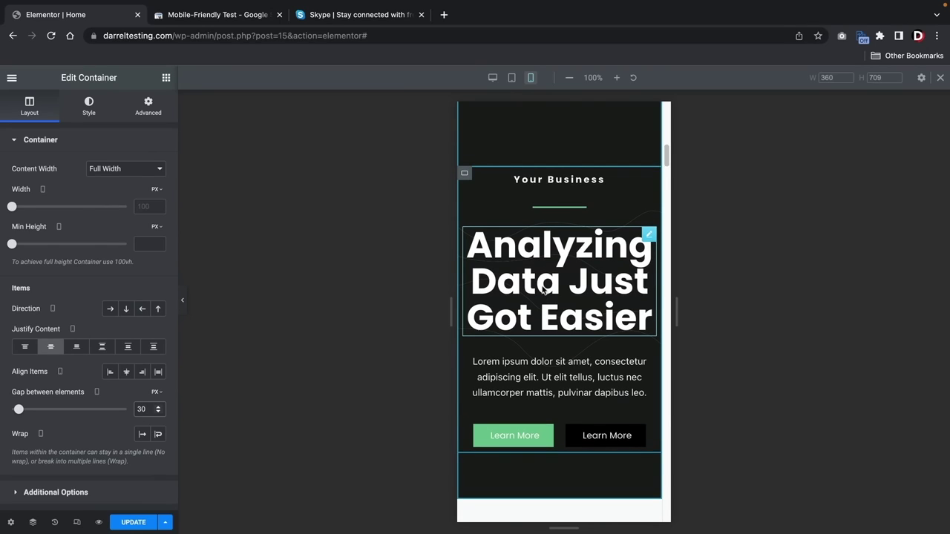
{"action": "scroll", "coordinate": [543, 290], "scroll_direction": "up", "scroll_amount": 1}
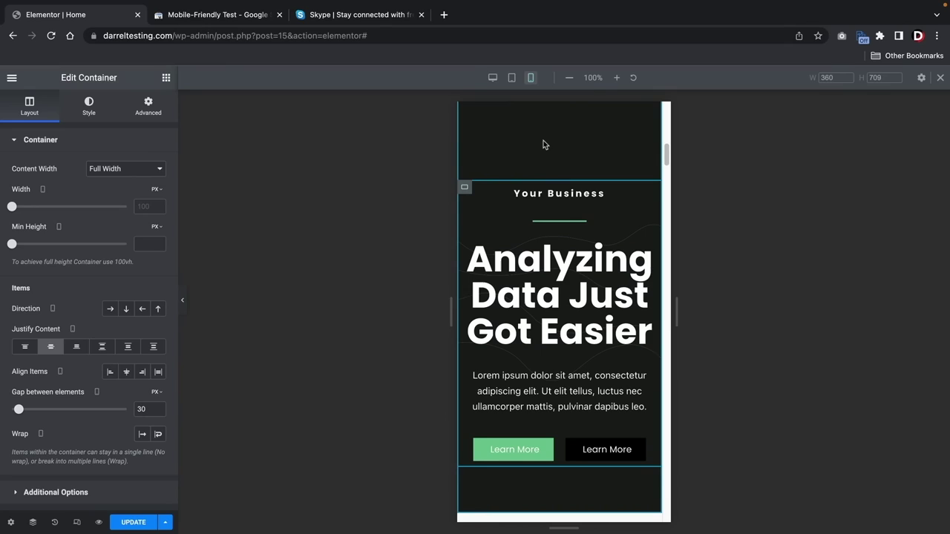
{"action": "scroll", "coordinate": [530, 156], "scroll_direction": "up", "scroll_amount": 1}
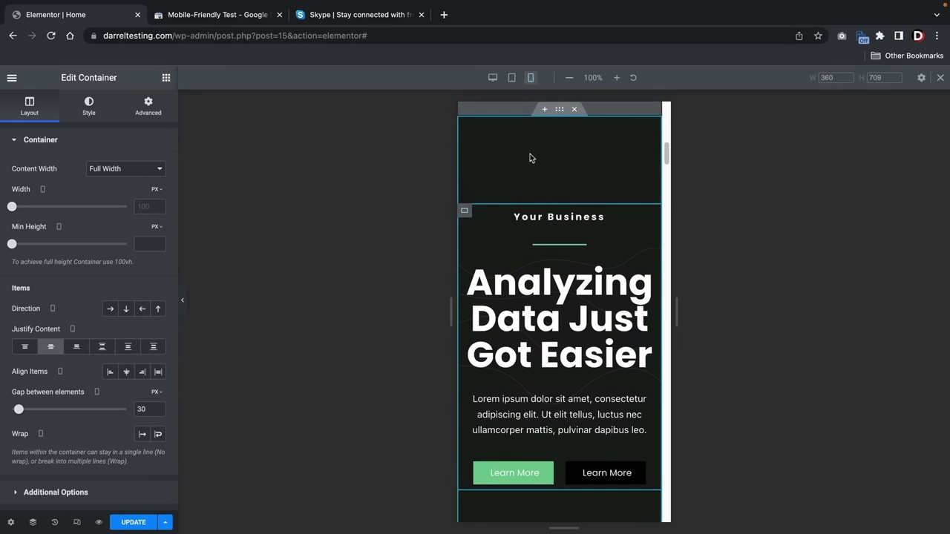
Set the outer hero section's linked mobile padding to 0 on all sides
{"action": "right_click", "coordinate": [477, 162]}
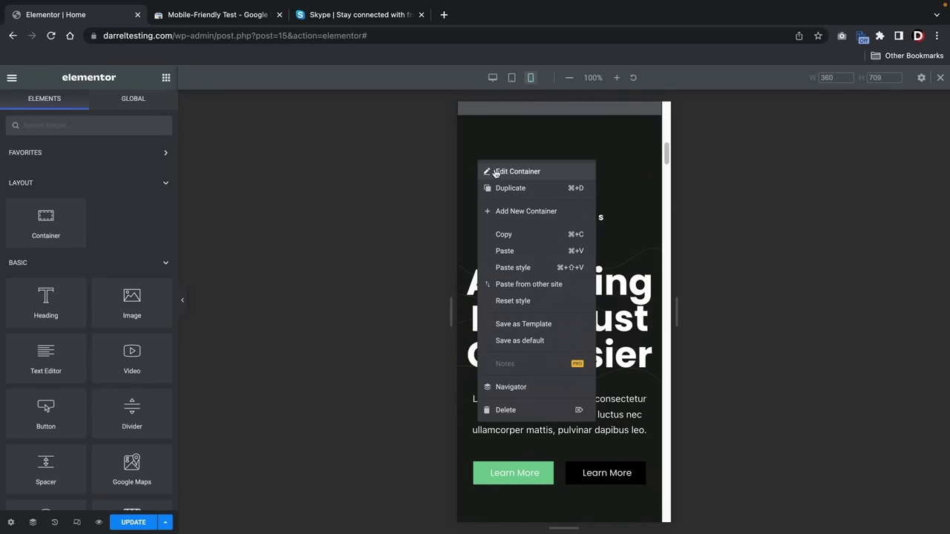
{"action": "left_click", "coordinate": [496, 172]}
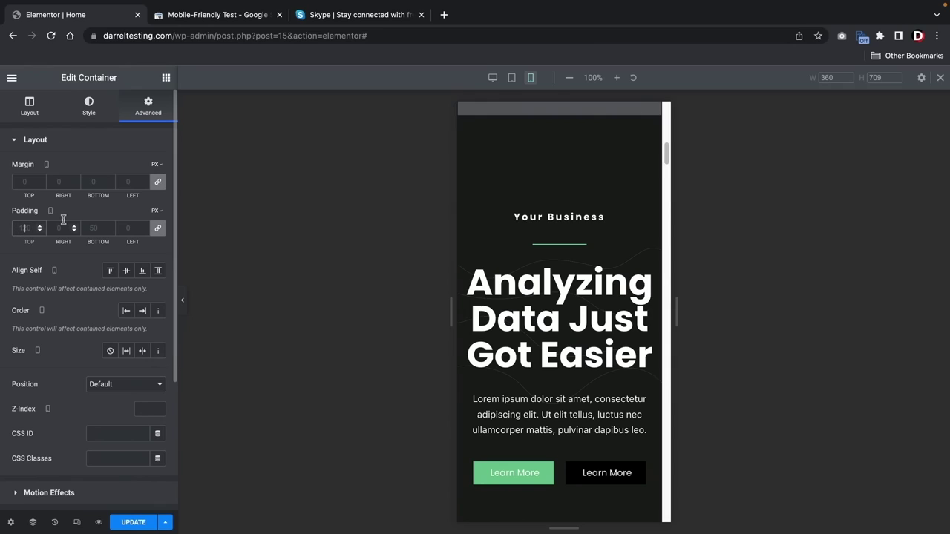
{"action": "left_click", "coordinate": [41, 231]}
{"action": "left_click", "coordinate": [40, 232]}
{"action": "left_click", "coordinate": [39, 234]}
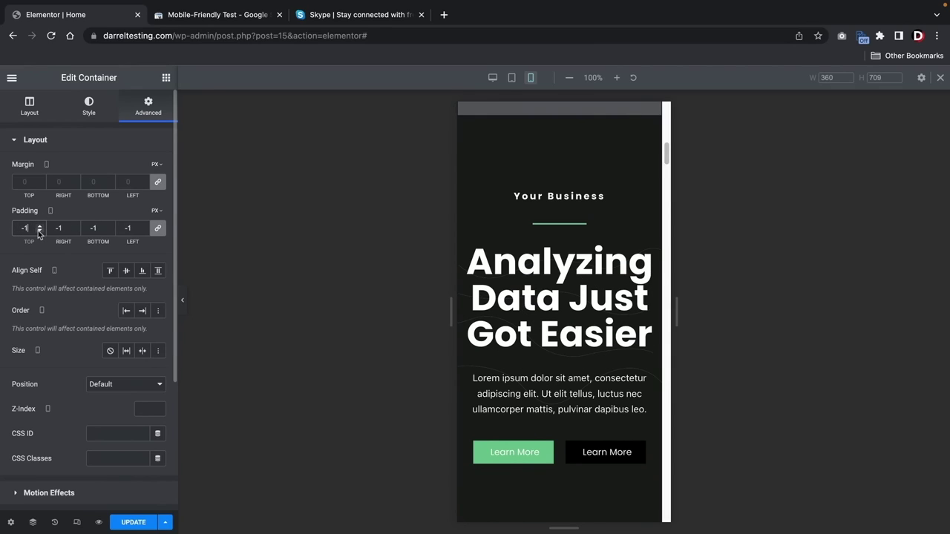
{"action": "left_click", "coordinate": [40, 225]}
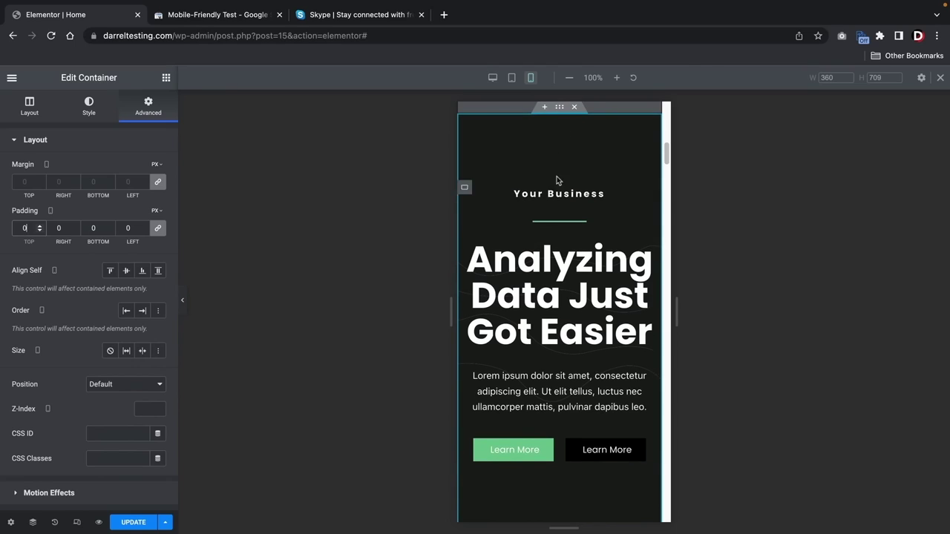
{"action": "scroll", "coordinate": [558, 186], "scroll_direction": "down", "scroll_amount": 1}
{"action": "scroll", "coordinate": [559, 188], "scroll_direction": "down", "scroll_amount": 1}
{"action": "scroll", "coordinate": [478, 320], "scroll_direction": "up", "scroll_amount": 1}
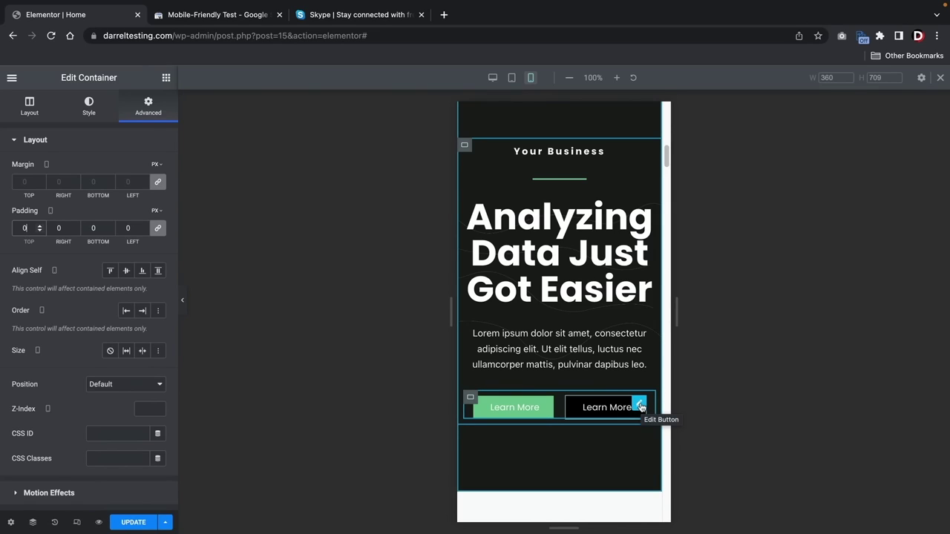
Hide the black Learn More button on desktop, tablet and mobile, and centre its row's items
{"action": "left_click", "coordinate": [640, 407]}
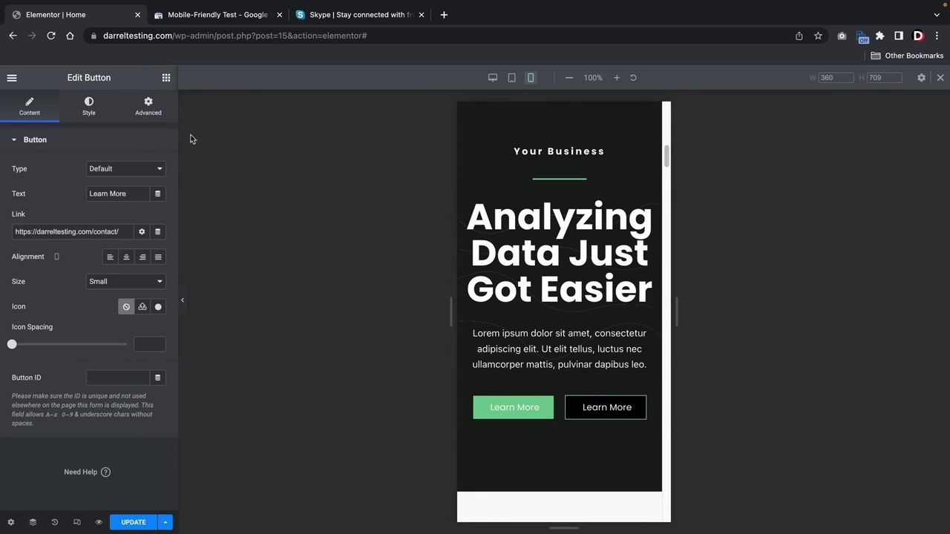
{"action": "left_click", "coordinate": [149, 107]}
{"action": "scroll", "coordinate": [85, 346], "scroll_direction": "down", "scroll_amount": 5}
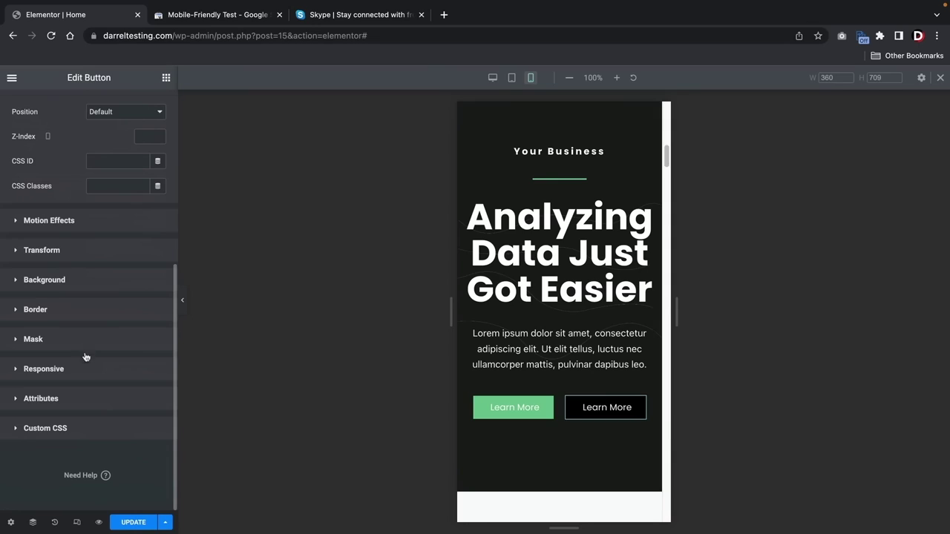
{"action": "left_click", "coordinate": [84, 360]}
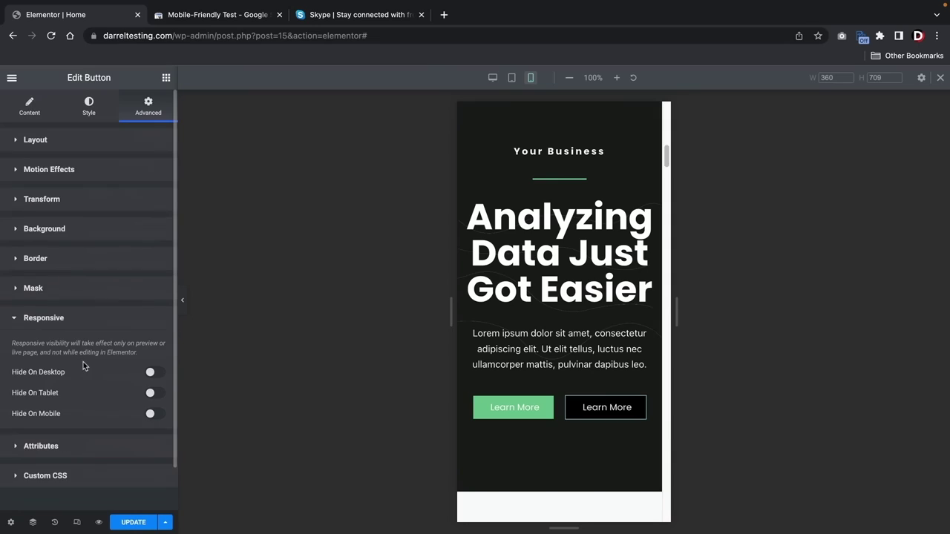
{"action": "left_click", "coordinate": [152, 373]}
{"action": "left_click", "coordinate": [152, 393]}
{"action": "left_click", "coordinate": [152, 413]}
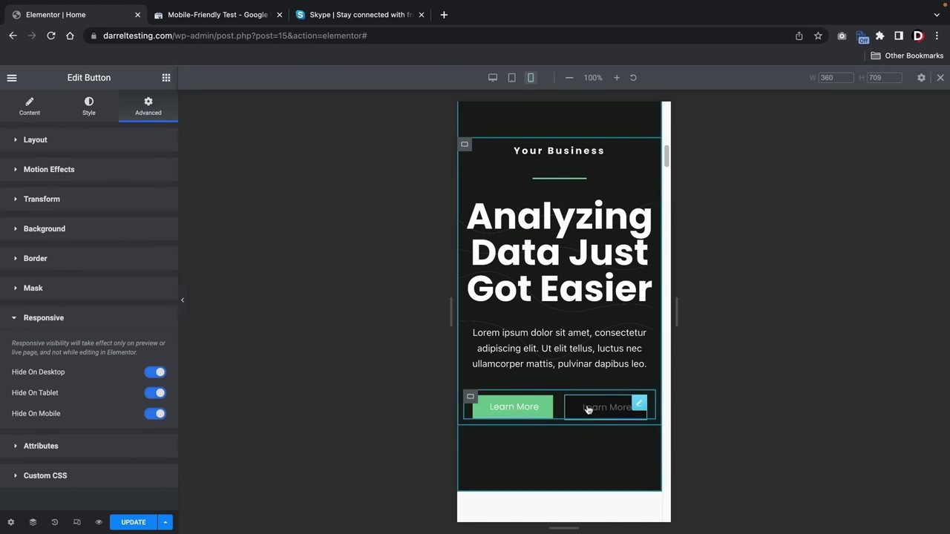
{"action": "left_click", "coordinate": [471, 398]}
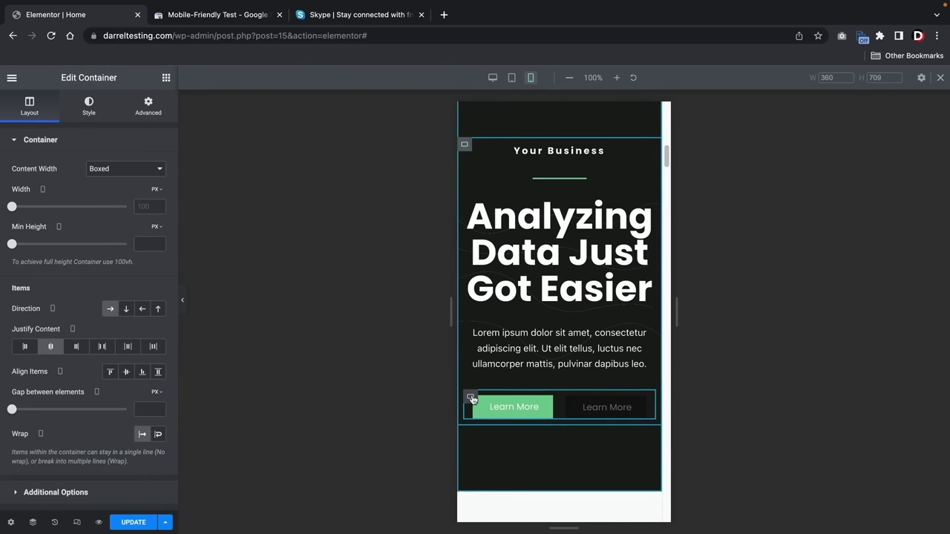
{"action": "left_click", "coordinate": [127, 372]}
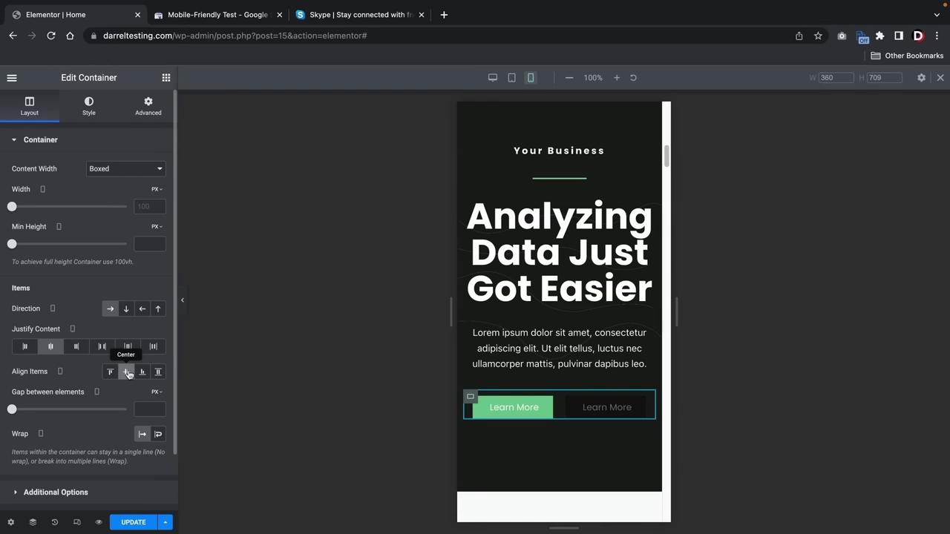
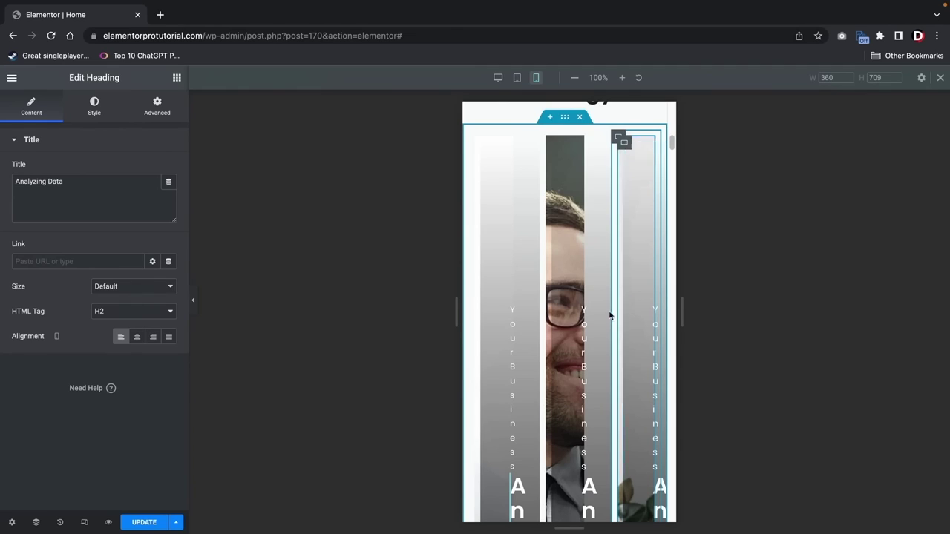
Set the card container's mobile direction to column-reversed so the Analyzing Data cards stack full width
{"action": "scroll", "coordinate": [611, 317], "scroll_direction": "down", "scroll_amount": 3}
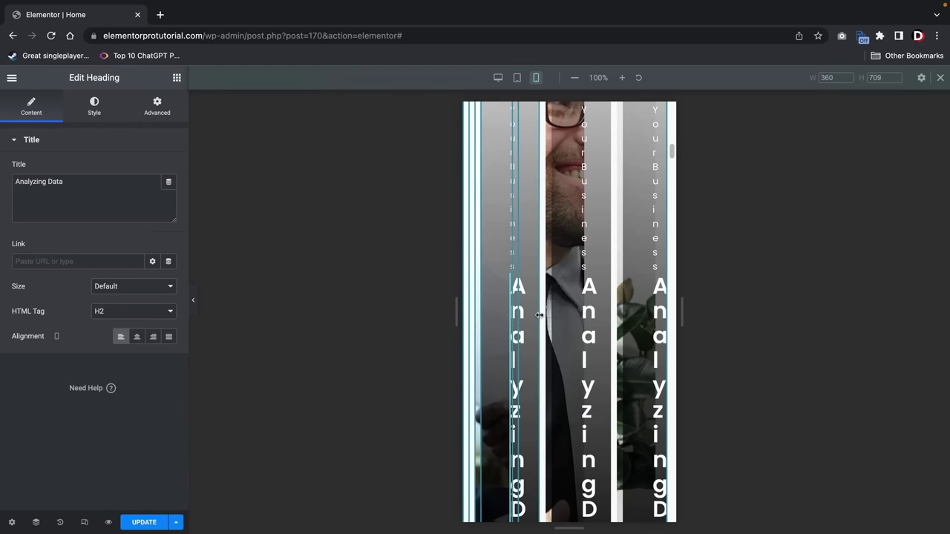
{"action": "scroll", "coordinate": [573, 312], "scroll_direction": "up", "scroll_amount": 5}
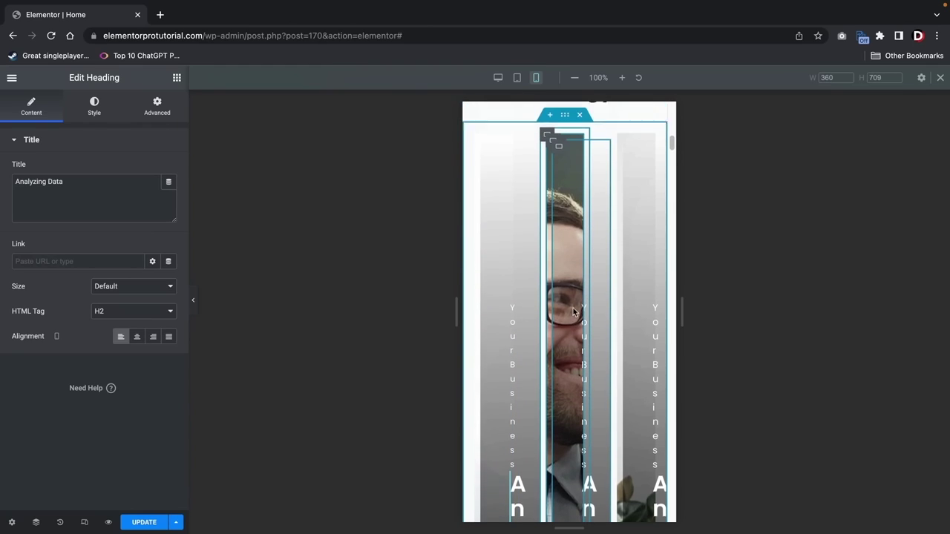
{"action": "left_click", "coordinate": [565, 164]}
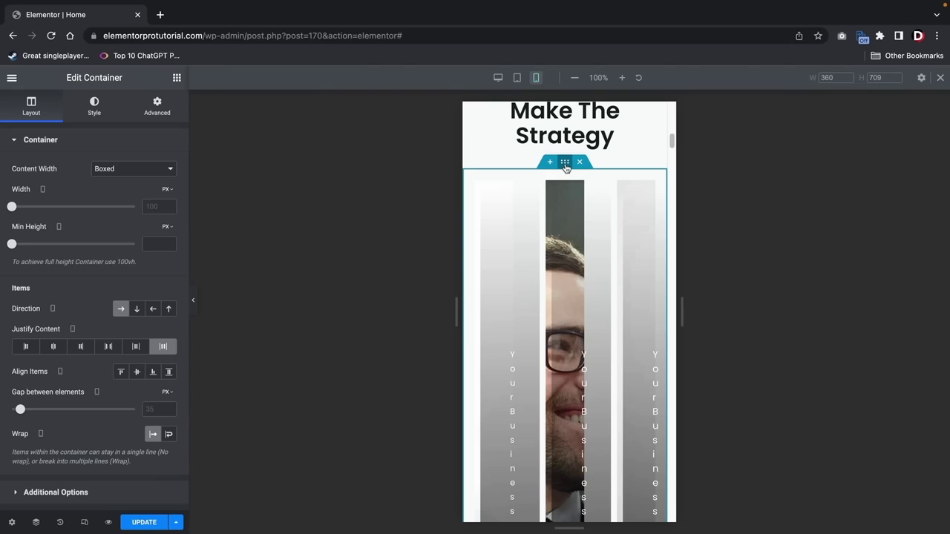
{"action": "left_click", "coordinate": [137, 309]}
{"action": "left_click", "coordinate": [169, 309]}
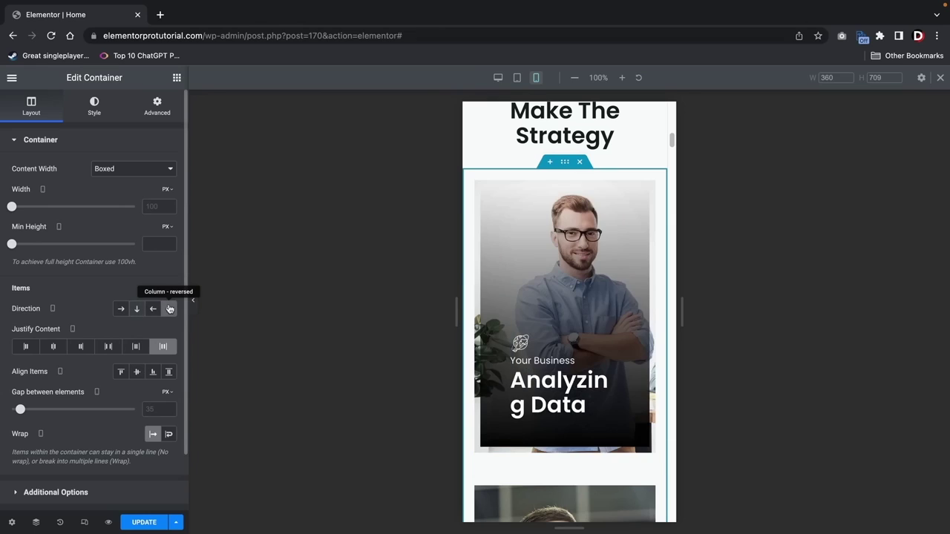
{"action": "scroll", "coordinate": [596, 306], "scroll_direction": "down", "scroll_amount": 1}
{"action": "scroll", "coordinate": [597, 309], "scroll_direction": "down", "scroll_amount": 5}
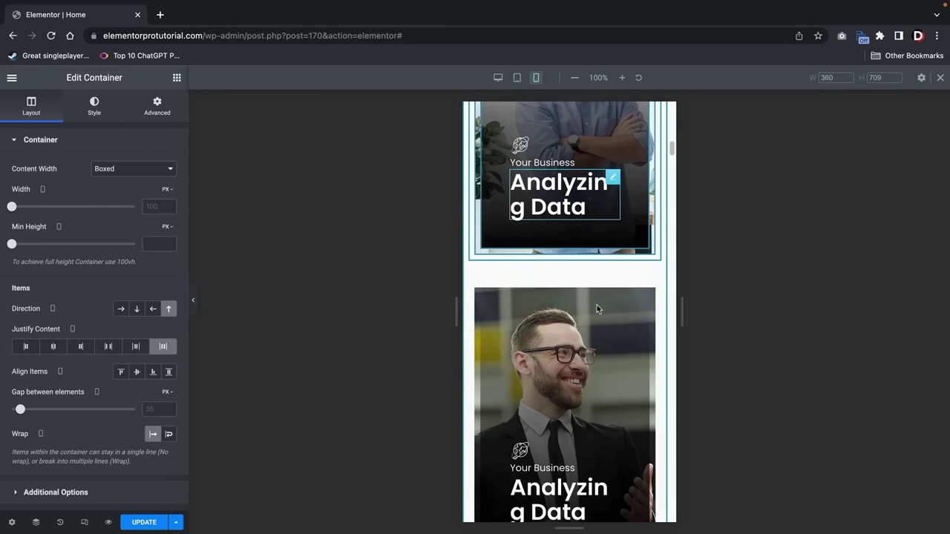
{"action": "scroll", "coordinate": [597, 309], "scroll_direction": "up", "scroll_amount": 3}
{"action": "scroll", "coordinate": [596, 309], "scroll_direction": "up", "scroll_amount": 3}
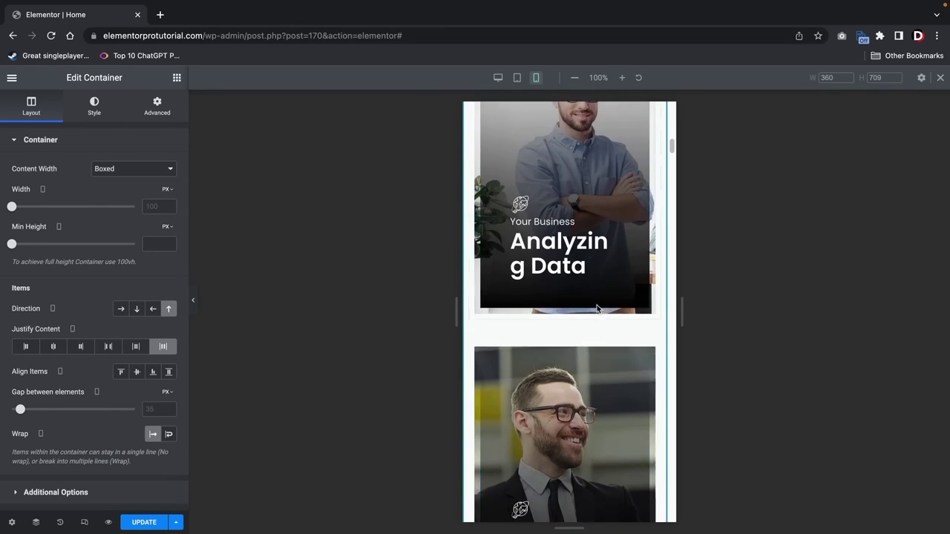
{"action": "left_click", "coordinate": [577, 340]}
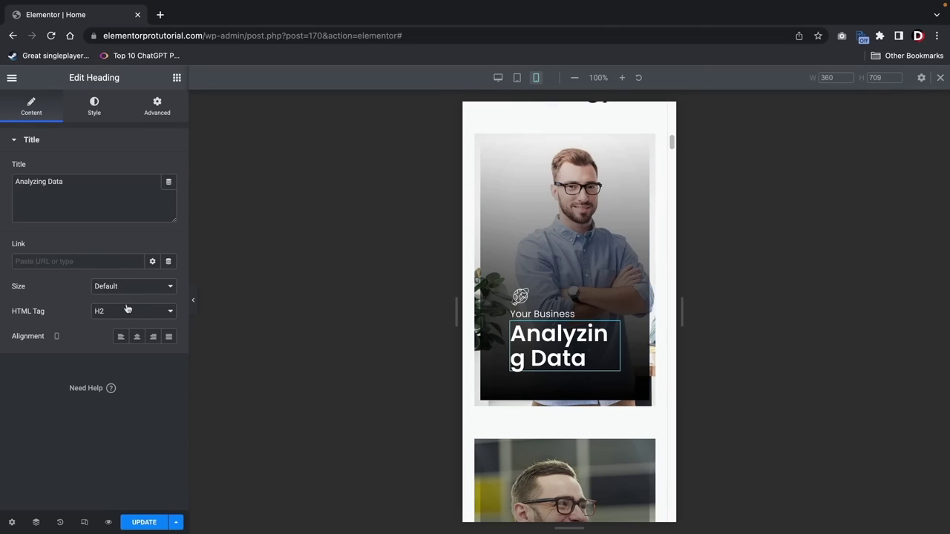
Shrink the first card's Analyzing Data heading to 23 px on mobile
{"action": "left_click", "coordinate": [92, 108]}
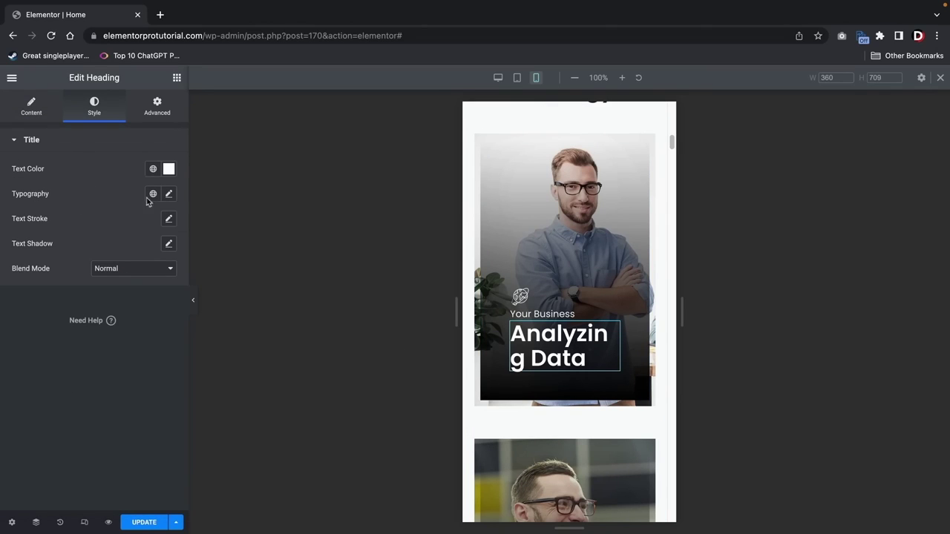
{"action": "left_click", "coordinate": [169, 194]}
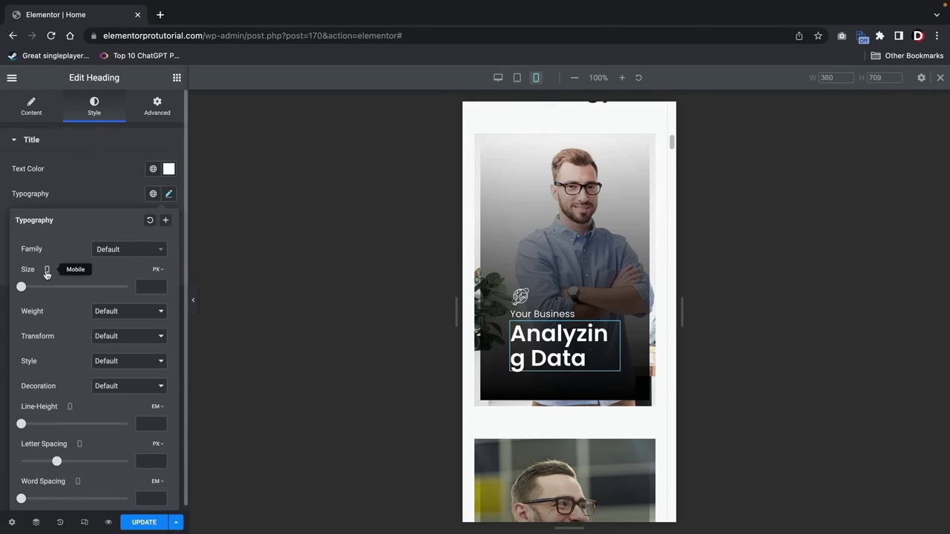
{"action": "left_click_drag", "start_coordinate": [21, 287], "coordinate": [33, 290]}
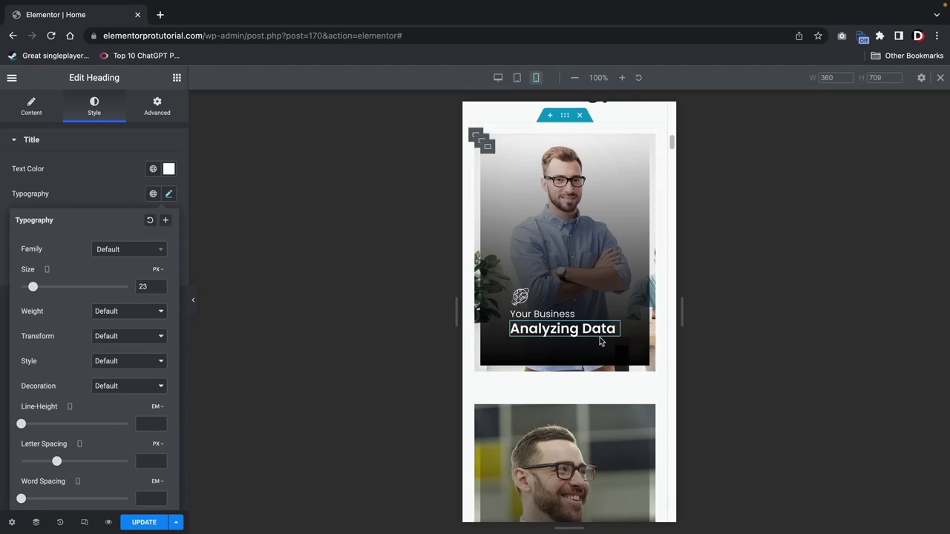
{"action": "scroll", "coordinate": [602, 341], "scroll_direction": "down", "scroll_amount": 3}
{"action": "scroll", "coordinate": [586, 356], "scroll_direction": "up", "scroll_amount": 2}
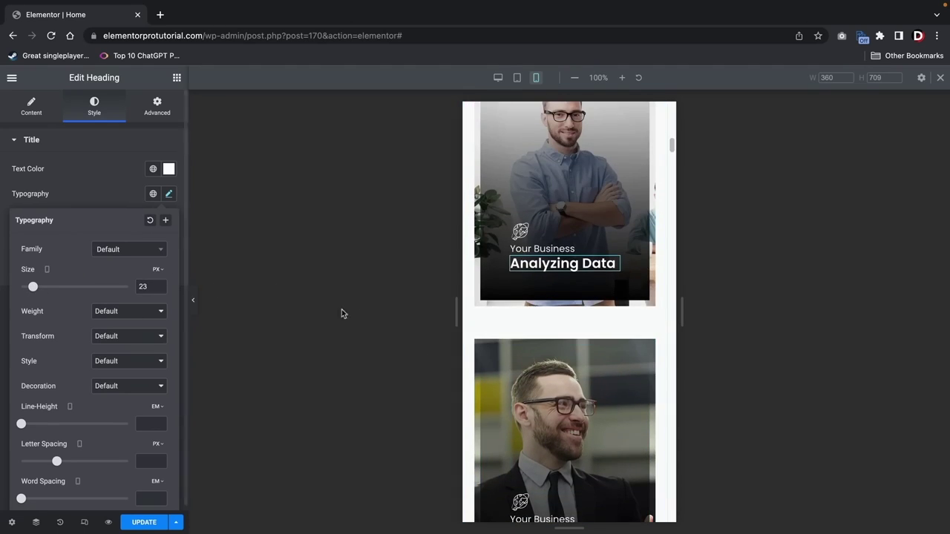
Set the second and third cards' heading typography to 23 px on mobile
{"action": "left_click", "coordinate": [556, 397]}
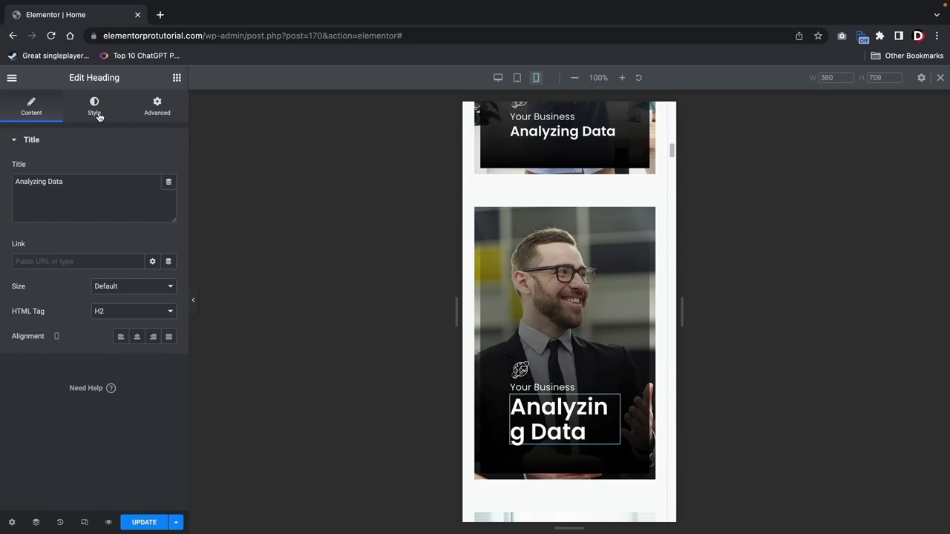
{"action": "left_click", "coordinate": [95, 110]}
{"action": "left_click", "coordinate": [168, 193]}
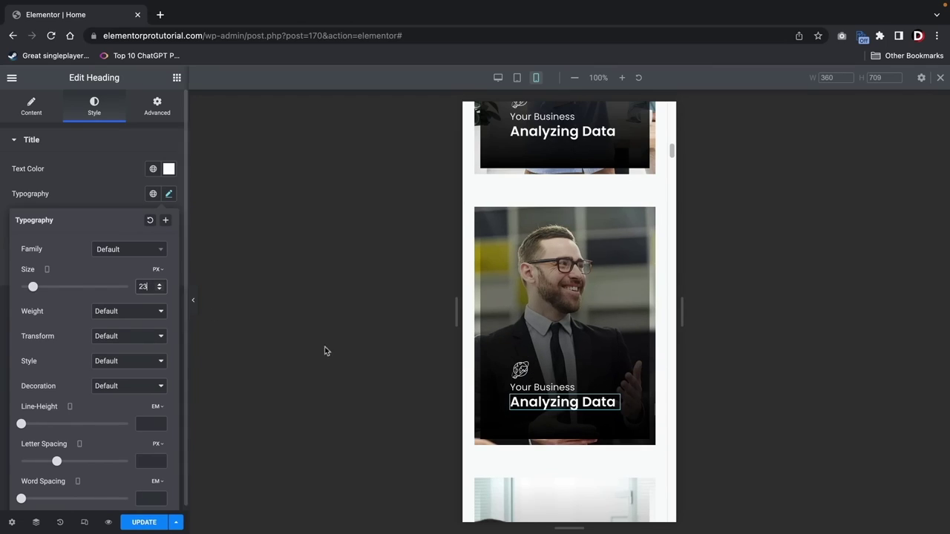
{"action": "scroll", "coordinate": [568, 390], "scroll_direction": "down", "scroll_amount": 4}
{"action": "left_click", "coordinate": [566, 457]}
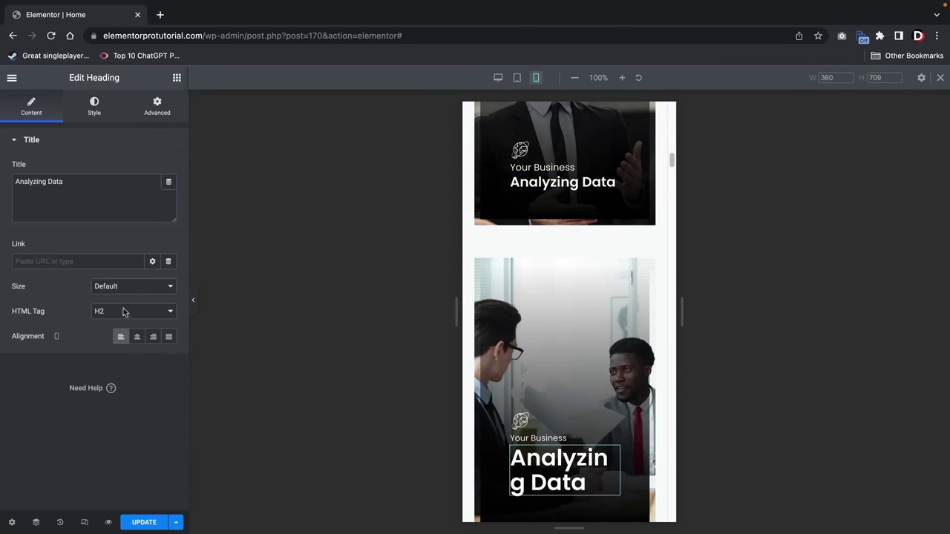
{"action": "left_click", "coordinate": [92, 109]}
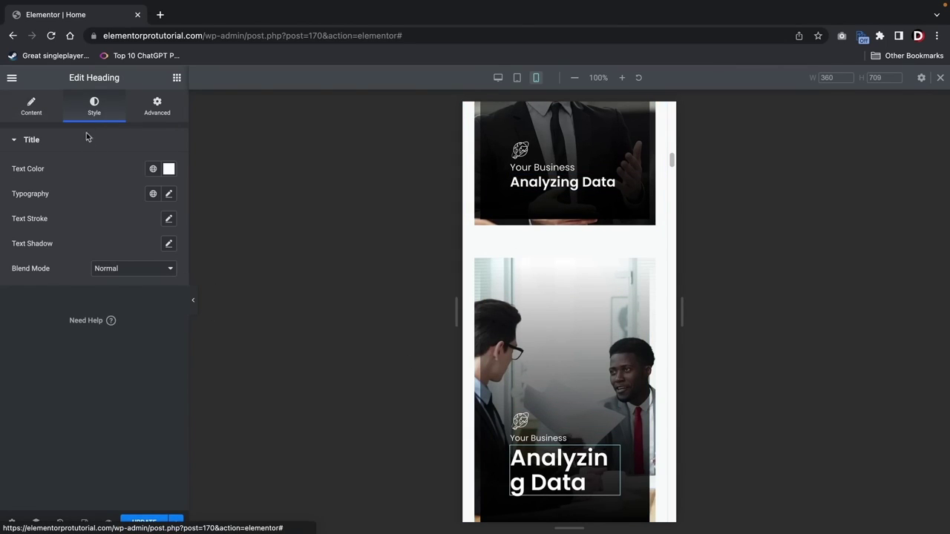
{"action": "left_click", "coordinate": [168, 194]}
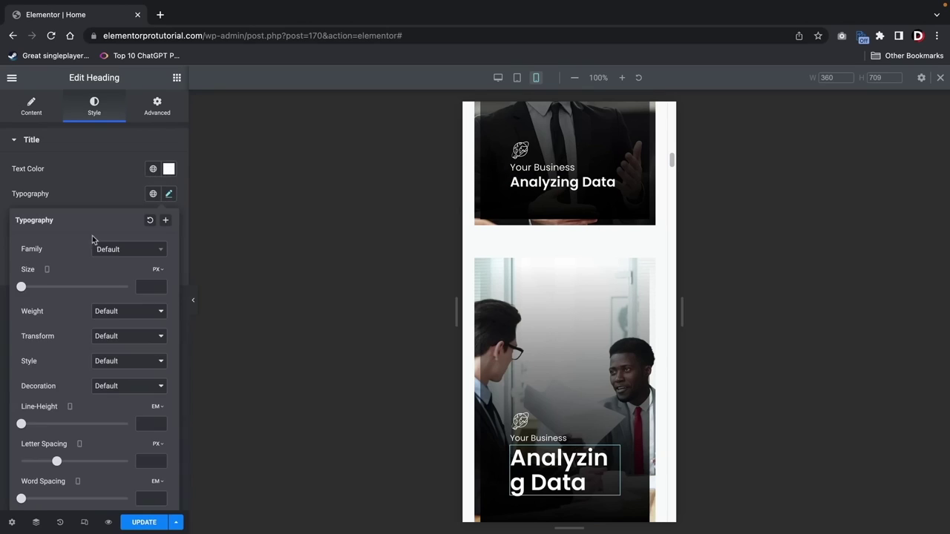
{"action": "left_click", "coordinate": [150, 286]}
{"action": "type", "text": "23"}
{"action": "left_click", "coordinate": [711, 338]}
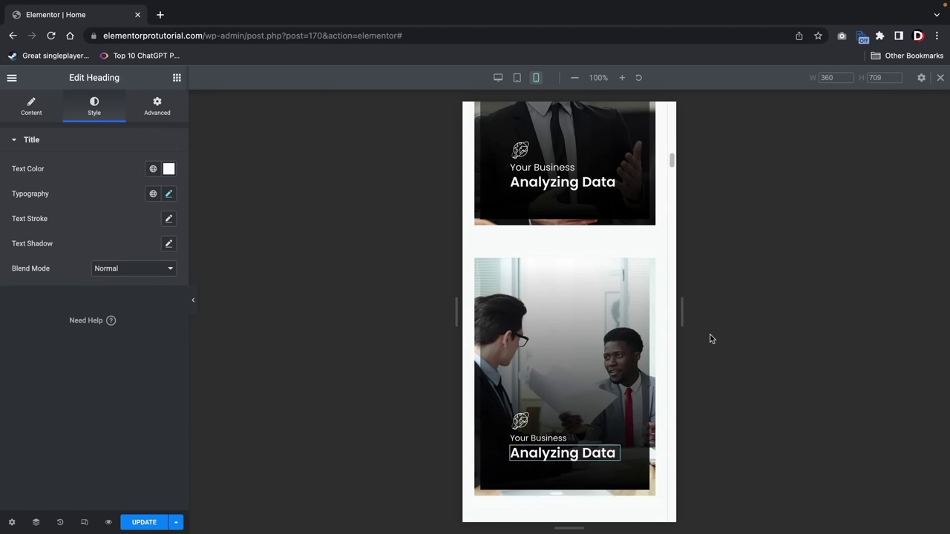
{"action": "scroll", "coordinate": [577, 308], "scroll_direction": "down", "scroll_amount": 5}
{"action": "scroll", "coordinate": [576, 308], "scroll_direction": "up", "scroll_amount": 3}
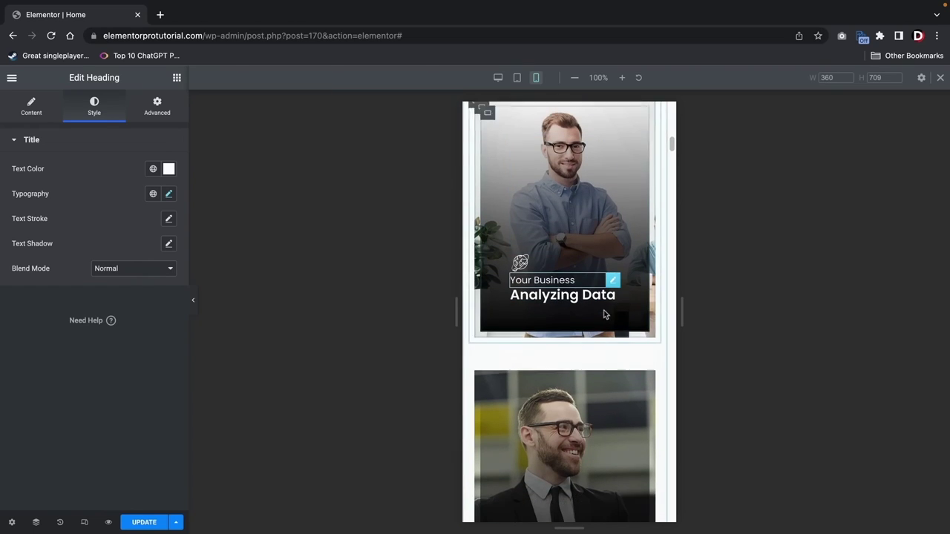
{"action": "scroll", "coordinate": [601, 310], "scroll_direction": "down", "scroll_amount": 5}
Select the Analyzing Data headline container and start entering a 40 px bottom padding
{"action": "scroll", "coordinate": [602, 312], "scroll_direction": "down", "scroll_amount": 1}
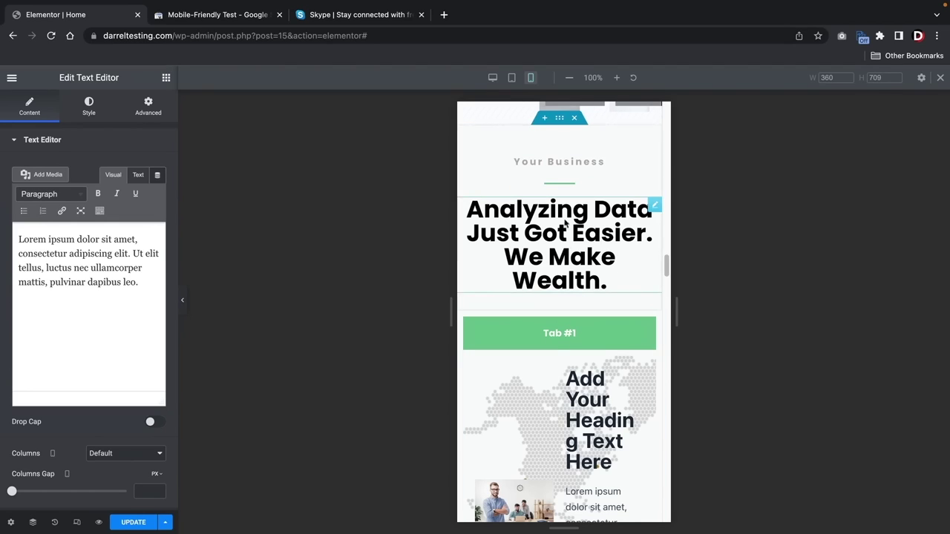
{"action": "left_click", "coordinate": [560, 119]}
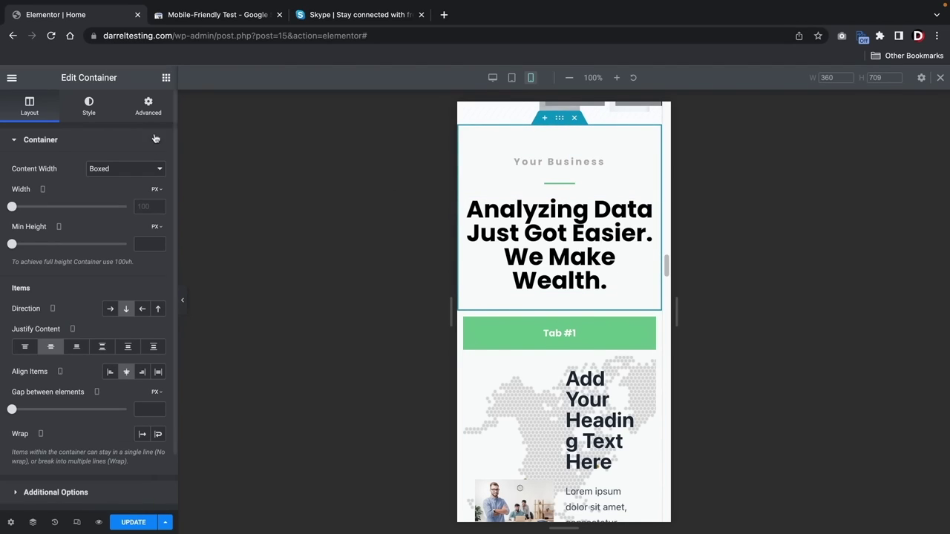
{"action": "left_click", "coordinate": [147, 106]}
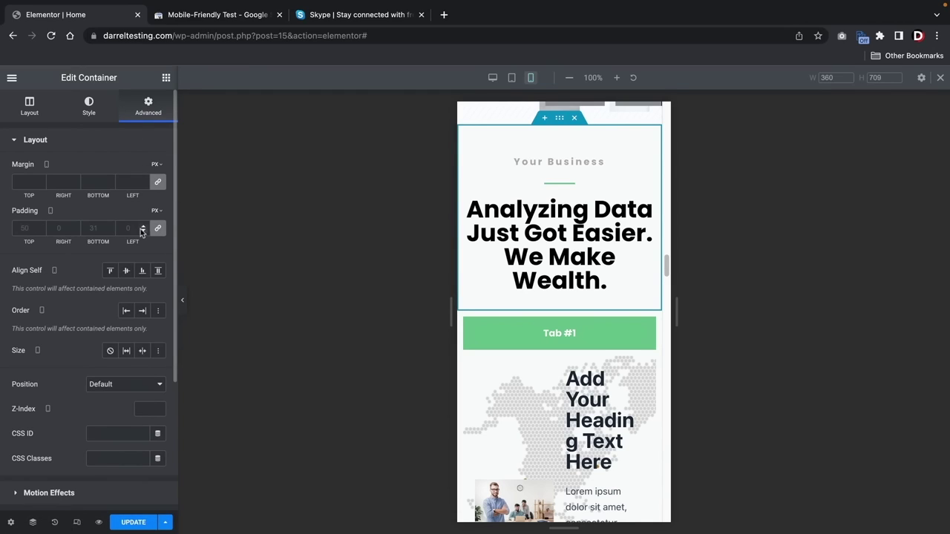
{"action": "left_click", "coordinate": [97, 228]}
{"action": "type", "text": "40"}
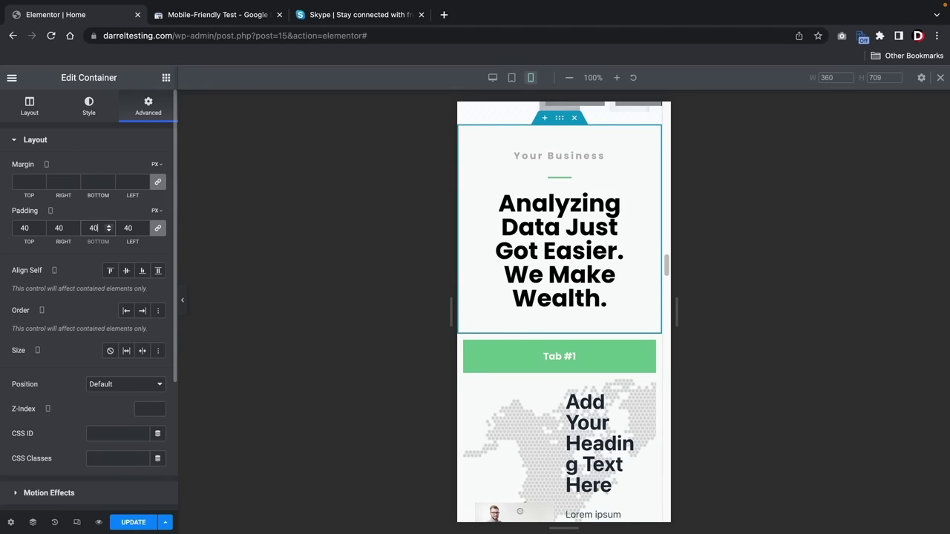
{"action": "key", "text": "BackSpace"}
{"action": "key", "text": "BackSpace"}
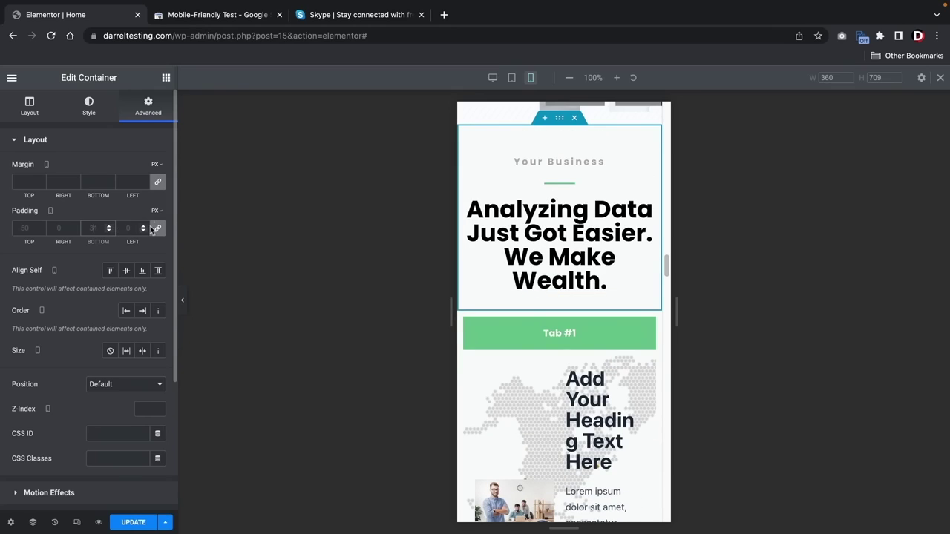
Unlink the padding sides and set 40 px bottom, 10 px left and right on mobile
{"action": "left_click", "coordinate": [142, 232]}
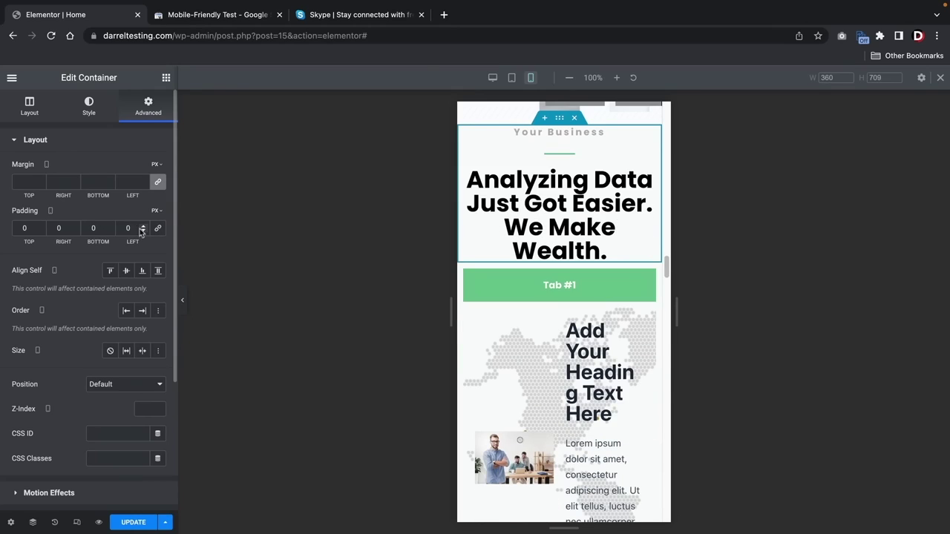
{"action": "double_click", "coordinate": [94, 228]}
{"action": "type", "text": "40"}
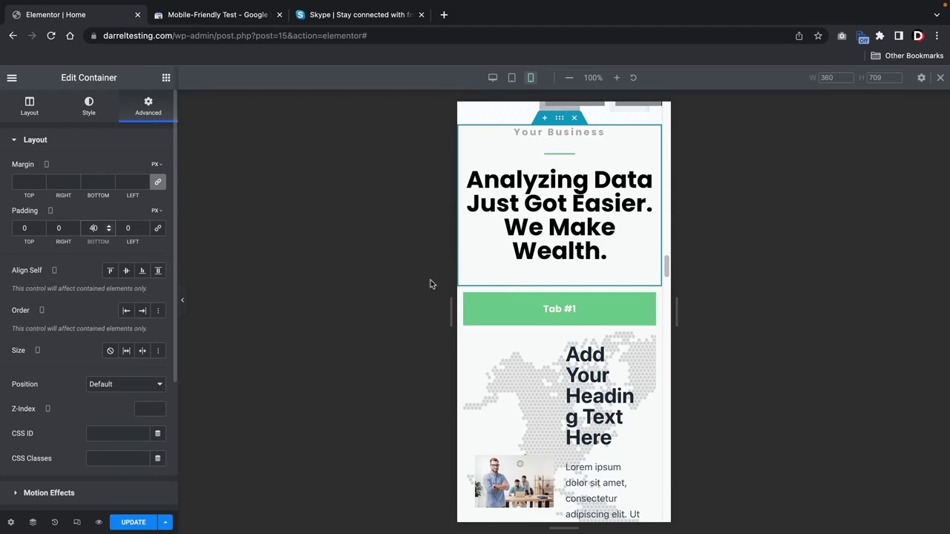
{"action": "left_click", "coordinate": [72, 231]}
{"action": "type", "text": "1"}
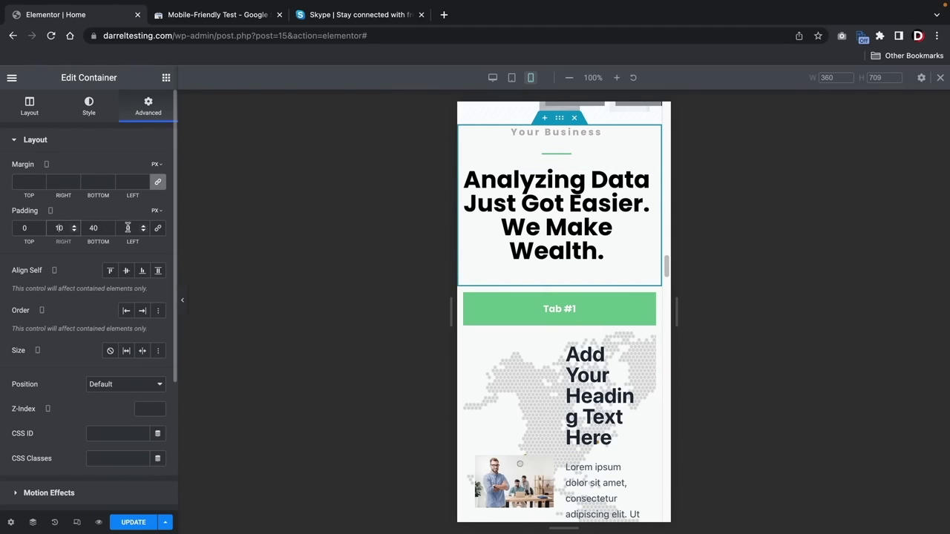
{"action": "left_click", "coordinate": [127, 228]}
{"action": "type", "text": "10"}
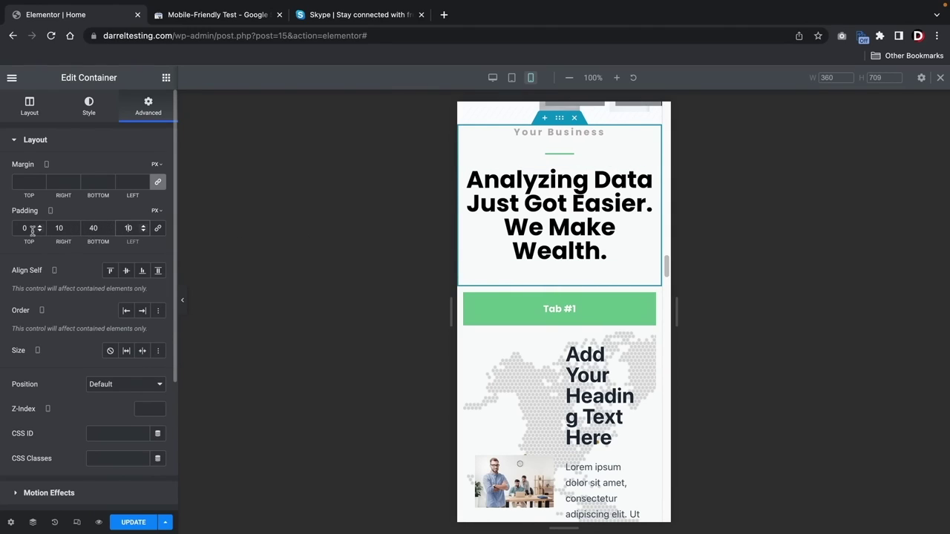
{"action": "type", "text": "5"}
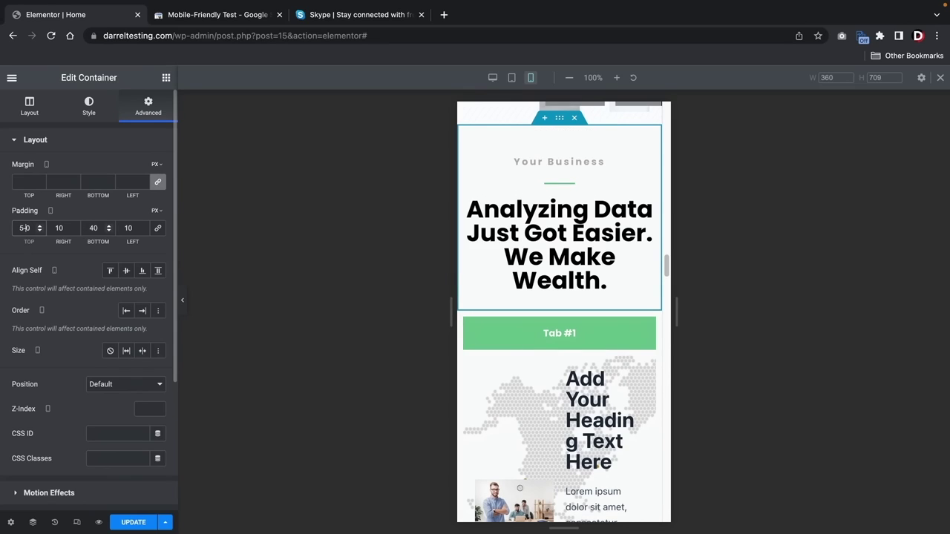
{"action": "scroll", "coordinate": [549, 240], "scroll_direction": "down", "scroll_amount": 4}
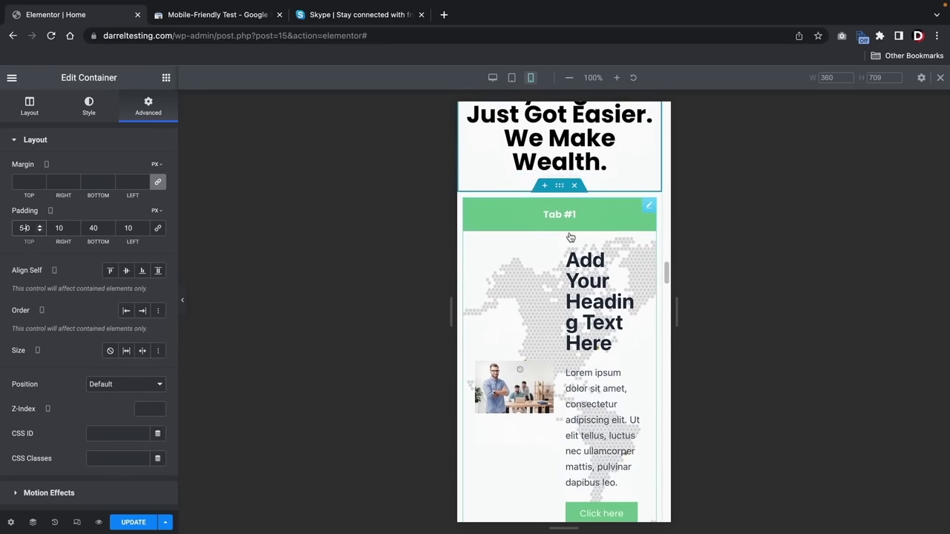
{"action": "scroll", "coordinate": [574, 273], "scroll_direction": "down", "scroll_amount": 2}
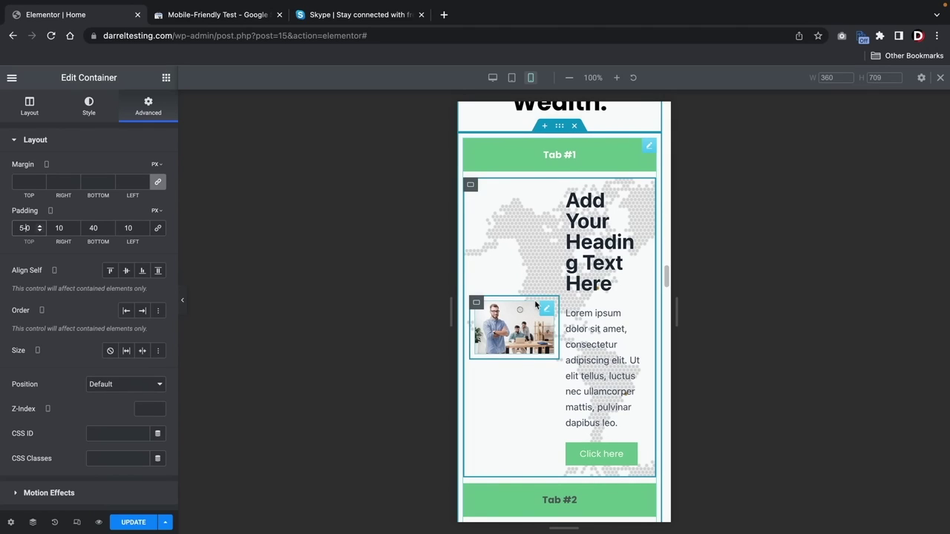
Stack Tab #1's inner container vertically on mobile, then show Tab #2's Wealth Management content
{"action": "left_click", "coordinate": [470, 193]}
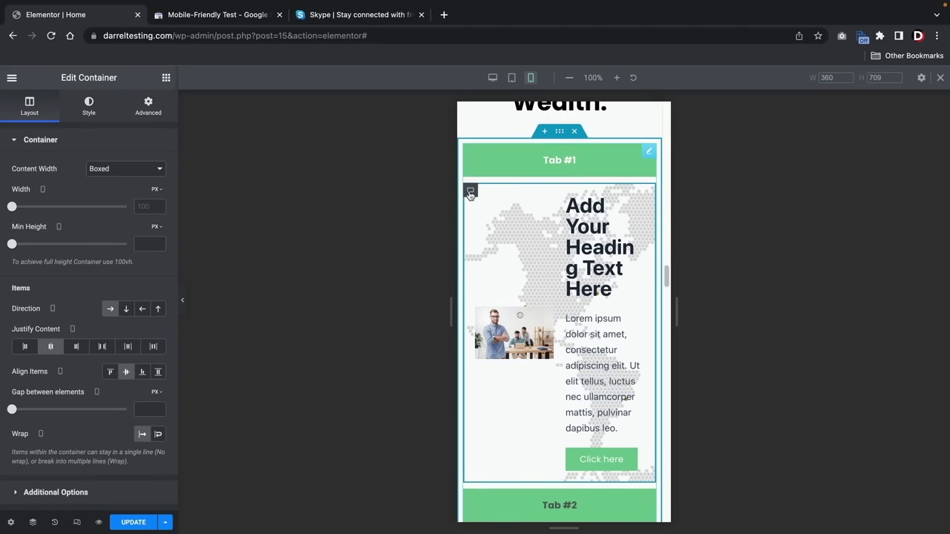
{"action": "left_click", "coordinate": [126, 310]}
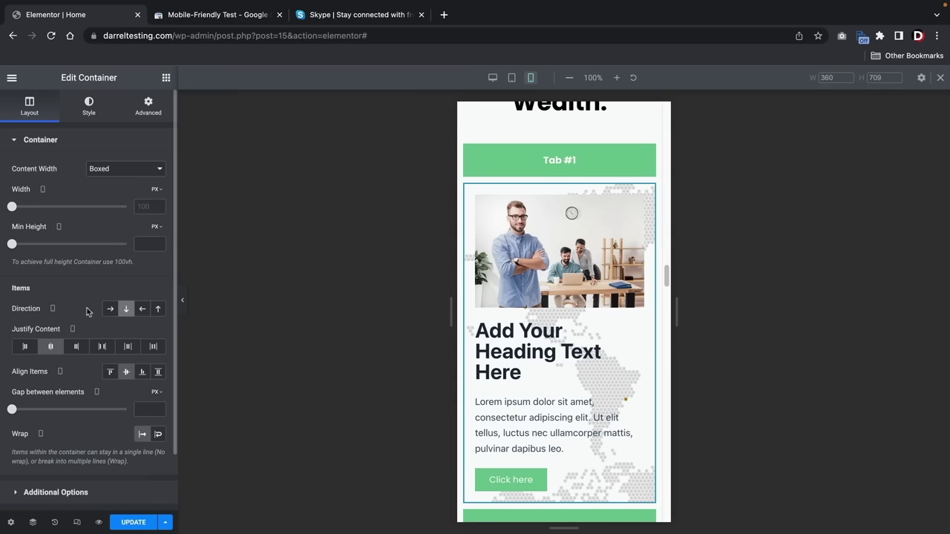
{"action": "scroll", "coordinate": [554, 334], "scroll_direction": "down", "scroll_amount": 3}
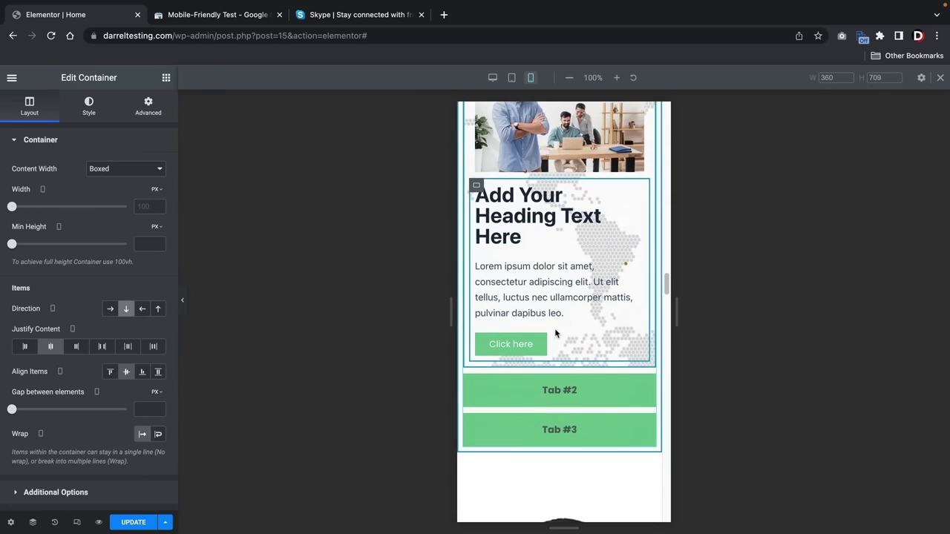
{"action": "left_click", "coordinate": [562, 392]}
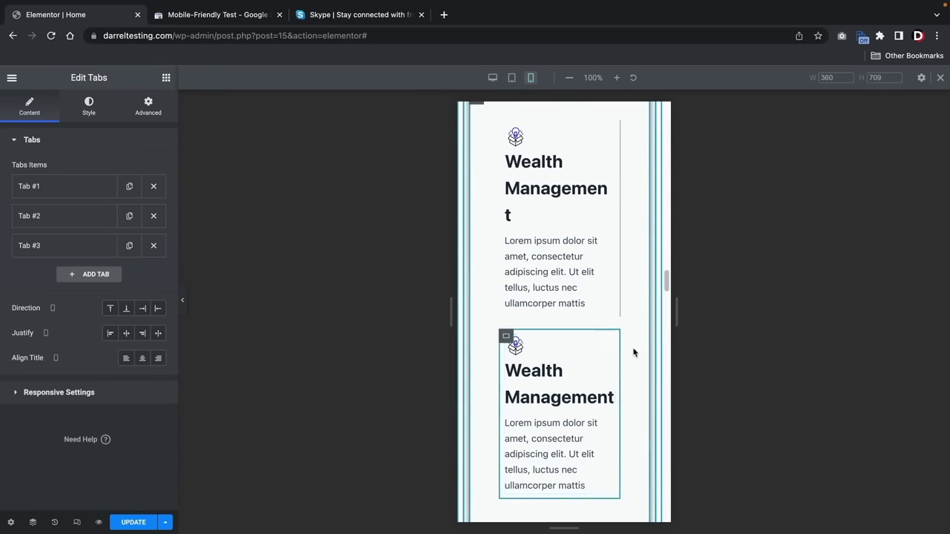
{"action": "scroll", "coordinate": [632, 352], "scroll_direction": "up", "scroll_amount": 3}
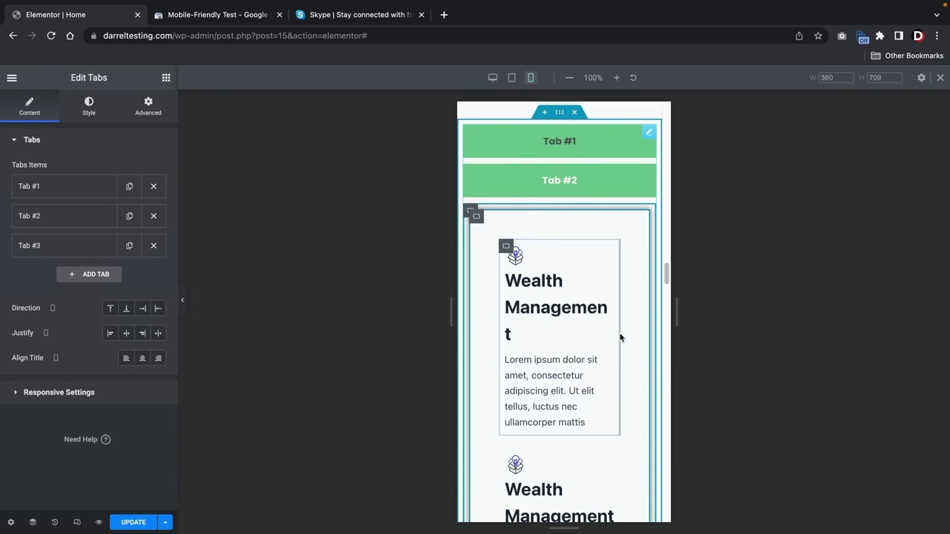
Set the first Wealth Management box's border width to 0 on mobile, then select the image boxes
{"action": "left_click", "coordinate": [506, 247]}
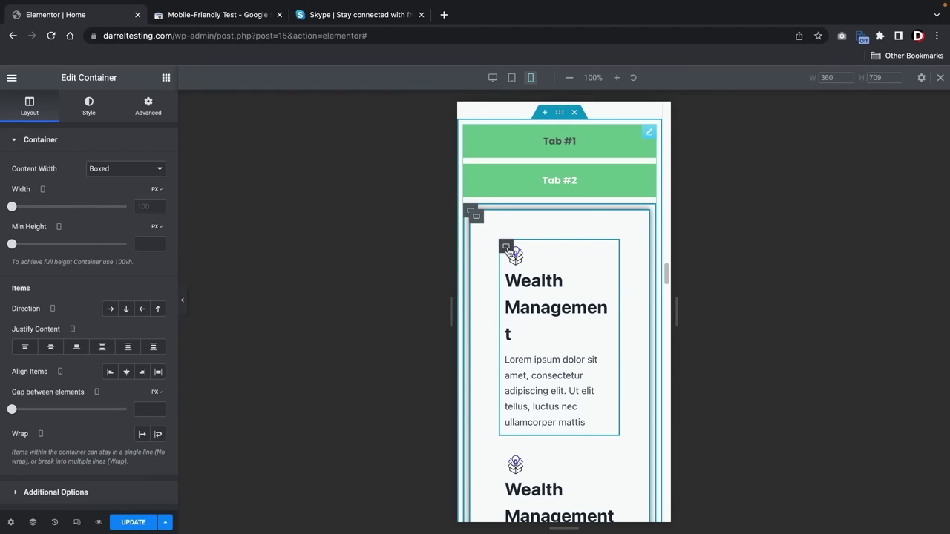
{"action": "left_click", "coordinate": [92, 110]}
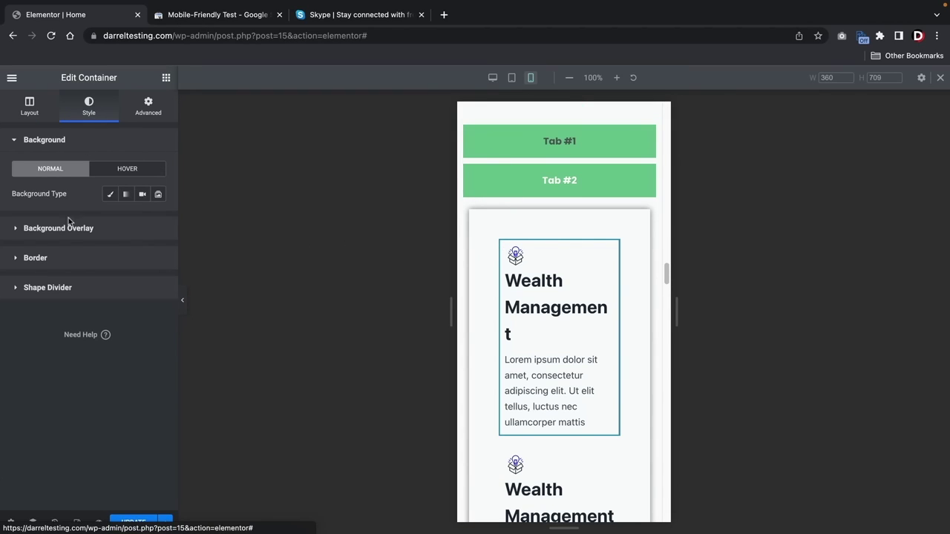
{"action": "left_click", "coordinate": [45, 257]}
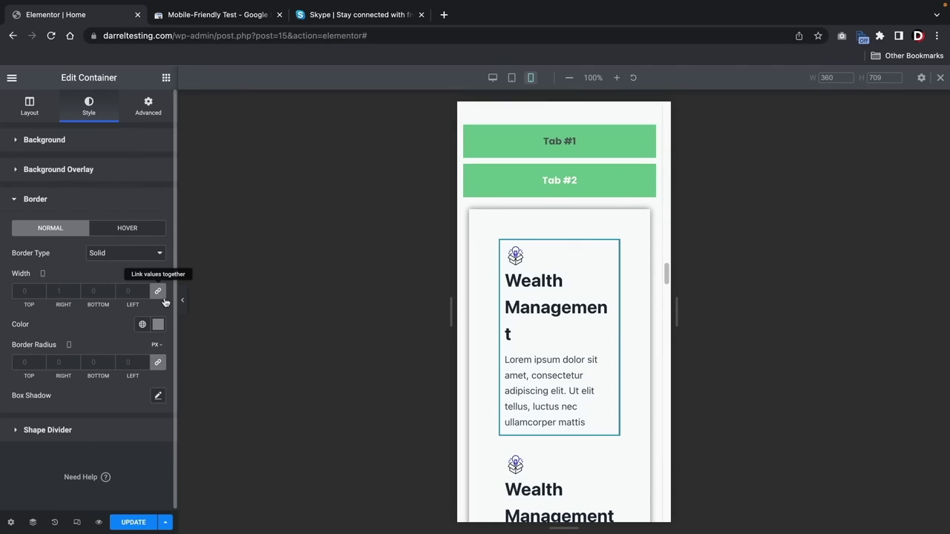
{"action": "left_click", "coordinate": [161, 294]}
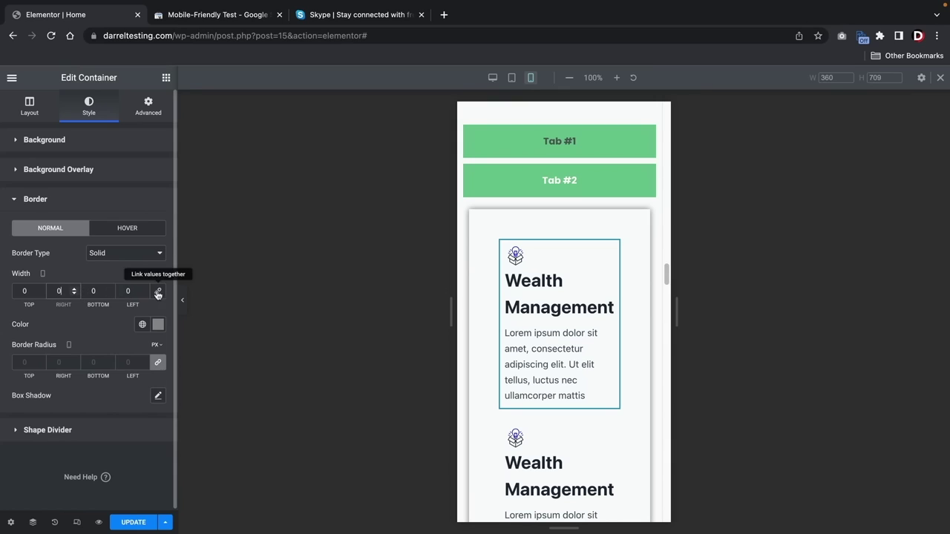
{"action": "left_click", "coordinate": [157, 291]}
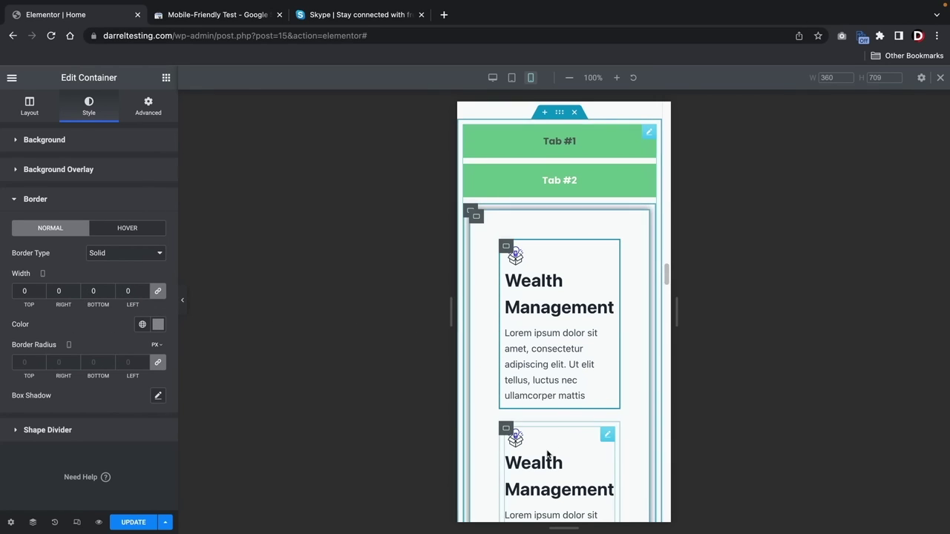
{"action": "left_click", "coordinate": [602, 350]}
{"action": "left_click", "coordinate": [569, 461]}
{"action": "left_click", "coordinate": [568, 291]}
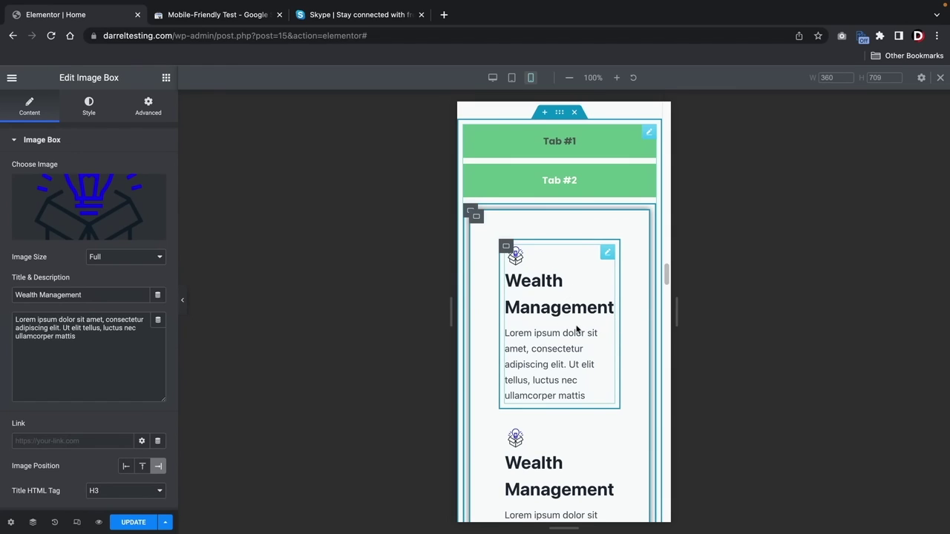
{"action": "scroll", "coordinate": [577, 329], "scroll_direction": "down", "scroll_amount": 1}
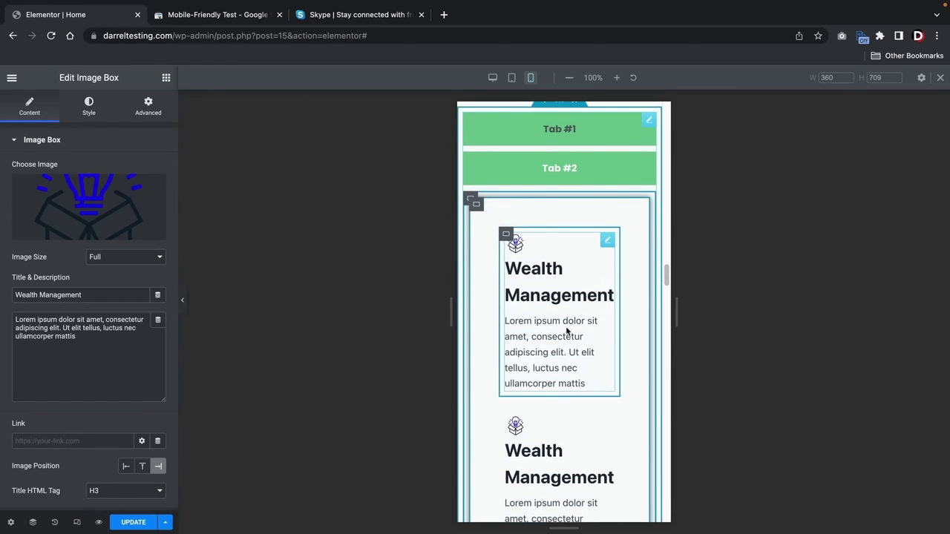
{"action": "scroll", "coordinate": [559, 333], "scroll_direction": "down", "scroll_amount": 5}
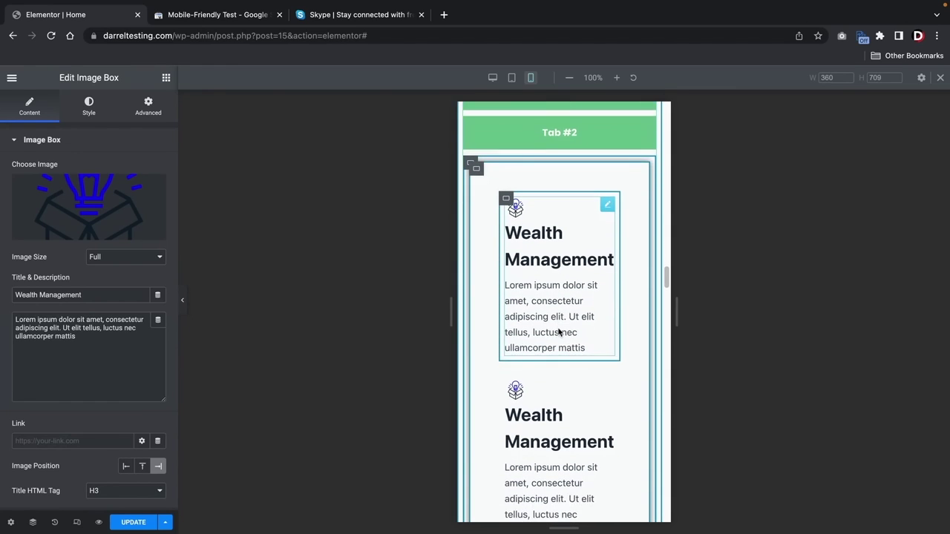
{"action": "scroll", "coordinate": [558, 332], "scroll_direction": "down", "scroll_amount": 10}
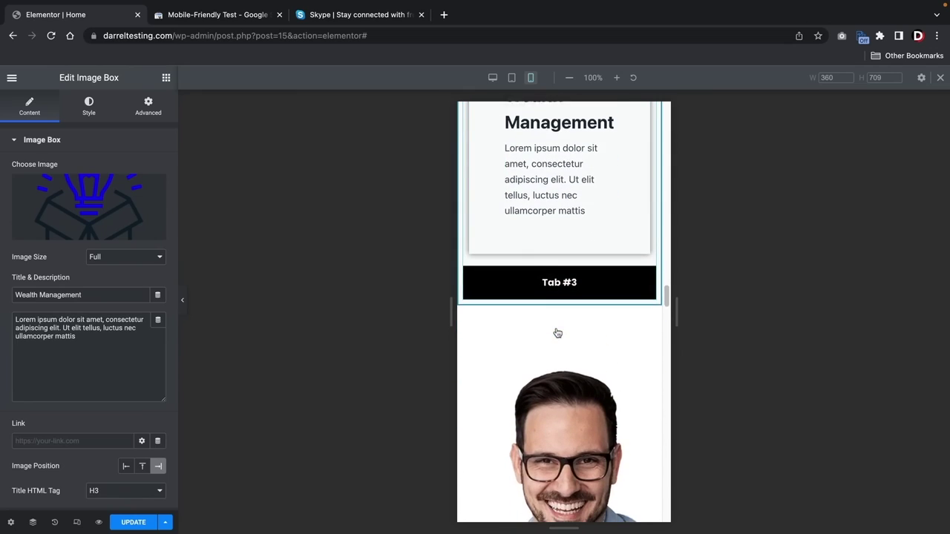
{"action": "scroll", "coordinate": [557, 333], "scroll_direction": "down", "scroll_amount": 8}
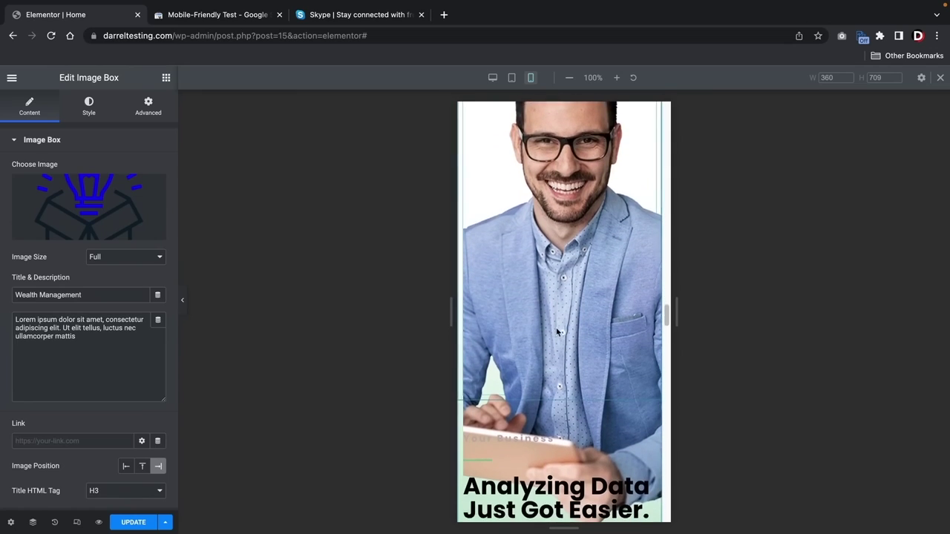
{"action": "scroll", "coordinate": [558, 331], "scroll_direction": "down", "scroll_amount": 12}
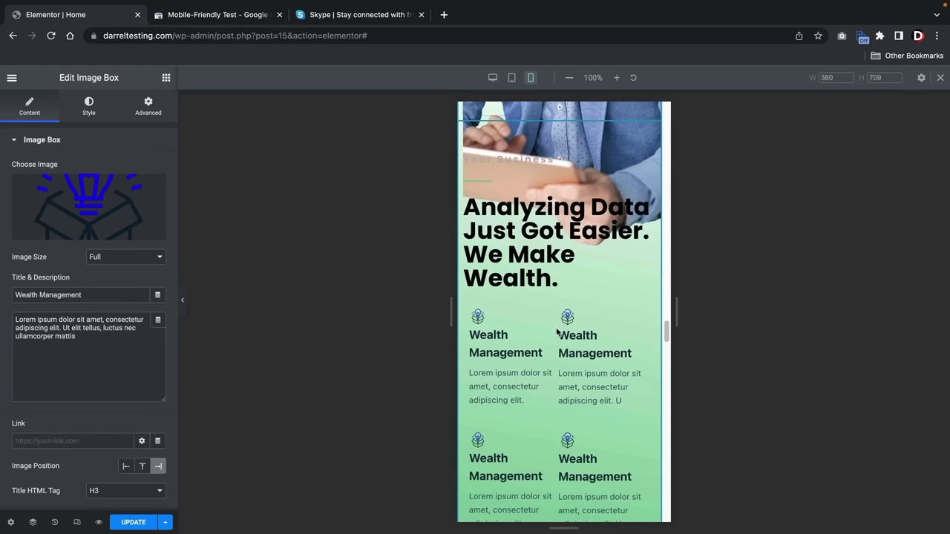
{"action": "scroll", "coordinate": [557, 332], "scroll_direction": "down", "scroll_amount": 3}
{"action": "scroll", "coordinate": [556, 328], "scroll_direction": "up", "scroll_amount": 9}
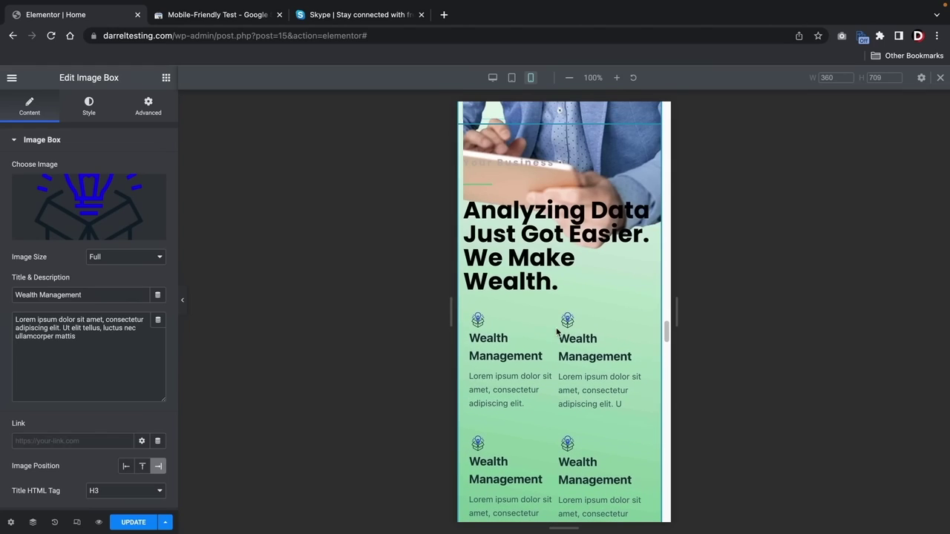
{"action": "scroll", "coordinate": [557, 326], "scroll_direction": "up", "scroll_amount": 12}
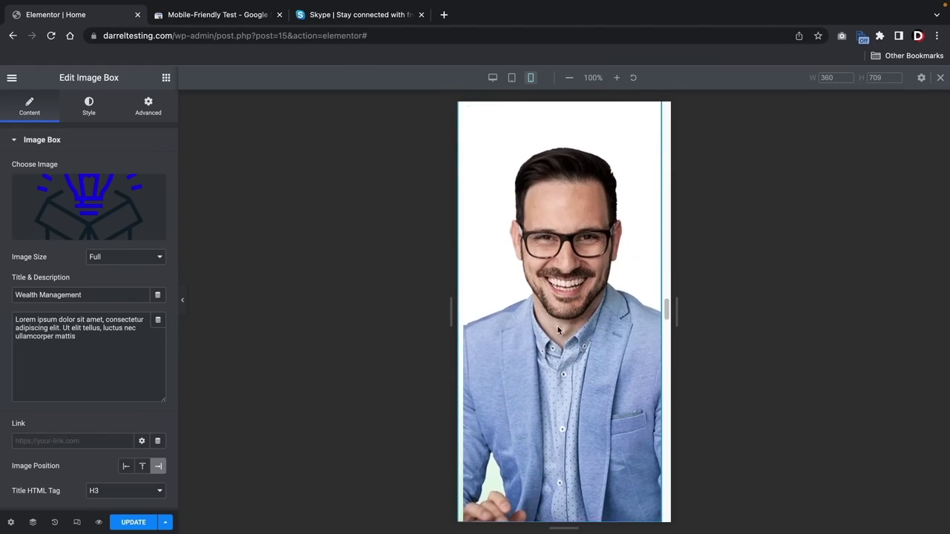
{"action": "scroll", "coordinate": [558, 326], "scroll_direction": "up", "scroll_amount": 2}
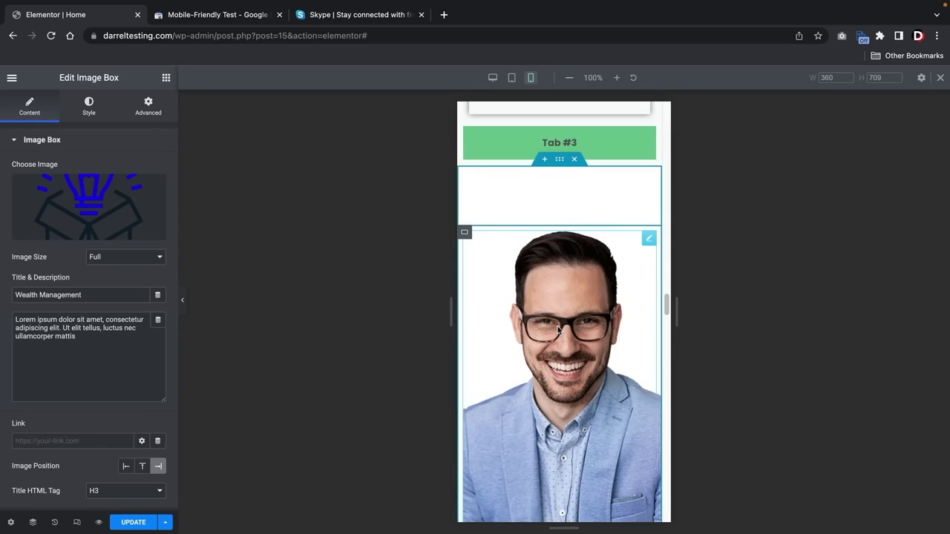
{"action": "scroll", "coordinate": [559, 327], "scroll_direction": "down", "scroll_amount": 3}
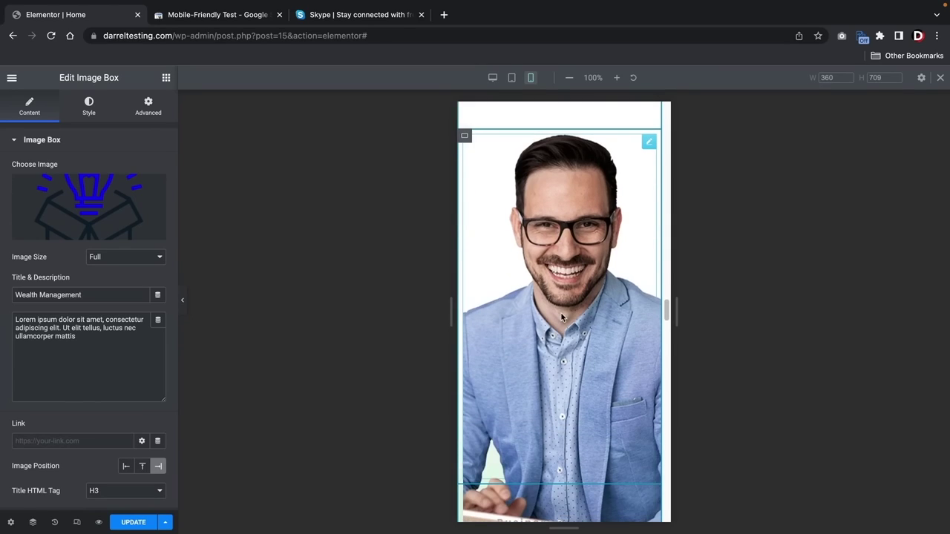
Set the portrait image height to 500 px on mobile and select the Analyzing Data headline
{"action": "left_click", "coordinate": [561, 315]}
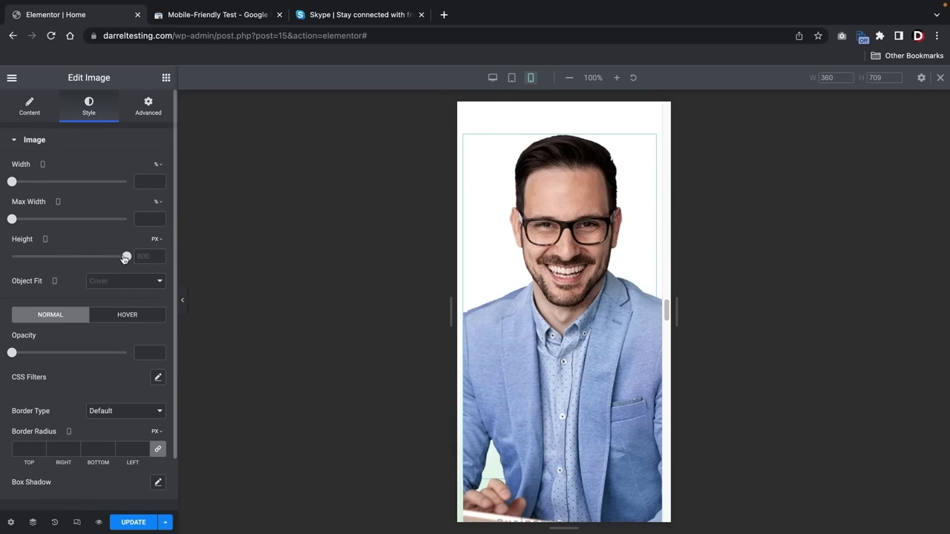
{"action": "mouse_move", "coordinate": [126, 256]}
{"action": "left_mouse_down"}
{"action": "mouse_move", "coordinate": [107, 257]}
{"action": "mouse_move", "coordinate": [126, 257]}
{"action": "left_mouse_up"}
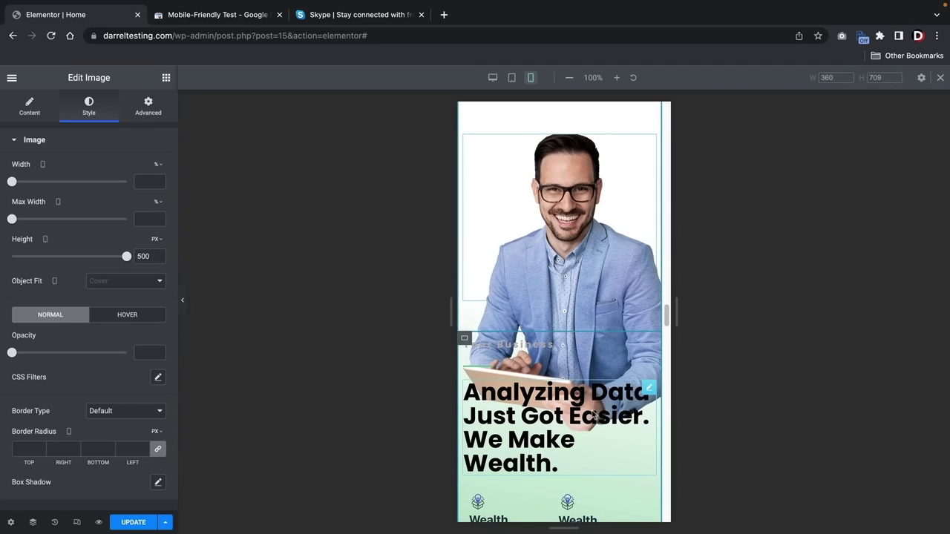
{"action": "scroll", "coordinate": [594, 416], "scroll_direction": "up", "scroll_amount": 2}
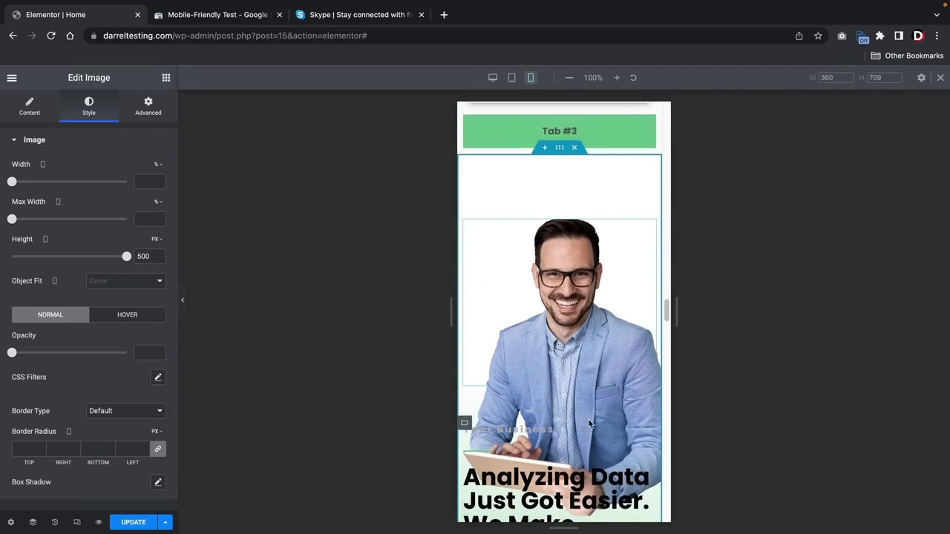
{"action": "scroll", "coordinate": [562, 312], "scroll_direction": "down", "scroll_amount": 2}
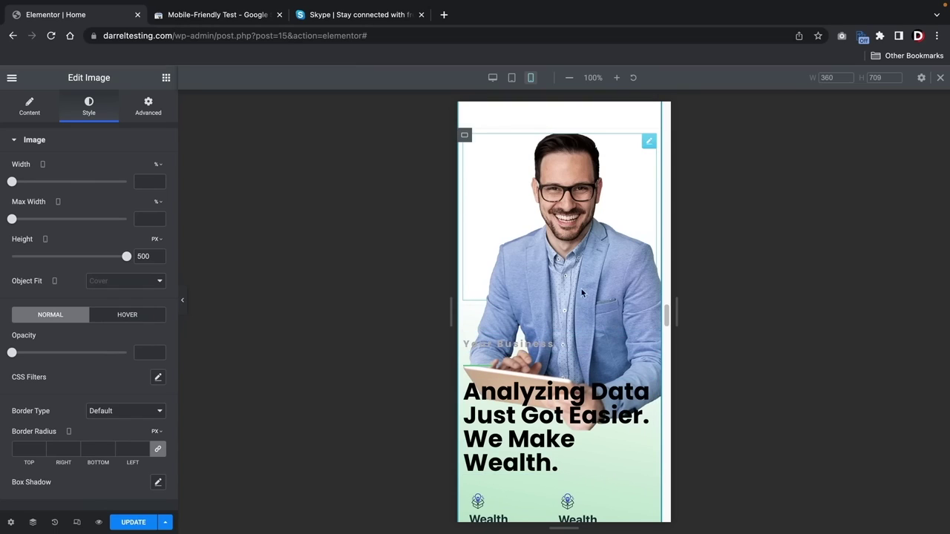
{"action": "scroll", "coordinate": [582, 297], "scroll_direction": "down", "scroll_amount": 1}
{"action": "scroll", "coordinate": [576, 401], "scroll_direction": "down", "scroll_amount": 1}
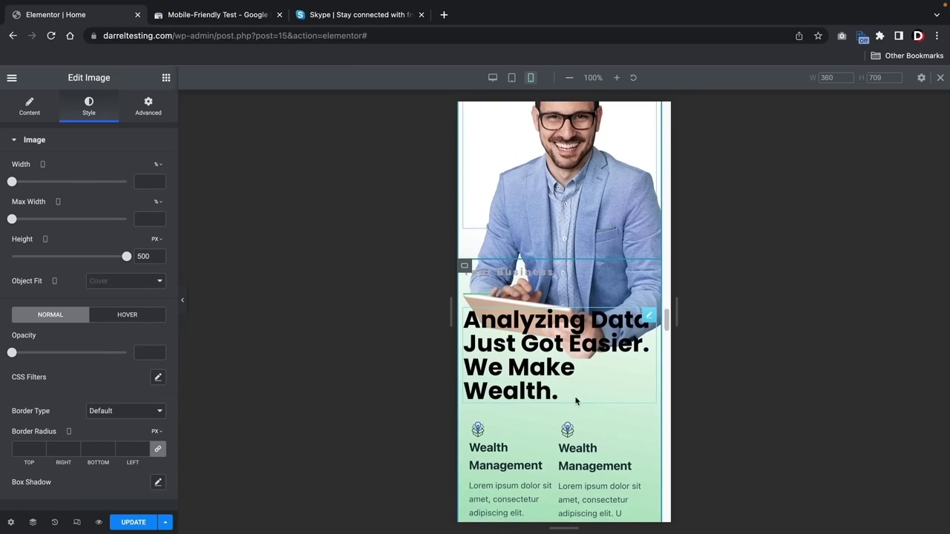
{"action": "left_click", "coordinate": [576, 401]}
{"action": "scroll", "coordinate": [527, 405], "scroll_direction": "down", "scroll_amount": 5}
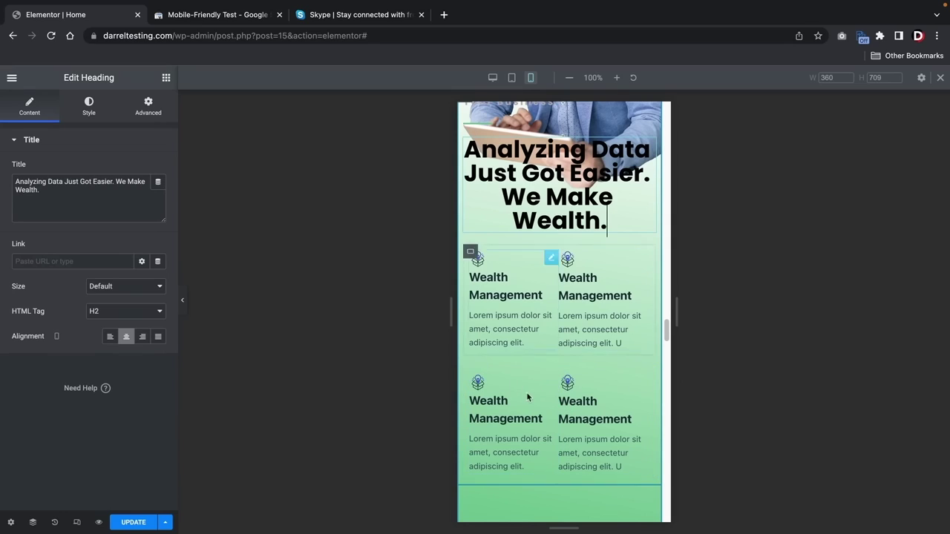
Center-align the grey Your Business line above the headline, leaving its colour unchanged
{"action": "scroll", "coordinate": [528, 395], "scroll_direction": "up", "scroll_amount": 5}
{"action": "left_click", "coordinate": [521, 290]}
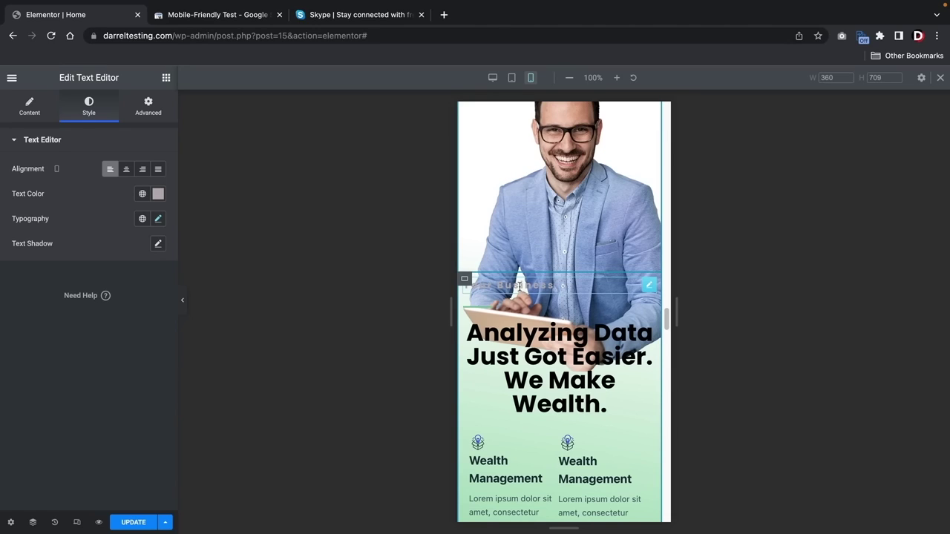
{"action": "left_click", "coordinate": [158, 194]}
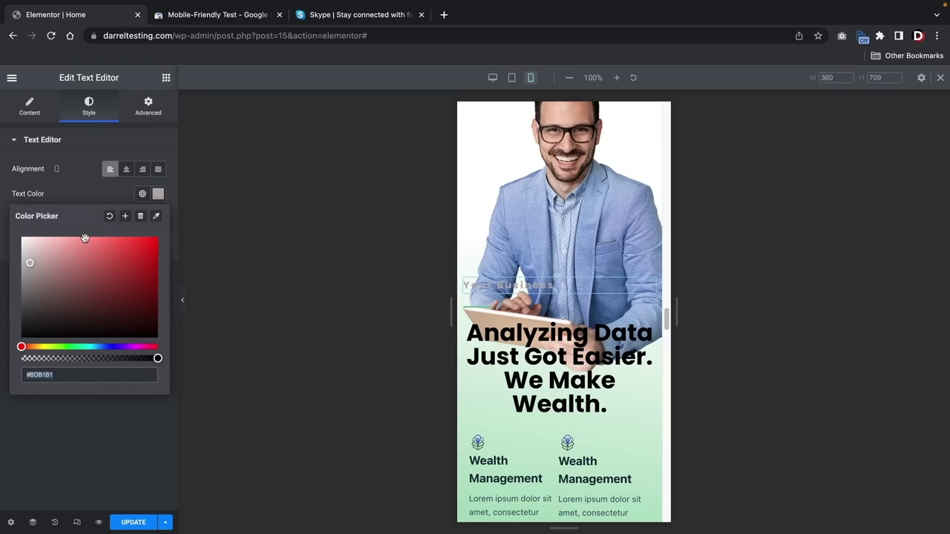
{"action": "left_click", "coordinate": [297, 297]}
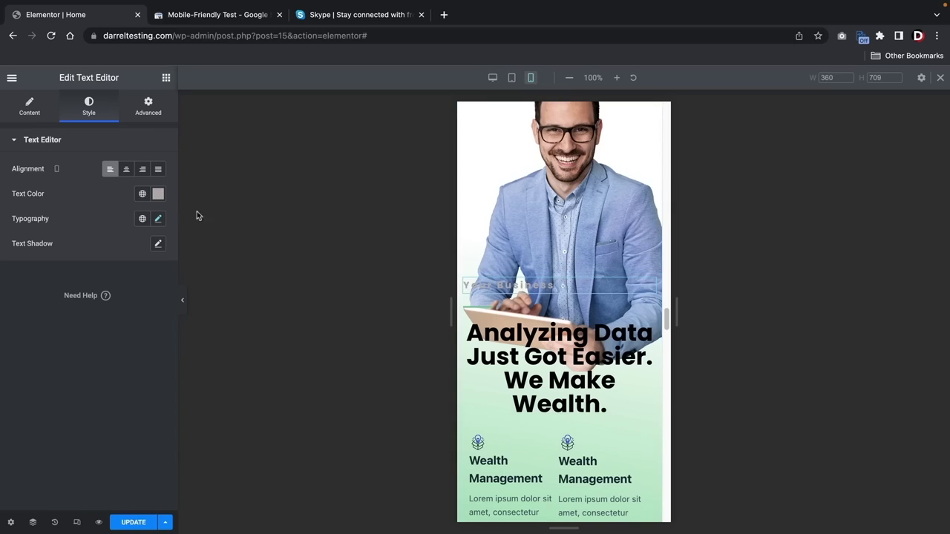
{"action": "left_click", "coordinate": [126, 169]}
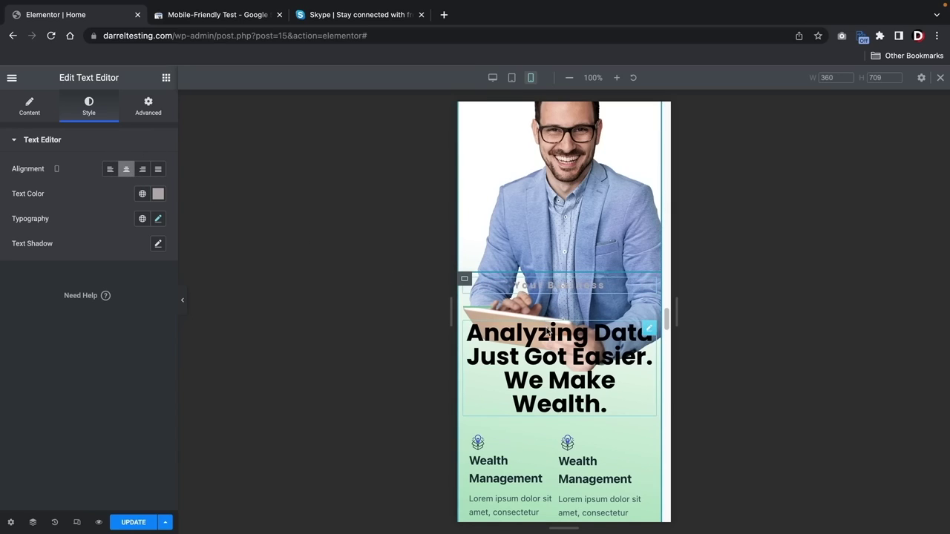
{"action": "scroll", "coordinate": [562, 352], "scroll_direction": "down", "scroll_amount": 3}
{"action": "scroll", "coordinate": [569, 339], "scroll_direction": "up", "scroll_amount": 3}
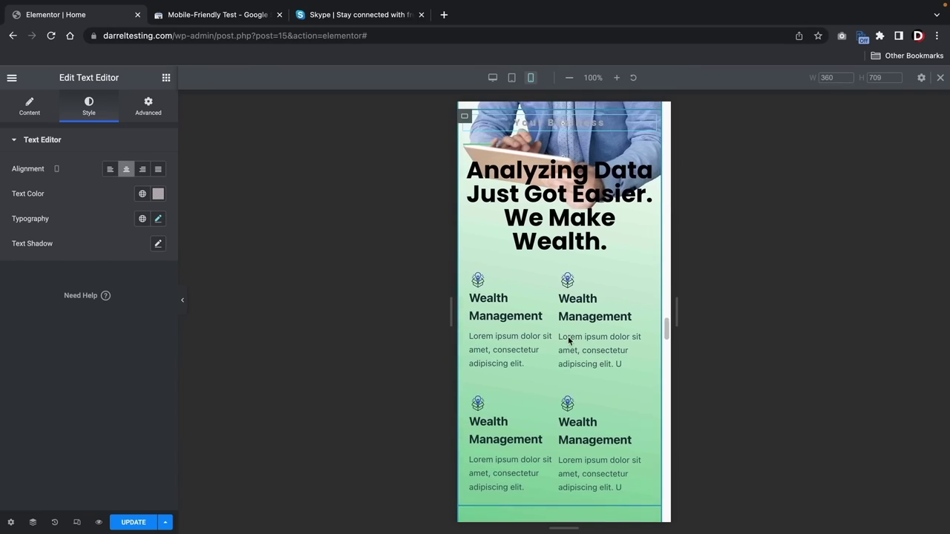
{"action": "scroll", "coordinate": [569, 339], "scroll_direction": "up", "scroll_amount": 3}
{"action": "scroll", "coordinate": [570, 336], "scroll_direction": "down", "scroll_amount": 2}
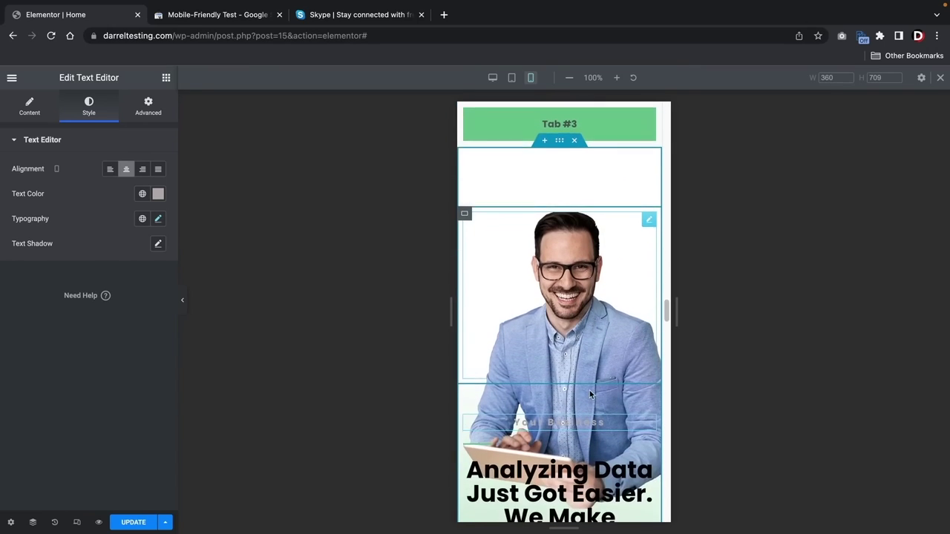
{"action": "scroll", "coordinate": [586, 372], "scroll_direction": "down", "scroll_amount": 5}
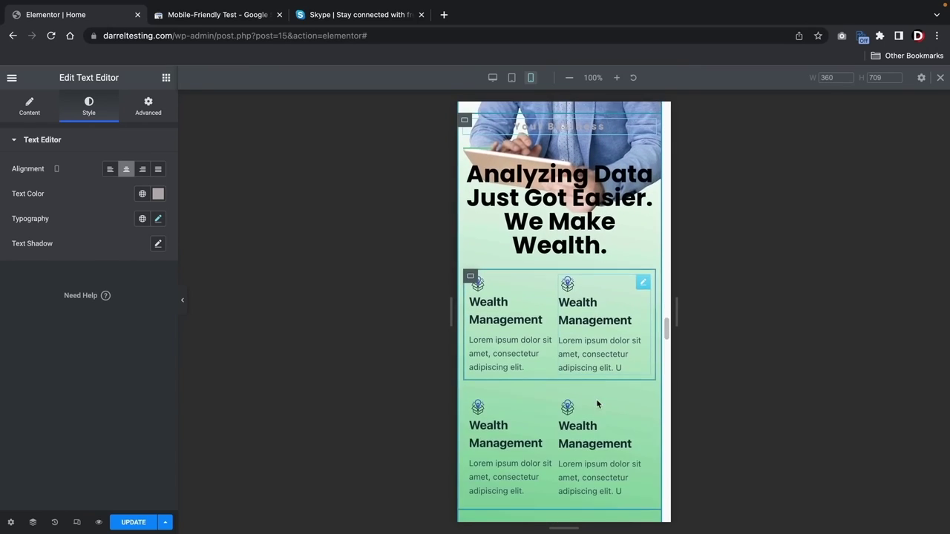
{"action": "scroll", "coordinate": [598, 405], "scroll_direction": "down", "scroll_amount": 4}
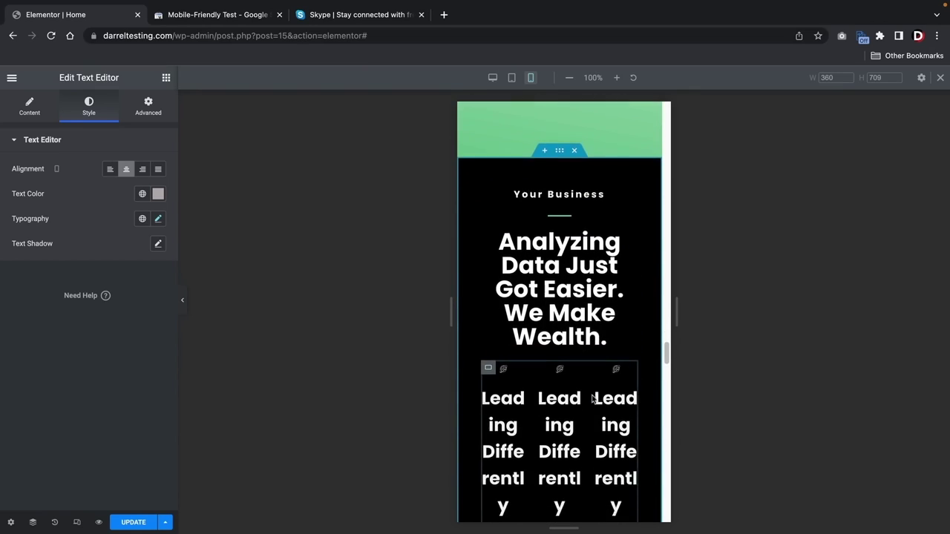
{"action": "scroll", "coordinate": [591, 401], "scroll_direction": "down", "scroll_amount": 3}
{"action": "scroll", "coordinate": [592, 404], "scroll_direction": "up", "scroll_amount": 4}
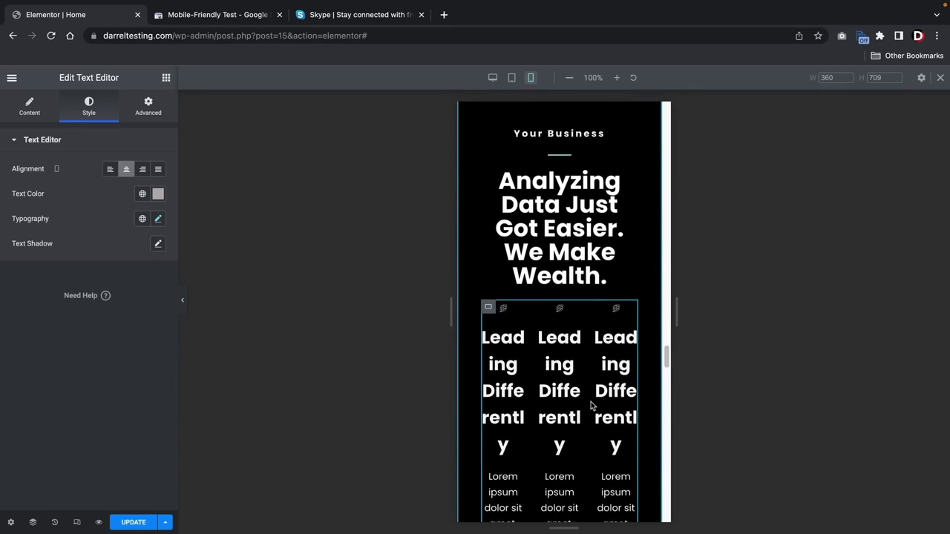
{"action": "scroll", "coordinate": [590, 394], "scroll_direction": "up", "scroll_amount": 1}
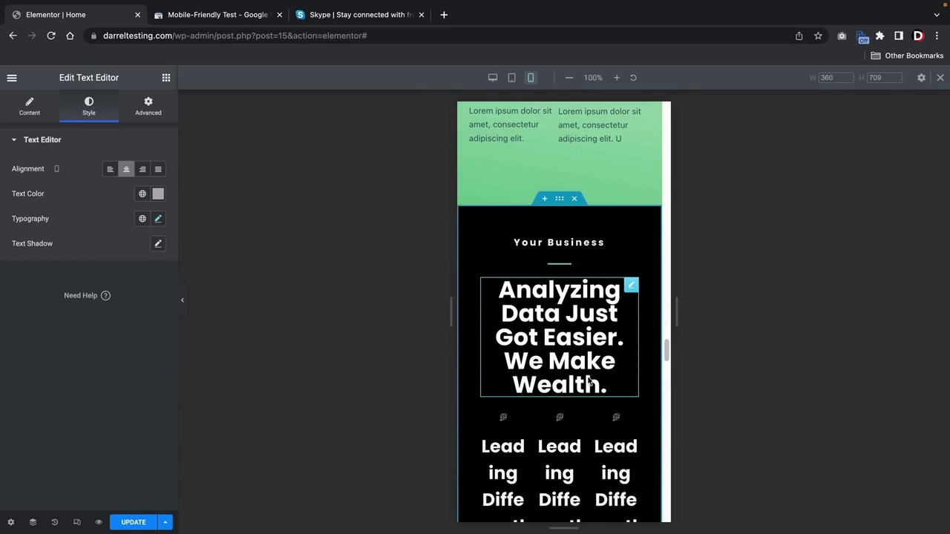
Reduce the Analyzing Data heading's Poppins font size from 40 to 30 px
{"action": "left_click", "coordinate": [631, 285]}
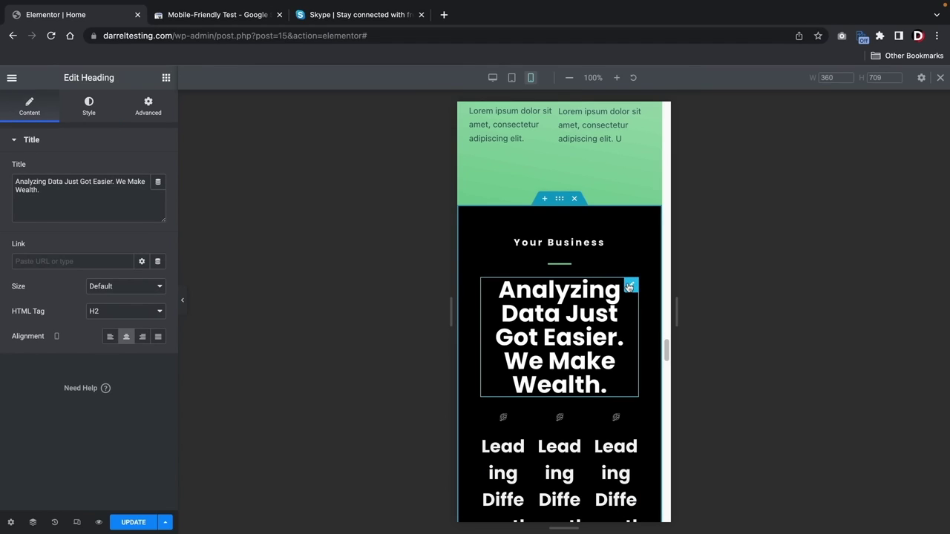
{"action": "left_click", "coordinate": [91, 108]}
{"action": "left_click", "coordinate": [158, 195]}
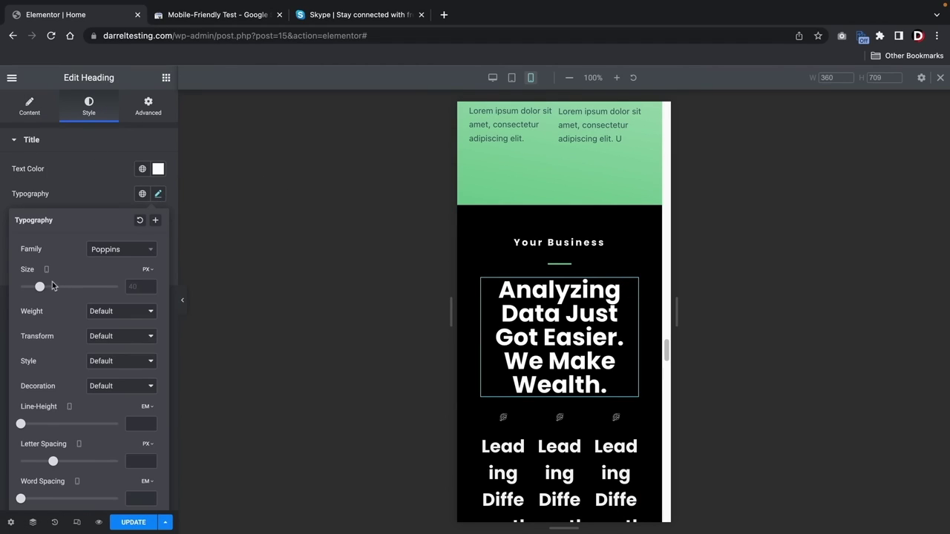
{"action": "left_click_drag", "start_coordinate": [40, 286], "coordinate": [33, 293]}
{"action": "scroll", "coordinate": [560, 334], "scroll_direction": "down", "scroll_amount": 1}
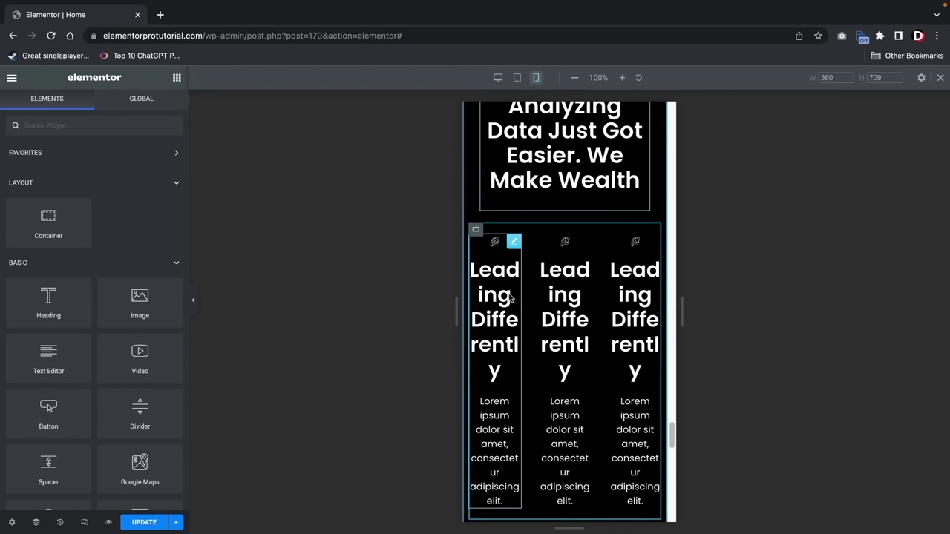
Stack the Leading Differently columns vertically in a 330 px wide container
{"action": "left_click", "coordinate": [476, 231]}
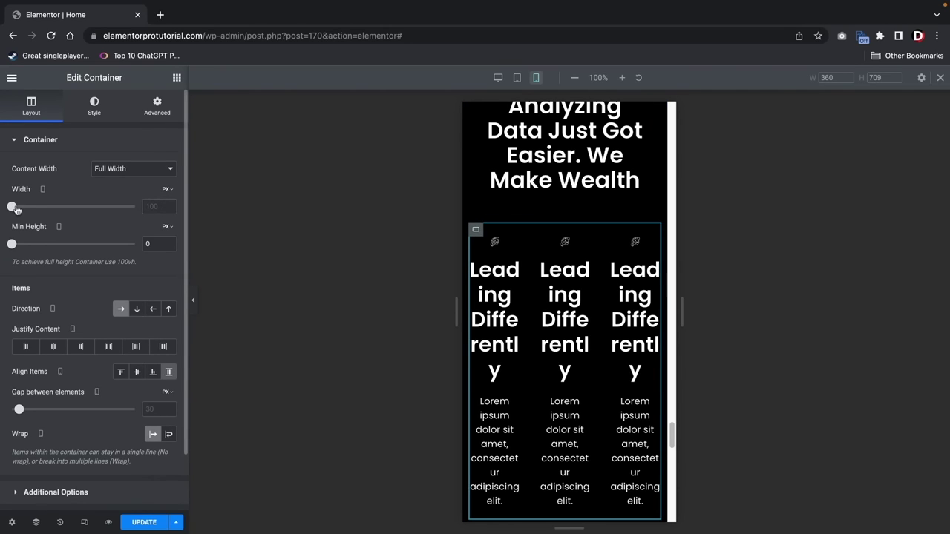
{"action": "left_click_drag", "start_coordinate": [13, 208], "coordinate": [45, 215]}
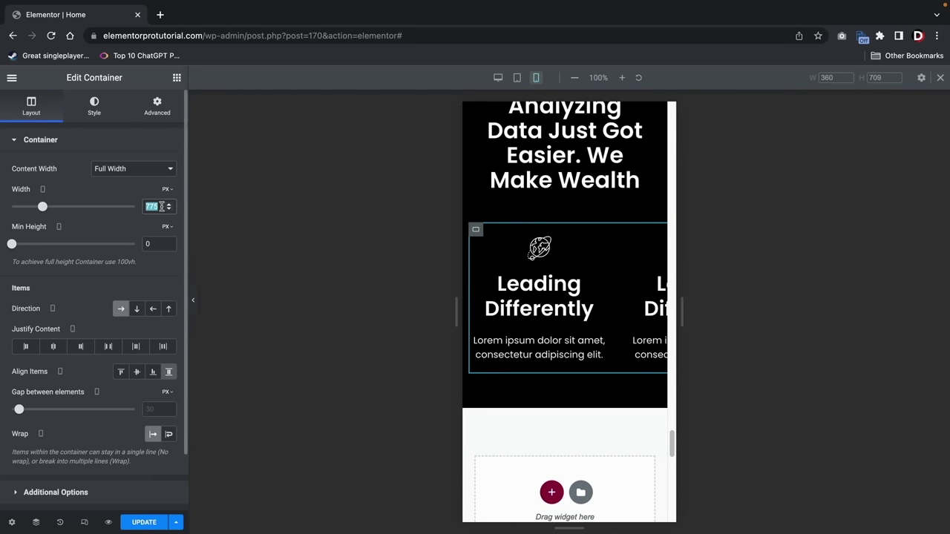
{"action": "type", "text": "330"}
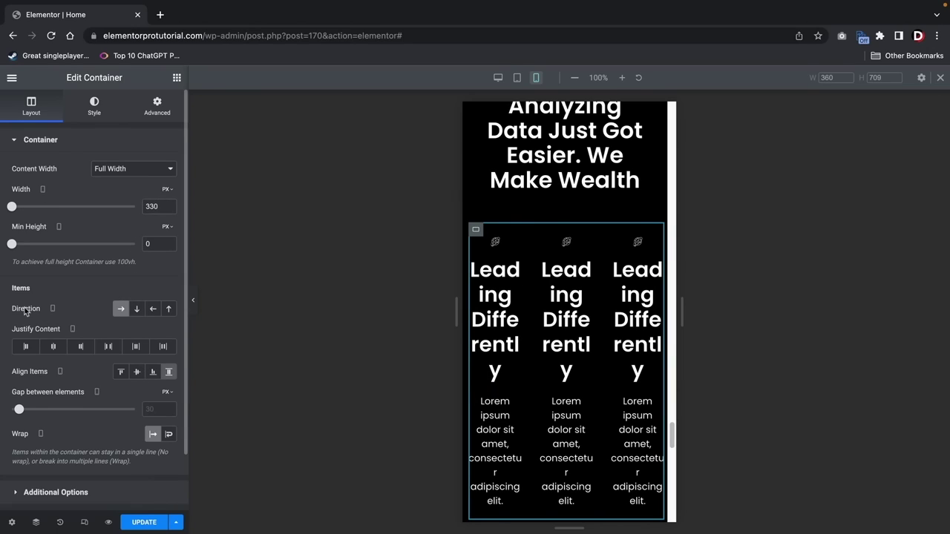
{"action": "left_click", "coordinate": [137, 310]}
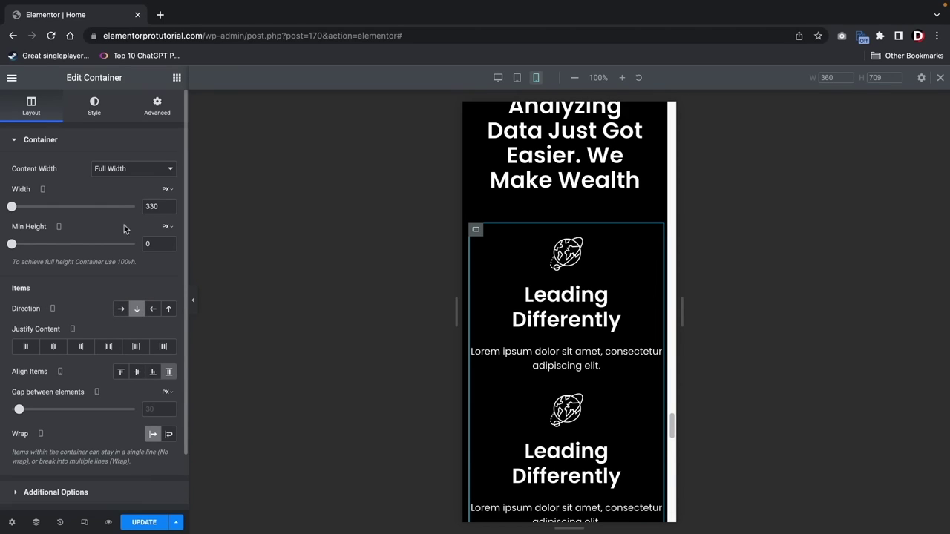
{"action": "double_click", "coordinate": [170, 211]}
{"action": "type", "text": "500"}
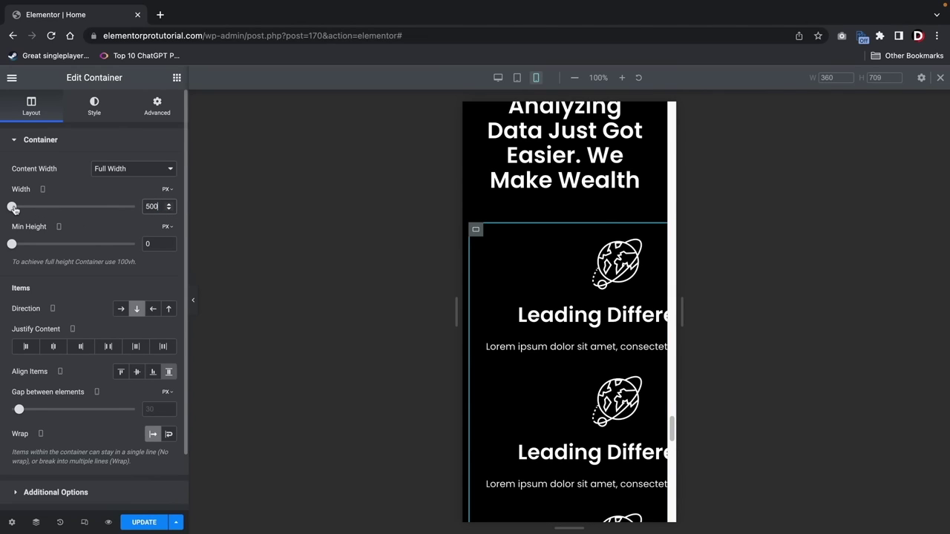
{"action": "mouse_move", "coordinate": [13, 208]}
{"action": "left_mouse_down"}
{"action": "mouse_move", "coordinate": [85, 210]}
{"action": "mouse_move", "coordinate": [12, 211]}
{"action": "left_mouse_up"}
{"action": "type", "text": "300"}
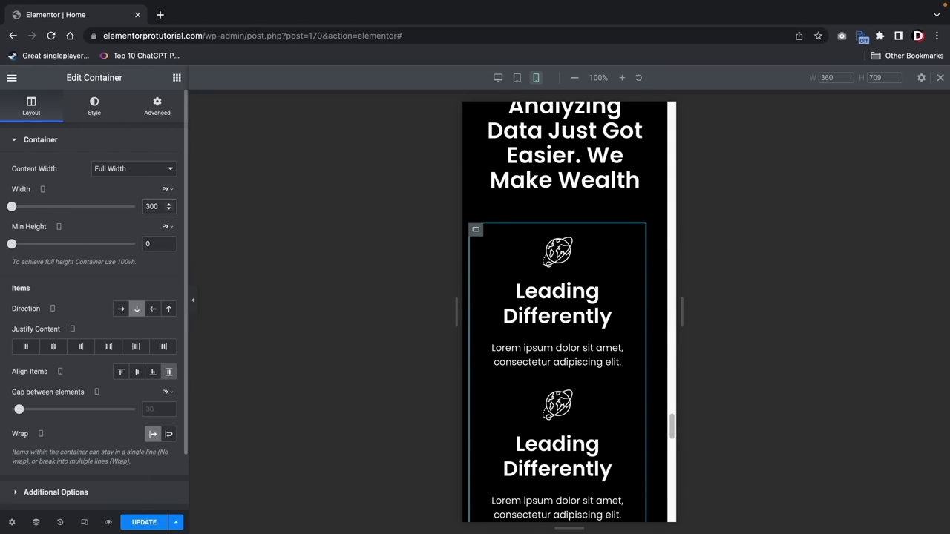
{"action": "key", "text": "BackSpace"}
{"action": "key", "text": "BackSpace"}
{"action": "type", "text": "30"}
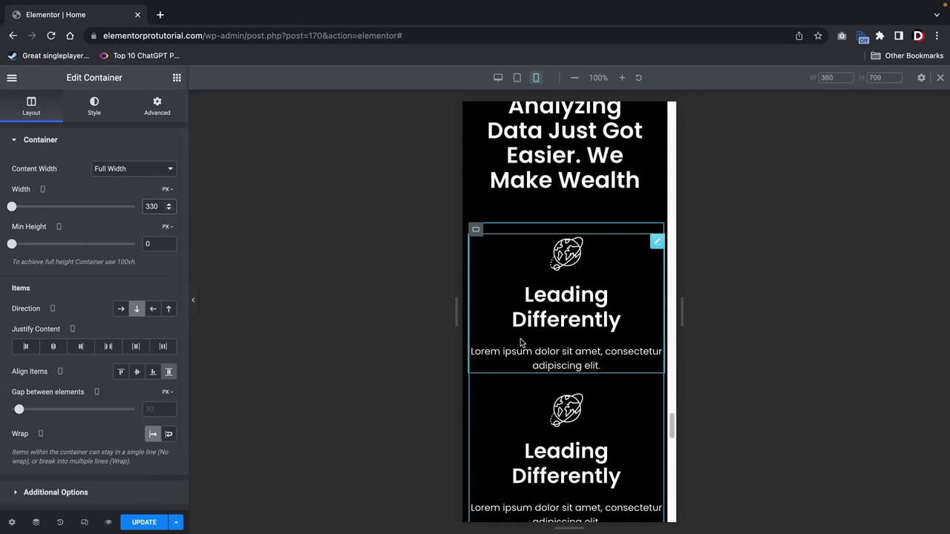
Set the gap between the stacked Leading Differently items to 78
{"action": "scroll", "coordinate": [546, 324], "scroll_direction": "down", "scroll_amount": 1}
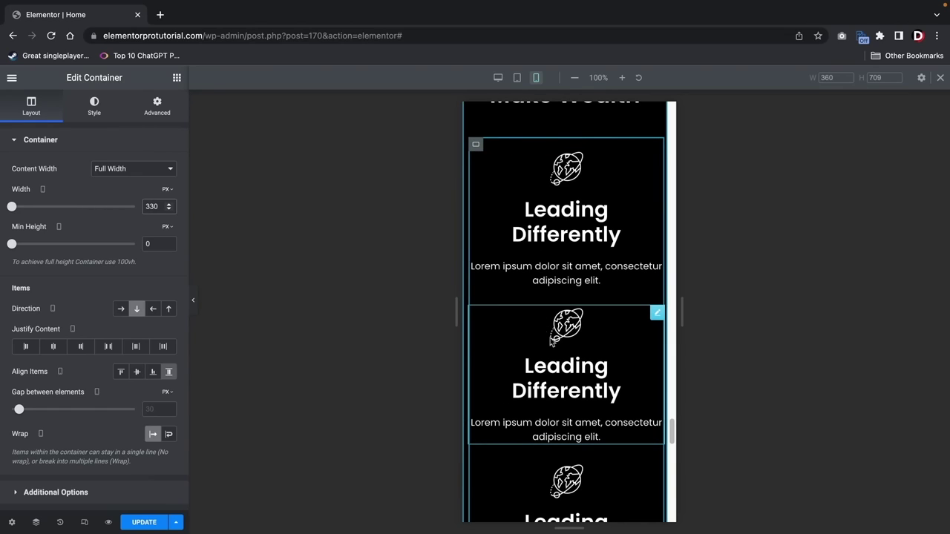
{"action": "scroll", "coordinate": [534, 337], "scroll_direction": "down", "scroll_amount": 1}
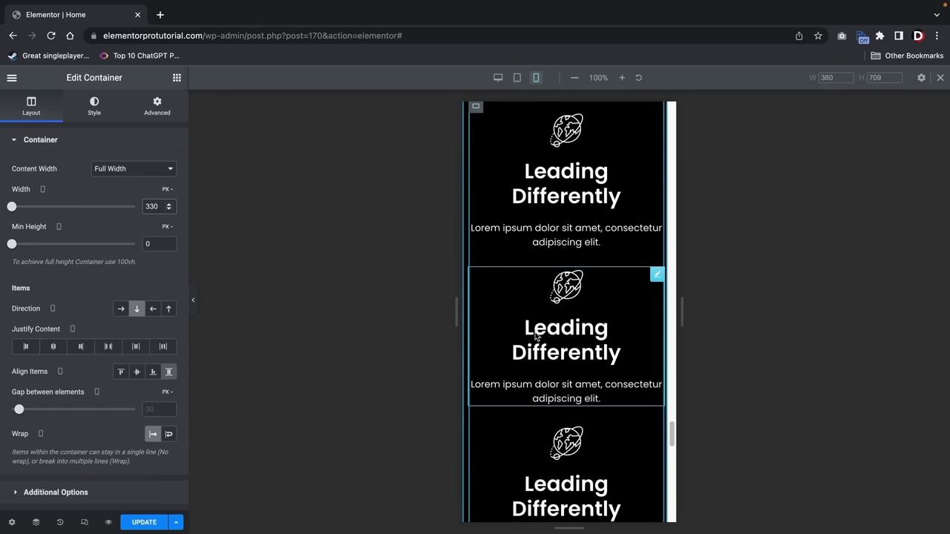
{"action": "left_click_drag", "start_coordinate": [19, 409], "coordinate": [33, 412]}
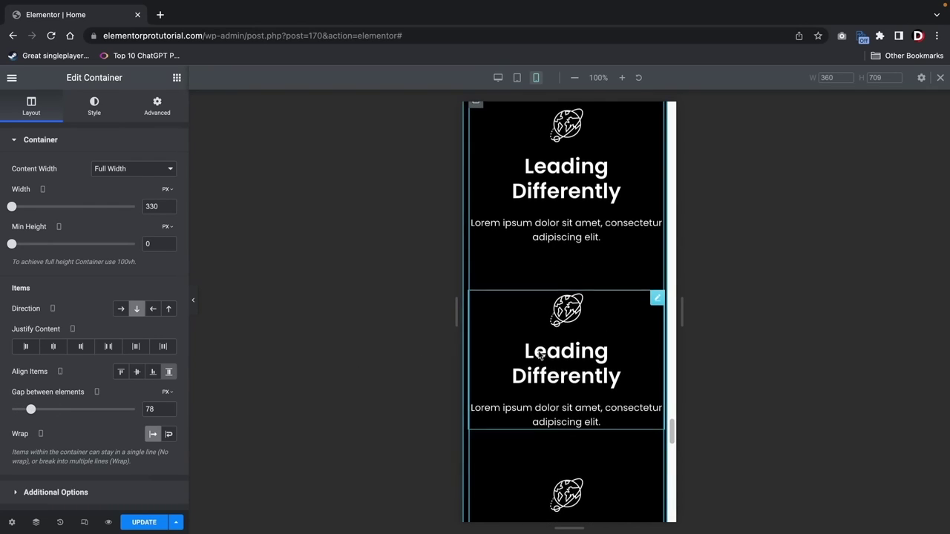
{"action": "scroll", "coordinate": [558, 361], "scroll_direction": "down", "scroll_amount": 1}
{"action": "scroll", "coordinate": [558, 361], "scroll_direction": "down", "scroll_amount": 3}
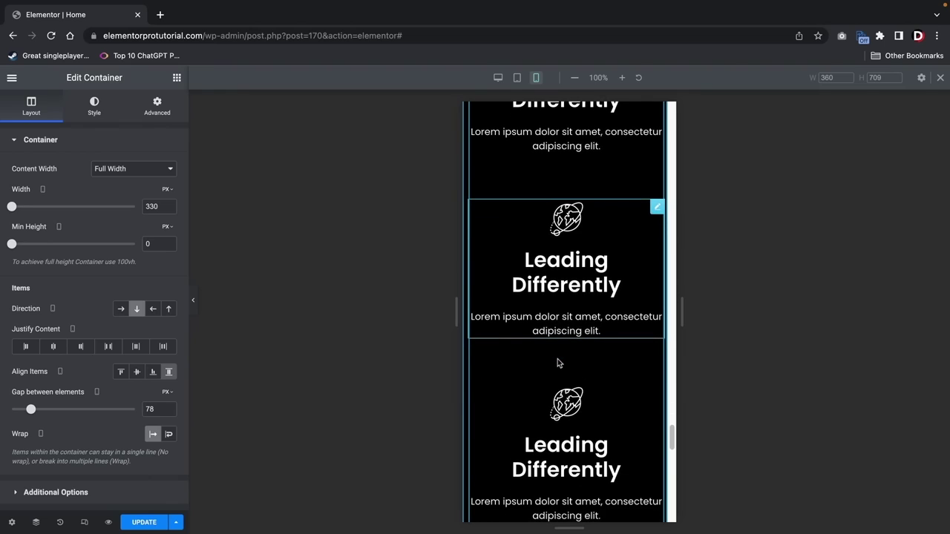
{"action": "scroll", "coordinate": [558, 383], "scroll_direction": "down", "scroll_amount": 1}
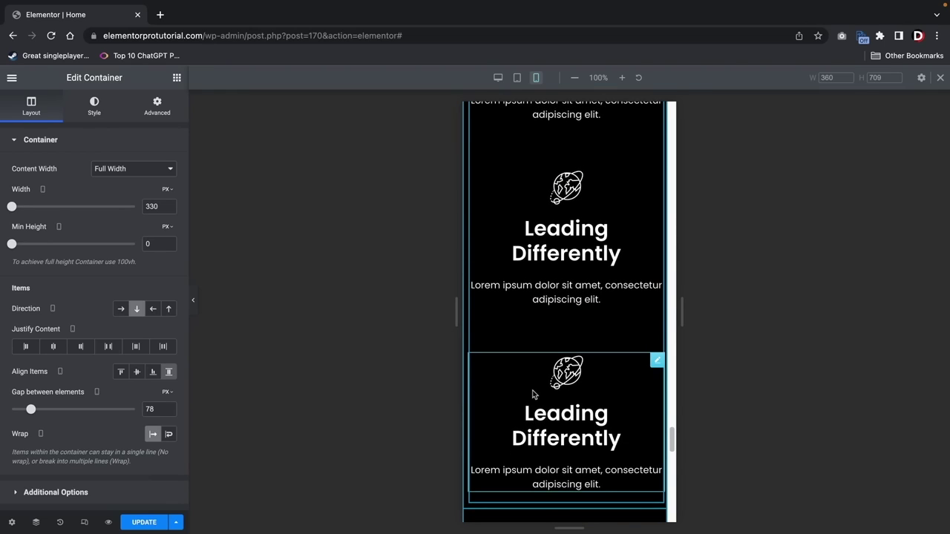
{"action": "scroll", "coordinate": [536, 394], "scroll_direction": "down", "scroll_amount": 3}
{"action": "scroll", "coordinate": [536, 394], "scroll_direction": "up", "scroll_amount": 3}
{"action": "scroll", "coordinate": [537, 386], "scroll_direction": "down", "scroll_amount": 1}
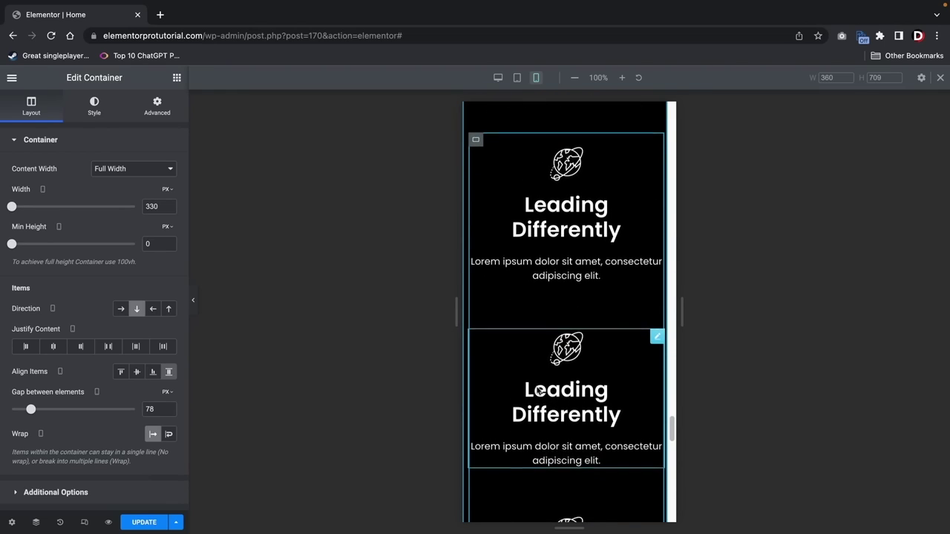
{"action": "scroll", "coordinate": [538, 391], "scroll_direction": "down", "scroll_amount": 1}
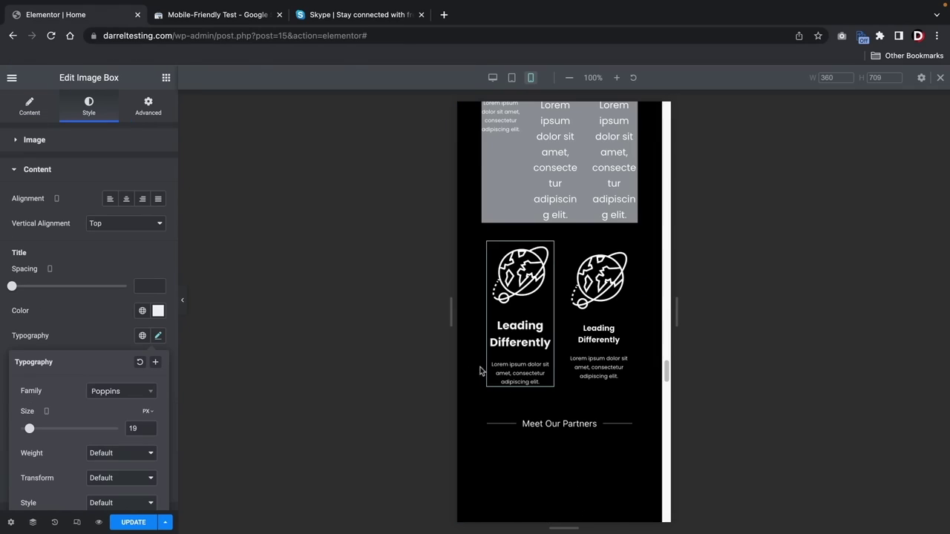
Close the title typography options and select the partner logo image
{"action": "left_click", "coordinate": [104, 335]}
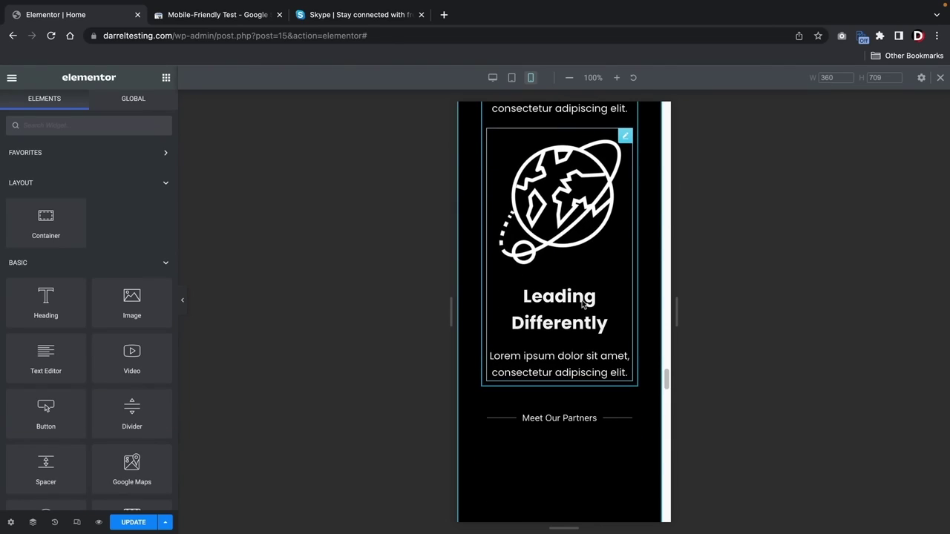
{"action": "scroll", "coordinate": [584, 305], "scroll_direction": "down", "scroll_amount": 3}
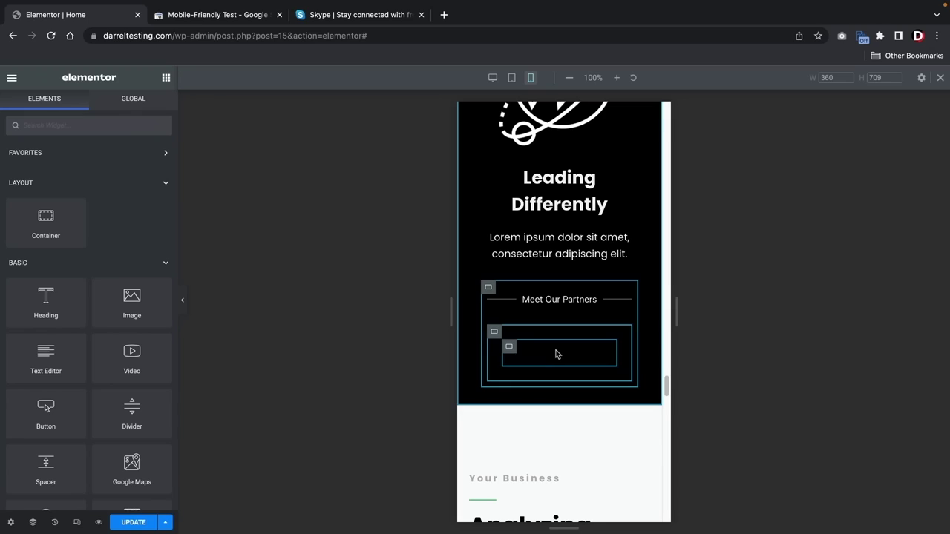
{"action": "left_click", "coordinate": [501, 354]}
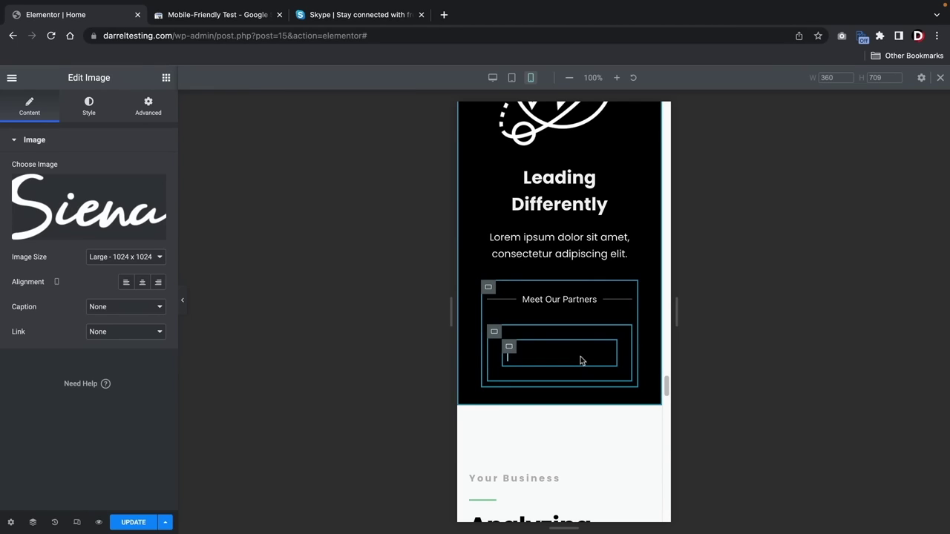
Turn on Hide On Mobile for the Meet Our Partners container
{"action": "left_click", "coordinate": [488, 289]}
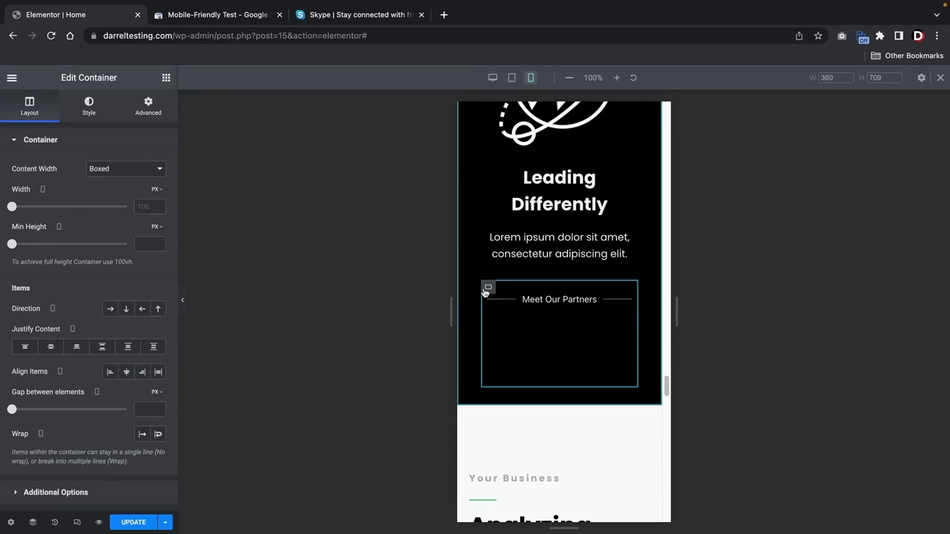
{"action": "left_click", "coordinate": [147, 106]}
{"action": "scroll", "coordinate": [77, 330], "scroll_direction": "down", "scroll_amount": 5}
{"action": "left_click", "coordinate": [87, 371]}
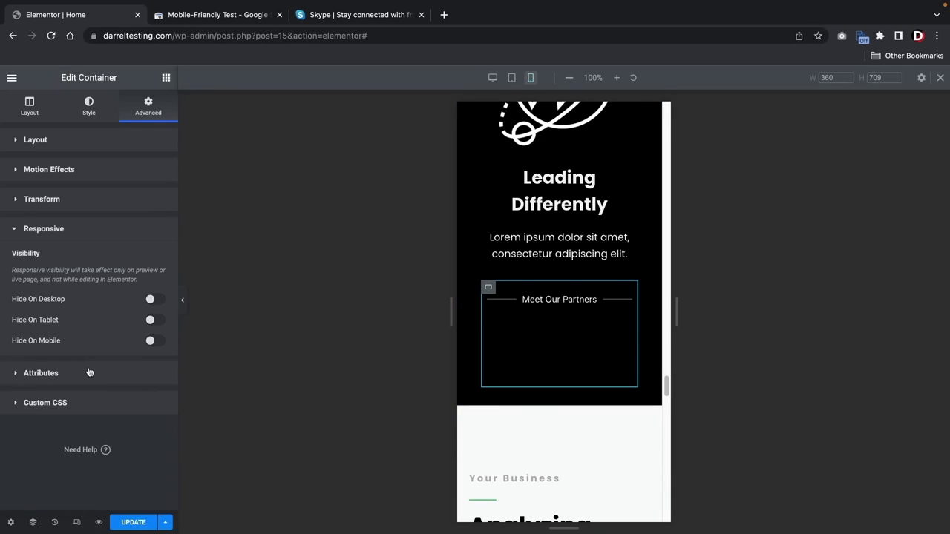
{"action": "left_click", "coordinate": [152, 344]}
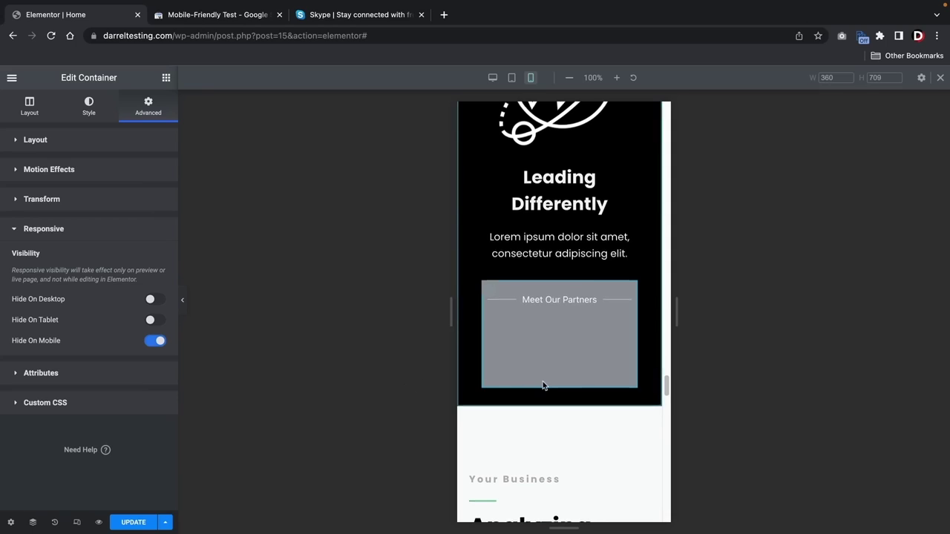
{"action": "scroll", "coordinate": [545, 384], "scroll_direction": "down", "scroll_amount": 3}
{"action": "scroll", "coordinate": [545, 385], "scroll_direction": "down", "scroll_amount": 5}
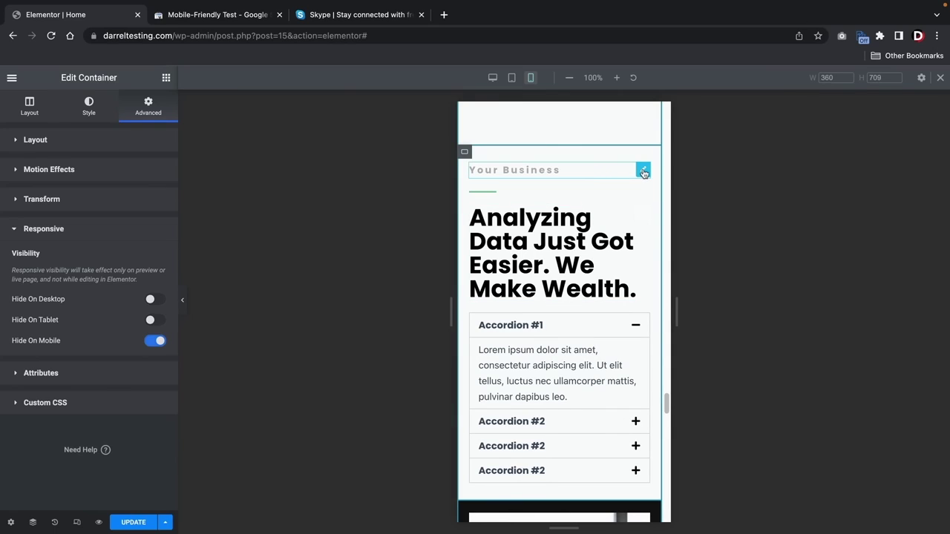
Center-align the Your Business text, the green divider and the Analyzing Data heading in mobile view
{"action": "left_click", "coordinate": [642, 171]}
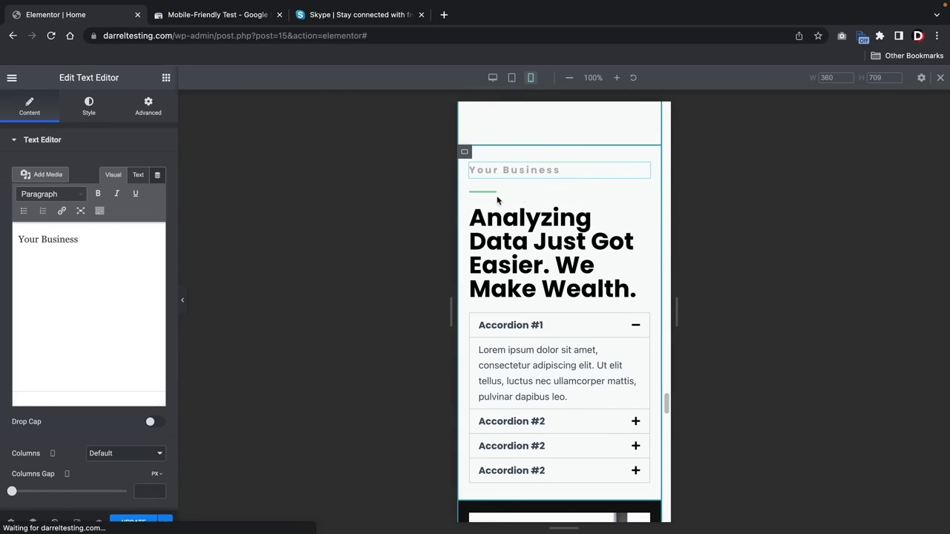
{"action": "left_click", "coordinate": [97, 113]}
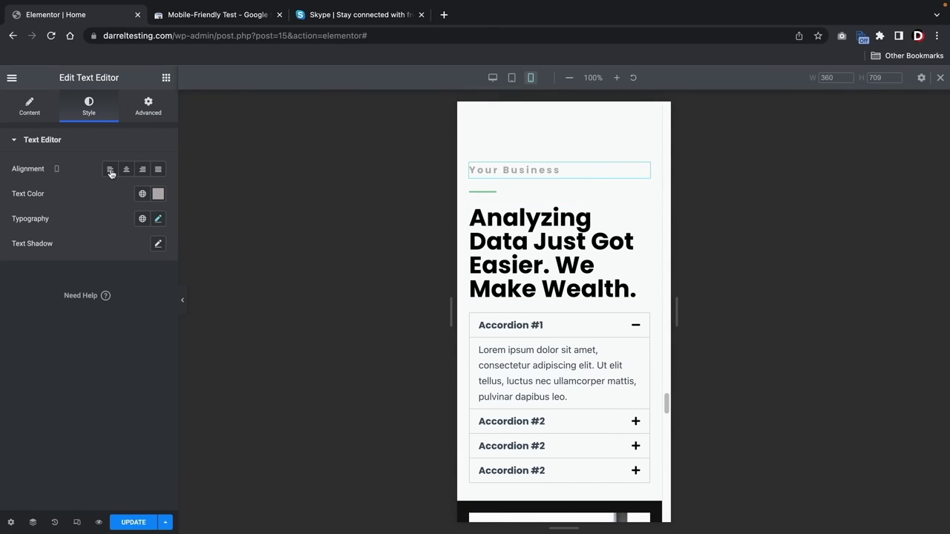
{"action": "left_click", "coordinate": [126, 169]}
{"action": "left_click", "coordinate": [490, 193]}
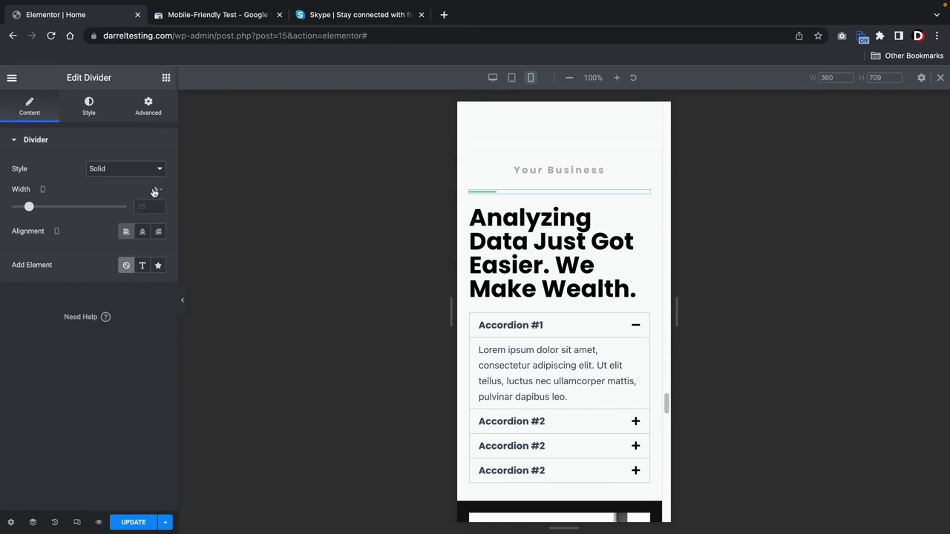
{"action": "left_click", "coordinate": [143, 231]}
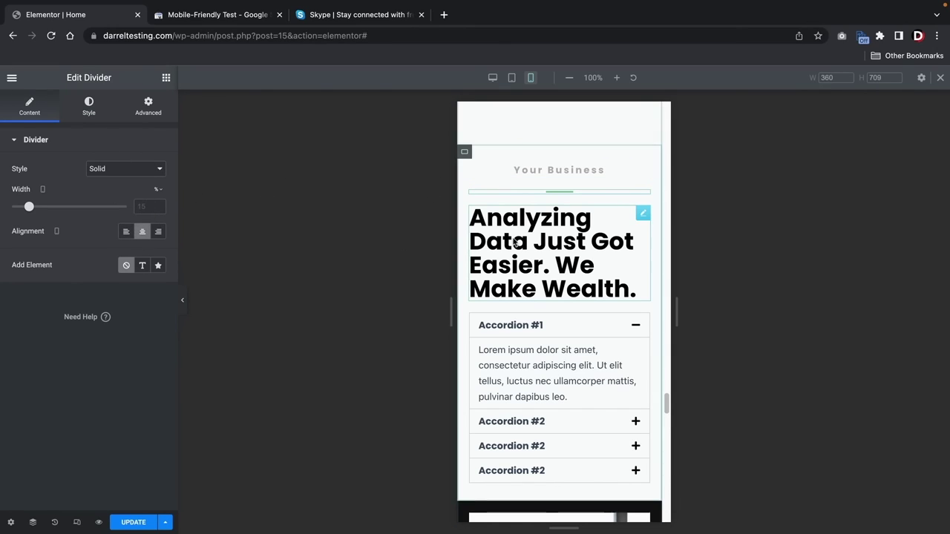
{"action": "left_click", "coordinate": [632, 288]}
{"action": "left_click", "coordinate": [126, 336]}
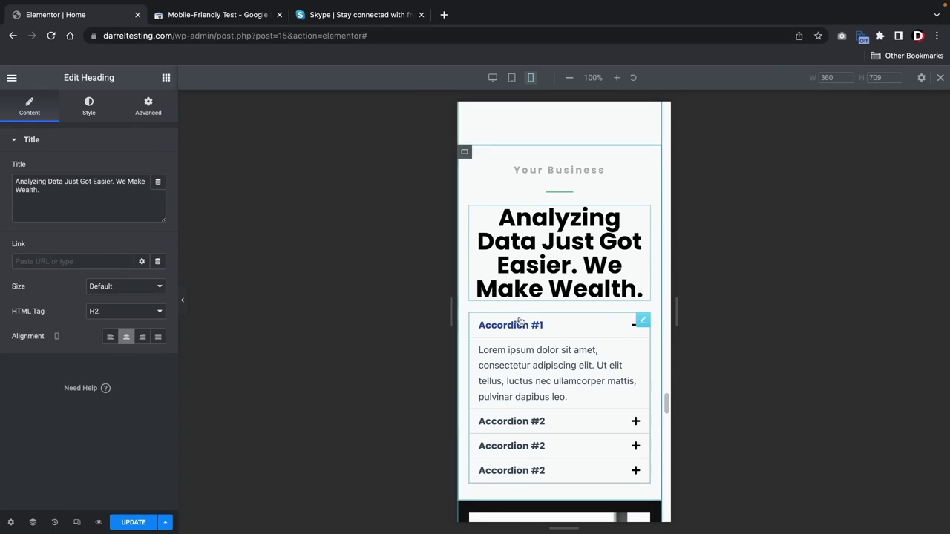
Select the four-item accordion and look through its Style settings
{"action": "left_click", "coordinate": [640, 321]}
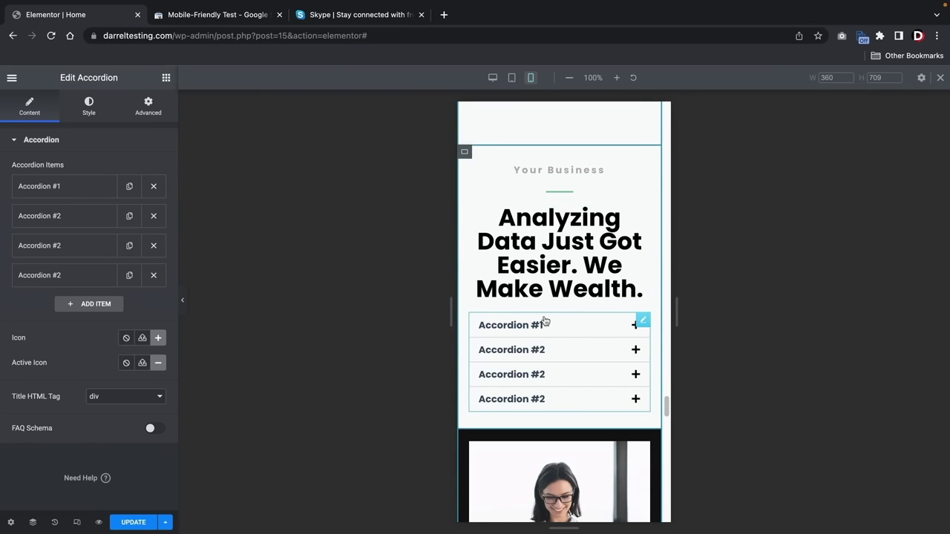
{"action": "left_click", "coordinate": [88, 106]}
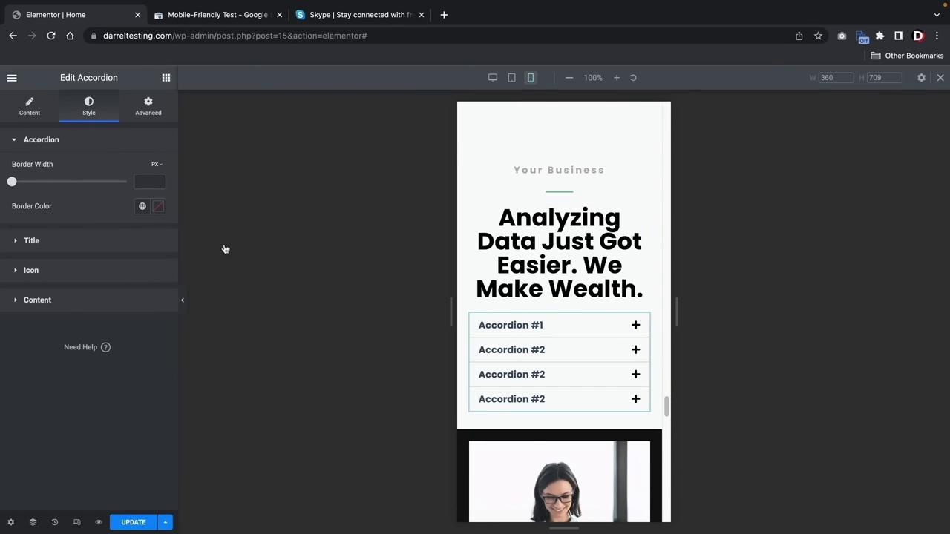
{"action": "scroll", "coordinate": [571, 319], "scroll_direction": "down", "scroll_amount": 3}
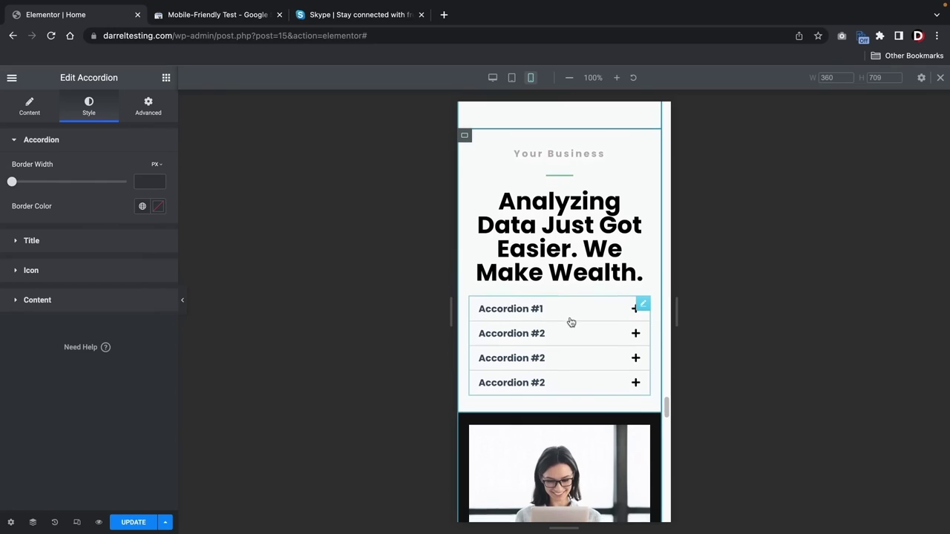
{"action": "scroll", "coordinate": [571, 322], "scroll_direction": "down", "scroll_amount": 10}
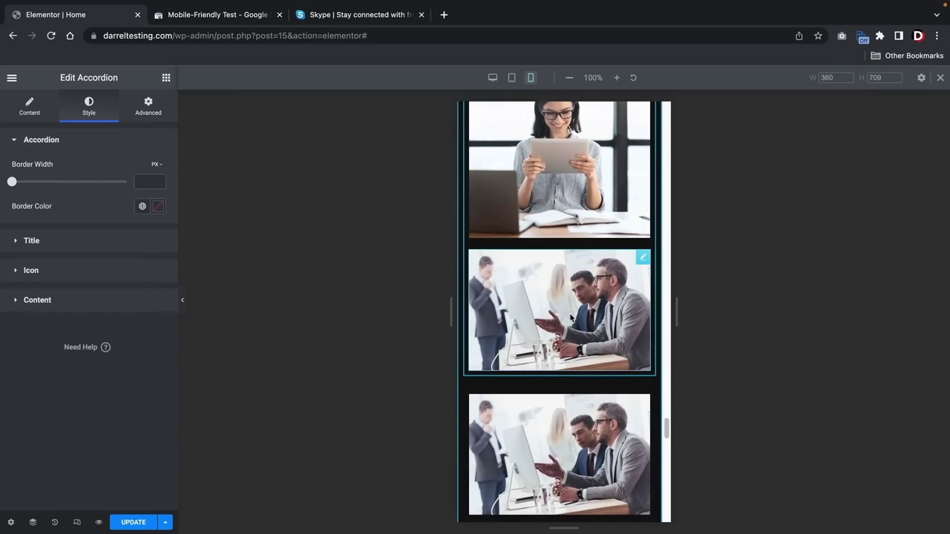
{"action": "scroll", "coordinate": [571, 317], "scroll_direction": "down", "scroll_amount": 10}
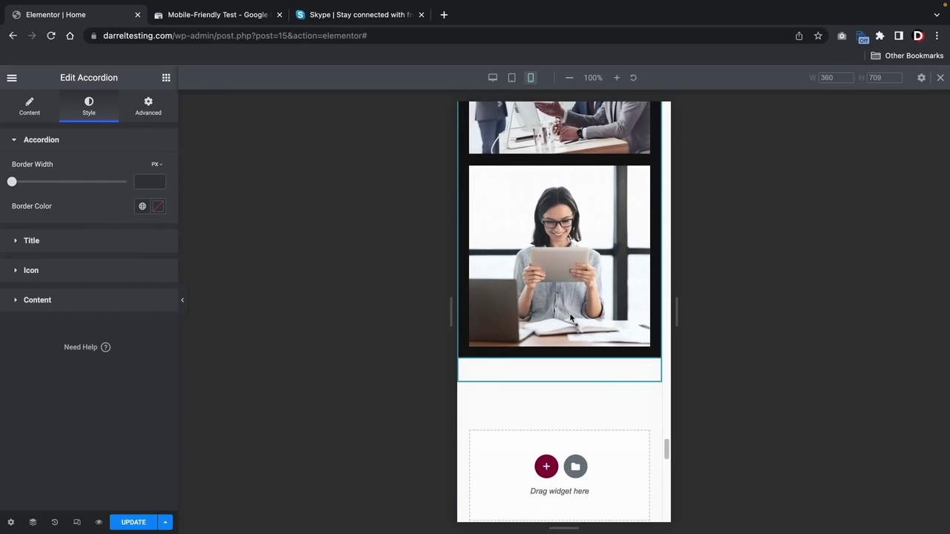
{"action": "scroll", "coordinate": [570, 318], "scroll_direction": "down", "scroll_amount": 15}
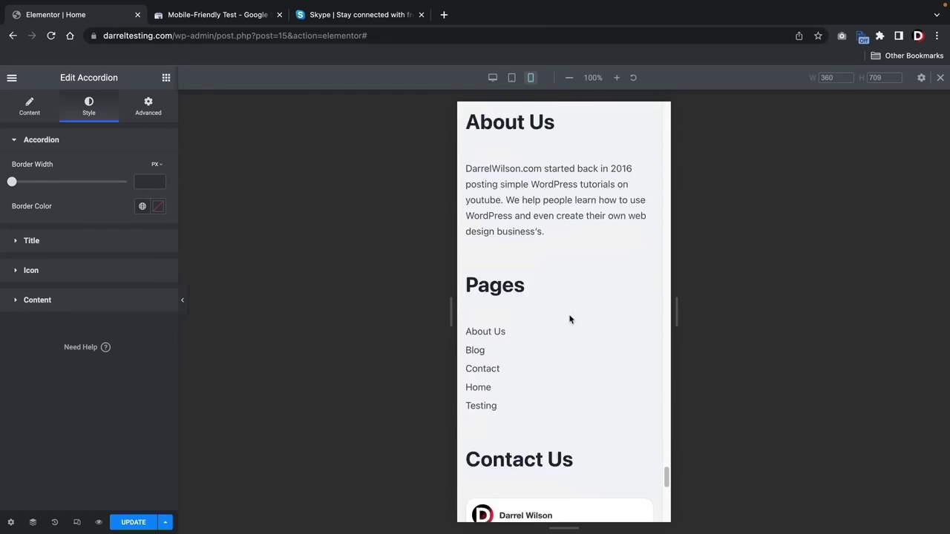
{"action": "scroll", "coordinate": [586, 372], "scroll_direction": "up", "scroll_amount": 12}
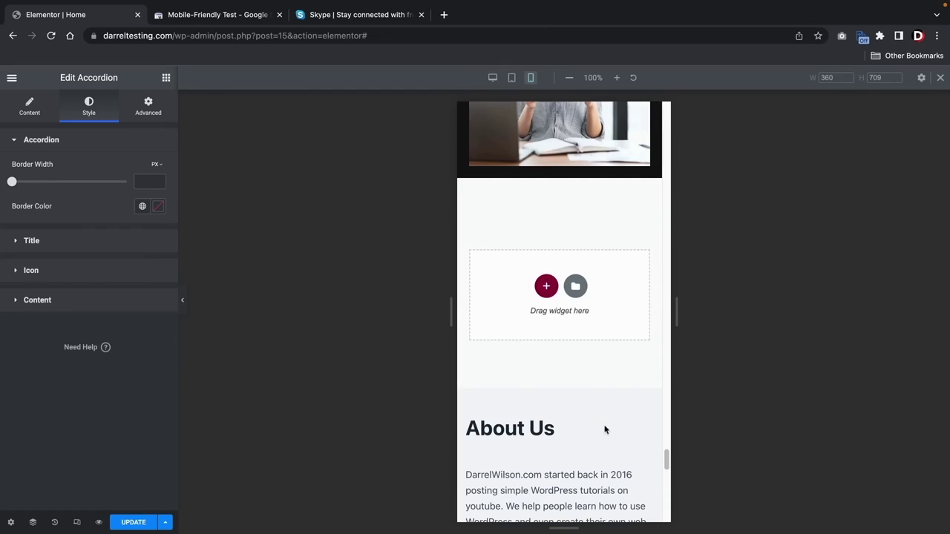
Add a single-row container below the photos and insert the 'This Headline Grabs Visitors' Attention' library block
{"action": "left_click", "coordinate": [544, 290]}
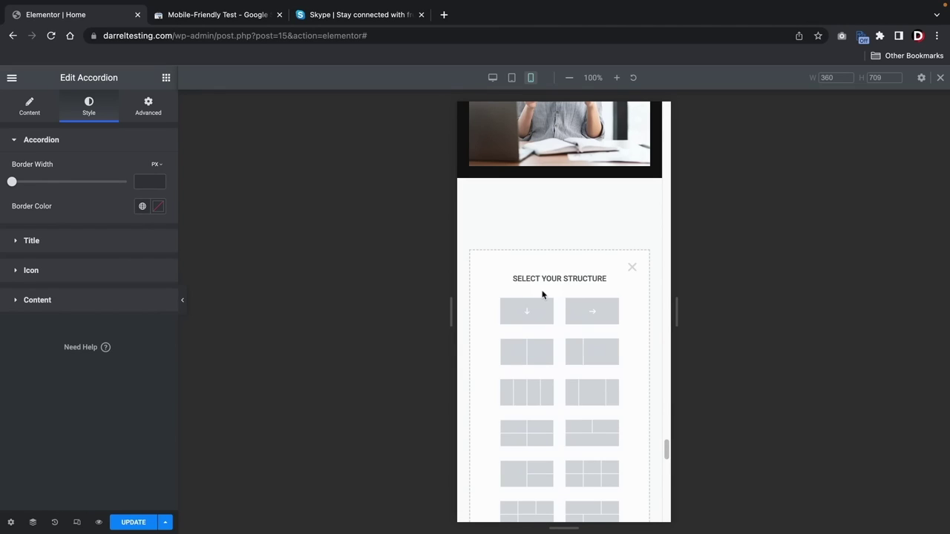
{"action": "left_click", "coordinate": [588, 311]}
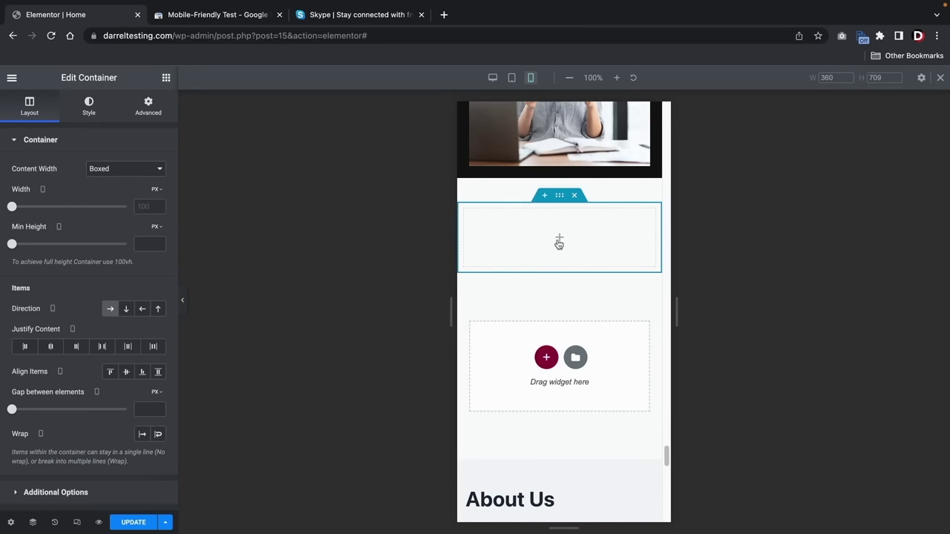
{"action": "left_click", "coordinate": [576, 357]}
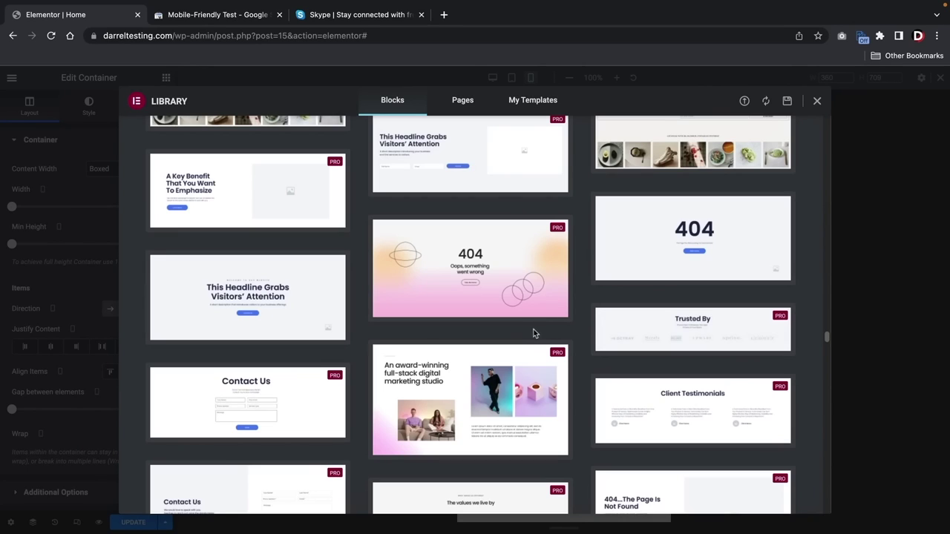
{"action": "mouse_move", "coordinate": [294, 335]}
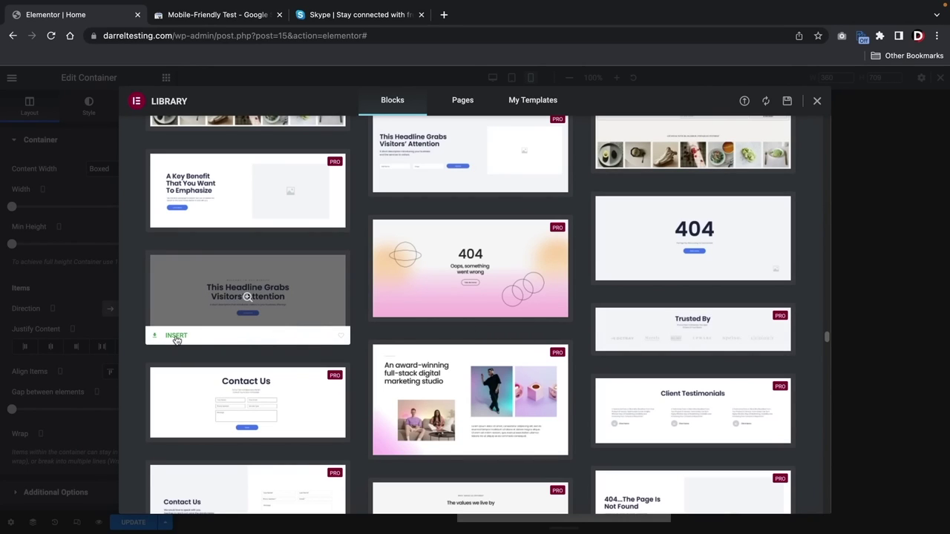
{"action": "left_click", "coordinate": [176, 336]}
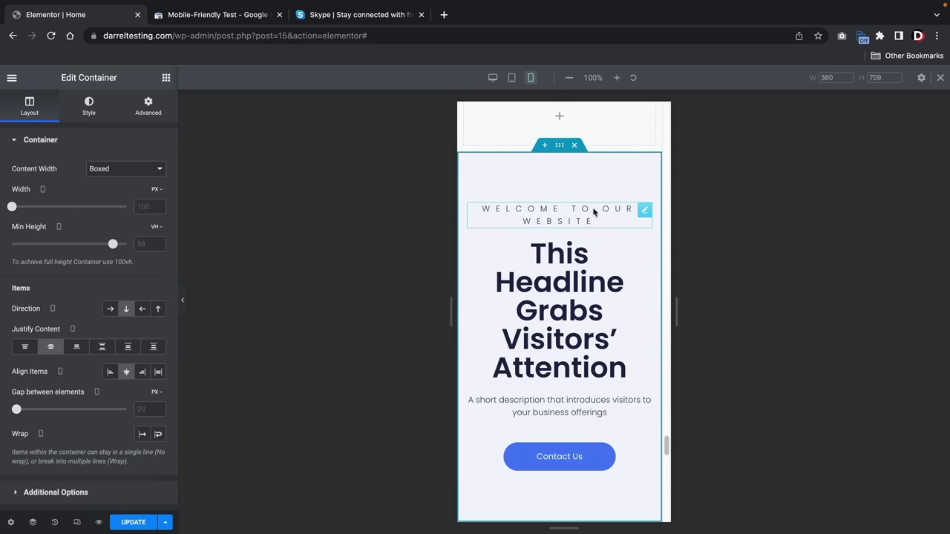
Delete the WELCOME TO OUR WEBSITE heading and change the headline to 'Visit The App Store'
{"action": "right_click", "coordinate": [594, 213]}
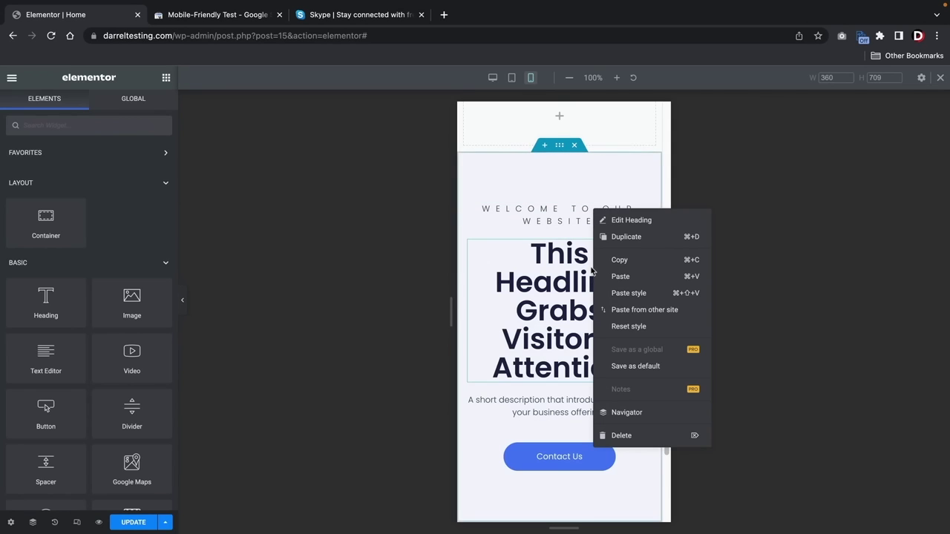
{"action": "left_click", "coordinate": [625, 437]}
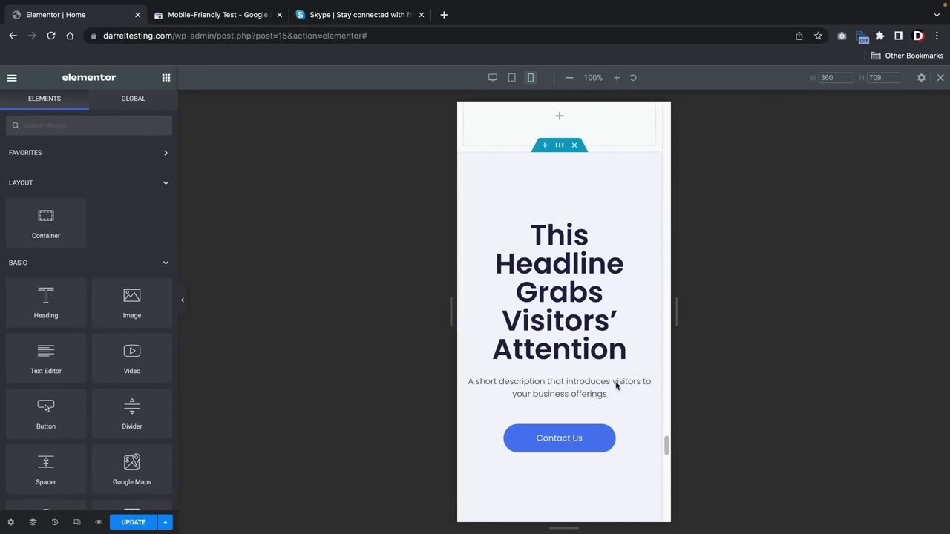
{"action": "left_click", "coordinate": [569, 297]}
{"action": "type", "text": "Visi"}
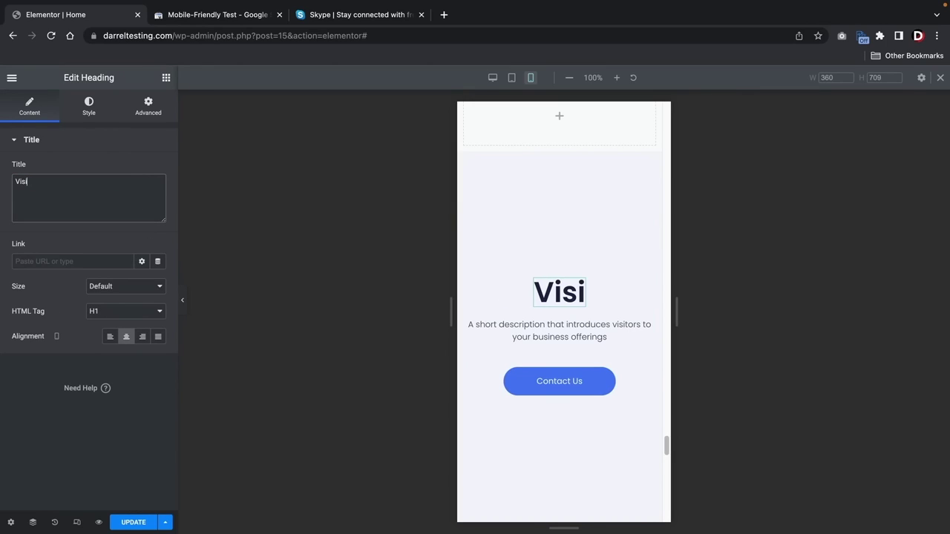
{"action": "type", "text": "t The App Store"}
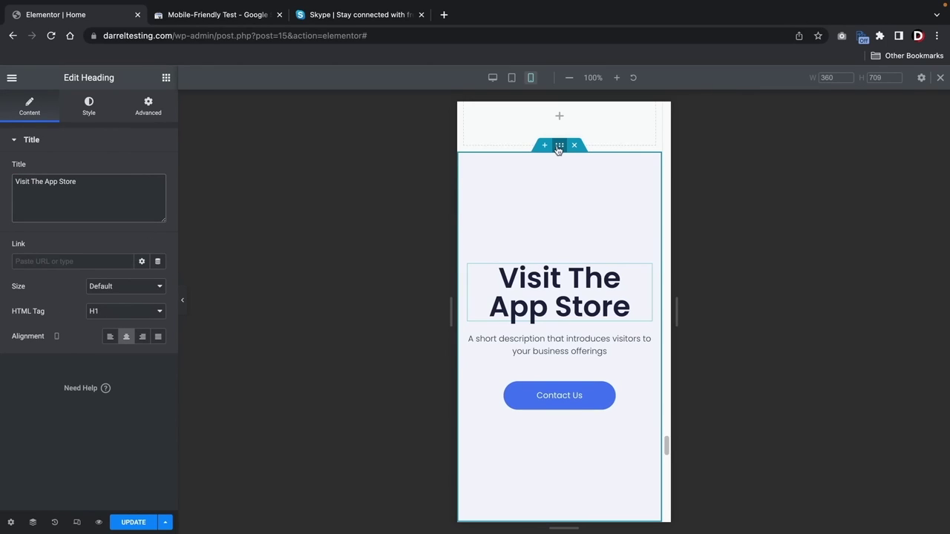
Reduce the headline container's minimum height to 56 VH, then bring up the Mobile-Friendly Test tab
{"action": "left_click", "coordinate": [559, 146]}
{"action": "left_click", "coordinate": [144, 110]}
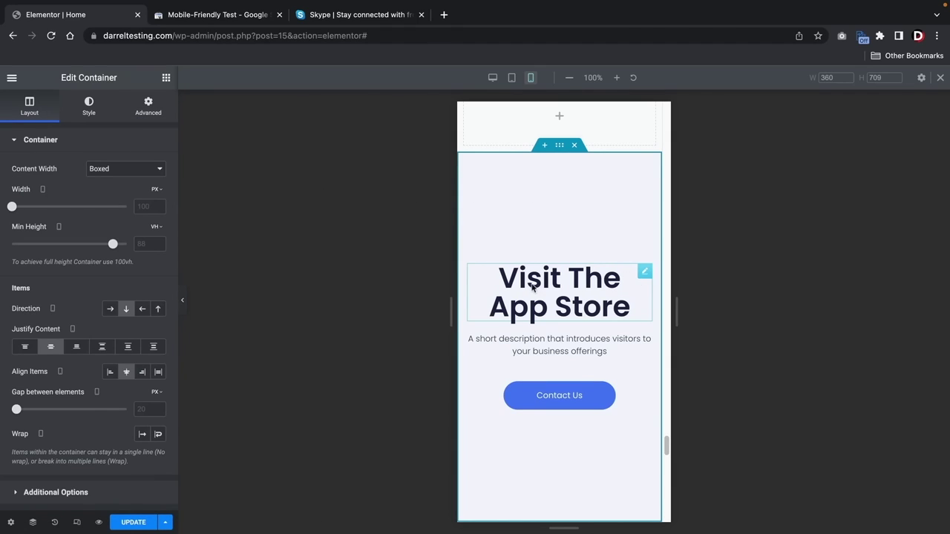
{"action": "left_click_drag", "start_coordinate": [114, 245], "coordinate": [75, 244]}
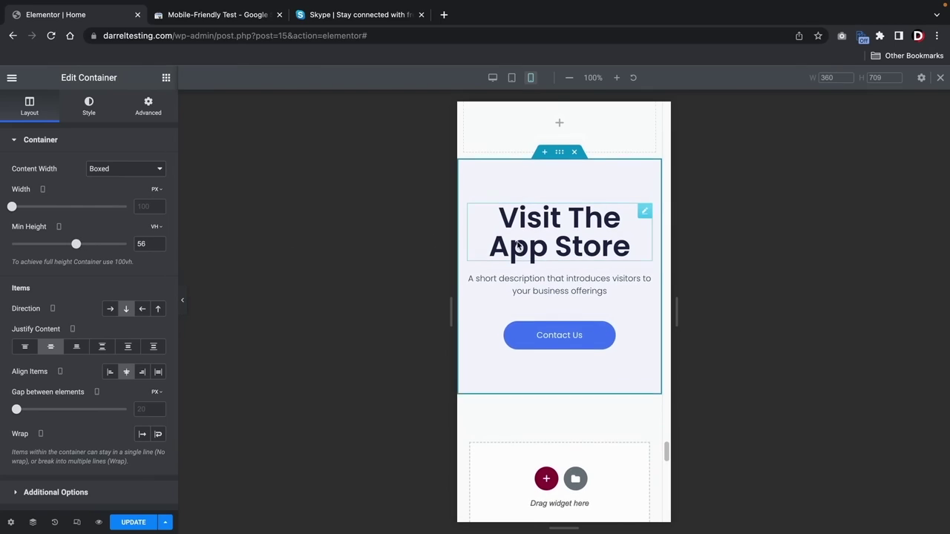
{"action": "scroll", "coordinate": [535, 245], "scroll_direction": "up", "scroll_amount": 3}
{"action": "scroll", "coordinate": [529, 241], "scroll_direction": "down", "scroll_amount": 2}
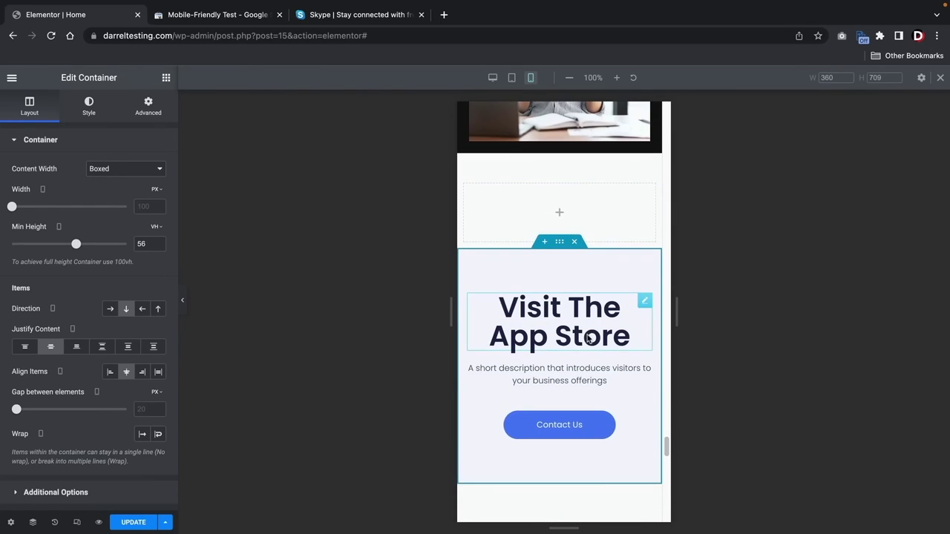
{"action": "scroll", "coordinate": [564, 335], "scroll_direction": "down", "scroll_amount": 1}
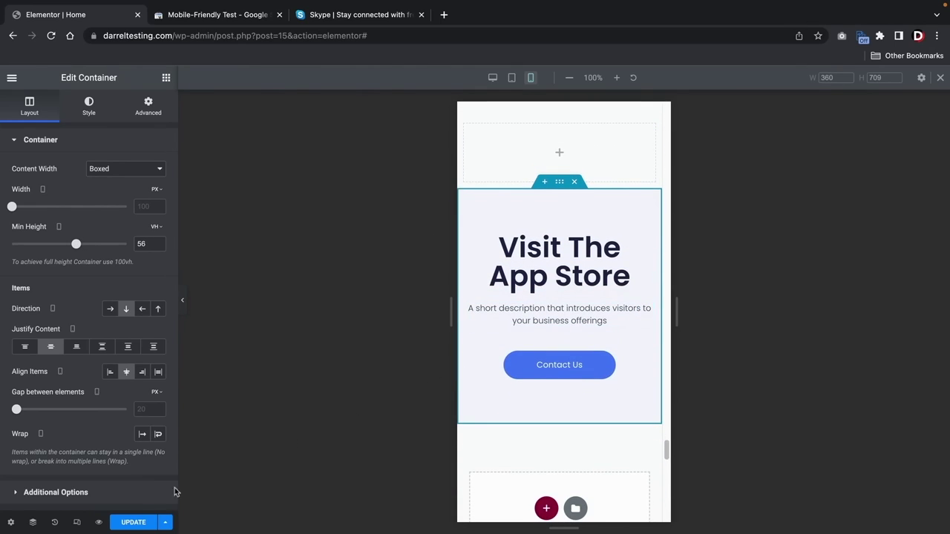
{"action": "left_click", "coordinate": [192, 15]}
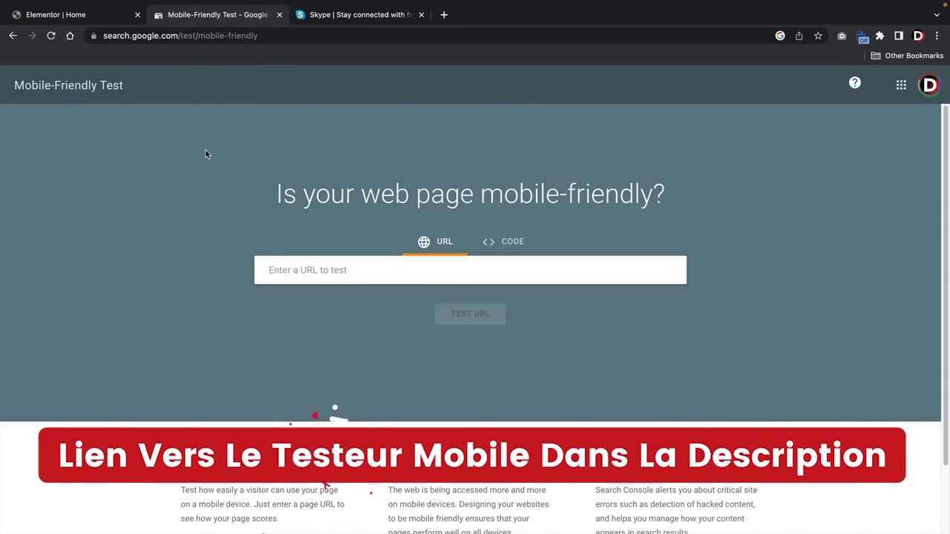
Paste the site address into the Mobile-Friendly Test URL field and run the test
{"action": "right_click", "coordinate": [306, 269]}
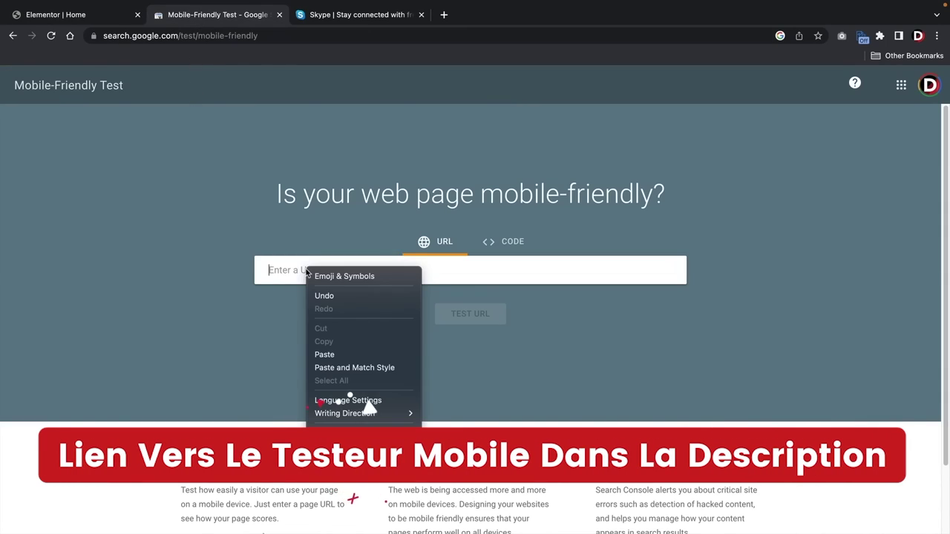
{"action": "left_click", "coordinate": [327, 355]}
{"action": "left_click", "coordinate": [467, 315]}
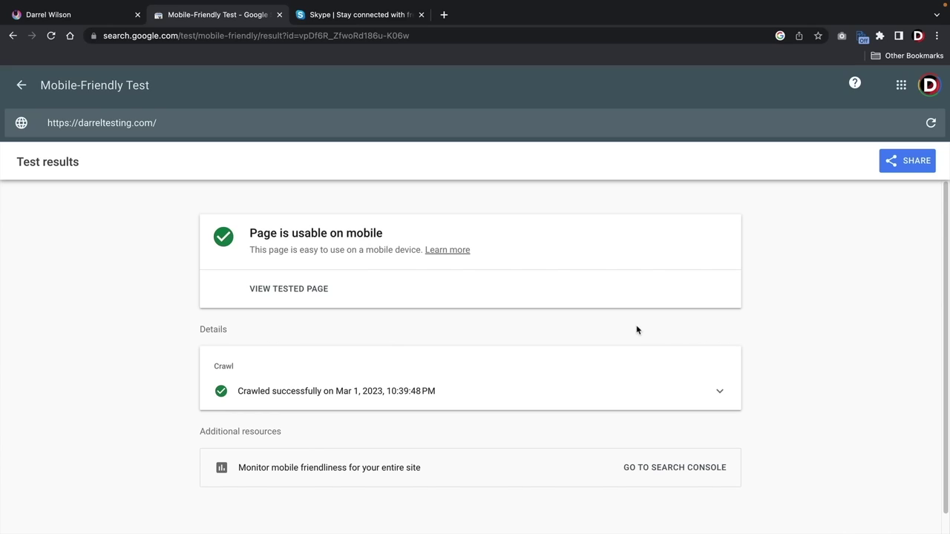
Browse the demo sites, dismissing the Sherlock contact popup and toggling the acekit side panel
{"action": "left_click", "coordinate": [67, 20]}
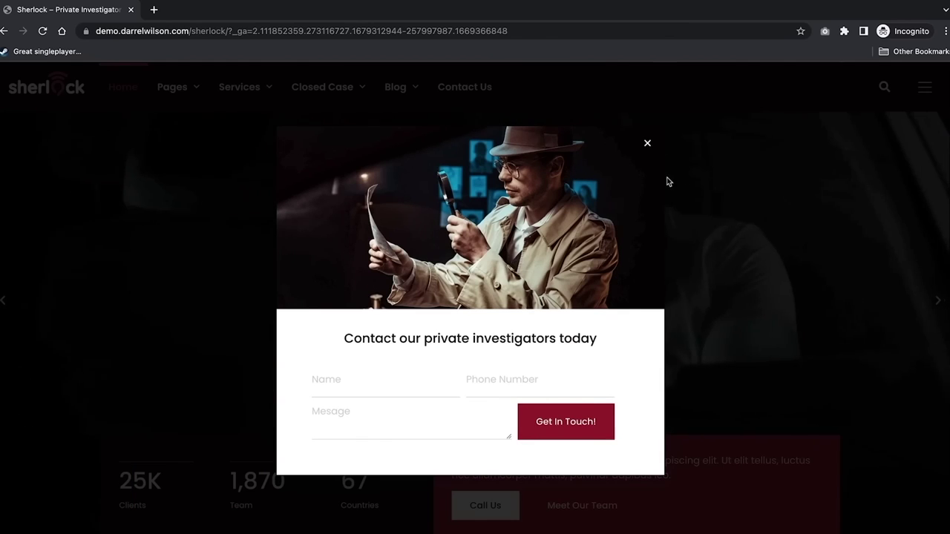
{"action": "left_click", "coordinate": [648, 145]}
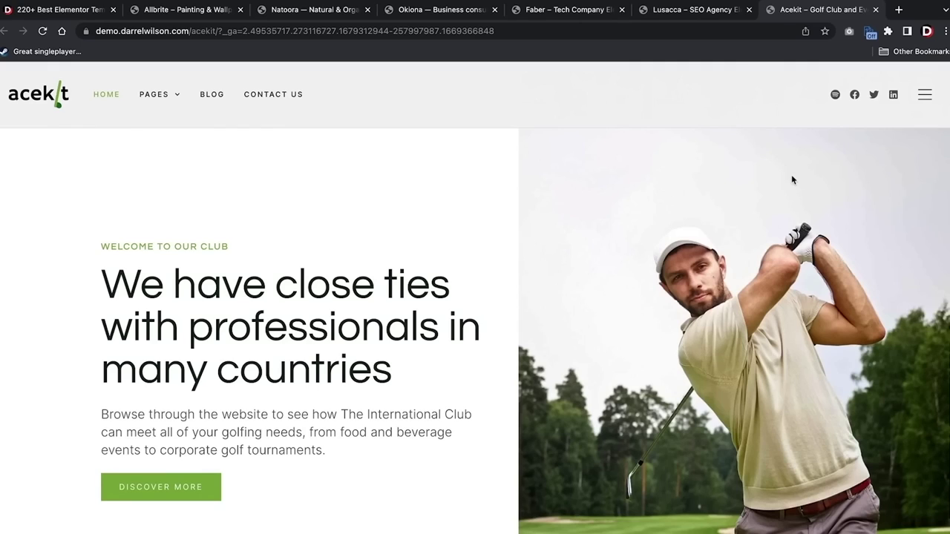
{"action": "left_click", "coordinate": [922, 97]}
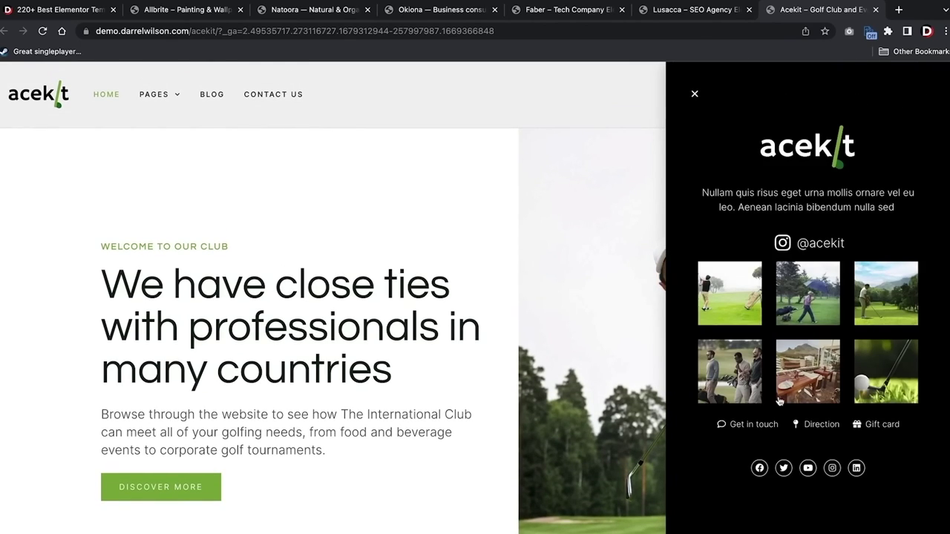
{"action": "left_click", "coordinate": [694, 95]}
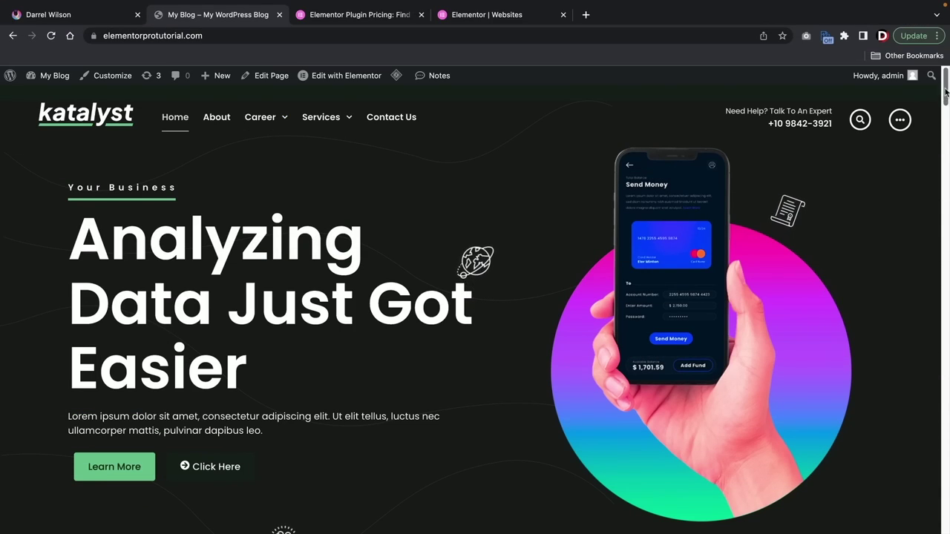
{"action": "scroll", "coordinate": [475, 310], "scroll_direction": "down", "scroll_amount": 20}
{"action": "scroll", "coordinate": [935, 490], "scroll_direction": "down", "scroll_amount": 1}
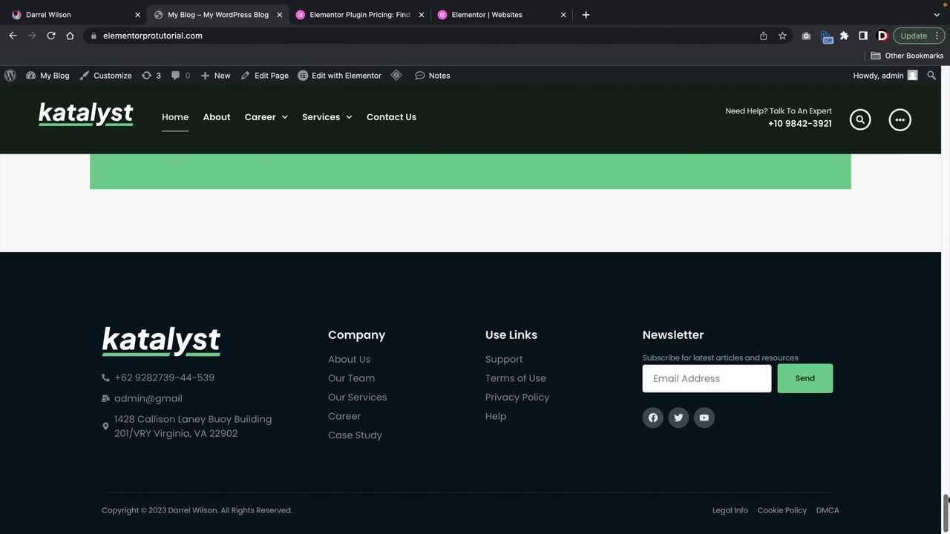
{"action": "left_click_drag", "start_coordinate": [946, 502], "coordinate": [946, 74]}
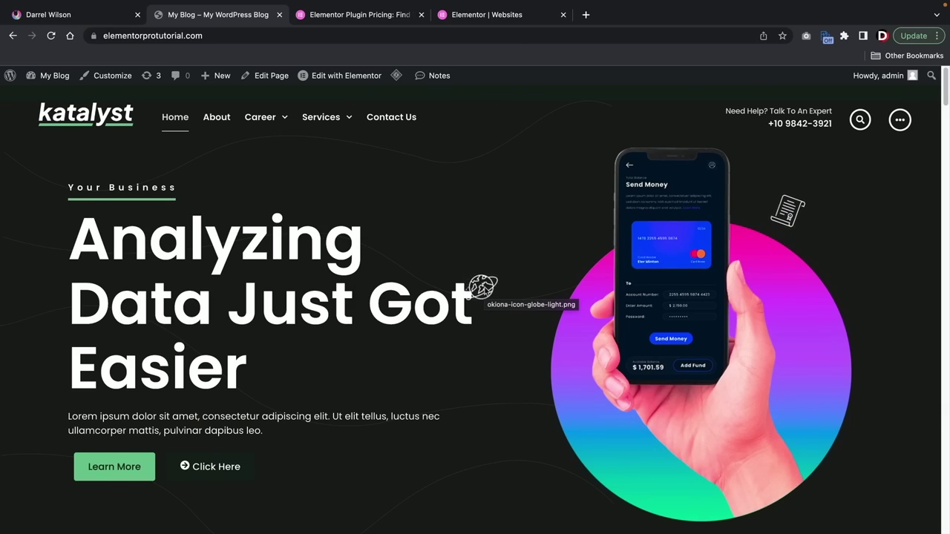
Compare the Essential, Advanced, Expert and Agency plans on the Elementor Pro pricing page, highlighting names and site counts
{"action": "left_click", "coordinate": [397, 15]}
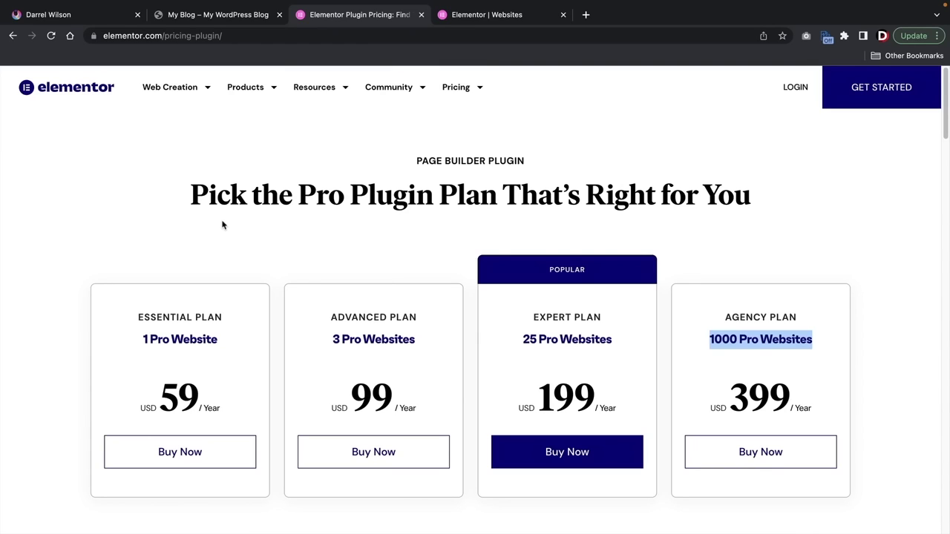
{"action": "scroll", "coordinate": [189, 267], "scroll_direction": "down", "scroll_amount": 1}
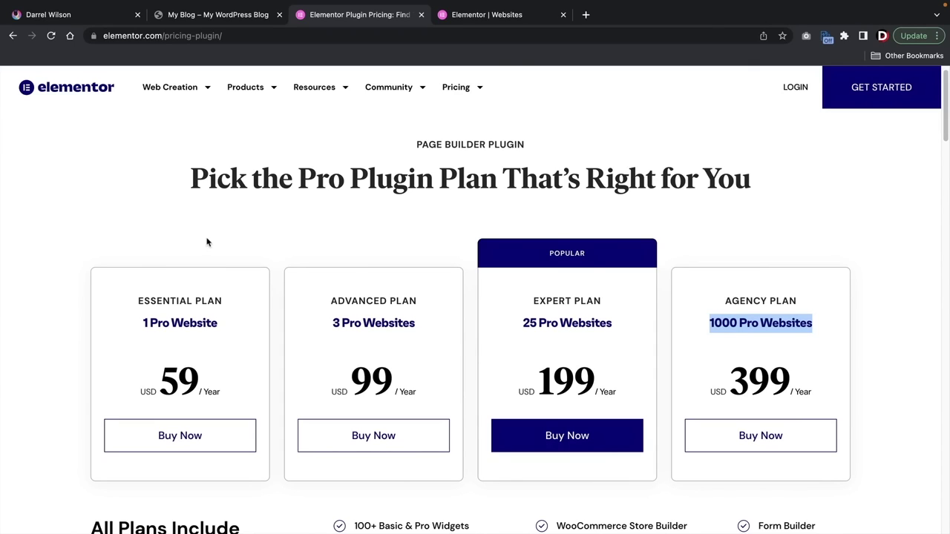
{"action": "scroll", "coordinate": [207, 242], "scroll_direction": "down", "scroll_amount": 1}
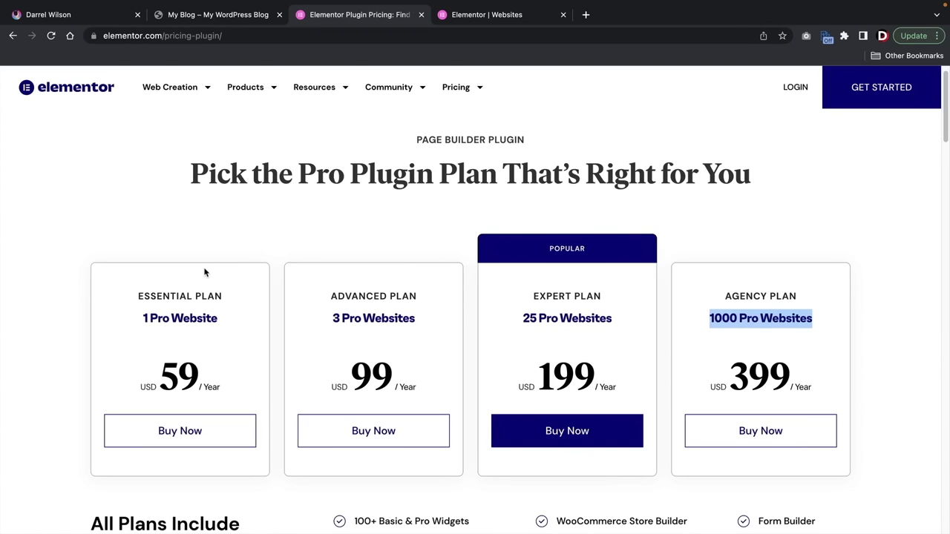
{"action": "left_click_drag", "start_coordinate": [225, 298], "coordinate": [141, 297]}
{"action": "left_click", "coordinate": [140, 297]}
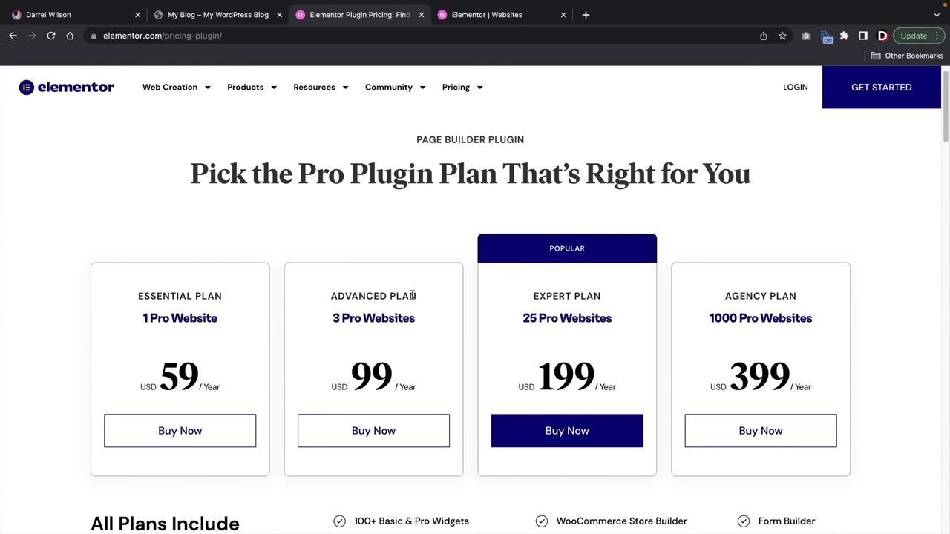
{"action": "left_click_drag", "start_coordinate": [417, 296], "coordinate": [346, 296]}
{"action": "left_click_drag", "start_coordinate": [410, 318], "coordinate": [375, 317]}
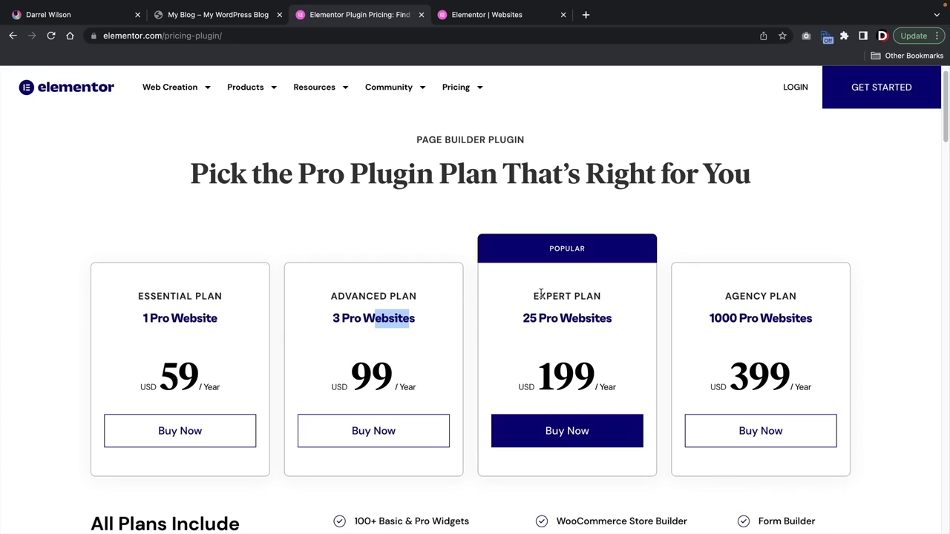
{"action": "left_click_drag", "start_coordinate": [831, 322], "coordinate": [711, 319]}
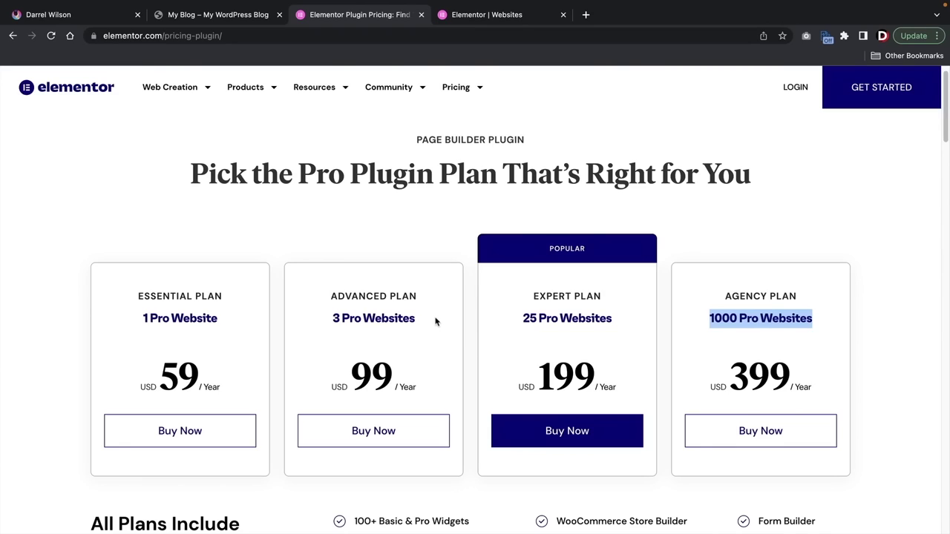
{"action": "left_click_drag", "start_coordinate": [225, 296], "coordinate": [144, 289]}
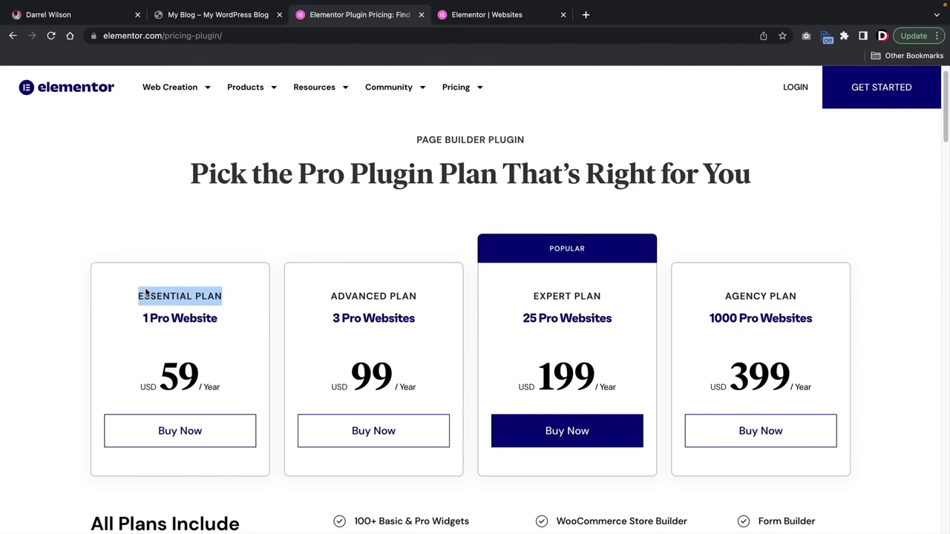
{"action": "left_click", "coordinate": [383, 297]}
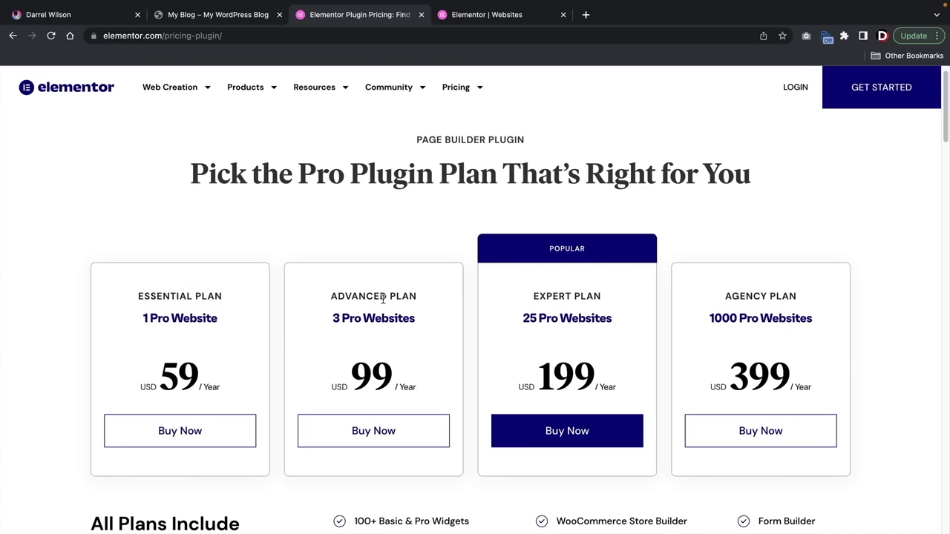
{"action": "triple_click", "coordinate": [383, 297]}
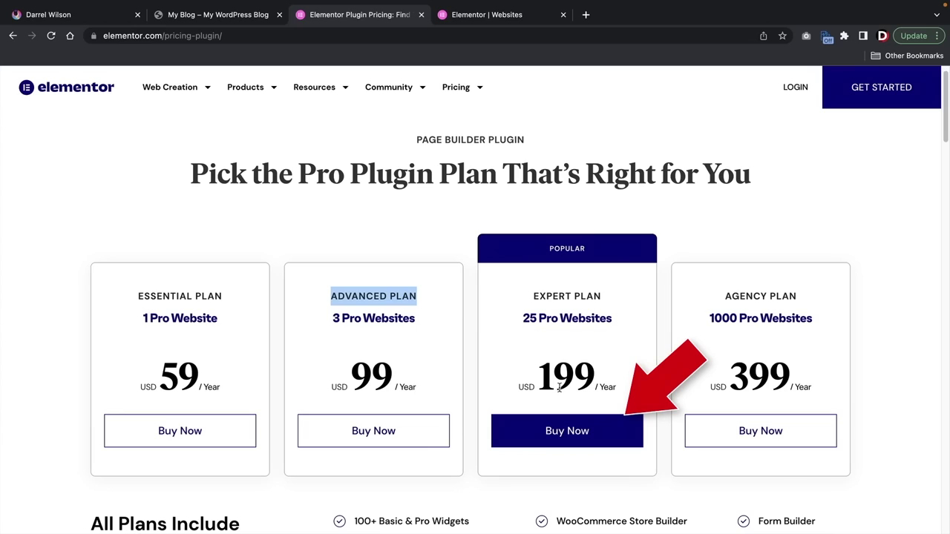
Open the Advanced plan checkout at 99.00 USD per year, review the form, then go to the Websites dashboard
{"action": "left_click", "coordinate": [388, 433]}
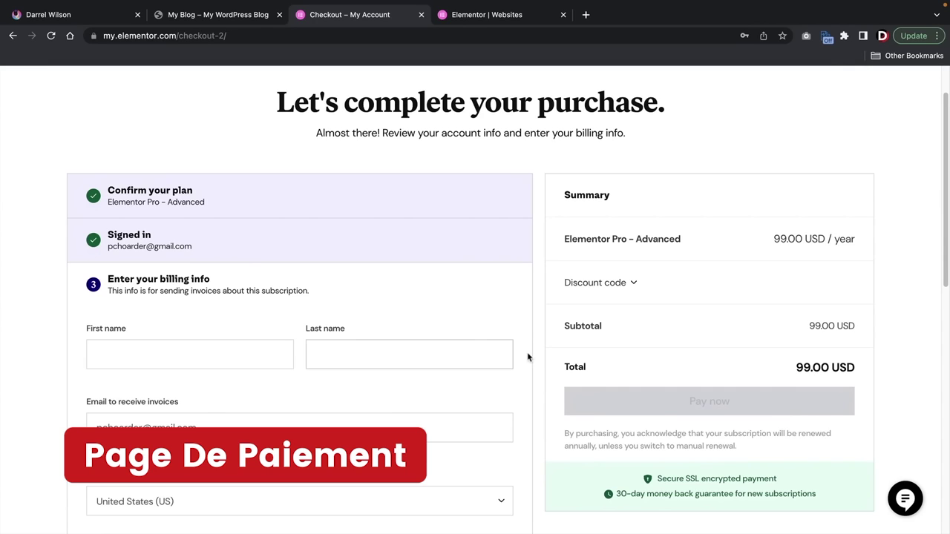
{"action": "scroll", "coordinate": [466, 353], "scroll_direction": "down", "scroll_amount": 5}
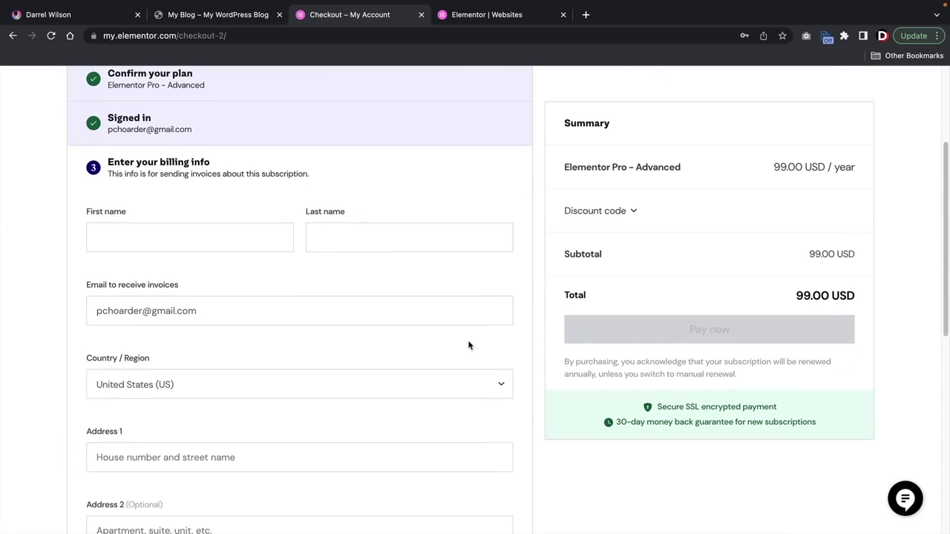
{"action": "scroll", "coordinate": [375, 329], "scroll_direction": "down", "scroll_amount": 9}
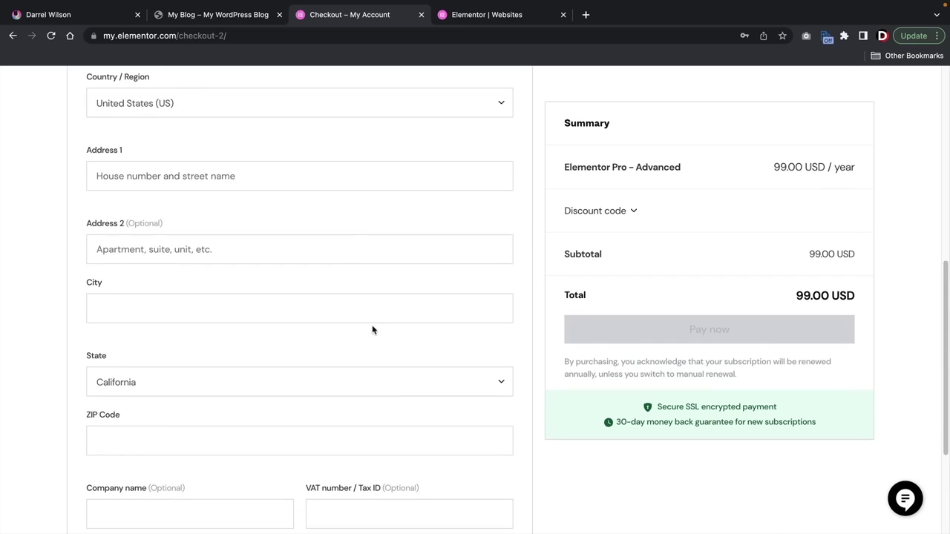
{"action": "scroll", "coordinate": [481, 371], "scroll_direction": "up", "scroll_amount": 15}
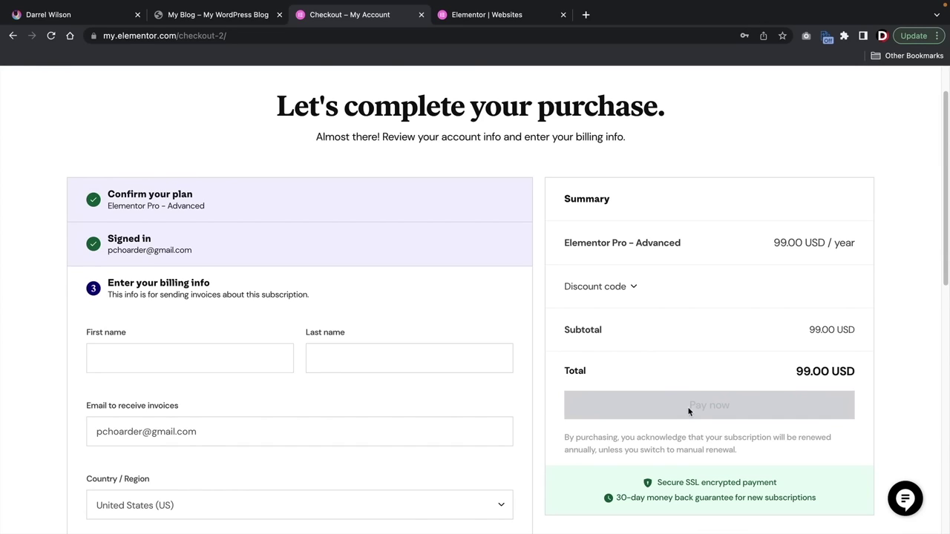
{"action": "key", "text": "ctrl+Tab"}
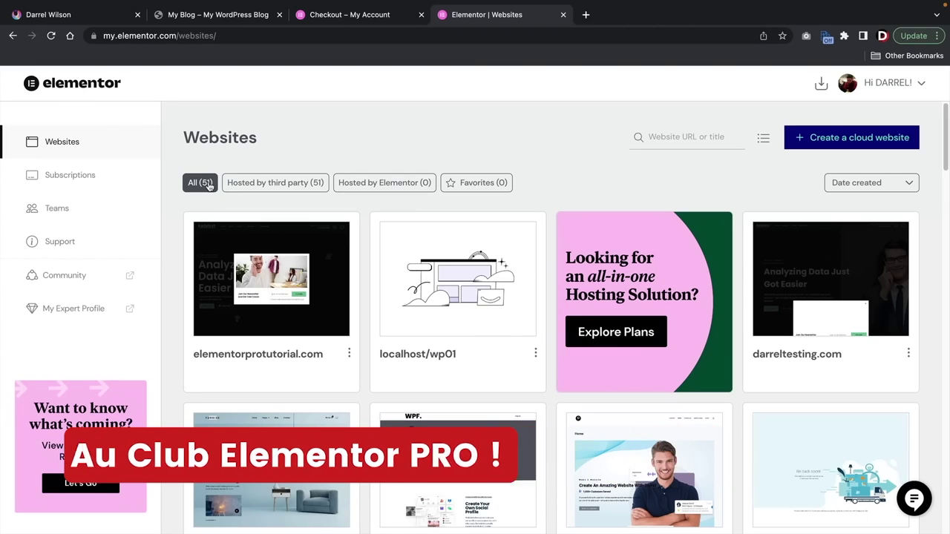
Look through the account's Subscriptions, Teams and Support pages
{"action": "left_click", "coordinate": [82, 178]}
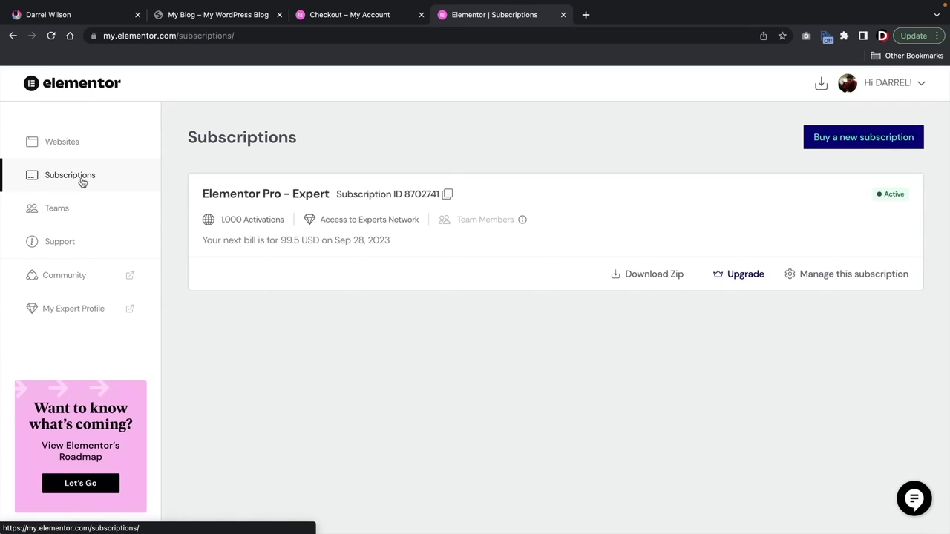
{"action": "left_click", "coordinate": [77, 208]}
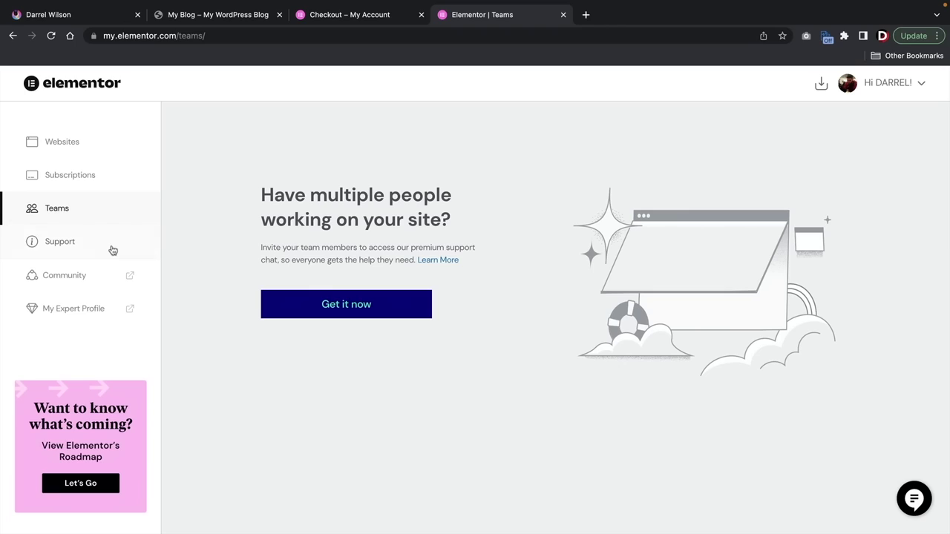
{"action": "left_click", "coordinate": [71, 244]}
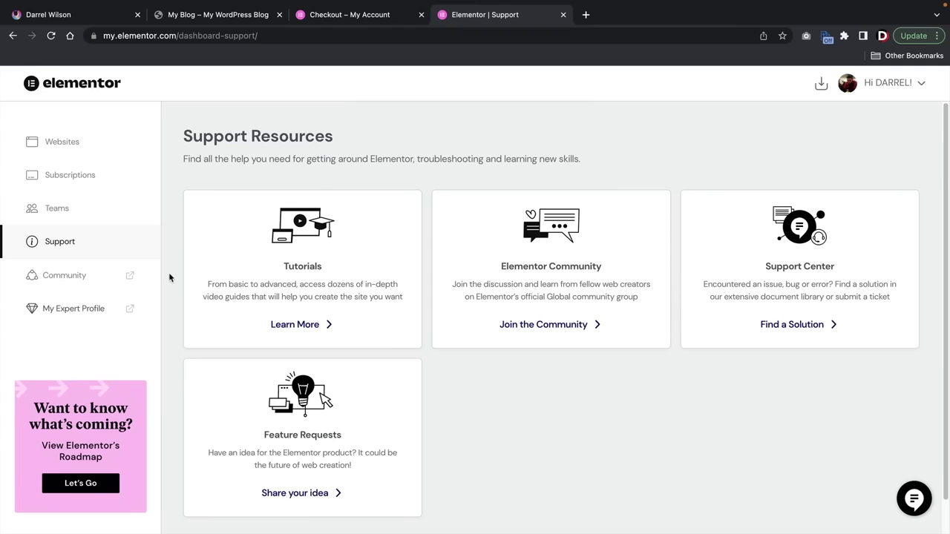
Download the Elementor Pro Expert plugin zip from the Websites list
{"action": "left_click", "coordinate": [99, 148]}
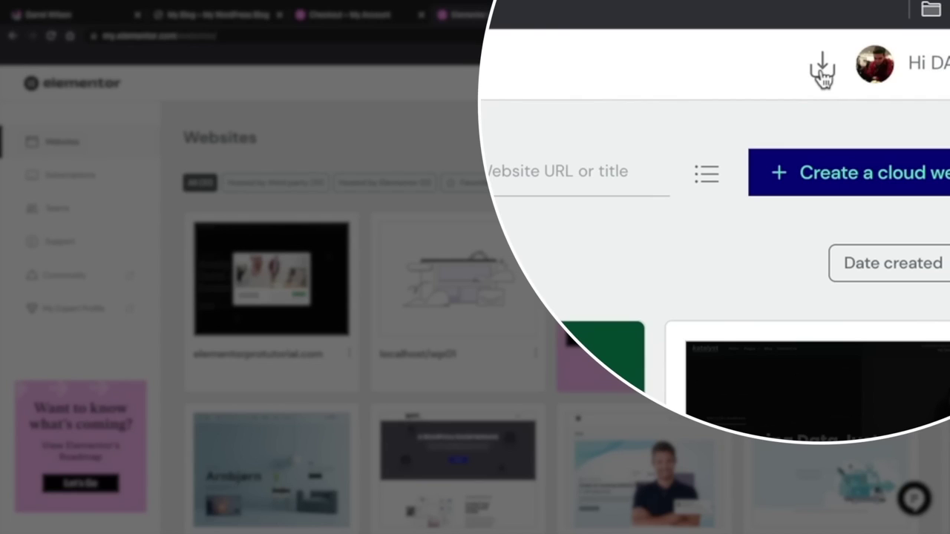
{"action": "left_click", "coordinate": [823, 74]}
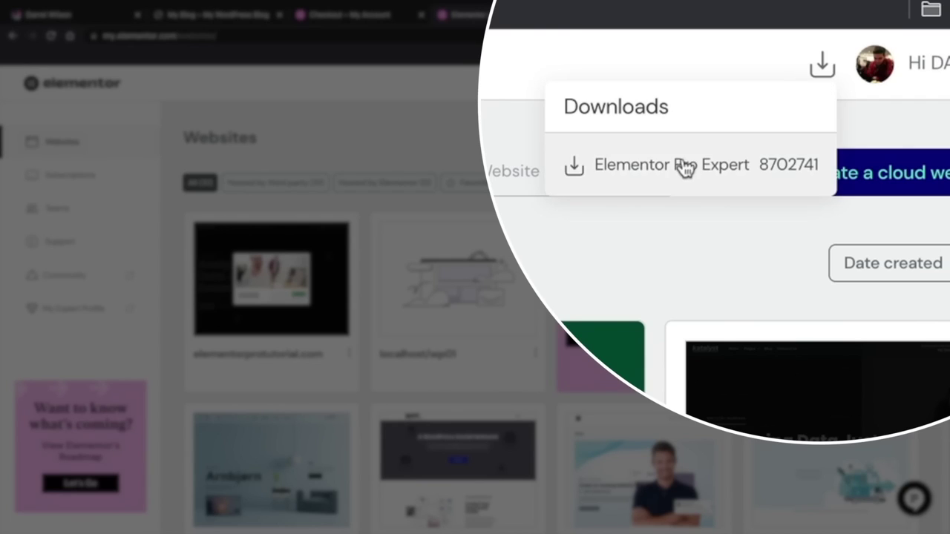
{"action": "left_click", "coordinate": [744, 170]}
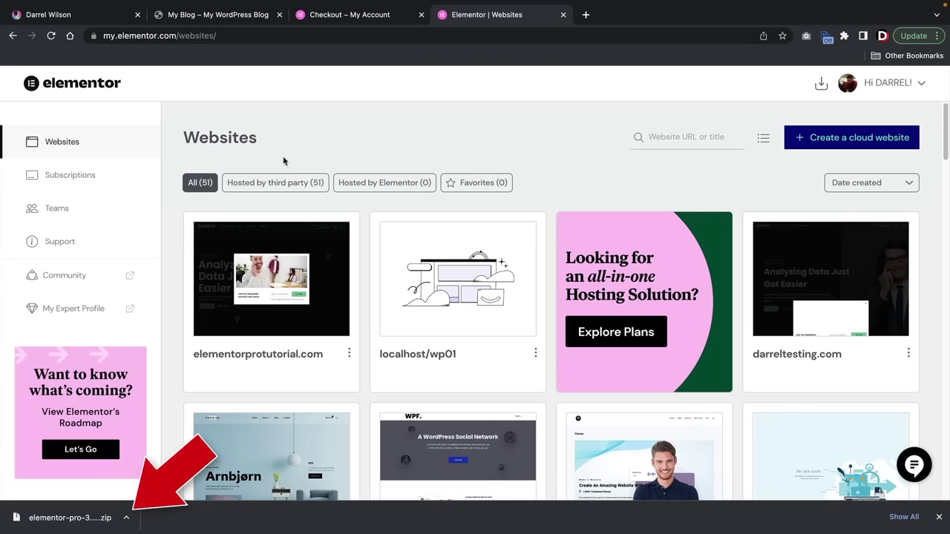
Go to the WordPress Plugins > Add New upload form on the test site
{"action": "left_click", "coordinate": [63, 18]}
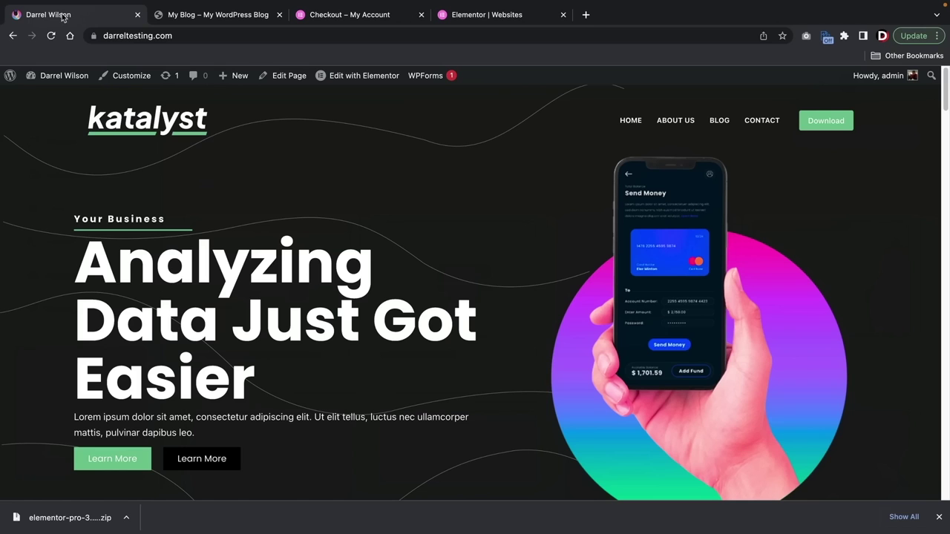
{"action": "mouse_move", "coordinate": [83, 74]}
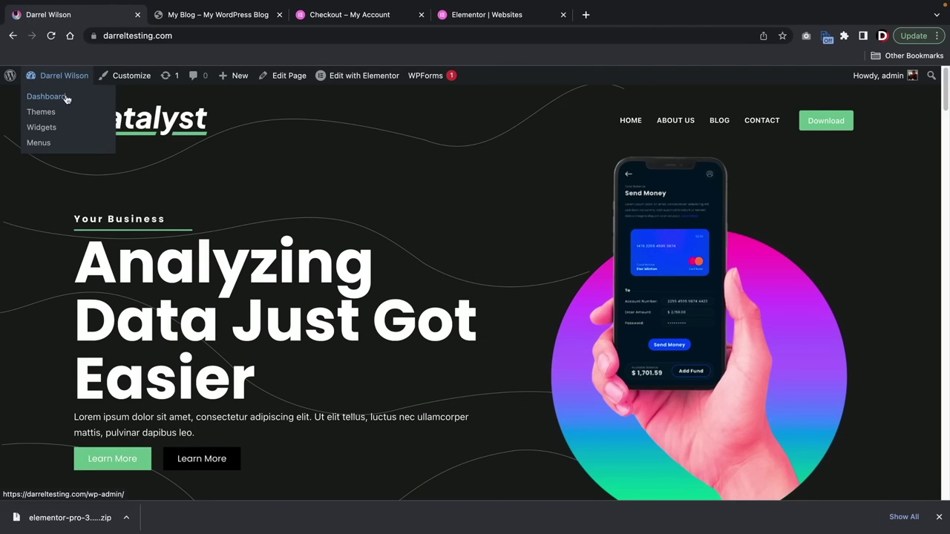
{"action": "left_click", "coordinate": [66, 98]}
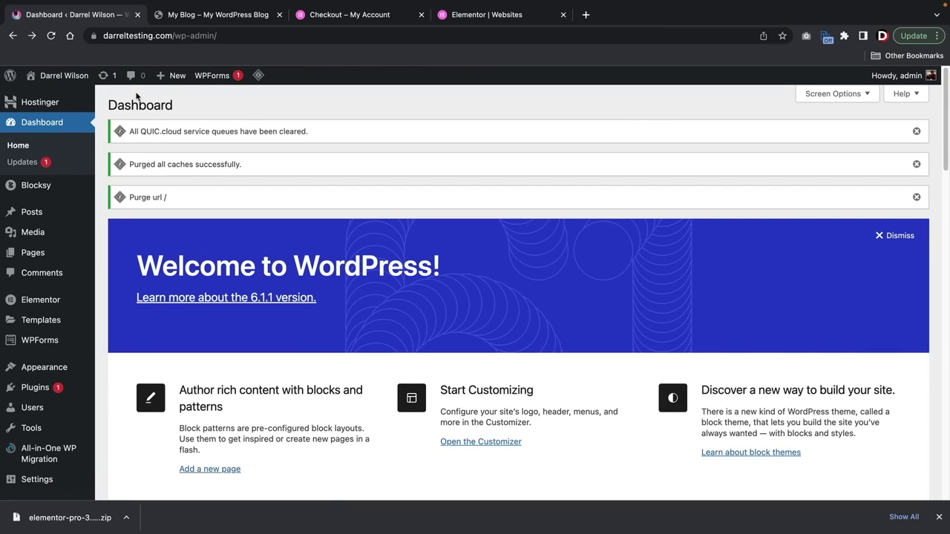
{"action": "mouse_move", "coordinate": [41, 387]}
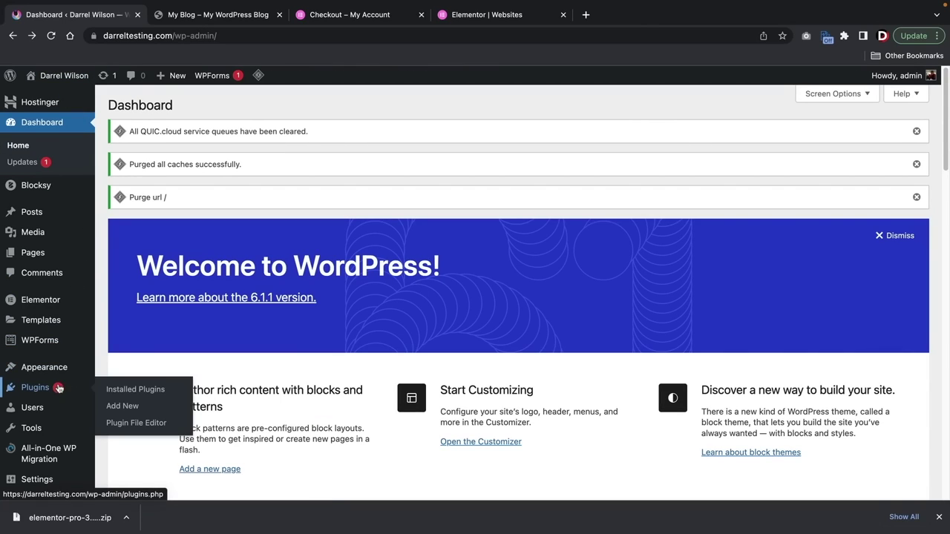
{"action": "left_click", "coordinate": [122, 408]}
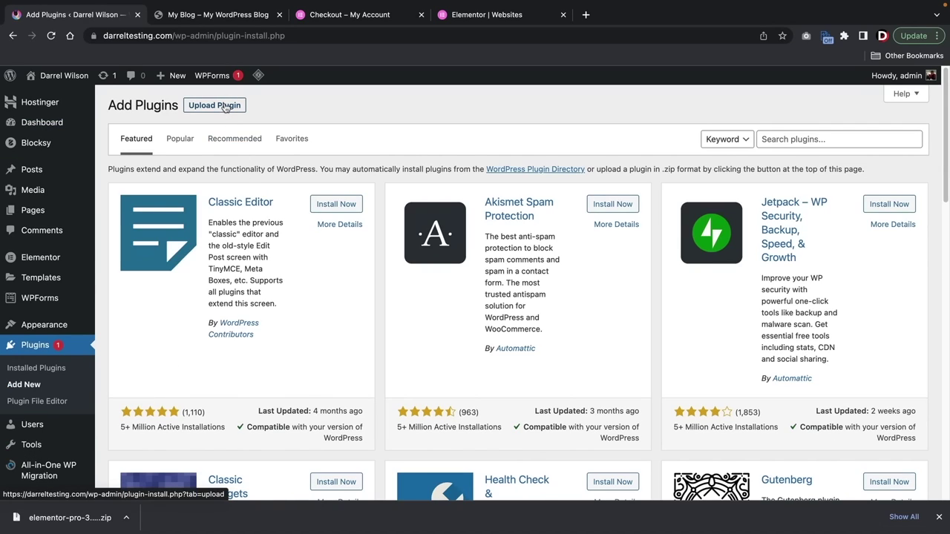
{"action": "left_click", "coordinate": [223, 106]}
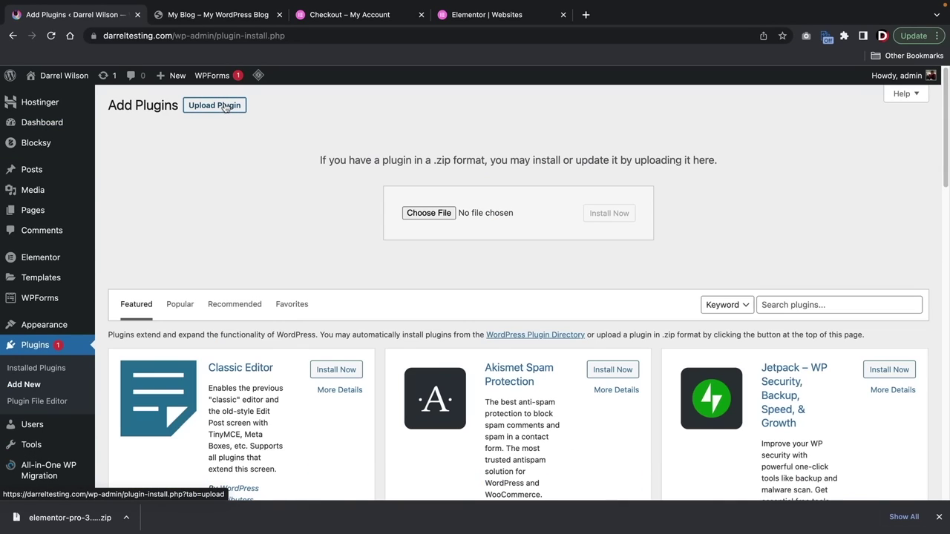
Upload elementor-pro-3.11.3.zip from Downloads, install it and activate the plugin
{"action": "left_click", "coordinate": [420, 214]}
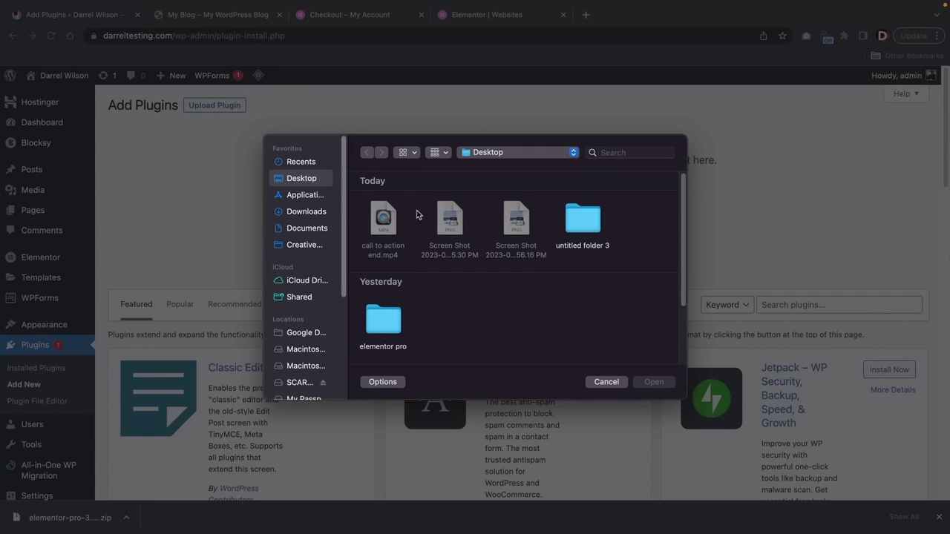
{"action": "left_click", "coordinate": [303, 215]}
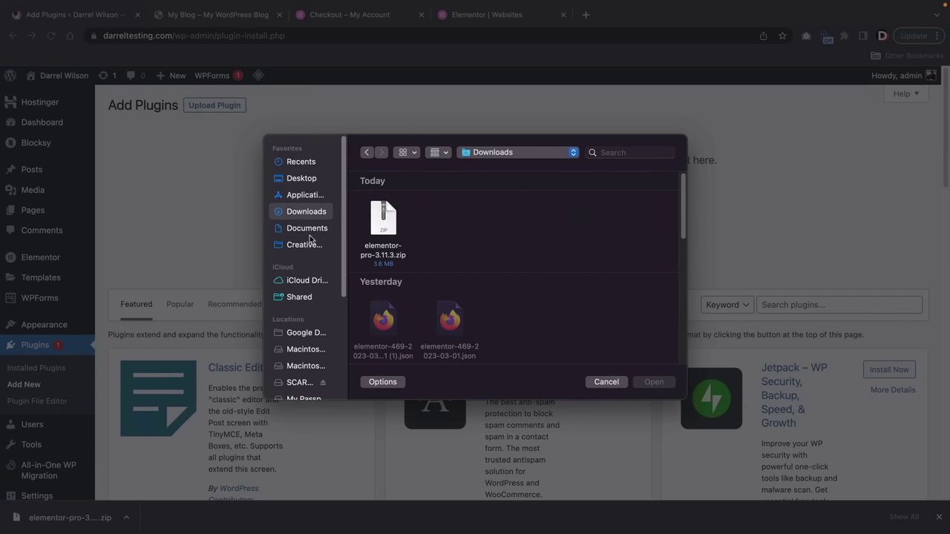
{"action": "left_click", "coordinate": [383, 237]}
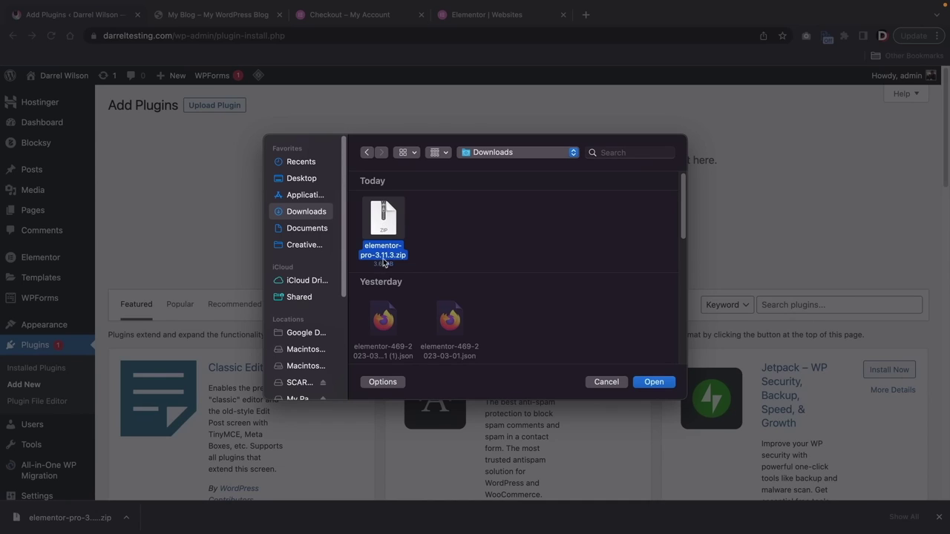
{"action": "left_click", "coordinate": [653, 382]}
{"action": "left_click", "coordinate": [611, 214]}
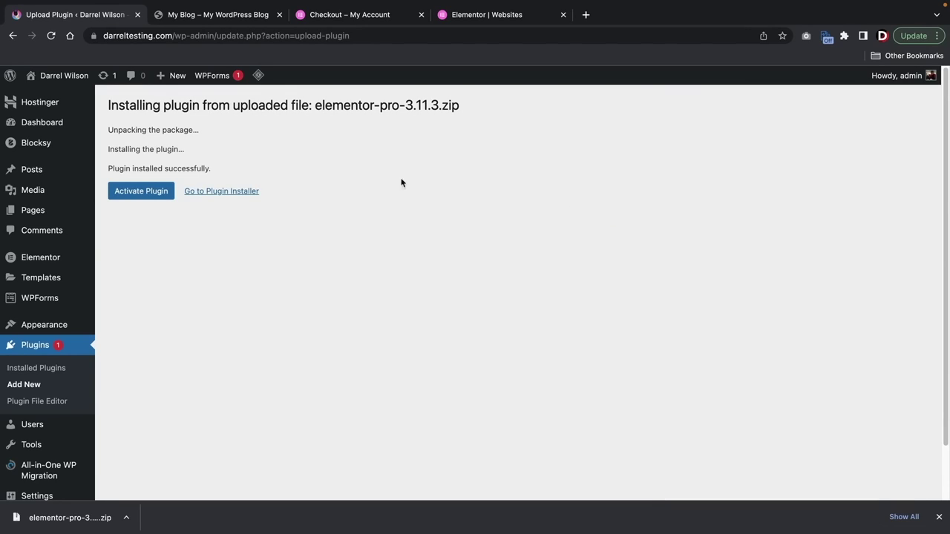
{"action": "left_click", "coordinate": [161, 193]}
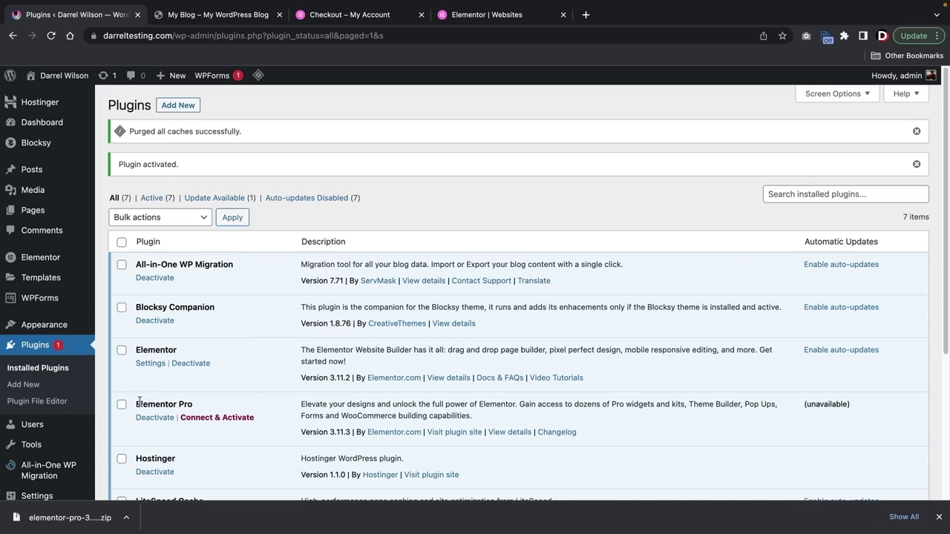
Connect and activate the Elementor Pro license, then view the live Katalyst site
{"action": "left_click_drag", "start_coordinate": [136, 403], "coordinate": [192, 403]}
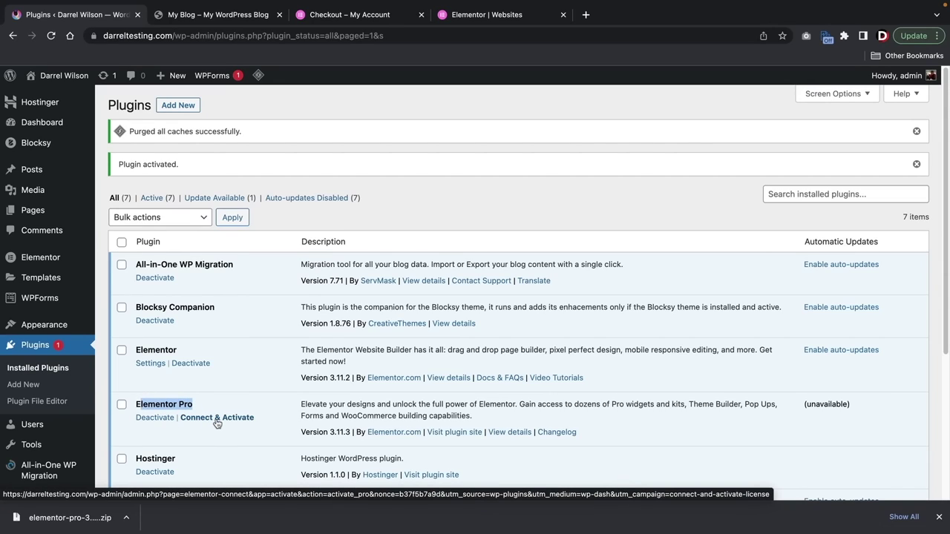
{"action": "left_click", "coordinate": [216, 418]}
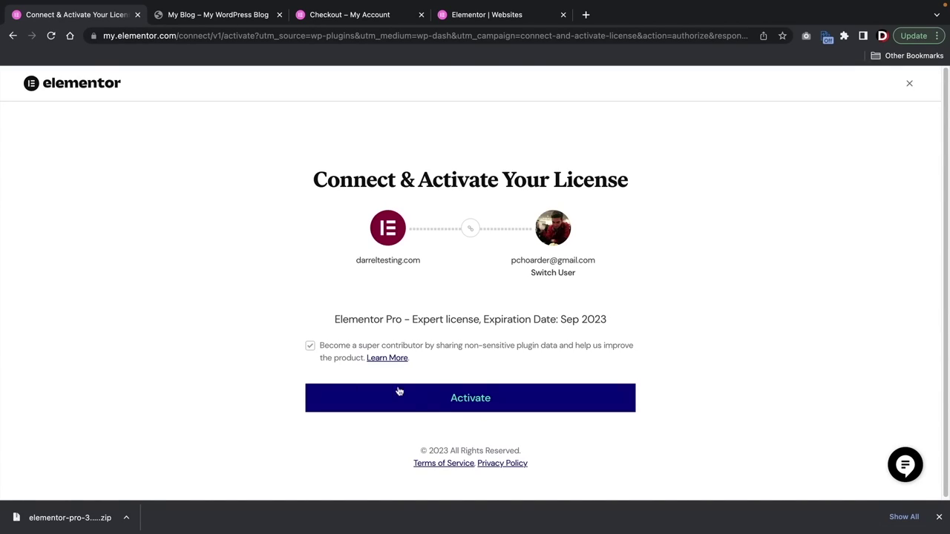
{"action": "left_click", "coordinate": [496, 401]}
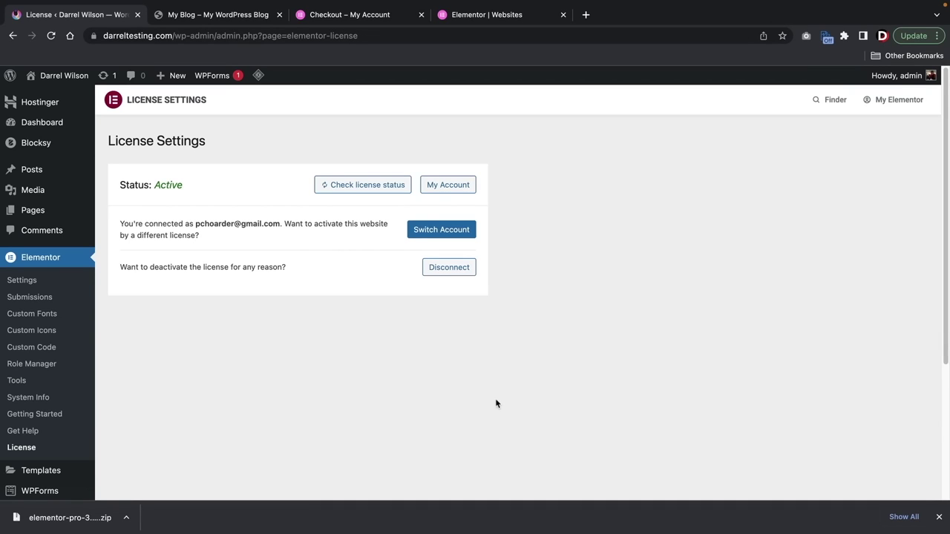
{"action": "left_click", "coordinate": [57, 97]}
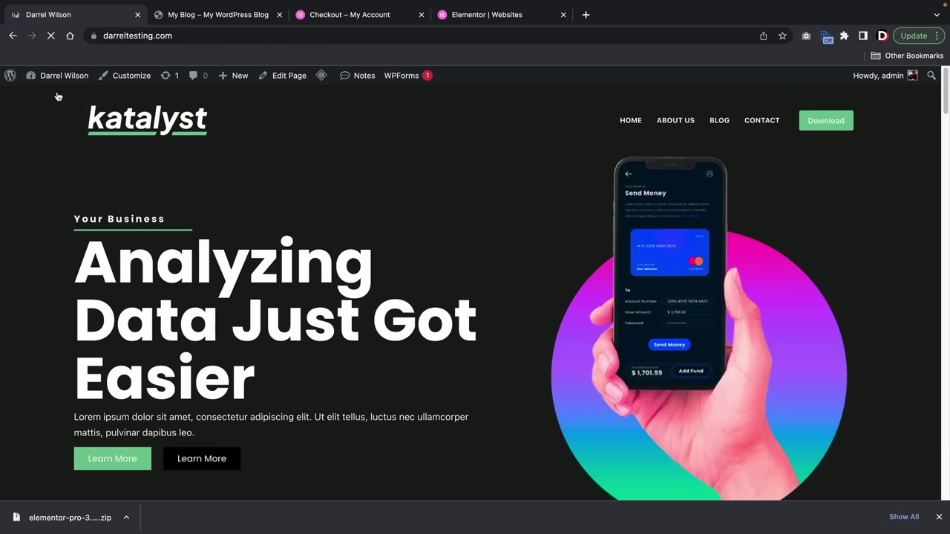
Add an Animated Headline widget above the hero heading
{"action": "mouse_move", "coordinate": [371, 76]}
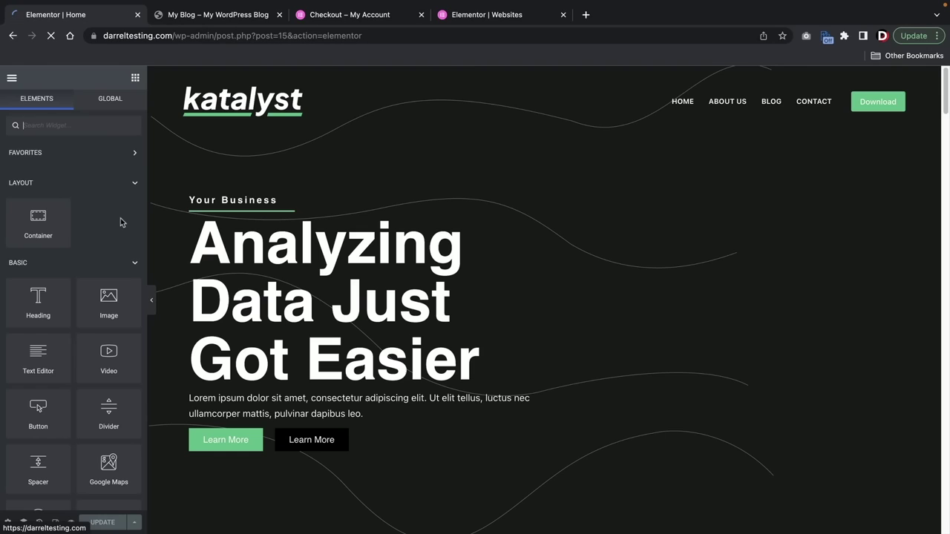
{"action": "scroll", "coordinate": [92, 227], "scroll_direction": "down", "scroll_amount": 5}
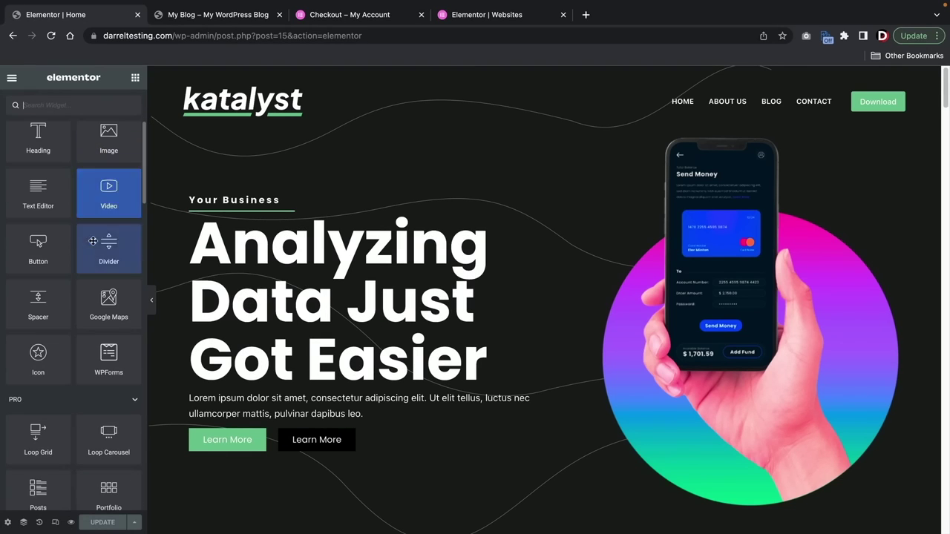
{"action": "scroll", "coordinate": [91, 230], "scroll_direction": "down", "scroll_amount": 6}
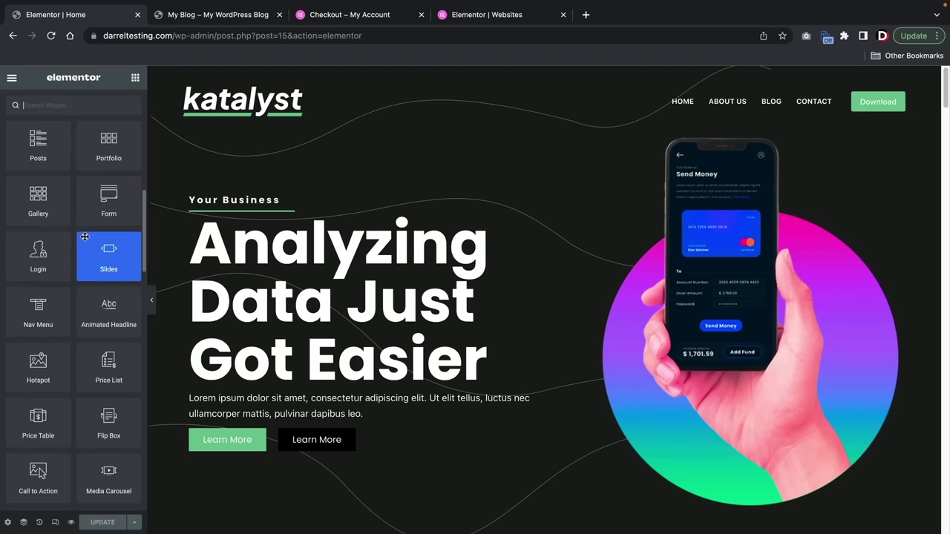
{"action": "left_click_drag", "start_coordinate": [95, 310], "coordinate": [260, 225]}
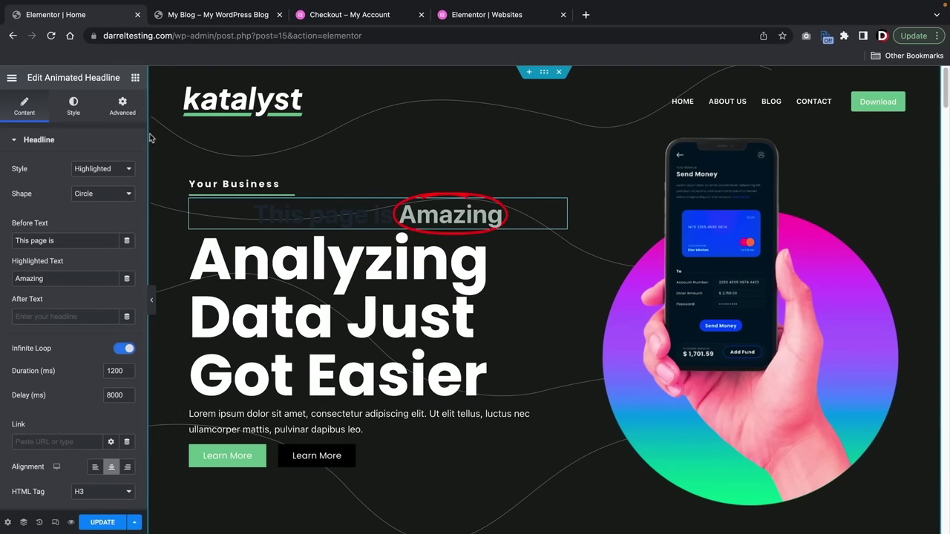
Add a Flip Box widget to the hero section
{"action": "left_click", "coordinate": [135, 78]}
{"action": "scroll", "coordinate": [90, 319], "scroll_direction": "down", "scroll_amount": 10}
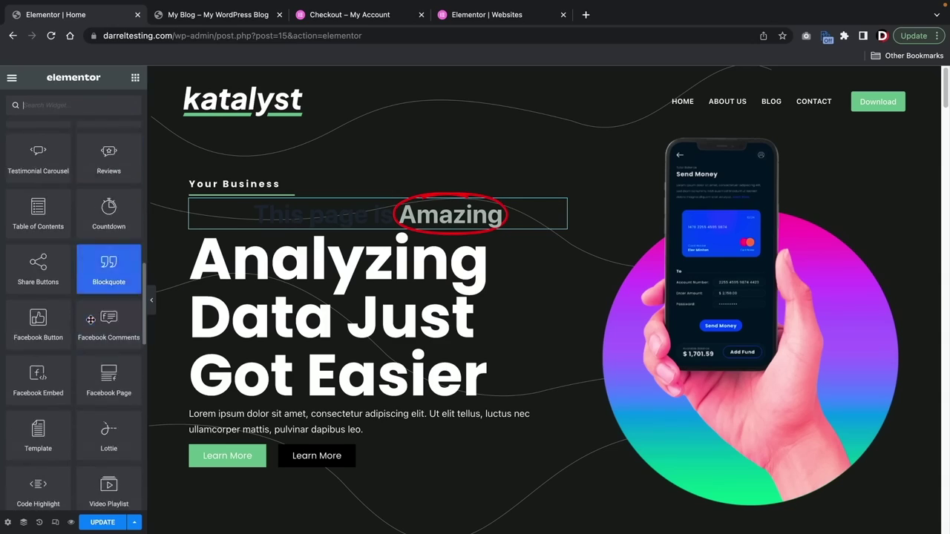
{"action": "scroll", "coordinate": [89, 319], "scroll_direction": "up", "scroll_amount": 8}
{"action": "scroll", "coordinate": [90, 319], "scroll_direction": "up", "scroll_amount": 3}
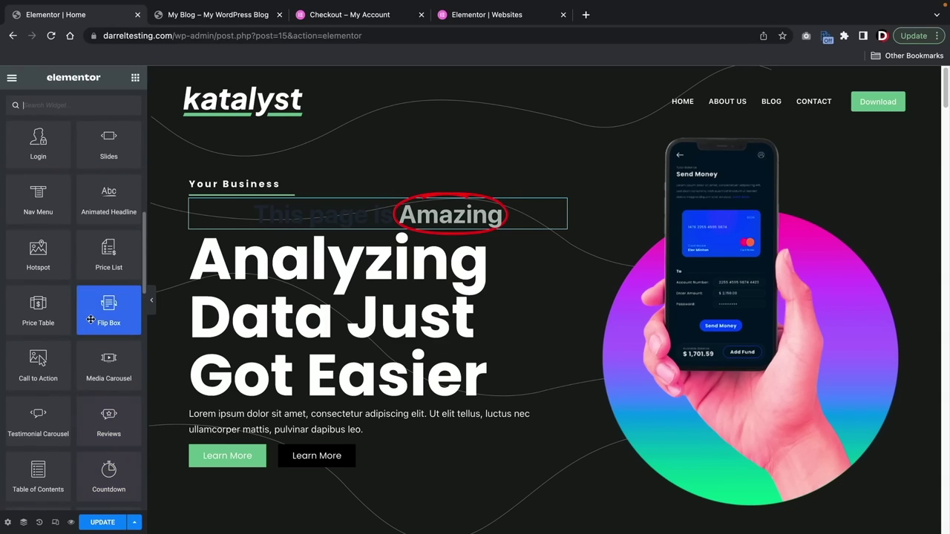
{"action": "scroll", "coordinate": [89, 312], "scroll_direction": "up", "scroll_amount": 1}
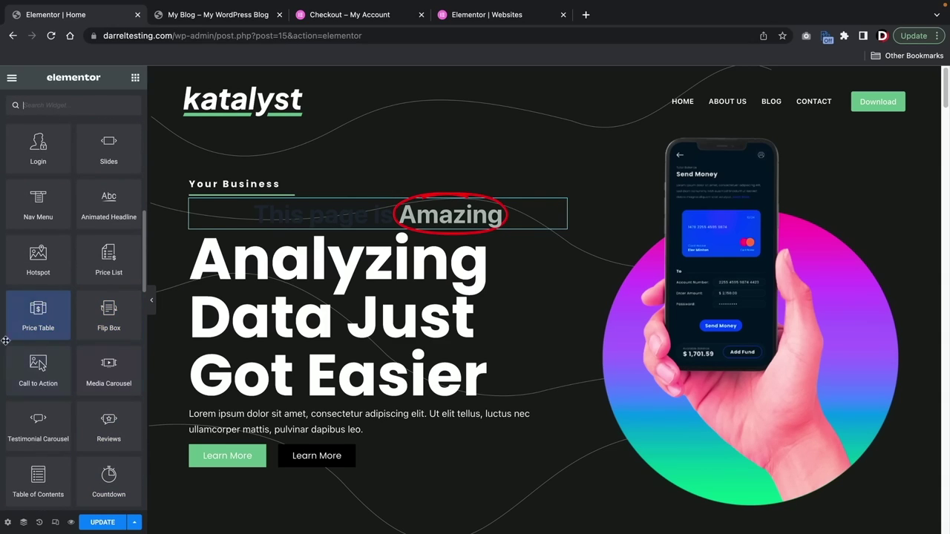
{"action": "left_click_drag", "start_coordinate": [104, 316], "coordinate": [304, 229]}
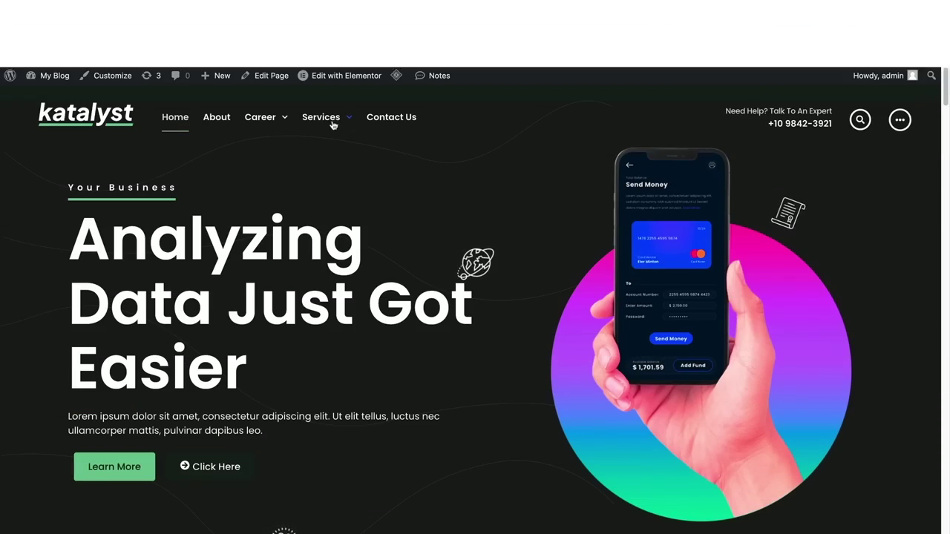
Start a new Header template from the Theme Builder in the WordPress dashboard
{"action": "mouse_move", "coordinate": [317, 124]}
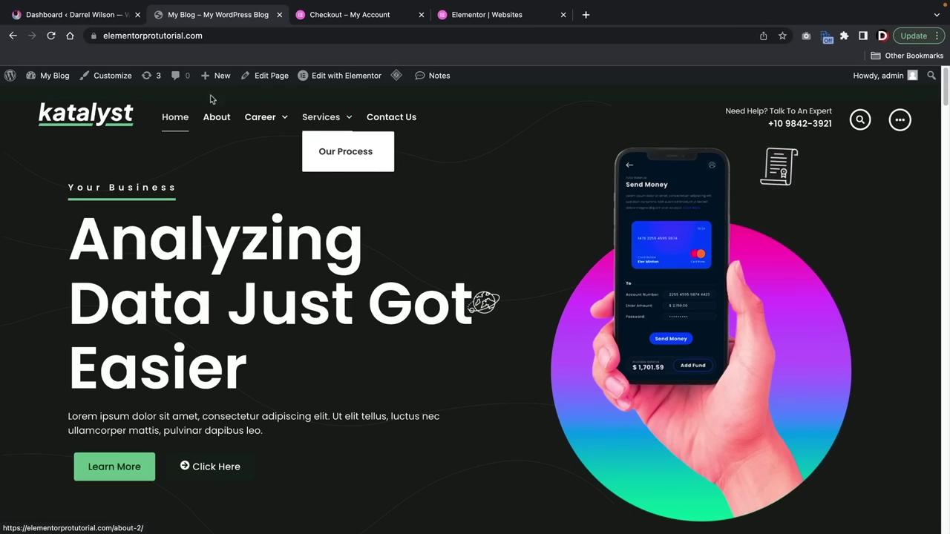
{"action": "left_click", "coordinate": [75, 20]}
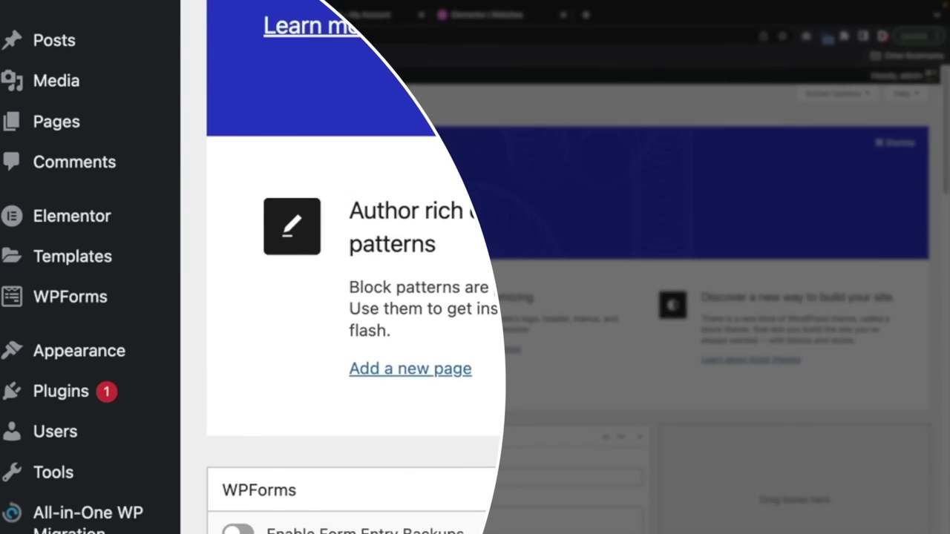
{"action": "mouse_move", "coordinate": [34, 324]}
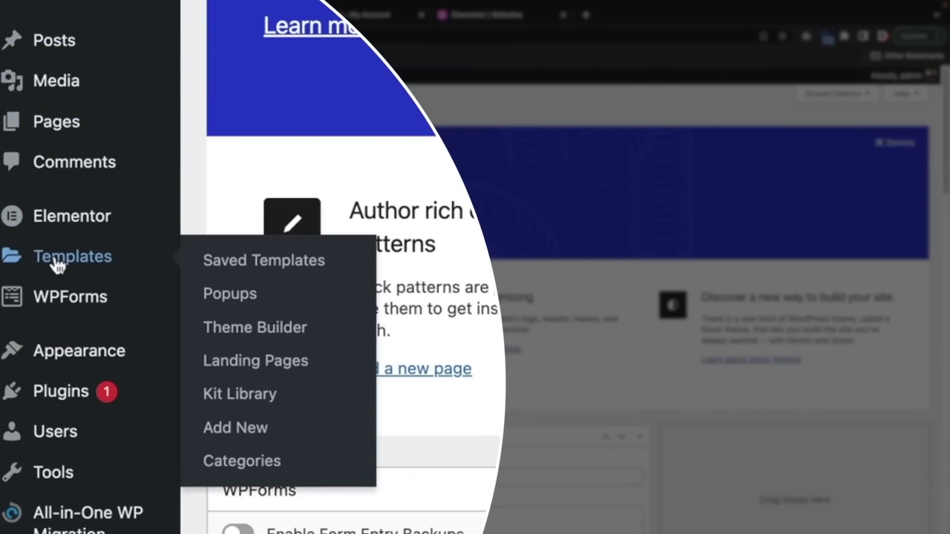
{"action": "left_click", "coordinate": [227, 334]}
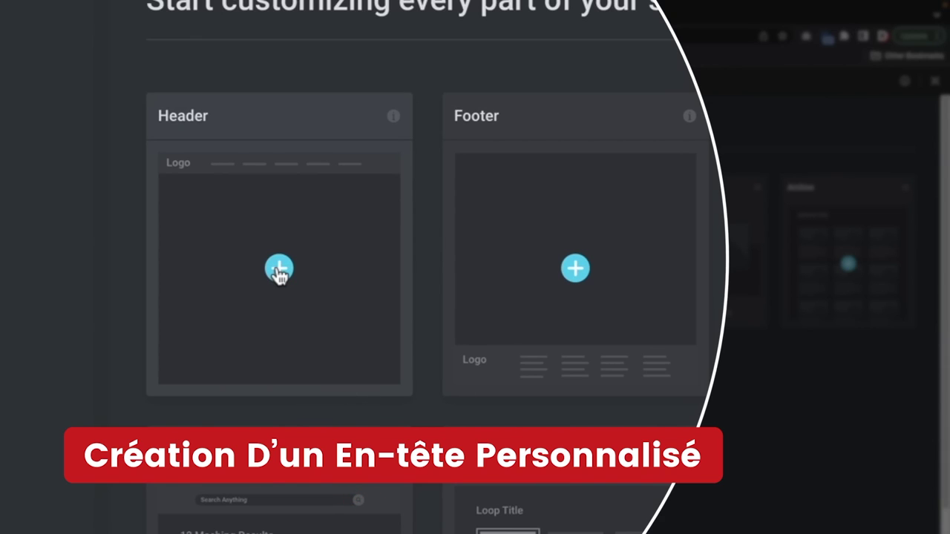
{"action": "left_click", "coordinate": [279, 270]}
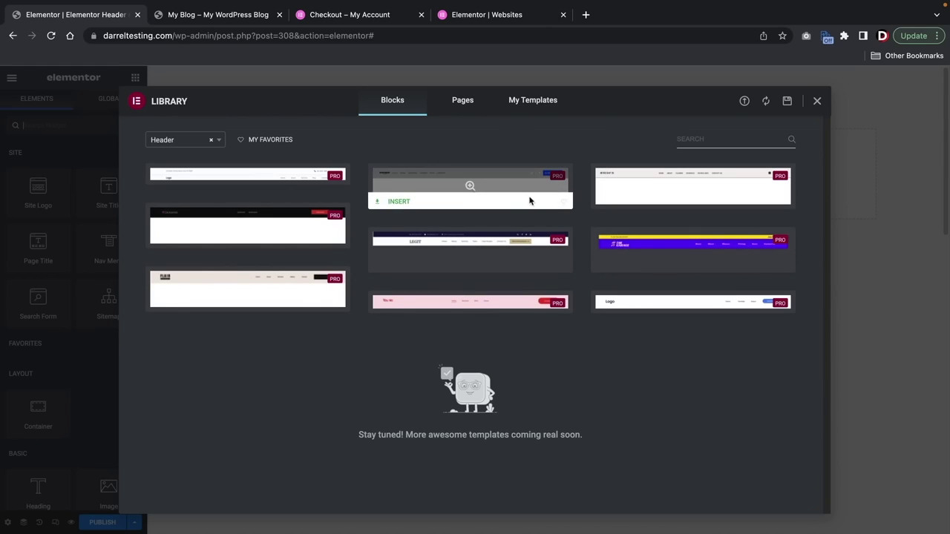
Insert the second pre-designed header block and apply its design settings
{"action": "left_click", "coordinate": [397, 204]}
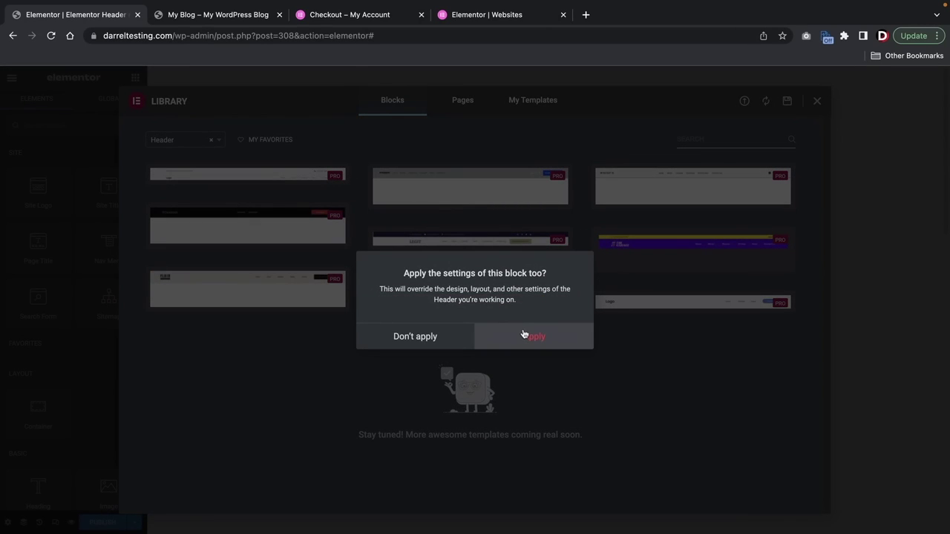
{"action": "left_click", "coordinate": [490, 335]}
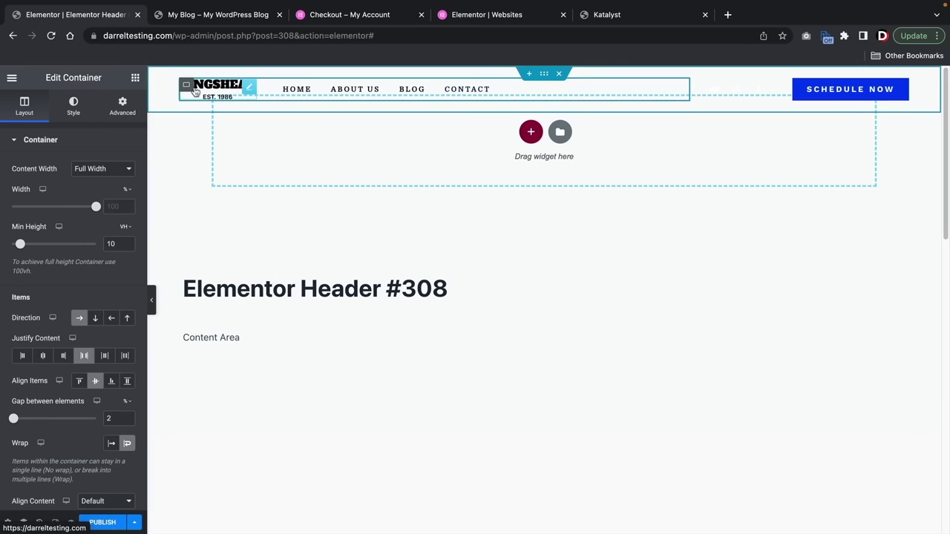
Add the Site Logo widget to the right side of the header
{"action": "left_click", "coordinate": [135, 79]}
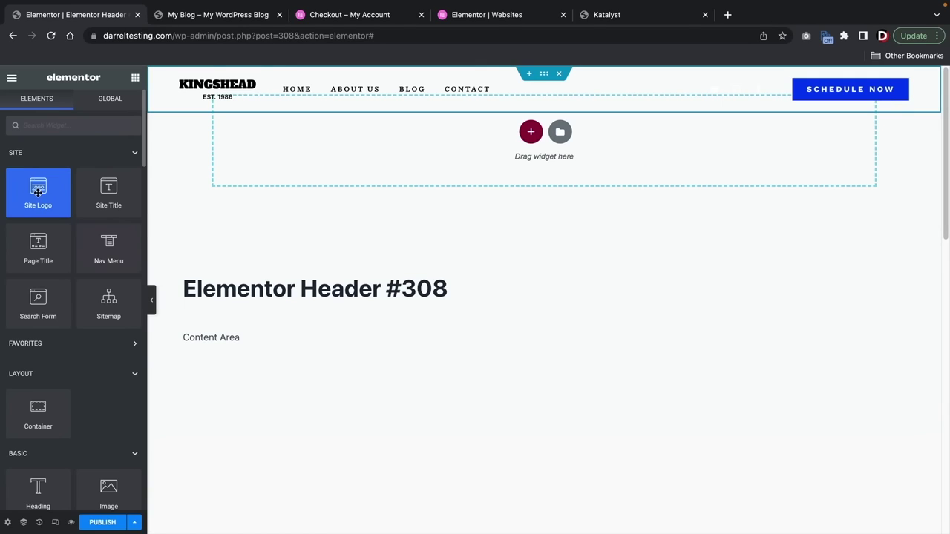
{"action": "left_click_drag", "start_coordinate": [38, 193], "coordinate": [796, 86]}
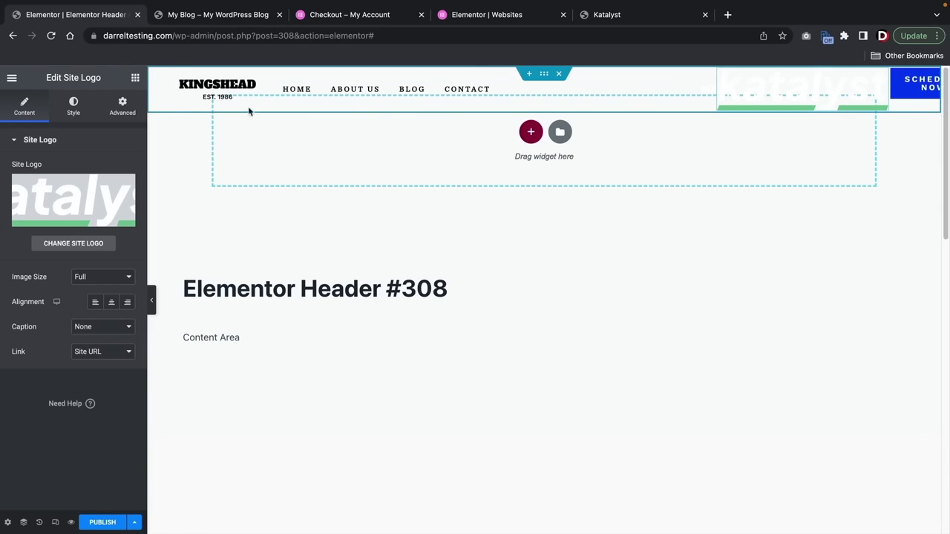
{"action": "left_click", "coordinate": [544, 75]}
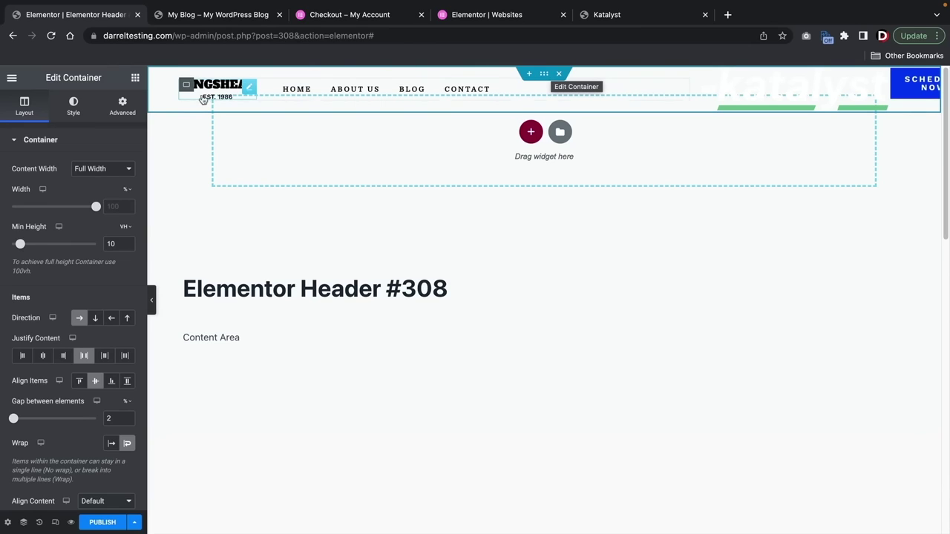
Set the header container's background colour to #121212, then view the My Blog site
{"action": "left_click", "coordinate": [80, 108]}
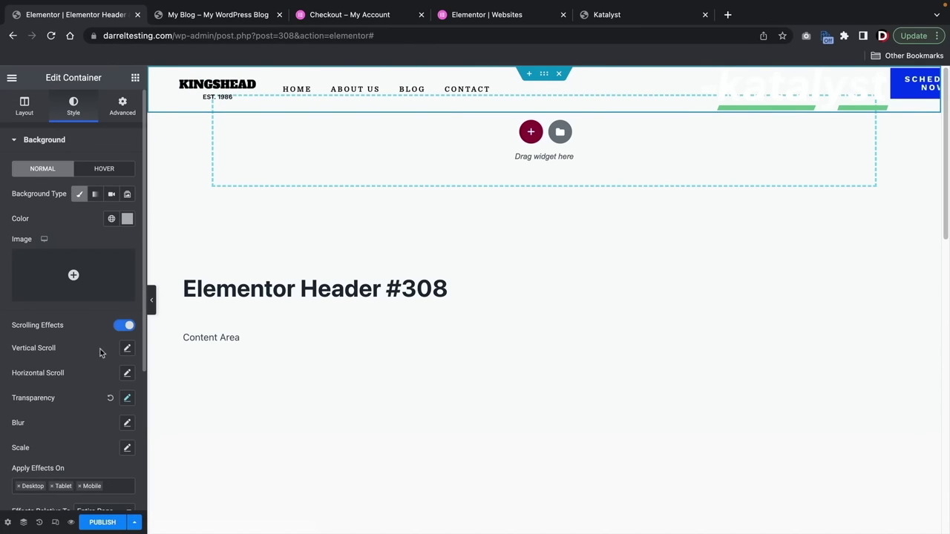
{"action": "left_click", "coordinate": [108, 400]}
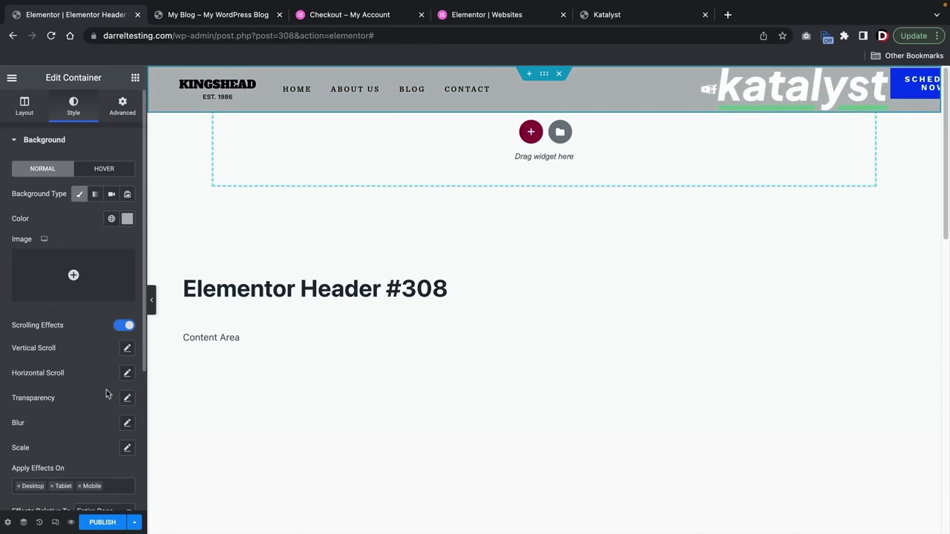
{"action": "left_click", "coordinate": [127, 218]}
{"action": "type", "text": "#121212"}
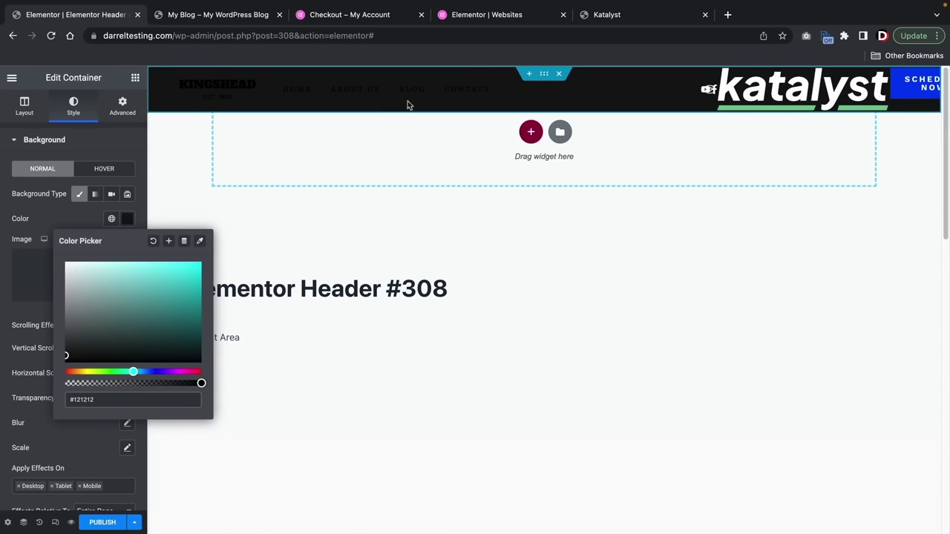
{"action": "left_click", "coordinate": [377, 87]}
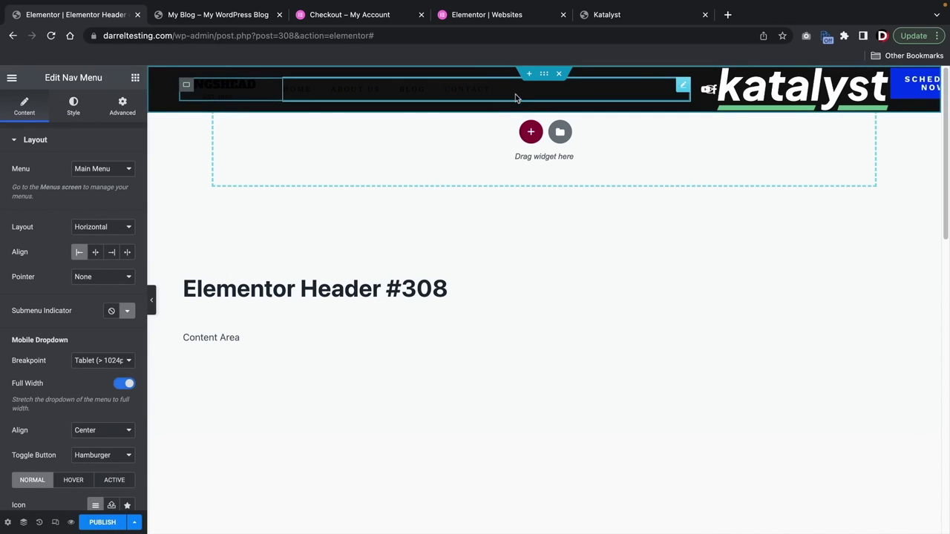
{"action": "left_click", "coordinate": [218, 15]}
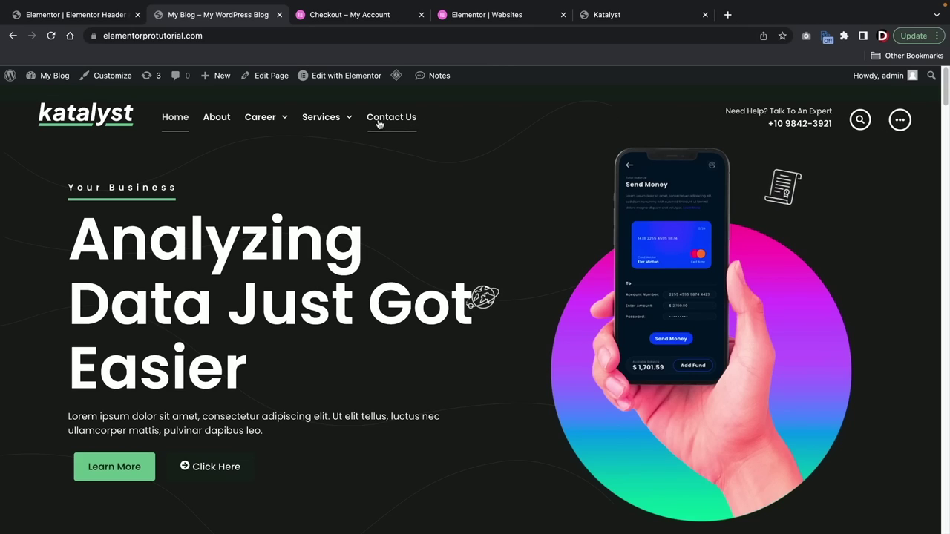
Inspect the Katalyst demo site's slide-out side panel, then close it again
{"action": "mouse_move", "coordinate": [331, 123]}
{"action": "mouse_move", "coordinate": [285, 121]}
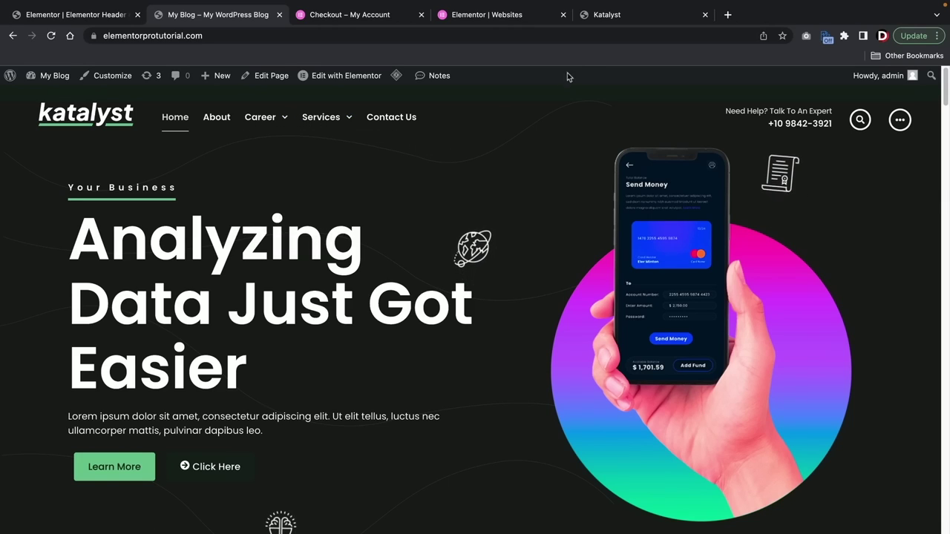
{"action": "left_click", "coordinate": [620, 24]}
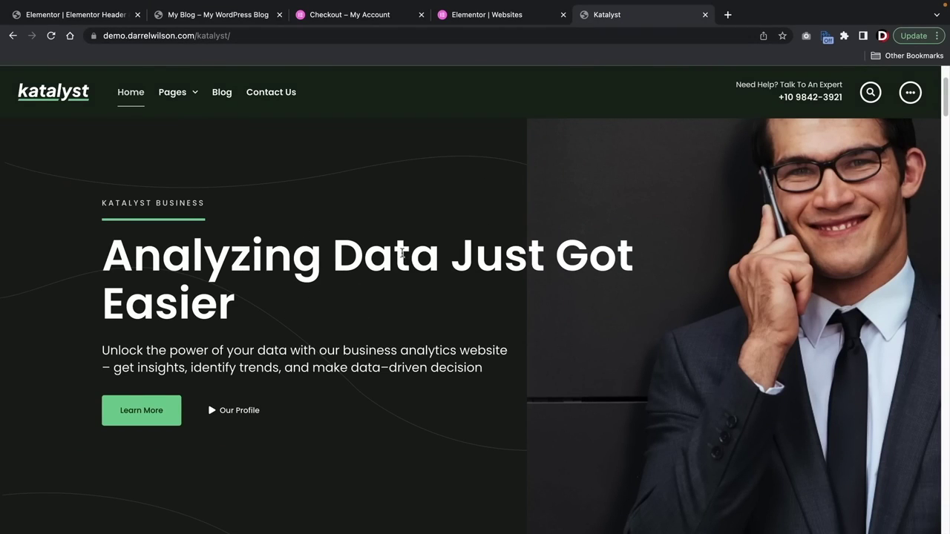
{"action": "left_click", "coordinate": [910, 95]}
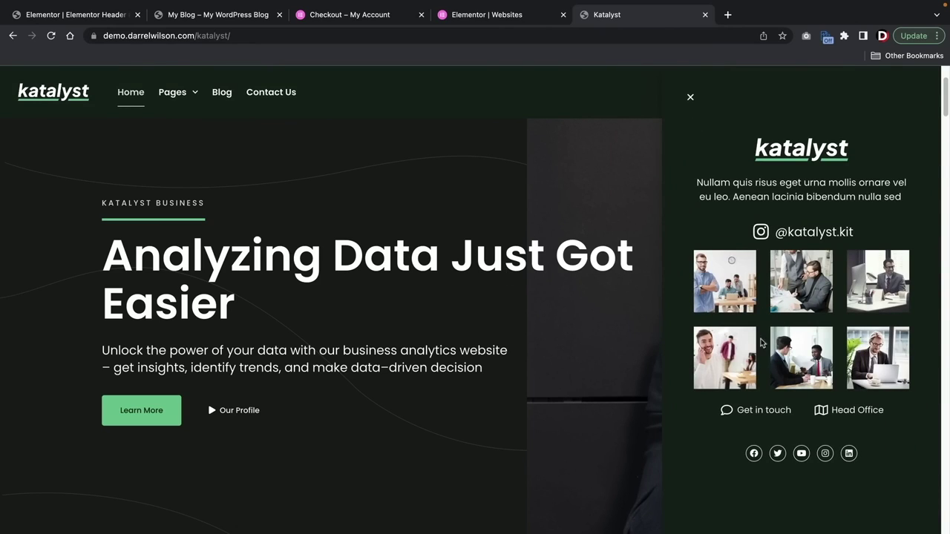
{"action": "scroll", "coordinate": [582, 301], "scroll_direction": "down", "scroll_amount": 10}
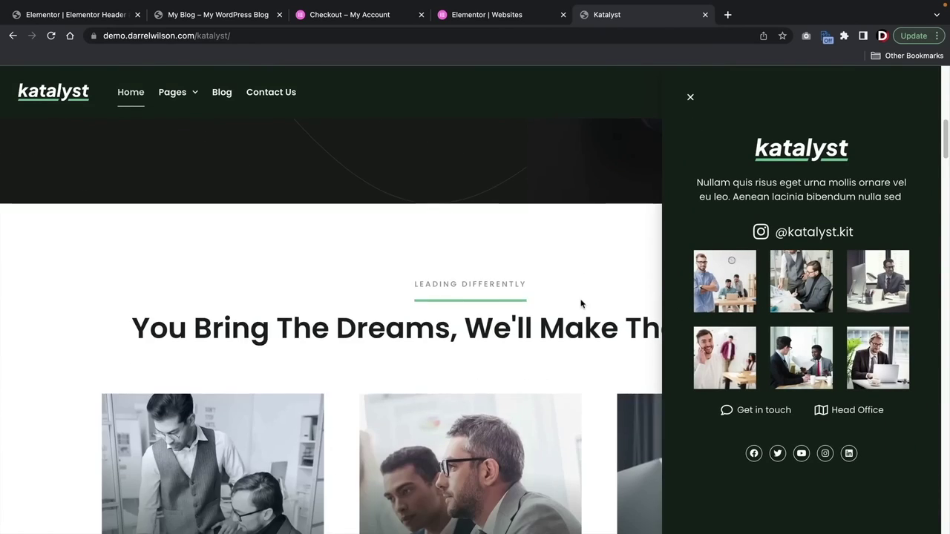
{"action": "scroll", "coordinate": [562, 300], "scroll_direction": "up", "scroll_amount": 10}
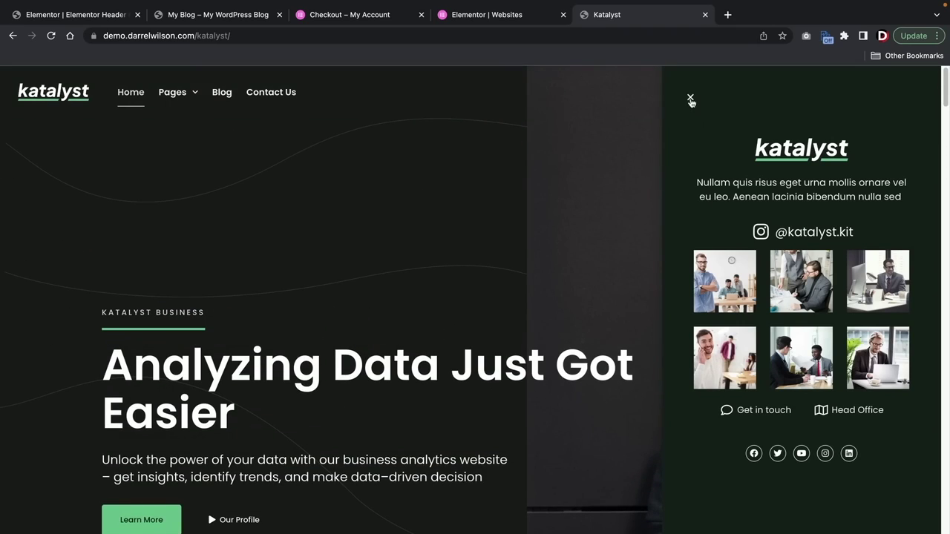
{"action": "left_click", "coordinate": [690, 100]}
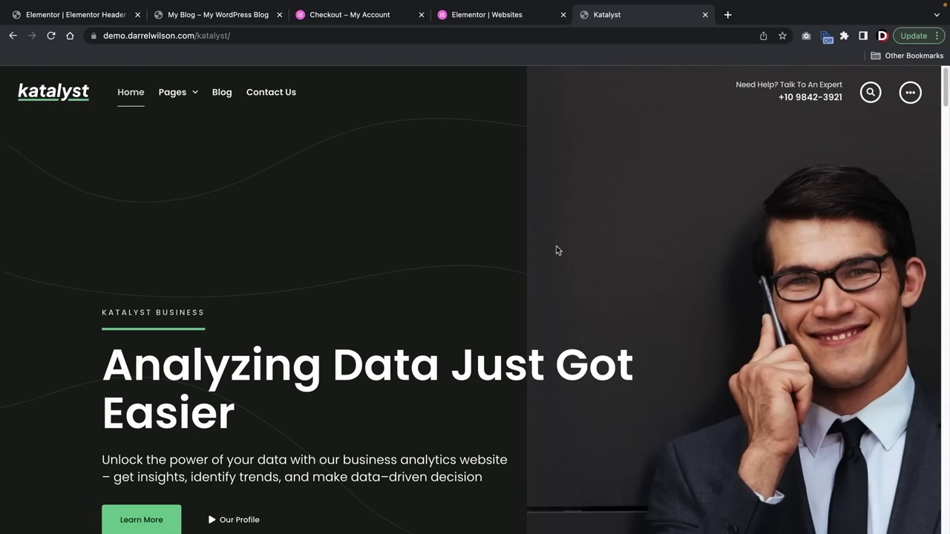
{"action": "left_click", "coordinate": [83, 15]}
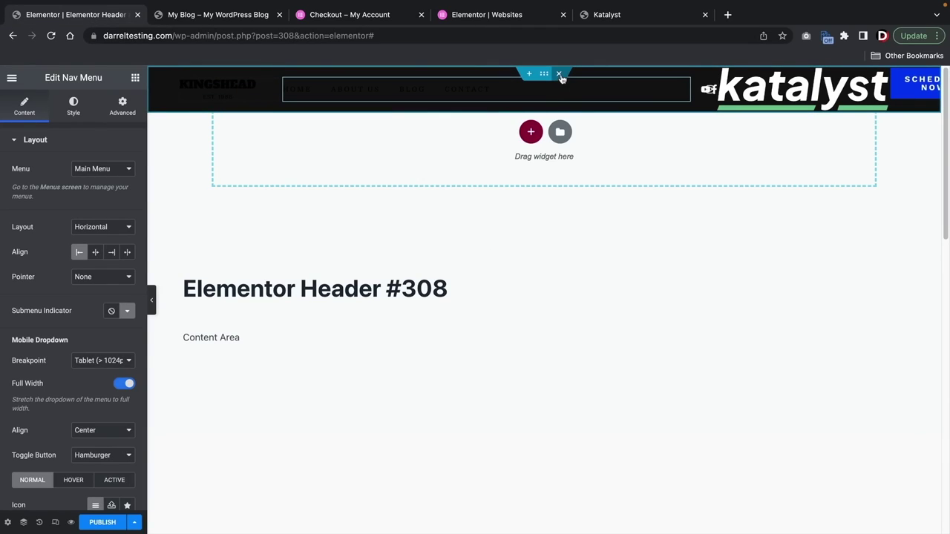
Delete the old dark header container and add an empty two-column container
{"action": "left_click", "coordinate": [561, 78]}
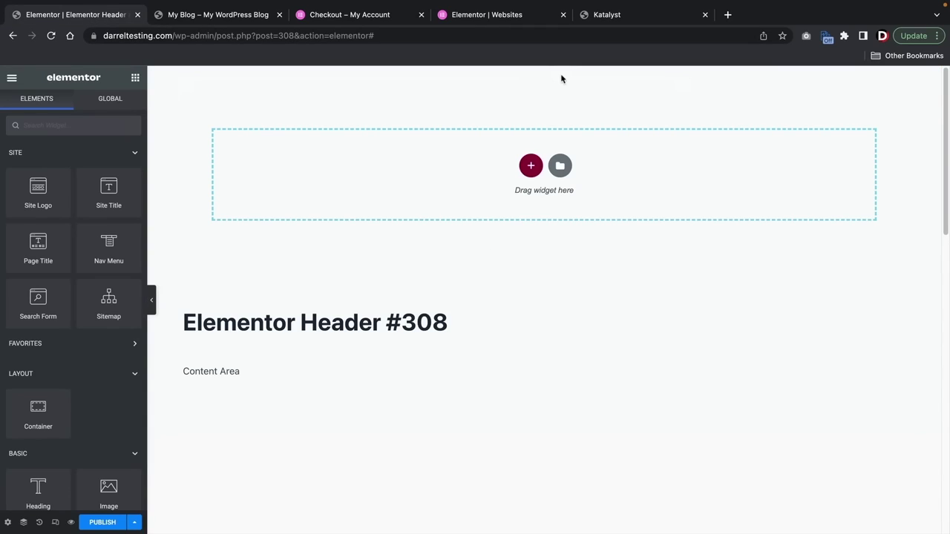
{"action": "left_click", "coordinate": [531, 167]}
{"action": "left_click", "coordinate": [517, 195]}
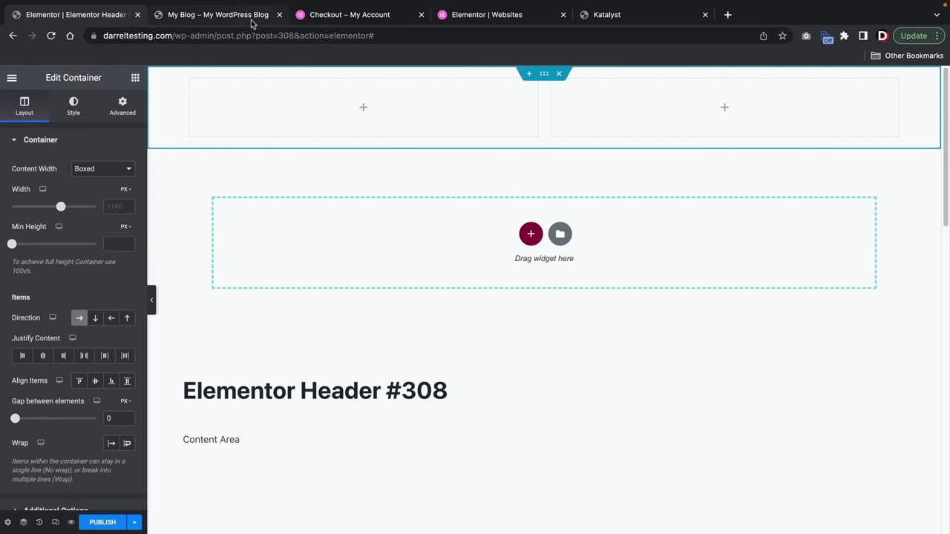
{"action": "left_click", "coordinate": [223, 15]}
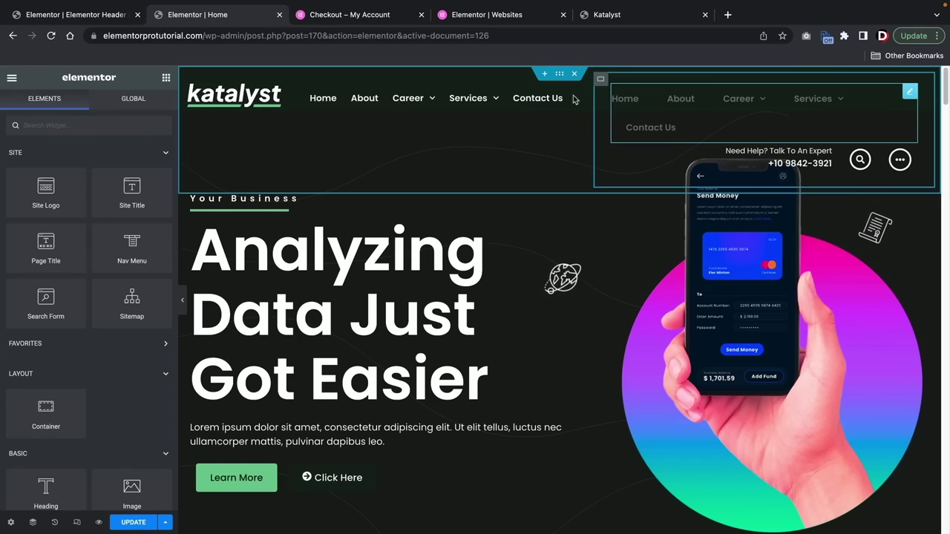
{"action": "left_click", "coordinate": [100, 18]}
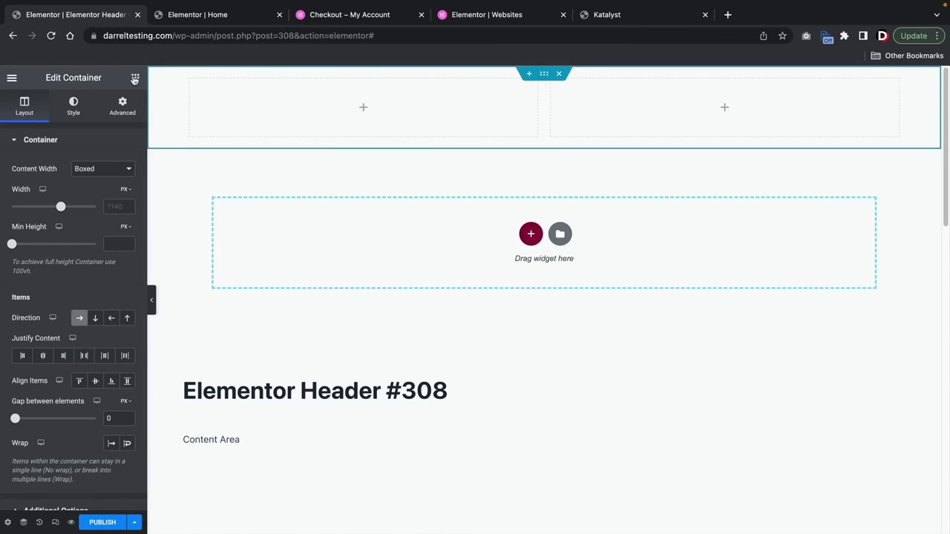
{"action": "left_click", "coordinate": [135, 79]}
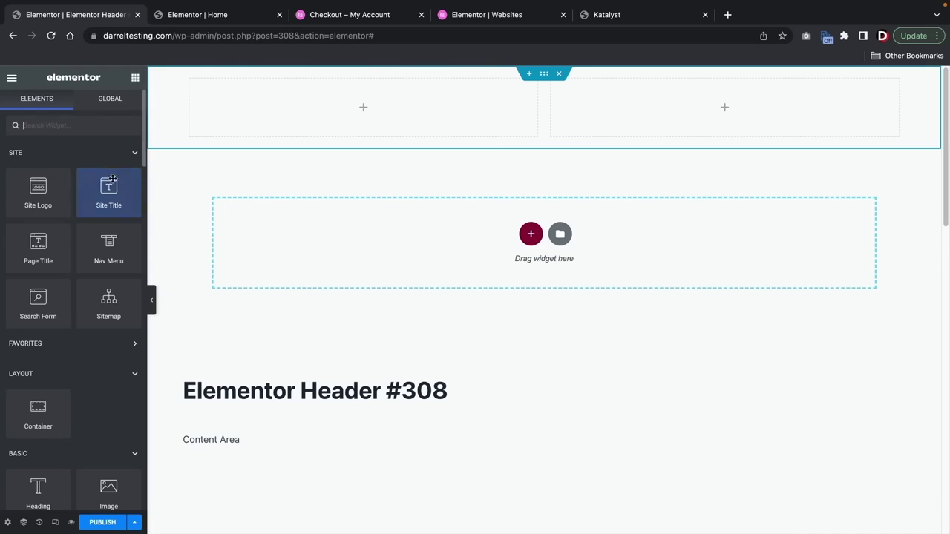
Place the Site Logo in the left column with a Nav Menu below it
{"action": "left_click_drag", "start_coordinate": [41, 198], "coordinate": [277, 105]}
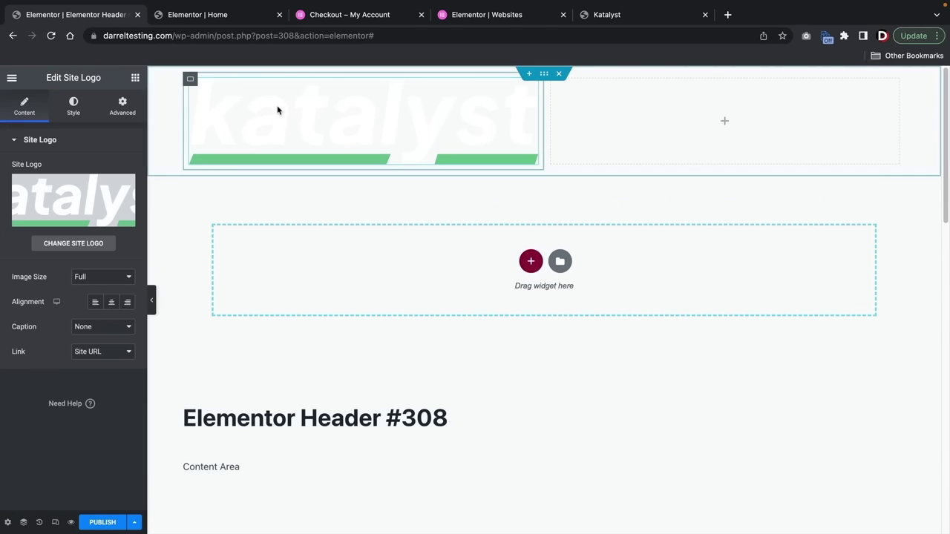
{"action": "left_click", "coordinate": [135, 77]}
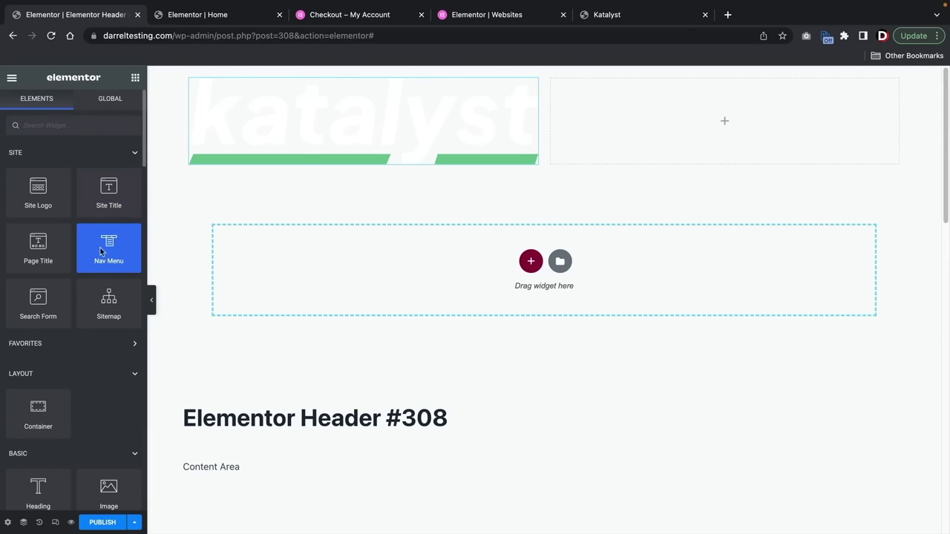
{"action": "left_click_drag", "start_coordinate": [86, 250], "coordinate": [270, 150]}
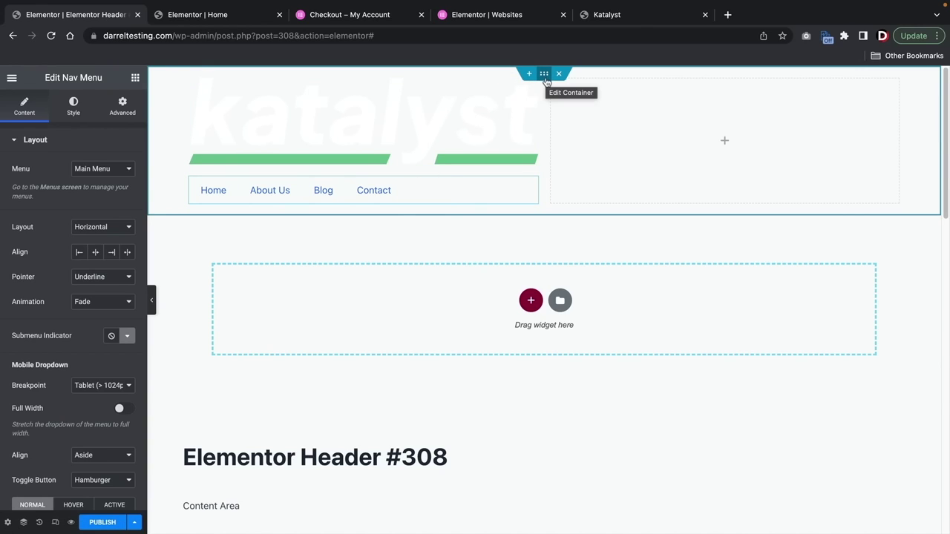
Give the header container a classic #AAAAAA grey background
{"action": "left_click", "coordinate": [546, 80]}
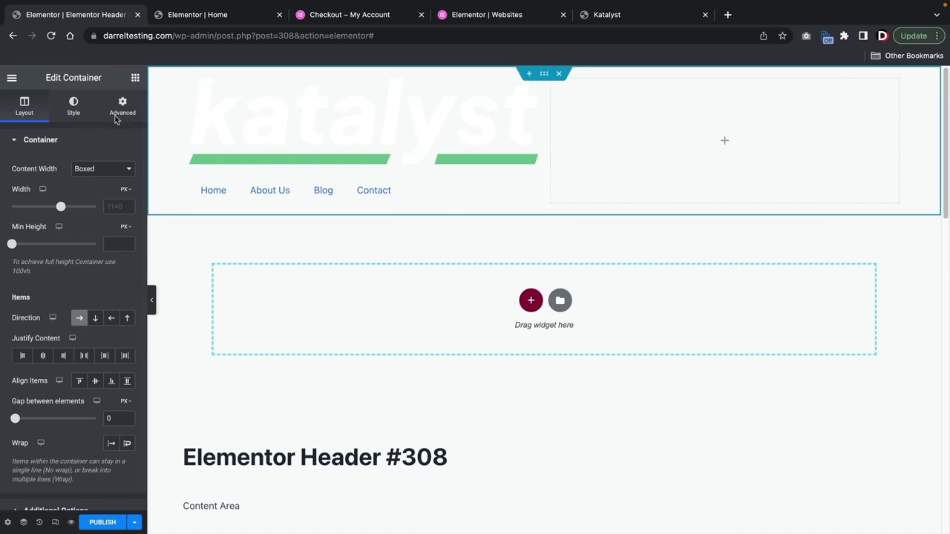
{"action": "left_click", "coordinate": [73, 108]}
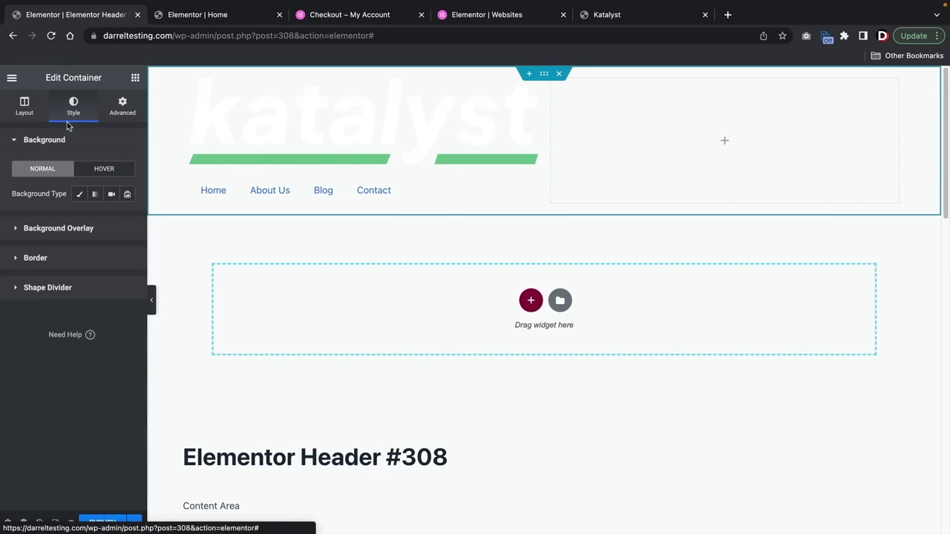
{"action": "left_click", "coordinate": [79, 195]}
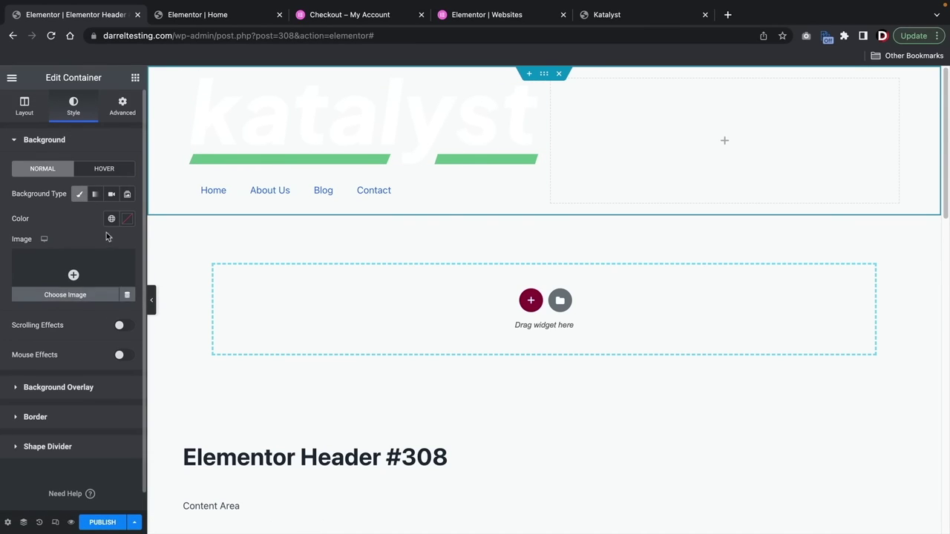
{"action": "left_click", "coordinate": [126, 219]}
{"action": "left_click_drag", "start_coordinate": [79, 268], "coordinate": [55, 296]}
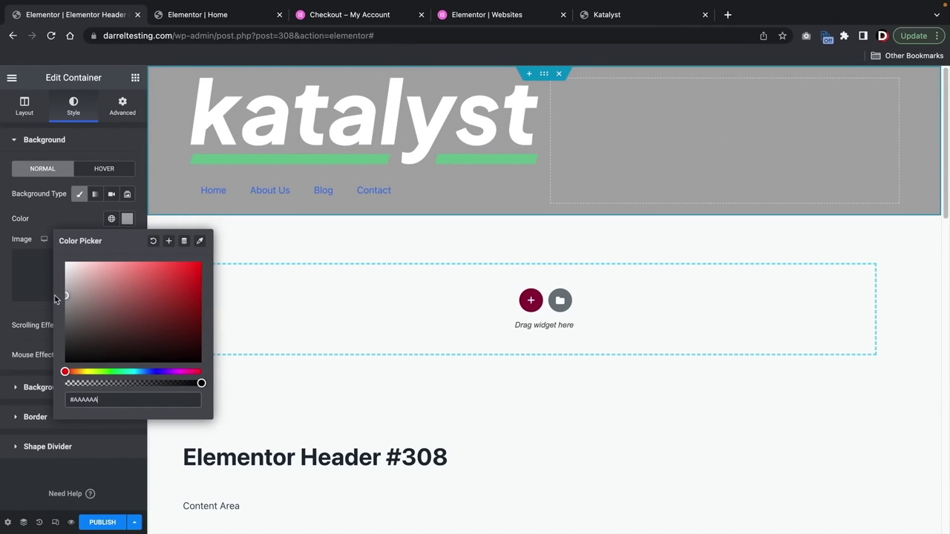
{"action": "left_click", "coordinate": [57, 234]}
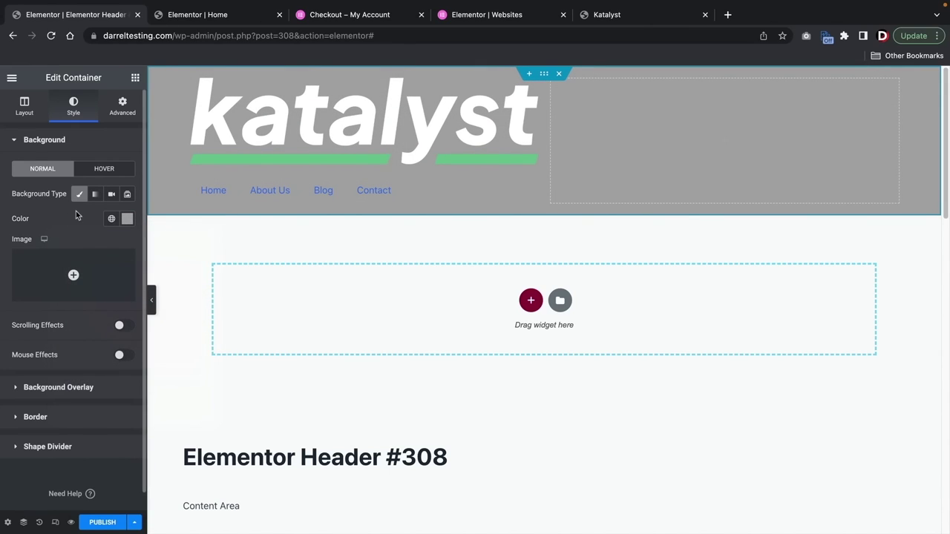
{"action": "left_click", "coordinate": [247, 137]}
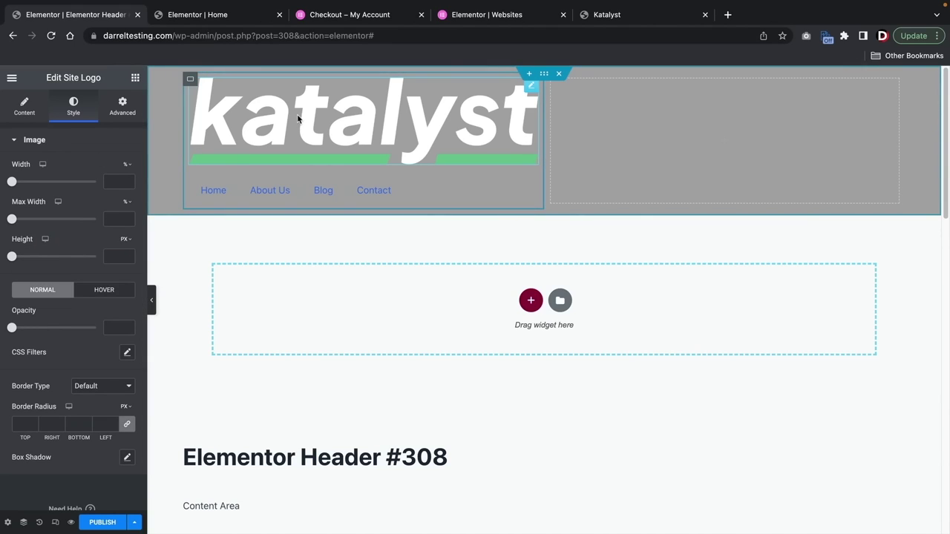
Set the katalyst logo width to 160 px
{"action": "left_click_drag", "start_coordinate": [12, 182], "coordinate": [42, 187]}
{"action": "left_click", "coordinate": [126, 164]}
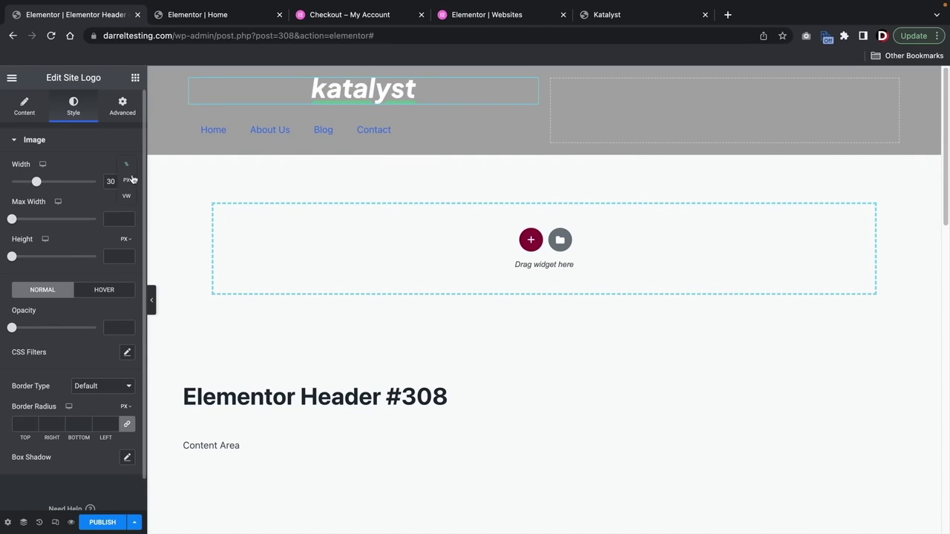
{"action": "left_click", "coordinate": [127, 184]}
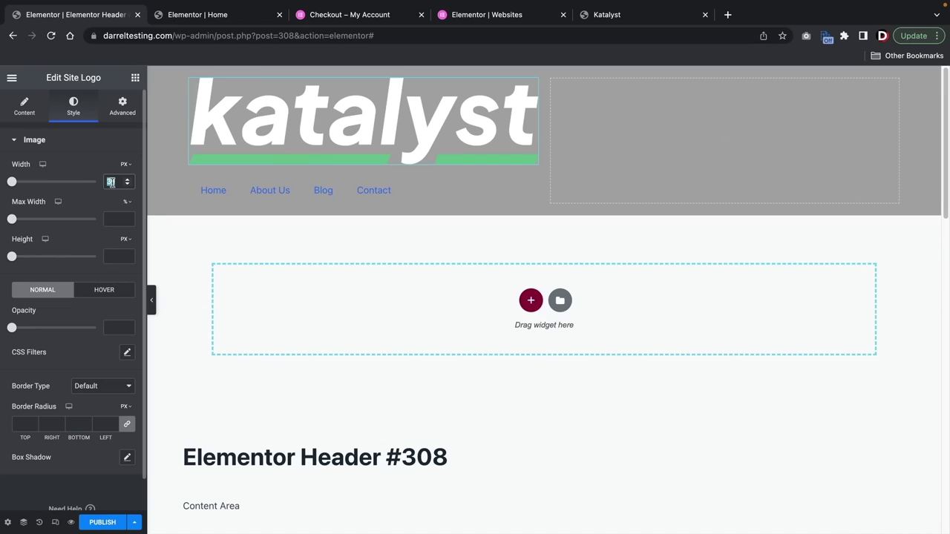
{"action": "type", "text": "160"}
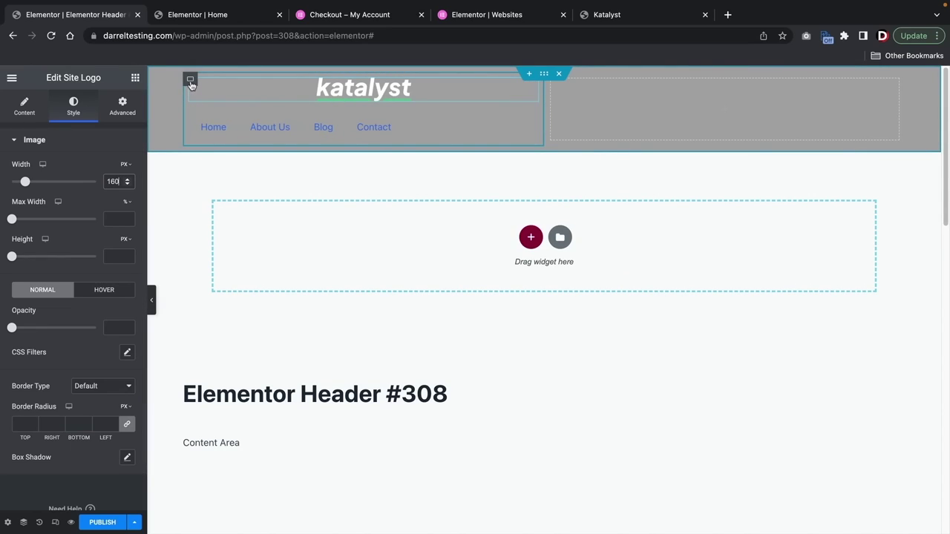
Set the container direction to Row so the logo sits left of the menu
{"action": "left_click", "coordinate": [190, 80]}
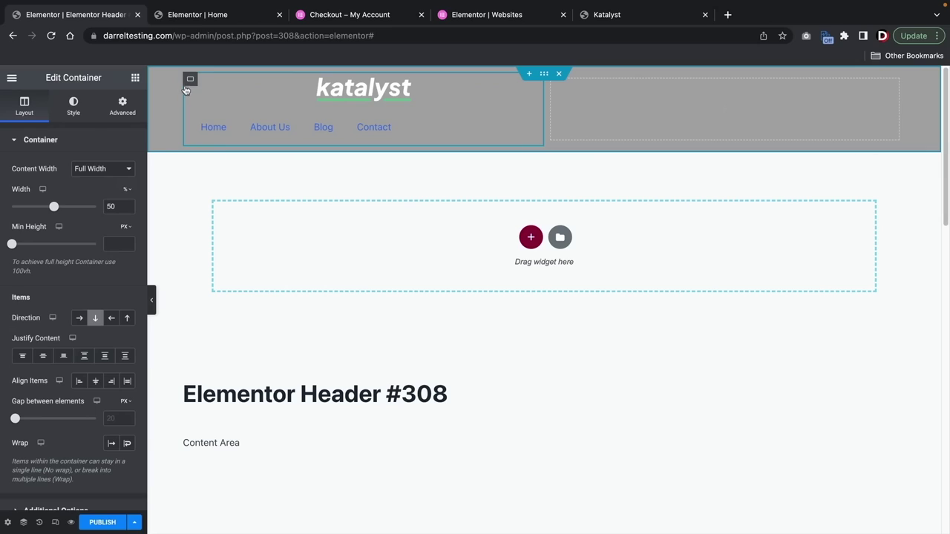
{"action": "left_click", "coordinate": [111, 318]}
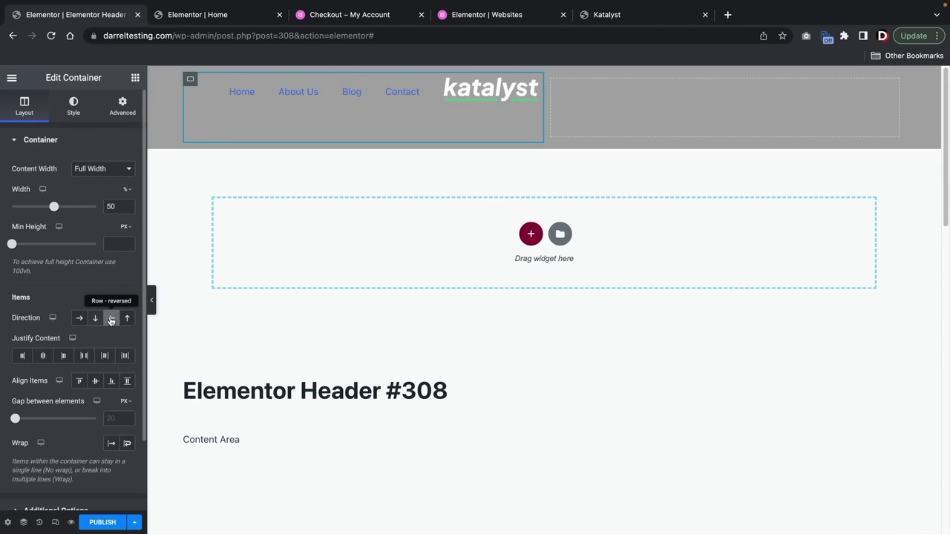
{"action": "left_click", "coordinate": [111, 318]}
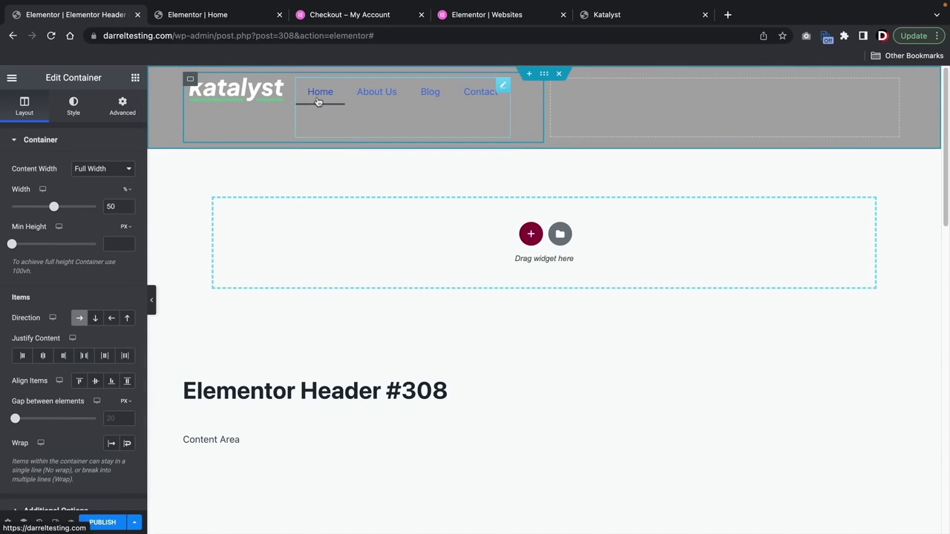
Set the nav menu text colour to near-white #F3F3F3
{"action": "left_click", "coordinate": [502, 86]}
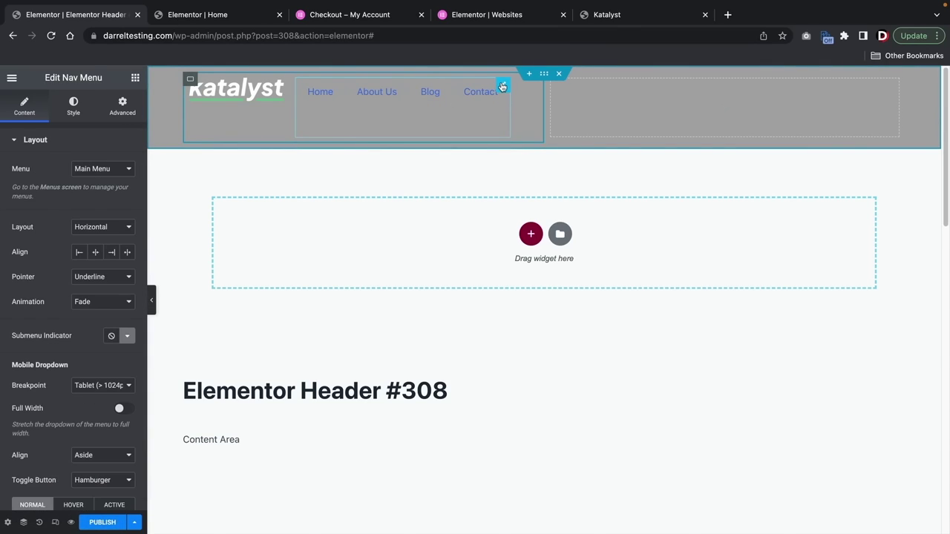
{"action": "left_click", "coordinate": [212, 14]}
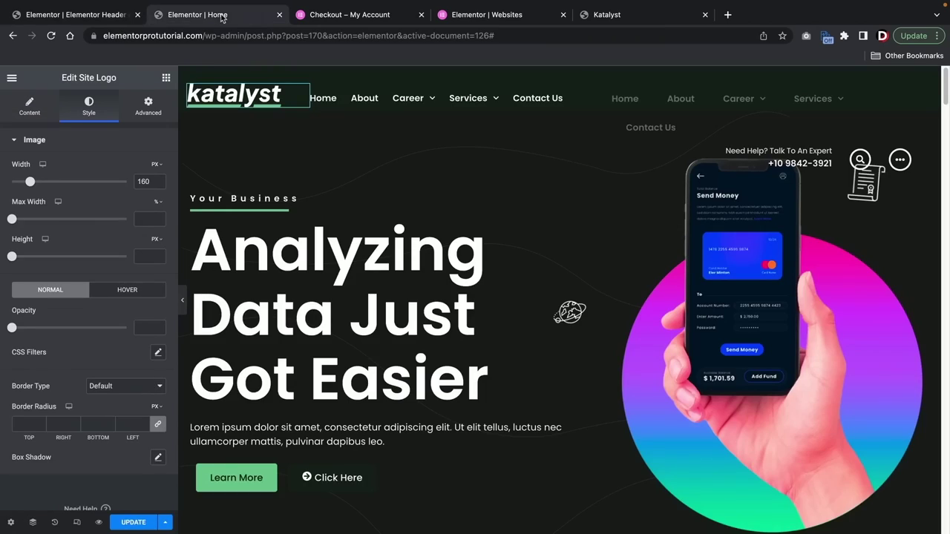
{"action": "left_click", "coordinate": [74, 14]}
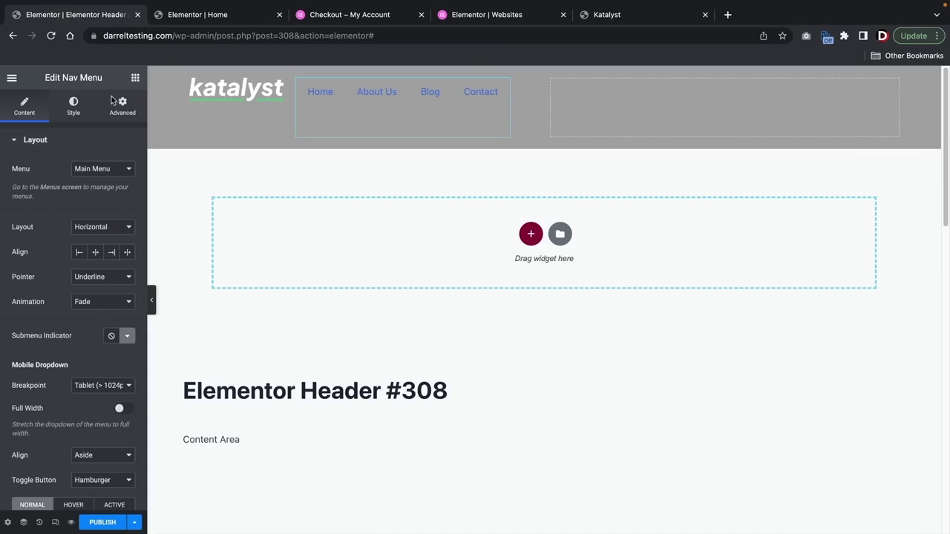
{"action": "left_click", "coordinate": [74, 106]}
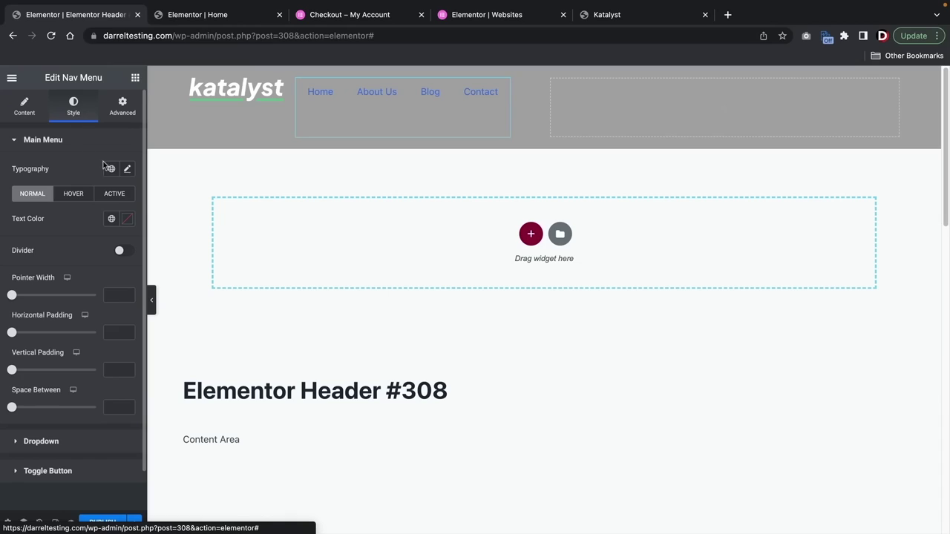
{"action": "left_click", "coordinate": [126, 221]}
{"action": "left_click_drag", "start_coordinate": [95, 289], "coordinate": [49, 265]}
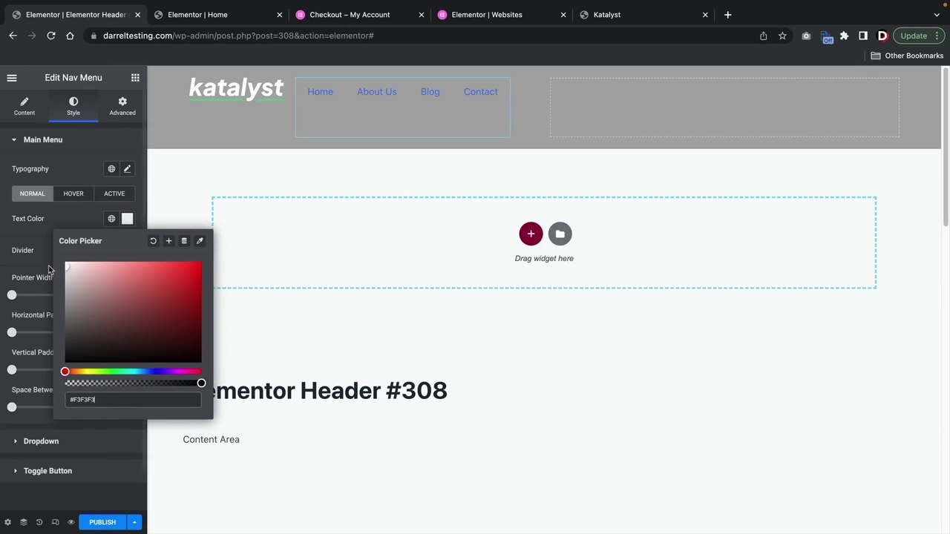
{"action": "left_click", "coordinate": [44, 253]}
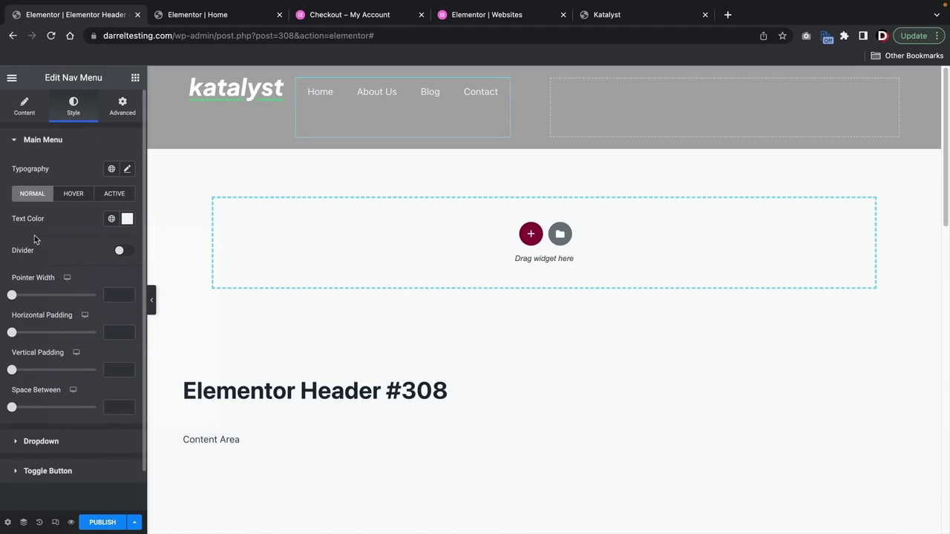
Set the nav menu typography to Poppins, Bold
{"action": "left_click", "coordinate": [127, 169]}
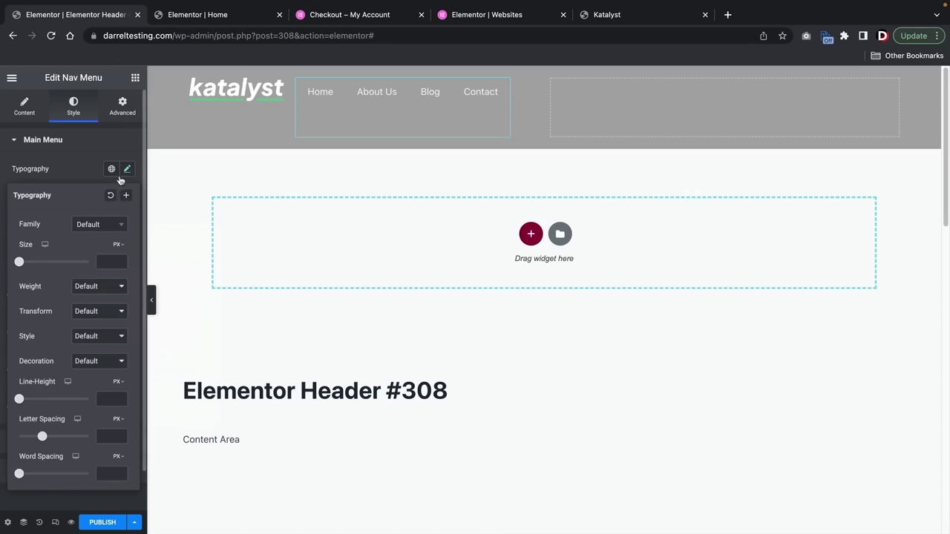
{"action": "left_click", "coordinate": [89, 226]}
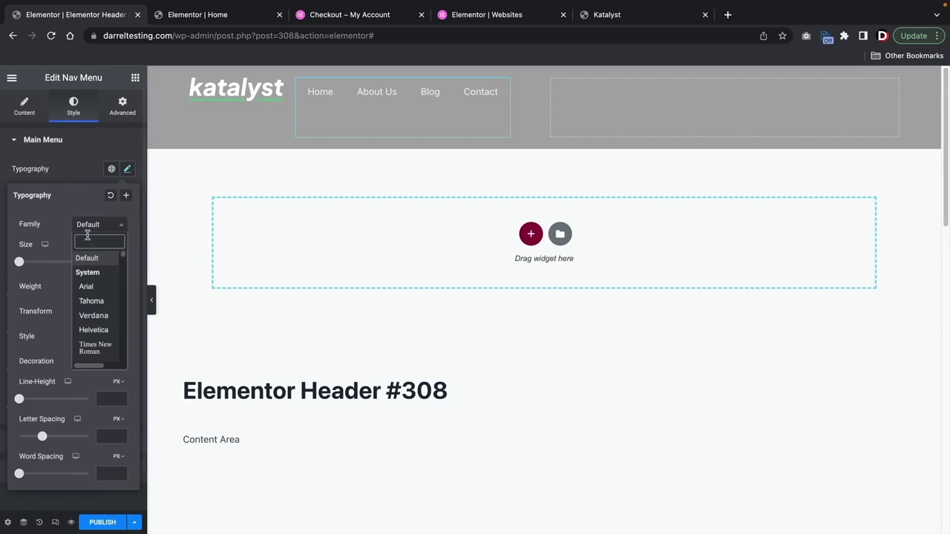
{"action": "type", "text": "popp"}
{"action": "left_click", "coordinate": [94, 272]}
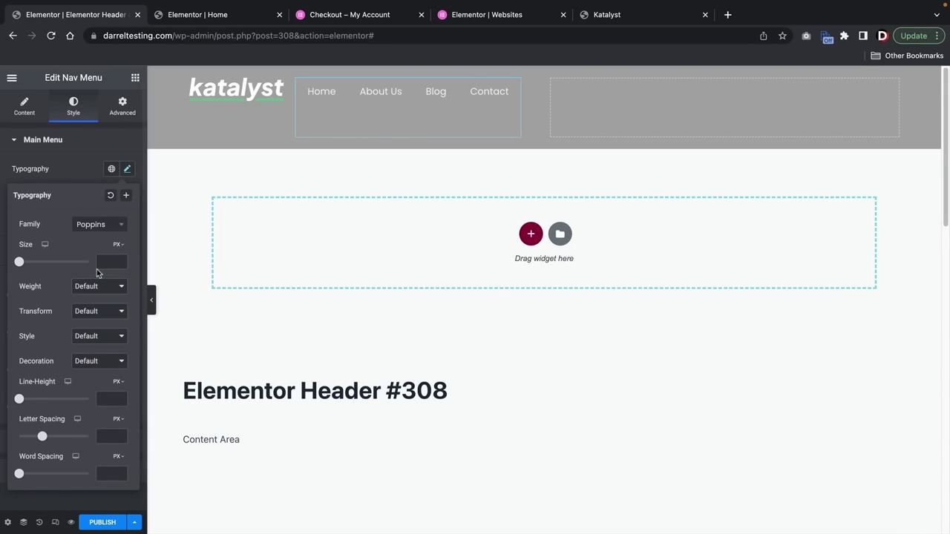
{"action": "left_click", "coordinate": [99, 287]}
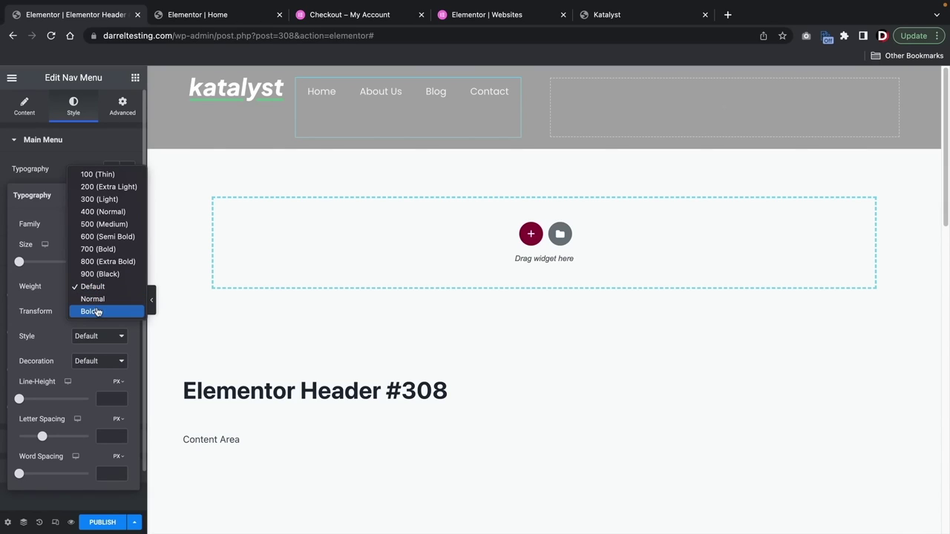
{"action": "left_click", "coordinate": [97, 312]}
{"action": "left_click", "coordinate": [83, 220]}
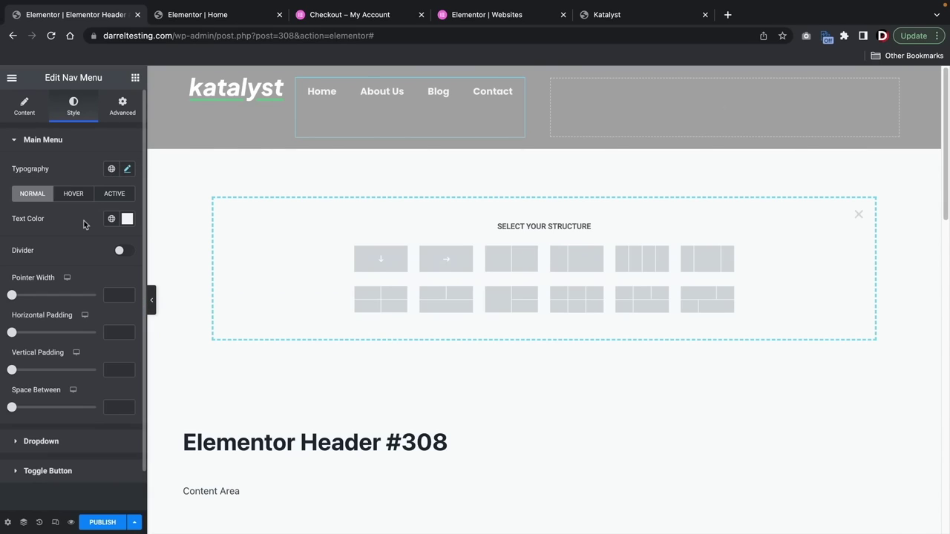
Try double, dotted, dashed and solid menu dividers, then switch dividers off
{"action": "left_click", "coordinate": [120, 252]}
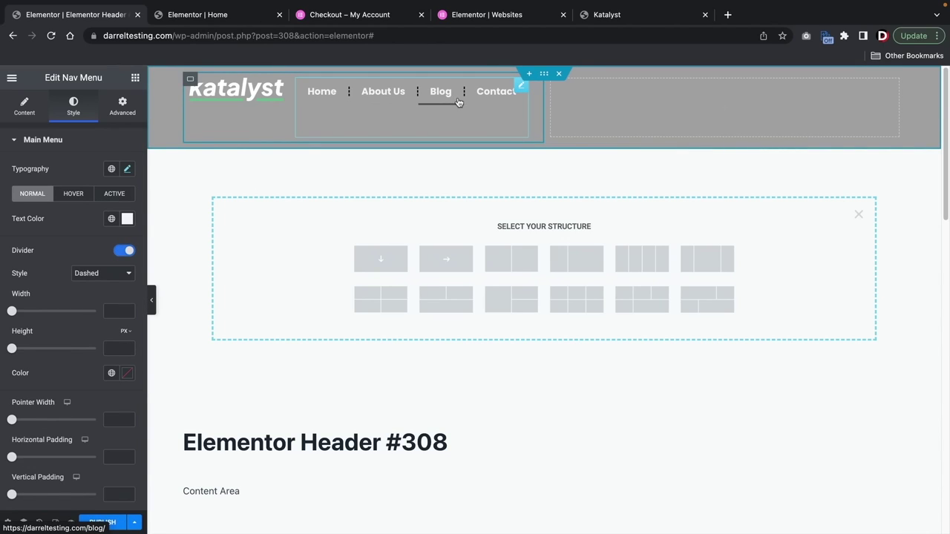
{"action": "left_click", "coordinate": [104, 273]}
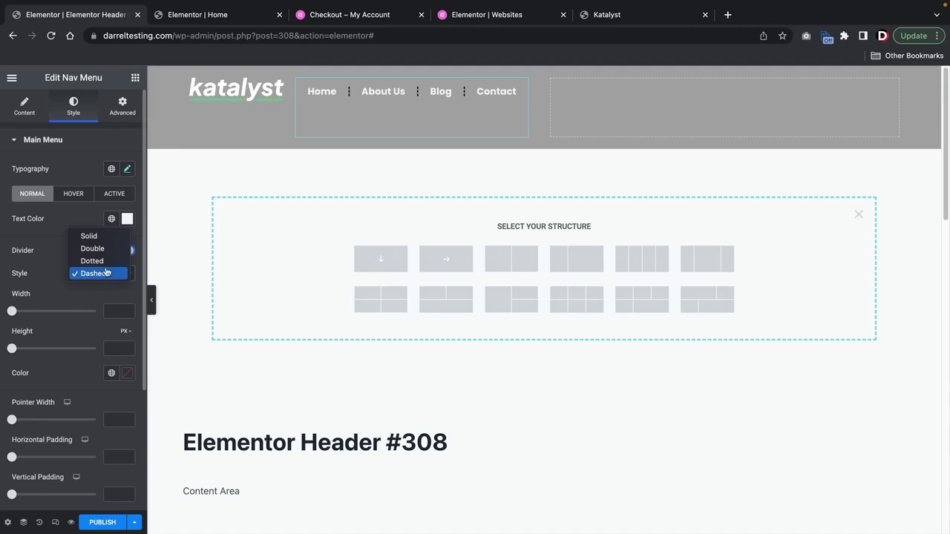
{"action": "key", "text": "Escape"}
{"action": "left_click", "coordinate": [96, 273]}
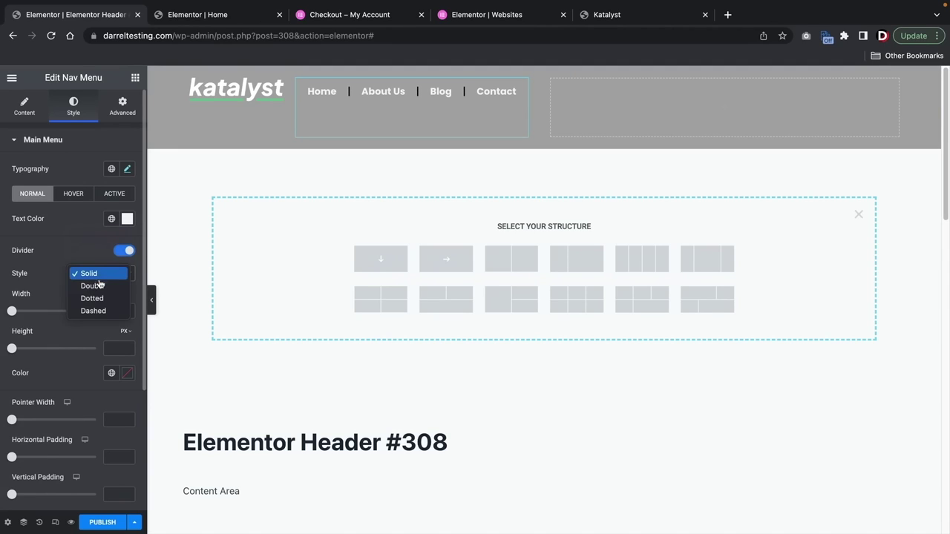
{"action": "left_click", "coordinate": [102, 284]}
{"action": "left_click", "coordinate": [110, 275]}
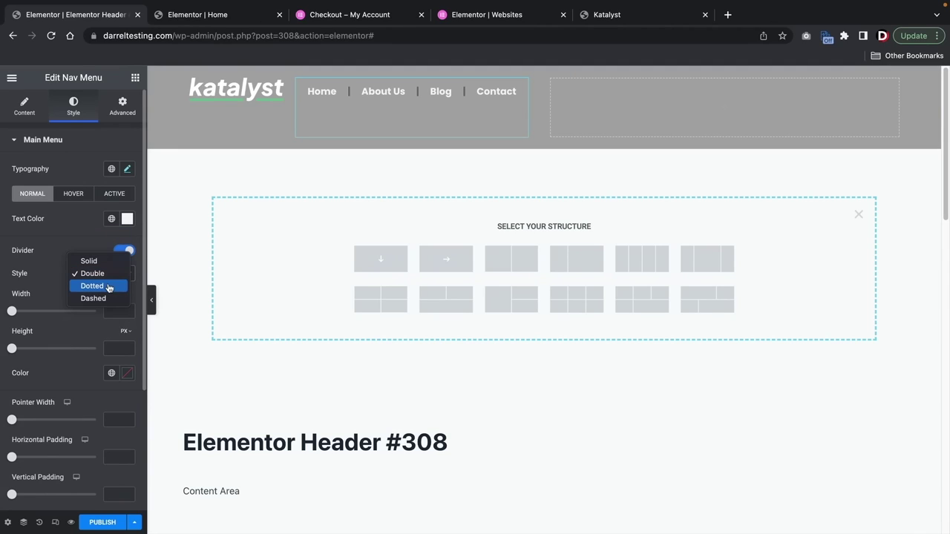
{"action": "left_click", "coordinate": [109, 287]}
{"action": "left_click", "coordinate": [109, 275]}
{"action": "left_click", "coordinate": [104, 286]}
{"action": "left_click", "coordinate": [108, 274]}
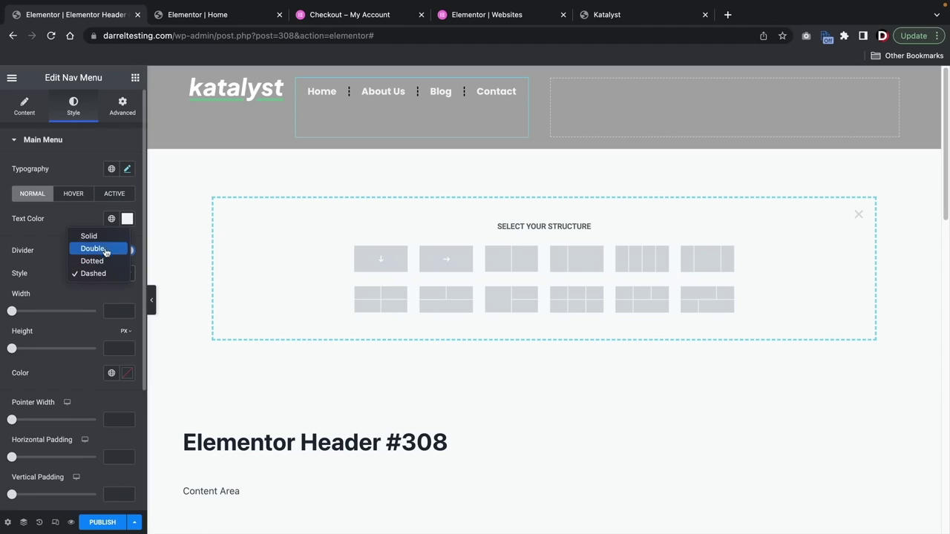
{"action": "left_click", "coordinate": [91, 236]}
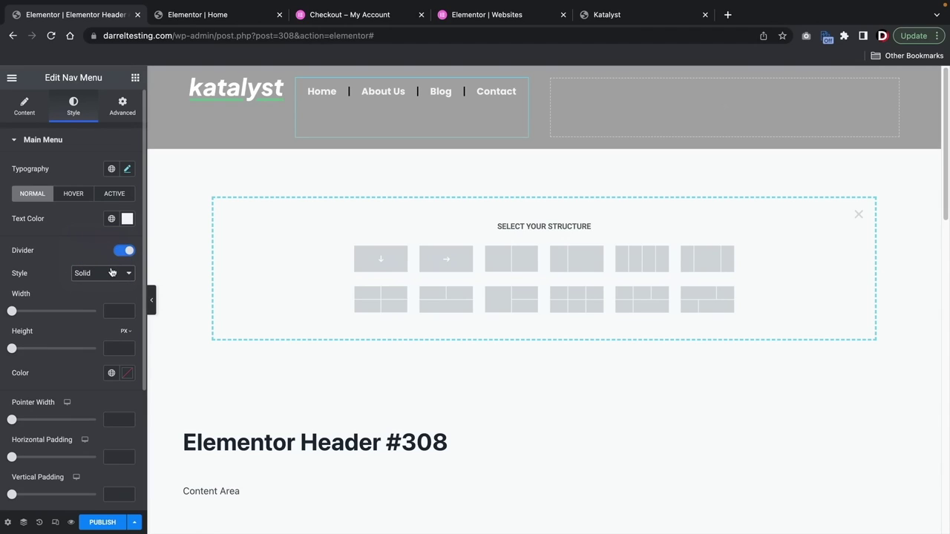
{"action": "left_click", "coordinate": [125, 252]}
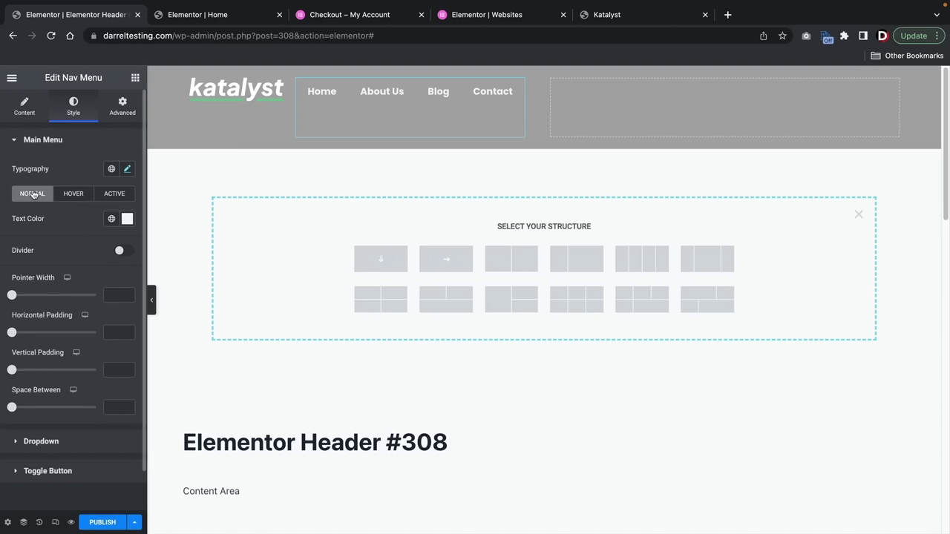
Set the nav menu's hover text colour to black
{"action": "left_click", "coordinate": [80, 195]}
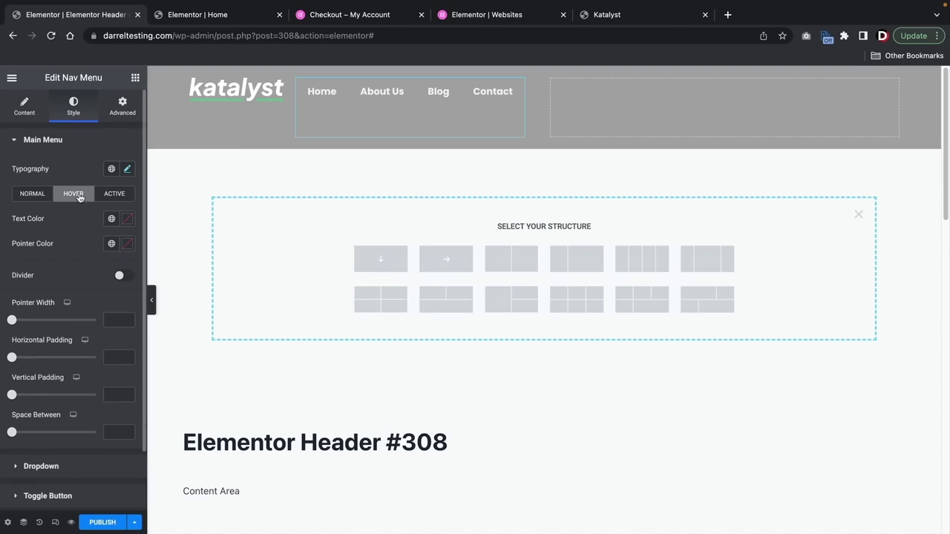
{"action": "left_click", "coordinate": [121, 196]}
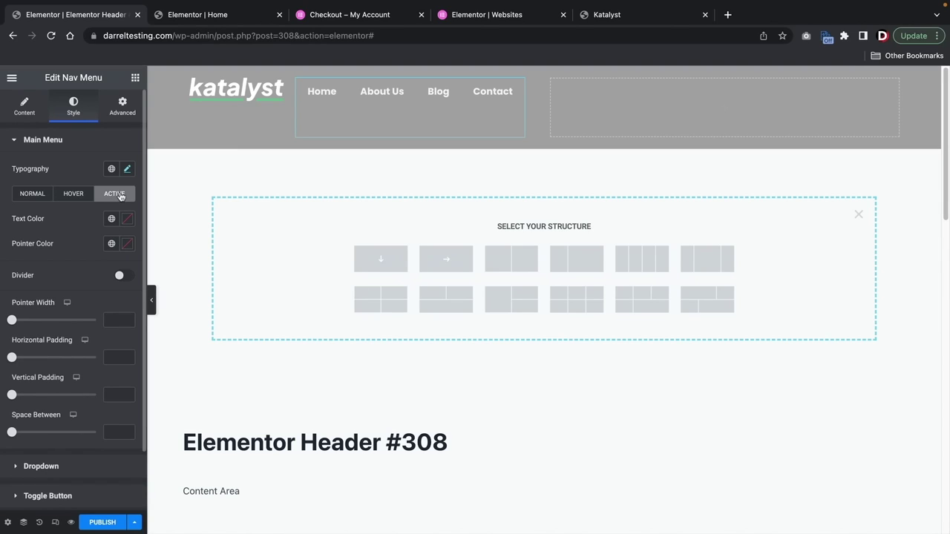
{"action": "left_click", "coordinate": [14, 196]}
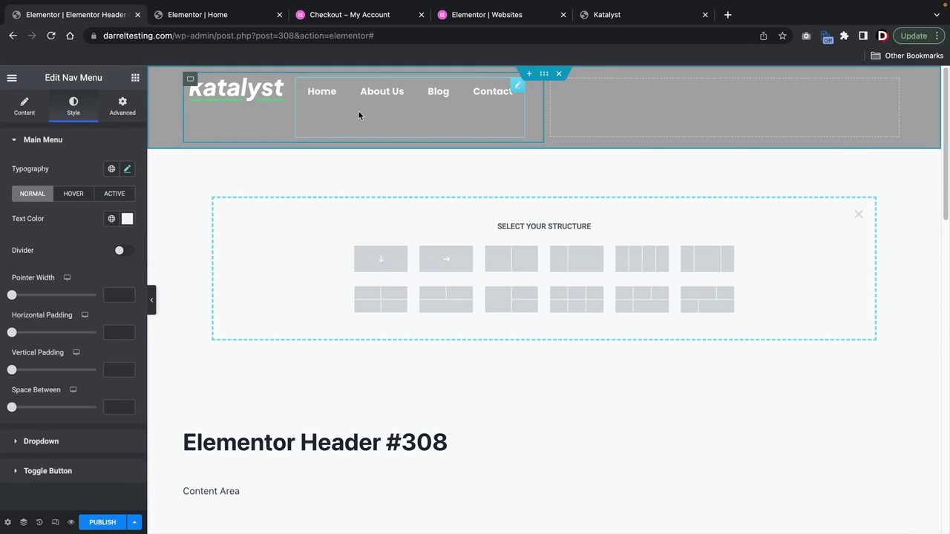
{"action": "left_click", "coordinate": [72, 195]}
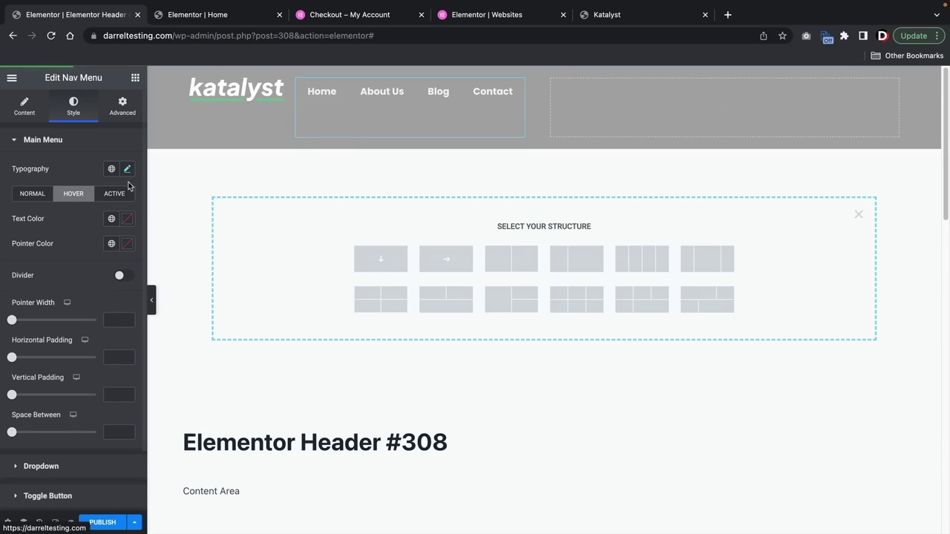
{"action": "left_click", "coordinate": [127, 218]}
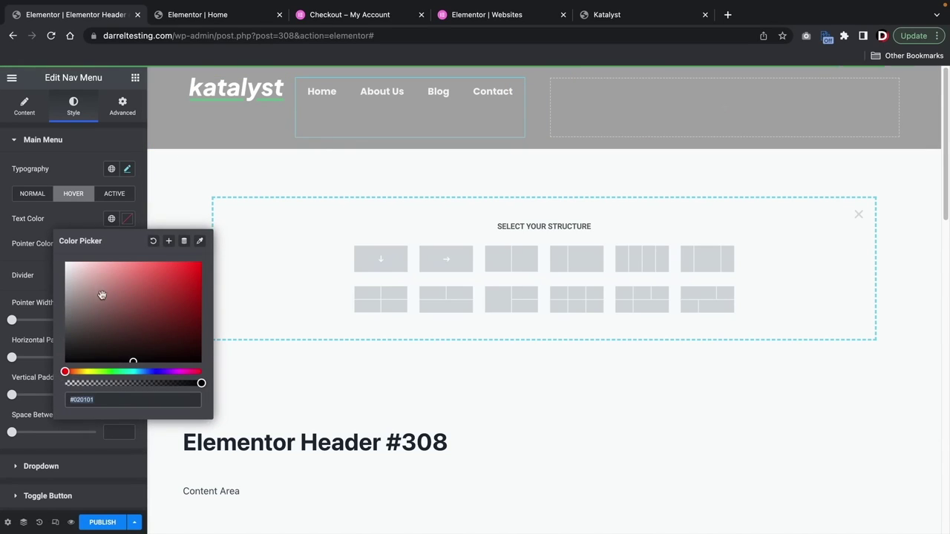
{"action": "left_click", "coordinate": [21, 235]}
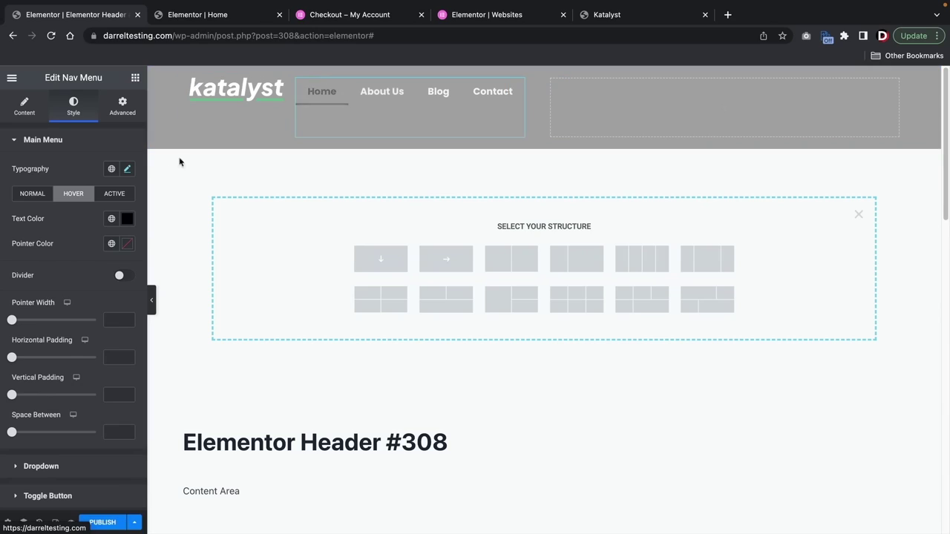
Set the active menu item's text colour to grey
{"action": "left_click", "coordinate": [115, 193]}
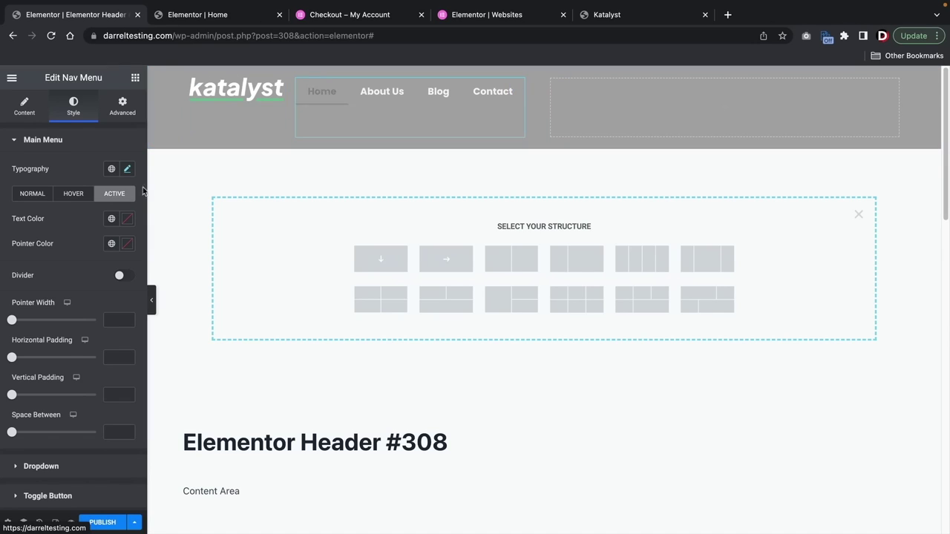
{"action": "left_click", "coordinate": [127, 218]}
{"action": "left_click", "coordinate": [173, 306]}
{"action": "left_click_drag", "start_coordinate": [184, 308], "coordinate": [66, 322]}
{"action": "left_click", "coordinate": [32, 233]}
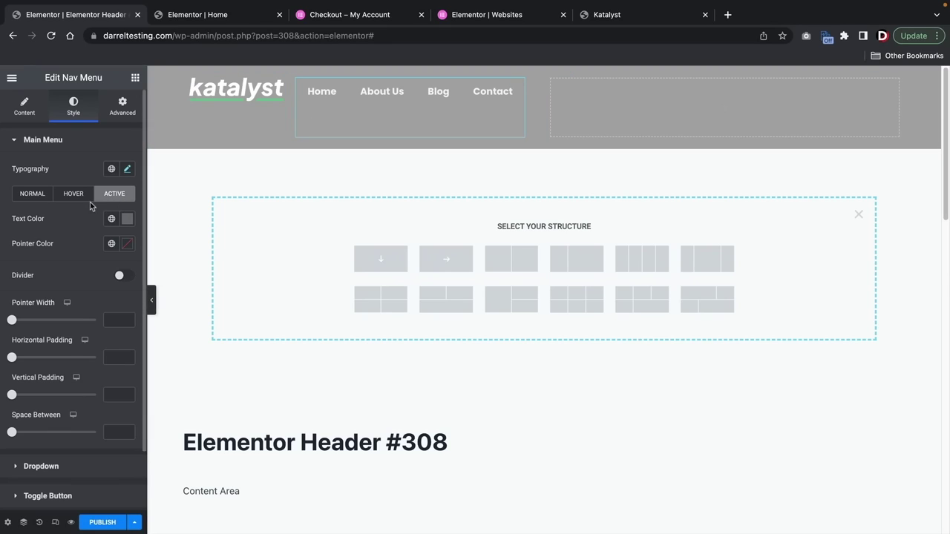
Compare the normal, hover and active menu styles, then open the Dropdown styling section
{"action": "left_click", "coordinate": [34, 196]}
{"action": "left_click", "coordinate": [71, 196]}
{"action": "left_click", "coordinate": [112, 197]}
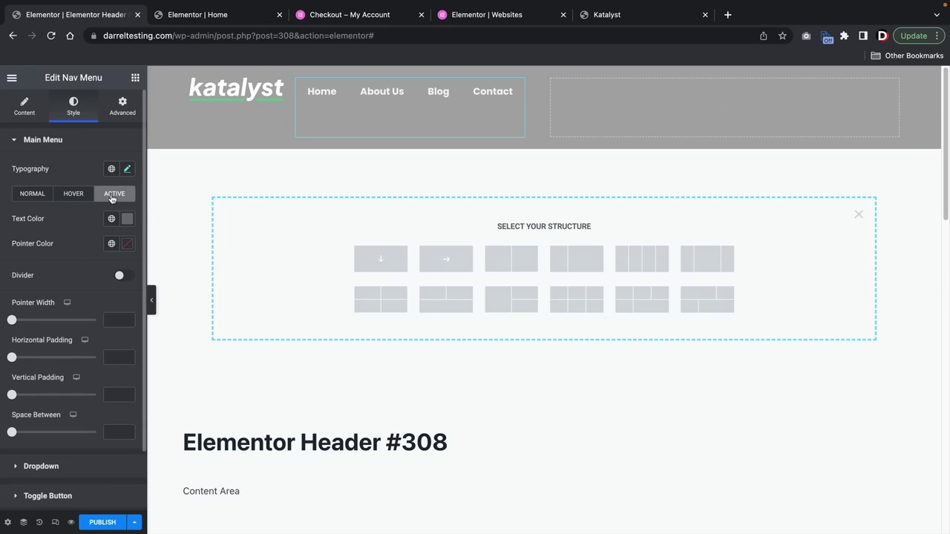
{"action": "left_click", "coordinate": [78, 198]}
{"action": "left_click", "coordinate": [41, 197]}
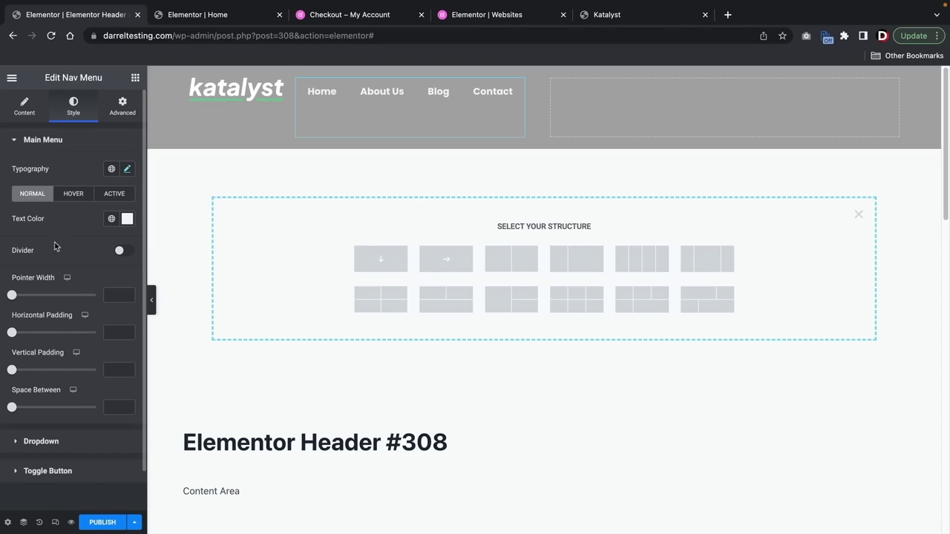
{"action": "left_click", "coordinate": [58, 443]}
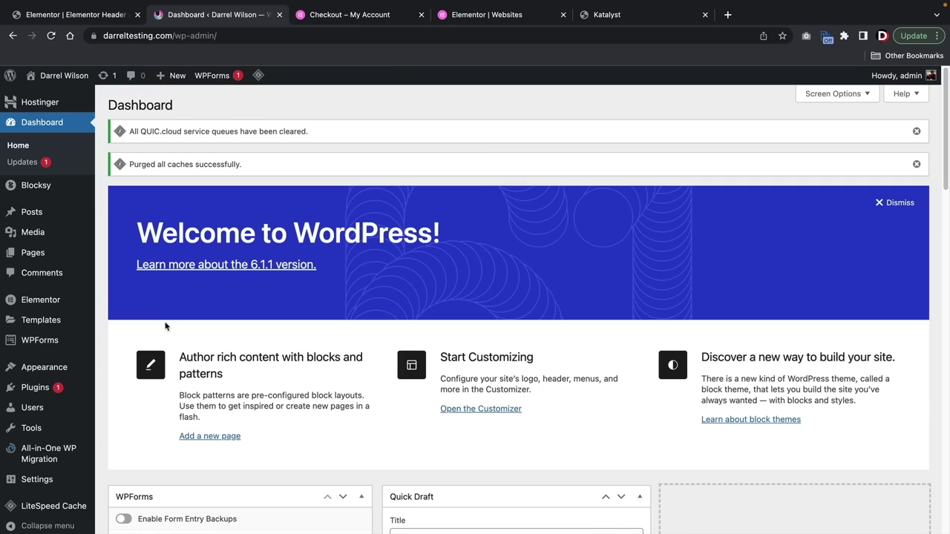
Add the Testing page to the Main Menu in Appearance > Menus
{"action": "mouse_move", "coordinate": [67, 370]}
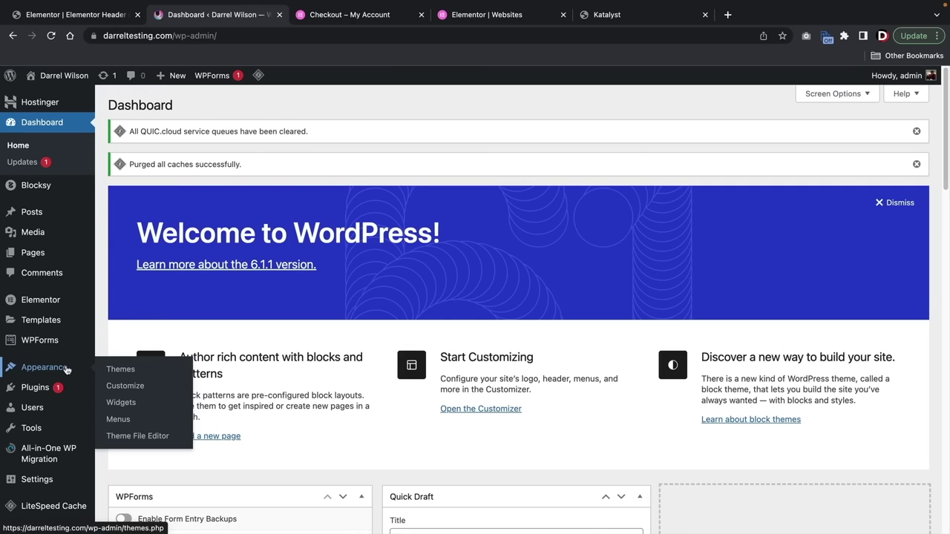
{"action": "left_click", "coordinate": [116, 421]}
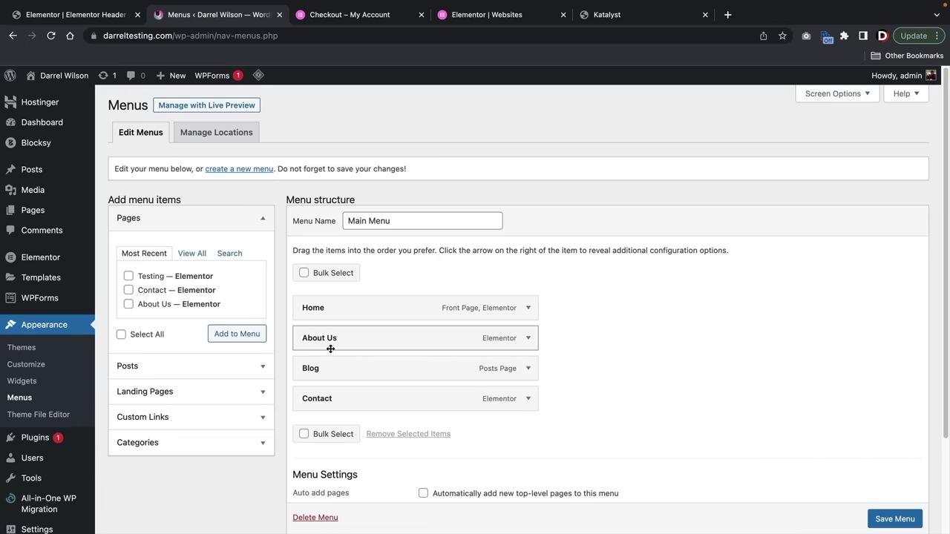
{"action": "scroll", "coordinate": [330, 349], "scroll_direction": "down", "scroll_amount": 1}
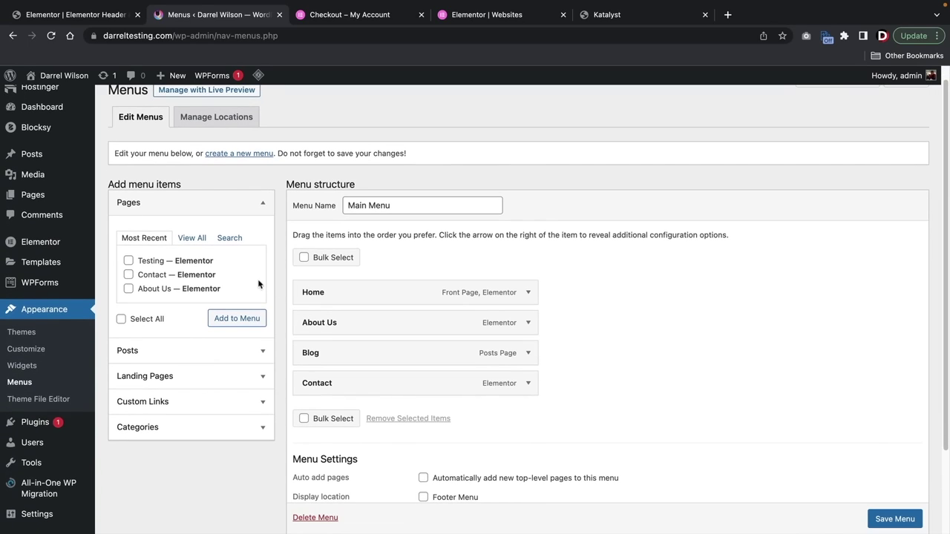
{"action": "left_click", "coordinate": [128, 262]}
{"action": "left_click", "coordinate": [236, 317]}
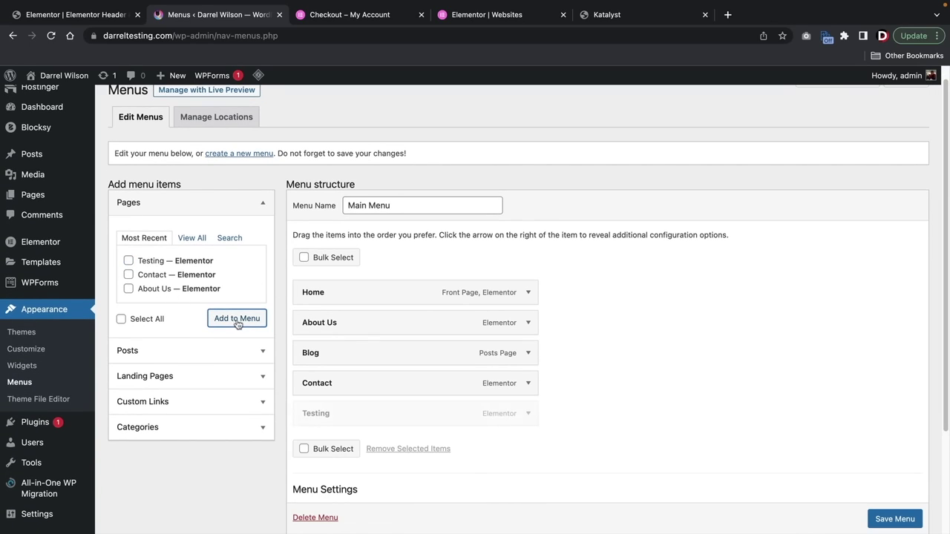
Nest Testing as a sub item under Home and save the Main Menu
{"action": "left_click_drag", "start_coordinate": [323, 420], "coordinate": [336, 323]}
{"action": "scroll", "coordinate": [359, 373], "scroll_direction": "down", "scroll_amount": 2}
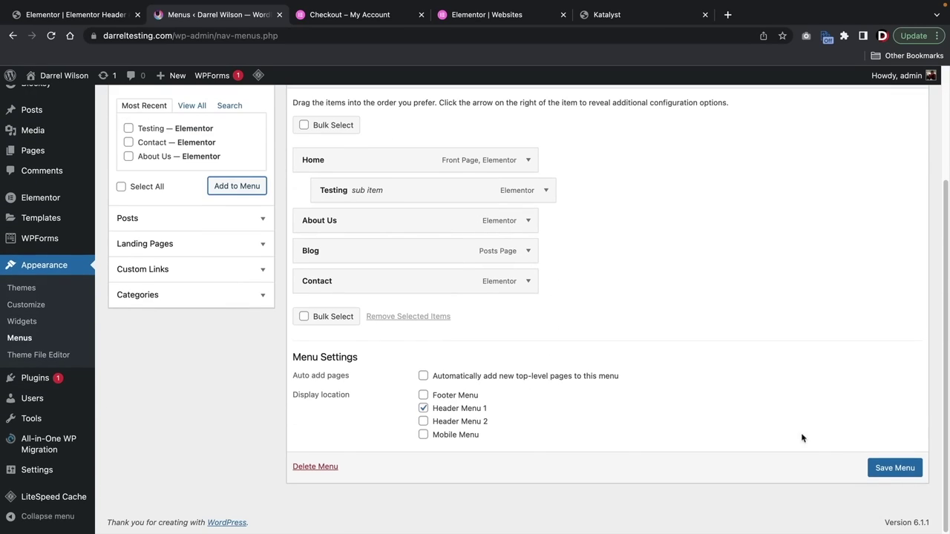
{"action": "left_click", "coordinate": [889, 467]}
{"action": "scroll", "coordinate": [353, 405], "scroll_direction": "down", "scroll_amount": 1}
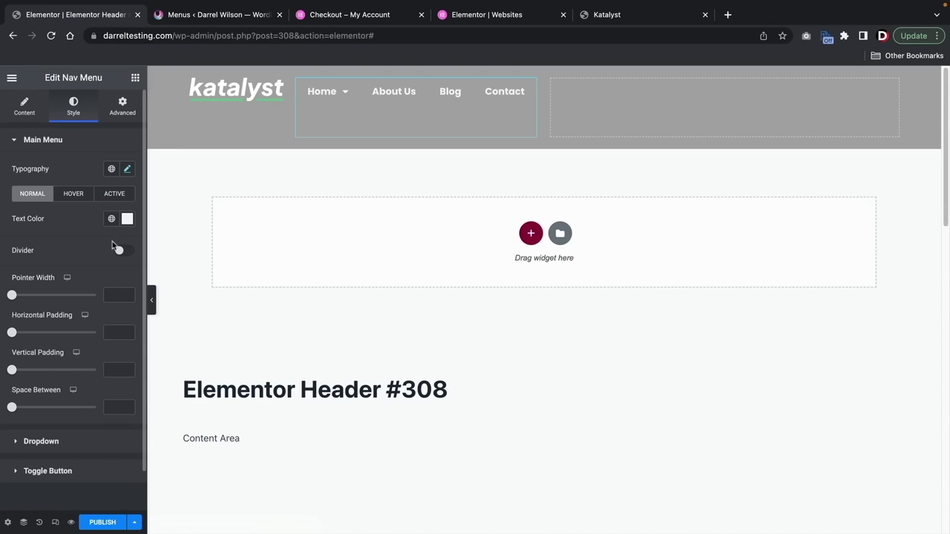
Set the header container's background colour to dark grey #5D5D5D
{"action": "left_click", "coordinate": [546, 75]}
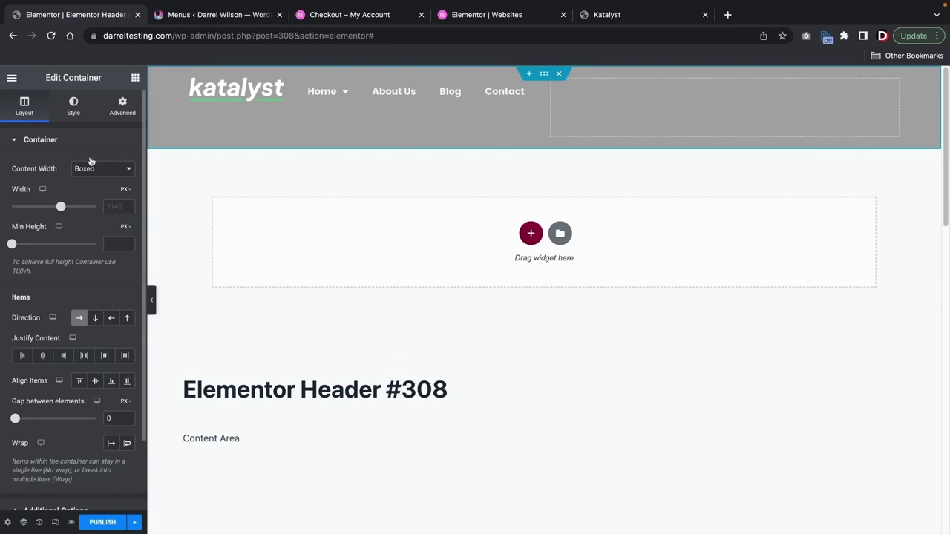
{"action": "left_click", "coordinate": [74, 107]}
{"action": "left_click", "coordinate": [127, 218]}
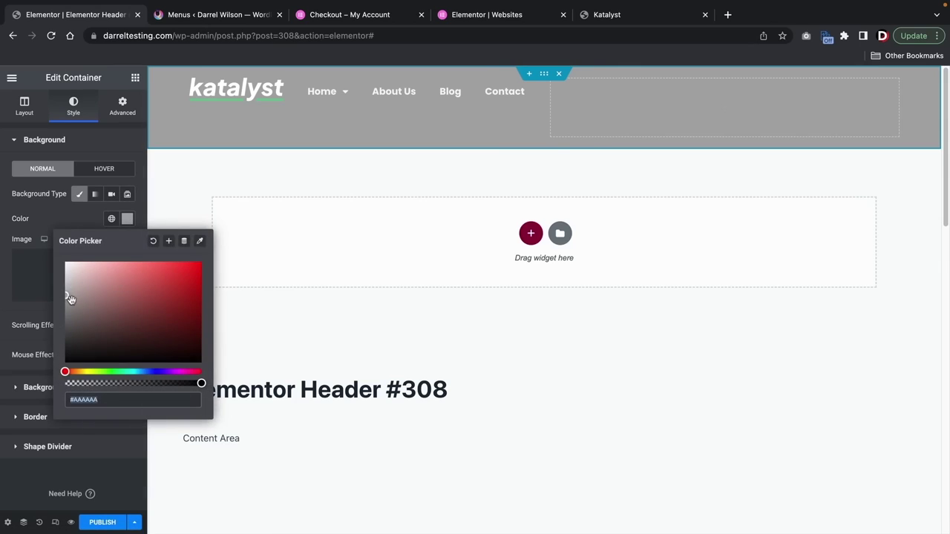
{"action": "left_click_drag", "start_coordinate": [67, 301], "coordinate": [62, 331]}
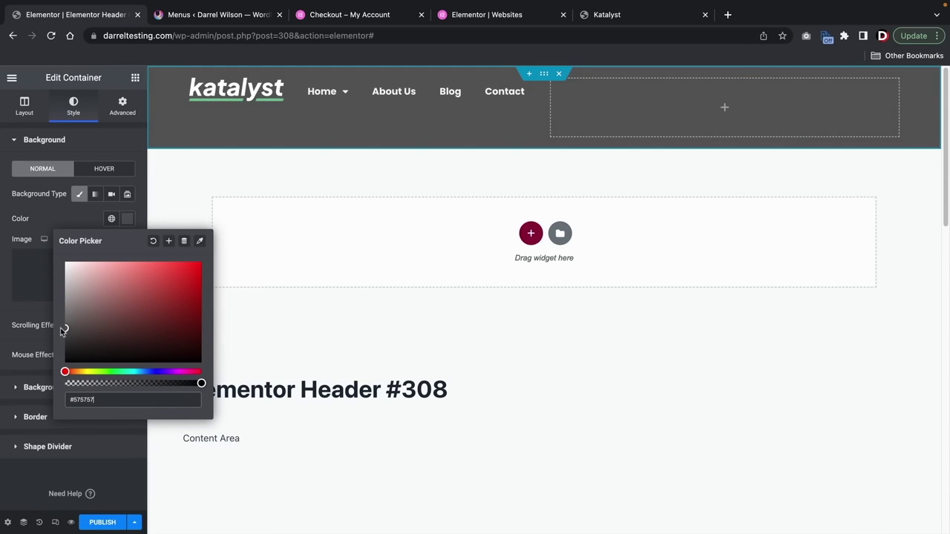
{"action": "left_click", "coordinate": [77, 216]}
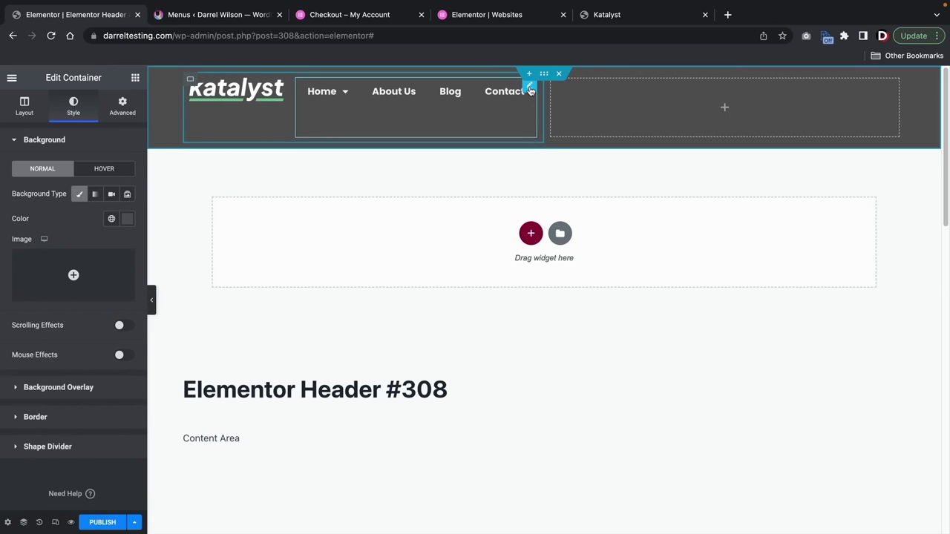
Give the nav menu dropdown a black background with white text
{"action": "left_click", "coordinate": [525, 88]}
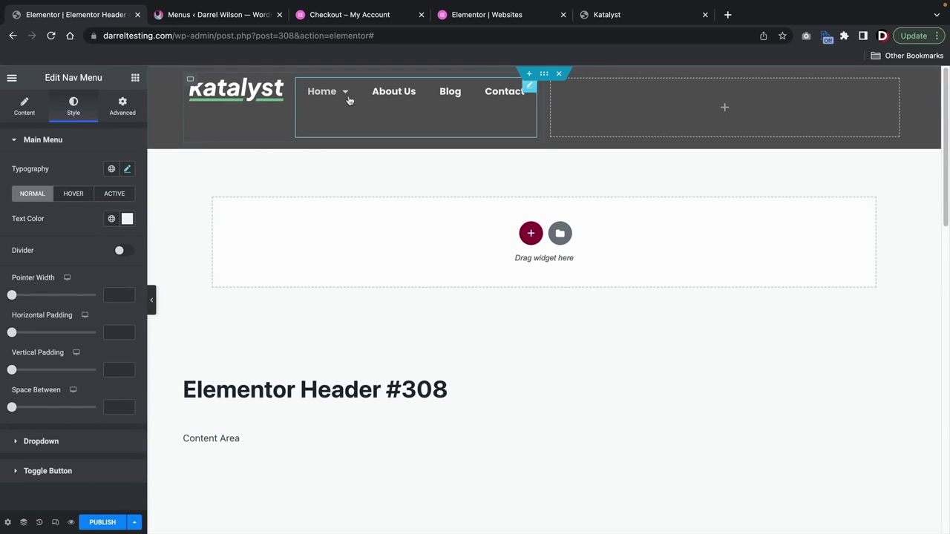
{"action": "mouse_move", "coordinate": [348, 97]}
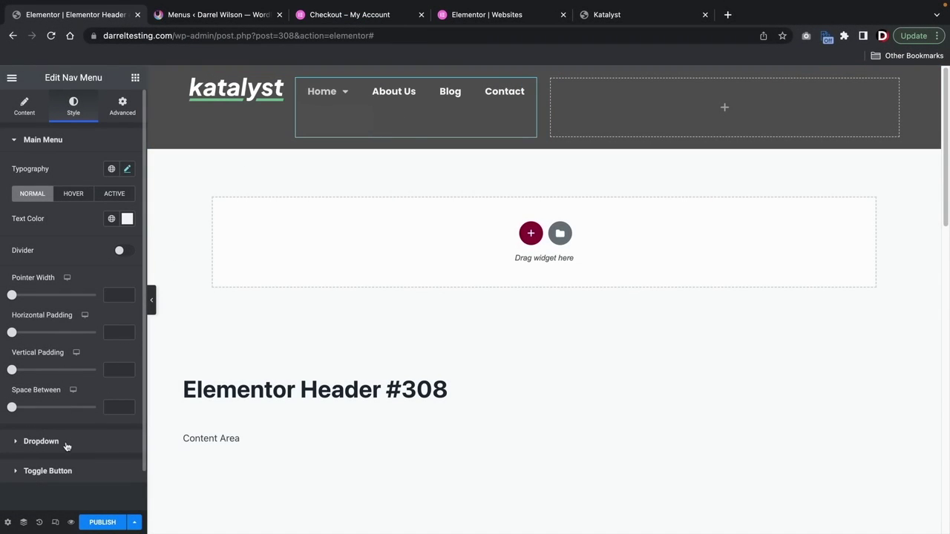
{"action": "left_click", "coordinate": [41, 440]}
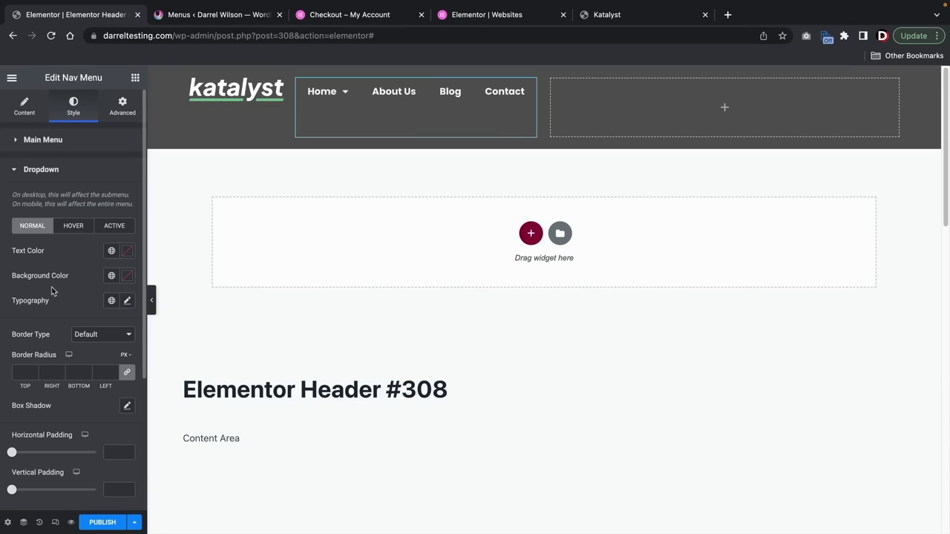
{"action": "left_click", "coordinate": [127, 276]}
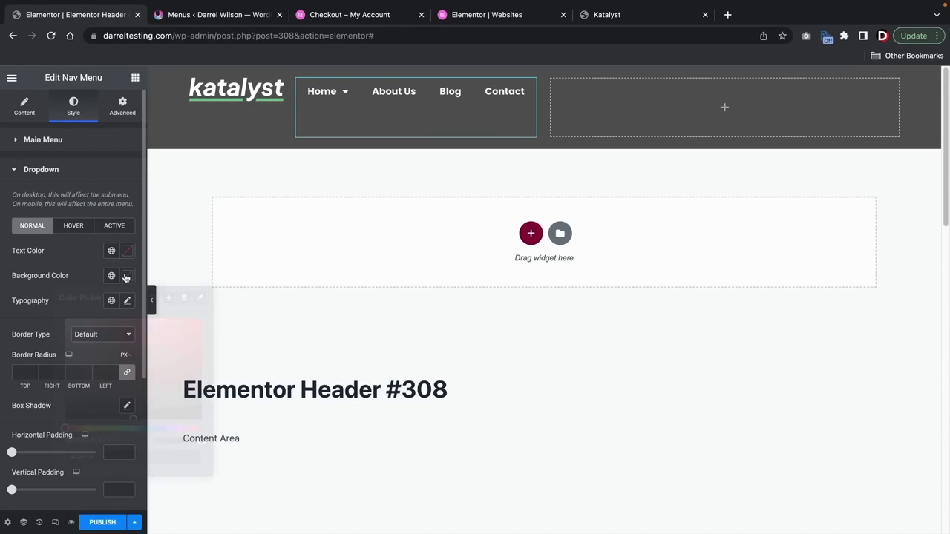
{"action": "left_click_drag", "start_coordinate": [79, 384], "coordinate": [66, 419]}
{"action": "left_click", "coordinate": [2, 273]}
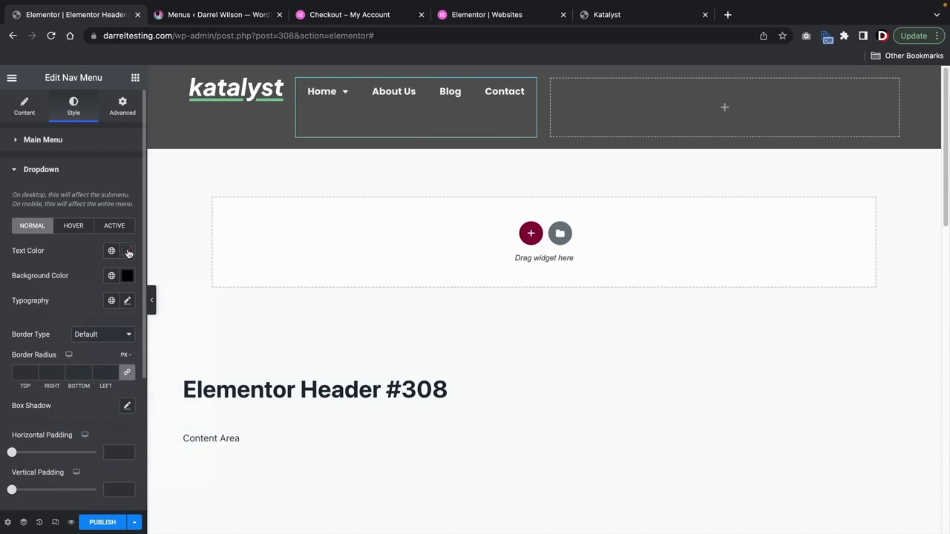
{"action": "left_click", "coordinate": [127, 250]}
{"action": "left_click", "coordinate": [67, 292]}
{"action": "left_click", "coordinate": [112, 308]}
Set the dropdown typography to Poppins Bold
{"action": "left_click", "coordinate": [127, 301]}
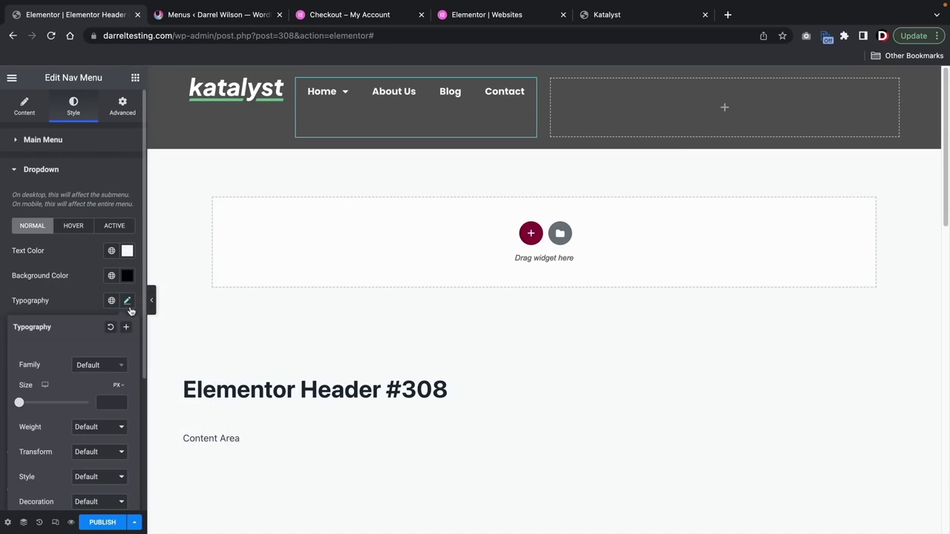
{"action": "left_click", "coordinate": [100, 367]}
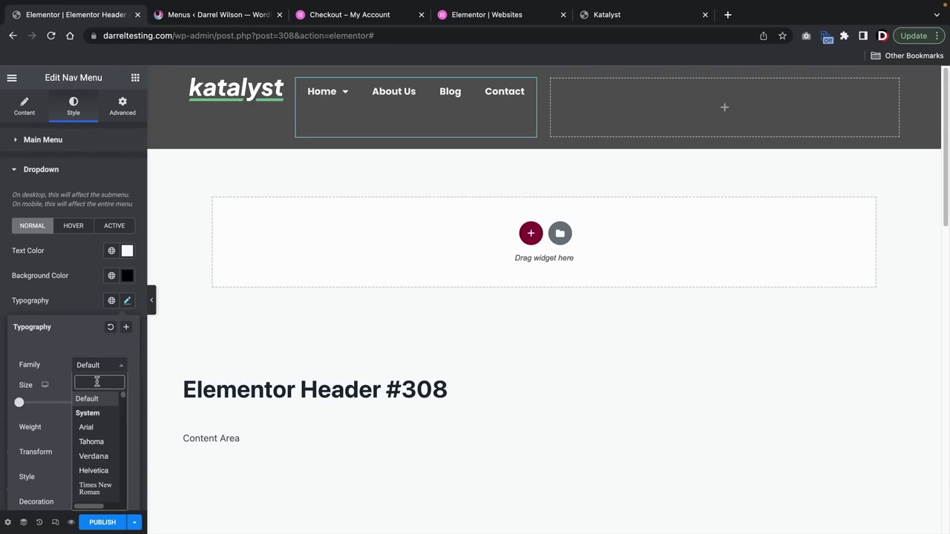
{"action": "type", "text": "popp"}
{"action": "left_click", "coordinate": [100, 413]}
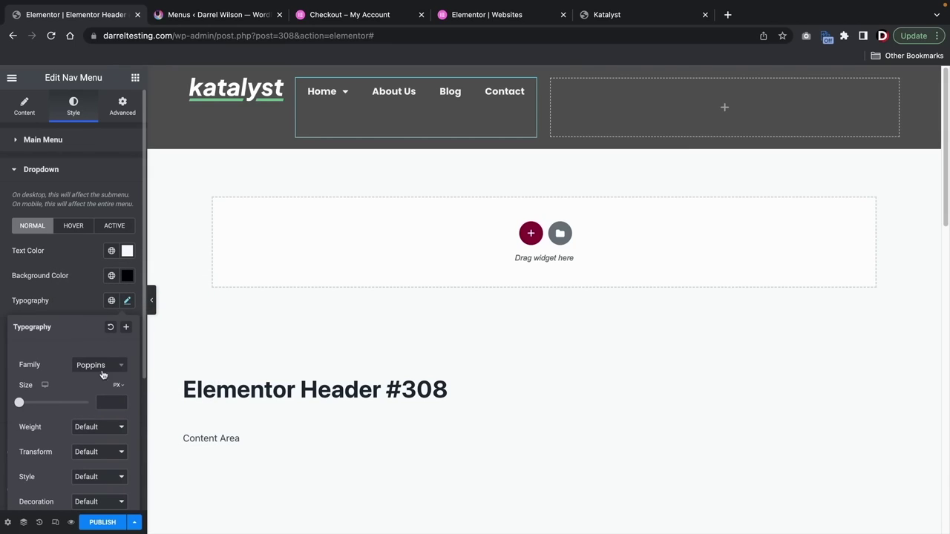
{"action": "left_click", "coordinate": [101, 428]}
{"action": "left_click", "coordinate": [101, 453]}
{"action": "left_click", "coordinate": [69, 299]}
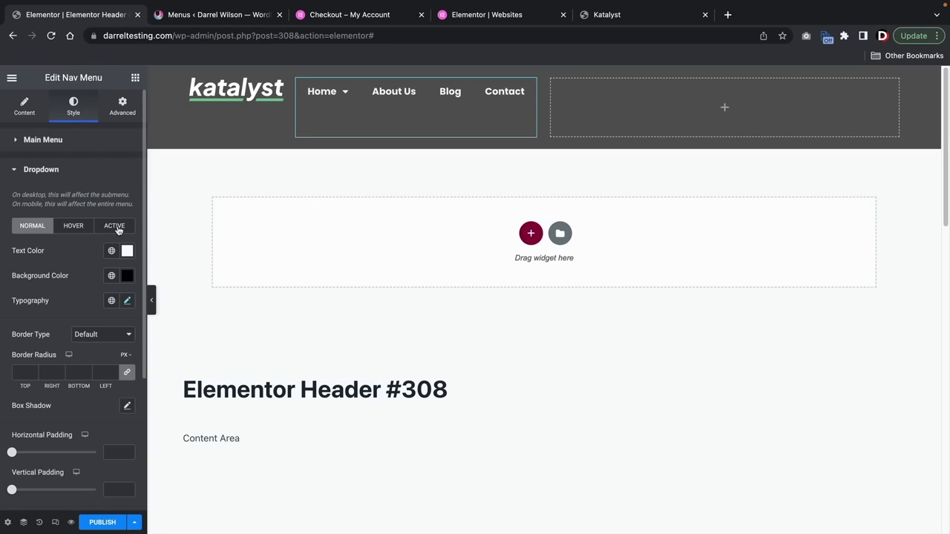
Give the nav menu's dropdown items a red (#FF0000) background on hover
{"action": "left_click", "coordinate": [74, 225]}
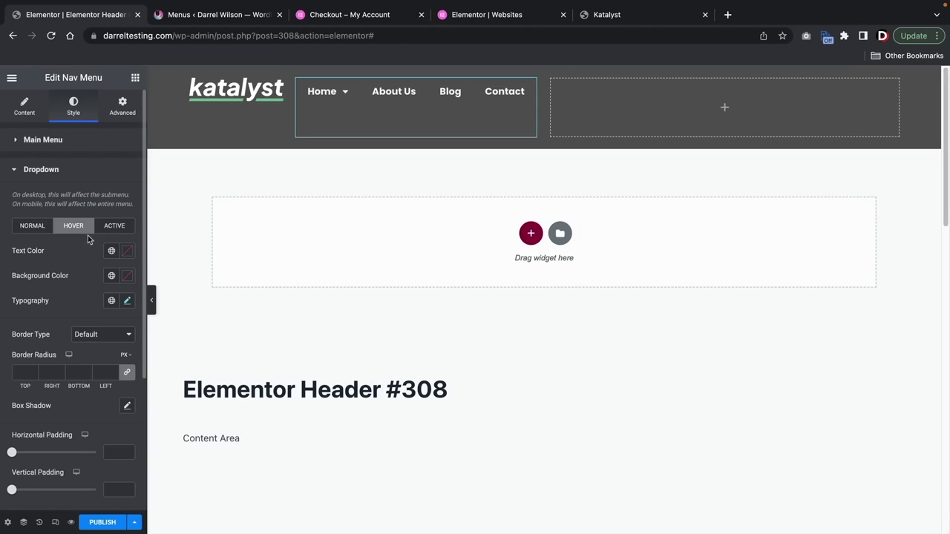
{"action": "left_click", "coordinate": [127, 275]}
{"action": "left_click_drag", "start_coordinate": [112, 369], "coordinate": [201, 321]}
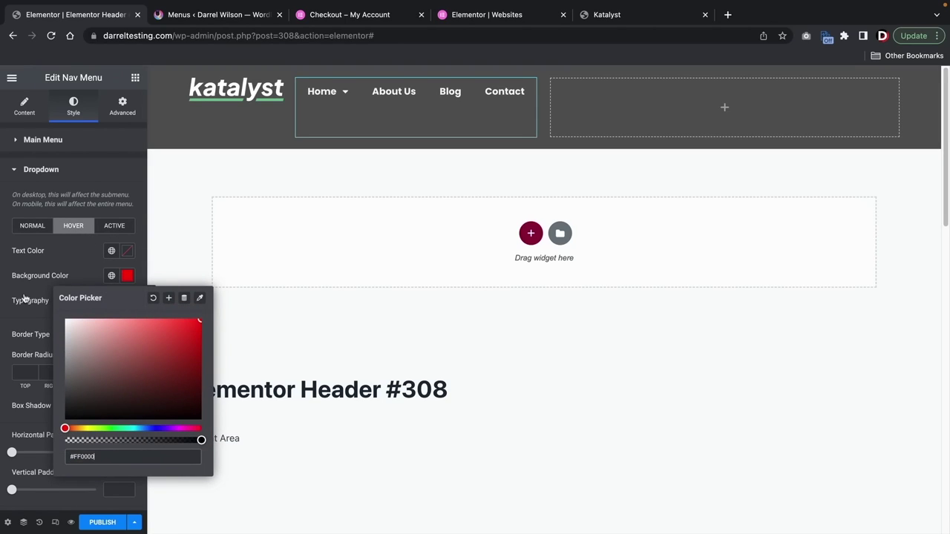
{"action": "left_click", "coordinate": [26, 300]}
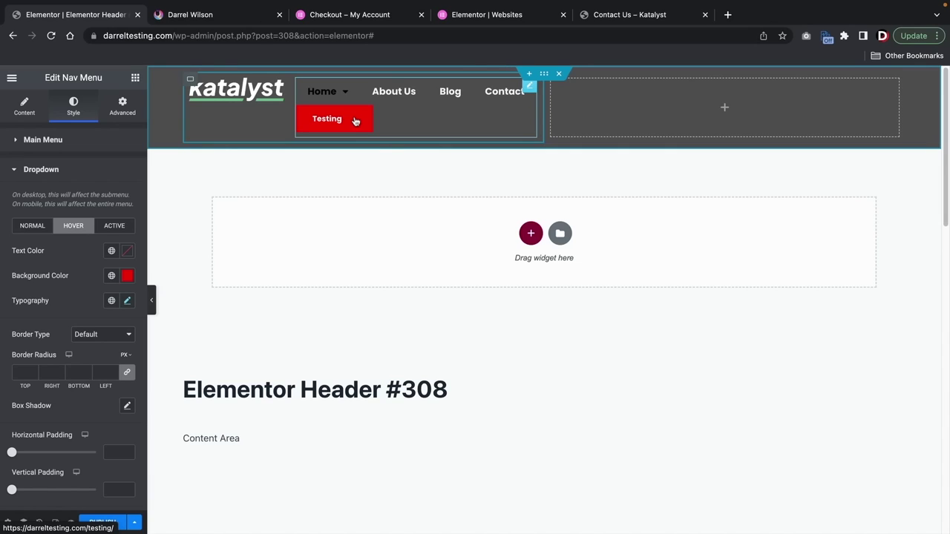
{"action": "left_click", "coordinate": [619, 17]}
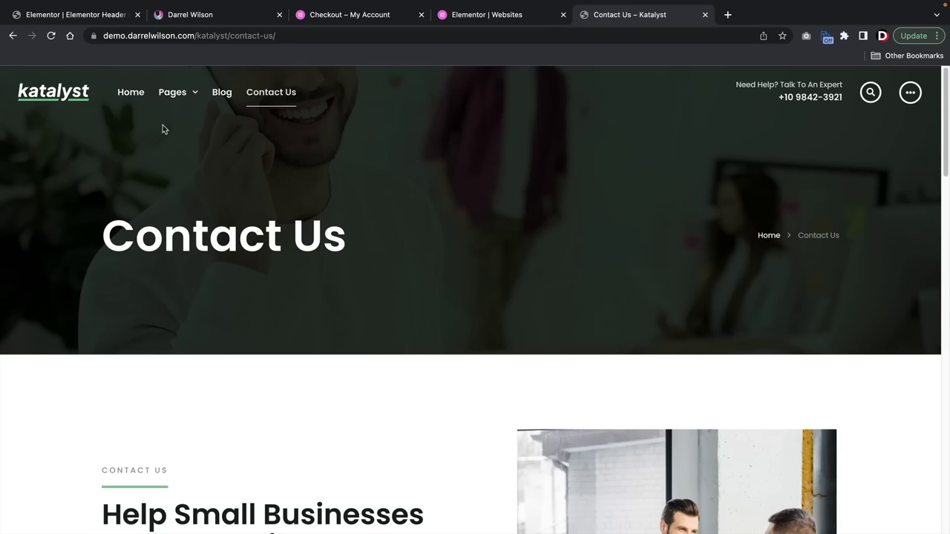
{"action": "mouse_move", "coordinate": [194, 93]}
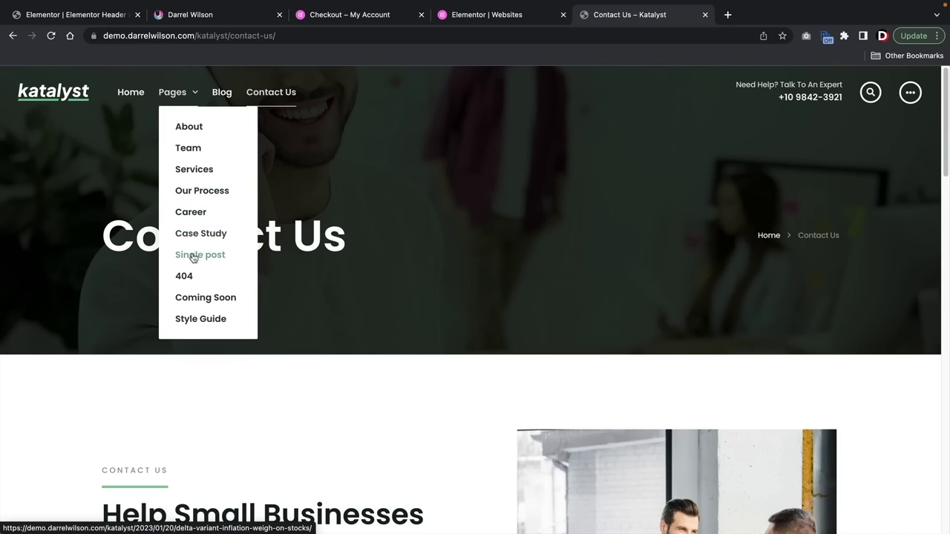
{"action": "key", "text": "super+1"}
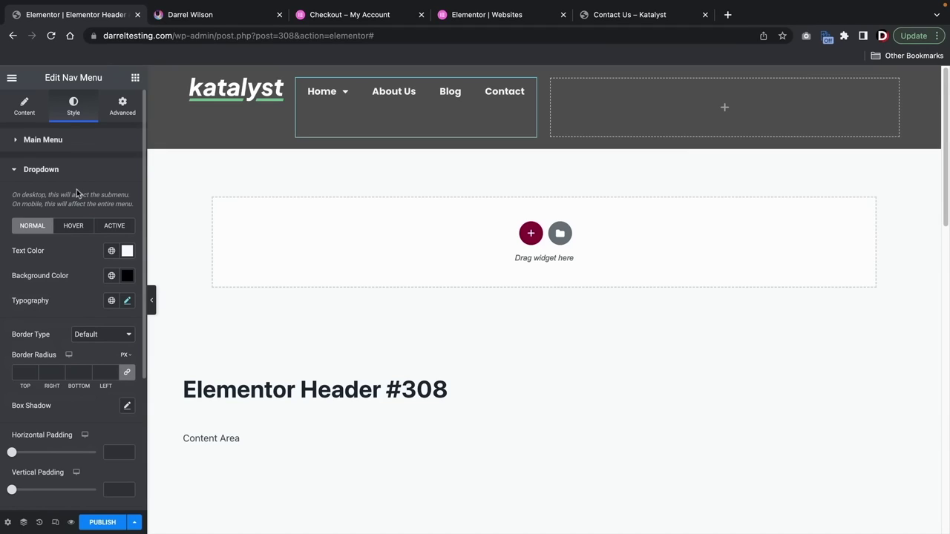
Bring up the Toggle Button style settings and preview the header at tablet width
{"action": "left_click", "coordinate": [58, 175]}
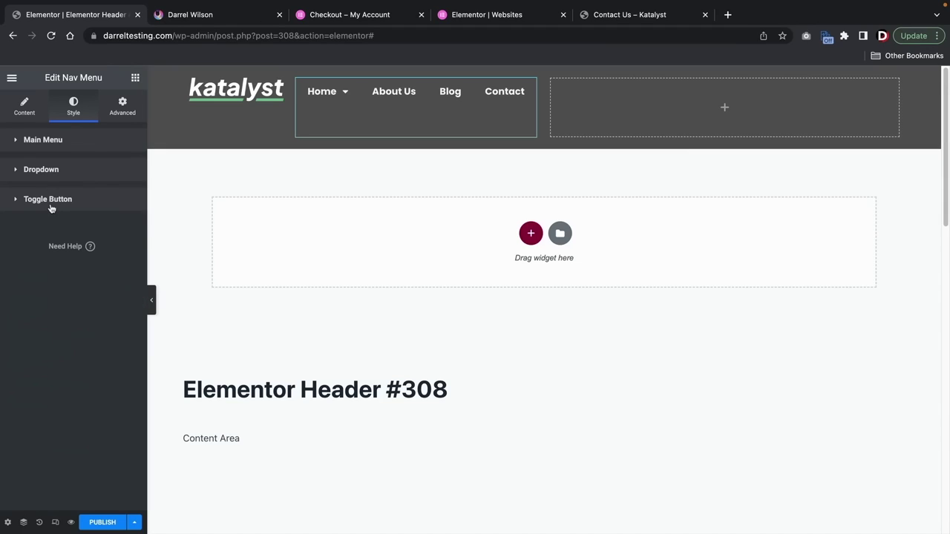
{"action": "left_click", "coordinate": [51, 206]}
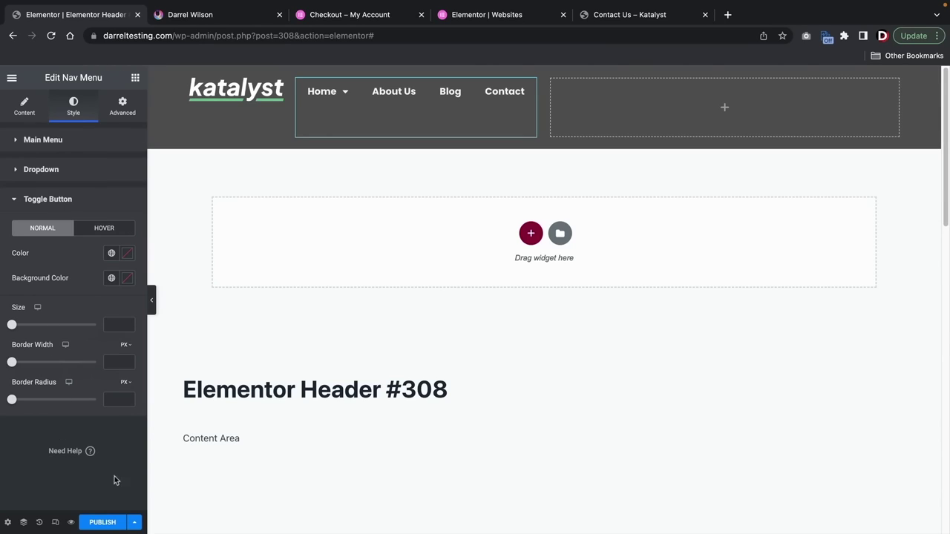
{"action": "left_click", "coordinate": [55, 523]}
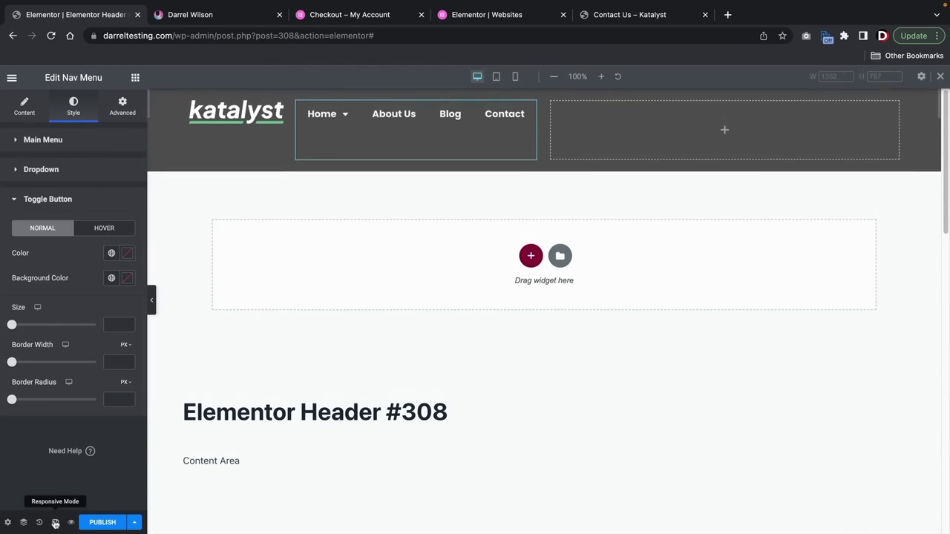
{"action": "left_click", "coordinate": [496, 77]}
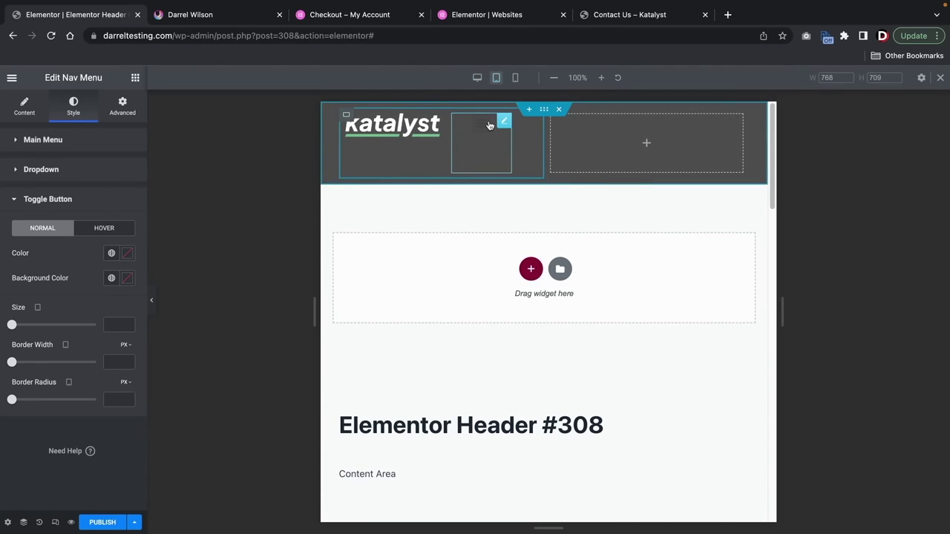
Make the toggle button icon white on a red background
{"action": "left_click", "coordinate": [127, 253]}
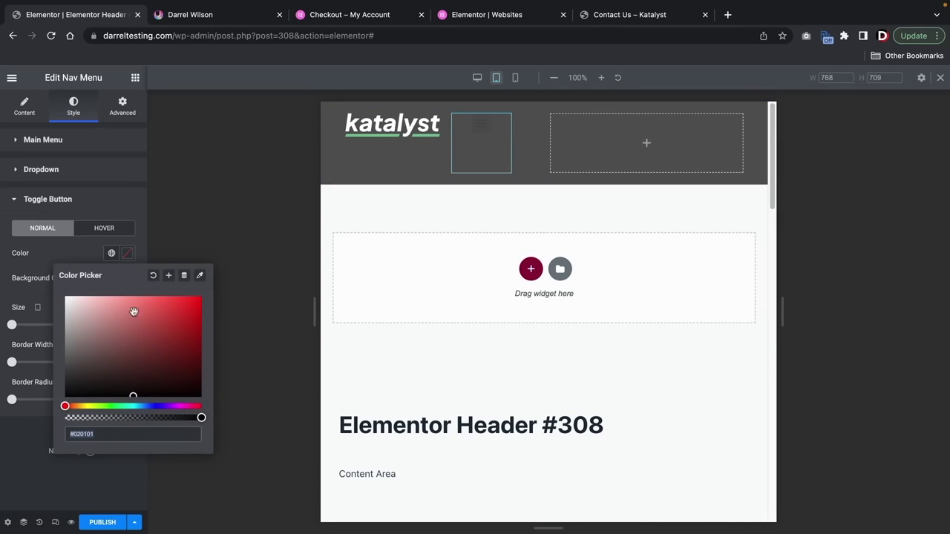
{"action": "left_click_drag", "start_coordinate": [134, 312], "coordinate": [42, 255]}
{"action": "left_click", "coordinate": [41, 255]}
{"action": "left_click", "coordinate": [127, 277]}
{"action": "left_click", "coordinate": [116, 350]}
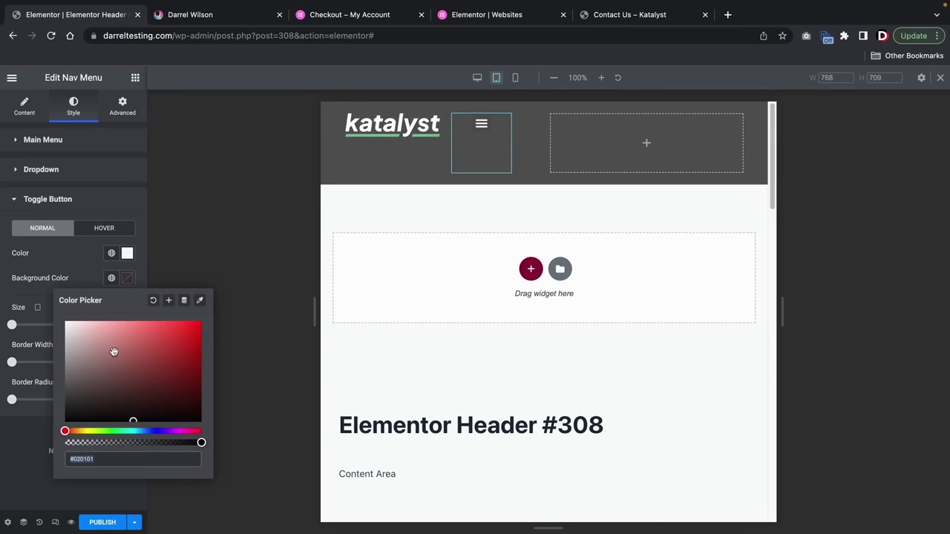
{"action": "left_click_drag", "start_coordinate": [117, 350], "coordinate": [187, 316]}
{"action": "left_click", "coordinate": [66, 267]}
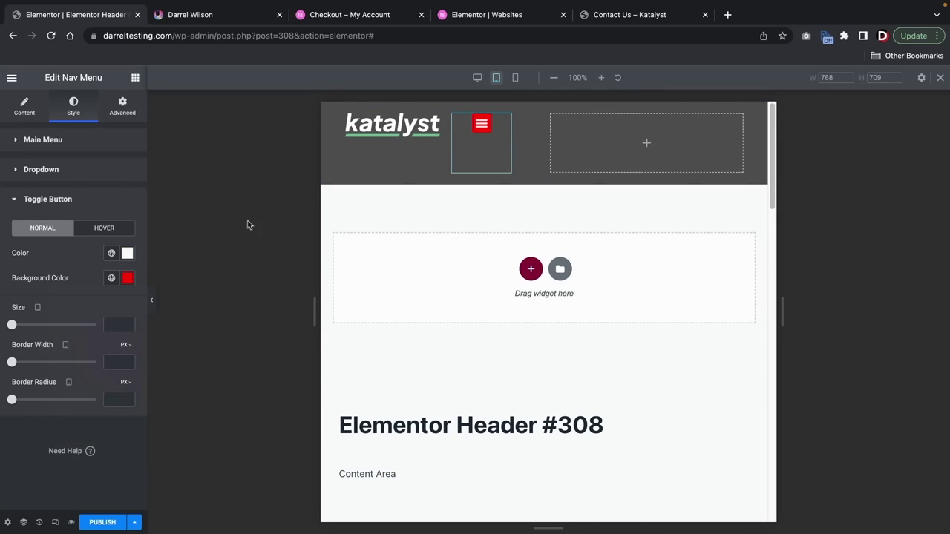
Check the toggle at mobile and tablet widths and its hover colours, then return to desktop
{"action": "left_click", "coordinate": [512, 80]}
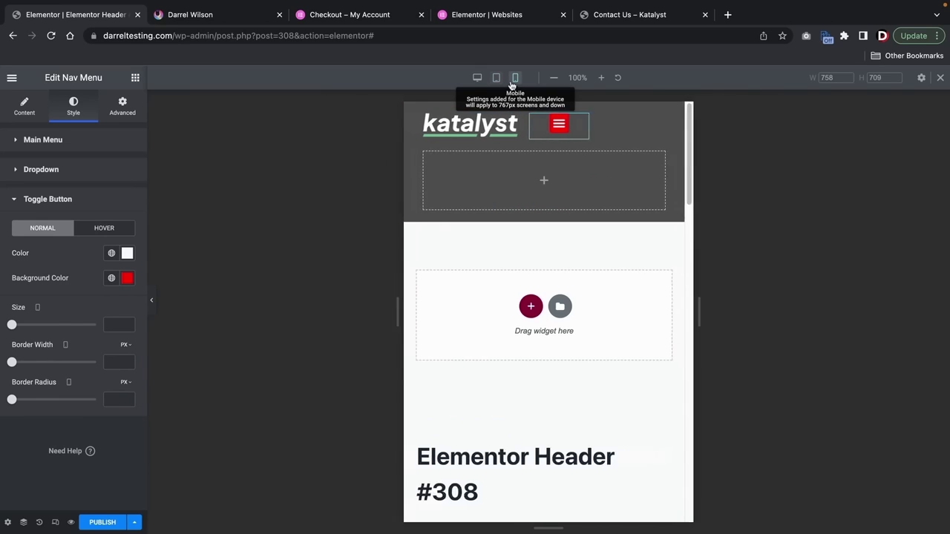
{"action": "left_click", "coordinate": [496, 78]}
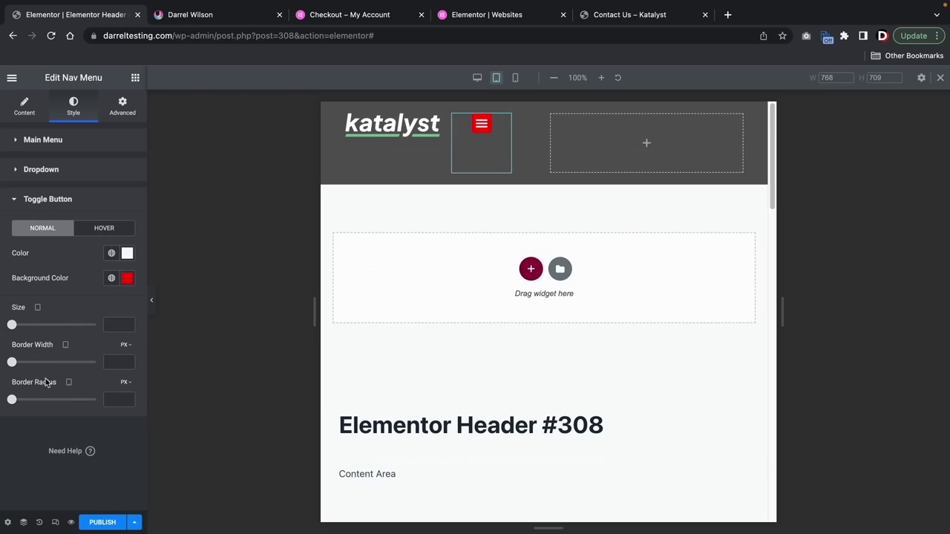
{"action": "left_click", "coordinate": [100, 231]}
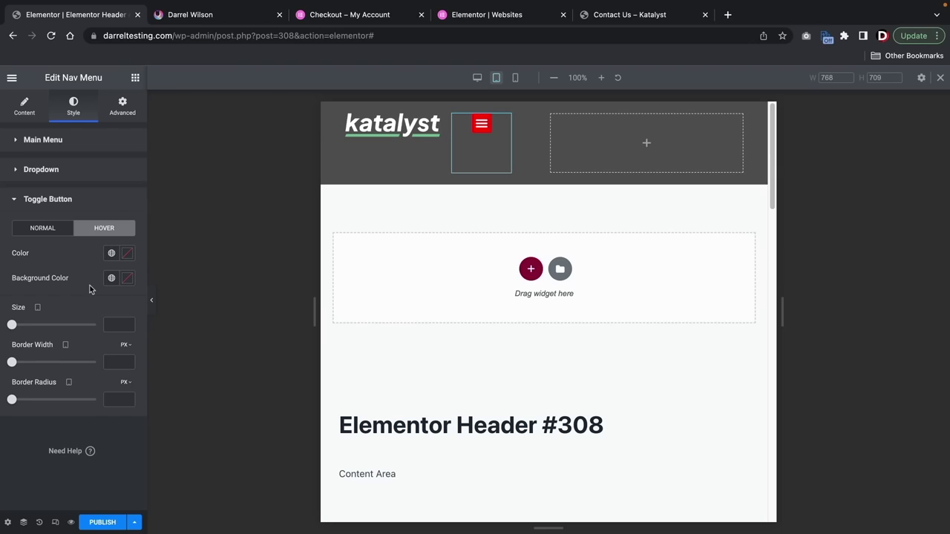
{"action": "left_click", "coordinate": [57, 231]}
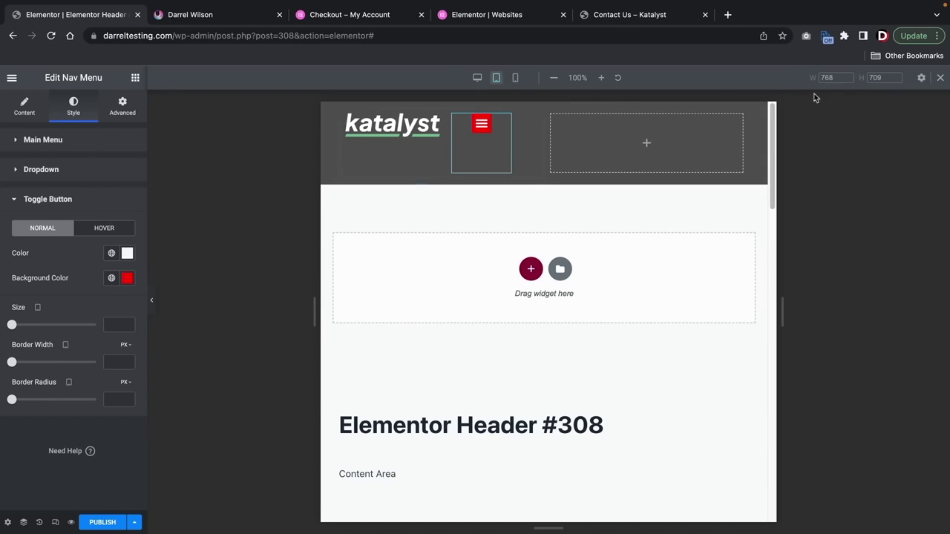
{"action": "left_click", "coordinate": [941, 78]}
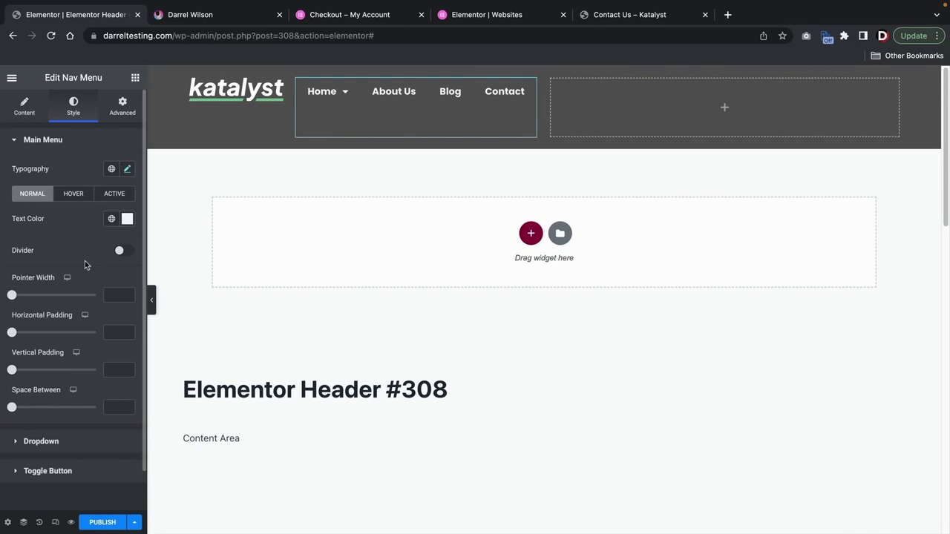
Set the header container to Full Width content with items aligned to Stretch
{"action": "mouse_move", "coordinate": [505, 120]}
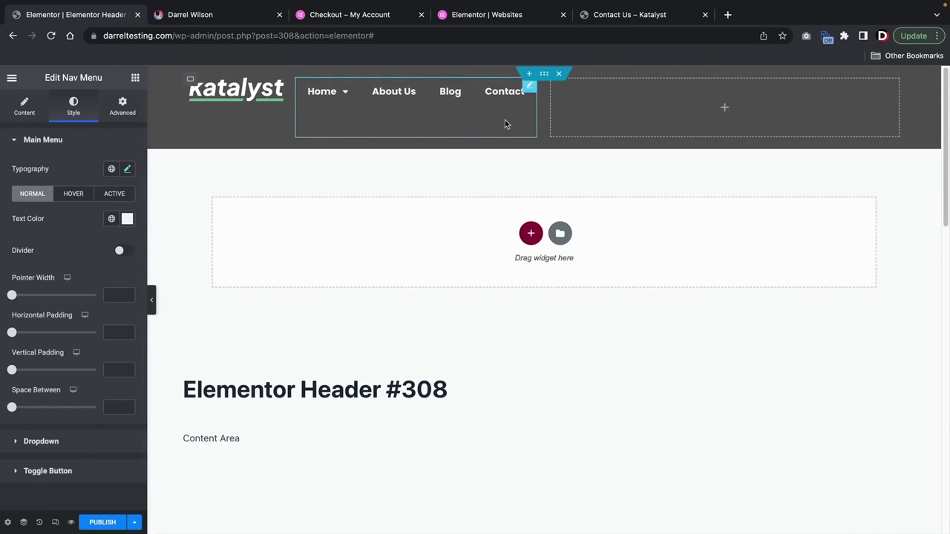
{"action": "left_click", "coordinate": [545, 75]}
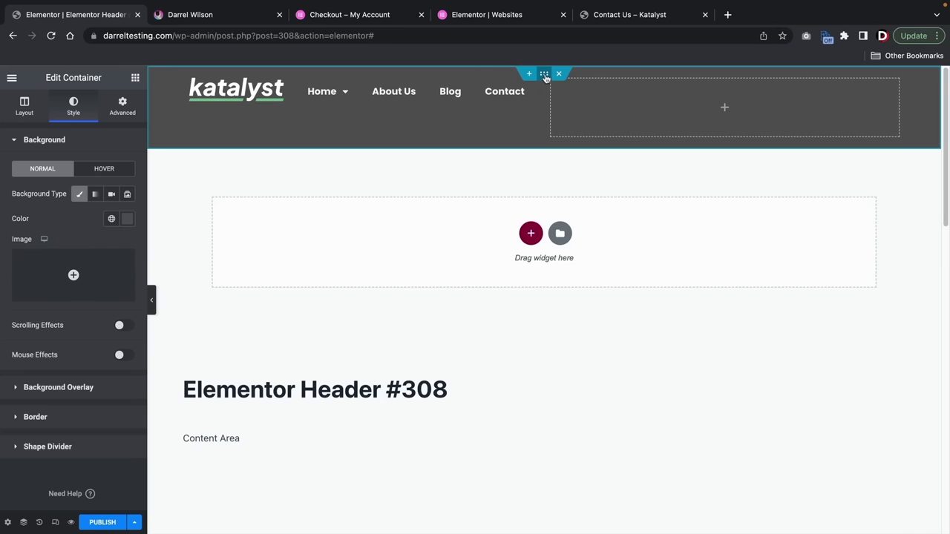
{"action": "left_click", "coordinate": [29, 108]}
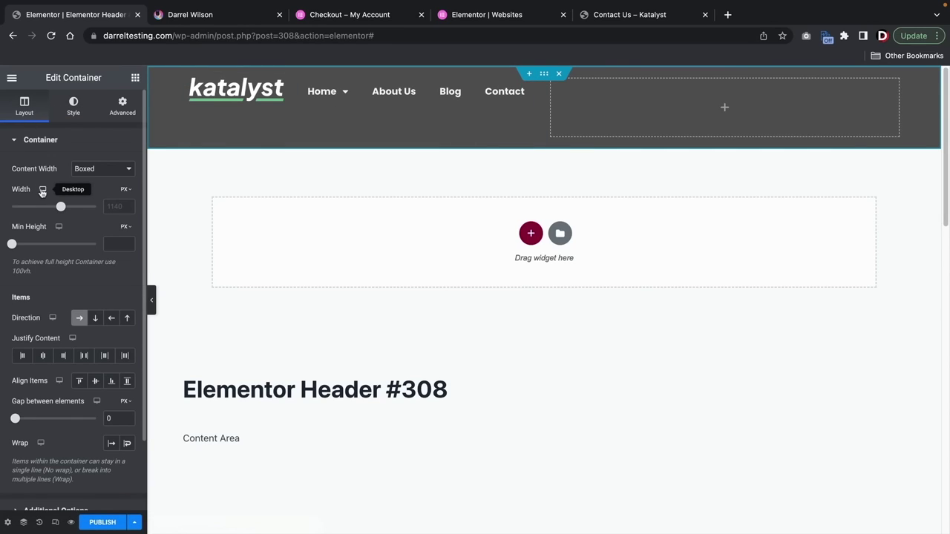
{"action": "left_click", "coordinate": [115, 173]}
{"action": "left_click", "coordinate": [115, 182]}
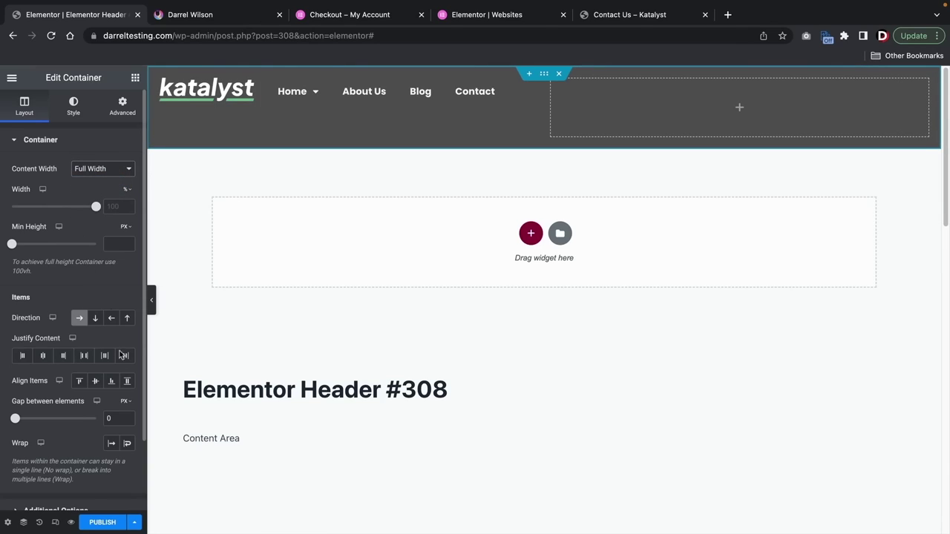
{"action": "left_click", "coordinate": [129, 382]}
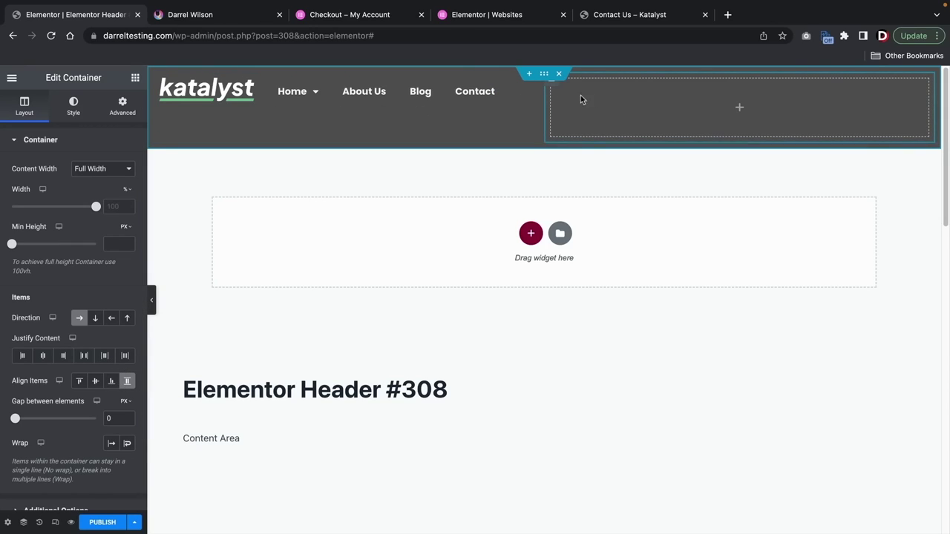
Drag the column divider right to widen the left logo-and-menu column, leaving the gap unchanged
{"action": "mouse_move", "coordinate": [545, 89]}
{"action": "left_mouse_down"}
{"action": "mouse_move", "coordinate": [607, 90]}
{"action": "mouse_move", "coordinate": [555, 90]}
{"action": "left_mouse_up"}
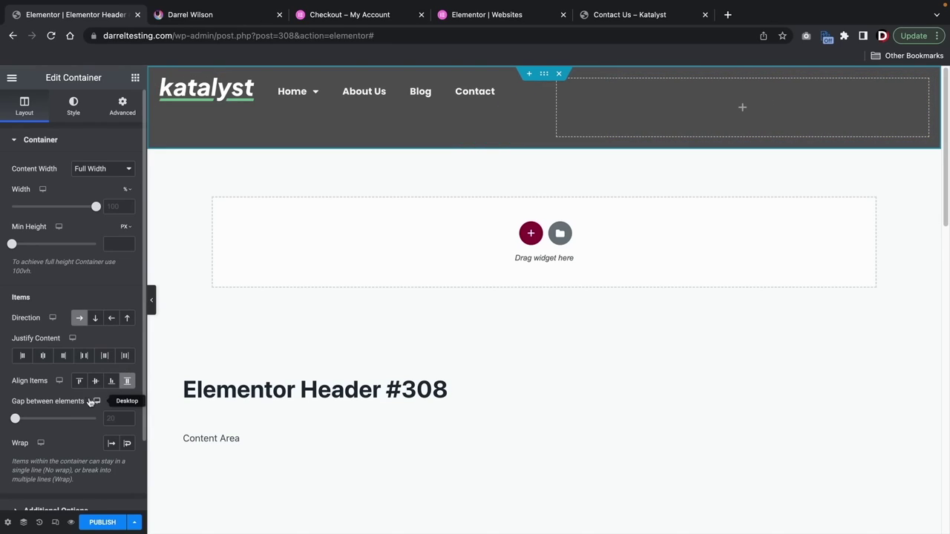
{"action": "left_click", "coordinate": [129, 418]}
{"action": "type", "text": "20"}
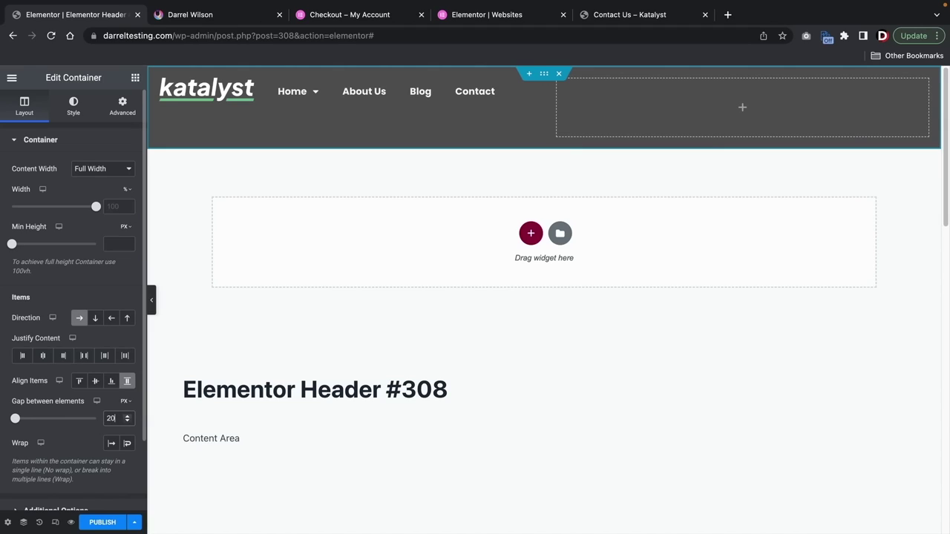
{"action": "key", "text": "BackSpace"}
{"action": "key", "text": "BackSpace"}
Try -3.1 letter spacing on the nav menu typography, then undo it
{"action": "left_click", "coordinate": [487, 90]}
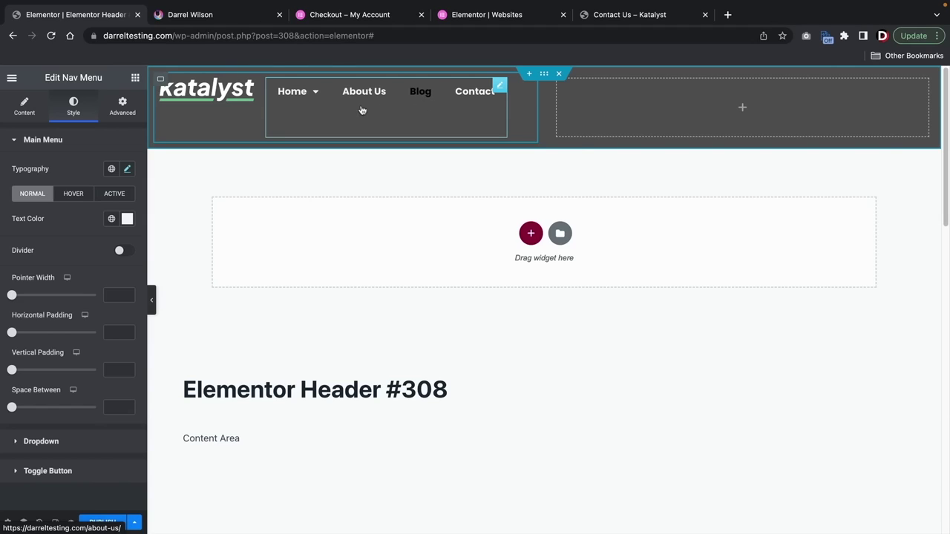
{"action": "left_click", "coordinate": [127, 169]}
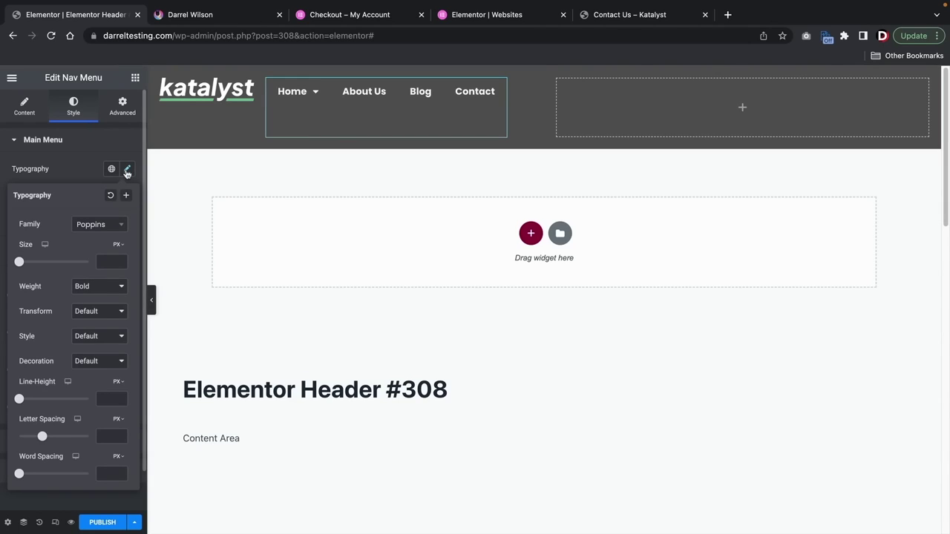
{"action": "left_click_drag", "start_coordinate": [43, 438], "coordinate": [28, 438]}
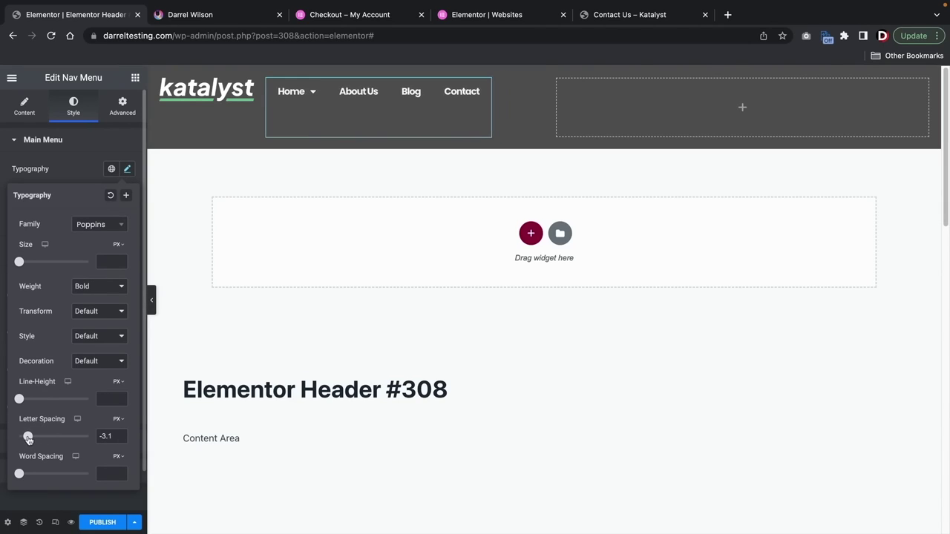
{"action": "key", "text": "ctrl+z"}
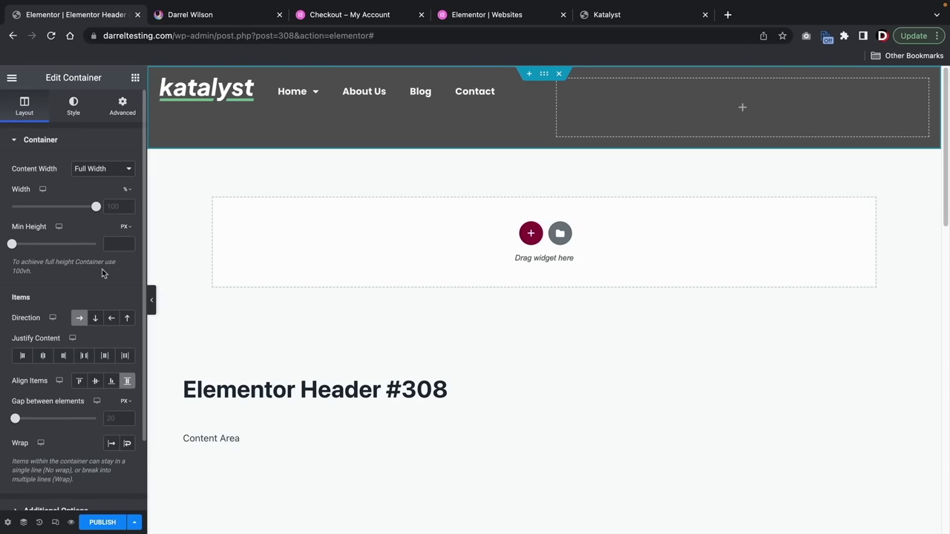
Add a Nav Menu to the right header container and paste the left menu's style onto it
{"action": "left_click", "coordinate": [135, 78]}
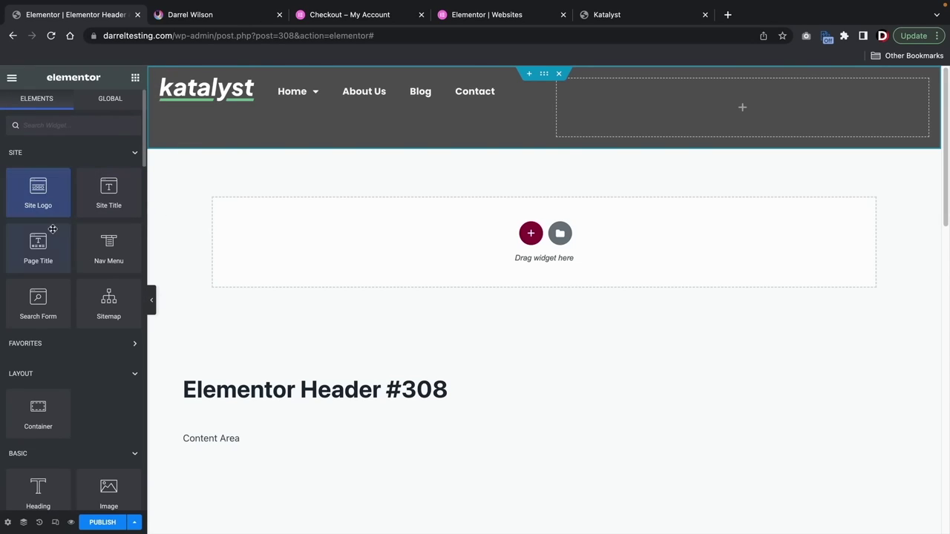
{"action": "left_click_drag", "start_coordinate": [108, 242], "coordinate": [700, 109]}
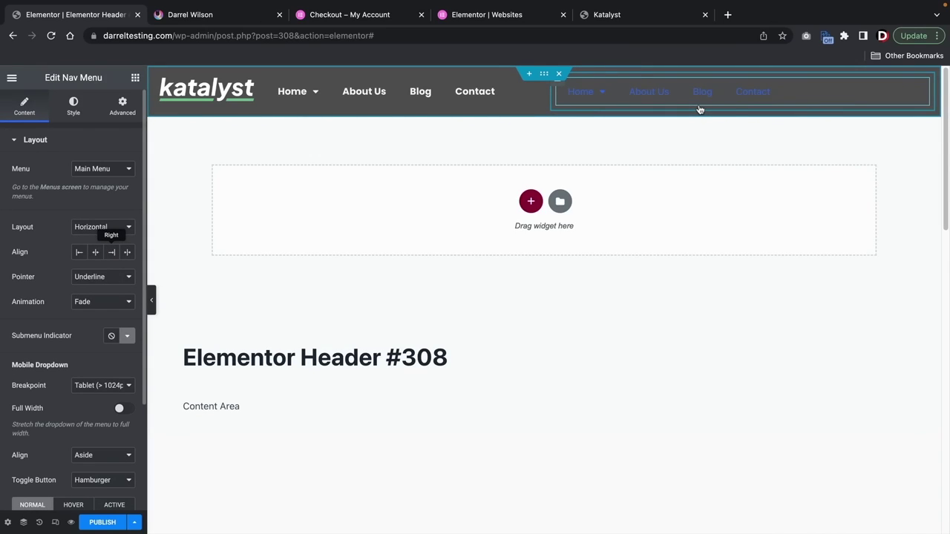
{"action": "right_click", "coordinate": [501, 87]}
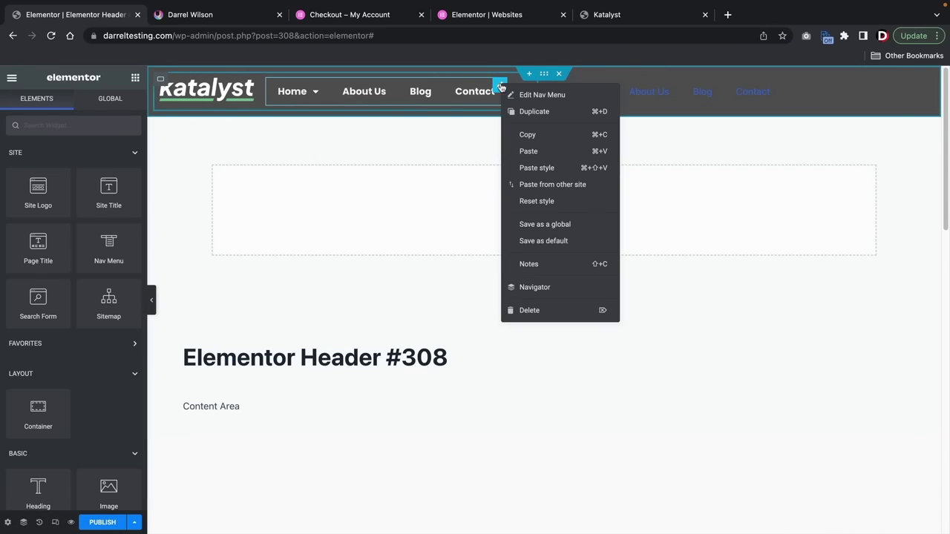
{"action": "left_click", "coordinate": [529, 135]}
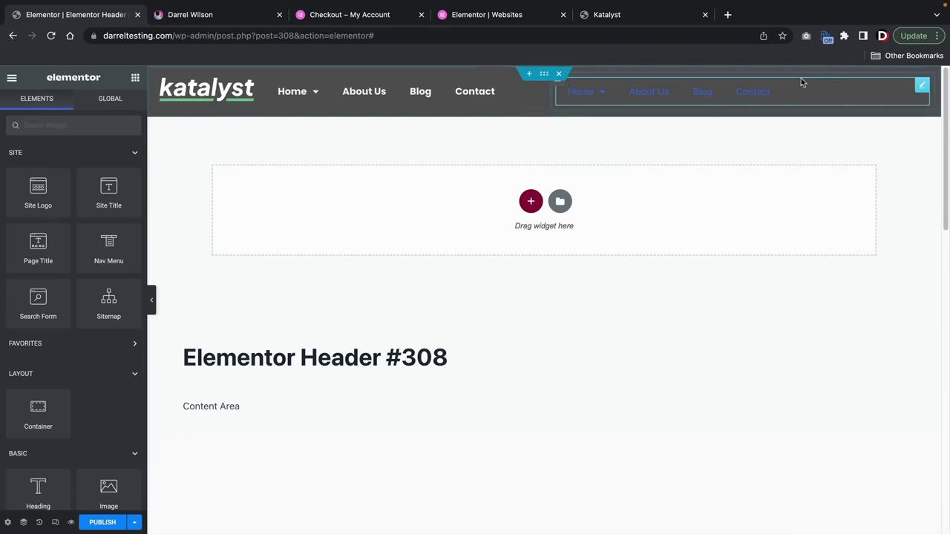
{"action": "right_click", "coordinate": [920, 88]}
{"action": "left_click", "coordinate": [901, 172]}
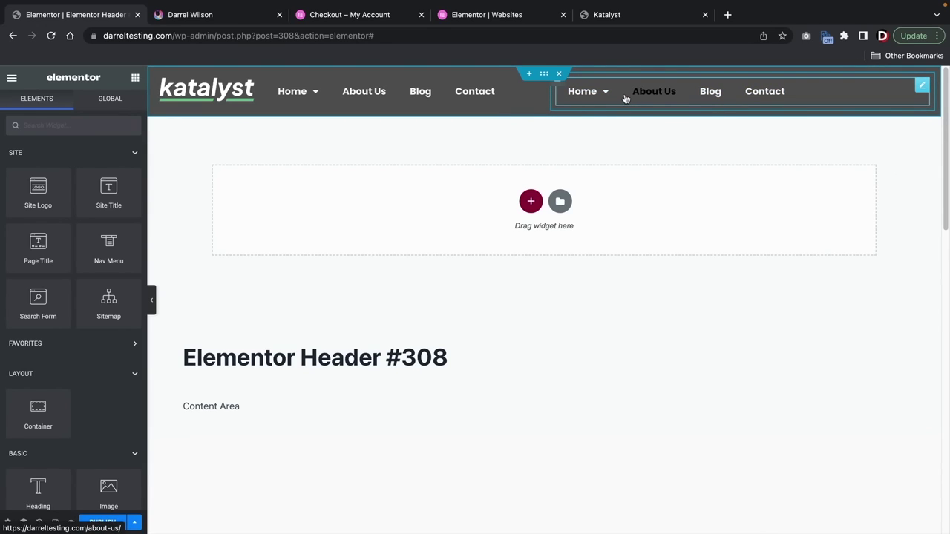
Set the new nav menu's width to Inline (auto)
{"action": "left_click", "coordinate": [922, 86]}
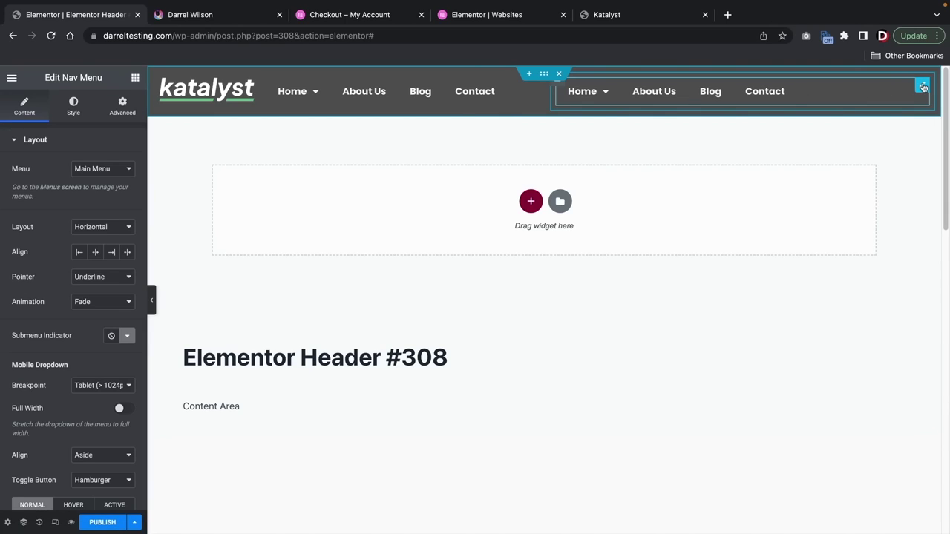
{"action": "left_click", "coordinate": [123, 112]}
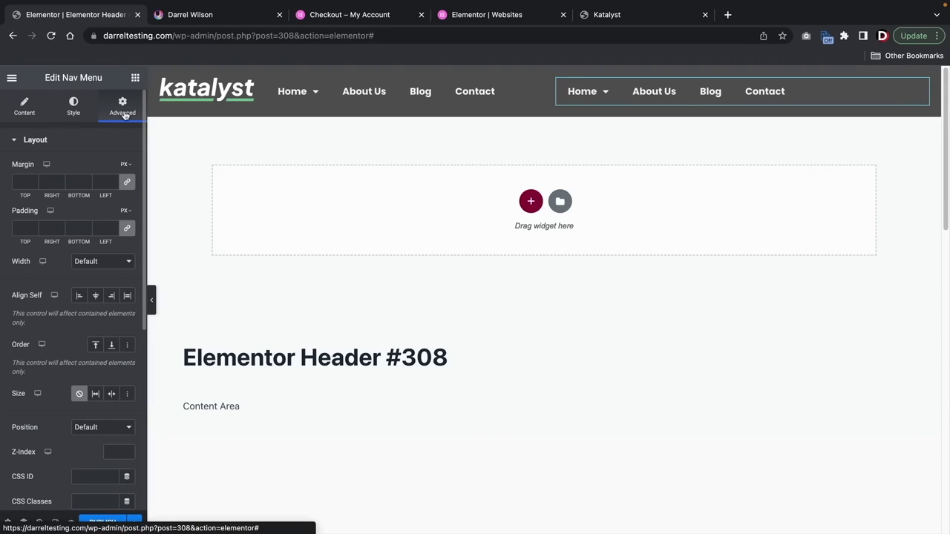
{"action": "left_click", "coordinate": [102, 263]}
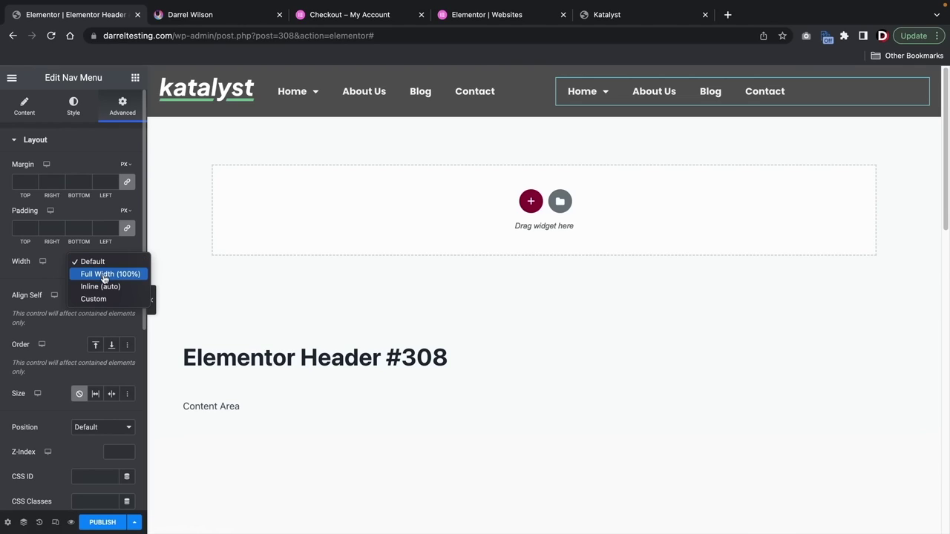
{"action": "left_click", "coordinate": [107, 287]}
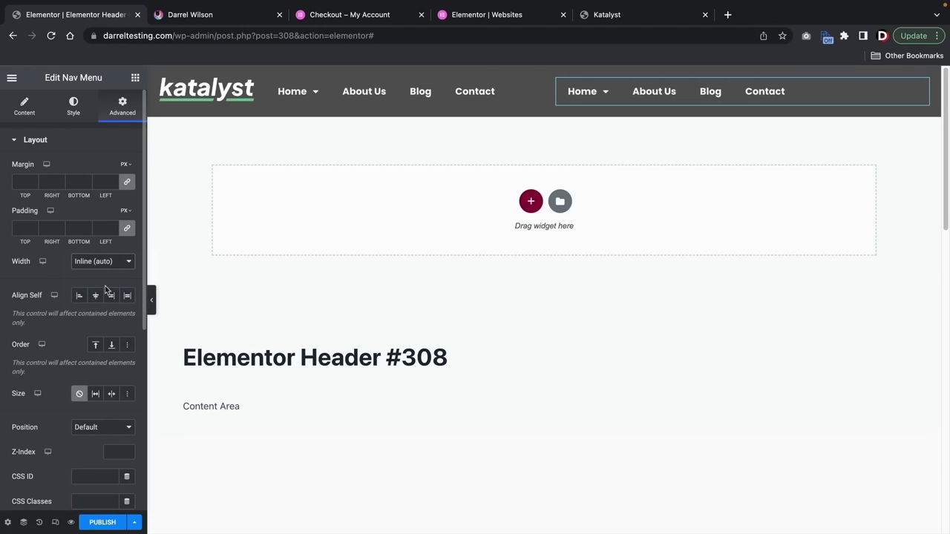
Set the right container to Column direction with items aligned to End
{"action": "left_click", "coordinate": [904, 160]}
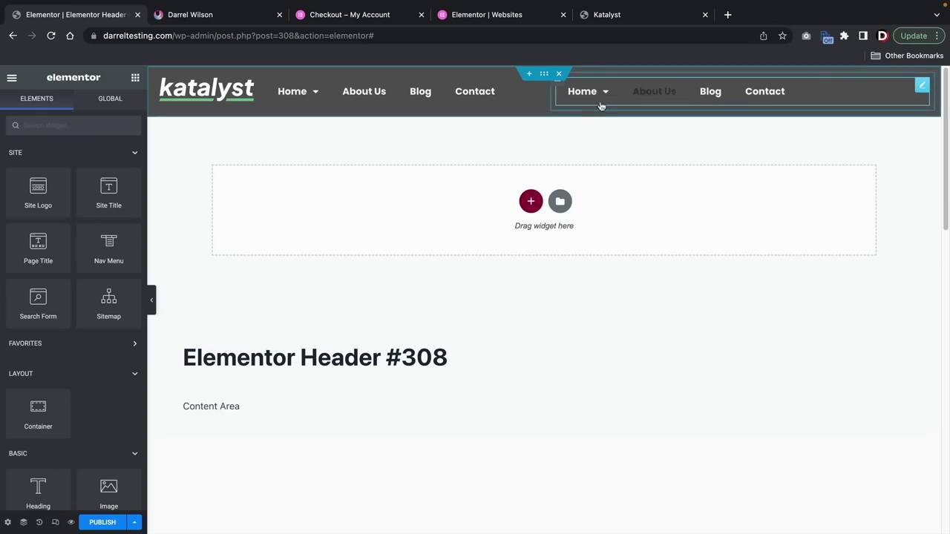
{"action": "mouse_move", "coordinate": [559, 85]}
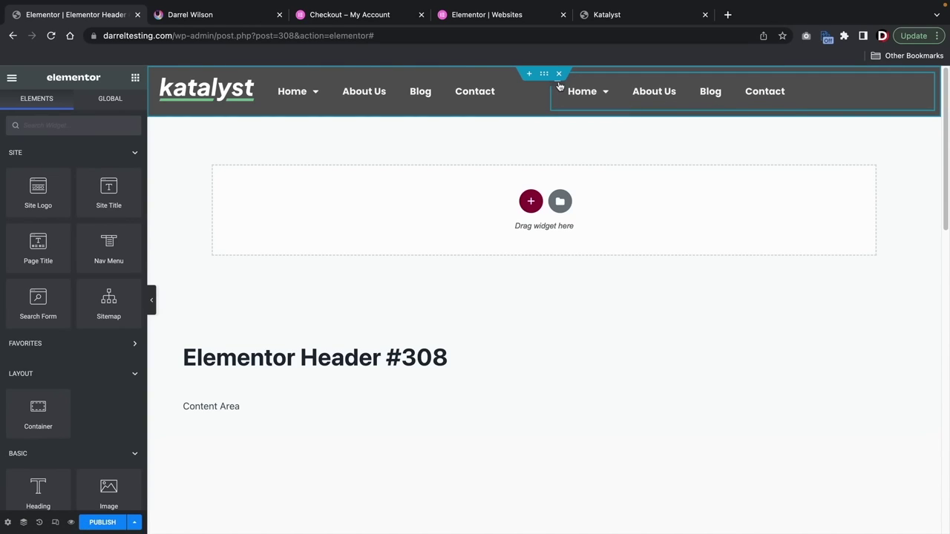
{"action": "left_click", "coordinate": [560, 85]}
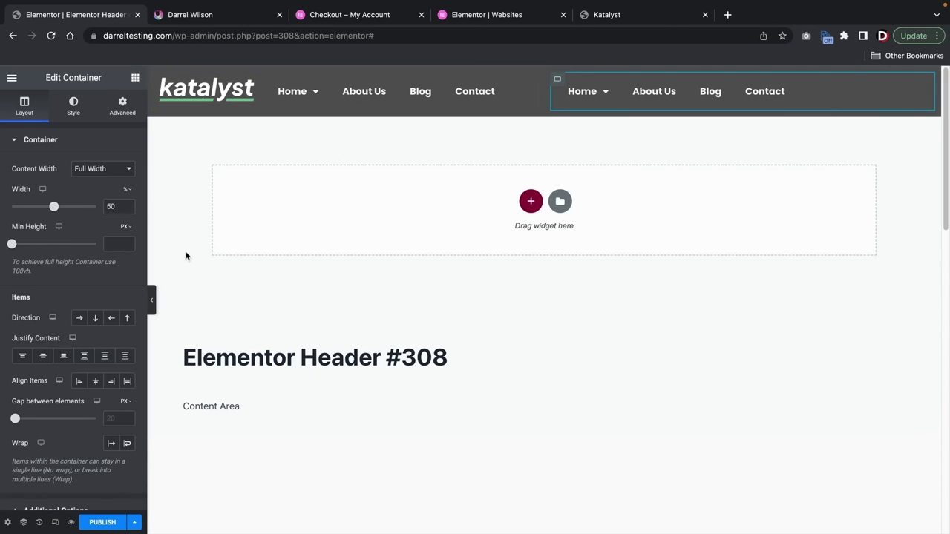
{"action": "left_click", "coordinate": [96, 319]}
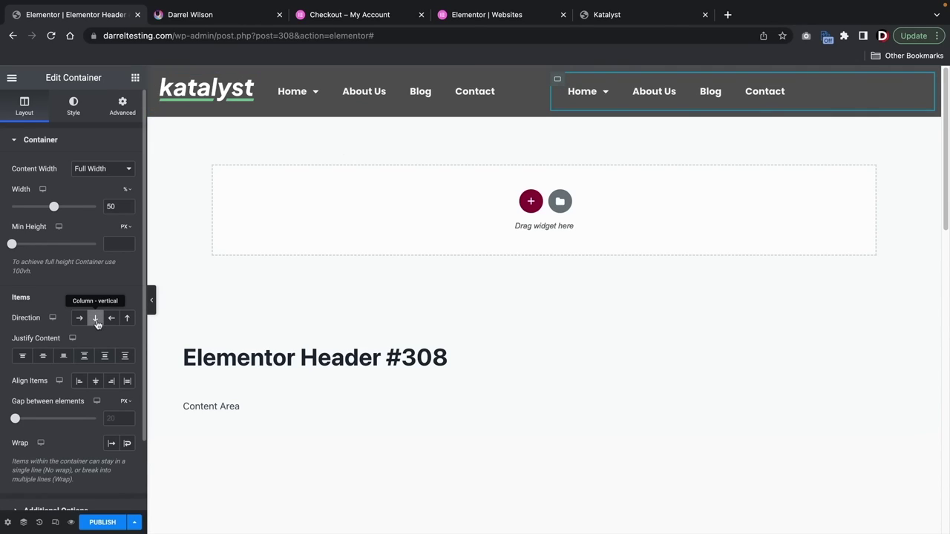
{"action": "left_click", "coordinate": [112, 382]}
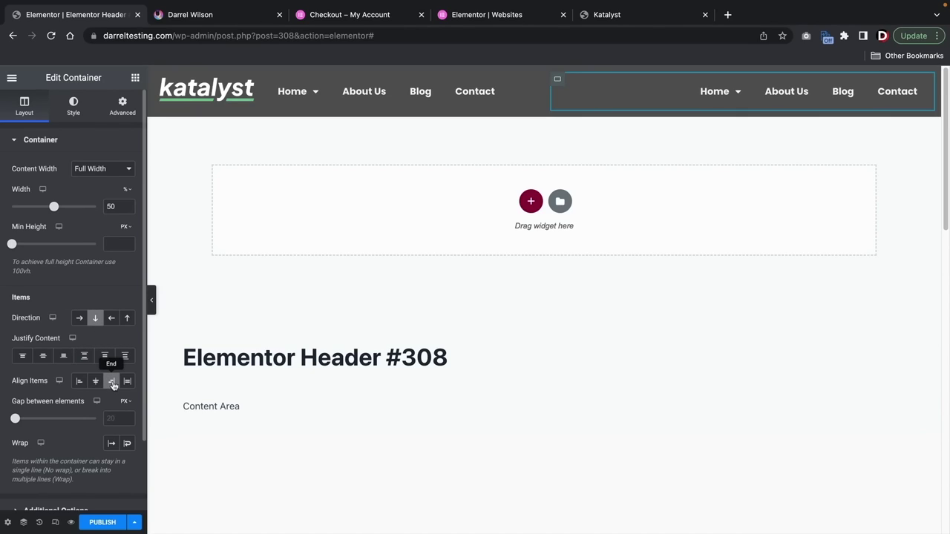
{"action": "scroll", "coordinate": [97, 387], "scroll_direction": "down", "scroll_amount": 2}
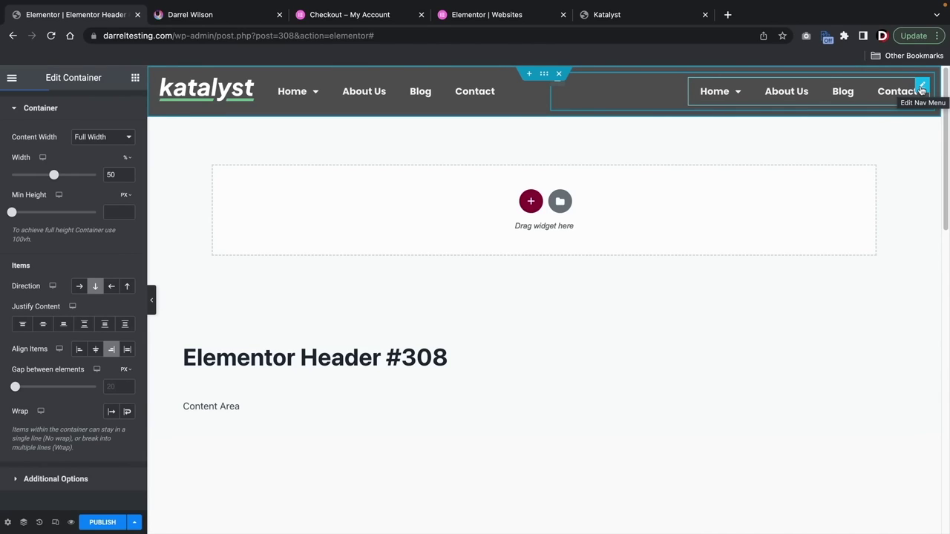
Hide the right-hand nav menu on desktop and tablet
{"action": "left_click", "coordinate": [921, 88]}
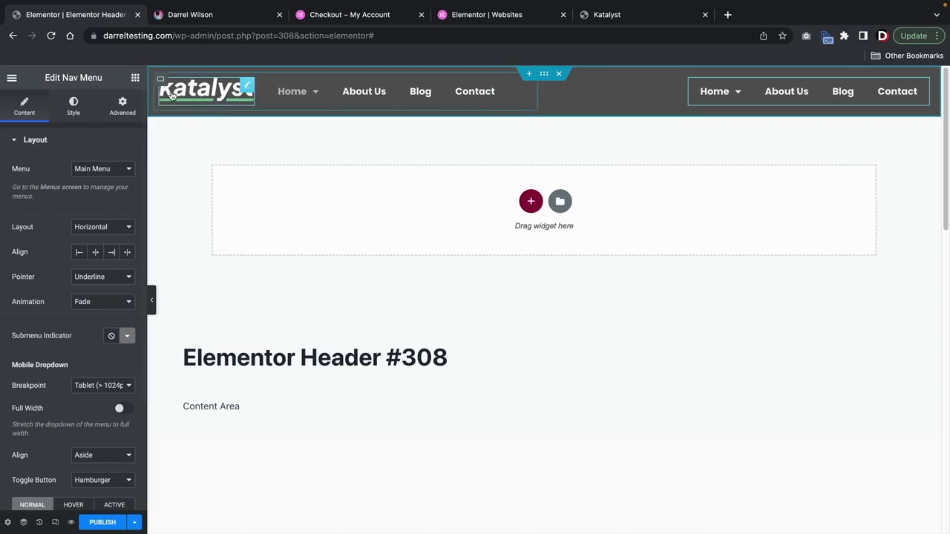
{"action": "left_click", "coordinate": [111, 112]}
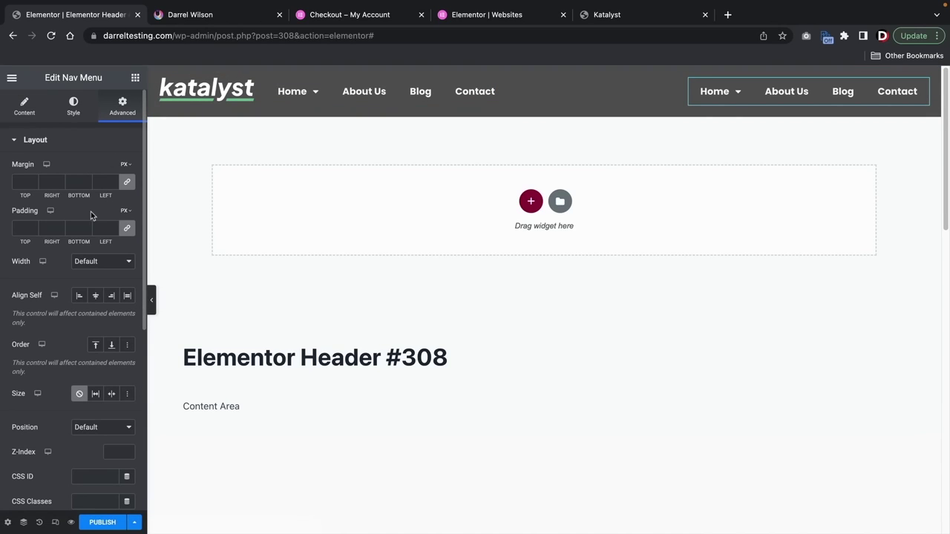
{"action": "scroll", "coordinate": [91, 212], "scroll_direction": "down", "scroll_amount": 3}
{"action": "scroll", "coordinate": [91, 211], "scroll_direction": "down", "scroll_amount": 3}
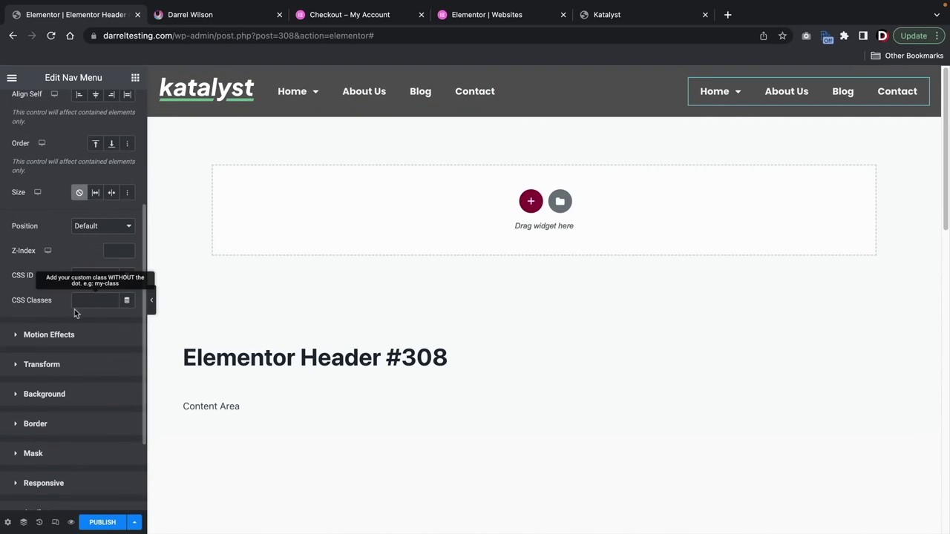
{"action": "left_click", "coordinate": [53, 482]}
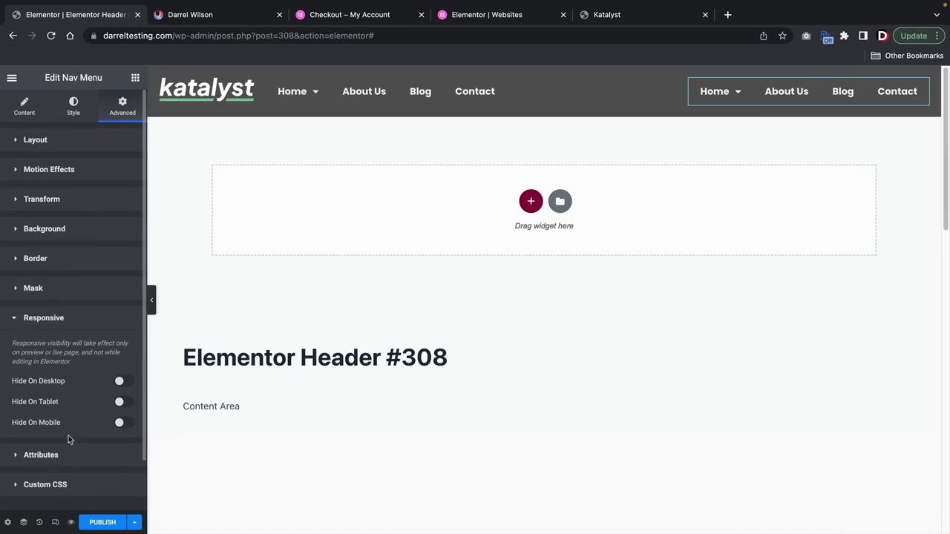
{"action": "left_click", "coordinate": [121, 382]}
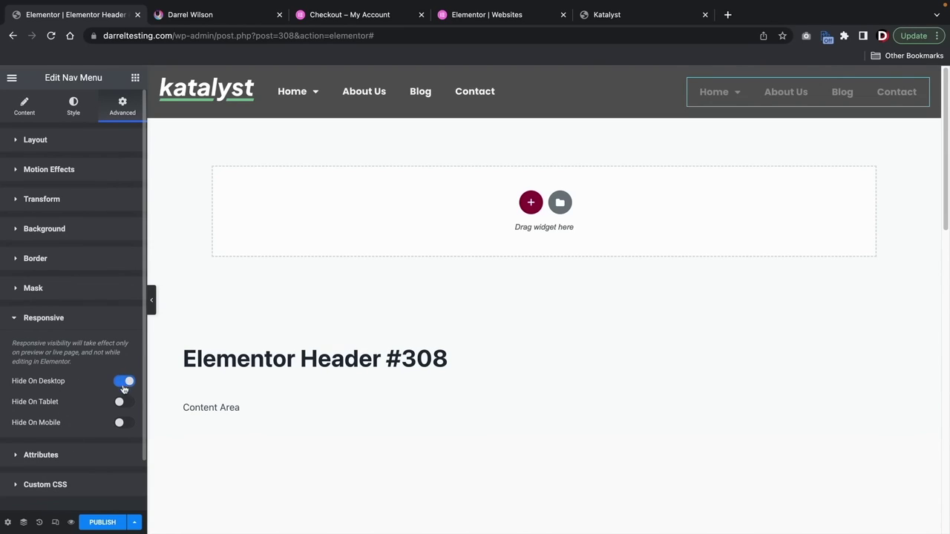
{"action": "left_click", "coordinate": [122, 403]}
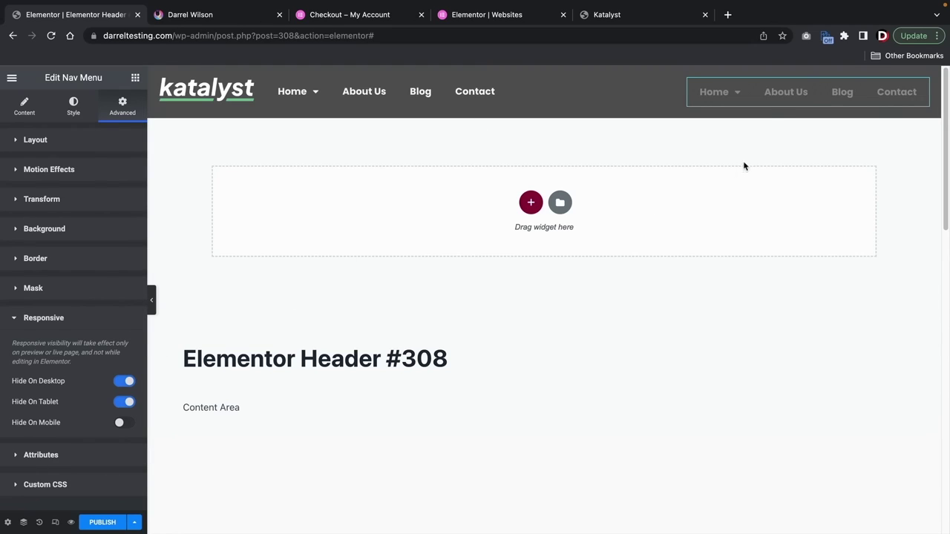
Hide the left-hand nav menu on mobile
{"action": "left_click", "coordinate": [501, 87]}
{"action": "scroll", "coordinate": [93, 344], "scroll_direction": "down", "scroll_amount": 5}
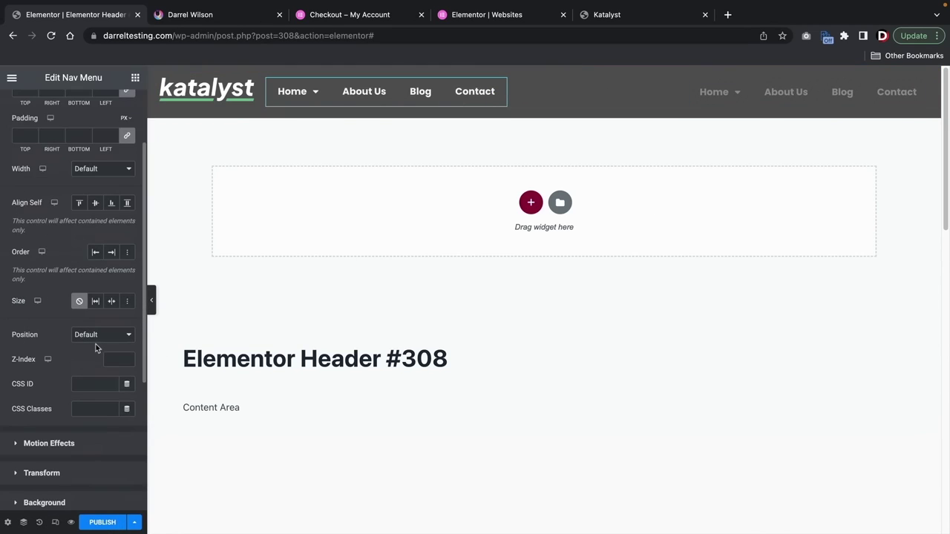
{"action": "left_click", "coordinate": [87, 446]}
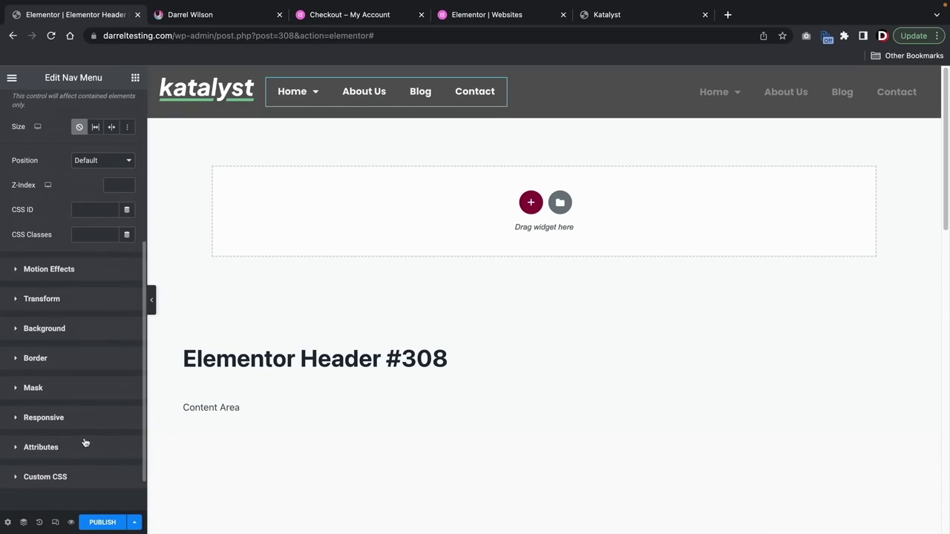
{"action": "left_click", "coordinate": [120, 423]}
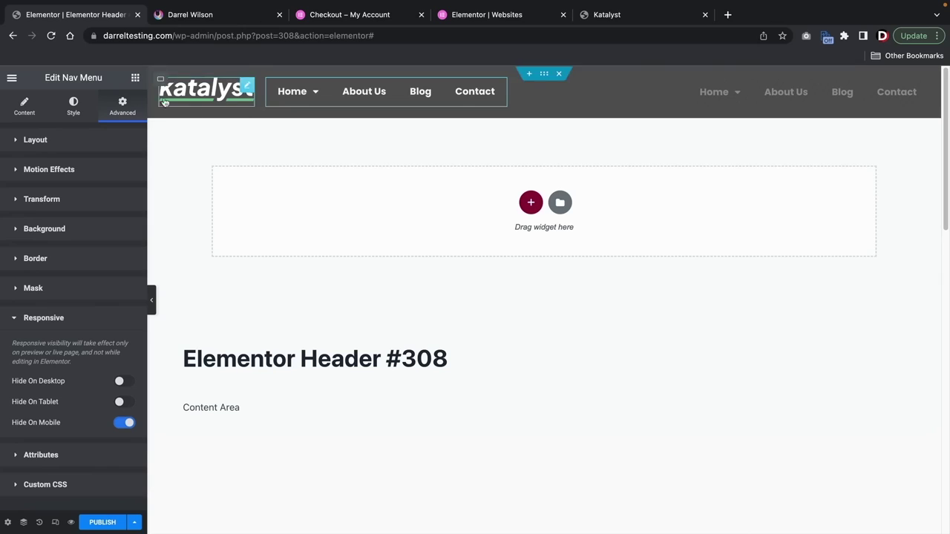
{"action": "left_click", "coordinate": [135, 78]}
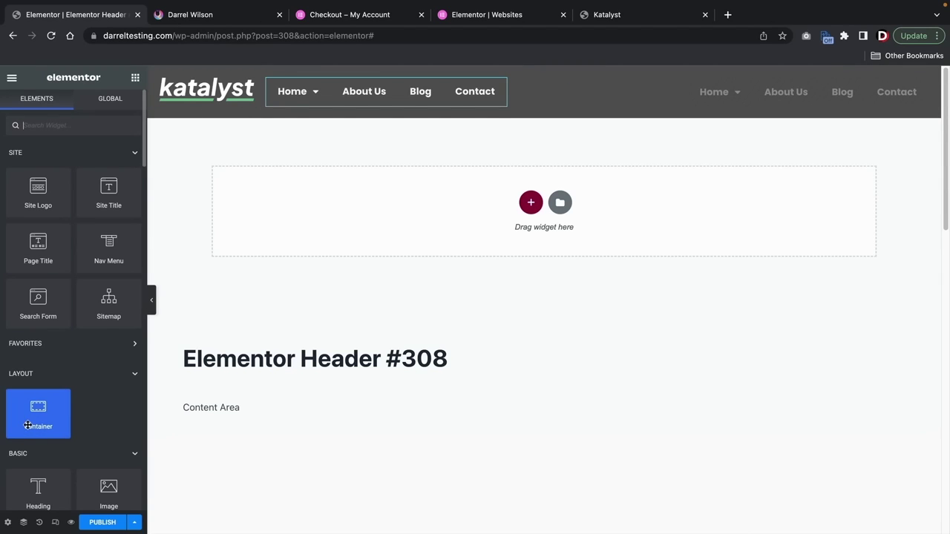
Add a new container and an Icon Box to the header's right column
{"action": "left_click_drag", "start_coordinate": [34, 418], "coordinate": [823, 104]}
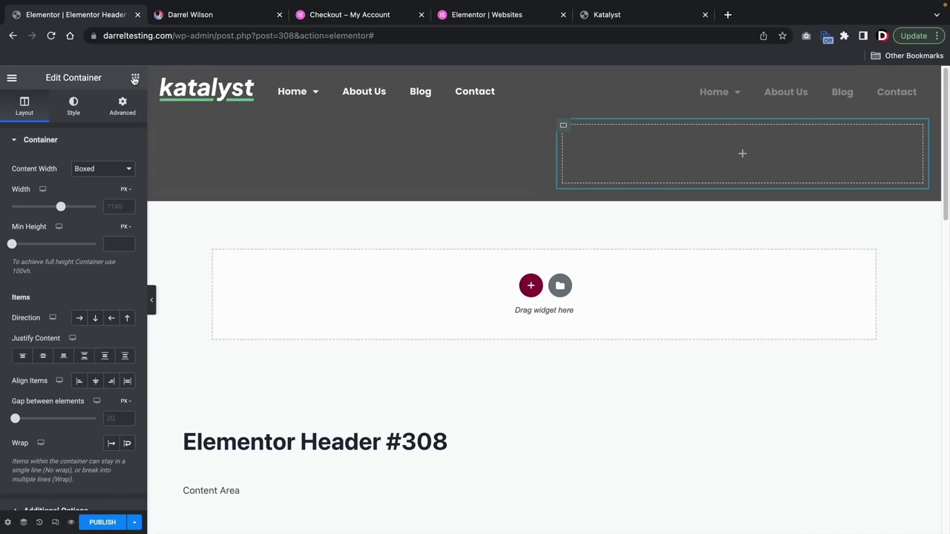
{"action": "left_click", "coordinate": [135, 78]}
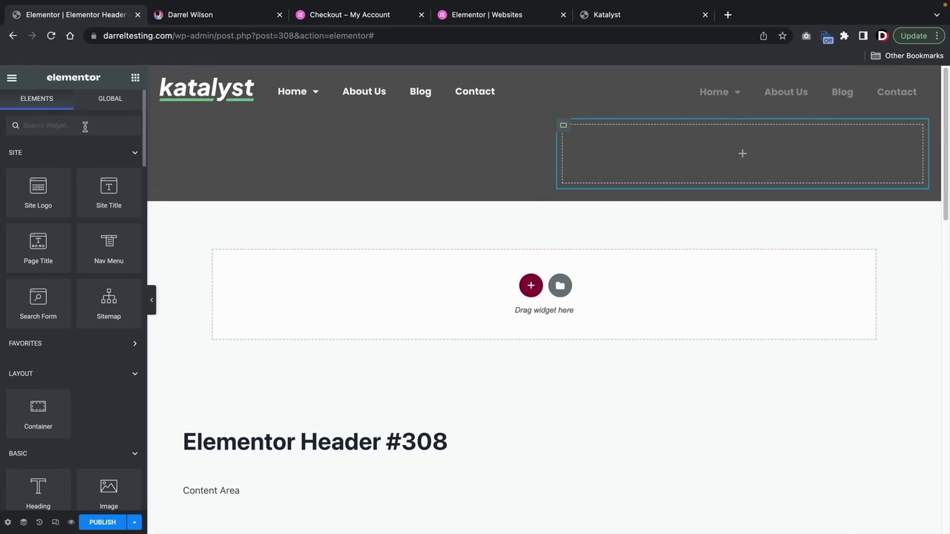
{"action": "type", "text": "icon"}
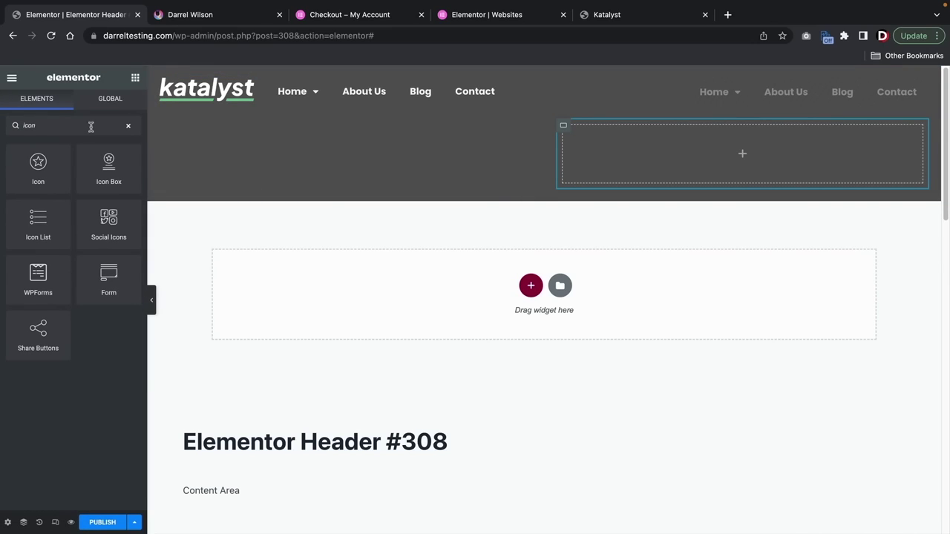
{"action": "left_click_drag", "start_coordinate": [130, 170], "coordinate": [731, 170]}
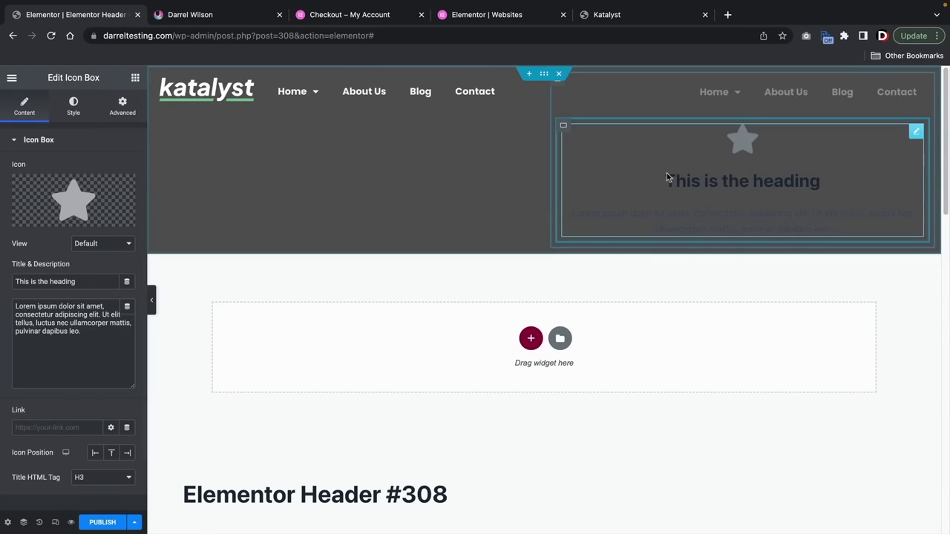
Add a Search Form and a star Icon widget beneath the icon box
{"action": "left_click", "coordinate": [136, 77]}
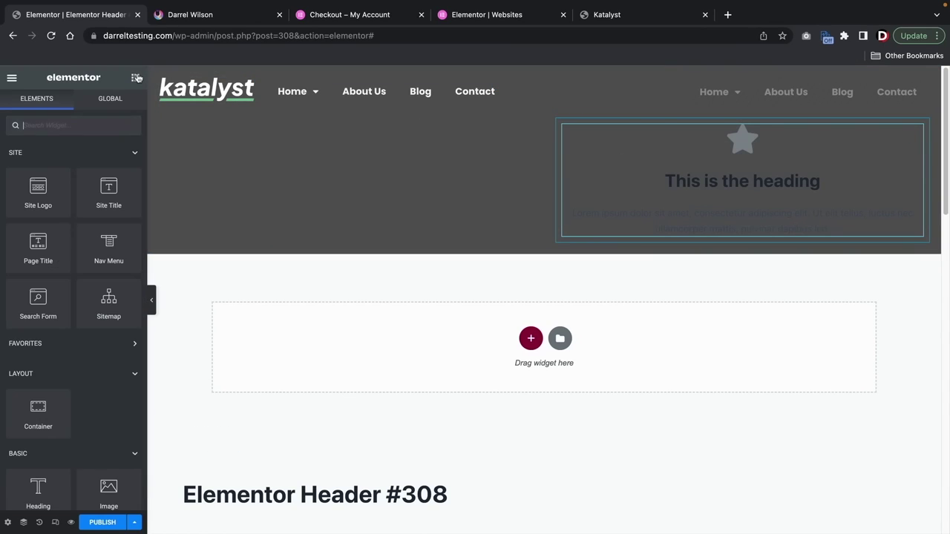
{"action": "left_click_drag", "start_coordinate": [44, 307], "coordinate": [767, 216]}
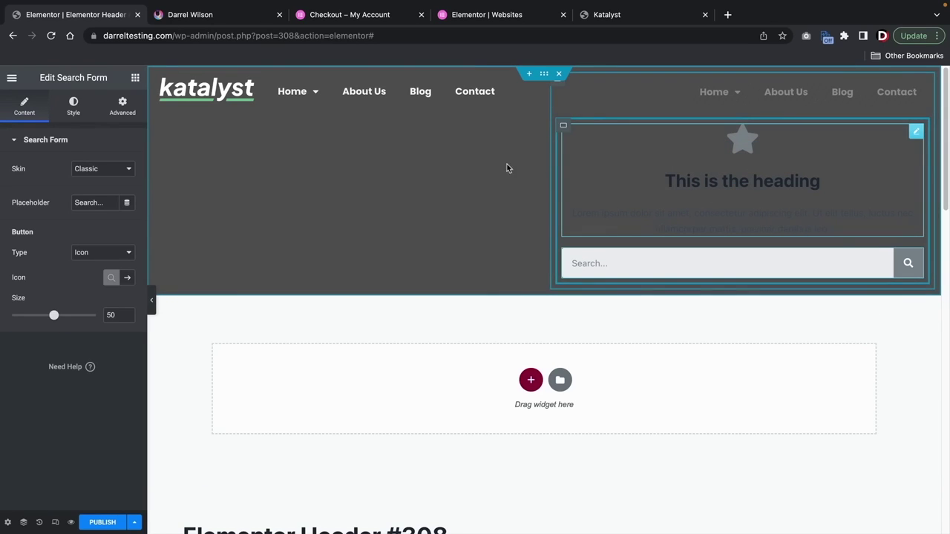
{"action": "left_click", "coordinate": [135, 78]}
{"action": "type", "text": "icon"}
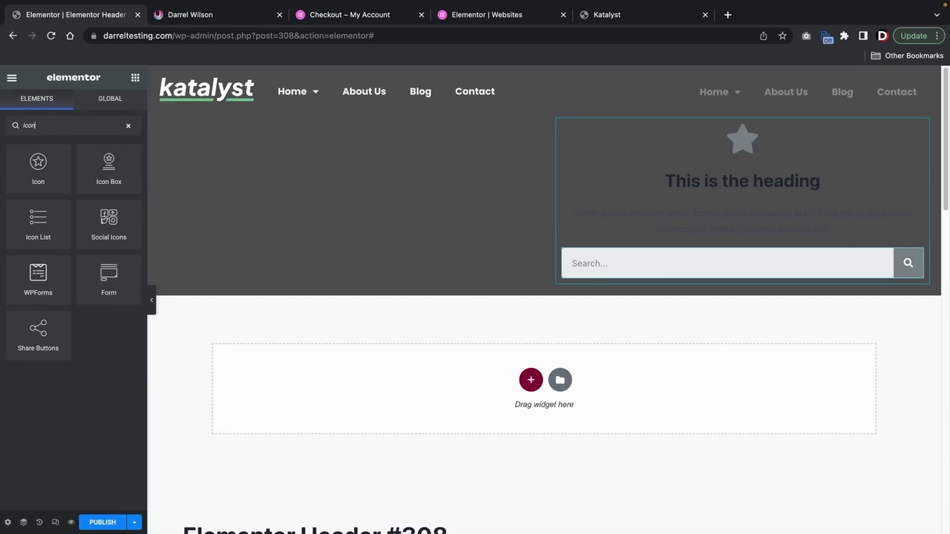
{"action": "left_click_drag", "start_coordinate": [53, 148], "coordinate": [703, 272]}
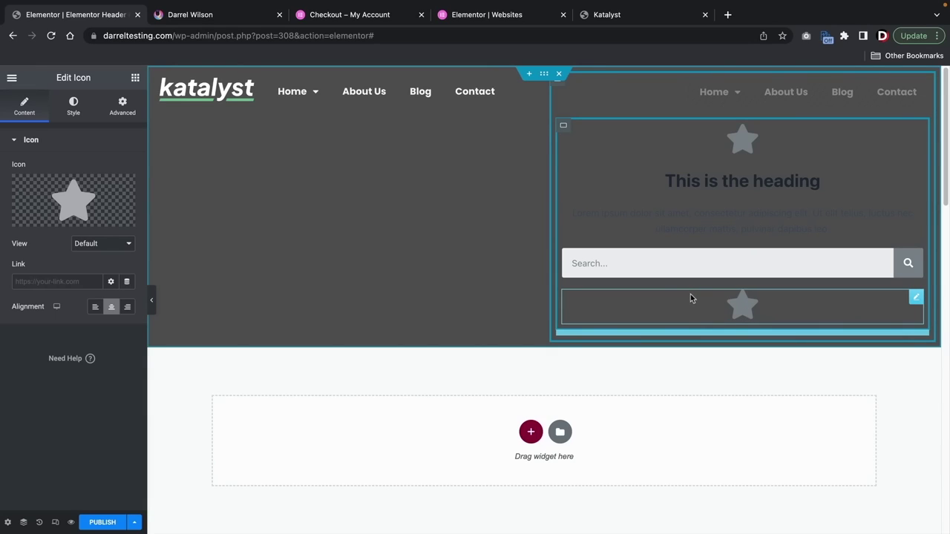
Remove the icon box's star icon and change its title to 'Need Help? Talk To An Expert'
{"action": "left_click", "coordinate": [627, 164]}
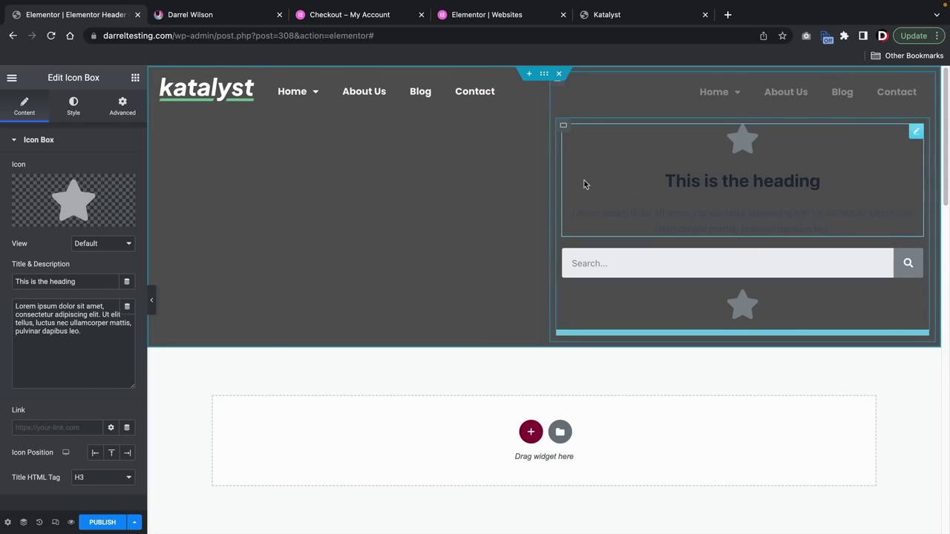
{"action": "mouse_move", "coordinate": [124, 188]}
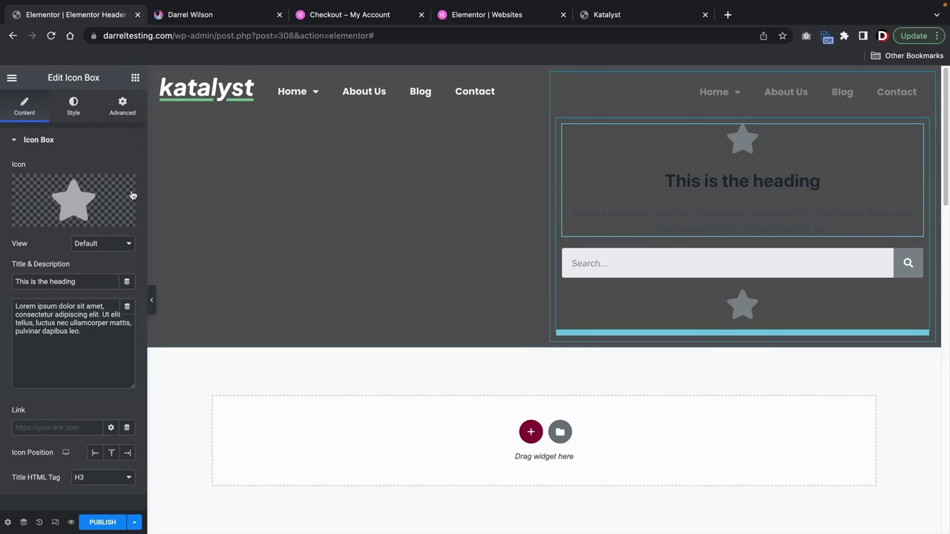
{"action": "left_click", "coordinate": [123, 187]}
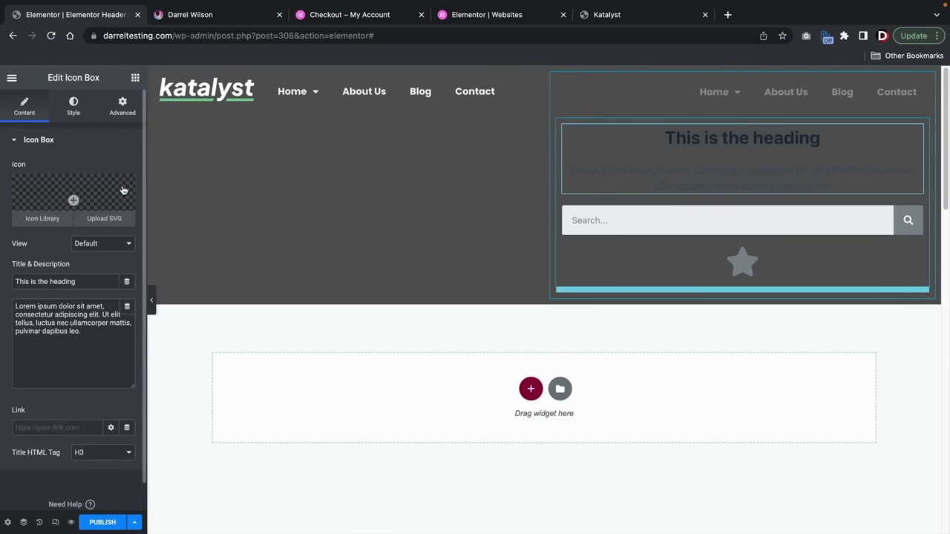
{"action": "triple_click", "coordinate": [89, 287]}
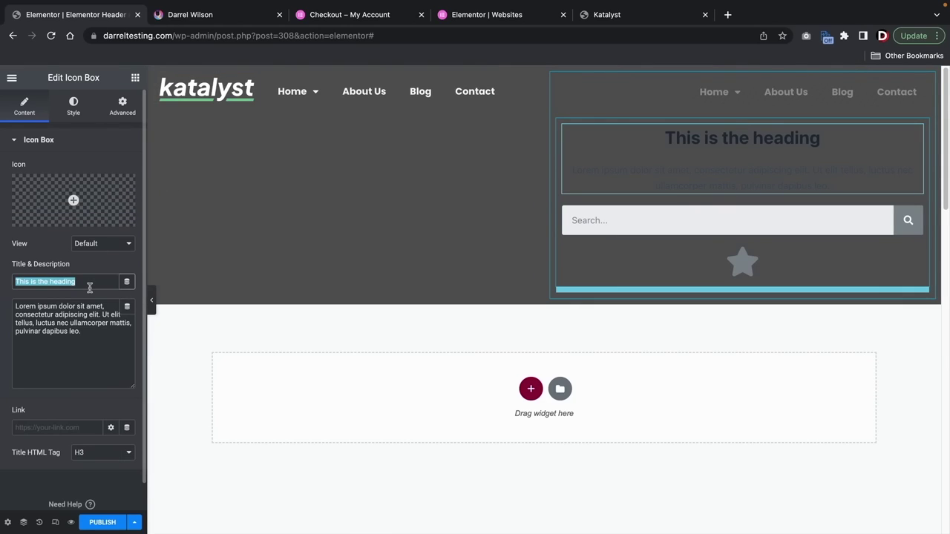
{"action": "type", "text": "Need Help? Talk To An Expert"}
Replace the icon box description with the phone number
{"action": "left_click_drag", "start_coordinate": [118, 338], "coordinate": [2, 288]}
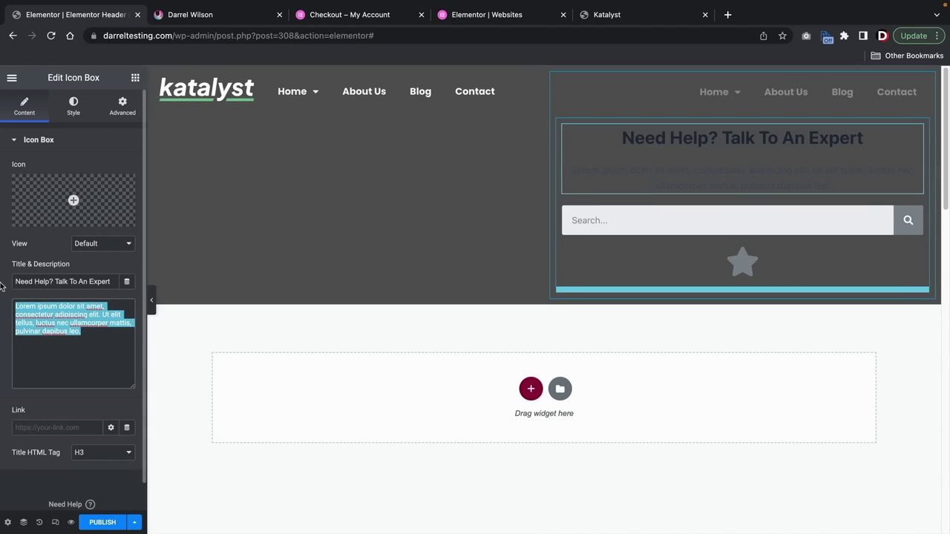
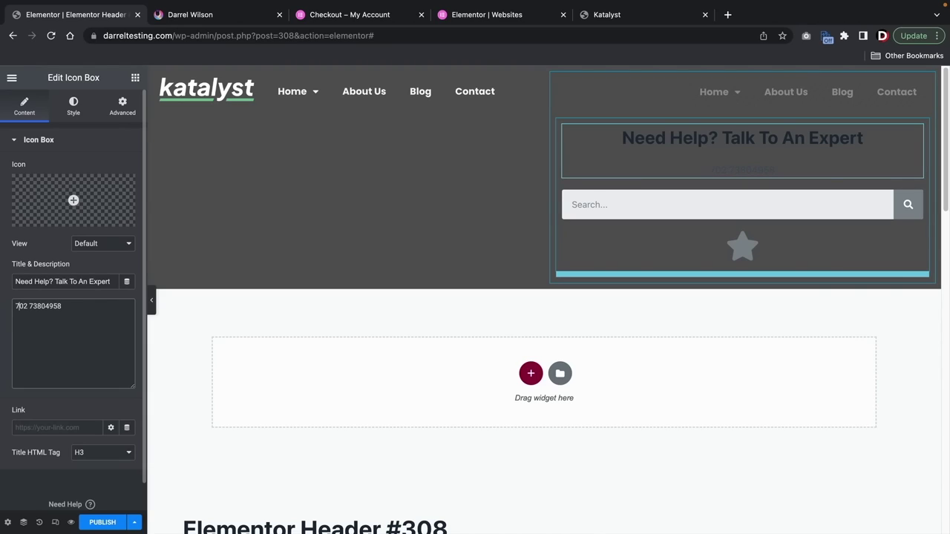
Make the icon box title text white
{"action": "left_click", "coordinate": [74, 106]}
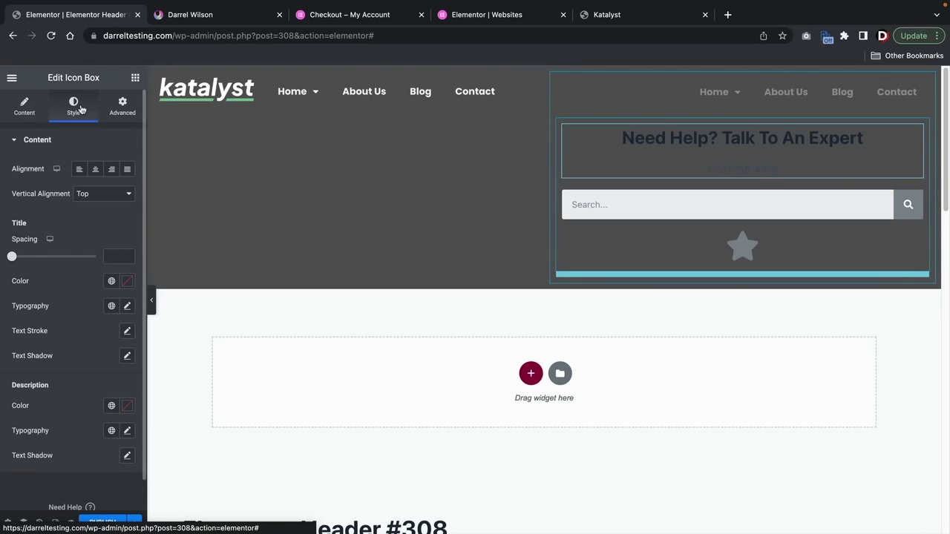
{"action": "left_click", "coordinate": [126, 283]}
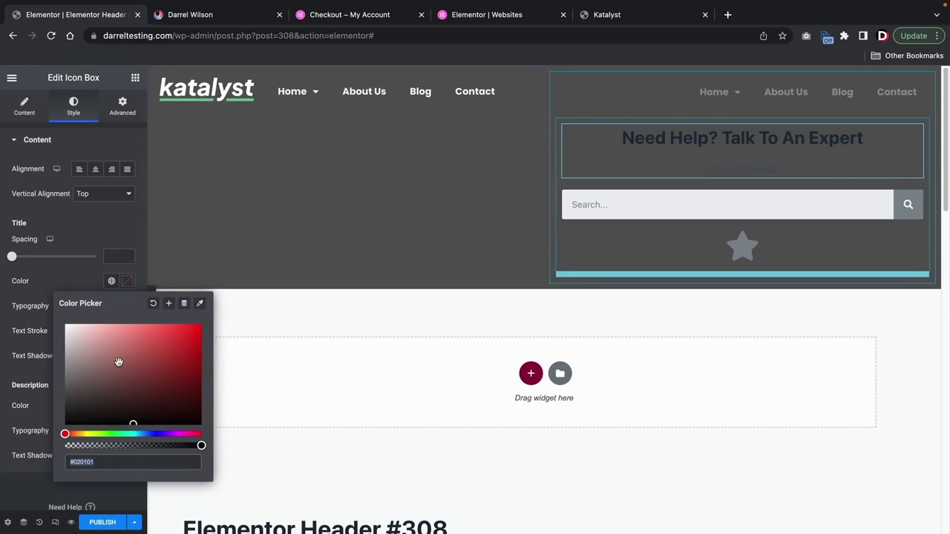
{"action": "left_click_drag", "start_coordinate": [117, 362], "coordinate": [27, 320]}
{"action": "left_click", "coordinate": [82, 232]}
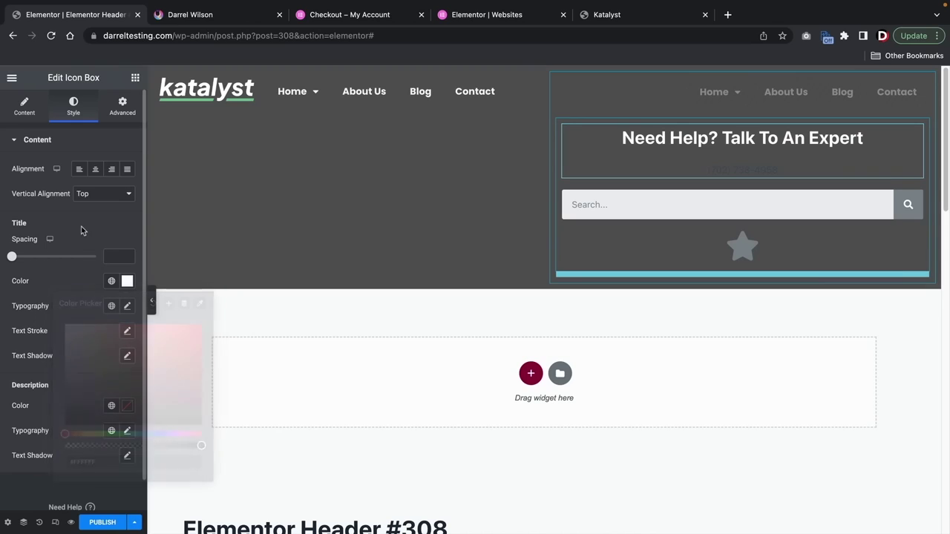
Set the title typography to Poppins at size 13
{"action": "left_click", "coordinate": [126, 308]}
{"action": "left_click", "coordinate": [101, 364]}
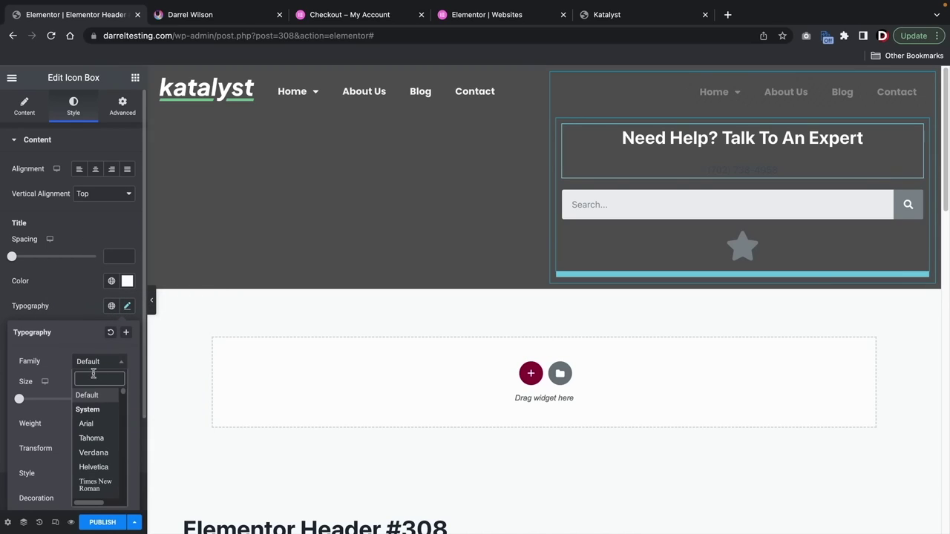
{"action": "type", "text": "poppins"}
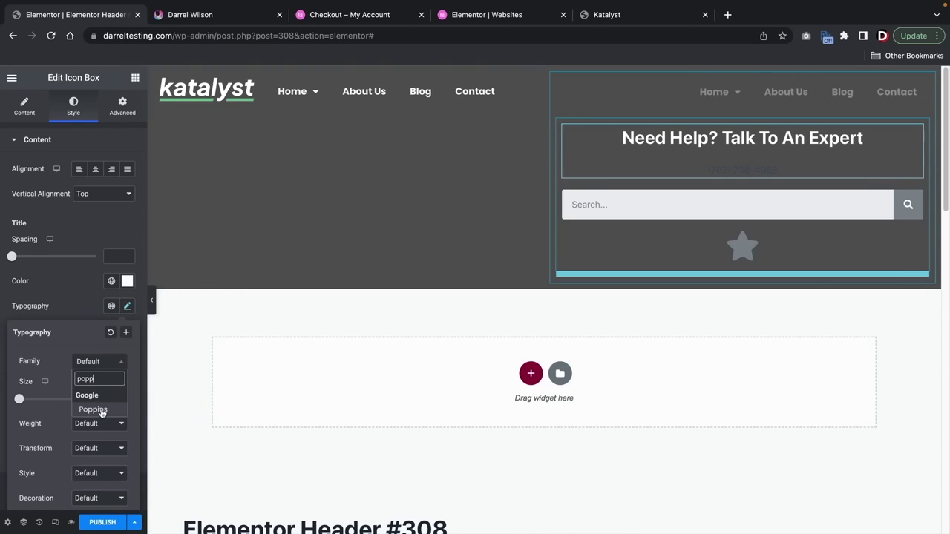
{"action": "left_click", "coordinate": [98, 410]}
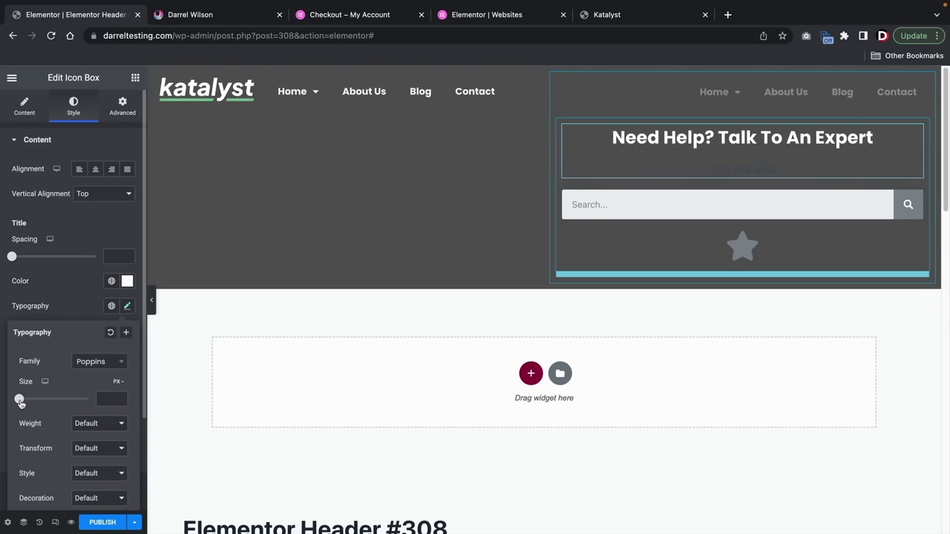
{"action": "left_click_drag", "start_coordinate": [20, 401], "coordinate": [23, 401]}
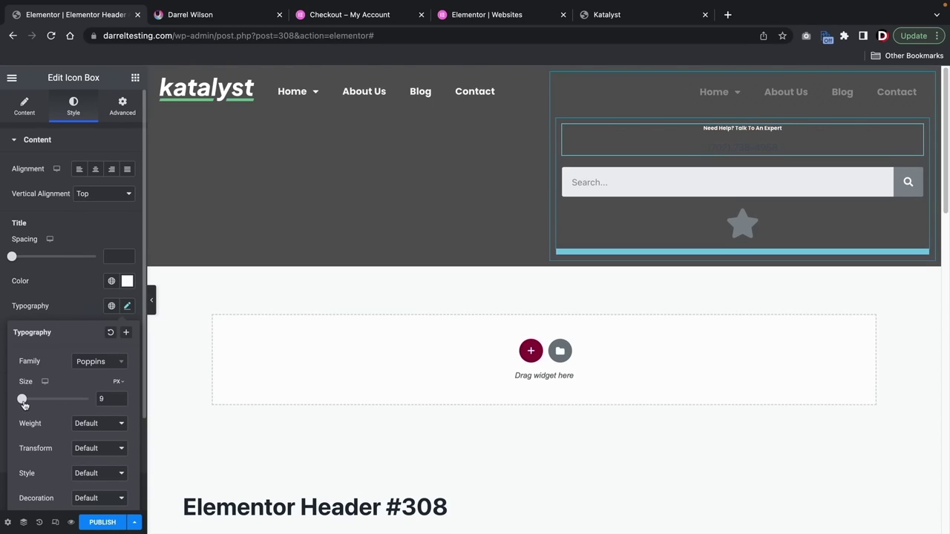
{"action": "left_click", "coordinate": [120, 396]}
{"action": "left_click", "coordinate": [120, 396]}
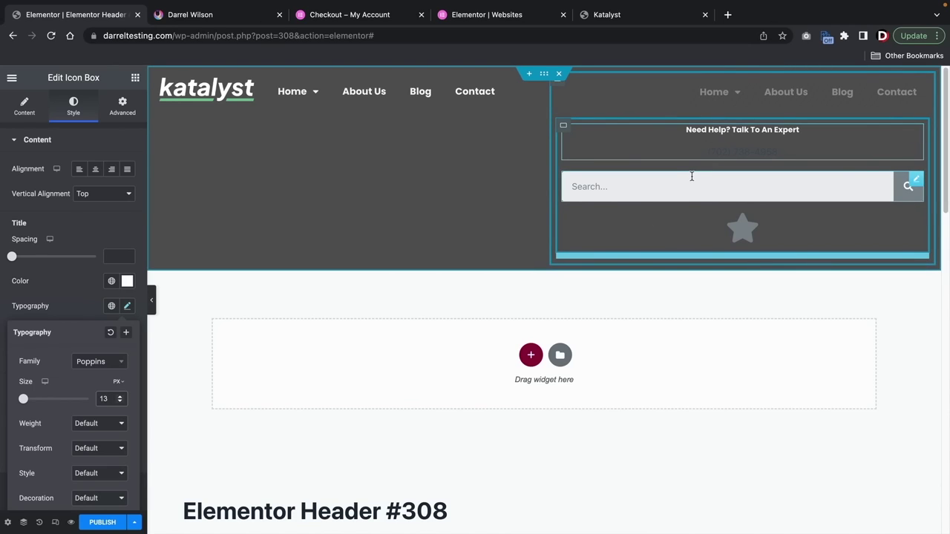
{"action": "left_click", "coordinate": [75, 281]}
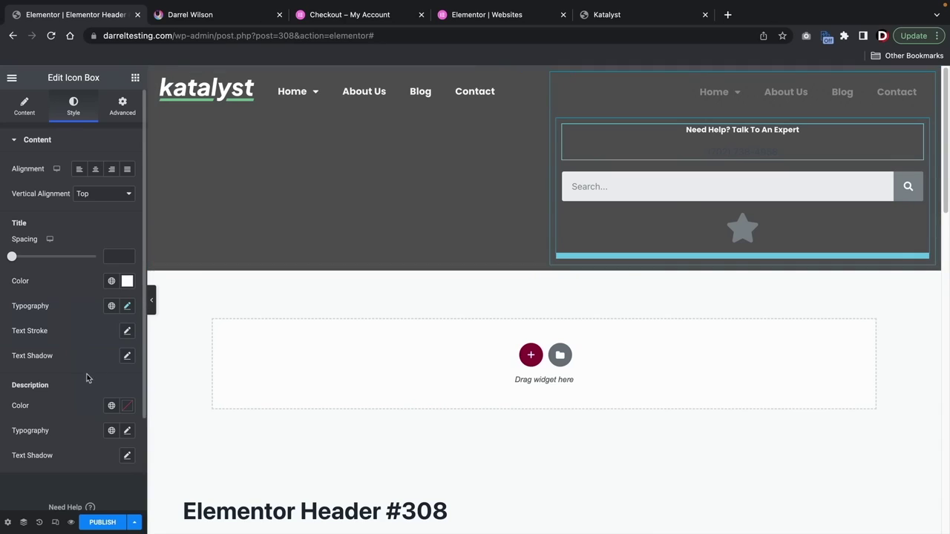
Make the phone number description text white
{"action": "left_click", "coordinate": [127, 408]}
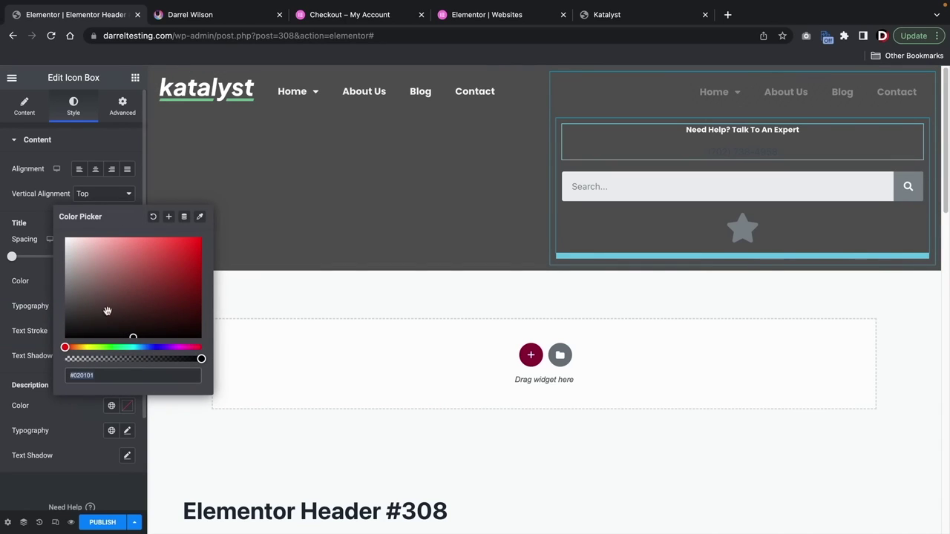
{"action": "type", "text": "#FFFFFF"}
{"action": "left_click", "coordinate": [33, 283]}
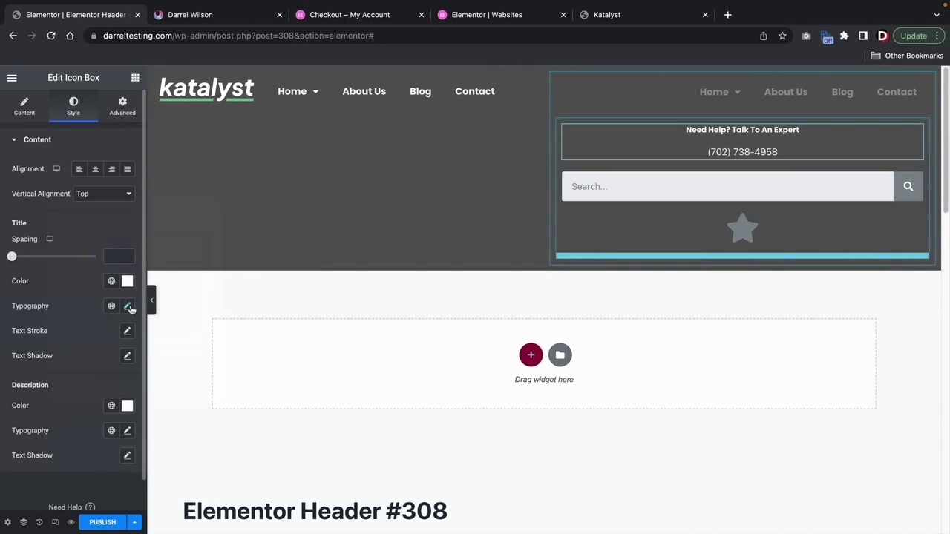
{"action": "left_click", "coordinate": [130, 309]}
{"action": "left_click", "coordinate": [87, 309]}
{"action": "scroll", "coordinate": [82, 382], "scroll_direction": "down", "scroll_amount": 1}
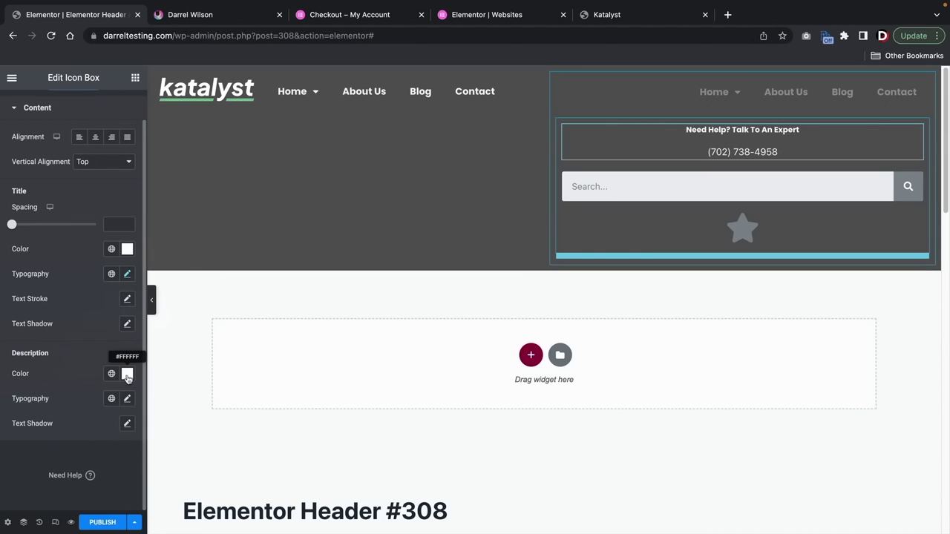
Set the description font to Poppins and adjust the phone number's size
{"action": "left_click", "coordinate": [127, 398]}
{"action": "left_click", "coordinate": [100, 454]}
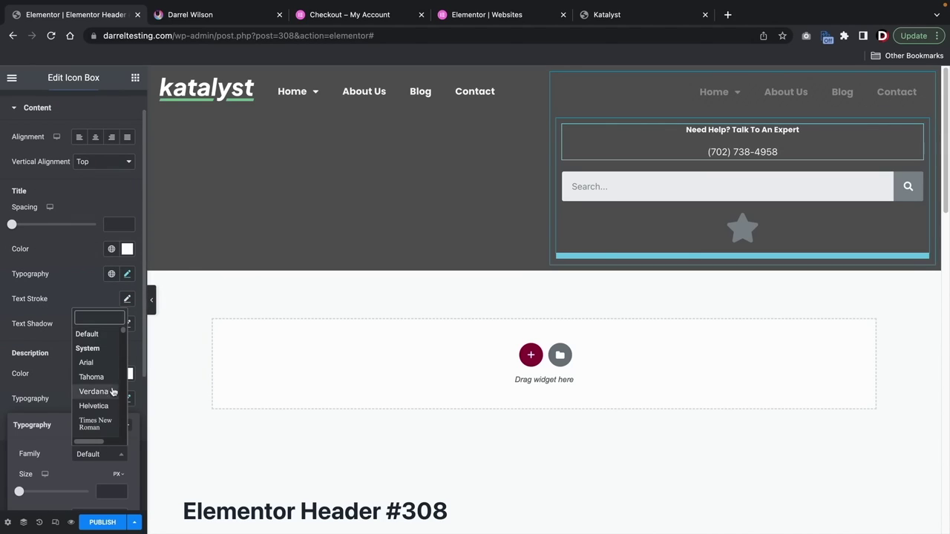
{"action": "type", "text": "poppins"}
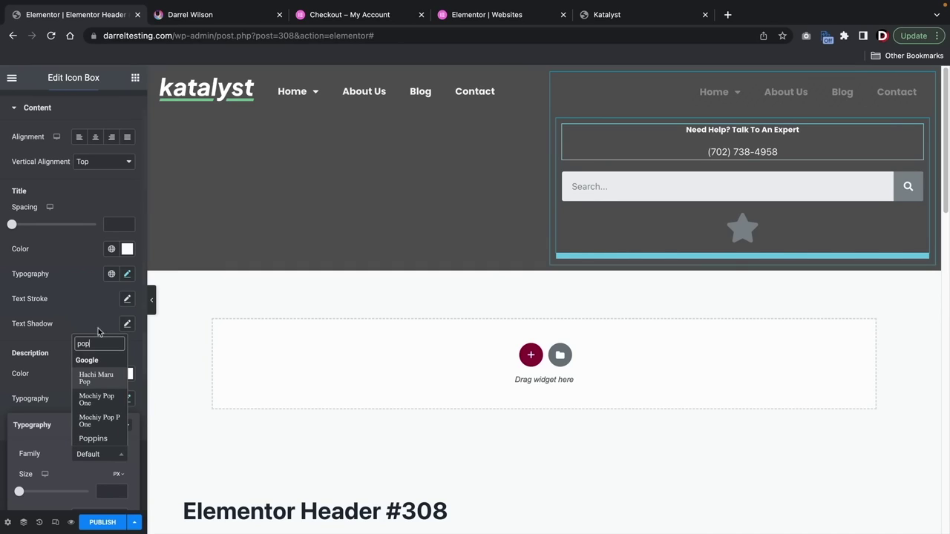
{"action": "left_click", "coordinate": [91, 437]}
{"action": "left_click", "coordinate": [101, 381]}
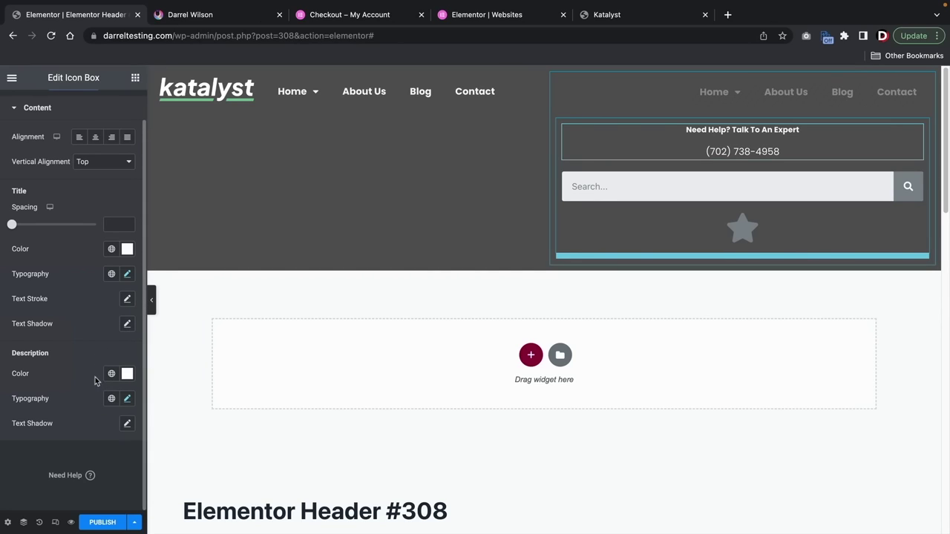
{"action": "left_click", "coordinate": [127, 398]}
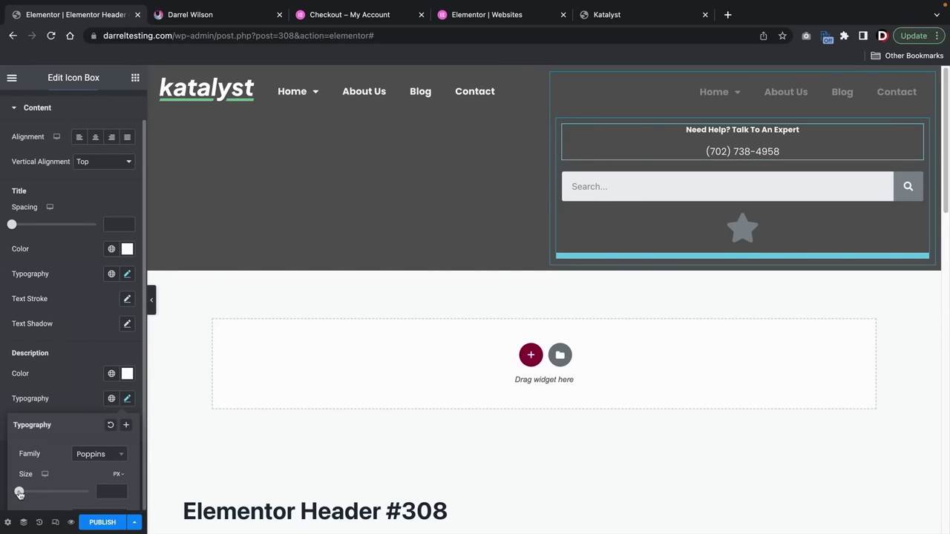
{"action": "left_click_drag", "start_coordinate": [19, 493], "coordinate": [25, 495]}
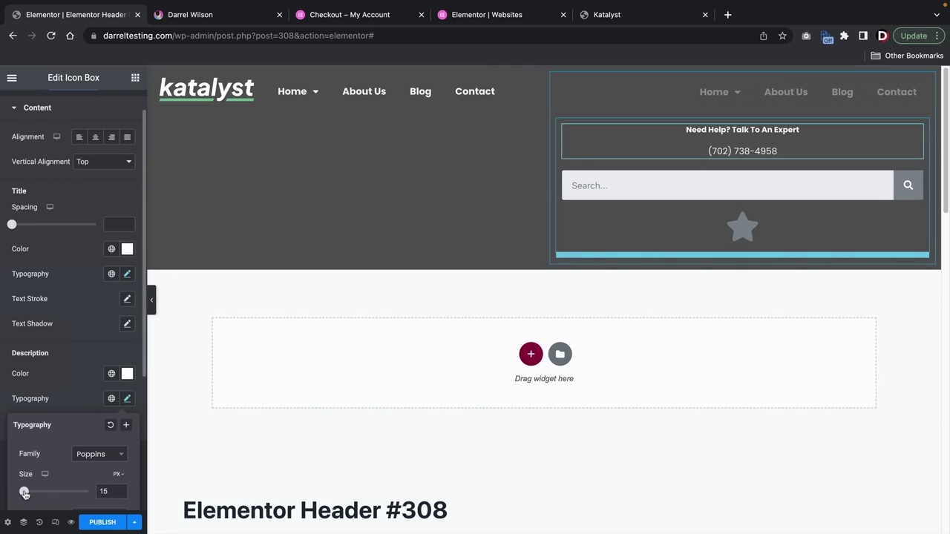
{"action": "left_click", "coordinate": [121, 494]}
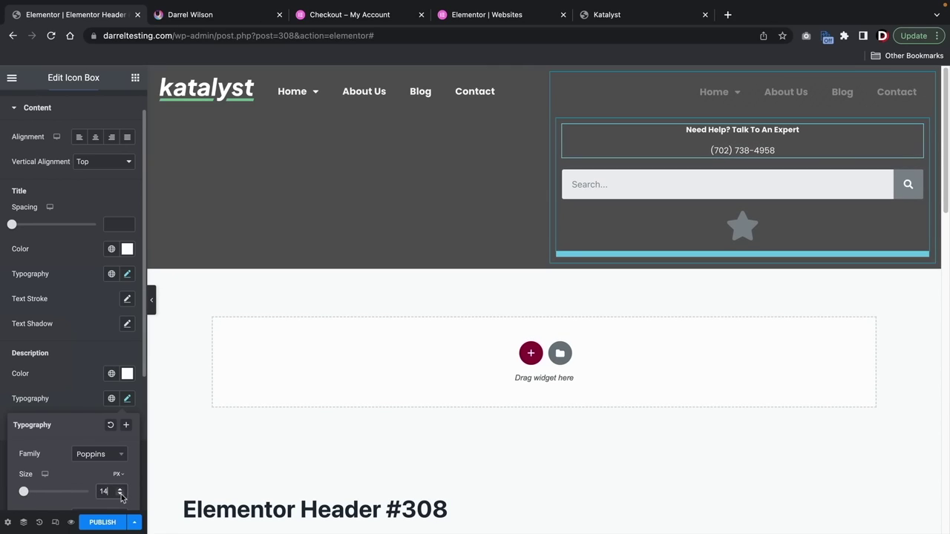
{"action": "left_click", "coordinate": [121, 494]}
{"action": "left_click", "coordinate": [127, 373]}
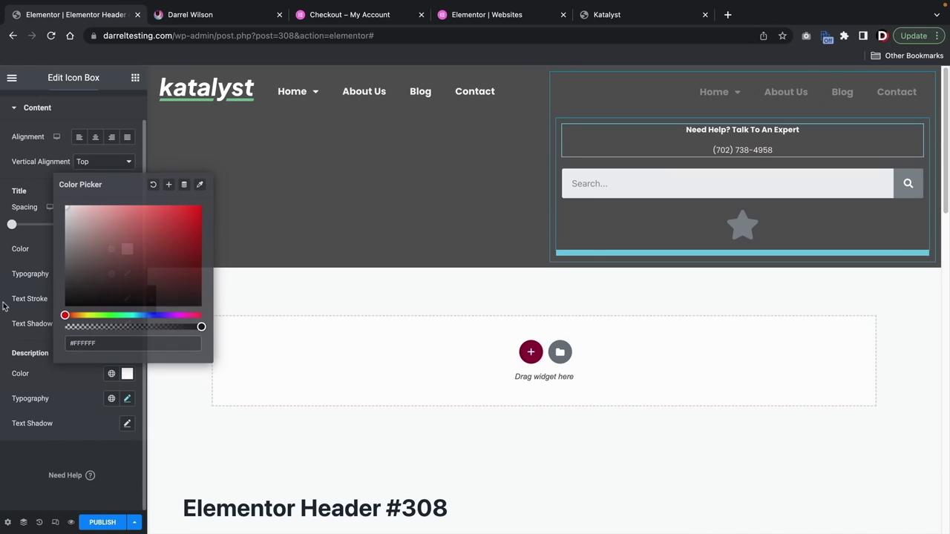
{"action": "left_click", "coordinate": [171, 297]}
Give the help title Medium (500) weight and 1.5 line height
{"action": "left_click", "coordinate": [127, 274]}
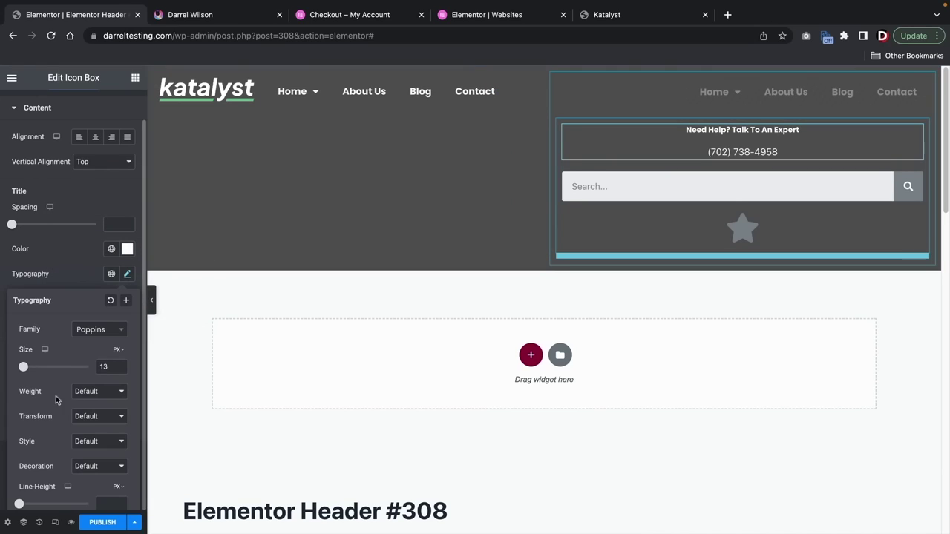
{"action": "left_click", "coordinate": [87, 393]}
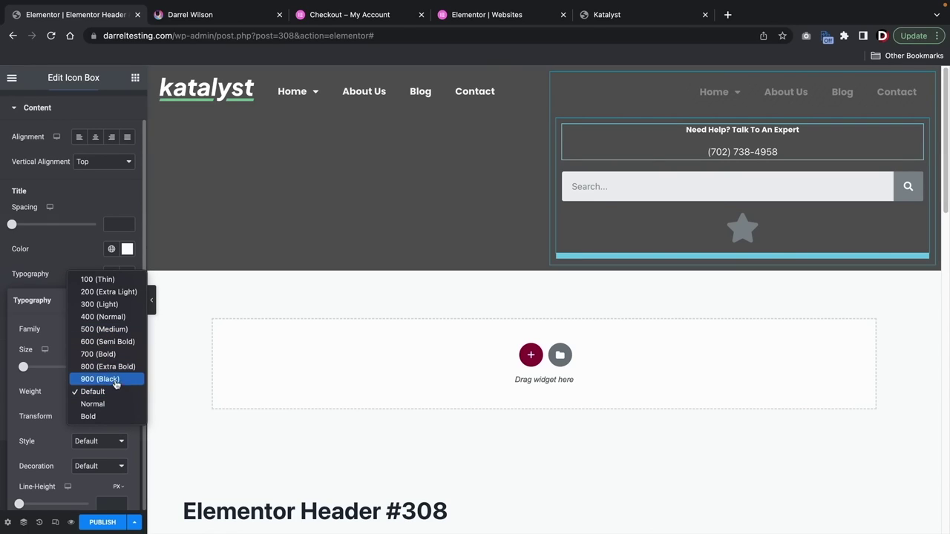
{"action": "left_click", "coordinate": [125, 330]}
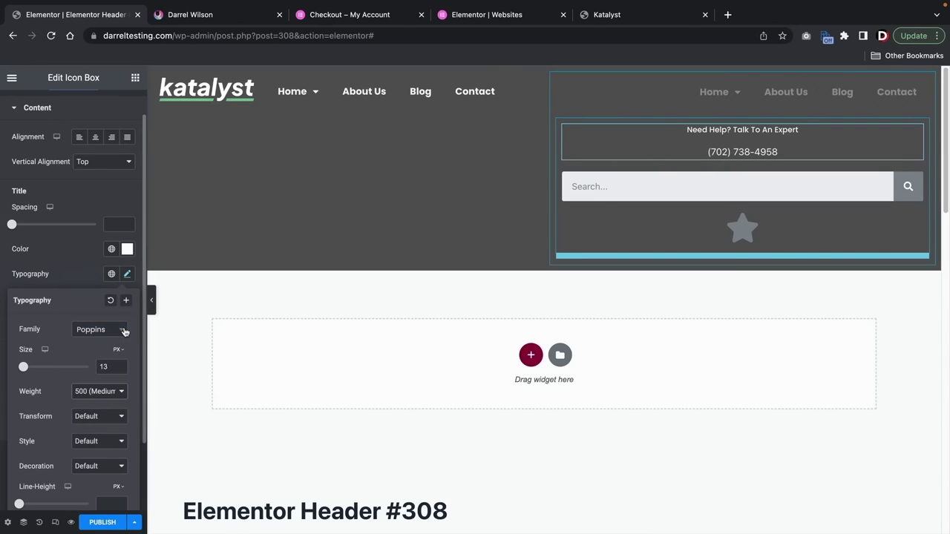
{"action": "scroll", "coordinate": [81, 380], "scroll_direction": "down", "scroll_amount": 3}
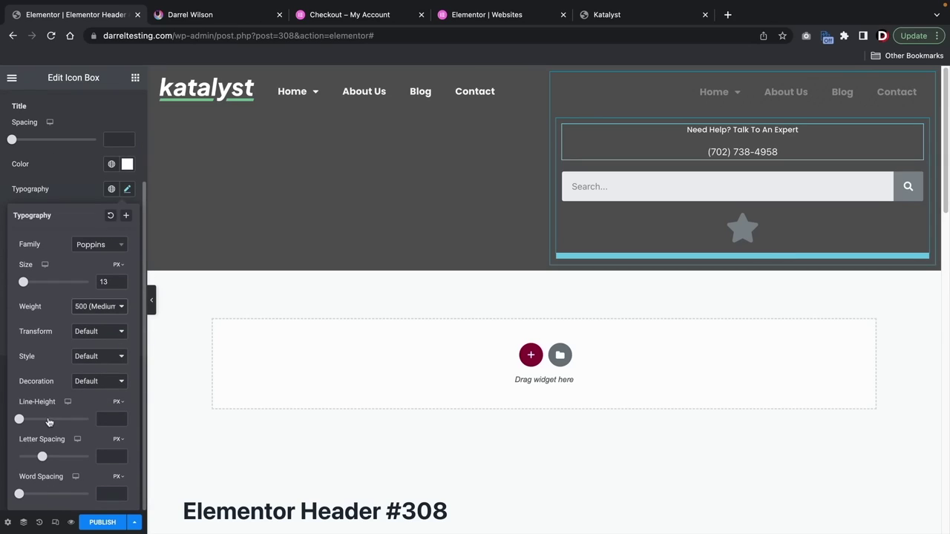
{"action": "left_click", "coordinate": [21, 421]}
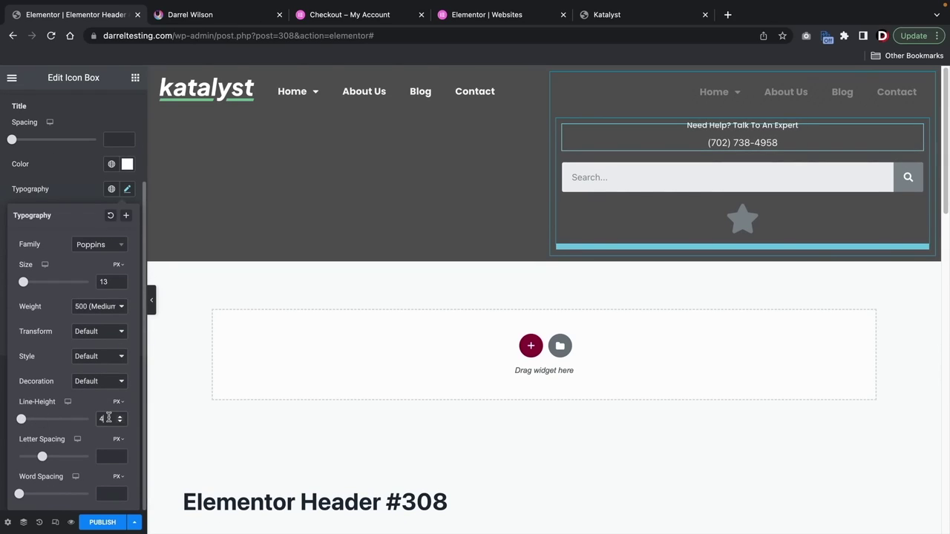
{"action": "key", "text": "BackSpace"}
{"action": "type", "text": "1.5"}
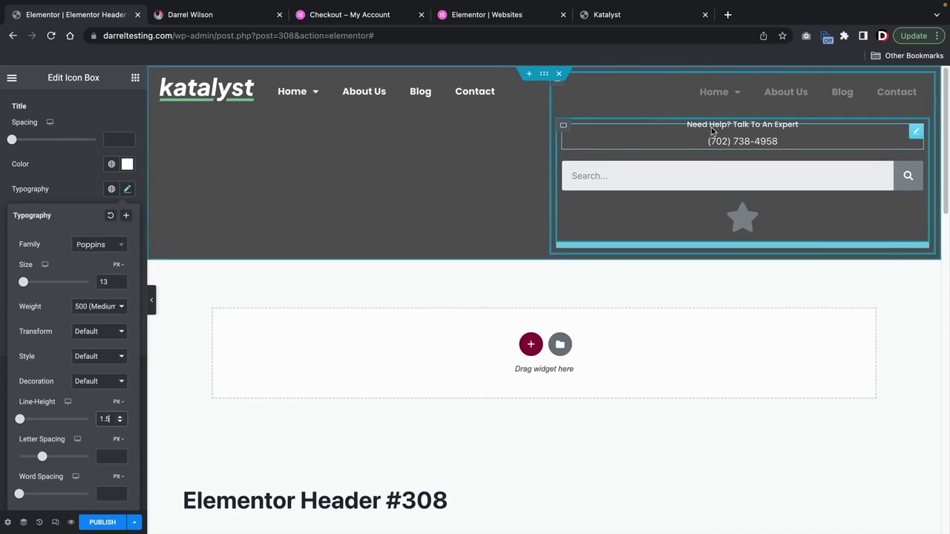
Tighten the help title's letter spacing to -0.3
{"action": "left_click", "coordinate": [121, 460]}
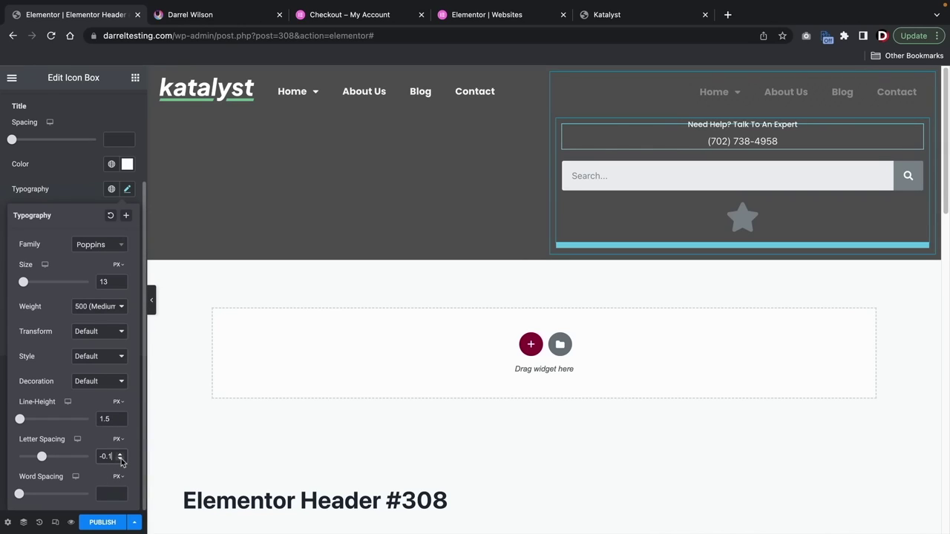
{"action": "left_click", "coordinate": [120, 459]}
{"action": "left_click", "coordinate": [120, 460]}
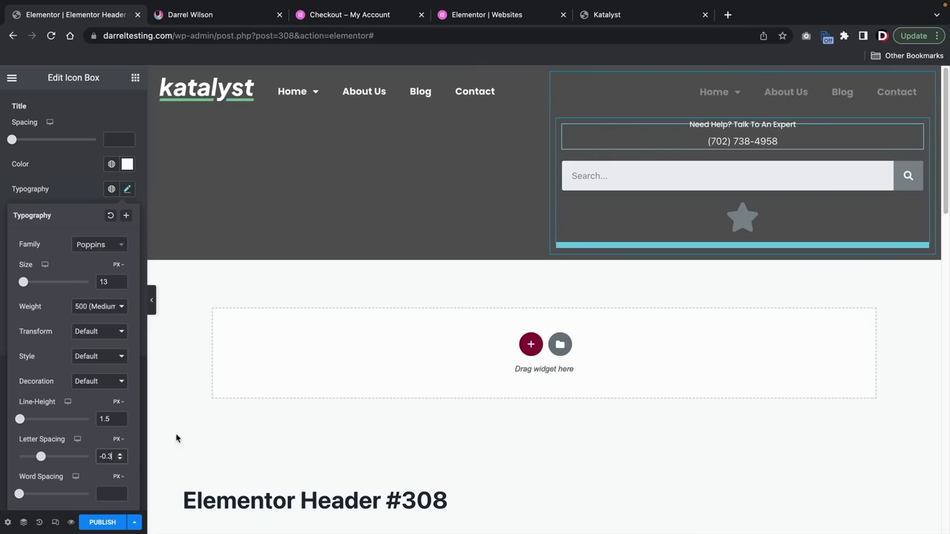
{"action": "left_click", "coordinate": [120, 459]}
{"action": "left_click", "coordinate": [120, 460]}
{"action": "left_click_drag", "start_coordinate": [121, 460], "coordinate": [120, 456]}
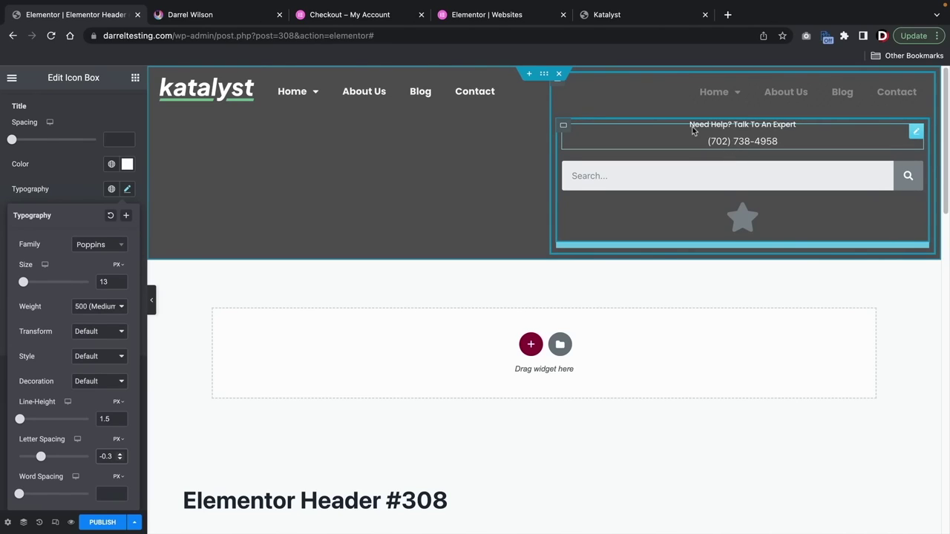
{"action": "left_click", "coordinate": [75, 190]}
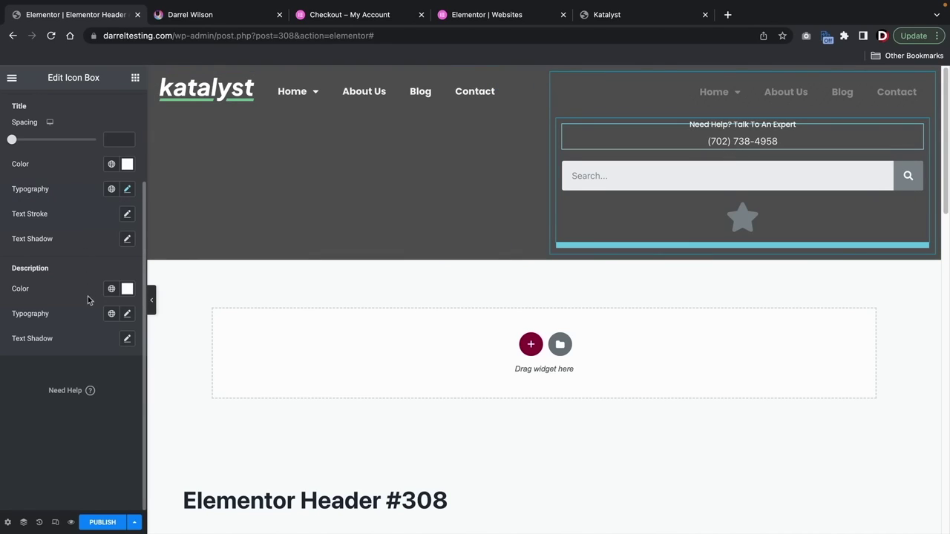
Set the phone number typography to size 13, weight 600 and 1.5 line height
{"action": "left_click", "coordinate": [127, 314]}
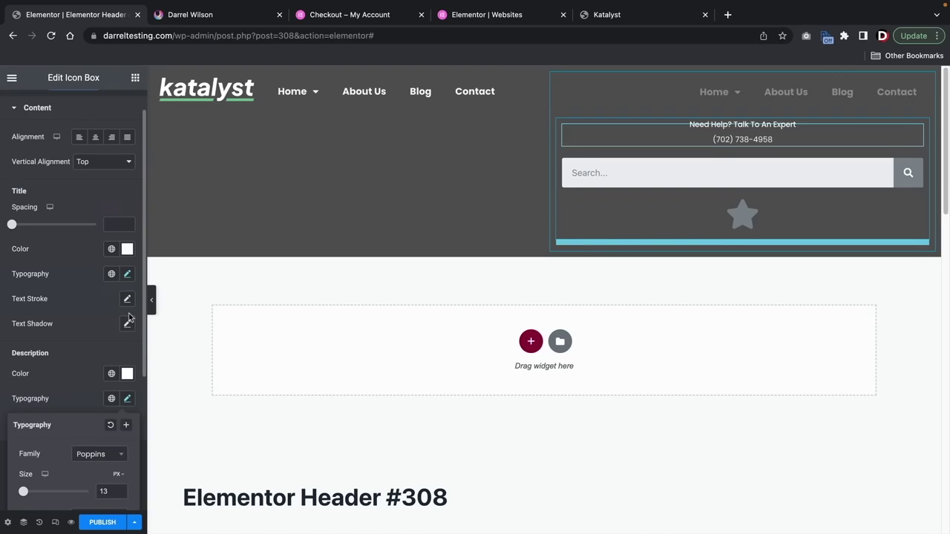
{"action": "scroll", "coordinate": [98, 357], "scroll_direction": "down", "scroll_amount": 3}
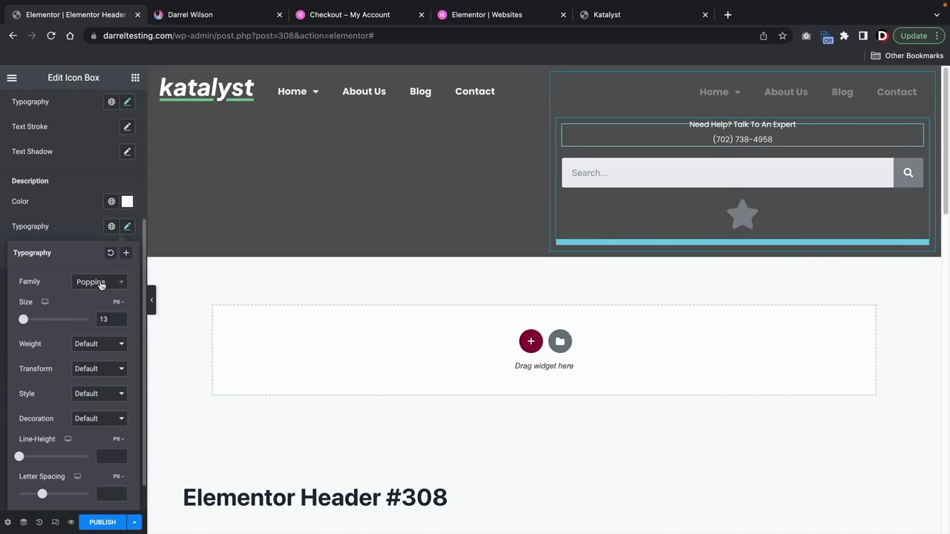
{"action": "left_click", "coordinate": [121, 322]}
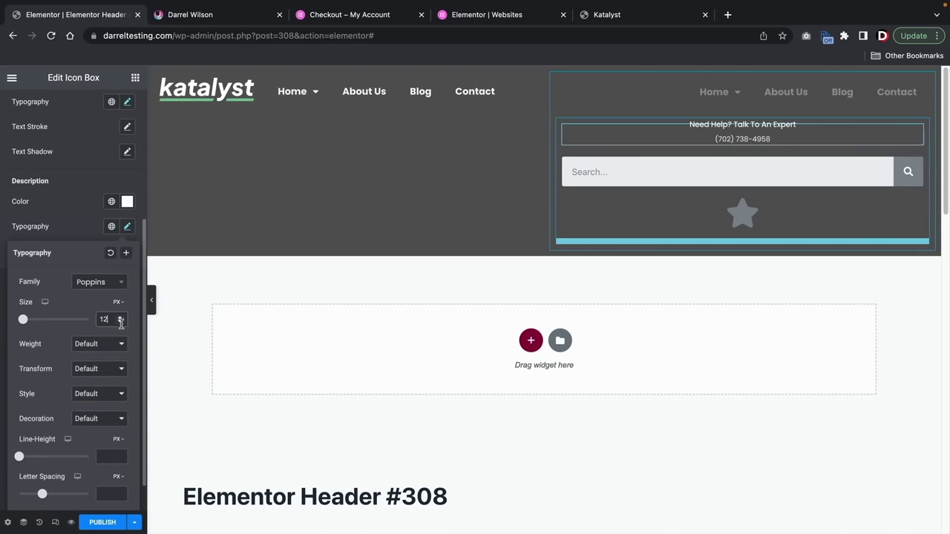
{"action": "left_click", "coordinate": [121, 317]}
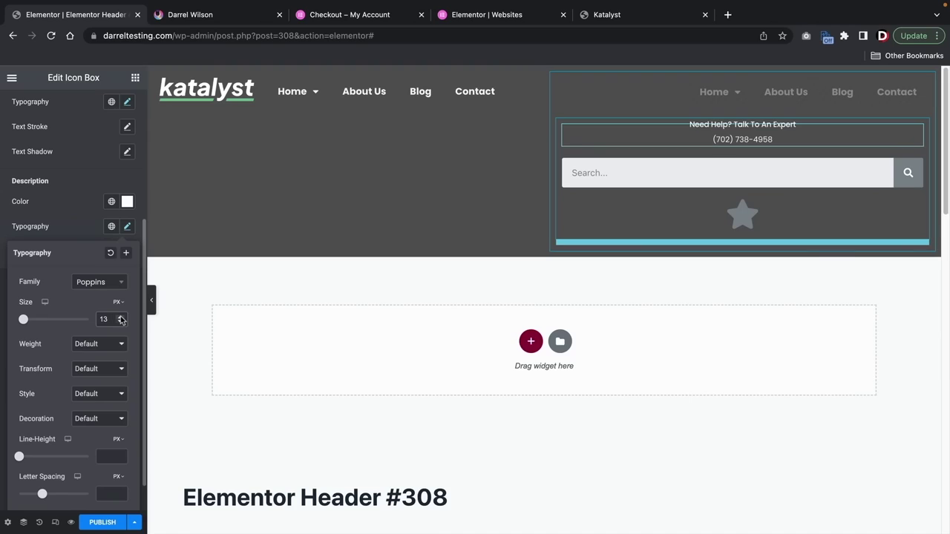
{"action": "left_click", "coordinate": [103, 347]}
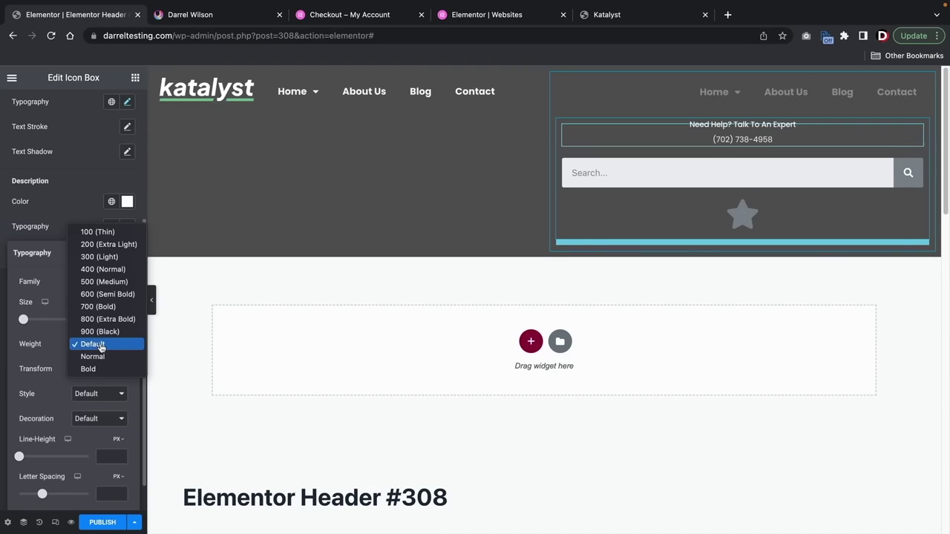
{"action": "left_click", "coordinate": [104, 295]}
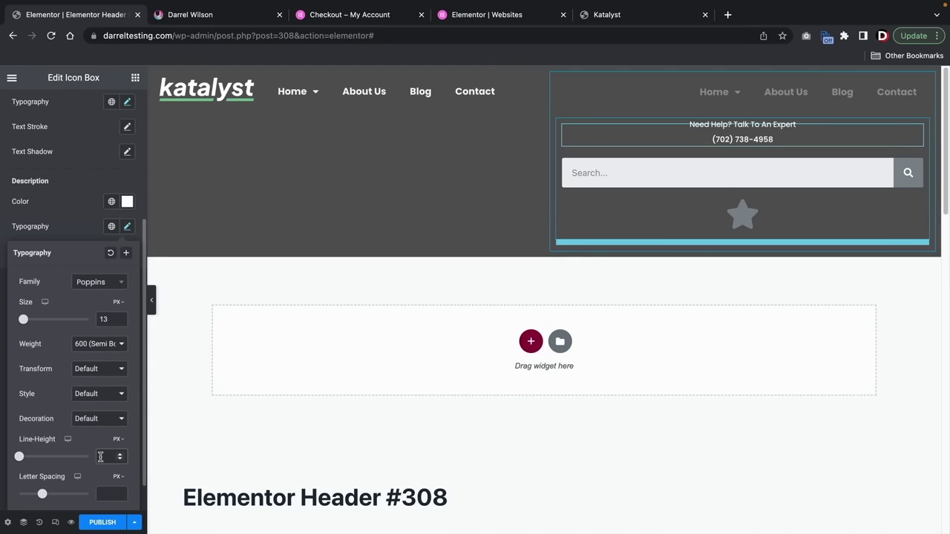
{"action": "left_click", "coordinate": [100, 457]}
{"action": "type", "text": "1.5"}
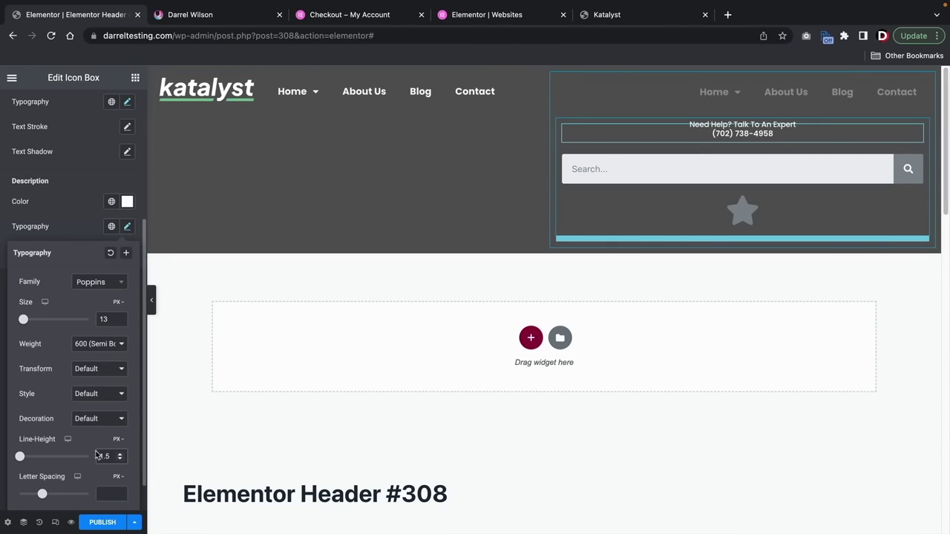
{"action": "left_click", "coordinate": [120, 454]}
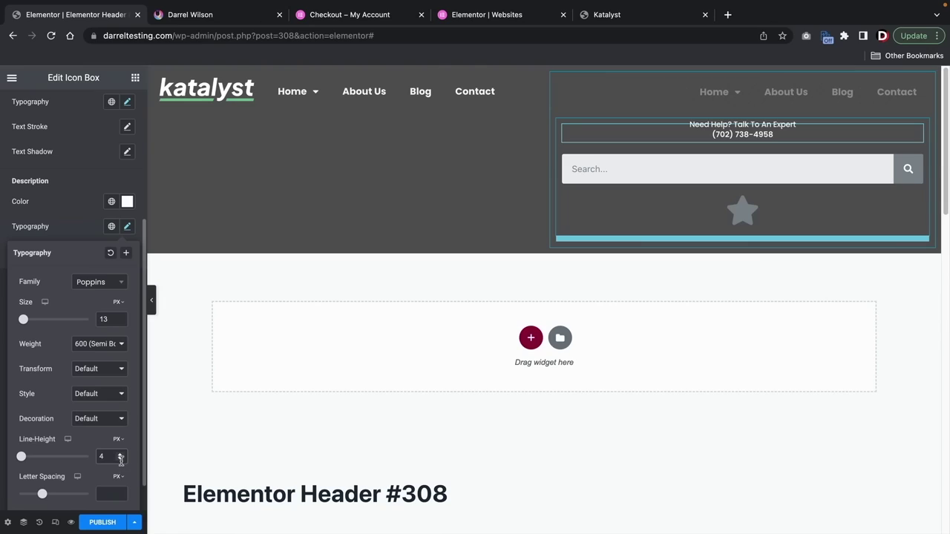
{"action": "left_click", "coordinate": [118, 458]}
{"action": "type", "text": "1.5"}
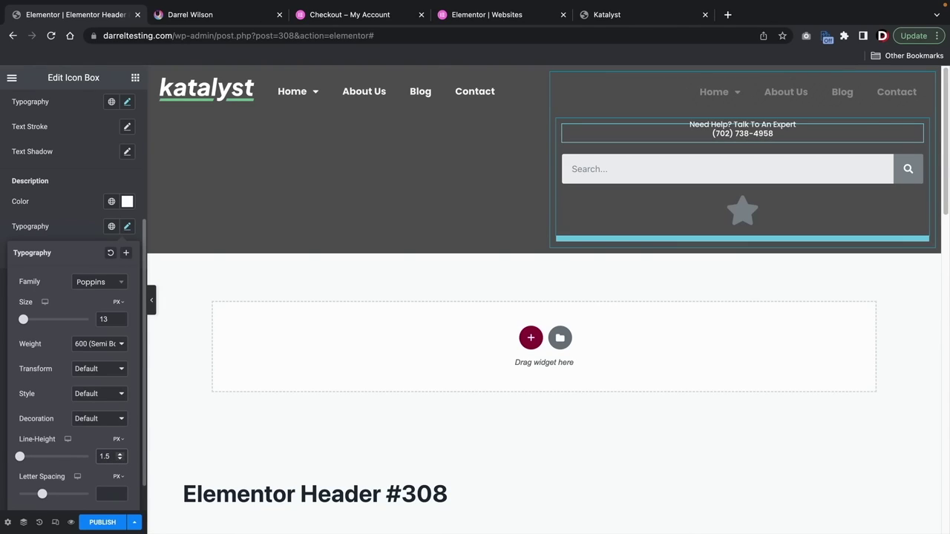
{"action": "left_click", "coordinate": [81, 217]}
Right-align the icon box text and bring up the search form's settings
{"action": "scroll", "coordinate": [63, 267], "scroll_direction": "up", "scroll_amount": 5}
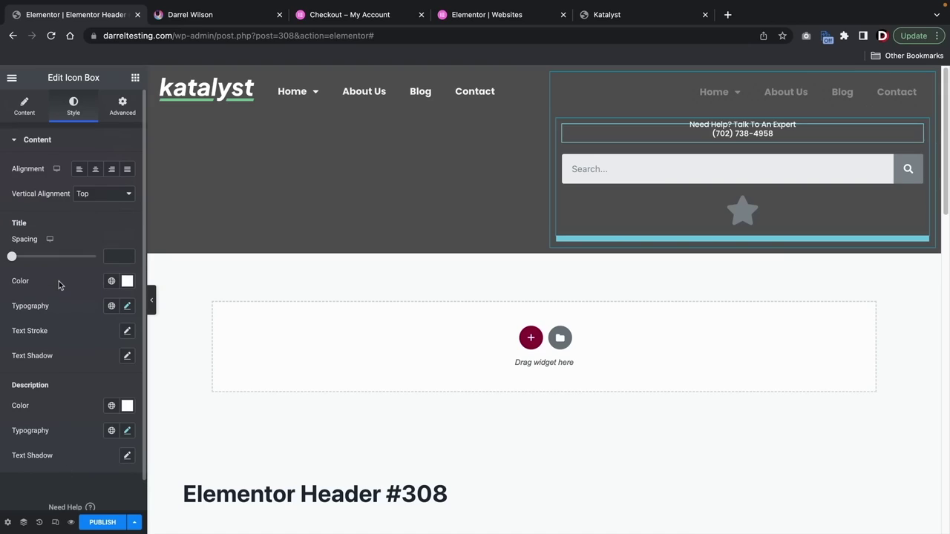
{"action": "left_click", "coordinate": [113, 170]}
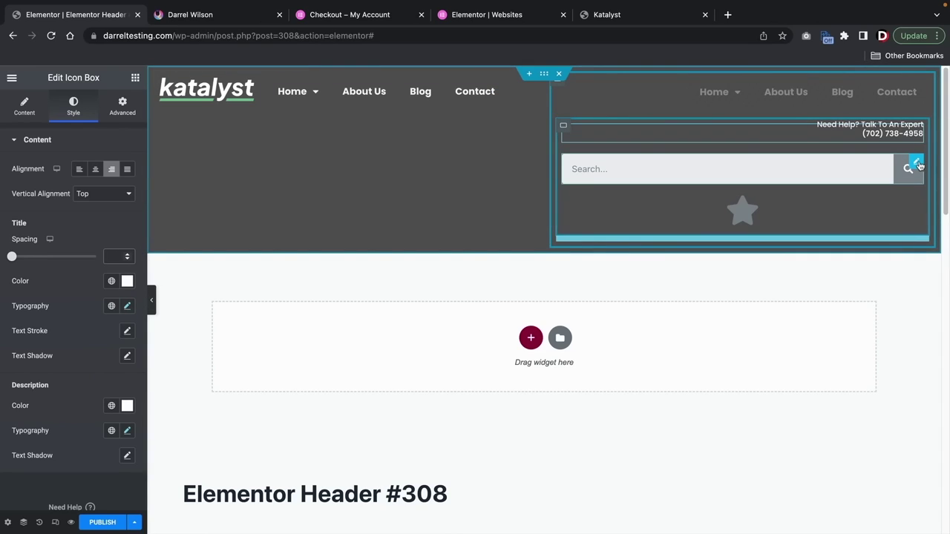
{"action": "left_click", "coordinate": [917, 165]}
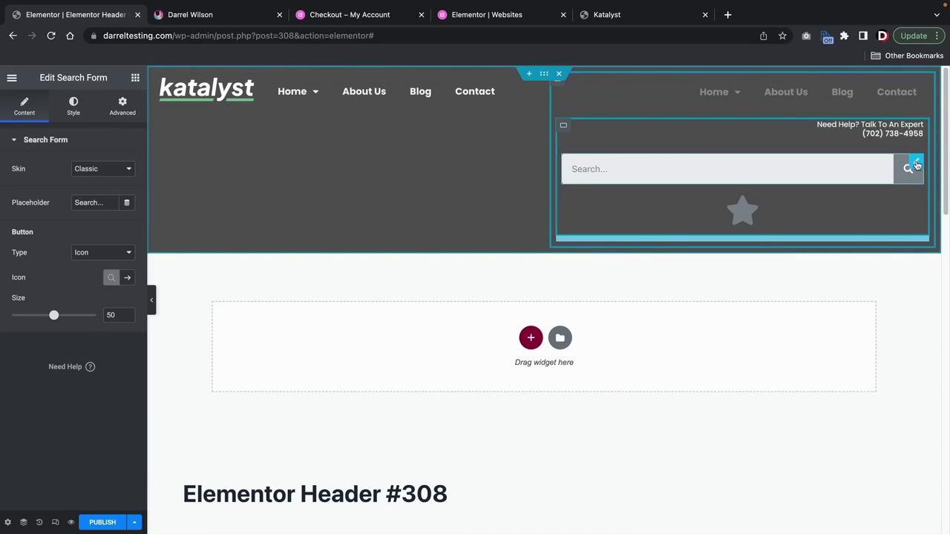
Switch the search form to a full-screen toggle and preview its overlay
{"action": "left_click", "coordinate": [89, 170]}
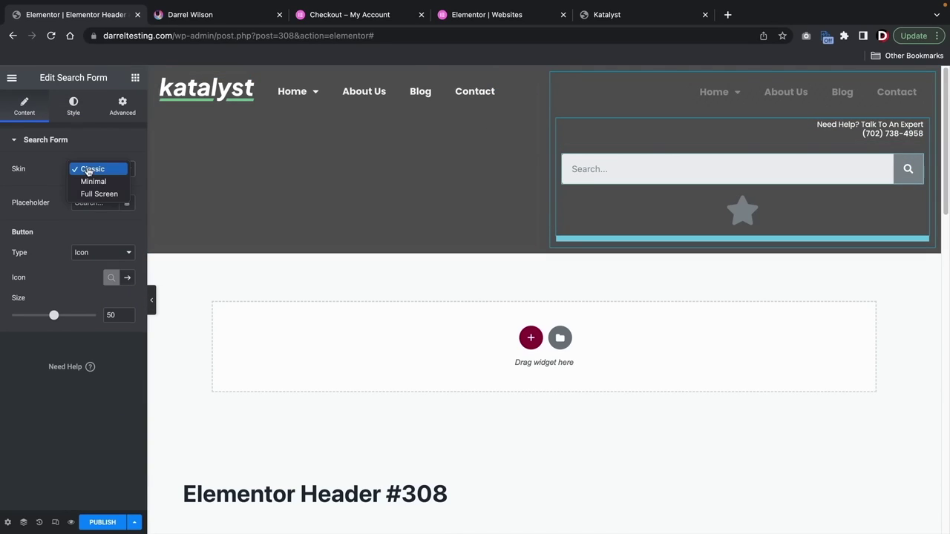
{"action": "left_click", "coordinate": [99, 194]}
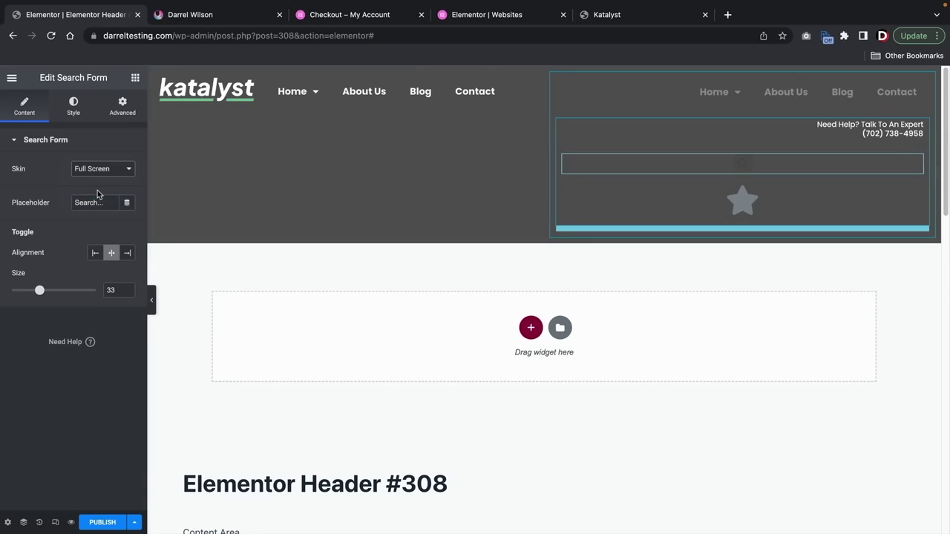
{"action": "left_click", "coordinate": [75, 108]}
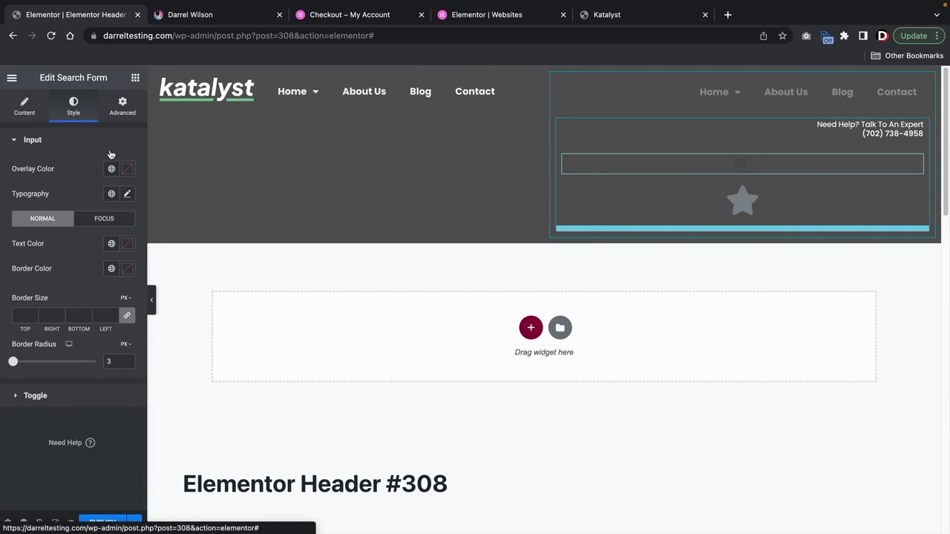
{"action": "left_click", "coordinate": [741, 167]}
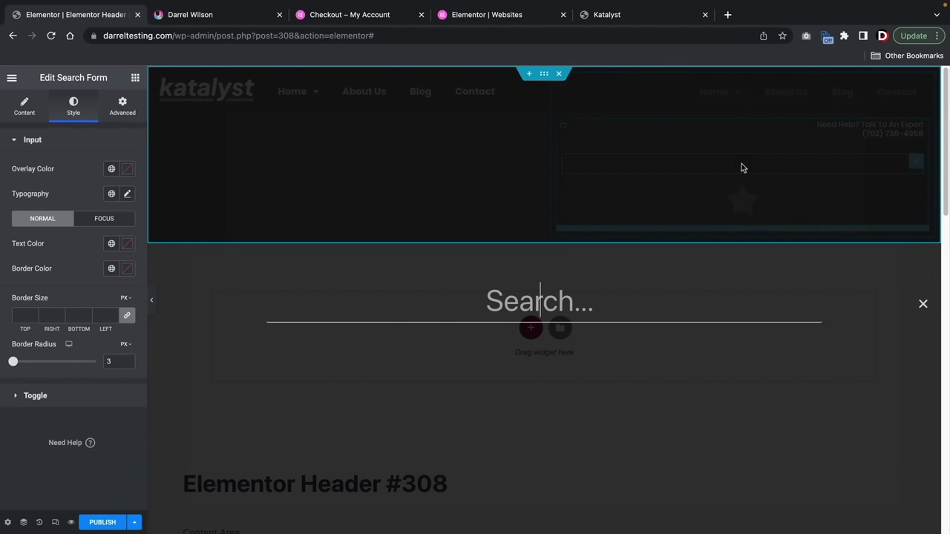
{"action": "left_click", "coordinate": [922, 303]}
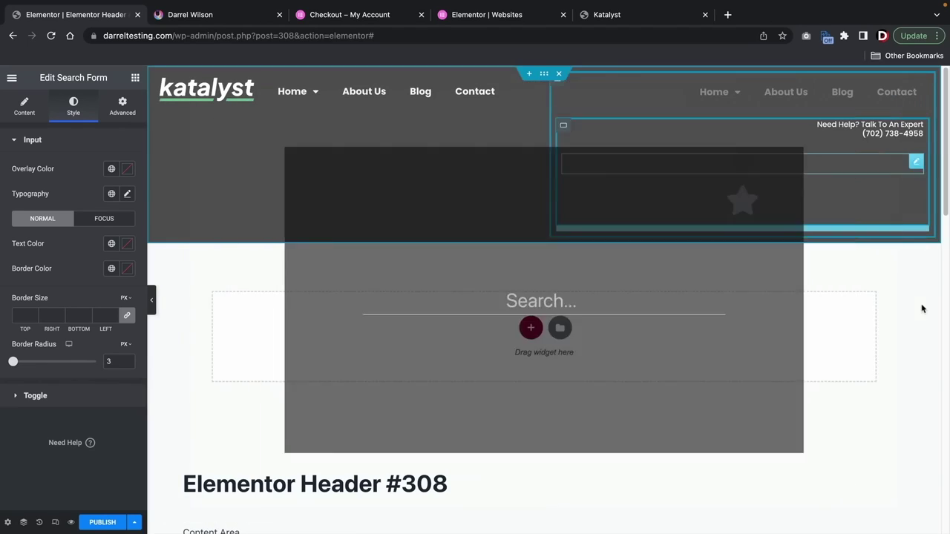
Set the search input typography to Poppins, weight 500 (Medium)
{"action": "left_click", "coordinate": [126, 194]}
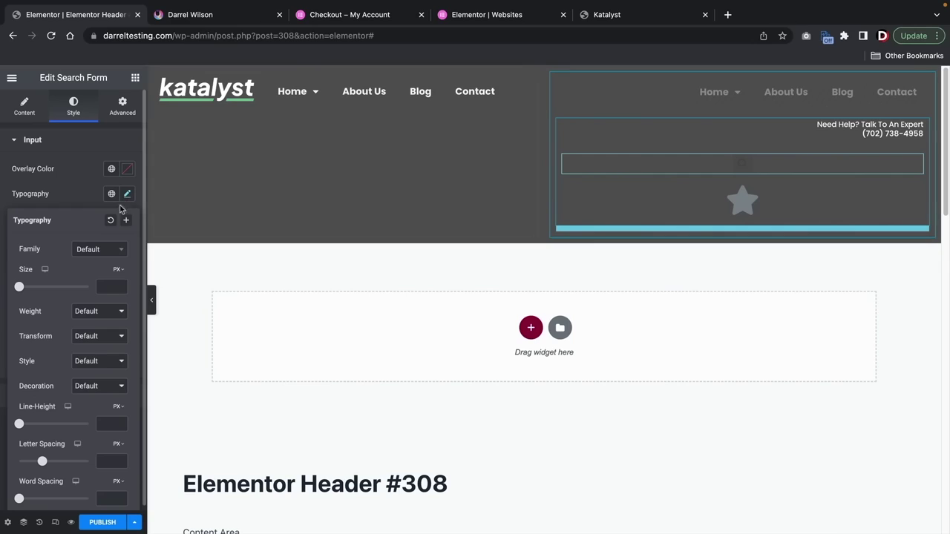
{"action": "left_click", "coordinate": [106, 250]}
{"action": "type", "text": "poppins"}
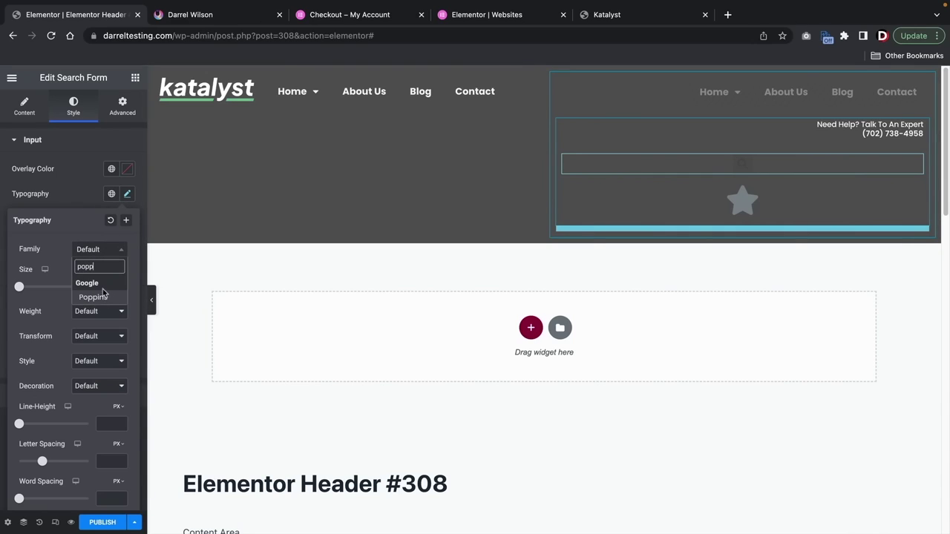
{"action": "left_click", "coordinate": [103, 298]}
{"action": "left_click", "coordinate": [79, 310]}
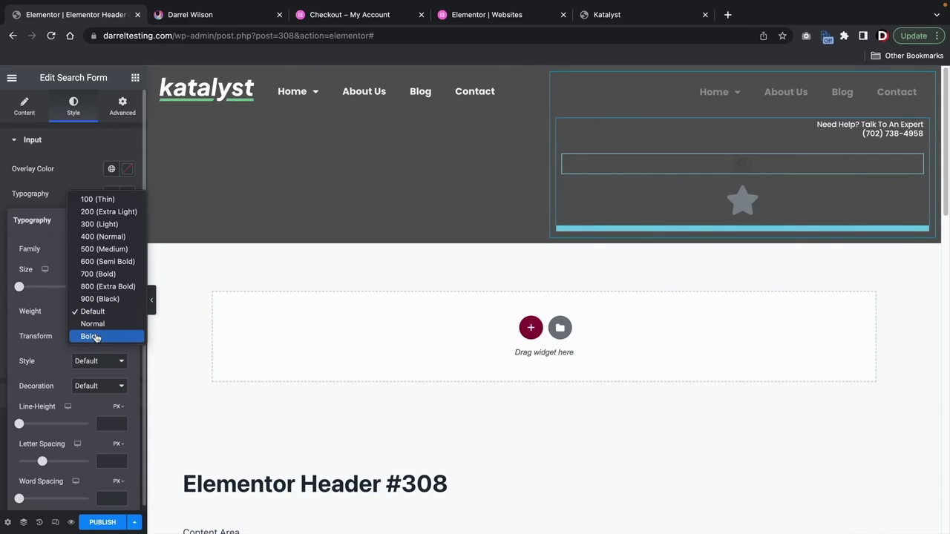
{"action": "left_click", "coordinate": [115, 249]}
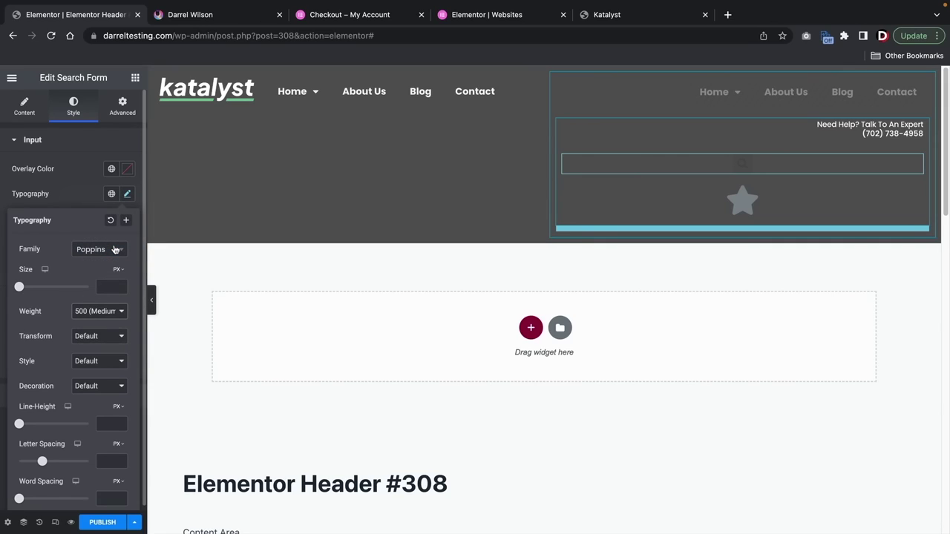
{"action": "left_click_drag", "start_coordinate": [20, 287], "coordinate": [23, 287]}
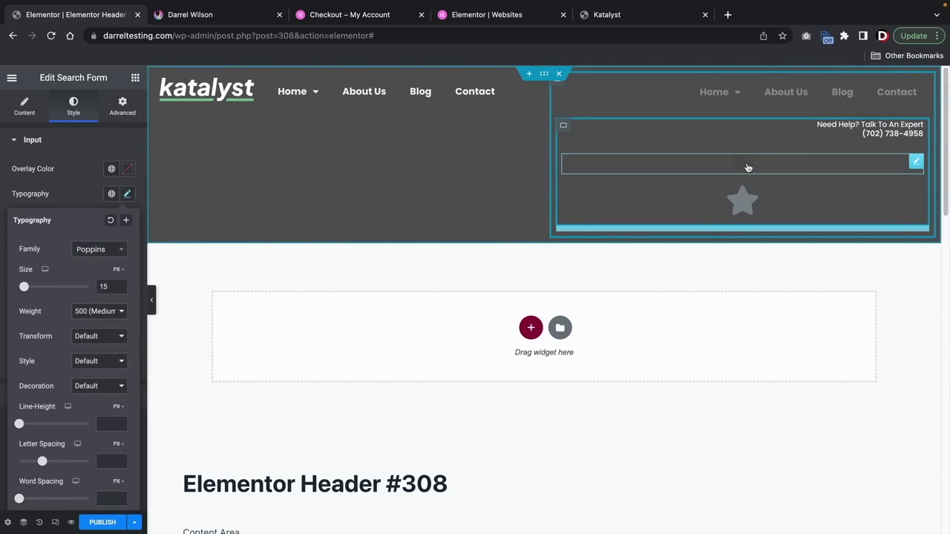
Enlarge the search input text size to 39 px, checking it in the overlay
{"action": "left_click", "coordinate": [748, 168]}
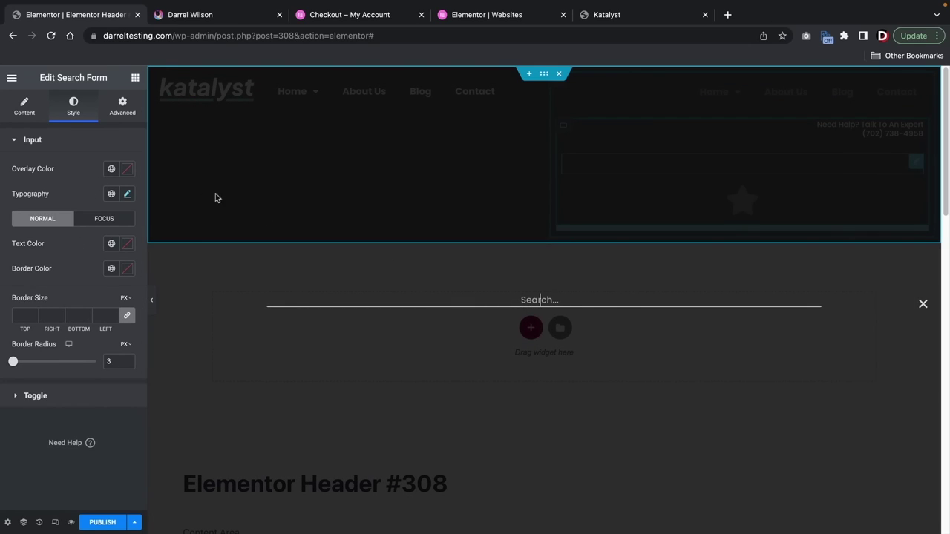
{"action": "left_click", "coordinate": [127, 194]}
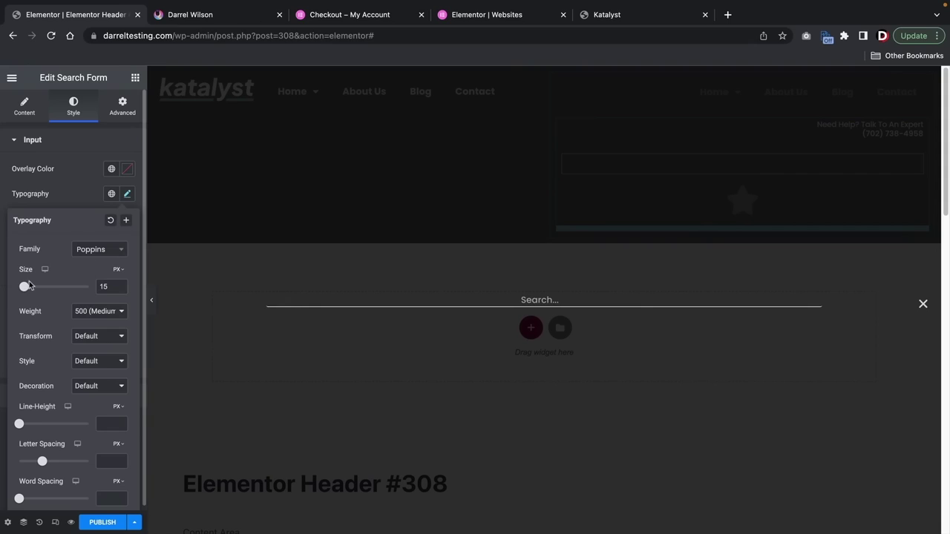
{"action": "left_click_drag", "start_coordinate": [28, 290], "coordinate": [36, 295]}
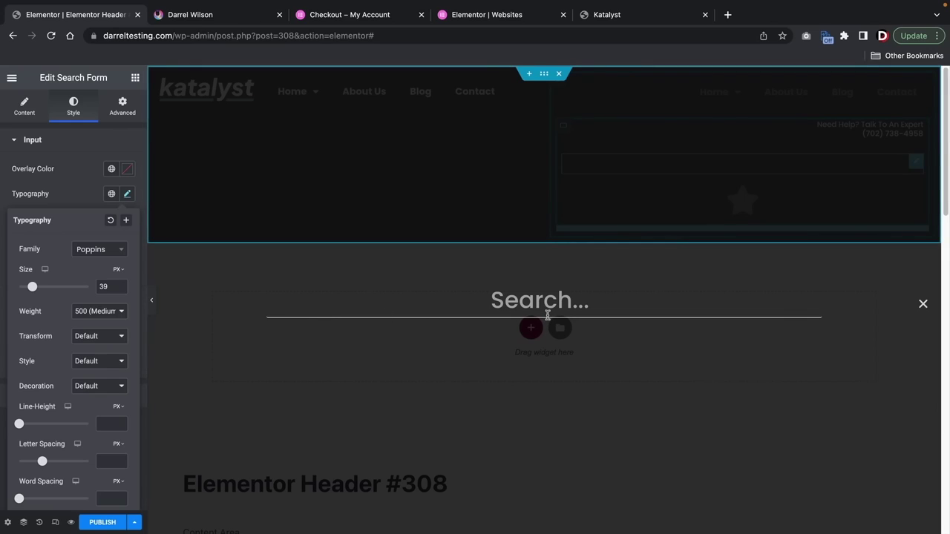
{"action": "left_click", "coordinate": [76, 186]}
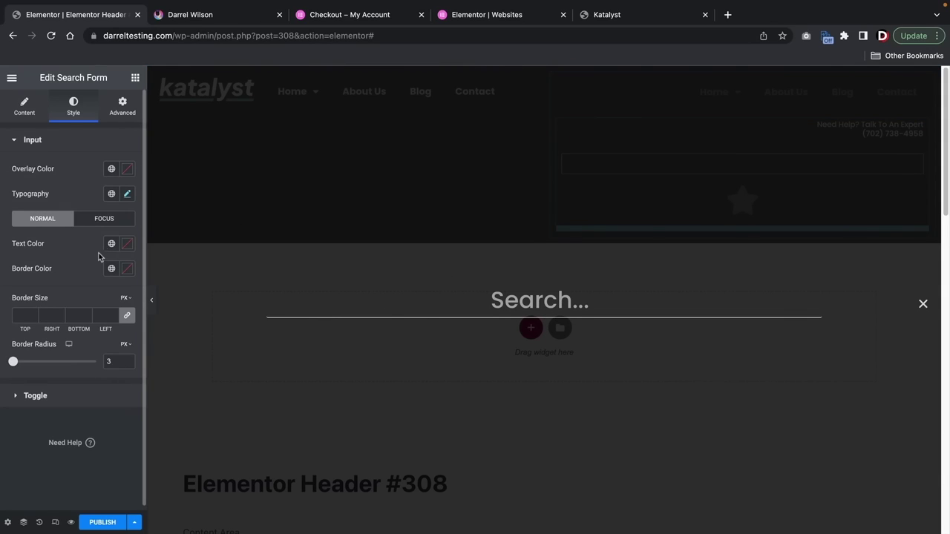
{"action": "left_click", "coordinate": [49, 396]}
Make the search toggle icon white on a fully transparent background
{"action": "left_click", "coordinate": [923, 304]}
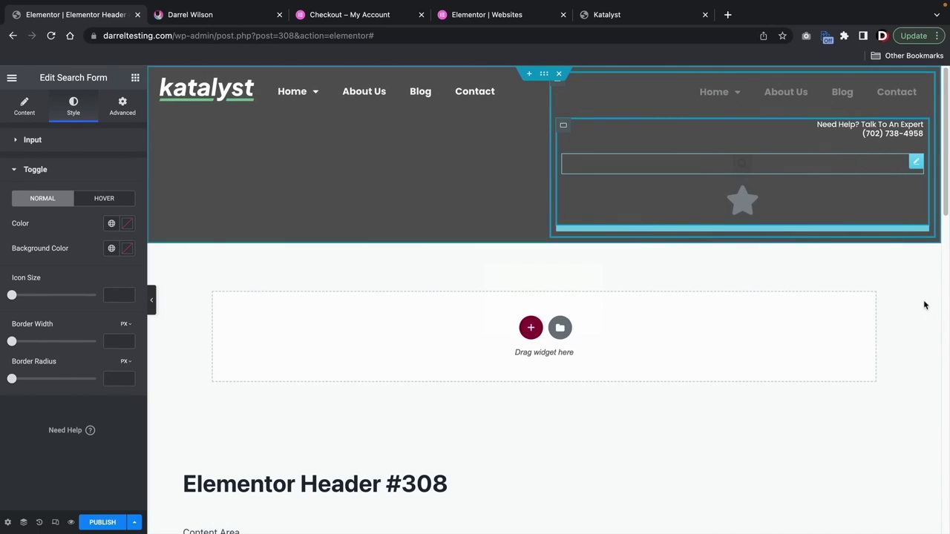
{"action": "left_click", "coordinate": [127, 224]}
{"action": "left_click_drag", "start_coordinate": [94, 293], "coordinate": [43, 265]}
{"action": "left_click", "coordinate": [44, 232]}
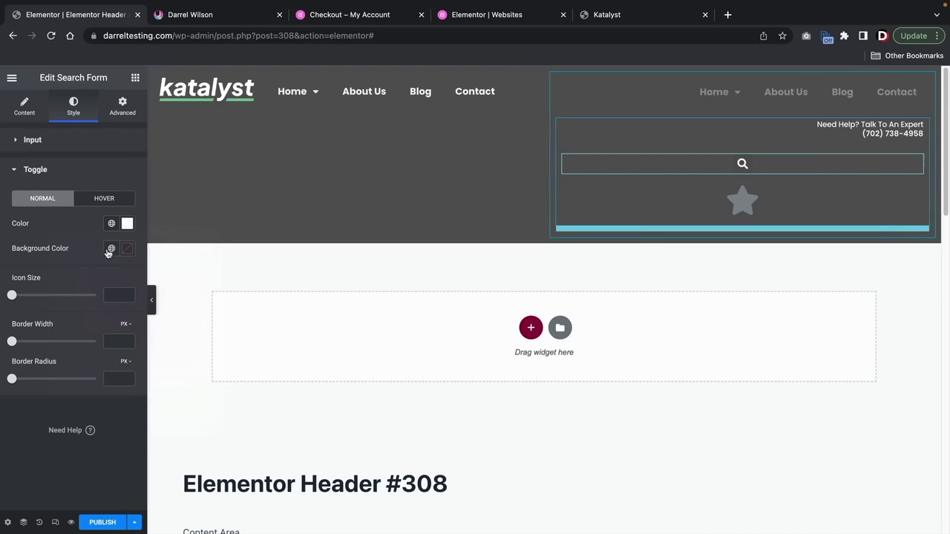
{"action": "left_click", "coordinate": [128, 254]}
{"action": "mouse_move", "coordinate": [106, 301]}
{"action": "left_mouse_down"}
{"action": "mouse_move", "coordinate": [132, 334]}
{"action": "mouse_move", "coordinate": [133, 391]}
{"action": "left_mouse_up"}
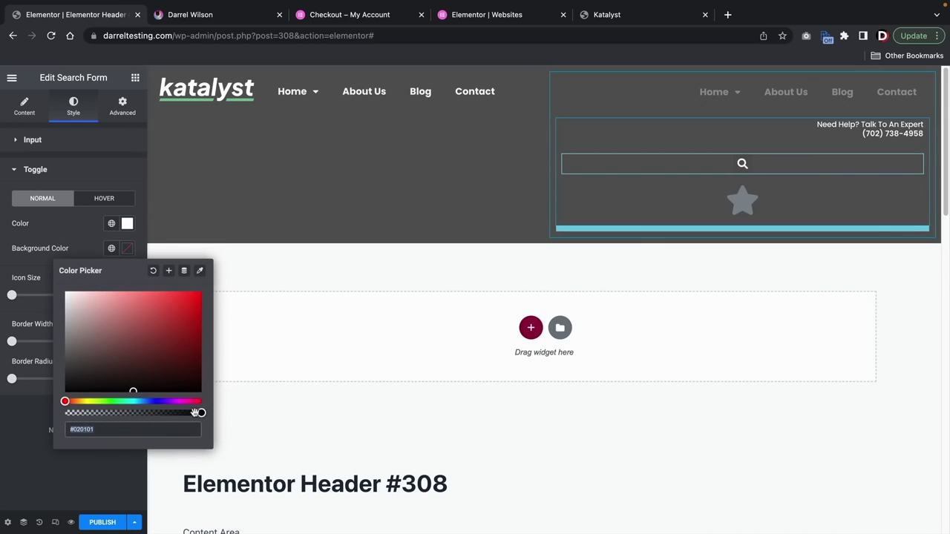
{"action": "left_click_drag", "start_coordinate": [201, 413], "coordinate": [42, 423]}
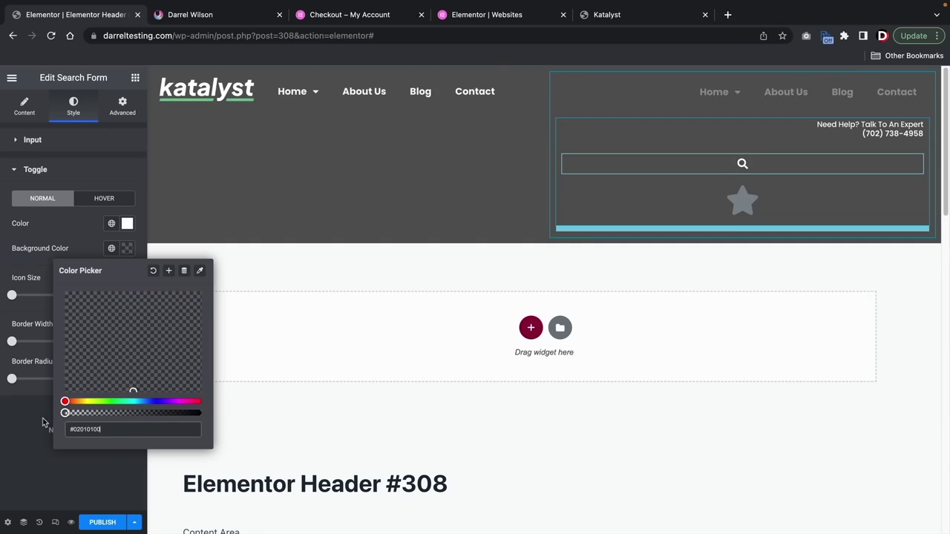
{"action": "left_click", "coordinate": [75, 238]}
Set the toggle icon size to 40, border width 3 and border radius 60
{"action": "left_click", "coordinate": [120, 297]}
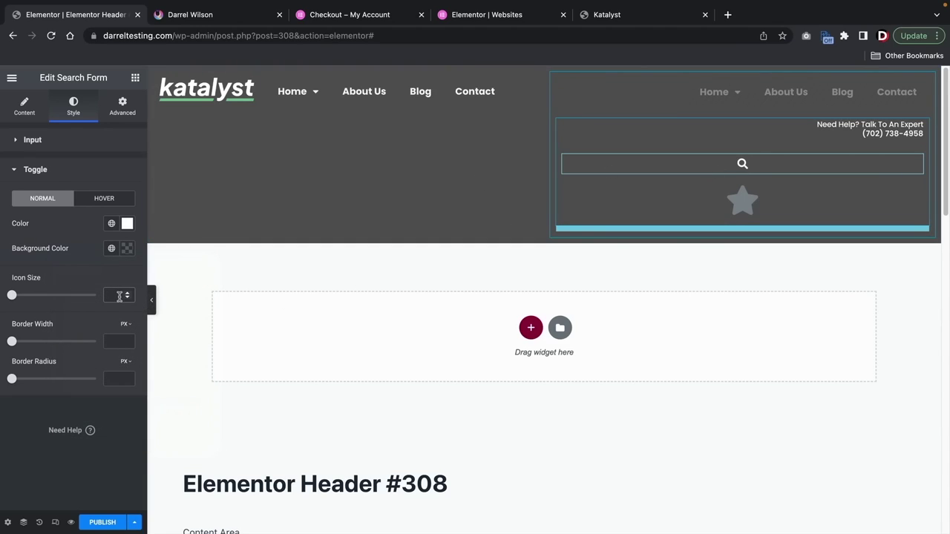
{"action": "type", "text": "40"}
{"action": "left_click", "coordinate": [109, 341]}
{"action": "type", "text": "3"}
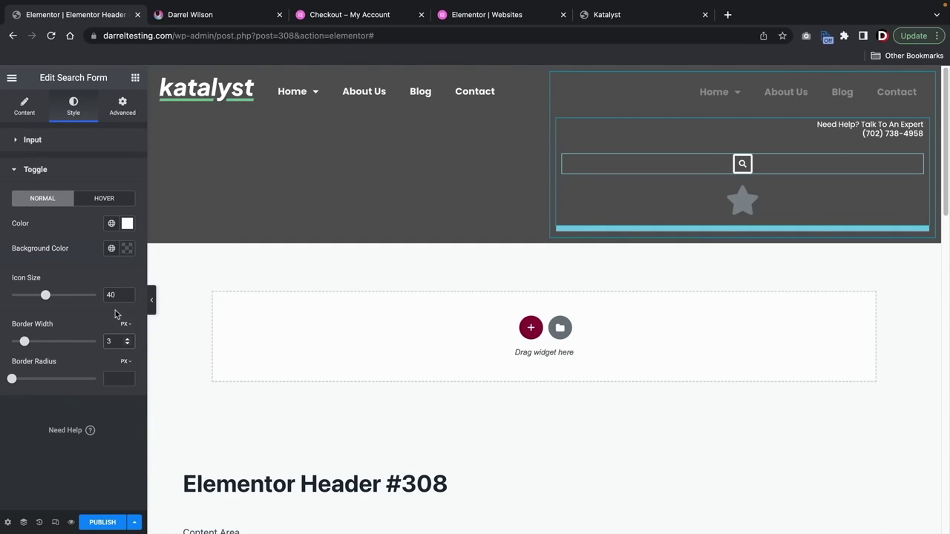
{"action": "left_click", "coordinate": [125, 379]}
{"action": "type", "text": "60"}
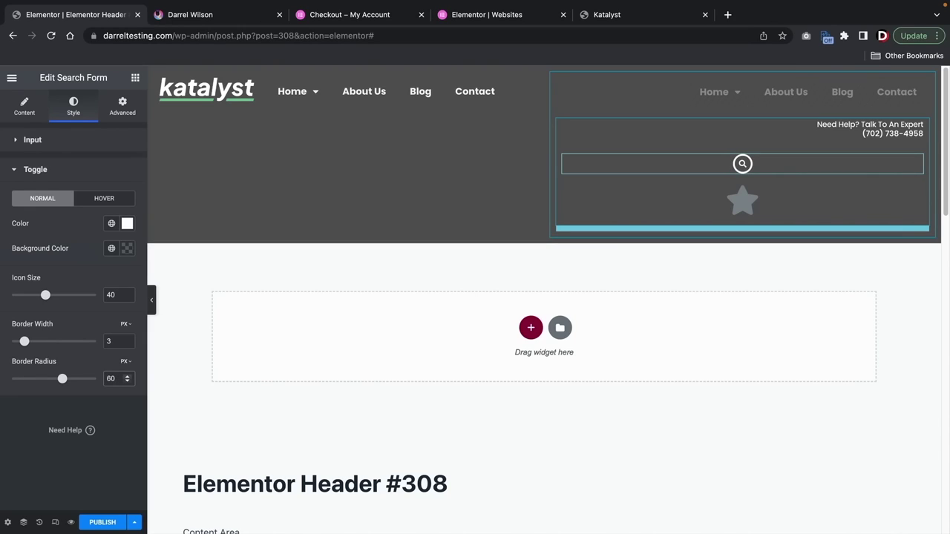
Set both the search form and the Need Help icon box to Inline (auto) width
{"action": "left_click", "coordinate": [123, 106]}
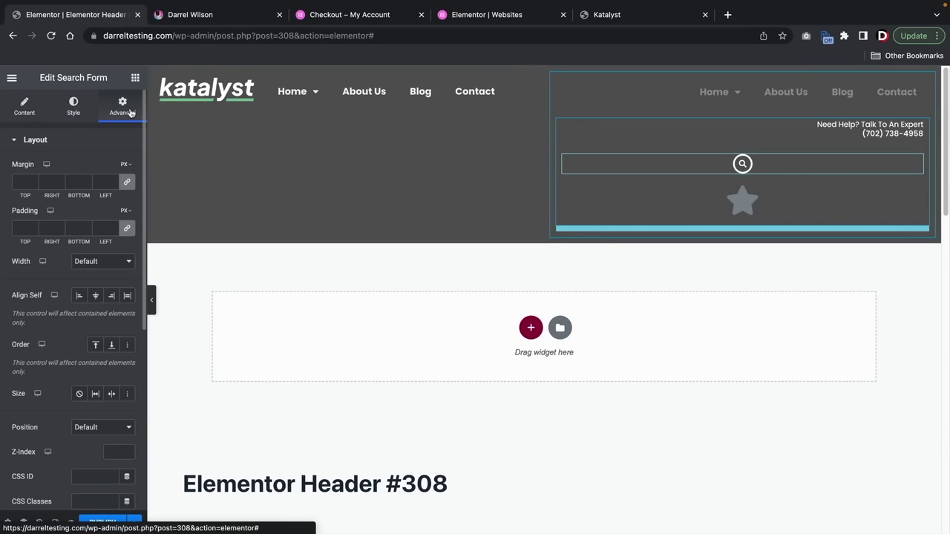
{"action": "left_click", "coordinate": [87, 262]}
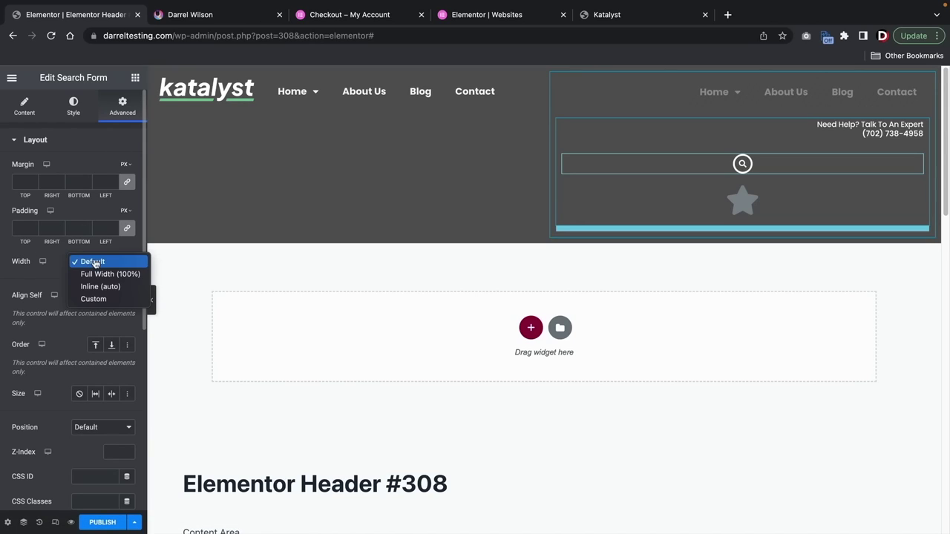
{"action": "left_click", "coordinate": [101, 288]}
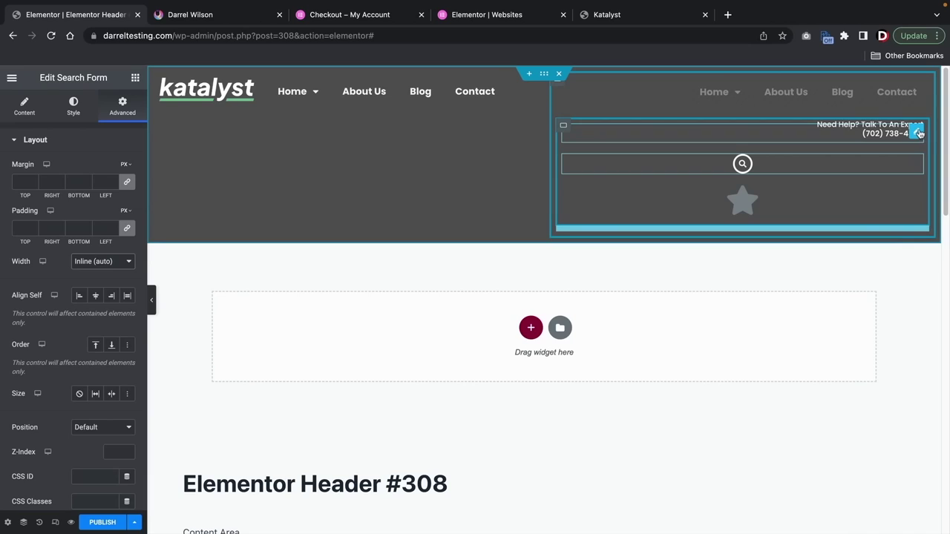
{"action": "left_click", "coordinate": [916, 129]}
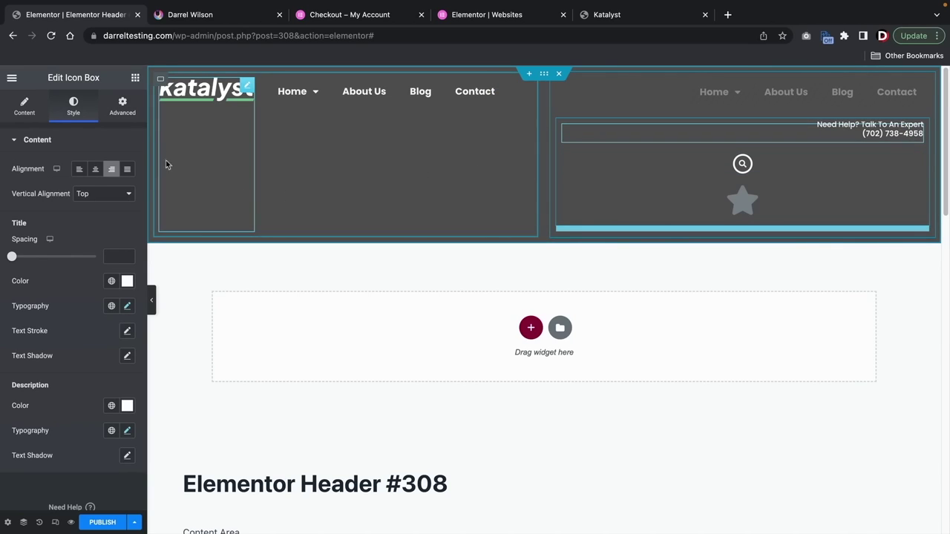
{"action": "left_click", "coordinate": [123, 109]}
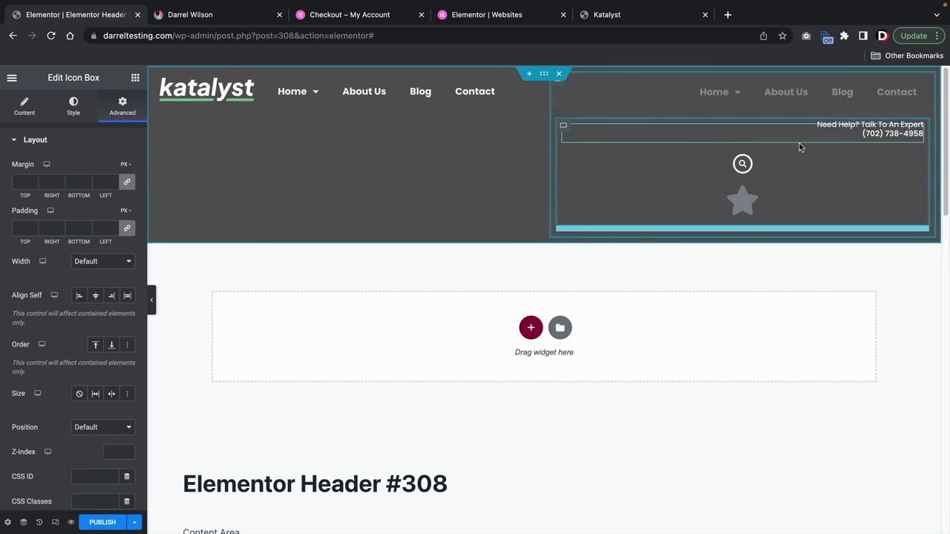
{"action": "left_click", "coordinate": [126, 262]}
{"action": "left_click", "coordinate": [124, 287]}
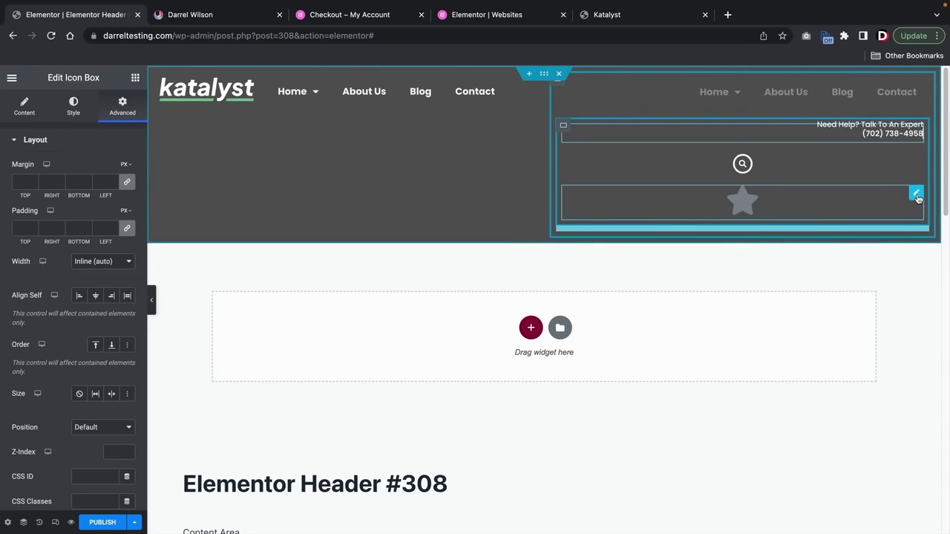
{"action": "left_click", "coordinate": [916, 193]}
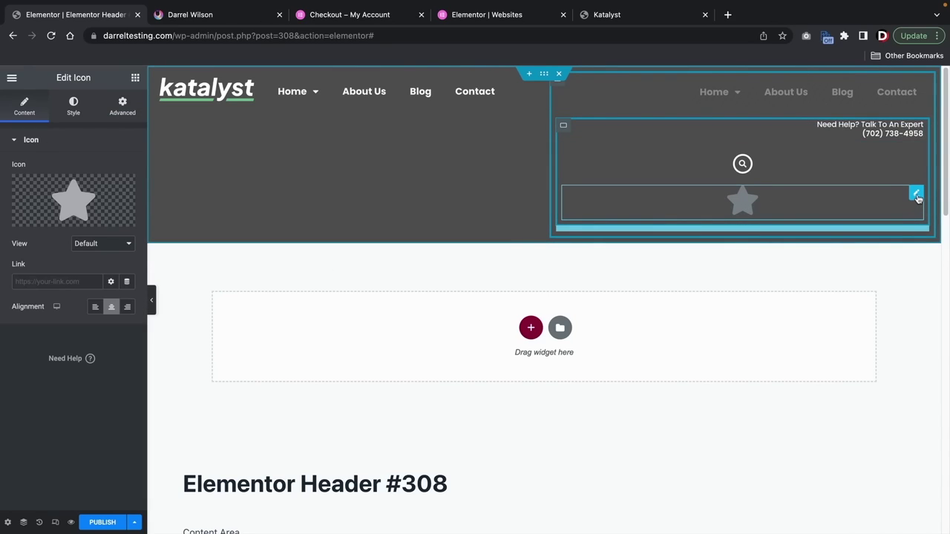
Replace the star icon with the Ellipsis h icon
{"action": "left_click", "coordinate": [48, 193]}
{"action": "scroll", "coordinate": [528, 301], "scroll_direction": "down", "scroll_amount": 10}
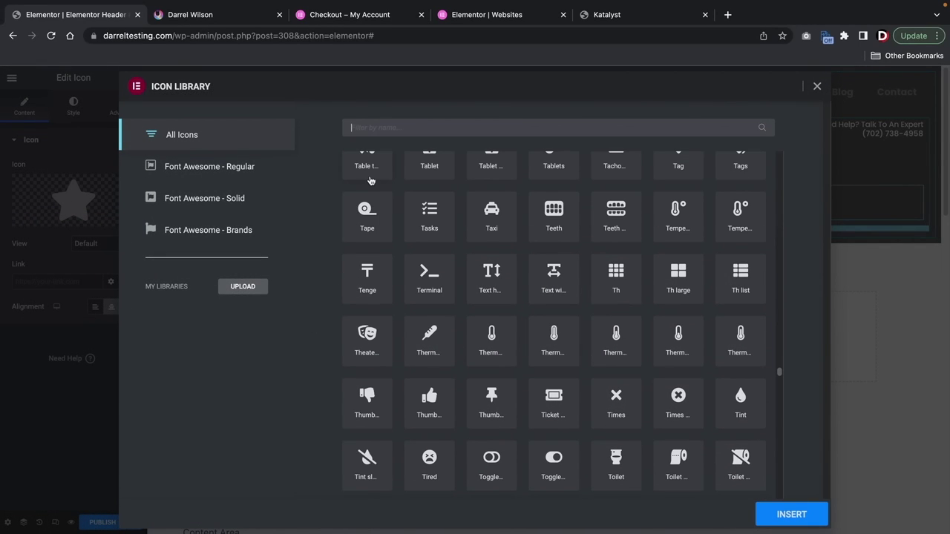
{"action": "type", "text": "ellip"}
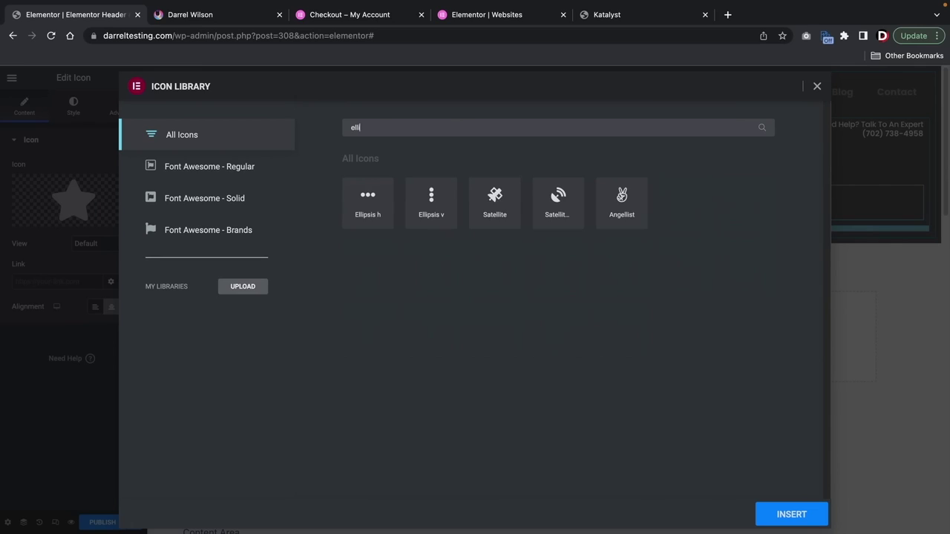
{"action": "left_click", "coordinate": [365, 196]}
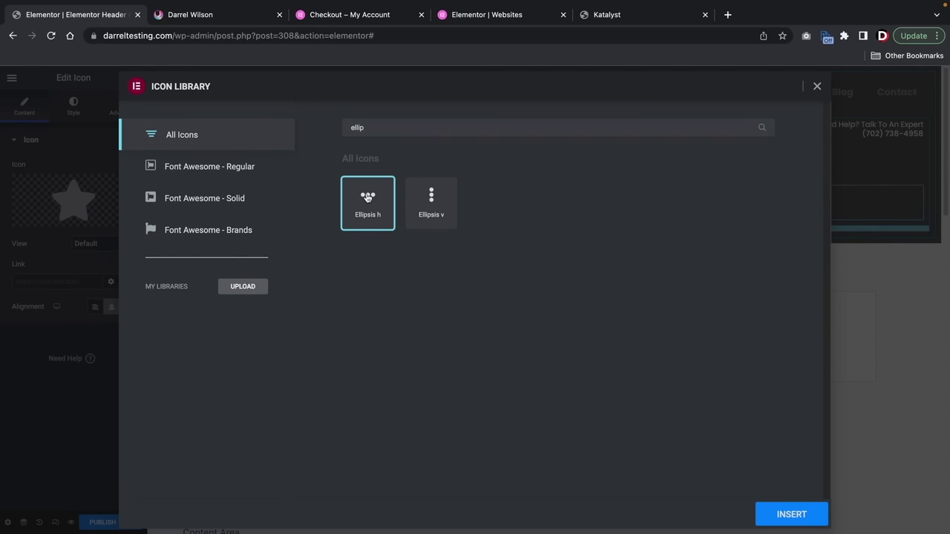
{"action": "left_click", "coordinate": [791, 513]}
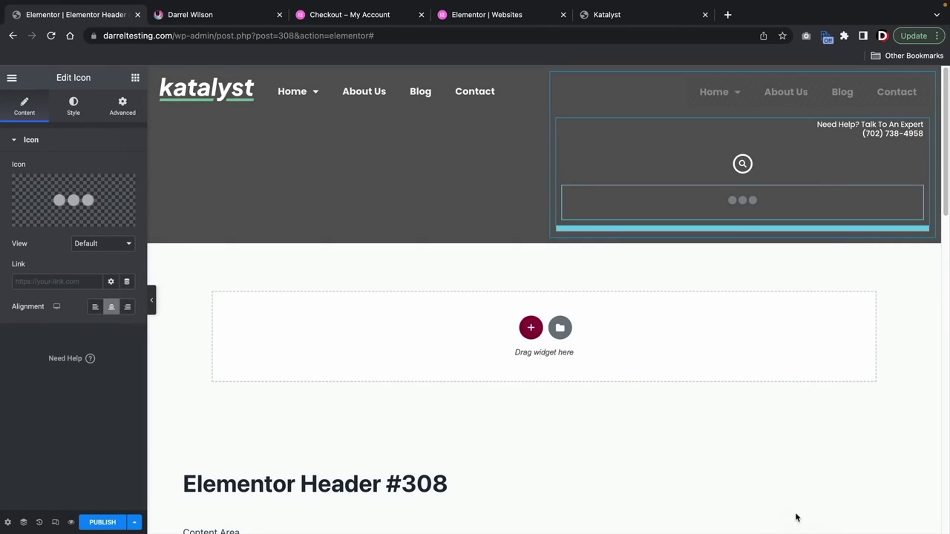
Style the ellipsis icon #EFEFEF at 18 px with Inline (auto) width
{"action": "left_click", "coordinate": [73, 106]}
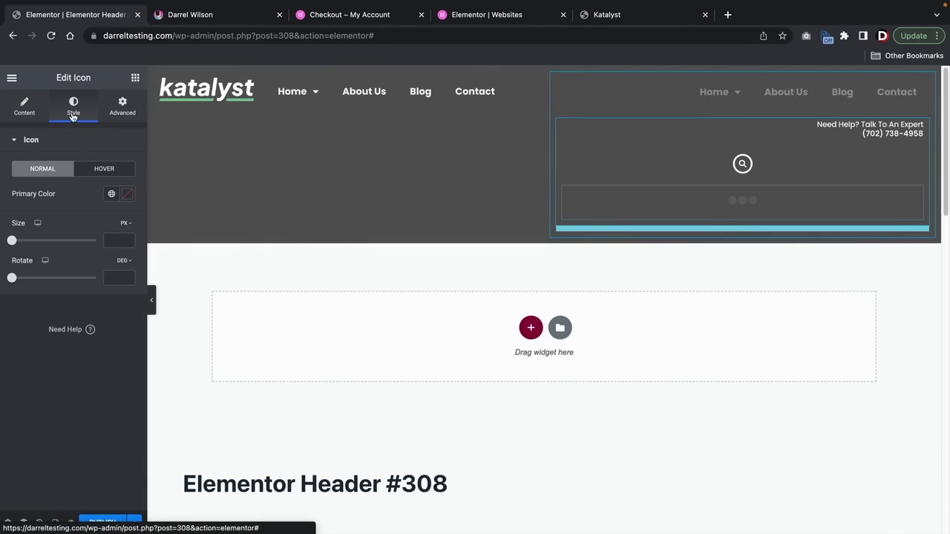
{"action": "left_click", "coordinate": [129, 196]}
{"action": "type", "text": "#EFEFEF"}
{"action": "left_click", "coordinate": [35, 243]}
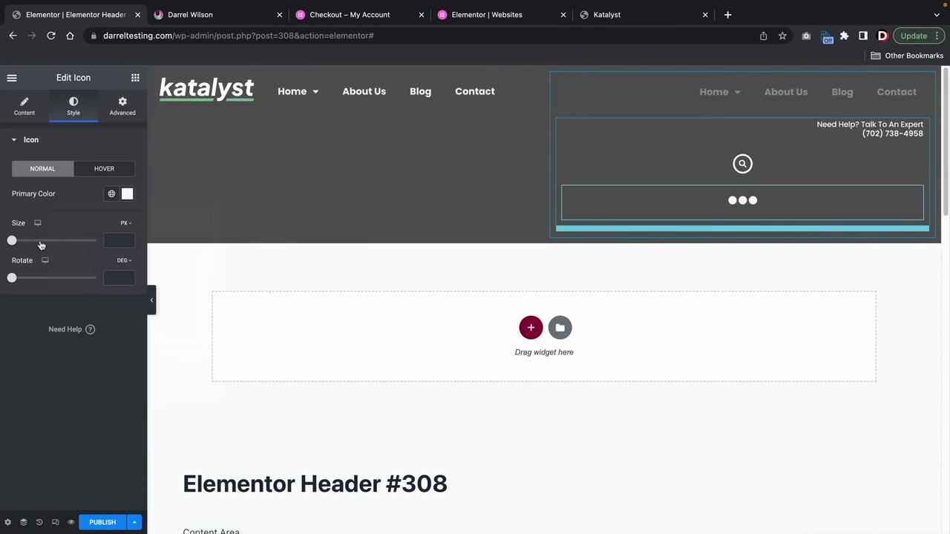
{"action": "left_click_drag", "start_coordinate": [13, 242], "coordinate": [15, 244]}
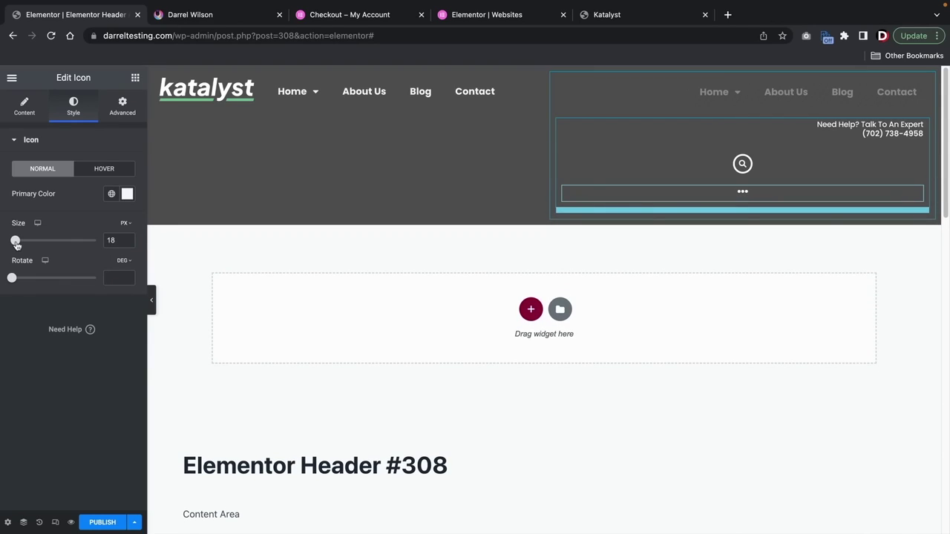
{"action": "left_click", "coordinate": [125, 110]}
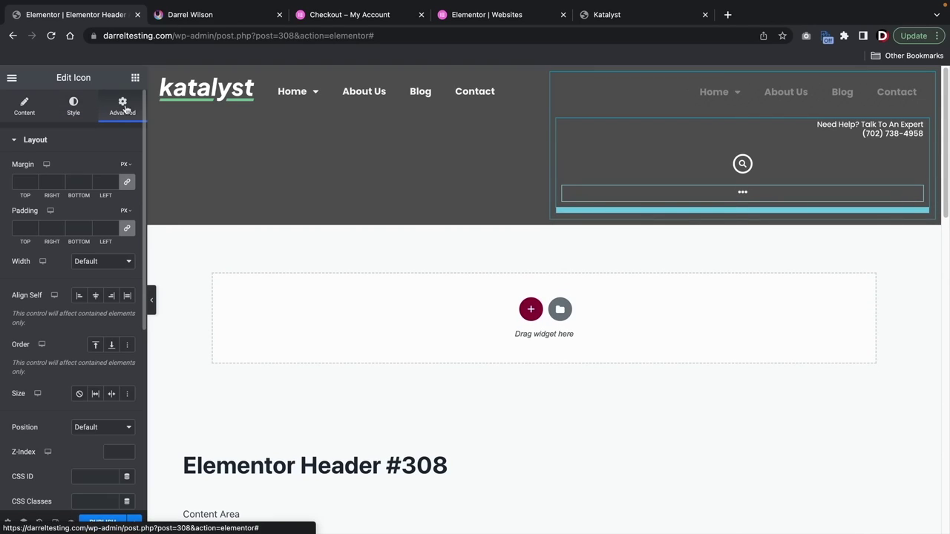
{"action": "left_click", "coordinate": [105, 263]}
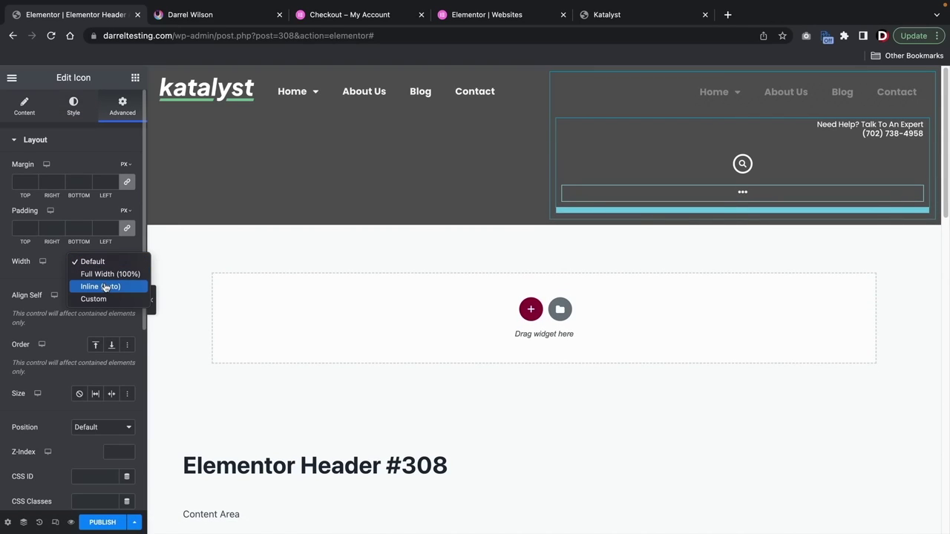
{"action": "left_click", "coordinate": [105, 287]}
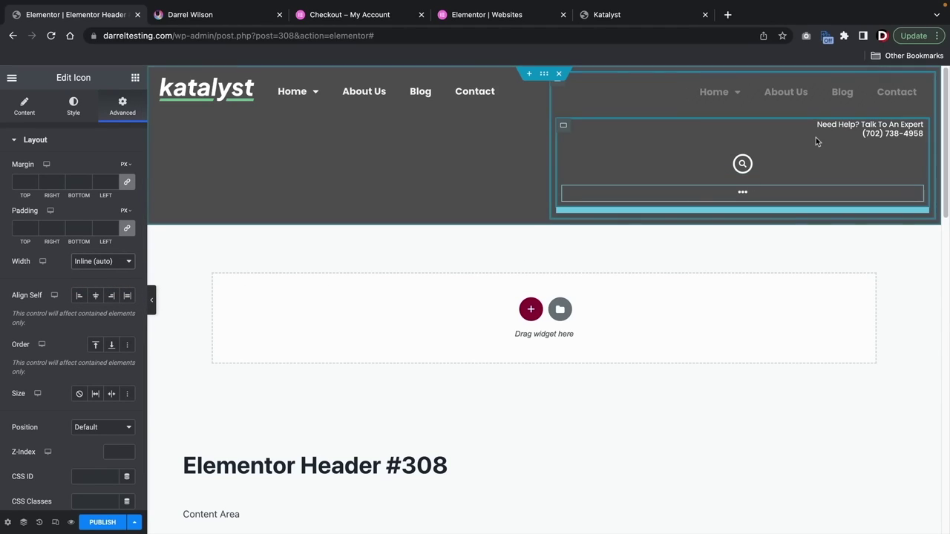
Set the inner container to Row direction, Justify Content End and Align Items End
{"action": "left_click", "coordinate": [565, 129]}
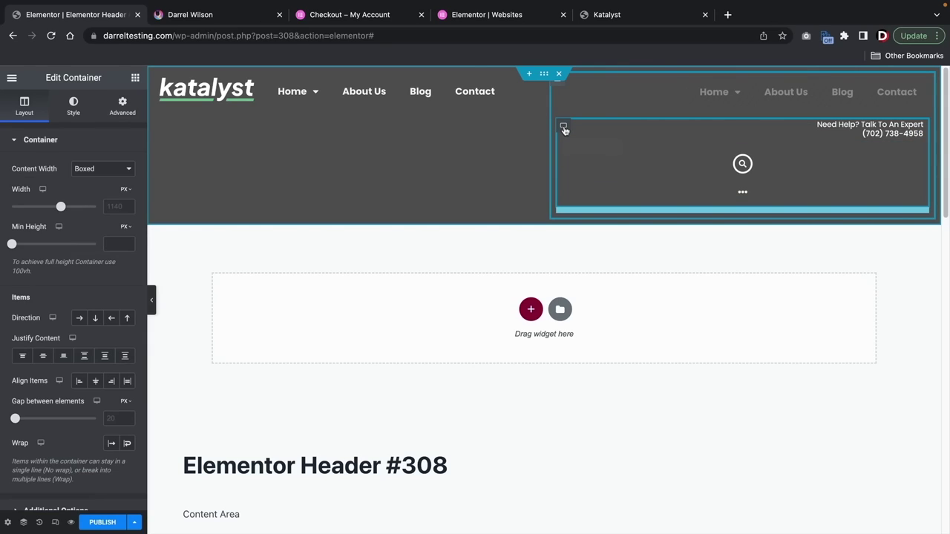
{"action": "left_click", "coordinate": [80, 319]}
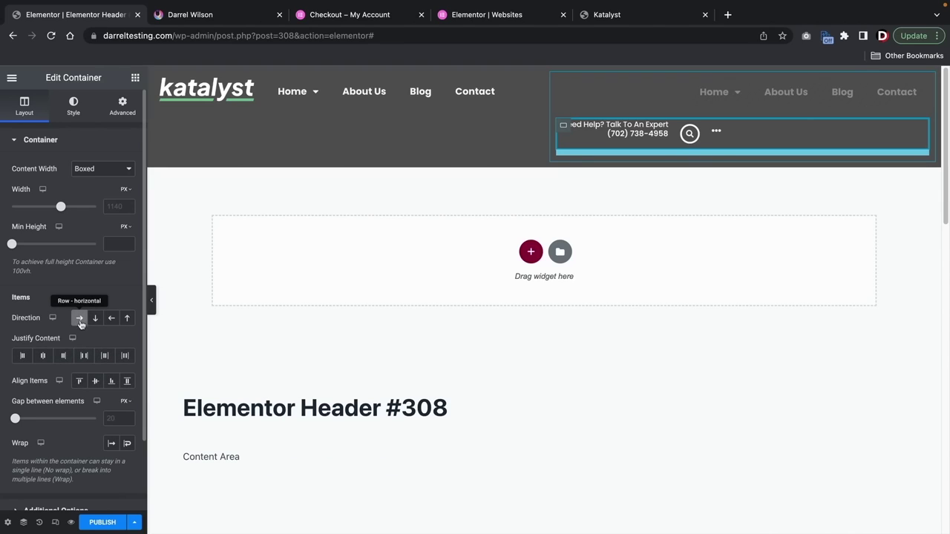
{"action": "left_click", "coordinate": [65, 360]}
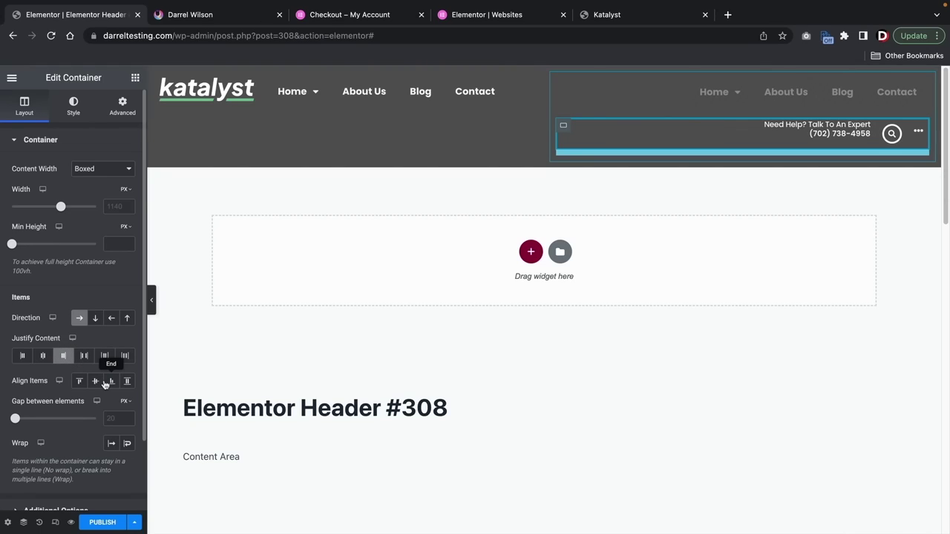
{"action": "left_click", "coordinate": [95, 383]}
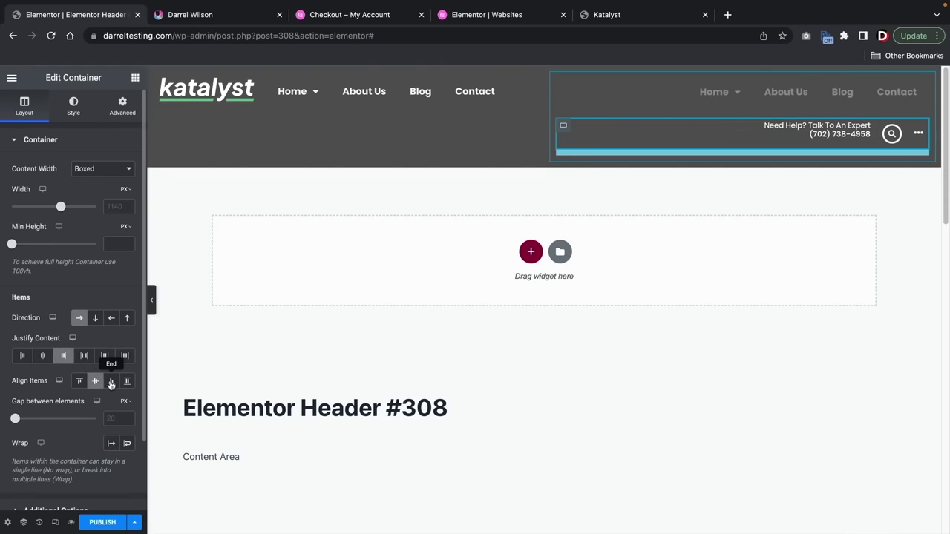
{"action": "left_click", "coordinate": [111, 382]}
{"action": "left_click", "coordinate": [111, 382]}
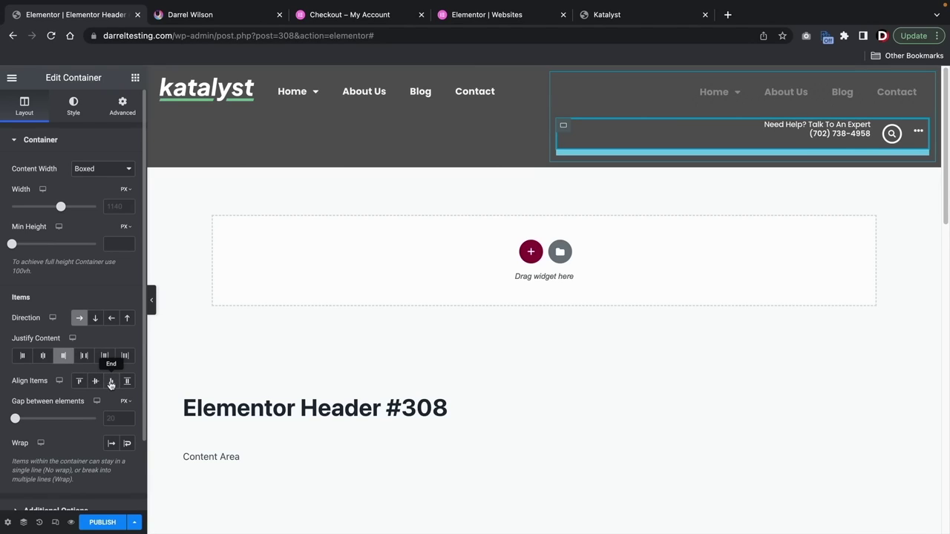
{"action": "left_click", "coordinate": [112, 383]}
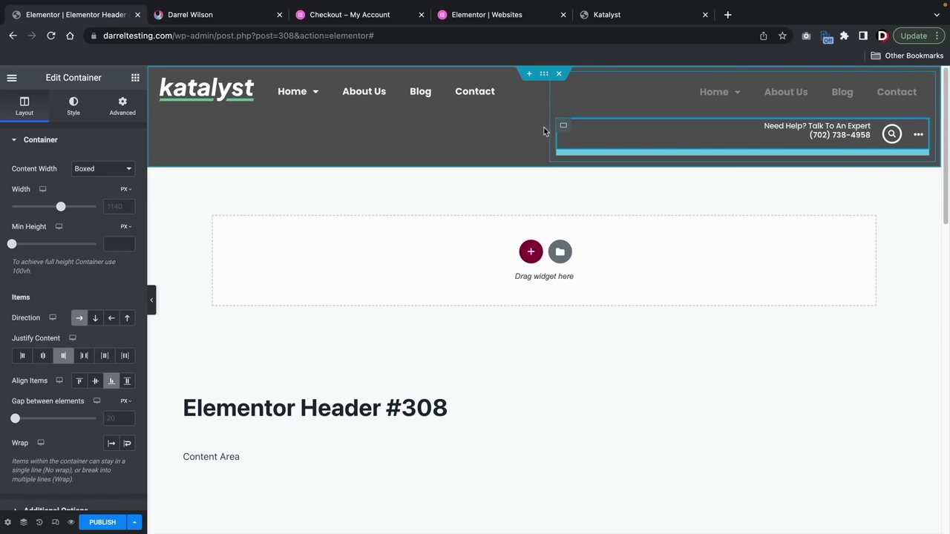
In Tablet view, give the nav menu toggle button a near-black background
{"action": "left_click", "coordinate": [56, 524]}
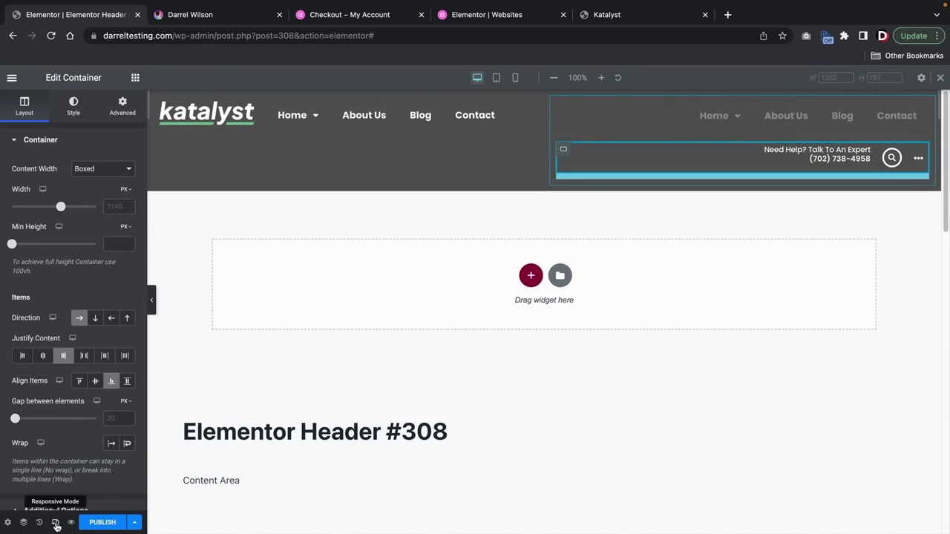
{"action": "left_click", "coordinate": [496, 78]}
{"action": "left_click", "coordinate": [468, 148]}
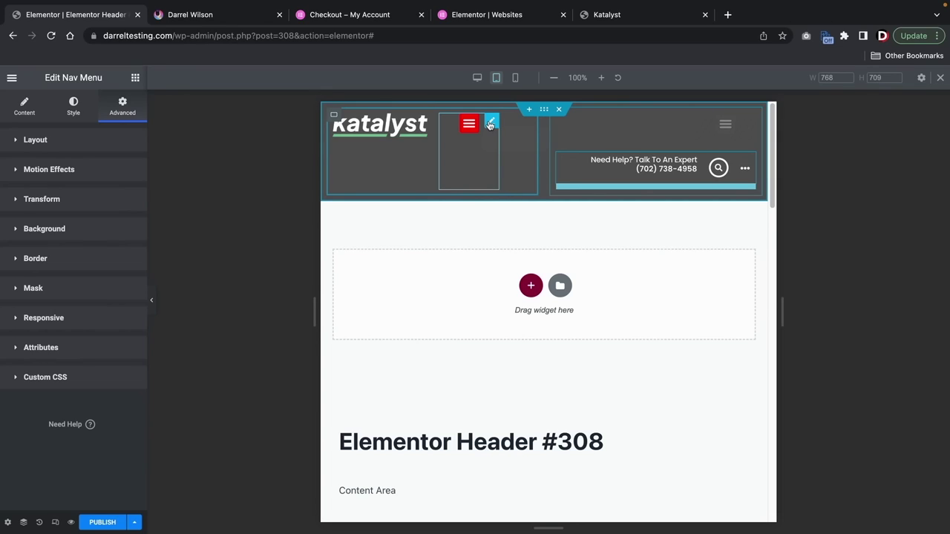
{"action": "left_click", "coordinate": [74, 106]}
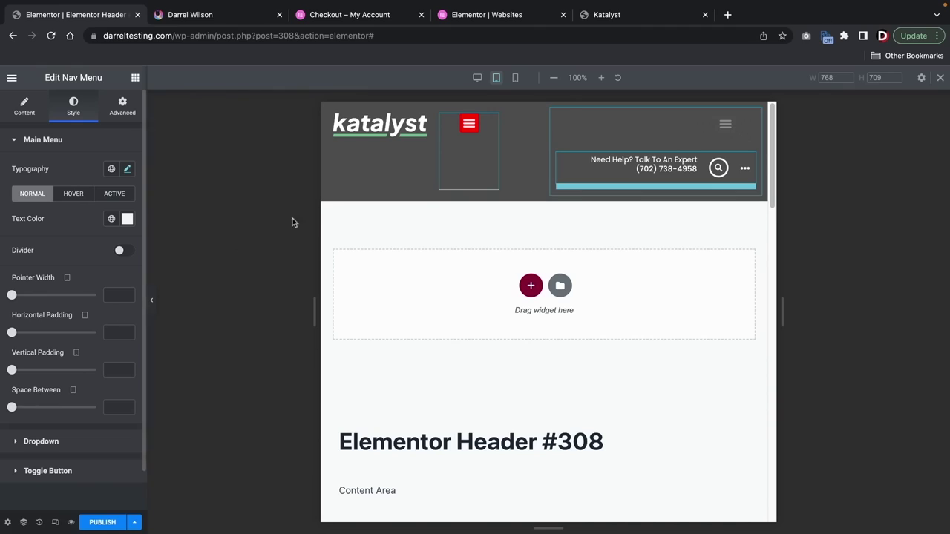
{"action": "scroll", "coordinate": [73, 251], "scroll_direction": "down", "scroll_amount": 1}
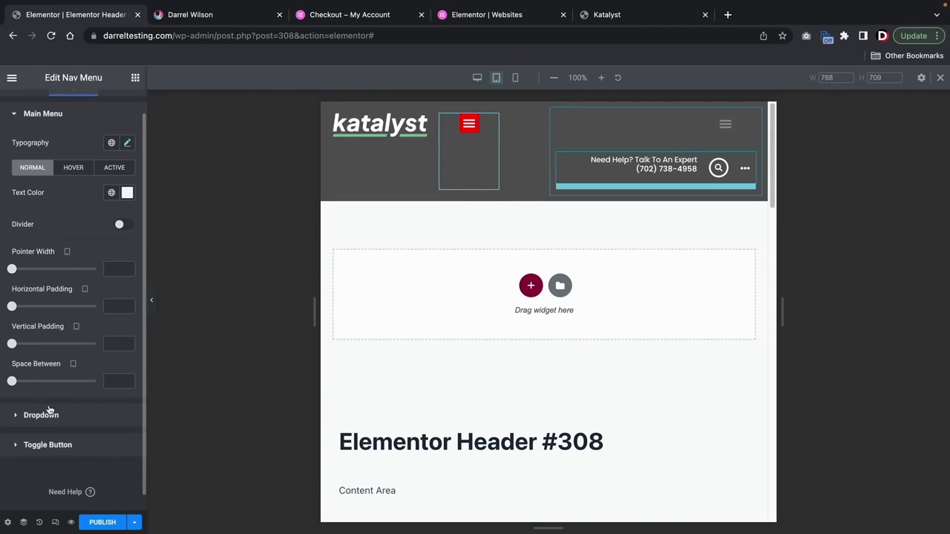
{"action": "left_click", "coordinate": [56, 445]}
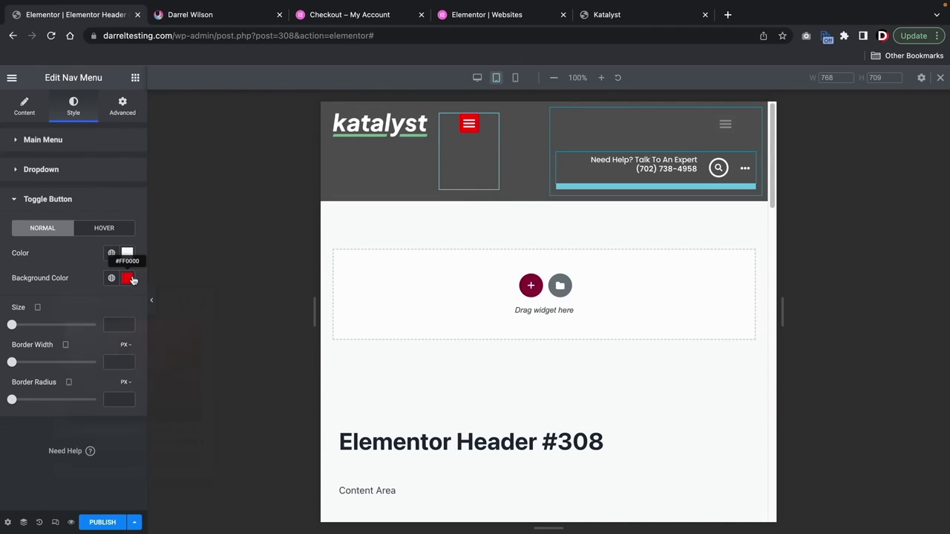
{"action": "left_click", "coordinate": [127, 277]}
{"action": "left_click", "coordinate": [65, 421]}
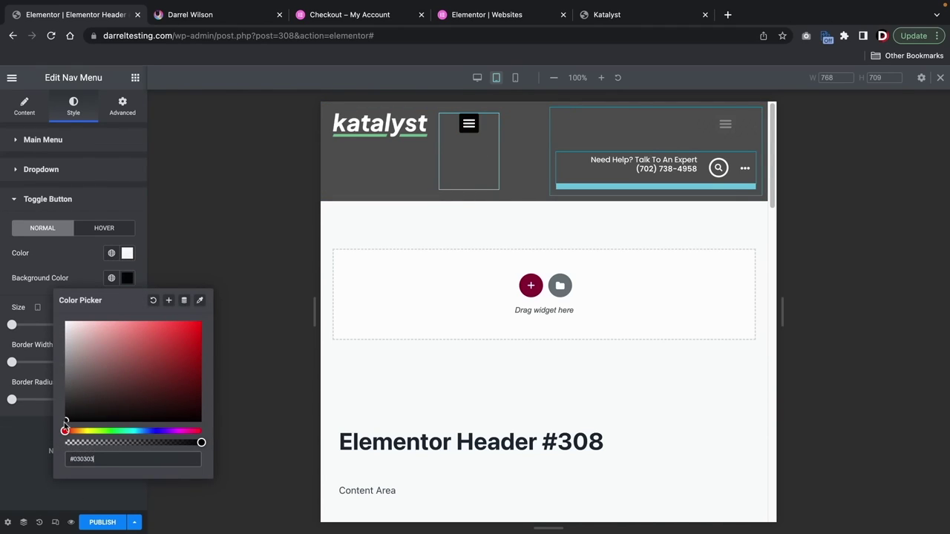
{"action": "left_click", "coordinate": [100, 260]}
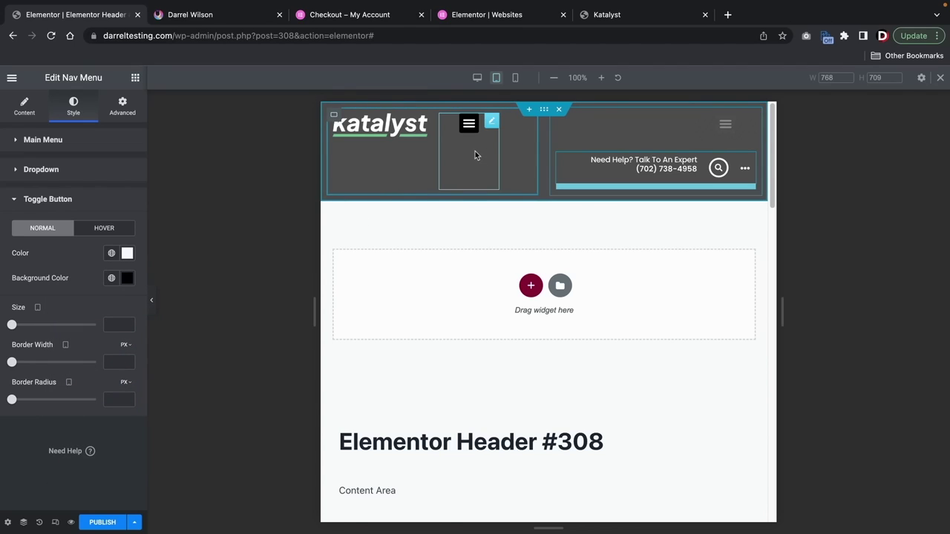
In Mobile view, set the nav menu toggle button background to near-black #050505
{"action": "left_click", "coordinate": [517, 78]}
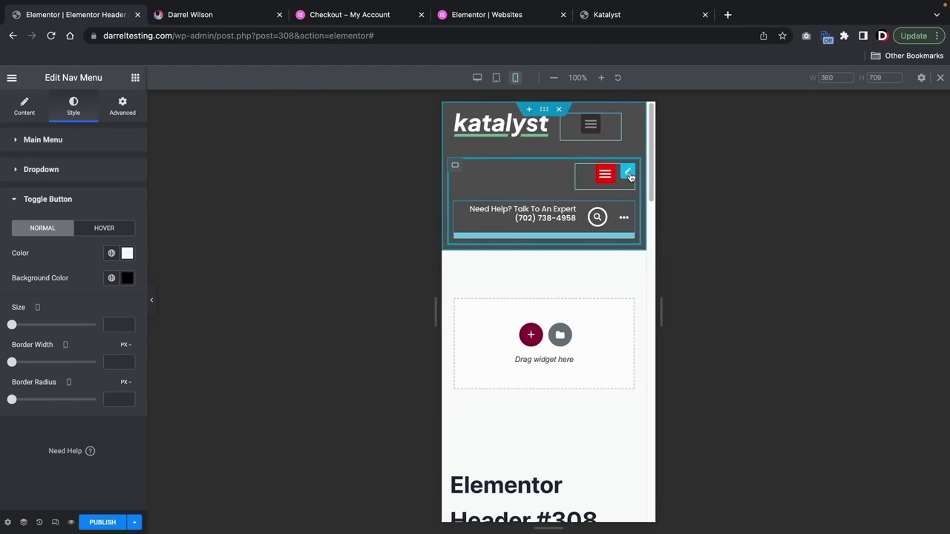
{"action": "left_click", "coordinate": [629, 176]}
{"action": "left_click", "coordinate": [83, 109]}
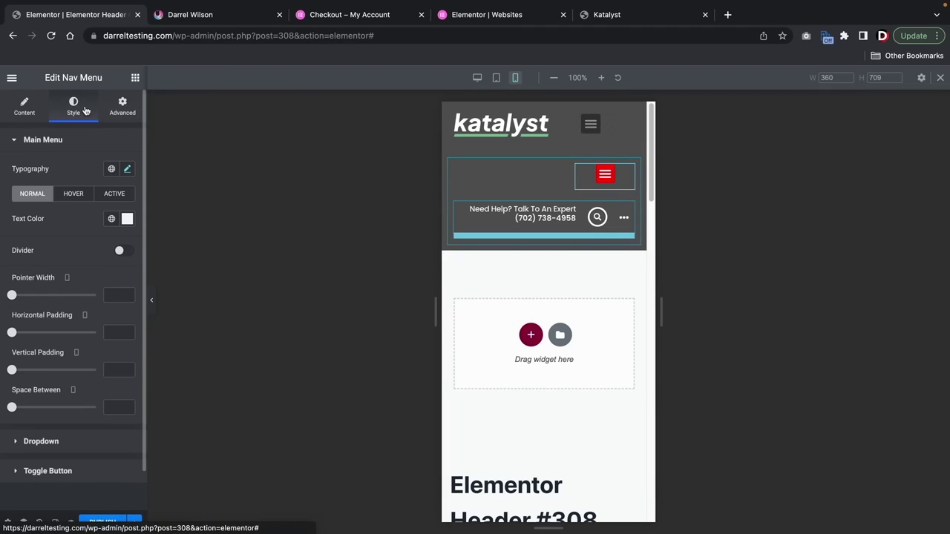
{"action": "scroll", "coordinate": [80, 264], "scroll_direction": "down", "scroll_amount": 1}
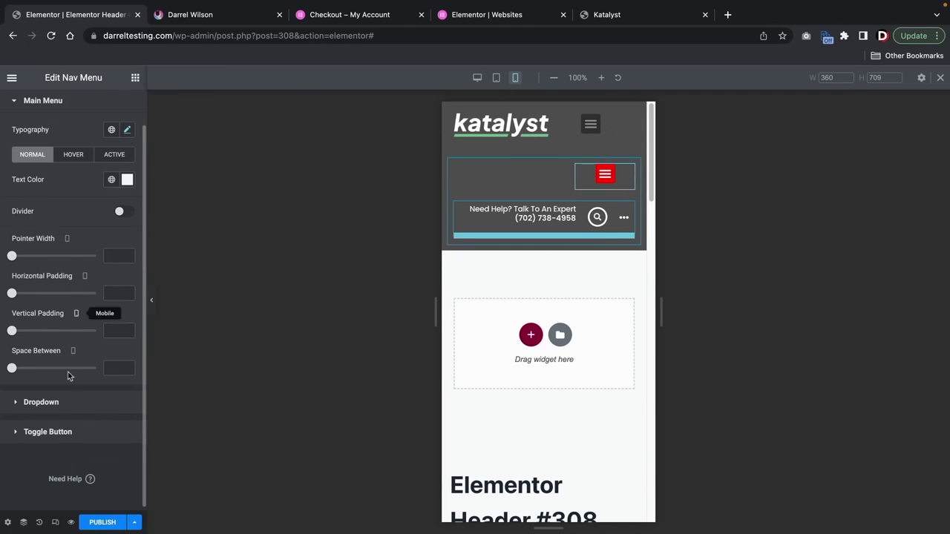
{"action": "left_click", "coordinate": [60, 432]}
{"action": "left_click", "coordinate": [126, 278]}
{"action": "left_click", "coordinate": [66, 419]}
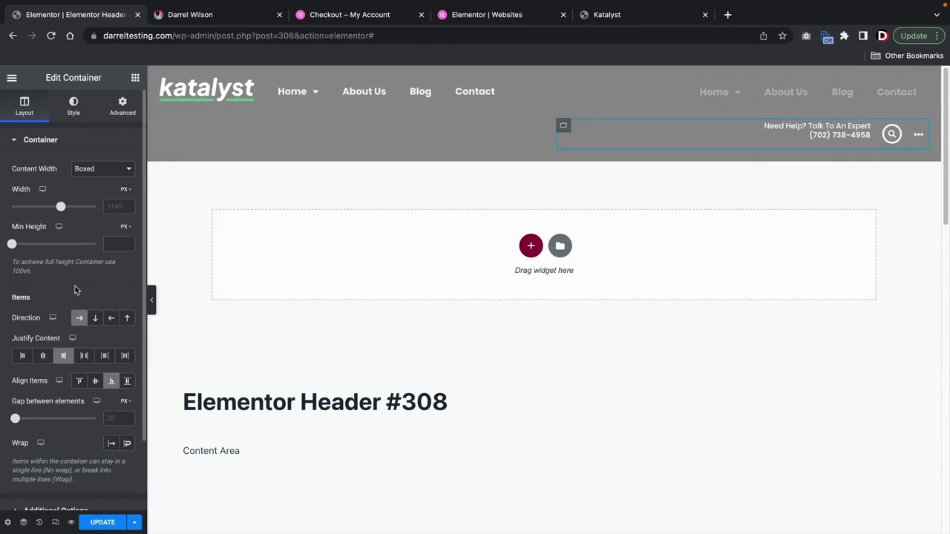
Give the header container a near-black #121212FA background and click Update to publish
{"action": "mouse_move", "coordinate": [545, 80]}
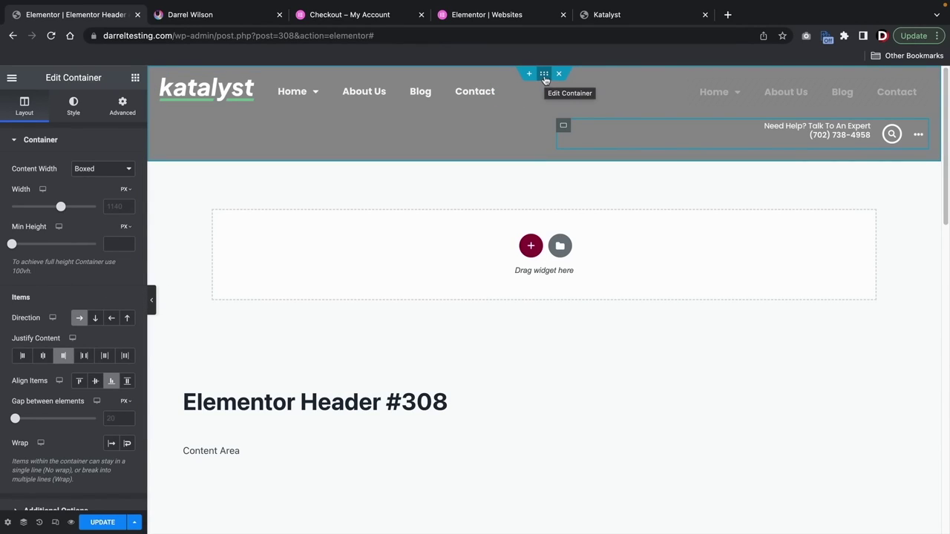
{"action": "left_click", "coordinate": [545, 77]}
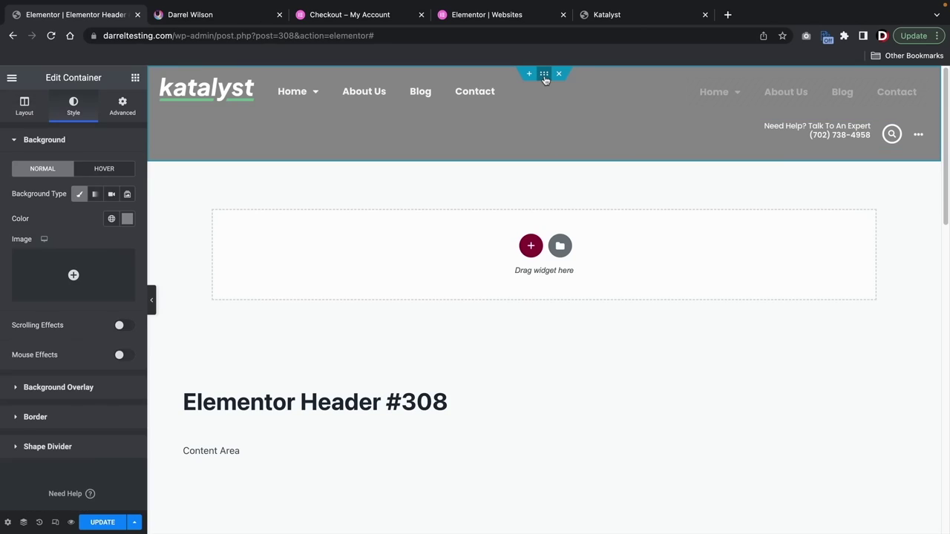
{"action": "left_click", "coordinate": [128, 220]}
{"action": "left_click_drag", "start_coordinate": [69, 319], "coordinate": [65, 357]}
{"action": "left_click", "coordinate": [67, 359]}
{"action": "left_click", "coordinate": [64, 220]}
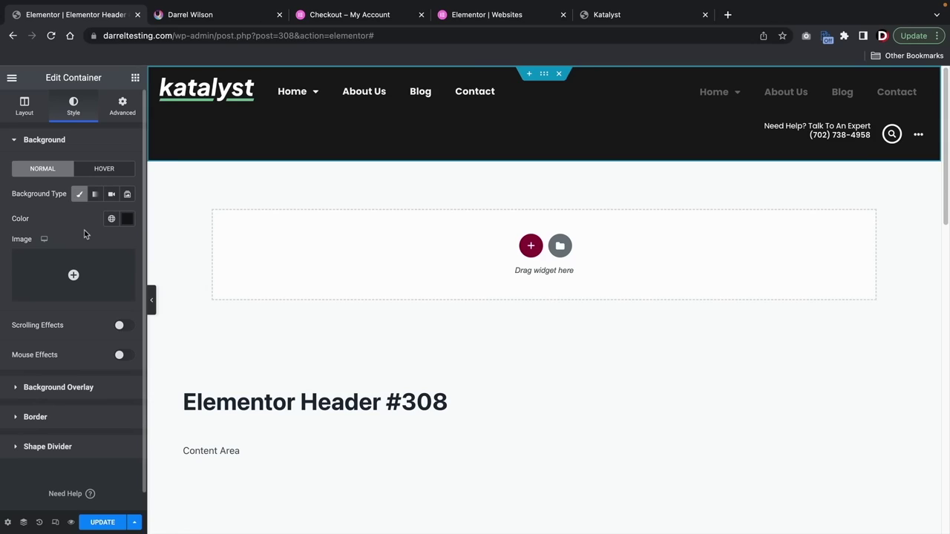
{"action": "left_click", "coordinate": [101, 523]}
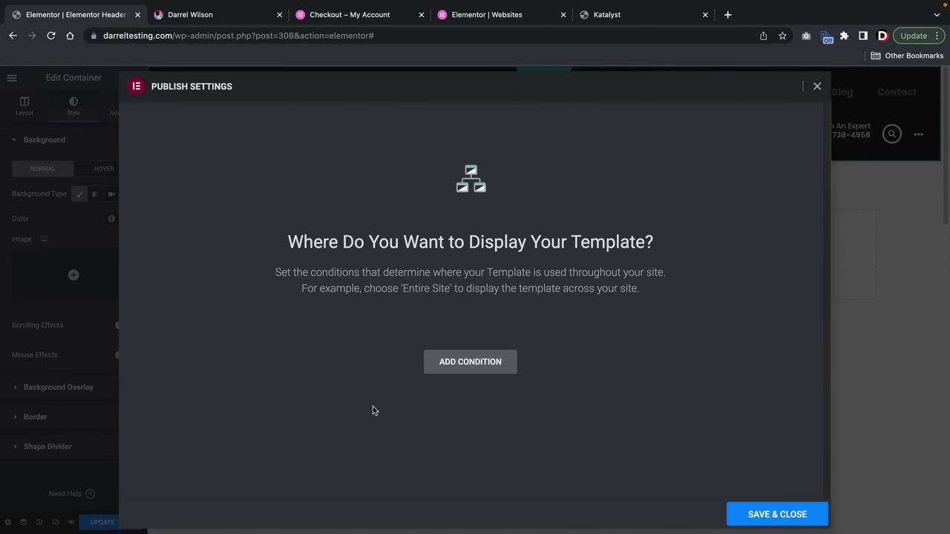
Add a display condition including Singular > Pages > Home
{"action": "left_click", "coordinate": [471, 363]}
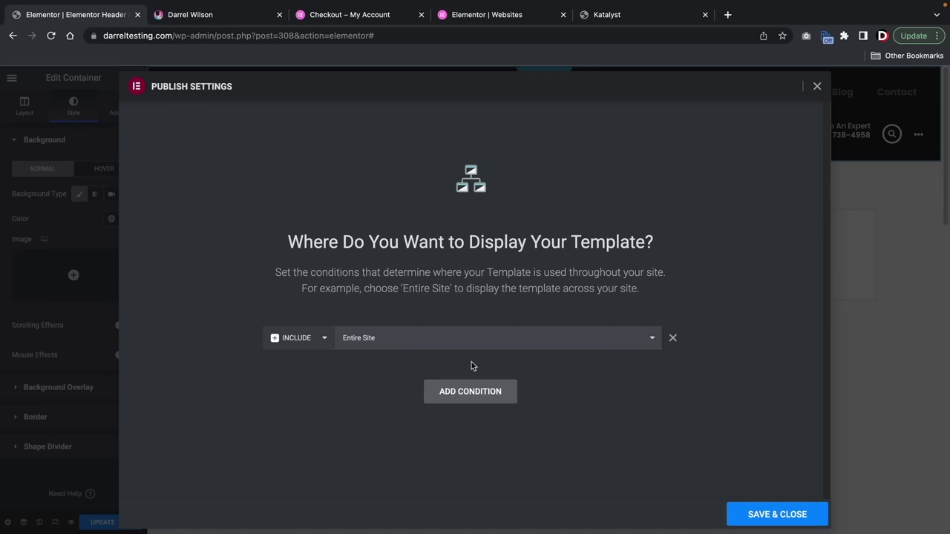
{"action": "left_click", "coordinate": [471, 339]}
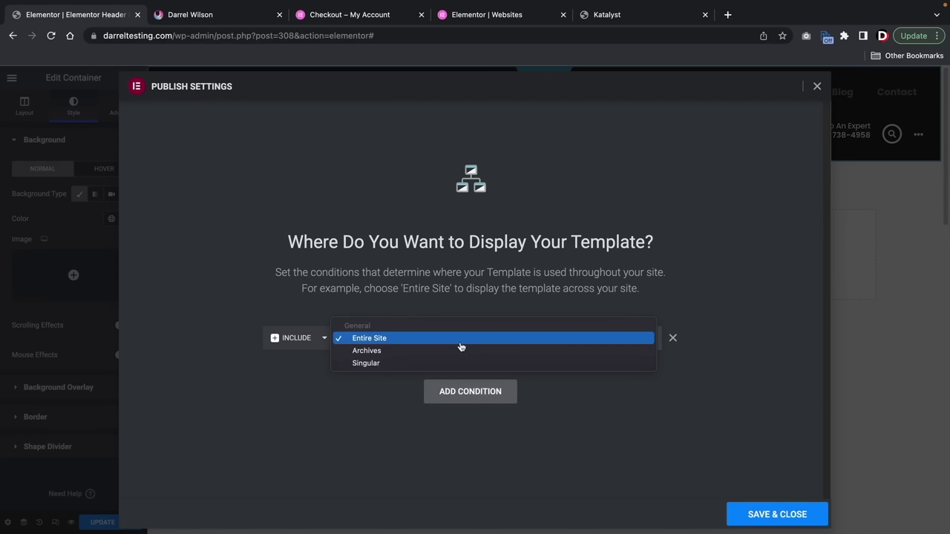
{"action": "left_click", "coordinate": [447, 363]}
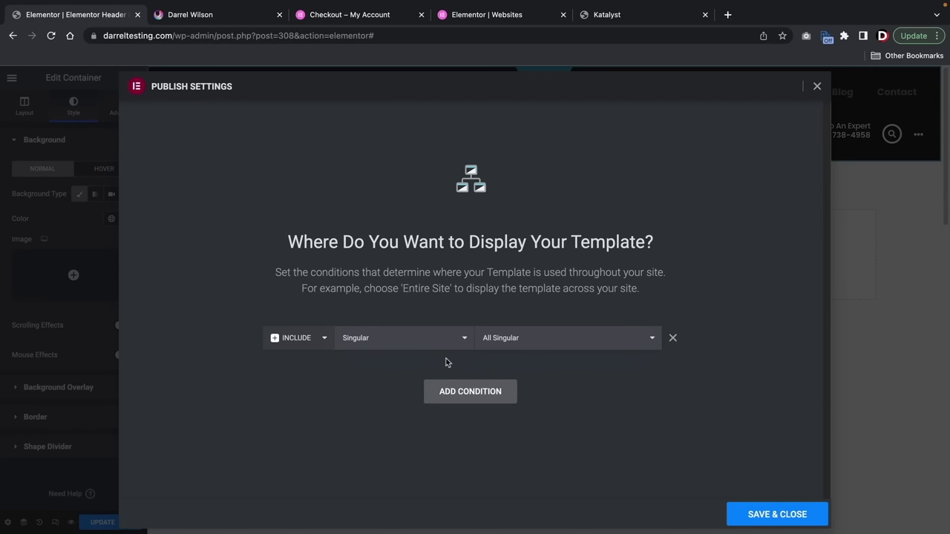
{"action": "left_click", "coordinate": [517, 342]}
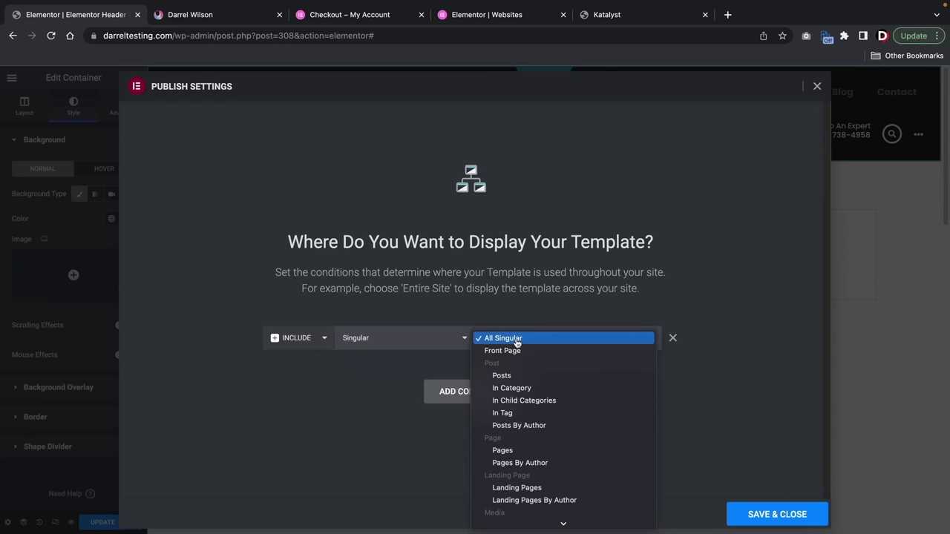
{"action": "left_click", "coordinate": [518, 451]}
{"action": "left_click", "coordinate": [599, 338]}
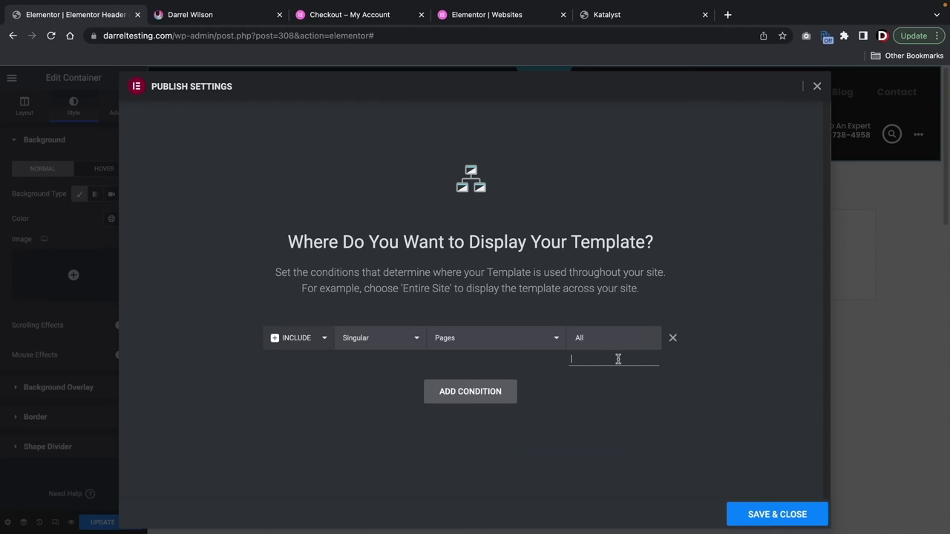
{"action": "type", "text": "homne"}
{"action": "key", "text": "BackSpace"}
{"action": "key", "text": "BackSpace"}
{"action": "type", "text": "e"}
{"action": "left_click", "coordinate": [612, 379]}
Add a second condition for the Contact page and Save & Close
{"action": "left_click", "coordinate": [479, 396]}
{"action": "left_click", "coordinate": [444, 370]}
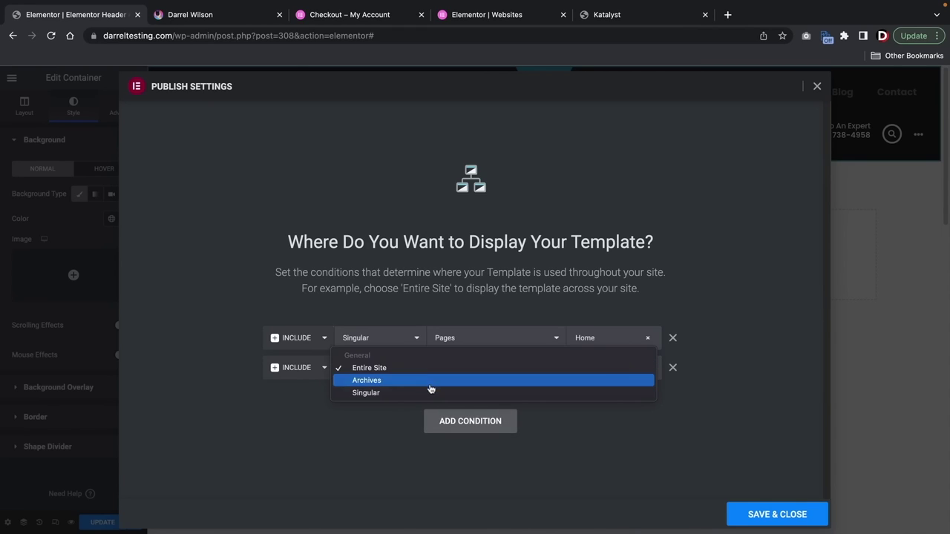
{"action": "left_click", "coordinate": [439, 391]}
{"action": "left_click", "coordinate": [482, 369]}
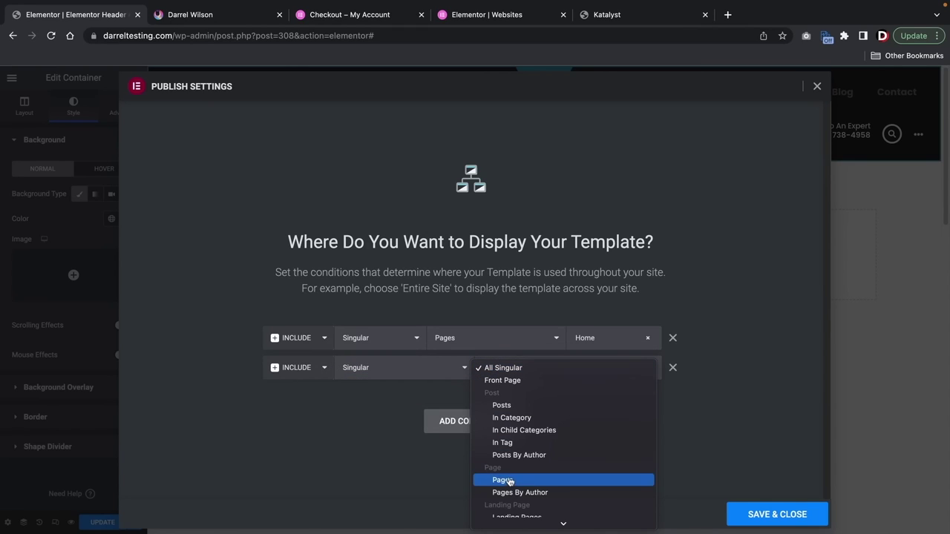
{"action": "left_click", "coordinate": [509, 481]}
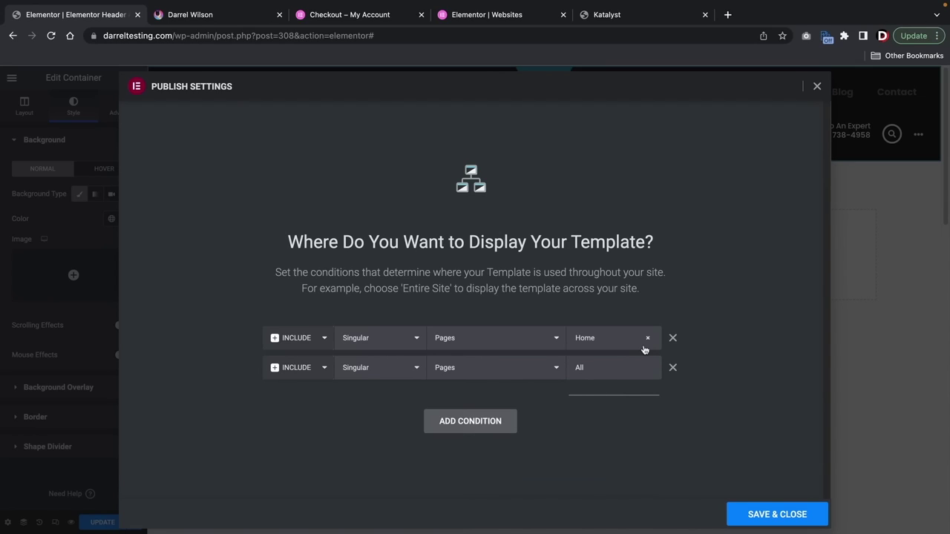
{"action": "type", "text": "contact"}
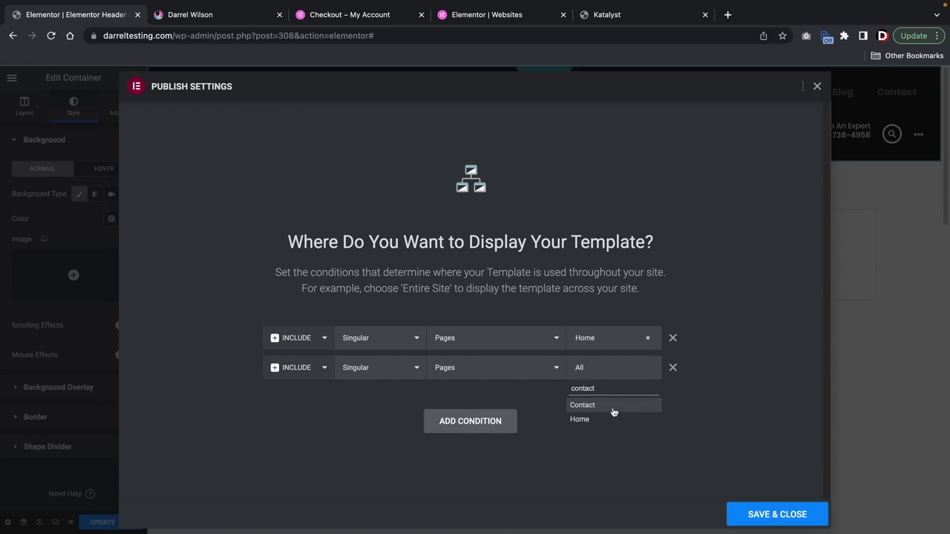
{"action": "left_click", "coordinate": [610, 406]}
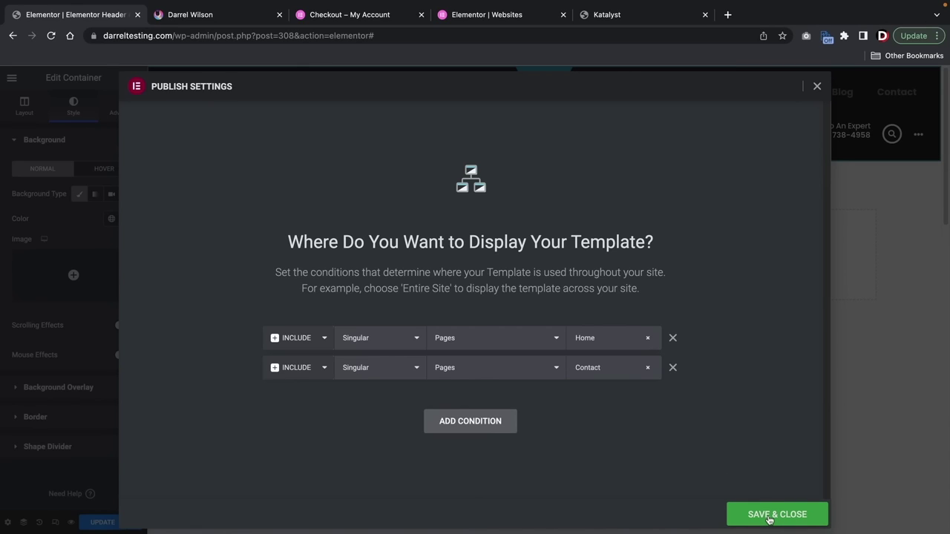
{"action": "left_click", "coordinate": [769, 517]}
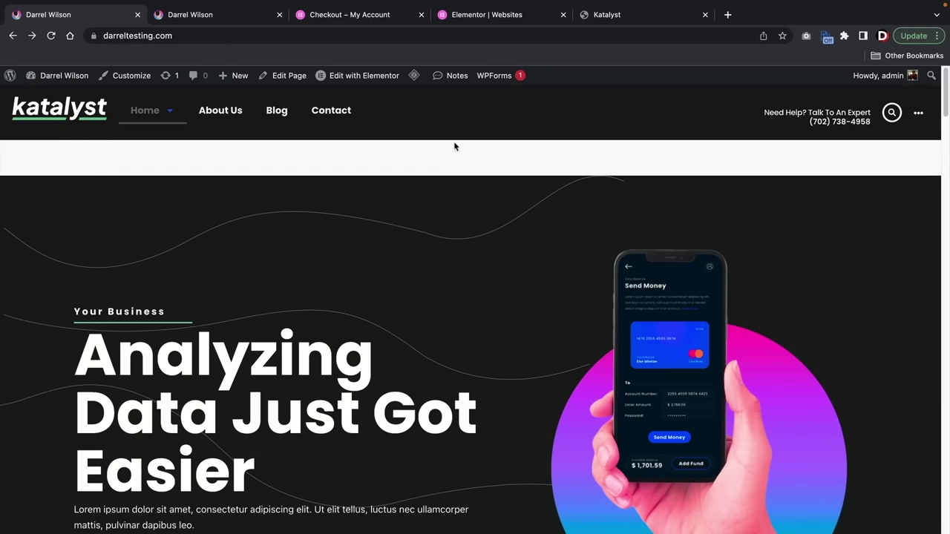
Open the Home page in Elementor via Edit with Elementor on the admin bar
{"action": "mouse_move", "coordinate": [148, 112]}
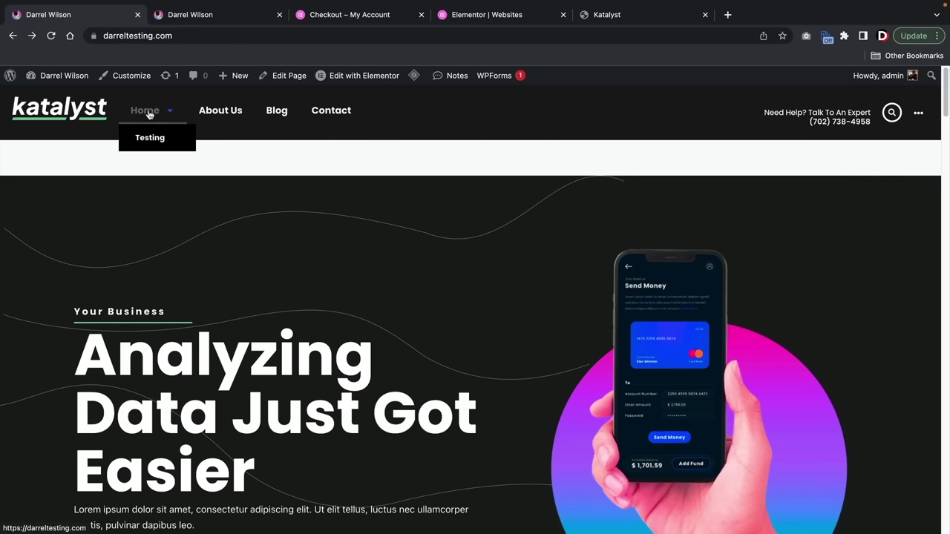
{"action": "left_click", "coordinate": [353, 78]}
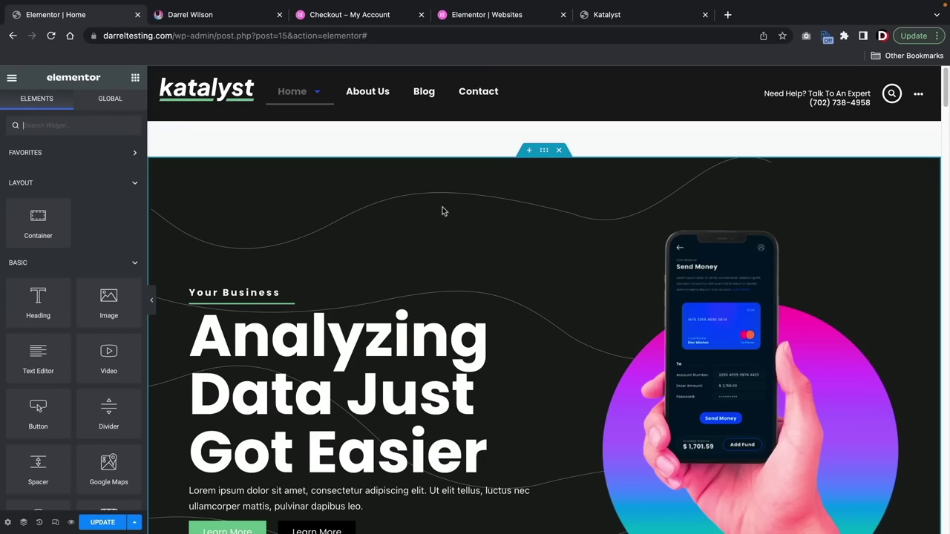
Set the hero container's top margin to -60
{"action": "left_click", "coordinate": [543, 155]}
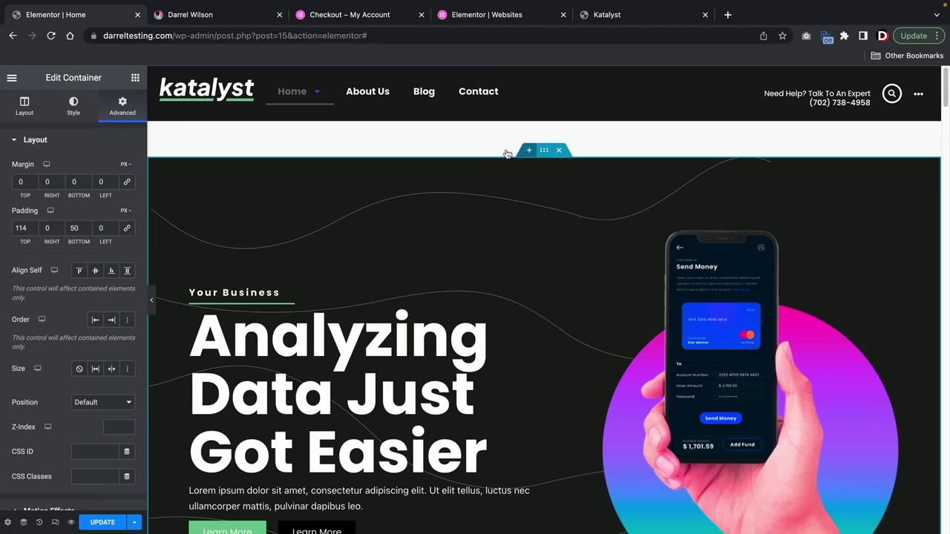
{"action": "left_click", "coordinate": [20, 183]}
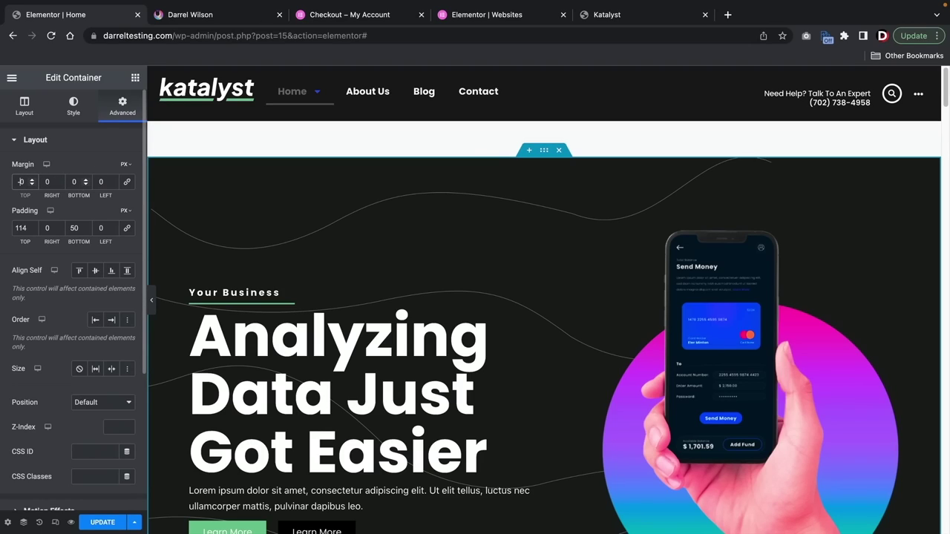
{"action": "type", "text": "-80"}
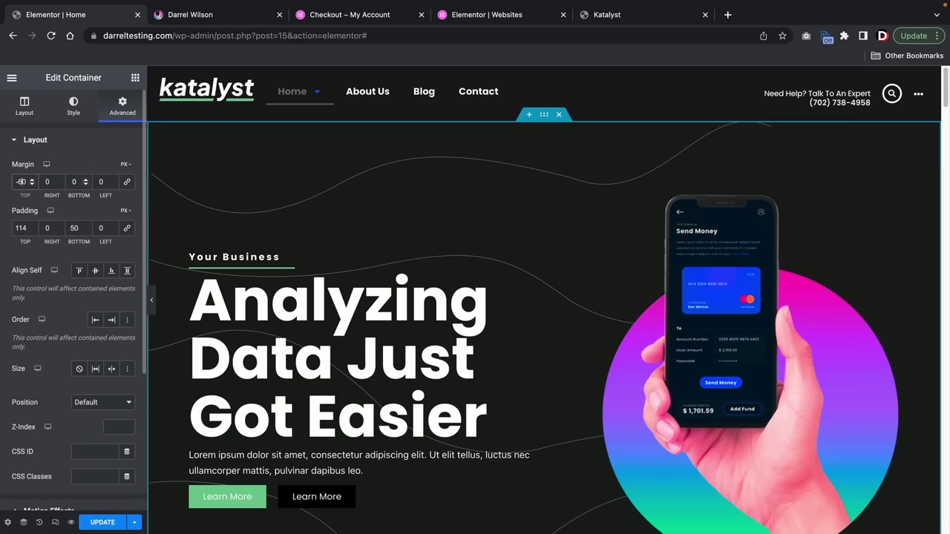
{"action": "key", "text": "BackSpace"}
{"action": "type", "text": "6"}
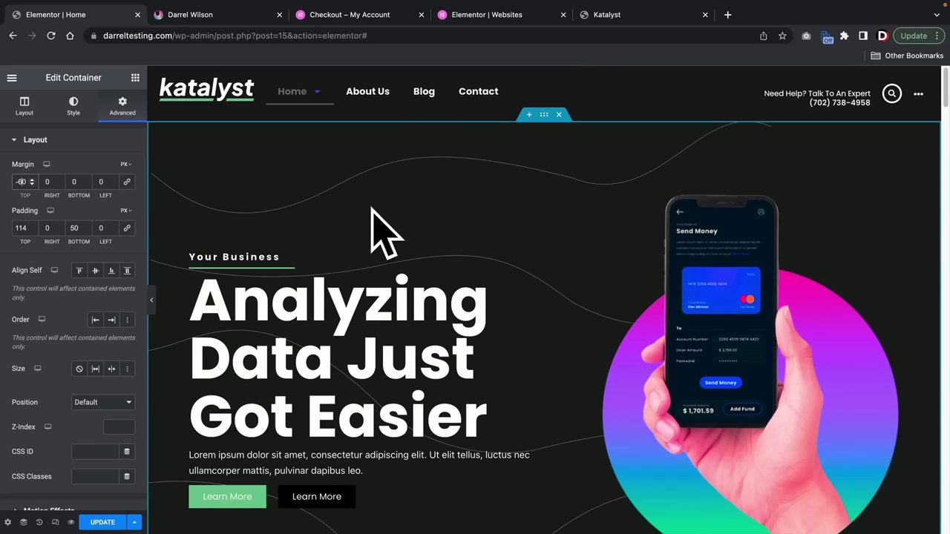
Save the page, switch to the header, and open the nav menu's active-item text colour
{"action": "mouse_move", "coordinate": [547, 86]}
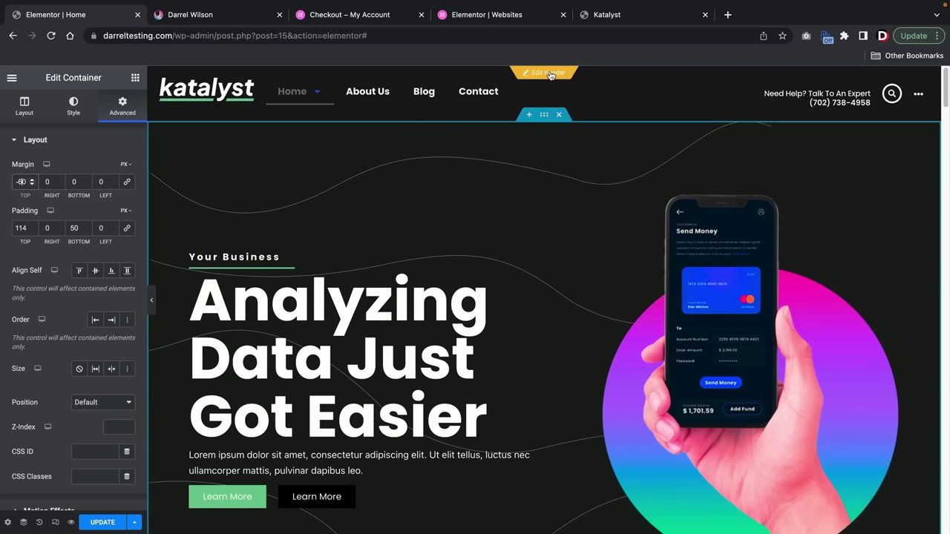
{"action": "left_click", "coordinate": [551, 75]}
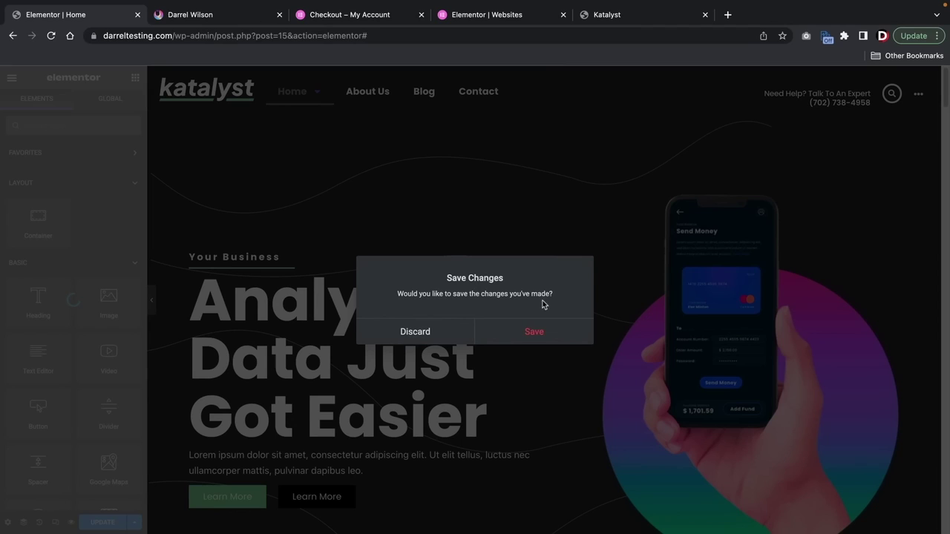
{"action": "left_click", "coordinate": [534, 334]}
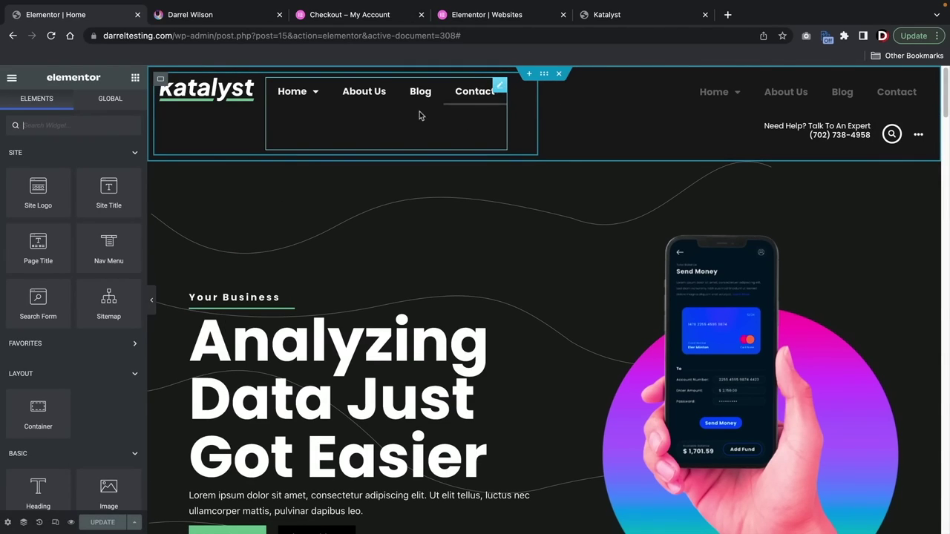
{"action": "left_click", "coordinate": [301, 93]}
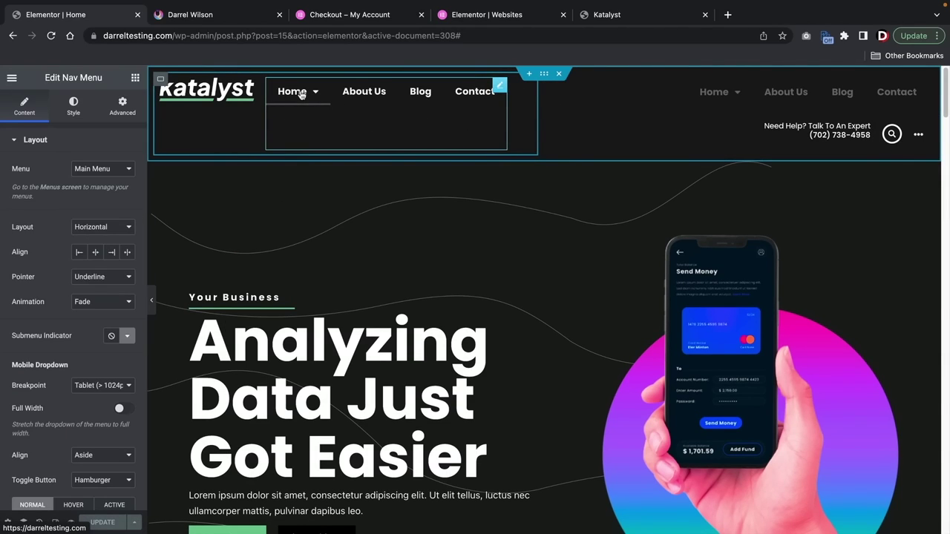
{"action": "left_click", "coordinate": [75, 111]}
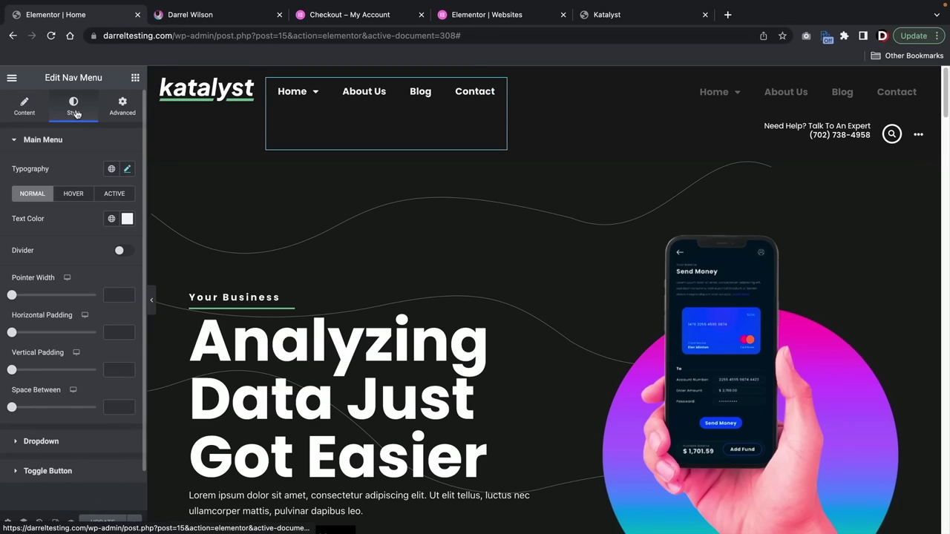
{"action": "left_click", "coordinate": [113, 197]}
{"action": "left_click", "coordinate": [127, 218]}
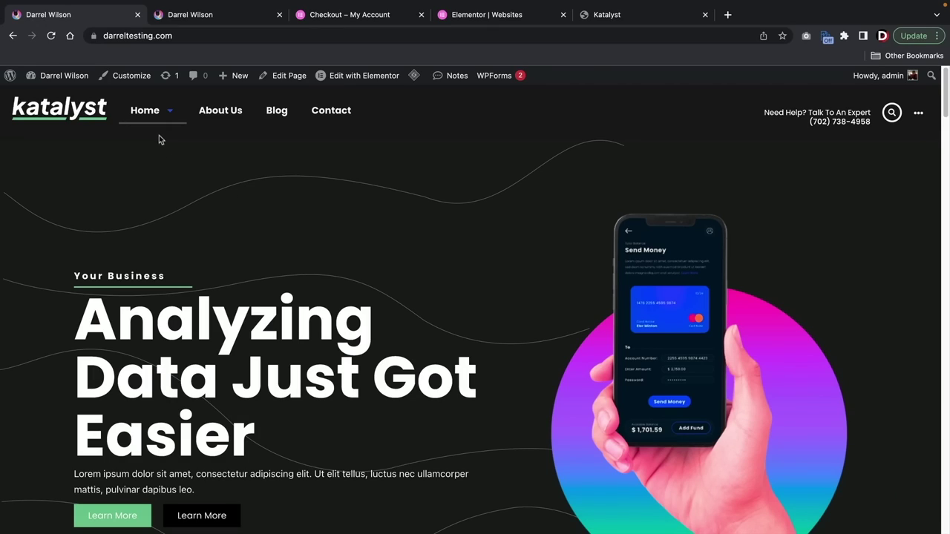
Change the Customizer's second global palette colour to near-white #fefefe, publish it, and exit the Customizer
{"action": "mouse_move", "coordinate": [147, 113]}
{"action": "left_click", "coordinate": [128, 75]}
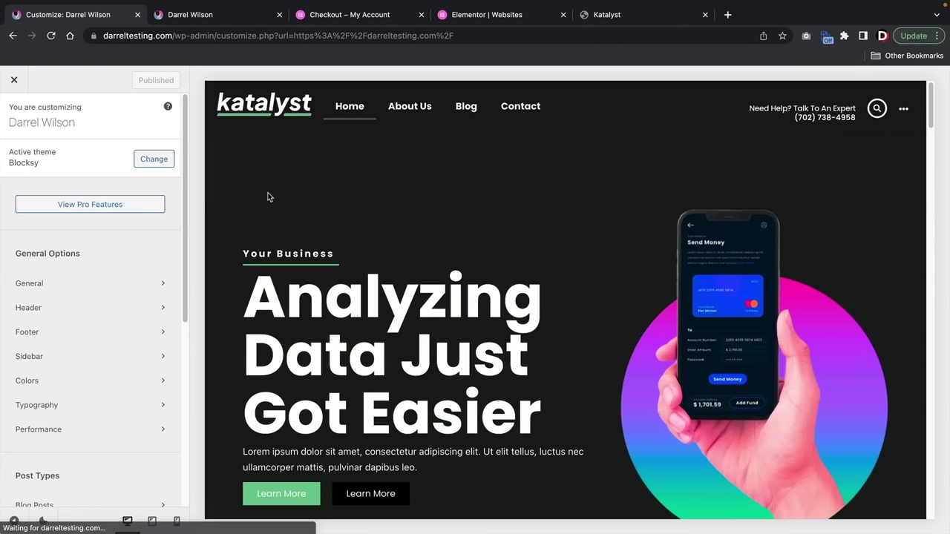
{"action": "left_click", "coordinate": [37, 382]}
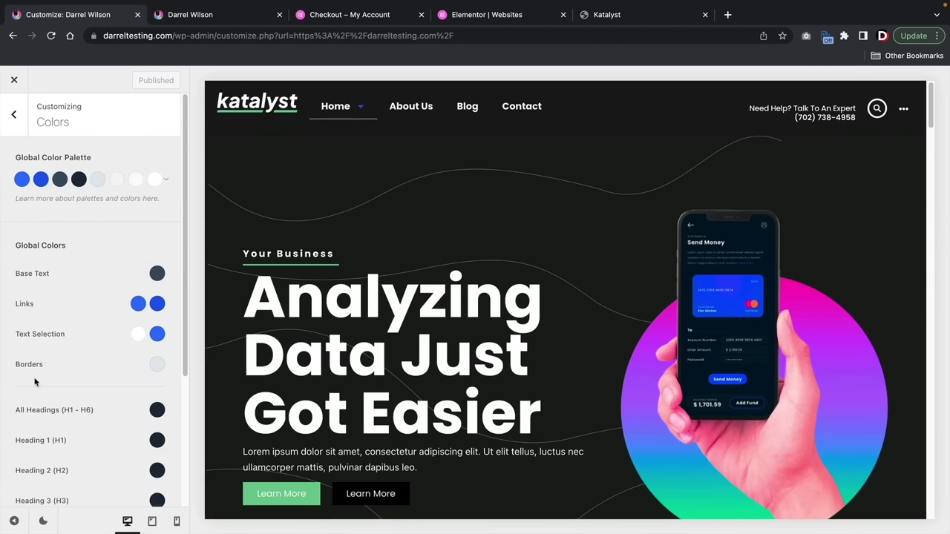
{"action": "left_click", "coordinate": [41, 179]}
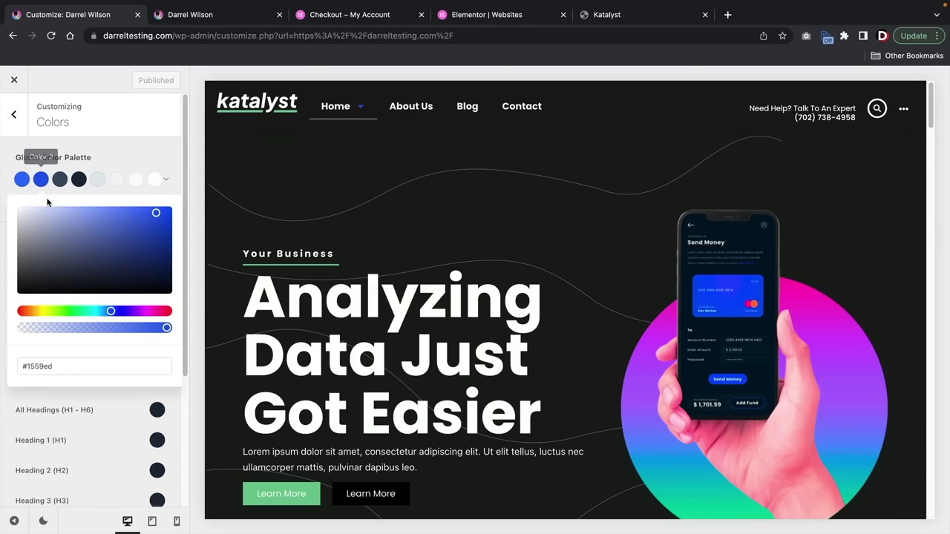
{"action": "left_click_drag", "start_coordinate": [55, 233], "coordinate": [20, 205]}
{"action": "left_click", "coordinate": [130, 82]}
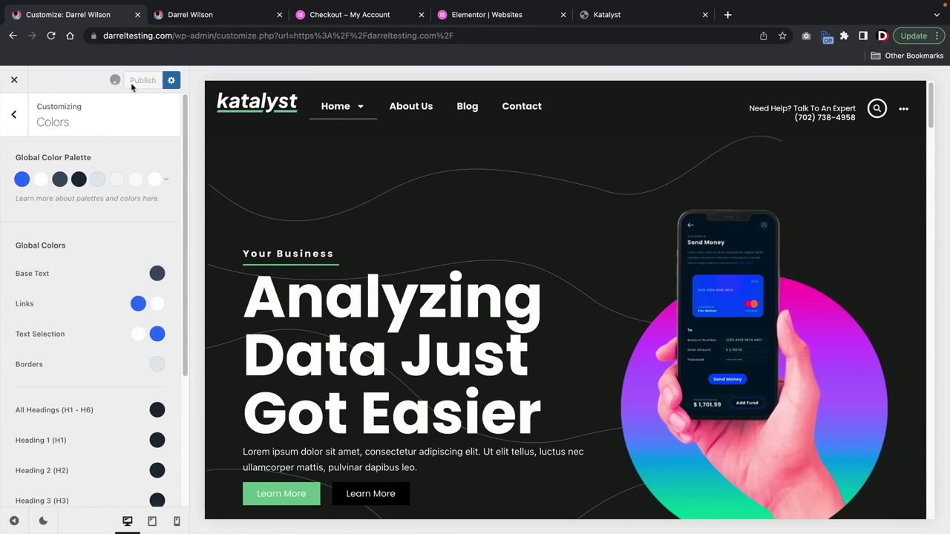
{"action": "left_click", "coordinate": [13, 81]}
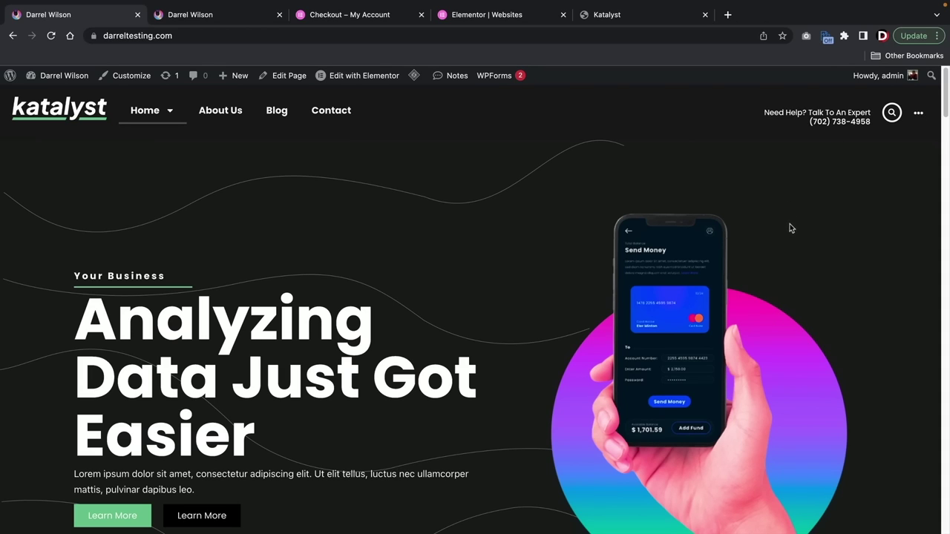
Open and dismiss the site search overlay on the live homepage
{"action": "left_click", "coordinate": [894, 116]}
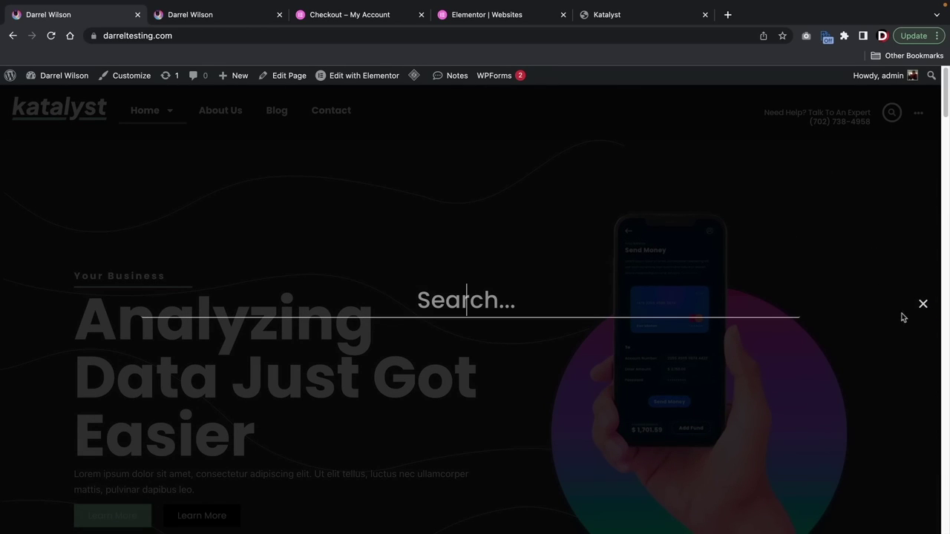
{"action": "left_click", "coordinate": [923, 304]}
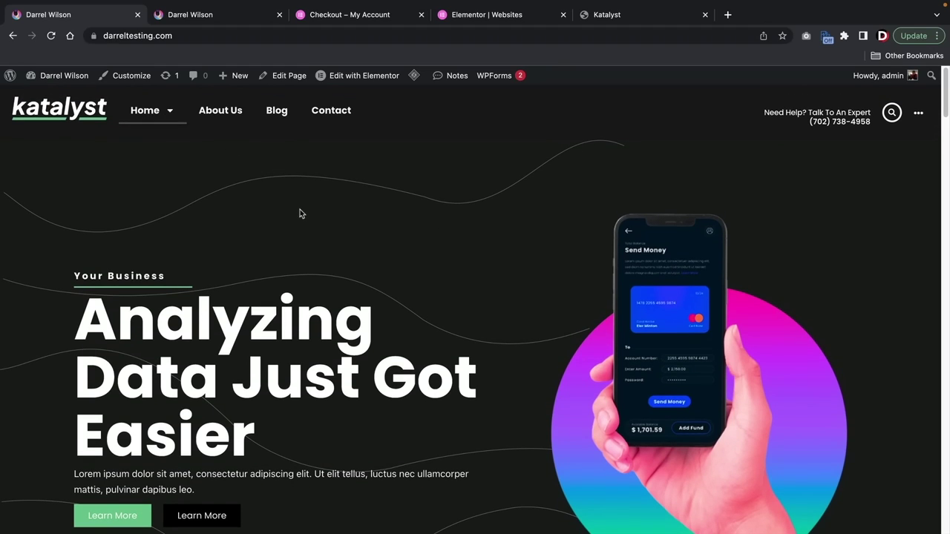
{"action": "scroll", "coordinate": [433, 314], "scroll_direction": "down", "scroll_amount": 2}
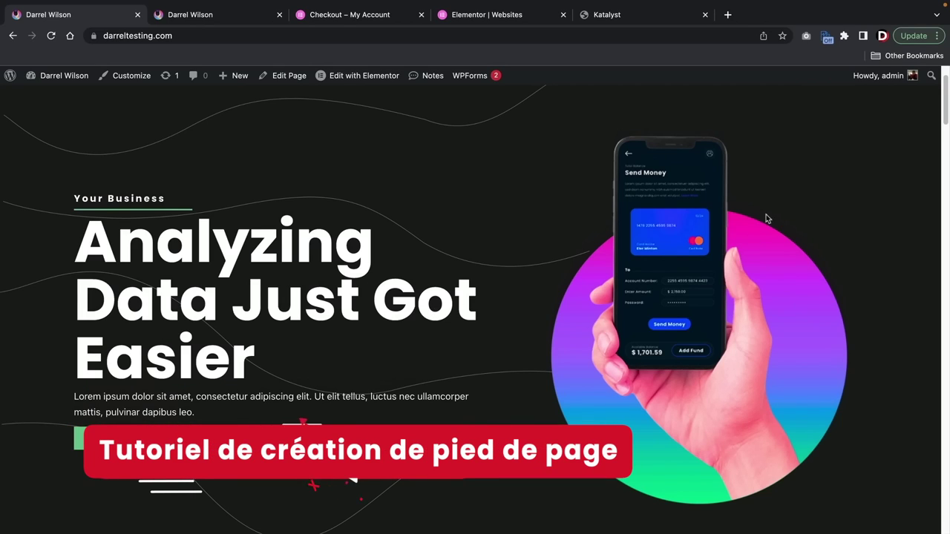
Check the Katalyst demo site's footer, then close the Katalyst tab
{"action": "left_click", "coordinate": [663, 16]}
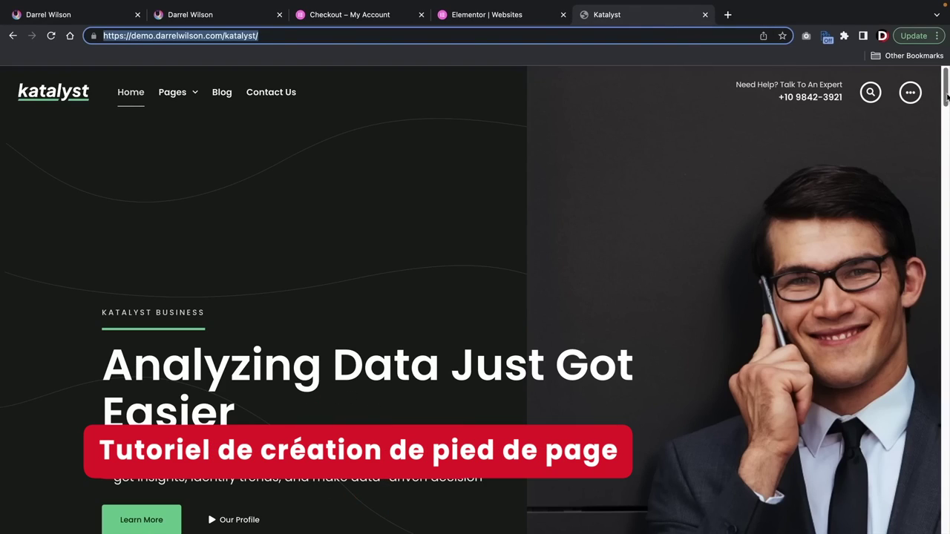
{"action": "left_click", "coordinate": [948, 95]}
{"action": "left_click_drag", "start_coordinate": [947, 94], "coordinate": [947, 512]}
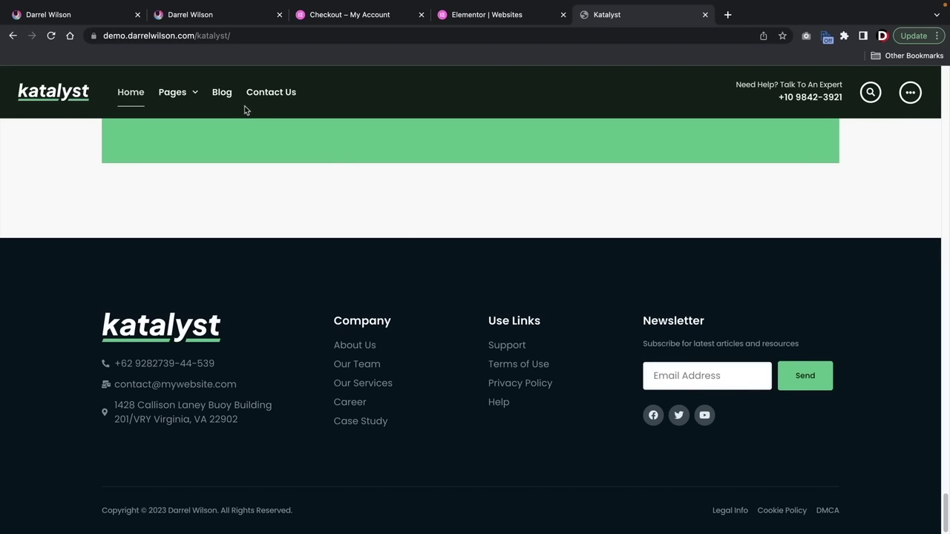
{"action": "key", "text": "super+w"}
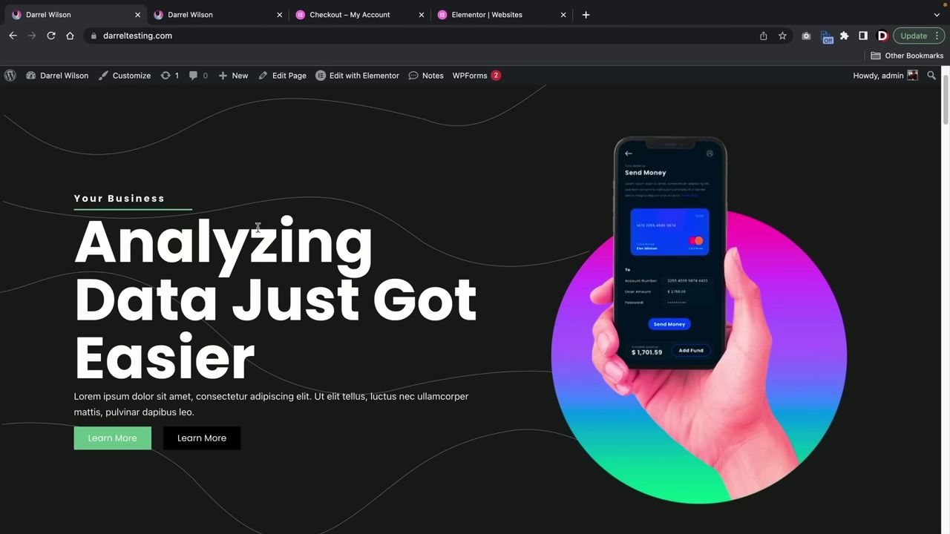
From the WordPress dashboard, go to Theme Builder and create a new Footer template
{"action": "left_click", "coordinate": [66, 97]}
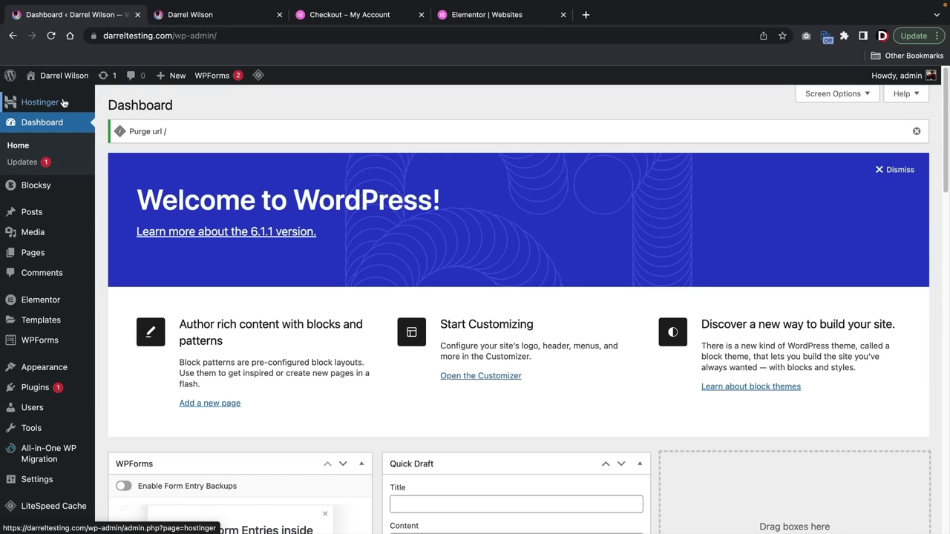
{"action": "mouse_move", "coordinate": [60, 321]}
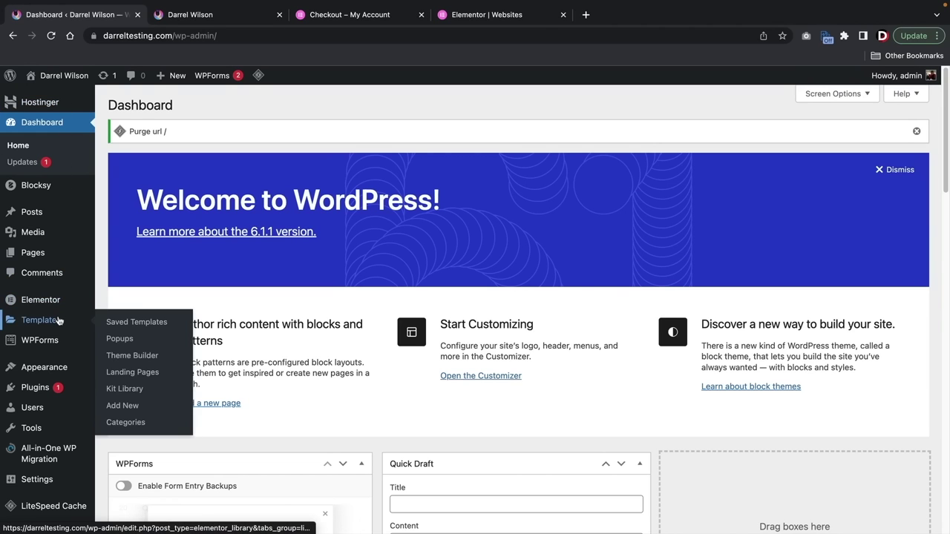
{"action": "left_click", "coordinate": [142, 357]}
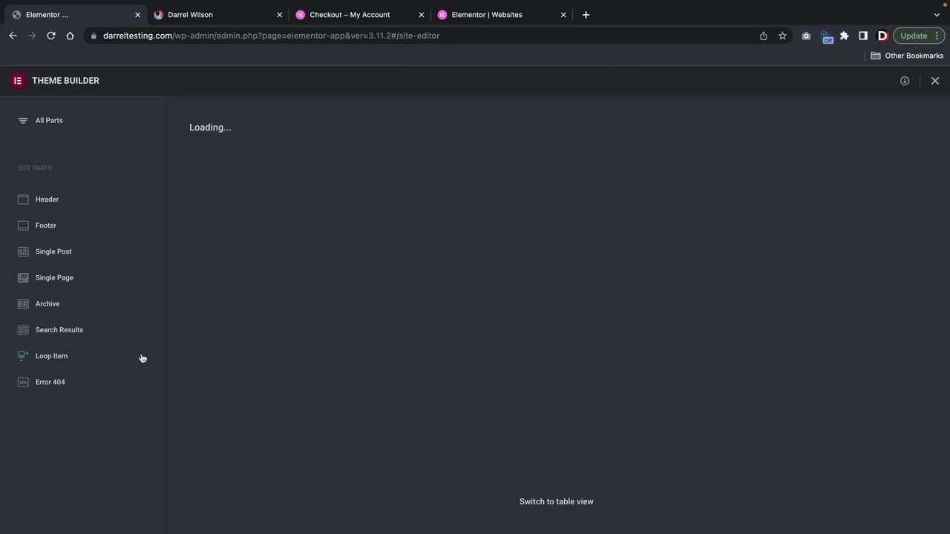
{"action": "mouse_move", "coordinate": [270, 234]}
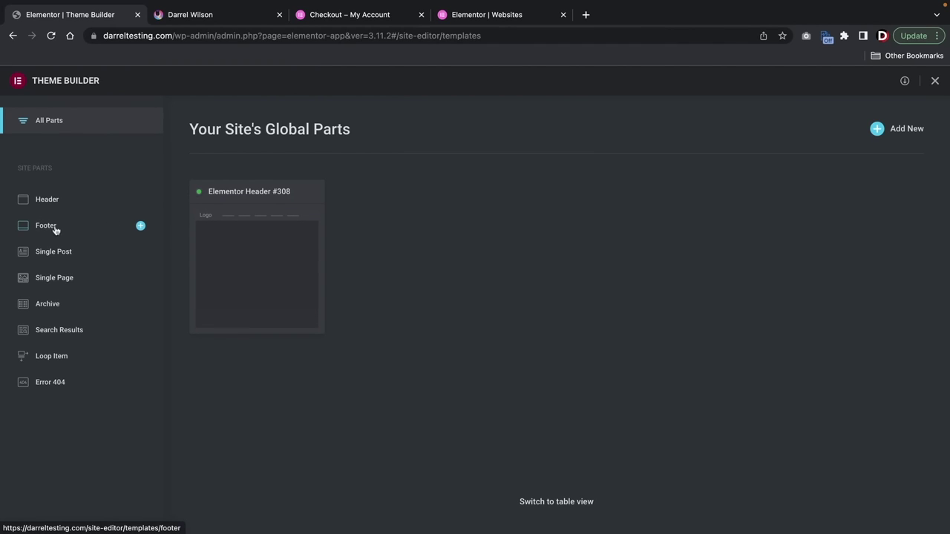
{"action": "left_click", "coordinate": [141, 227]}
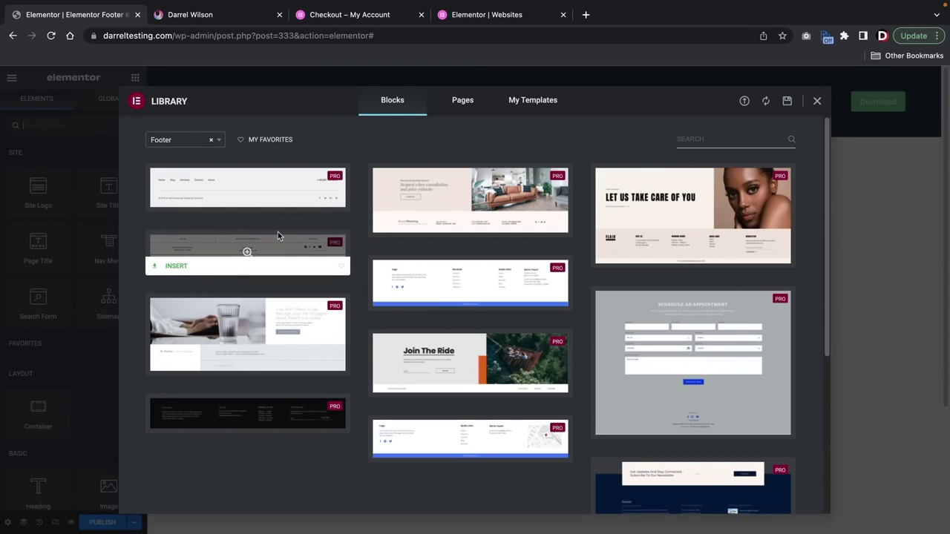
Insert a ready-made footer block from the Library and apply its own settings
{"action": "mouse_move", "coordinate": [423, 283]}
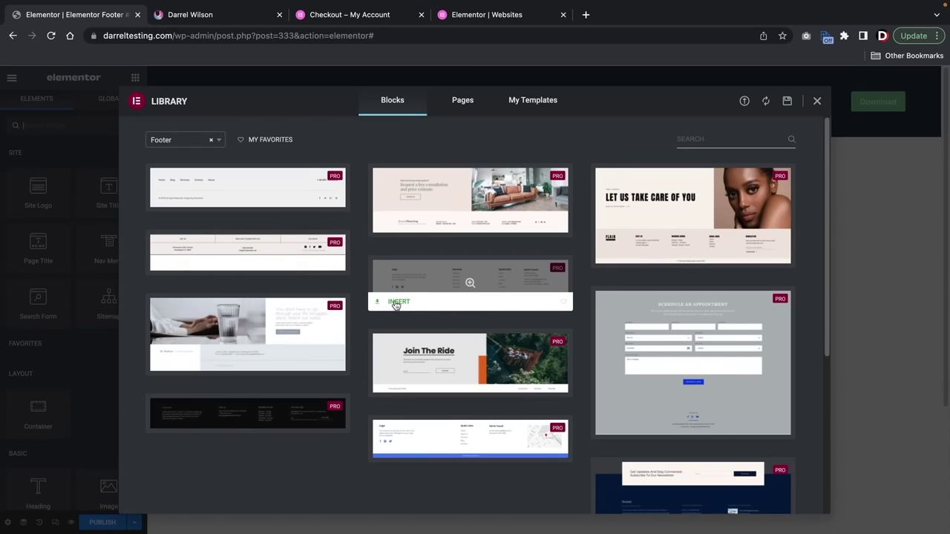
{"action": "left_click", "coordinate": [393, 305]}
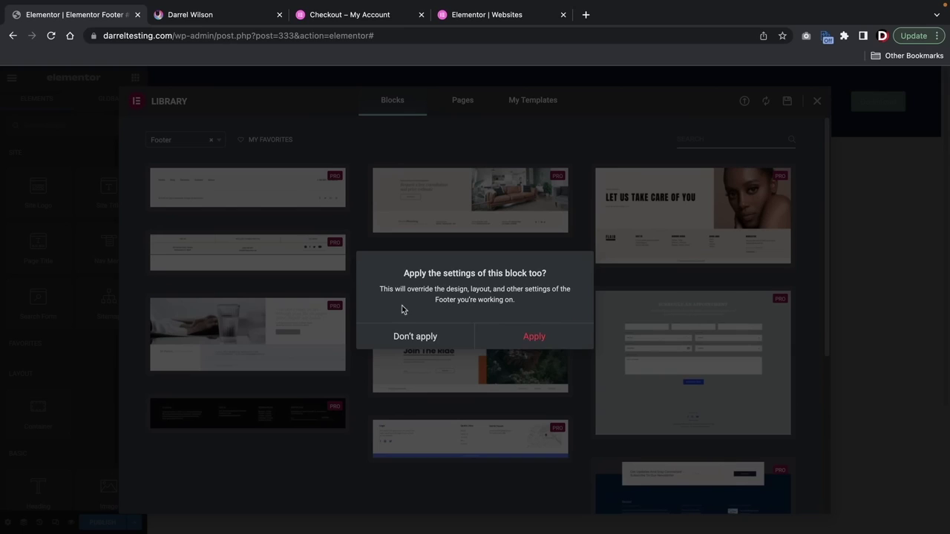
{"action": "left_click", "coordinate": [527, 338]}
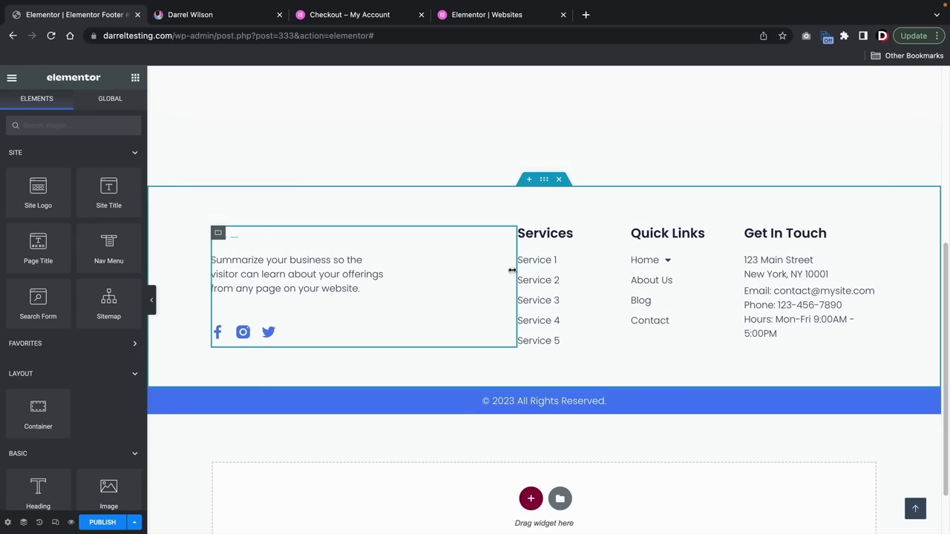
Set the footer container's background colour to dark navy #07121D
{"action": "left_click", "coordinate": [545, 180]}
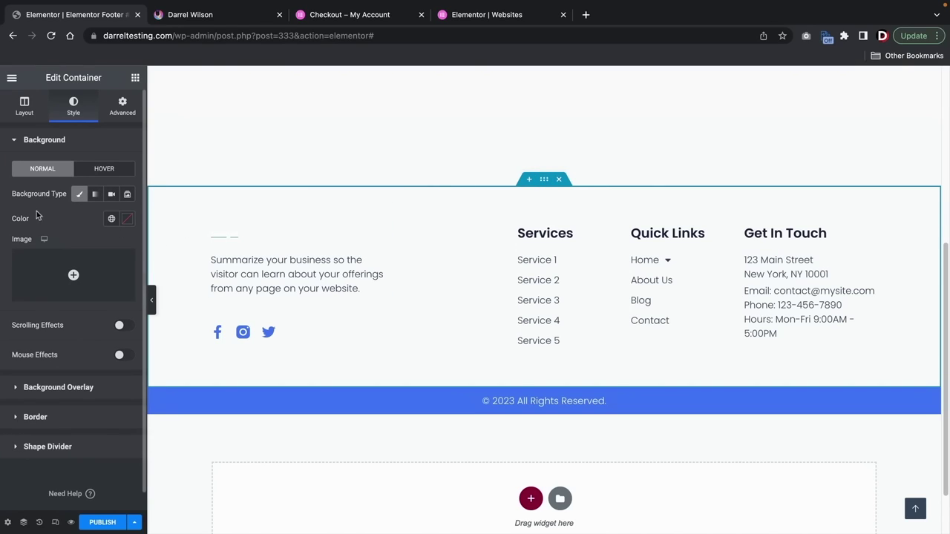
{"action": "left_click", "coordinate": [126, 220]}
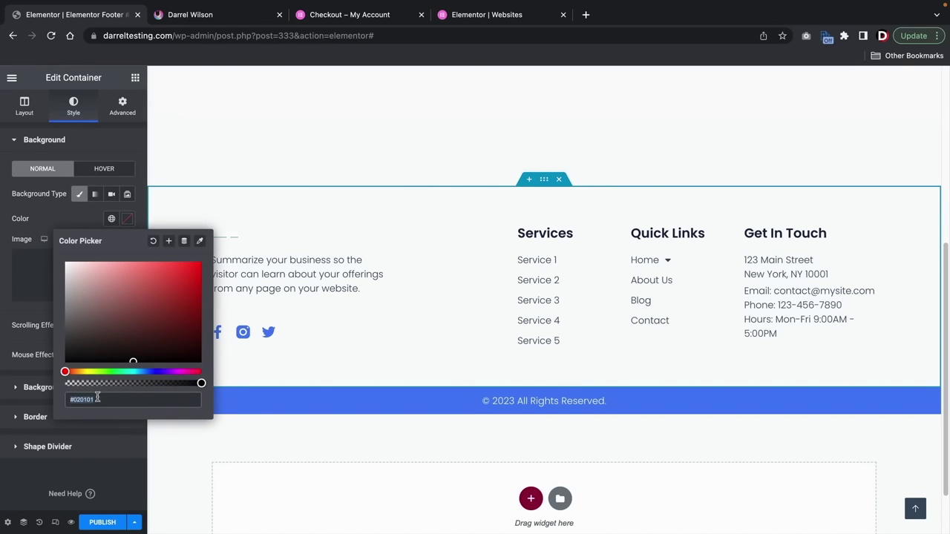
{"action": "type", "text": "#07121D"}
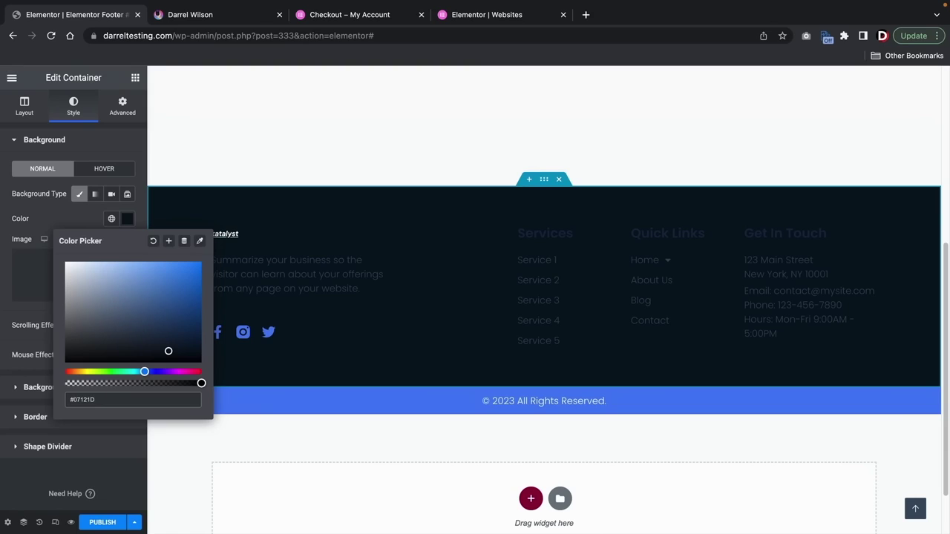
Make the logo image box title near-white #F9F9F9 and its description text white
{"action": "left_click", "coordinate": [292, 292]}
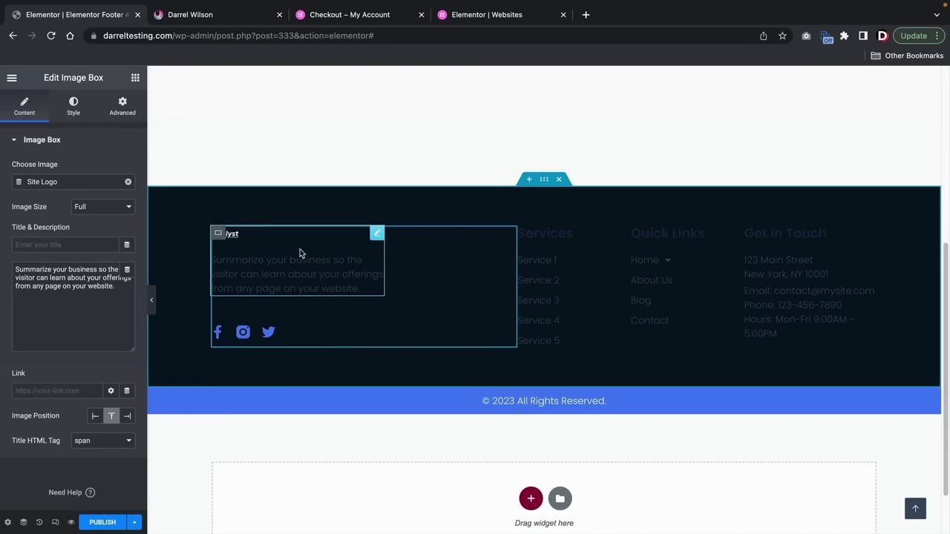
{"action": "left_click", "coordinate": [74, 107]}
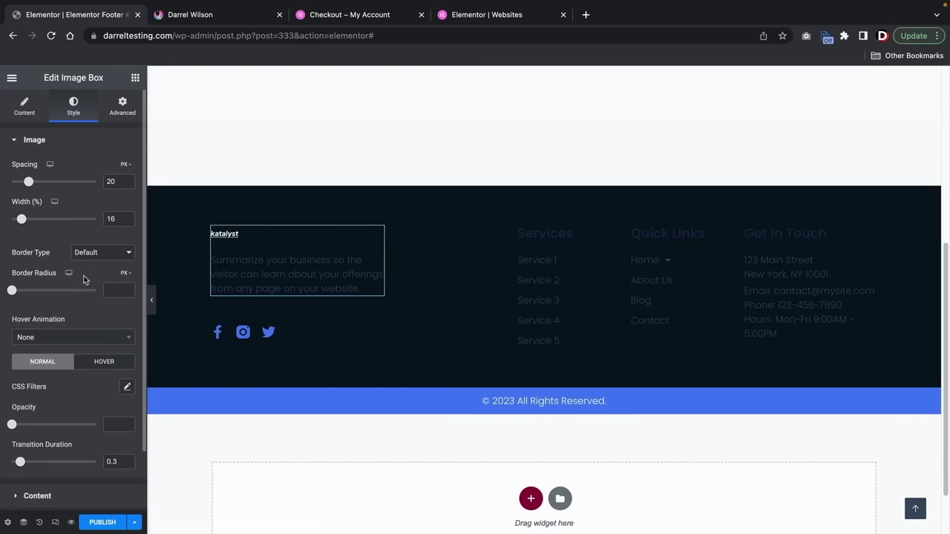
{"action": "scroll", "coordinate": [75, 297], "scroll_direction": "down", "scroll_amount": 1}
{"action": "left_click", "coordinate": [50, 456]}
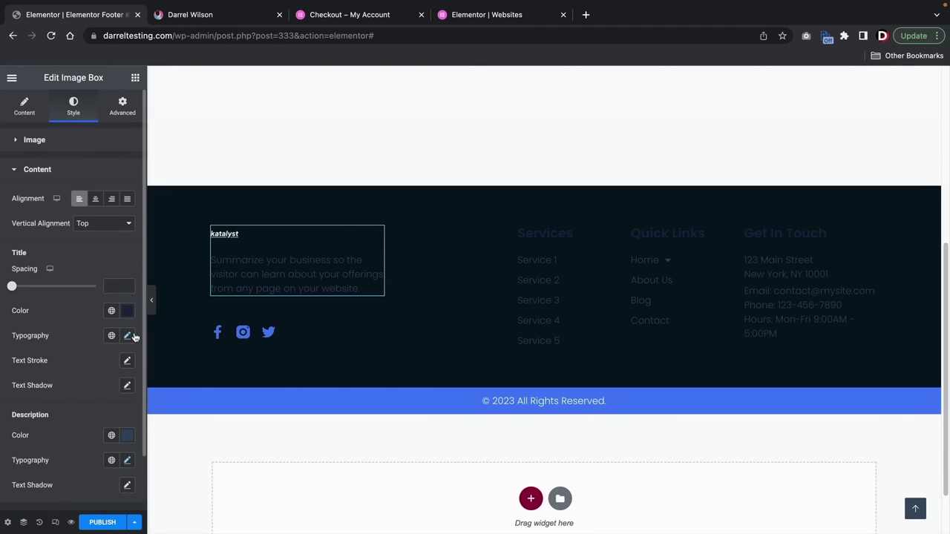
{"action": "left_click", "coordinate": [127, 311]}
{"action": "left_click", "coordinate": [67, 357]}
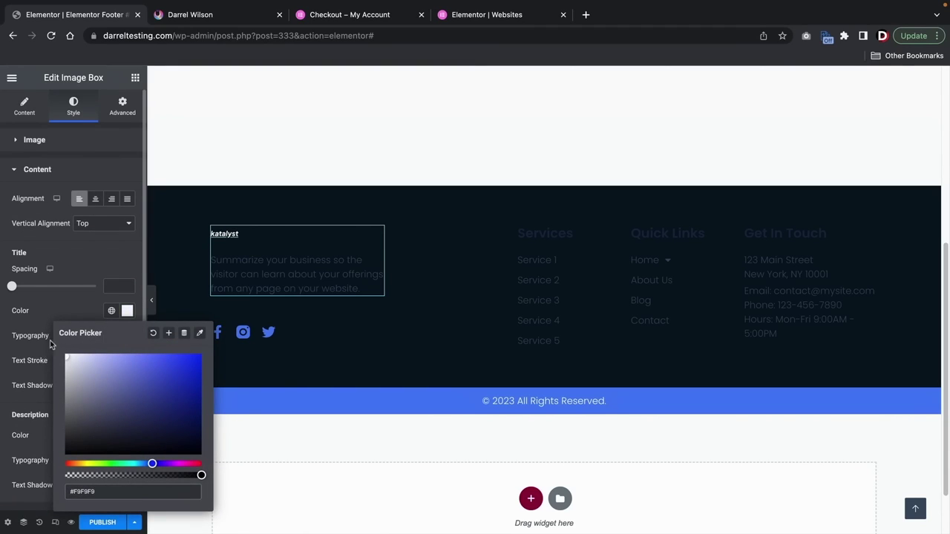
{"action": "left_click", "coordinate": [63, 308]}
{"action": "left_click", "coordinate": [127, 335]}
{"action": "left_click", "coordinate": [128, 338]}
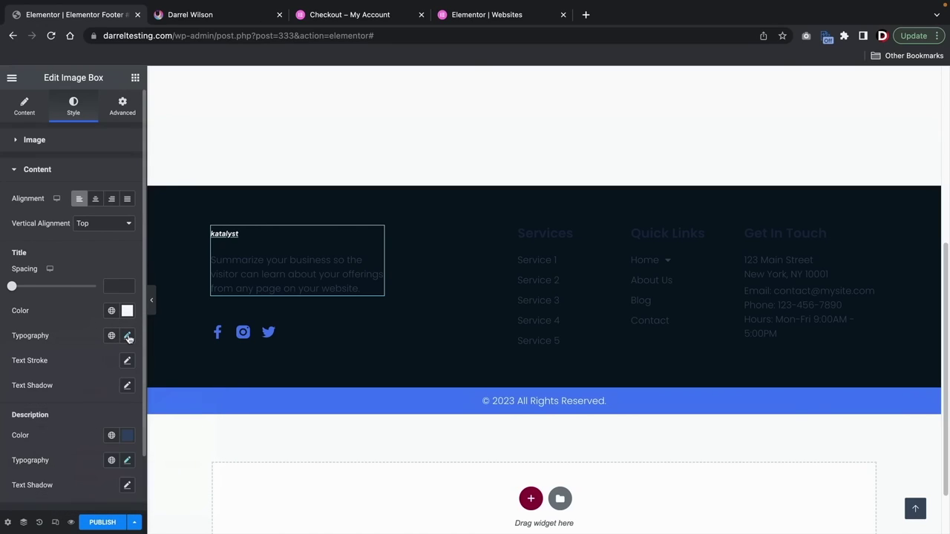
{"action": "left_click", "coordinate": [127, 436]}
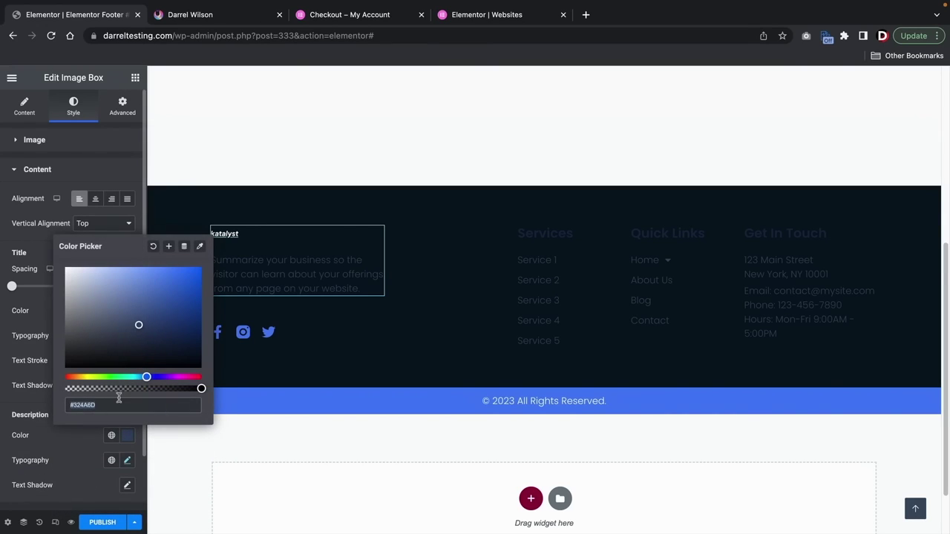
{"action": "left_click", "coordinate": [67, 271]}
{"action": "left_click", "coordinate": [36, 308]}
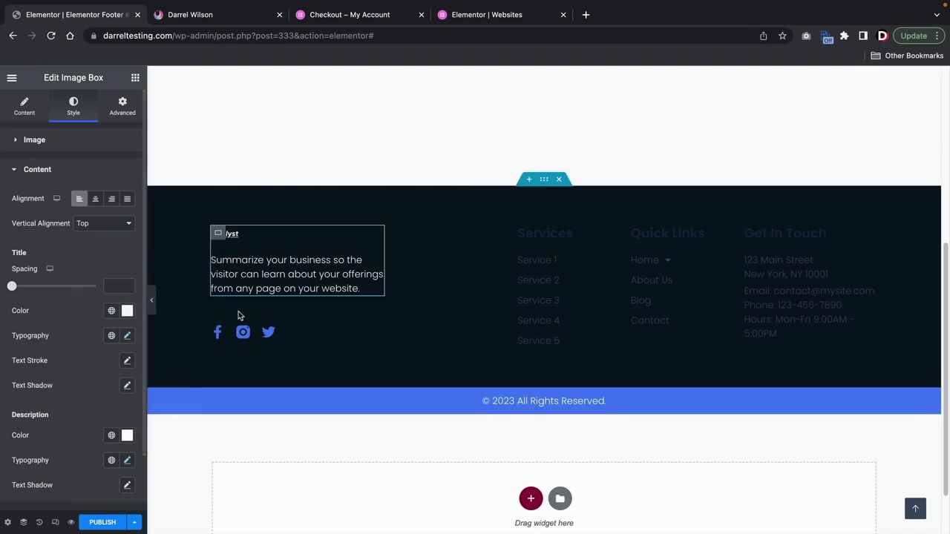
Set the social icons' secondary colour to white
{"action": "left_click", "coordinate": [280, 335]}
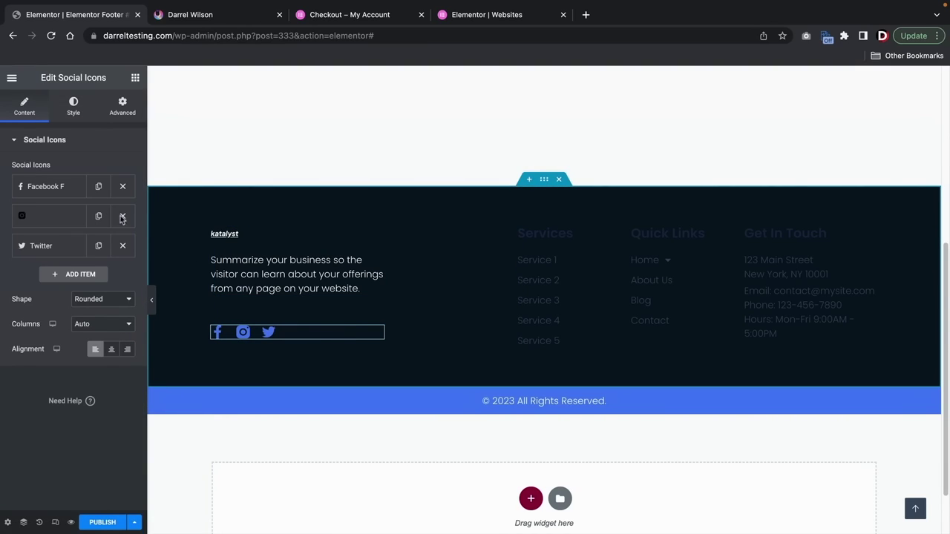
{"action": "left_click", "coordinate": [72, 110]}
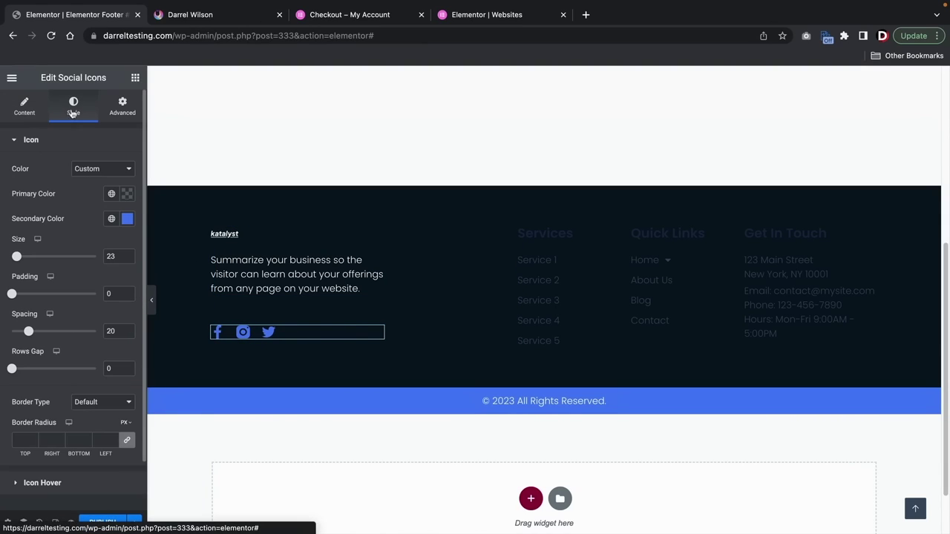
{"action": "left_click", "coordinate": [128, 219]}
{"action": "left_click", "coordinate": [67, 251]}
{"action": "left_click", "coordinate": [74, 210]}
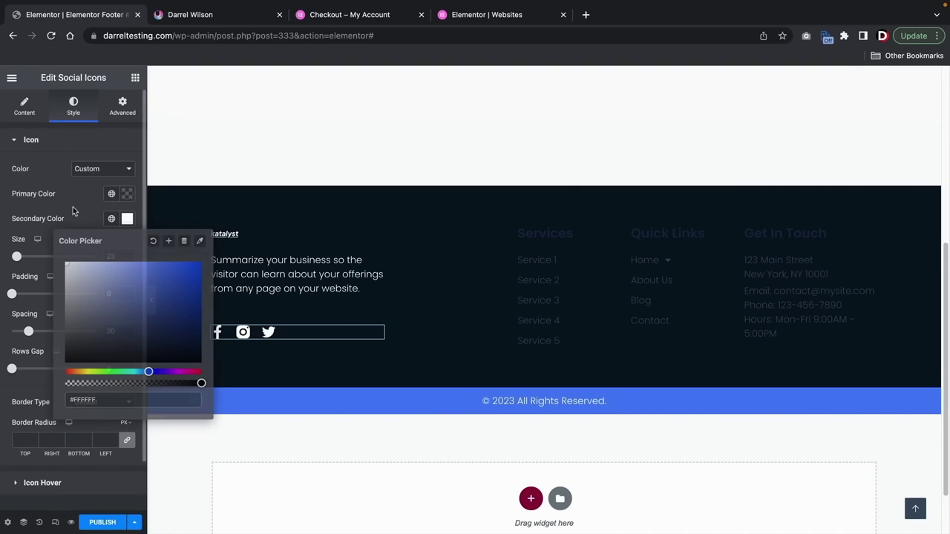
{"action": "left_click", "coordinate": [588, 236]}
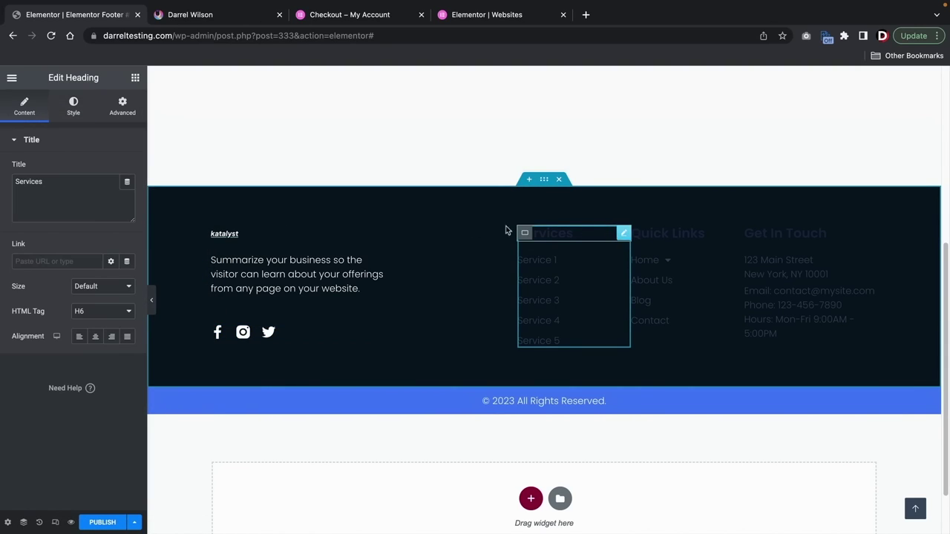
Make the Services heading near-white #F0F0F0 and copy that style to Quick Links and Get In Touch
{"action": "left_click", "coordinate": [74, 103]}
{"action": "left_click", "coordinate": [127, 170]}
{"action": "left_click_drag", "start_coordinate": [75, 223], "coordinate": [52, 218]}
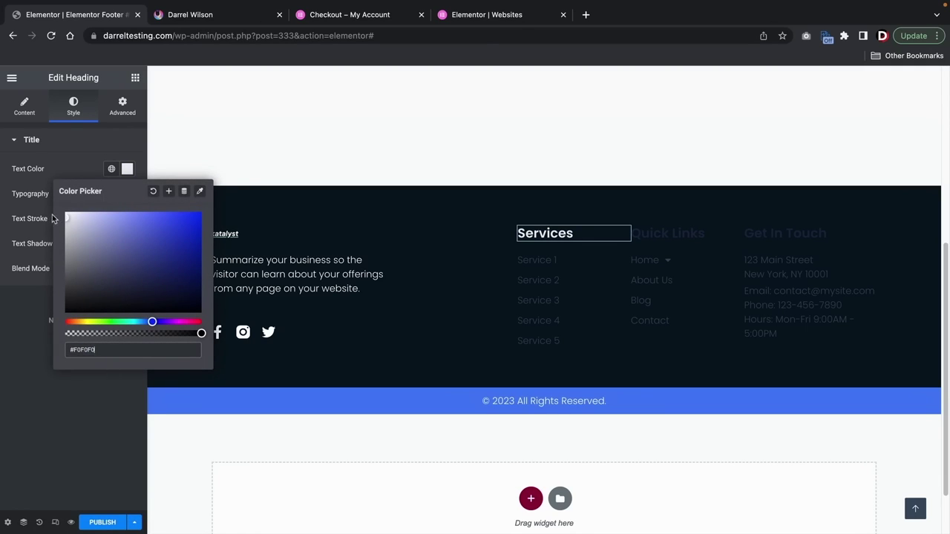
{"action": "left_click", "coordinate": [600, 238]}
{"action": "right_click", "coordinate": [623, 235]}
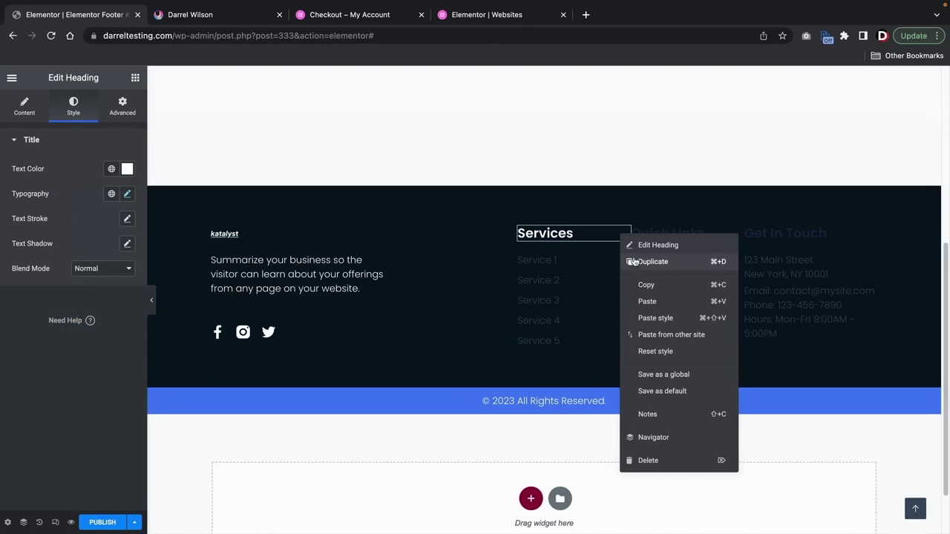
{"action": "left_click", "coordinate": [646, 285]}
{"action": "right_click", "coordinate": [741, 236]}
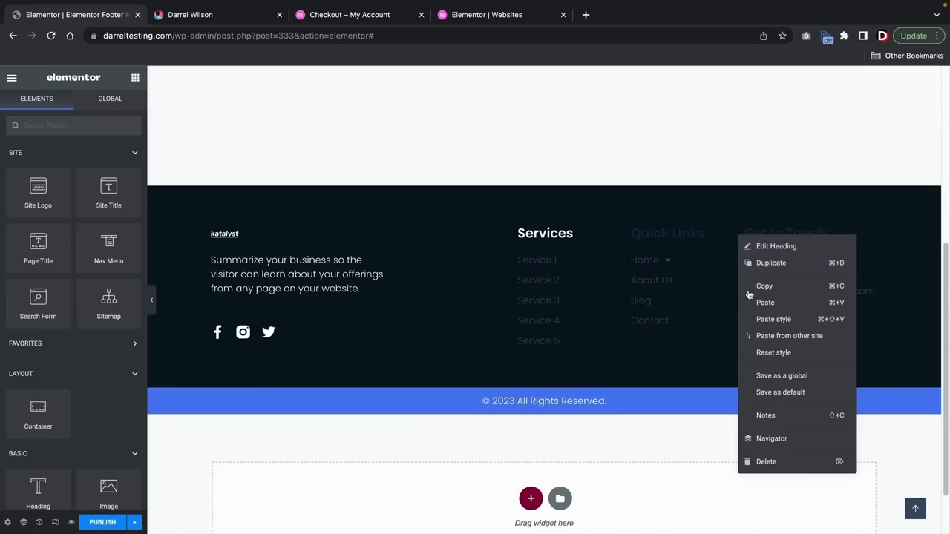
{"action": "left_click", "coordinate": [772, 319]}
{"action": "right_click", "coordinate": [865, 235]}
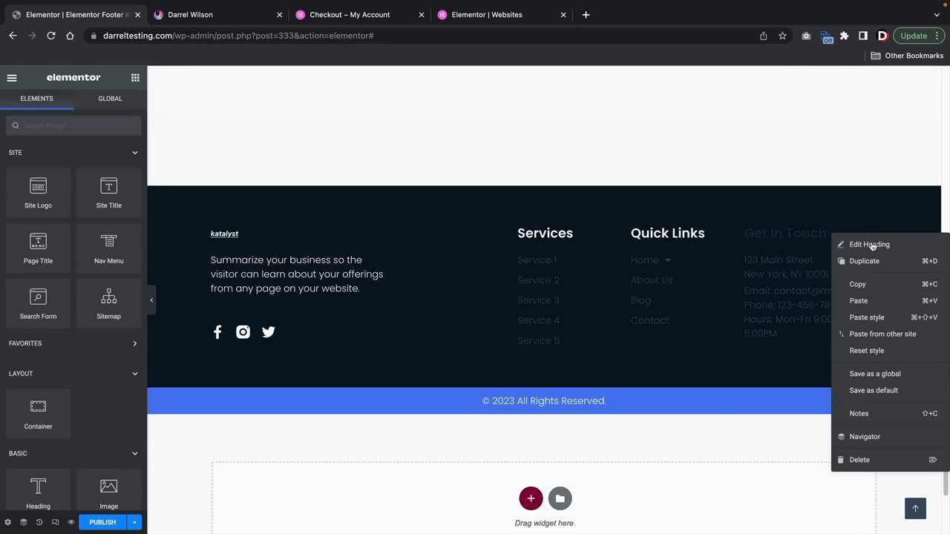
{"action": "left_click", "coordinate": [877, 317]}
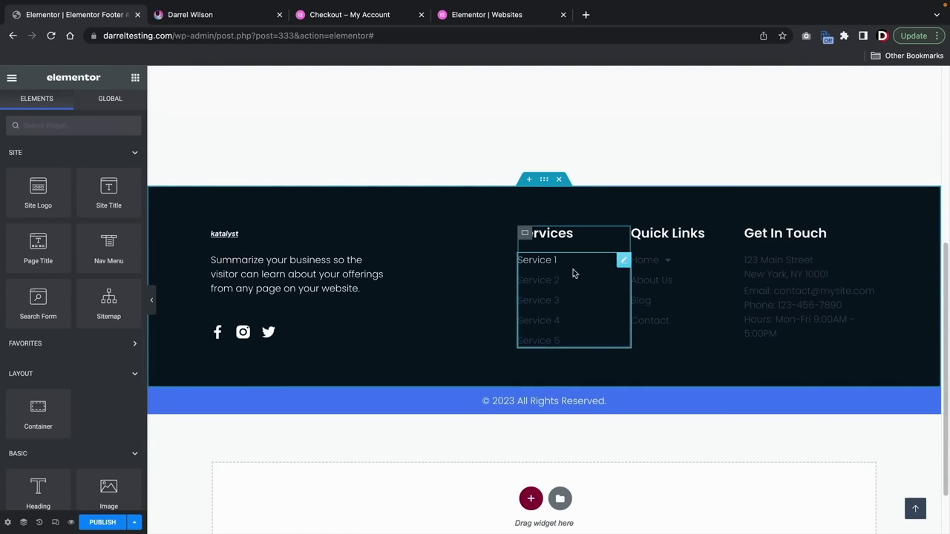
Set the Services list and Quick Links menu text to white
{"action": "right_click", "coordinate": [622, 265]}
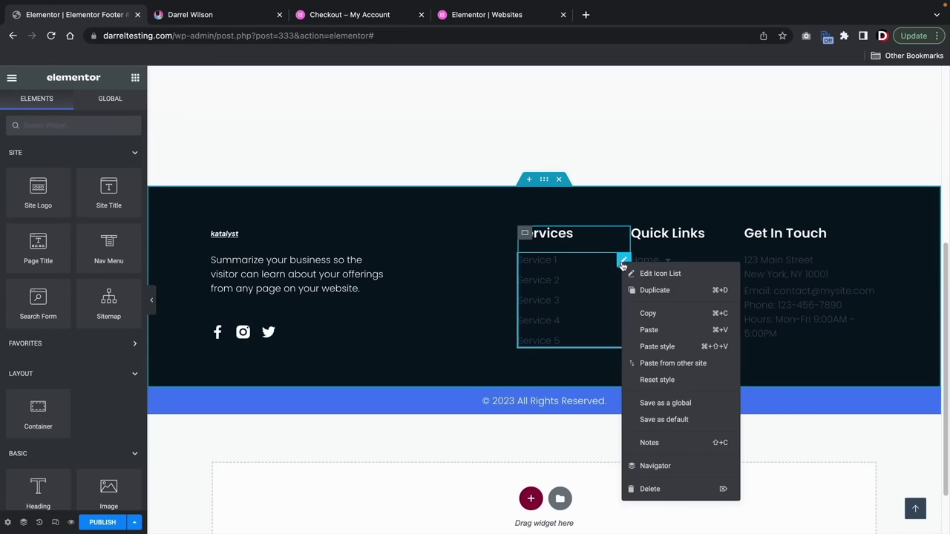
{"action": "left_click", "coordinate": [642, 344]}
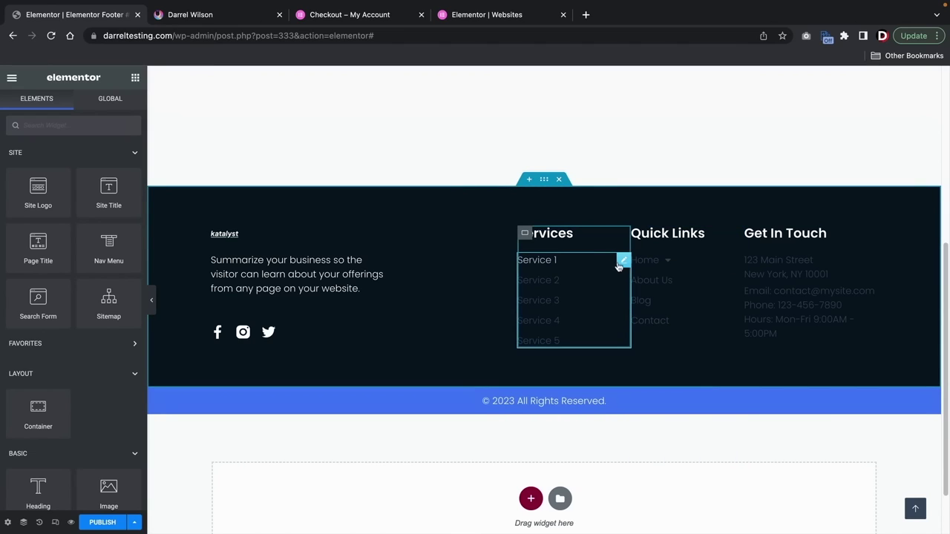
{"action": "left_click", "coordinate": [623, 261]}
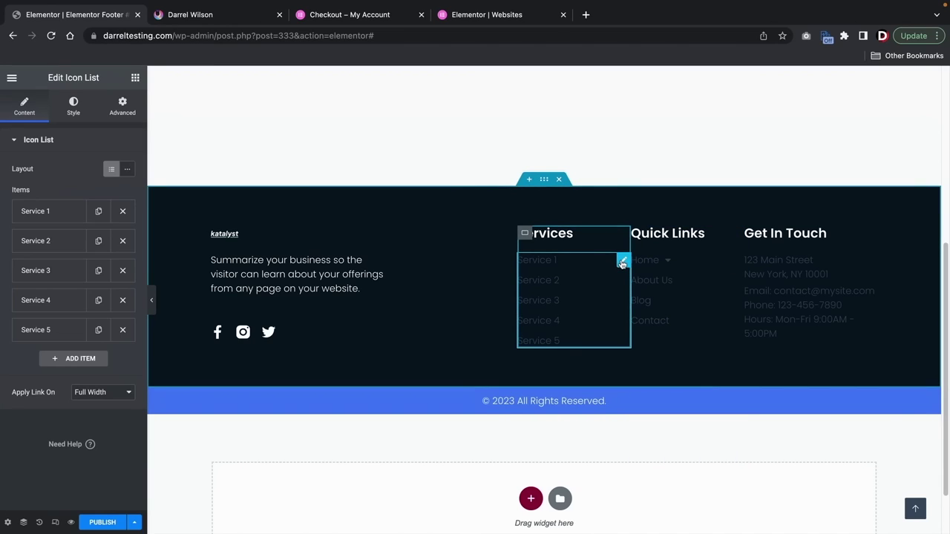
{"action": "left_click", "coordinate": [74, 105]}
{"action": "left_click", "coordinate": [53, 304]}
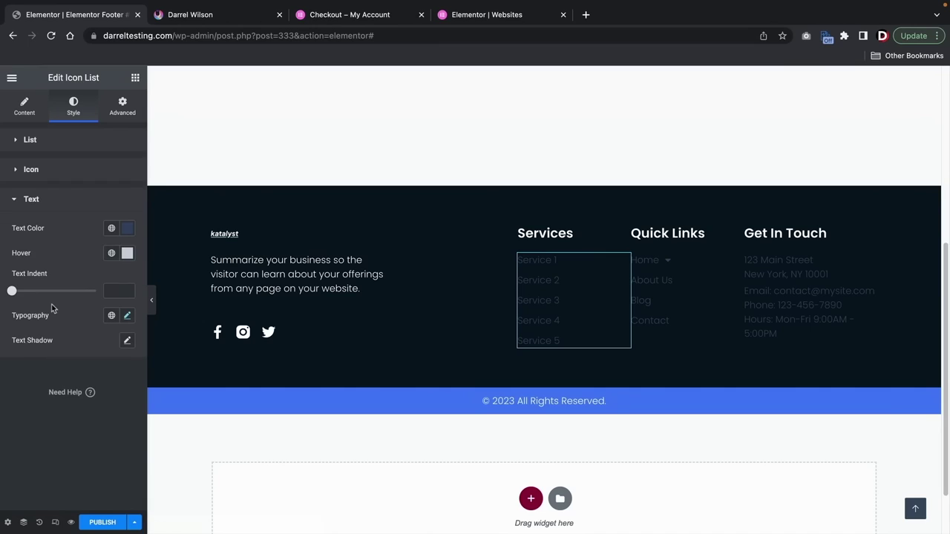
{"action": "left_click", "coordinate": [127, 228]}
{"action": "left_click", "coordinate": [66, 274]}
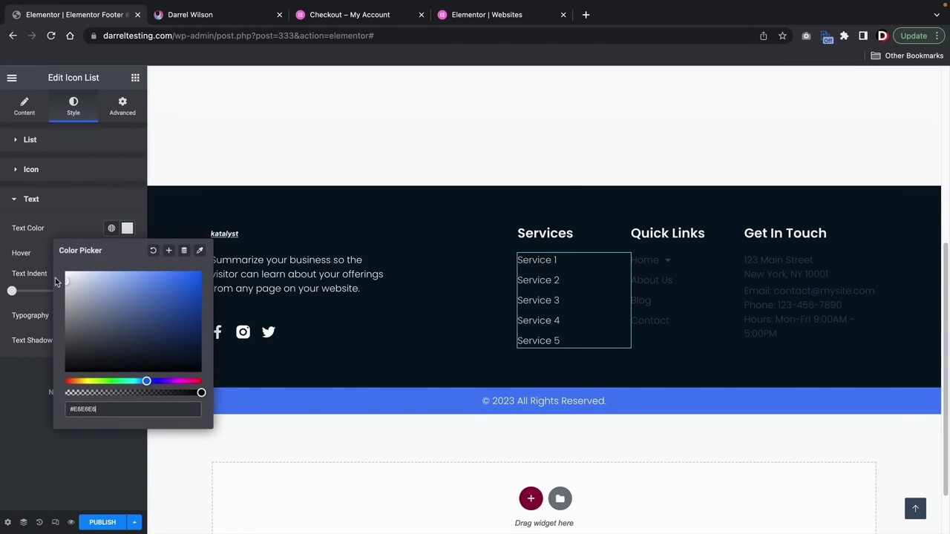
{"action": "left_click", "coordinate": [737, 260]}
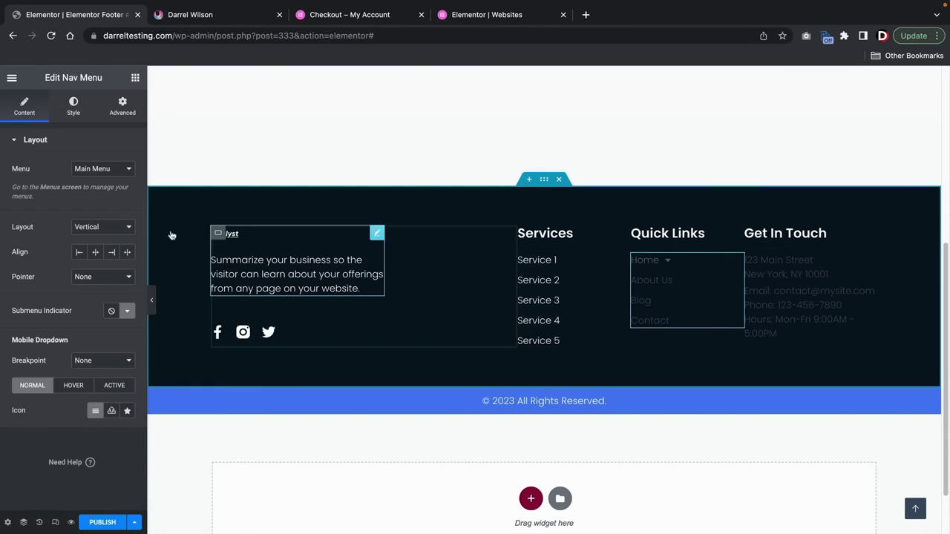
{"action": "left_click", "coordinate": [74, 106]}
{"action": "left_click", "coordinate": [127, 218]}
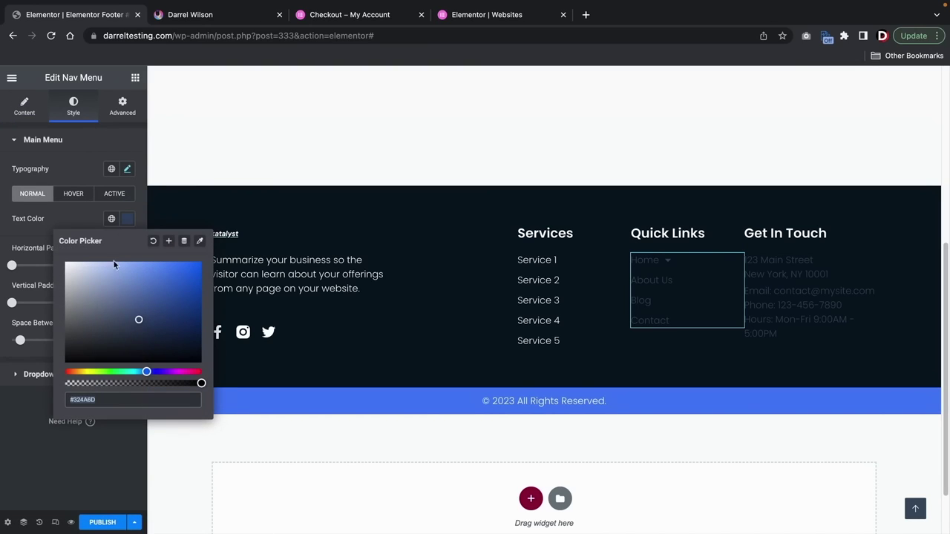
{"action": "left_click", "coordinate": [66, 274]}
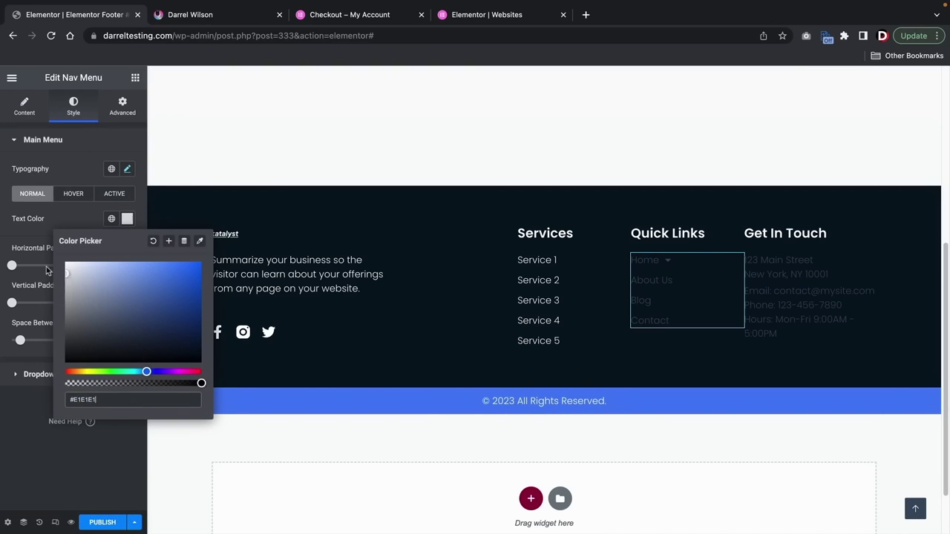
Set the street address text to #FFFFFF and the contact details list text to white
{"action": "left_click", "coordinate": [850, 264]}
{"action": "left_click", "coordinate": [73, 108]}
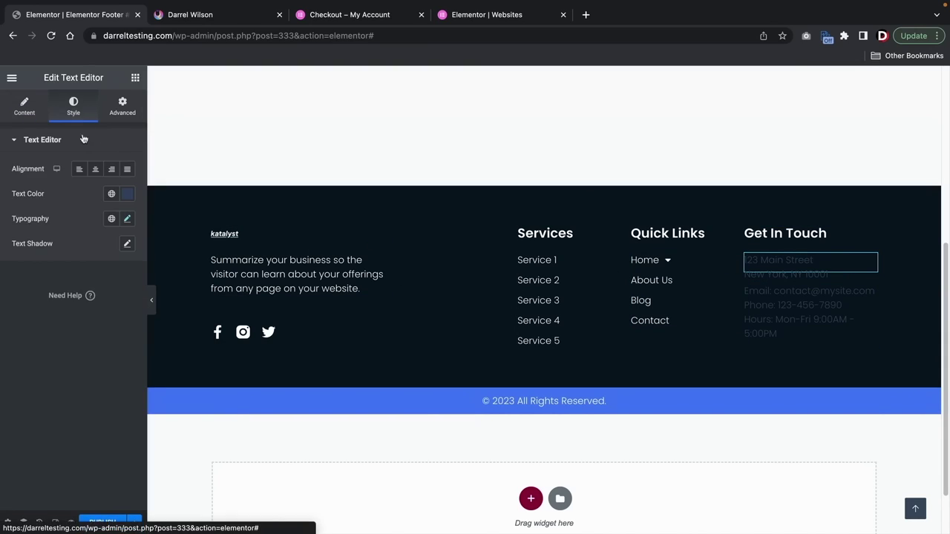
{"action": "left_click", "coordinate": [127, 220]}
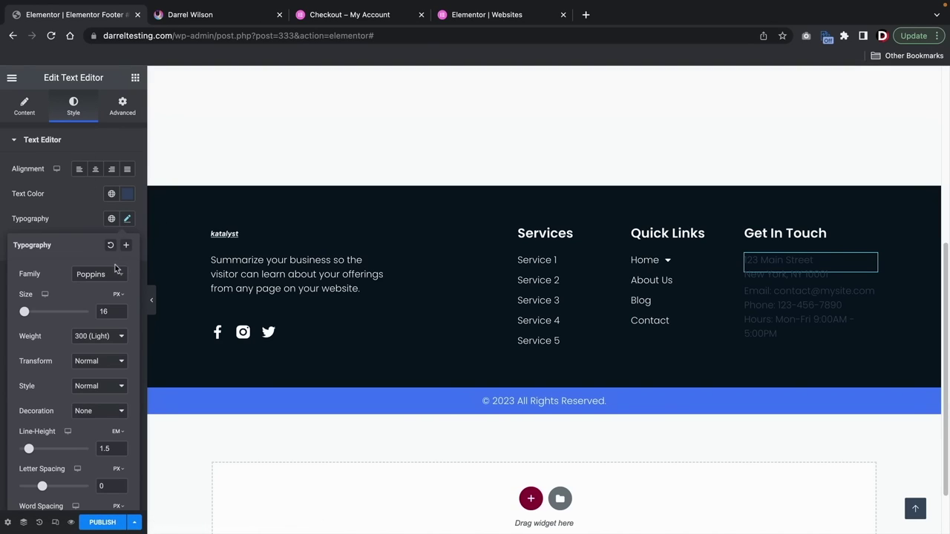
{"action": "left_click", "coordinate": [128, 194]}
{"action": "type", "text": "#FFFFFF"}
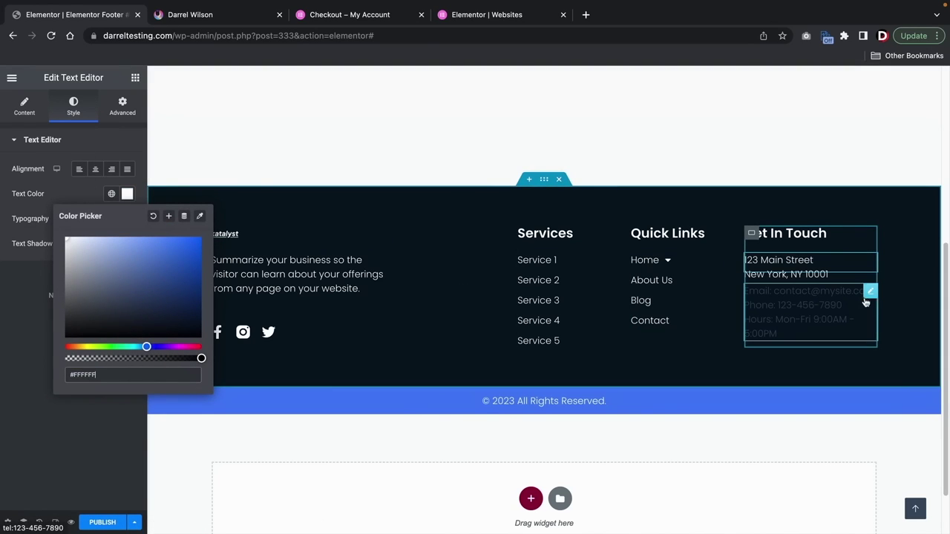
{"action": "left_click", "coordinate": [870, 292]}
{"action": "left_click", "coordinate": [73, 108]}
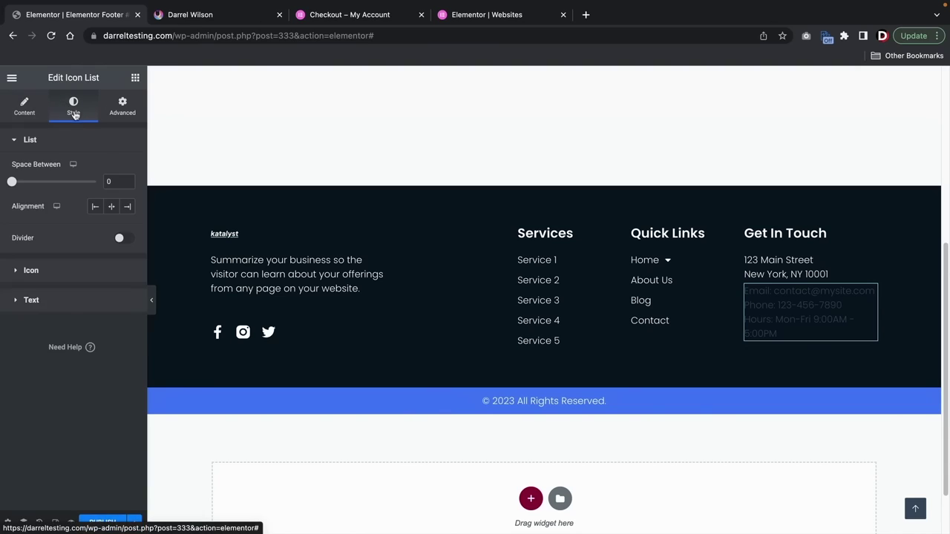
{"action": "left_click", "coordinate": [54, 299]}
{"action": "left_click", "coordinate": [127, 228]}
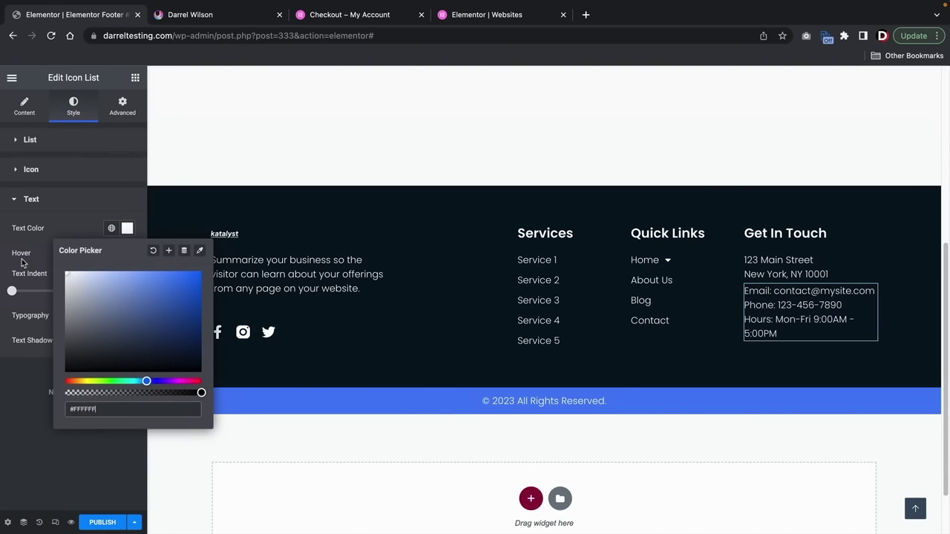
{"action": "left_click", "coordinate": [79, 194]}
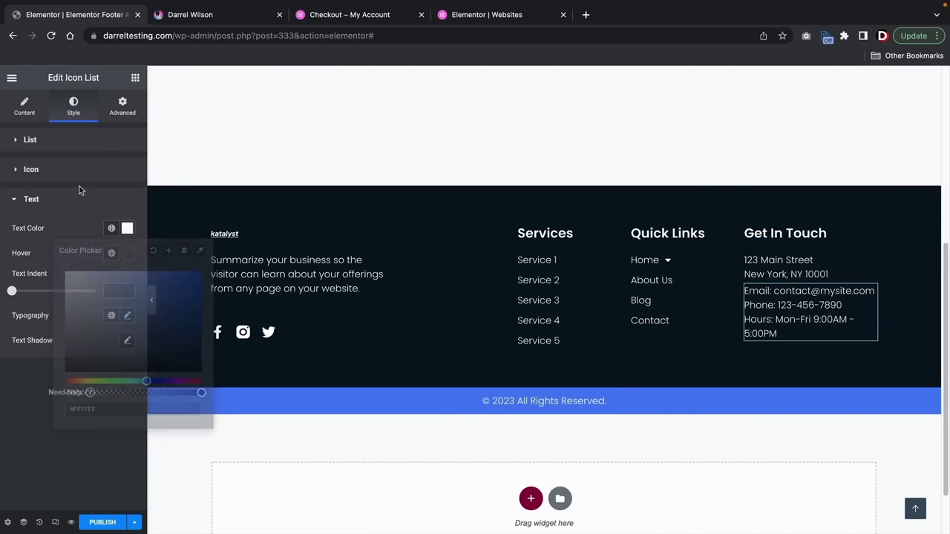
{"action": "left_click", "coordinate": [242, 236]}
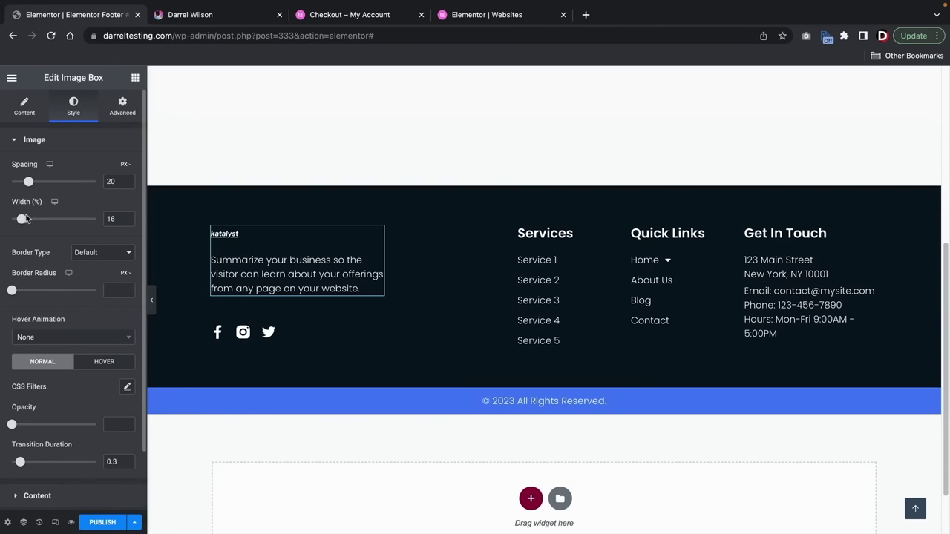
Enlarge the footer logo's image width to 40% and delete the blue copyright bar
{"action": "left_click_drag", "start_coordinate": [21, 218], "coordinate": [44, 227]}
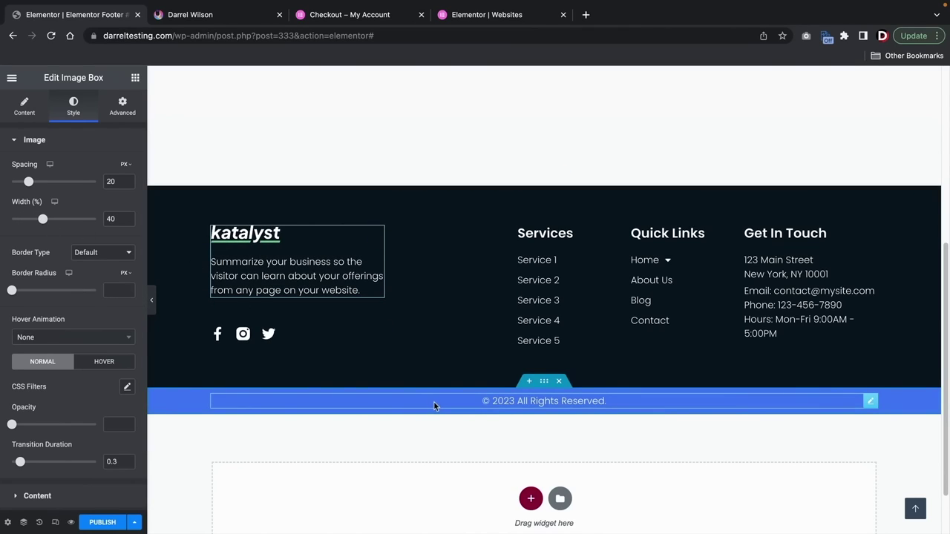
{"action": "left_click", "coordinate": [544, 384]}
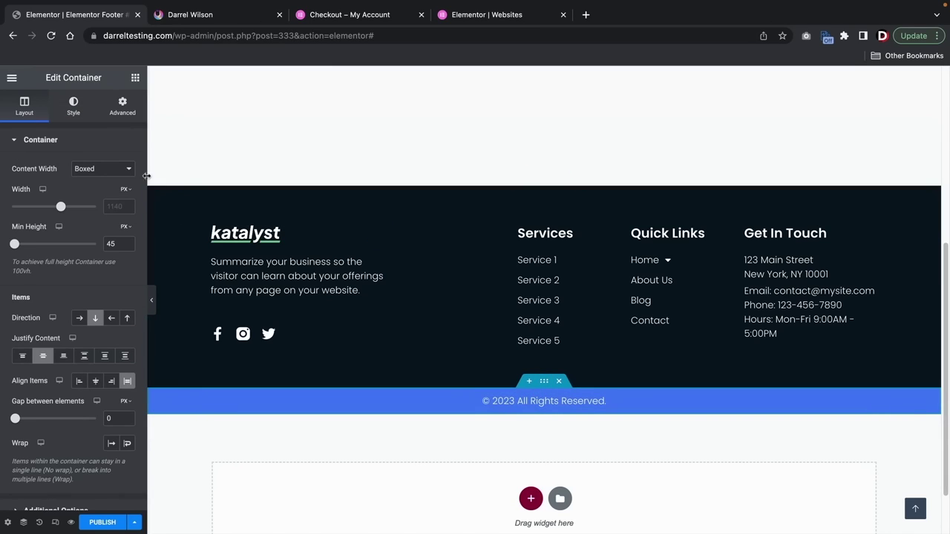
{"action": "left_click", "coordinate": [561, 381]}
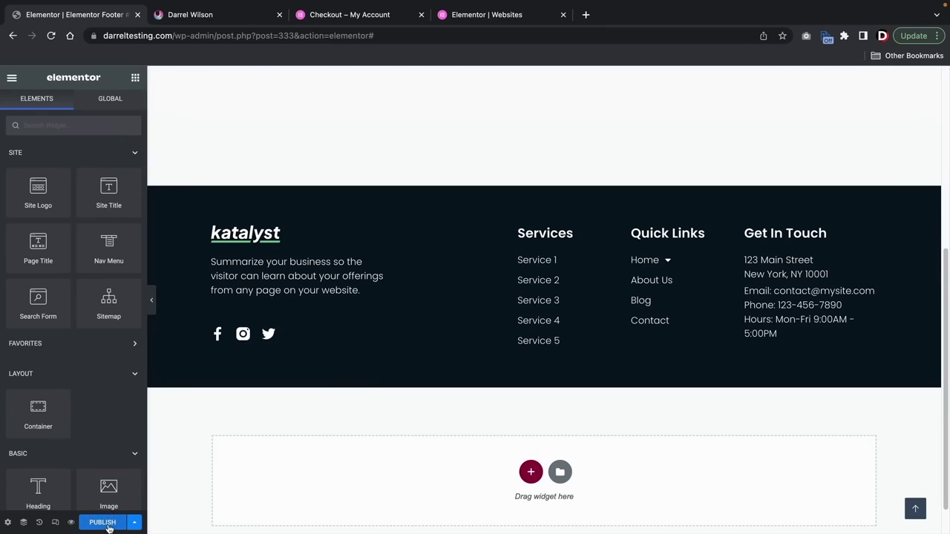
Publish the footer with an Include > Entire Site condition, then view the live site
{"action": "left_click", "coordinate": [102, 523]}
{"action": "left_click", "coordinate": [470, 361]}
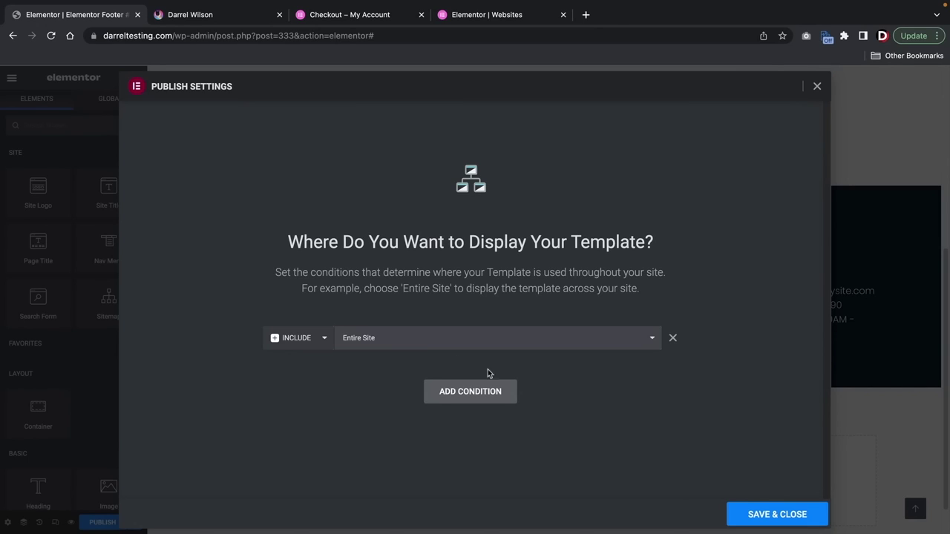
{"action": "left_click", "coordinate": [778, 516]}
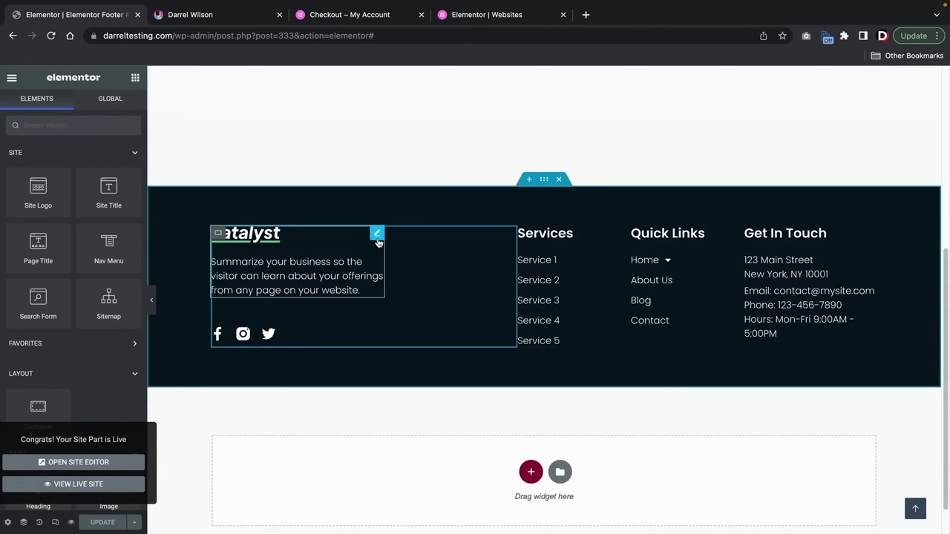
{"action": "left_click", "coordinate": [79, 486]}
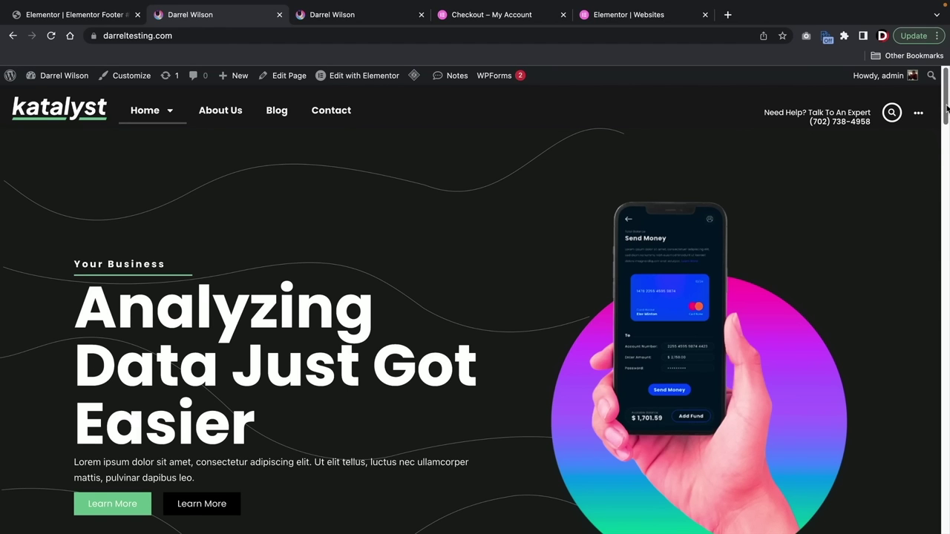
Check the new footer on the live homepage and Contact page, then return Home
{"action": "left_click_drag", "start_coordinate": [947, 109], "coordinate": [936, 432]}
{"action": "scroll", "coordinate": [935, 432], "scroll_direction": "down", "scroll_amount": 15}
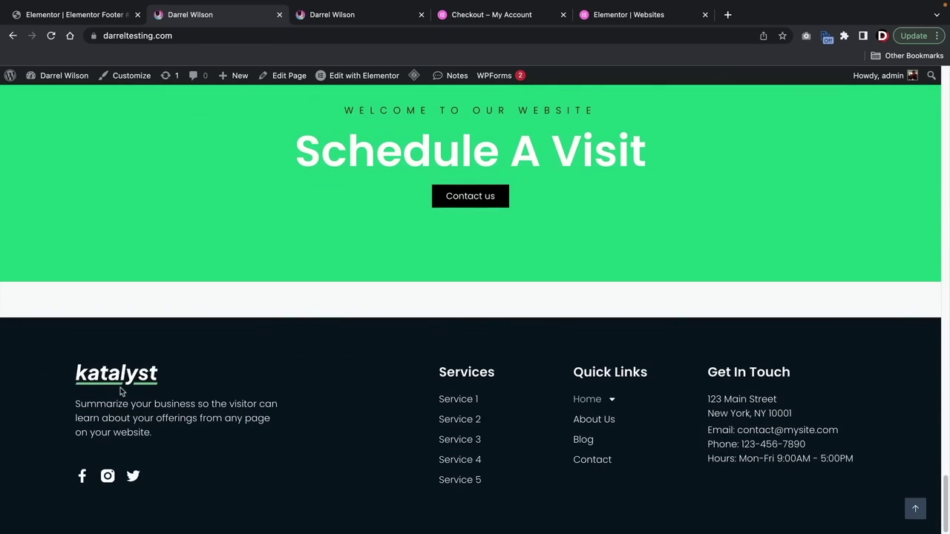
{"action": "left_click", "coordinate": [591, 461]}
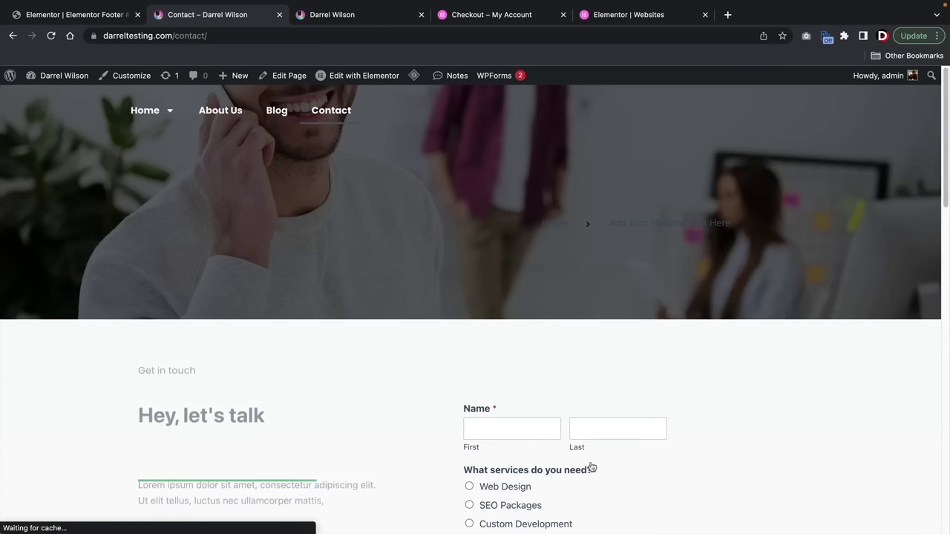
{"action": "left_click_drag", "start_coordinate": [945, 162], "coordinate": [948, 489]}
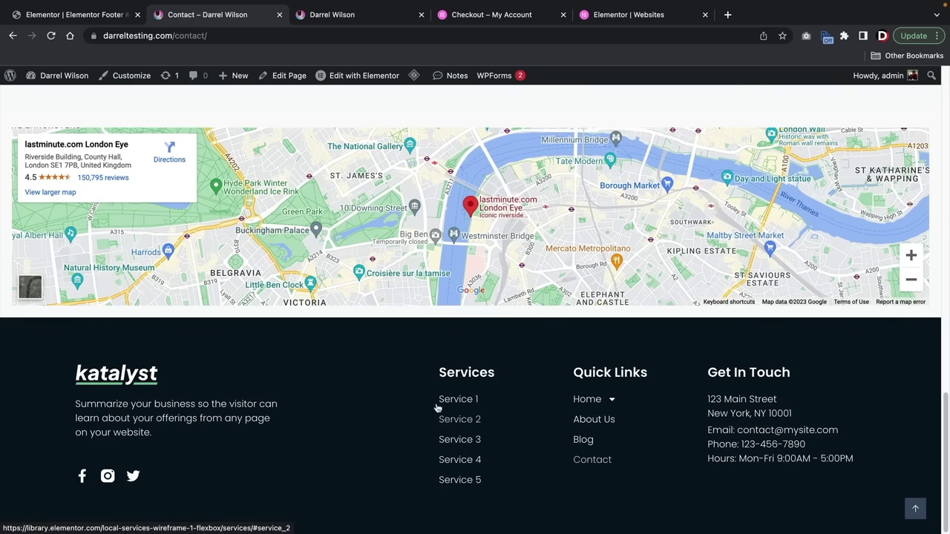
{"action": "scroll", "coordinate": [413, 452], "scroll_direction": "up", "scroll_amount": 20}
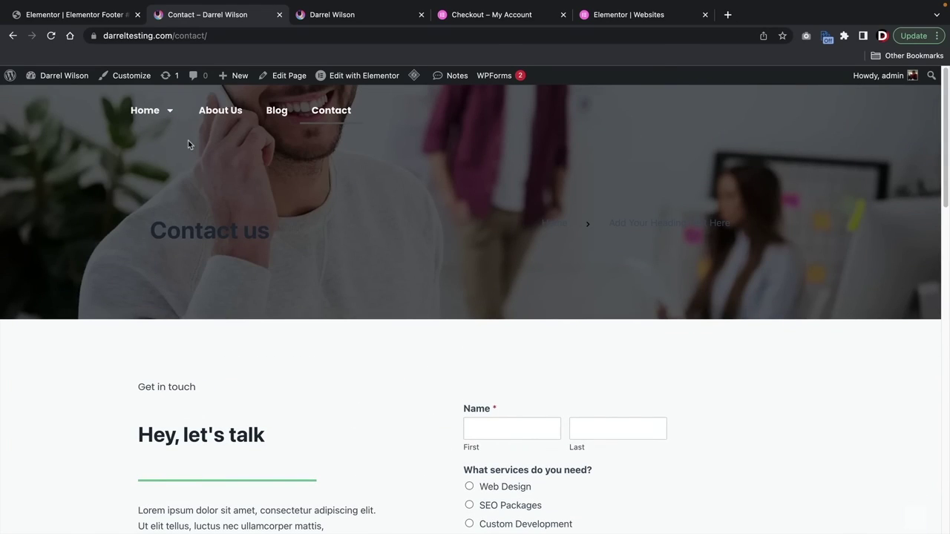
{"action": "left_click", "coordinate": [146, 110]}
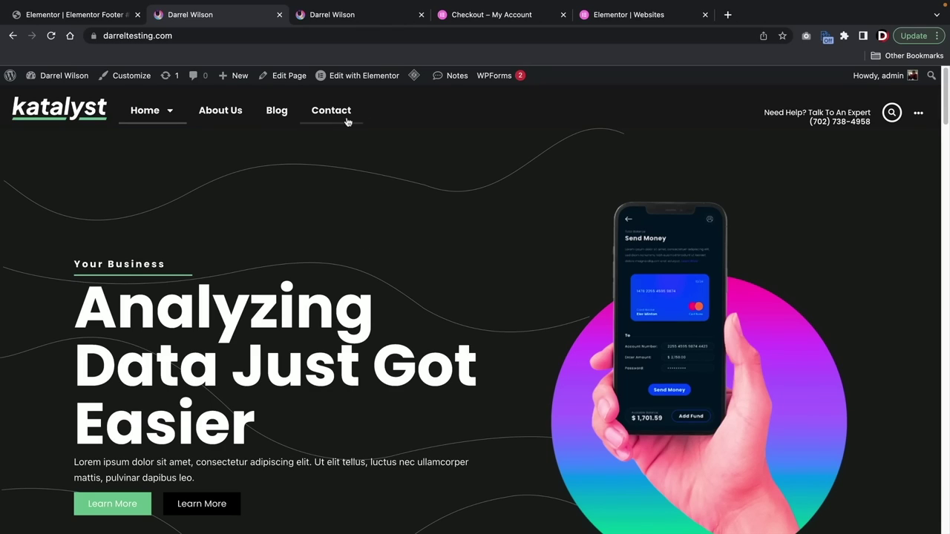
{"action": "scroll", "coordinate": [387, 263], "scroll_direction": "down", "scroll_amount": 1}
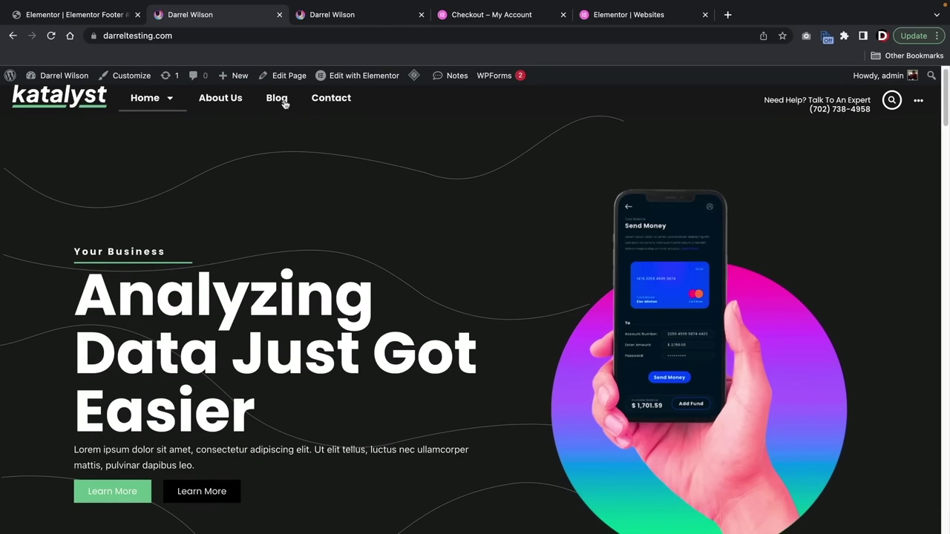
Load the nonexistent address /erjkiokergokergopekrpgk to confirm the footer appears on the 404 page
{"action": "left_click", "coordinate": [285, 42]}
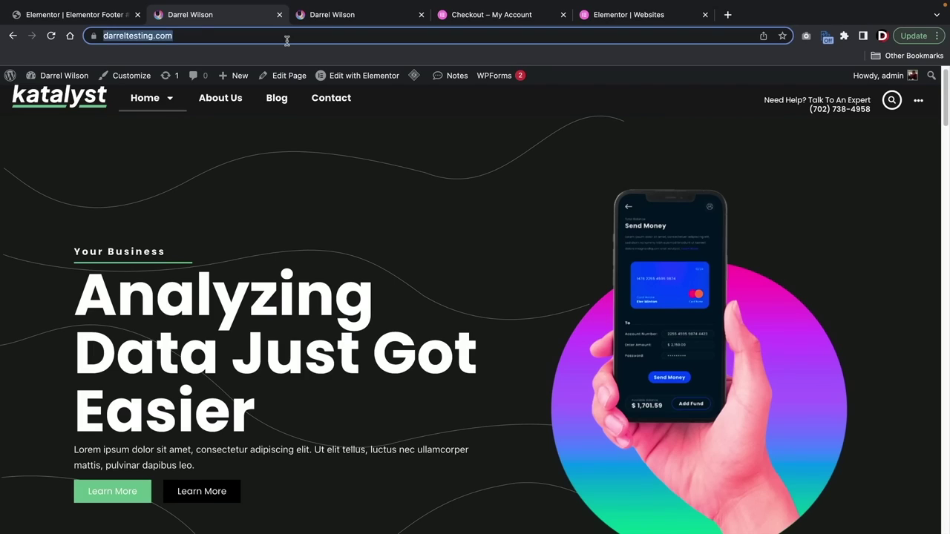
{"action": "left_click", "coordinate": [287, 41]}
{"action": "type", "text": "/erjkiokergokergopekrpgk"}
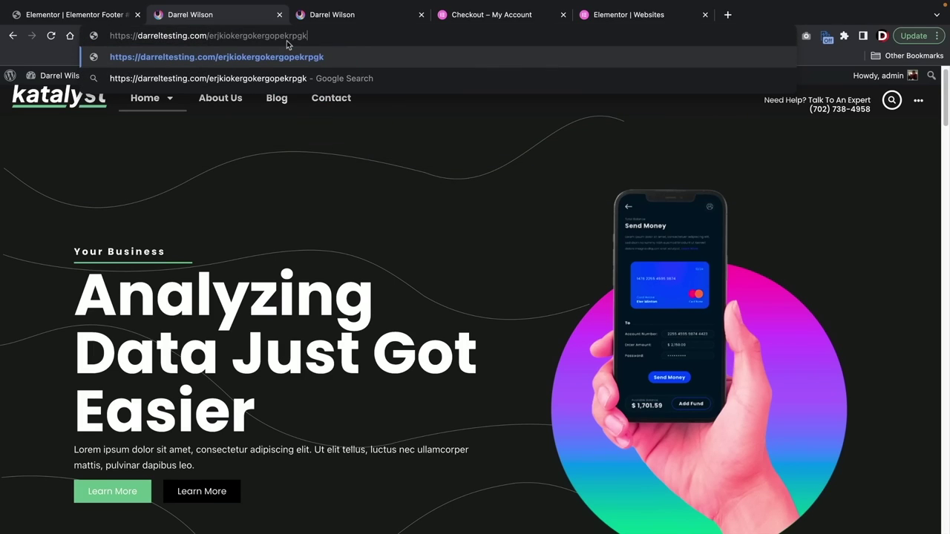
{"action": "key", "text": "Return"}
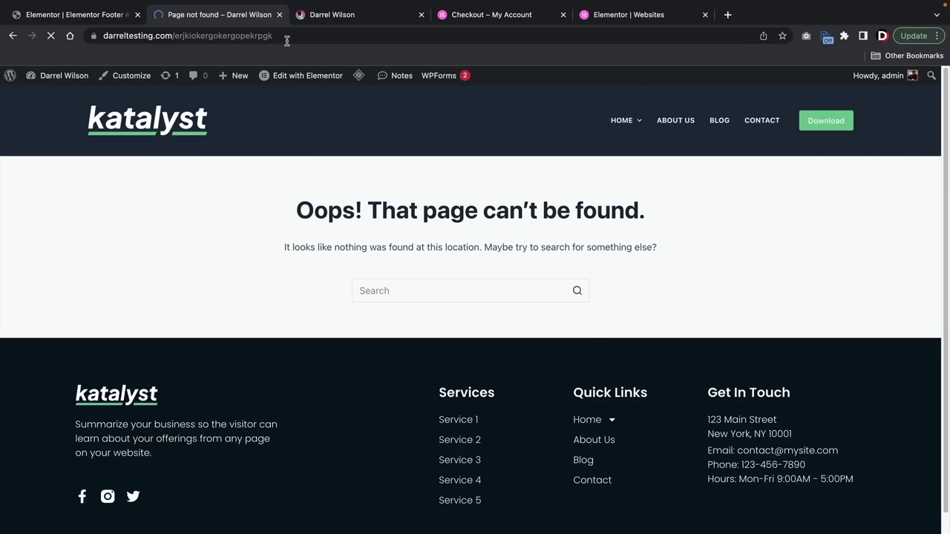
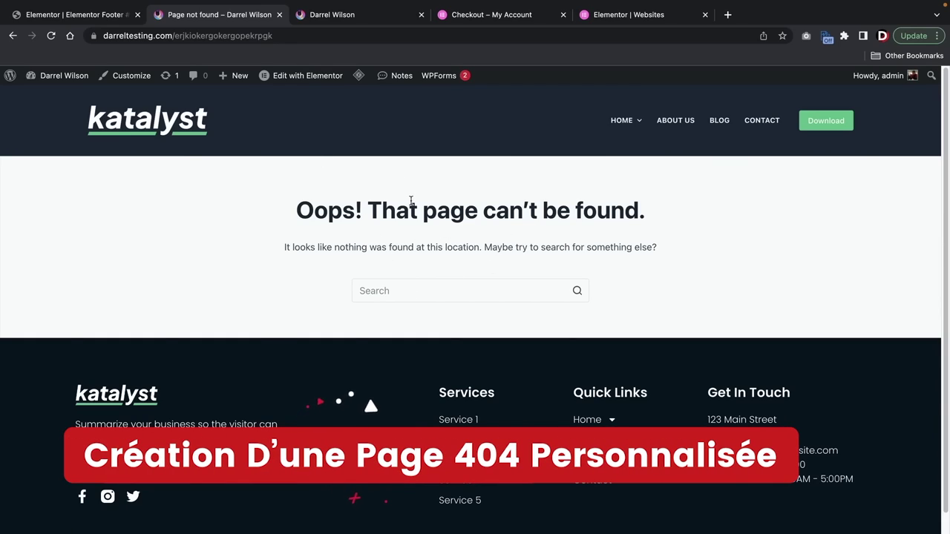
From the WordPress dashboard's Theme Builder, start a new Error 404 template
{"action": "mouse_move", "coordinate": [44, 78]}
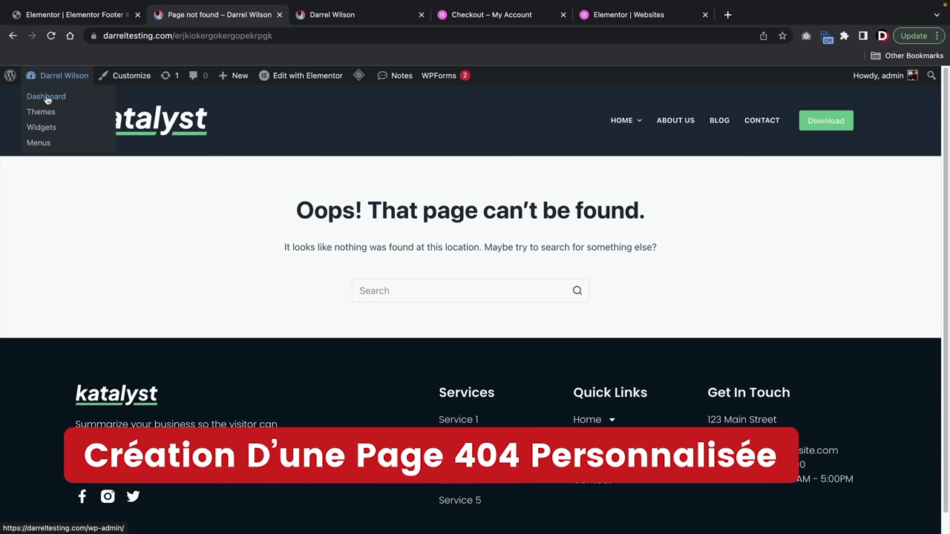
{"action": "left_click", "coordinate": [44, 96]}
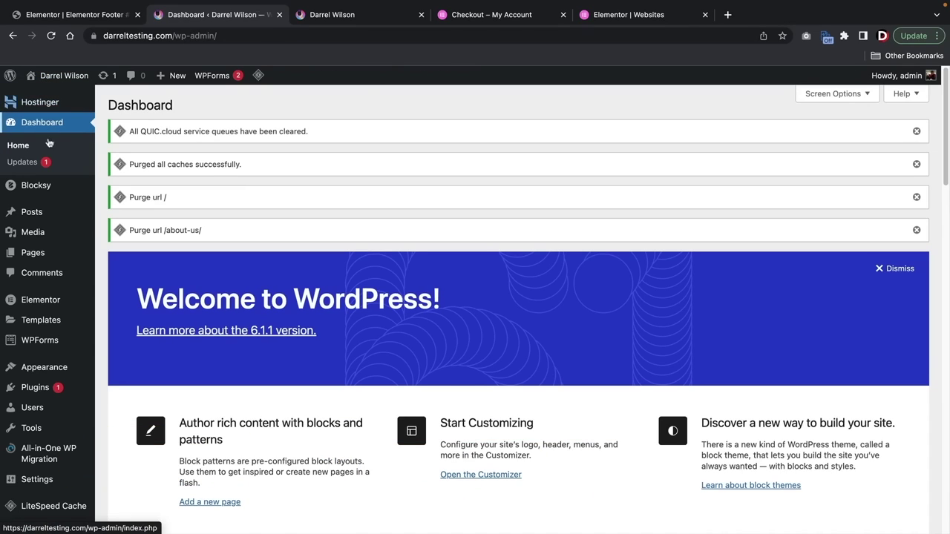
{"action": "mouse_move", "coordinate": [79, 327]}
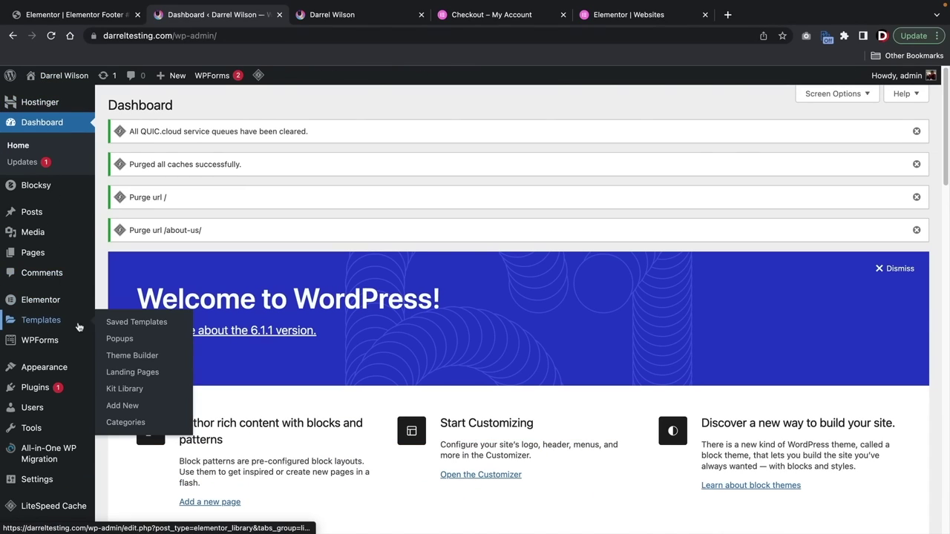
{"action": "left_click", "coordinate": [121, 355]}
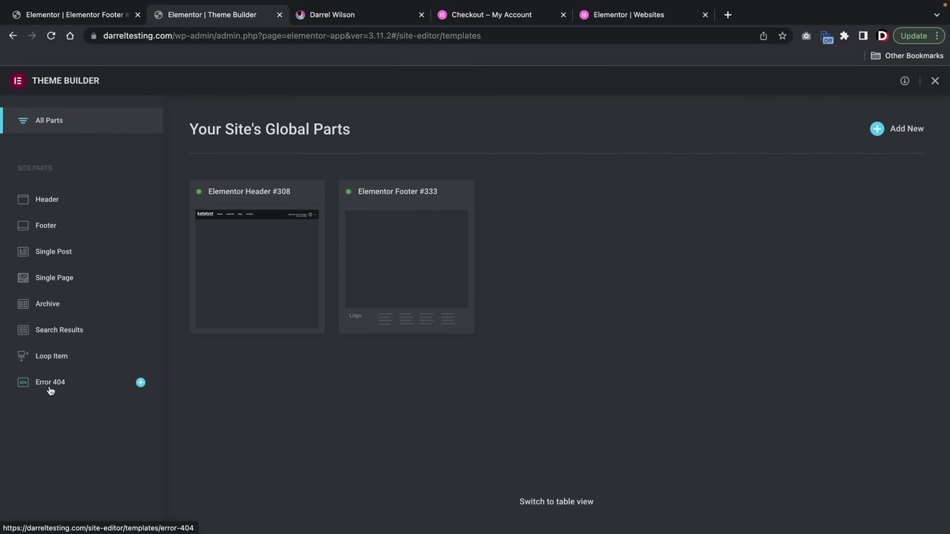
{"action": "left_click", "coordinate": [140, 384]}
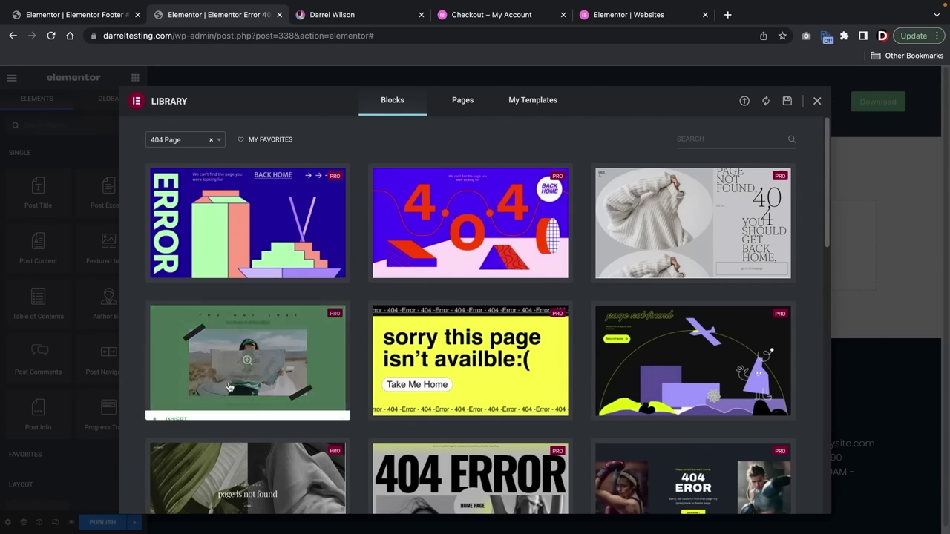
Insert a 404 page design from the library and apply its settings
{"action": "scroll", "coordinate": [359, 349], "scroll_direction": "down", "scroll_amount": 5}
{"action": "scroll", "coordinate": [359, 345], "scroll_direction": "down", "scroll_amount": 3}
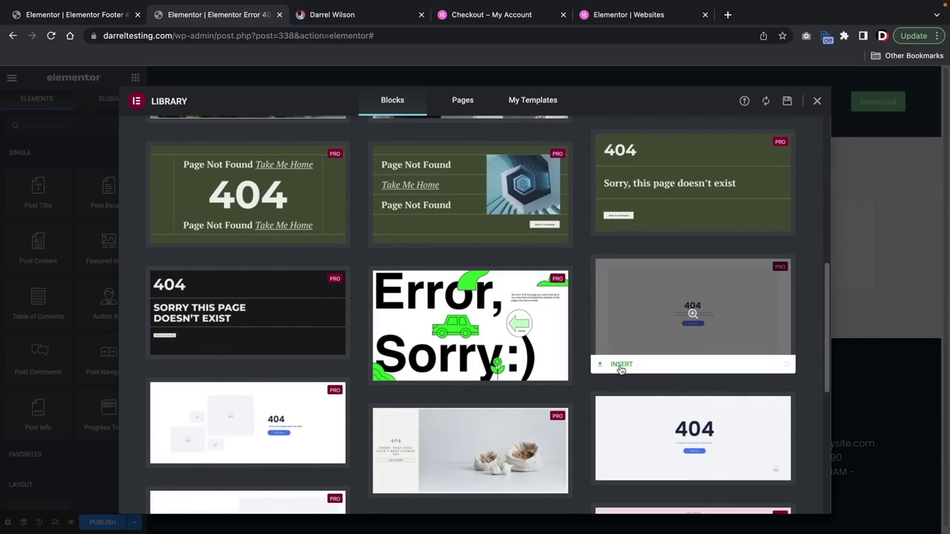
{"action": "left_click", "coordinate": [618, 364]}
{"action": "left_click", "coordinate": [561, 343]}
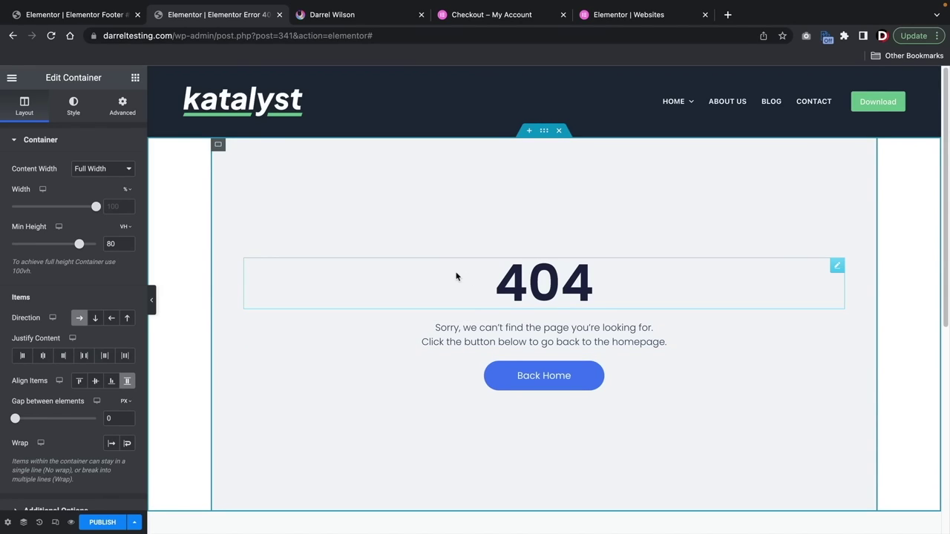
Replace the Back Home button's dynamic link with the Home page
{"action": "left_click", "coordinate": [562, 376]}
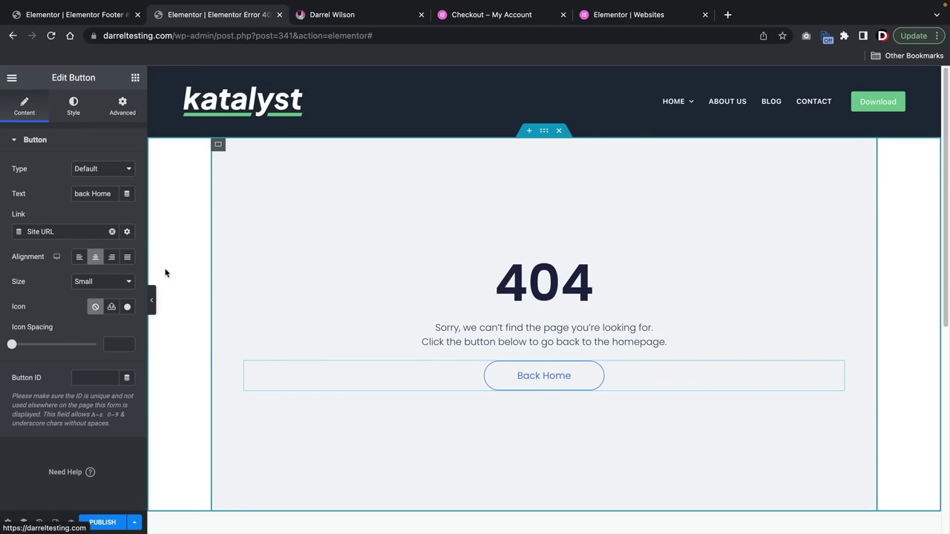
{"action": "left_click", "coordinate": [112, 232]}
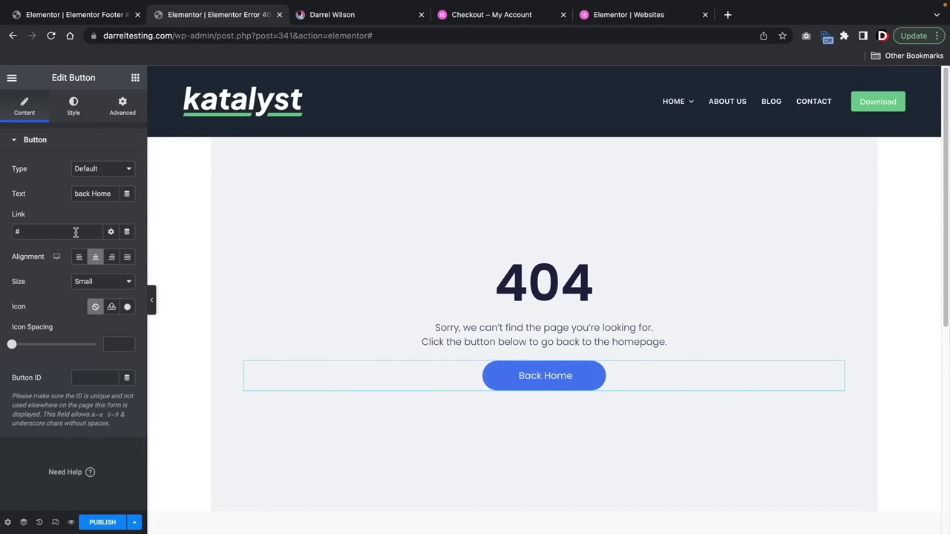
{"action": "left_click", "coordinate": [74, 233]}
{"action": "key", "text": "BackSpace"}
{"action": "type", "text": "home"}
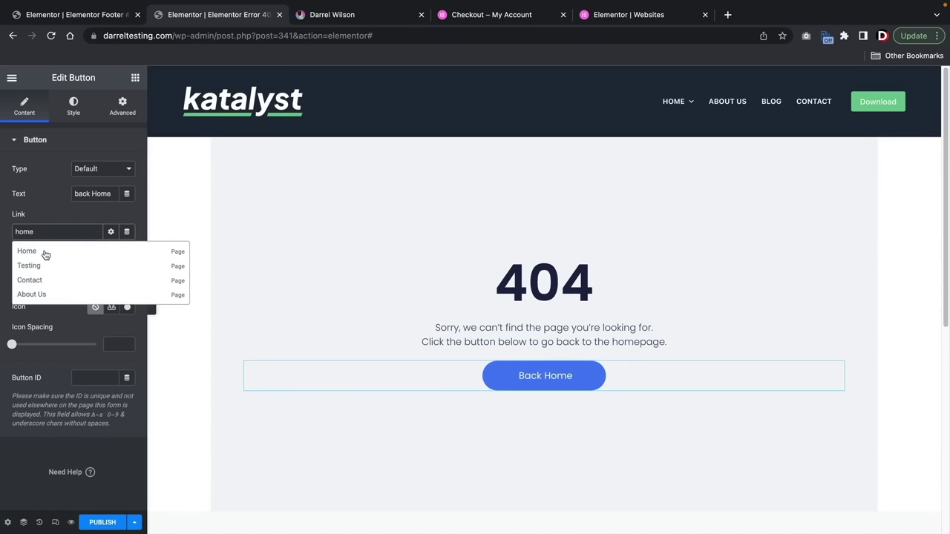
{"action": "left_click", "coordinate": [45, 254]}
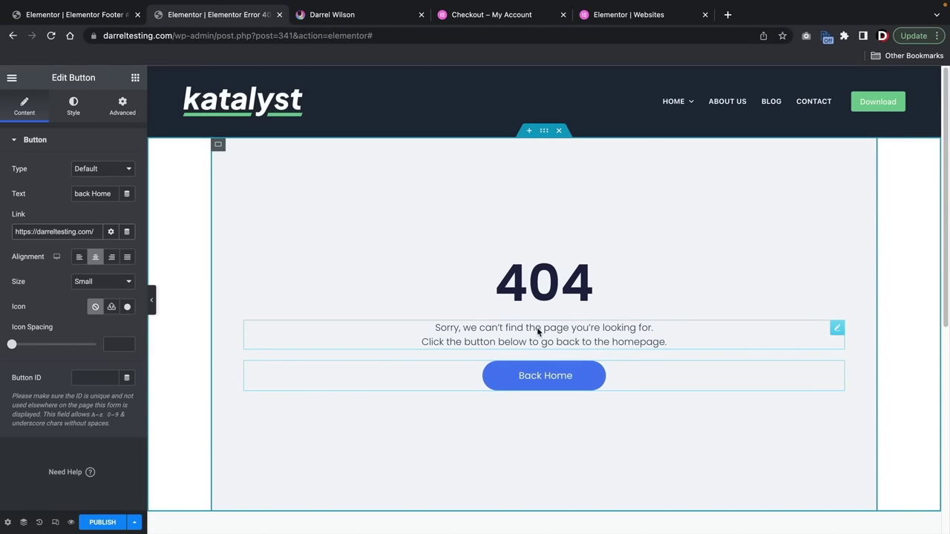
{"action": "scroll", "coordinate": [323, 349], "scroll_direction": "down", "scroll_amount": 3}
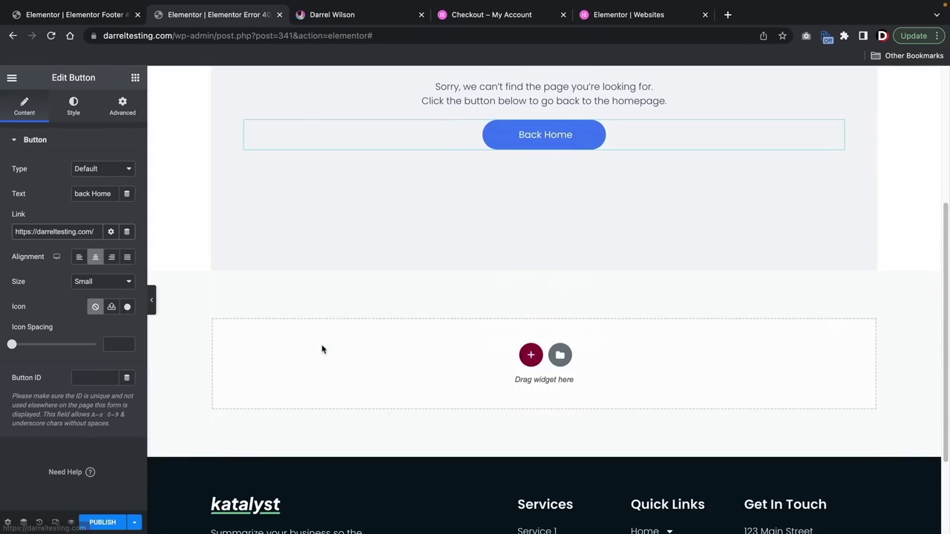
{"action": "scroll", "coordinate": [322, 349], "scroll_direction": "down", "scroll_amount": 2}
{"action": "scroll", "coordinate": [473, 418], "scroll_direction": "up", "scroll_amount": 5}
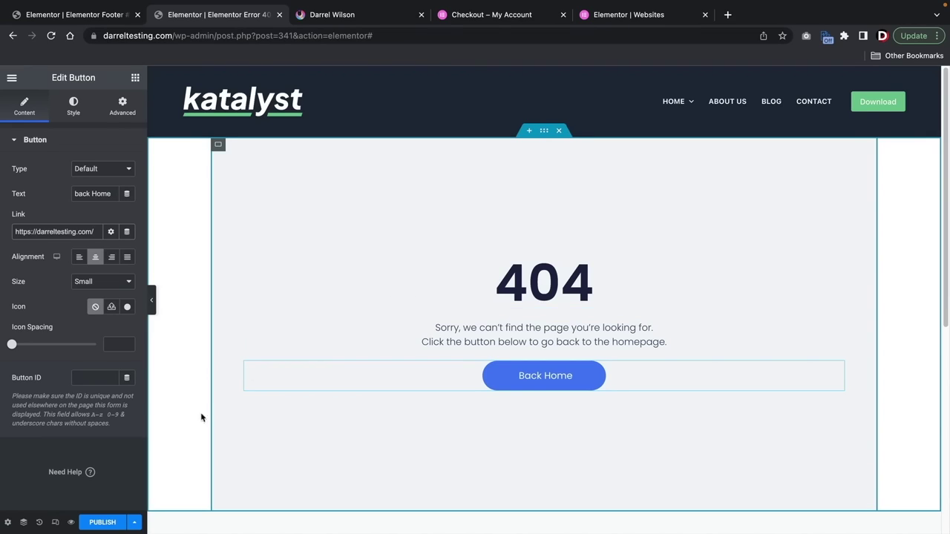
Set the 404 template to Elementor Canvas layout and publish it with the Include 404 Page condition
{"action": "left_click", "coordinate": [8, 522]}
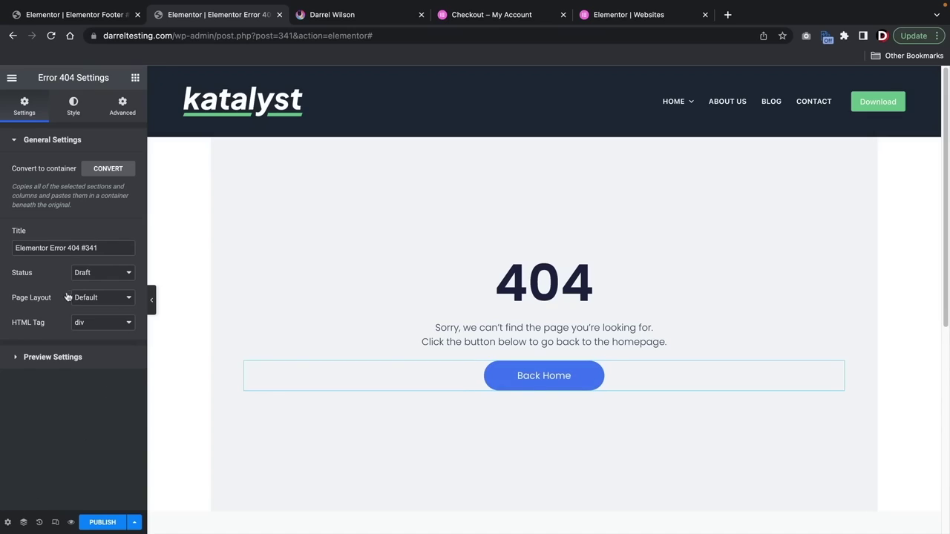
{"action": "left_click", "coordinate": [98, 298]}
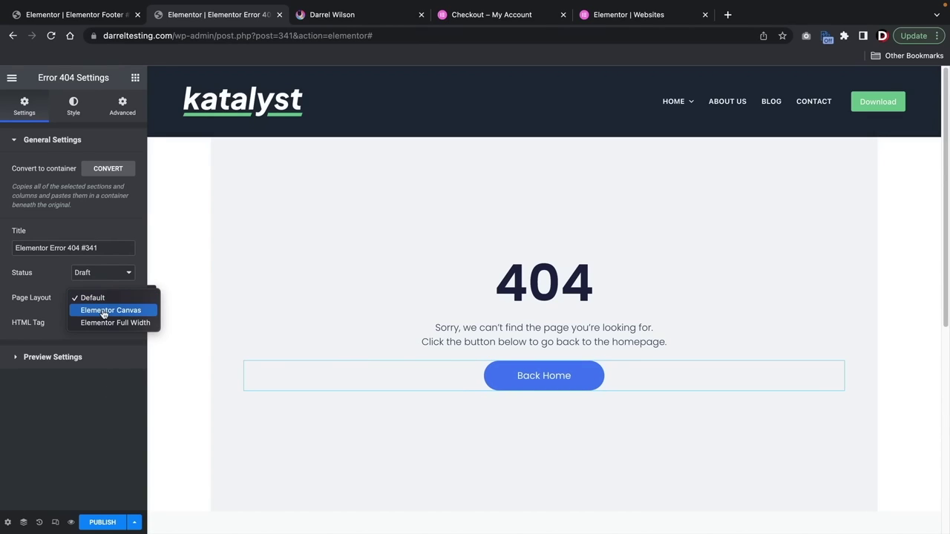
{"action": "left_click", "coordinate": [103, 311]}
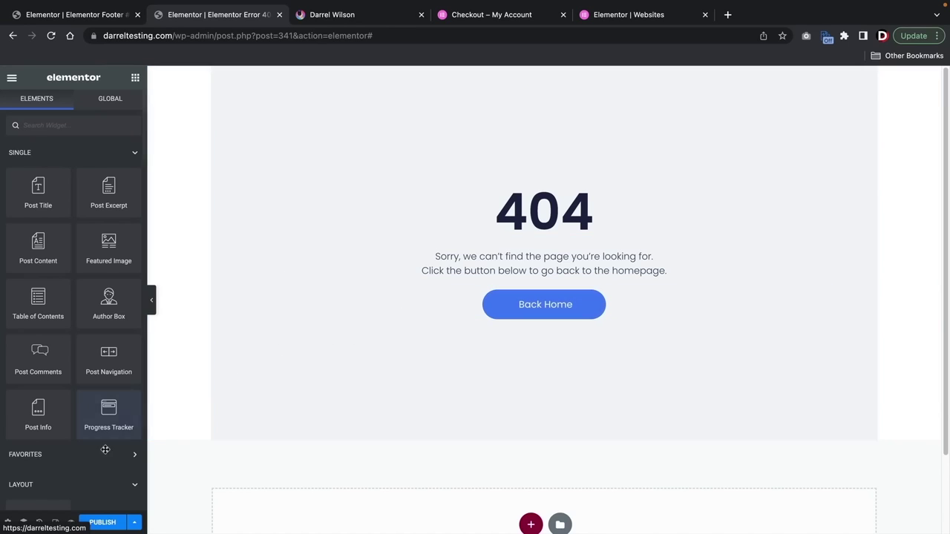
{"action": "left_click", "coordinate": [105, 522]}
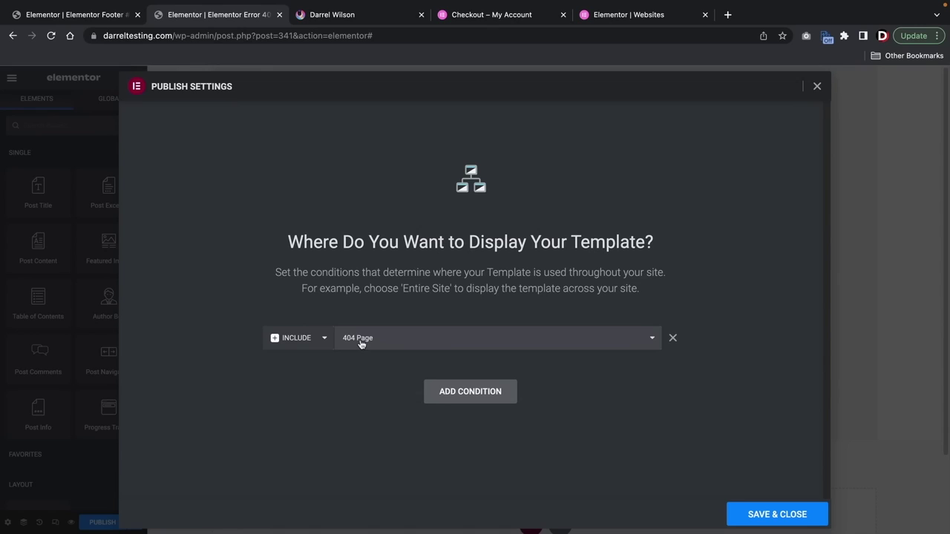
{"action": "left_click", "coordinate": [792, 513]}
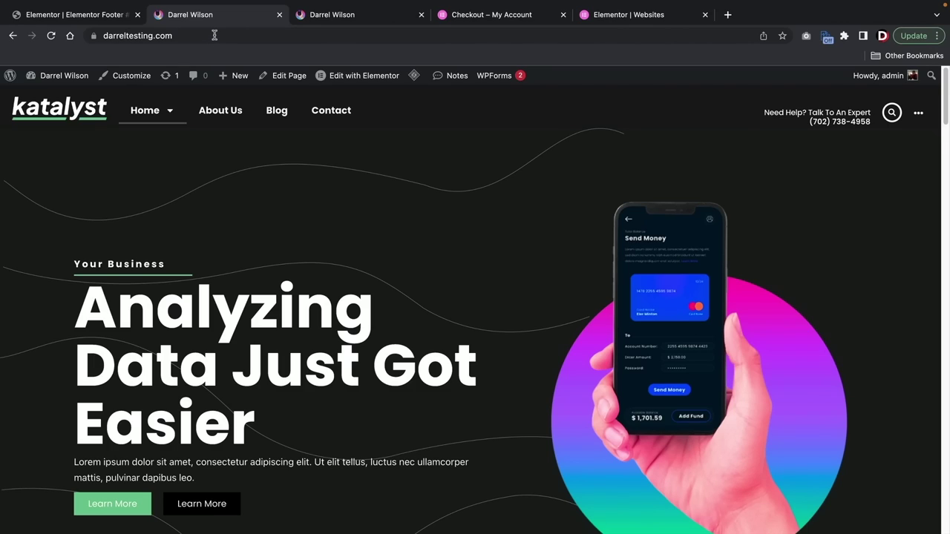
Load the site address with the made-up path /wejfkweiojfwof to show the custom 404 page
{"action": "left_click", "coordinate": [213, 35]}
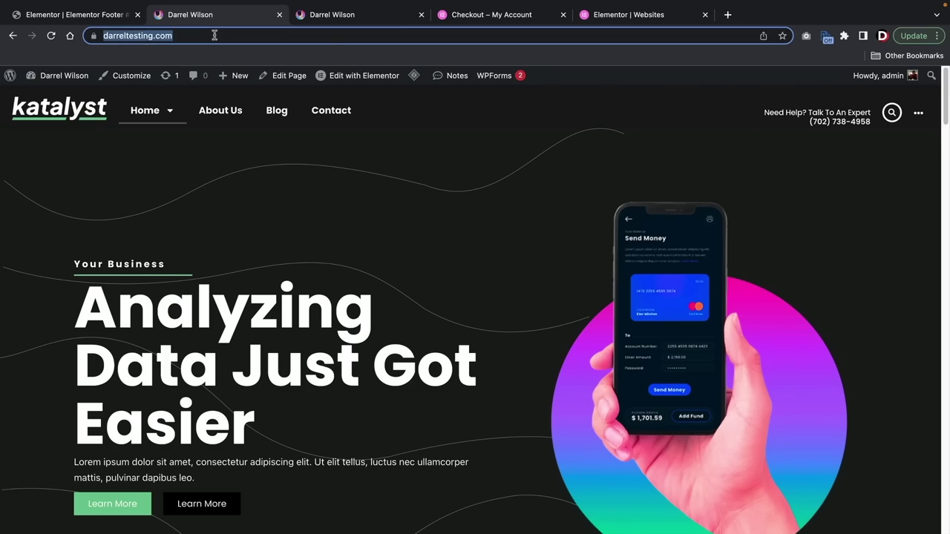
{"action": "left_click", "coordinate": [214, 35]}
{"action": "type", "text": "/wejfkweiojfwof"}
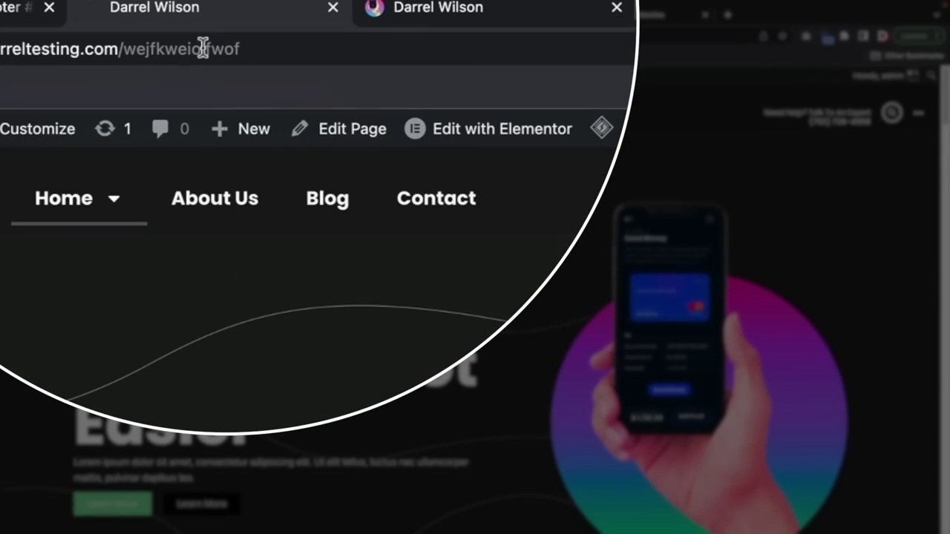
{"action": "key", "text": "Return"}
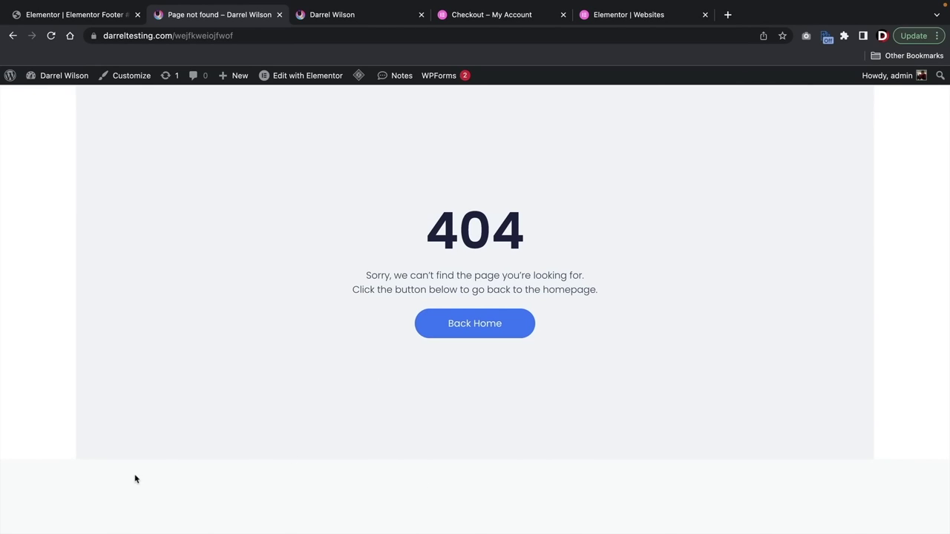
Use the 404 page's Back Home button to return to the homepage
{"action": "left_click", "coordinate": [474, 330]}
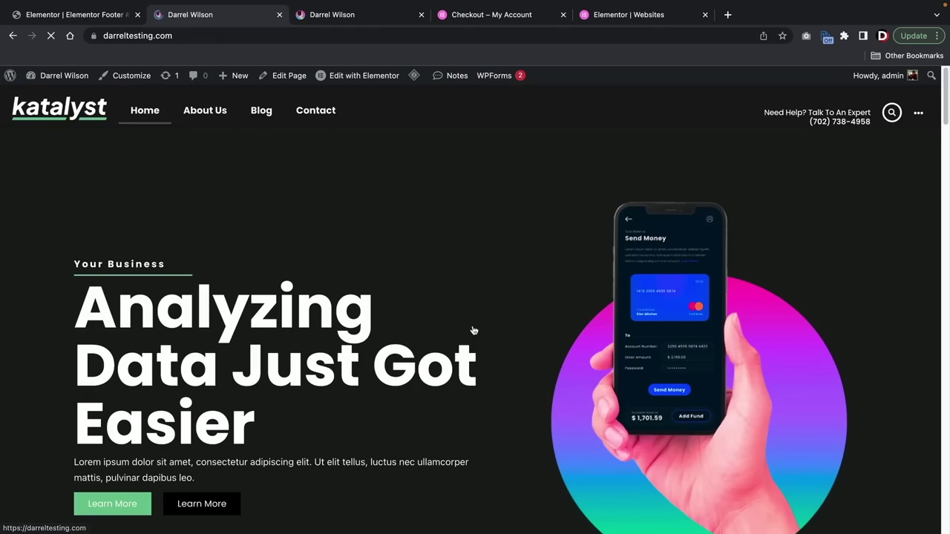
{"action": "scroll", "coordinate": [473, 330], "scroll_direction": "down", "scroll_amount": 1}
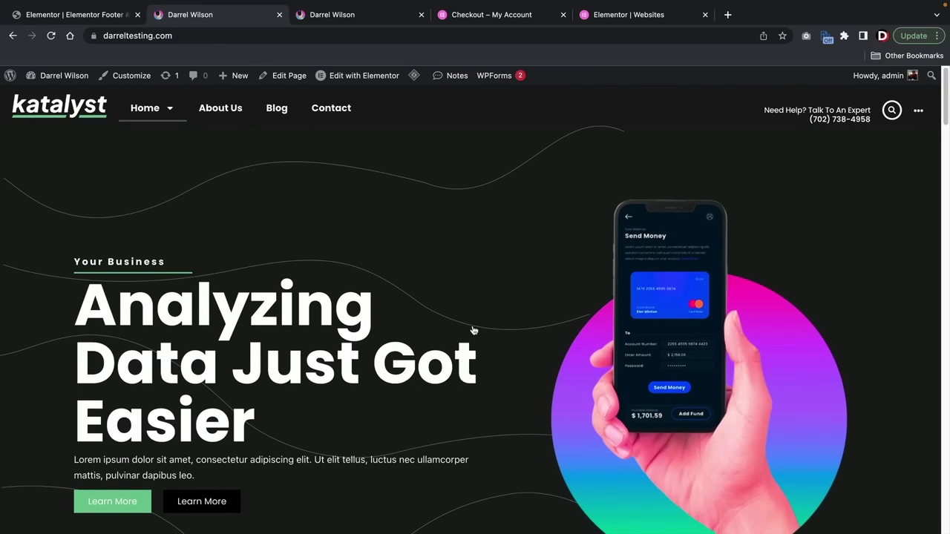
{"action": "scroll", "coordinate": [473, 330], "scroll_direction": "down", "scroll_amount": 2}
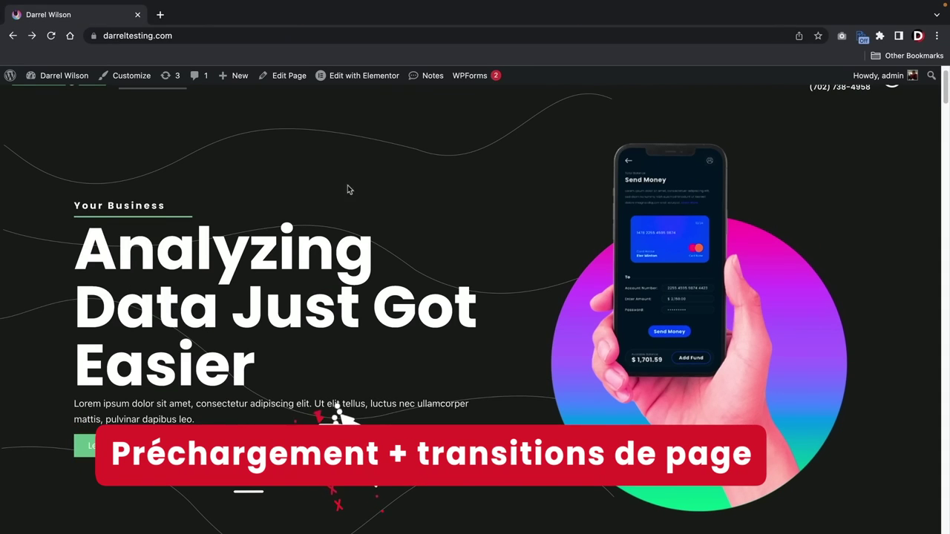
Reload the home page, then go to the WordPress admin dashboard
{"action": "key", "text": "super+r"}
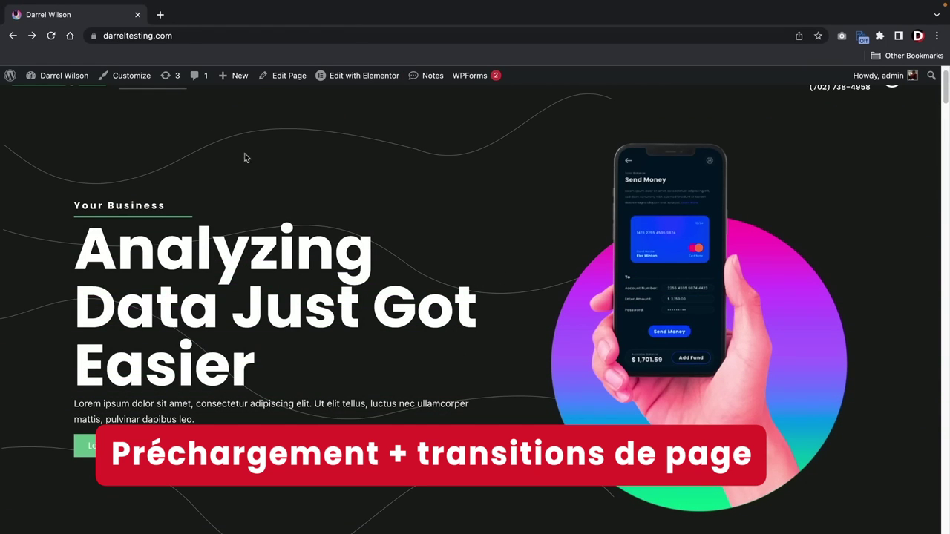
{"action": "left_click", "coordinate": [51, 36]}
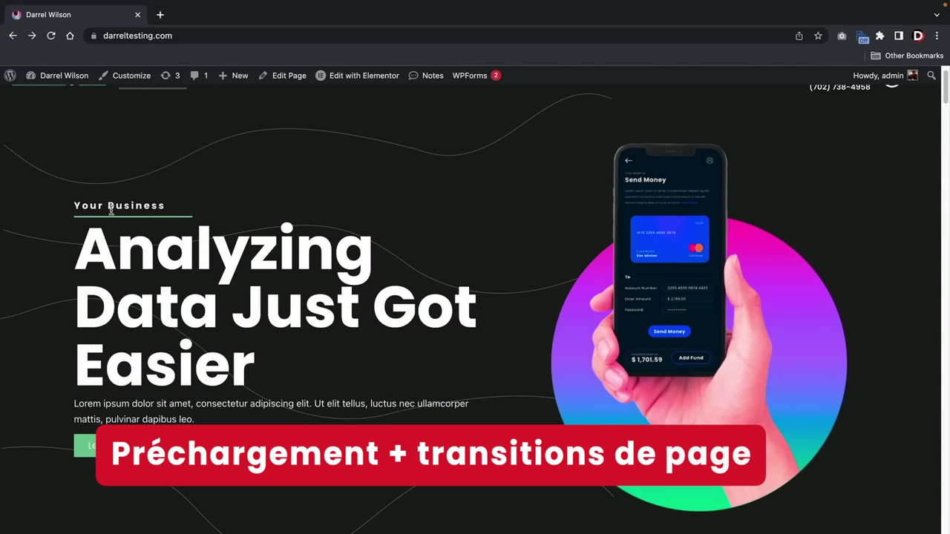
{"action": "mouse_move", "coordinate": [63, 75]}
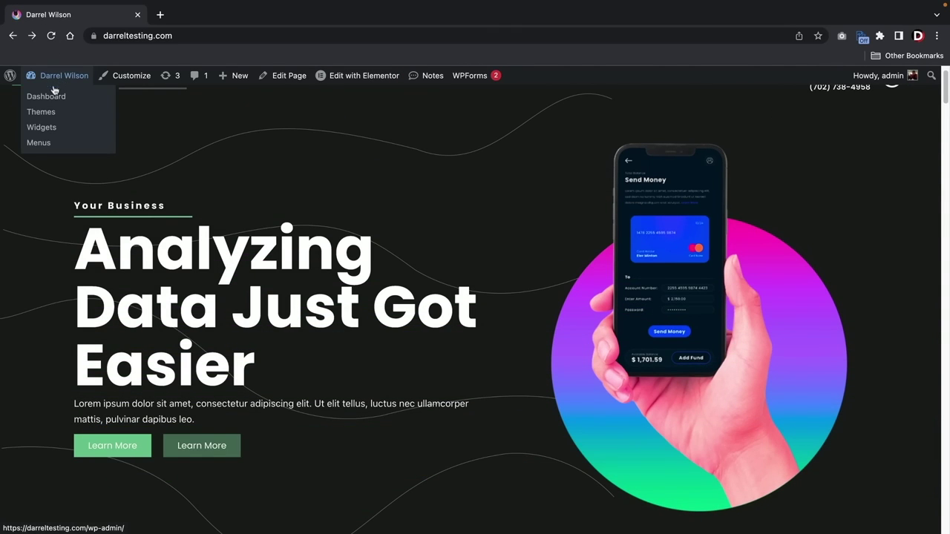
{"action": "left_click", "coordinate": [49, 98]}
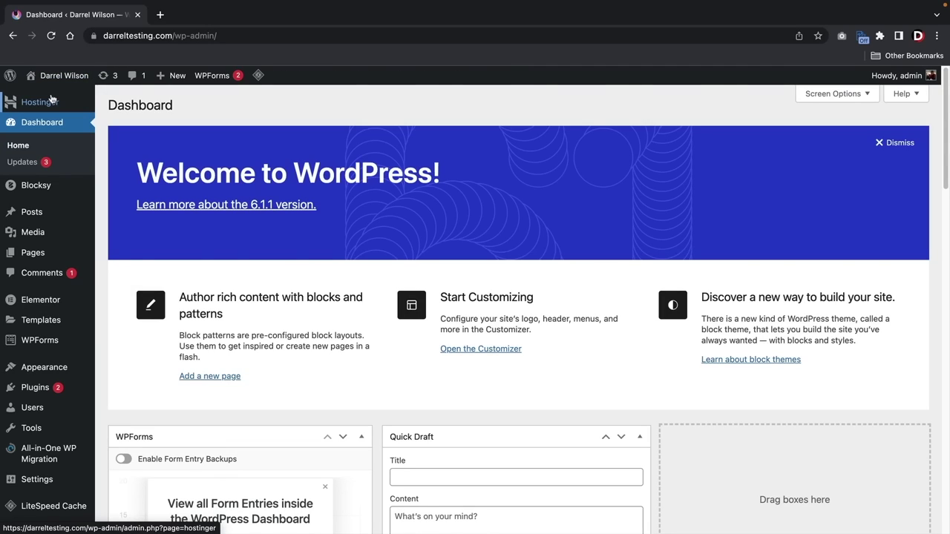
Save Elementor's Features settings with Page Transitions Active, then visit the live site
{"action": "mouse_move", "coordinate": [40, 302]}
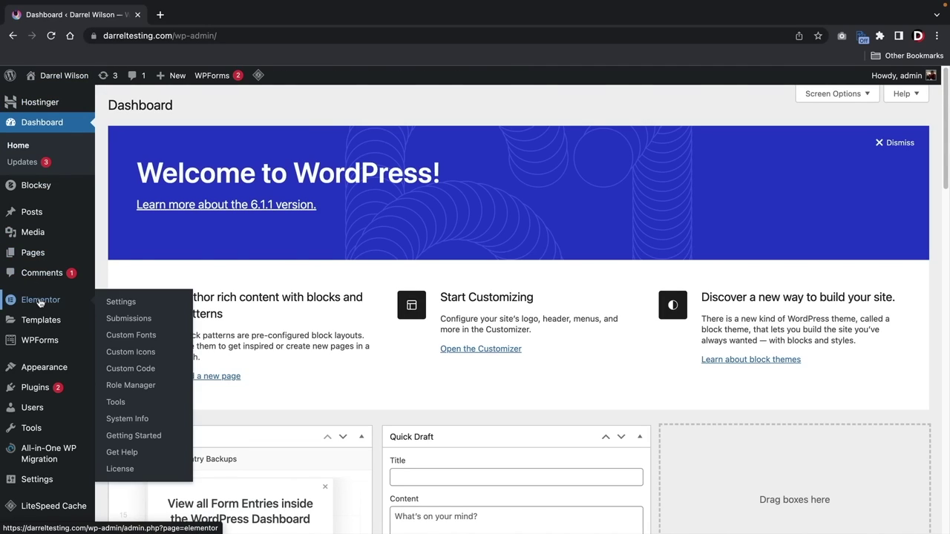
{"action": "left_click", "coordinate": [135, 302]}
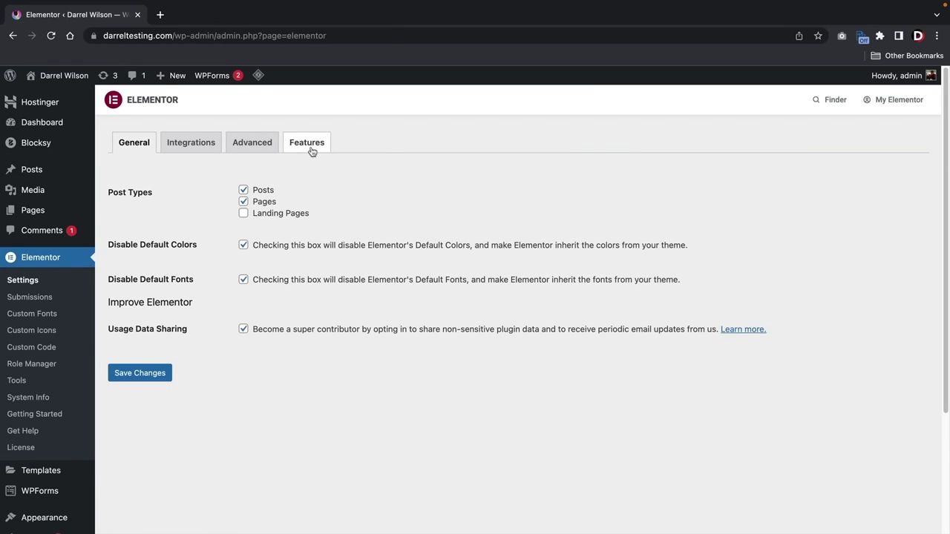
{"action": "left_click", "coordinate": [314, 148]}
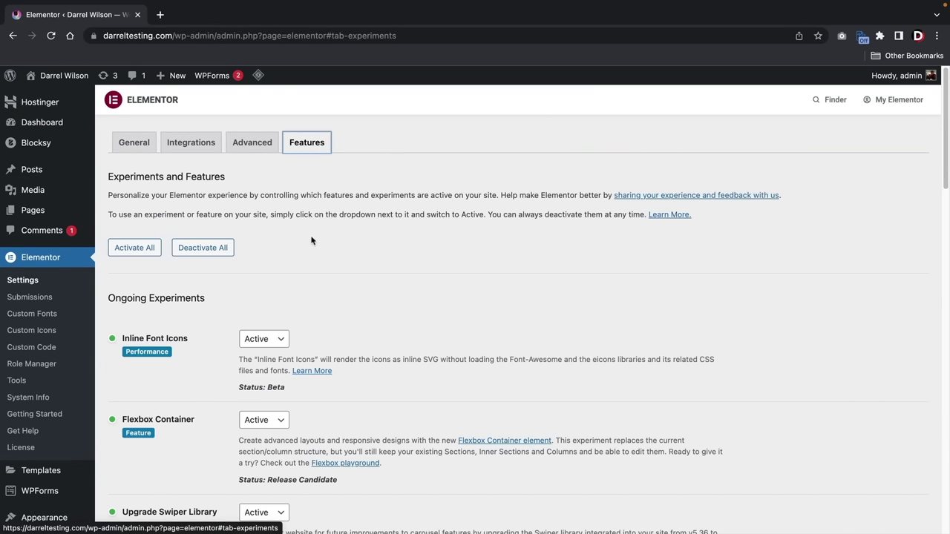
{"action": "scroll", "coordinate": [312, 241], "scroll_direction": "down", "scroll_amount": 10}
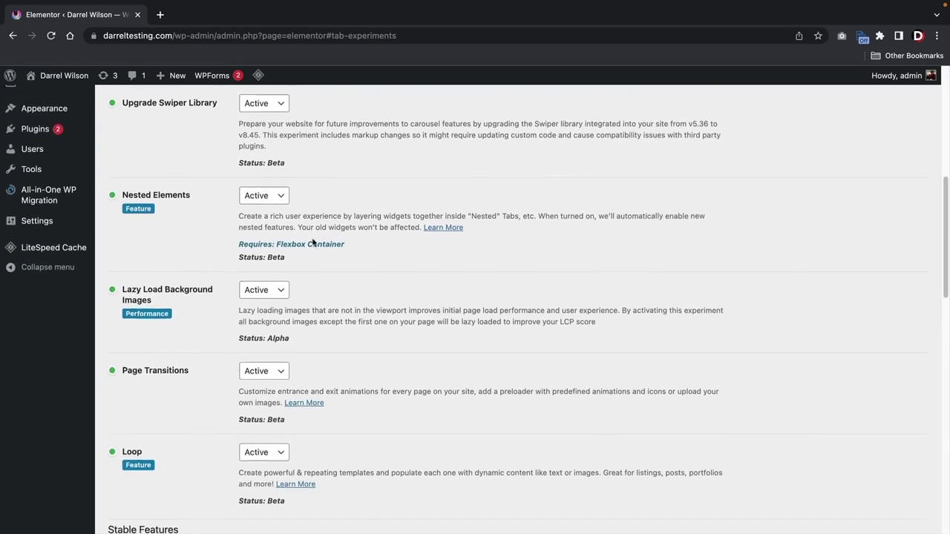
{"action": "scroll", "coordinate": [313, 242], "scroll_direction": "down", "scroll_amount": 3}
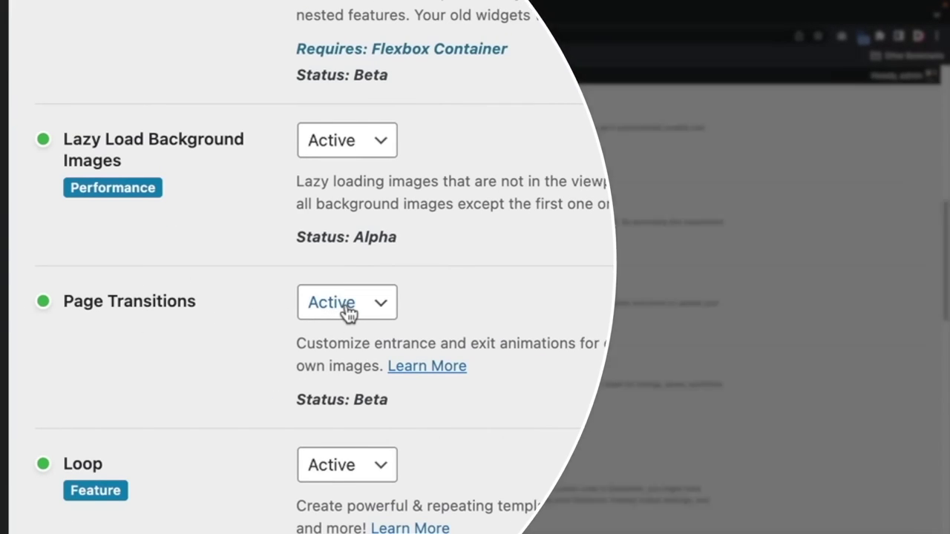
{"action": "scroll", "coordinate": [215, 301], "scroll_direction": "down", "scroll_amount": 15}
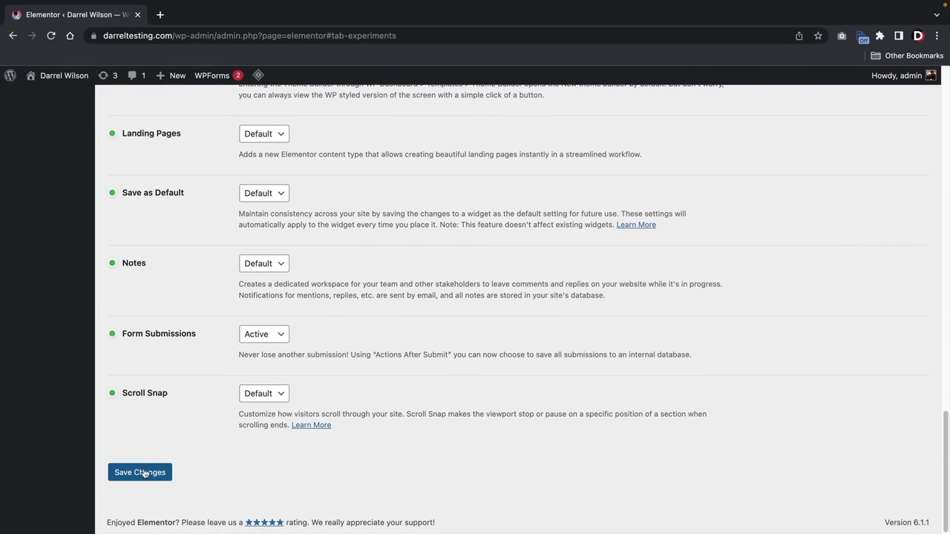
{"action": "left_click", "coordinate": [144, 474]}
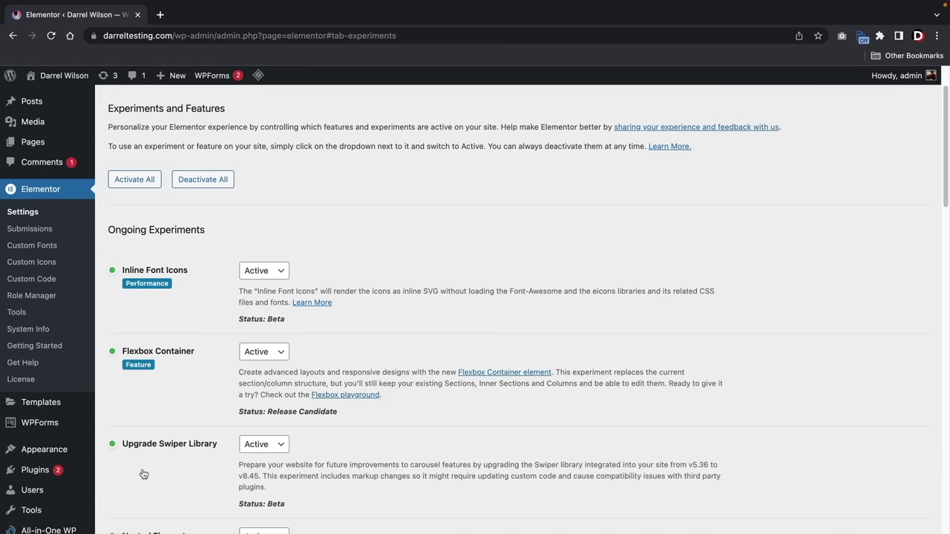
{"action": "mouse_move", "coordinate": [60, 75]}
{"action": "left_click", "coordinate": [46, 97]}
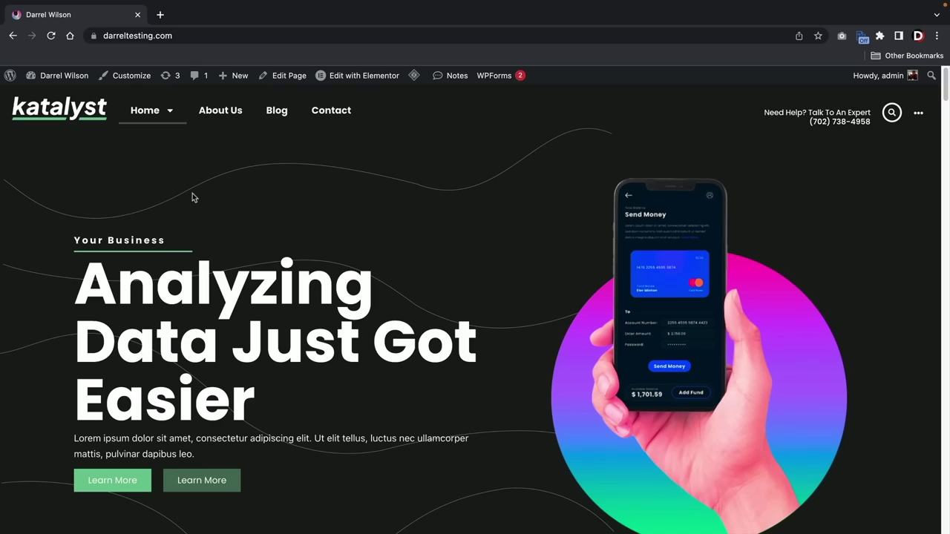
Open Site Settings > Page Transitions for the home page and keep the background Classic
{"action": "left_click", "coordinate": [366, 76]}
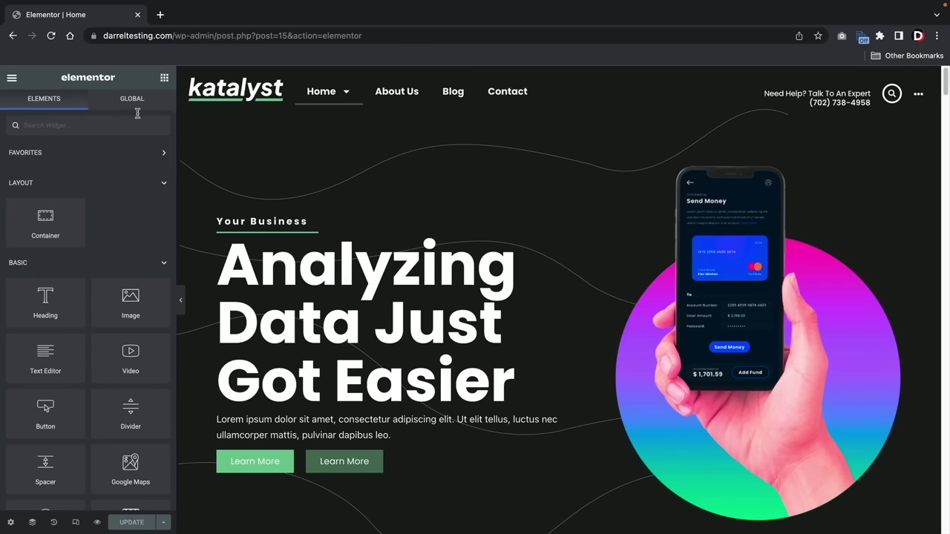
{"action": "left_click", "coordinate": [11, 79]}
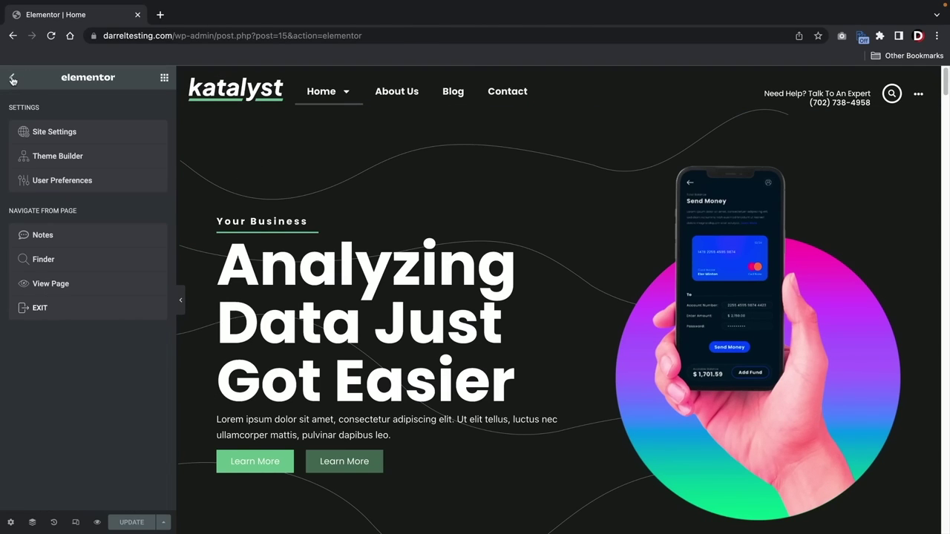
{"action": "left_click", "coordinate": [54, 134]}
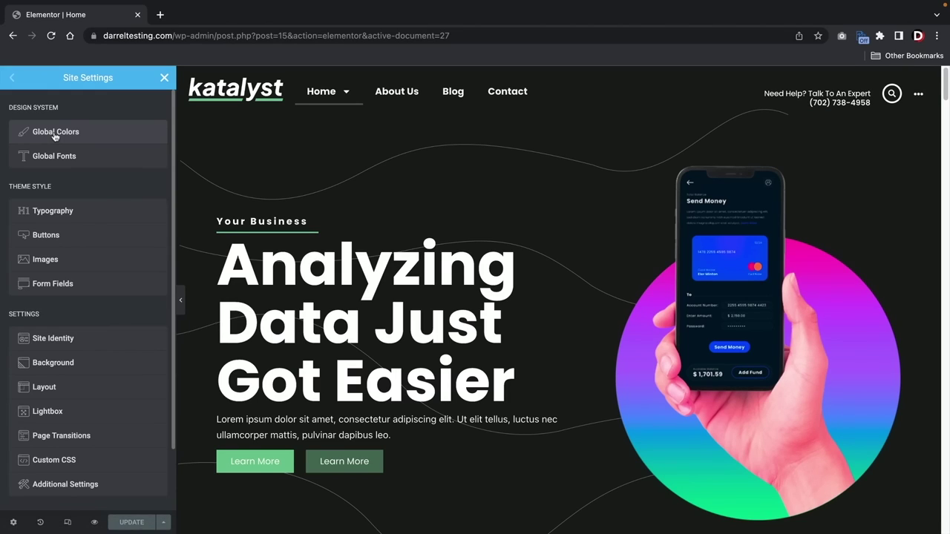
{"action": "left_click", "coordinate": [59, 438]}
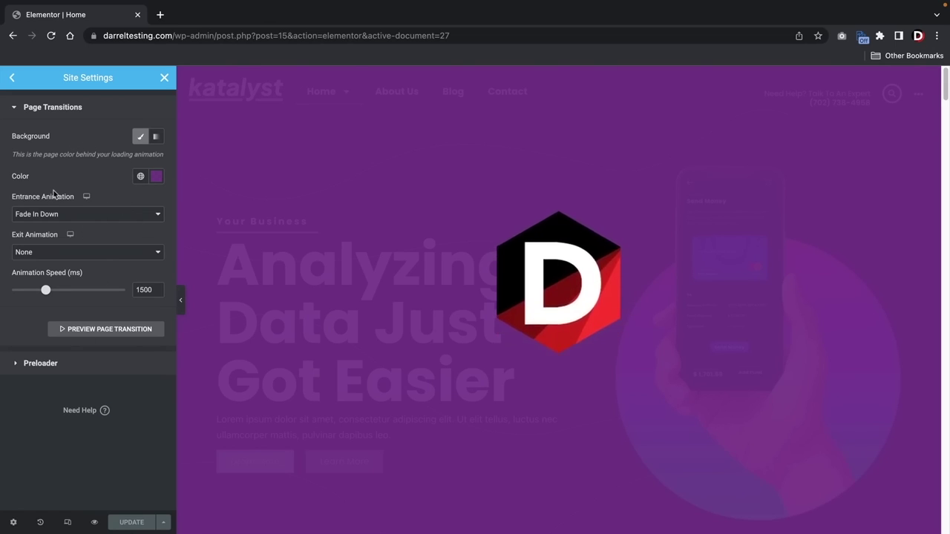
{"action": "left_click", "coordinate": [158, 139]}
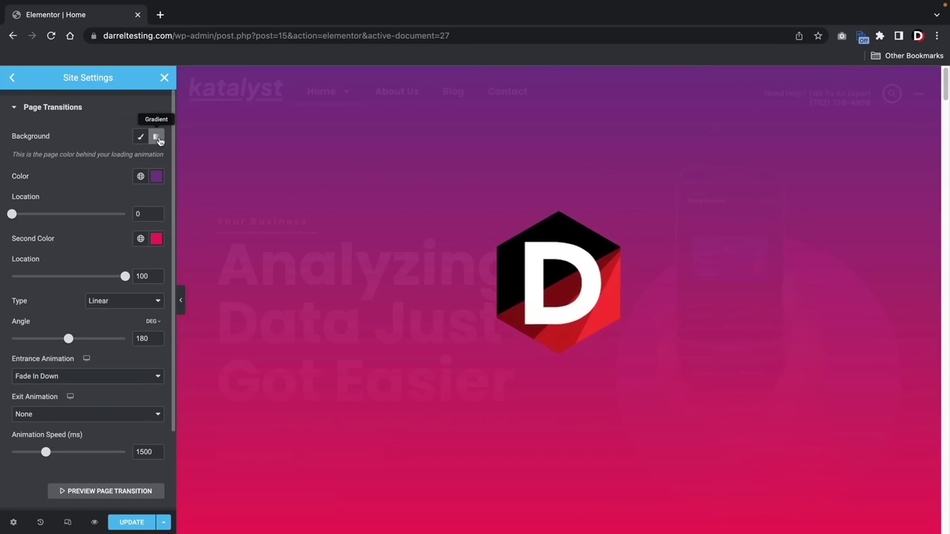
{"action": "left_click", "coordinate": [158, 139]}
{"action": "left_click", "coordinate": [159, 138]}
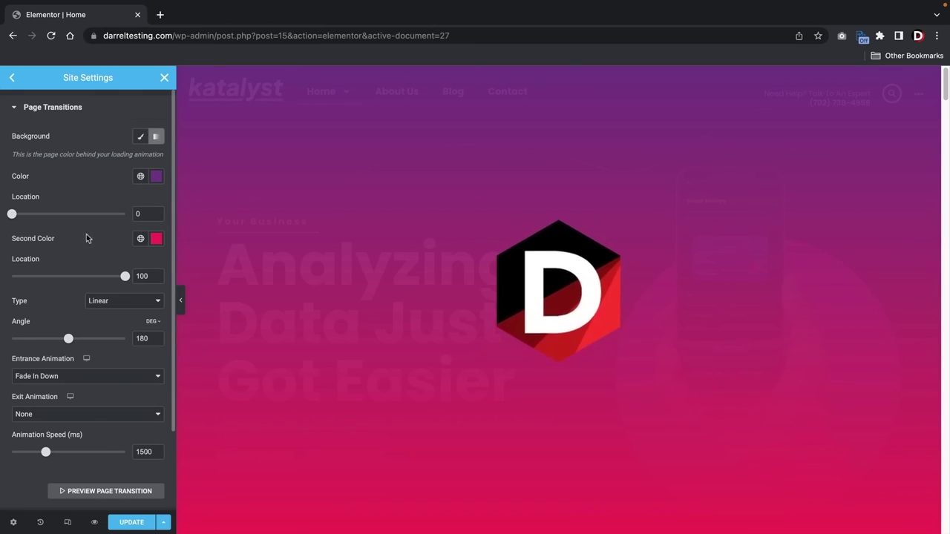
{"action": "left_click", "coordinate": [139, 138]}
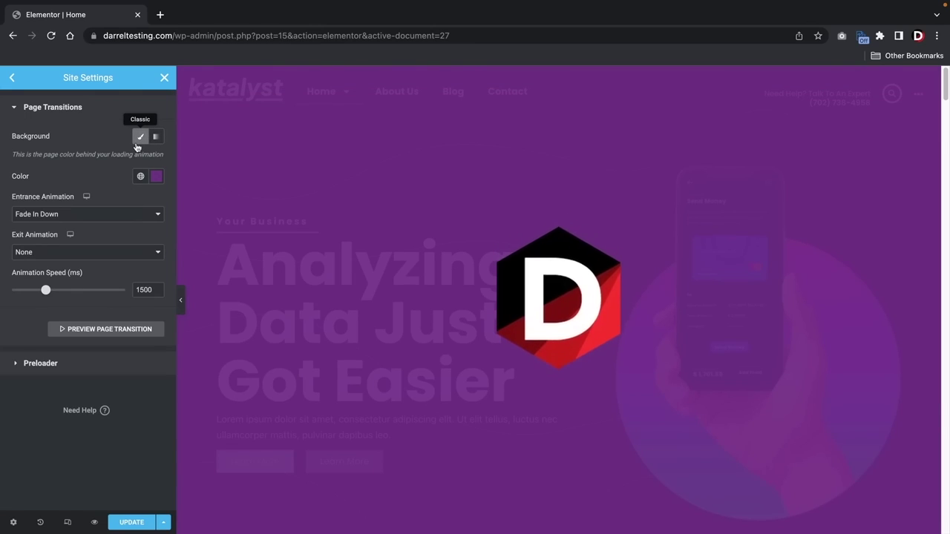
Set the entrance animation to Fade In Right and exit to Fade Out, then preview the transition
{"action": "left_click", "coordinate": [51, 215]}
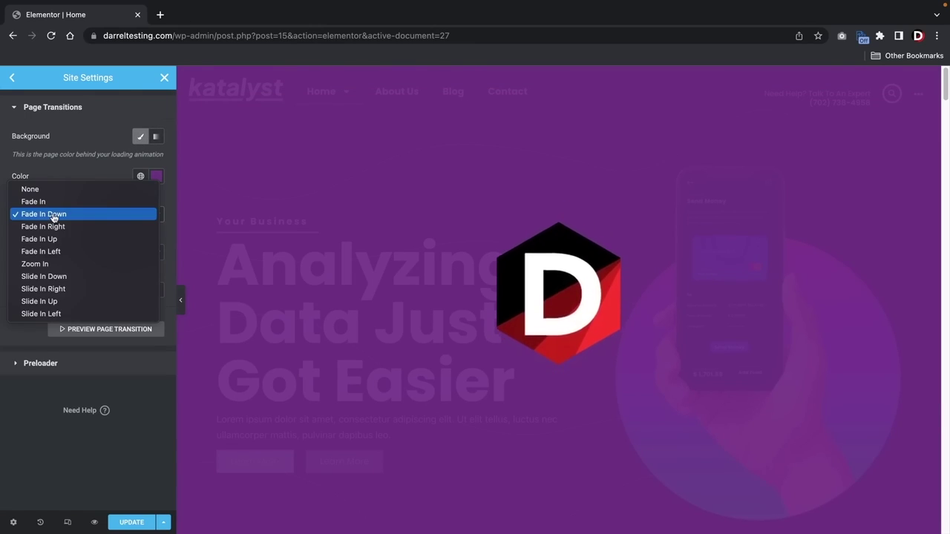
{"action": "left_click", "coordinate": [54, 227]}
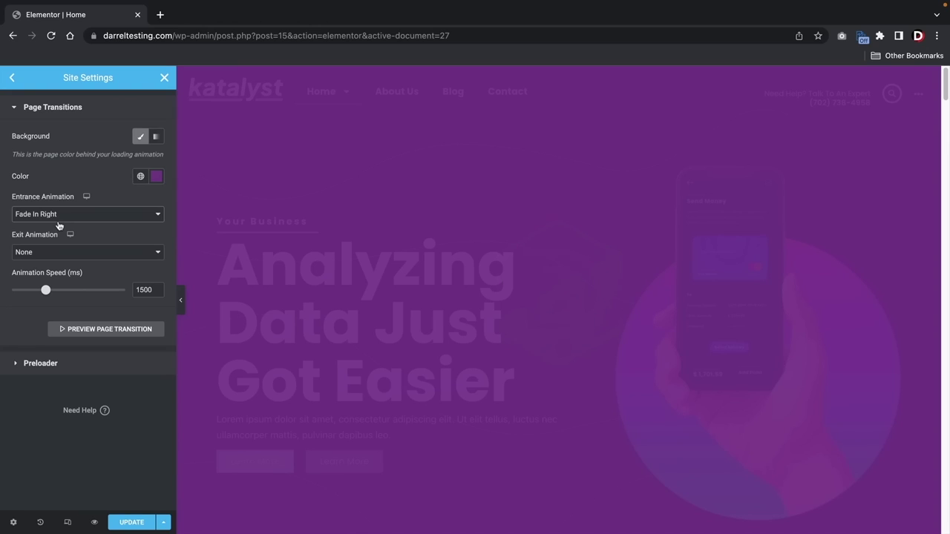
{"action": "left_click", "coordinate": [58, 252]}
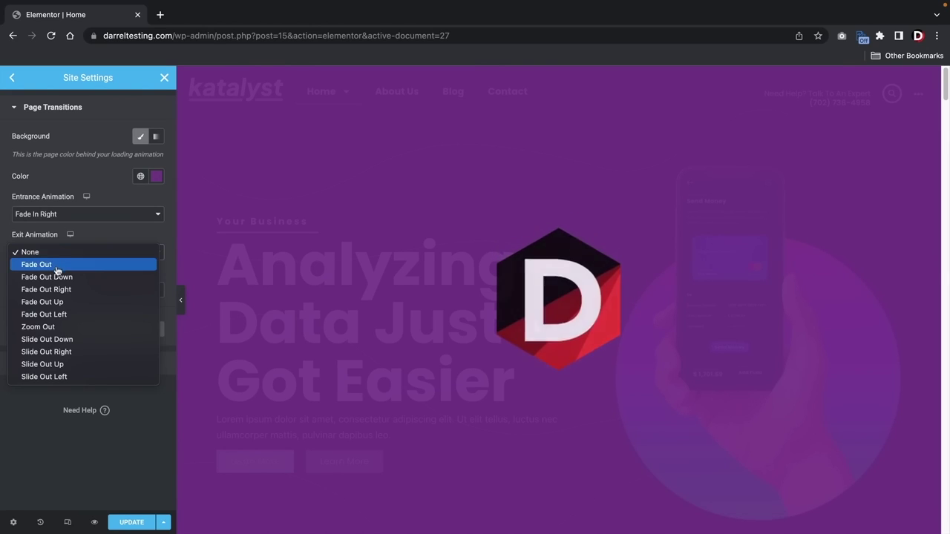
{"action": "left_click", "coordinate": [57, 265]}
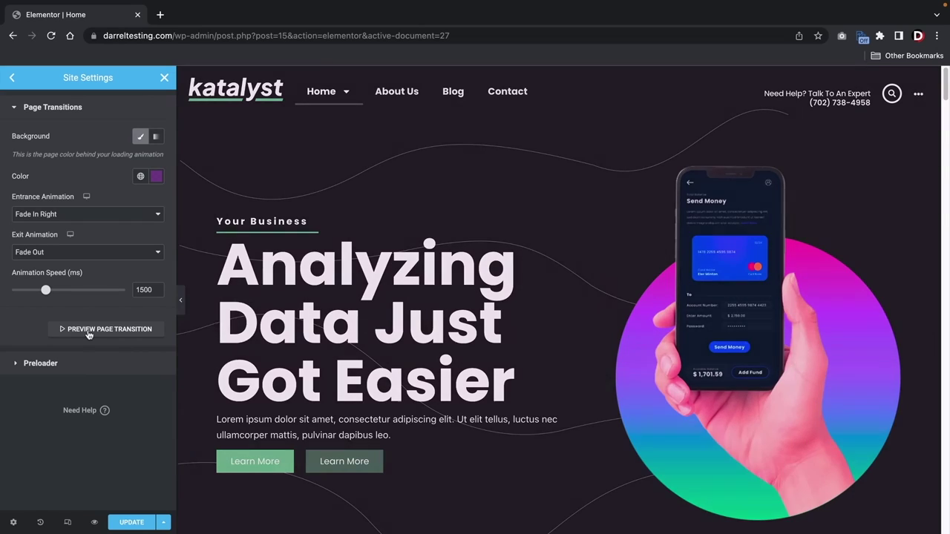
{"action": "left_click", "coordinate": [87, 333]}
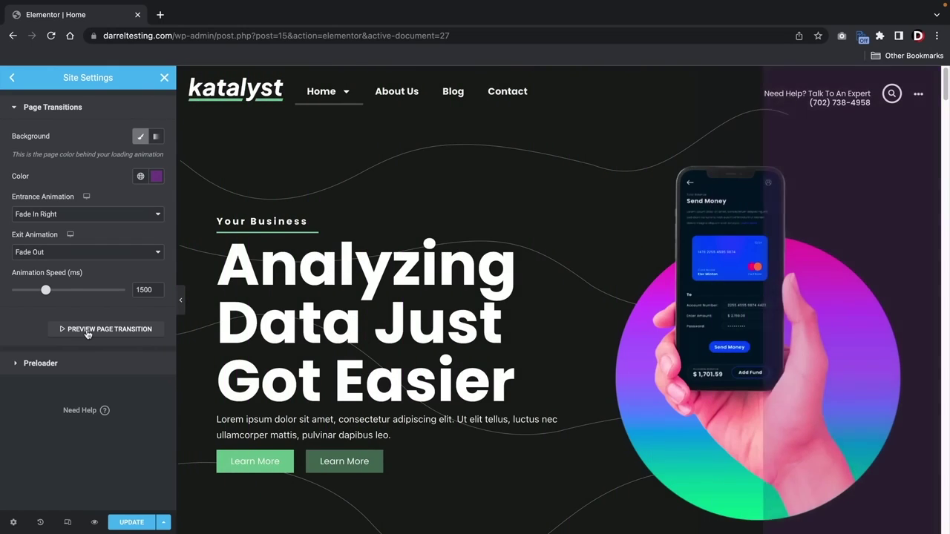
{"action": "left_click", "coordinate": [87, 333]}
Try the preloader as an Animation, choosing Pulse then Overlap and enlarging the circle
{"action": "left_click", "coordinate": [64, 366]}
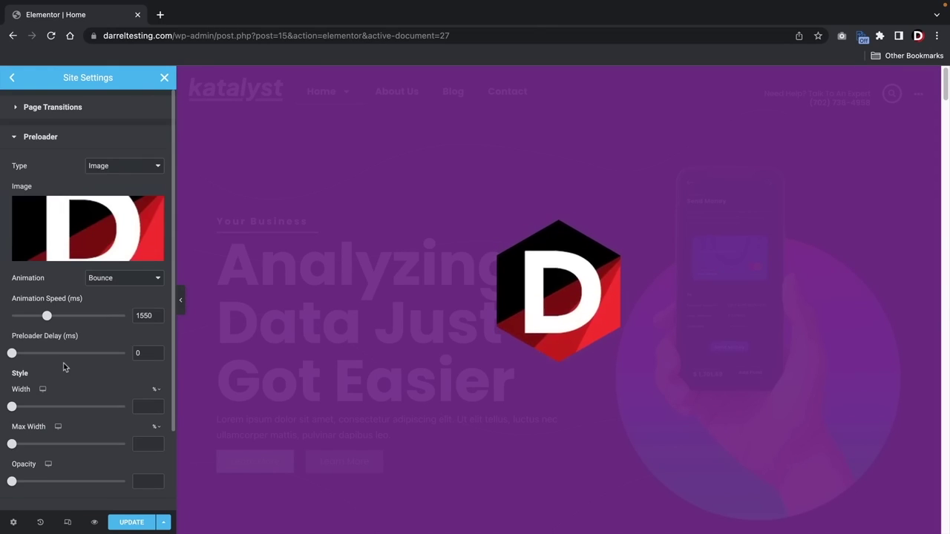
{"action": "left_click", "coordinate": [135, 168]}
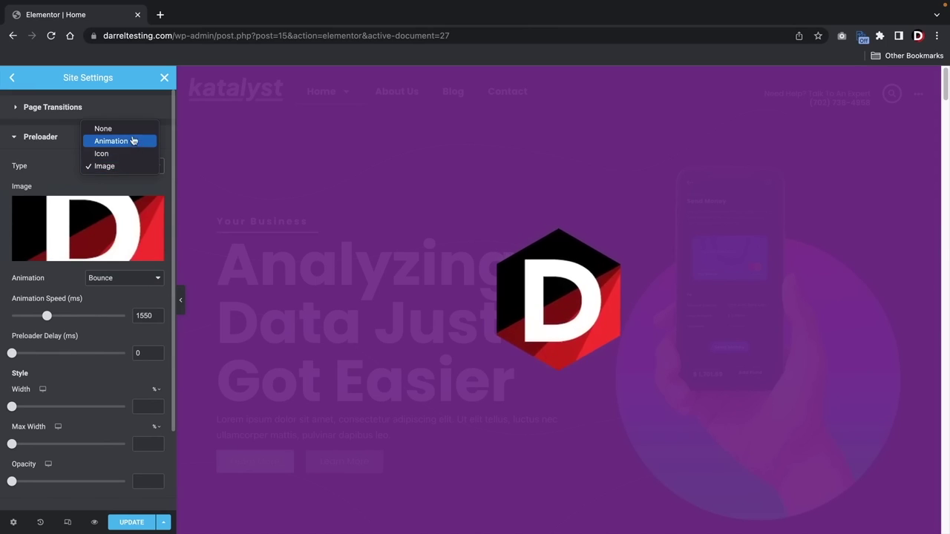
{"action": "left_click", "coordinate": [131, 130]}
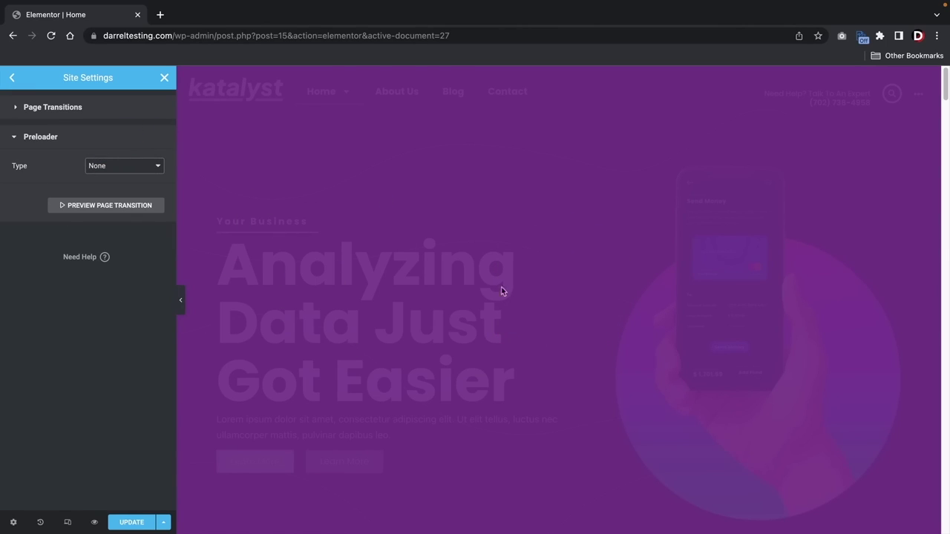
{"action": "left_click", "coordinate": [117, 168]}
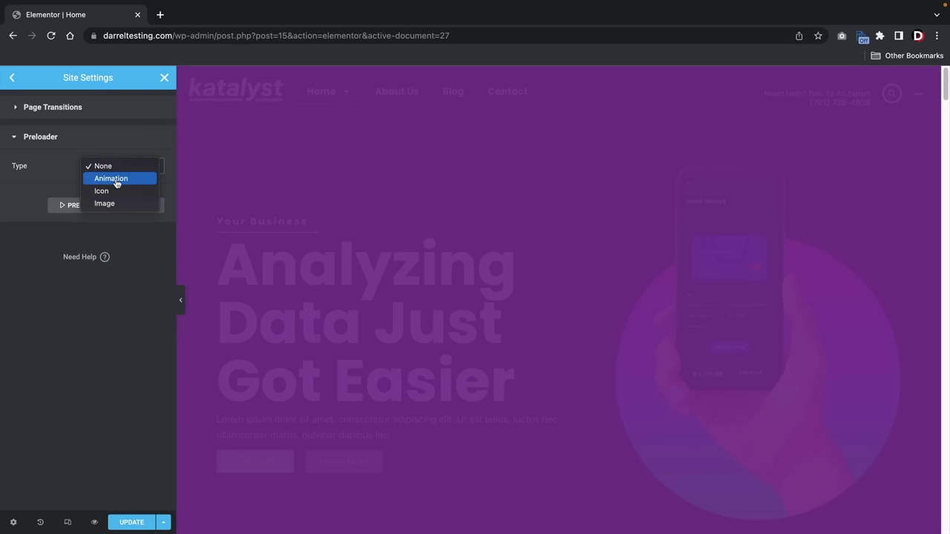
{"action": "left_click", "coordinate": [116, 179]}
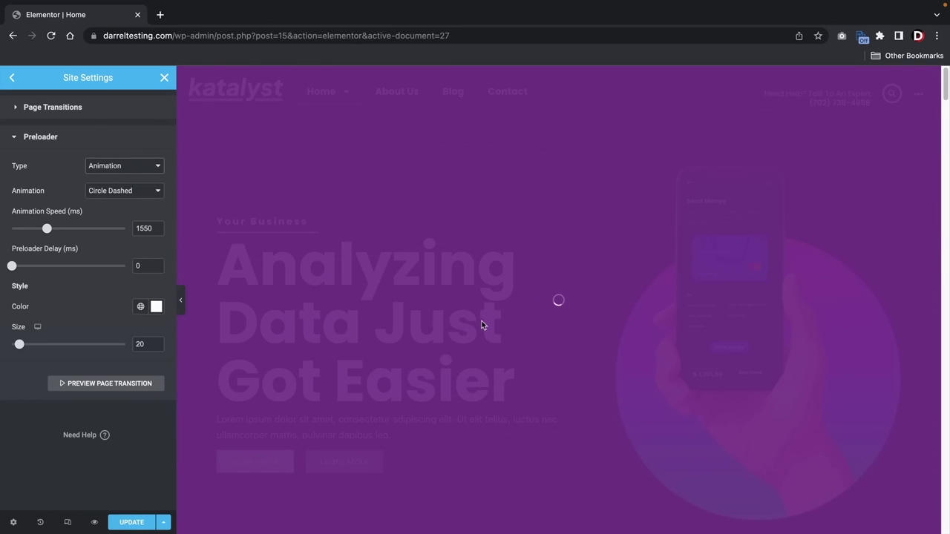
{"action": "left_click", "coordinate": [121, 191]}
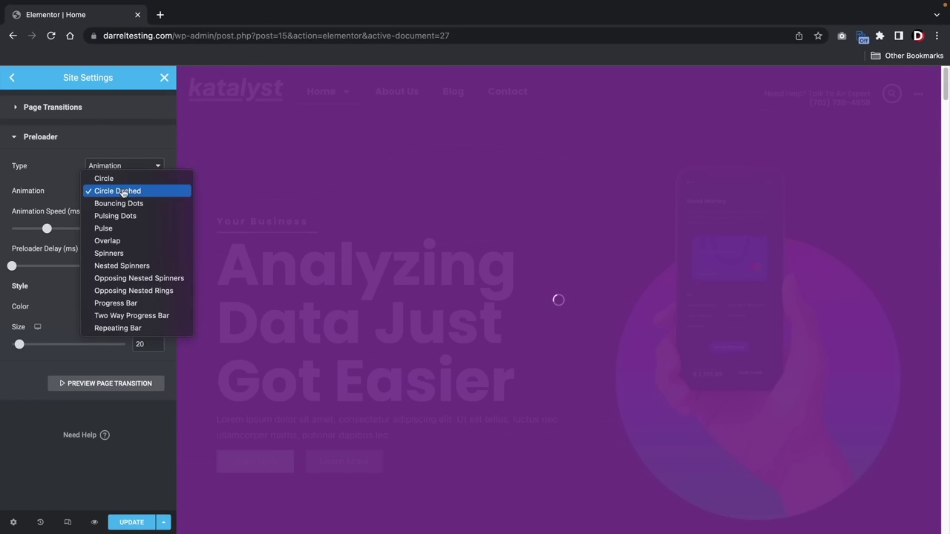
{"action": "left_click", "coordinate": [121, 226]}
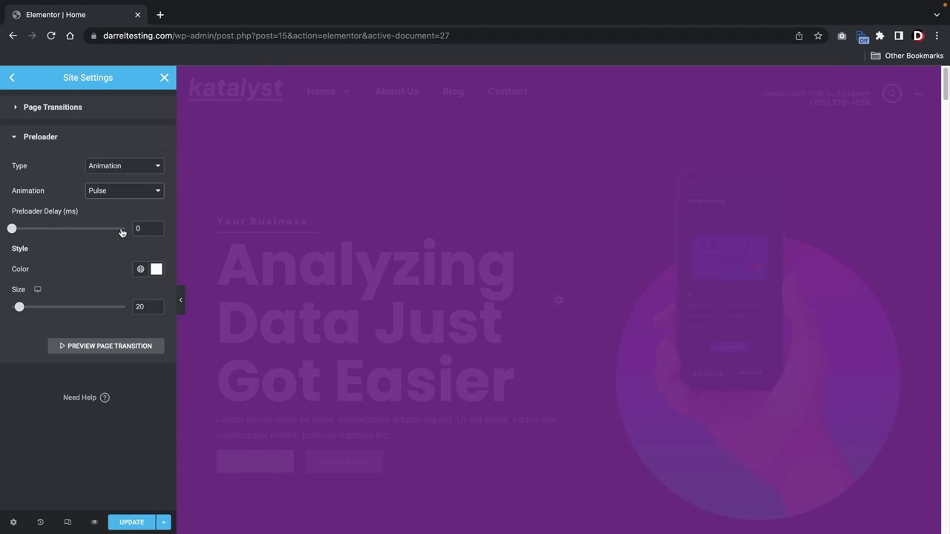
{"action": "left_click", "coordinate": [119, 194]}
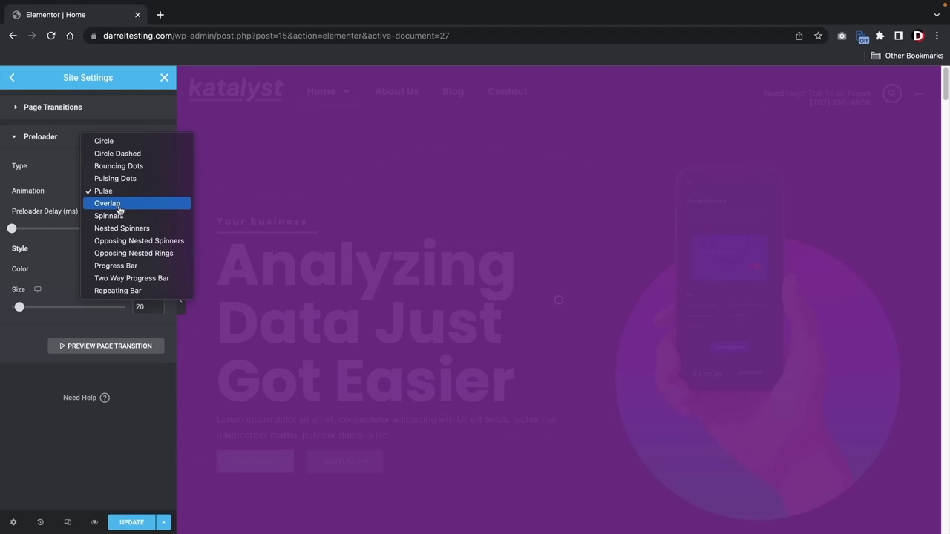
{"action": "left_click", "coordinate": [119, 203]}
{"action": "left_click_drag", "start_coordinate": [21, 307], "coordinate": [95, 312]}
Switch the preloader to Icon, close the Icon Library, then change the type to Image
{"action": "left_click", "coordinate": [123, 165]}
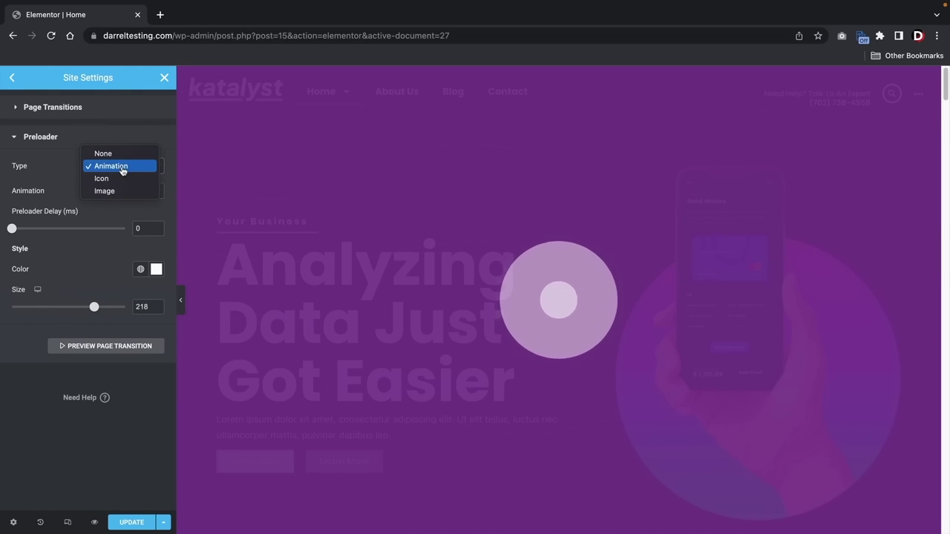
{"action": "left_click", "coordinate": [123, 179]}
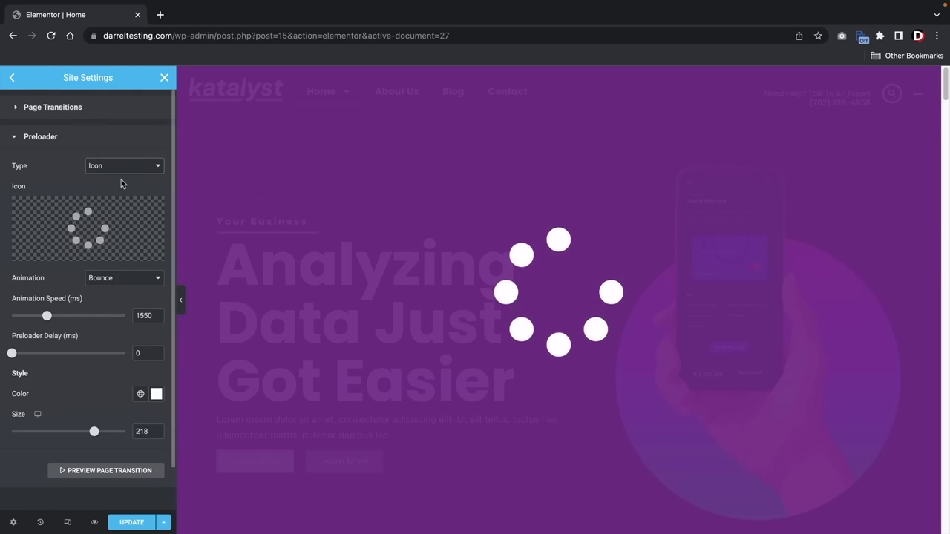
{"action": "left_click", "coordinate": [49, 251]}
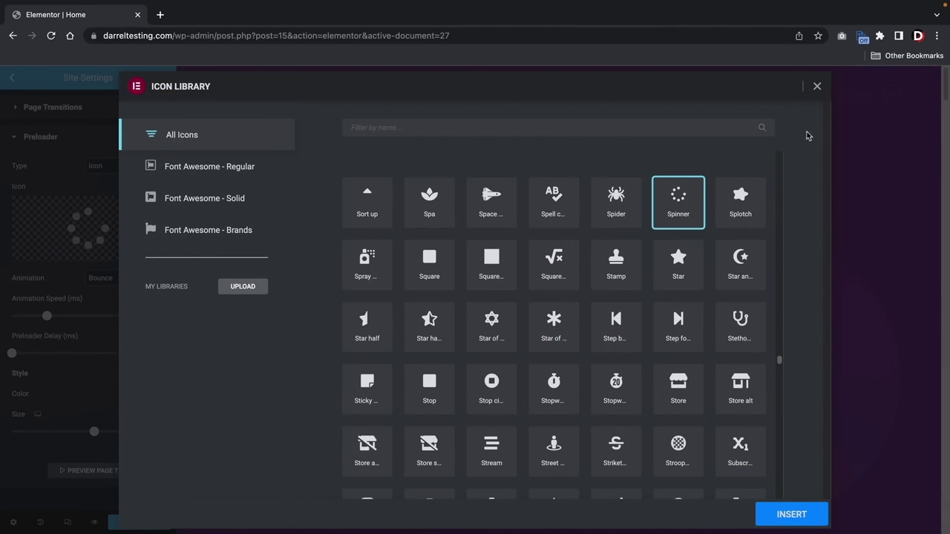
{"action": "left_click", "coordinate": [818, 87]}
{"action": "left_click", "coordinate": [126, 166]}
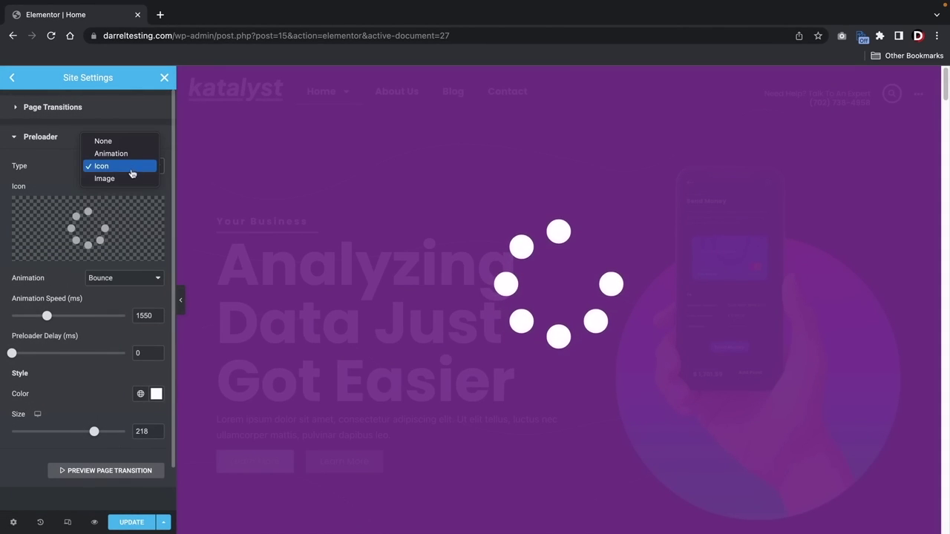
{"action": "left_click", "coordinate": [130, 179]}
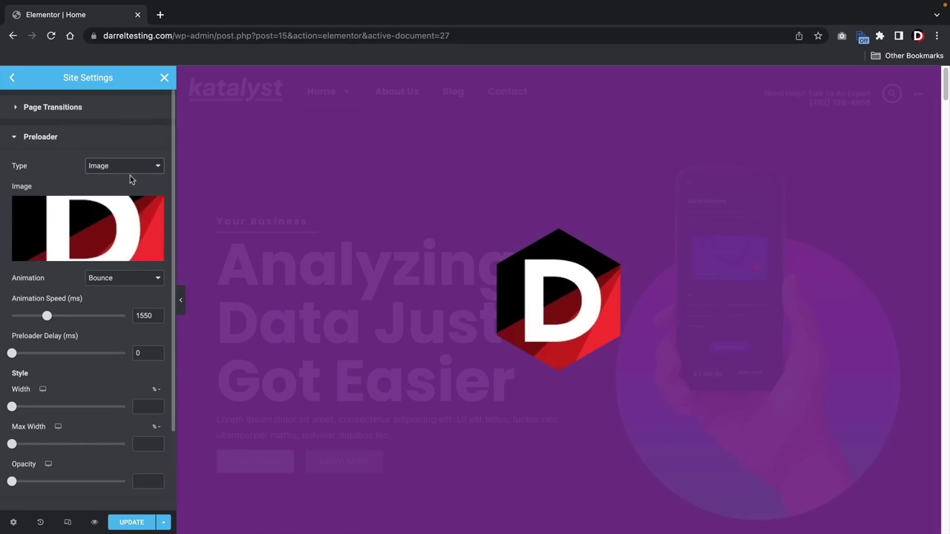
Replace the preloader image with the SNØBITE logo from the Media Library
{"action": "left_click", "coordinate": [113, 227]}
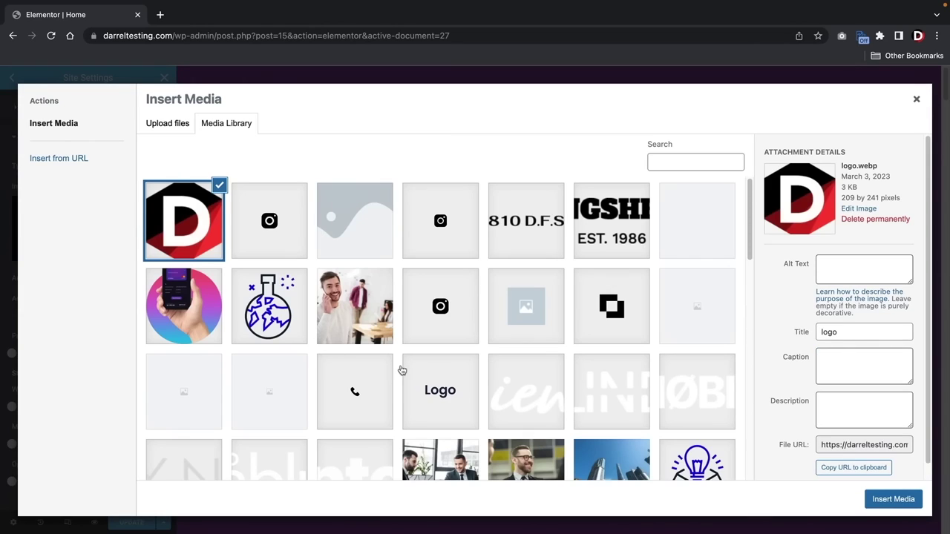
{"action": "scroll", "coordinate": [399, 352], "scroll_direction": "down", "scroll_amount": 3}
{"action": "left_click", "coordinate": [667, 297]}
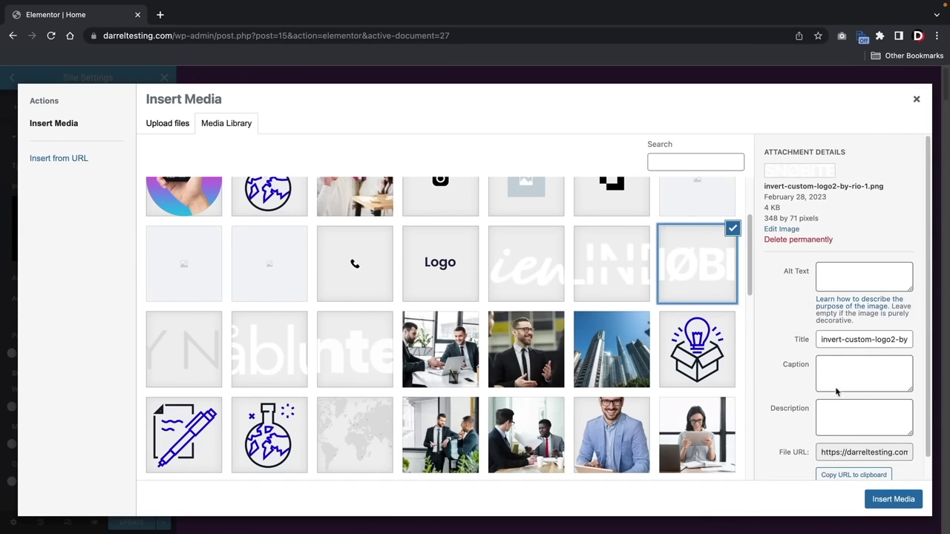
{"action": "left_click", "coordinate": [893, 499]}
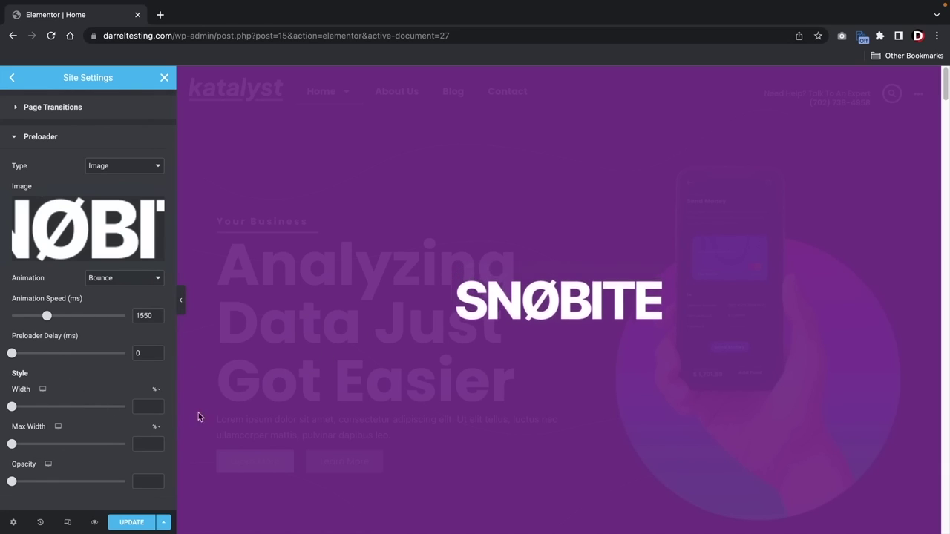
Save the site settings and preview the page transition with the new preloader
{"action": "left_click", "coordinate": [128, 522]}
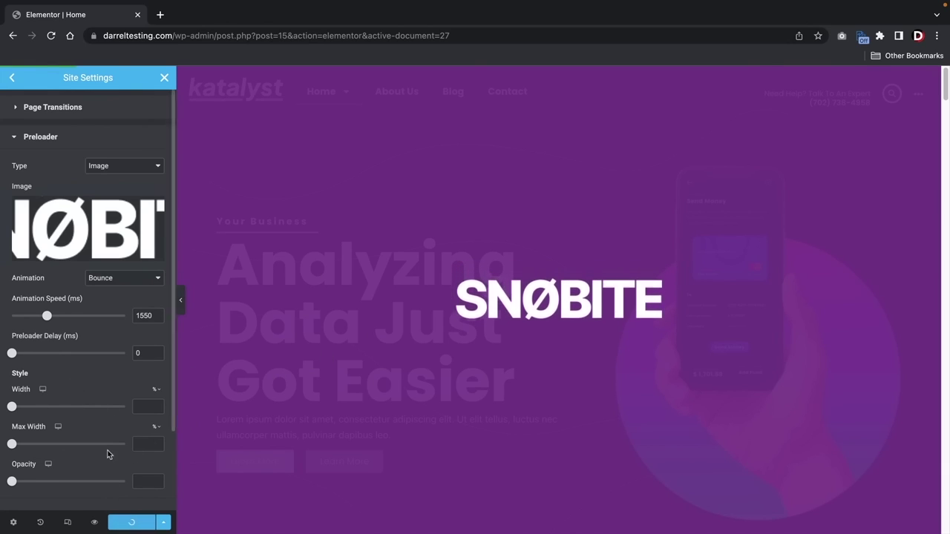
{"action": "scroll", "coordinate": [104, 448], "scroll_direction": "down", "scroll_amount": 3}
{"action": "left_click", "coordinate": [109, 423]}
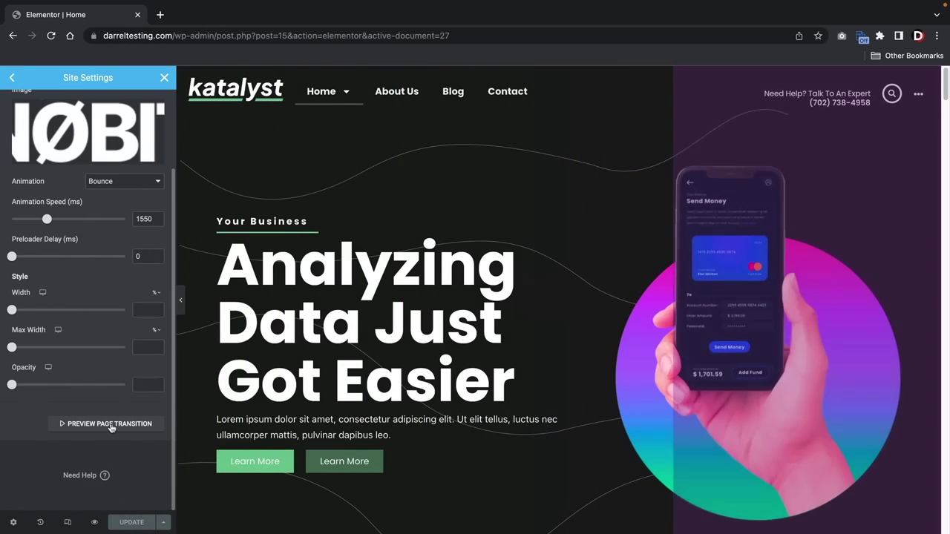
Replay the transition preview, show the live site's Team mega menu, then switch to the Elementor Pro changelog
{"action": "left_click", "coordinate": [110, 424]}
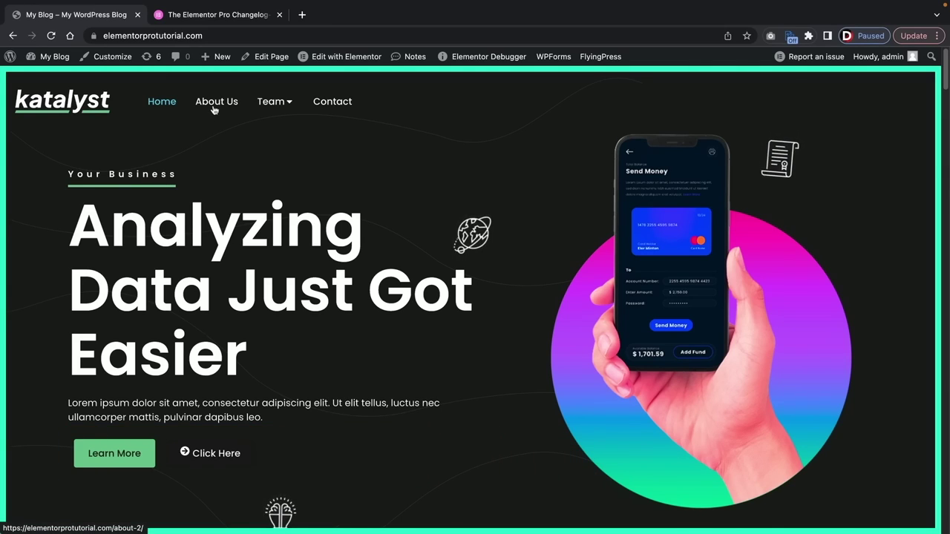
{"action": "mouse_move", "coordinate": [274, 98]}
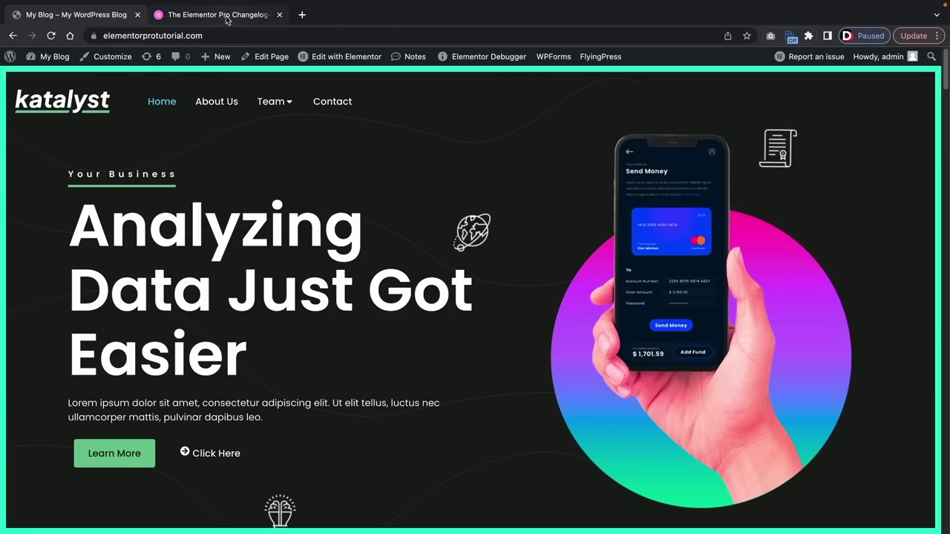
{"action": "left_click", "coordinate": [223, 21]}
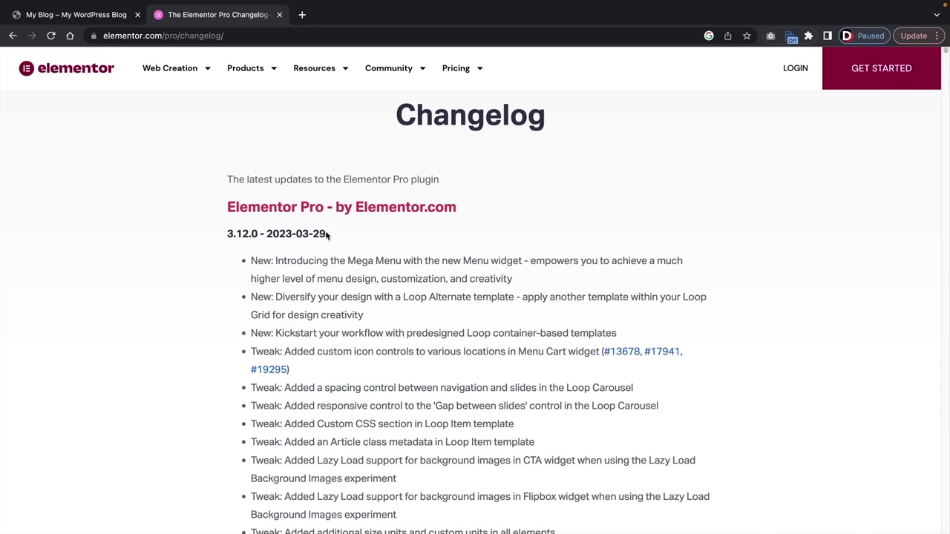
Highlight the changelog's Mega Menu note, then return to My Blog and open its WordPress Dashboard
{"action": "left_click_drag", "start_coordinate": [250, 262], "coordinate": [560, 288]}
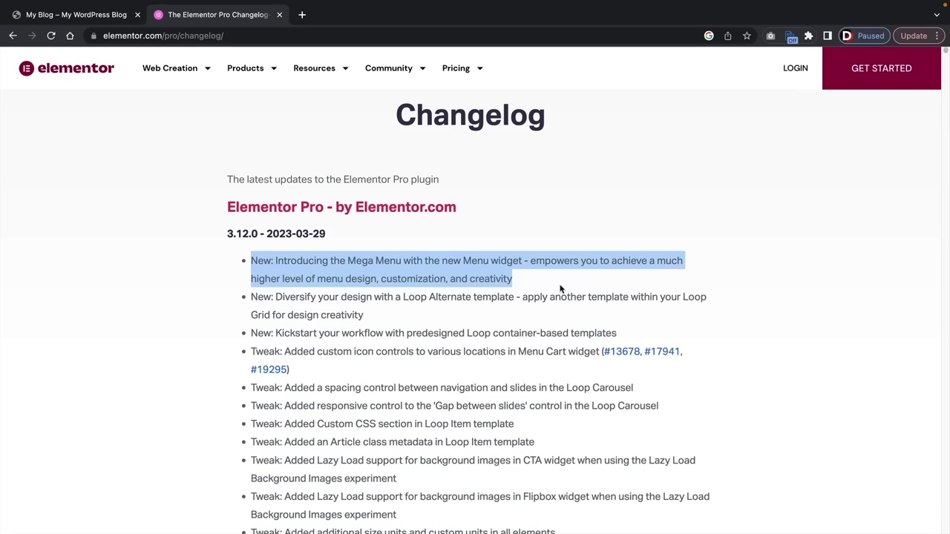
{"action": "left_click", "coordinate": [518, 282]}
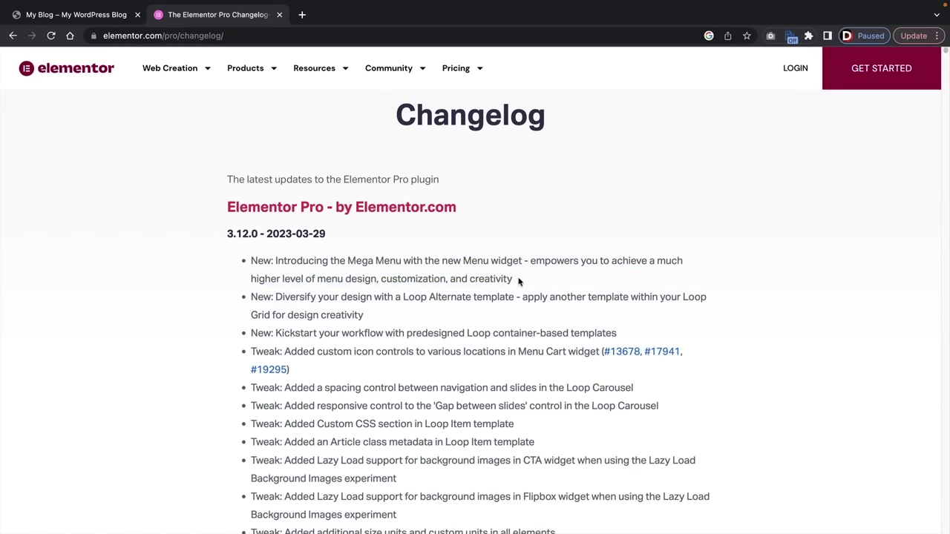
{"action": "left_click", "coordinate": [86, 15]}
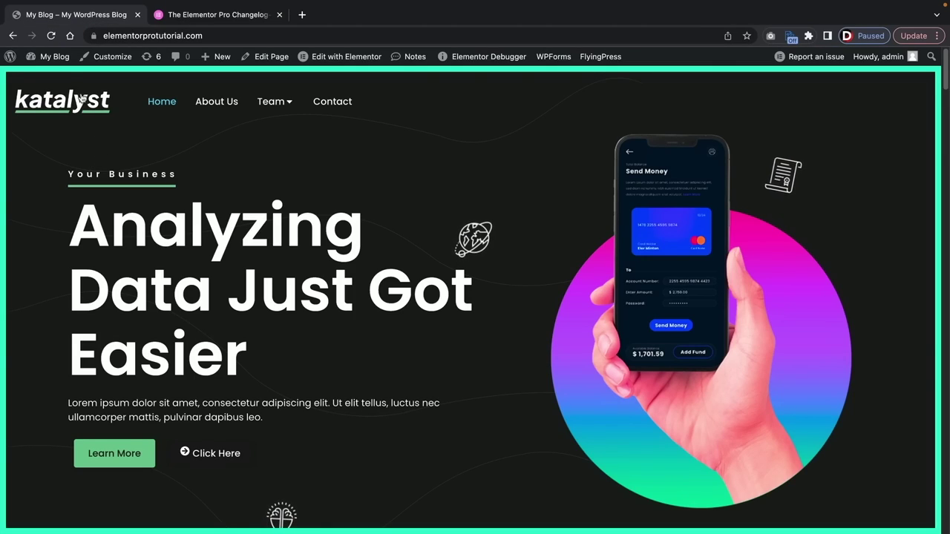
{"action": "mouse_move", "coordinate": [52, 56]}
{"action": "left_click", "coordinate": [59, 77]}
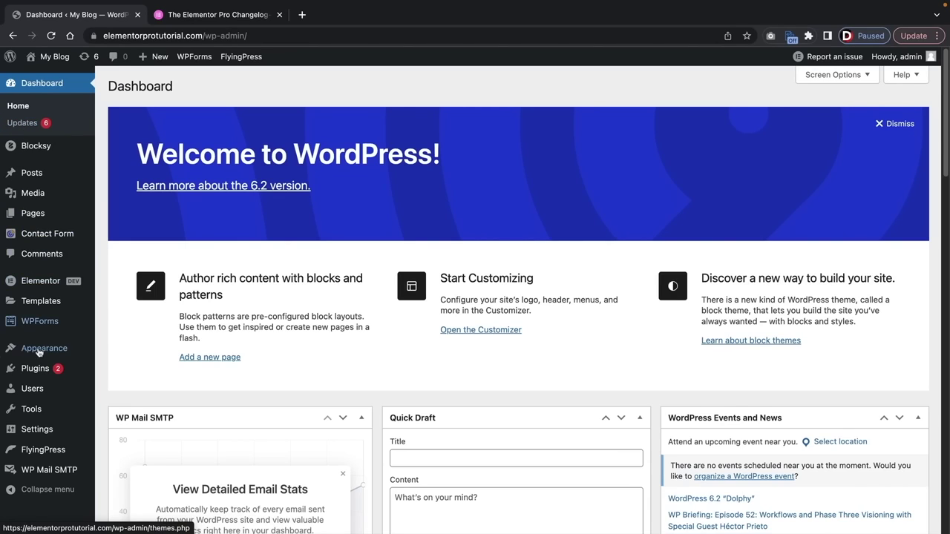
Show Installed Plugins and highlight the Elementor Beta (Developer Edition) 1.1.1 plugin name
{"action": "mouse_move", "coordinate": [84, 371]}
{"action": "left_click", "coordinate": [122, 370]}
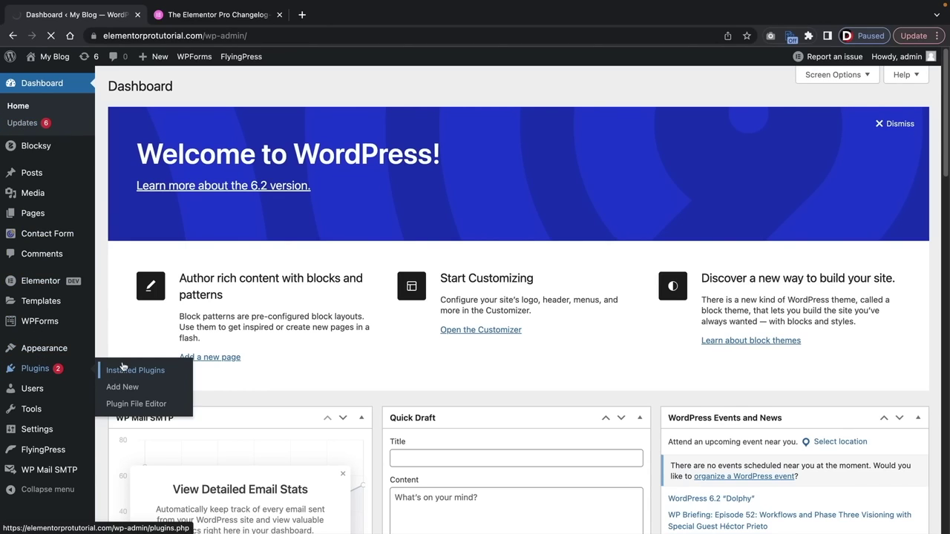
{"action": "scroll", "coordinate": [151, 277], "scroll_direction": "down", "scroll_amount": 4}
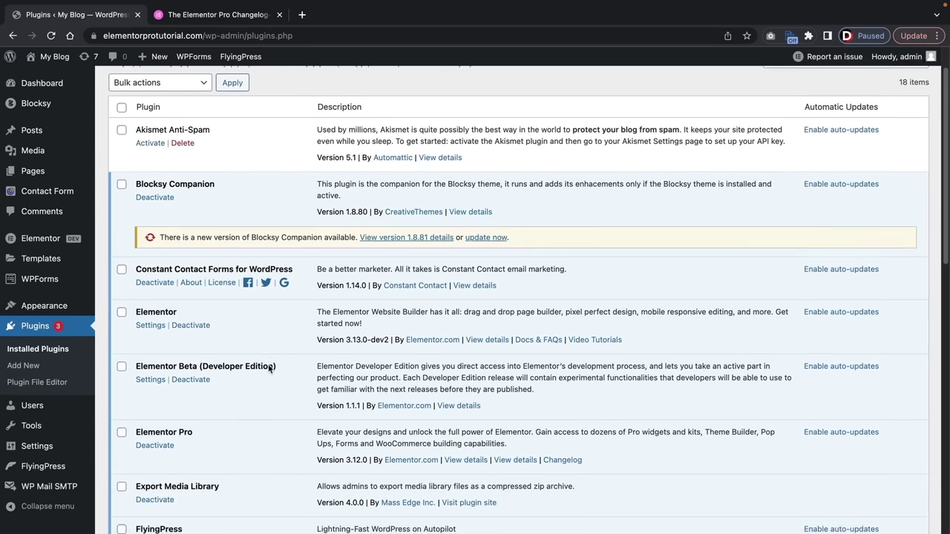
{"action": "left_click_drag", "start_coordinate": [144, 273], "coordinate": [282, 277]}
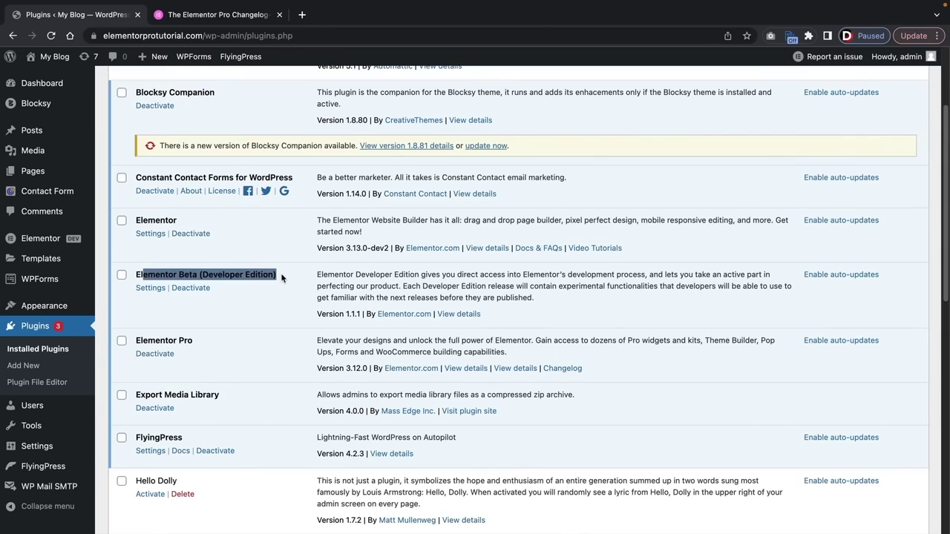
{"action": "left_click", "coordinate": [282, 278]}
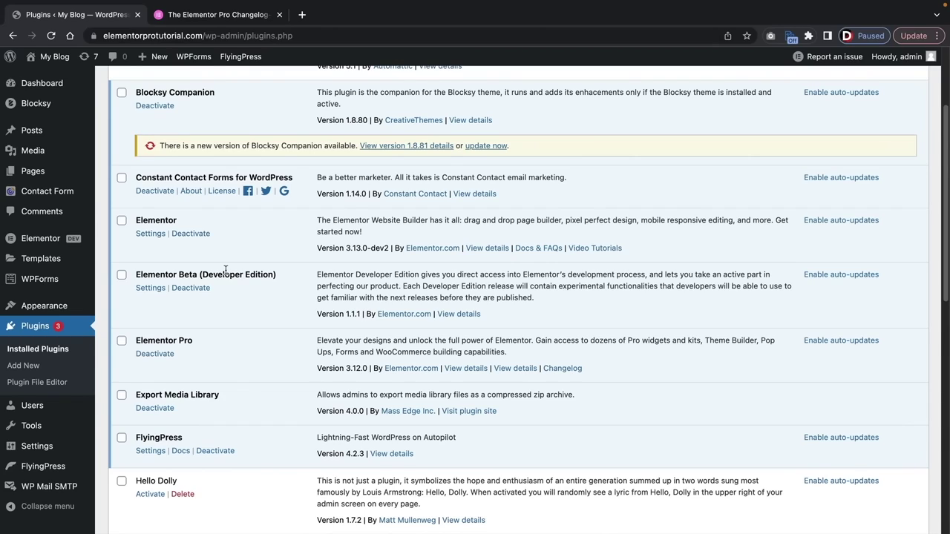
{"action": "left_click_drag", "start_coordinate": [149, 277], "coordinate": [282, 279]}
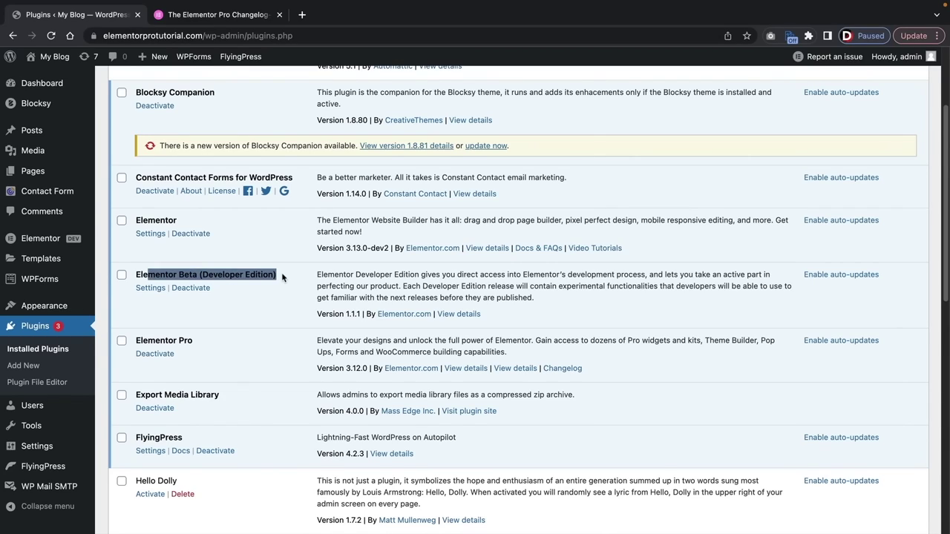
Open Elementor's Features settings and keep the Menu experiment set to Active
{"action": "mouse_move", "coordinate": [47, 240]}
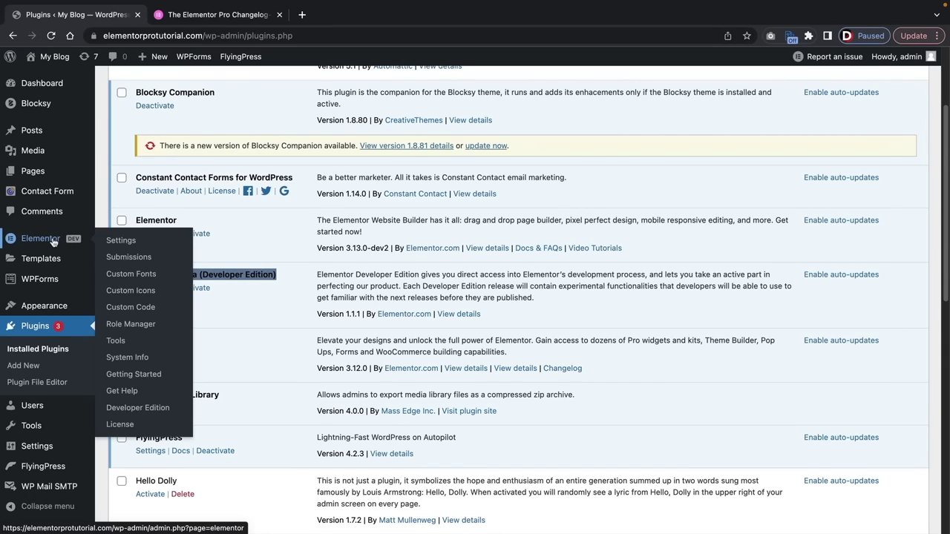
{"action": "left_click", "coordinate": [115, 241]}
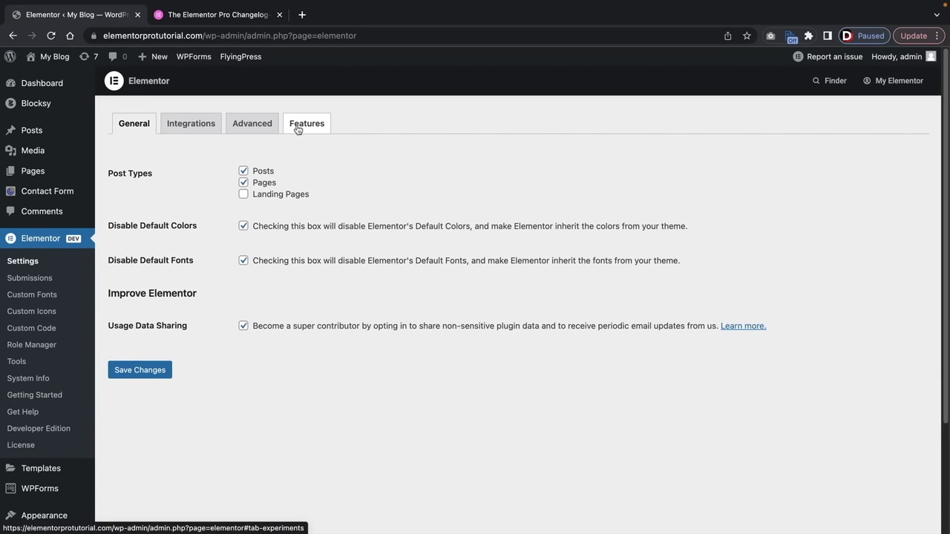
{"action": "left_click", "coordinate": [298, 130]}
{"action": "scroll", "coordinate": [297, 226], "scroll_direction": "down", "scroll_amount": 5}
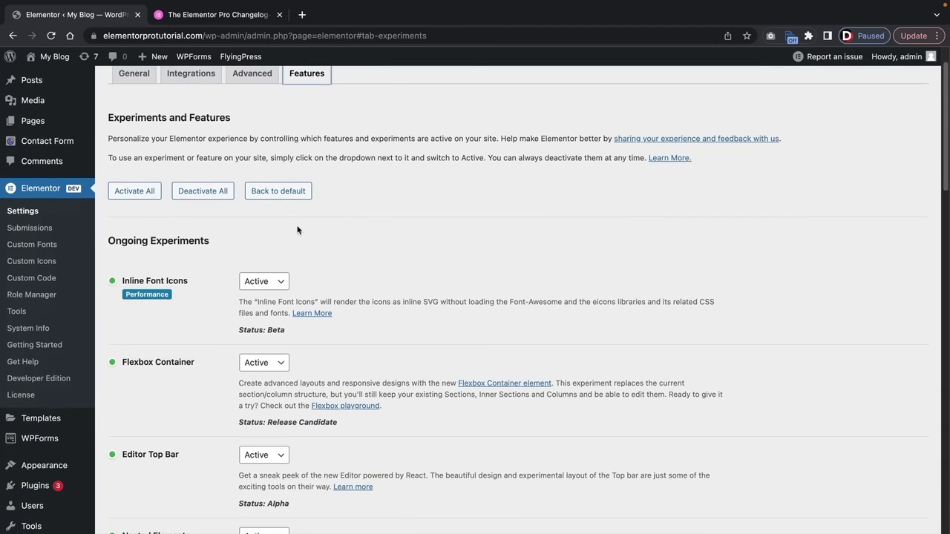
{"action": "scroll", "coordinate": [296, 228], "scroll_direction": "down", "scroll_amount": 4}
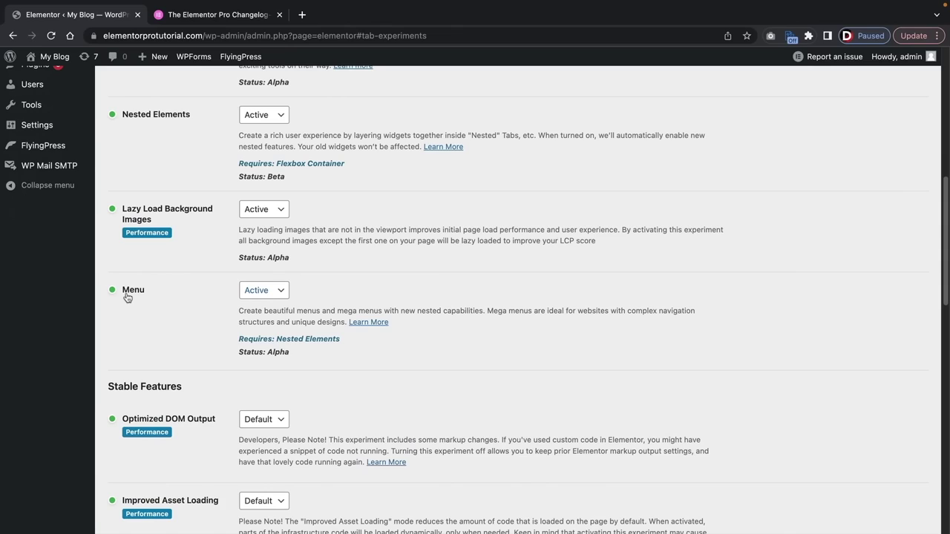
{"action": "left_click_drag", "start_coordinate": [289, 355], "coordinate": [238, 354]}
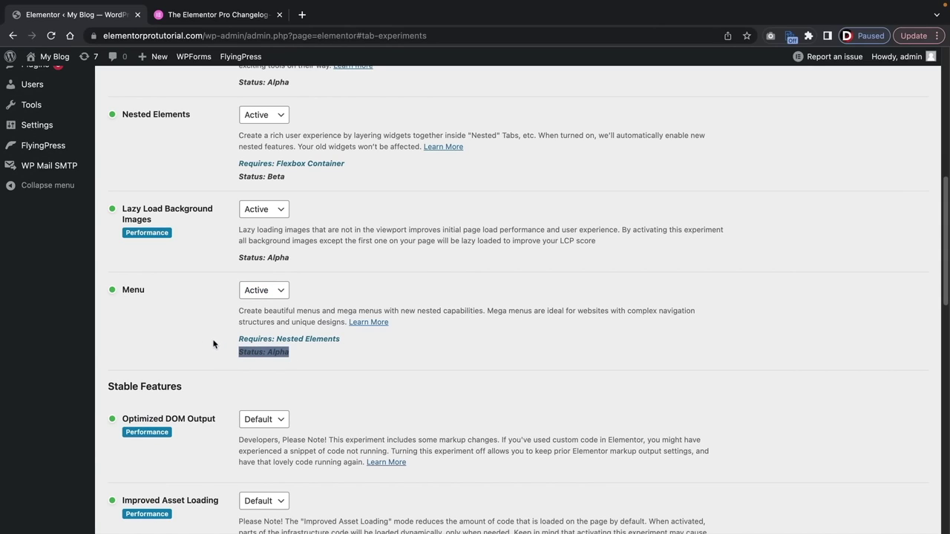
{"action": "left_click", "coordinate": [164, 331]}
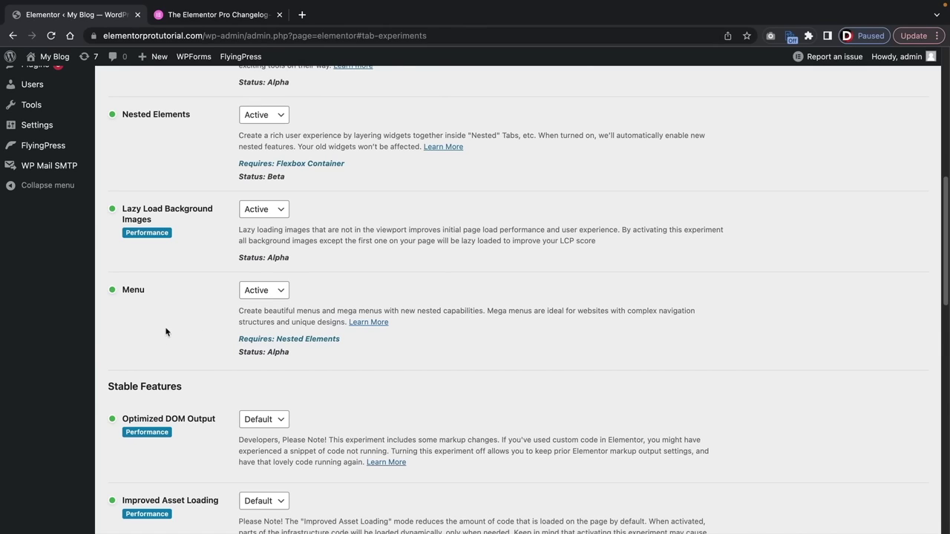
{"action": "left_click", "coordinate": [263, 296]}
{"action": "left_click", "coordinate": [263, 292]}
Save the experiments and features settings
{"action": "scroll", "coordinate": [195, 333], "scroll_direction": "down", "scroll_amount": 5}
{"action": "scroll", "coordinate": [191, 339], "scroll_direction": "down", "scroll_amount": 8}
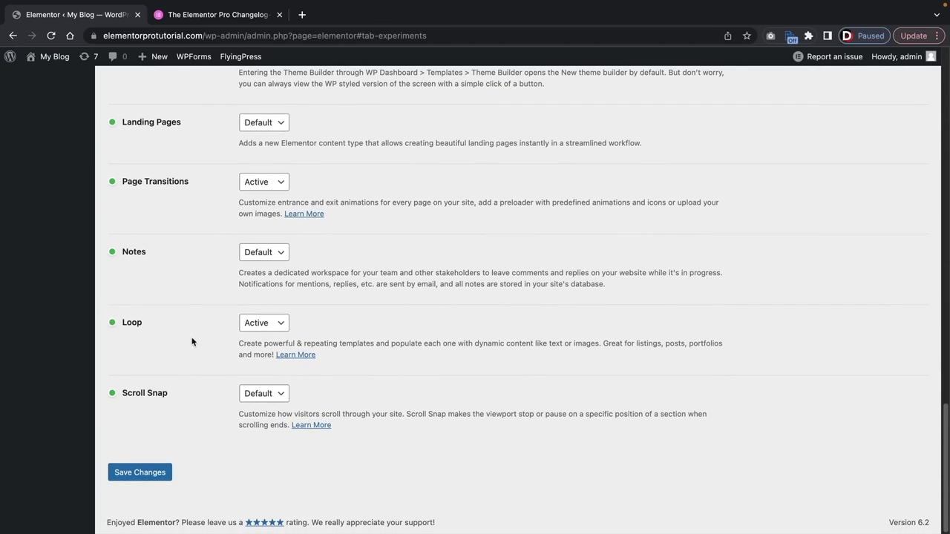
{"action": "left_click", "coordinate": [146, 474]}
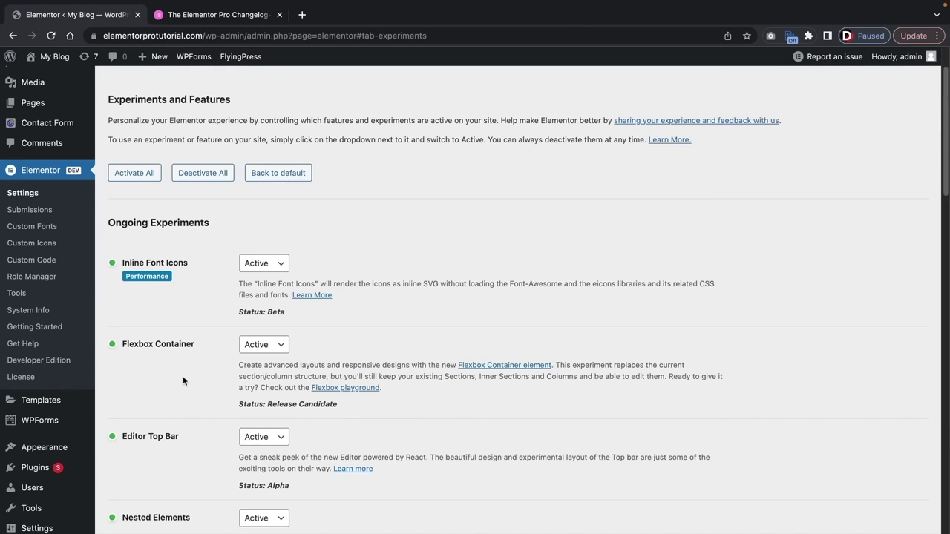
{"action": "scroll", "coordinate": [188, 363], "scroll_direction": "up", "scroll_amount": 2}
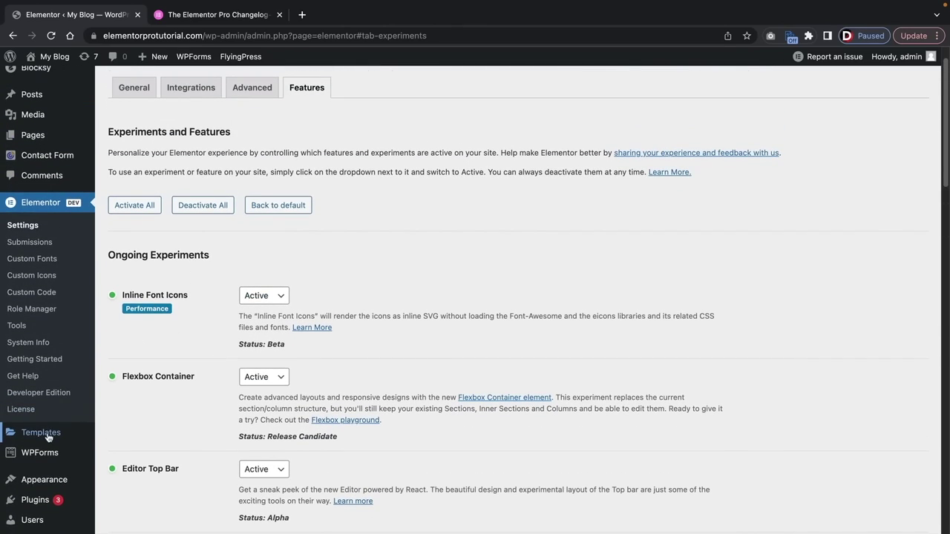
Edit the active katalyst Header template from Theme Builder's Header list
{"action": "mouse_move", "coordinate": [44, 433]}
{"action": "left_click", "coordinate": [135, 436]}
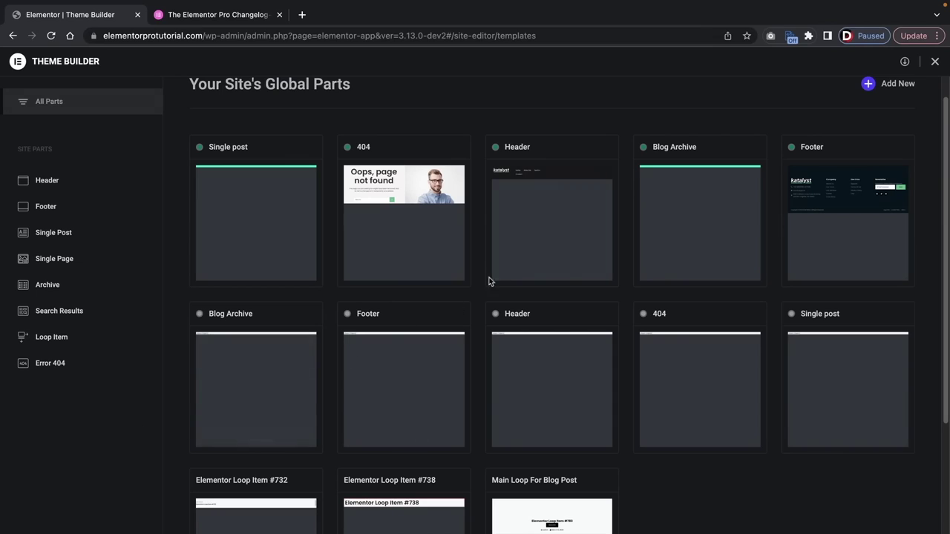
{"action": "left_click", "coordinate": [540, 185]}
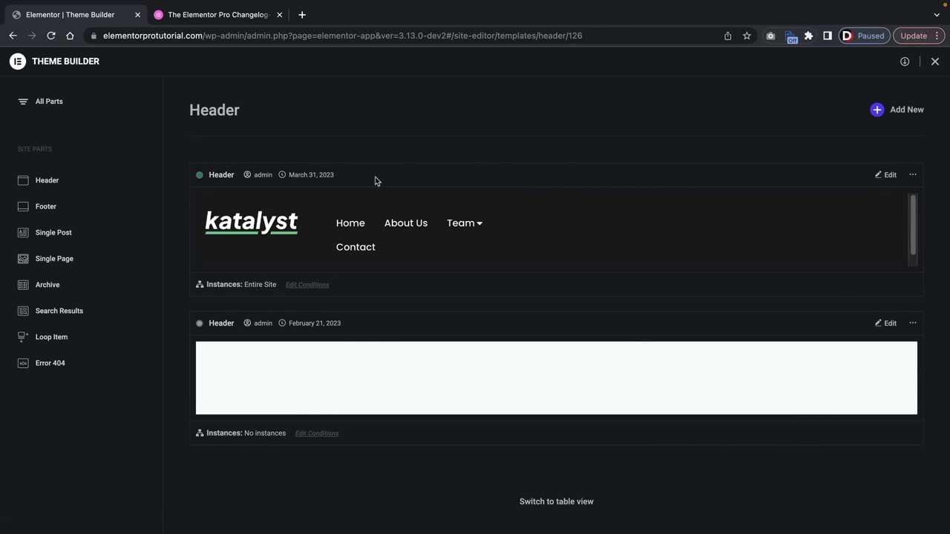
{"action": "left_click", "coordinate": [888, 176]}
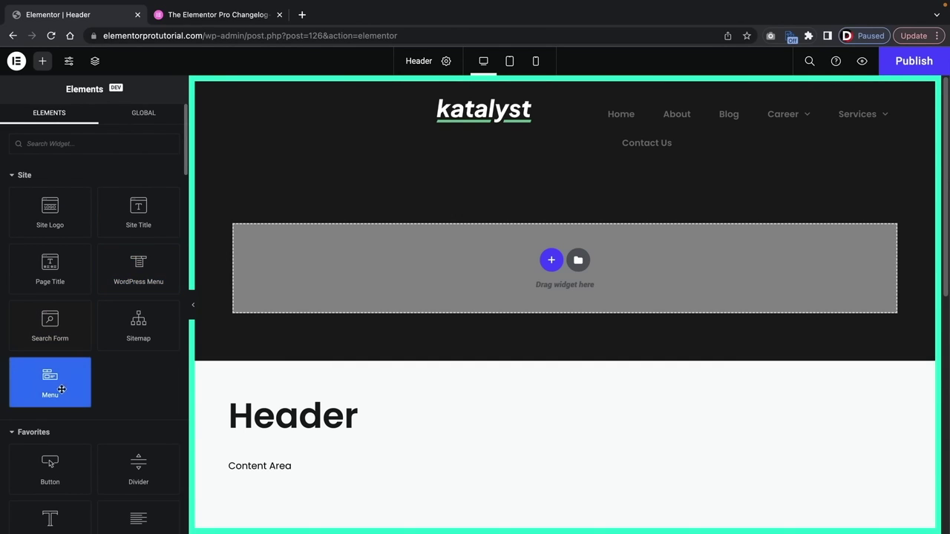
Place a Menu widget beside the katalyst logo with white normal item text
{"action": "left_click_drag", "start_coordinate": [56, 387], "coordinate": [557, 110]}
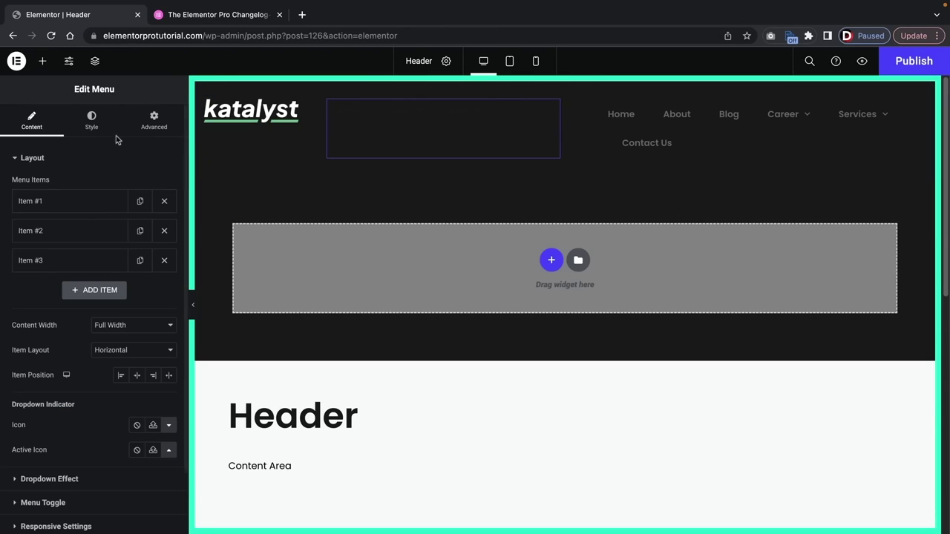
{"action": "left_click", "coordinate": [90, 122]}
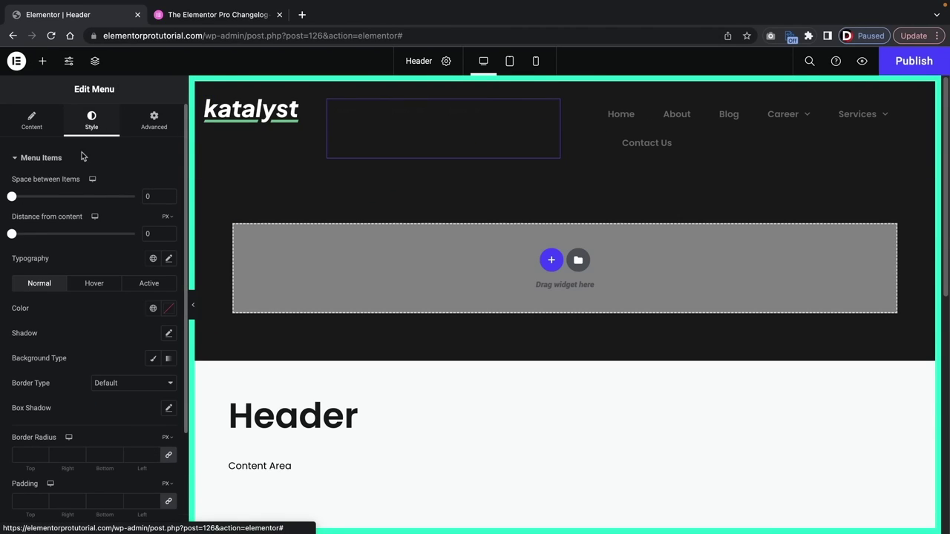
{"action": "left_click", "coordinate": [170, 309]}
{"action": "left_click_drag", "start_coordinate": [62, 371], "coordinate": [9, 348]}
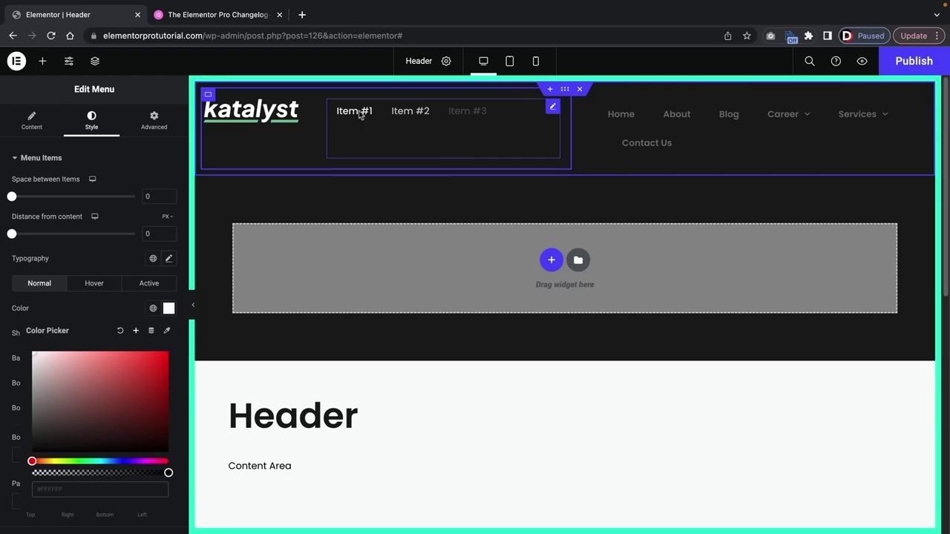
Set the menu items' hover text colour to near-white #F9F9F9
{"action": "left_click", "coordinate": [104, 289]}
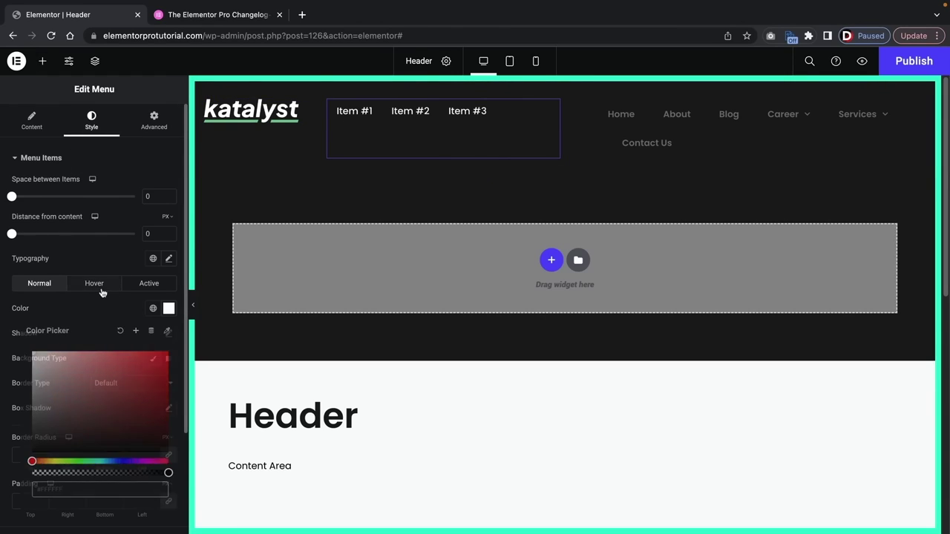
{"action": "left_click", "coordinate": [166, 309]}
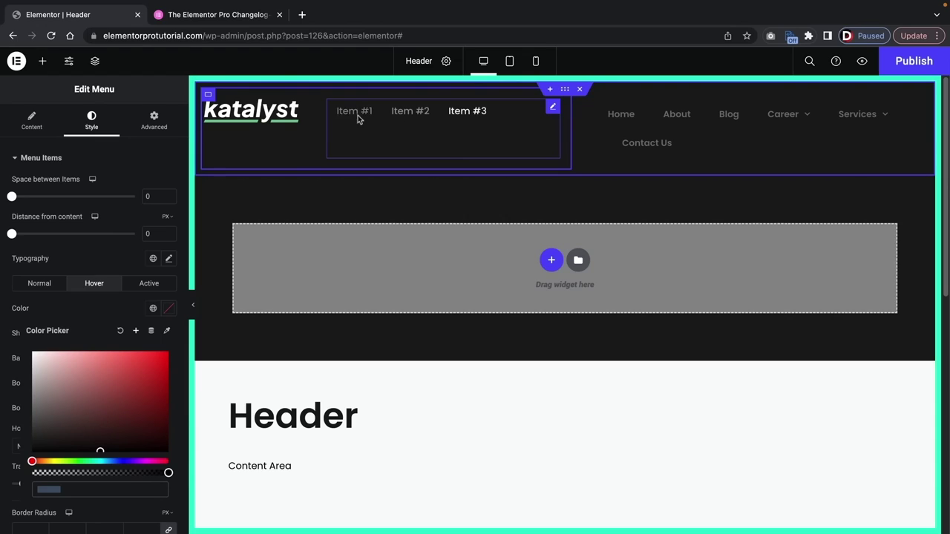
{"action": "left_click", "coordinate": [50, 363]}
{"action": "left_click_drag", "start_coordinate": [49, 363], "coordinate": [34, 355]}
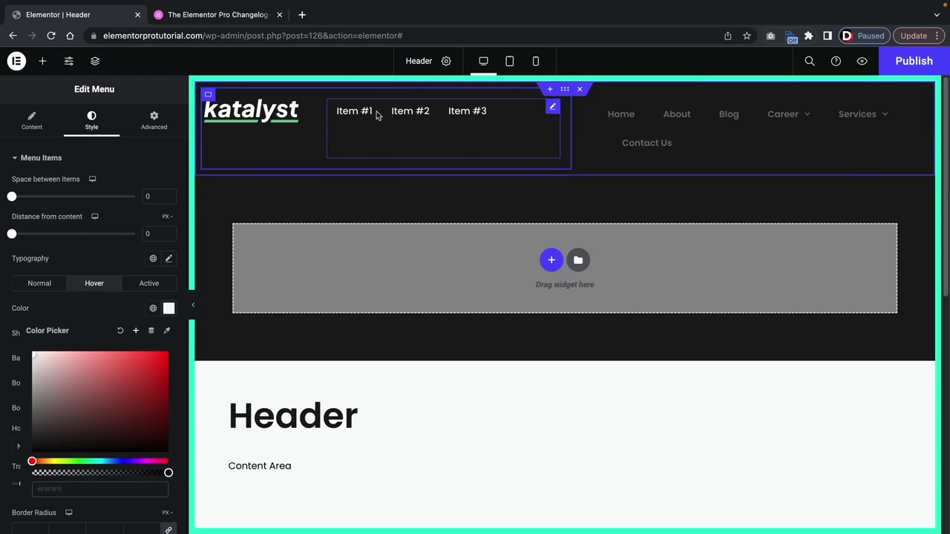
{"action": "left_click", "coordinate": [32, 124]}
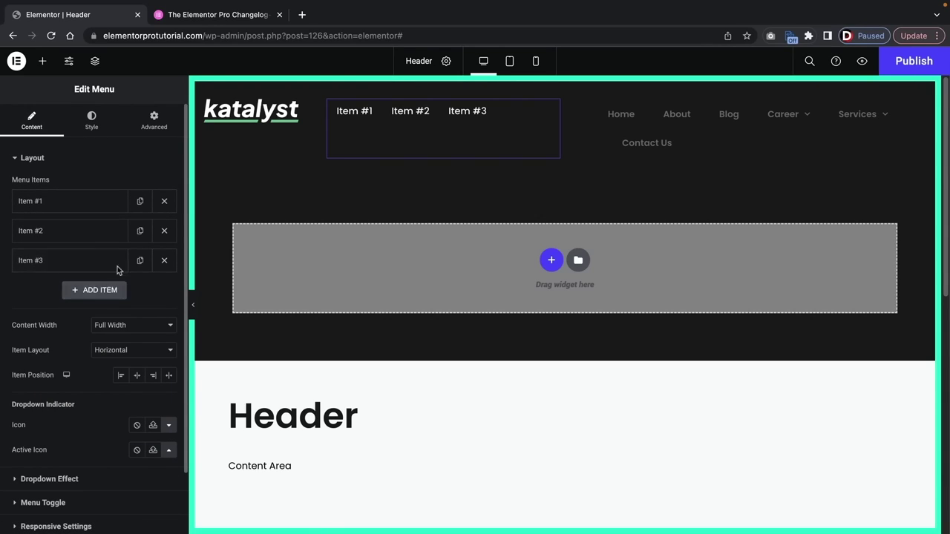
Rename the first menu item to Home and link it to the Home page
{"action": "left_click", "coordinate": [75, 206]}
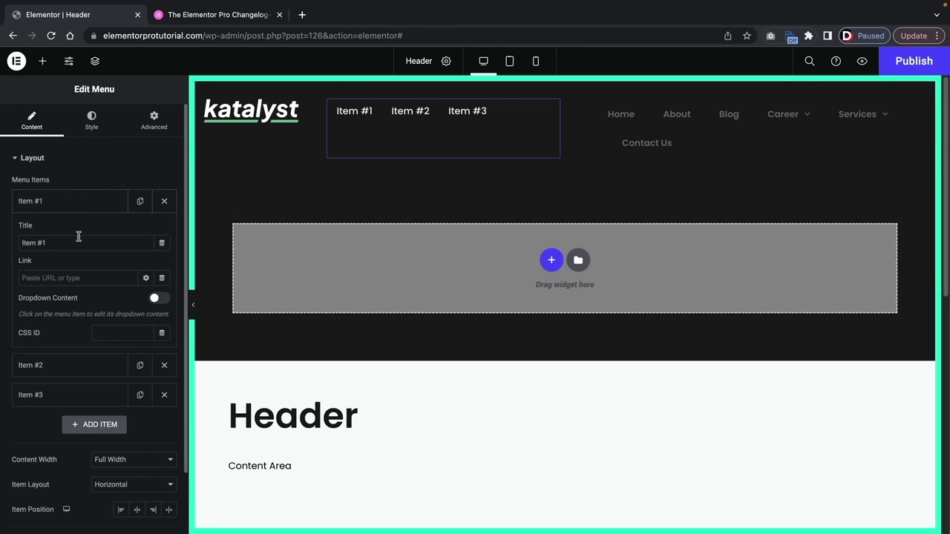
{"action": "left_click_drag", "start_coordinate": [80, 243], "coordinate": [0, 242]}
{"action": "type", "text": "Home"}
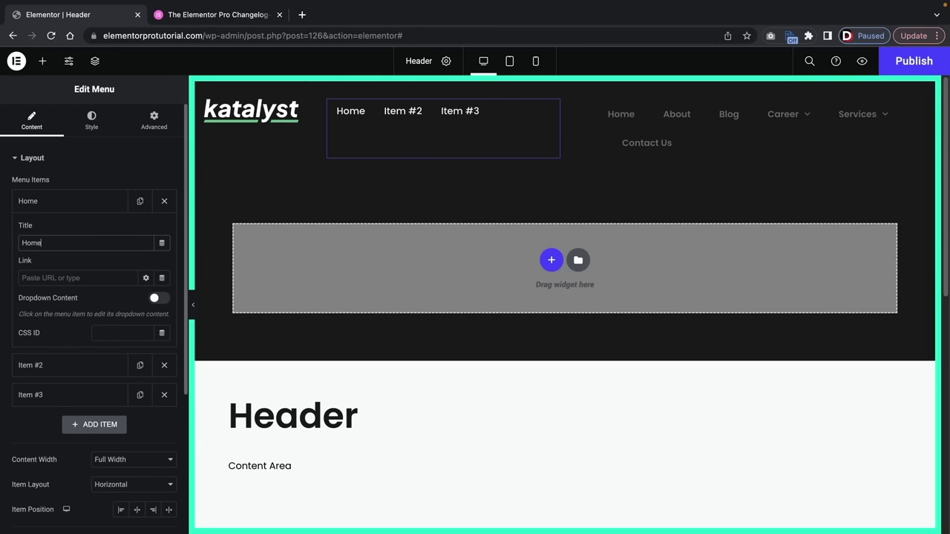
{"action": "key", "text": "Tab"}
{"action": "type", "text": "home"}
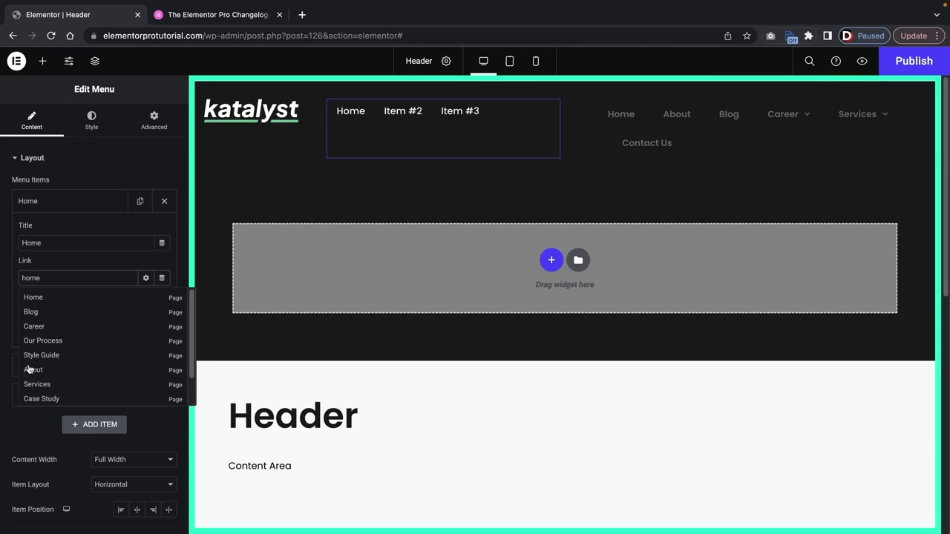
{"action": "left_click", "coordinate": [36, 299]}
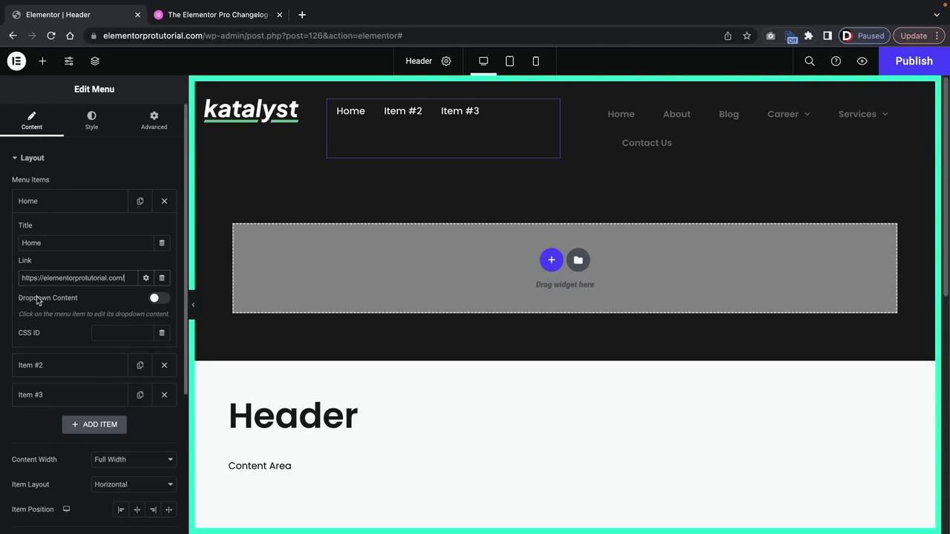
{"action": "left_click", "coordinate": [73, 208]}
Rename the second menu item to About and link it to the About page
{"action": "left_click", "coordinate": [72, 237]}
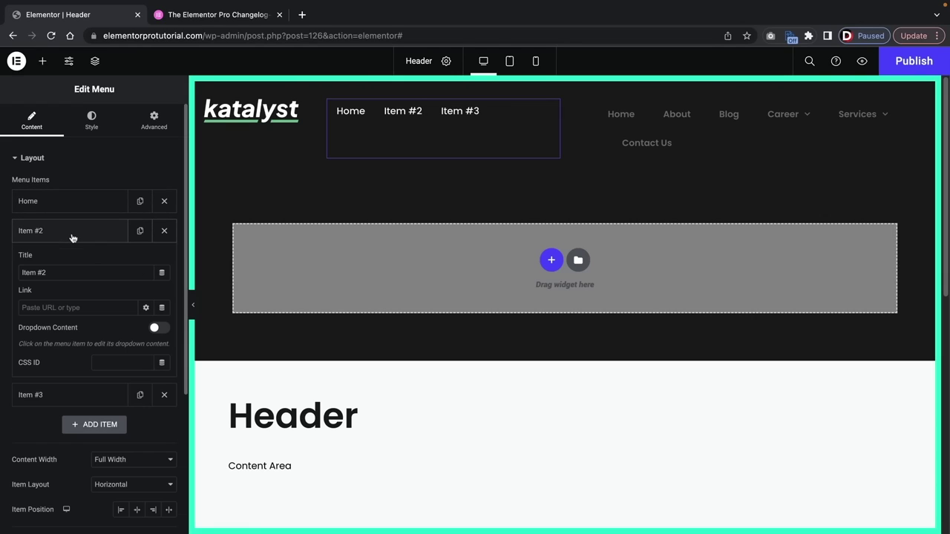
{"action": "triple_click", "coordinate": [74, 269]}
{"action": "type", "text": "Abouty"}
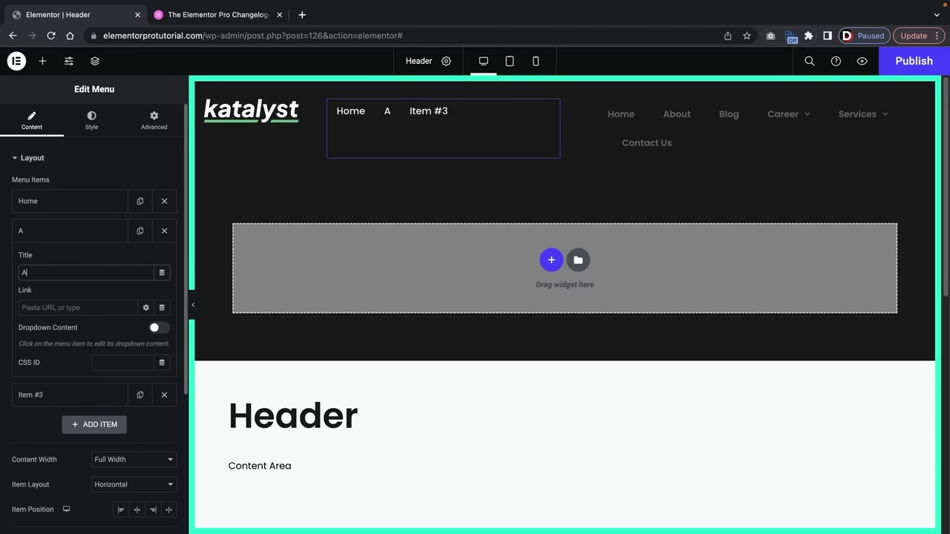
{"action": "key", "text": "BackSpace"}
{"action": "key", "text": "BackSpace"}
{"action": "type", "text": "t Us"}
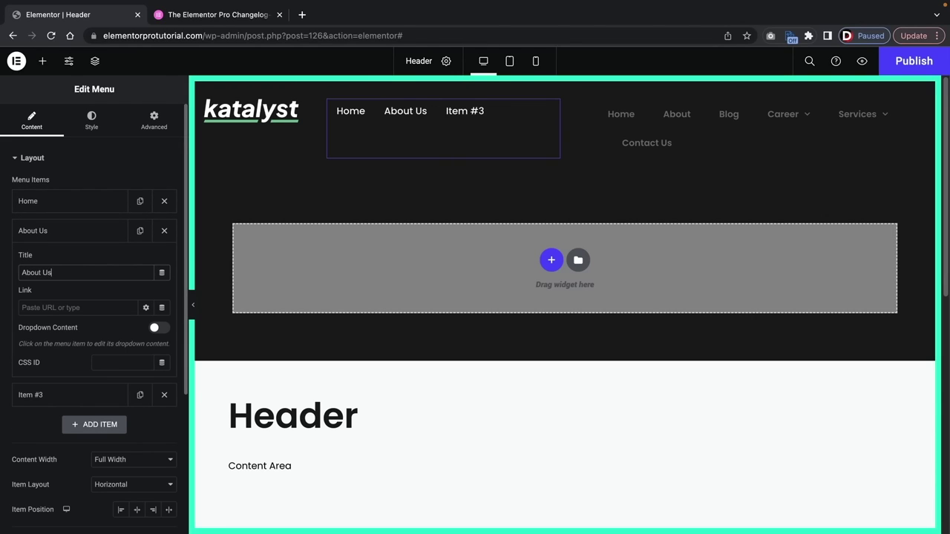
{"action": "left_click", "coordinate": [78, 307]}
{"action": "type", "text": "about"}
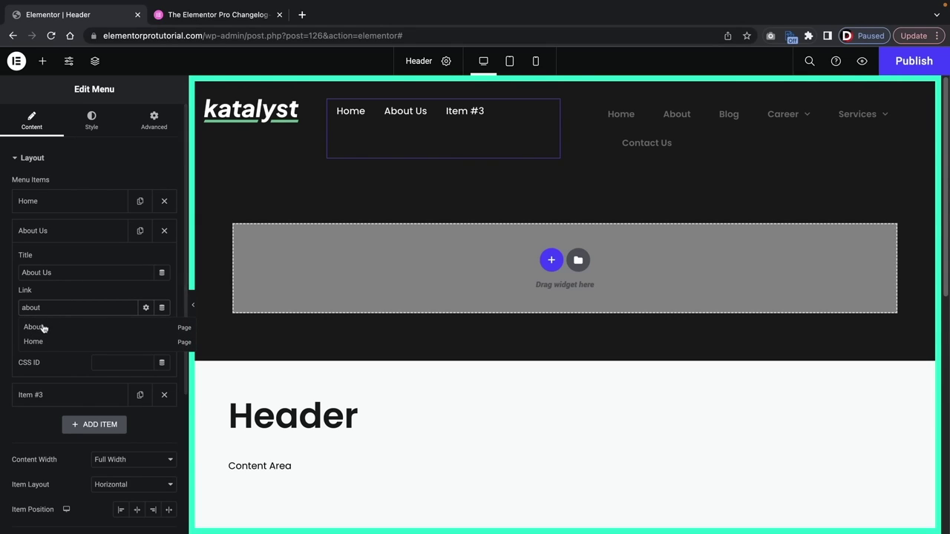
{"action": "left_click", "coordinate": [41, 329]}
{"action": "left_click", "coordinate": [57, 272]}
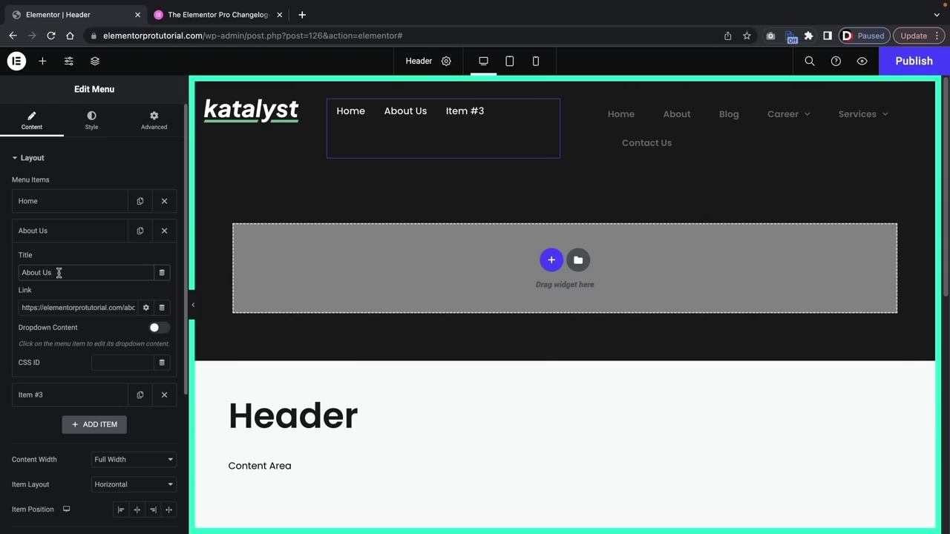
{"action": "key", "text": "BackSpace"}
{"action": "key", "text": "BackSpace"}
{"action": "key", "text": "BackSpace"}
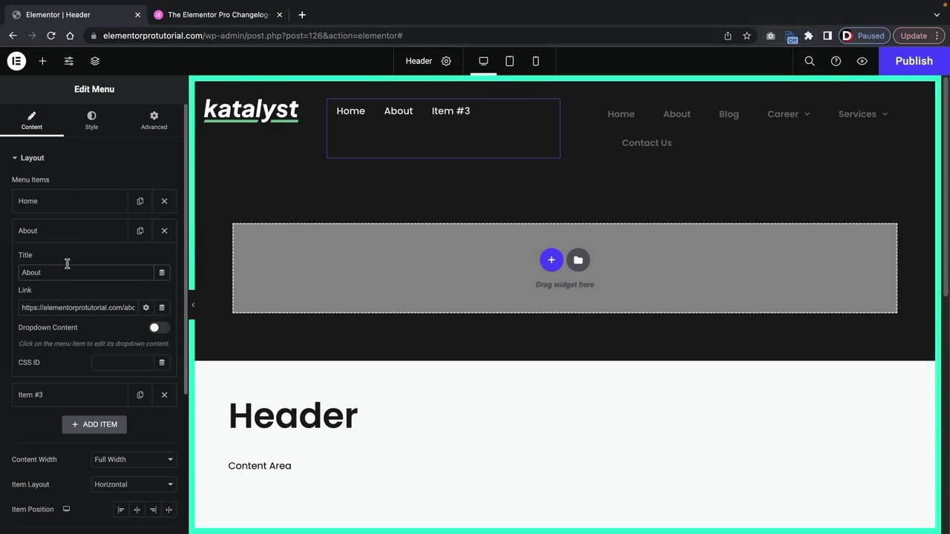
{"action": "left_click", "coordinate": [75, 242]}
Rename the third menu item to Contact and link it to the Contact Us page
{"action": "left_click", "coordinate": [78, 264]}
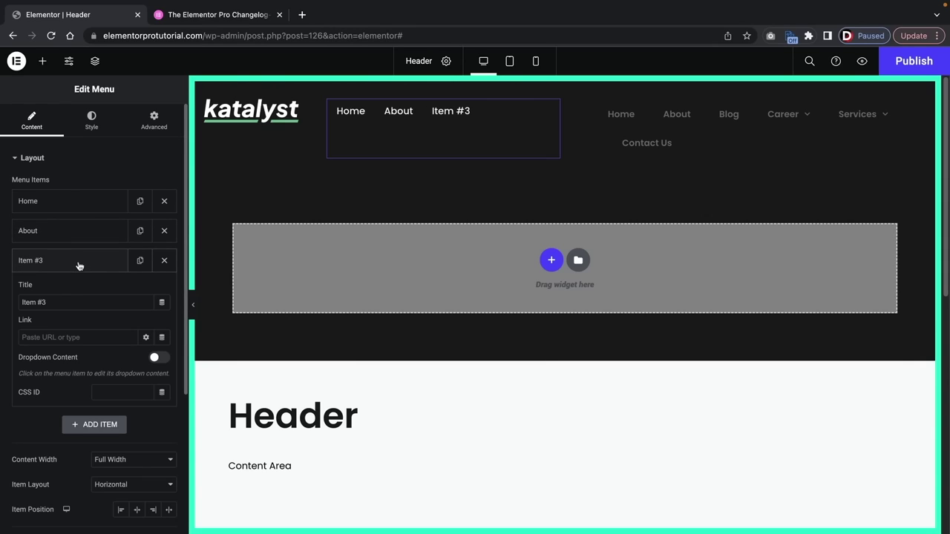
{"action": "left_click_drag", "start_coordinate": [82, 297], "coordinate": [2, 297]}
{"action": "type", "text": "Contact"}
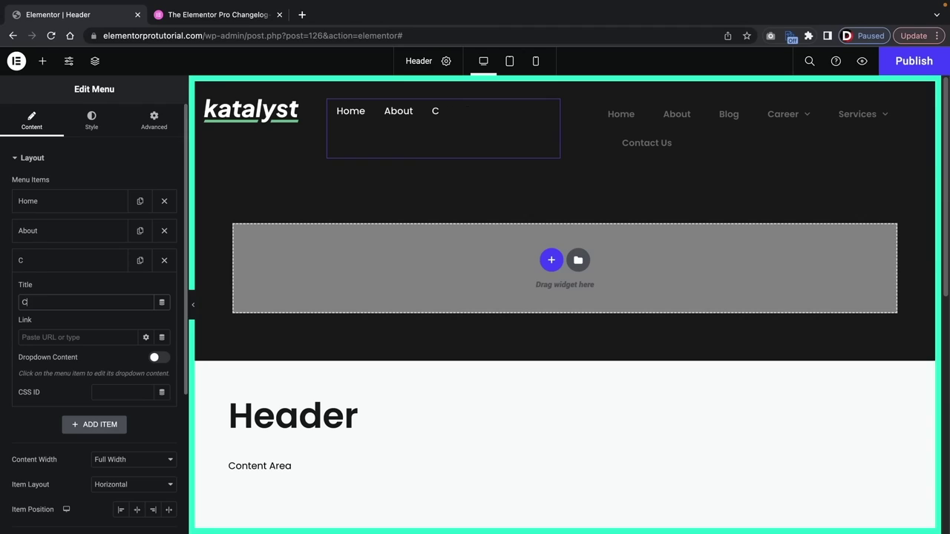
{"action": "left_click", "coordinate": [33, 335]}
{"action": "type", "text": "contact"}
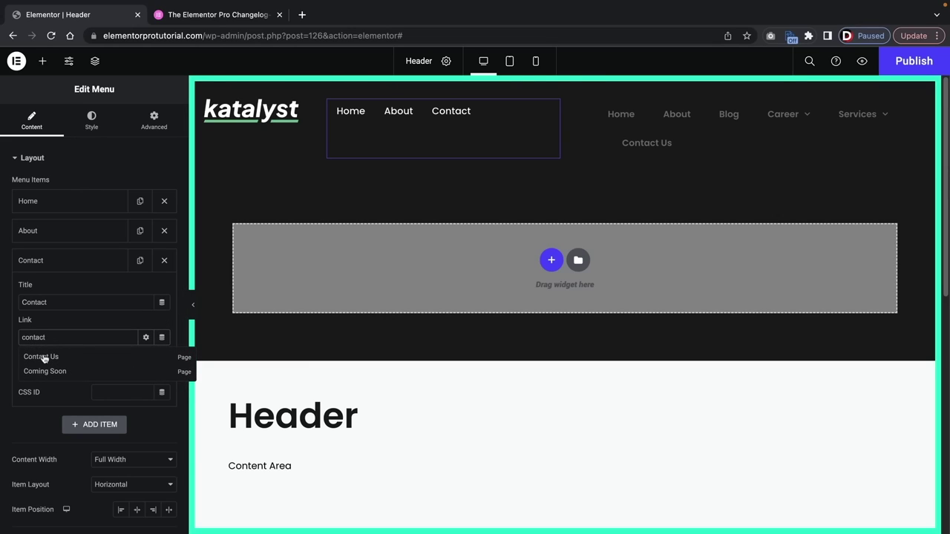
{"action": "left_click", "coordinate": [45, 357]}
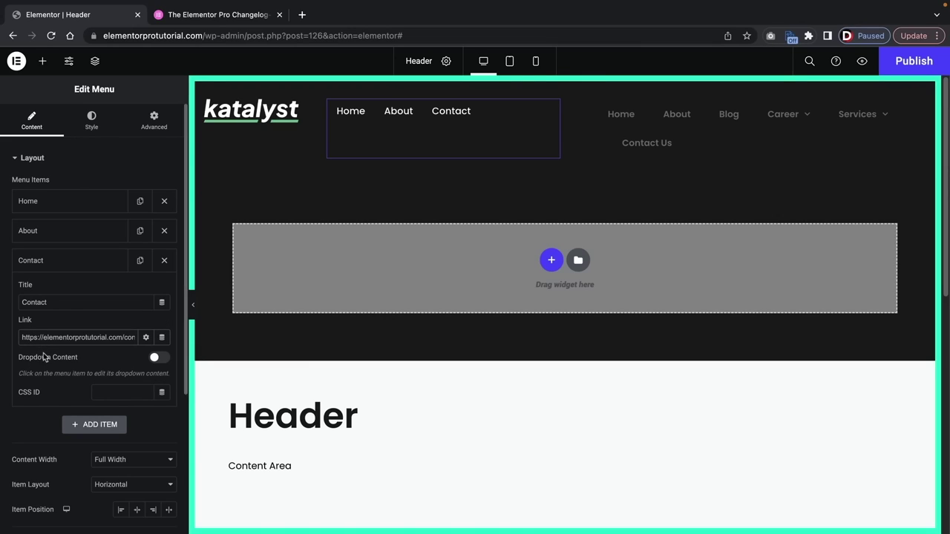
{"action": "left_click", "coordinate": [45, 266]}
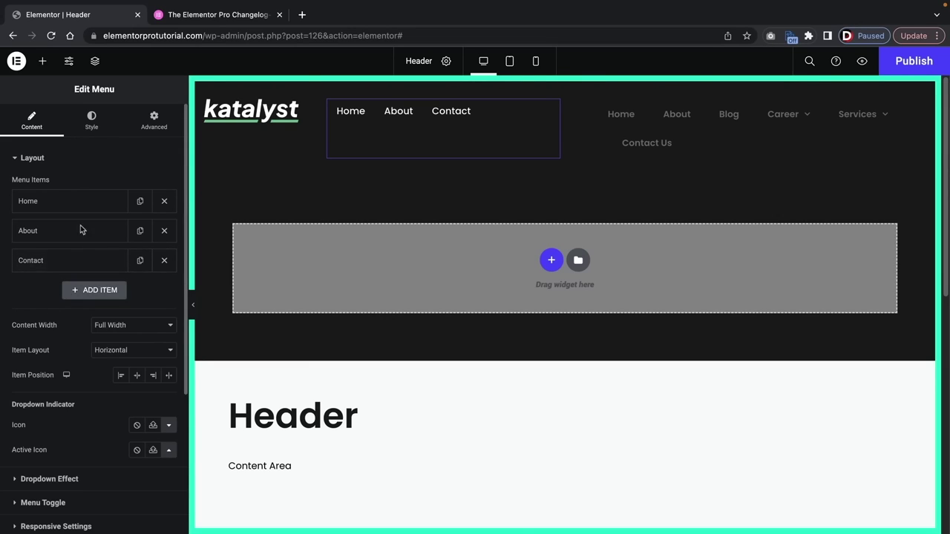
Add a fourth menu item titled Team with dropdown content enabled
{"action": "left_click", "coordinate": [88, 292]}
{"action": "double_click", "coordinate": [79, 330]}
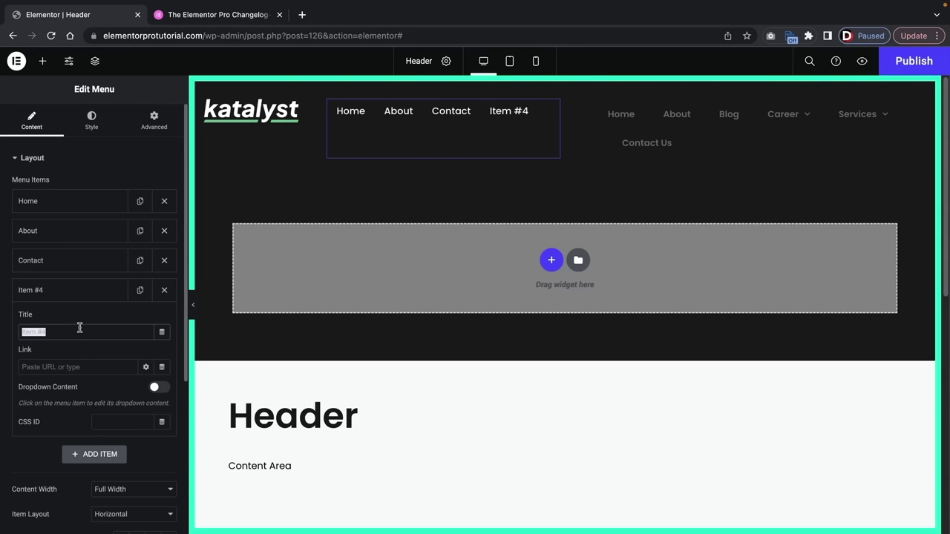
{"action": "type", "text": "Team"}
{"action": "key", "text": "Tab"}
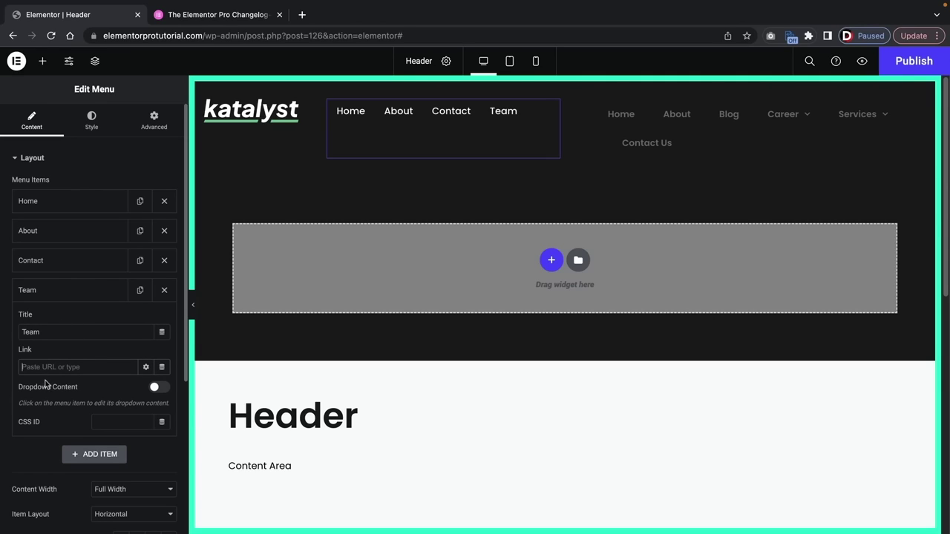
{"action": "left_click", "coordinate": [158, 390]}
Move Team above Contact and link it to the Team page
{"action": "left_click", "coordinate": [107, 301]}
{"action": "left_click_drag", "start_coordinate": [93, 299], "coordinate": [80, 265]}
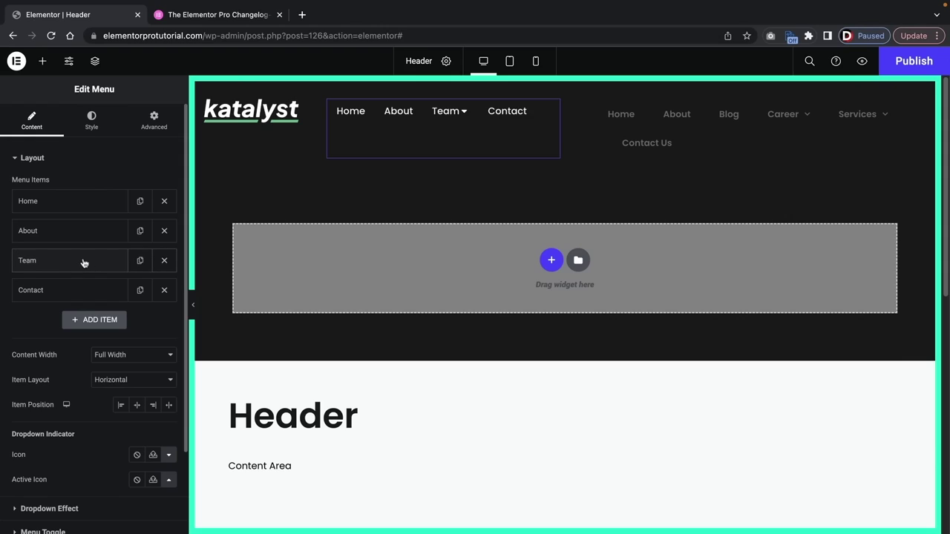
{"action": "left_click", "coordinate": [107, 265]}
{"action": "left_click", "coordinate": [74, 336]}
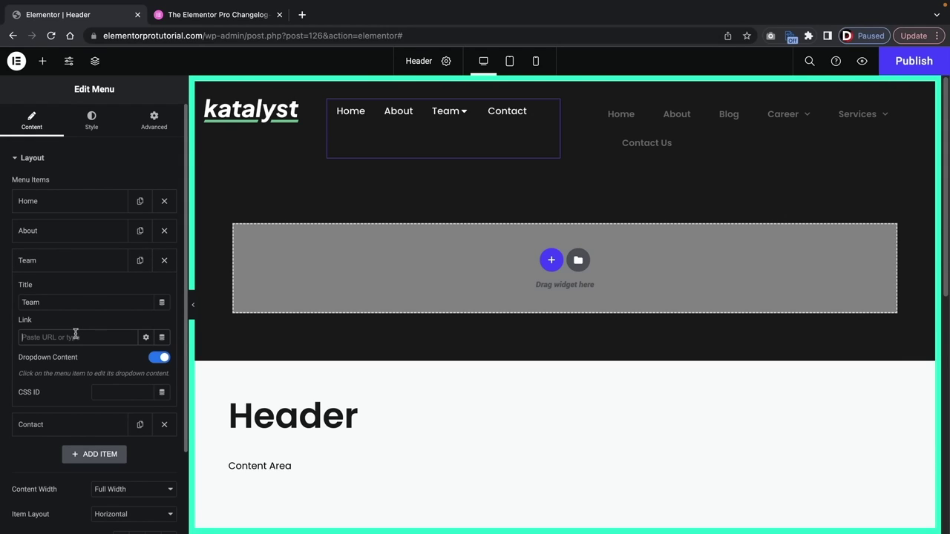
{"action": "type", "text": "tr"}
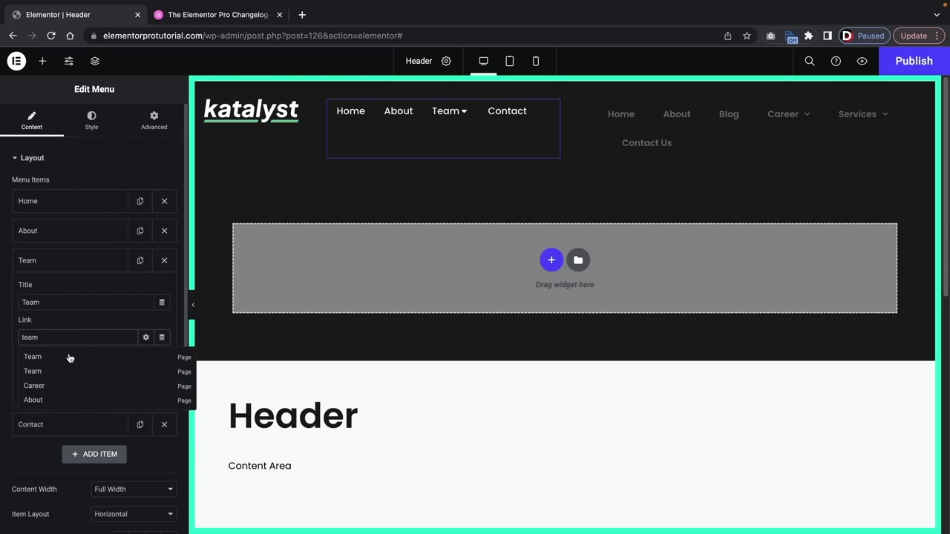
{"action": "left_click", "coordinate": [68, 357]}
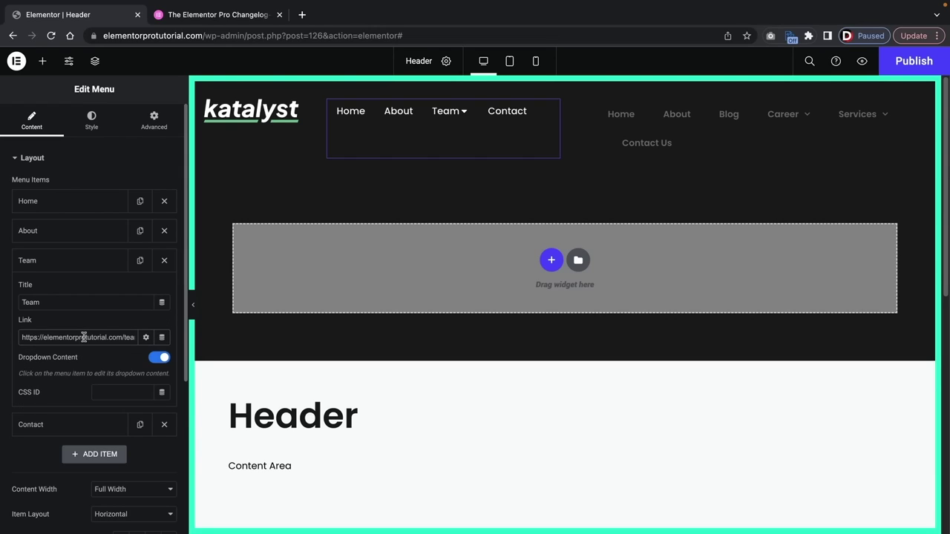
Add a four-column container layout inside the Team item's dropdown content
{"action": "left_click", "coordinate": [466, 113]}
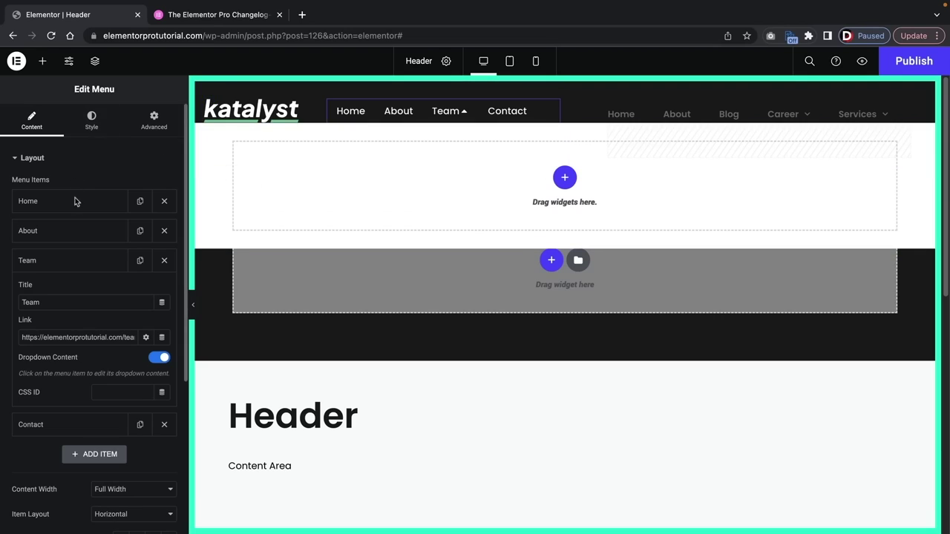
{"action": "left_click", "coordinate": [55, 265]}
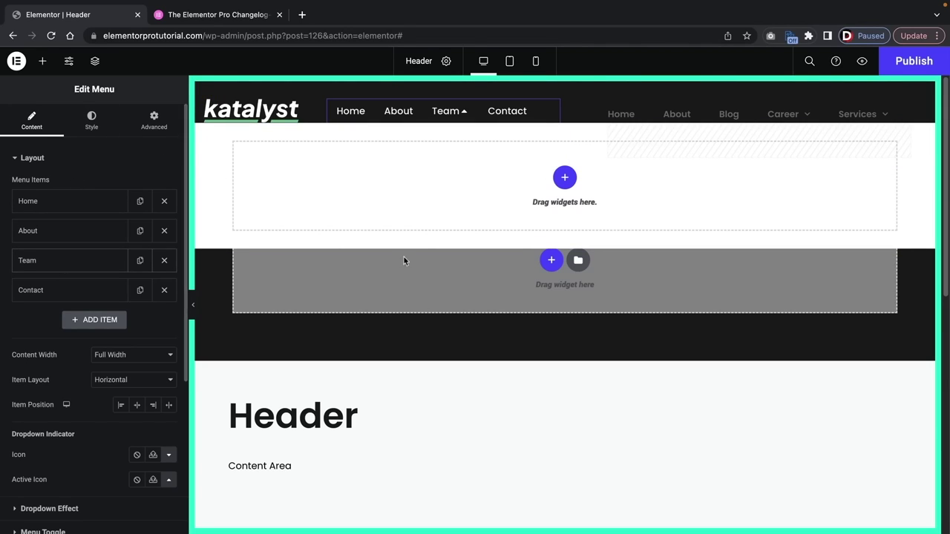
{"action": "left_click", "coordinate": [564, 179]}
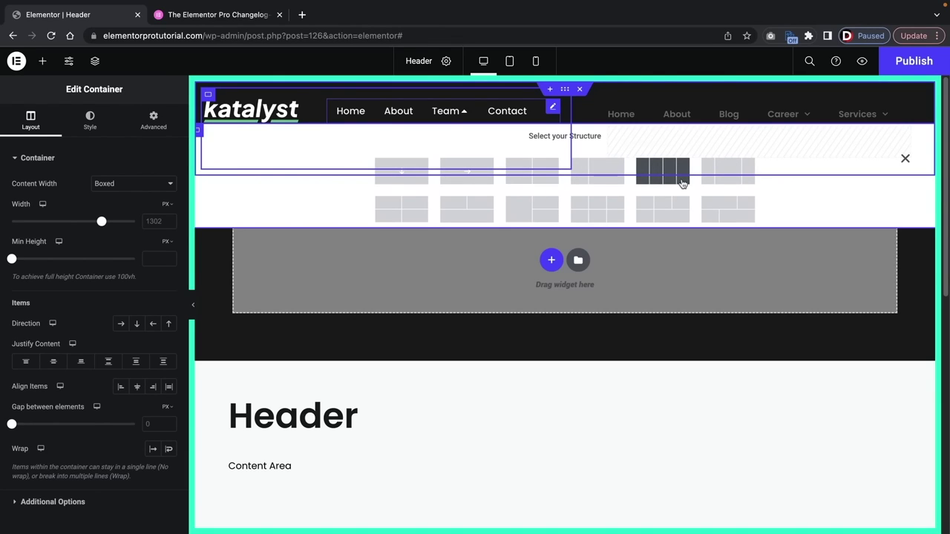
{"action": "left_click", "coordinate": [682, 184]}
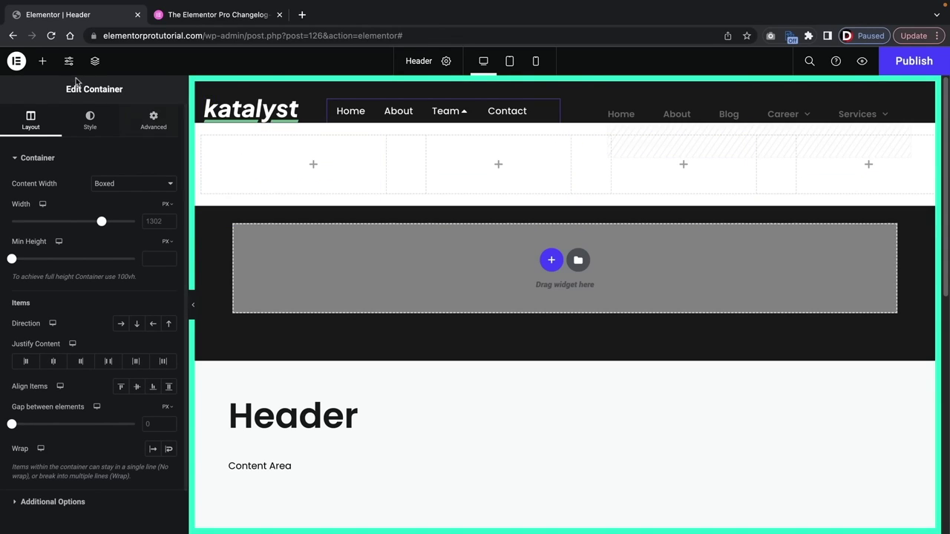
{"action": "left_click", "coordinate": [42, 61]}
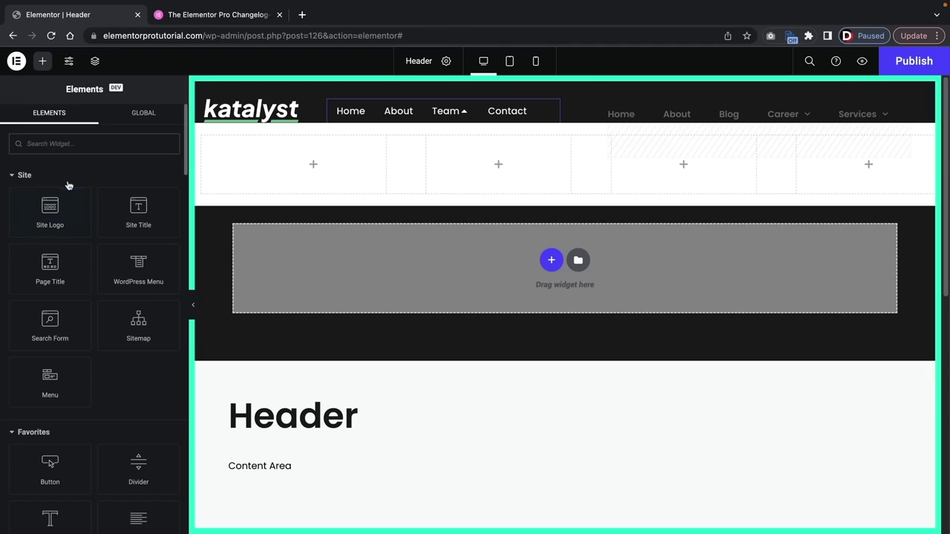
Put an Image widget showing the woman's portrait photo in the first column
{"action": "type", "text": "ima"}
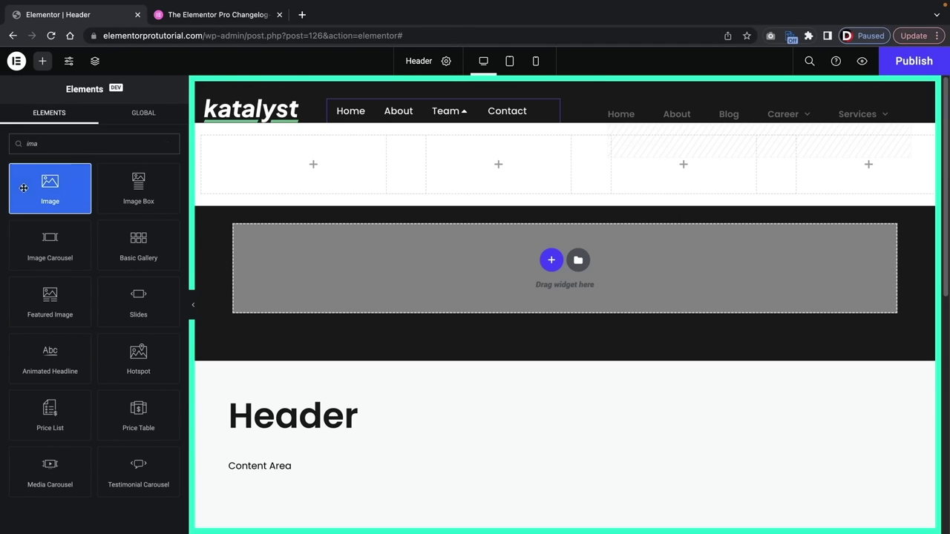
{"action": "left_click_drag", "start_coordinate": [50, 187], "coordinate": [269, 166]}
{"action": "left_click", "coordinate": [116, 214]}
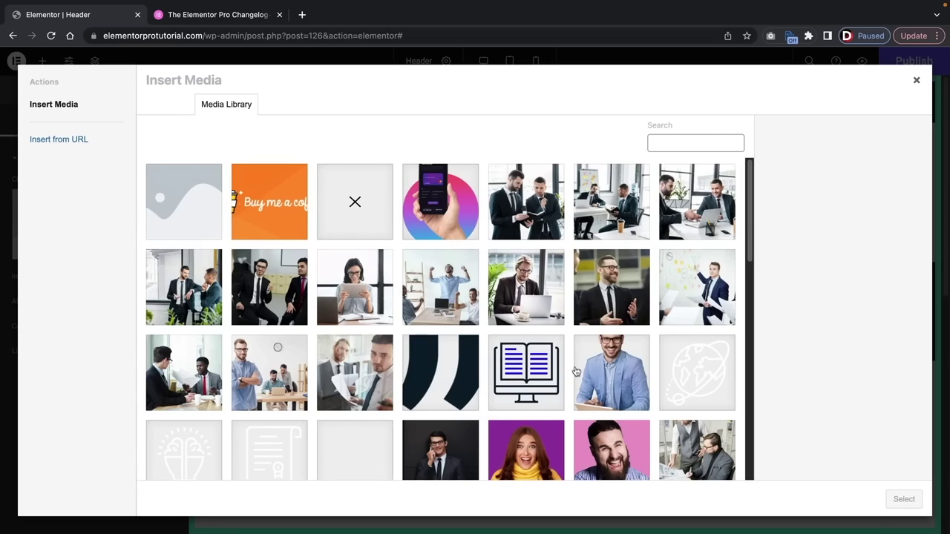
{"action": "scroll", "coordinate": [577, 372], "scroll_direction": "down", "scroll_amount": 3}
{"action": "left_click", "coordinate": [550, 368]}
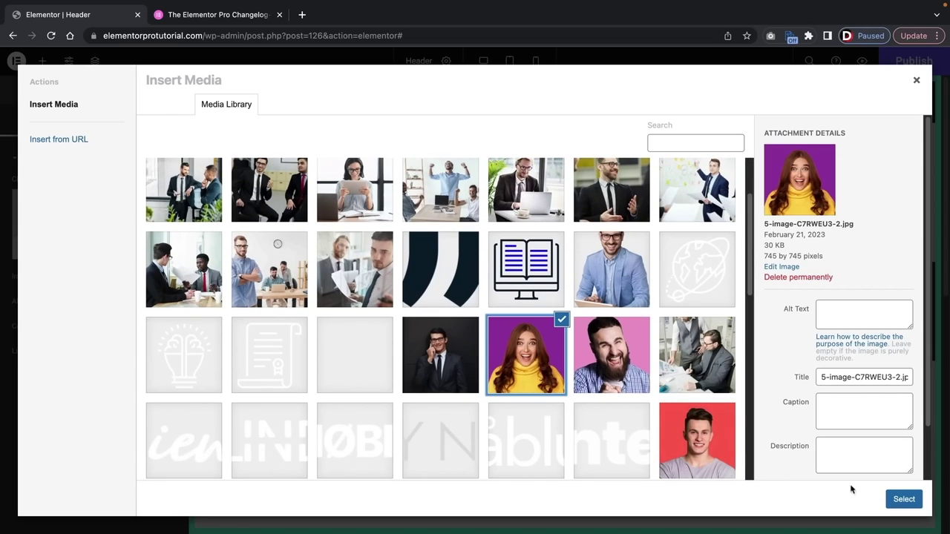
{"action": "left_click", "coordinate": [903, 500]}
Add a Heading widget beneath the portrait photo
{"action": "left_click", "coordinate": [43, 61]}
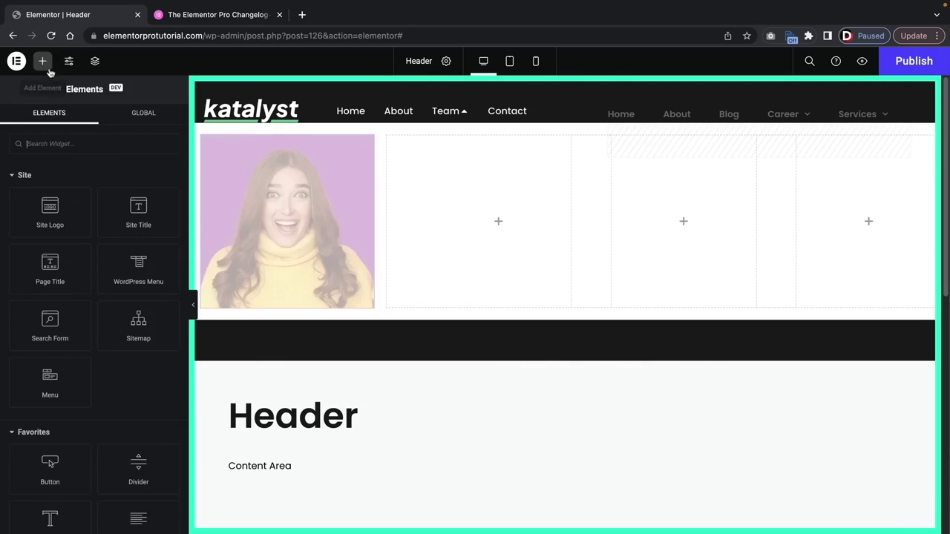
{"action": "scroll", "coordinate": [122, 381], "scroll_direction": "down", "scroll_amount": 3}
{"action": "left_click_drag", "start_coordinate": [65, 379], "coordinate": [260, 309]}
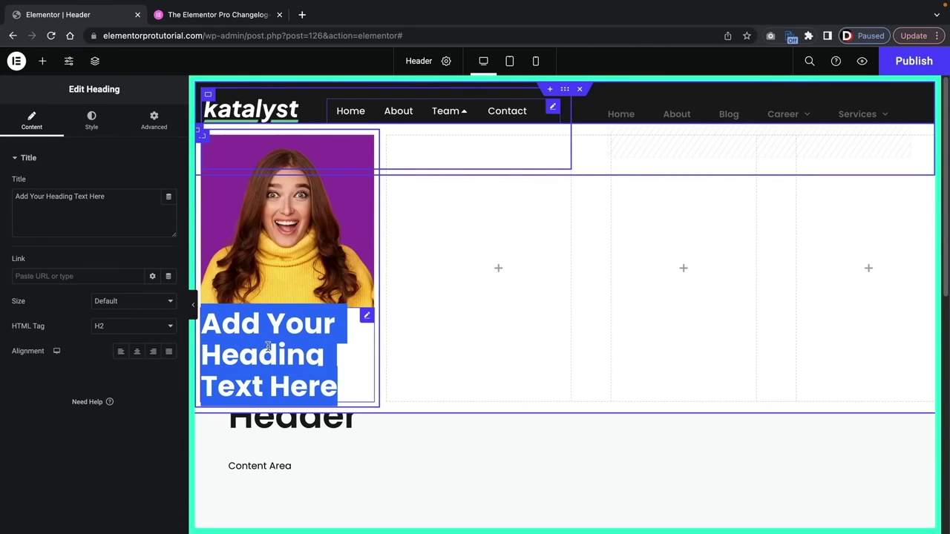
Make the heading black and centred, retitled as a greeting with the team member's name
{"action": "left_click", "coordinate": [94, 126]}
{"action": "left_click", "coordinate": [170, 183]}
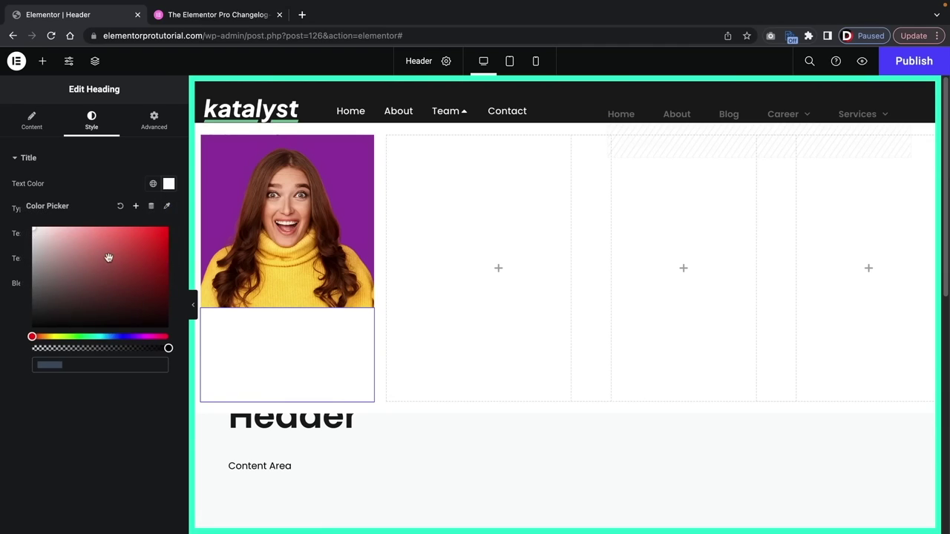
{"action": "left_click_drag", "start_coordinate": [109, 257], "coordinate": [16, 355]}
{"action": "left_click", "coordinate": [33, 415]}
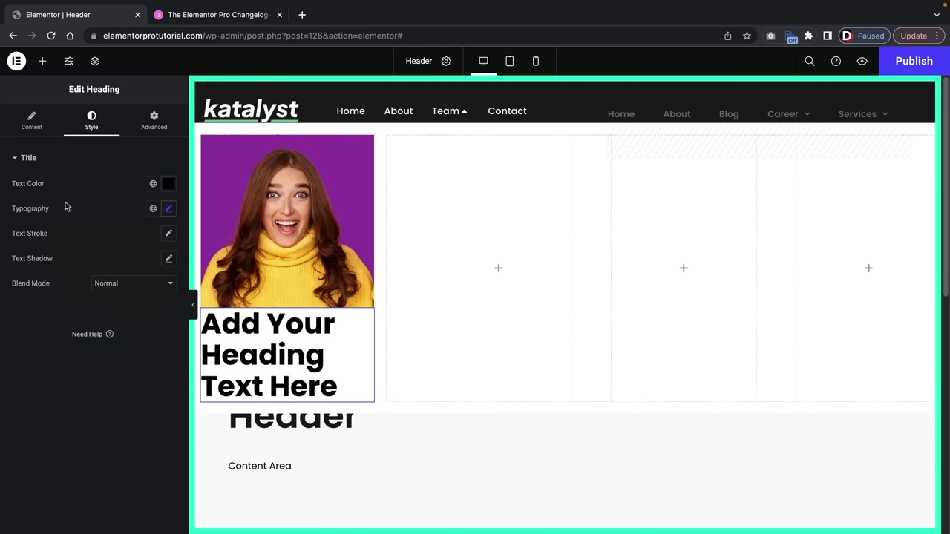
{"action": "left_click", "coordinate": [37, 121]}
{"action": "triple_click", "coordinate": [22, 196]}
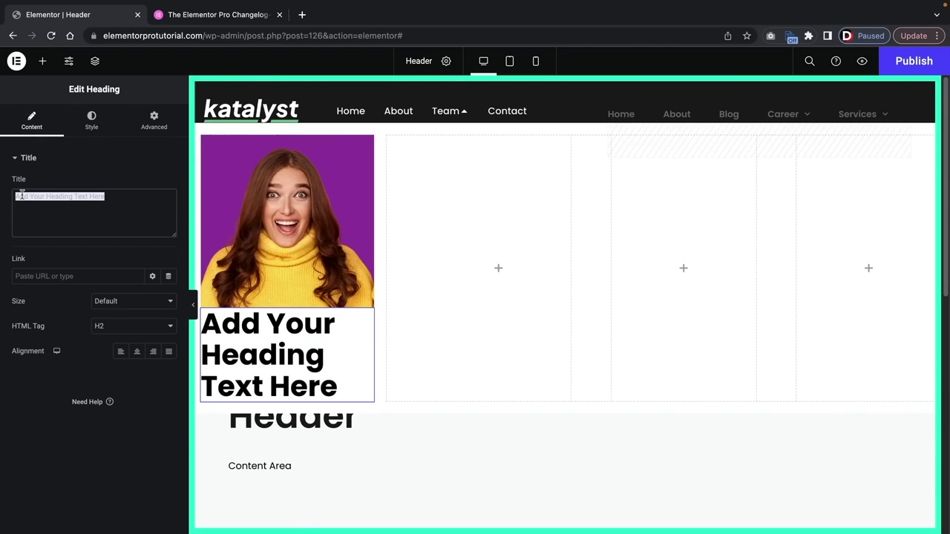
{"action": "type", "text": "Hey Im"}
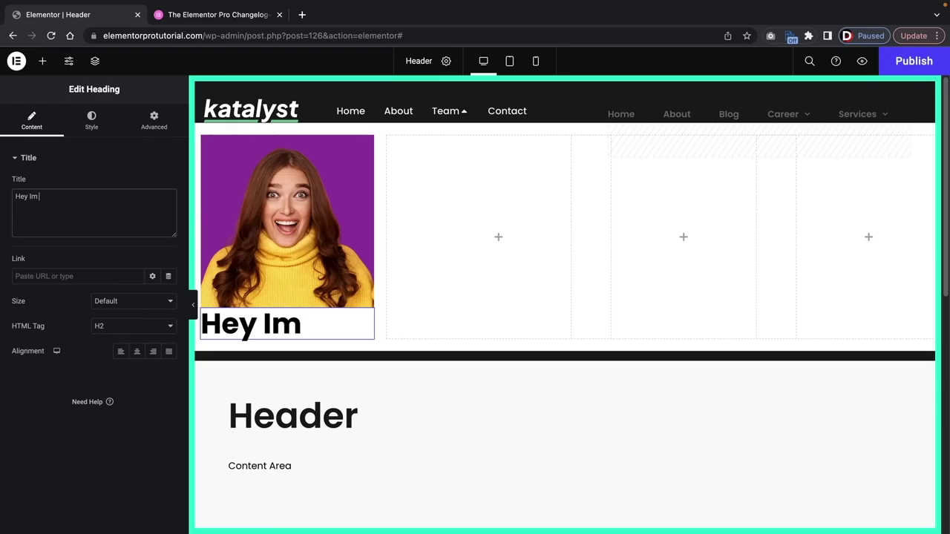
{"action": "type", "text": " Rachel"}
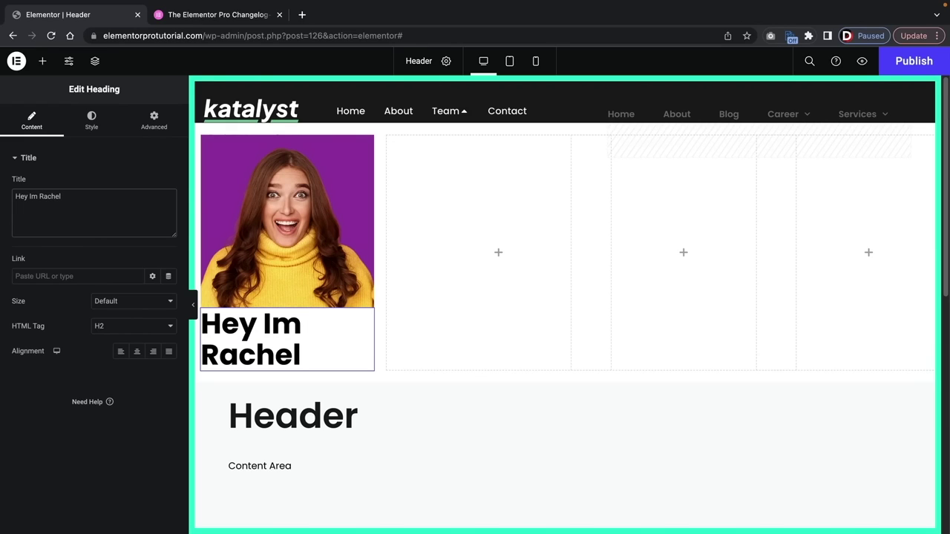
{"action": "left_click", "coordinate": [137, 353]}
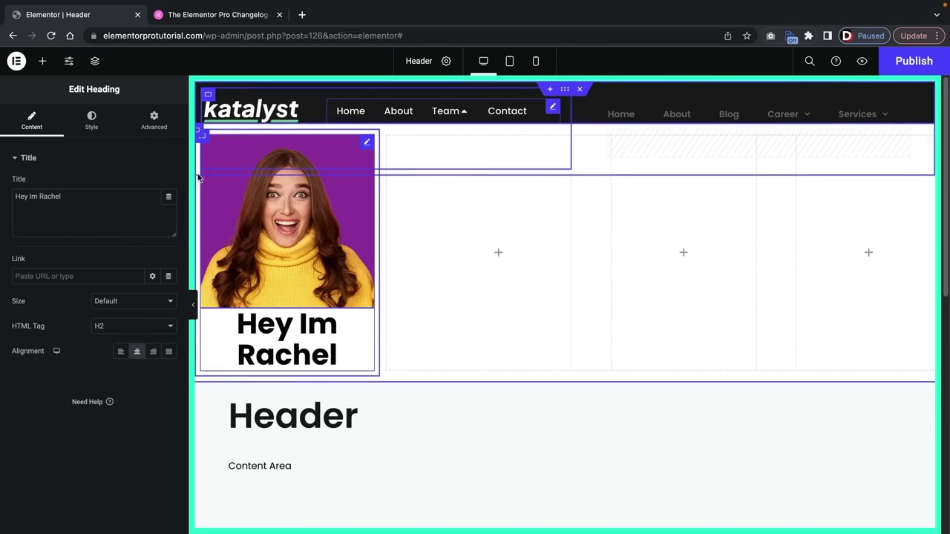
{"action": "left_click", "coordinate": [150, 126]}
{"action": "left_click", "coordinate": [106, 125]}
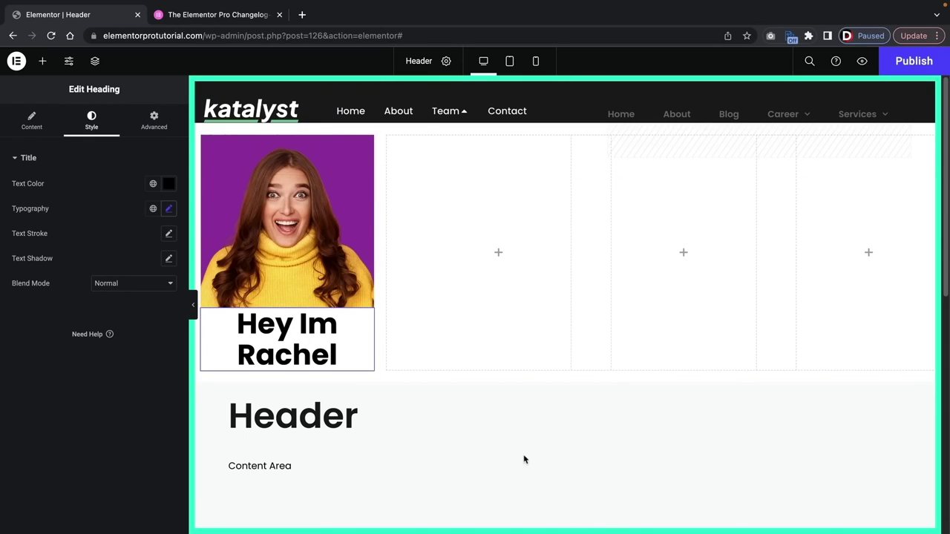
Open the border type options in the photo column's Style settings
{"action": "left_click", "coordinate": [203, 139]}
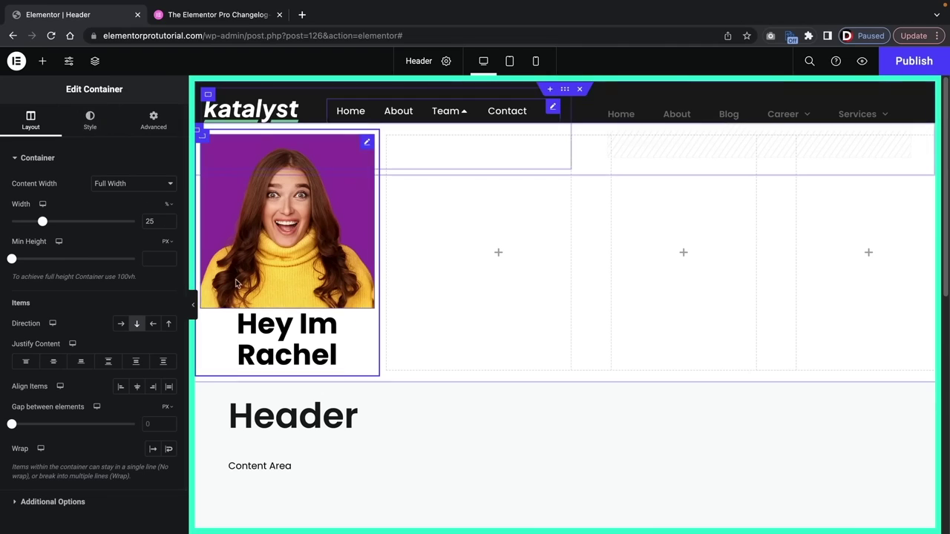
{"action": "left_click", "coordinate": [90, 123]}
{"action": "left_click", "coordinate": [46, 261]}
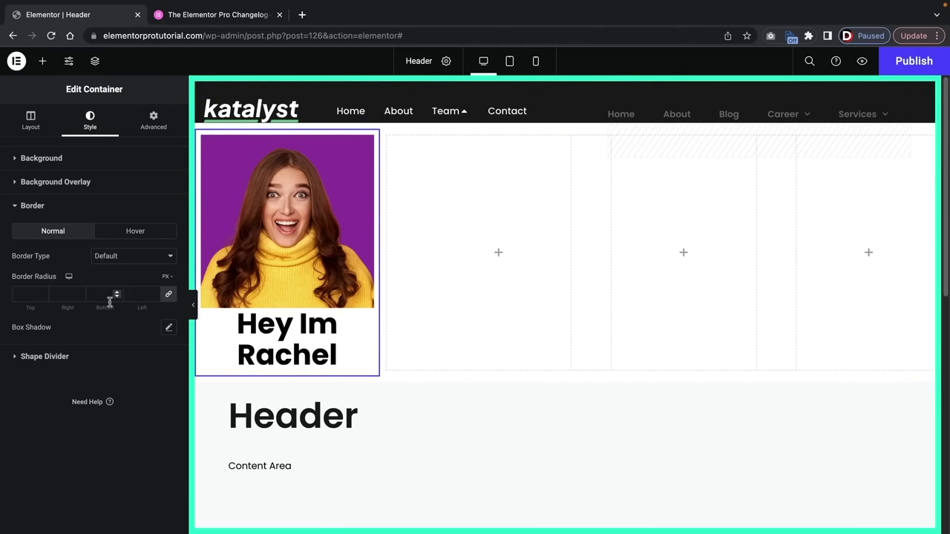
{"action": "left_click", "coordinate": [149, 257]}
Give the first column a solid 2 px red border framing the photo and heading
{"action": "left_click", "coordinate": [144, 281]}
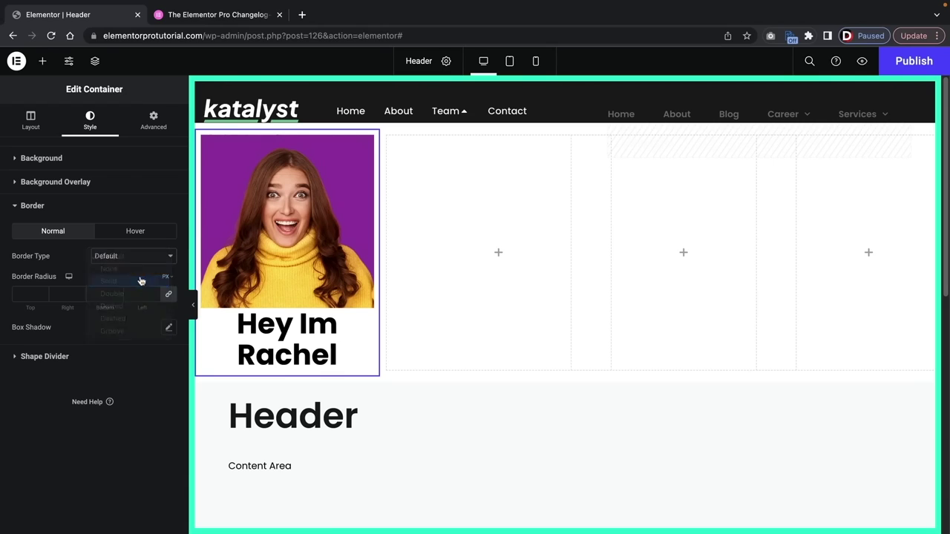
{"action": "left_click", "coordinate": [45, 294]}
{"action": "type", "text": "2"}
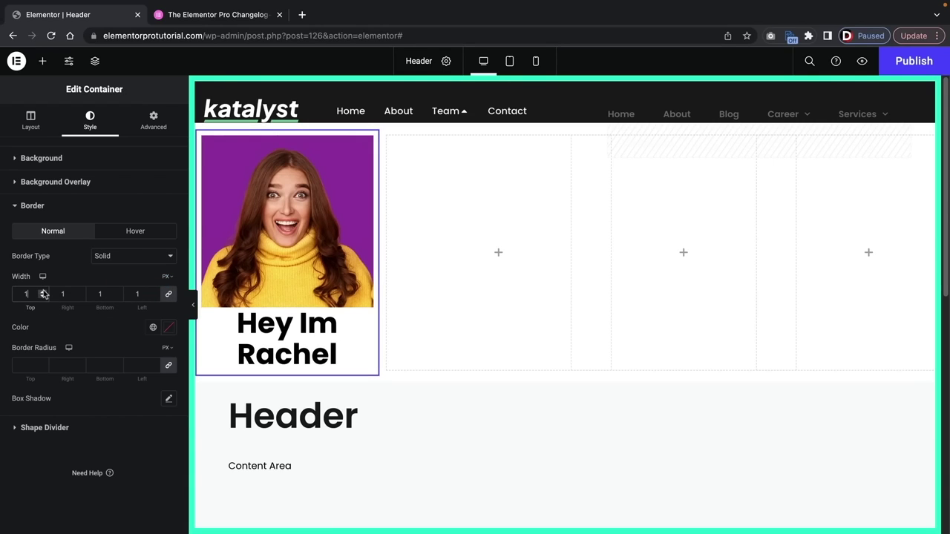
{"action": "left_click", "coordinate": [169, 328]}
{"action": "left_click_drag", "start_coordinate": [116, 409], "coordinate": [166, 371]}
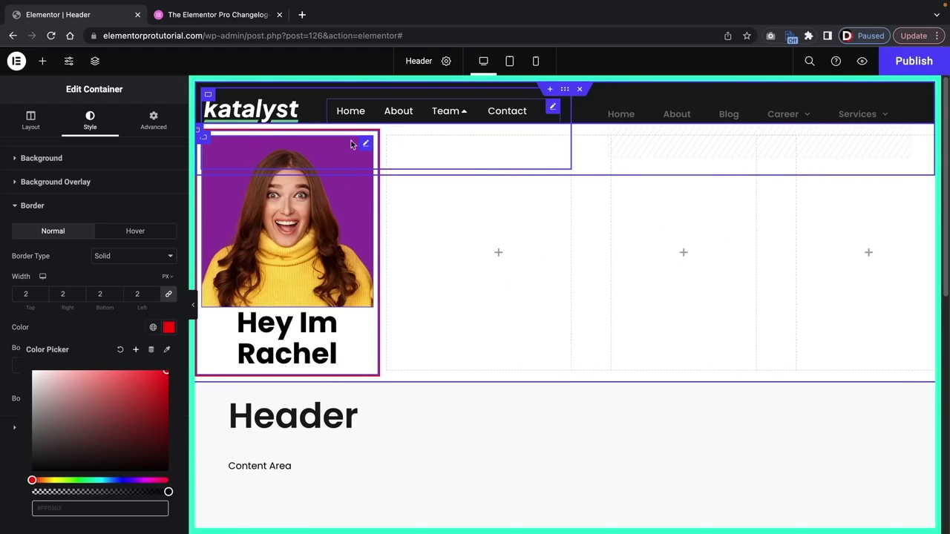
{"action": "left_click", "coordinate": [33, 121]}
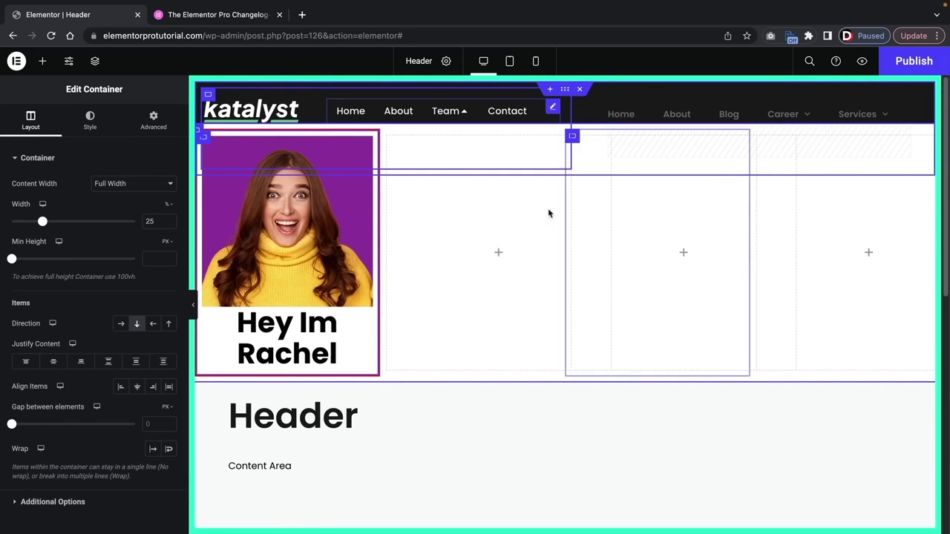
Add a Click Here button under the heading, then delete it from the card
{"action": "left_click", "coordinate": [43, 60]}
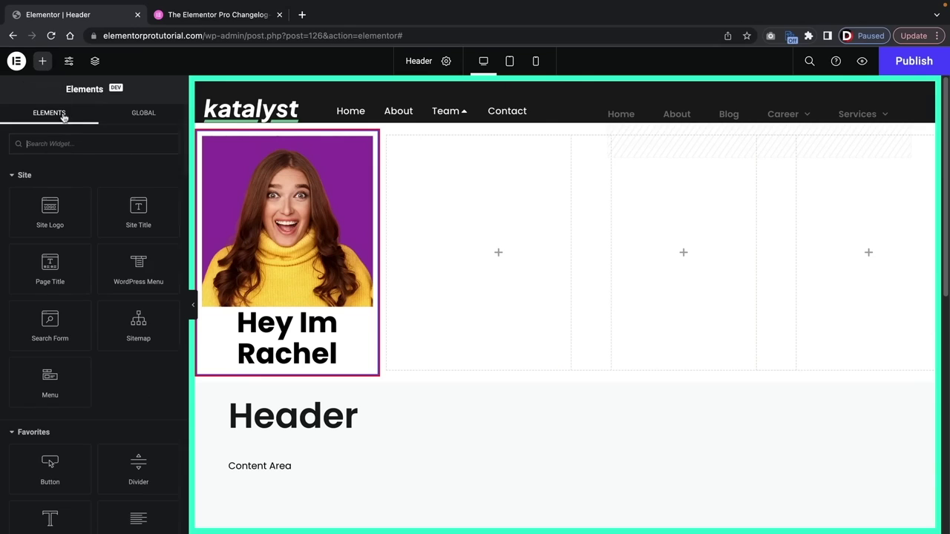
{"action": "scroll", "coordinate": [134, 275], "scroll_direction": "down", "scroll_amount": 5}
{"action": "scroll", "coordinate": [82, 282], "scroll_direction": "up", "scroll_amount": 3}
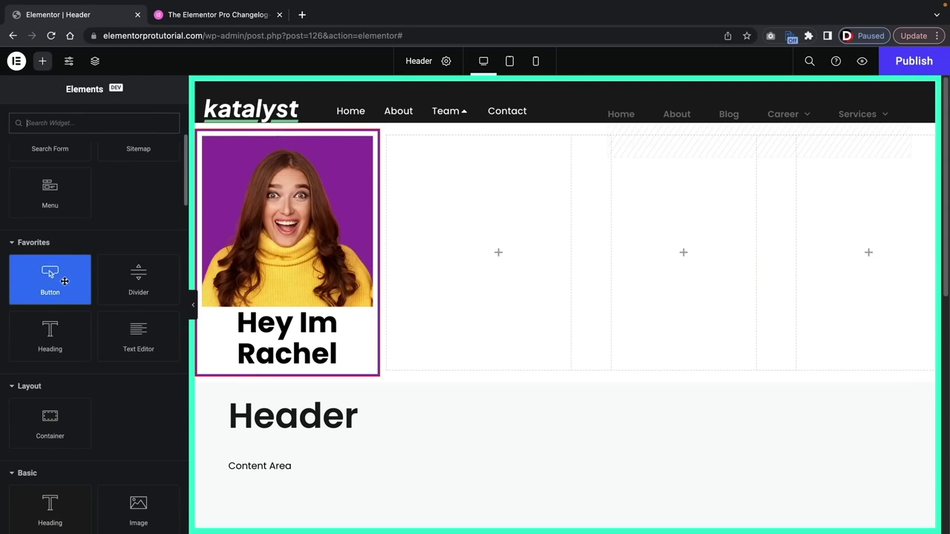
{"action": "left_click_drag", "start_coordinate": [64, 281], "coordinate": [256, 360]}
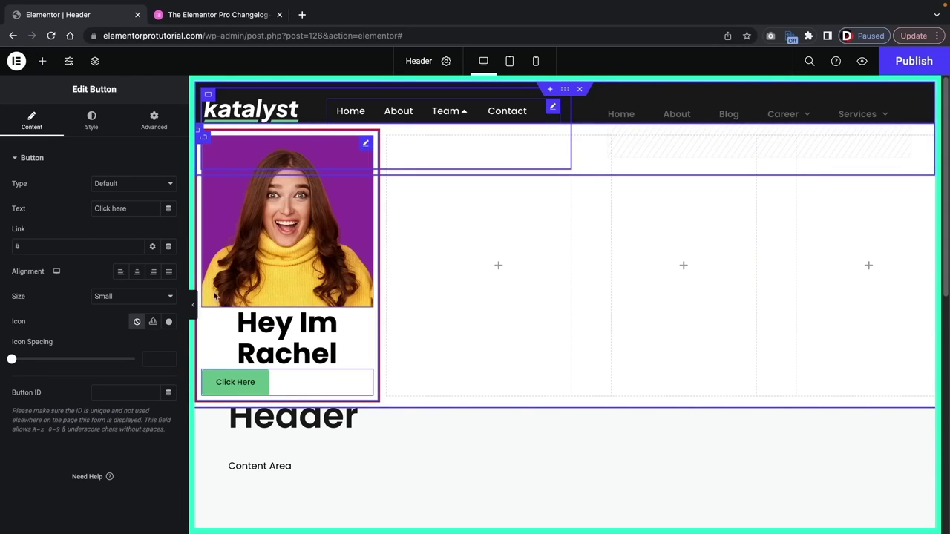
{"action": "left_click", "coordinate": [168, 247]}
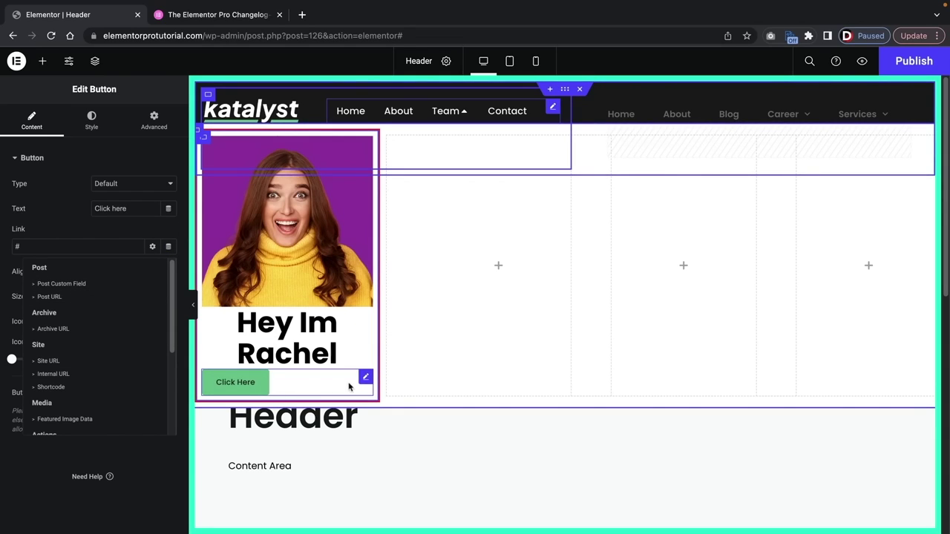
{"action": "right_click", "coordinate": [366, 382]}
{"action": "left_click", "coordinate": [395, 522]}
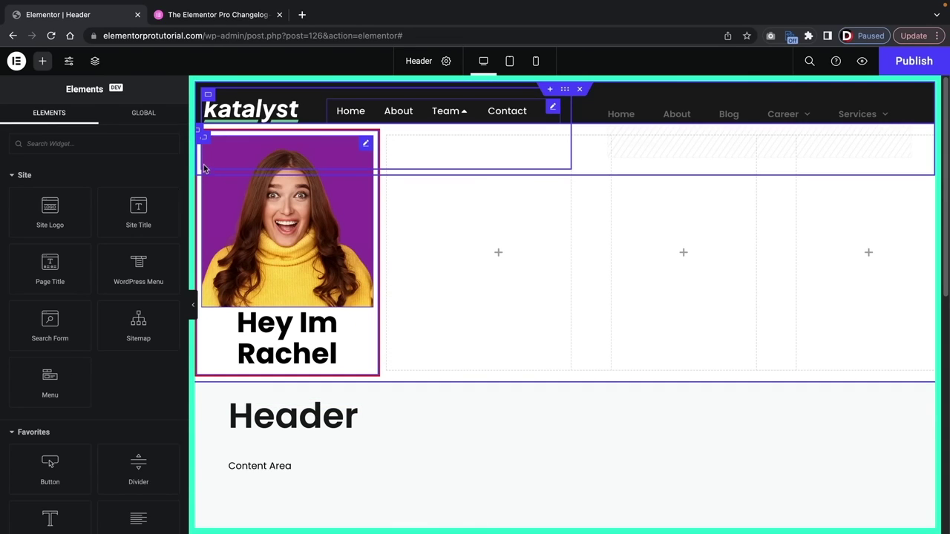
Duplicate the card three times for four copies and delete the leftover empty column
{"action": "right_click", "coordinate": [206, 143]}
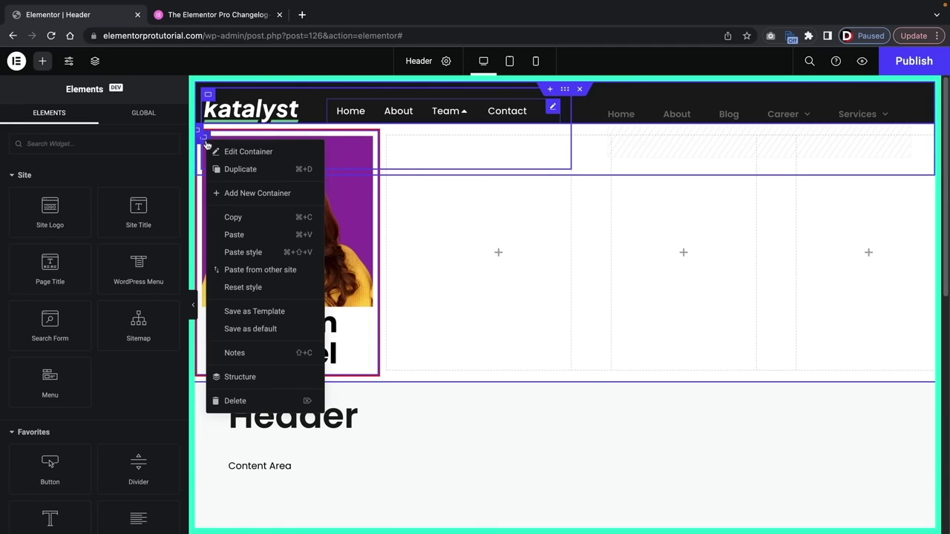
{"action": "left_click", "coordinate": [221, 170]}
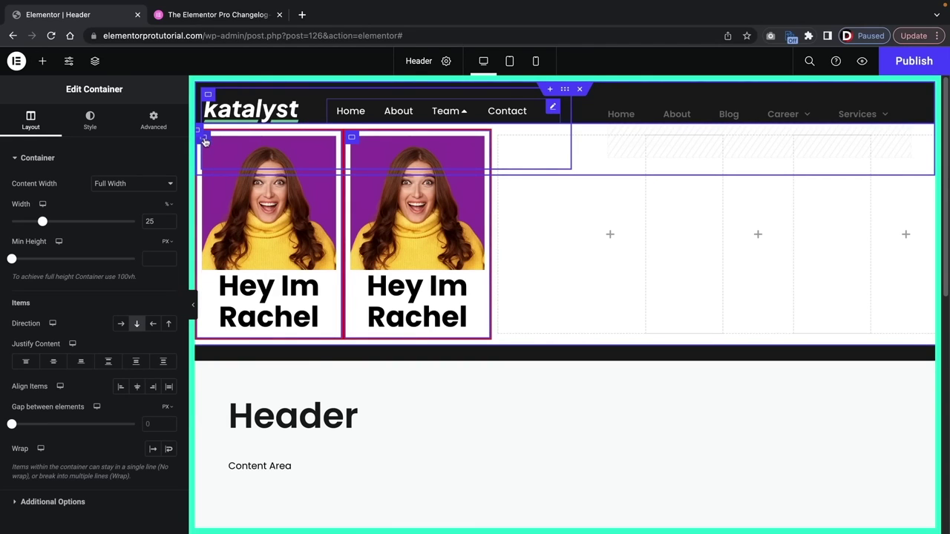
{"action": "right_click", "coordinate": [206, 144]}
{"action": "left_click", "coordinate": [225, 170]}
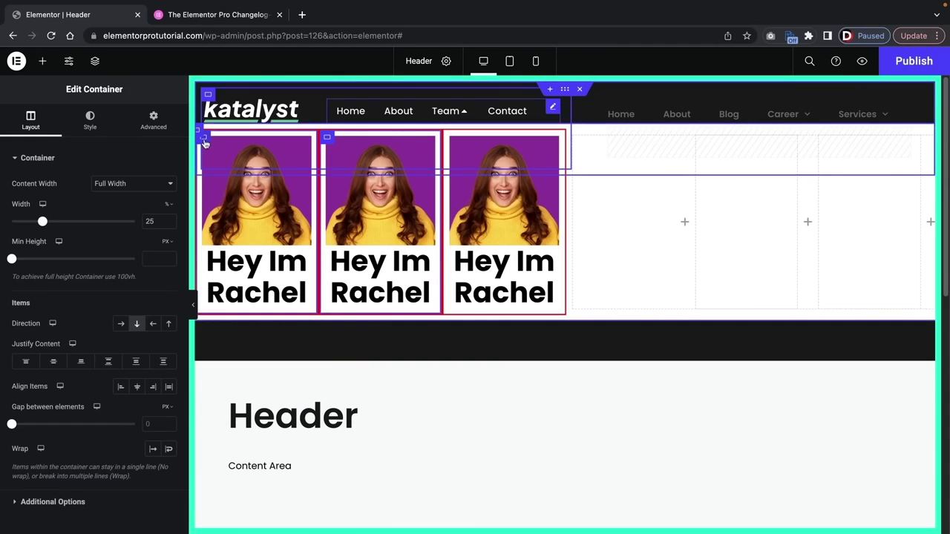
{"action": "right_click", "coordinate": [212, 144]}
{"action": "left_click", "coordinate": [224, 170]}
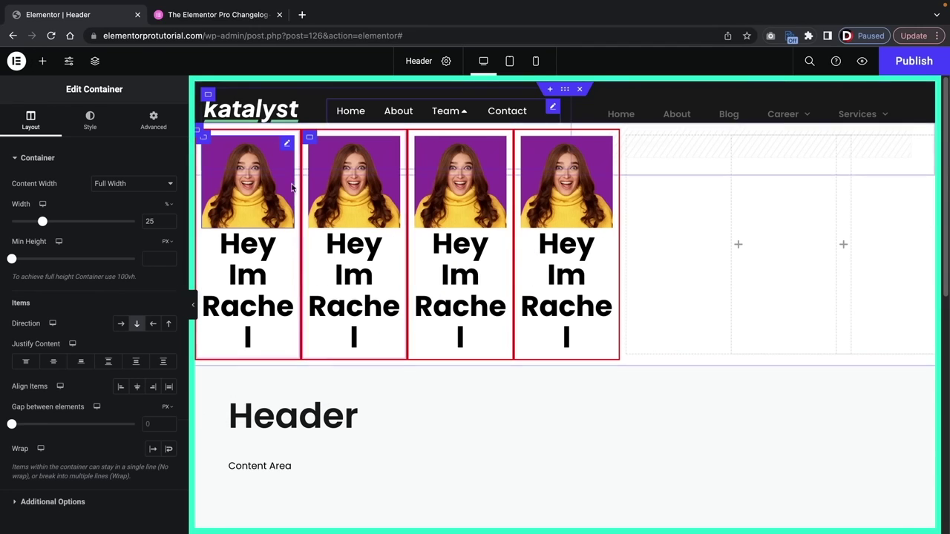
{"action": "right_click", "coordinate": [679, 262]}
{"action": "left_click", "coordinate": [723, 520]}
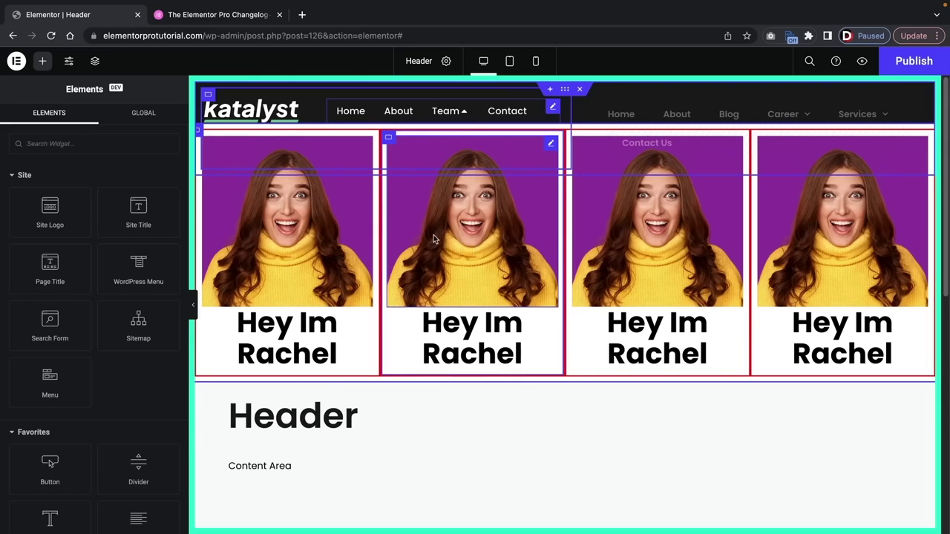
Give the second card the red-background man's photo and rename its heading to John
{"action": "left_click", "coordinate": [459, 227]}
{"action": "left_click", "coordinate": [148, 222]}
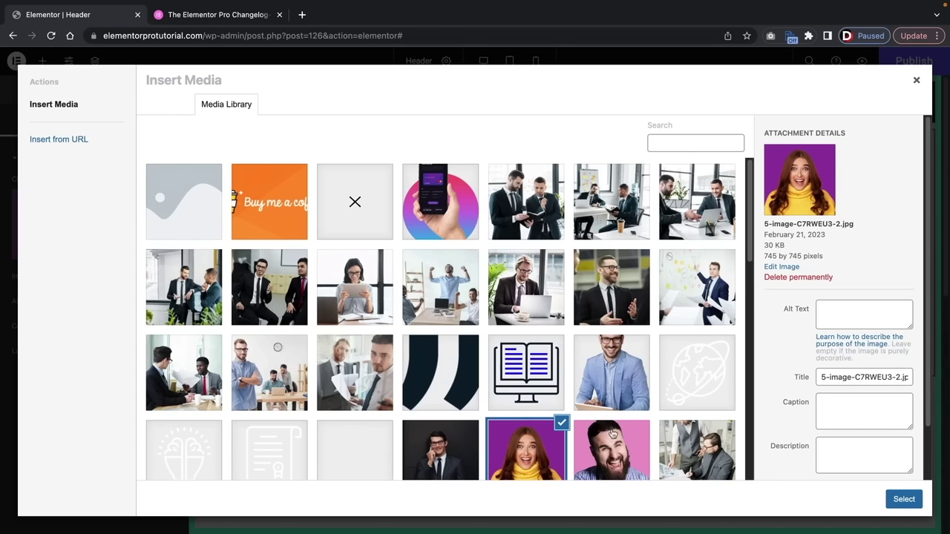
{"action": "left_click", "coordinate": [613, 435]}
{"action": "scroll", "coordinate": [631, 426], "scroll_direction": "down", "scroll_amount": 5}
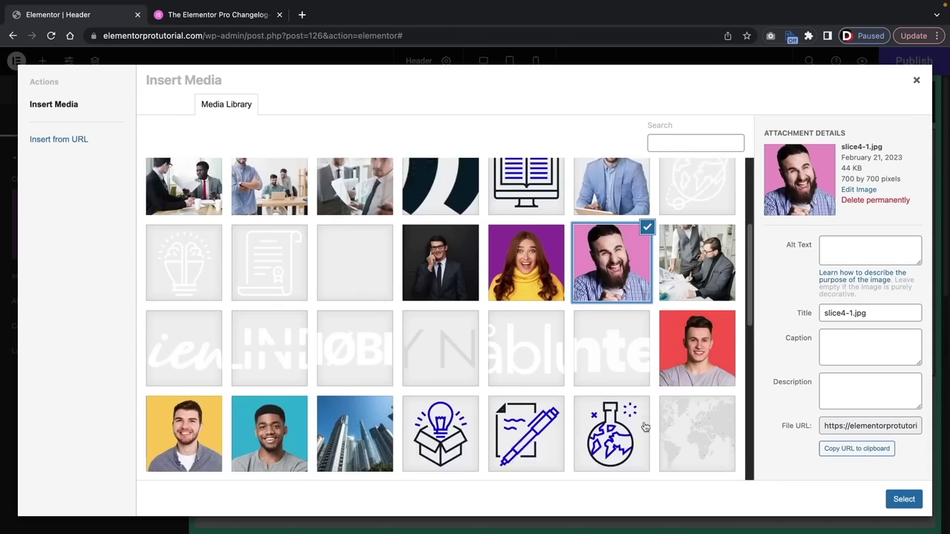
{"action": "left_click", "coordinate": [689, 322]}
{"action": "left_click", "coordinate": [904, 499]}
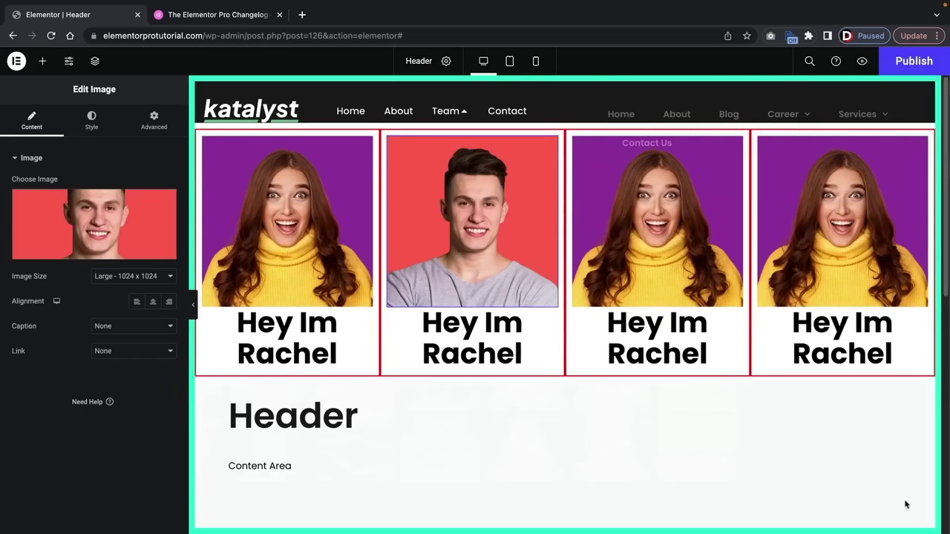
{"action": "left_click", "coordinate": [479, 355]}
{"action": "double_click", "coordinate": [476, 355]}
{"action": "type", "text": "John"}
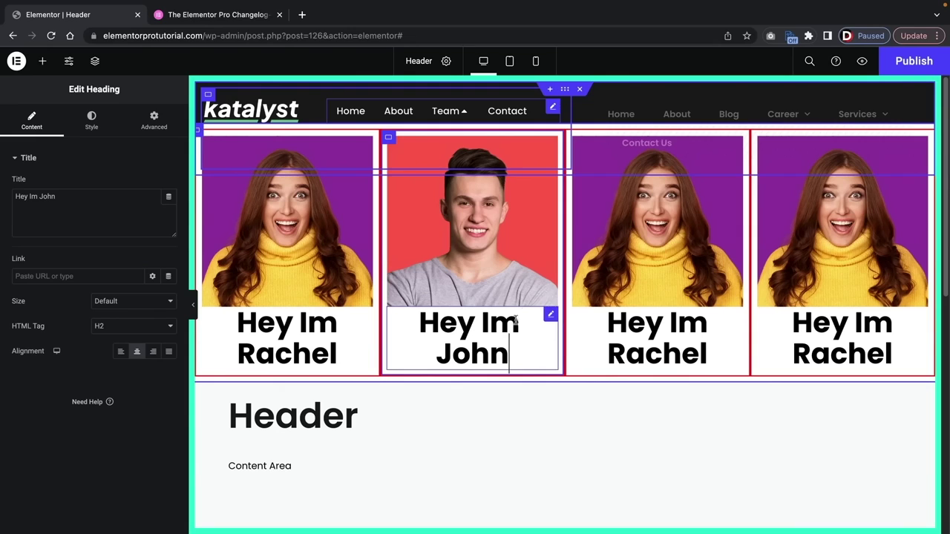
Give the third card the blue-background man's photo and the name Darrel
{"action": "left_click", "coordinate": [607, 262]}
{"action": "left_click", "coordinate": [104, 222]}
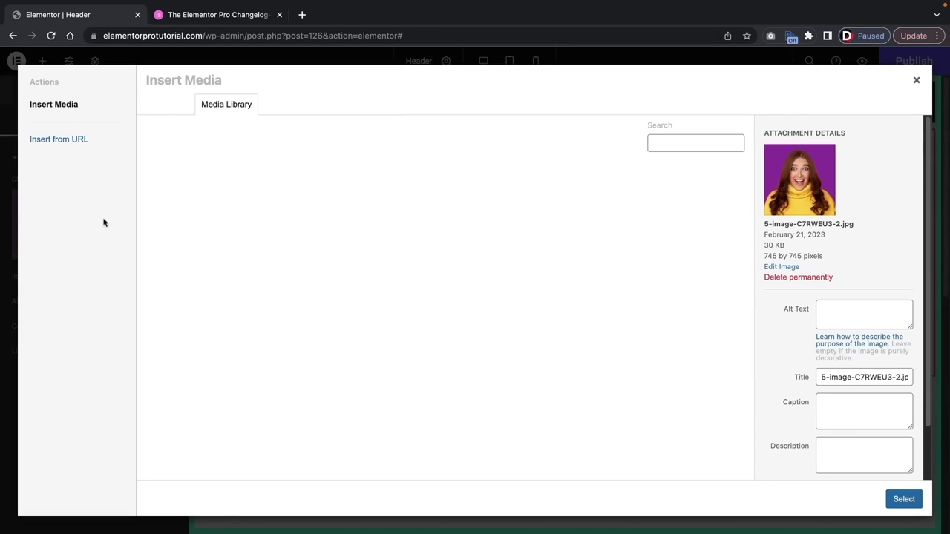
{"action": "scroll", "coordinate": [637, 354], "scroll_direction": "down", "scroll_amount": 5}
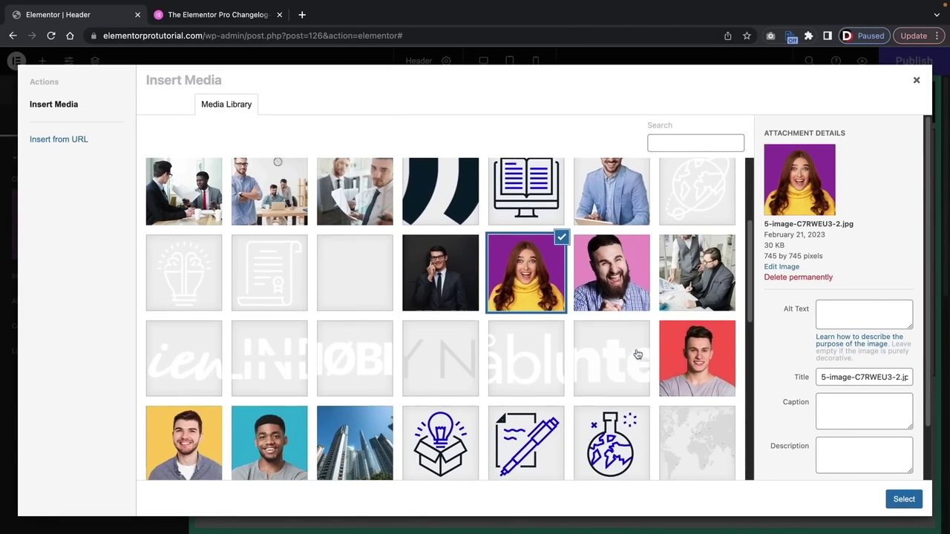
{"action": "left_click", "coordinate": [271, 429]}
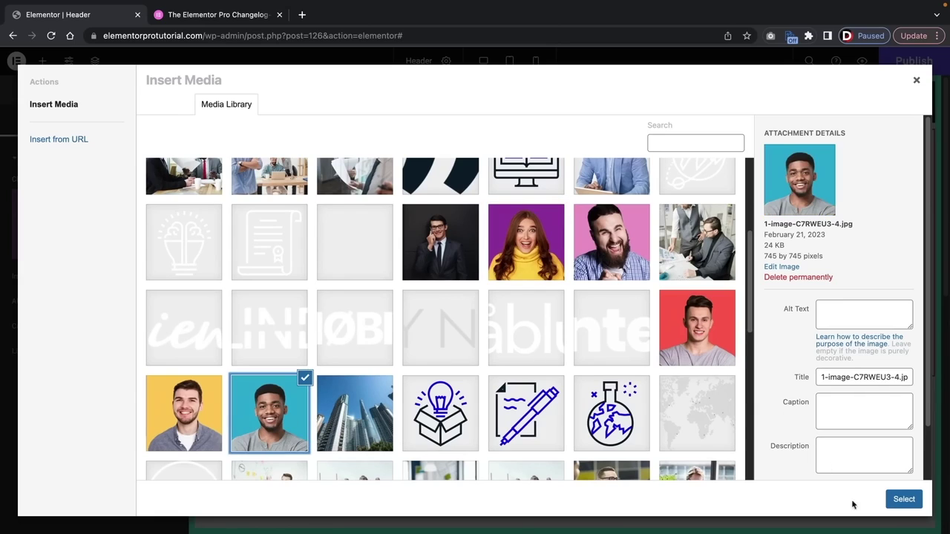
{"action": "left_click", "coordinate": [904, 500]}
{"action": "double_click", "coordinate": [648, 355]}
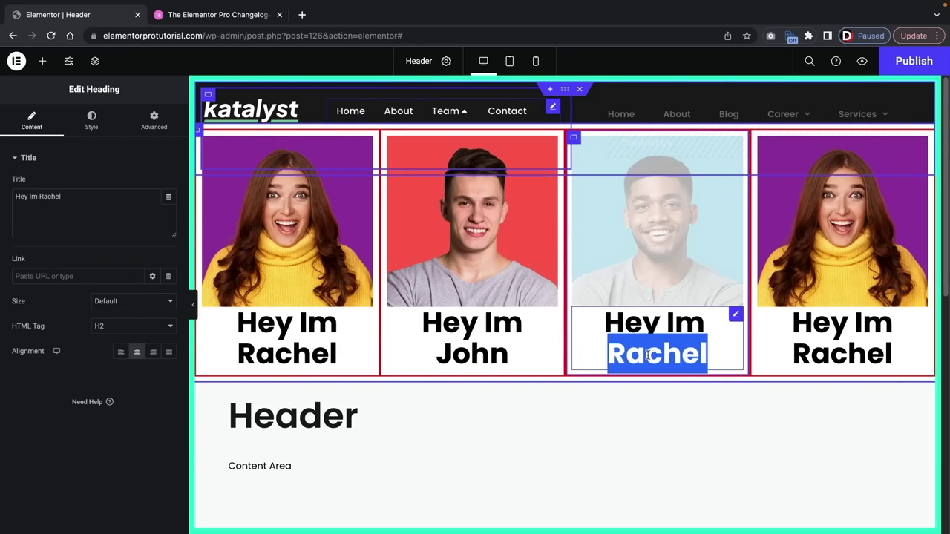
{"action": "type", "text": "Darrel"}
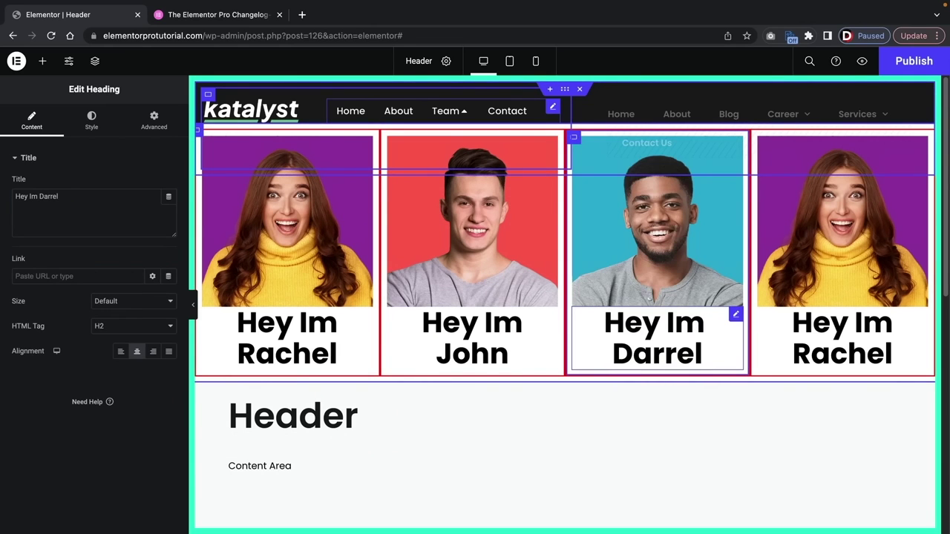
Give the fourth card the yellow-background man's photo and the name Jake
{"action": "left_click", "coordinate": [783, 256]}
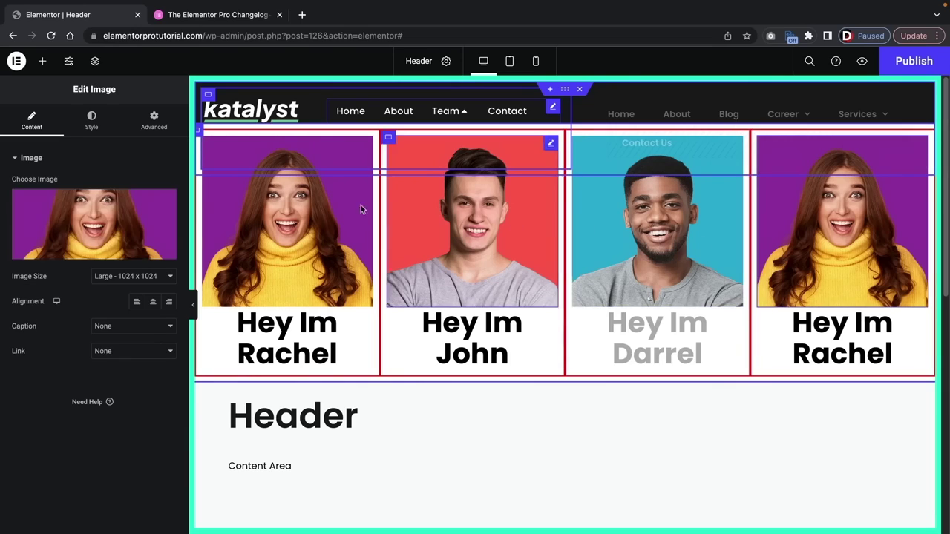
{"action": "left_click", "coordinate": [61, 219]}
{"action": "scroll", "coordinate": [418, 332], "scroll_direction": "down", "scroll_amount": 5}
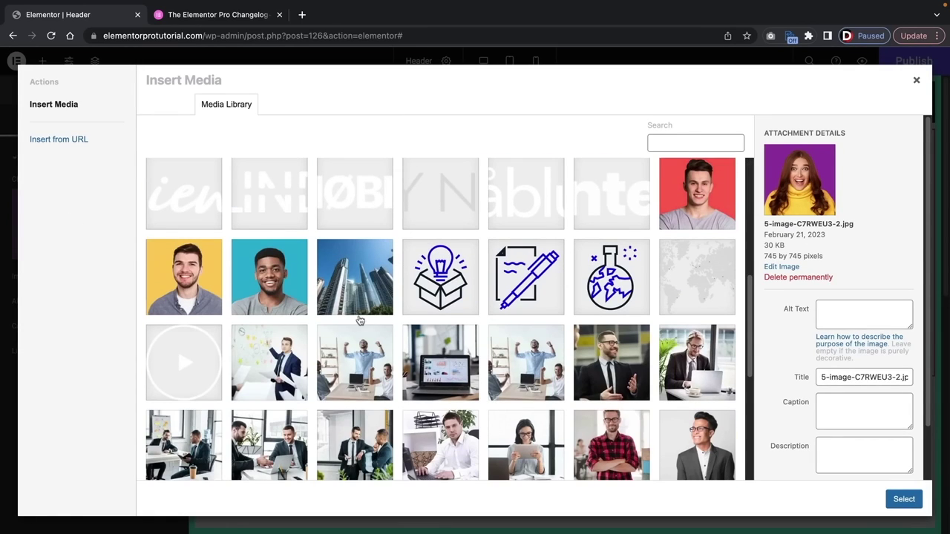
{"action": "left_click", "coordinate": [200, 260]}
{"action": "left_click", "coordinate": [904, 500]}
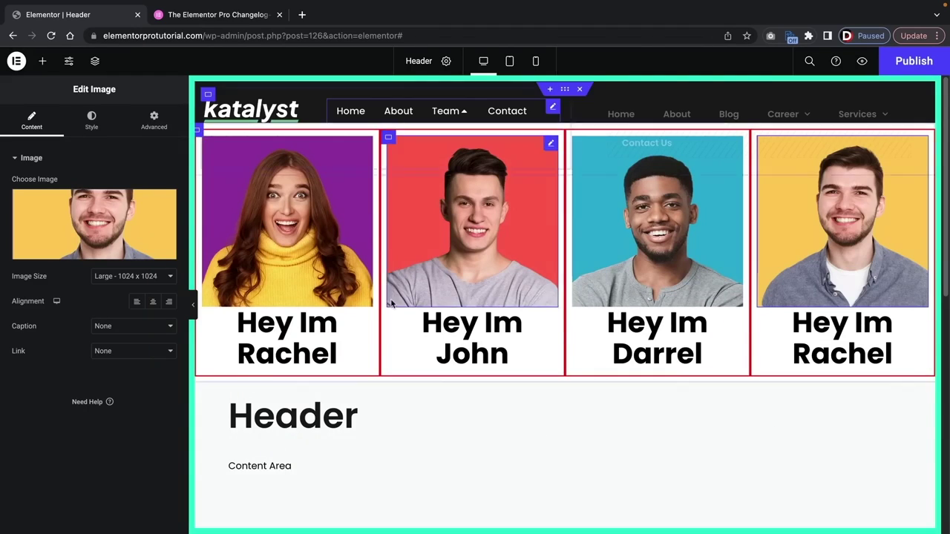
{"action": "left_click", "coordinate": [837, 349]}
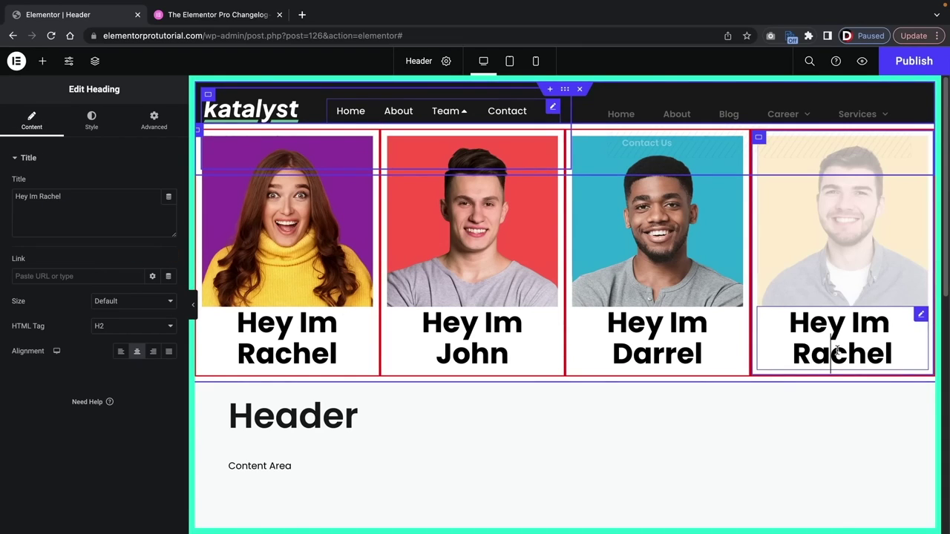
{"action": "double_click", "coordinate": [833, 352]}
{"action": "type", "text": "Jake"}
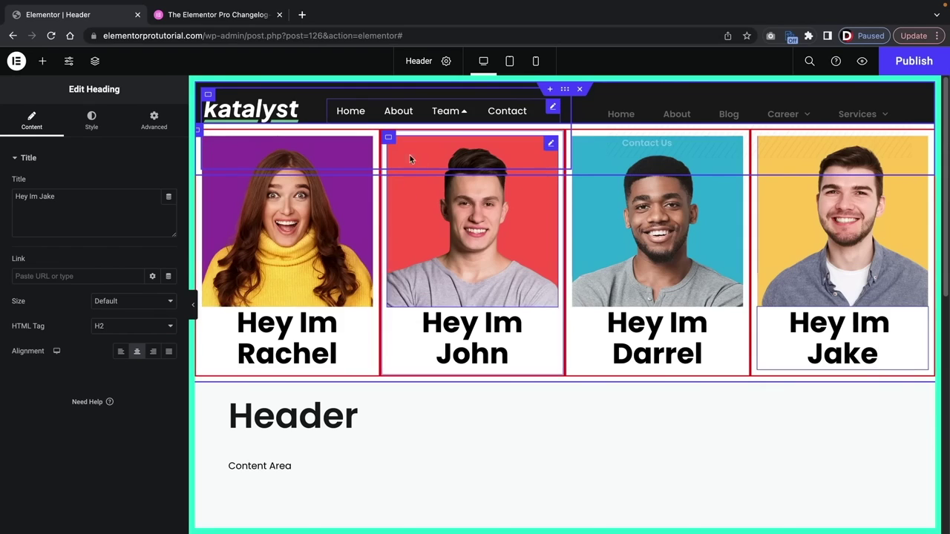
{"action": "left_click", "coordinate": [383, 152]}
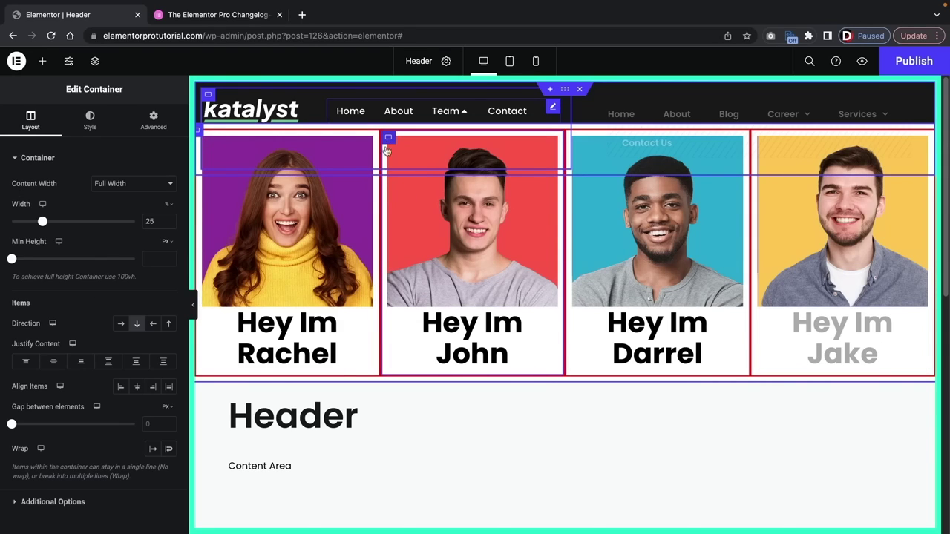
Change the second card's border colour to cyan
{"action": "left_click", "coordinate": [90, 122]}
{"action": "left_click", "coordinate": [67, 262]}
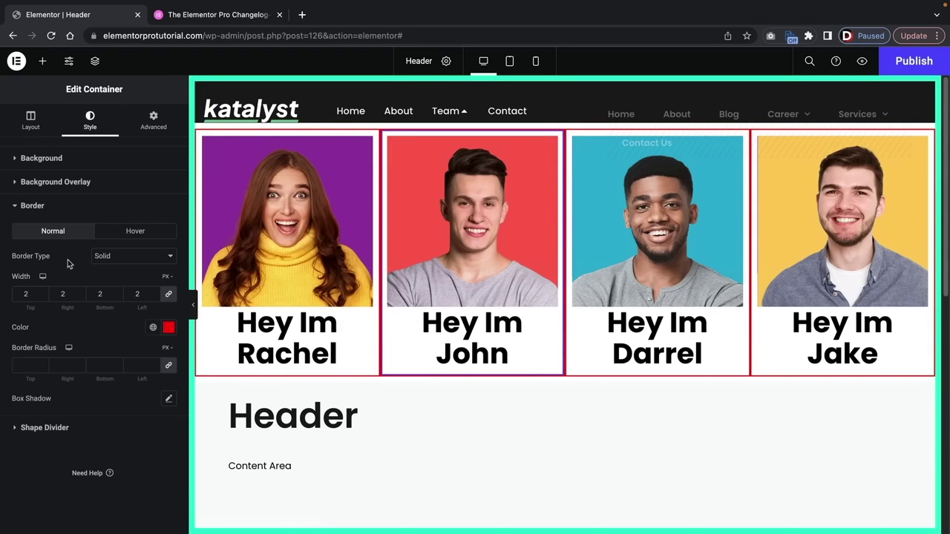
{"action": "left_click", "coordinate": [169, 327]}
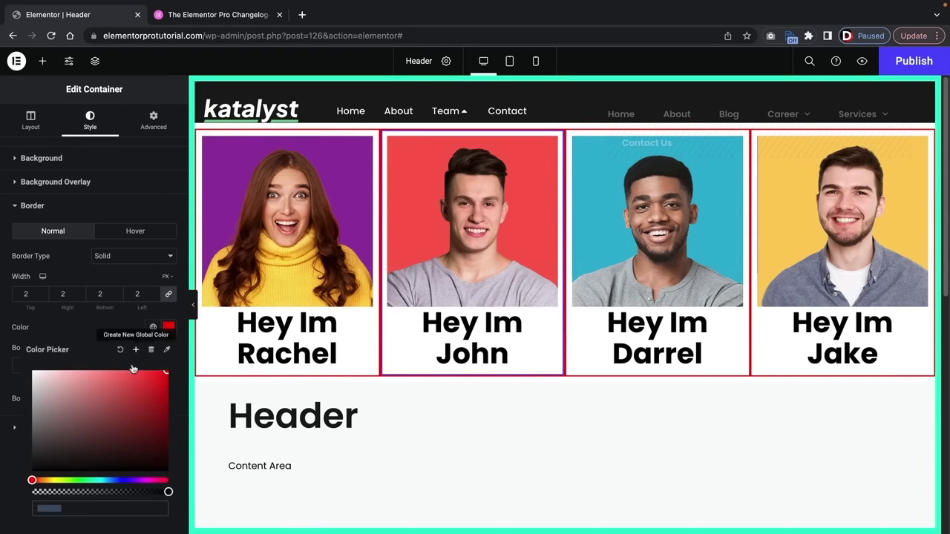
{"action": "left_click", "coordinate": [99, 480]}
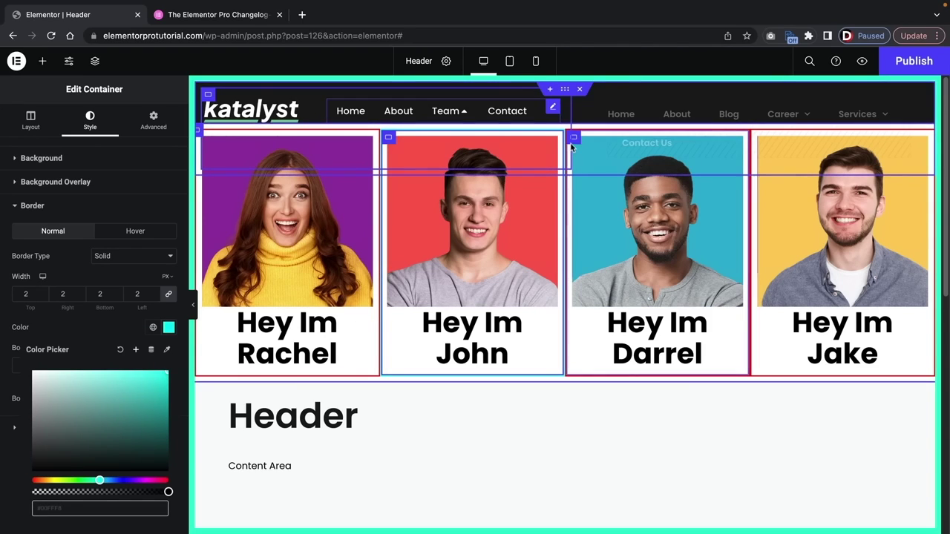
Change the third card's border colour to purple and save the header with Ctrl+S
{"action": "left_click", "coordinate": [573, 140]}
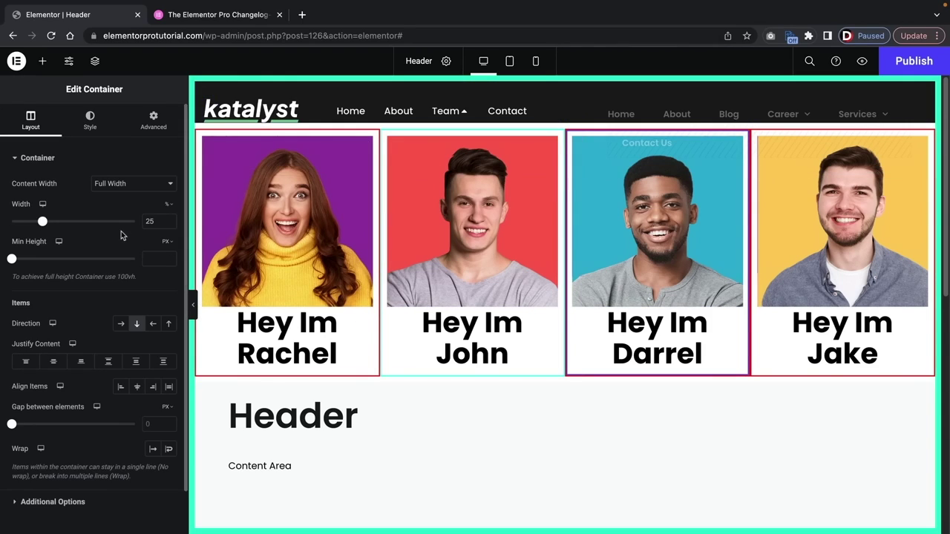
{"action": "left_click", "coordinate": [83, 128]}
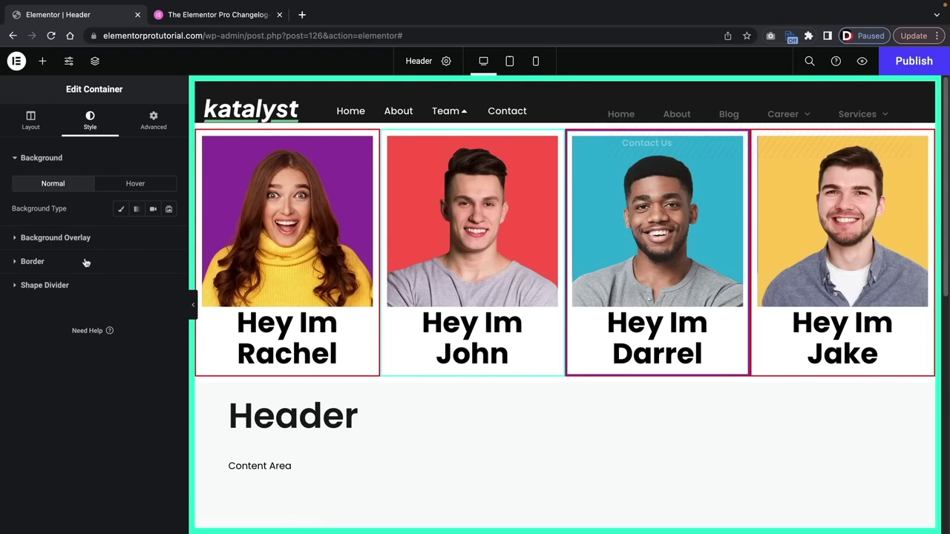
{"action": "left_click", "coordinate": [86, 261]}
{"action": "left_click", "coordinate": [168, 328]}
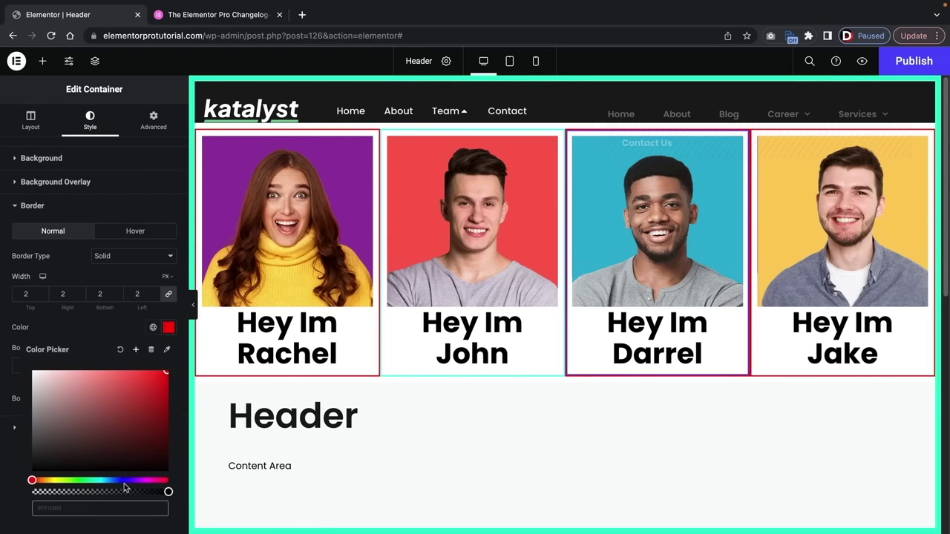
{"action": "left_click_drag", "start_coordinate": [124, 484], "coordinate": [138, 481]}
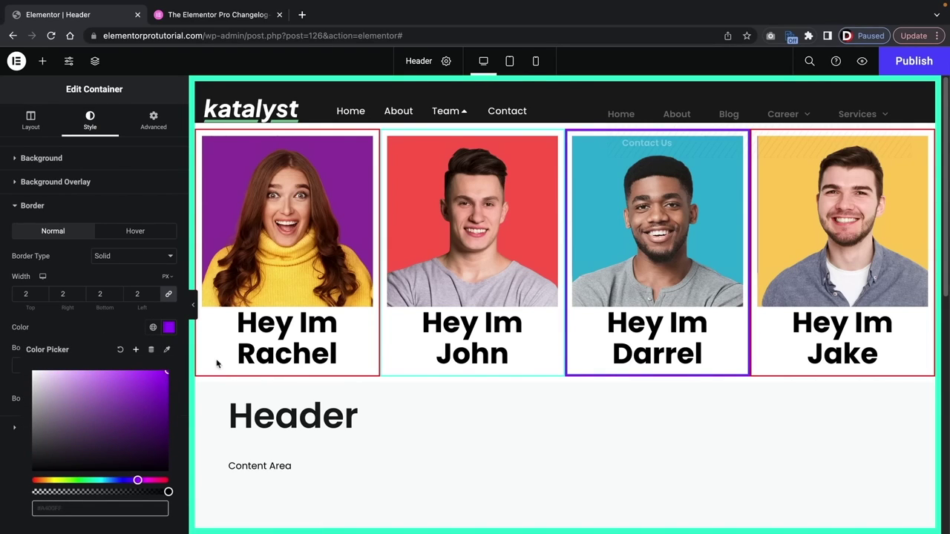
{"action": "left_click", "coordinate": [487, 439]}
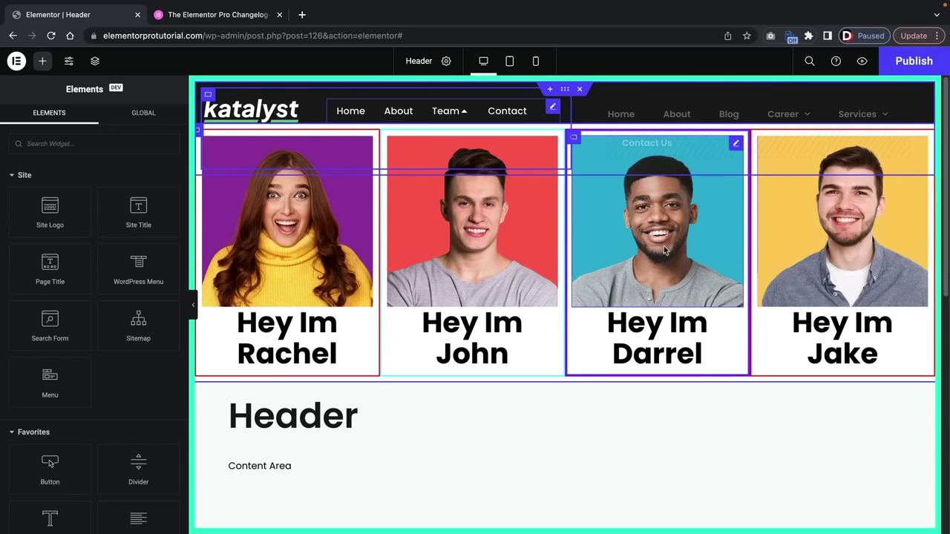
{"action": "key", "text": "ctrl+s"}
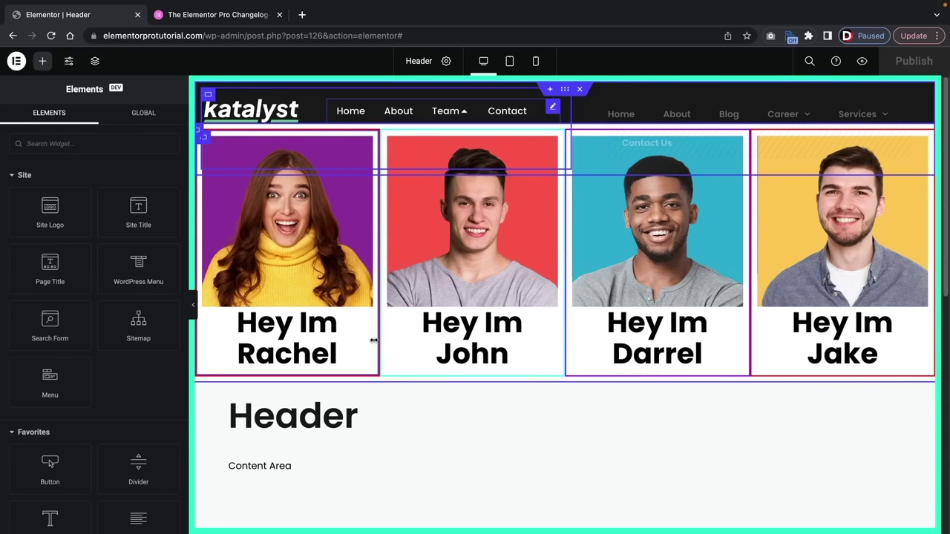
Give the team cards container a classic light grey background colour
{"action": "left_click", "coordinate": [198, 132]}
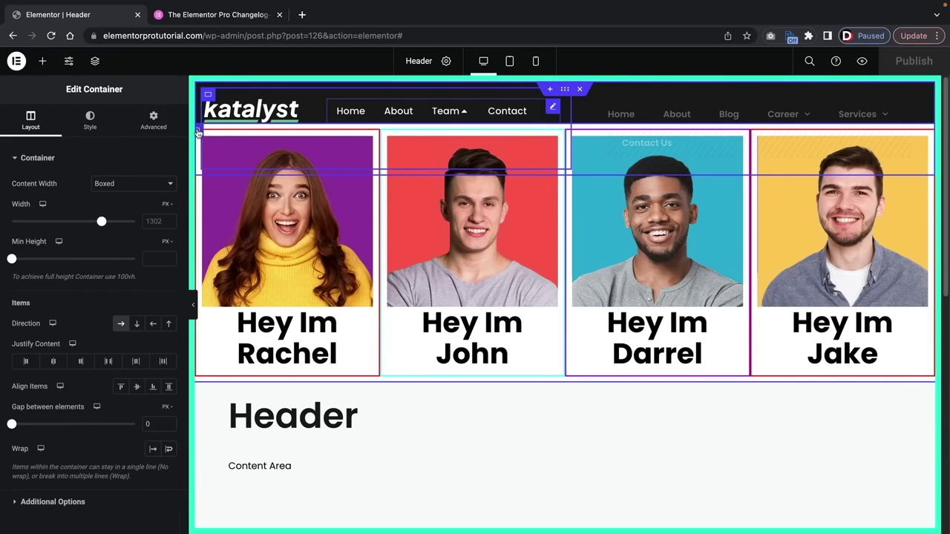
{"action": "left_click", "coordinate": [89, 120]}
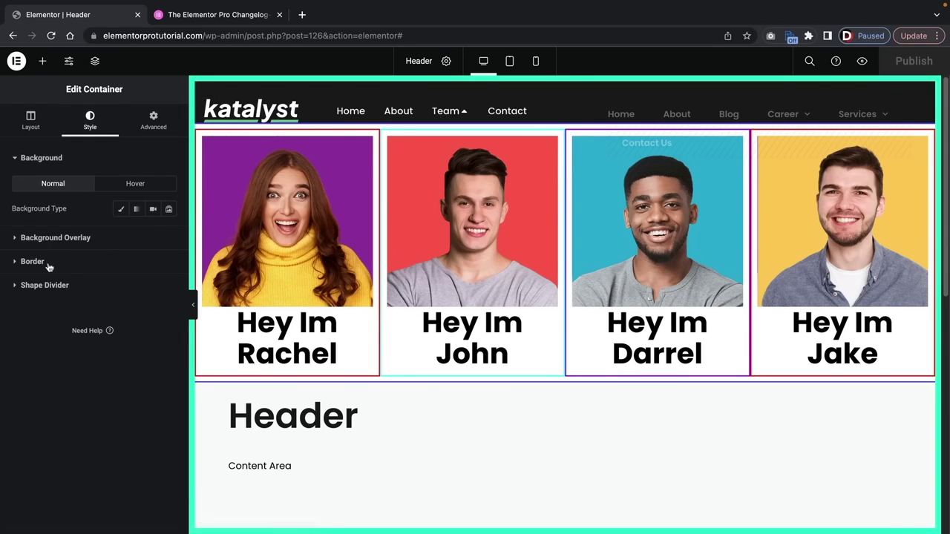
{"action": "left_click", "coordinate": [49, 264]}
{"action": "left_click", "coordinate": [44, 159]}
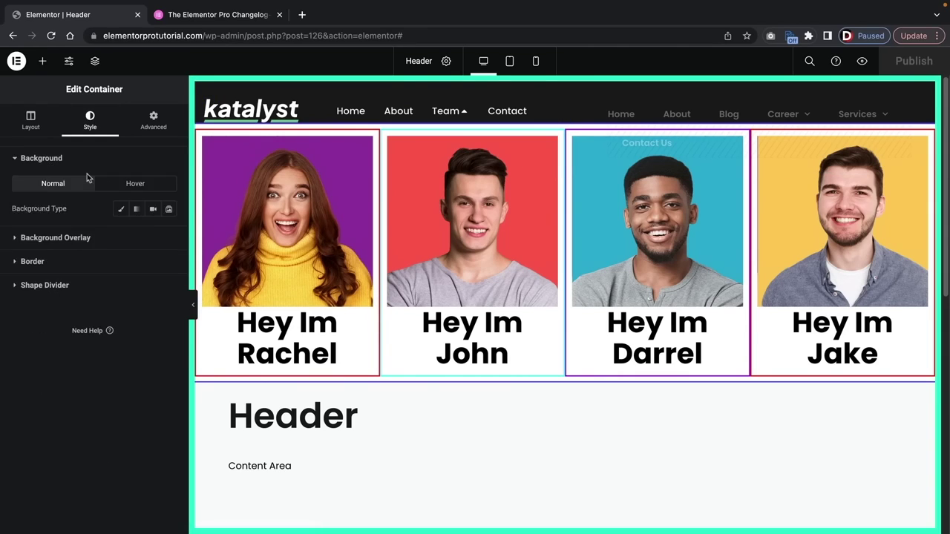
{"action": "left_click", "coordinate": [120, 209]}
{"action": "left_click", "coordinate": [169, 233]}
{"action": "left_click", "coordinate": [115, 335]}
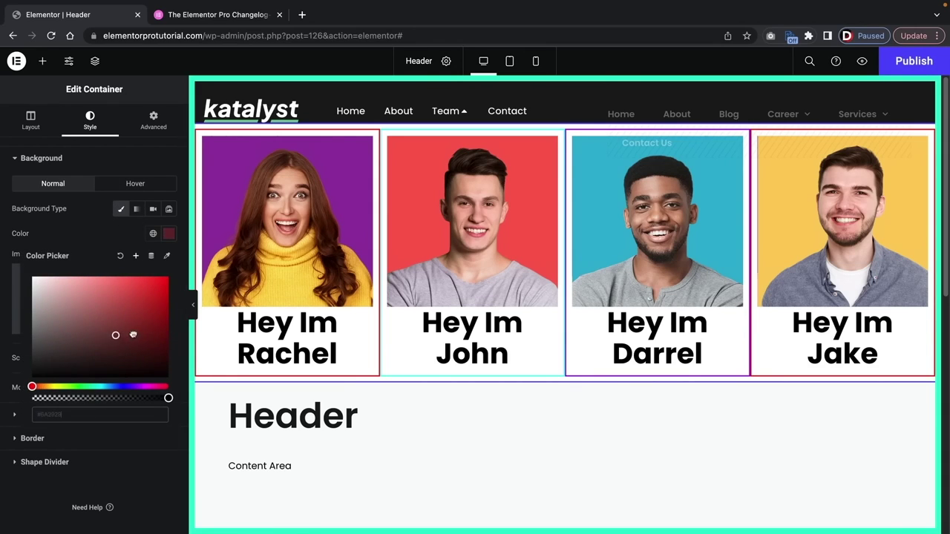
{"action": "left_click_drag", "start_coordinate": [154, 296], "coordinate": [156, 276]}
{"action": "left_click", "coordinate": [86, 356]}
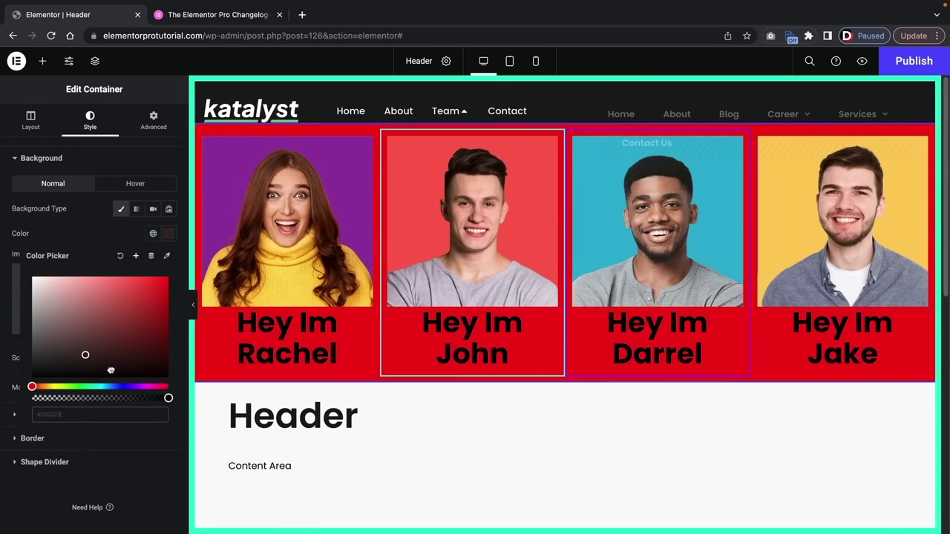
{"action": "left_click_drag", "start_coordinate": [106, 342], "coordinate": [102, 377]}
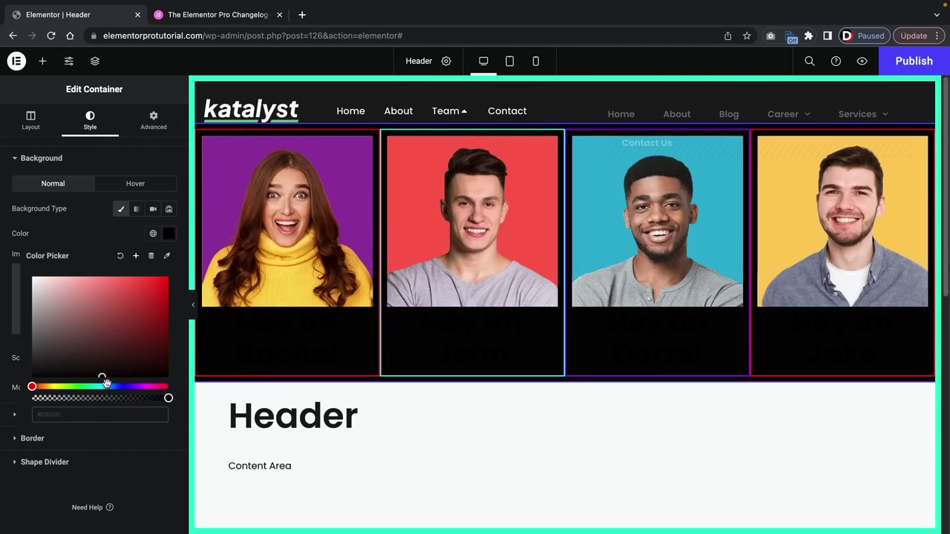
{"action": "left_click_drag", "start_coordinate": [50, 353], "coordinate": [14, 290]}
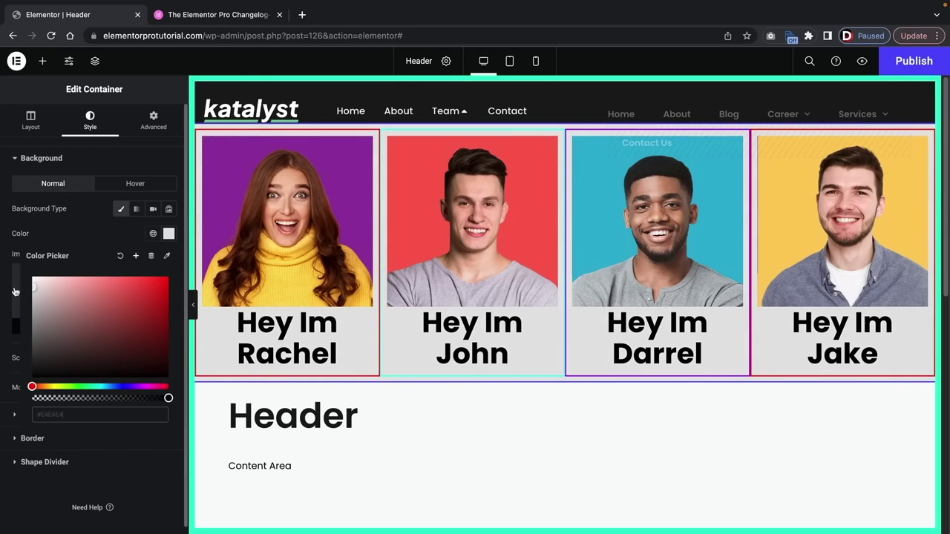
{"action": "left_click", "coordinate": [15, 292]}
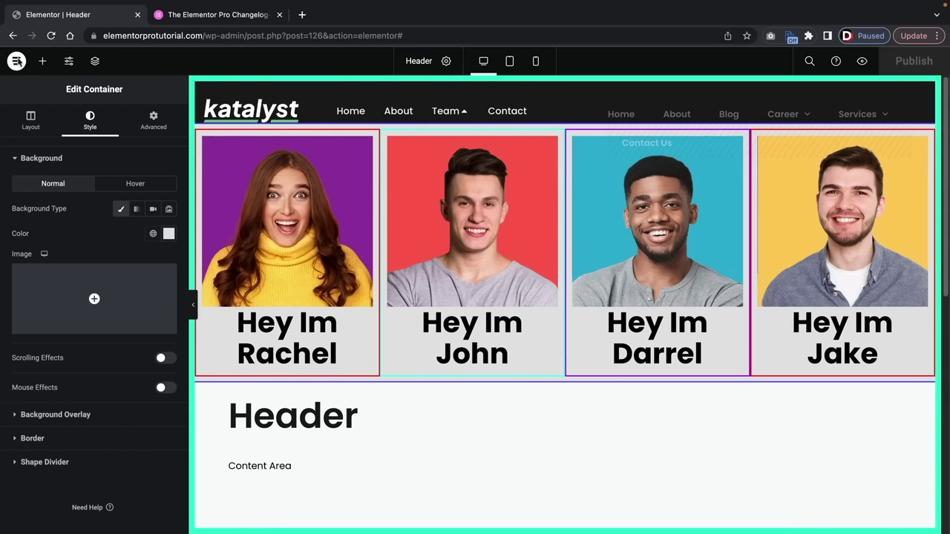
Open the WordPress dashboard in a new tab via the Elementor menu's Manage Website
{"action": "left_click", "coordinate": [17, 61]}
{"action": "left_click", "coordinate": [55, 205]}
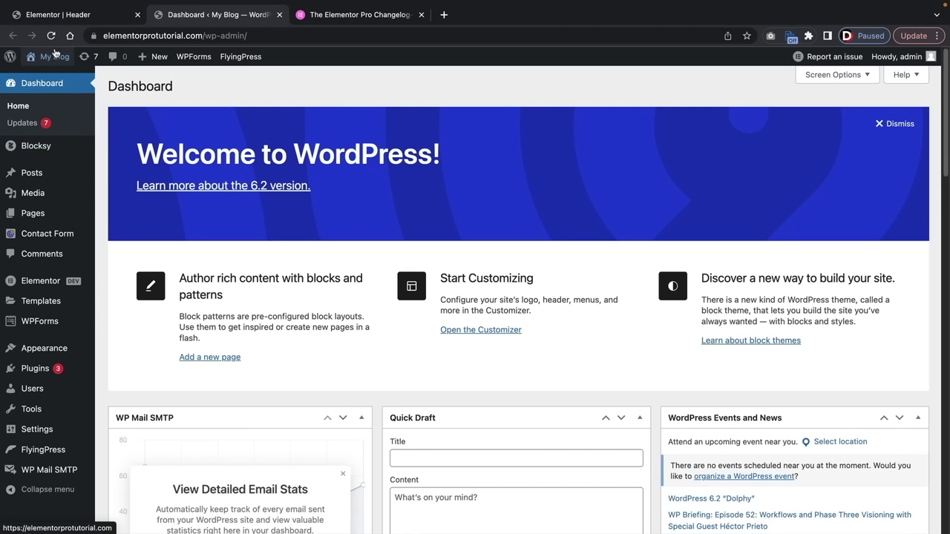
{"action": "mouse_move", "coordinate": [54, 58]}
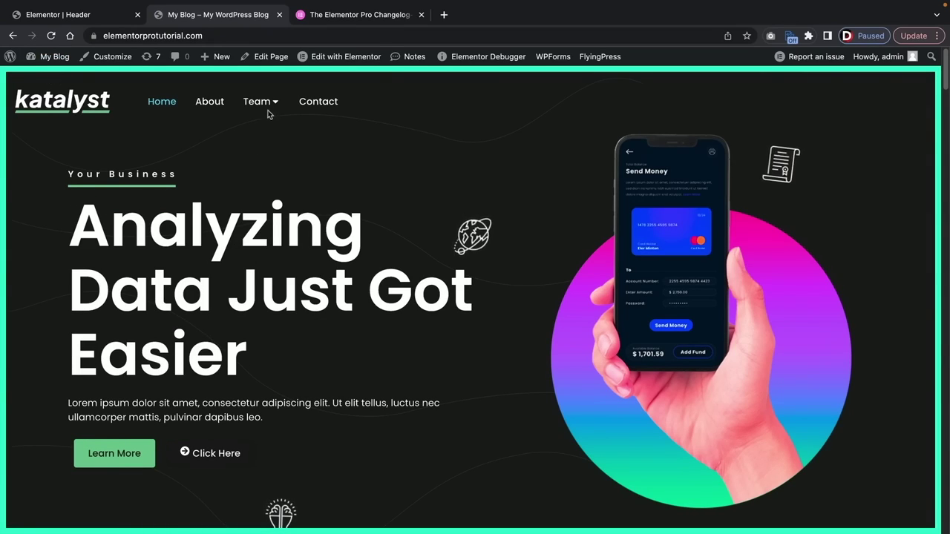
Open the Home page with Elementor to show its six-card, three-column loop grid
{"action": "mouse_move", "coordinate": [272, 102]}
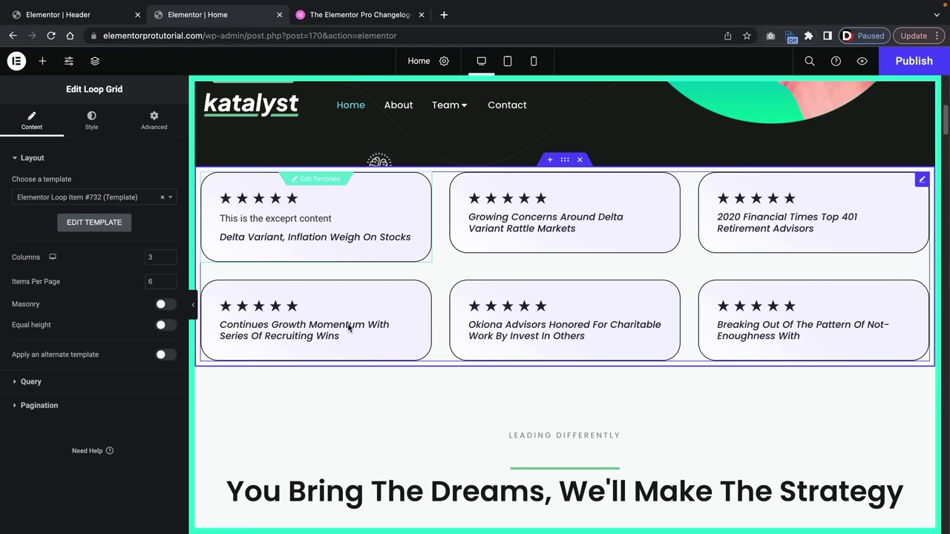
Add a Loop Item template from the Theme Builder and close the library to start blank
{"action": "left_click", "coordinate": [16, 62]}
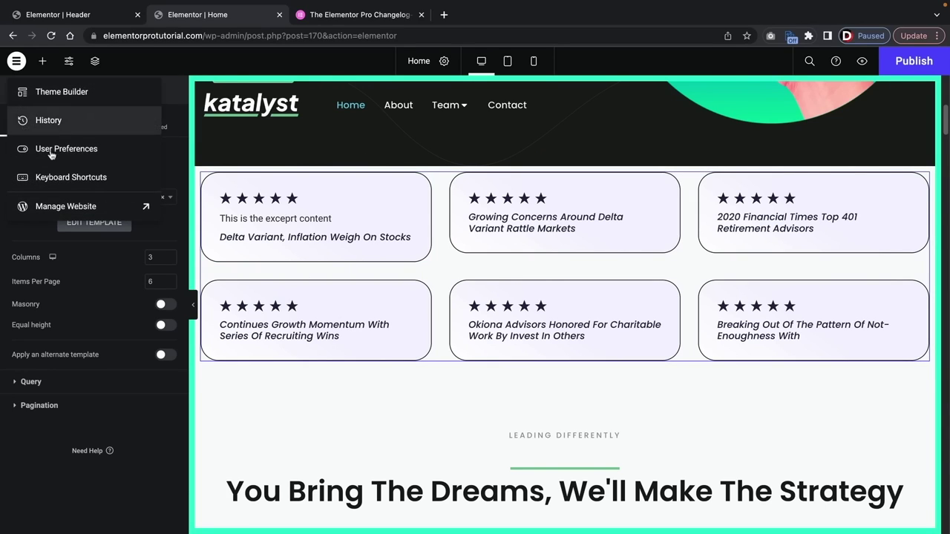
{"action": "left_click", "coordinate": [65, 207]}
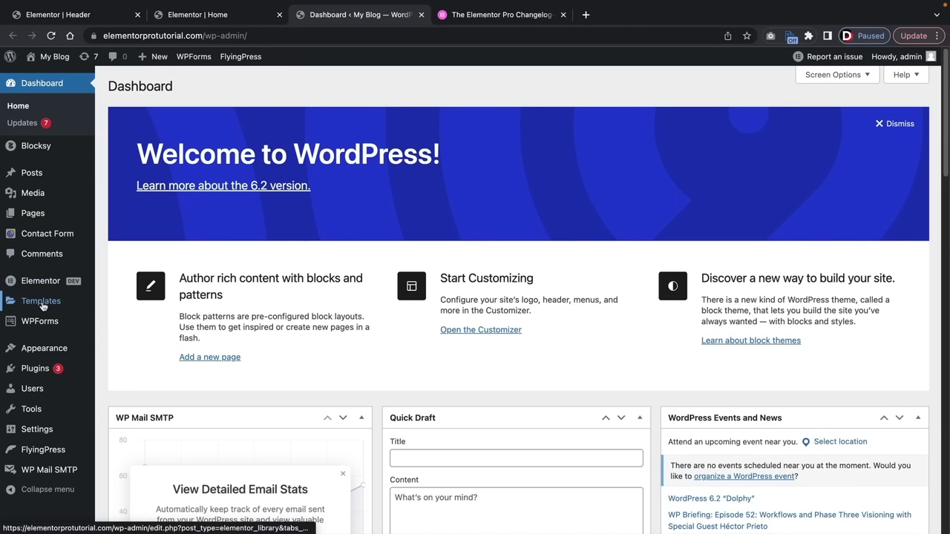
{"action": "mouse_move", "coordinate": [43, 305]}
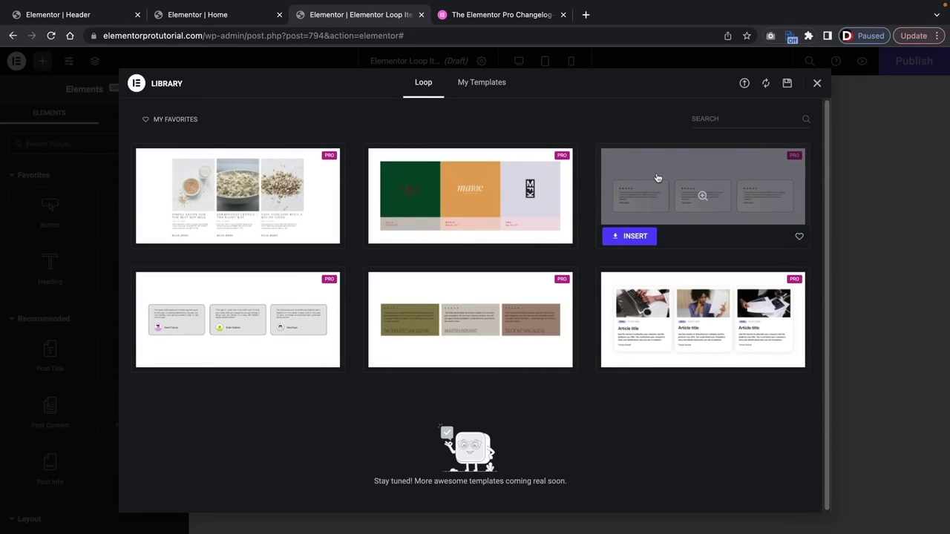
{"action": "left_click", "coordinate": [818, 84]}
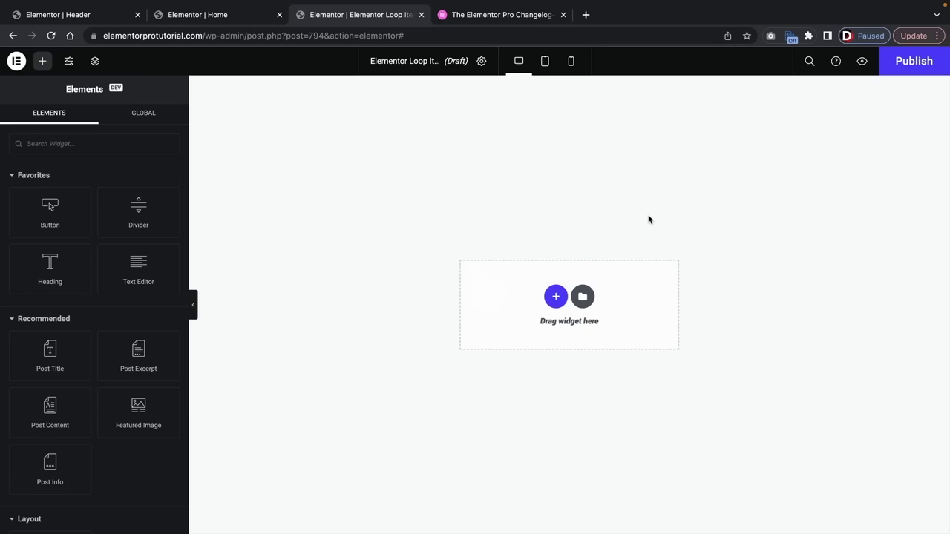
Add a single-column container and place a Featured Image widget inside it
{"action": "left_click", "coordinate": [555, 299]}
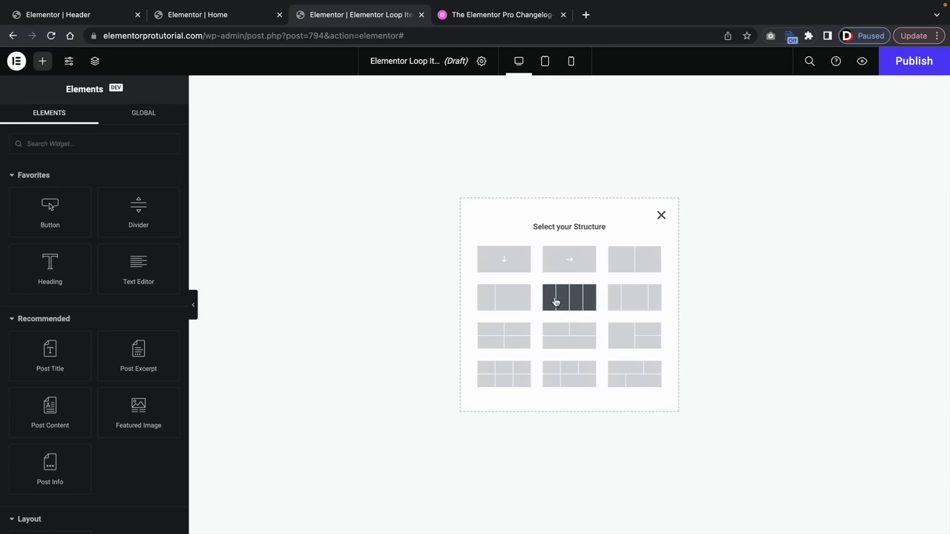
{"action": "left_click", "coordinate": [508, 261]}
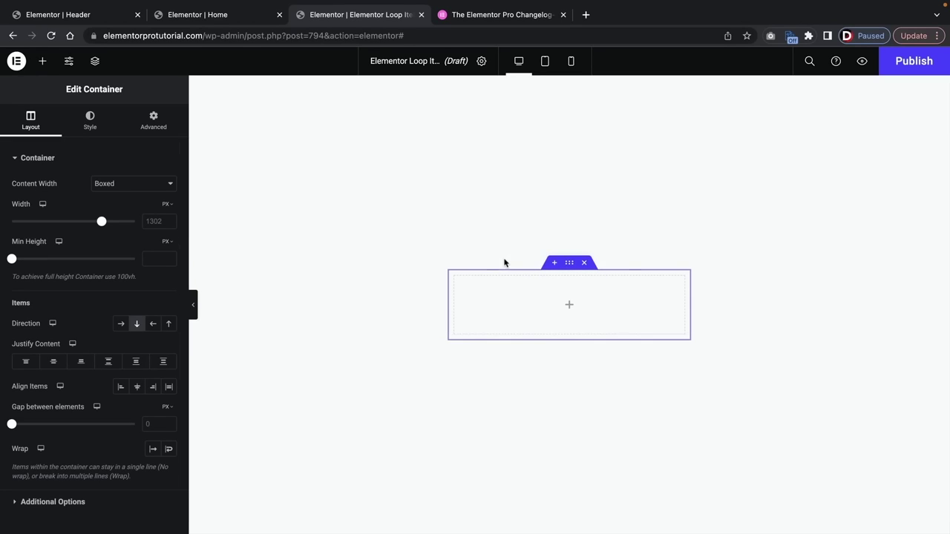
{"action": "left_click", "coordinate": [42, 60]}
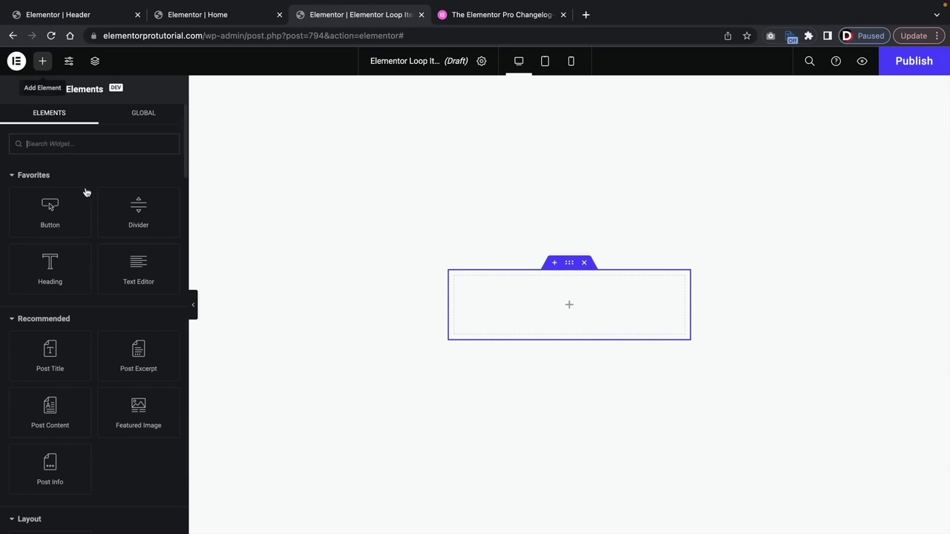
{"action": "scroll", "coordinate": [105, 264], "scroll_direction": "down", "scroll_amount": 5}
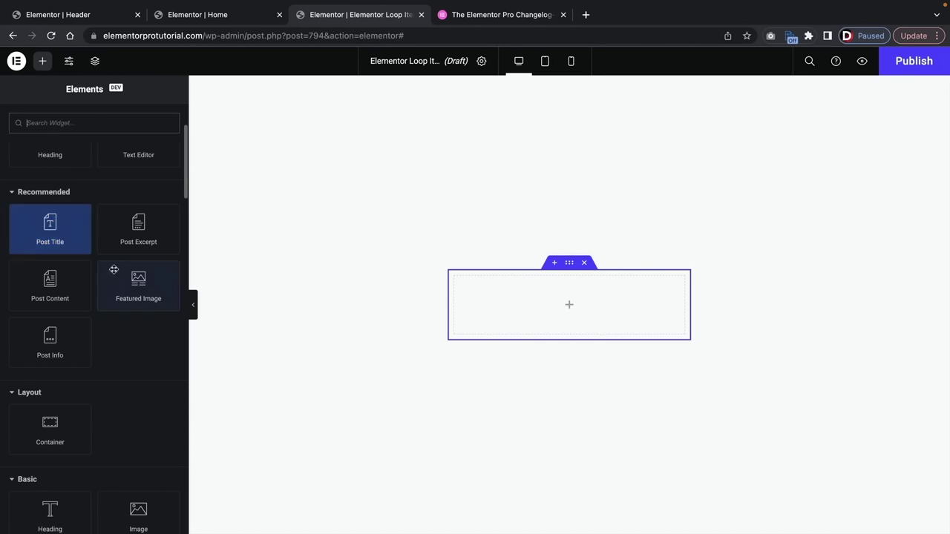
{"action": "left_click_drag", "start_coordinate": [138, 286], "coordinate": [571, 308]}
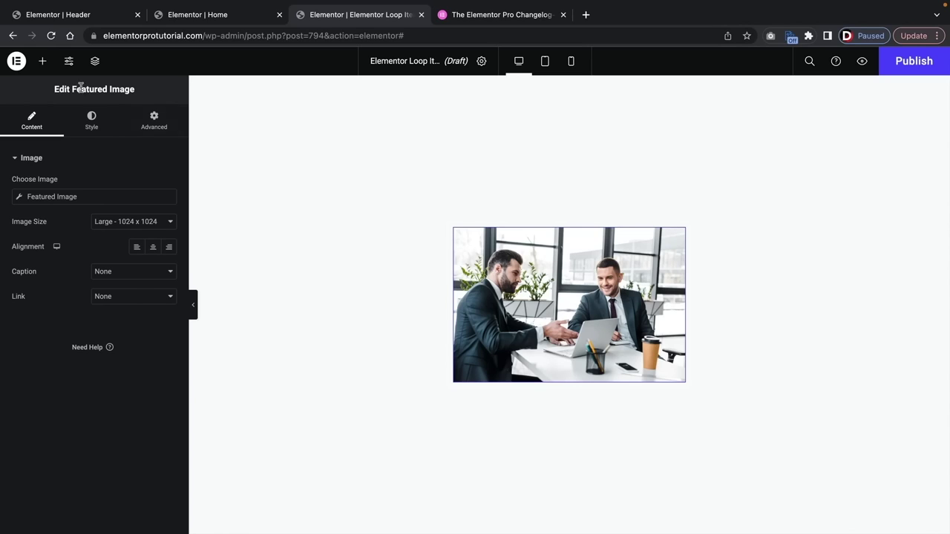
{"action": "left_click", "coordinate": [42, 61]}
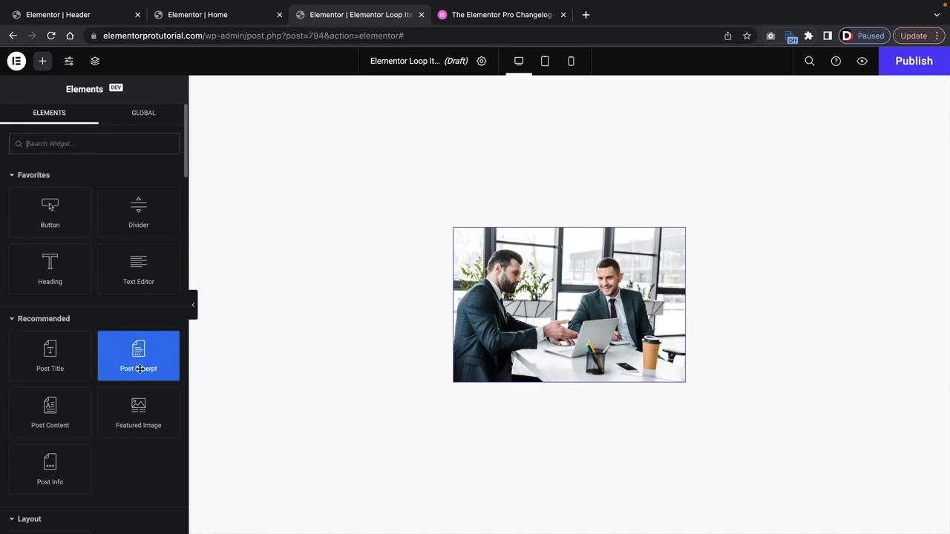
Add a Post Title below the image, shrink it to 29 px and center it
{"action": "left_click_drag", "start_coordinate": [49, 355], "coordinate": [540, 380]}
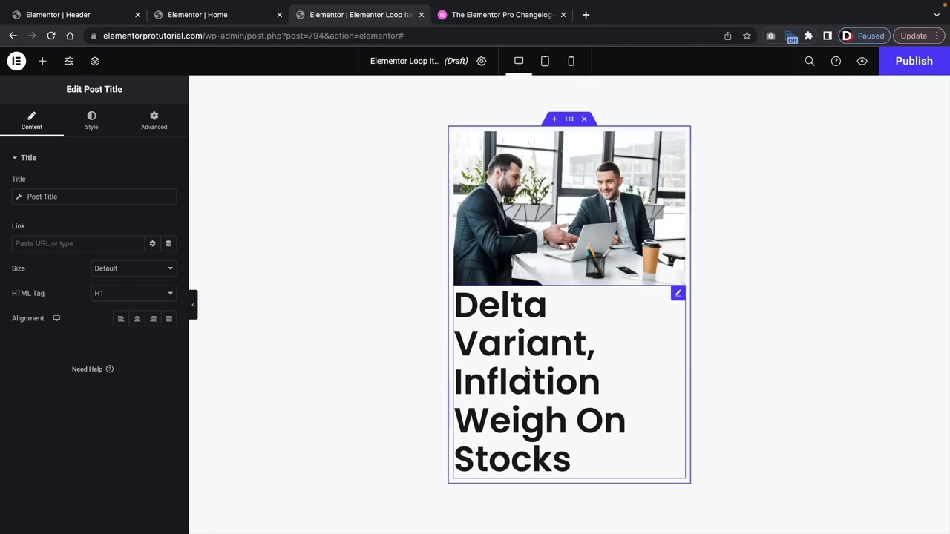
{"action": "left_click", "coordinate": [92, 121]}
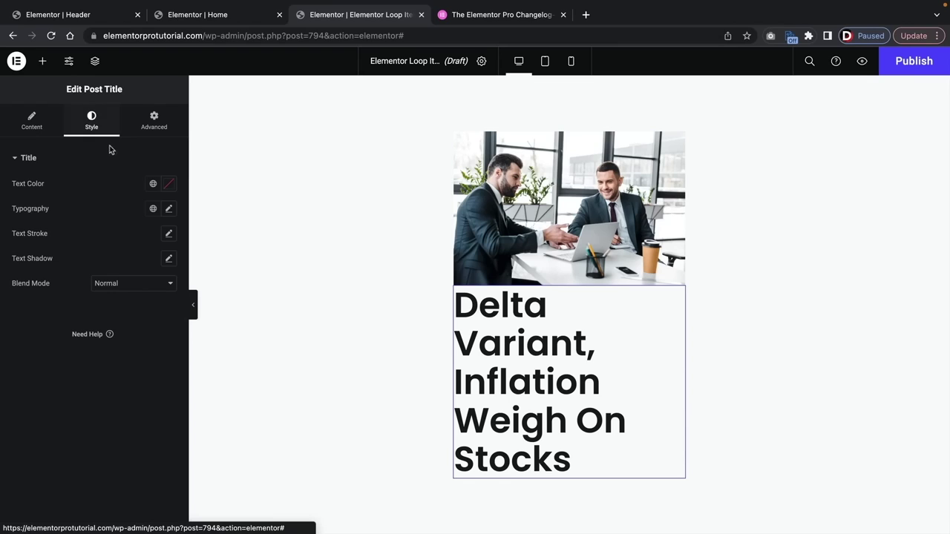
{"action": "left_click", "coordinate": [169, 209]}
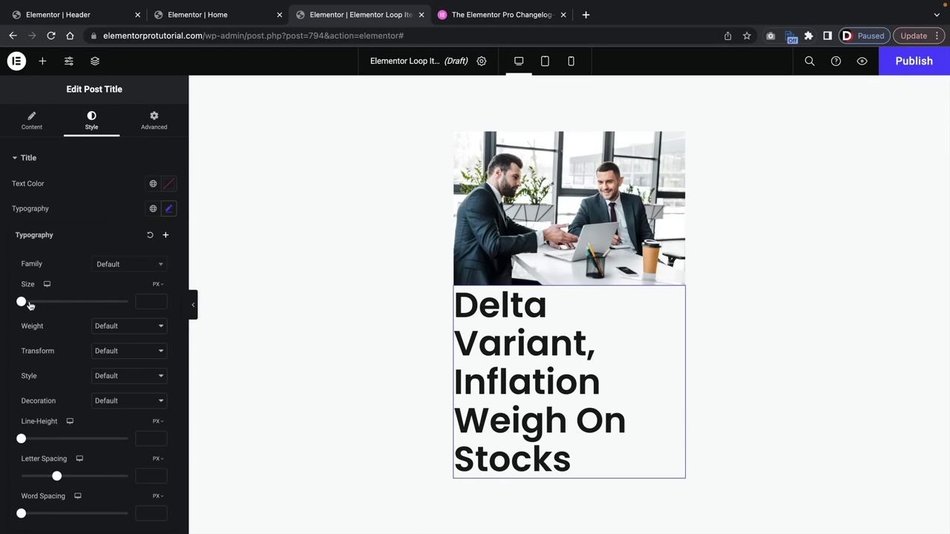
{"action": "left_click_drag", "start_coordinate": [29, 303], "coordinate": [37, 305]}
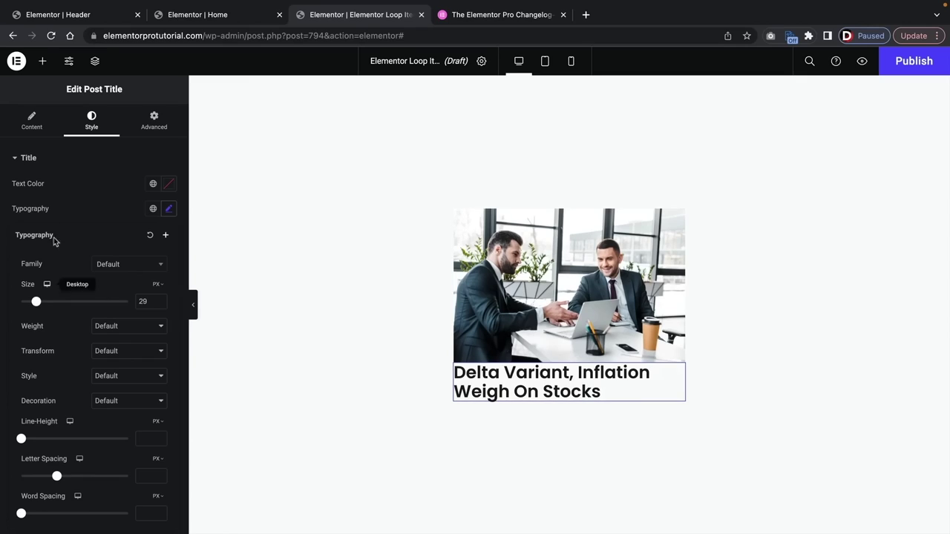
{"action": "left_click", "coordinate": [34, 121]}
{"action": "left_click", "coordinate": [137, 320]}
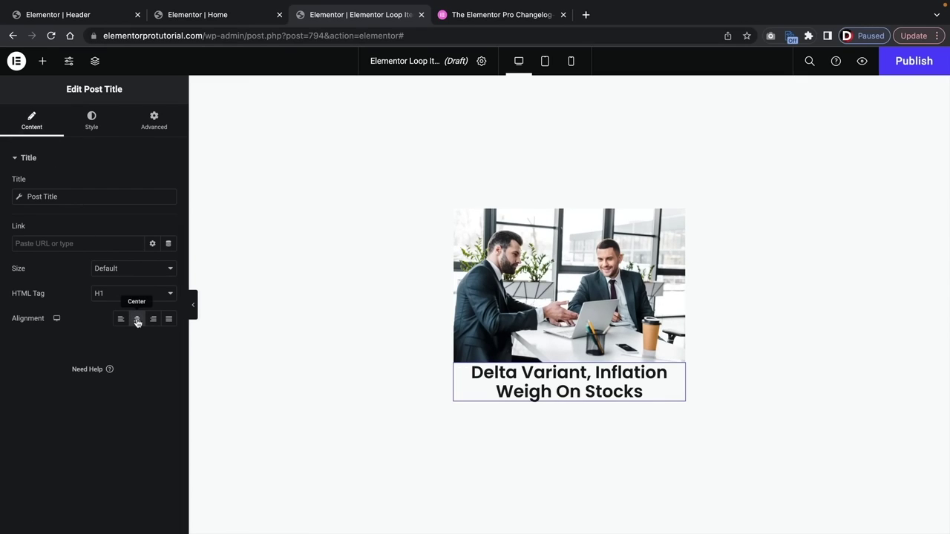
{"action": "left_click", "coordinate": [169, 318]}
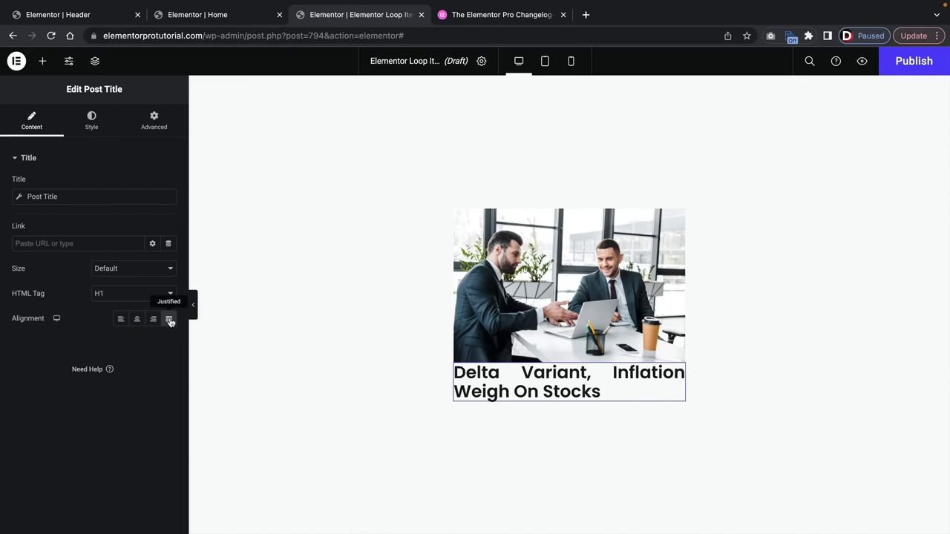
{"action": "left_click", "coordinate": [153, 320]}
{"action": "left_click", "coordinate": [137, 320]}
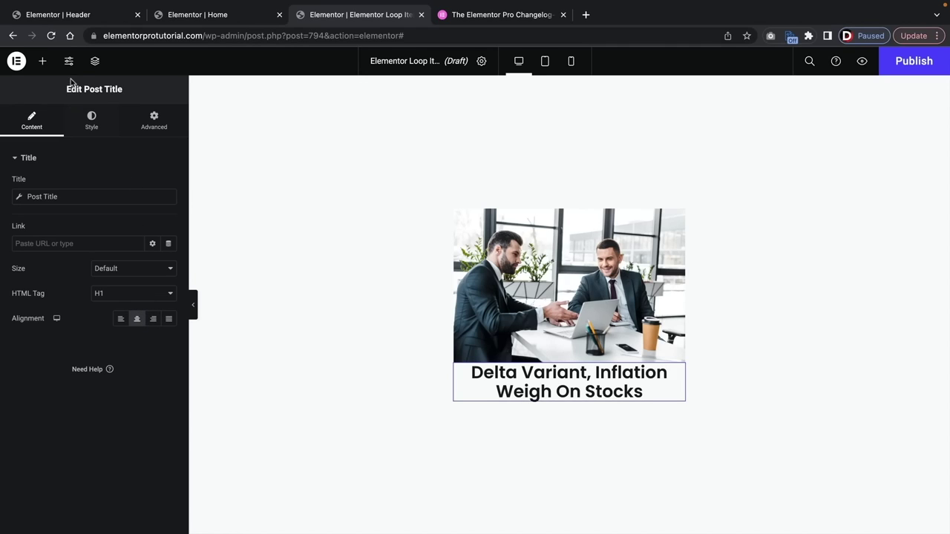
{"action": "left_click", "coordinate": [43, 61]}
{"action": "scroll", "coordinate": [108, 301], "scroll_direction": "down", "scroll_amount": 1}
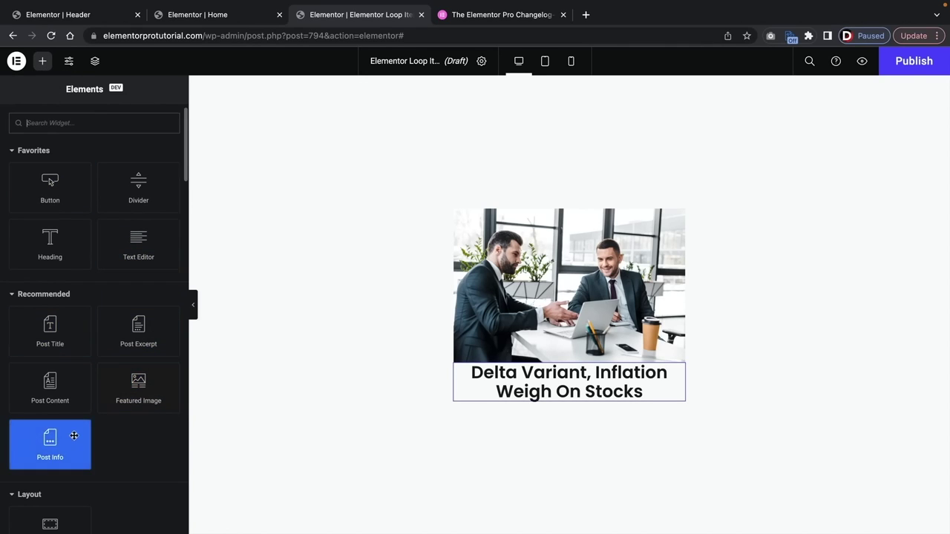
Place a Post Excerpt widget below the post title and limit it to 10 words
{"action": "left_click_drag", "start_coordinate": [127, 336], "coordinate": [531, 393]}
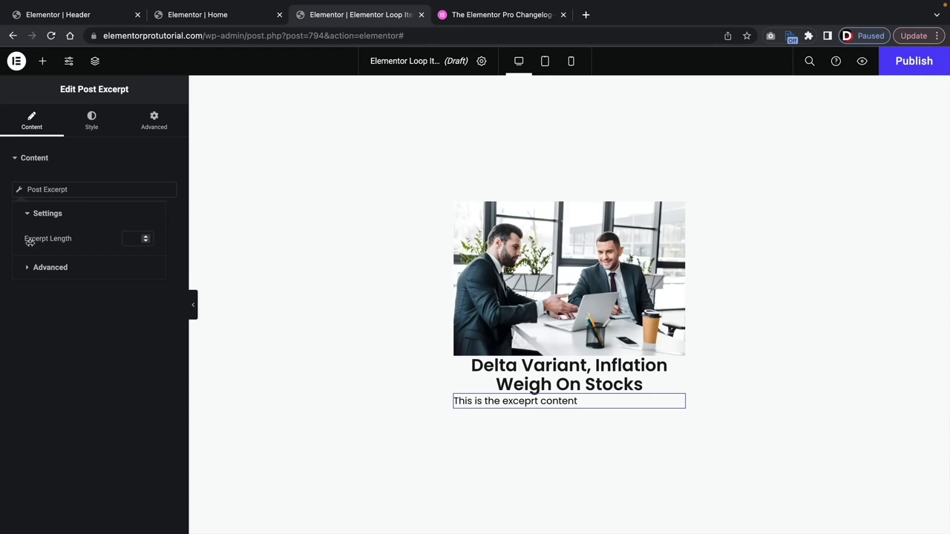
{"action": "left_click", "coordinate": [130, 238]}
{"action": "type", "text": "20"}
{"action": "key", "text": "BackSpace"}
{"action": "key", "text": "BackSpace"}
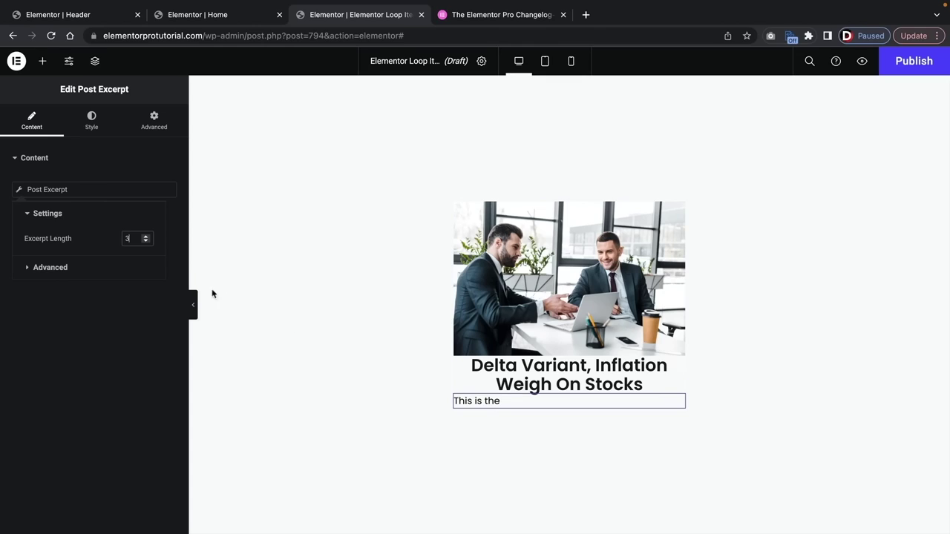
{"action": "scroll", "coordinate": [123, 240], "scroll_direction": "up", "scroll_amount": 1}
{"action": "type", "text": "10"}
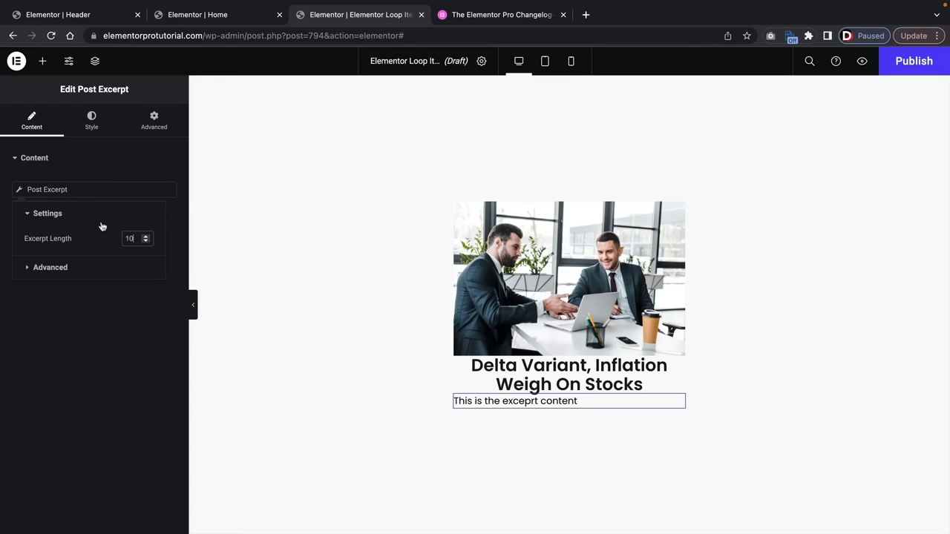
Center-align the excerpt text
{"action": "left_click", "coordinate": [90, 122]}
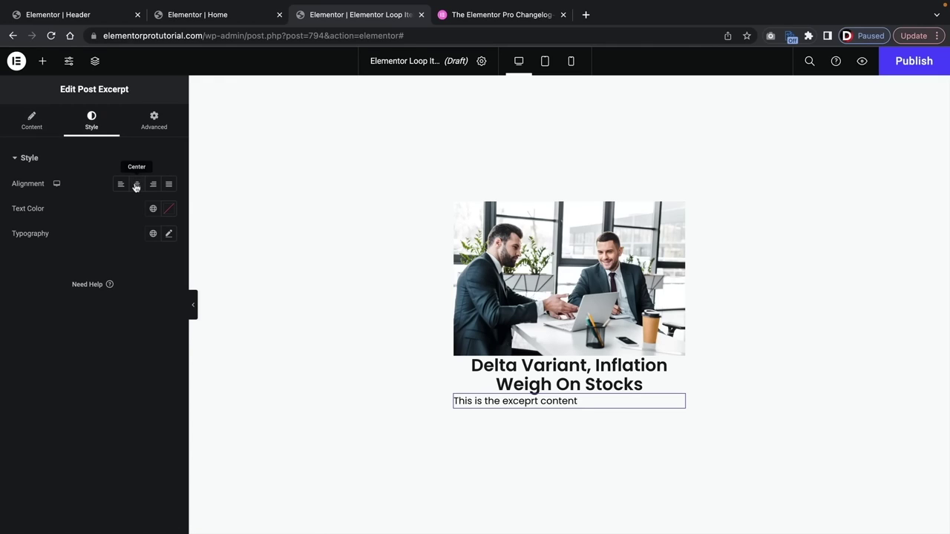
{"action": "left_click", "coordinate": [137, 183]}
{"action": "left_click", "coordinate": [27, 123]}
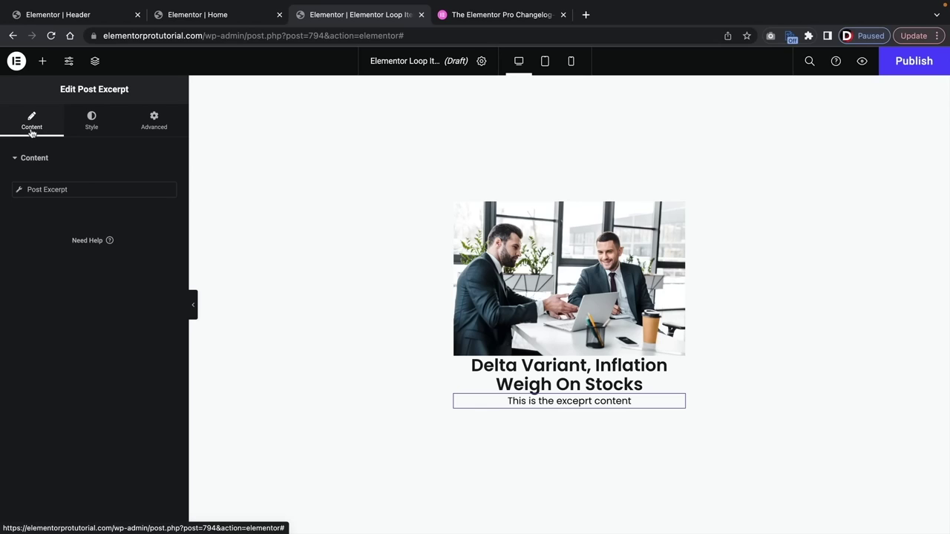
Add a Post Info widget below the excerpt and remove its Time and Date items
{"action": "left_click", "coordinate": [44, 61]}
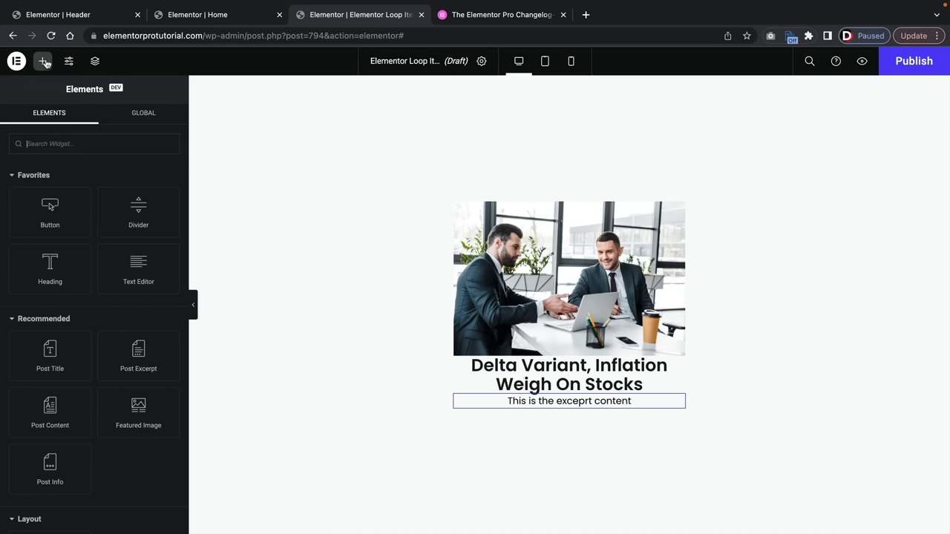
{"action": "left_click_drag", "start_coordinate": [97, 475], "coordinate": [568, 407]}
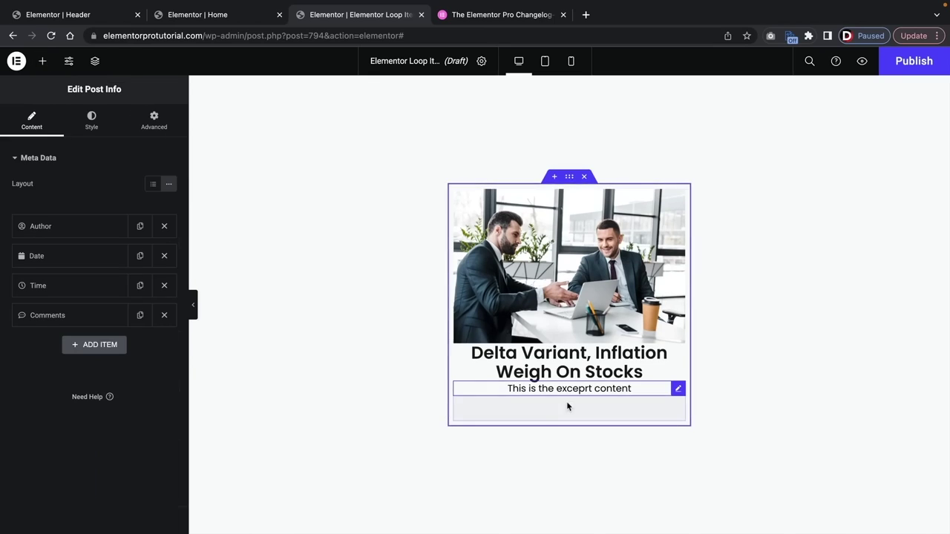
{"action": "left_click", "coordinate": [170, 282]}
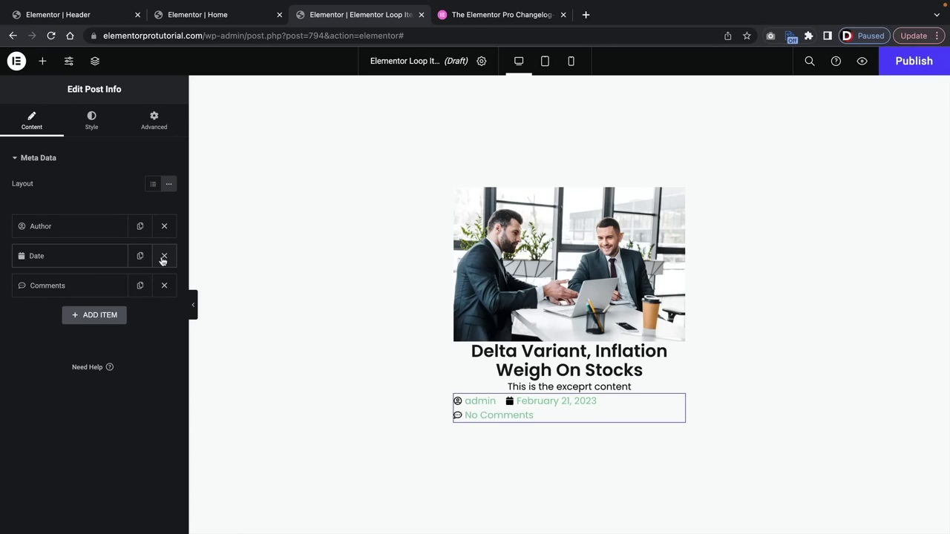
{"action": "left_click", "coordinate": [164, 257]}
Center the author and comments line and make its text black
{"action": "left_click", "coordinate": [92, 120]}
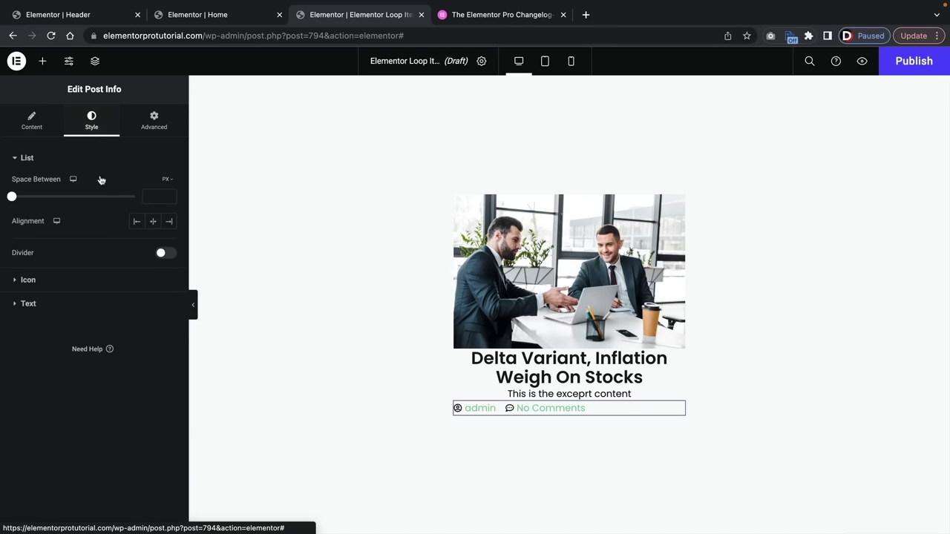
{"action": "left_click", "coordinate": [154, 223]}
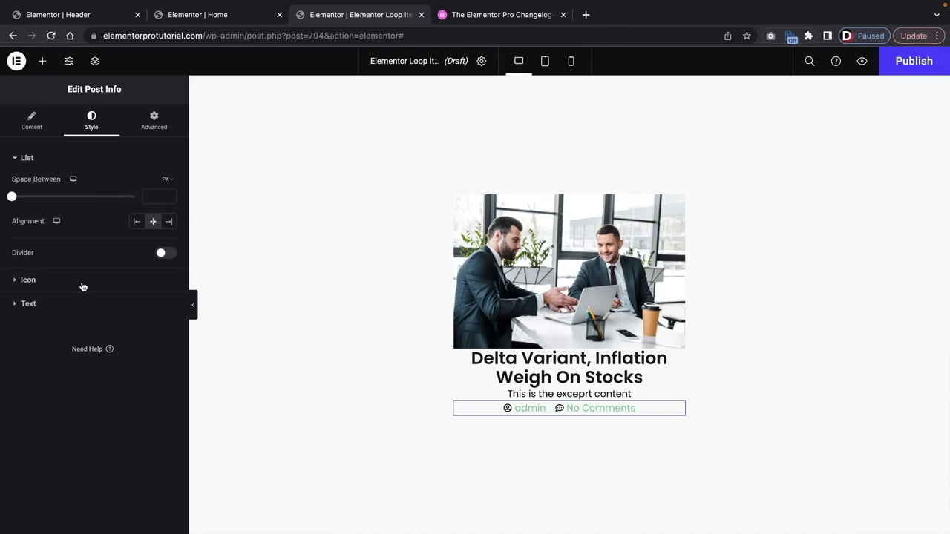
{"action": "left_click", "coordinate": [75, 304]}
{"action": "left_click", "coordinate": [170, 271]}
{"action": "left_click_drag", "start_coordinate": [92, 356], "coordinate": [0, 435]}
{"action": "left_click", "coordinate": [9, 519]}
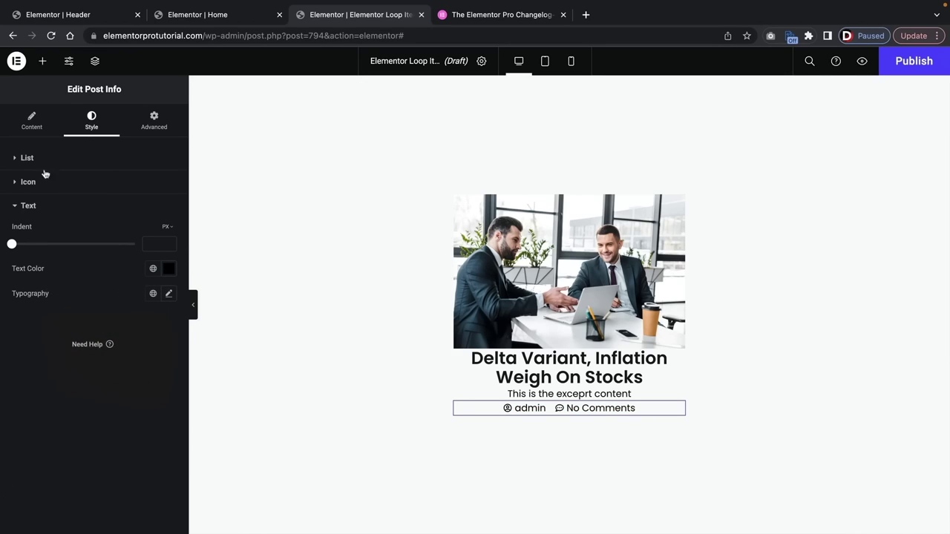
{"action": "left_click", "coordinate": [31, 121]}
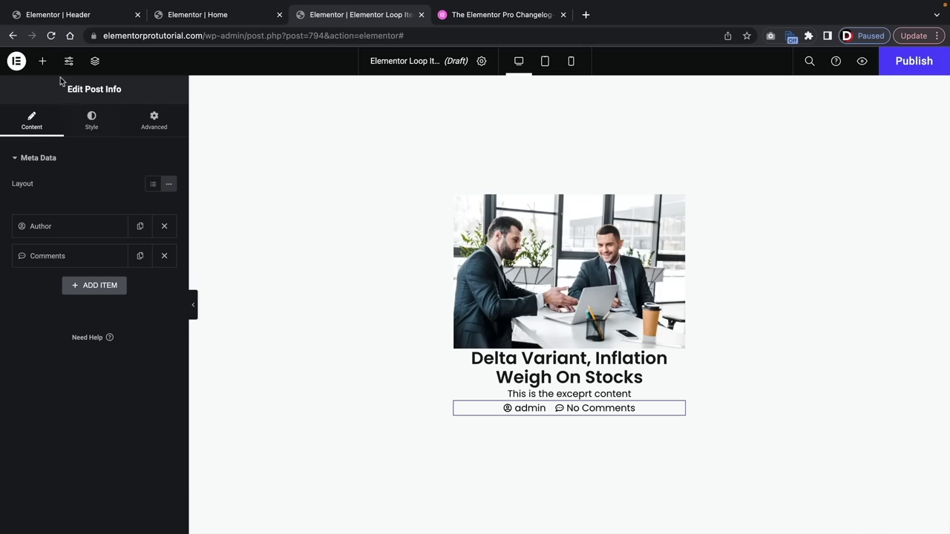
{"action": "left_click", "coordinate": [43, 61]}
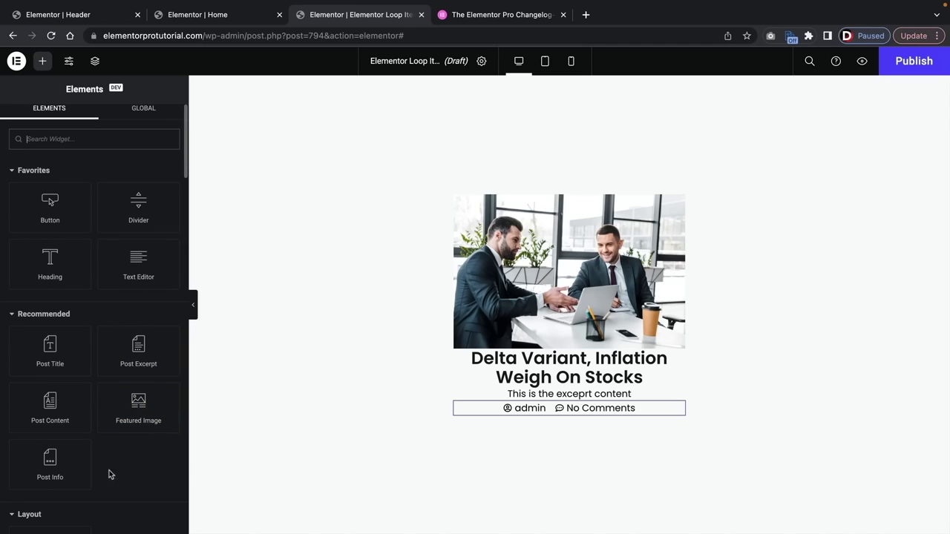
Add a centered Click Here button below the excerpt, linked to the Post URL dynamic tag
{"action": "left_click_drag", "start_coordinate": [49, 201], "coordinate": [570, 399]}
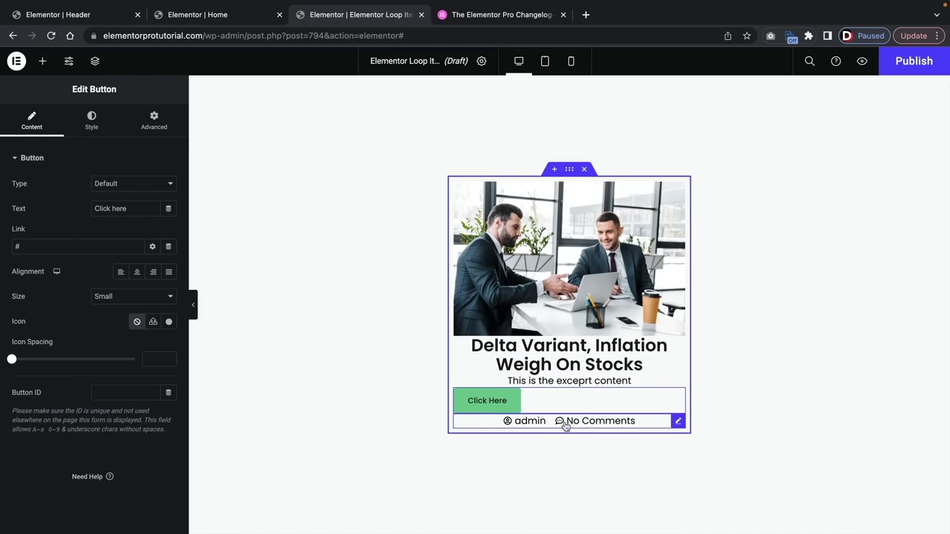
{"action": "left_click", "coordinate": [137, 272]}
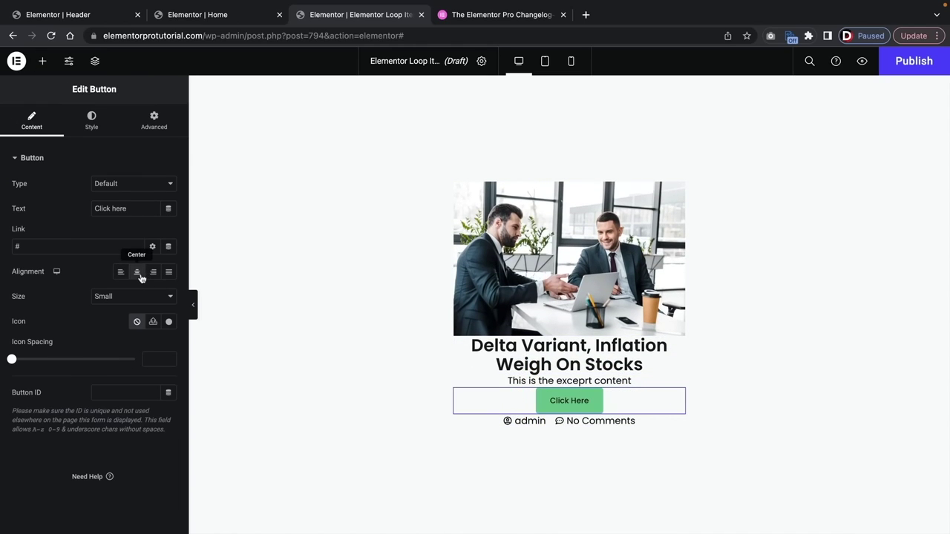
{"action": "left_click", "coordinate": [169, 247]}
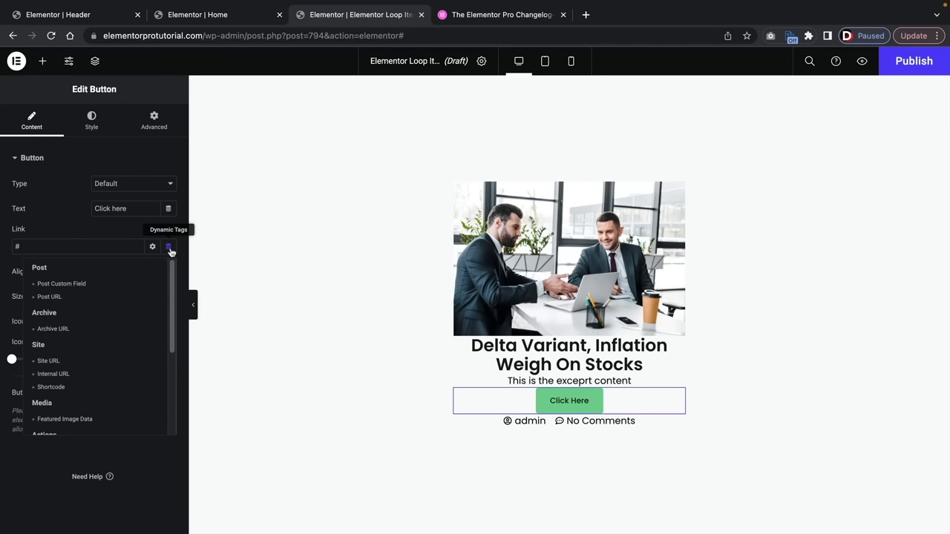
{"action": "left_click", "coordinate": [52, 297]}
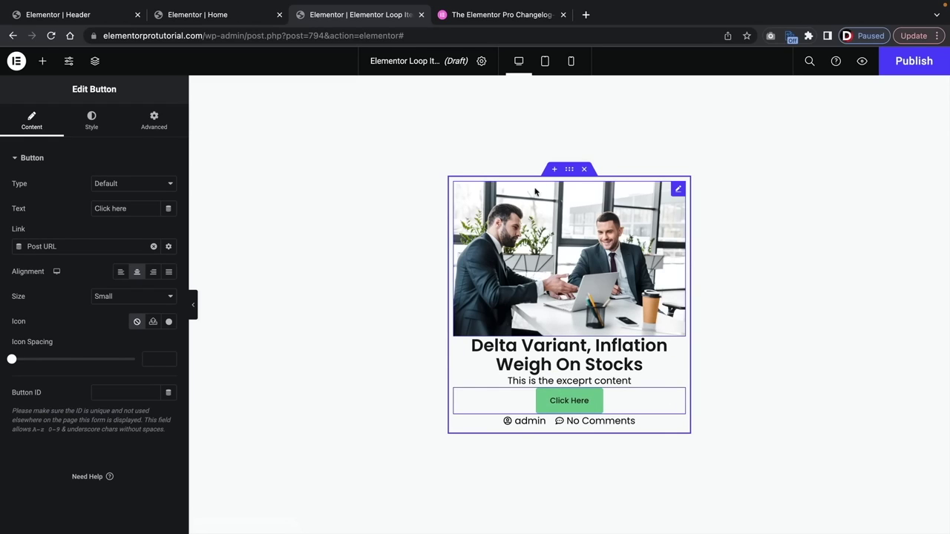
{"action": "left_click", "coordinate": [570, 171]}
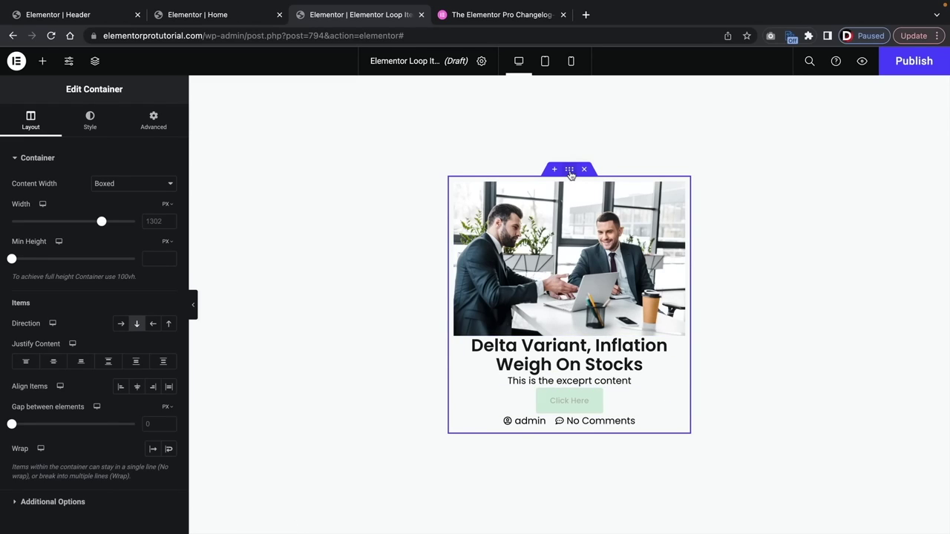
Give the card container a solid 2 px black (#000000) border
{"action": "left_click", "coordinate": [90, 121]}
{"action": "left_click", "coordinate": [32, 261]}
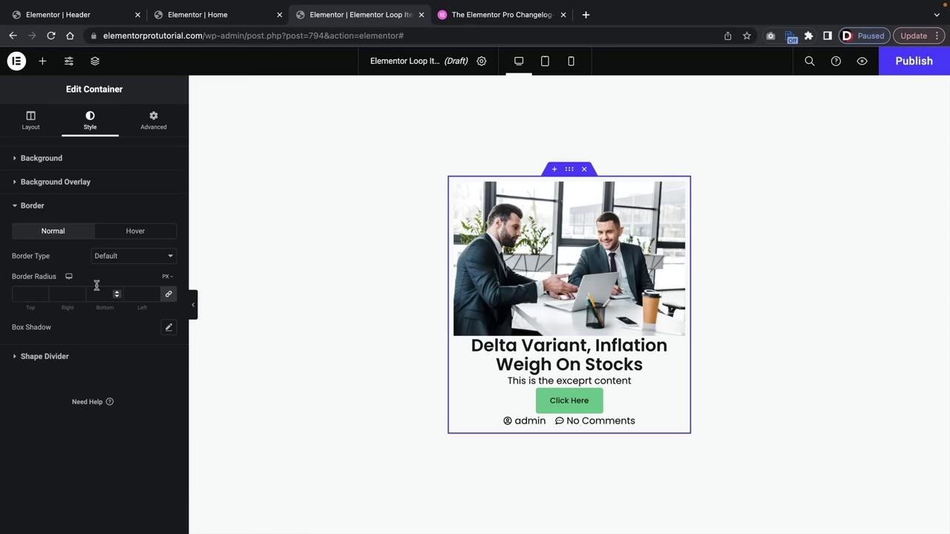
{"action": "left_click", "coordinate": [112, 258]}
{"action": "left_click", "coordinate": [111, 285]}
{"action": "left_click", "coordinate": [117, 292]}
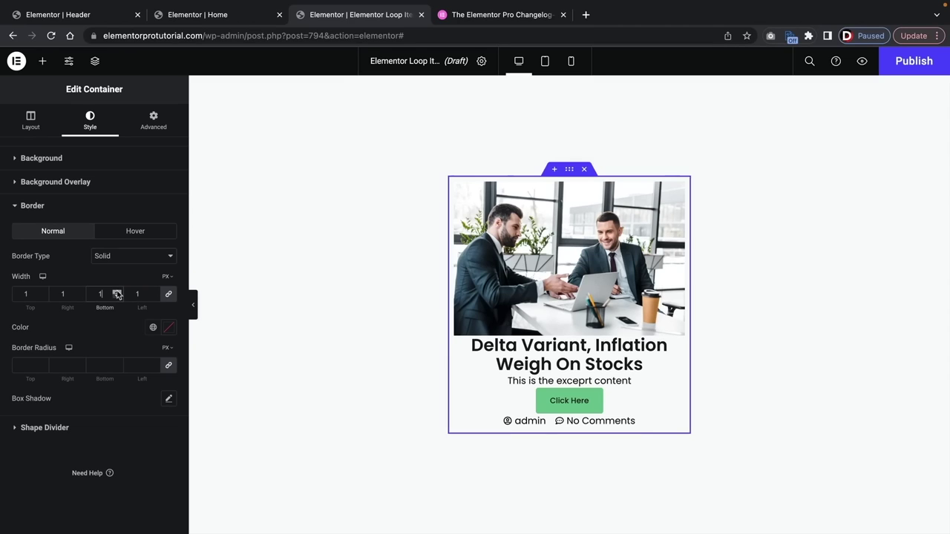
{"action": "left_click", "coordinate": [117, 291]}
{"action": "left_click", "coordinate": [169, 327]}
{"action": "mouse_move", "coordinate": [113, 399]}
{"action": "left_mouse_down"}
{"action": "mouse_move", "coordinate": [153, 388]}
{"action": "mouse_move", "coordinate": [35, 466]}
{"action": "left_mouse_up"}
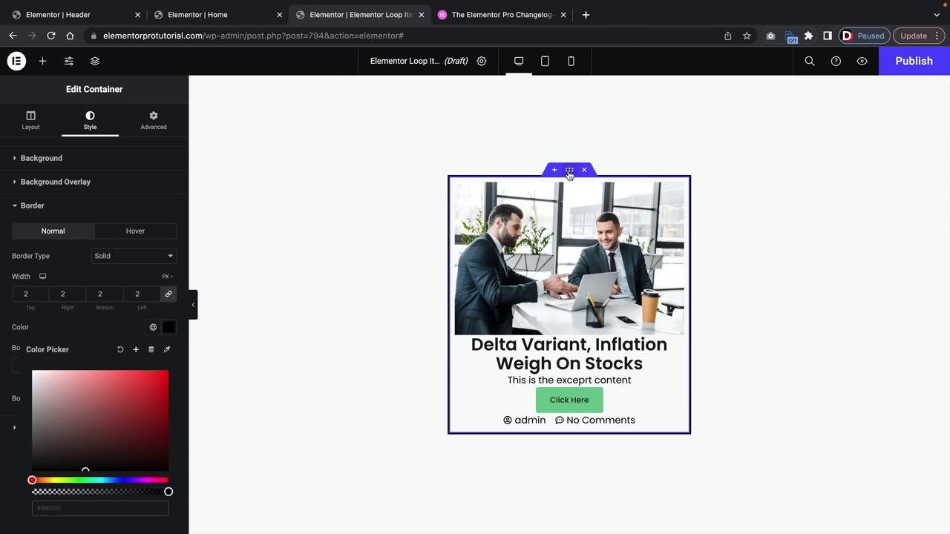
Set the card's minimum height to 506 px, center its content both ways, gap 12 px
{"action": "left_click", "coordinate": [30, 120]}
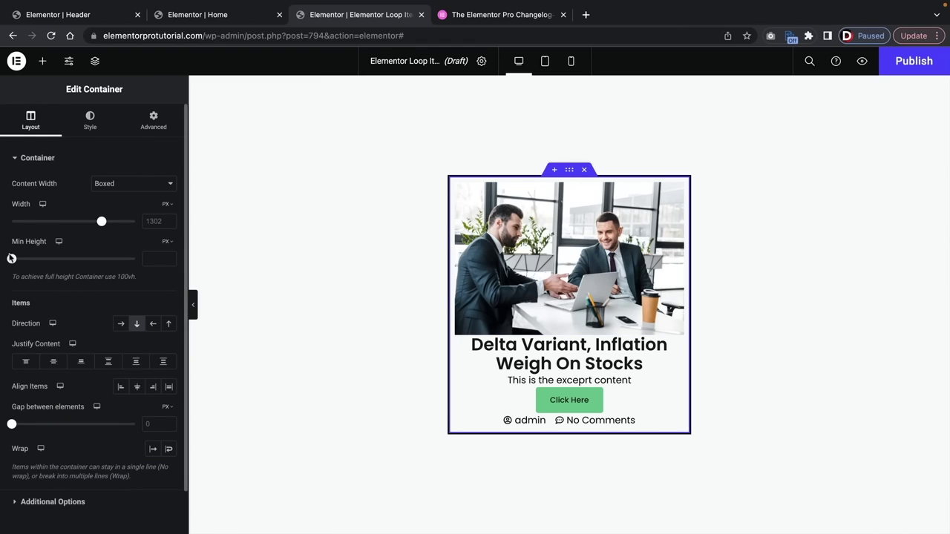
{"action": "left_click_drag", "start_coordinate": [11, 258], "coordinate": [55, 262]}
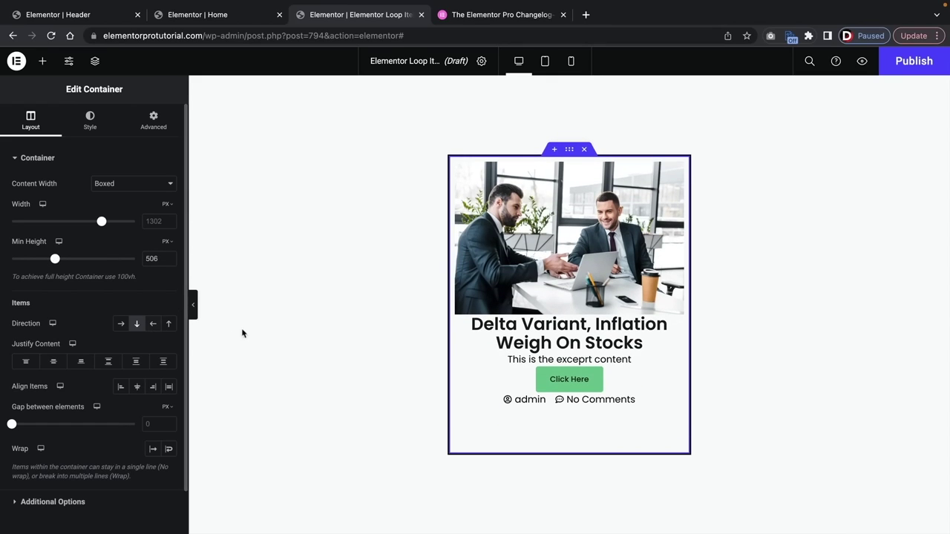
{"action": "left_click", "coordinate": [52, 361]}
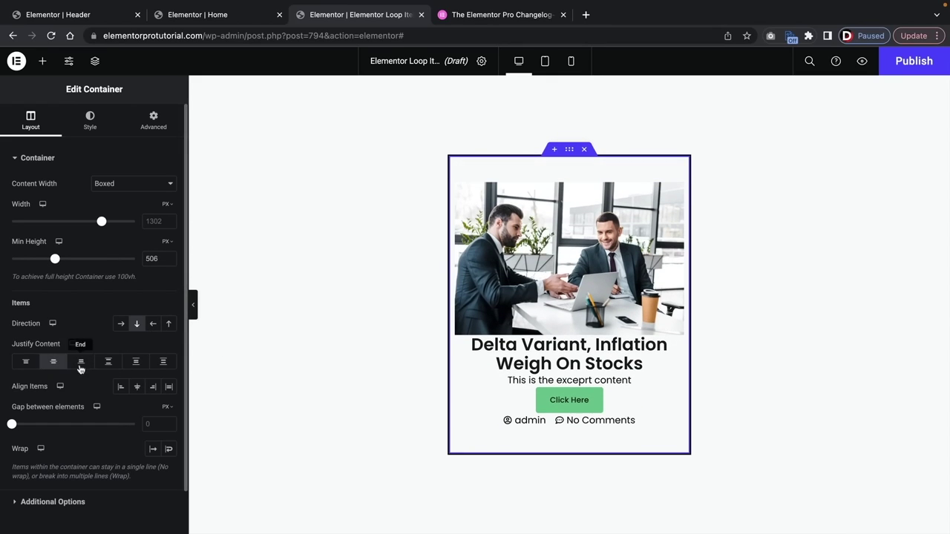
{"action": "left_click", "coordinate": [136, 387]}
{"action": "left_click_drag", "start_coordinate": [14, 427], "coordinate": [16, 428]}
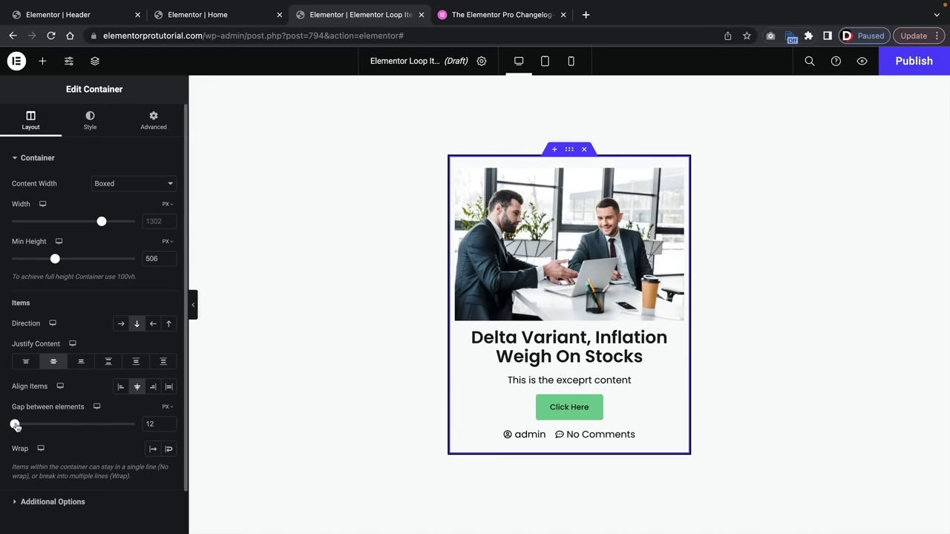
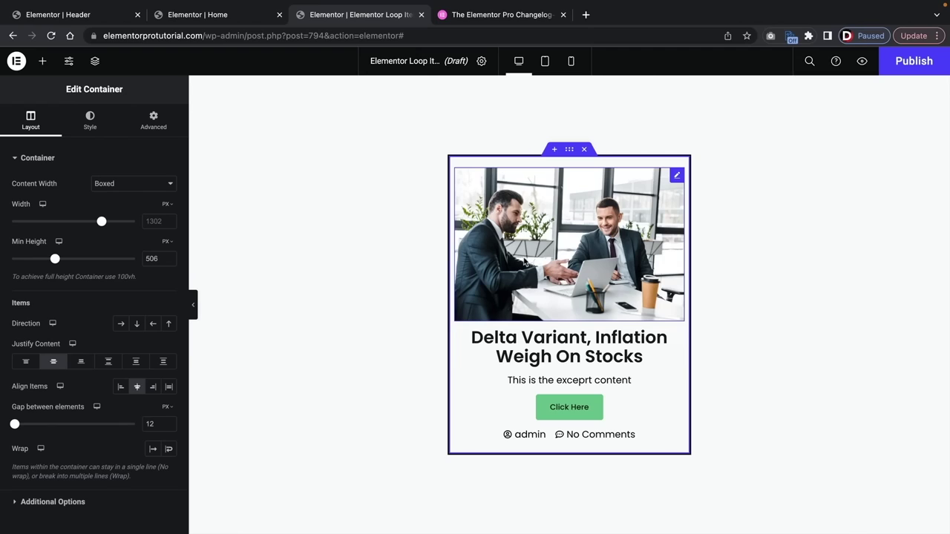
Set the loop item container's direction to Column and relabel its button 'Read More'
{"action": "left_click", "coordinate": [137, 324]}
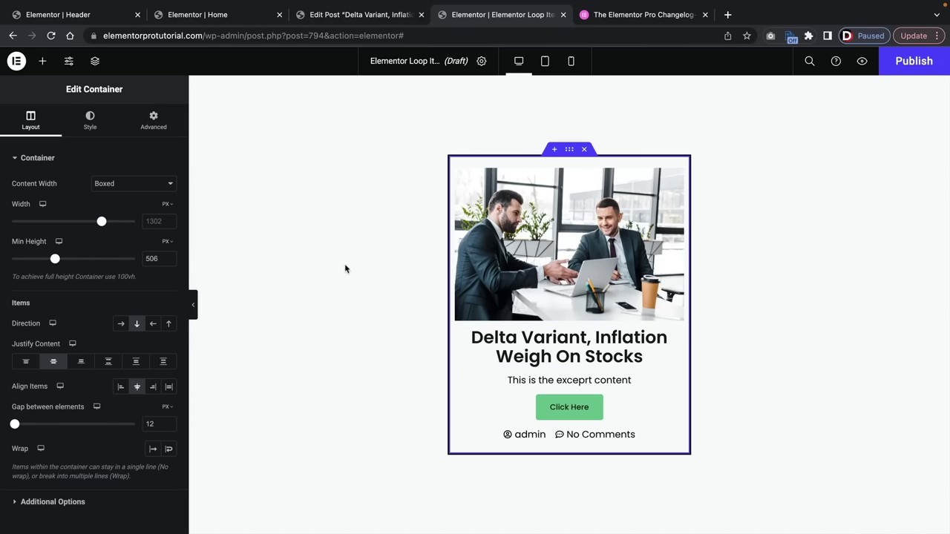
{"action": "left_click", "coordinate": [568, 406]}
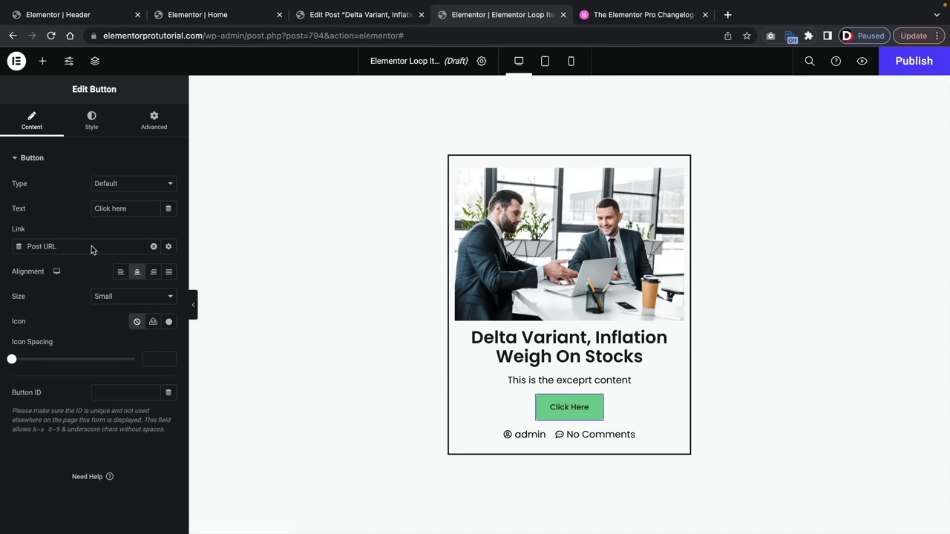
{"action": "triple_click", "coordinate": [125, 209]}
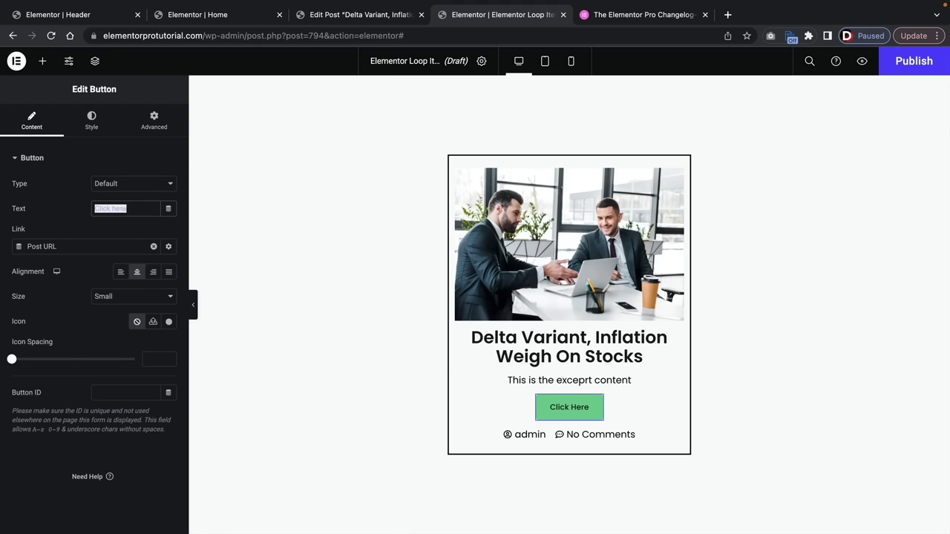
{"action": "type", "text": "Read More"}
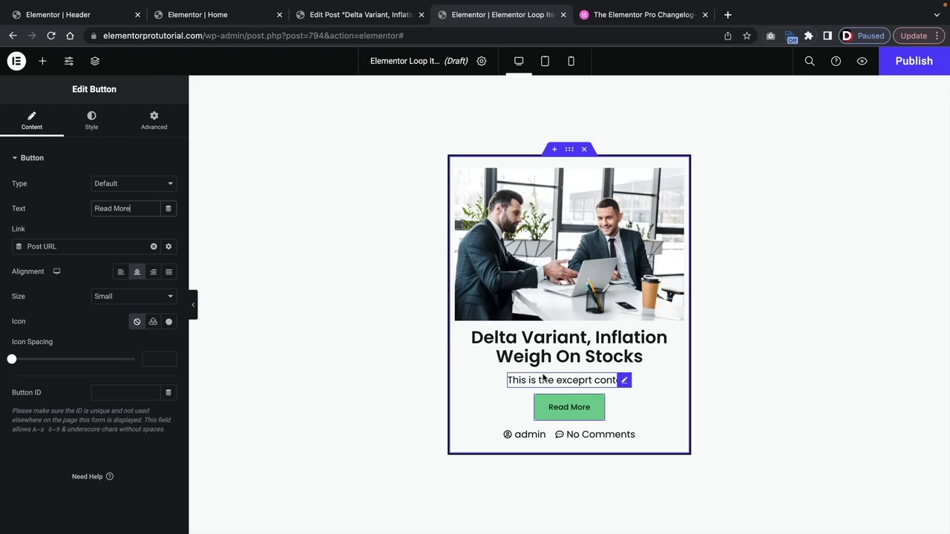
{"action": "left_click", "coordinate": [379, 22]}
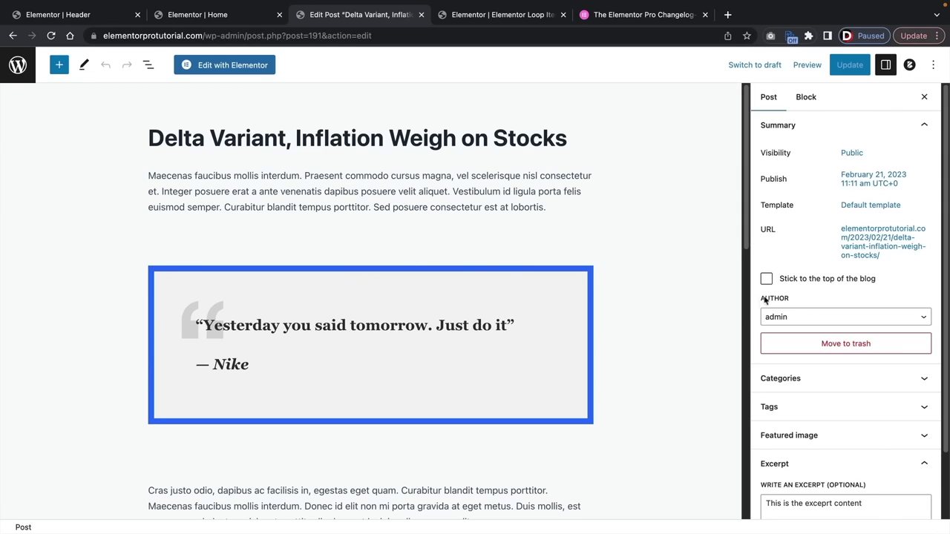
Replace the Delta Variant post's excerpt with a new sentence and update the post
{"action": "scroll", "coordinate": [823, 233], "scroll_direction": "down", "scroll_amount": 2}
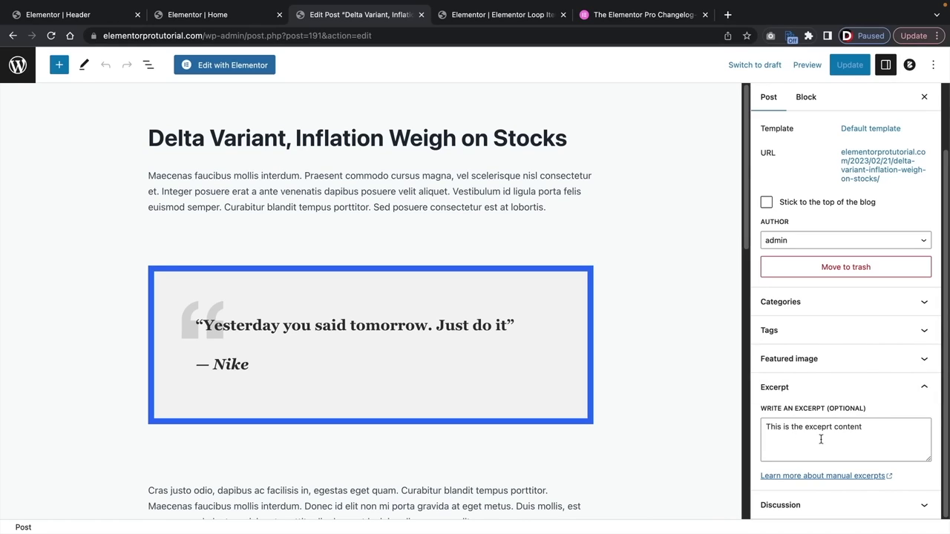
{"action": "left_click", "coordinate": [874, 434]}
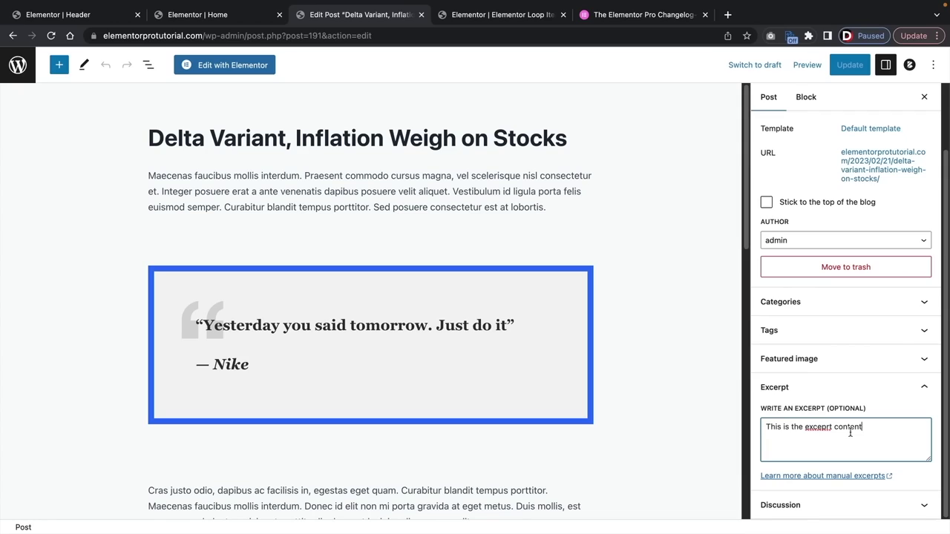
{"action": "triple_click", "coordinate": [850, 434]}
{"action": "type", "text": "Da"}
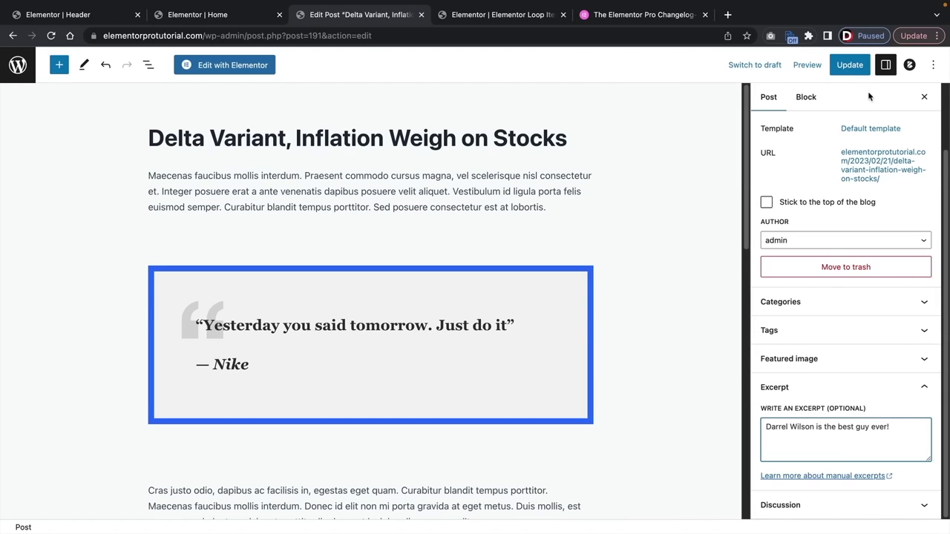
{"action": "left_click", "coordinate": [849, 67]}
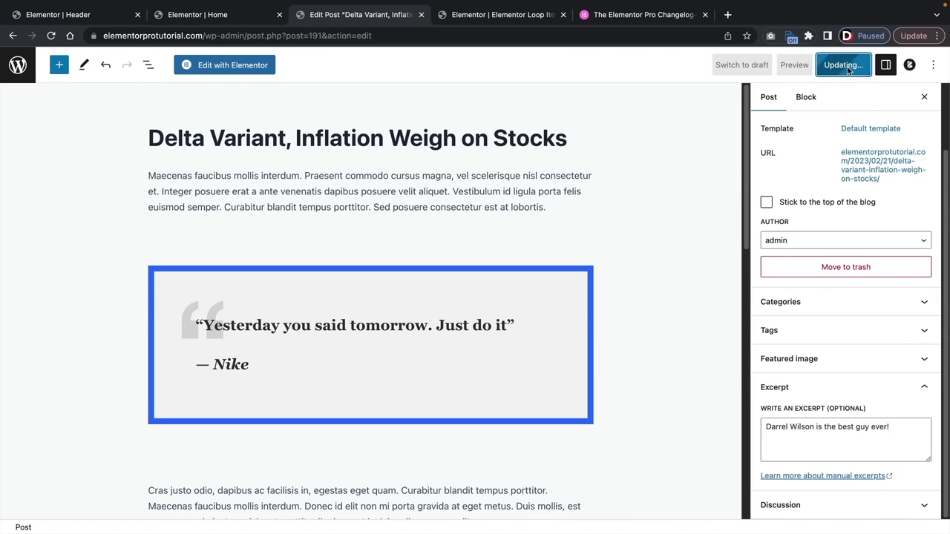
{"action": "left_click", "coordinate": [500, 16]}
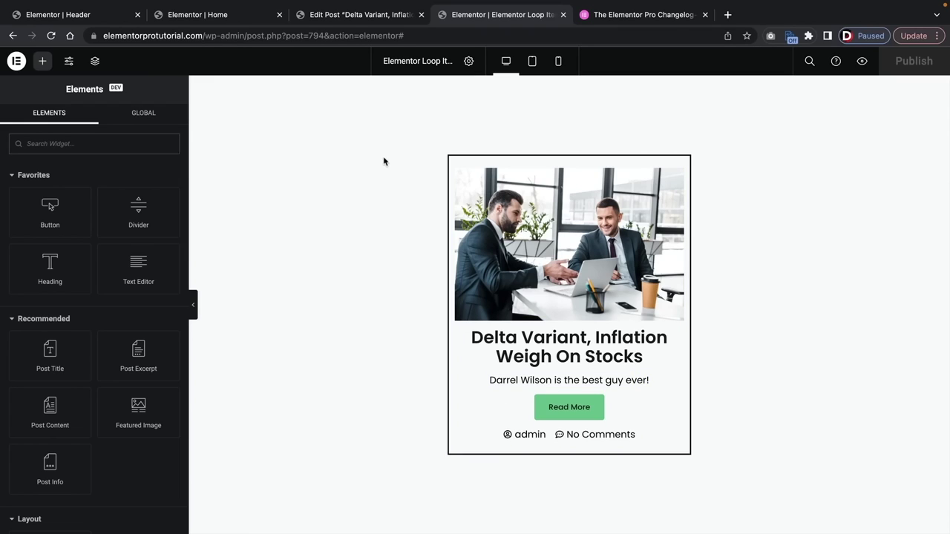
Check the post, return to the loop item template, and open Elementor's main menu
{"action": "left_click", "coordinate": [355, 15]}
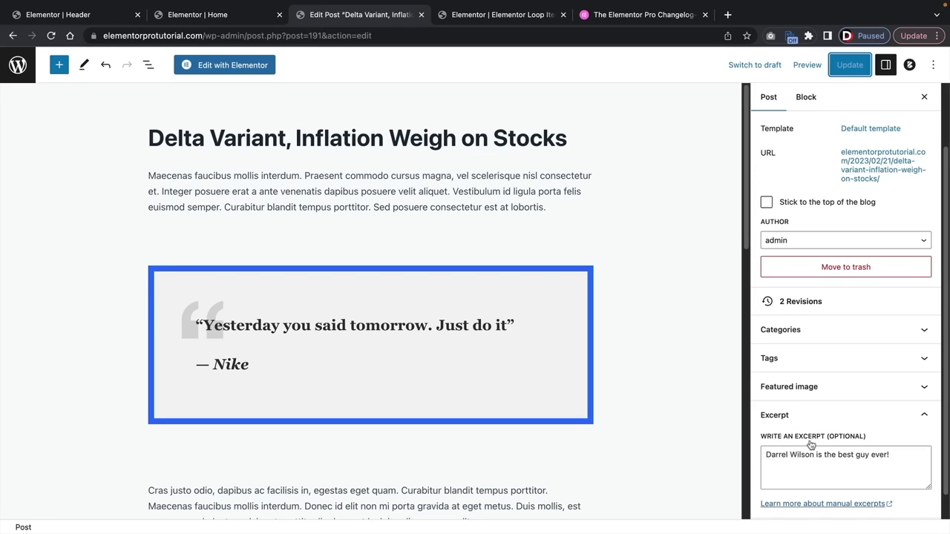
{"action": "left_click", "coordinate": [487, 15]}
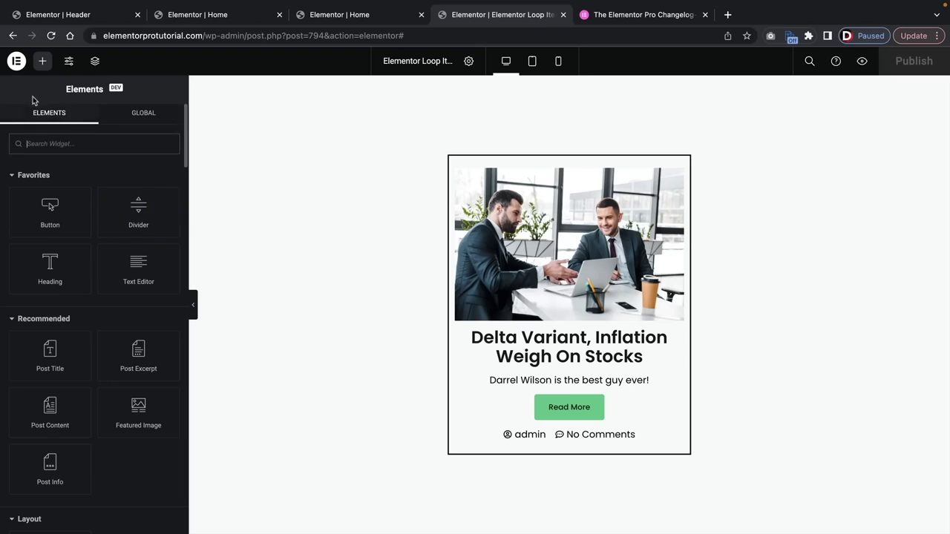
{"action": "left_click", "coordinate": [15, 62]}
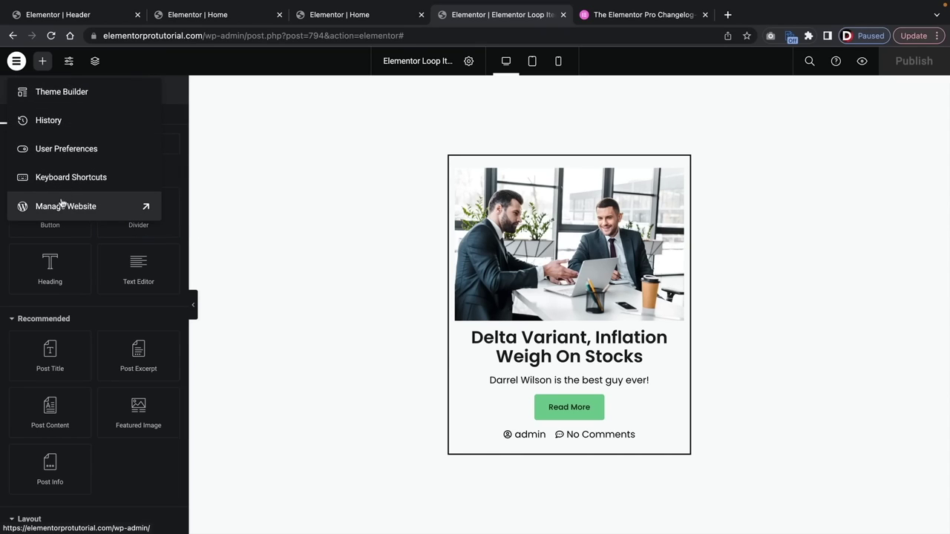
In Theme Builder, rename the template 'Elementor Loop Item #794' to 'Home Page Loop'
{"action": "left_click", "coordinate": [78, 95]}
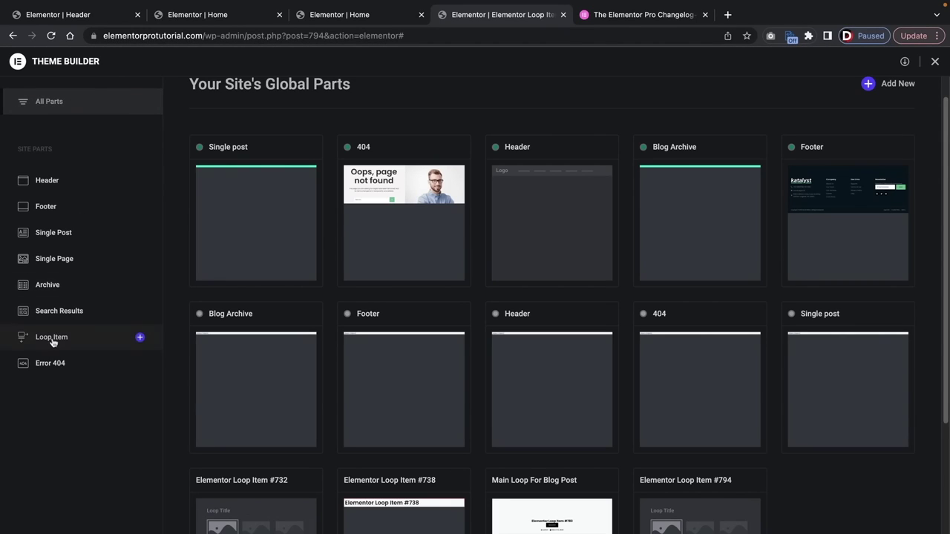
{"action": "scroll", "coordinate": [211, 327], "scroll_direction": "down", "scroll_amount": 4}
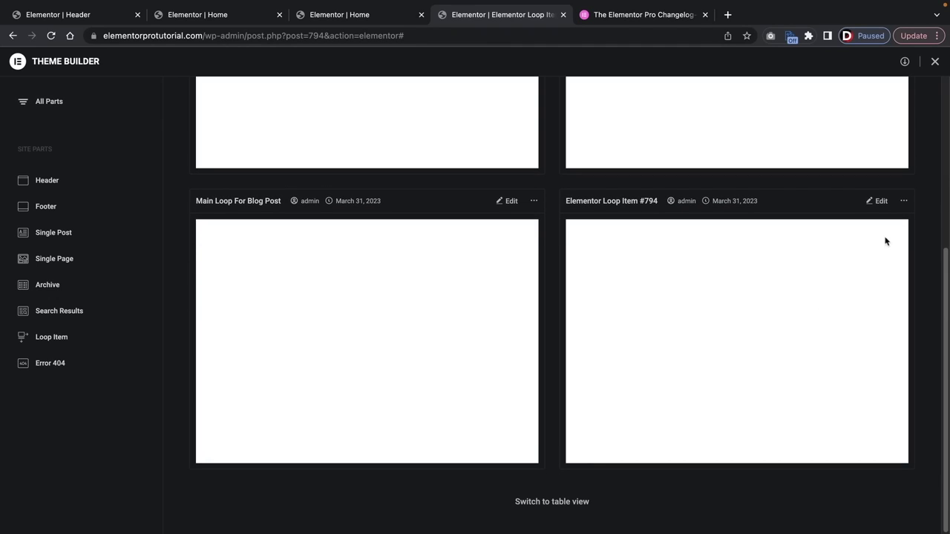
{"action": "left_click", "coordinate": [904, 202]}
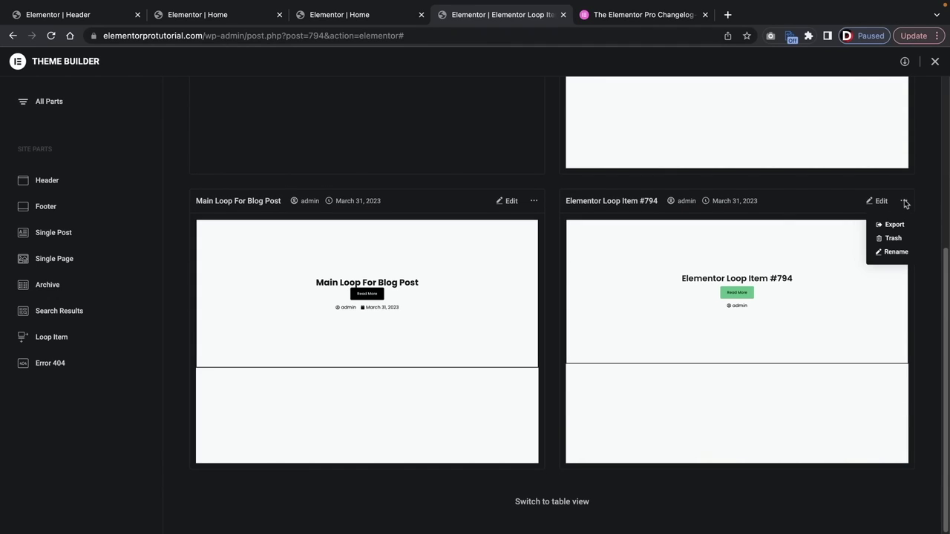
{"action": "left_click", "coordinate": [896, 252]}
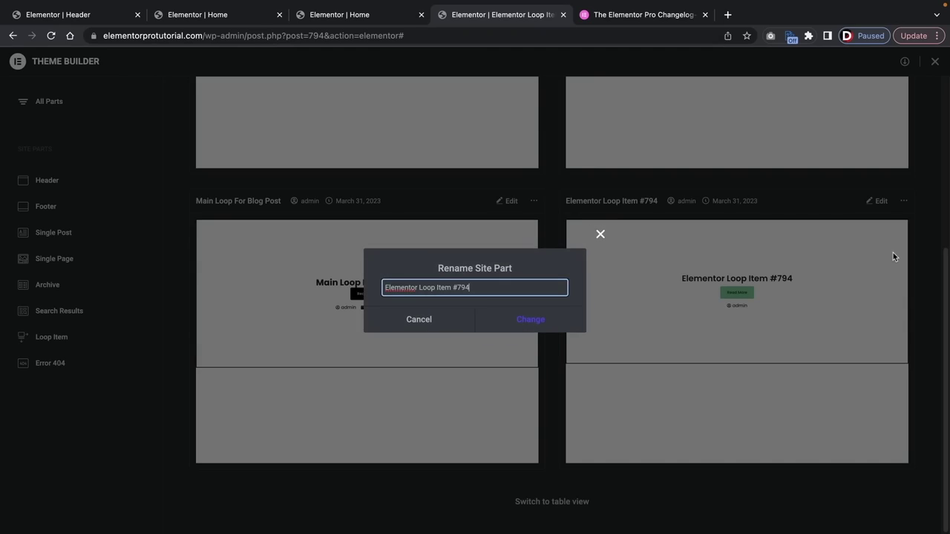
{"action": "triple_click", "coordinate": [509, 287]}
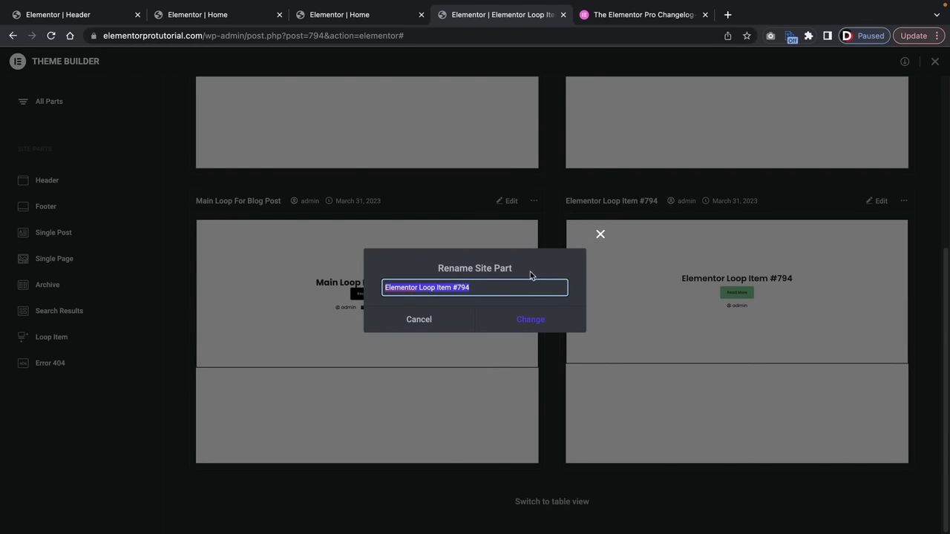
{"action": "type", "text": "Home Page Loop"}
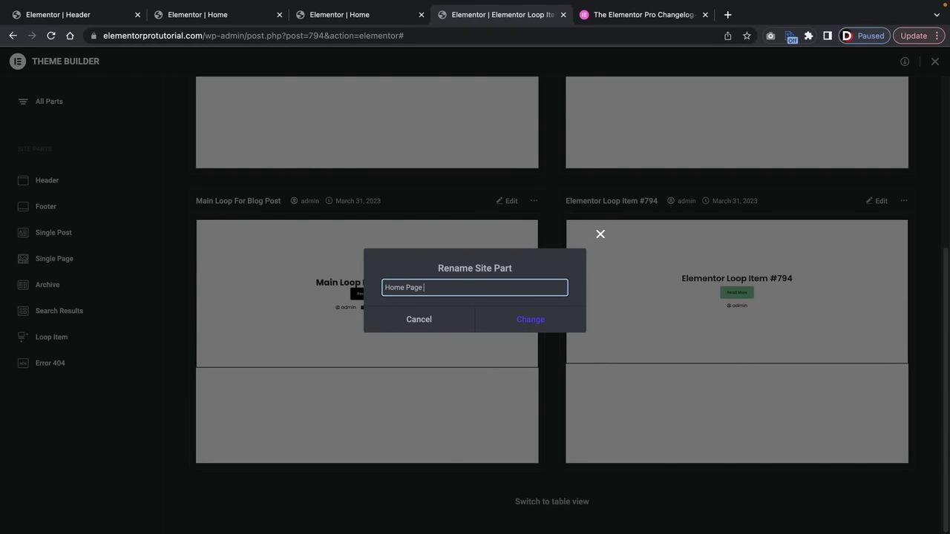
{"action": "left_click", "coordinate": [522, 327]}
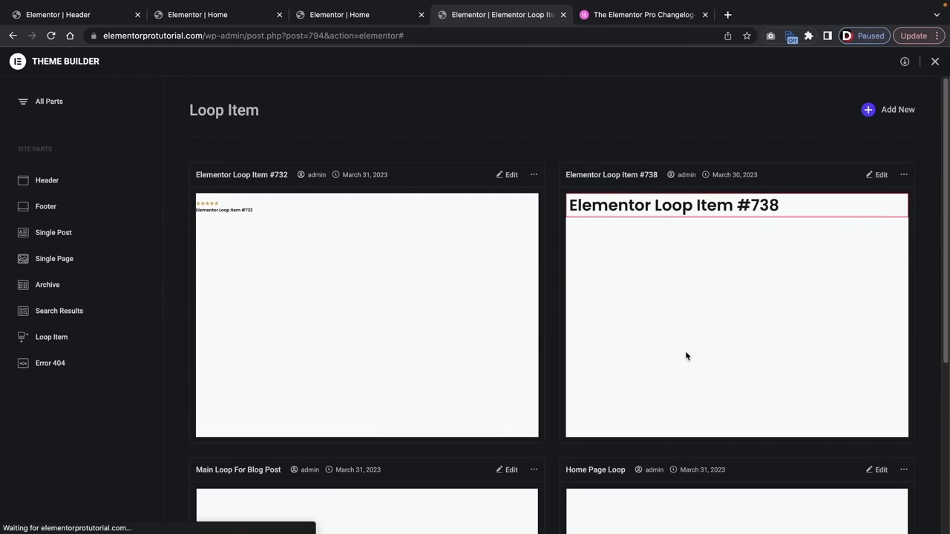
{"action": "scroll", "coordinate": [689, 337], "scroll_direction": "down", "scroll_amount": 3}
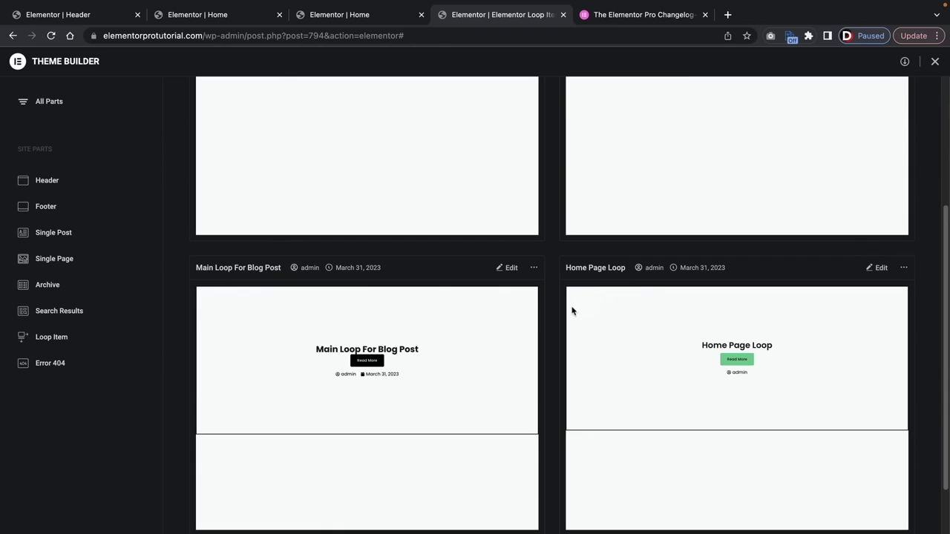
On the Home page, discard unsaved template changes and assign Home Page Loop to the Loop Grid
{"action": "left_click", "coordinate": [370, 24]}
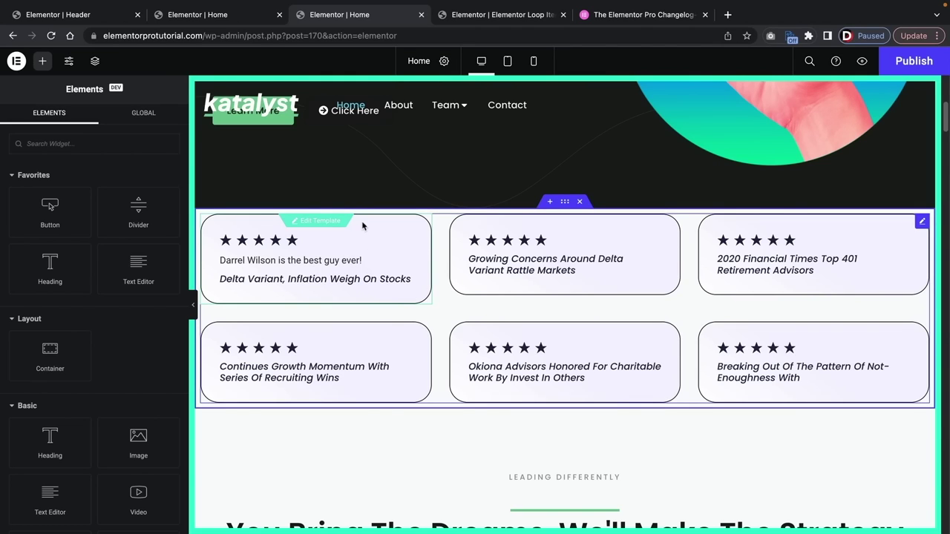
{"action": "left_click", "coordinate": [314, 223]}
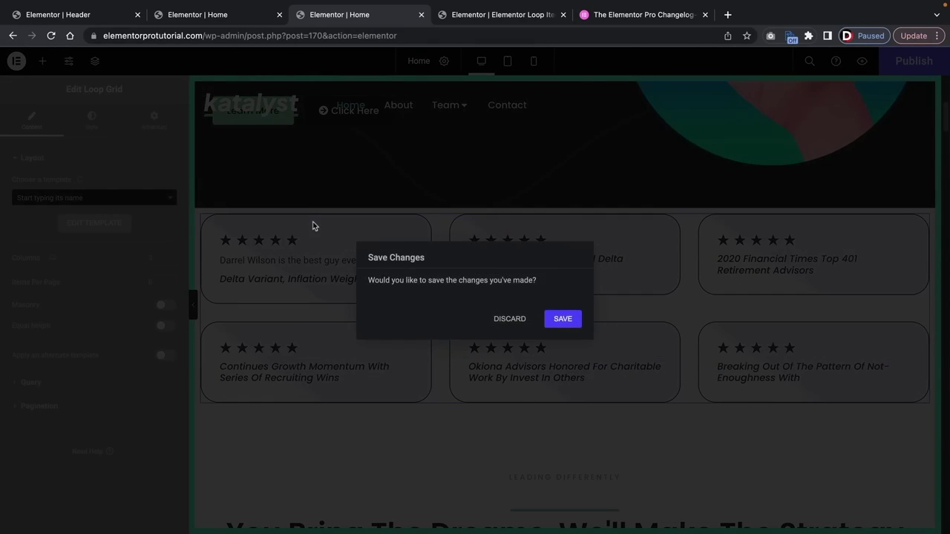
{"action": "left_click", "coordinate": [507, 318]}
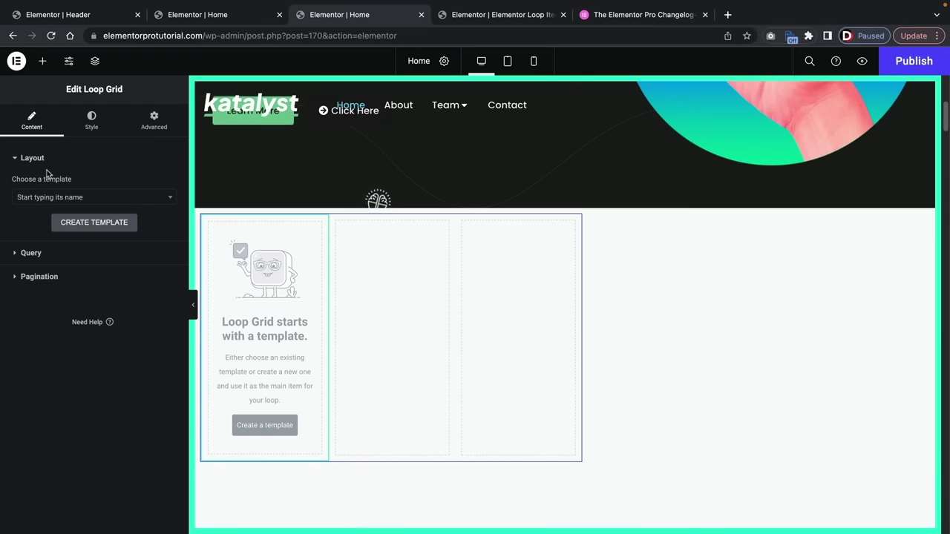
{"action": "left_click", "coordinate": [87, 199]}
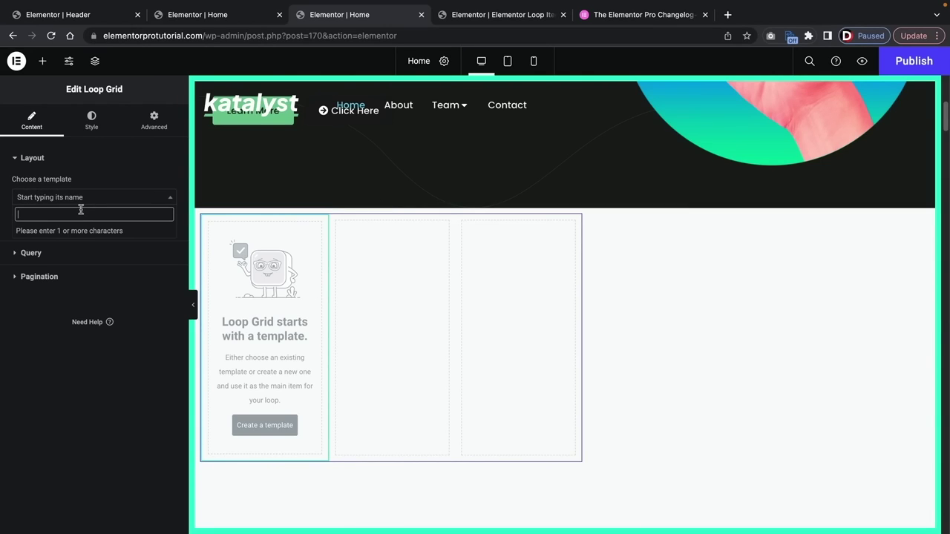
{"action": "type", "text": "hom"}
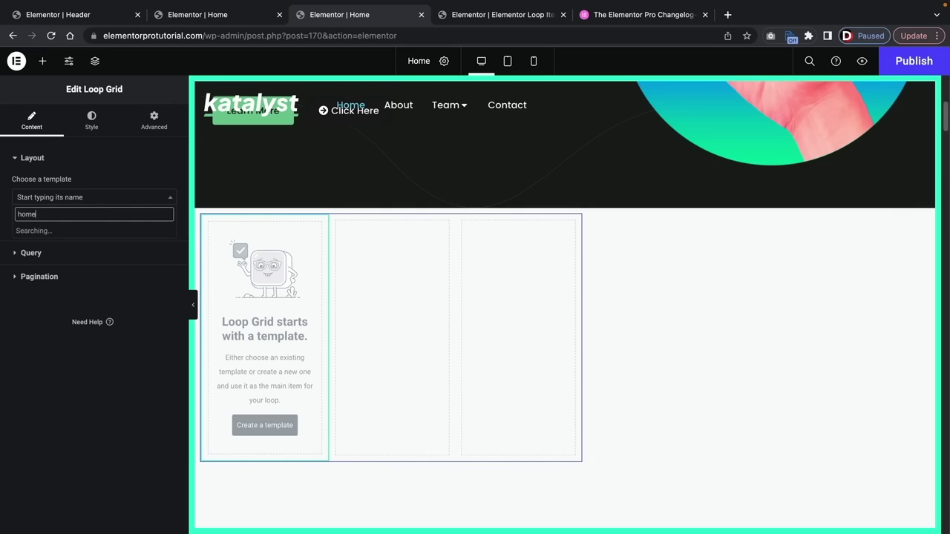
{"action": "type", "text": "e"}
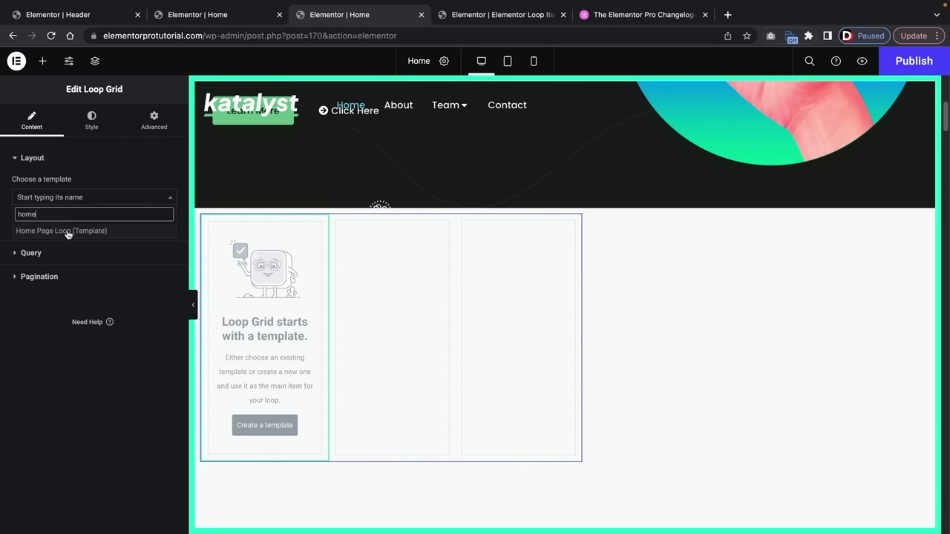
{"action": "left_click", "coordinate": [66, 232]}
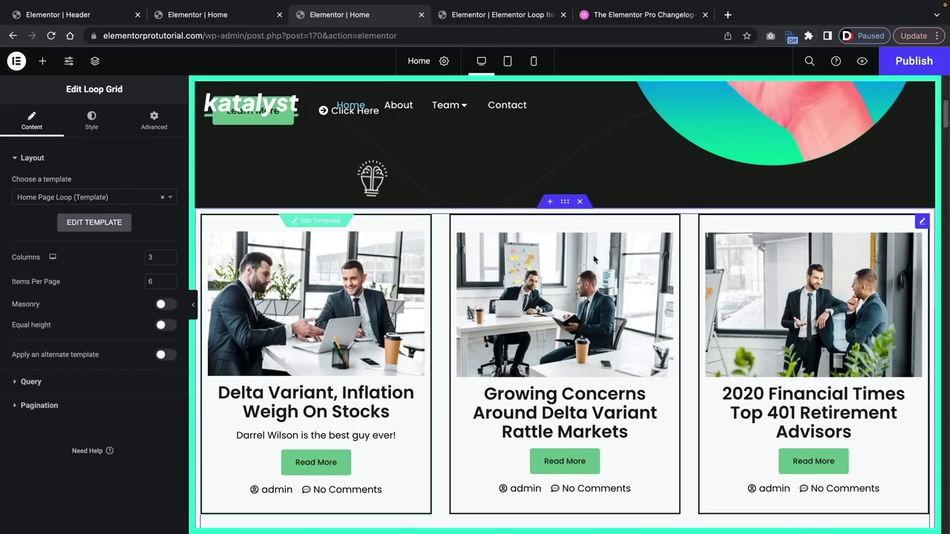
Turn on Masonry and set the Loop Grid to 3 columns
{"action": "scroll", "coordinate": [458, 299], "scroll_direction": "down", "scroll_amount": 5}
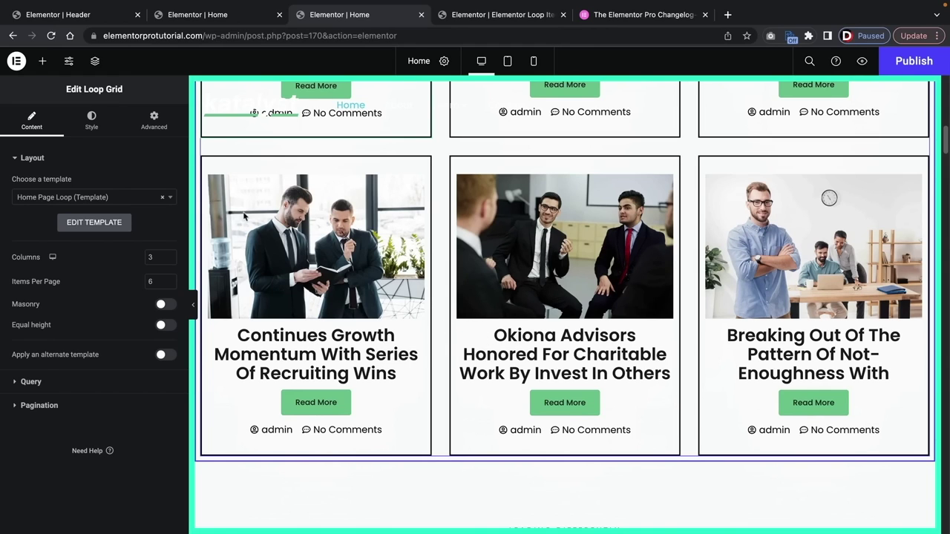
{"action": "scroll", "coordinate": [245, 217], "scroll_direction": "up", "scroll_amount": 4}
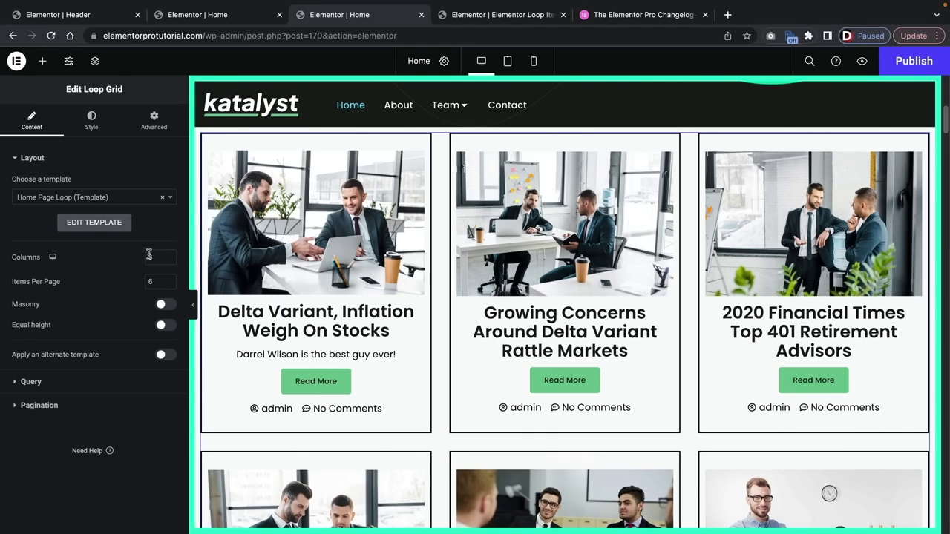
{"action": "left_click", "coordinate": [170, 255]}
{"action": "left_click", "coordinate": [169, 255]}
{"action": "left_click", "coordinate": [169, 259]}
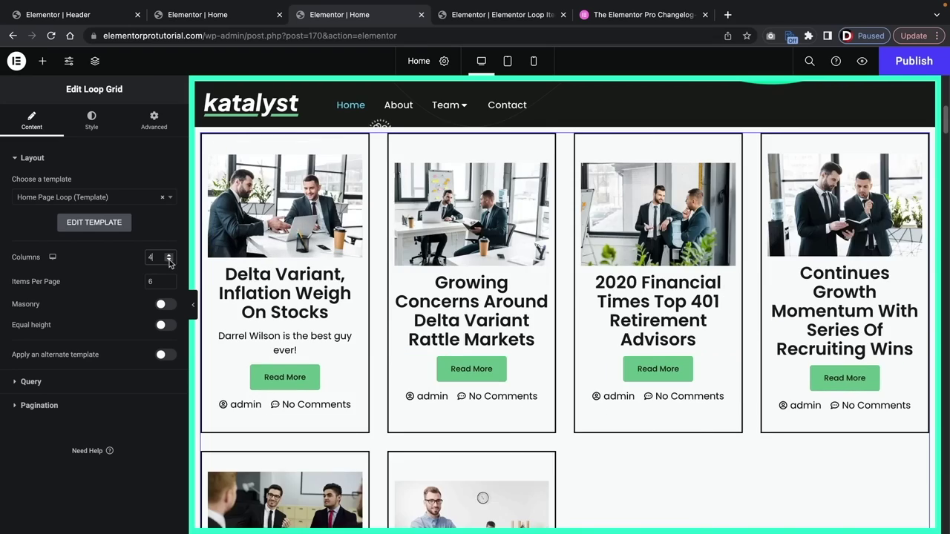
{"action": "left_click", "coordinate": [169, 259]}
{"action": "left_click", "coordinate": [170, 260]}
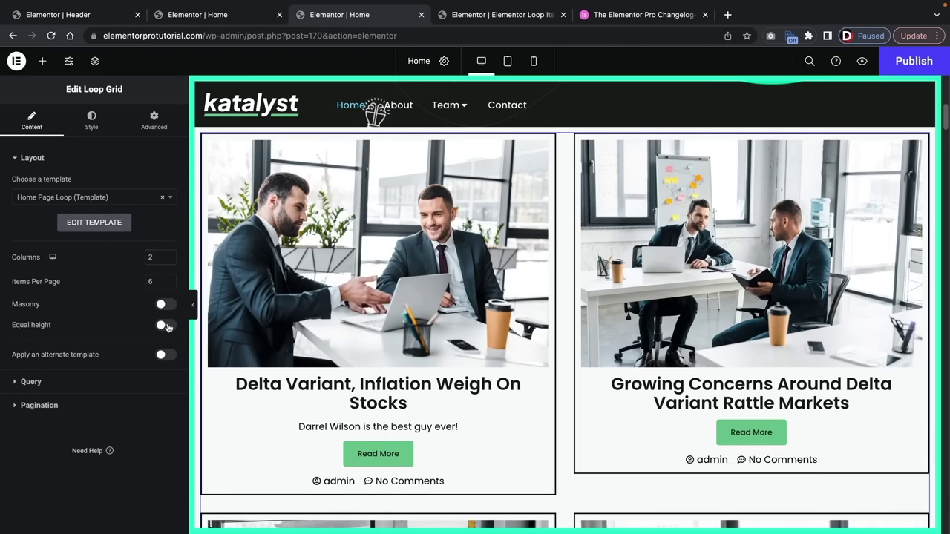
{"action": "left_click", "coordinate": [163, 304]}
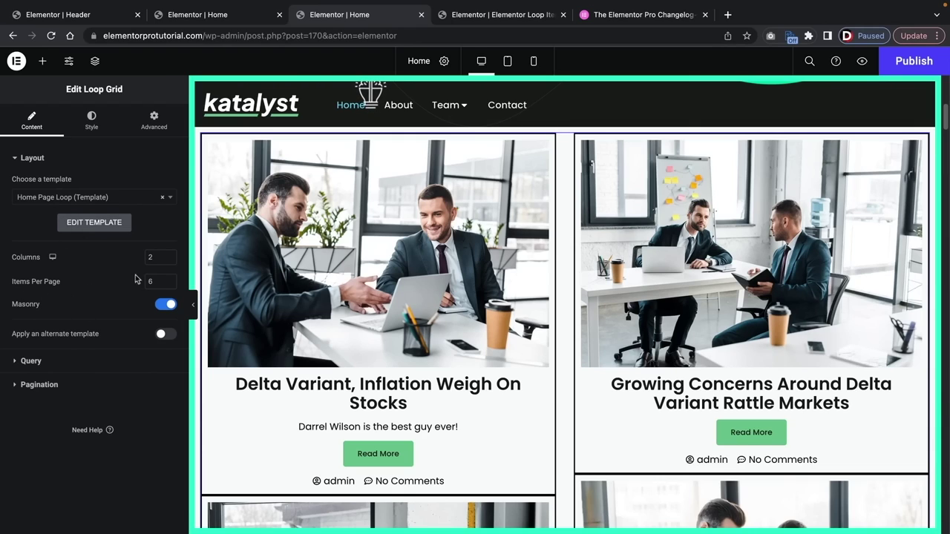
{"action": "left_click", "coordinate": [169, 254]}
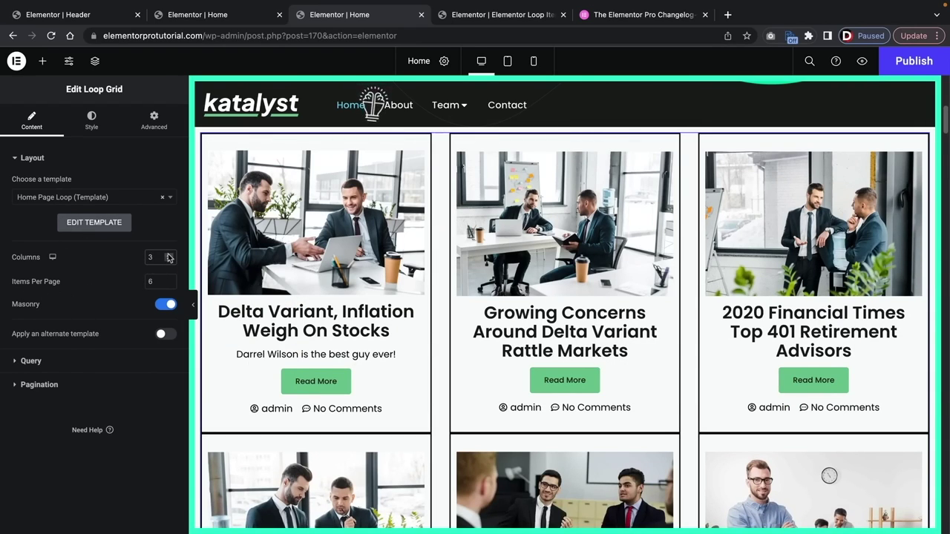
Expand the Loop Grid's Pagination settings
{"action": "left_click", "coordinate": [127, 223]}
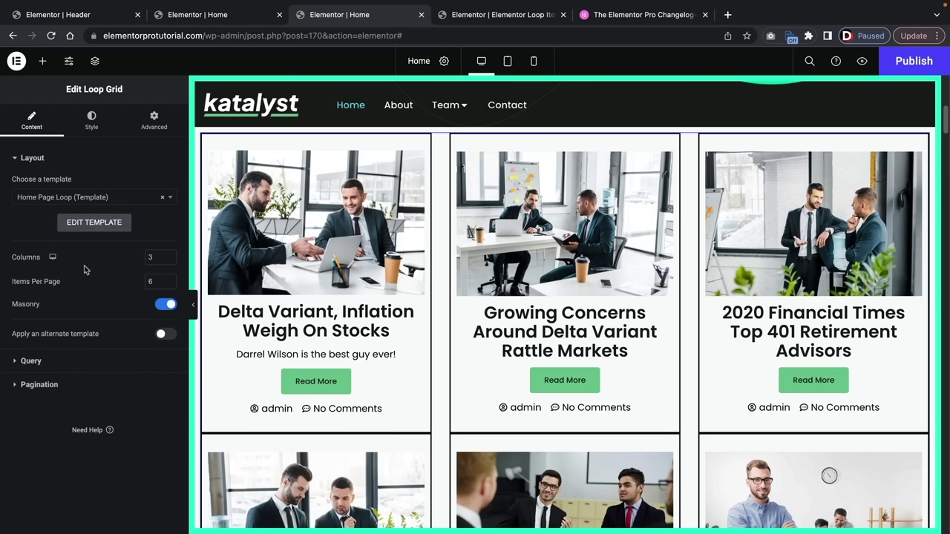
{"action": "left_click", "coordinate": [44, 387]}
{"action": "scroll", "coordinate": [316, 357], "scroll_direction": "down", "scroll_amount": 5}
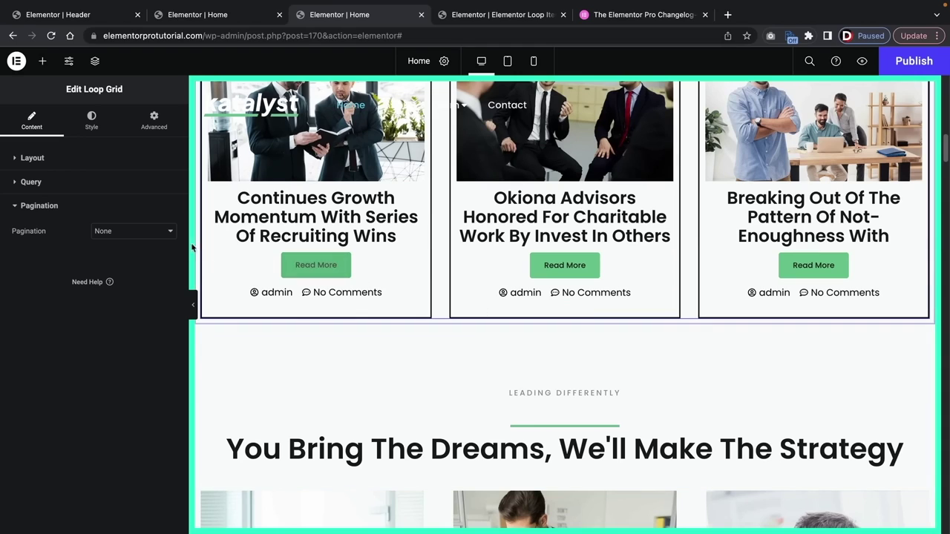
Preview the Numbers, Previous/Next, Numbers + Previous/Next and Load on Click pagination types
{"action": "left_click", "coordinate": [145, 231]}
{"action": "left_click", "coordinate": [147, 245]}
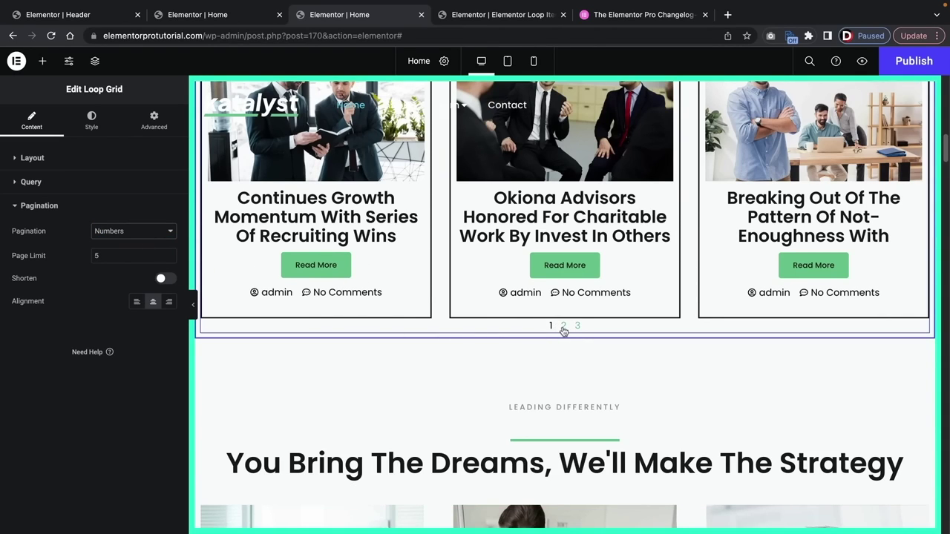
{"action": "left_click", "coordinate": [151, 234]}
{"action": "left_click", "coordinate": [146, 246]}
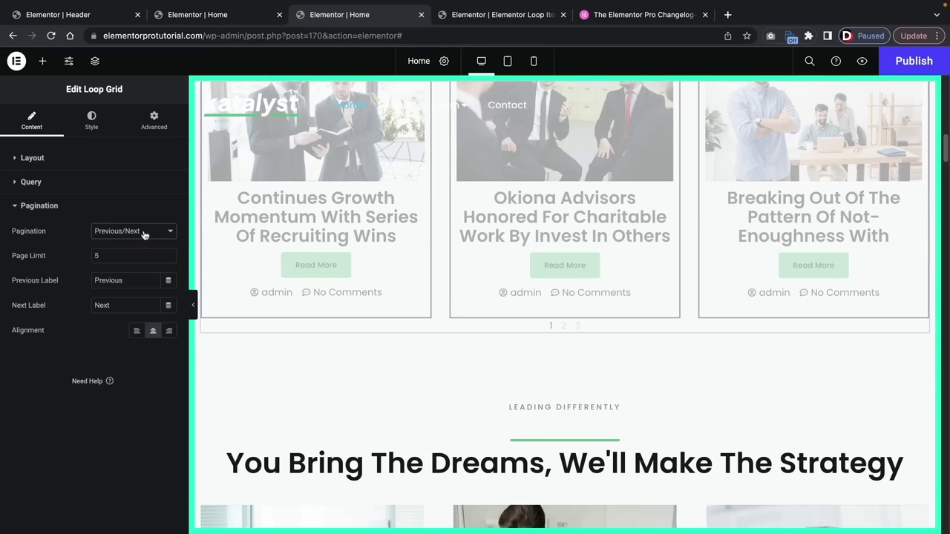
{"action": "left_click", "coordinate": [145, 235]}
{"action": "left_click", "coordinate": [143, 244]}
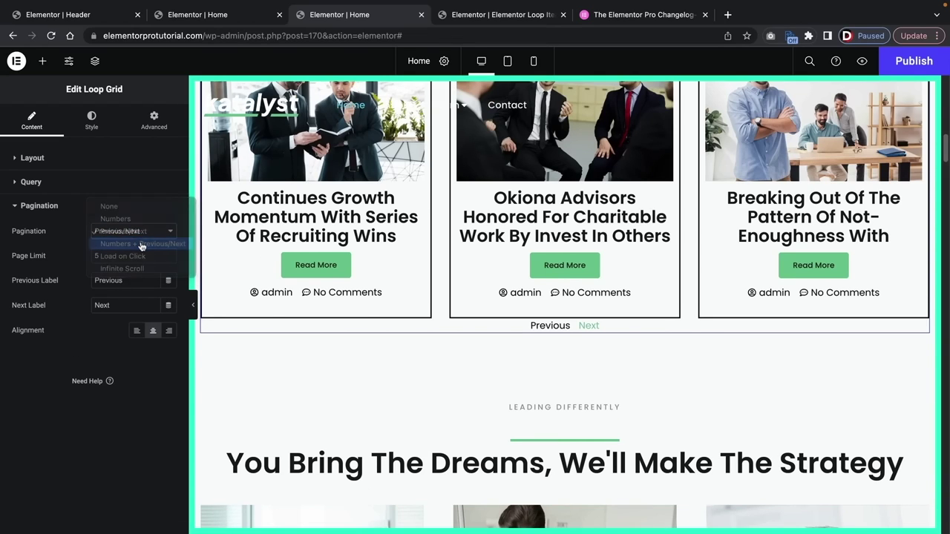
{"action": "left_click", "coordinate": [146, 236]}
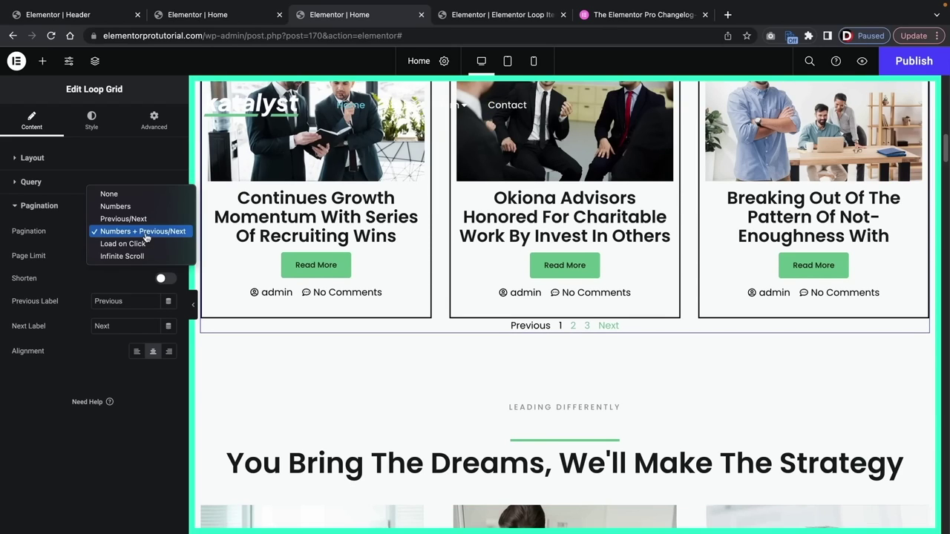
{"action": "left_click", "coordinate": [143, 245]}
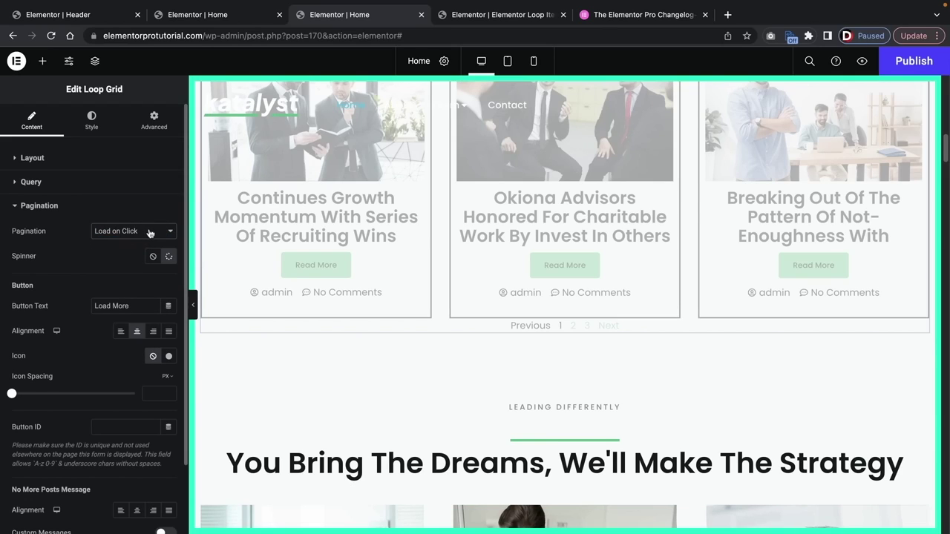
Set the pagination to Infinite Scroll and scroll the page to check it
{"action": "left_click", "coordinate": [148, 232]}
{"action": "left_click", "coordinate": [145, 245]}
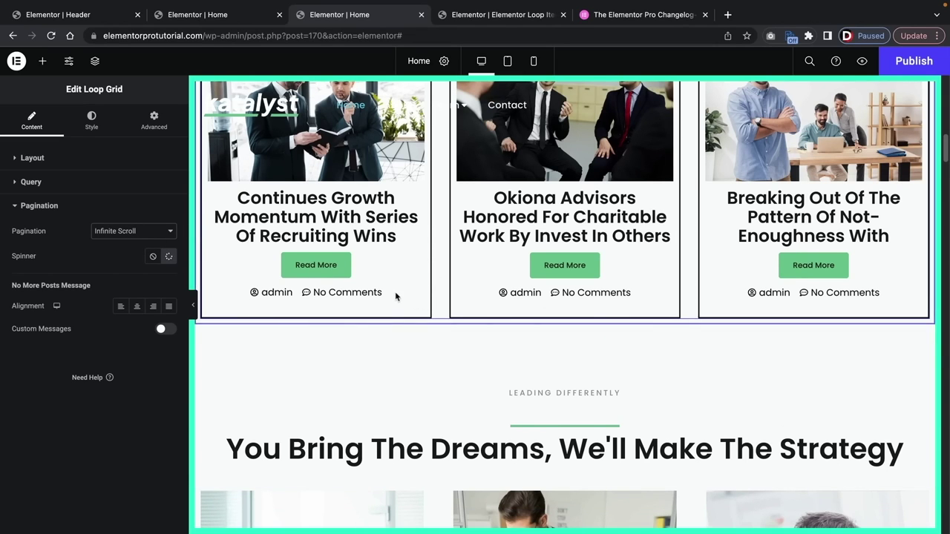
{"action": "scroll", "coordinate": [445, 308], "scroll_direction": "up", "scroll_amount": 1}
{"action": "scroll", "coordinate": [493, 320], "scroll_direction": "down", "scroll_amount": 5}
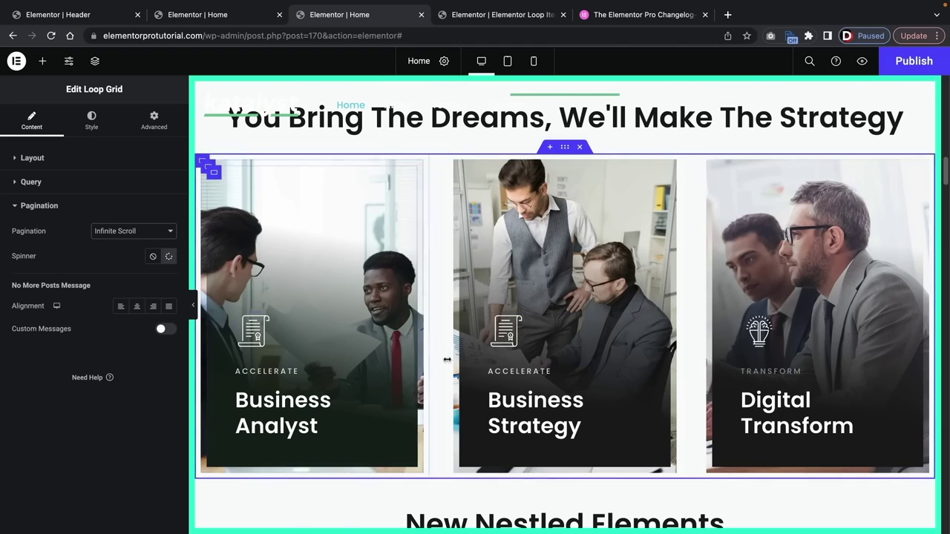
{"action": "scroll", "coordinate": [376, 398], "scroll_direction": "up", "scroll_amount": 8}
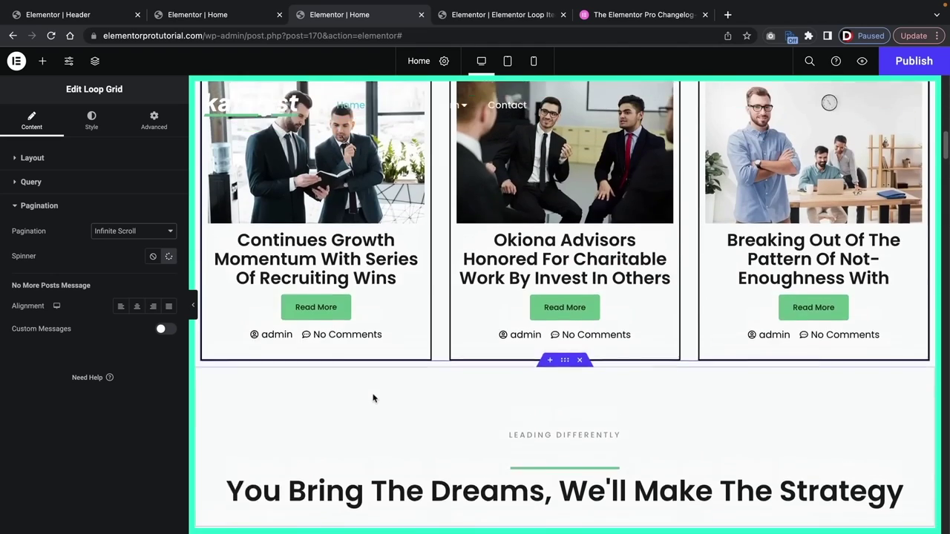
{"action": "scroll", "coordinate": [367, 357], "scroll_direction": "up", "scroll_amount": 2}
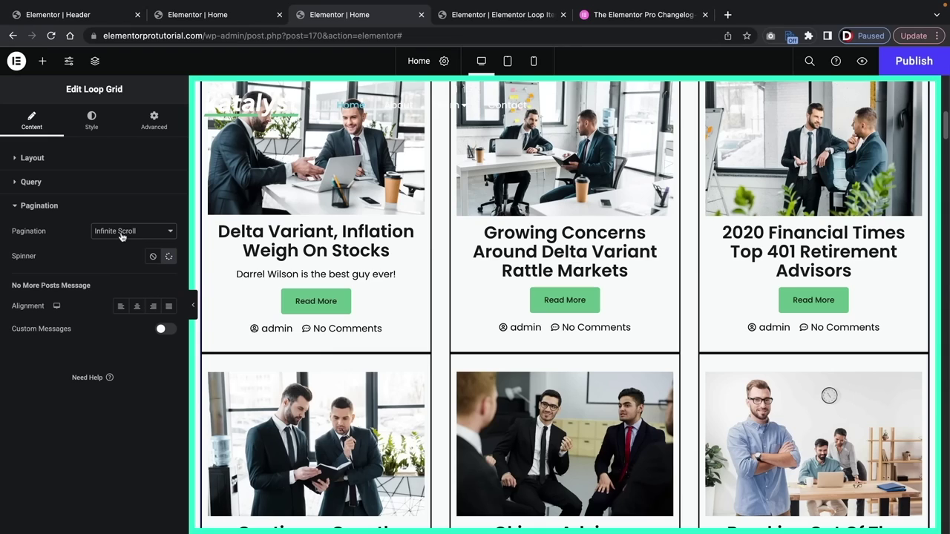
{"action": "scroll", "coordinate": [244, 193], "scroll_direction": "up", "scroll_amount": 3}
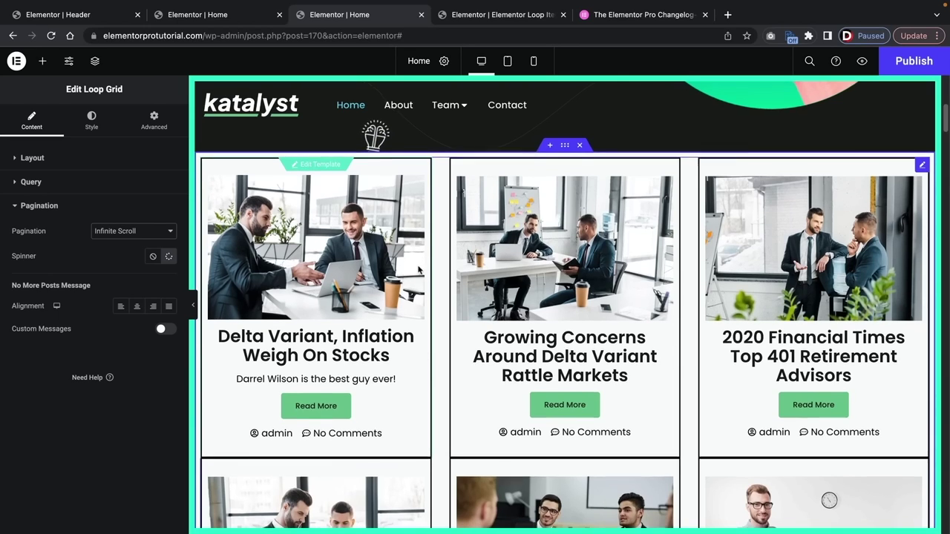
{"action": "scroll", "coordinate": [416, 265], "scroll_direction": "down", "scroll_amount": 1}
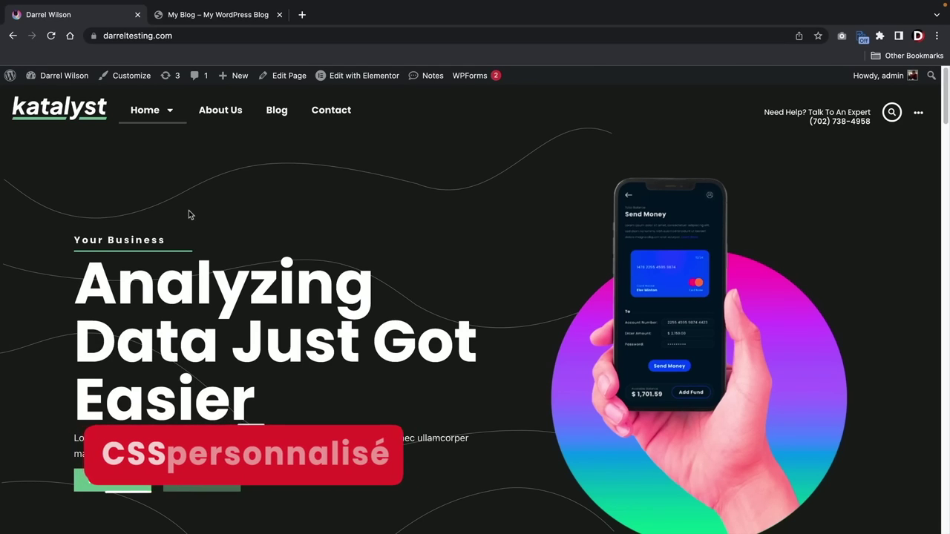
Compare with the elementorprotutorial.com homepage, then edit the darreltesting.com home page with Elementor
{"action": "left_click", "coordinate": [218, 17]}
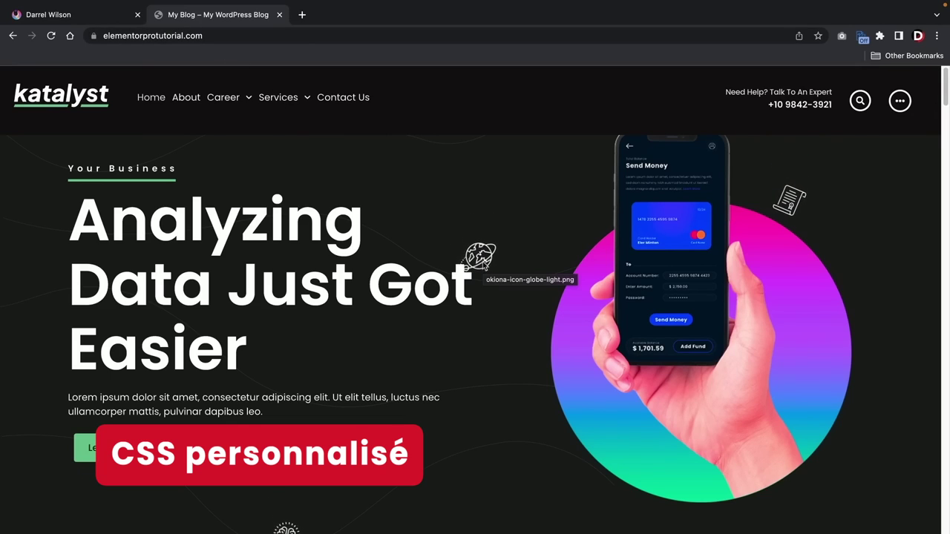
{"action": "left_click", "coordinate": [92, 16]}
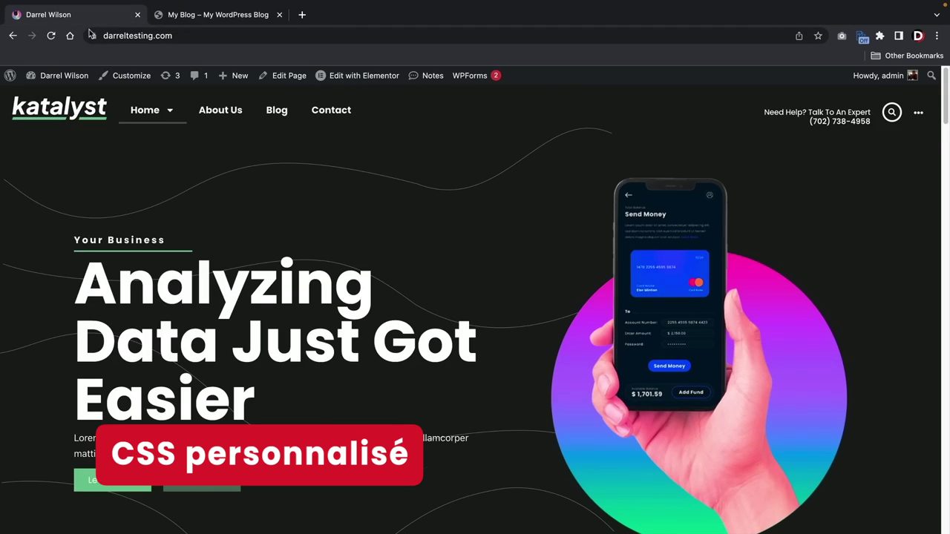
{"action": "left_click", "coordinate": [217, 16]}
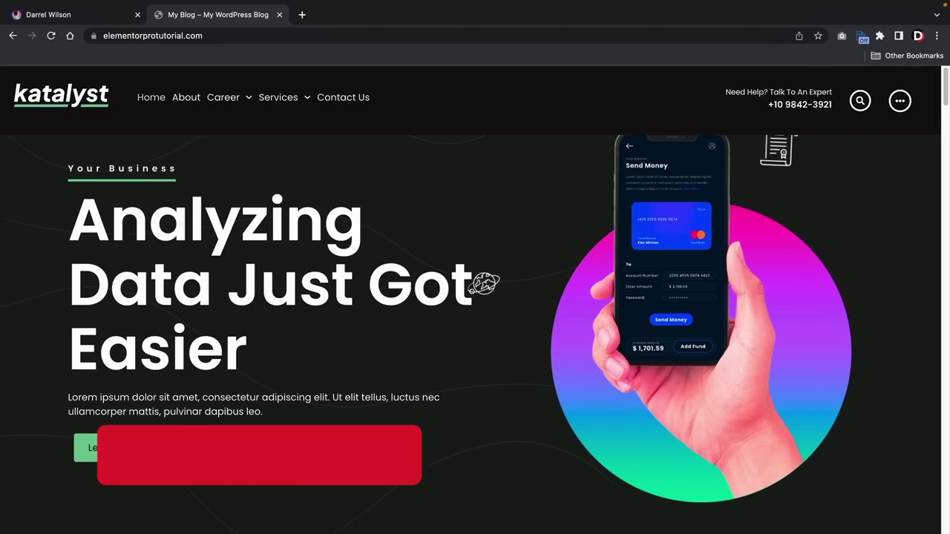
{"action": "left_click", "coordinate": [87, 16]}
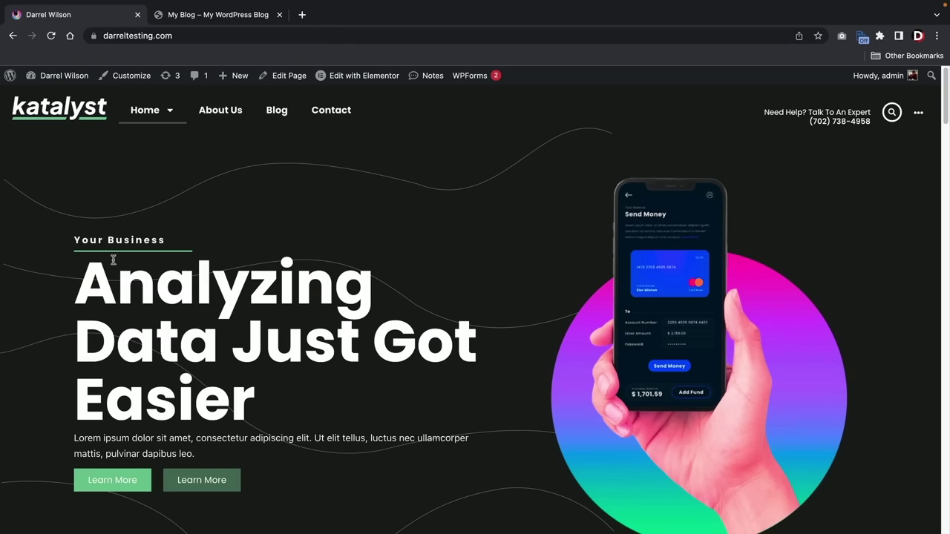
{"action": "left_click", "coordinate": [349, 76]}
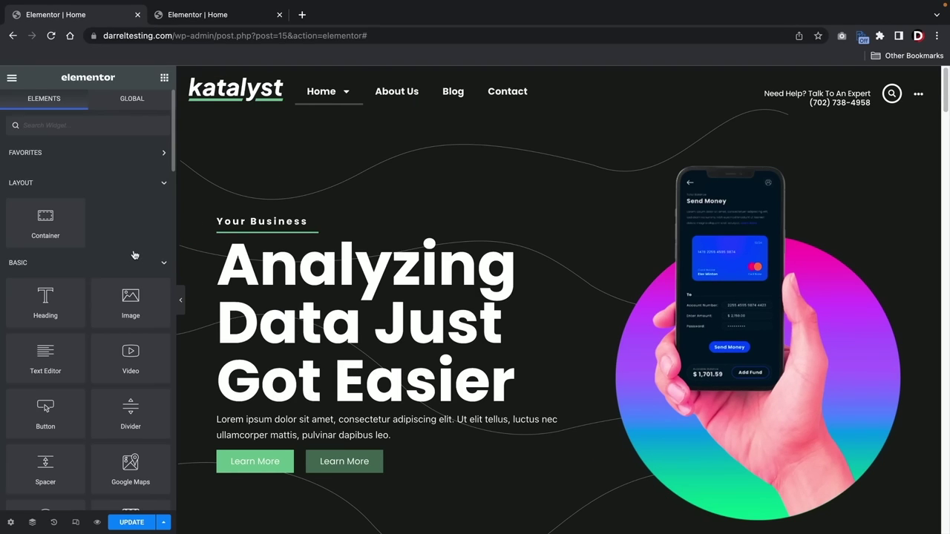
Add an Image widget below the Analyzing Data heading showing the okiona-icon-globe-light icon
{"action": "left_click_drag", "start_coordinate": [129, 308], "coordinate": [290, 237]}
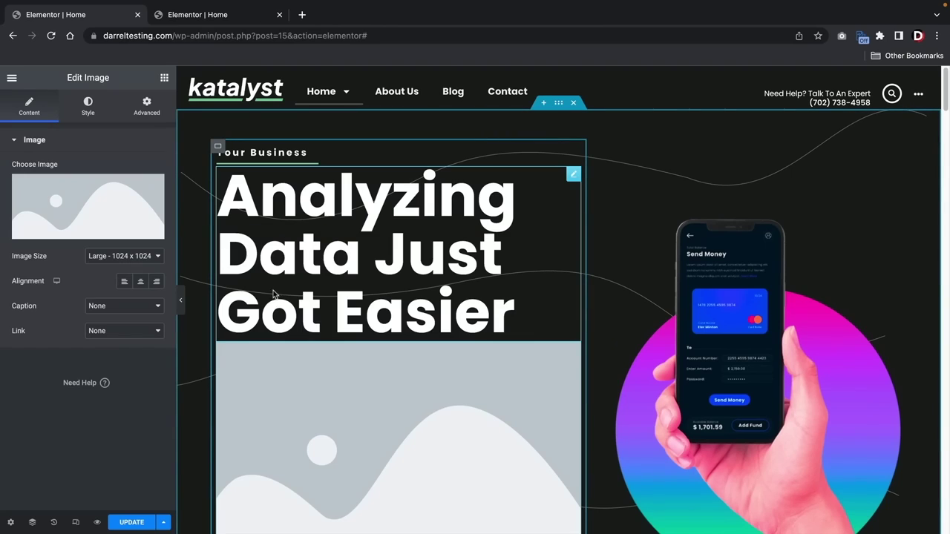
{"action": "left_click", "coordinate": [95, 201]}
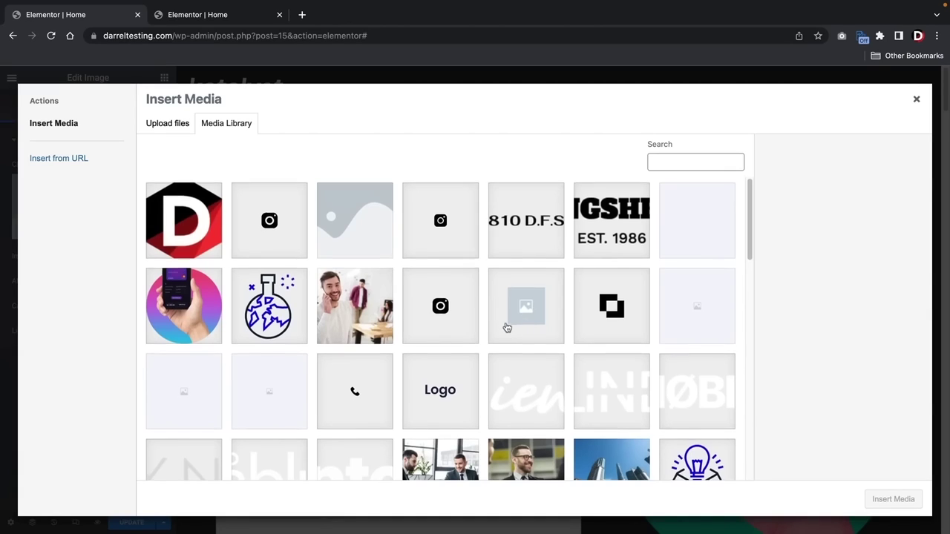
{"action": "scroll", "coordinate": [507, 327], "scroll_direction": "down", "scroll_amount": 10}
{"action": "left_click", "coordinate": [366, 224]}
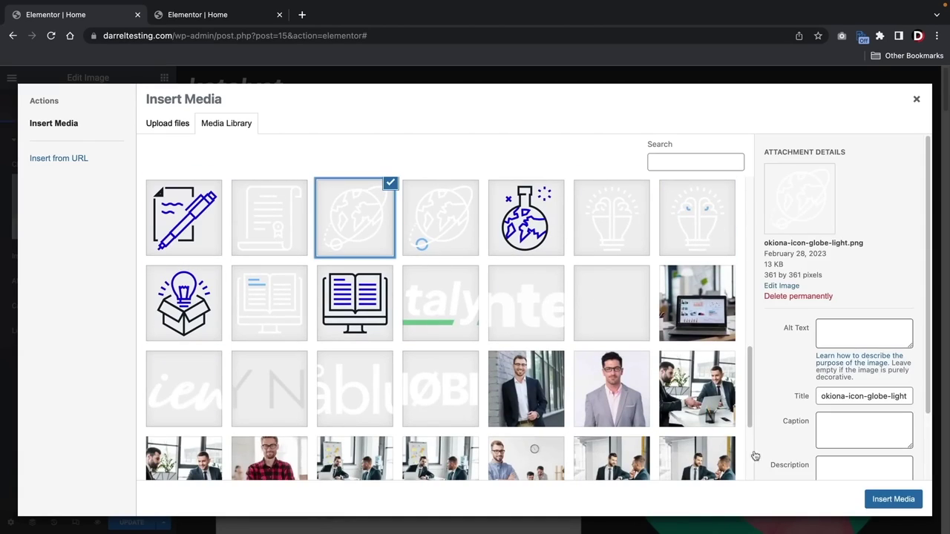
{"action": "left_click", "coordinate": [894, 499]}
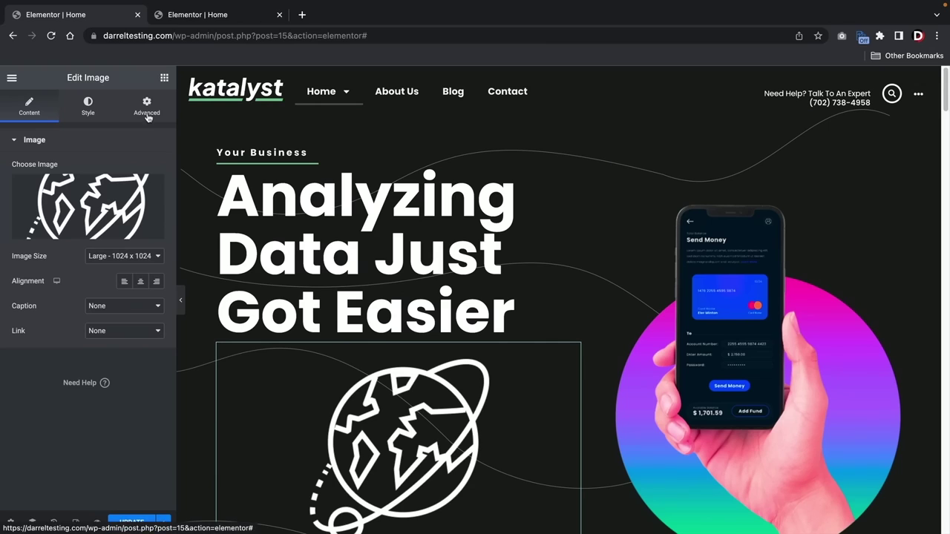
Shrink the globe image to about 8% width
{"action": "left_click", "coordinate": [89, 107]}
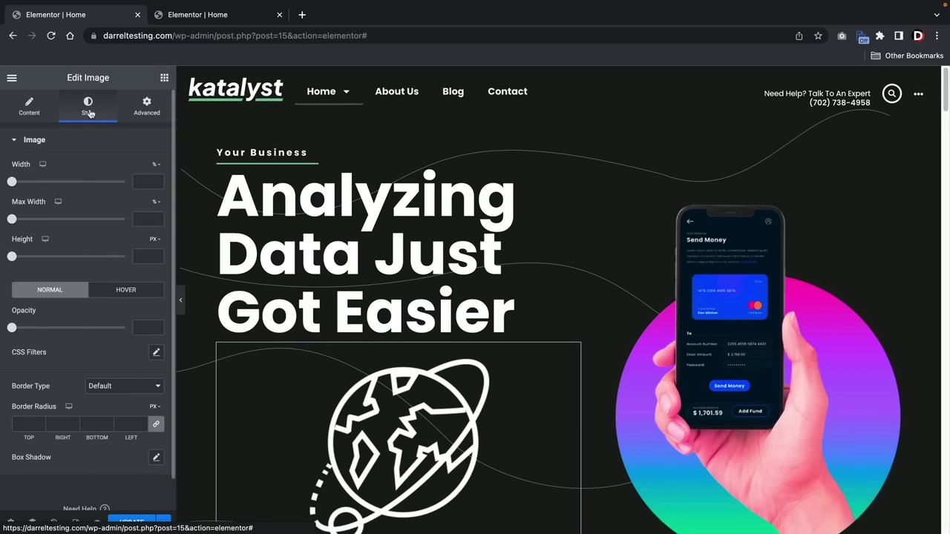
{"action": "scroll", "coordinate": [221, 257], "scroll_direction": "down", "scroll_amount": 3}
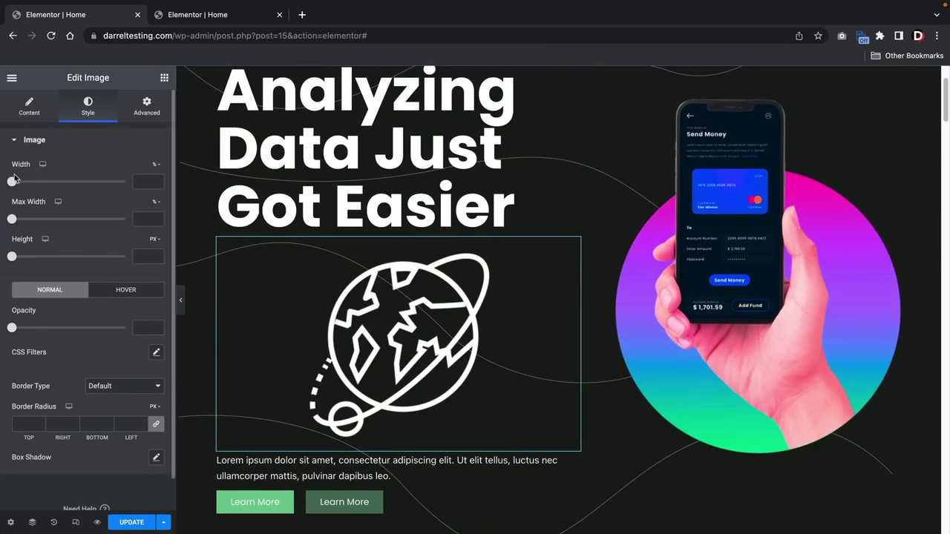
{"action": "left_click_drag", "start_coordinate": [14, 178], "coordinate": [23, 186]}
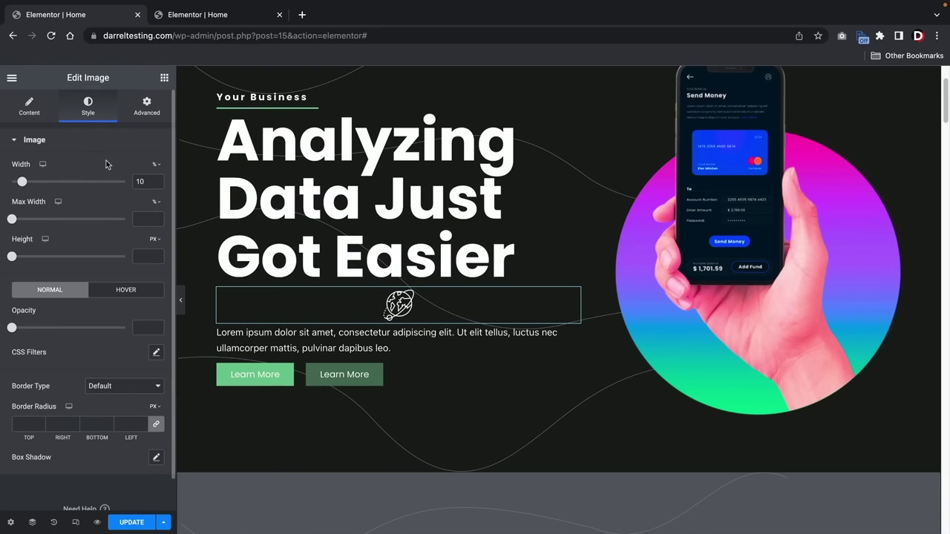
Position the globe icon absolutely above the hero heading and expand its Custom CSS section
{"action": "left_click", "coordinate": [147, 117]}
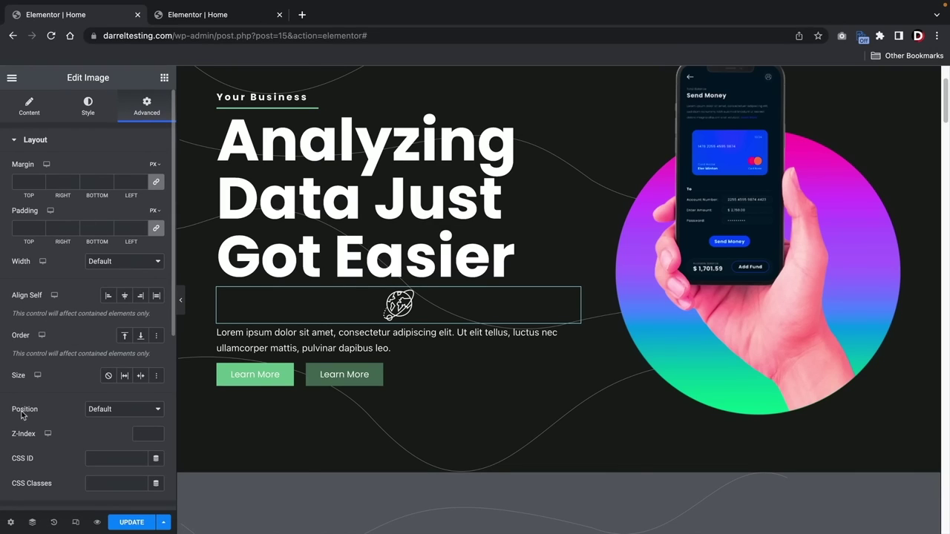
{"action": "left_click", "coordinate": [112, 413]}
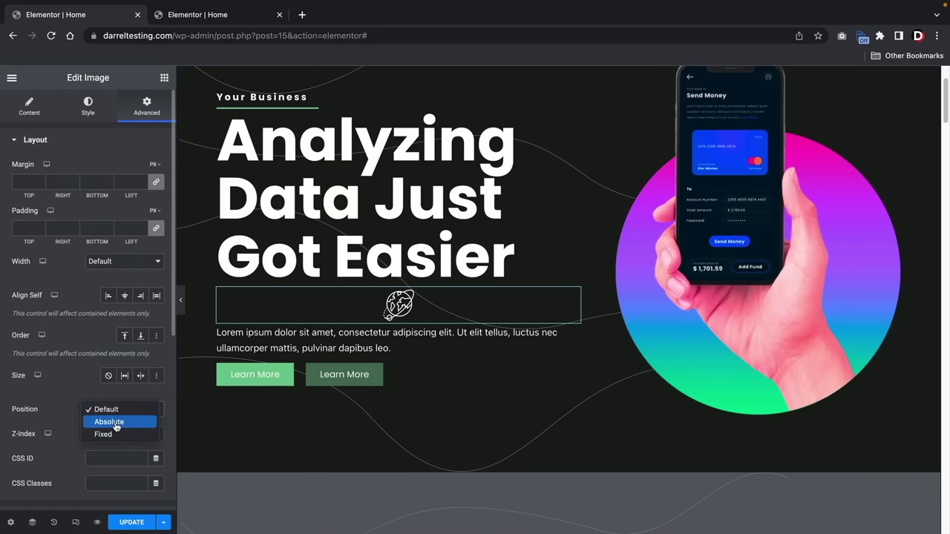
{"action": "left_click", "coordinate": [116, 423]}
{"action": "scroll", "coordinate": [304, 312], "scroll_direction": "up", "scroll_amount": 2}
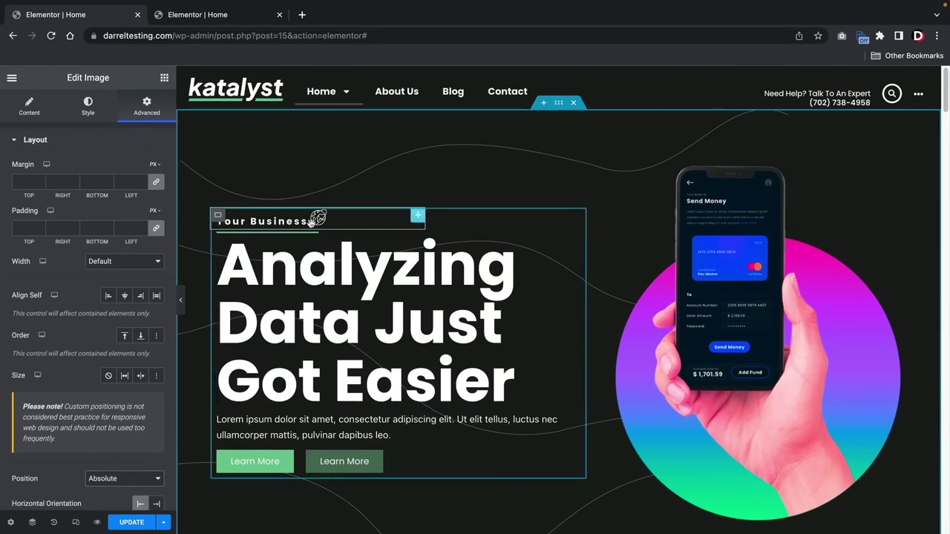
{"action": "left_click_drag", "start_coordinate": [417, 222], "coordinate": [589, 197]}
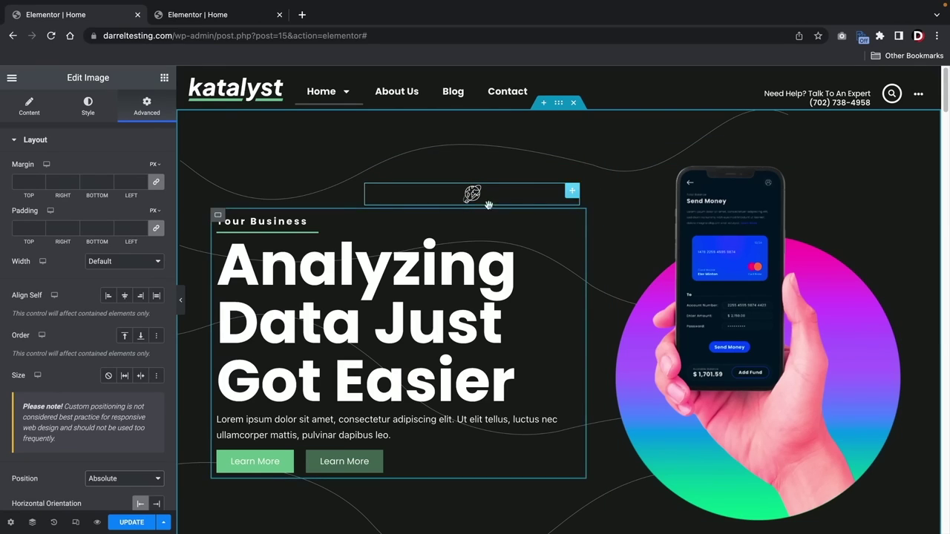
{"action": "scroll", "coordinate": [94, 289], "scroll_direction": "down", "scroll_amount": 10}
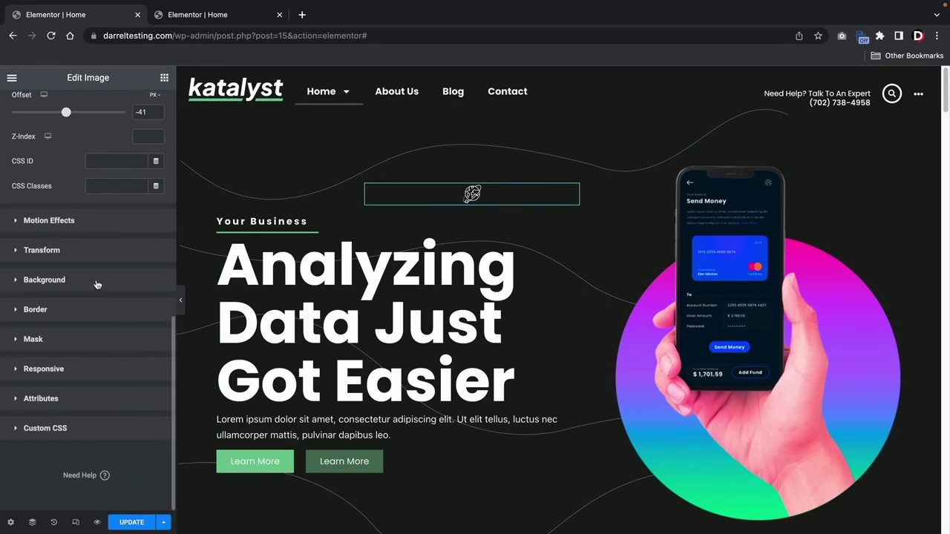
{"action": "left_click", "coordinate": [66, 433]}
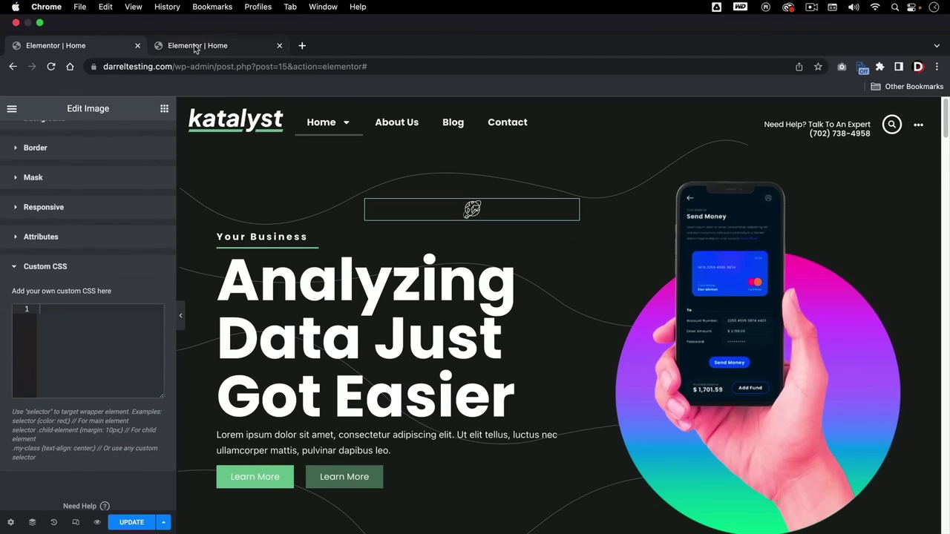
Copy the float animation CSS from the other site into the icon image's Custom CSS box
{"action": "left_click", "coordinate": [197, 14]}
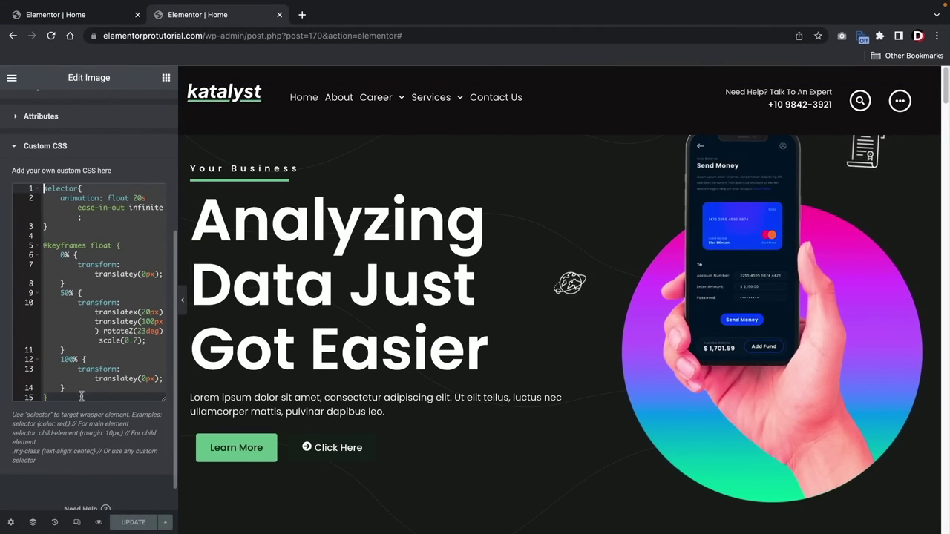
{"action": "left_click", "coordinate": [82, 396]}
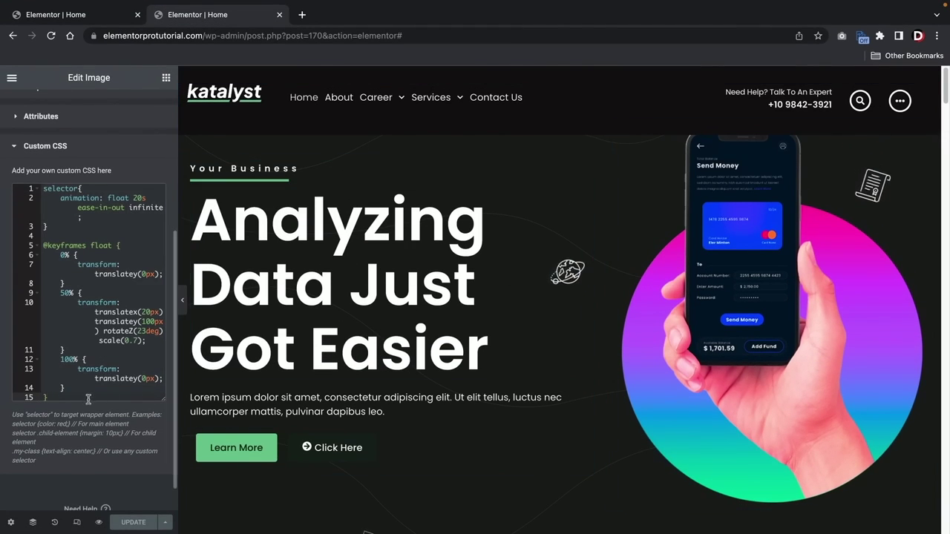
{"action": "left_click_drag", "start_coordinate": [88, 400], "coordinate": [5, 156]}
{"action": "right_click", "coordinate": [84, 203]}
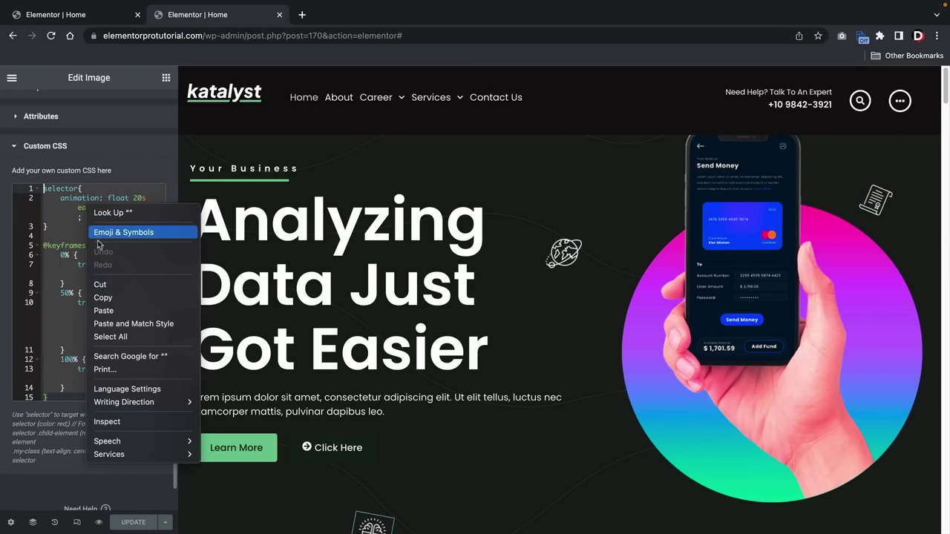
{"action": "left_click", "coordinate": [97, 297]}
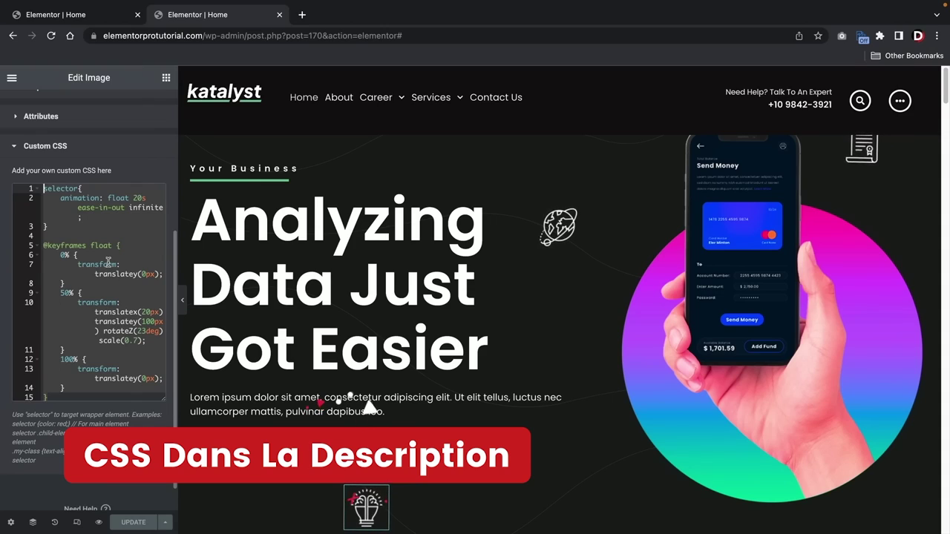
{"action": "left_click", "coordinate": [80, 14]}
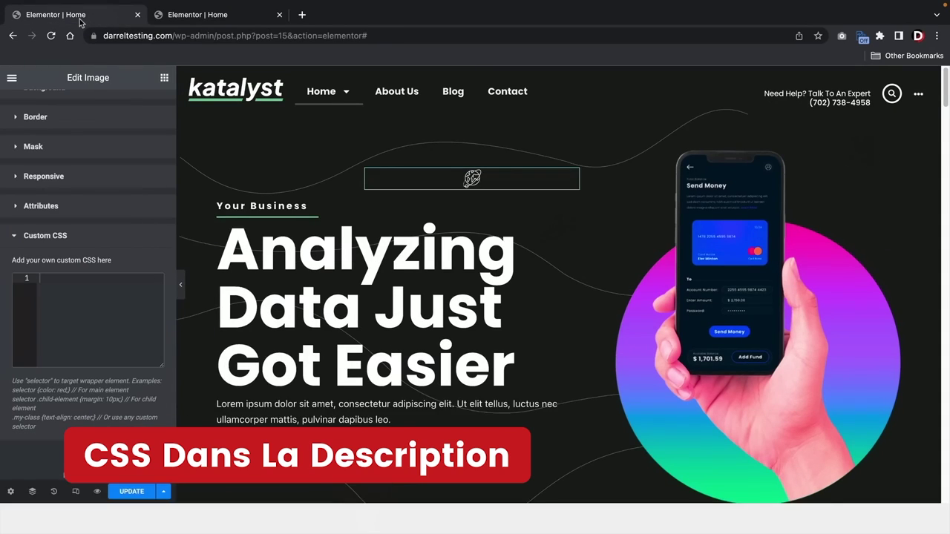
{"action": "right_click", "coordinate": [65, 279]}
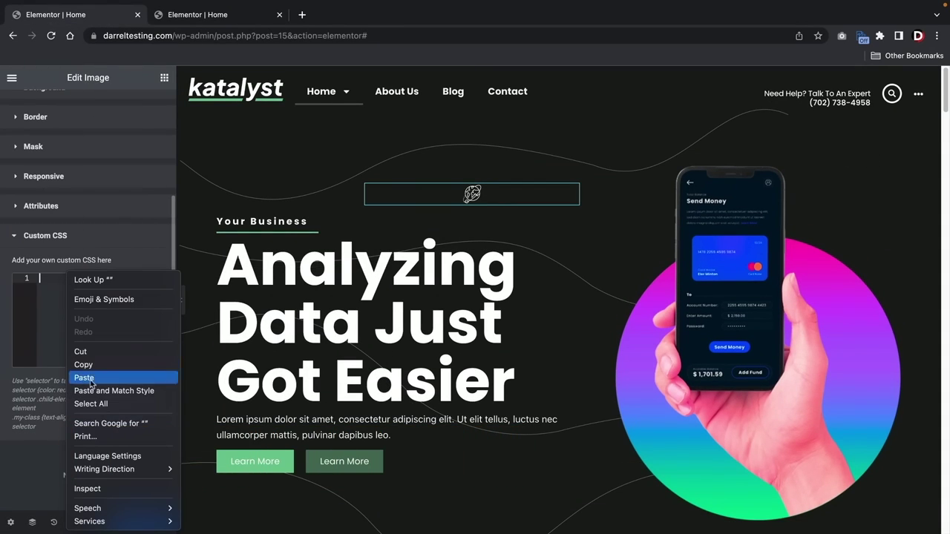
{"action": "left_click", "coordinate": [95, 378]}
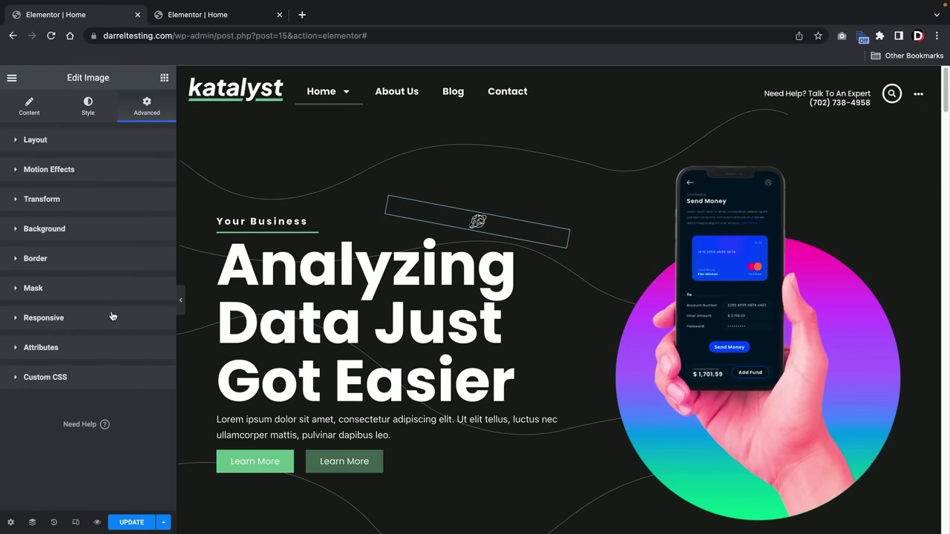
Paste the same float animation CSS into the hero phone image's Custom CSS
{"action": "left_click", "coordinate": [703, 251]}
{"action": "scroll", "coordinate": [103, 266], "scroll_direction": "down", "scroll_amount": 5}
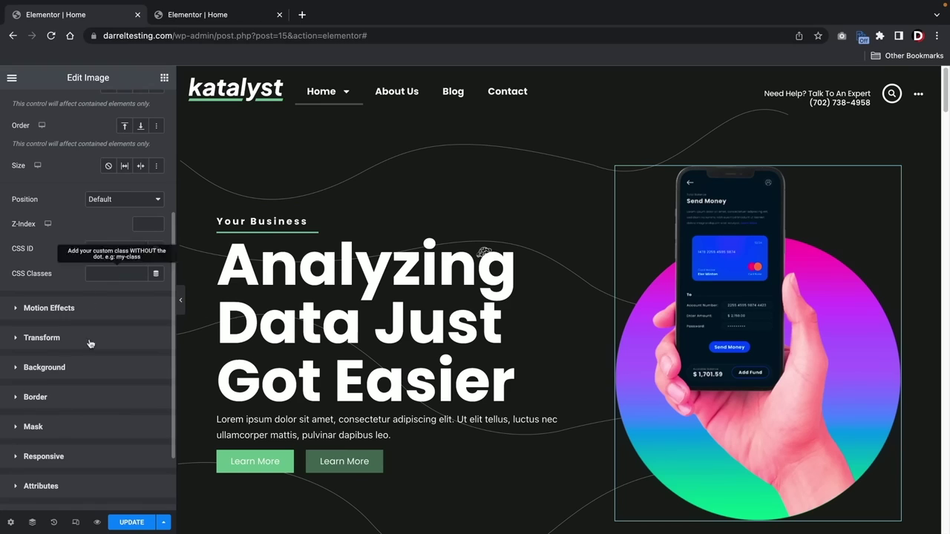
{"action": "left_click", "coordinate": [72, 426]}
{"action": "right_click", "coordinate": [70, 427]}
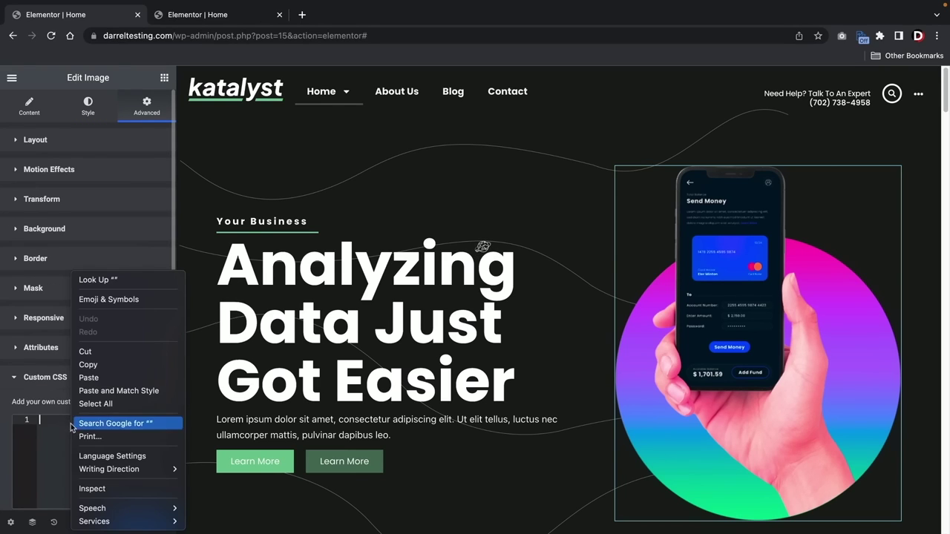
{"action": "left_click", "coordinate": [88, 377]}
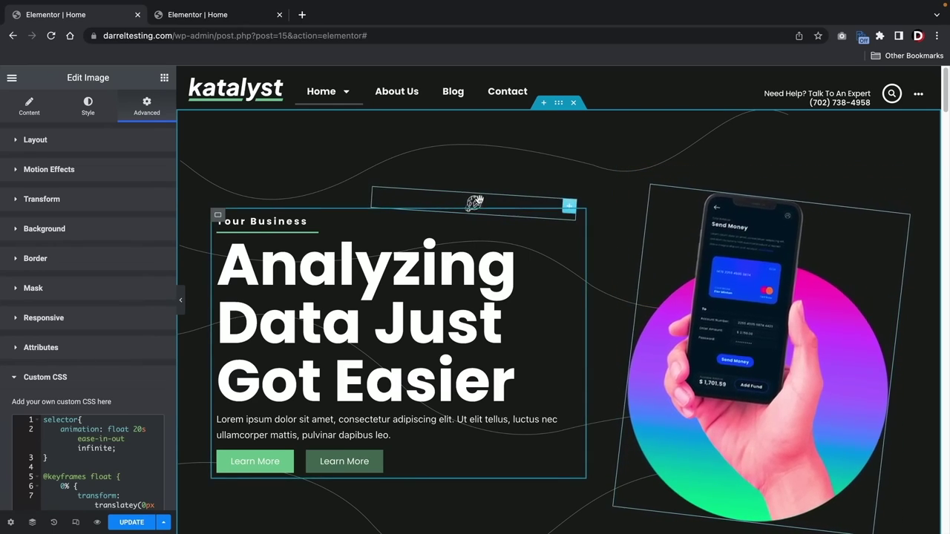
Set the globe icon's Position to Fixed and scroll the page to confirm it stays pinned
{"action": "scroll", "coordinate": [479, 204], "scroll_direction": "down", "scroll_amount": 7}
{"action": "scroll", "coordinate": [483, 228], "scroll_direction": "up", "scroll_amount": 7}
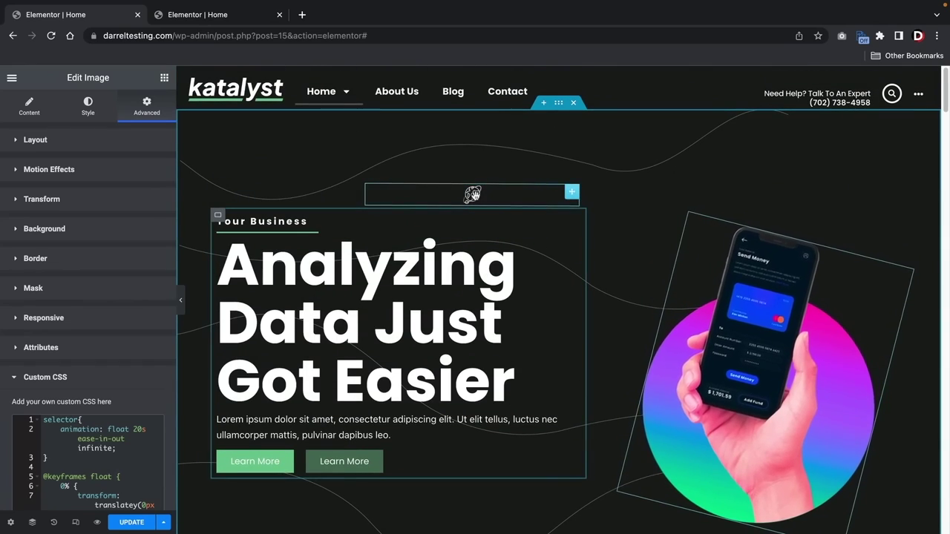
{"action": "left_click", "coordinate": [471, 193]}
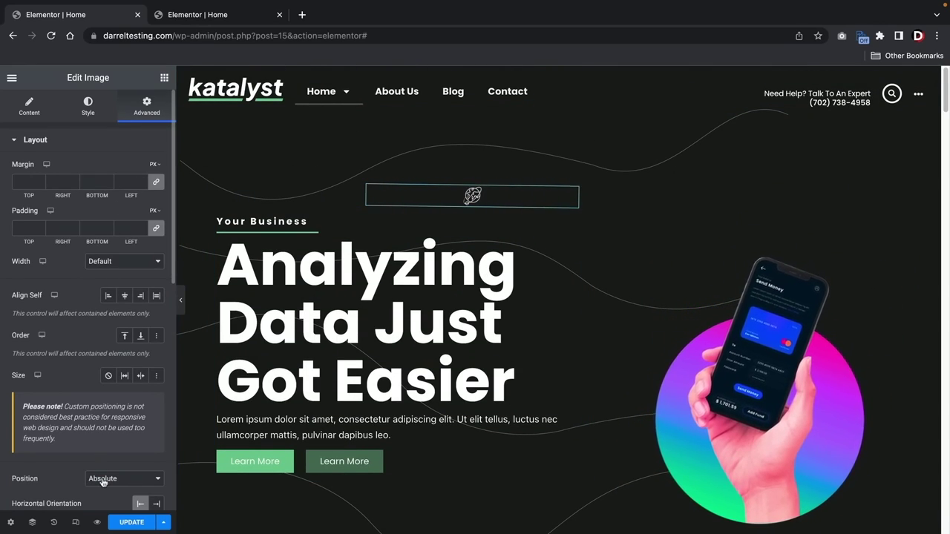
{"action": "left_click", "coordinate": [104, 479]}
{"action": "left_click", "coordinate": [115, 492]}
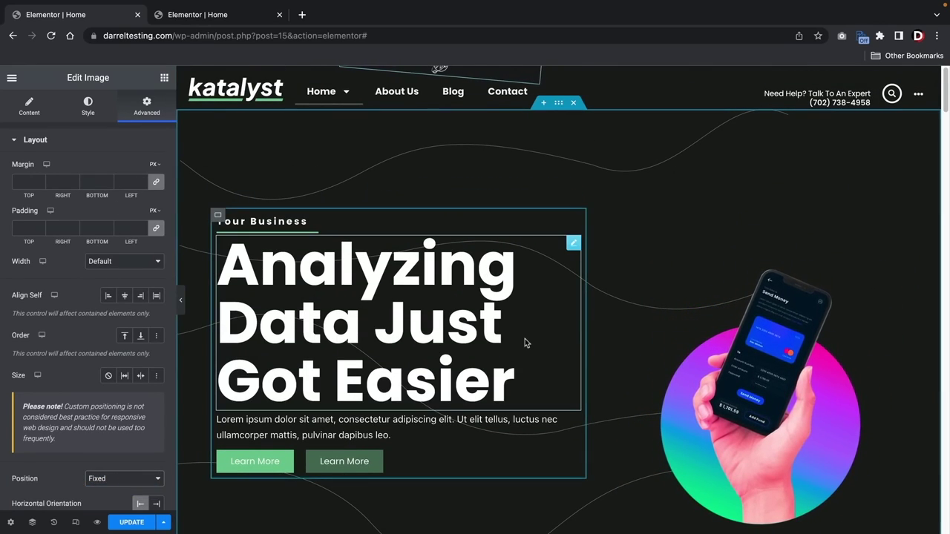
{"action": "scroll", "coordinate": [556, 386], "scroll_direction": "down", "scroll_amount": 6}
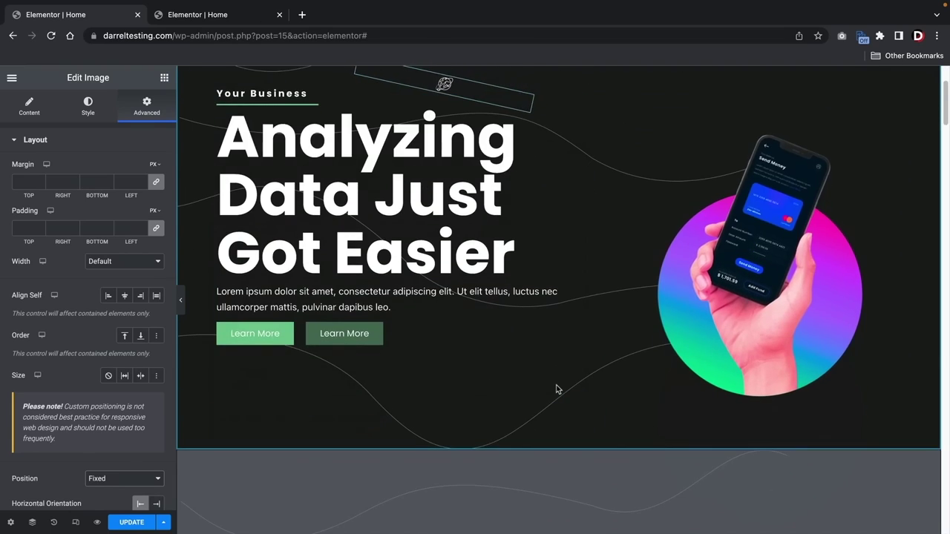
{"action": "scroll", "coordinate": [557, 388], "scroll_direction": "down", "scroll_amount": 10}
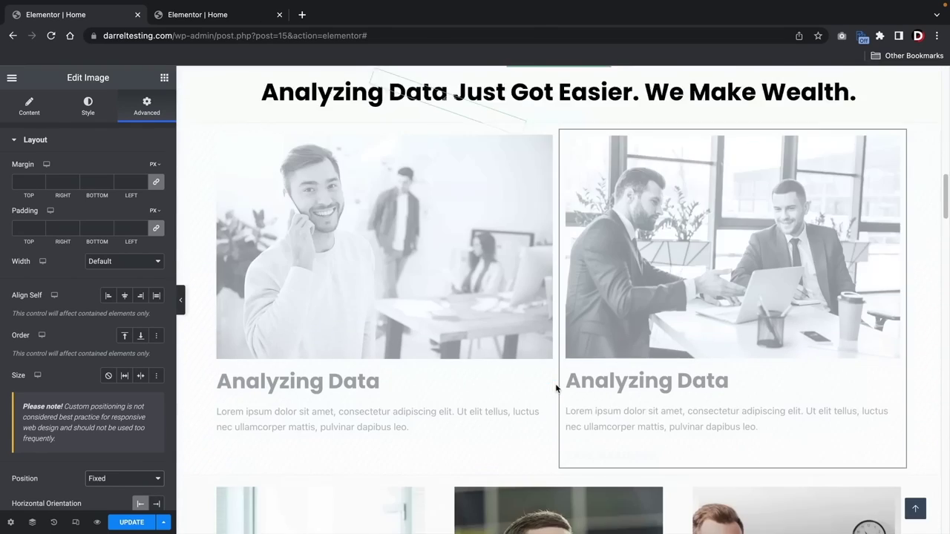
{"action": "scroll", "coordinate": [554, 388], "scroll_direction": "down", "scroll_amount": 15}
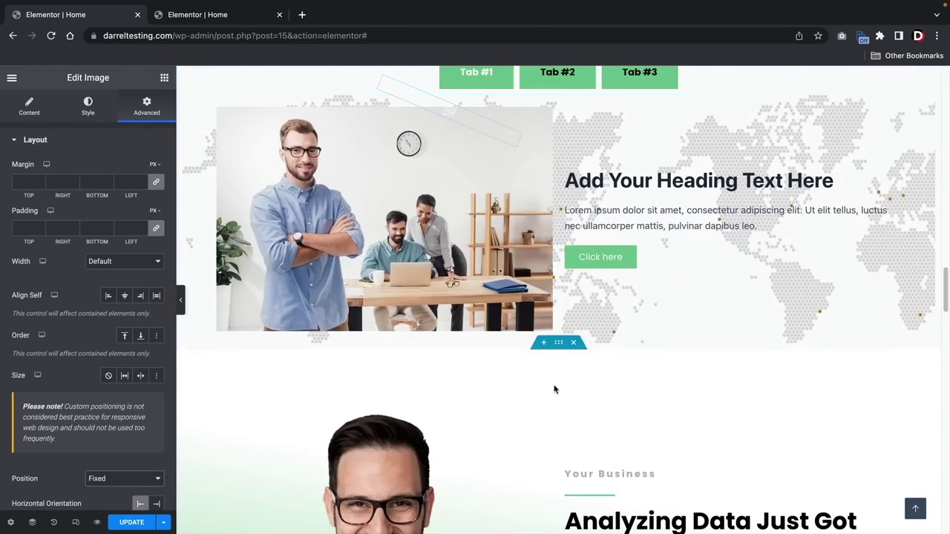
{"action": "scroll", "coordinate": [552, 387], "scroll_direction": "down", "scroll_amount": 5}
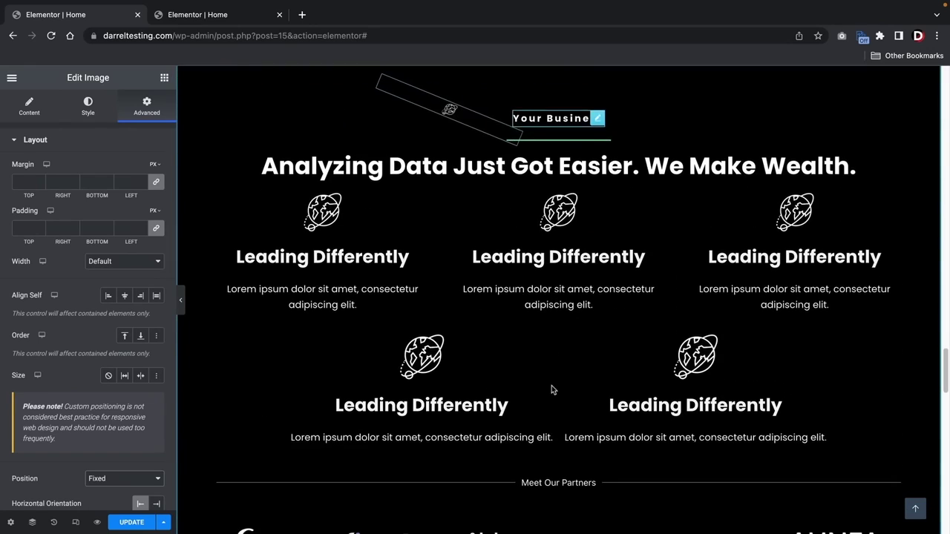
{"action": "scroll", "coordinate": [553, 386], "scroll_direction": "up", "scroll_amount": 1}
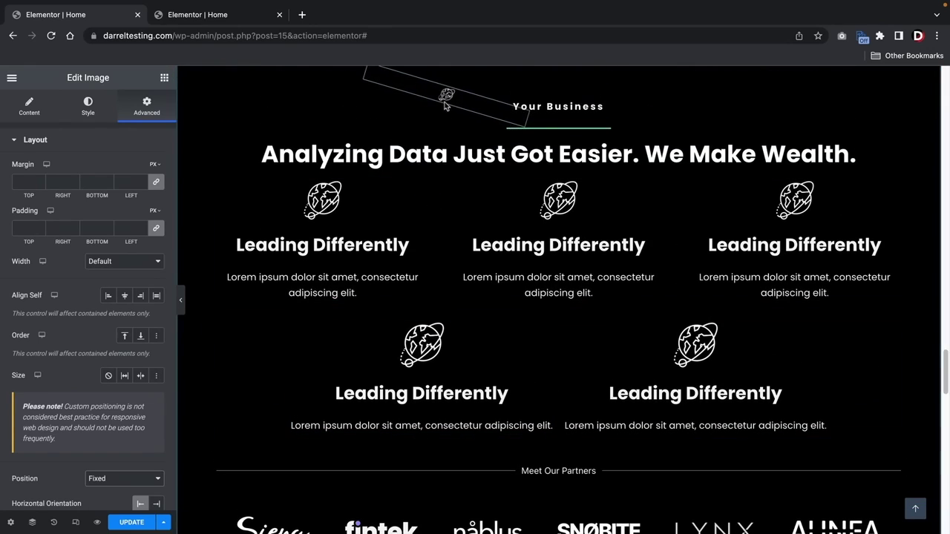
{"action": "scroll", "coordinate": [481, 279], "scroll_direction": "up", "scroll_amount": 1}
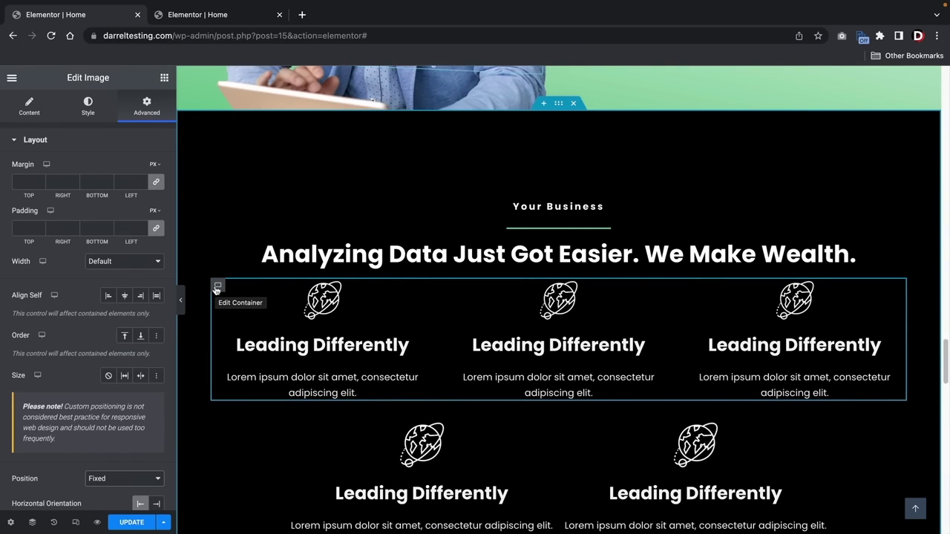
Try Fixed position on the Leading Differently cards row container and scroll to test it
{"action": "left_click", "coordinate": [218, 287]}
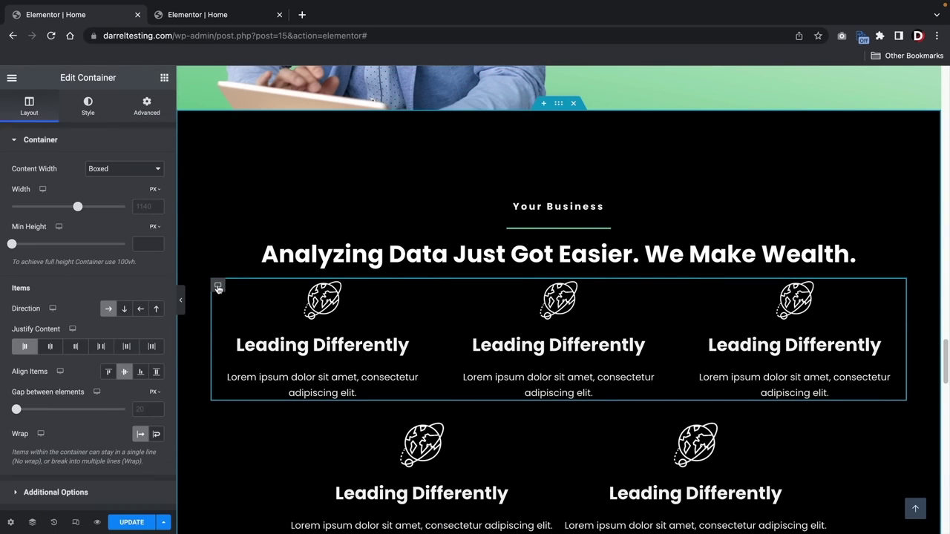
{"action": "left_click", "coordinate": [147, 106]}
{"action": "left_click", "coordinate": [119, 385]}
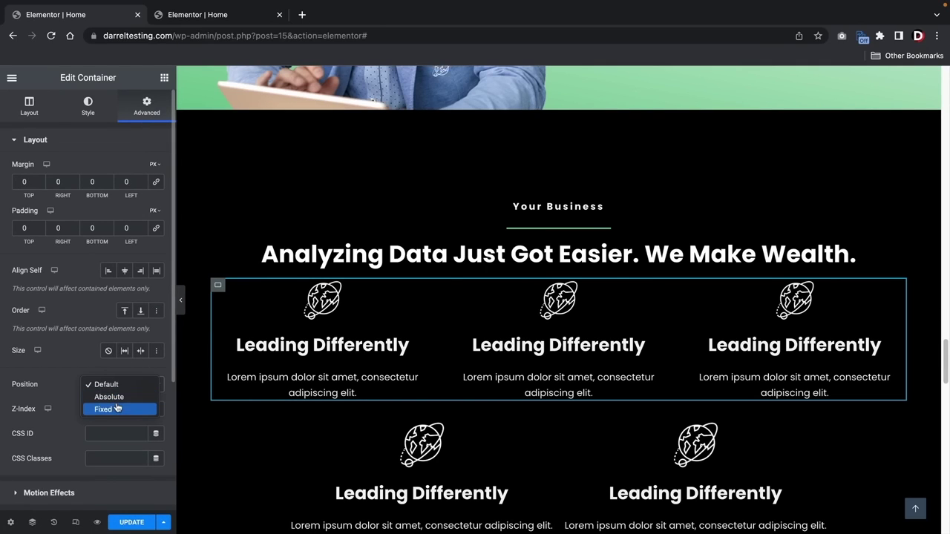
{"action": "left_click", "coordinate": [117, 407]}
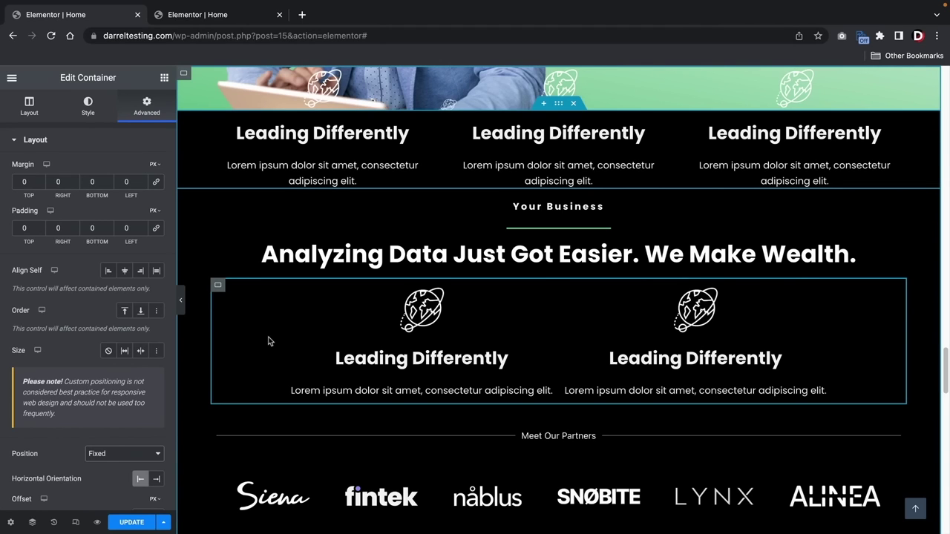
{"action": "scroll", "coordinate": [463, 319], "scroll_direction": "down", "scroll_amount": 5}
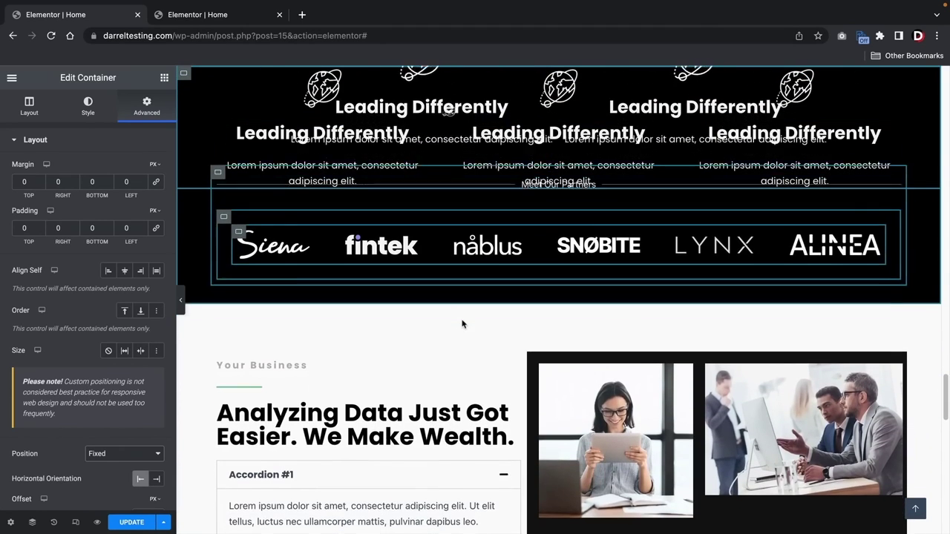
{"action": "scroll", "coordinate": [462, 324], "scroll_direction": "down", "scroll_amount": 3}
{"action": "scroll", "coordinate": [462, 325], "scroll_direction": "up", "scroll_amount": 4}
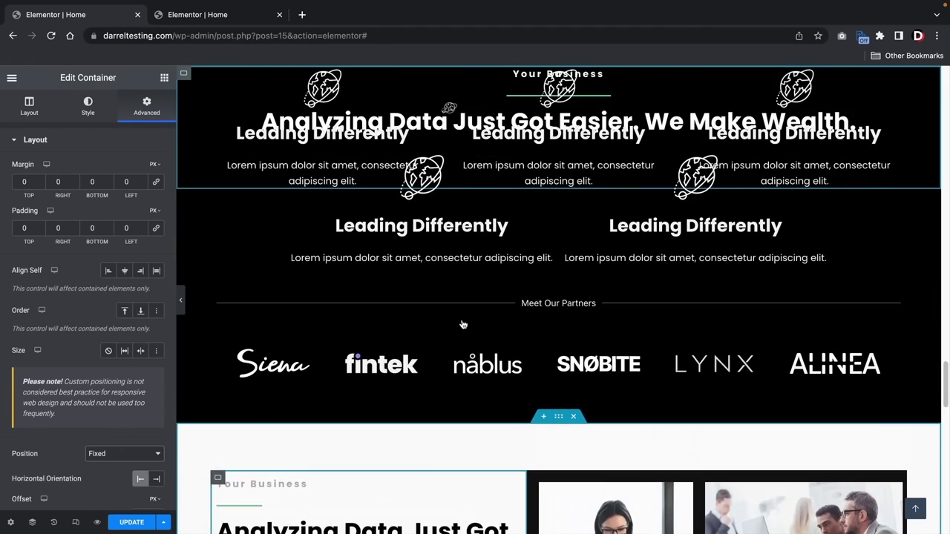
{"action": "scroll", "coordinate": [462, 324], "scroll_direction": "up", "scroll_amount": 2}
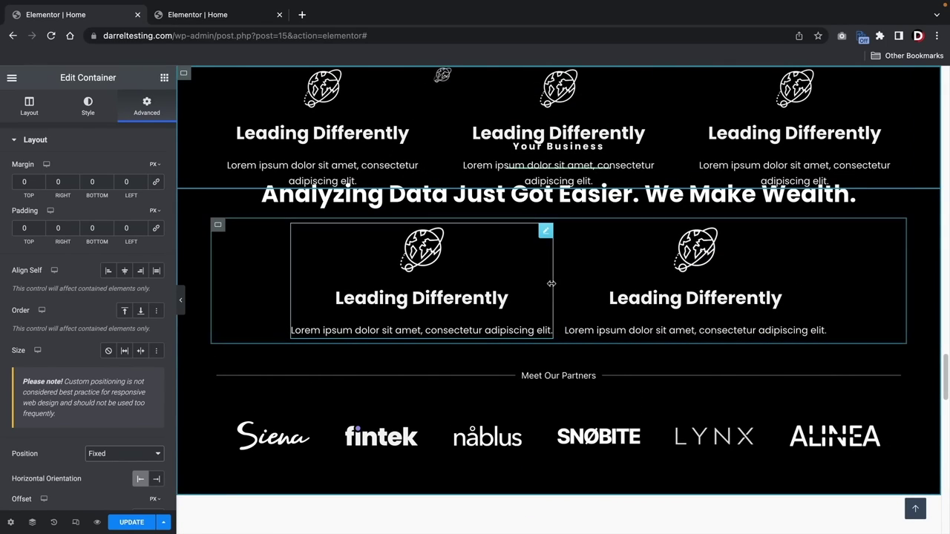
{"action": "scroll", "coordinate": [544, 297], "scroll_direction": "up", "scroll_amount": 10}
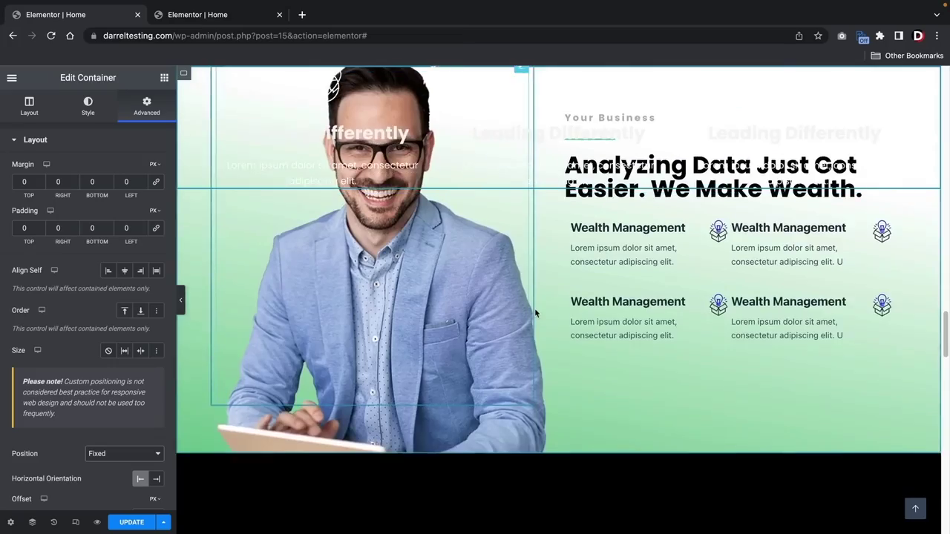
{"action": "scroll", "coordinate": [534, 308], "scroll_direction": "up", "scroll_amount": 2}
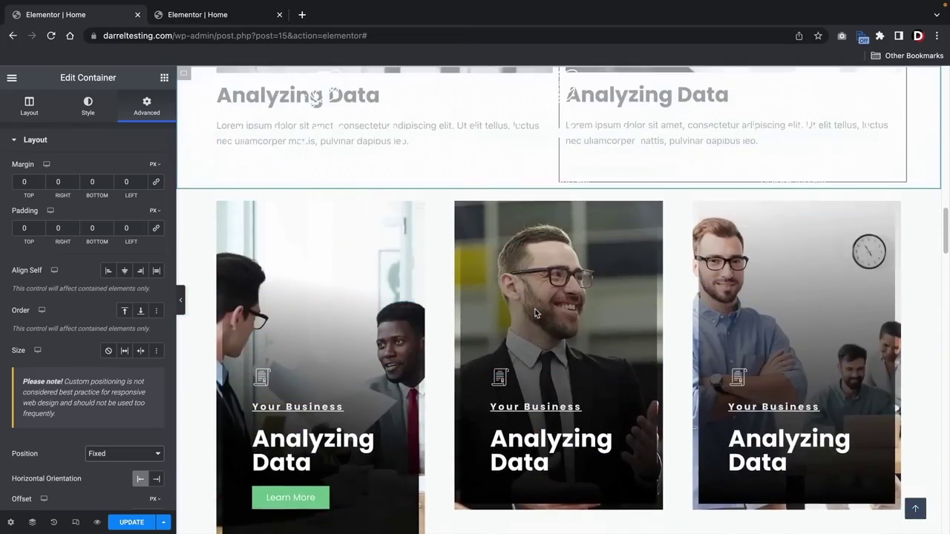
{"action": "scroll", "coordinate": [535, 310], "scroll_direction": "down", "scroll_amount": 10}
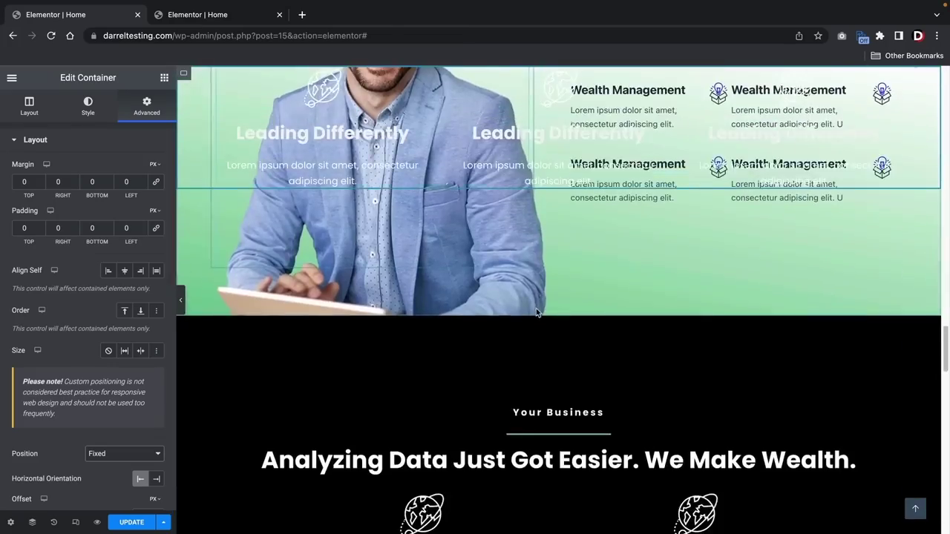
{"action": "scroll", "coordinate": [535, 312], "scroll_direction": "up", "scroll_amount": 4}
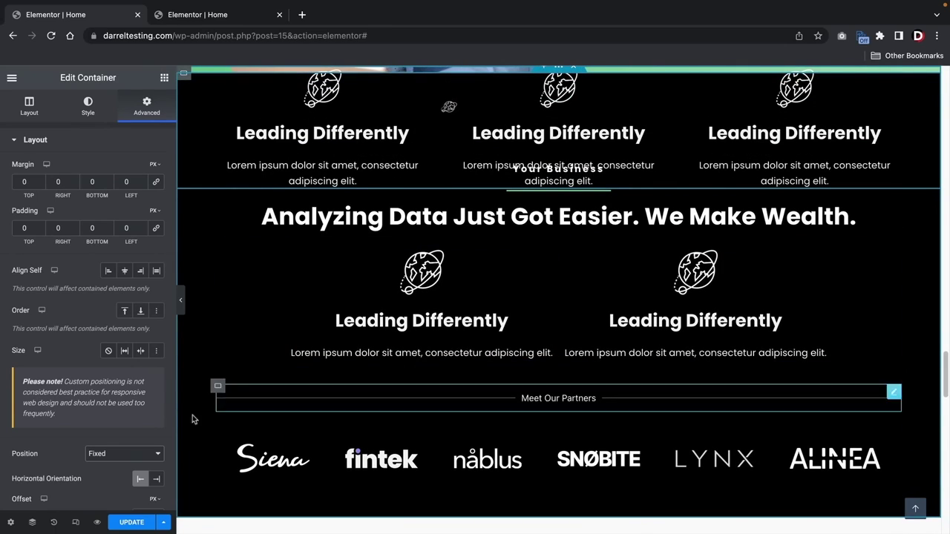
Set the cards row container's Position back to Default
{"action": "left_click", "coordinate": [124, 453]}
{"action": "left_click", "coordinate": [128, 430]}
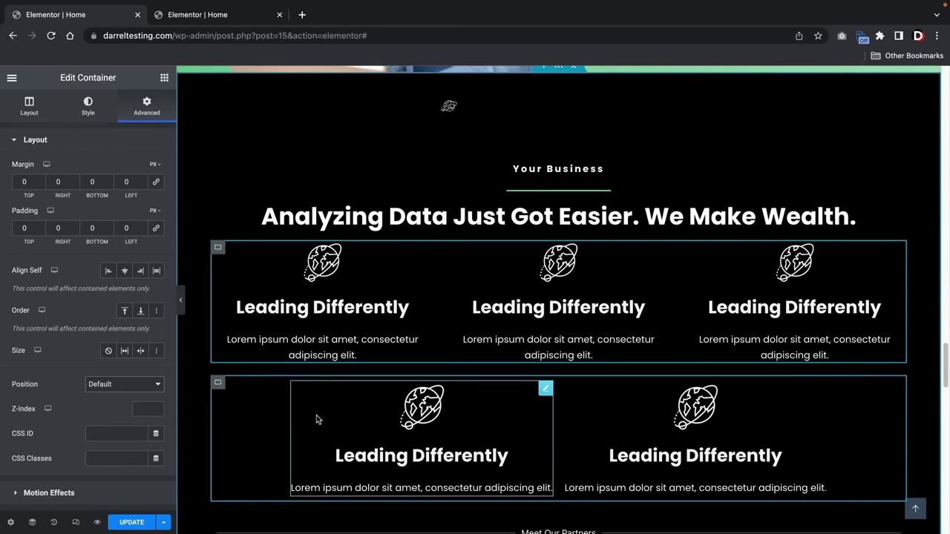
{"action": "scroll", "coordinate": [317, 420], "scroll_direction": "up", "scroll_amount": 8}
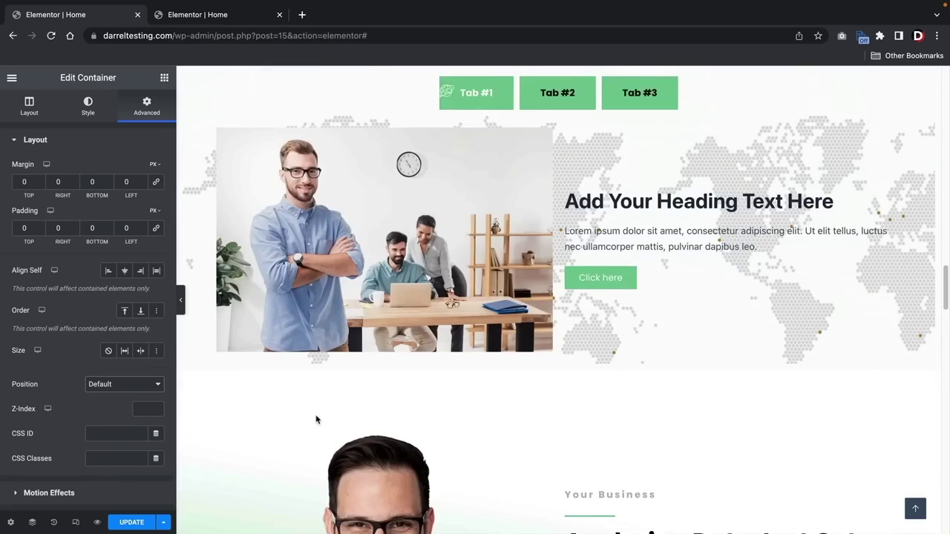
Open Site Settings > Custom CSS from the editor's main menu
{"action": "scroll", "coordinate": [315, 420], "scroll_direction": "up", "scroll_amount": 15}
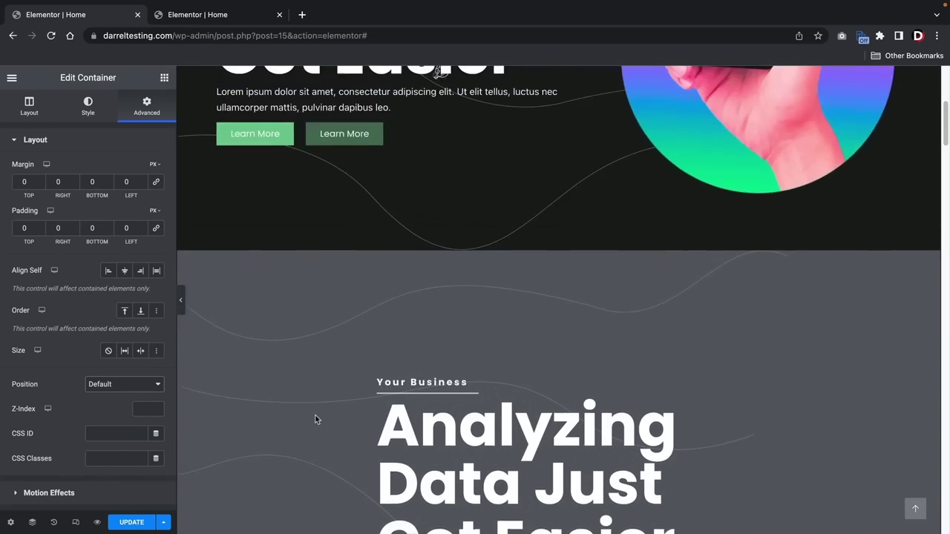
{"action": "scroll", "coordinate": [314, 420], "scroll_direction": "up", "scroll_amount": 5}
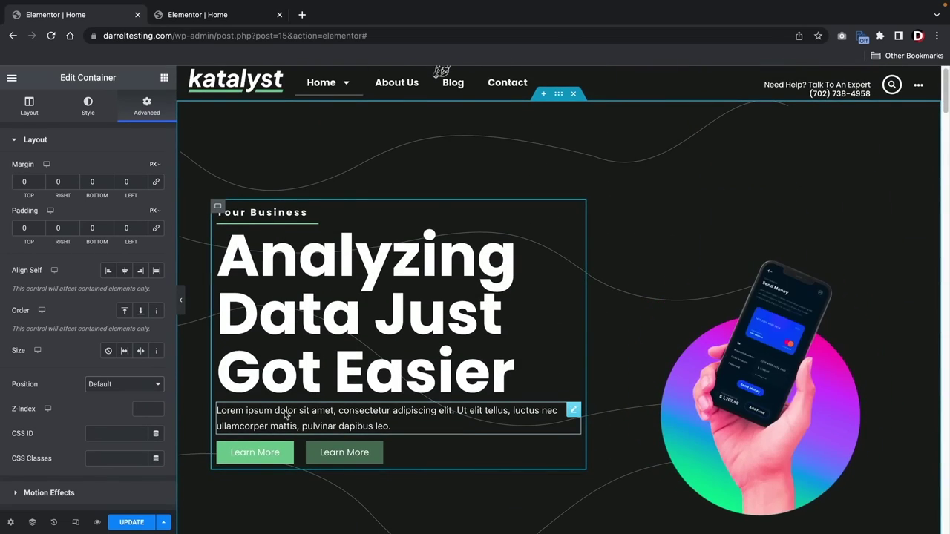
{"action": "left_click", "coordinate": [13, 77]}
{"action": "left_click", "coordinate": [48, 133]}
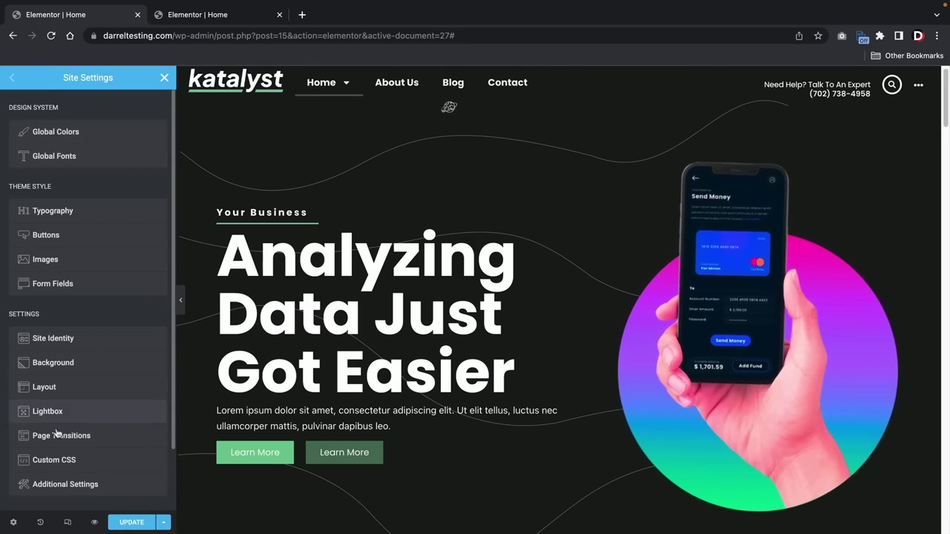
{"action": "left_click", "coordinate": [55, 458]}
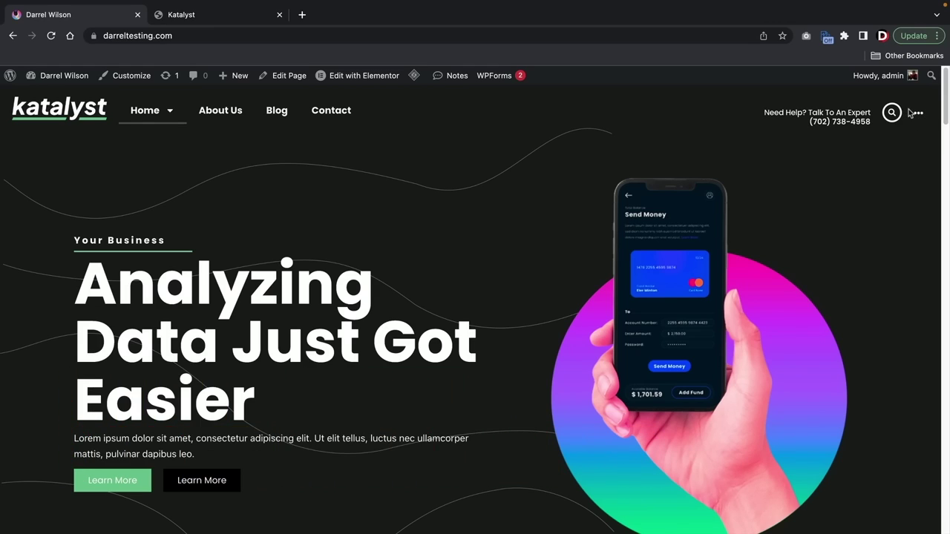
Open a new Chrome Incognito window for the Katalyst demo site
{"action": "left_click", "coordinate": [938, 36]}
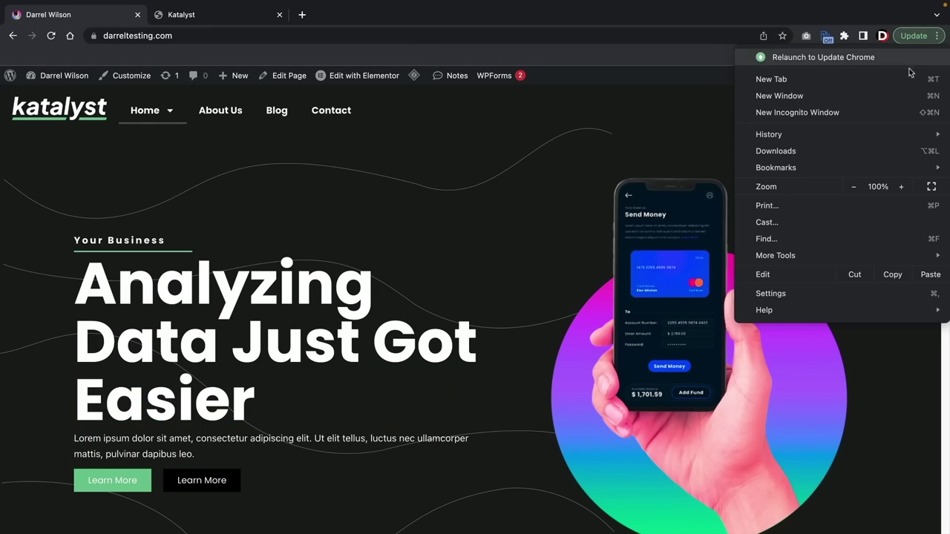
{"action": "left_click", "coordinate": [889, 119]}
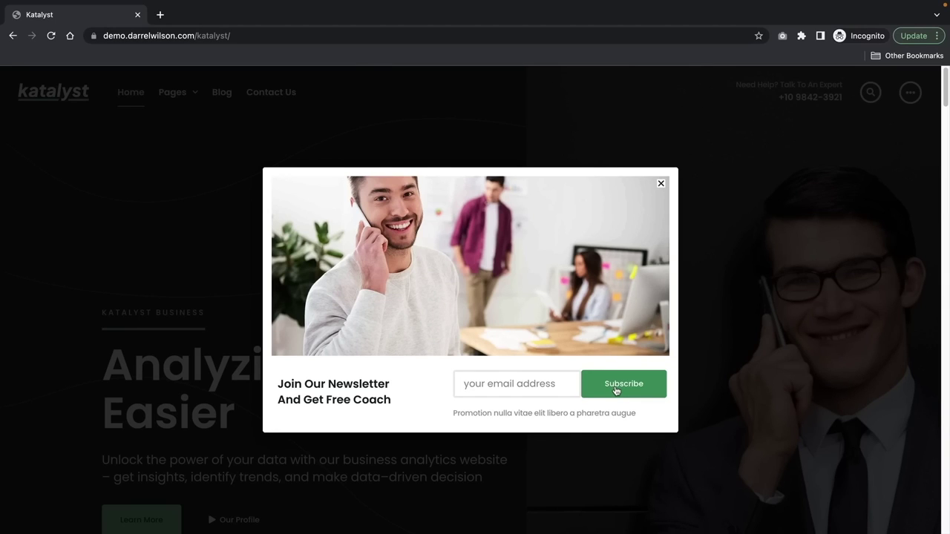
Dismiss the demo's newsletter popup, preview its off-canvas side menu, then close it
{"action": "left_click", "coordinate": [660, 185]}
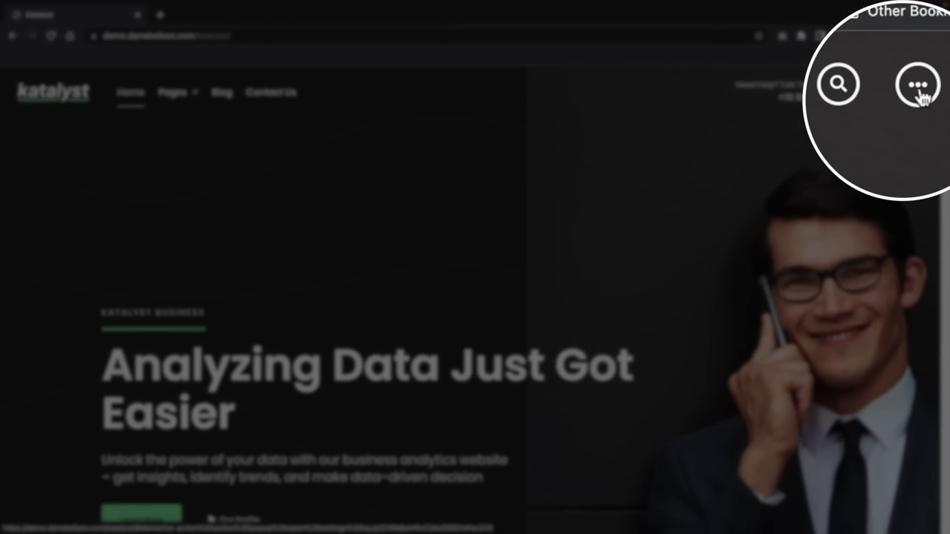
{"action": "left_click", "coordinate": [915, 93]}
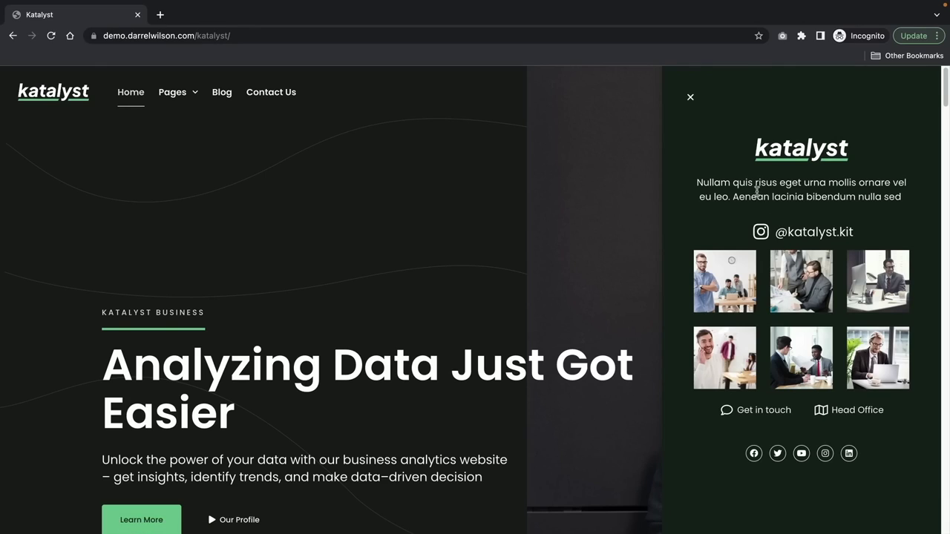
{"action": "left_click", "coordinate": [691, 99]}
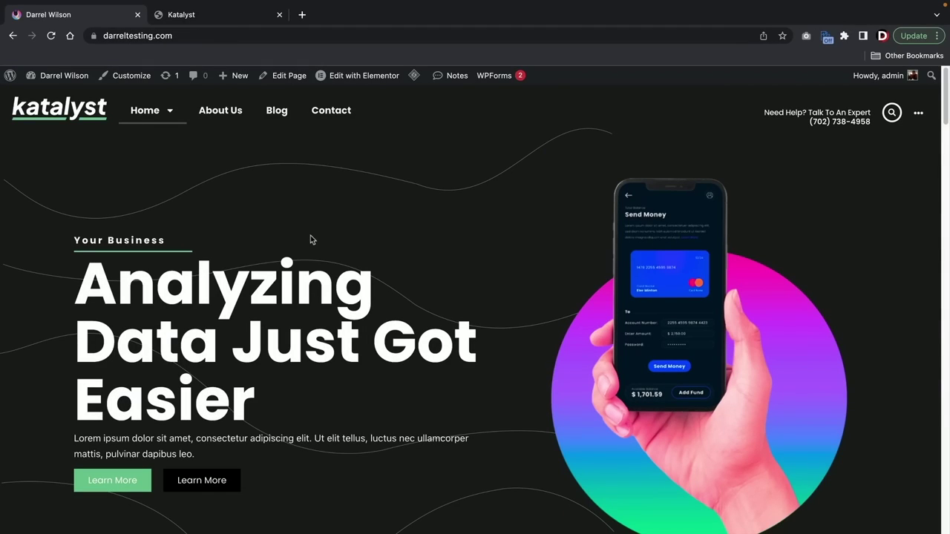
From the WordPress dashboard, go to Templates > Popups and start a new popup
{"action": "mouse_move", "coordinate": [64, 76]}
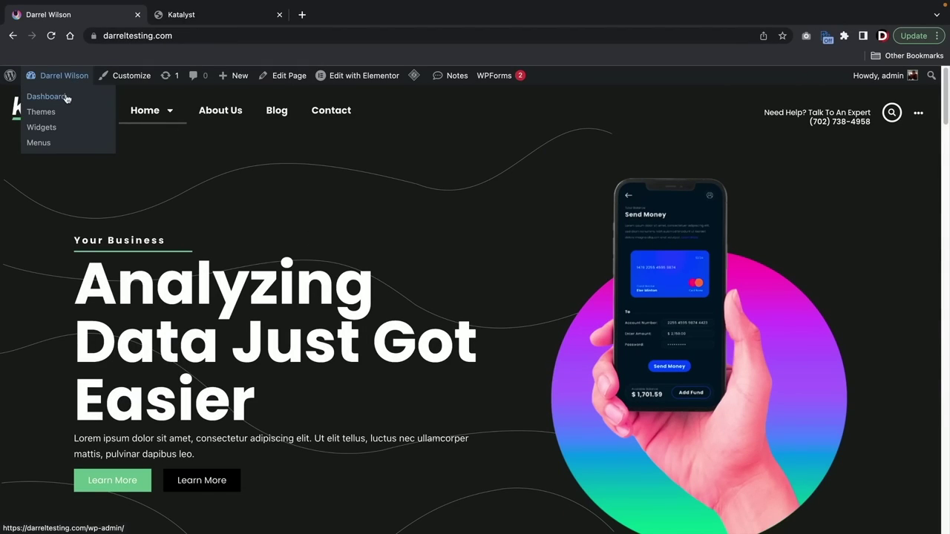
{"action": "left_click", "coordinate": [65, 98]}
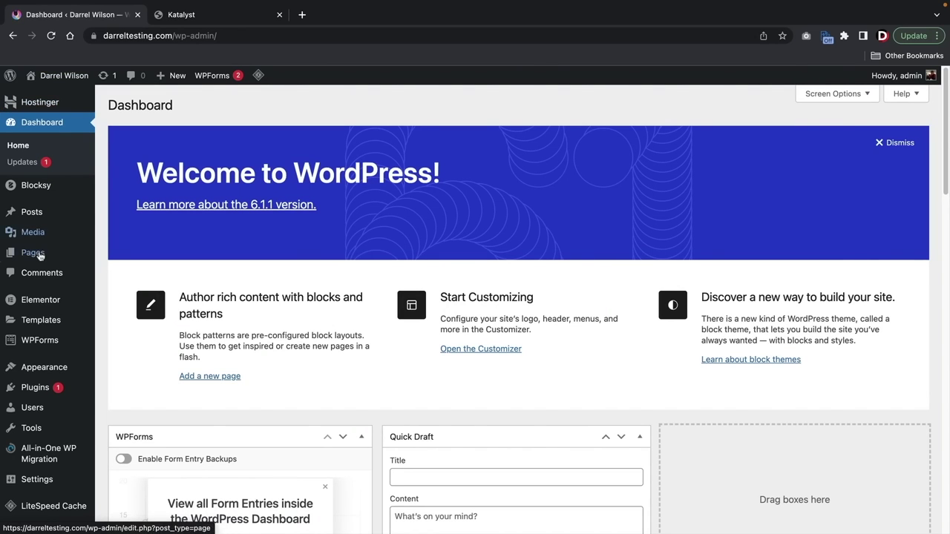
{"action": "mouse_move", "coordinate": [41, 300]}
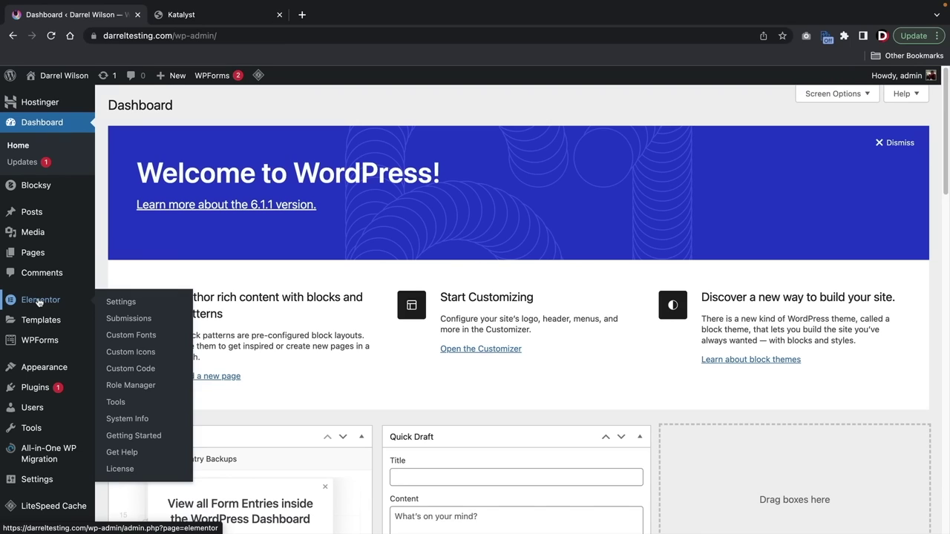
{"action": "mouse_move", "coordinate": [43, 322]}
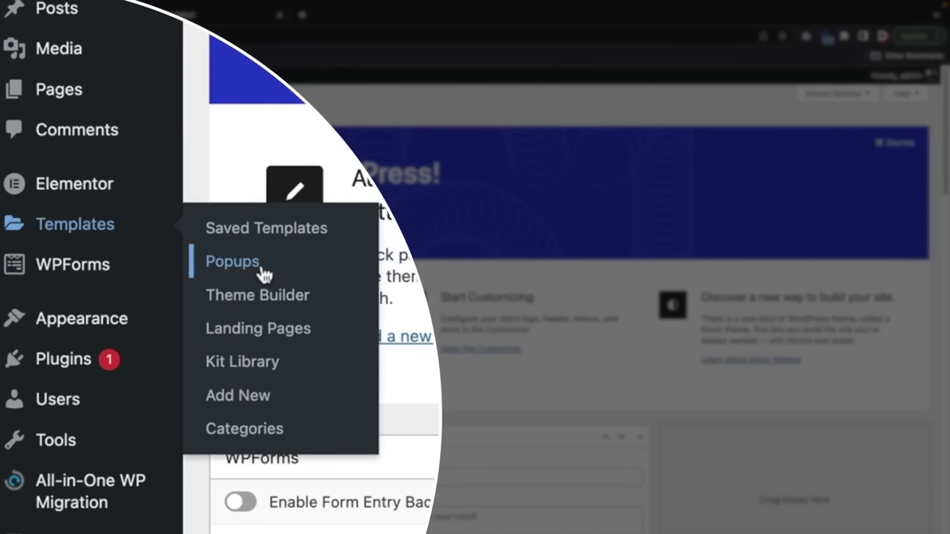
{"action": "left_click", "coordinate": [263, 272]}
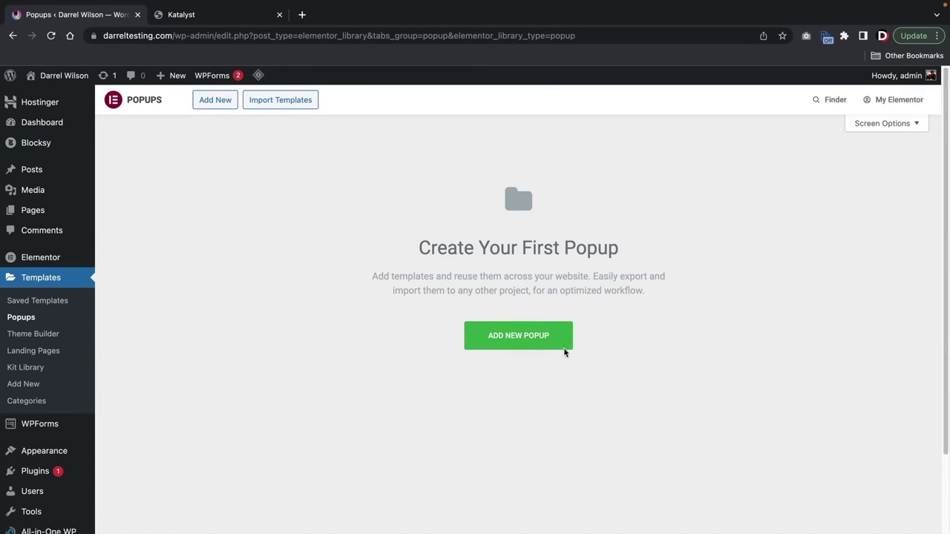
{"action": "left_click", "coordinate": [541, 340]}
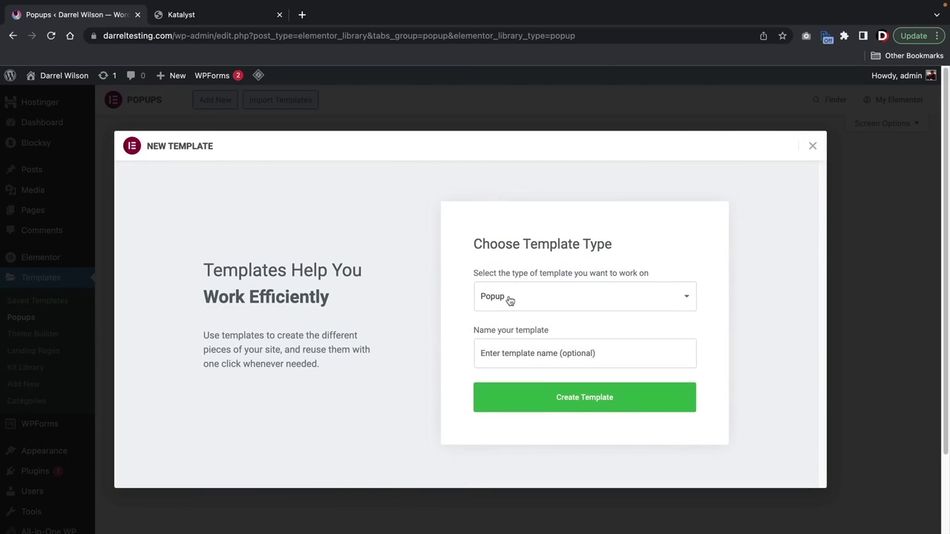
Create the popup template named 'Promo Popup' and browse the ready-made popups library
{"action": "left_click", "coordinate": [524, 354]}
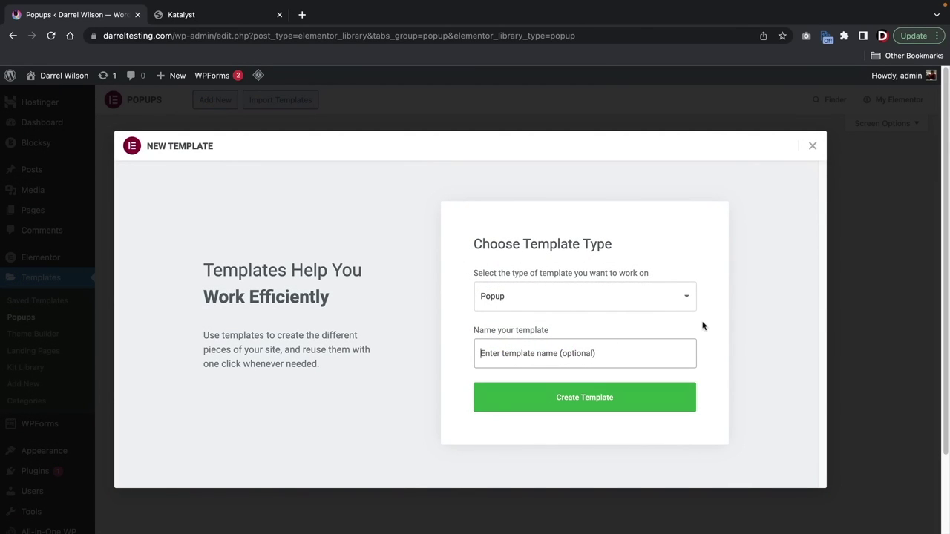
{"action": "type", "text": "Promo Popup"}
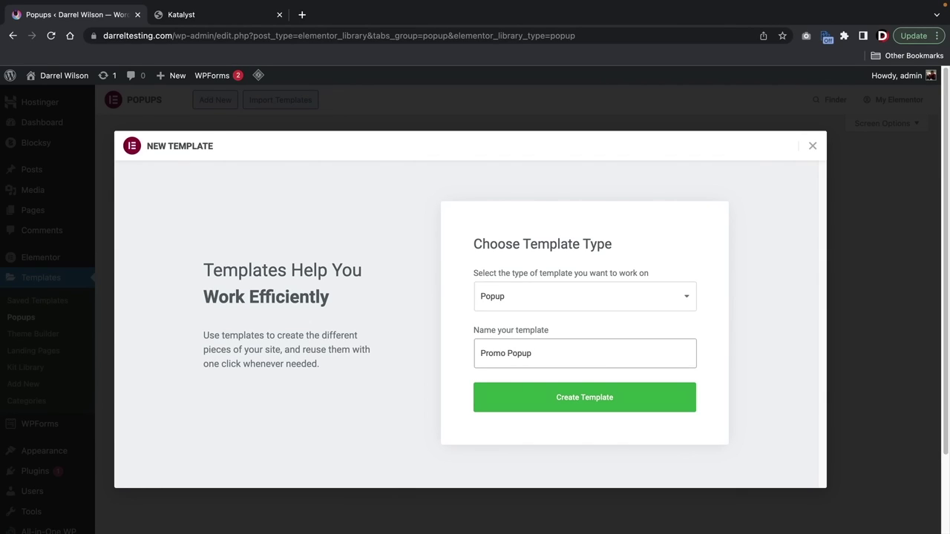
{"action": "left_click", "coordinate": [611, 403]}
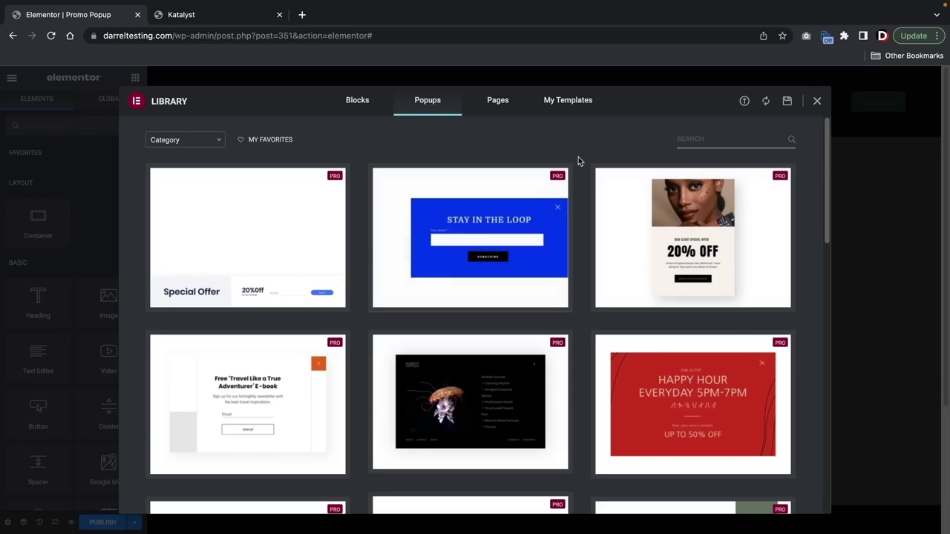
{"action": "scroll", "coordinate": [581, 160], "scroll_direction": "down", "scroll_amount": 5}
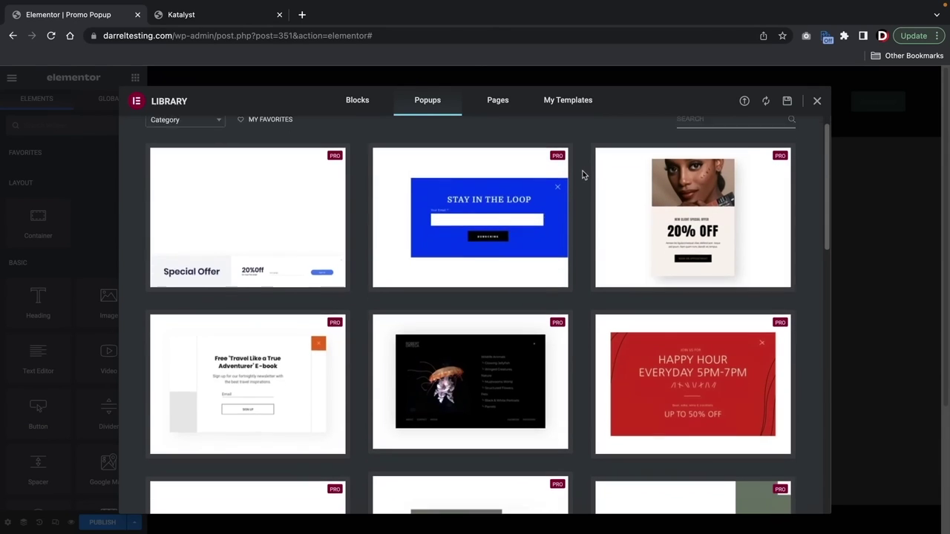
{"action": "scroll", "coordinate": [583, 170], "scroll_direction": "down", "scroll_amount": 3}
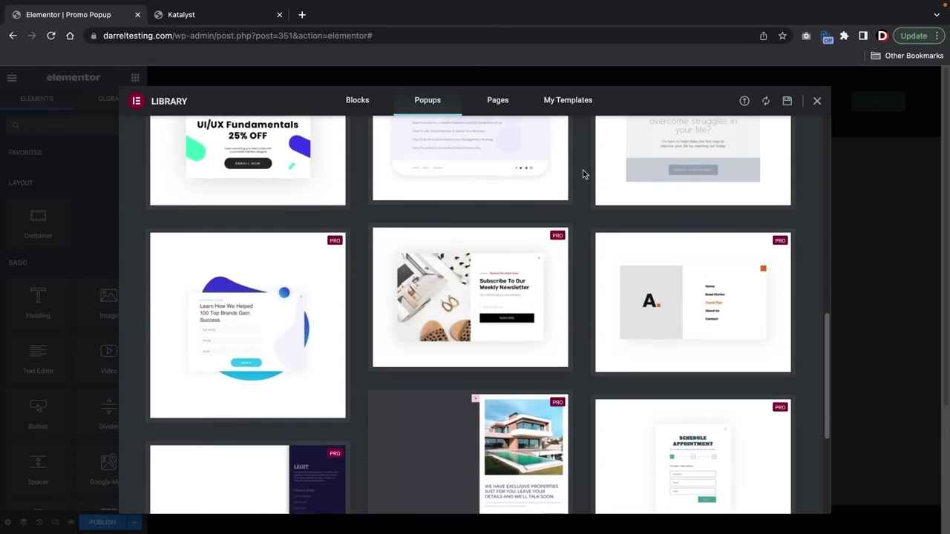
{"action": "scroll", "coordinate": [583, 170], "scroll_direction": "down", "scroll_amount": 3}
{"action": "scroll", "coordinate": [581, 170], "scroll_direction": "up", "scroll_amount": 10}
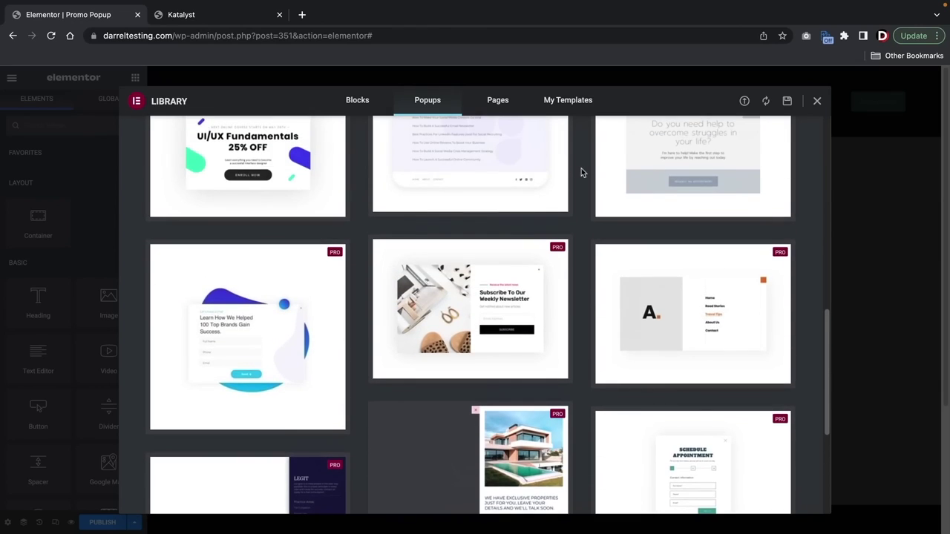
{"action": "scroll", "coordinate": [583, 173], "scroll_direction": "up", "scroll_amount": 3}
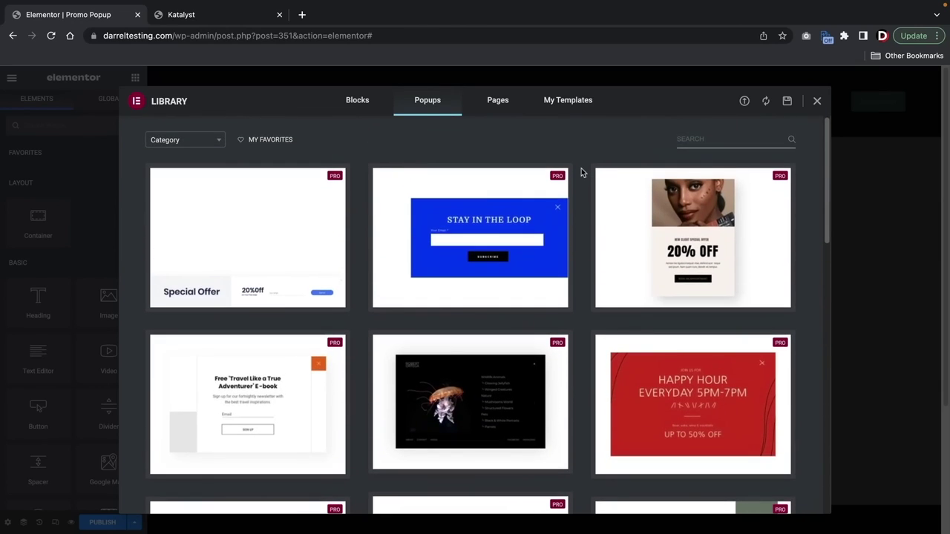
{"action": "mouse_move", "coordinate": [537, 185]}
Close the library, add a 2x2 container structure and widen the first container to 100%
{"action": "left_click", "coordinate": [816, 100]}
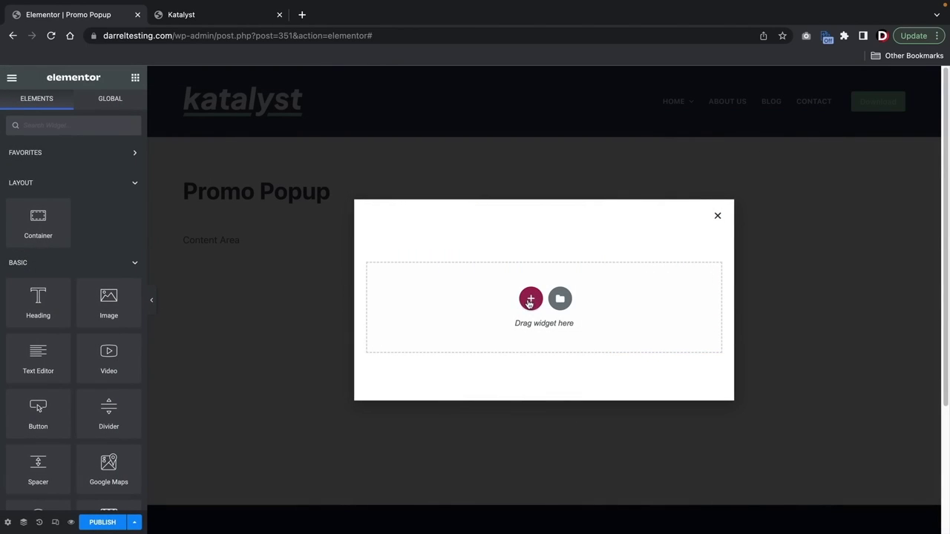
{"action": "left_click", "coordinate": [531, 300]}
{"action": "scroll", "coordinate": [529, 302], "scroll_direction": "down", "scroll_amount": 3}
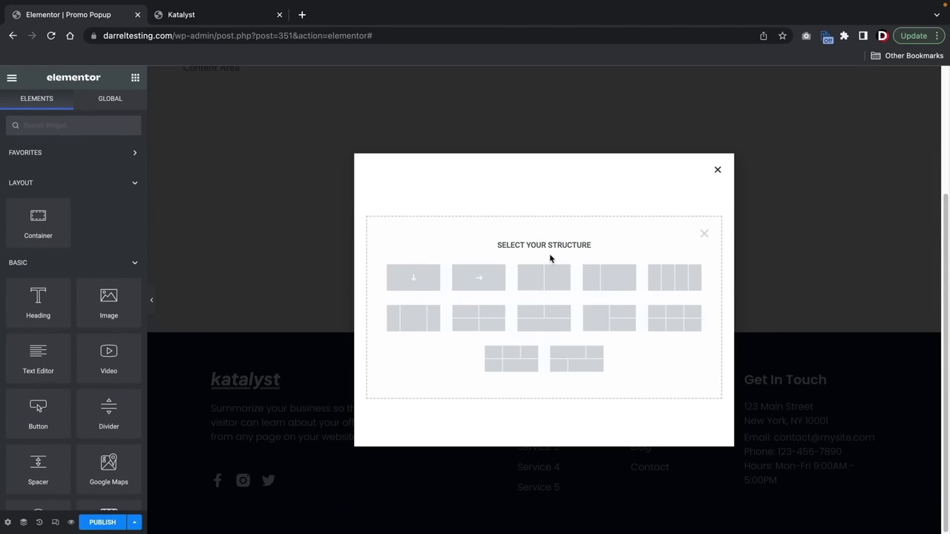
{"action": "left_click", "coordinate": [481, 321]}
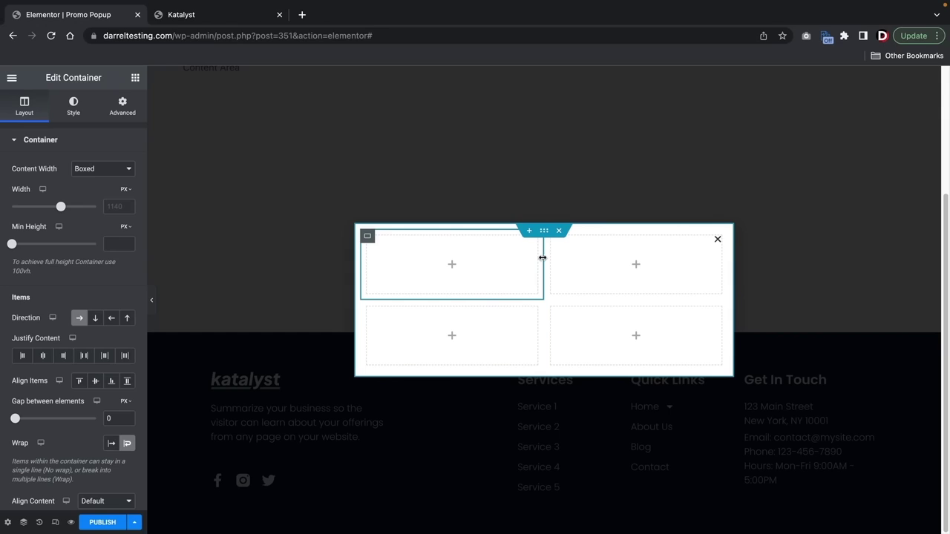
{"action": "left_click_drag", "start_coordinate": [542, 257], "coordinate": [738, 261]}
Place an Image widget in the top container showing the smiling businessman photo
{"action": "left_click", "coordinate": [135, 78]}
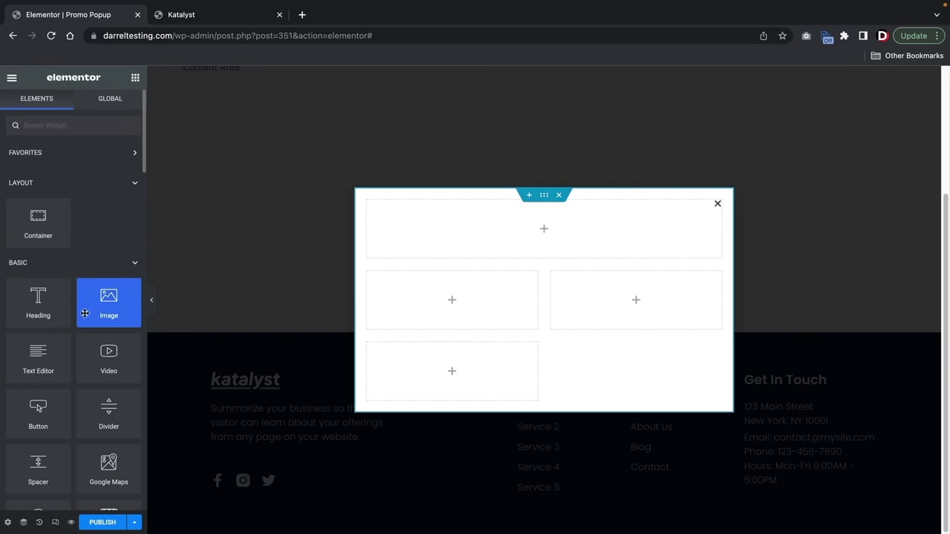
{"action": "left_click_drag", "start_coordinate": [85, 313], "coordinate": [499, 225]}
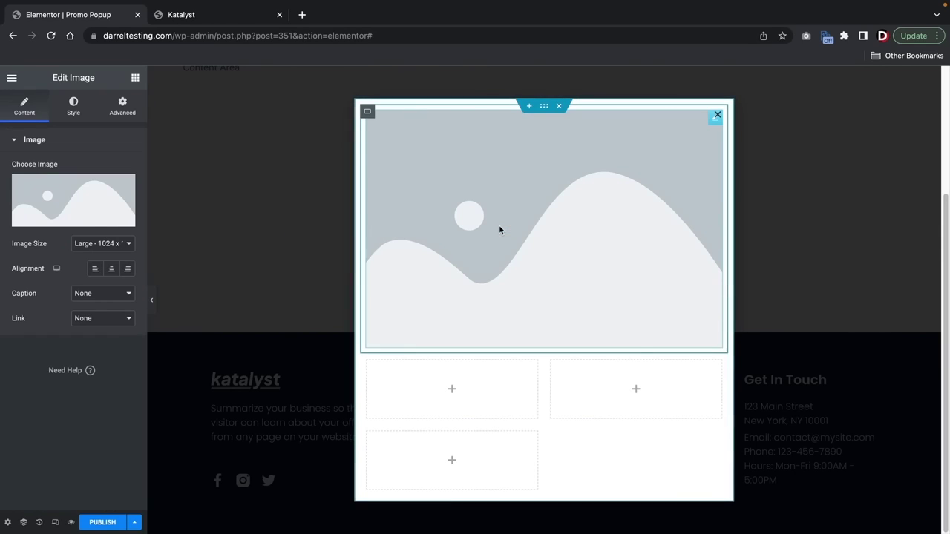
{"action": "left_click", "coordinate": [109, 194]}
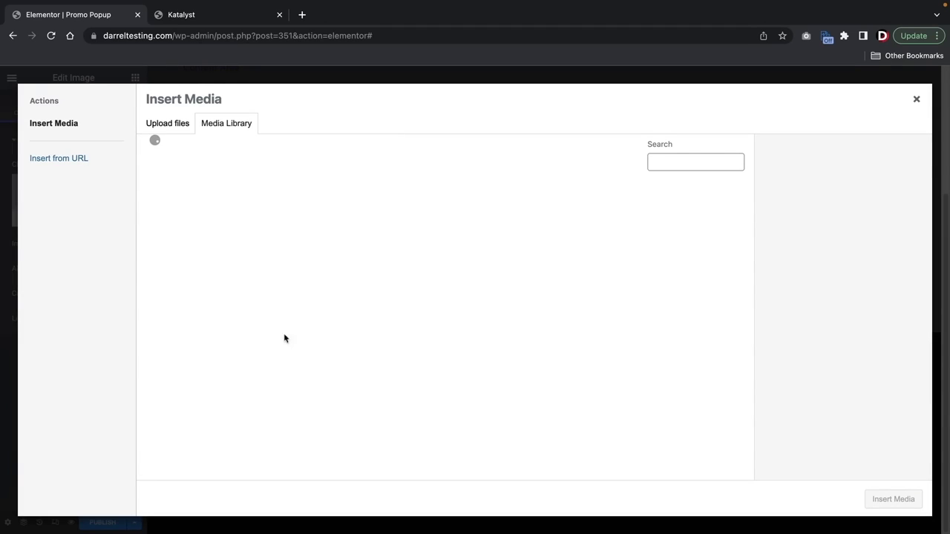
{"action": "left_click", "coordinate": [257, 299]}
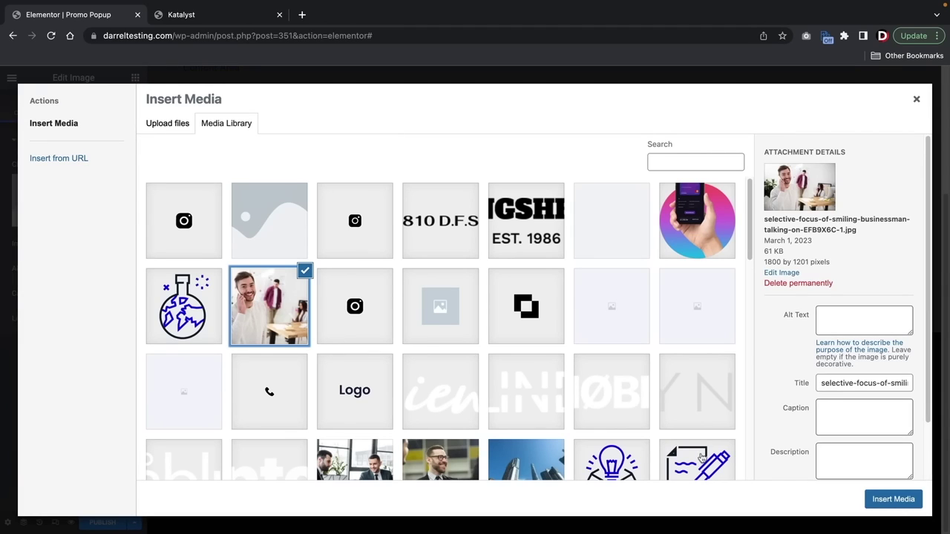
{"action": "left_click", "coordinate": [893, 500]}
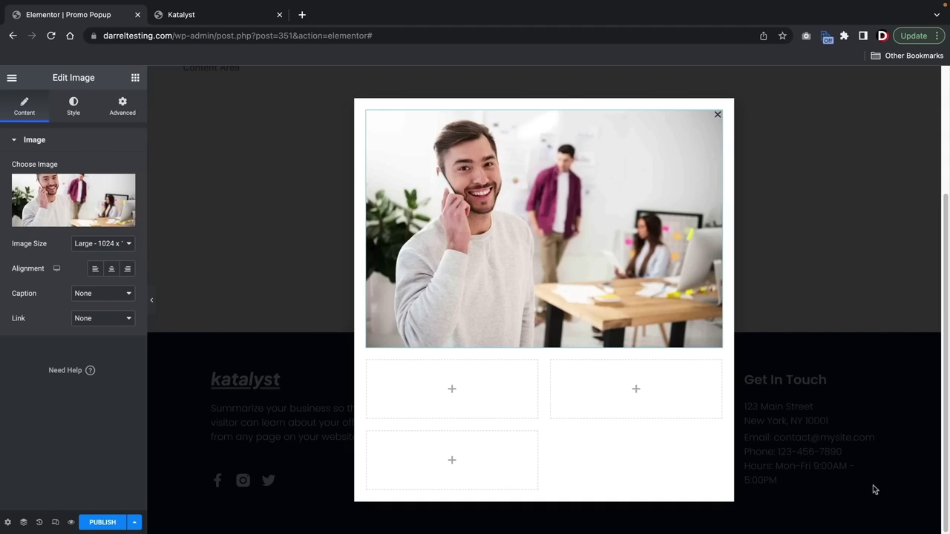
{"action": "left_click", "coordinate": [135, 78]}
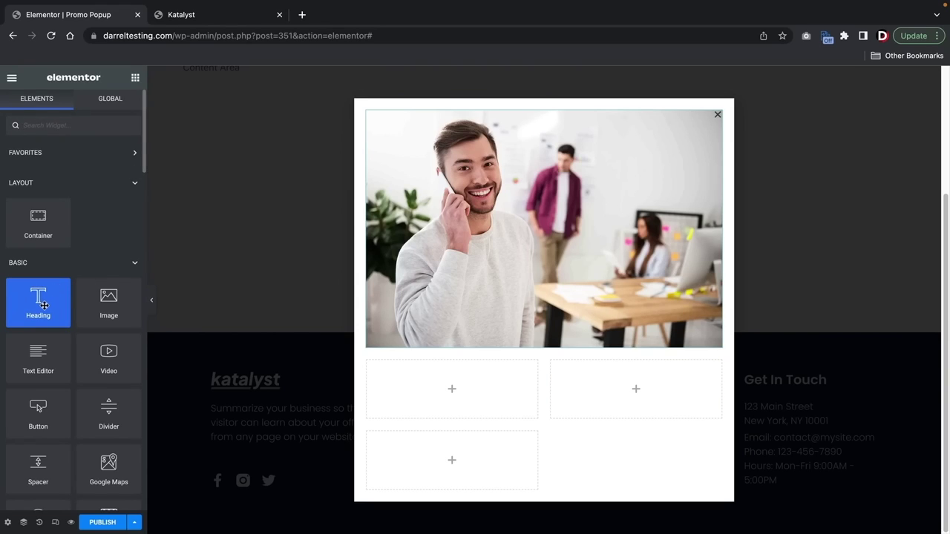
Add a heading reading 'Subscribe For Free Stuff' to the popup's left cell
{"action": "left_click_drag", "start_coordinate": [43, 304], "coordinate": [485, 394]}
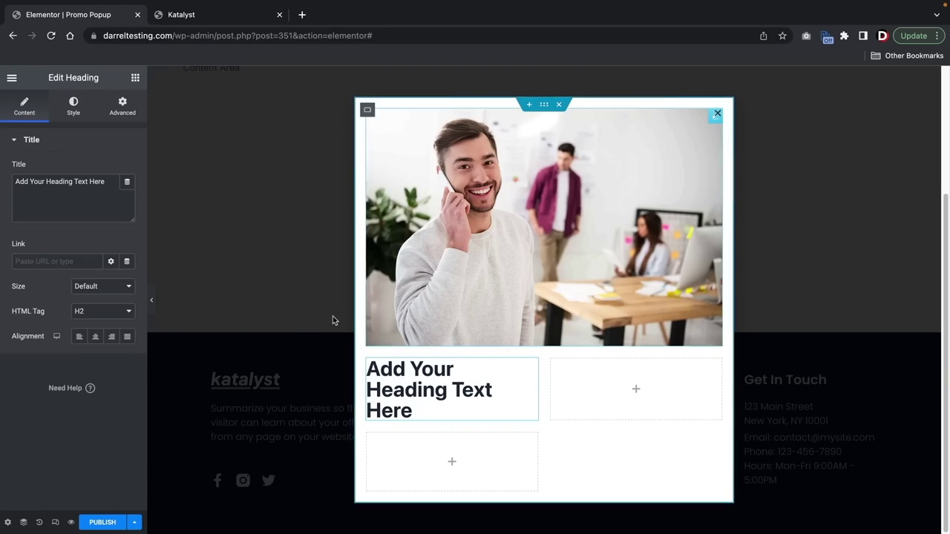
{"action": "triple_click", "coordinate": [104, 183]}
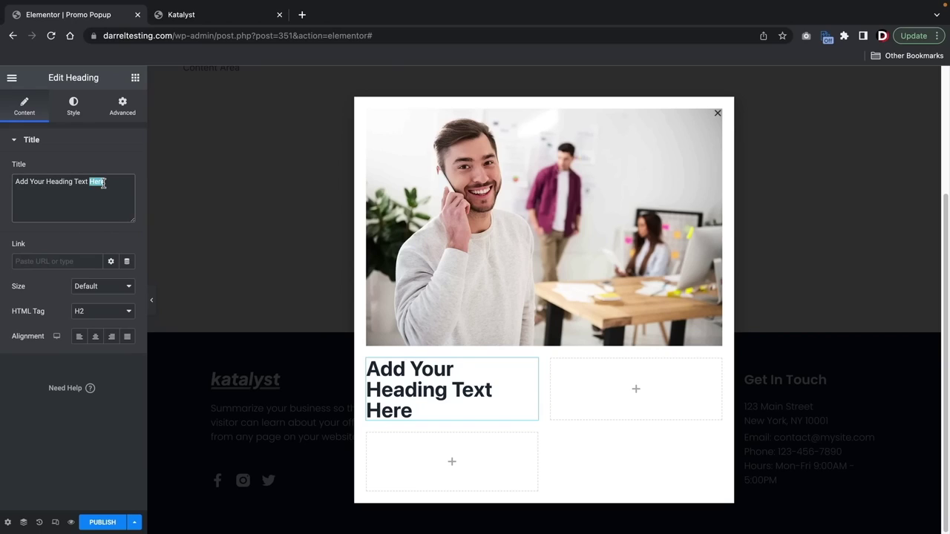
{"action": "type", "text": "S"}
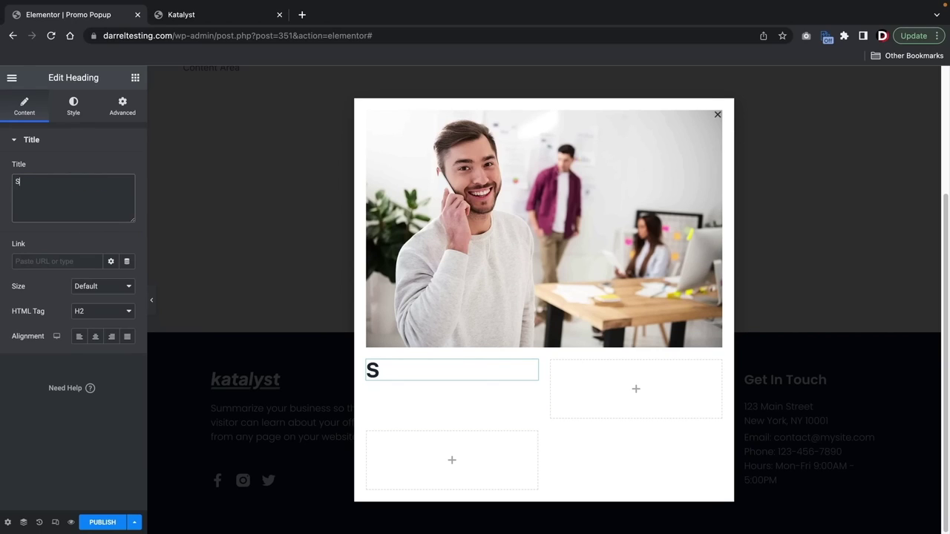
{"action": "type", "text": "ubscribe For Free Stuff"}
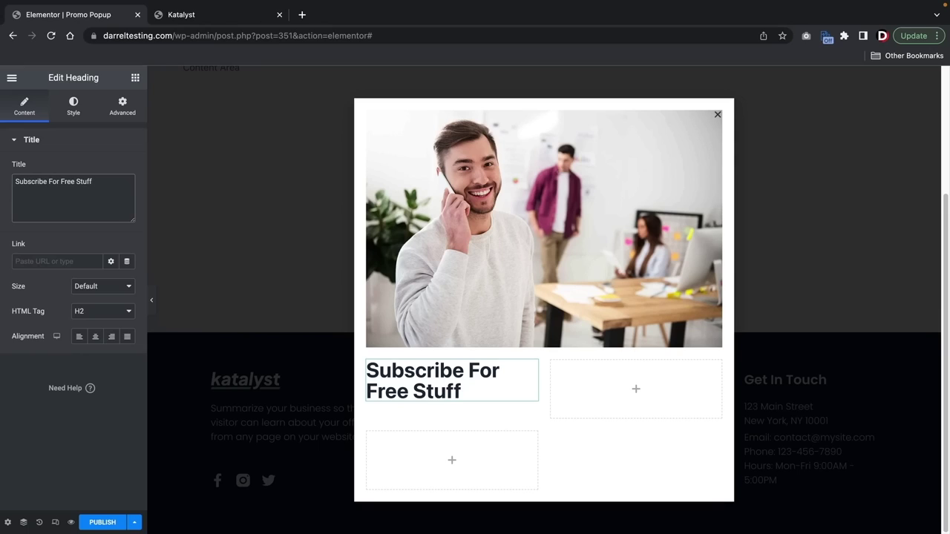
Set the heading's typography font family to Poppins
{"action": "left_click", "coordinate": [74, 104]}
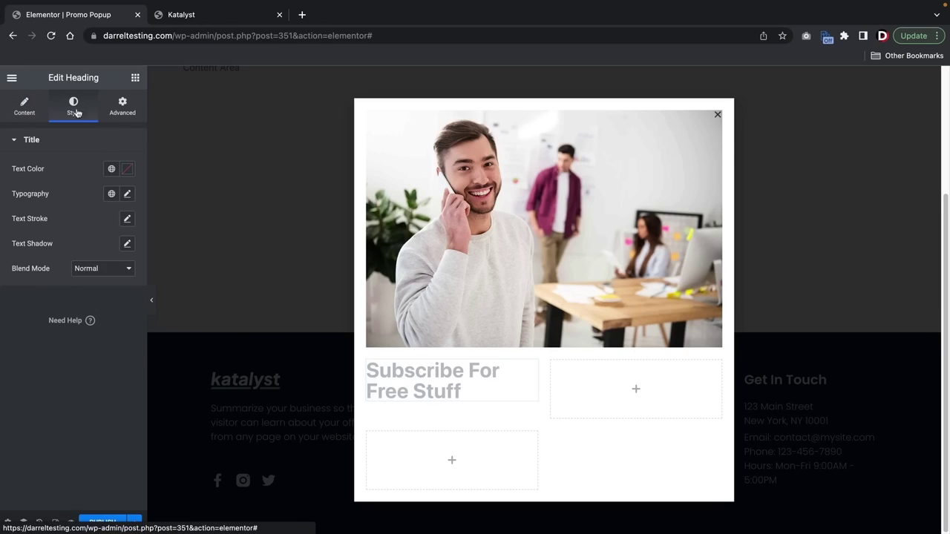
{"action": "left_click", "coordinate": [126, 193]}
{"action": "left_click", "coordinate": [97, 249]}
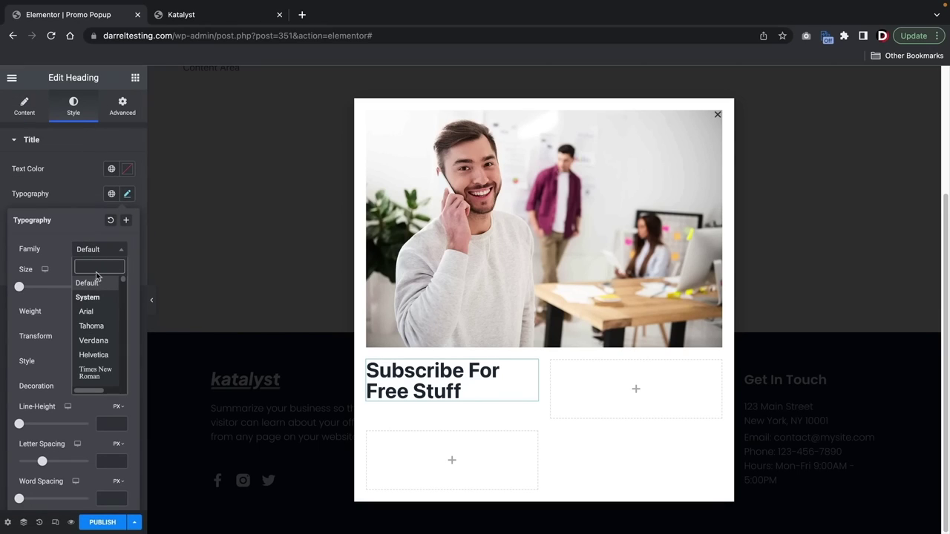
{"action": "type", "text": "pop"}
{"action": "left_click", "coordinate": [92, 355]}
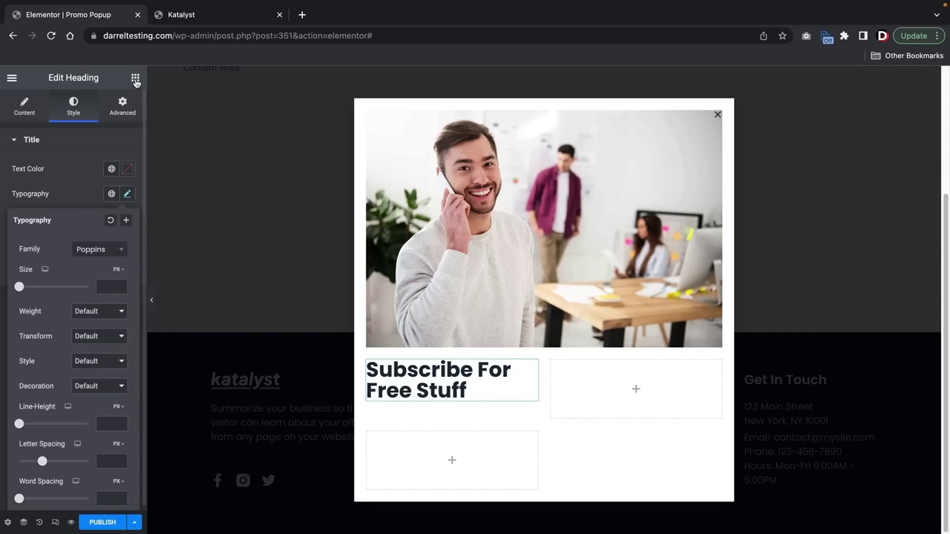
{"action": "left_click", "coordinate": [135, 79]}
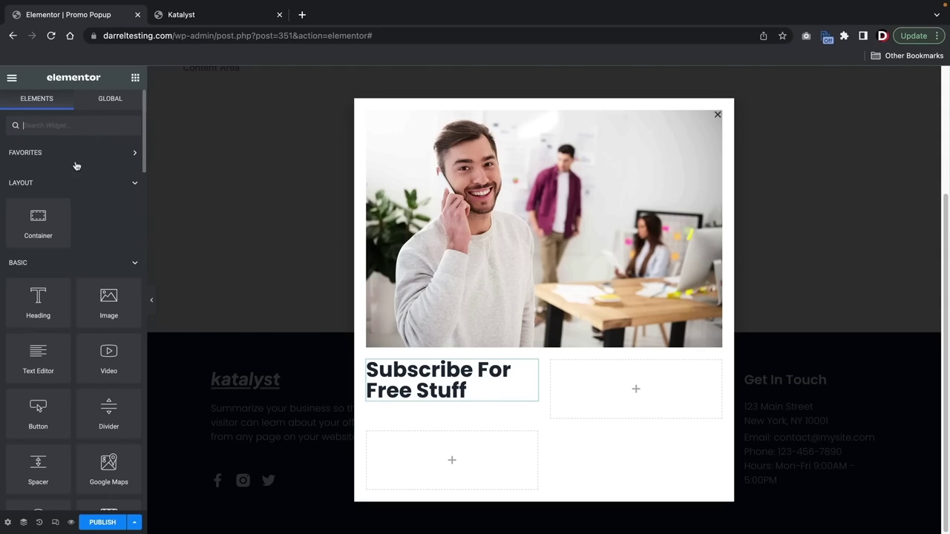
{"action": "type", "text": "form"}
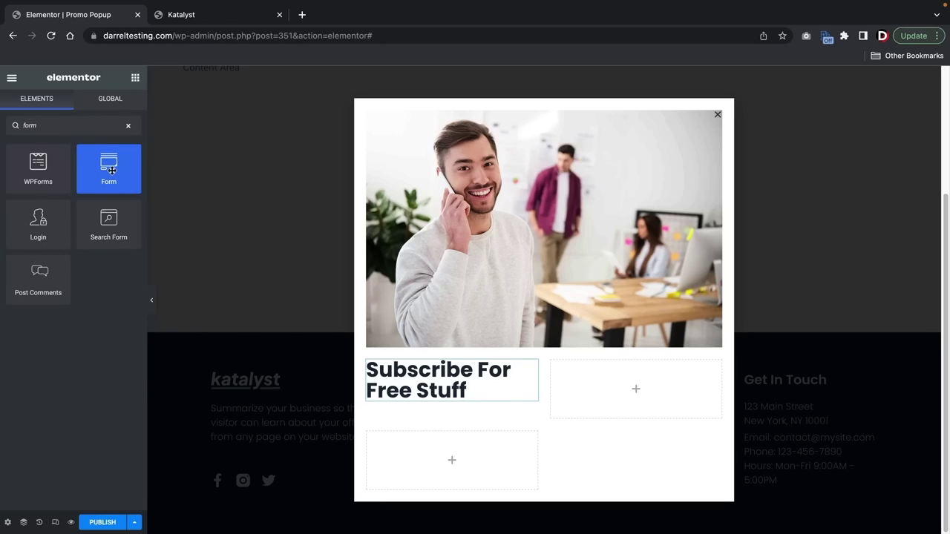
Add a Form widget to the right column, keeping only its Email field
{"action": "left_click_drag", "start_coordinate": [109, 164], "coordinate": [625, 373]}
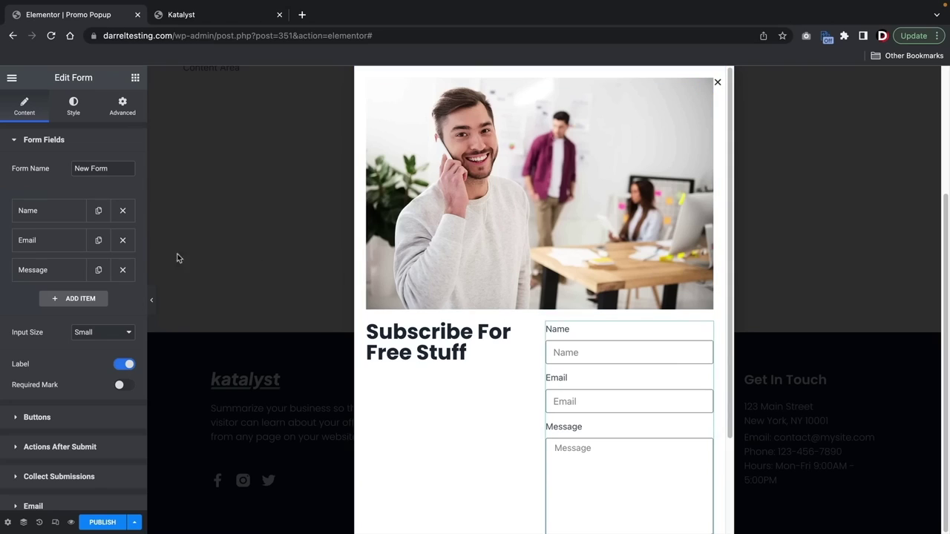
{"action": "left_click", "coordinate": [122, 271]}
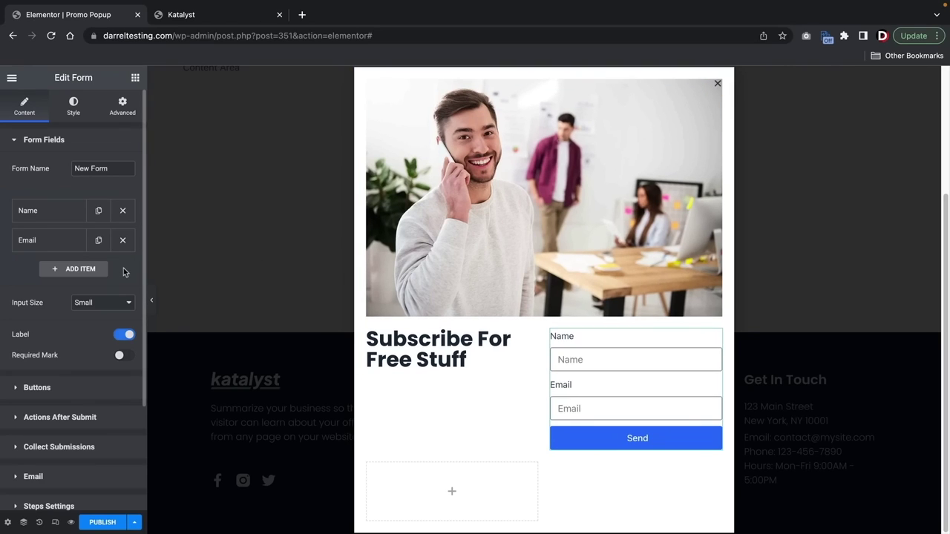
{"action": "left_click", "coordinate": [122, 210]}
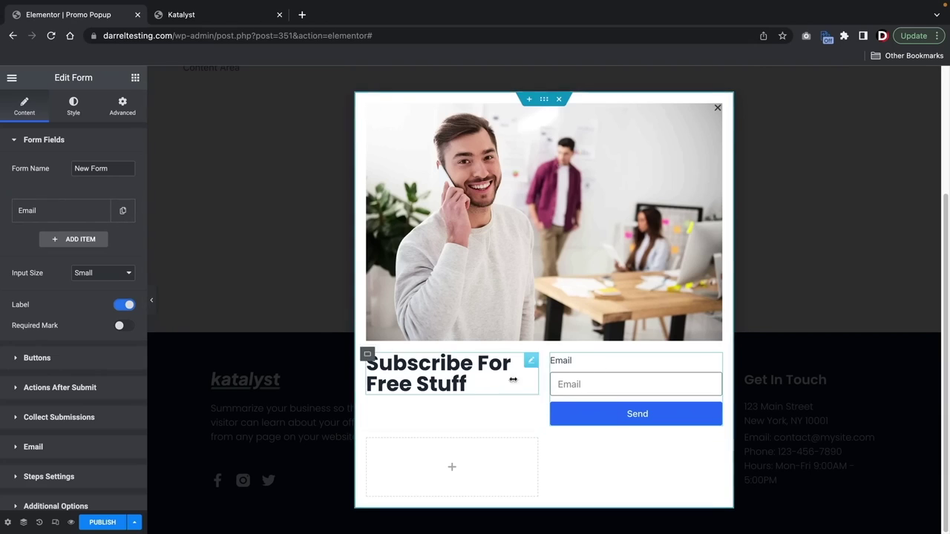
Give the form's Send button a near-black background colour
{"action": "left_click", "coordinate": [74, 110]}
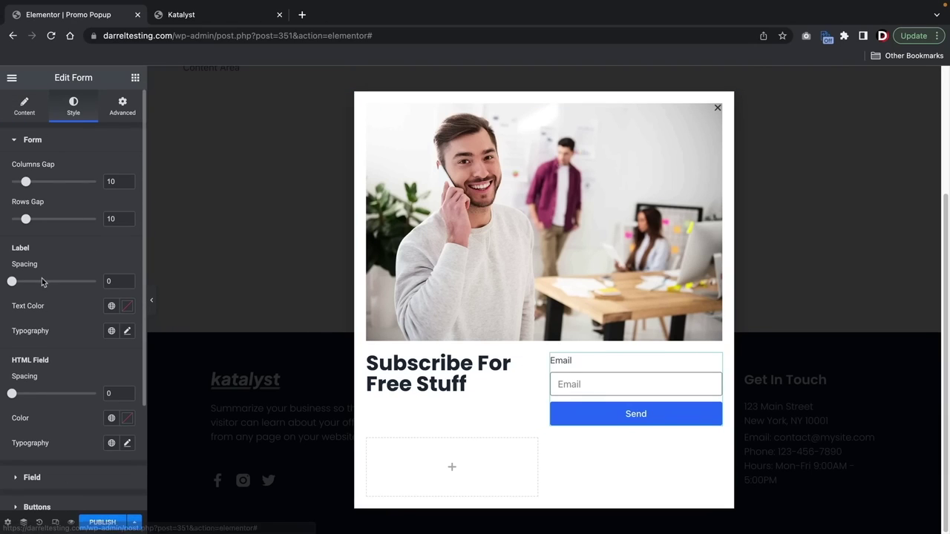
{"action": "scroll", "coordinate": [50, 285], "scroll_direction": "down", "scroll_amount": 2}
{"action": "scroll", "coordinate": [50, 297], "scroll_direction": "down", "scroll_amount": 1}
{"action": "left_click", "coordinate": [50, 369]}
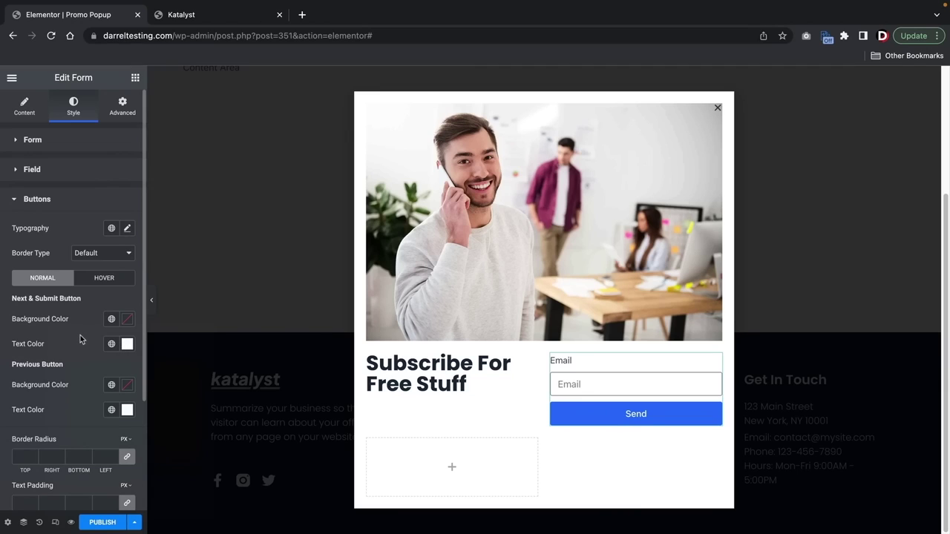
{"action": "left_click", "coordinate": [127, 319]}
{"action": "left_click_drag", "start_coordinate": [126, 405], "coordinate": [84, 453]}
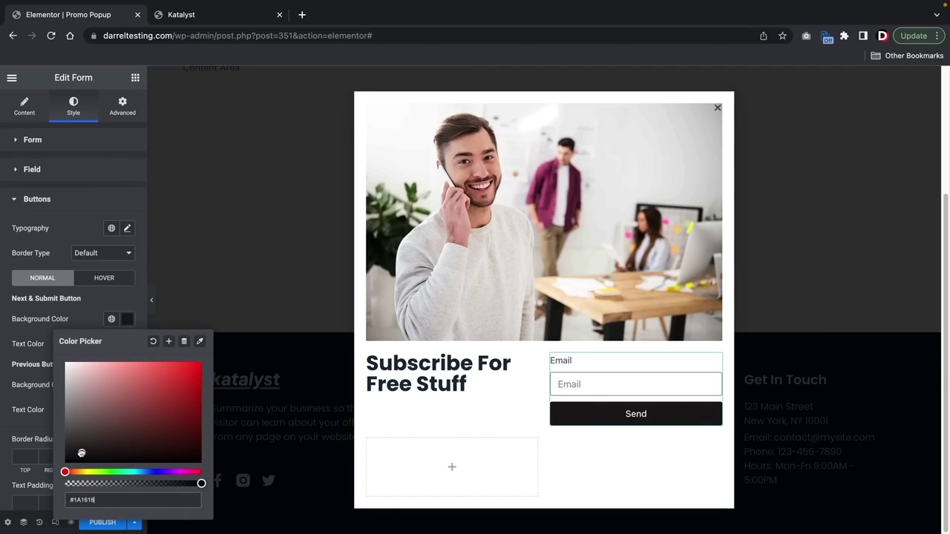
{"action": "left_click", "coordinate": [28, 348]}
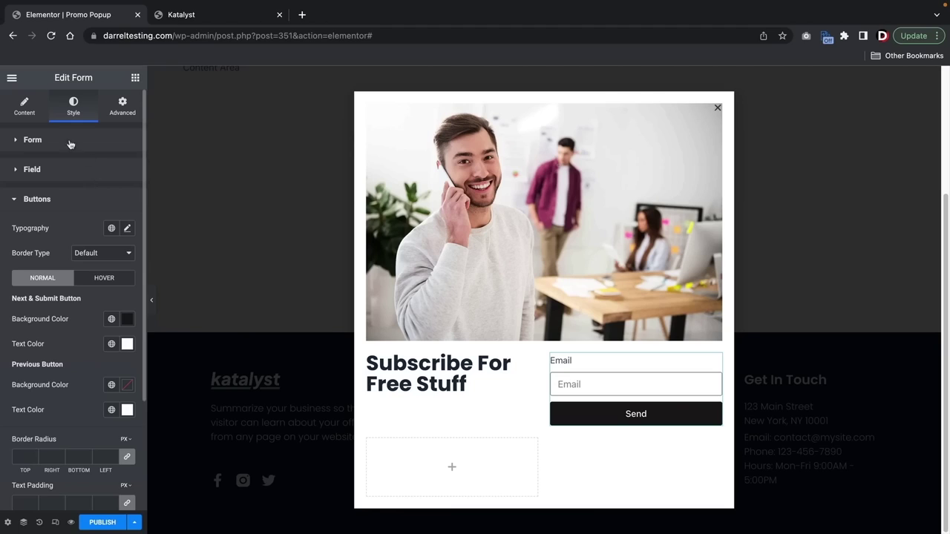
Hide the Email field's label and delete the empty lower container
{"action": "left_click", "coordinate": [21, 106]}
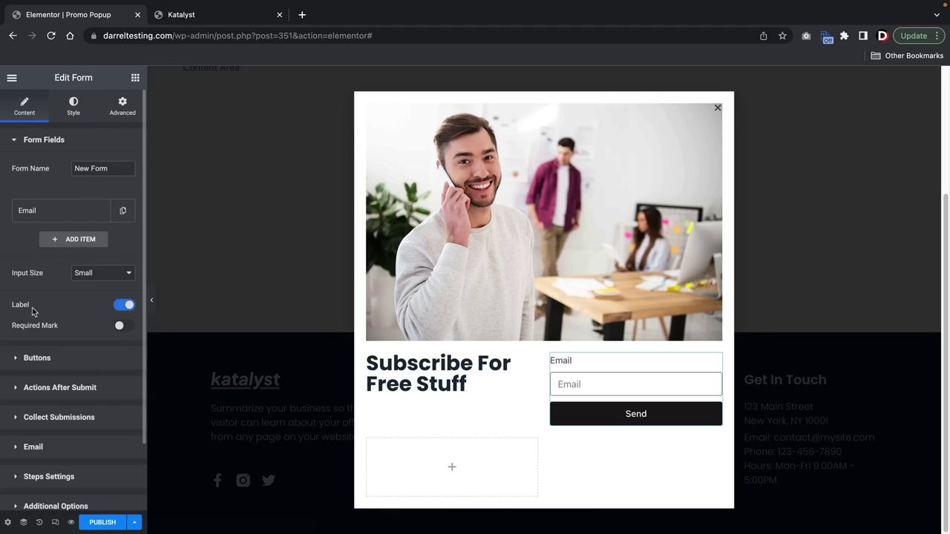
{"action": "left_click", "coordinate": [124, 307]}
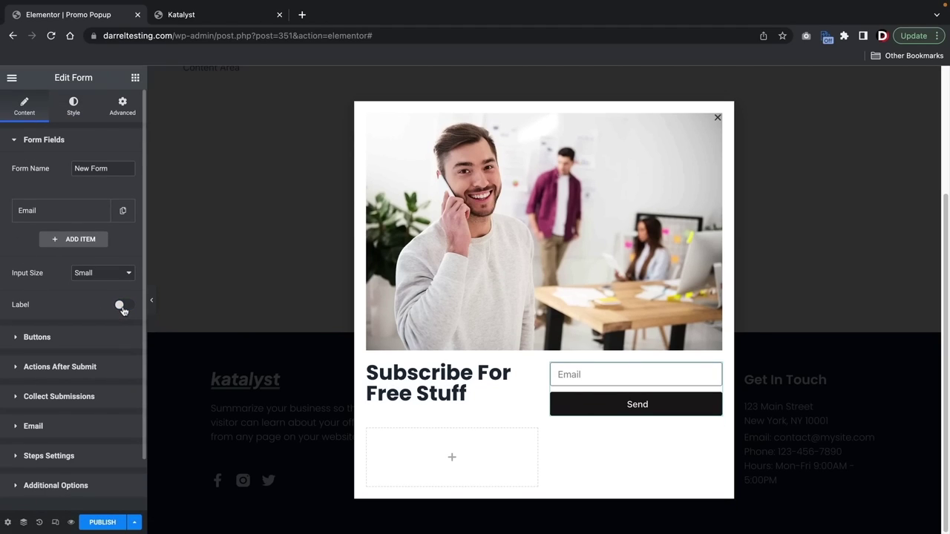
{"action": "right_click", "coordinate": [370, 429]}
{"action": "left_click", "coordinate": [403, 524]}
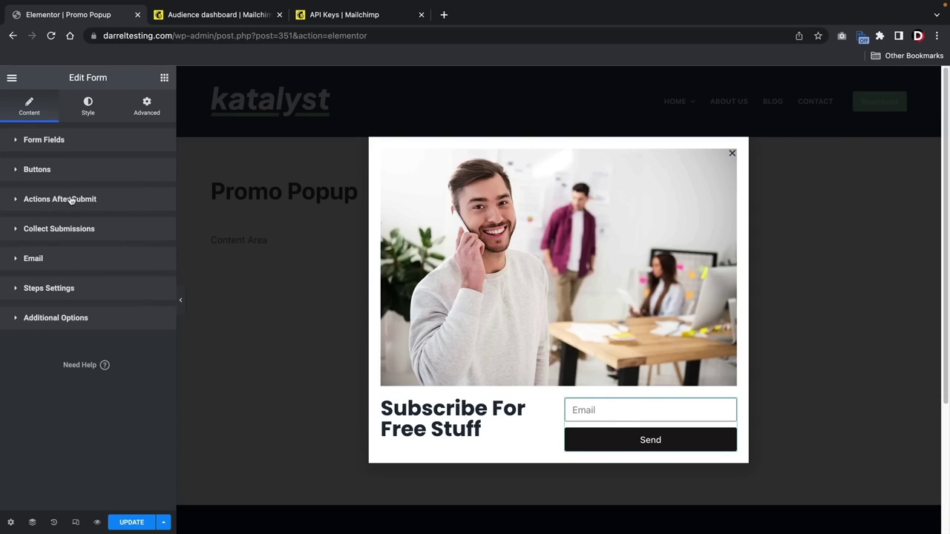
Add MailChimp to the form's Actions After Submit
{"action": "left_click", "coordinate": [63, 203]}
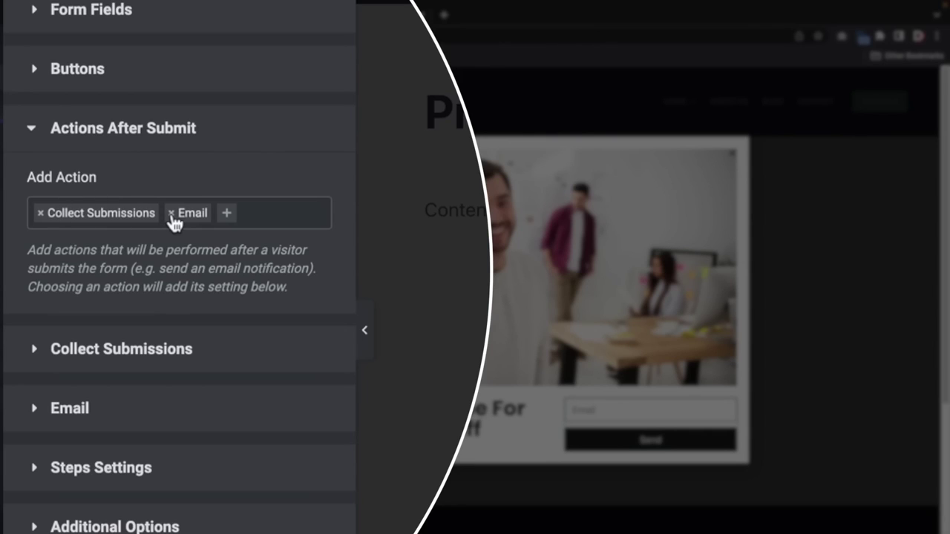
{"action": "left_click", "coordinate": [228, 216]}
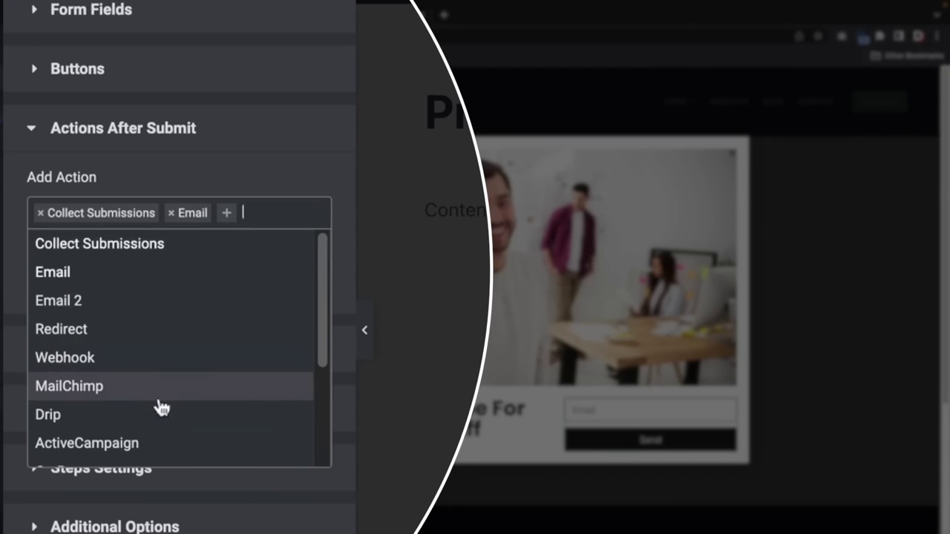
{"action": "scroll", "coordinate": [129, 397], "scroll_direction": "down", "scroll_amount": 1}
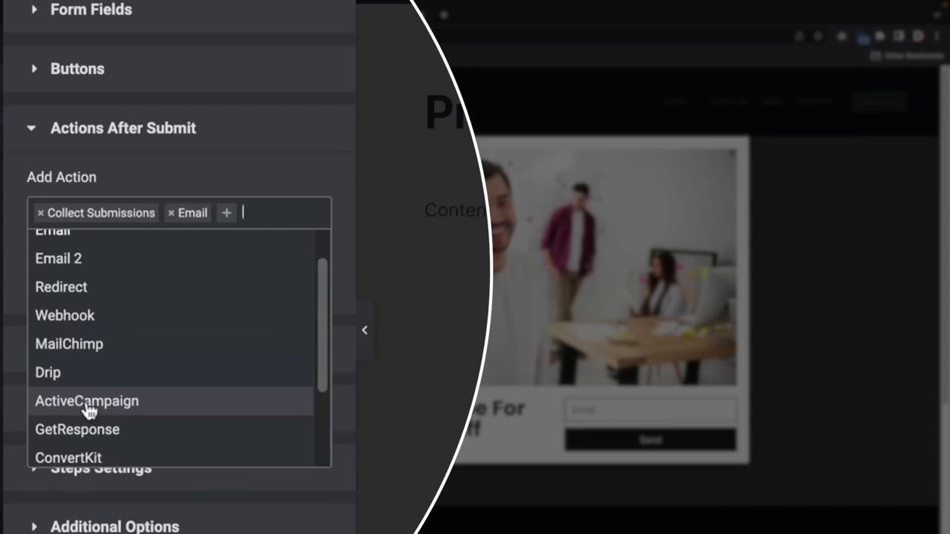
{"action": "scroll", "coordinate": [91, 405], "scroll_direction": "down", "scroll_amount": 1}
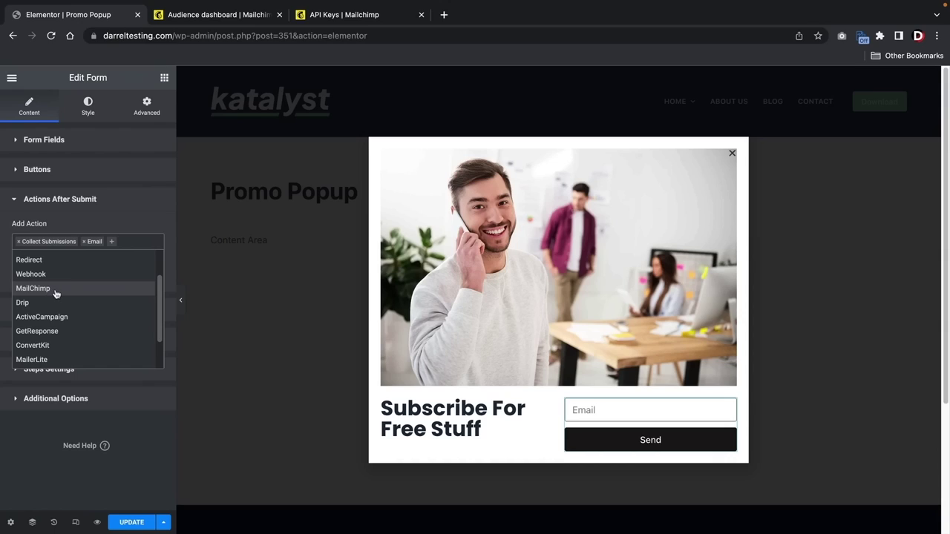
{"action": "left_click", "coordinate": [56, 295]}
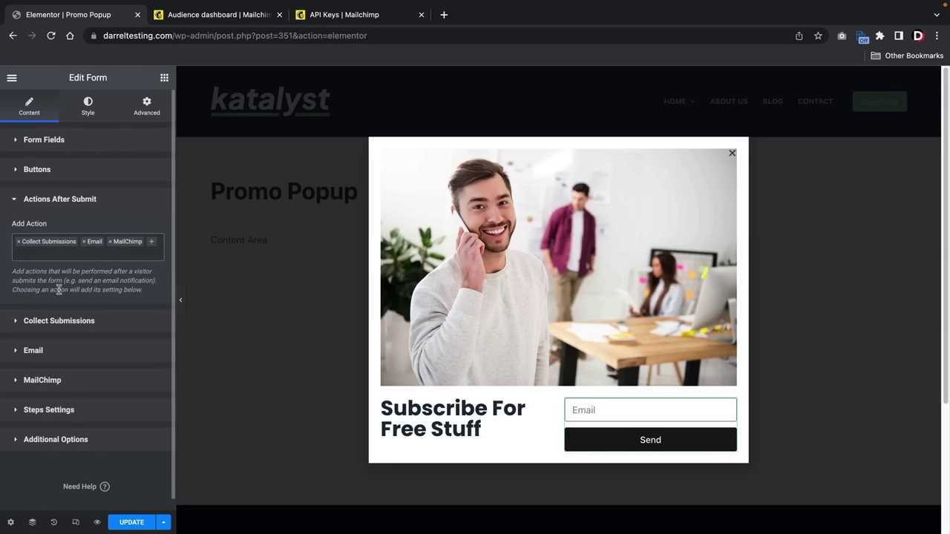
Expand the MailChimp settings section and bring up the Mailchimp Audience dashboard
{"action": "left_click", "coordinate": [57, 325]}
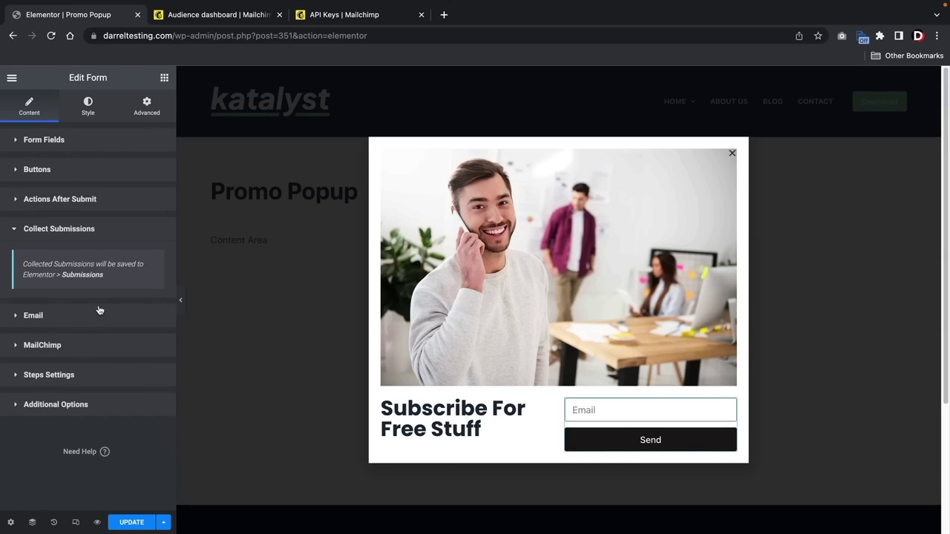
{"action": "left_click", "coordinate": [55, 345]}
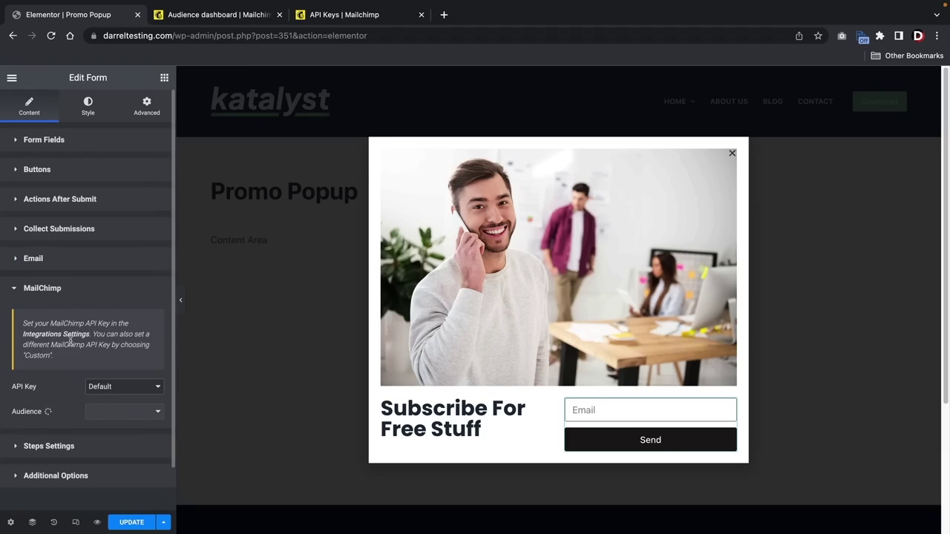
{"action": "scroll", "coordinate": [67, 342], "scroll_direction": "down", "scroll_amount": 2}
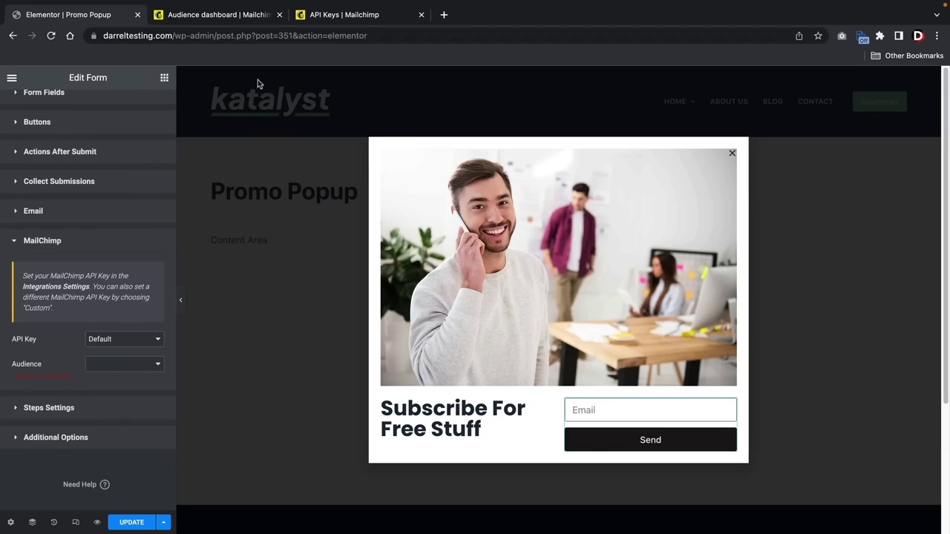
{"action": "left_click", "coordinate": [241, 15]}
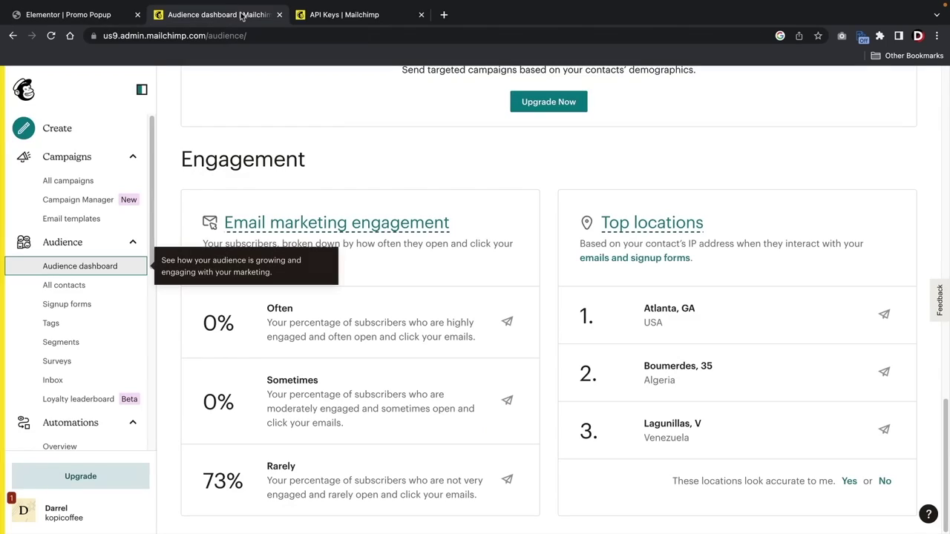
Generate and copy a Mailchimp API key named 'New Website', then return to the Elementor editor
{"action": "left_click", "coordinate": [320, 17]}
{"action": "scroll", "coordinate": [571, 383], "scroll_direction": "down", "scroll_amount": 3}
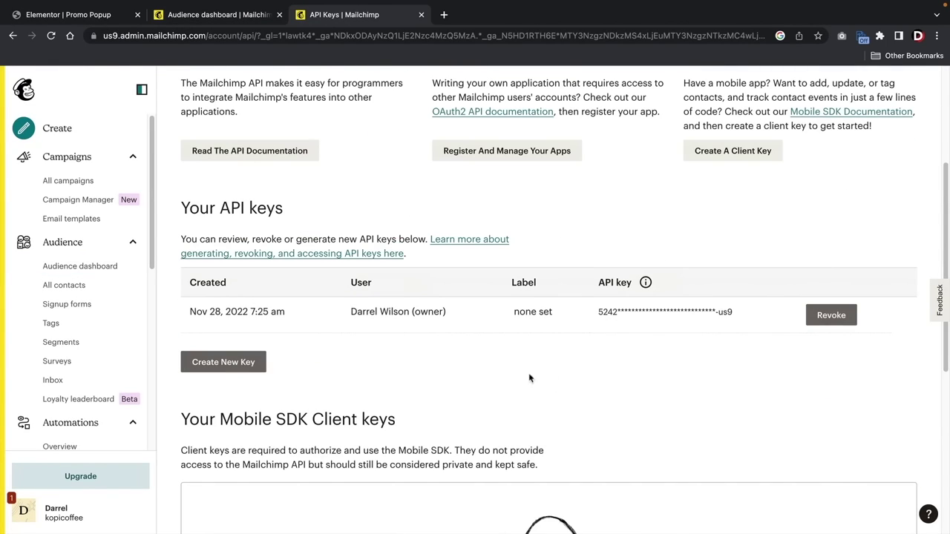
{"action": "left_click", "coordinate": [251, 367]}
{"action": "left_click", "coordinate": [279, 233]}
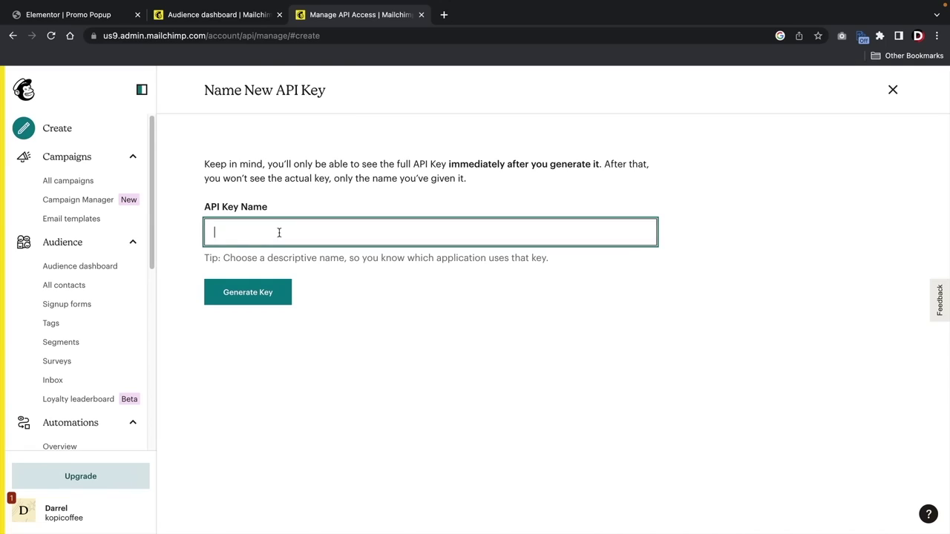
{"action": "type", "text": "New Website"}
{"action": "left_click", "coordinate": [260, 292]}
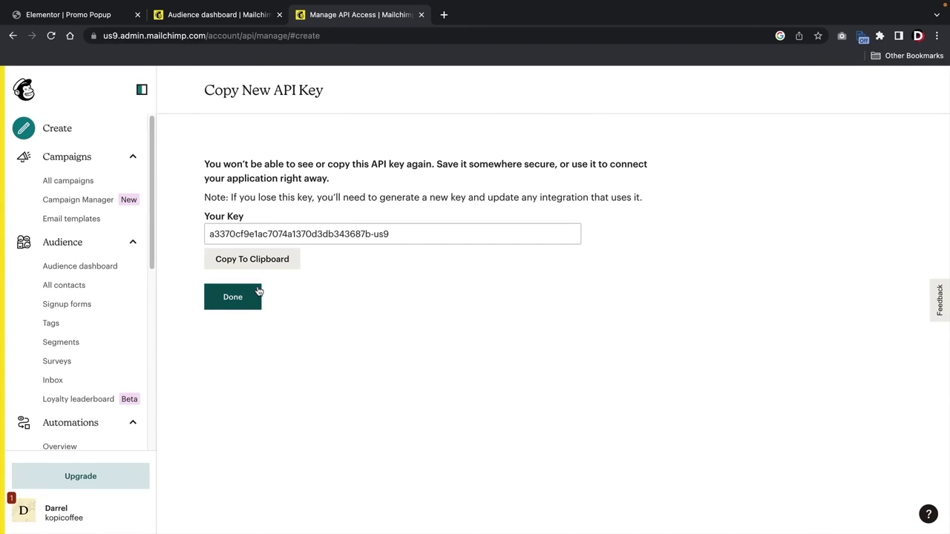
{"action": "left_click", "coordinate": [278, 258]}
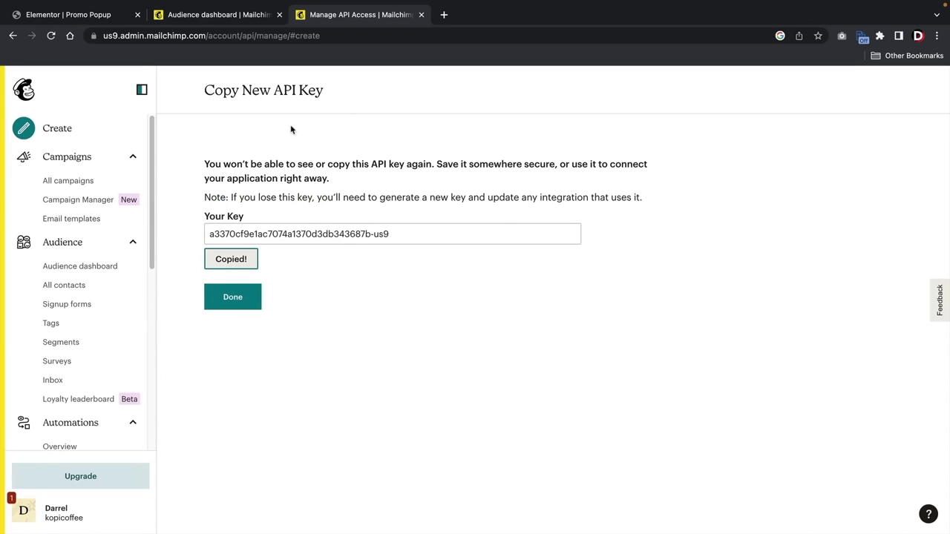
{"action": "left_click", "coordinate": [201, 19]}
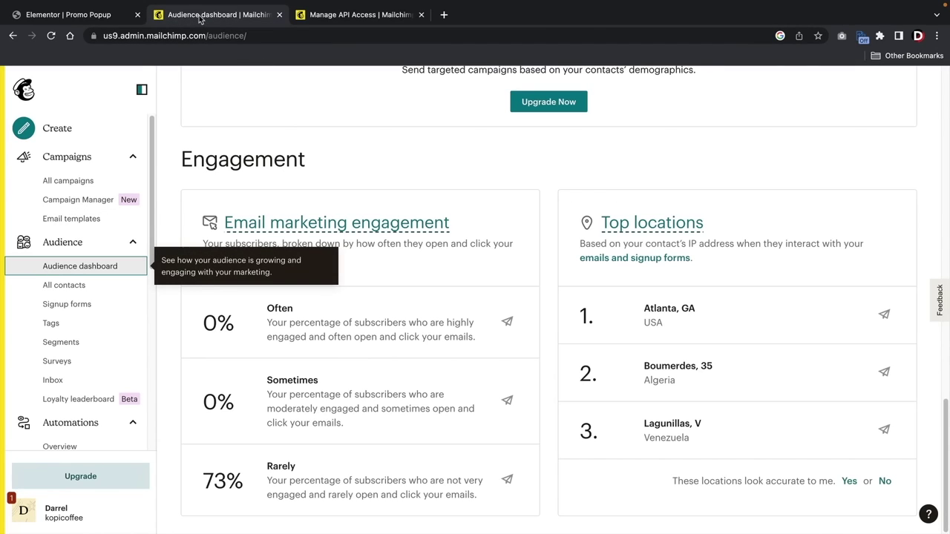
{"action": "left_click", "coordinate": [91, 21]}
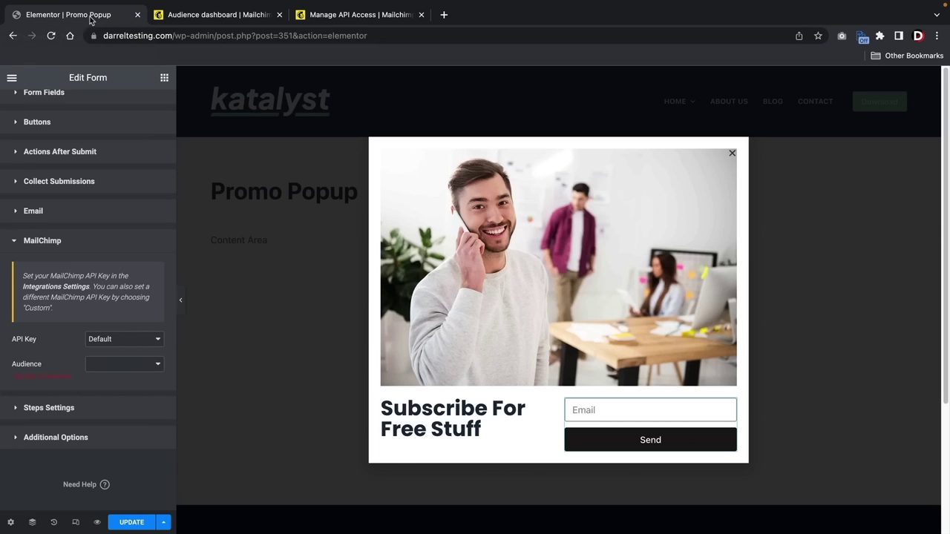
Set the MailChimp API key source to Custom and paste the copied key
{"action": "left_click", "coordinate": [112, 340]}
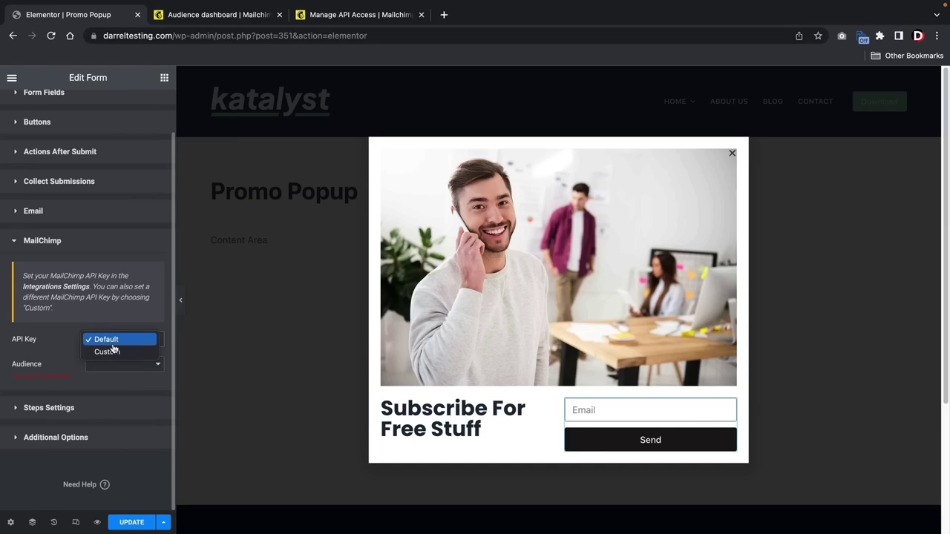
{"action": "left_click", "coordinate": [107, 351]}
{"action": "right_click", "coordinate": [100, 340]}
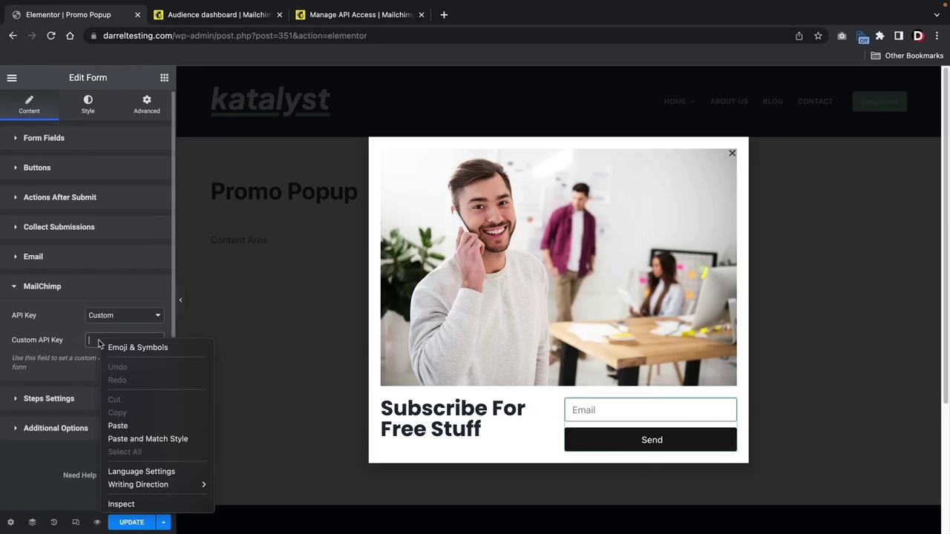
{"action": "left_click", "coordinate": [127, 424]}
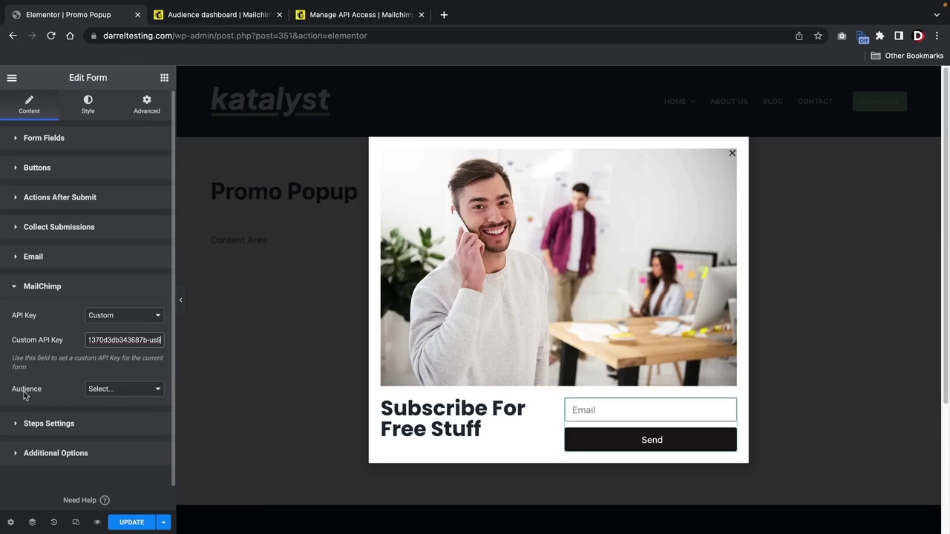
Choose the kopicoffee audience, map Email to Email, leave First Name unmapped, and update
{"action": "left_click", "coordinate": [118, 395]}
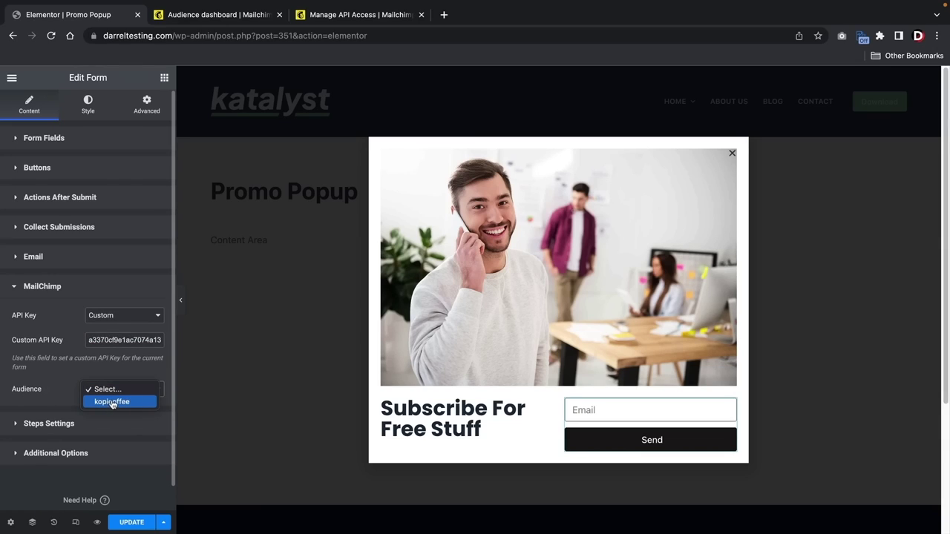
{"action": "left_click", "coordinate": [115, 403]}
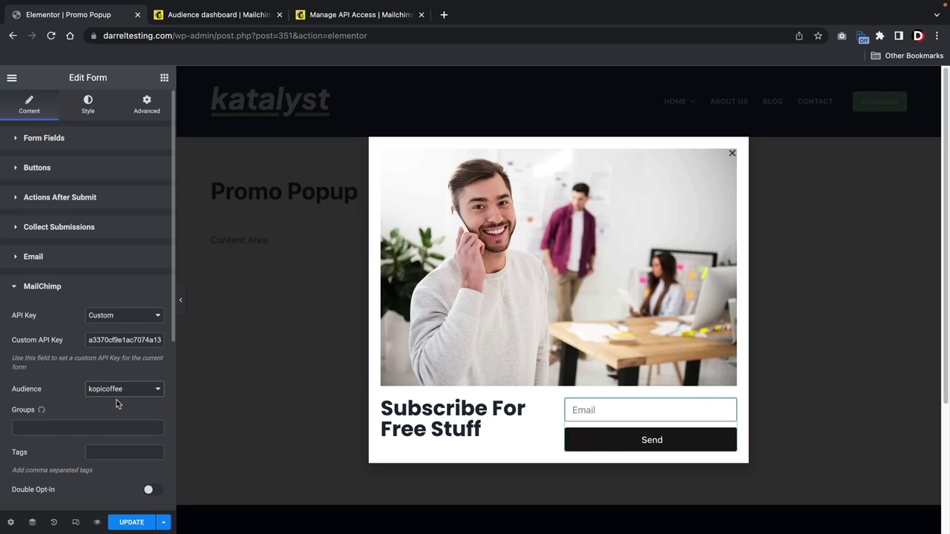
{"action": "scroll", "coordinate": [66, 420], "scroll_direction": "down", "scroll_amount": 1}
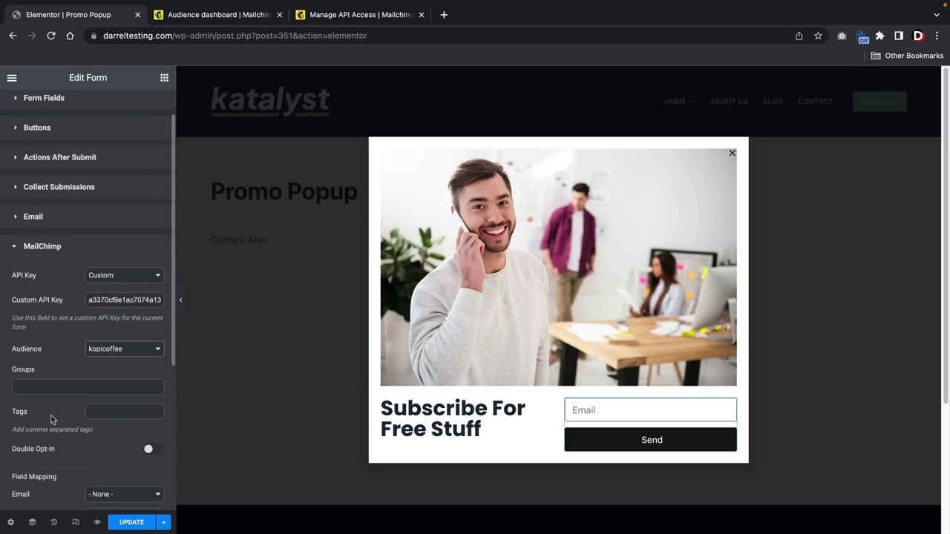
{"action": "scroll", "coordinate": [64, 401], "scroll_direction": "down", "scroll_amount": 3}
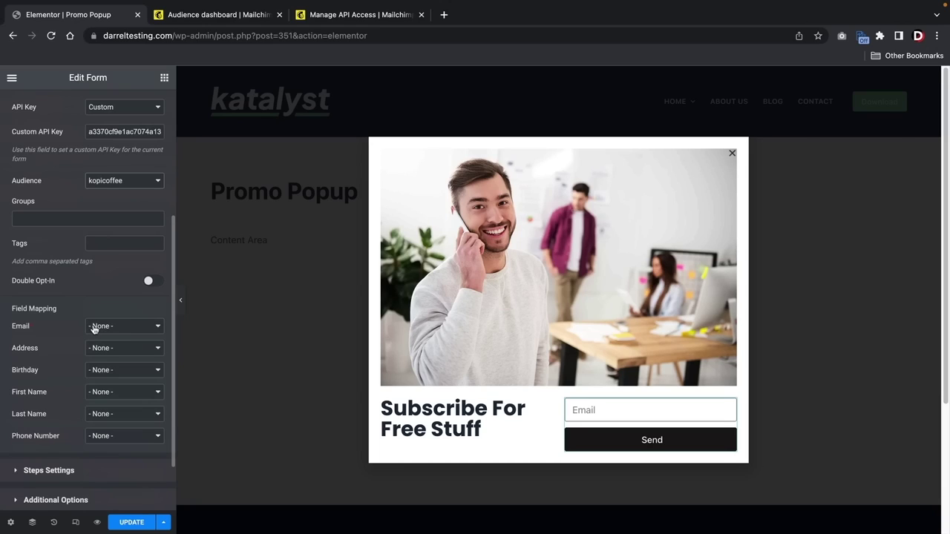
{"action": "left_click", "coordinate": [96, 329]}
{"action": "left_click", "coordinate": [102, 338]}
{"action": "left_click", "coordinate": [108, 395]}
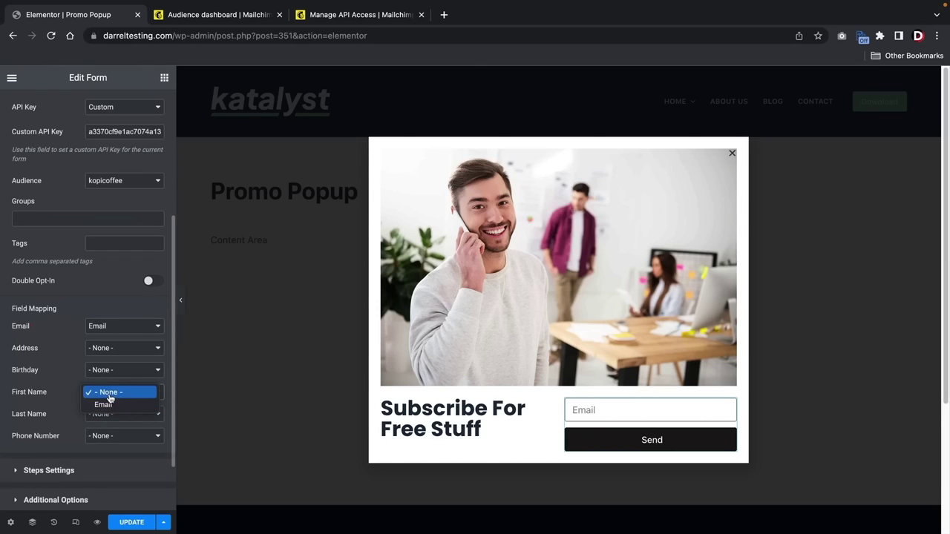
{"action": "left_click", "coordinate": [115, 392]}
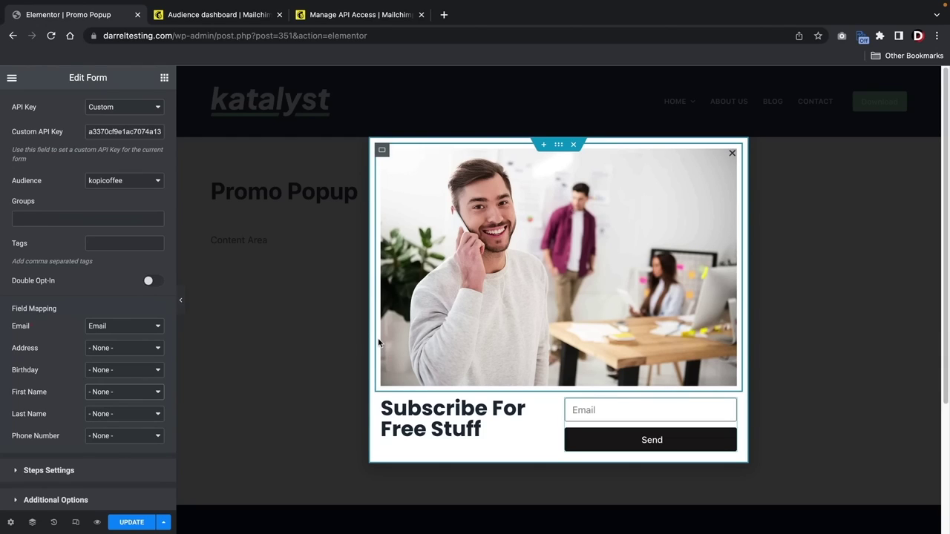
{"action": "left_click", "coordinate": [132, 524]}
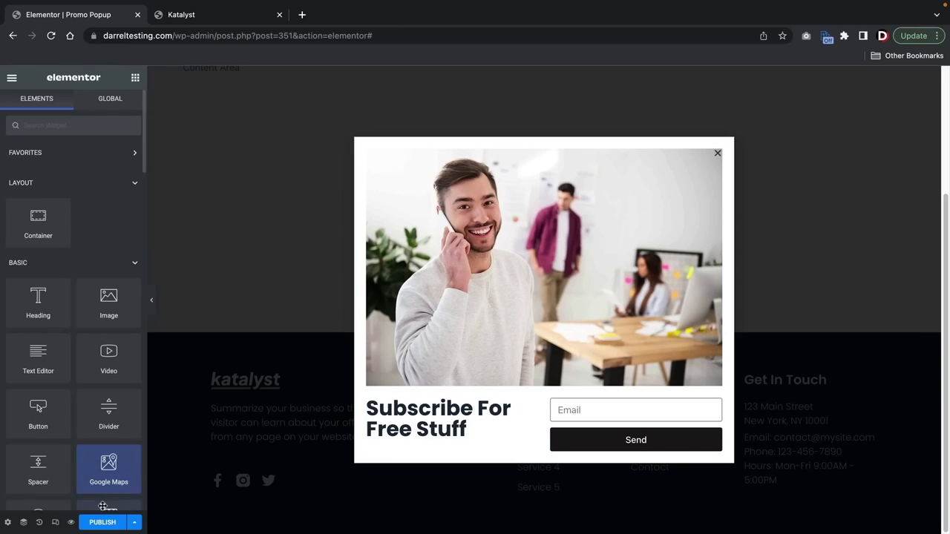
Open the popup's Publish Settings and look over Triggers and Advanced Rules
{"action": "left_click", "coordinate": [103, 522]}
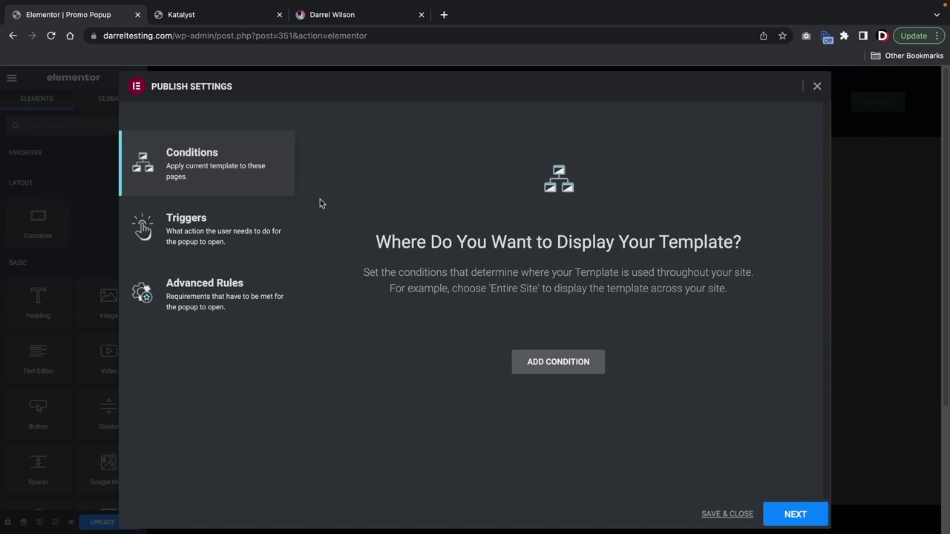
{"action": "left_click", "coordinate": [208, 227]}
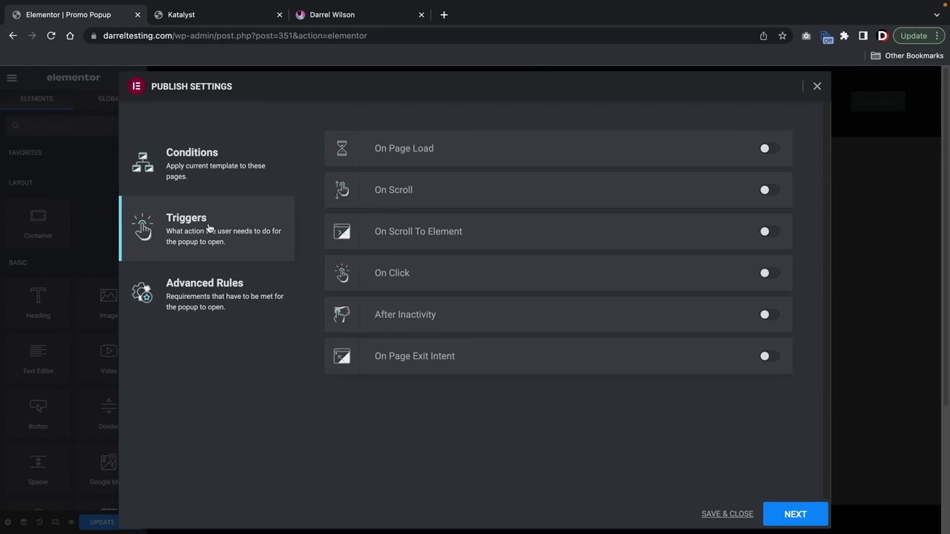
{"action": "left_click", "coordinate": [220, 309]}
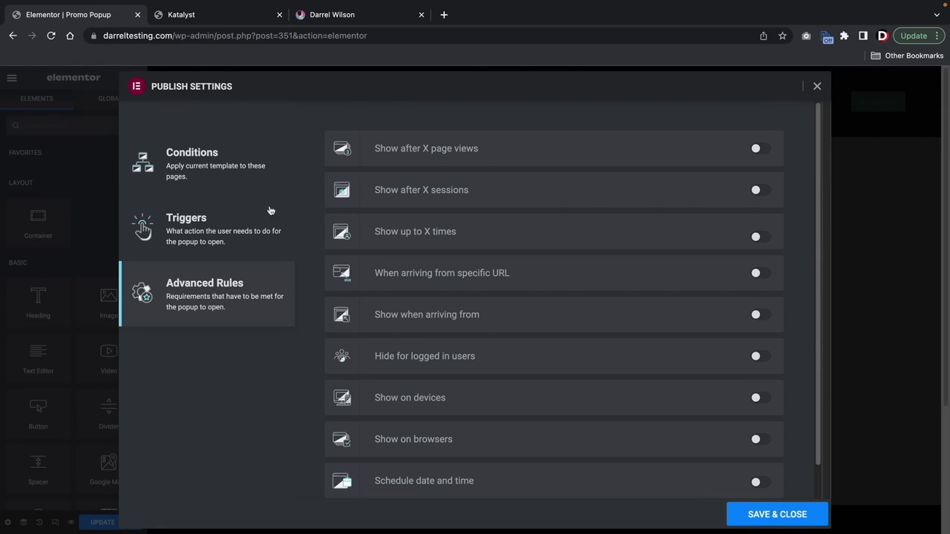
{"action": "left_click", "coordinate": [219, 166]}
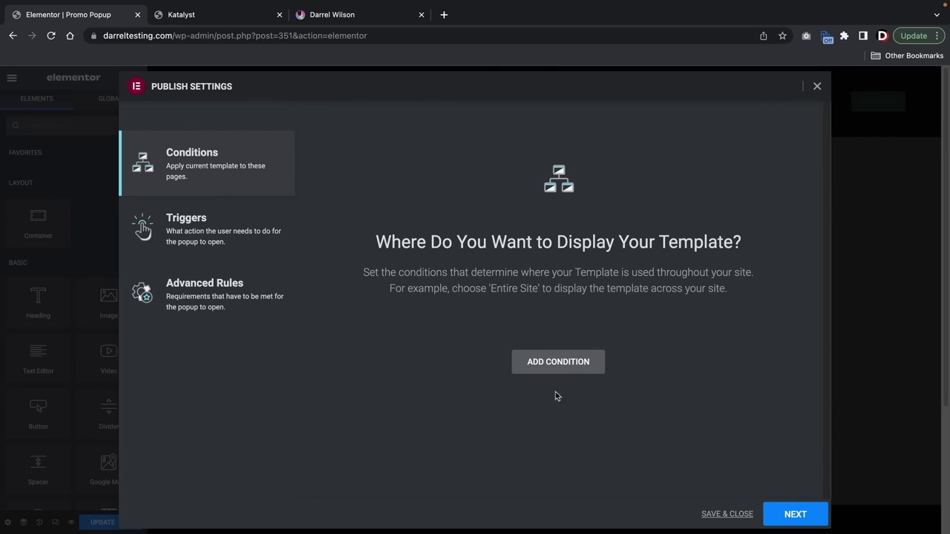
Add an Include condition for Singular > Pages > Home, removing the extra row
{"action": "left_click", "coordinate": [567, 366]}
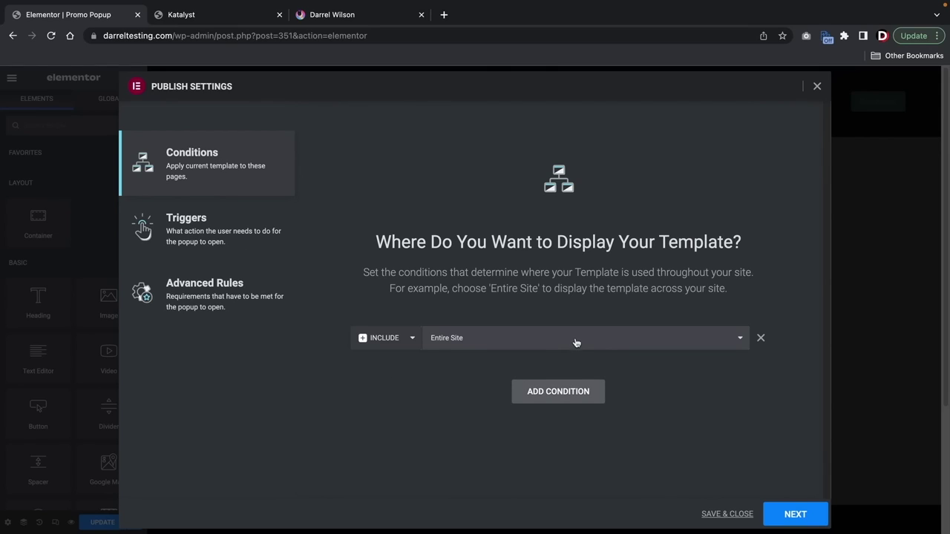
{"action": "left_click", "coordinate": [576, 341]}
{"action": "left_click", "coordinate": [561, 367]}
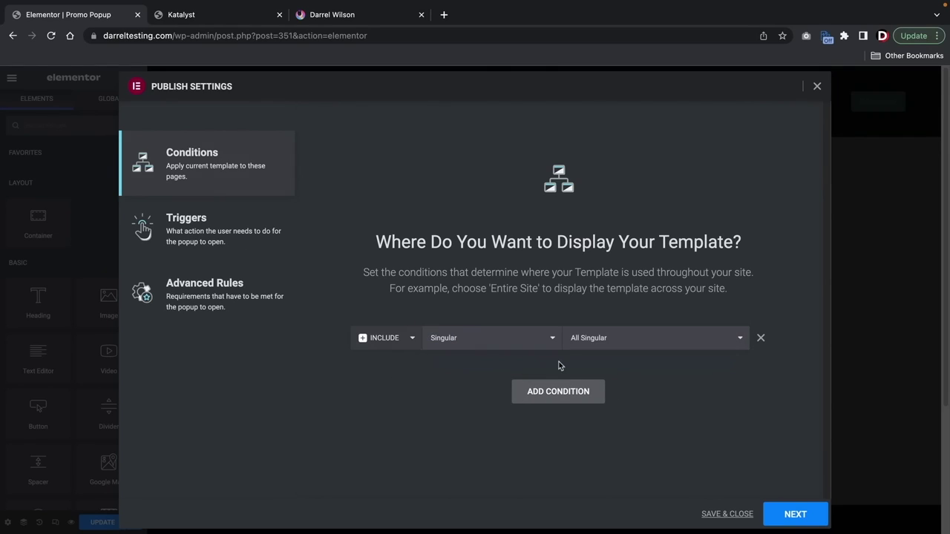
{"action": "left_click", "coordinate": [594, 343]}
{"action": "left_click", "coordinate": [647, 453]}
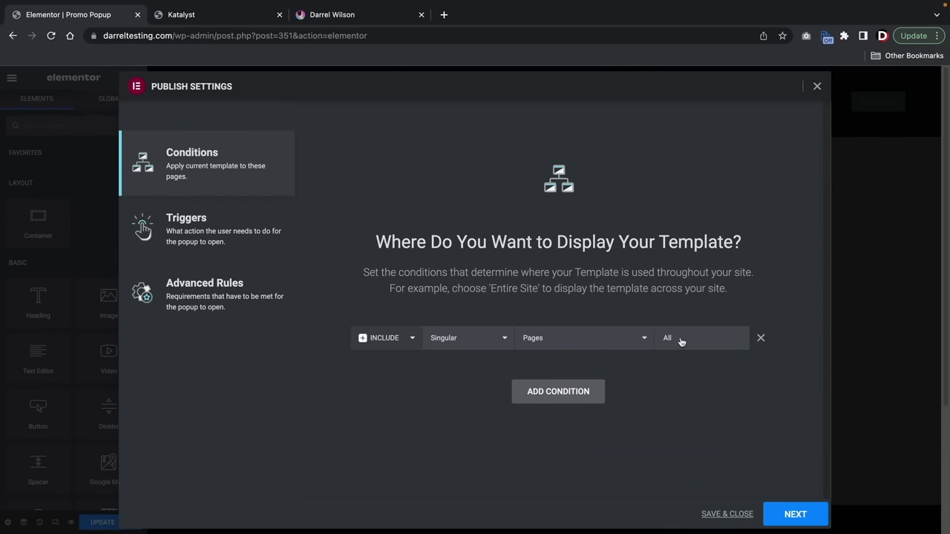
{"action": "left_click", "coordinate": [681, 340]}
{"action": "type", "text": "home"}
{"action": "left_click", "coordinate": [685, 377]}
{"action": "left_click", "coordinate": [576, 396]}
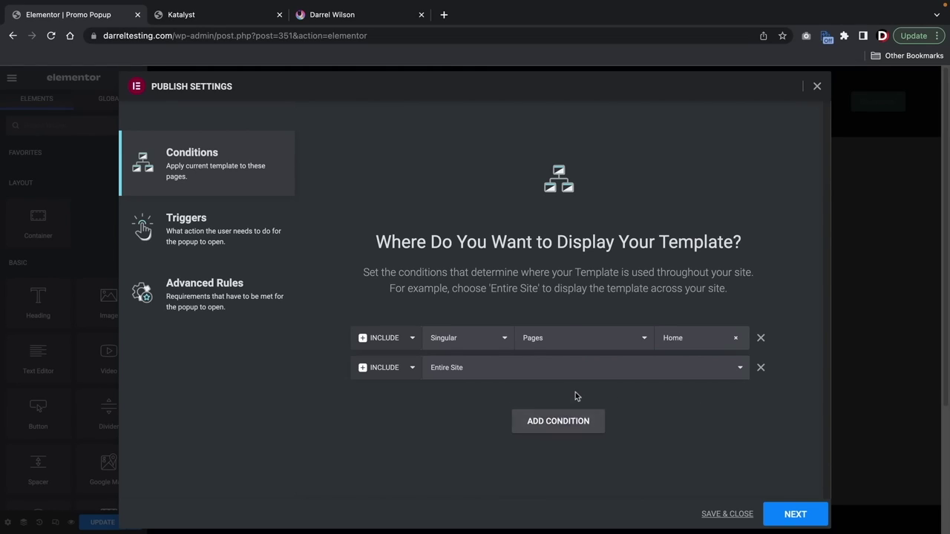
{"action": "left_click", "coordinate": [761, 370]}
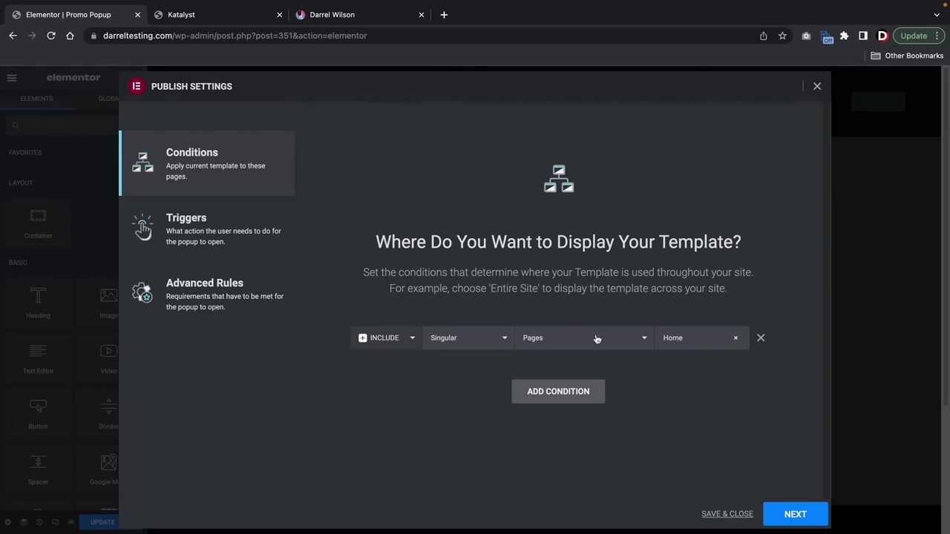
Leave only the On Page Load trigger enabled, set to 10 seconds
{"action": "left_click", "coordinate": [234, 231]}
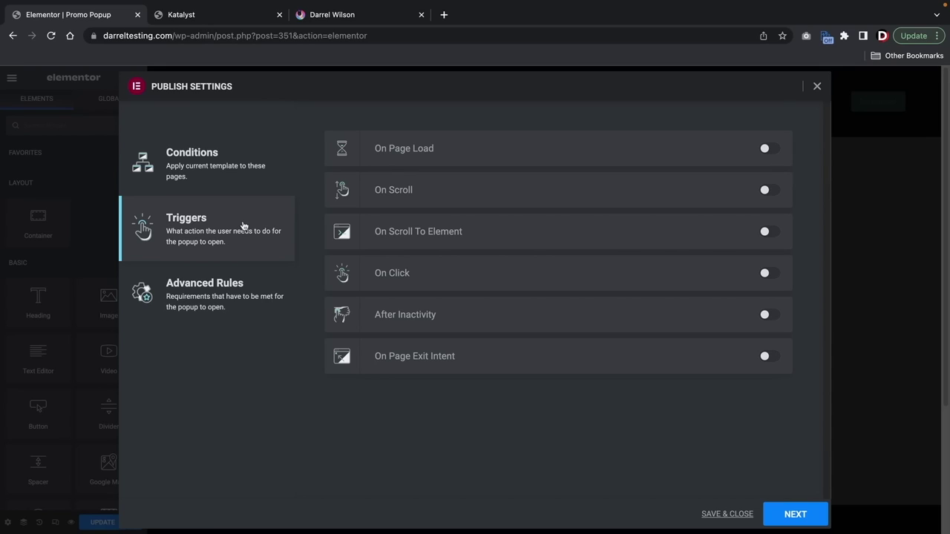
{"action": "left_click", "coordinate": [771, 148]}
{"action": "left_click", "coordinate": [767, 195]}
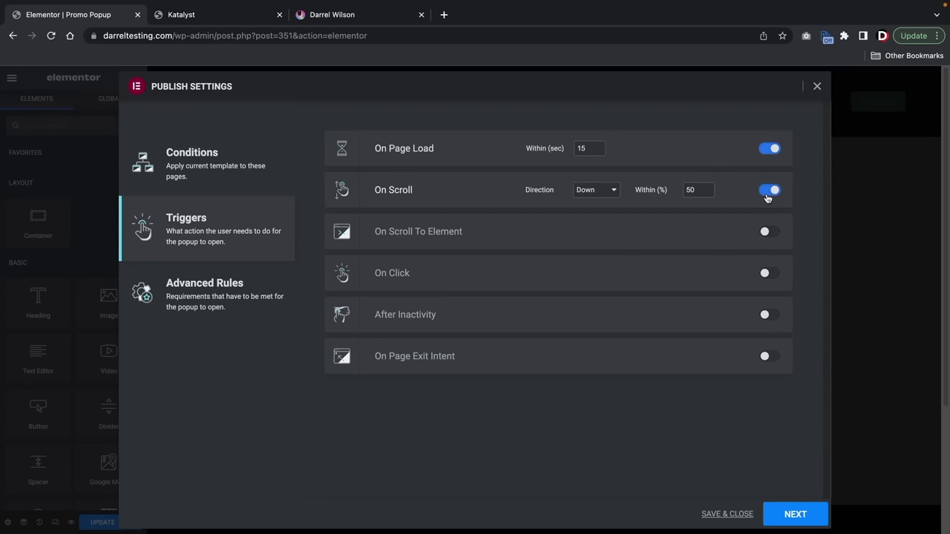
{"action": "left_click", "coordinate": [773, 275]}
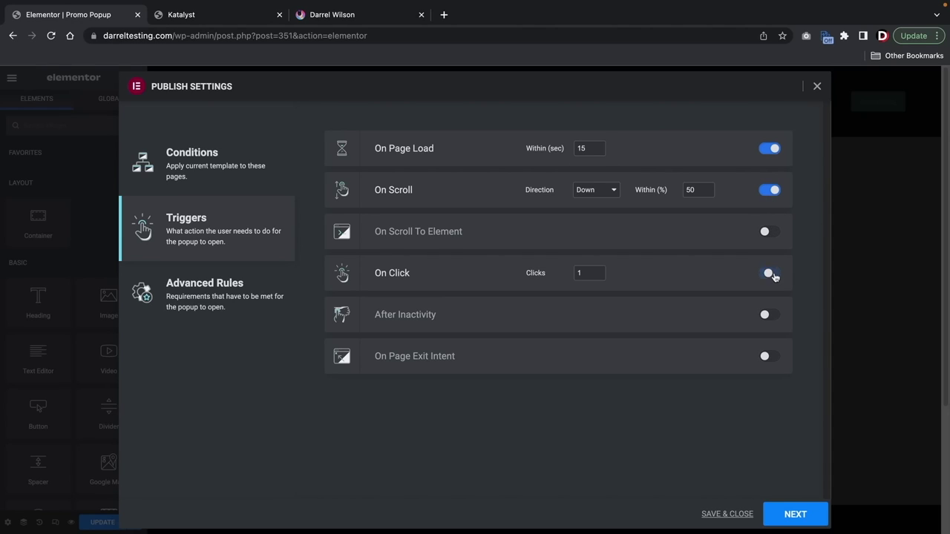
{"action": "left_click", "coordinate": [769, 318]}
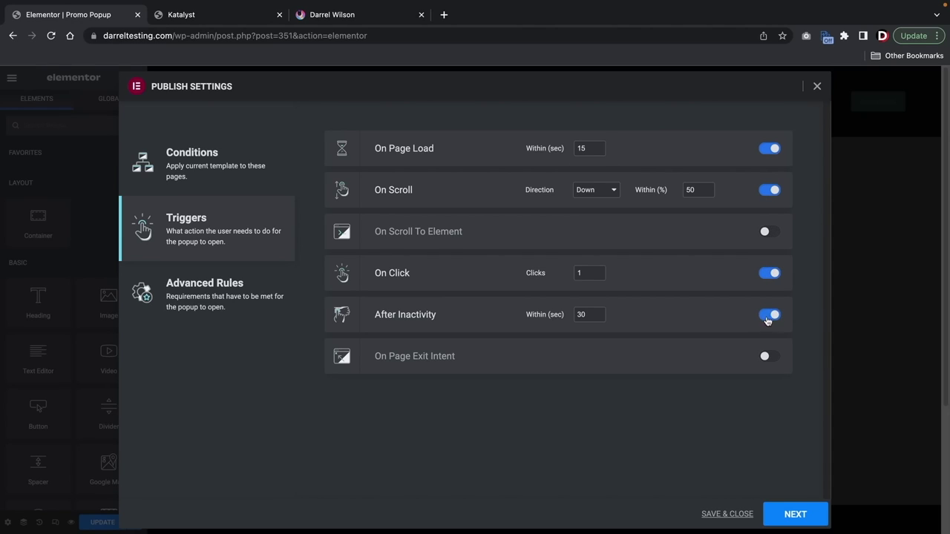
{"action": "left_click", "coordinate": [773, 363]}
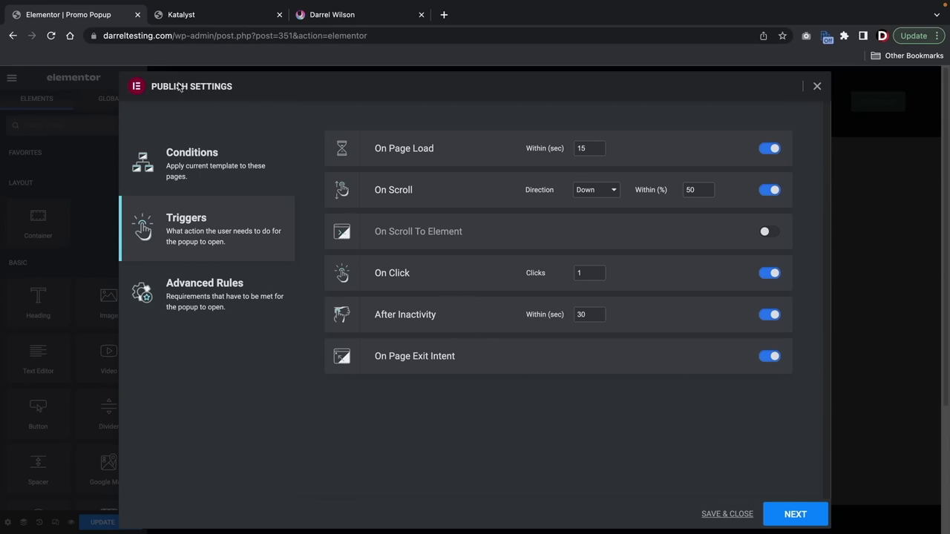
{"action": "left_click", "coordinate": [769, 356]}
{"action": "left_click", "coordinate": [772, 315]}
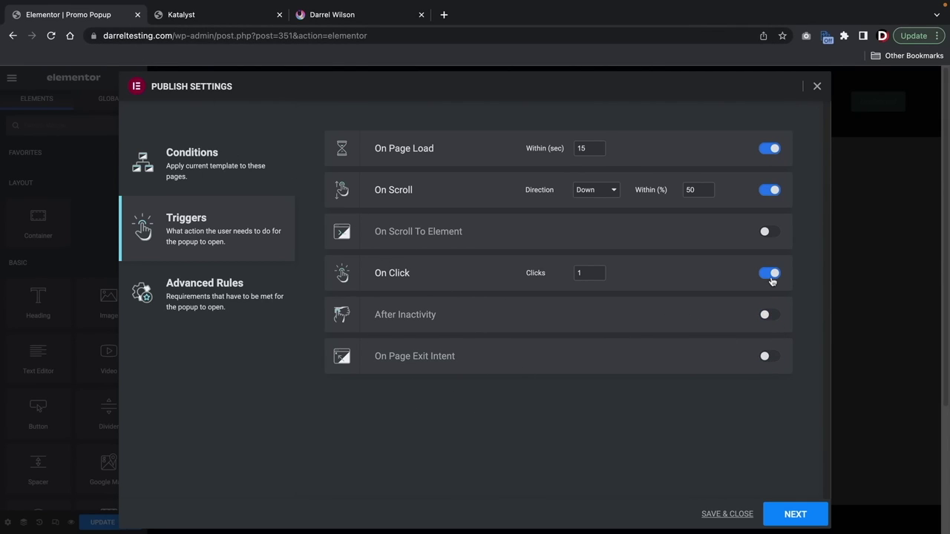
{"action": "left_click", "coordinate": [770, 274]}
{"action": "left_click", "coordinate": [770, 191]}
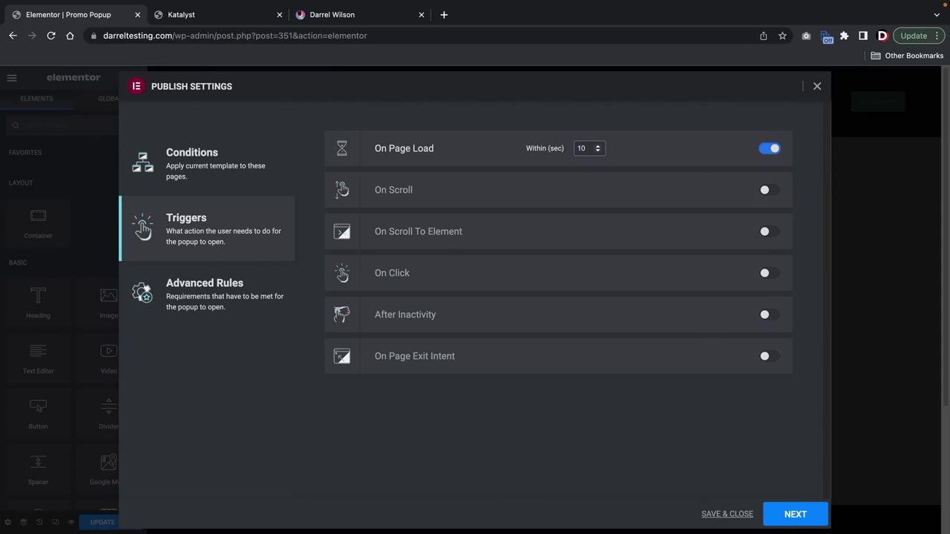
{"action": "left_click", "coordinate": [220, 299]}
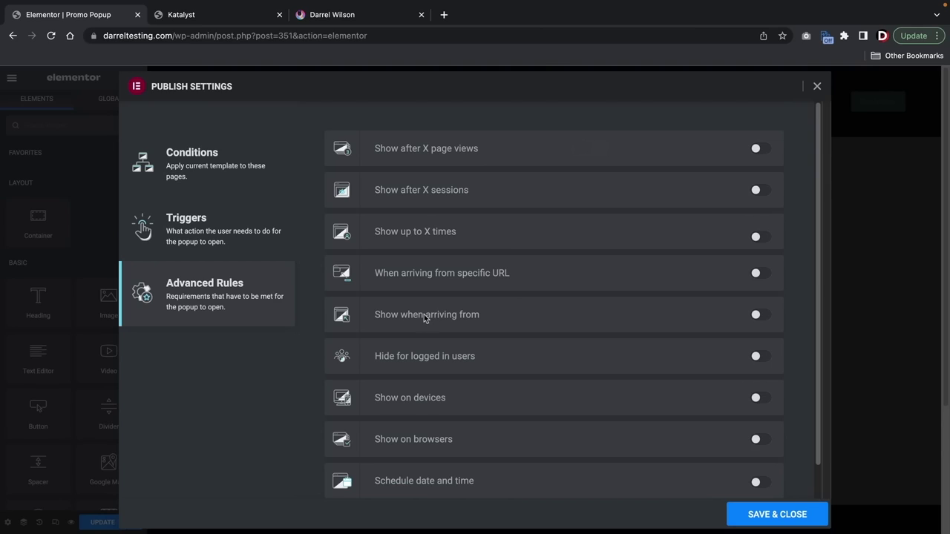
Try the arrival-from and specific URL advanced rules, then switch both off
{"action": "left_click", "coordinate": [756, 316]}
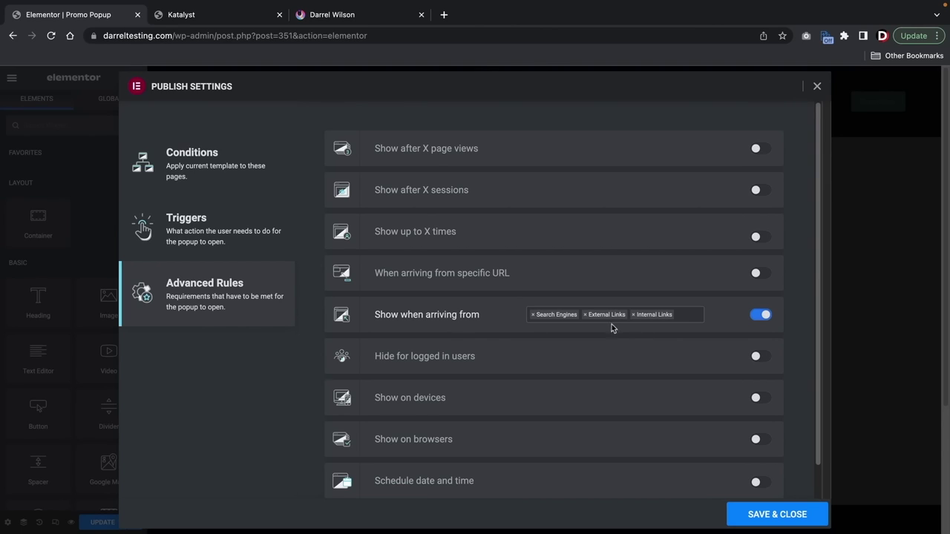
{"action": "left_click", "coordinate": [754, 318]}
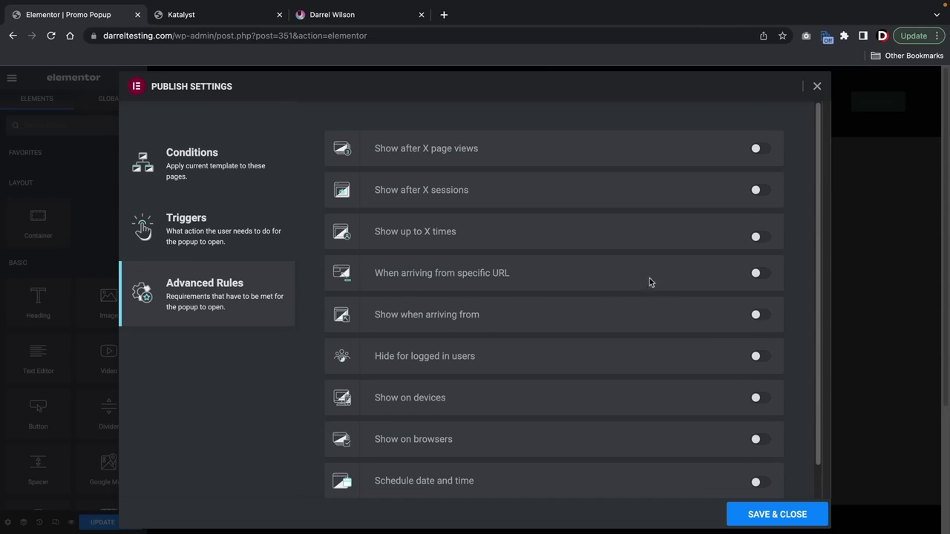
{"action": "left_click", "coordinate": [755, 274]}
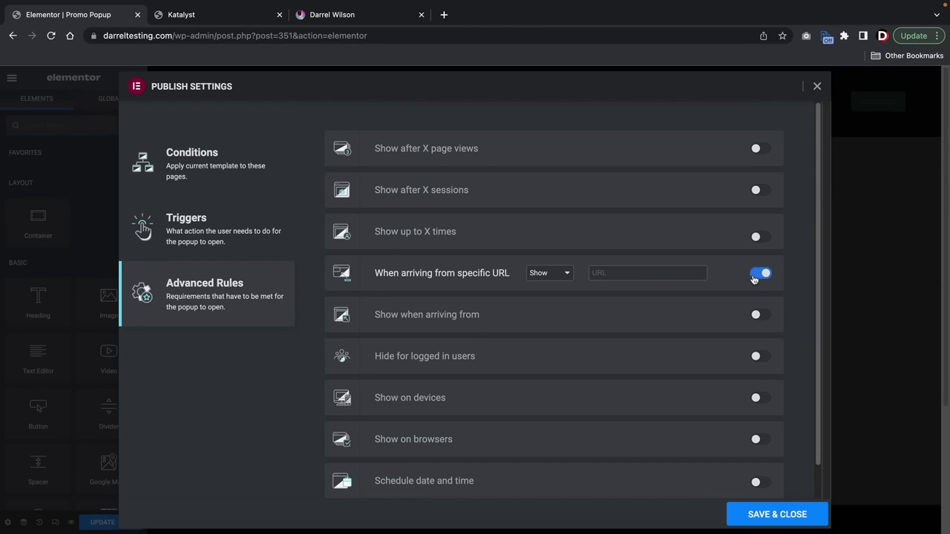
{"action": "left_click", "coordinate": [754, 276]}
Limit the popup to show up to 2 times per Session and save the publish settings
{"action": "left_click", "coordinate": [757, 238]}
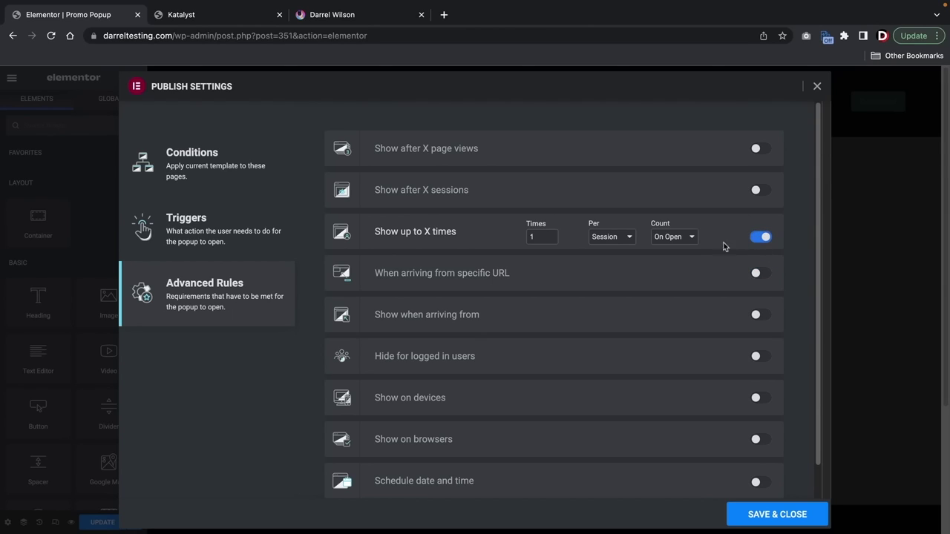
{"action": "left_click", "coordinate": [530, 237]}
{"action": "left_click", "coordinate": [607, 238]}
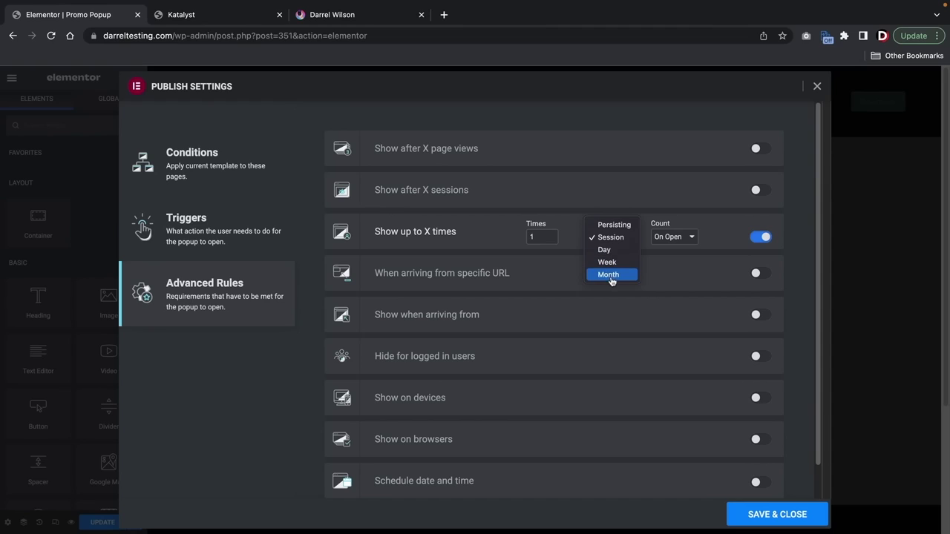
{"action": "left_click", "coordinate": [615, 238]}
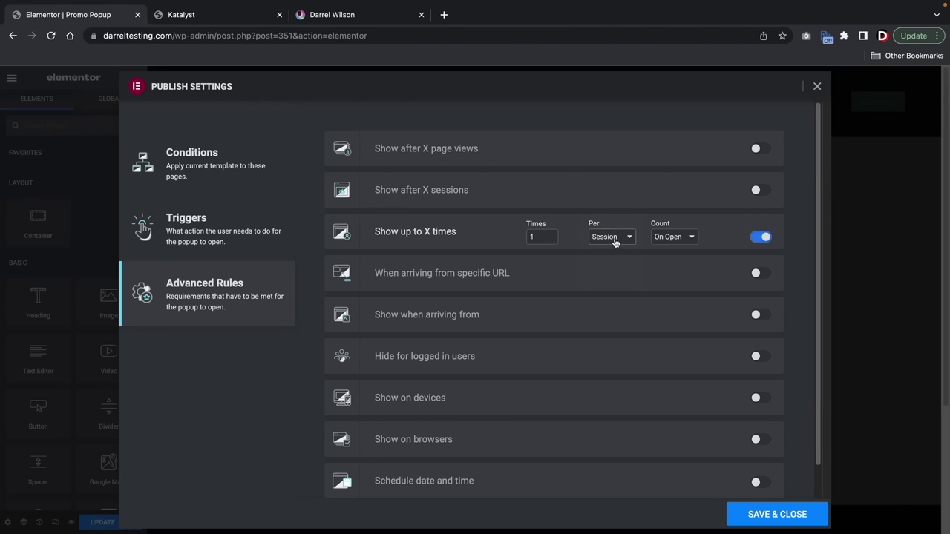
{"action": "left_click", "coordinate": [615, 239]}
{"action": "left_click", "coordinate": [606, 237]}
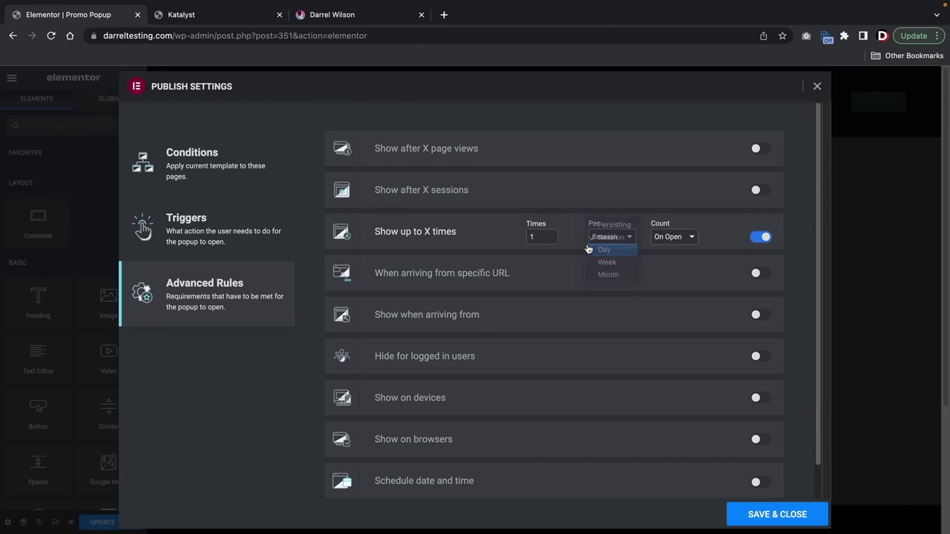
{"action": "left_click", "coordinate": [607, 239]}
{"action": "left_click", "coordinate": [611, 225]}
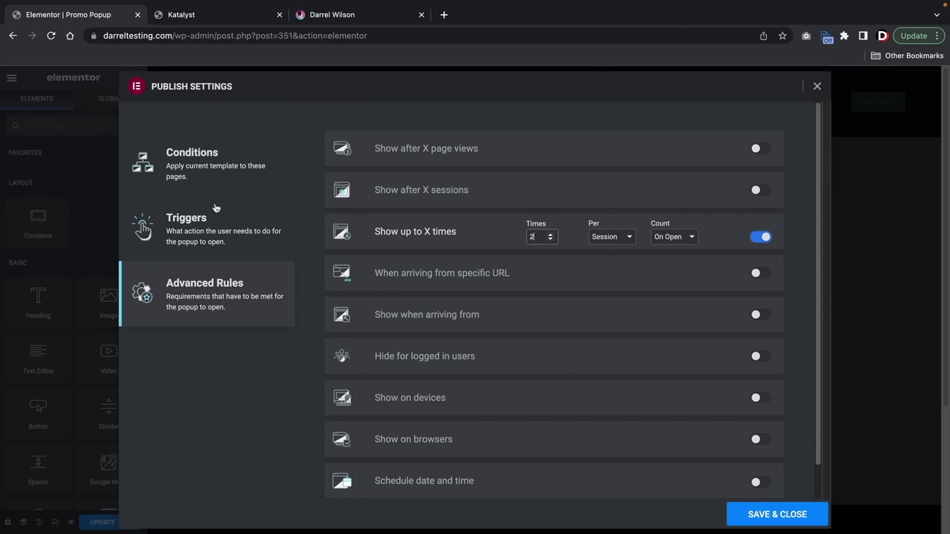
{"action": "left_click", "coordinate": [768, 517]}
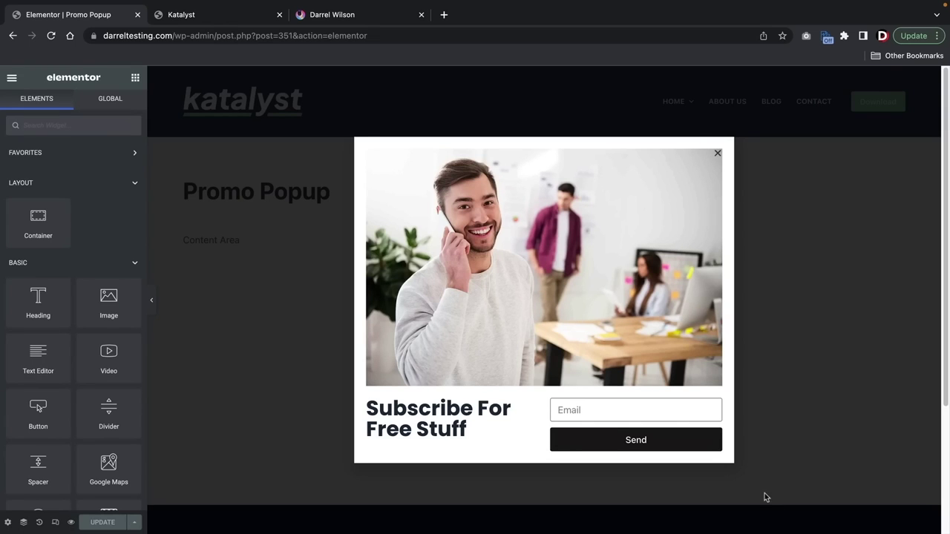
Open darreltesting.com in a new Chrome incognito window
{"action": "left_click", "coordinate": [938, 38]}
{"action": "left_click", "coordinate": [897, 116]}
{"action": "type", "text": "darrel"}
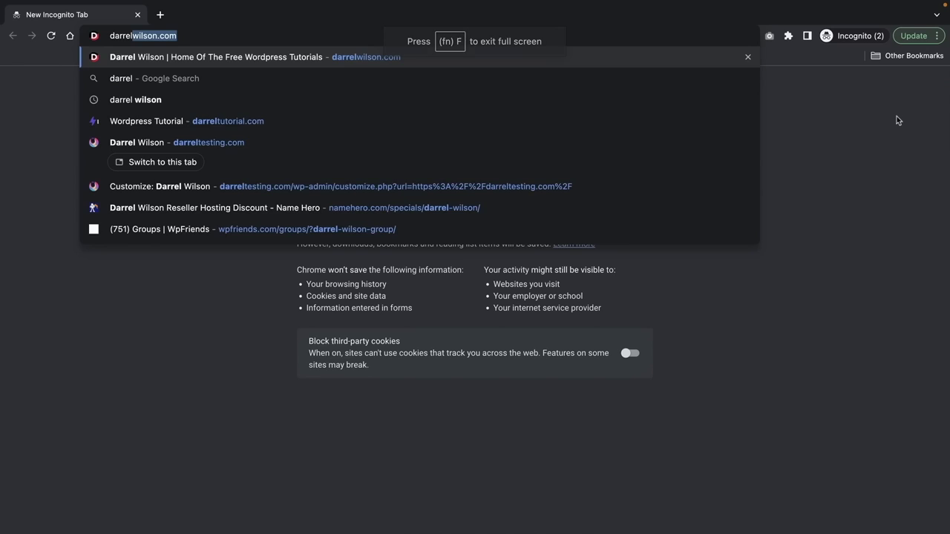
{"action": "type", "text": "testing"}
{"action": "key", "text": "Return"}
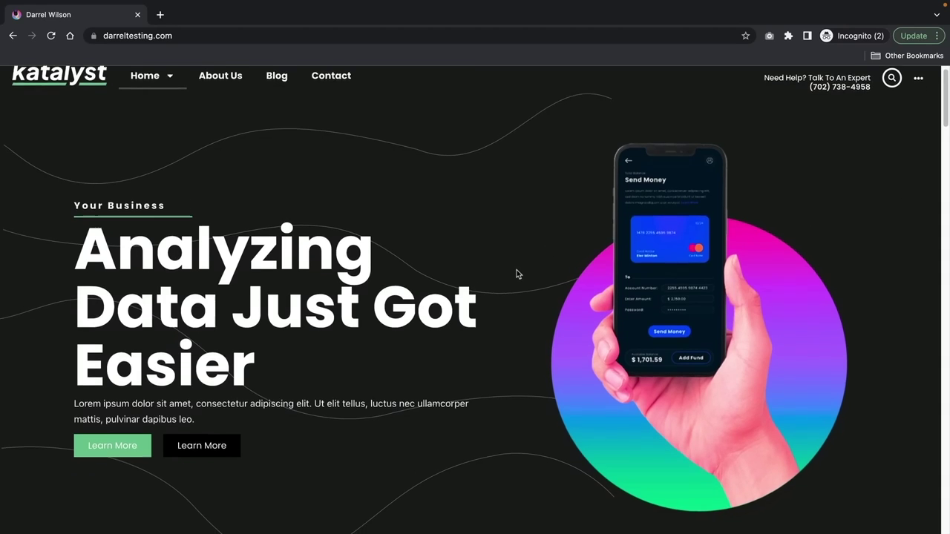
Scroll the live page until the Subscribe For Free Stuff popup appears, then close it
{"action": "scroll", "coordinate": [516, 271], "scroll_direction": "down", "scroll_amount": 4}
{"action": "scroll", "coordinate": [518, 274], "scroll_direction": "down", "scroll_amount": 5}
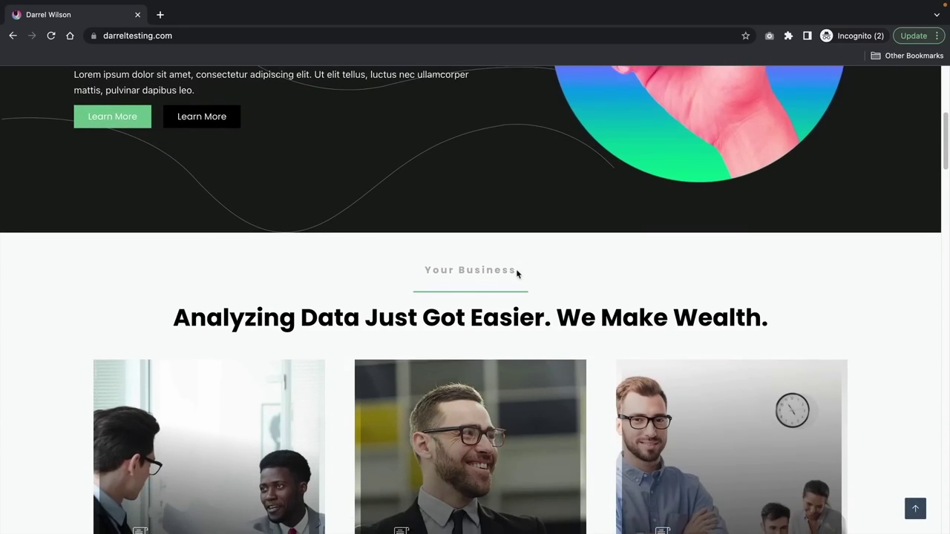
{"action": "scroll", "coordinate": [519, 274], "scroll_direction": "down", "scroll_amount": 4}
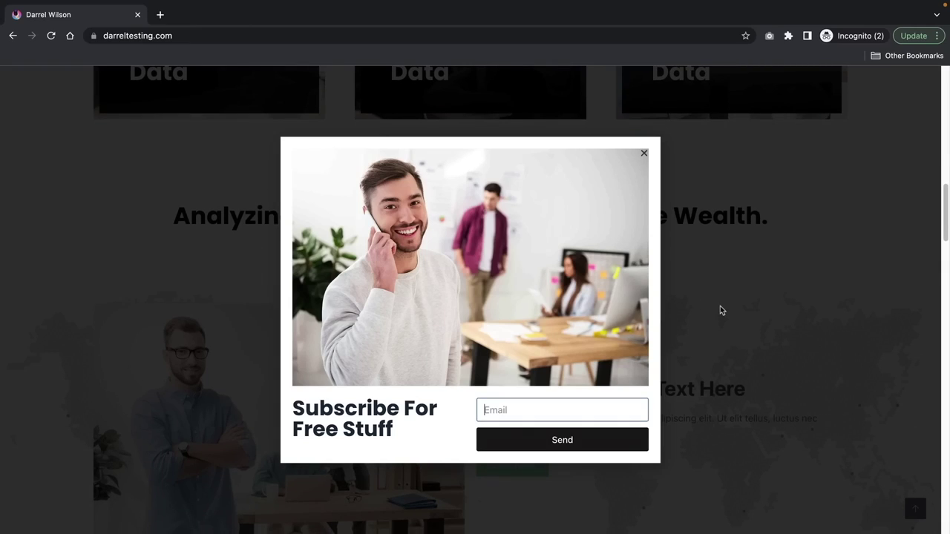
{"action": "scroll", "coordinate": [720, 305], "scroll_direction": "up", "scroll_amount": 10}
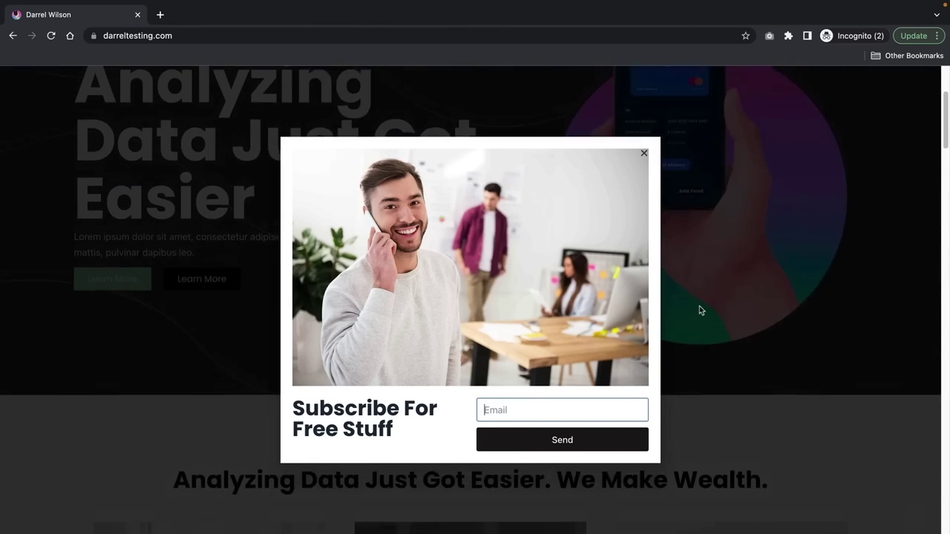
{"action": "scroll", "coordinate": [699, 306], "scroll_direction": "up", "scroll_amount": 3}
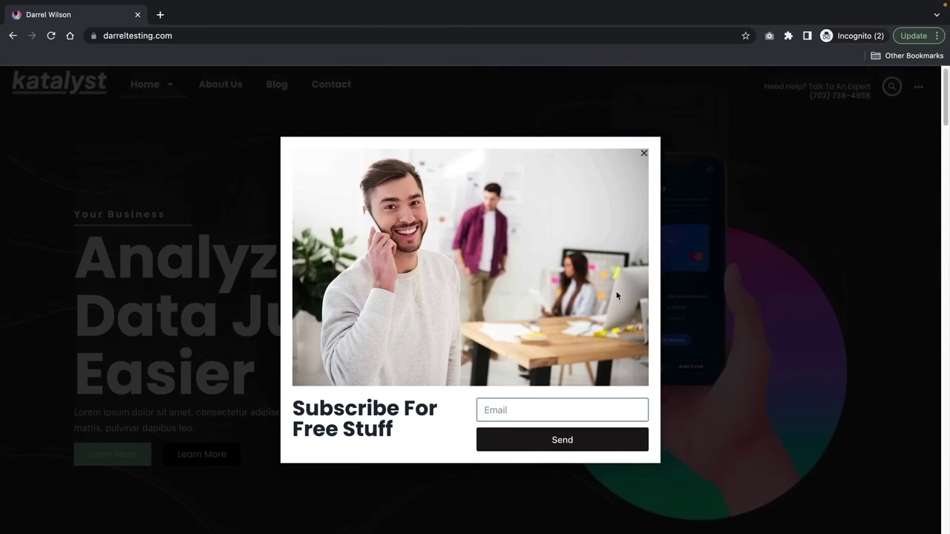
{"action": "left_click", "coordinate": [644, 154]}
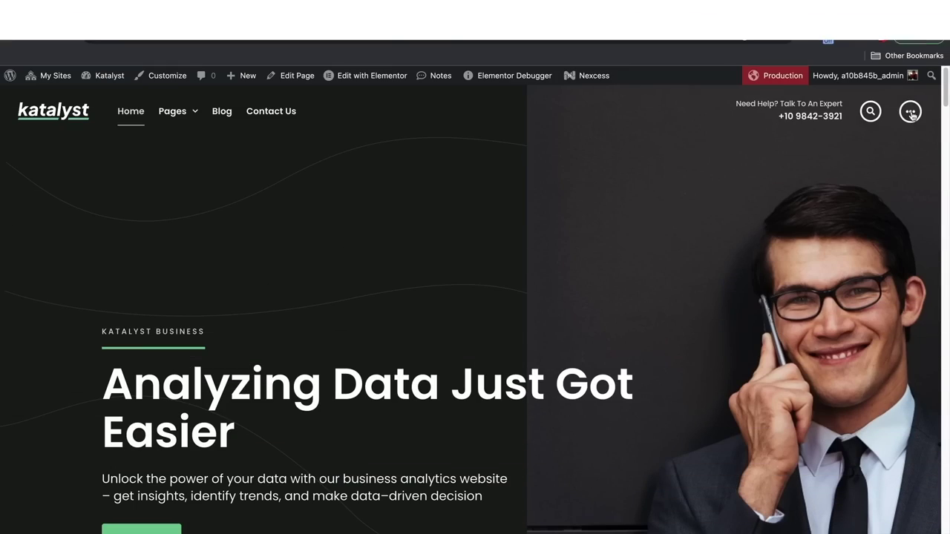
Preview the demo site's side menu, then go to Templates > Popups in the WordPress dashboard
{"action": "left_click", "coordinate": [913, 115]}
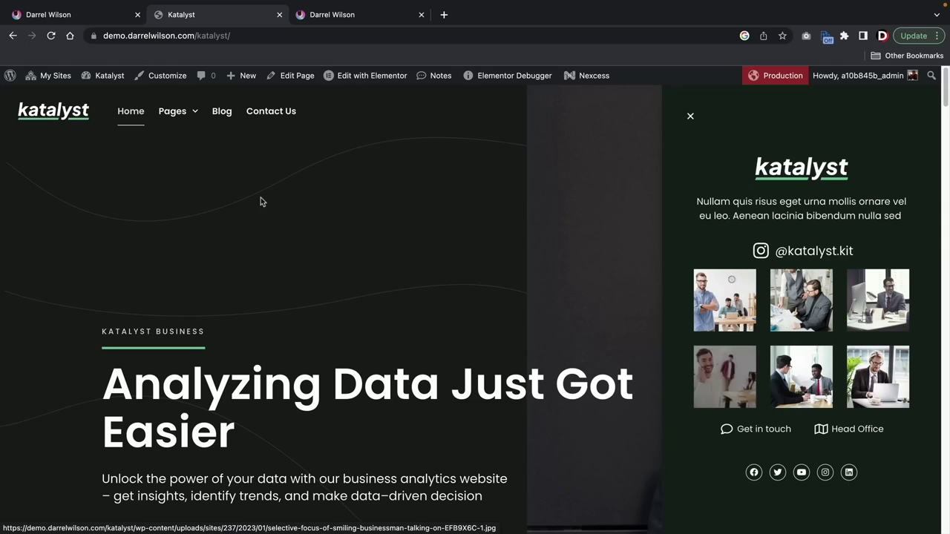
{"action": "left_click", "coordinate": [81, 19]}
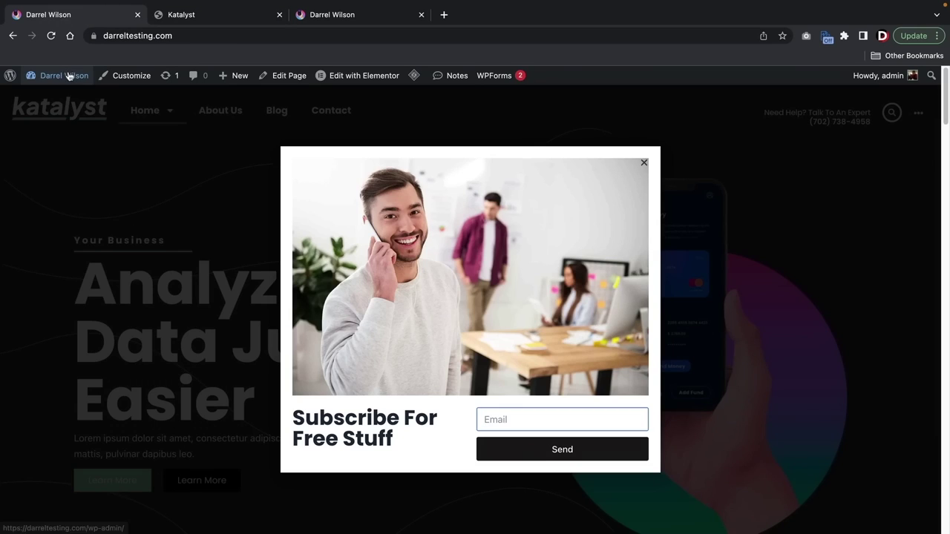
{"action": "mouse_move", "coordinate": [52, 76]}
{"action": "left_click", "coordinate": [62, 99]}
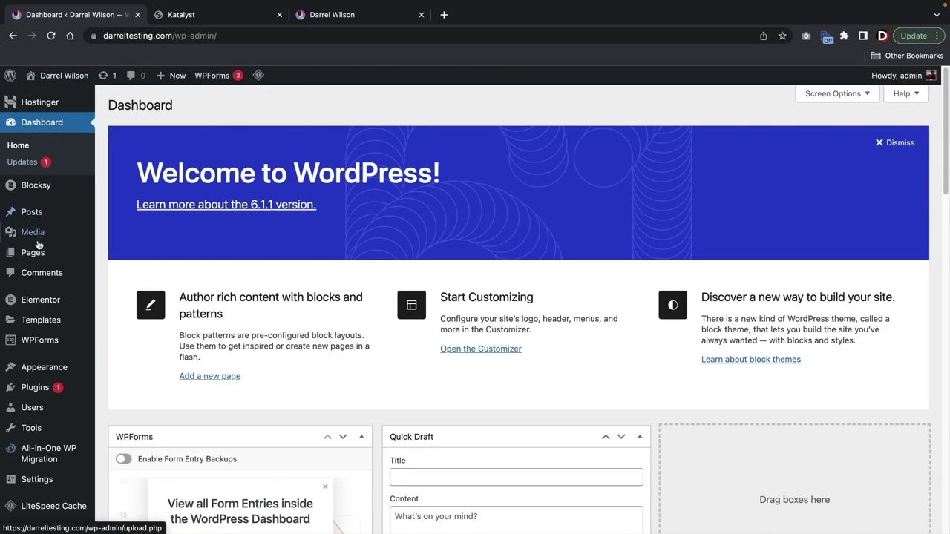
{"action": "mouse_move", "coordinate": [26, 318]}
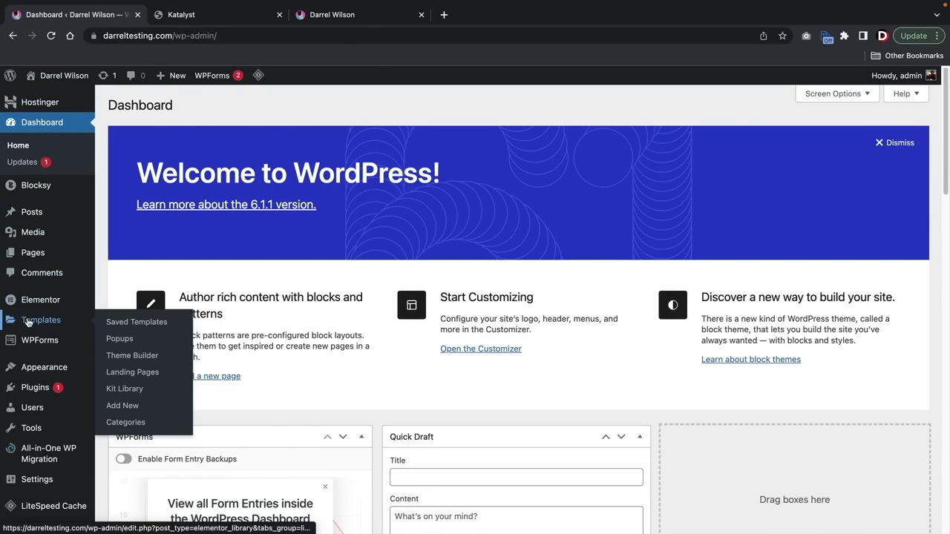
{"action": "left_click", "coordinate": [132, 342]}
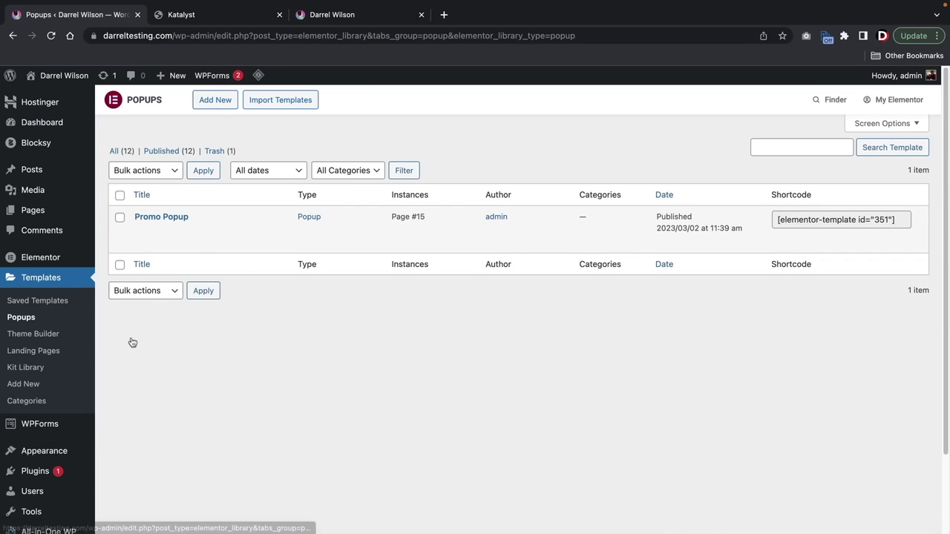
Create a new popup template named 'Side Menu'
{"action": "left_click", "coordinate": [217, 102]}
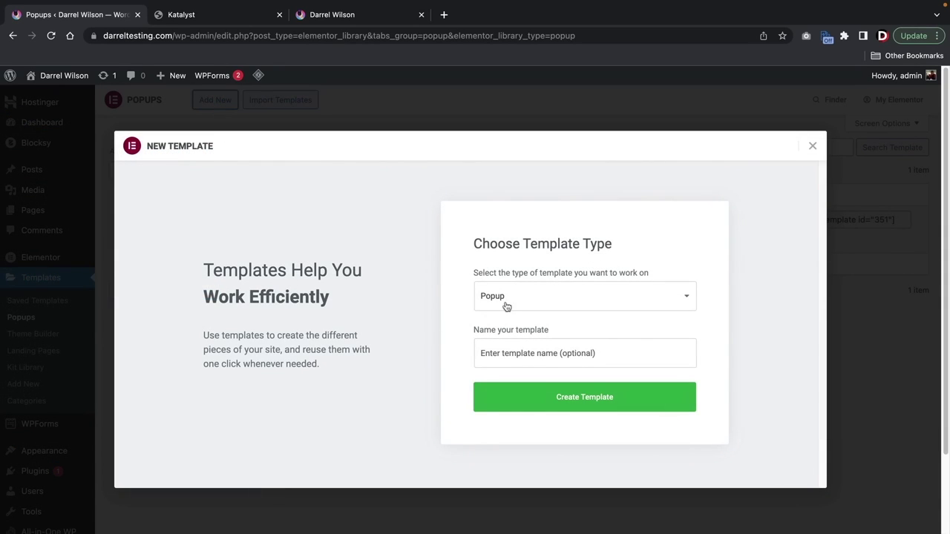
{"action": "left_click", "coordinate": [517, 352]}
{"action": "type", "text": "Side Menu"}
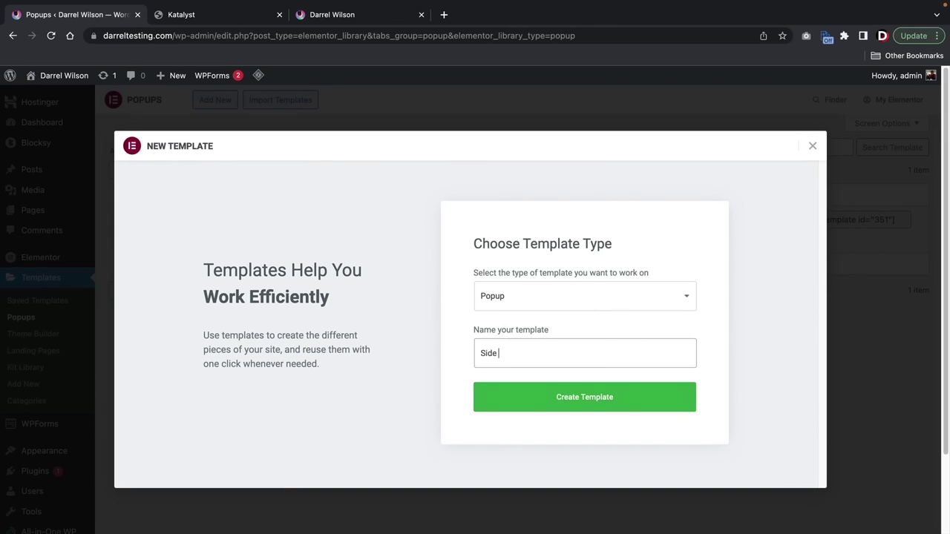
{"action": "left_click", "coordinate": [575, 404]}
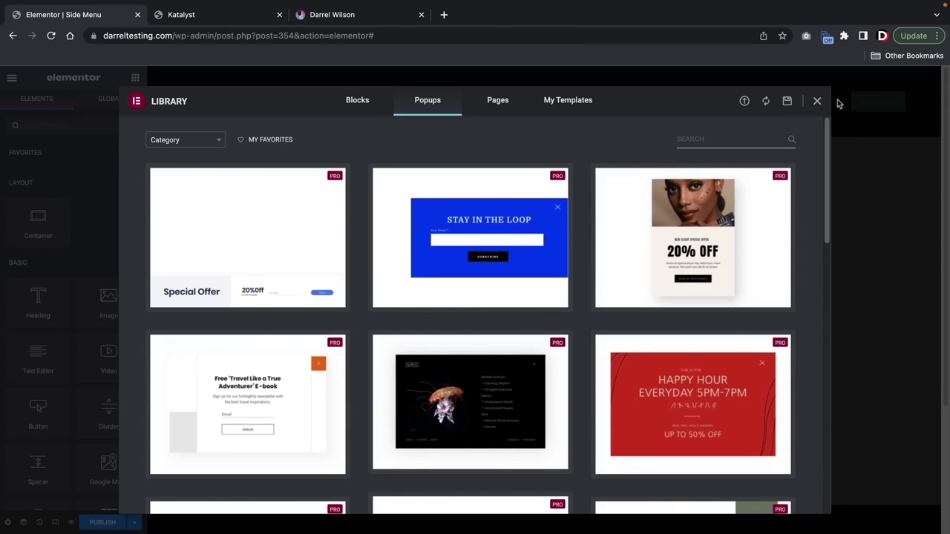
Close the template library and anchor the popup top right, fit to screen height, width 470
{"action": "left_click", "coordinate": [817, 100]}
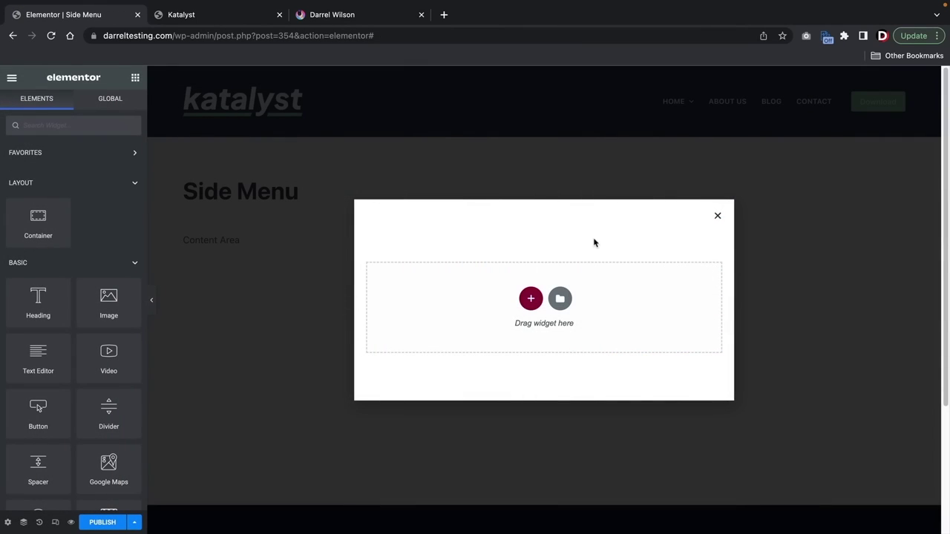
{"action": "left_click", "coordinate": [9, 523]}
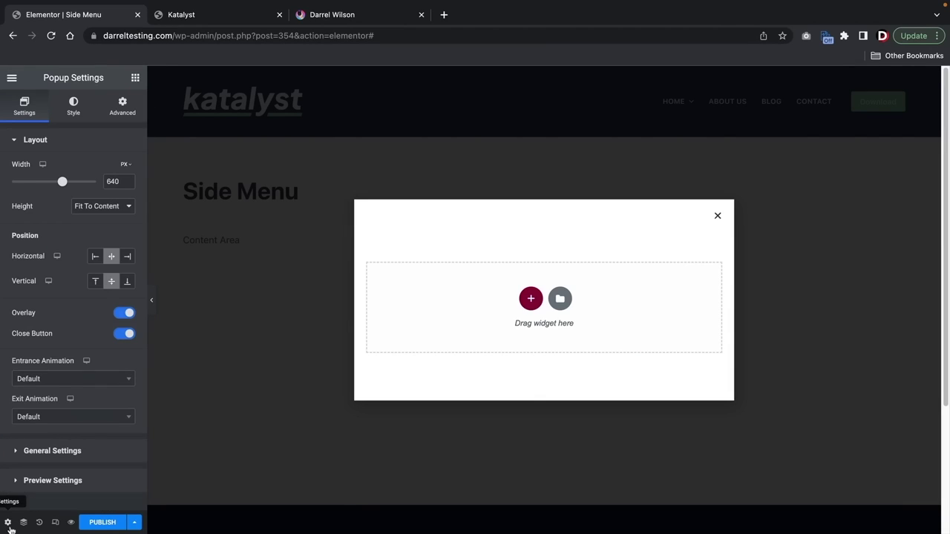
{"action": "left_click", "coordinate": [127, 260]}
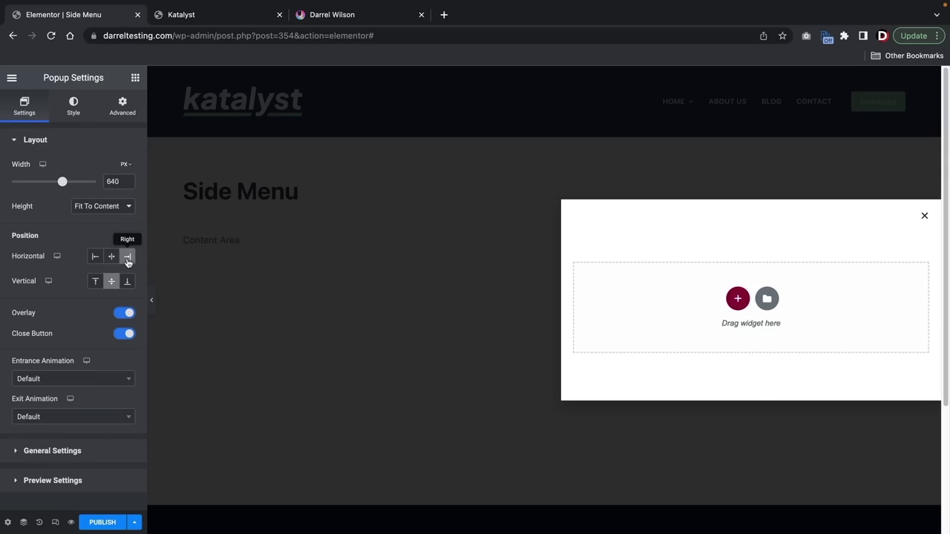
{"action": "left_click", "coordinate": [95, 282]}
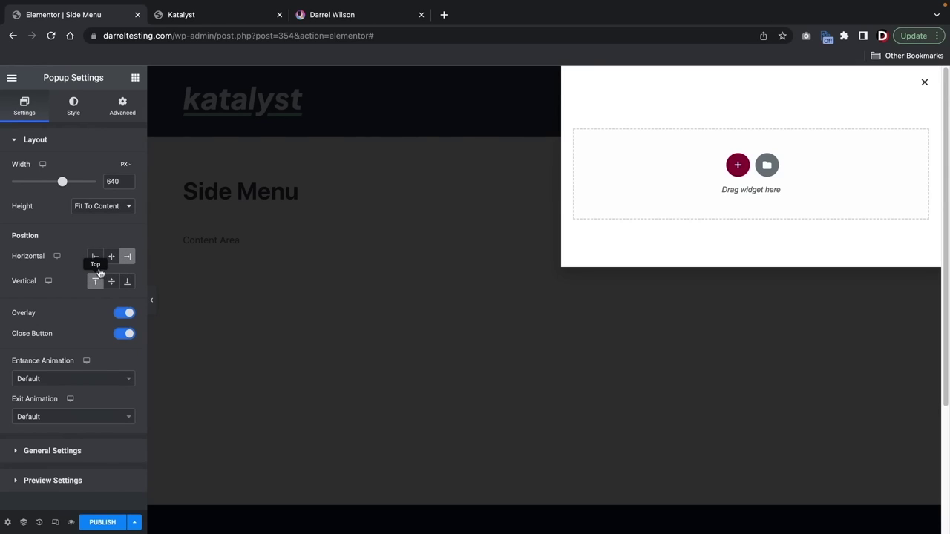
{"action": "left_click", "coordinate": [112, 213]}
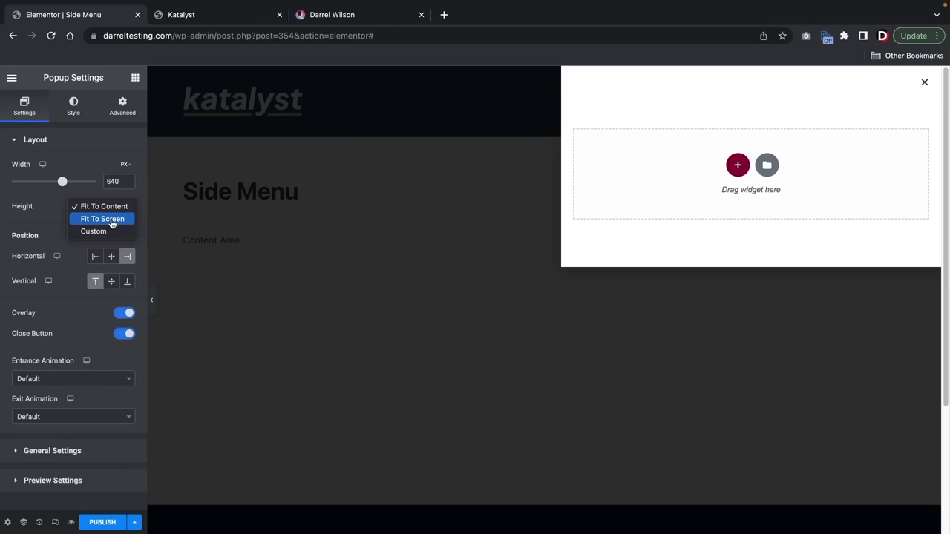
{"action": "left_click", "coordinate": [112, 219]}
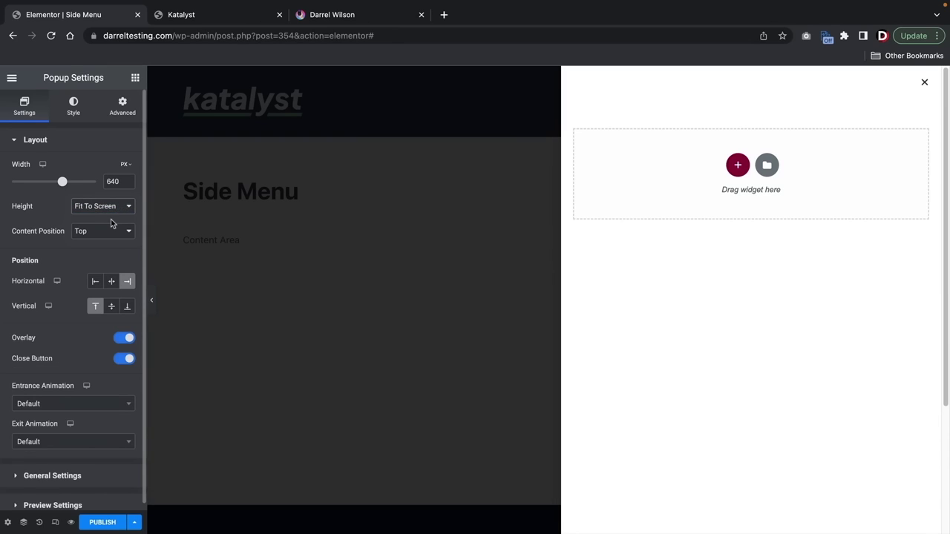
{"action": "double_click", "coordinate": [112, 181]}
{"action": "type", "text": "470"}
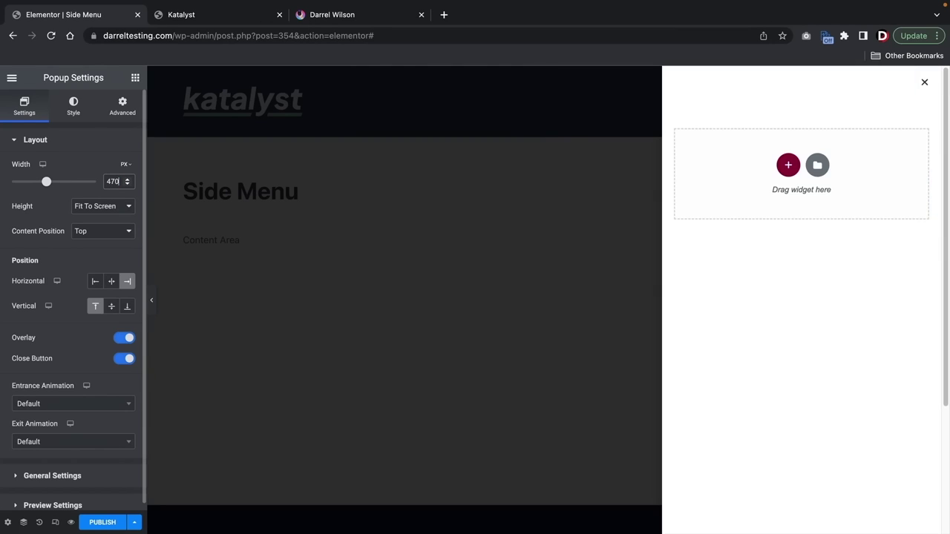
Set the popup animations to Slide In Right and Slide Out Right with 0.5 s duration
{"action": "left_click", "coordinate": [45, 405]}
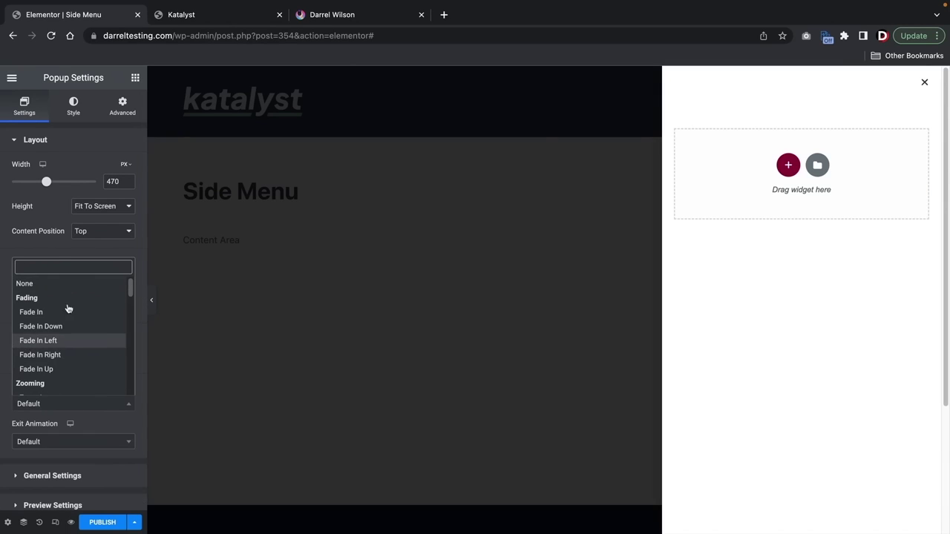
{"action": "type", "text": "slide"}
{"action": "left_click", "coordinate": [39, 373]}
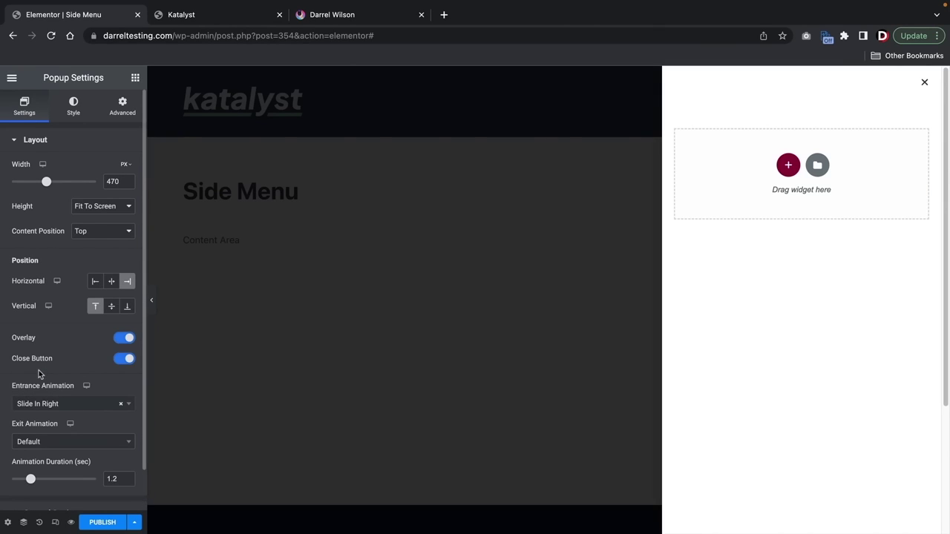
{"action": "left_click", "coordinate": [68, 444]}
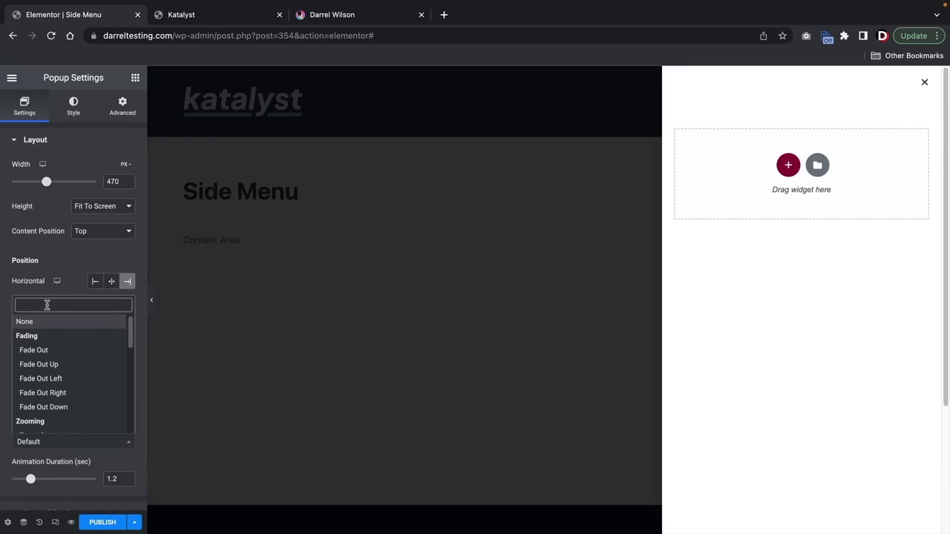
{"action": "type", "text": "slide"}
{"action": "left_click", "coordinate": [42, 409]}
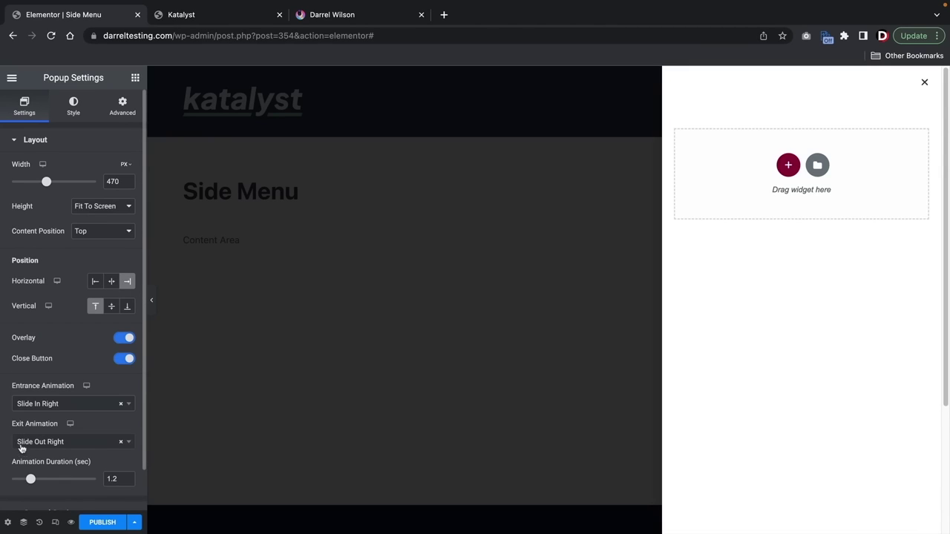
{"action": "left_click_drag", "start_coordinate": [31, 478], "coordinate": [21, 481]}
Give the popup a Classic background in near-black #151313
{"action": "left_click", "coordinate": [73, 107]}
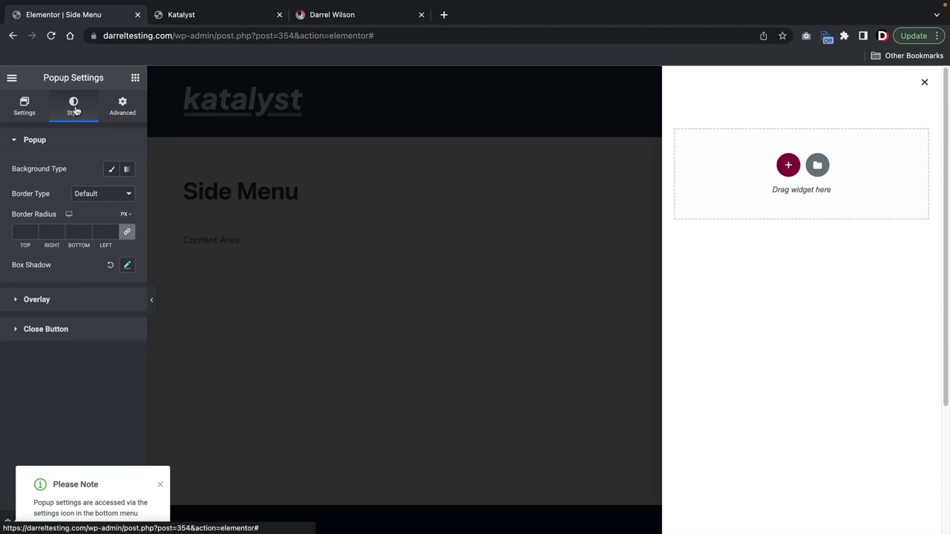
{"action": "left_click", "coordinate": [112, 170]}
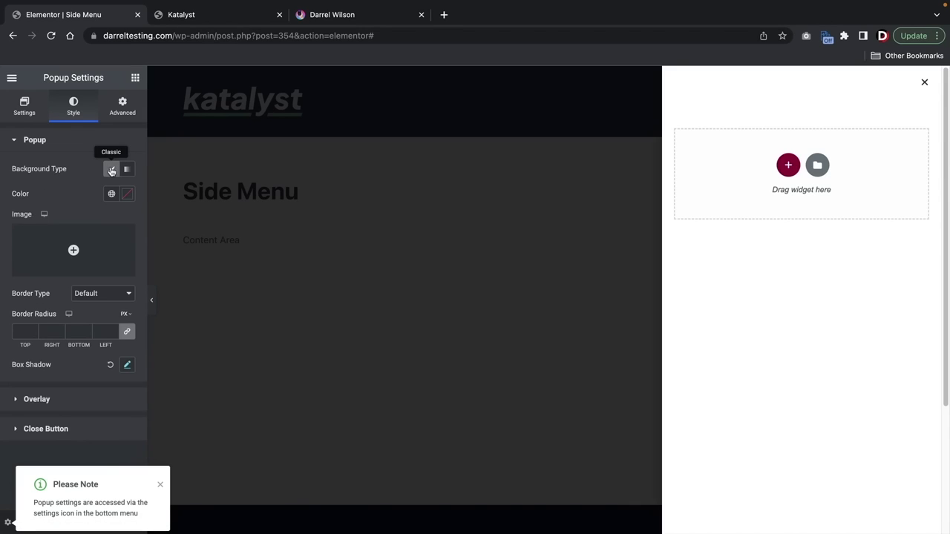
{"action": "left_click", "coordinate": [126, 193]}
{"action": "left_click_drag", "start_coordinate": [121, 245], "coordinate": [74, 330]}
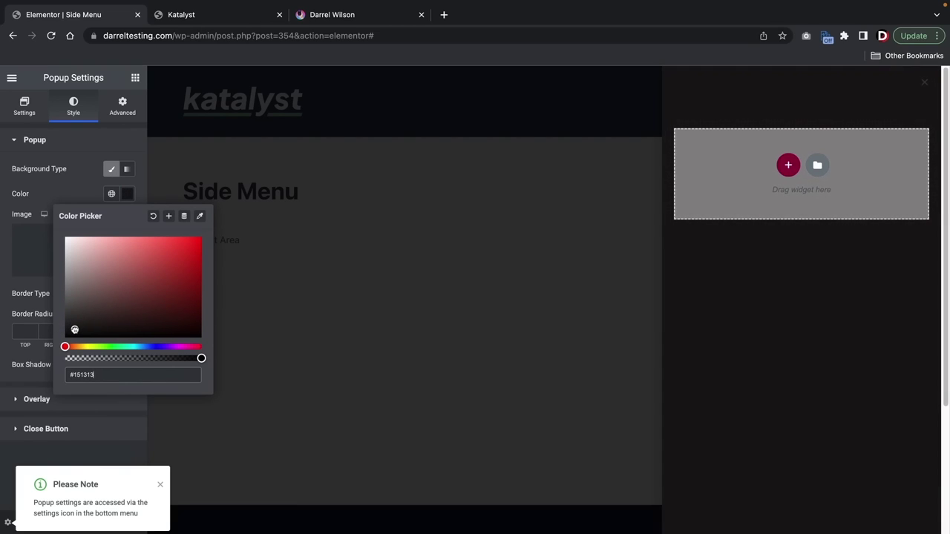
{"action": "left_click", "coordinate": [73, 329]}
{"action": "left_click", "coordinate": [74, 190]}
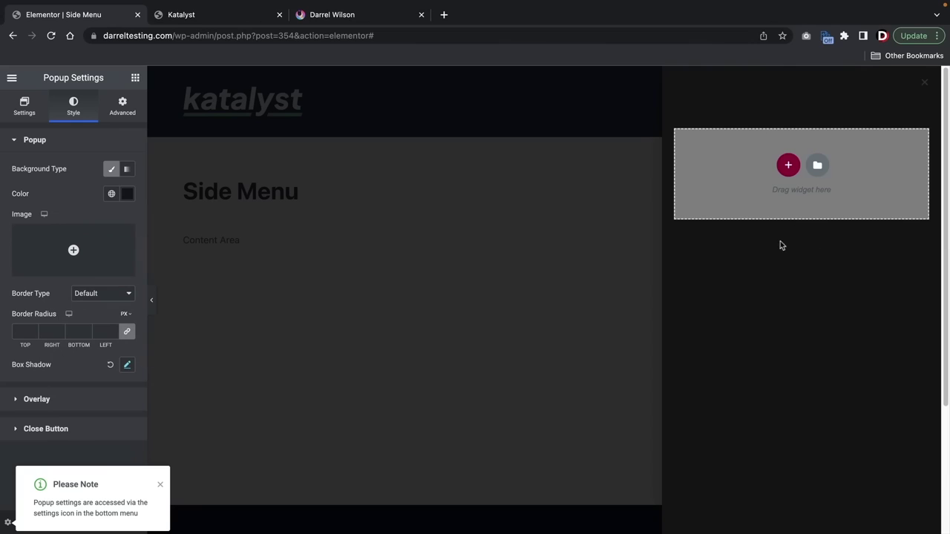
Add a single-column container holding the Site Logo widget at 41% width
{"action": "left_click", "coordinate": [790, 166]}
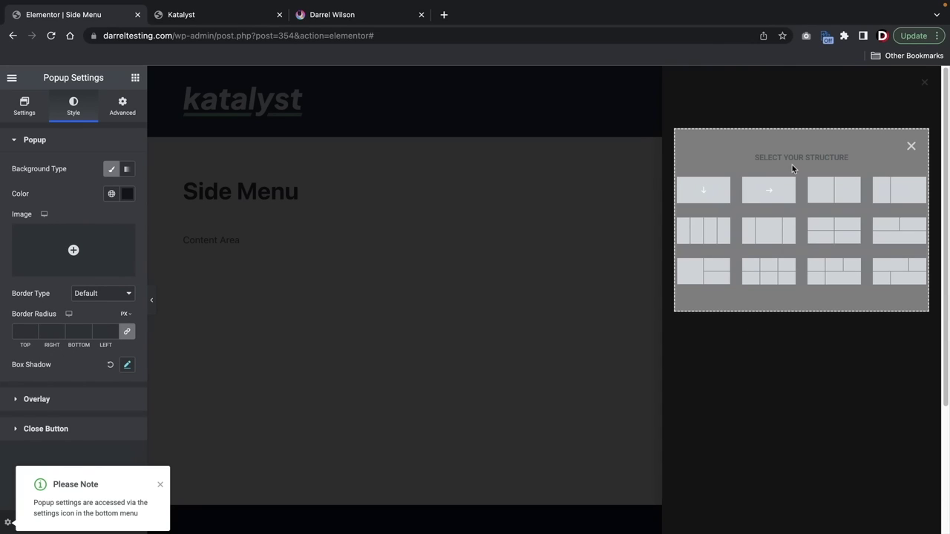
{"action": "left_click", "coordinate": [705, 193]}
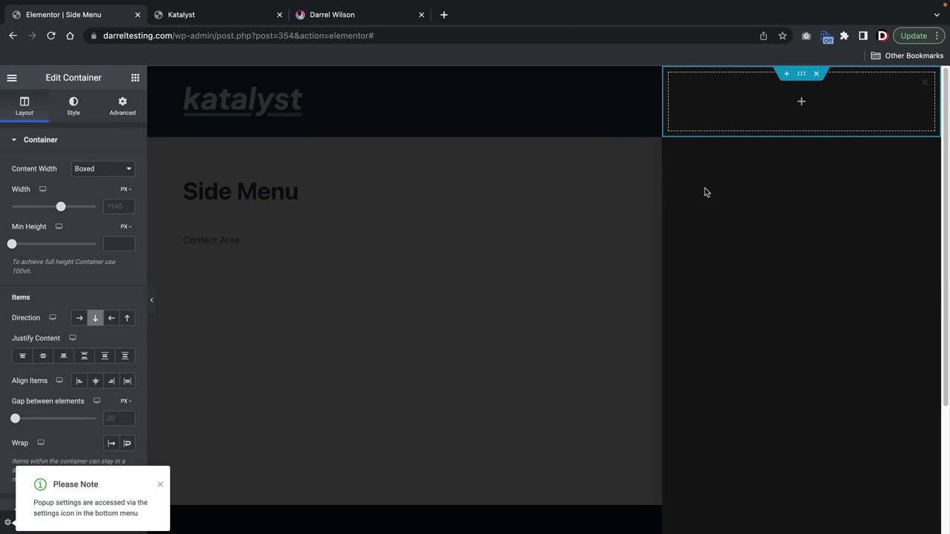
{"action": "left_click", "coordinate": [135, 78]}
{"action": "left_click", "coordinate": [87, 152]}
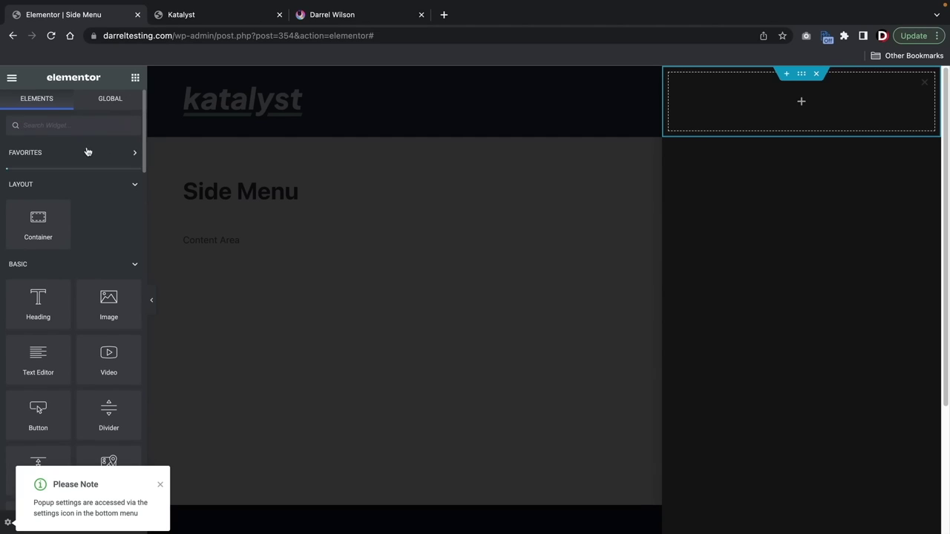
{"action": "left_click", "coordinate": [88, 124]}
{"action": "type", "text": "site"}
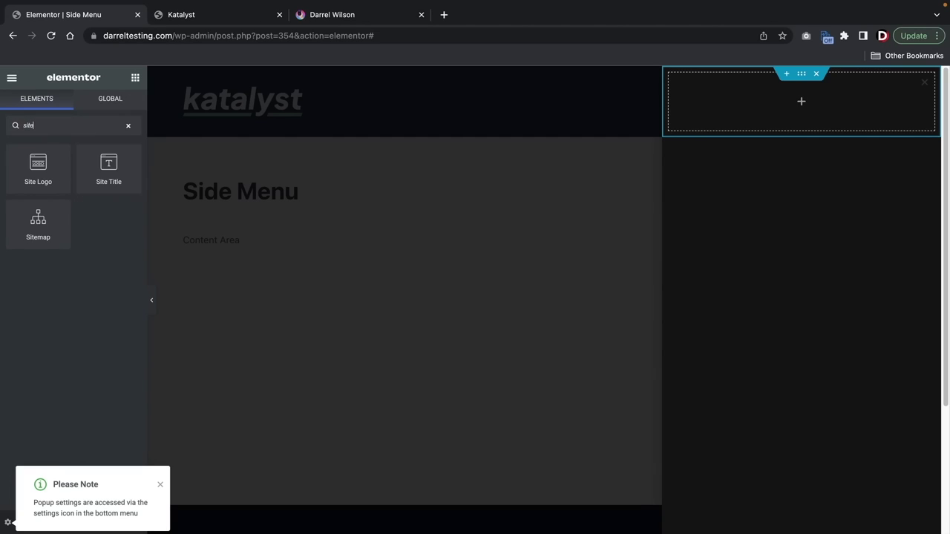
{"action": "left_click_drag", "start_coordinate": [63, 167], "coordinate": [820, 107]}
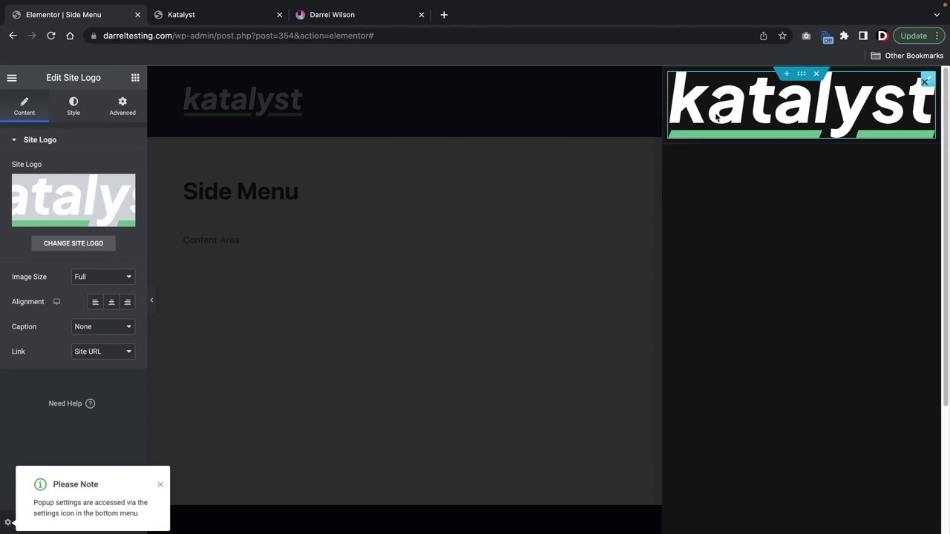
{"action": "left_click", "coordinate": [83, 108]}
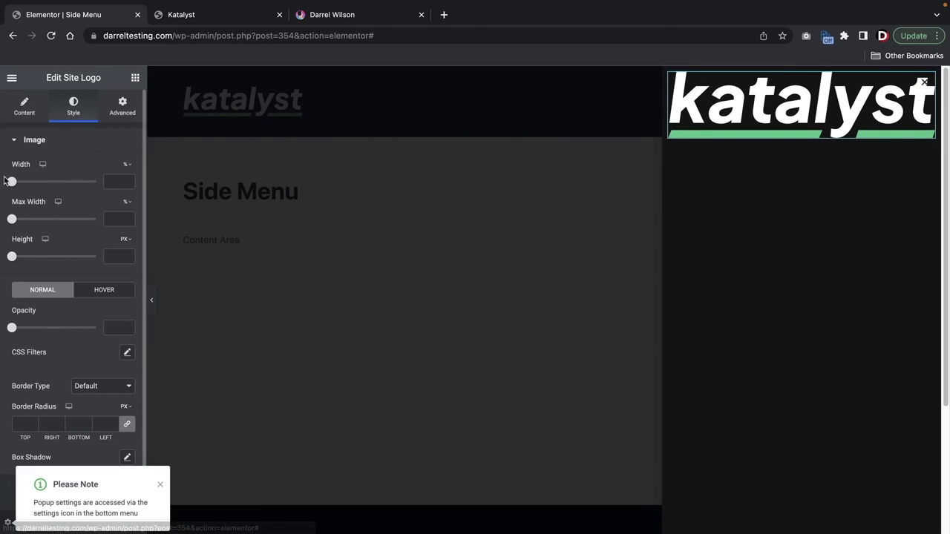
{"action": "left_click_drag", "start_coordinate": [11, 182], "coordinate": [47, 186]}
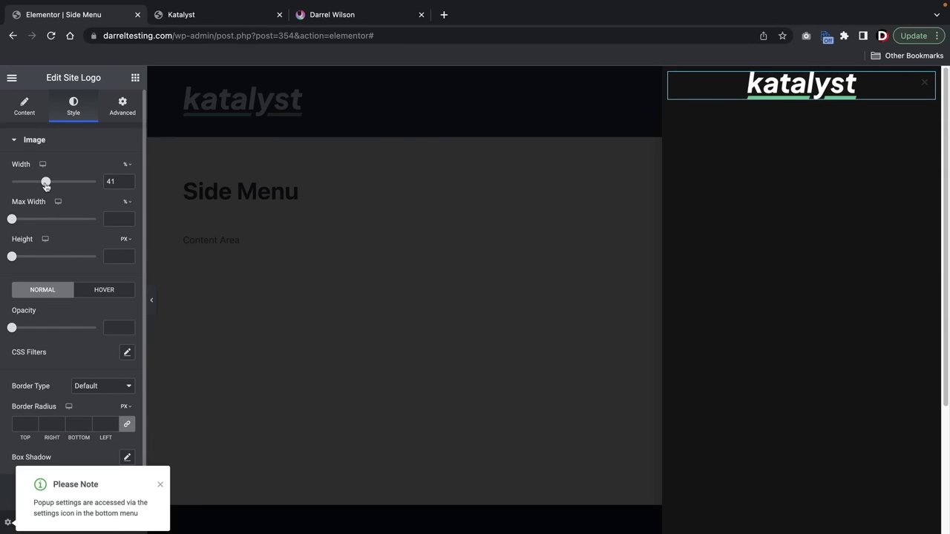
Add a Text Editor paragraph below the logo and adjust its text colour
{"action": "left_click", "coordinate": [135, 78]}
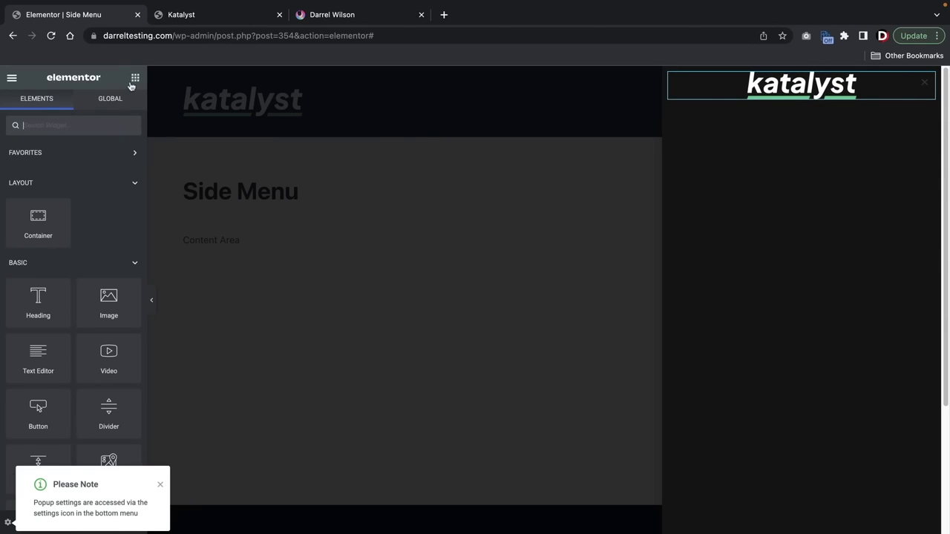
{"action": "left_click_drag", "start_coordinate": [38, 358], "coordinate": [795, 98]}
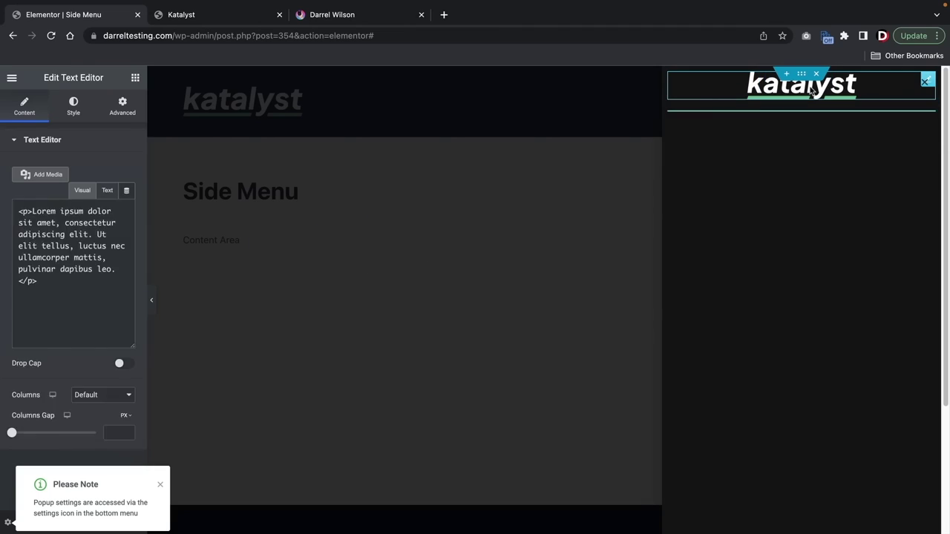
{"action": "left_click", "coordinate": [73, 106]}
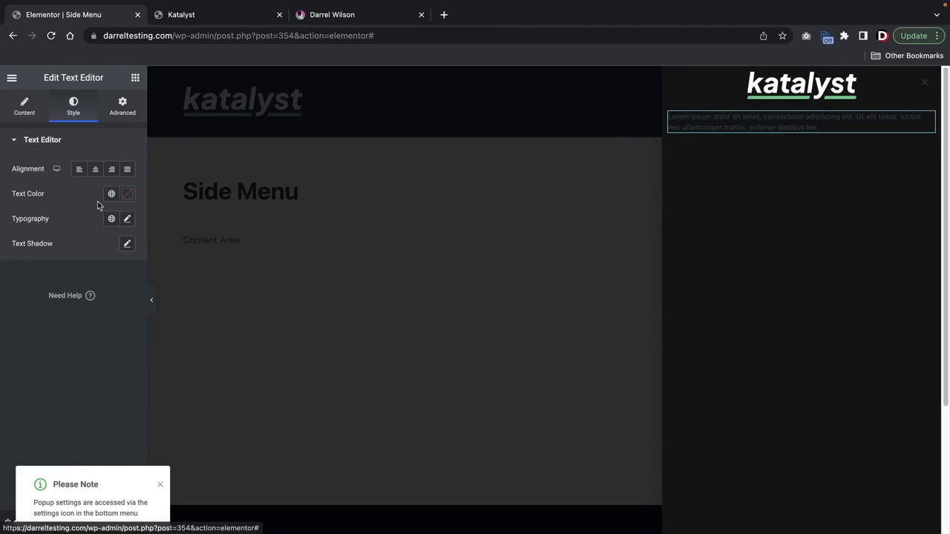
{"action": "left_click", "coordinate": [127, 194]}
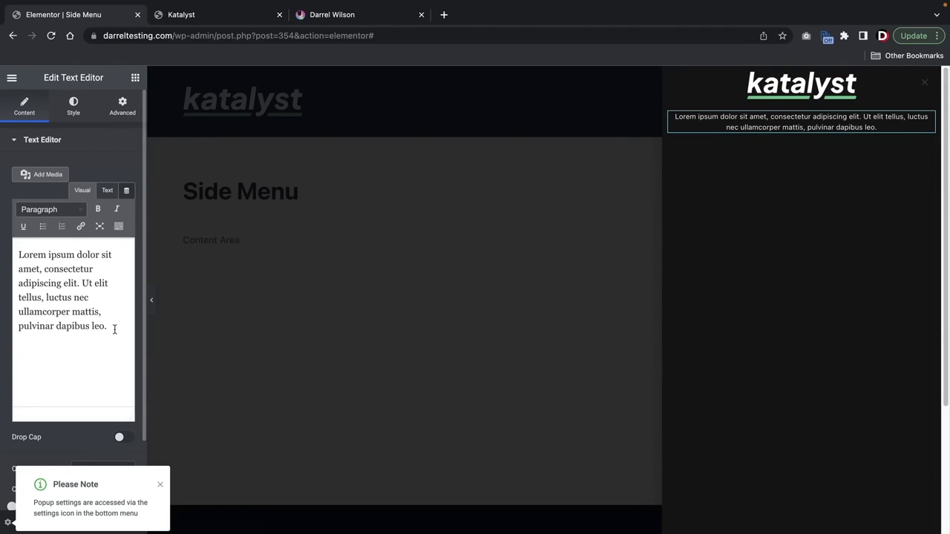
{"action": "left_click_drag", "start_coordinate": [115, 329], "coordinate": [42, 303]}
{"action": "left_click_drag", "start_coordinate": [43, 305], "coordinate": [57, 326]}
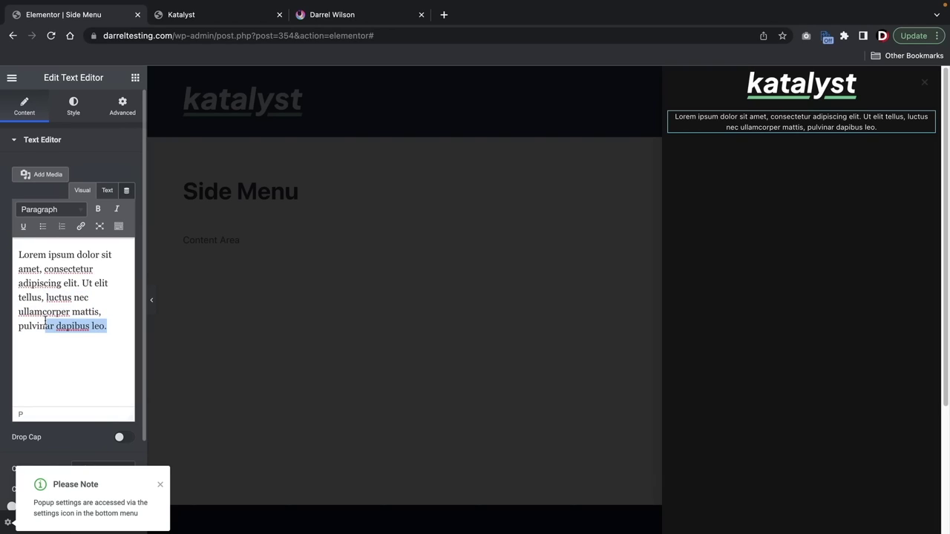
{"action": "left_click", "coordinate": [73, 325]}
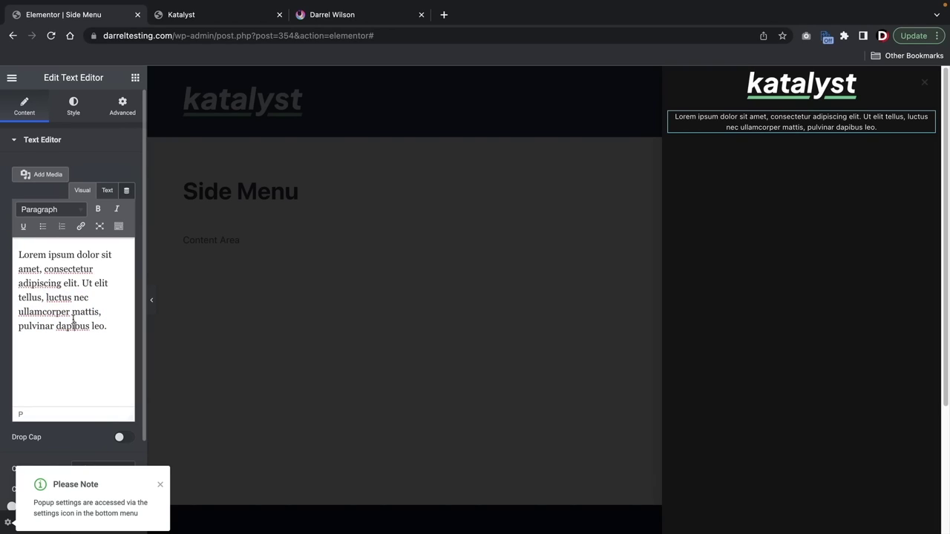
{"action": "left_click", "coordinate": [135, 77]}
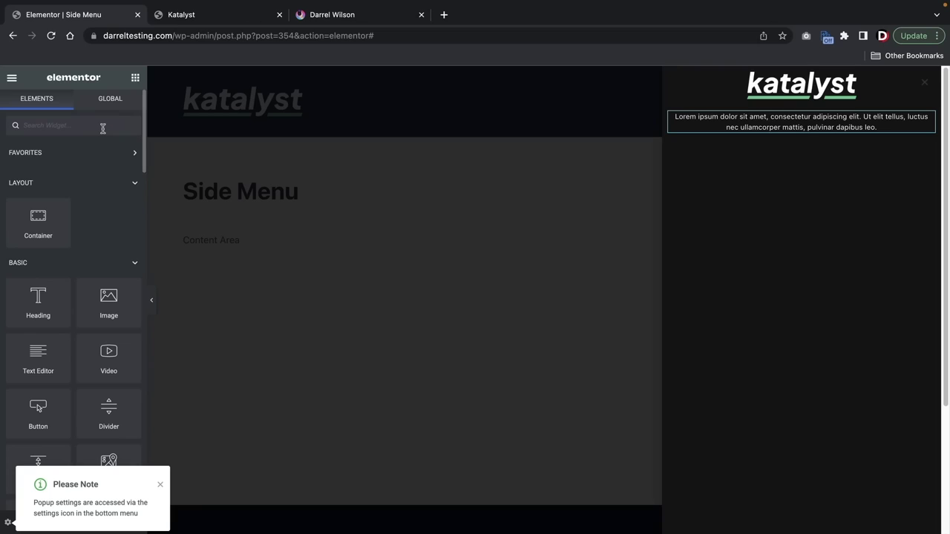
Add a centred one-item Icon List under the paragraph using the Instagram icon and the account handle
{"action": "type", "text": "icon"}
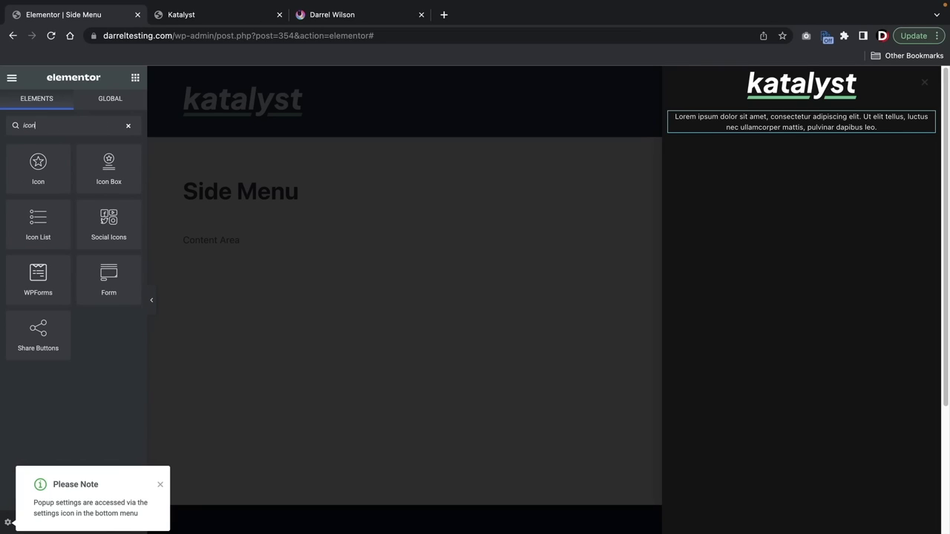
{"action": "type", "text": " li"}
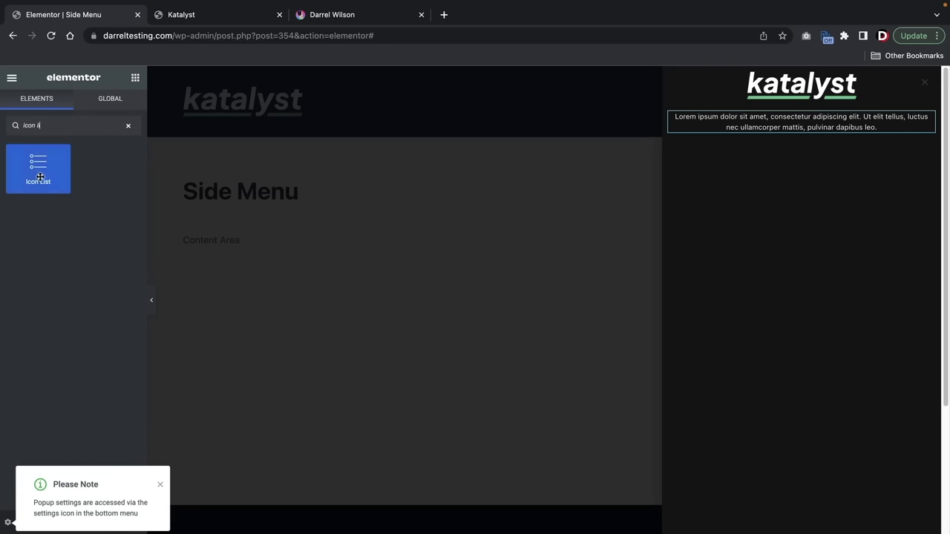
{"action": "left_click_drag", "start_coordinate": [38, 167], "coordinate": [832, 132]}
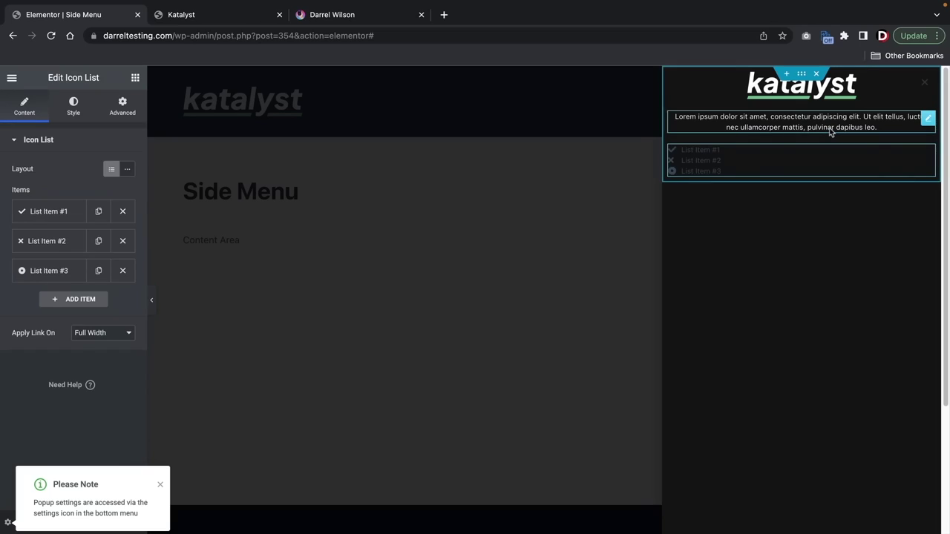
{"action": "left_click", "coordinate": [122, 241]}
{"action": "left_click", "coordinate": [123, 240]}
{"action": "left_click", "coordinate": [65, 218]}
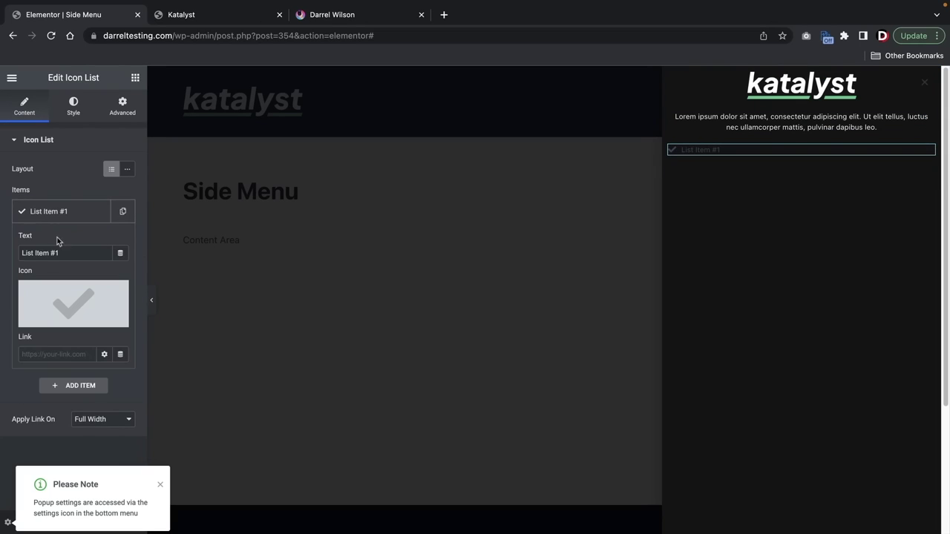
{"action": "left_click", "coordinate": [69, 306]}
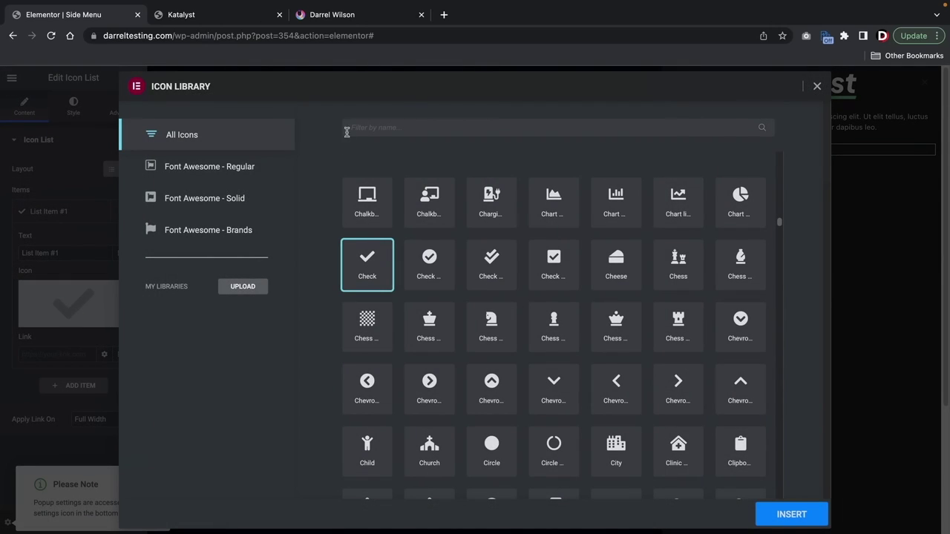
{"action": "left_click", "coordinate": [369, 133]}
{"action": "type", "text": "insta"}
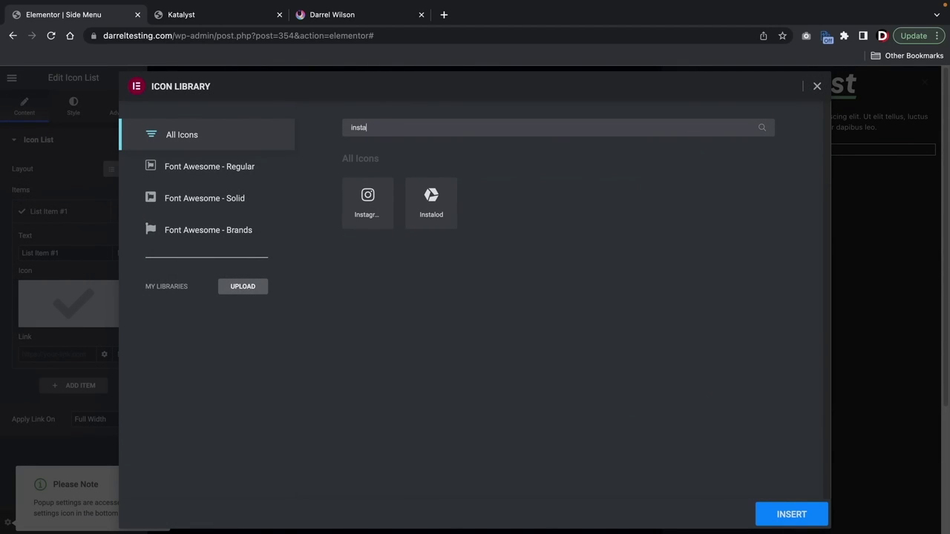
{"action": "left_click", "coordinate": [377, 206]}
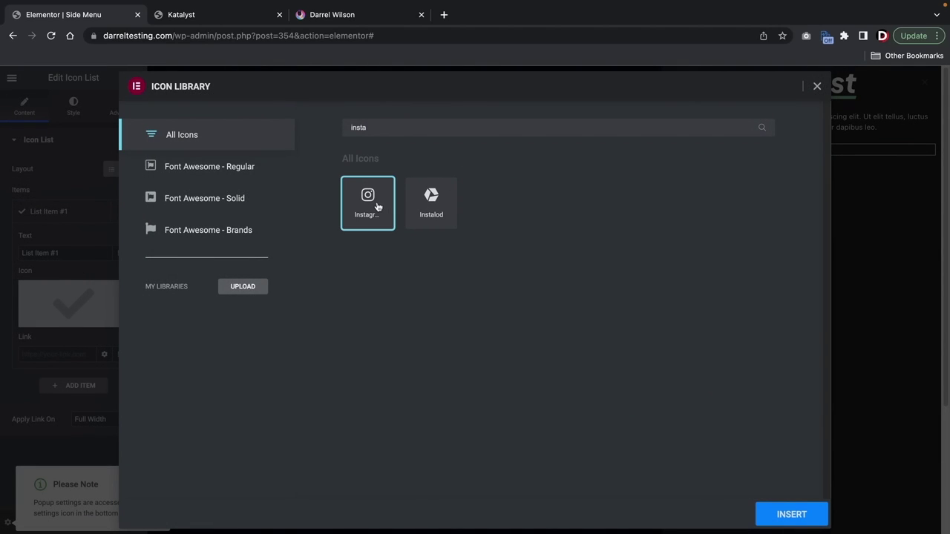
{"action": "left_click", "coordinate": [769, 508]}
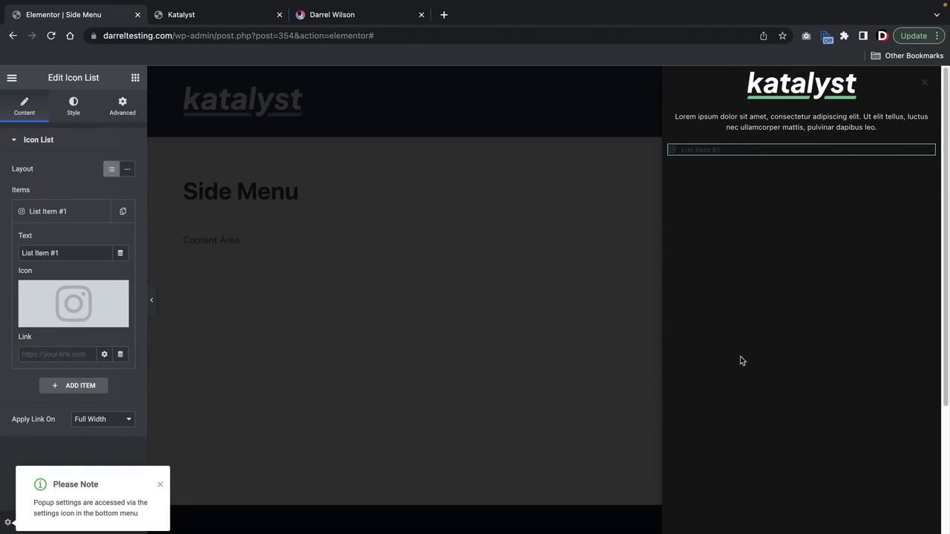
{"action": "left_click", "coordinate": [83, 115]}
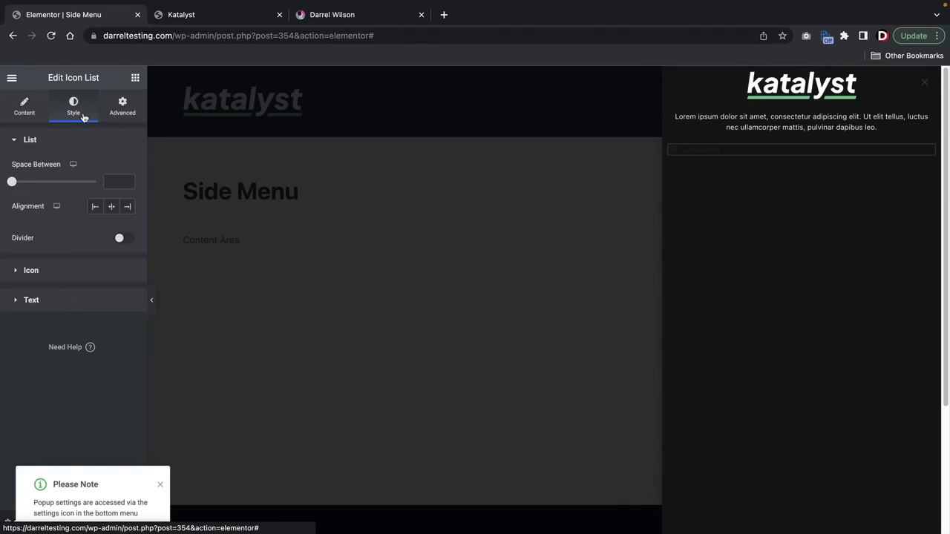
{"action": "left_click", "coordinate": [112, 207]}
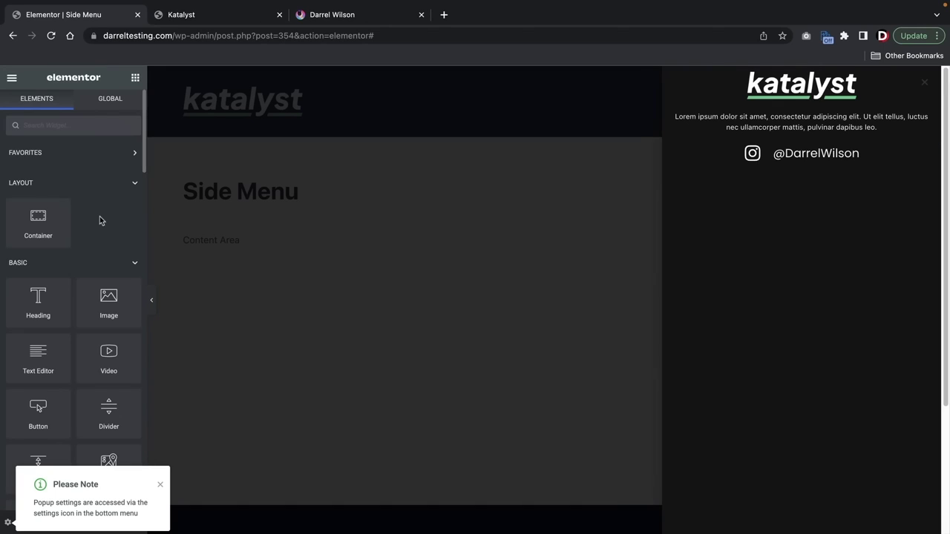
Add a Basic Gallery below the Instagram line, starting with the smiling man photo
{"action": "type", "text": "image"}
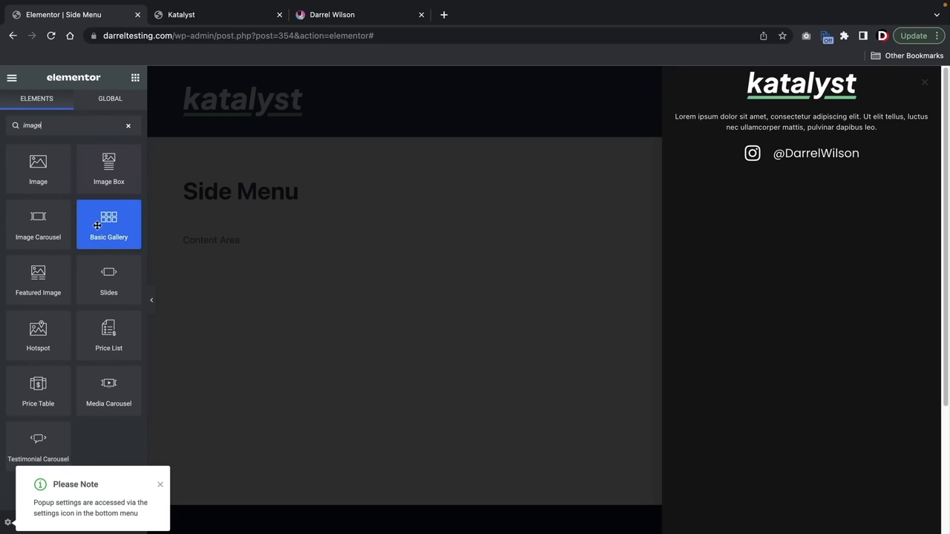
{"action": "left_click_drag", "start_coordinate": [104, 223], "coordinate": [806, 159]}
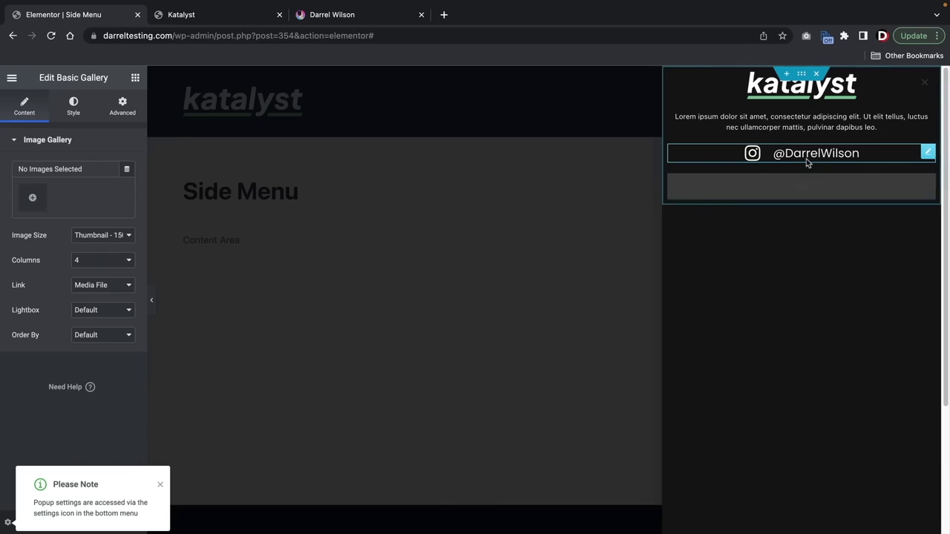
{"action": "left_click", "coordinate": [32, 198]}
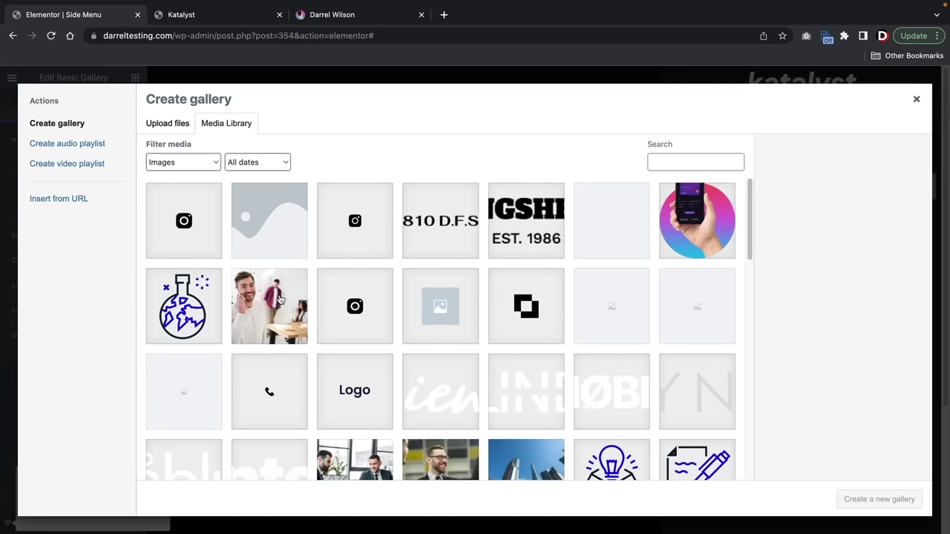
{"action": "left_click", "coordinate": [282, 300]}
{"action": "left_click", "coordinate": [843, 496]}
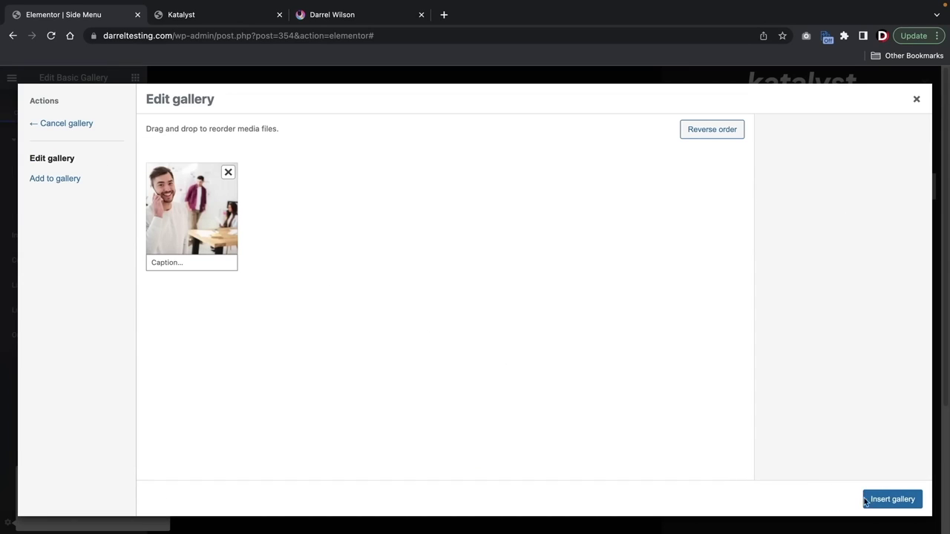
{"action": "left_click", "coordinate": [866, 501]}
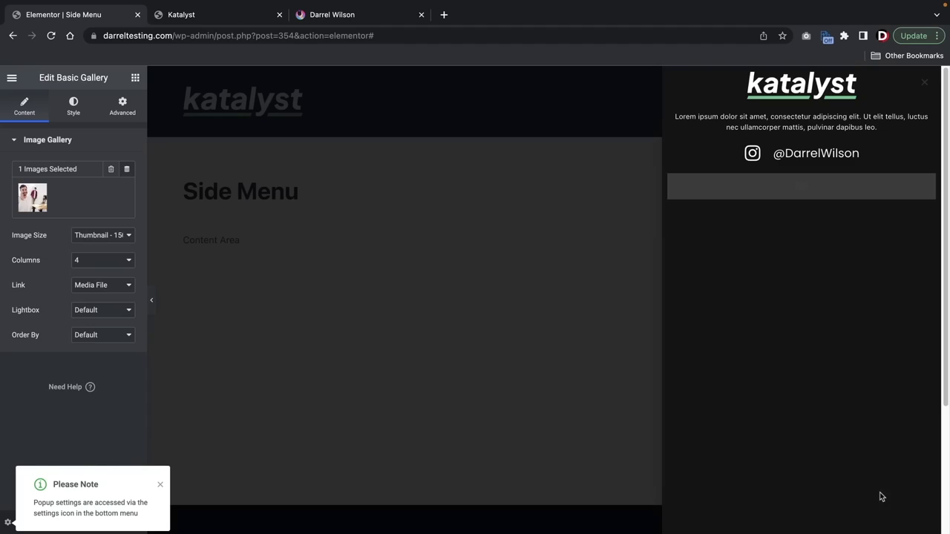
Add more business photos to the gallery, leaving out the illustrations and world map
{"action": "left_click", "coordinate": [92, 204]}
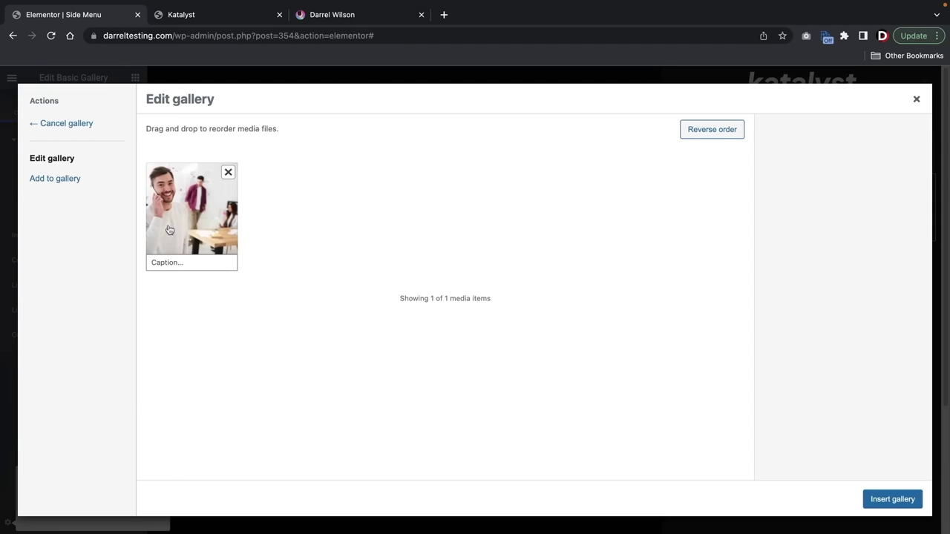
{"action": "left_click", "coordinate": [81, 178]}
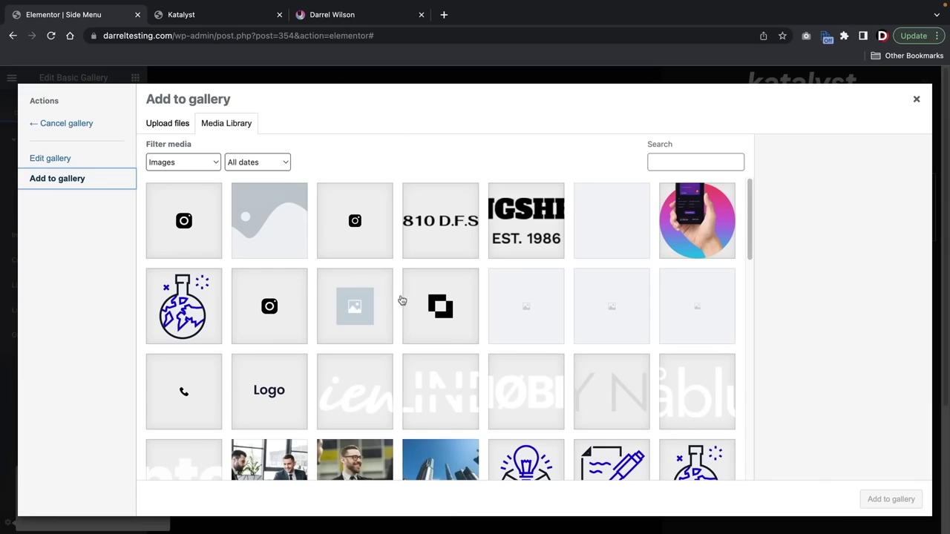
{"action": "scroll", "coordinate": [408, 312], "scroll_direction": "down", "scroll_amount": 3}
{"action": "left_click", "coordinate": [355, 360]}
{"action": "left_click", "coordinate": [296, 361]}
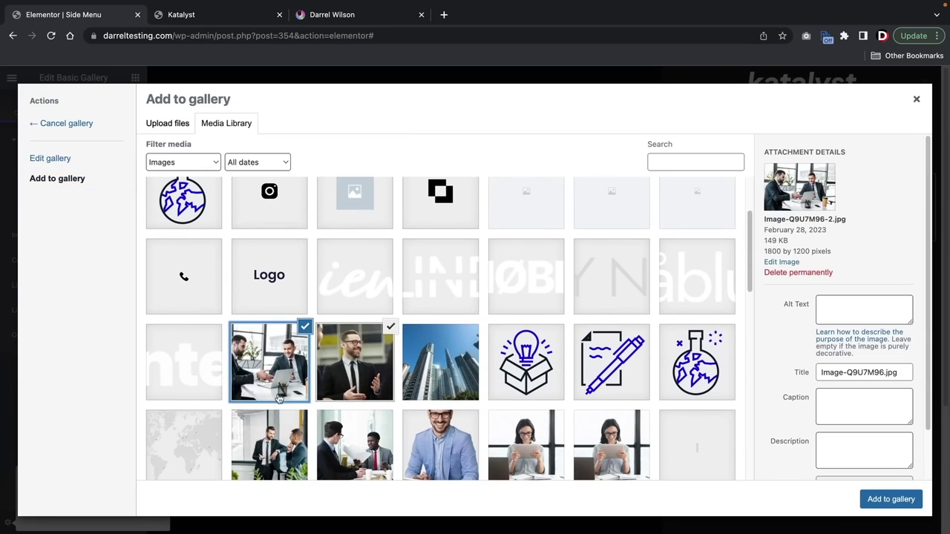
{"action": "left_click", "coordinate": [286, 434], "text": "shift"}
{"action": "left_click", "coordinate": [373, 439]}
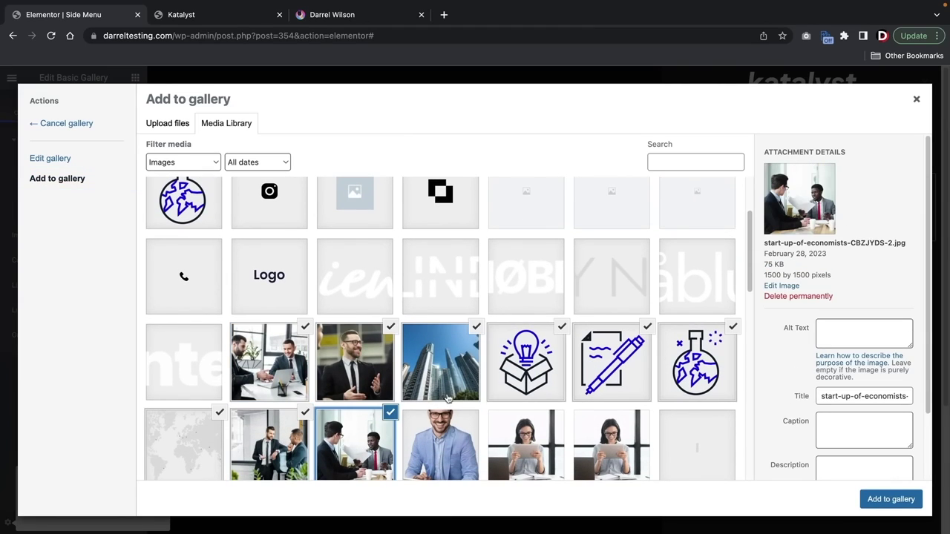
{"action": "left_click", "coordinate": [563, 329]}
{"action": "left_click", "coordinate": [648, 329]}
{"action": "left_click", "coordinate": [677, 338]}
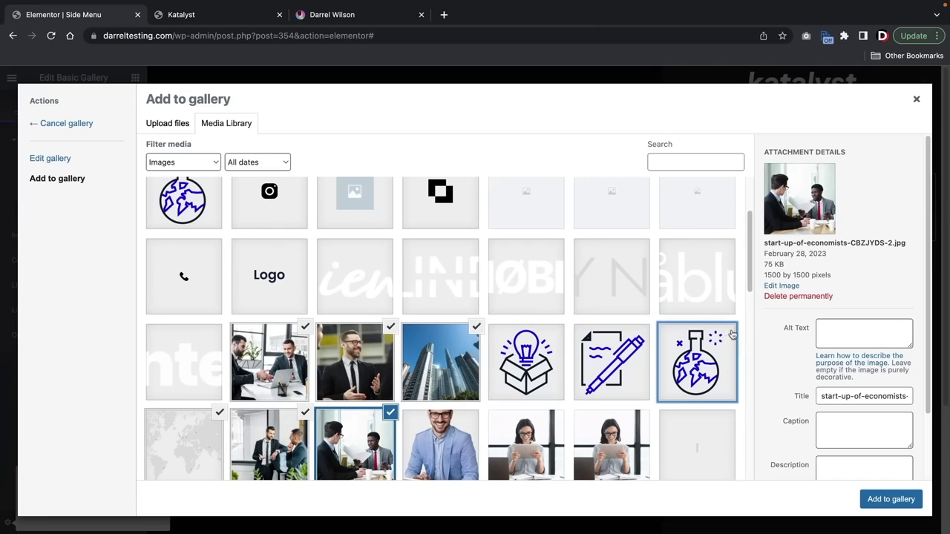
{"action": "left_click", "coordinate": [221, 414]}
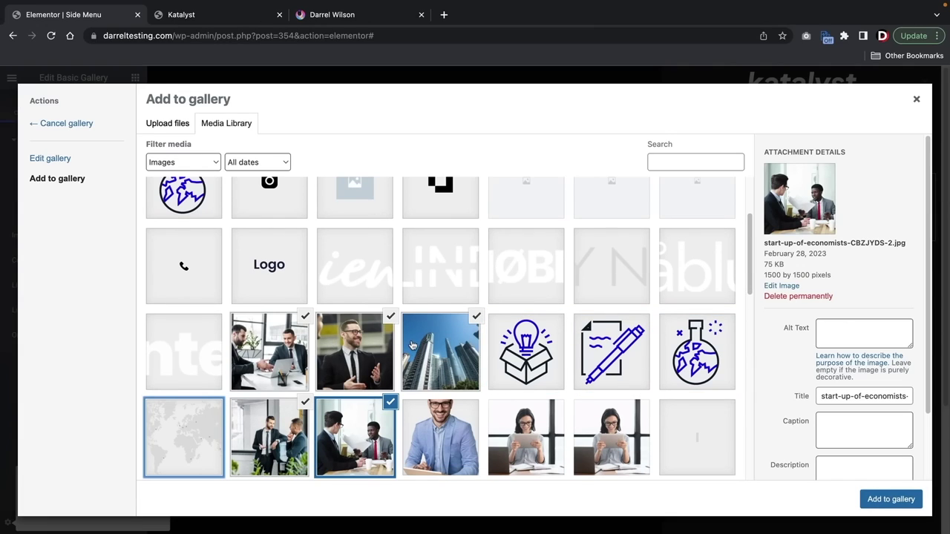
{"action": "left_click", "coordinate": [466, 412]}
{"action": "left_click", "coordinate": [530, 420]}
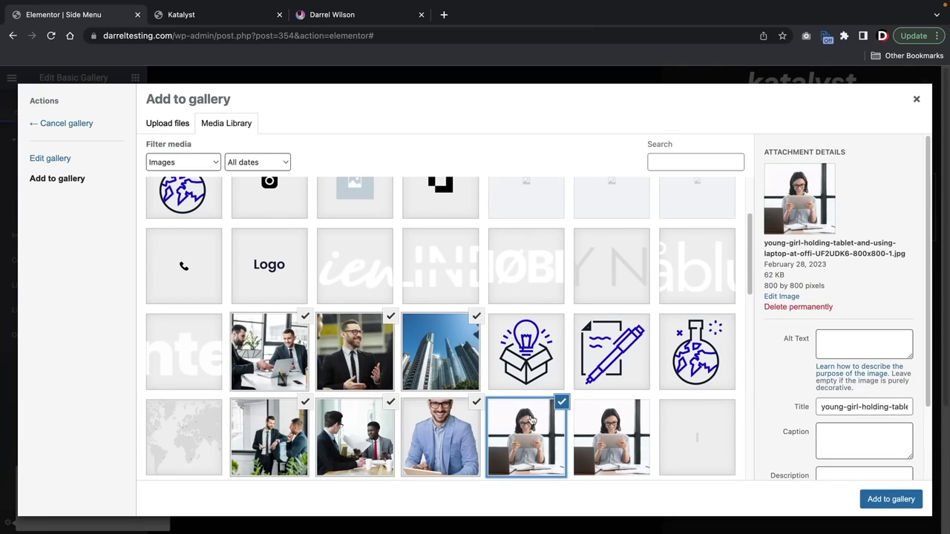
{"action": "left_click", "coordinate": [876, 499]}
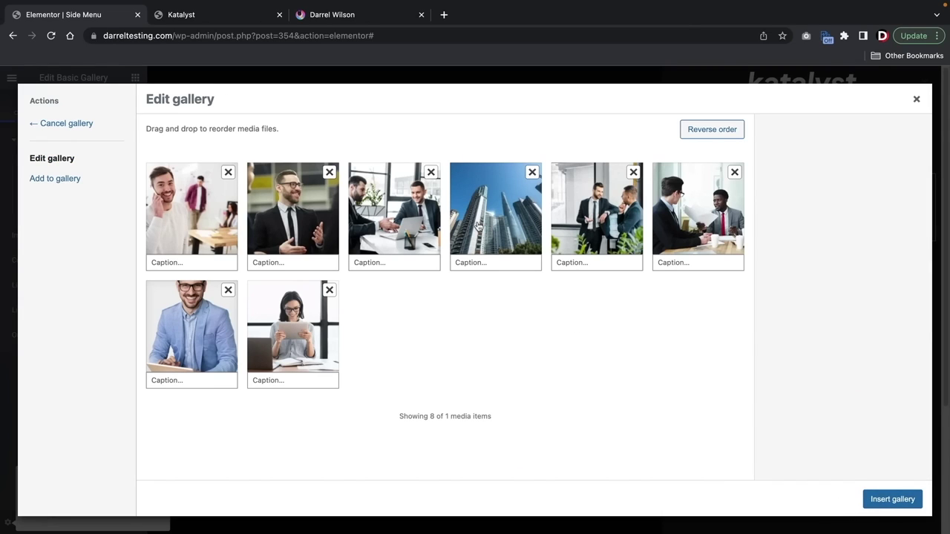
{"action": "left_click", "coordinate": [882, 501]}
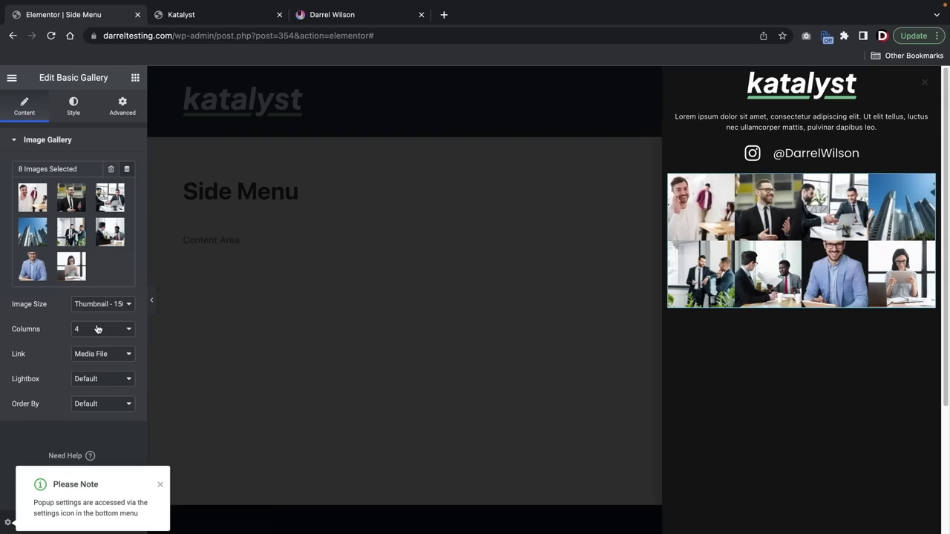
Set the gallery Lightbox to No and Columns to 3
{"action": "left_click", "coordinate": [103, 378]}
{"action": "left_click", "coordinate": [97, 407]}
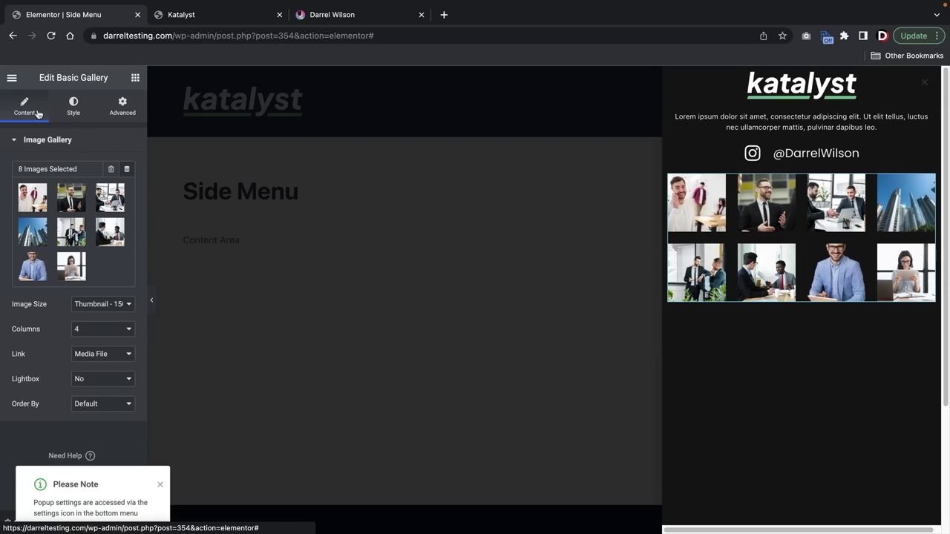
{"action": "left_click", "coordinate": [97, 330]}
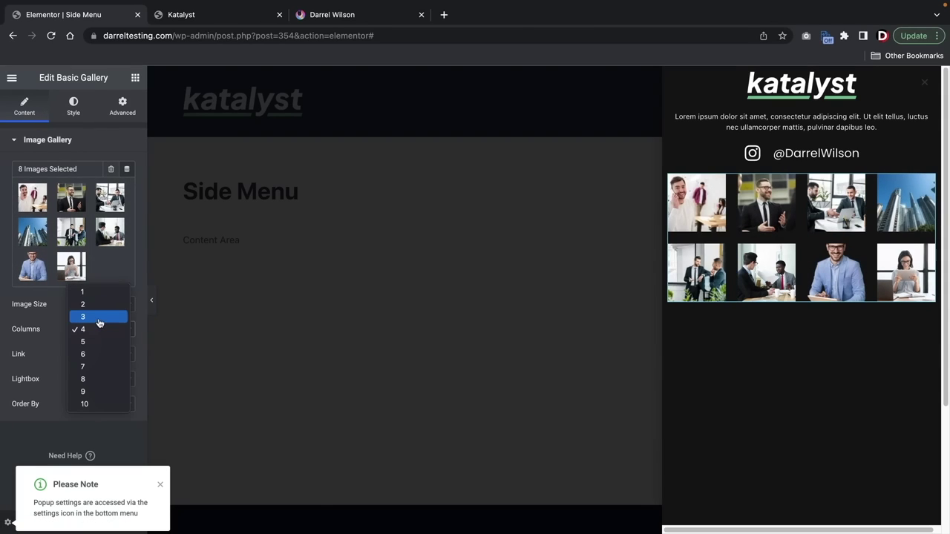
{"action": "left_click", "coordinate": [99, 317]}
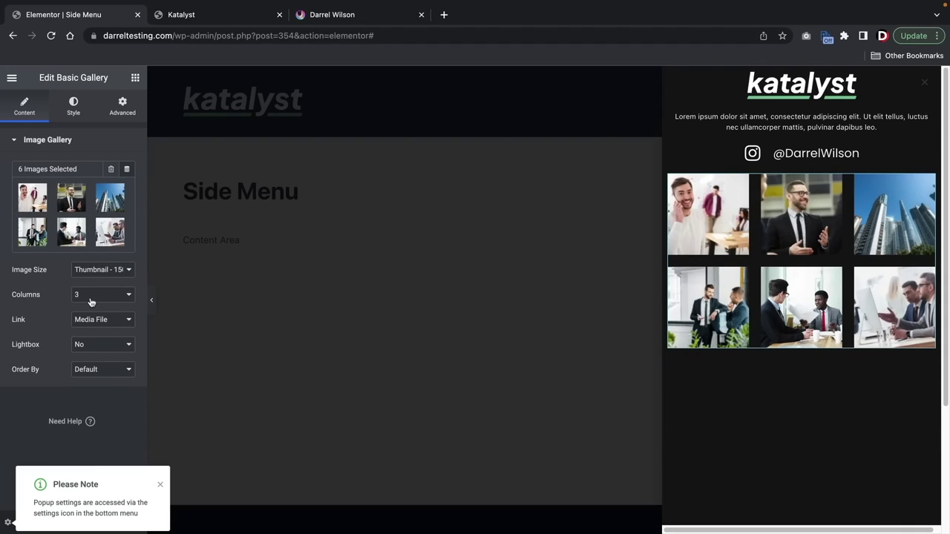
{"action": "left_click", "coordinate": [135, 78]}
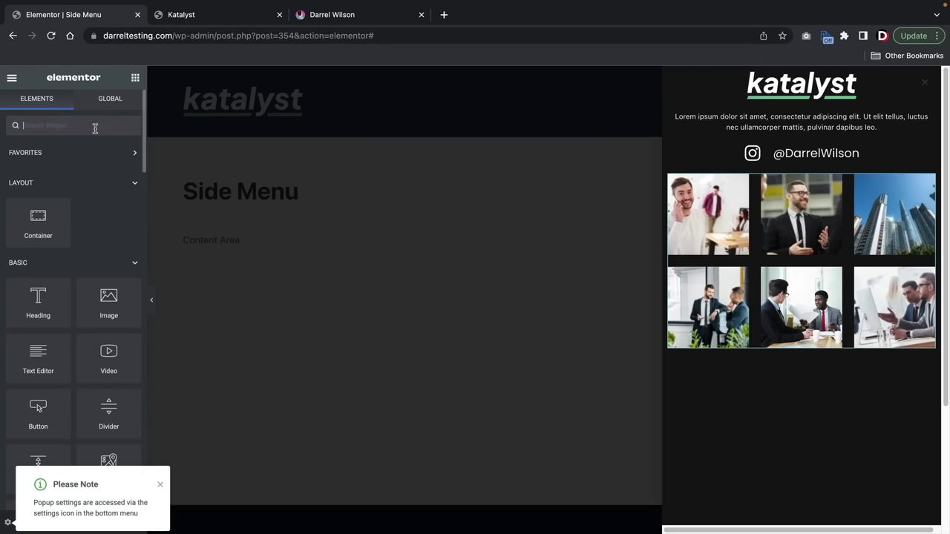
{"action": "type", "text": "icon"}
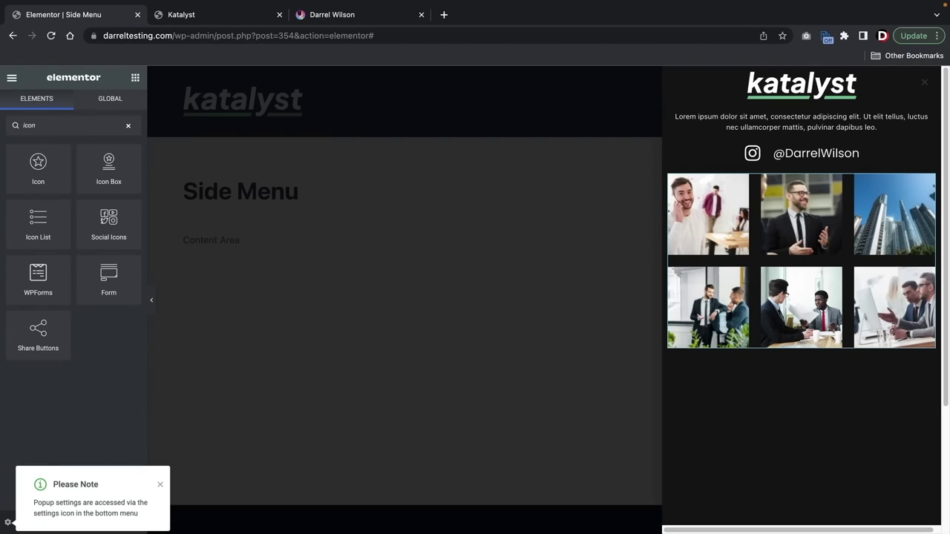
{"action": "left_click_drag", "start_coordinate": [37, 223], "coordinate": [800, 348]}
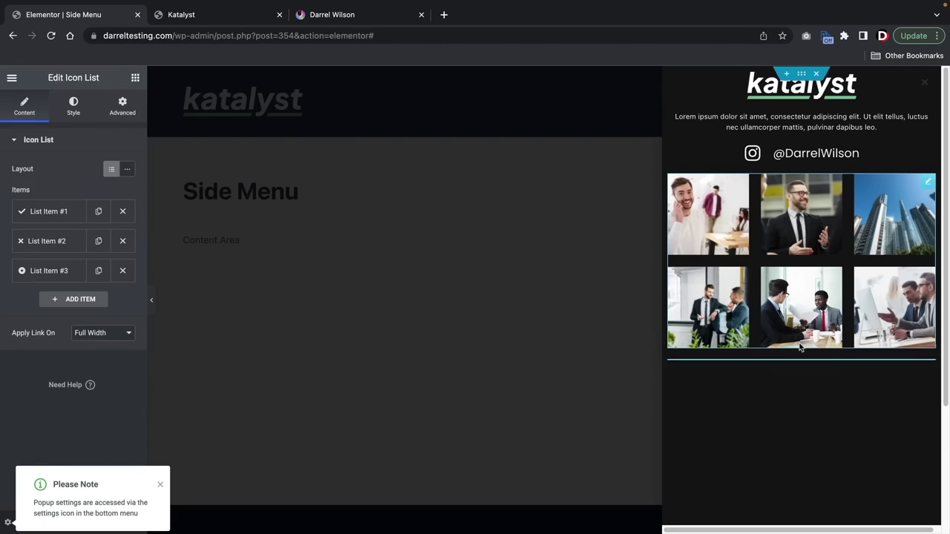
{"action": "left_click", "coordinate": [123, 271]}
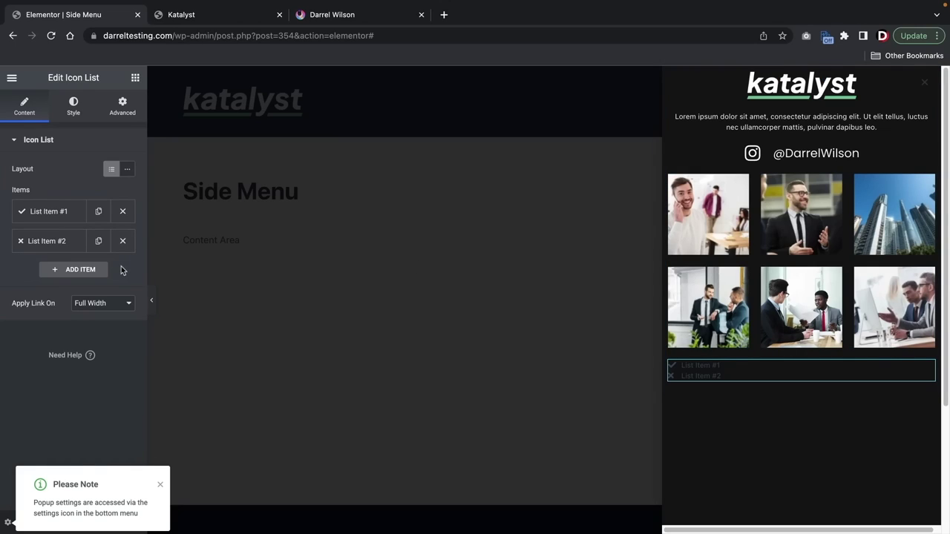
{"action": "left_click", "coordinate": [127, 169]}
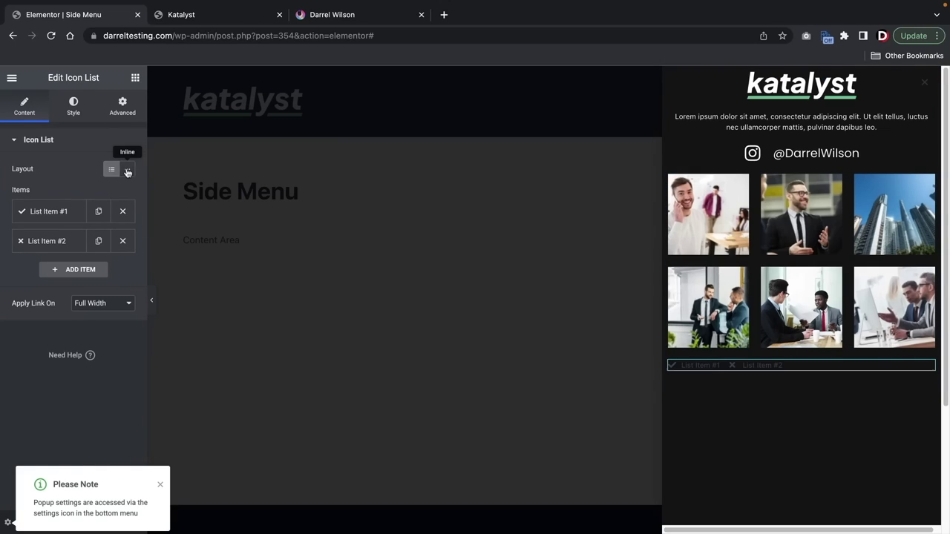
{"action": "left_click", "coordinate": [74, 106]}
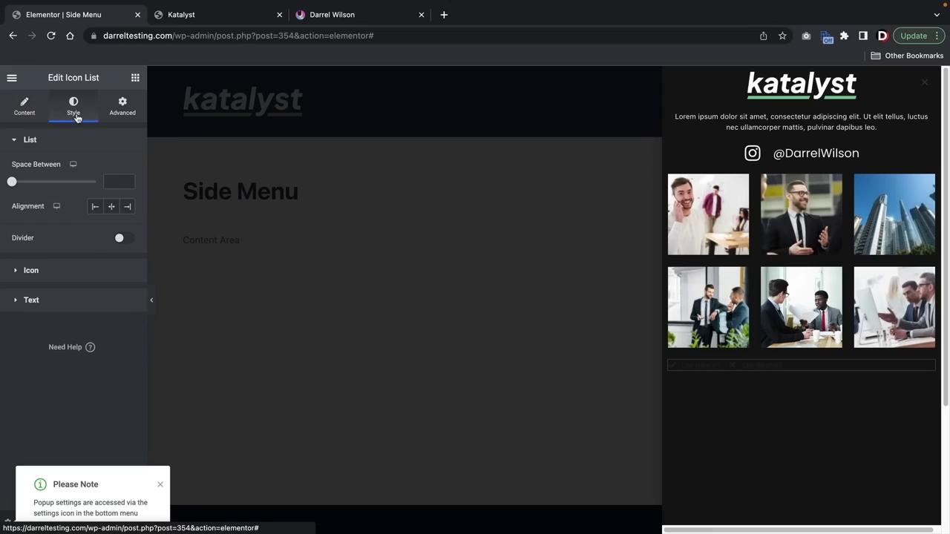
{"action": "left_click", "coordinate": [111, 207]}
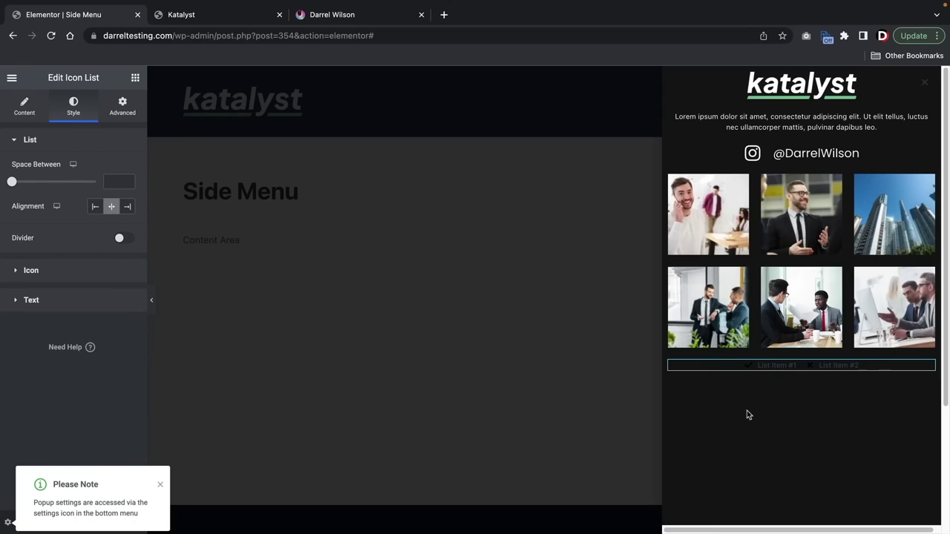
{"action": "left_click", "coordinate": [775, 377]}
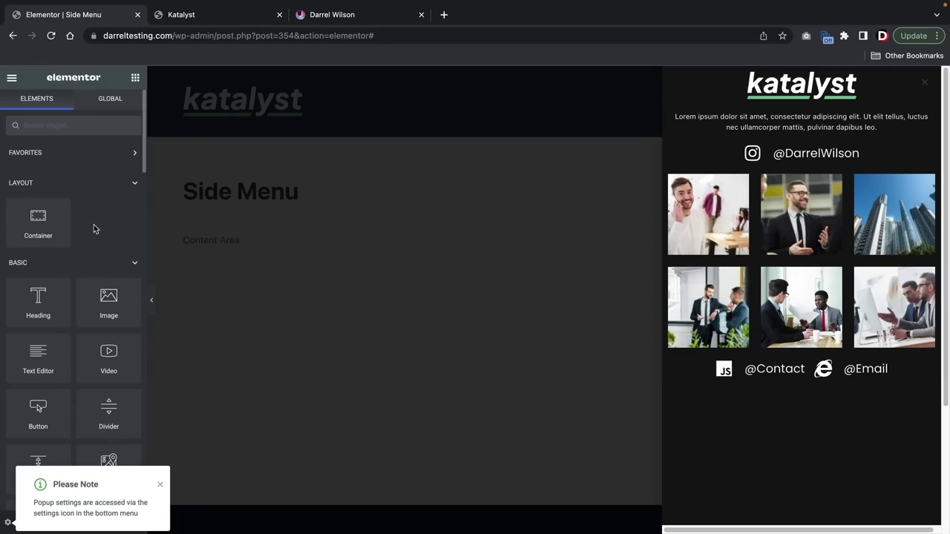
{"action": "left_click", "coordinate": [750, 364]}
Add Facebook, Twitter and YouTube Social Icons below the contact row with custom colours
{"action": "left_click", "coordinate": [134, 77]}
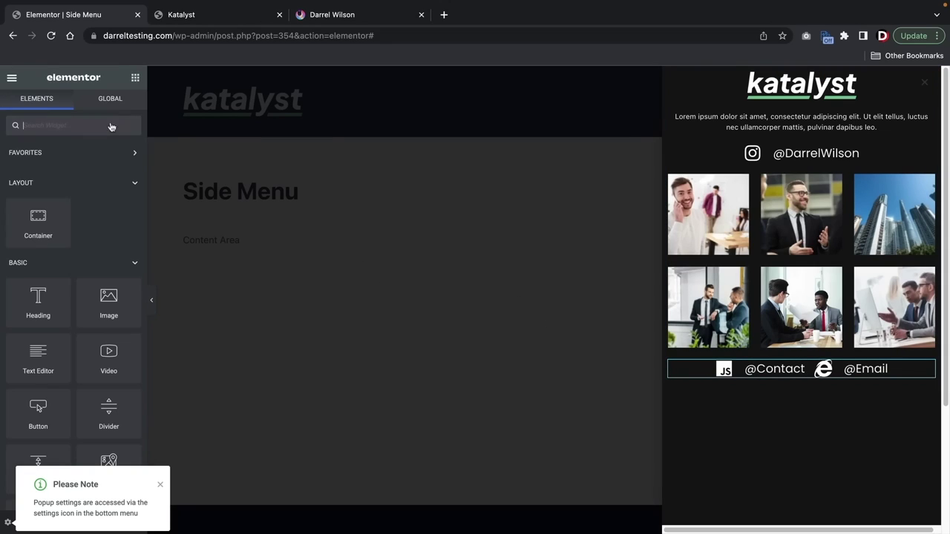
{"action": "type", "text": "social"}
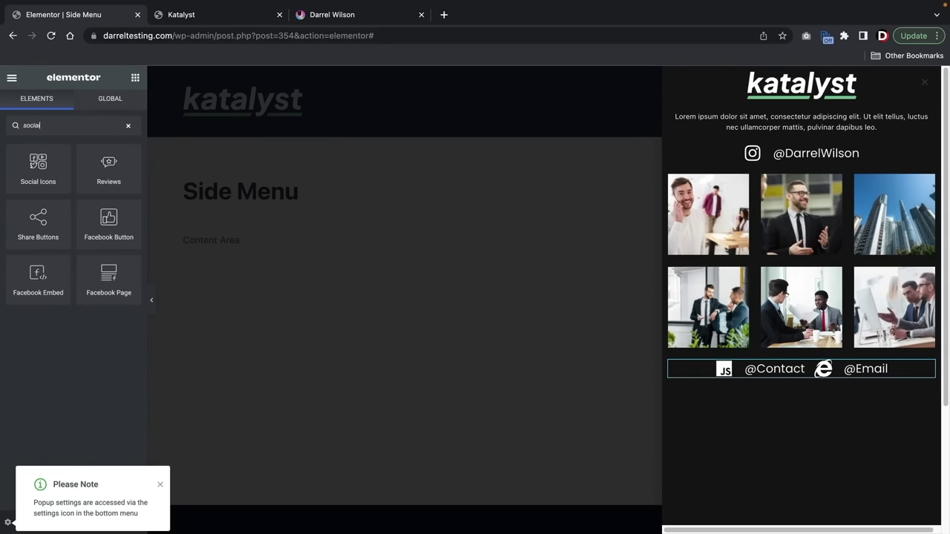
{"action": "left_click_drag", "start_coordinate": [38, 165], "coordinate": [793, 372]}
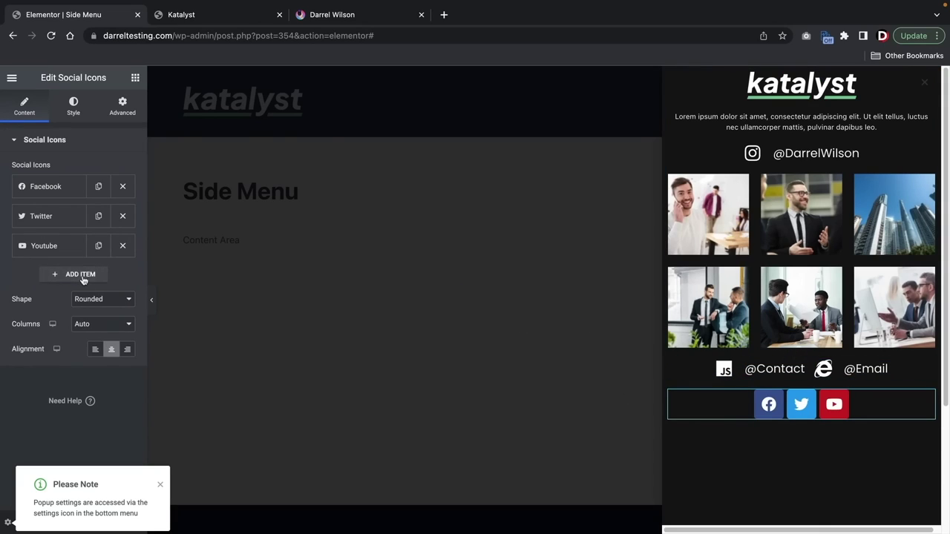
{"action": "left_click", "coordinate": [72, 110]}
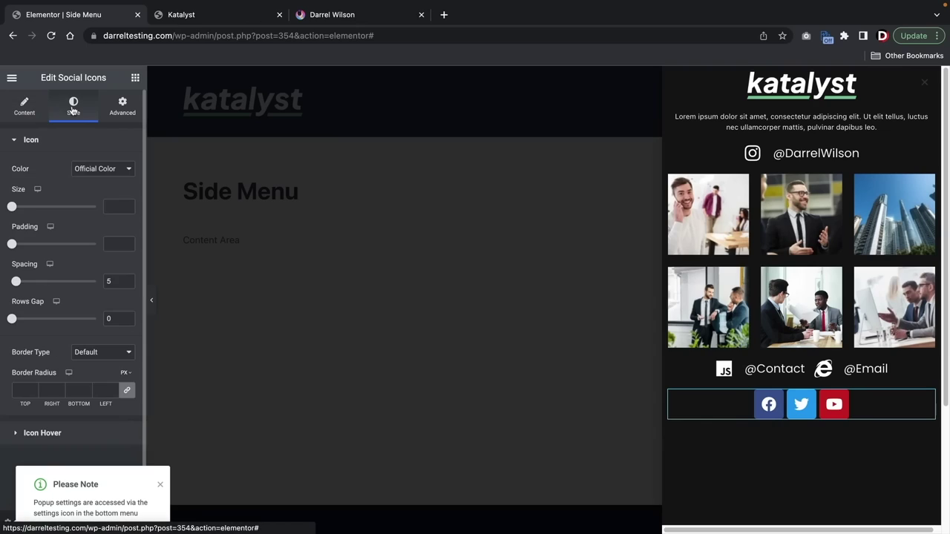
{"action": "left_click", "coordinate": [86, 170]}
{"action": "left_click", "coordinate": [87, 179]}
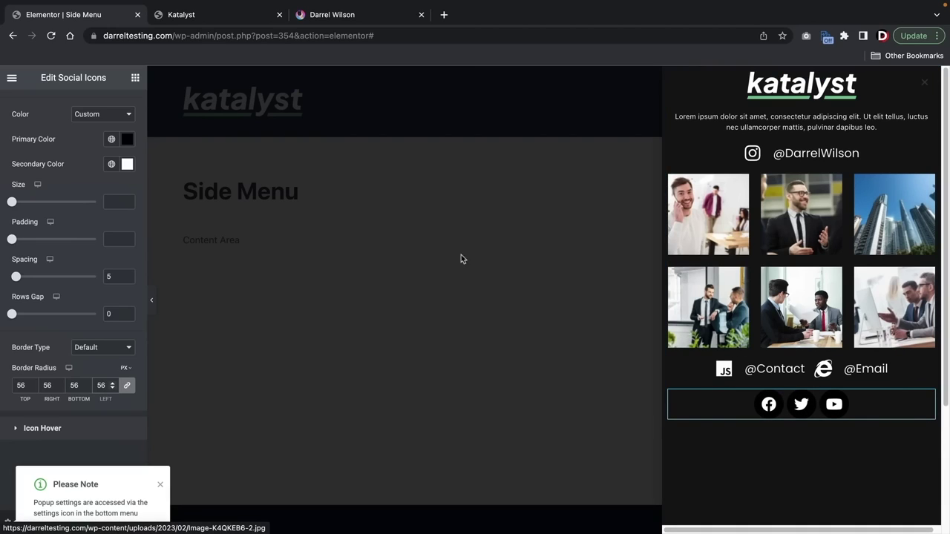
{"action": "left_click", "coordinate": [135, 77]}
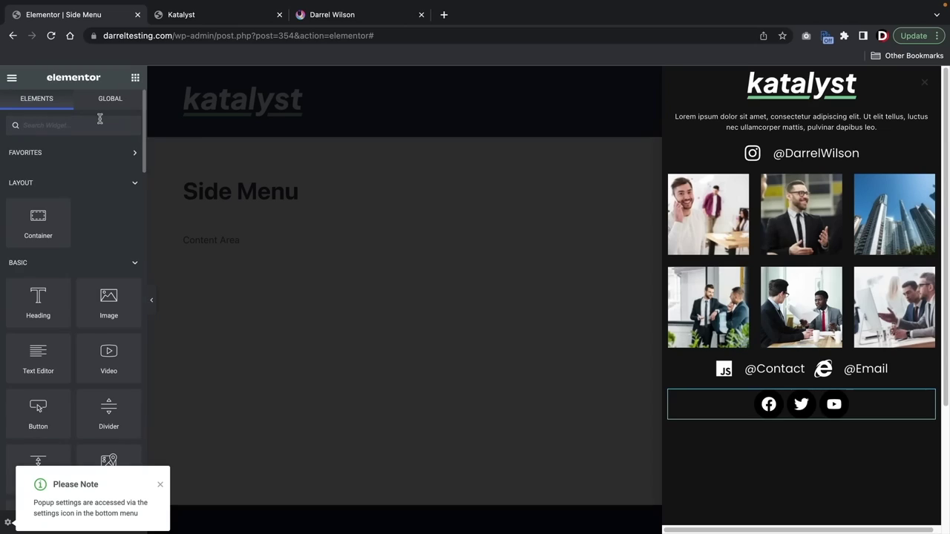
Add a centred Nav Menu (Home, About Us, Blog, Contact) in bold Poppins below the social icons
{"action": "left_click", "coordinate": [99, 120]}
{"action": "type", "text": "menu"}
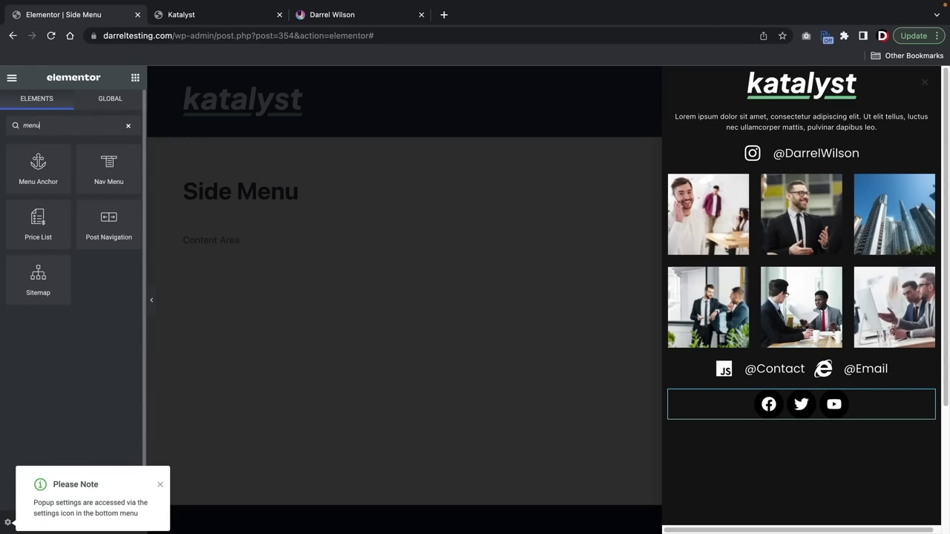
{"action": "left_click_drag", "start_coordinate": [108, 167], "coordinate": [755, 416]}
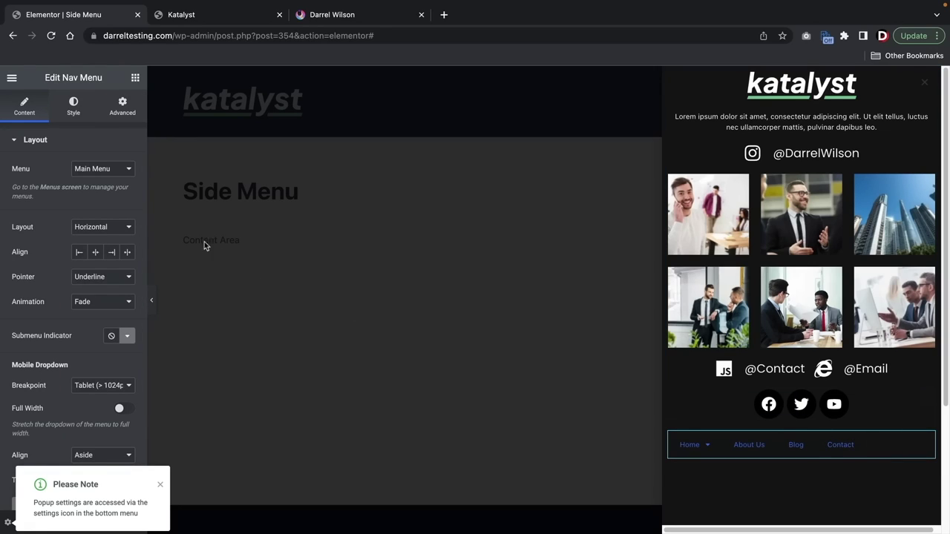
{"action": "left_click", "coordinate": [95, 252]}
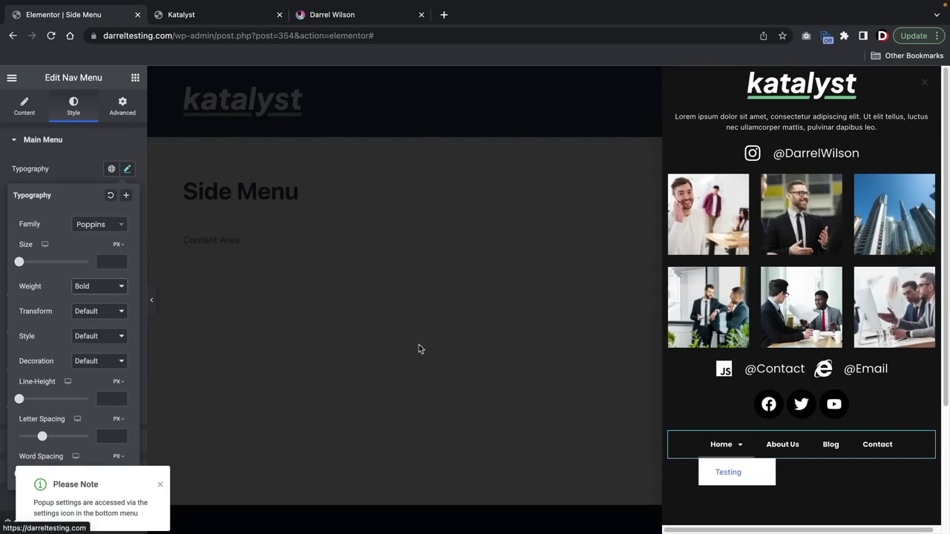
{"action": "left_click", "coordinate": [124, 149]}
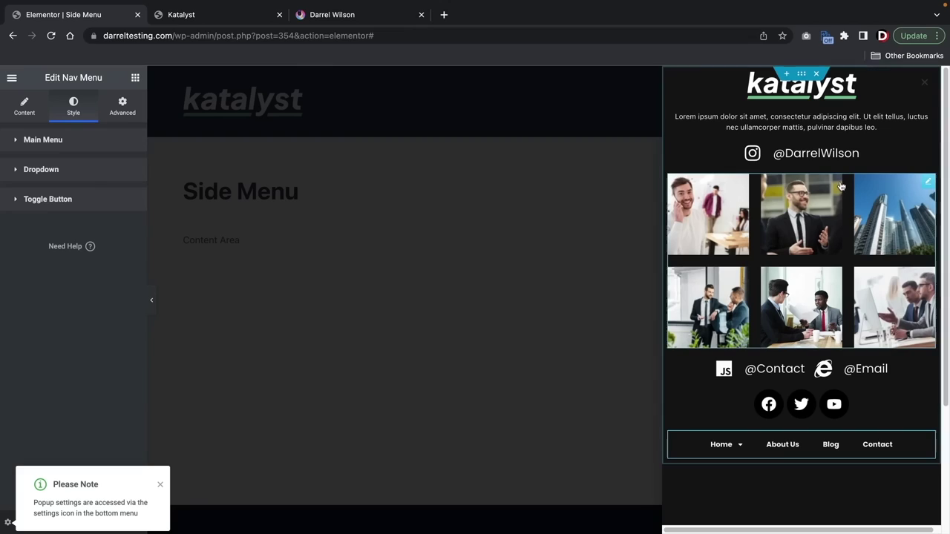
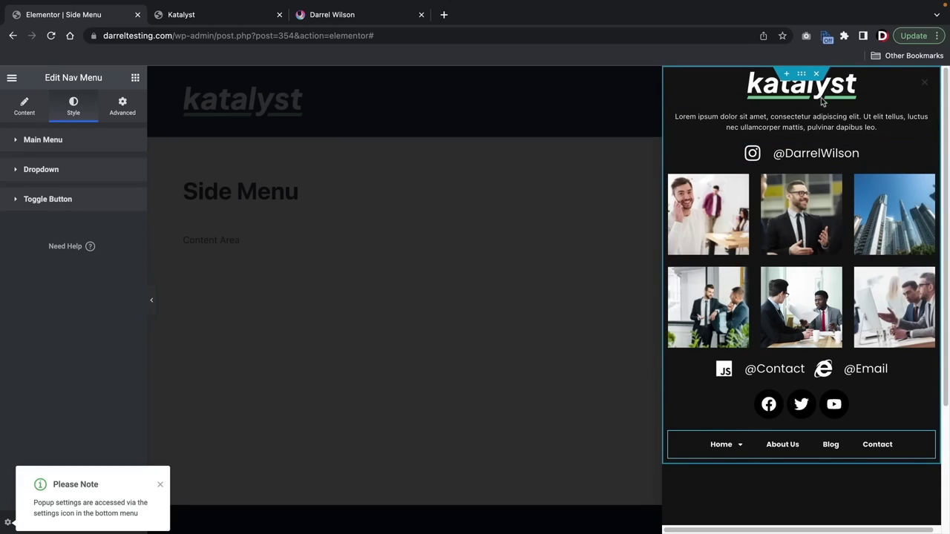
Give the popup's container a 100 VH minimum height and column direction
{"action": "left_click", "coordinate": [801, 74]}
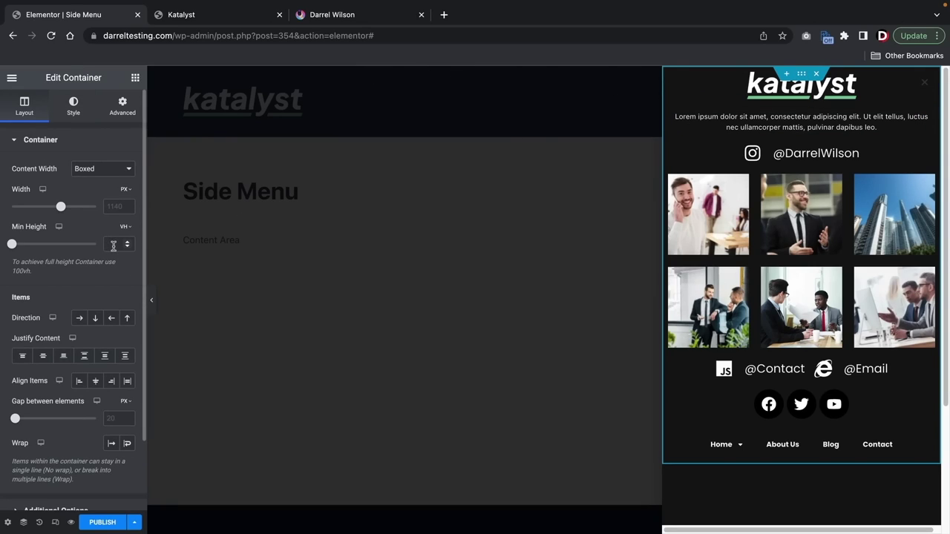
{"action": "left_click", "coordinate": [114, 245]}
{"action": "type", "text": "100"}
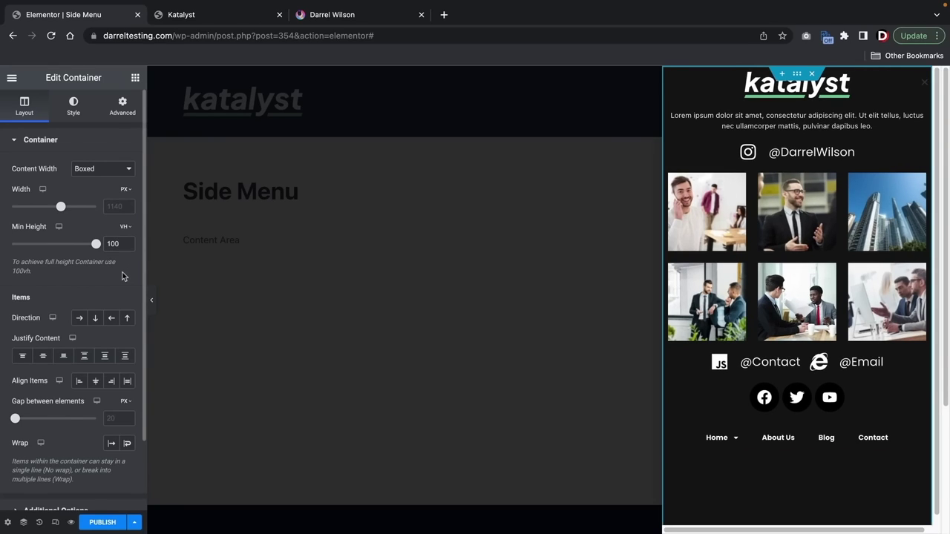
{"action": "left_click", "coordinate": [97, 318]}
Centre the container's content both ways, set a 16 px gap, and start publishing
{"action": "left_click", "coordinate": [43, 357]}
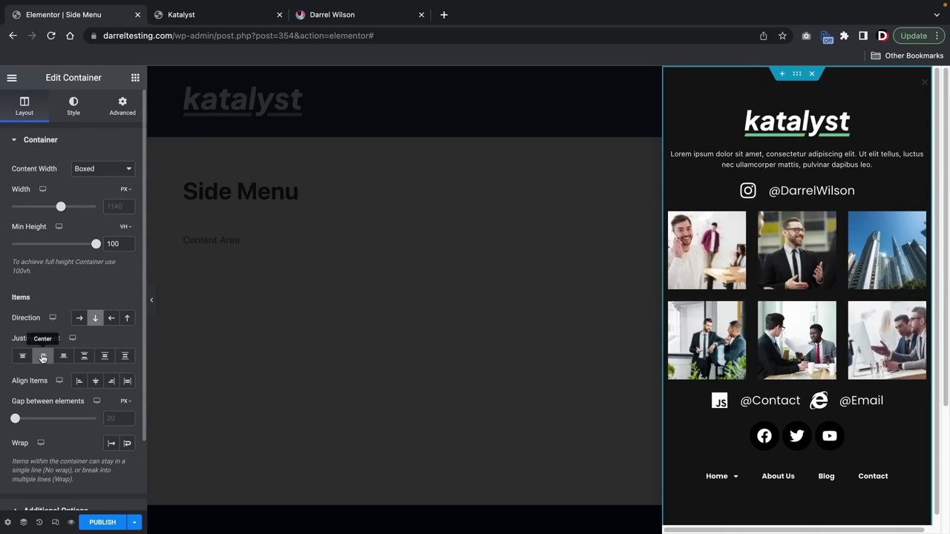
{"action": "left_click", "coordinate": [96, 383]}
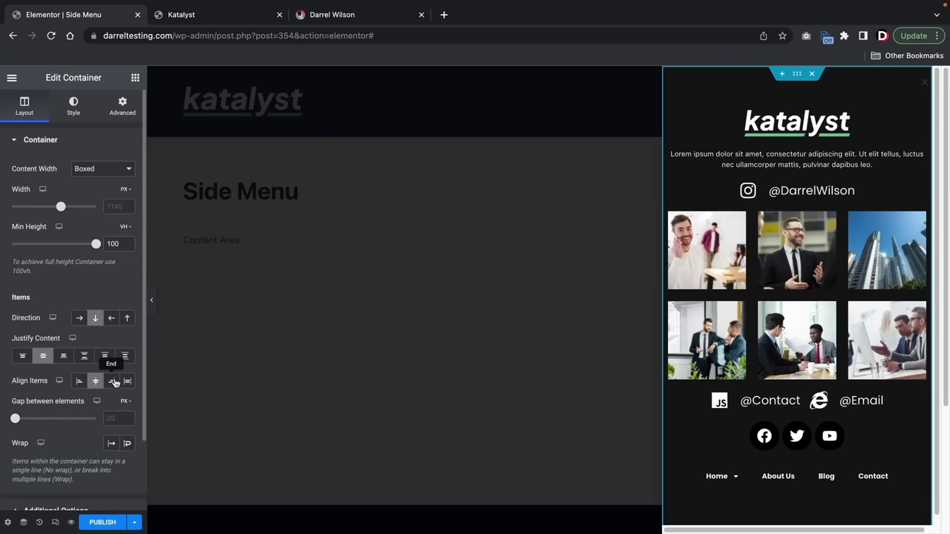
{"action": "left_click", "coordinate": [114, 382]}
{"action": "left_click", "coordinate": [126, 381]}
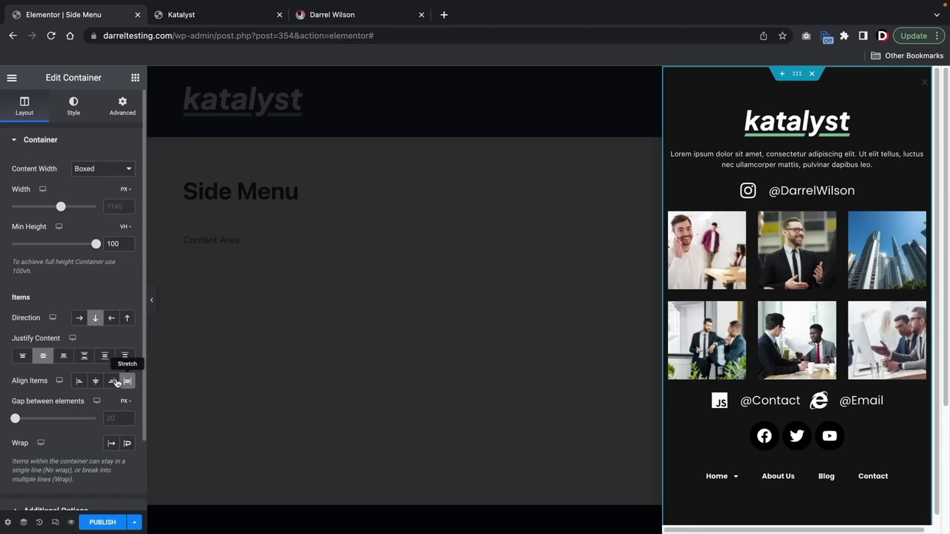
{"action": "left_click", "coordinate": [98, 383]}
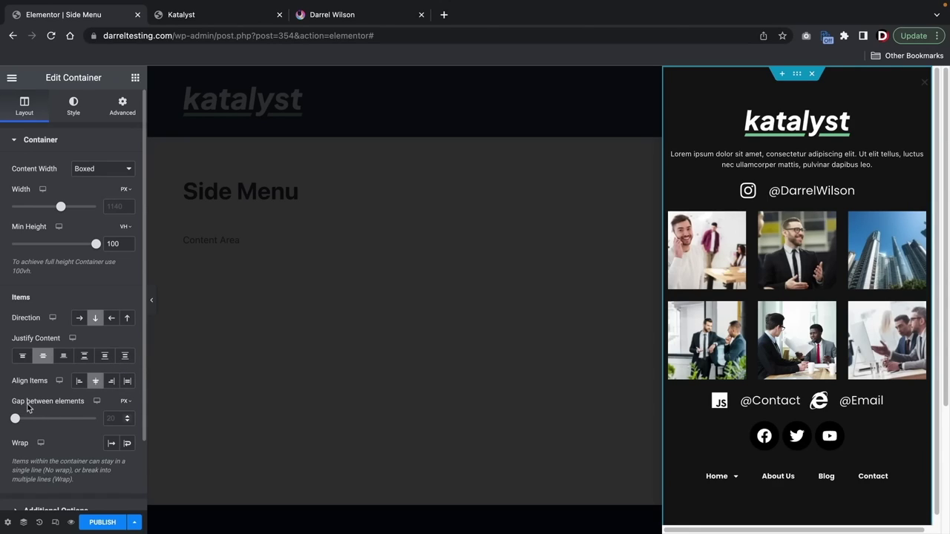
{"action": "left_click_drag", "start_coordinate": [16, 422], "coordinate": [16, 421]}
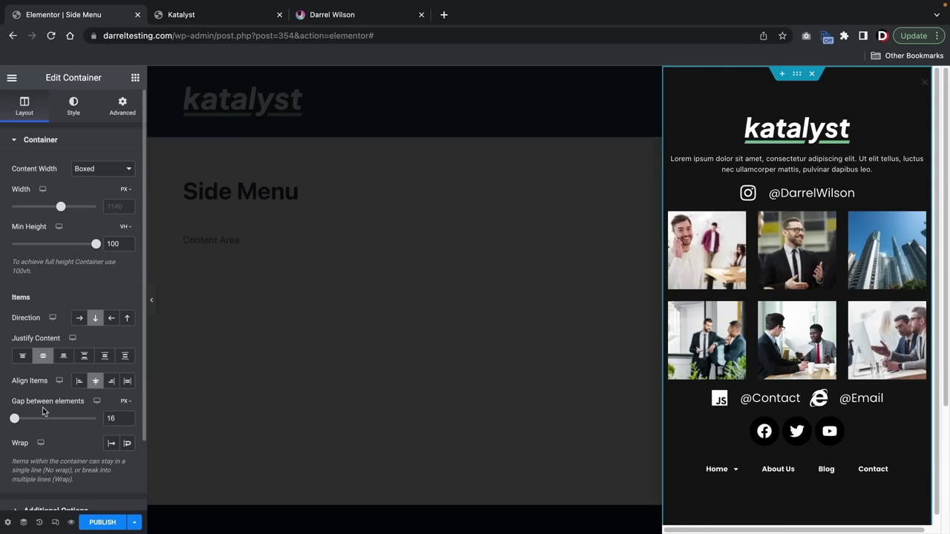
{"action": "left_click", "coordinate": [102, 523]}
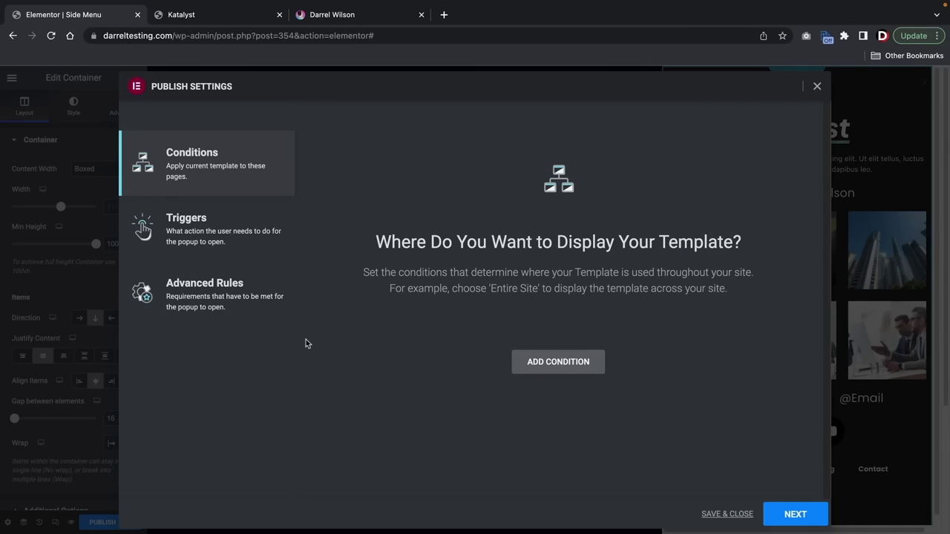
Step through the publish settings and save and close the Side Menu popup
{"action": "left_click", "coordinate": [797, 517]}
{"action": "left_click", "coordinate": [794, 516]}
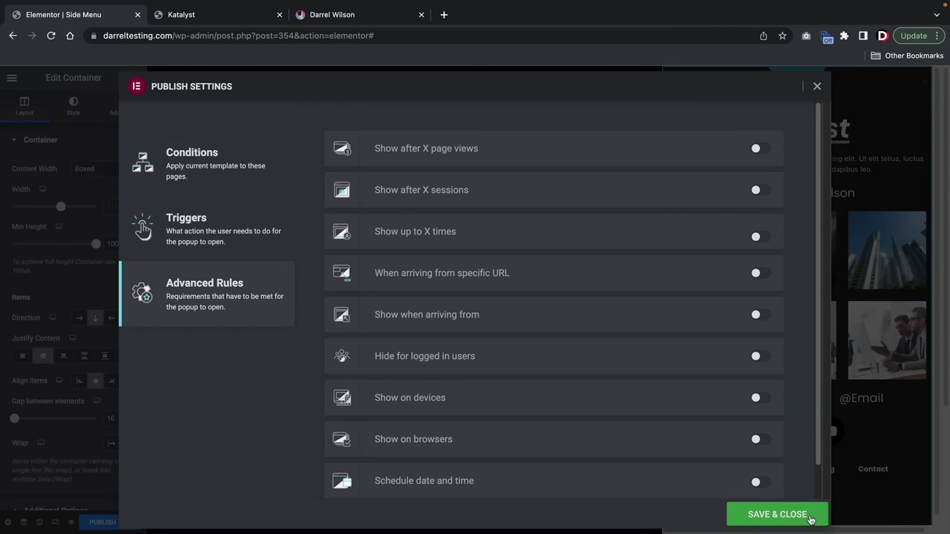
{"action": "left_click", "coordinate": [812, 520]}
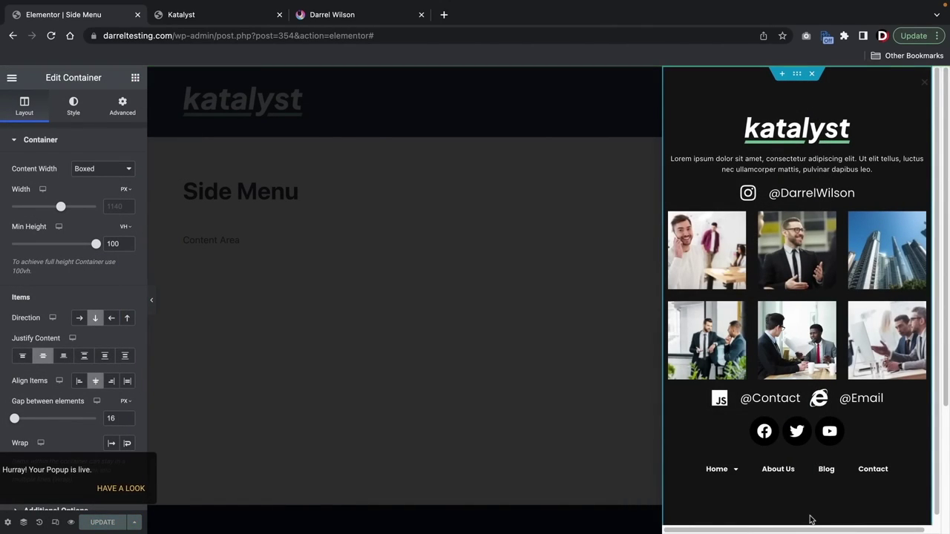
Exit the editor to the dashboard and go to the live site
{"action": "left_click", "coordinate": [12, 77]}
{"action": "left_click", "coordinate": [44, 306]}
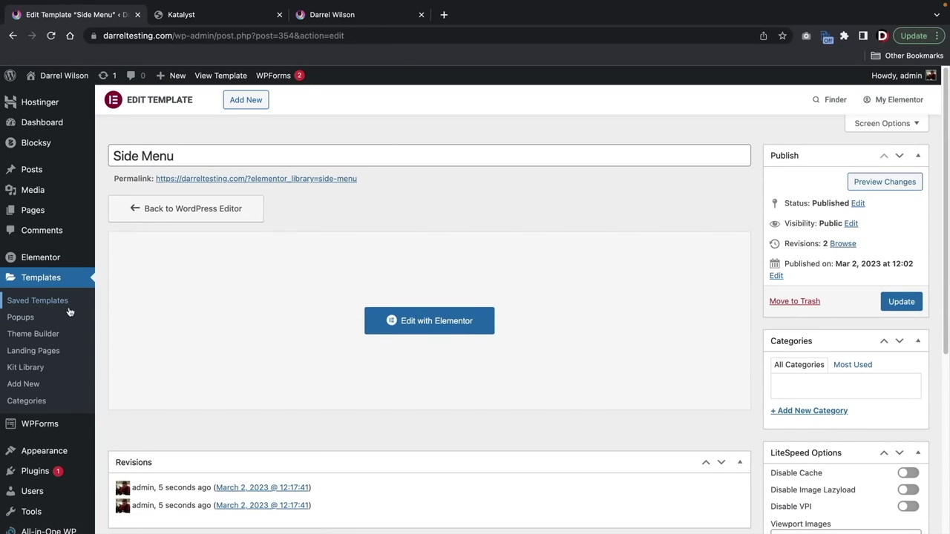
{"action": "mouse_move", "coordinate": [73, 85]}
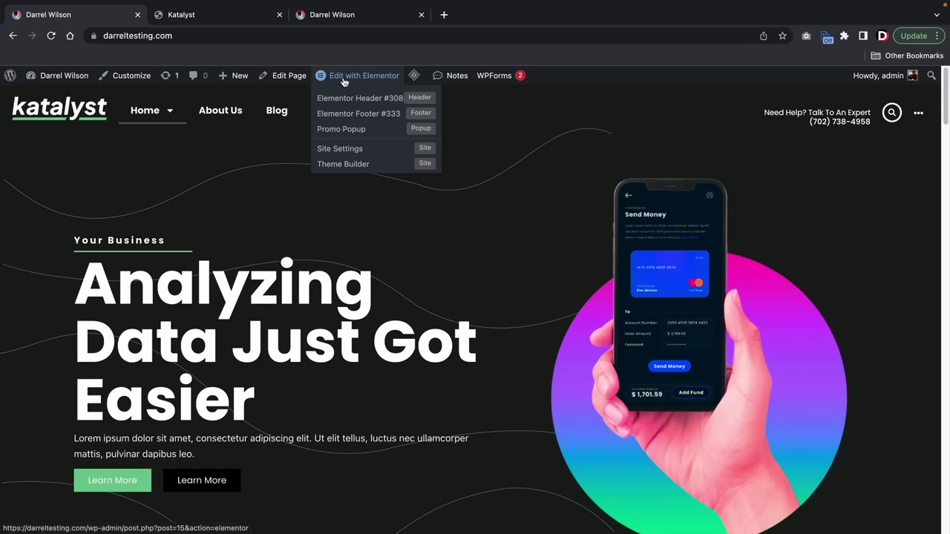
In the home page's header, give the three-dot icon a dynamic Popup link
{"action": "left_click", "coordinate": [343, 77]}
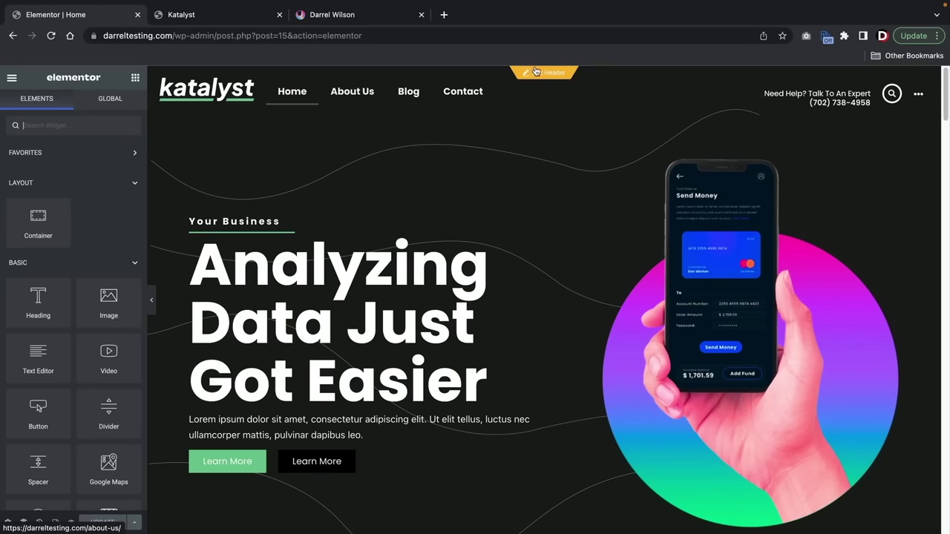
{"action": "left_click", "coordinate": [548, 74]}
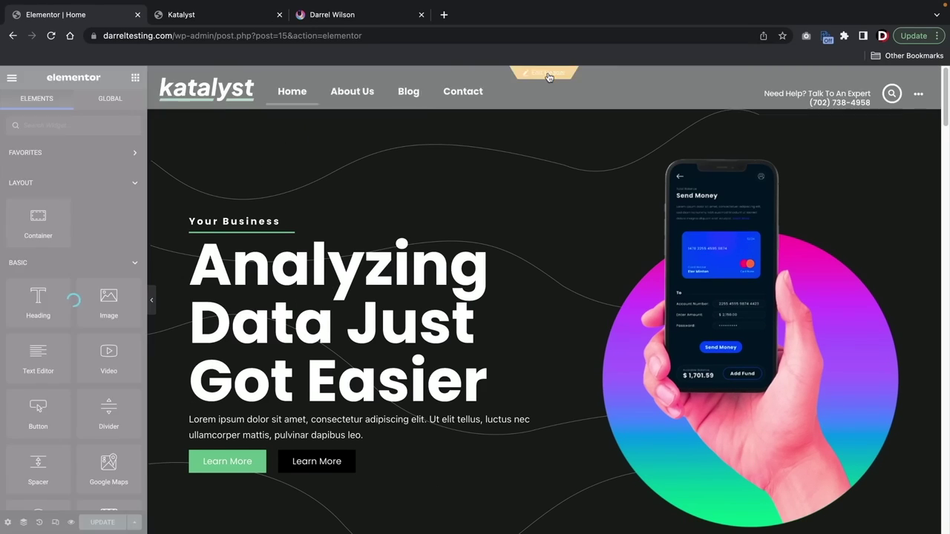
{"action": "left_click", "coordinate": [918, 136]}
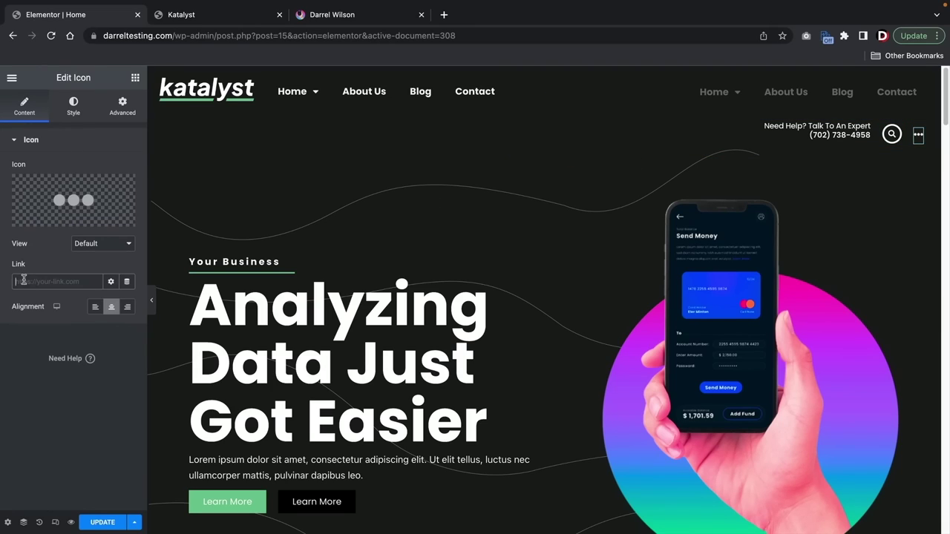
{"action": "left_click", "coordinate": [111, 284]}
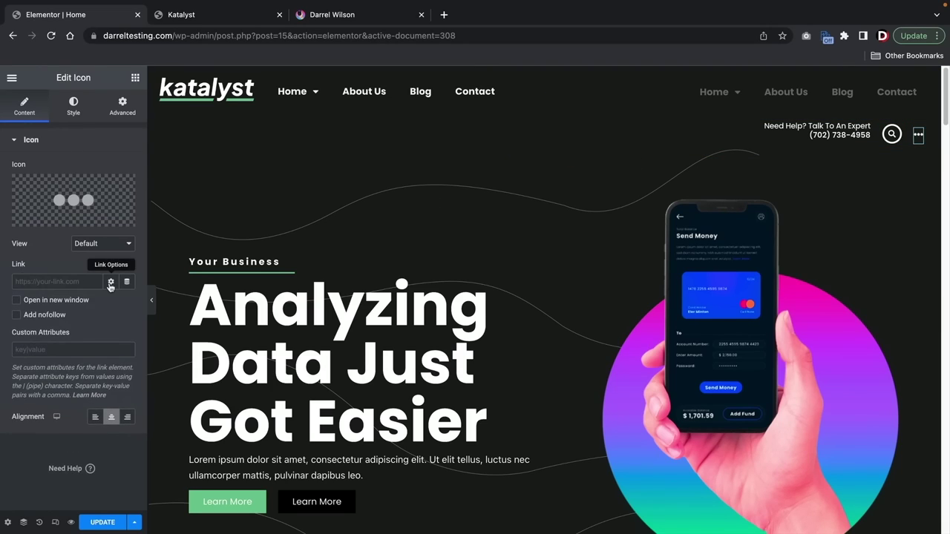
{"action": "left_click", "coordinate": [111, 282]}
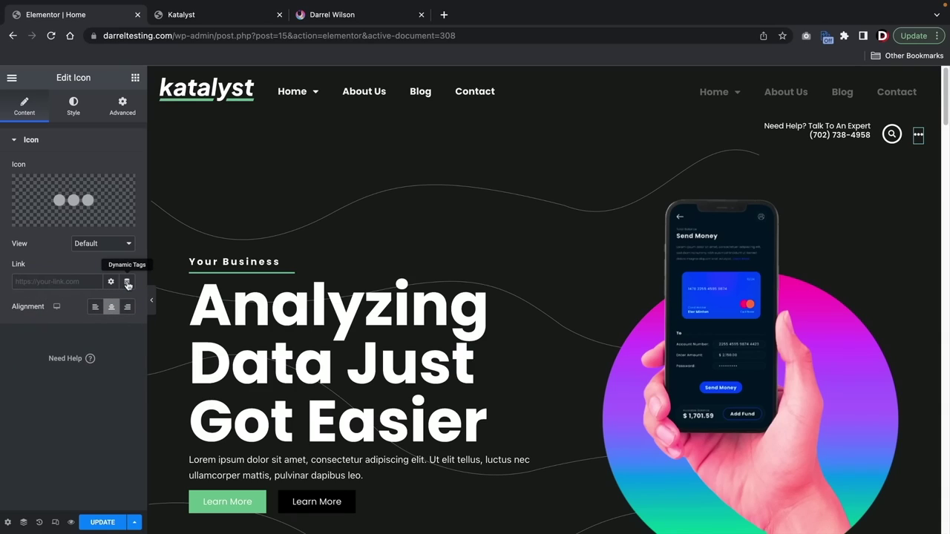
{"action": "left_click", "coordinate": [127, 282]}
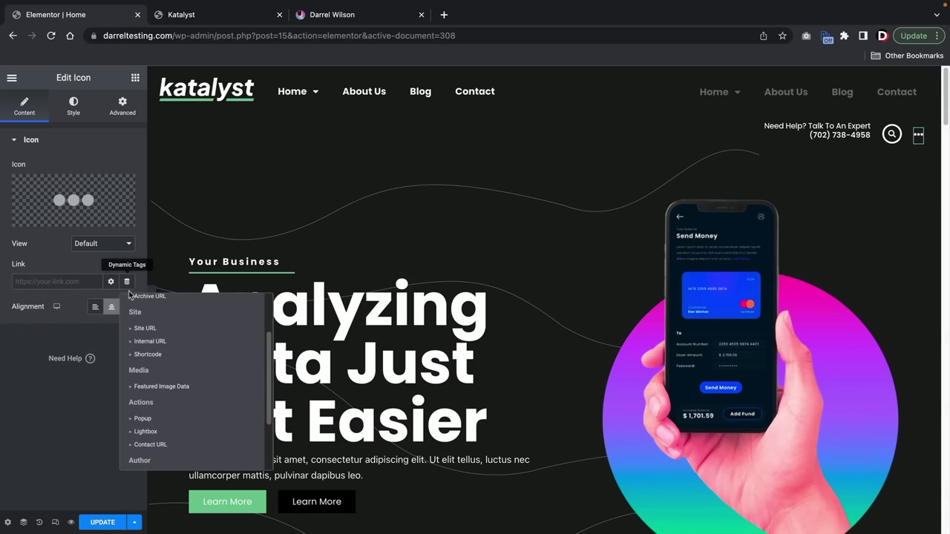
{"action": "left_click", "coordinate": [149, 421]}
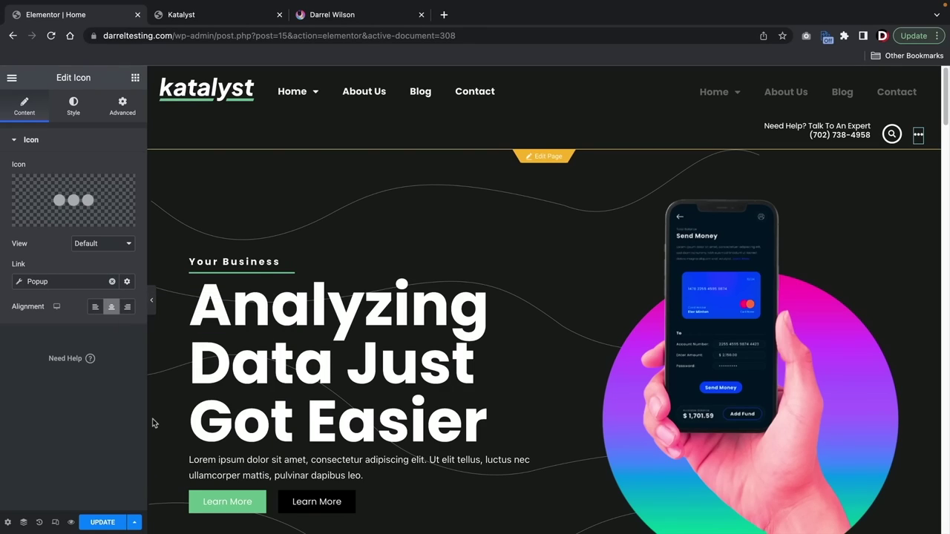
Pick Side Menu as the linked popup, update the header, and view the page
{"action": "left_click", "coordinate": [43, 280]}
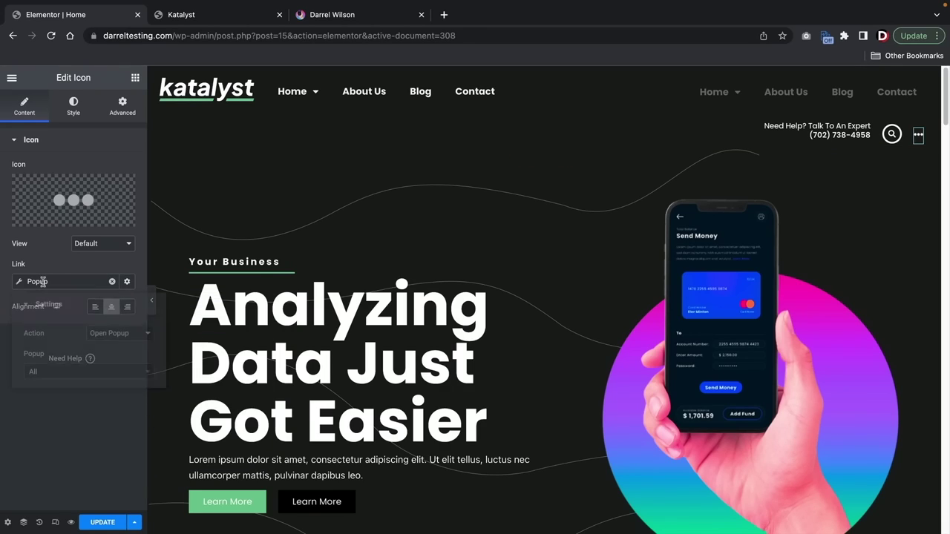
{"action": "left_click", "coordinate": [73, 378]}
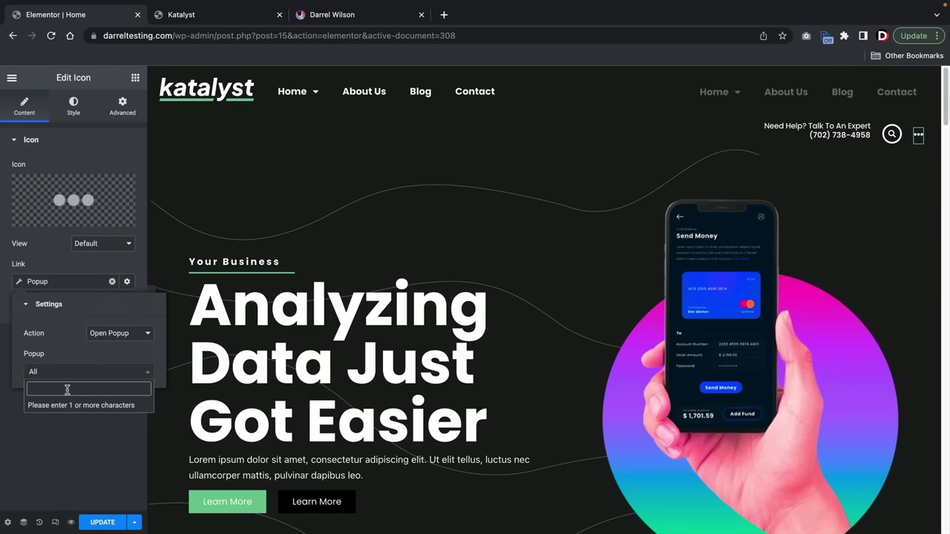
{"action": "type", "text": "menu"}
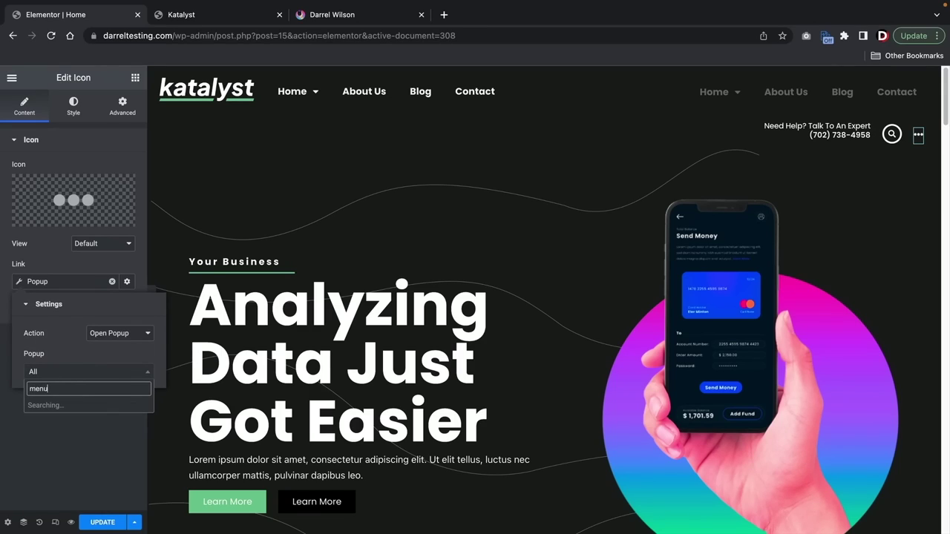
{"action": "left_click", "coordinate": [64, 406]}
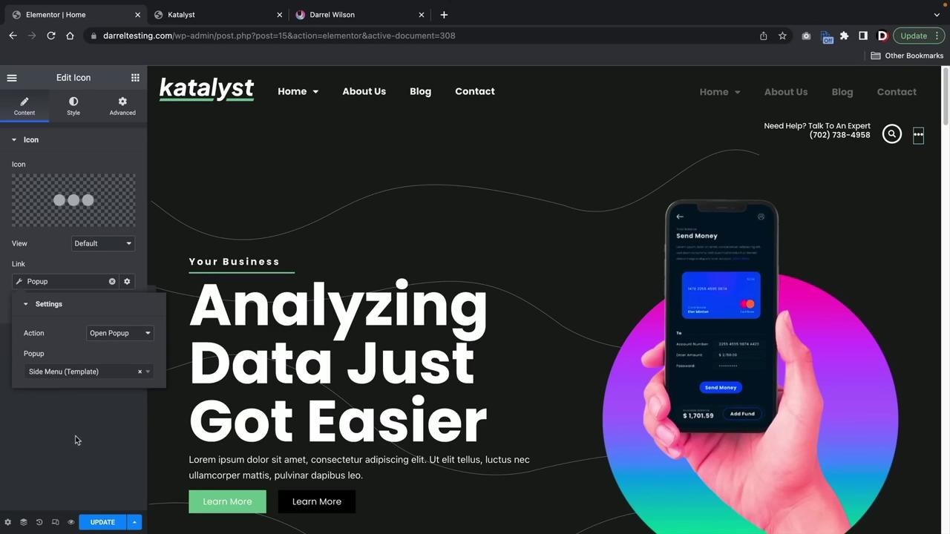
{"action": "left_click", "coordinate": [75, 436]}
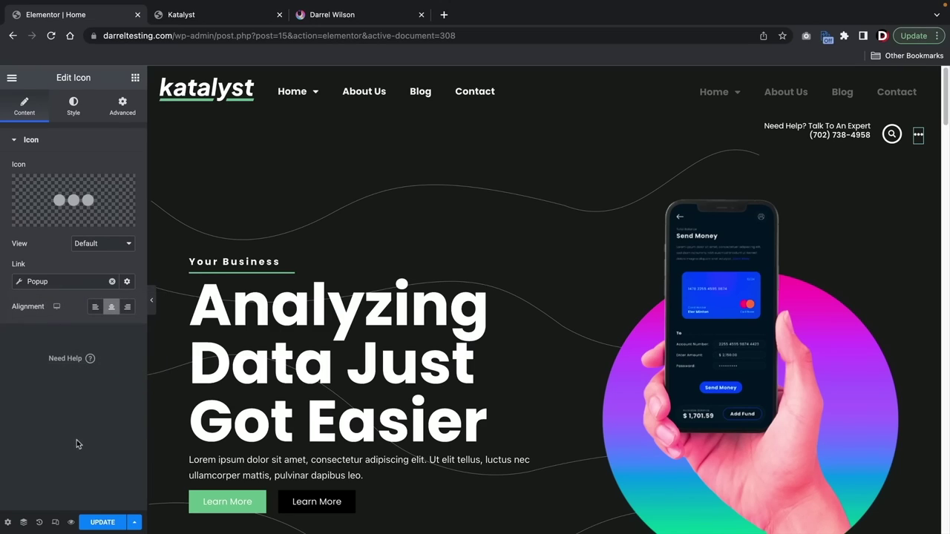
{"action": "left_click", "coordinate": [103, 524]}
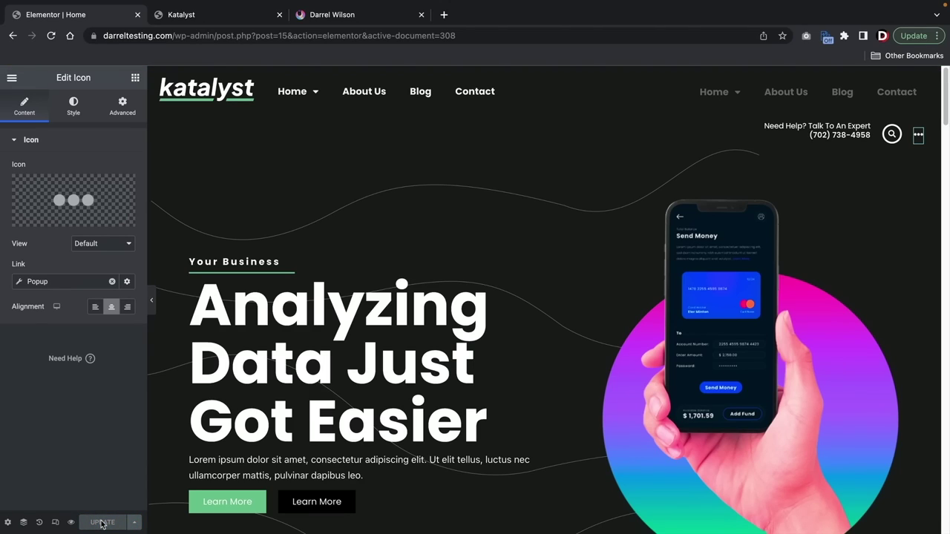
{"action": "left_click", "coordinate": [12, 77]}
{"action": "left_click", "coordinate": [63, 284]}
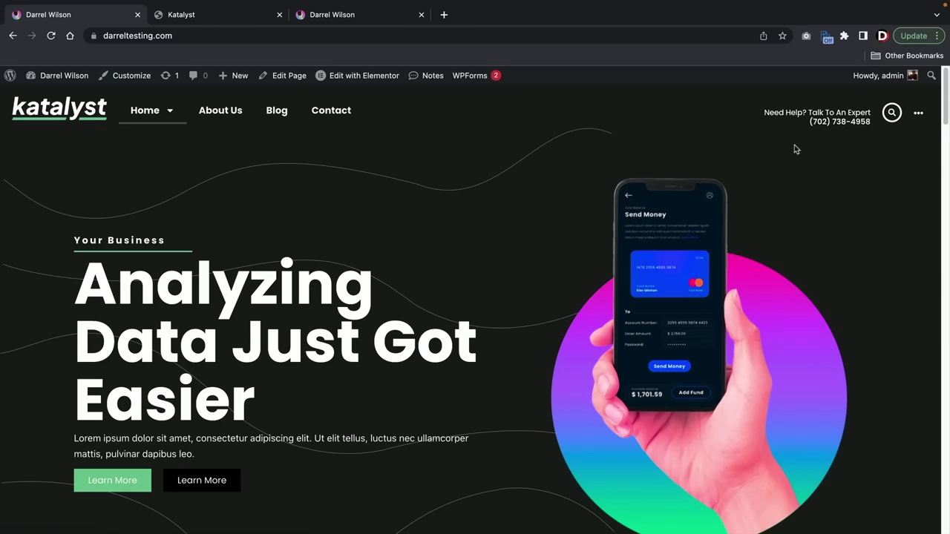
Open the side menu from the header's three-dot icon, then close it
{"action": "left_click", "coordinate": [919, 113]}
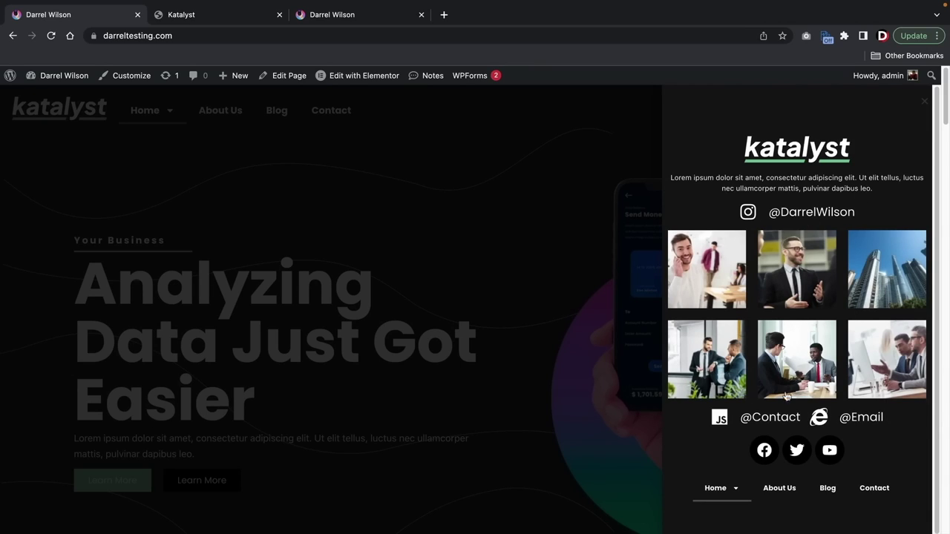
{"action": "left_click", "coordinate": [925, 102]}
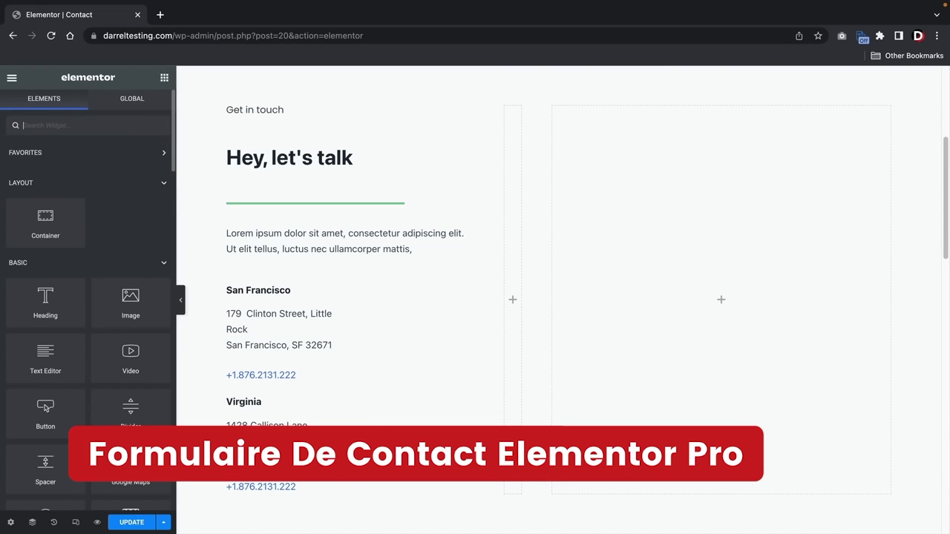
Drop a Form widget into the right column and add a URL-type field
{"action": "type", "text": "form"}
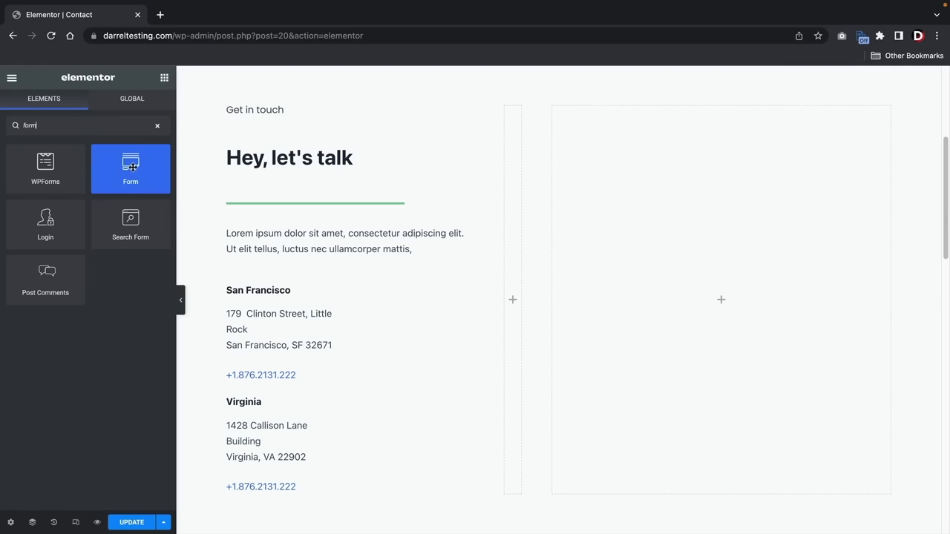
{"action": "left_click_drag", "start_coordinate": [133, 168], "coordinate": [671, 282]}
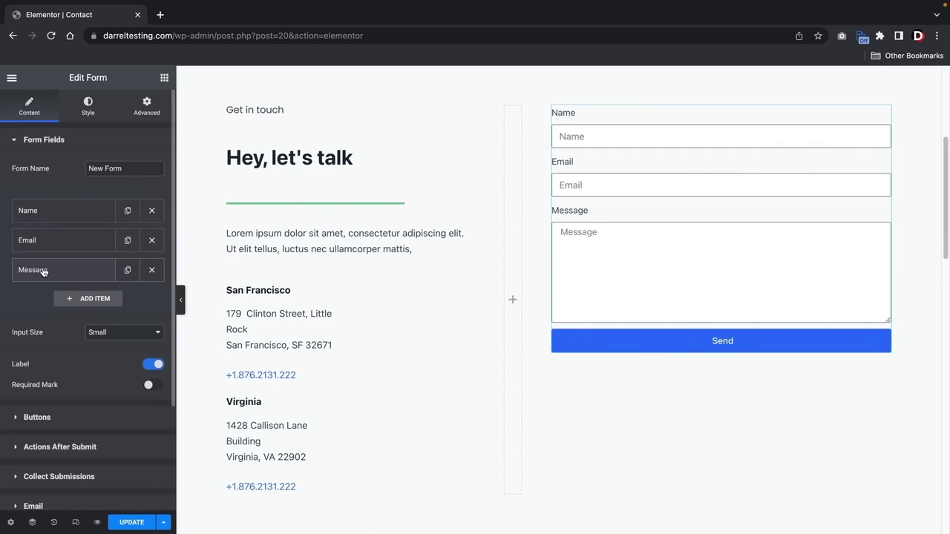
{"action": "left_click", "coordinate": [66, 298]}
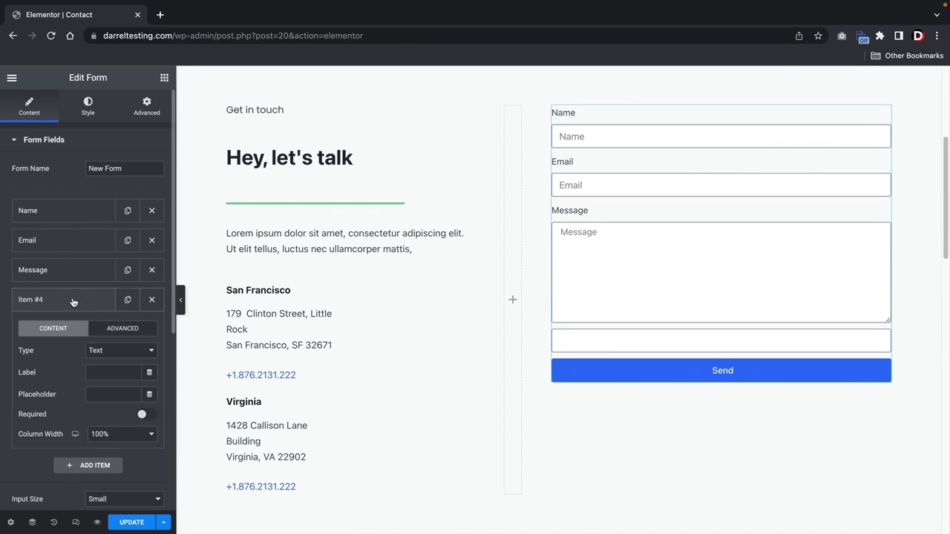
{"action": "left_click", "coordinate": [111, 349]}
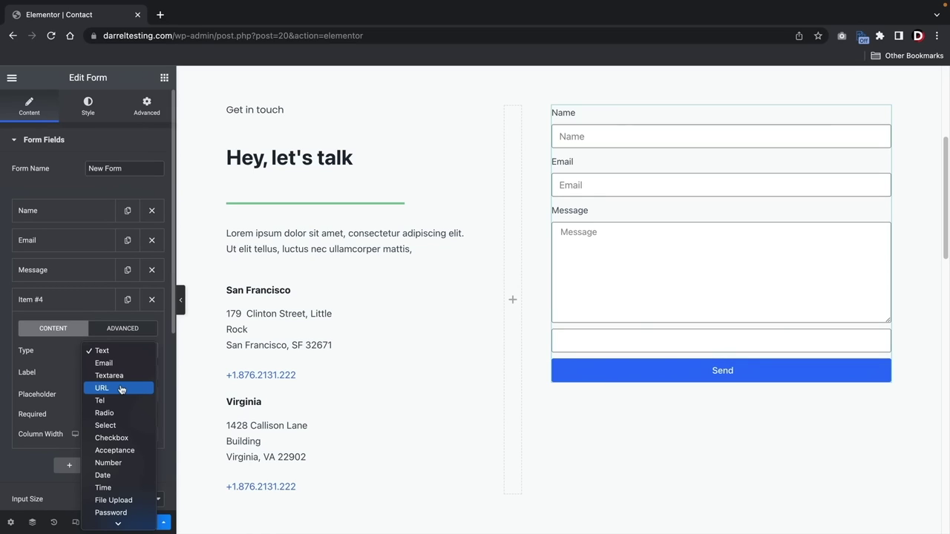
{"action": "left_click", "coordinate": [121, 389]}
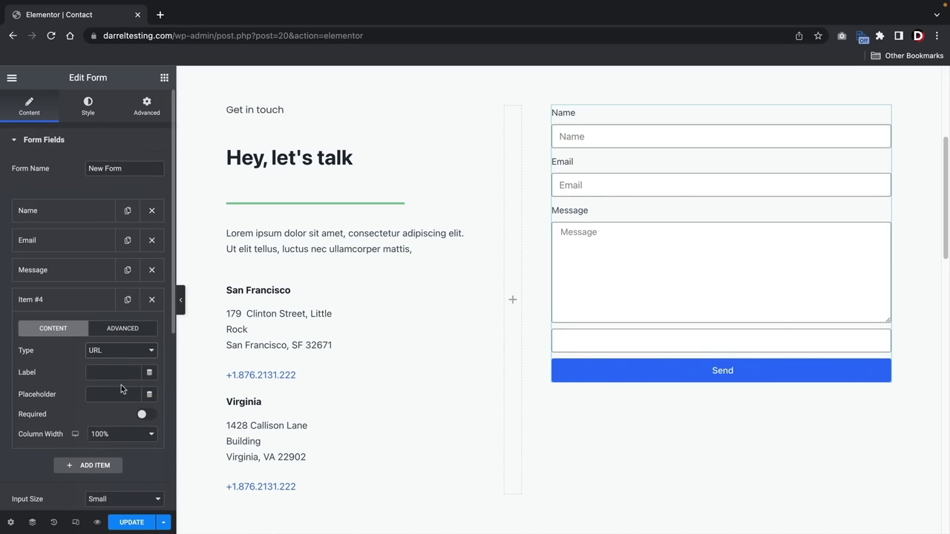
Give the field label and placeholder 'URL' and move it below Name
{"action": "left_click", "coordinate": [111, 373]}
{"action": "type", "text": "URL"}
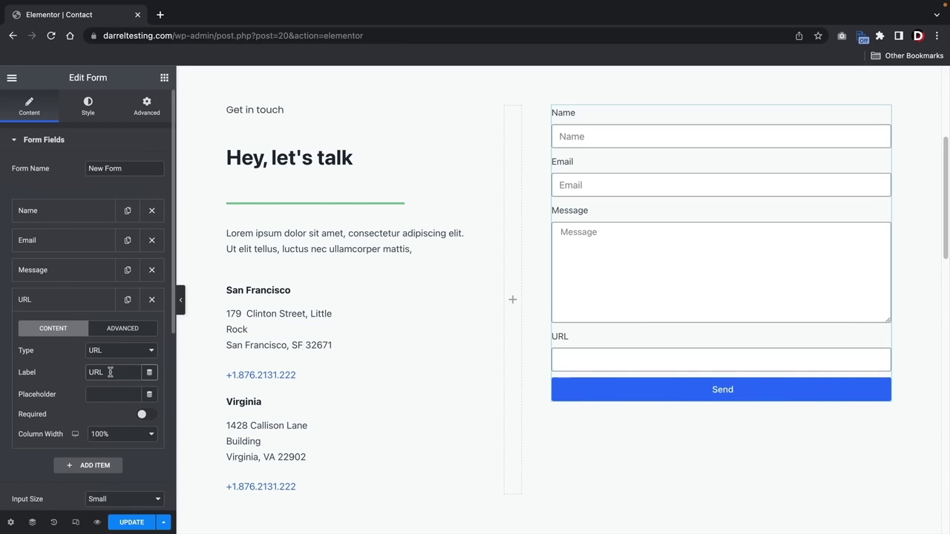
{"action": "key", "text": "Tab"}
{"action": "type", "text": "URL"}
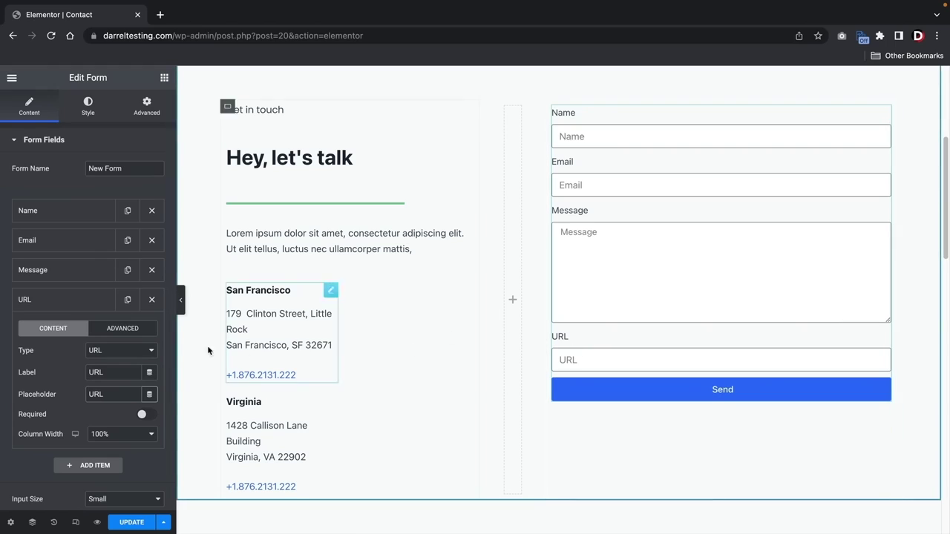
{"action": "left_click_drag", "start_coordinate": [83, 301], "coordinate": [92, 240]}
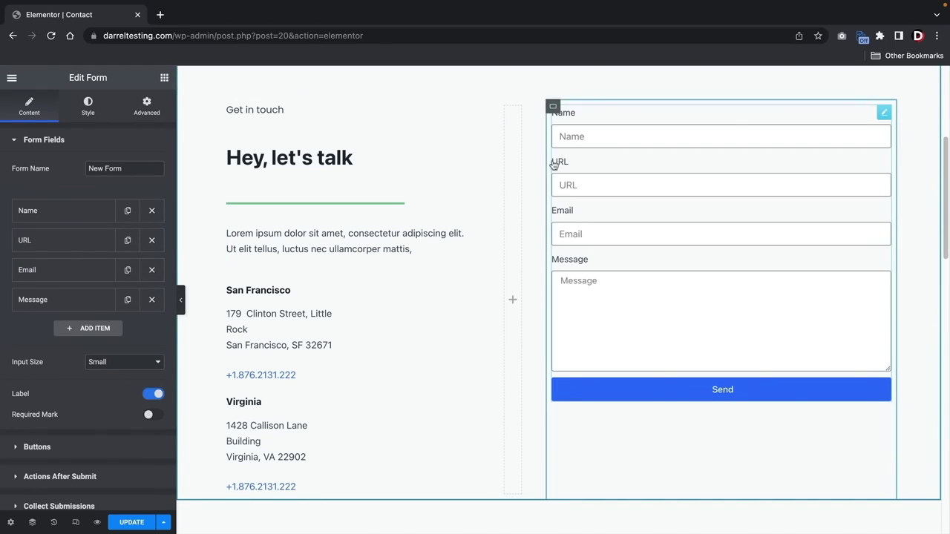
{"action": "scroll", "coordinate": [129, 331], "scroll_direction": "down", "scroll_amount": 1}
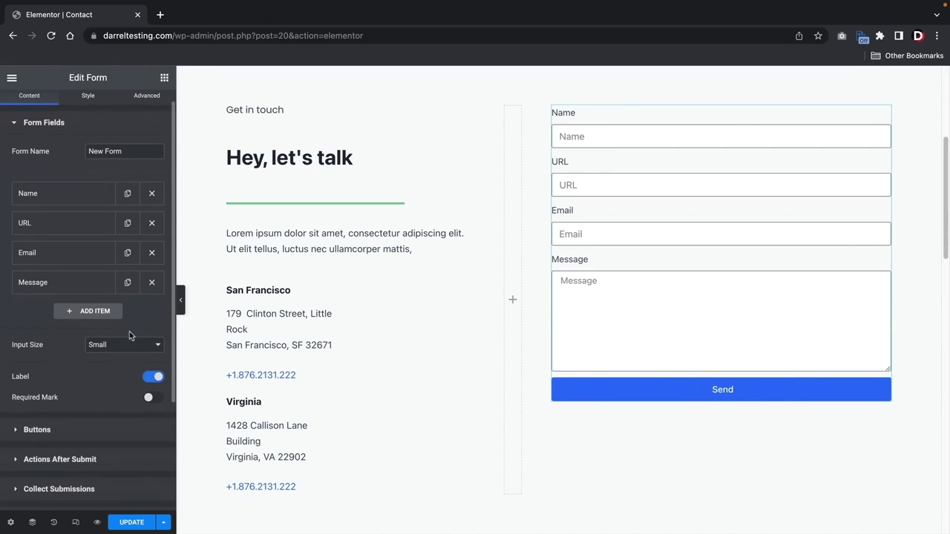
Add another plain Text field to the form above the Send button
{"action": "left_click", "coordinate": [111, 315]}
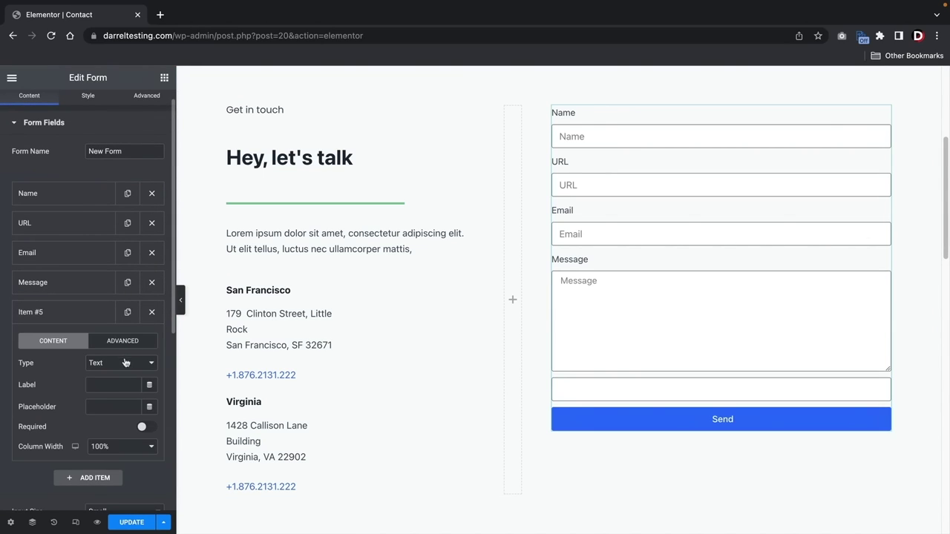
{"action": "left_click", "coordinate": [125, 363]}
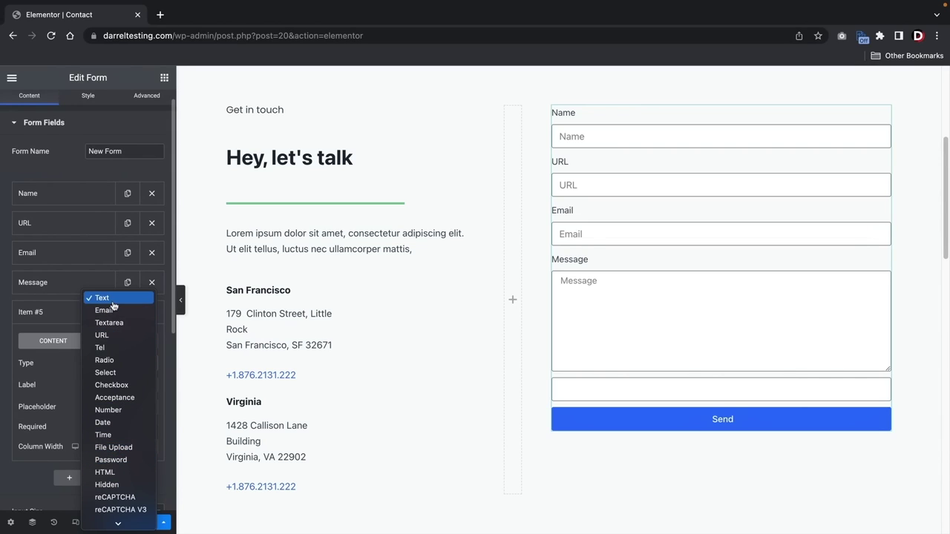
{"action": "scroll", "coordinate": [123, 445], "scroll_direction": "down", "scroll_amount": 1}
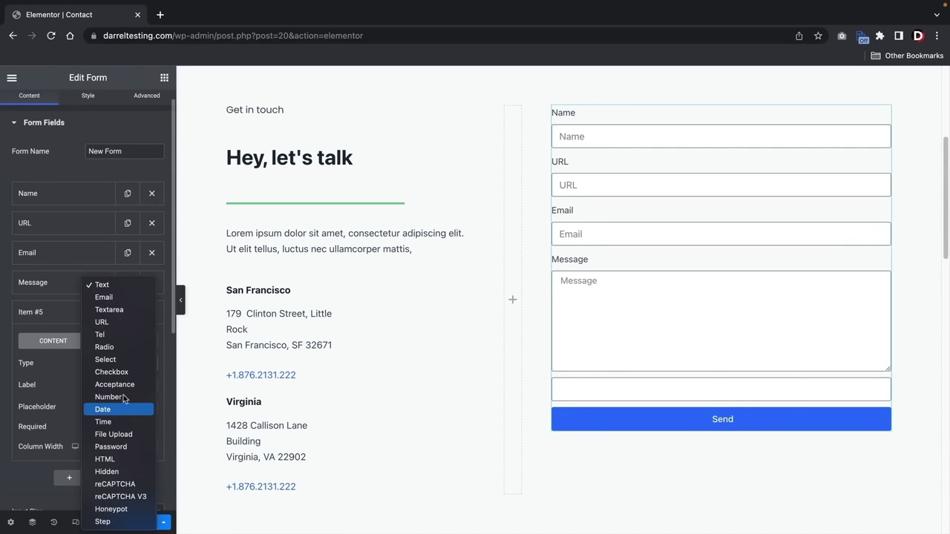
{"action": "left_click", "coordinate": [111, 285]}
{"action": "left_click", "coordinate": [121, 343]}
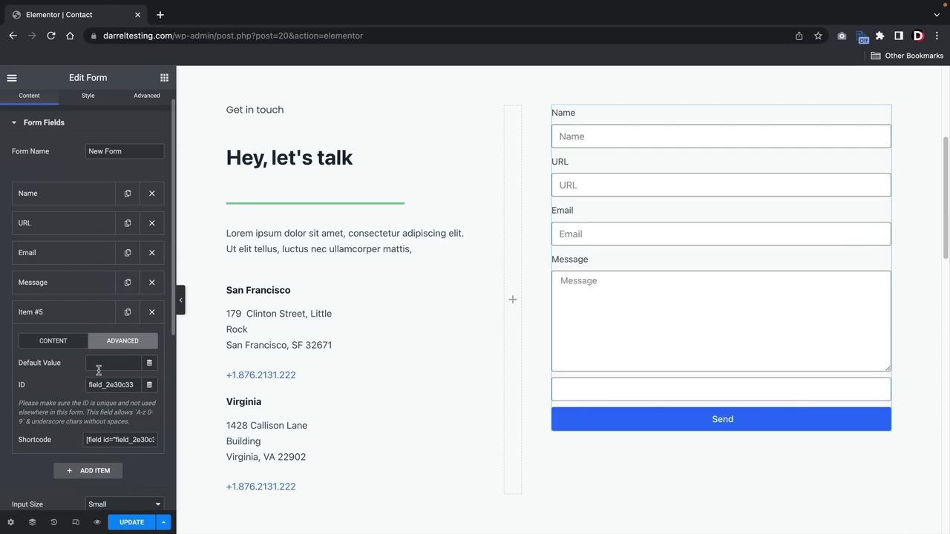
{"action": "left_click", "coordinate": [67, 346]}
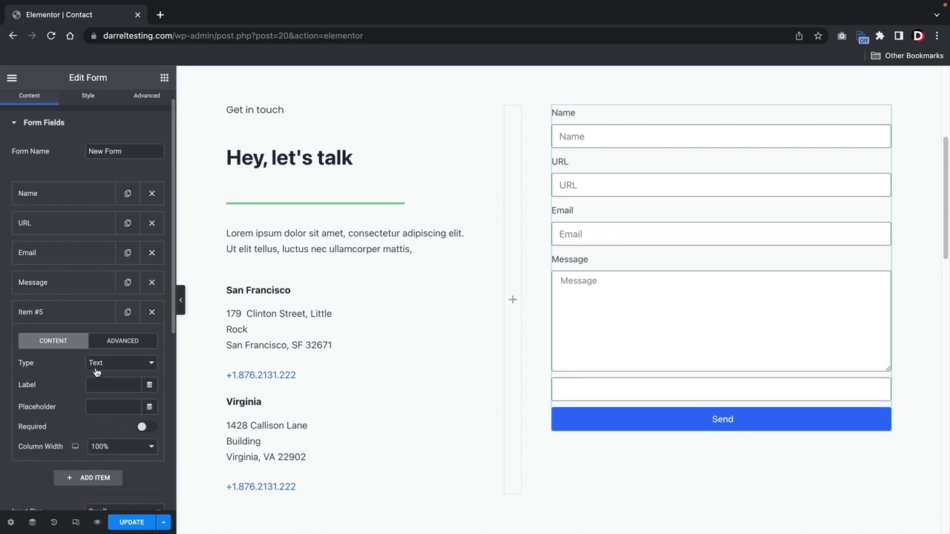
{"action": "left_click", "coordinate": [82, 316]}
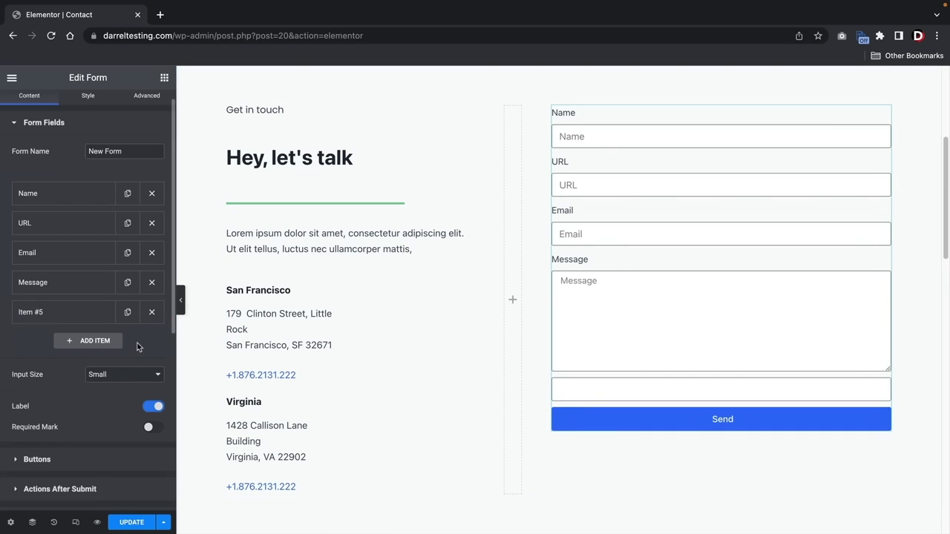
{"action": "scroll", "coordinate": [137, 347], "scroll_direction": "down", "scroll_amount": 5}
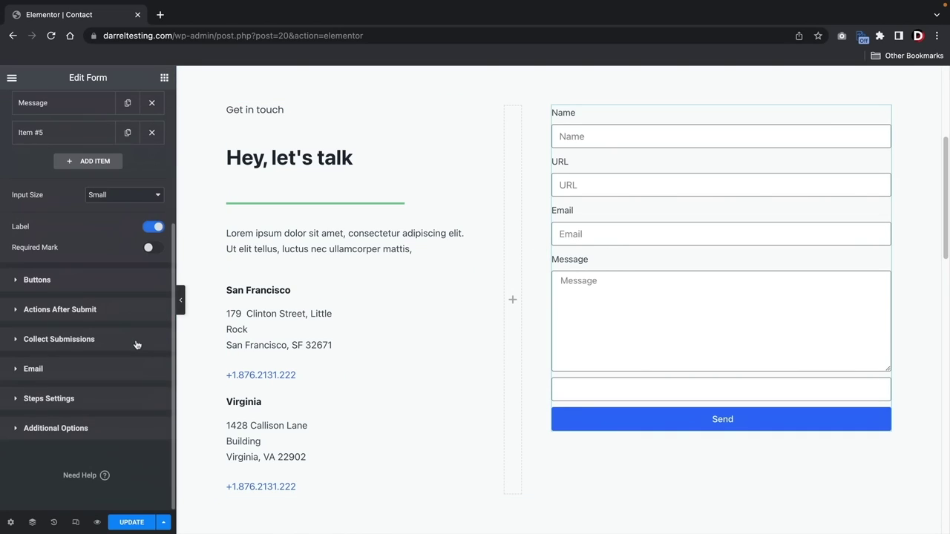
{"action": "left_click", "coordinate": [74, 282]}
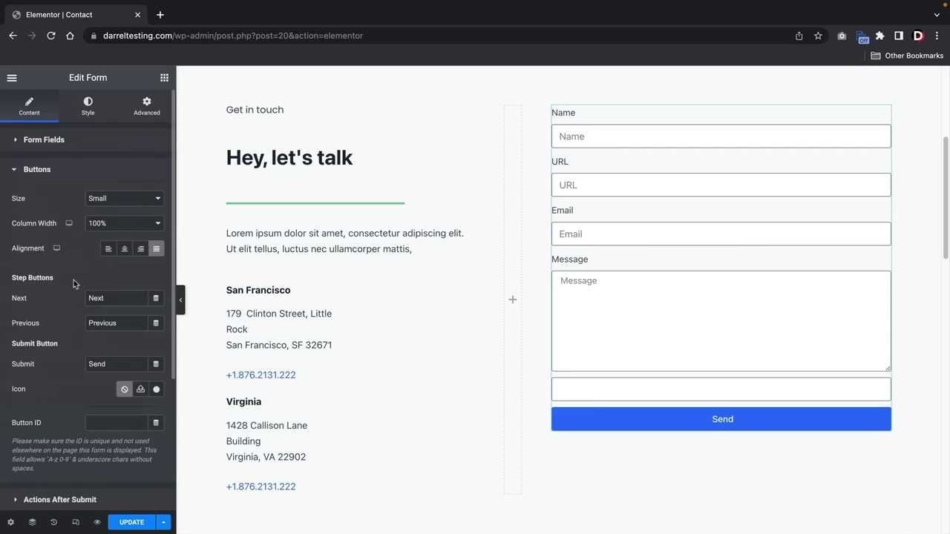
Give the Send button a black background in the Buttons style settings
{"action": "left_click", "coordinate": [90, 108]}
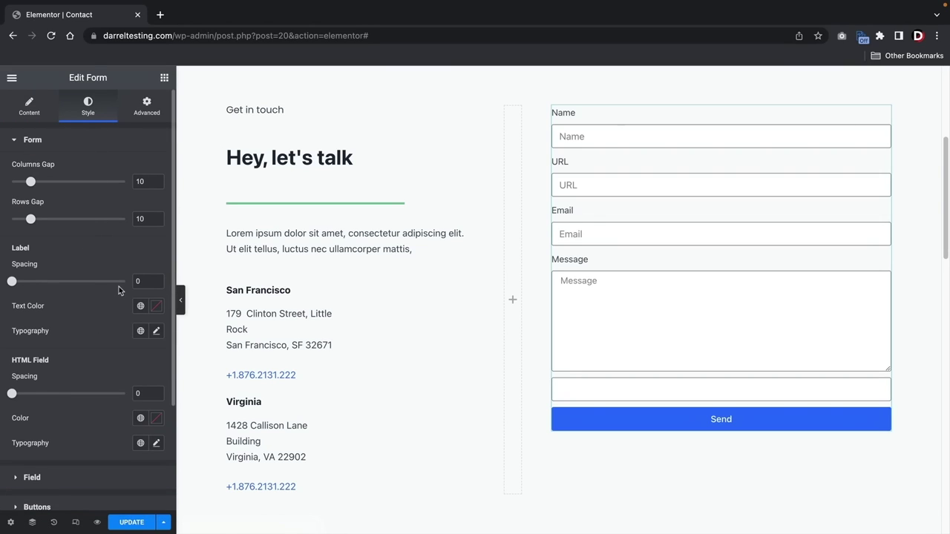
{"action": "scroll", "coordinate": [119, 286], "scroll_direction": "down", "scroll_amount": 3}
{"action": "left_click", "coordinate": [61, 371]}
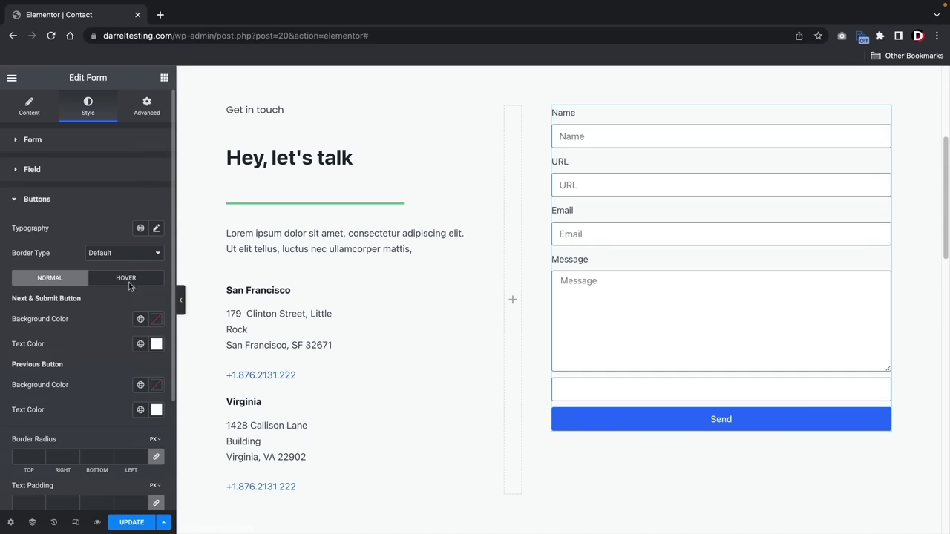
{"action": "left_click", "coordinate": [156, 319]}
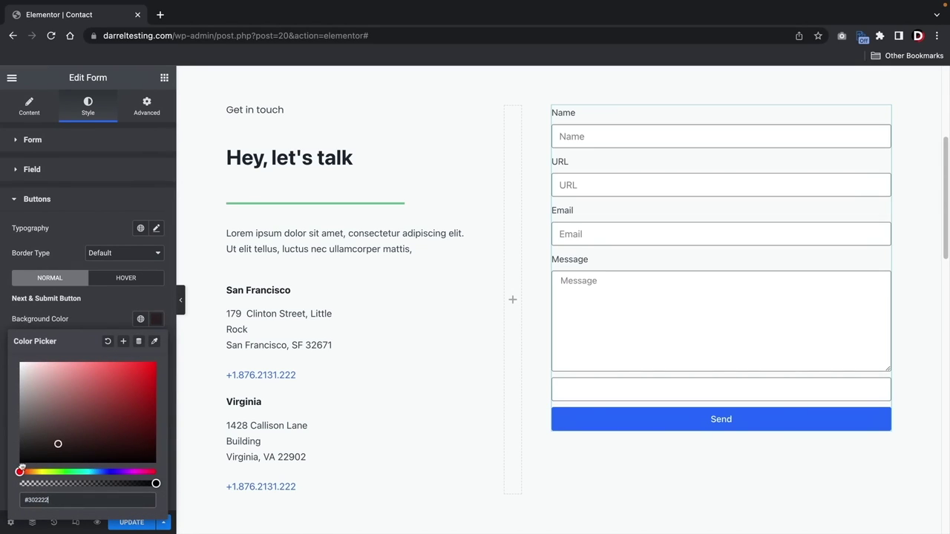
{"action": "left_click", "coordinate": [7, 322]}
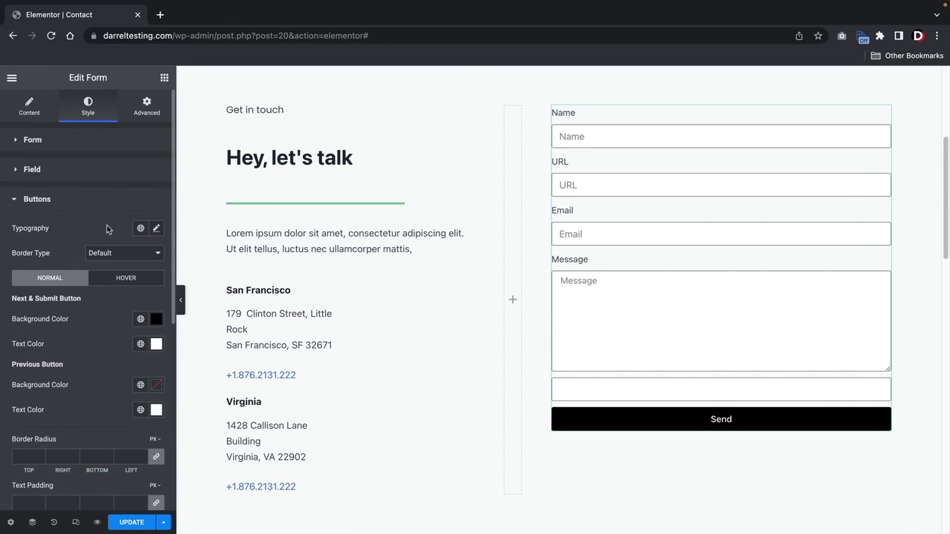
{"action": "left_click", "coordinate": [29, 110]}
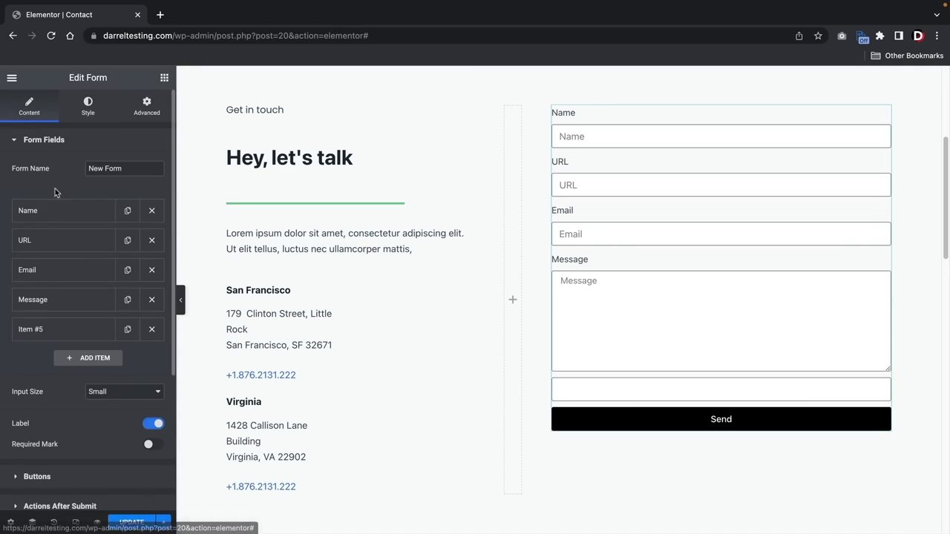
{"action": "scroll", "coordinate": [74, 225], "scroll_direction": "down", "scroll_amount": 5}
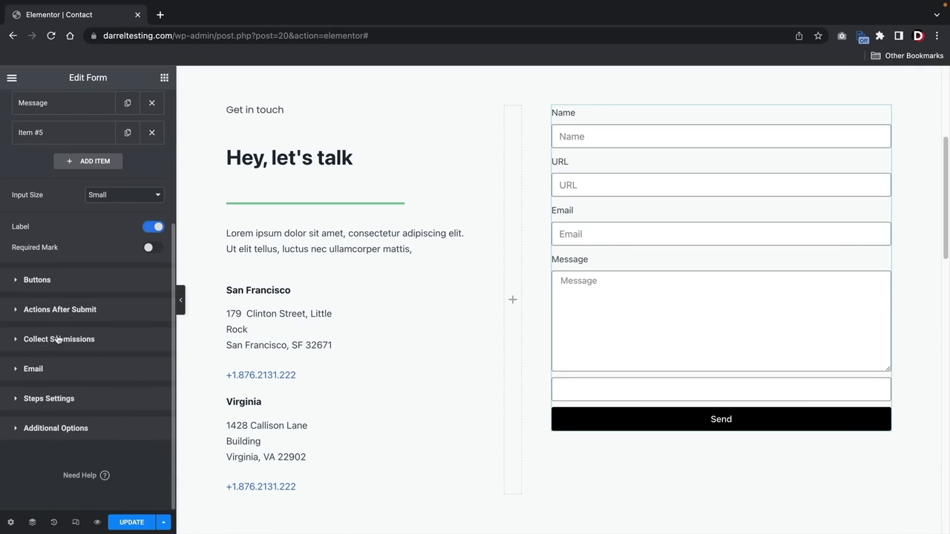
{"action": "left_click", "coordinate": [57, 310]}
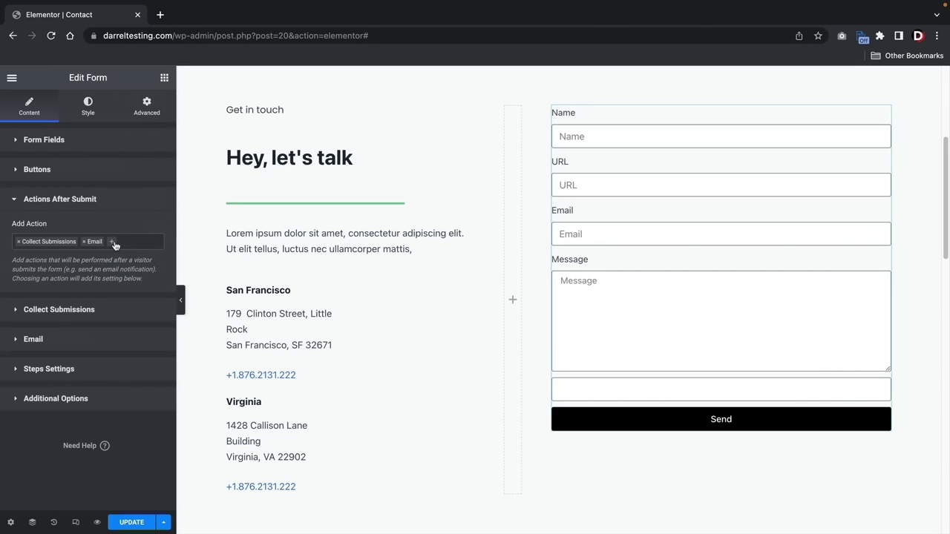
Add a MailChimp after-submit action with a custom API key and the kopicoffee audience
{"action": "left_click", "coordinate": [113, 243]}
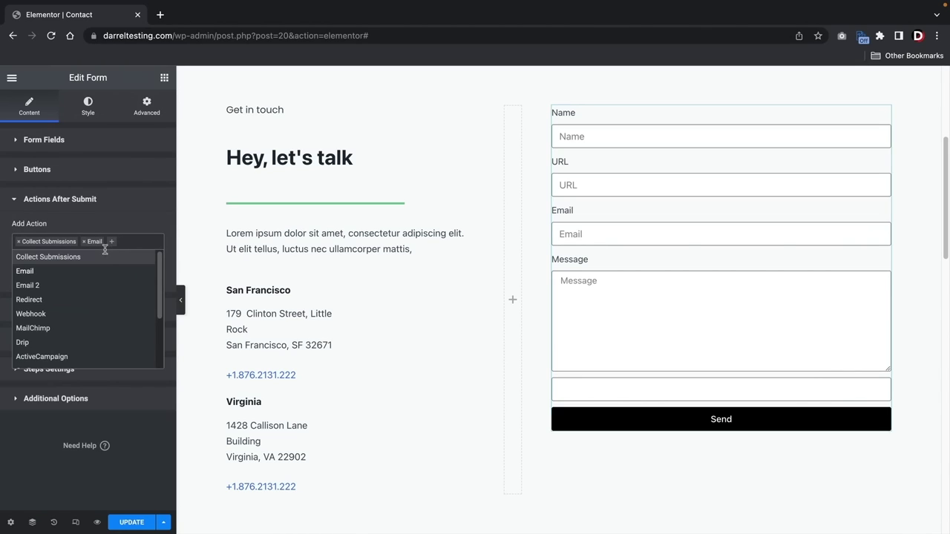
{"action": "left_click", "coordinate": [63, 330]}
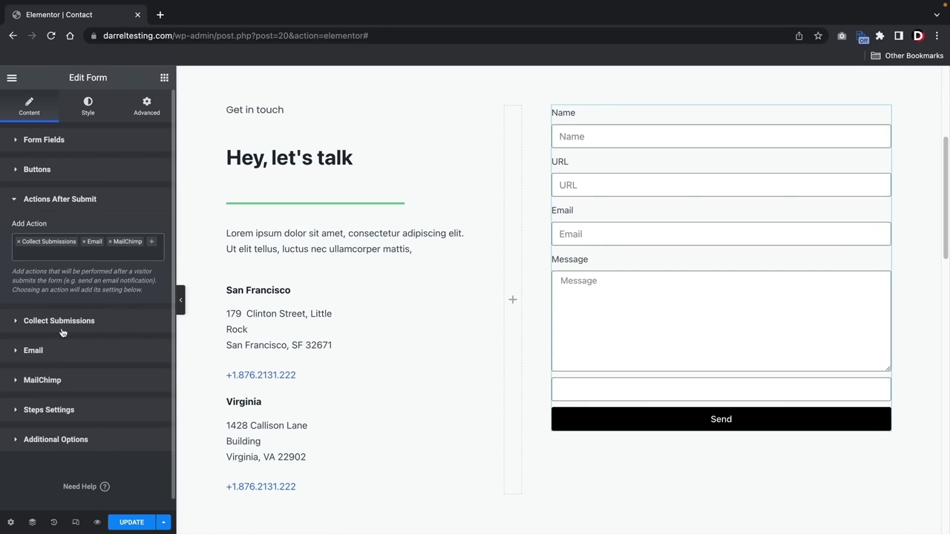
{"action": "left_click", "coordinate": [62, 381]}
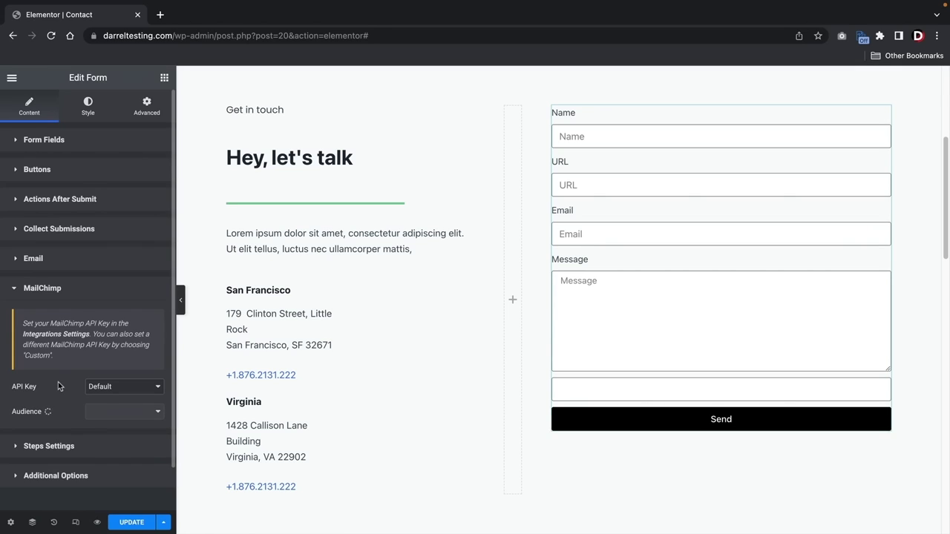
{"action": "left_click", "coordinate": [103, 387]}
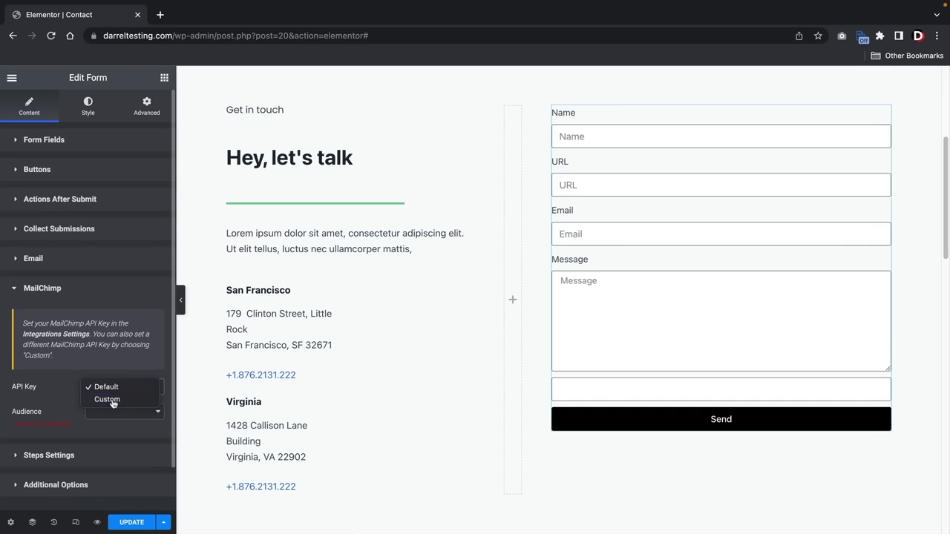
{"action": "left_click", "coordinate": [114, 397]}
{"action": "right_click", "coordinate": [108, 345]}
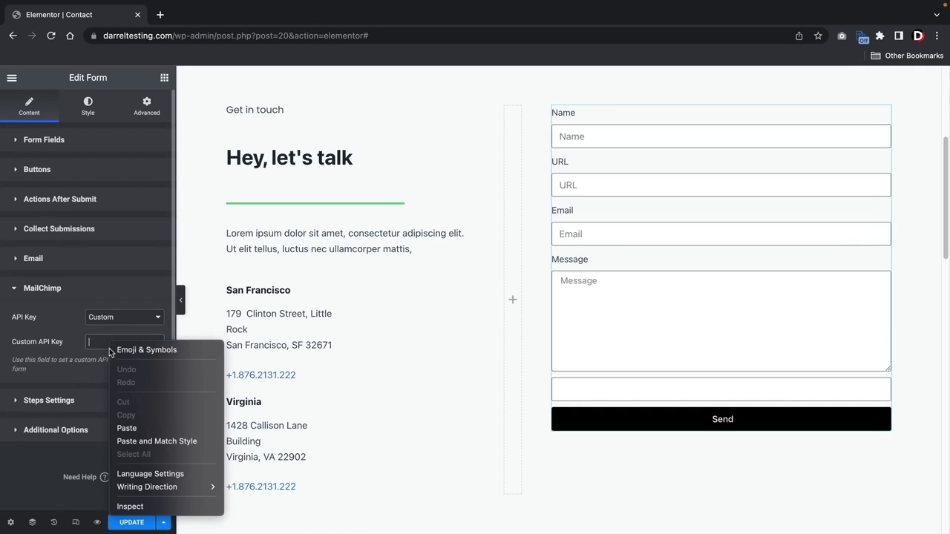
{"action": "left_click", "coordinate": [132, 428]}
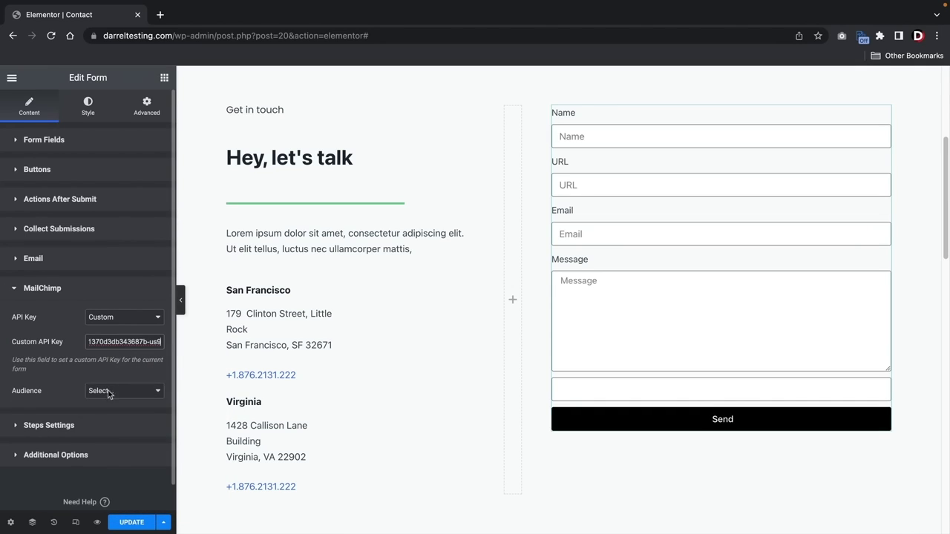
{"action": "left_click", "coordinate": [109, 391]}
{"action": "left_click", "coordinate": [110, 404]}
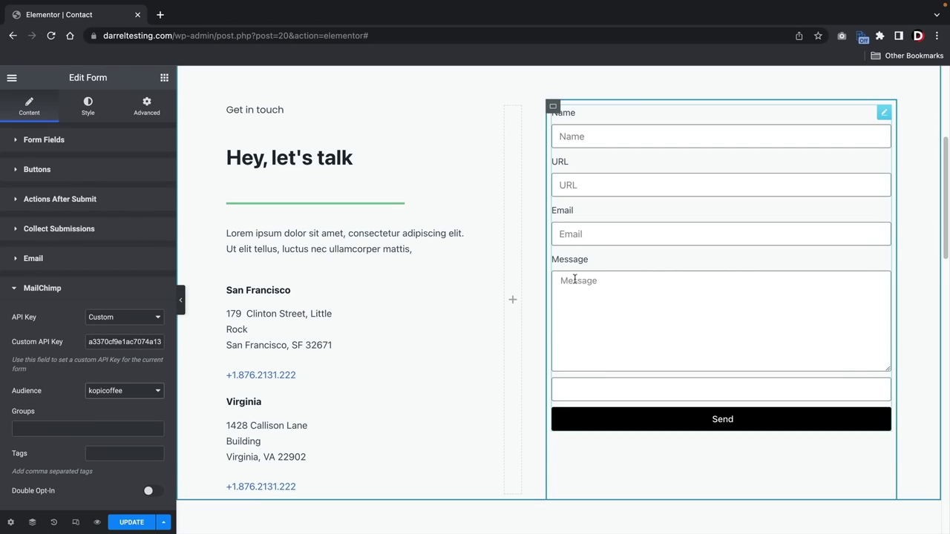
{"action": "left_click", "coordinate": [72, 201]}
{"action": "left_click", "coordinate": [152, 245]}
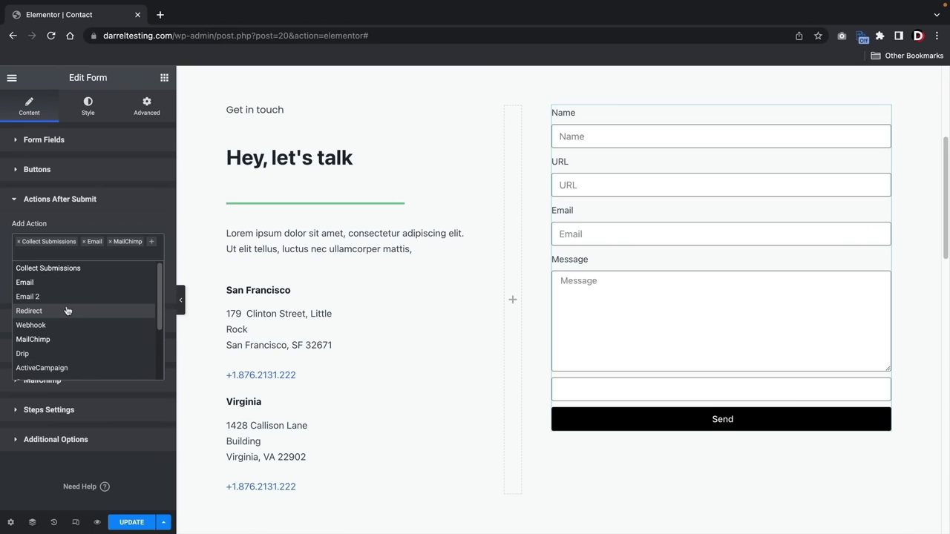
Add a Redirect after-submit action, leaving its Redirect To address empty
{"action": "left_click", "coordinate": [67, 311]}
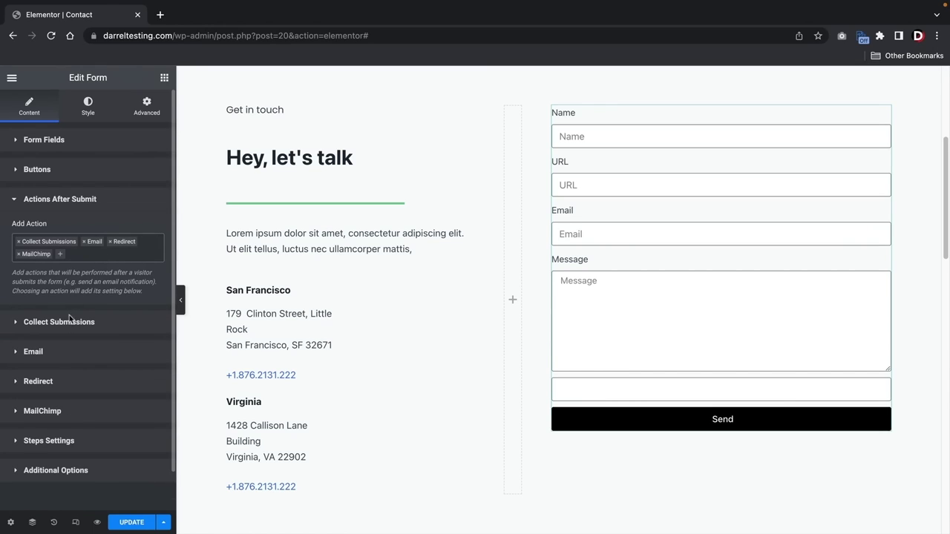
{"action": "left_click", "coordinate": [53, 382]}
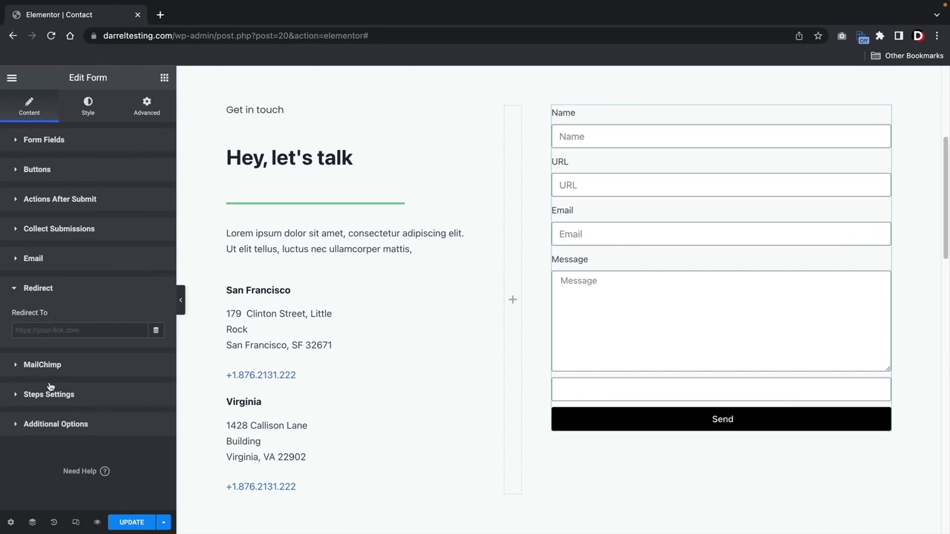
{"action": "left_click", "coordinate": [72, 332]}
{"action": "type", "text": "home"}
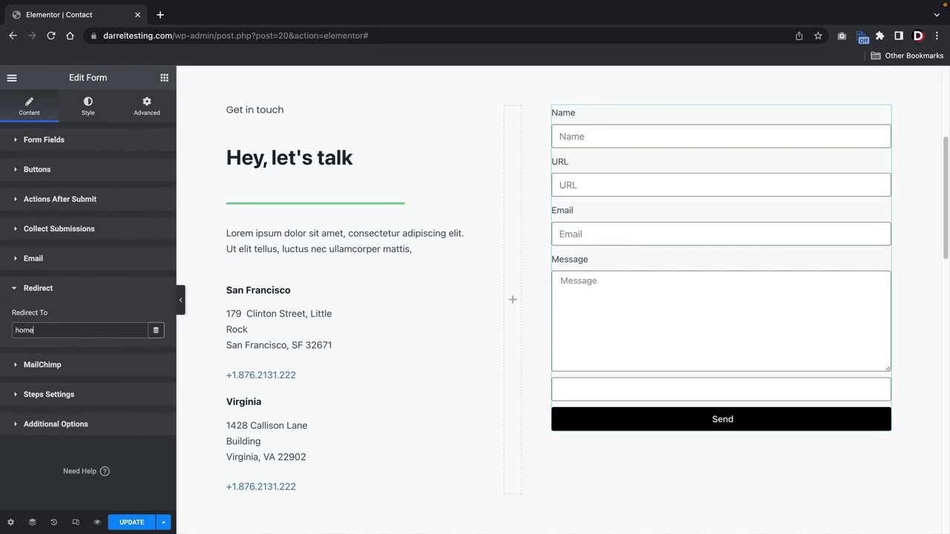
{"action": "left_click", "coordinate": [59, 199]}
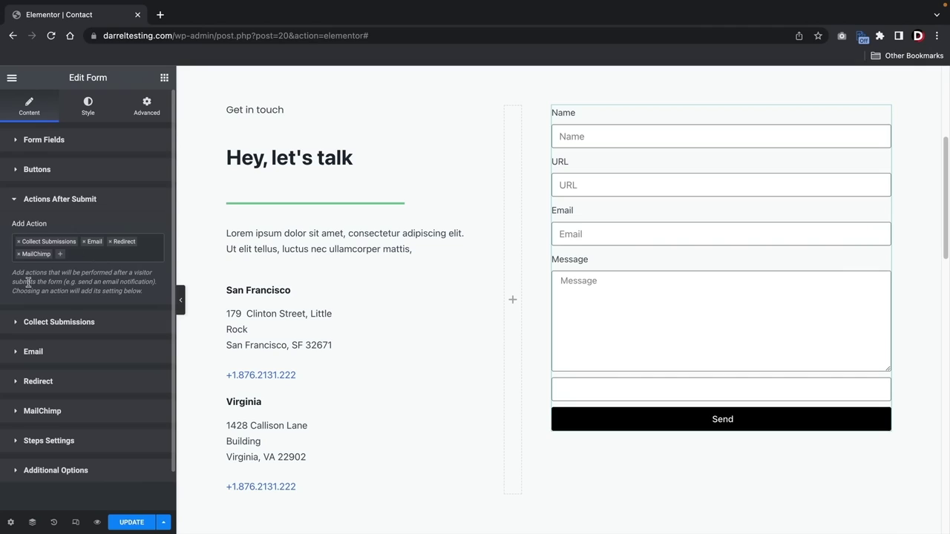
{"action": "left_click", "coordinate": [48, 384]}
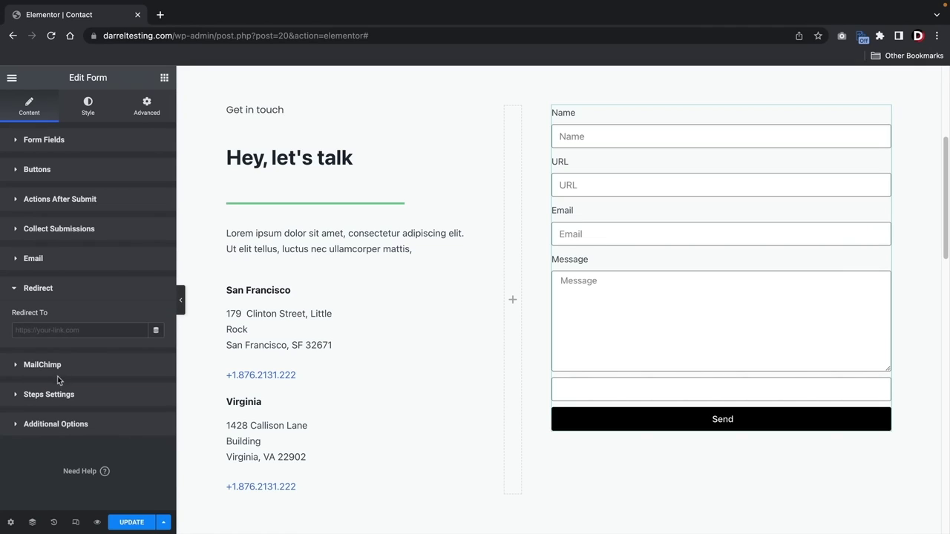
{"action": "left_click", "coordinate": [145, 320]}
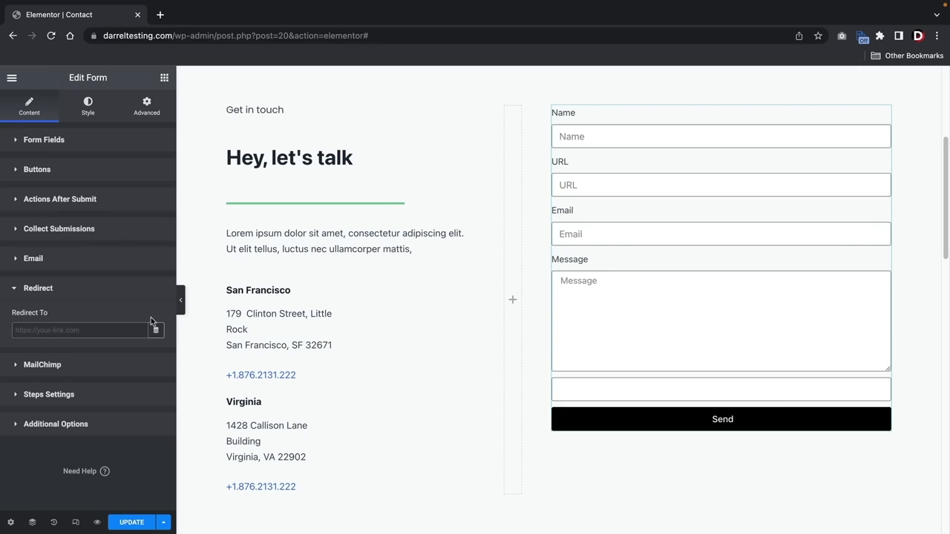
Browse the form's Additional Options, Steps, action and email sections, ending on Buttons
{"action": "left_click", "coordinate": [90, 421]}
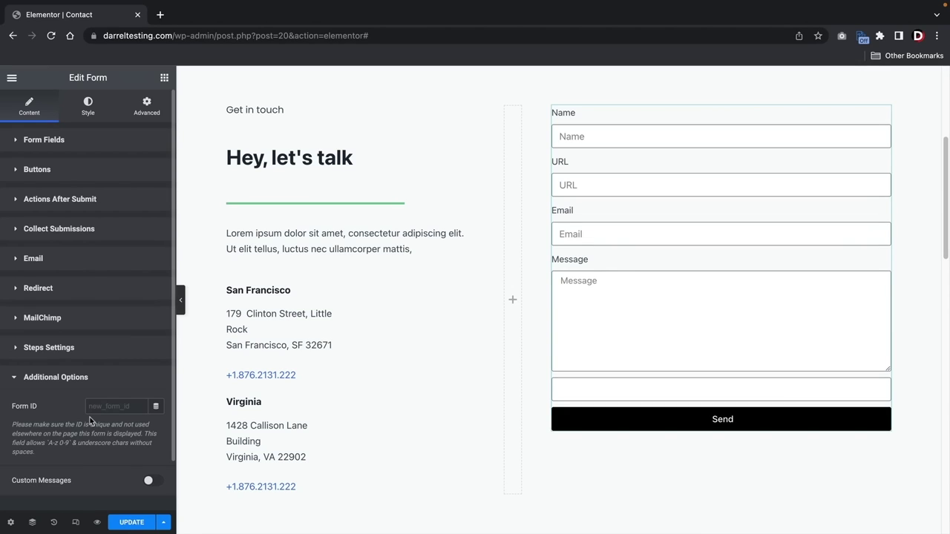
{"action": "left_click", "coordinate": [80, 348]}
{"action": "left_click", "coordinate": [78, 317]}
{"action": "left_click", "coordinate": [81, 288]}
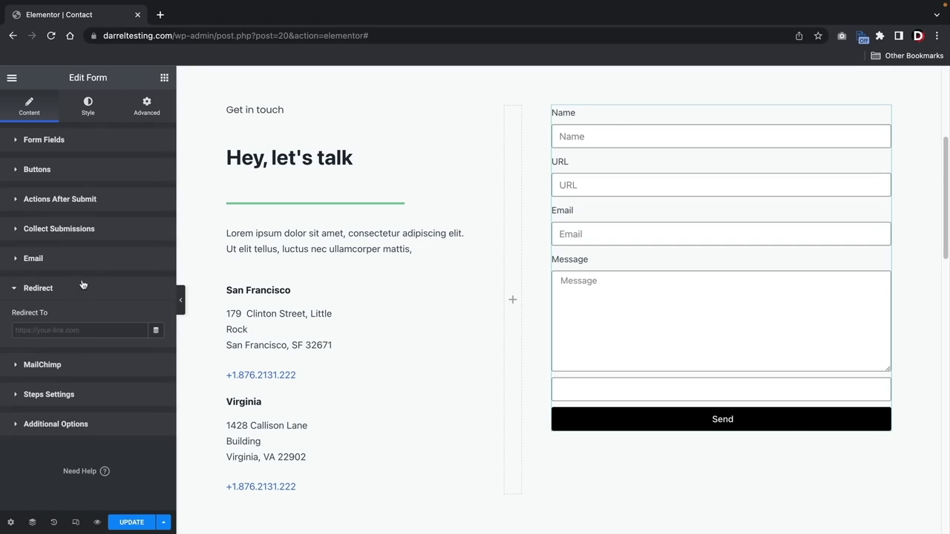
{"action": "left_click", "coordinate": [83, 257]}
{"action": "left_click", "coordinate": [88, 236]}
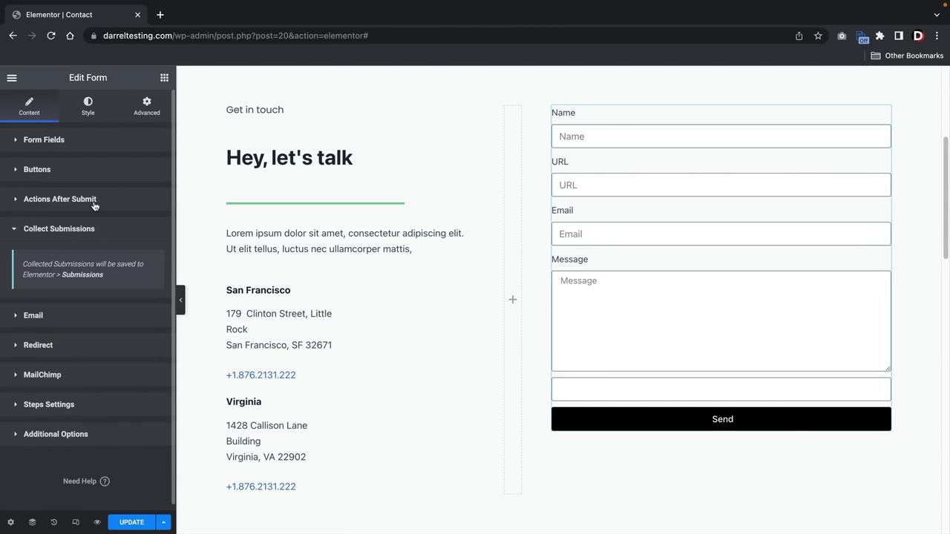
{"action": "left_click", "coordinate": [94, 206]}
{"action": "left_click", "coordinate": [79, 172]}
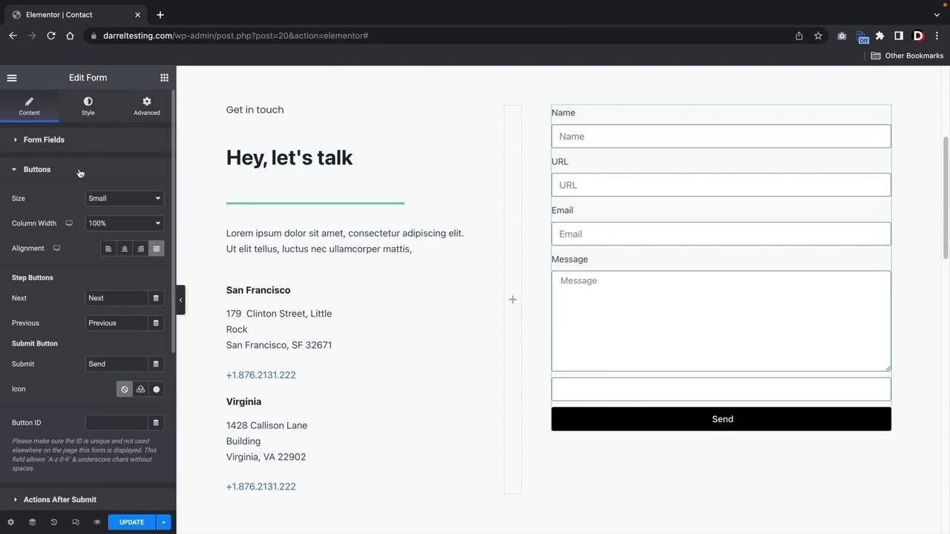
Show the form's field list, then select the Contact us heading for editing
{"action": "left_click", "coordinate": [80, 146]}
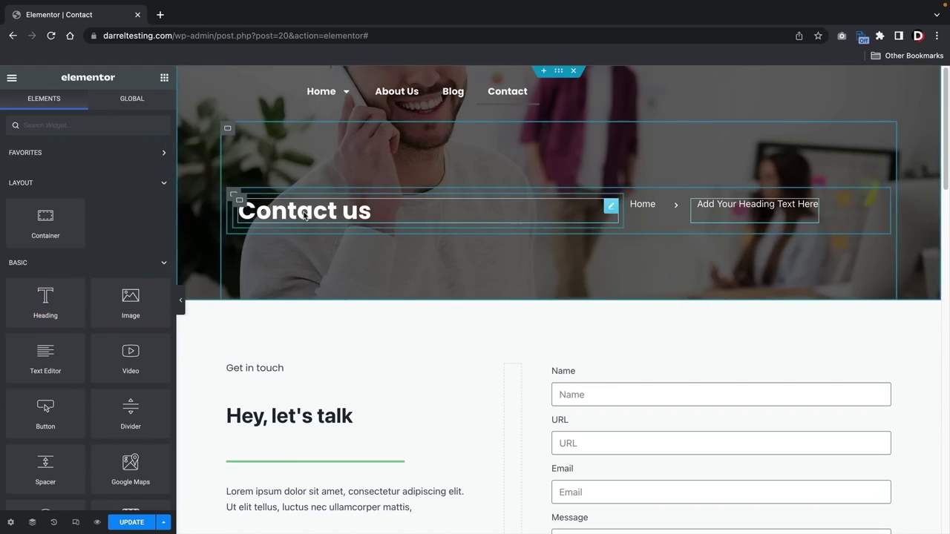
{"action": "left_click", "coordinate": [612, 206]}
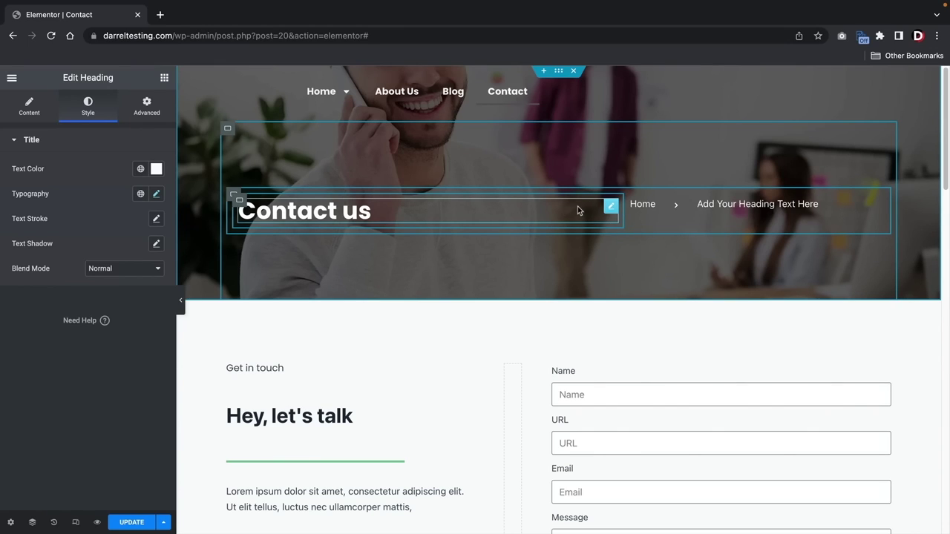
Try a Current Date Time dynamic tag on the Contact us title, then remove it
{"action": "left_click", "coordinate": [32, 115]}
{"action": "left_click_drag", "start_coordinate": [60, 183], "coordinate": [3, 186]}
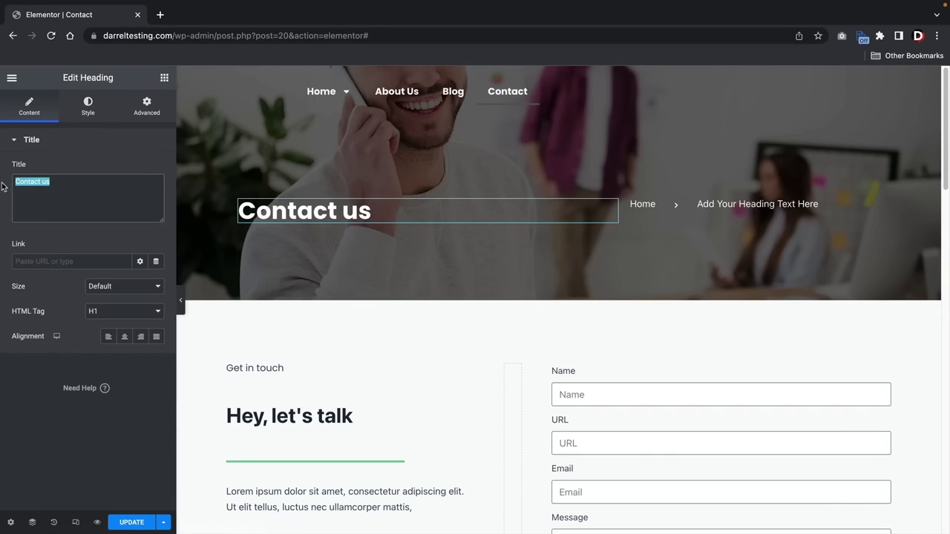
{"action": "left_click", "coordinate": [503, 194]}
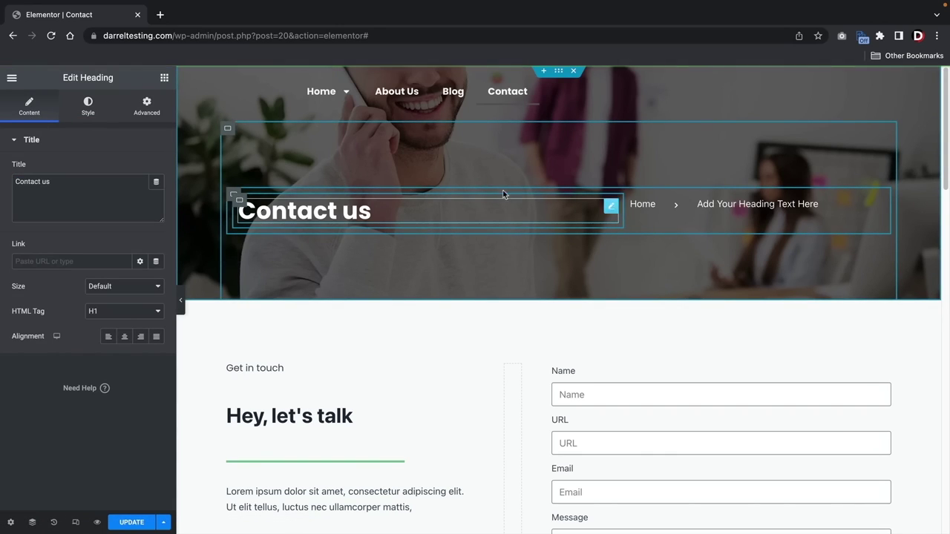
{"action": "left_click", "coordinate": [157, 186]}
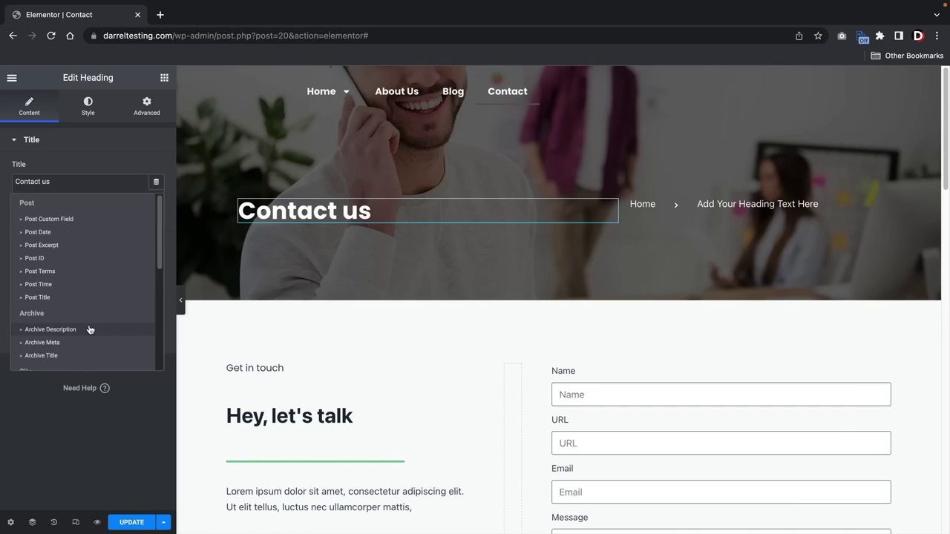
{"action": "scroll", "coordinate": [89, 329], "scroll_direction": "down", "scroll_amount": 4}
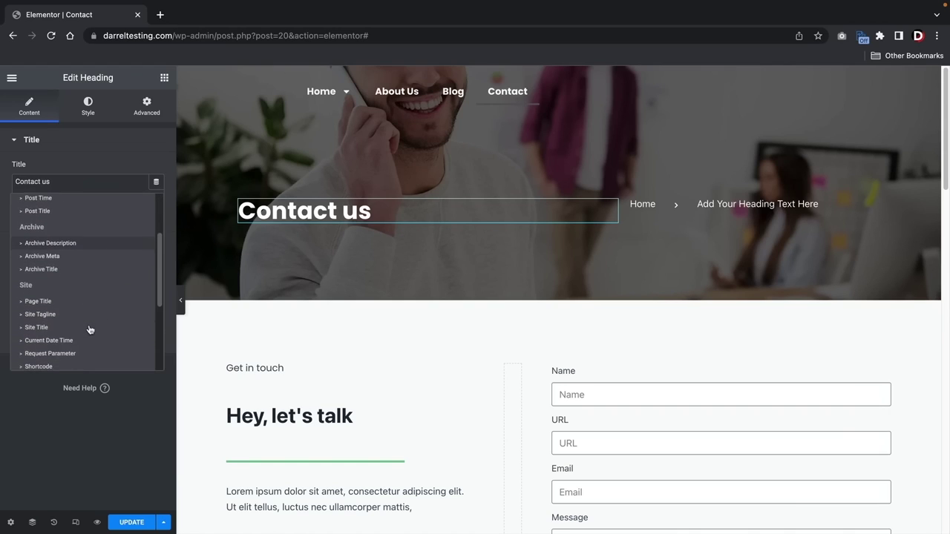
{"action": "scroll", "coordinate": [89, 329], "scroll_direction": "down", "scroll_amount": 2}
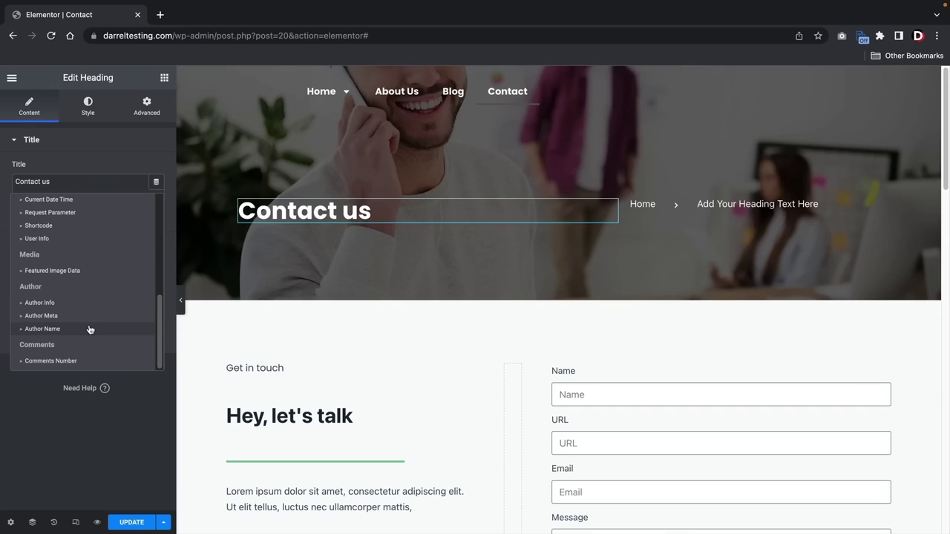
{"action": "scroll", "coordinate": [91, 327], "scroll_direction": "up", "scroll_amount": 5}
{"action": "scroll", "coordinate": [91, 331], "scroll_direction": "down", "scroll_amount": 5}
{"action": "scroll", "coordinate": [91, 329], "scroll_direction": "up", "scroll_amount": 2}
{"action": "scroll", "coordinate": [80, 223], "scroll_direction": "up", "scroll_amount": 1}
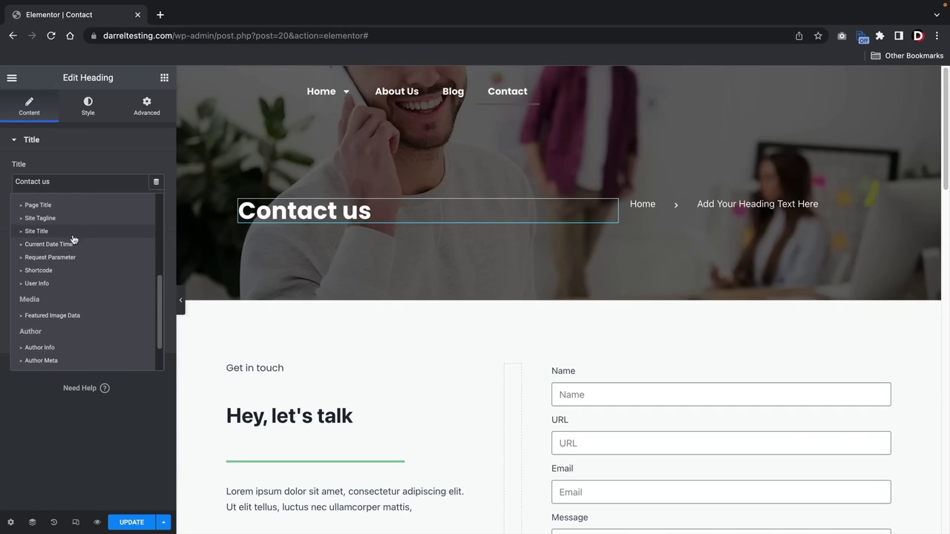
{"action": "left_click", "coordinate": [71, 245]}
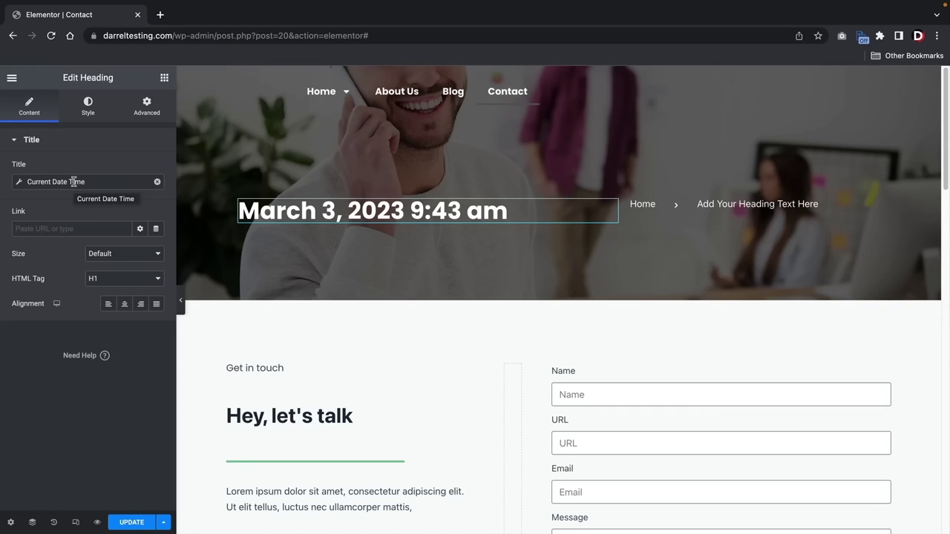
{"action": "left_click", "coordinate": [156, 181]}
{"action": "left_click", "coordinate": [156, 181]}
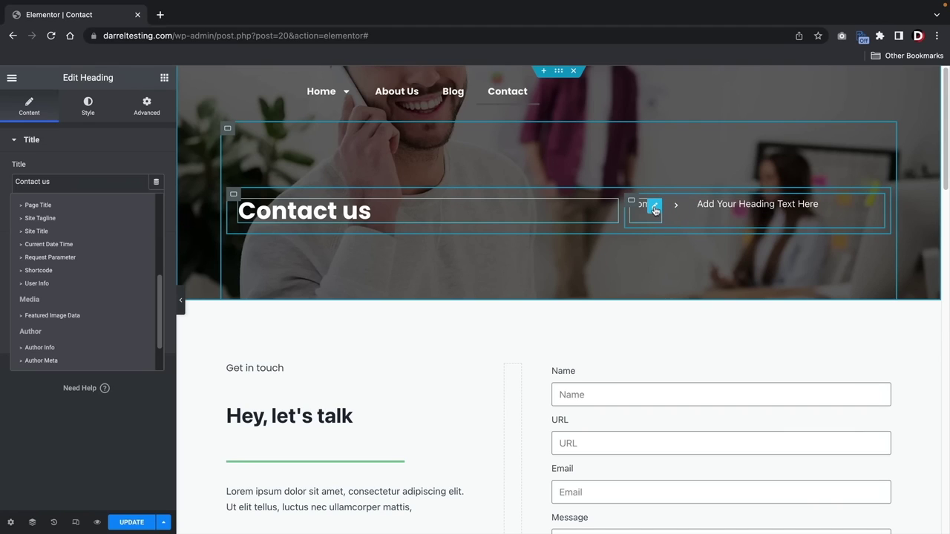
Set the placeholder heading after Home to the dynamic Page Title tag
{"action": "left_click", "coordinate": [654, 209]}
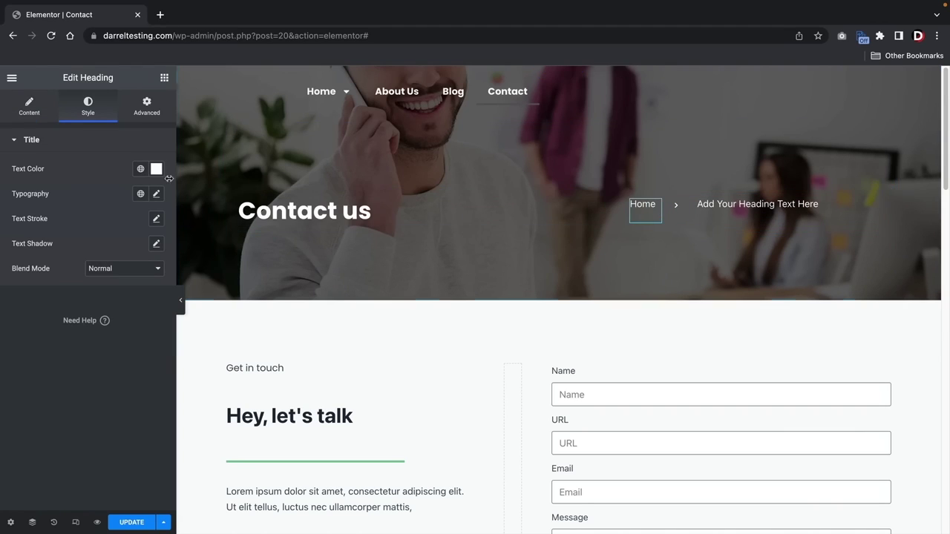
{"action": "left_click", "coordinate": [24, 109]}
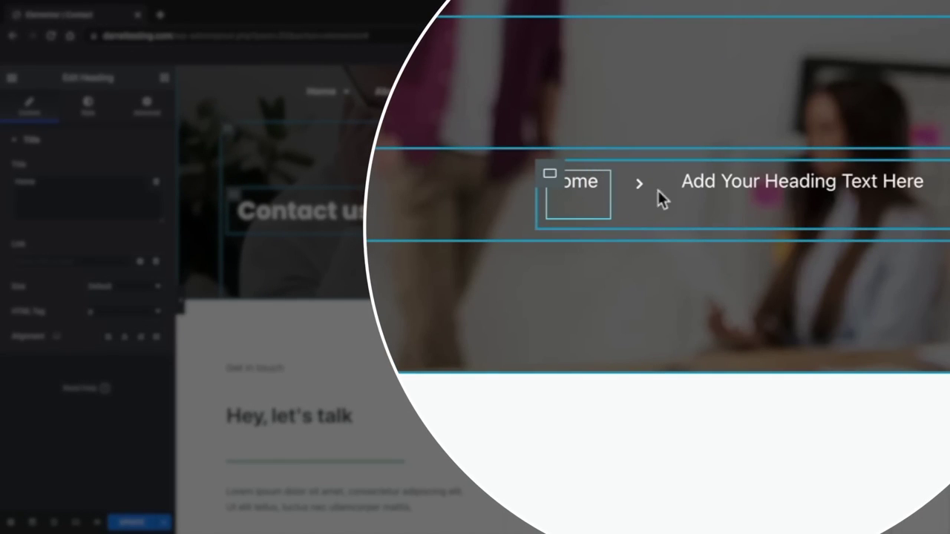
{"action": "mouse_move", "coordinate": [839, 186]}
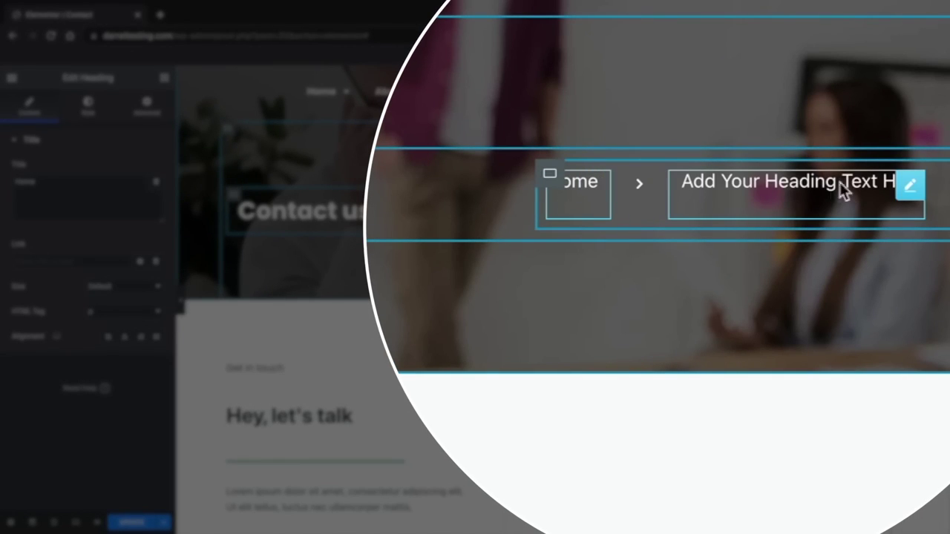
{"action": "left_click", "coordinate": [907, 189]}
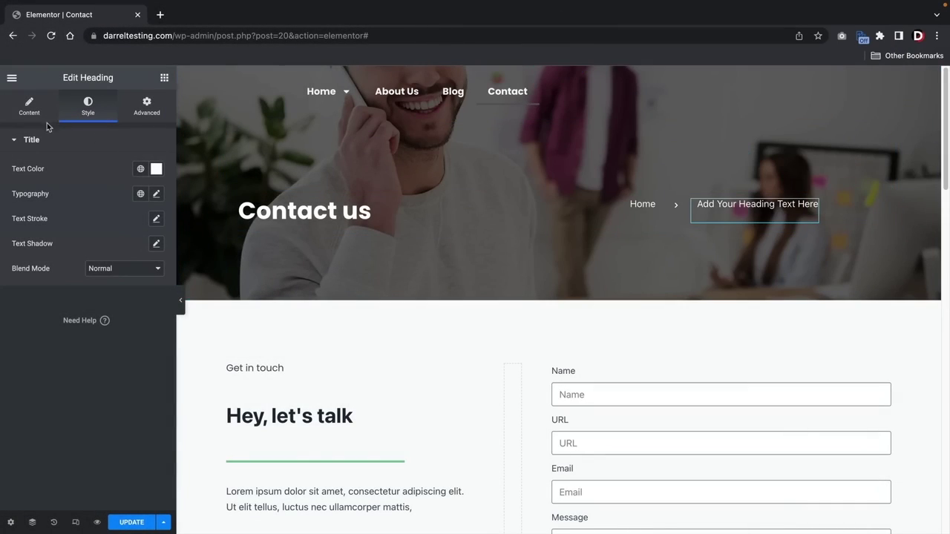
{"action": "left_click", "coordinate": [28, 108]}
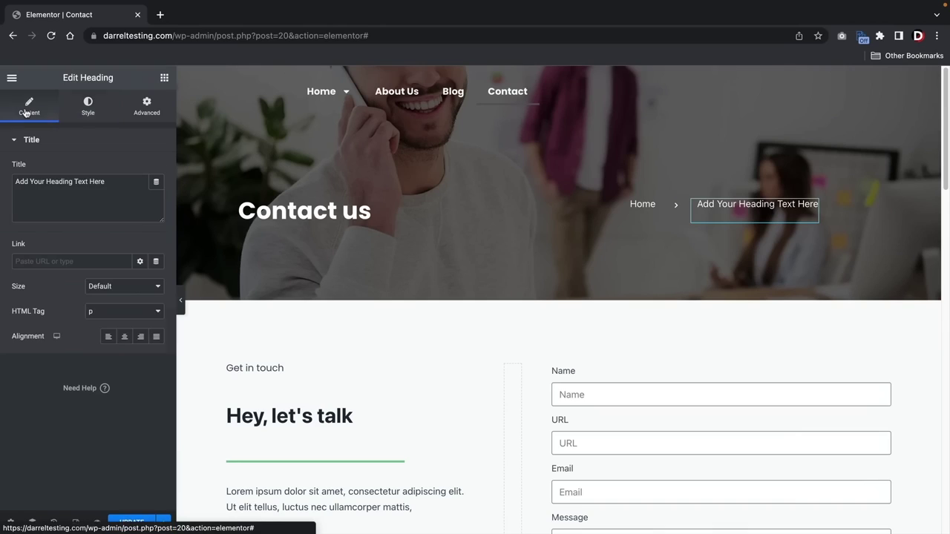
{"action": "left_click", "coordinate": [156, 182]}
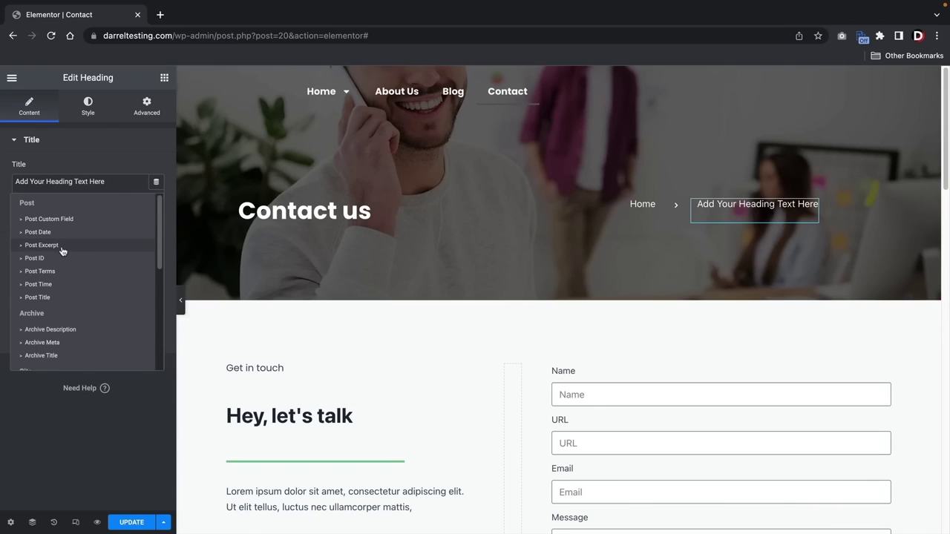
{"action": "scroll", "coordinate": [63, 251], "scroll_direction": "down", "scroll_amount": 3}
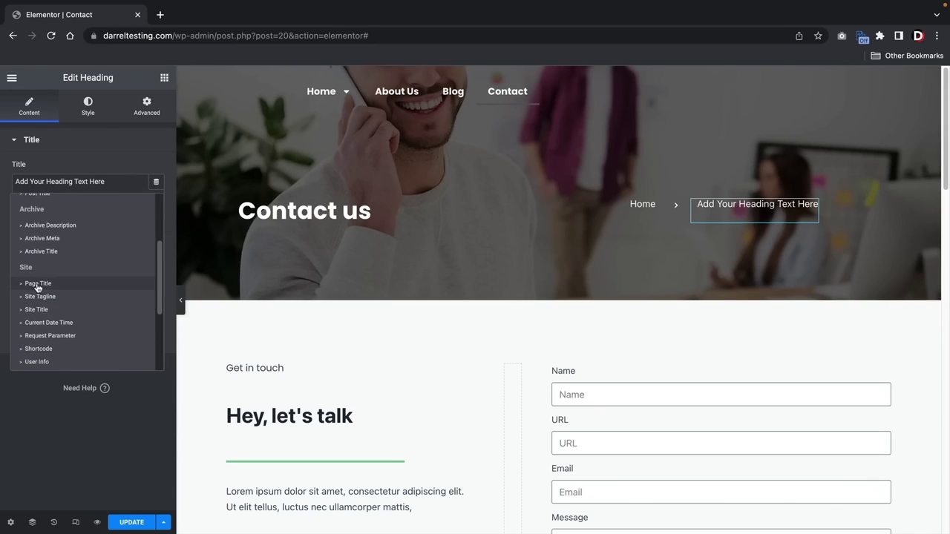
{"action": "left_click", "coordinate": [38, 284]}
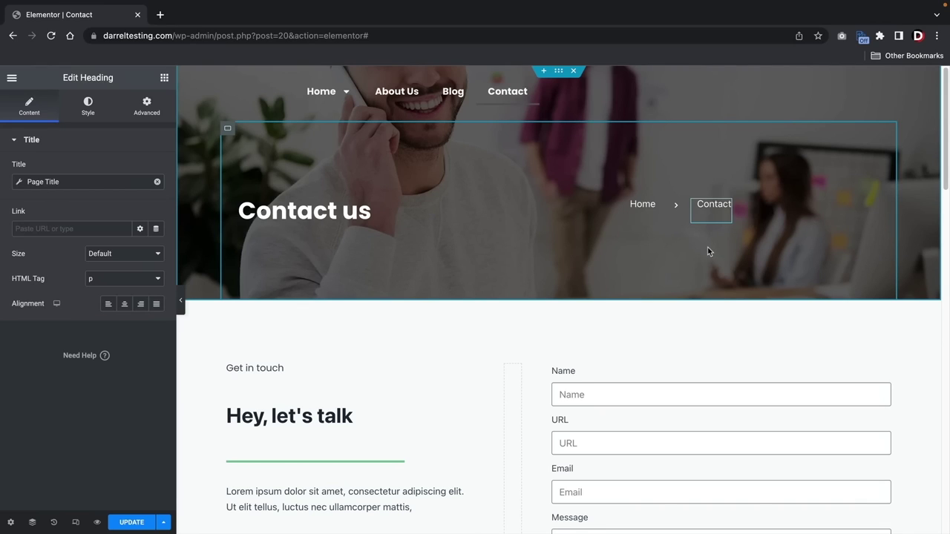
{"action": "left_click", "coordinate": [164, 77]}
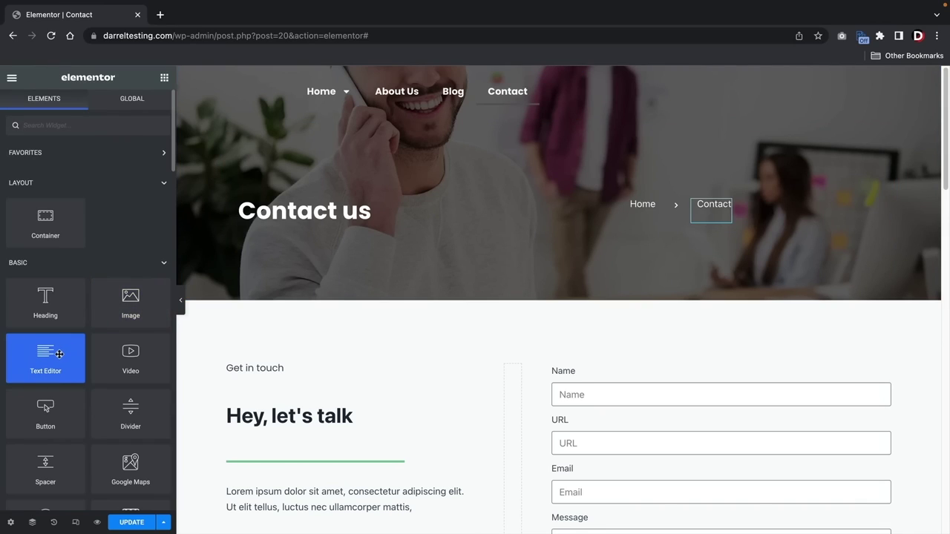
Add a 'Contact Us' text block under the Contact us heading, linked to the contact page
{"action": "left_click_drag", "start_coordinate": [62, 353], "coordinate": [319, 222]}
{"action": "type", "text": "contac"}
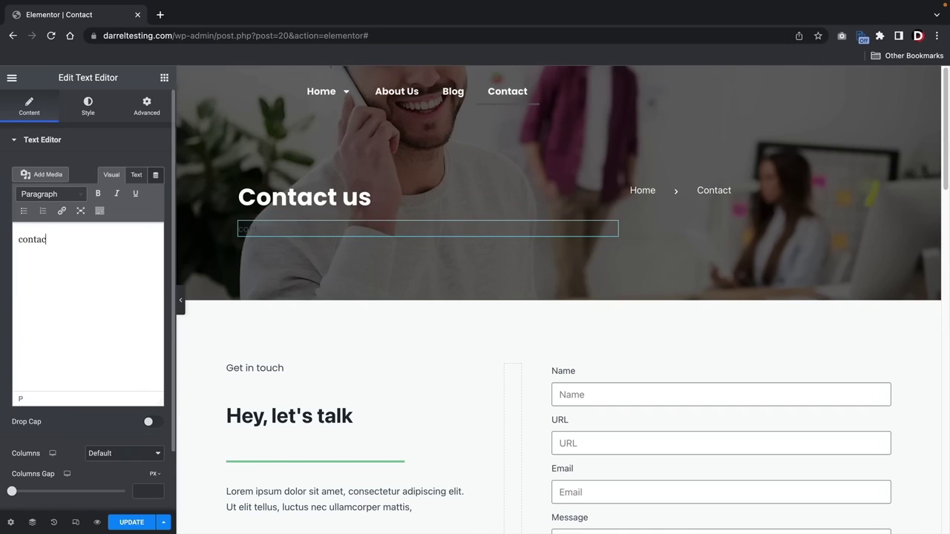
{"action": "type", "text": "t"}
{"action": "key", "text": "BackSpace"}
{"action": "type", "text": "t us"}
{"action": "scroll", "coordinate": [38, 256], "scroll_direction": "down", "scroll_amount": 2}
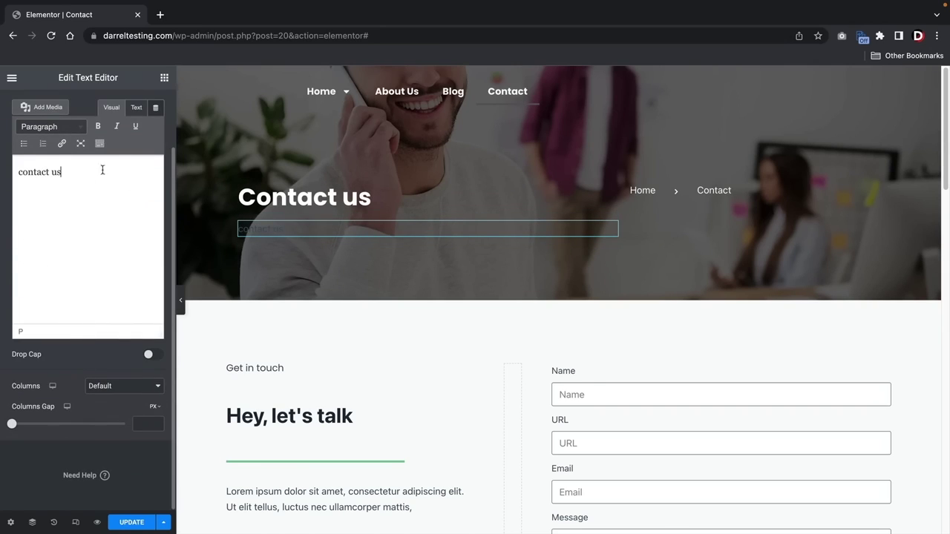
{"action": "triple_click", "coordinate": [58, 172]}
{"action": "left_click", "coordinate": [61, 144]}
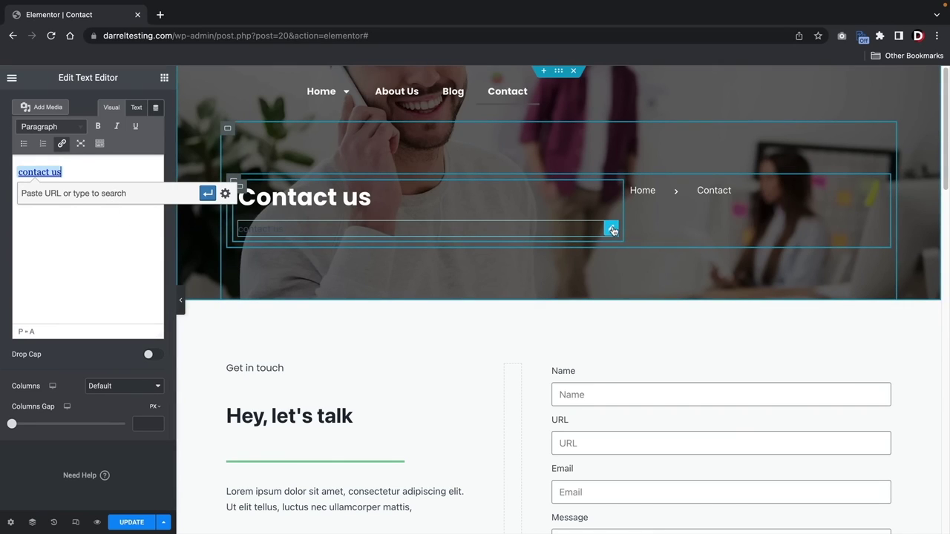
{"action": "key", "text": "Escape"}
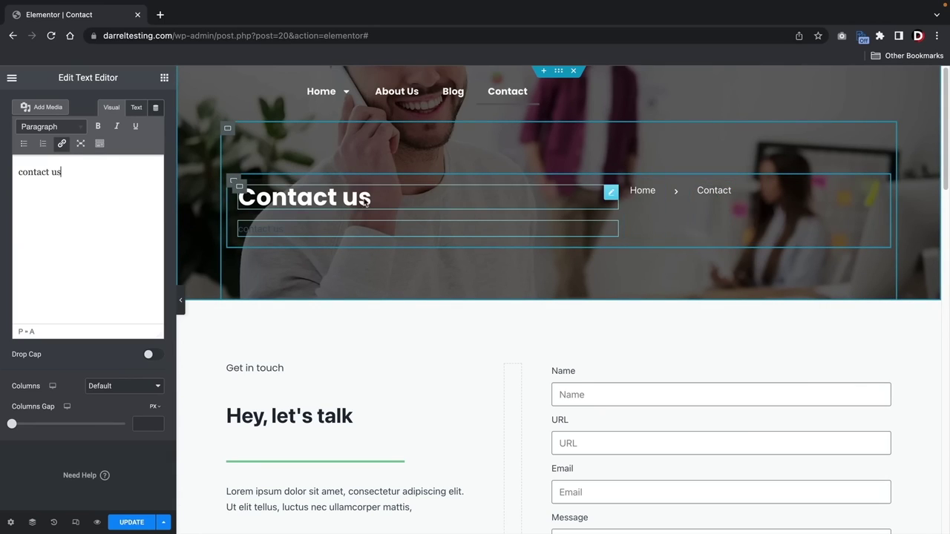
{"action": "key", "text": "ctrl+z"}
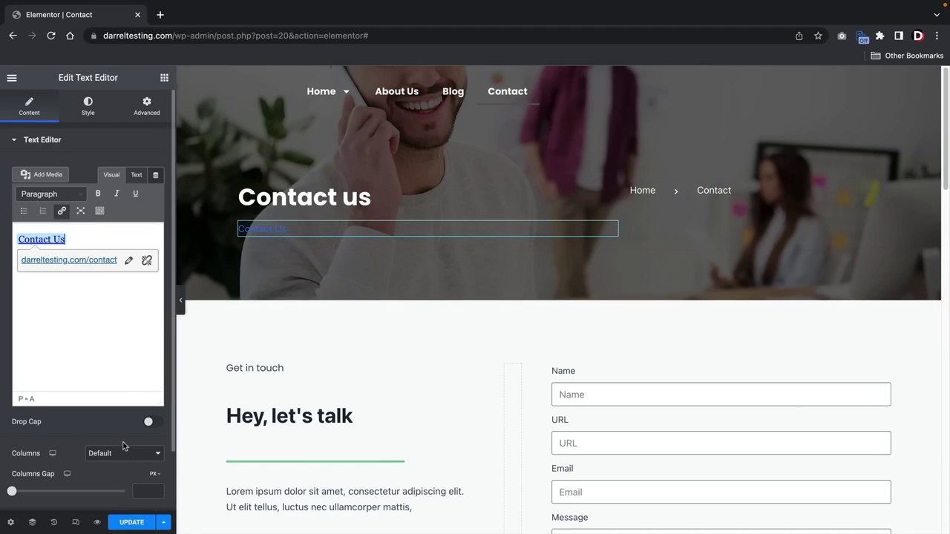
Save the page changes and view the published Contact page
{"action": "left_click", "coordinate": [129, 521]}
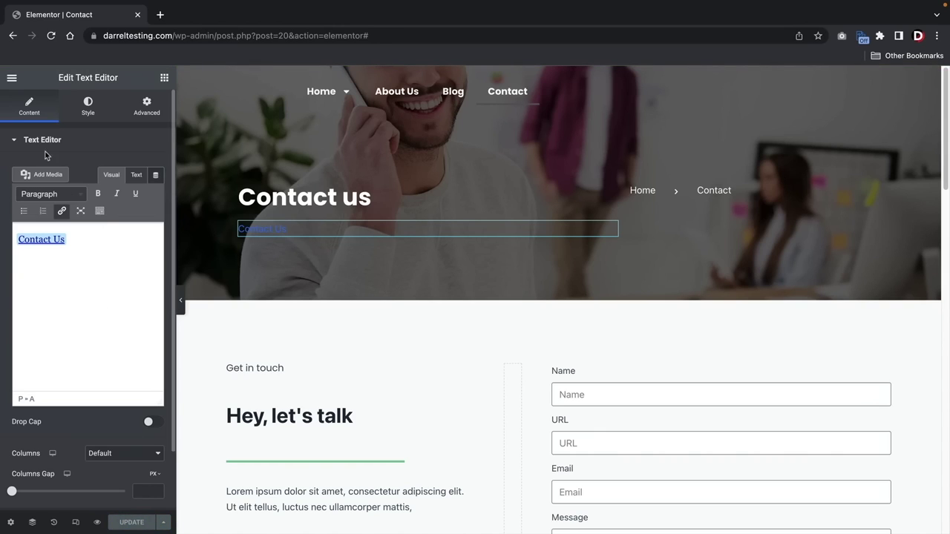
{"action": "left_click", "coordinate": [11, 77]}
{"action": "left_click", "coordinate": [58, 288]}
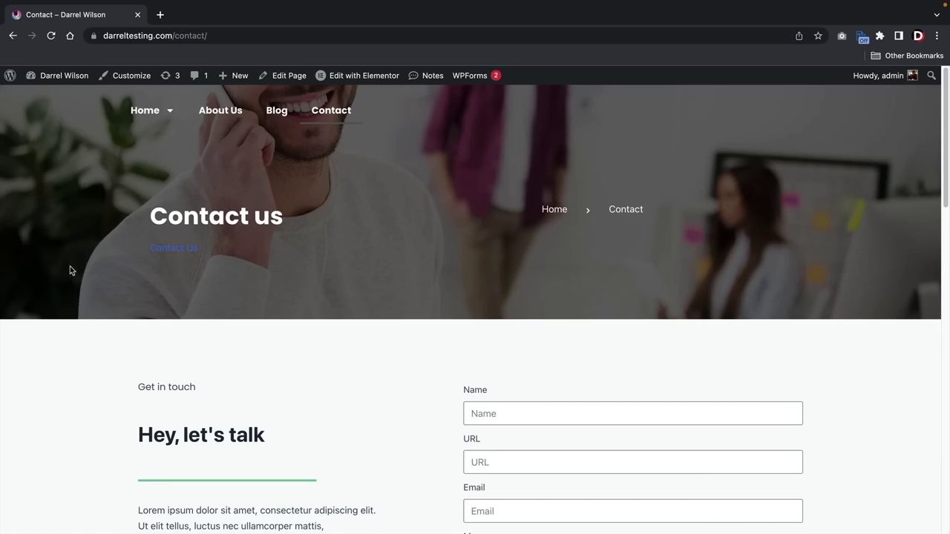
In the block editor, replace the Contact page title with a first name and update it
{"action": "left_click", "coordinate": [285, 77]}
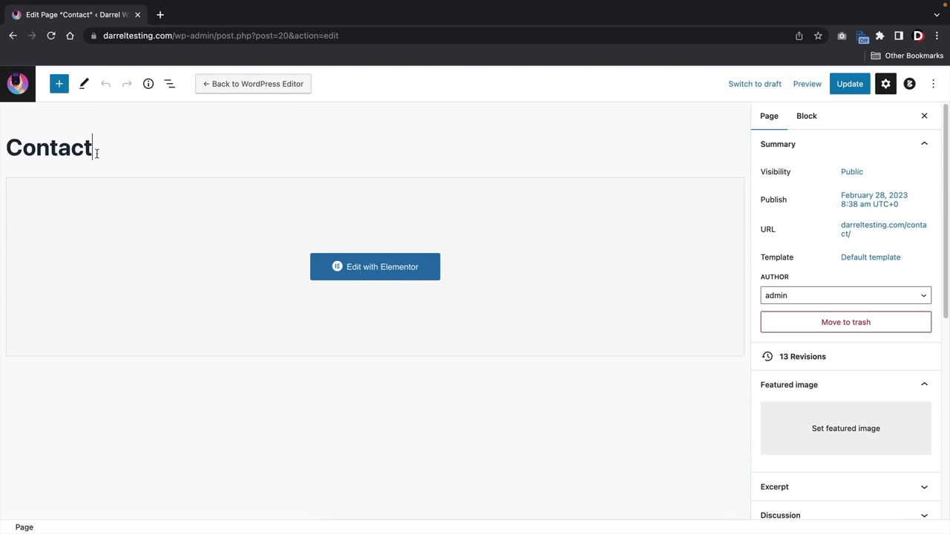
{"action": "double_click", "coordinate": [94, 151]}
{"action": "type", "text": "New Cont"}
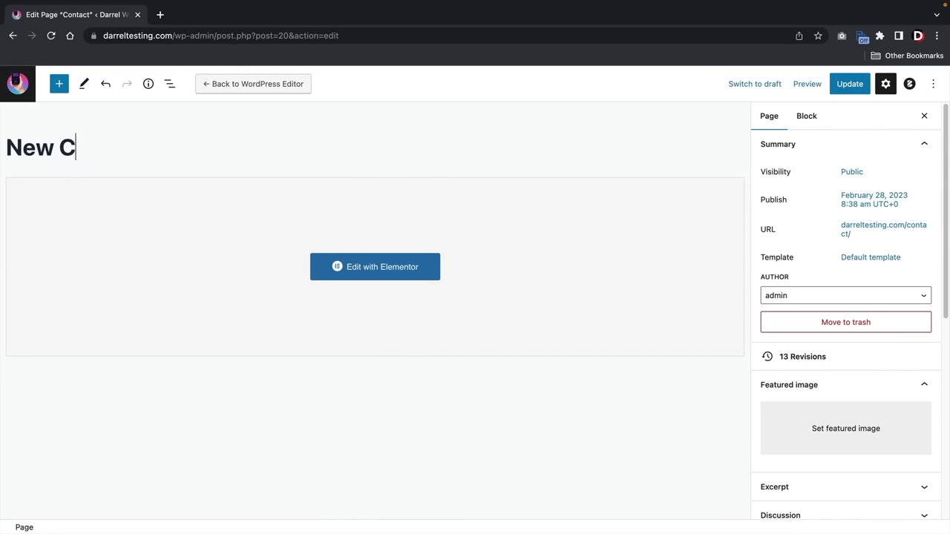
{"action": "key", "text": "BackSpace"}
{"action": "key", "text": "BackSpace"}
{"action": "key", "text": "BackSpace"}
{"action": "key", "text": "BackSpace"}
{"action": "key", "text": "BackSpace"}
{"action": "key", "text": "BackSpace"}
{"action": "key", "text": "BackSpace"}
{"action": "key", "text": "BackSpace"}
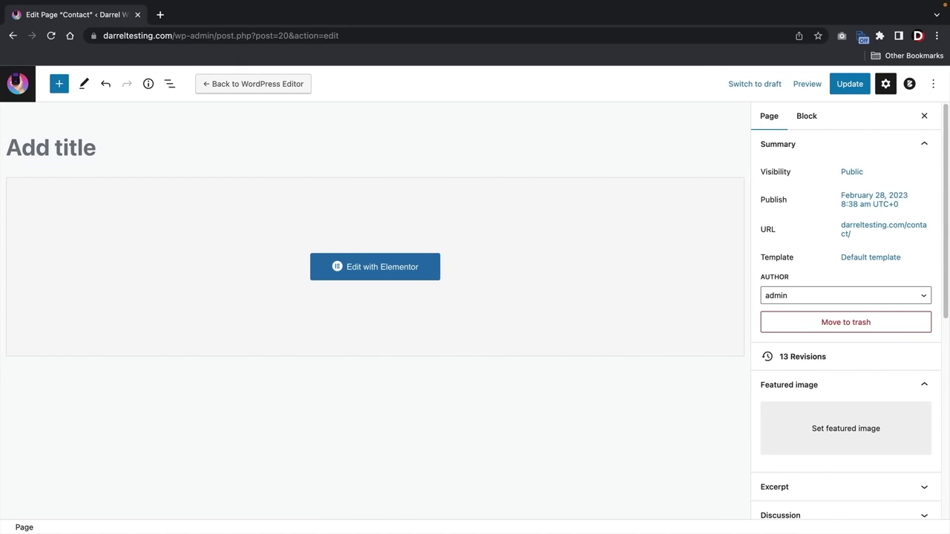
{"action": "type", "text": "Darrel"}
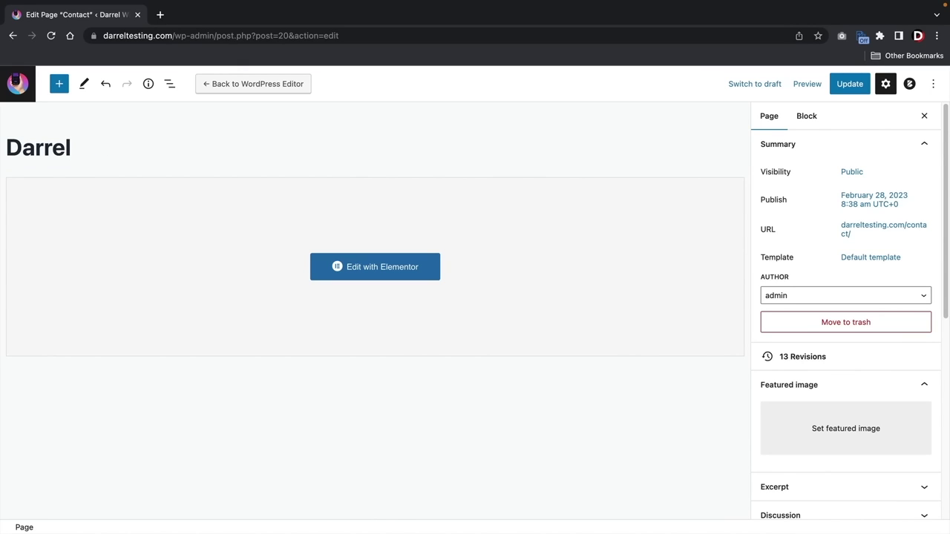
{"action": "left_click", "coordinate": [836, 87]}
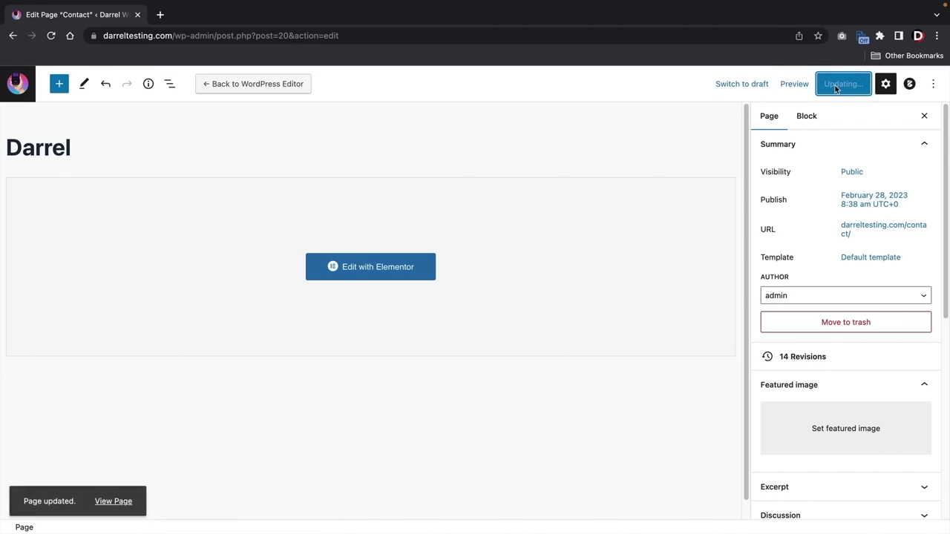
View the updated page on the site and check the Contact Us text under the heading
{"action": "left_click", "coordinate": [111, 502]}
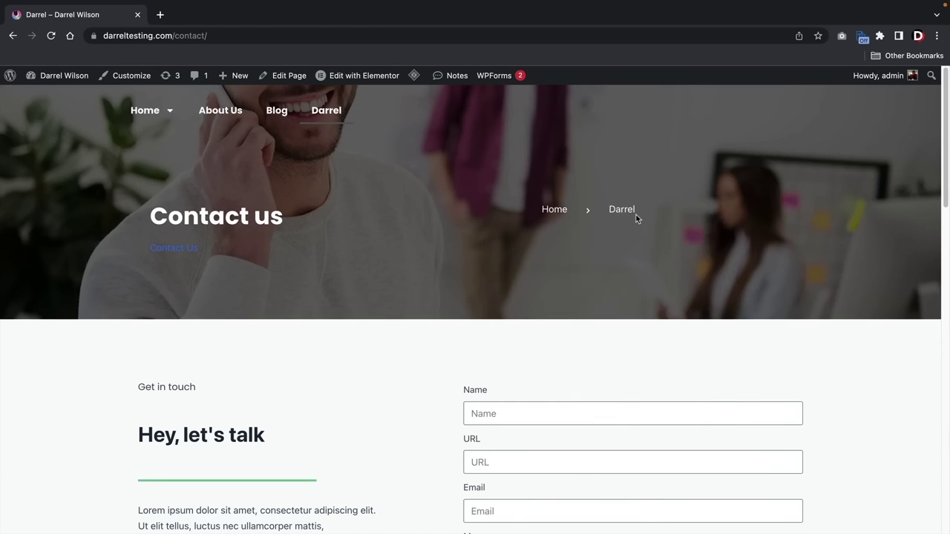
{"action": "left_click_drag", "start_coordinate": [207, 253], "coordinate": [128, 250]}
{"action": "left_click", "coordinate": [137, 247]}
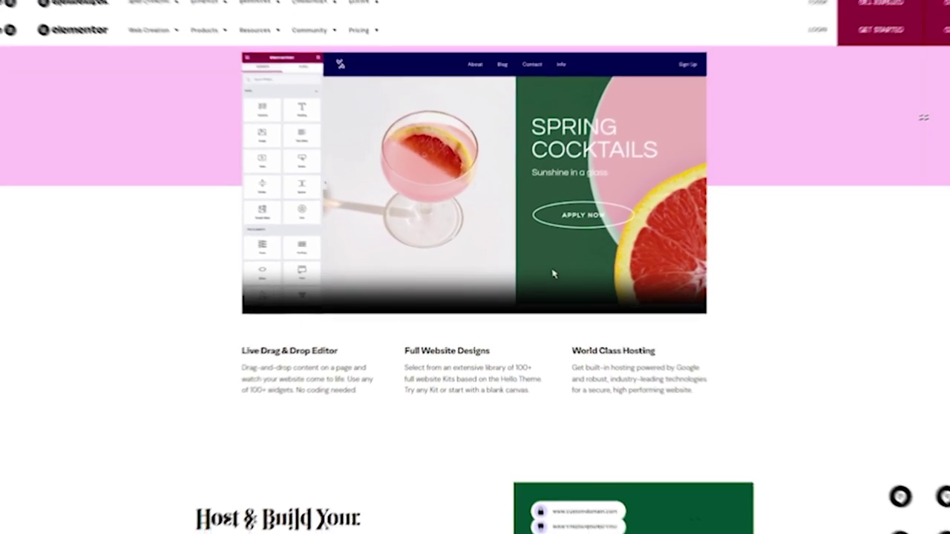
{"action": "scroll", "coordinate": [559, 177], "scroll_direction": "down", "scroll_amount": 3}
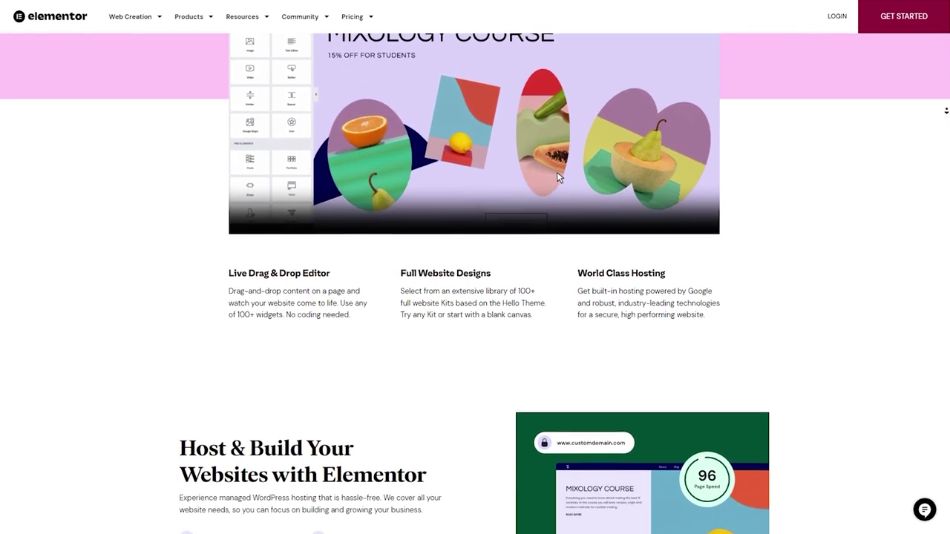
{"action": "scroll", "coordinate": [559, 176], "scroll_direction": "down", "scroll_amount": 3}
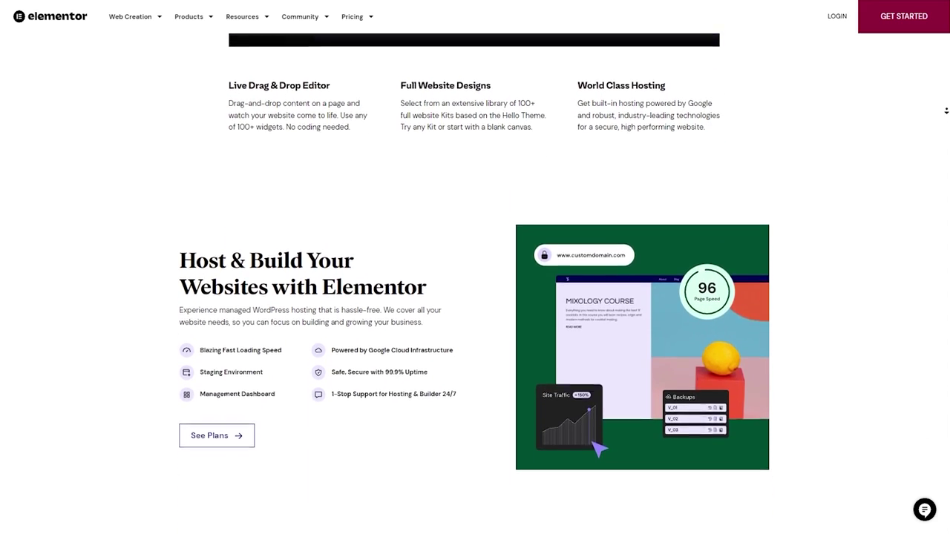
{"action": "scroll", "coordinate": [475, 267], "scroll_direction": "down", "scroll_amount": 3}
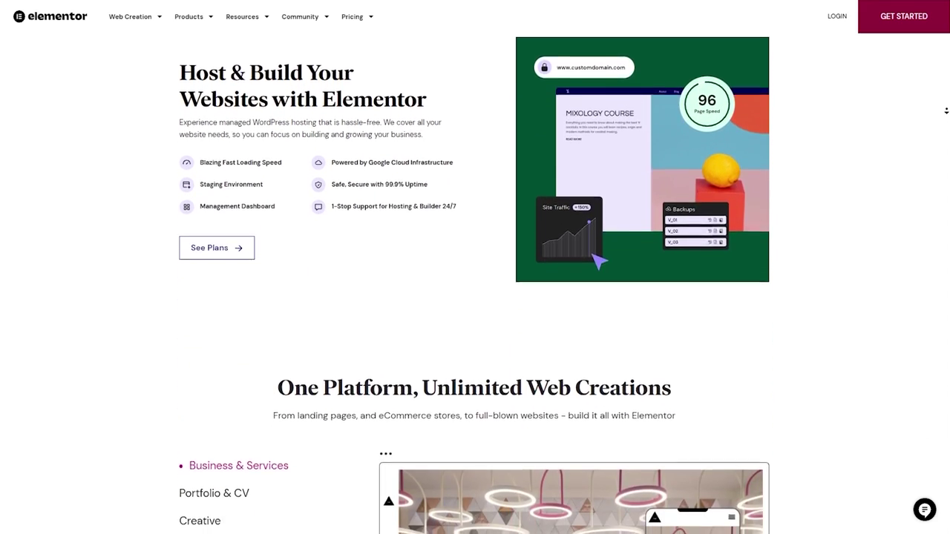
{"action": "scroll", "coordinate": [475, 267], "scroll_direction": "down", "scroll_amount": 3}
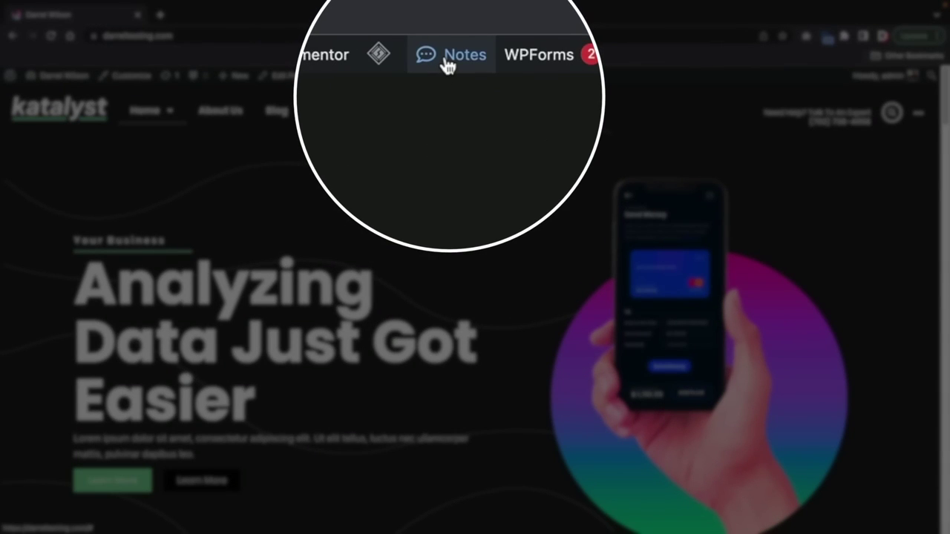
Open the page's Notes panel and move it to the right side
{"action": "left_click", "coordinate": [447, 66]}
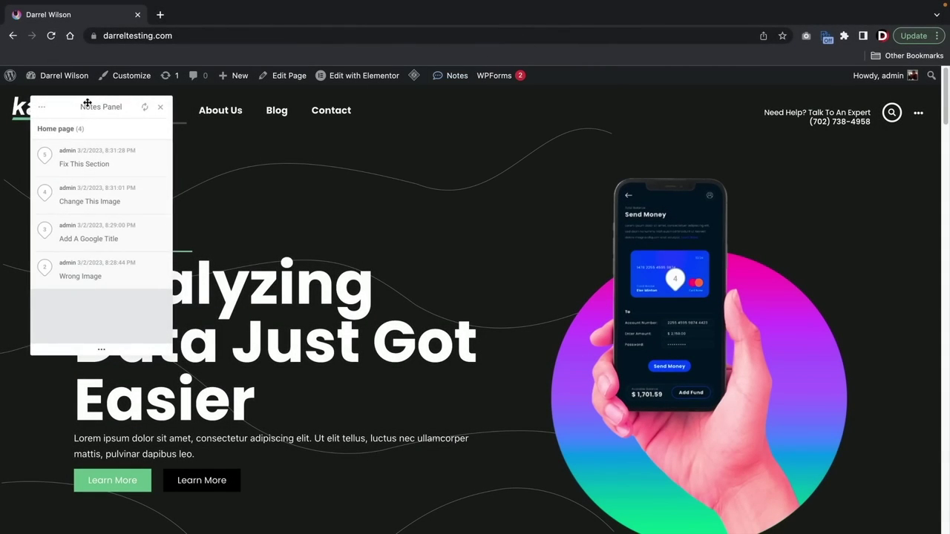
{"action": "left_click_drag", "start_coordinate": [138, 101], "coordinate": [828, 95]}
{"action": "scroll", "coordinate": [472, 233], "scroll_direction": "down", "scroll_amount": 3}
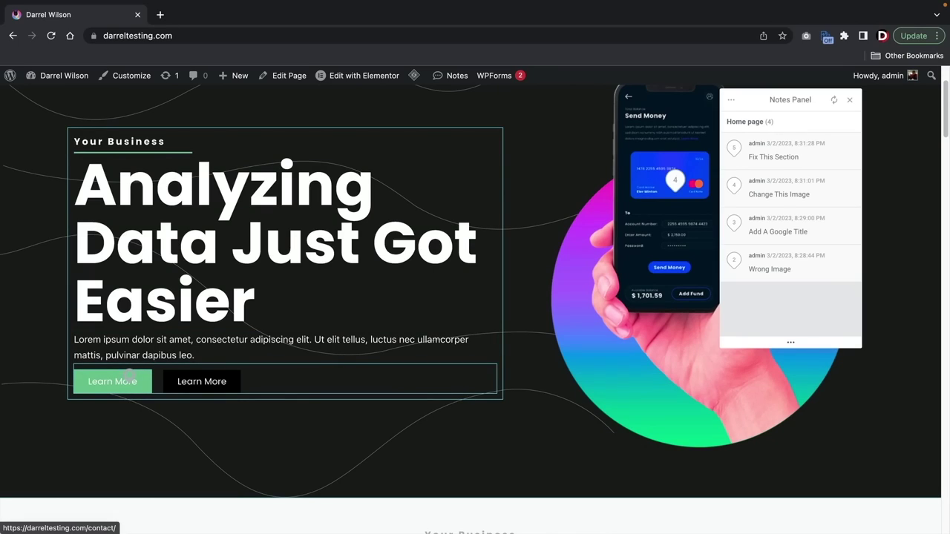
Pin a 'Make Button bigger bigger' note on the Learn More button, then open note 4
{"action": "left_click", "coordinate": [132, 371]}
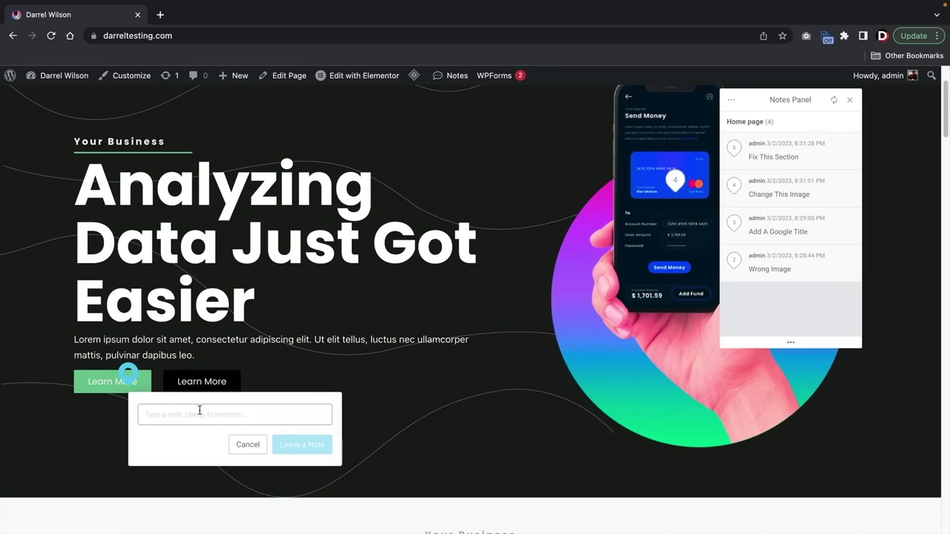
{"action": "type", "text": "Make B"}
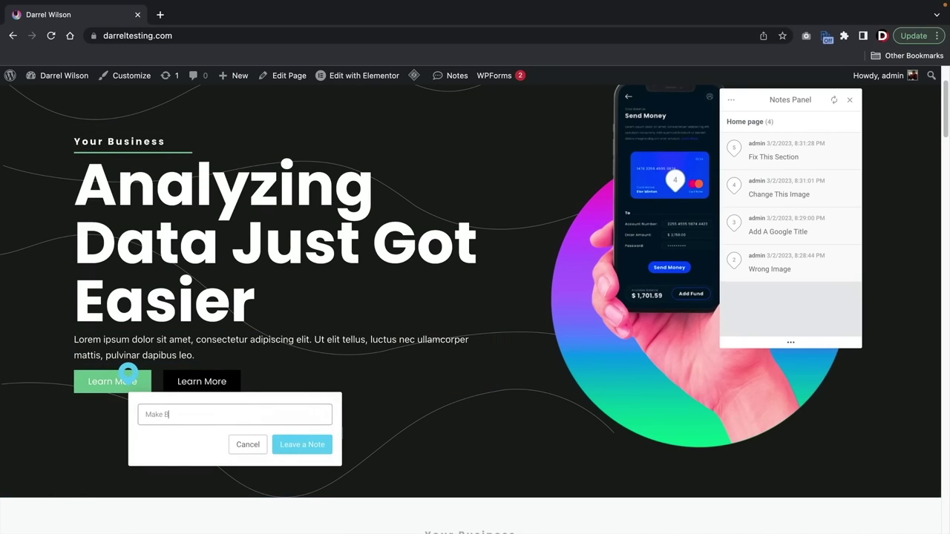
{"action": "type", "text": "utton bigger bigger"}
{"action": "left_click", "coordinate": [324, 447]}
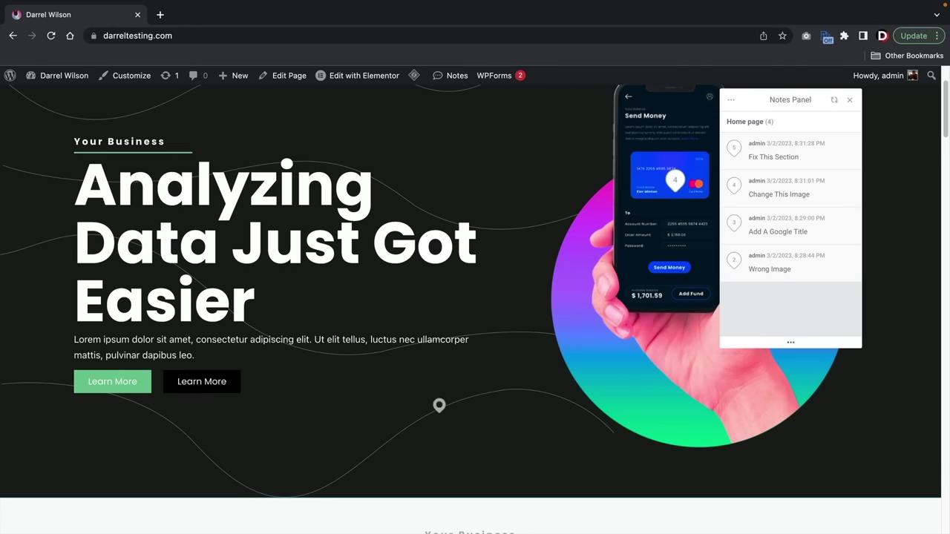
{"action": "scroll", "coordinate": [290, 386], "scroll_direction": "down", "scroll_amount": 1}
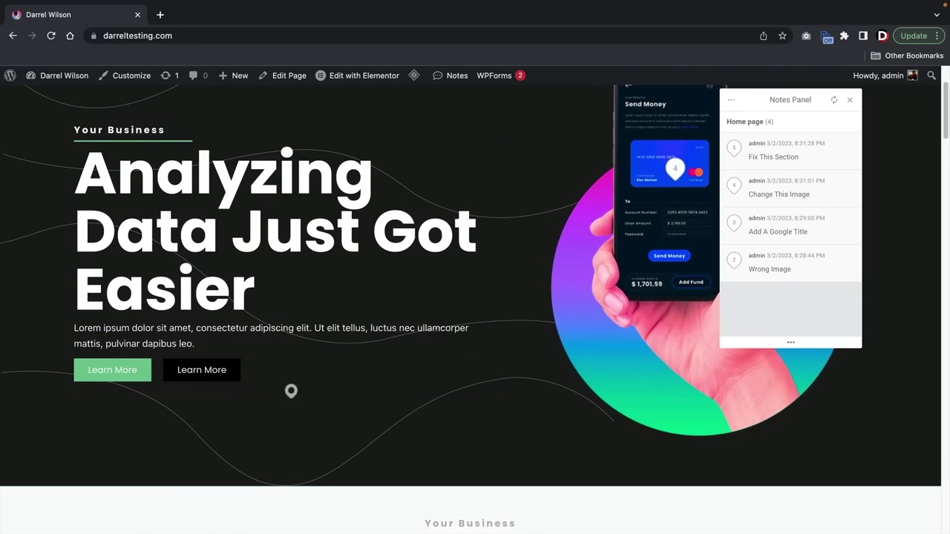
{"action": "left_click", "coordinate": [673, 172]}
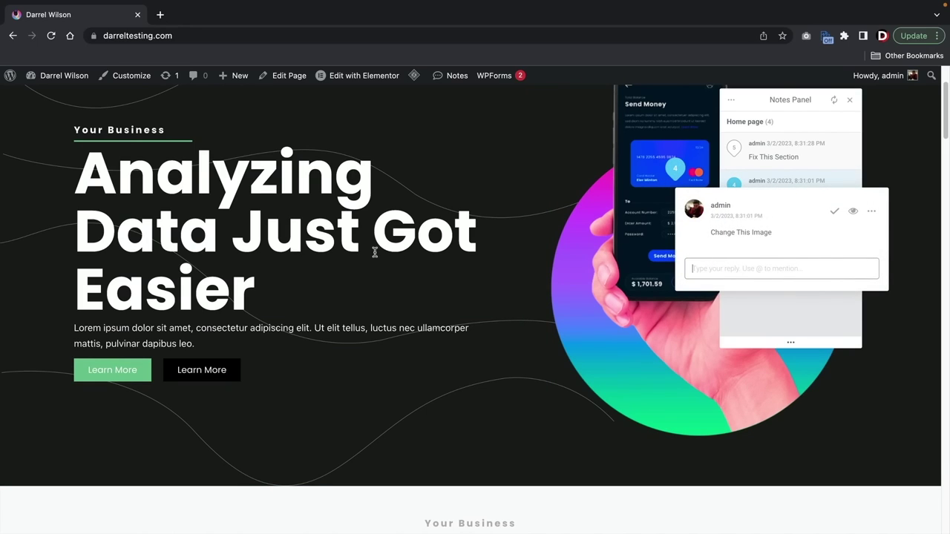
Pin a 'this image' note on the man's face in the photo
{"action": "key", "text": "Escape"}
{"action": "scroll", "coordinate": [295, 292], "scroll_direction": "down", "scroll_amount": 5}
{"action": "scroll", "coordinate": [288, 282], "scroll_direction": "down", "scroll_amount": 7}
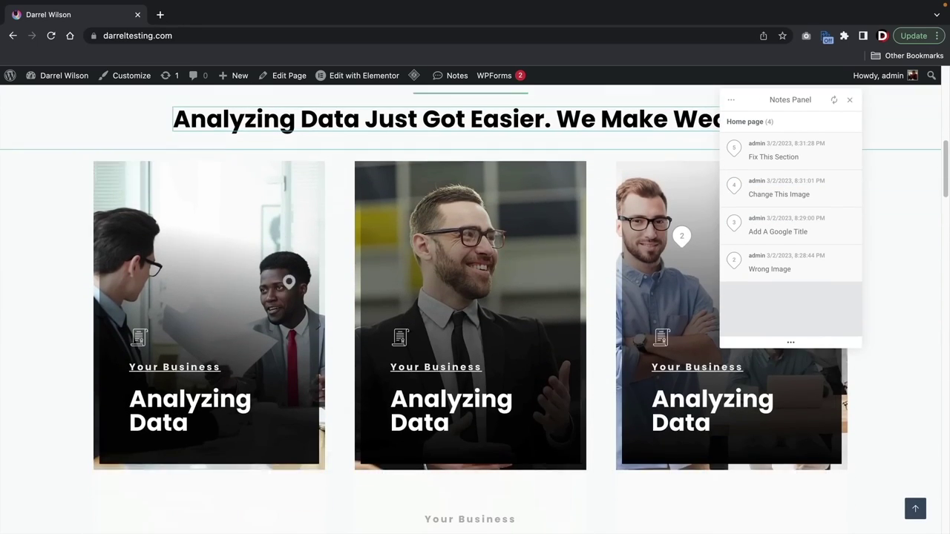
{"action": "scroll", "coordinate": [228, 279], "scroll_direction": "down", "scroll_amount": 3}
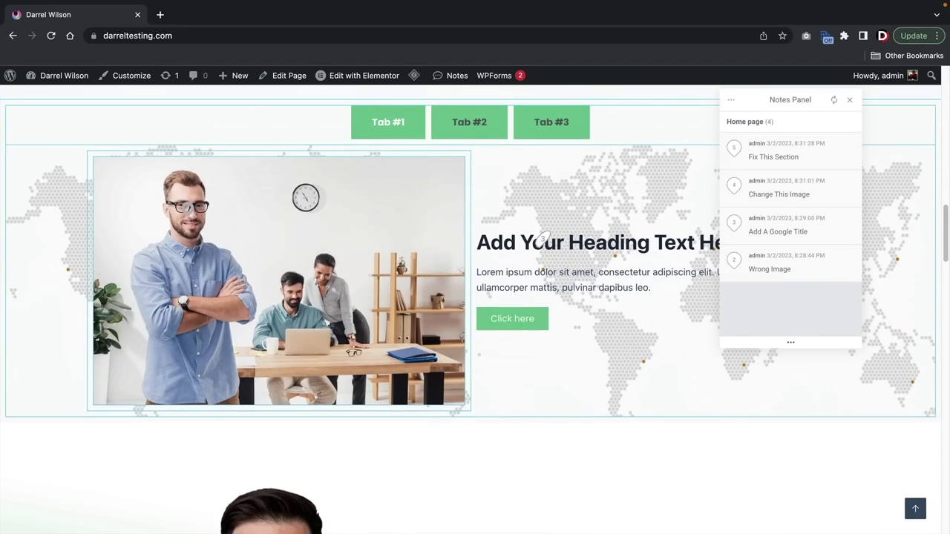
{"action": "left_click", "coordinate": [183, 208]}
{"action": "type", "text": "this image is great!"}
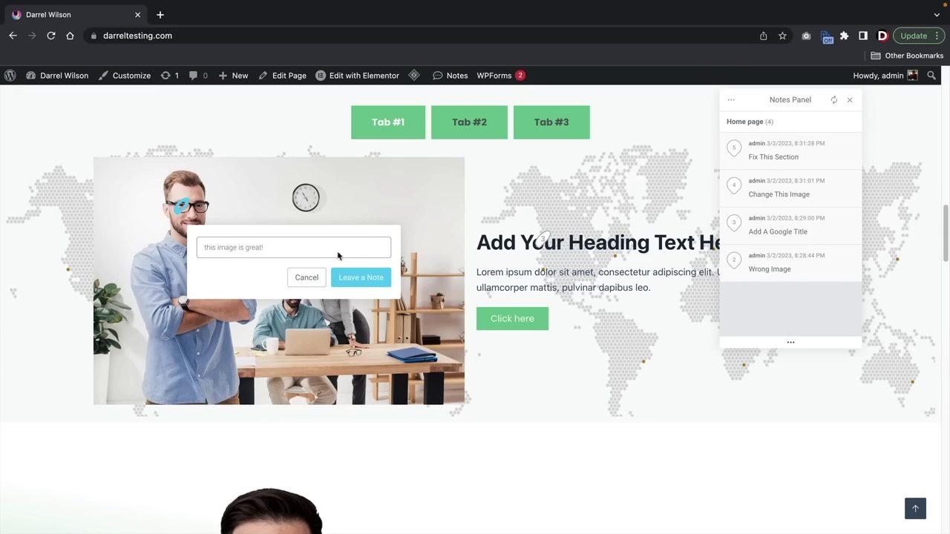
{"action": "left_click", "coordinate": [375, 278]}
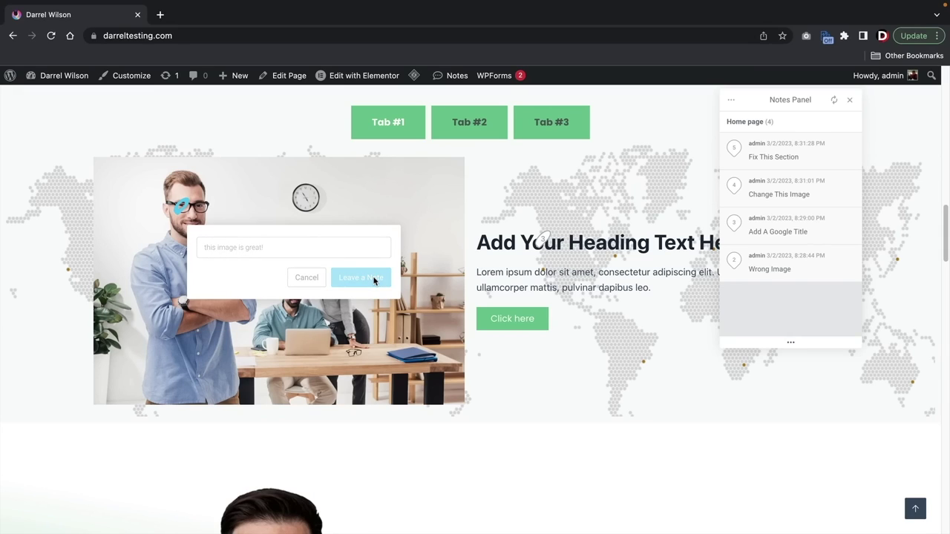
Pin a 'this gradient is too m' note at the bottom of the green section
{"action": "scroll", "coordinate": [375, 280], "scroll_direction": "down", "scroll_amount": 6}
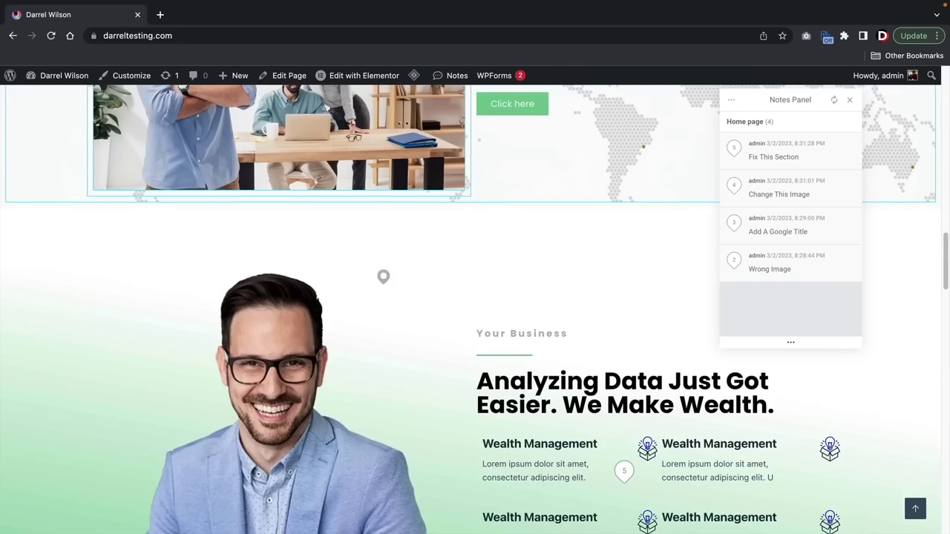
{"action": "scroll", "coordinate": [381, 280], "scroll_direction": "up", "scroll_amount": 1}
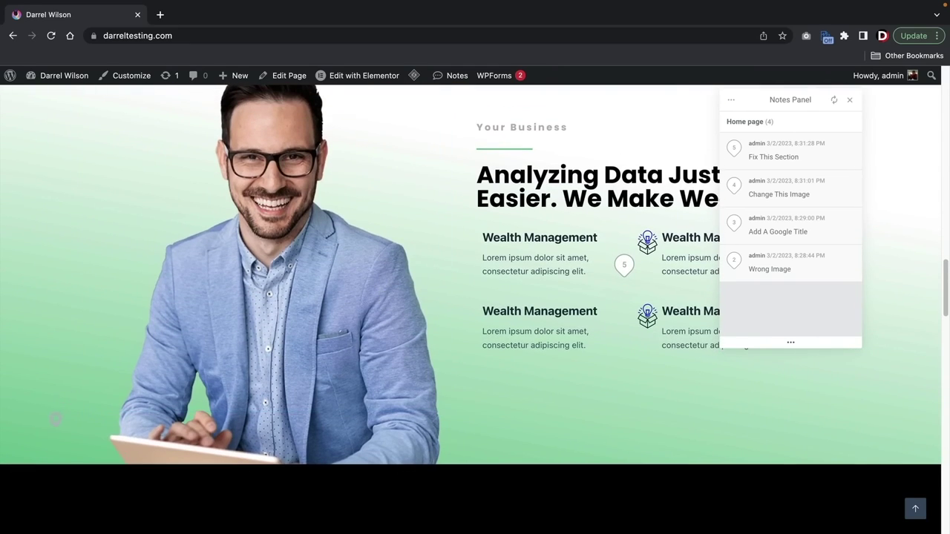
{"action": "left_click", "coordinate": [52, 425]}
{"action": "type", "text": "th"}
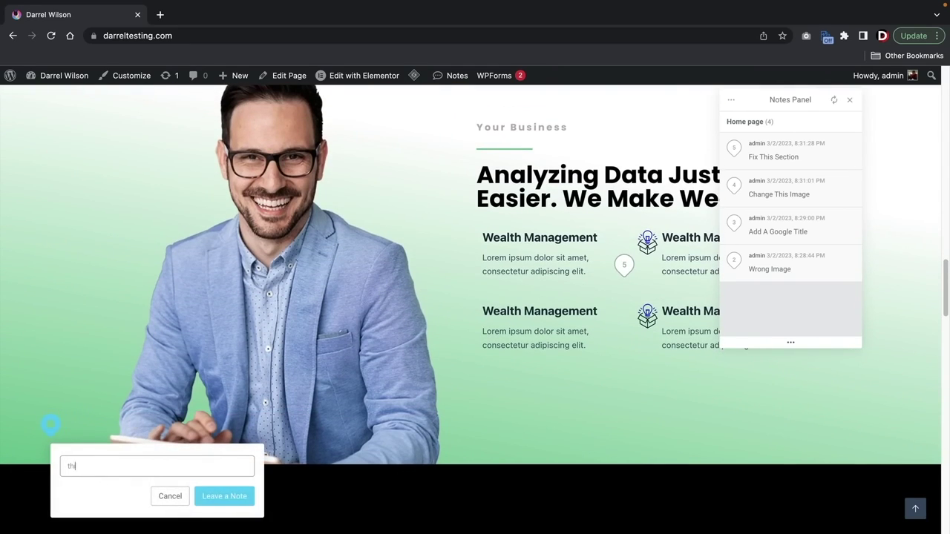
{"action": "type", "text": "is gradient is too much"}
{"action": "left_click", "coordinate": [224, 496]}
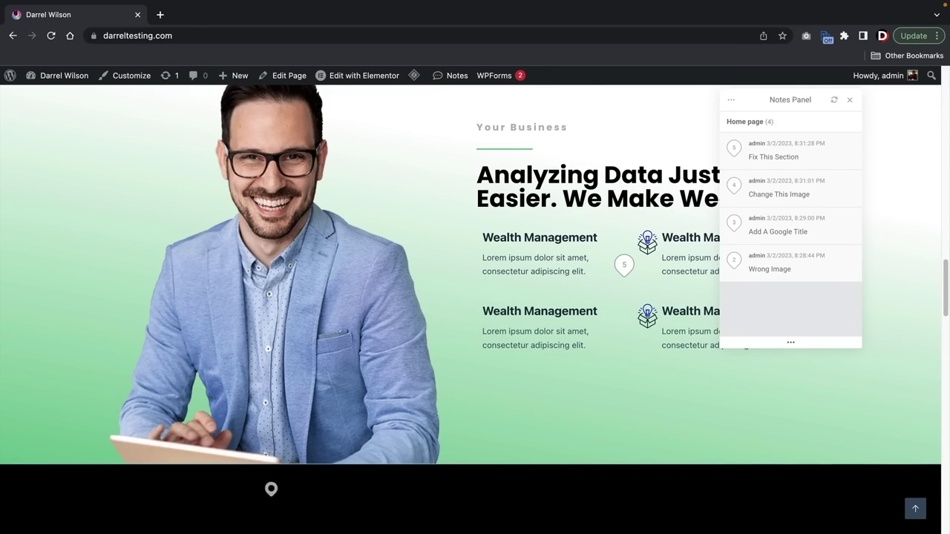
Open note 5, 'Fix This Section', and look through its more-actions options
{"action": "left_click", "coordinate": [623, 267]}
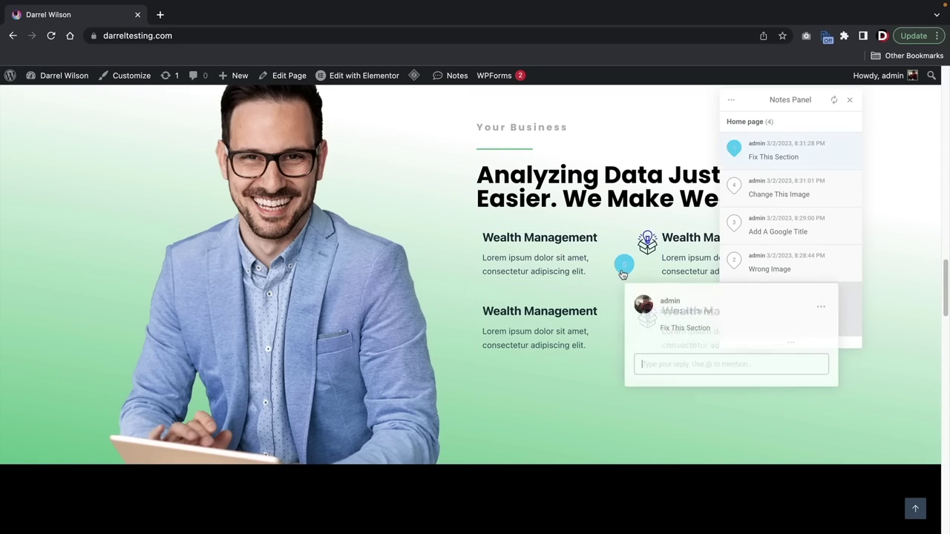
{"action": "left_click_drag", "start_coordinate": [659, 329], "coordinate": [713, 329]}
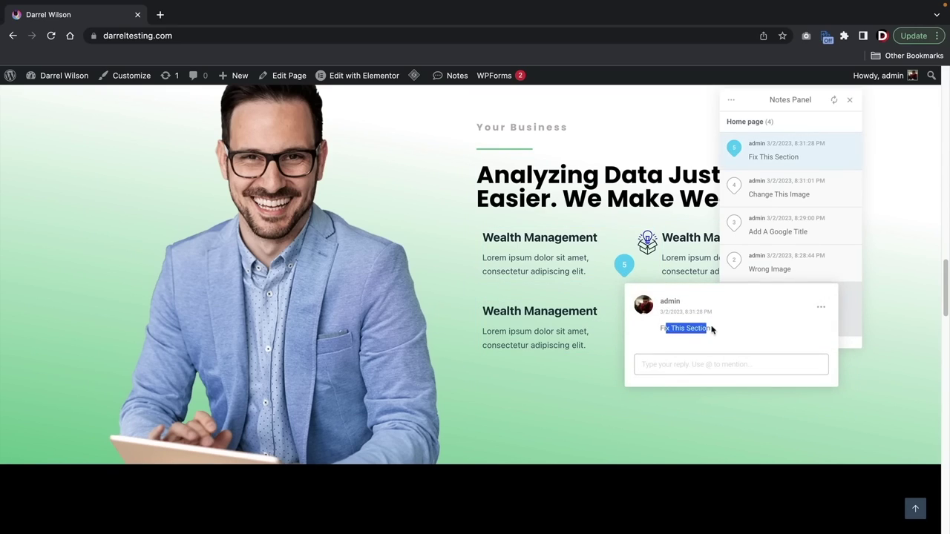
{"action": "left_click", "coordinate": [717, 328]}
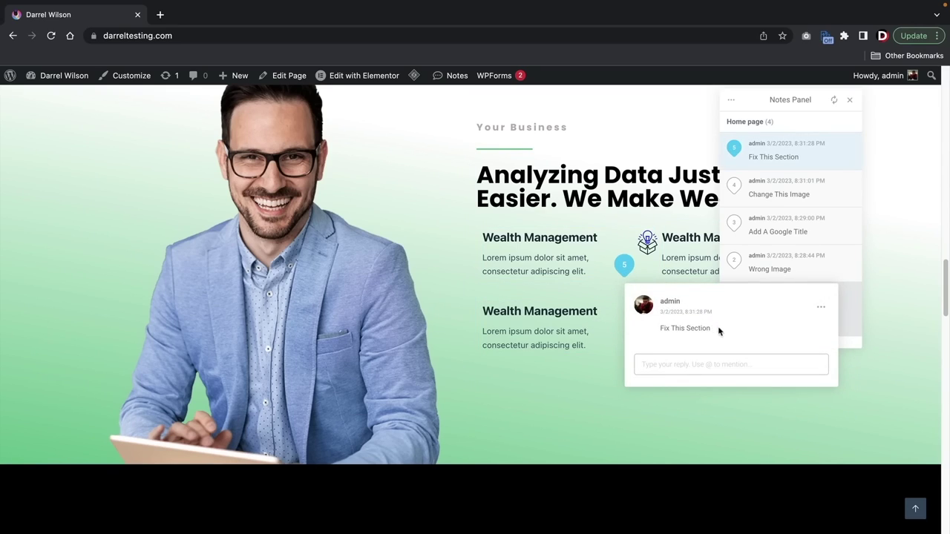
{"action": "left_click", "coordinate": [821, 308]}
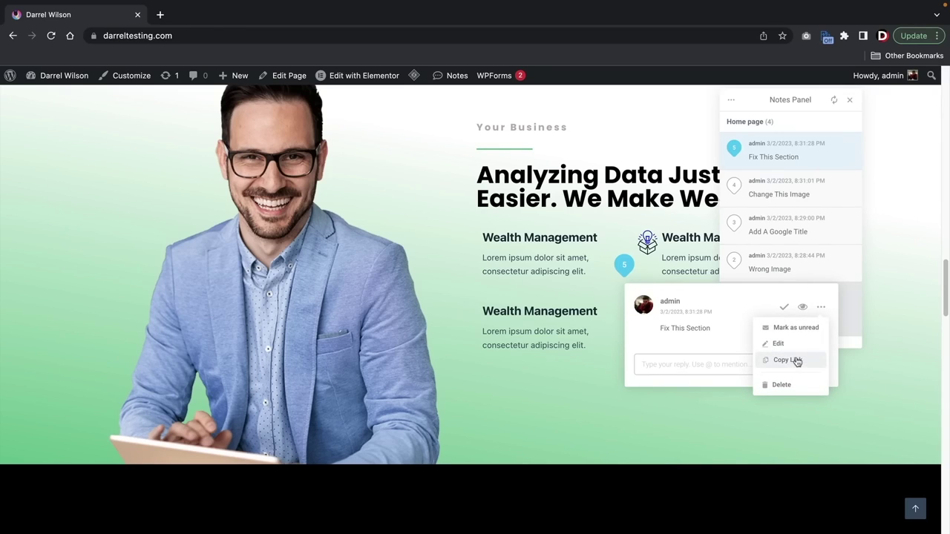
{"action": "left_click", "coordinate": [648, 364]}
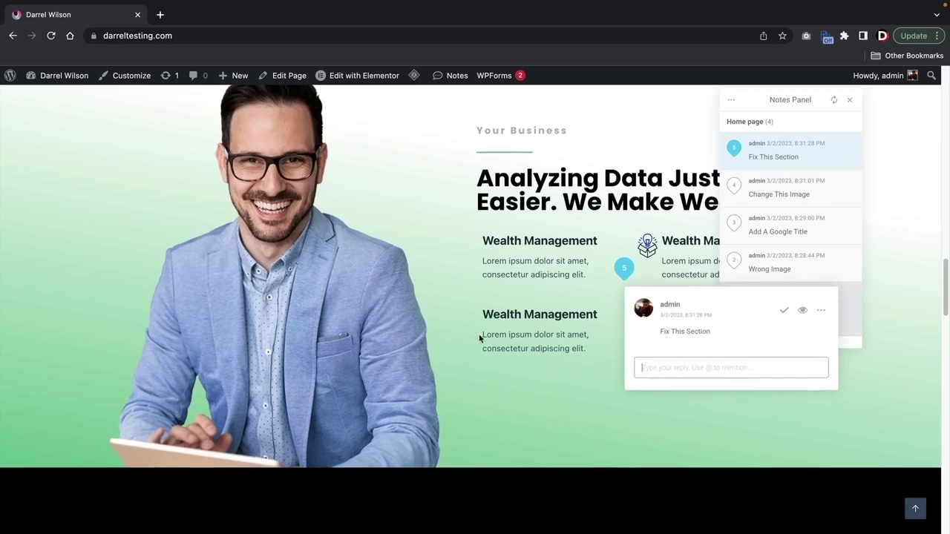
Close the Notes panel from the top of the home page
{"action": "scroll", "coordinate": [481, 334], "scroll_direction": "up", "scroll_amount": 15}
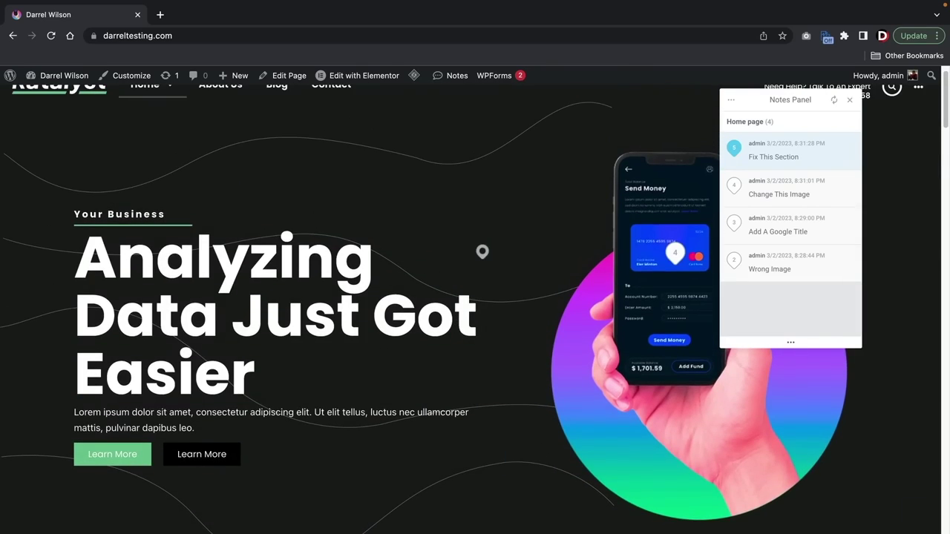
{"action": "left_click", "coordinate": [850, 99]}
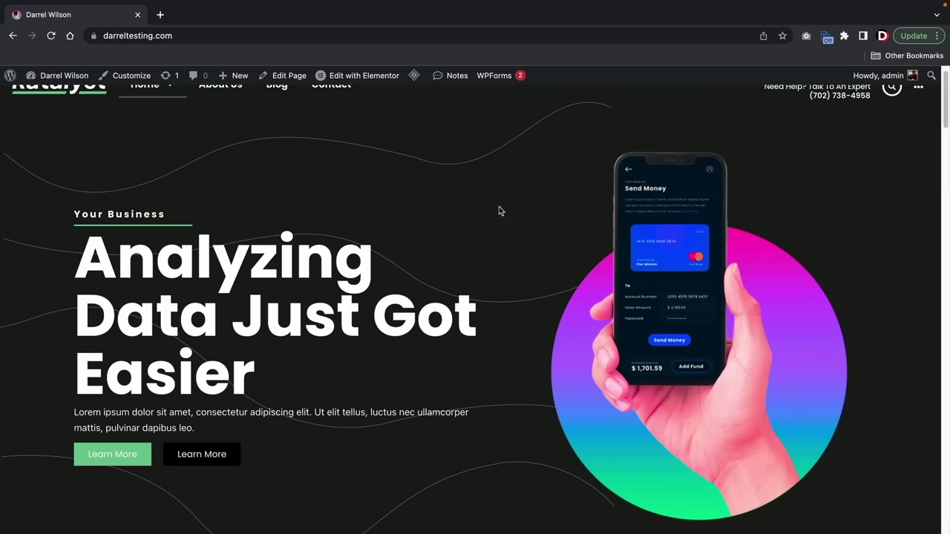
{"action": "scroll", "coordinate": [501, 261], "scroll_direction": "down", "scroll_amount": 1}
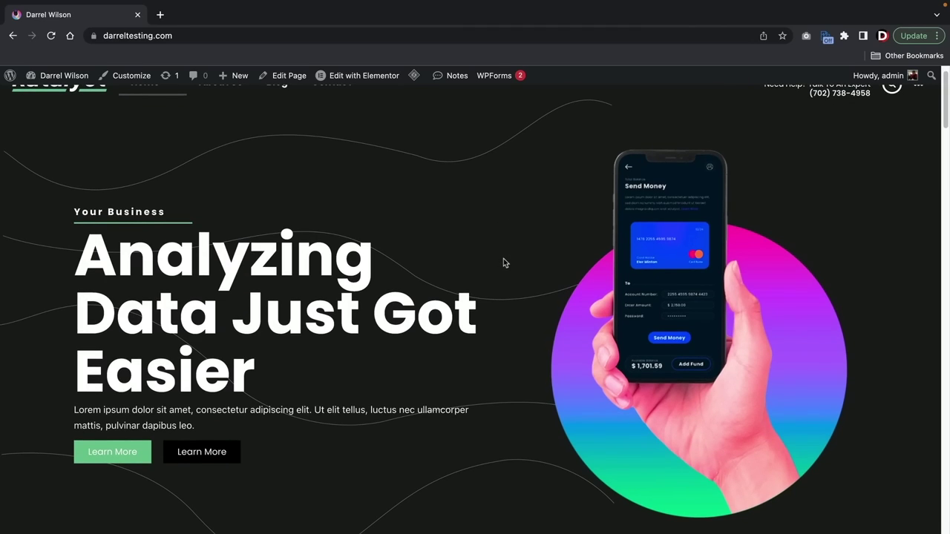
{"action": "scroll", "coordinate": [503, 263], "scroll_direction": "down", "scroll_amount": 1}
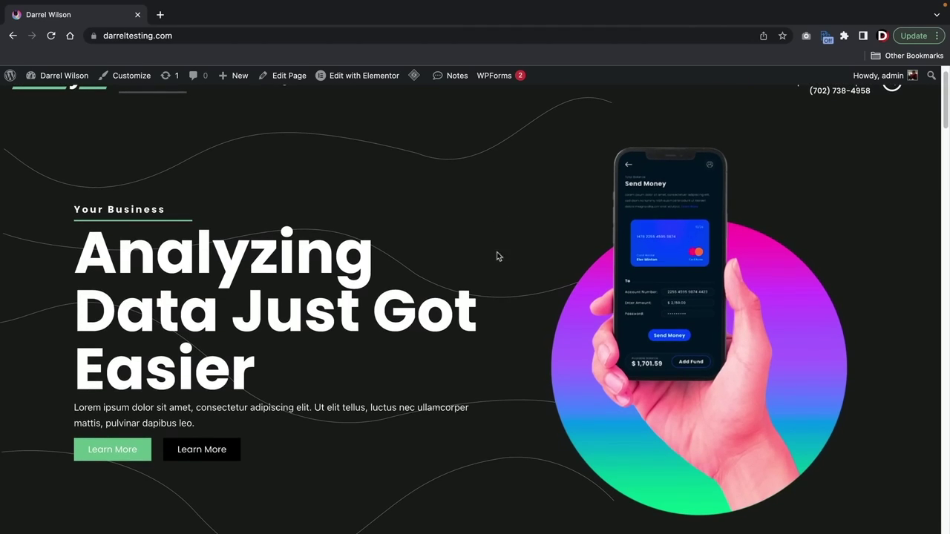
Go to the WordPress dashboard and open Elementor's Settings page
{"action": "mouse_move", "coordinate": [70, 77]}
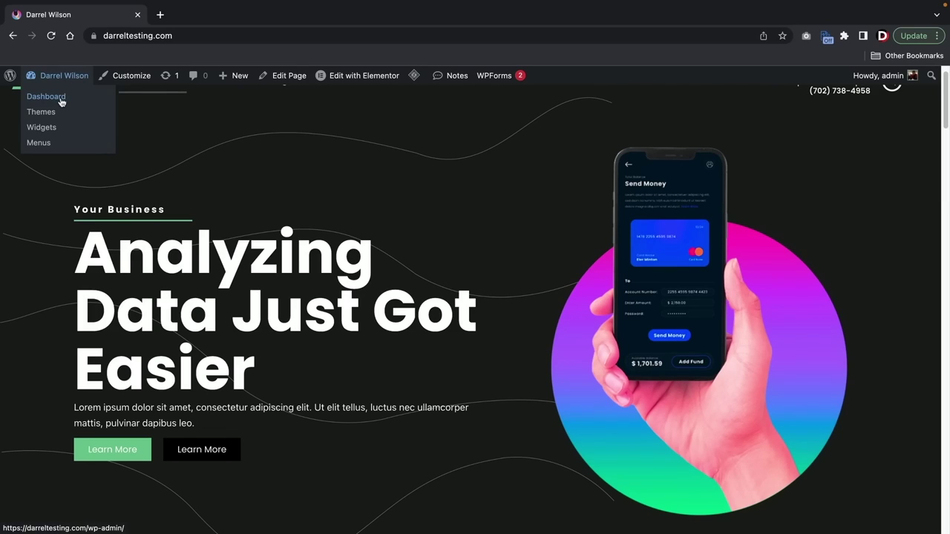
{"action": "left_click", "coordinate": [63, 103]}
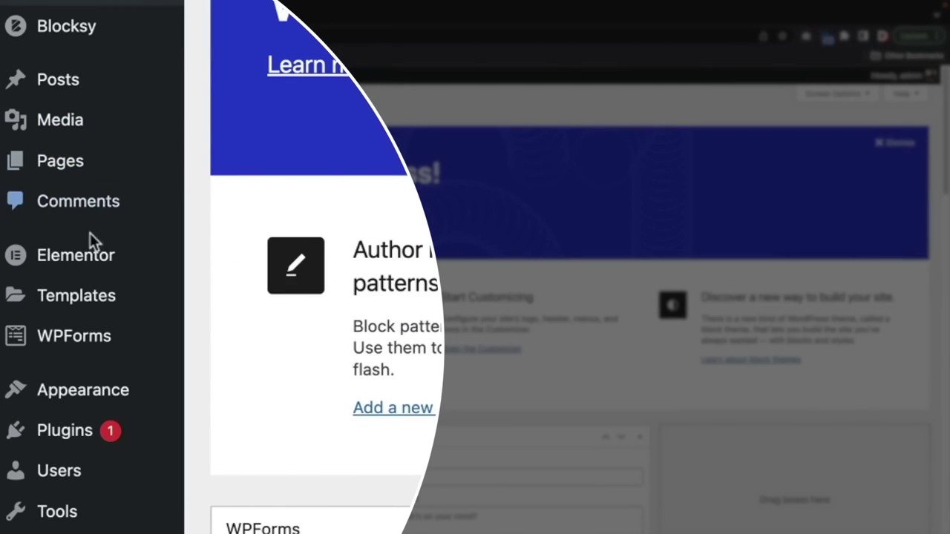
{"action": "mouse_move", "coordinate": [42, 302]}
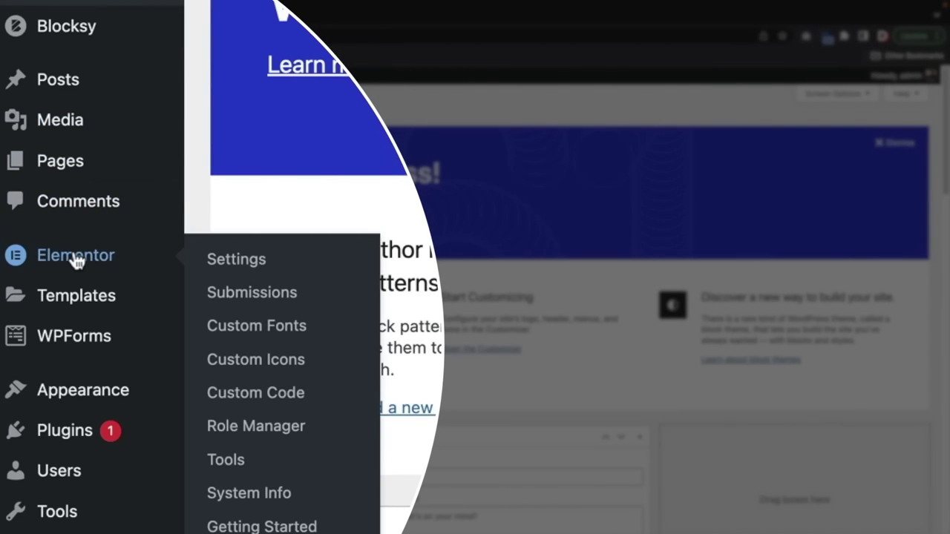
{"action": "left_click", "coordinate": [255, 266]}
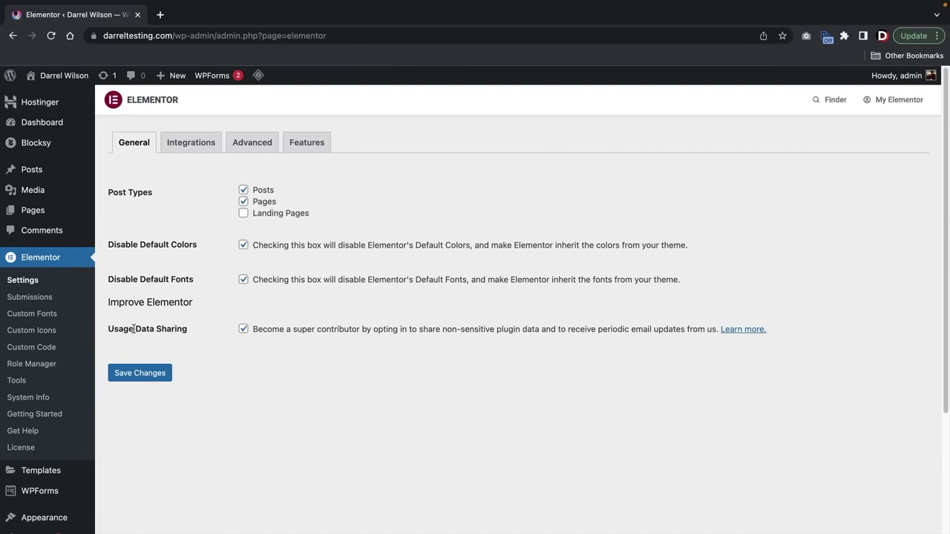
Review the Integrations settings (Google Maps Embed API, reCAPTCHA V3), then show Advanced settings
{"action": "left_click", "coordinate": [198, 144]}
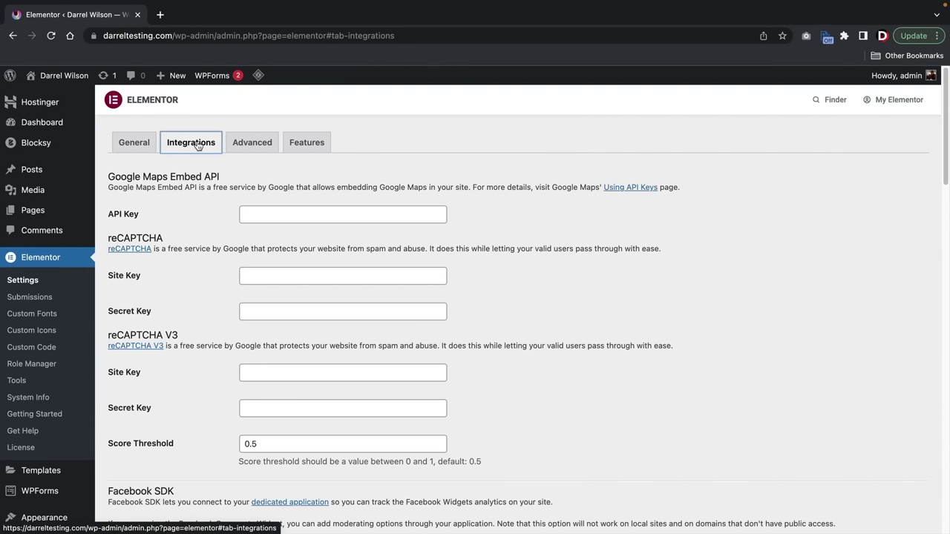
{"action": "left_click_drag", "start_coordinate": [115, 176], "coordinate": [191, 176]}
{"action": "scroll", "coordinate": [210, 214], "scroll_direction": "down", "scroll_amount": 1}
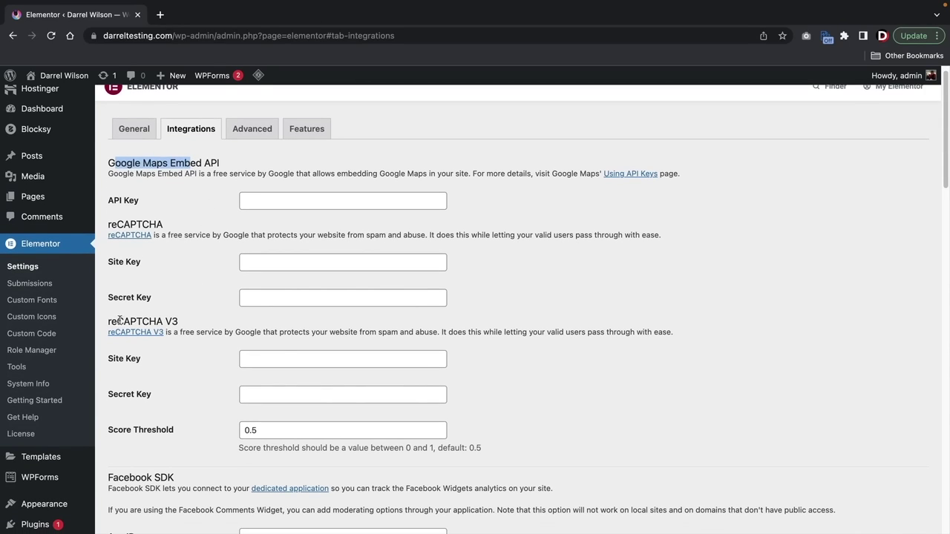
{"action": "left_click_drag", "start_coordinate": [117, 321], "coordinate": [193, 323]}
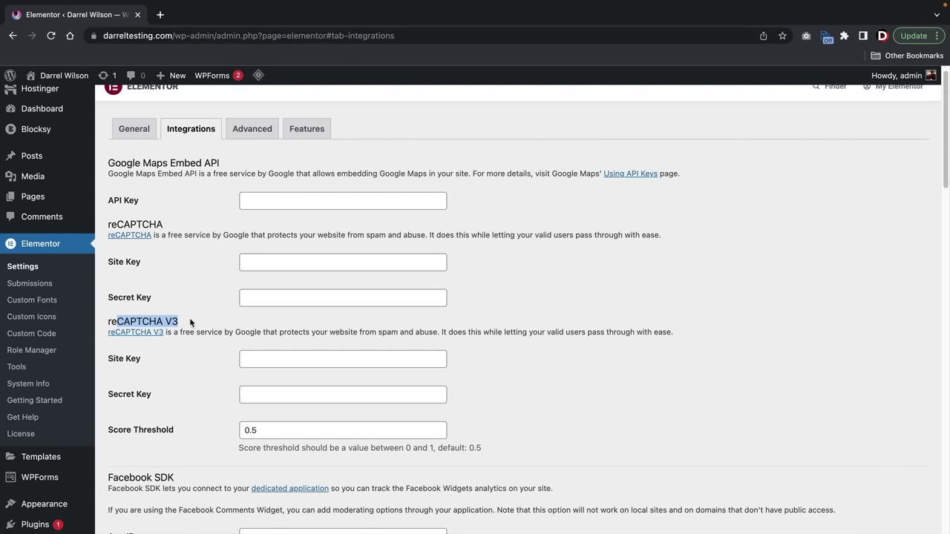
{"action": "left_click", "coordinate": [254, 131]}
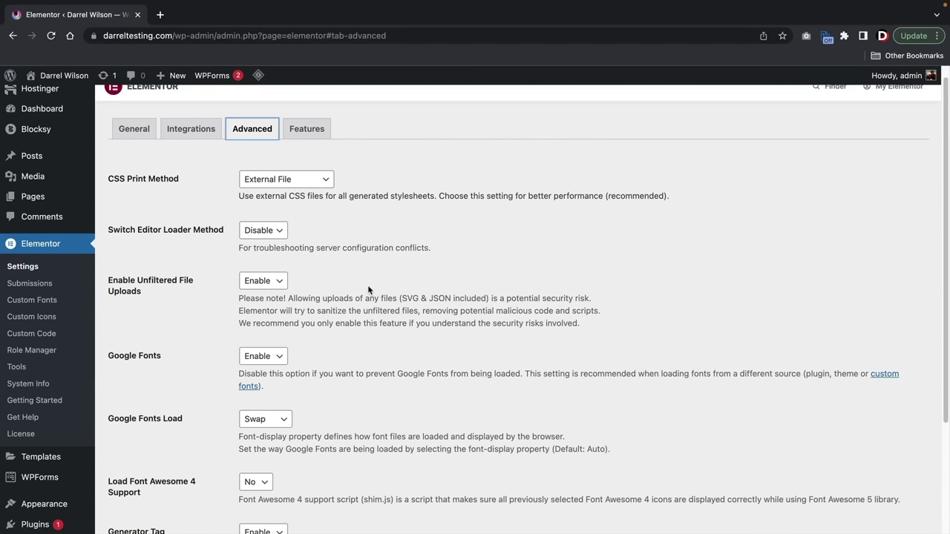
Under the Features tab, switch Form Submissions to Active and save the changes
{"action": "left_click", "coordinate": [326, 135]}
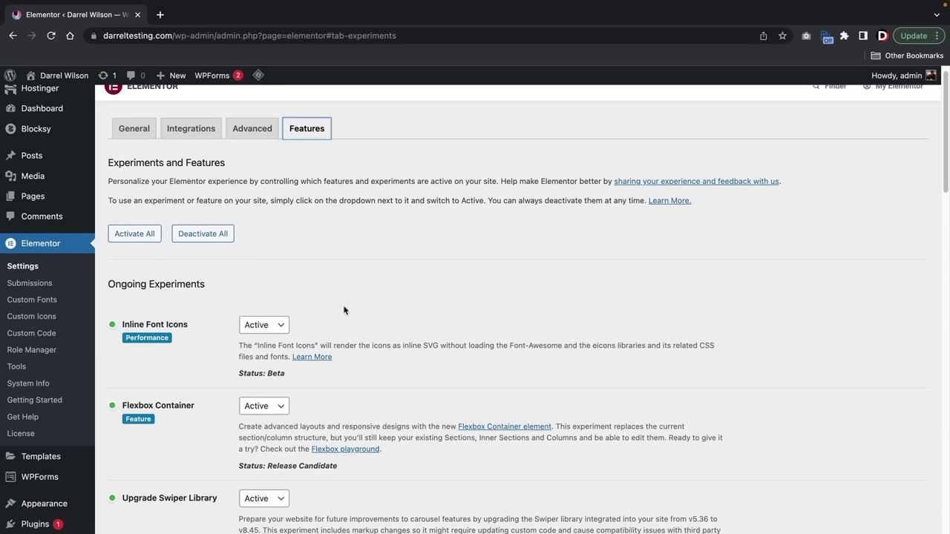
{"action": "scroll", "coordinate": [344, 311], "scroll_direction": "up", "scroll_amount": 1}
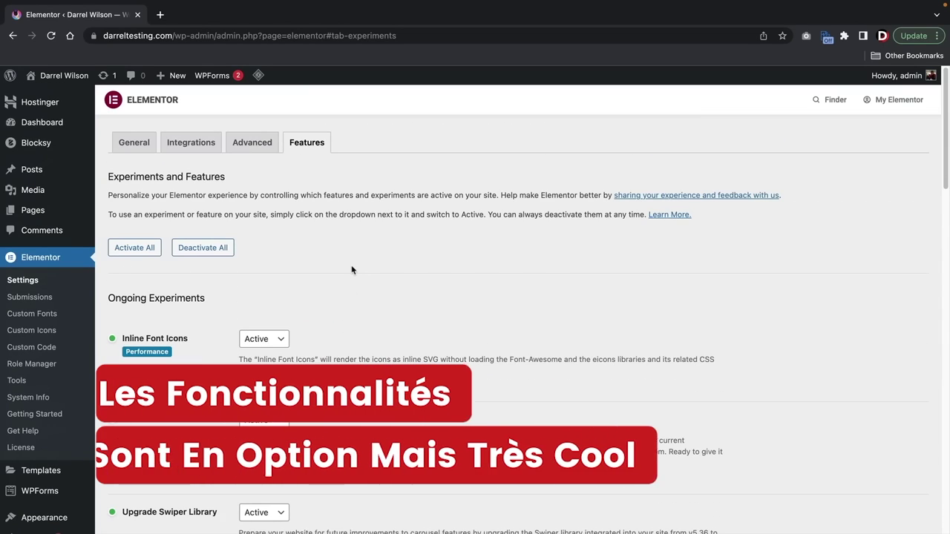
{"action": "scroll", "coordinate": [345, 281], "scroll_direction": "down", "scroll_amount": 3}
{"action": "scroll", "coordinate": [345, 283], "scroll_direction": "down", "scroll_amount": 2}
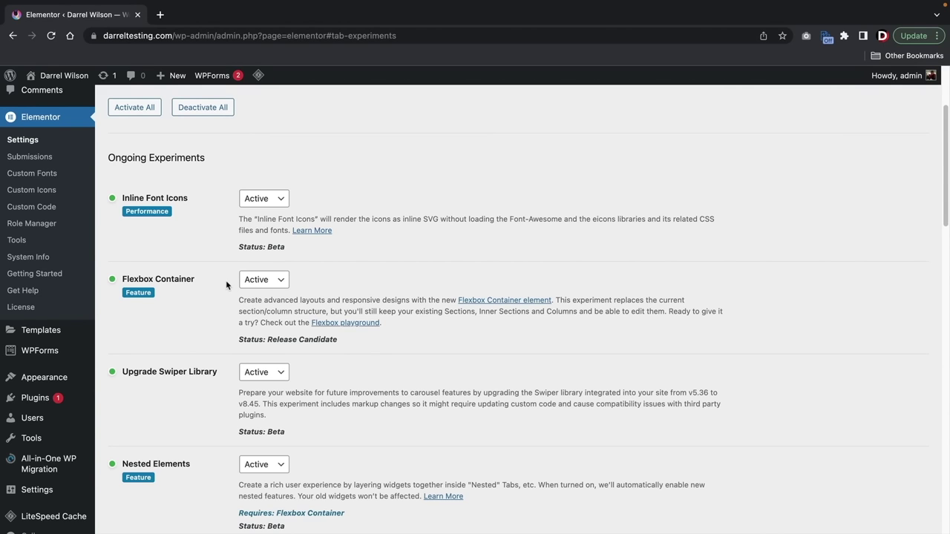
{"action": "scroll", "coordinate": [226, 280], "scroll_direction": "down", "scroll_amount": 3}
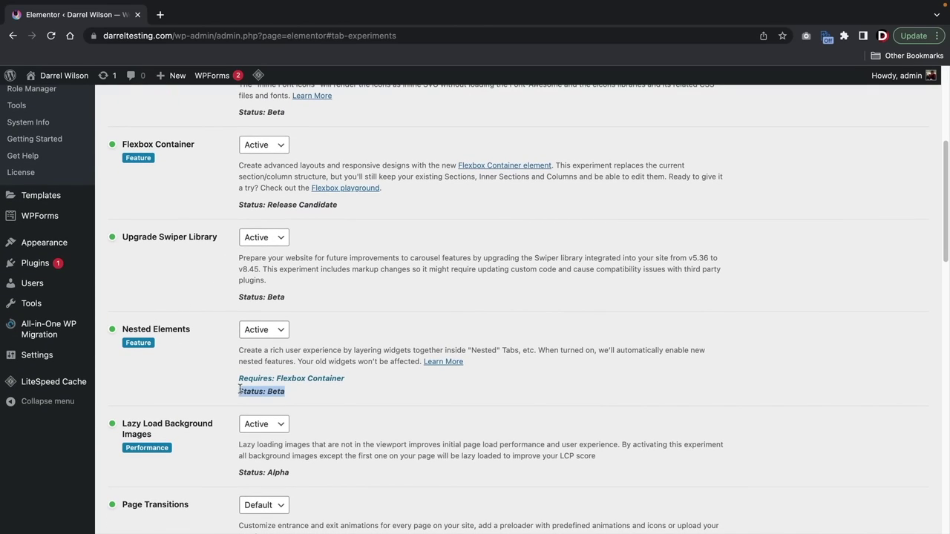
{"action": "scroll", "coordinate": [240, 388], "scroll_direction": "down", "scroll_amount": 3}
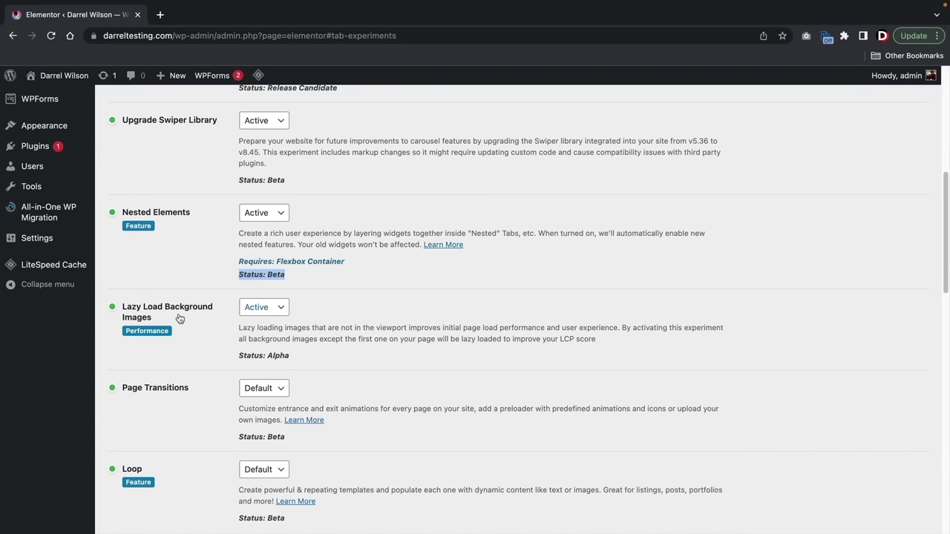
{"action": "scroll", "coordinate": [182, 320], "scroll_direction": "down", "scroll_amount": 5}
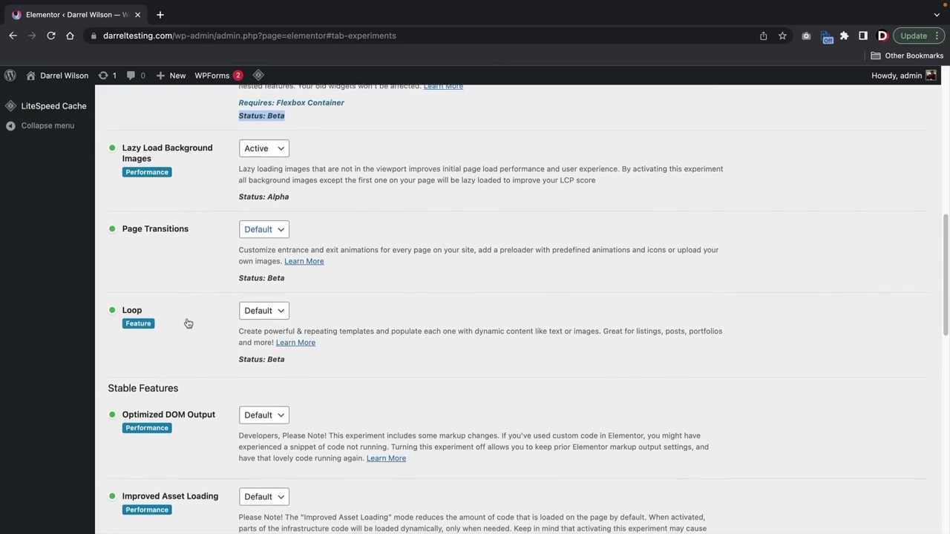
{"action": "scroll", "coordinate": [187, 323], "scroll_direction": "down", "scroll_amount": 2}
{"action": "scroll", "coordinate": [187, 326], "scroll_direction": "down", "scroll_amount": 4}
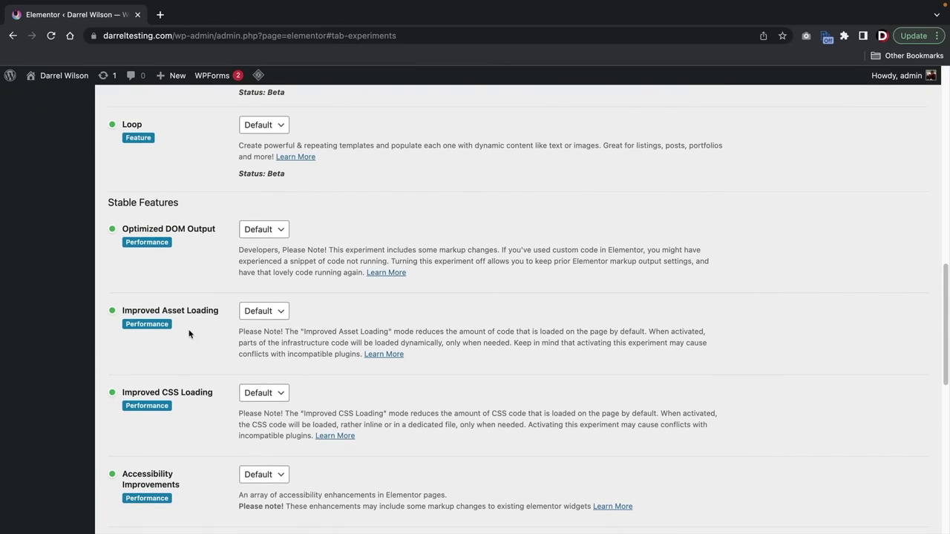
{"action": "scroll", "coordinate": [188, 334], "scroll_direction": "down", "scroll_amount": 10}
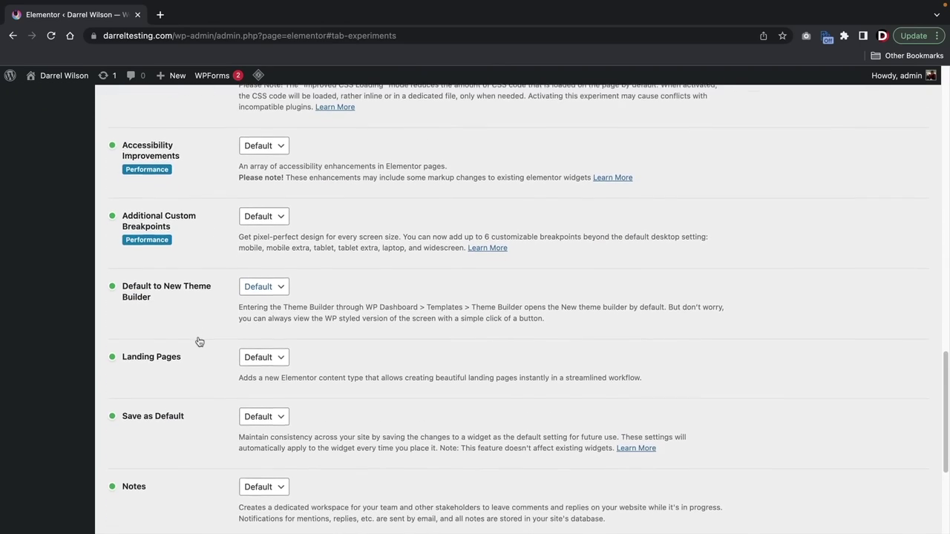
{"action": "scroll", "coordinate": [200, 342], "scroll_direction": "down", "scroll_amount": 6}
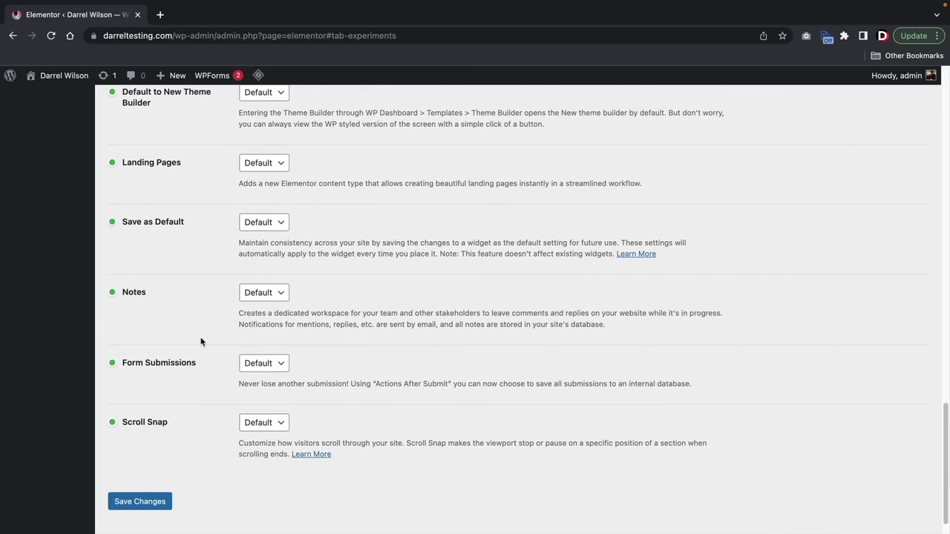
{"action": "left_click", "coordinate": [252, 364]}
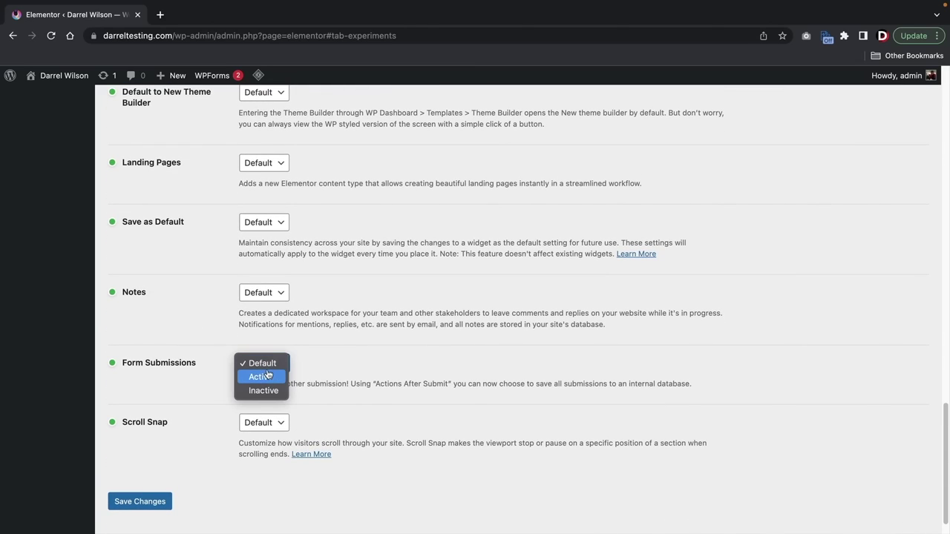
{"action": "left_click", "coordinate": [262, 377]}
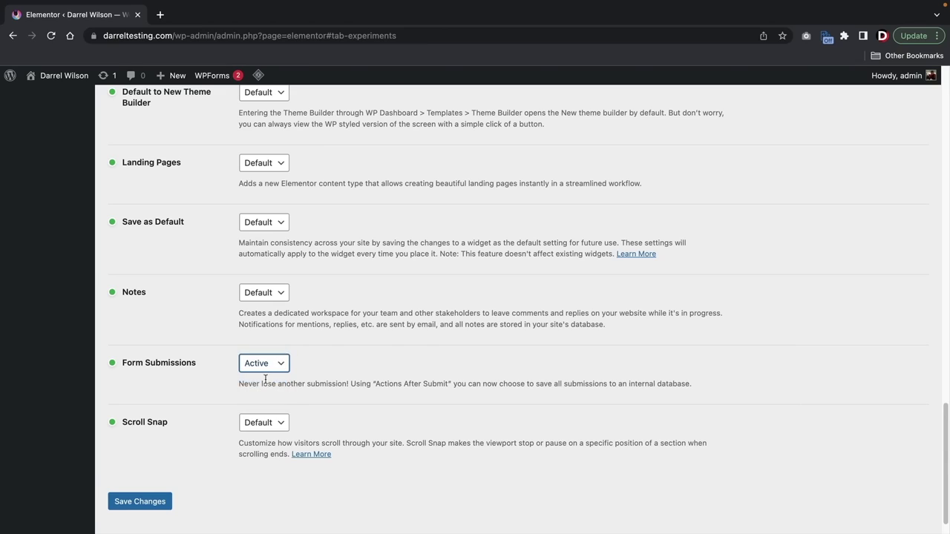
{"action": "left_click", "coordinate": [128, 501]}
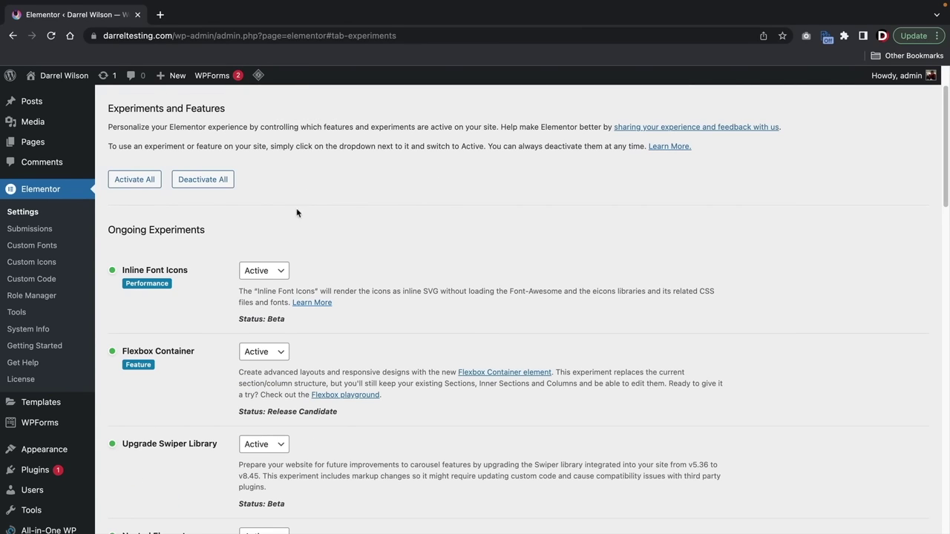
Replace the WPForms widget with an Elementor Form widget in the right column
{"action": "left_click", "coordinate": [28, 231]}
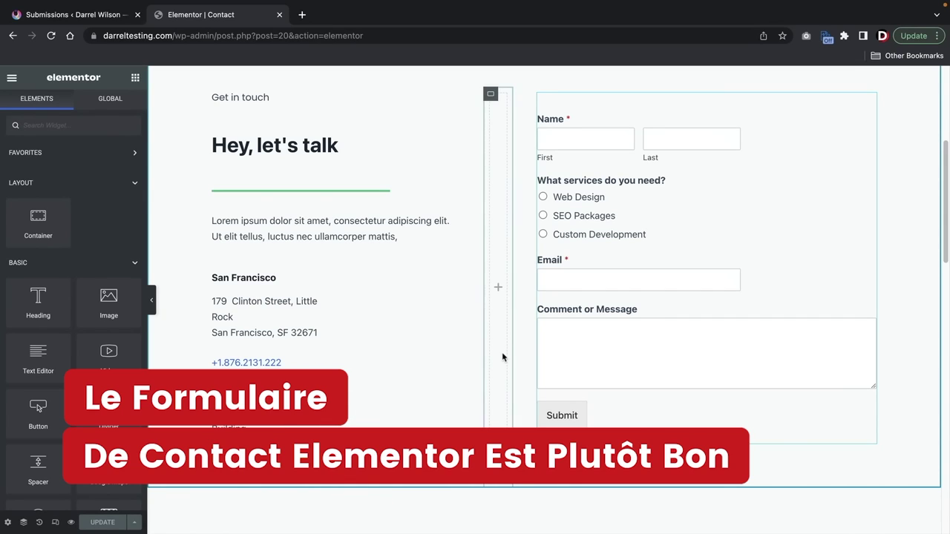
{"action": "right_click", "coordinate": [614, 190]}
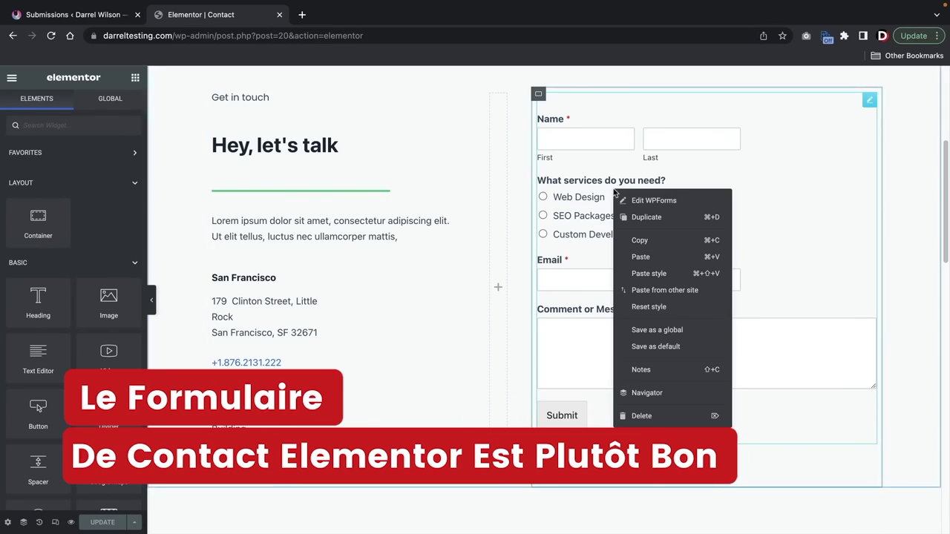
{"action": "left_click", "coordinate": [642, 416]}
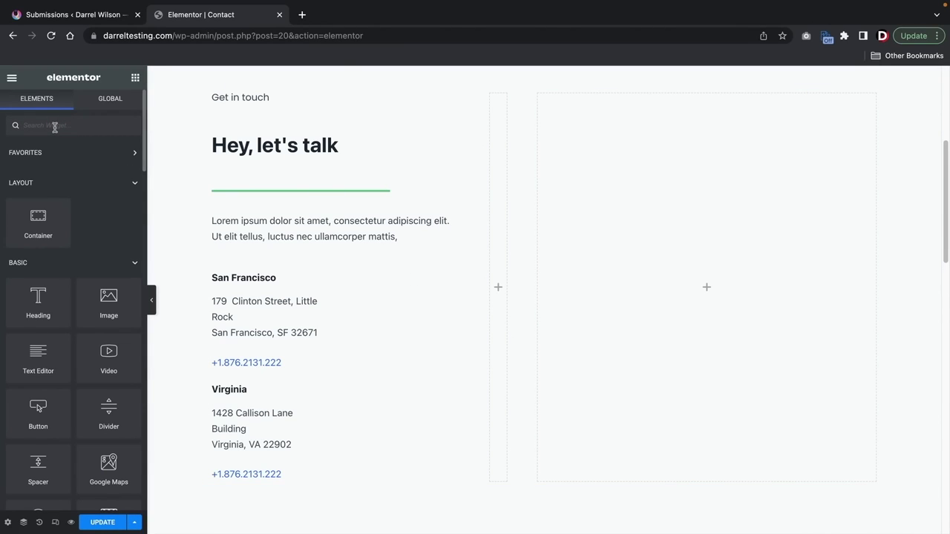
{"action": "type", "text": "form"}
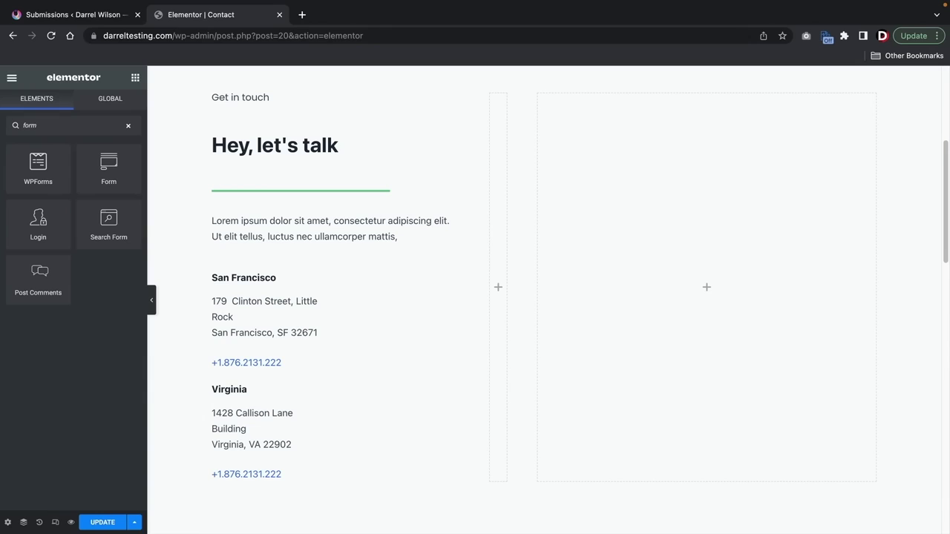
{"action": "left_click_drag", "start_coordinate": [106, 163], "coordinate": [674, 276]}
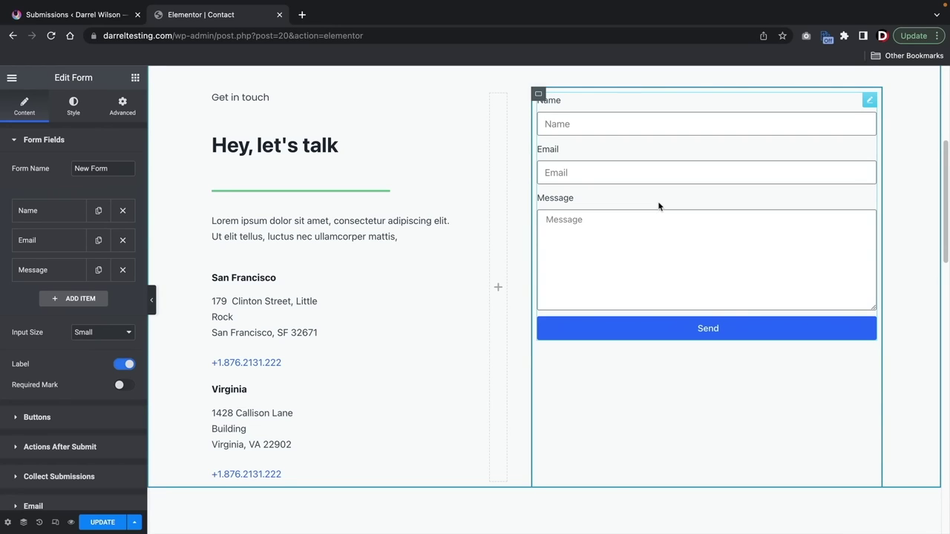
Check the Form widget's style and Actions After Submit settings, then open Custom Fonts in admin
{"action": "left_click", "coordinate": [73, 111]}
{"action": "left_click", "coordinate": [33, 115]}
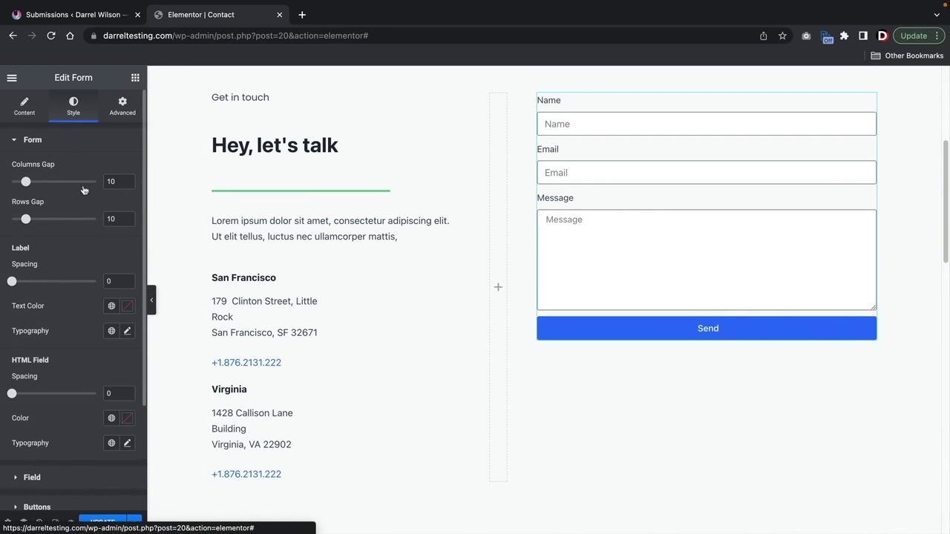
{"action": "left_click", "coordinate": [75, 113]}
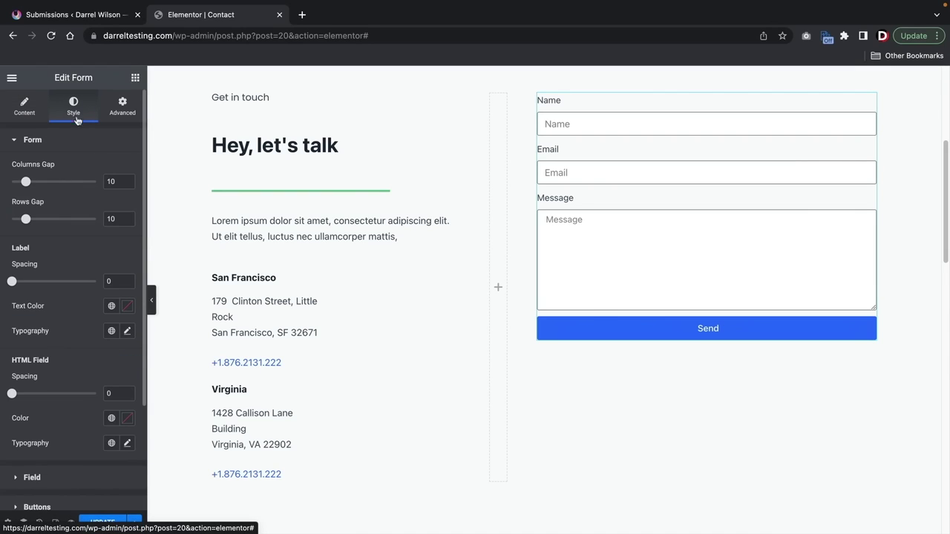
{"action": "left_click", "coordinate": [25, 110]}
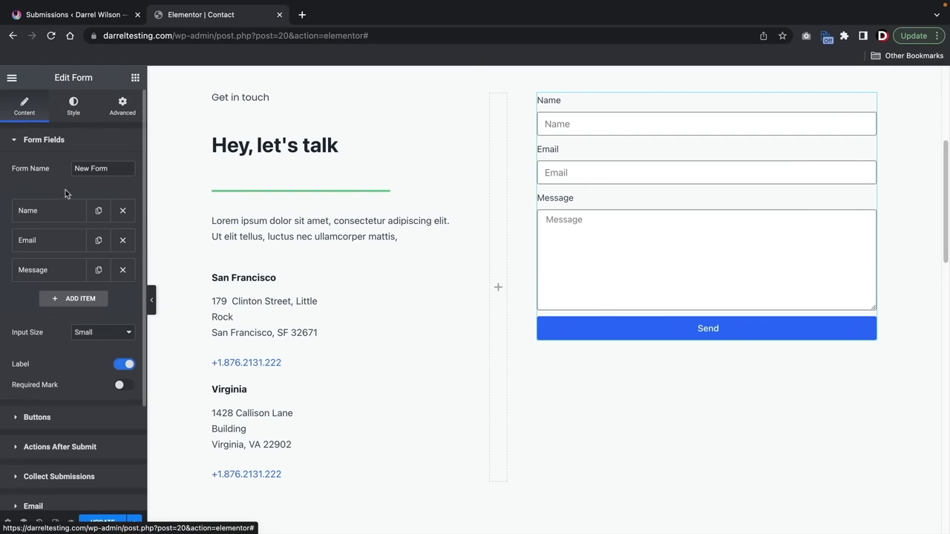
{"action": "left_click", "coordinate": [43, 447]}
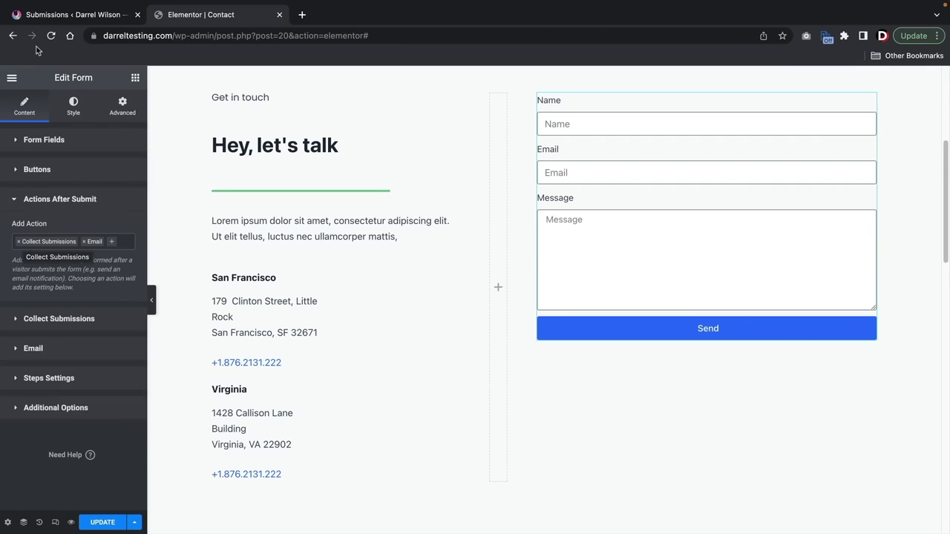
{"action": "left_click", "coordinate": [67, 15]}
{"action": "left_click", "coordinate": [56, 315]}
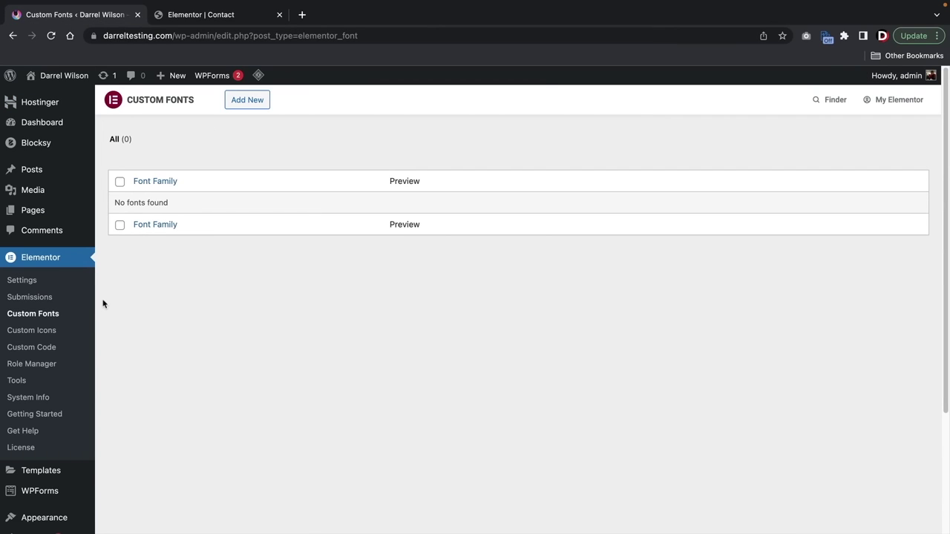
Browse Custom Fonts (new font with a variation), Custom Icons, Custom Code, and Role Manager
{"action": "left_click", "coordinate": [248, 102]}
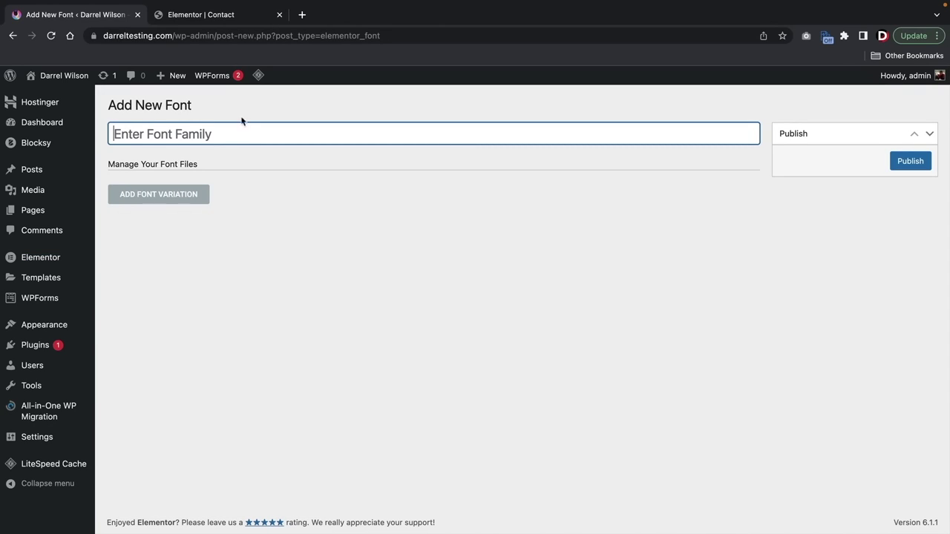
{"action": "left_click", "coordinate": [195, 195]}
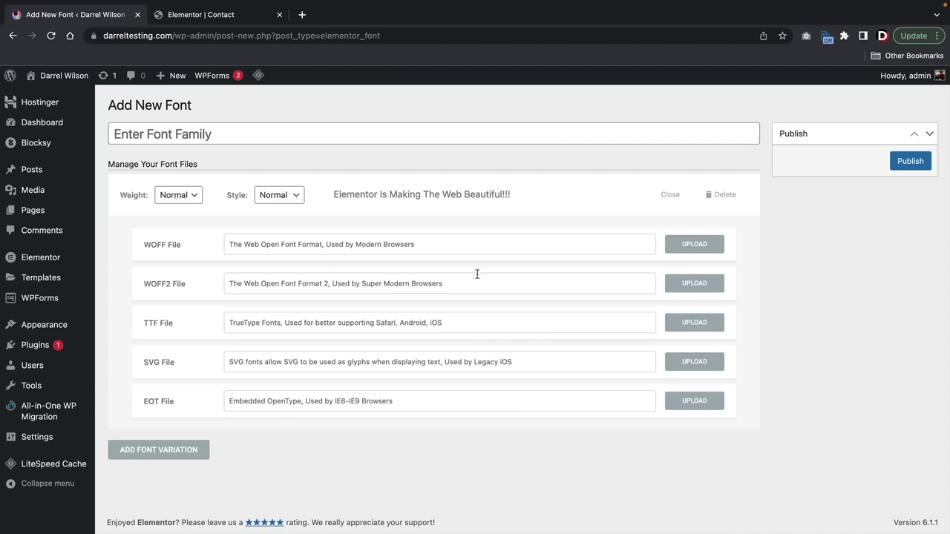
{"action": "left_click", "coordinate": [130, 317]}
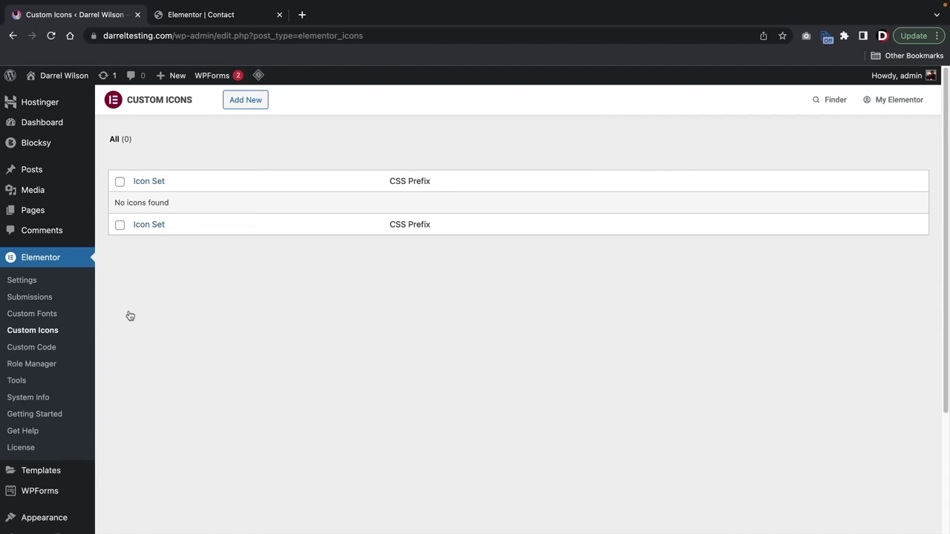
{"action": "left_click", "coordinate": [38, 348]}
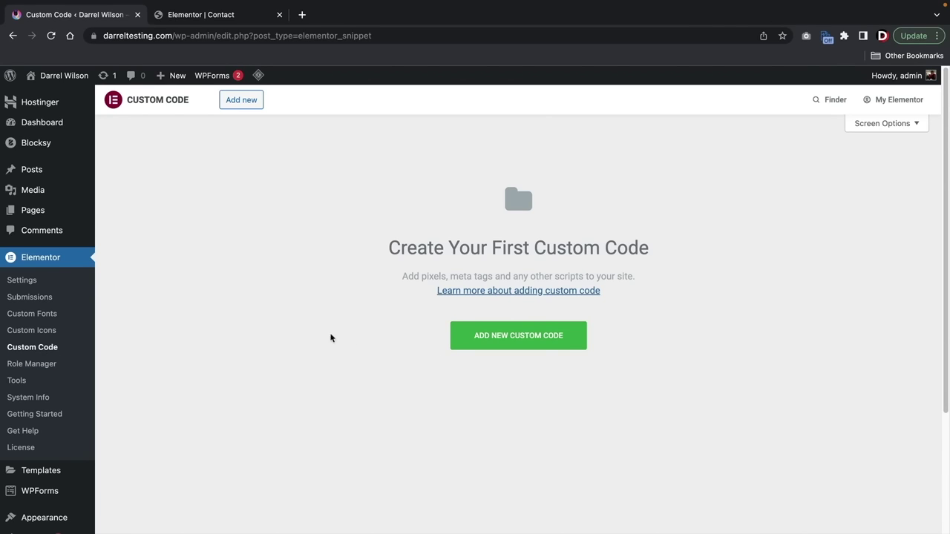
{"action": "left_click", "coordinate": [38, 365]}
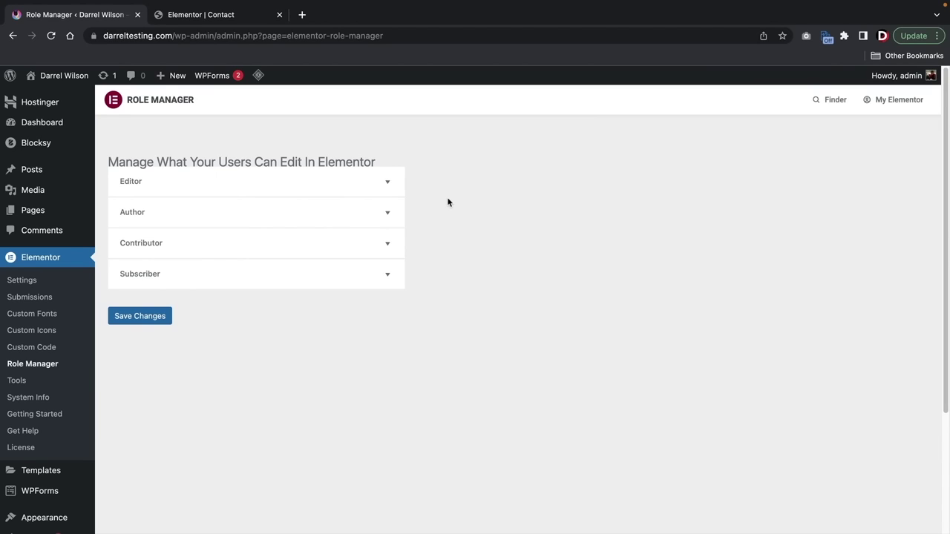
Review each role's permissions, limit Editors to editing content only, and save
{"action": "left_click", "coordinate": [174, 186]}
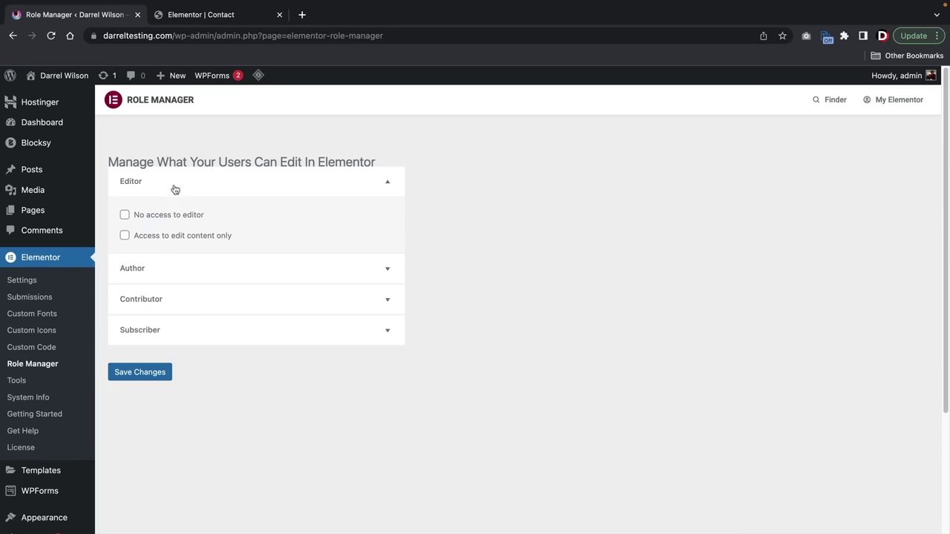
{"action": "left_click", "coordinate": [174, 279]}
{"action": "left_click", "coordinate": [167, 361]}
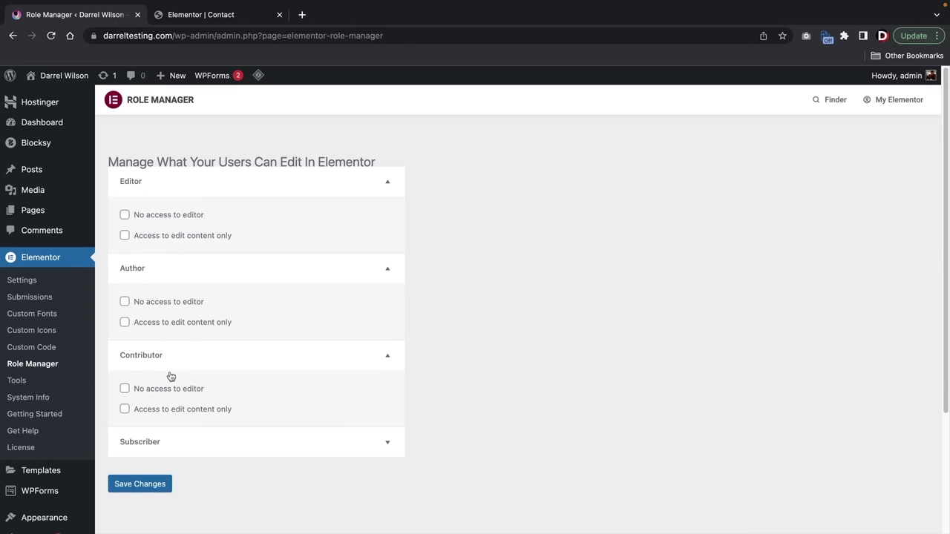
{"action": "left_click", "coordinate": [165, 441]}
{"action": "left_click", "coordinate": [172, 440]}
{"action": "left_click", "coordinate": [190, 358]}
{"action": "left_click", "coordinate": [216, 271]}
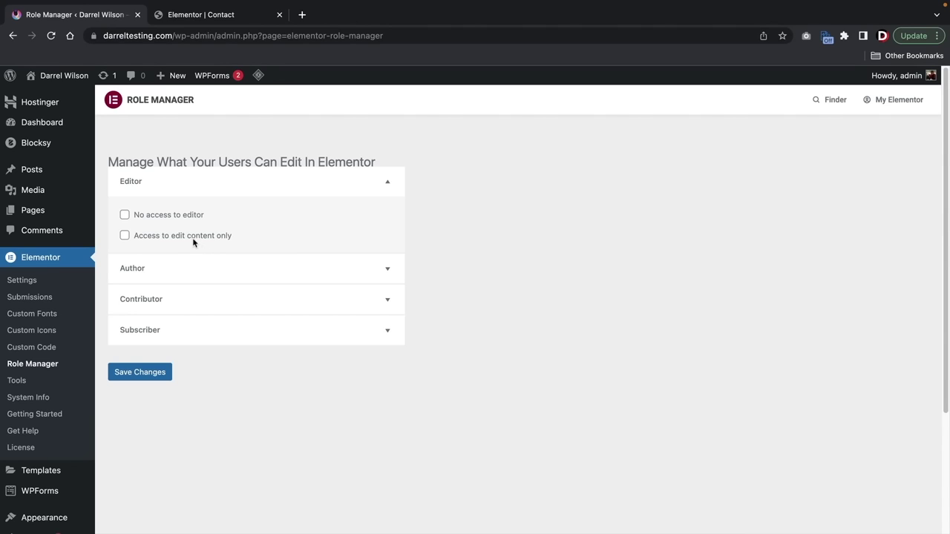
{"action": "left_click", "coordinate": [158, 239]}
{"action": "left_click", "coordinate": [140, 372]}
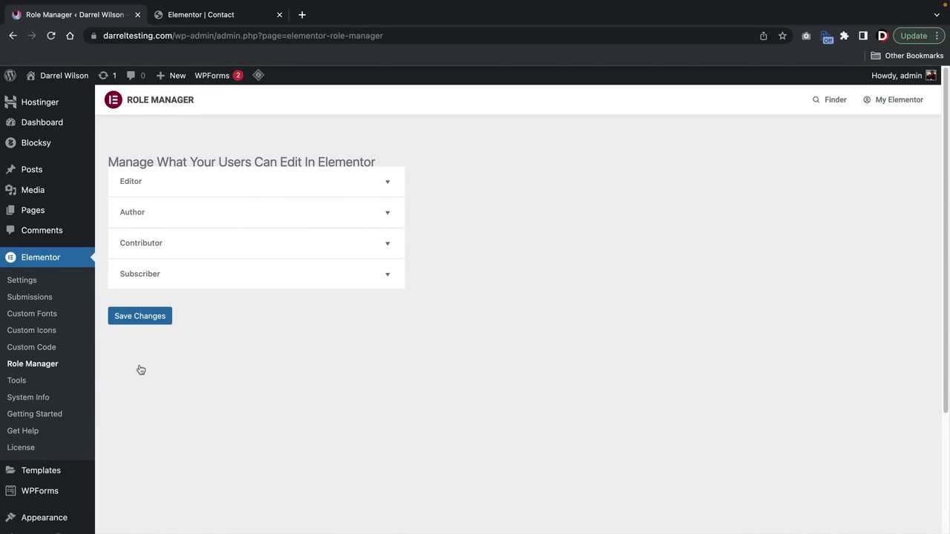
Give Author and Contributor roles no access to the editor and save
{"action": "left_click", "coordinate": [199, 189]}
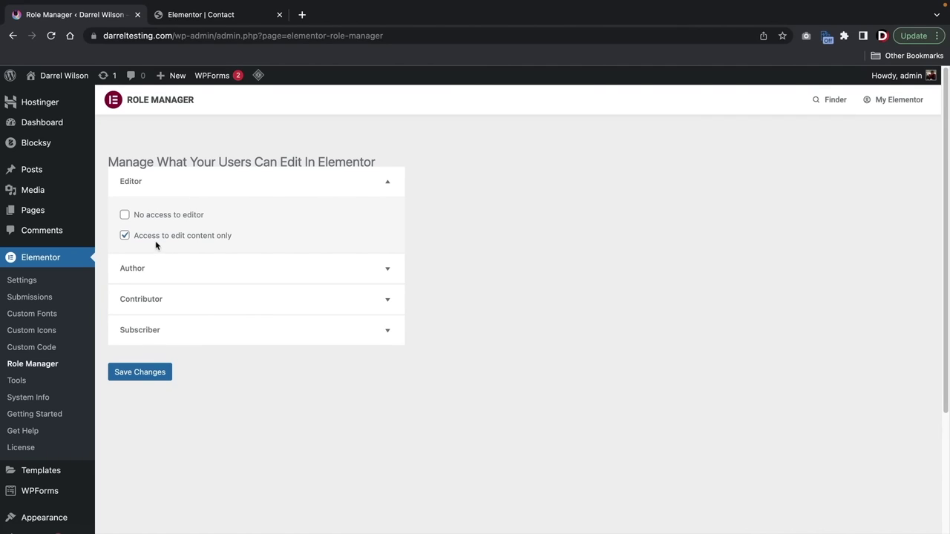
{"action": "left_click", "coordinate": [189, 271]}
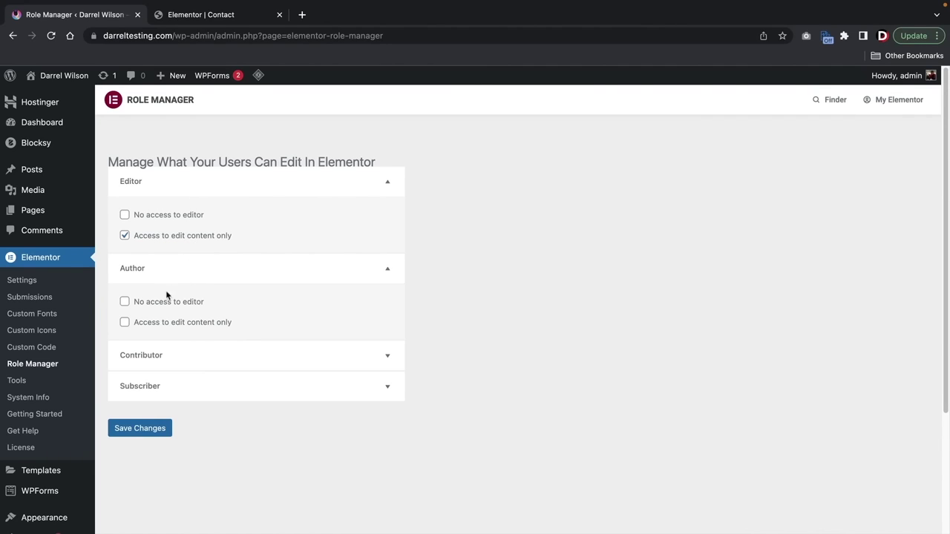
{"action": "left_click", "coordinate": [161, 302]}
{"action": "left_click", "coordinate": [159, 356]}
{"action": "left_click", "coordinate": [157, 391]}
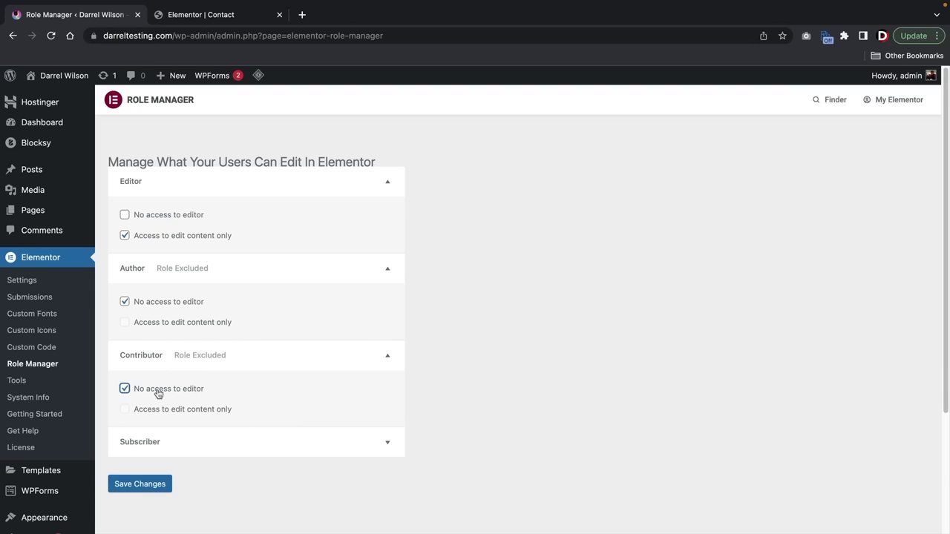
{"action": "left_click", "coordinate": [159, 484]}
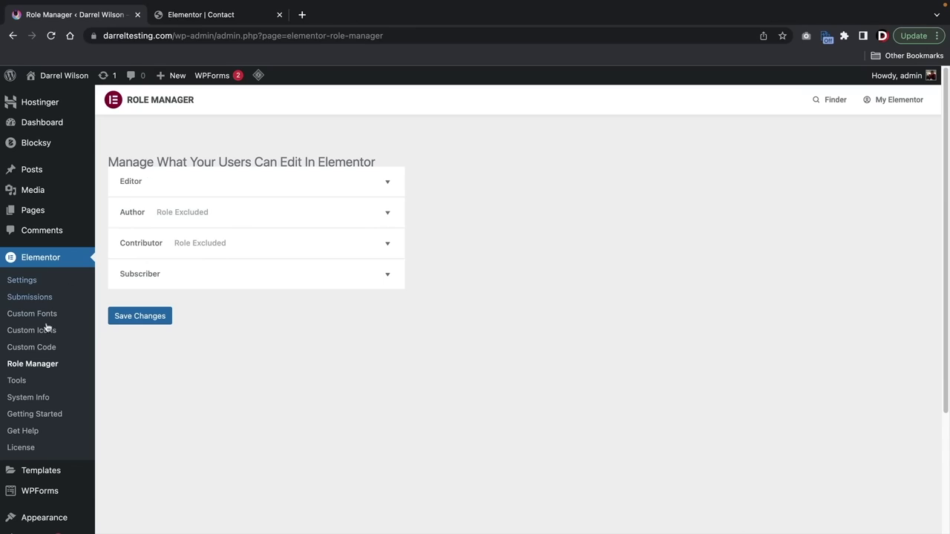
Enable Safe Mode on Elementor's Tools page, then view the Replace URL settings
{"action": "left_click", "coordinate": [18, 380]}
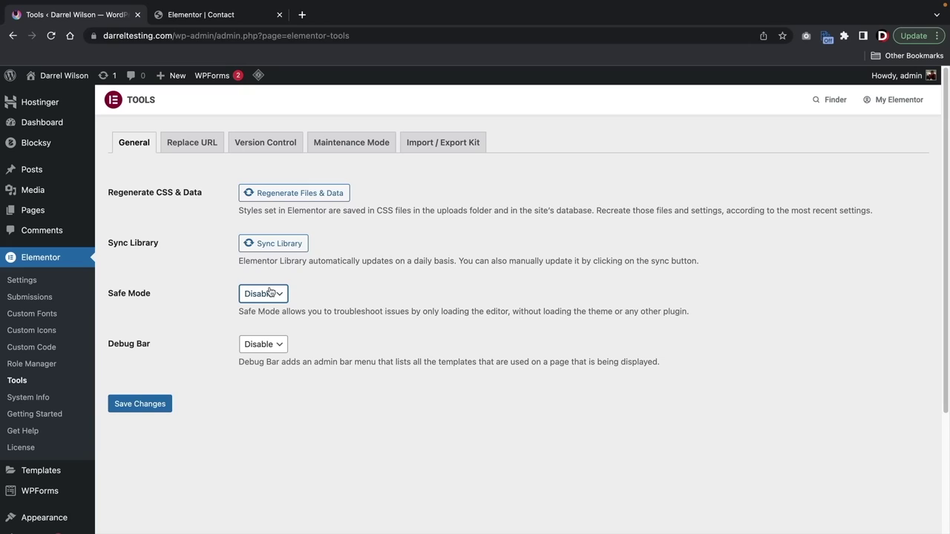
{"action": "left_click", "coordinate": [245, 297]}
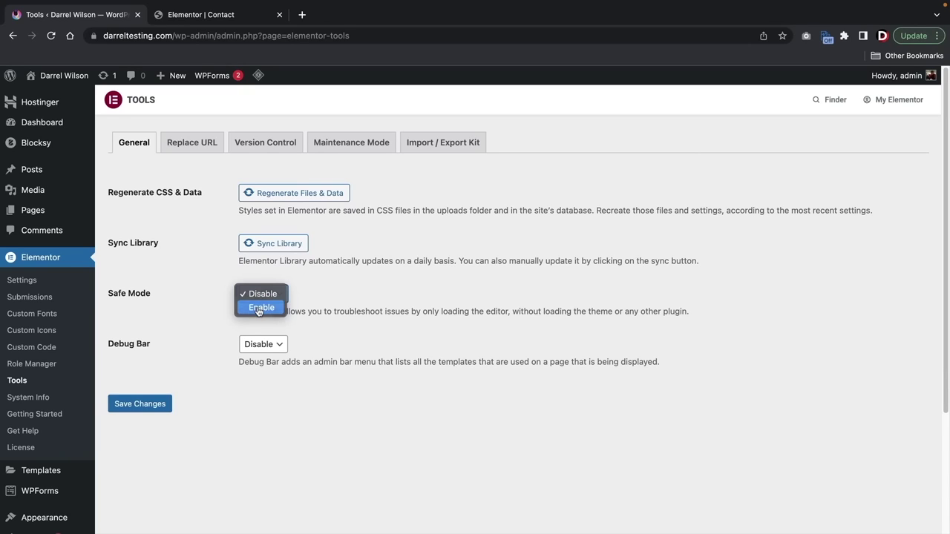
{"action": "left_click", "coordinate": [251, 307]}
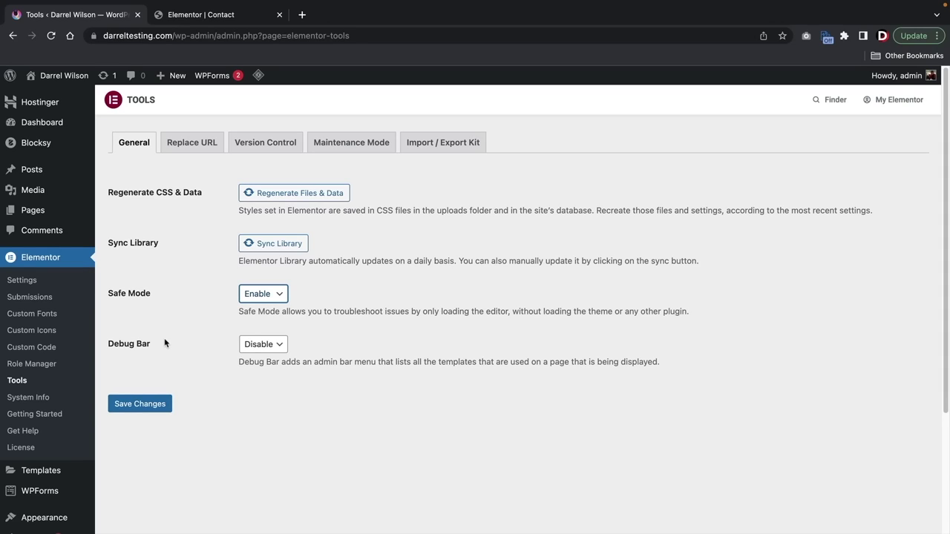
{"action": "left_click", "coordinate": [197, 146]}
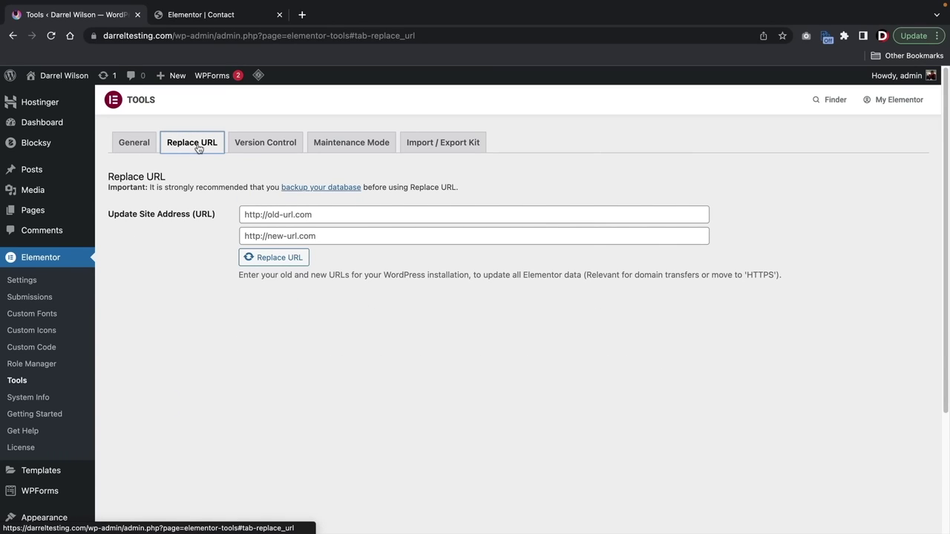
Choose 3.11.0 as the Elementor rollback version, keeping Pro at 3.11.1, then view Maintenance Mode
{"action": "left_click", "coordinate": [277, 144]}
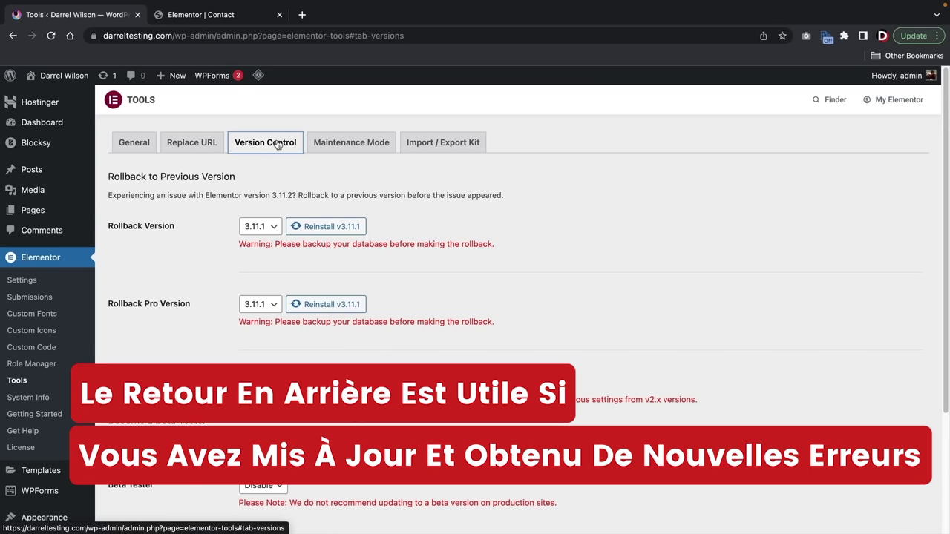
{"action": "left_click", "coordinate": [265, 226]}
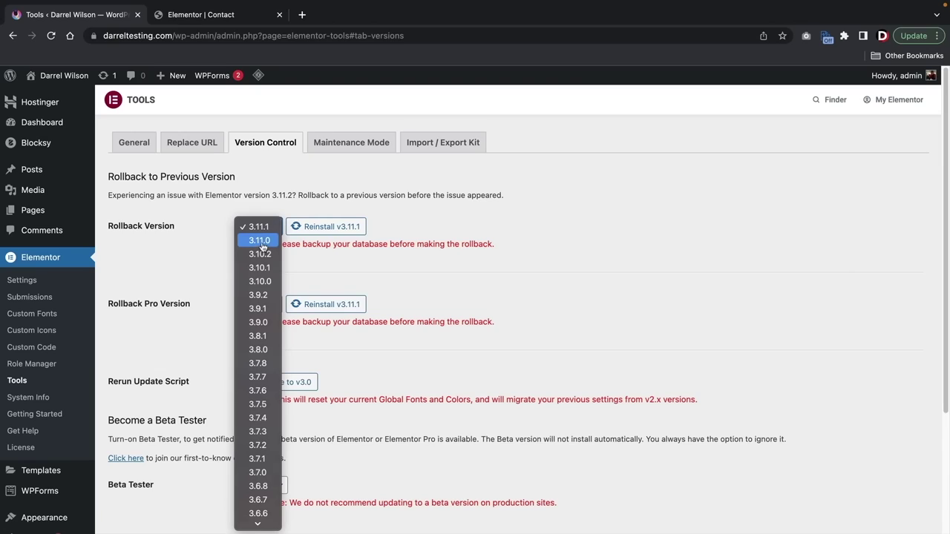
{"action": "left_click", "coordinate": [261, 241]}
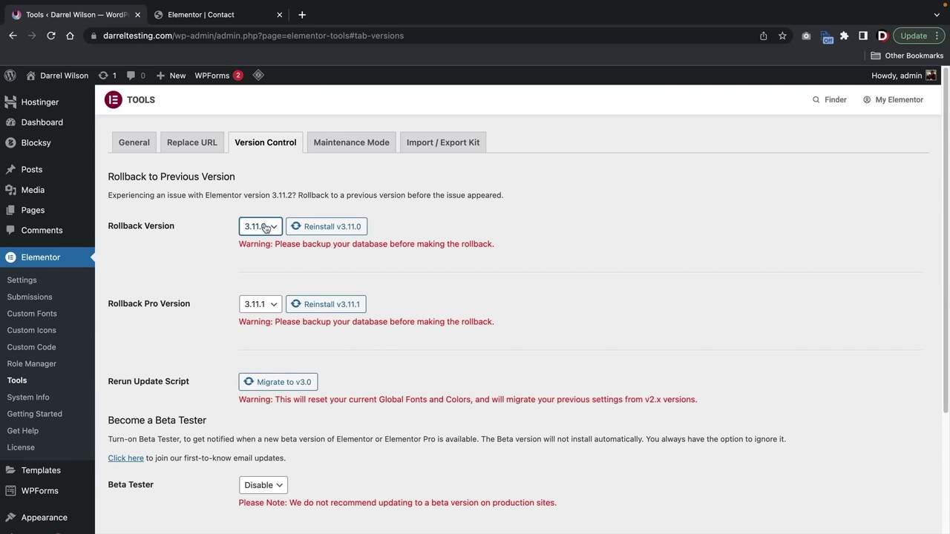
{"action": "left_click", "coordinate": [265, 227]}
{"action": "left_click", "coordinate": [265, 227]}
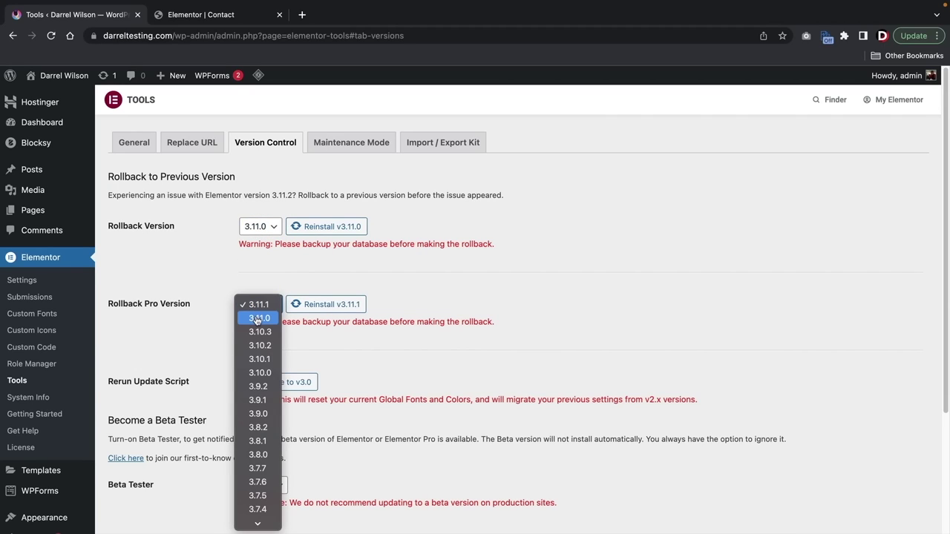
{"action": "left_click", "coordinate": [258, 305]}
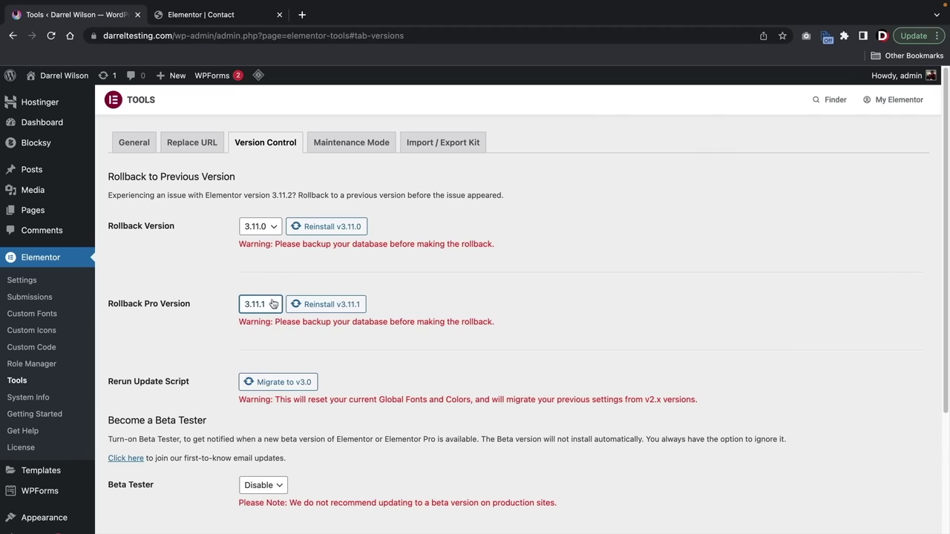
{"action": "left_click", "coordinate": [366, 144]}
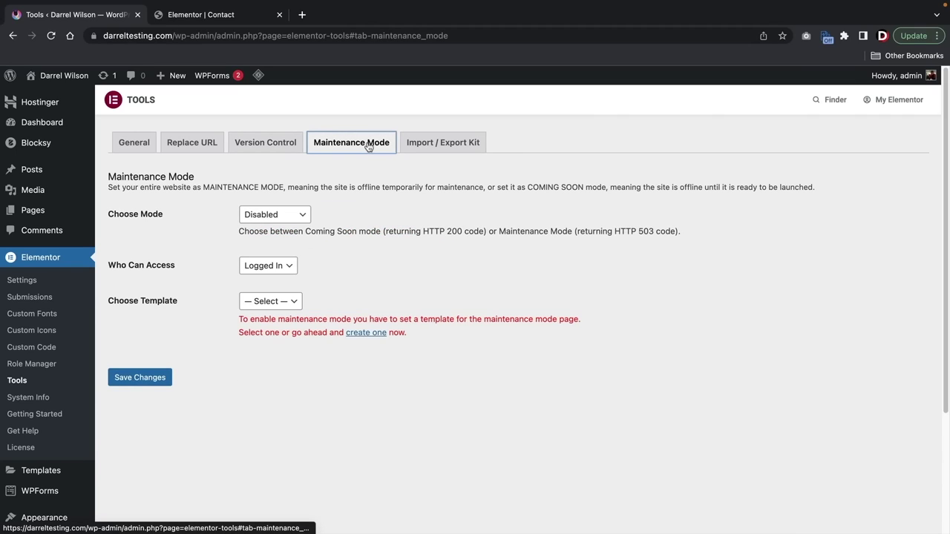
Try the Maintenance and Coming Soon modes and look over the available mode templates
{"action": "left_click", "coordinate": [274, 215]}
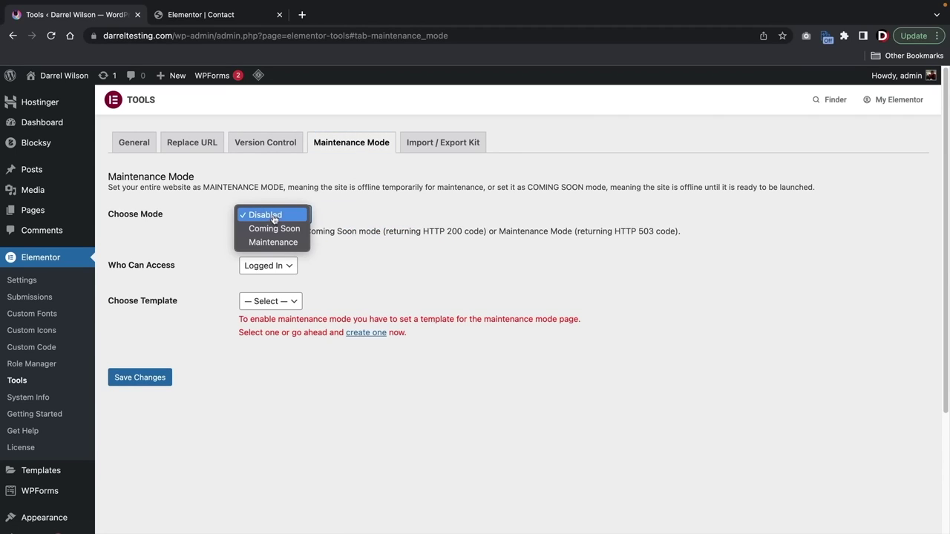
{"action": "left_click", "coordinate": [274, 243]}
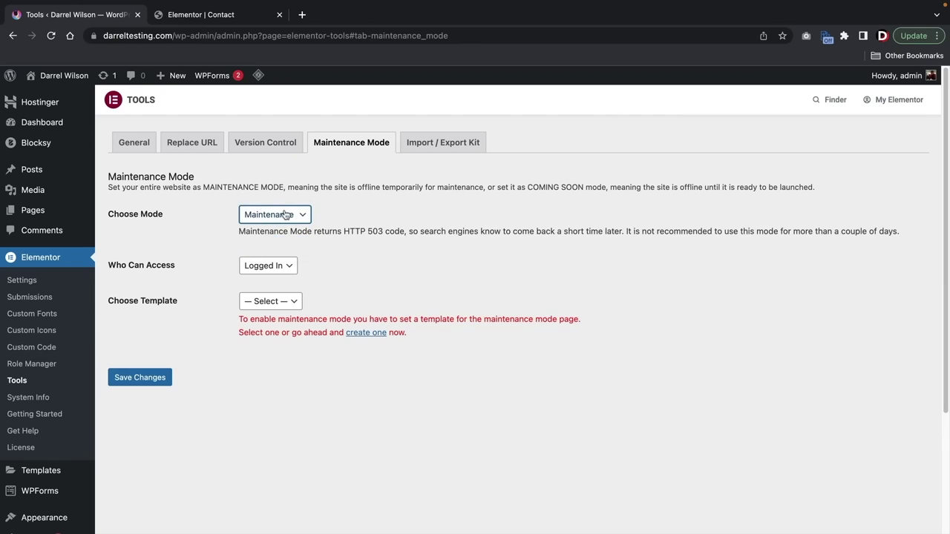
{"action": "left_click", "coordinate": [283, 215]}
{"action": "left_click", "coordinate": [287, 203]}
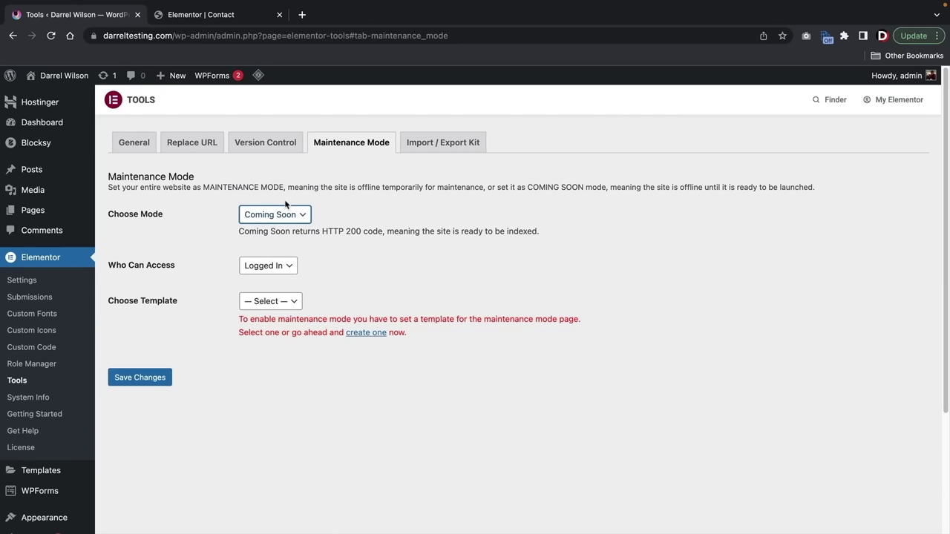
{"action": "left_click", "coordinate": [281, 300]}
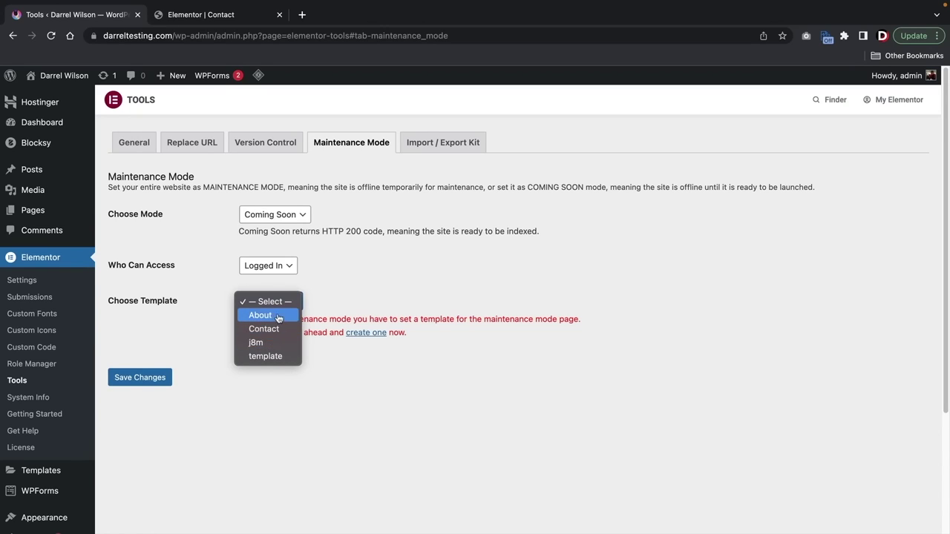
{"action": "left_click", "coordinate": [267, 301]}
Settle on Coming Soon as the site mode and move to Import / Export Kit
{"action": "left_click", "coordinate": [288, 221]}
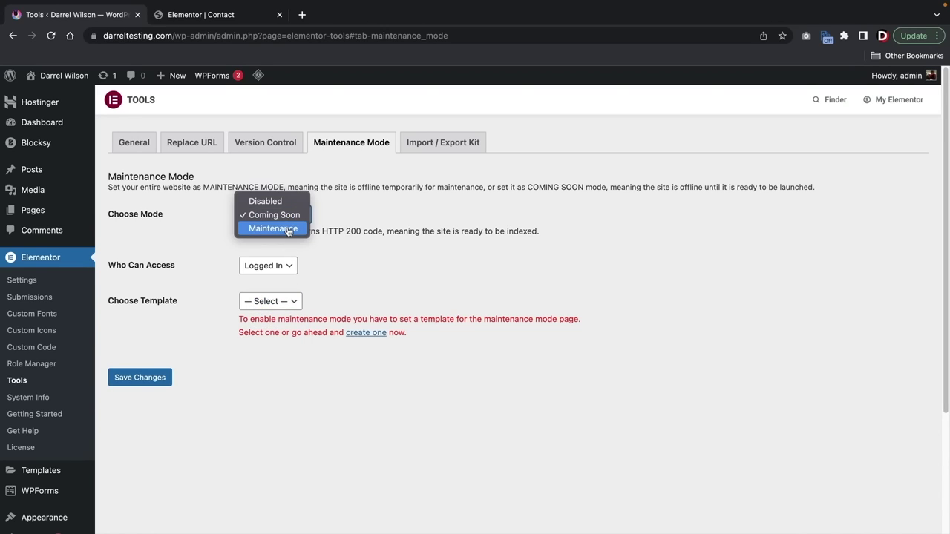
{"action": "key", "text": "Escape"}
{"action": "left_click", "coordinate": [291, 228]}
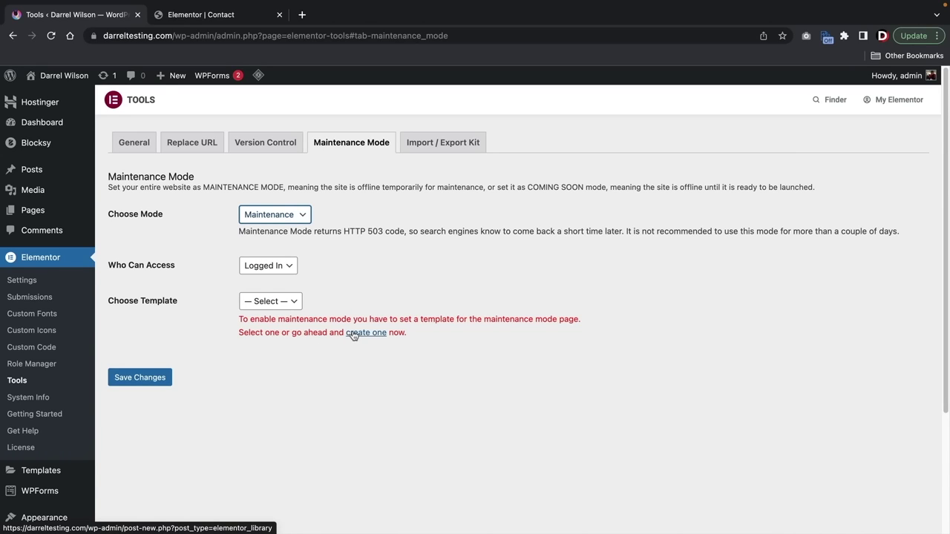
{"action": "left_click", "coordinate": [291, 215]}
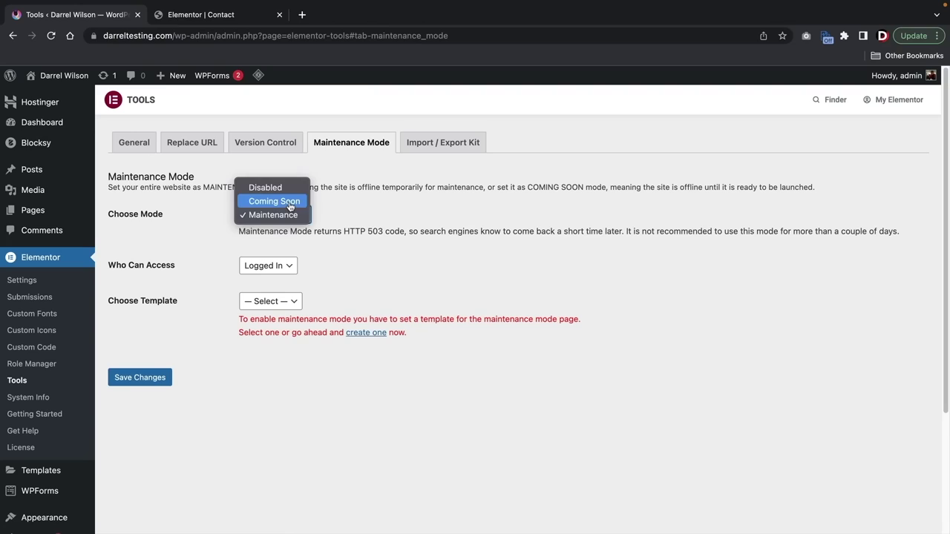
{"action": "left_click", "coordinate": [289, 205]}
{"action": "left_click", "coordinate": [439, 147]}
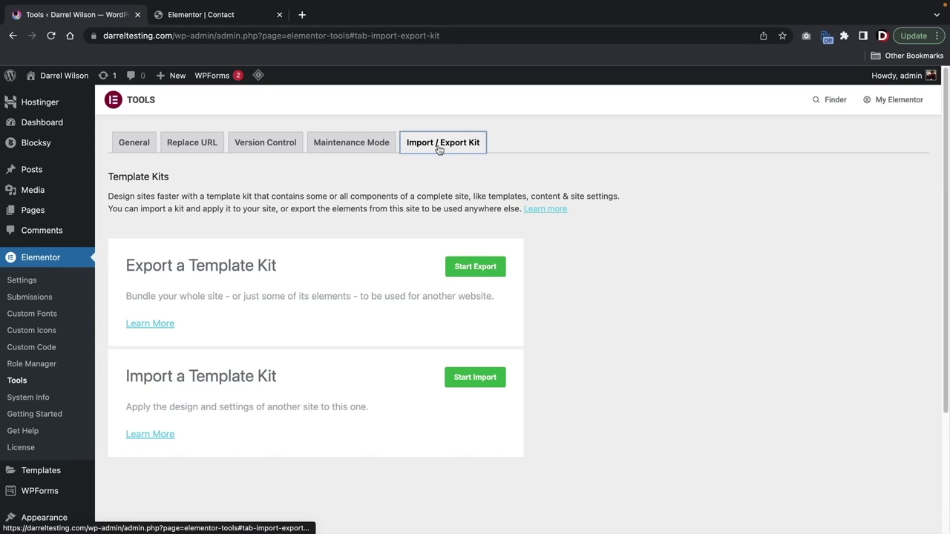
Open System Info and highlight the PHP Memory Limit entry
{"action": "left_click", "coordinate": [34, 398]}
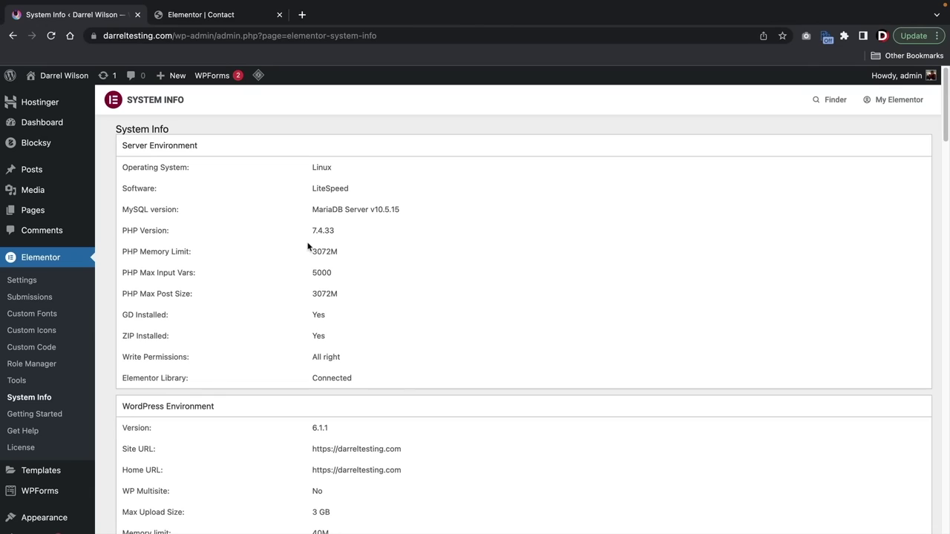
{"action": "left_click_drag", "start_coordinate": [127, 252], "coordinate": [253, 253]}
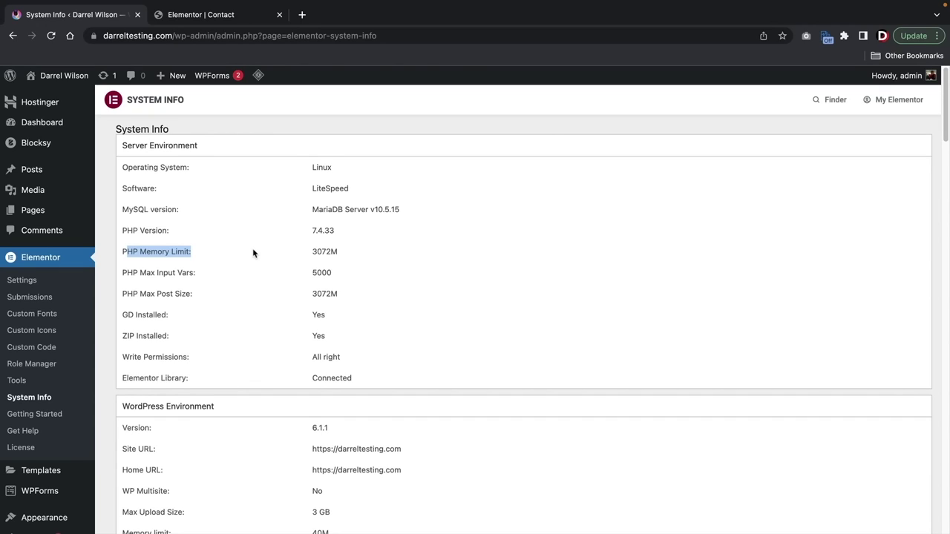
{"action": "left_click", "coordinate": [252, 254]}
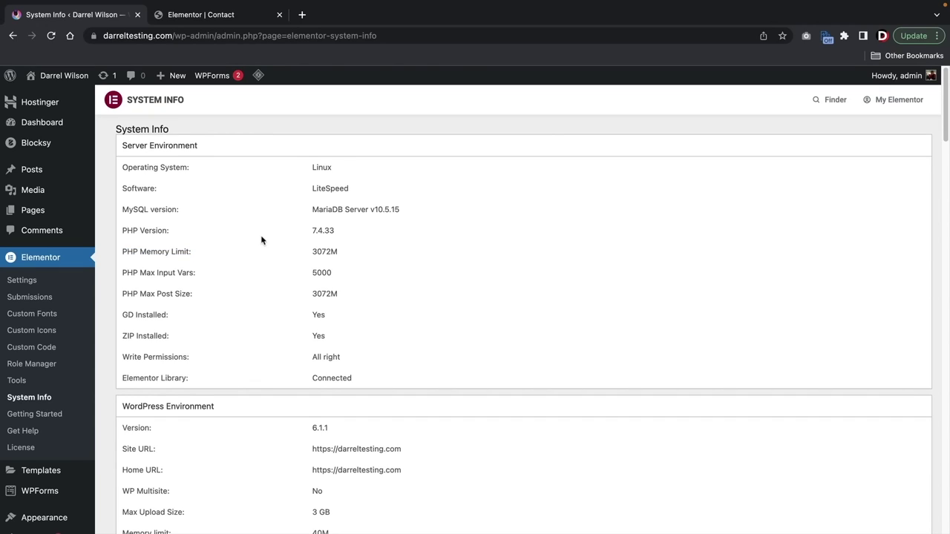
Look over the Getting Started page, then go to License settings showing Active status
{"action": "left_click", "coordinate": [40, 414]}
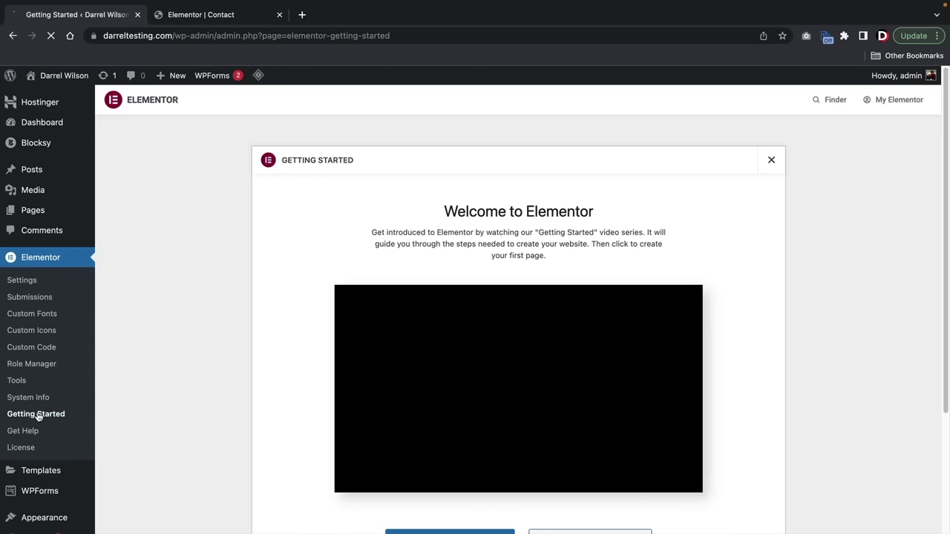
{"action": "scroll", "coordinate": [197, 282], "scroll_direction": "down", "scroll_amount": 2}
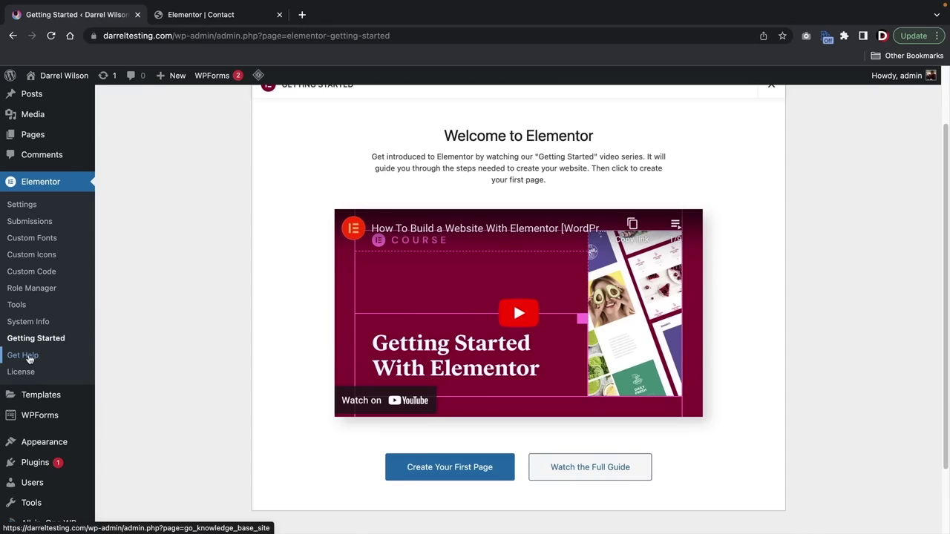
{"action": "left_click", "coordinate": [24, 375]}
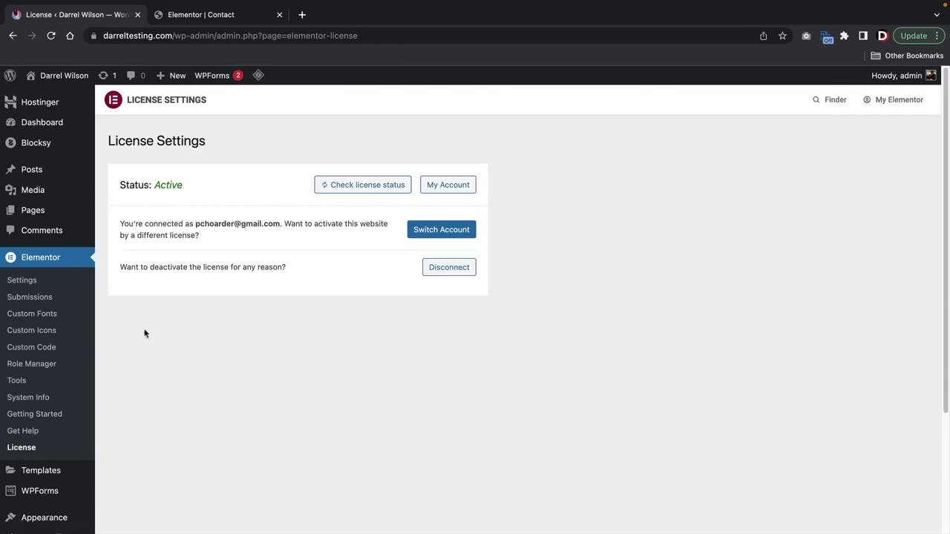
Browse Saved Templates by Page, Section, Container and Global Widget, then go to Popups
{"action": "mouse_move", "coordinate": [47, 475]}
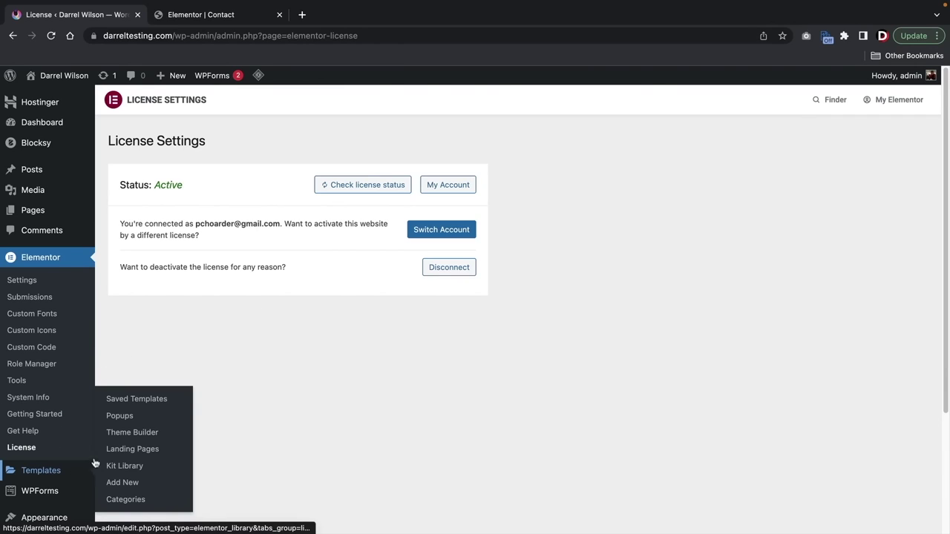
{"action": "left_click", "coordinate": [131, 401]}
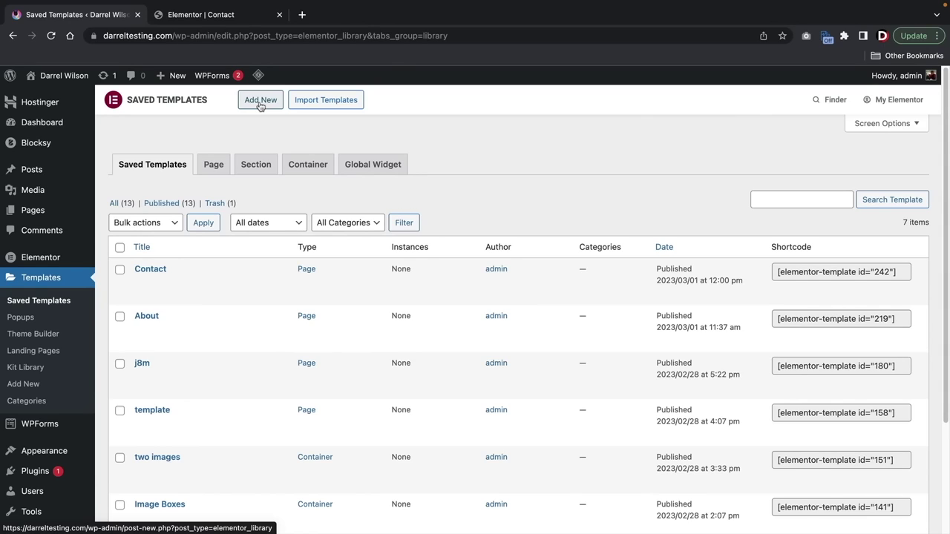
{"action": "left_click", "coordinate": [214, 164]}
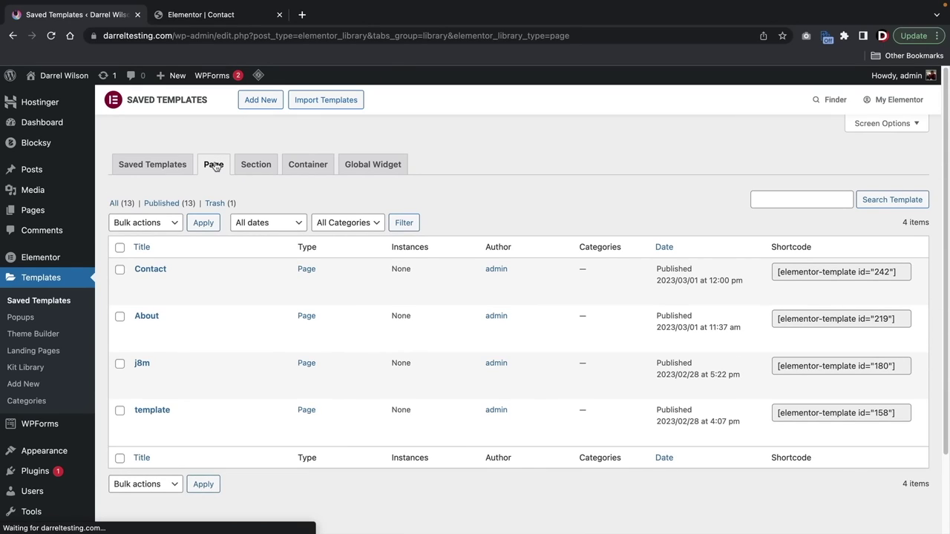
{"action": "left_click", "coordinate": [257, 170]}
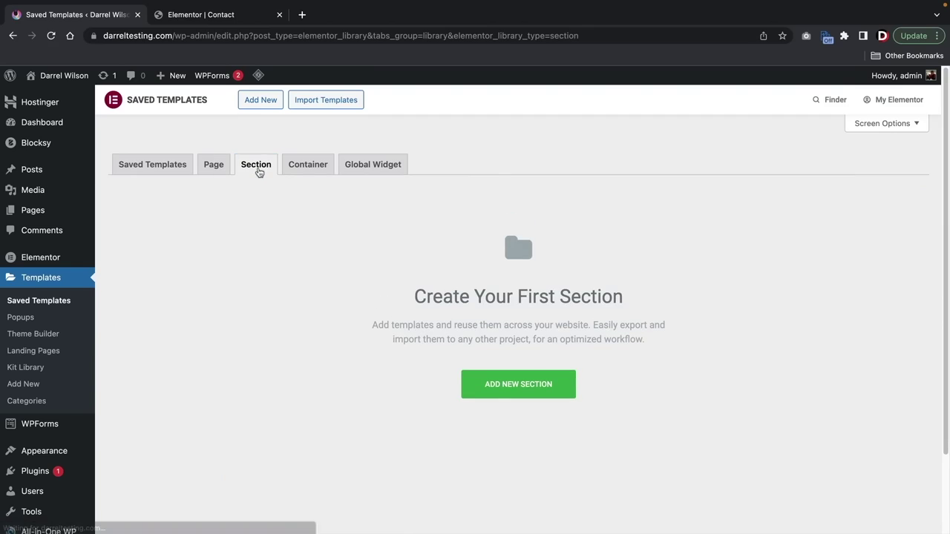
{"action": "left_click", "coordinate": [295, 168]}
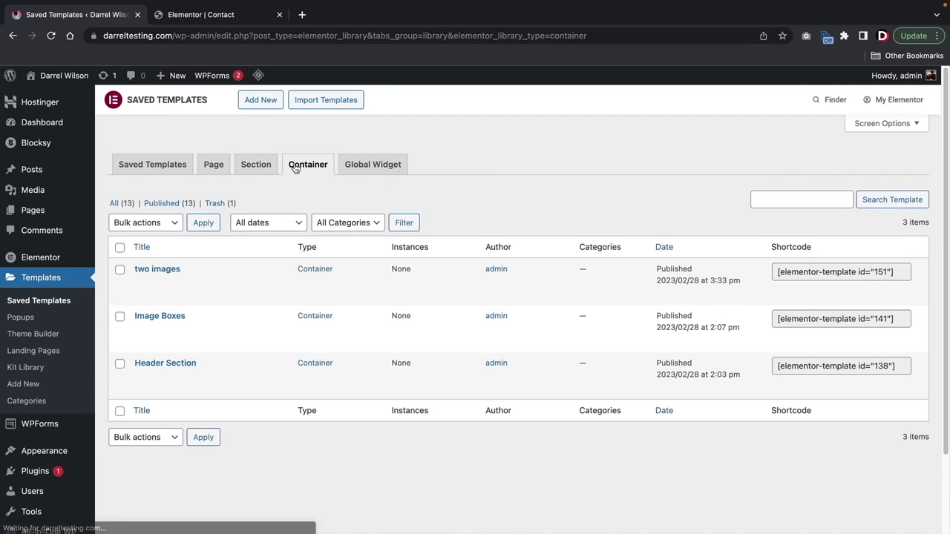
{"action": "left_click", "coordinate": [355, 168]}
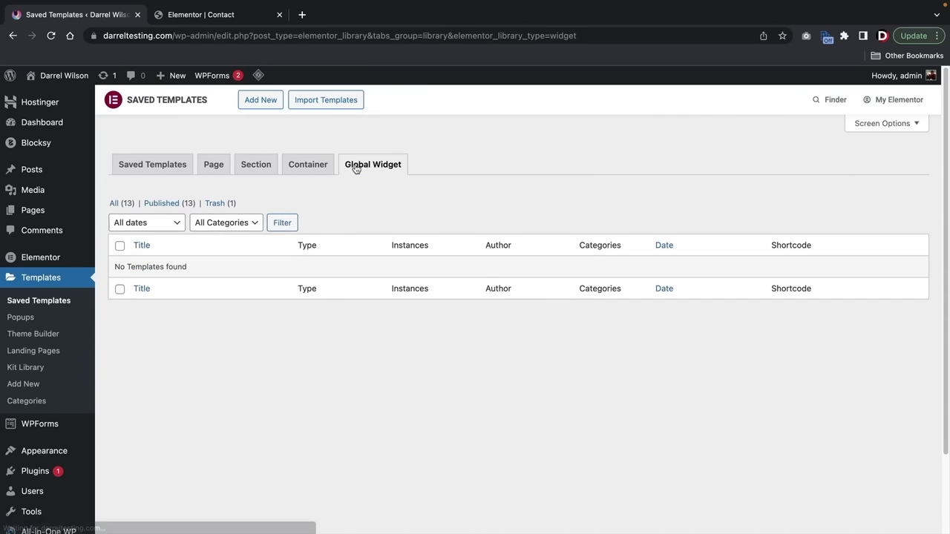
{"action": "left_click", "coordinate": [21, 317]}
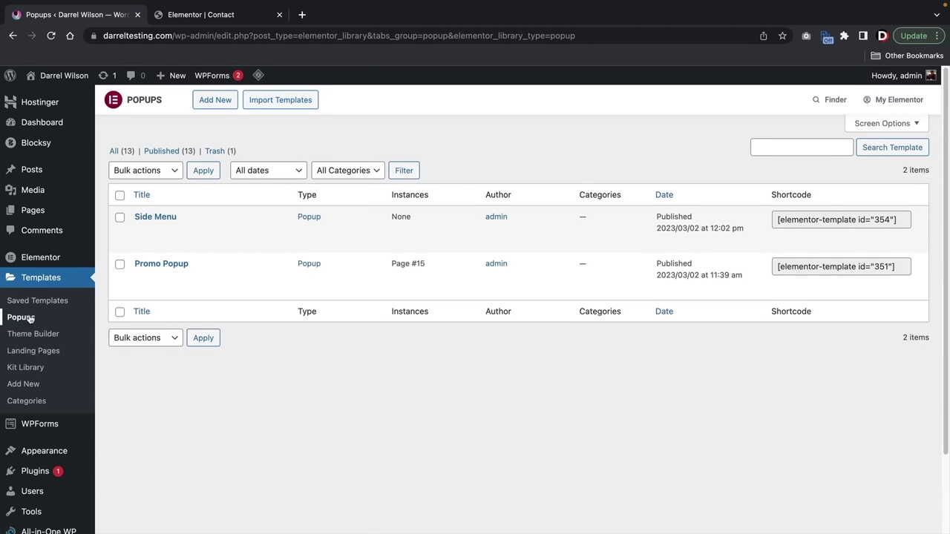
Look at the Theme Builder and Landing Pages, then go to the Kit Library
{"action": "left_click", "coordinate": [34, 335]}
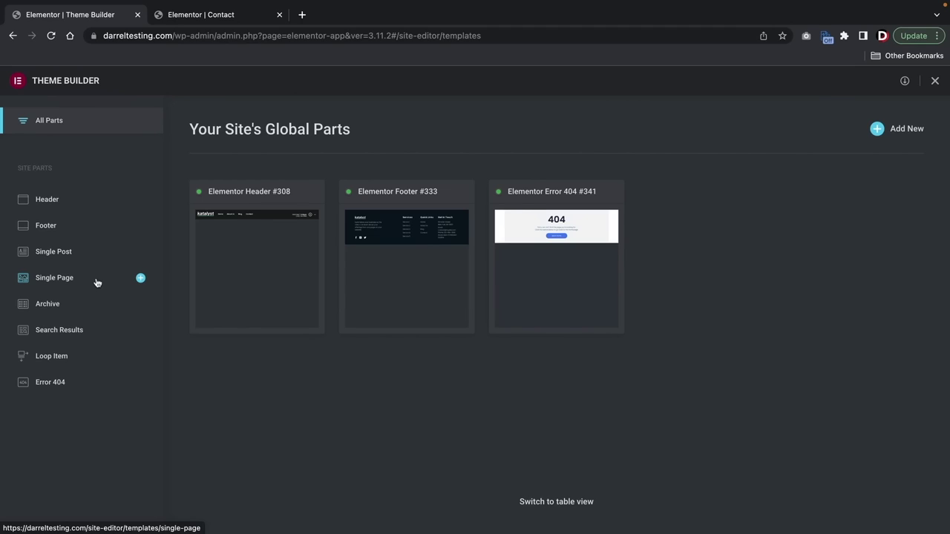
{"action": "left_click", "coordinate": [935, 80]}
{"action": "mouse_move", "coordinate": [59, 321]}
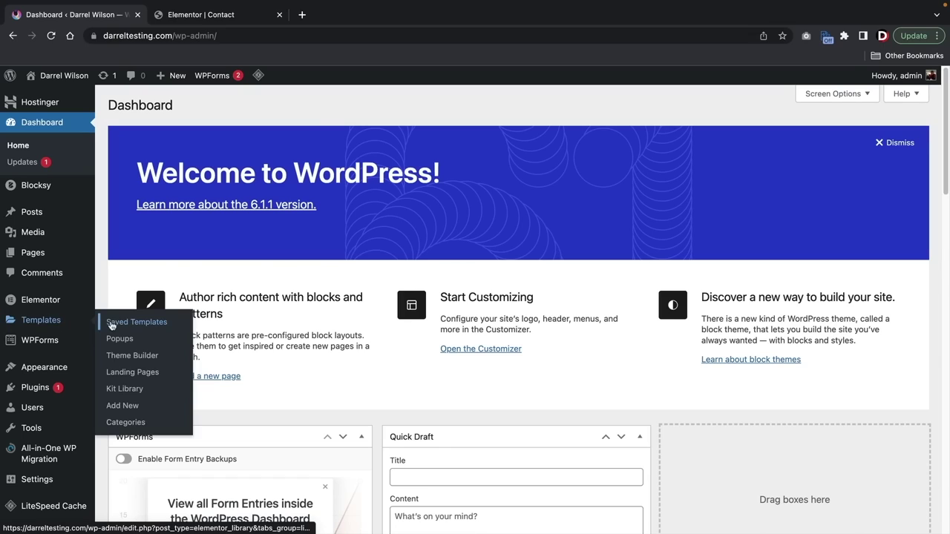
{"action": "left_click", "coordinate": [123, 373]}
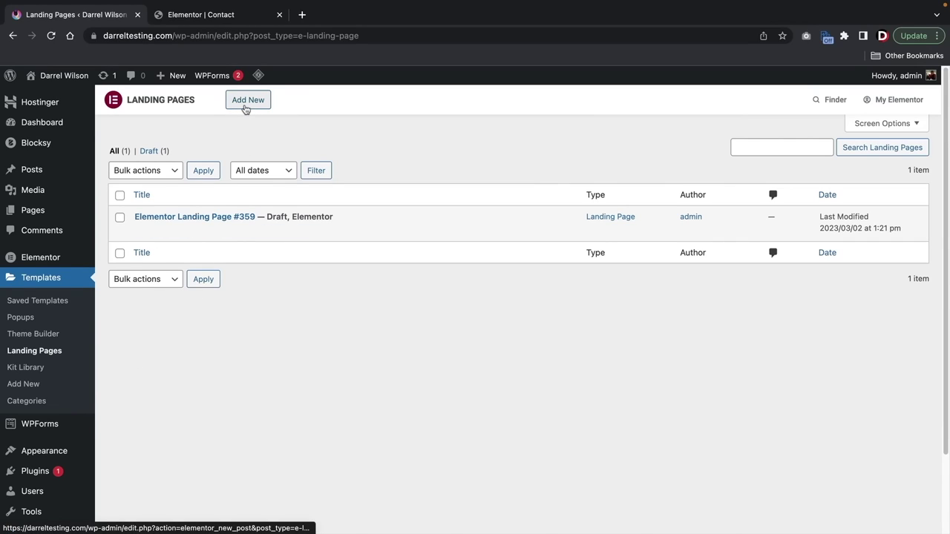
{"action": "left_click", "coordinate": [36, 368]}
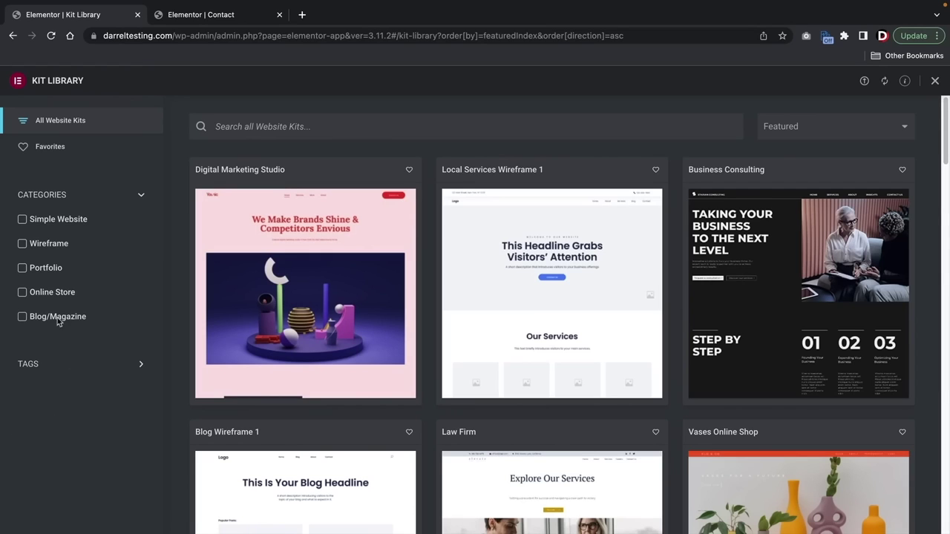
Filter the Kit Library to Online Store and scroll through its 10 kits
{"action": "left_click", "coordinate": [22, 293]}
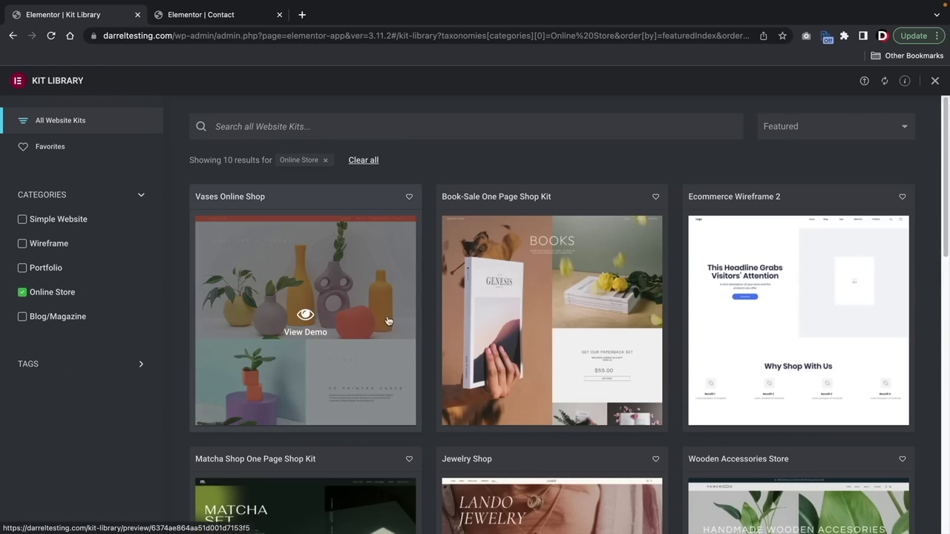
{"action": "scroll", "coordinate": [449, 321], "scroll_direction": "down", "scroll_amount": 3}
{"action": "scroll", "coordinate": [449, 321], "scroll_direction": "down", "scroll_amount": 8}
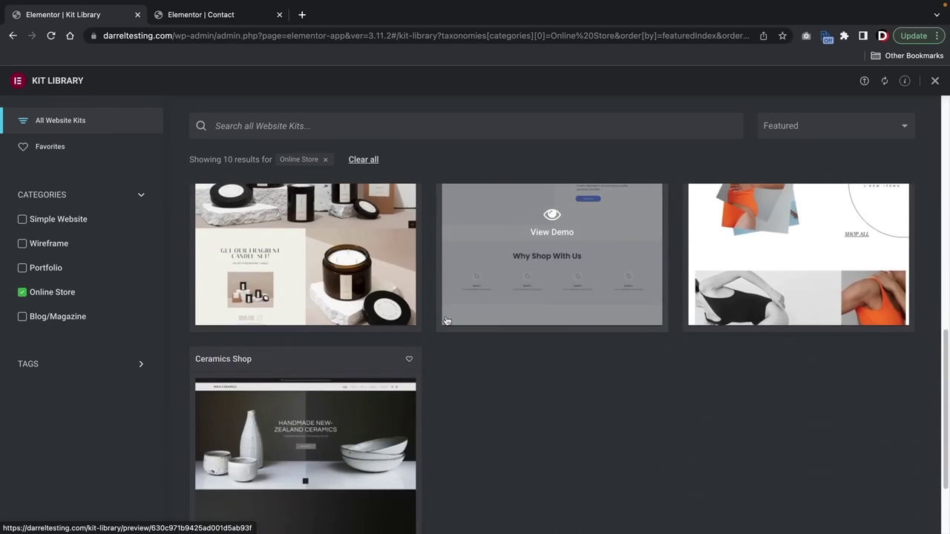
{"action": "scroll", "coordinate": [467, 386], "scroll_direction": "up", "scroll_amount": 10}
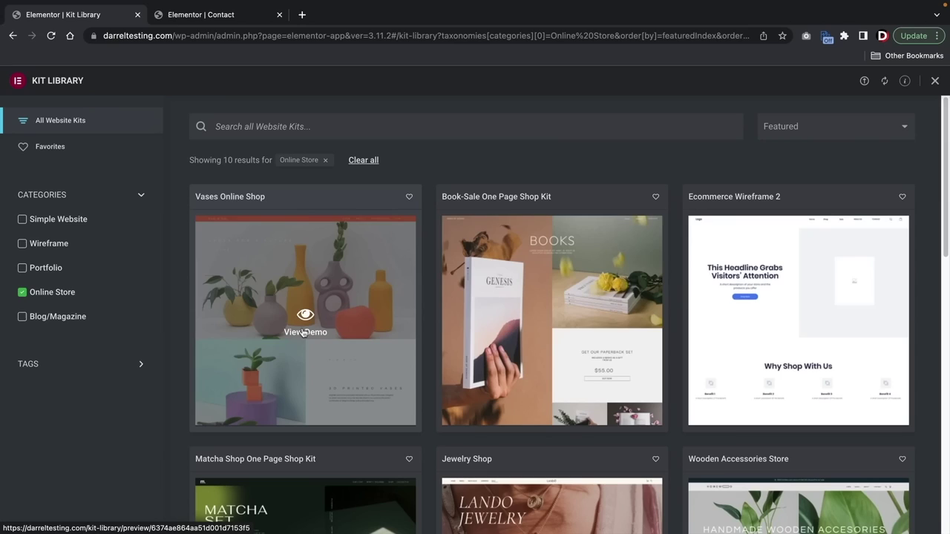
Create a new template category named 'Black Friday Kits'
{"action": "left_click", "coordinate": [934, 80]}
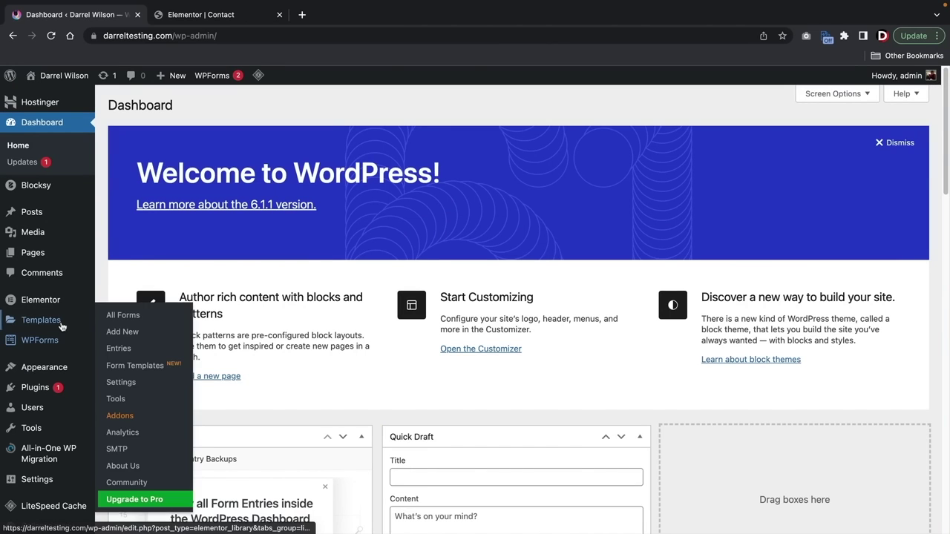
{"action": "mouse_move", "coordinate": [61, 327]}
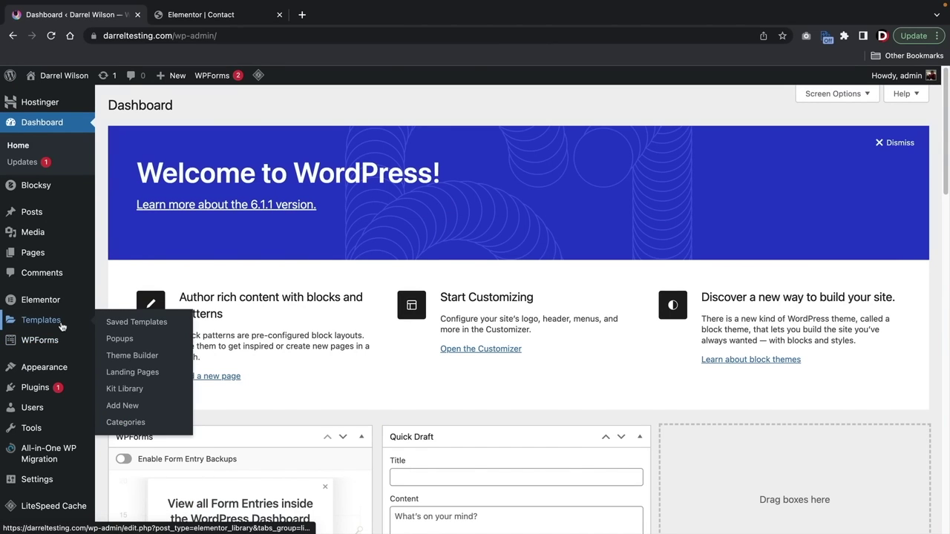
{"action": "left_click", "coordinate": [127, 422]}
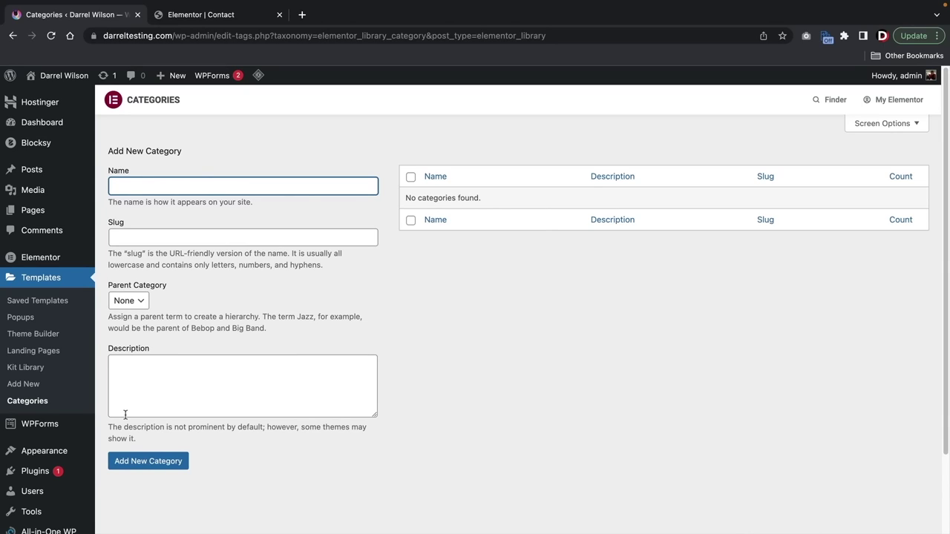
{"action": "type", "text": "Black Friday Kits"}
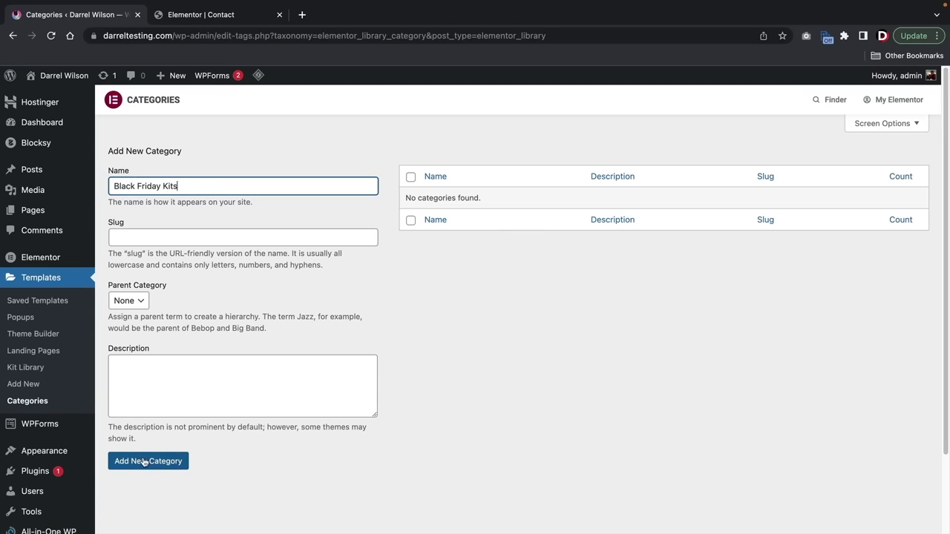
{"action": "left_click", "coordinate": [143, 462]}
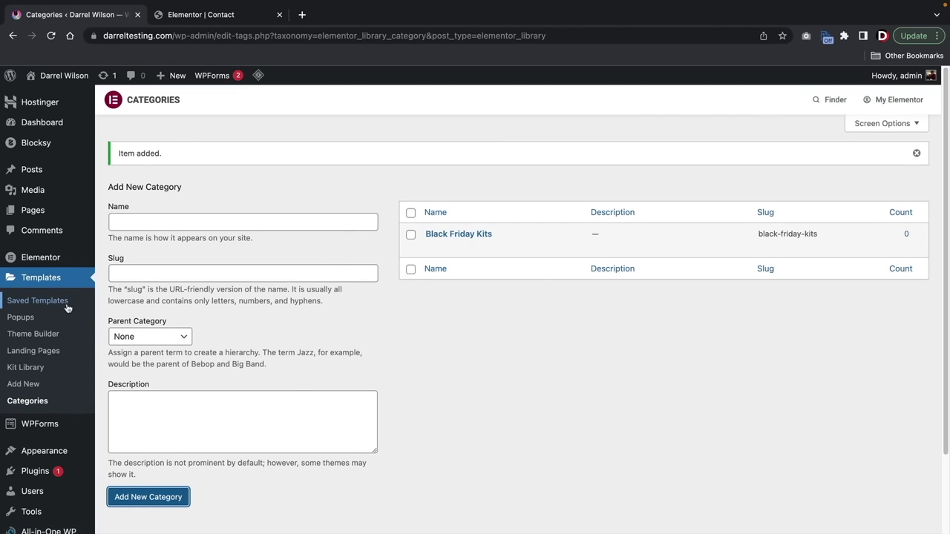
Assign the Contact template to the Black Friday Kits category and update it
{"action": "left_click", "coordinate": [43, 305]}
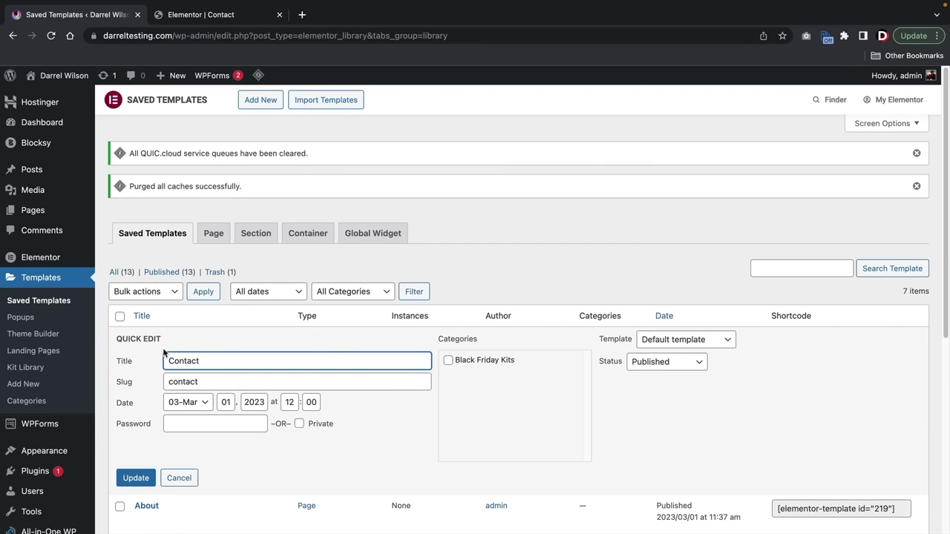
{"action": "left_click", "coordinate": [448, 361]}
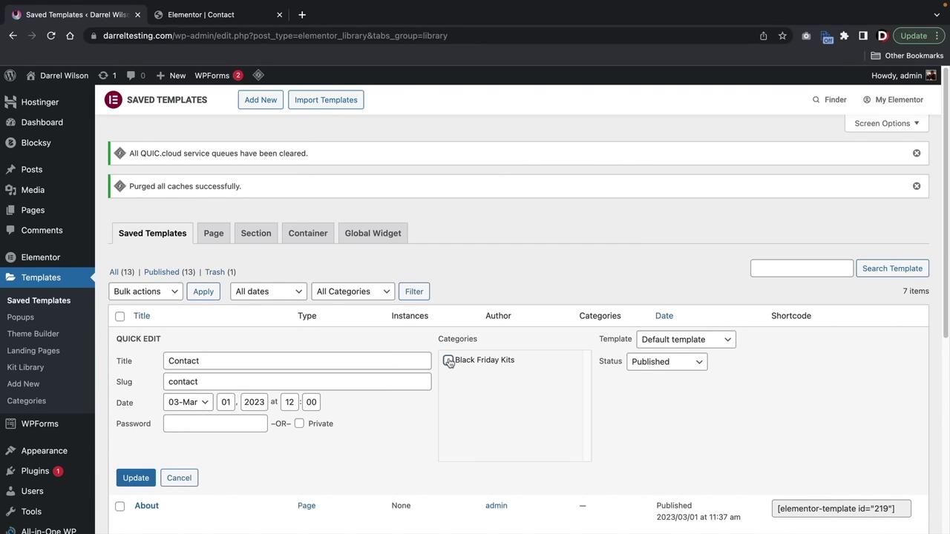
{"action": "left_click", "coordinate": [136, 479]}
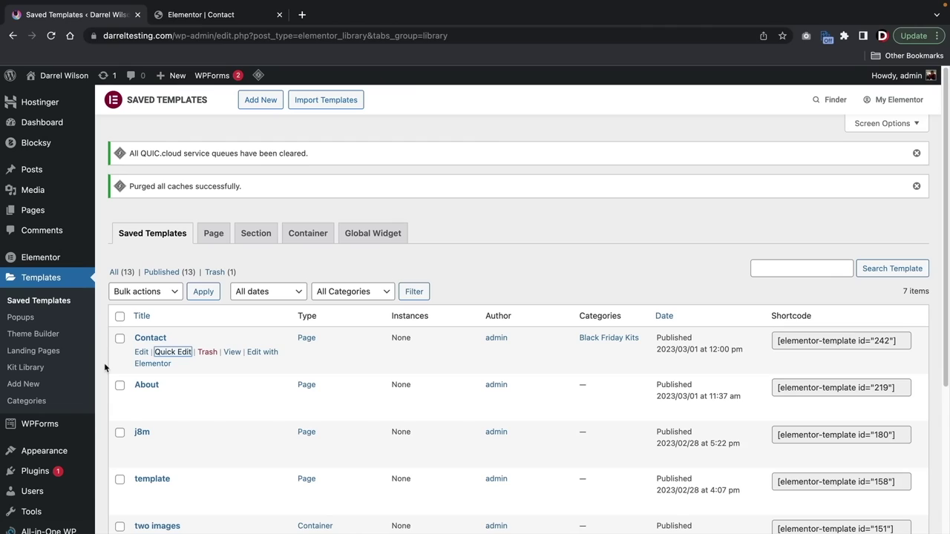
Save the hero's Learn More button as a global widget named 'Global Button'
{"action": "mouse_move", "coordinate": [58, 77]}
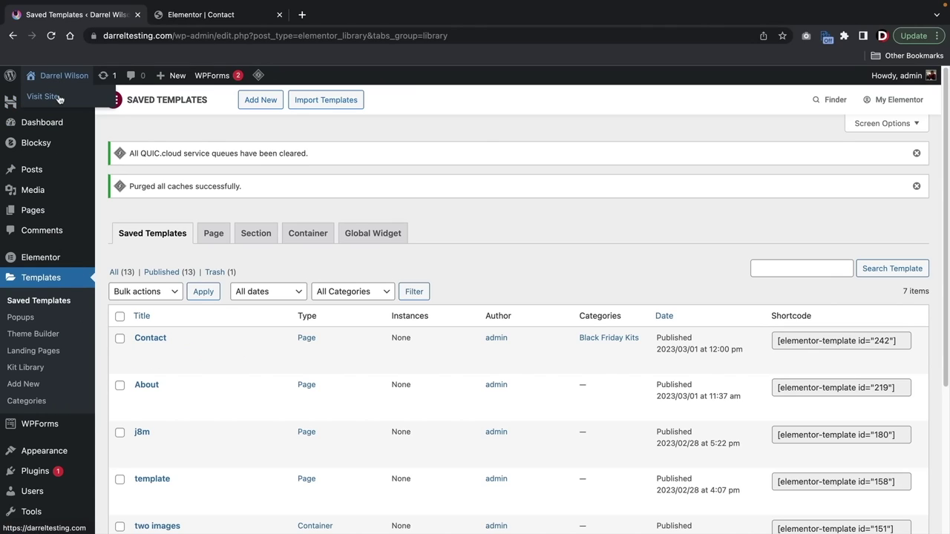
{"action": "left_click", "coordinate": [59, 98]}
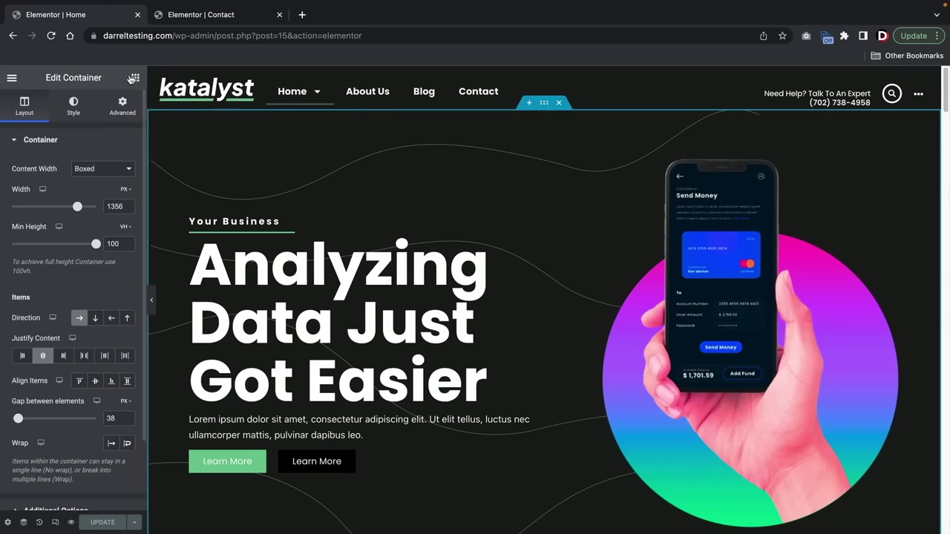
{"action": "left_click", "coordinate": [135, 77]}
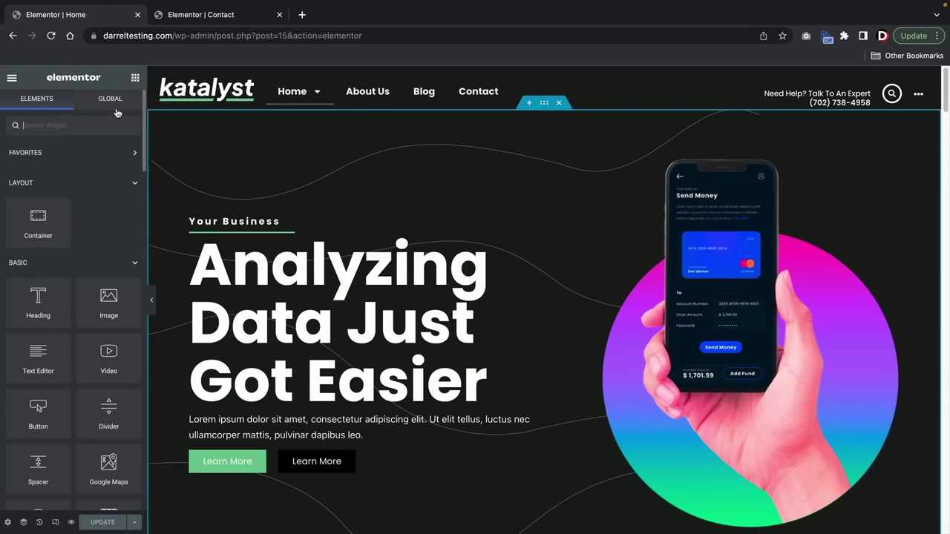
{"action": "left_click", "coordinate": [115, 109]}
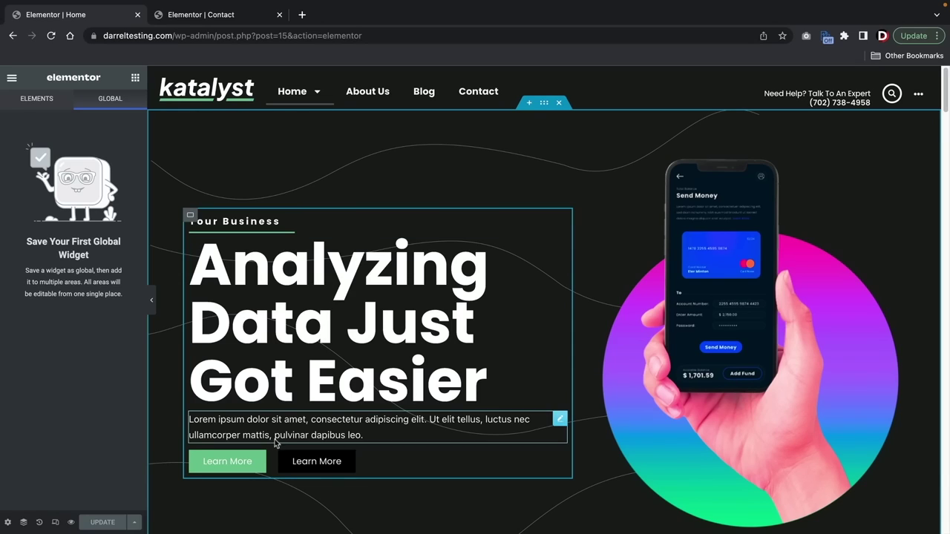
{"action": "right_click", "coordinate": [258, 458]}
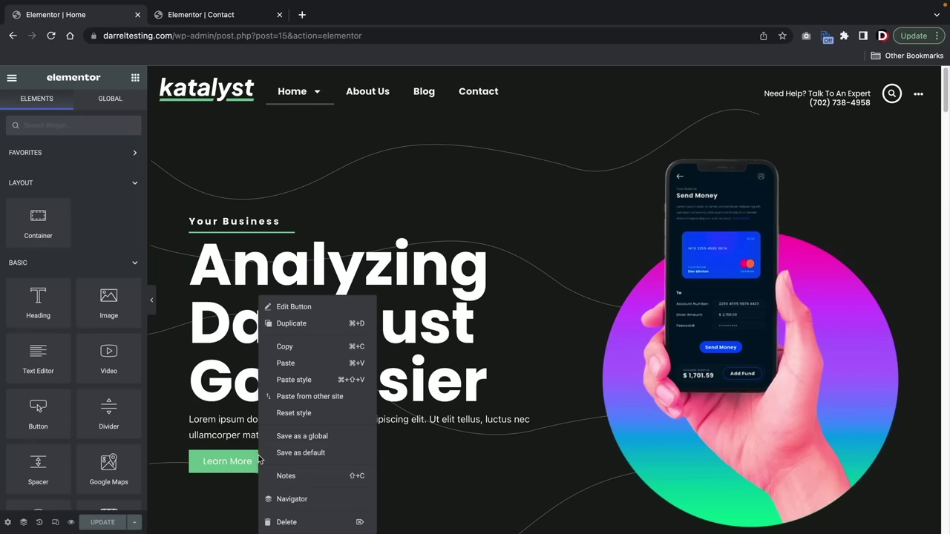
{"action": "left_click", "coordinate": [300, 439]}
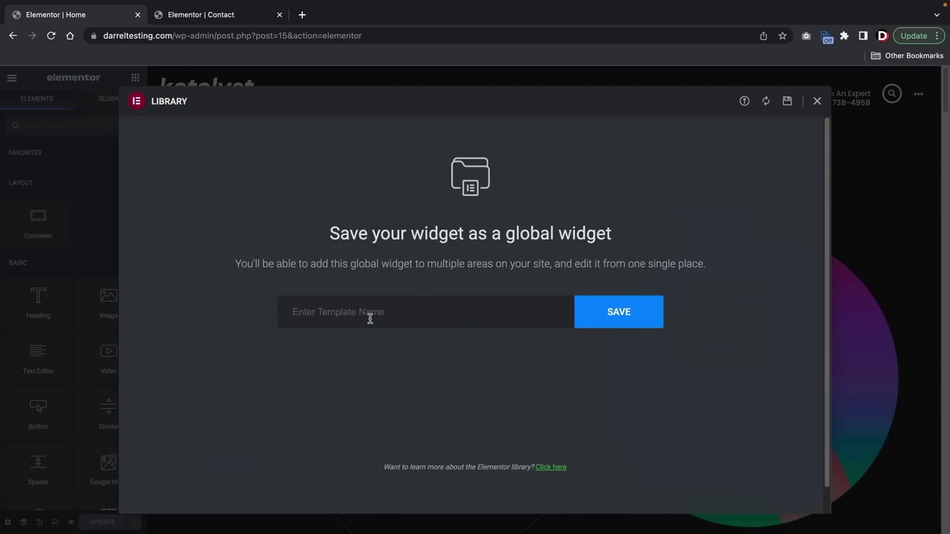
{"action": "type", "text": "GLobal B"}
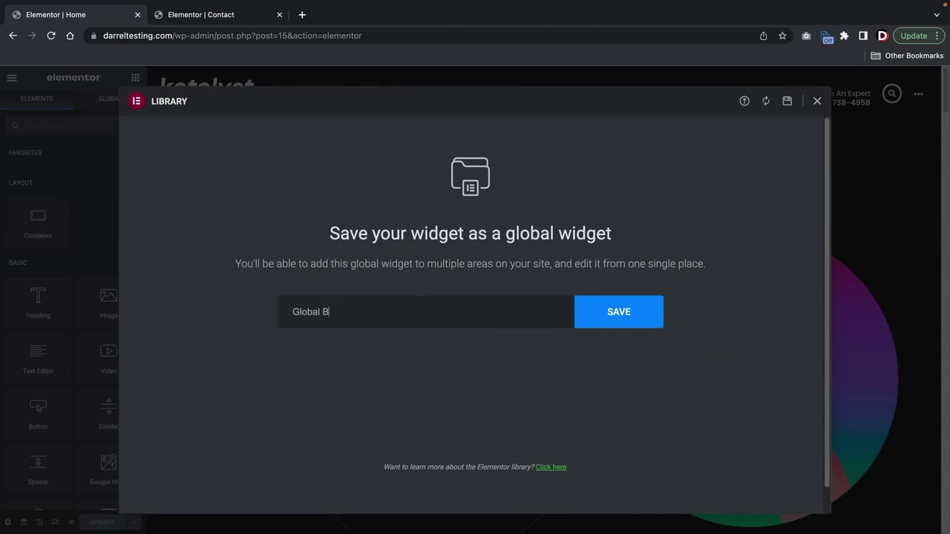
{"action": "type", "text": "utton"}
{"action": "key", "text": "Return"}
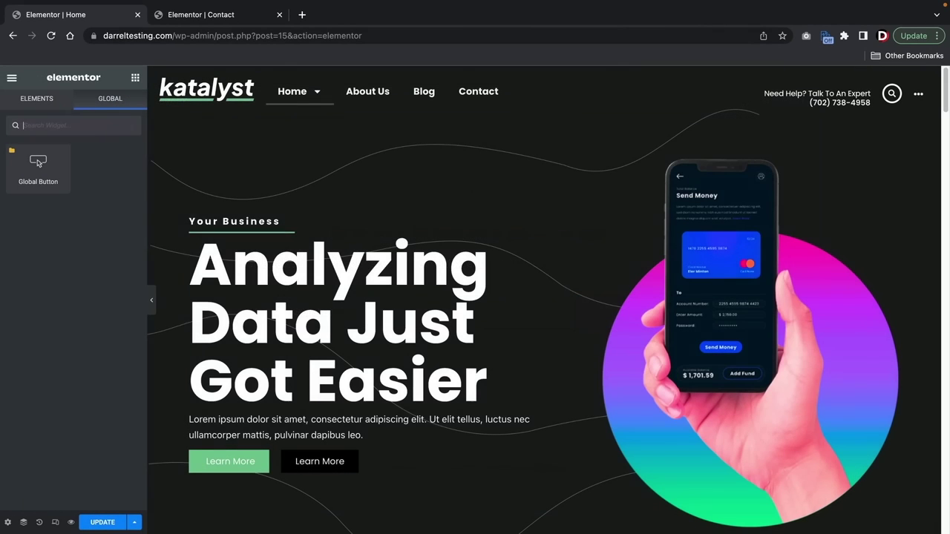
Place Global Button from the Global tab onto the first 'Analyzing Data' card
{"action": "scroll", "coordinate": [449, 397], "scroll_direction": "down", "scroll_amount": 15}
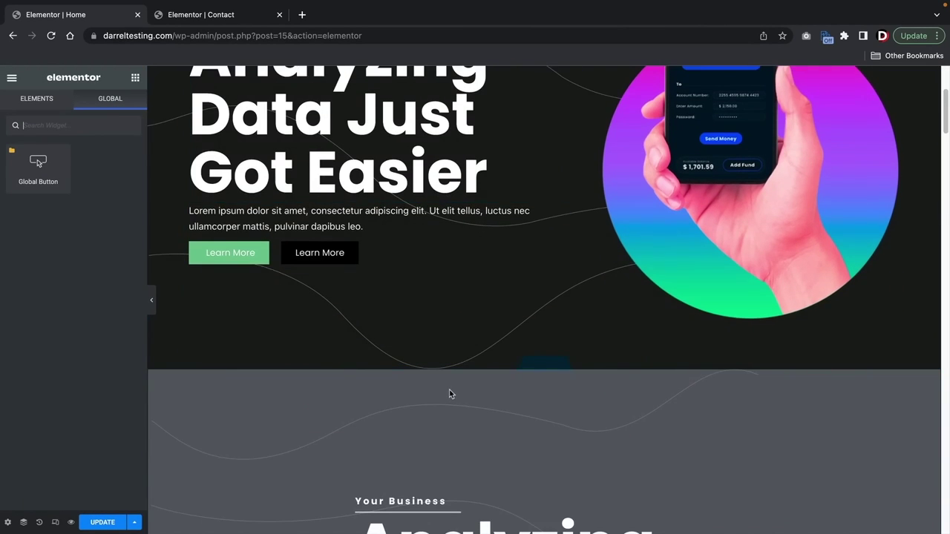
{"action": "scroll", "coordinate": [449, 389], "scroll_direction": "down", "scroll_amount": 4}
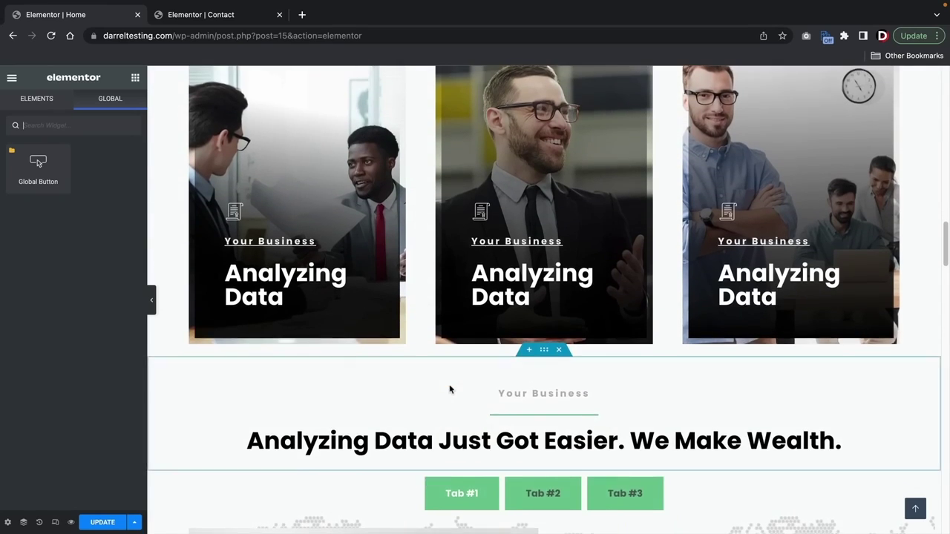
{"action": "left_click_drag", "start_coordinate": [38, 163], "coordinate": [290, 282]}
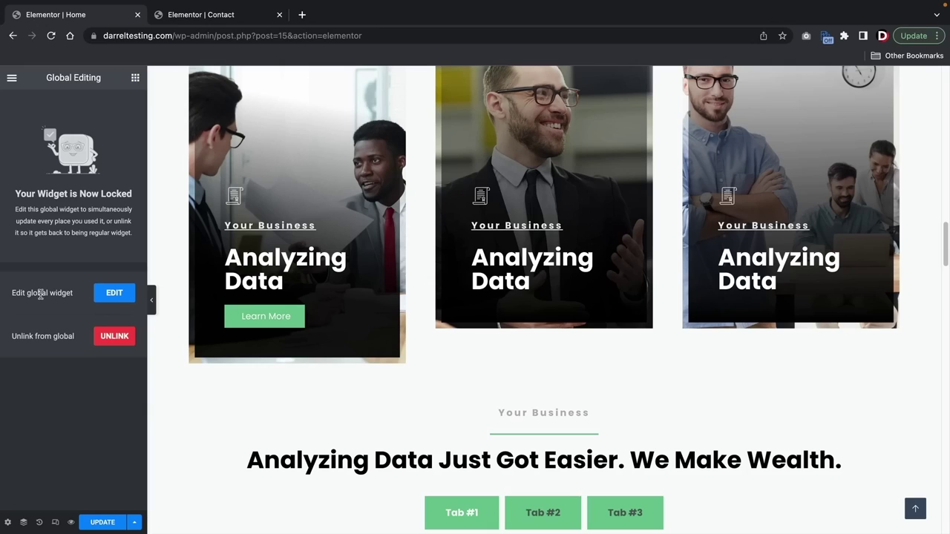
Change the global button's background colour to pink #FB0864
{"action": "left_click", "coordinate": [116, 294]}
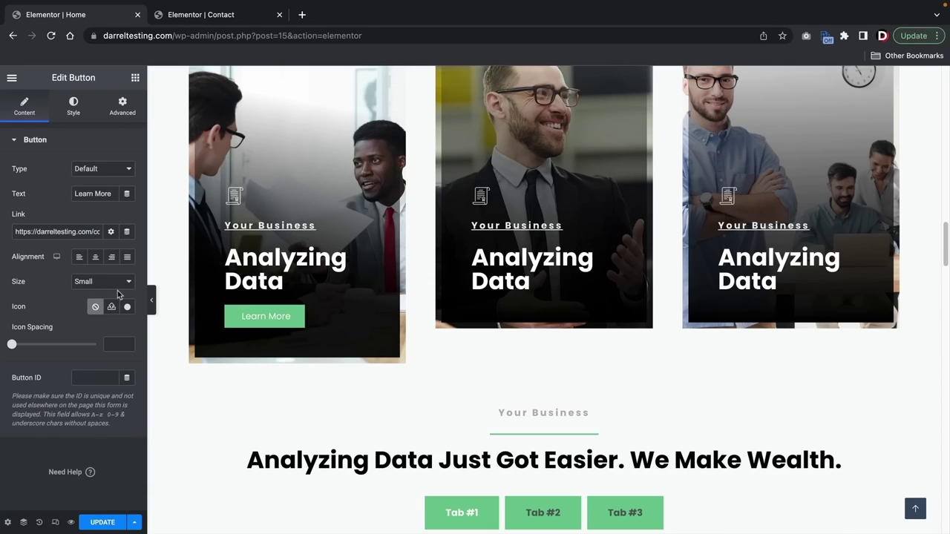
{"action": "left_click", "coordinate": [74, 106]}
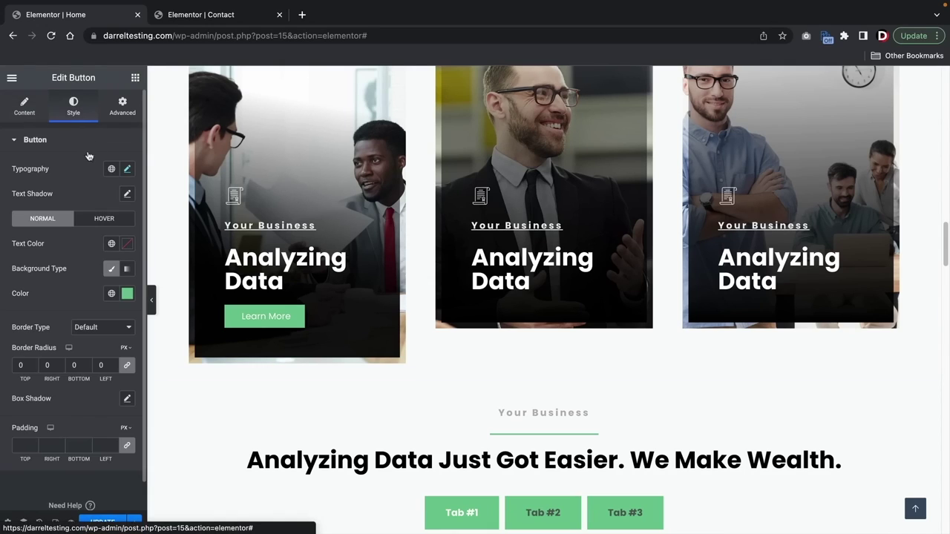
{"action": "left_click", "coordinate": [126, 294]}
{"action": "left_click", "coordinate": [141, 384]}
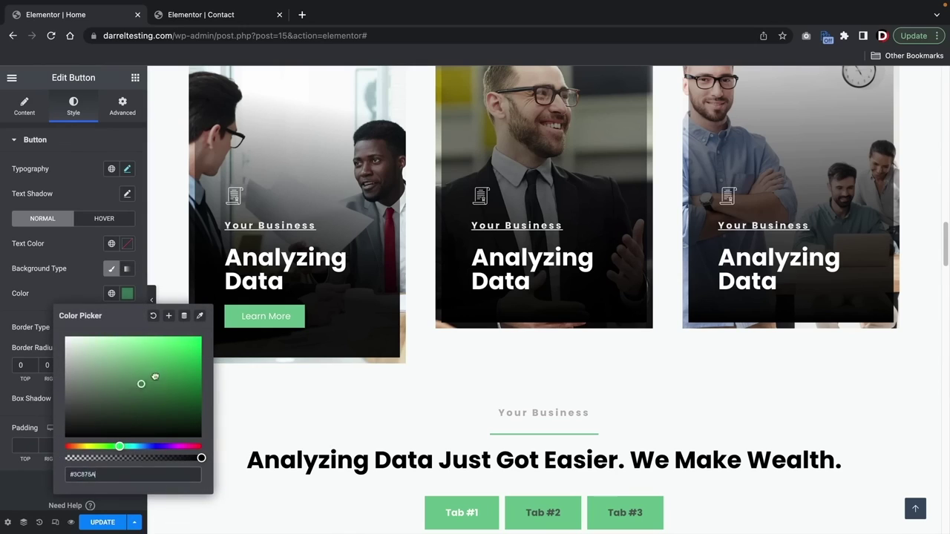
{"action": "mouse_move", "coordinate": [155, 377]}
{"action": "left_mouse_down"}
{"action": "mouse_move", "coordinate": [189, 346]}
{"action": "mouse_move", "coordinate": [176, 409]}
{"action": "mouse_move", "coordinate": [196, 339]}
{"action": "left_mouse_up"}
{"action": "left_click", "coordinate": [193, 446]}
{"action": "scroll", "coordinate": [164, 258], "scroll_direction": "up", "scroll_amount": 4}
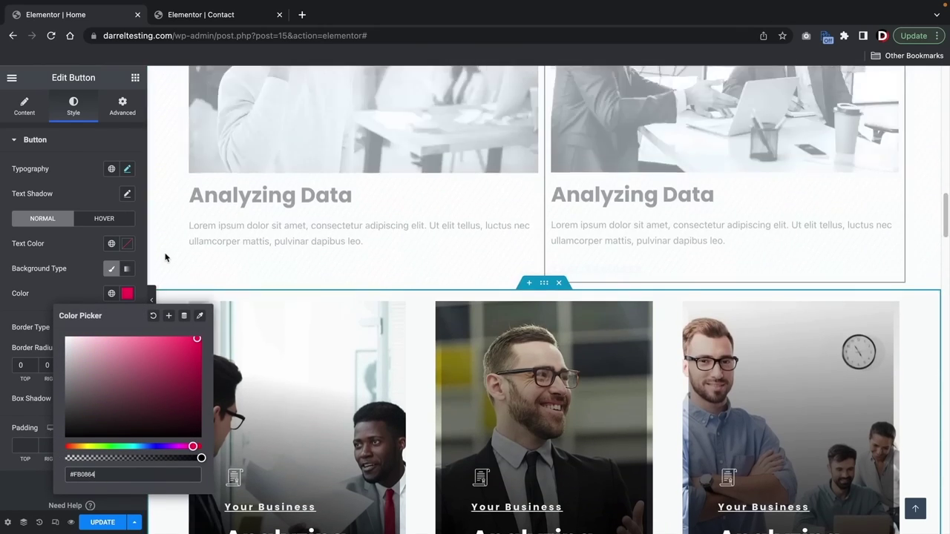
{"action": "scroll", "coordinate": [168, 256], "scroll_direction": "up", "scroll_amount": 10}
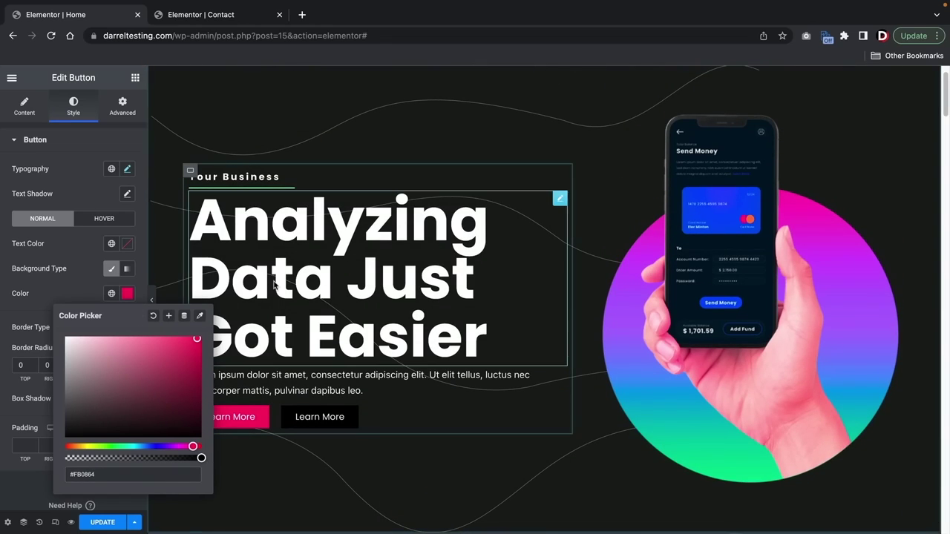
{"action": "left_click", "coordinate": [85, 299]}
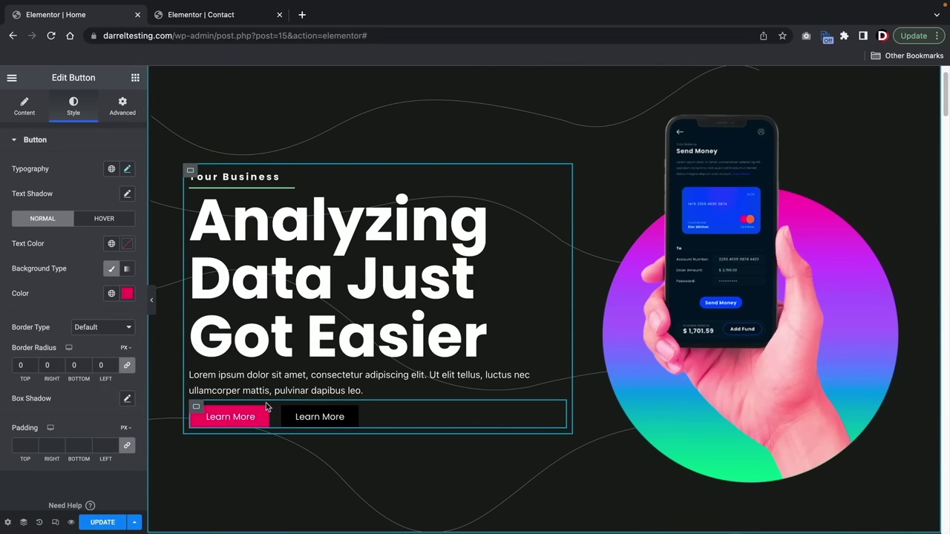
{"action": "scroll", "coordinate": [267, 406], "scroll_direction": "down", "scroll_amount": 1}
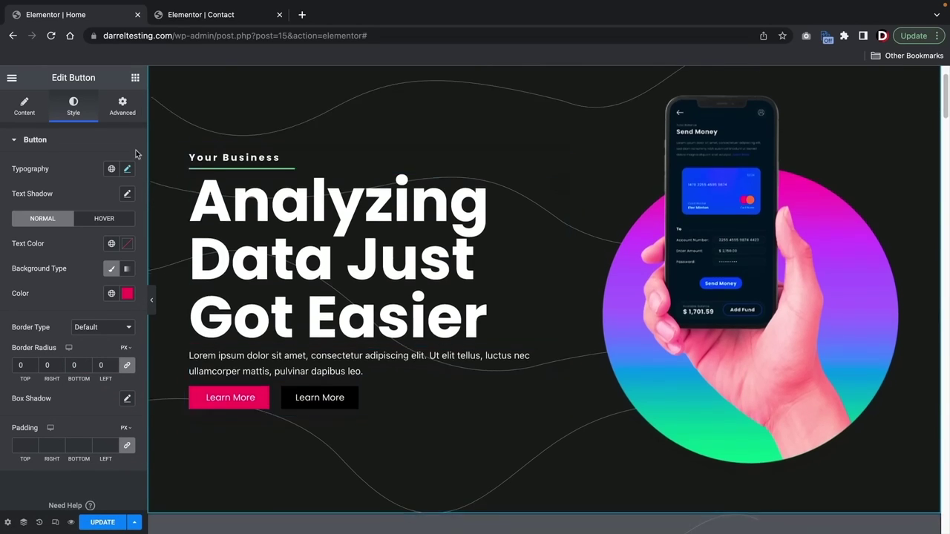
Add another Global Button to the hero row and unlink it into a regular button
{"action": "left_click", "coordinate": [135, 77]}
{"action": "left_click", "coordinate": [110, 99]}
{"action": "scroll", "coordinate": [297, 222], "scroll_direction": "down", "scroll_amount": 3}
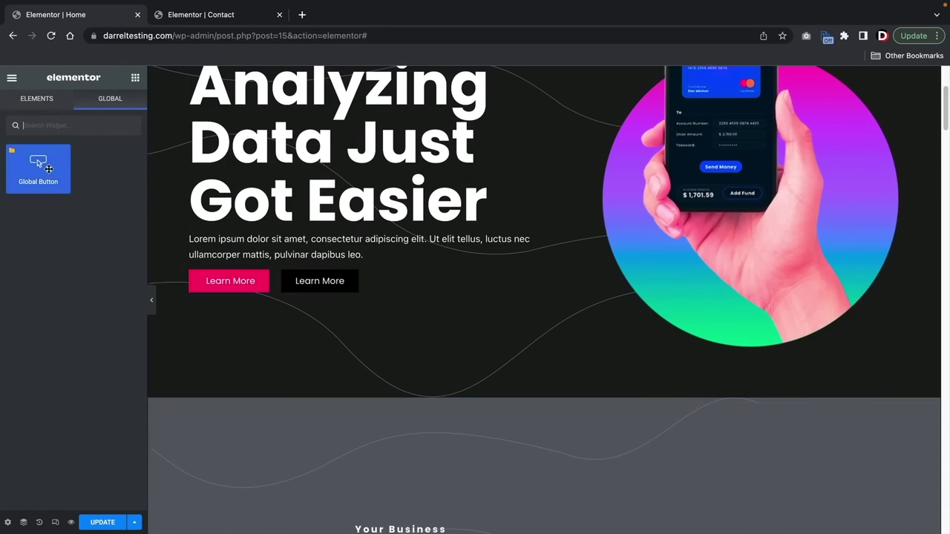
{"action": "left_click_drag", "start_coordinate": [38, 167], "coordinate": [284, 277]}
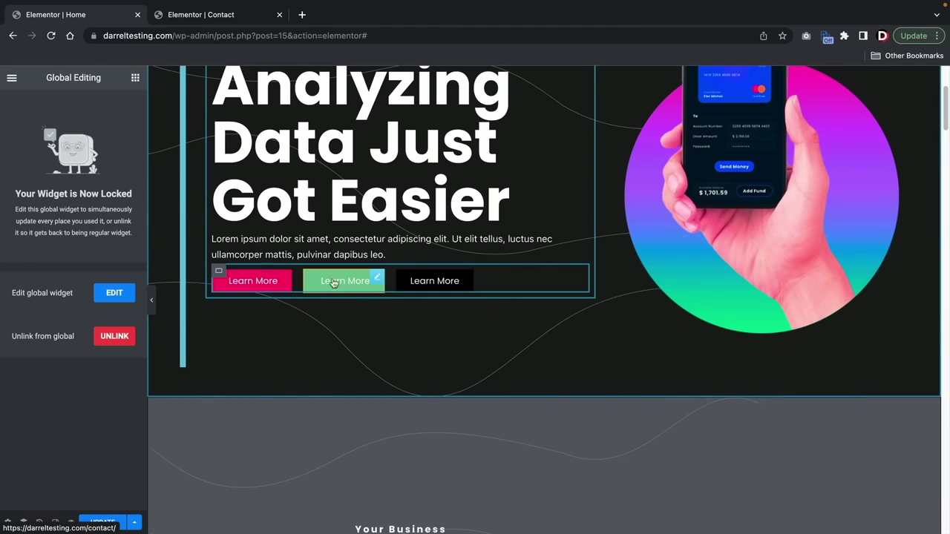
{"action": "left_click", "coordinate": [112, 337]}
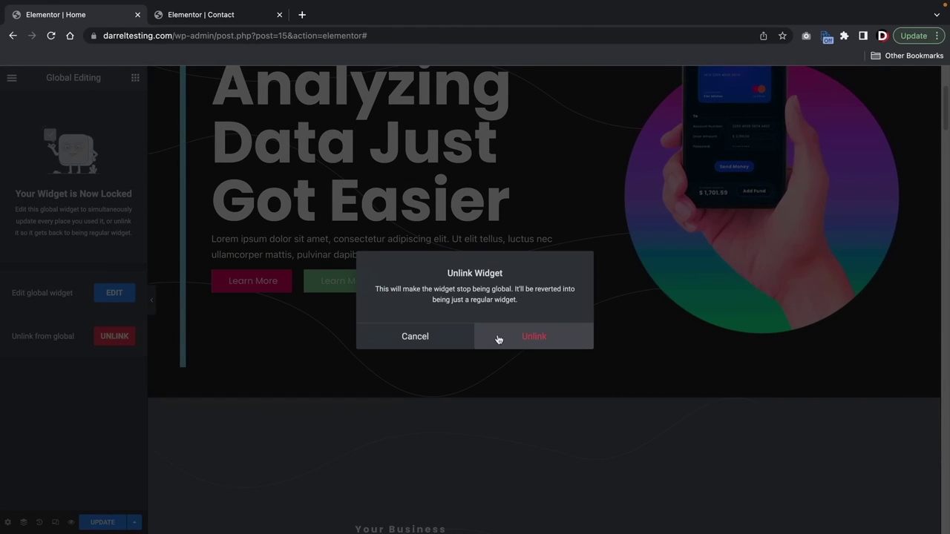
{"action": "left_click", "coordinate": [510, 340]}
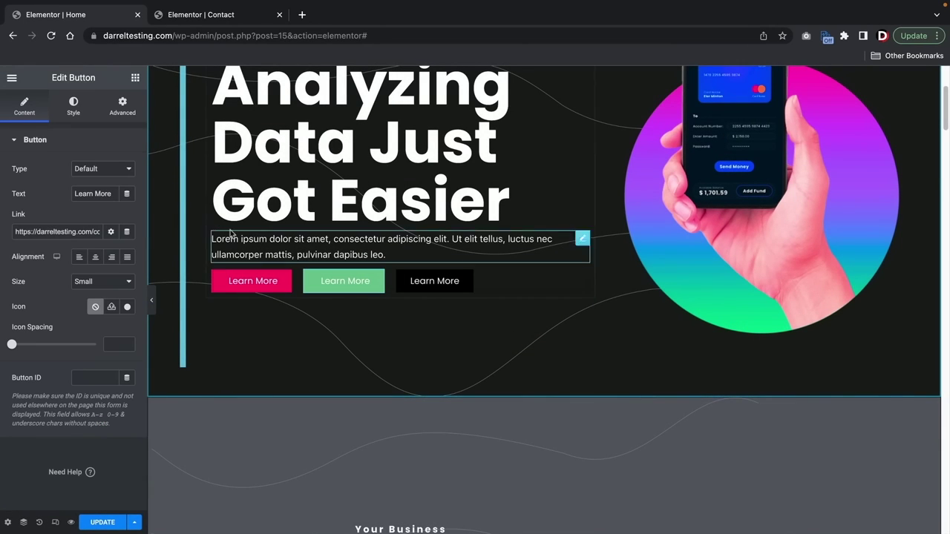
Give the unlinked middle button a dark green #497159 background, then go to Site Settings
{"action": "left_click", "coordinate": [74, 106]}
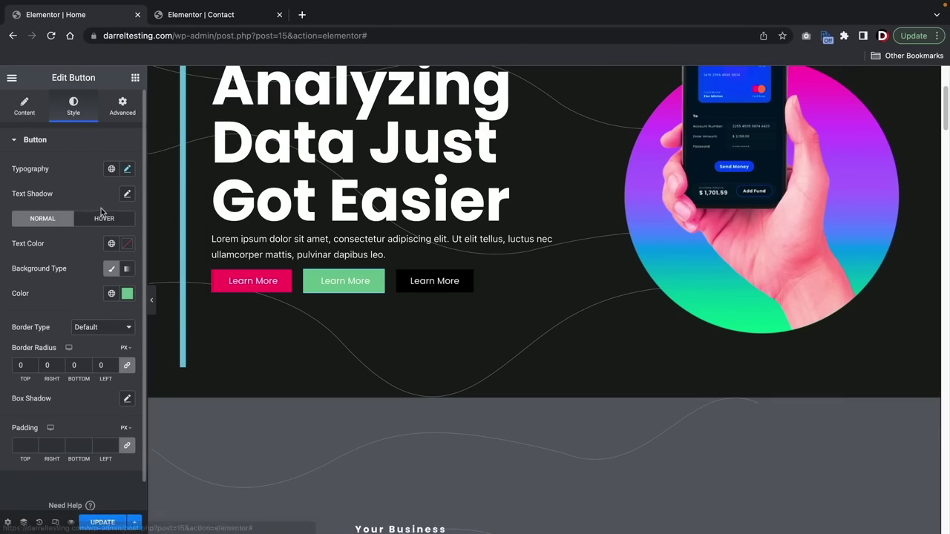
{"action": "left_click", "coordinate": [127, 293]}
{"action": "left_click", "coordinate": [109, 407]}
{"action": "mouse_move", "coordinate": [119, 417]}
{"action": "left_mouse_down"}
{"action": "mouse_move", "coordinate": [129, 418]}
{"action": "mouse_move", "coordinate": [86, 417]}
{"action": "mouse_move", "coordinate": [127, 411]}
{"action": "mouse_move", "coordinate": [112, 392]}
{"action": "left_mouse_up"}
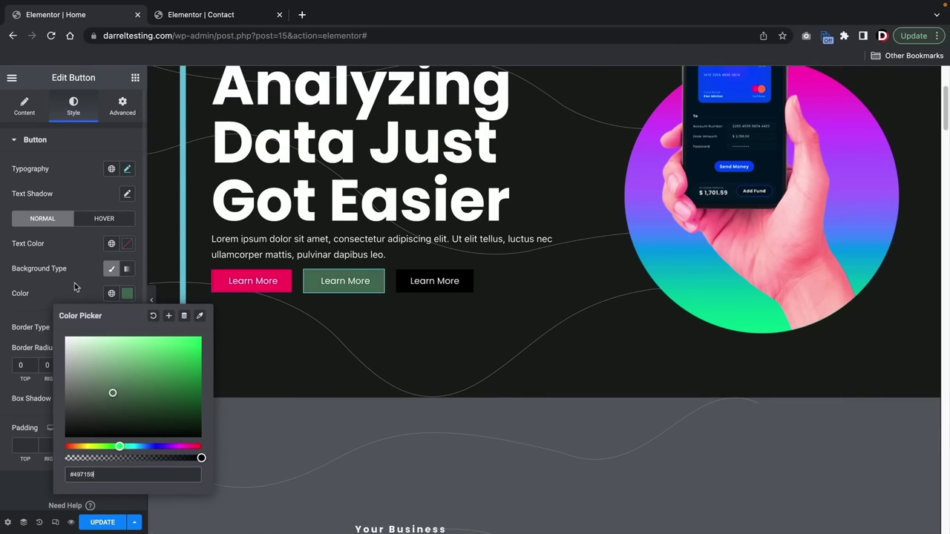
{"action": "left_click", "coordinate": [116, 311]}
{"action": "left_click", "coordinate": [135, 78]}
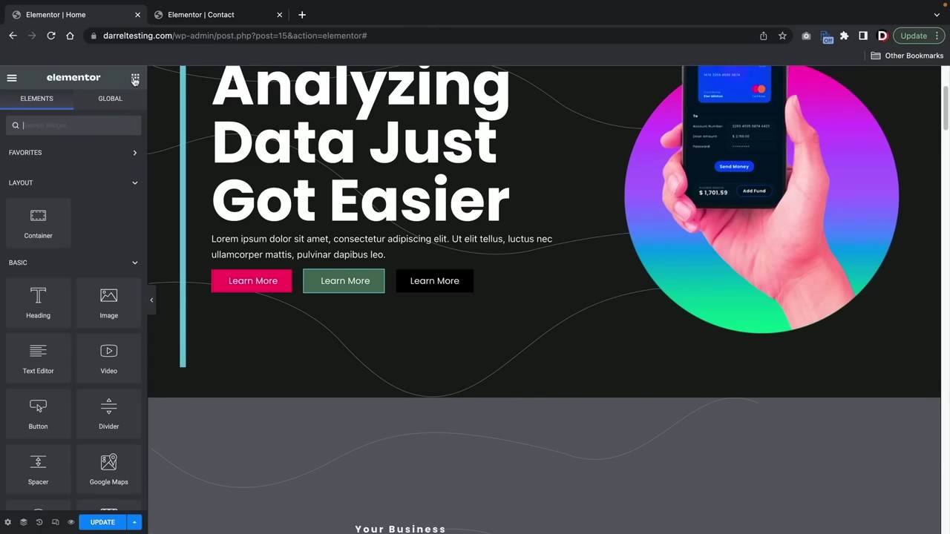
{"action": "left_click", "coordinate": [12, 79]}
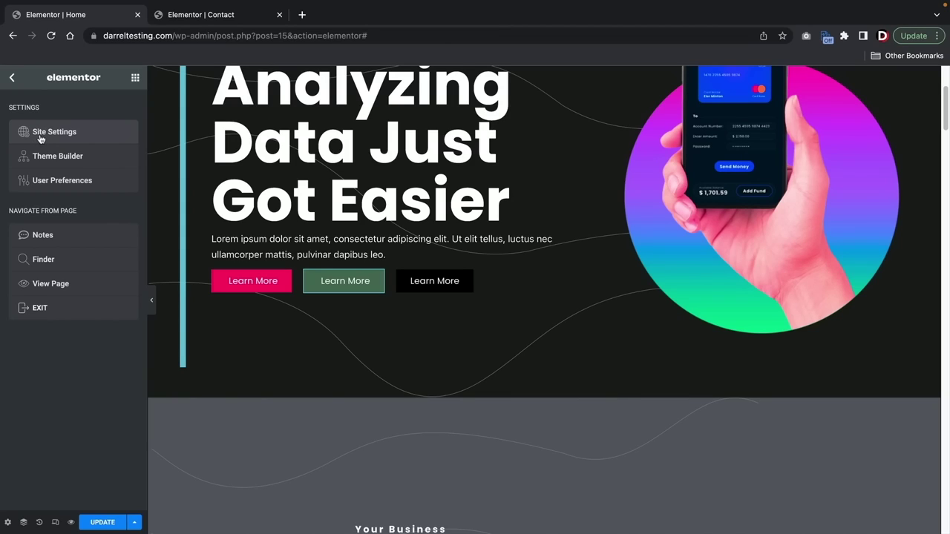
{"action": "left_click", "coordinate": [40, 137]}
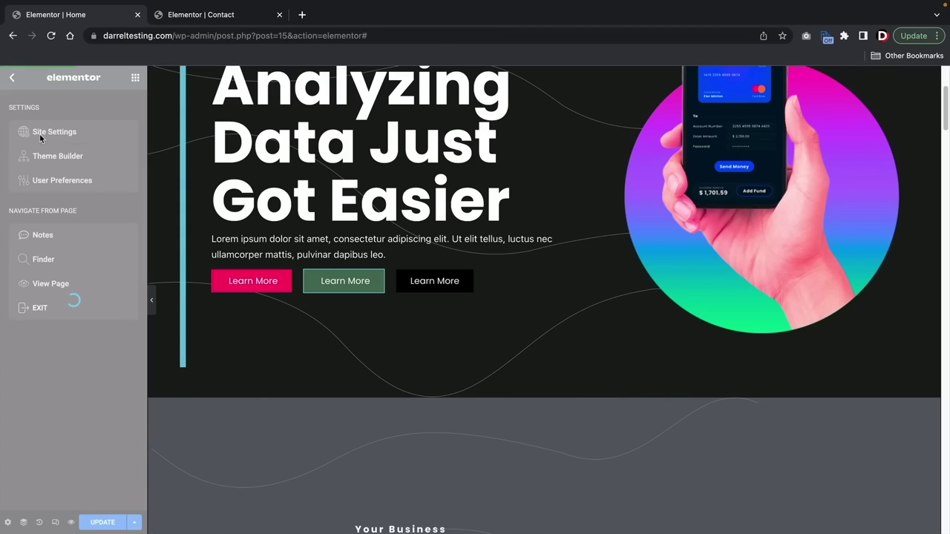
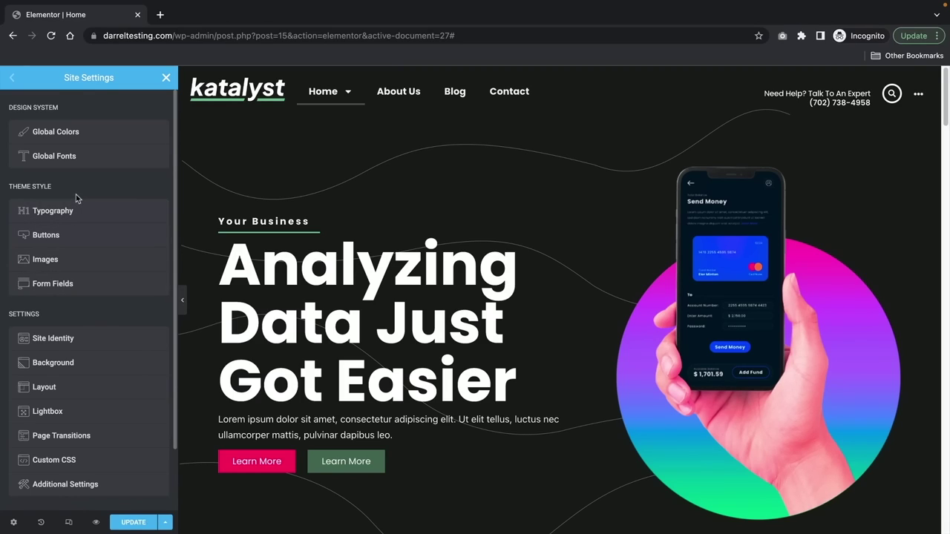
Set the global Primary colour to blue #1200FF
{"action": "left_click", "coordinate": [82, 132]}
{"action": "left_click", "coordinate": [158, 154]}
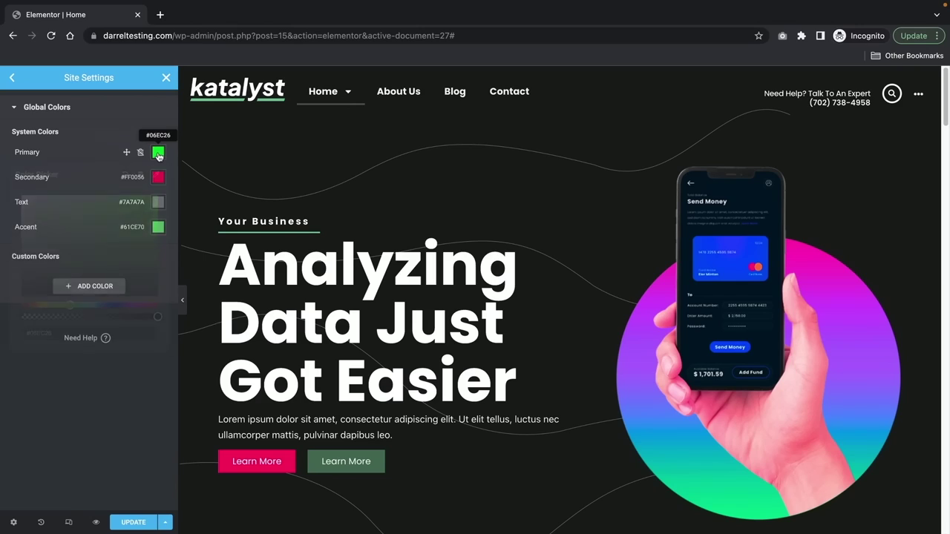
{"action": "left_click_drag", "start_coordinate": [138, 227], "coordinate": [154, 196]}
{"action": "left_click", "coordinate": [114, 305]}
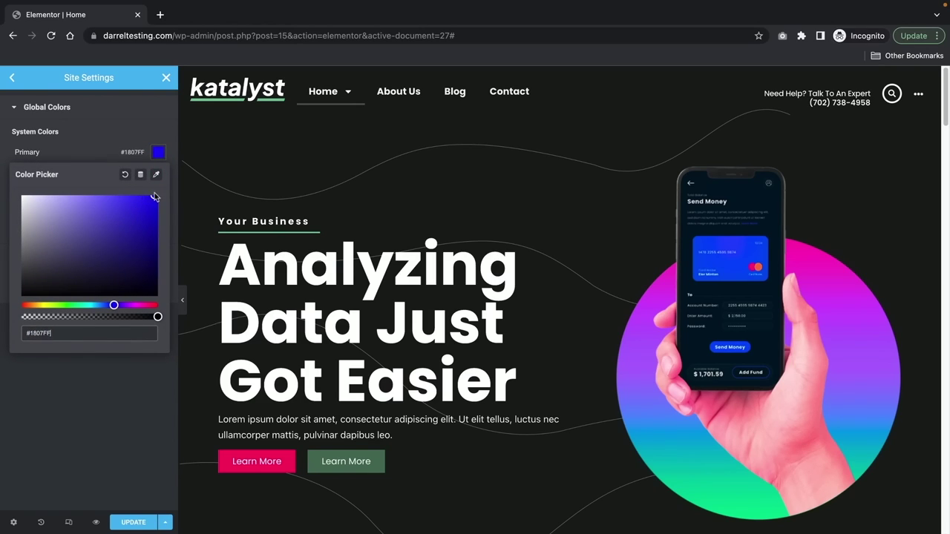
{"action": "left_click", "coordinate": [142, 128]}
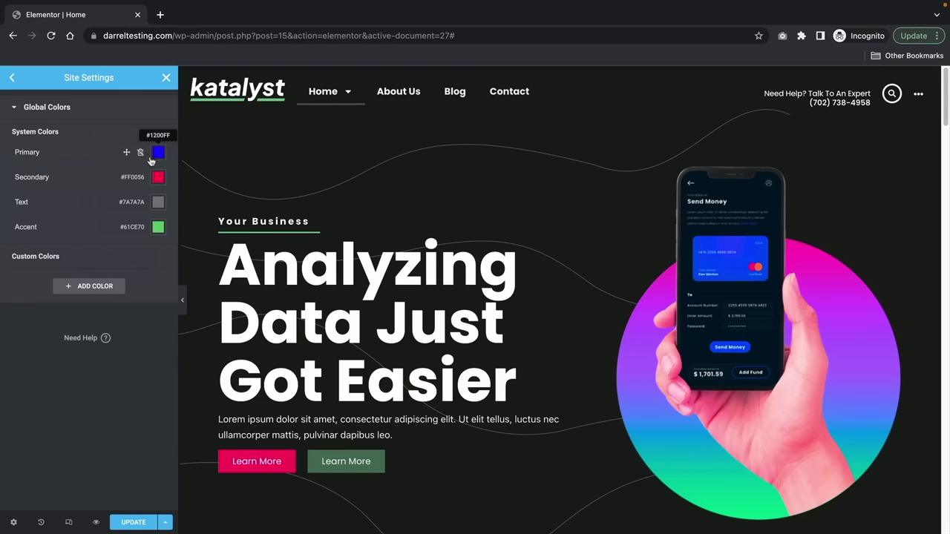
Set the global Secondary colour to light pink #FF8FB5
{"action": "left_click", "coordinate": [18, 178]}
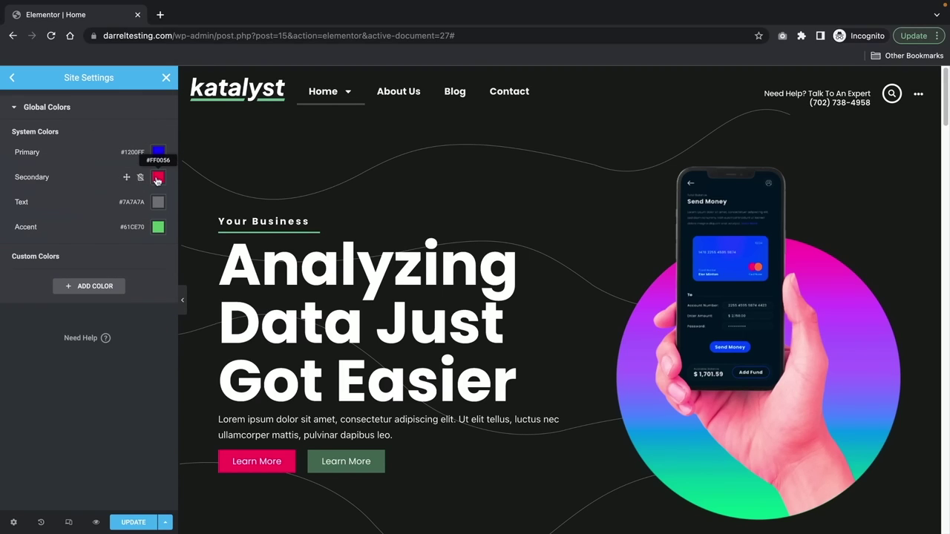
{"action": "left_click", "coordinate": [158, 176]}
{"action": "left_click_drag", "start_coordinate": [104, 248], "coordinate": [82, 217]}
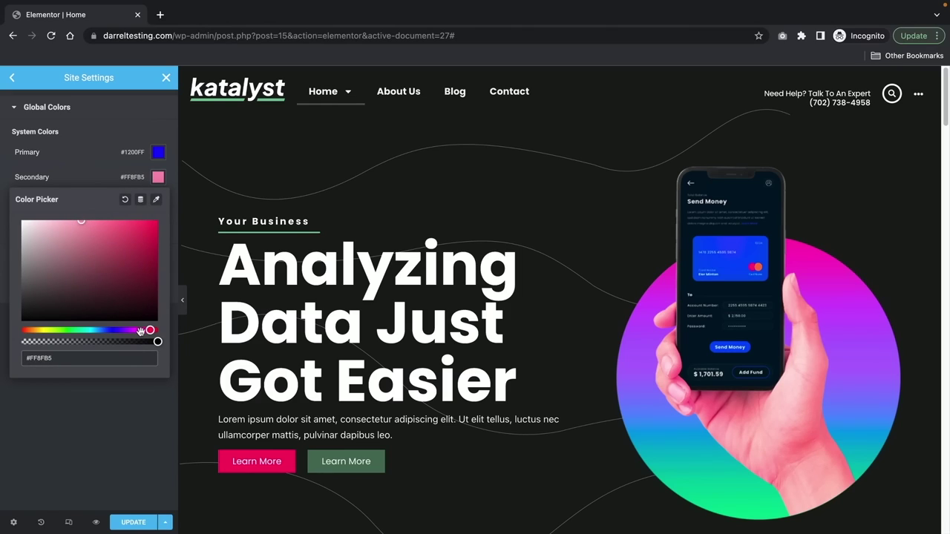
{"action": "left_click", "coordinate": [96, 425]}
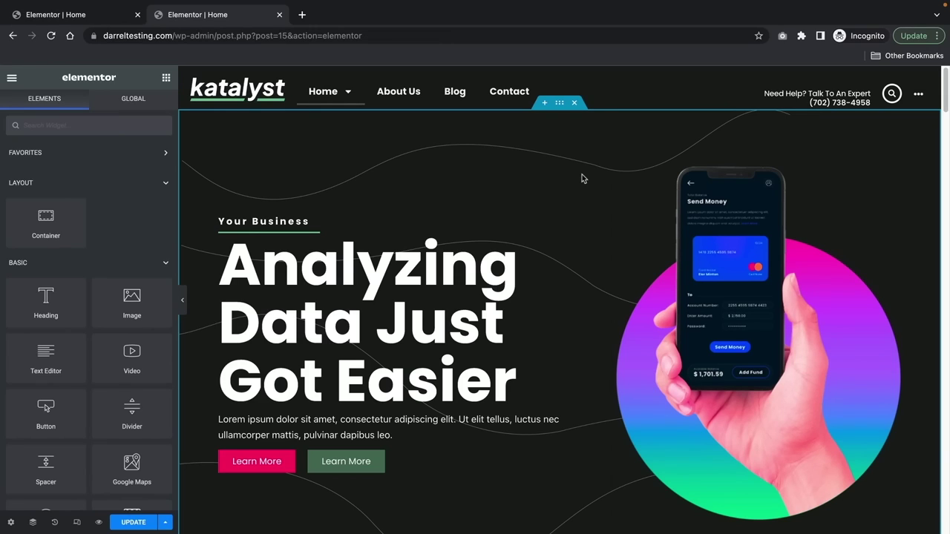
Check the Learn More button's global colour list for the updated Primary and Secondary
{"action": "left_click", "coordinate": [378, 461]}
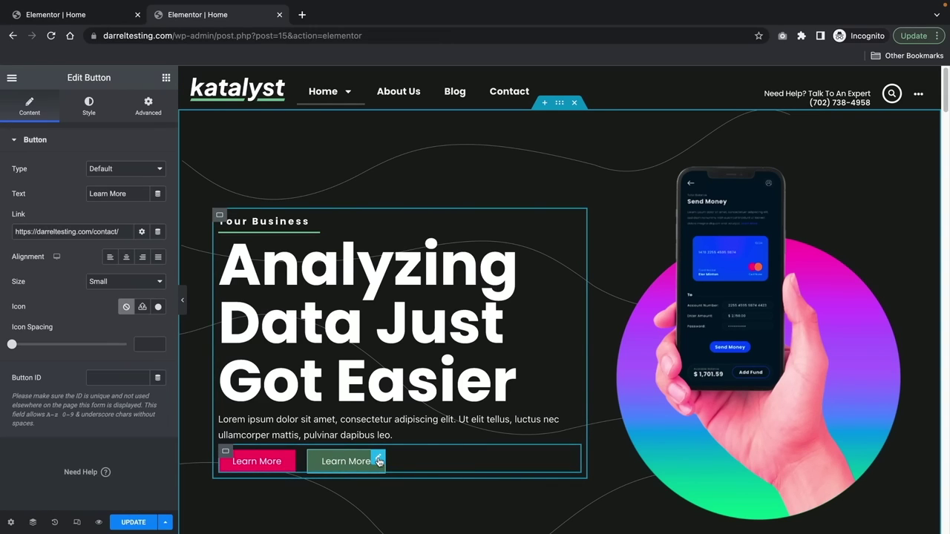
{"action": "left_click", "coordinate": [88, 104]}
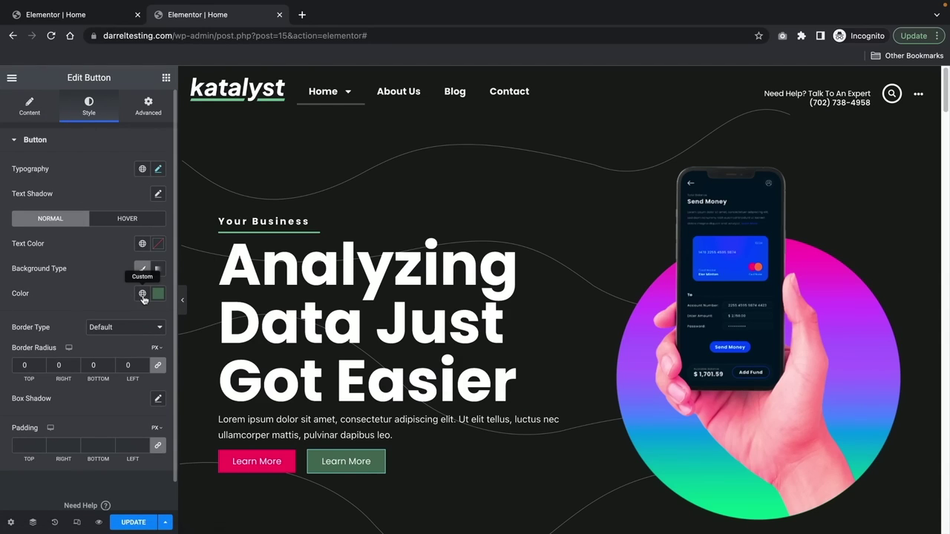
{"action": "left_click", "coordinate": [142, 295]}
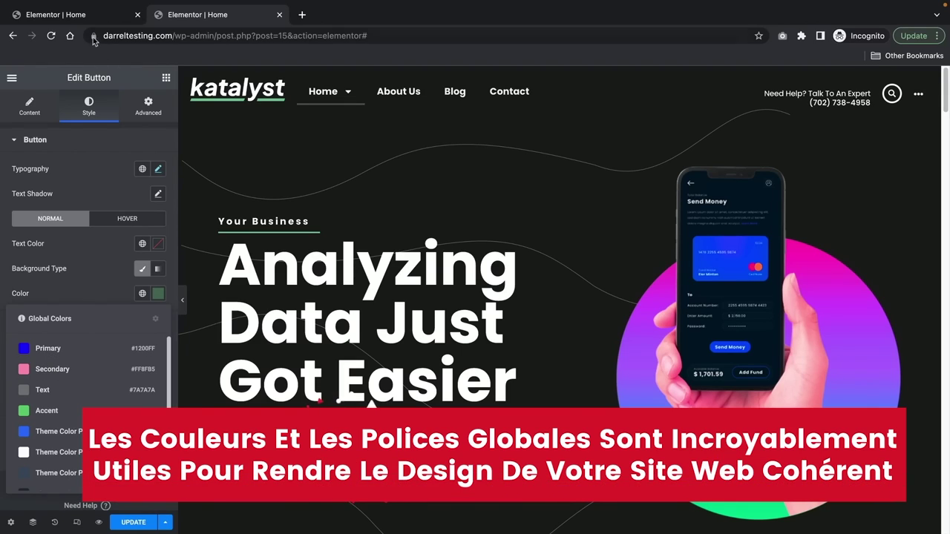
Go back to the first tab and return to the Site Settings menu
{"action": "left_click", "coordinate": [155, 318]}
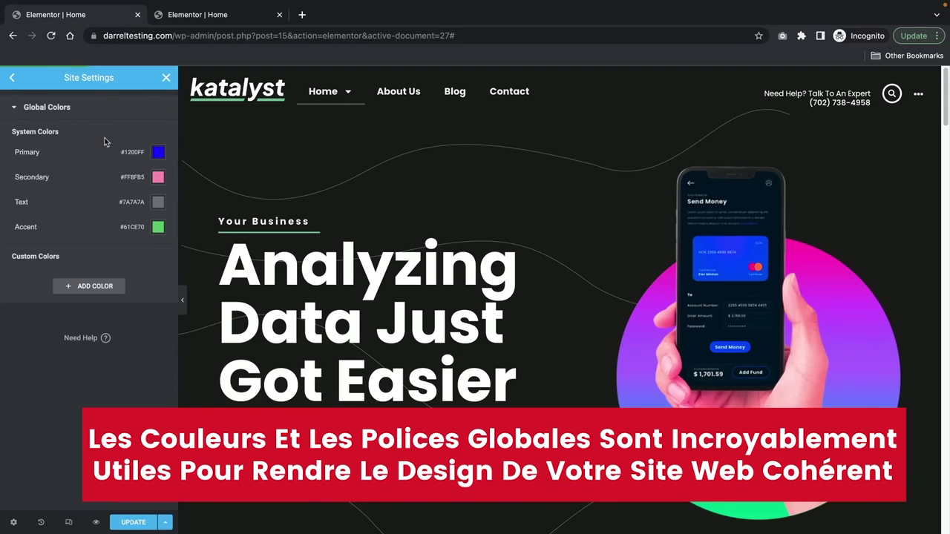
{"action": "left_click", "coordinate": [178, 16]}
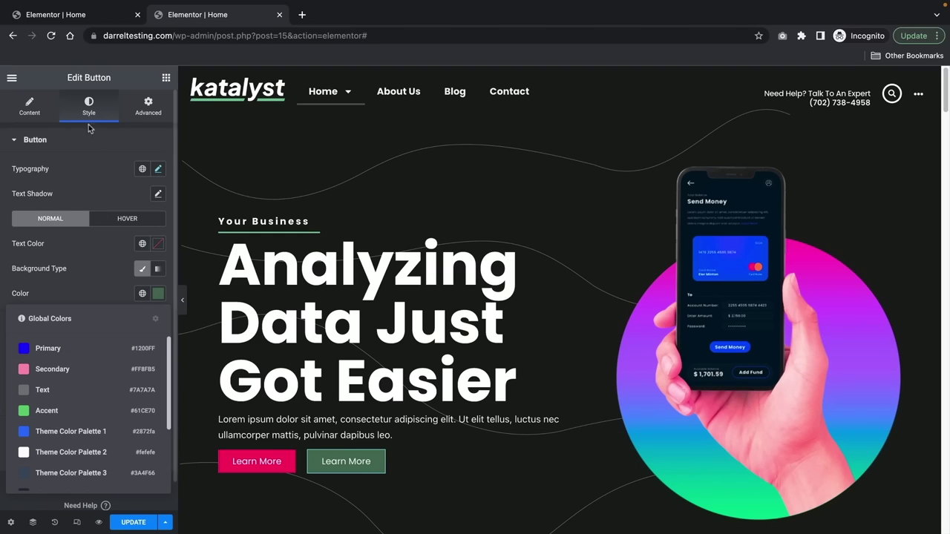
{"action": "left_click", "coordinate": [78, 16]}
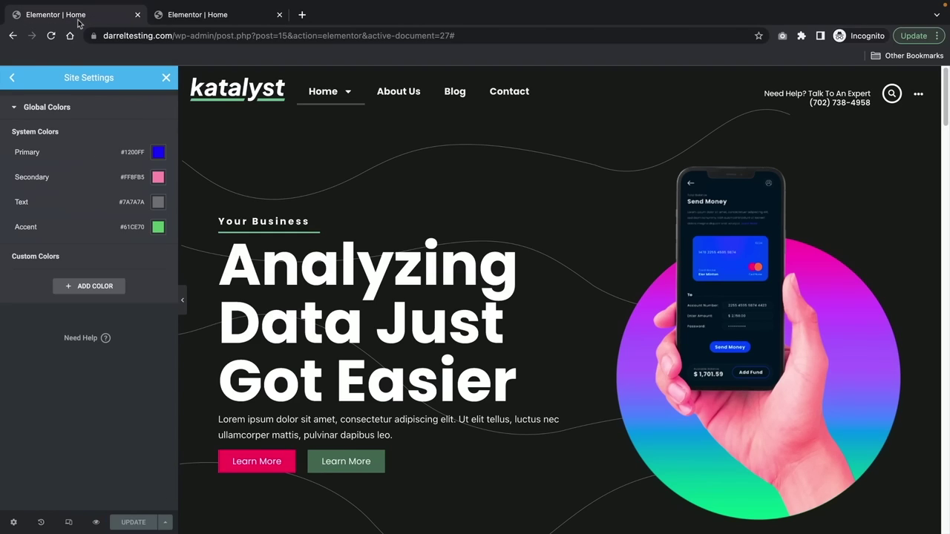
{"action": "left_click", "coordinate": [12, 78]}
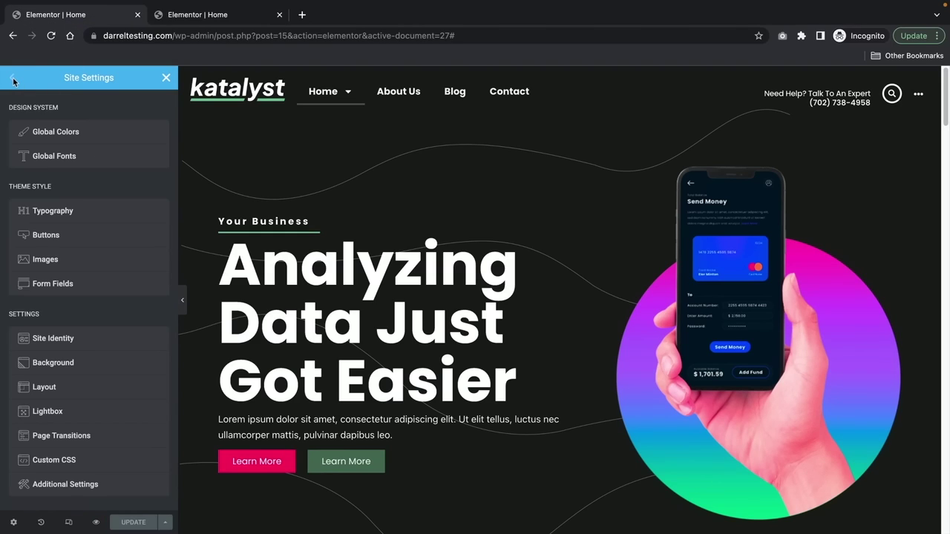
Change the global Secondary font family to Purple Purse and update it
{"action": "left_click", "coordinate": [60, 161]}
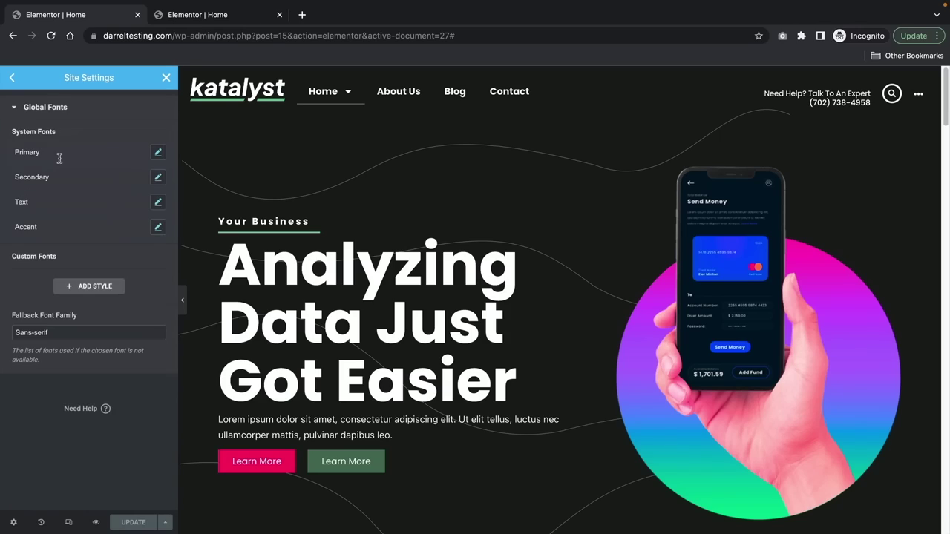
{"action": "left_click", "coordinate": [158, 152]}
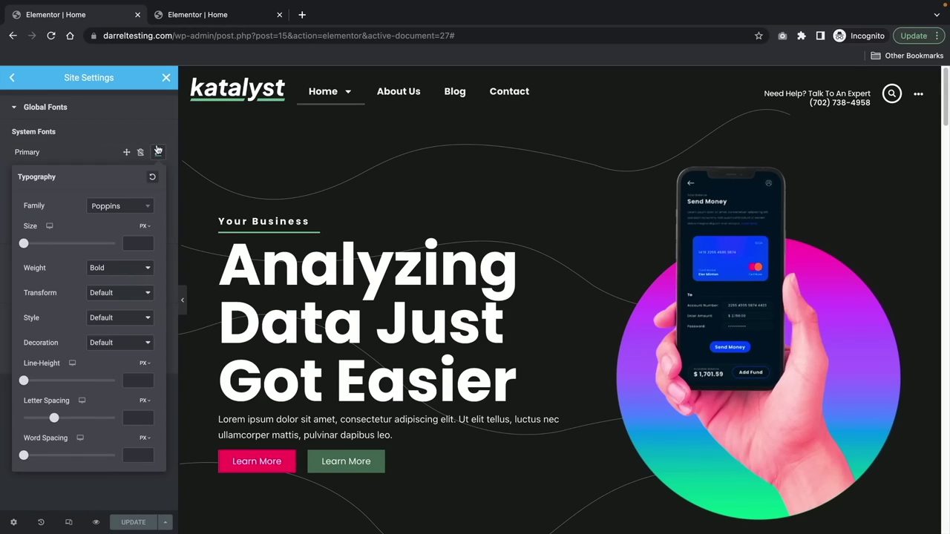
{"action": "left_click", "coordinate": [119, 133]}
{"action": "left_click", "coordinate": [158, 177]}
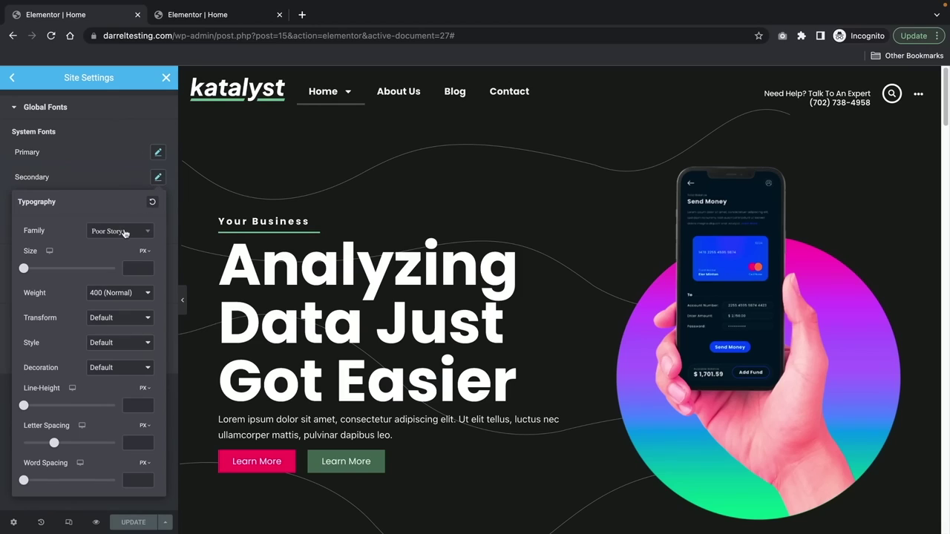
{"action": "left_click", "coordinate": [147, 233]}
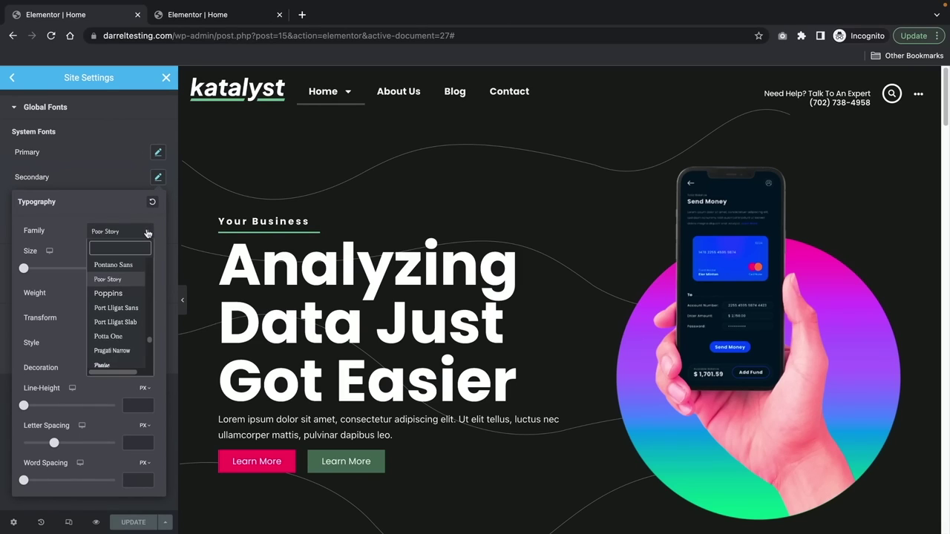
{"action": "scroll", "coordinate": [122, 312], "scroll_direction": "down", "scroll_amount": 5}
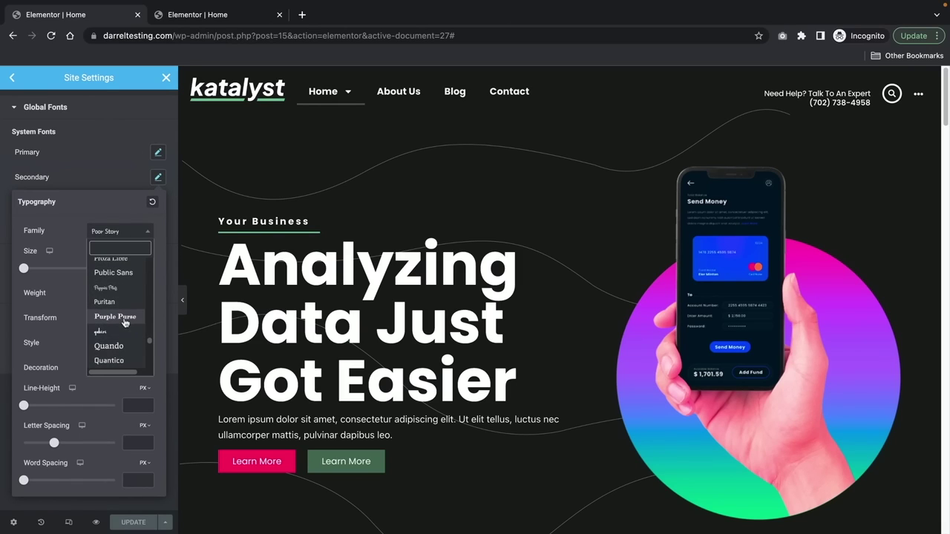
{"action": "left_click", "coordinate": [124, 318]}
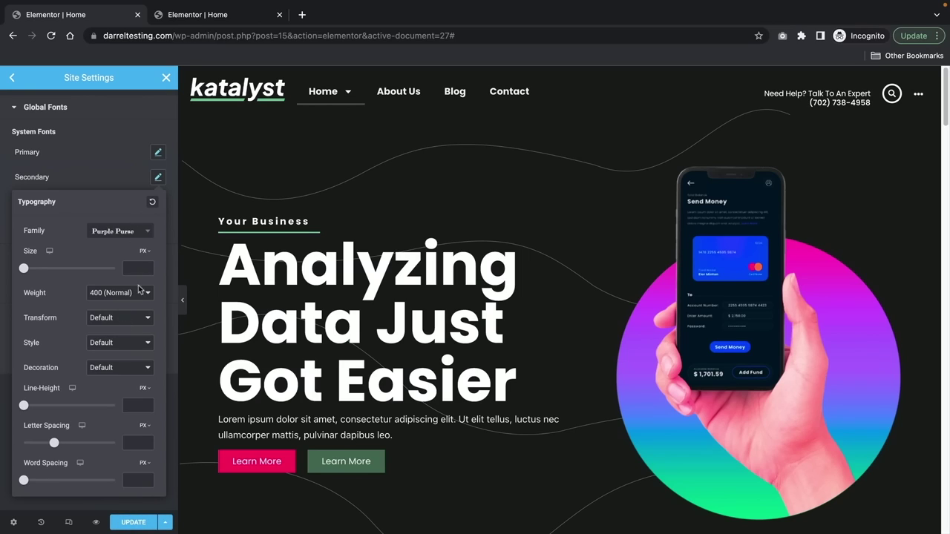
{"action": "left_click", "coordinate": [135, 523]}
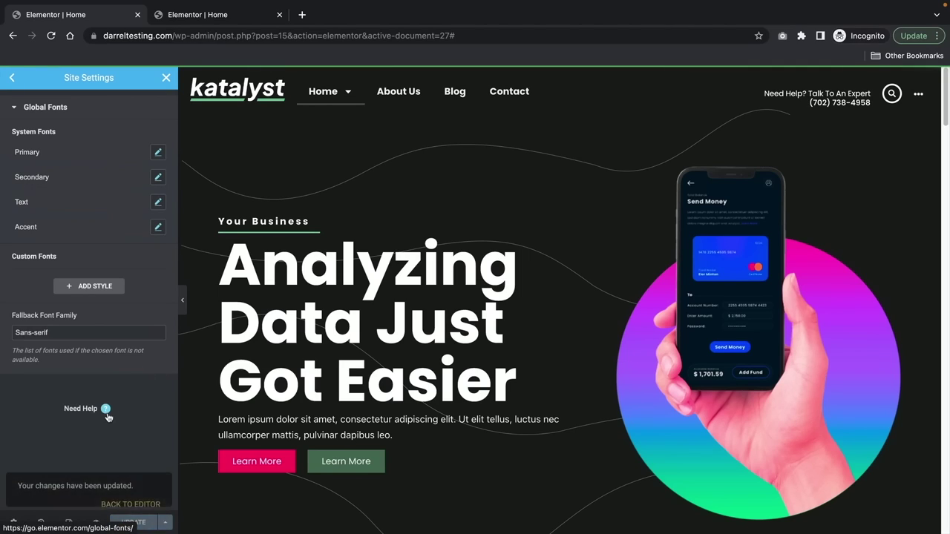
Check the heading's global fonts in the second tab, then return to the Site Settings list
{"action": "left_click", "coordinate": [223, 16]}
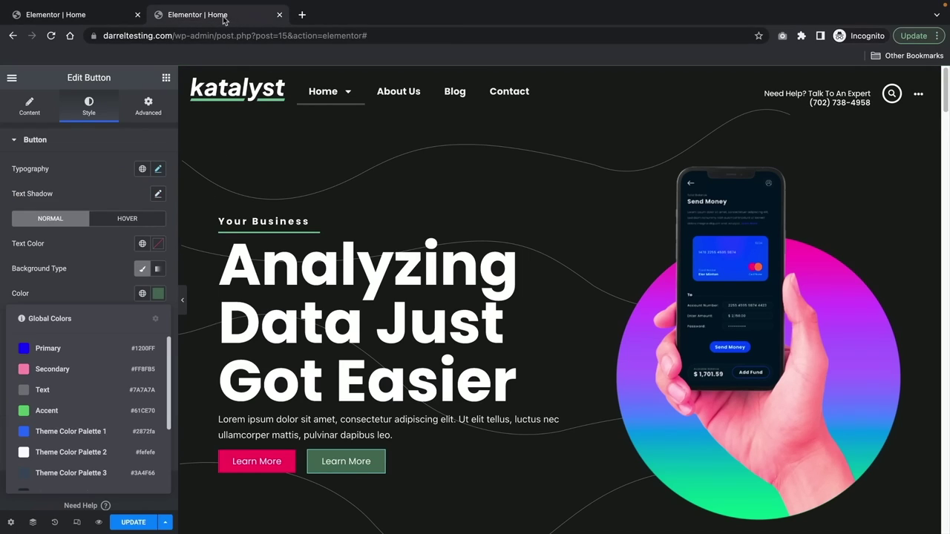
{"action": "left_click", "coordinate": [253, 267]}
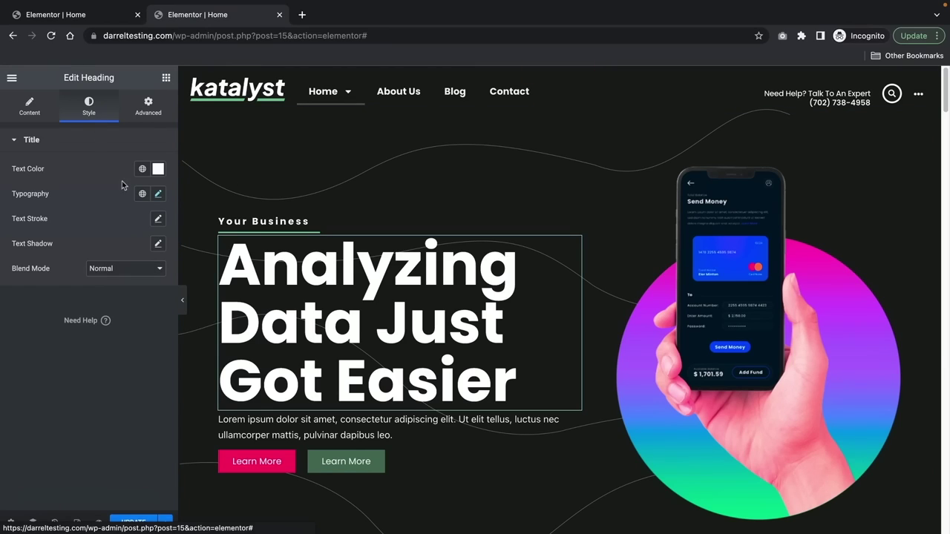
{"action": "left_click", "coordinate": [144, 194]}
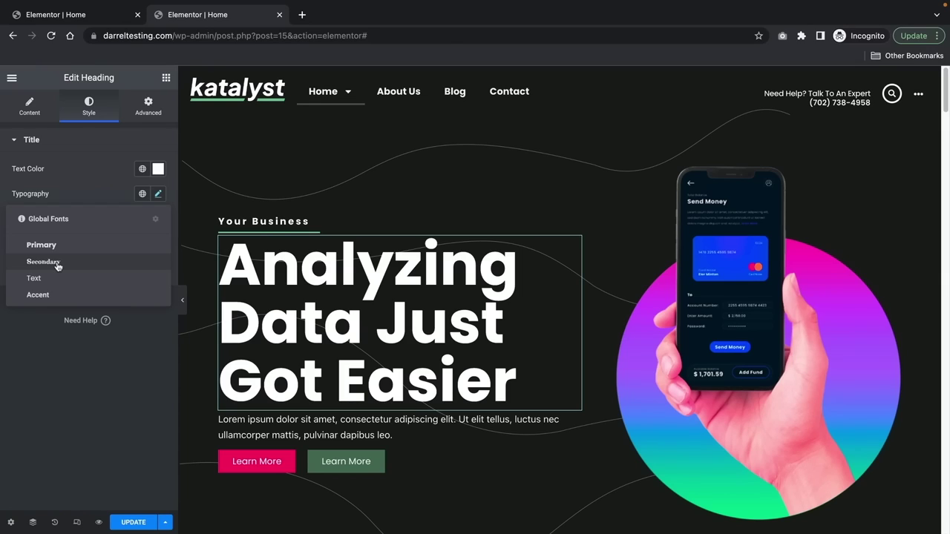
{"action": "key", "text": "ctrl+shift+Tab"}
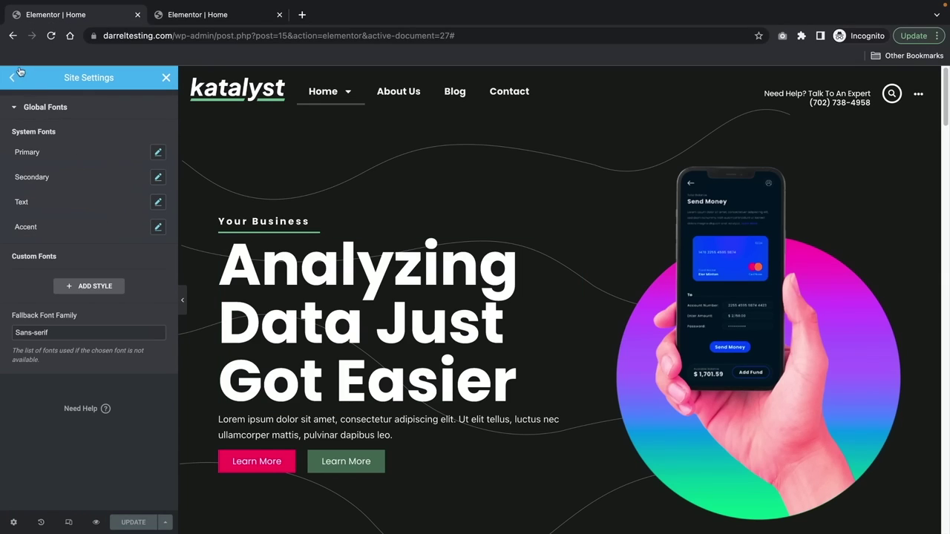
{"action": "left_click", "coordinate": [12, 77]}
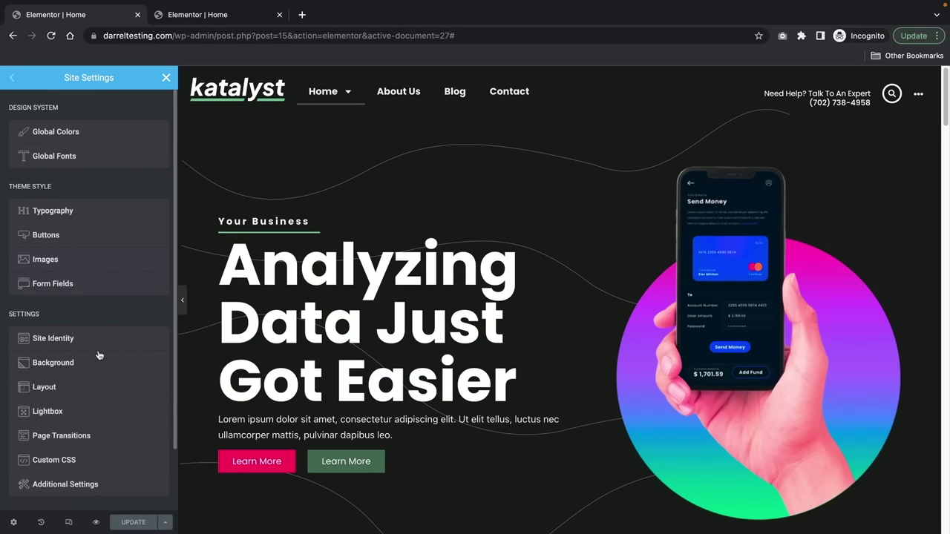
{"action": "scroll", "coordinate": [96, 349], "scroll_direction": "down", "scroll_amount": 1}
{"action": "scroll", "coordinate": [81, 282], "scroll_direction": "up", "scroll_amount": 1}
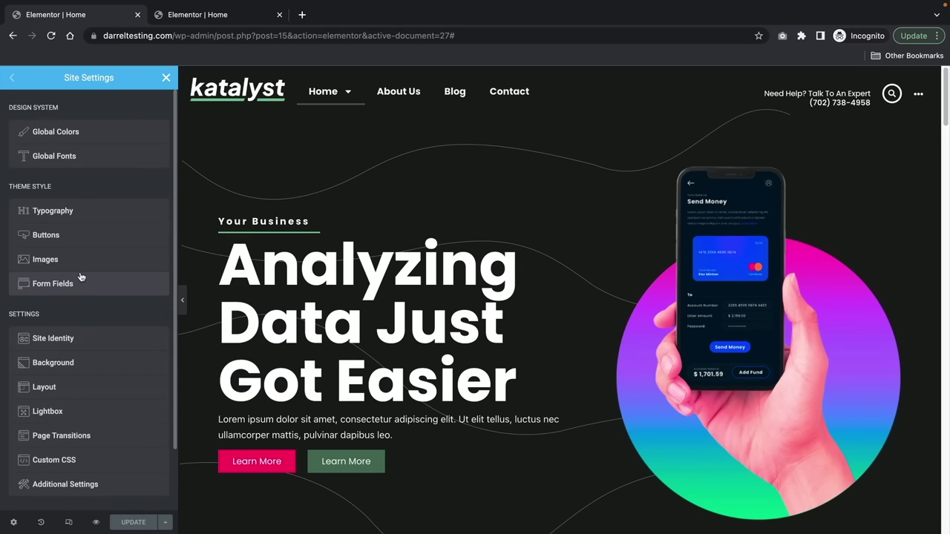
Switch the editor's UI theme to Dark in User Preferences
{"action": "left_click", "coordinate": [165, 77]}
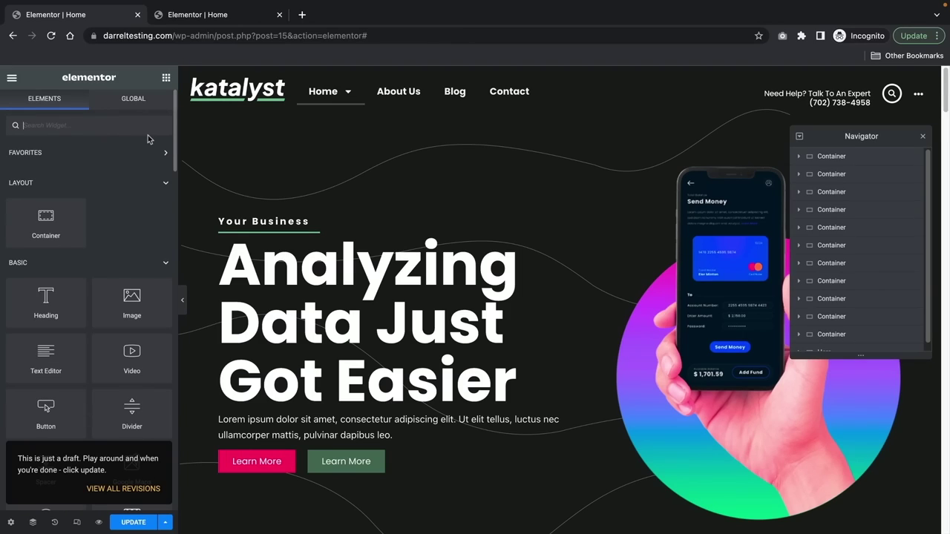
{"action": "left_click", "coordinate": [14, 78]}
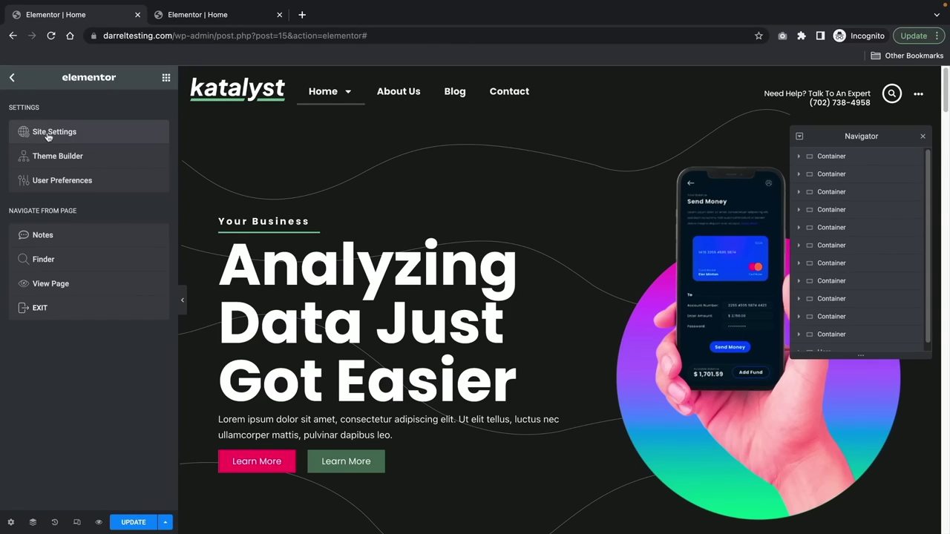
{"action": "left_click", "coordinate": [63, 180]}
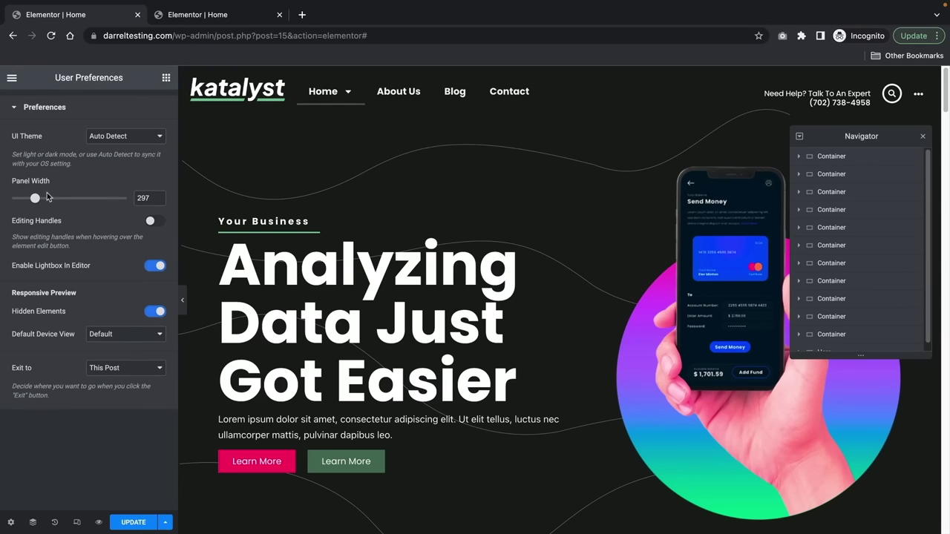
{"action": "left_click", "coordinate": [103, 138]}
{"action": "left_click", "coordinate": [109, 150]}
{"action": "left_click", "coordinate": [113, 136]}
{"action": "left_click", "coordinate": [109, 152]}
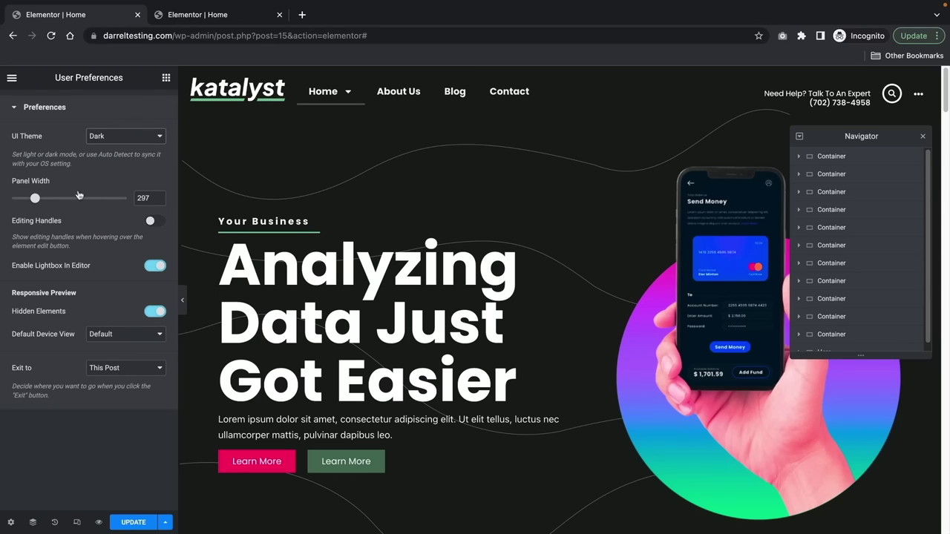
Narrow the editor panel width to 287 and bring up the Finder search
{"action": "left_click_drag", "start_coordinate": [38, 200], "coordinate": [31, 200]}
{"action": "left_click", "coordinate": [11, 77]}
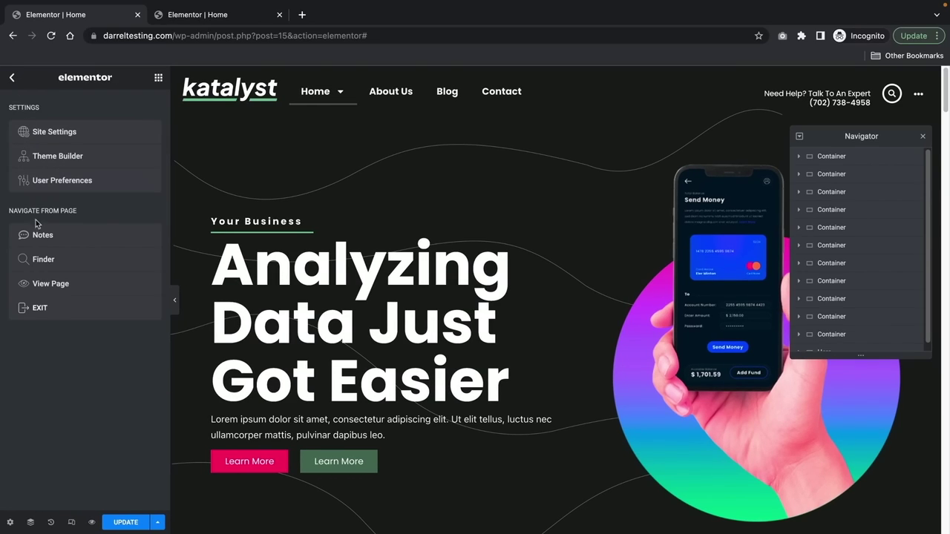
{"action": "left_click", "coordinate": [45, 259]}
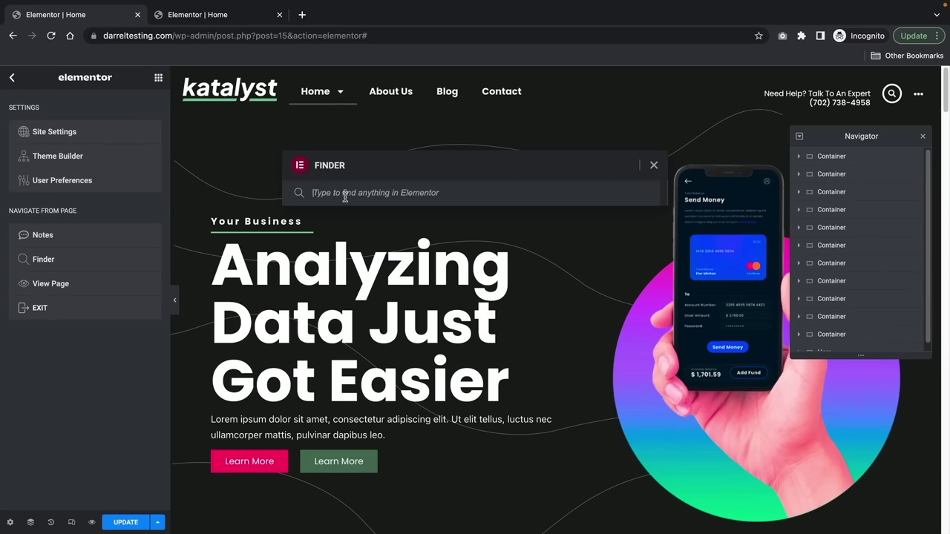
Search 'contact' in the Finder, dismiss it, and exit the Elementor editor
{"action": "type", "text": "con"}
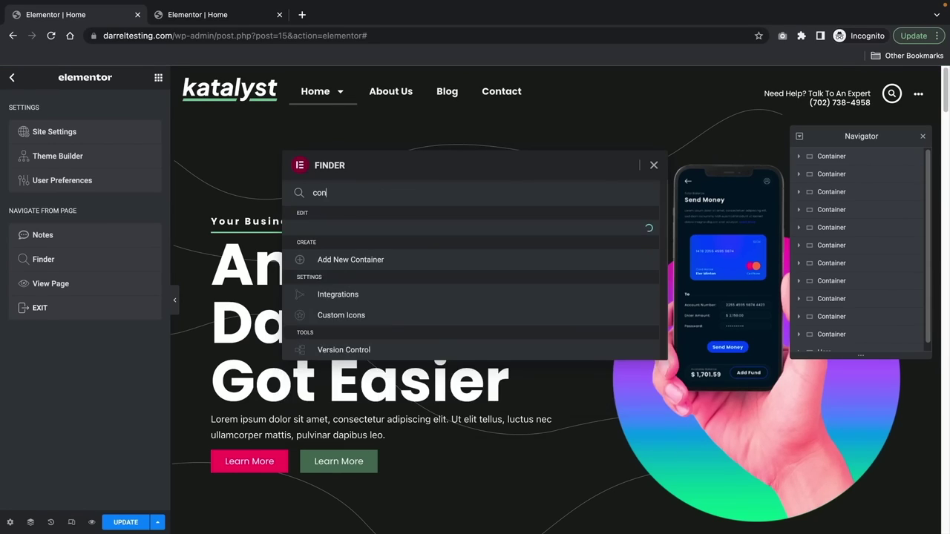
{"action": "type", "text": "tact"}
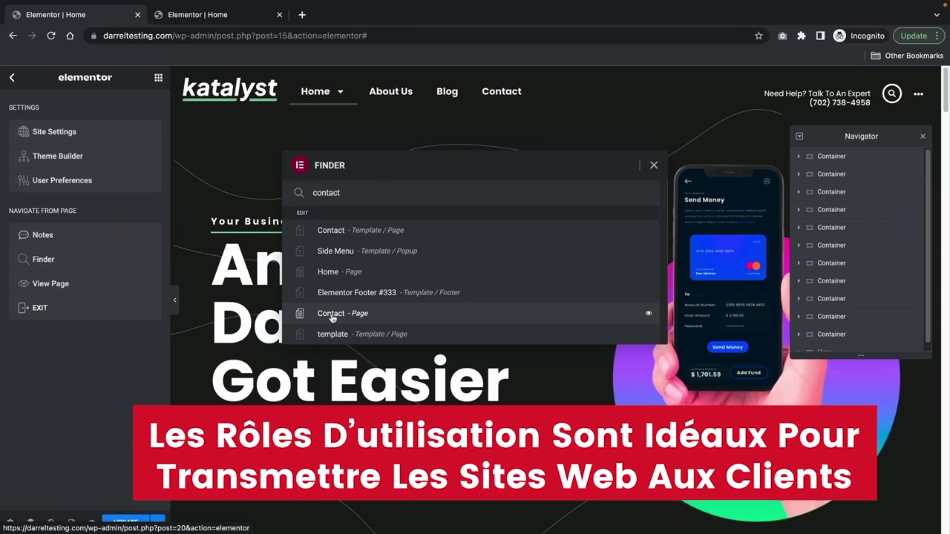
{"action": "left_click", "coordinate": [12, 77]}
{"action": "left_click", "coordinate": [13, 78]}
{"action": "left_click", "coordinate": [12, 79]}
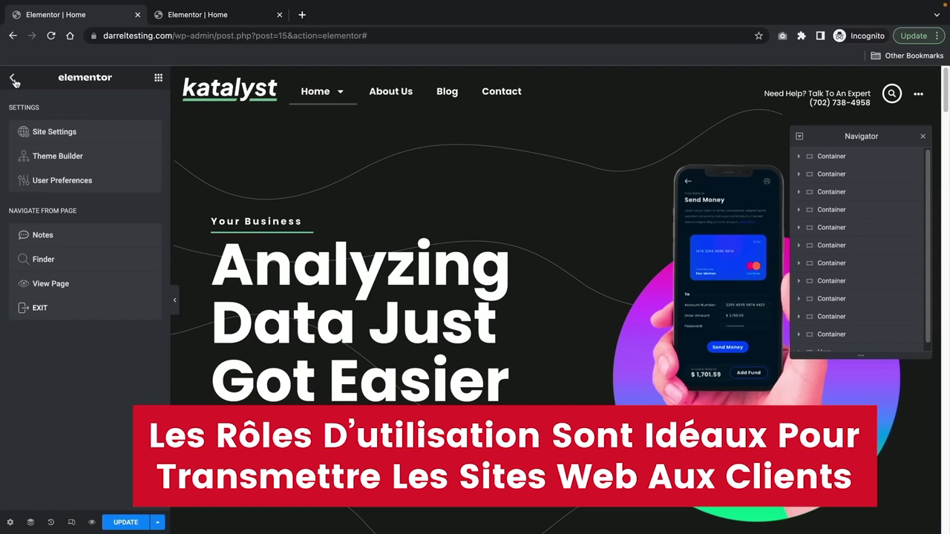
{"action": "left_click", "coordinate": [59, 310]}
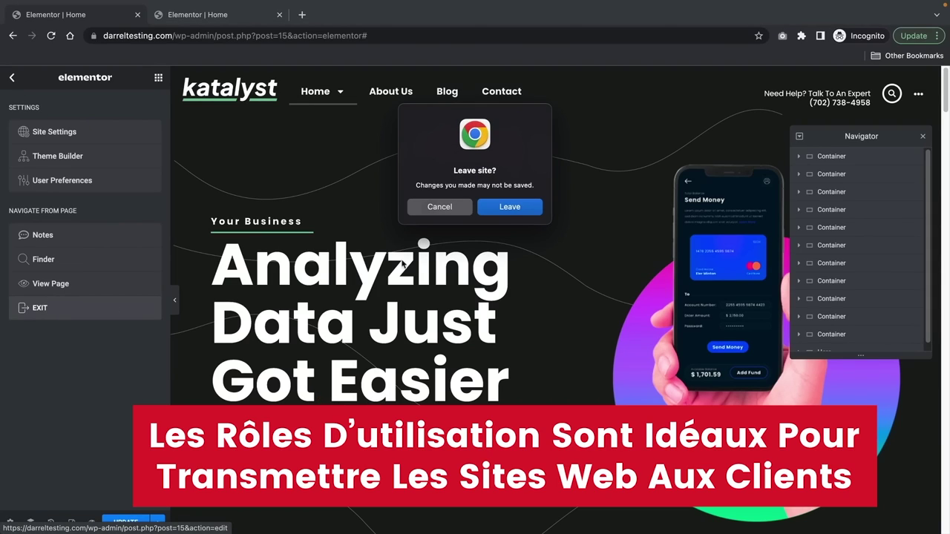
Leave the editor without saving and go to Users > Add New
{"action": "left_click", "coordinate": [514, 207]}
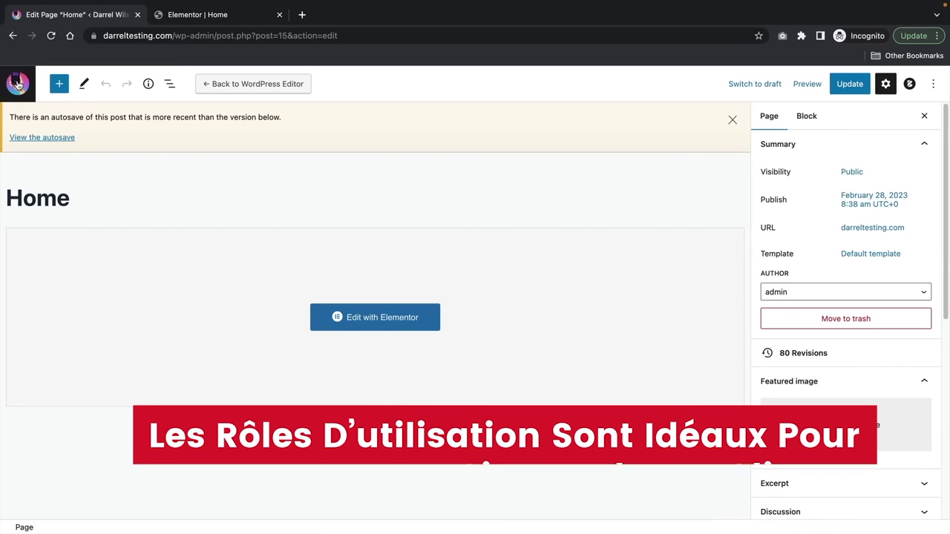
{"action": "left_click", "coordinate": [18, 83]}
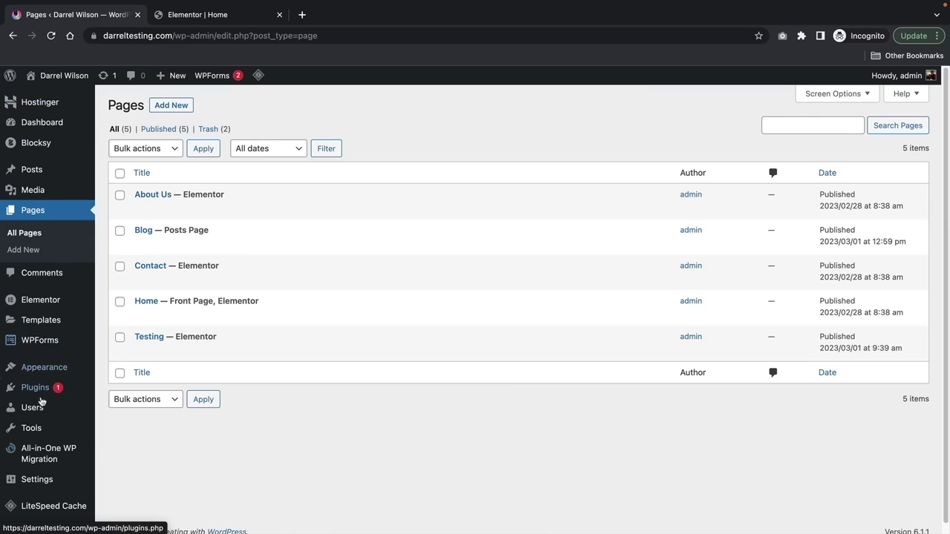
{"action": "mouse_move", "coordinate": [38, 412]}
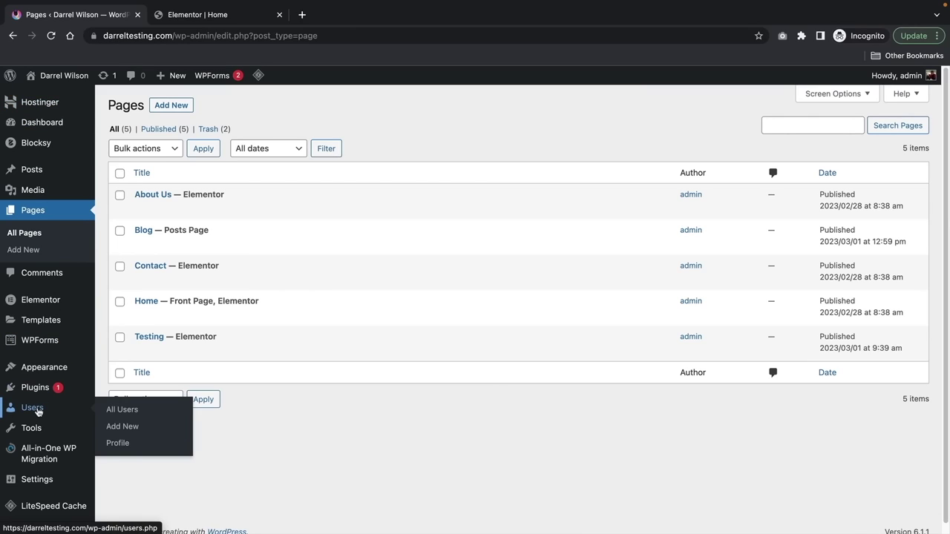
{"action": "left_click", "coordinate": [125, 428]}
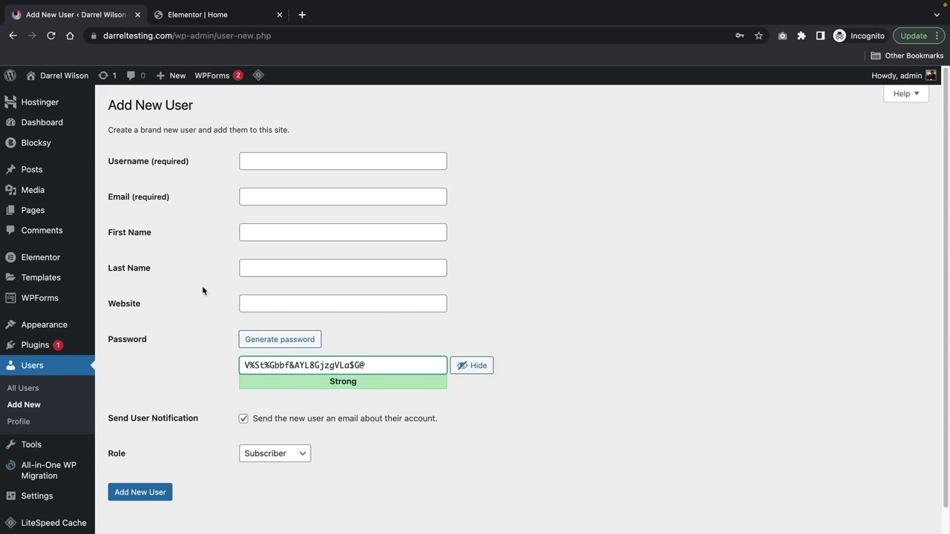
Create the new user account with the new username and the Editor role
{"action": "left_click", "coordinate": [311, 158]}
{"action": "type", "text": "jenni"}
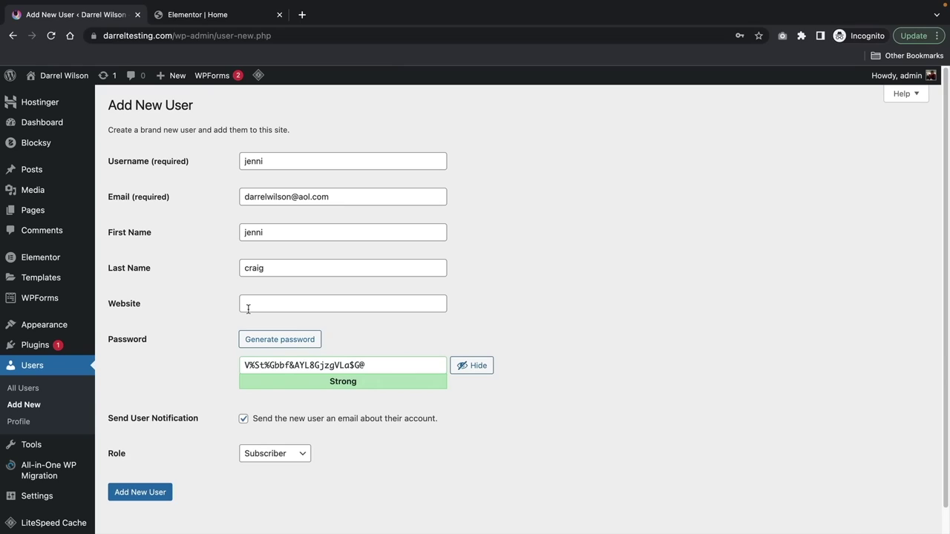
{"action": "left_click_drag", "start_coordinate": [338, 197], "coordinate": [223, 199]}
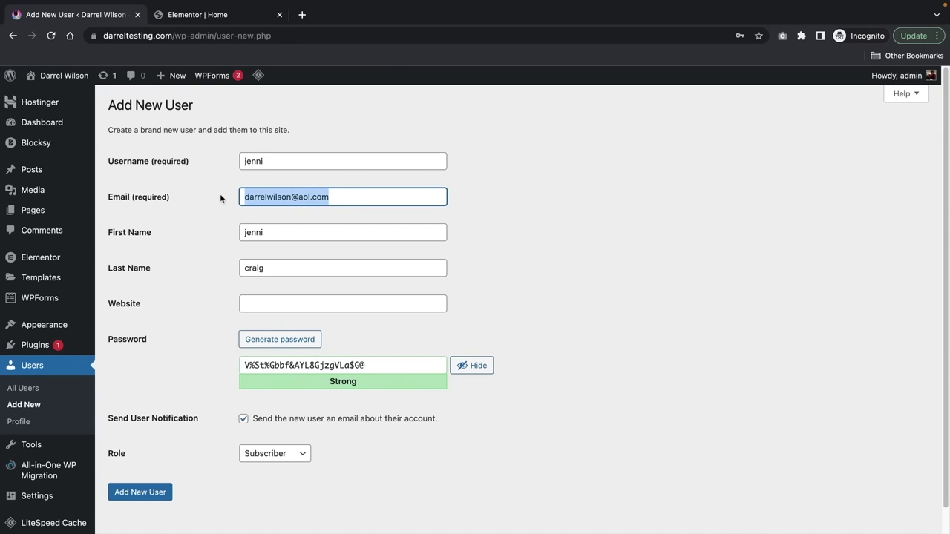
{"action": "left_click", "coordinate": [221, 197]}
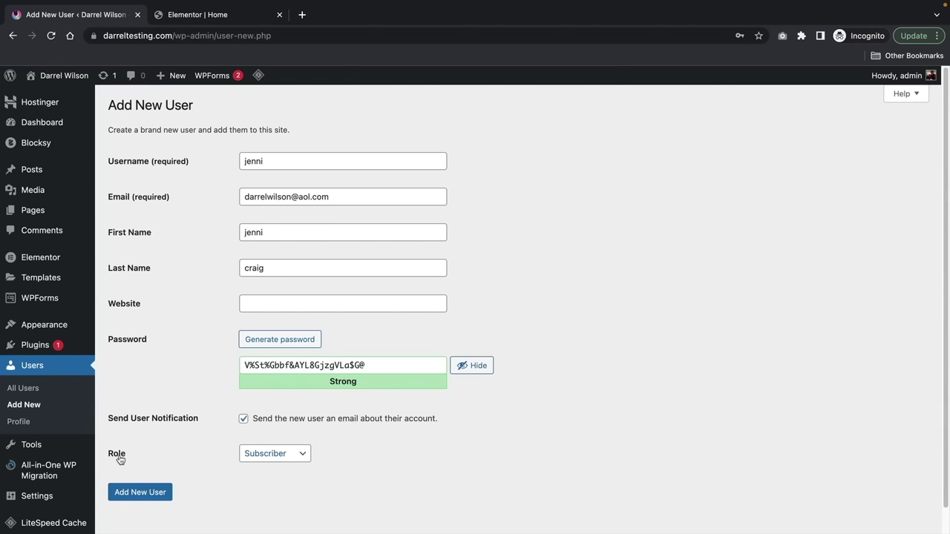
{"action": "left_click", "coordinate": [257, 459]}
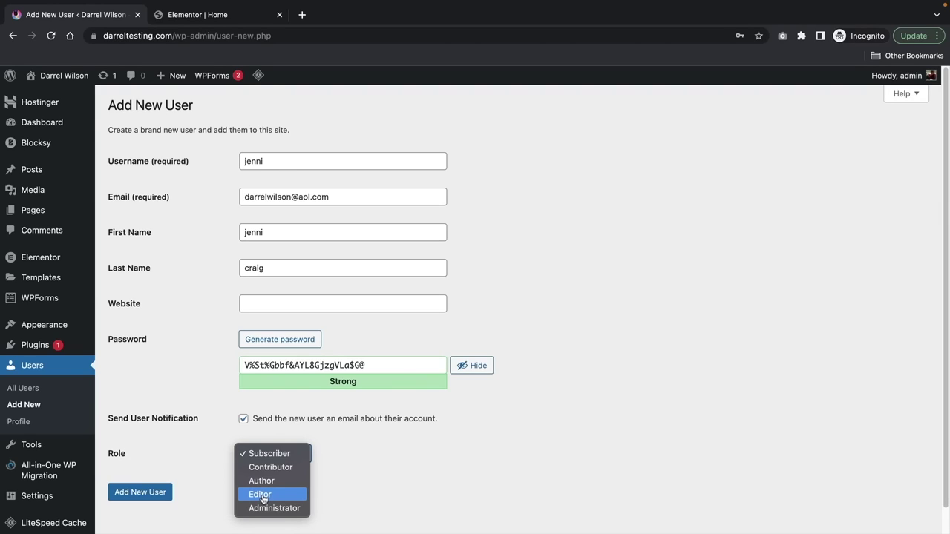
{"action": "left_click", "coordinate": [263, 498]}
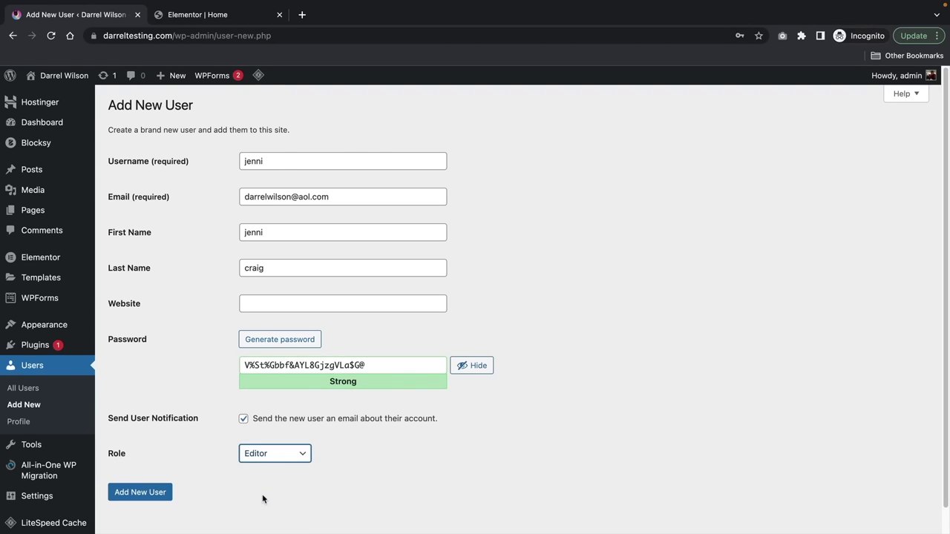
{"action": "left_click", "coordinate": [142, 492]}
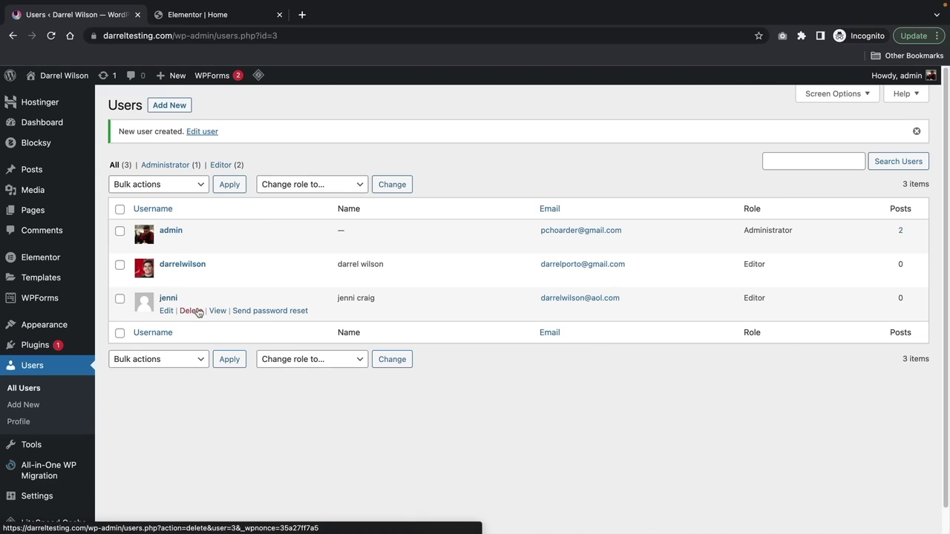
{"action": "left_click", "coordinate": [939, 36]}
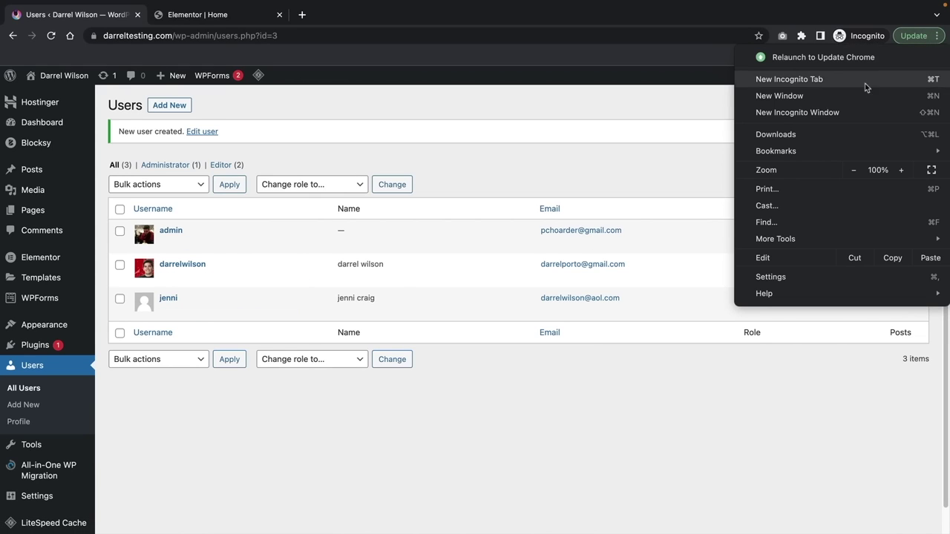
Open darreltesting.com/wp-admin in a new incognito window
{"action": "left_click", "coordinate": [798, 112]}
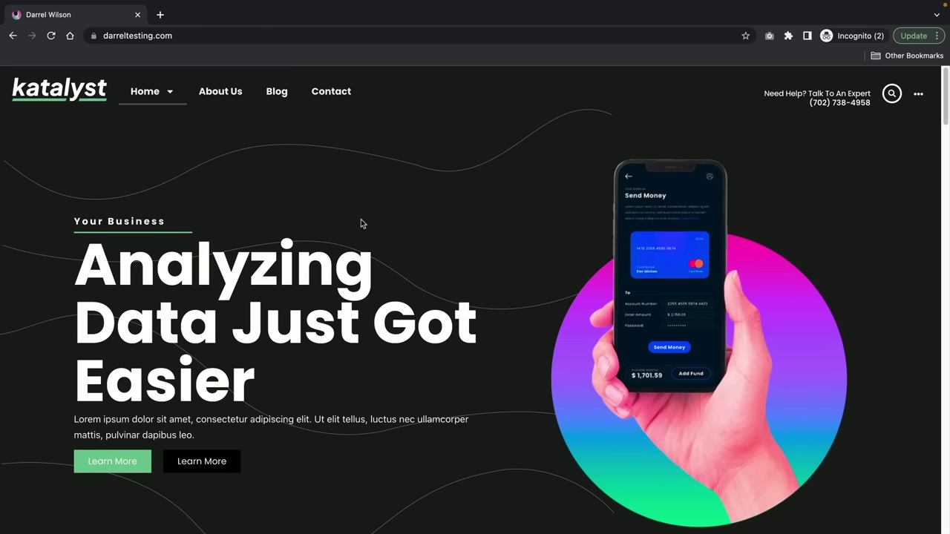
{"action": "left_click", "coordinate": [283, 37]}
{"action": "left_click", "coordinate": [283, 37]}
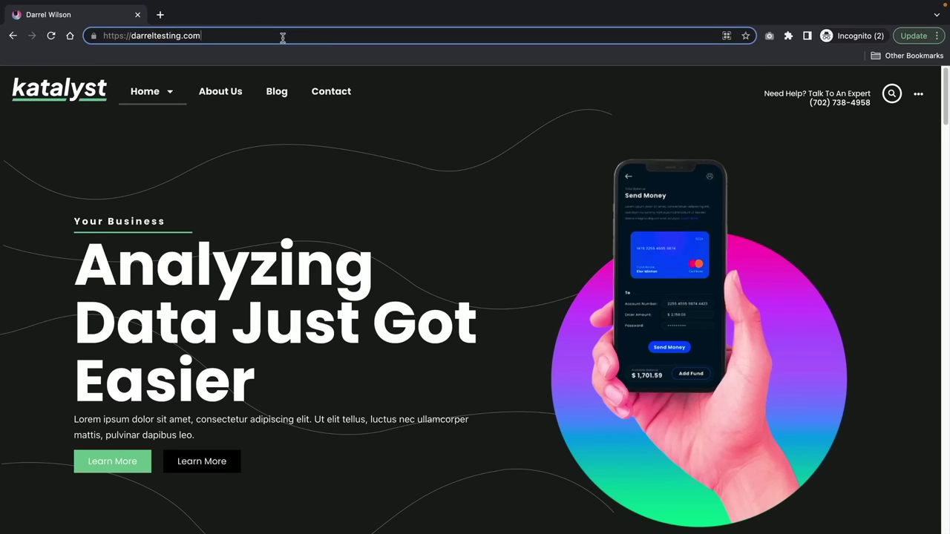
{"action": "type", "text": "/wp-admin"}
{"action": "key", "text": "Return"}
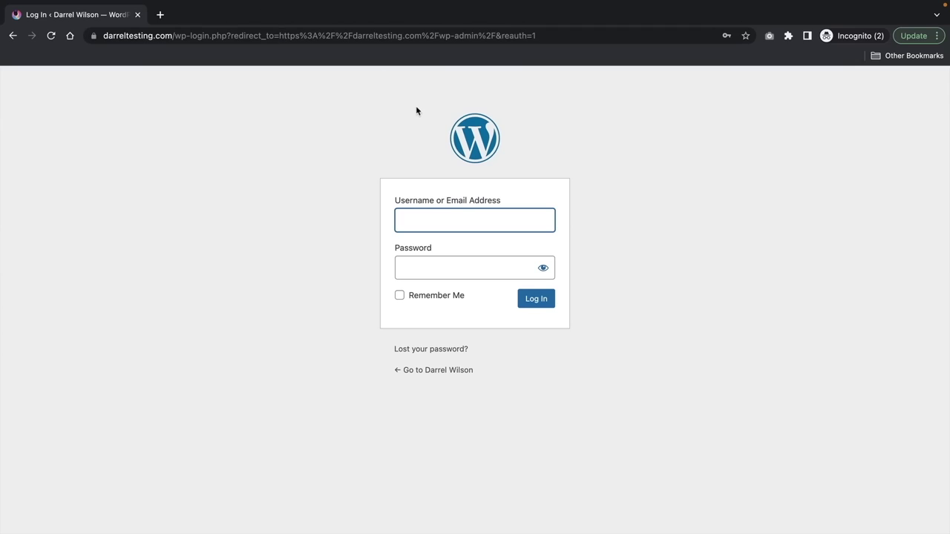
Log in with the new Editor user's username and pasted password
{"action": "type", "text": "jenni"}
{"action": "key", "text": "Tab"}
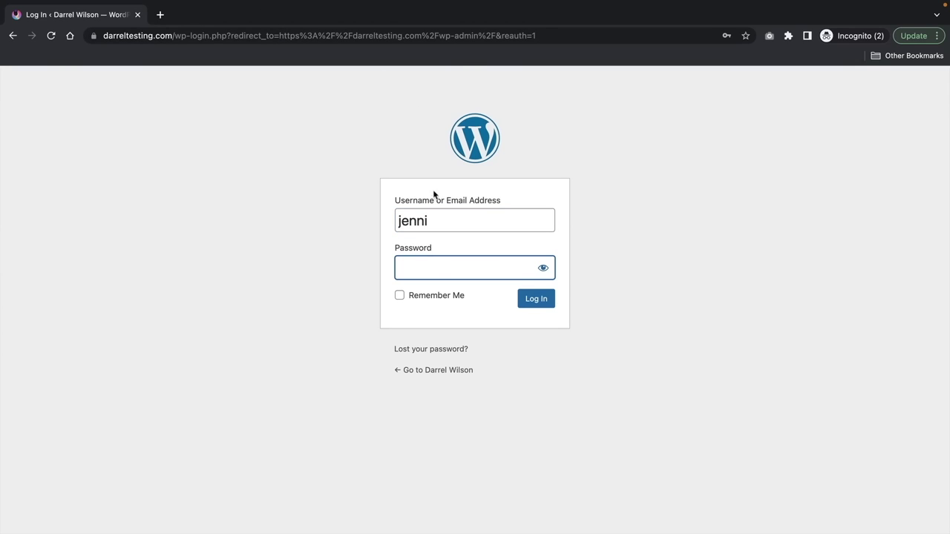
{"action": "right_click", "coordinate": [420, 274]}
{"action": "left_click", "coordinate": [458, 379]}
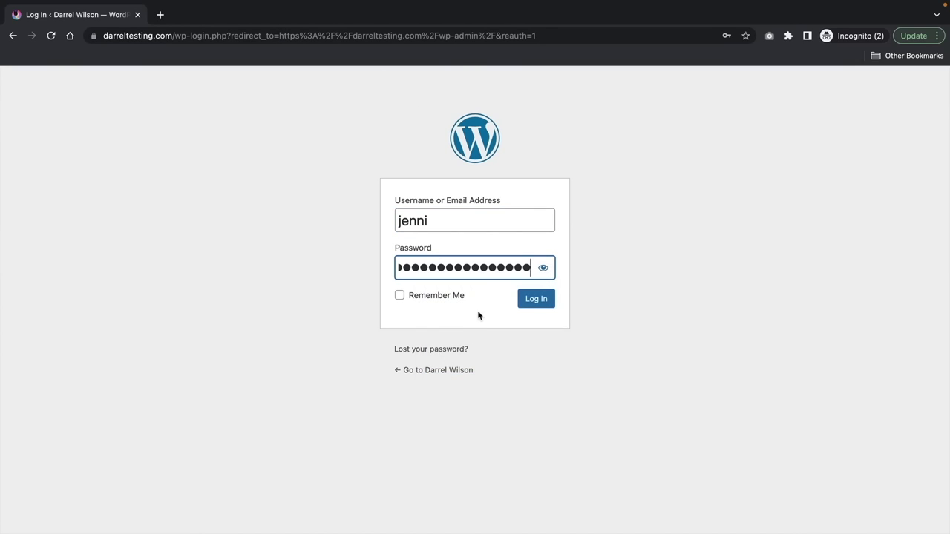
{"action": "left_click", "coordinate": [533, 300]}
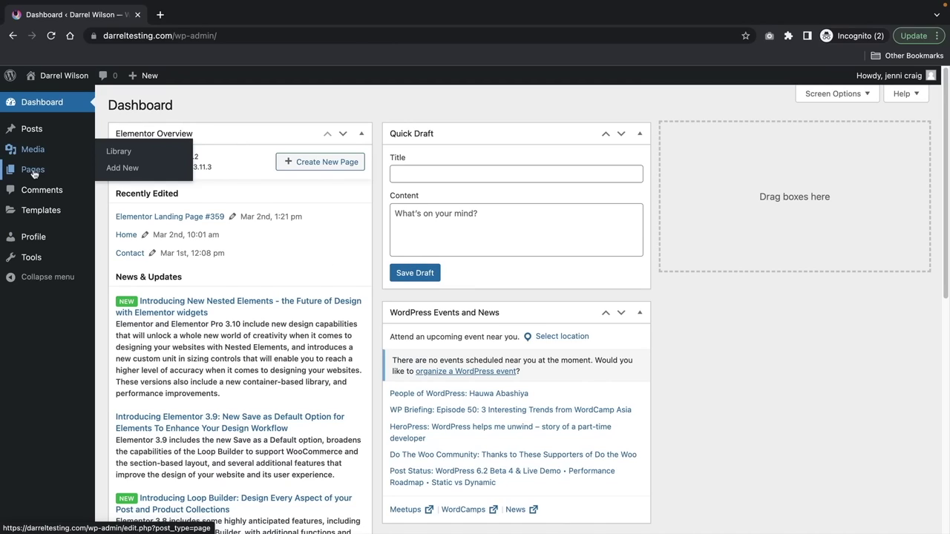
Visit the live Katalyst homepage from the admin bar as the Editor user
{"action": "mouse_move", "coordinate": [31, 130]}
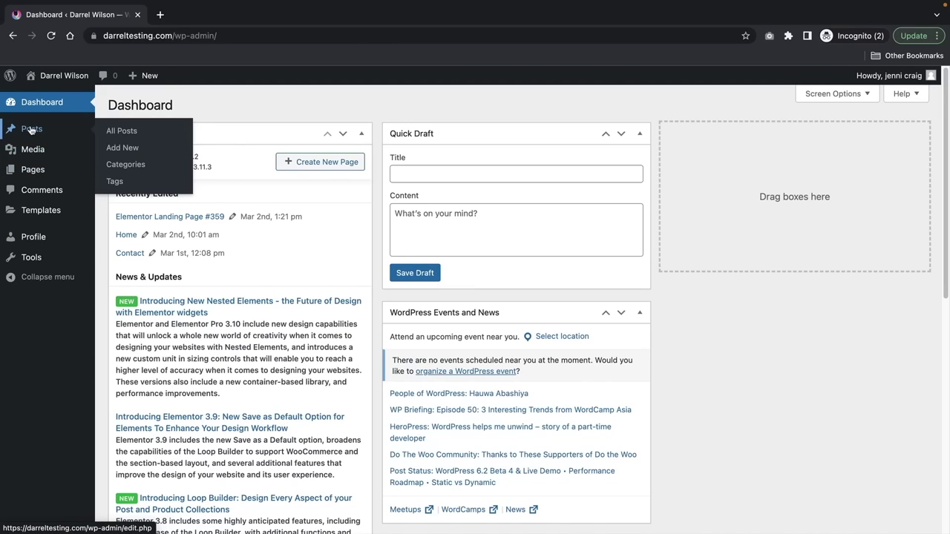
{"action": "mouse_move", "coordinate": [60, 78]}
{"action": "left_click", "coordinate": [57, 99]}
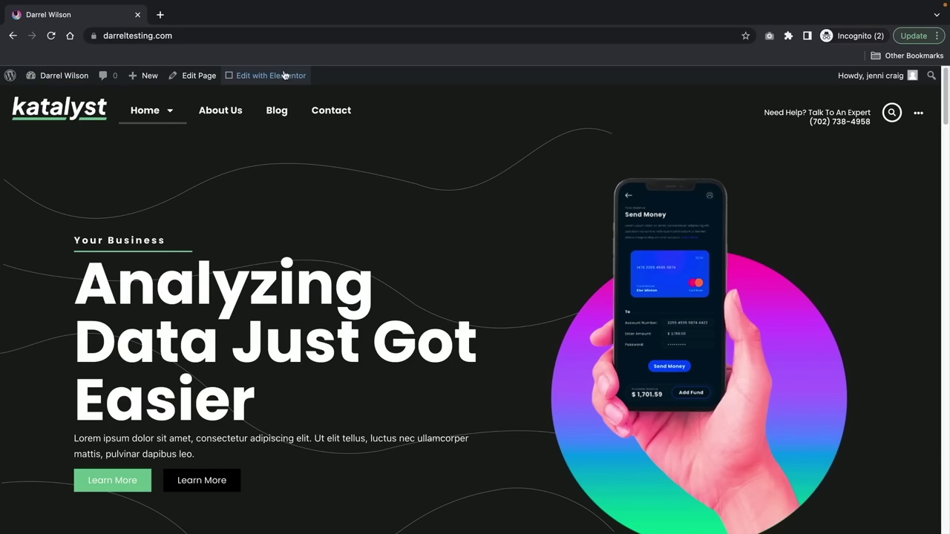
{"action": "mouse_move", "coordinate": [283, 75]}
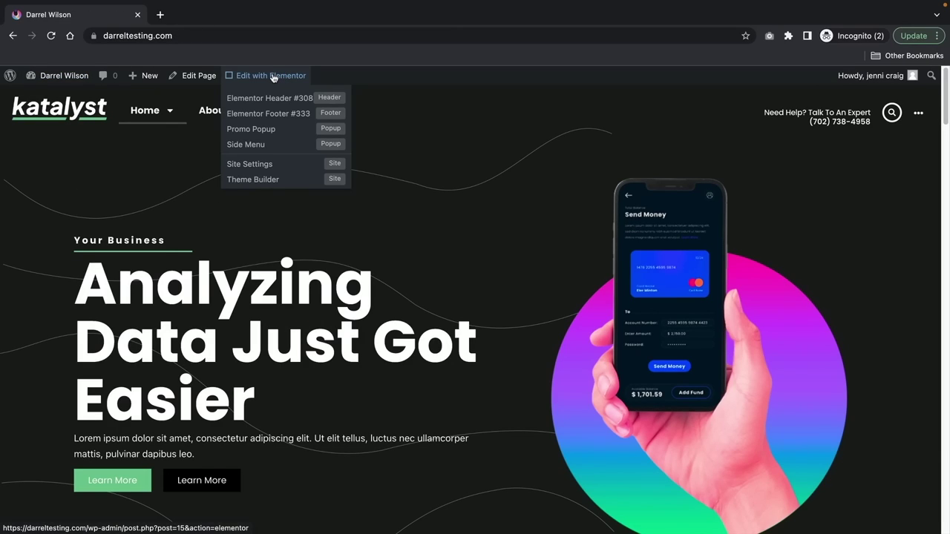
{"action": "left_click", "coordinate": [273, 77]}
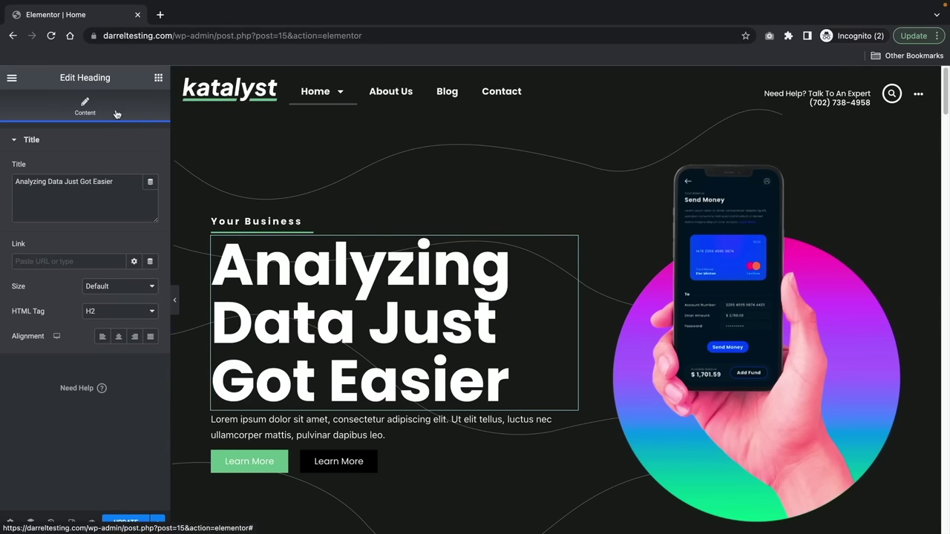
{"action": "left_click", "coordinate": [158, 78]}
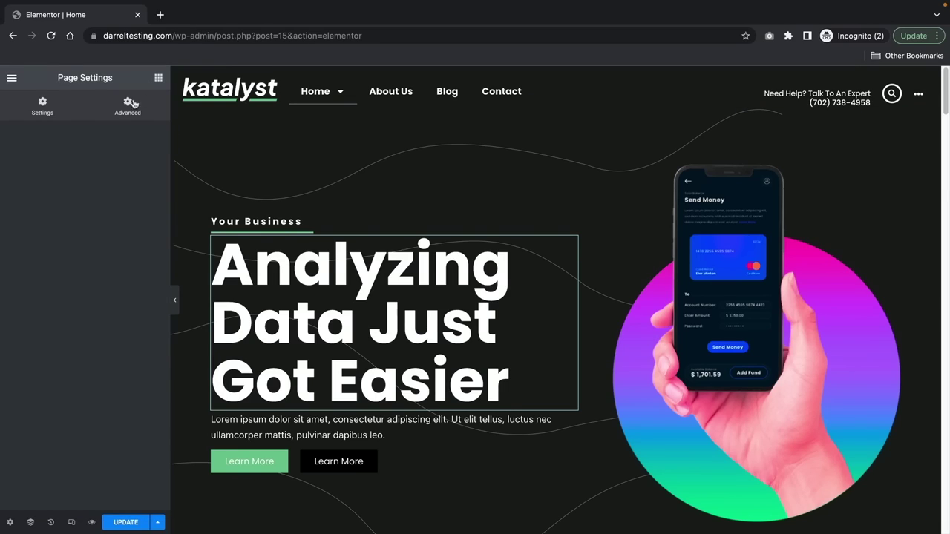
{"action": "left_click", "coordinate": [293, 275]}
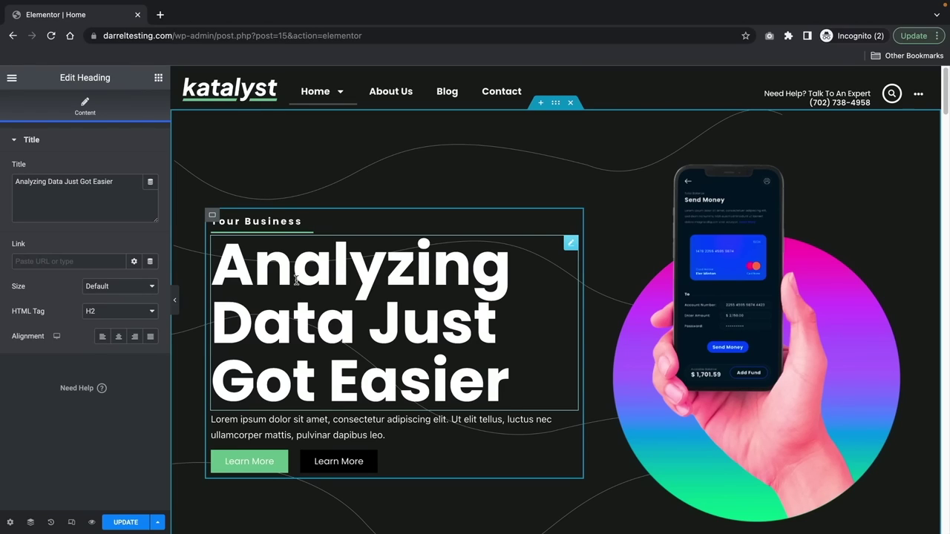
{"action": "double_click", "coordinate": [322, 332]}
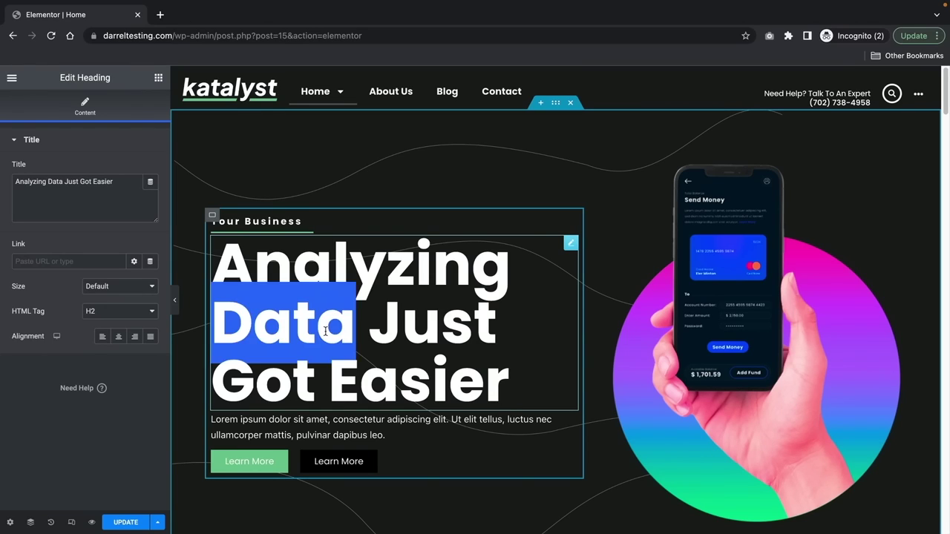
{"action": "left_click", "coordinate": [403, 324]}
{"action": "triple_click", "coordinate": [402, 324]}
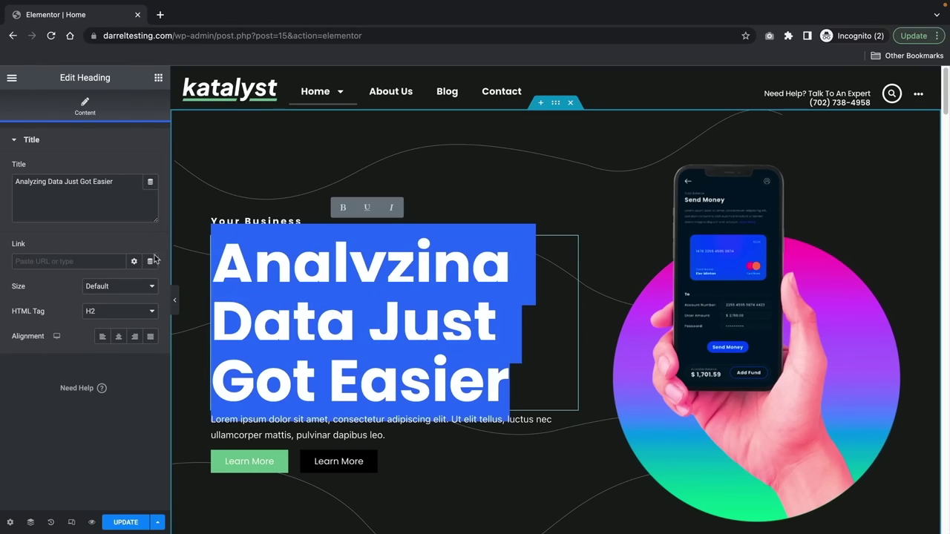
{"action": "left_click", "coordinate": [78, 187]}
{"action": "key", "text": "ctrl+a"}
{"action": "type", "text": "darrel wilson"}
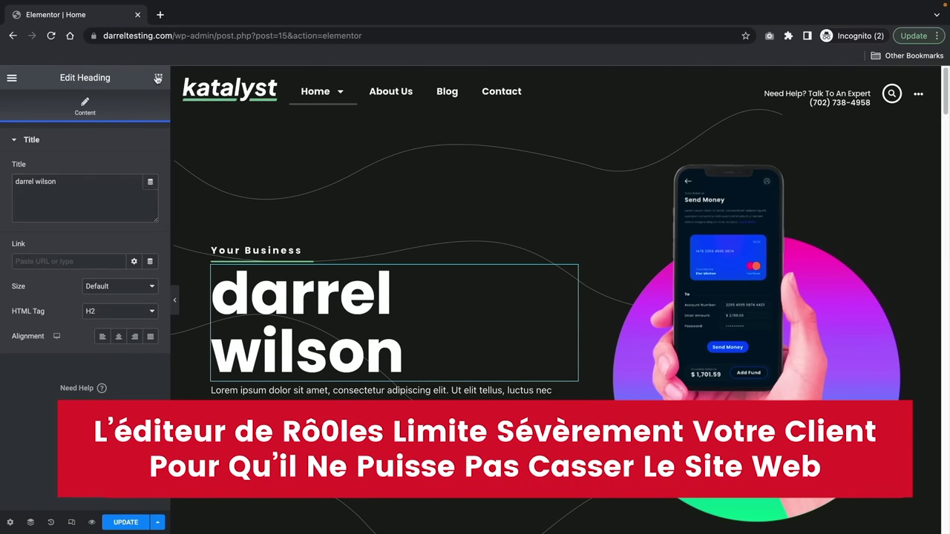
{"action": "key", "text": "Escape"}
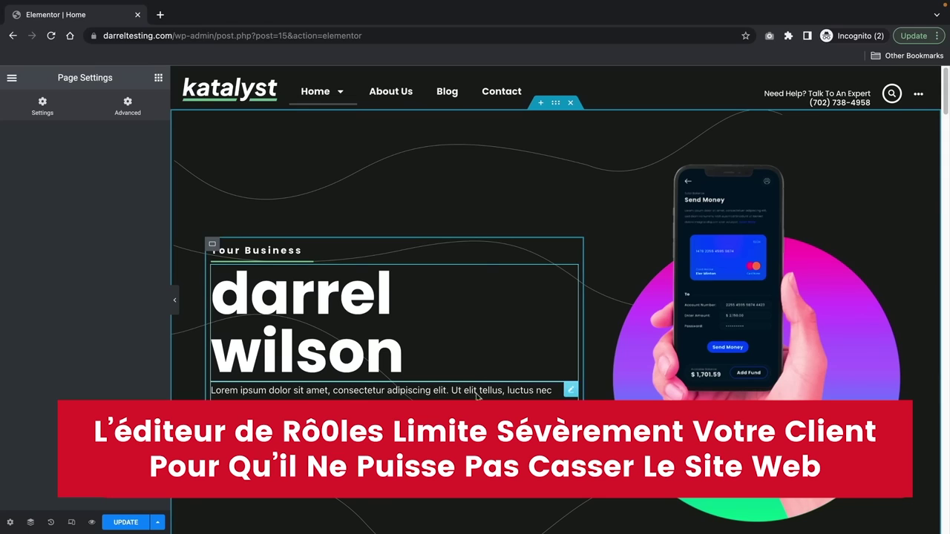
{"action": "scroll", "coordinate": [582, 395], "scroll_direction": "down", "scroll_amount": 1}
{"action": "scroll", "coordinate": [573, 387], "scroll_direction": "down", "scroll_amount": 15}
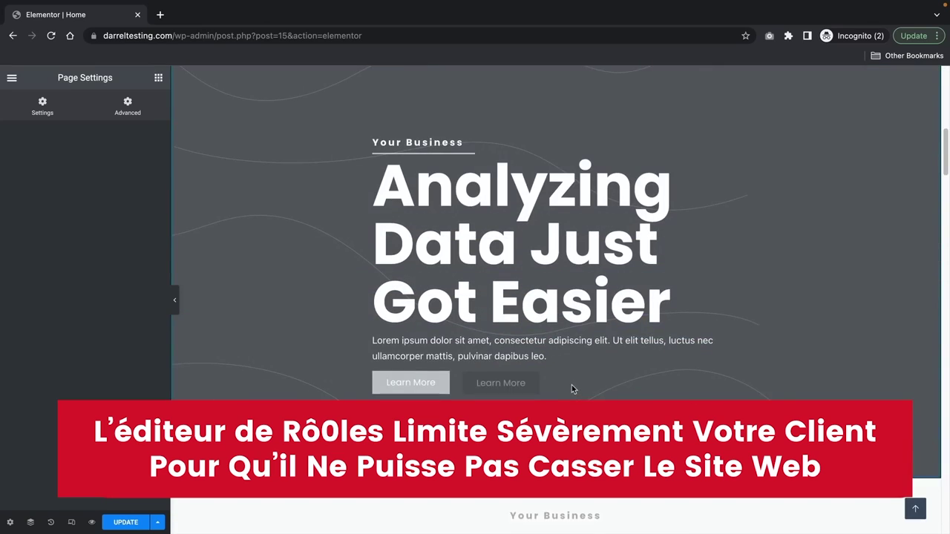
{"action": "scroll", "coordinate": [572, 388], "scroll_direction": "down", "scroll_amount": 10}
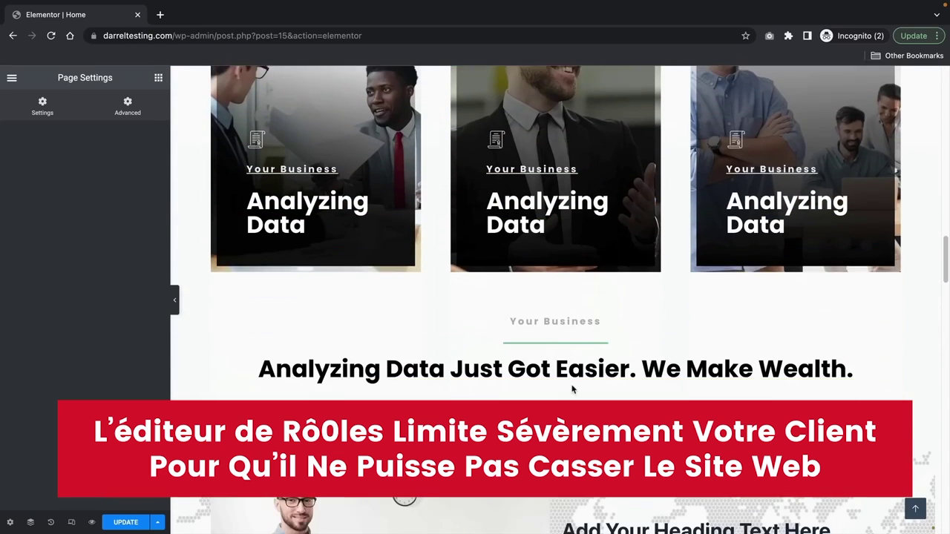
{"action": "scroll", "coordinate": [572, 389], "scroll_direction": "down", "scroll_amount": 10}
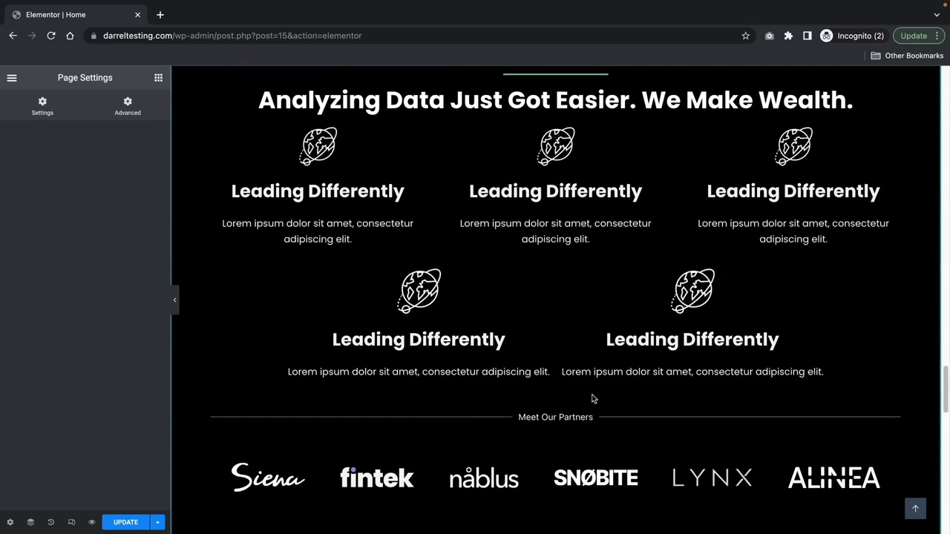
{"action": "scroll", "coordinate": [592, 398], "scroll_direction": "up", "scroll_amount": 1}
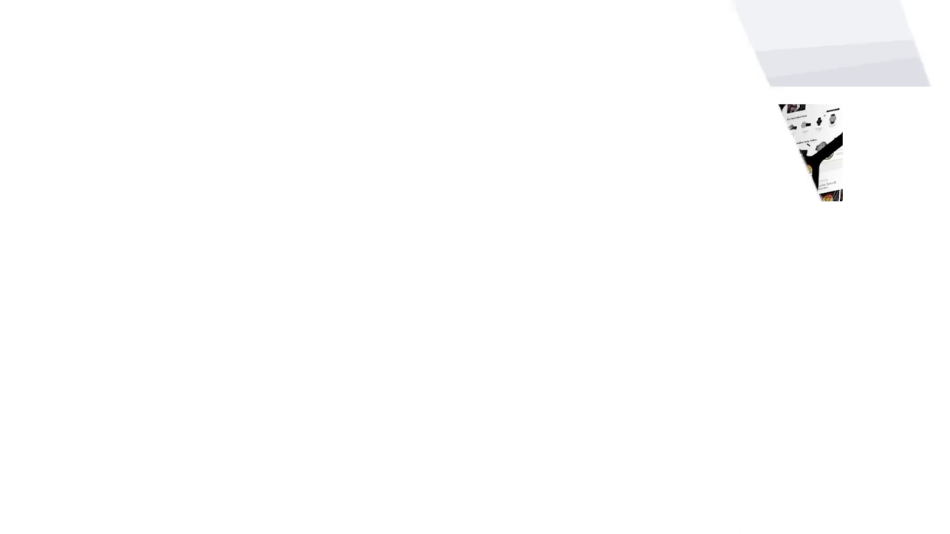
{"action": "scroll", "coordinate": [475, 268], "scroll_direction": "down", "scroll_amount": 5}
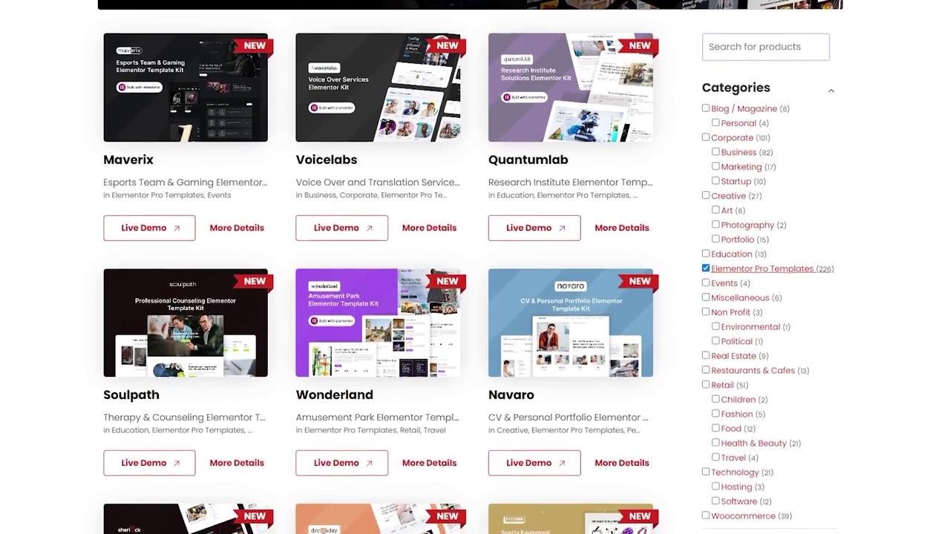
{"action": "scroll", "coordinate": [475, 268], "scroll_direction": "down", "scroll_amount": 3}
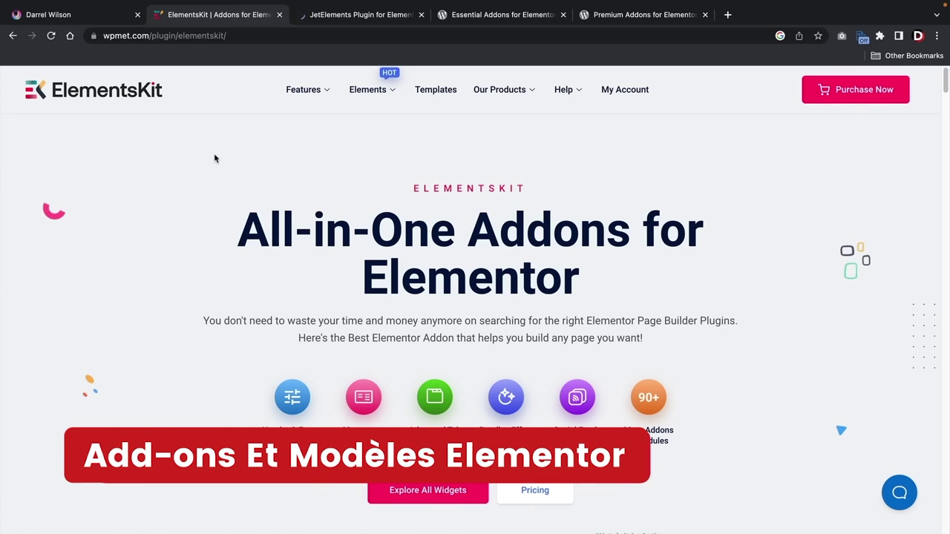
Compare the JetElements, Essential Addons, Premium Addons and ElementsKit plugin pages
{"action": "left_click", "coordinate": [347, 23]}
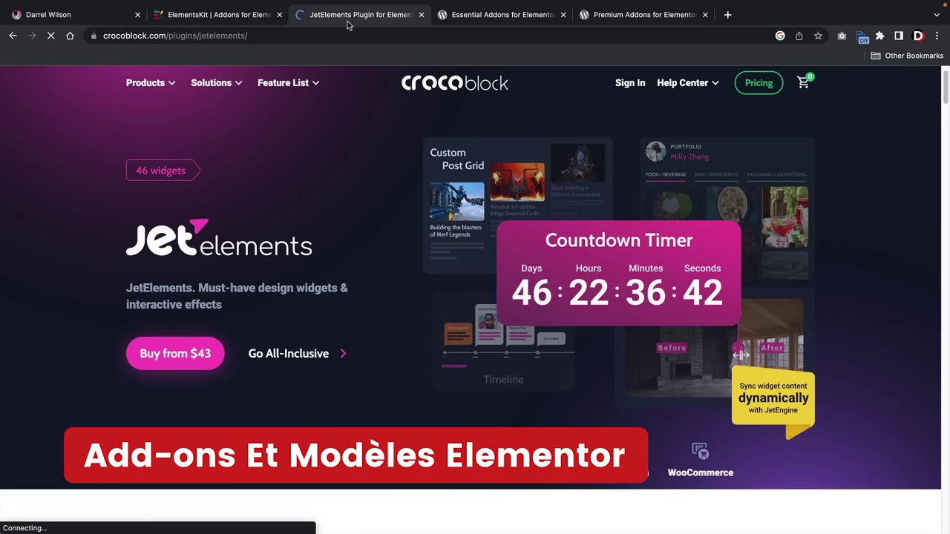
{"action": "left_click", "coordinate": [462, 16]}
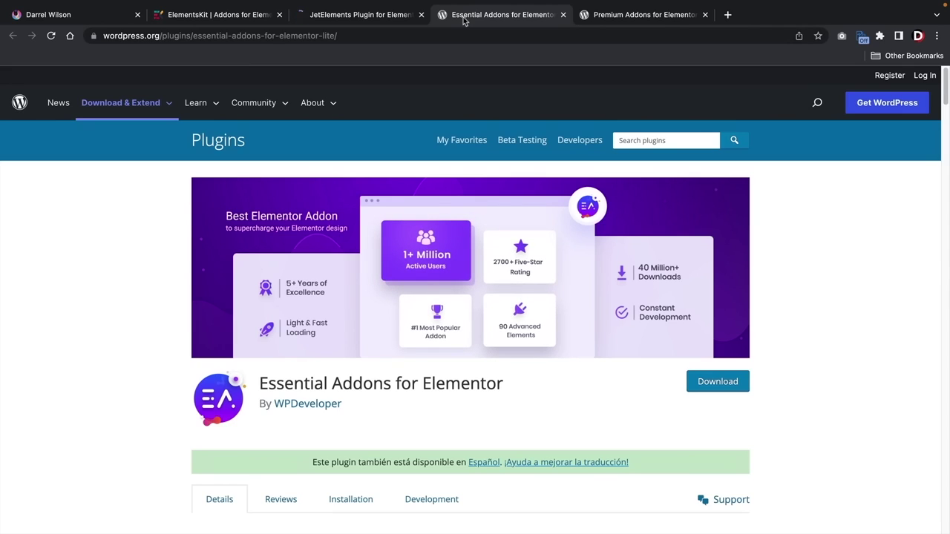
{"action": "left_click", "coordinate": [602, 16]}
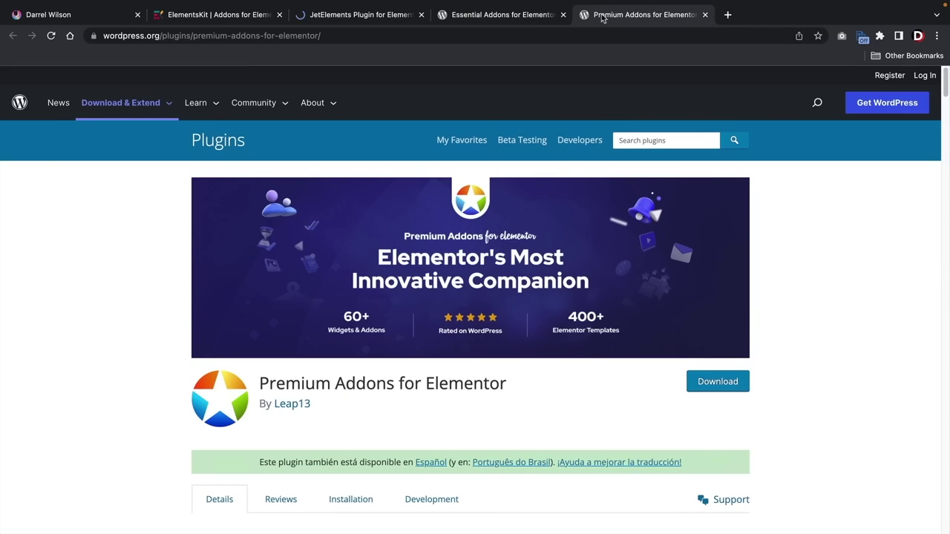
{"action": "left_click", "coordinate": [496, 17]}
{"action": "left_click", "coordinate": [388, 21]}
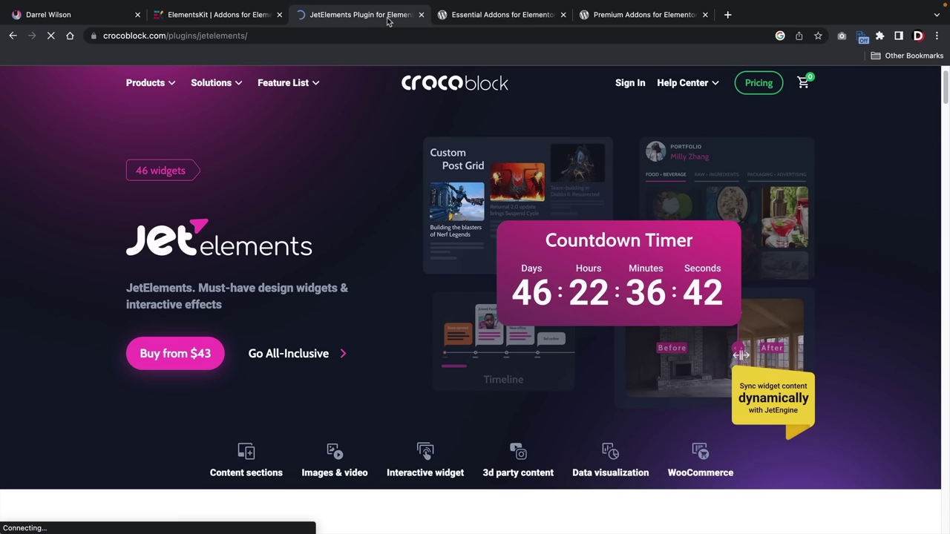
{"action": "left_click", "coordinate": [233, 22]}
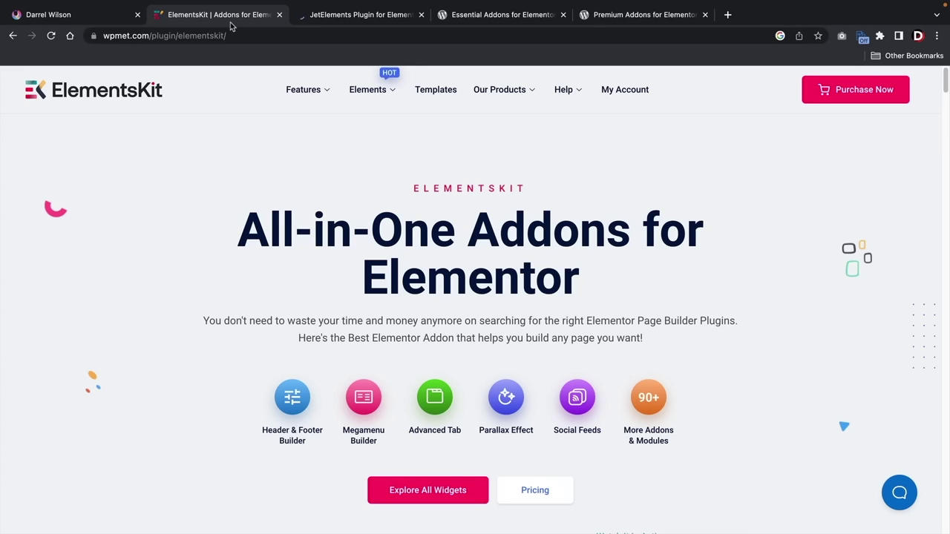
Return to the darreltesting.com tab and open the WordPress dashboard
{"action": "left_click", "coordinate": [105, 22]}
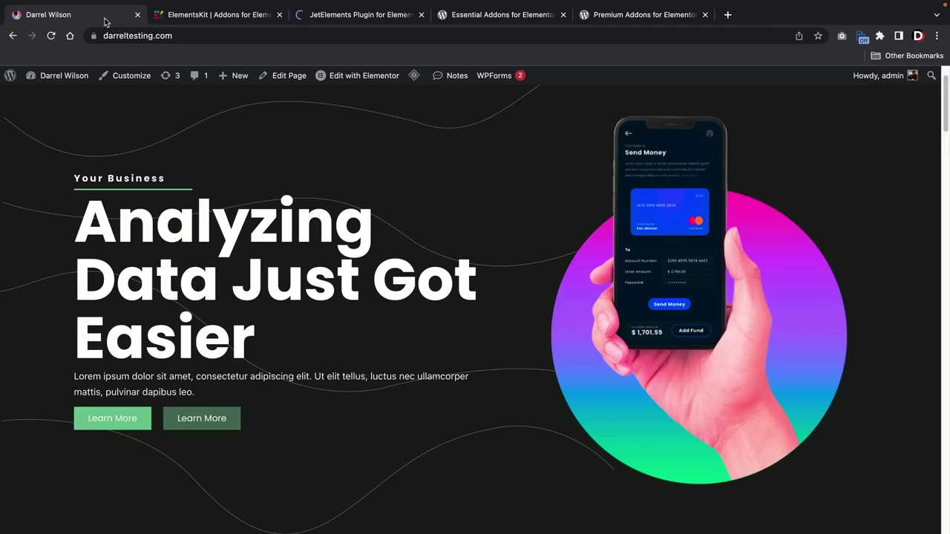
{"action": "mouse_move", "coordinate": [76, 77]}
{"action": "left_click", "coordinate": [68, 97]}
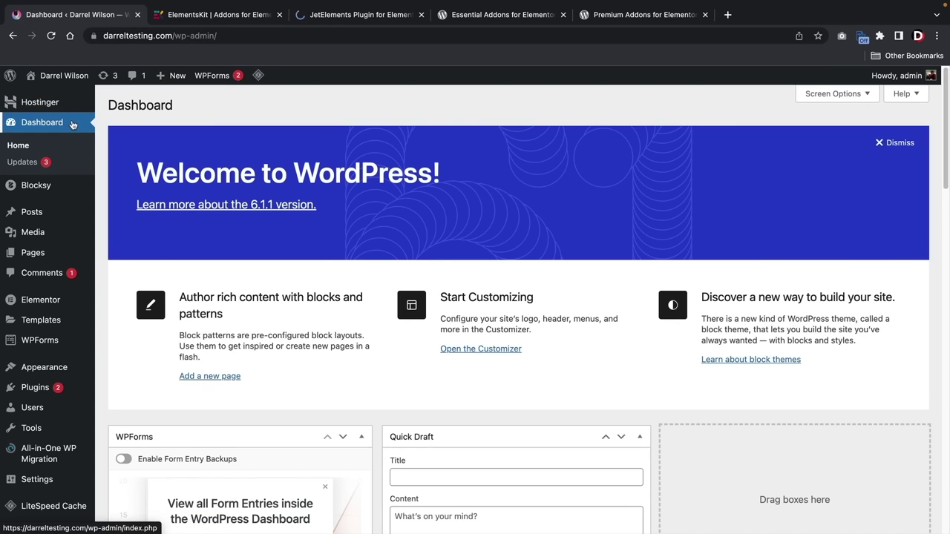
{"action": "mouse_move", "coordinate": [46, 387]}
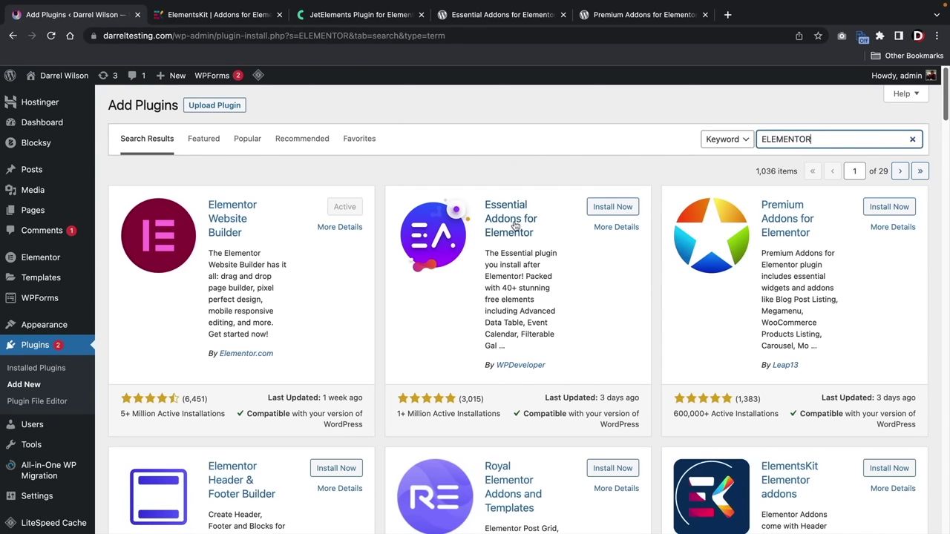
Scroll through the ELEMENTOR plugin search results to the ElementsKit card
{"action": "scroll", "coordinate": [772, 232], "scroll_direction": "down", "scroll_amount": 3}
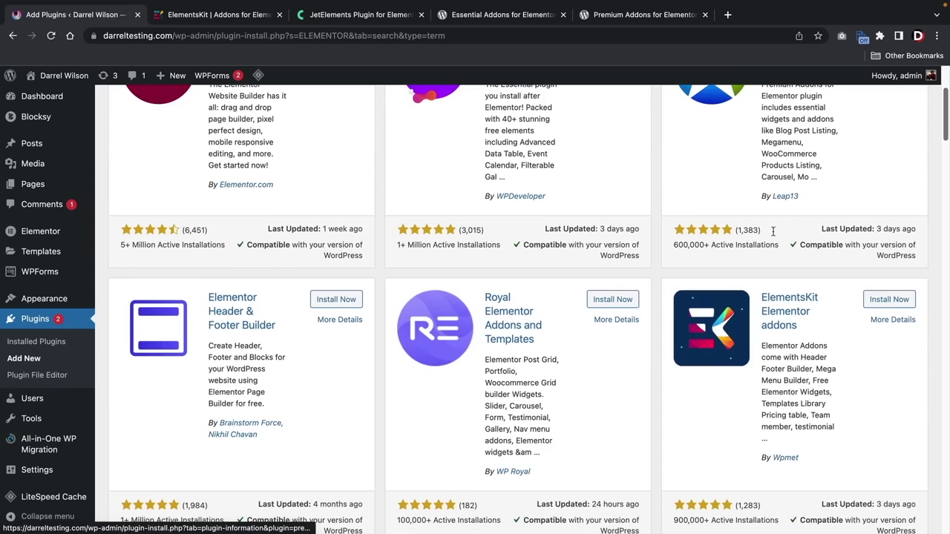
{"action": "scroll", "coordinate": [773, 232], "scroll_direction": "down", "scroll_amount": 1}
{"action": "scroll", "coordinate": [763, 215], "scroll_direction": "down", "scroll_amount": 2}
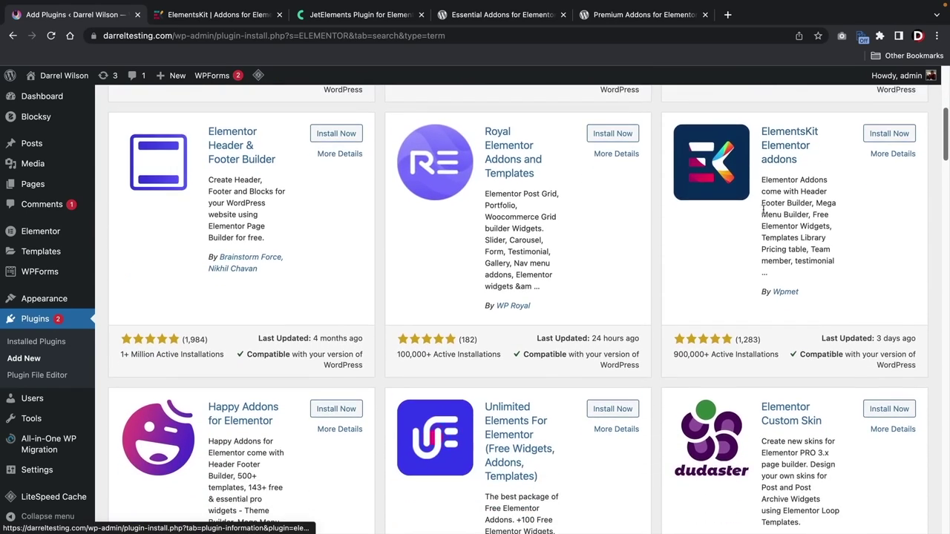
{"action": "scroll", "coordinate": [763, 211], "scroll_direction": "down", "scroll_amount": 3}
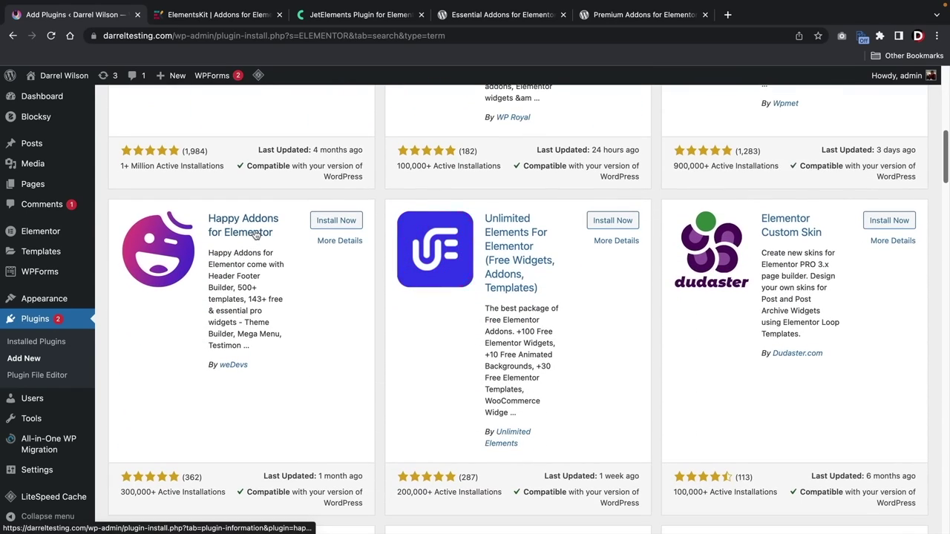
{"action": "scroll", "coordinate": [502, 353], "scroll_direction": "up", "scroll_amount": 2}
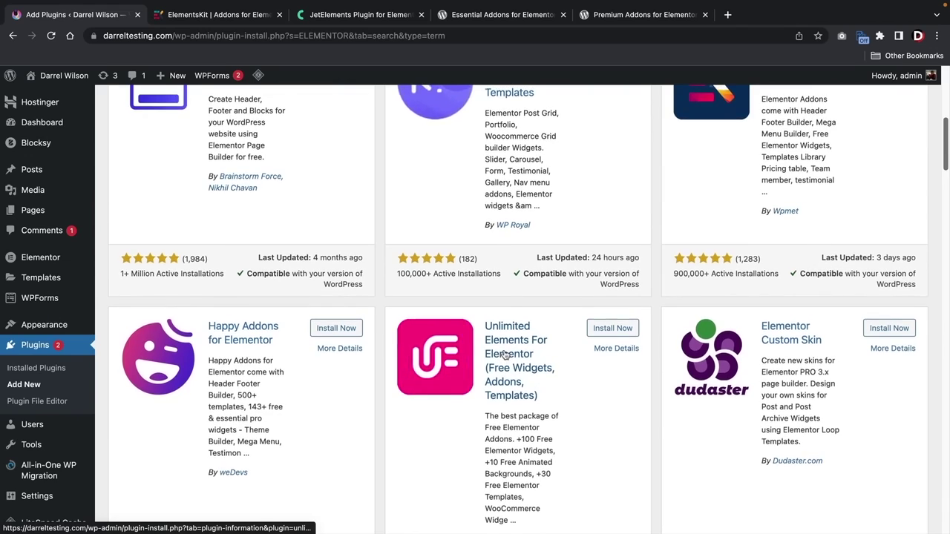
{"action": "scroll", "coordinate": [507, 349], "scroll_direction": "up", "scroll_amount": 6}
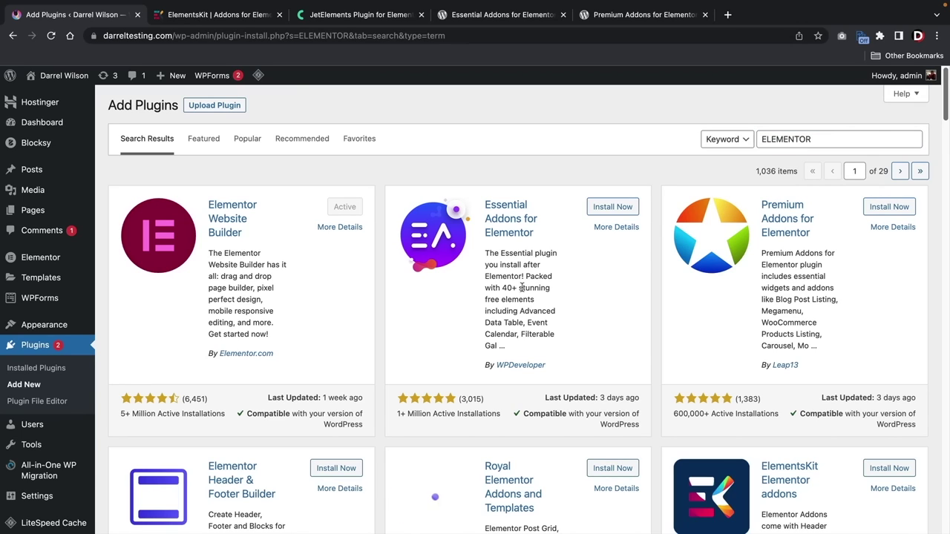
{"action": "scroll", "coordinate": [519, 285], "scroll_direction": "down", "scroll_amount": 3}
{"action": "scroll", "coordinate": [502, 288], "scroll_direction": "down", "scroll_amount": 7}
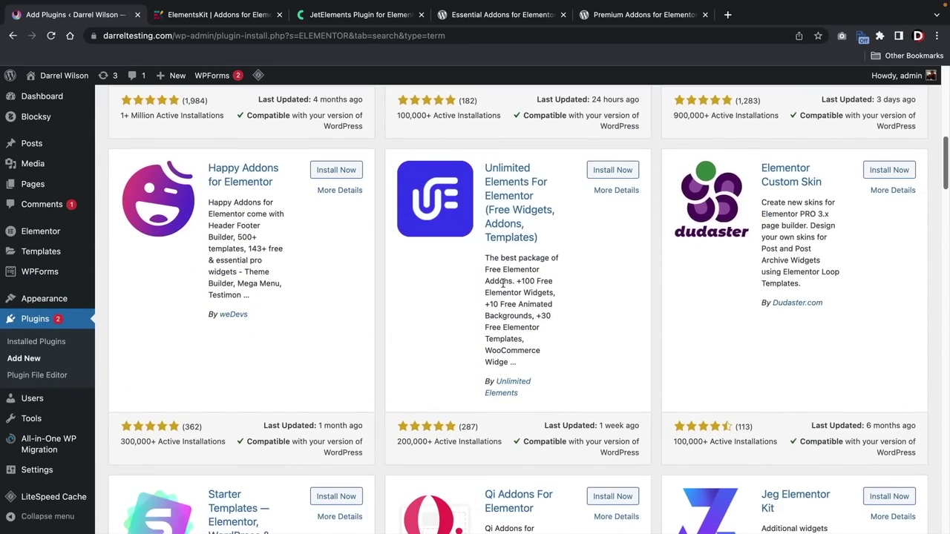
{"action": "scroll", "coordinate": [502, 282], "scroll_direction": "down", "scroll_amount": 1}
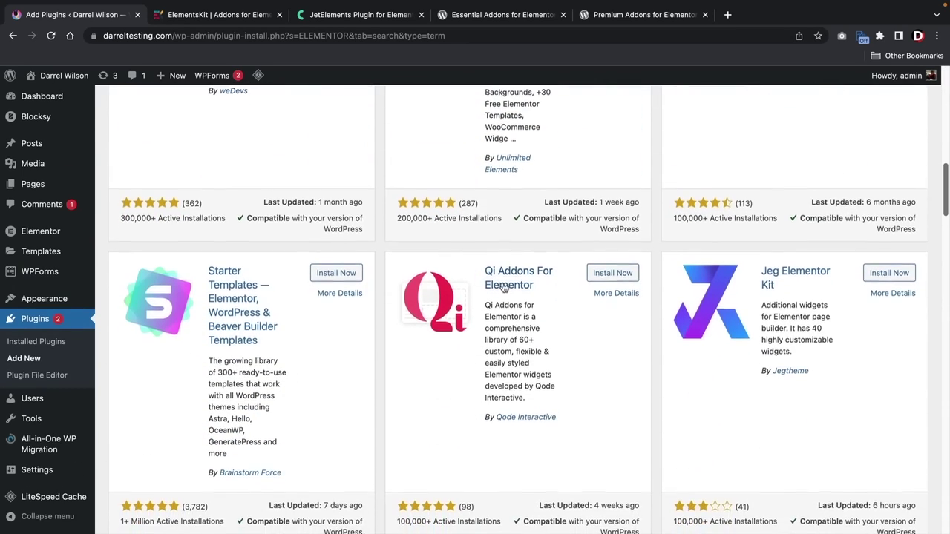
{"action": "scroll", "coordinate": [503, 287], "scroll_direction": "down", "scroll_amount": 5}
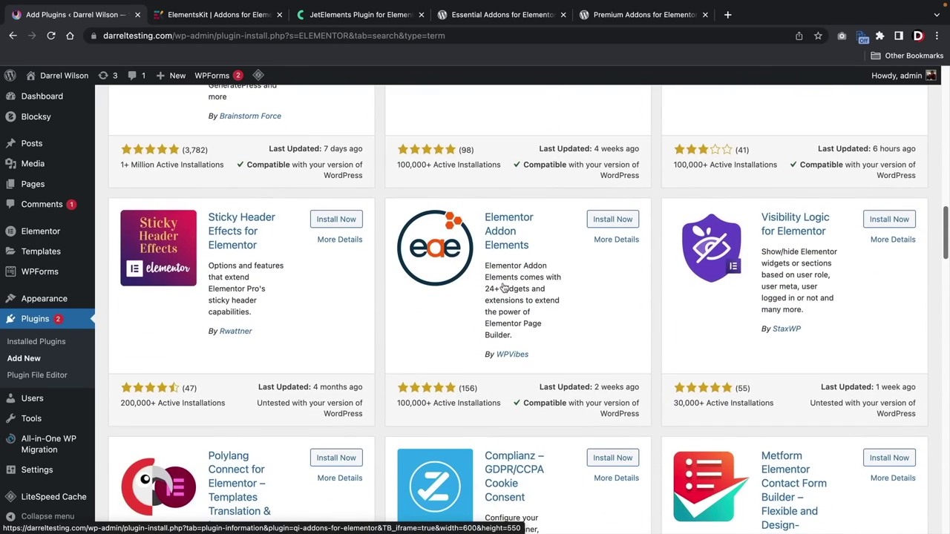
{"action": "scroll", "coordinate": [502, 287], "scroll_direction": "down", "scroll_amount": 5}
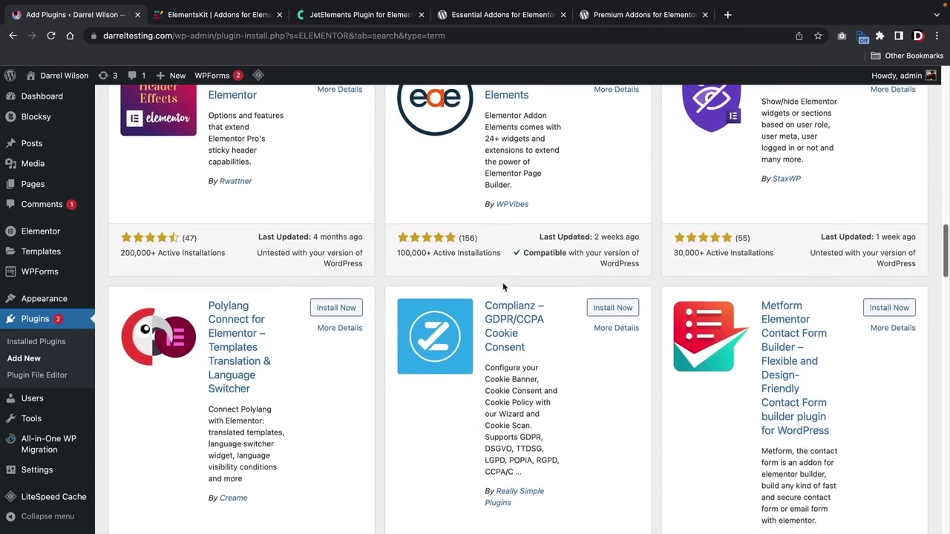
{"action": "scroll", "coordinate": [502, 287], "scroll_direction": "down", "scroll_amount": 1}
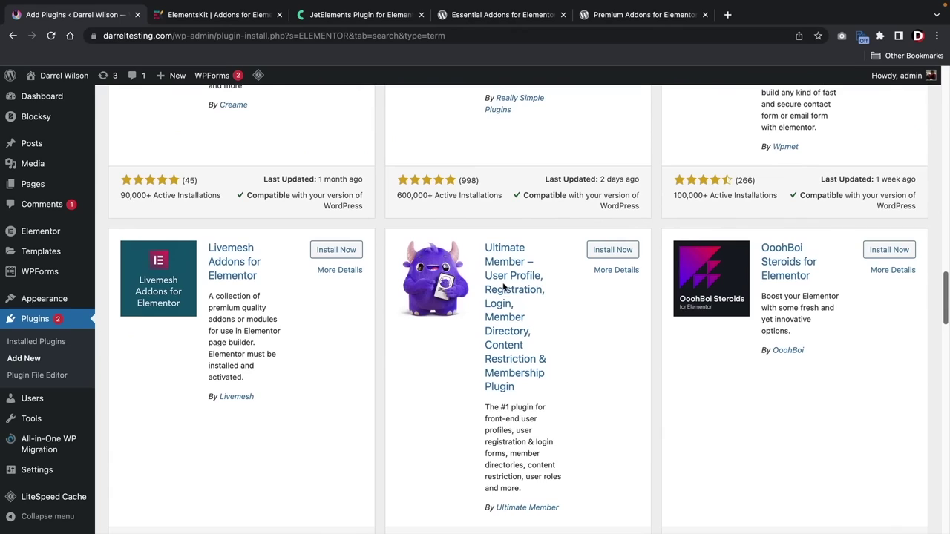
{"action": "scroll", "coordinate": [511, 285], "scroll_direction": "down", "scroll_amount": 3}
{"action": "scroll", "coordinate": [512, 285], "scroll_direction": "down", "scroll_amount": 2}
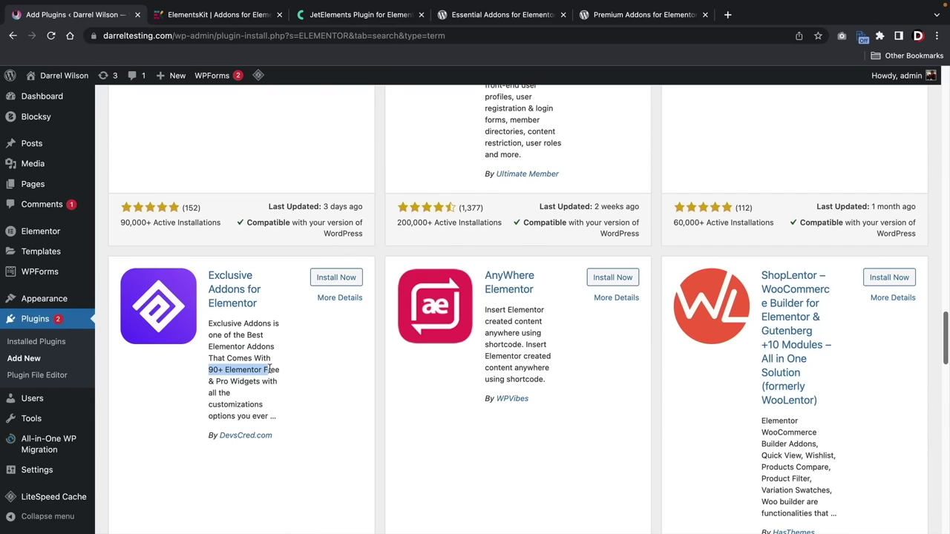
{"action": "scroll", "coordinate": [271, 368], "scroll_direction": "down", "scroll_amount": 2}
{"action": "scroll", "coordinate": [280, 363], "scroll_direction": "up", "scroll_amount": 1}
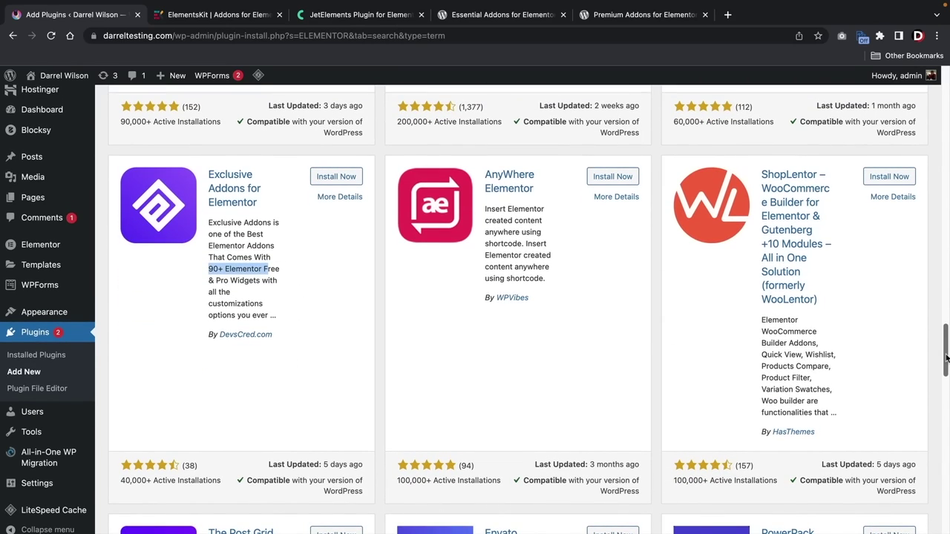
{"action": "left_click_drag", "start_coordinate": [946, 359], "coordinate": [949, 136]}
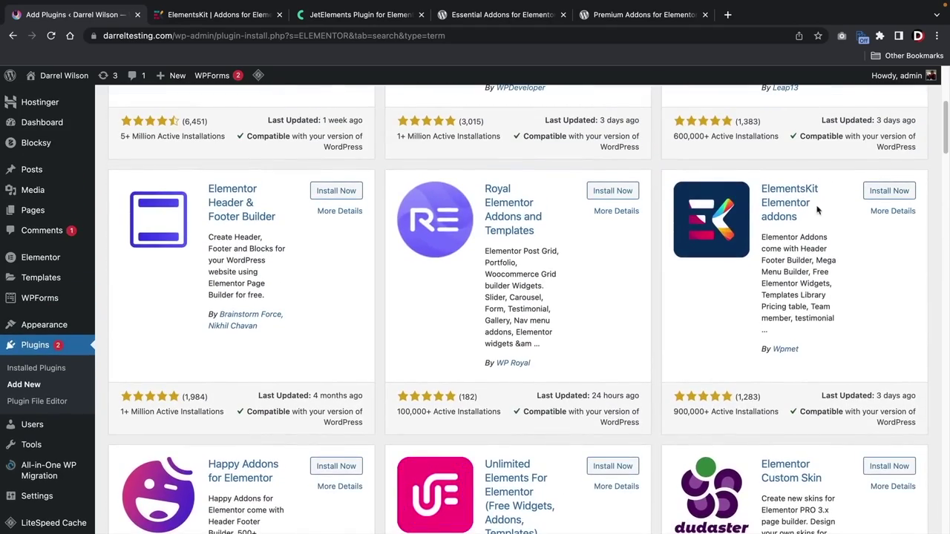
Install the ElementsKit Elementor addons plugin and activate it as ElementsKit Lite
{"action": "left_click", "coordinate": [885, 192]}
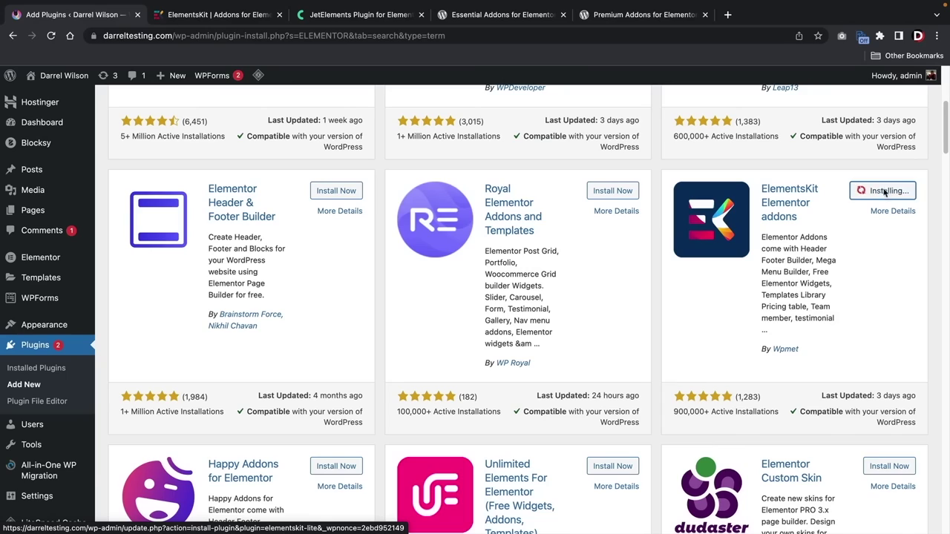
{"action": "left_click", "coordinate": [893, 190]}
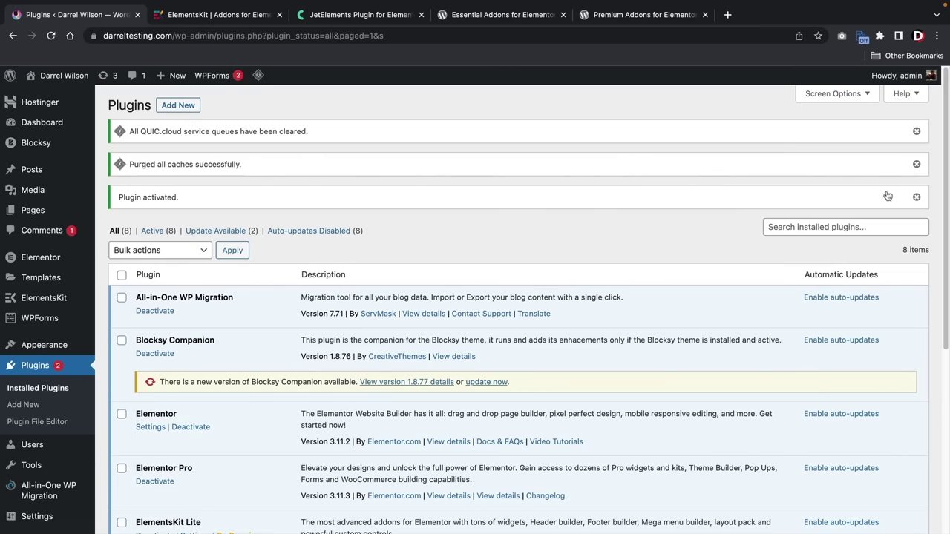
Choose Custom setup in the ElementsKit wizard and review the widget checklist down to Next Step
{"action": "mouse_move", "coordinate": [61, 298]}
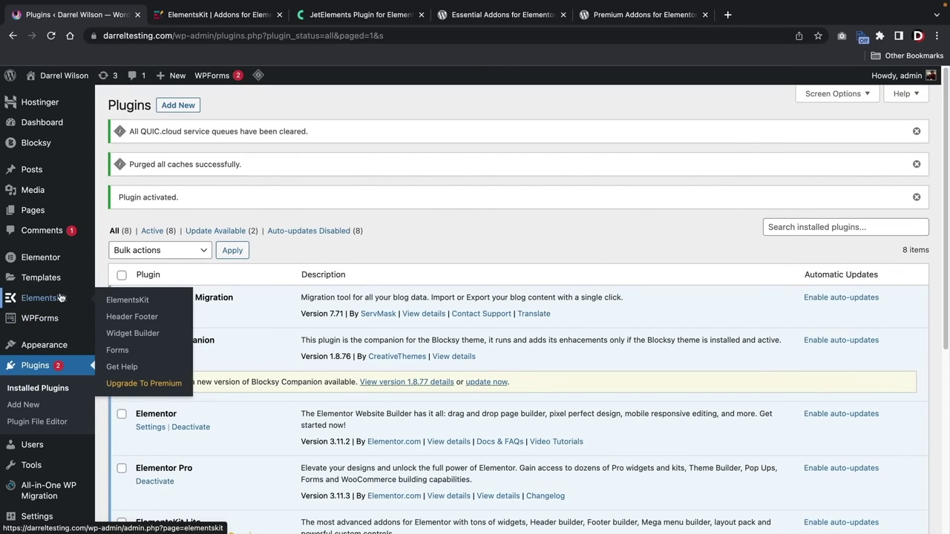
{"action": "left_click", "coordinate": [52, 304]}
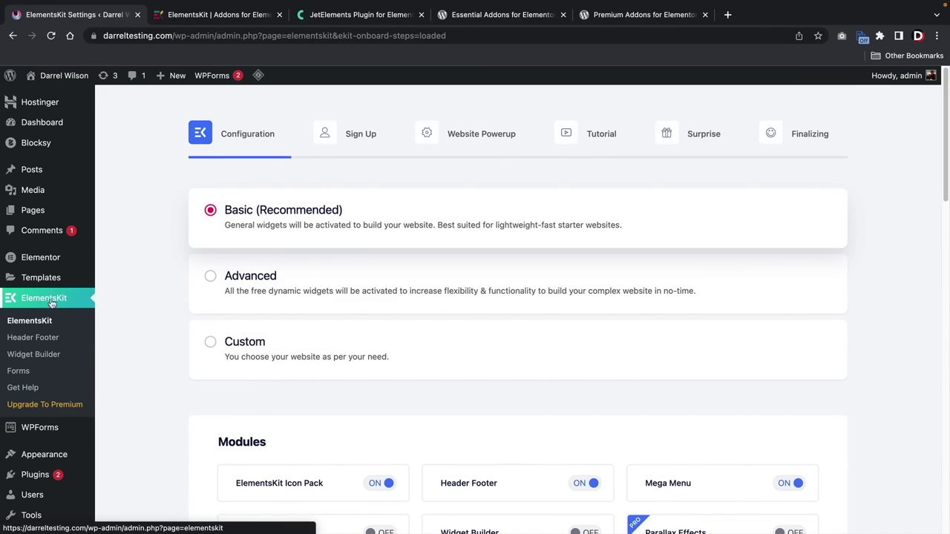
{"action": "scroll", "coordinate": [142, 335], "scroll_direction": "down", "scroll_amount": 8}
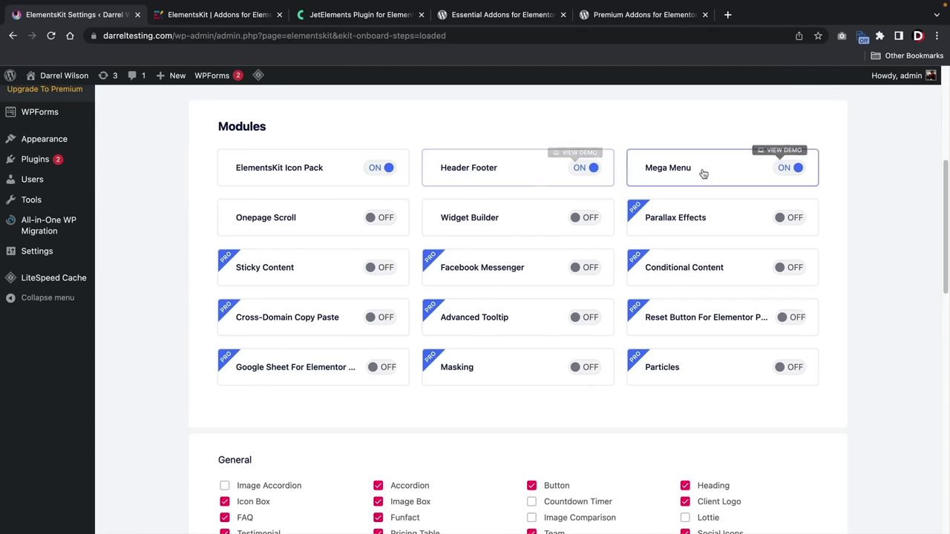
{"action": "scroll", "coordinate": [519, 261], "scroll_direction": "down", "scroll_amount": 5}
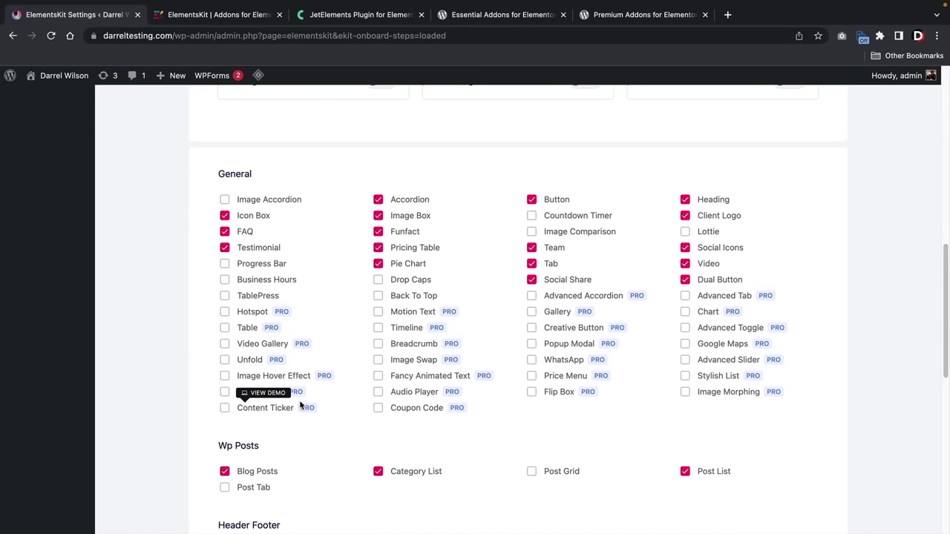
{"action": "scroll", "coordinate": [301, 403], "scroll_direction": "down", "scroll_amount": 5}
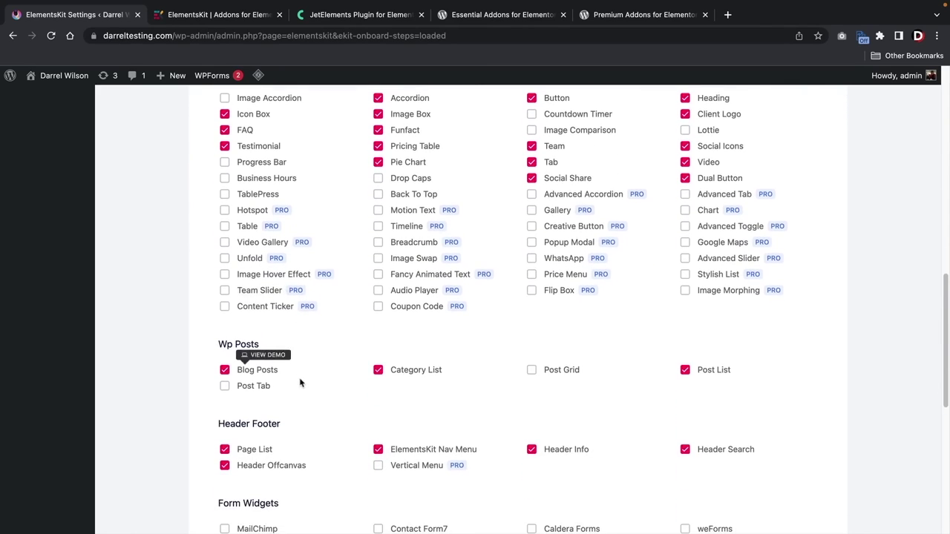
{"action": "scroll", "coordinate": [303, 382], "scroll_direction": "down", "scroll_amount": 3}
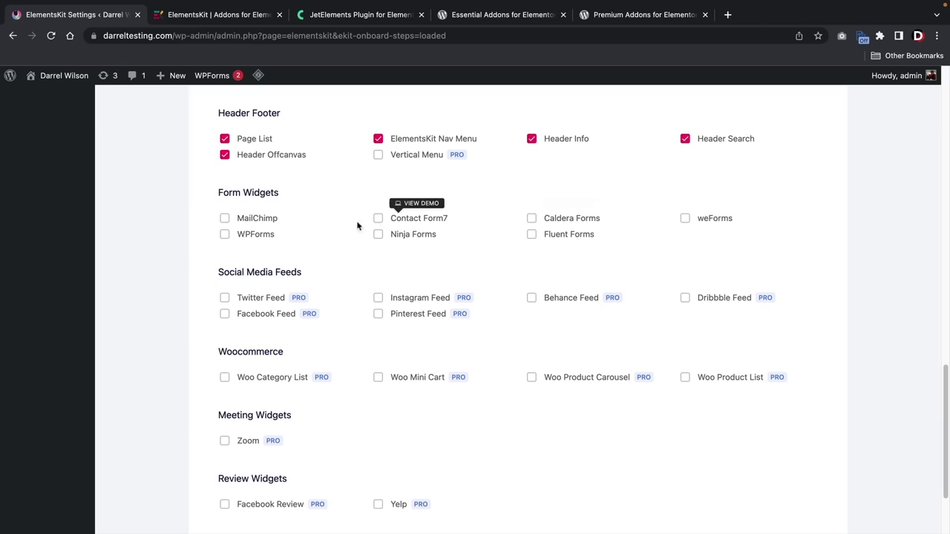
{"action": "scroll", "coordinate": [437, 343], "scroll_direction": "down", "scroll_amount": 2}
{"action": "scroll", "coordinate": [437, 342], "scroll_direction": "down", "scroll_amount": 1}
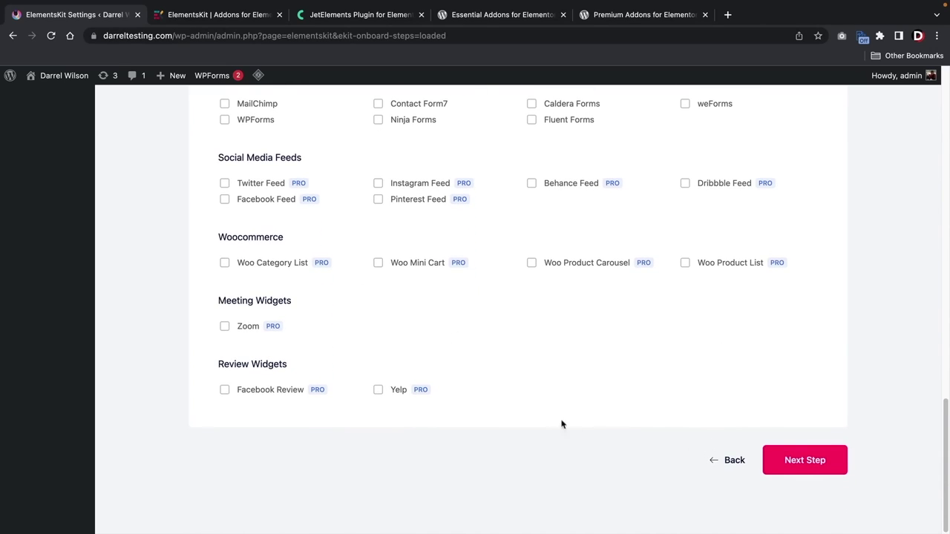
{"action": "scroll", "coordinate": [585, 442], "scroll_direction": "up", "scroll_amount": 7}
{"action": "scroll", "coordinate": [584, 430], "scroll_direction": "up", "scroll_amount": 5}
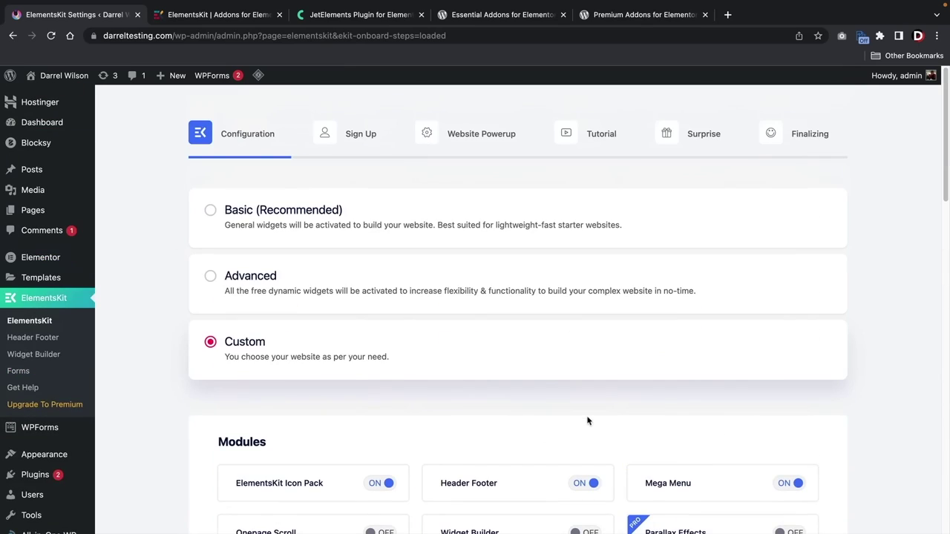
{"action": "scroll", "coordinate": [520, 394], "scroll_direction": "down", "scroll_amount": 20}
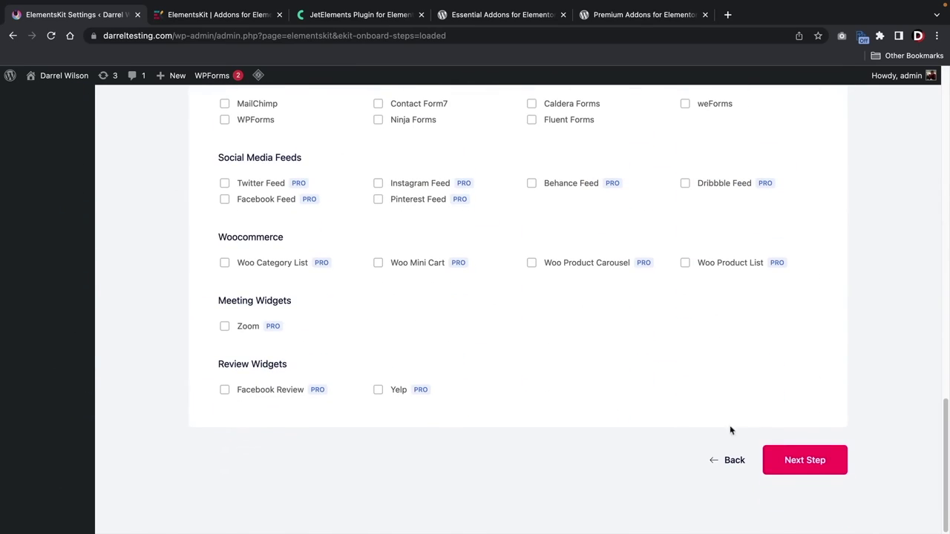
Advance the ElementsKit wizard past the Sign Up, Website Powerup and Tutorial steps
{"action": "left_click", "coordinate": [805, 461]}
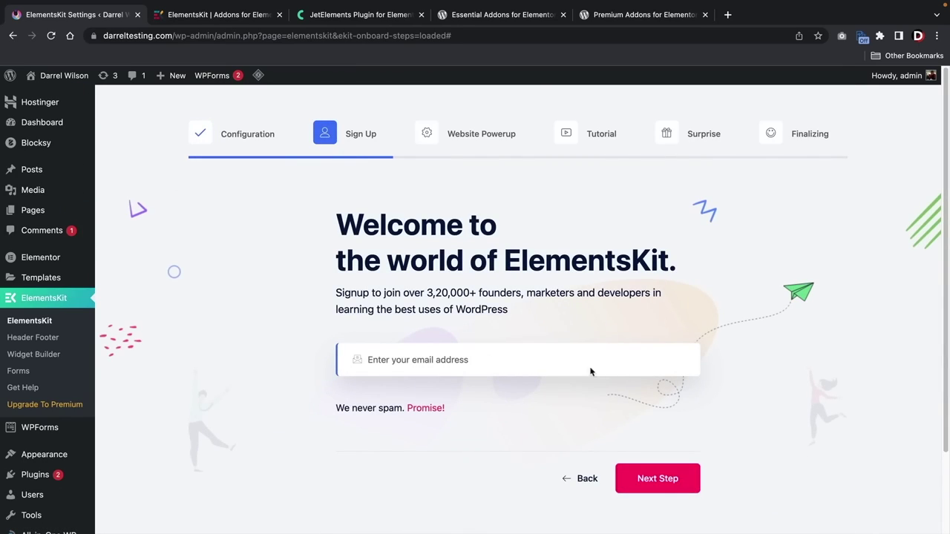
{"action": "left_click", "coordinate": [647, 479]}
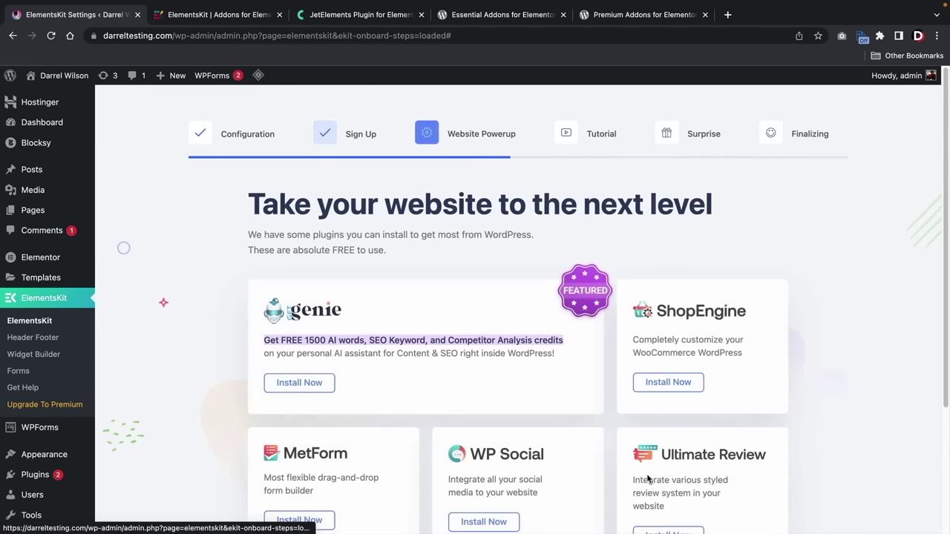
{"action": "scroll", "coordinate": [432, 351], "scroll_direction": "down", "scroll_amount": 5}
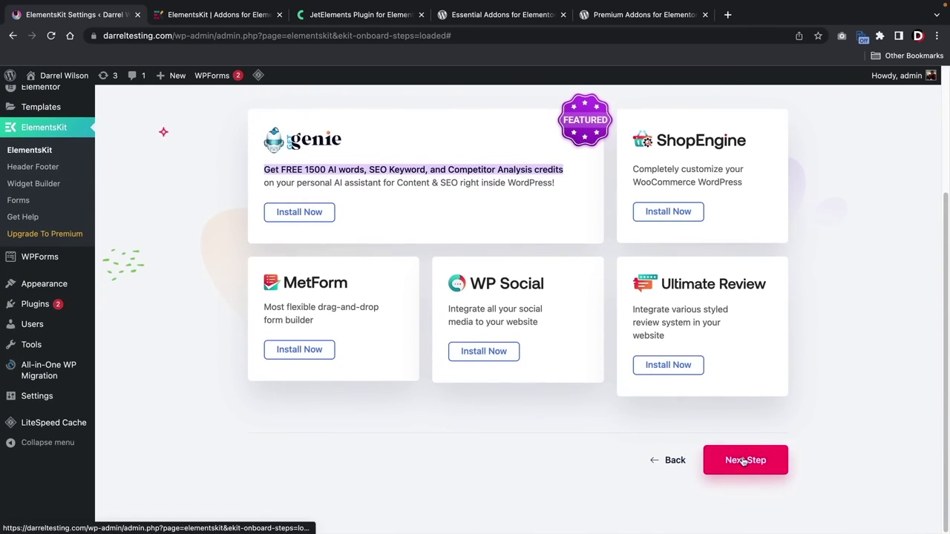
{"action": "left_click", "coordinate": [731, 456]}
{"action": "scroll", "coordinate": [729, 451], "scroll_direction": "down", "scroll_amount": 5}
{"action": "left_click", "coordinate": [728, 455]}
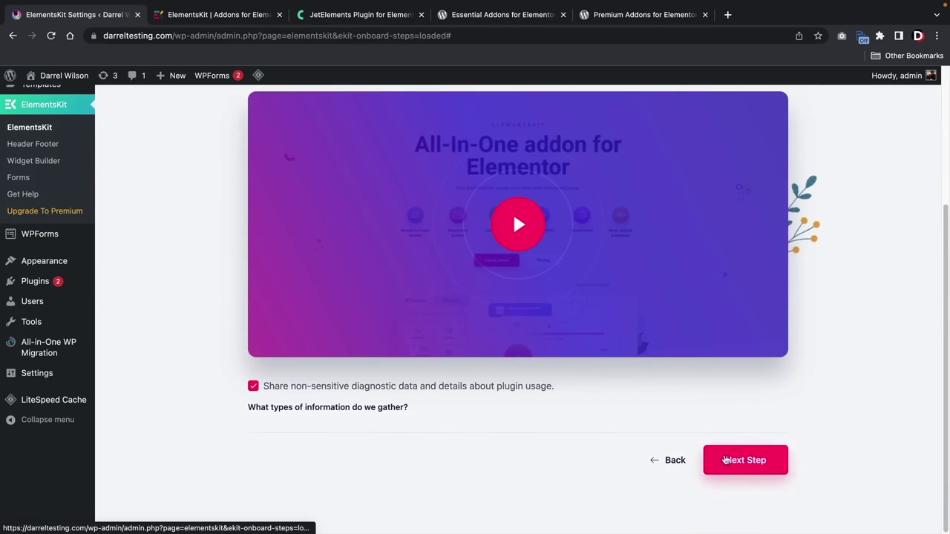
Skip the Surprise discount step and save changes on the Finalizing step
{"action": "scroll", "coordinate": [725, 454], "scroll_direction": "down", "scroll_amount": 4}
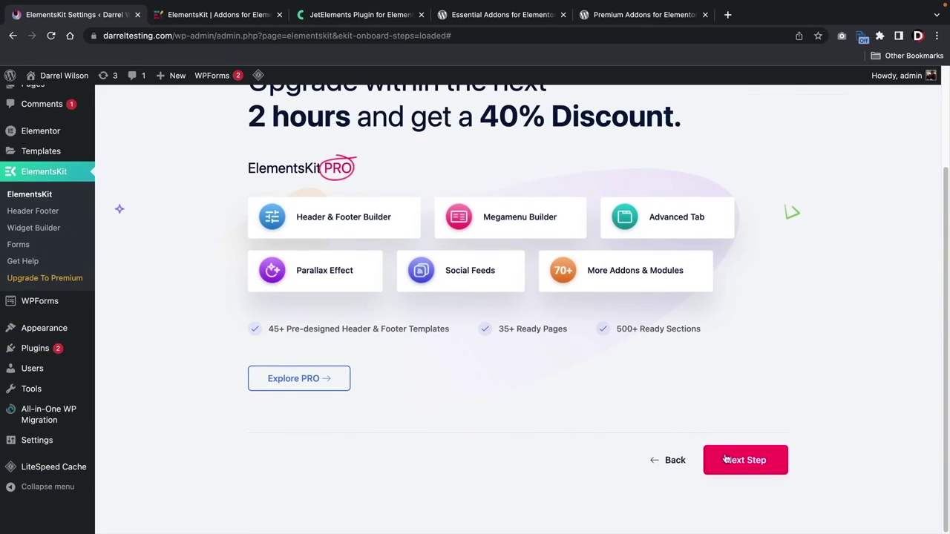
{"action": "left_click", "coordinate": [732, 460]}
{"action": "scroll", "coordinate": [732, 465], "scroll_direction": "down", "scroll_amount": 1}
{"action": "scroll", "coordinate": [732, 465], "scroll_direction": "down", "scroll_amount": 2}
{"action": "left_click", "coordinate": [552, 457]}
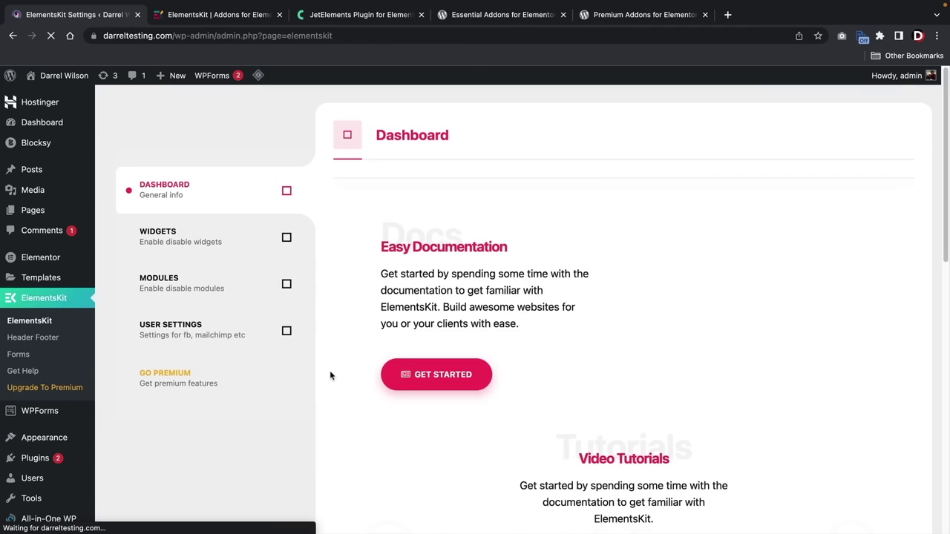
{"action": "mouse_move", "coordinate": [59, 76]}
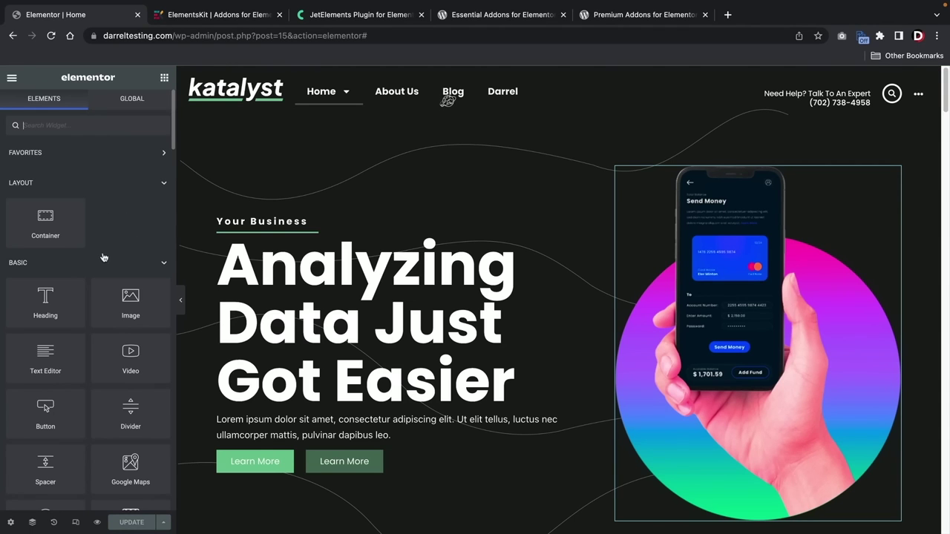
Add an ElementsKit Button beneath the hero paragraph
{"action": "scroll", "coordinate": [116, 245], "scroll_direction": "down", "scroll_amount": 7}
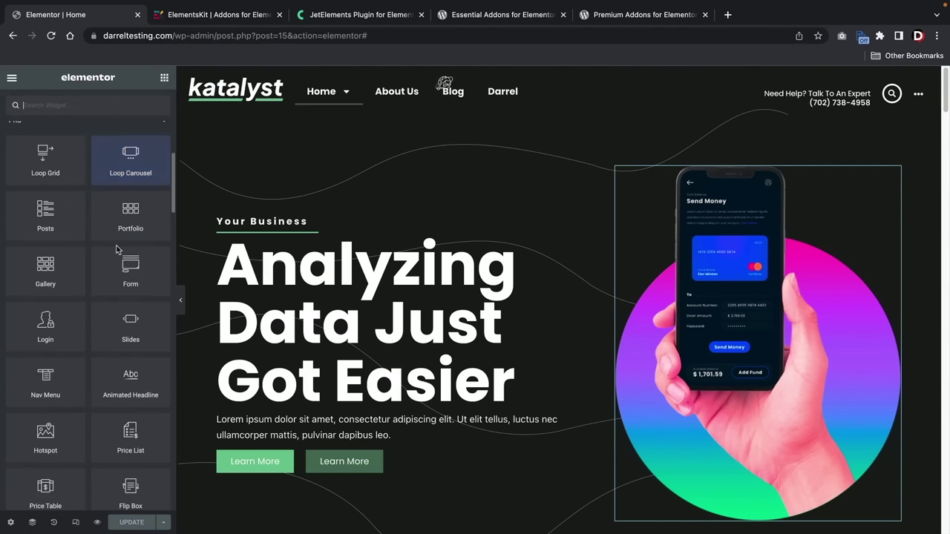
{"action": "scroll", "coordinate": [126, 245], "scroll_direction": "down", "scroll_amount": 5}
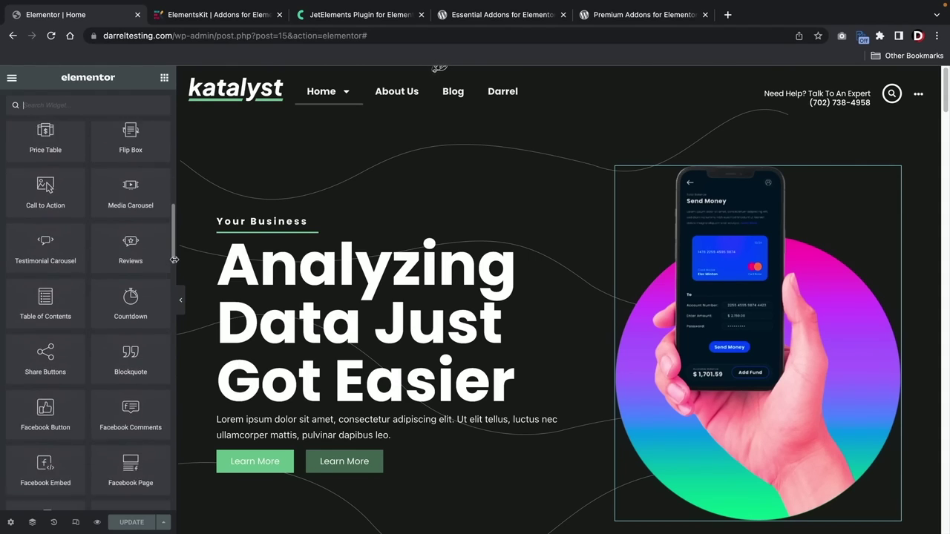
{"action": "left_click_drag", "start_coordinate": [174, 259], "coordinate": [160, 439]}
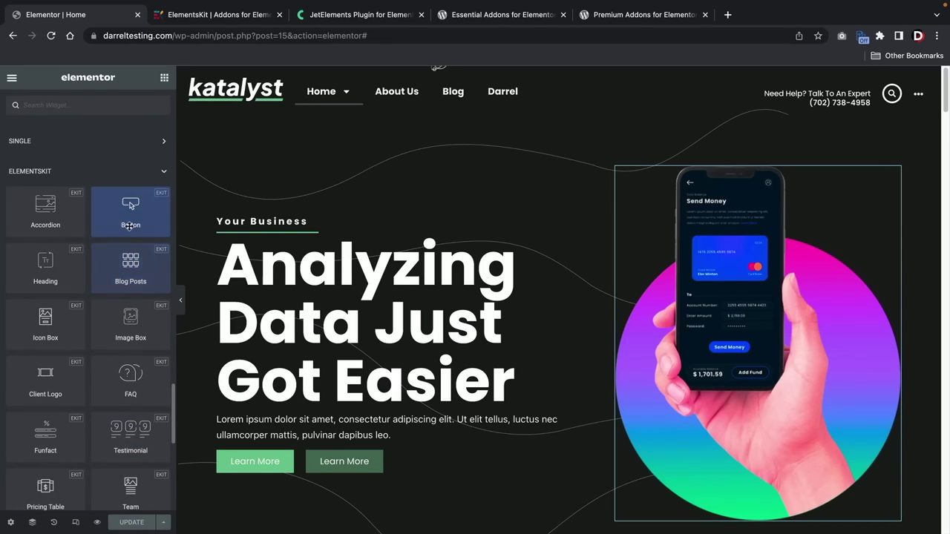
{"action": "left_click_drag", "start_coordinate": [130, 206], "coordinate": [269, 446]}
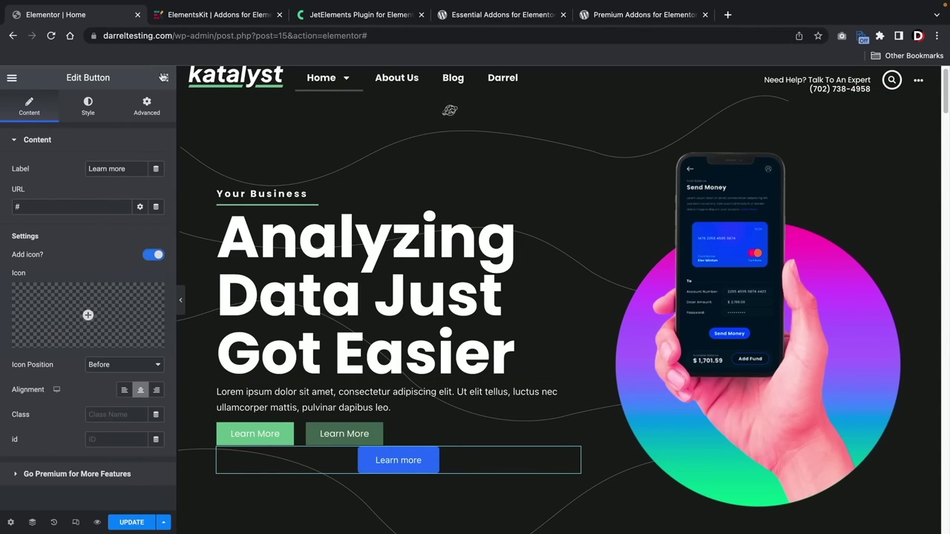
Collapse the Basic, Layout, Pro and General categories and place a Pie Chart in the hero buttons row
{"action": "left_click", "coordinate": [164, 77]}
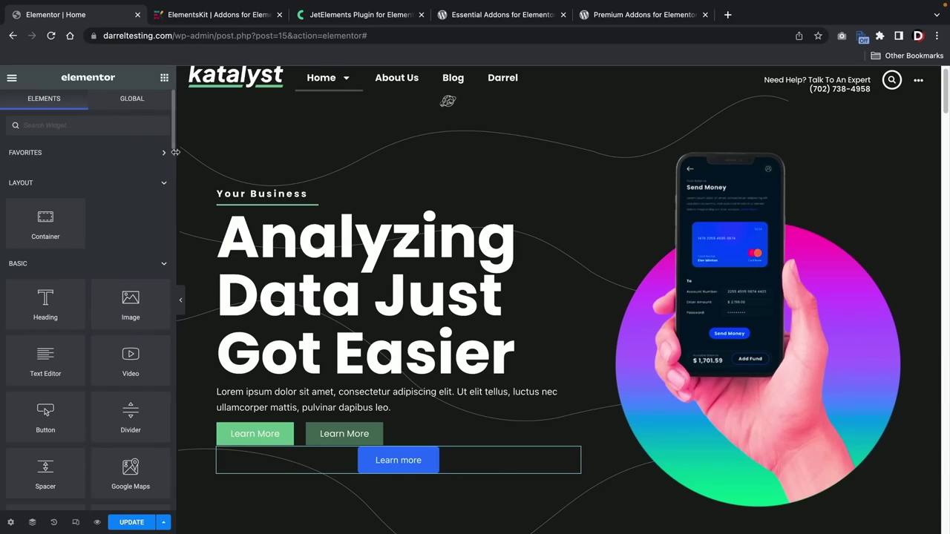
{"action": "left_click", "coordinate": [164, 264]}
{"action": "left_click", "coordinate": [163, 188]}
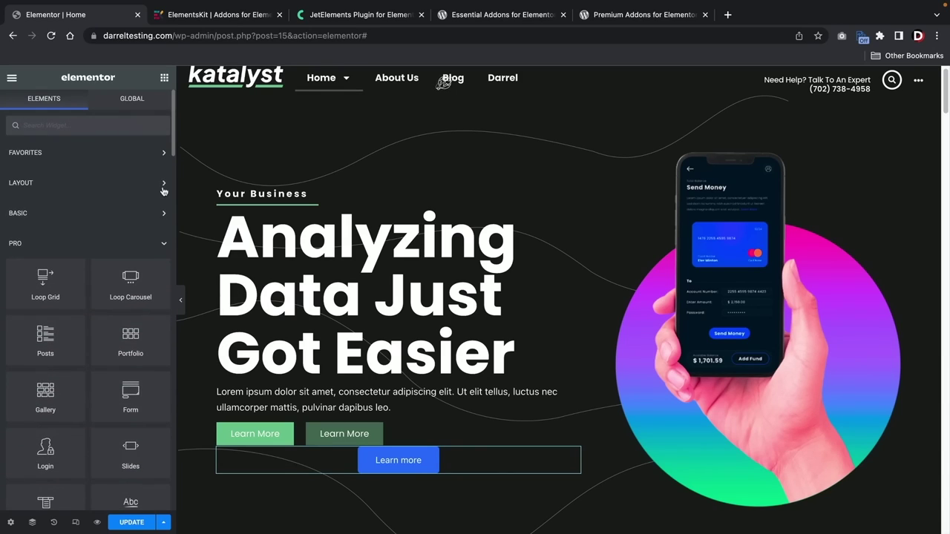
{"action": "left_click", "coordinate": [164, 243]}
{"action": "left_click", "coordinate": [164, 275]}
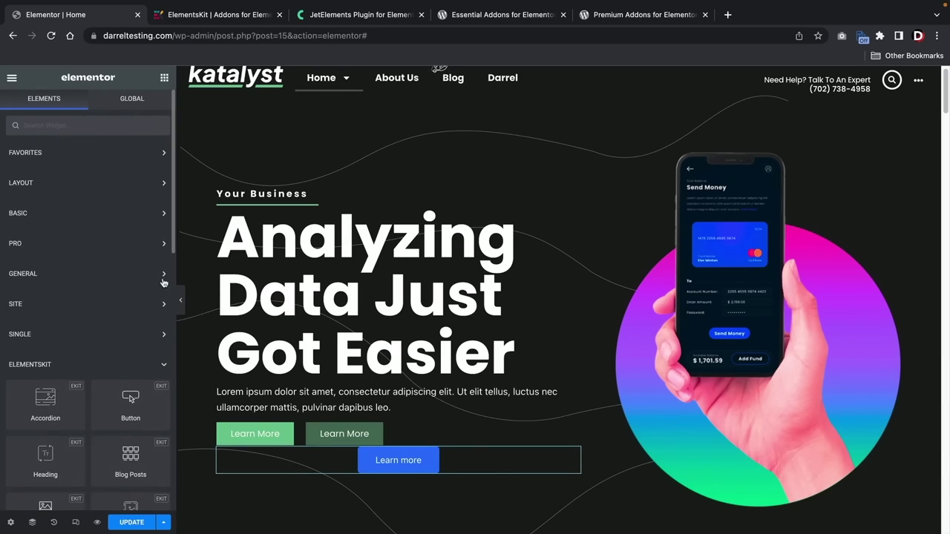
{"action": "scroll", "coordinate": [127, 333], "scroll_direction": "down", "scroll_amount": 5}
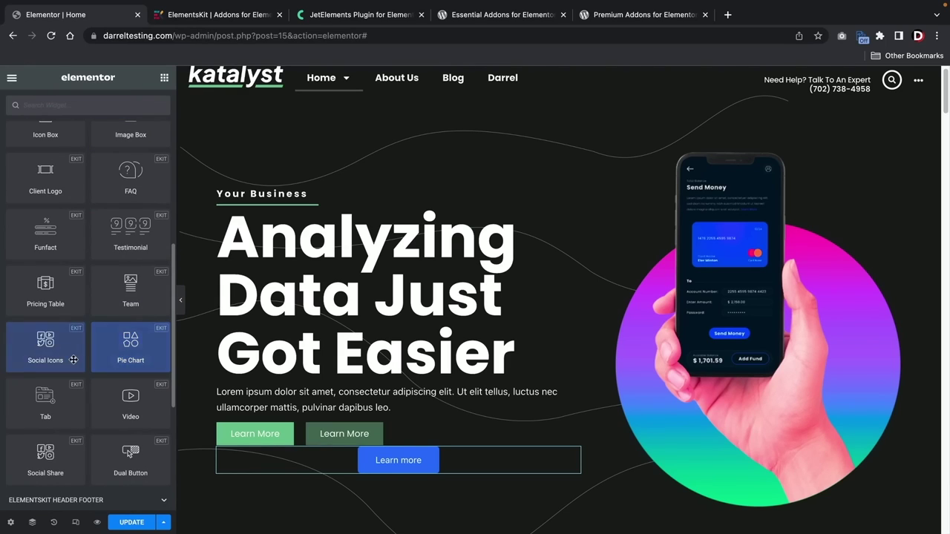
{"action": "left_click_drag", "start_coordinate": [115, 353], "coordinate": [293, 426]}
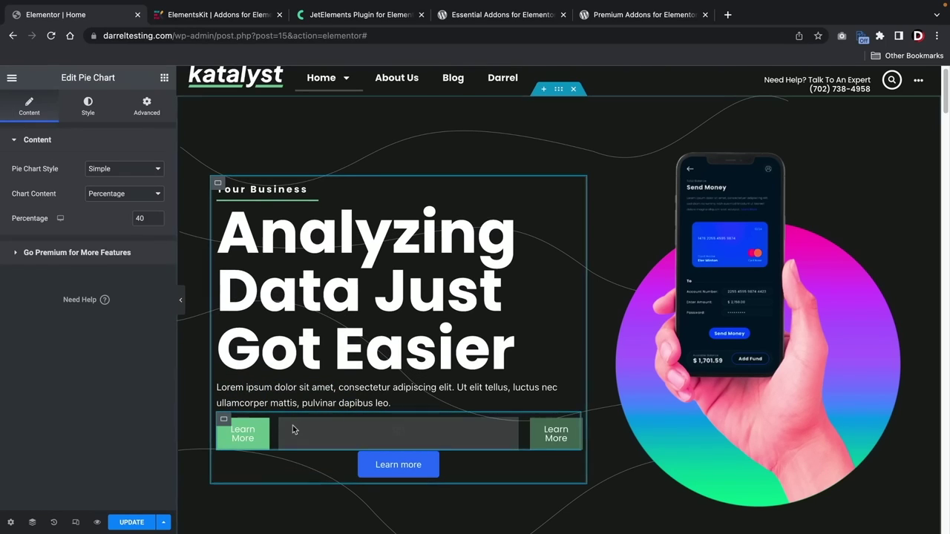
Move the pie chart full-width below the buttons and add a Dual Button under Learn More
{"action": "scroll", "coordinate": [372, 307], "scroll_direction": "down", "scroll_amount": 2}
{"action": "left_click_drag", "start_coordinate": [372, 306], "coordinate": [335, 277]}
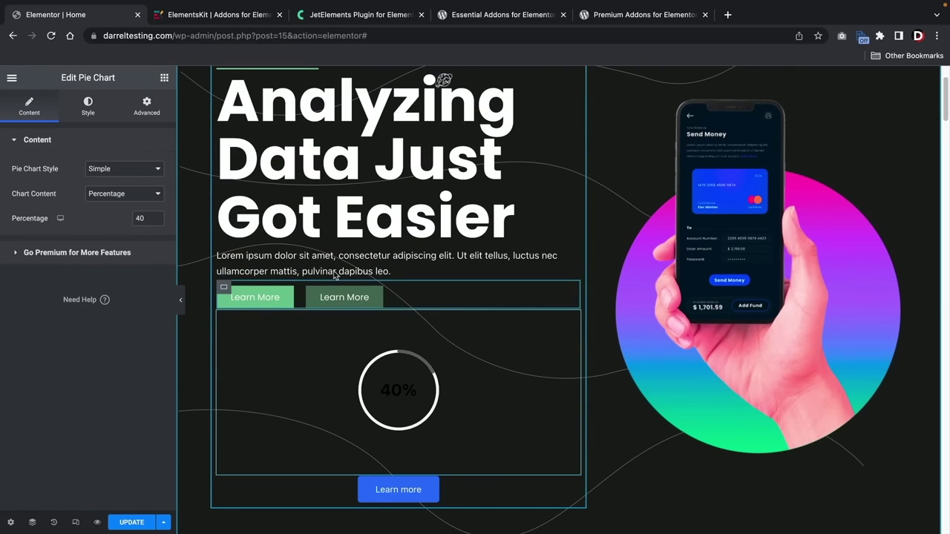
{"action": "left_click", "coordinate": [164, 77]}
{"action": "scroll", "coordinate": [88, 364], "scroll_direction": "down", "scroll_amount": 8}
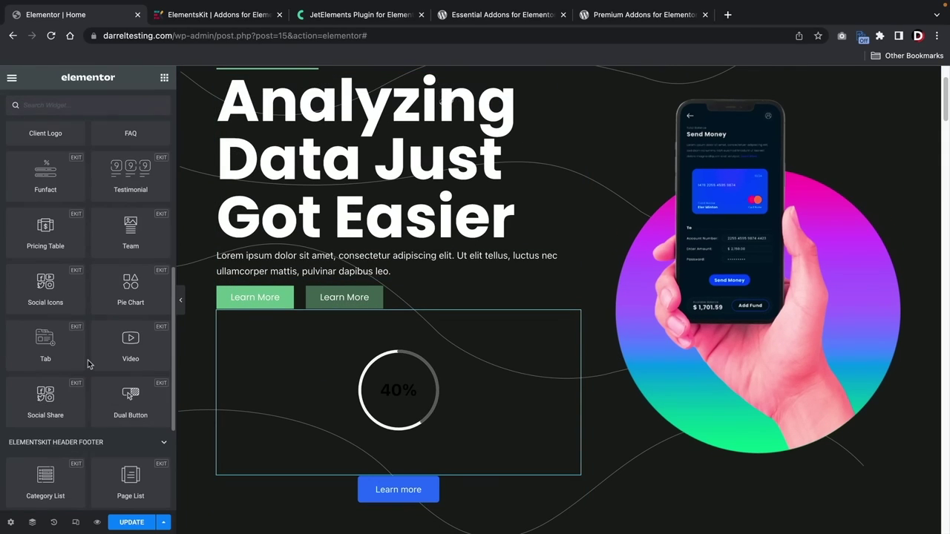
{"action": "scroll", "coordinate": [88, 363], "scroll_direction": "down", "scroll_amount": 2}
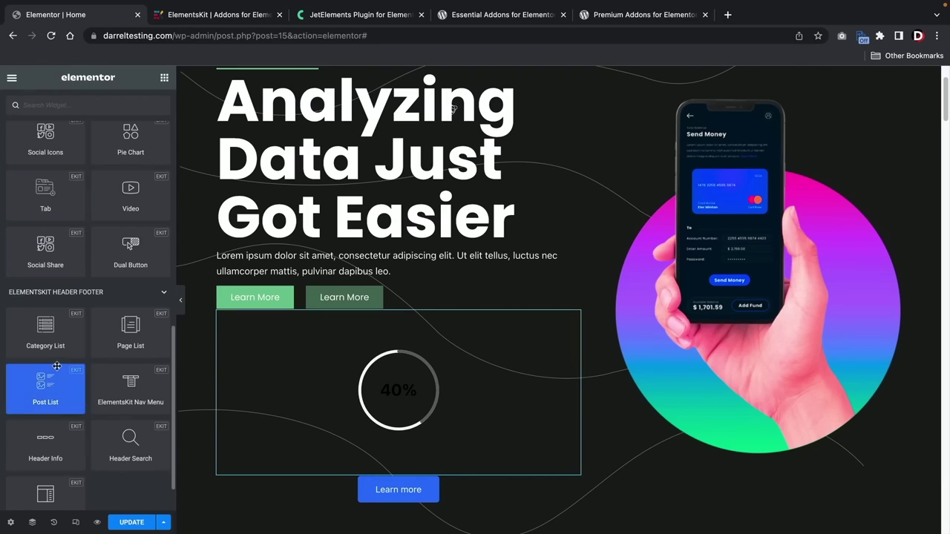
{"action": "left_click_drag", "start_coordinate": [139, 261], "coordinate": [300, 295]}
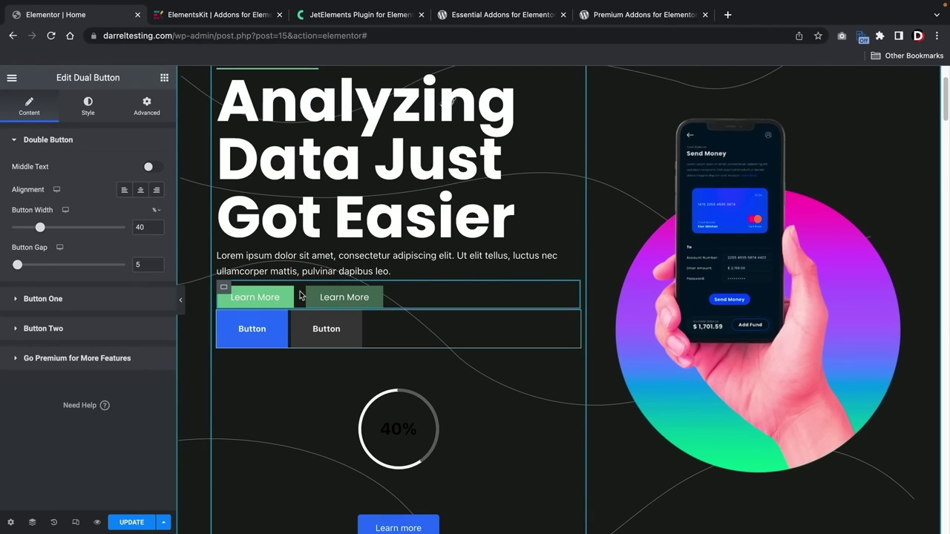
Drag an ElementsKit Pricing Table onto the page
{"action": "left_click", "coordinate": [164, 78]}
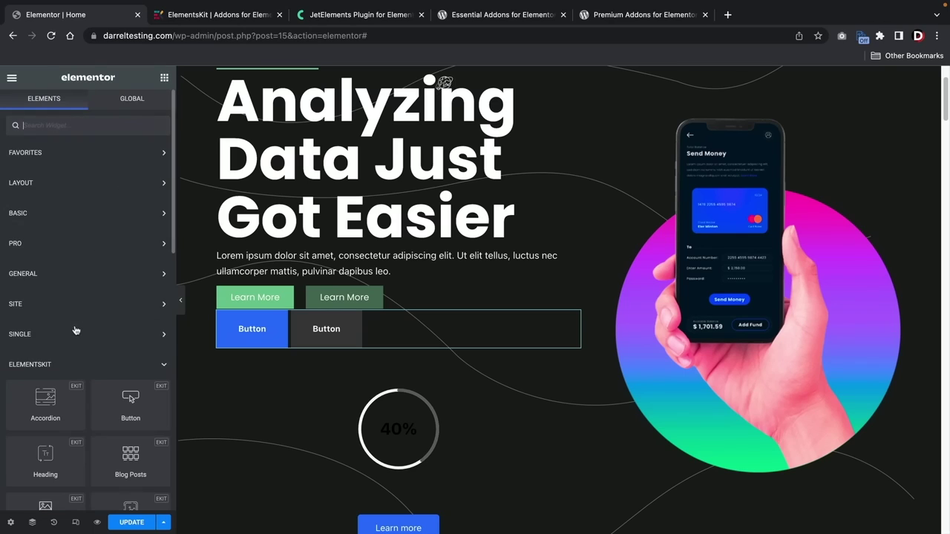
{"action": "scroll", "coordinate": [74, 330], "scroll_direction": "down", "scroll_amount": 5}
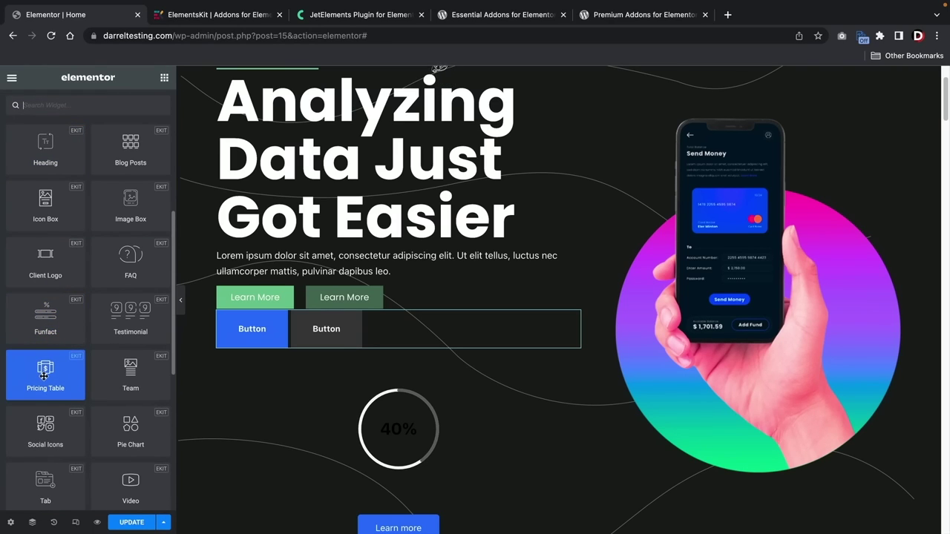
{"action": "left_click_drag", "start_coordinate": [46, 375], "coordinate": [547, 413]}
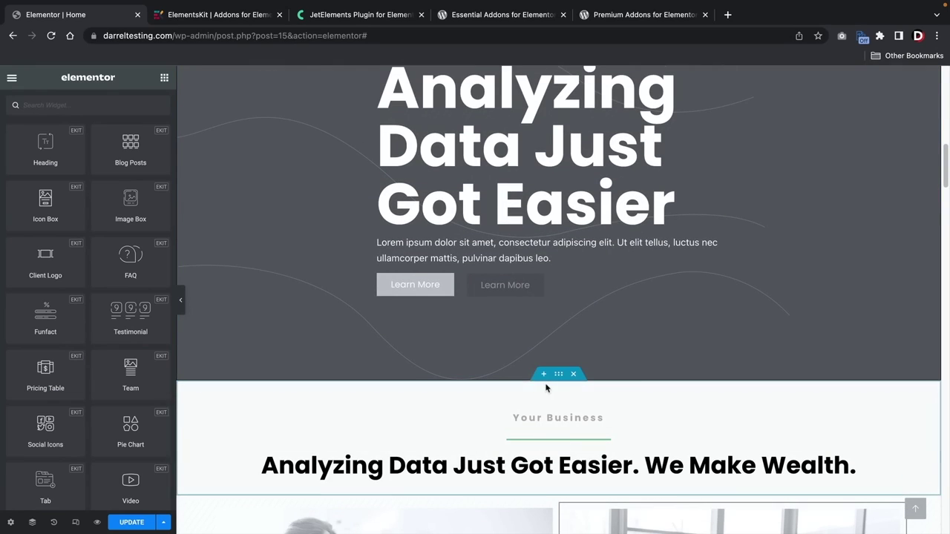
Insert a new empty section above Your Business with a horizontal row layout
{"action": "left_click", "coordinate": [544, 376]}
{"action": "left_click", "coordinate": [543, 430]}
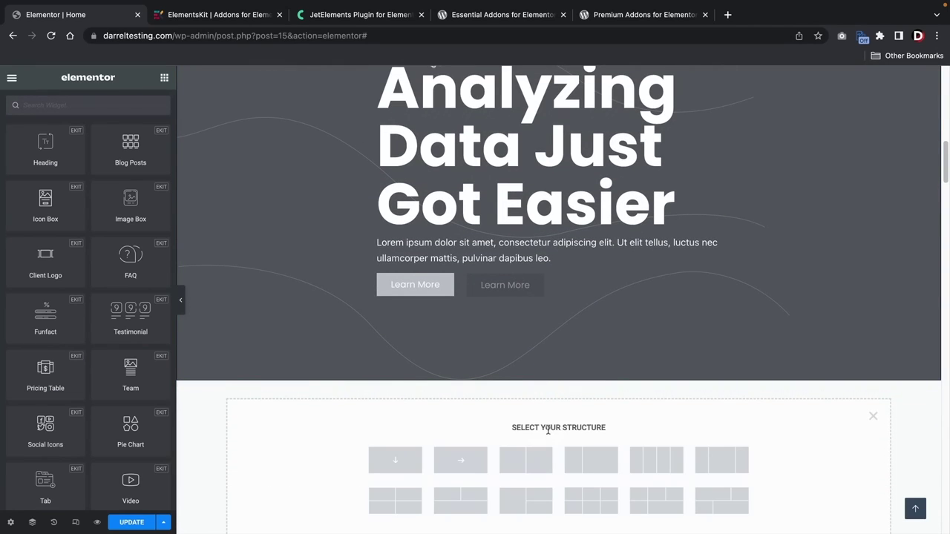
{"action": "left_click", "coordinate": [460, 459]}
{"action": "scroll", "coordinate": [325, 433], "scroll_direction": "down", "scroll_amount": 2}
Add an ElementsKit Pricing Table to the empty container
{"action": "left_click", "coordinate": [164, 78]}
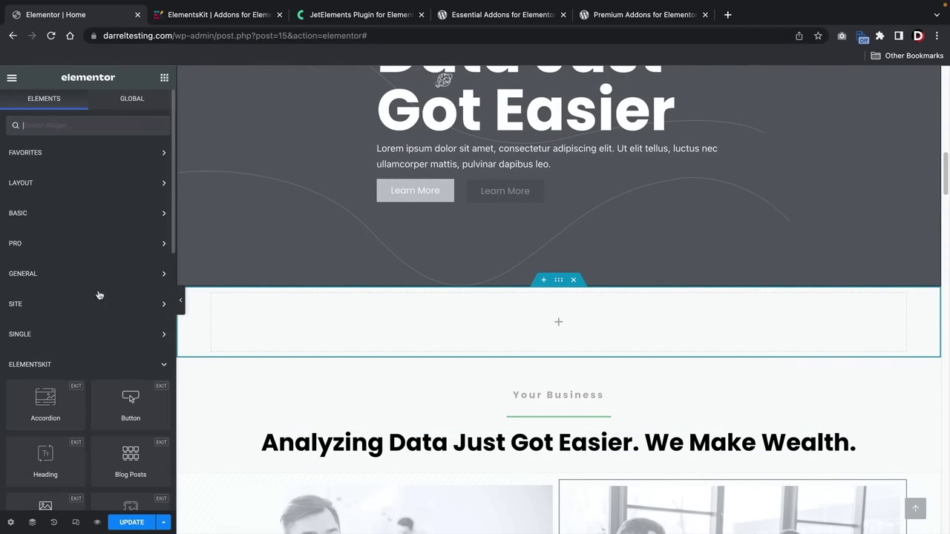
{"action": "scroll", "coordinate": [76, 354], "scroll_direction": "down", "scroll_amount": 2}
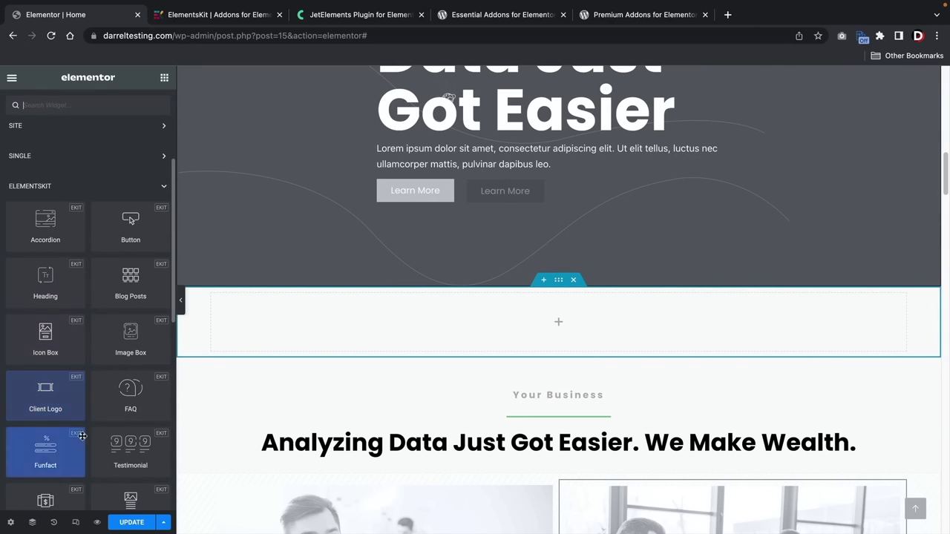
{"action": "scroll", "coordinate": [74, 445], "scroll_direction": "down", "scroll_amount": 1}
{"action": "left_click_drag", "start_coordinate": [46, 475], "coordinate": [470, 319]}
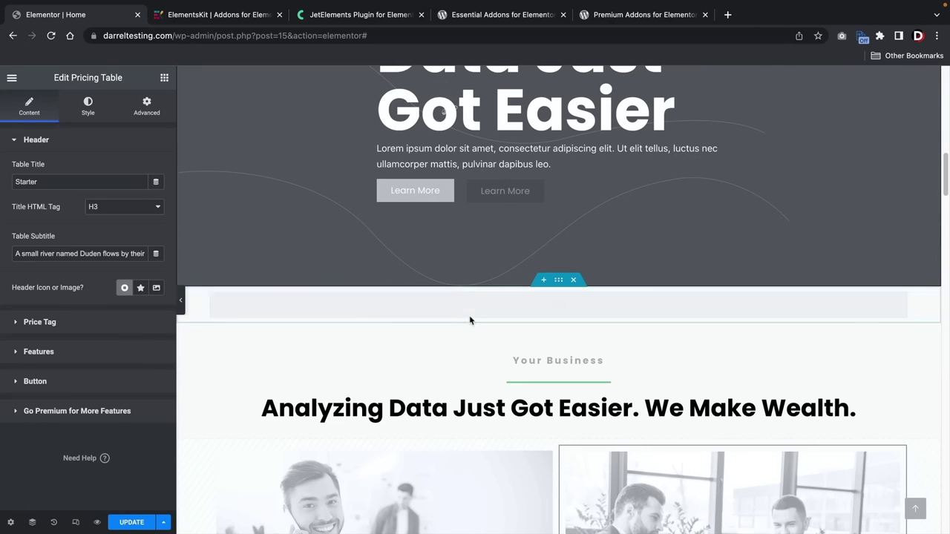
{"action": "scroll", "coordinate": [468, 335], "scroll_direction": "down", "scroll_amount": 3}
{"action": "scroll", "coordinate": [668, 222], "scroll_direction": "up", "scroll_amount": 2}
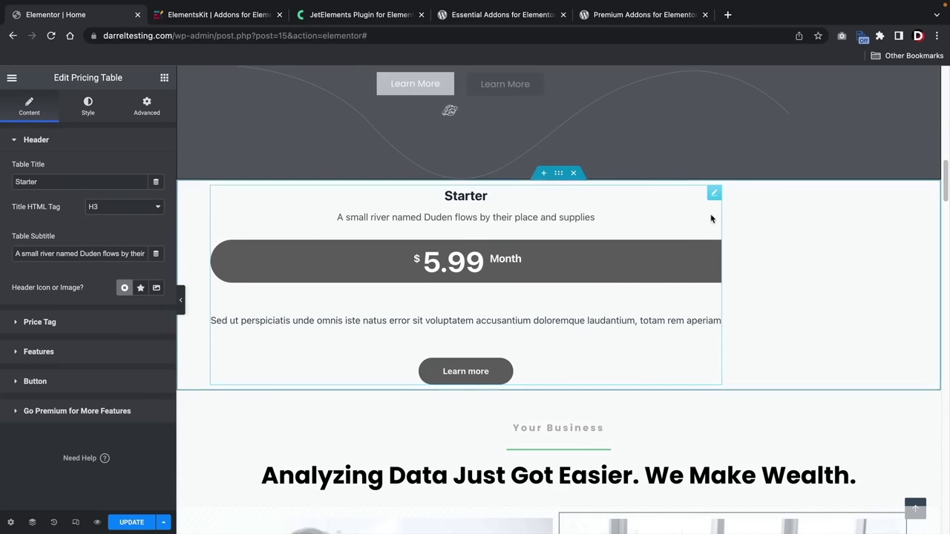
Duplicate the pricing table twice for three identical Starter $5.99 tables side by side
{"action": "right_click", "coordinate": [714, 194]}
{"action": "left_click", "coordinate": [723, 222]}
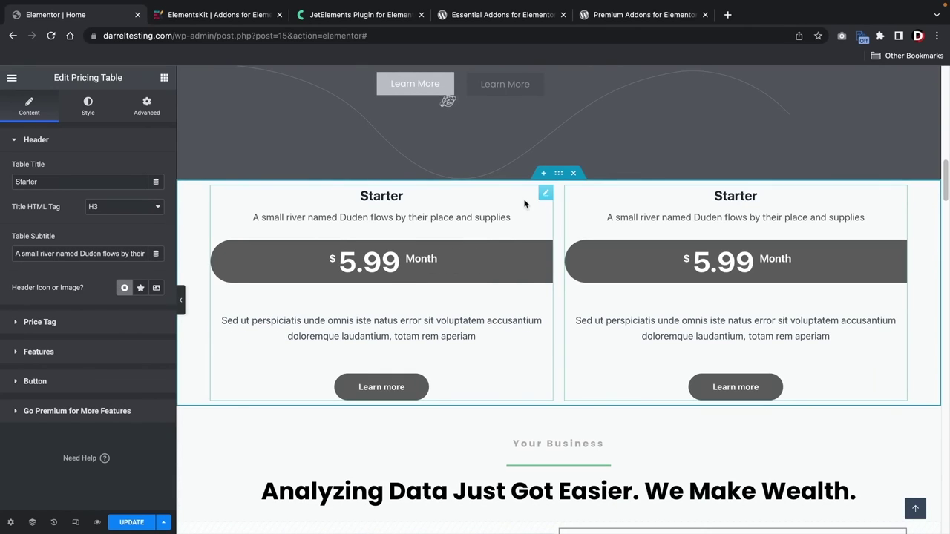
{"action": "right_click", "coordinate": [544, 197]}
{"action": "left_click", "coordinate": [576, 221]}
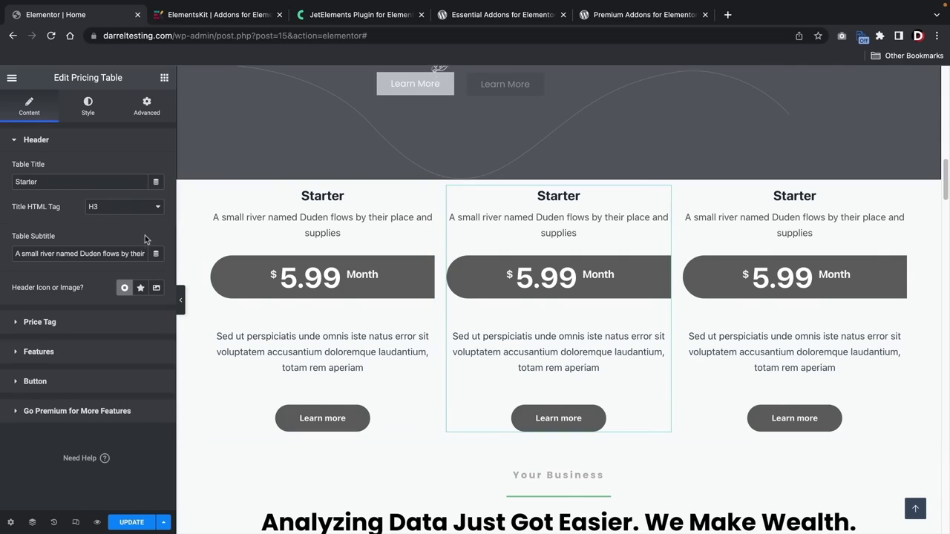
{"action": "left_click", "coordinate": [88, 111]}
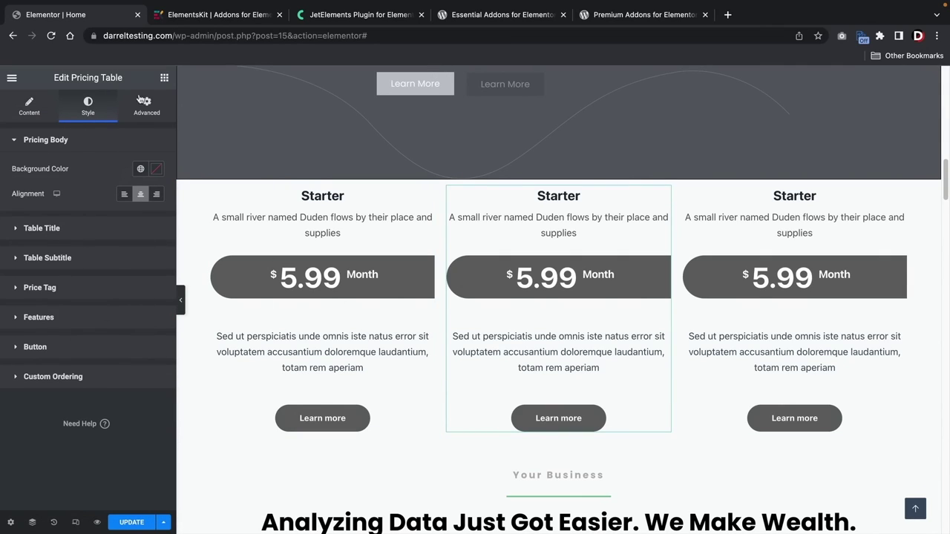
Insert an empty section above the pricing tables, then switch to the Rancheros demo tab
{"action": "left_click", "coordinate": [164, 78]}
{"action": "scroll", "coordinate": [103, 327], "scroll_direction": "down", "scroll_amount": 5}
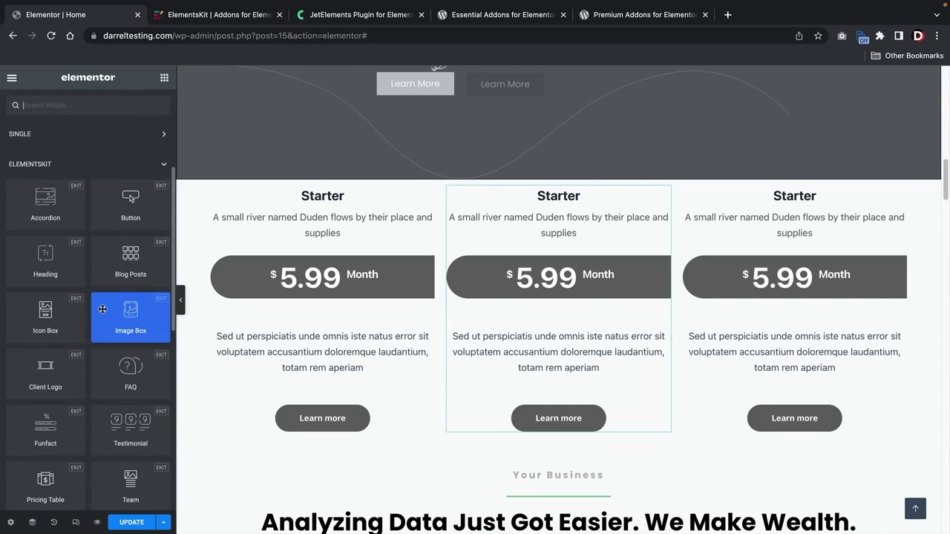
{"action": "scroll", "coordinate": [103, 311], "scroll_direction": "down", "scroll_amount": 5}
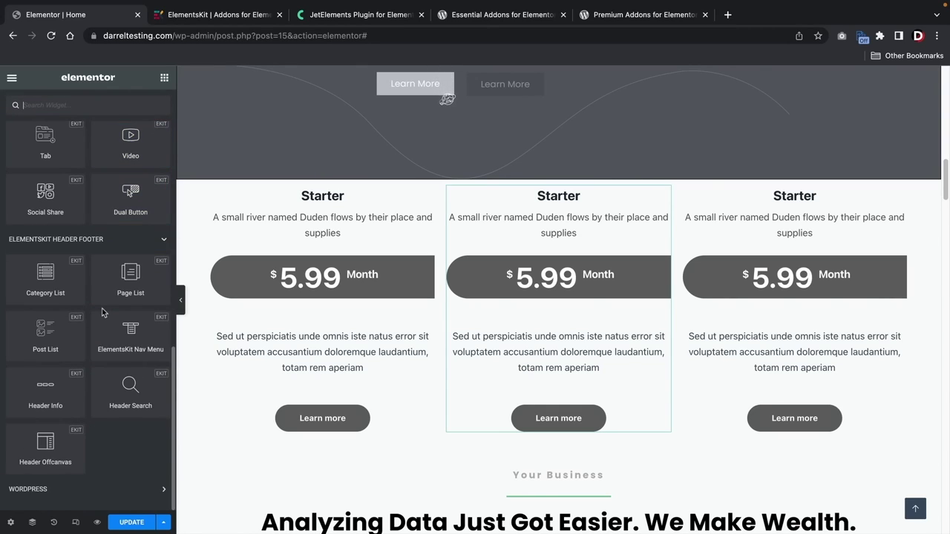
{"action": "left_click_drag", "start_coordinate": [103, 309], "coordinate": [103, 310]}
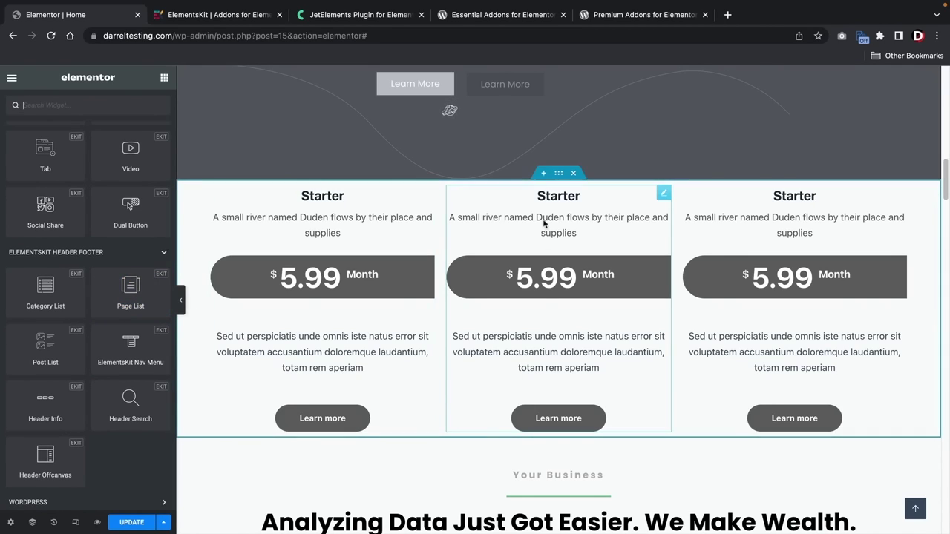
{"action": "left_click", "coordinate": [544, 175]}
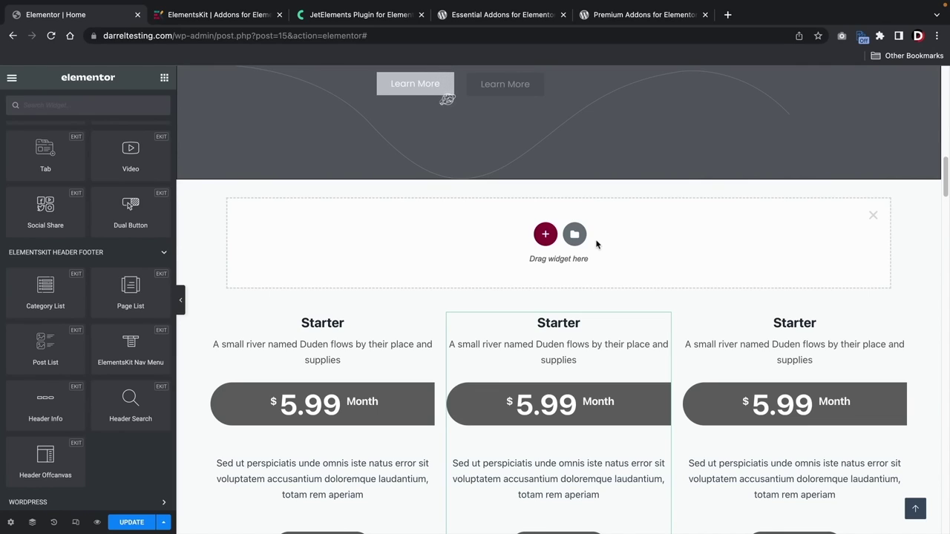
{"action": "key", "text": "ctrl+Tab"}
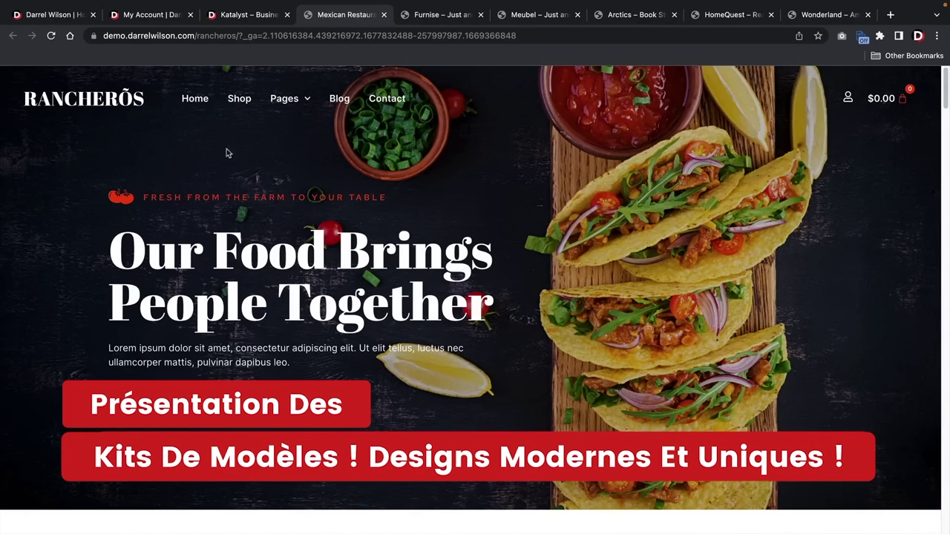
{"action": "left_click", "coordinate": [413, 18]}
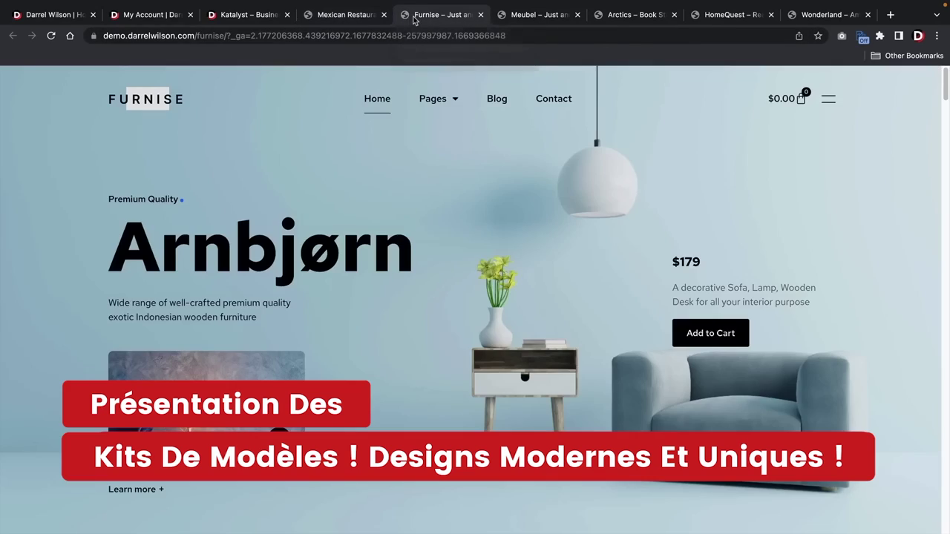
{"action": "left_click", "coordinate": [506, 18]}
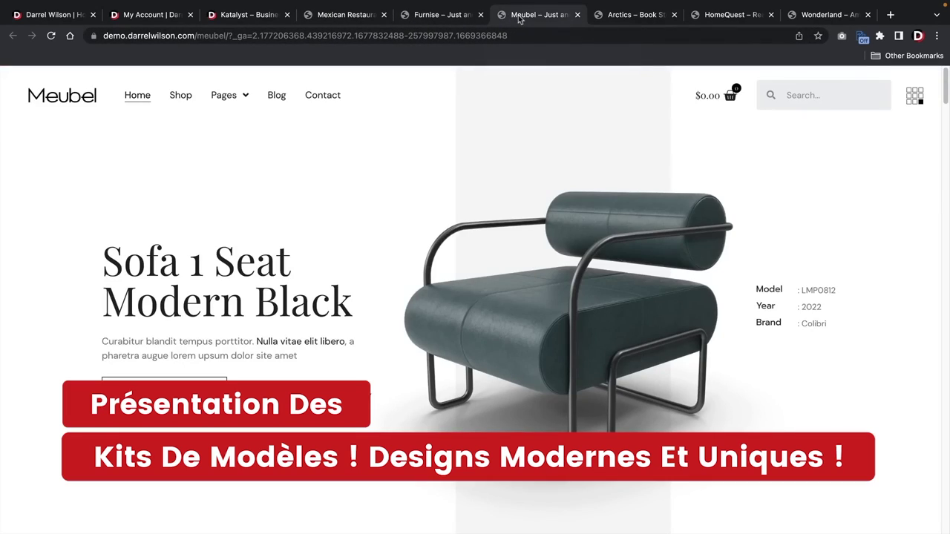
{"action": "left_click", "coordinate": [614, 17]}
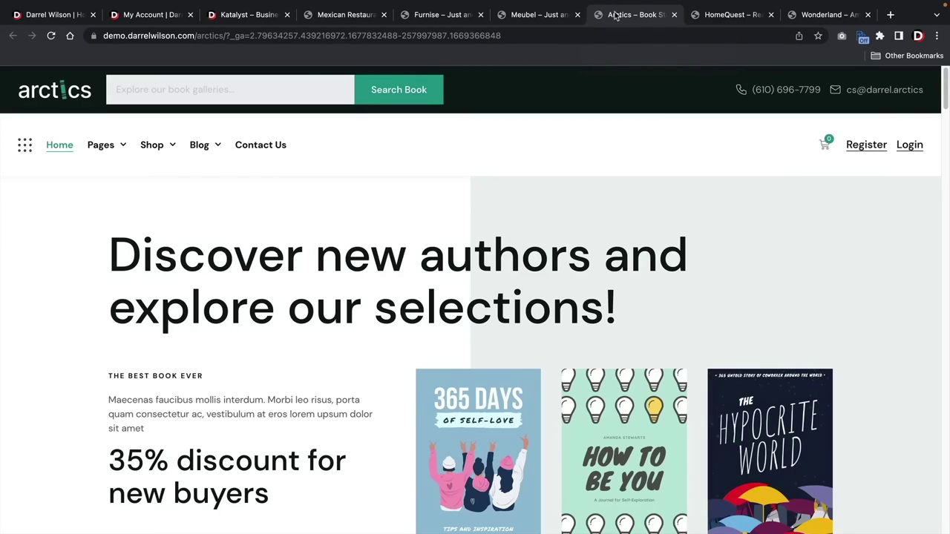
{"action": "left_click", "coordinate": [701, 17]}
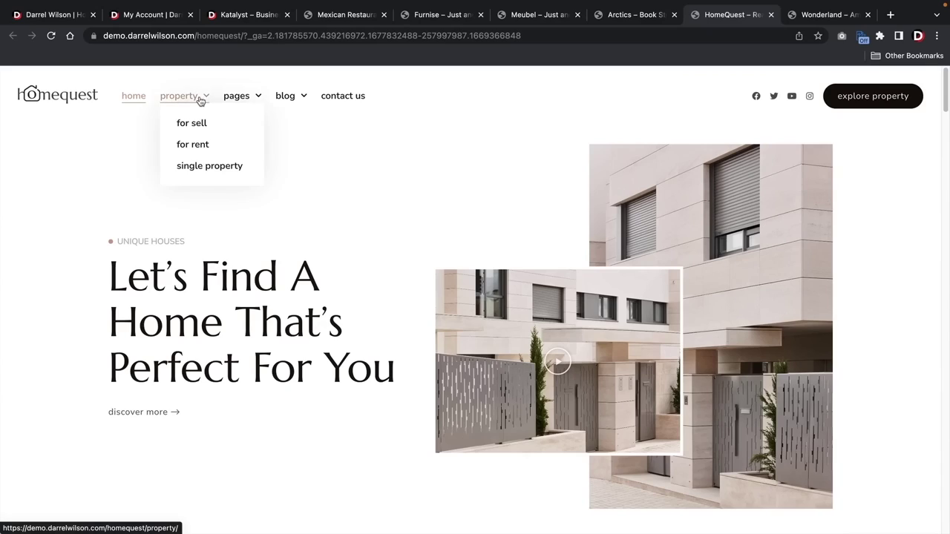
{"action": "mouse_move", "coordinate": [248, 97]}
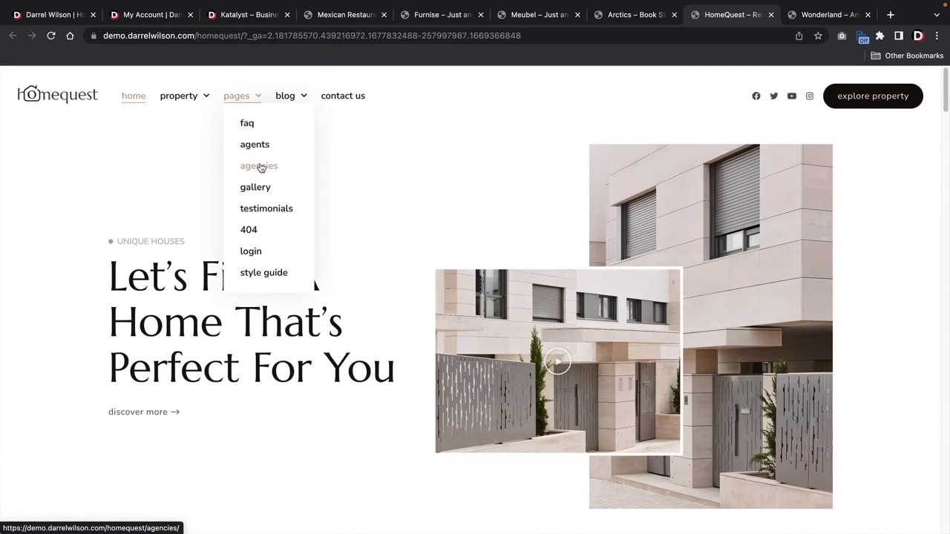
{"action": "mouse_move", "coordinate": [296, 99]}
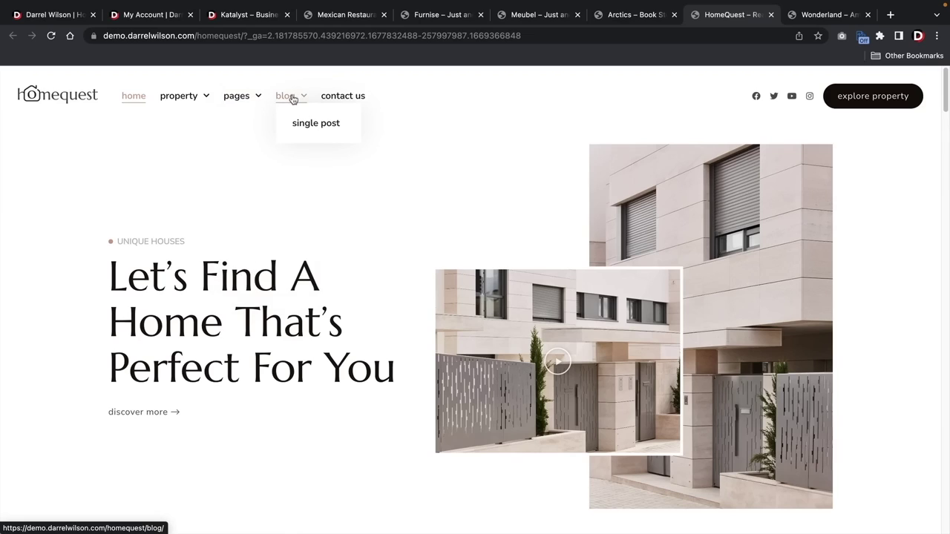
{"action": "left_click", "coordinate": [808, 19]}
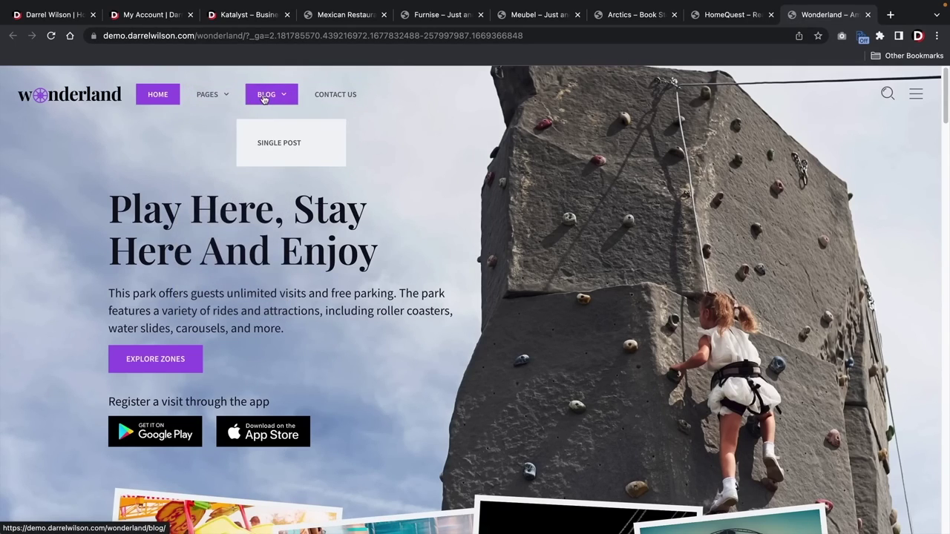
{"action": "left_click", "coordinate": [438, 21]}
{"action": "mouse_move", "coordinate": [422, 101]}
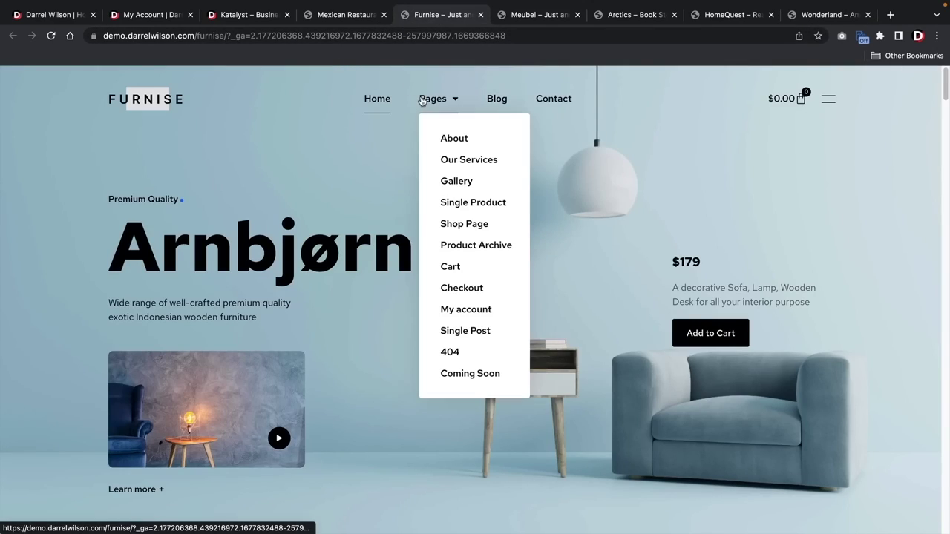
{"action": "left_click", "coordinate": [344, 18]}
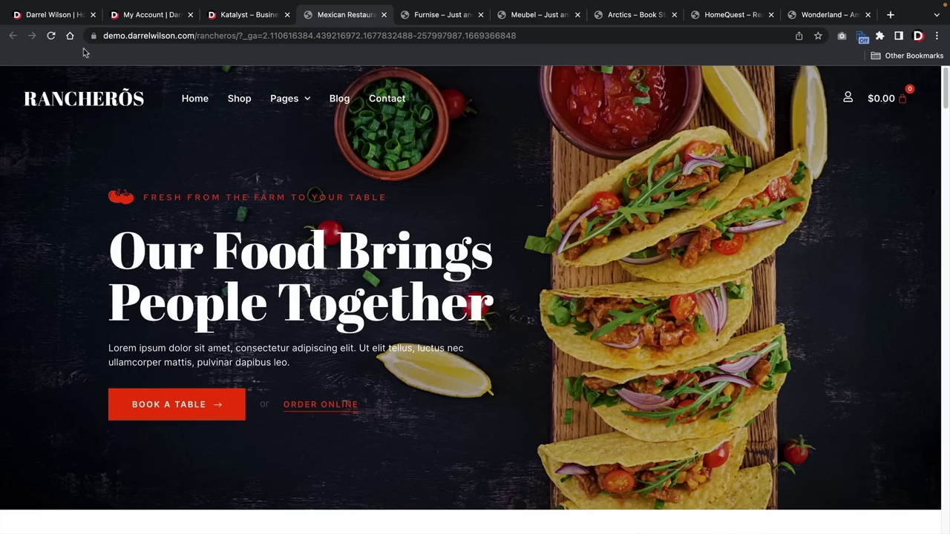
Browse the darrelwilson.com Elementor Pro Templates listing down to the Fitgear kit
{"action": "left_click", "coordinate": [53, 15]}
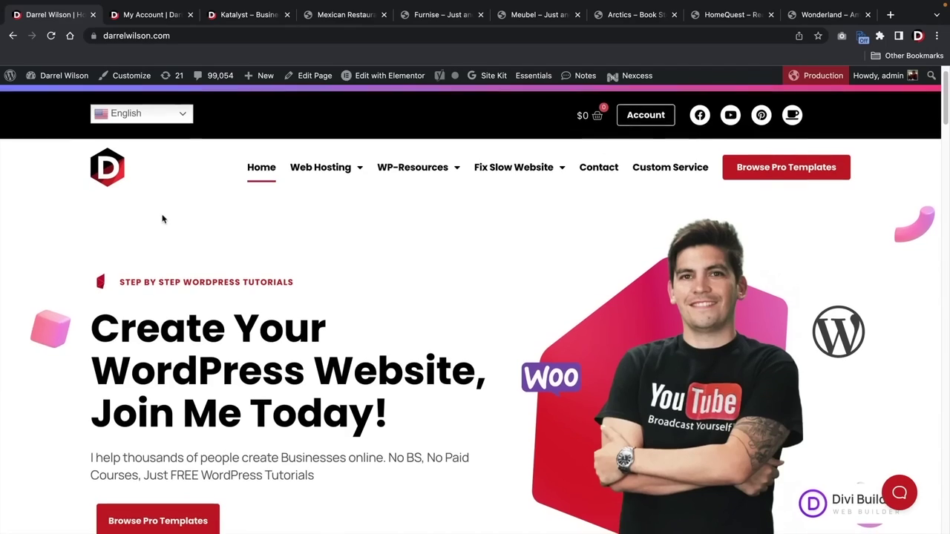
{"action": "scroll", "coordinate": [165, 218], "scroll_direction": "down", "scroll_amount": 1}
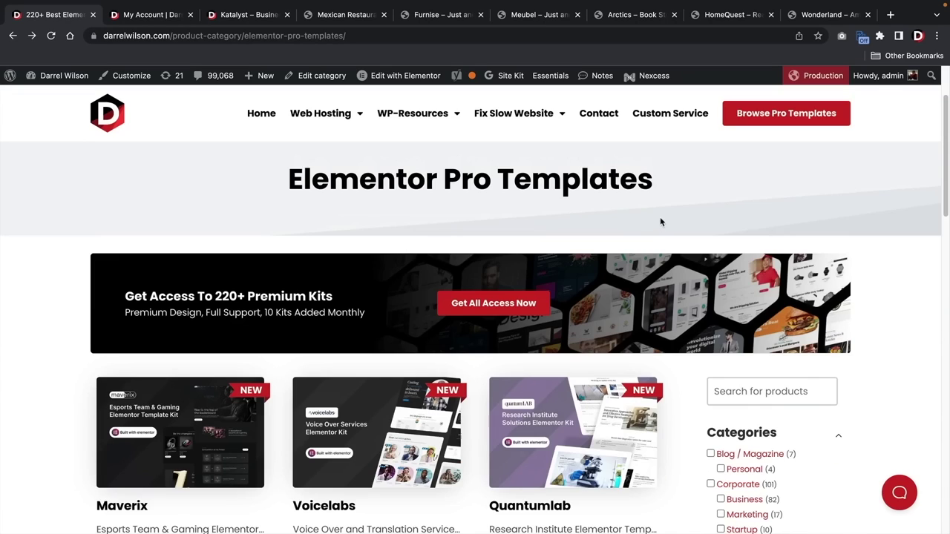
{"action": "scroll", "coordinate": [661, 238], "scroll_direction": "down", "scroll_amount": 3}
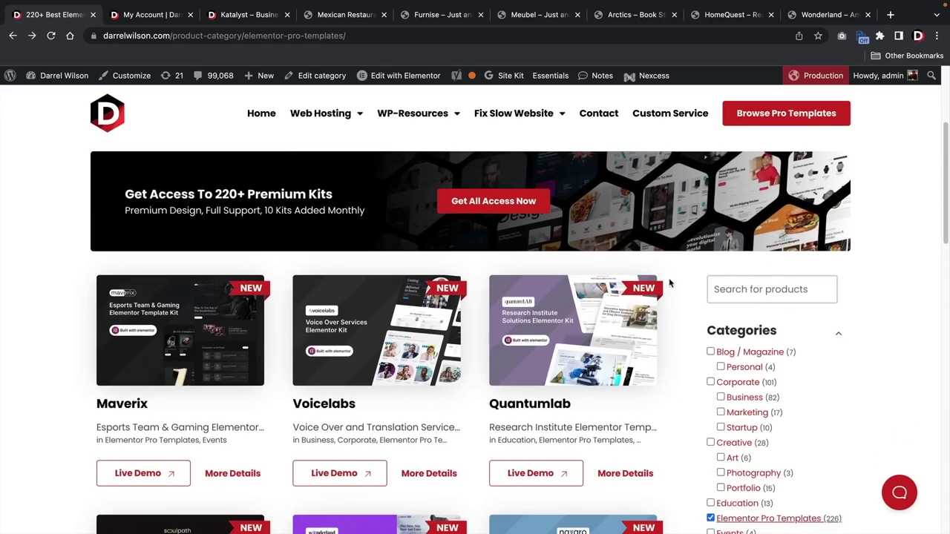
{"action": "scroll", "coordinate": [668, 284], "scroll_direction": "down", "scroll_amount": 2}
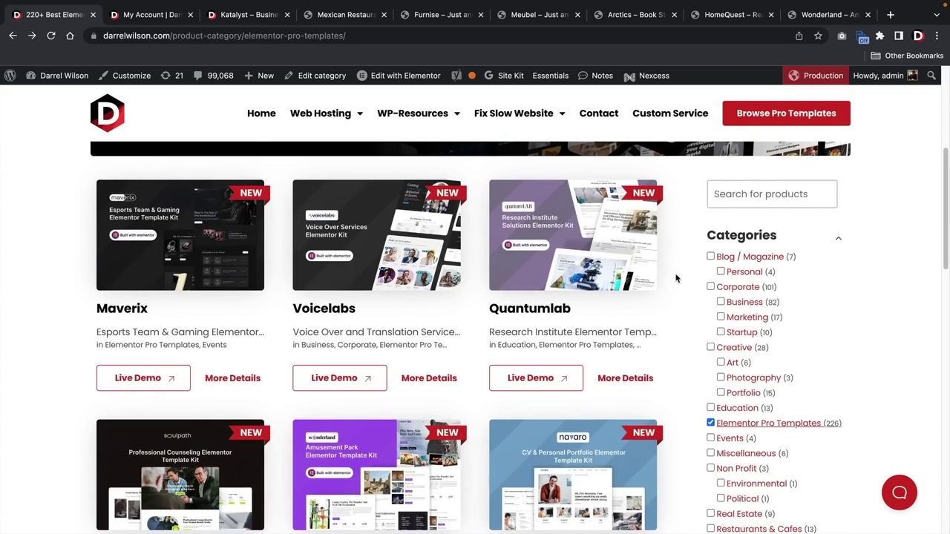
{"action": "scroll", "coordinate": [689, 260], "scroll_direction": "down", "scroll_amount": 1}
{"action": "scroll", "coordinate": [698, 289], "scroll_direction": "down", "scroll_amount": 3}
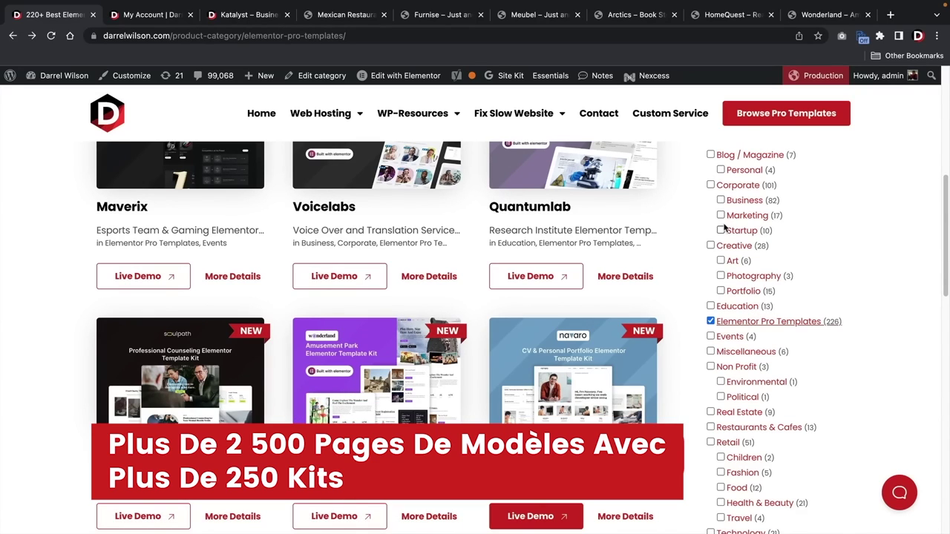
{"action": "scroll", "coordinate": [725, 228], "scroll_direction": "down", "scroll_amount": 2}
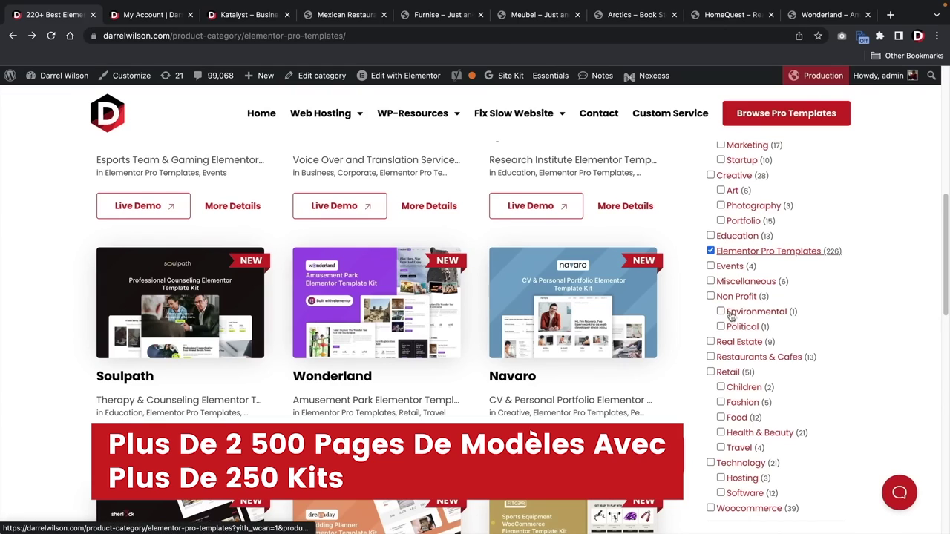
{"action": "scroll", "coordinate": [677, 336], "scroll_direction": "down", "scroll_amount": 1}
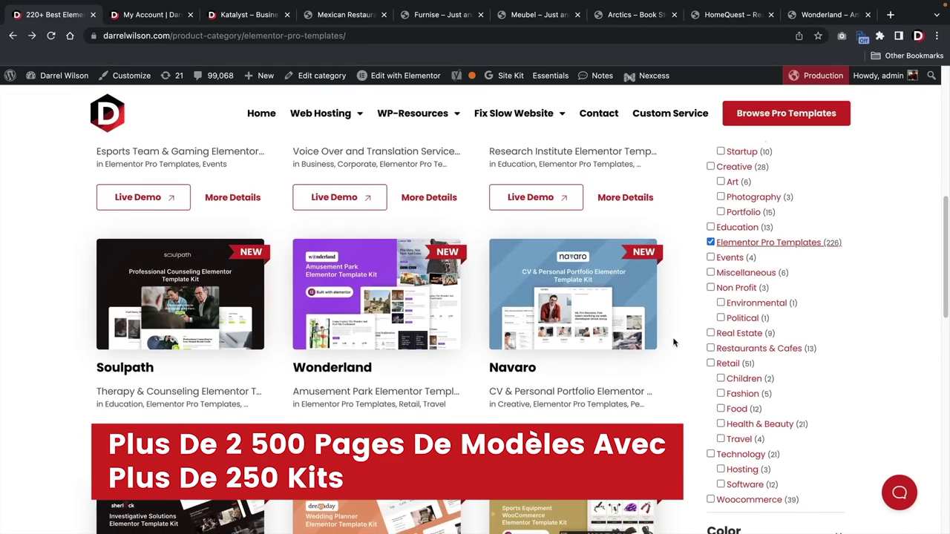
{"action": "scroll", "coordinate": [628, 362], "scroll_direction": "down", "scroll_amount": 3}
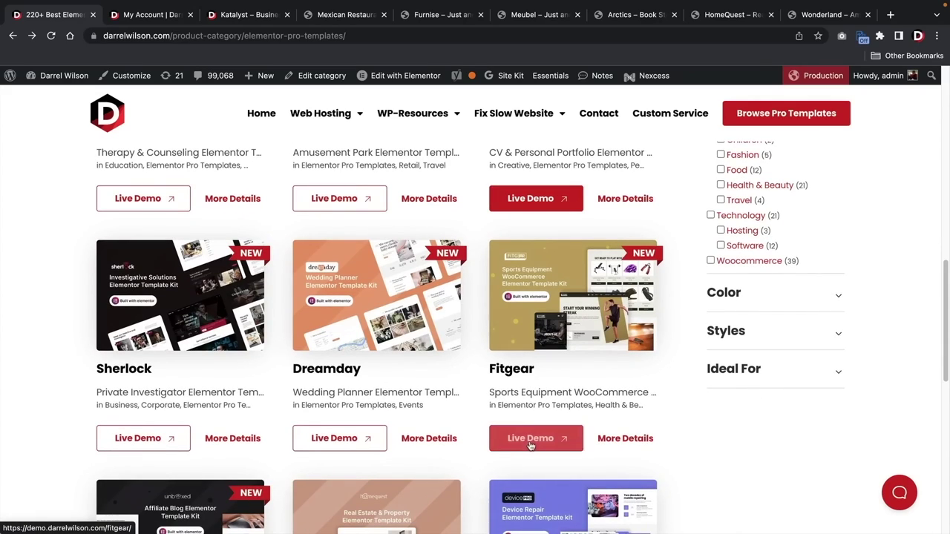
Open Fitgear's Live Demo, close its subscribe popup, and return to the listing top
{"action": "left_click", "coordinate": [530, 439]}
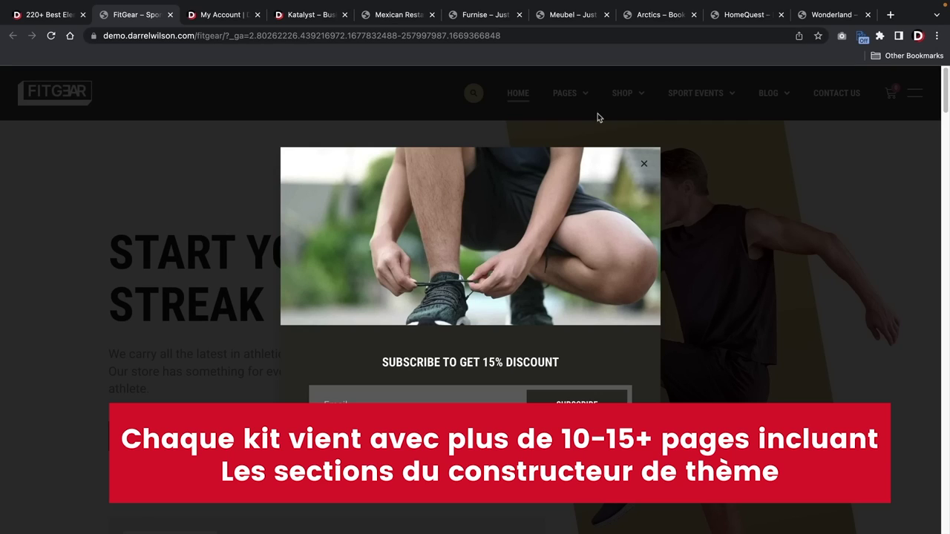
{"action": "left_click", "coordinate": [644, 164]}
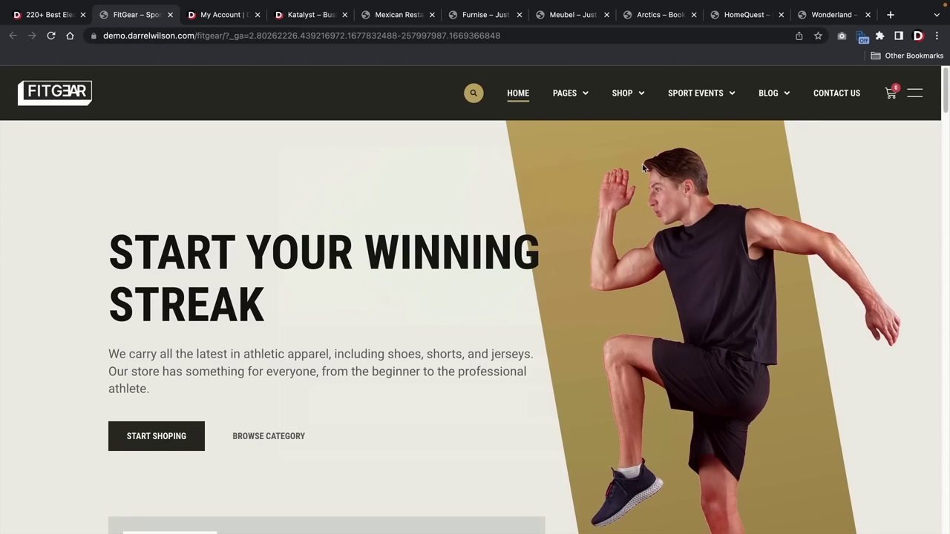
{"action": "left_click", "coordinate": [62, 17]}
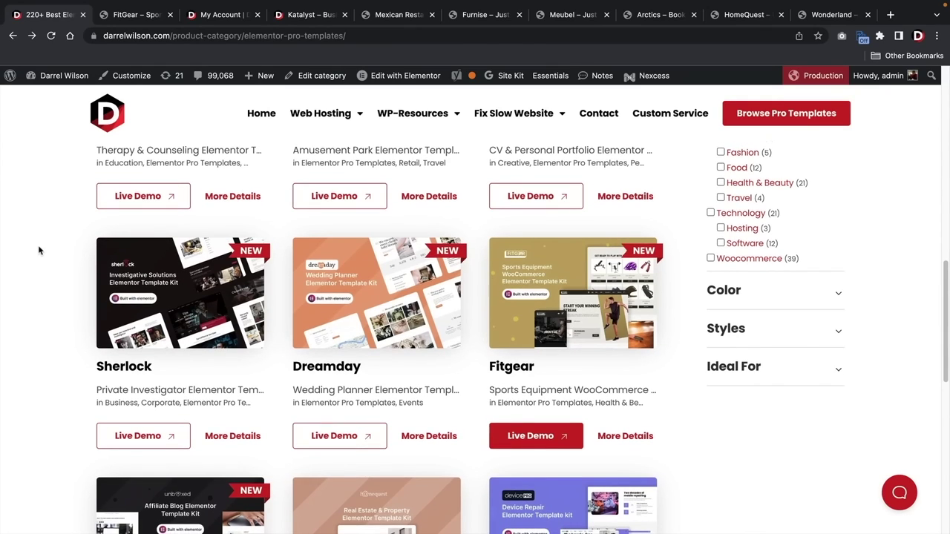
{"action": "scroll", "coordinate": [386, 269], "scroll_direction": "down", "scroll_amount": 1}
{"action": "scroll", "coordinate": [401, 345], "scroll_direction": "up", "scroll_amount": 6}
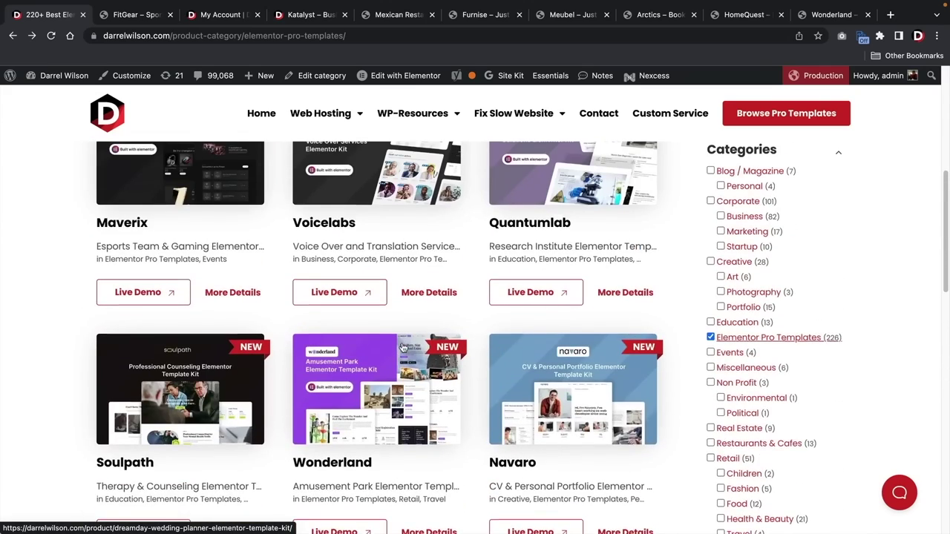
{"action": "scroll", "coordinate": [402, 348], "scroll_direction": "up", "scroll_amount": 3}
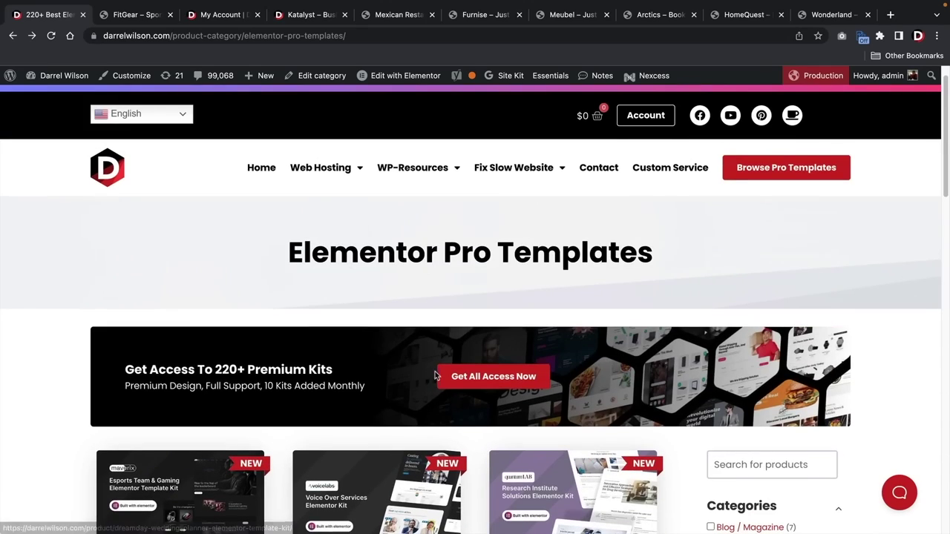
Open Get All Access and highlight the Single and All Access - Lifetime plan headings
{"action": "left_click", "coordinate": [479, 384]}
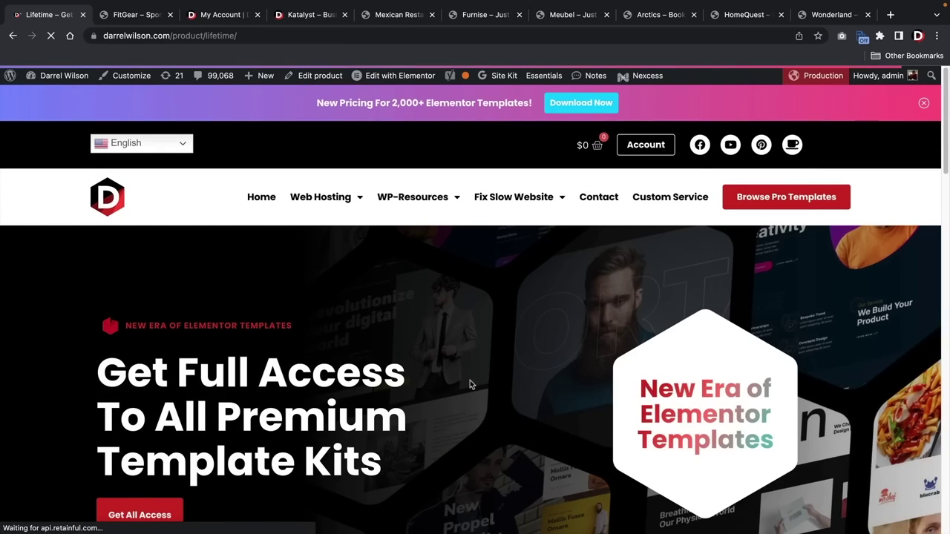
{"action": "scroll", "coordinate": [312, 438], "scroll_direction": "down", "scroll_amount": 1}
{"action": "left_click", "coordinate": [148, 502]}
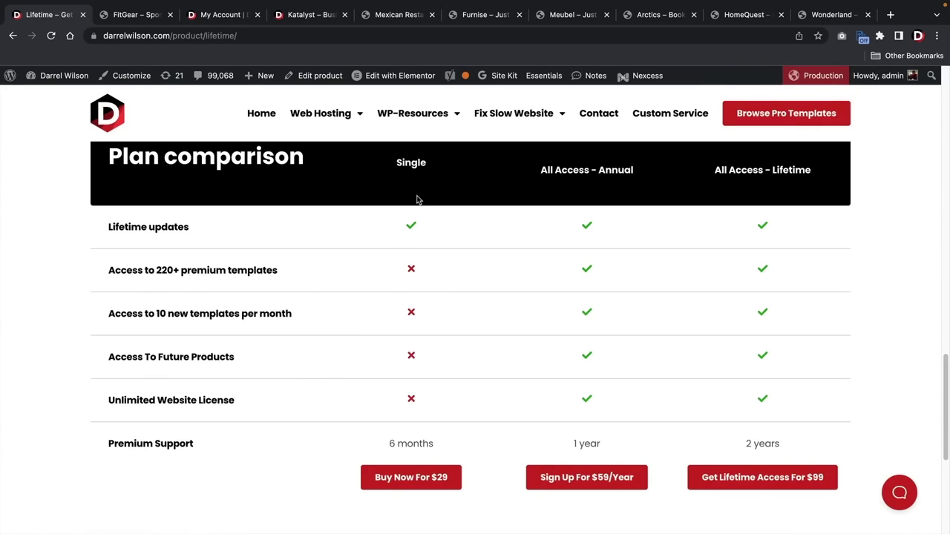
{"action": "left_click_drag", "start_coordinate": [417, 200], "coordinate": [456, 172]}
{"action": "left_click_drag", "start_coordinate": [712, 175], "coordinate": [790, 170]}
{"action": "double_click", "coordinate": [788, 171]}
Highlight the Premium Support row, comparing 6 months with 2 years of support
{"action": "left_click_drag", "start_coordinate": [223, 439], "coordinate": [127, 440]}
{"action": "triple_click", "coordinate": [409, 442]}
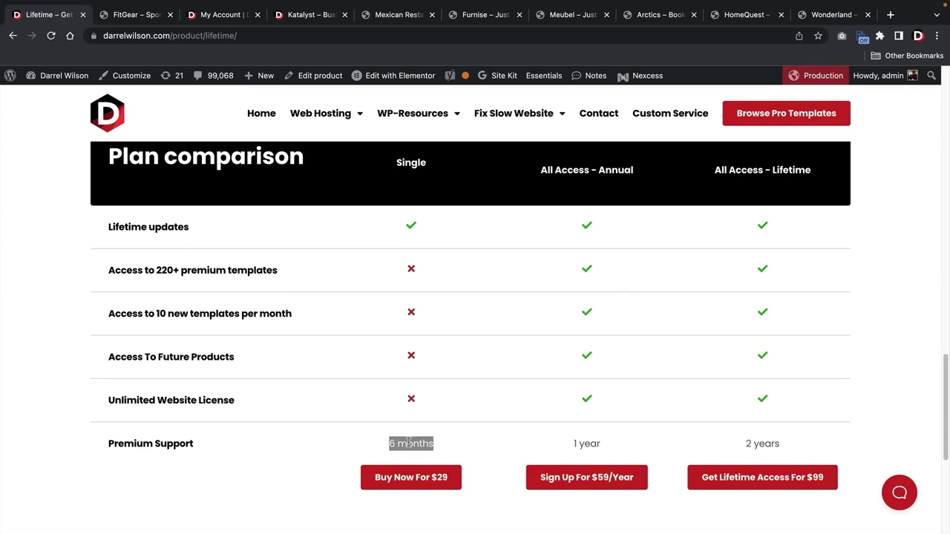
{"action": "left_click", "coordinate": [573, 444]}
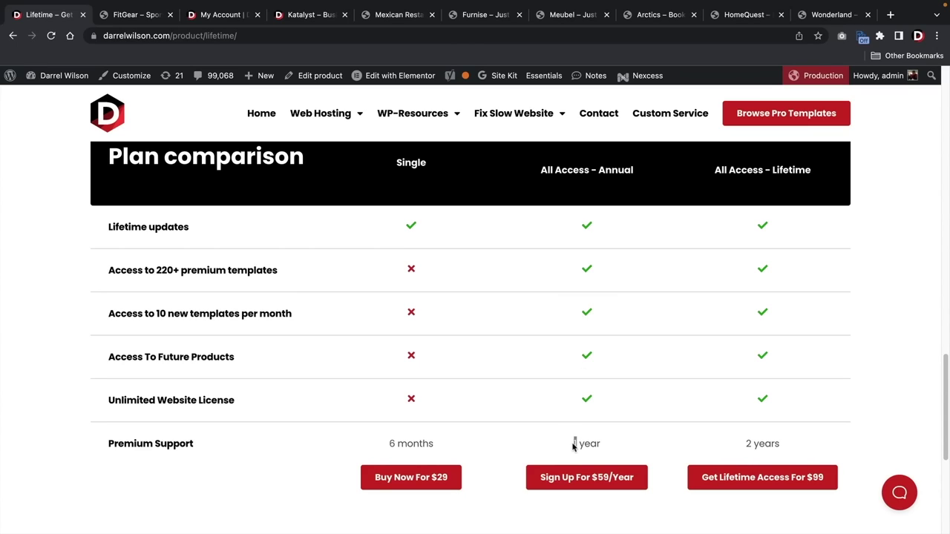
{"action": "triple_click", "coordinate": [774, 444]}
{"action": "left_click", "coordinate": [791, 444]}
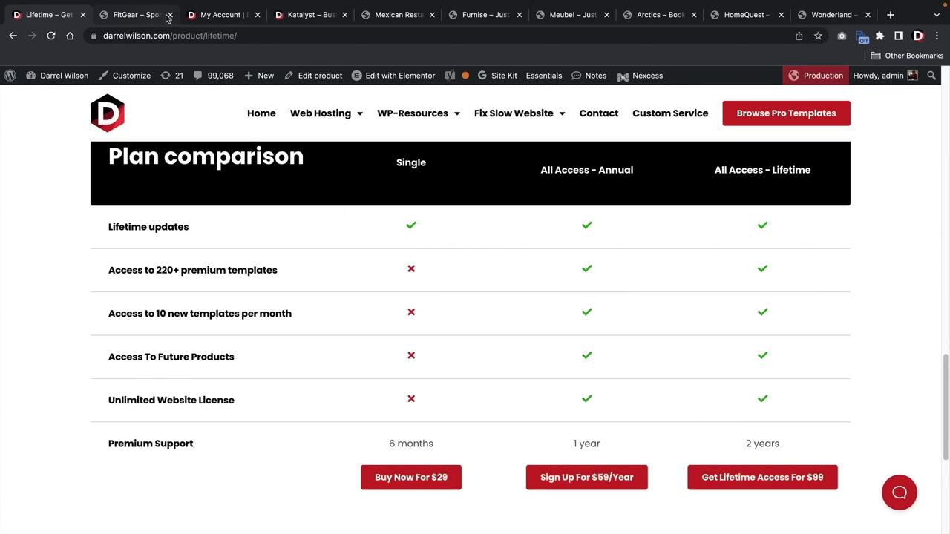
Download Katalyst-Elementor-Kit.Zip from the past order's details page
{"action": "left_click", "coordinate": [208, 20]}
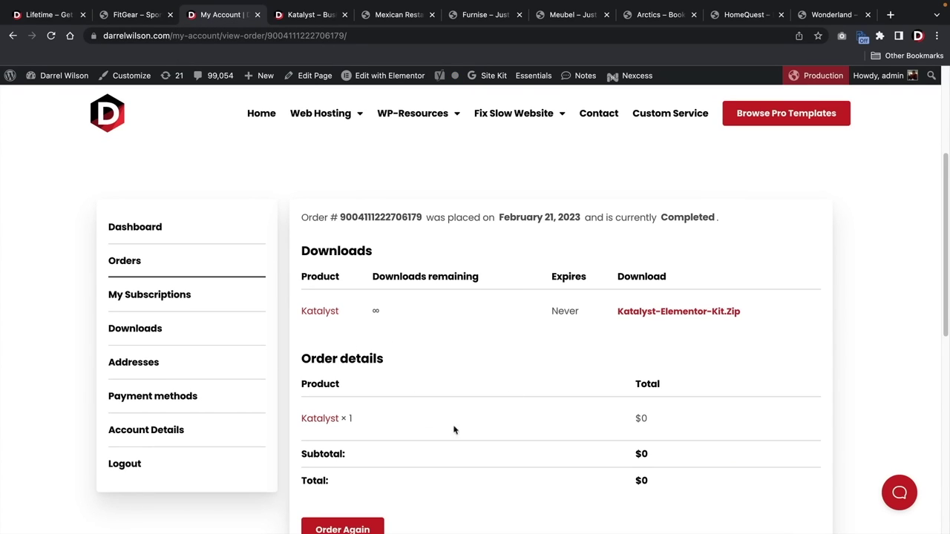
{"action": "scroll", "coordinate": [492, 409], "scroll_direction": "down", "scroll_amount": 1}
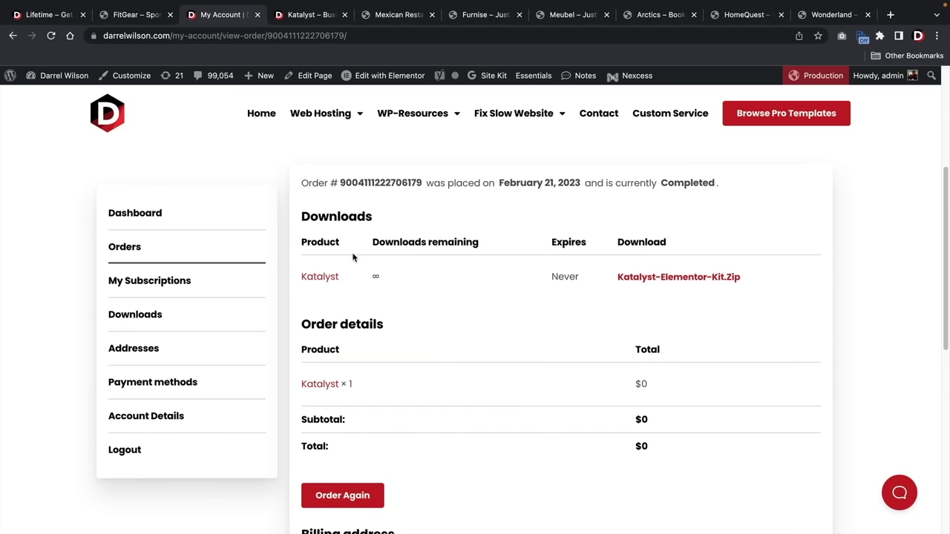
{"action": "left_click", "coordinate": [656, 282]}
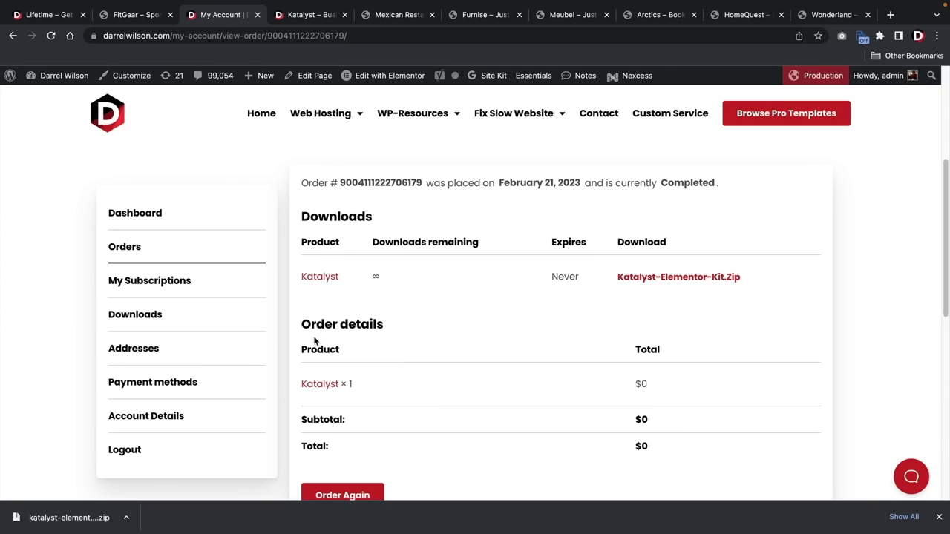
Go to the Katalyst product page and dismiss the downloads bar
{"action": "left_click", "coordinate": [315, 16]}
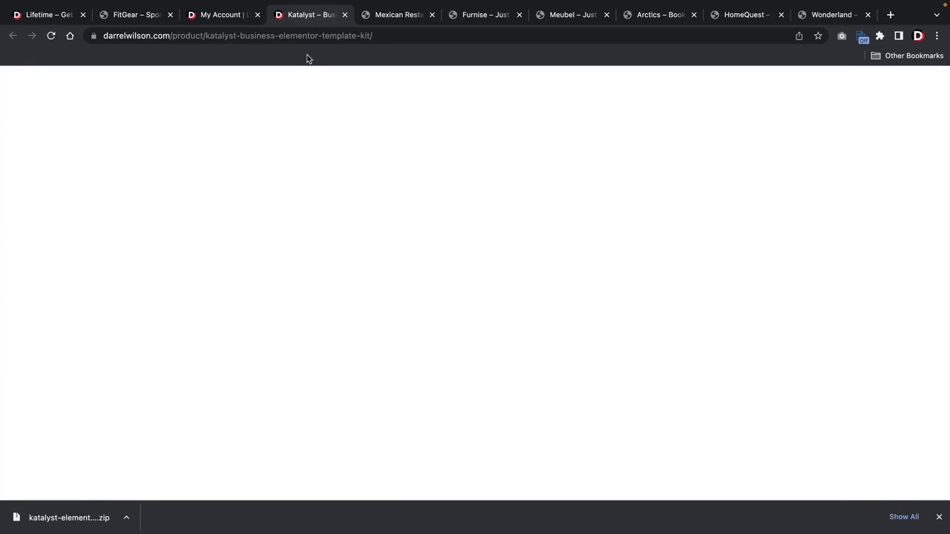
{"action": "left_click", "coordinate": [940, 518]}
{"action": "scroll", "coordinate": [728, 489], "scroll_direction": "down", "scroll_amount": 1}
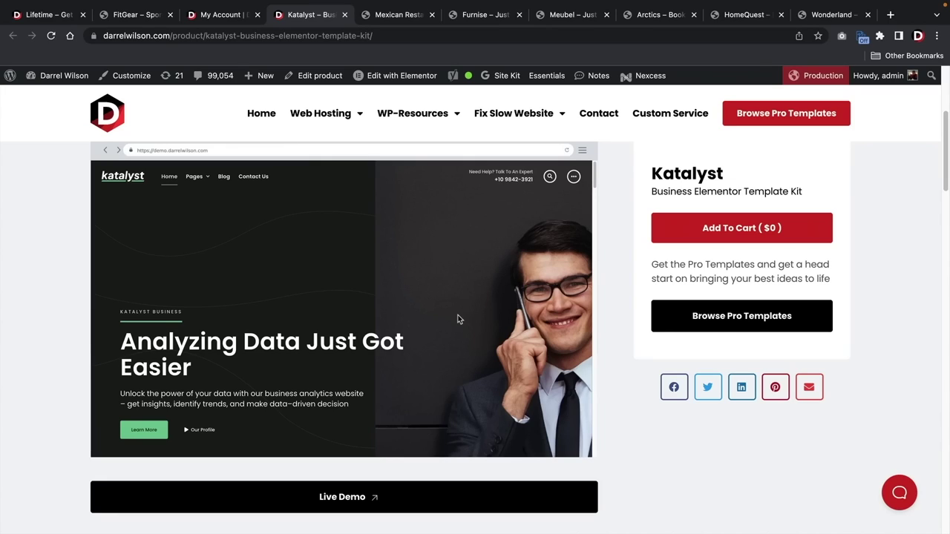
Check out the free Katalyst kit, accepting the terms, and place the order
{"action": "left_click", "coordinate": [726, 233]}
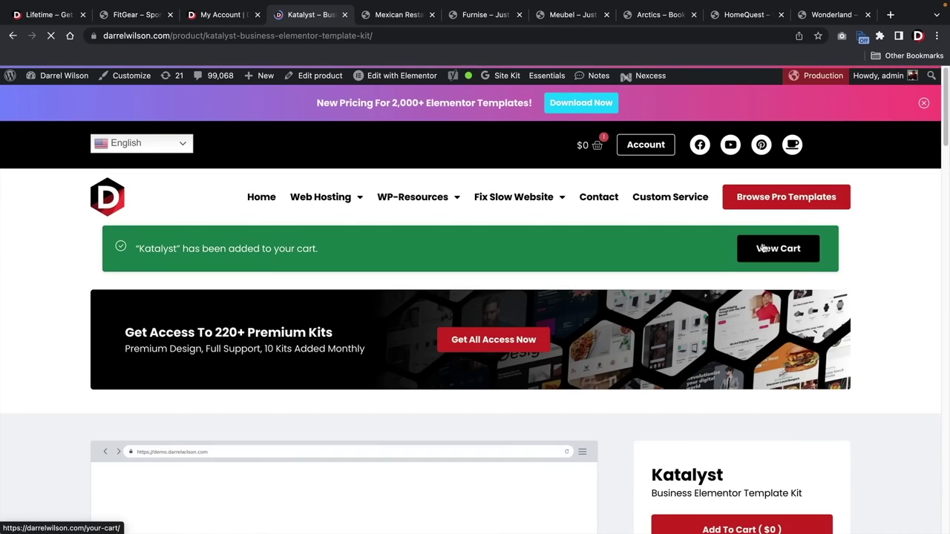
{"action": "left_click", "coordinate": [763, 249]}
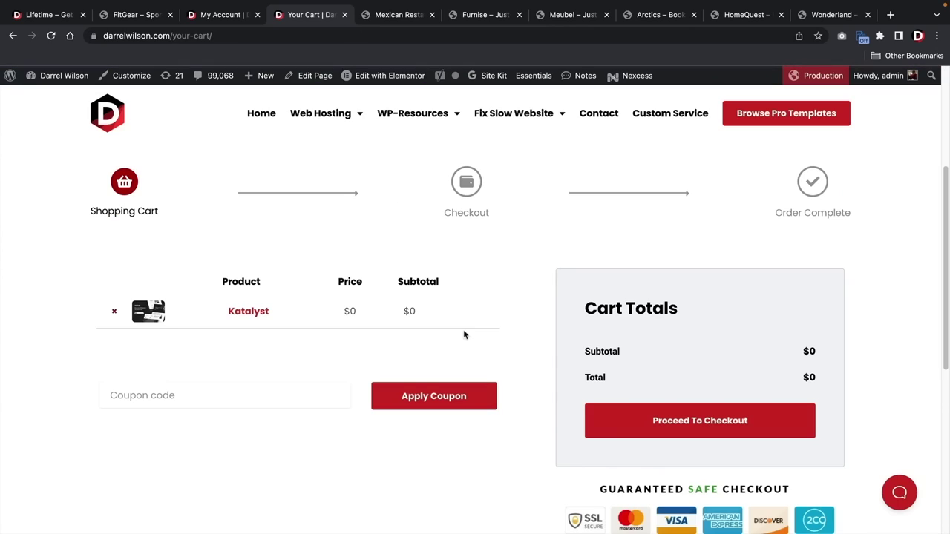
{"action": "left_click", "coordinate": [656, 422]}
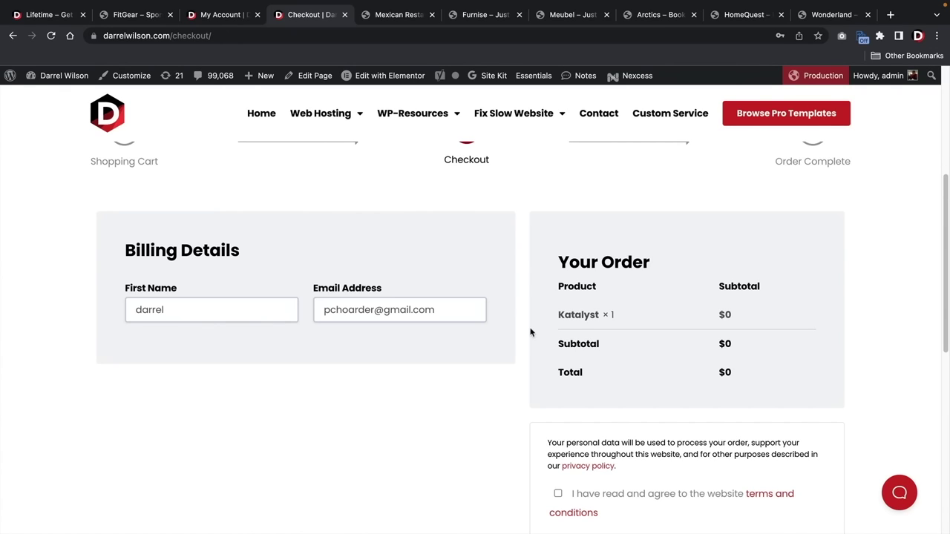
{"action": "scroll", "coordinate": [531, 332], "scroll_direction": "down", "scroll_amount": 2}
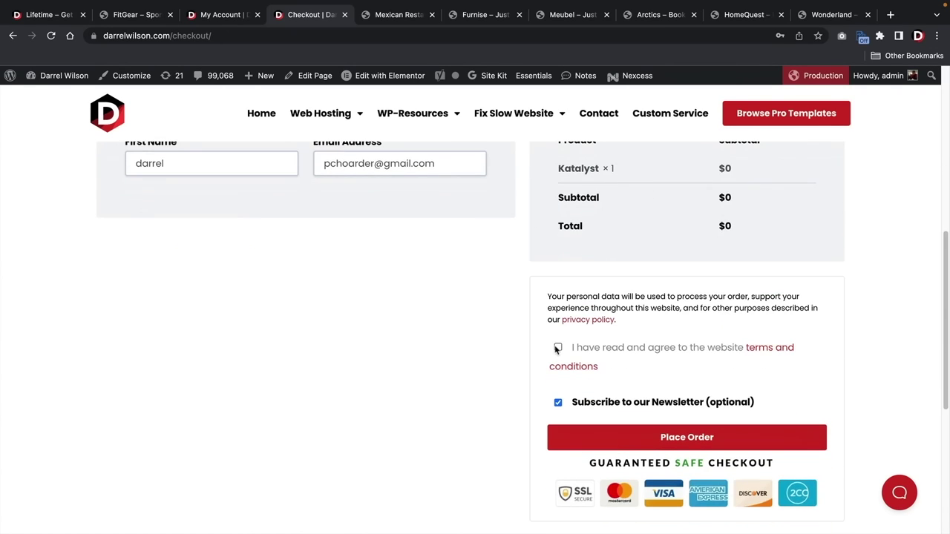
{"action": "left_click", "coordinate": [558, 348]}
{"action": "left_click", "coordinate": [677, 443]}
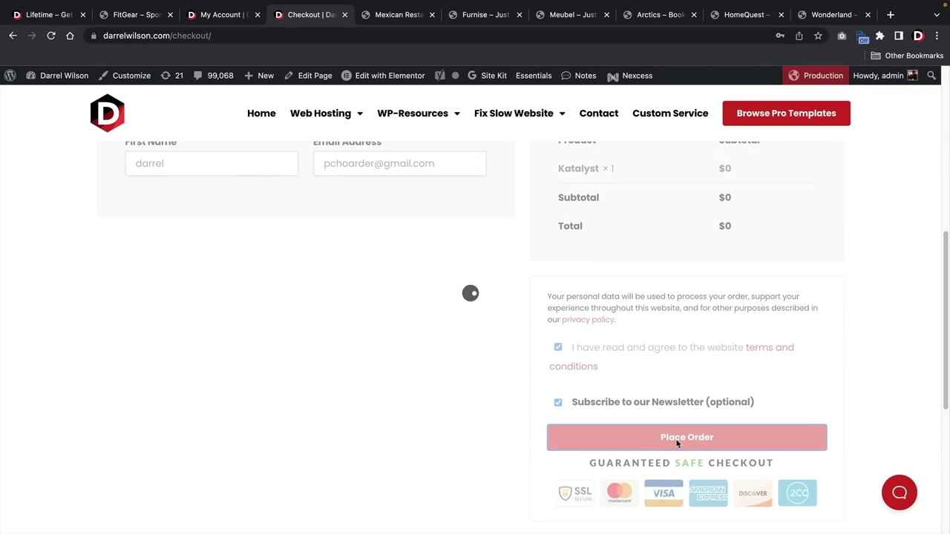
Download katalyst-elementor-kit.zip from the order's Downloads section
{"action": "scroll", "coordinate": [530, 370], "scroll_direction": "down", "scroll_amount": 5}
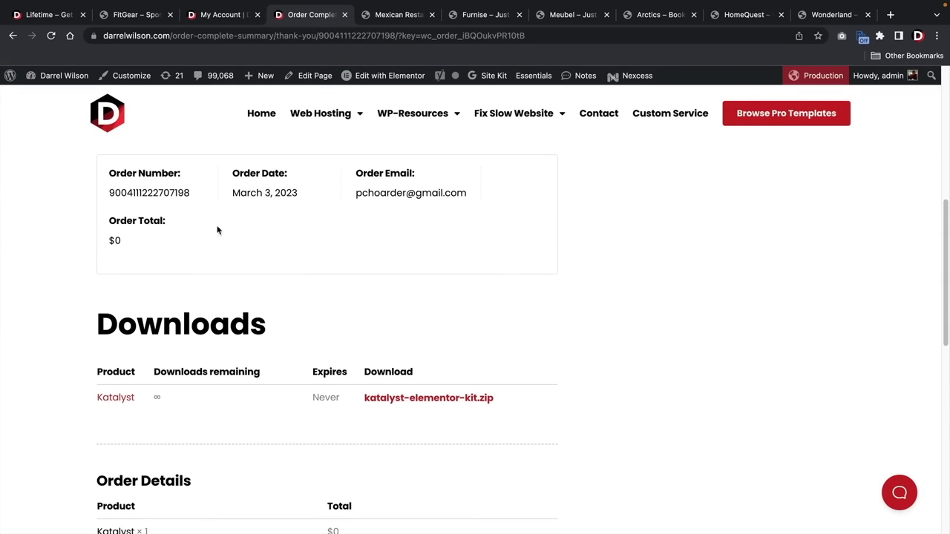
{"action": "left_click_drag", "start_coordinate": [118, 326], "coordinate": [266, 325]}
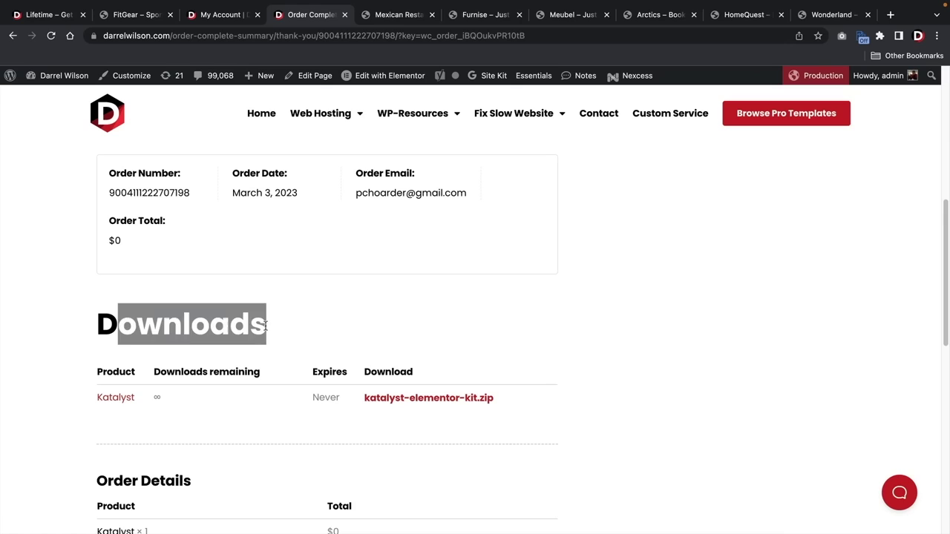
{"action": "left_click", "coordinate": [266, 324]}
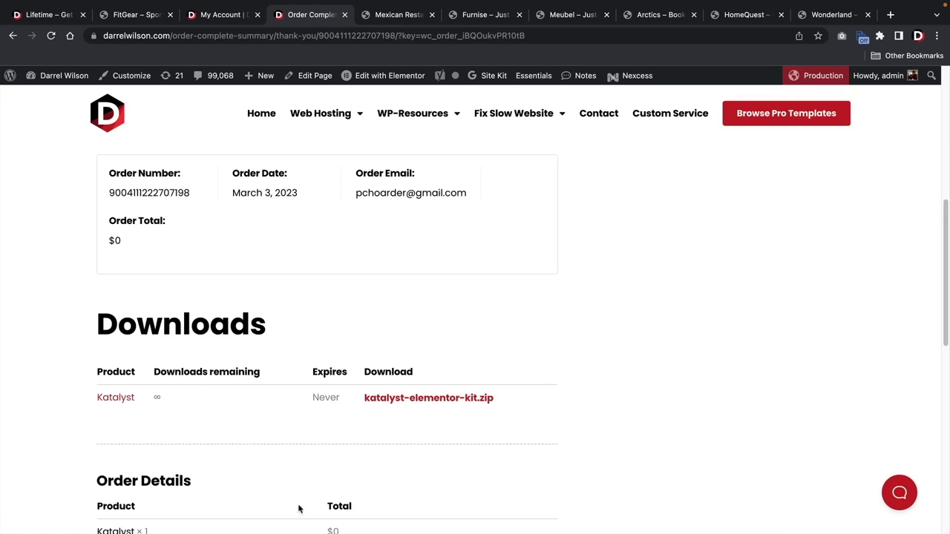
{"action": "left_click", "coordinate": [473, 403]}
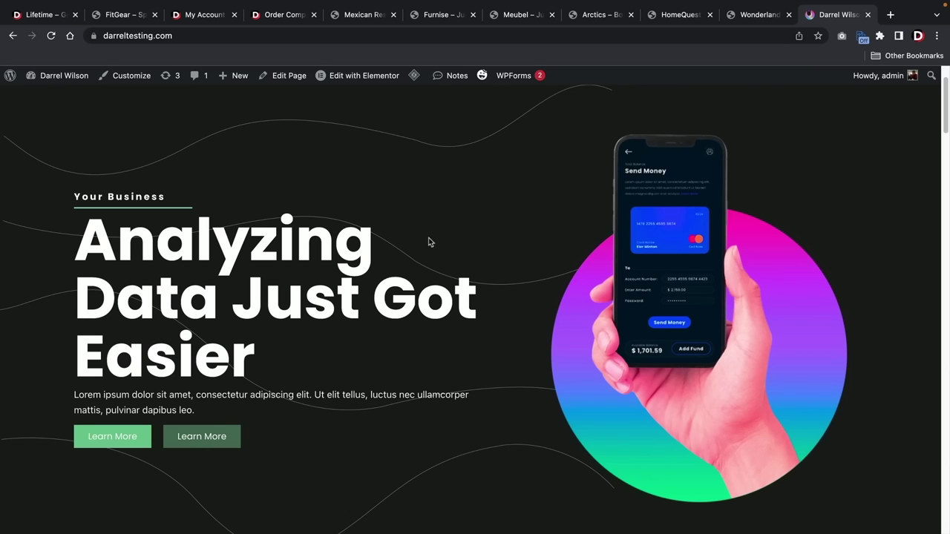
From the dashboard, go to Elementor Tools' Import / Export Kit tab and start a kit import
{"action": "mouse_move", "coordinate": [59, 75]}
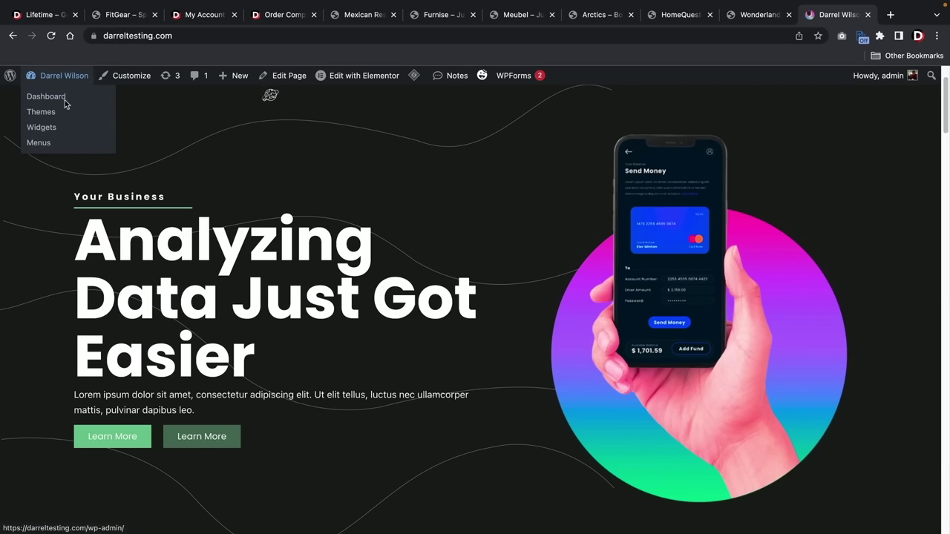
{"action": "left_click", "coordinate": [46, 97]}
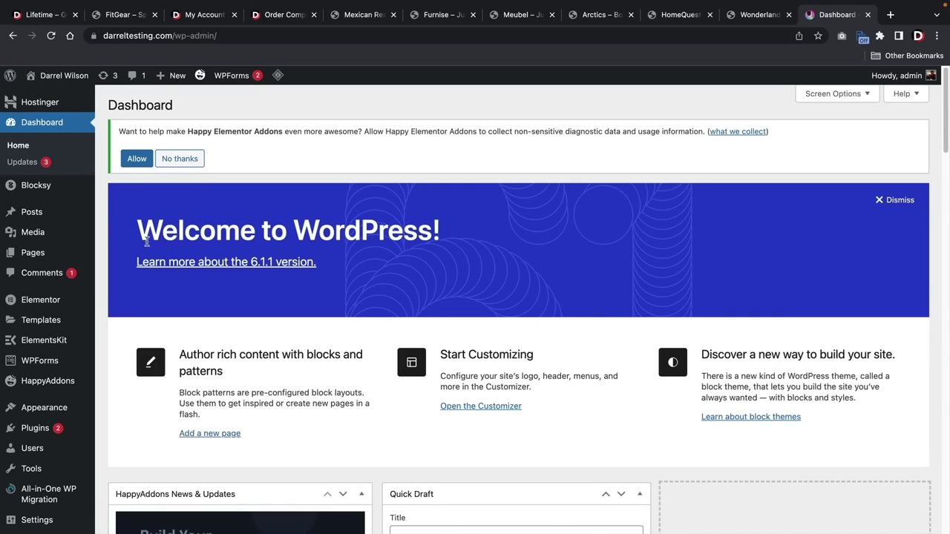
{"action": "mouse_move", "coordinate": [75, 300]}
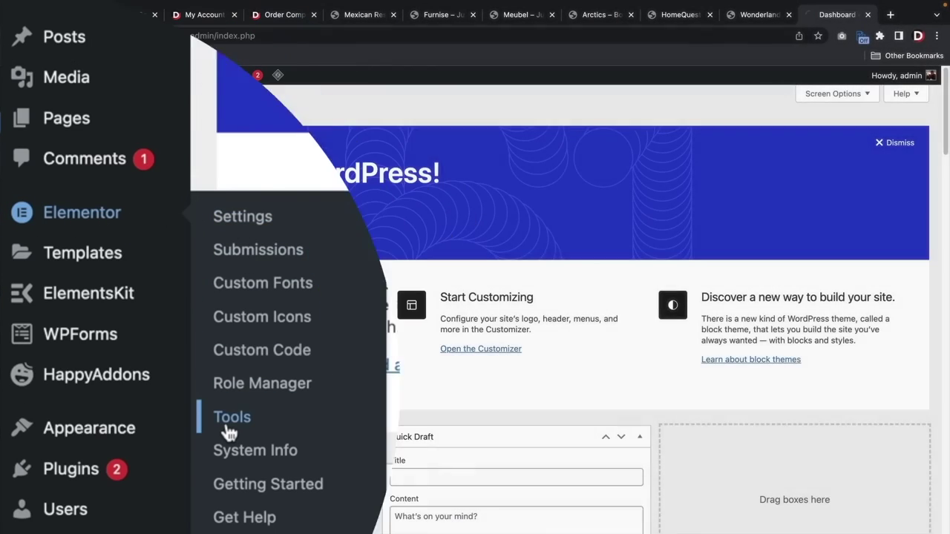
{"action": "left_click", "coordinate": [229, 429]}
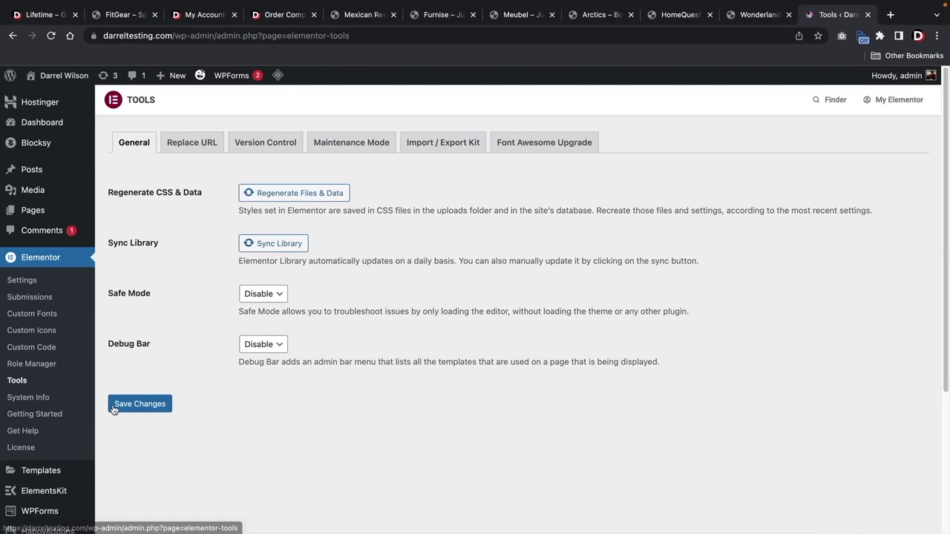
{"action": "left_click", "coordinate": [446, 148]}
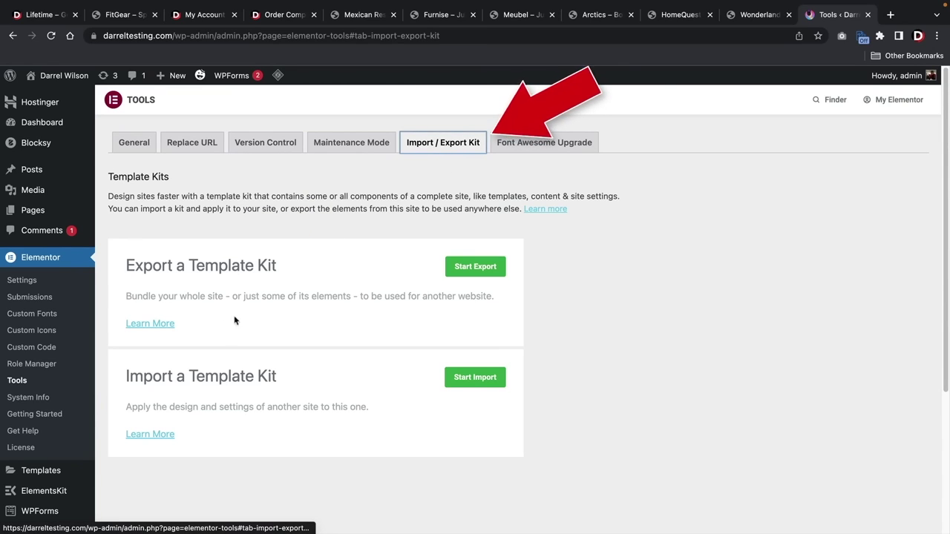
{"action": "left_click_drag", "start_coordinate": [125, 376], "coordinate": [296, 380]}
{"action": "left_click", "coordinate": [295, 379]}
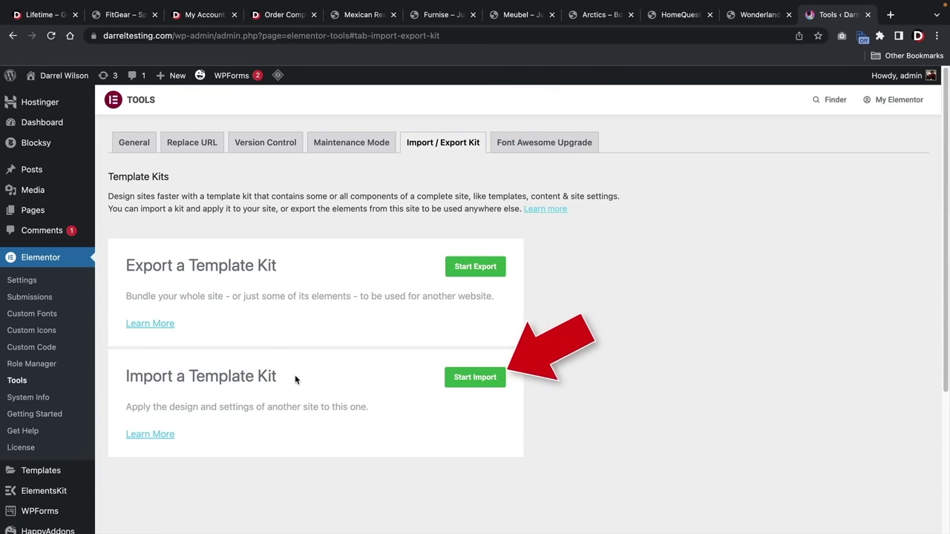
{"action": "left_click", "coordinate": [476, 378]}
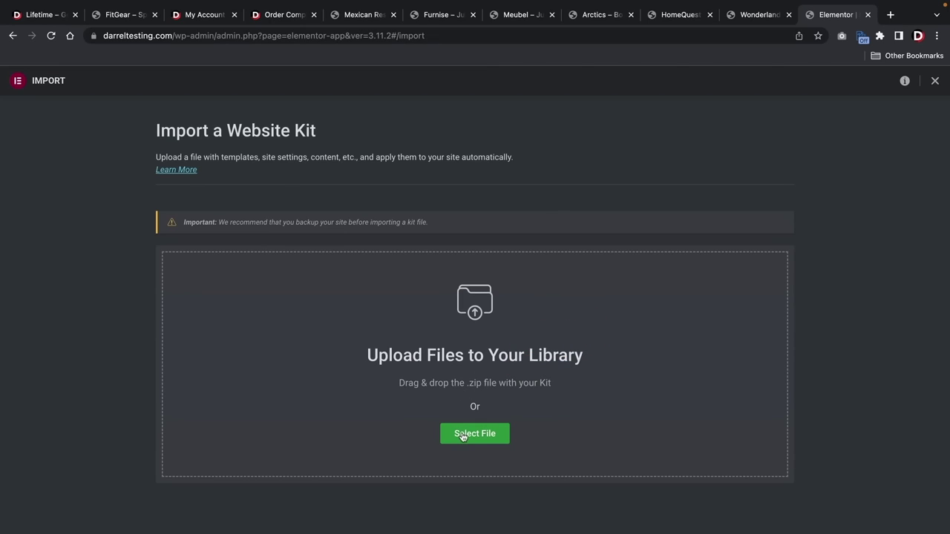
Upload the third downloaded Katalyst kit zip file
{"action": "left_click", "coordinate": [462, 436]}
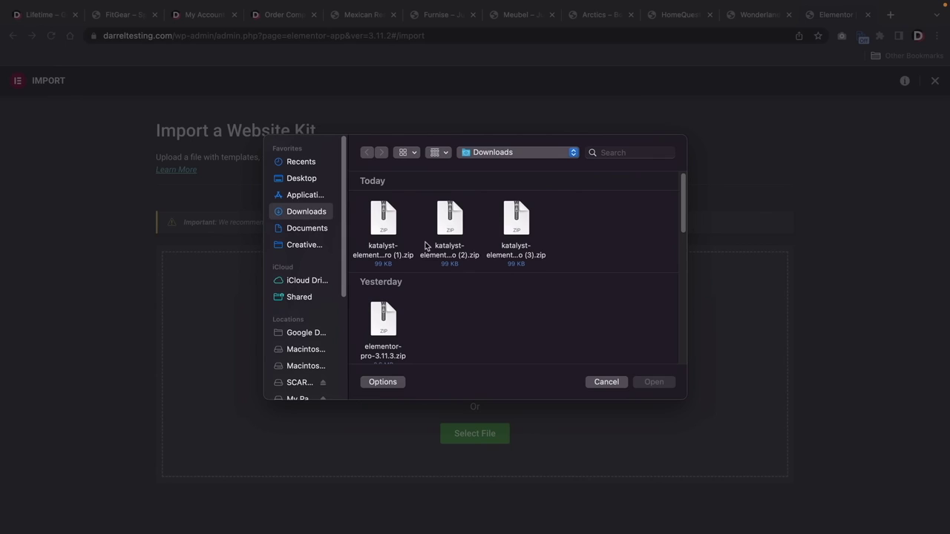
{"action": "left_click", "coordinate": [523, 231]}
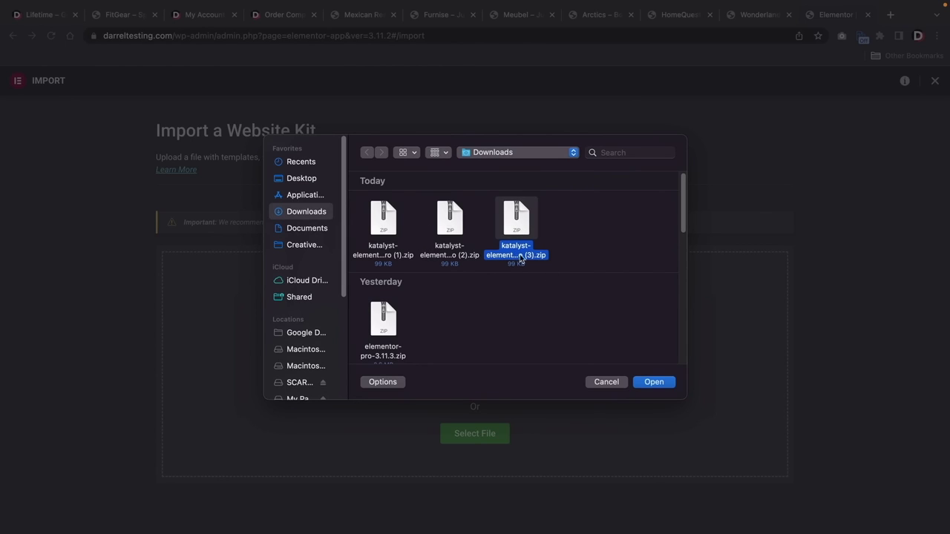
{"action": "left_click", "coordinate": [654, 383]}
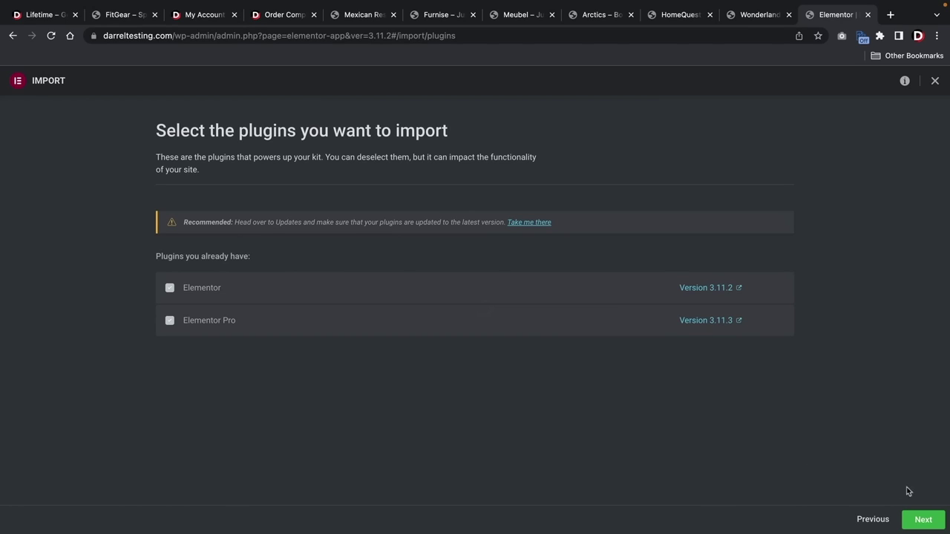
Import the kit's plugins, templates, content and settings, replacing the existing 404 page and footer
{"action": "left_click", "coordinate": [924, 521]}
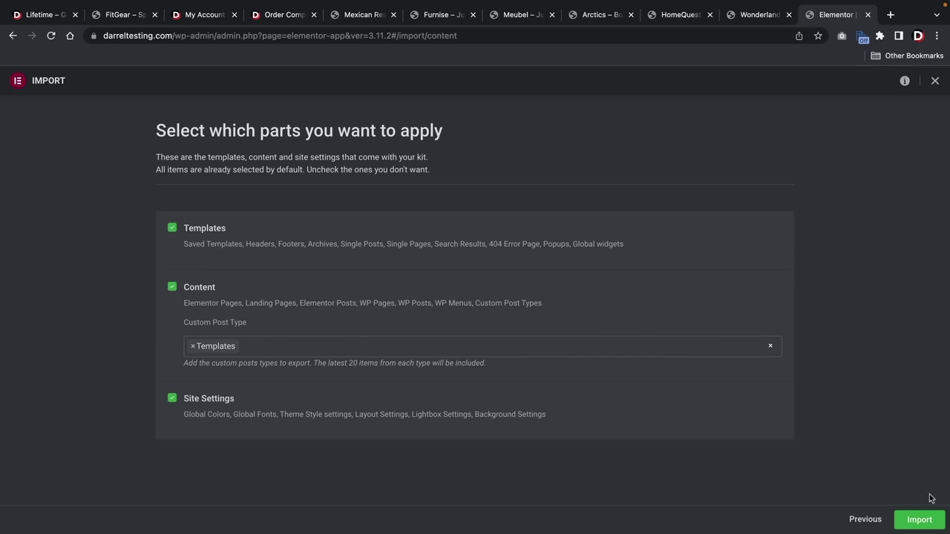
{"action": "left_click", "coordinate": [929, 523]}
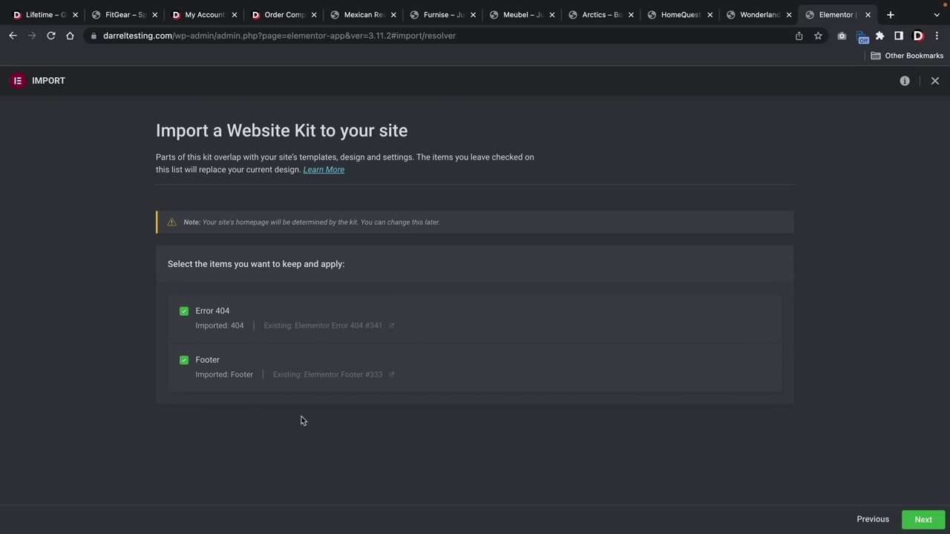
{"action": "left_click", "coordinate": [925, 521]}
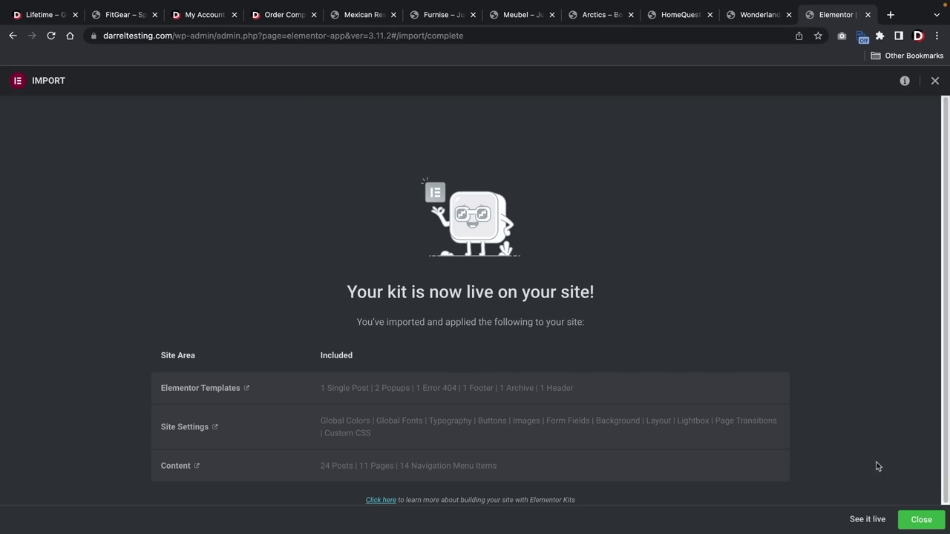
{"action": "left_click", "coordinate": [921, 521]}
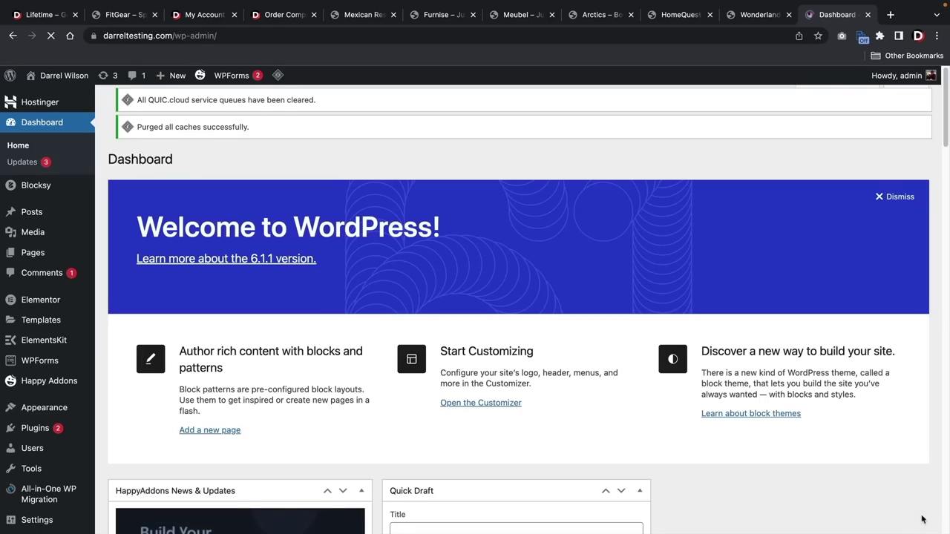
{"action": "mouse_move", "coordinate": [66, 76]}
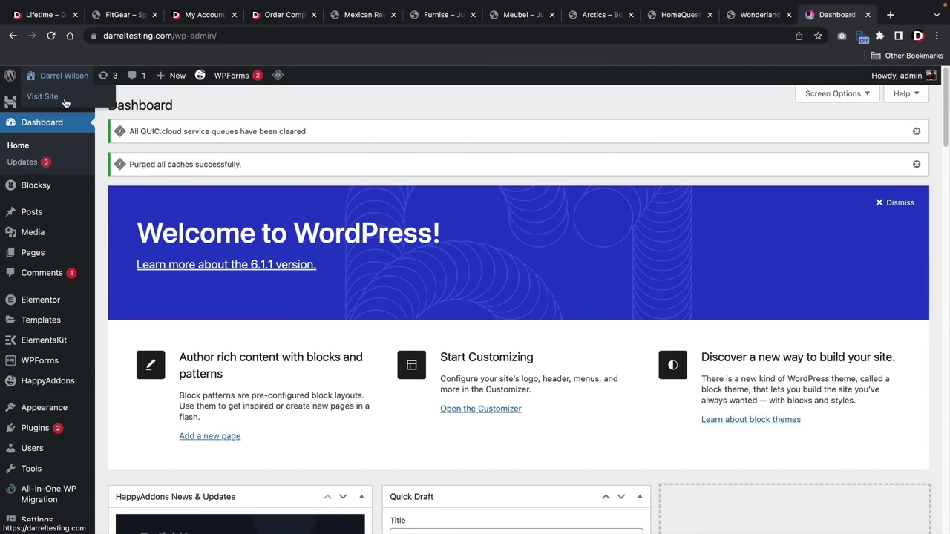
{"action": "left_click", "coordinate": [66, 102]}
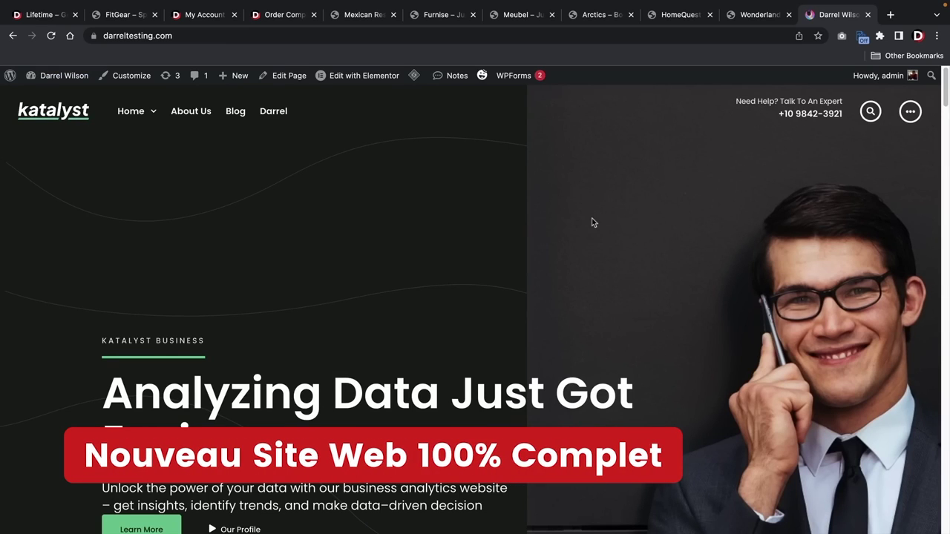
{"action": "scroll", "coordinate": [548, 284], "scroll_direction": "down", "scroll_amount": 5}
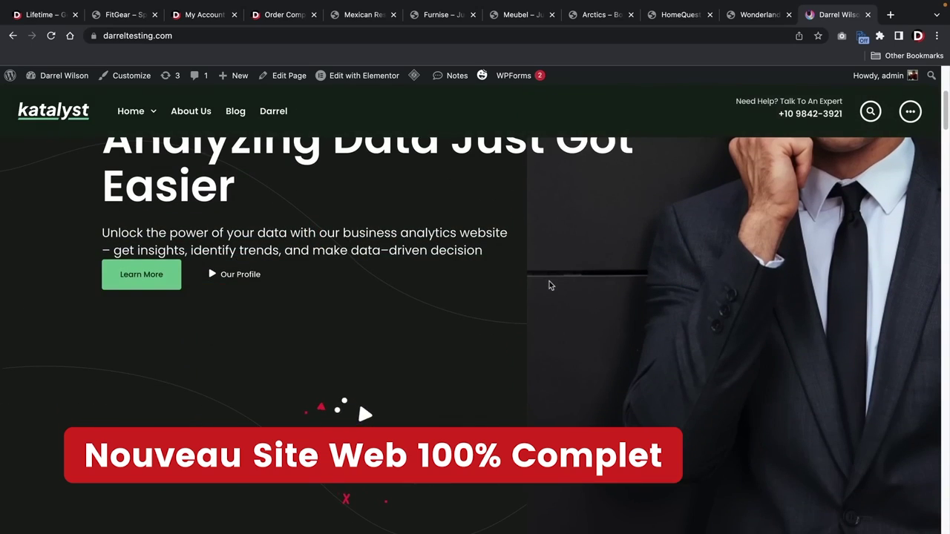
{"action": "scroll", "coordinate": [549, 282], "scroll_direction": "down", "scroll_amount": 5}
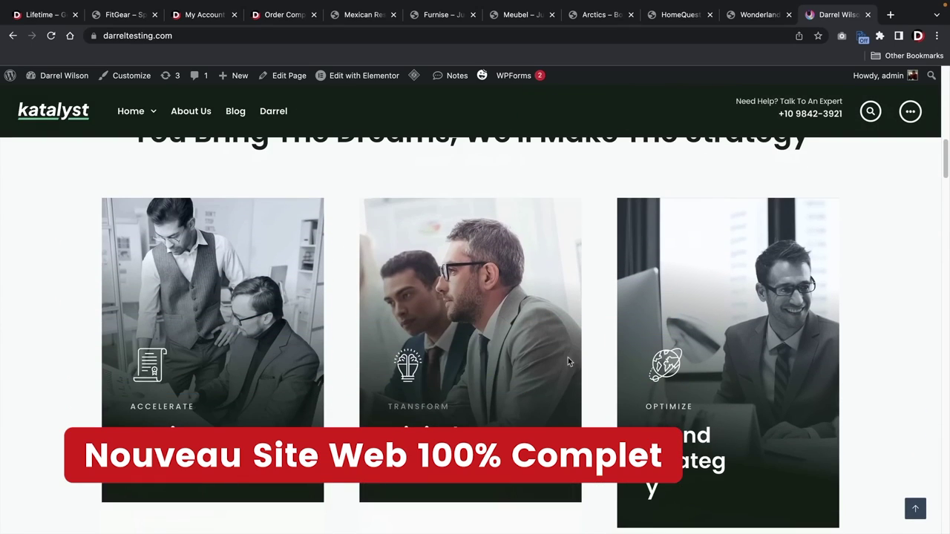
{"action": "scroll", "coordinate": [440, 317], "scroll_direction": "down", "scroll_amount": 7}
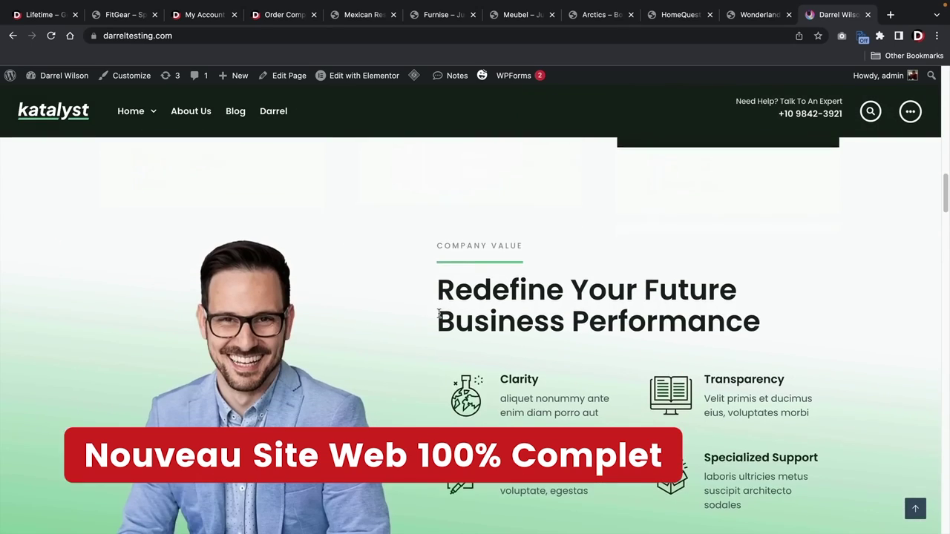
{"action": "scroll", "coordinate": [440, 317], "scroll_direction": "down", "scroll_amount": 10}
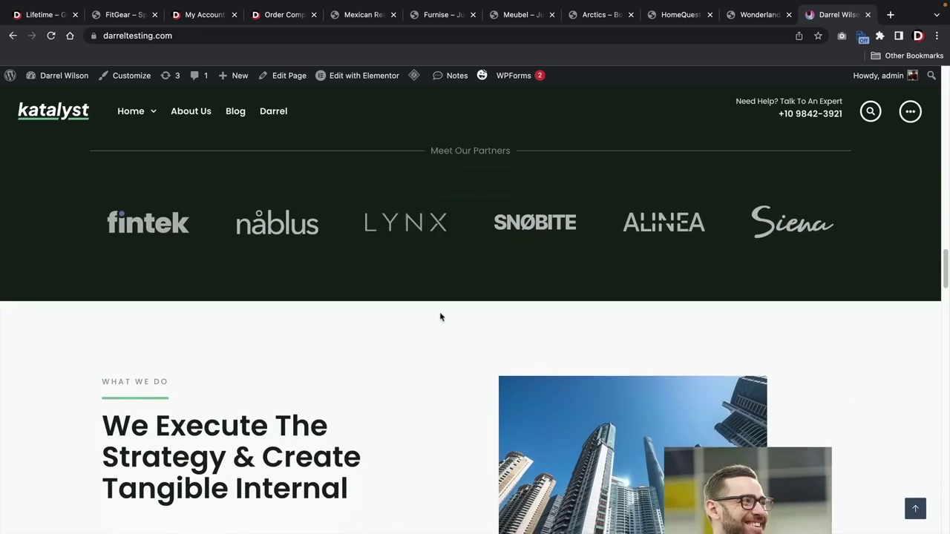
{"action": "scroll", "coordinate": [617, 405], "scroll_direction": "down", "scroll_amount": 8}
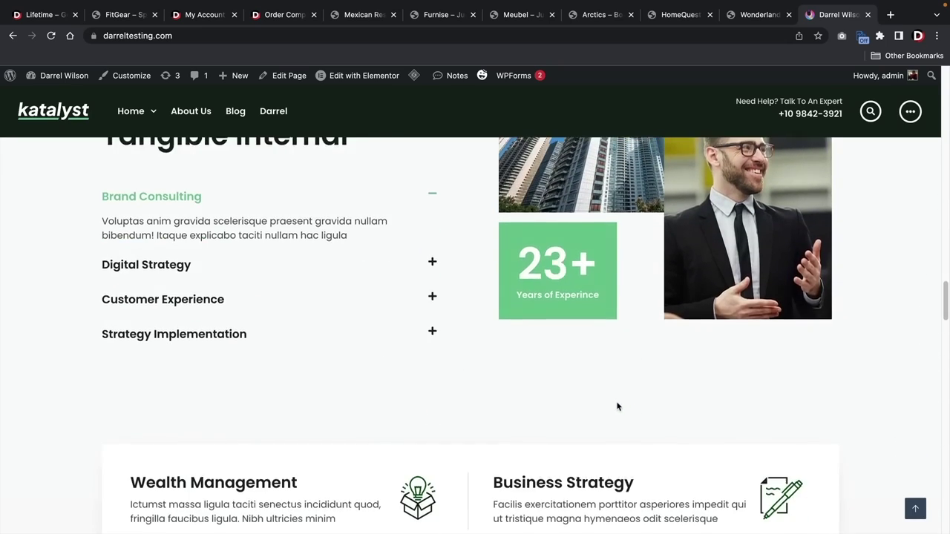
{"action": "scroll", "coordinate": [617, 402], "scroll_direction": "down", "scroll_amount": 15}
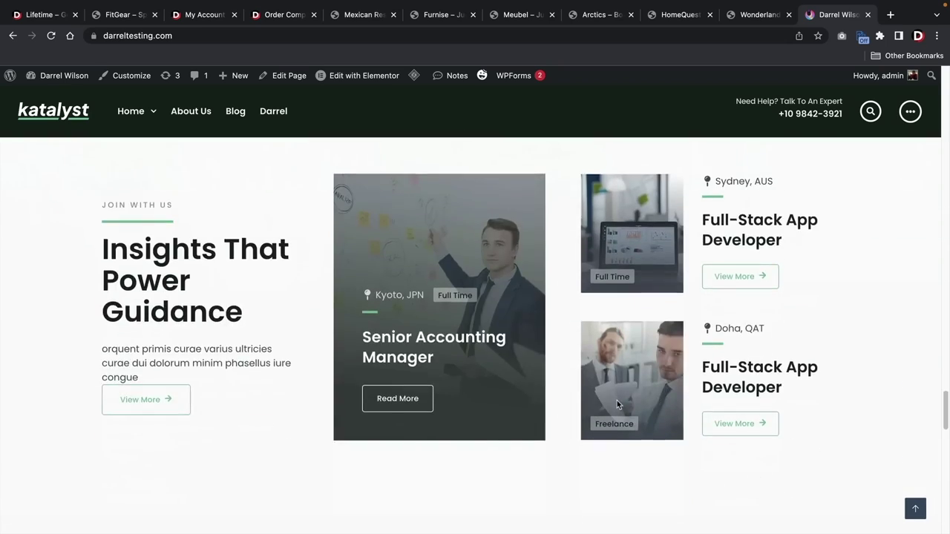
{"action": "scroll", "coordinate": [617, 403], "scroll_direction": "down", "scroll_amount": 10}
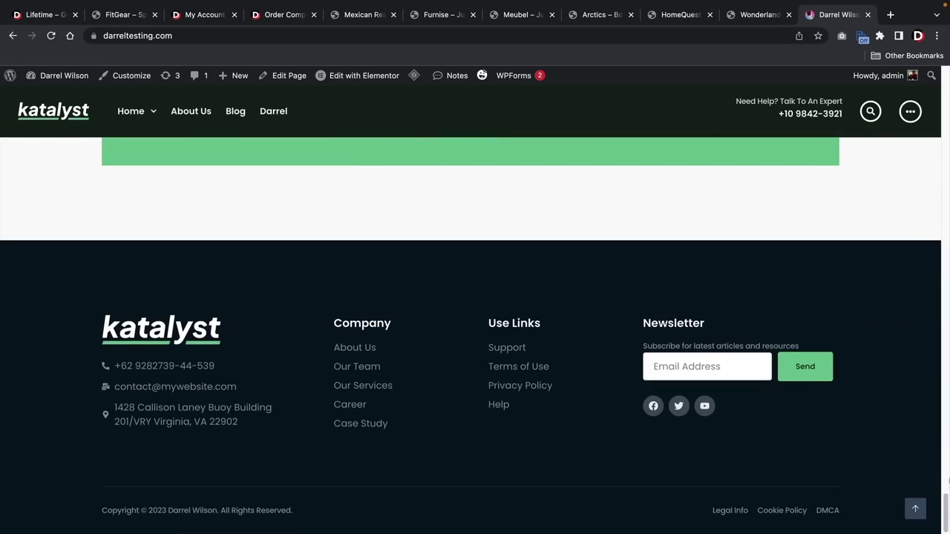
{"action": "left_click_drag", "start_coordinate": [946, 502], "coordinate": [940, 87]}
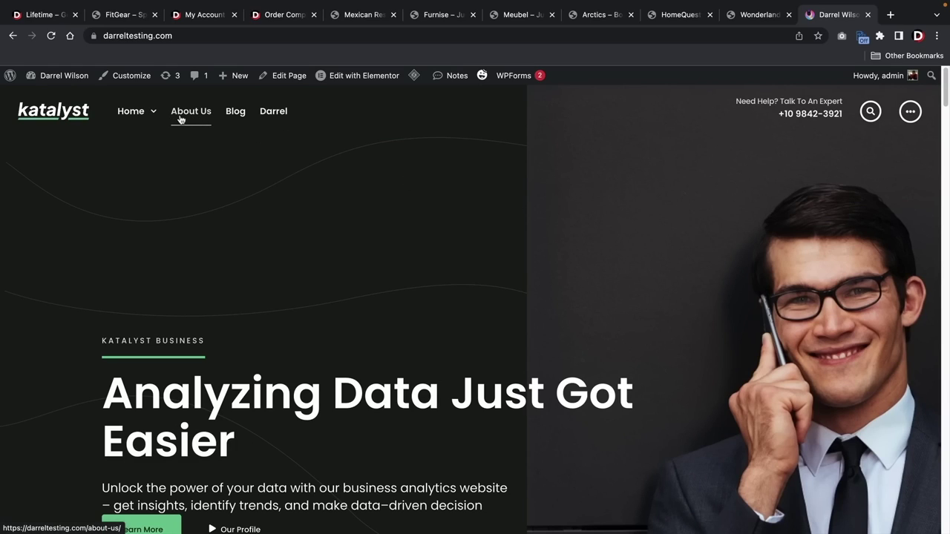
{"action": "mouse_move", "coordinate": [77, 80]}
{"action": "left_click", "coordinate": [68, 96]}
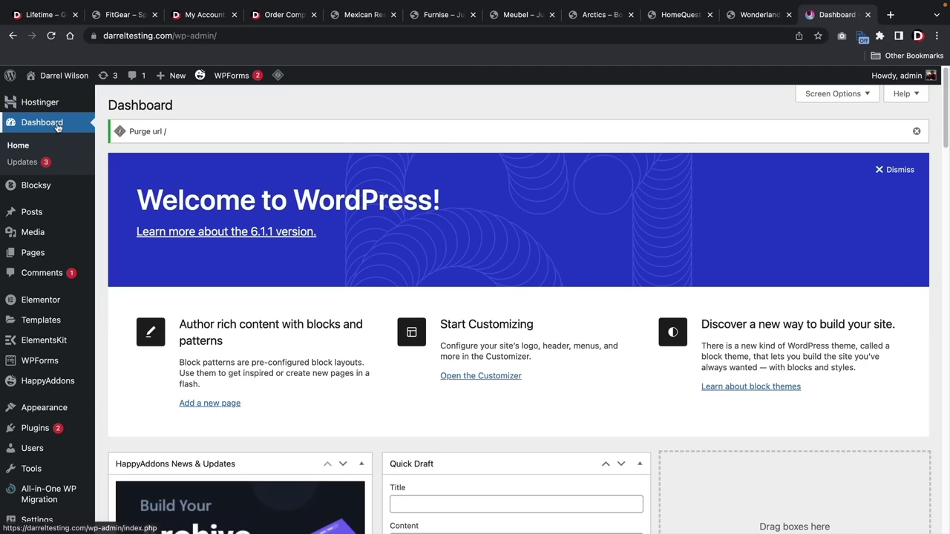
Add the Team, Services and Contact Us pages to the Main Menu and save it
{"action": "mouse_move", "coordinate": [56, 412]}
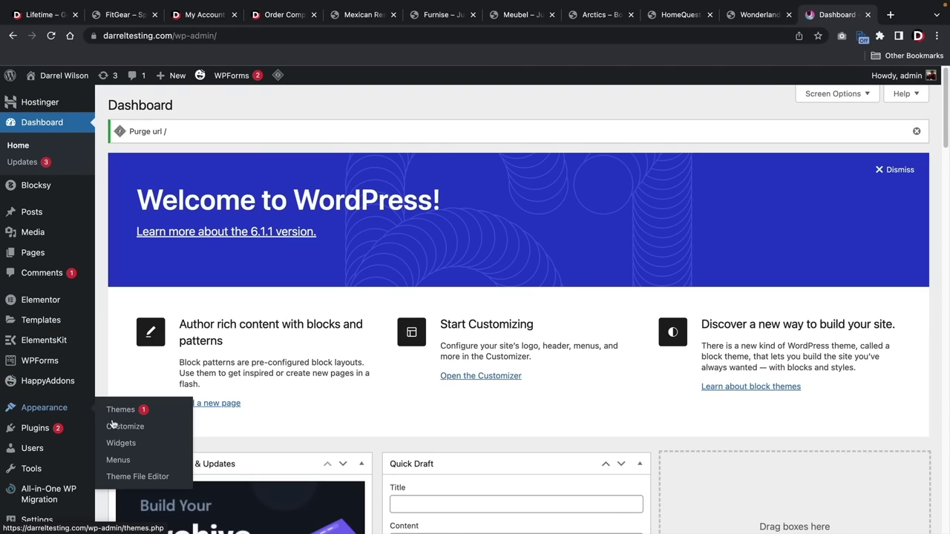
{"action": "left_click", "coordinate": [117, 460]}
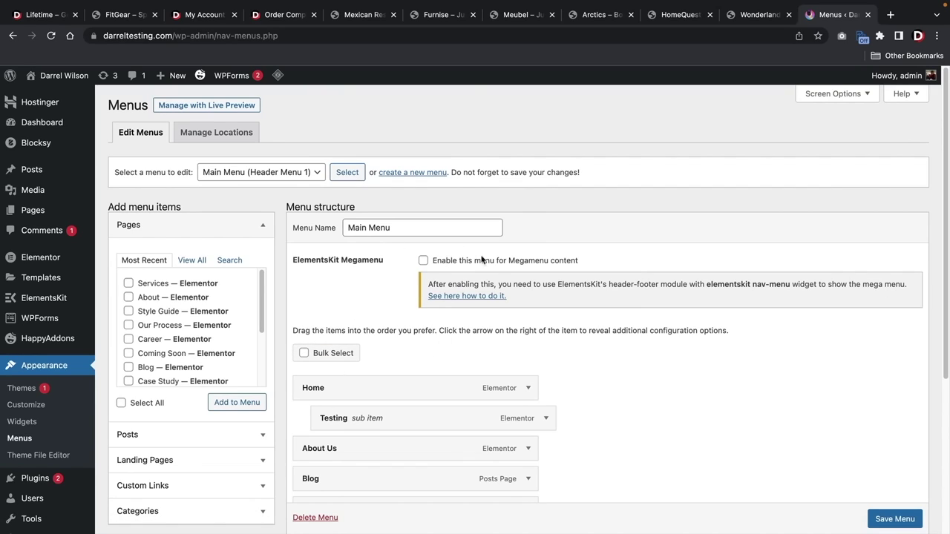
{"action": "left_click", "coordinate": [198, 261]}
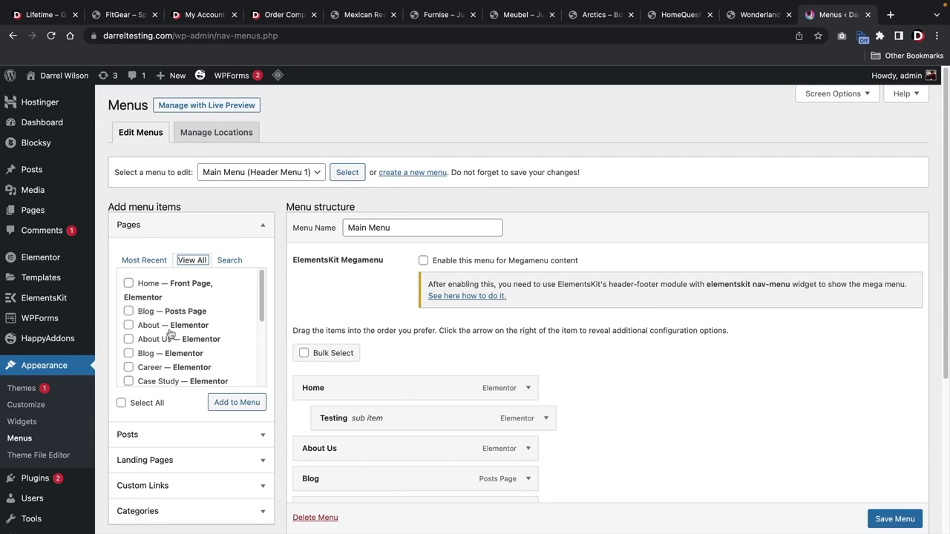
{"action": "scroll", "coordinate": [156, 330], "scroll_direction": "down", "scroll_amount": 1}
{"action": "scroll", "coordinate": [155, 330], "scroll_direction": "down", "scroll_amount": 5}
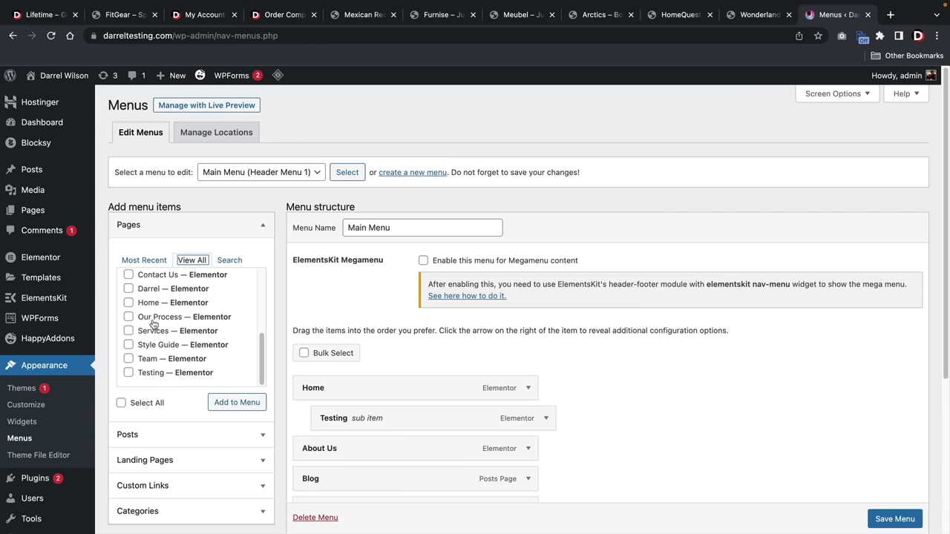
{"action": "left_click", "coordinate": [128, 358]}
{"action": "left_click", "coordinate": [128, 331]}
{"action": "left_click", "coordinate": [128, 275]}
{"action": "left_click", "coordinate": [236, 402]}
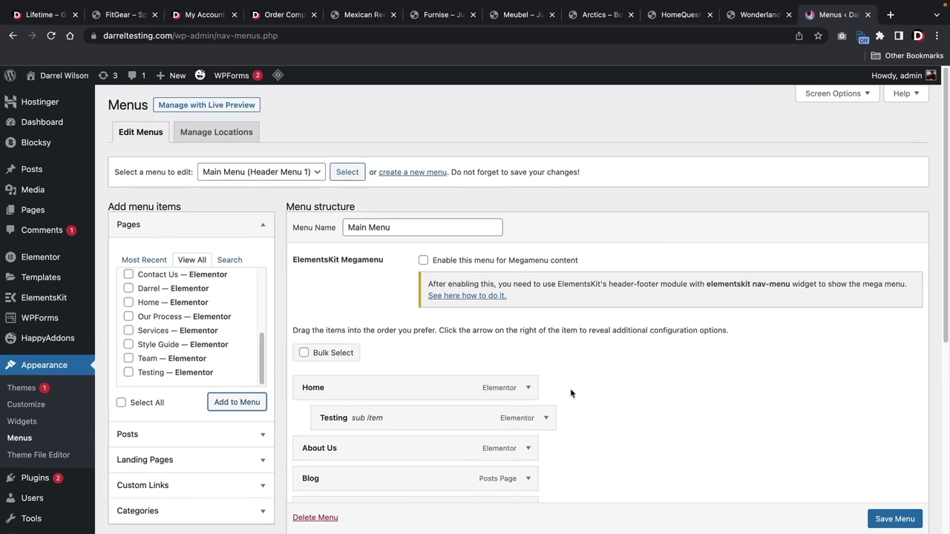
{"action": "scroll", "coordinate": [568, 390], "scroll_direction": "down", "scroll_amount": 5}
{"action": "scroll", "coordinate": [396, 363], "scroll_direction": "up", "scroll_amount": 3}
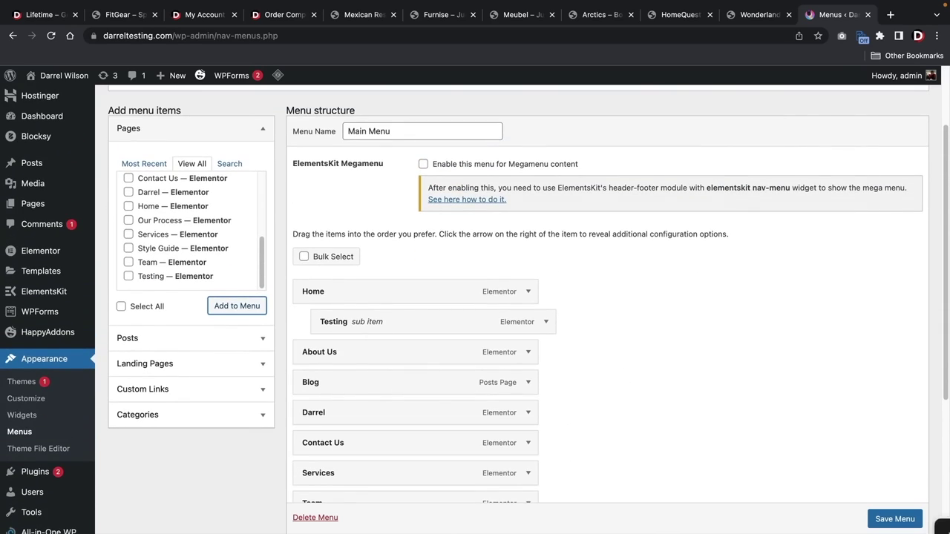
{"action": "left_click", "coordinate": [895, 519]}
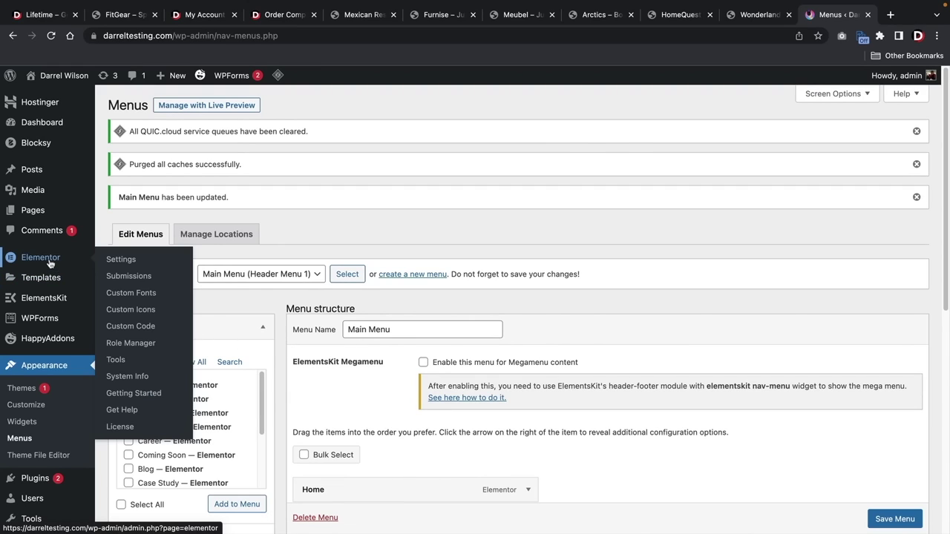
Move the old Elementor Error 404 #341 template to the trash in Theme Builder
{"action": "mouse_move", "coordinate": [52, 276]}
{"action": "left_click", "coordinate": [154, 317]}
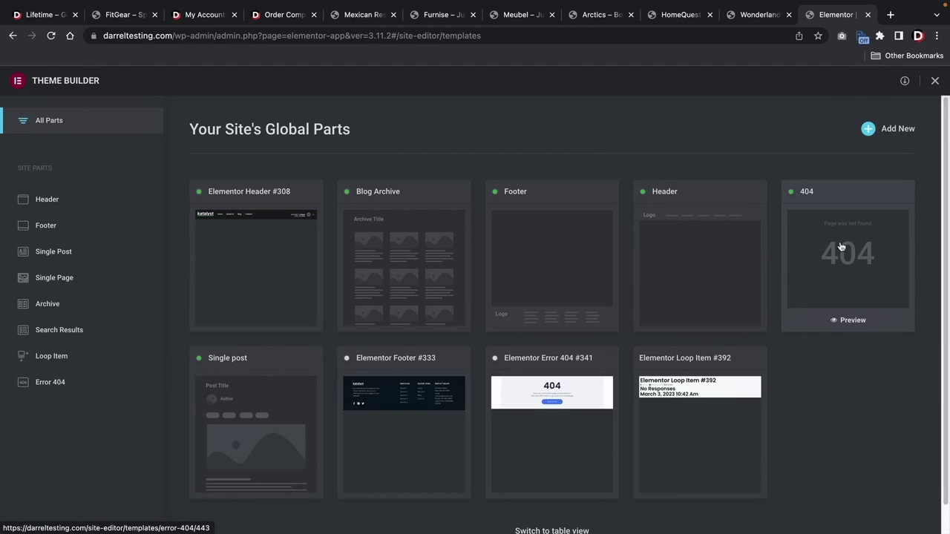
{"action": "left_click", "coordinate": [842, 245]}
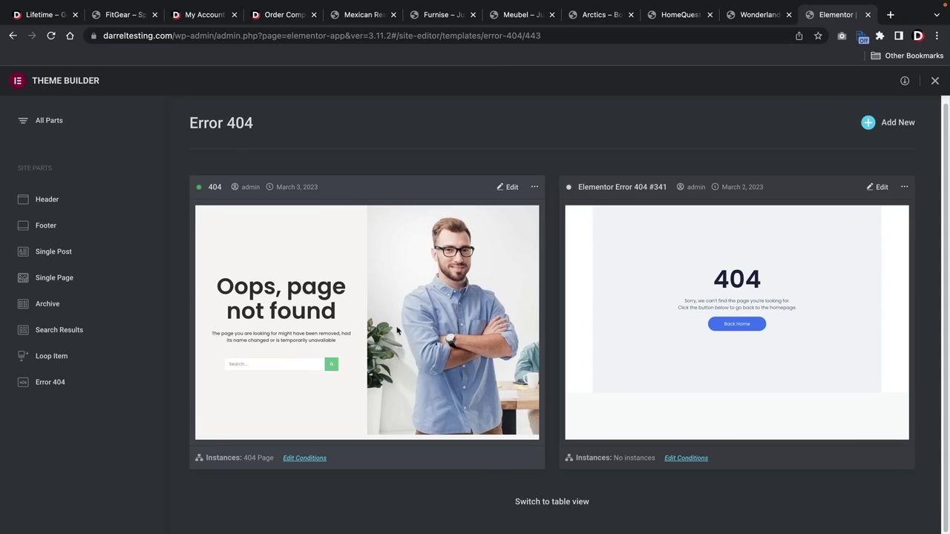
{"action": "left_click", "coordinate": [904, 187]}
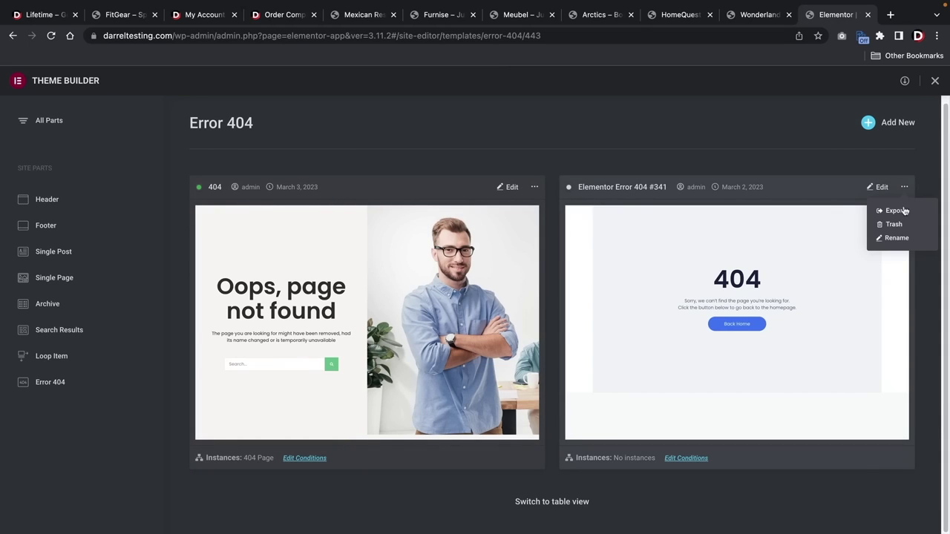
{"action": "left_click", "coordinate": [901, 225]}
{"action": "left_click", "coordinate": [545, 333]}
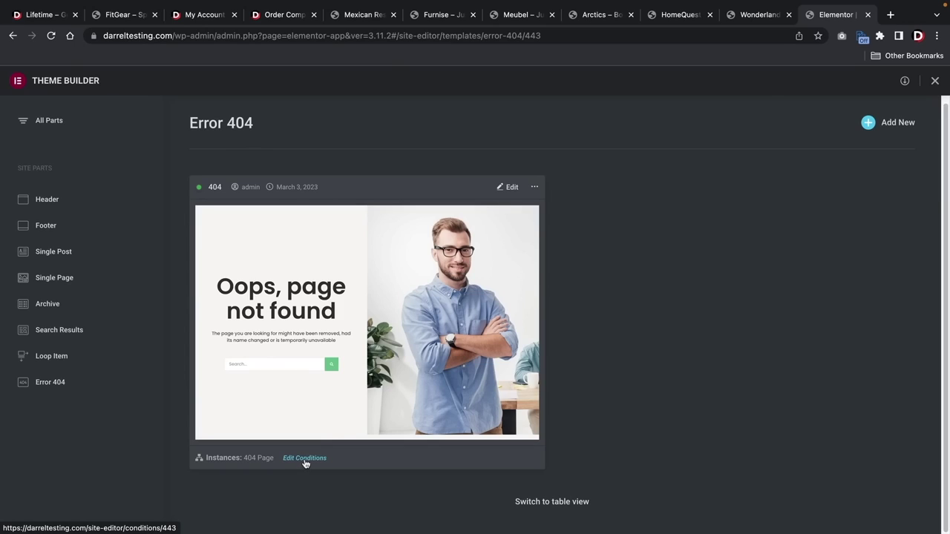
Re-save the Katalyst 404 template's 404 Page condition, then review the Header and Footer parts
{"action": "left_click", "coordinate": [305, 459]}
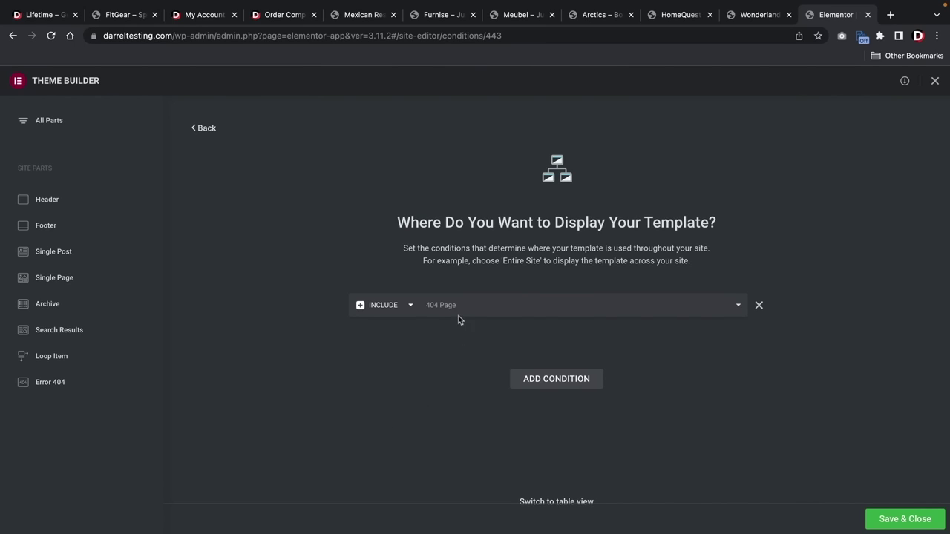
{"action": "left_click", "coordinate": [894, 517]}
{"action": "left_click", "coordinate": [80, 199]}
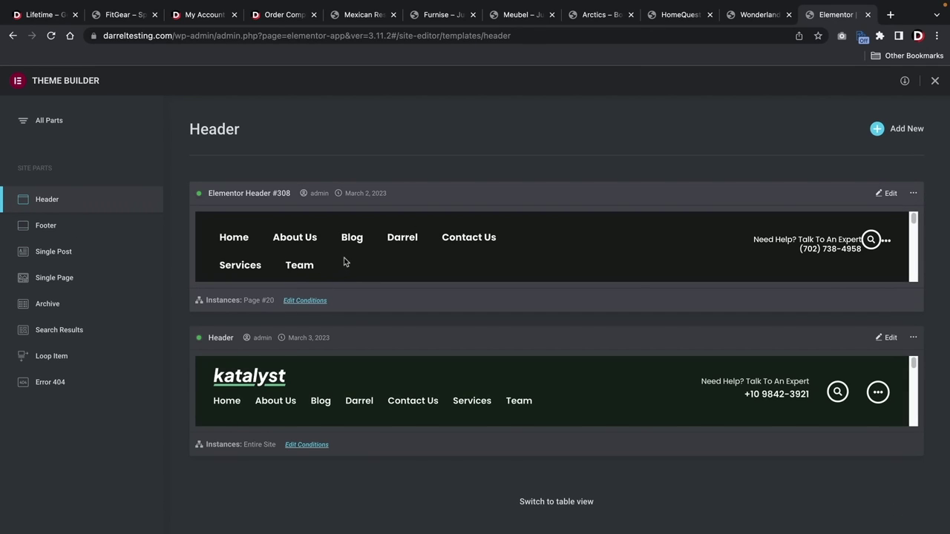
{"action": "left_click", "coordinate": [77, 226]}
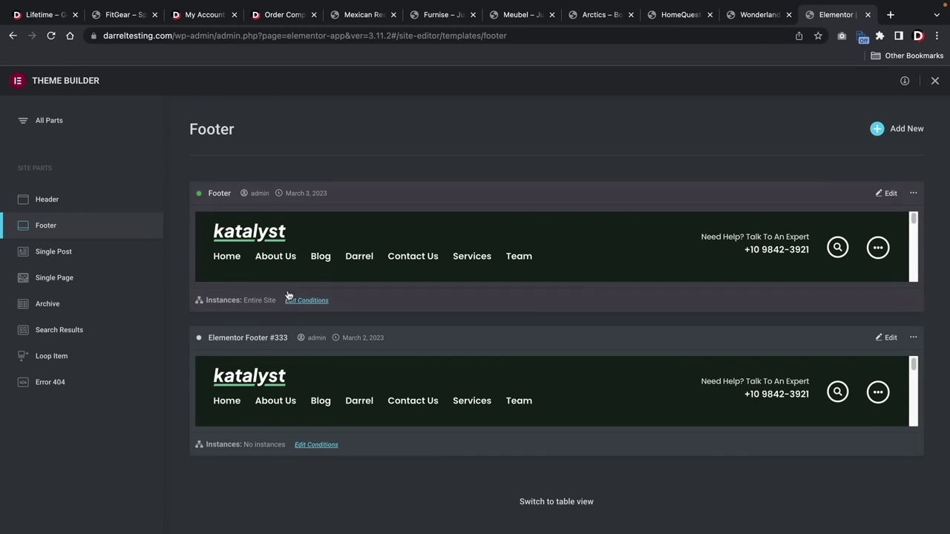
{"action": "mouse_move", "coordinate": [158, 312]}
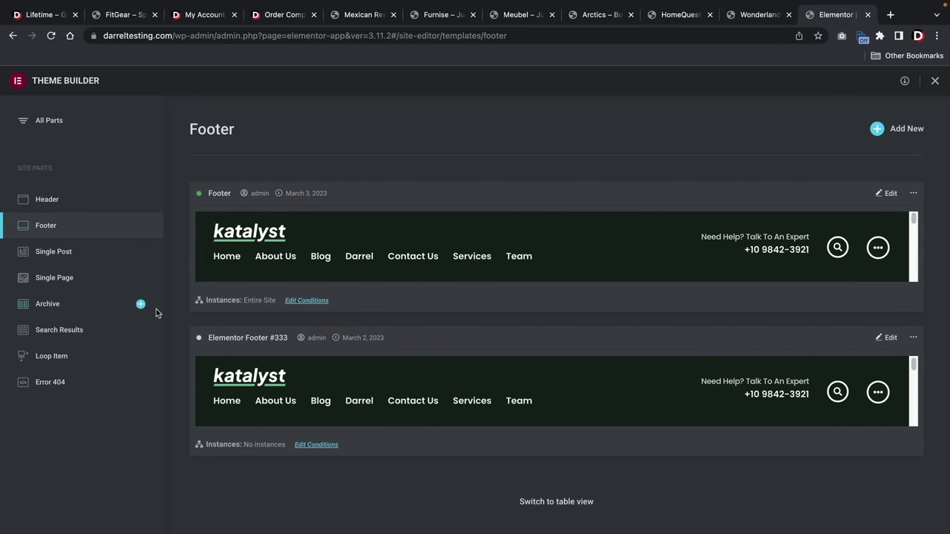